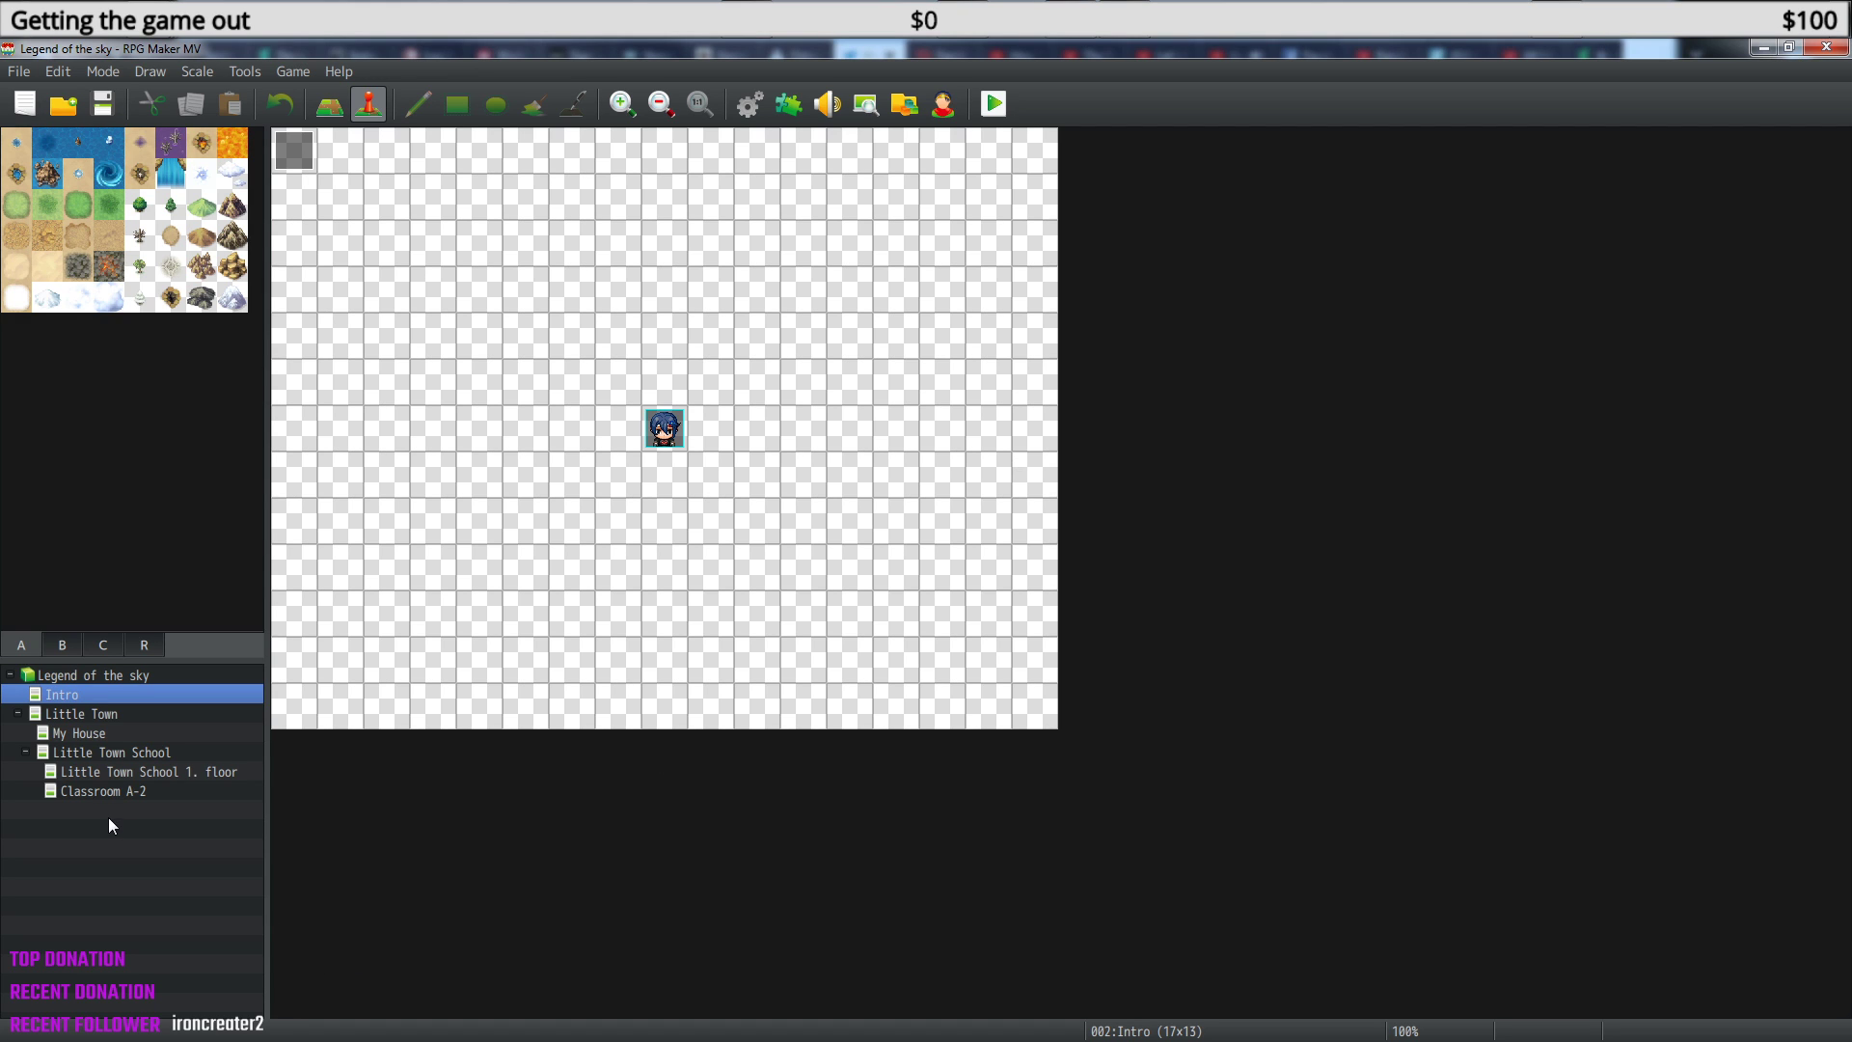
- Open the Little Town School map and the Little Town map for viewing
left_click(106, 755)
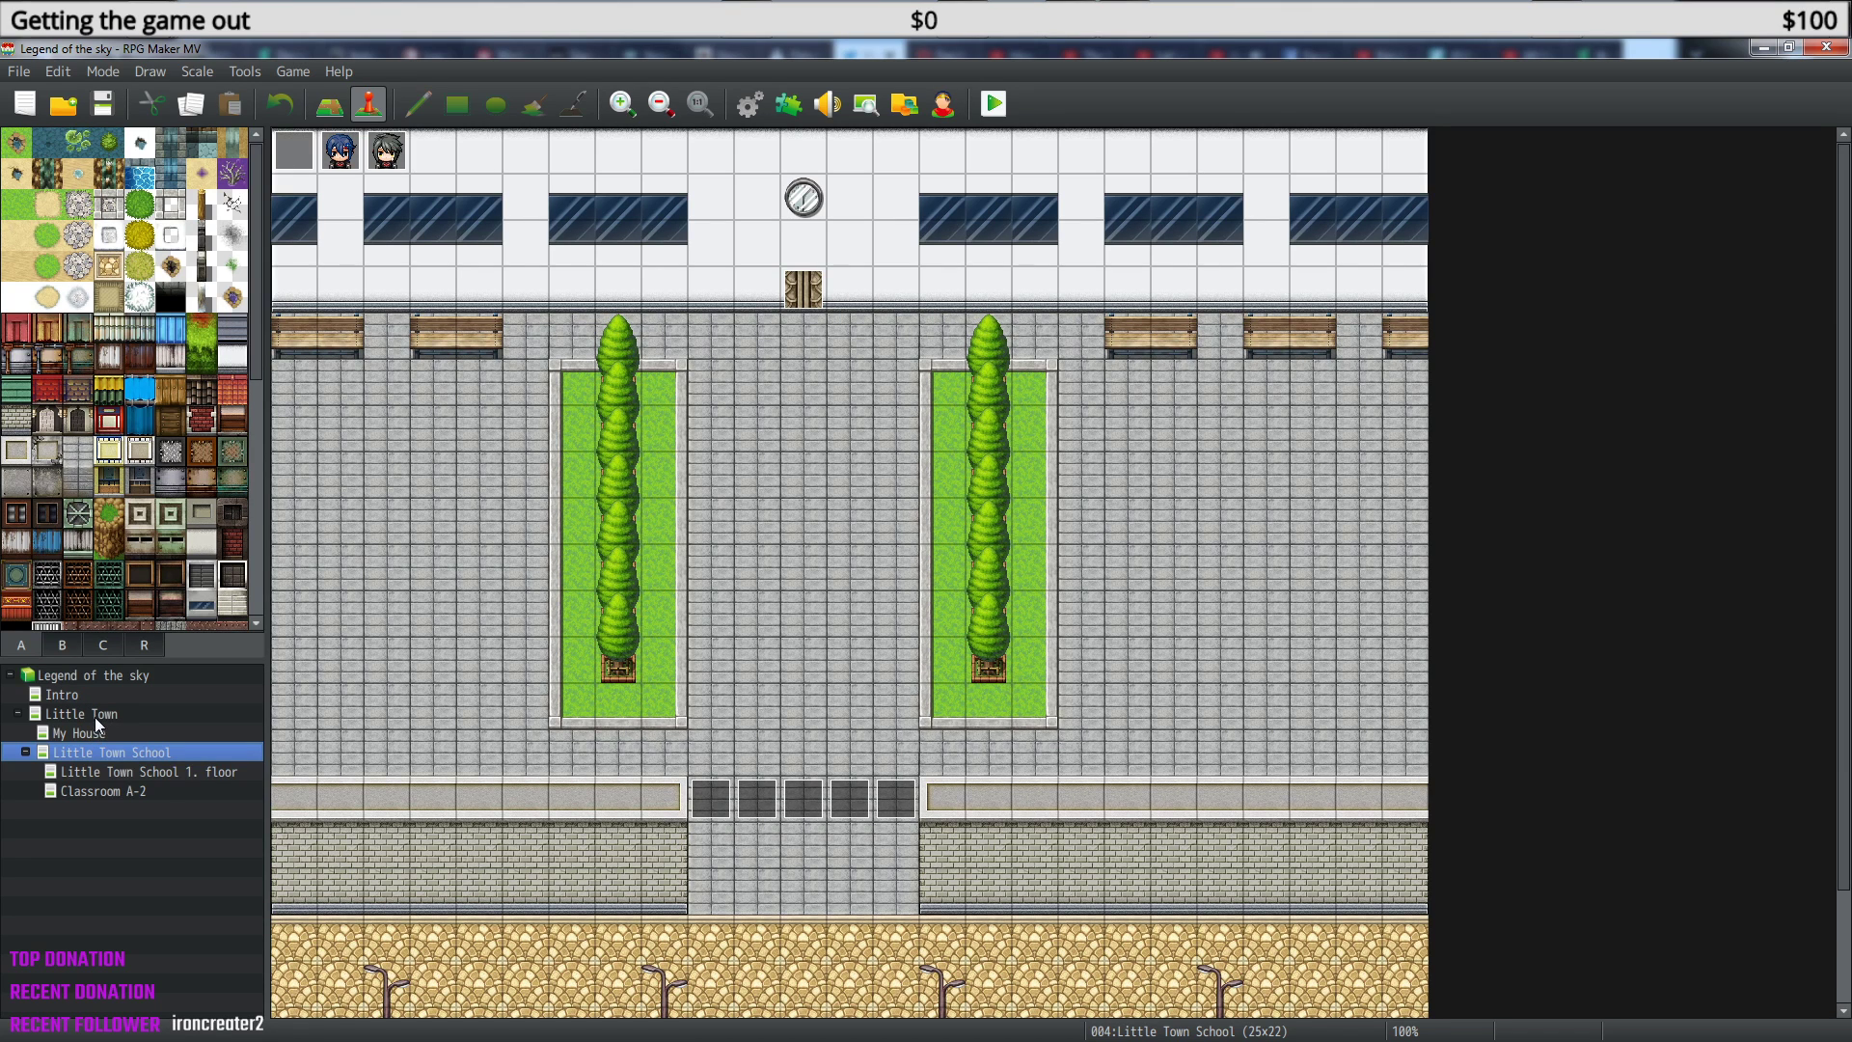
left_click(94, 716)
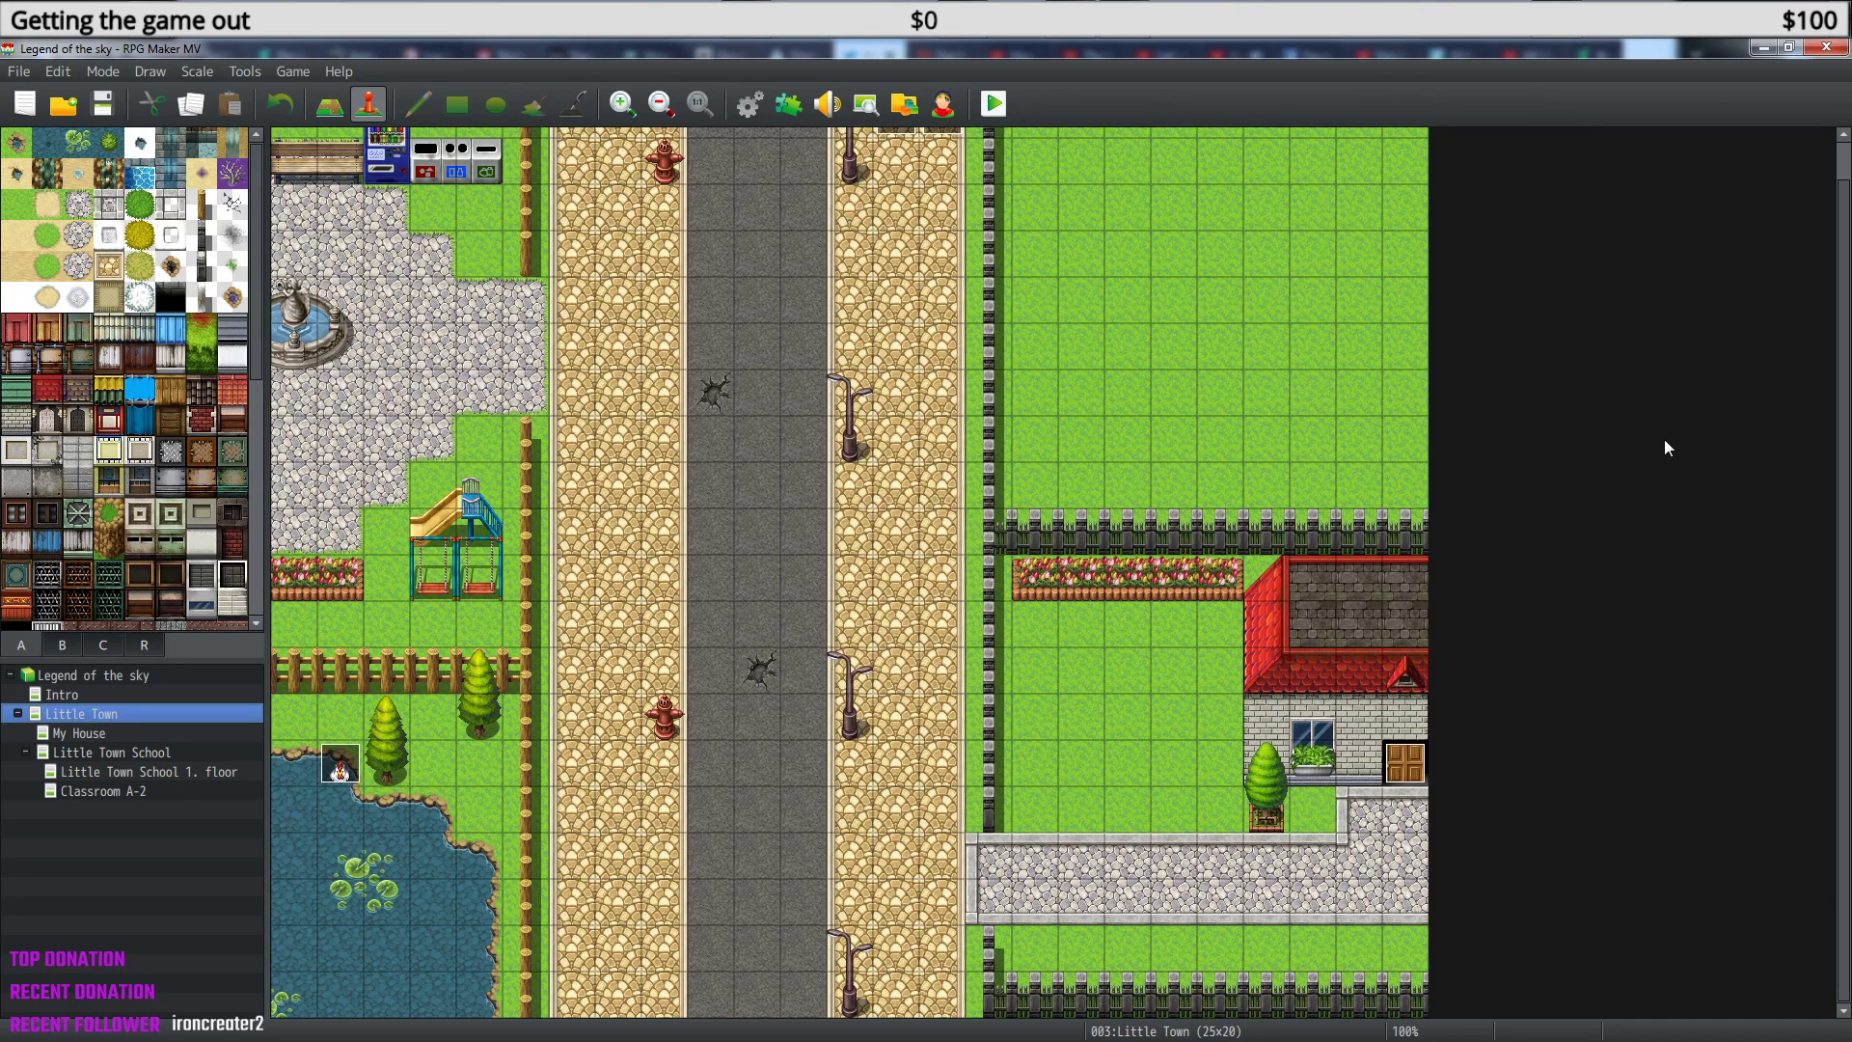
- Switch the editor's UI theme to Default in the options and apply it
left_click(110, 68)
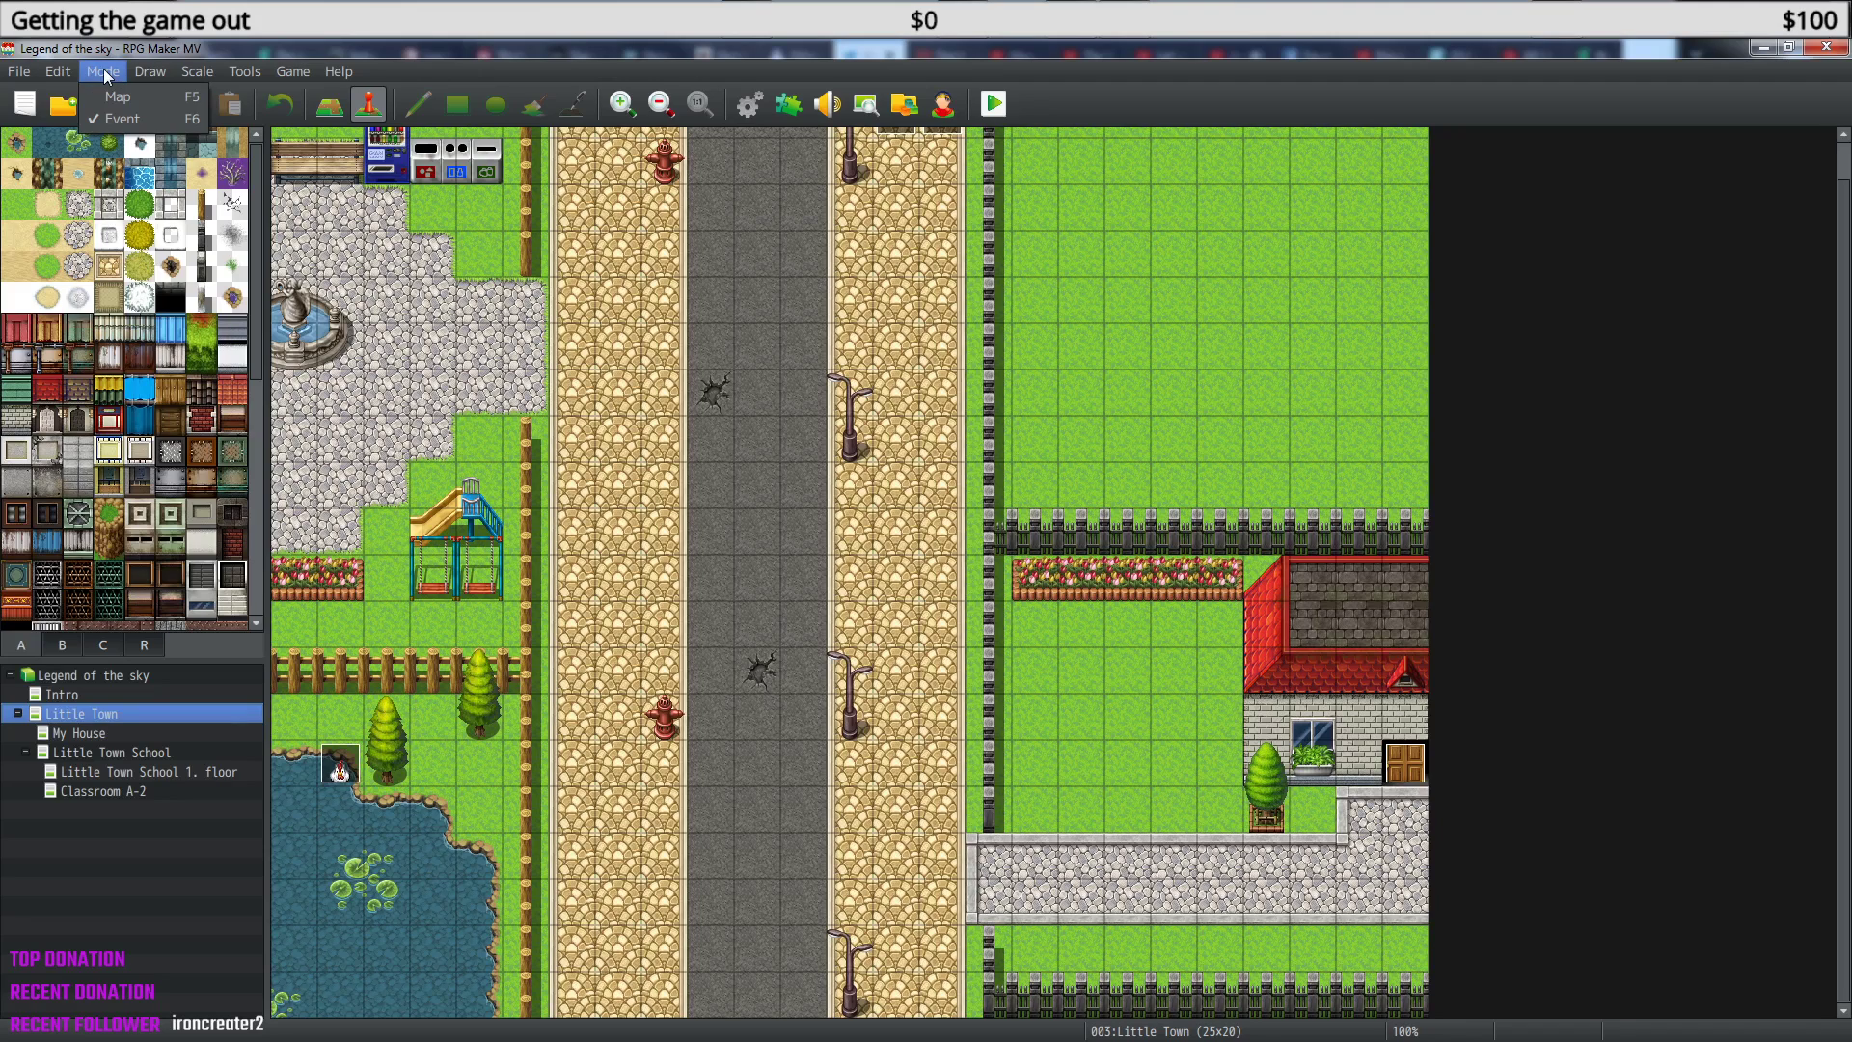
mouse_move(71, 70)
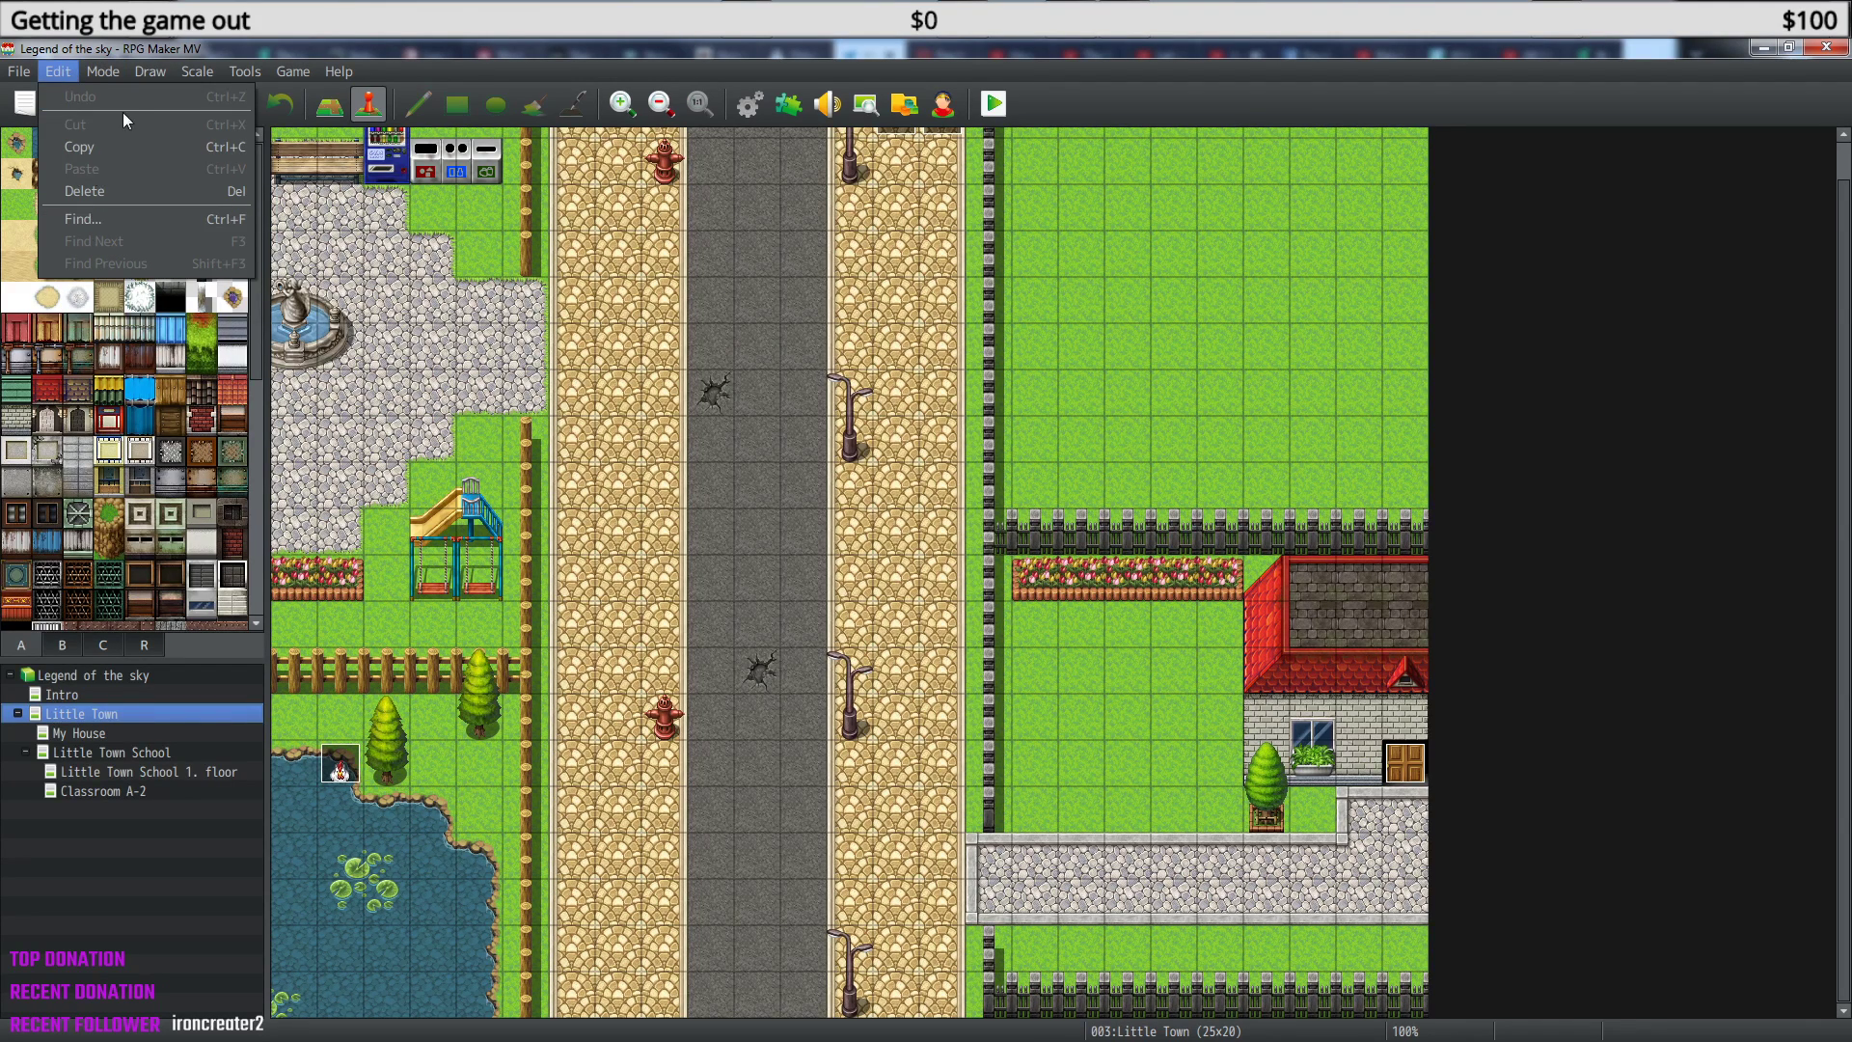
left_click(151, 75)
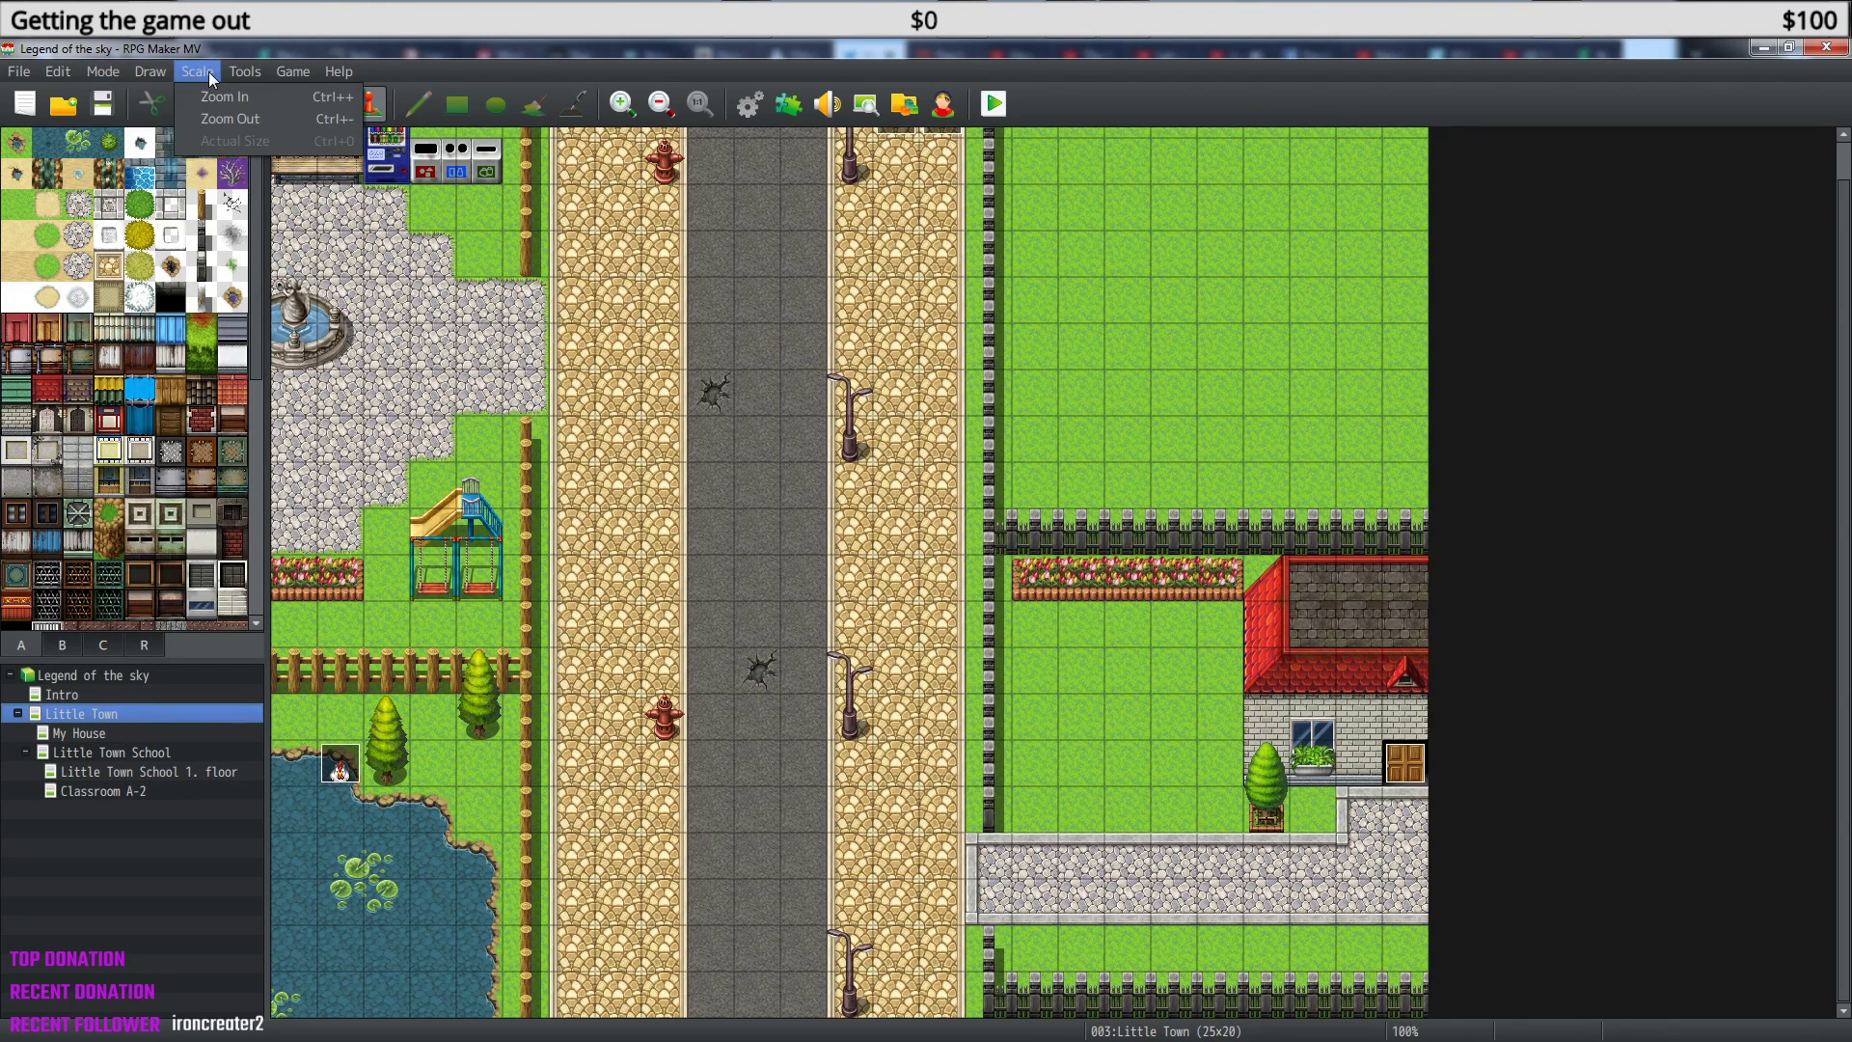
mouse_move(245, 72)
left_click(289, 263)
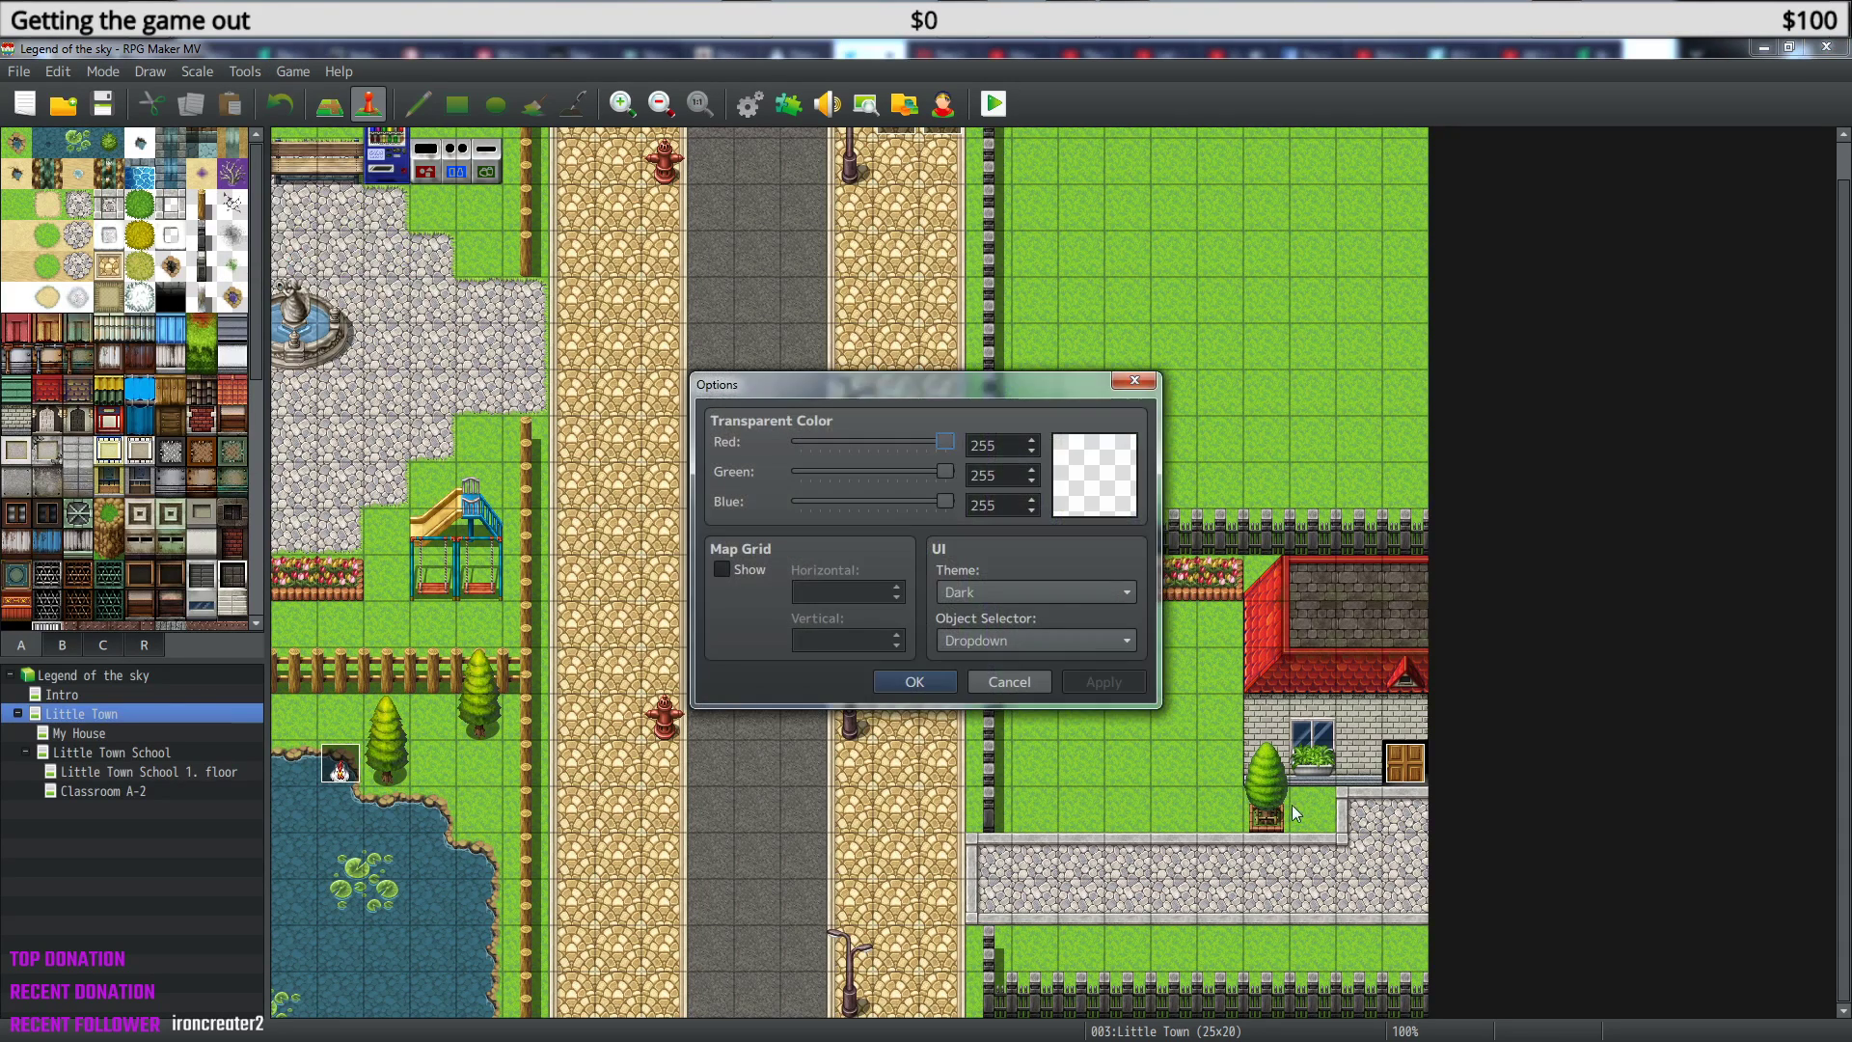
left_click(1061, 596)
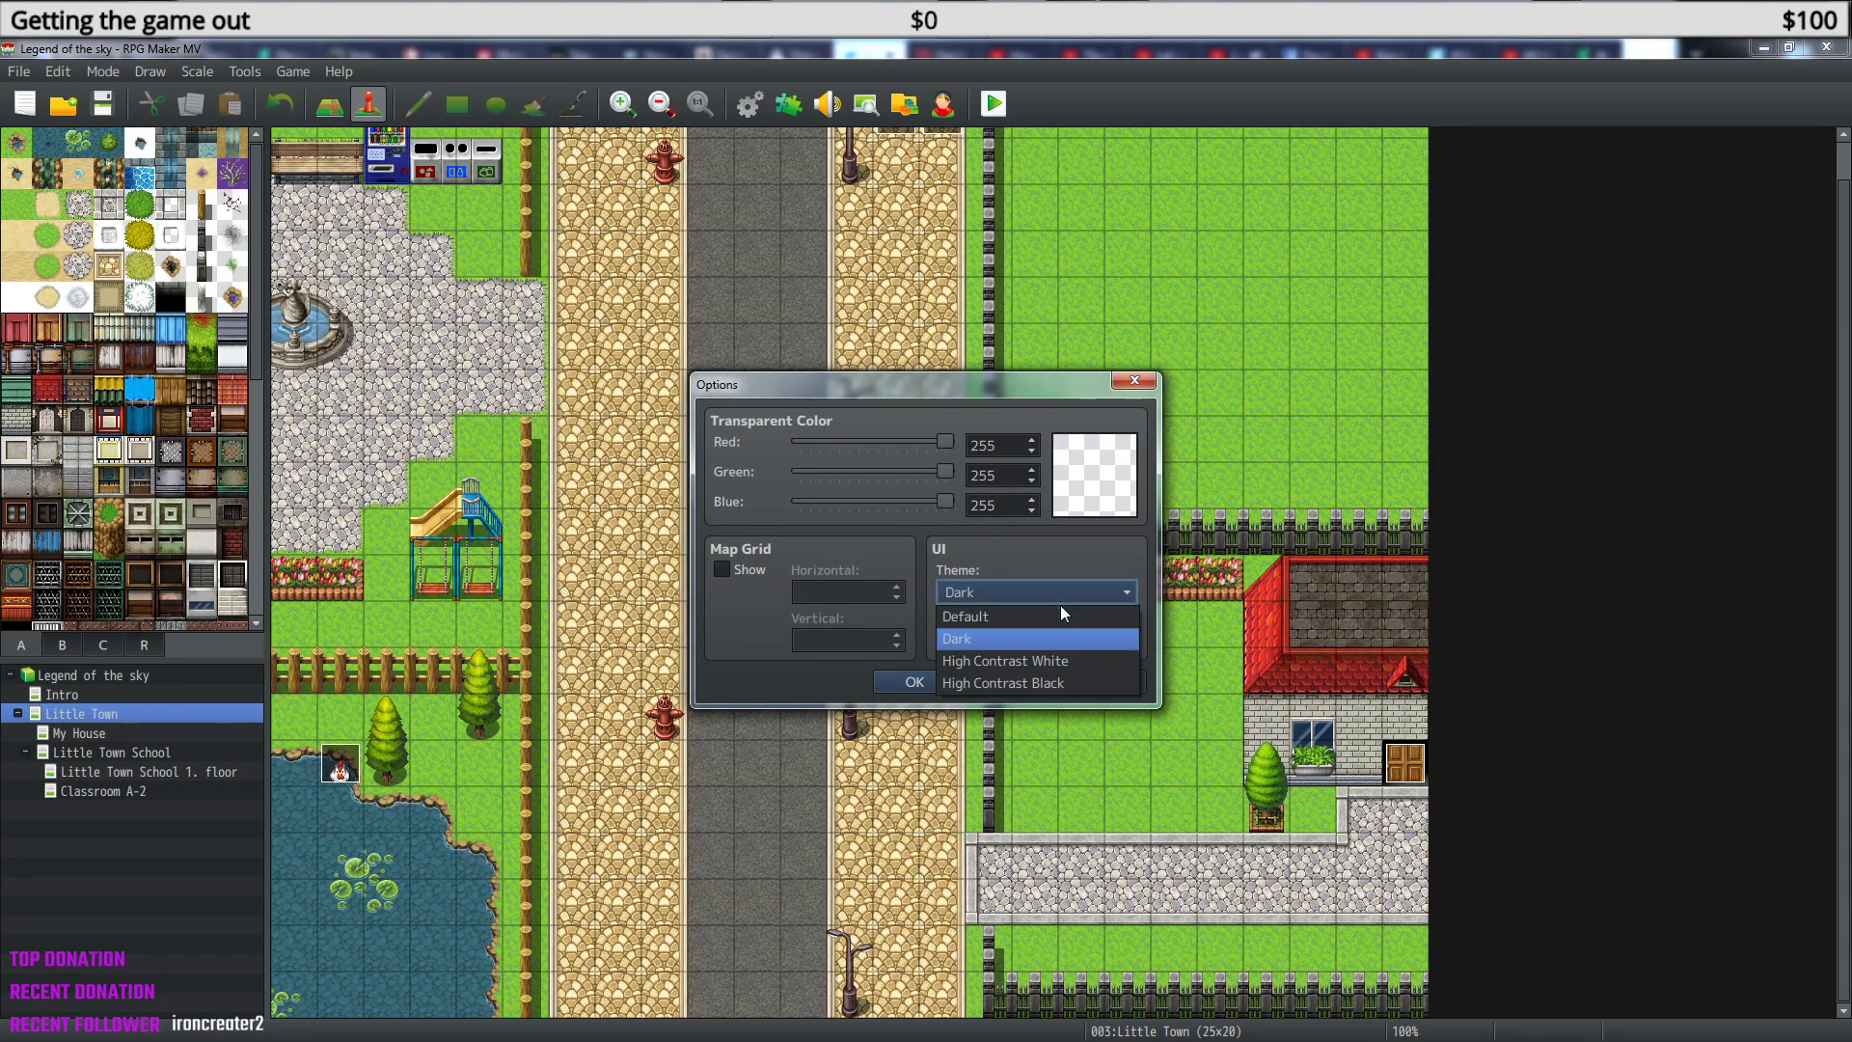
left_click(1056, 621)
left_click(1119, 687)
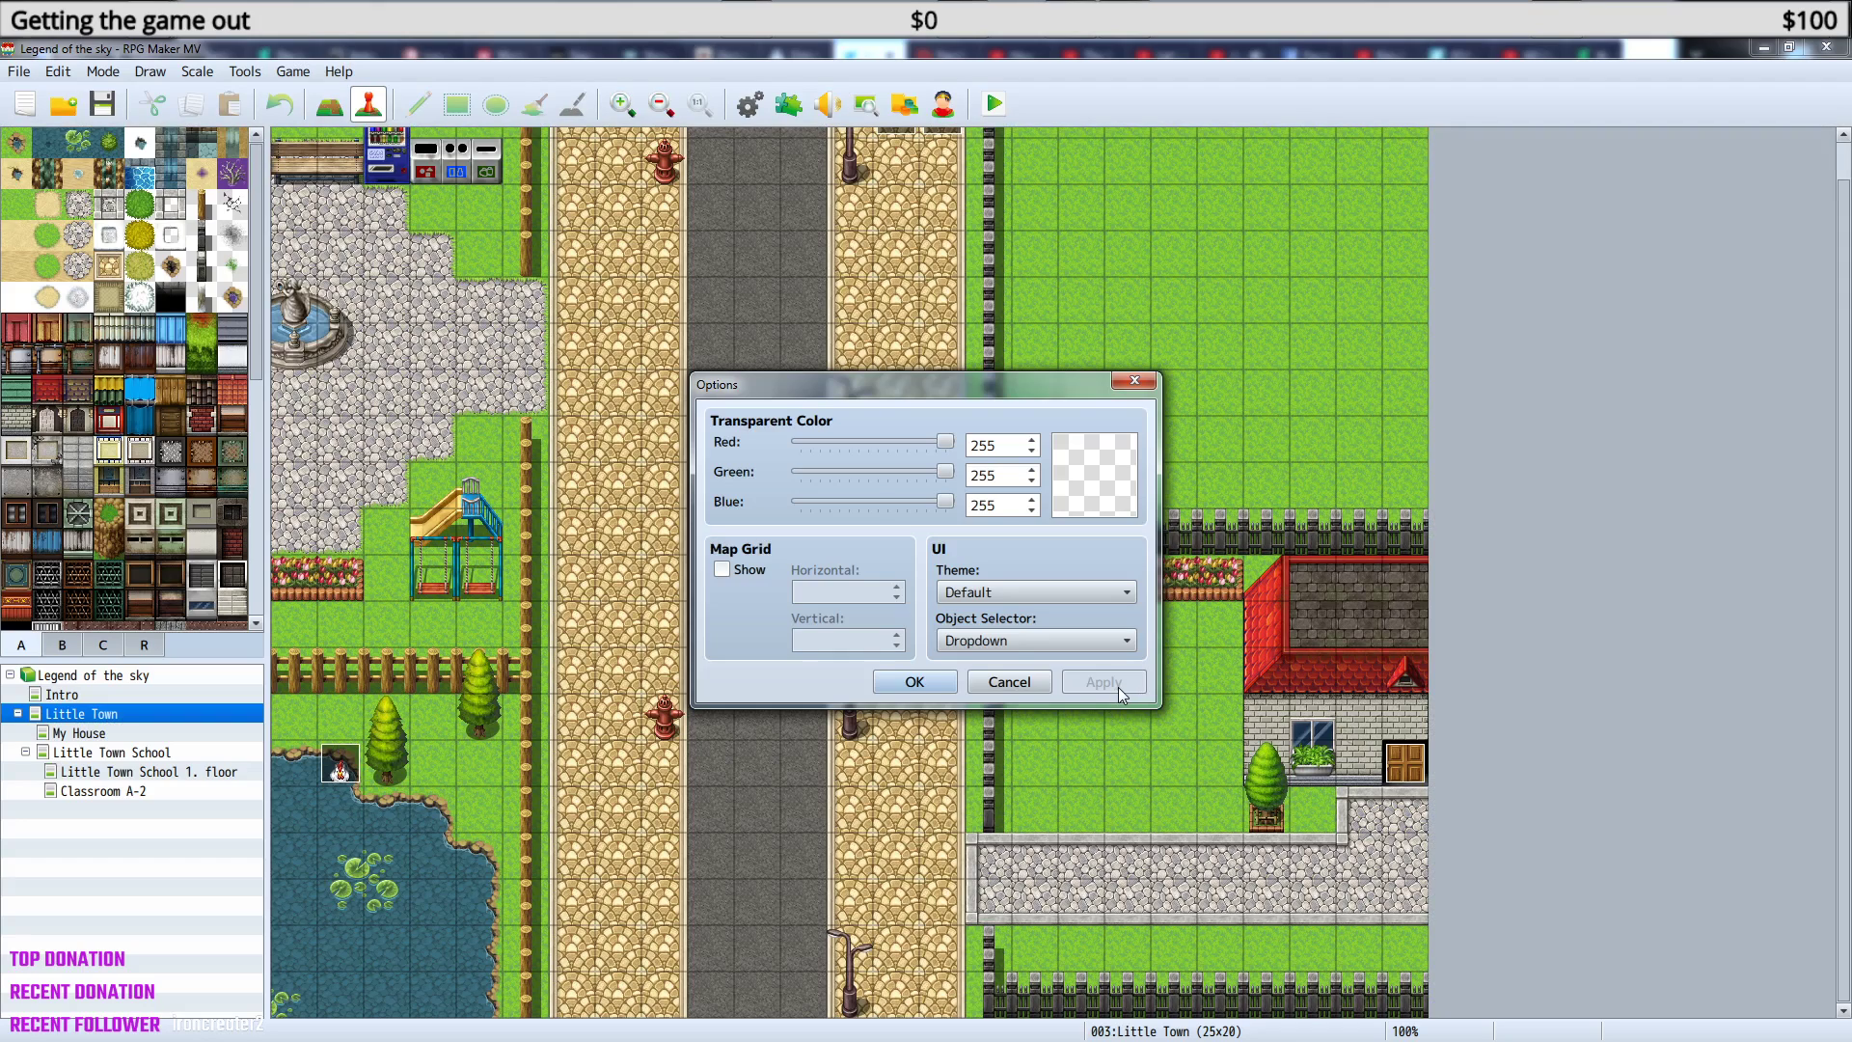
- Set the UI theme back to Dark, apply it and close the options
left_click(1080, 596)
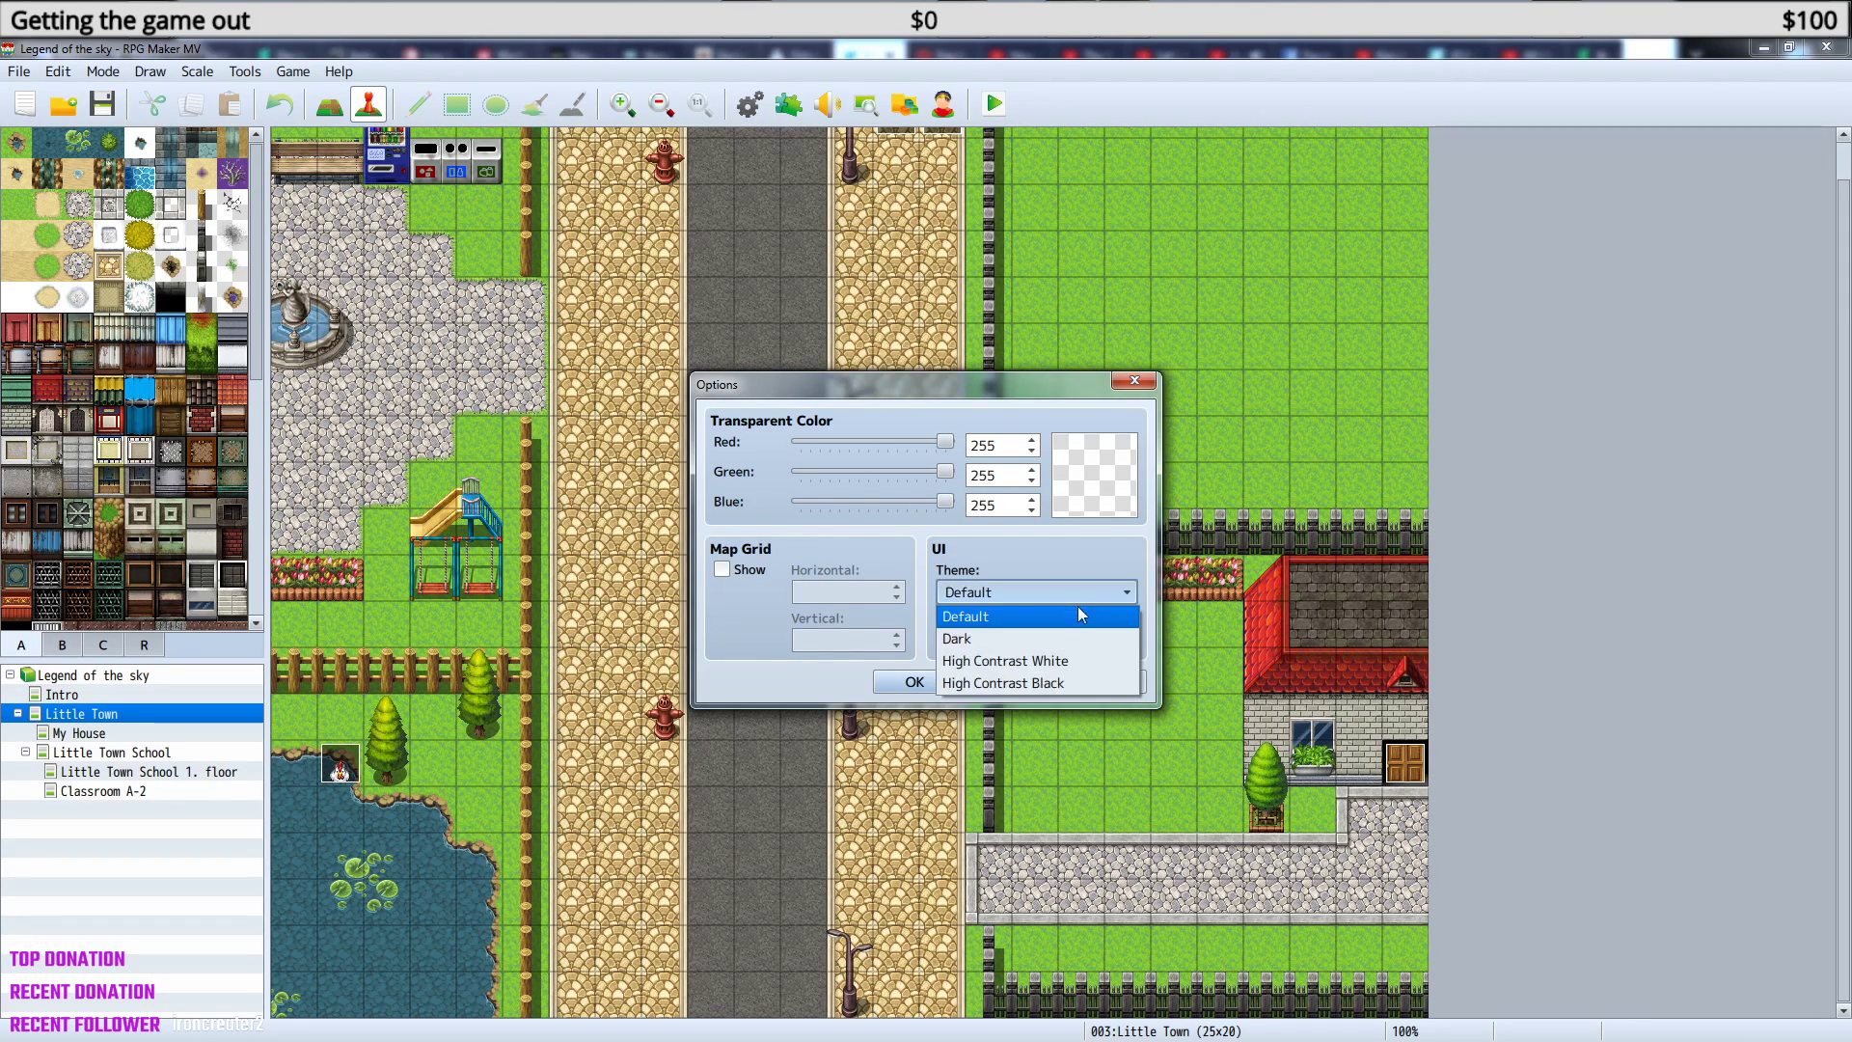
left_click(1061, 636)
left_click(1123, 683)
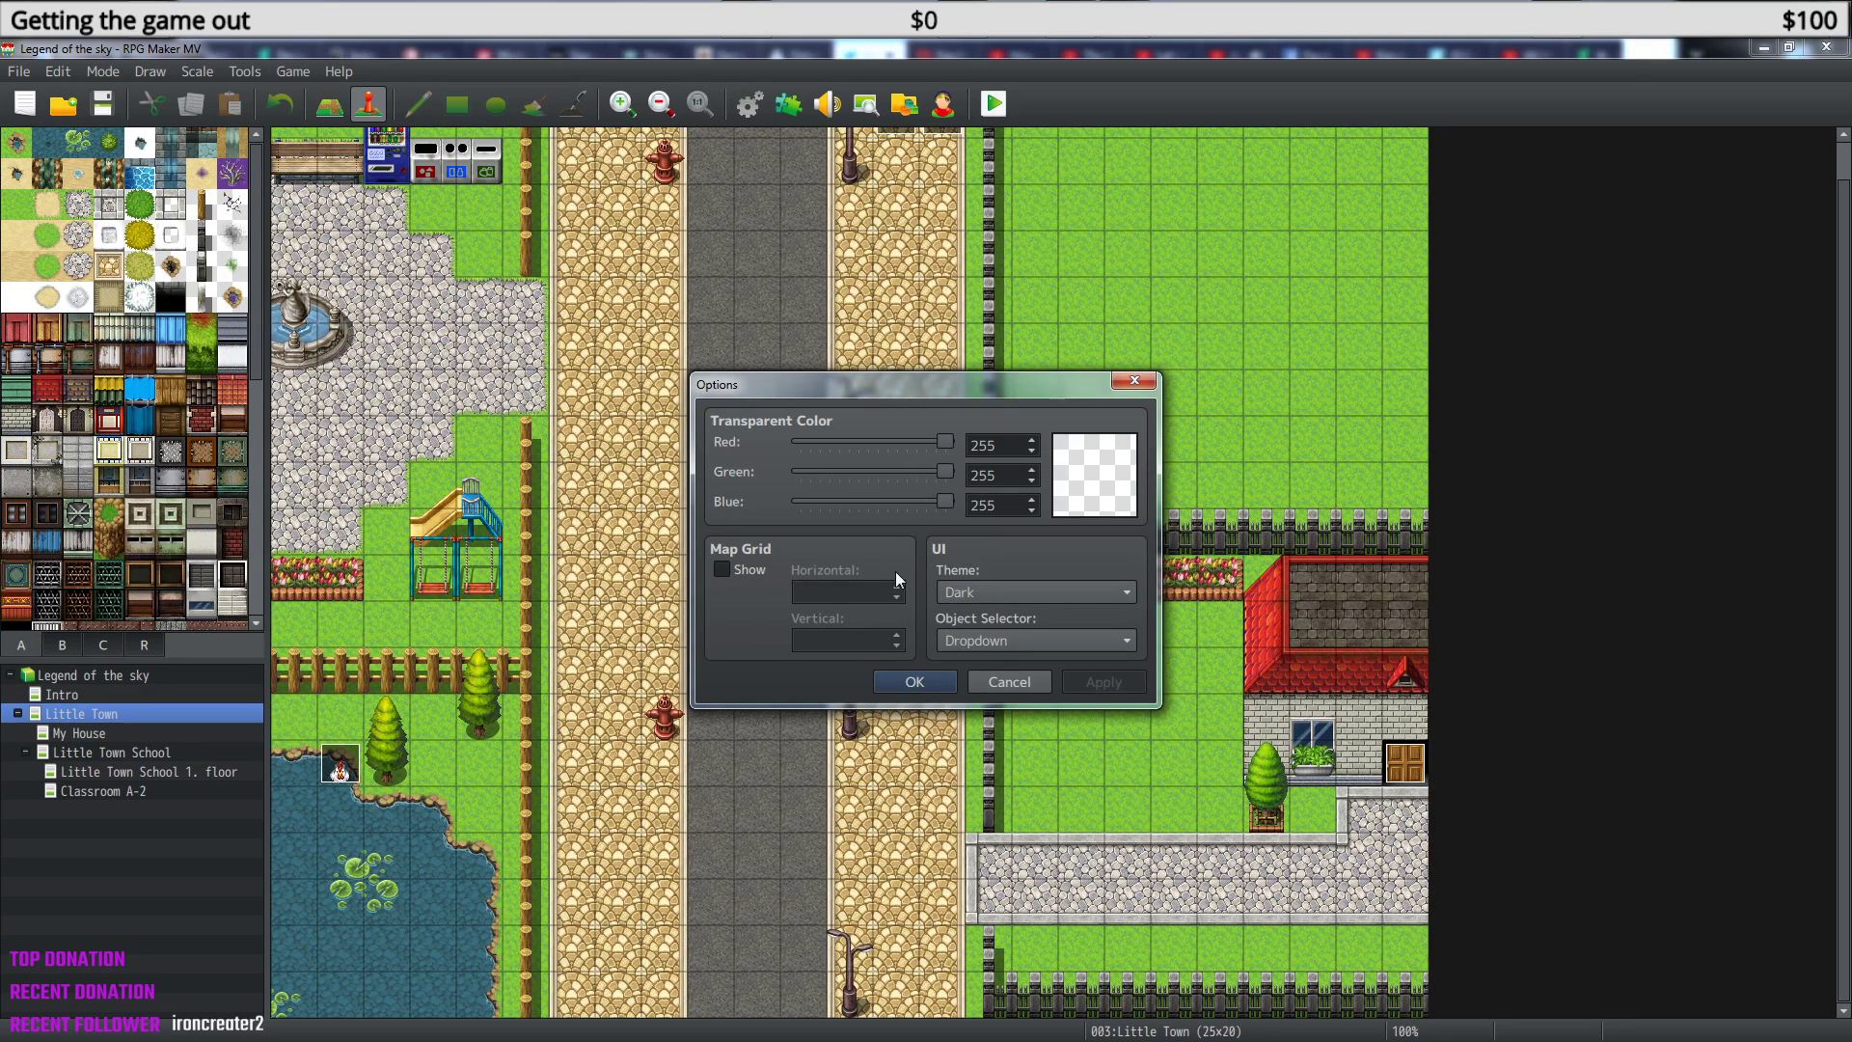
left_click(914, 681)
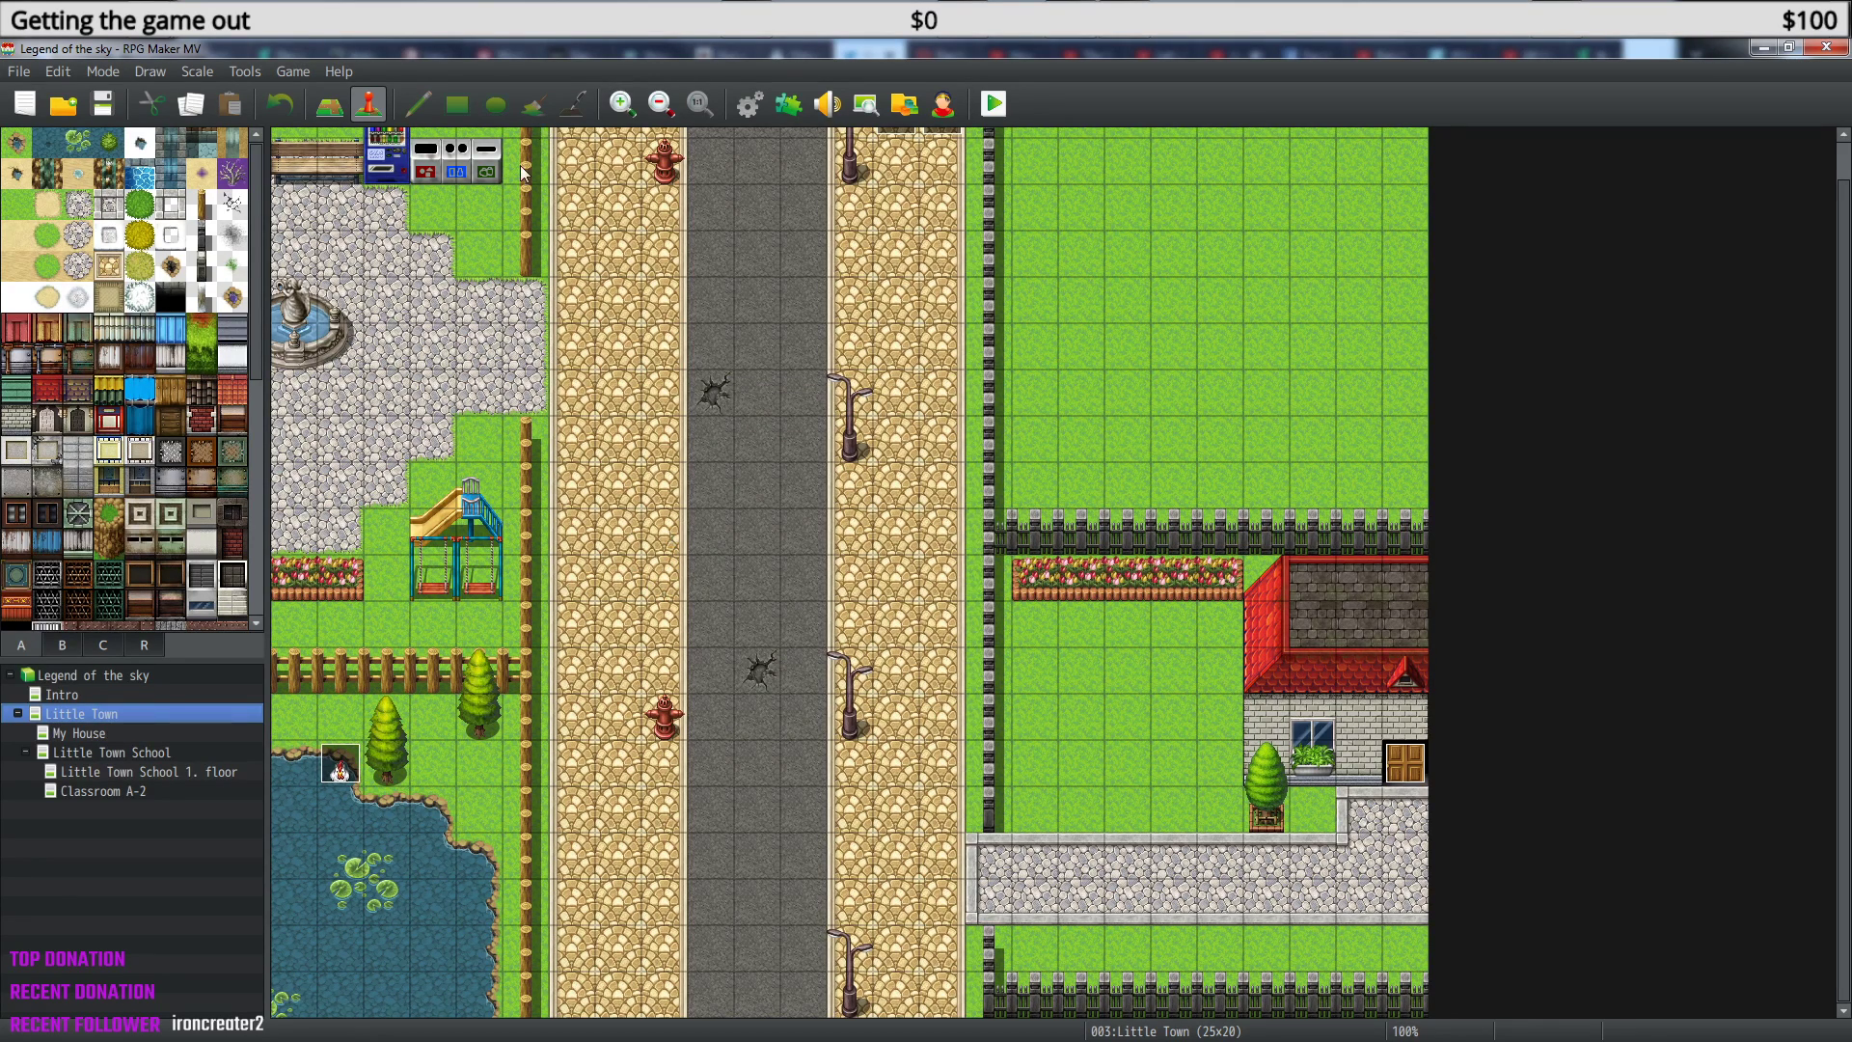
- Display the region IDs on the Little Town map and open that map's properties
left_click(147, 646)
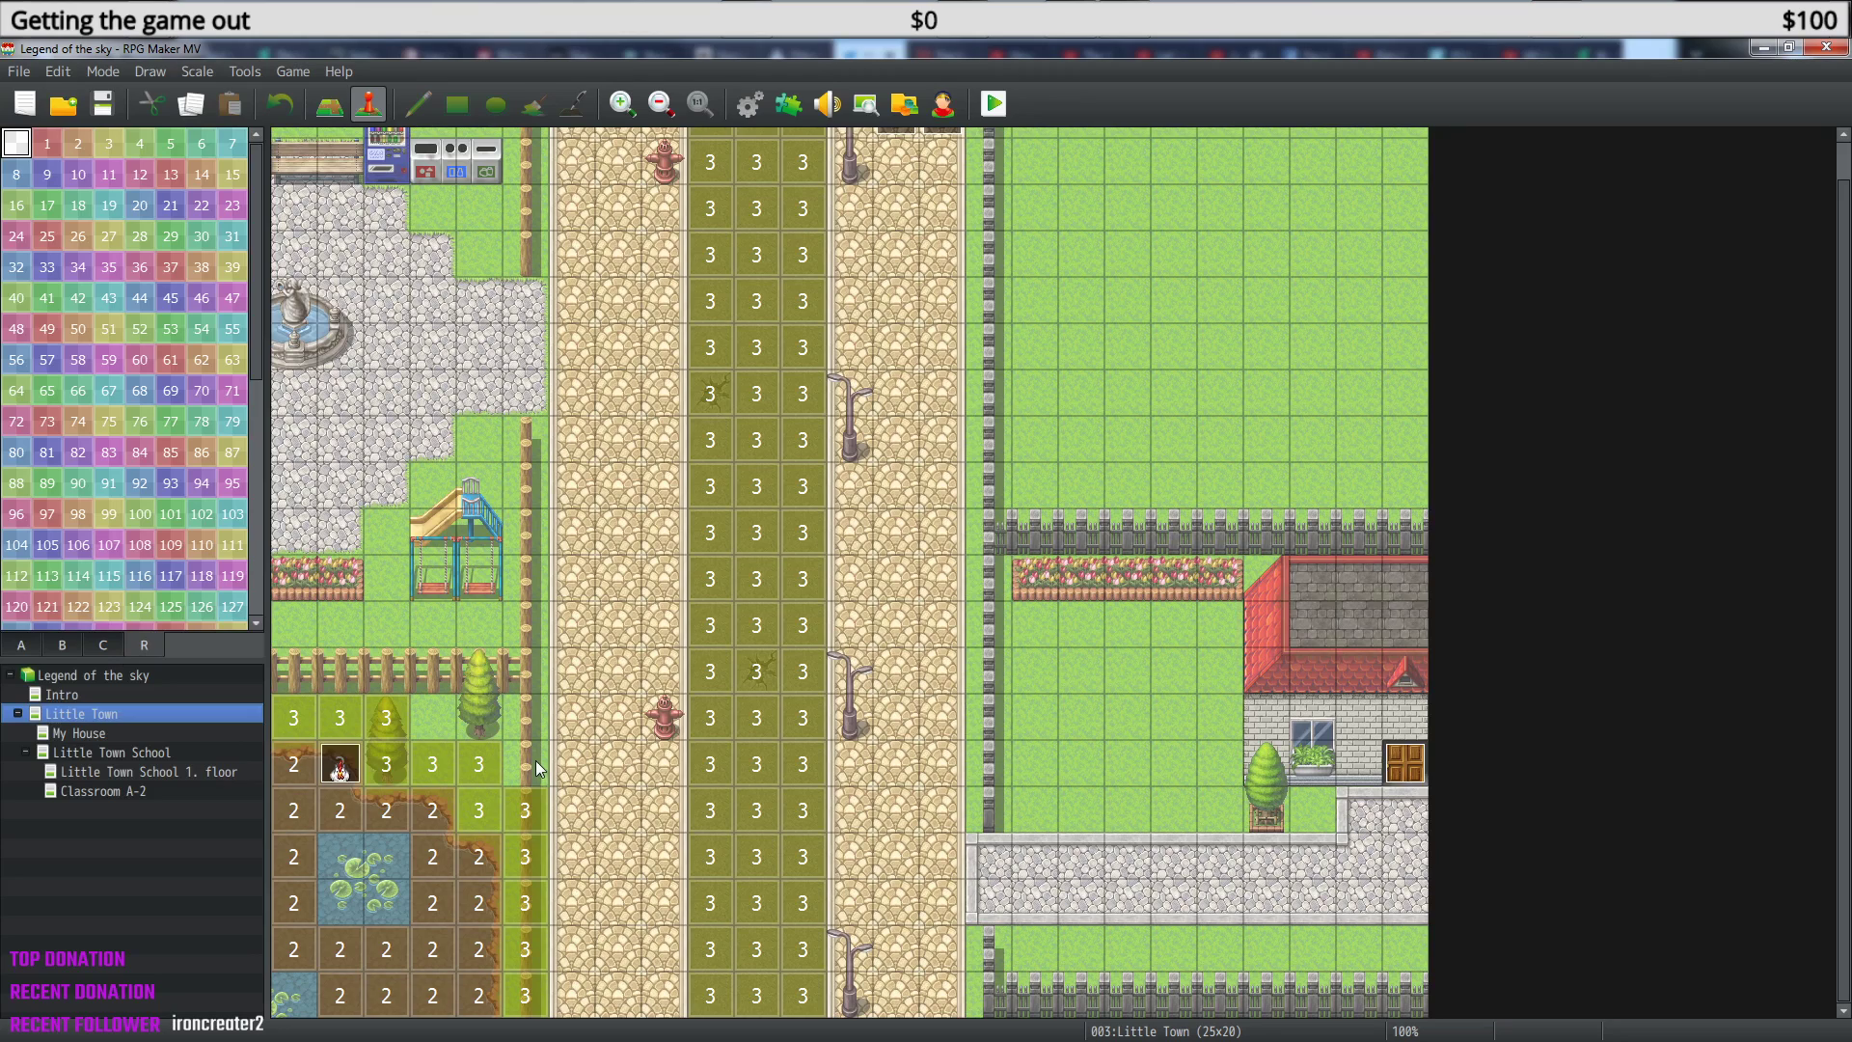
left_click(294, 714)
right_click(86, 713)
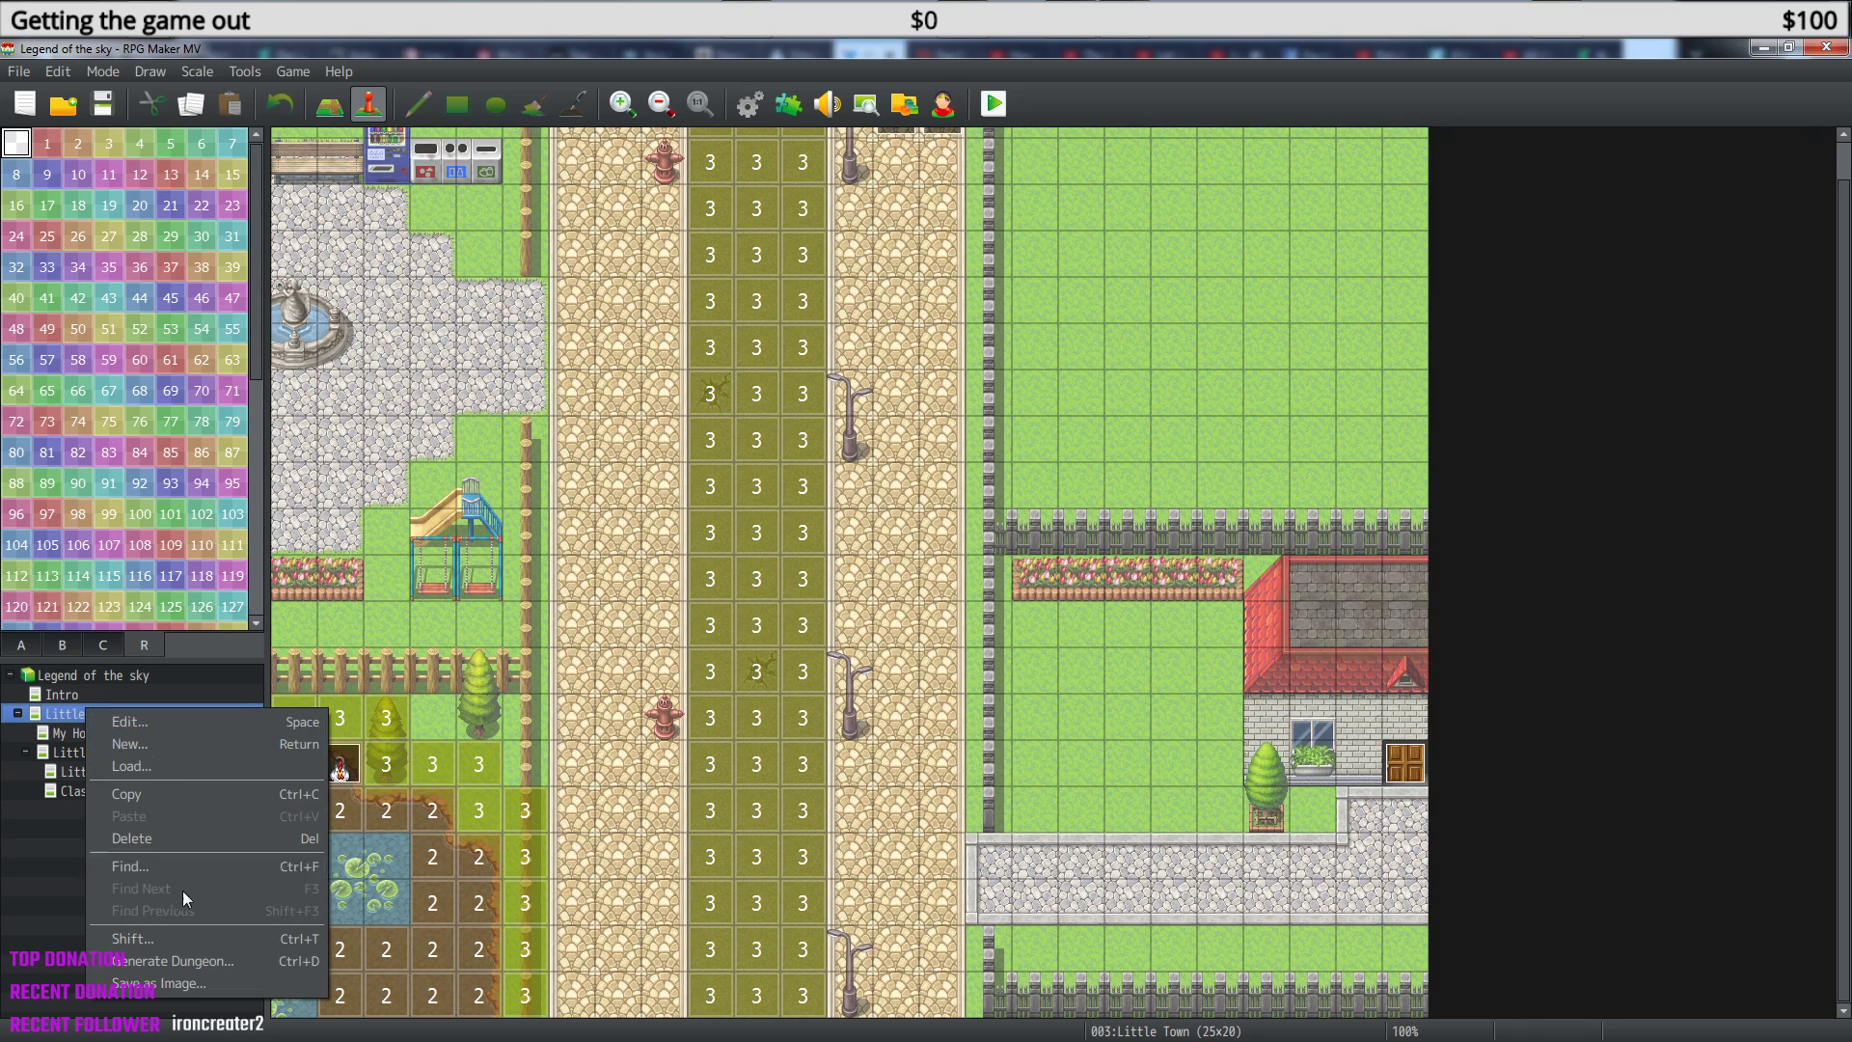
left_click(143, 718)
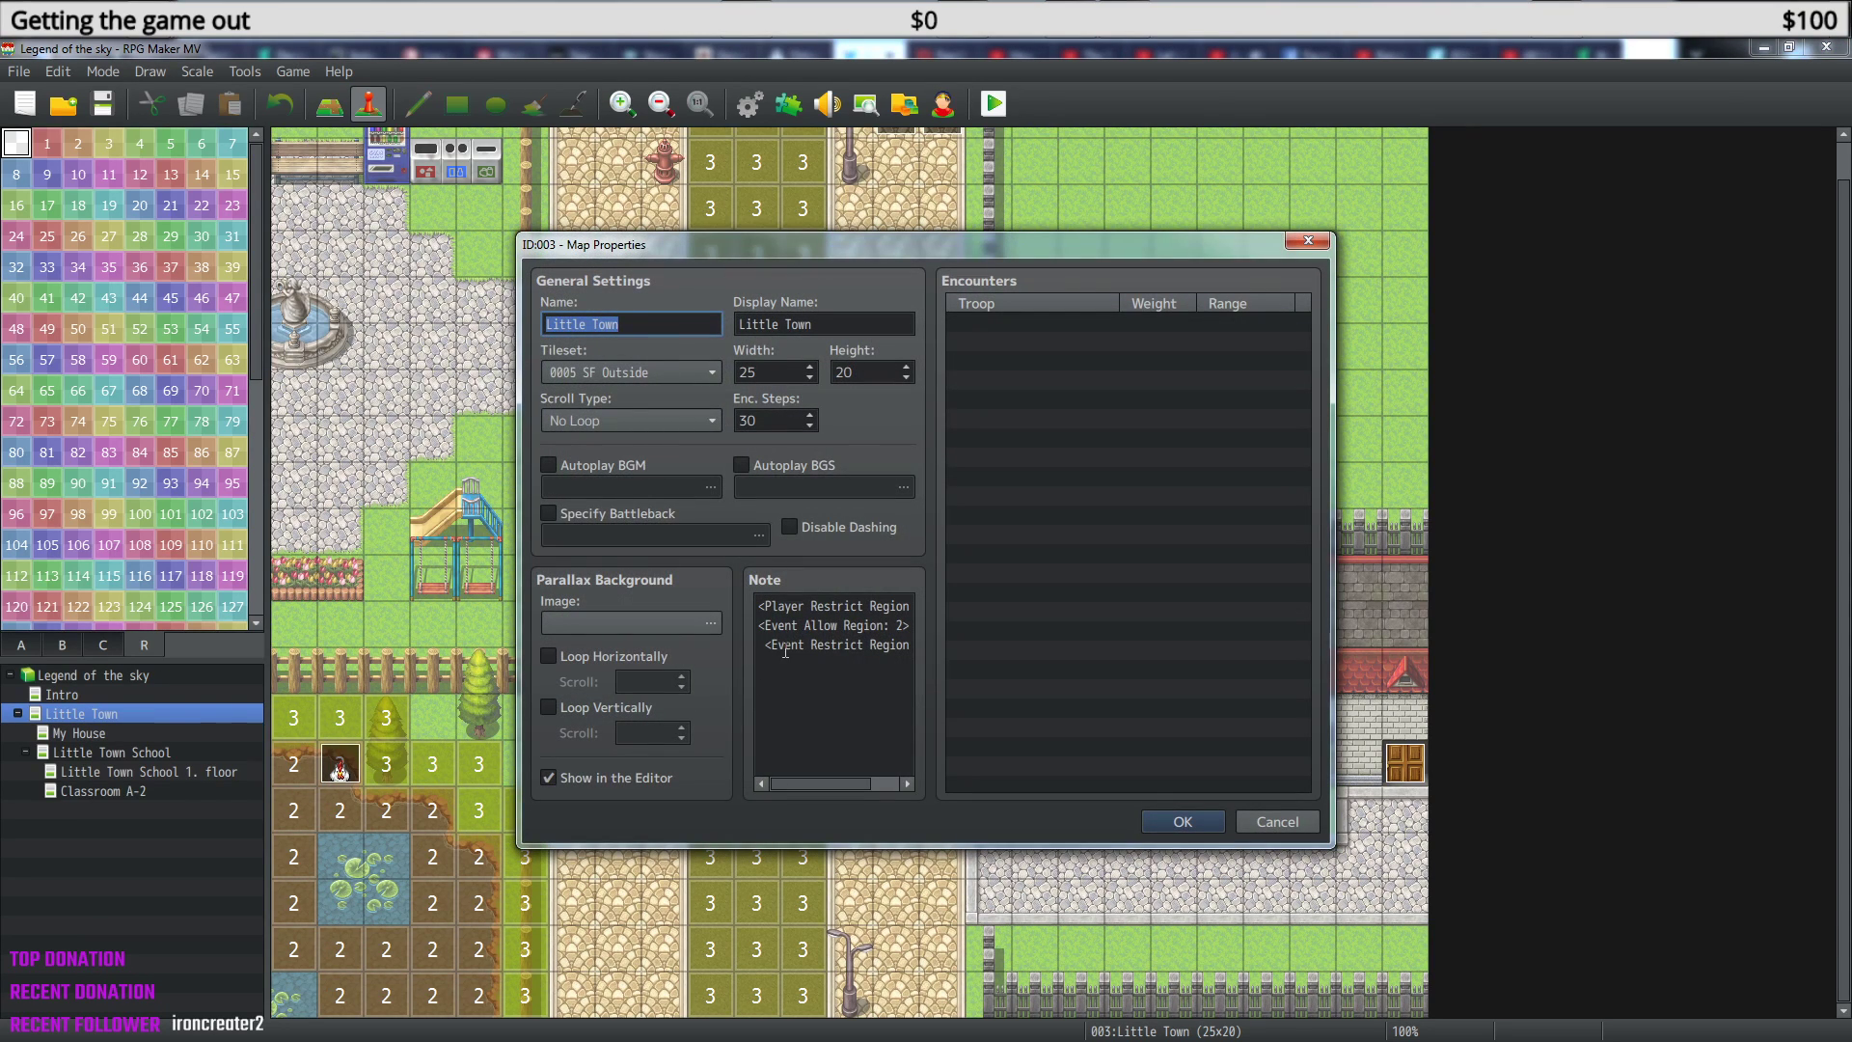
- Remove the leading space before the Event Restrict Region note tag, review the region tags, and close the map properties without saving
left_click_drag(860, 787, 814, 781)
left_click(877, 608)
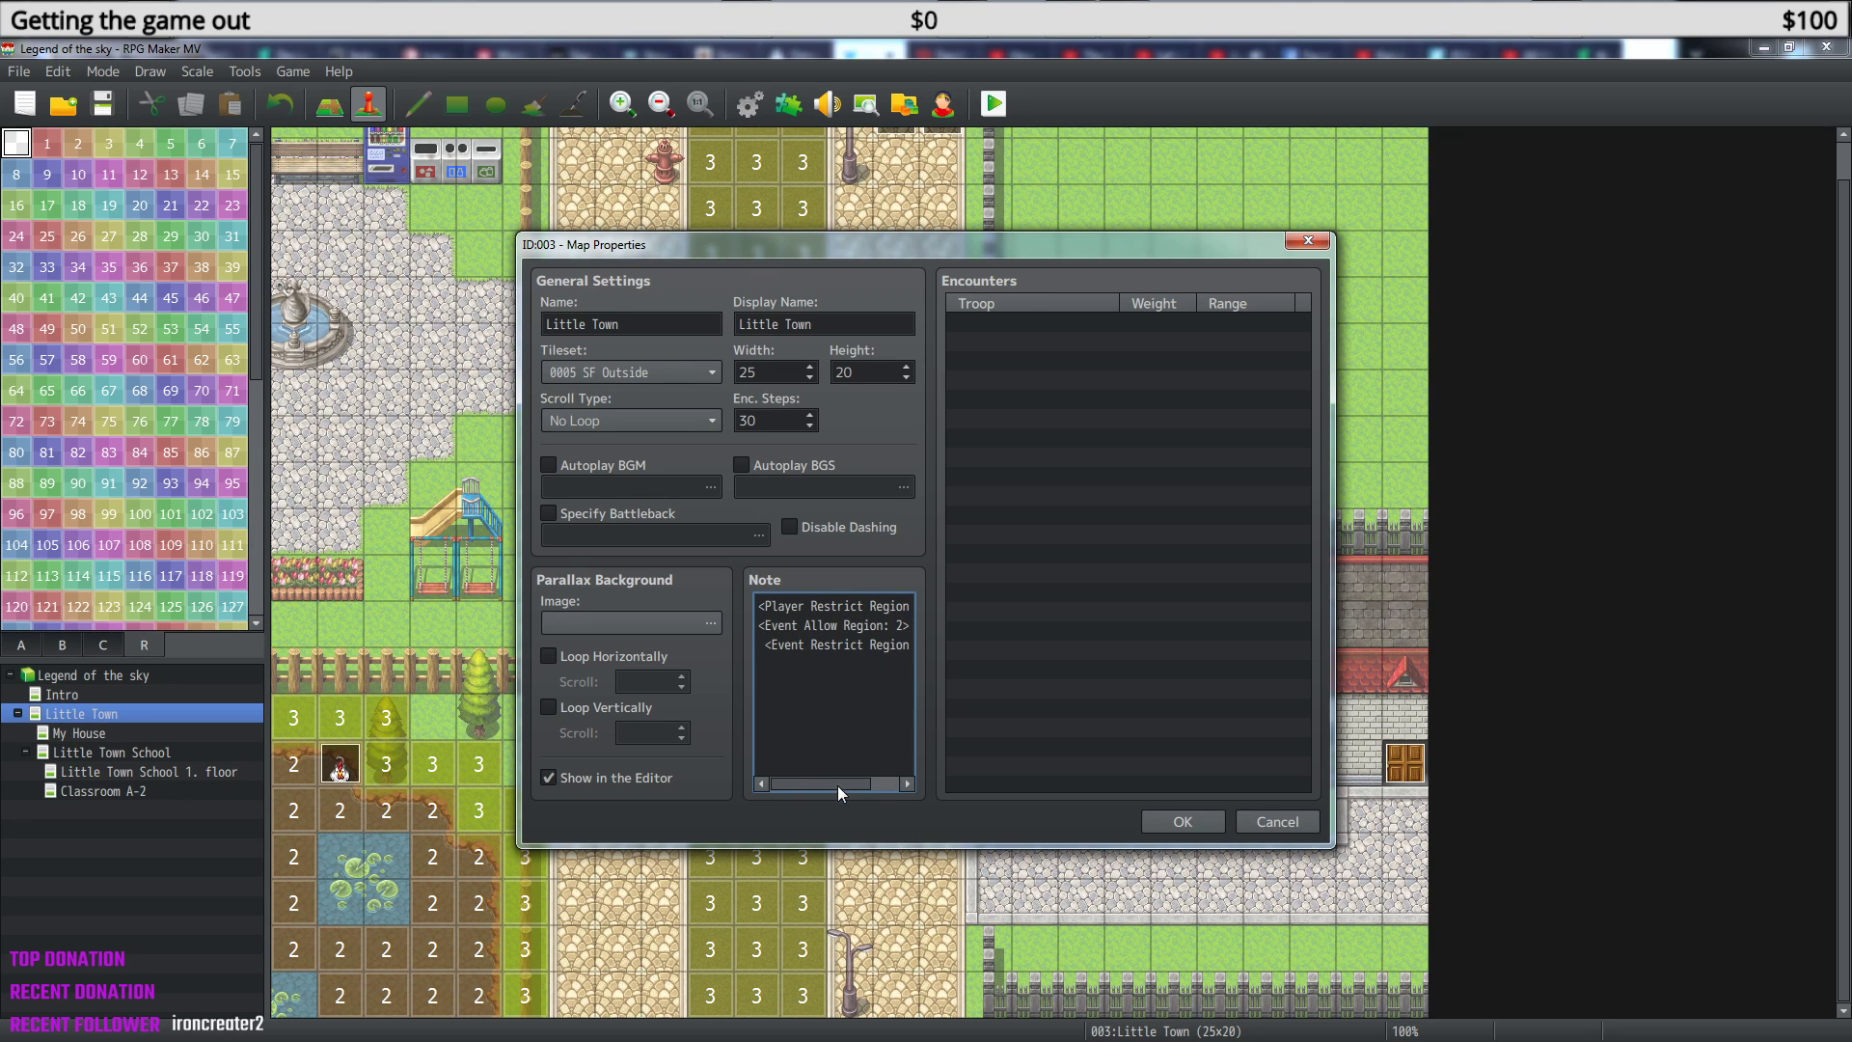
key("BackSpace")
left_click_drag(828, 787, 874, 785)
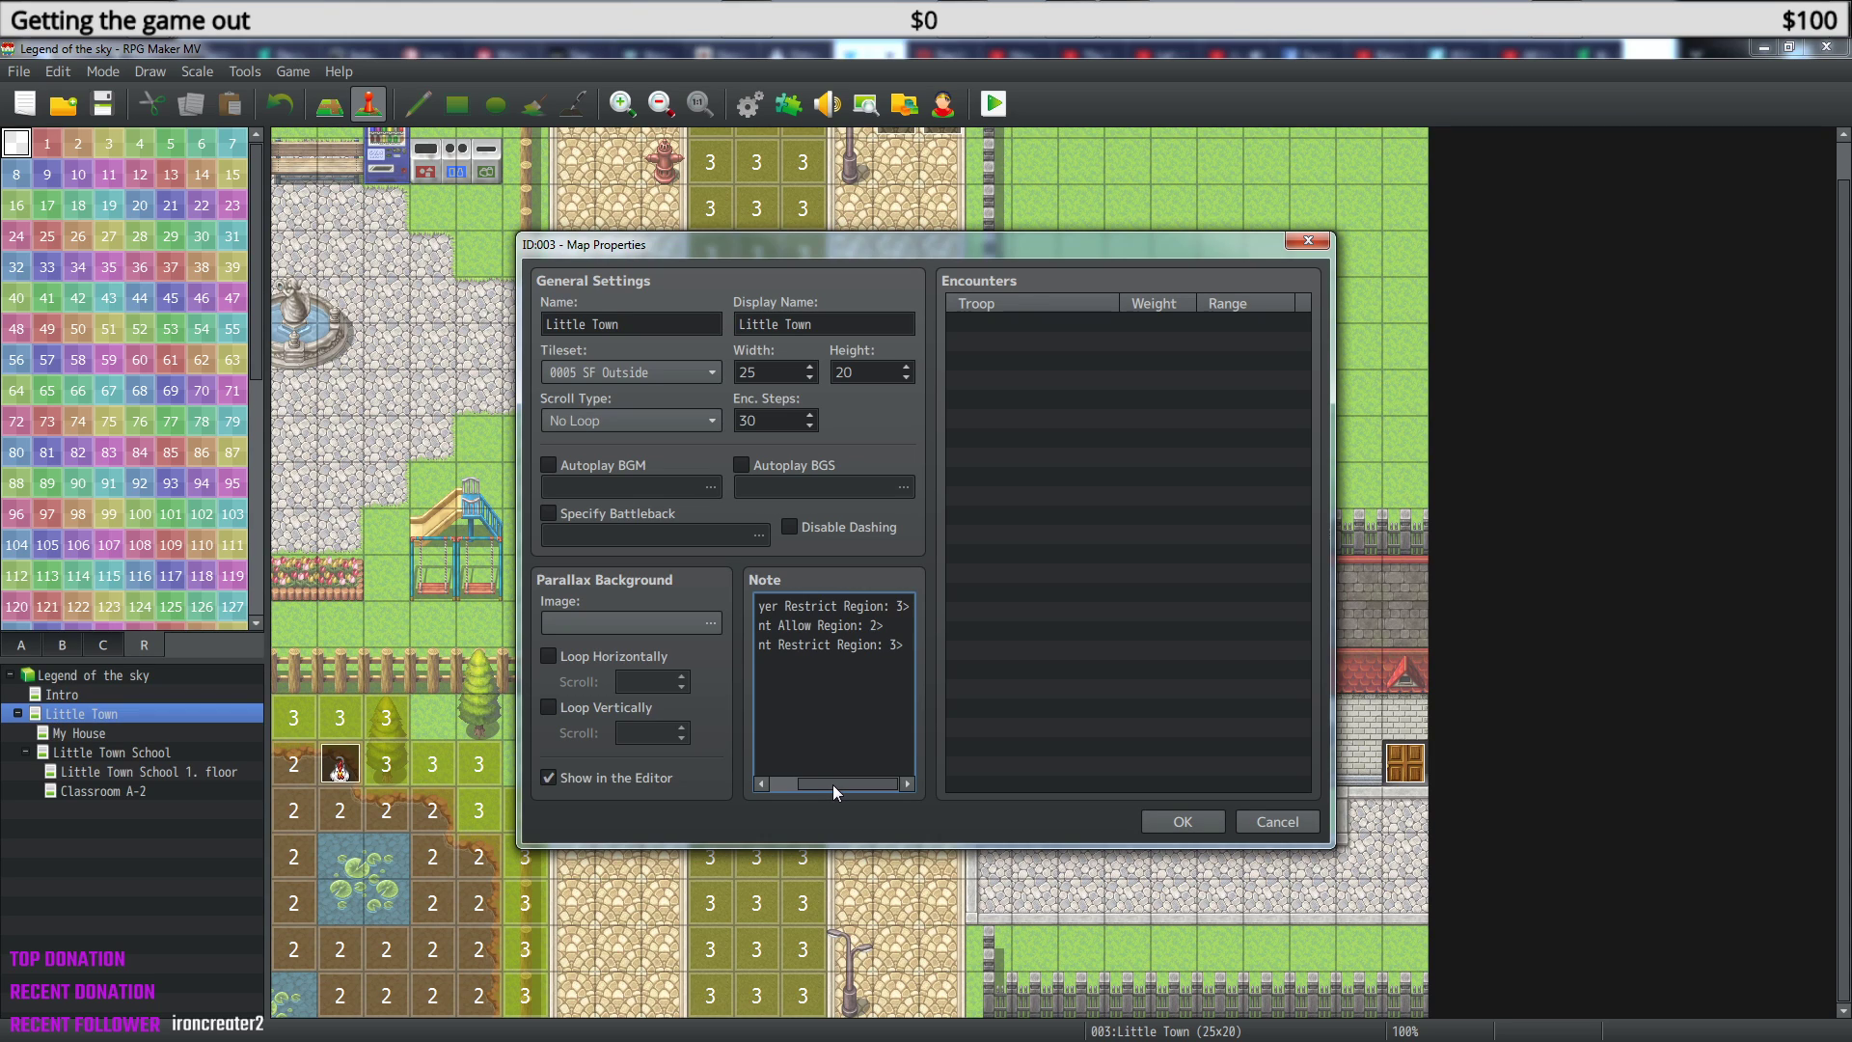
left_click_drag(832, 784, 766, 779)
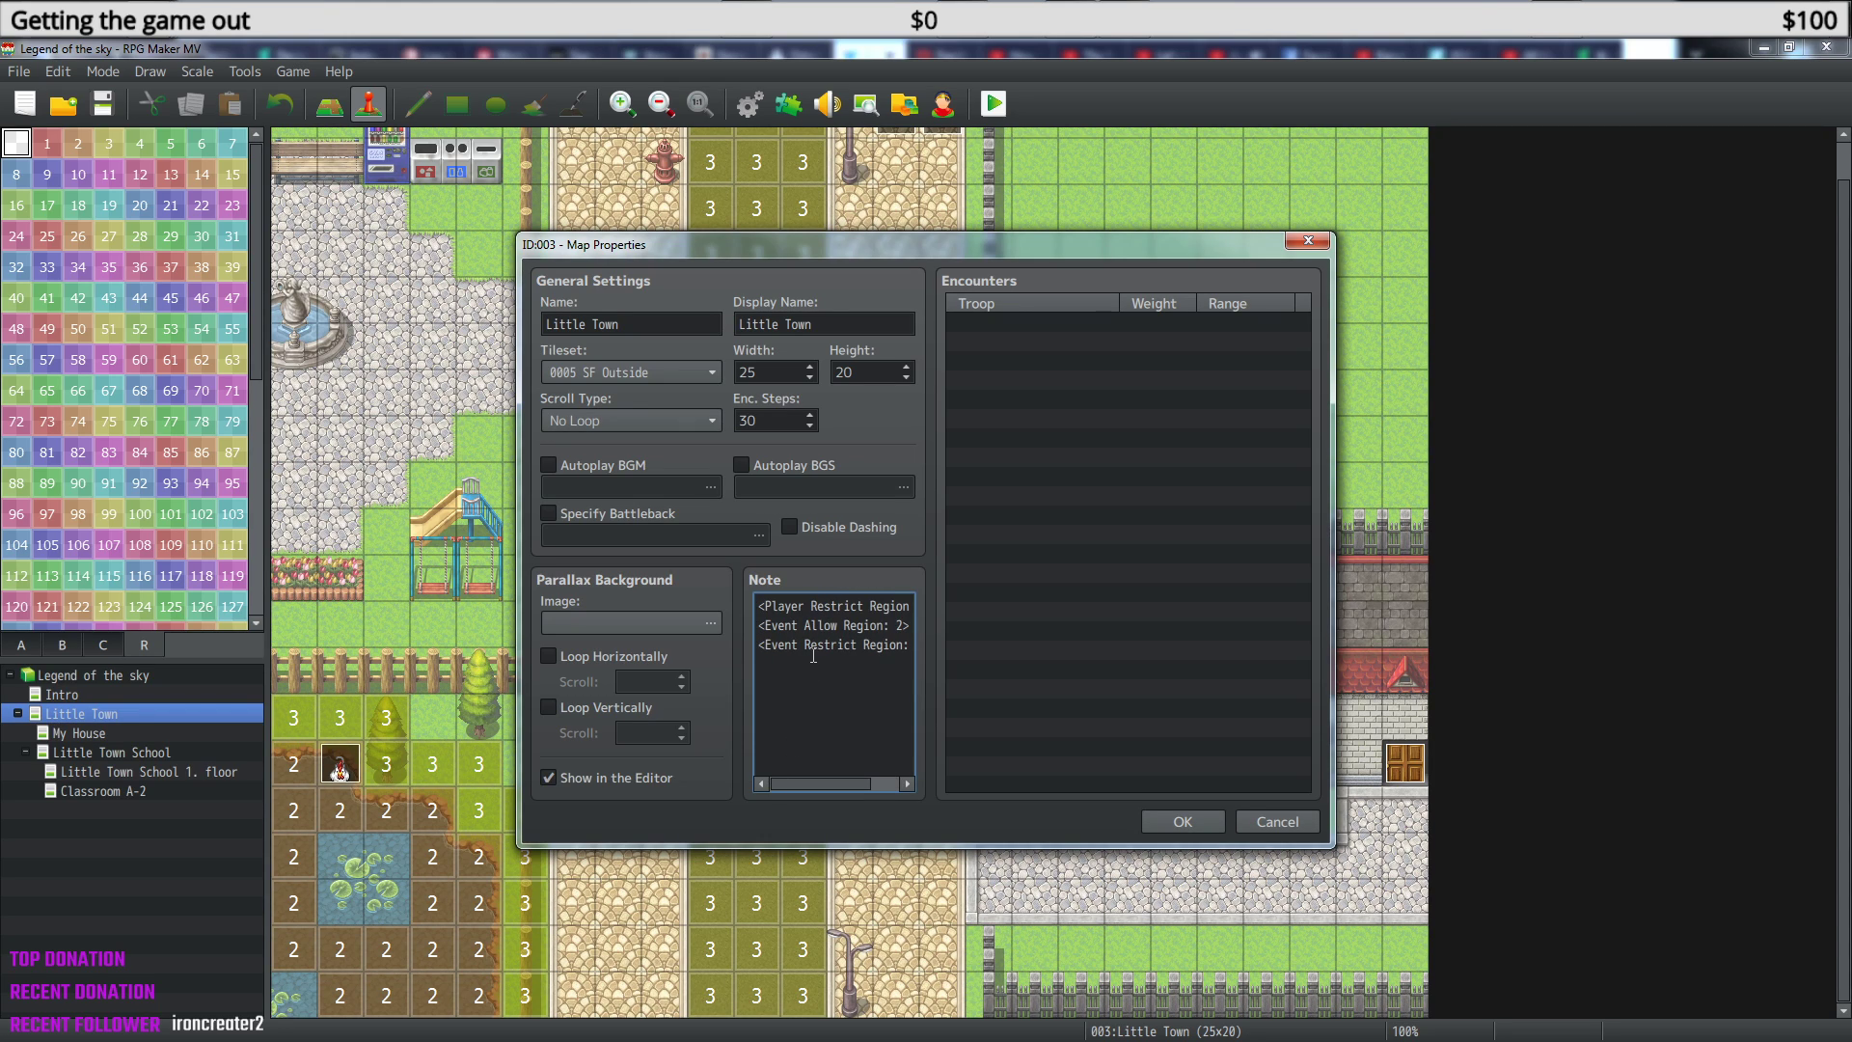
left_click_drag(828, 789, 887, 777)
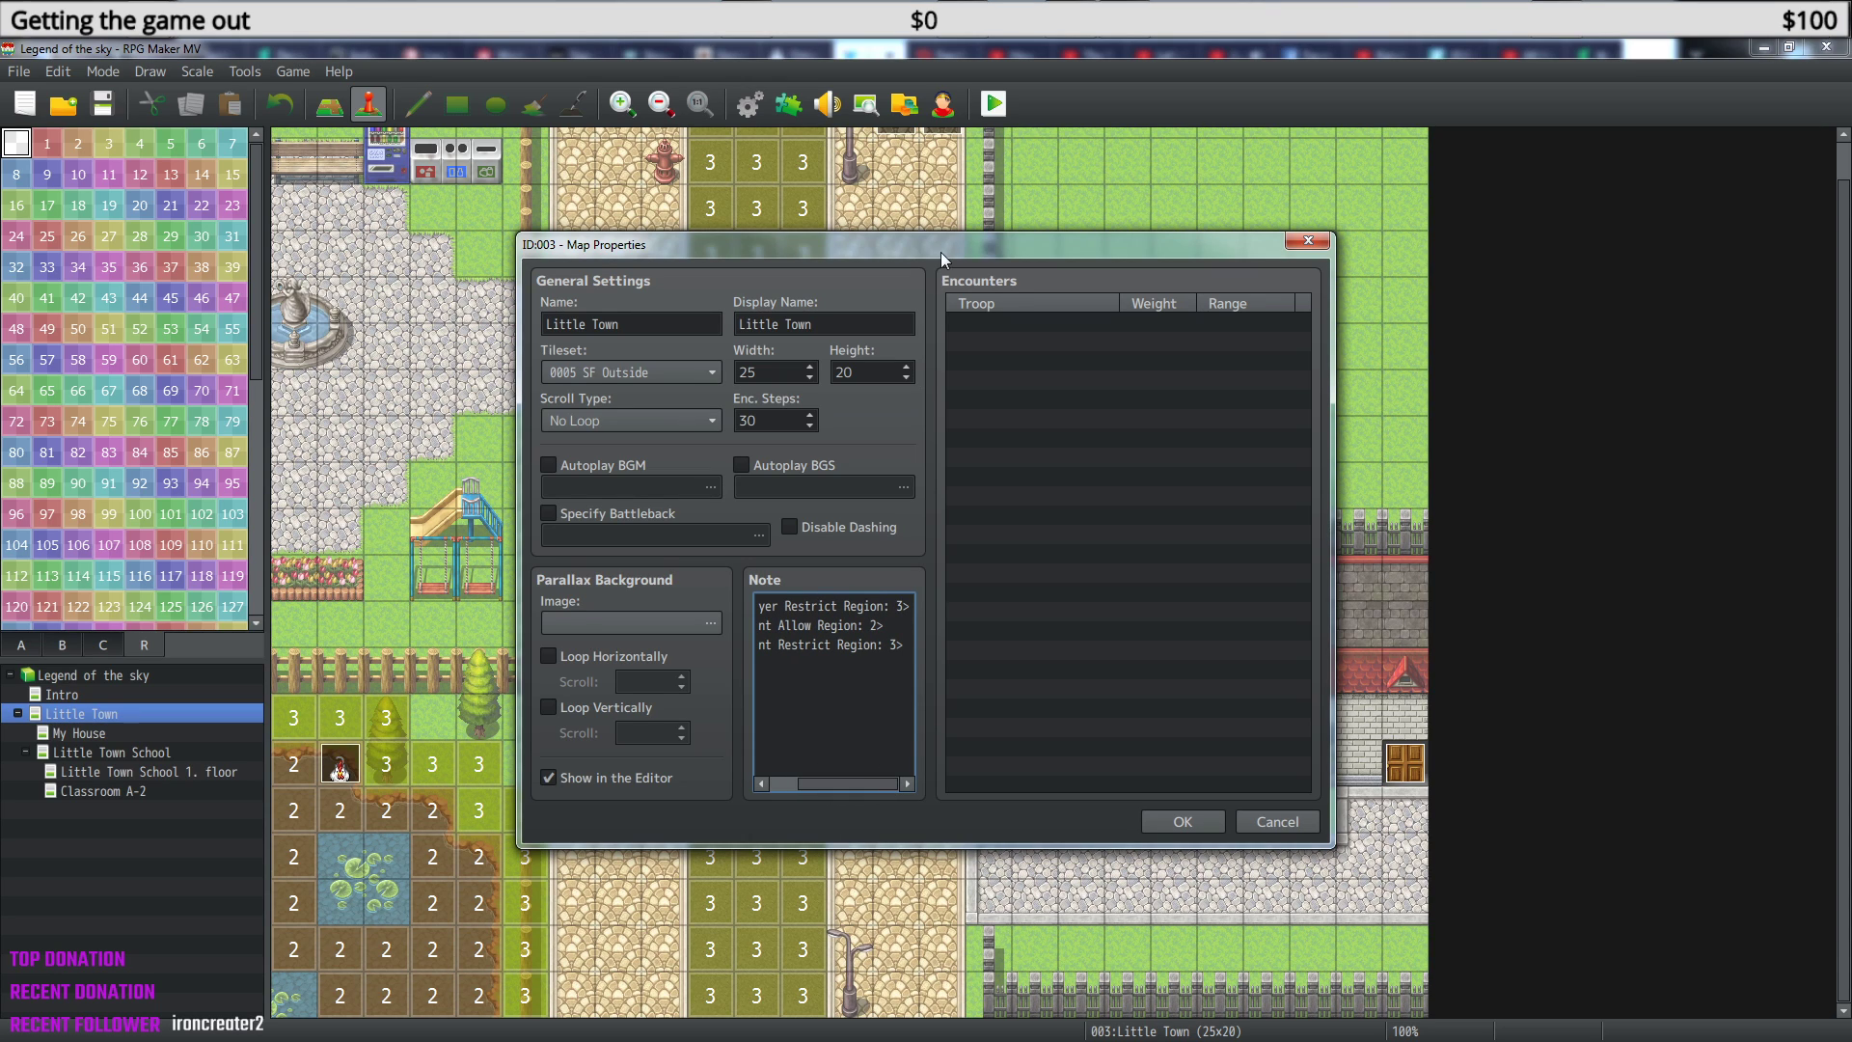
left_click_drag(941, 251, 1282, 269)
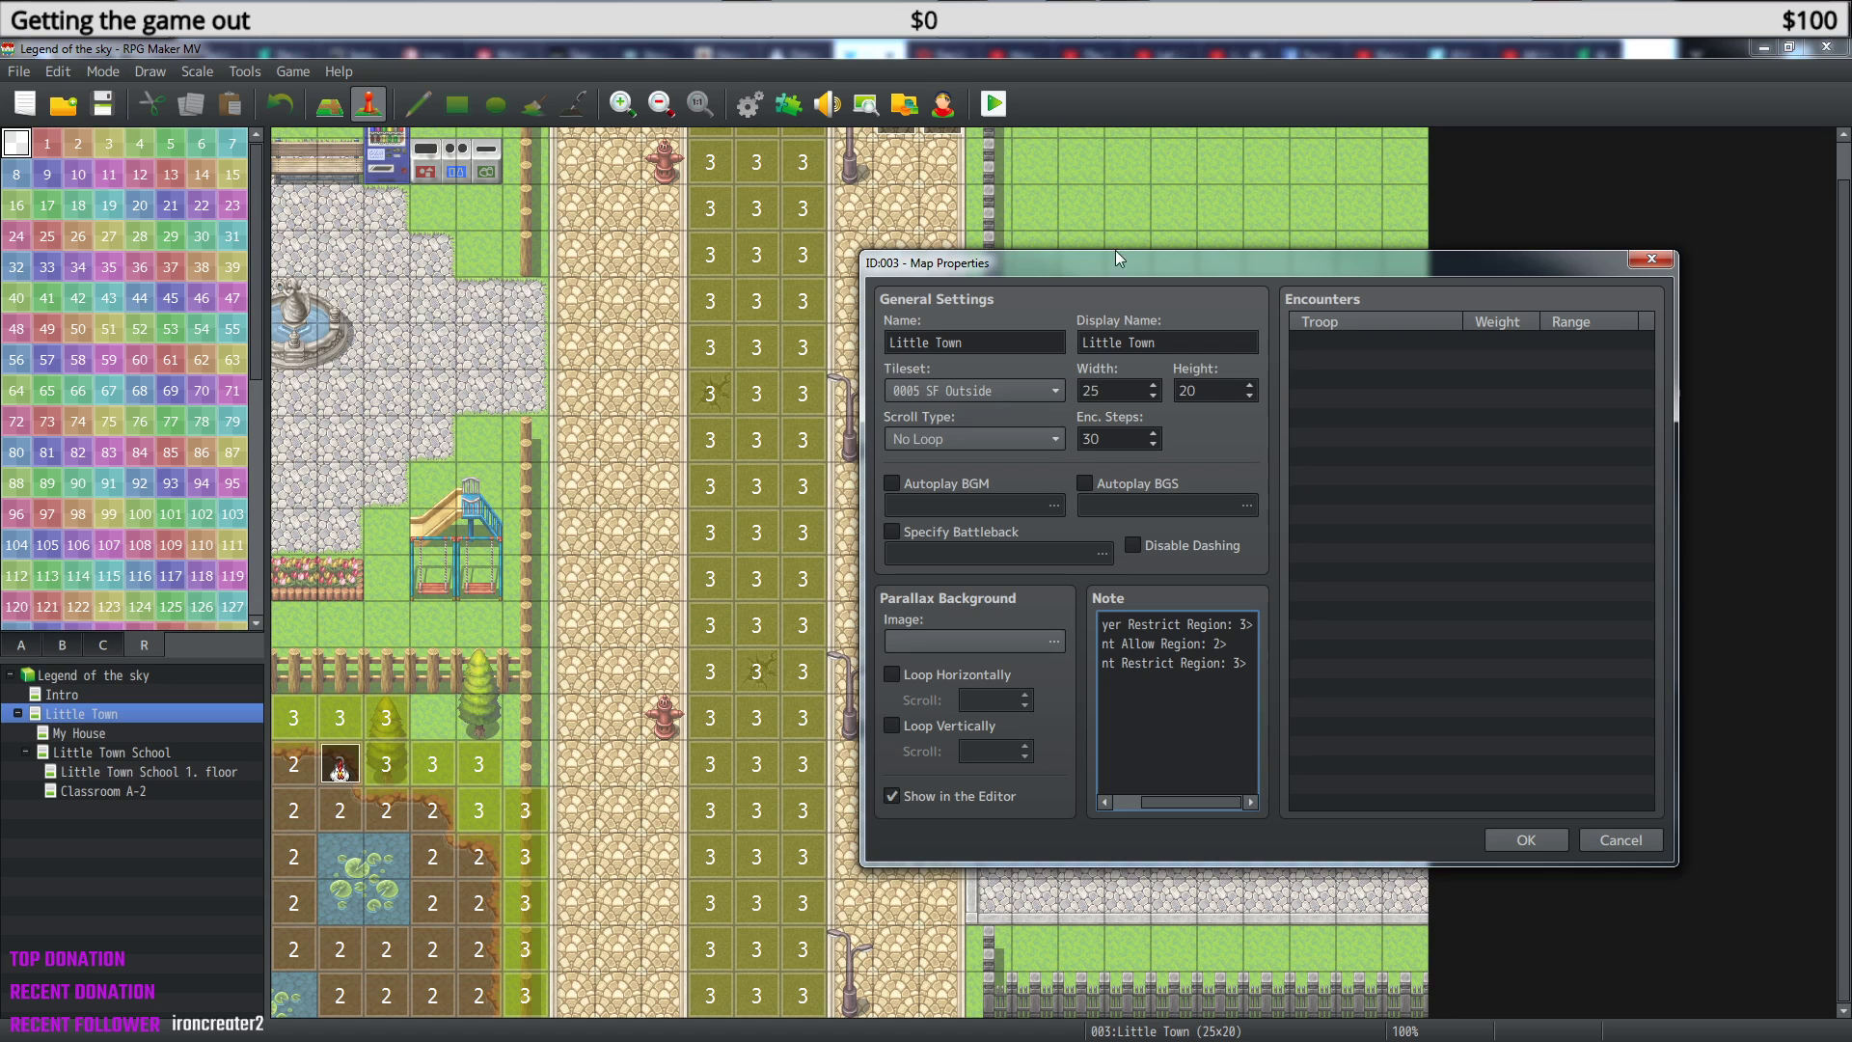
left_click_drag(1362, 264, 1067, 258)
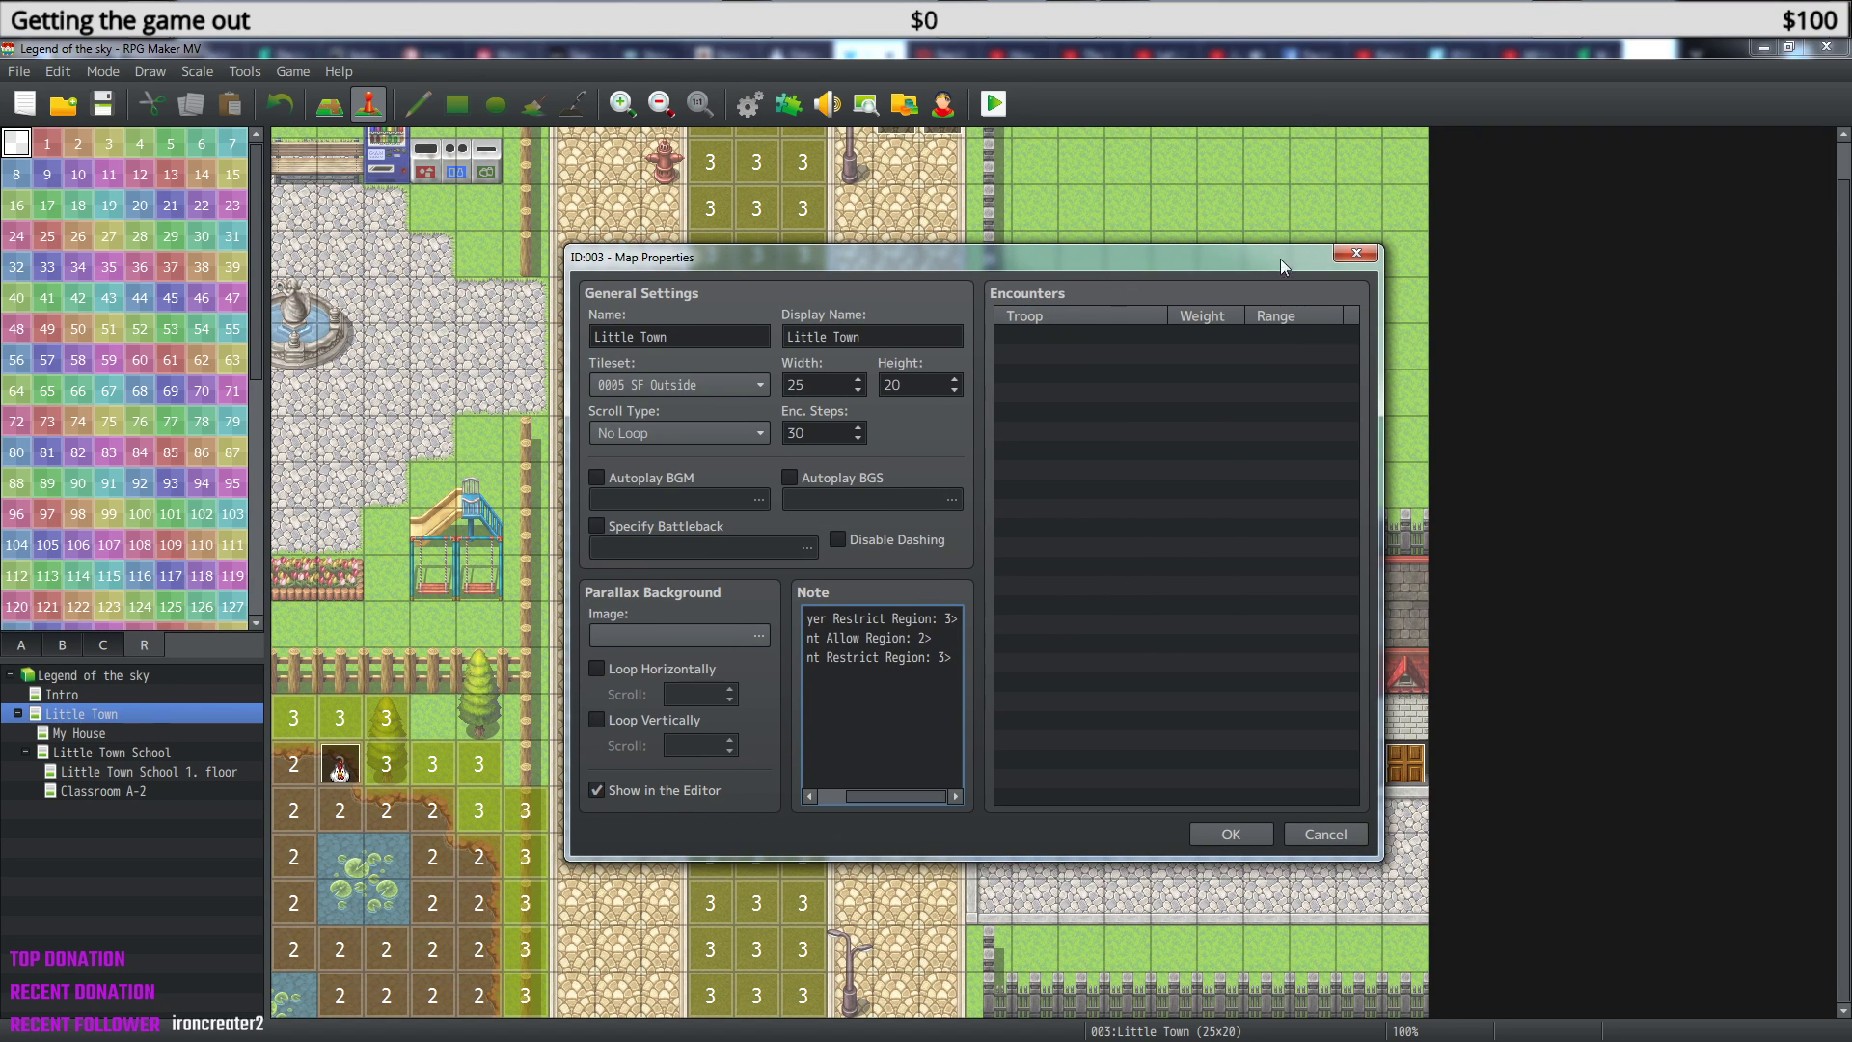
left_click(1358, 255)
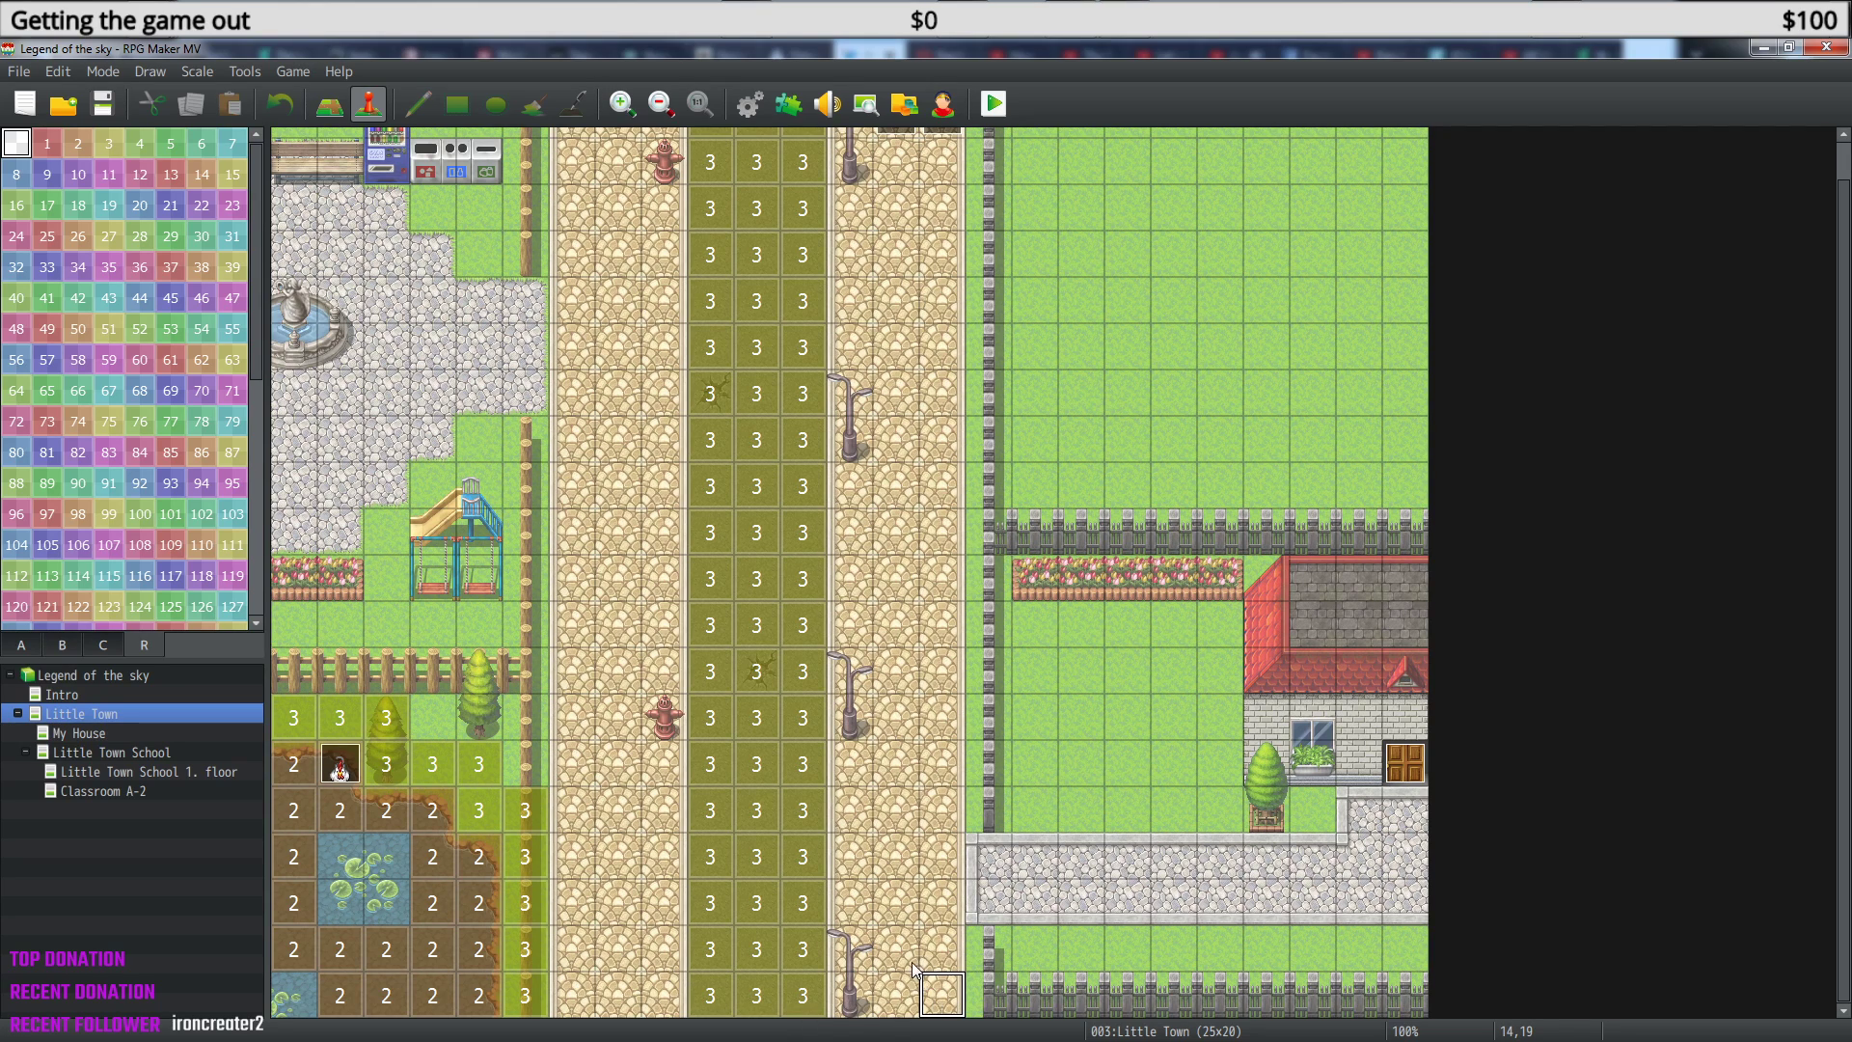
- Examine the region IDs painted on the Little Town, My House and Little Town School maps
left_click(849, 998)
scroll(872, 939, "up", 1)
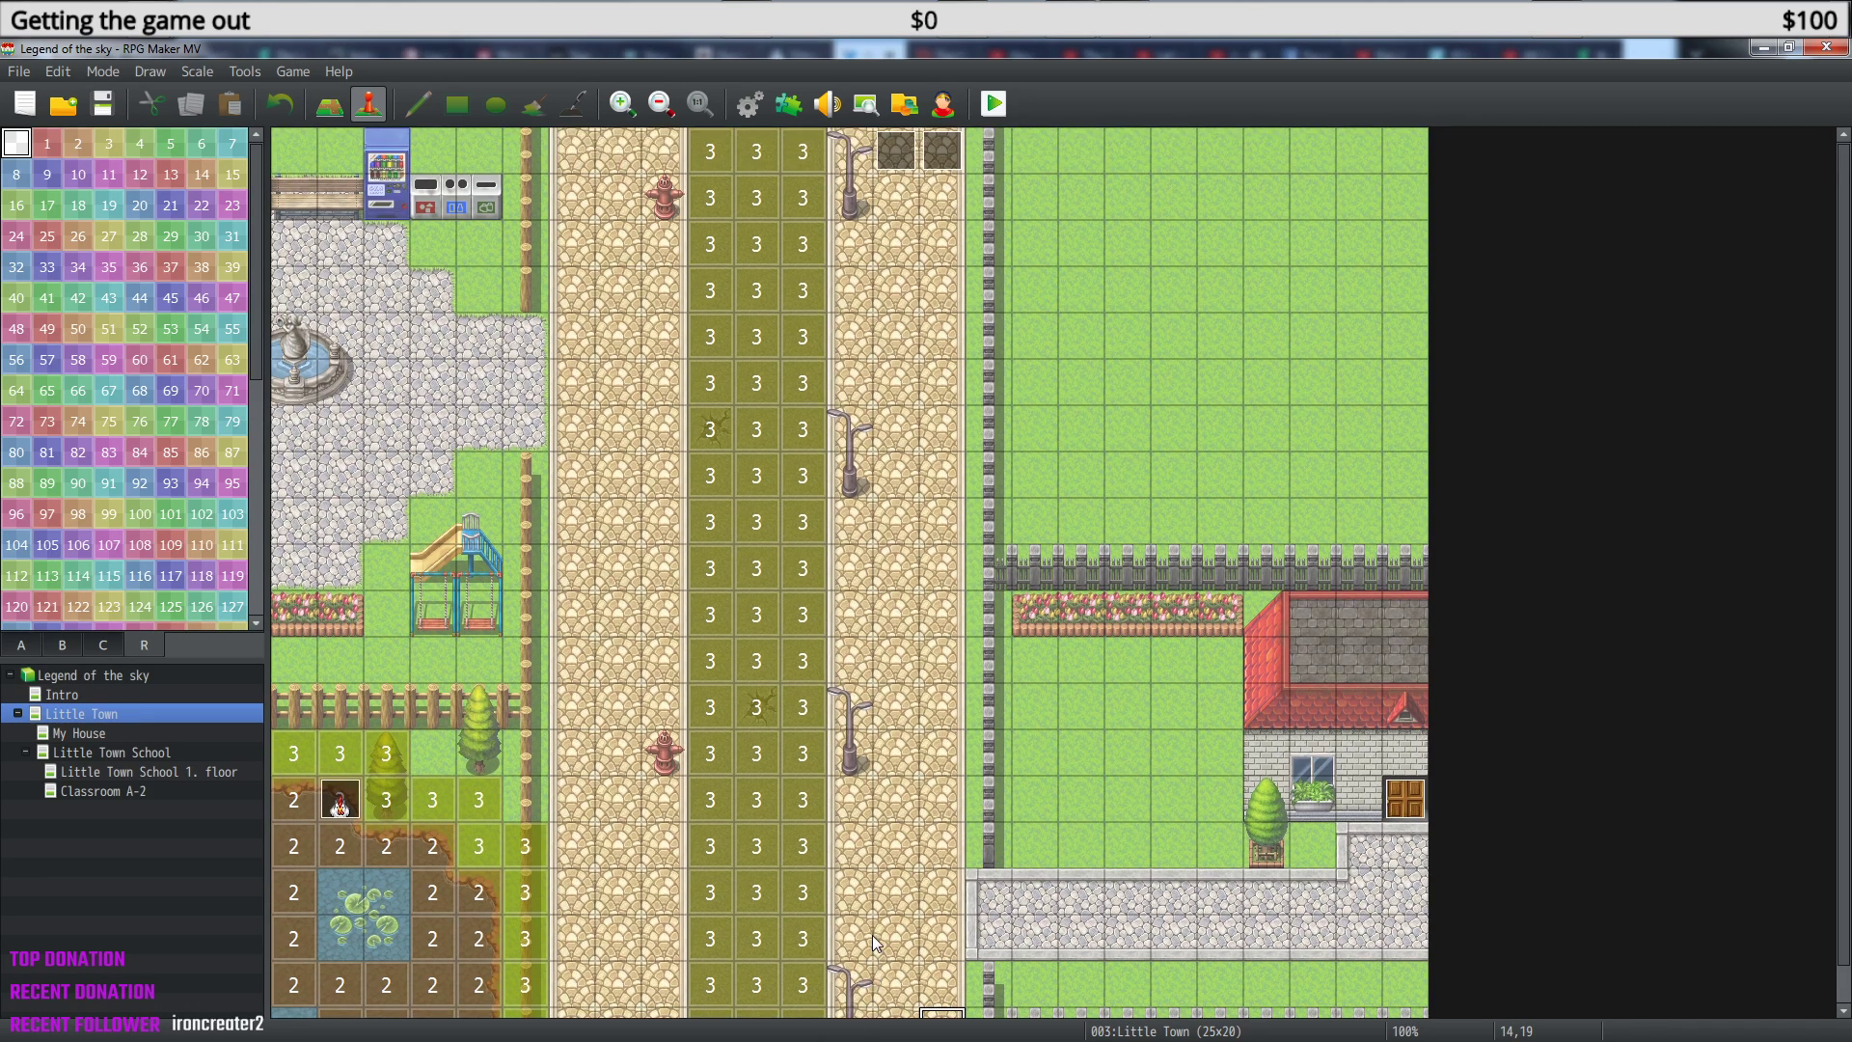
scroll(872, 934, "down", 1)
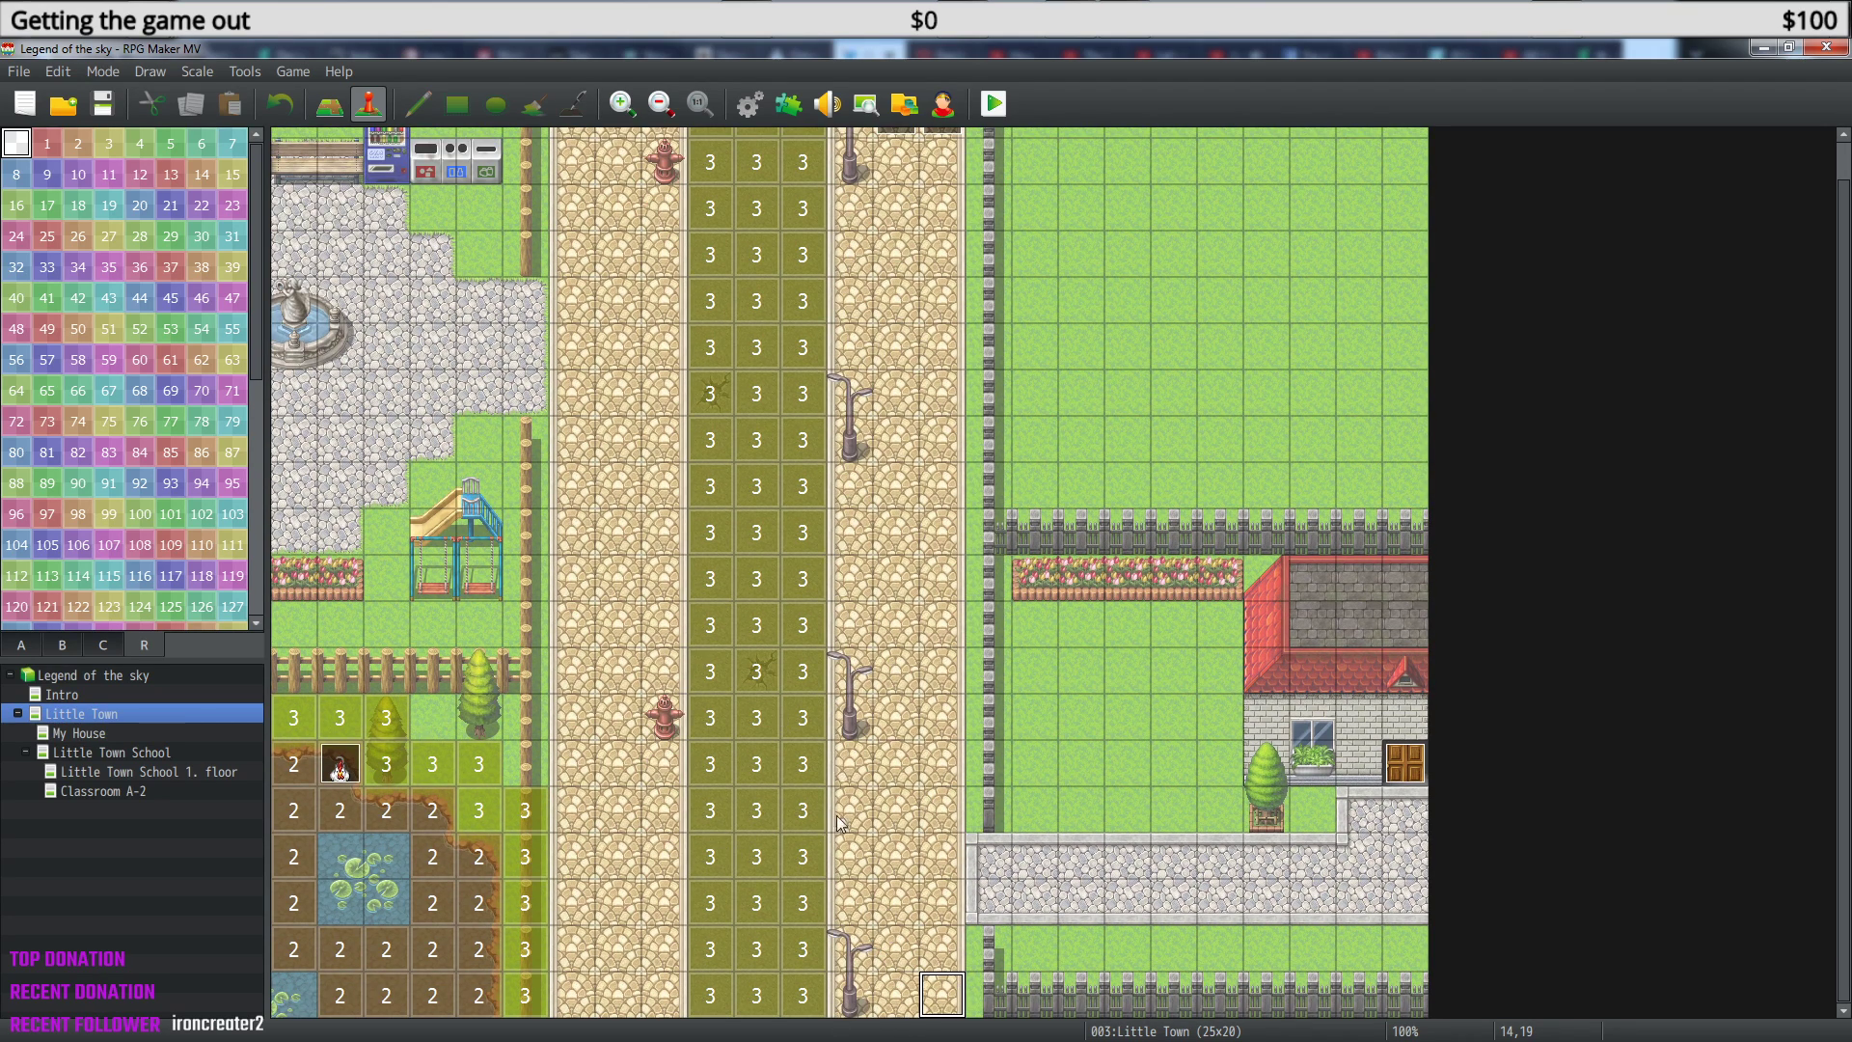
scroll(906, 303, "up", 1)
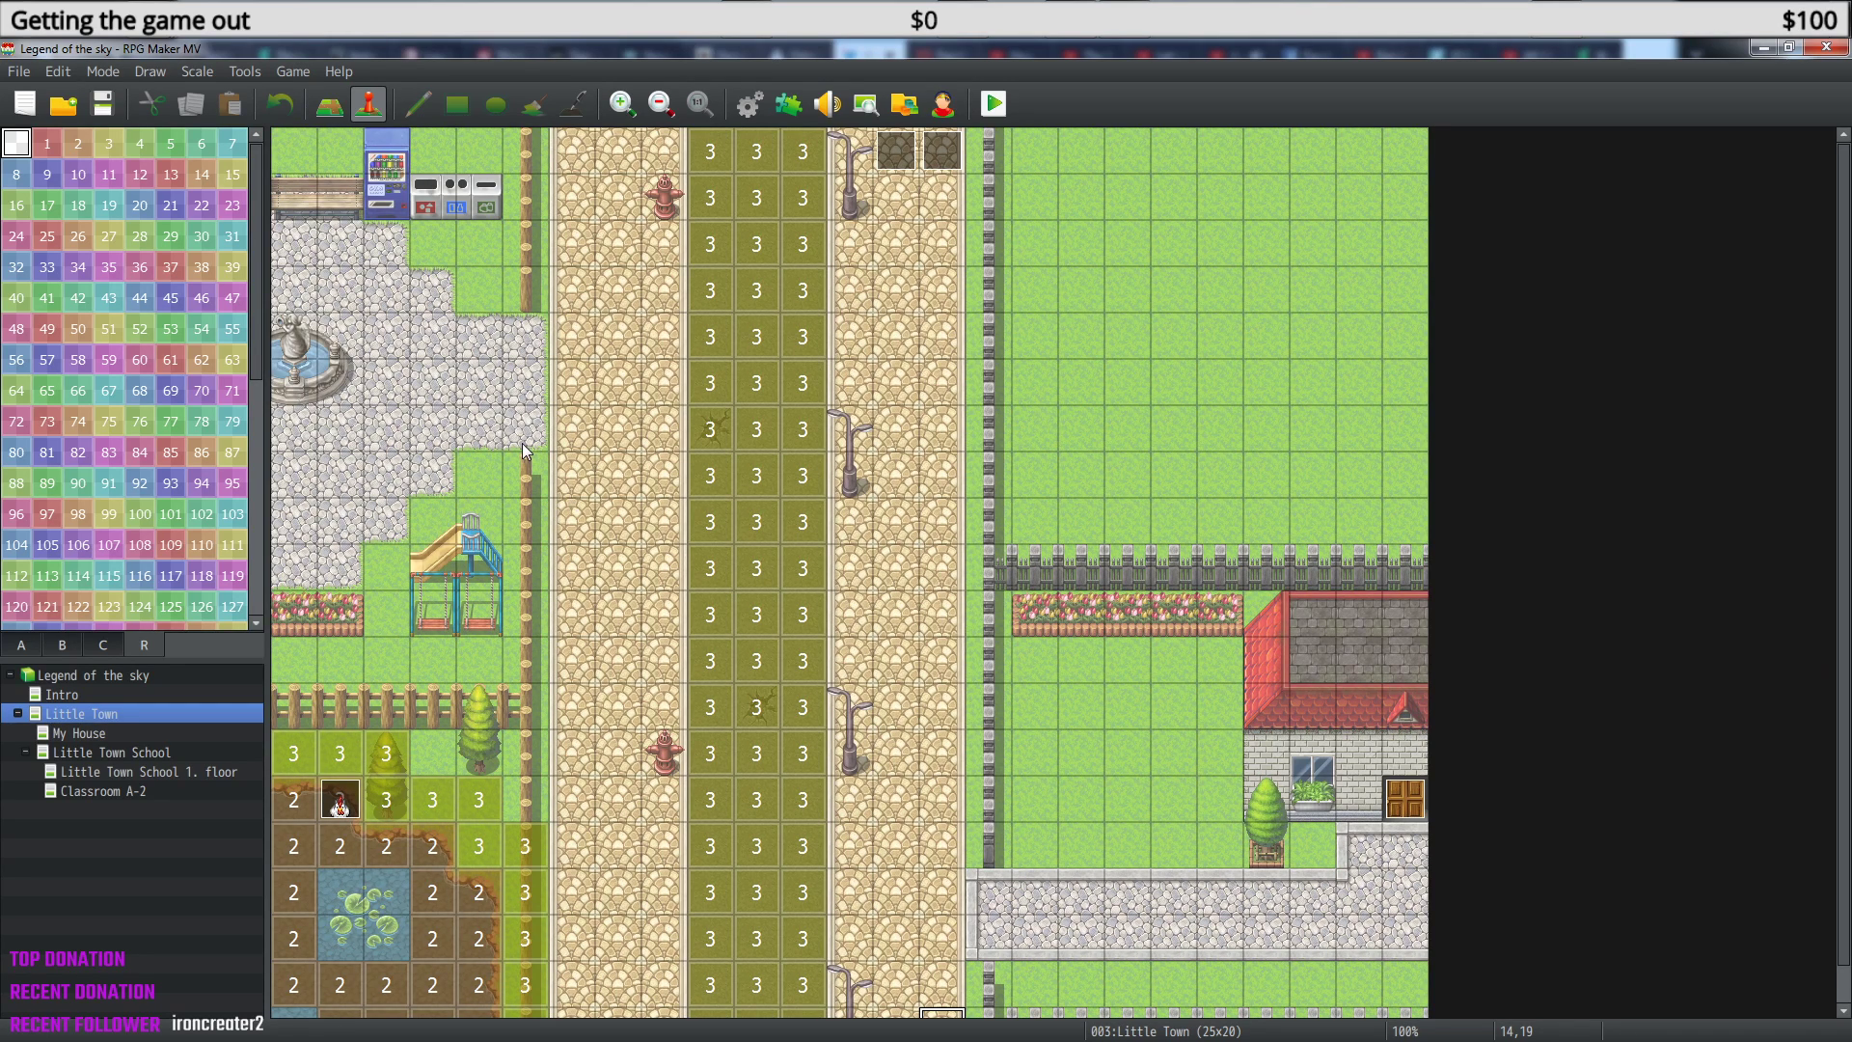
left_click(79, 734)
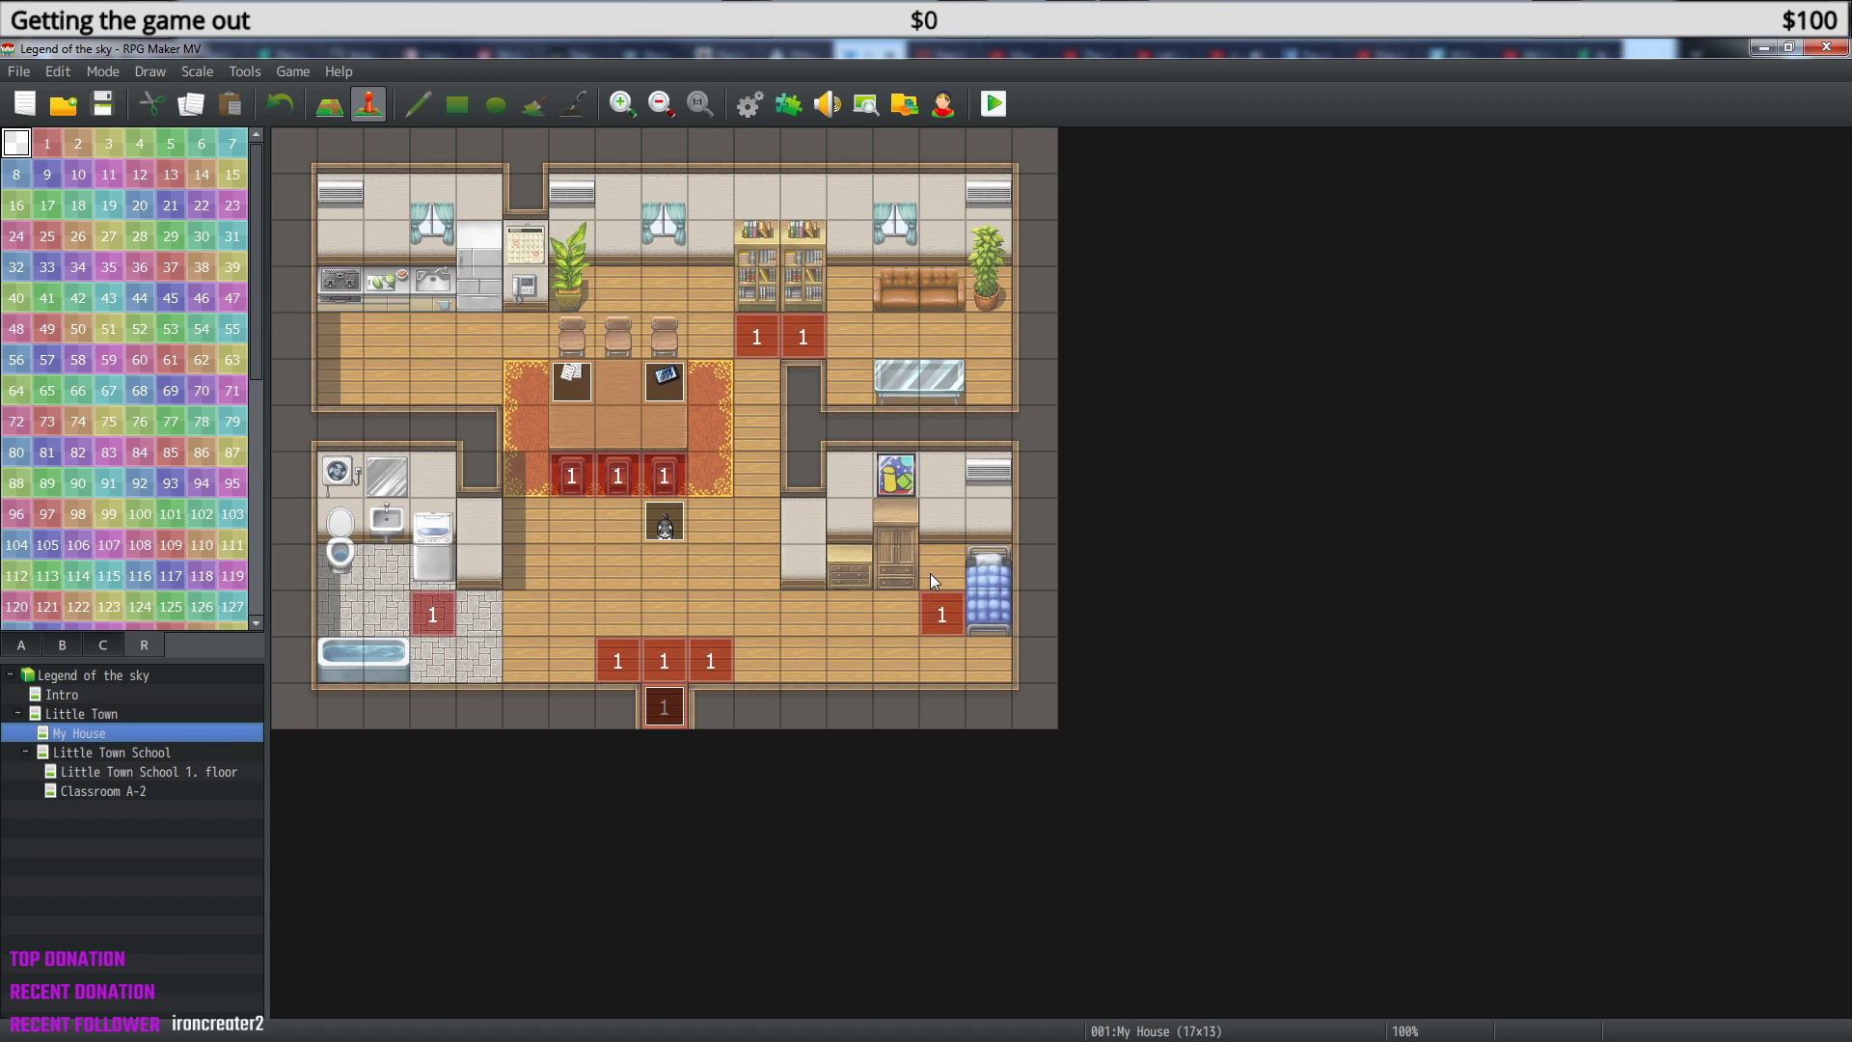
left_click(135, 750)
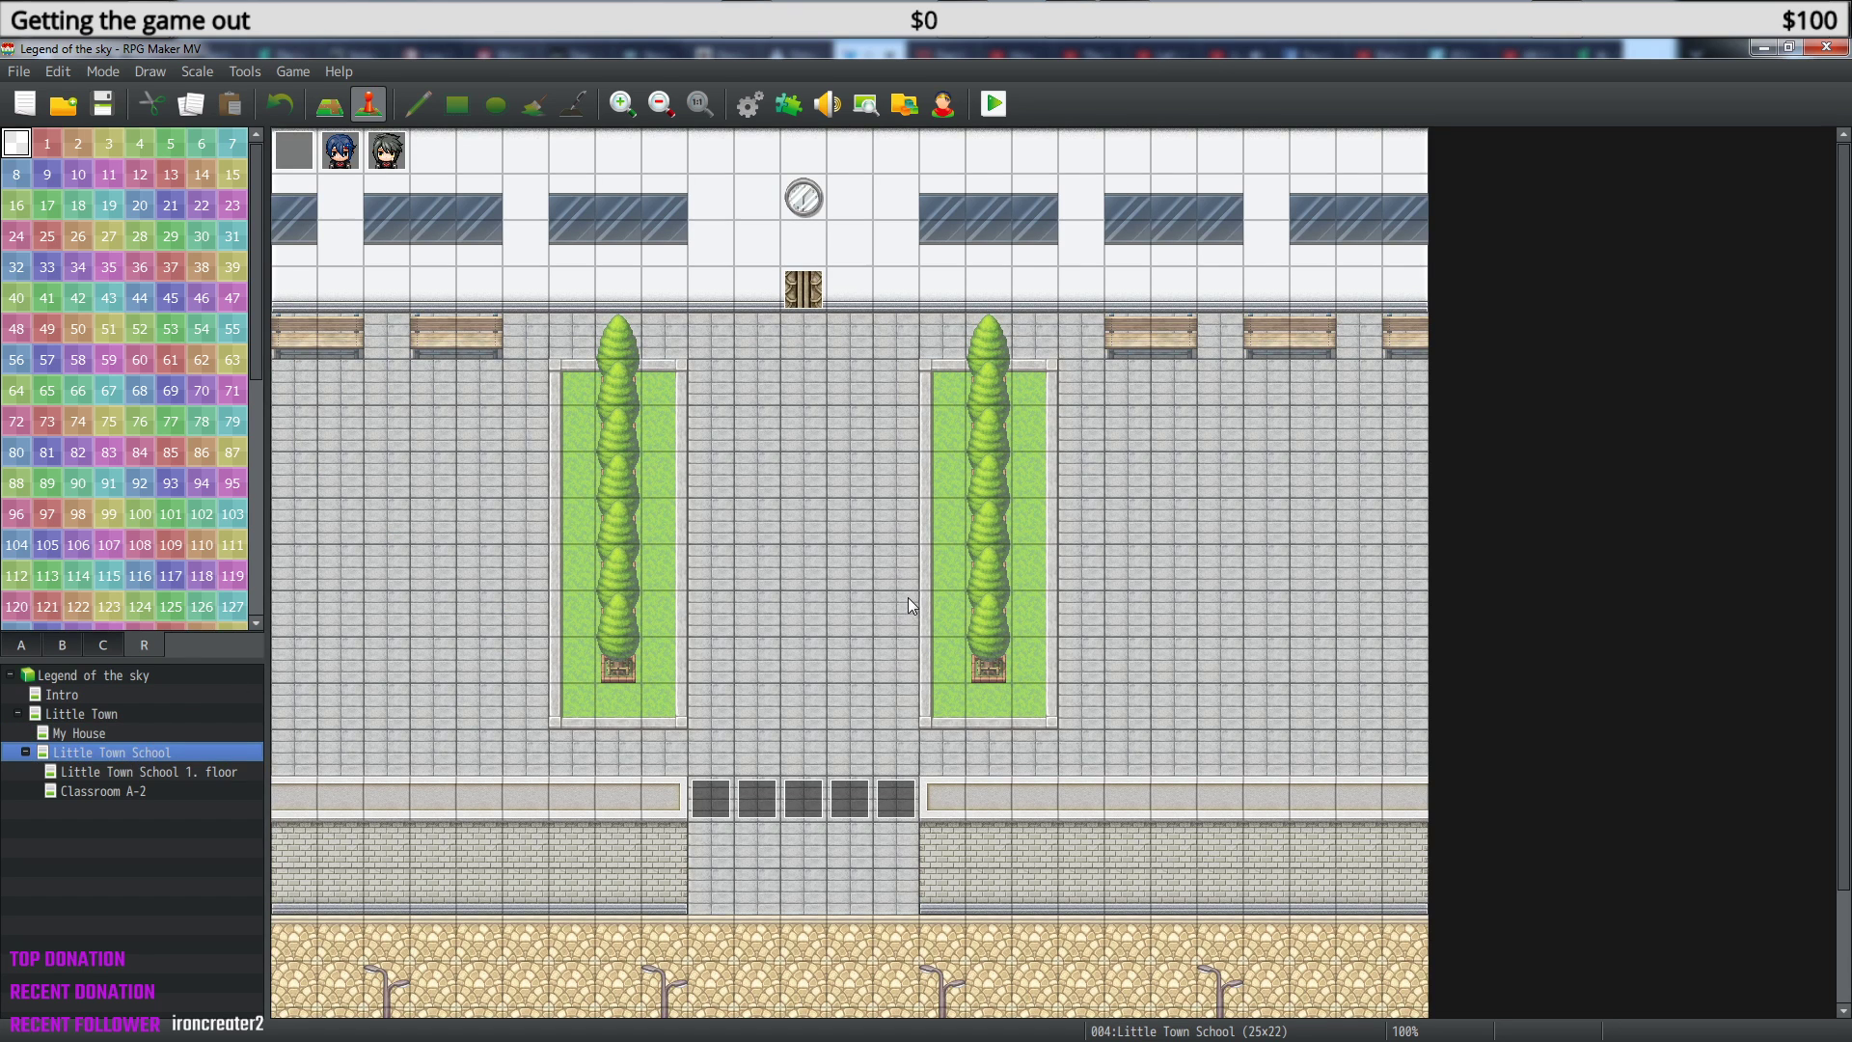
scroll(837, 661, "down", 1)
scroll(839, 668, "up", 2)
- Compare the Little Town School 1. floor and Classroom A-2 maps, and return to the Little Town School map
left_click(101, 773)
left_click(104, 791)
left_click(106, 771)
left_click(107, 793)
left_click(107, 774)
left_click(108, 790)
left_click(112, 772)
left_click(109, 792)
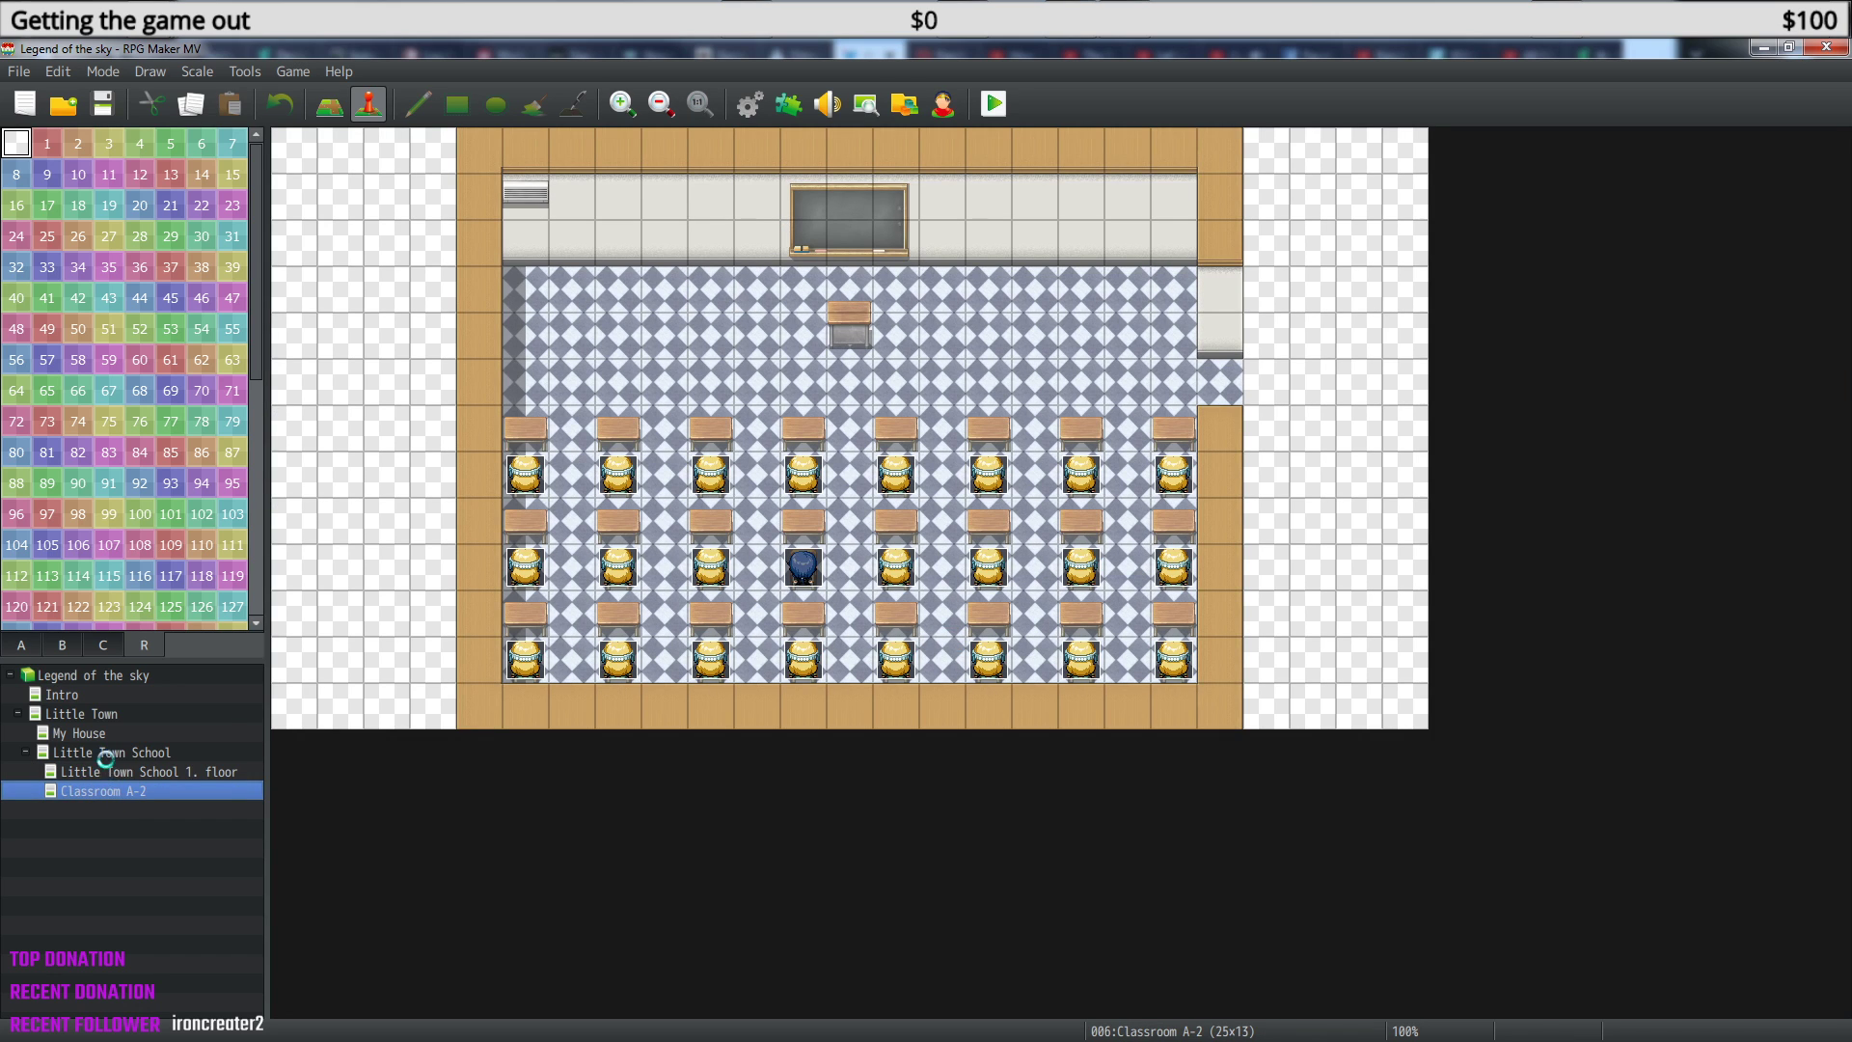
left_click(106, 760)
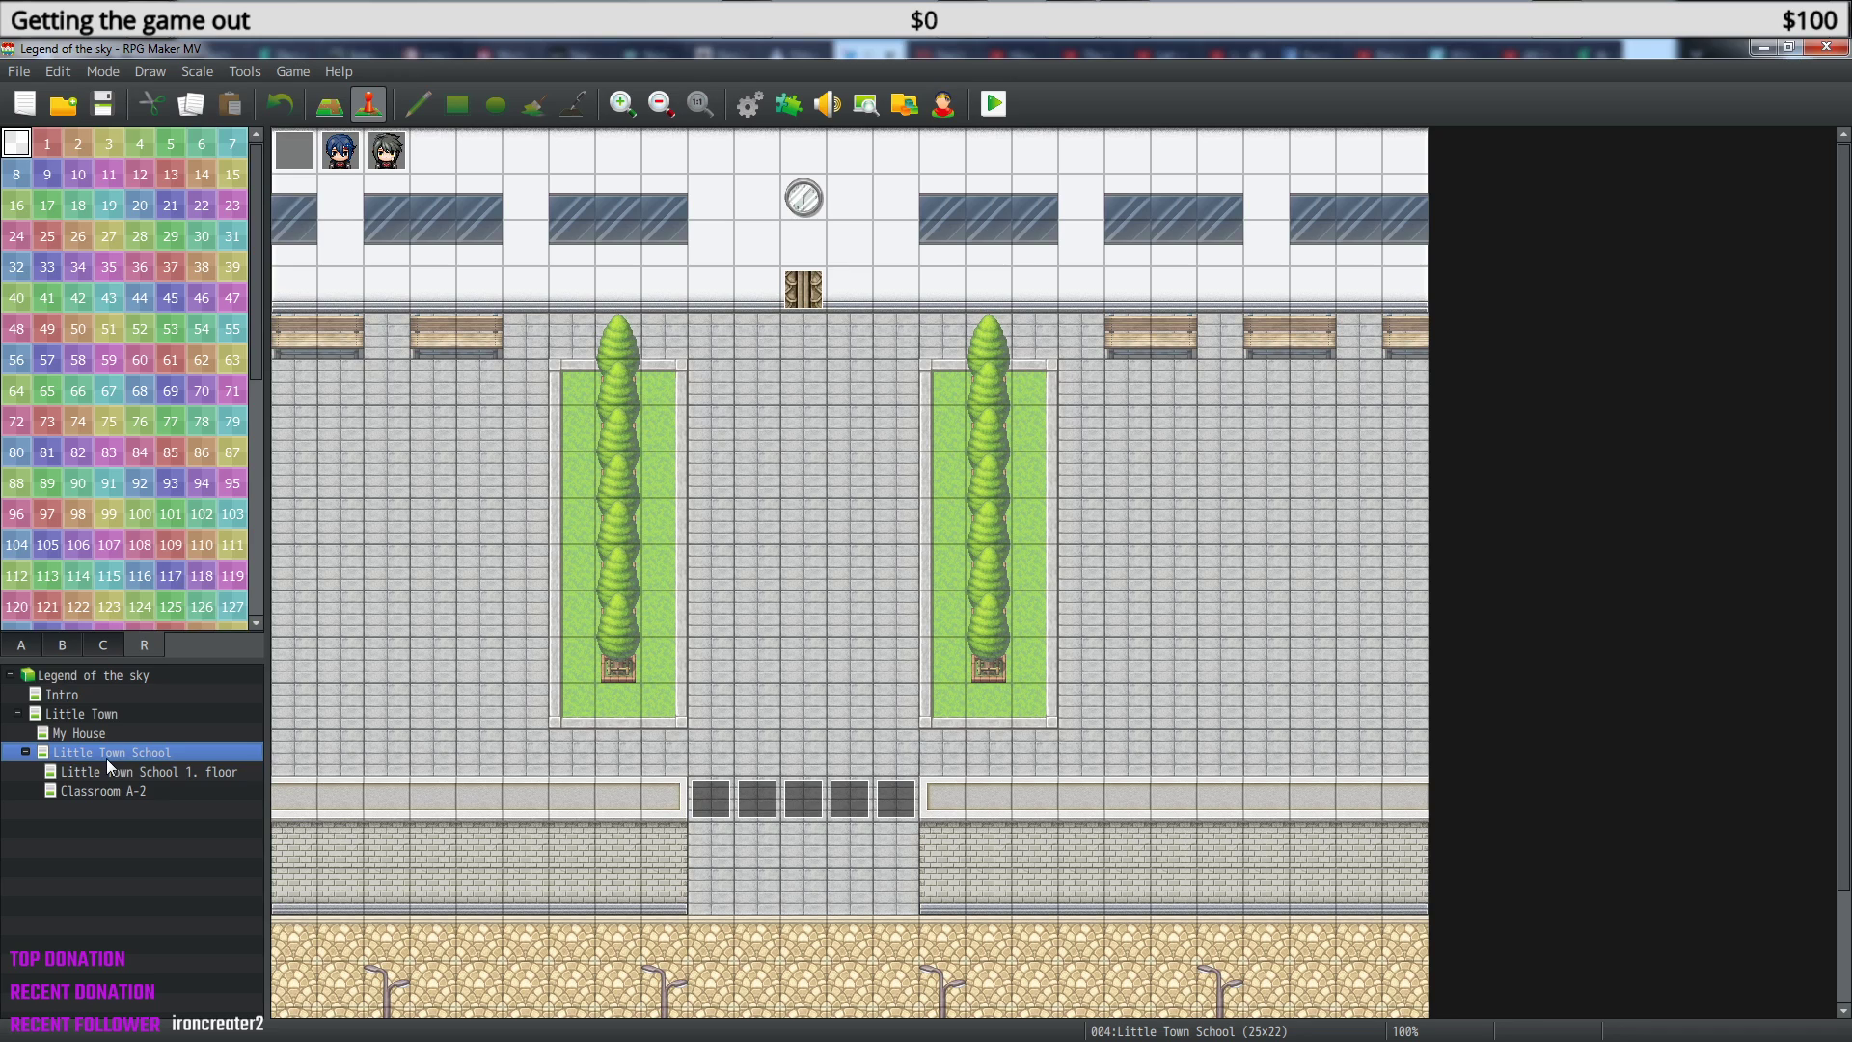
- Start a playtest of the game and enter play from the title screen
left_click(993, 104)
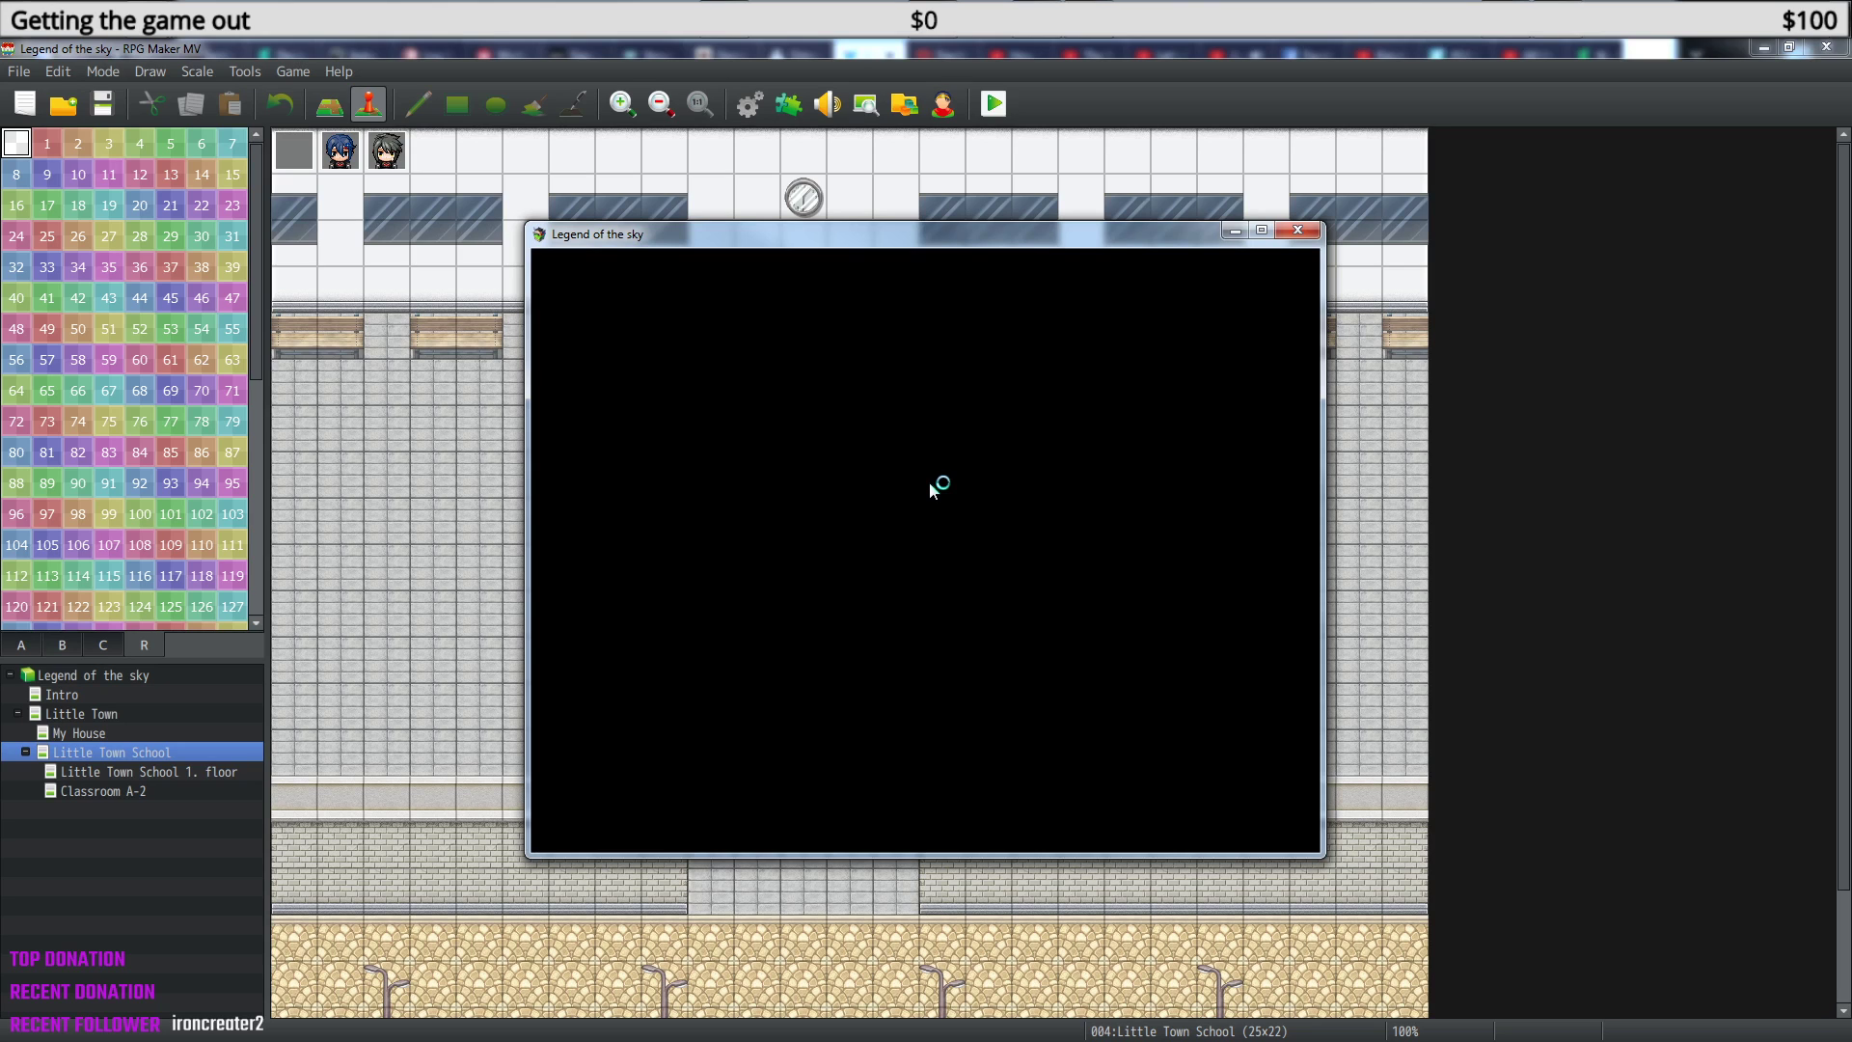
key("Return")
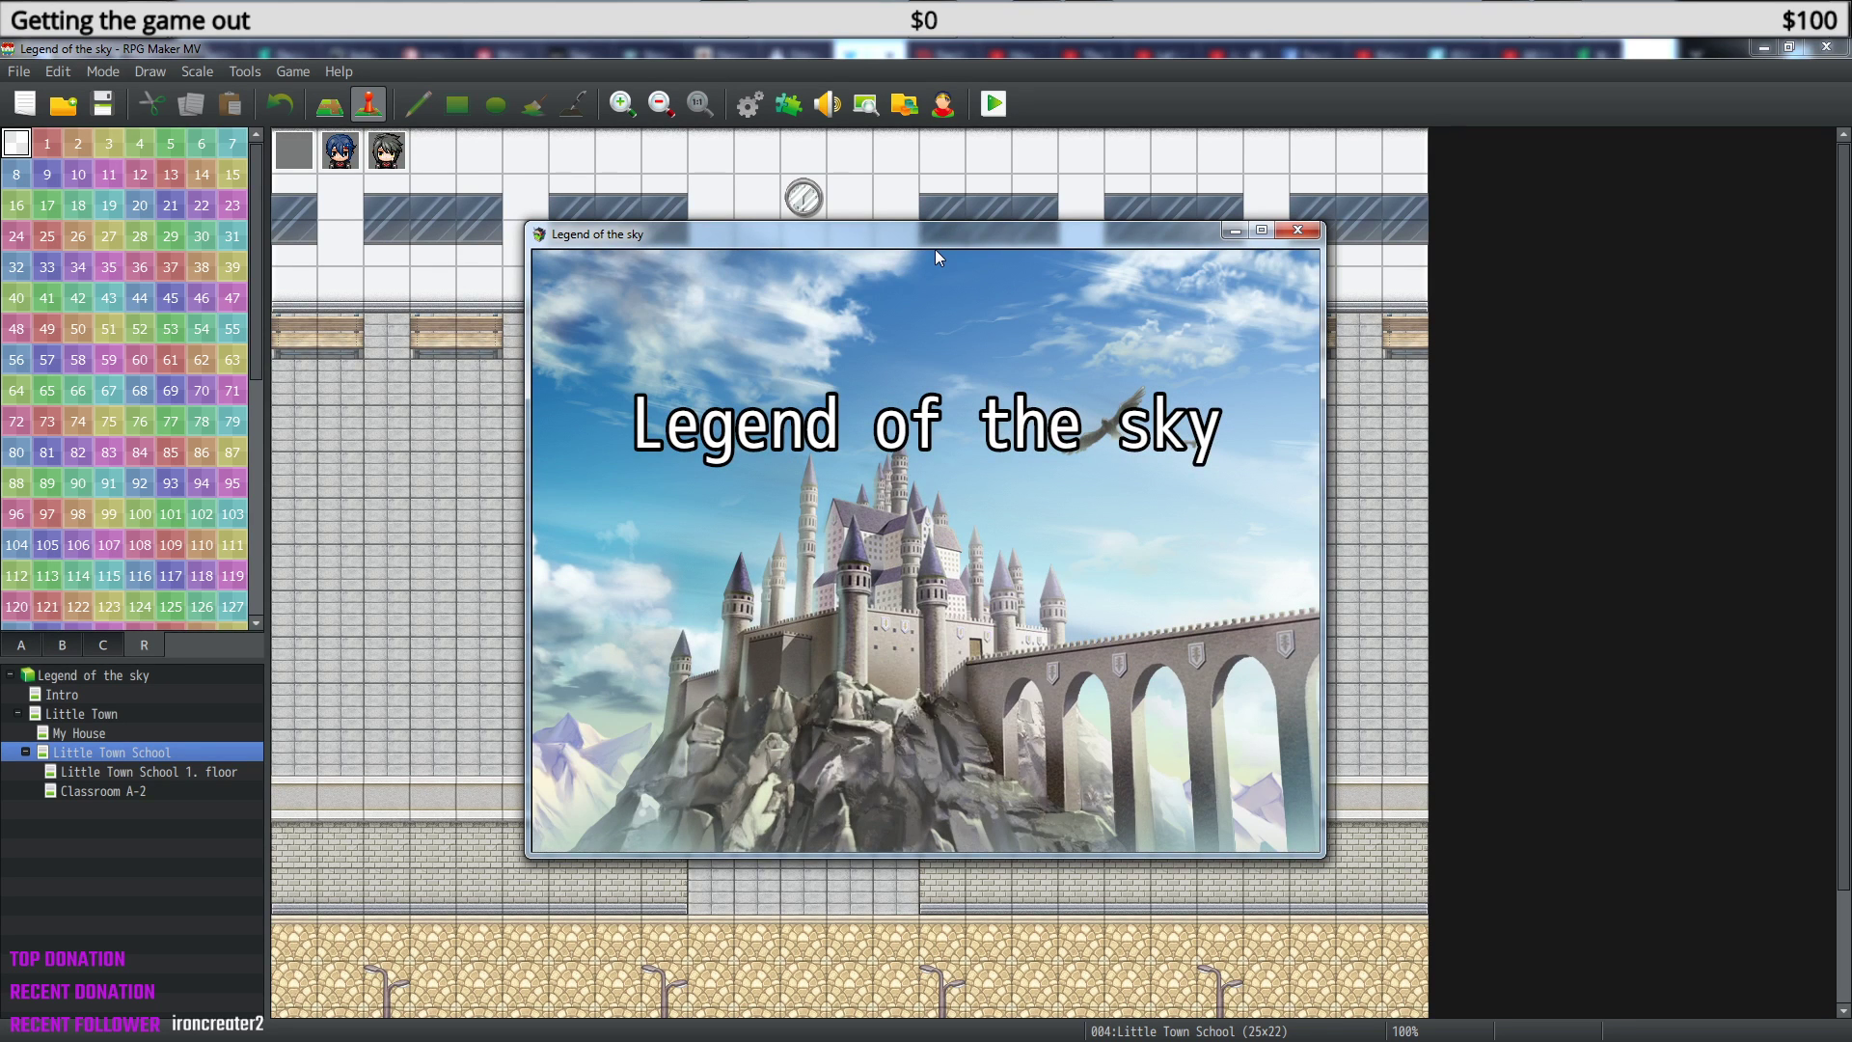
key("Return")
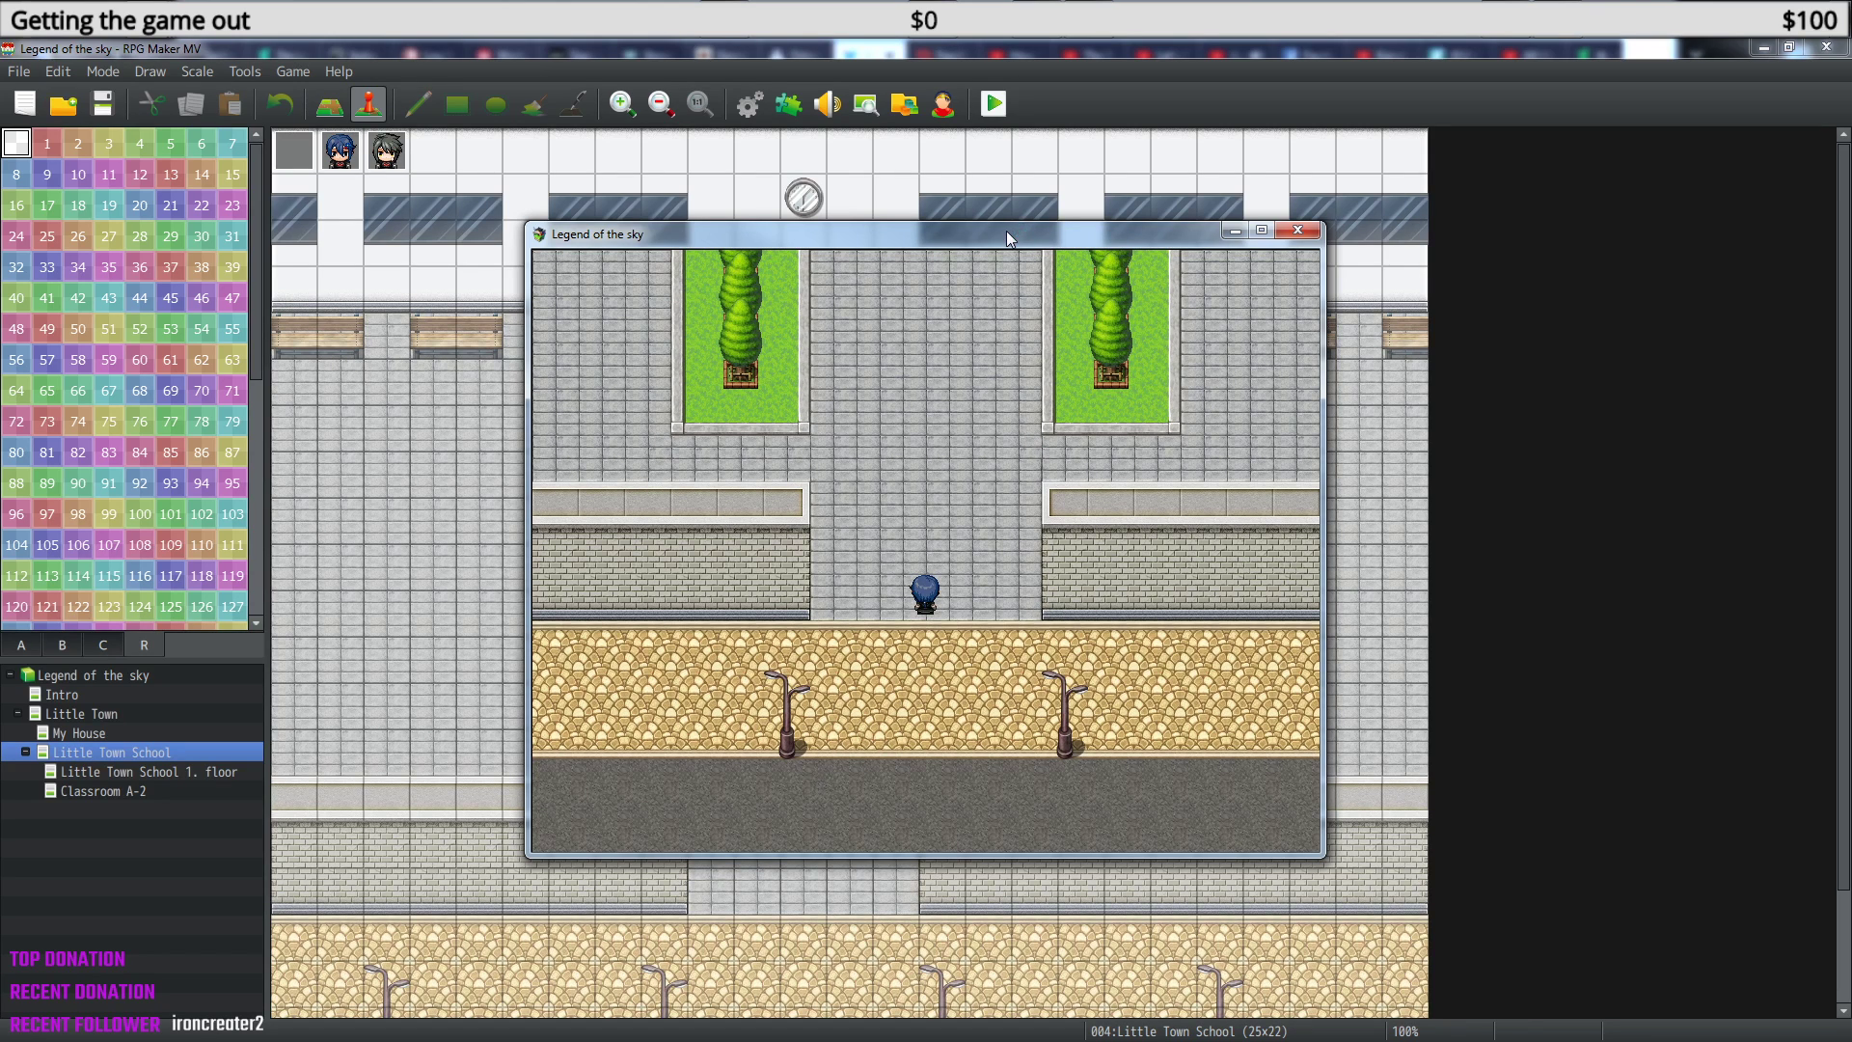
- Walk the character along both sides of the school gate passage, and head up into the courtyard to trigger the cutscene
key("Down")
key("Up")
key("Left")
key("Left")
key("Left")
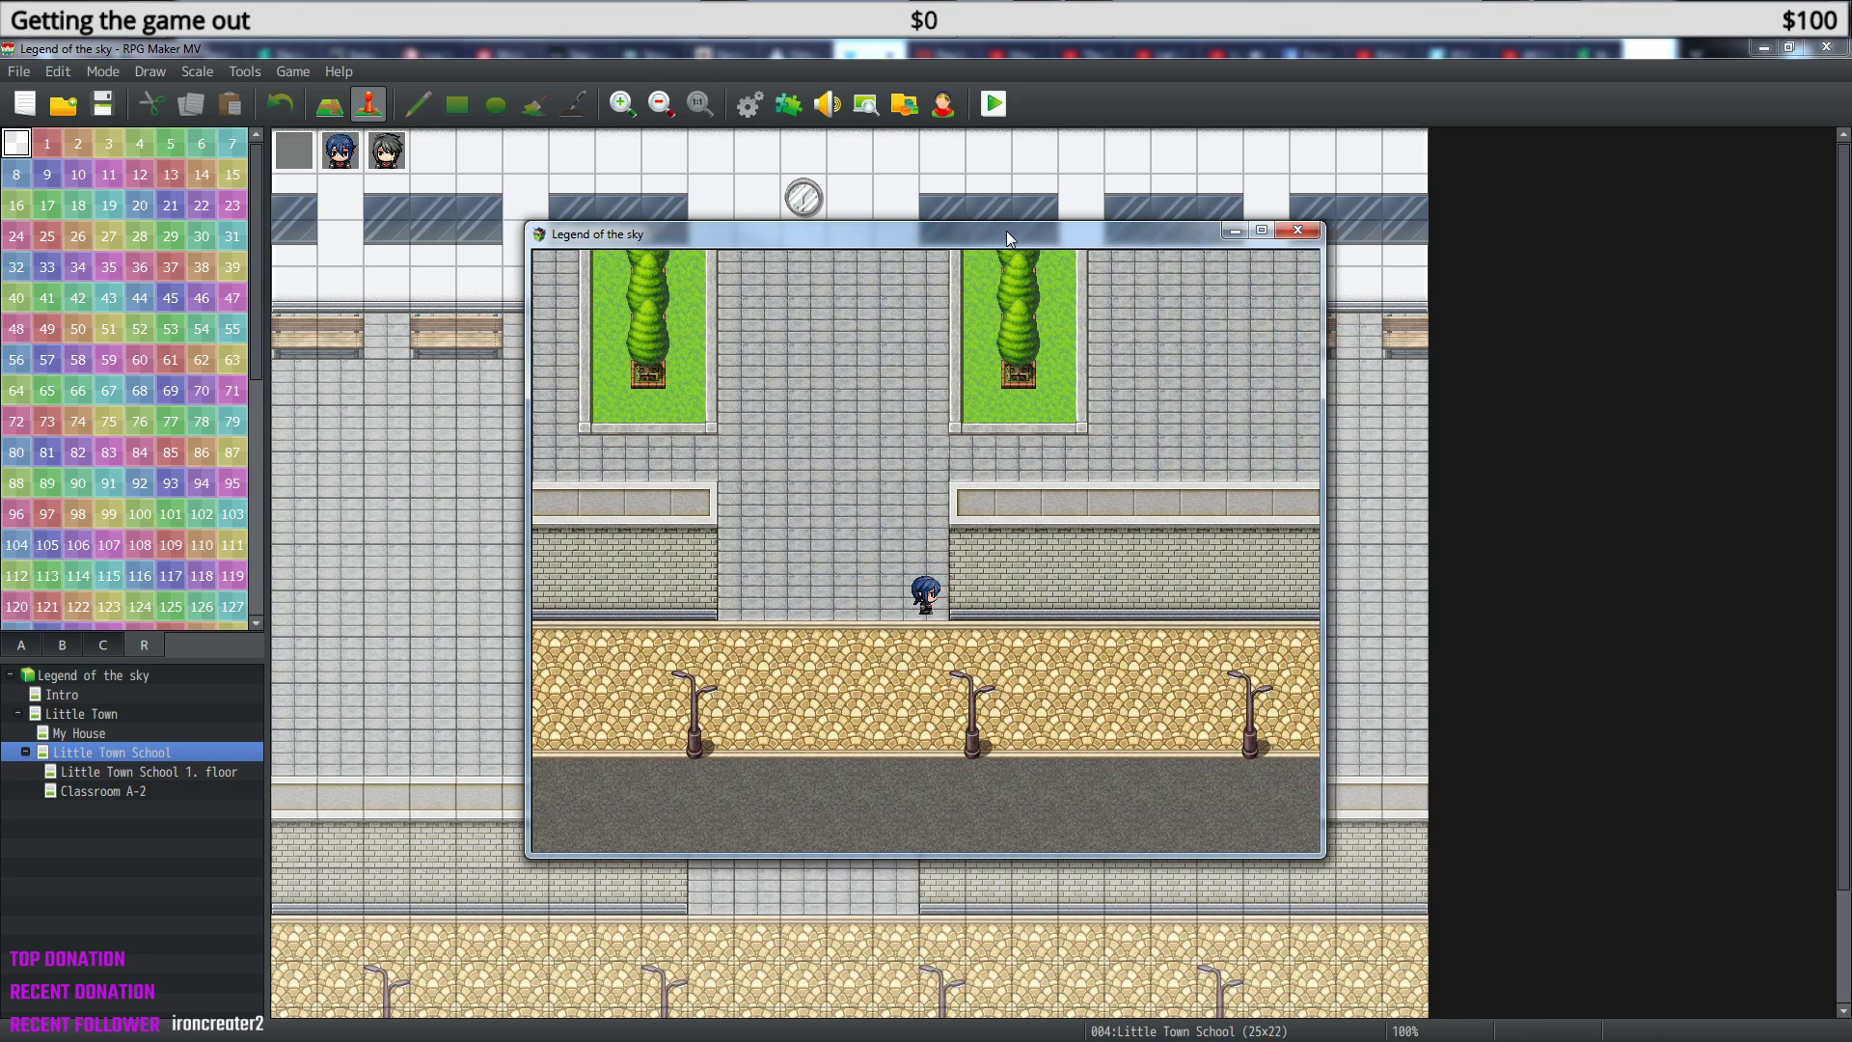
key("Left")
key("Up")
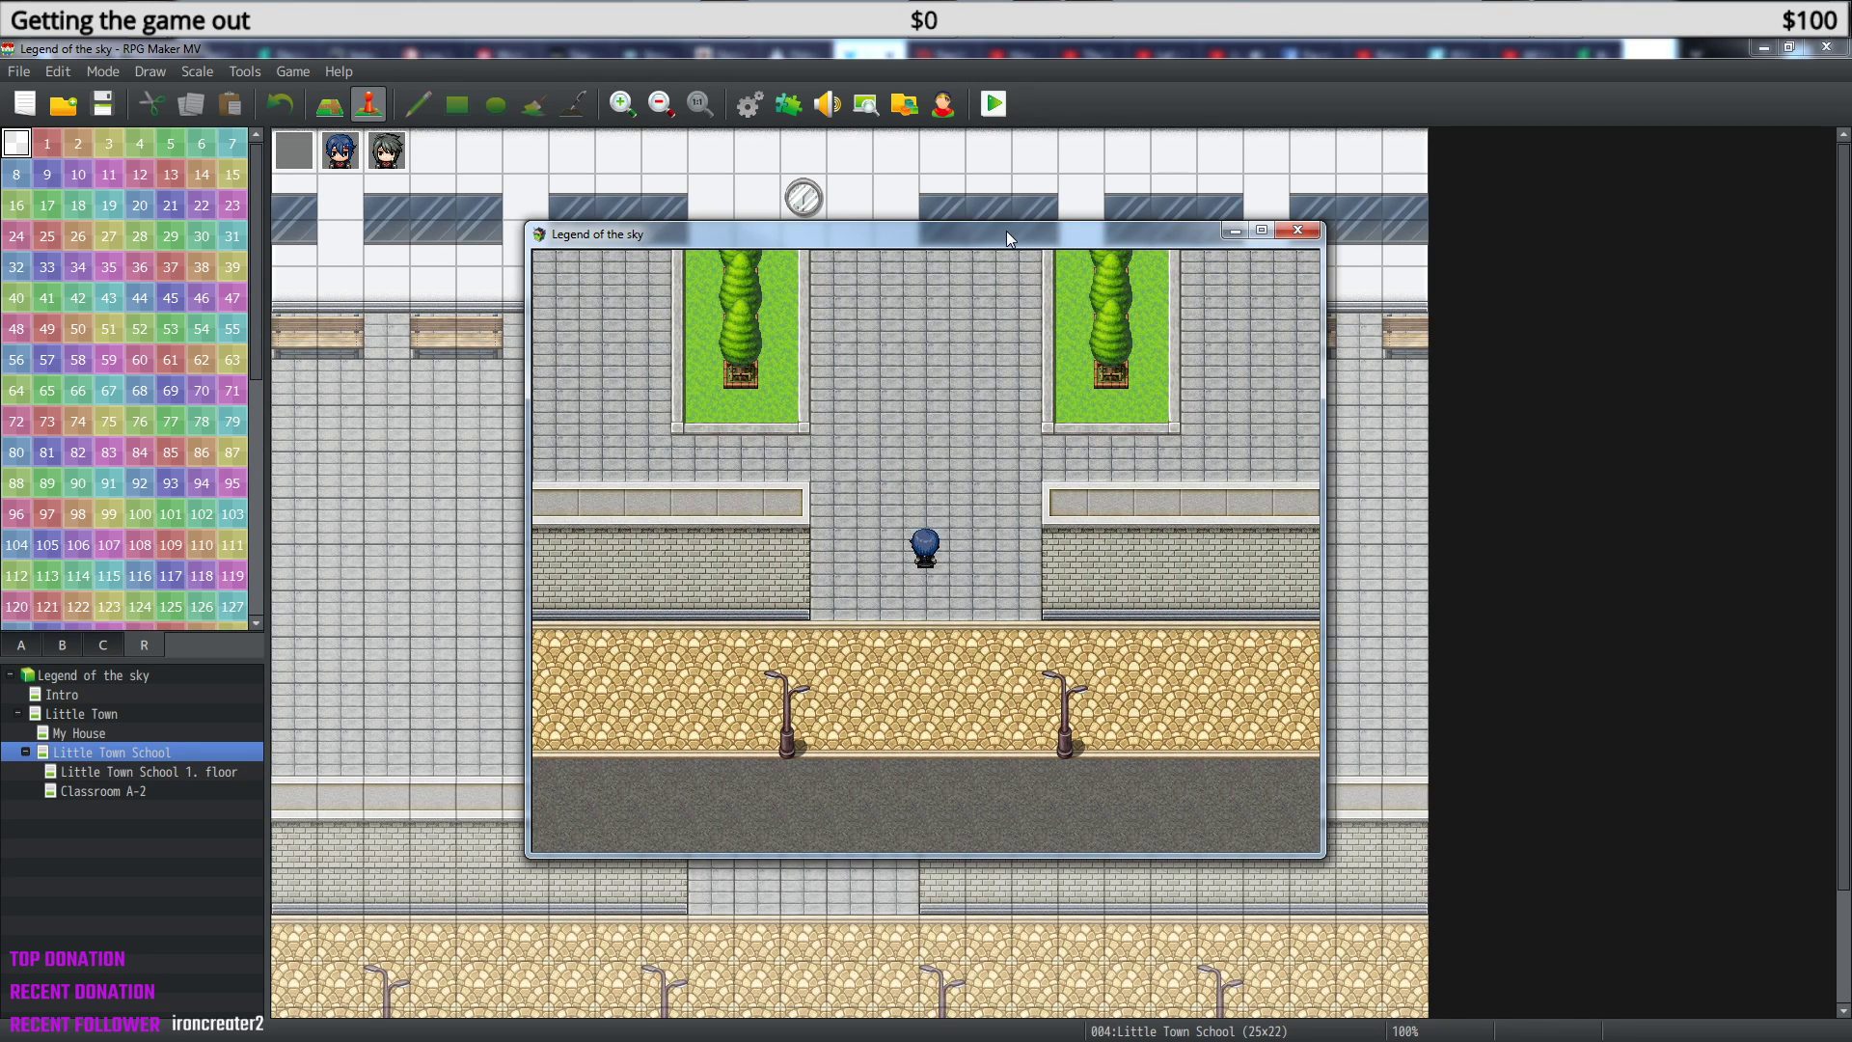
key("Right")
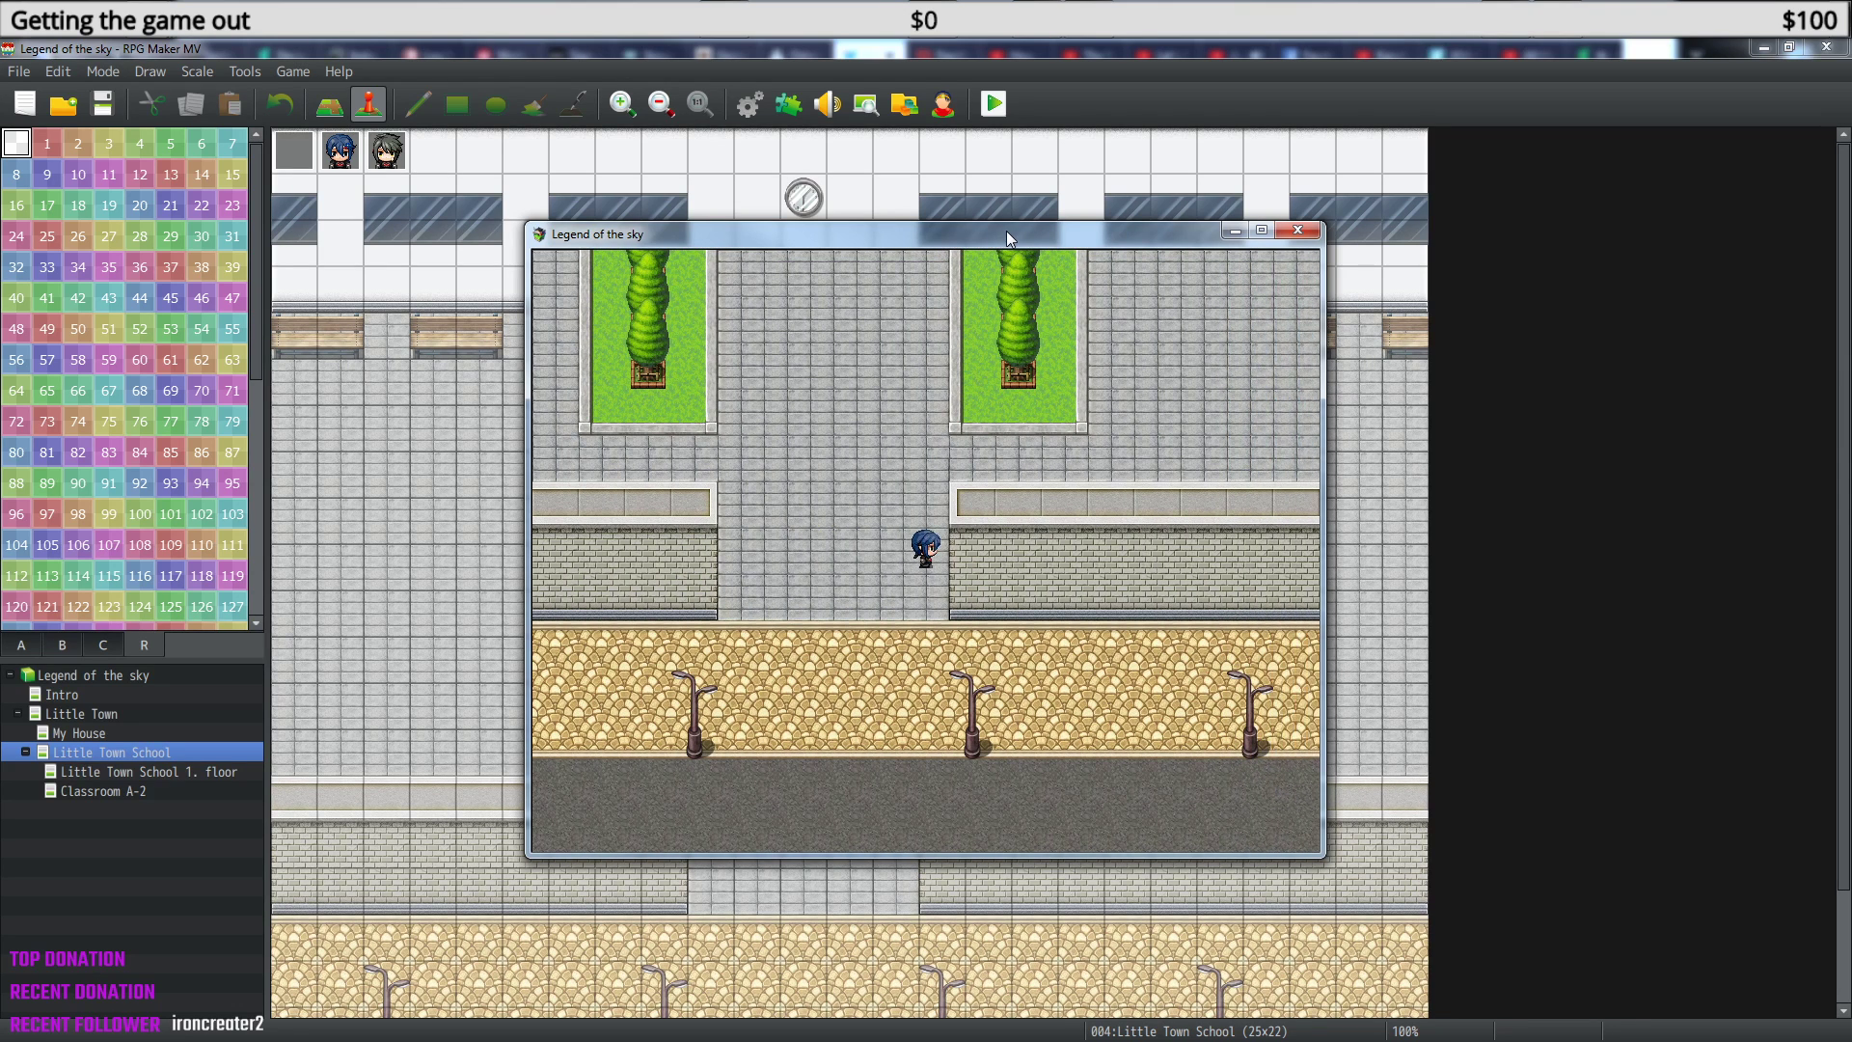
key("Left")
key("Right")
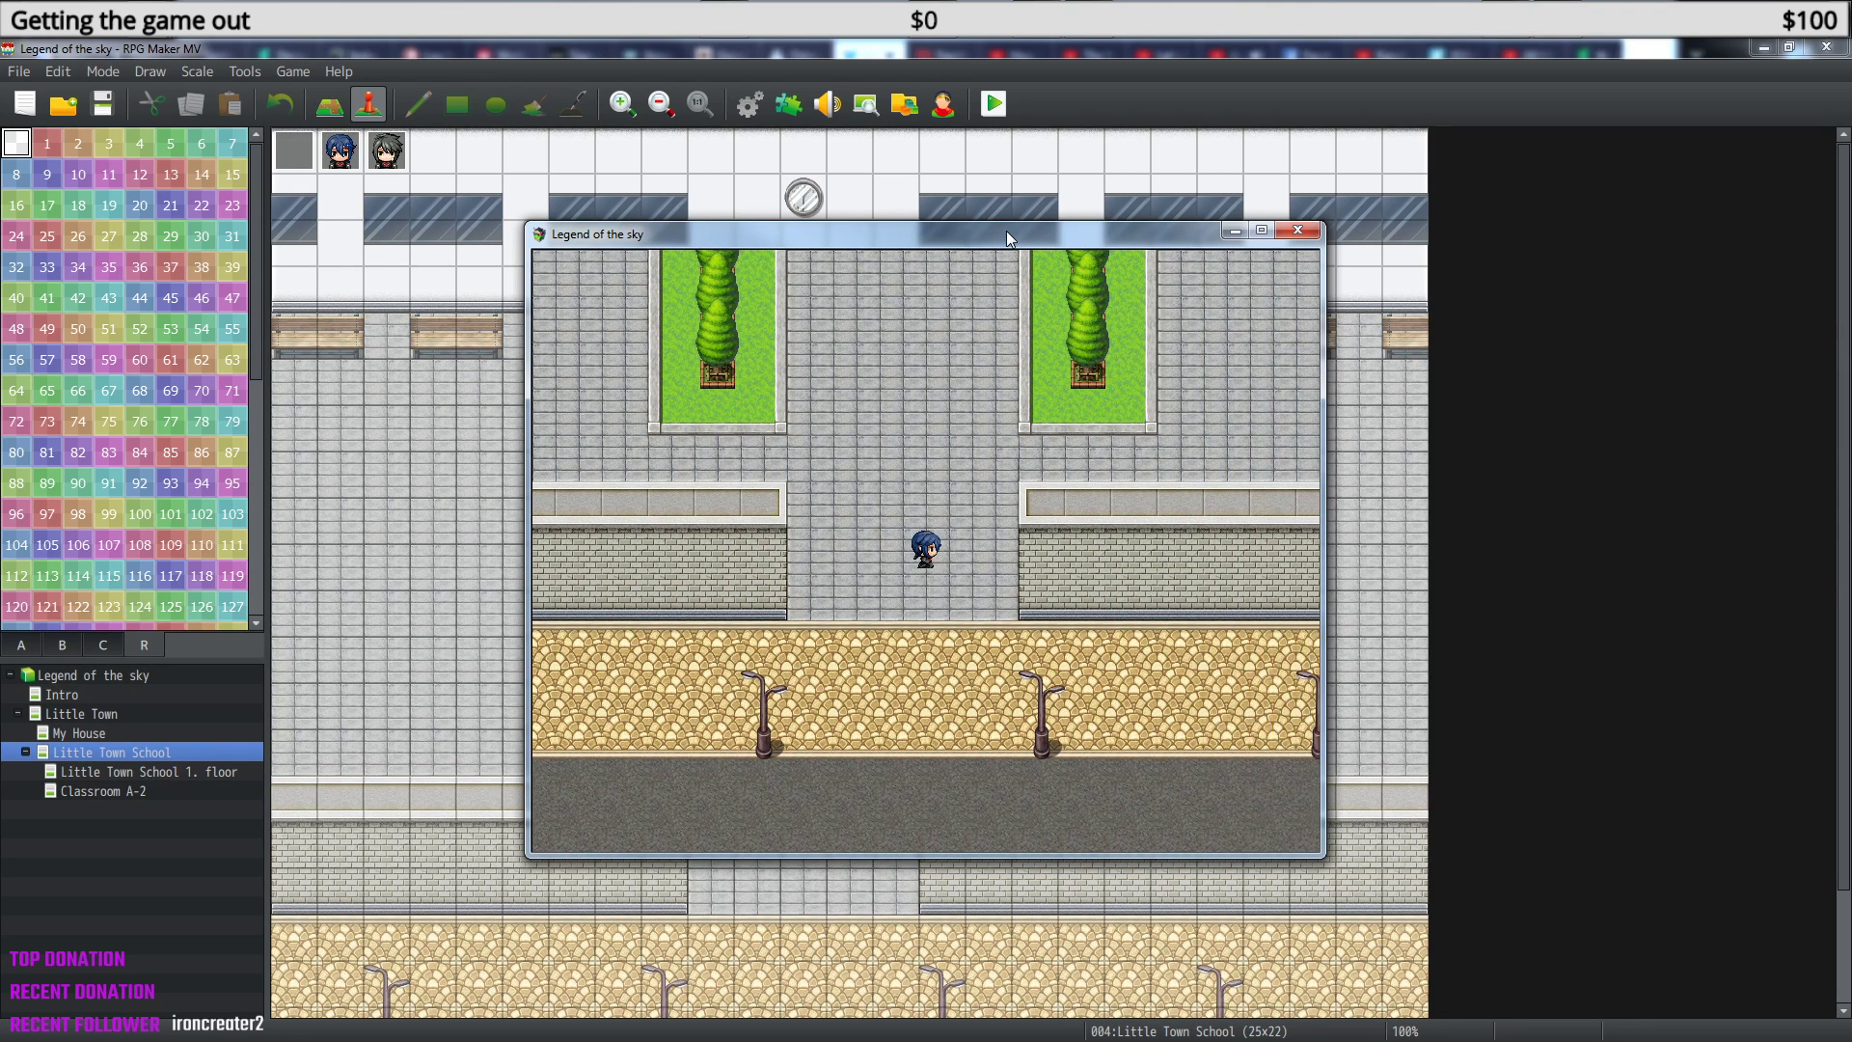
key("Up")
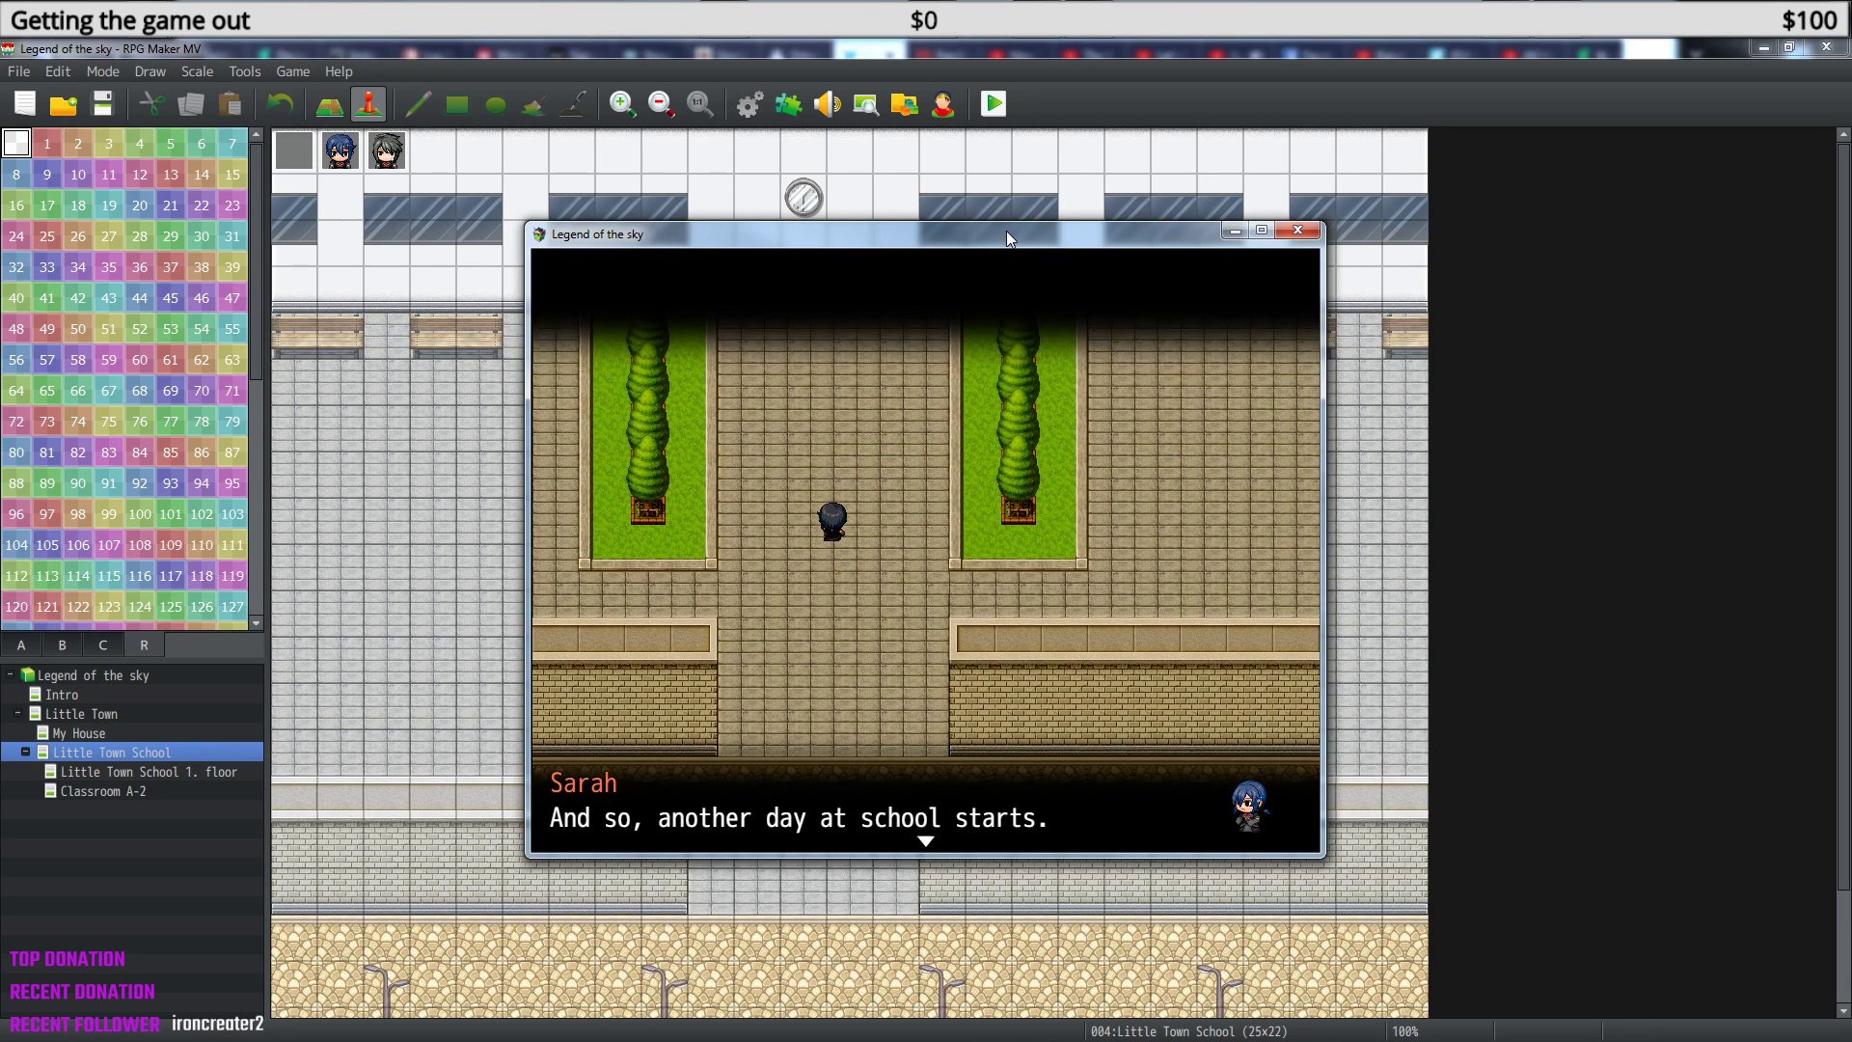
- Advance through all of the school cutscene's dialogue and close the playtest
key("Return")
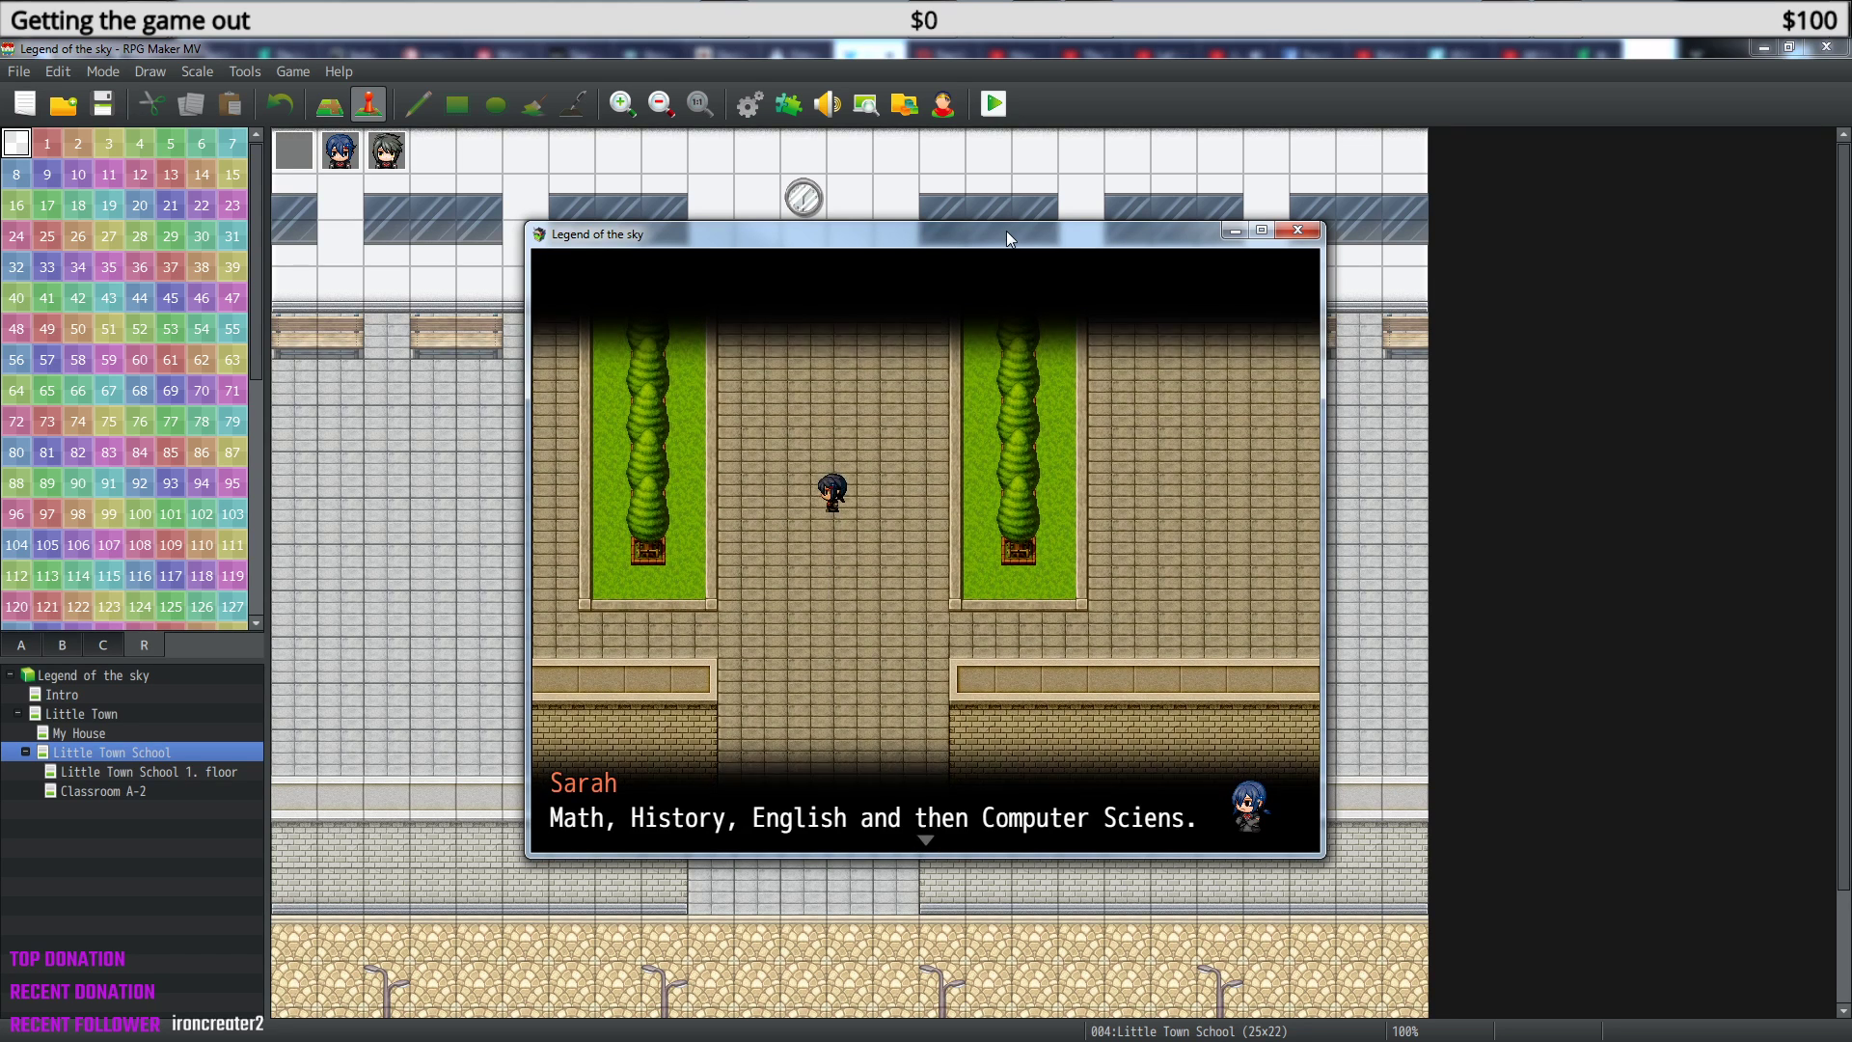
key("Return")
key("Return")
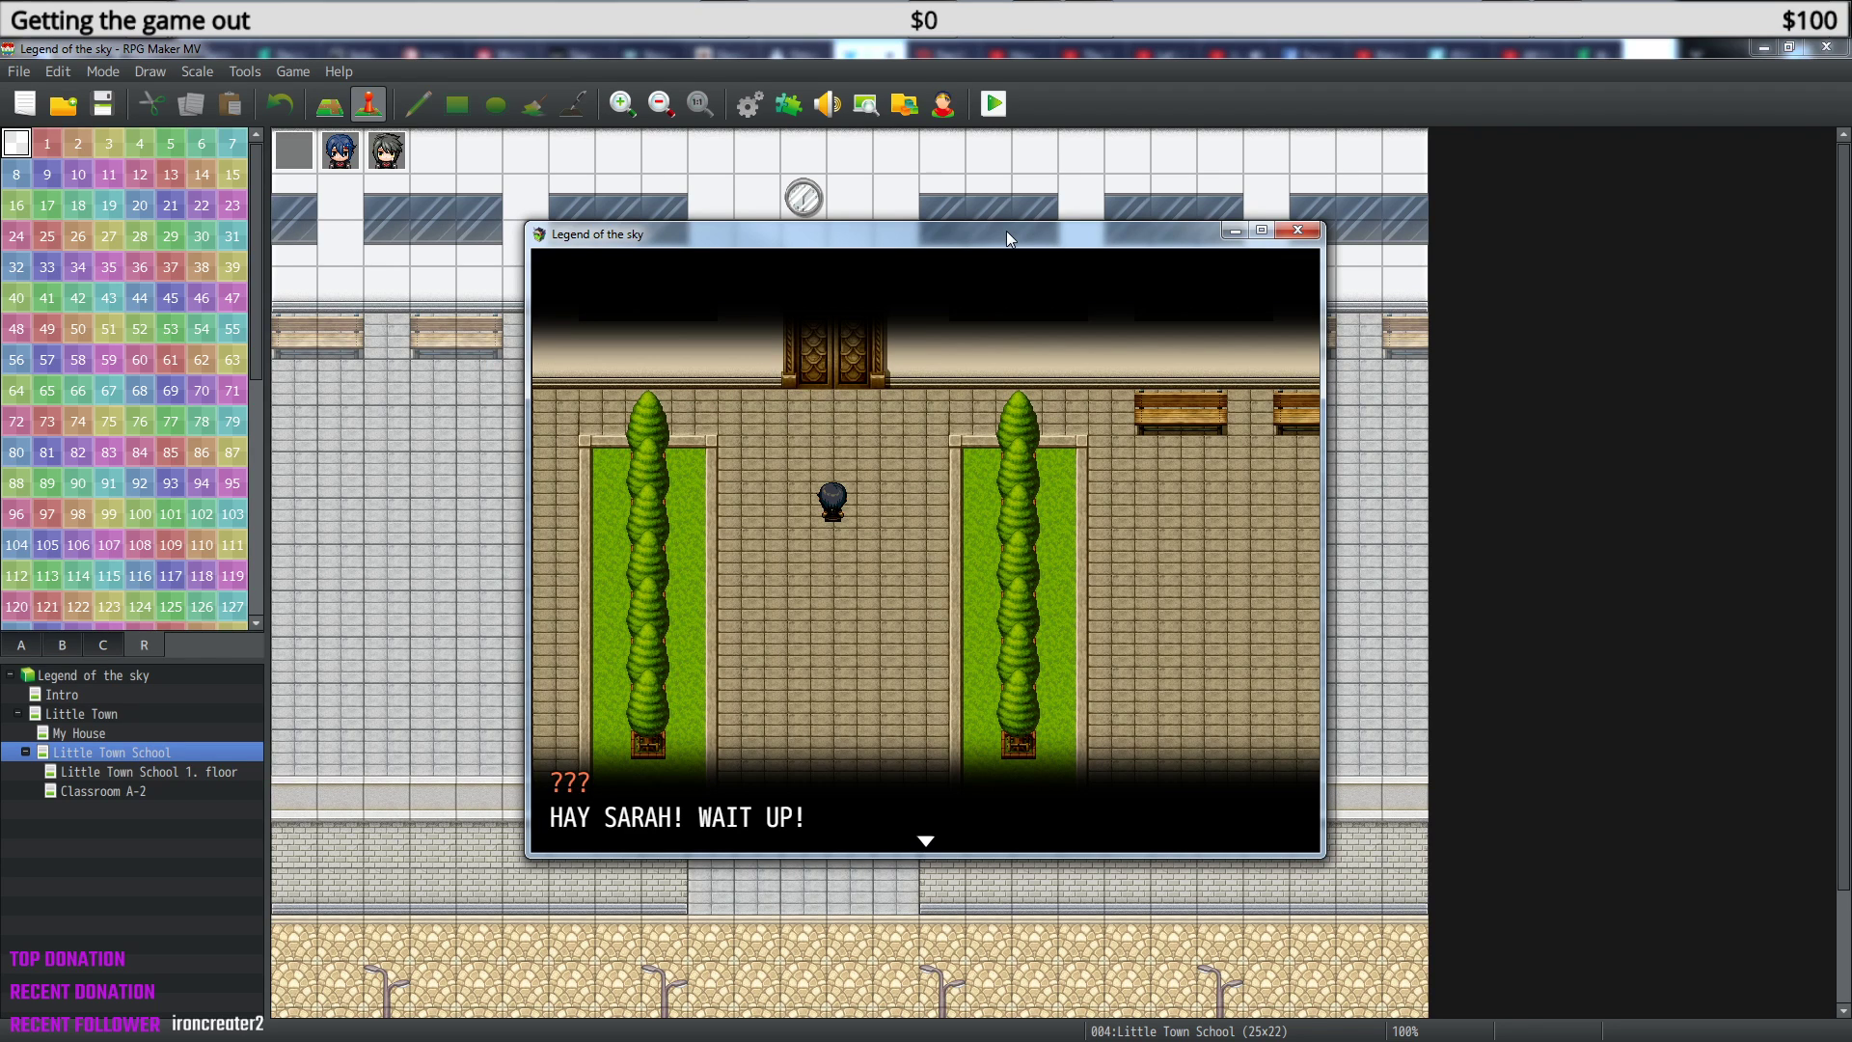
key("Return")
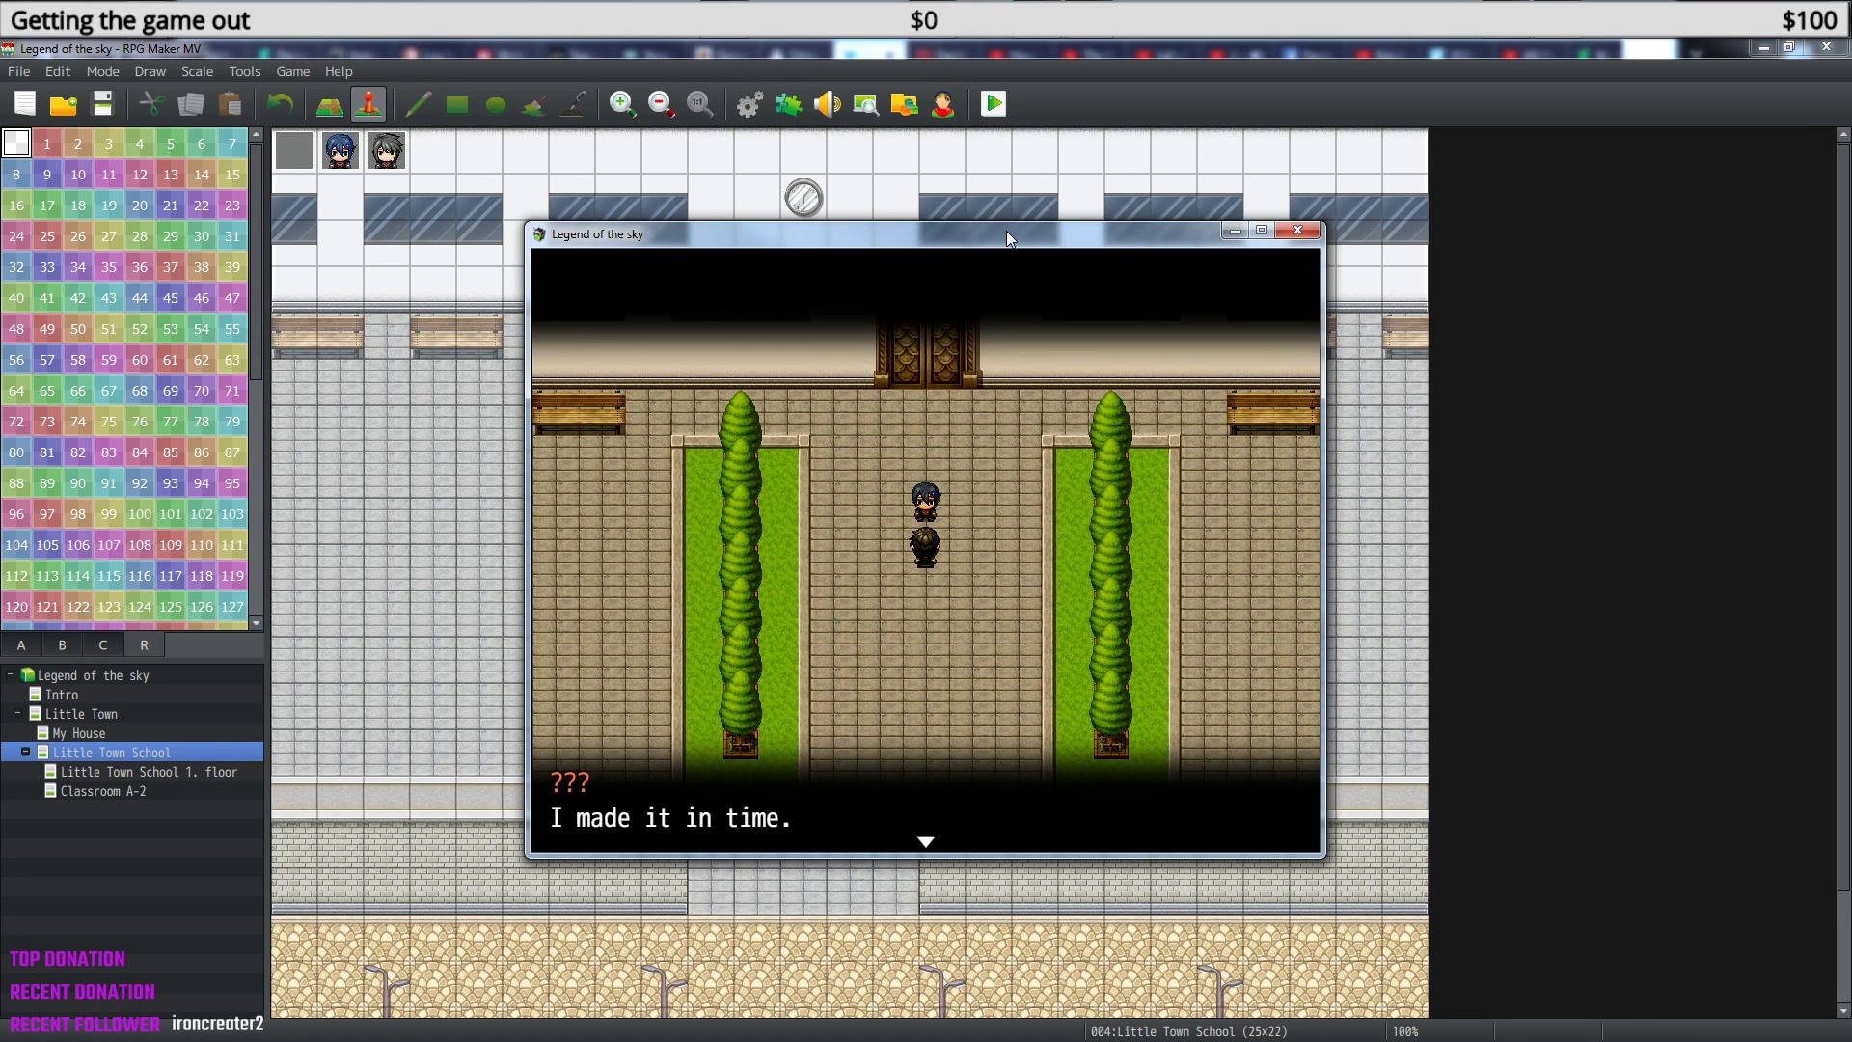
key("Return")
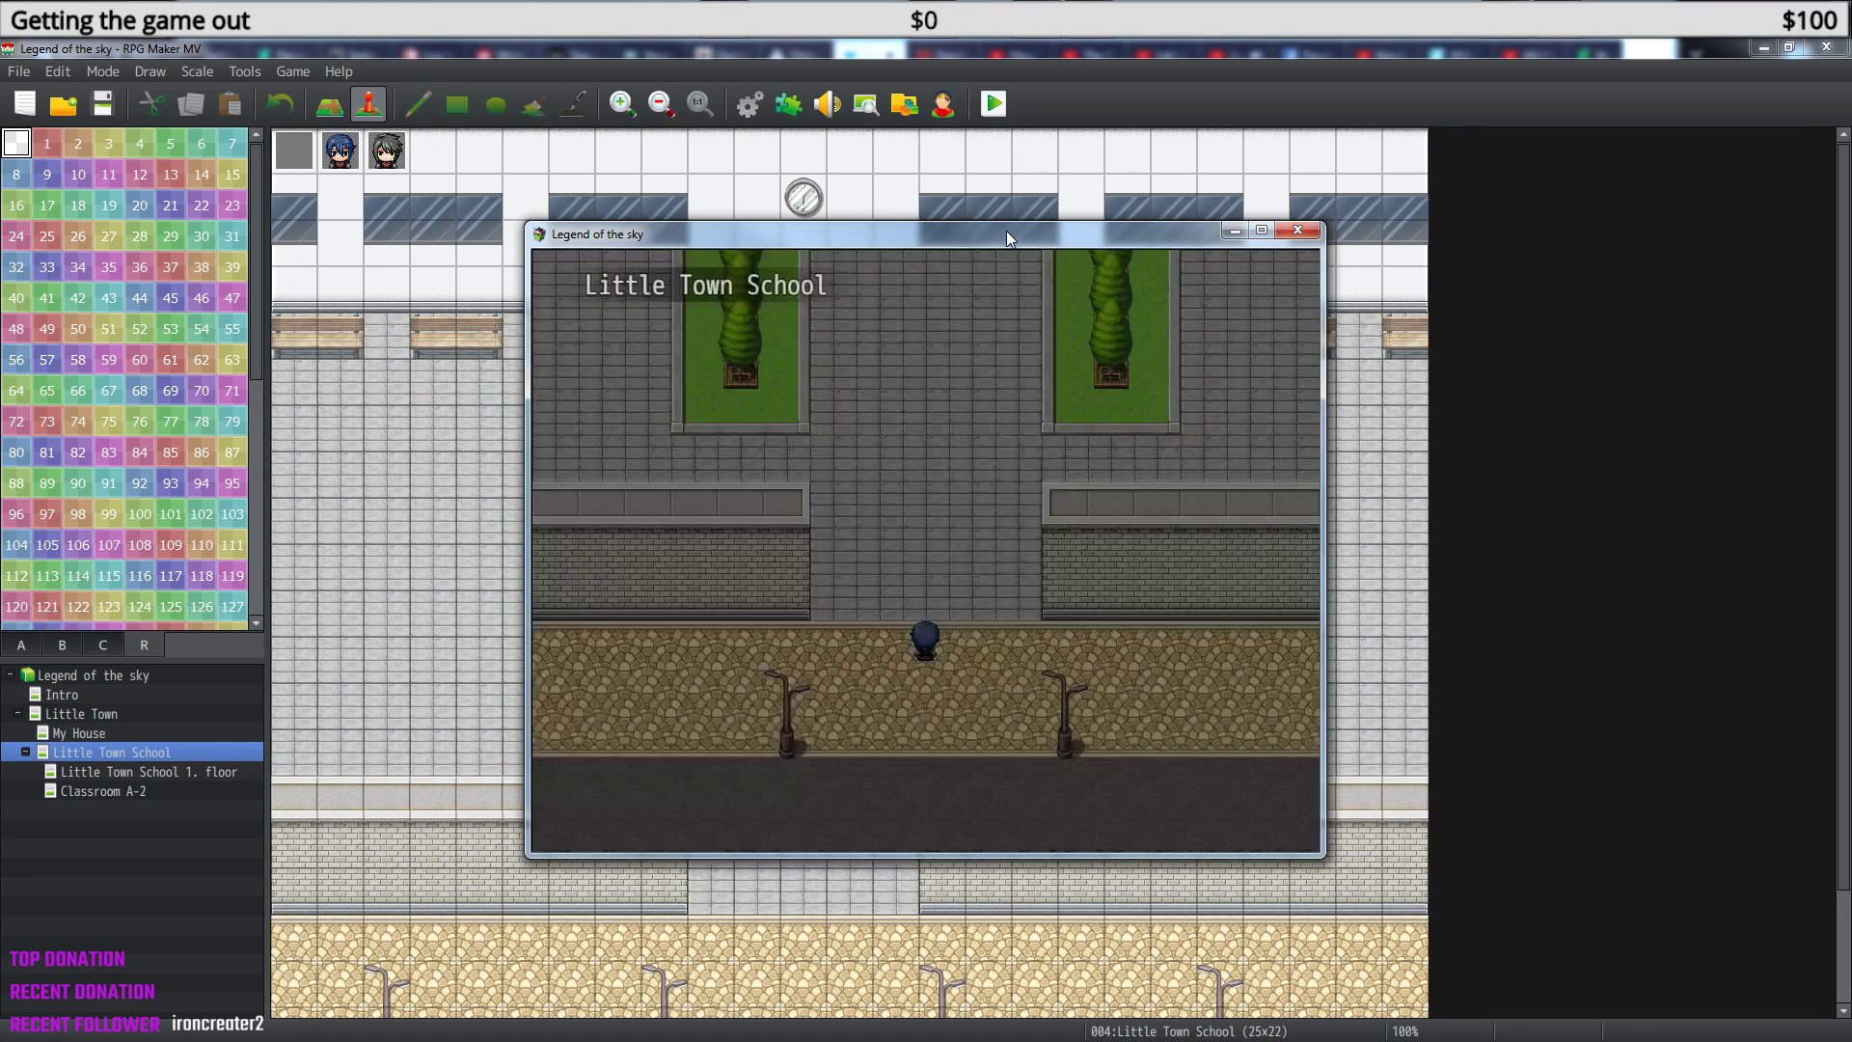
left_click(1299, 230)
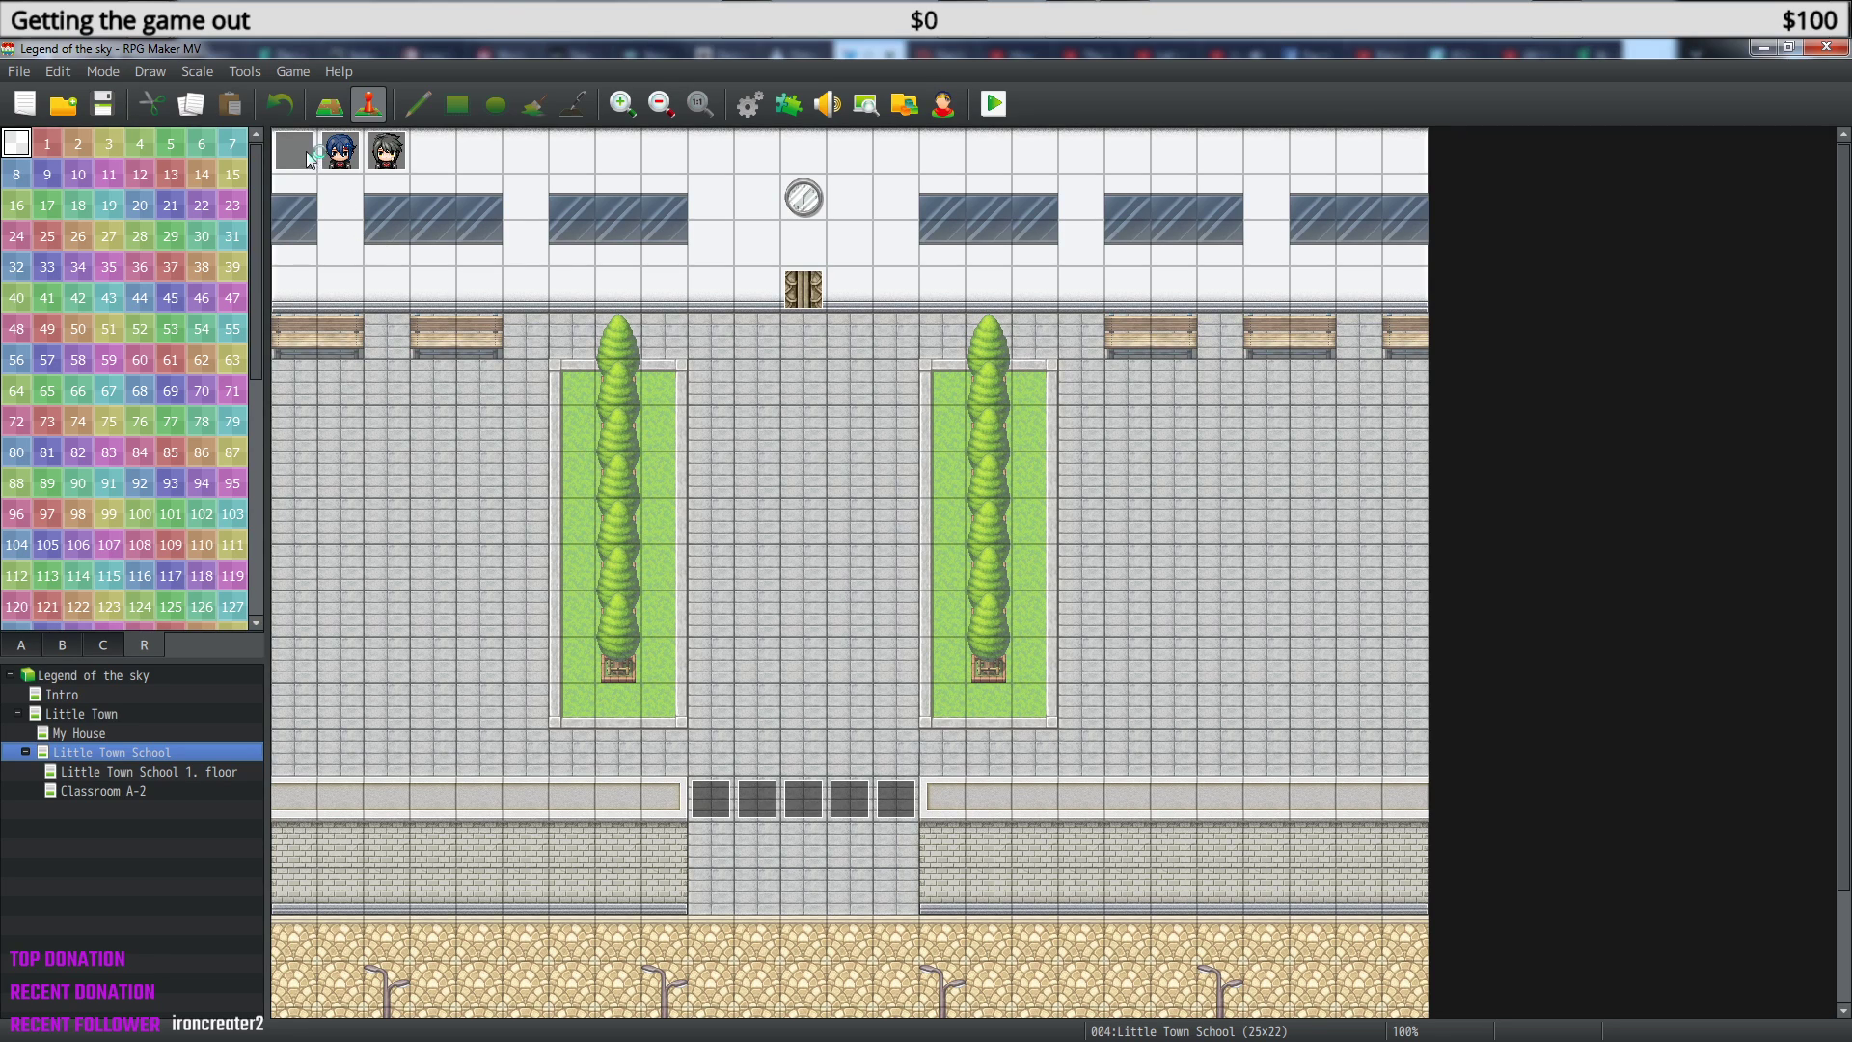
- Open the autorun cutscene event EV007 on the Little Town School map and review its command list on page 1
left_click(389, 153)
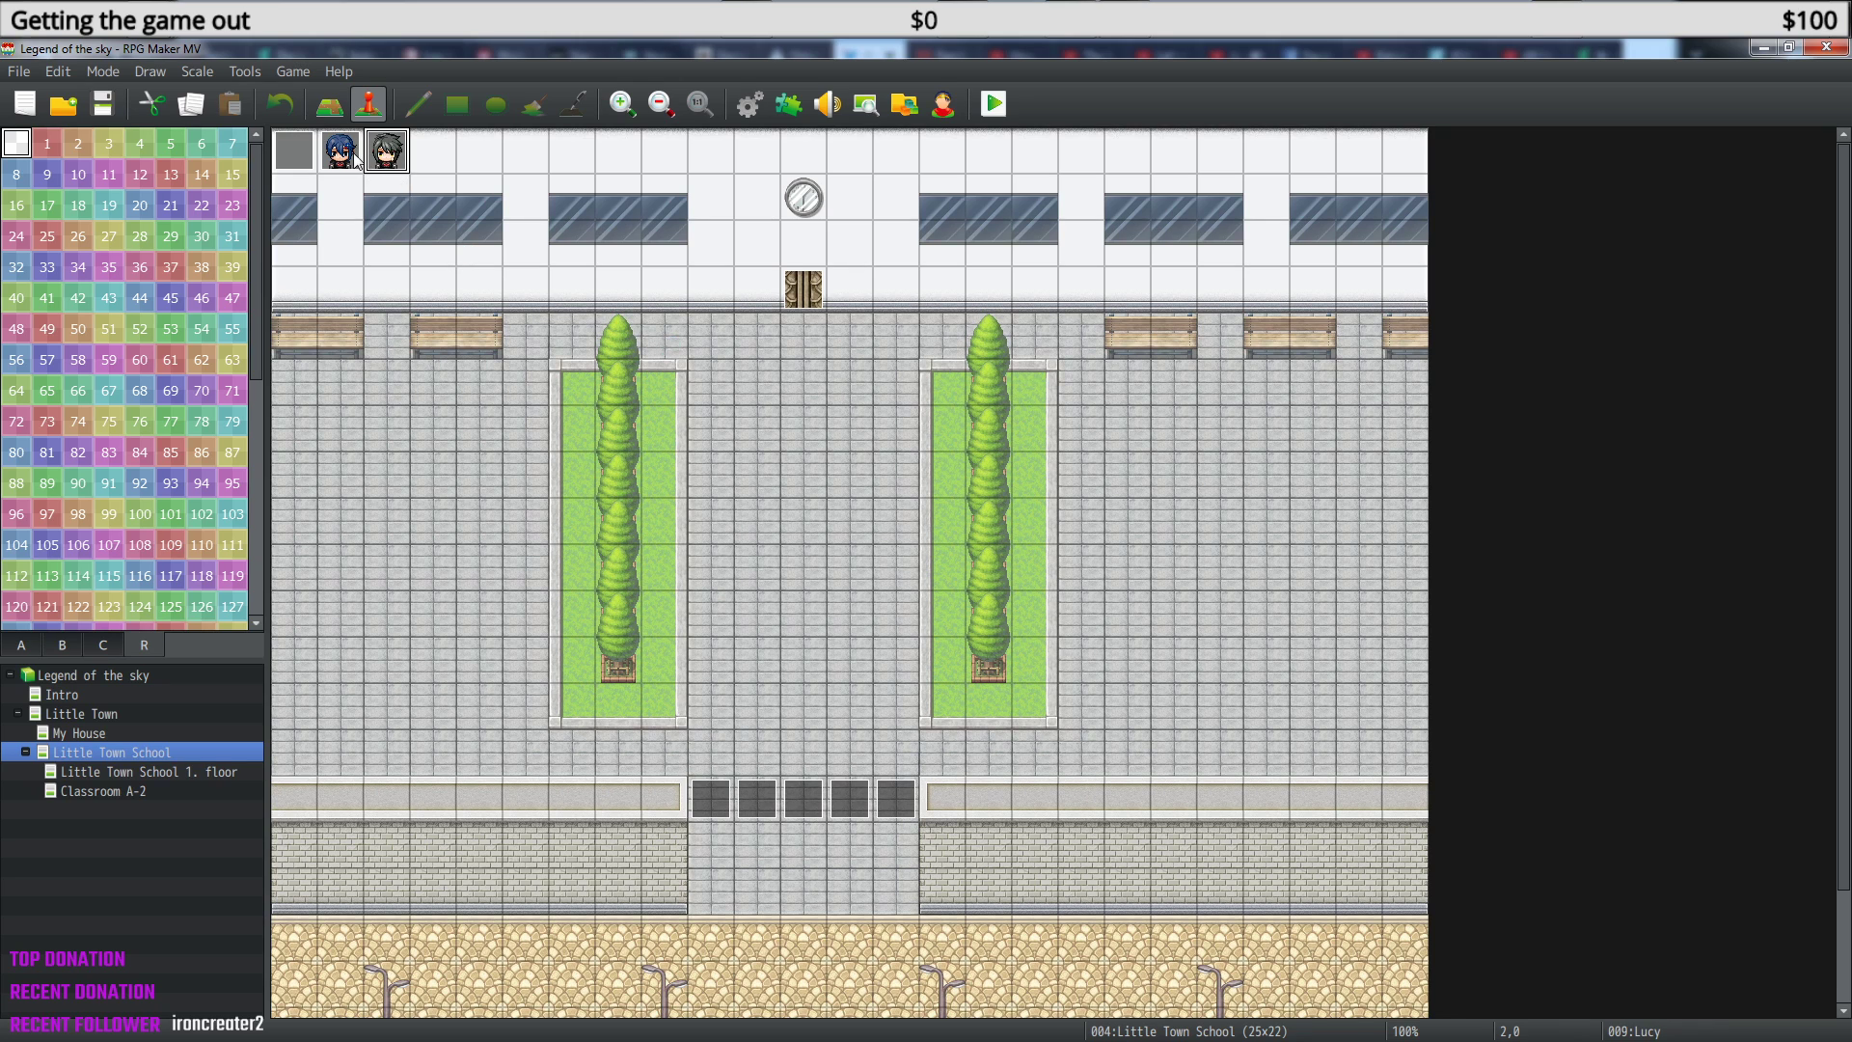
double_click(292, 137)
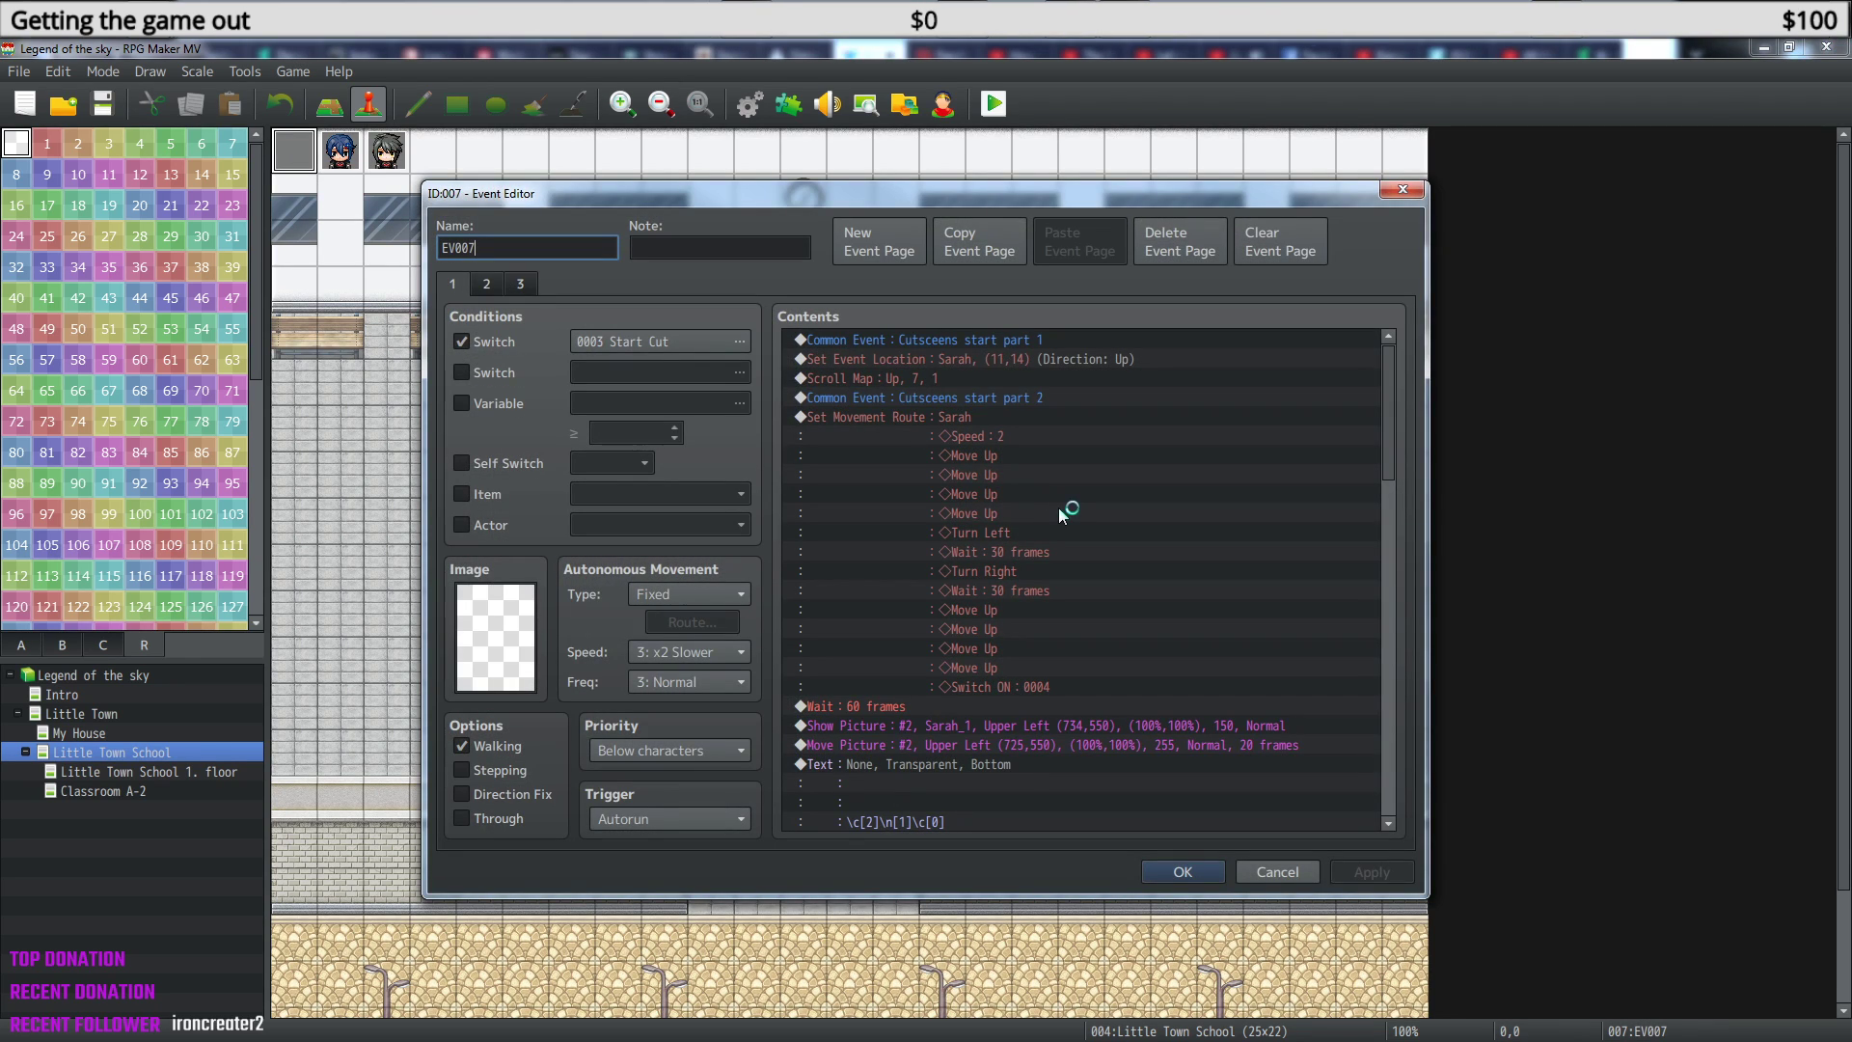
scroll(1375, 463, "down", 4)
scroll(1308, 529, "down", 12)
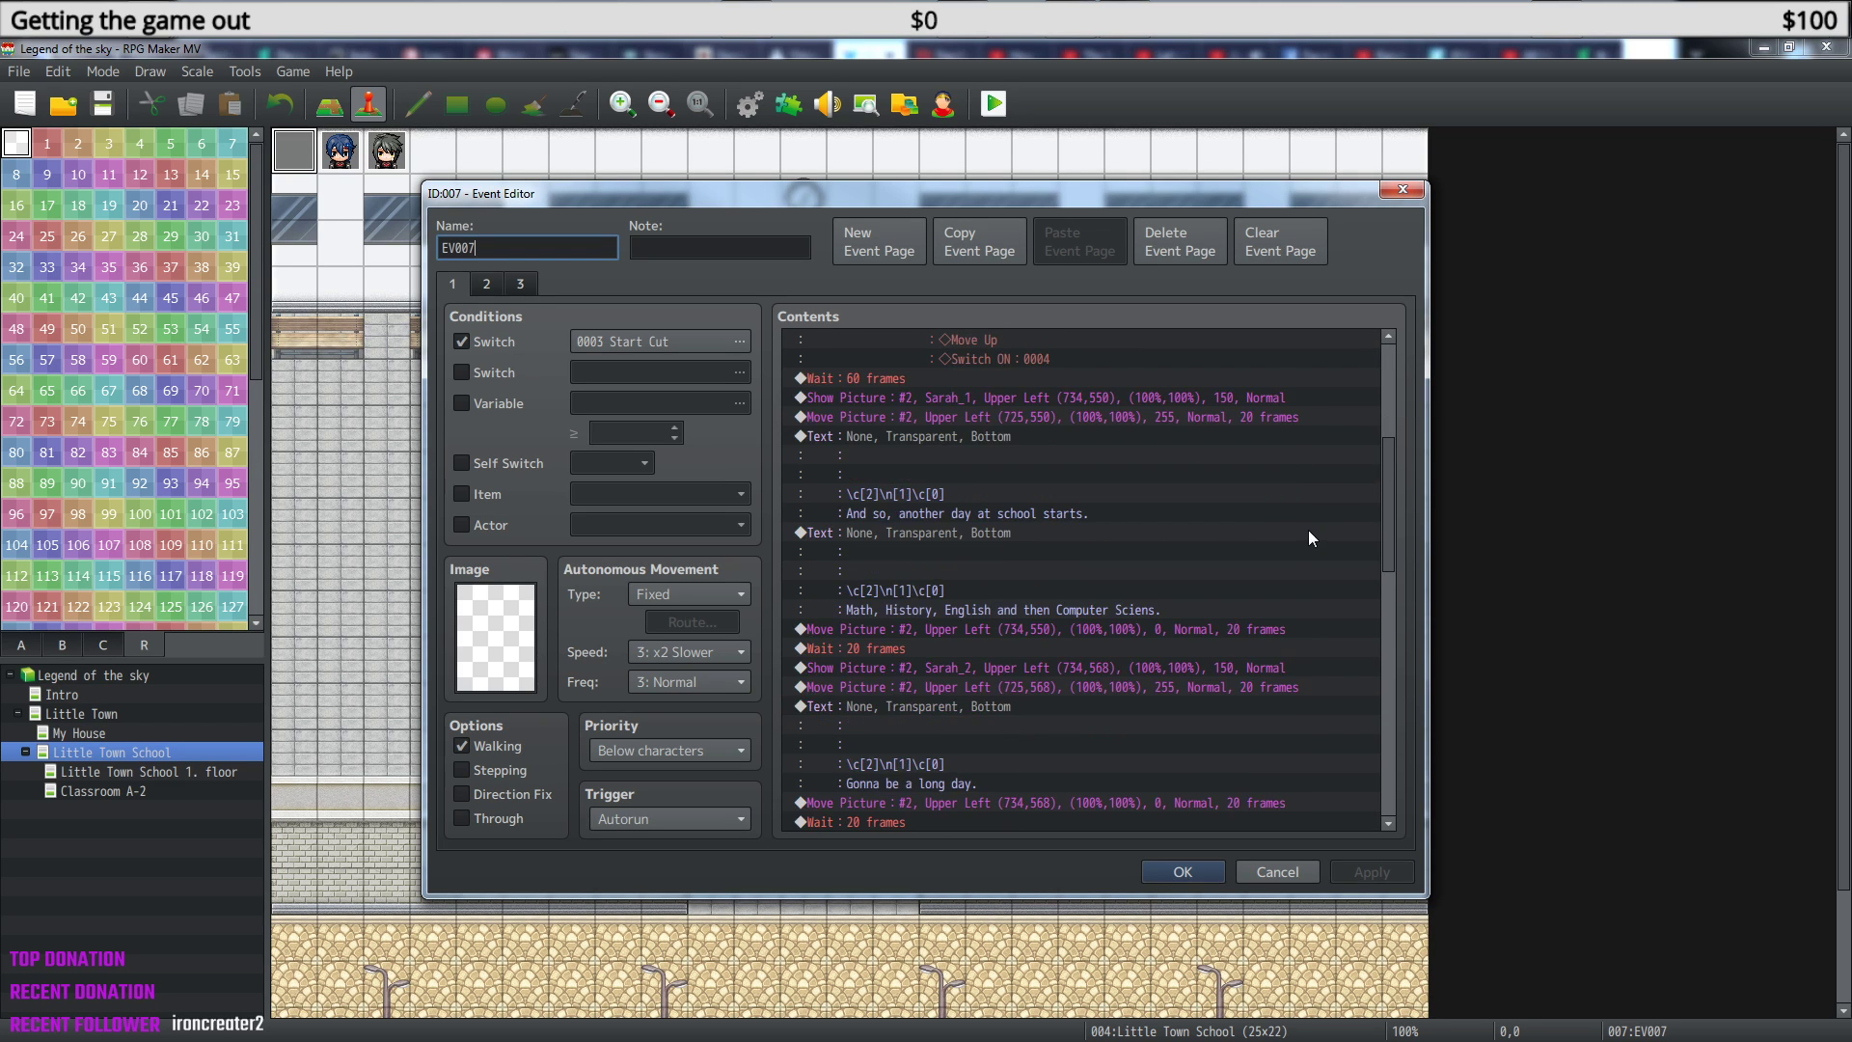
scroll(1253, 546, "down", 5)
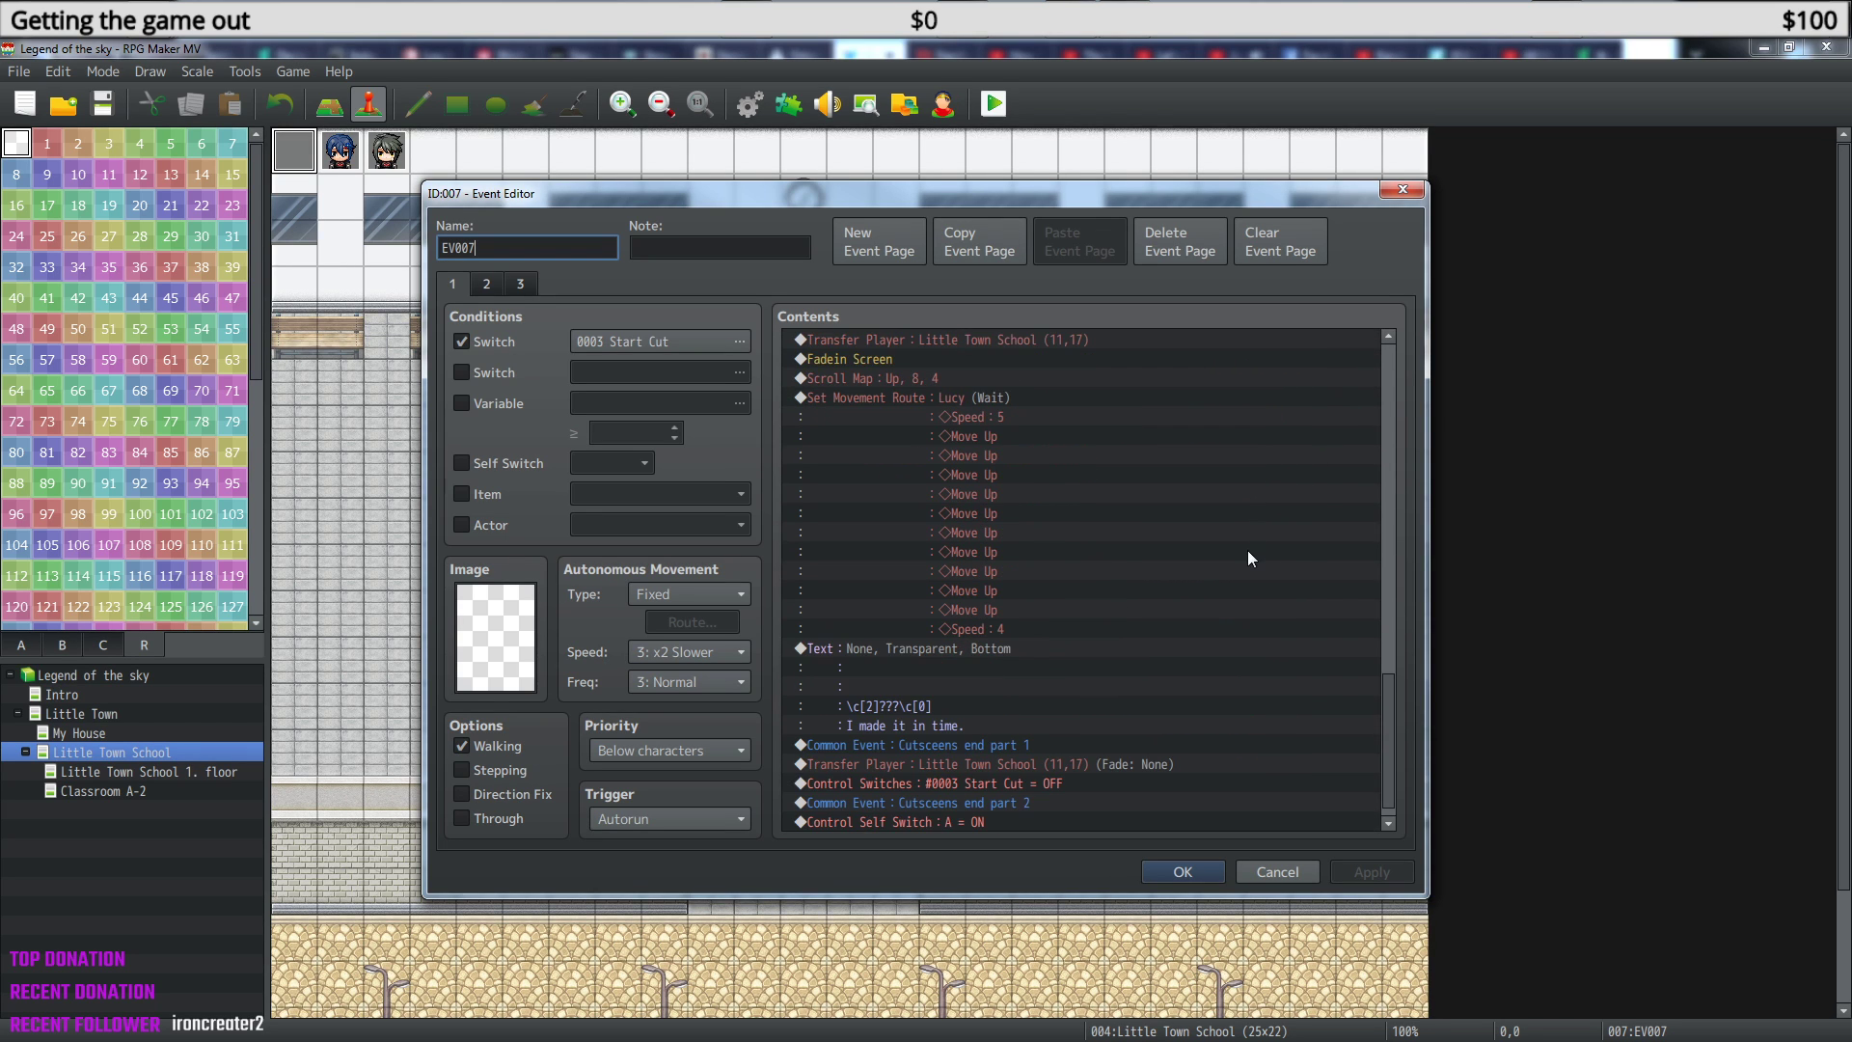
scroll(1241, 544, "up", 10)
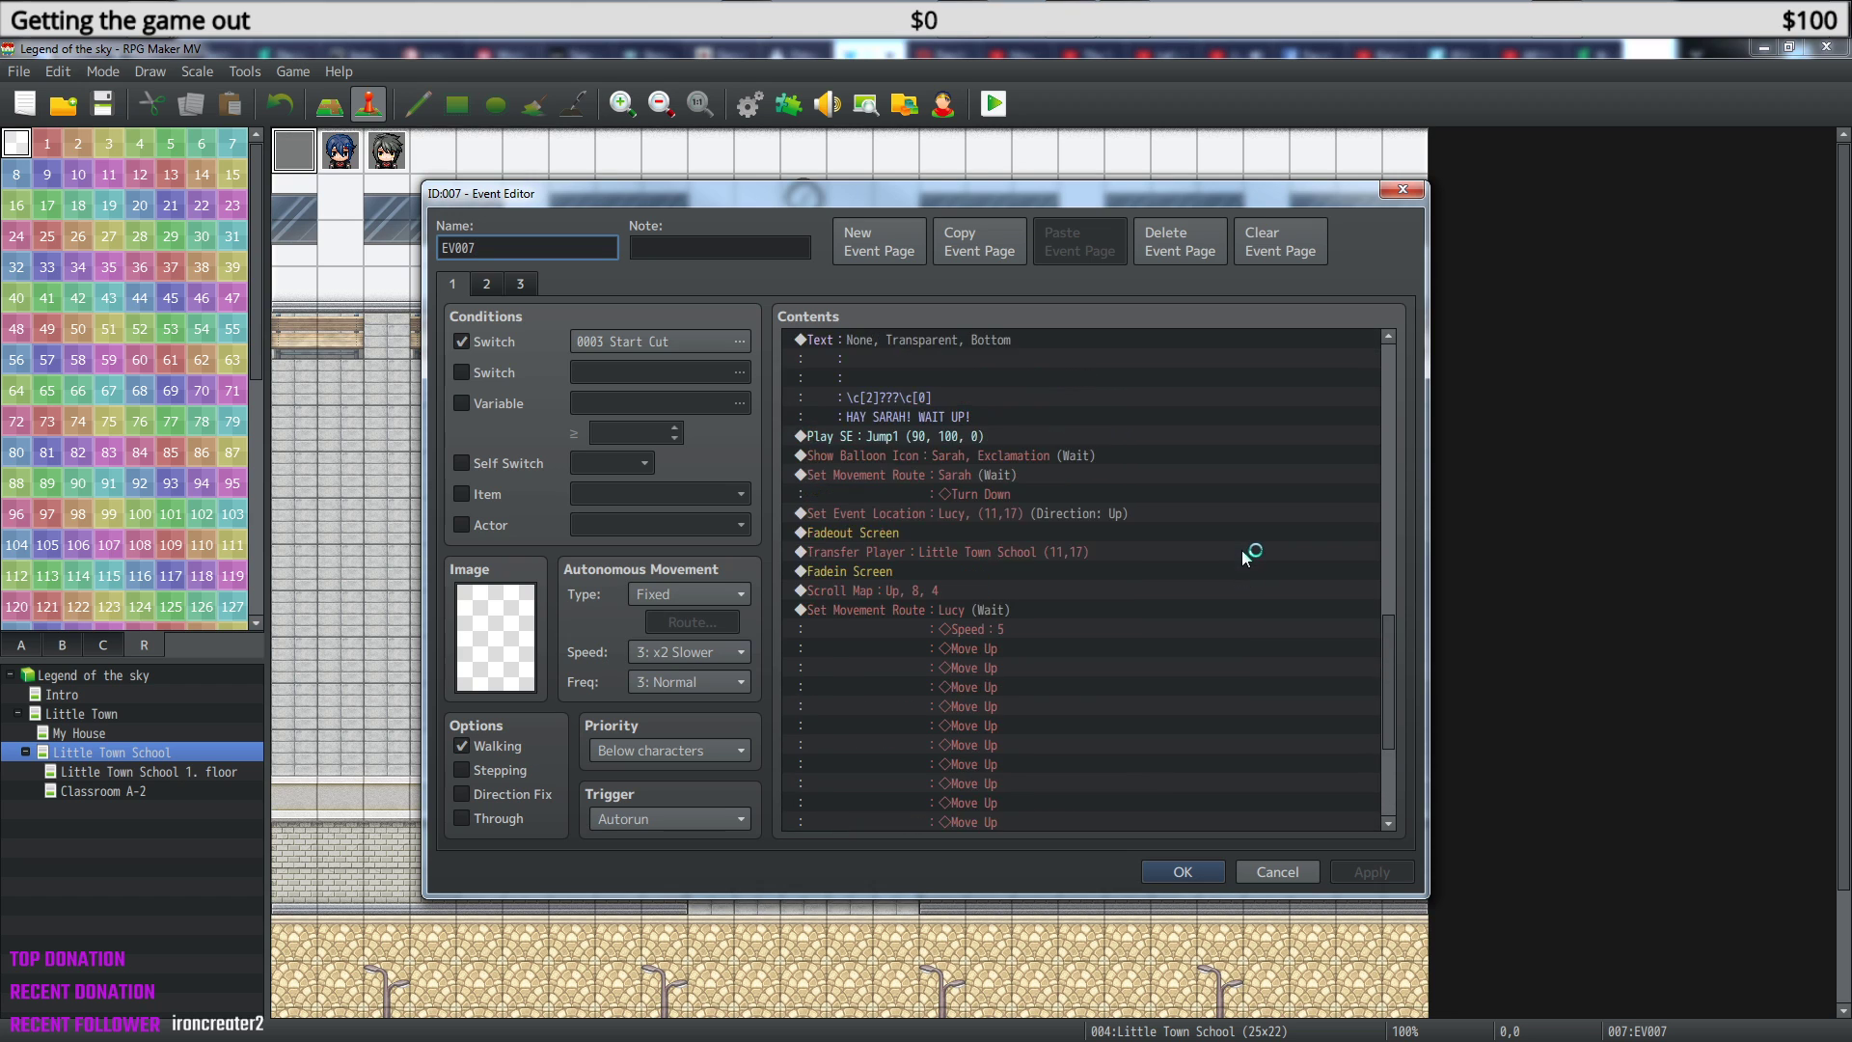
scroll(1233, 542, "up", 8)
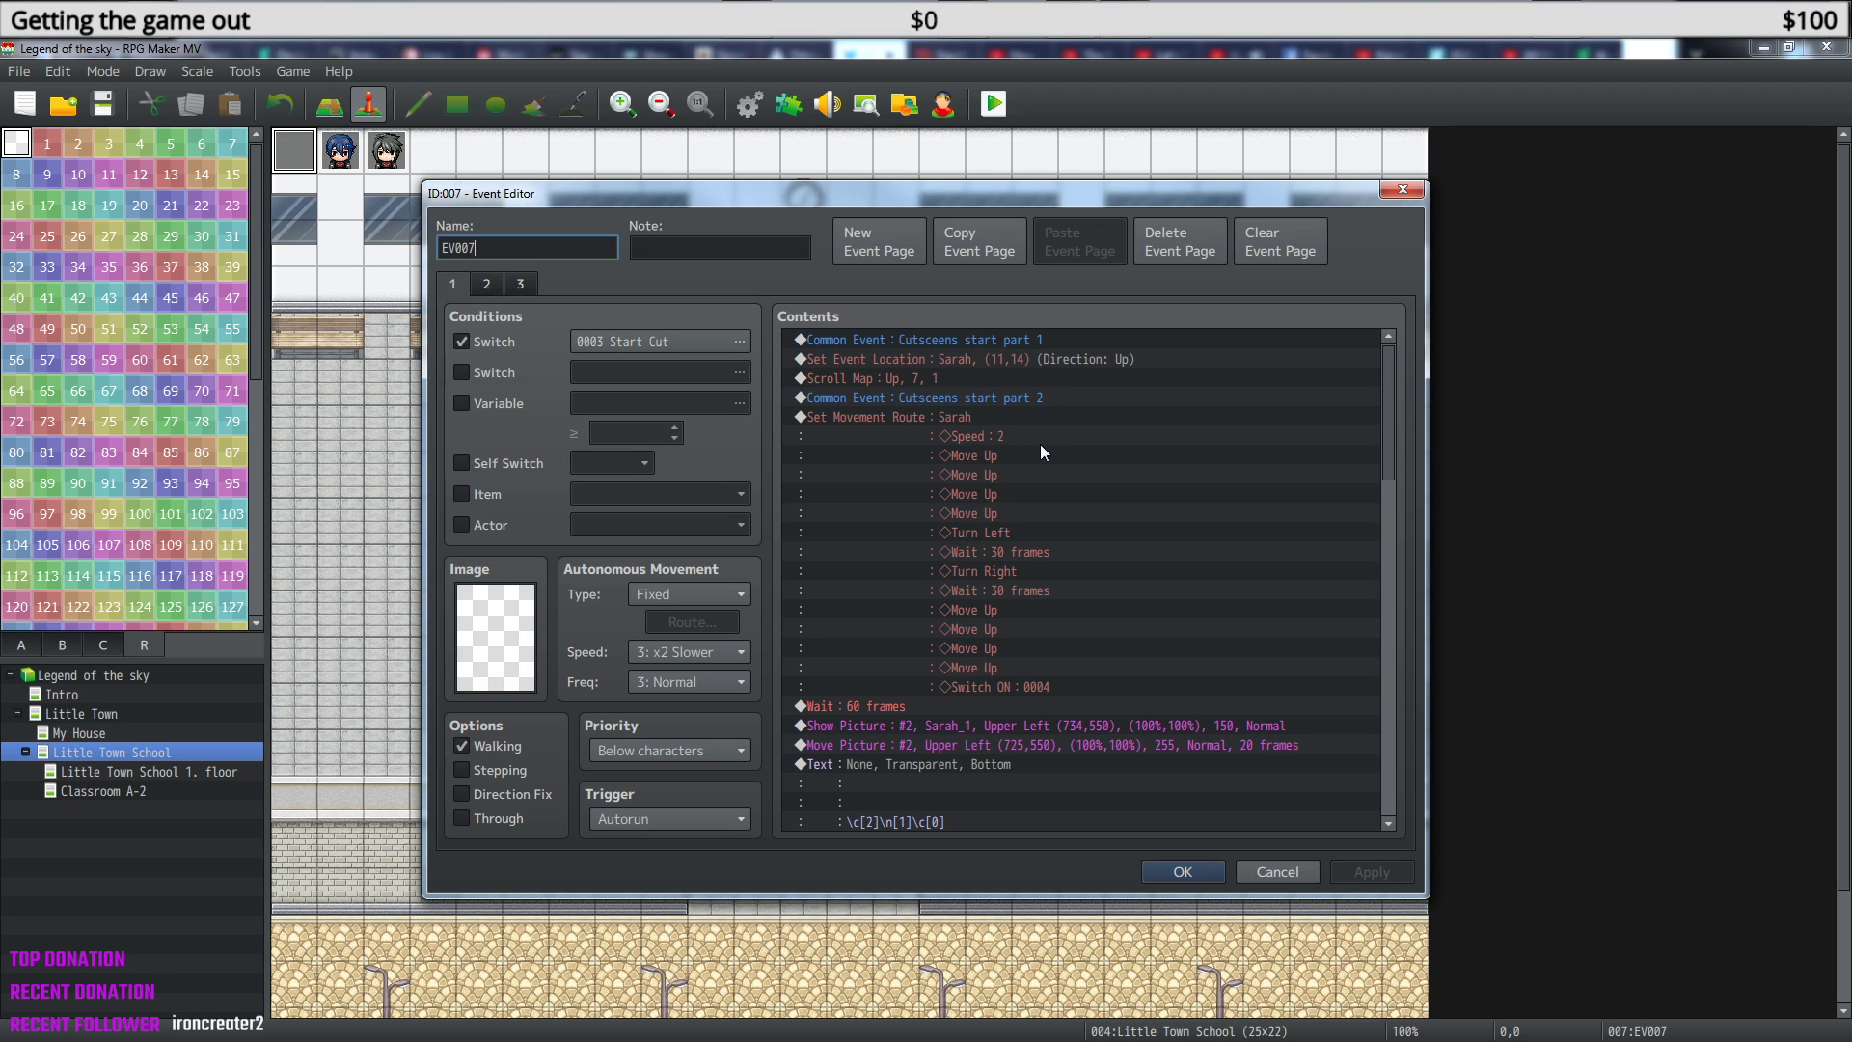
scroll(1039, 443, "down", 2)
scroll(1040, 444, "up", 2)
- Insert a Transfer Player command before the first Scroll Map command, with Little Town School (11,14) as the destination
left_click(922, 403)
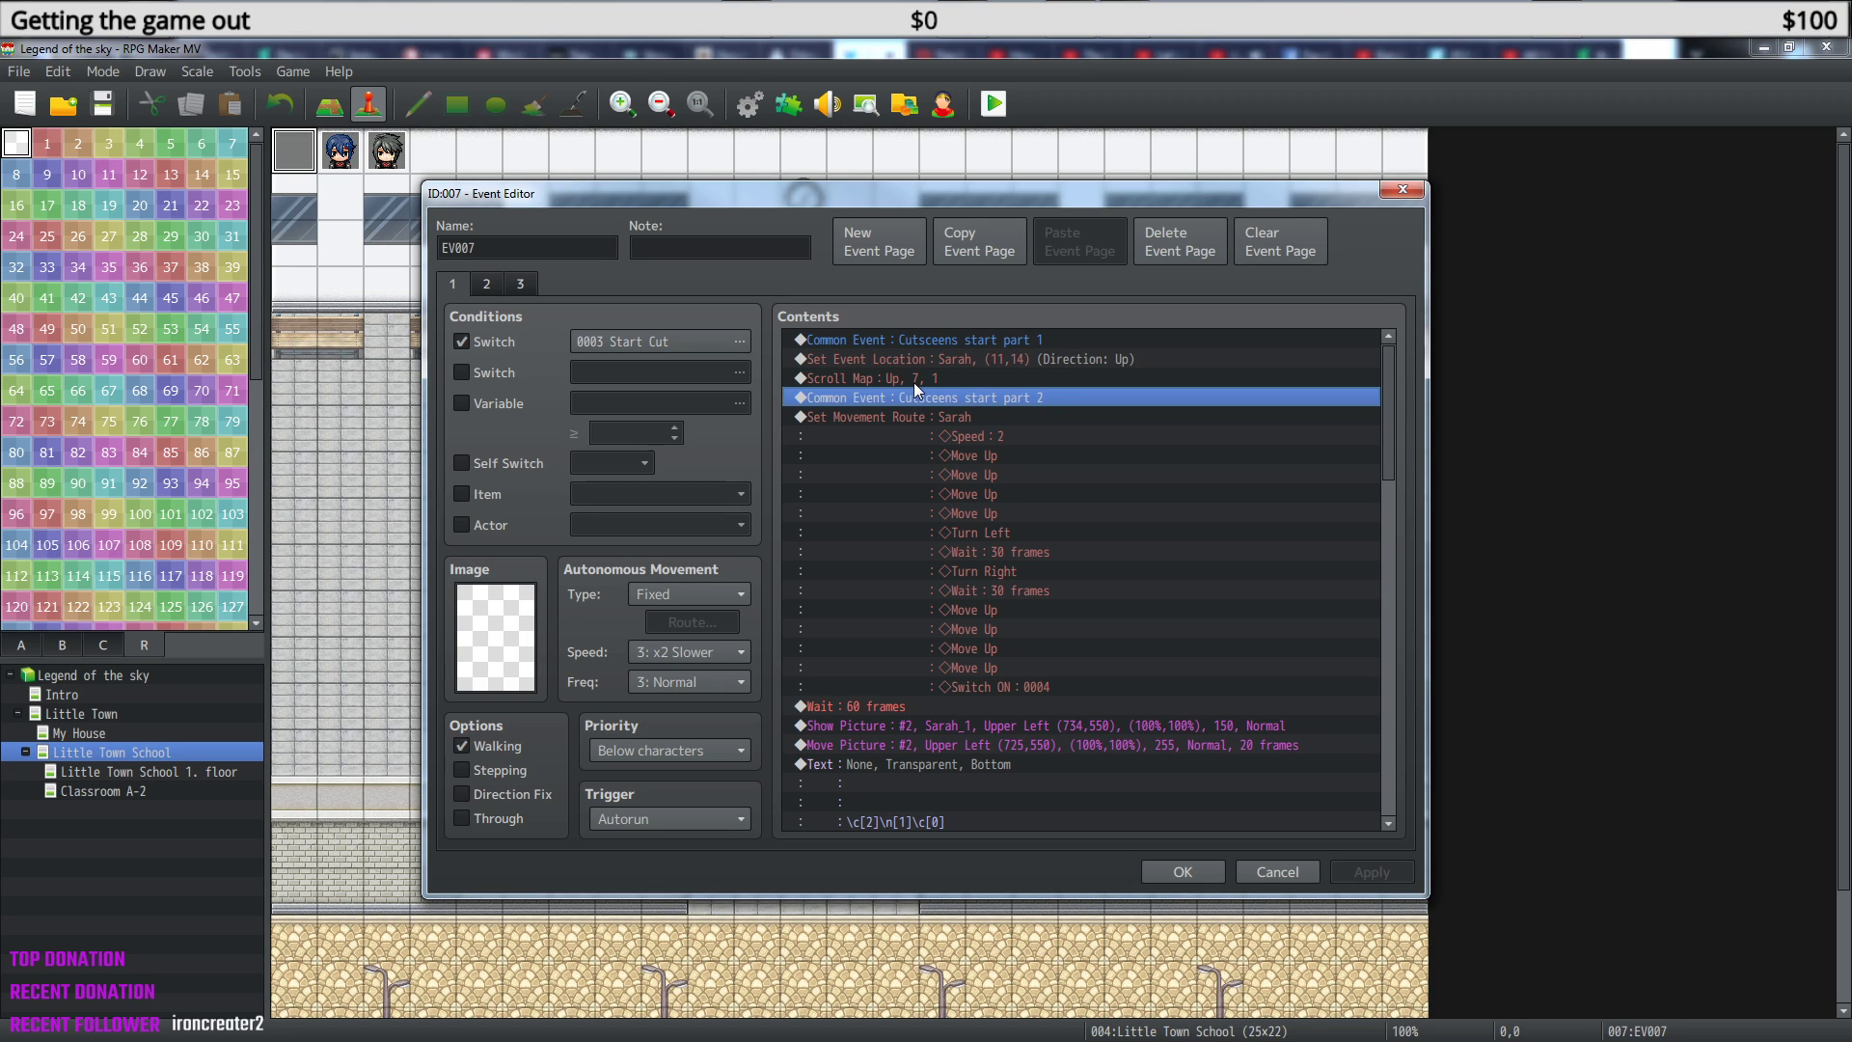
left_click(913, 382)
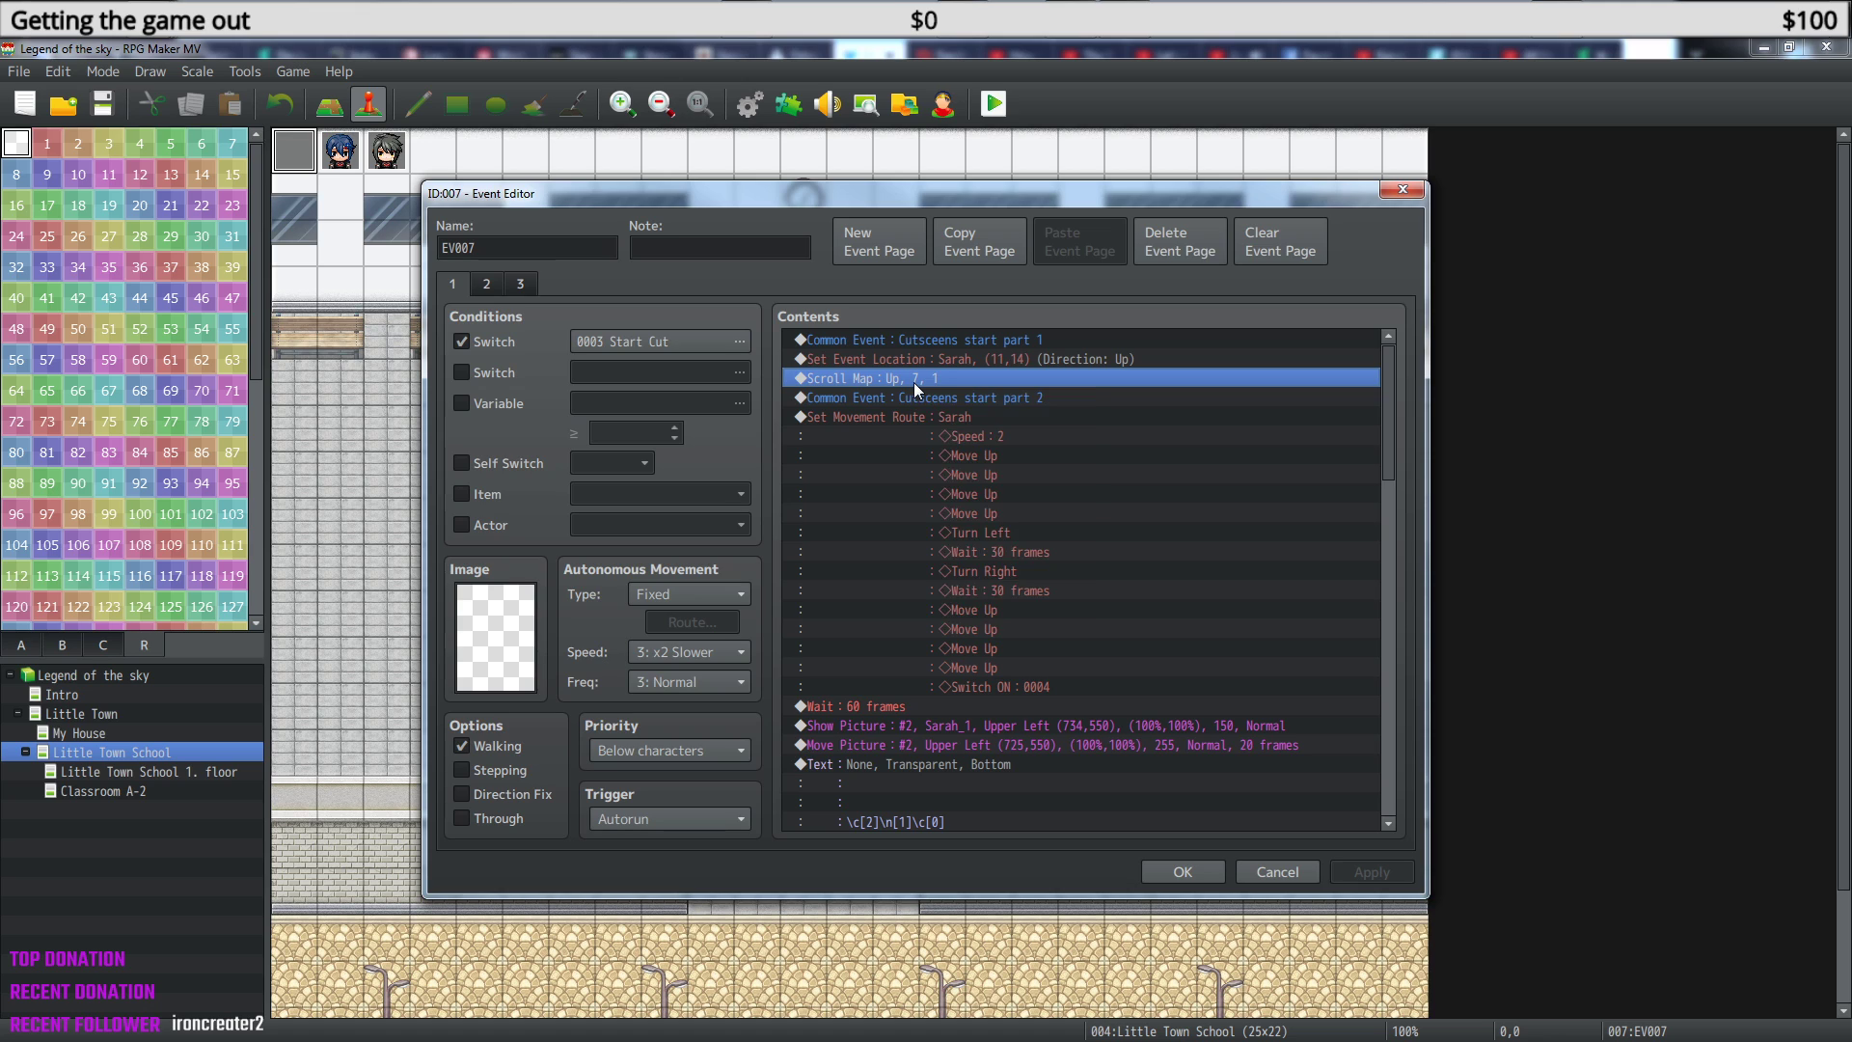
right_click(912, 382)
left_click(961, 397)
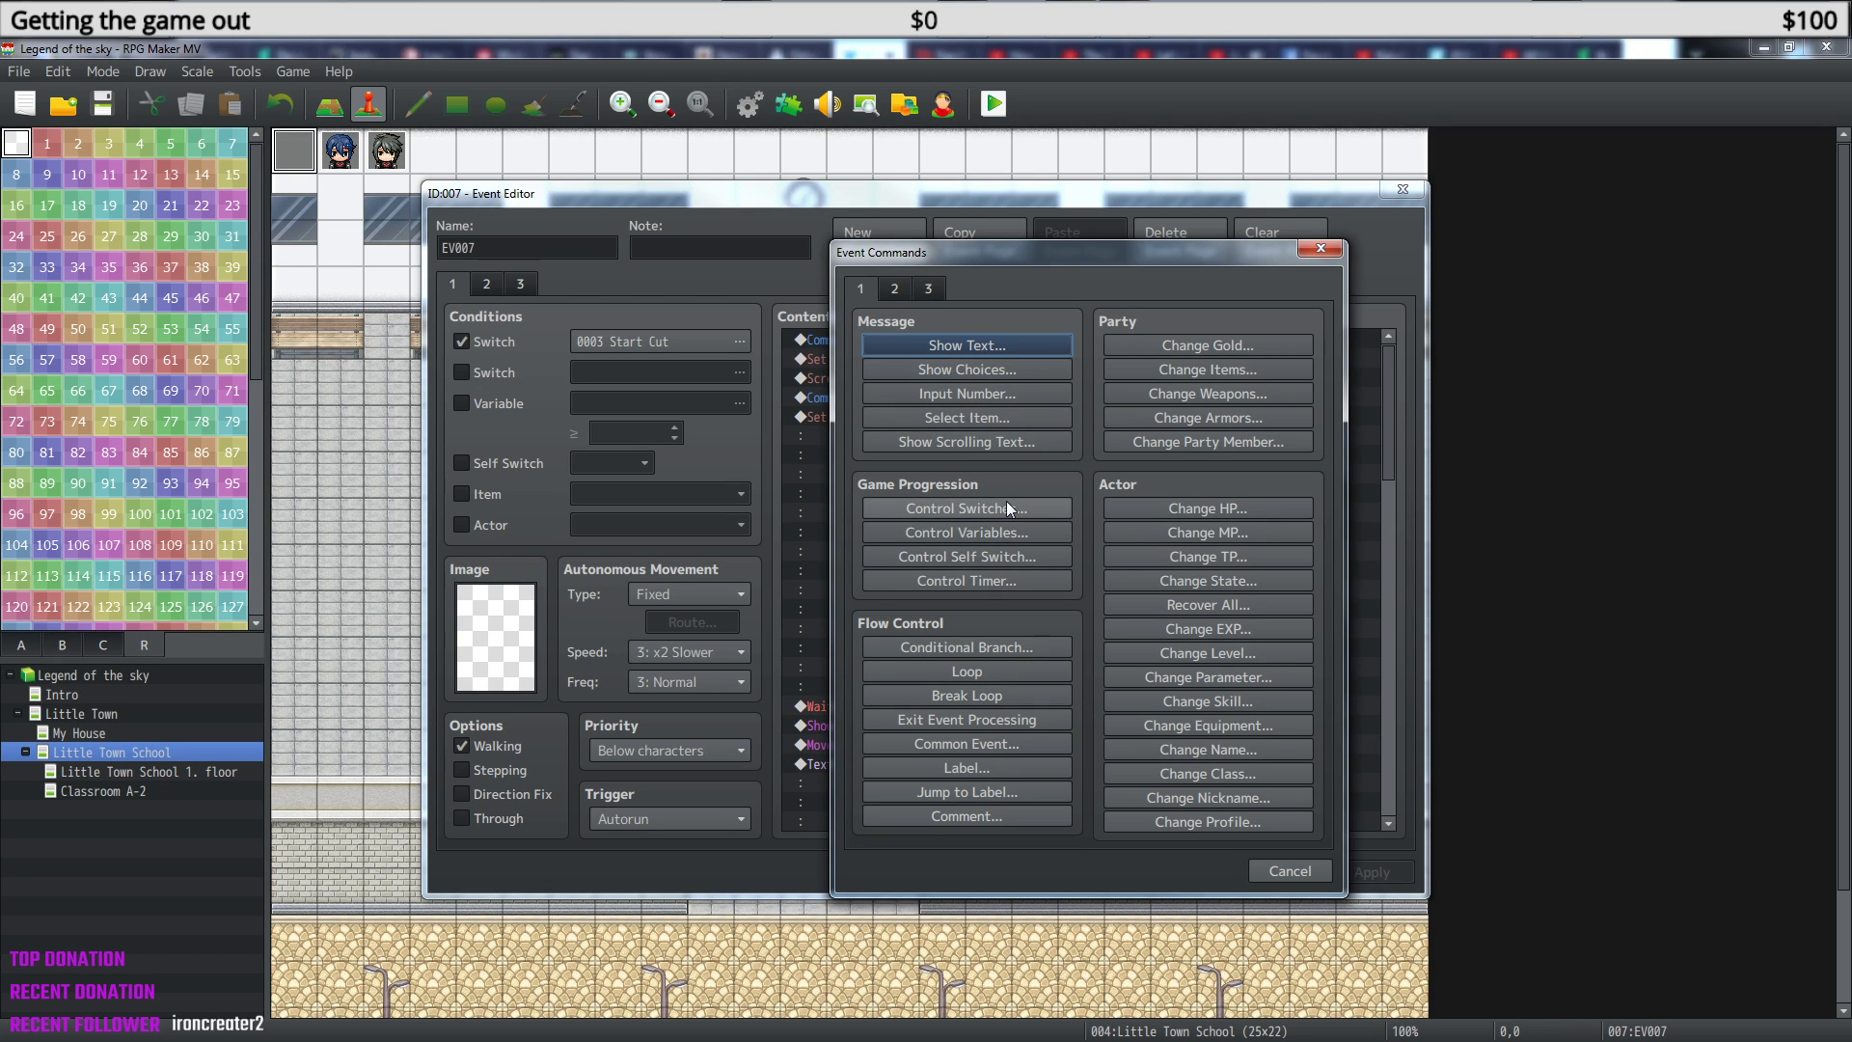
left_click(895, 289)
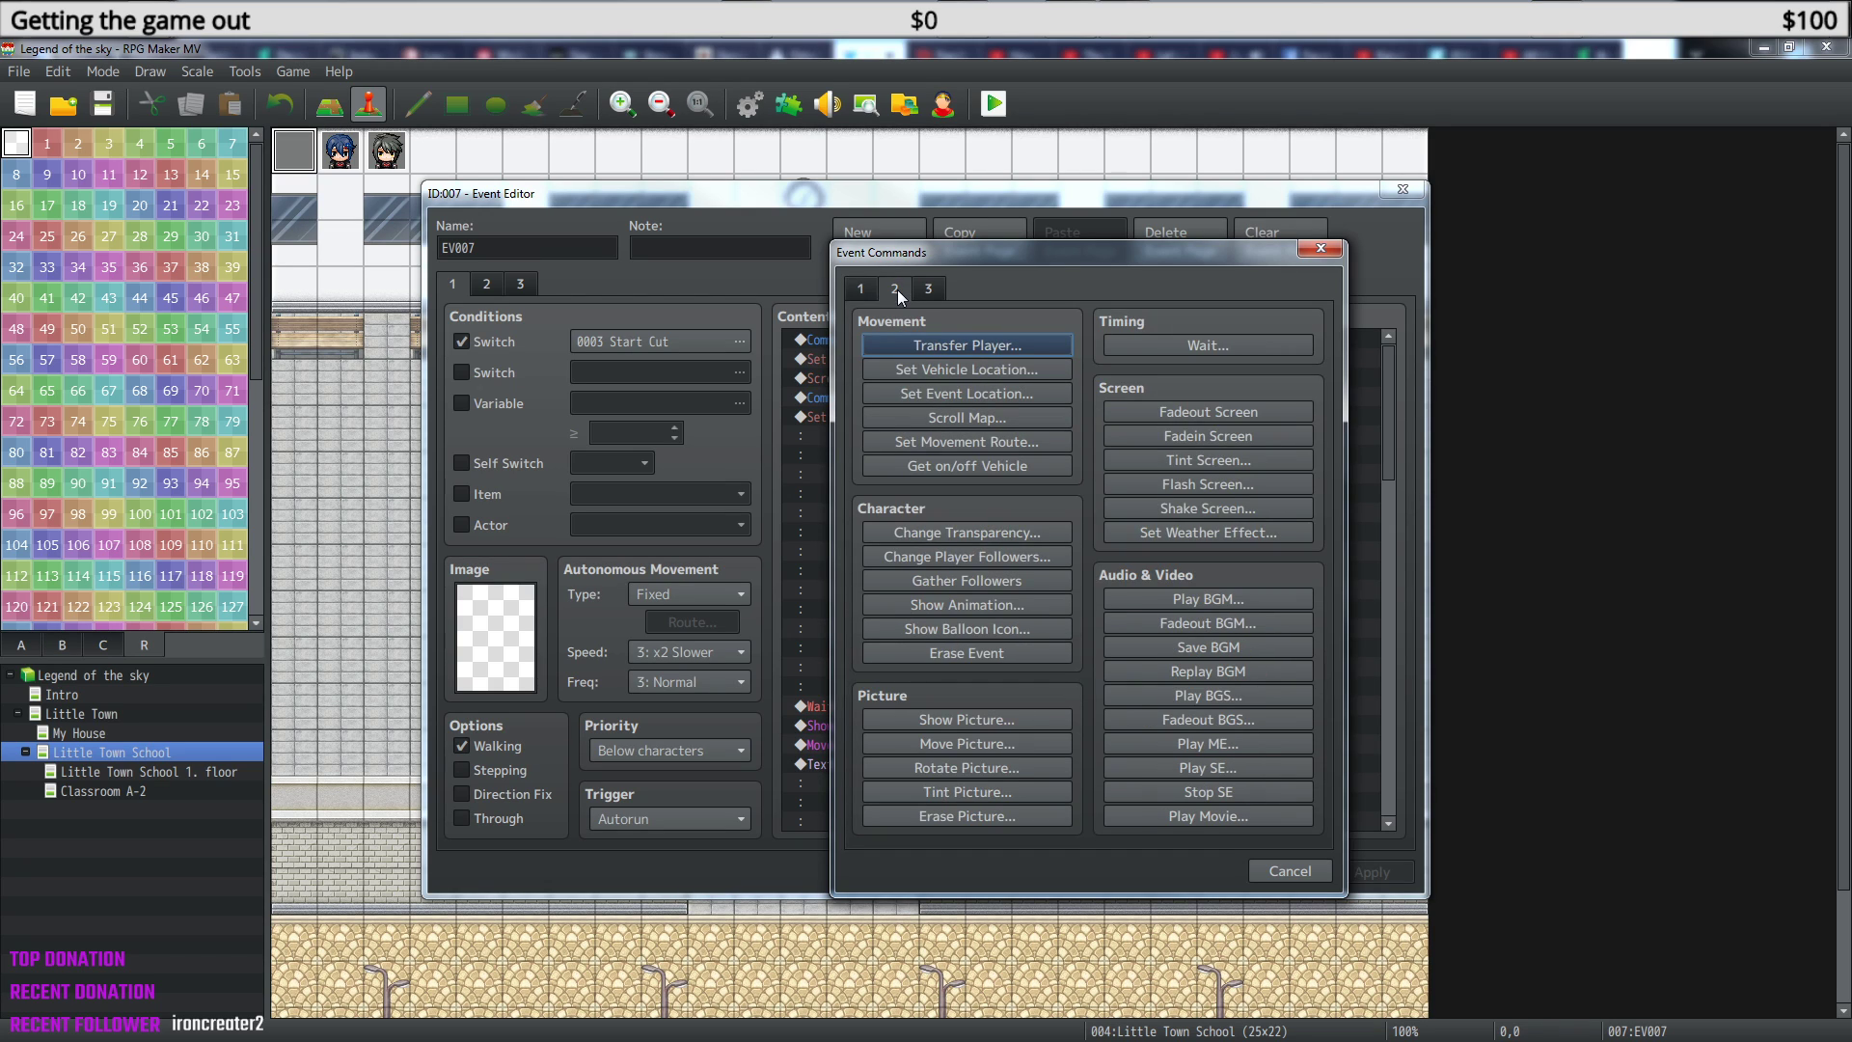
left_click(988, 344)
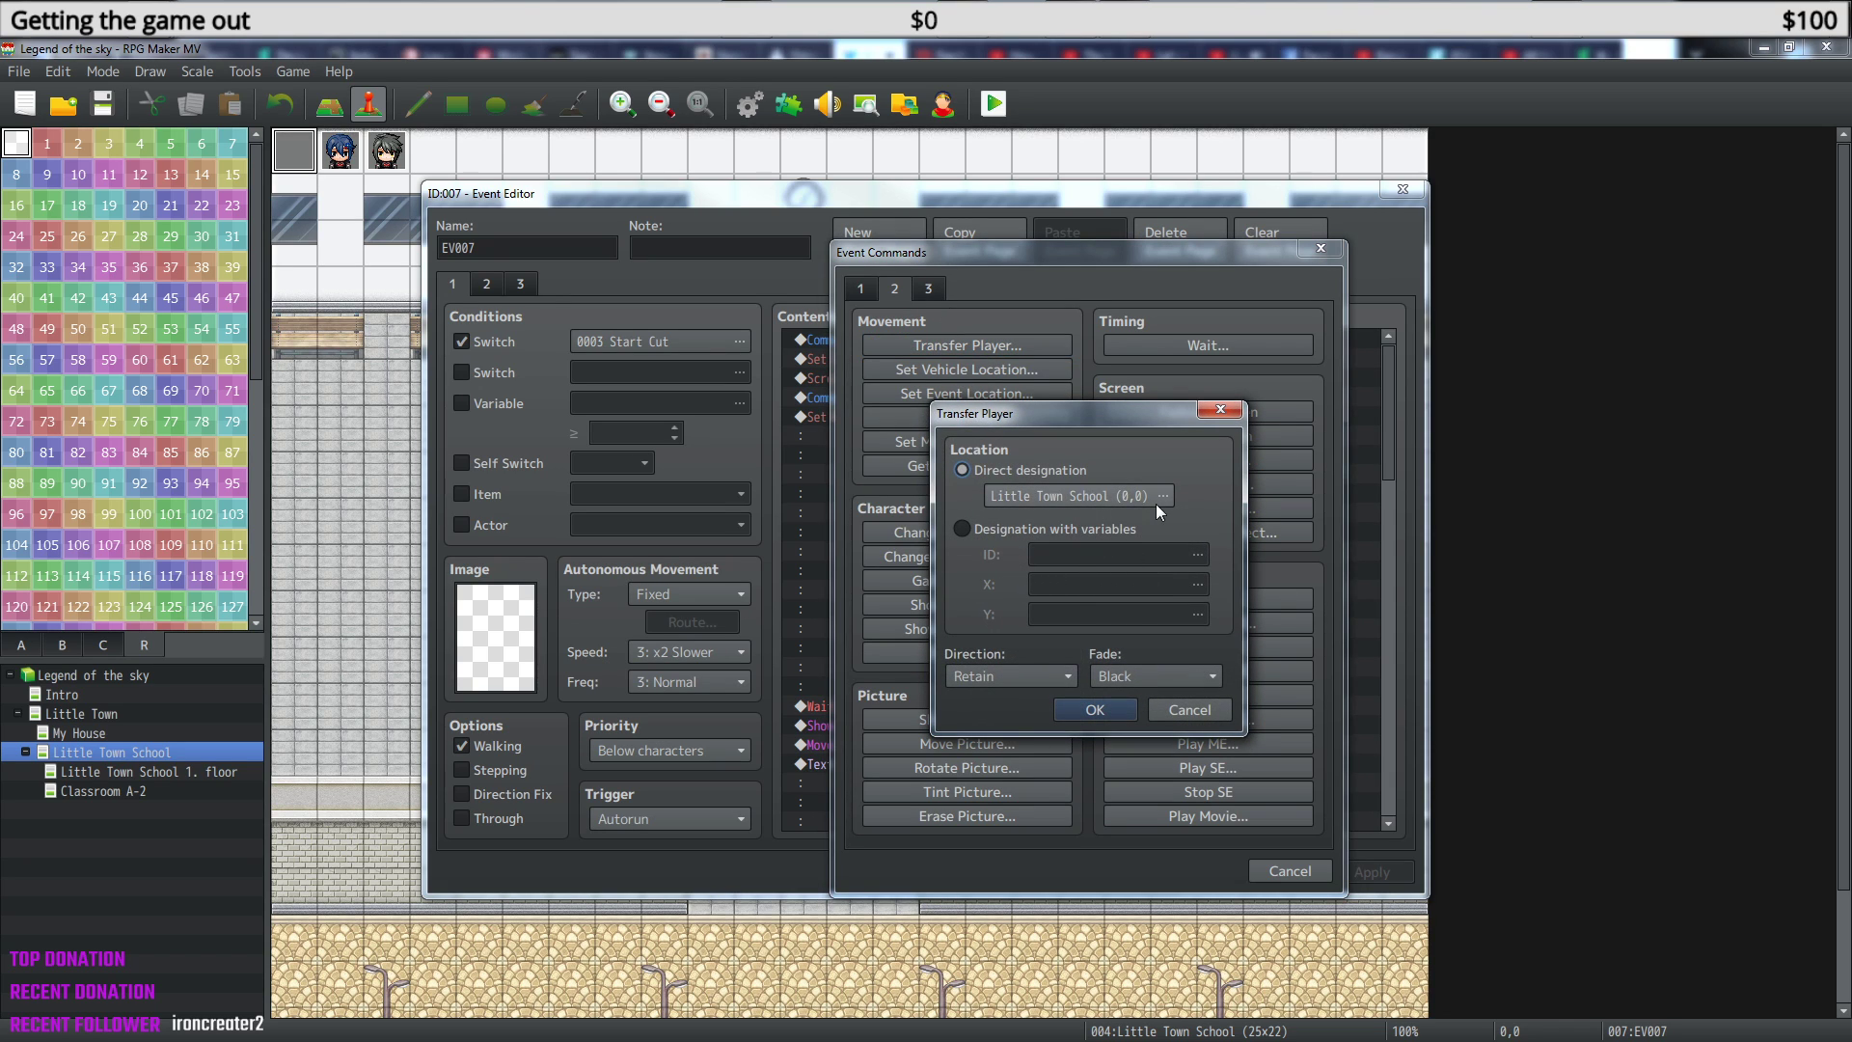
left_click(1162, 497)
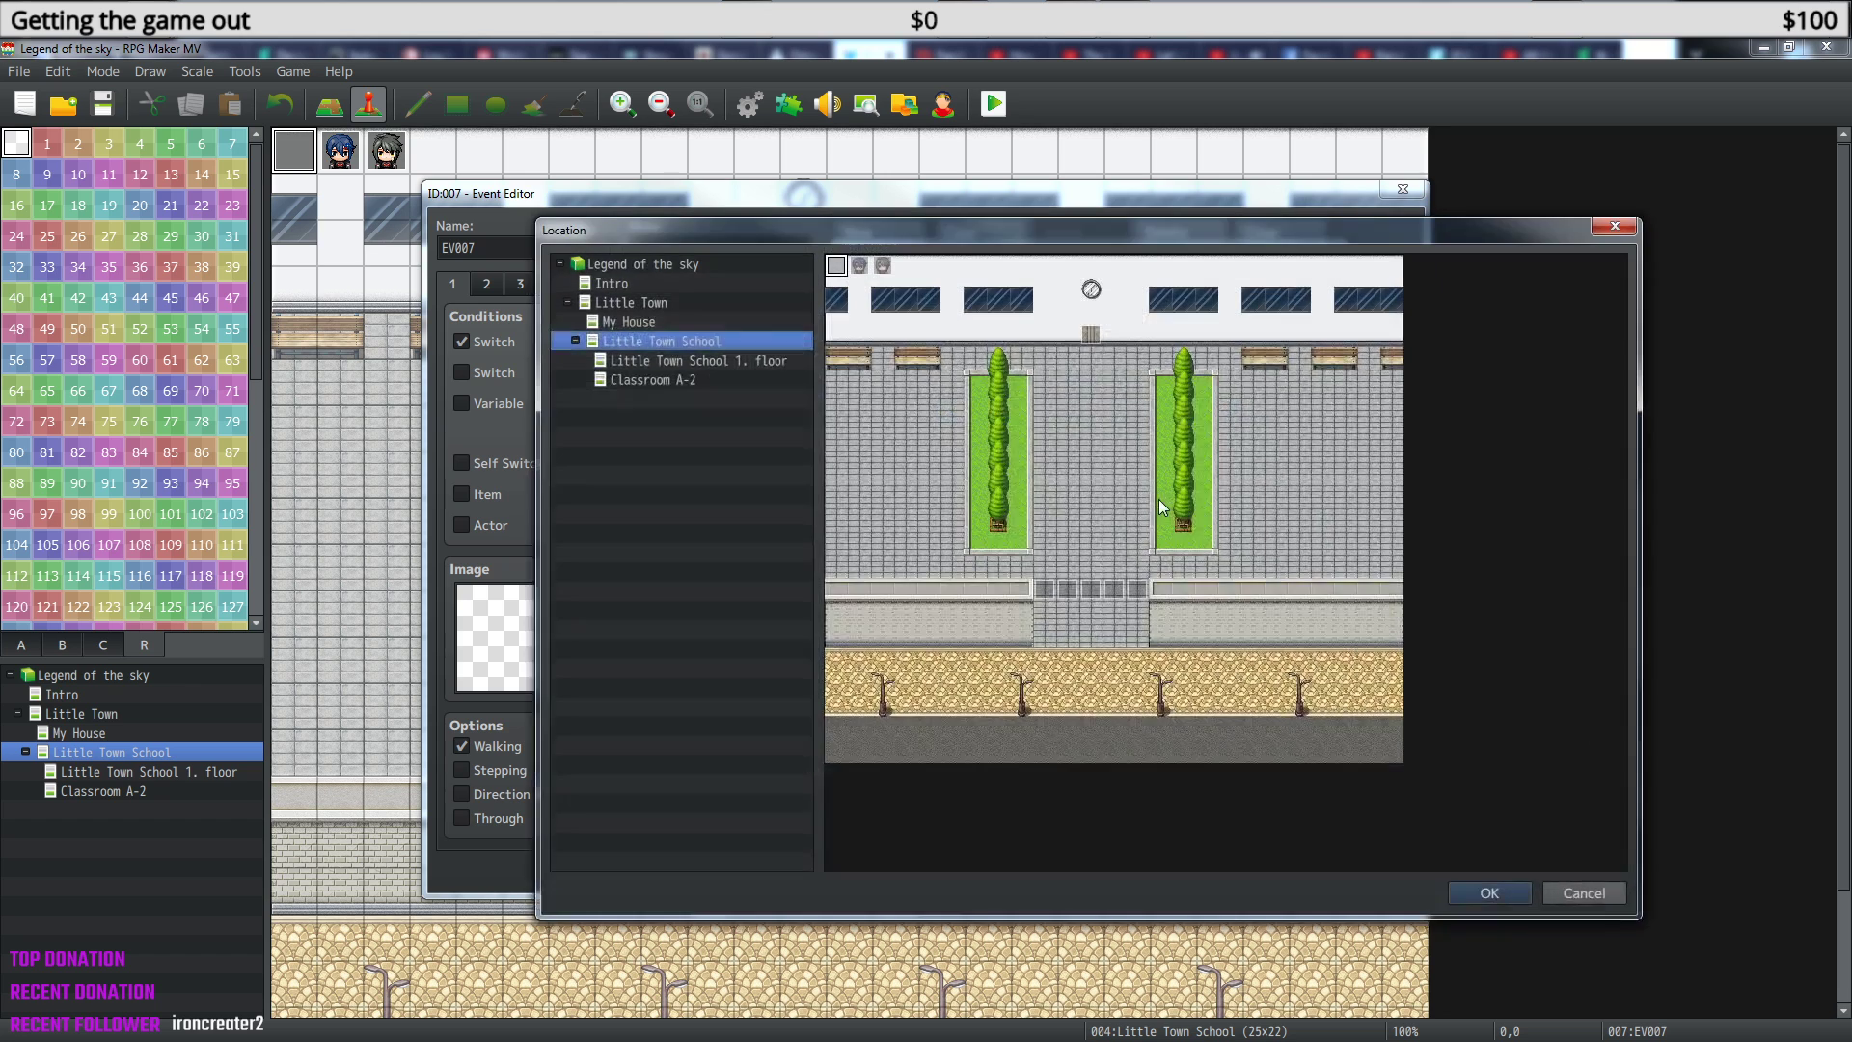
left_click(1092, 592)
left_click(1468, 893)
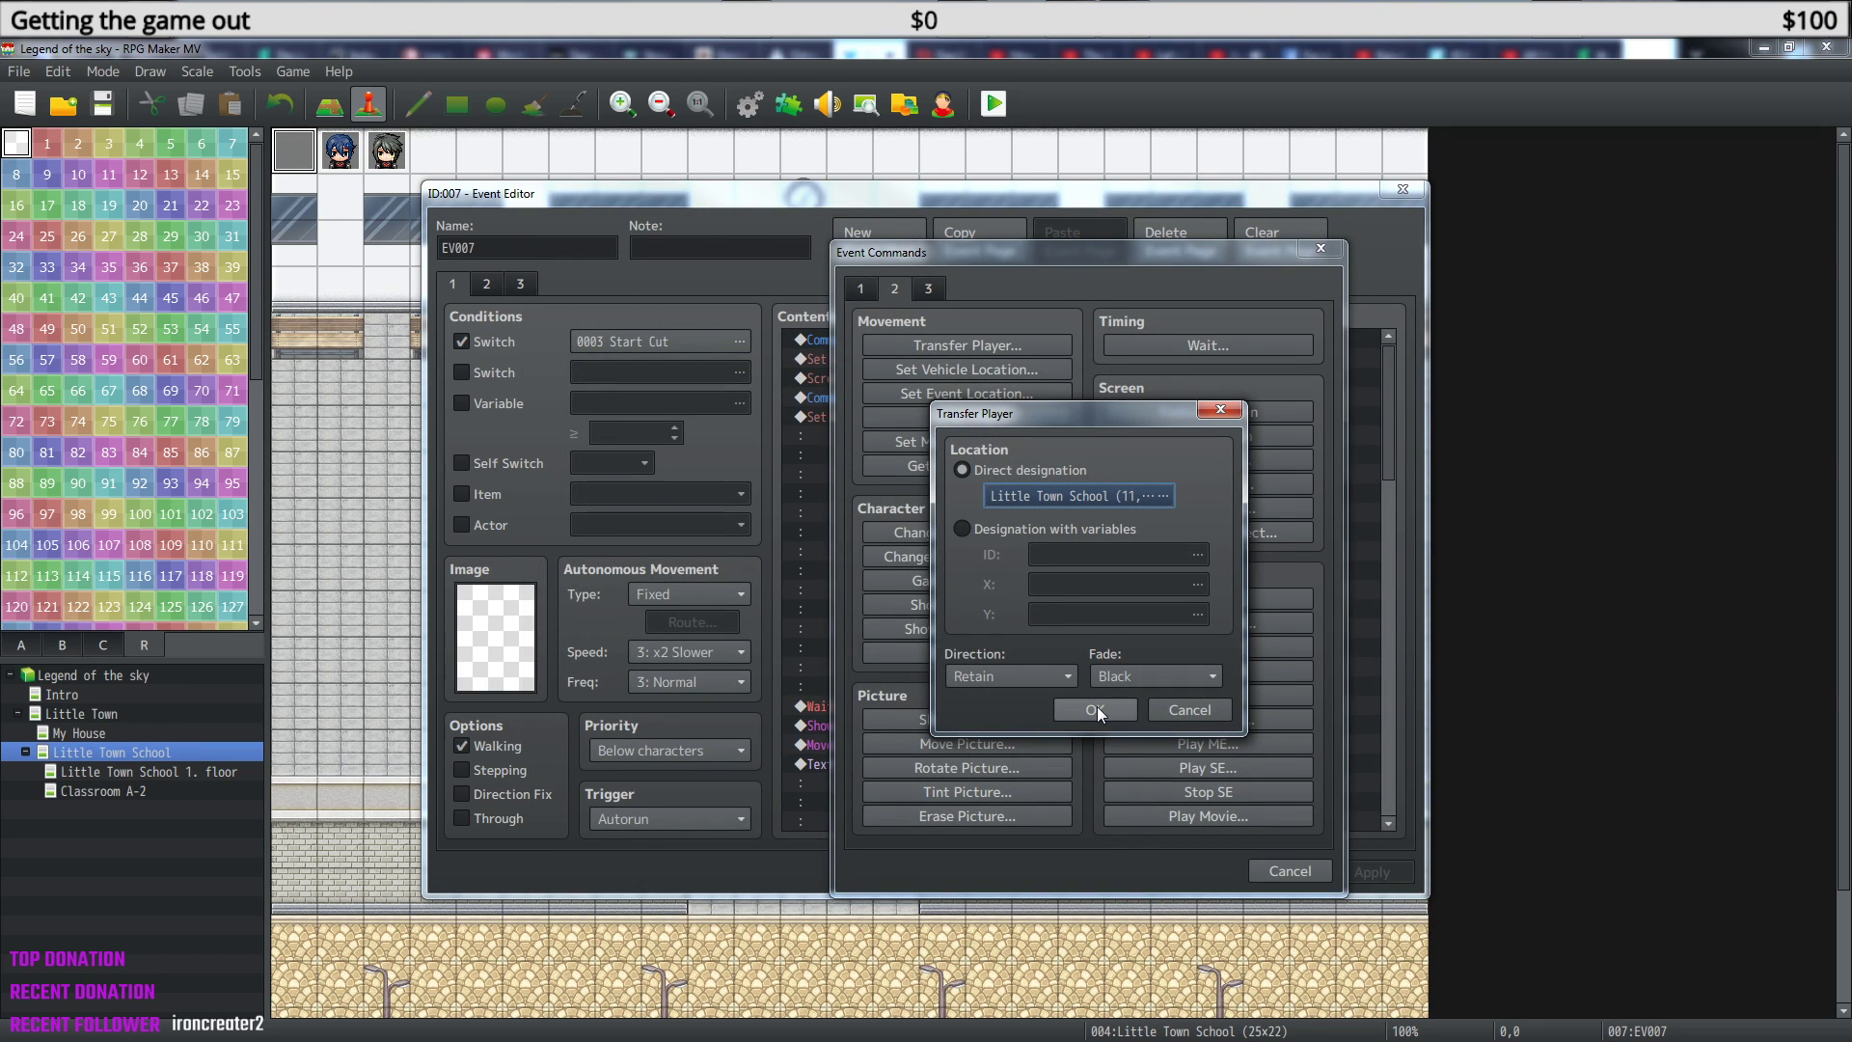
- Set the player transfer's fade to None, add the command, and save the event
left_click(1131, 675)
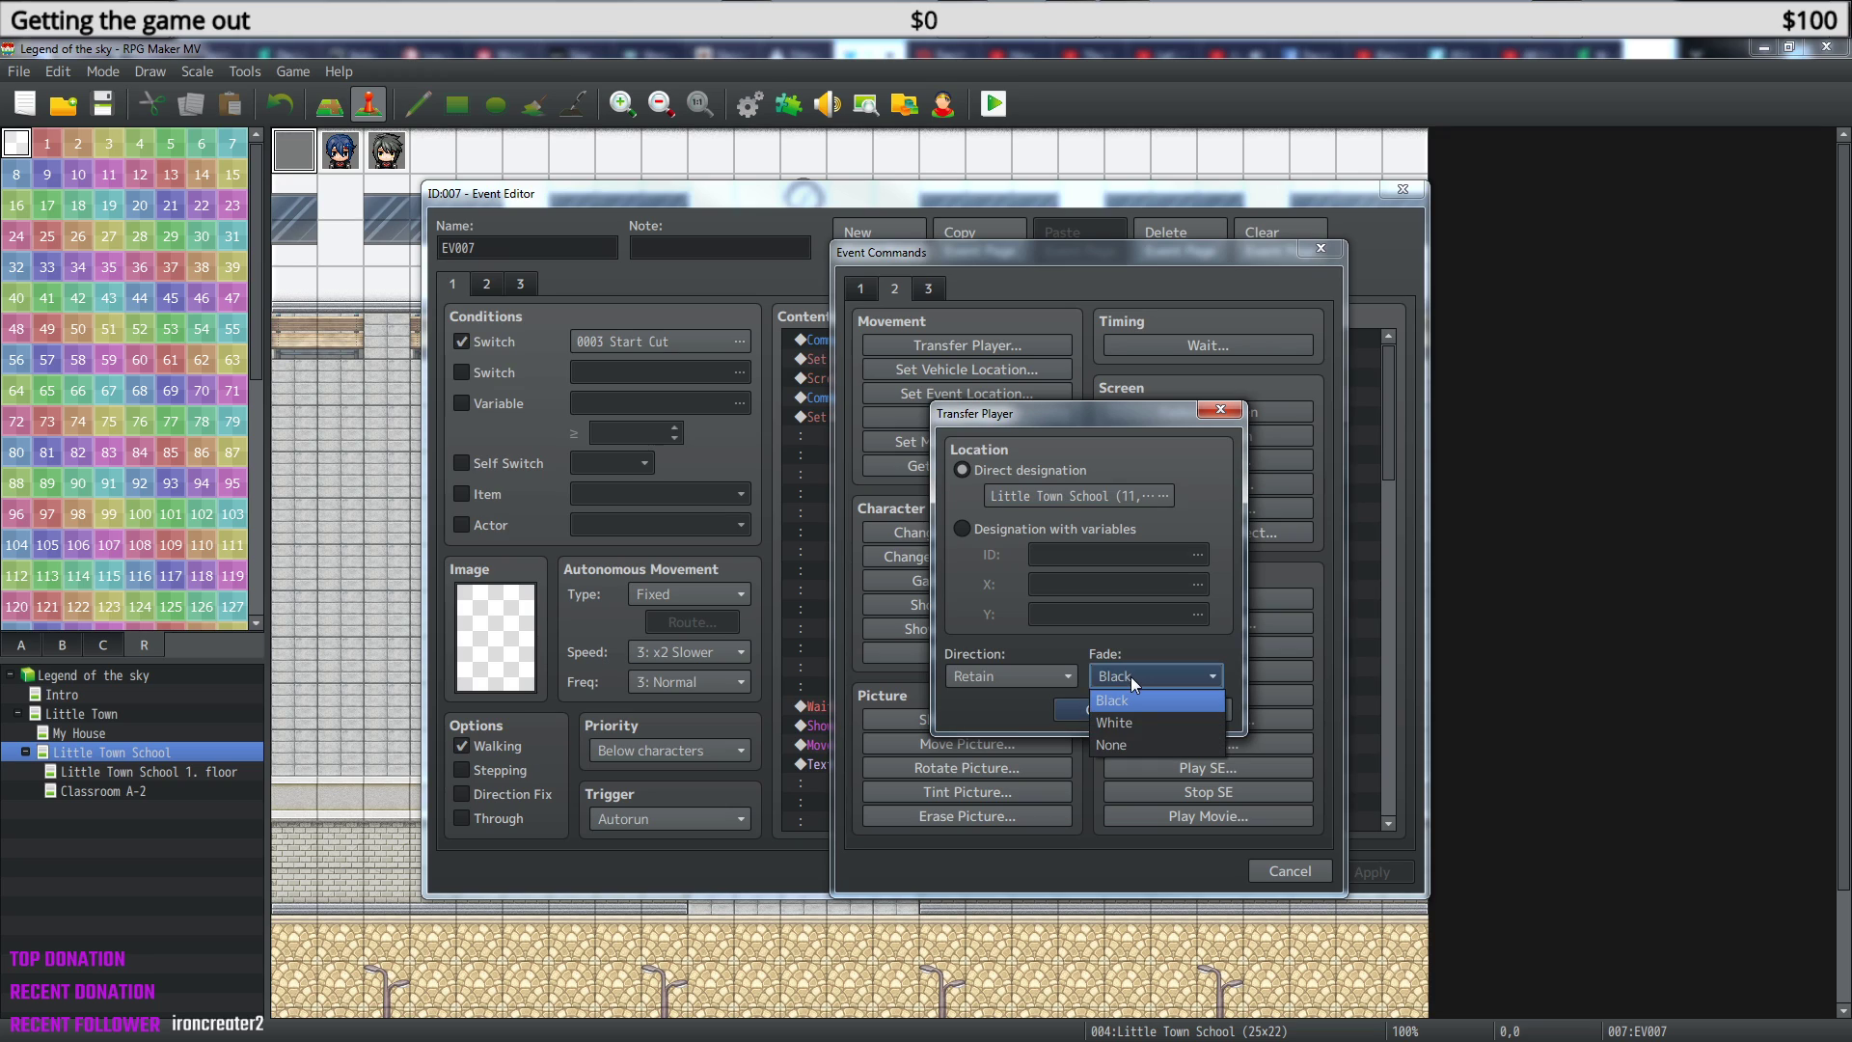
left_click(1143, 741)
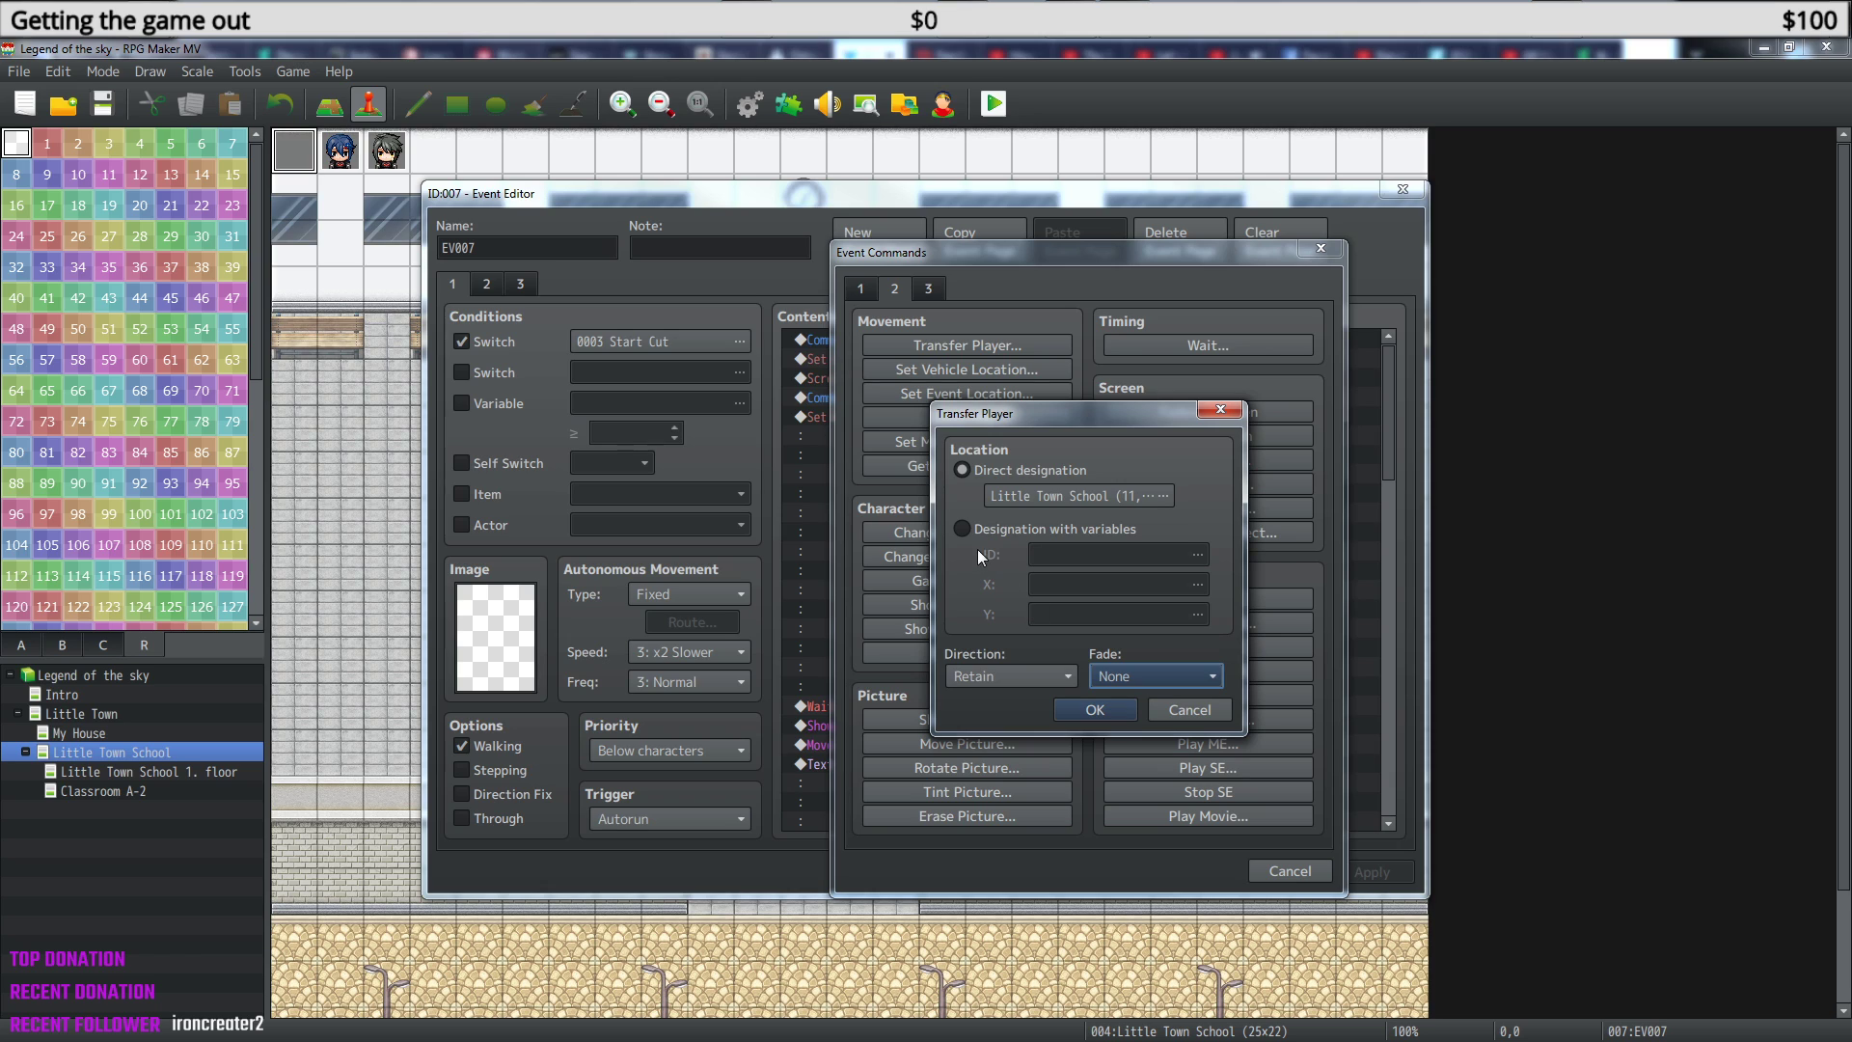
left_click(1092, 712)
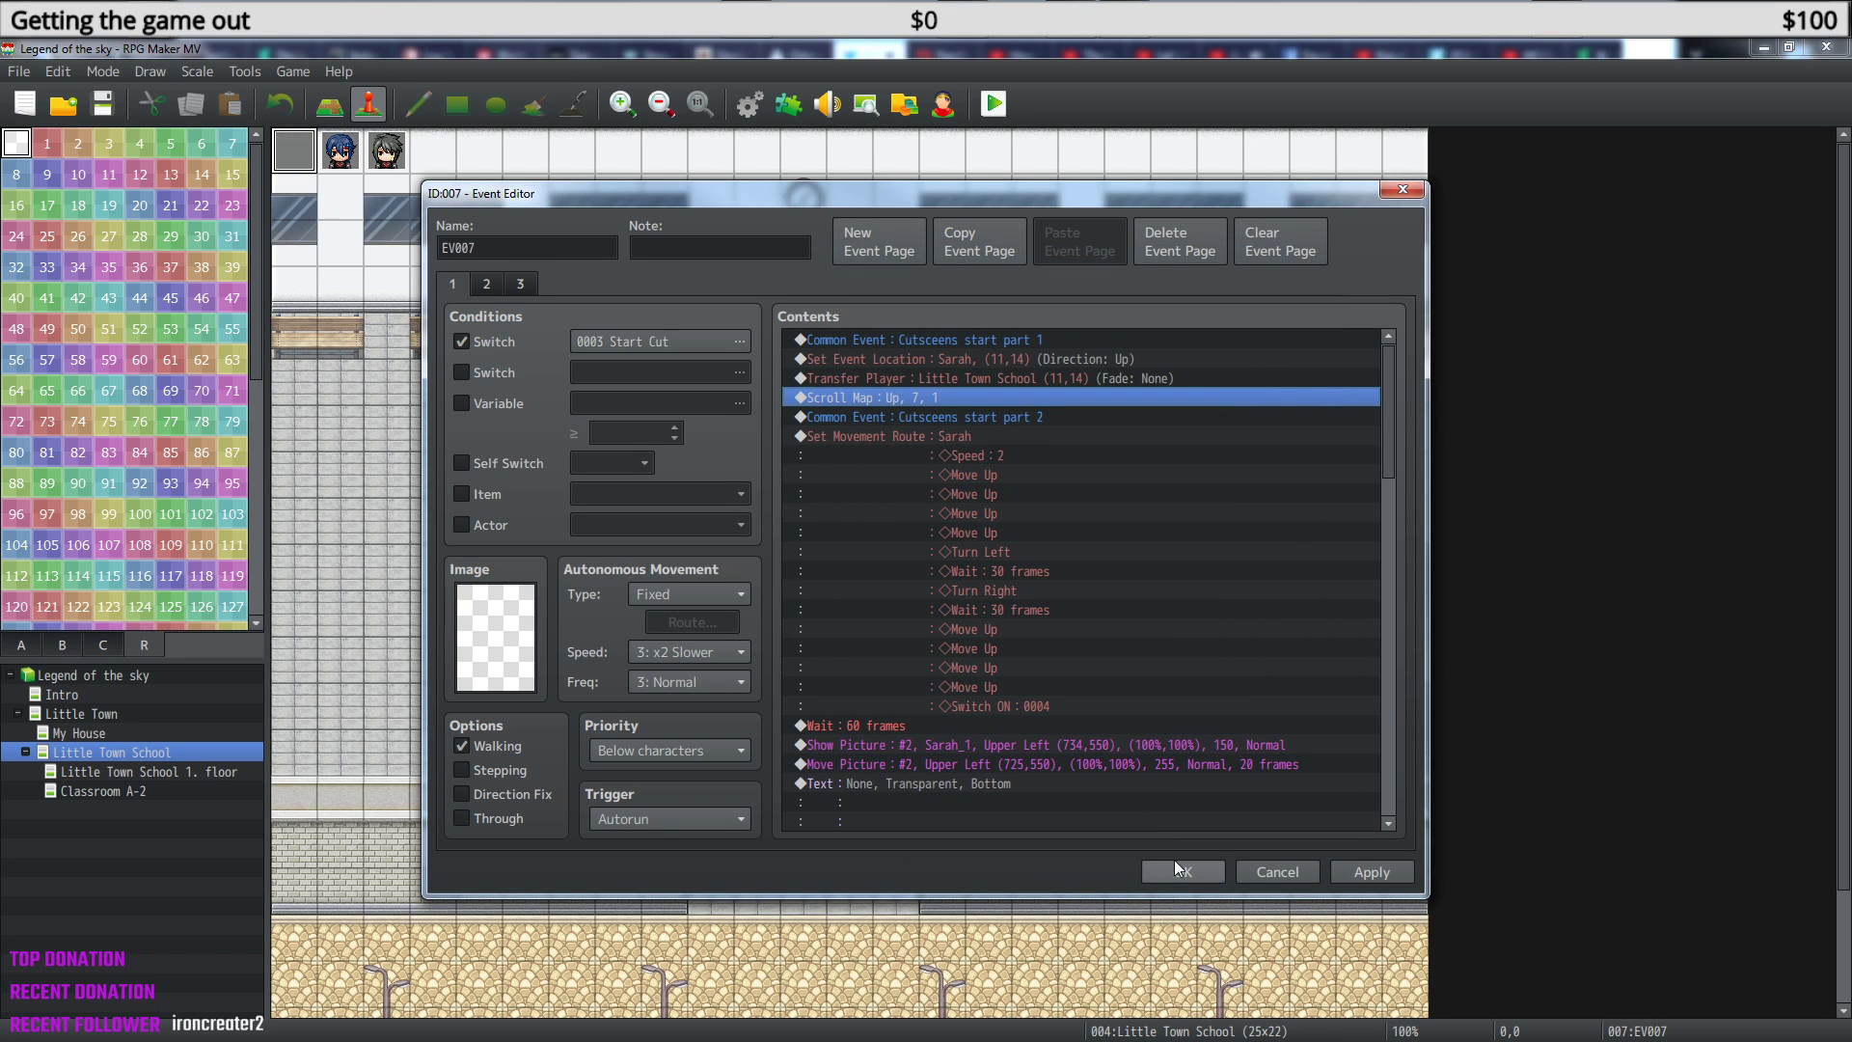
left_click(1181, 872)
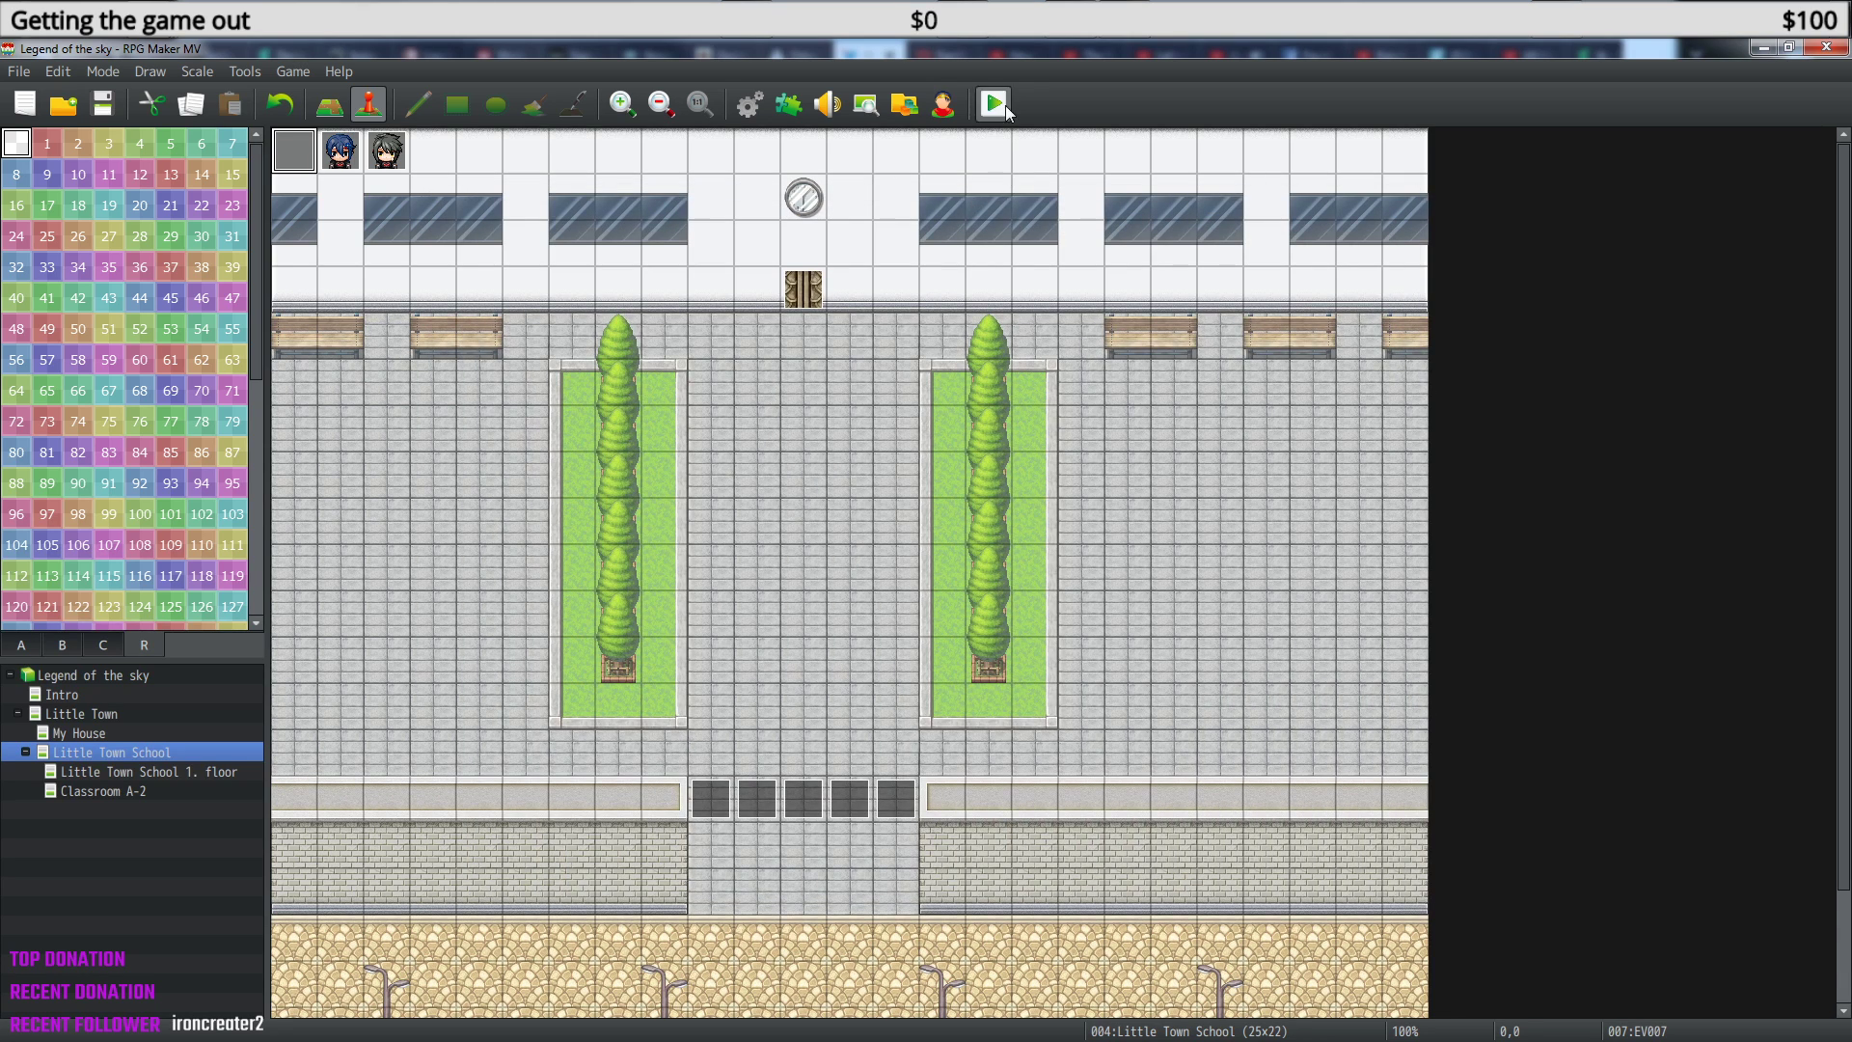
- Start a new playtest and continue from the saved game
left_click(993, 103)
left_click(848, 574)
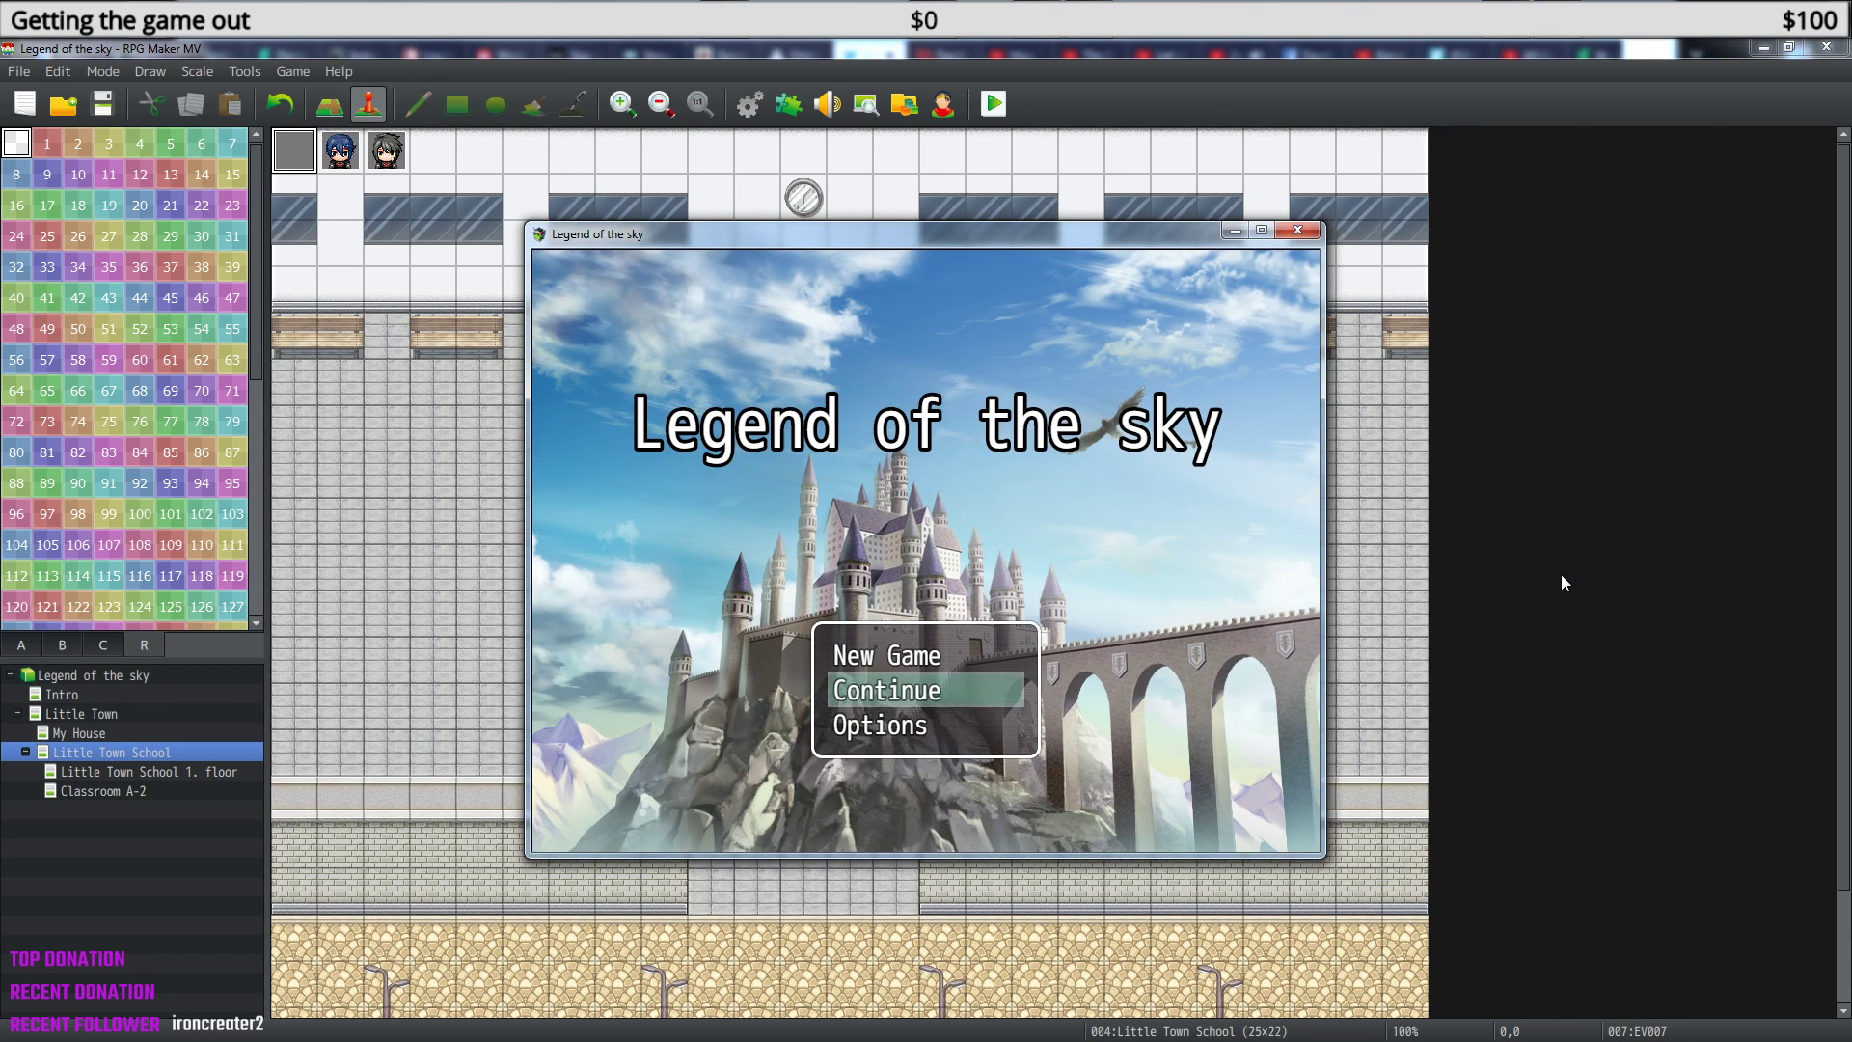
key("Return")
key("Return")
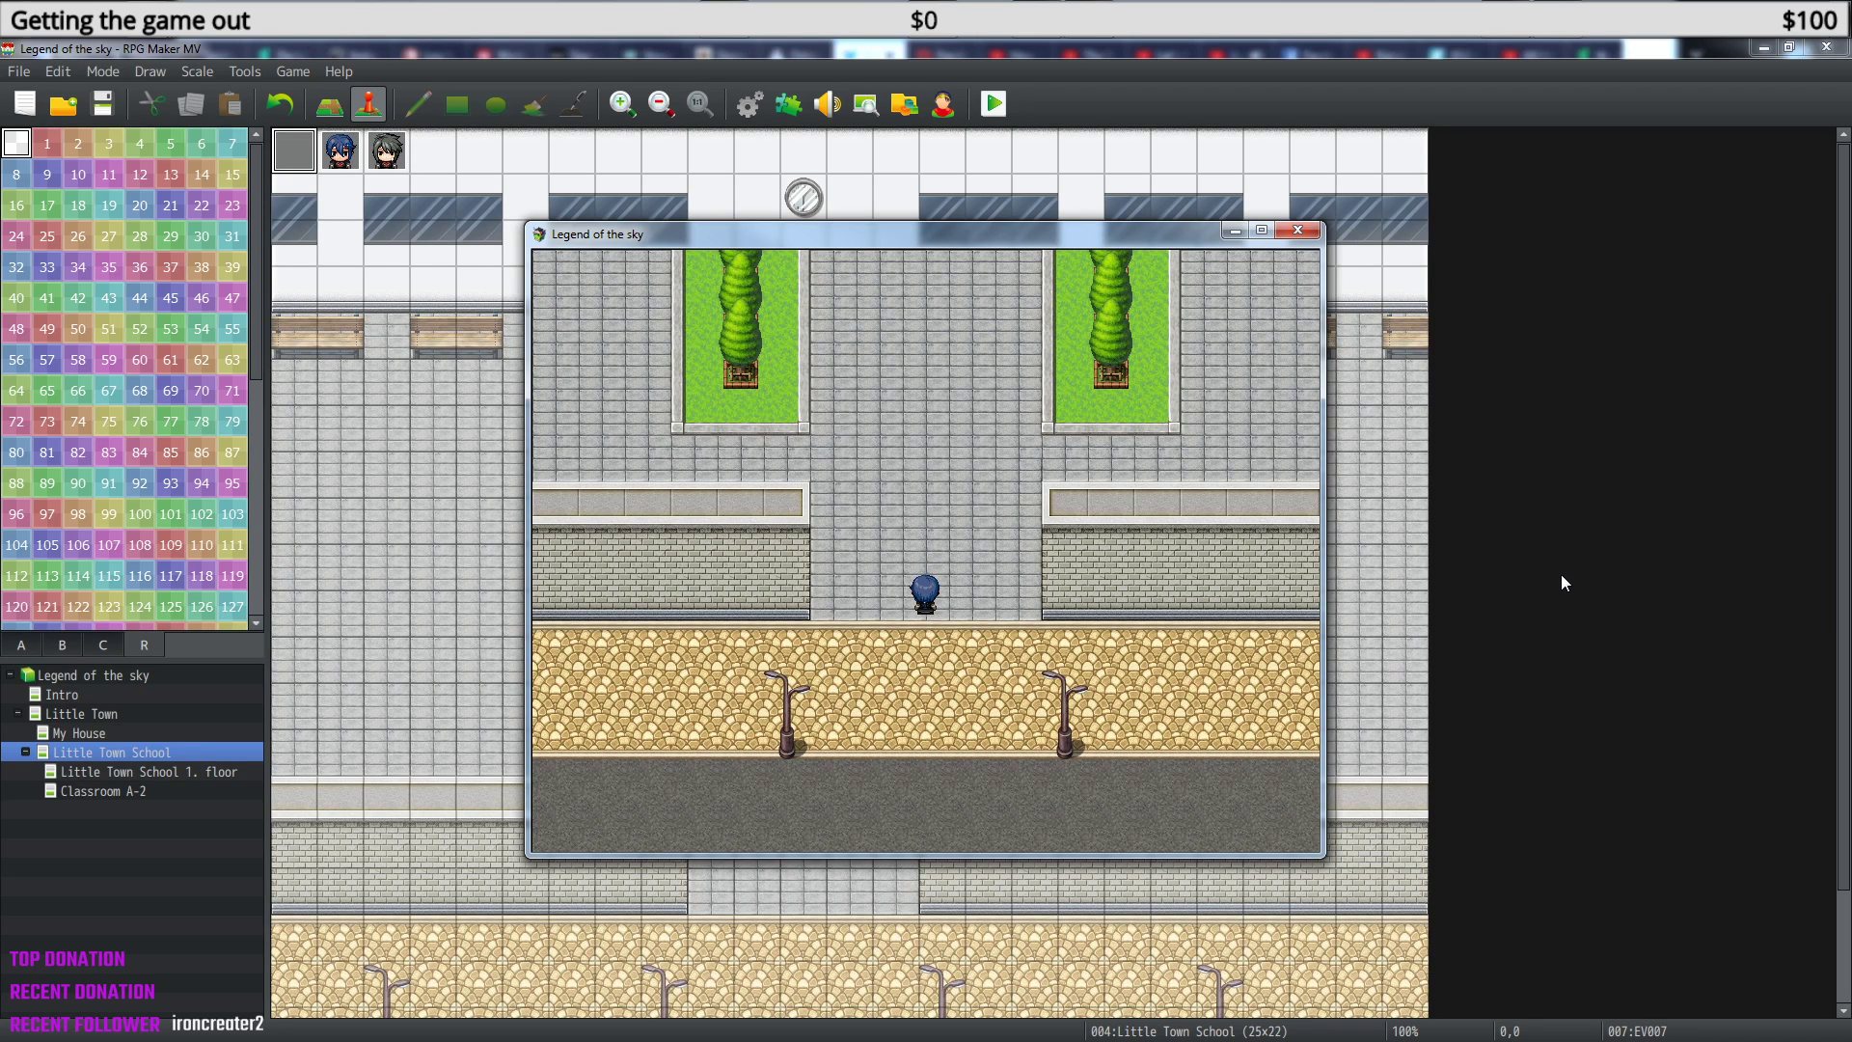
- Test collision by walking the character over the wall beside the gate and up the courtyard towards the school door
key("Left")
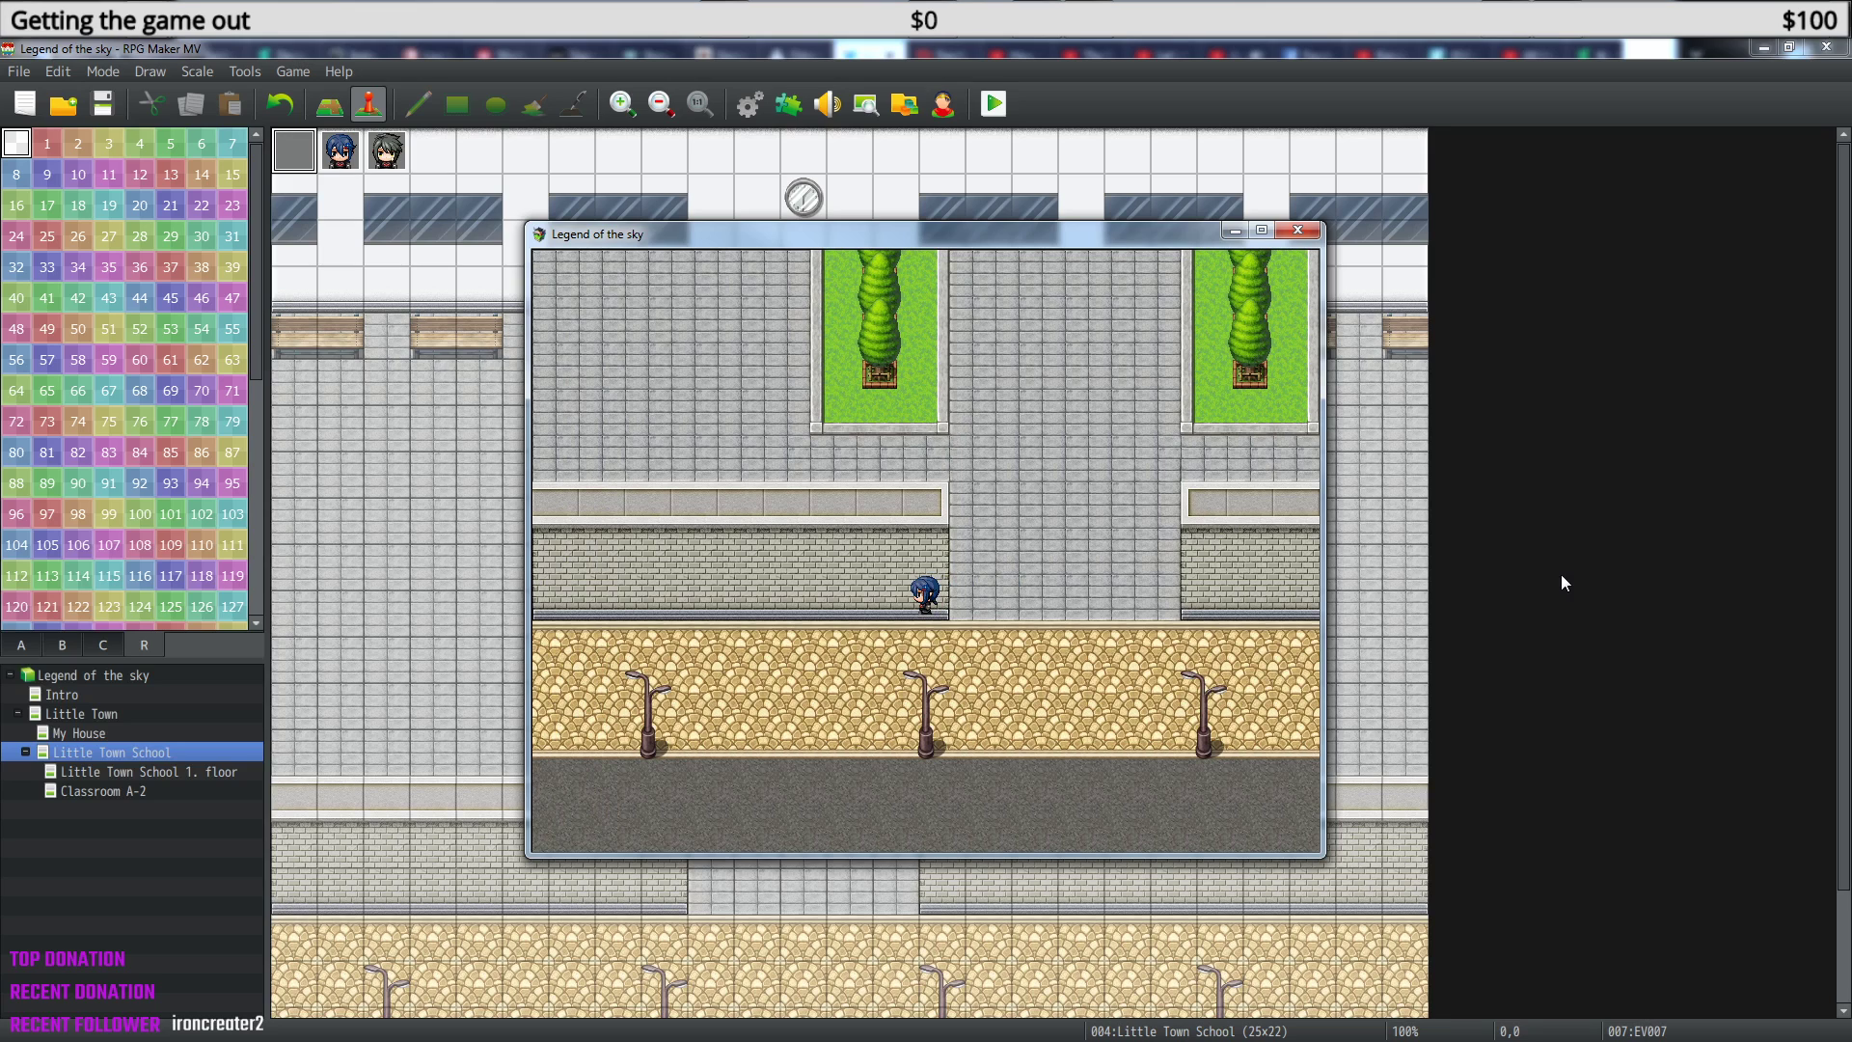
key("Up")
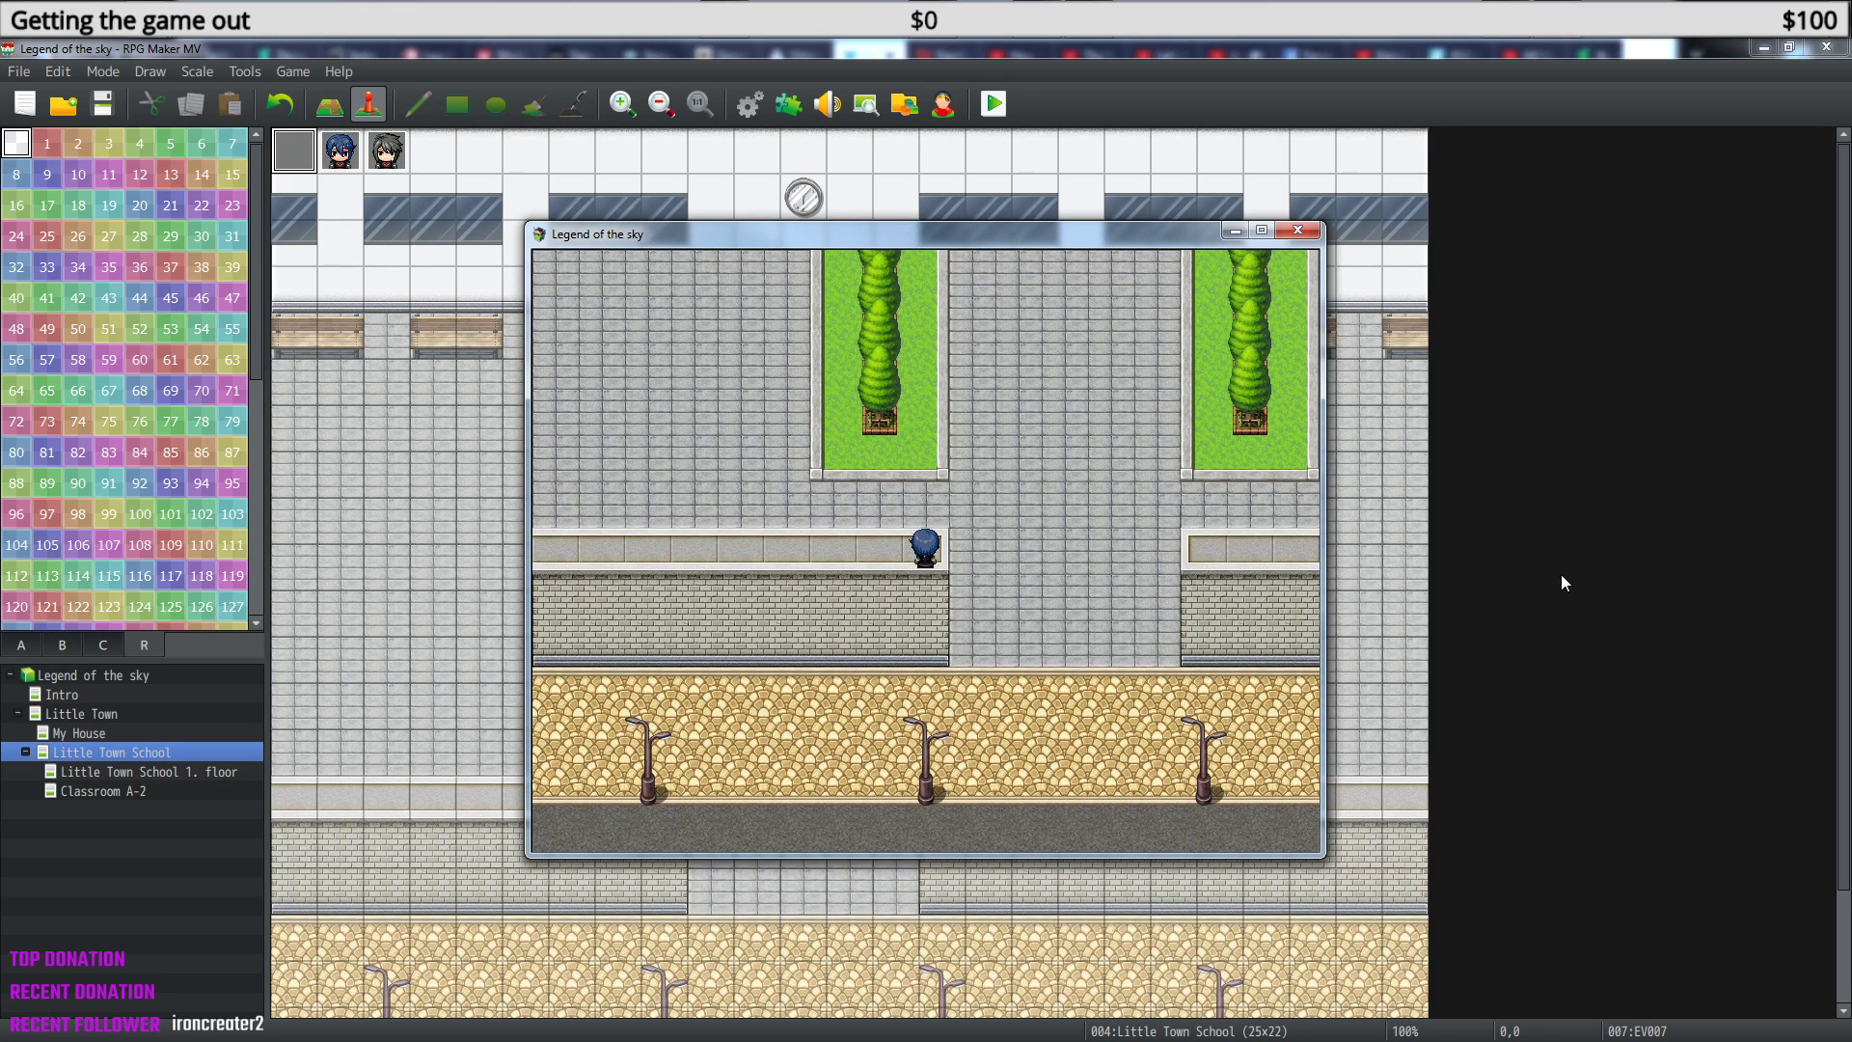
key("Right")
key("Up")
key("Up")
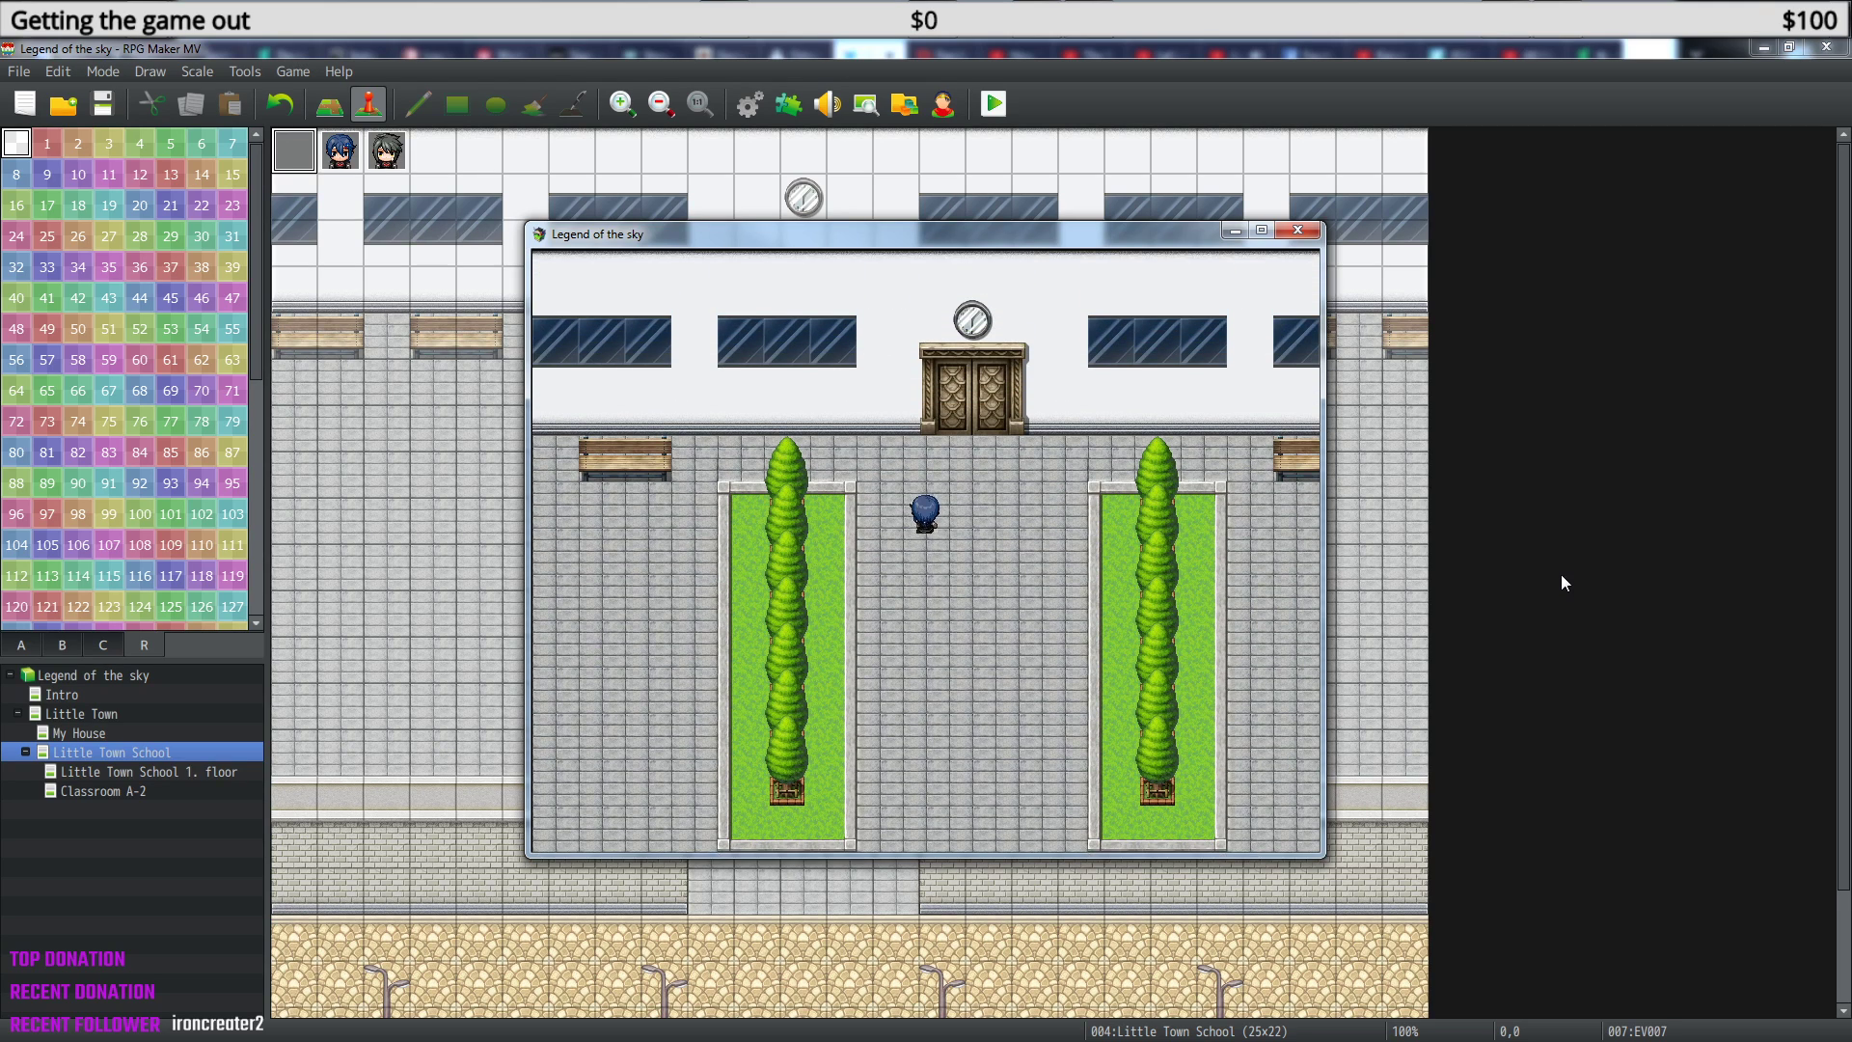
- Test passability around the hedge bed between the benches and the school door by walking the character back and forth
key("Left")
key("Up")
key("Left")
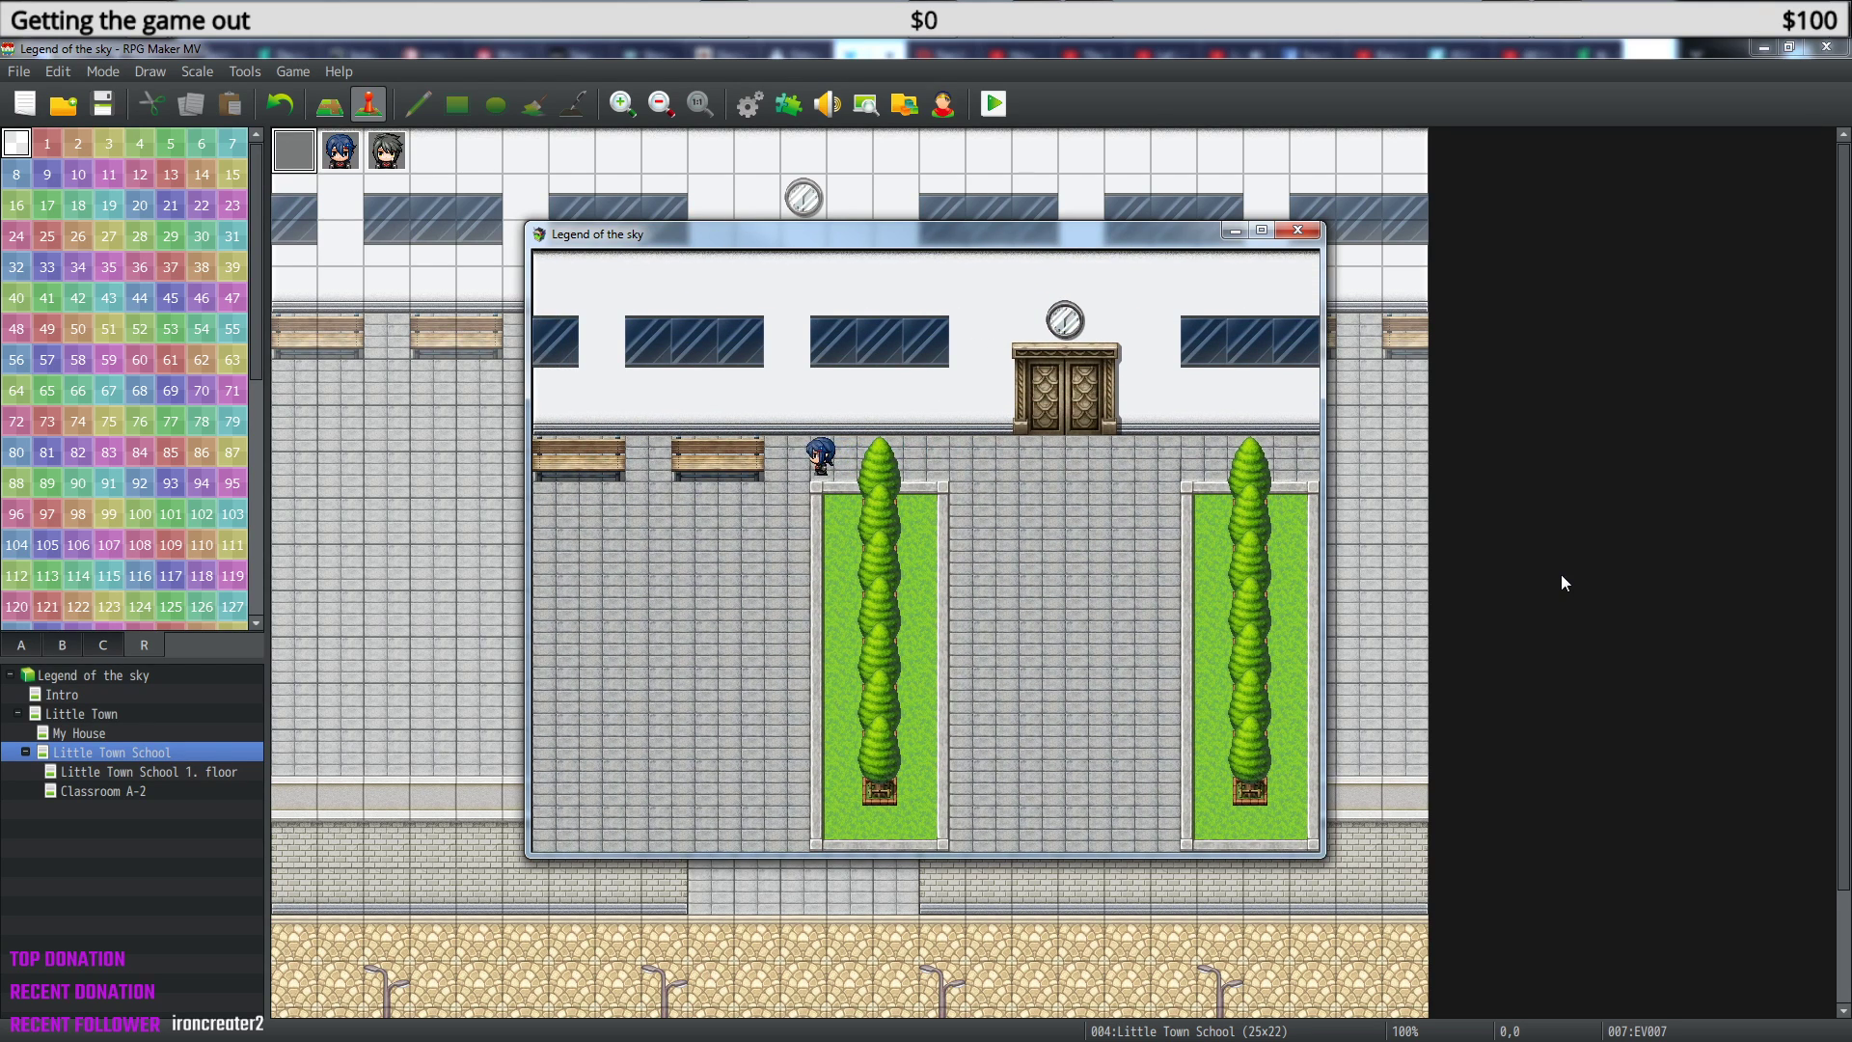
key("Right")
key("Left")
key("Down")
key("Up")
key("Right")
key("Down")
key("Up")
key("Right")
key("Down")
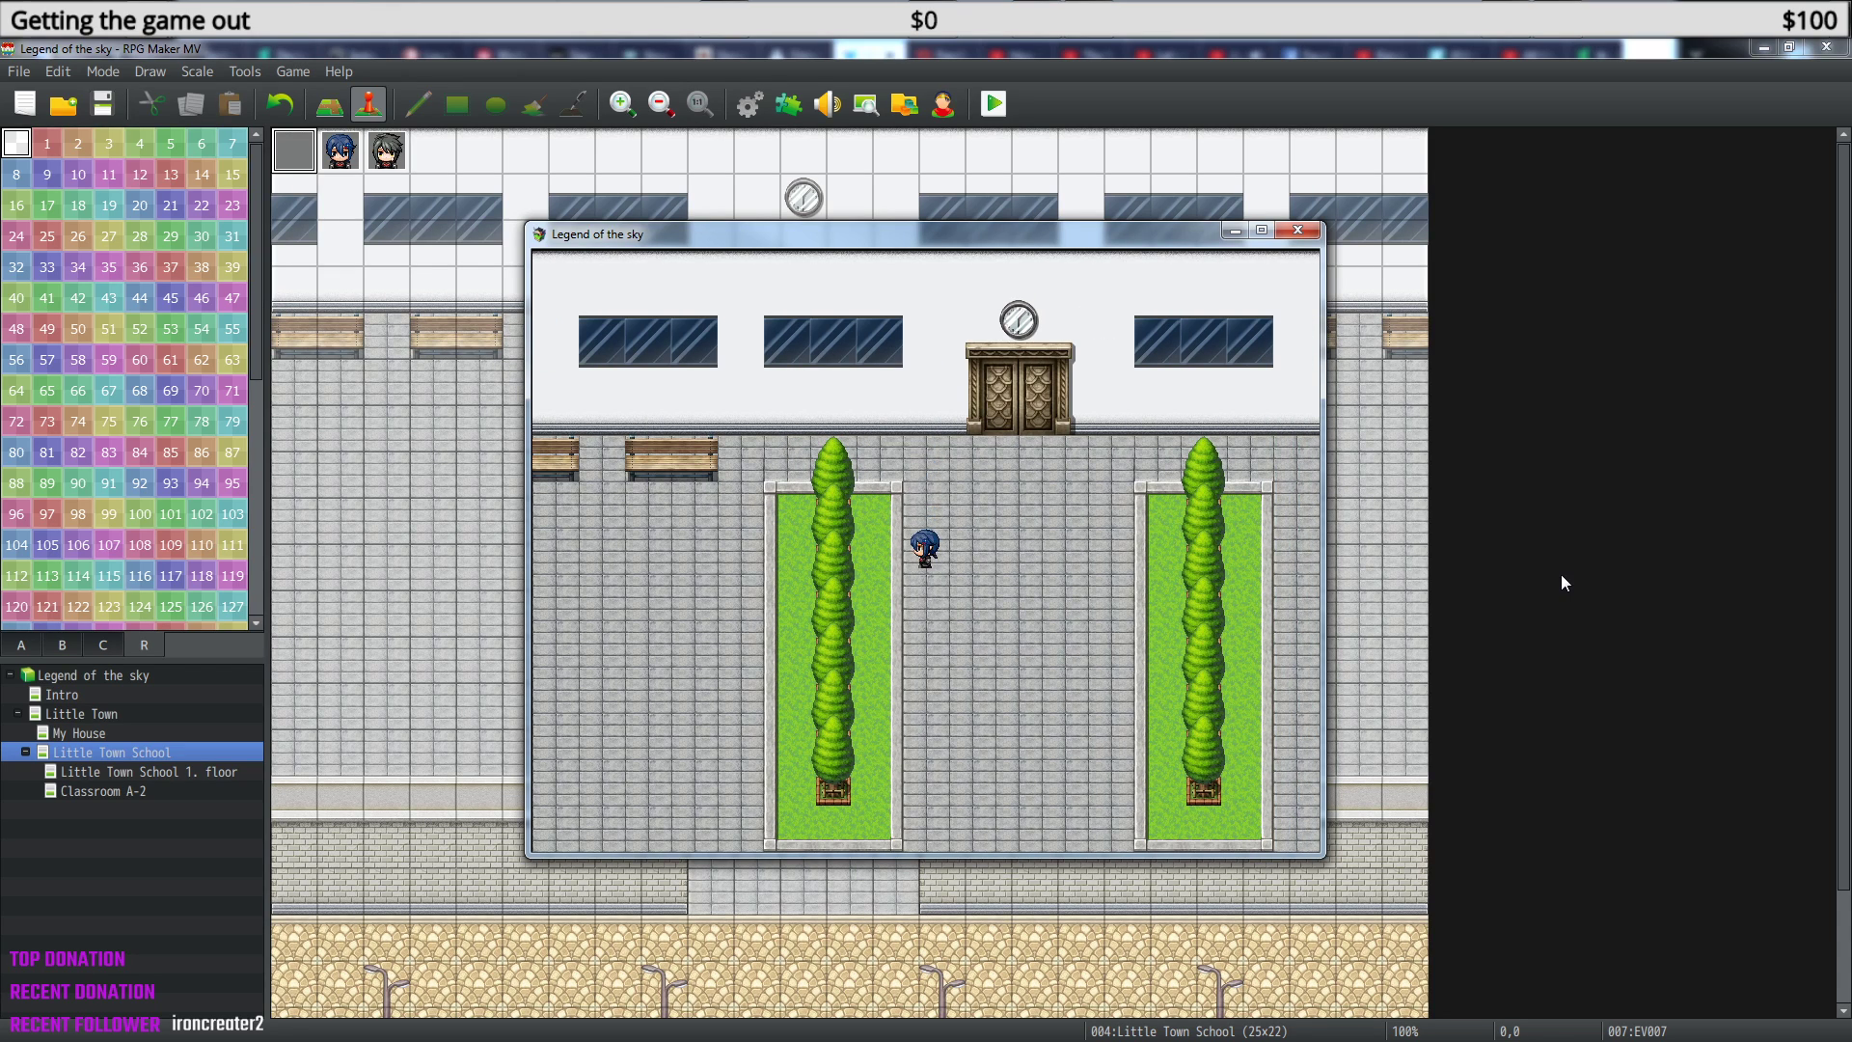
key("Up")
key("Left")
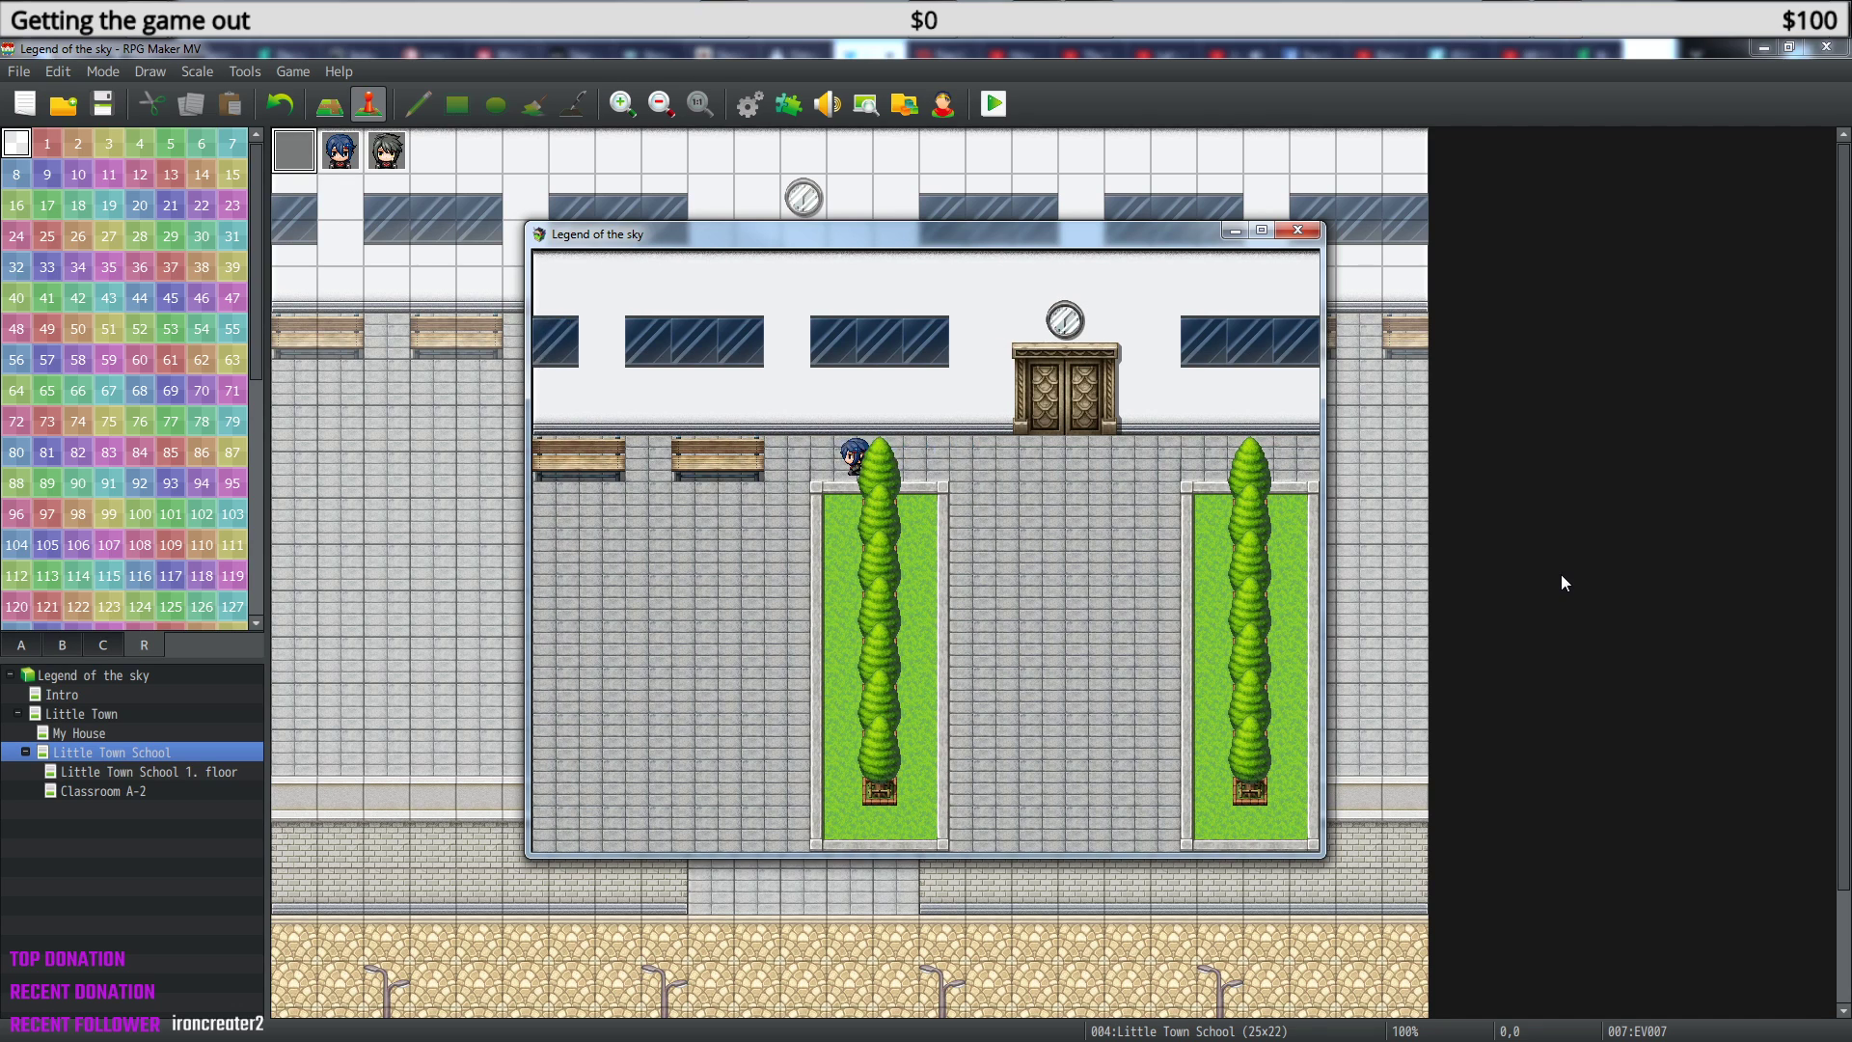
- Test passability along the hedge bed's door-facing end and inner side by walking the character around it and down the courtyard
key("Right")
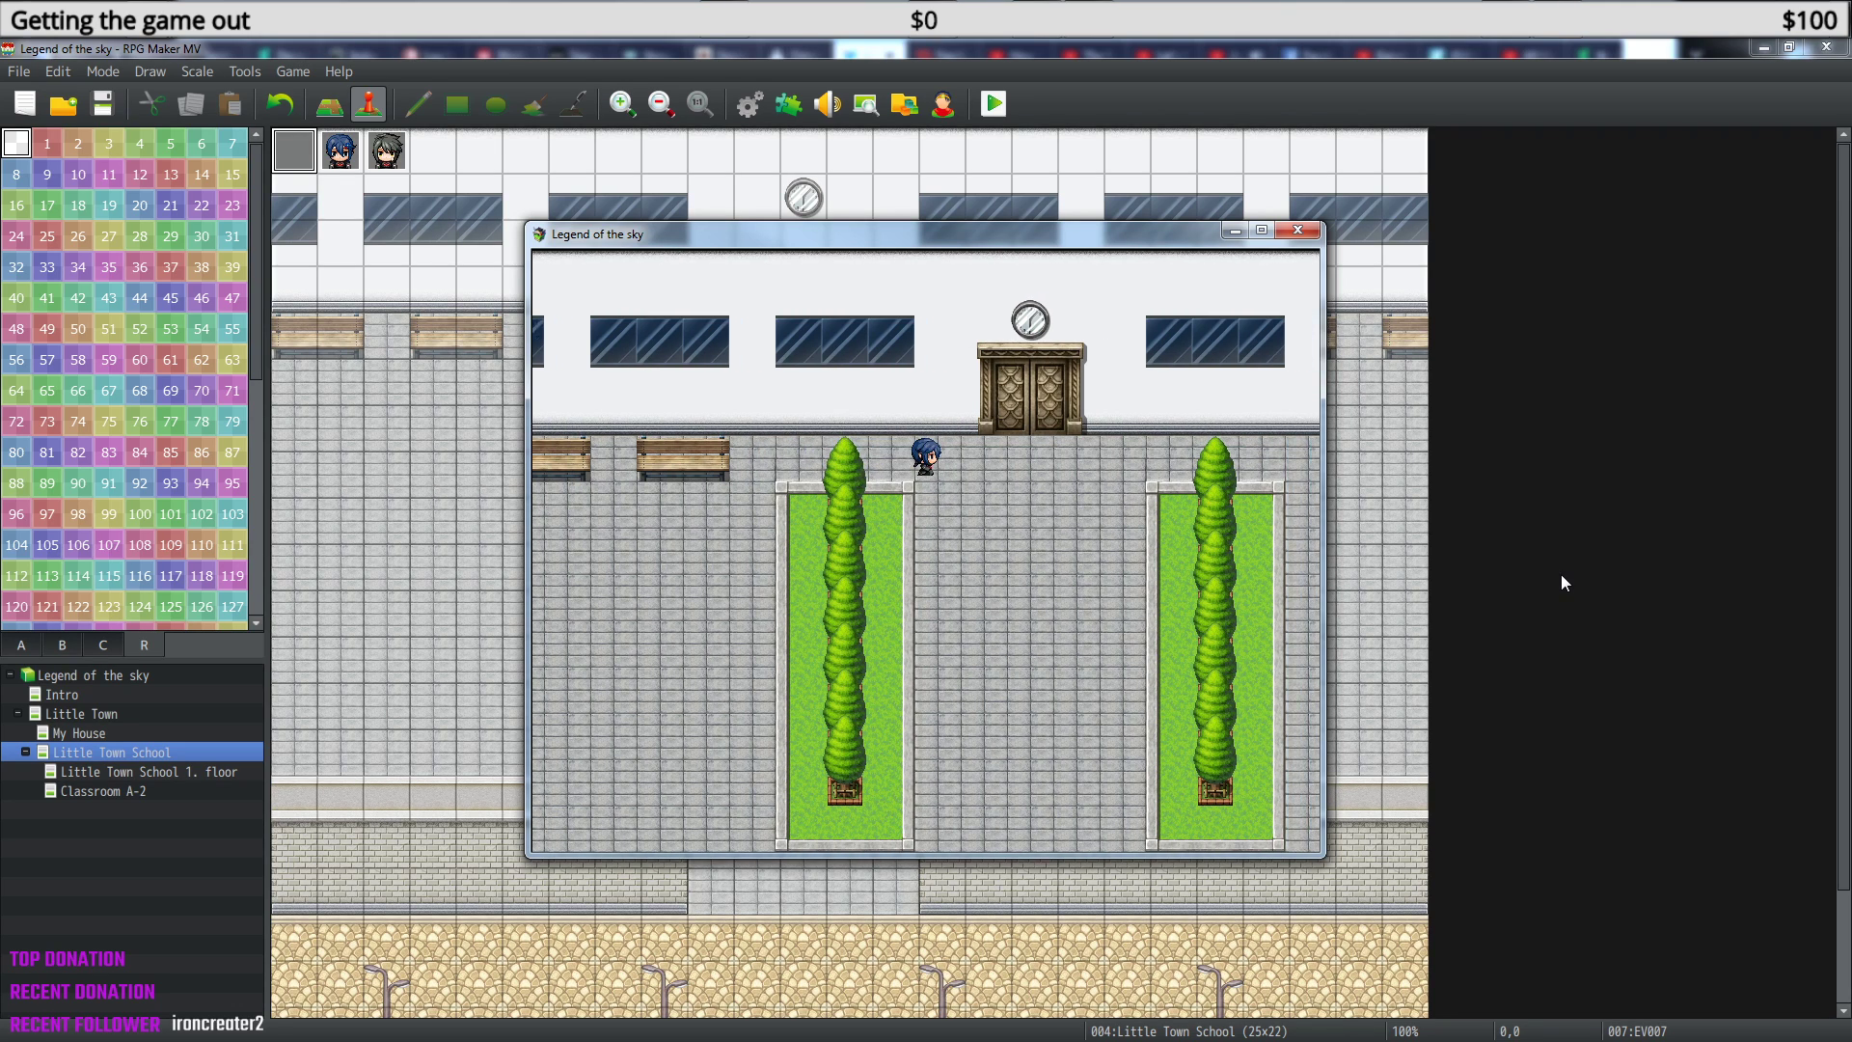
key("Down")
key("Up")
key("Left")
key("Down")
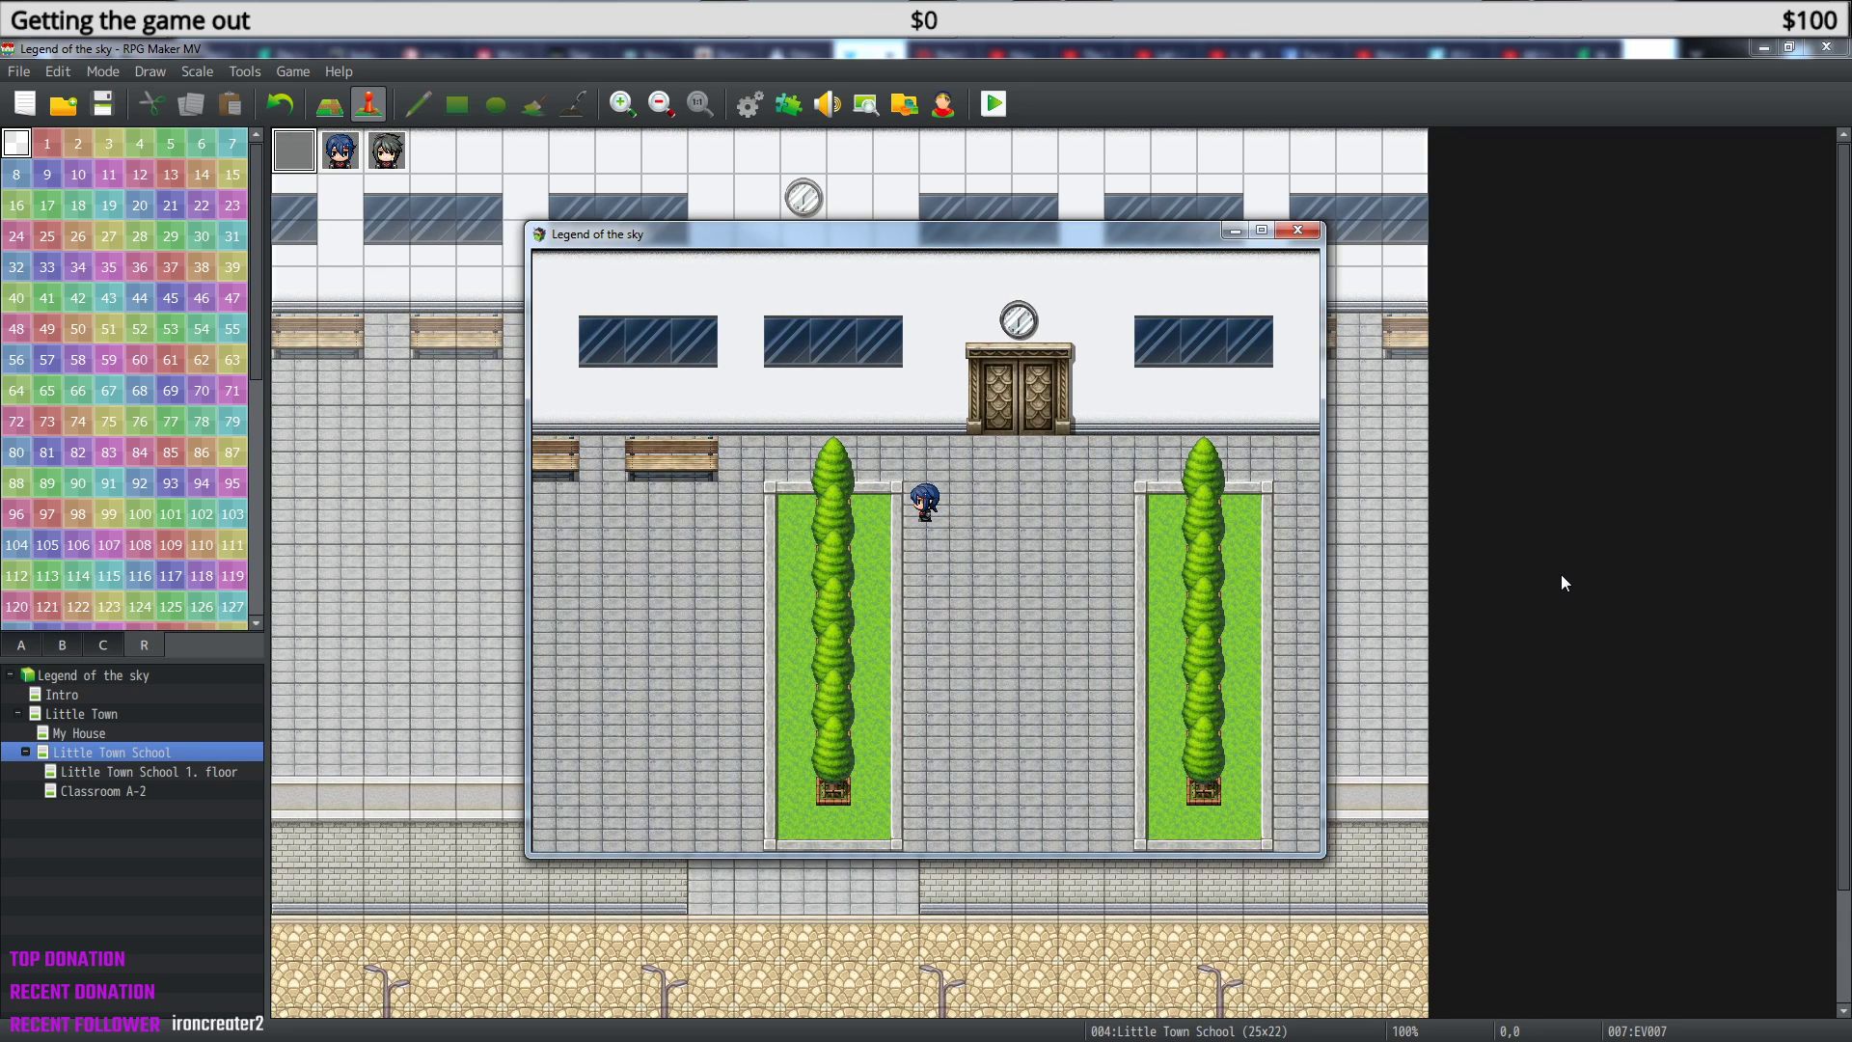
key("Down")
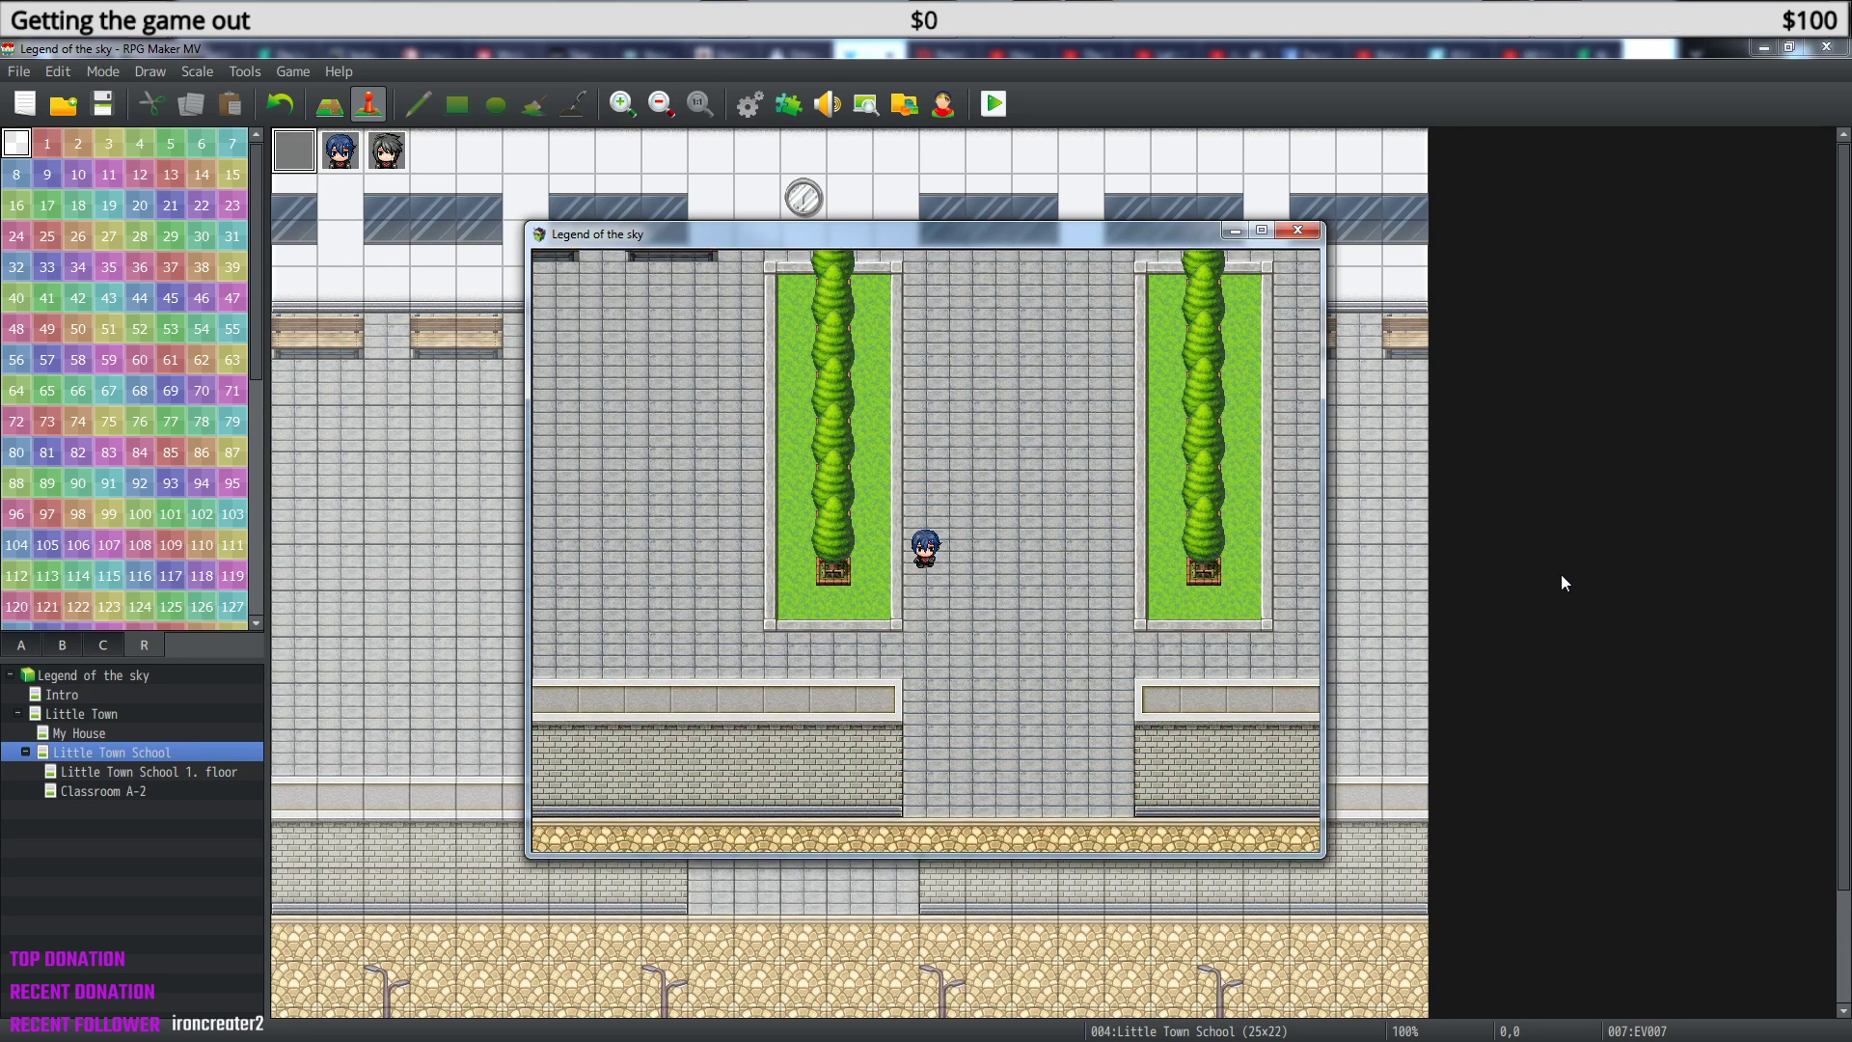
- Test collision by walking the character below the hedge bed, over the wall beside the gate and past the street lamp
key("Left")
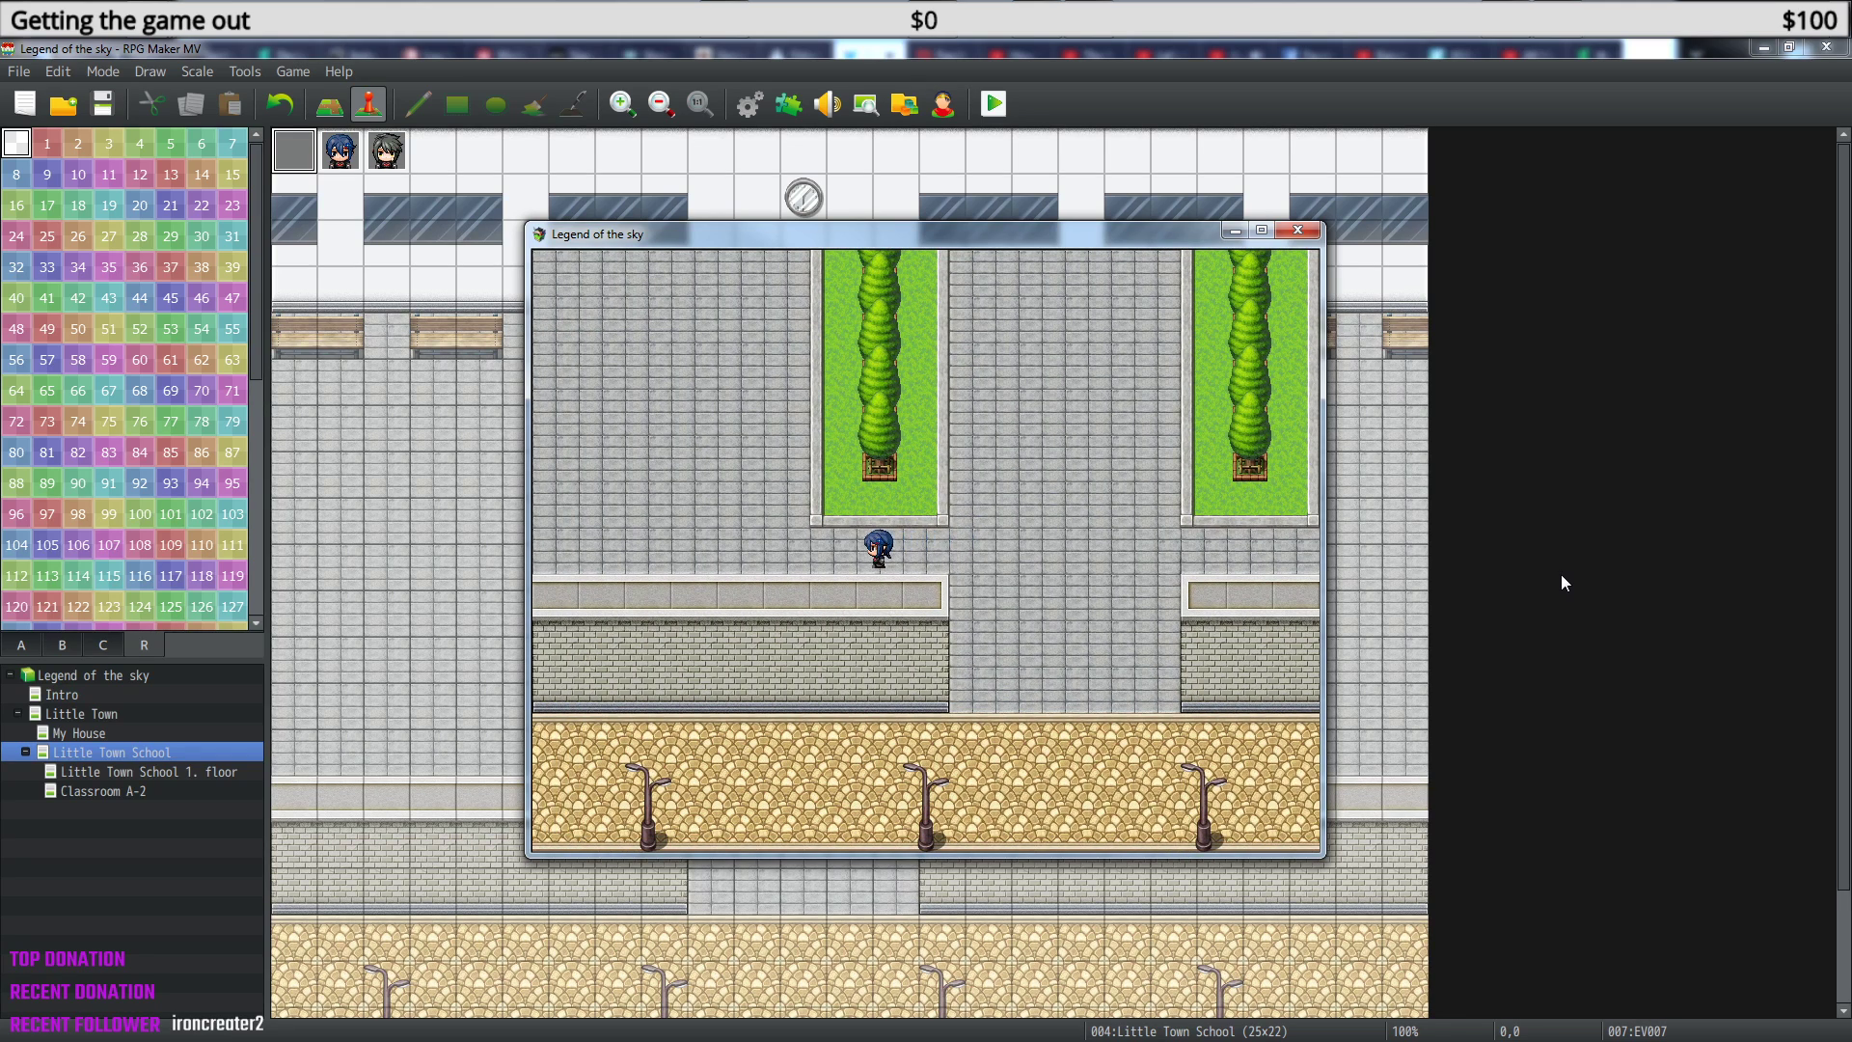
key("Down")
key("Down")
key("Right")
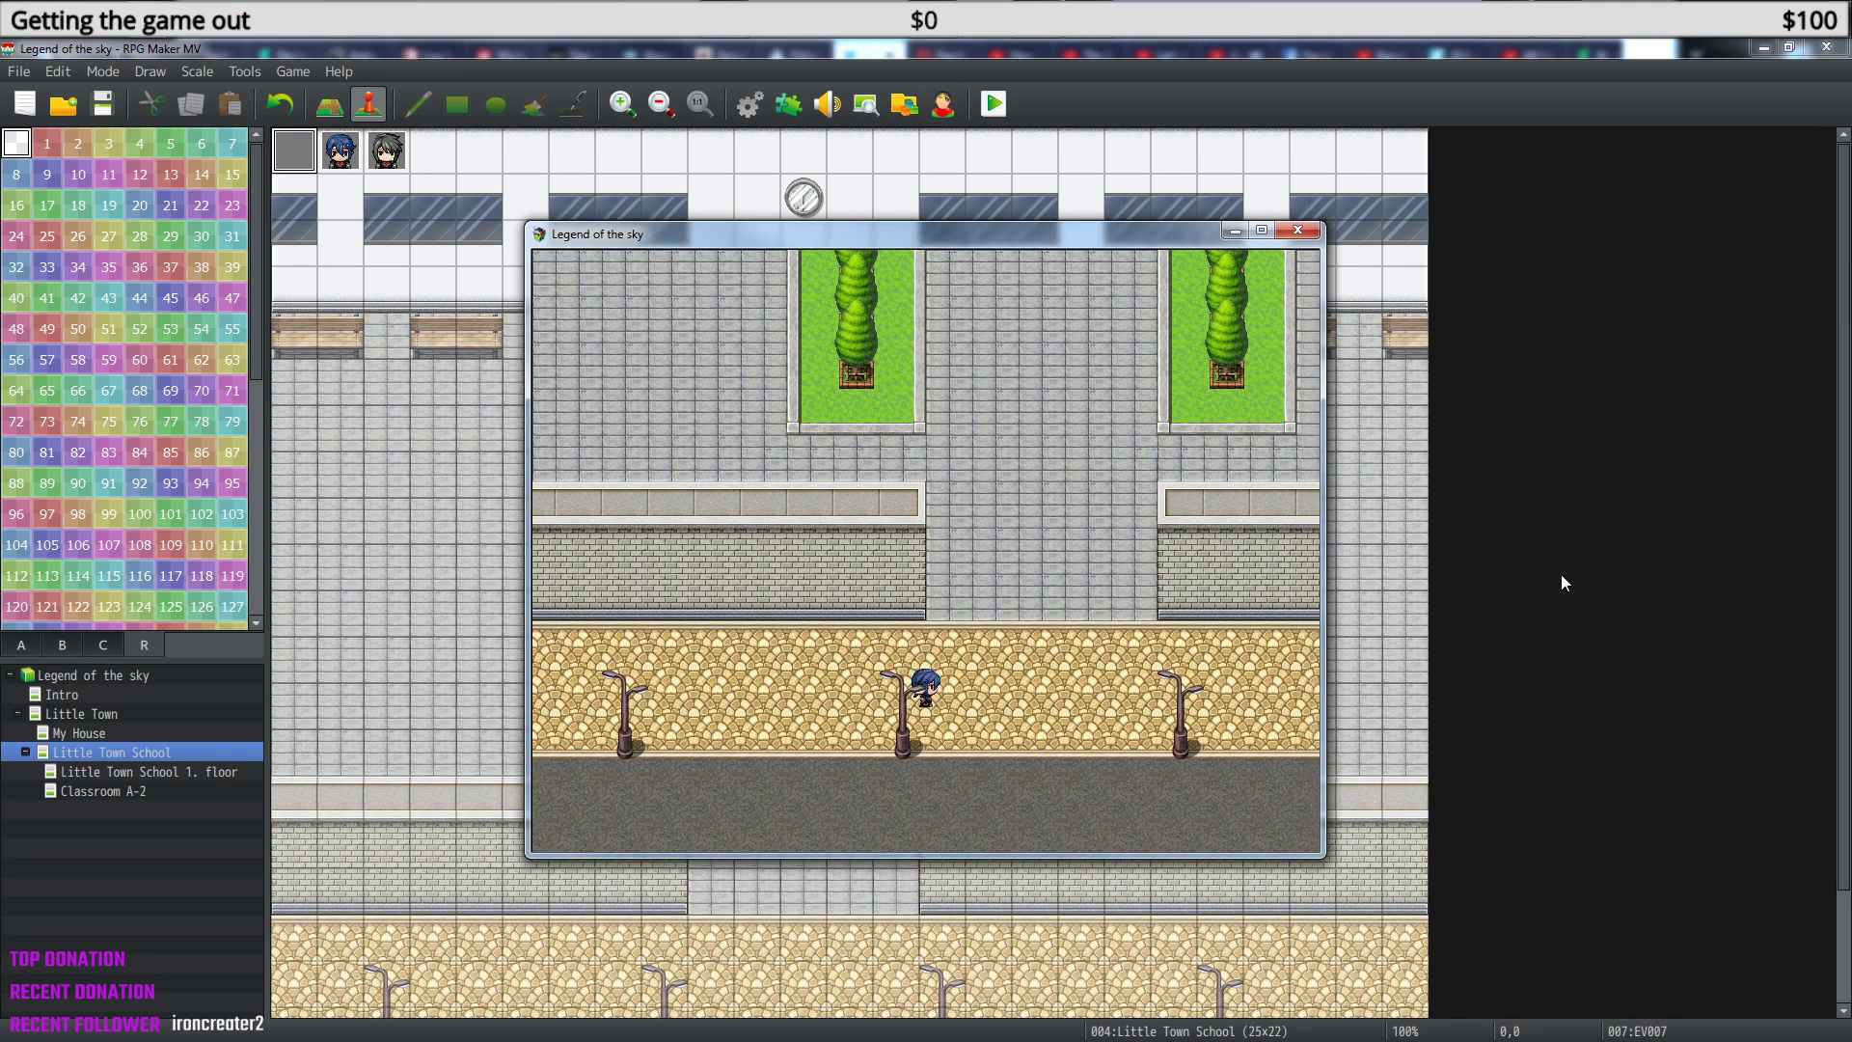
- Walk the character through the school gate into the courtyard to trigger the start cutscene
key("Up")
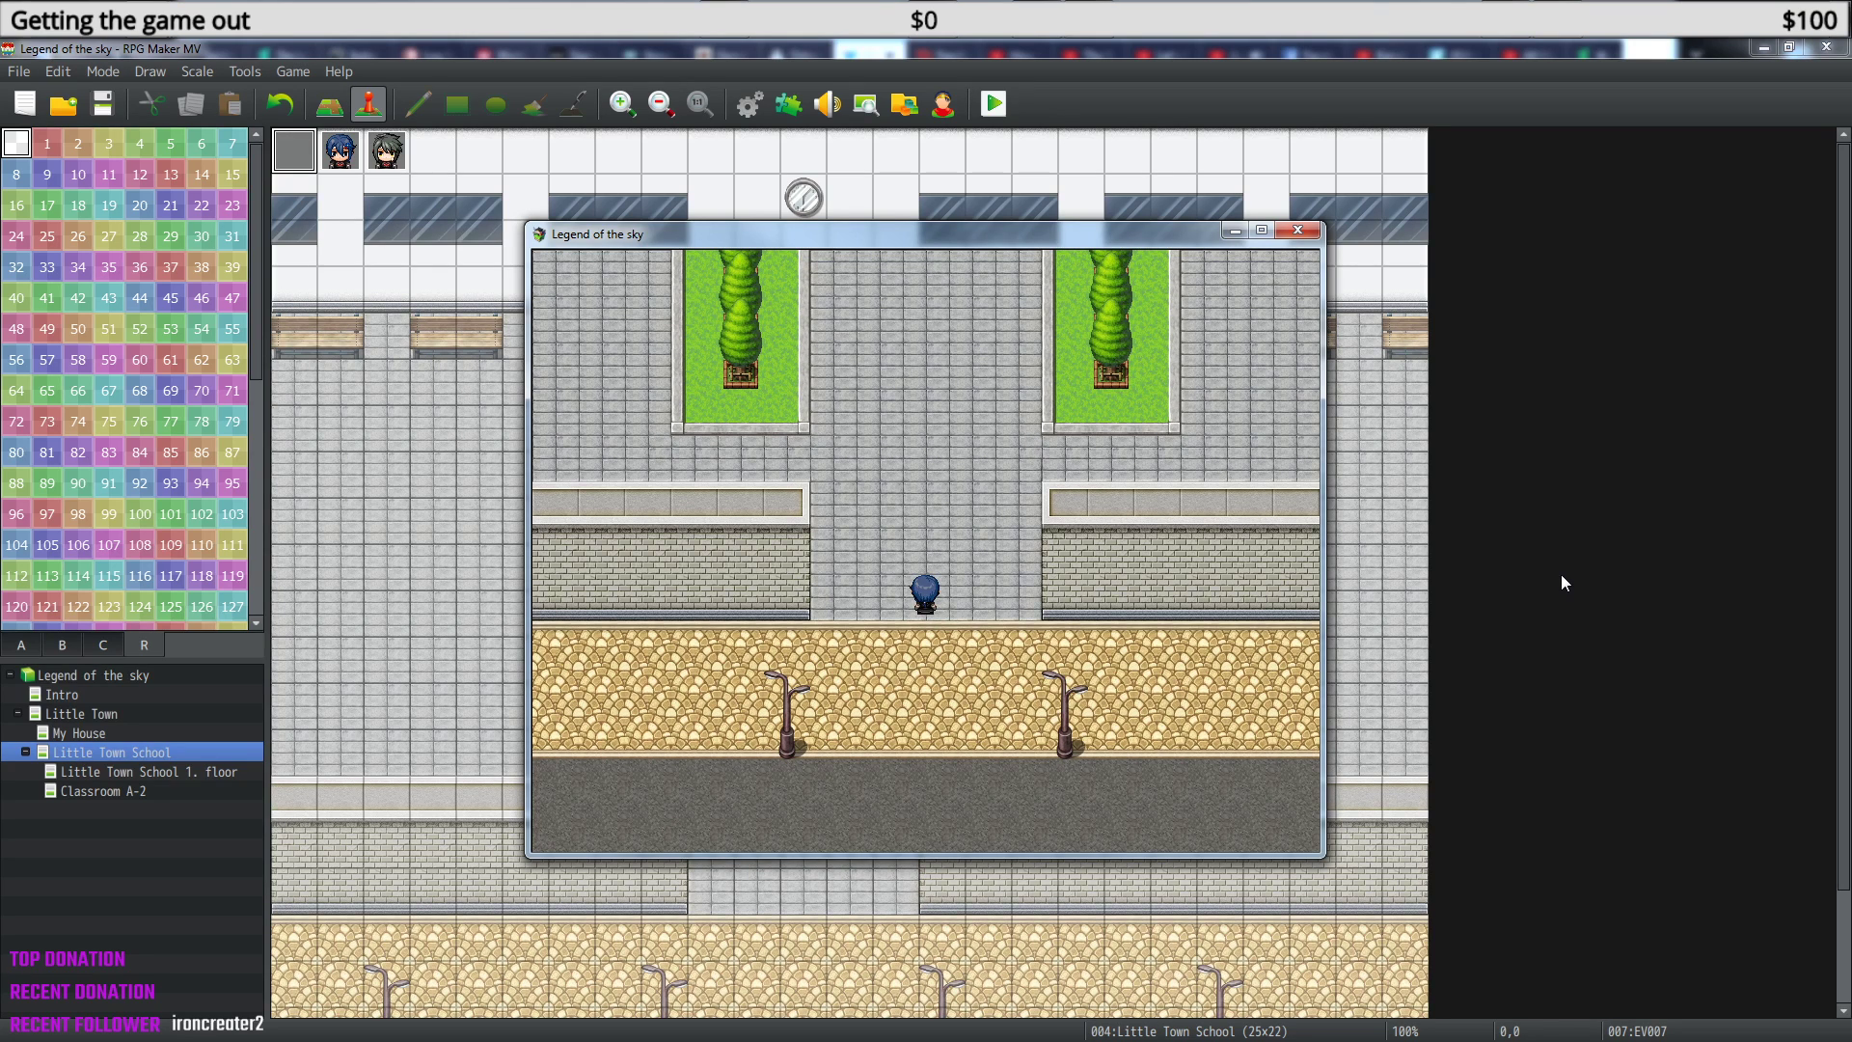
key("Right")
key("Up")
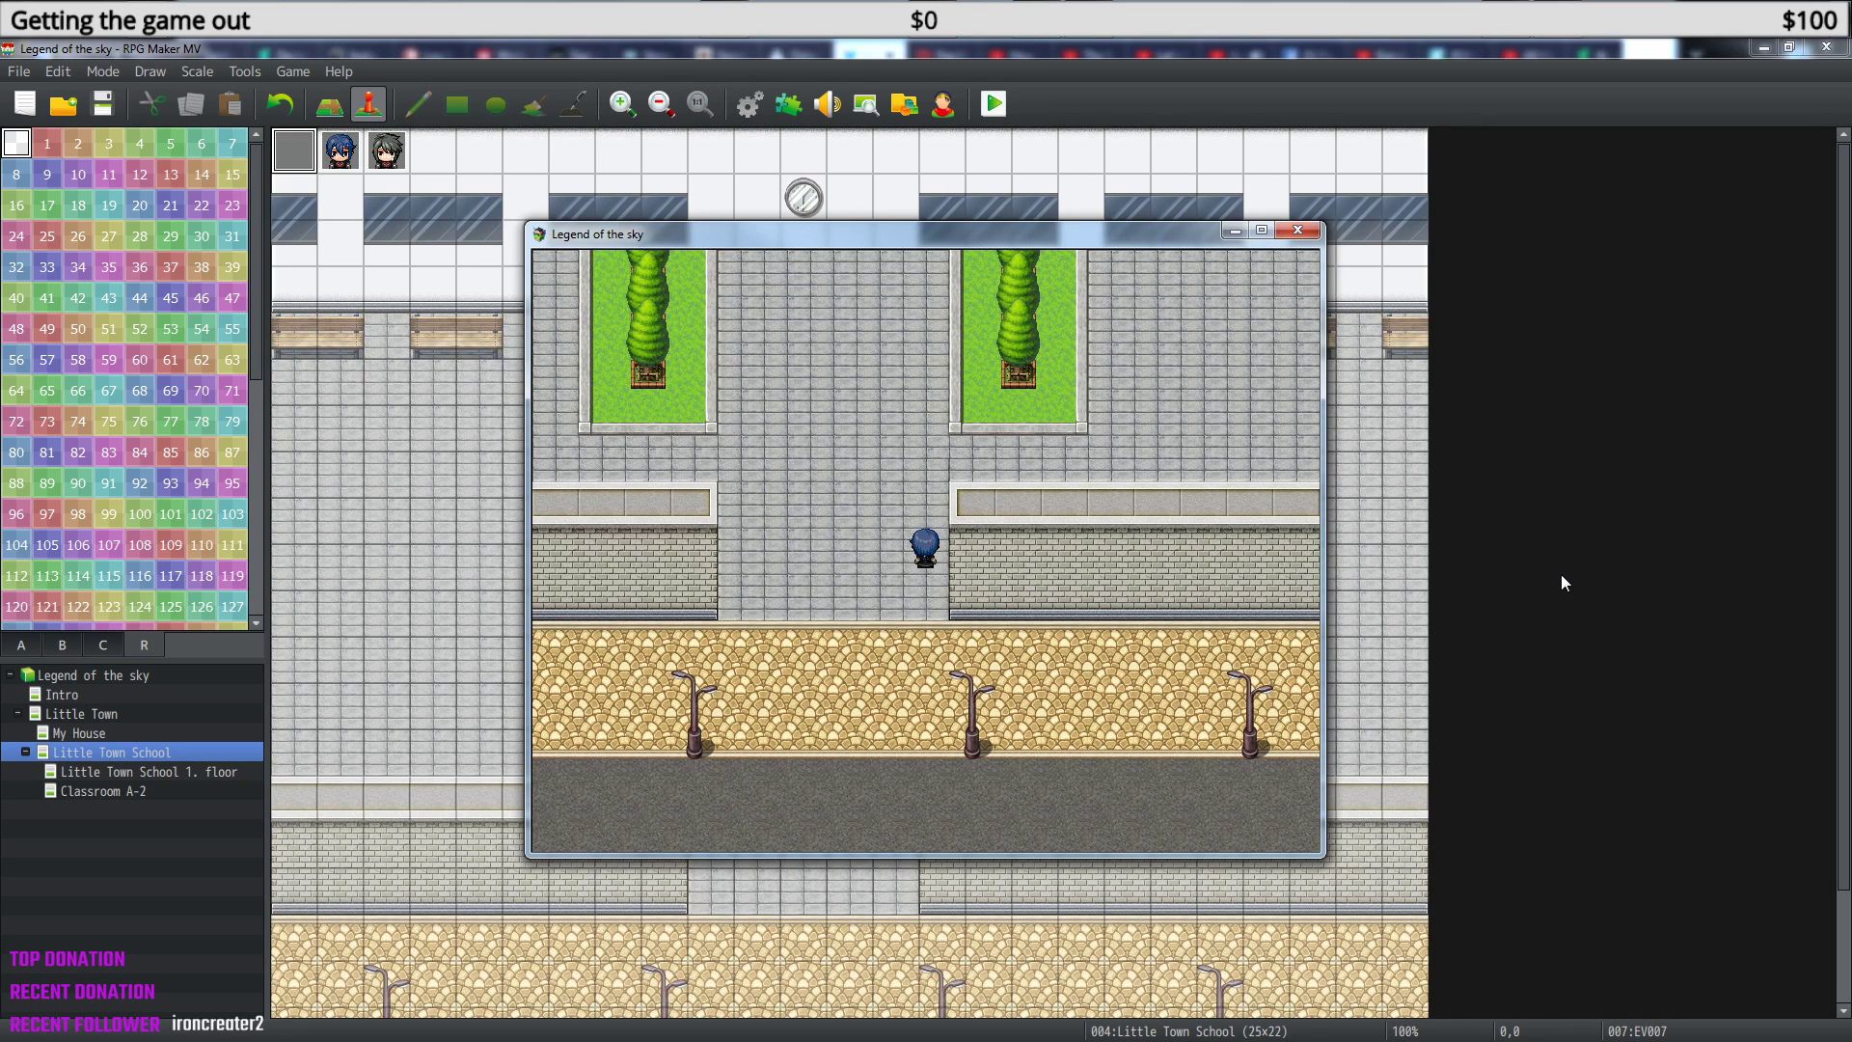
key("Up")
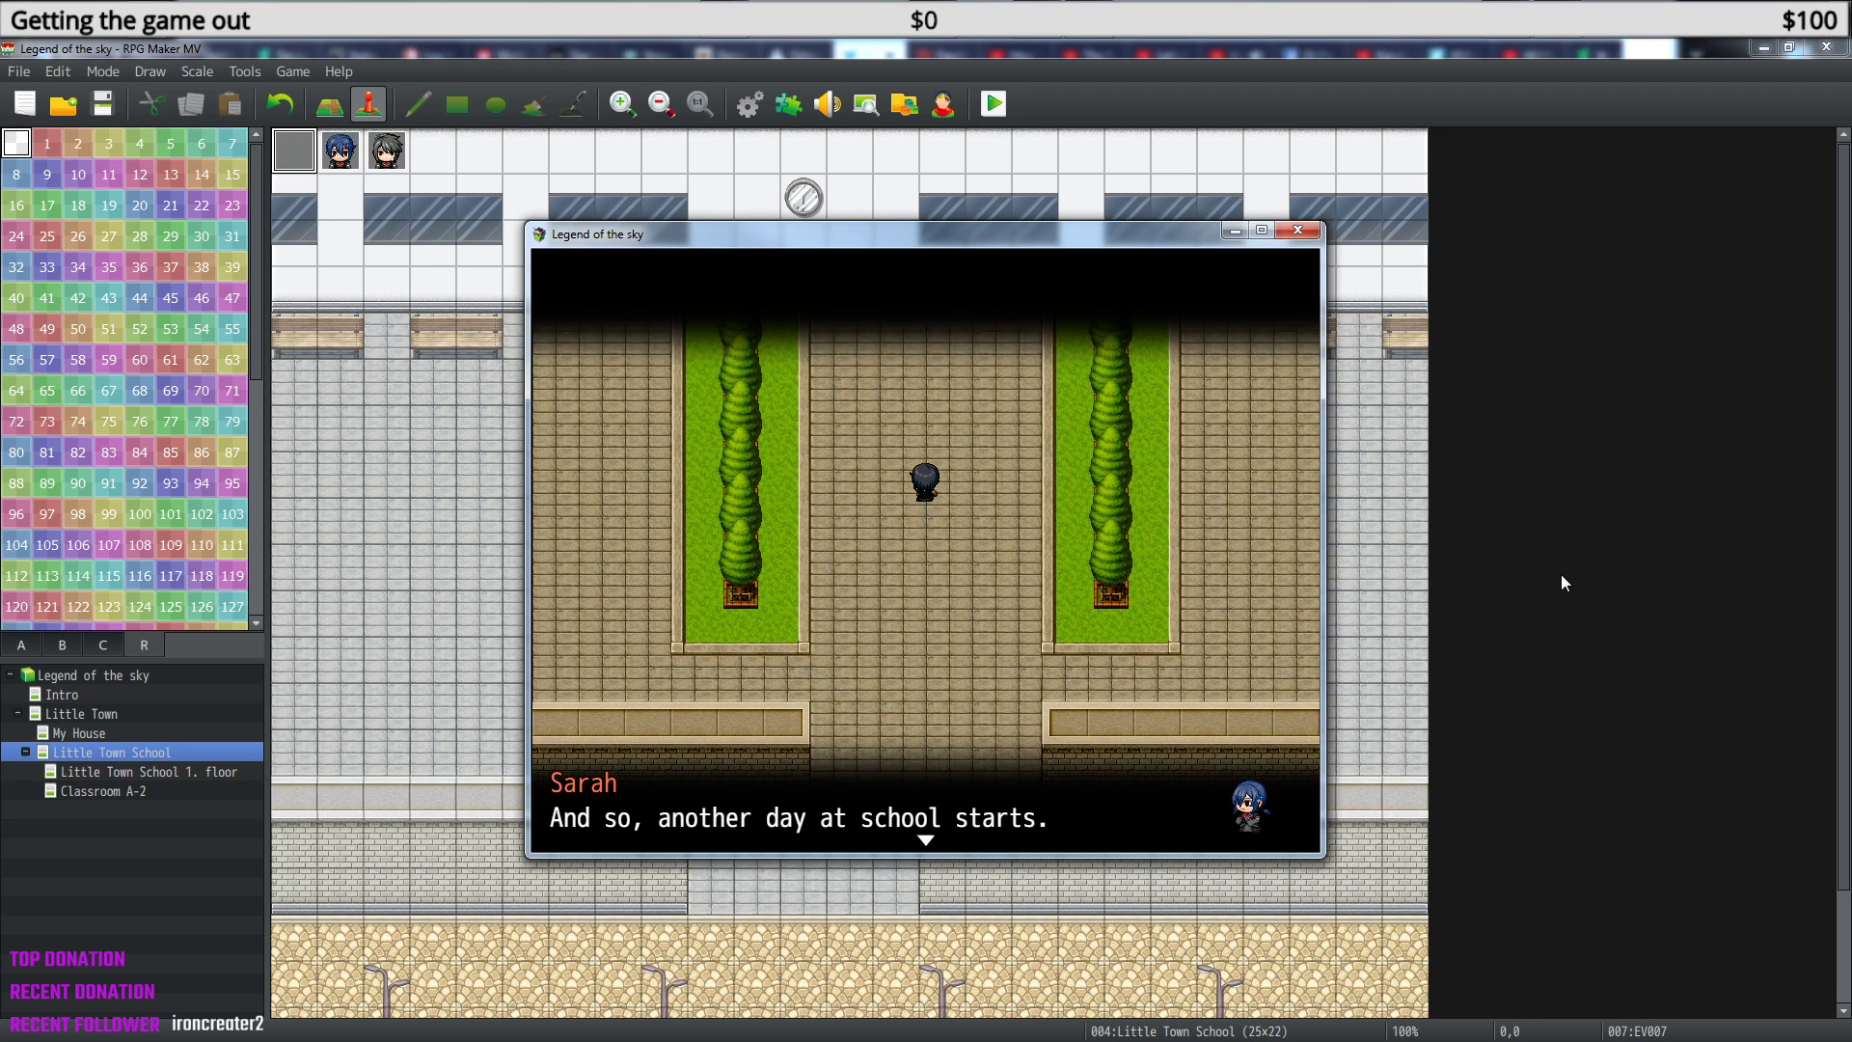
- Play through the school cutscene by advancing every dialogue line until control returns to the player
key("Return")
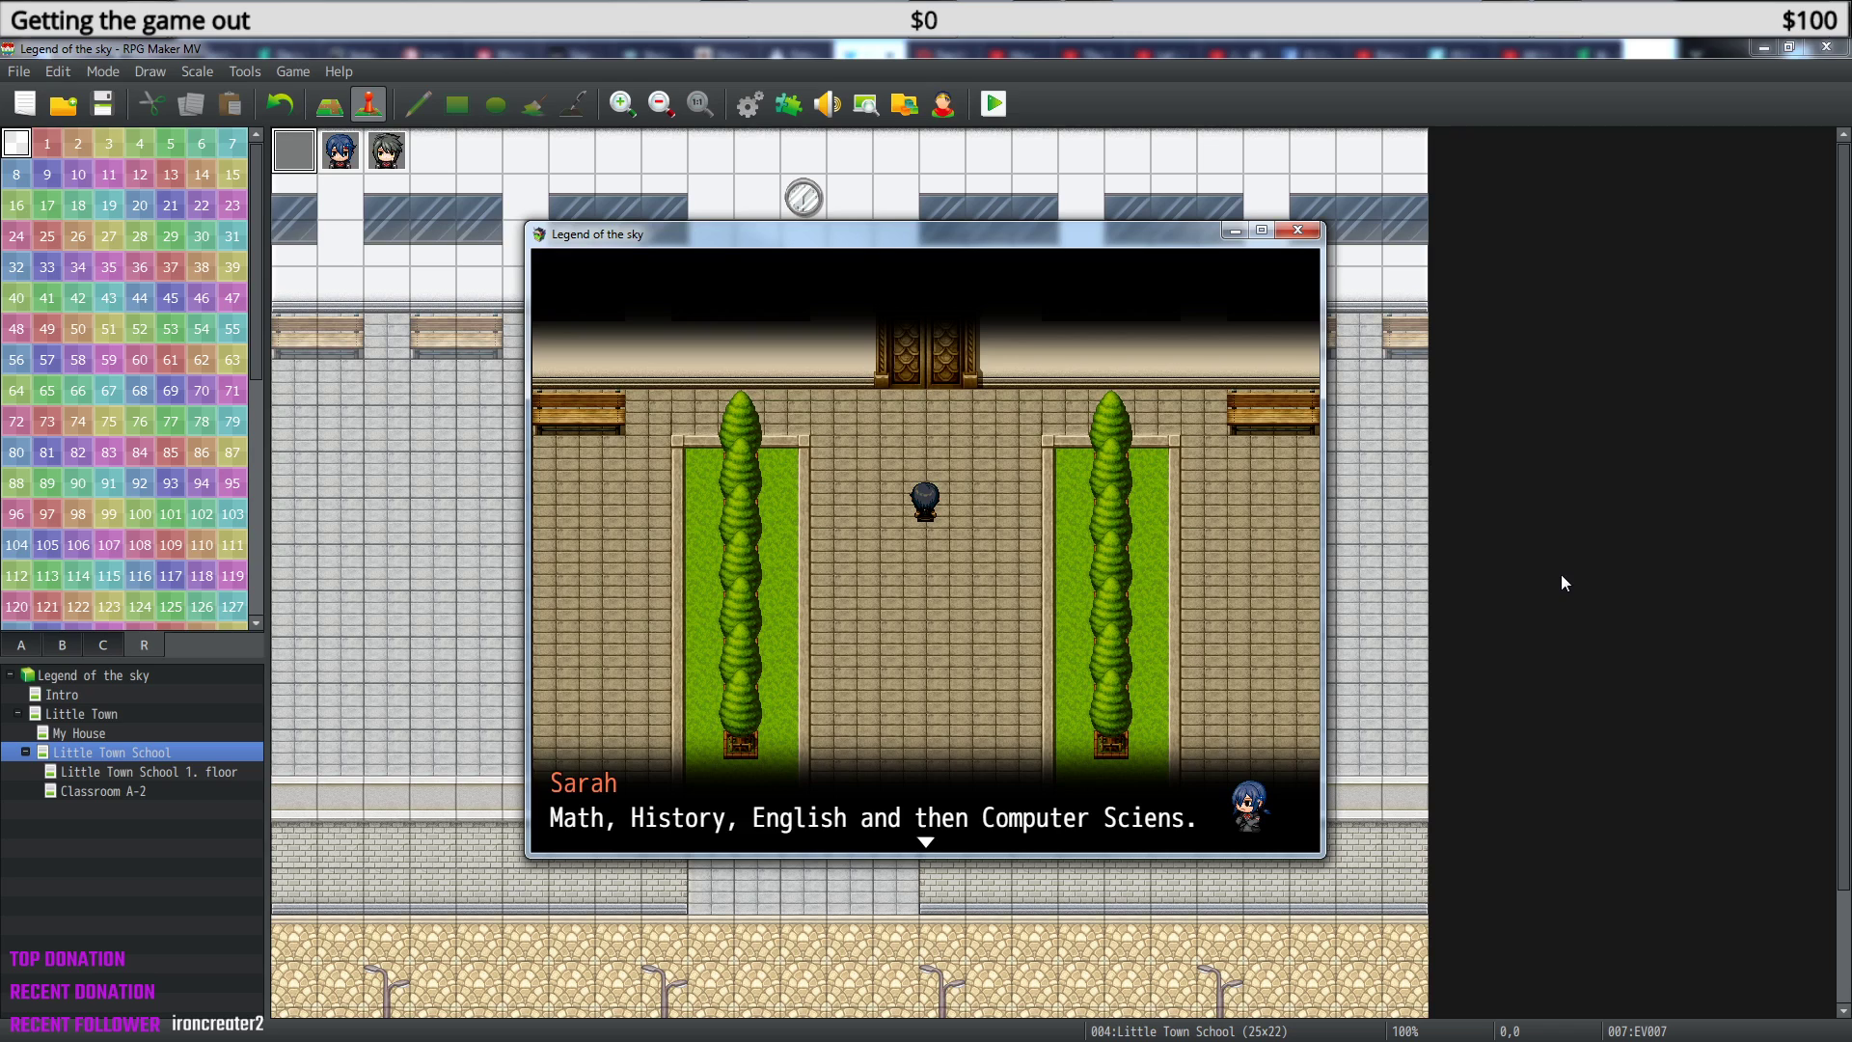
key("Return")
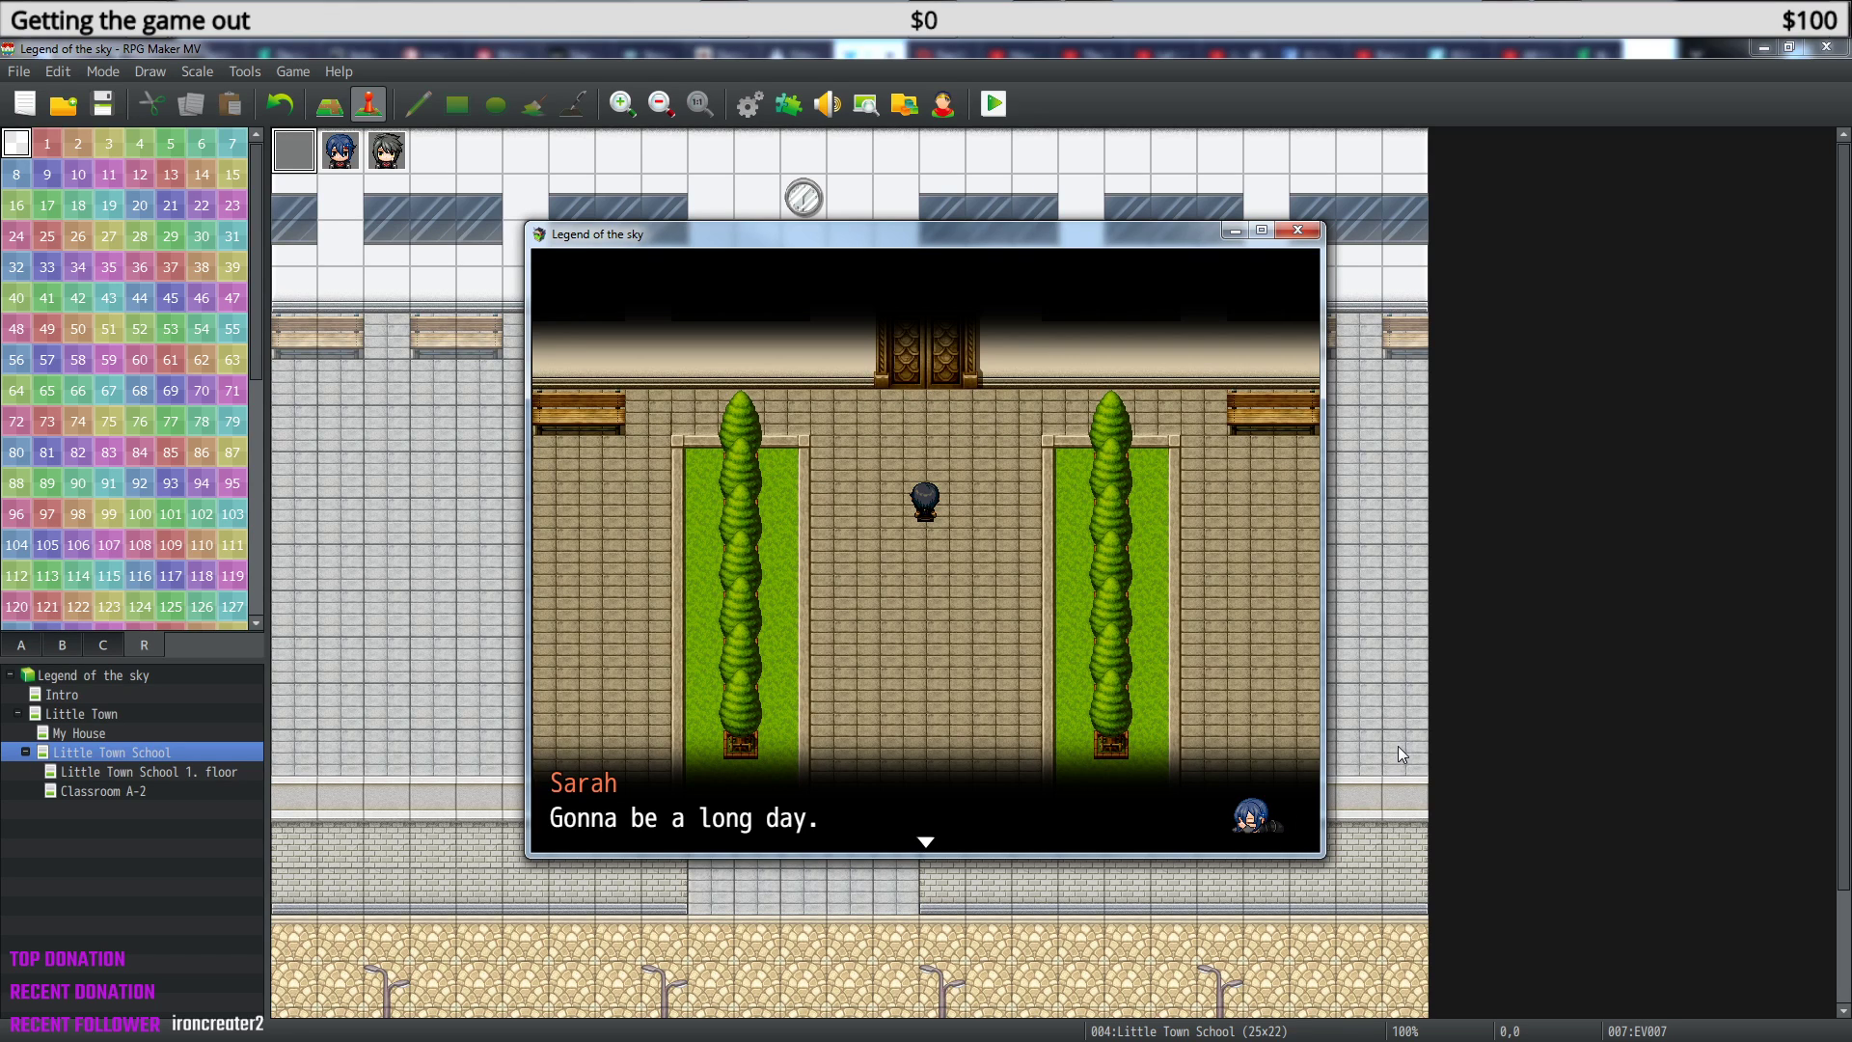
key("Return")
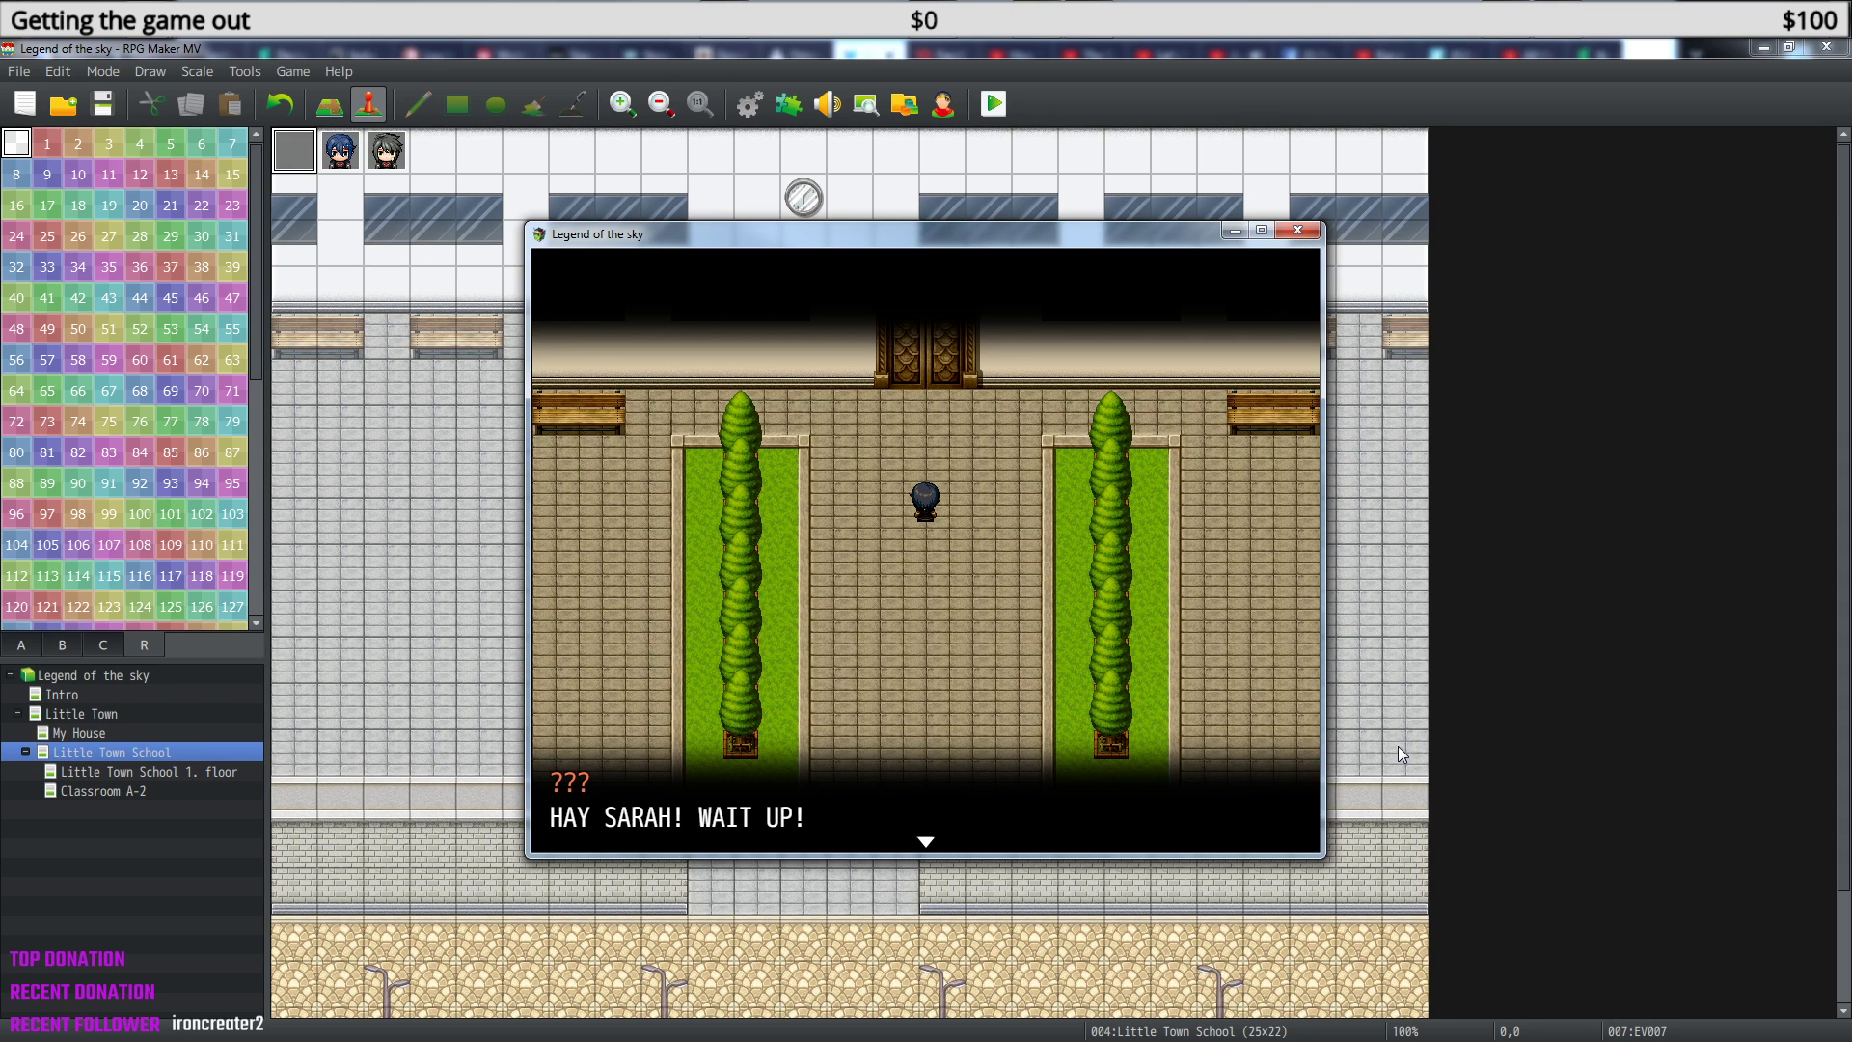
key("Return")
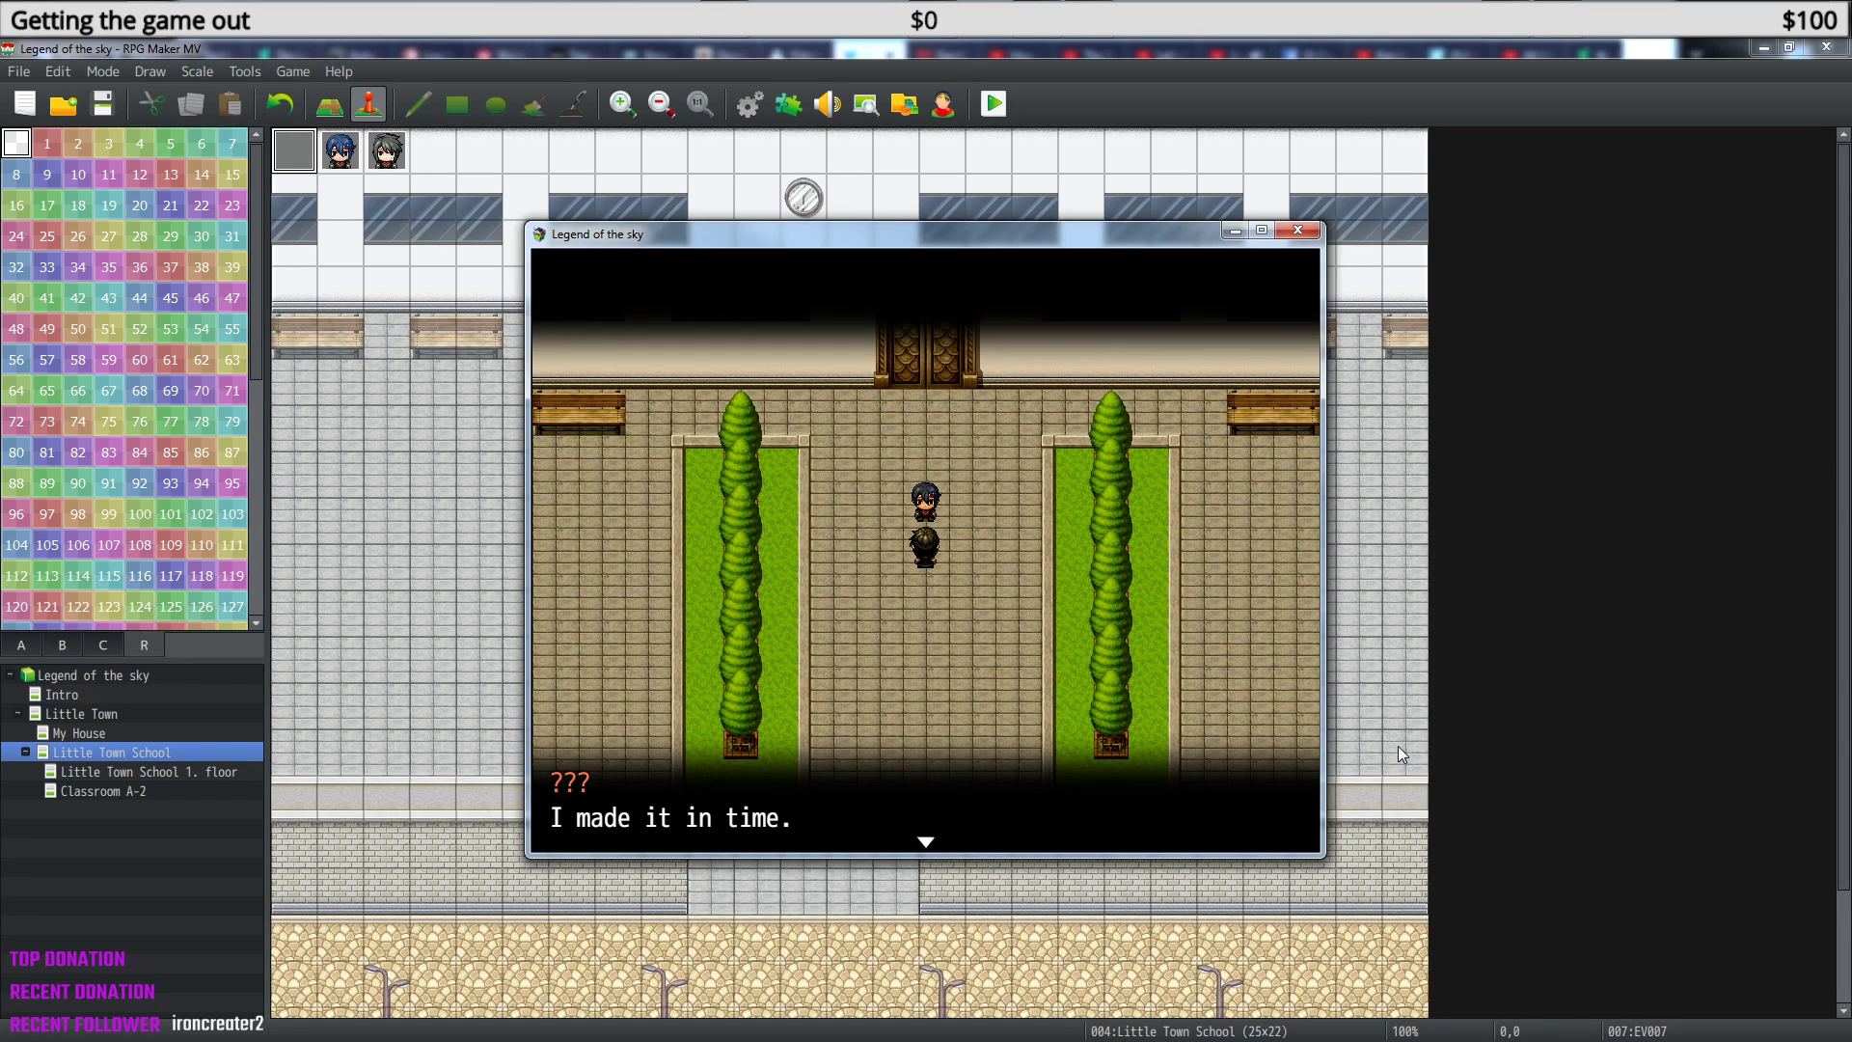
key("Return")
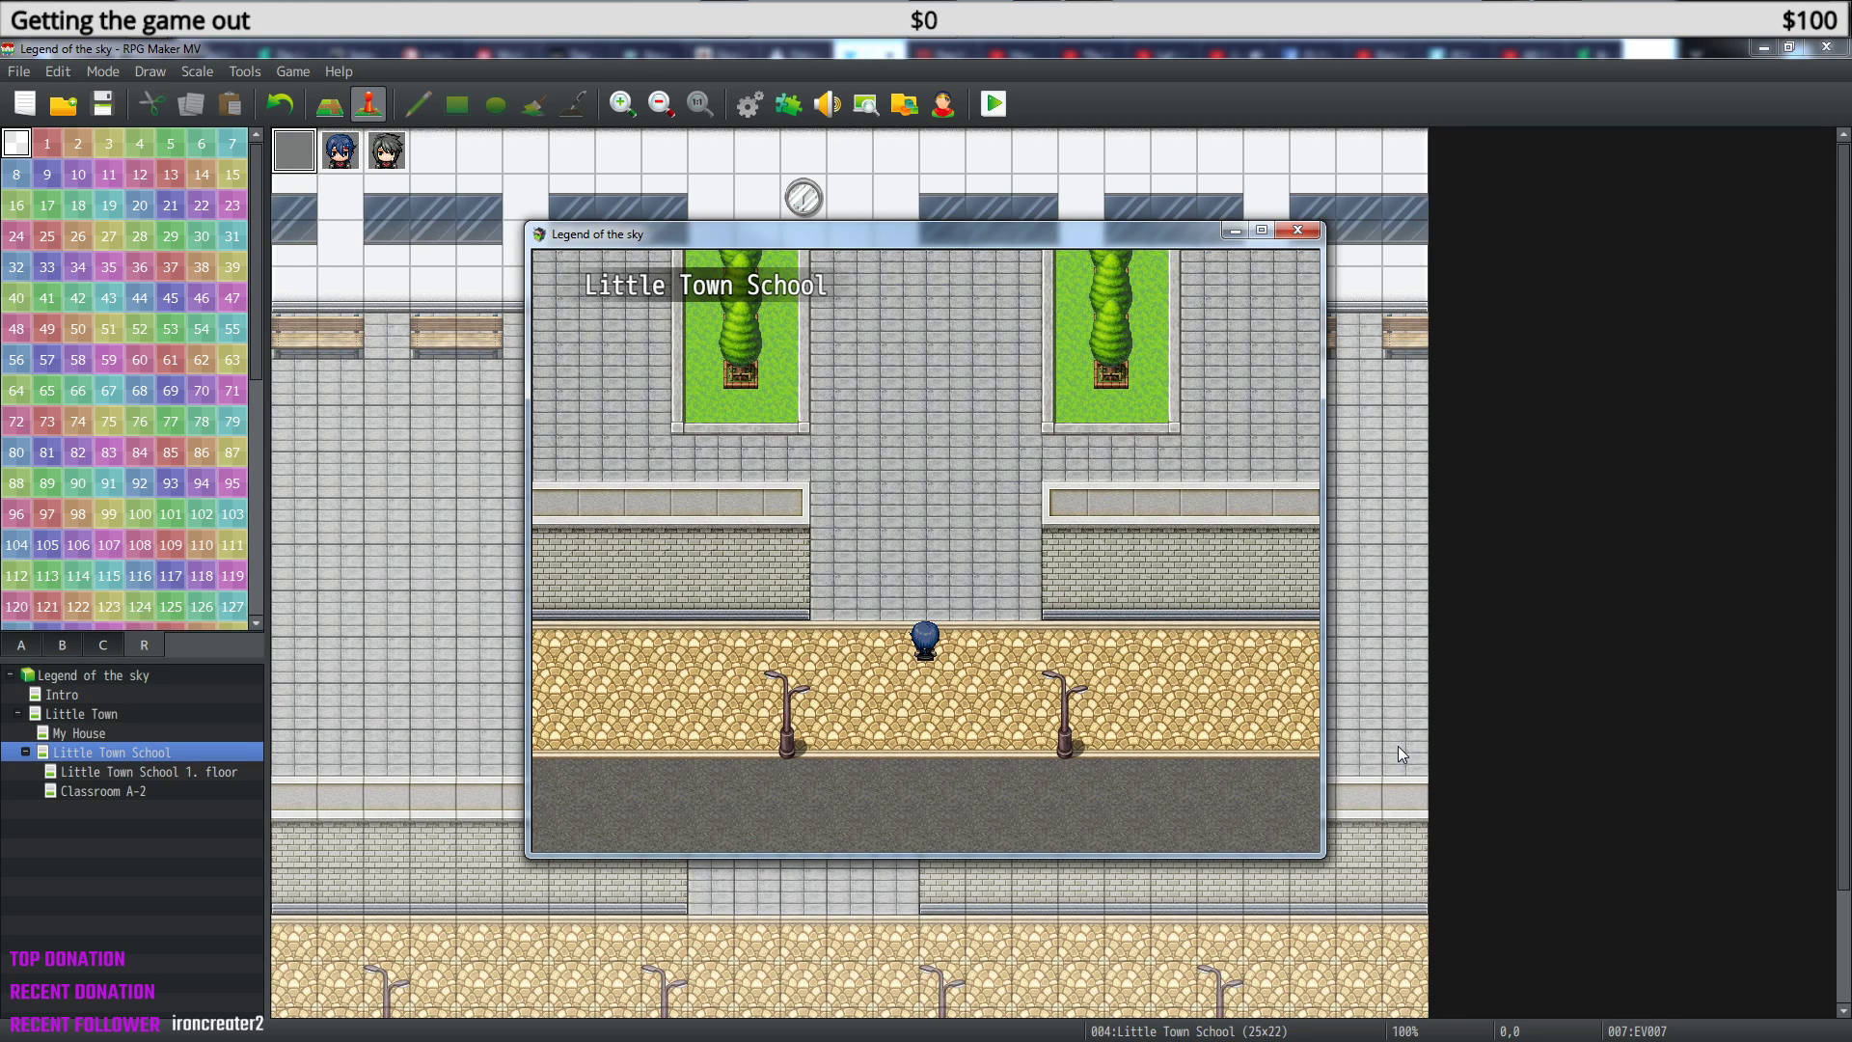
- Walk the character back through the gate and up the courtyard to the two cutscene characters near the school door
key("Down")
key("Up")
key("Up")
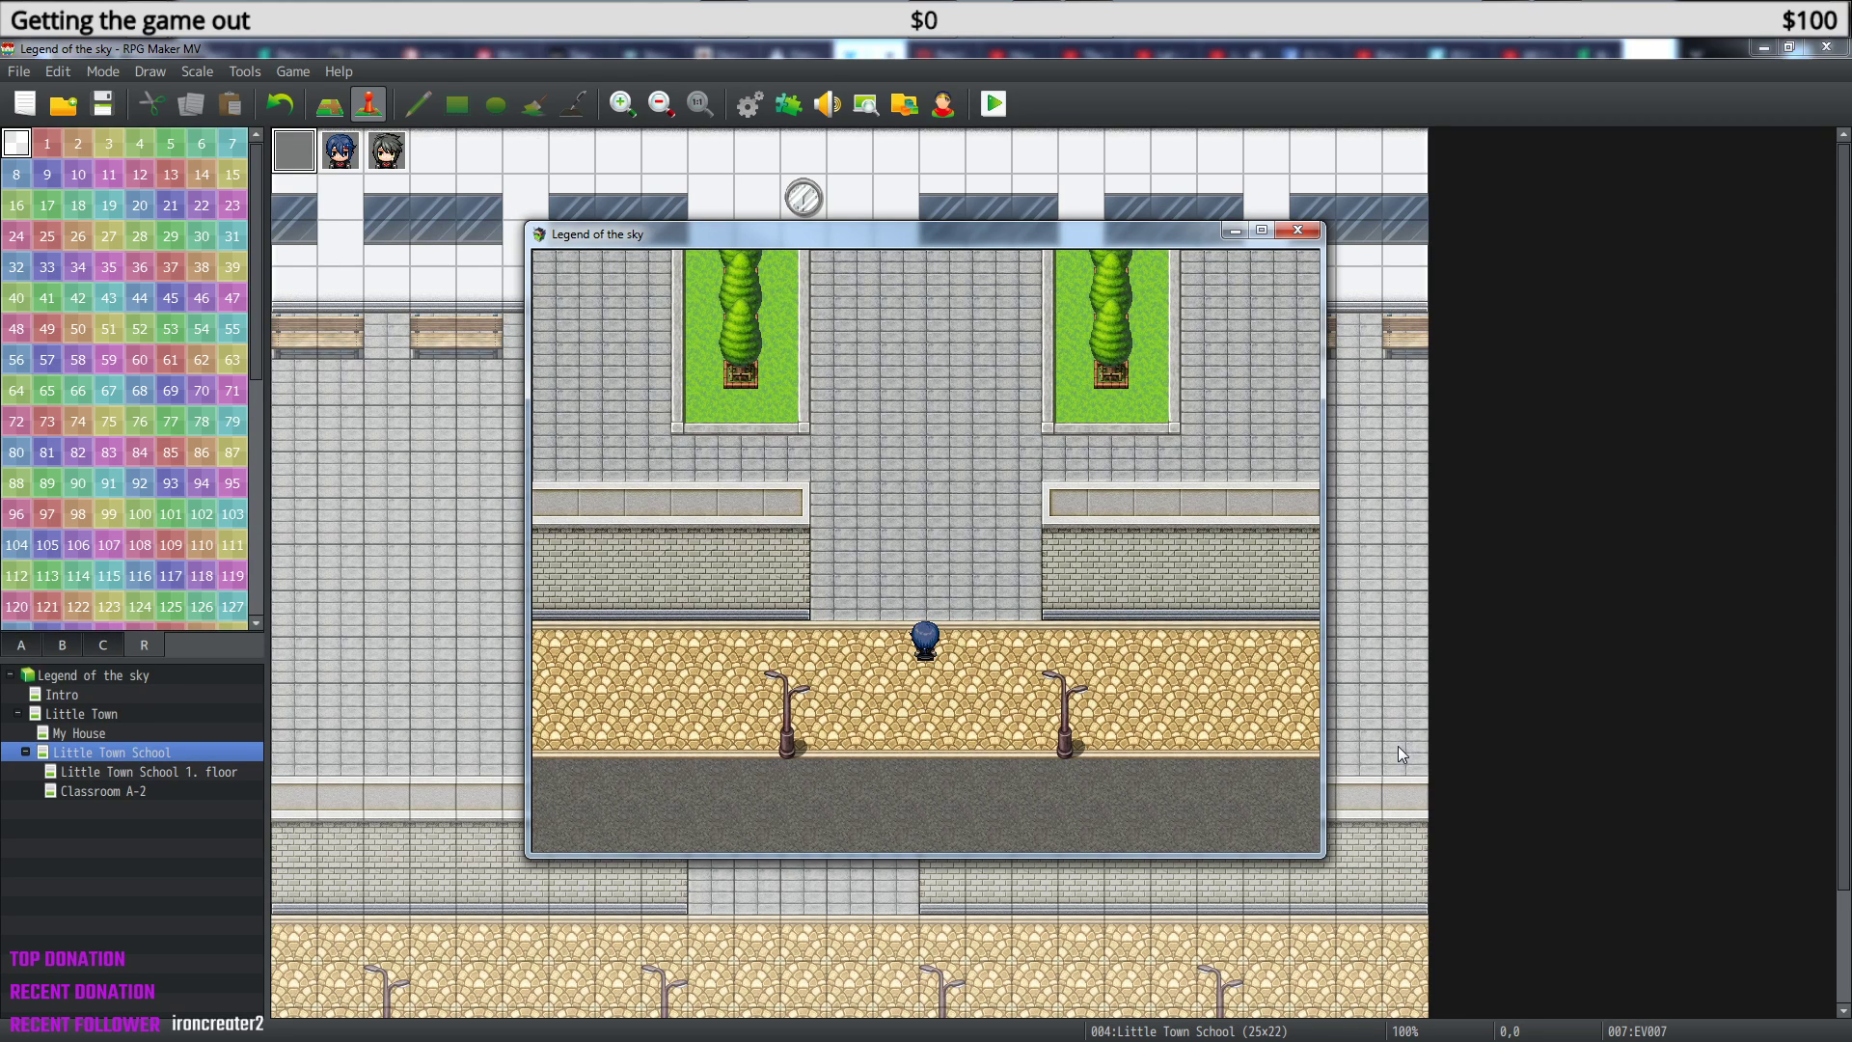
key("Up")
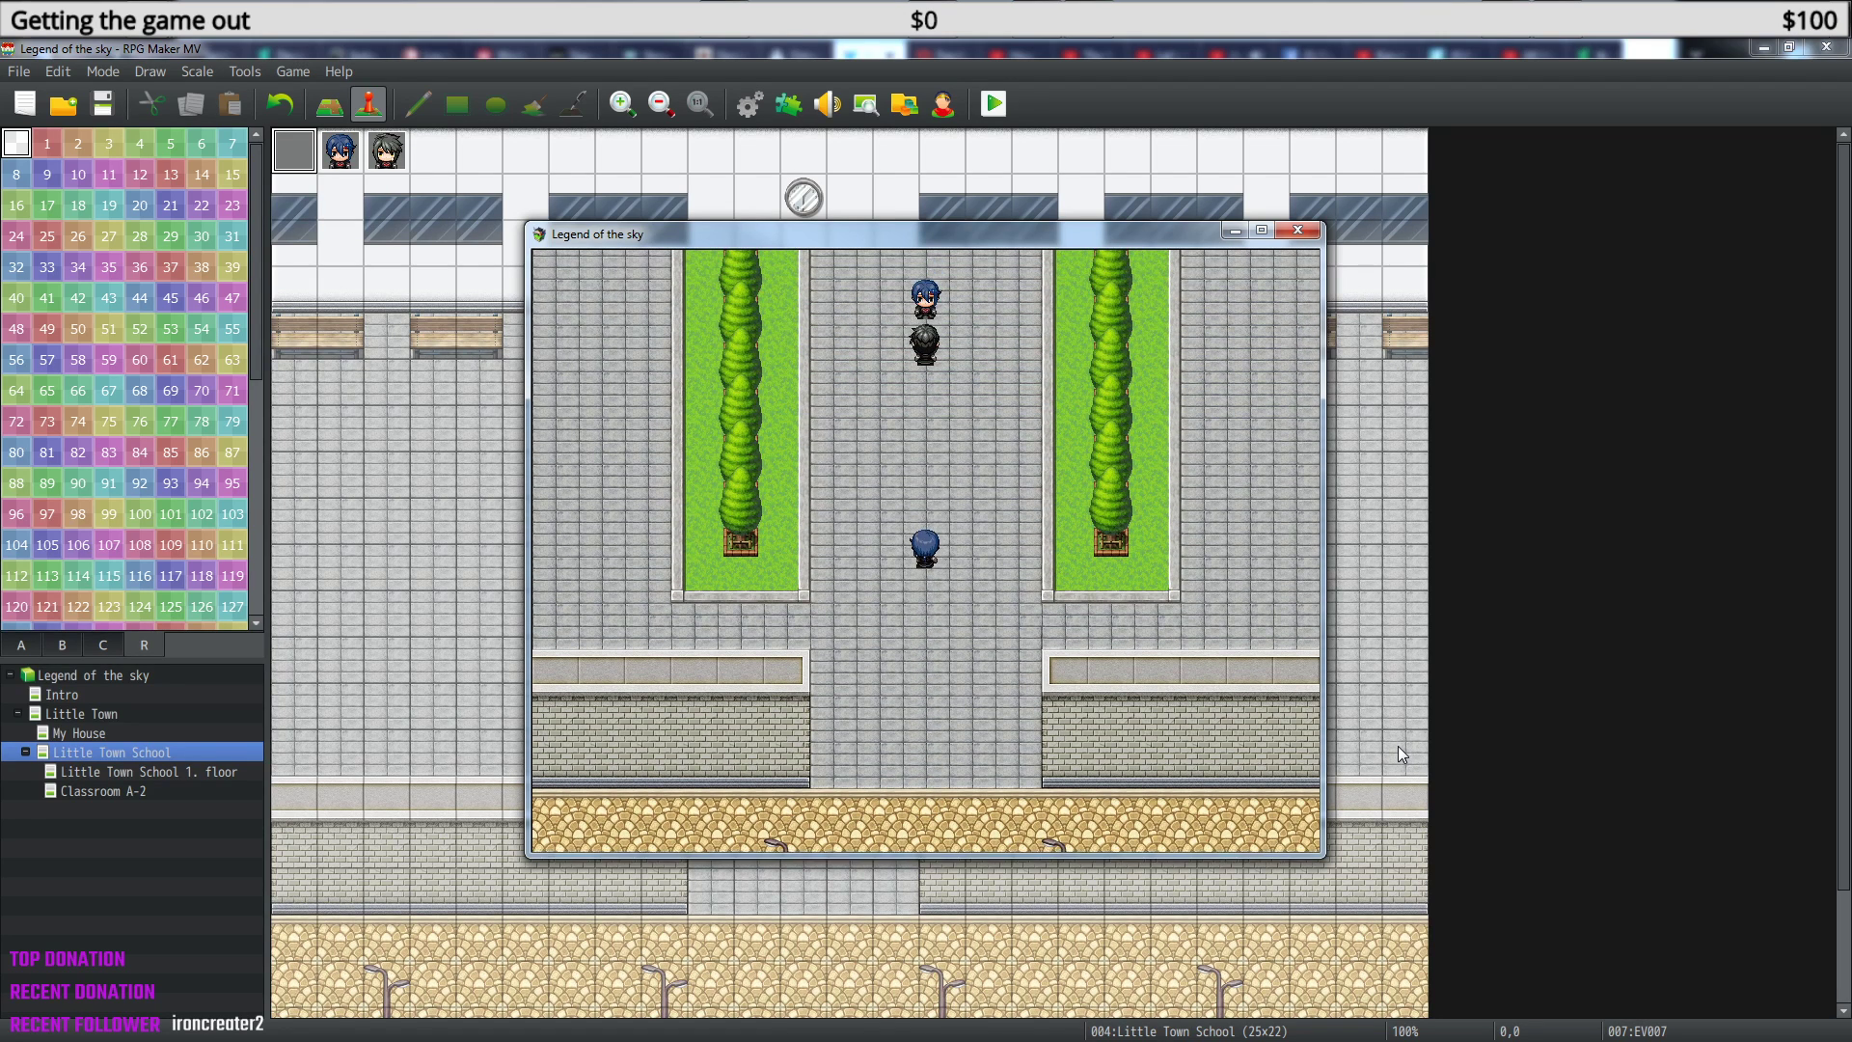
key("Up")
key("Right")
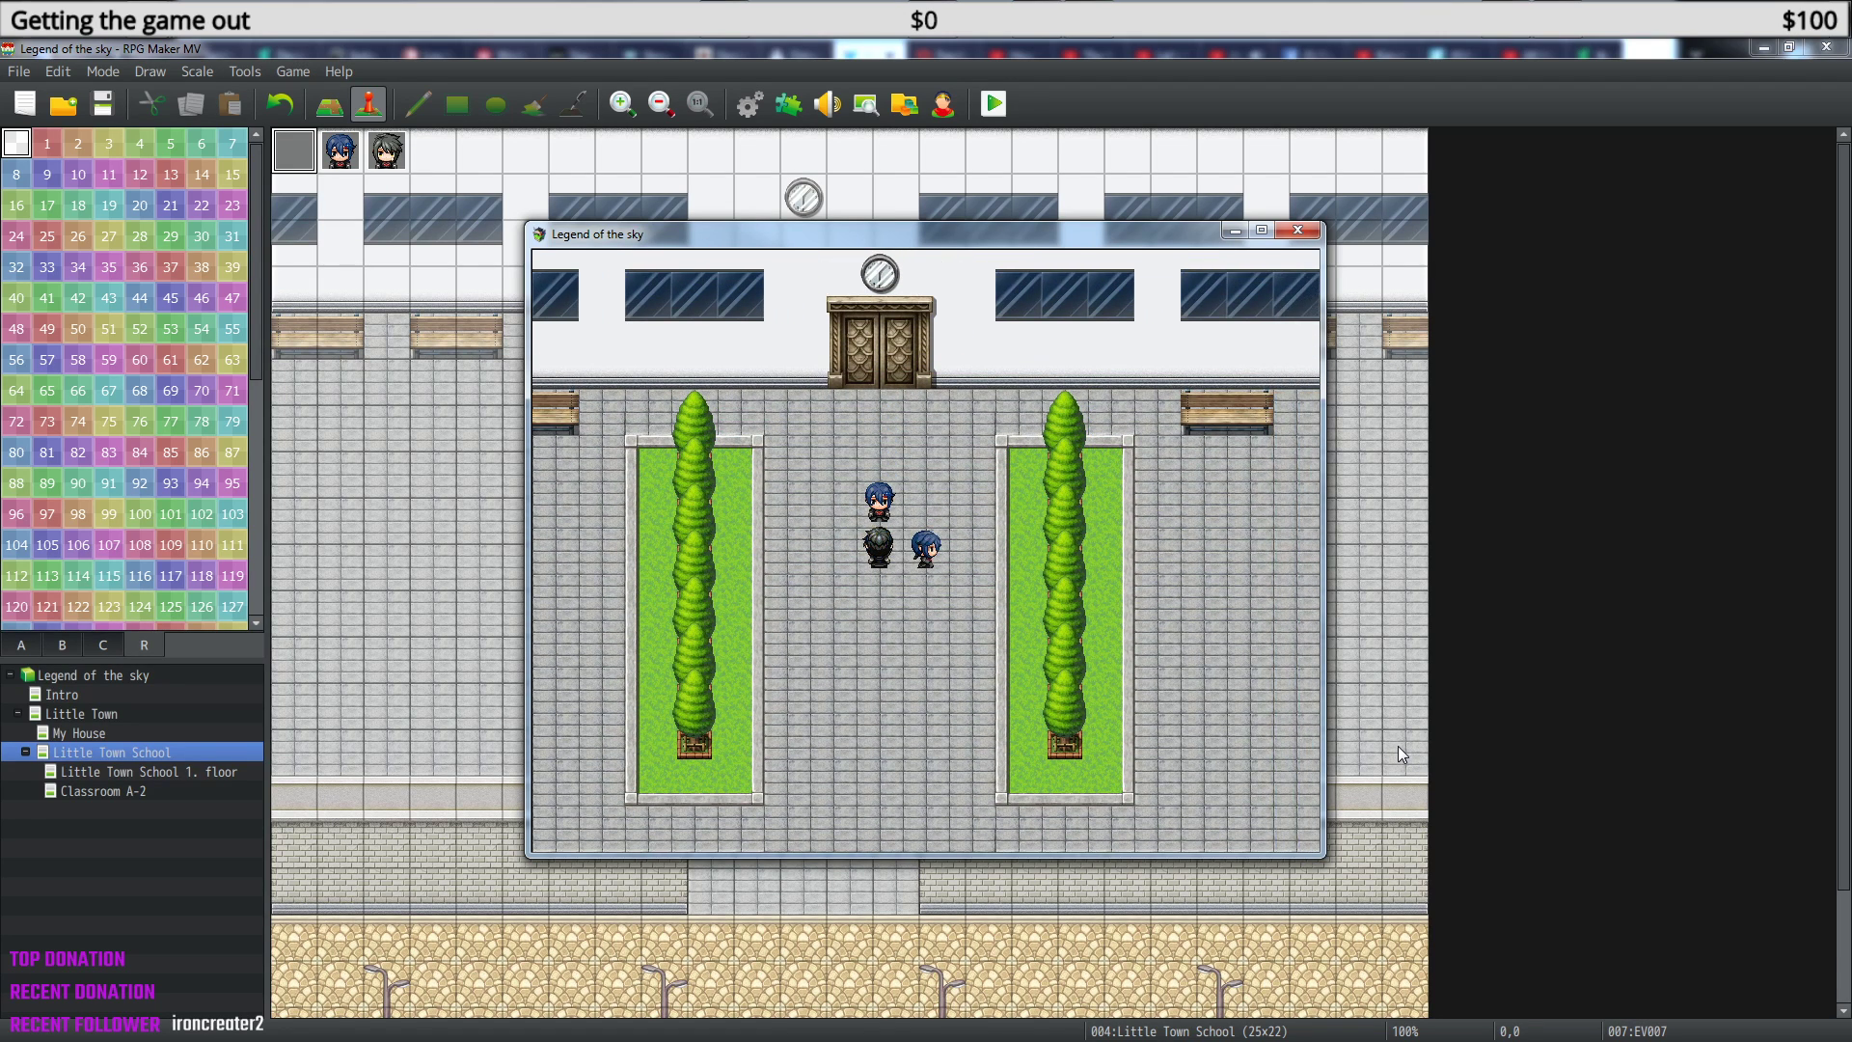
- Test collision with the two cutscene characters by walking the player around and onto them from several sides
key("Up")
key("Right")
key("Left")
key("Down")
key("Up")
key("Up")
key("Down")
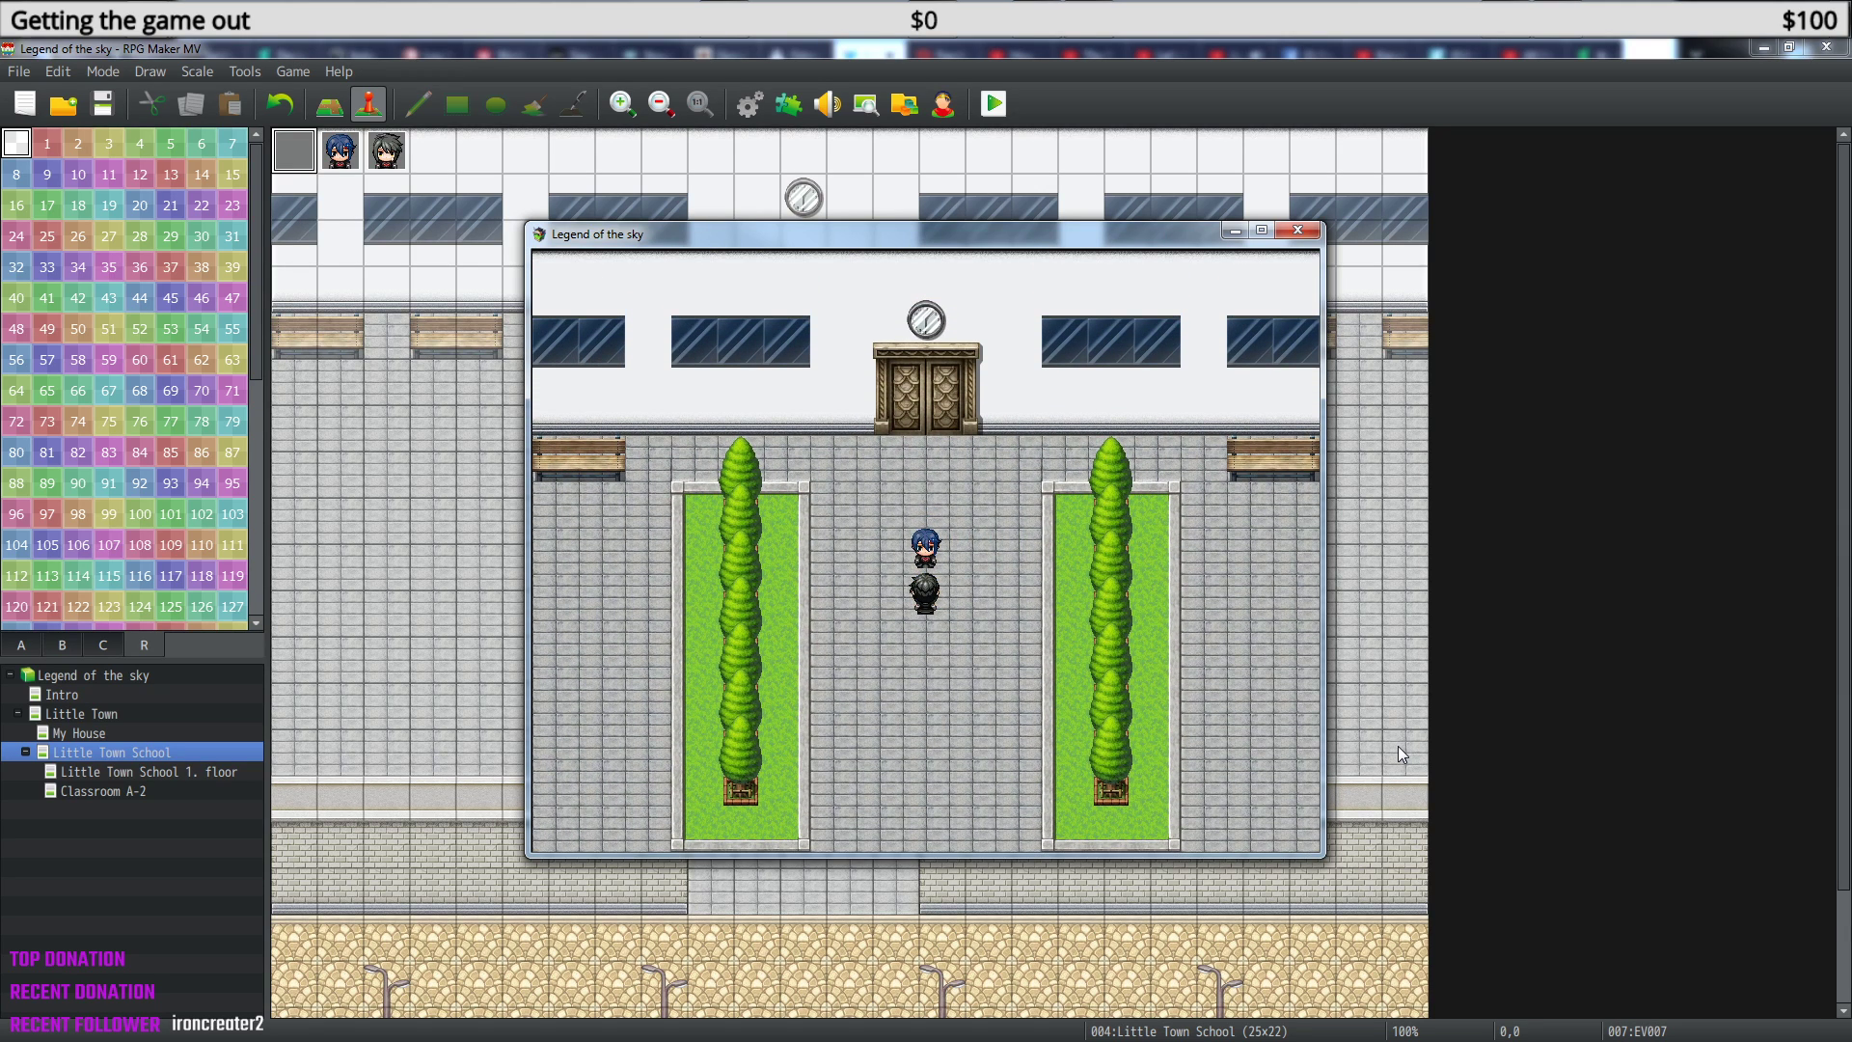
- Walk the character back down to the gate and across its opening to check whether the cutscene triggers again
key("Down")
key("Up")
key("Right")
key("Down")
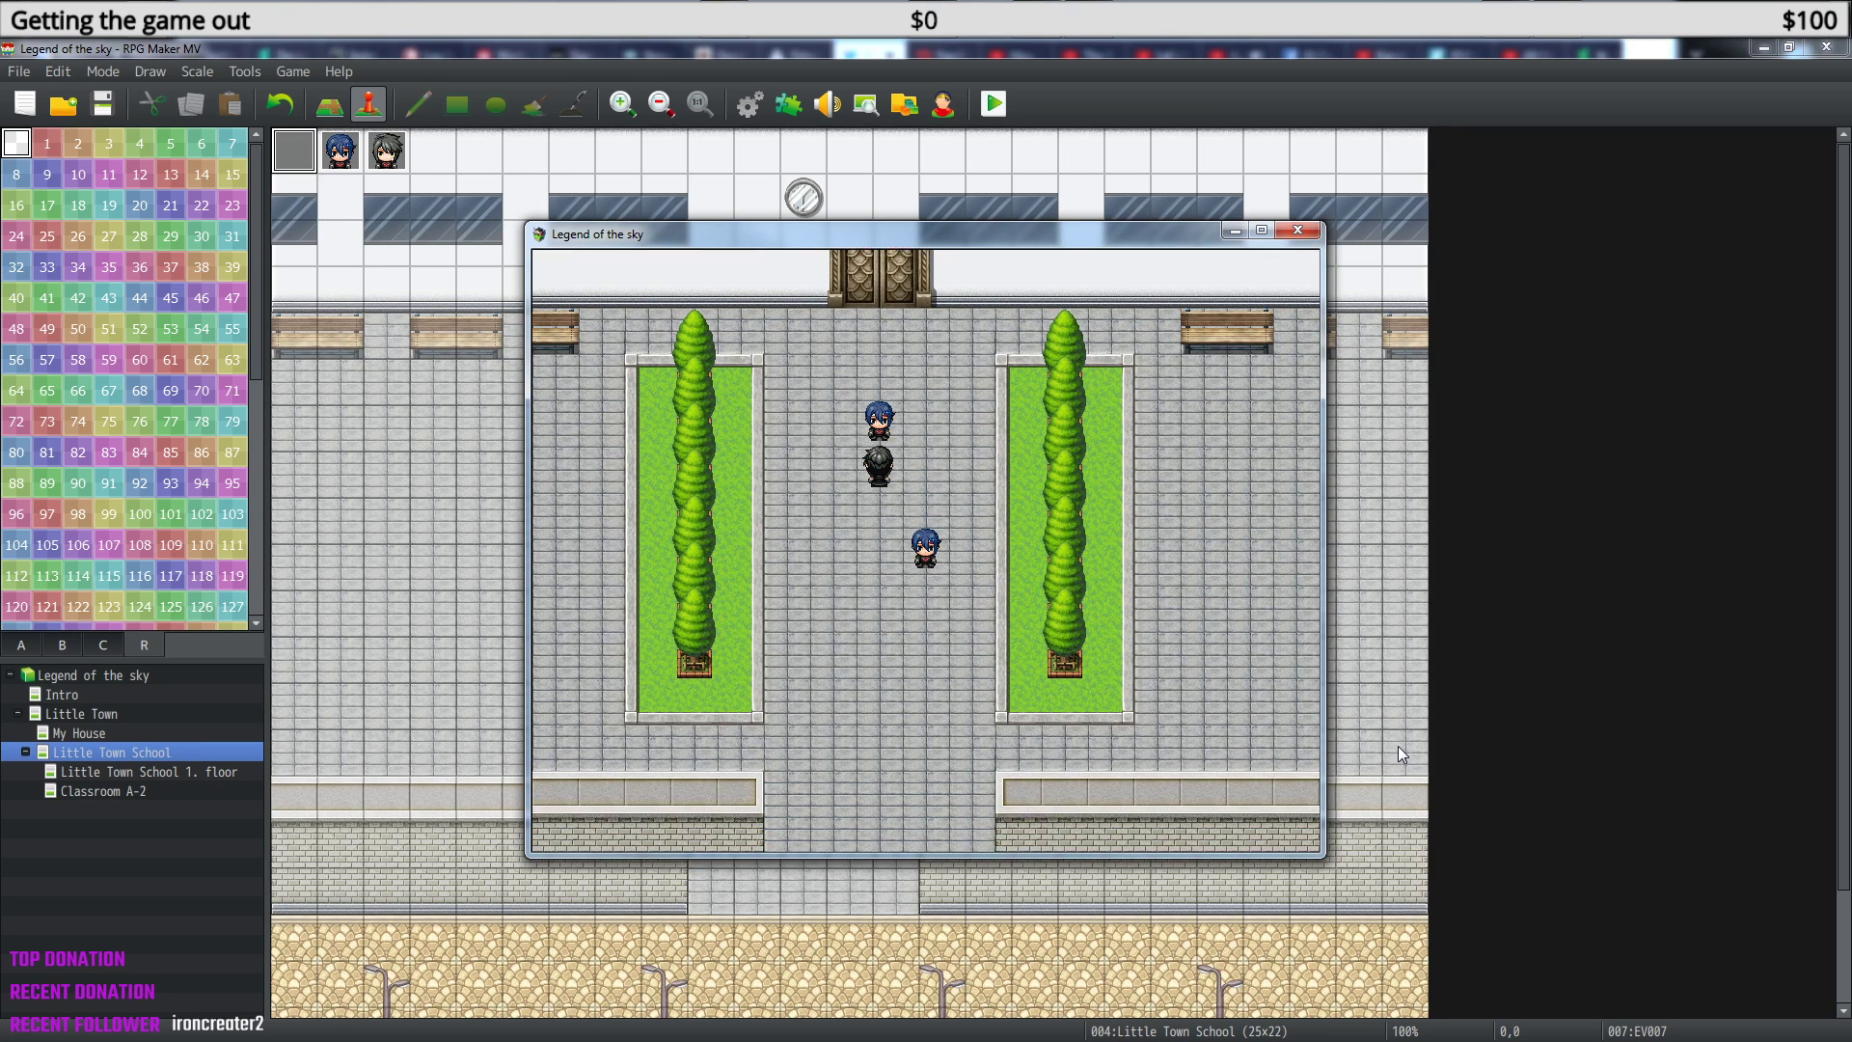
key("Down")
key("Left")
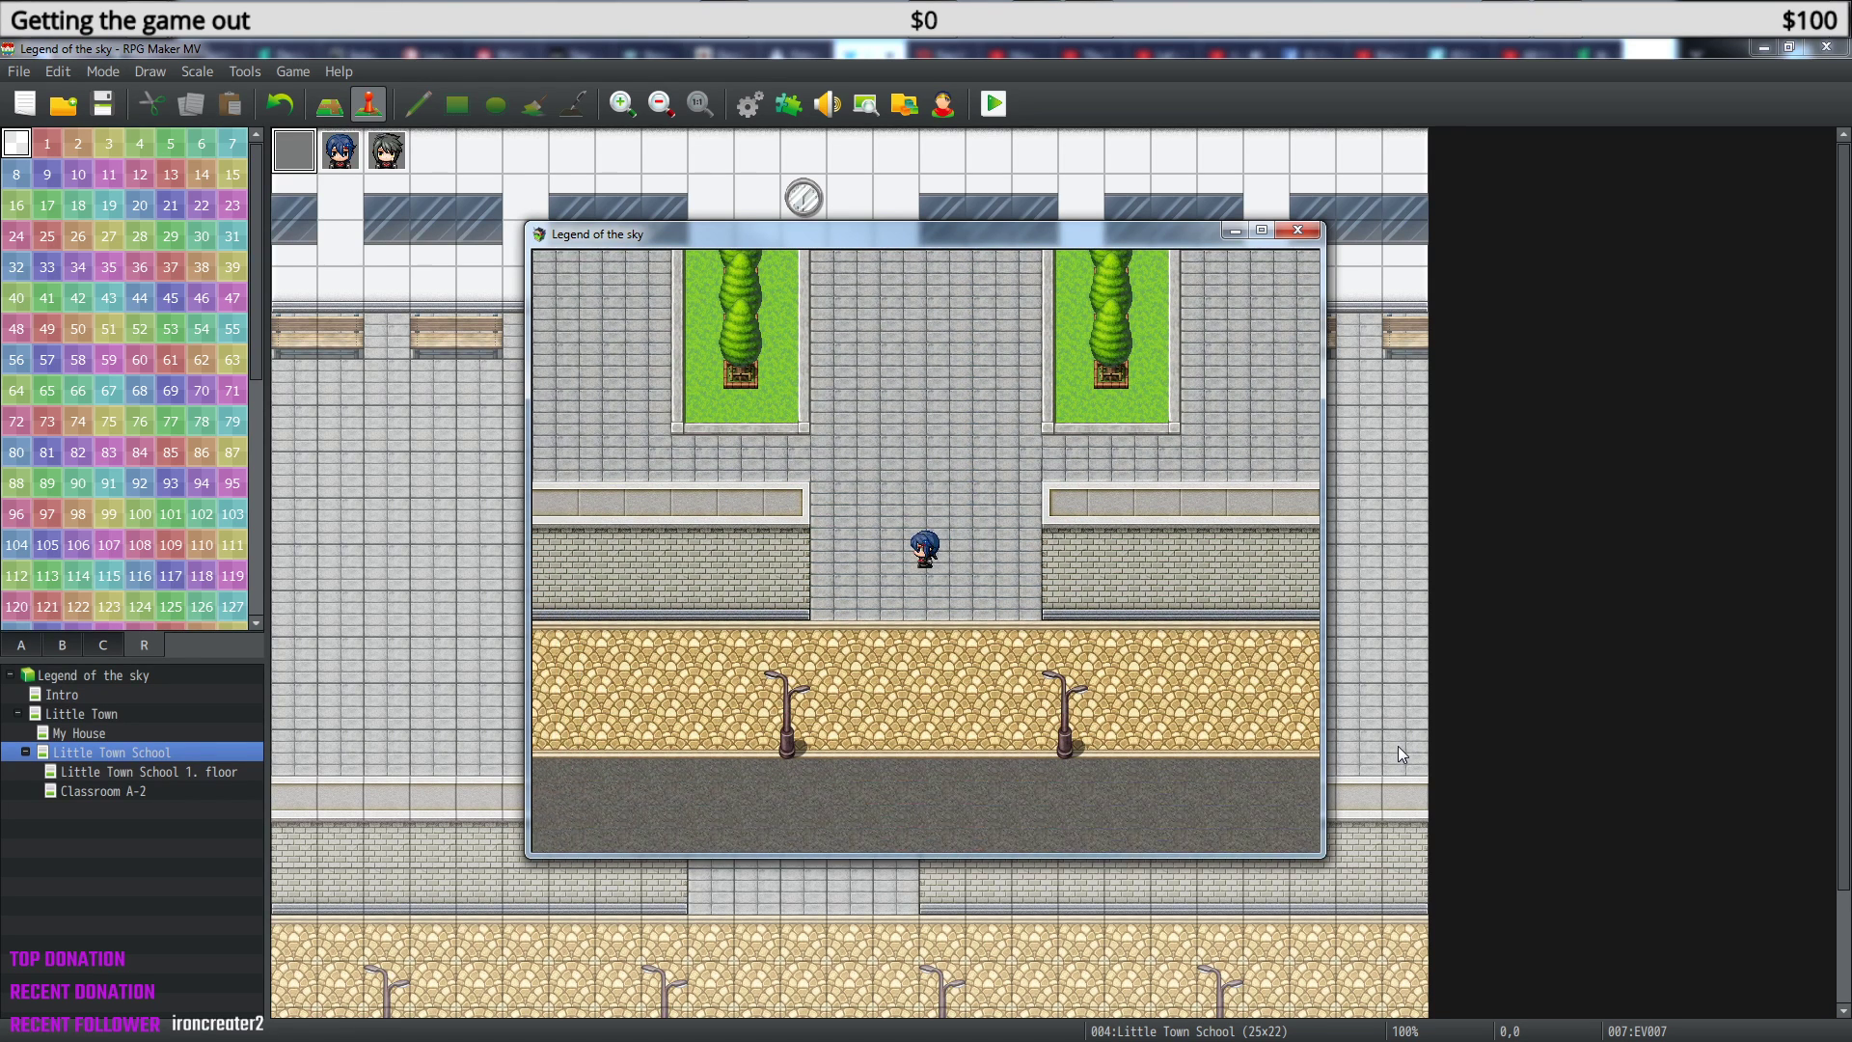
key("Up")
key("Right")
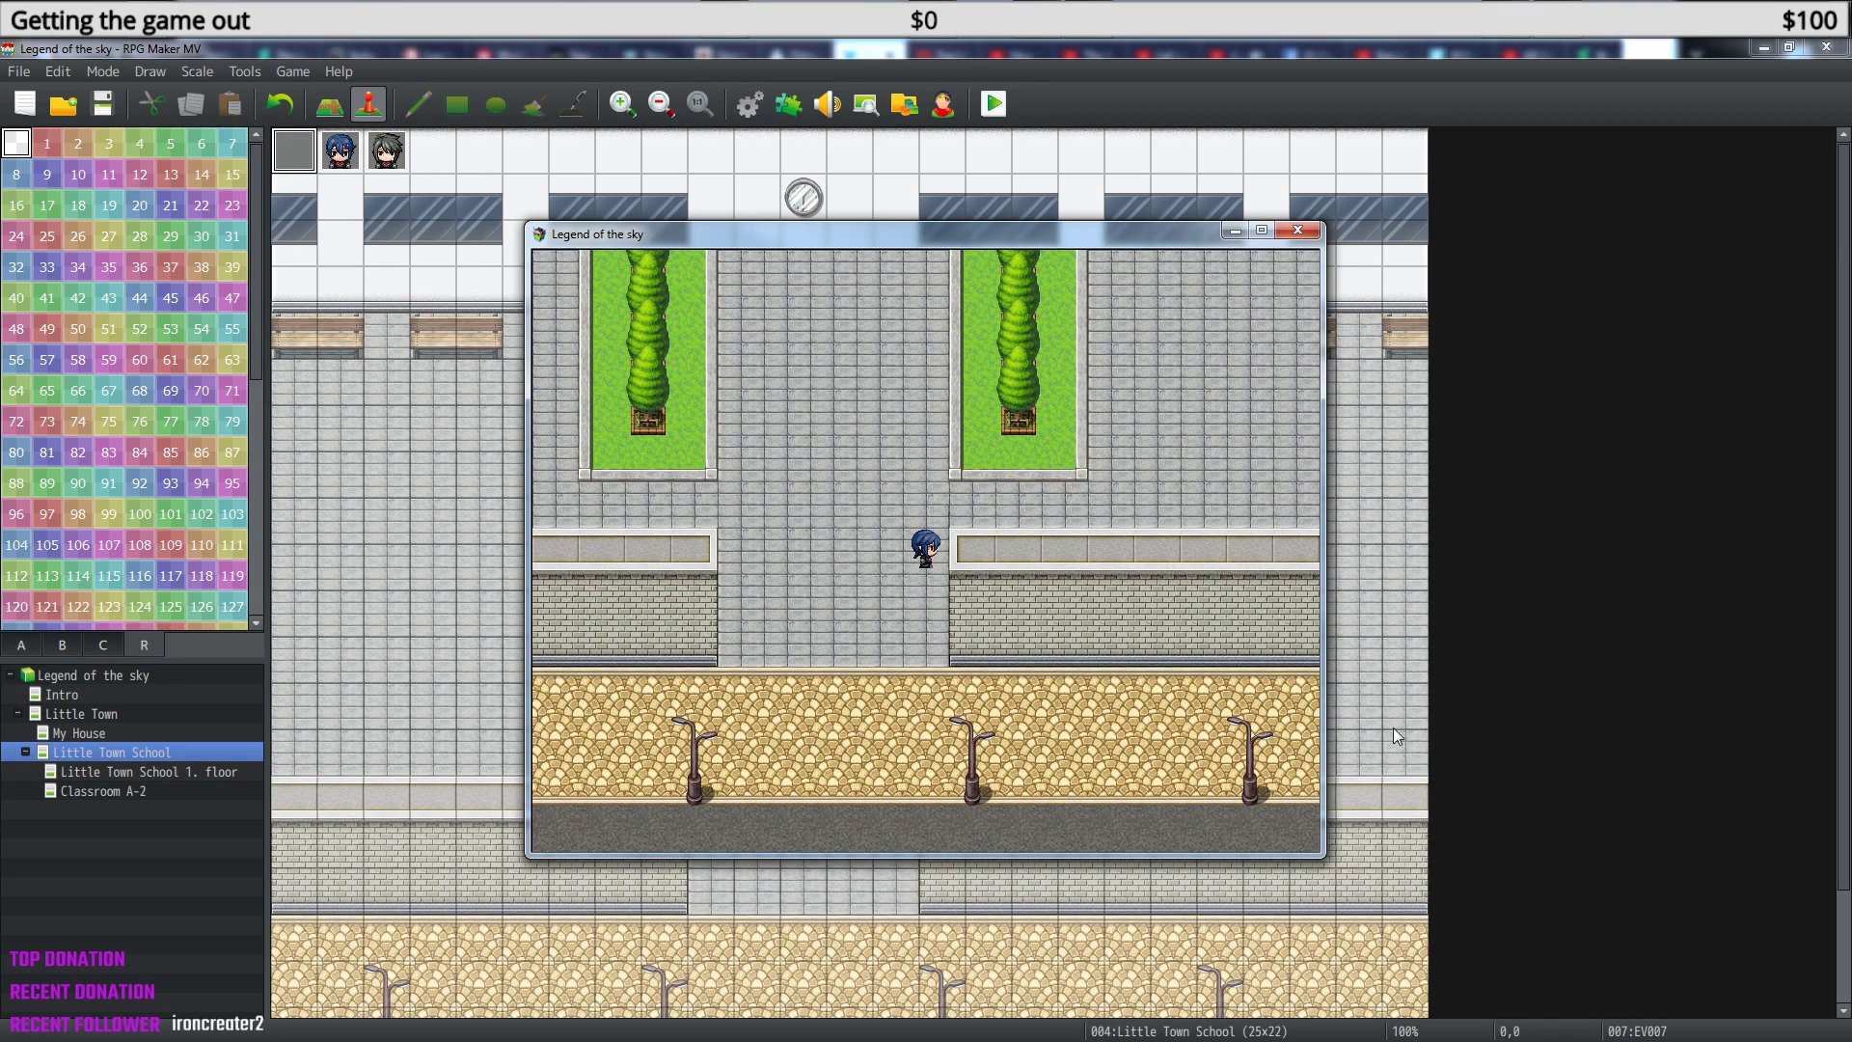
- End the playtest and inspect the switch commands of the middle gate event EV004
left_click(1301, 235)
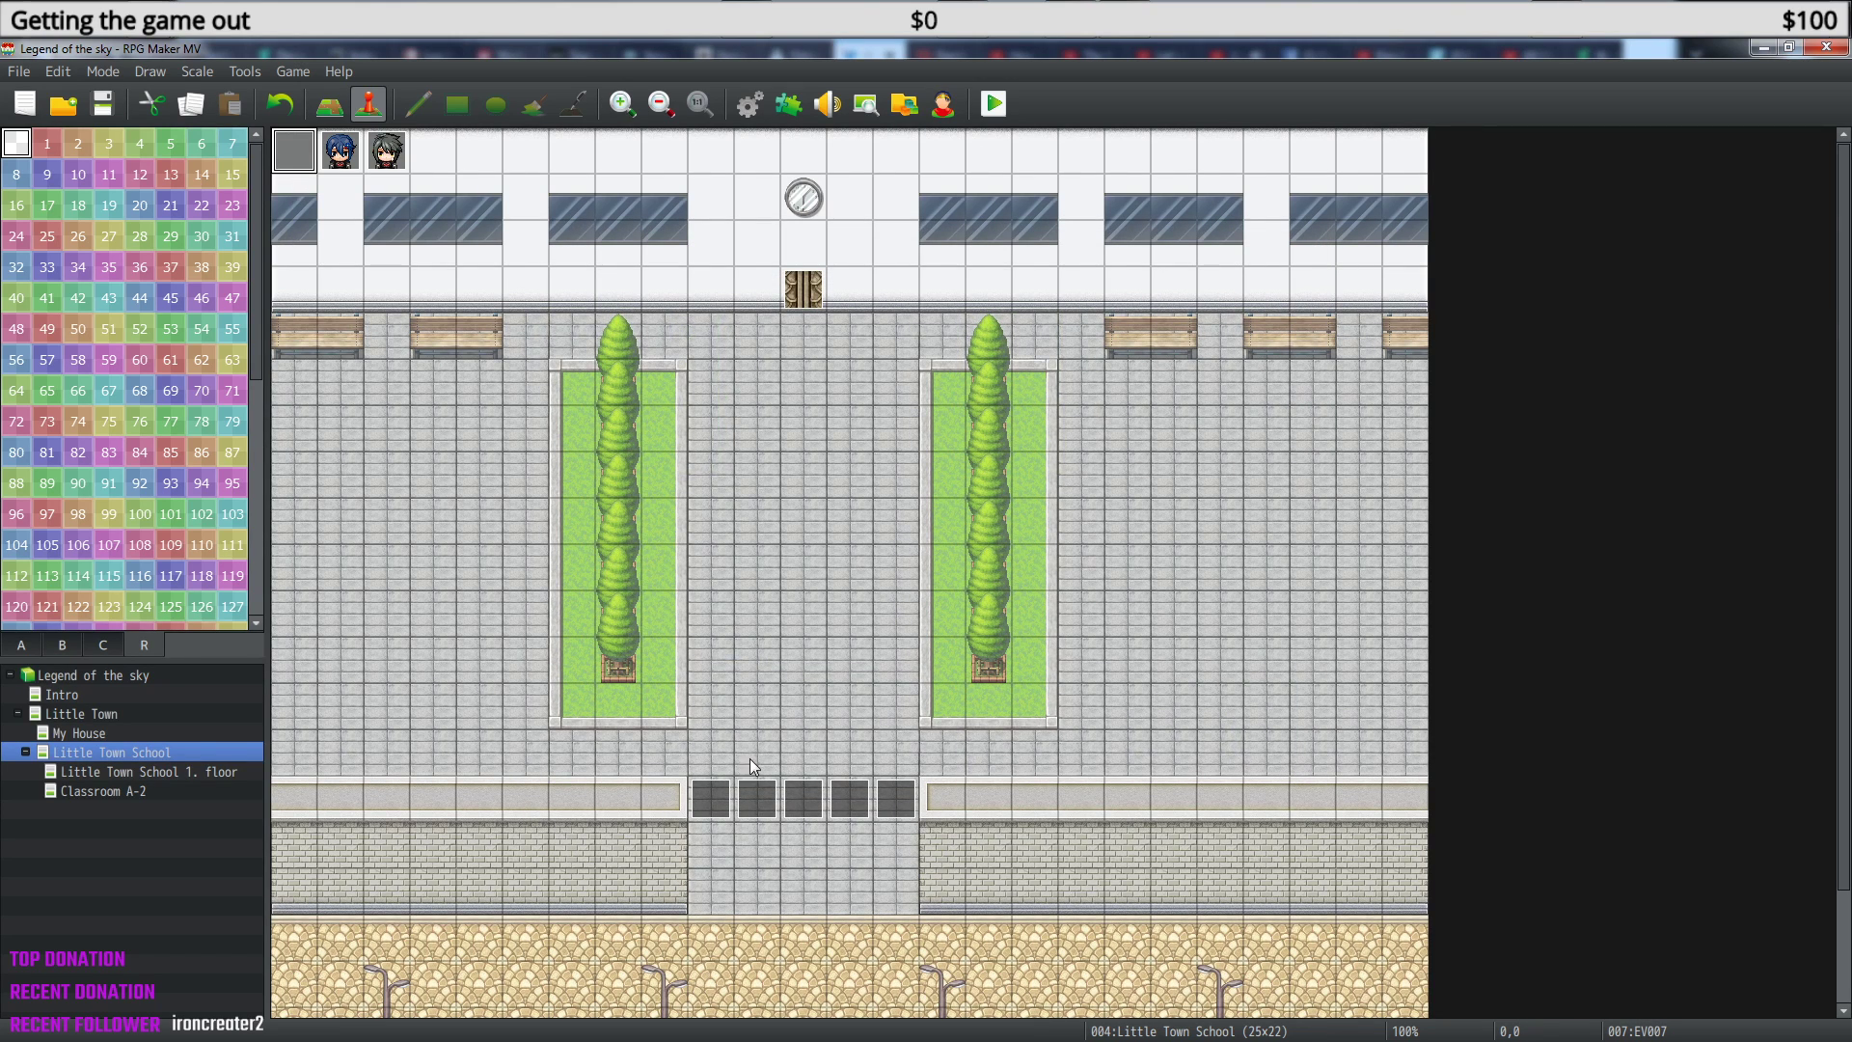
double_click(802, 796)
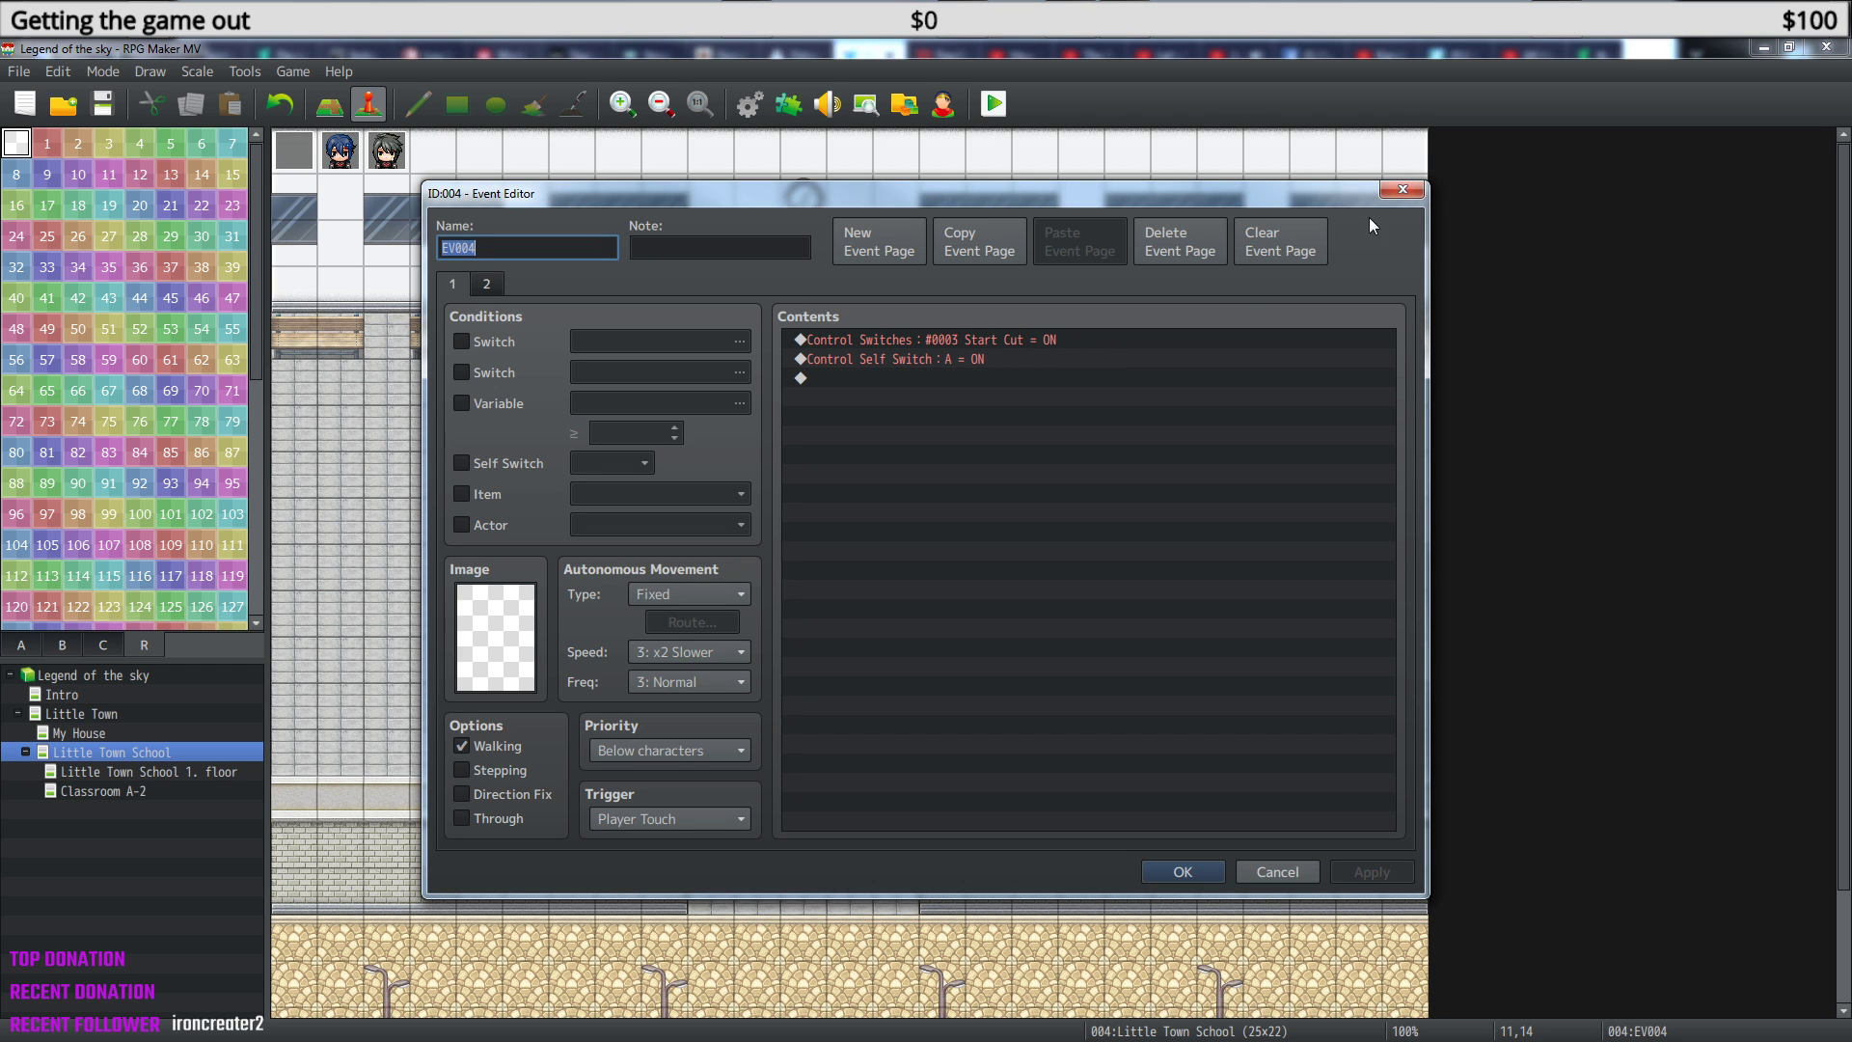
left_click(1413, 190)
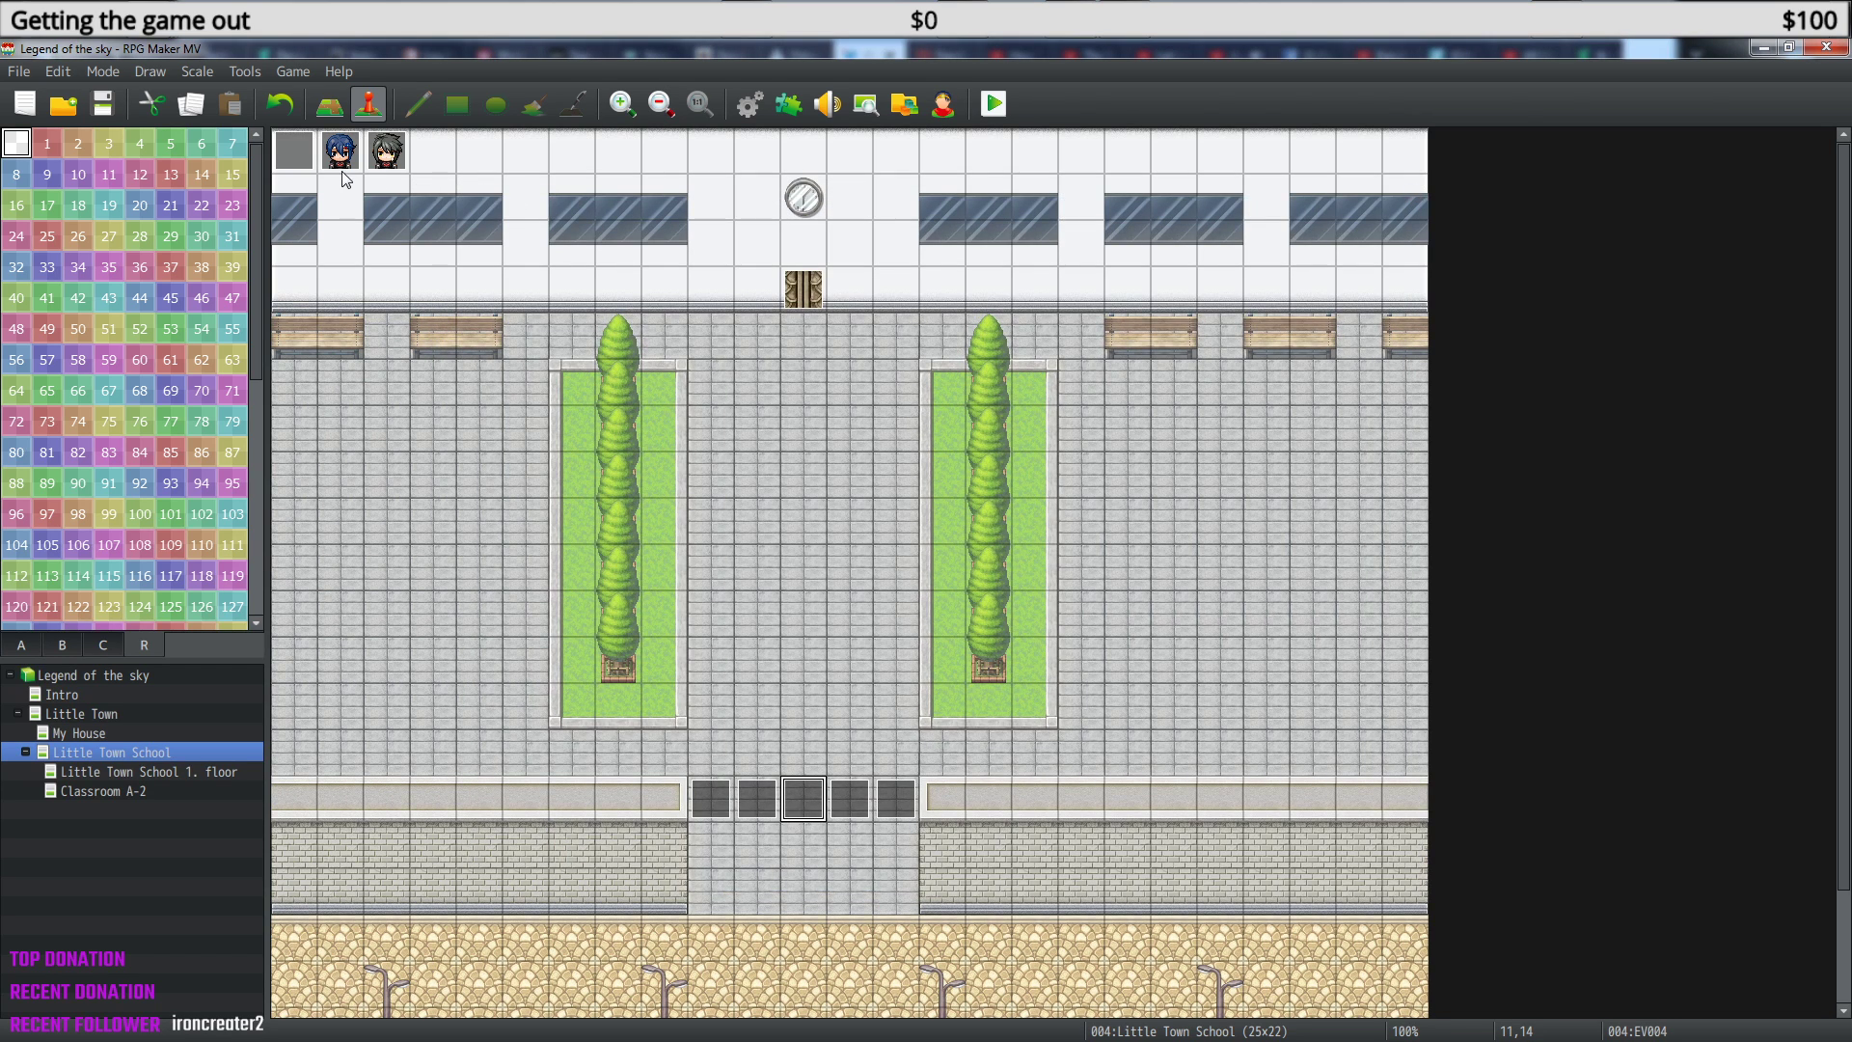
- Review the whole command list on page 1 of the cutscene event EV007 in the map's upper corner
double_click(294, 152)
scroll(1210, 610, "down", 5)
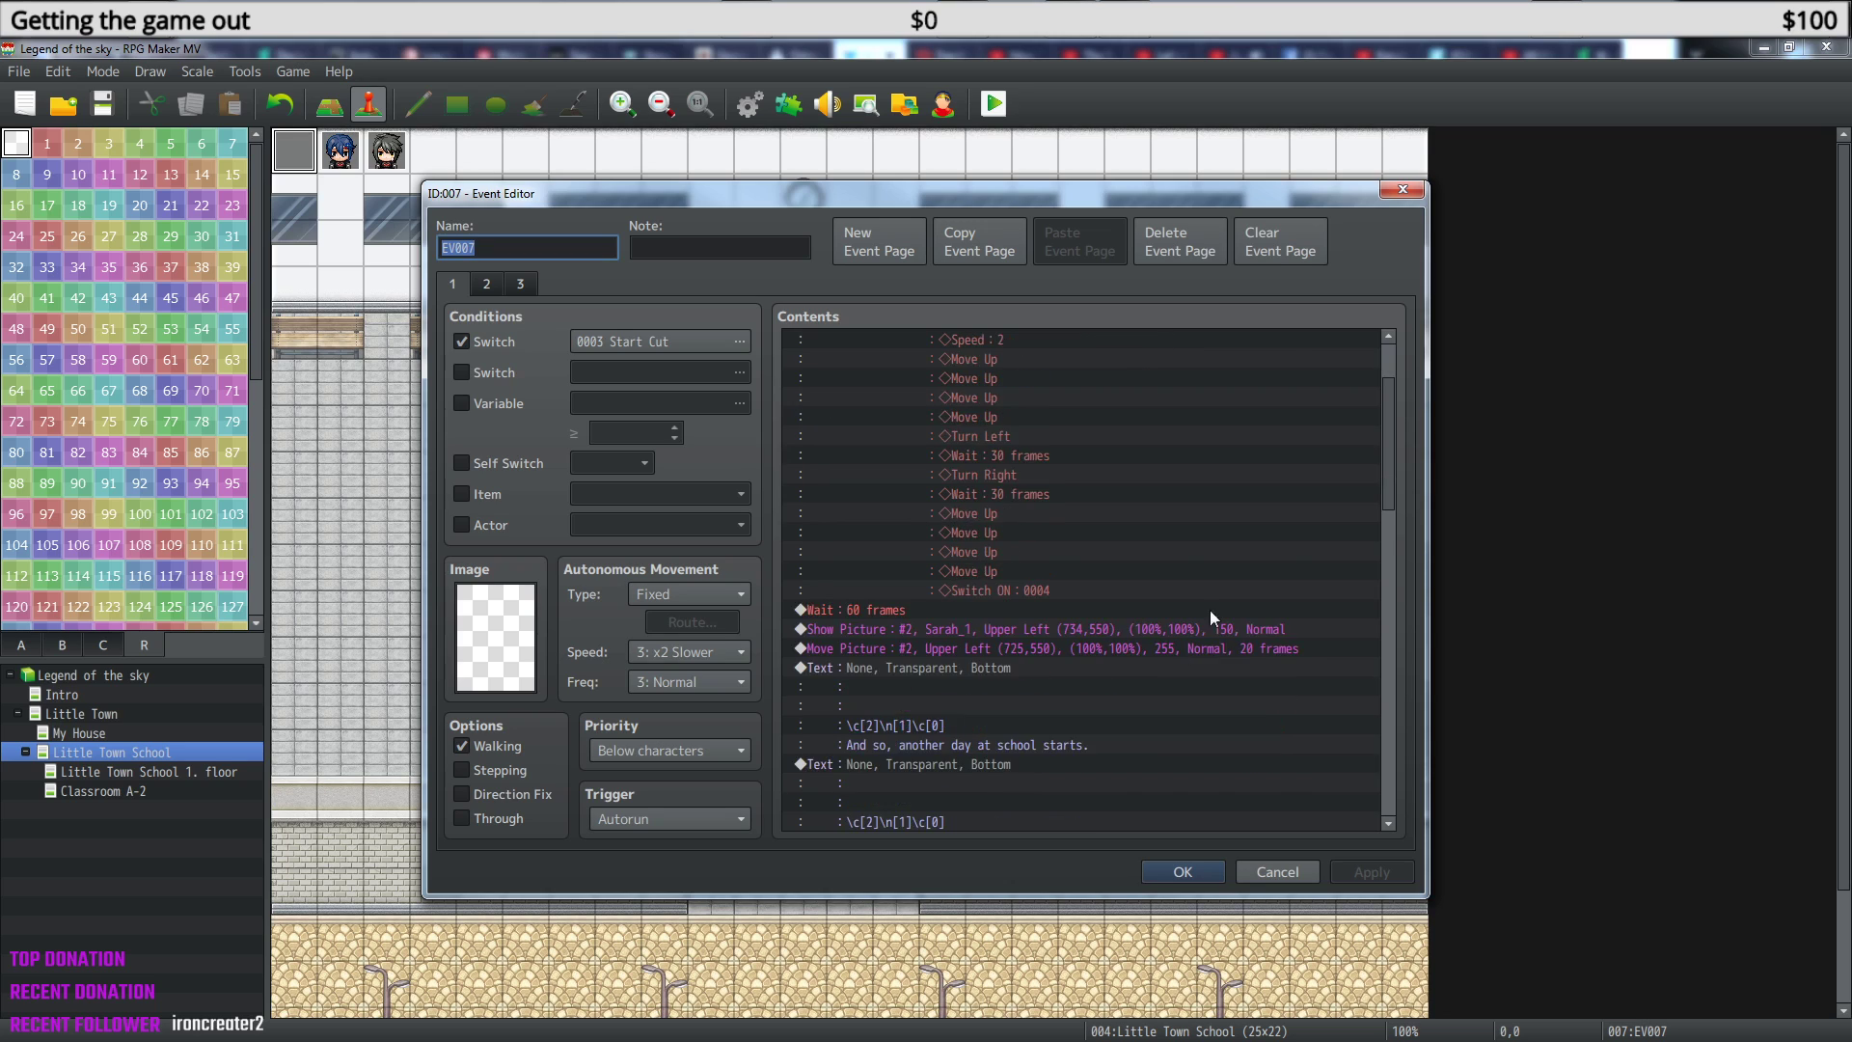
left_click_drag(1389, 530, 1391, 847)
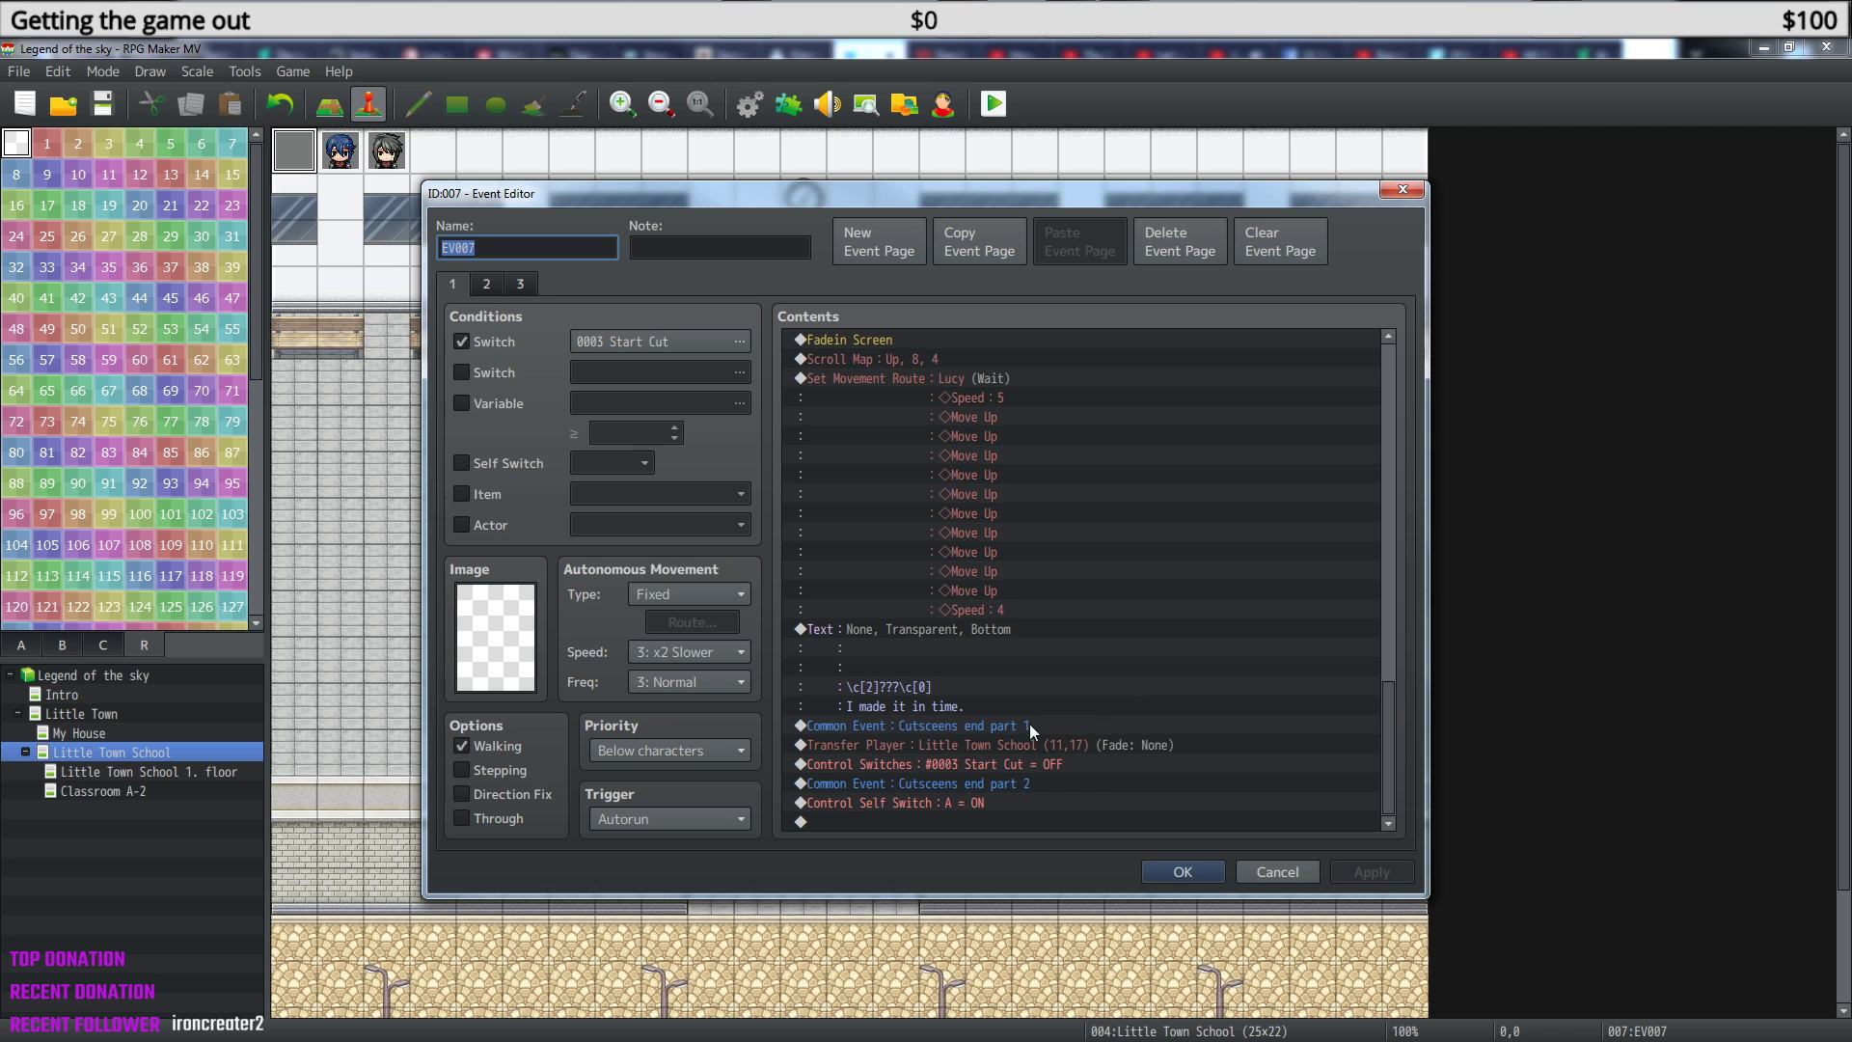
scroll(1013, 579, "up", 5)
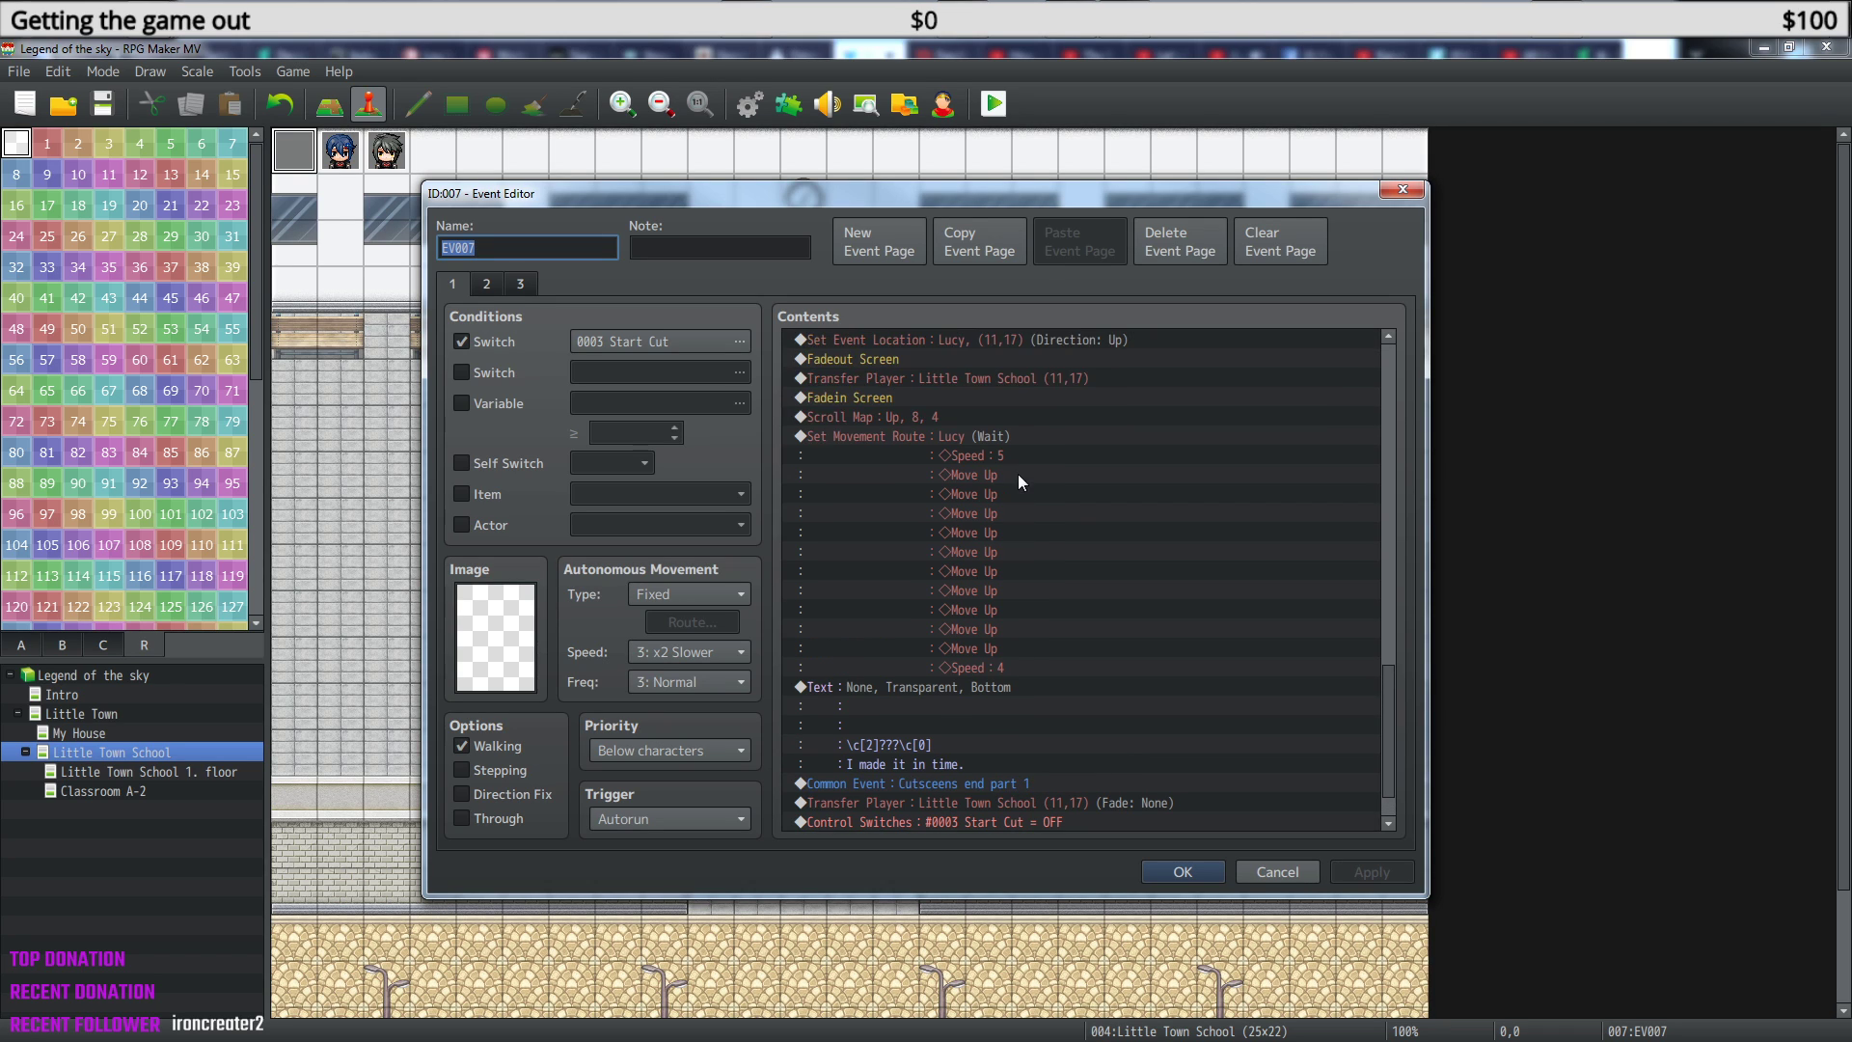
left_click_drag(1385, 651, 1386, 363)
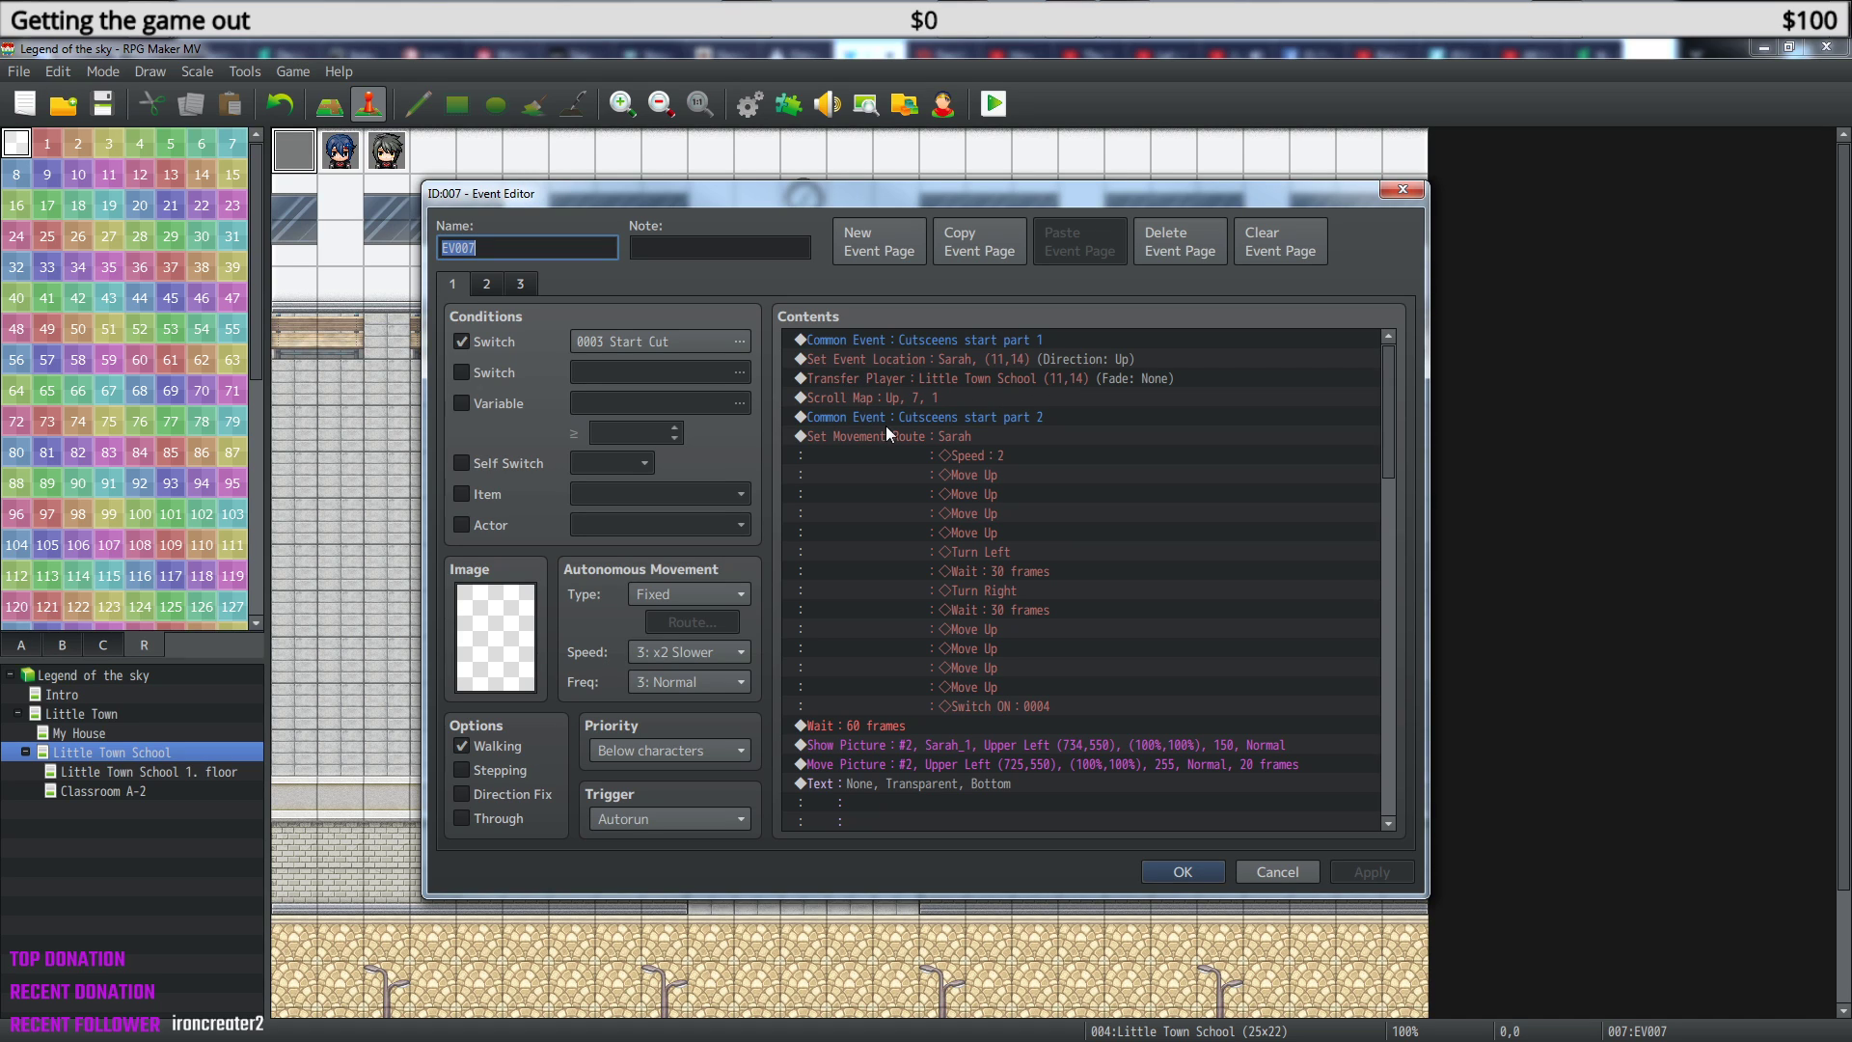
scroll(975, 660, "down", 5)
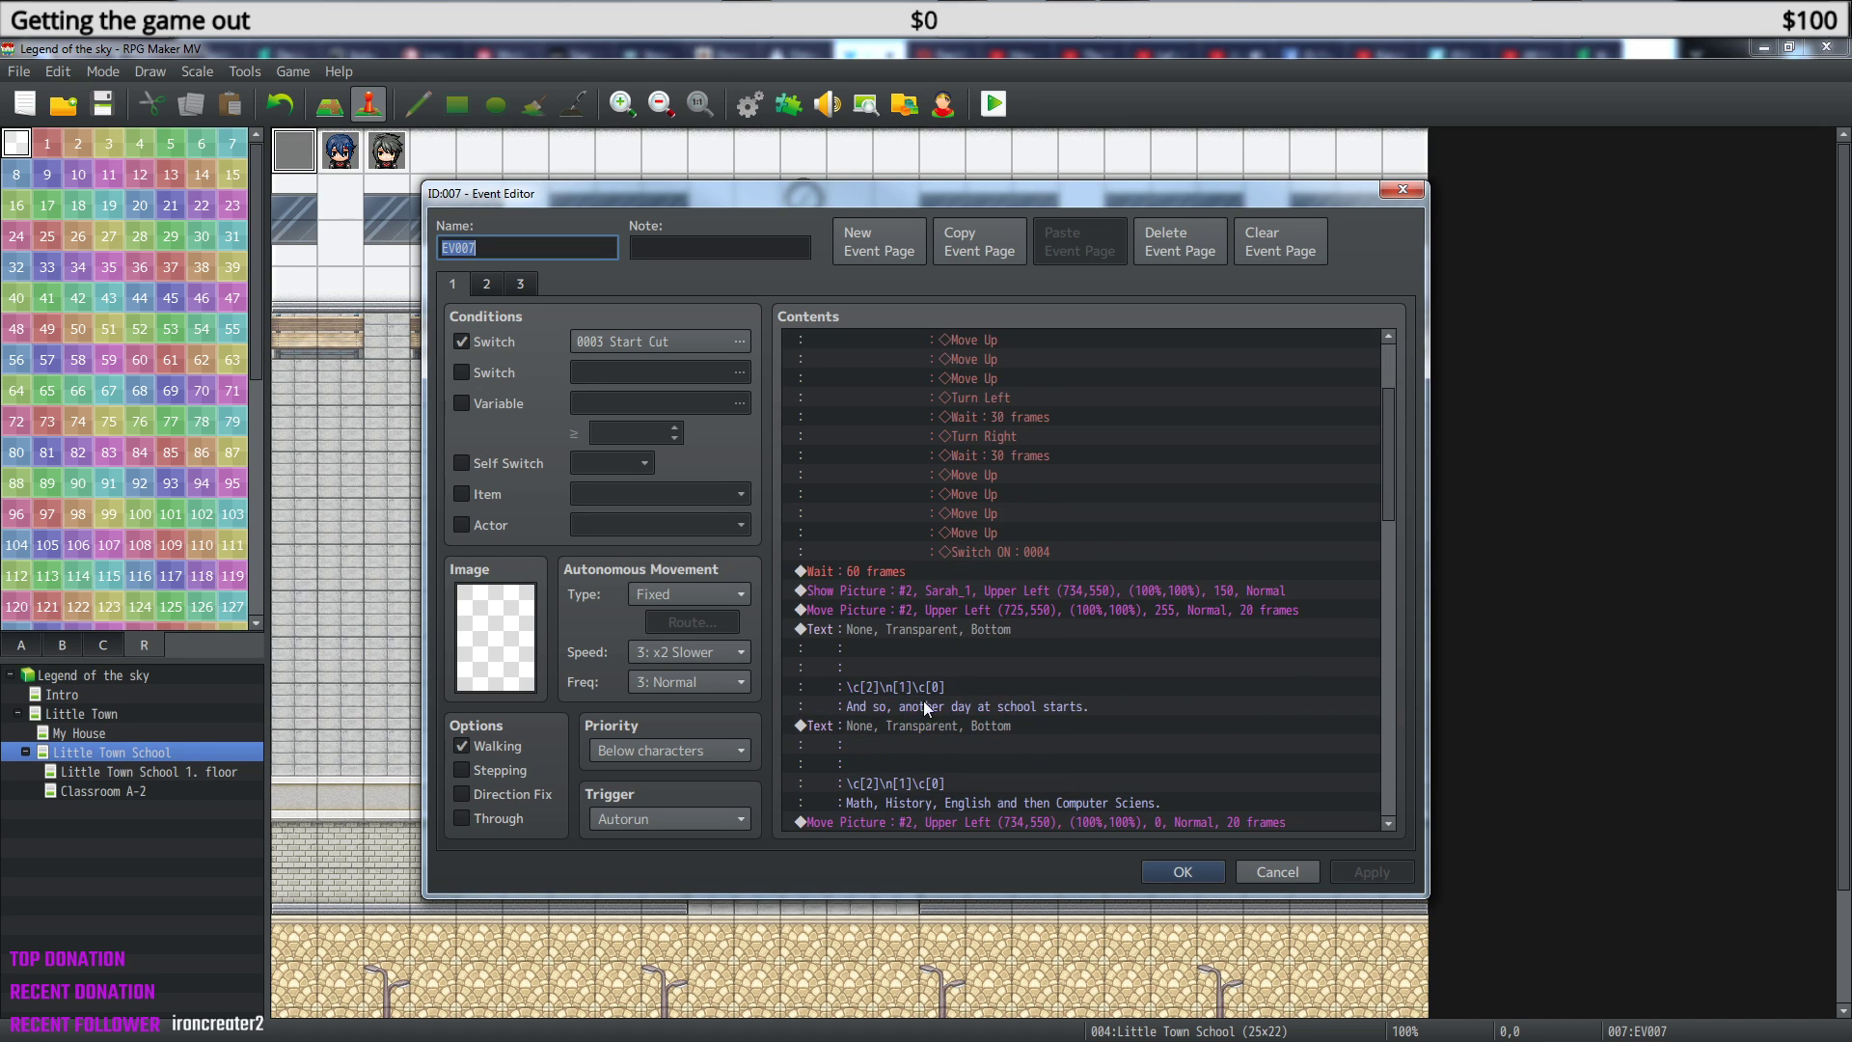
left_click(984, 496)
key("Insert")
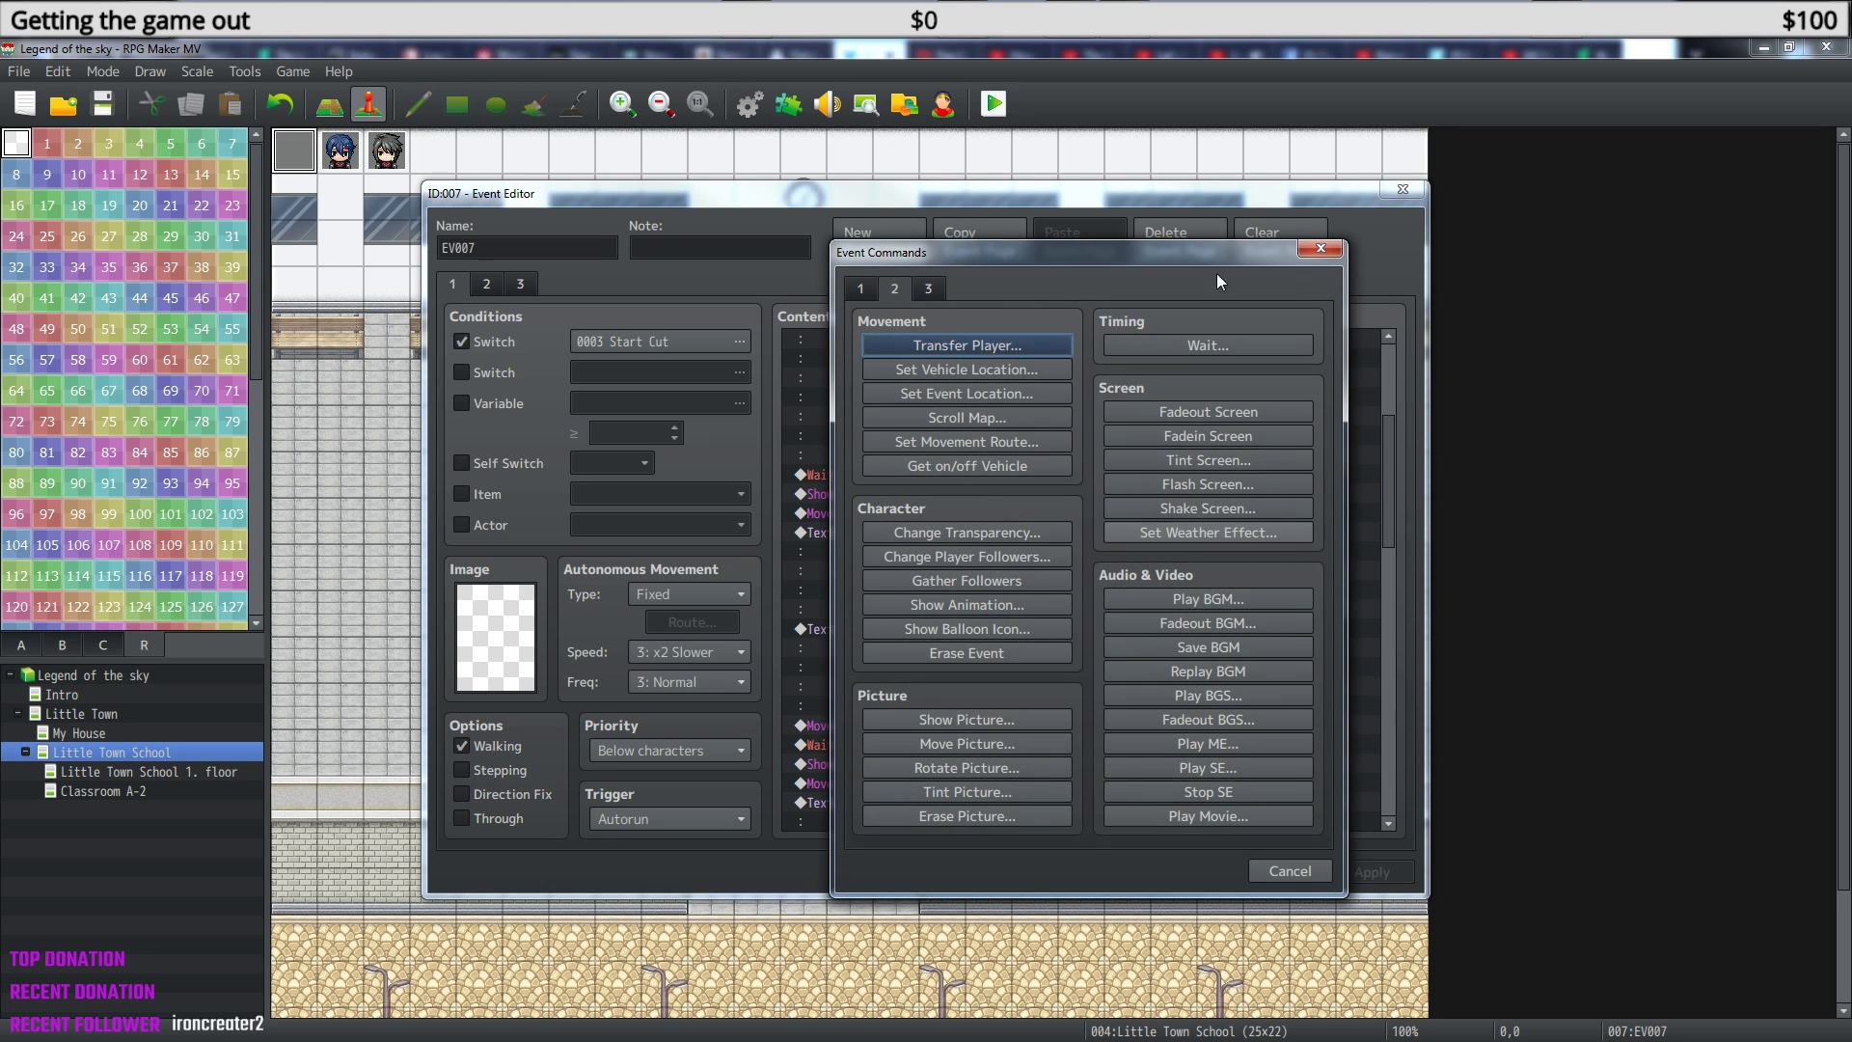
left_click(1321, 251)
right_click(957, 494)
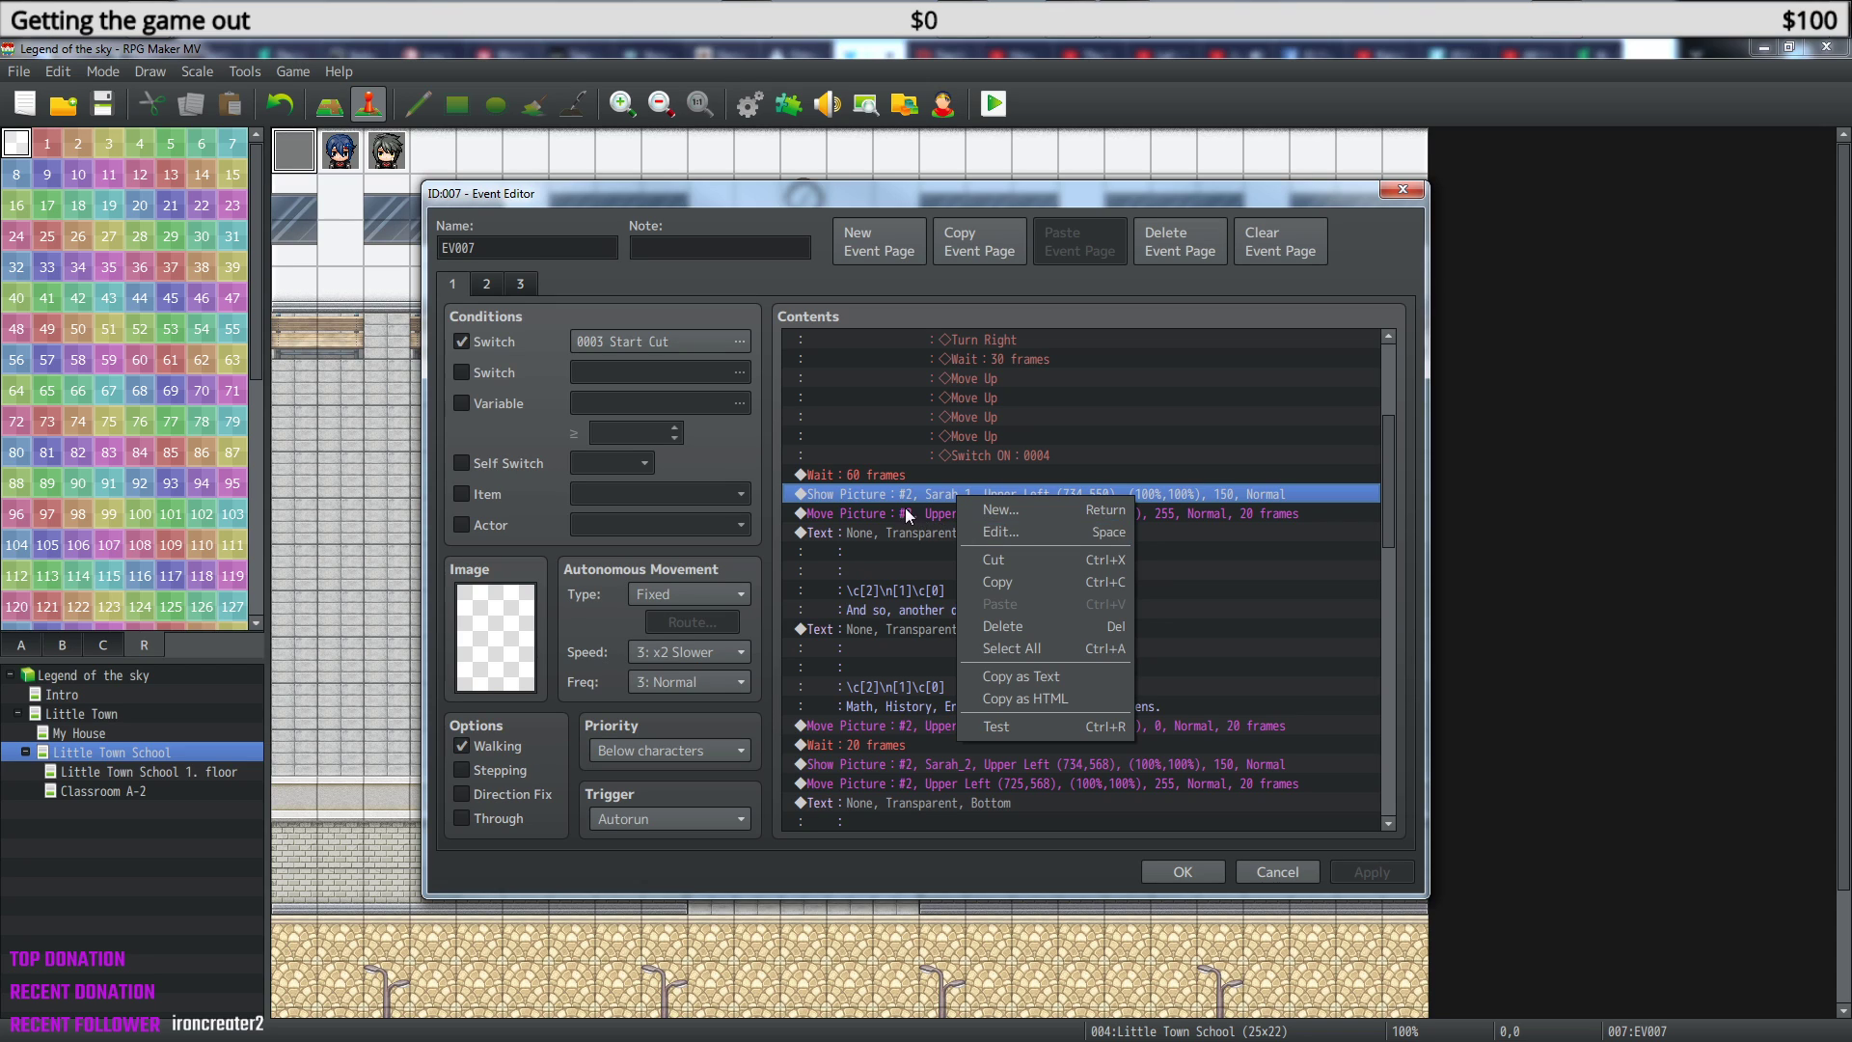
left_click(932, 497)
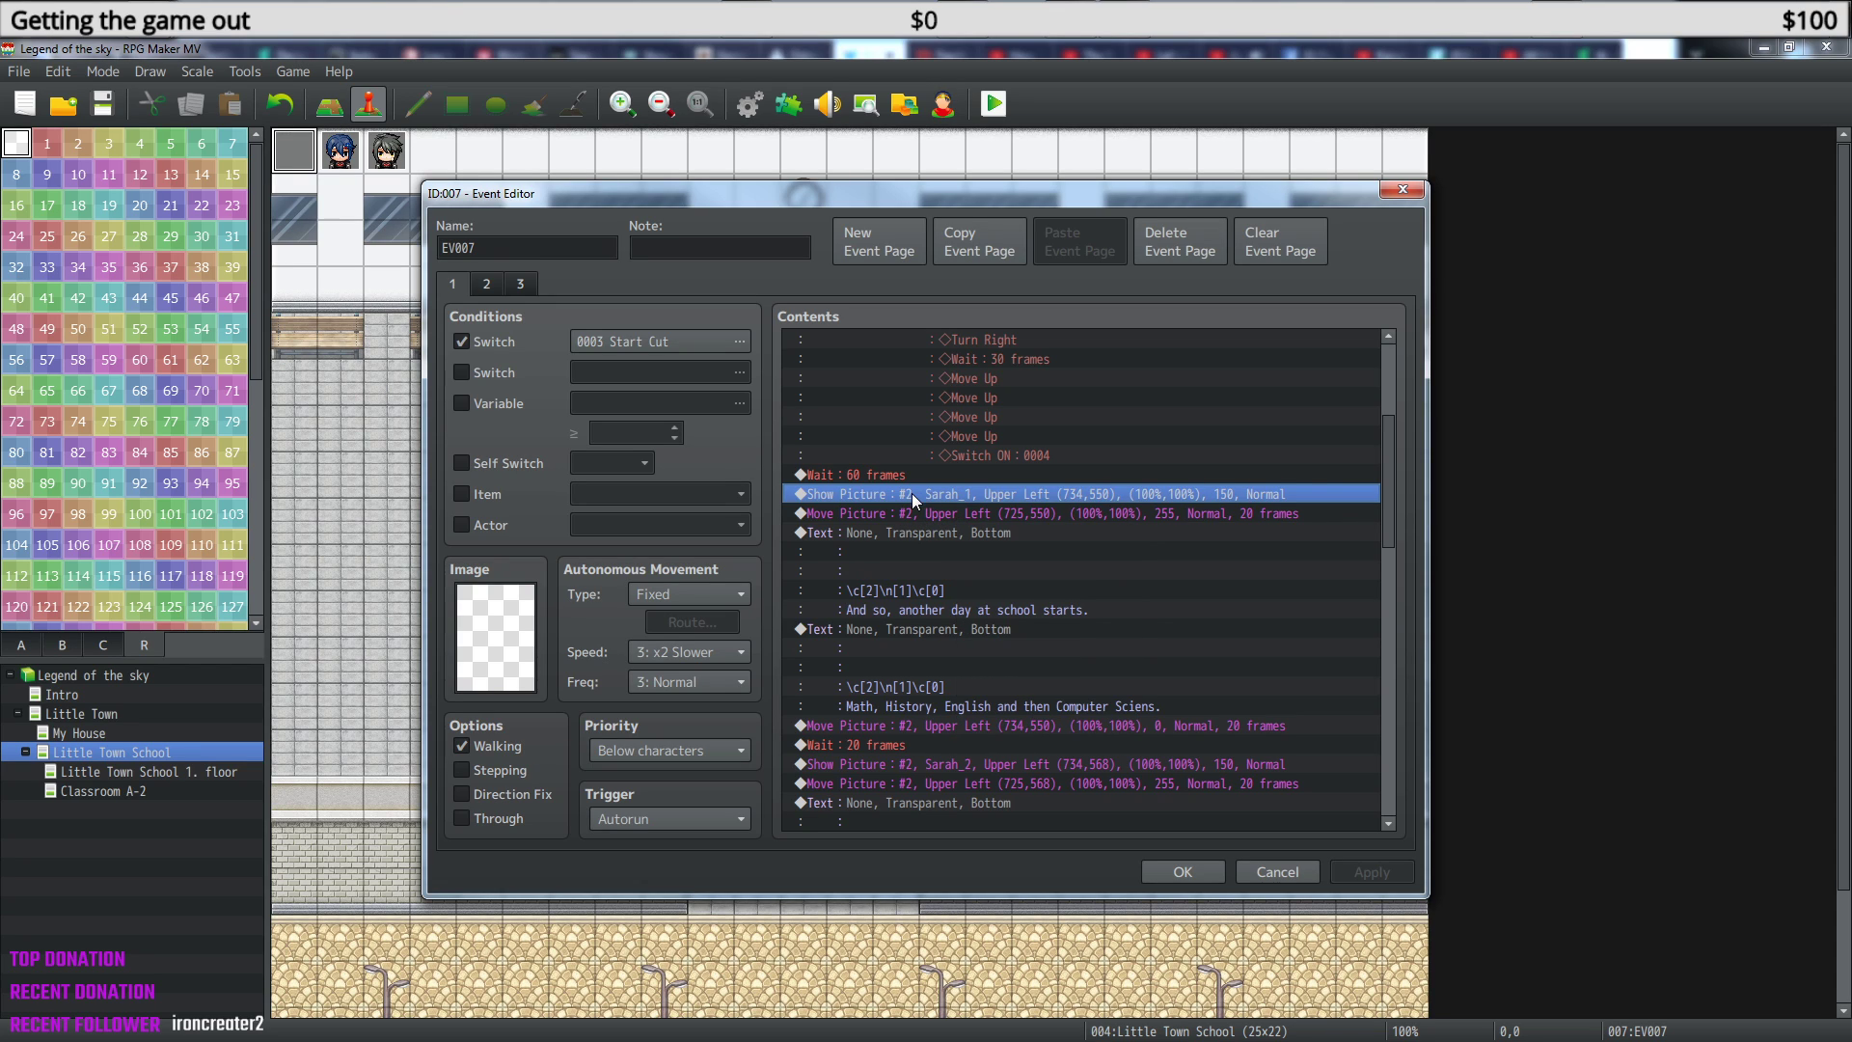
- Inspect the settings of the Sarah_1 Show Picture command and the Move Picture command that follows it in EV007
right_click(911, 494)
left_click(1007, 524)
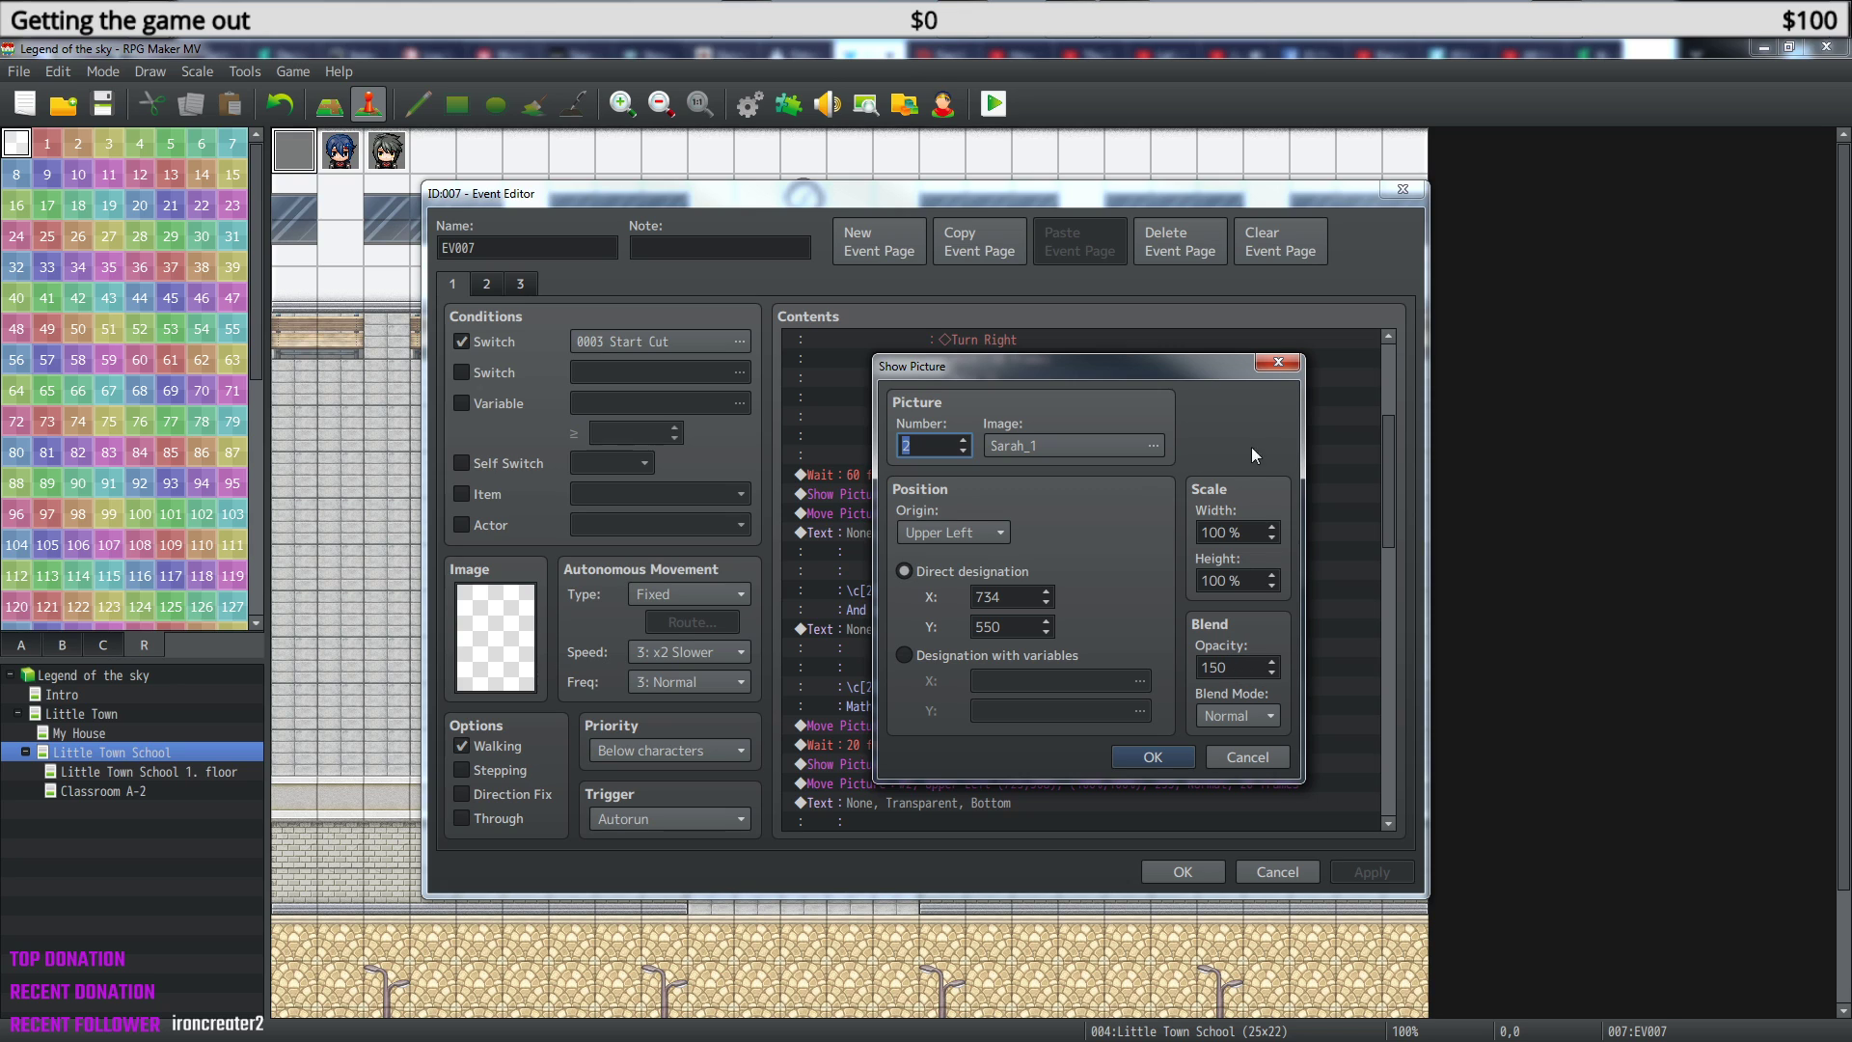
left_click(1278, 362)
left_click(926, 509)
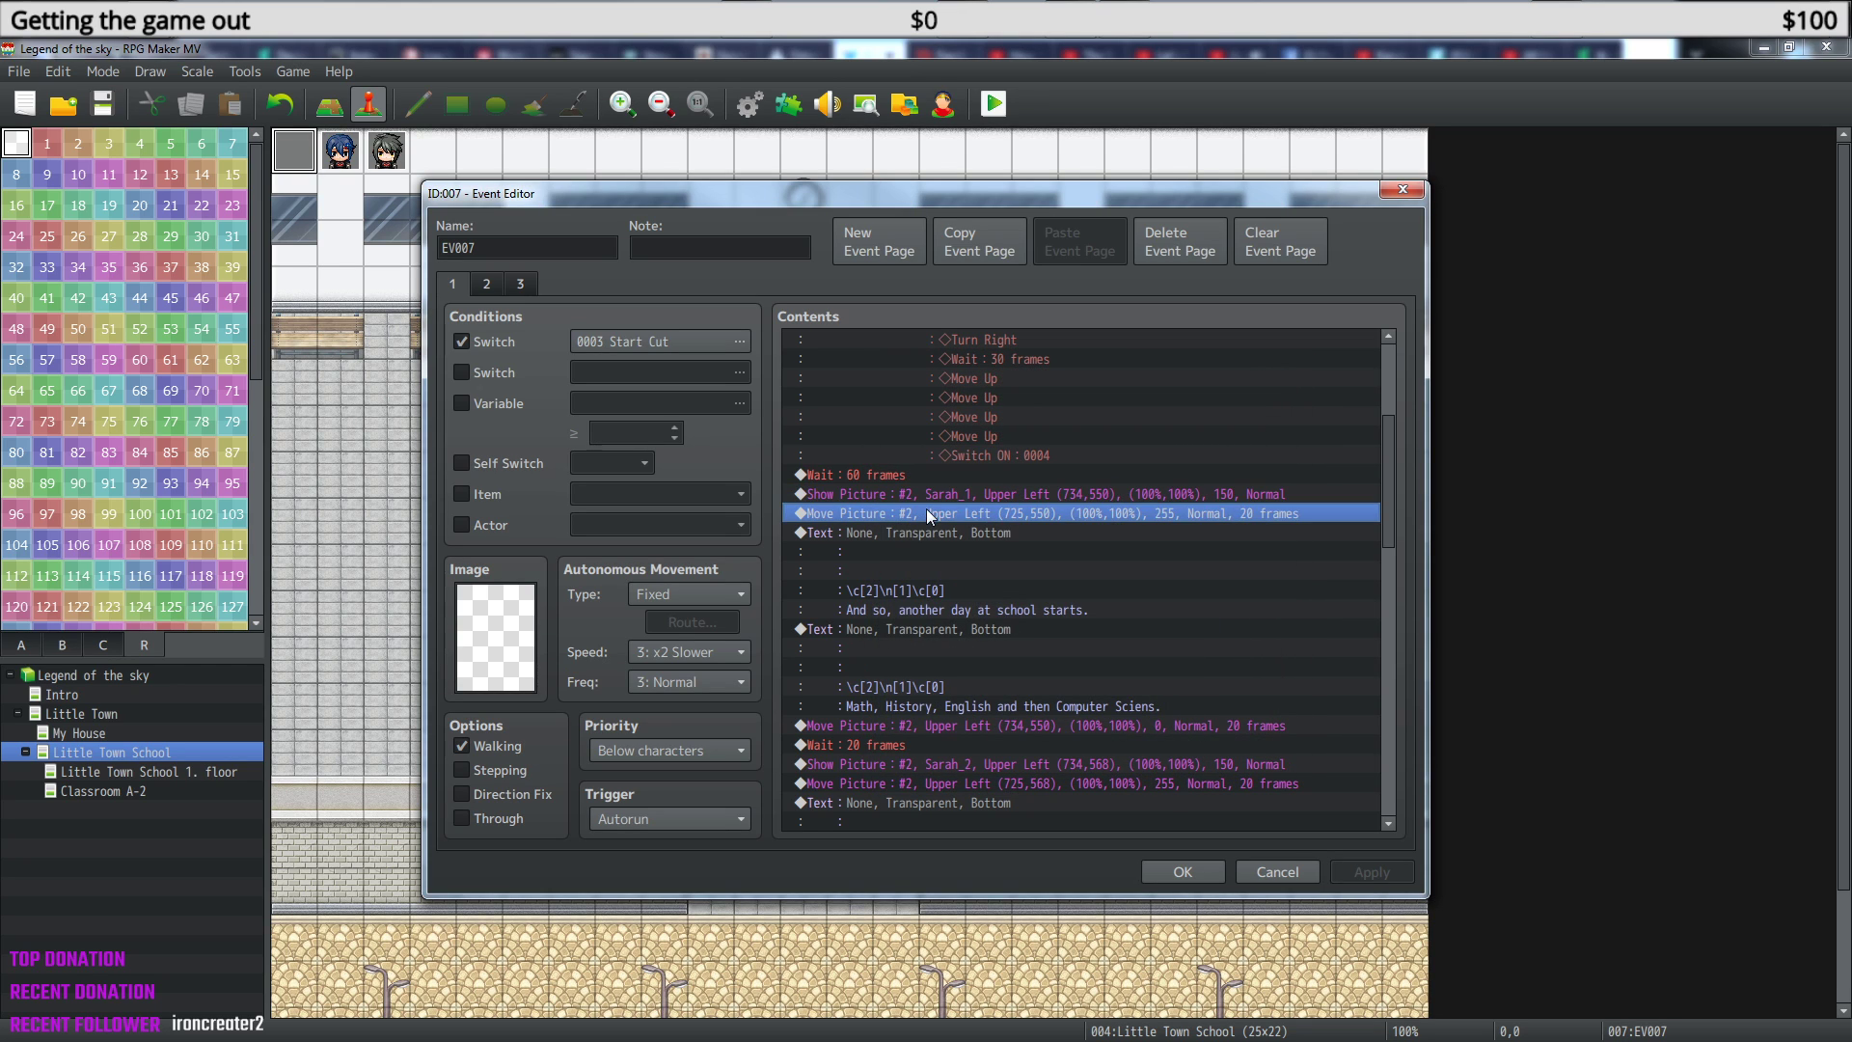
right_click(918, 517)
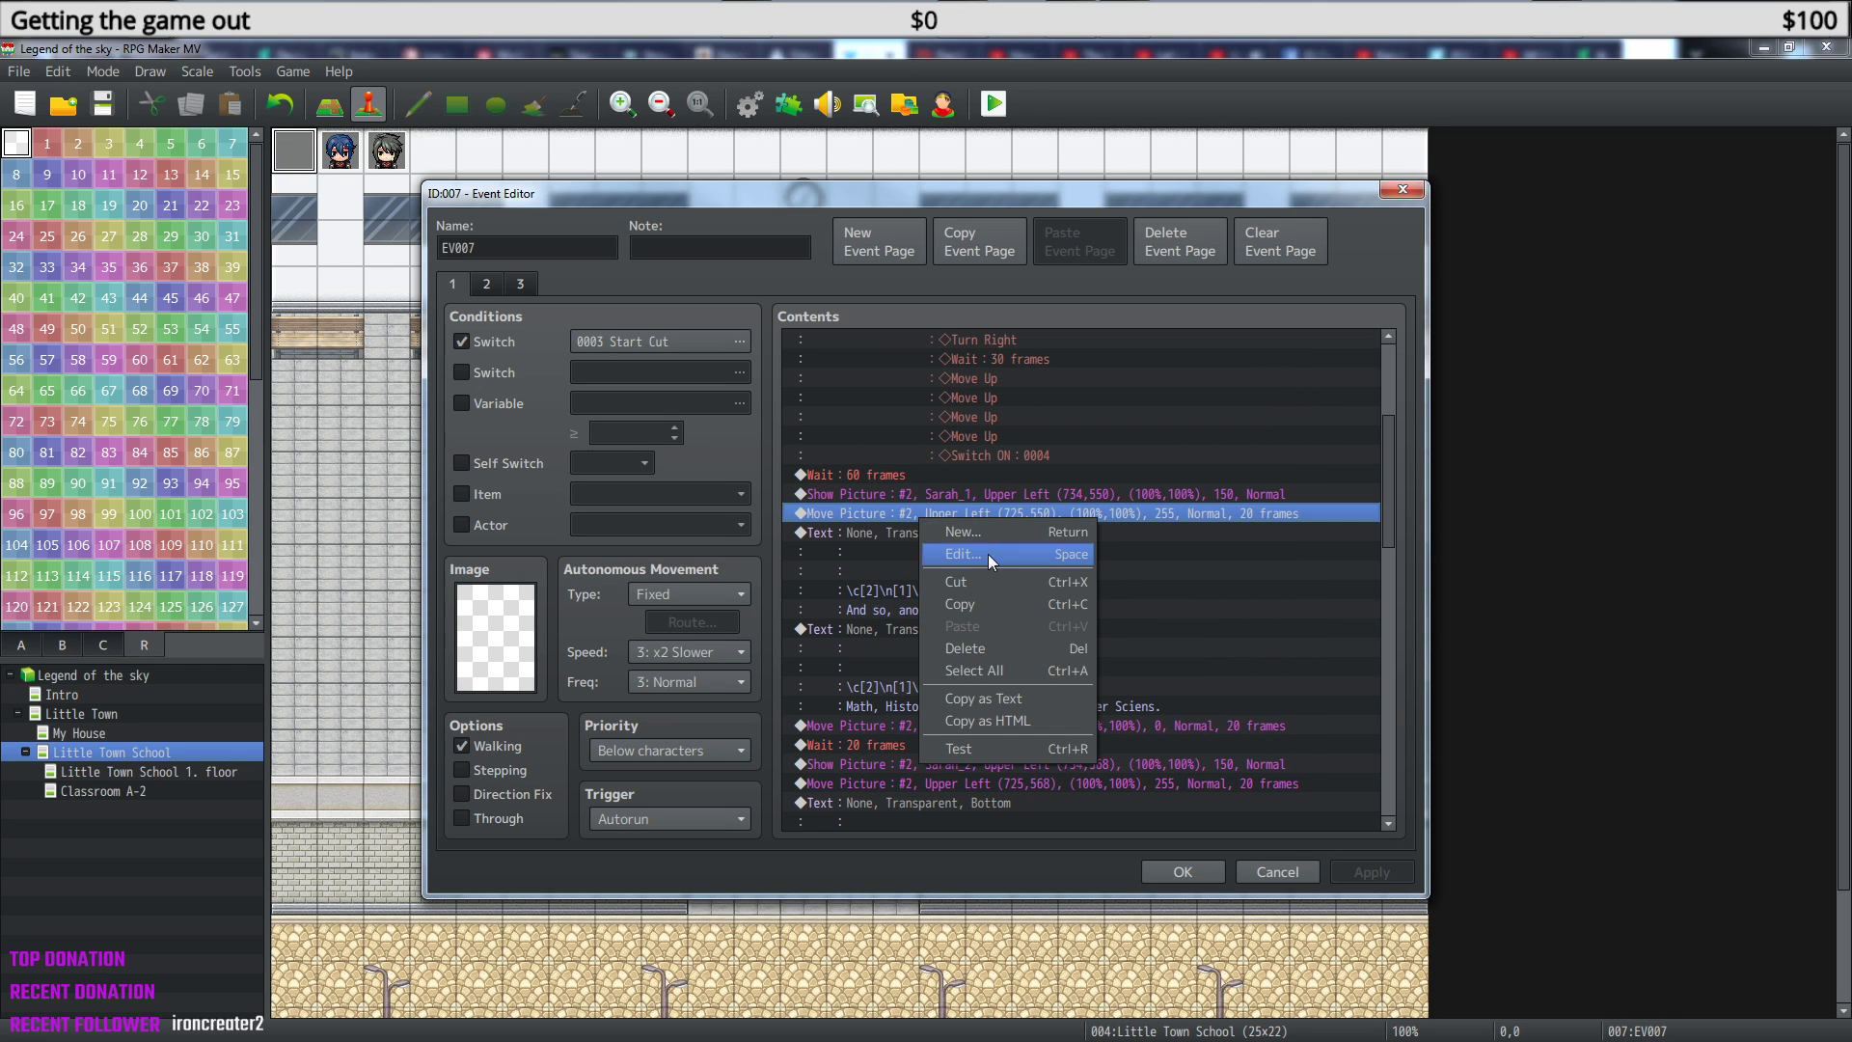
left_click(987, 556)
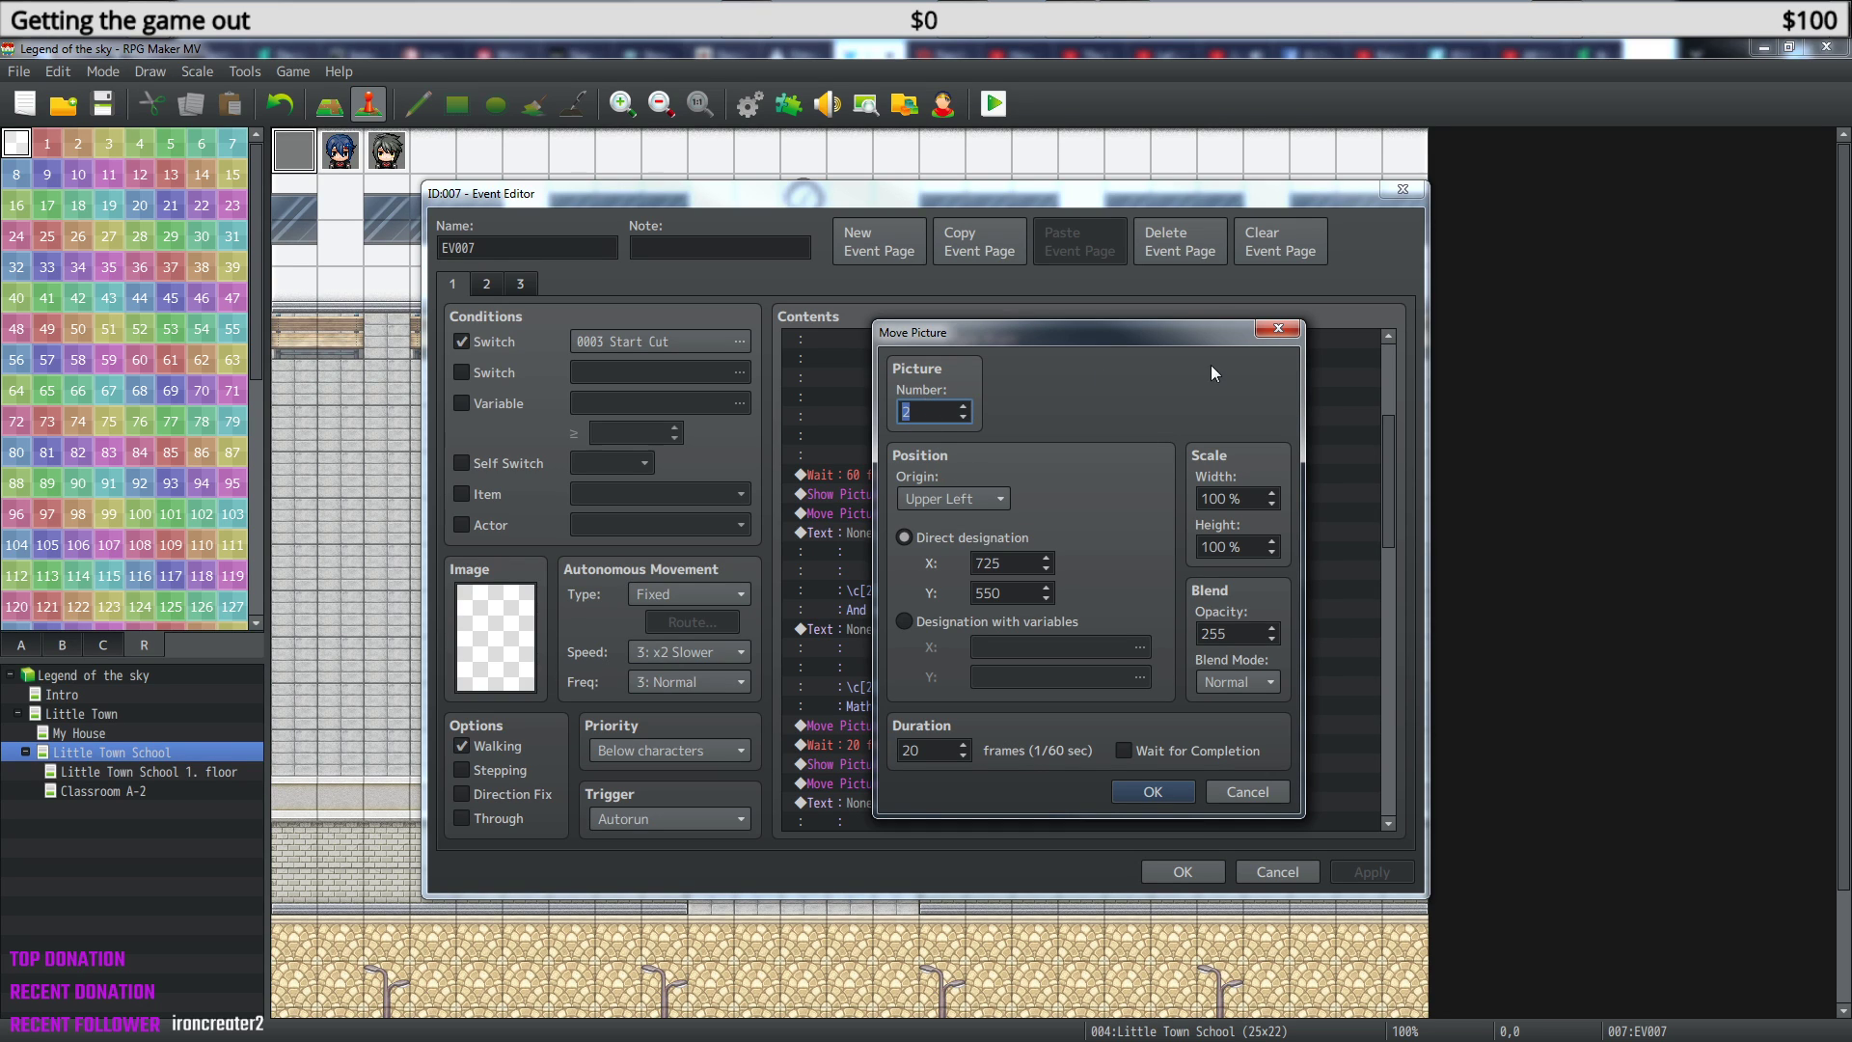
left_click(1278, 328)
- Preview the selectable images for the Sarah_1 Show Picture command, examining the extent of Black_Bar
right_click(887, 489)
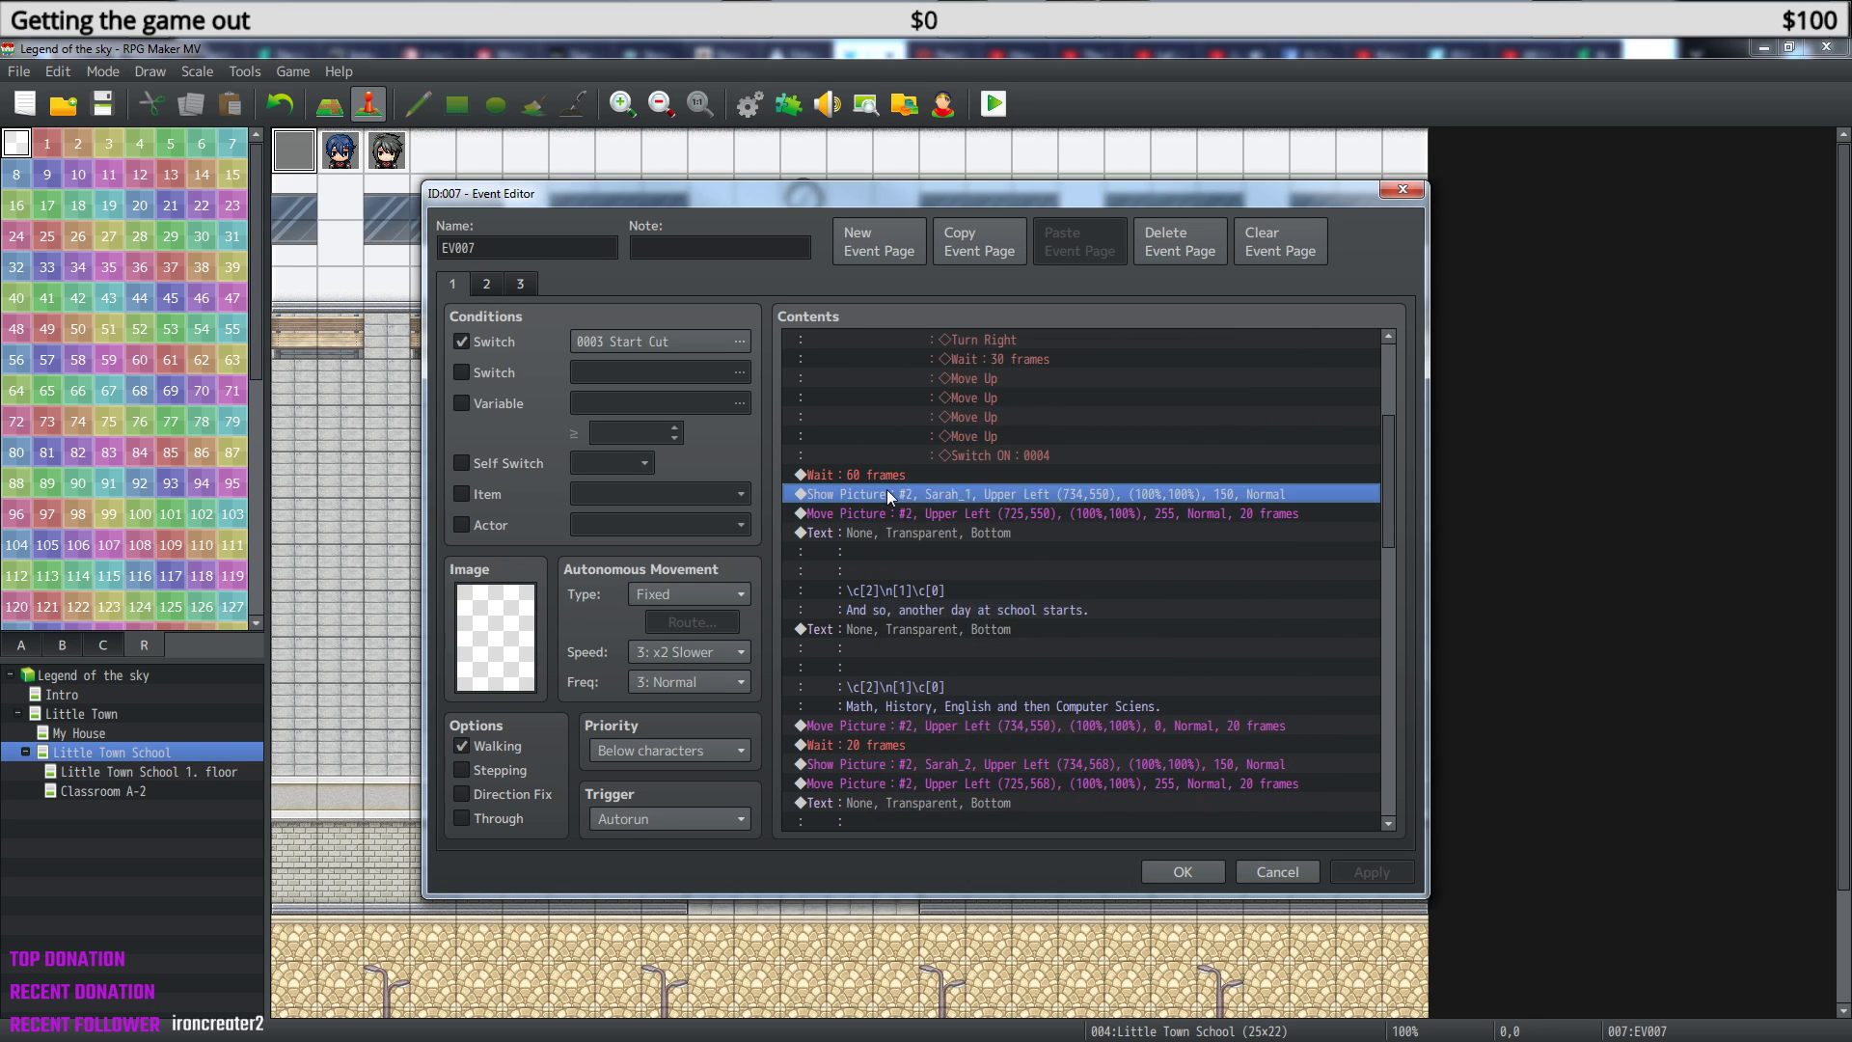
left_click(948, 525)
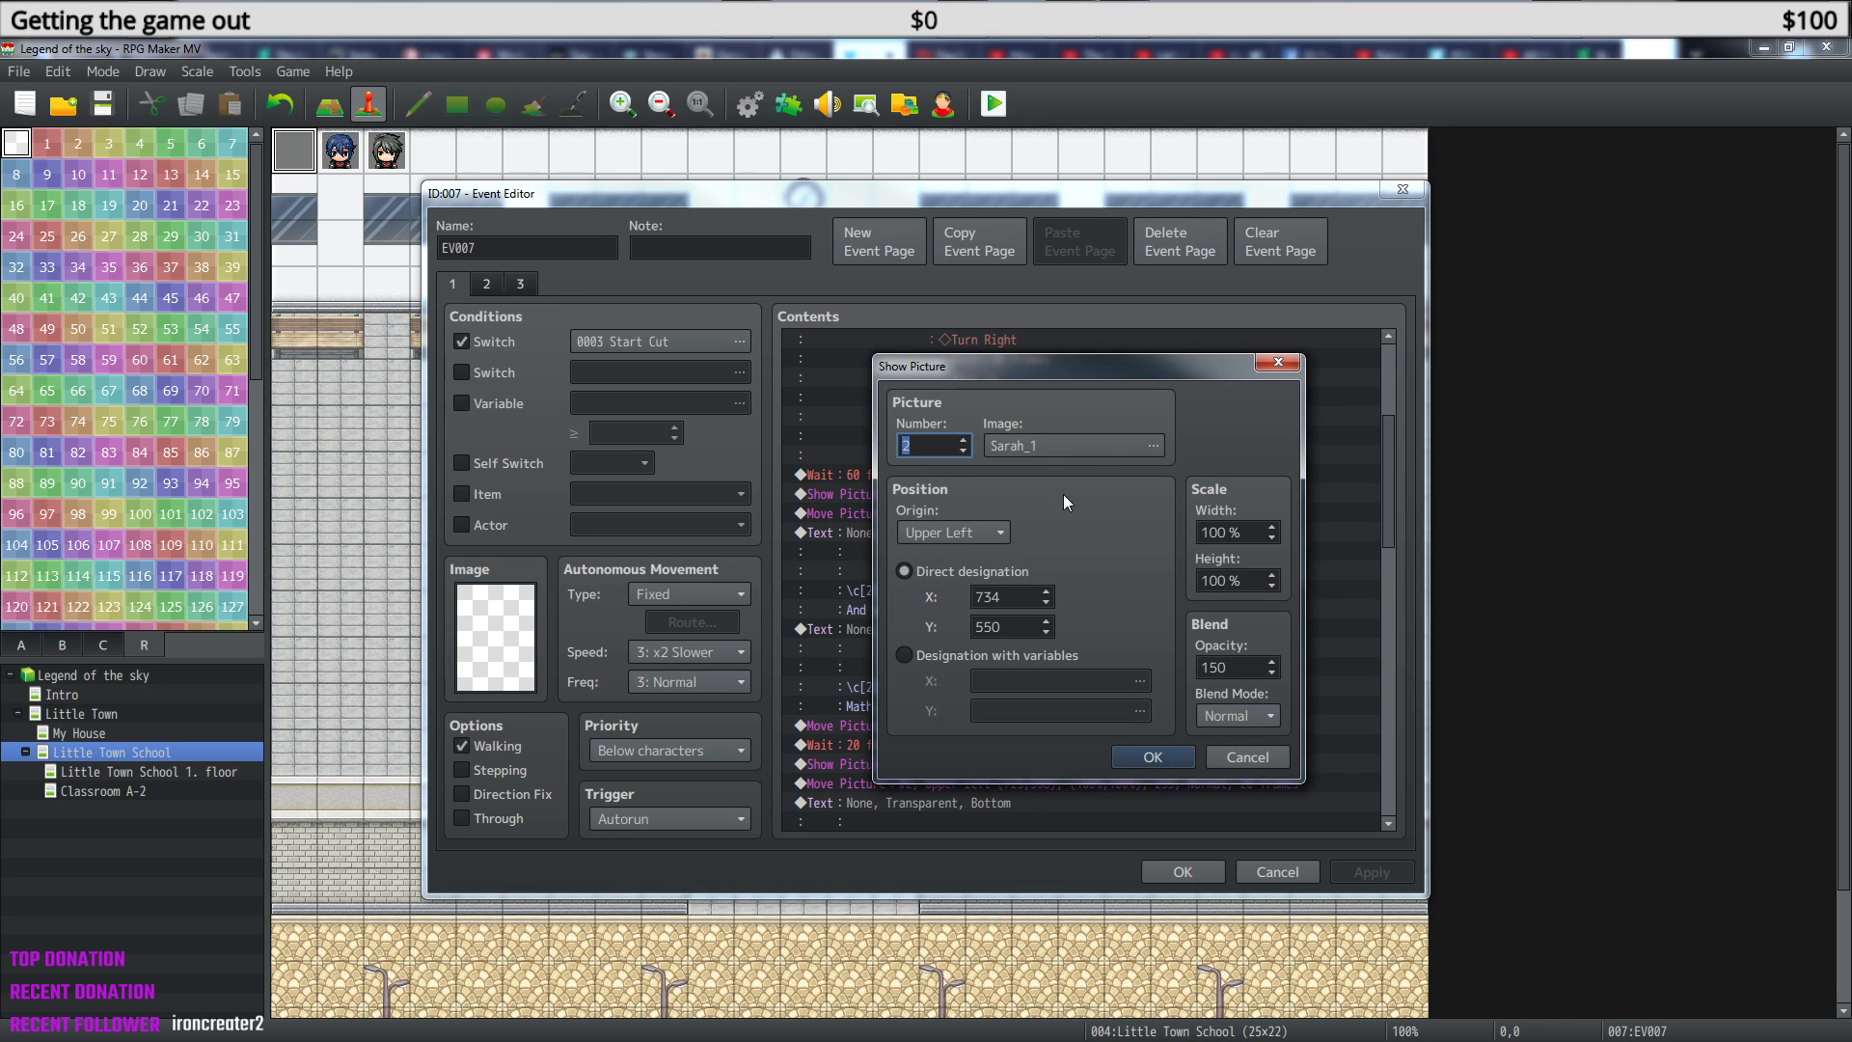
left_click(1146, 445)
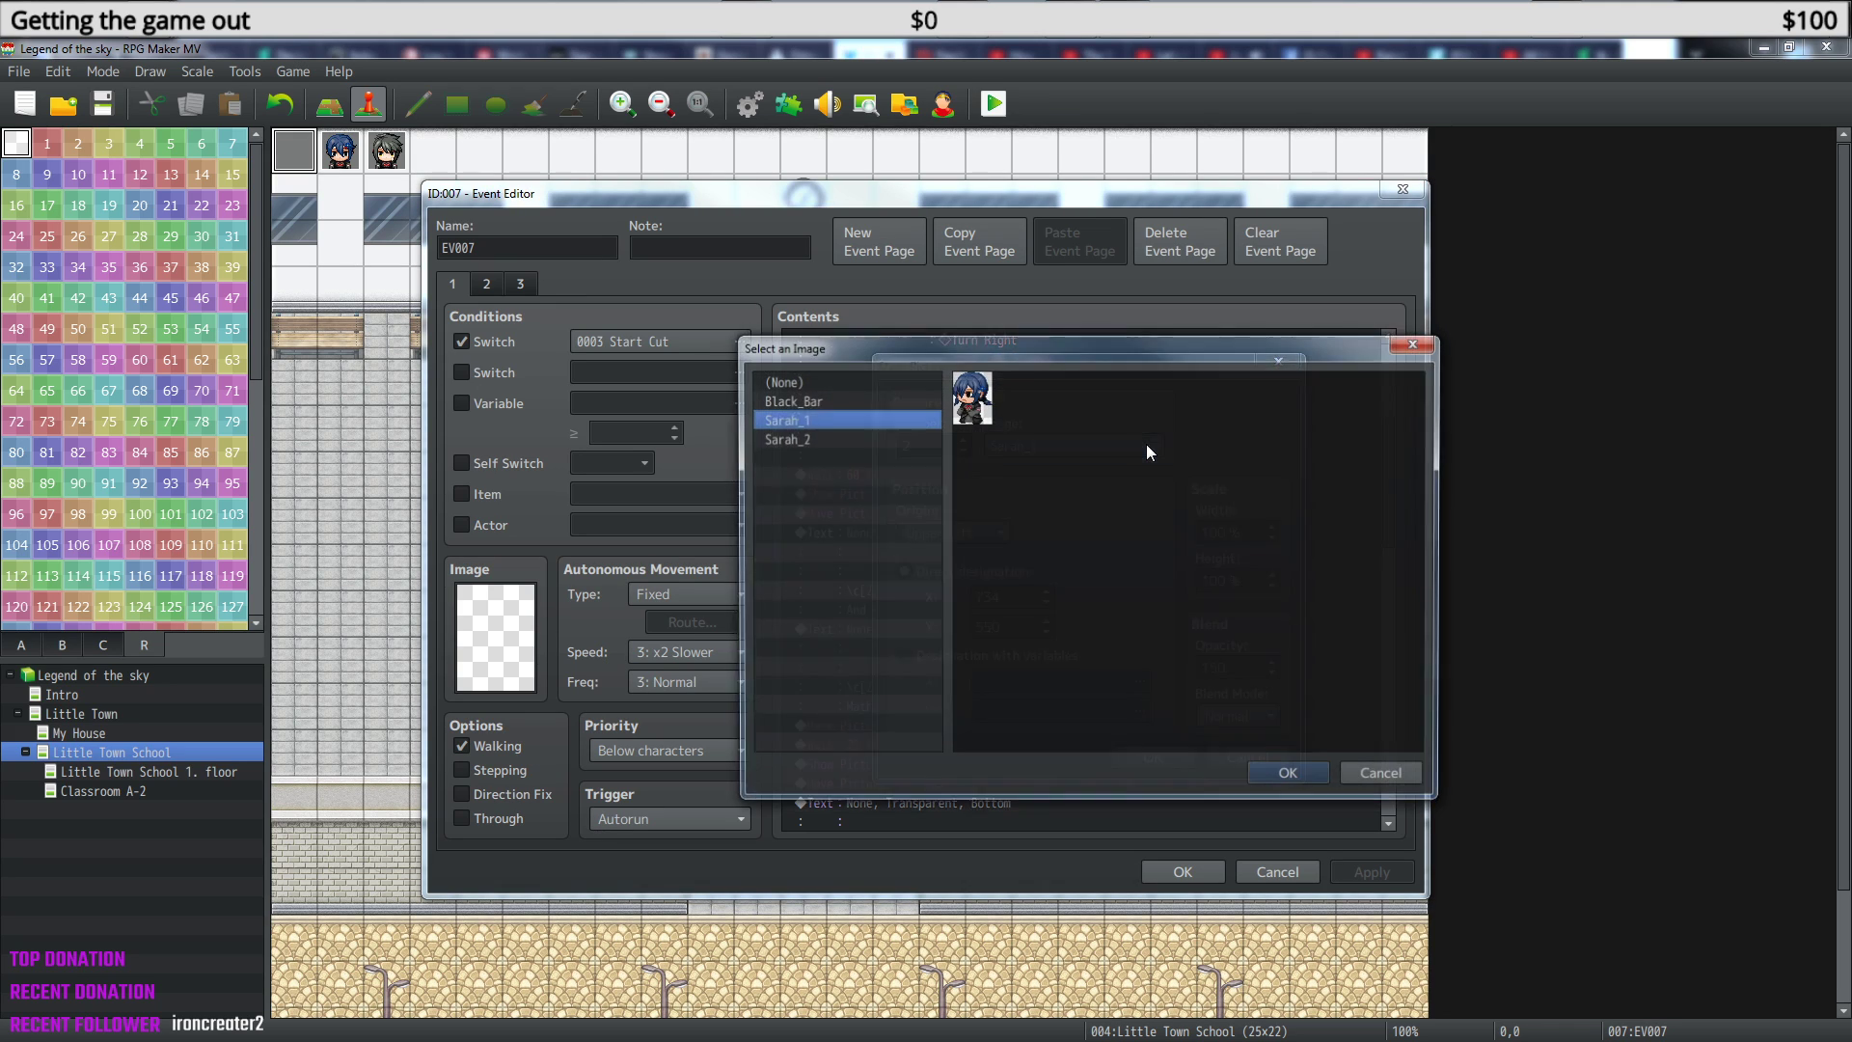
left_click(801, 440)
left_click(807, 419)
left_click(813, 400)
left_click(807, 438)
left_click(813, 403)
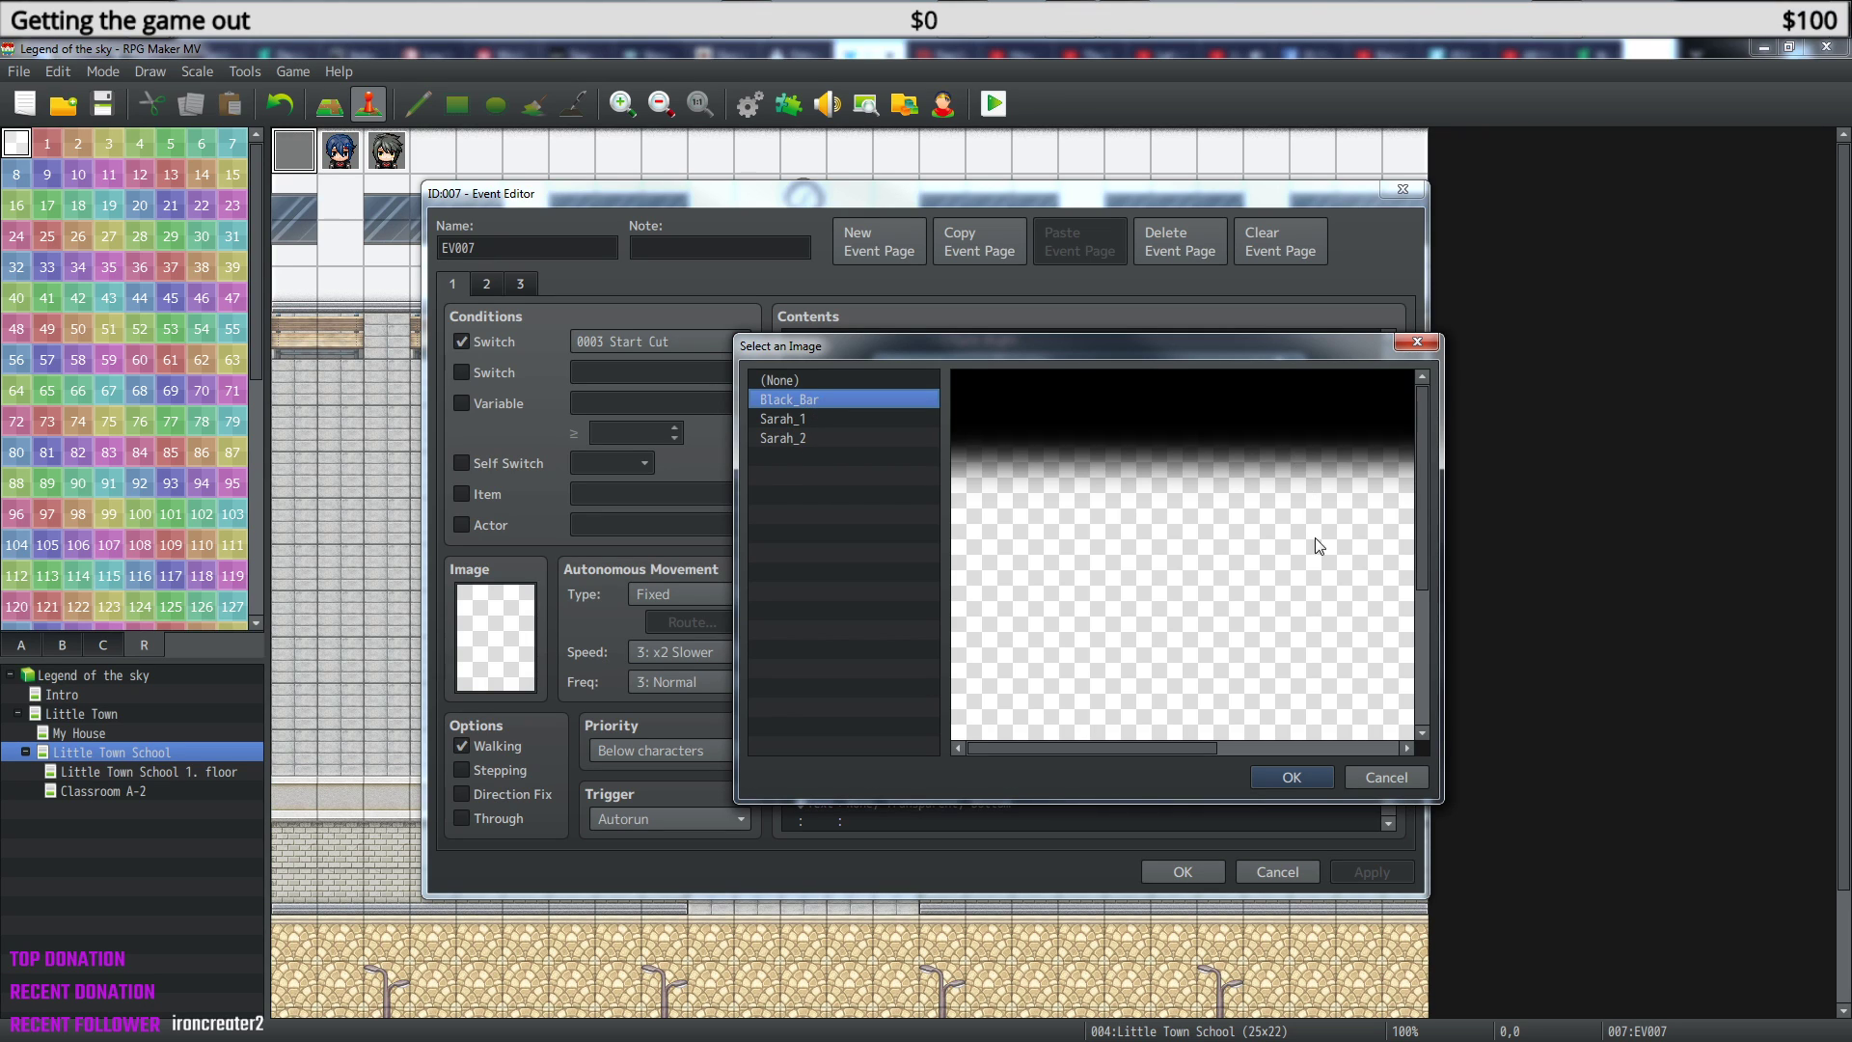
left_click_drag(1422, 540, 1414, 477)
- Compare the Sarah_1 and Sarah_2 portraits in the image selection, and leave the picture settings without applying a change
left_click(804, 419)
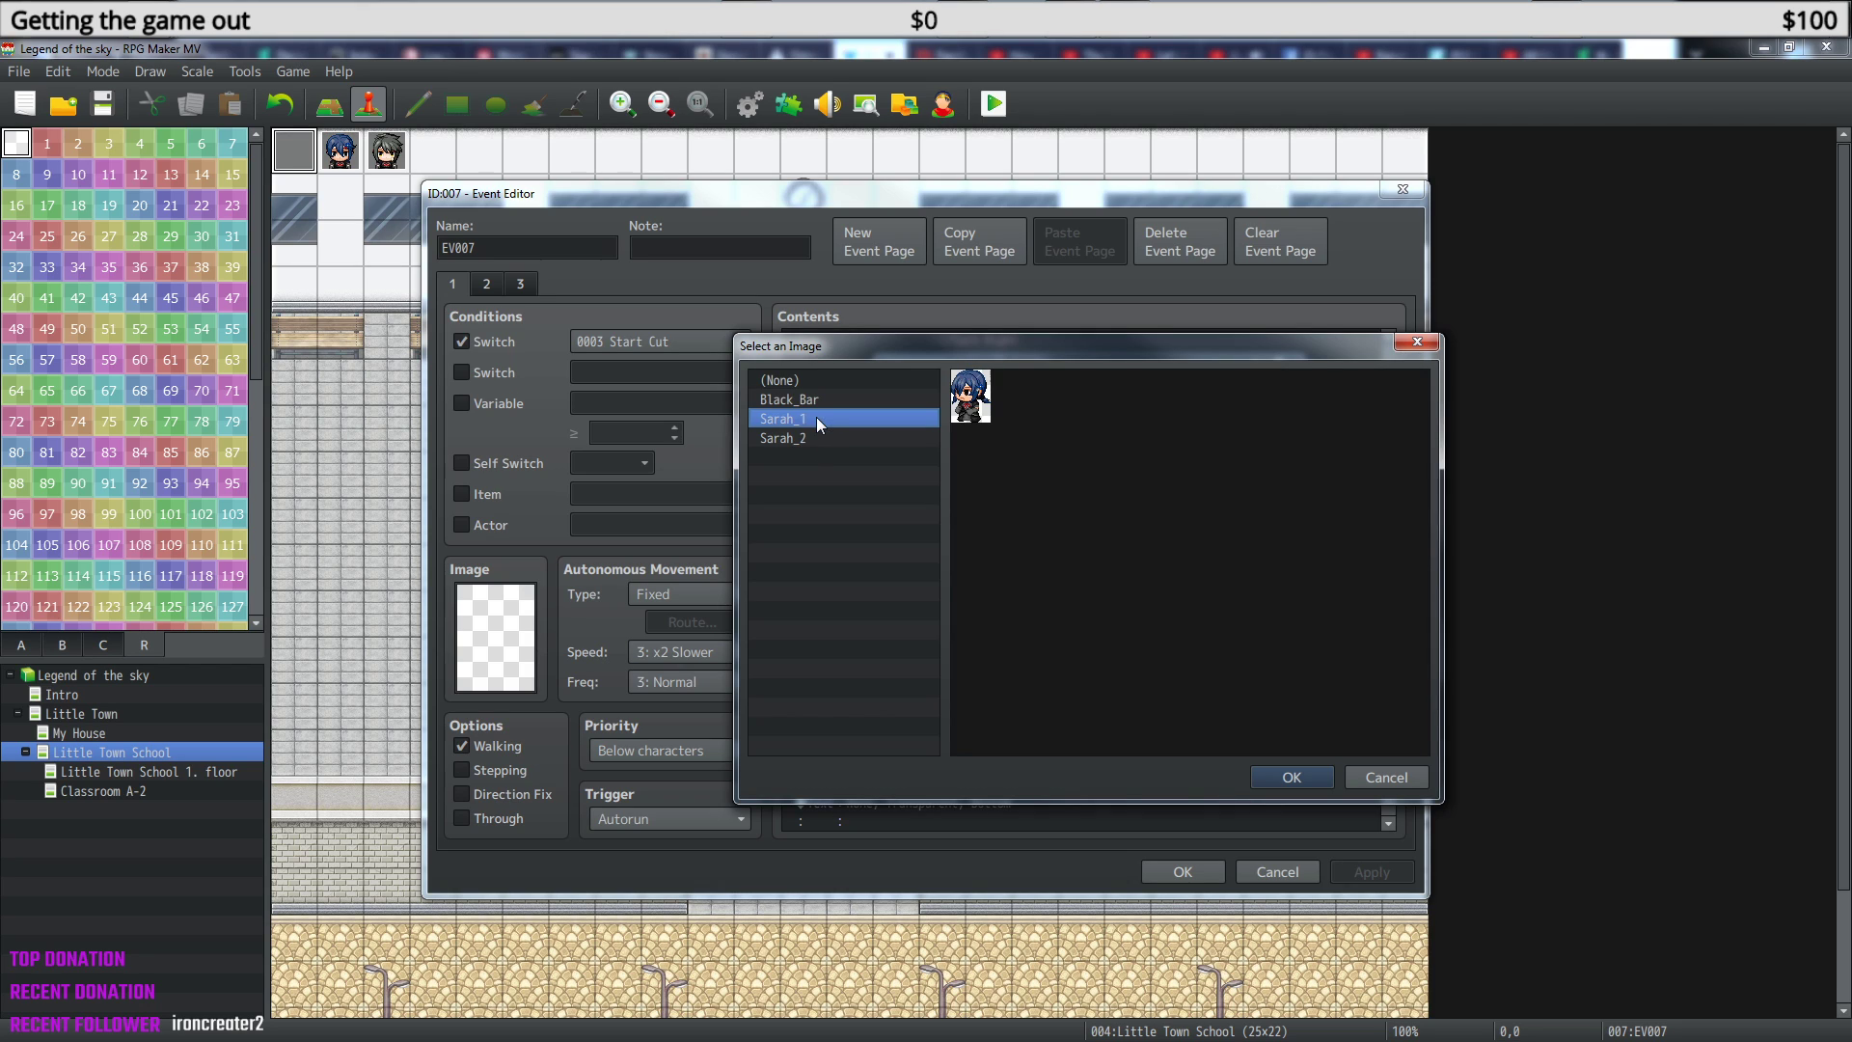
left_click(814, 440)
left_click(814, 419)
left_click(819, 436)
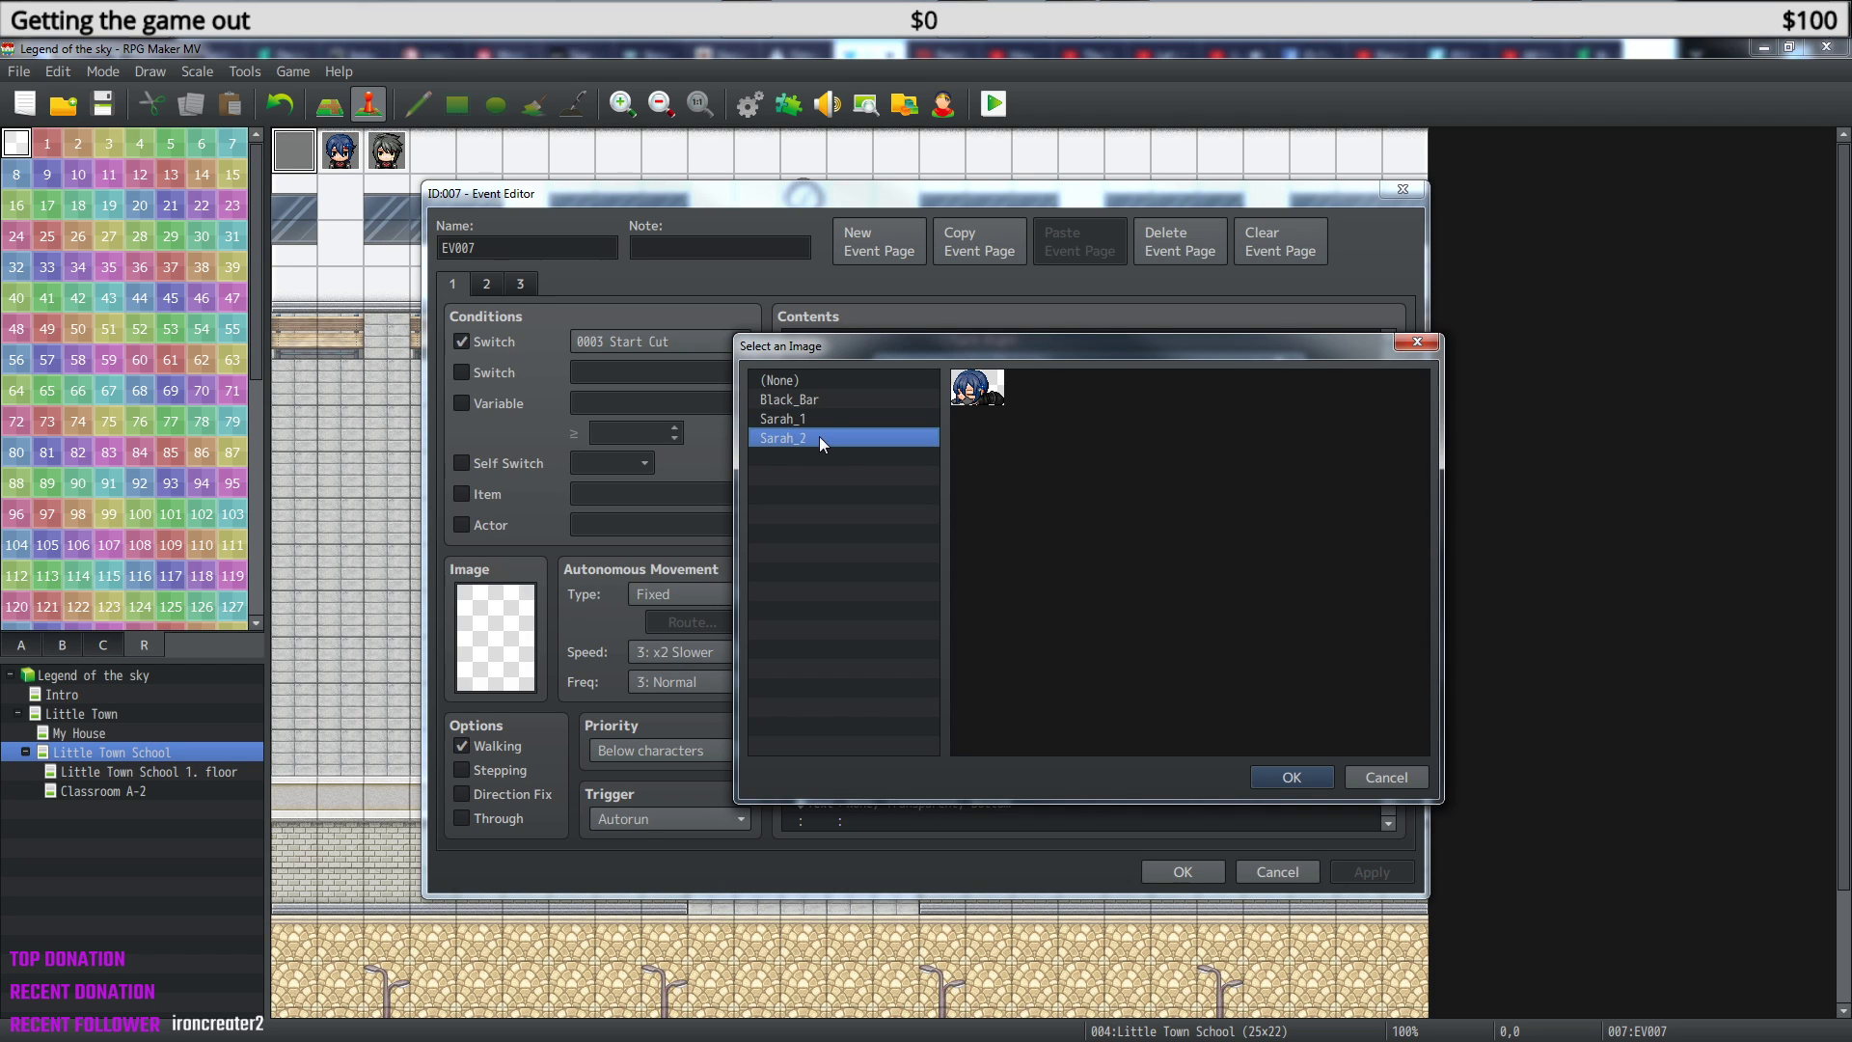
left_click(828, 403)
left_click(826, 444)
left_click(1395, 778)
left_click(1281, 365)
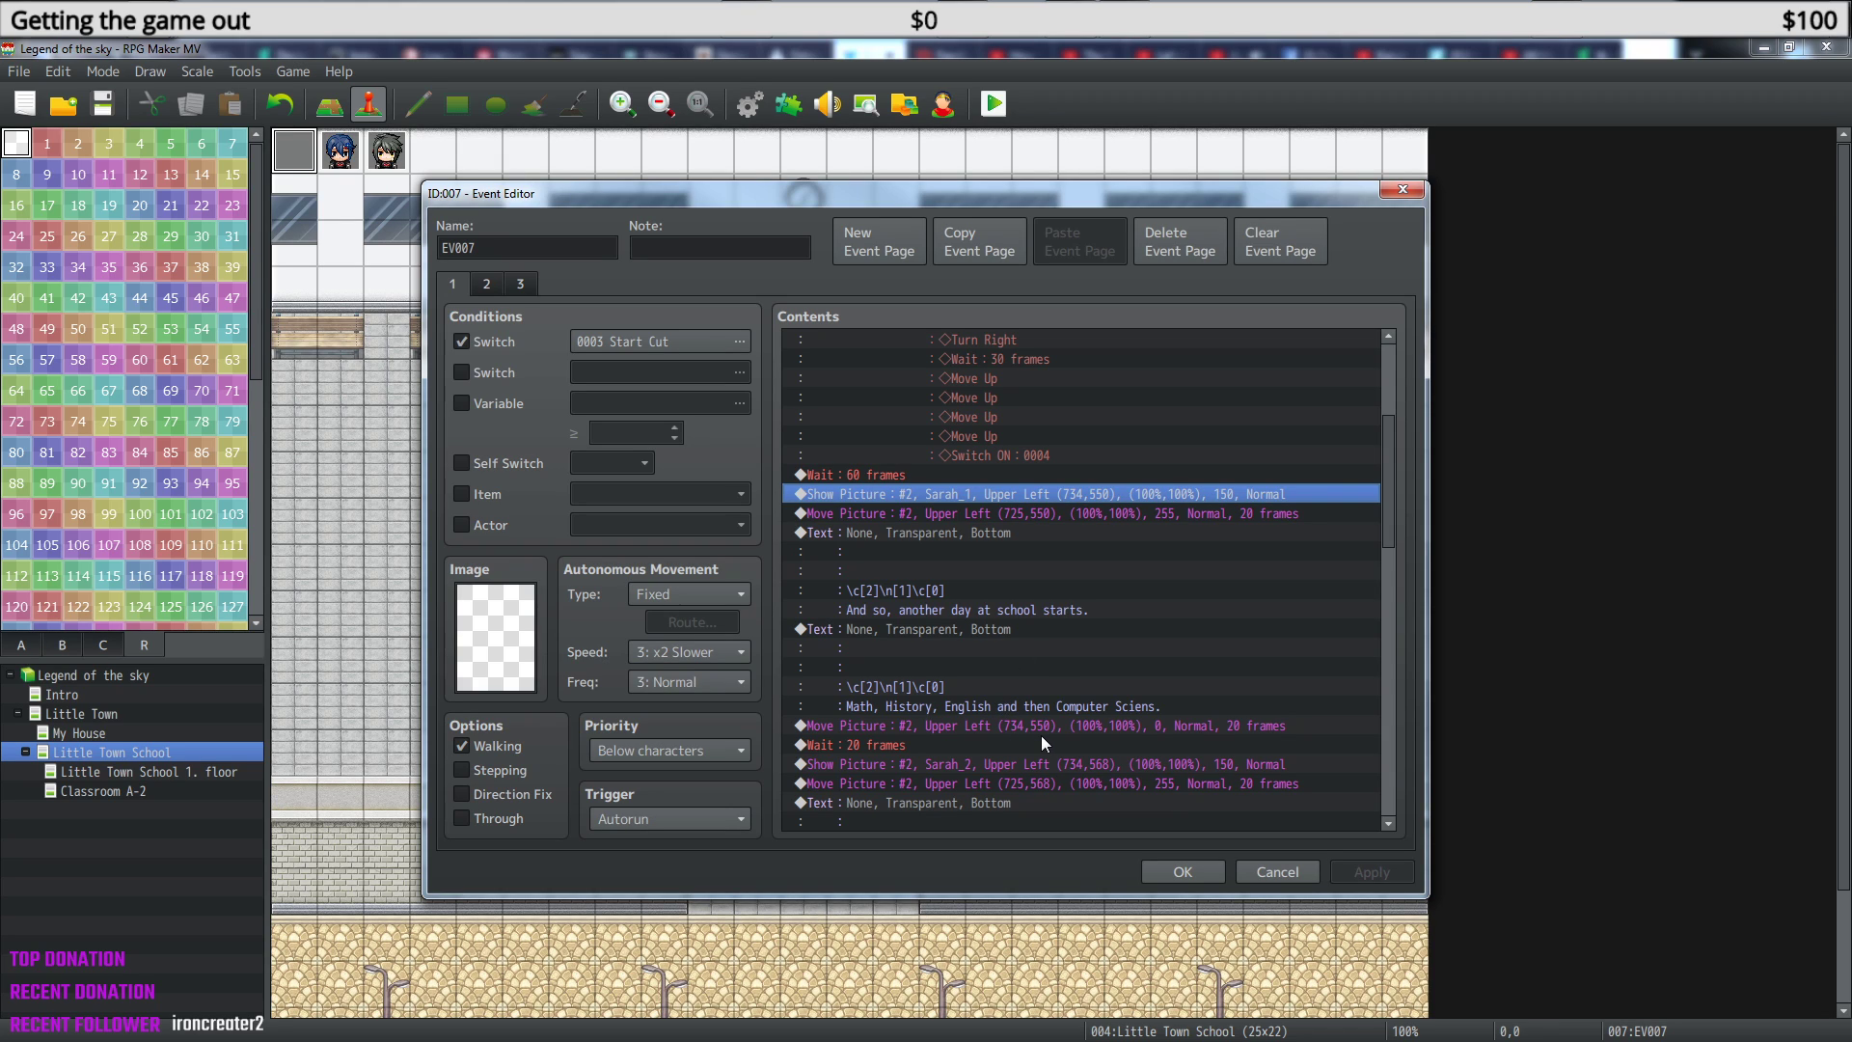
- Review the portrait and dialogue commands around the "Math, History, English and then Computer Sciens." line
scroll(1039, 750, "down", 2)
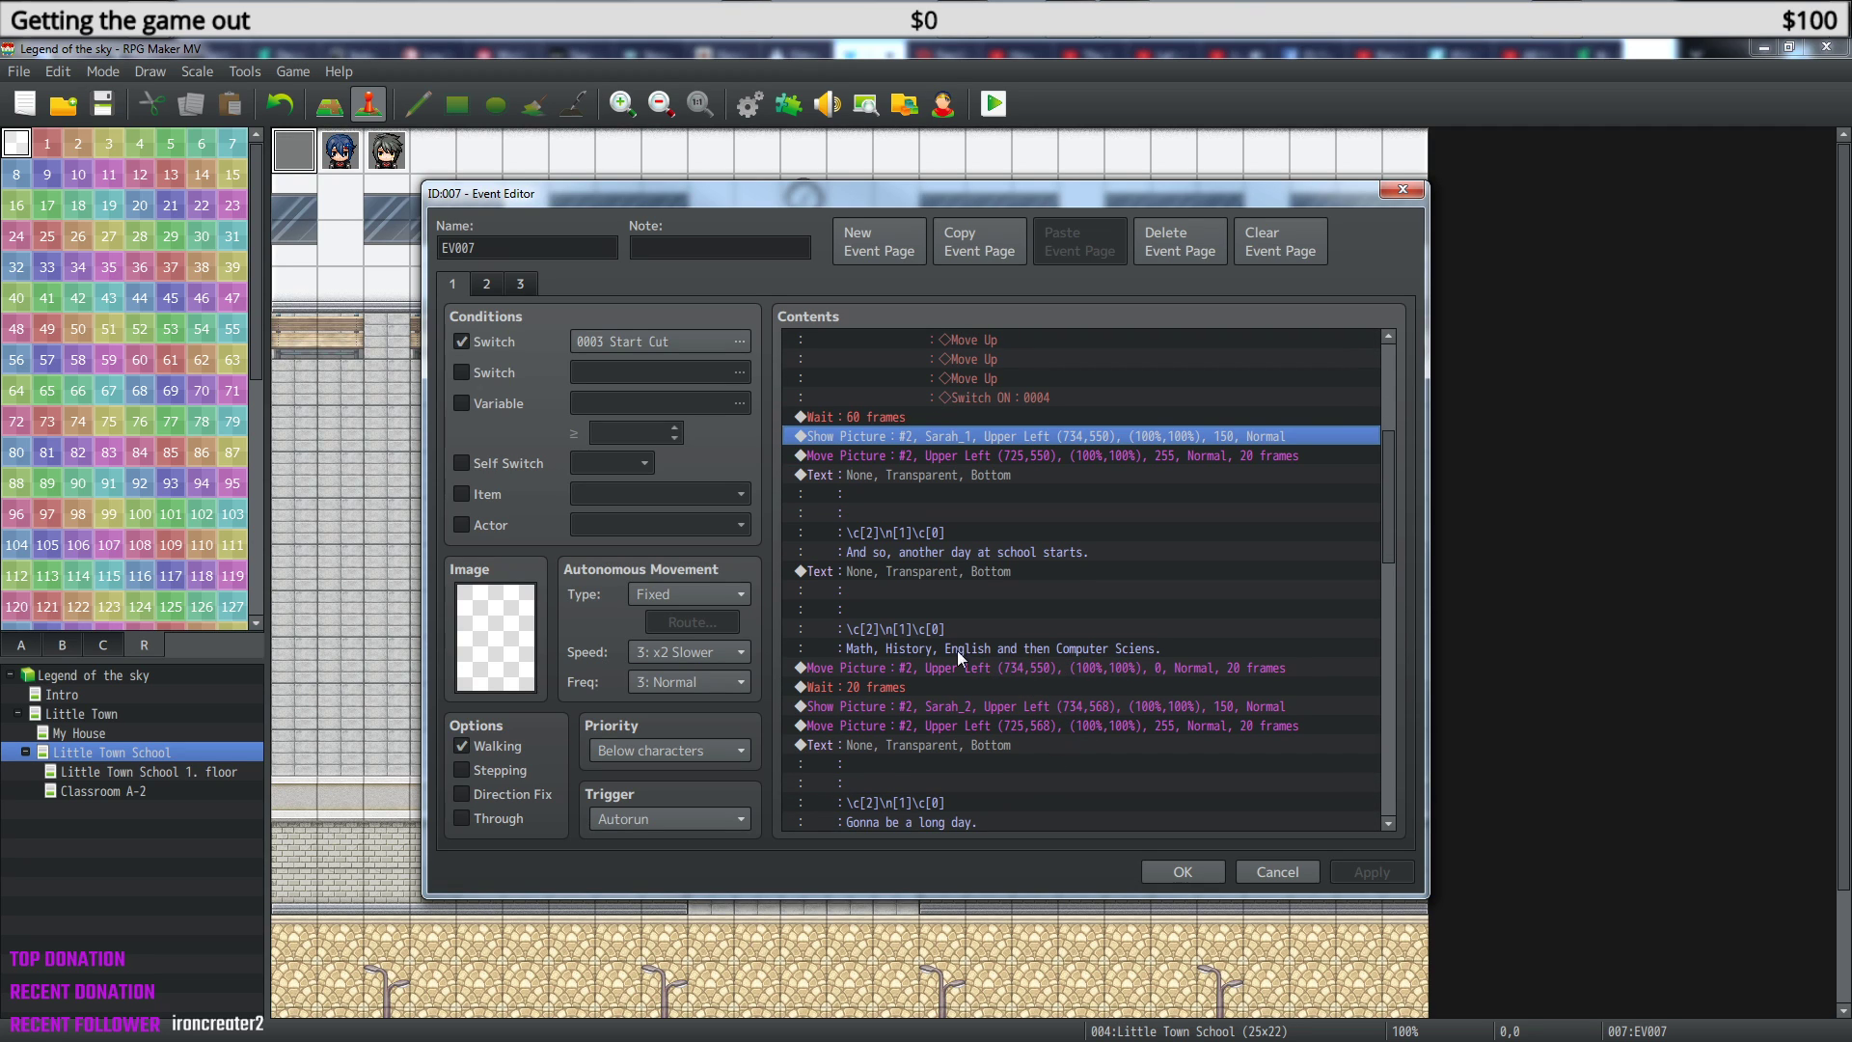
scroll(1061, 676, "down", 1)
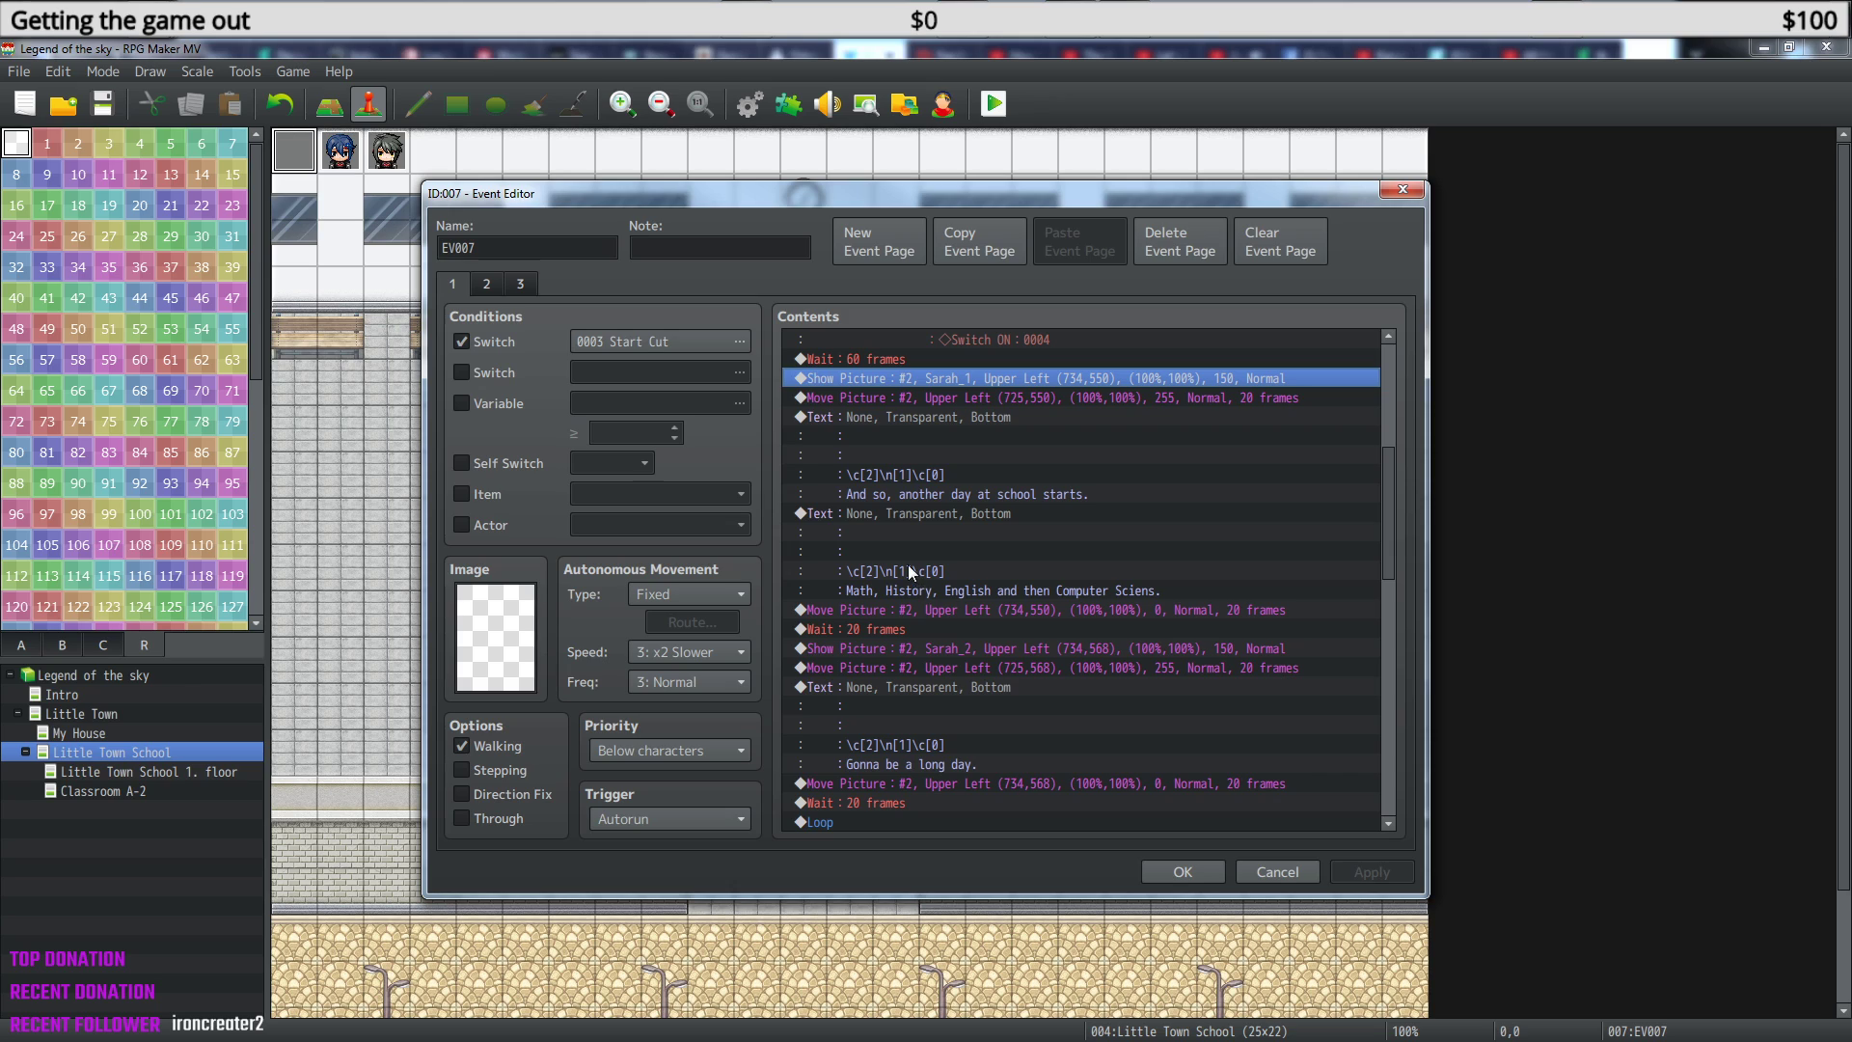
left_click(907, 517)
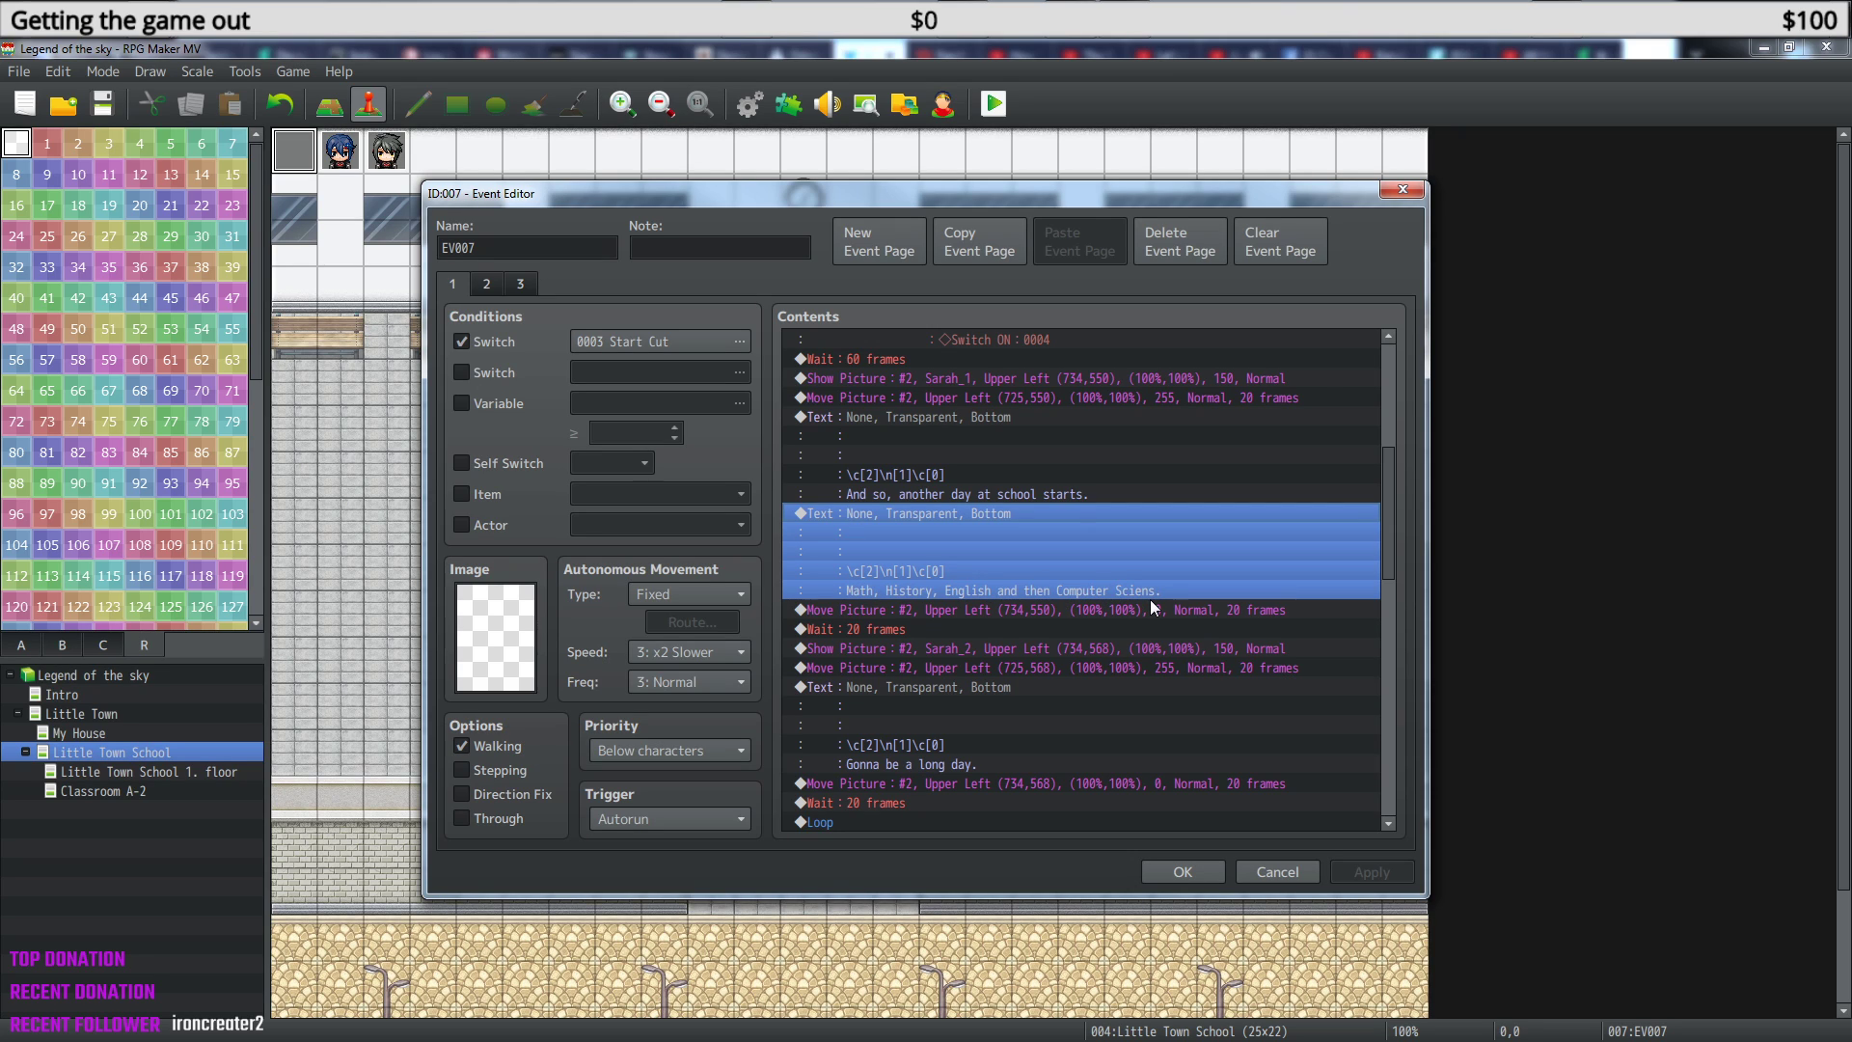
left_click(912, 611)
left_click(906, 574)
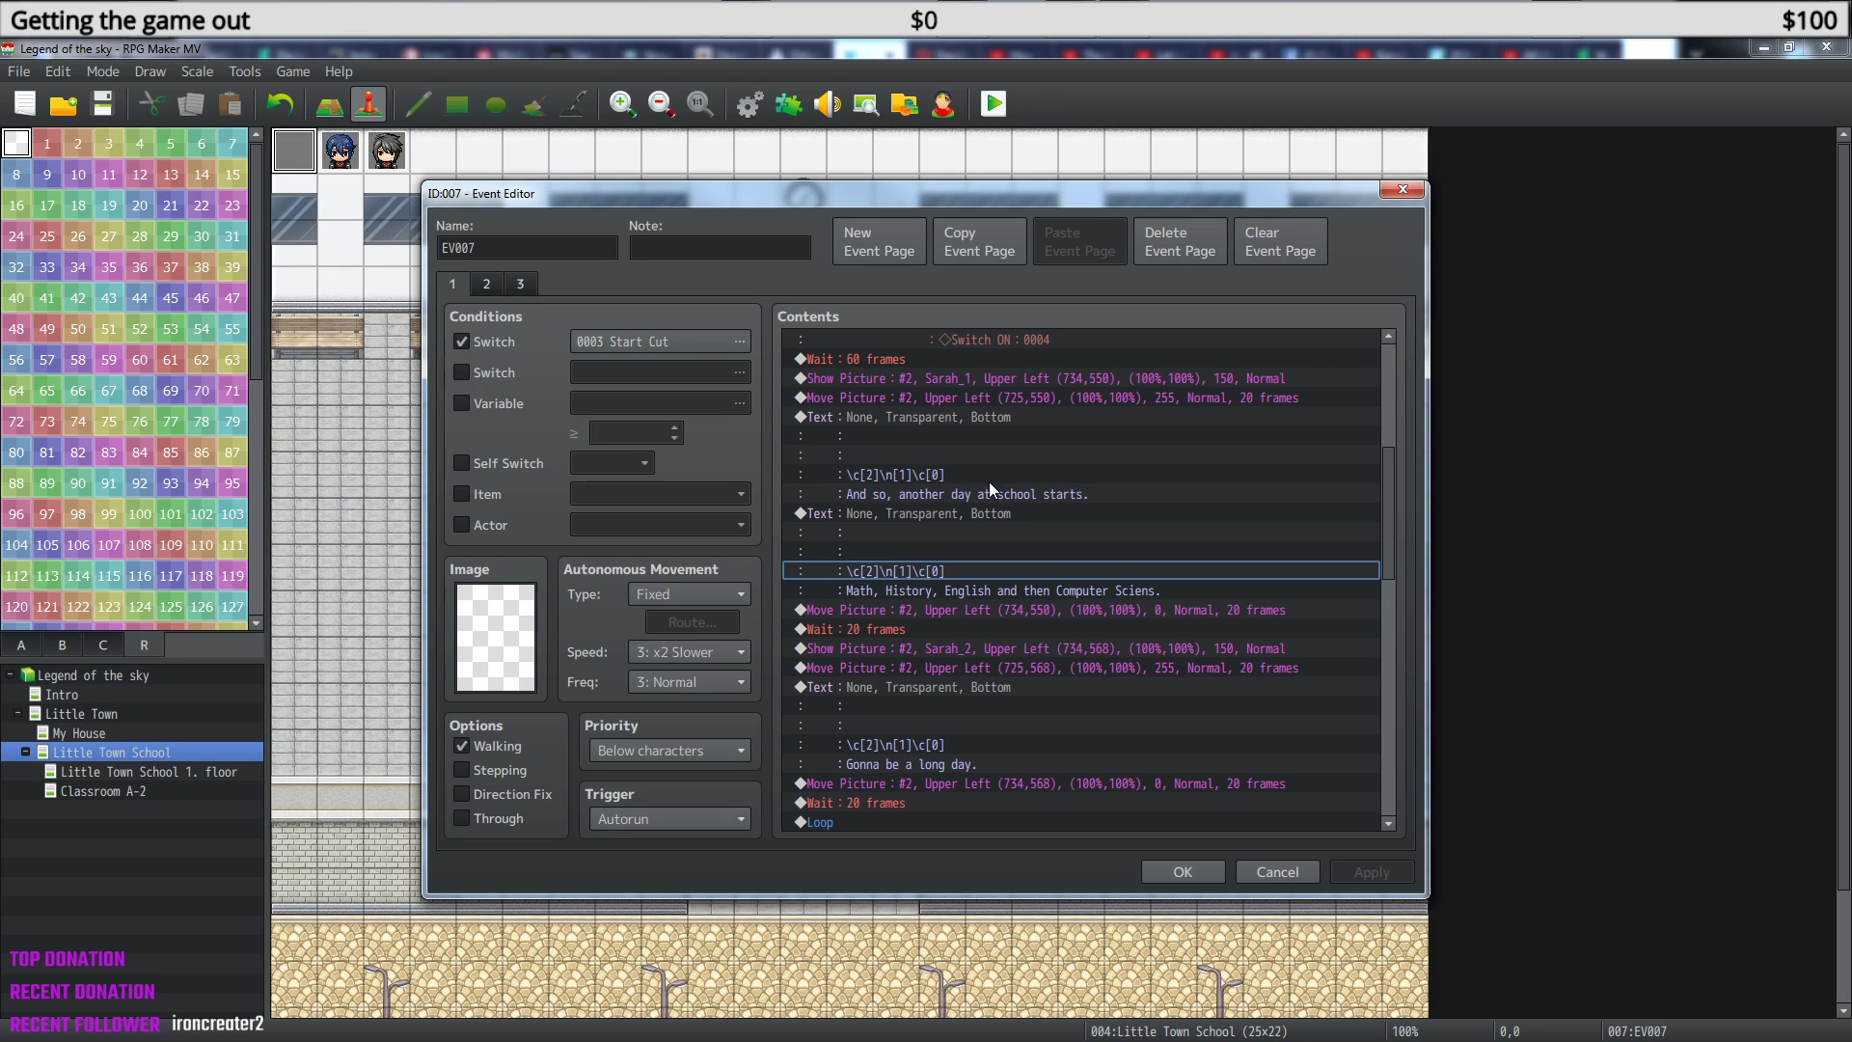
- Examine the Next step loop in EV007 and the commands around the "HAY SARAH! WAIT UP!" line
scroll(987, 488, "down", 3)
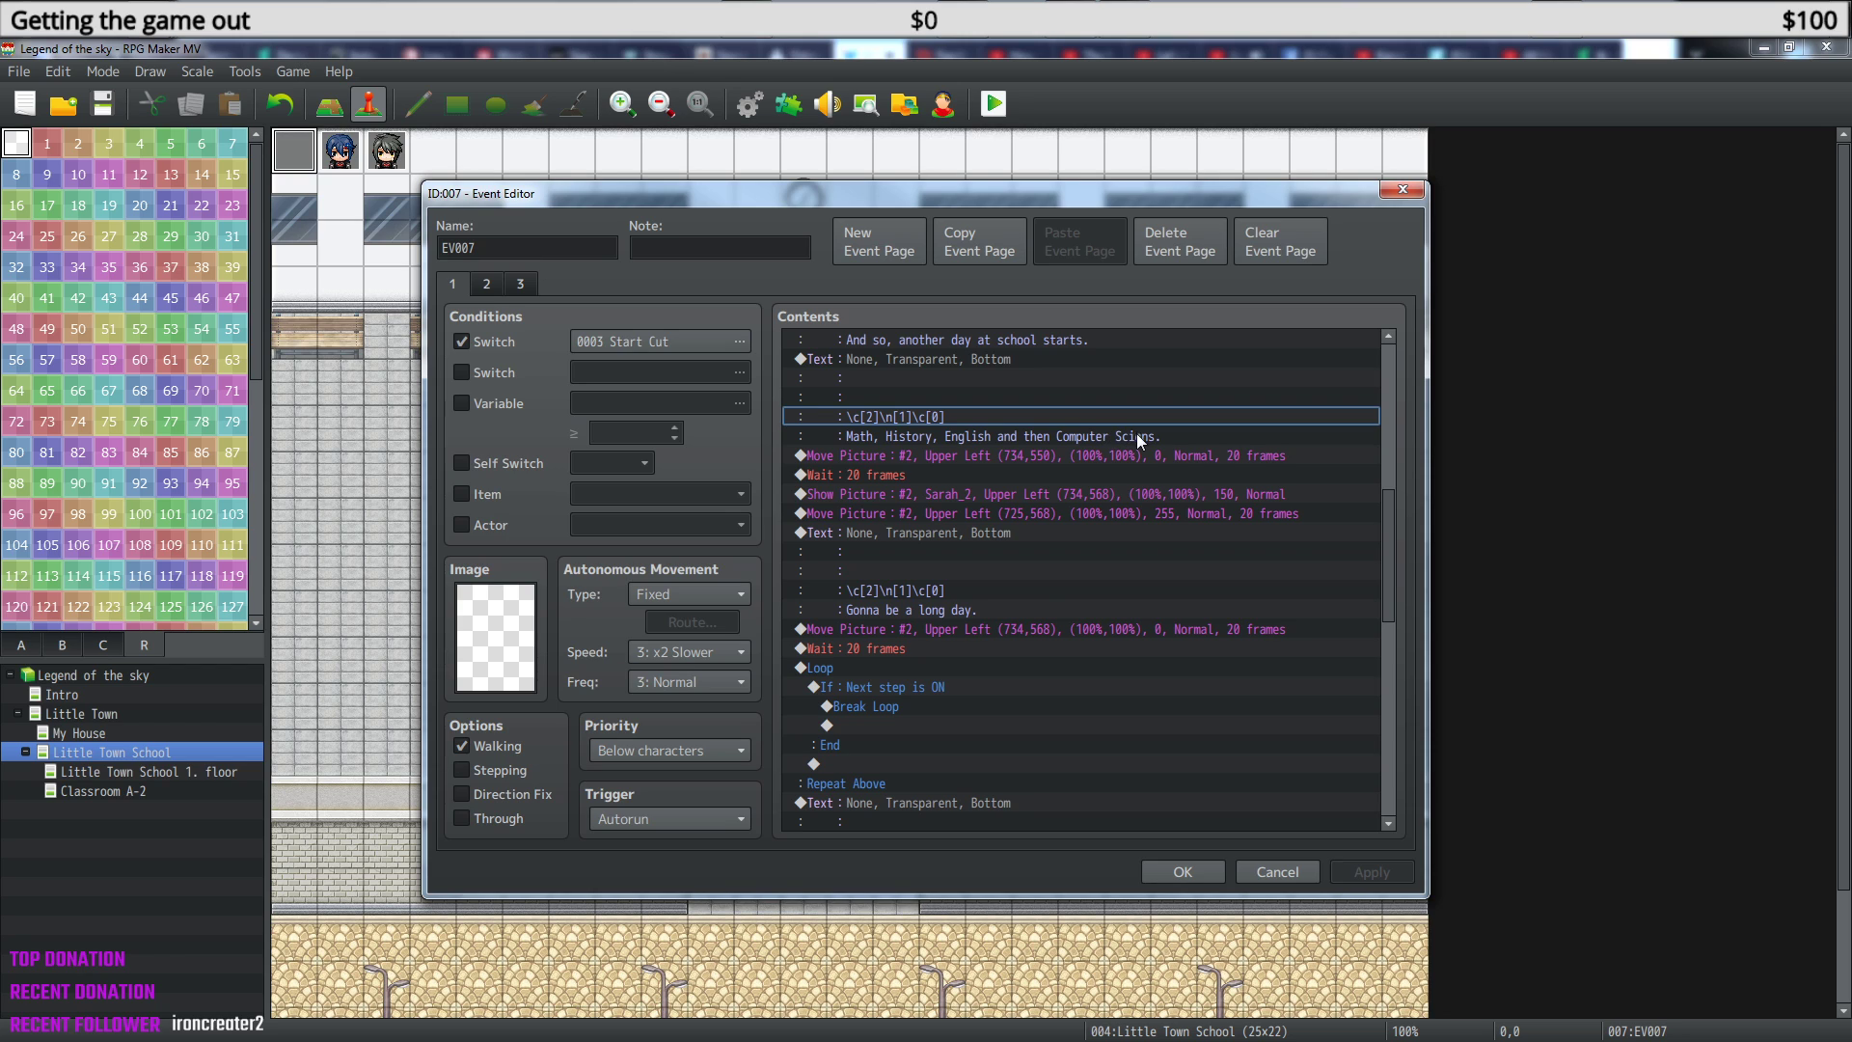
scroll(1032, 573, "down", 6)
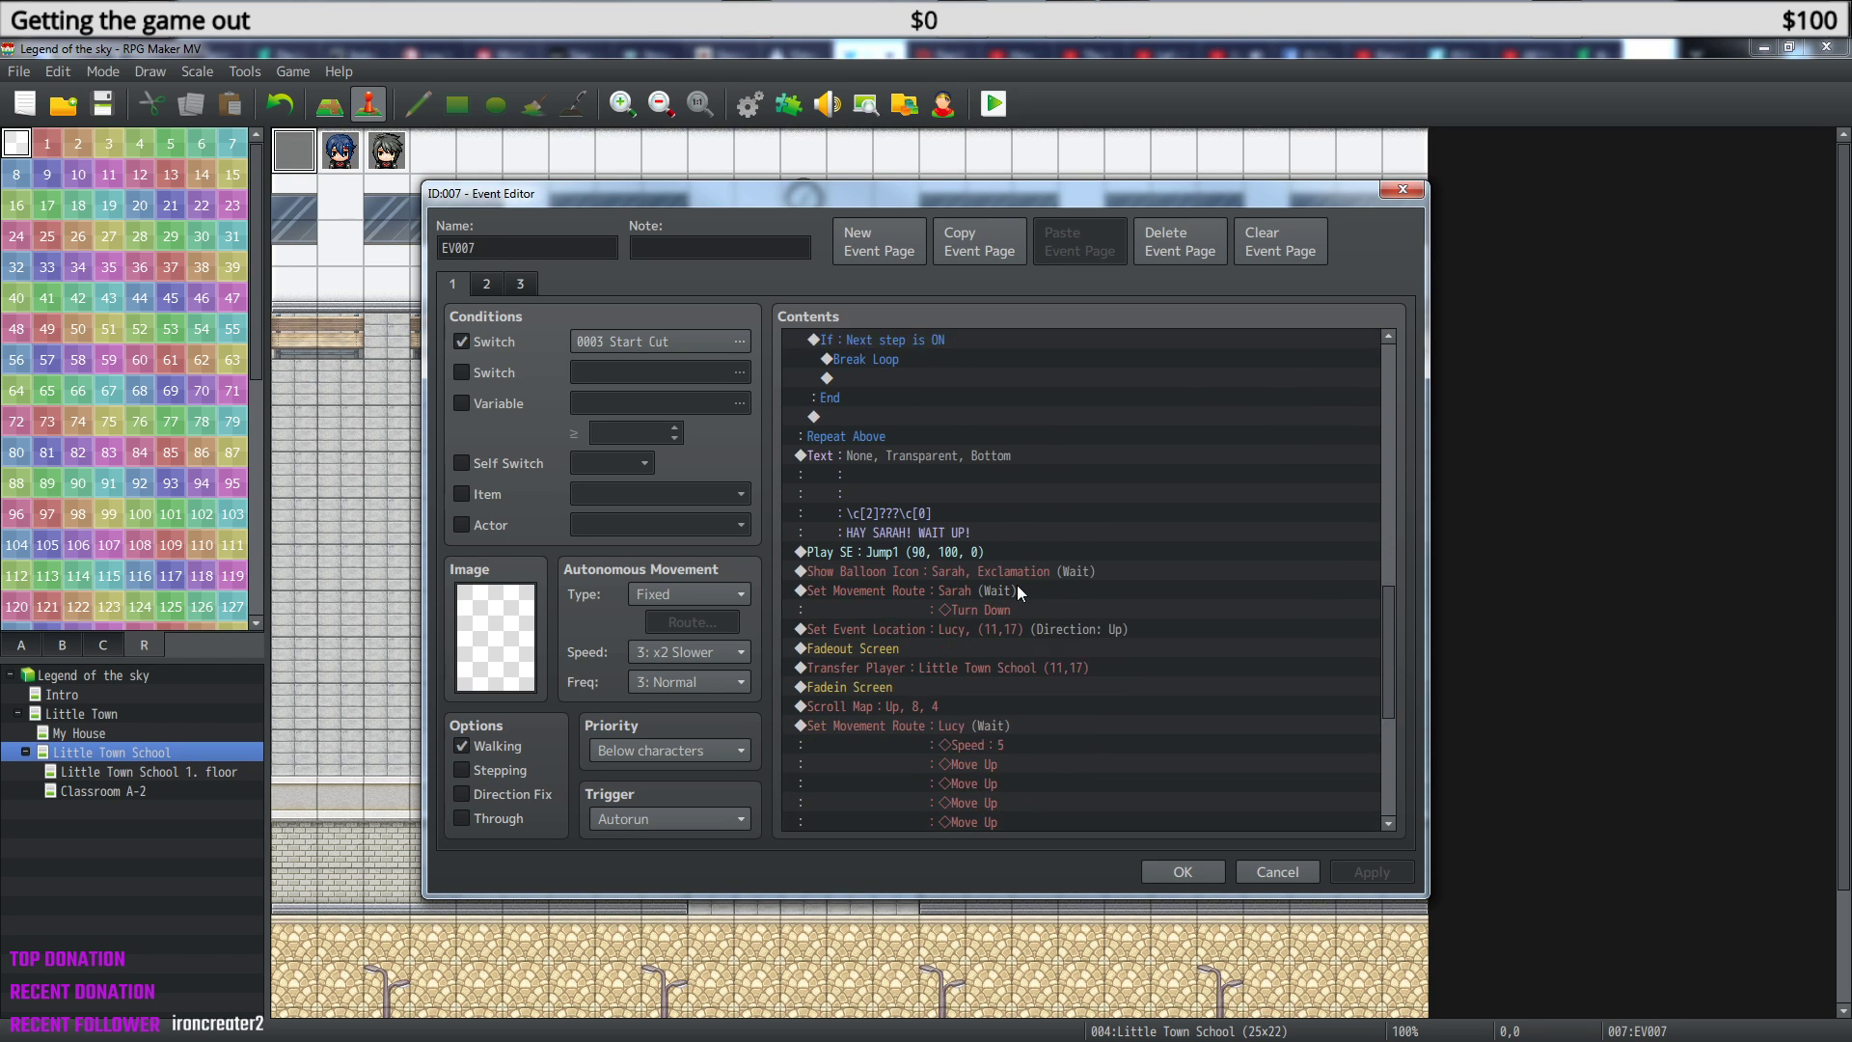
scroll(1020, 588, "down", 1)
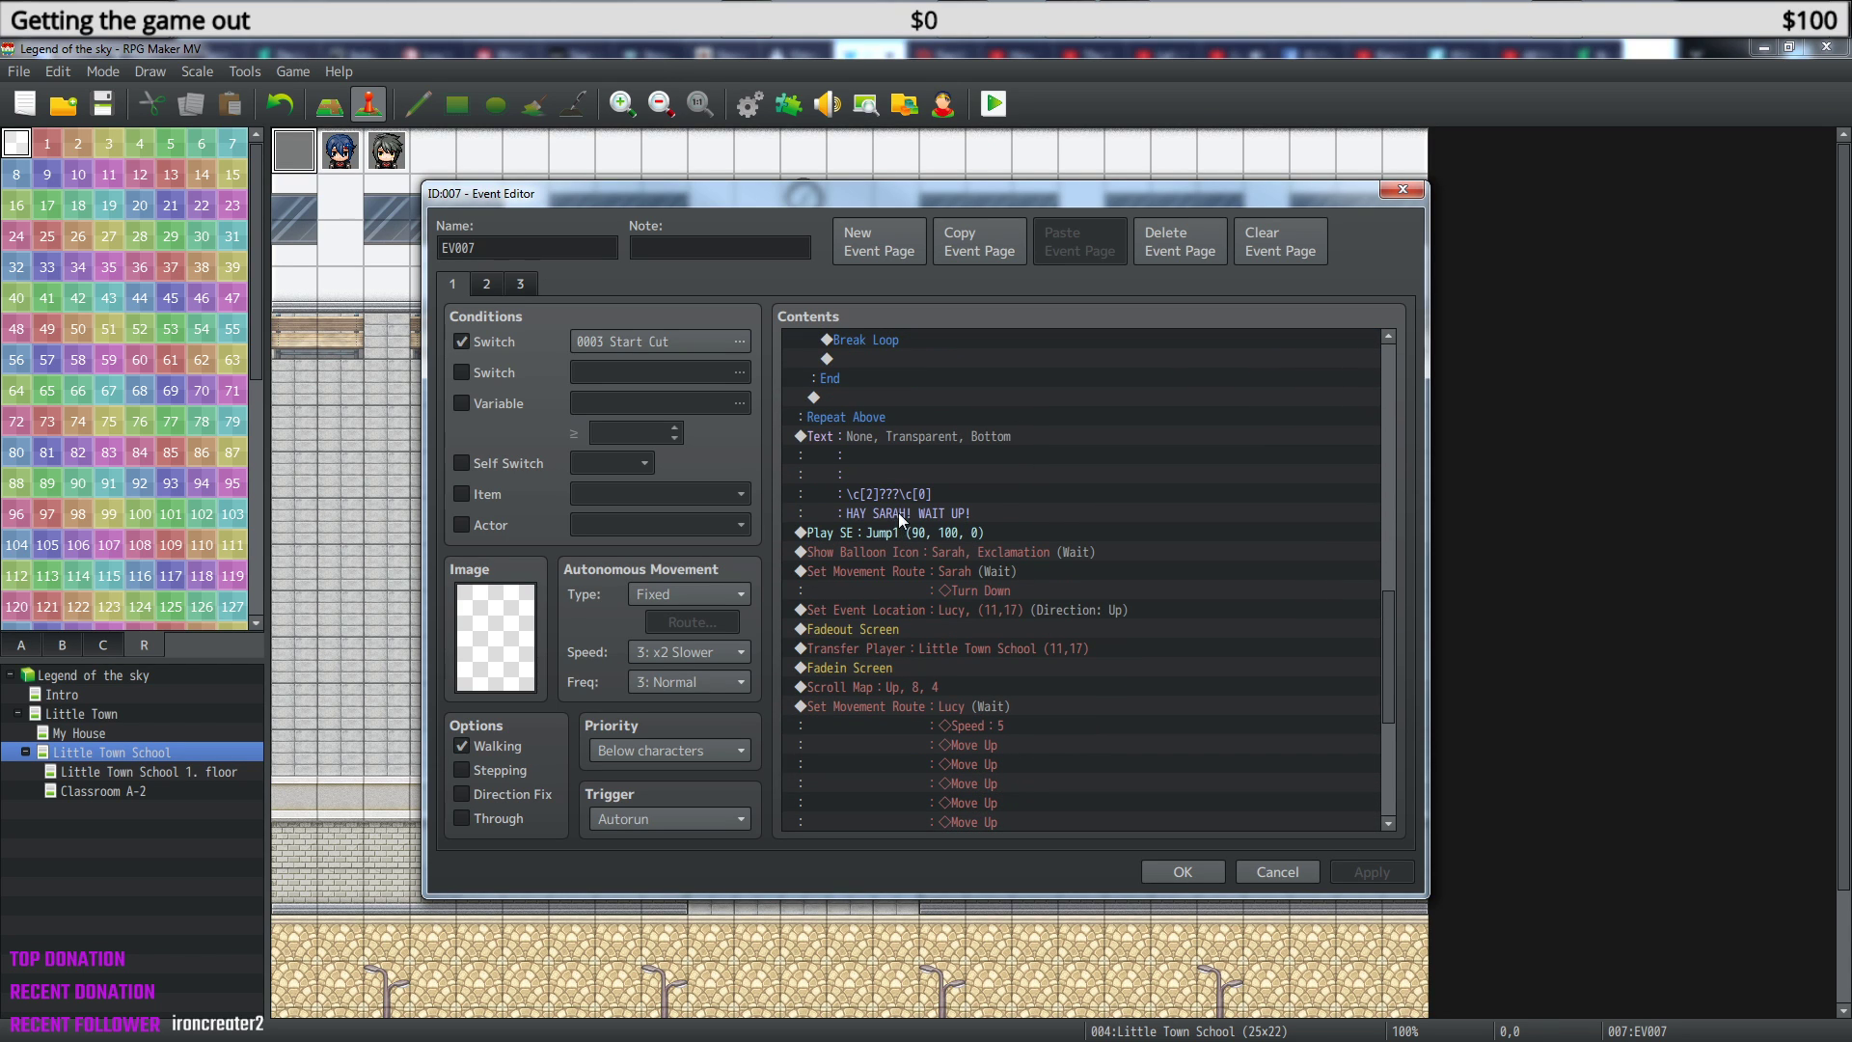
scroll(915, 509, "up", 1)
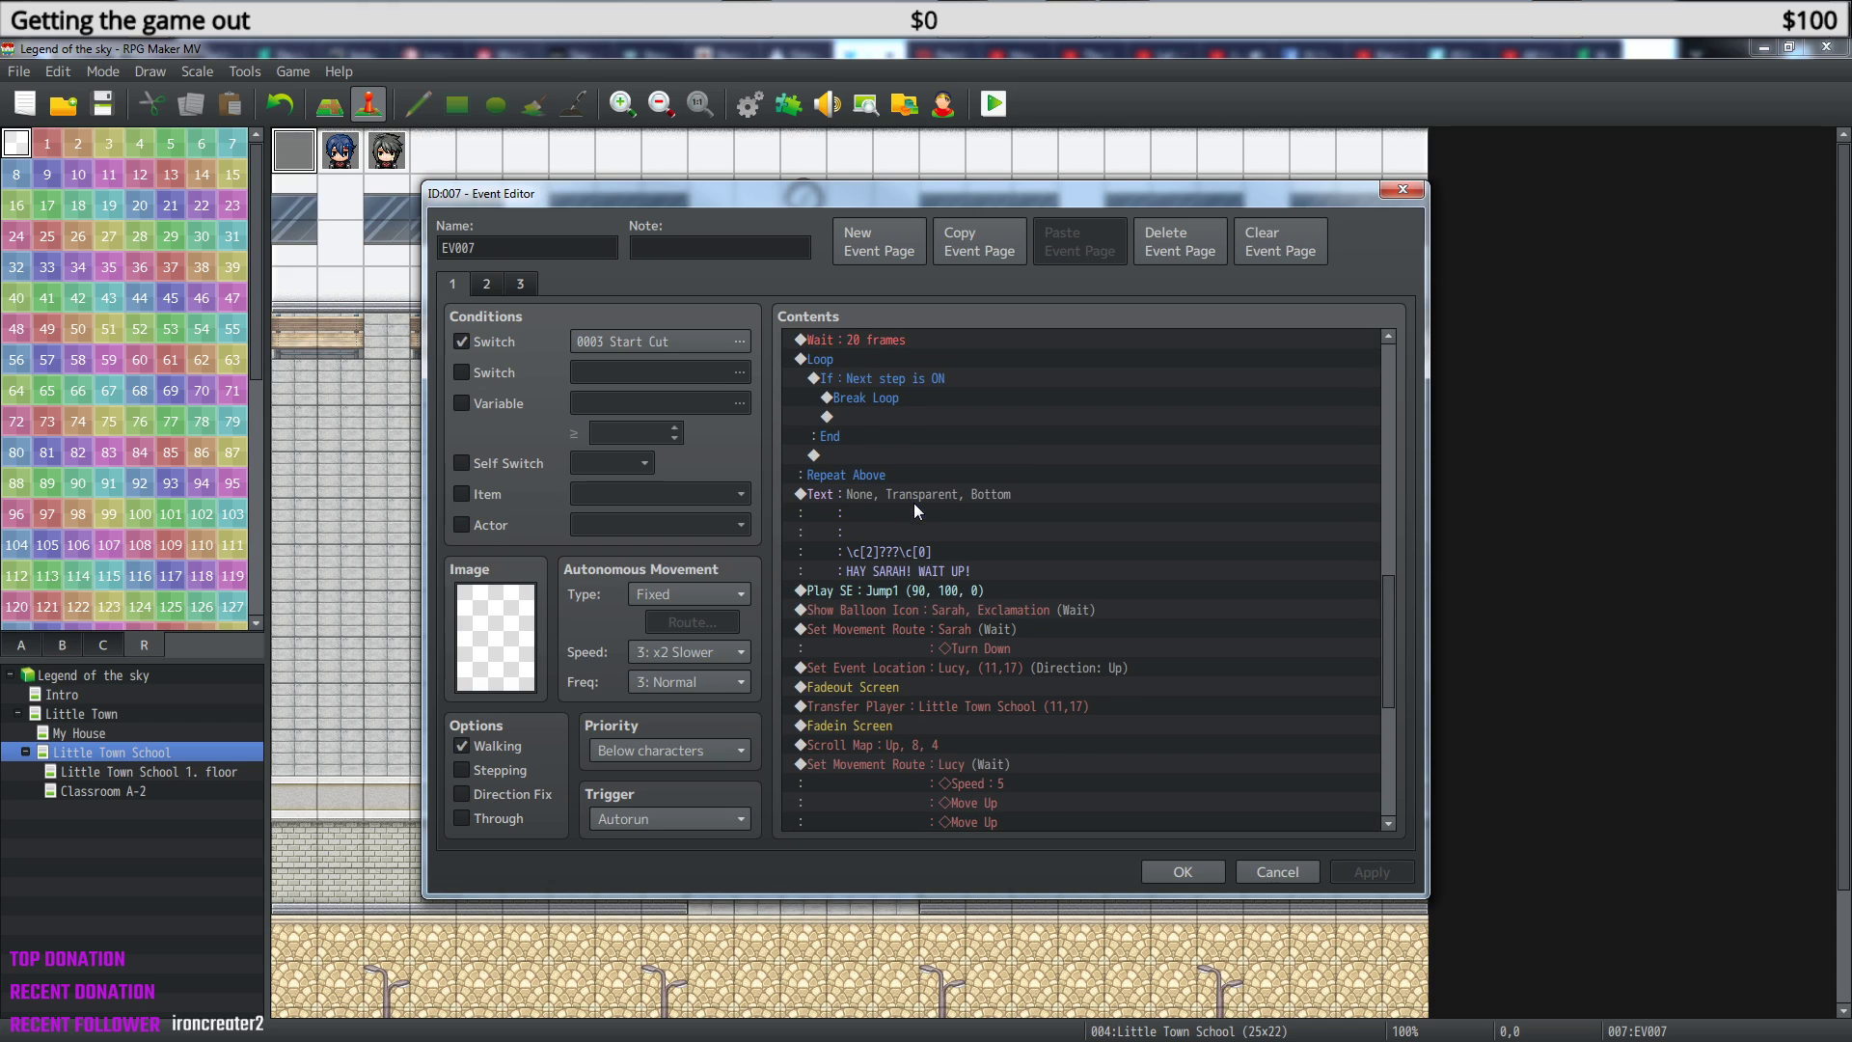
left_click(888, 570)
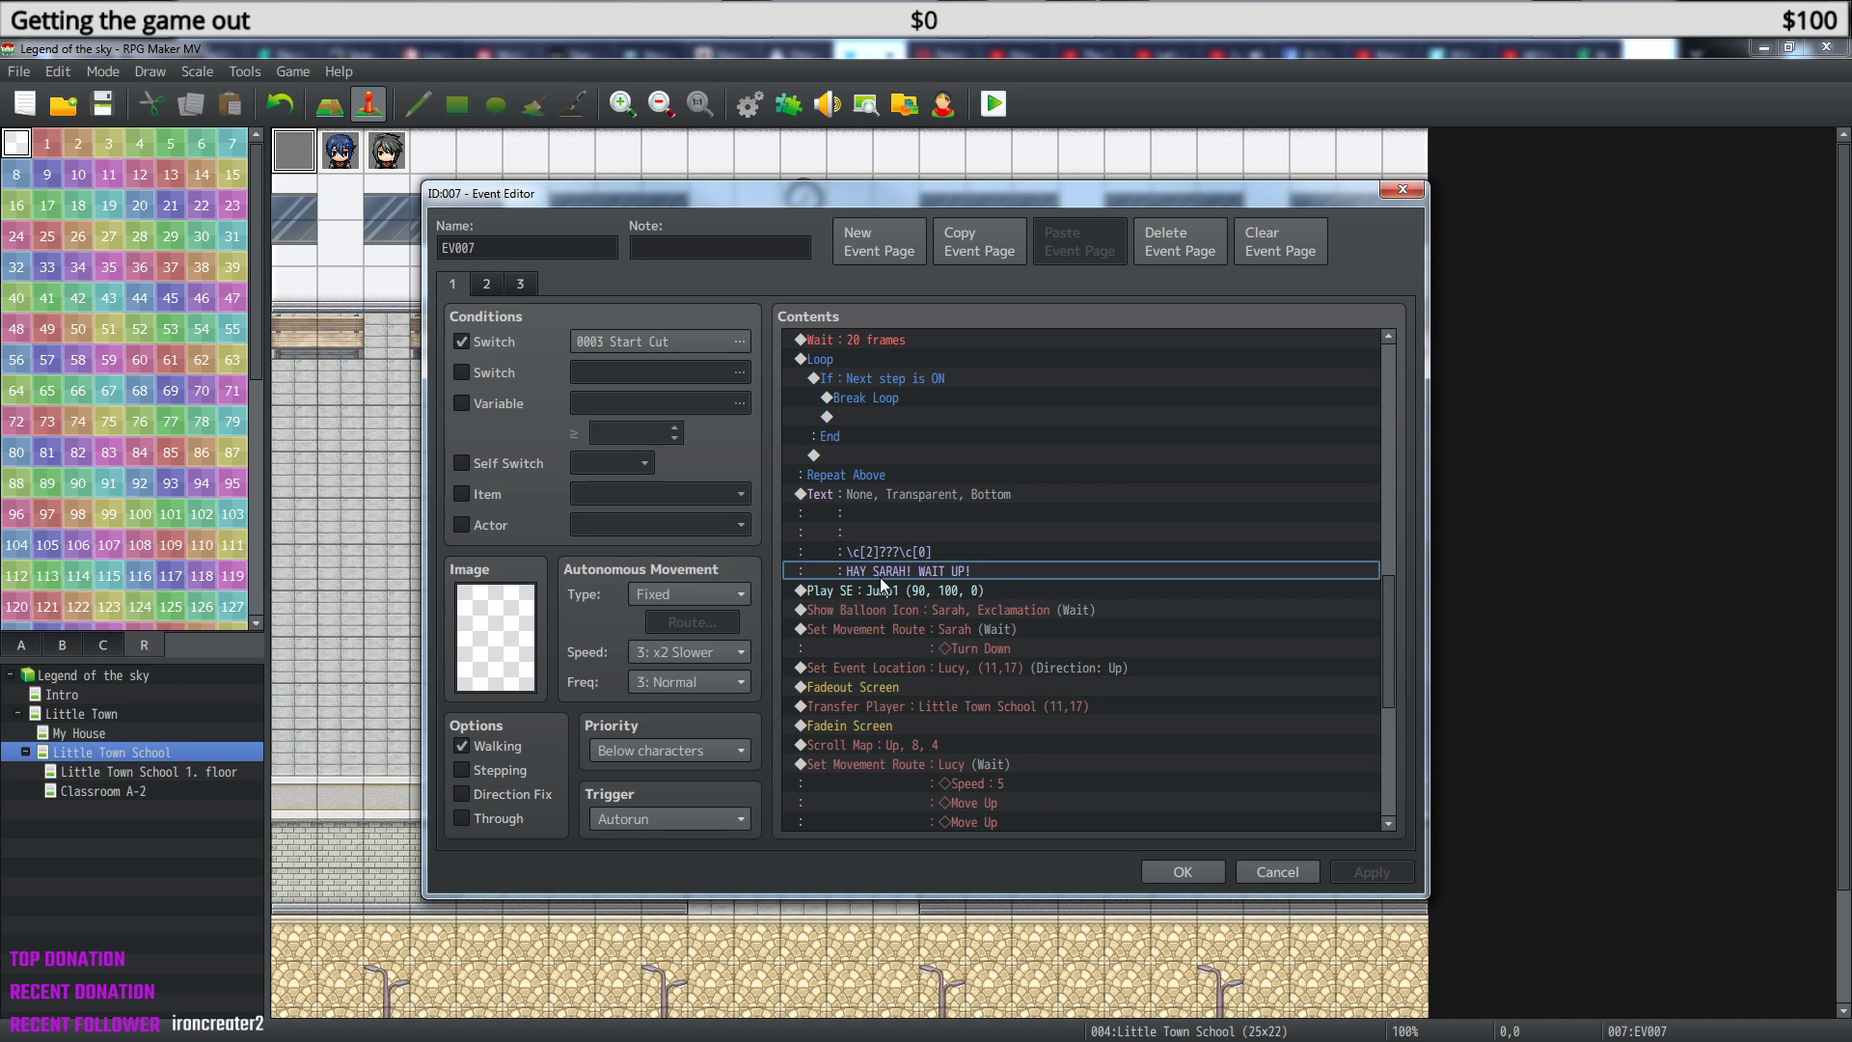
scroll(880, 576, "up", 3)
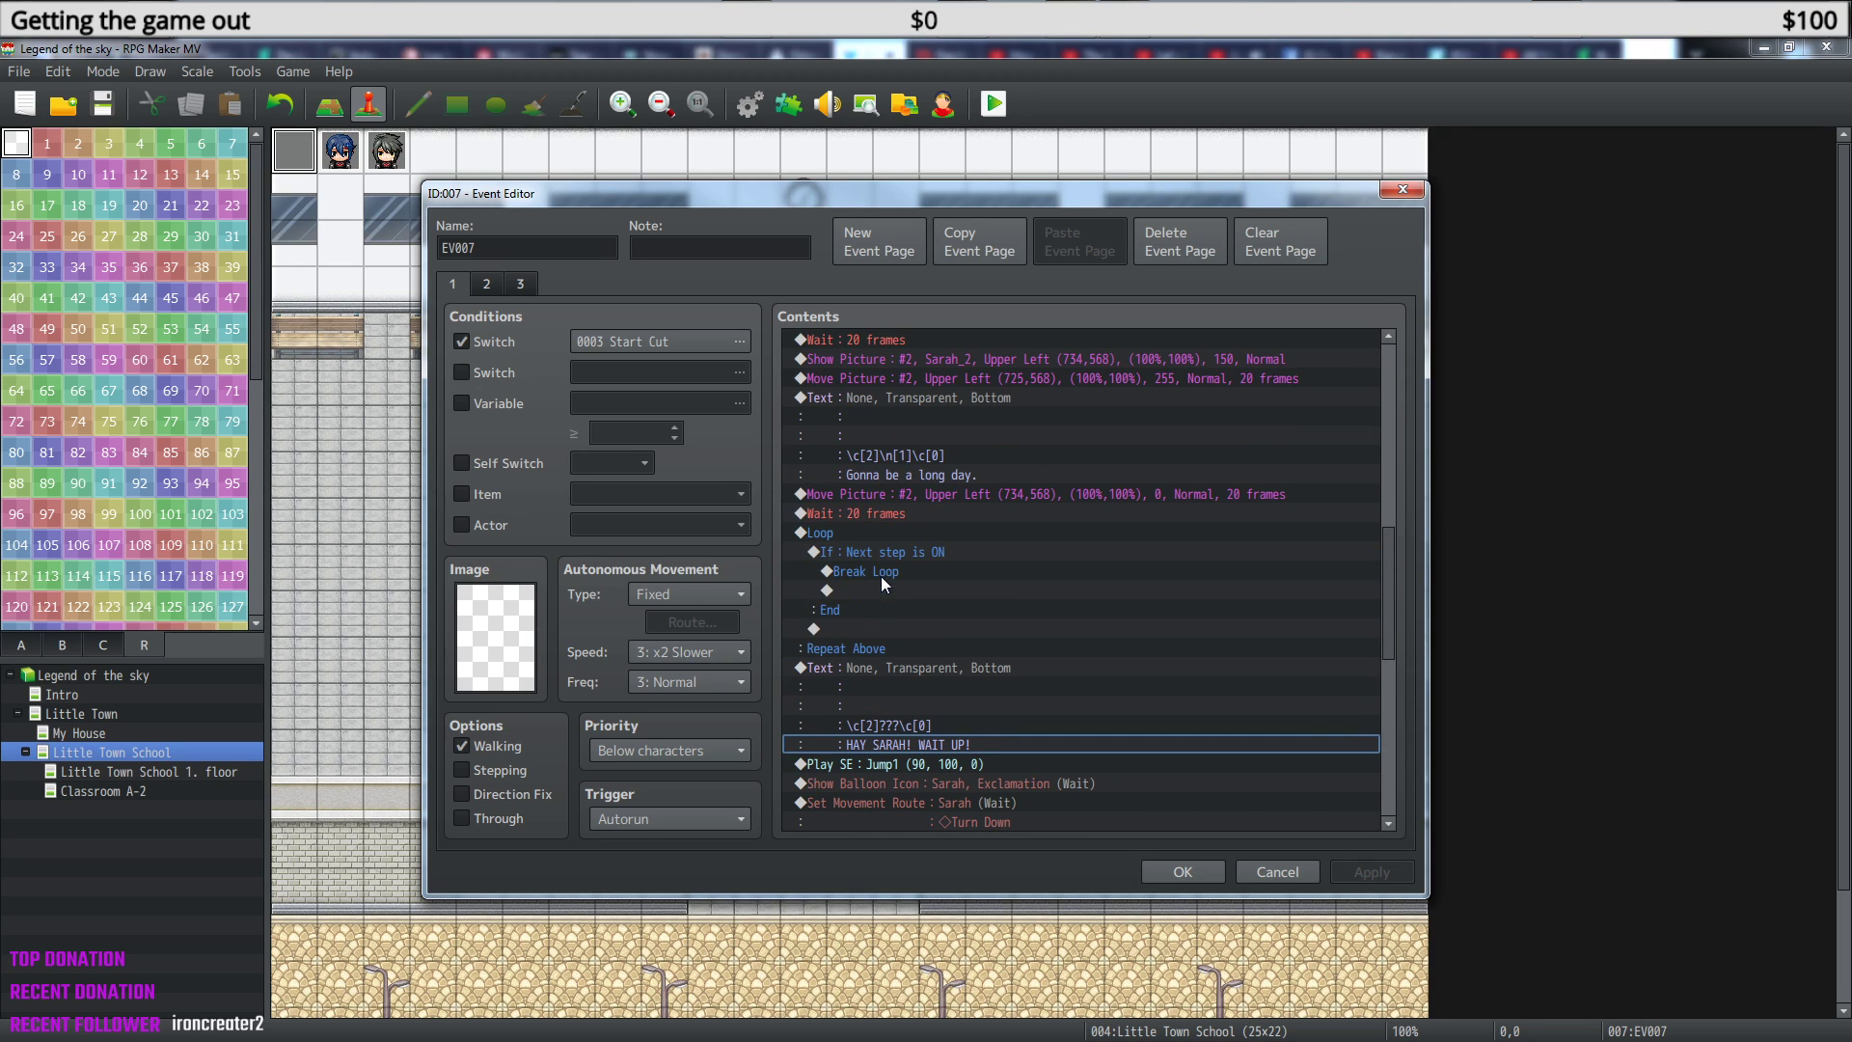
scroll(880, 637, "down", 1)
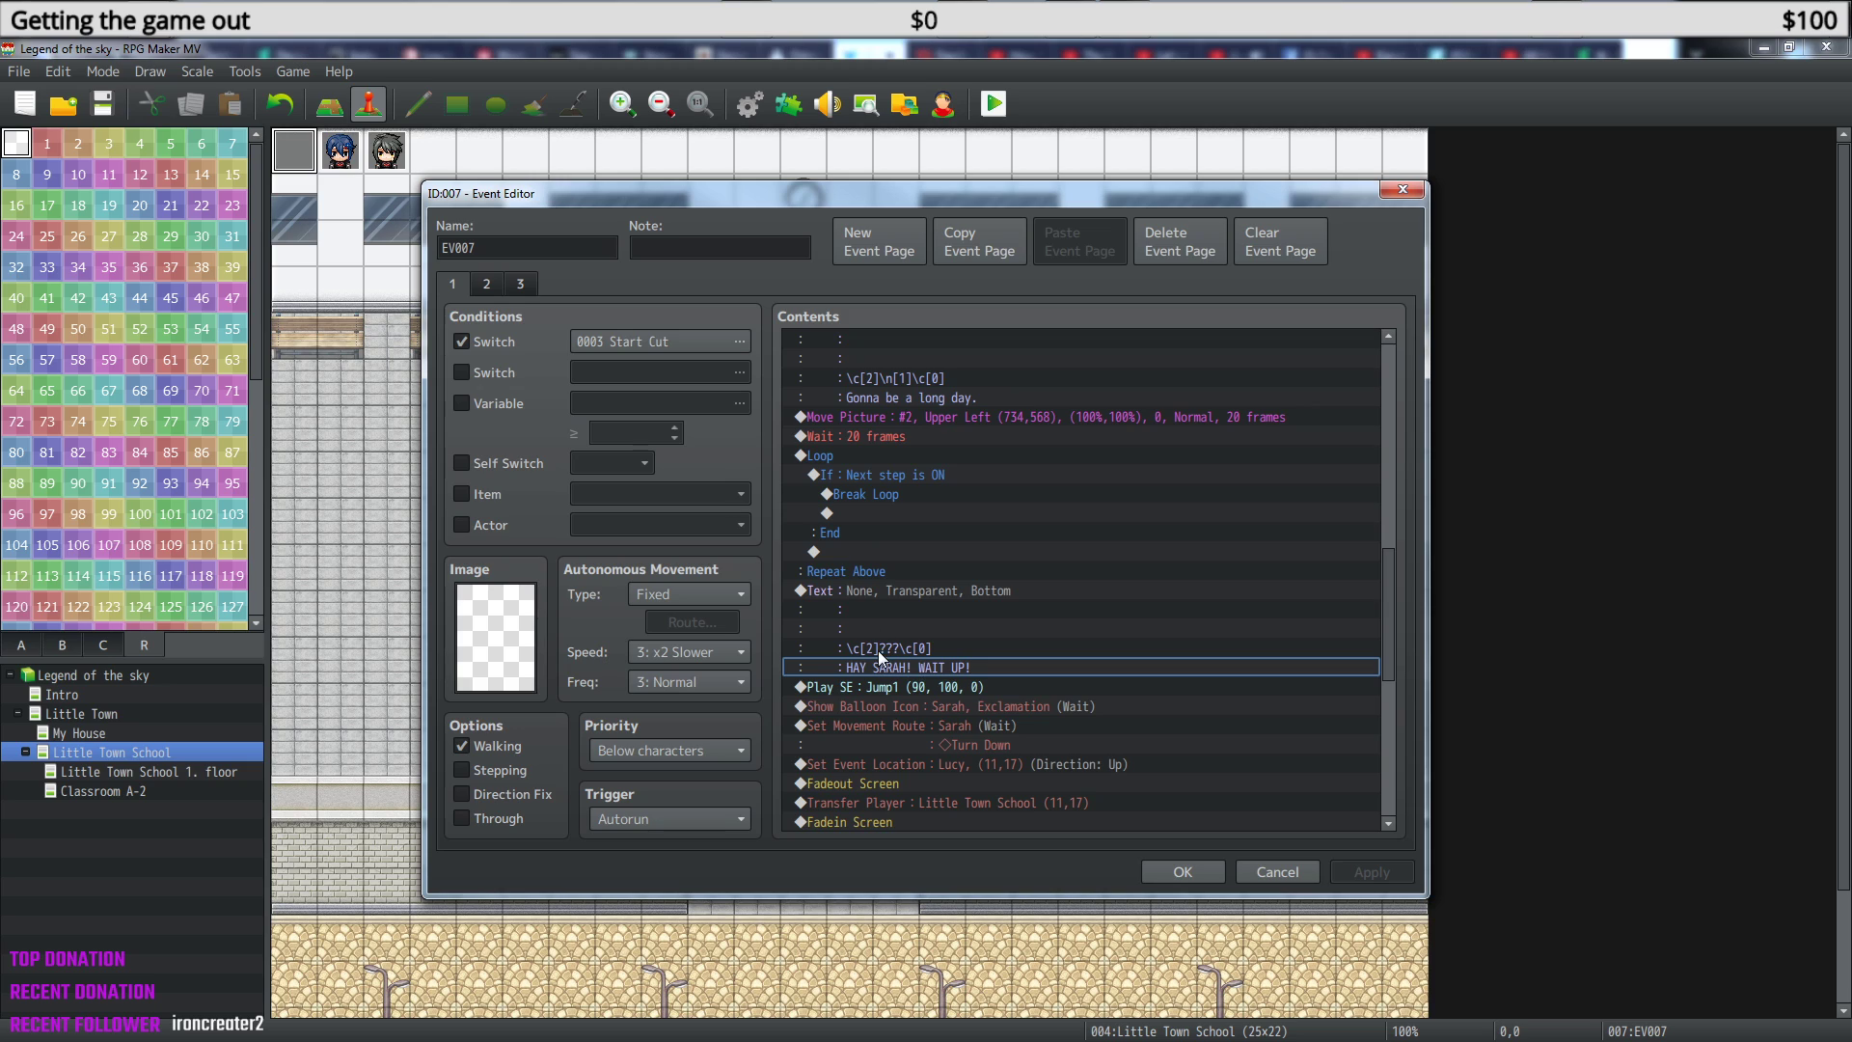
- Inspect the "HAY SARAH! WAIT UP!" text command, accept it as written and close the EV007 editor
right_click(886, 586)
left_click(951, 625)
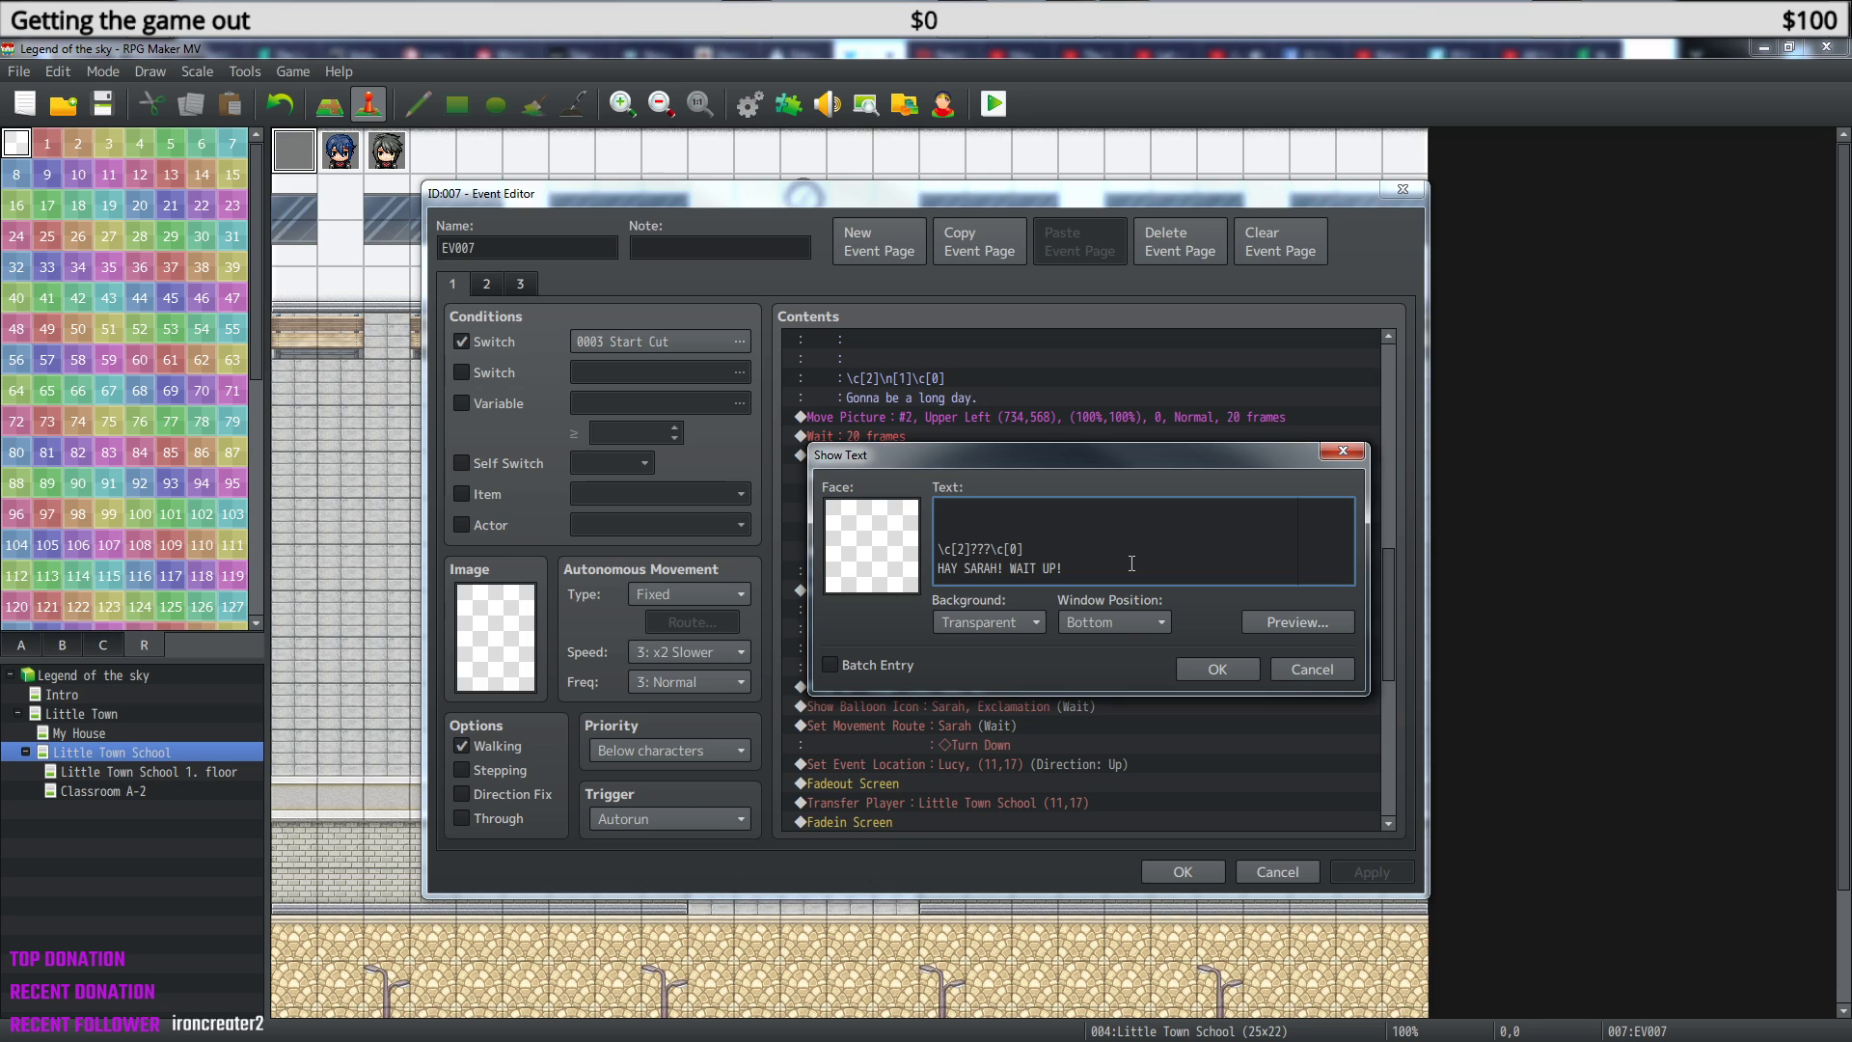
key("Up")
key("Up")
left_click(1220, 671)
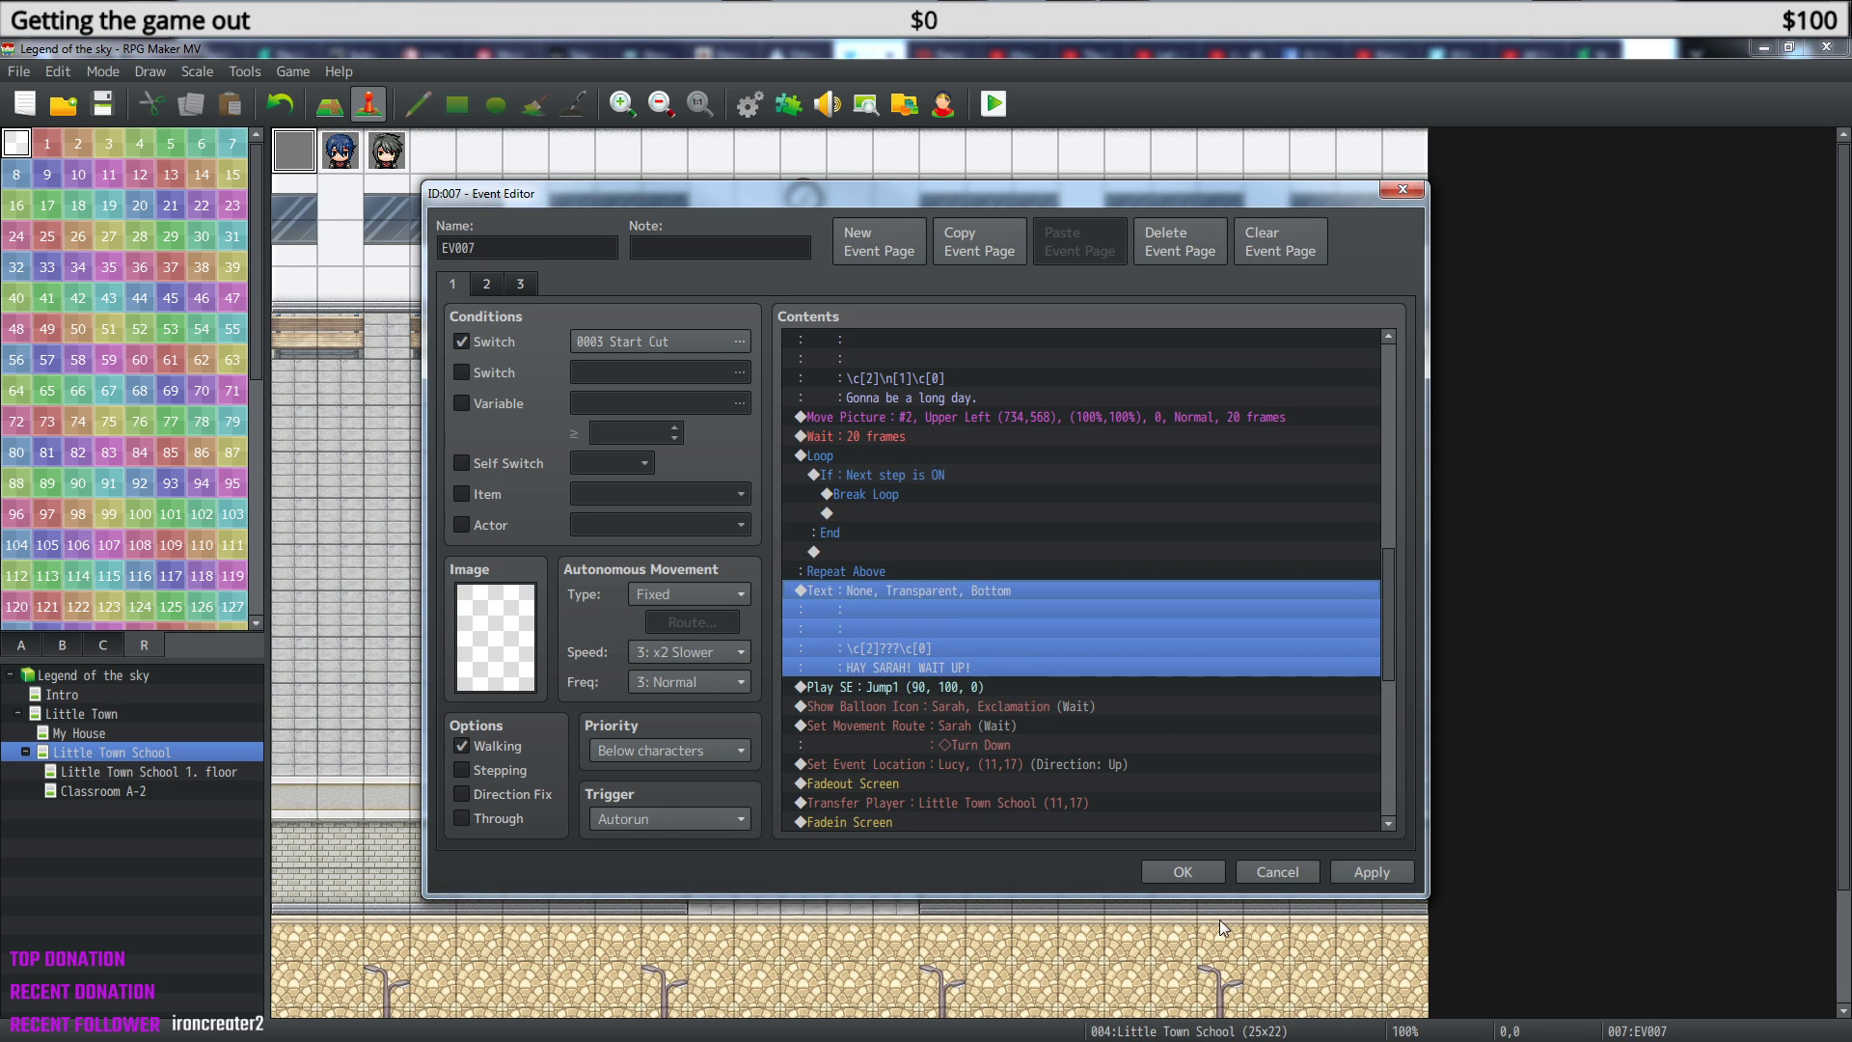
left_click(1196, 871)
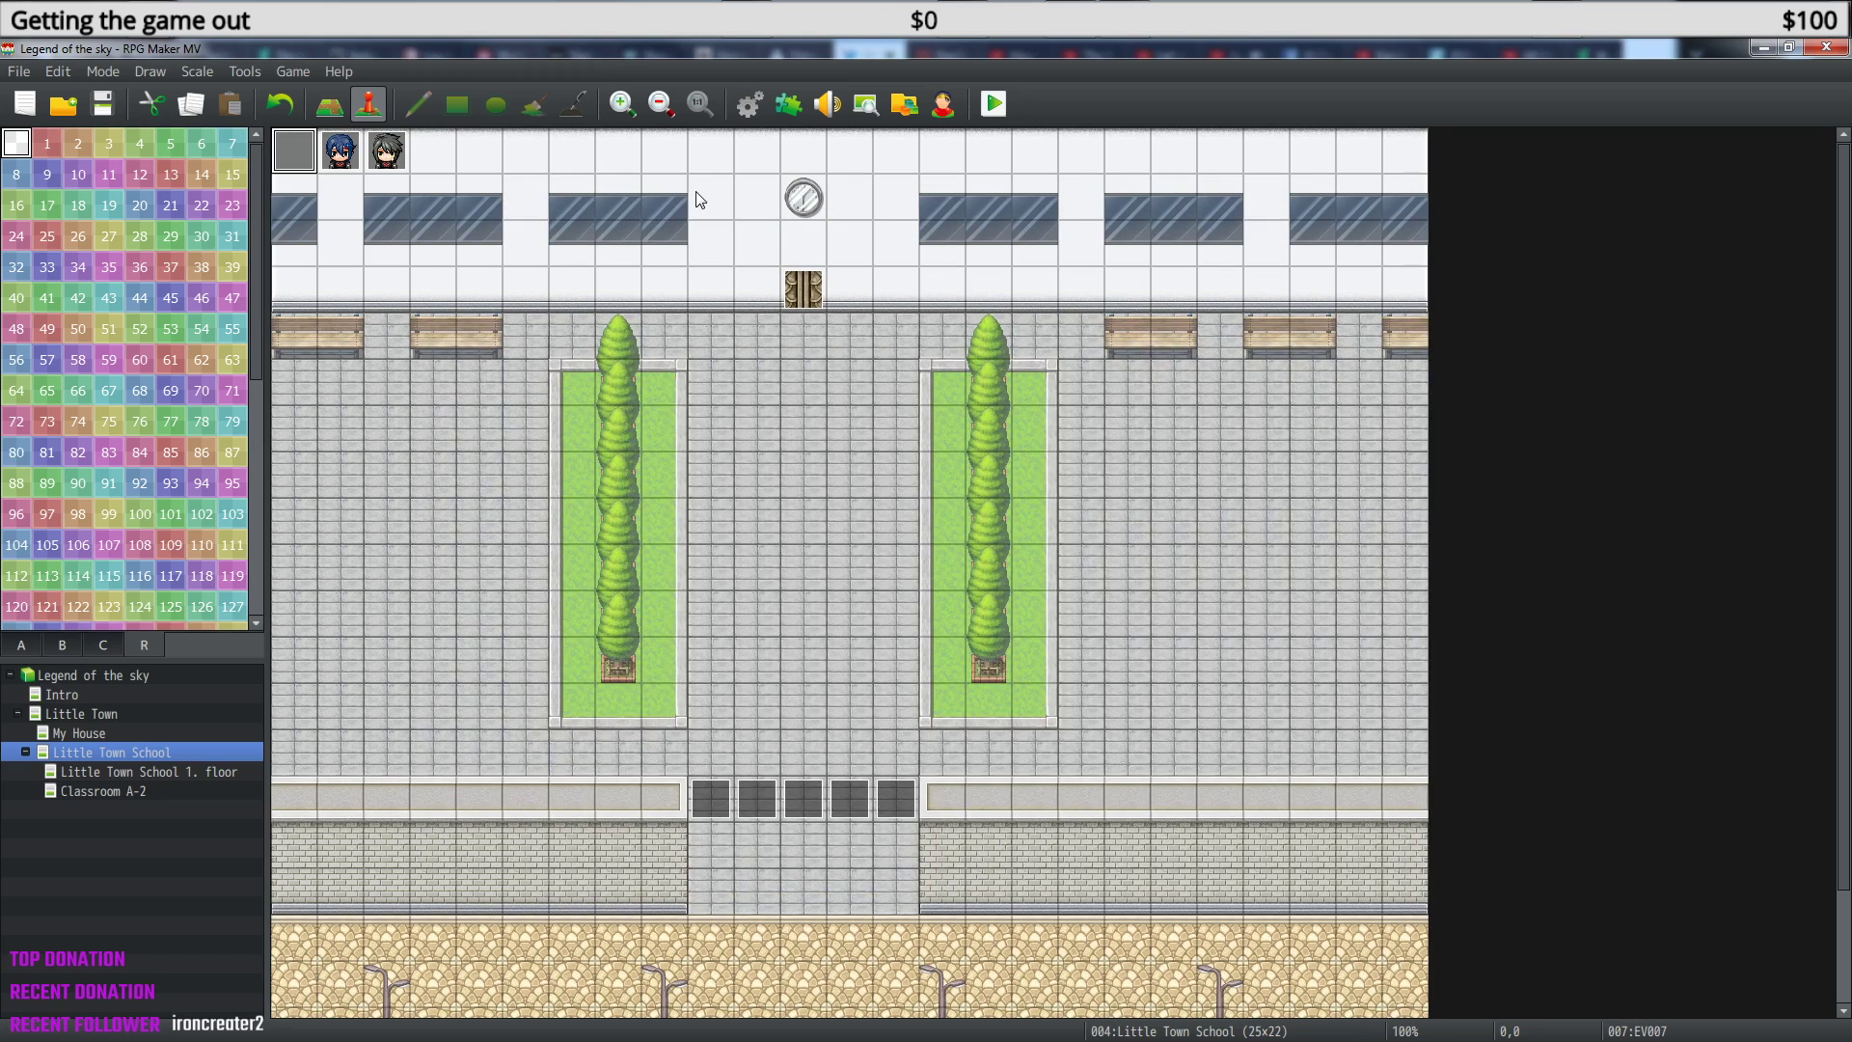
- Open the database's common events and compare the commands of Cutsceens start part 1 and Cutsceens start part 2
left_click(743, 113)
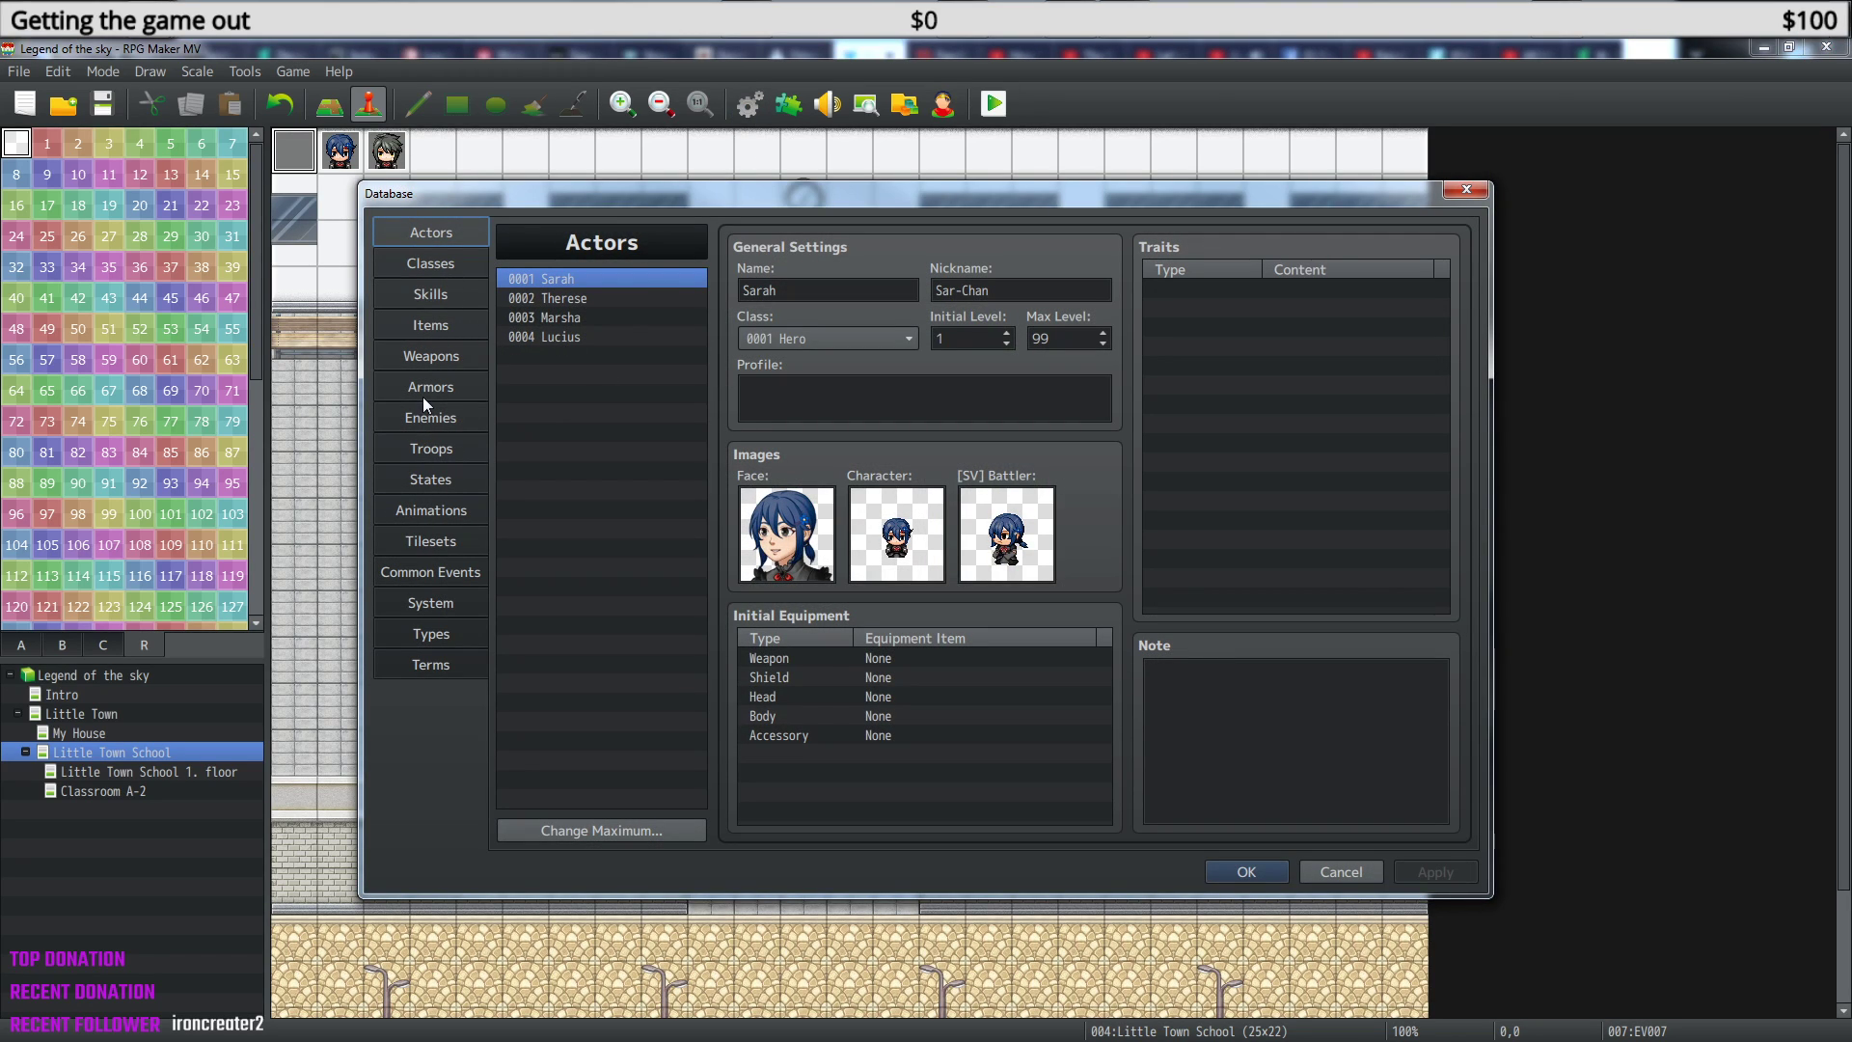
left_click(436, 571)
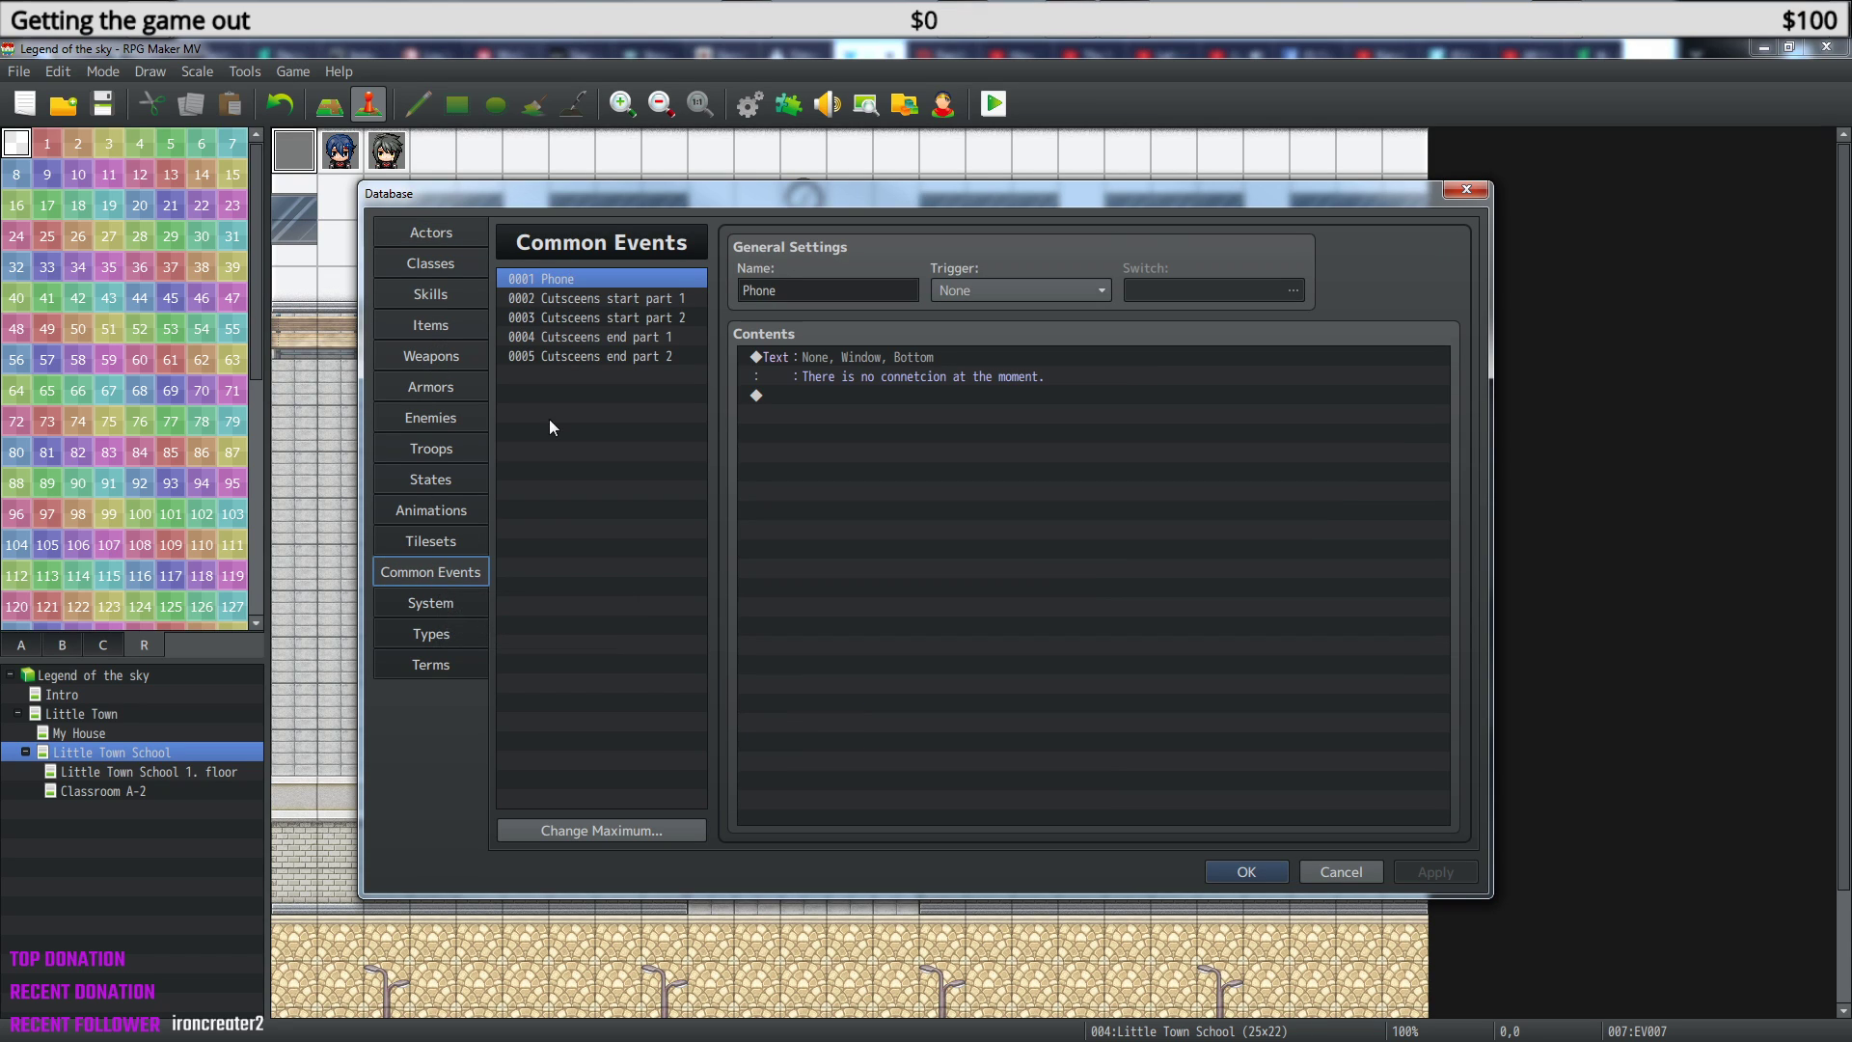
left_click(653, 306)
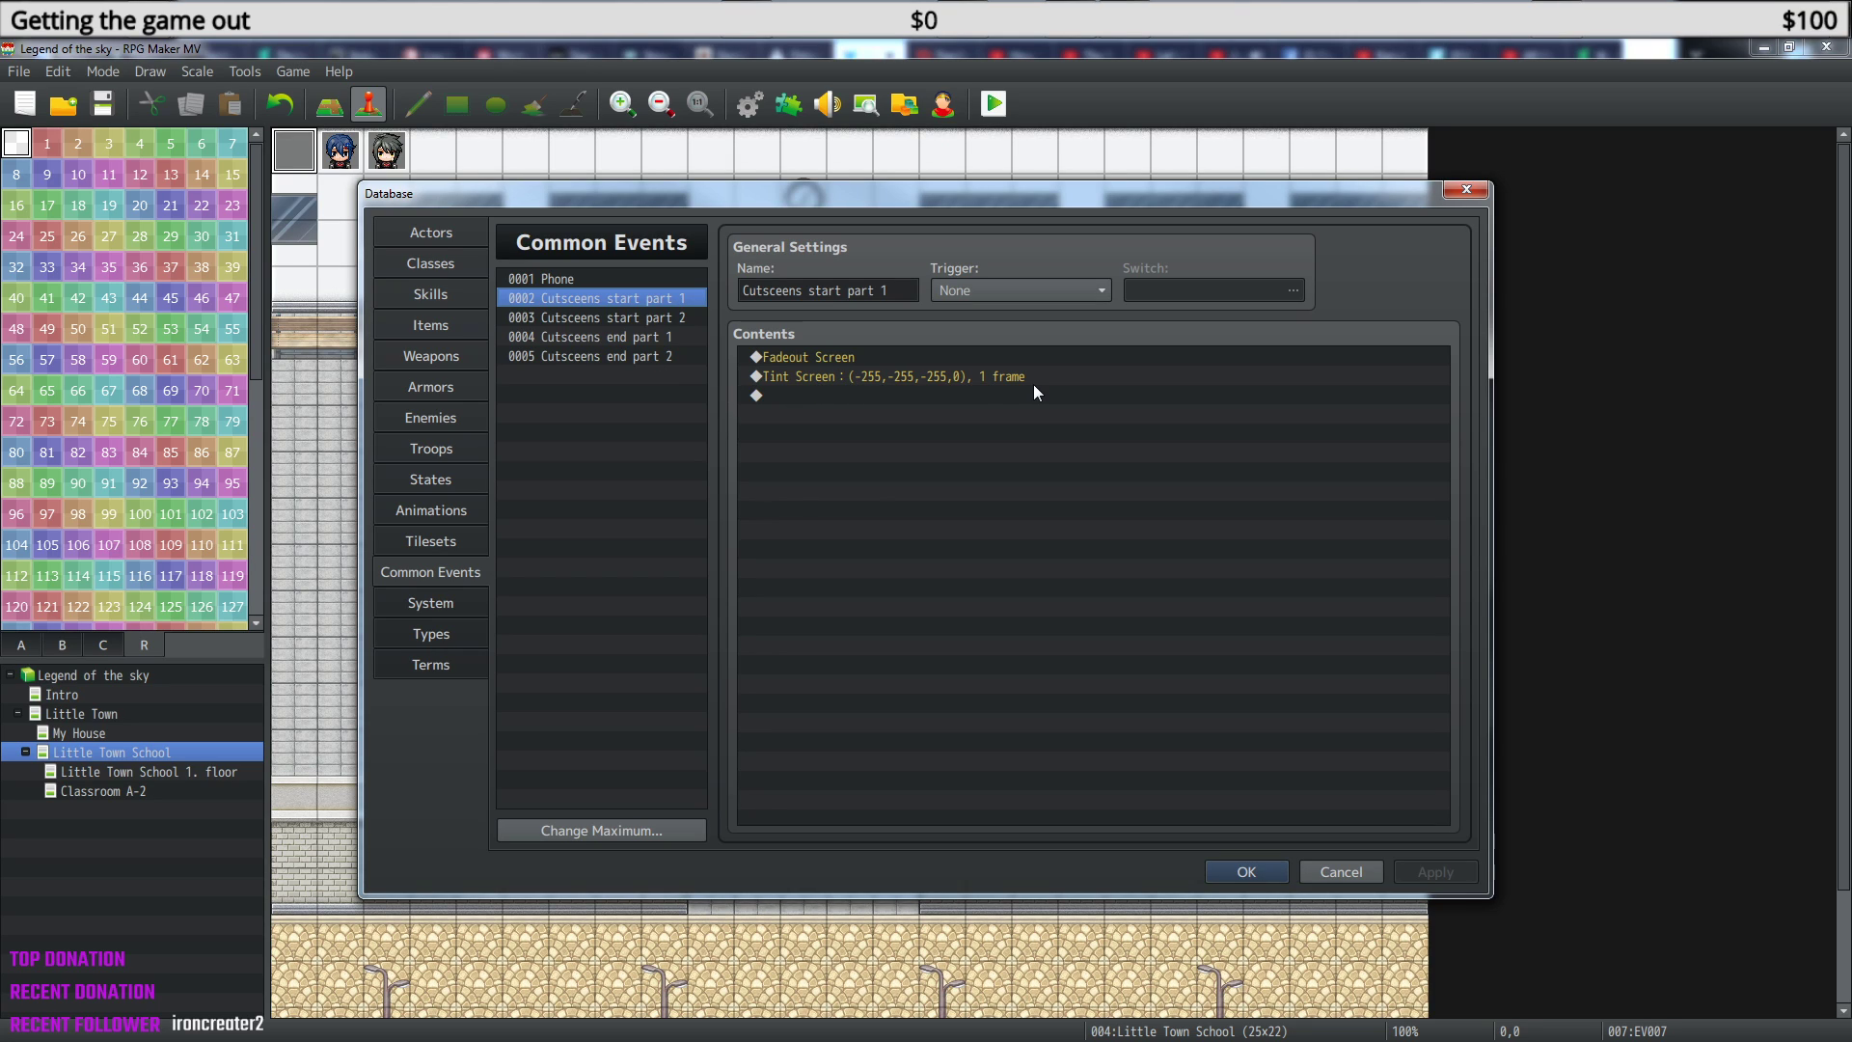
left_click(570, 318)
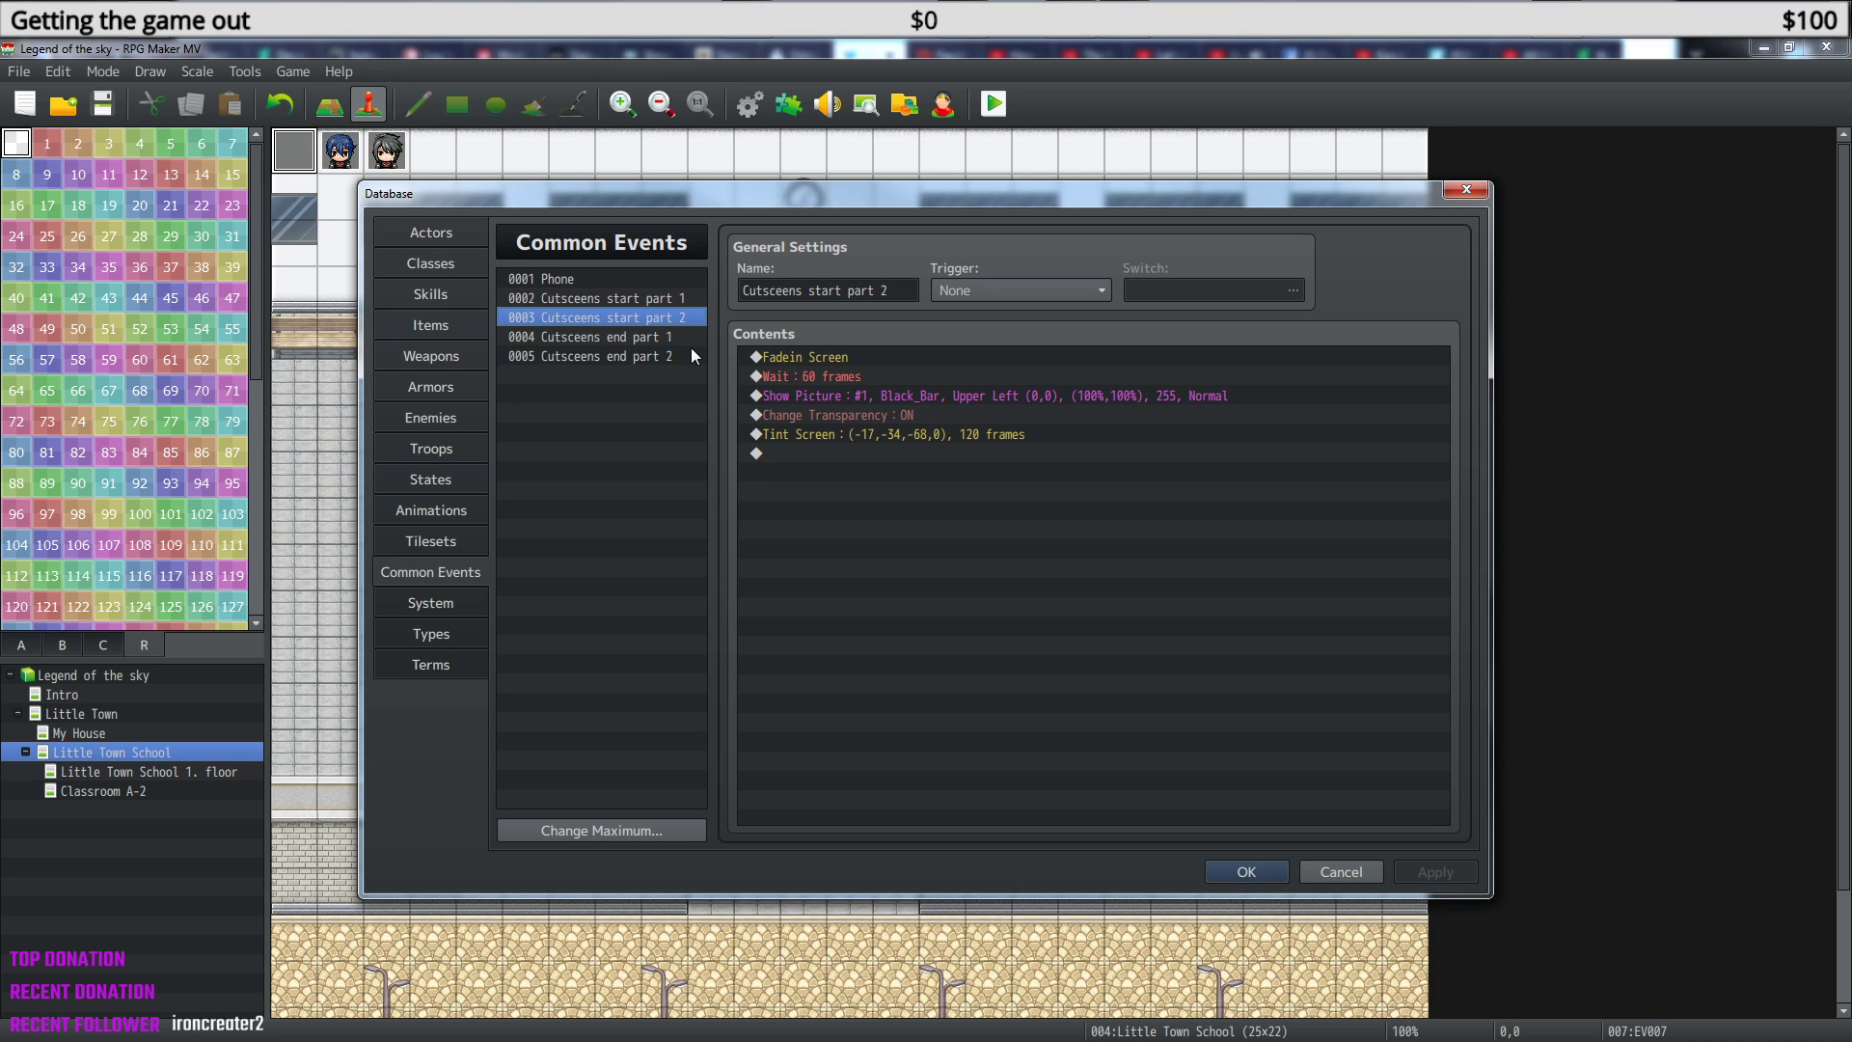
left_click(626, 304)
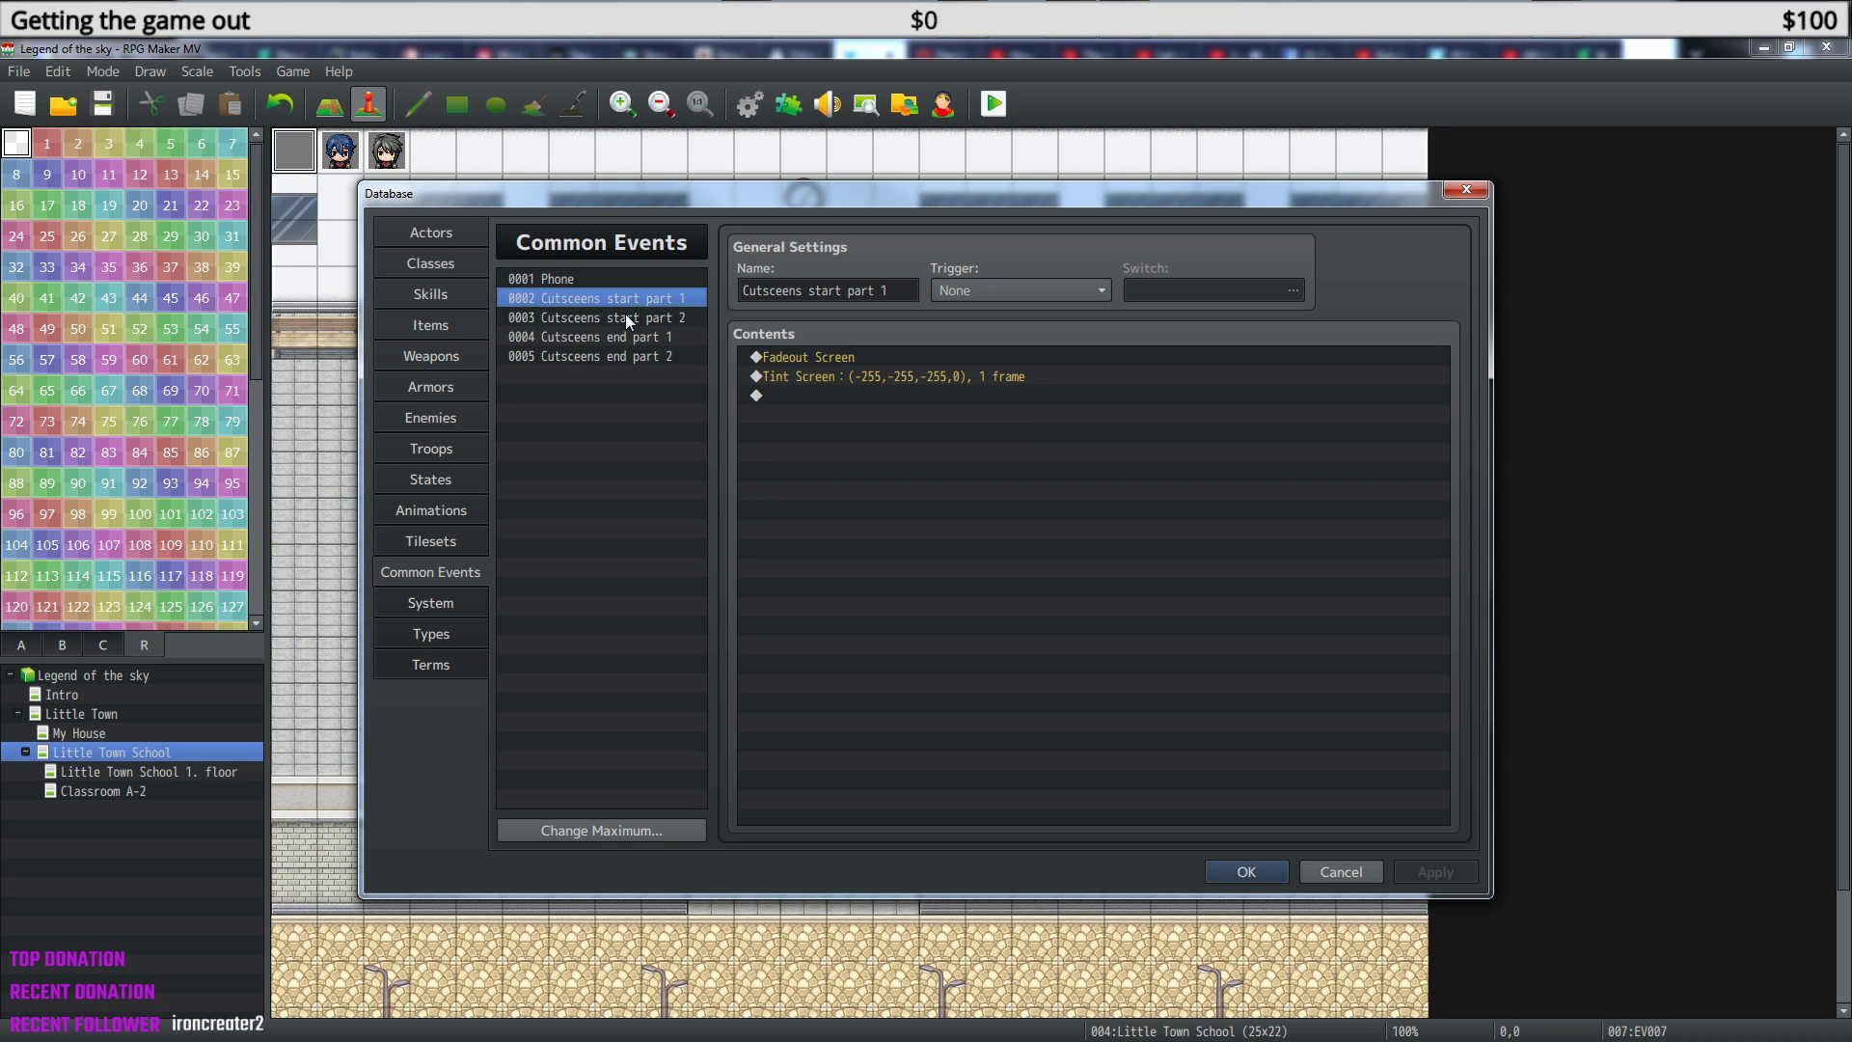
left_click(627, 316)
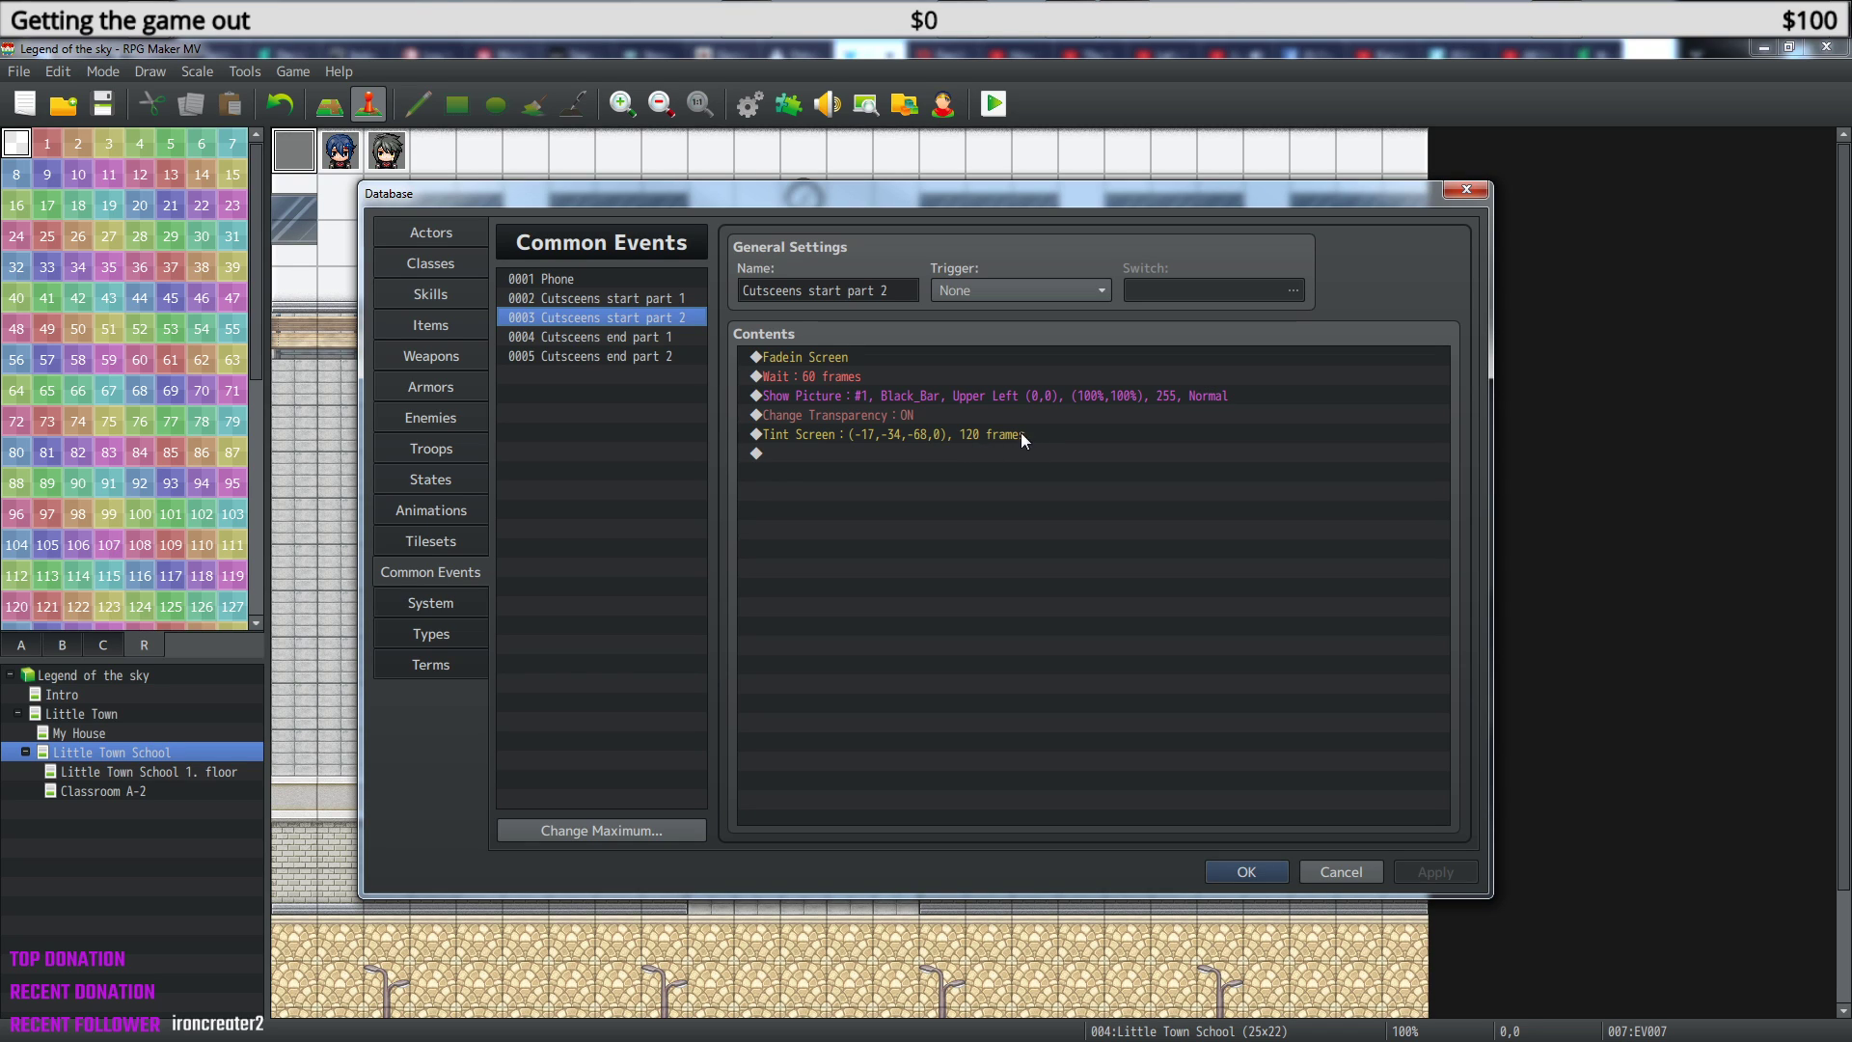
- Inspect the color tone and duration of the Tint Screen command in Cutsceens start part 2, and cancel out
right_click(860, 436)
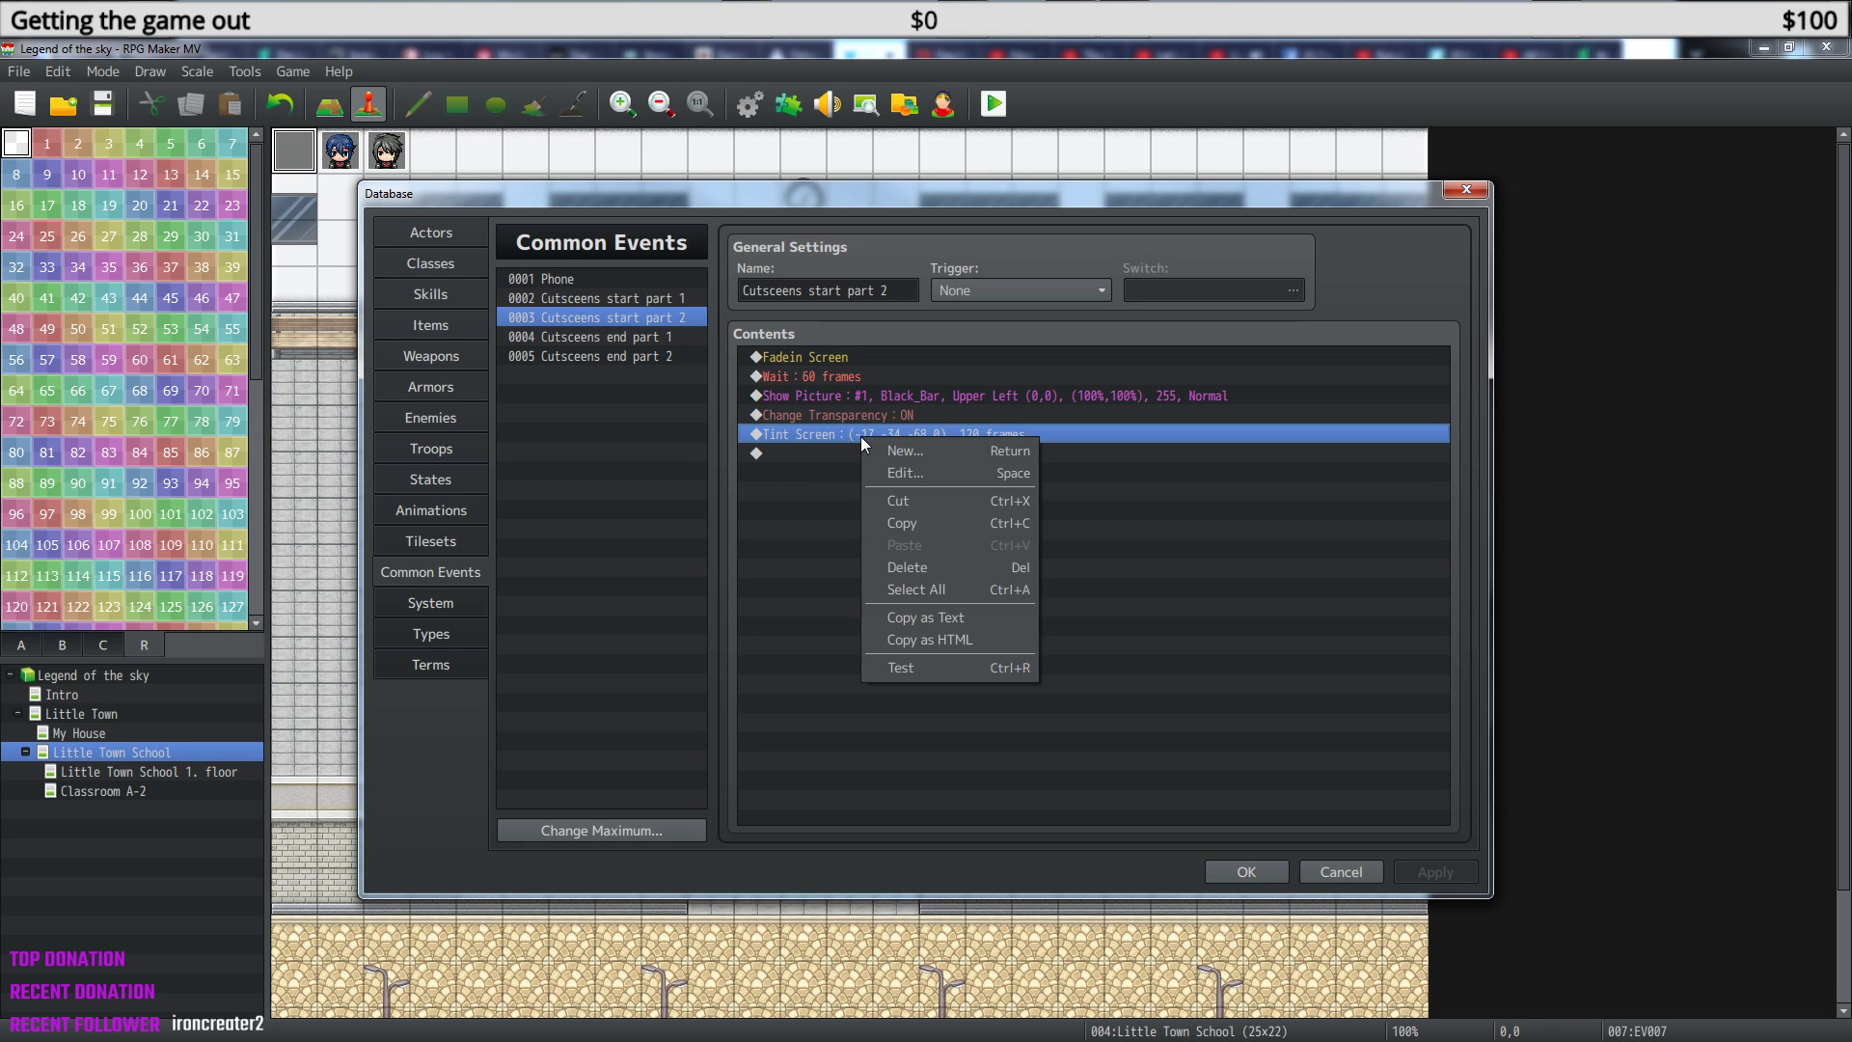
left_click(929, 477)
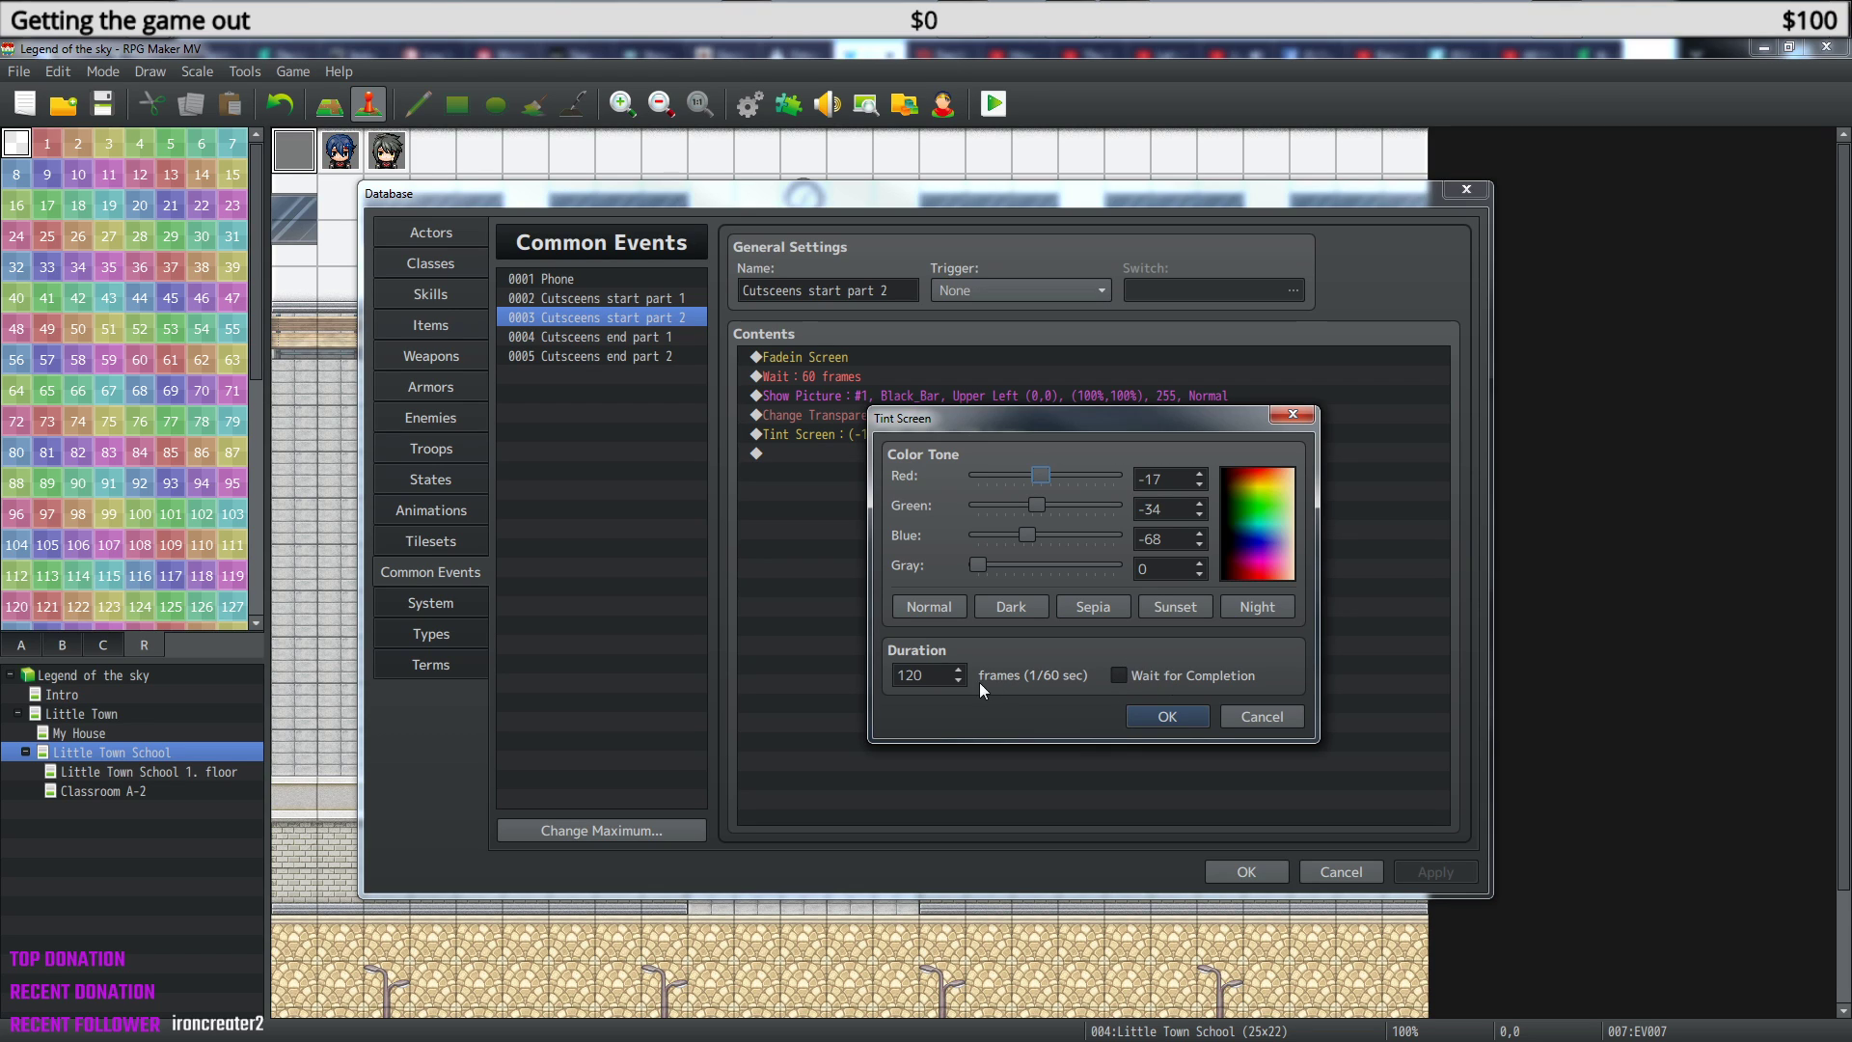
left_click(1298, 716)
- Compare the commands of the Cutsceens start and Cutsceens end common events, parts 1 and 2, and close the database
left_click(626, 337)
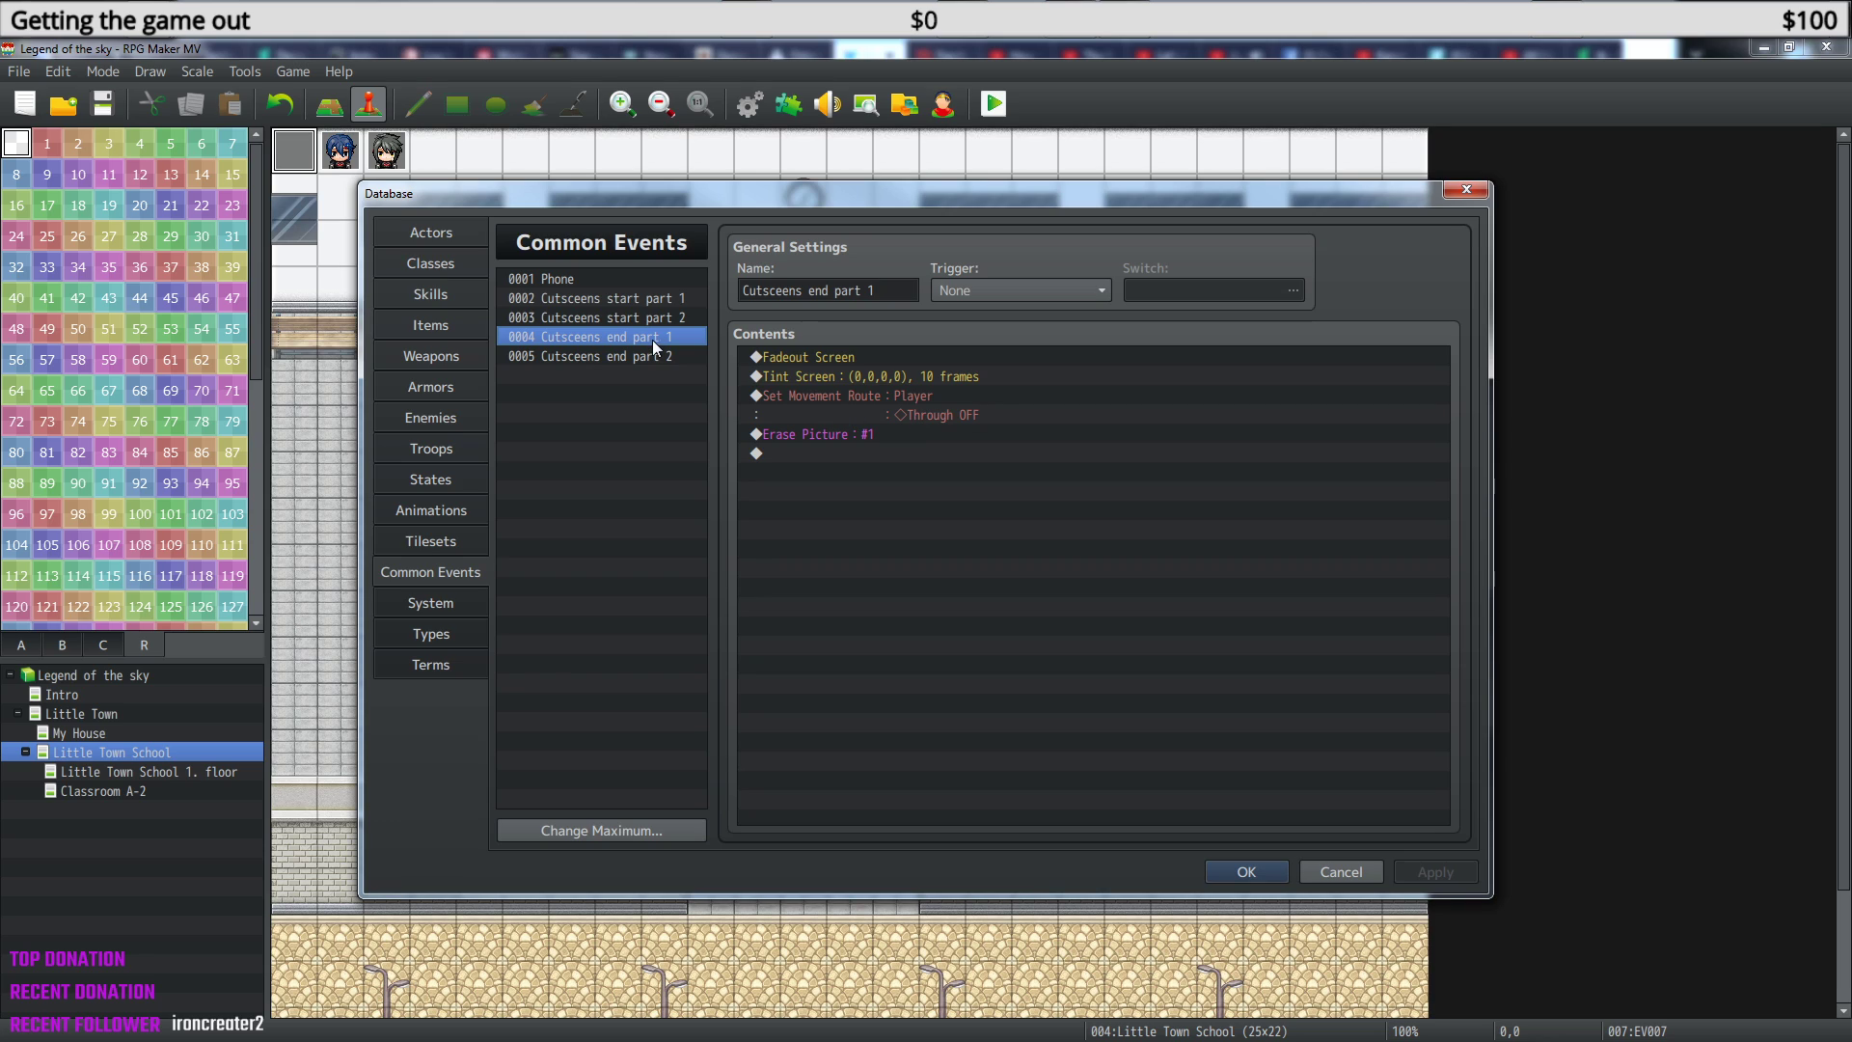
left_click(646, 299)
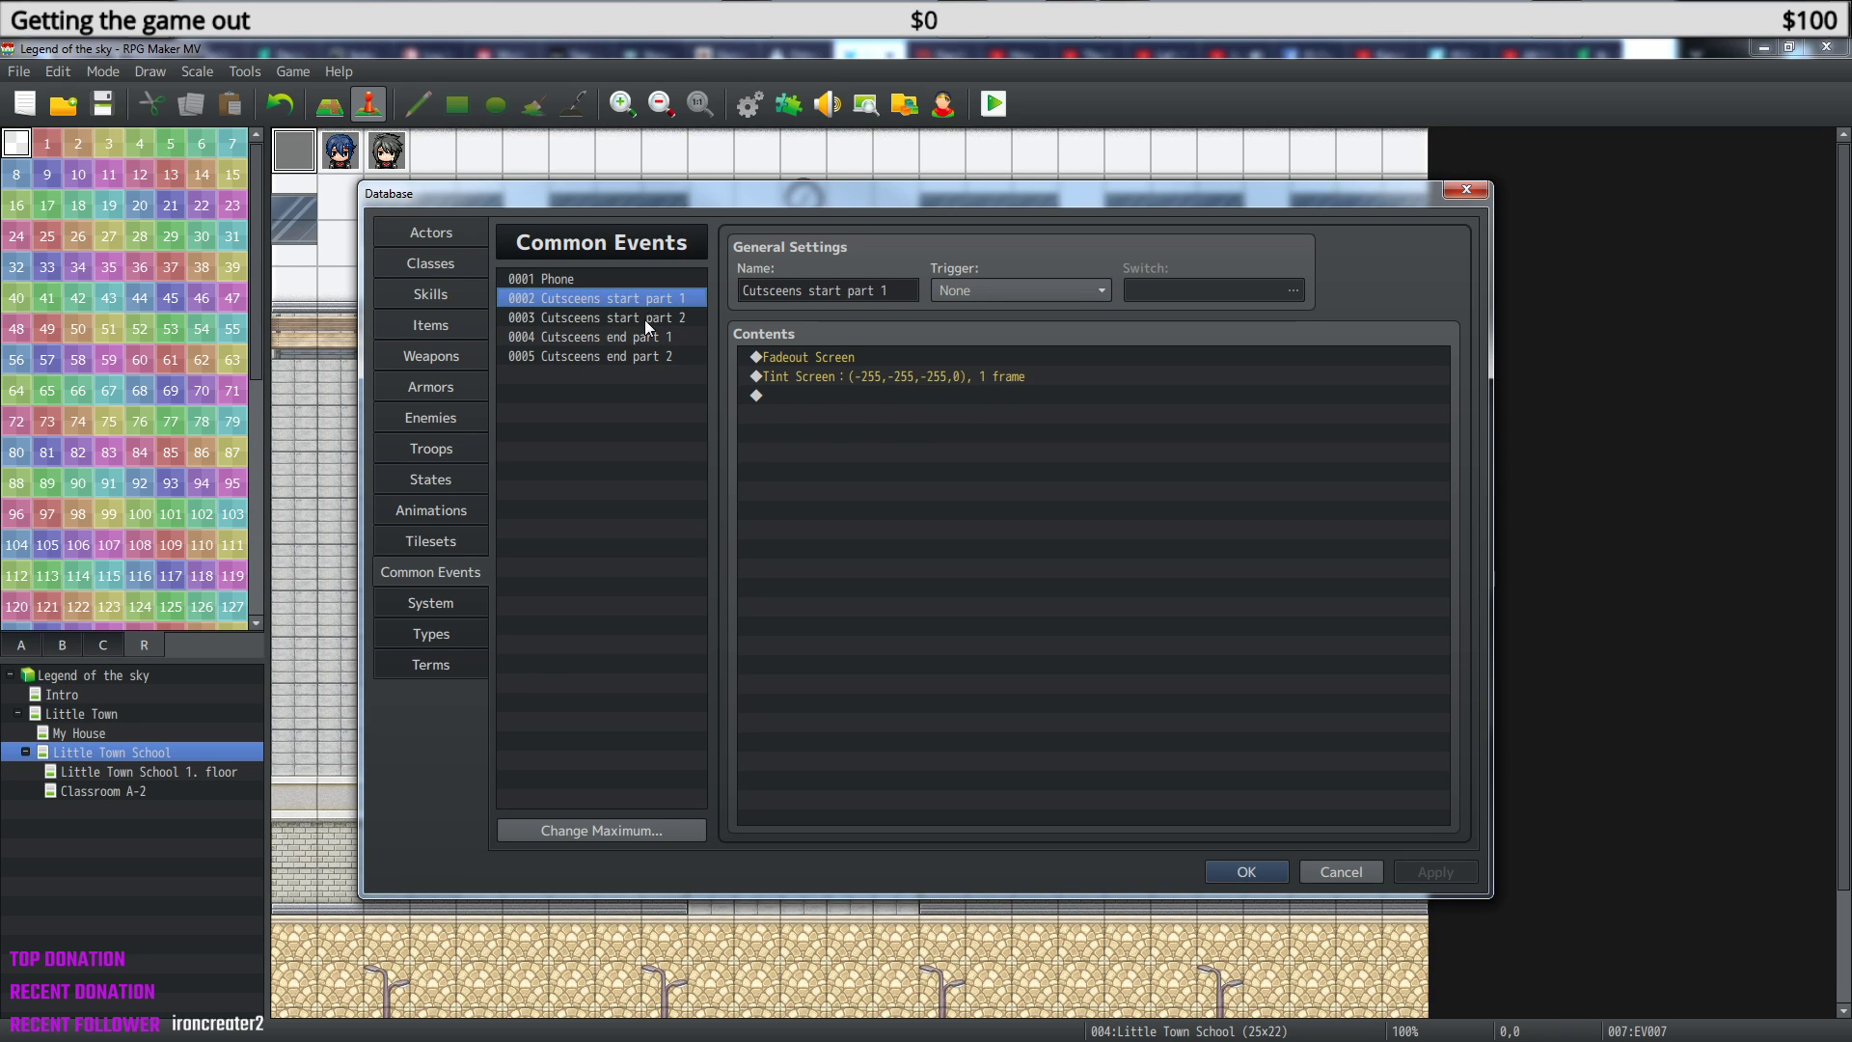
left_click(644, 321)
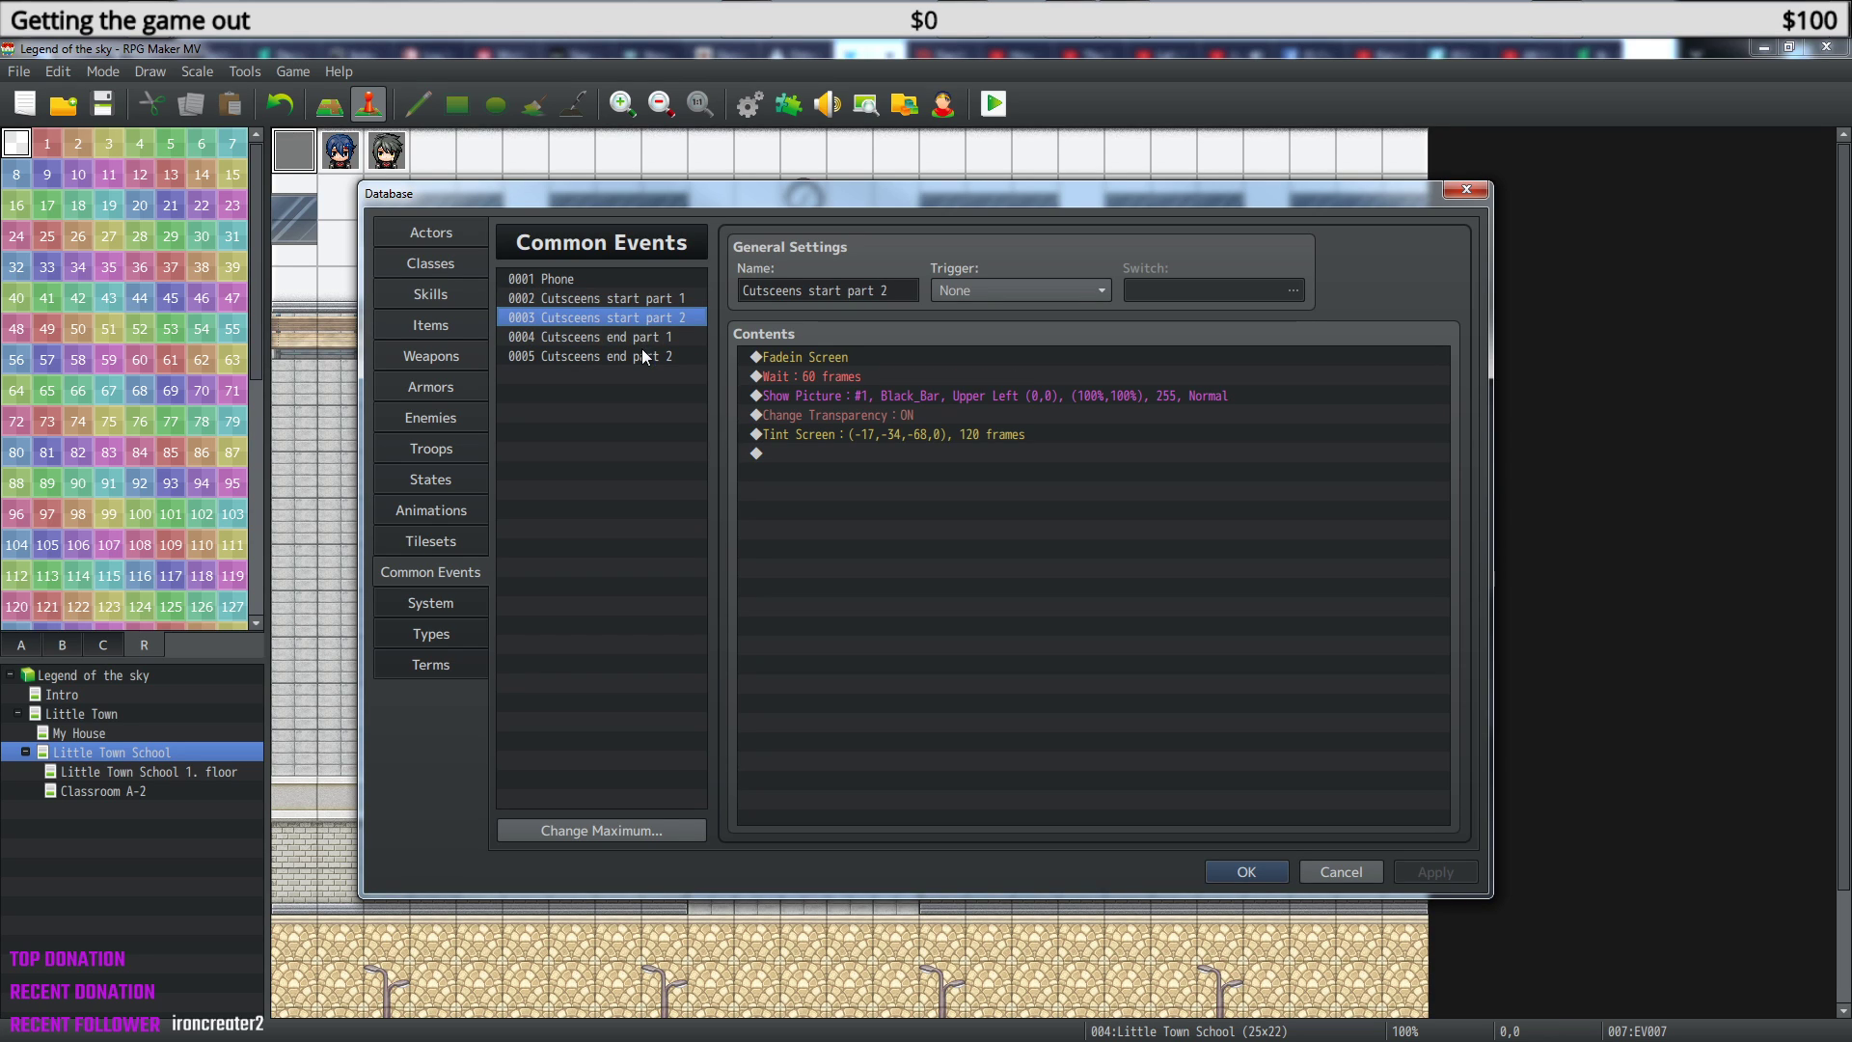
left_click(655, 301)
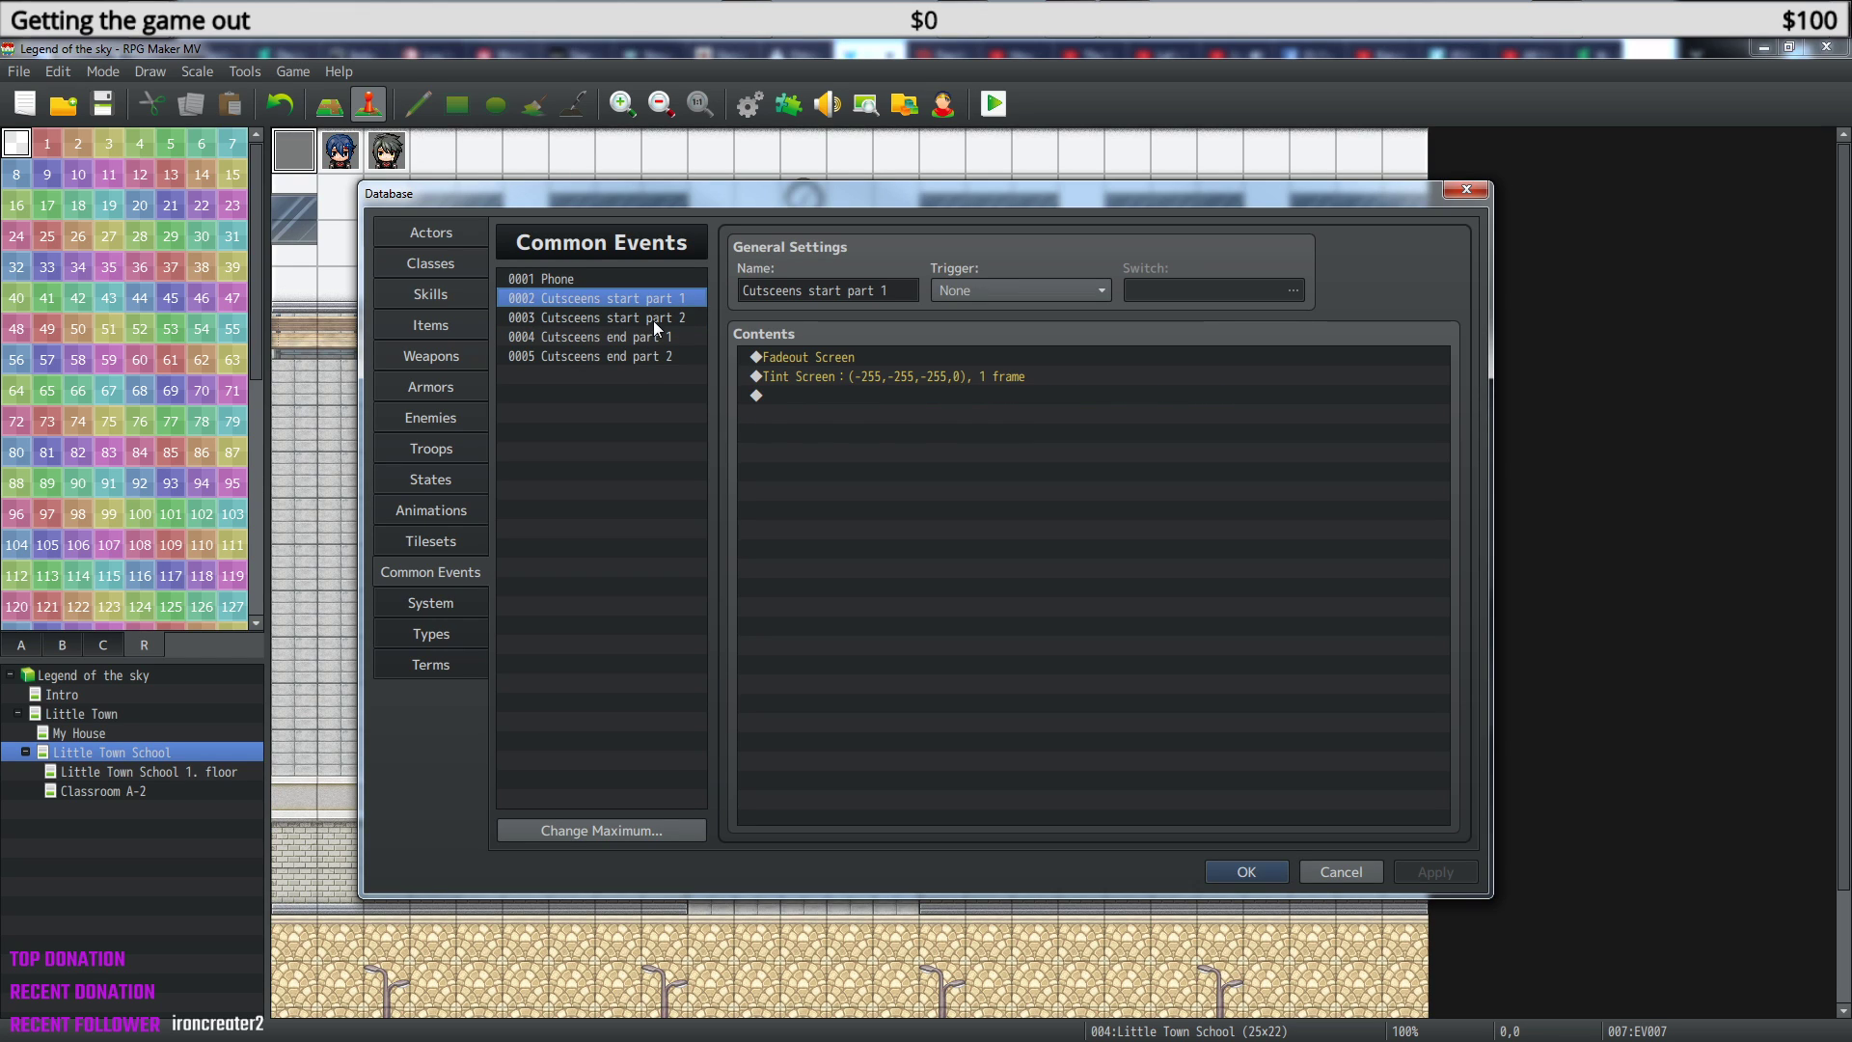
left_click(652, 320)
left_click(651, 340)
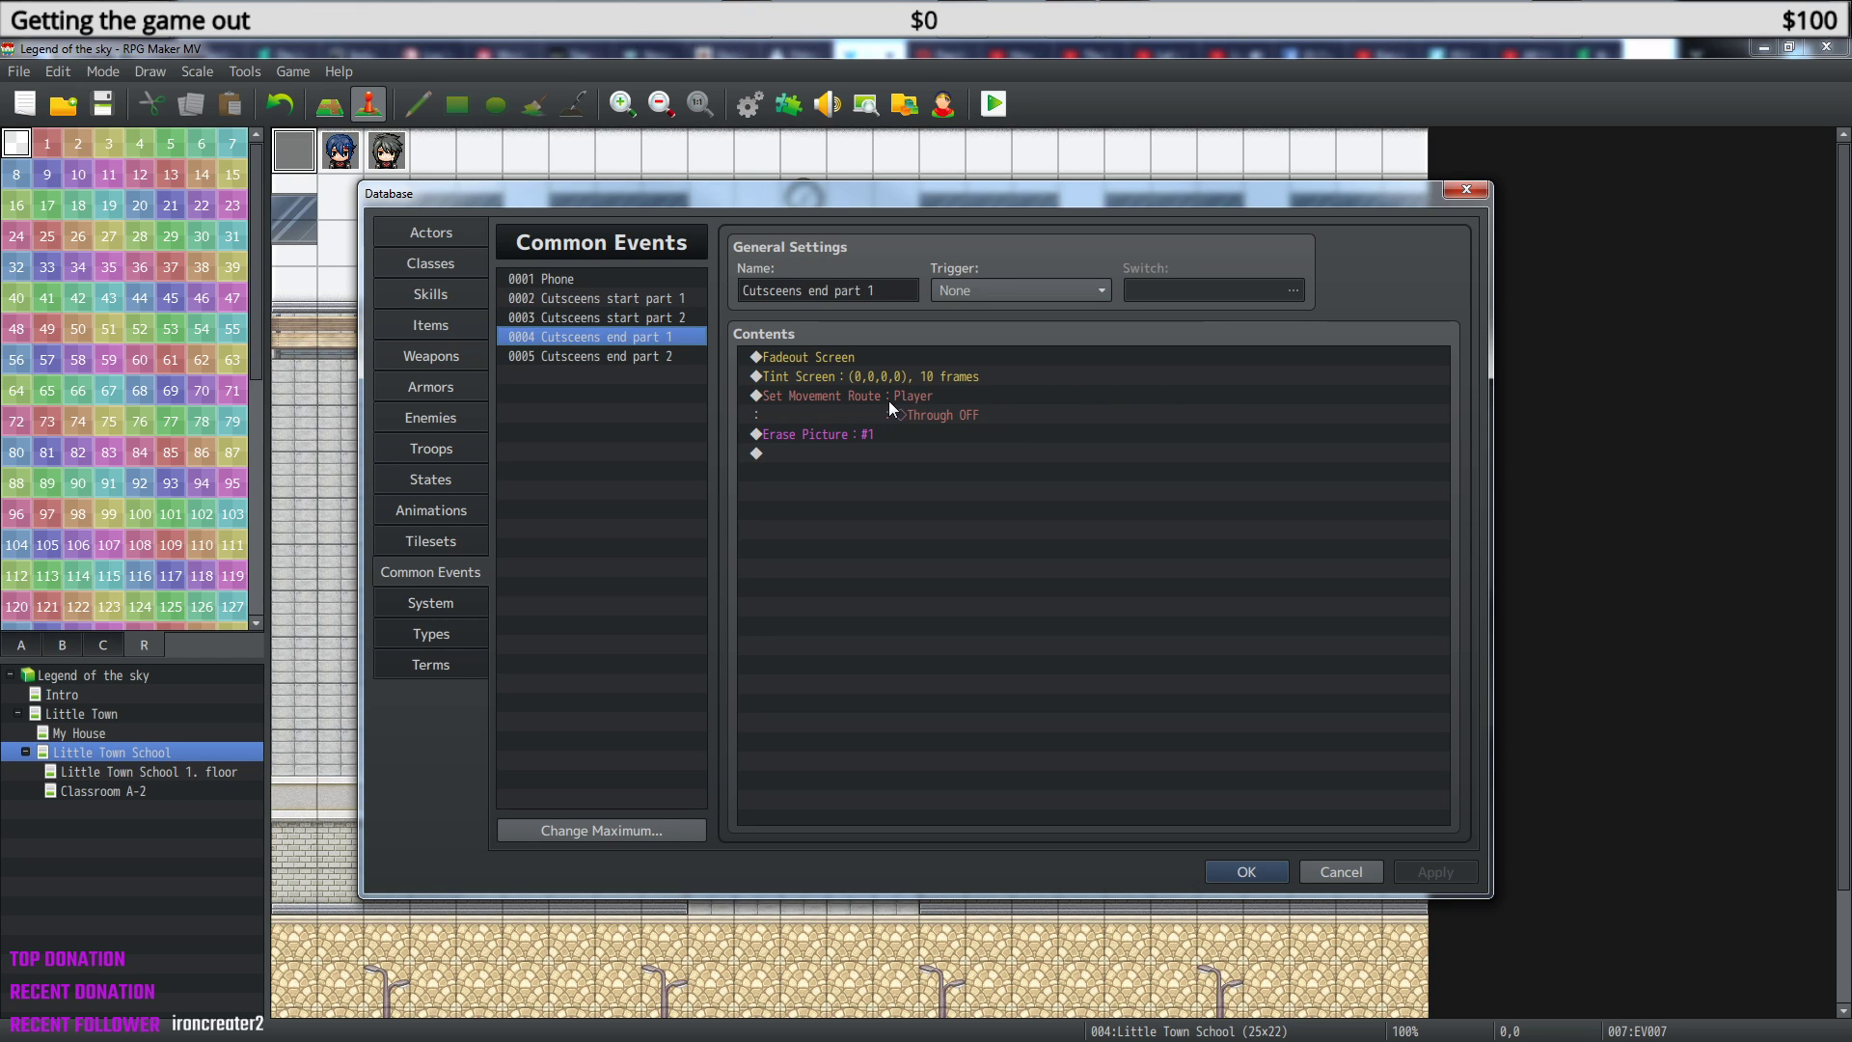
left_click(604, 298)
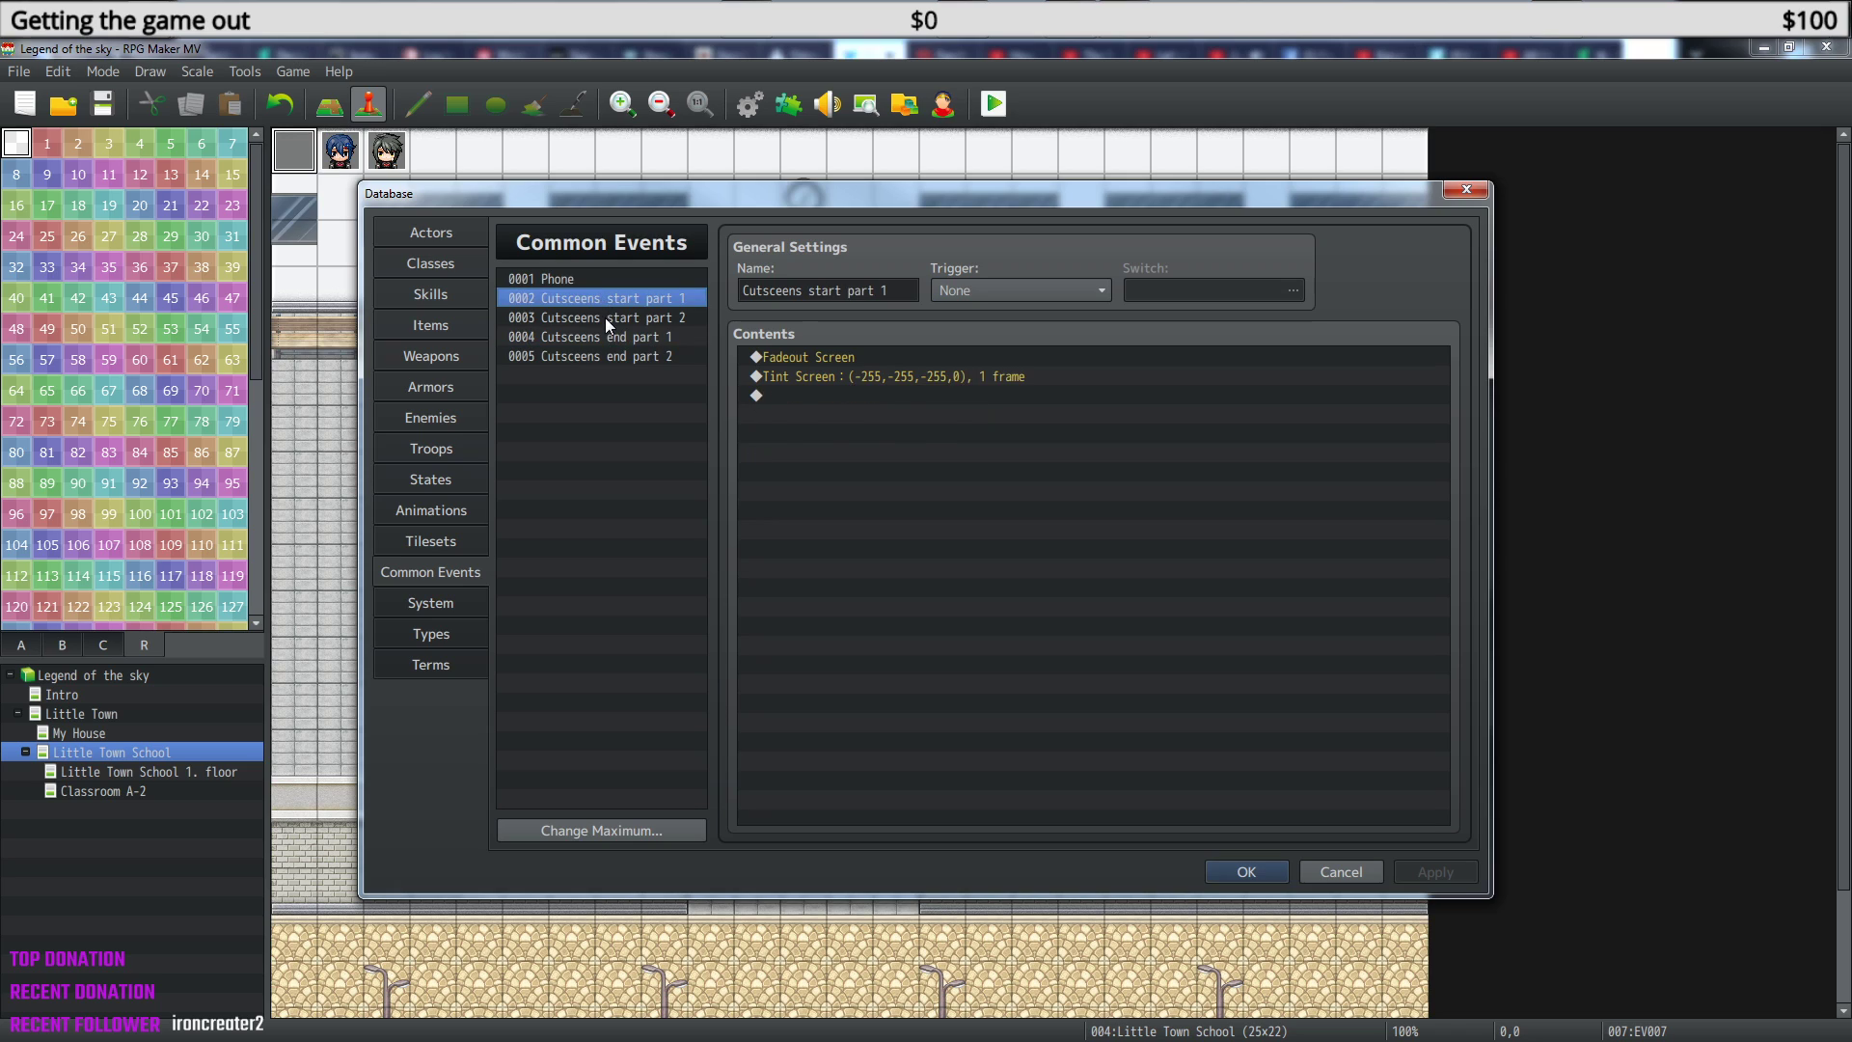
left_click(604, 316)
left_click(612, 339)
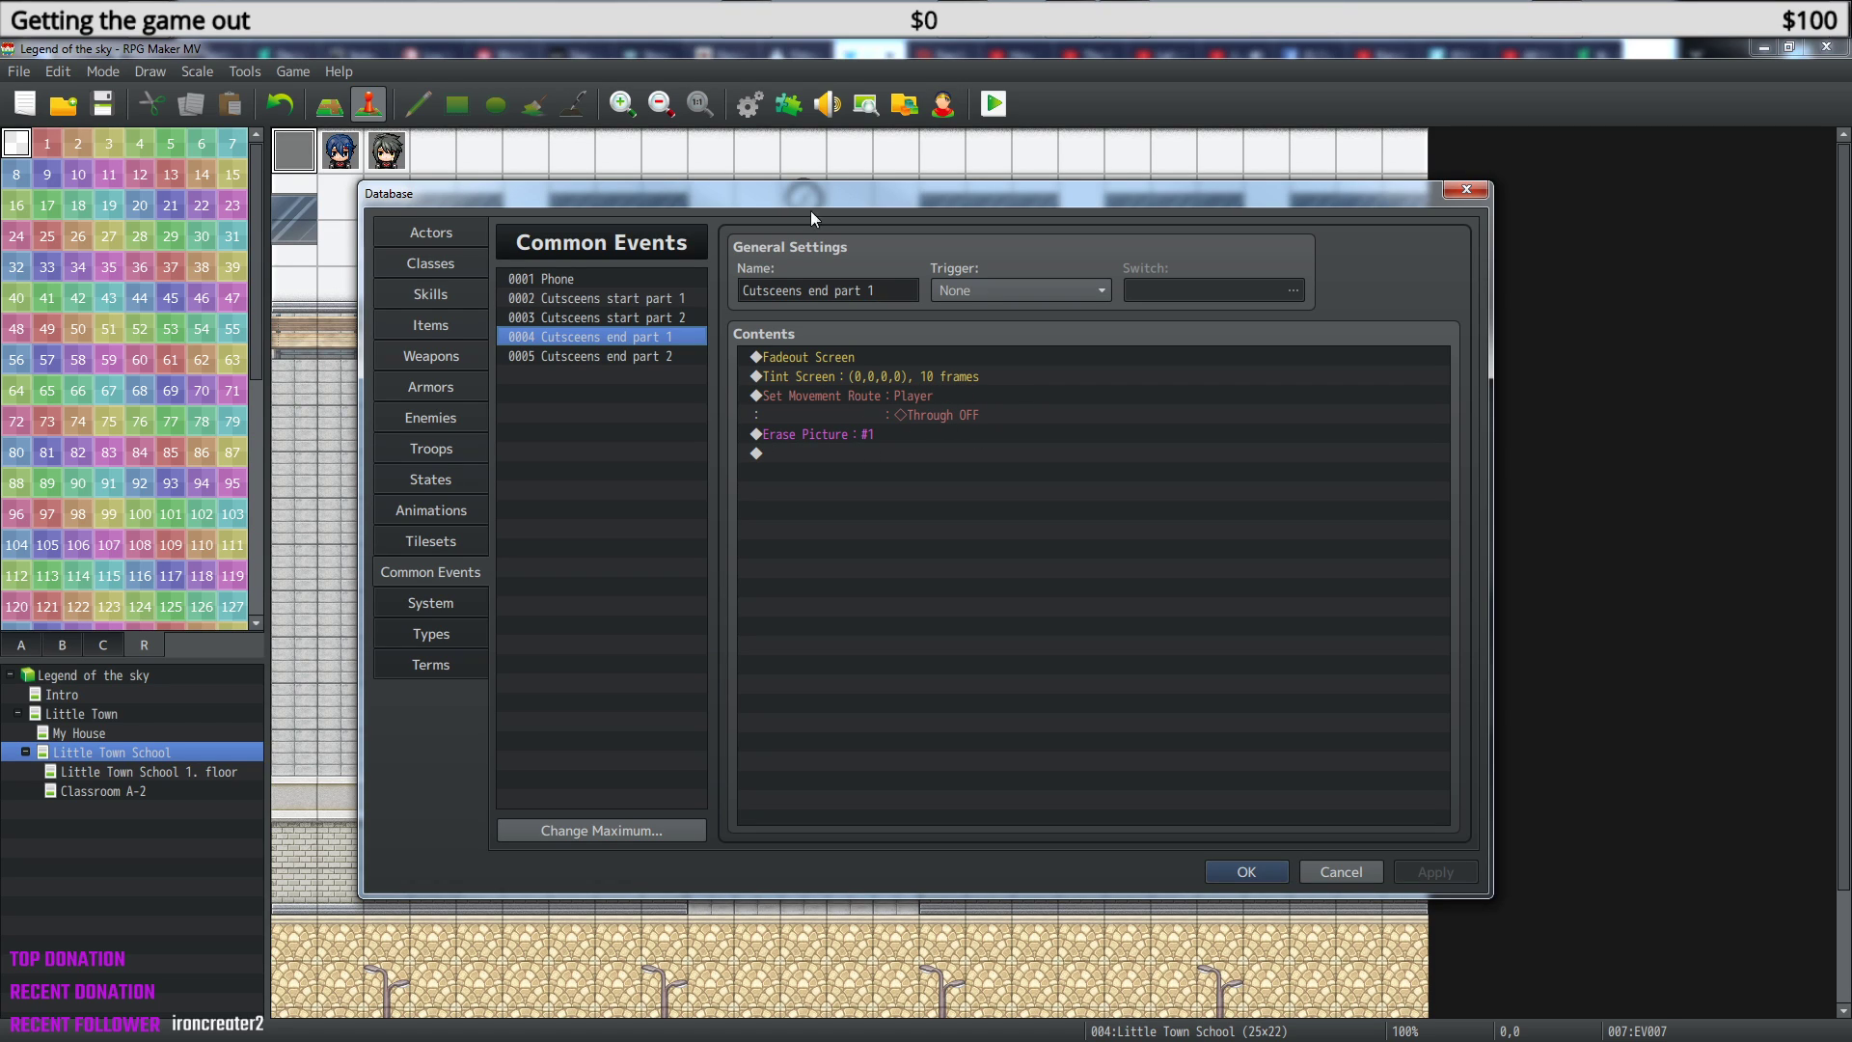
left_click(658, 359)
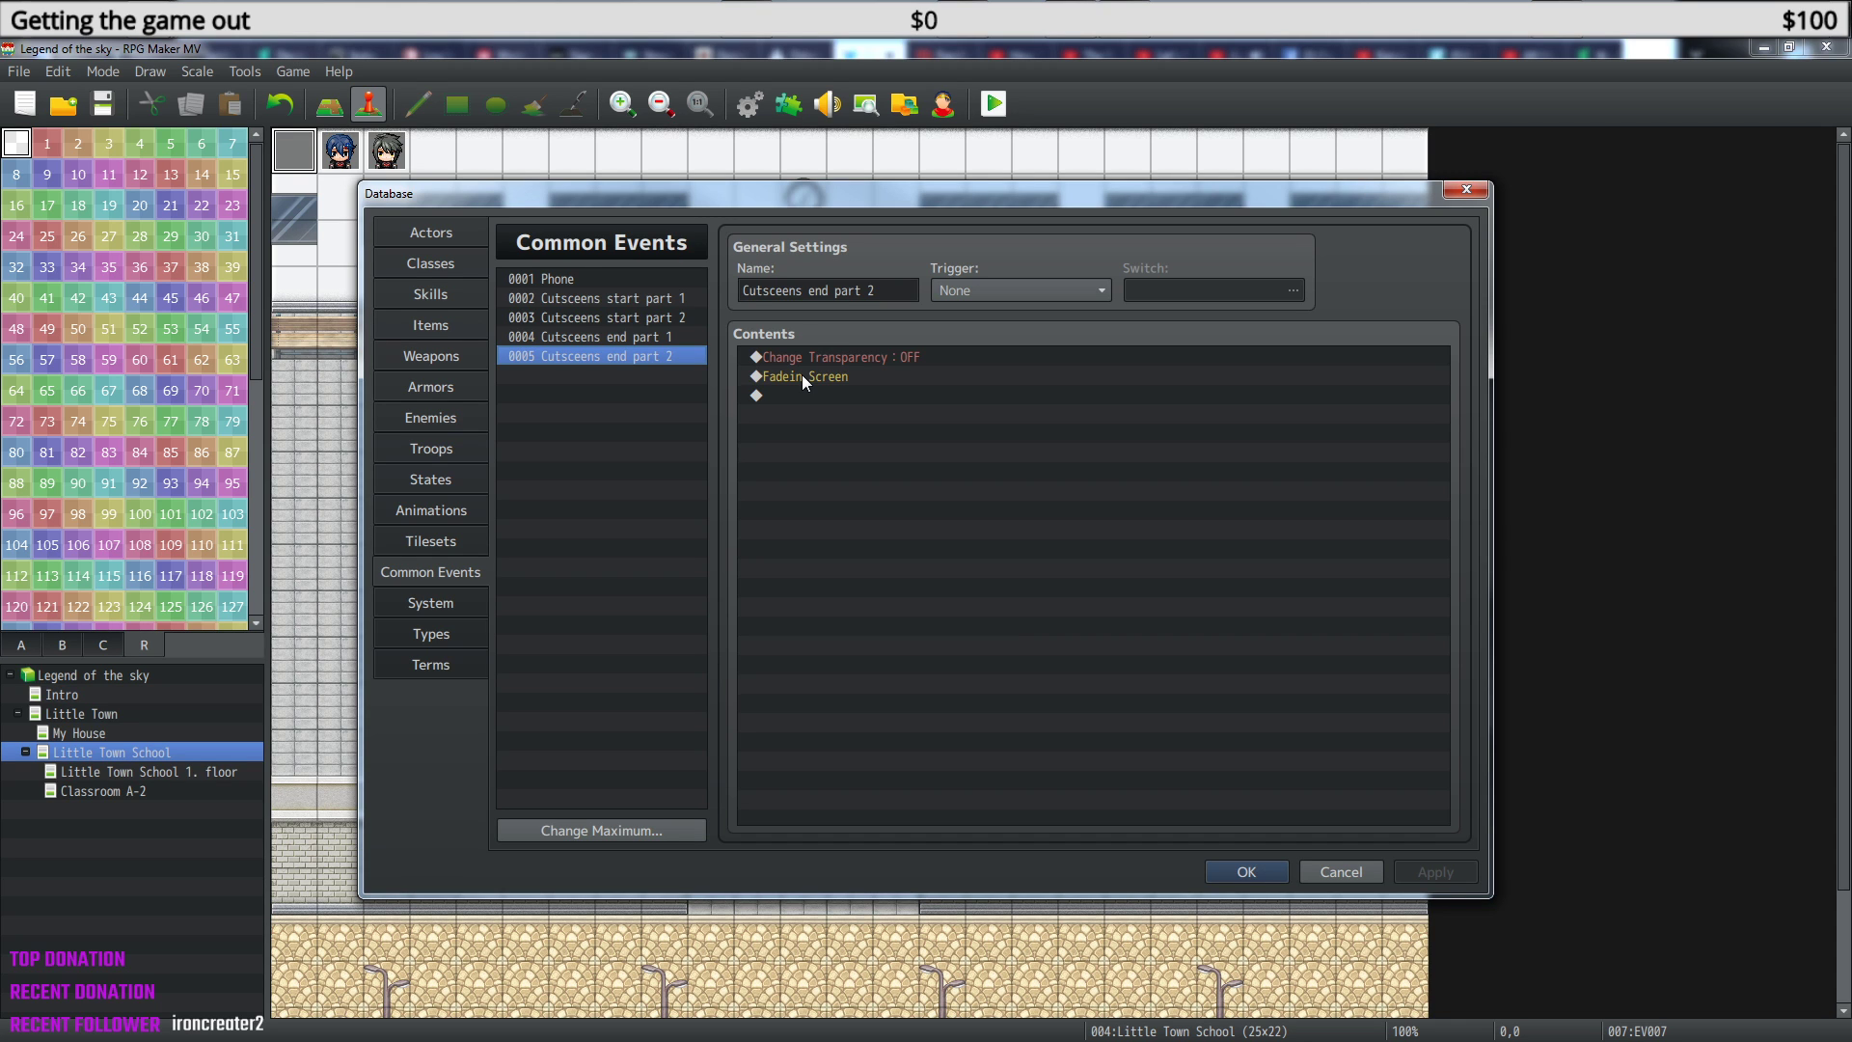
left_click(1267, 871)
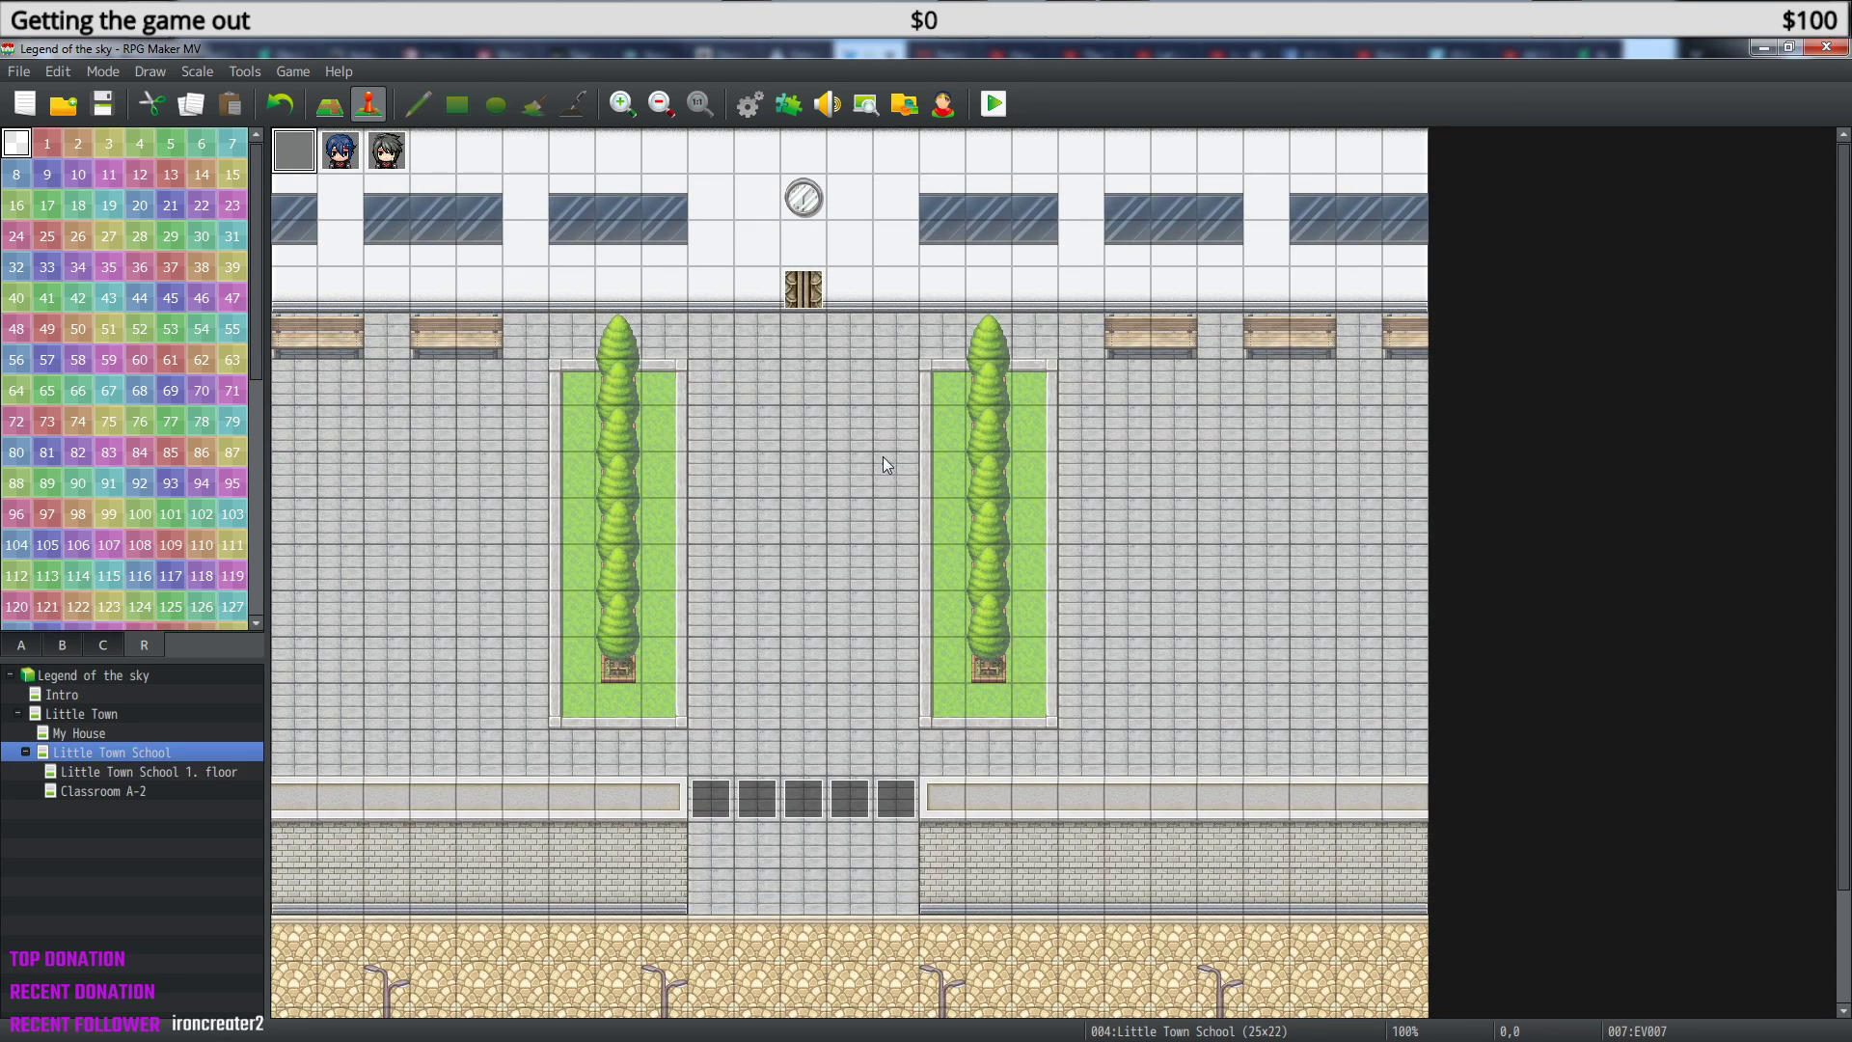
- Start a playtest with the project changes saved, and continue from the Little Town School save in File 1
left_click(991, 106)
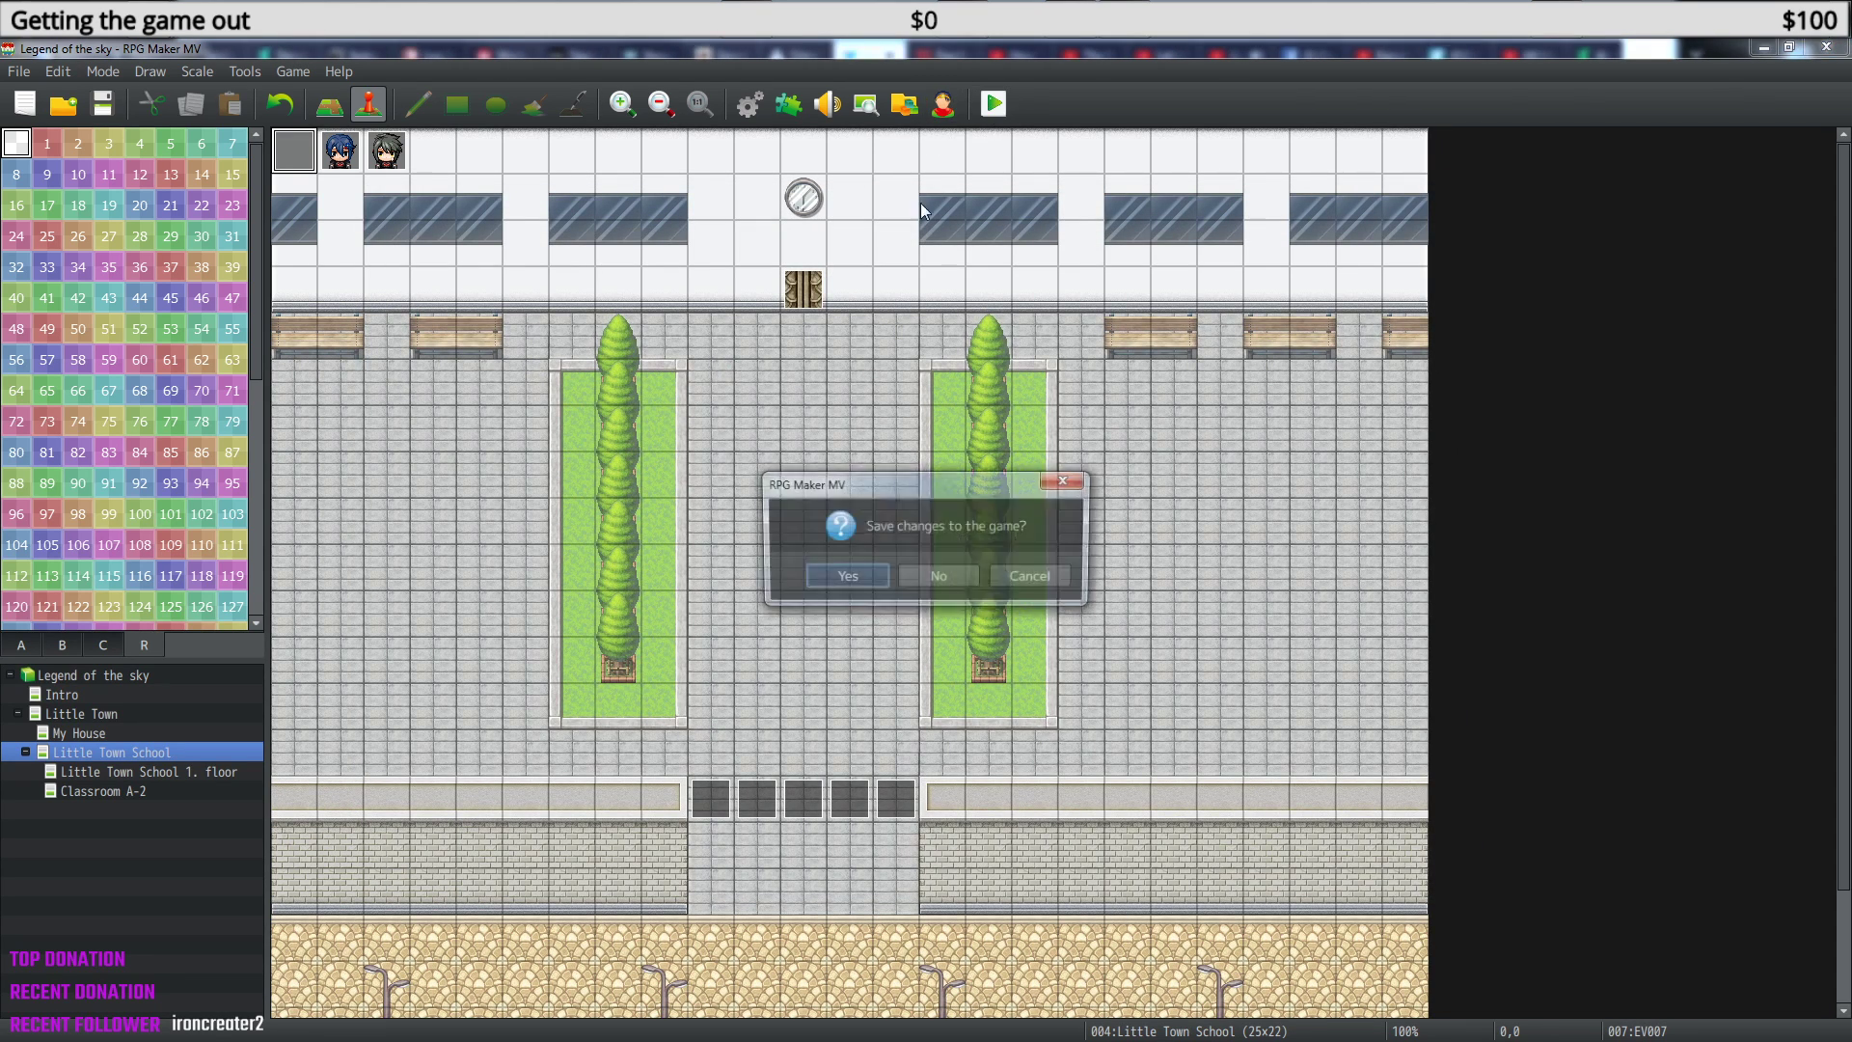
left_click(860, 575)
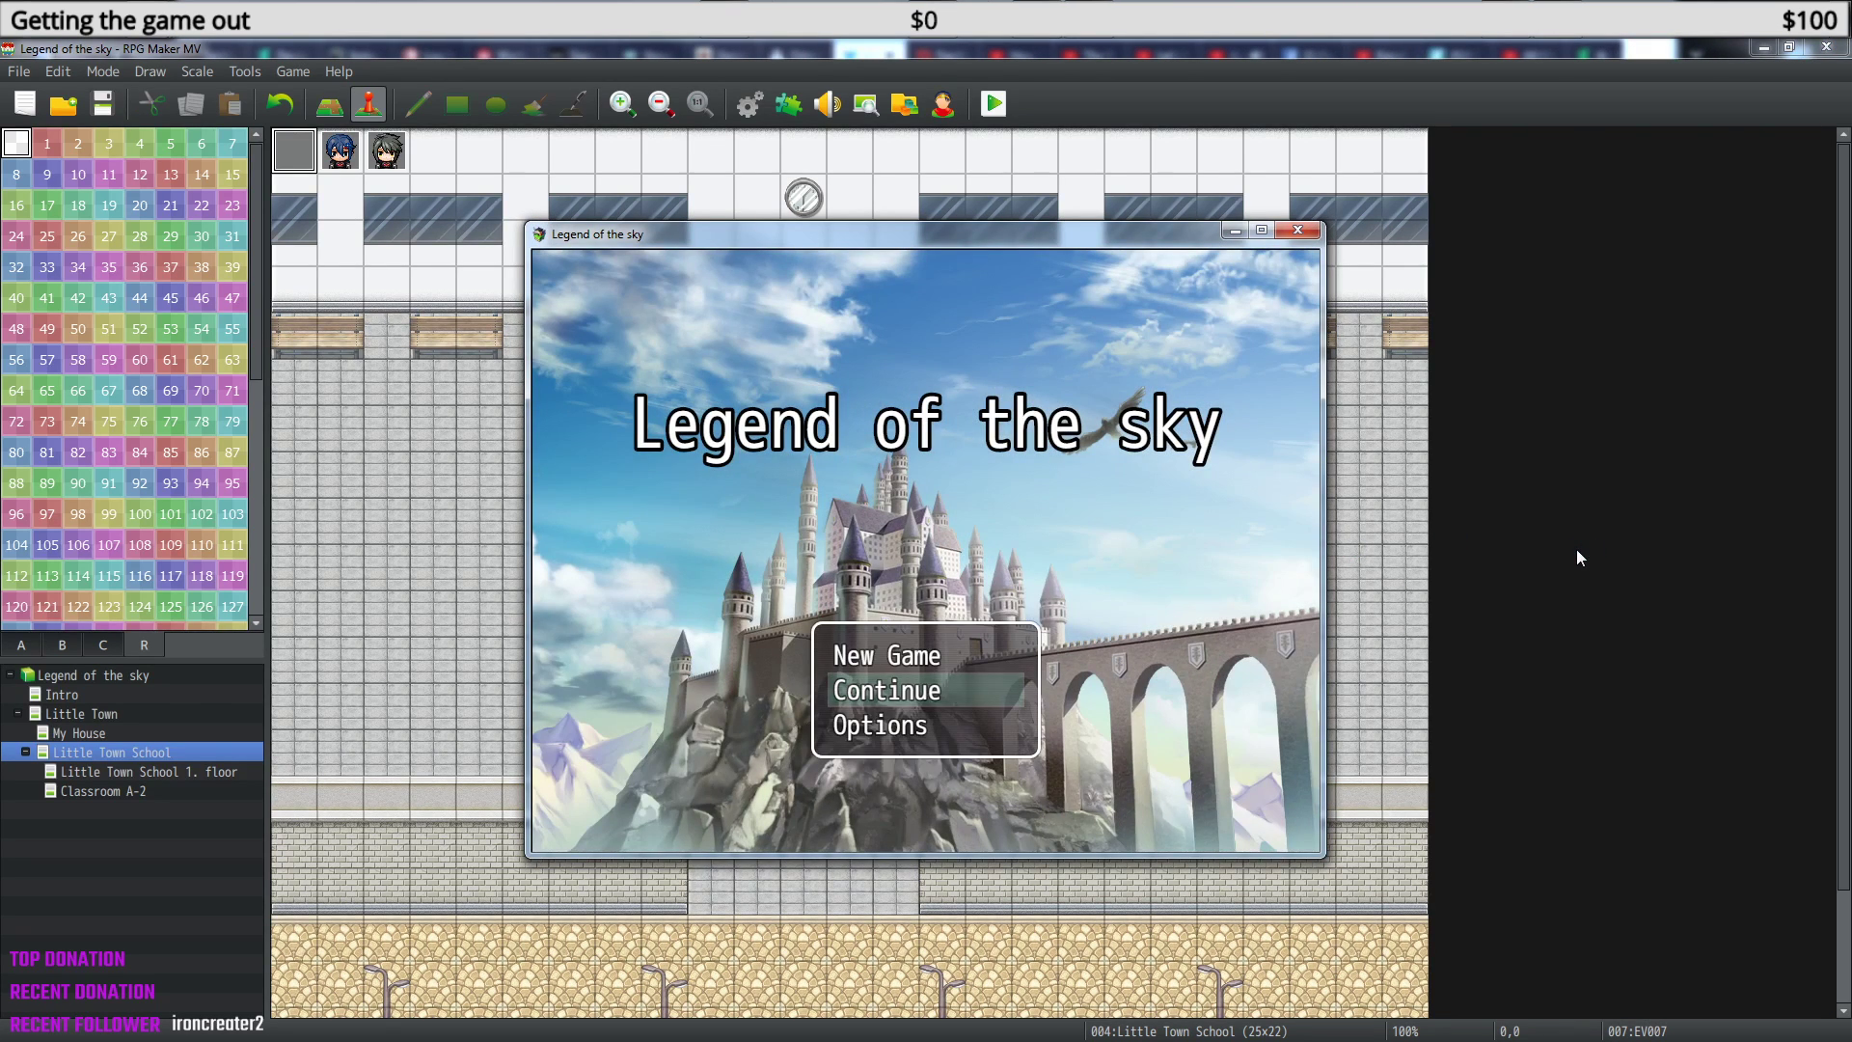
key("Return")
key("Return")
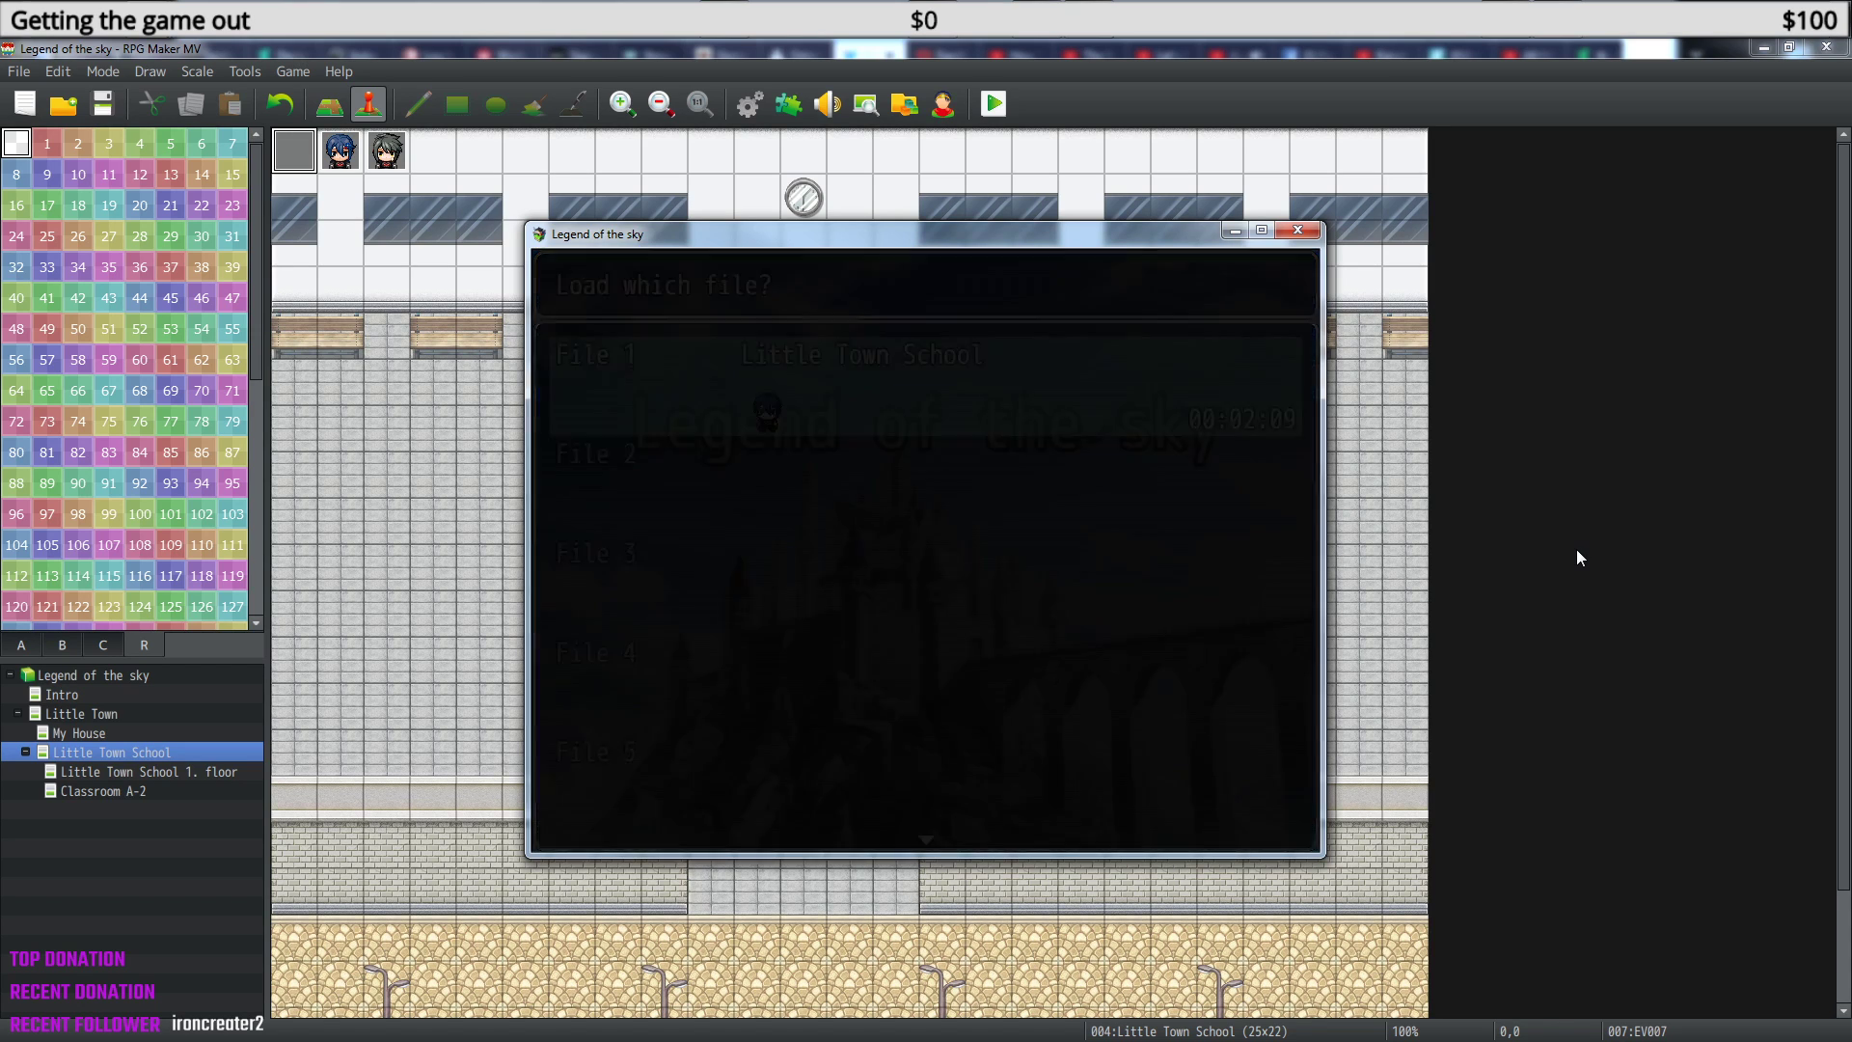
- Trigger the school cutscene and advance its dialogue from "And so, another day at school starts." past "I made it in time."
key("Up")
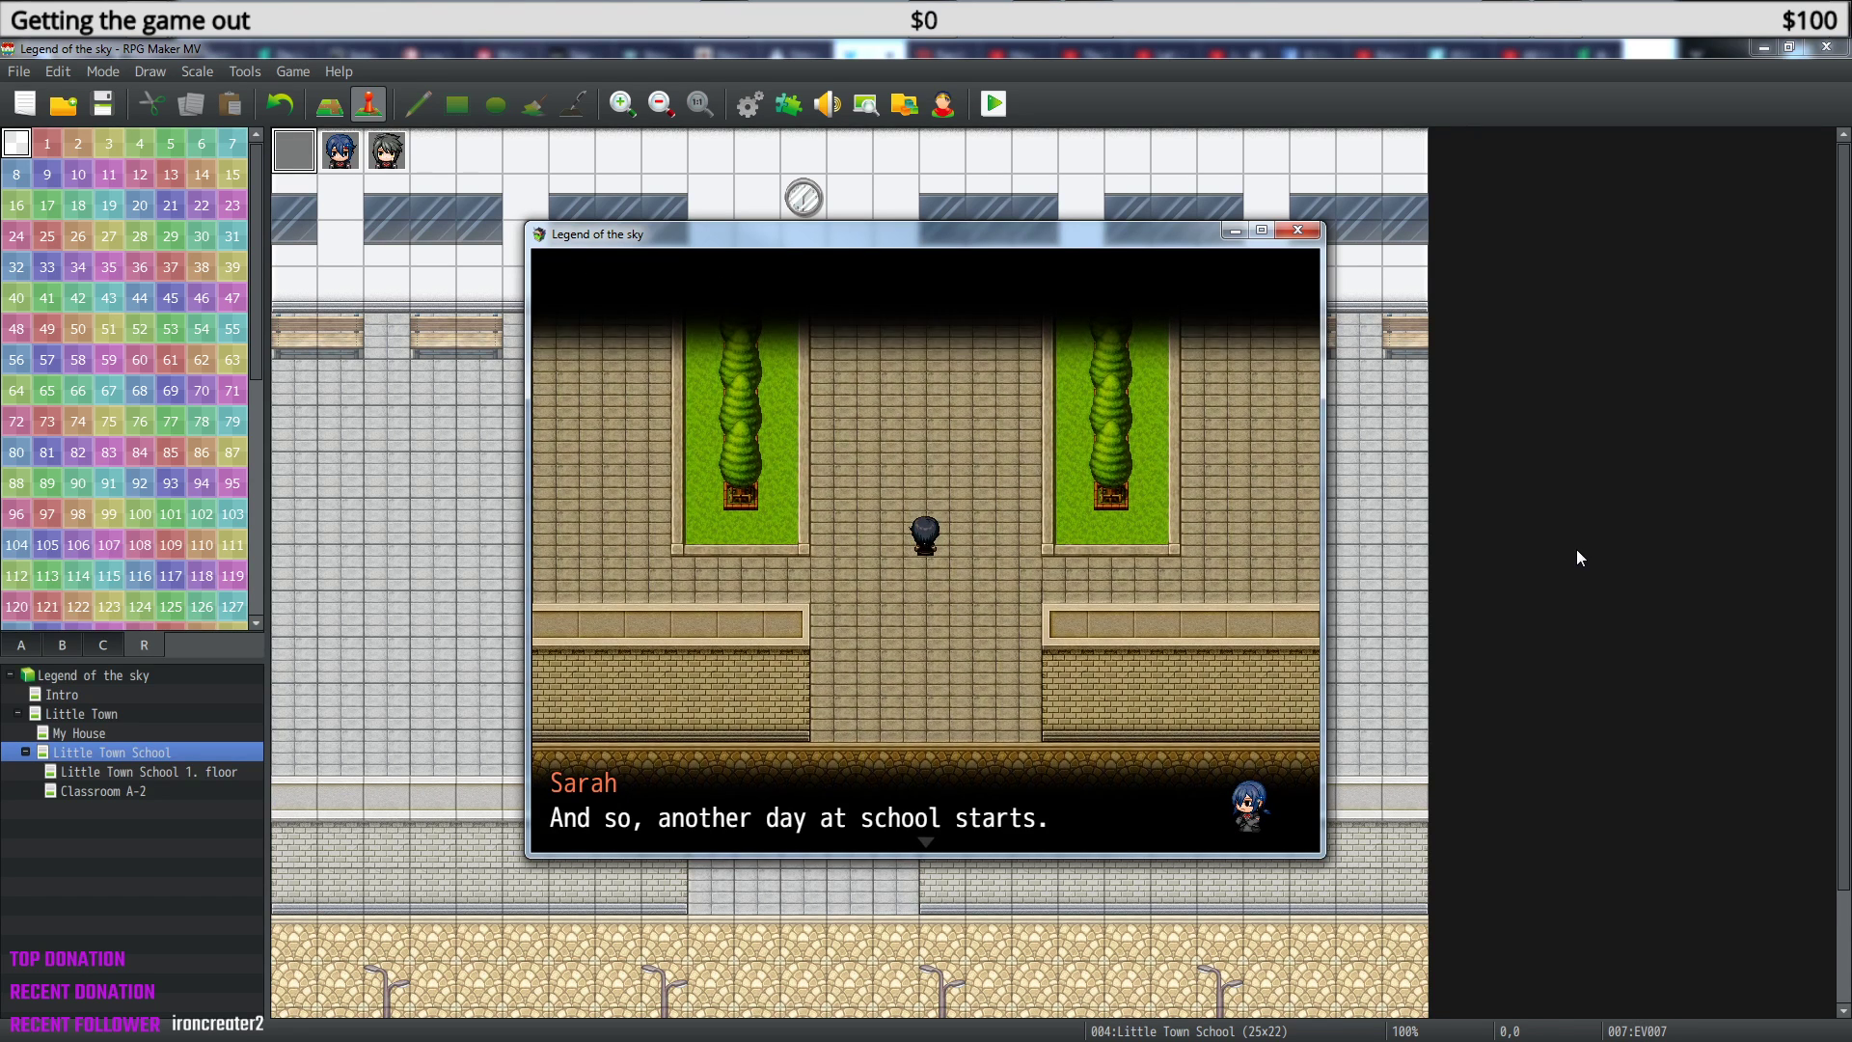
key("Return")
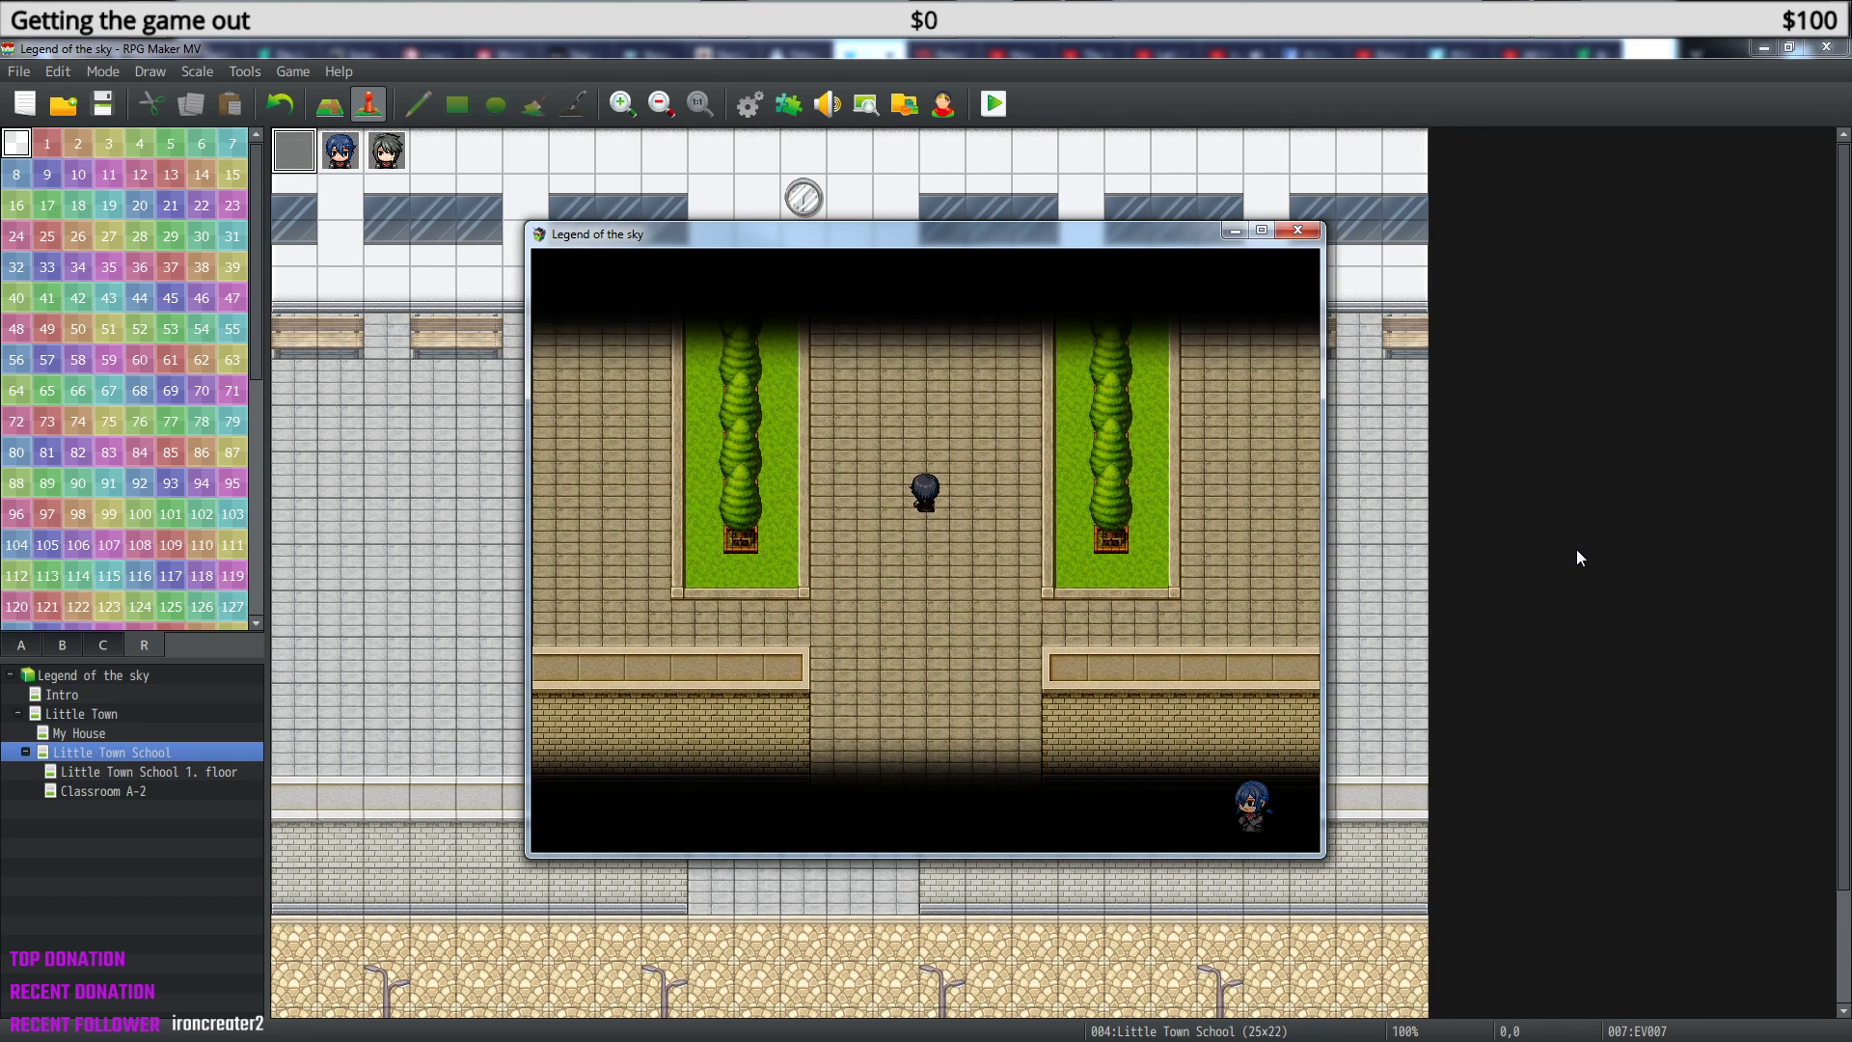
key("Return")
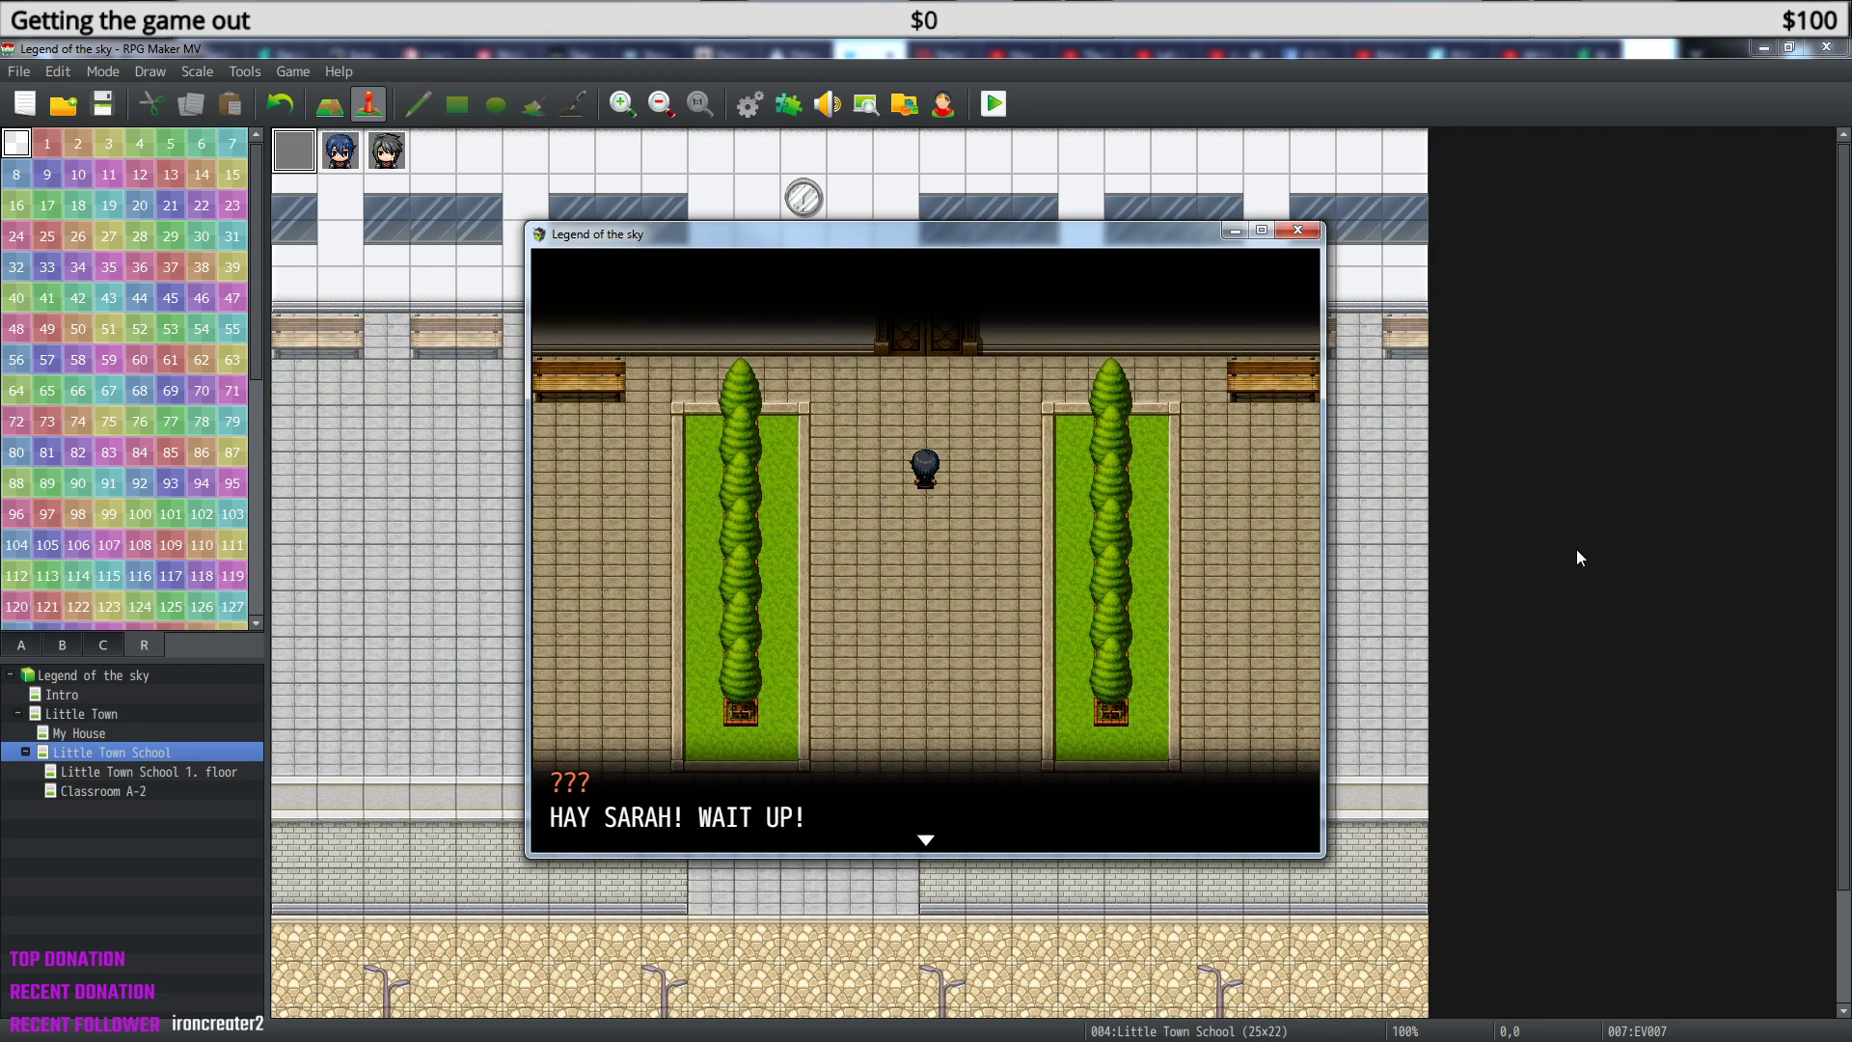
key("Return")
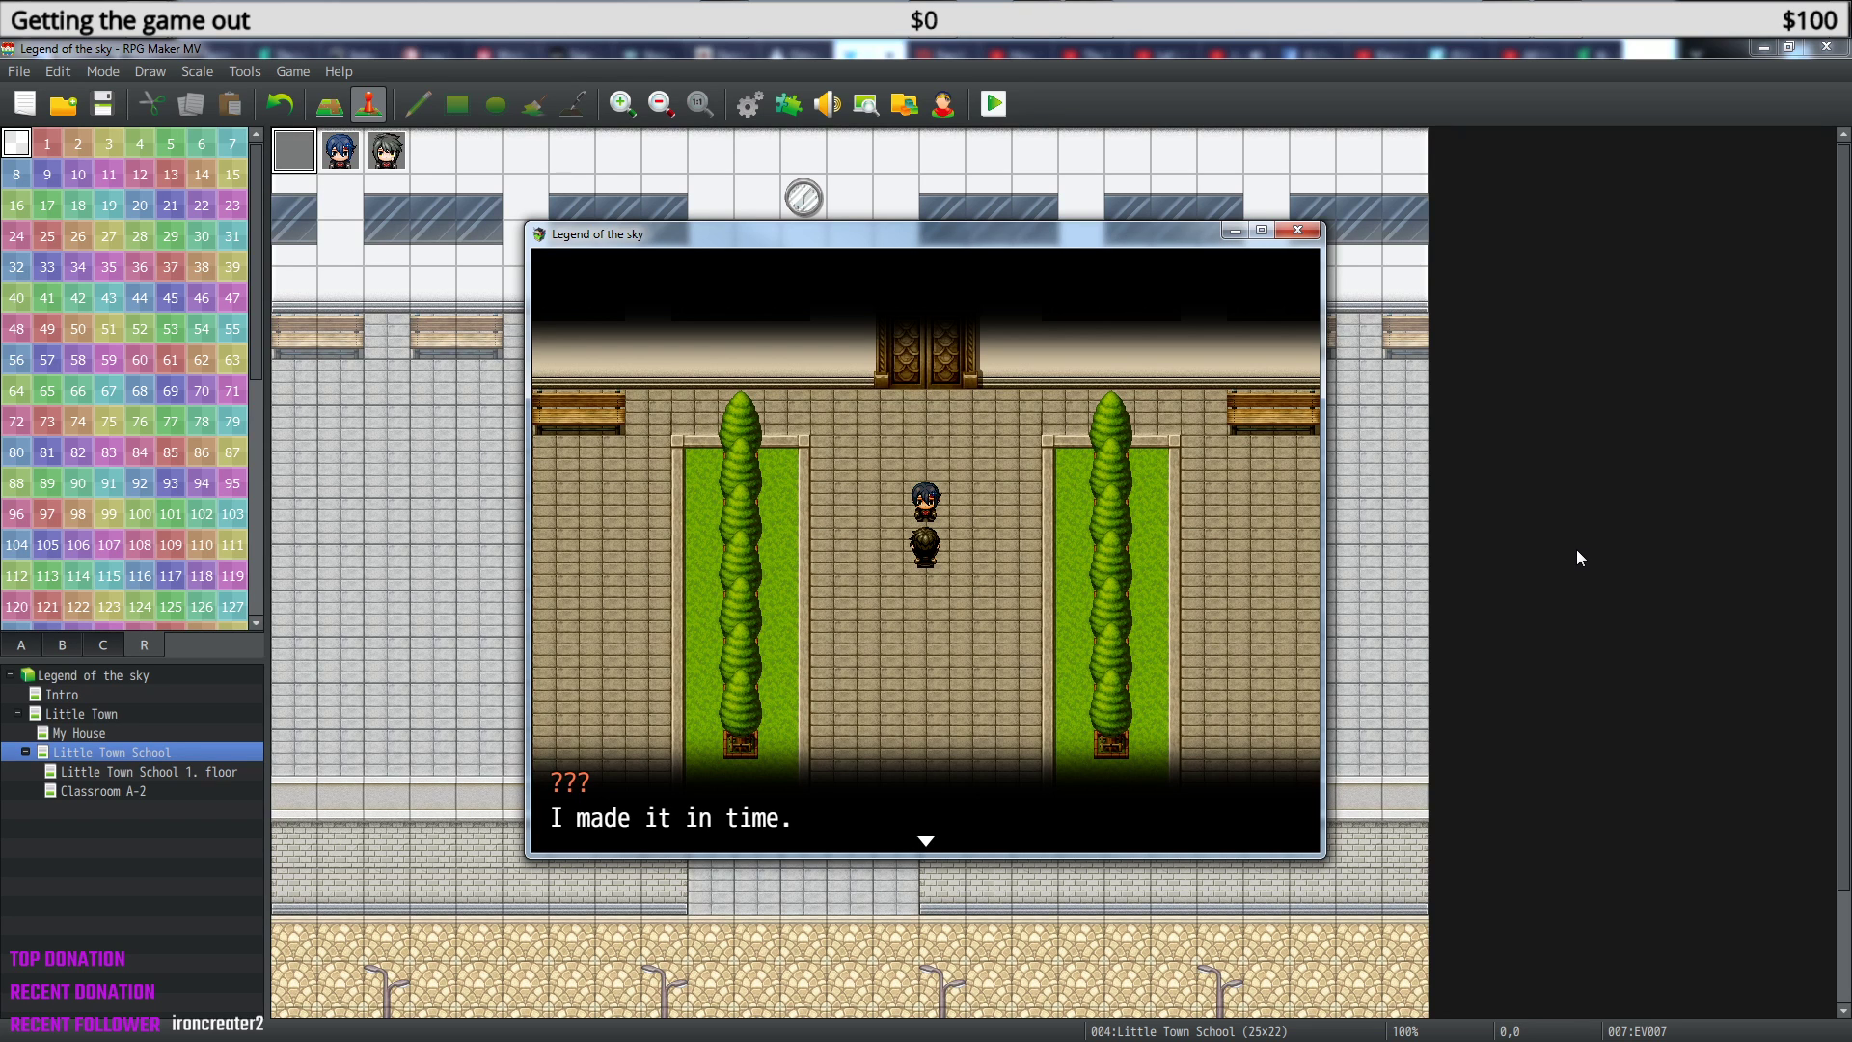
key("Return")
- Test free movement by walking the character between the school gate, courtyard path and building doors, and end the playtest
key("Up")
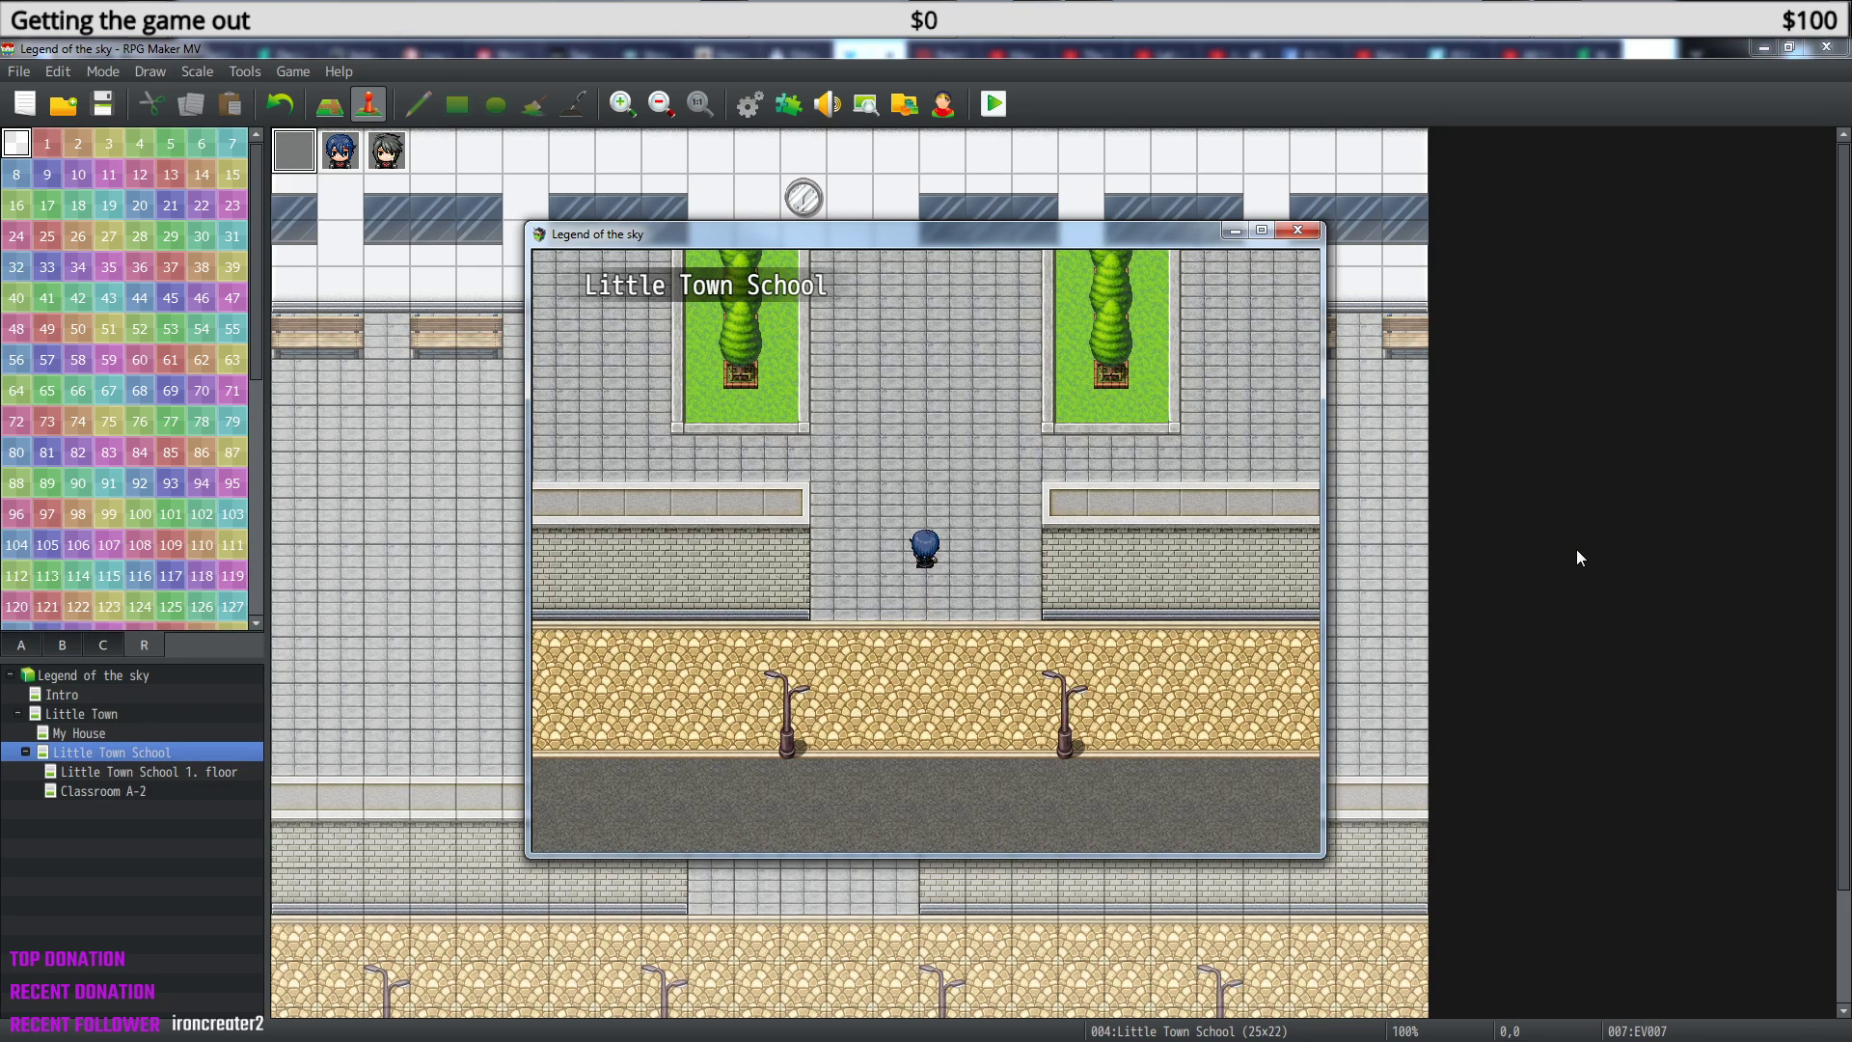
key("Up")
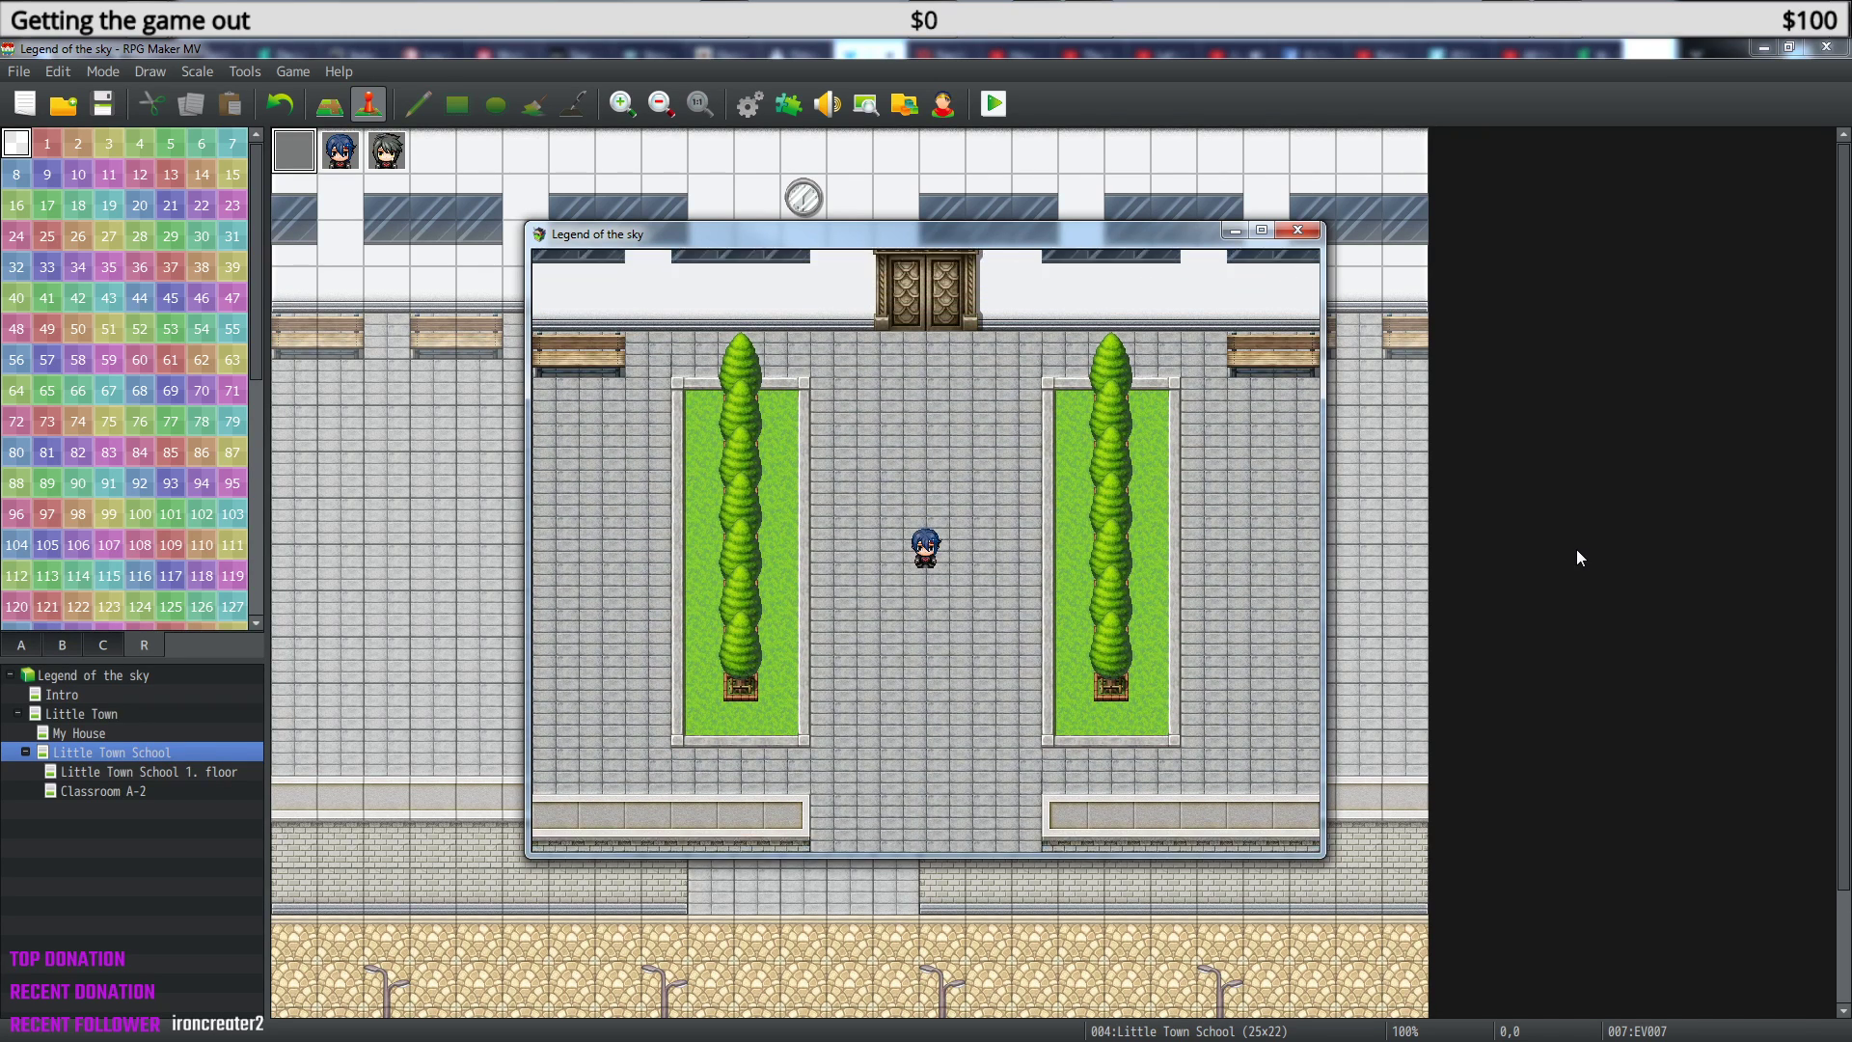
key("Up")
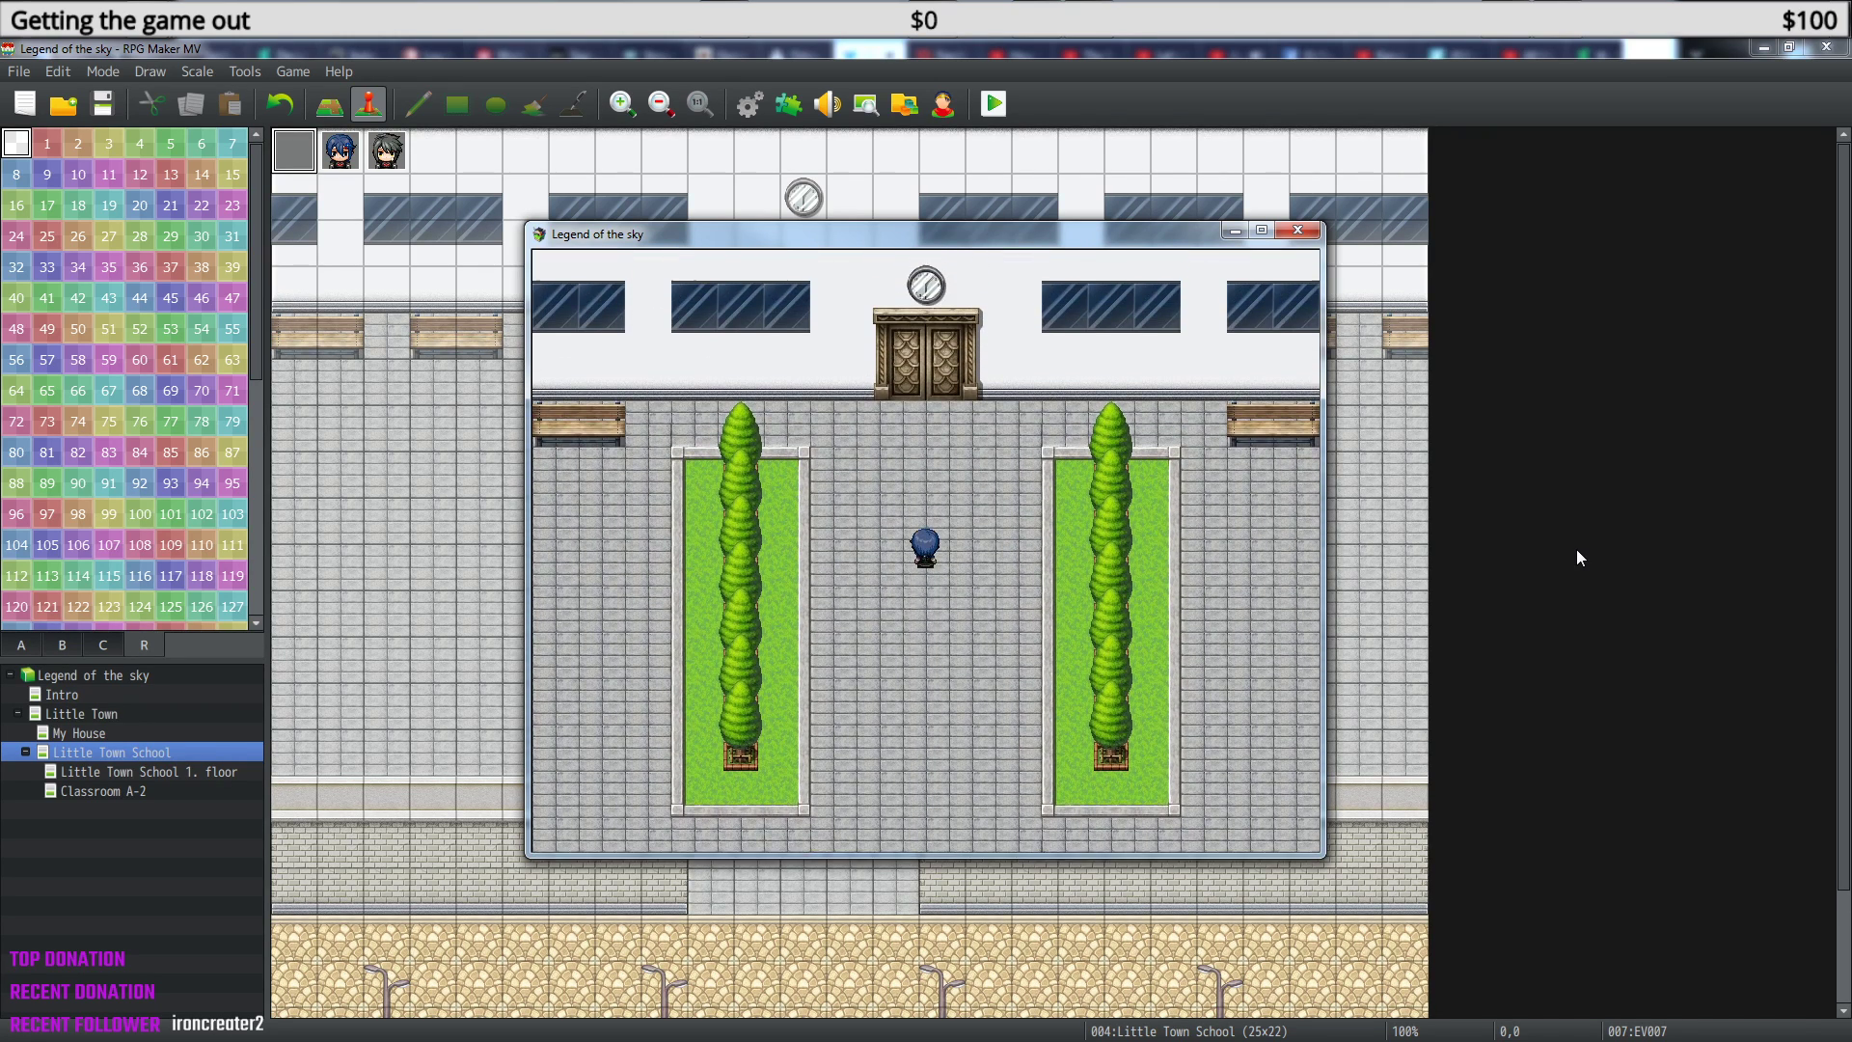
key("Up")
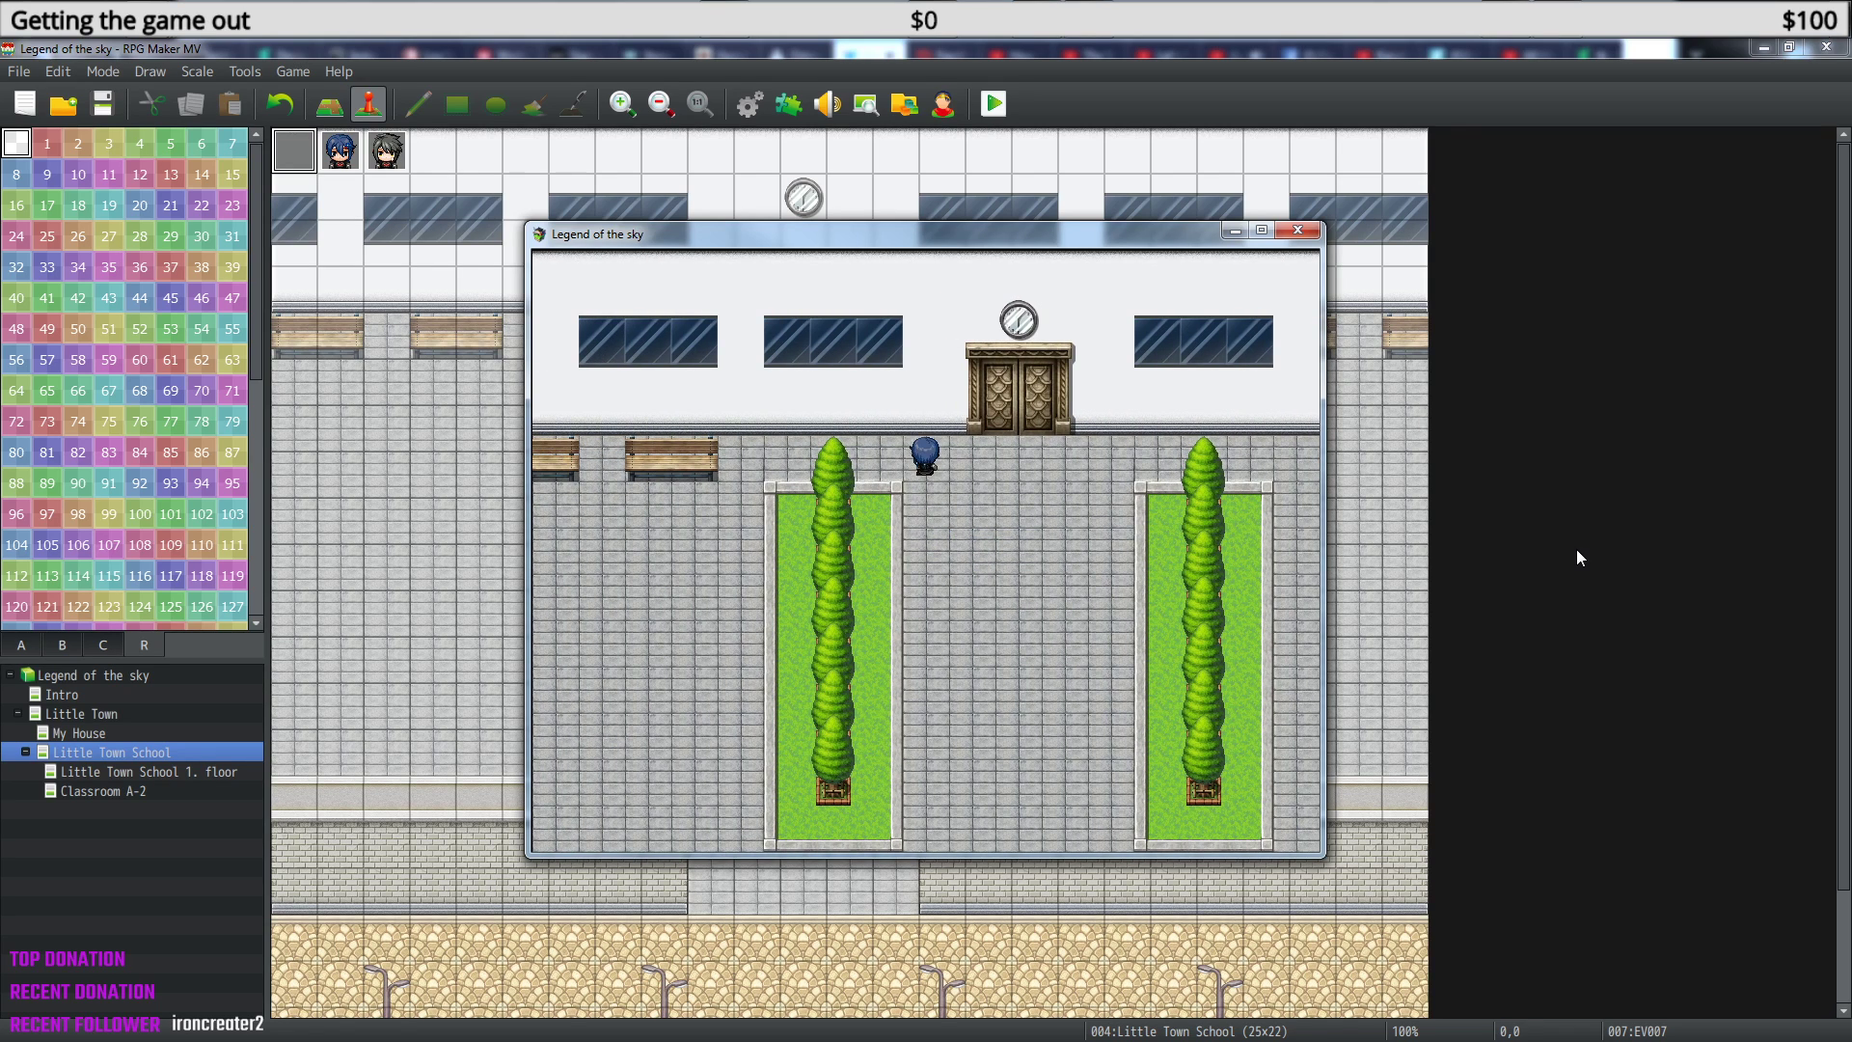
key("Left")
key("Right")
key("Right")
key("Down")
key("Right")
key("Left")
key("Down")
key("Down")
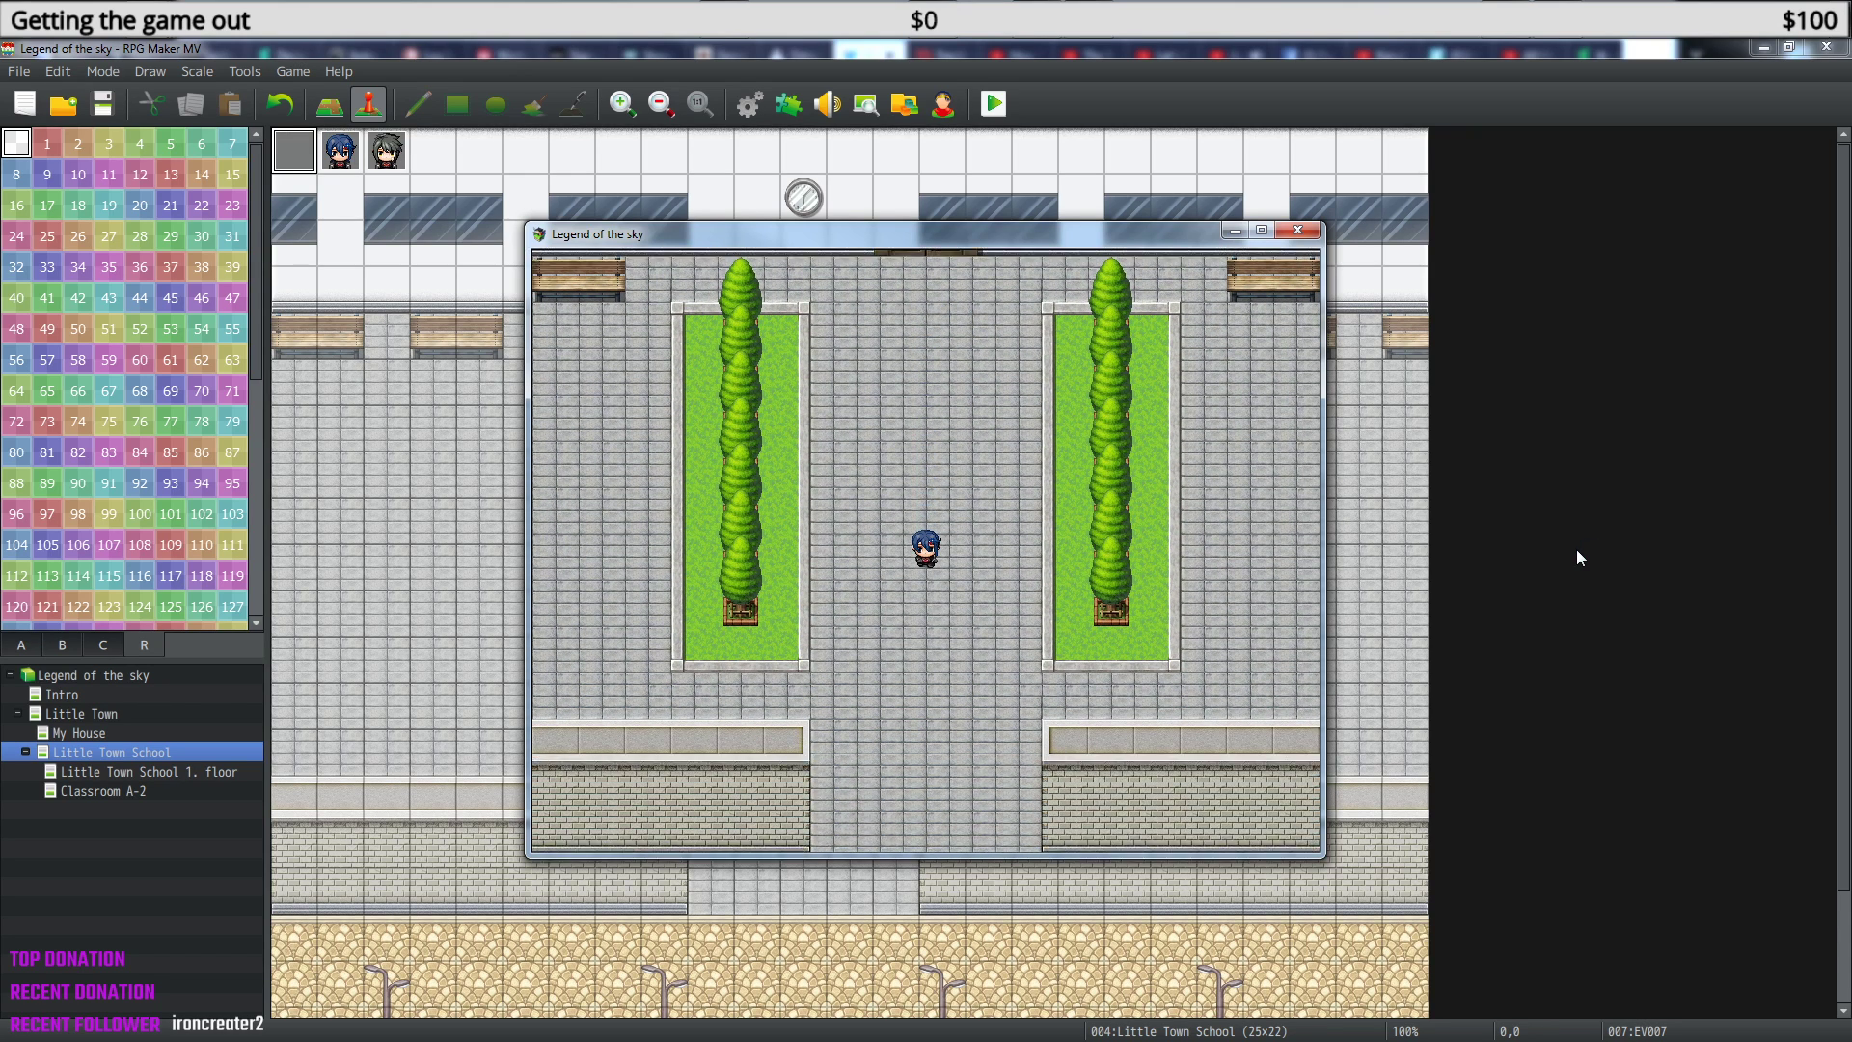
key("Up")
key("Up")
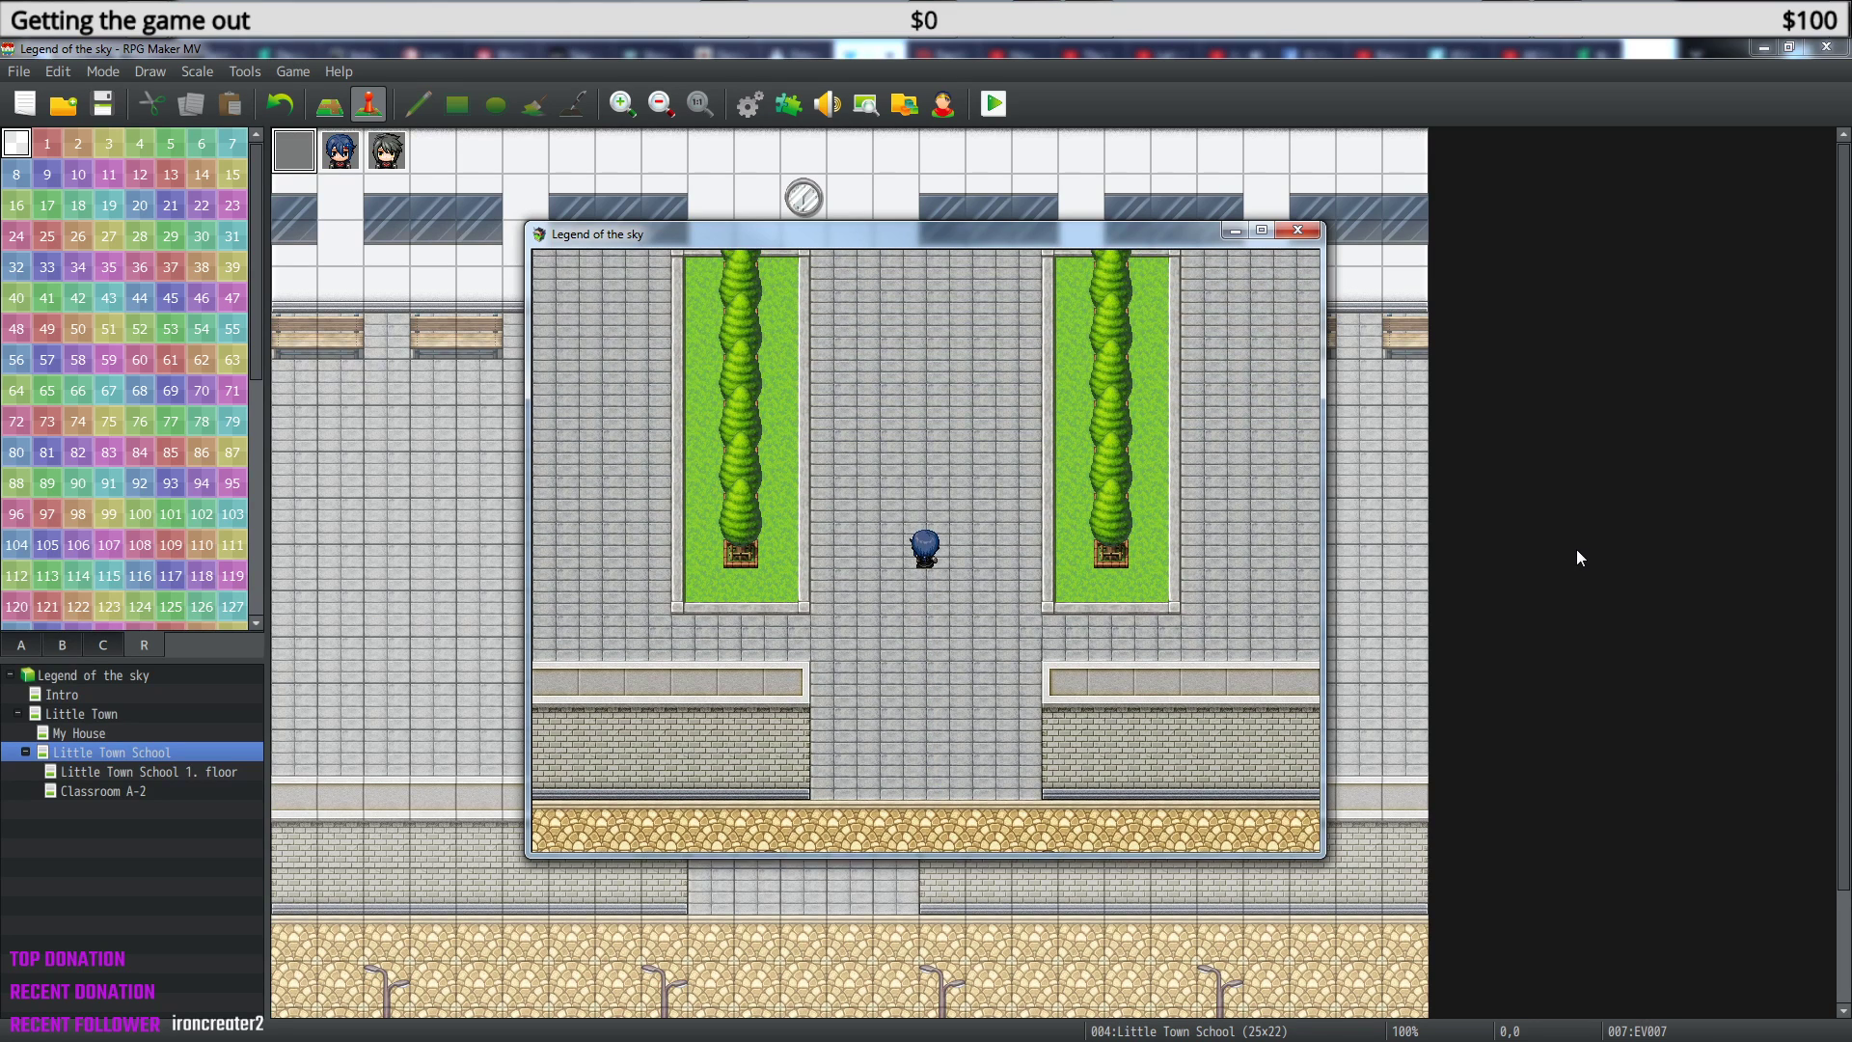
key("Right")
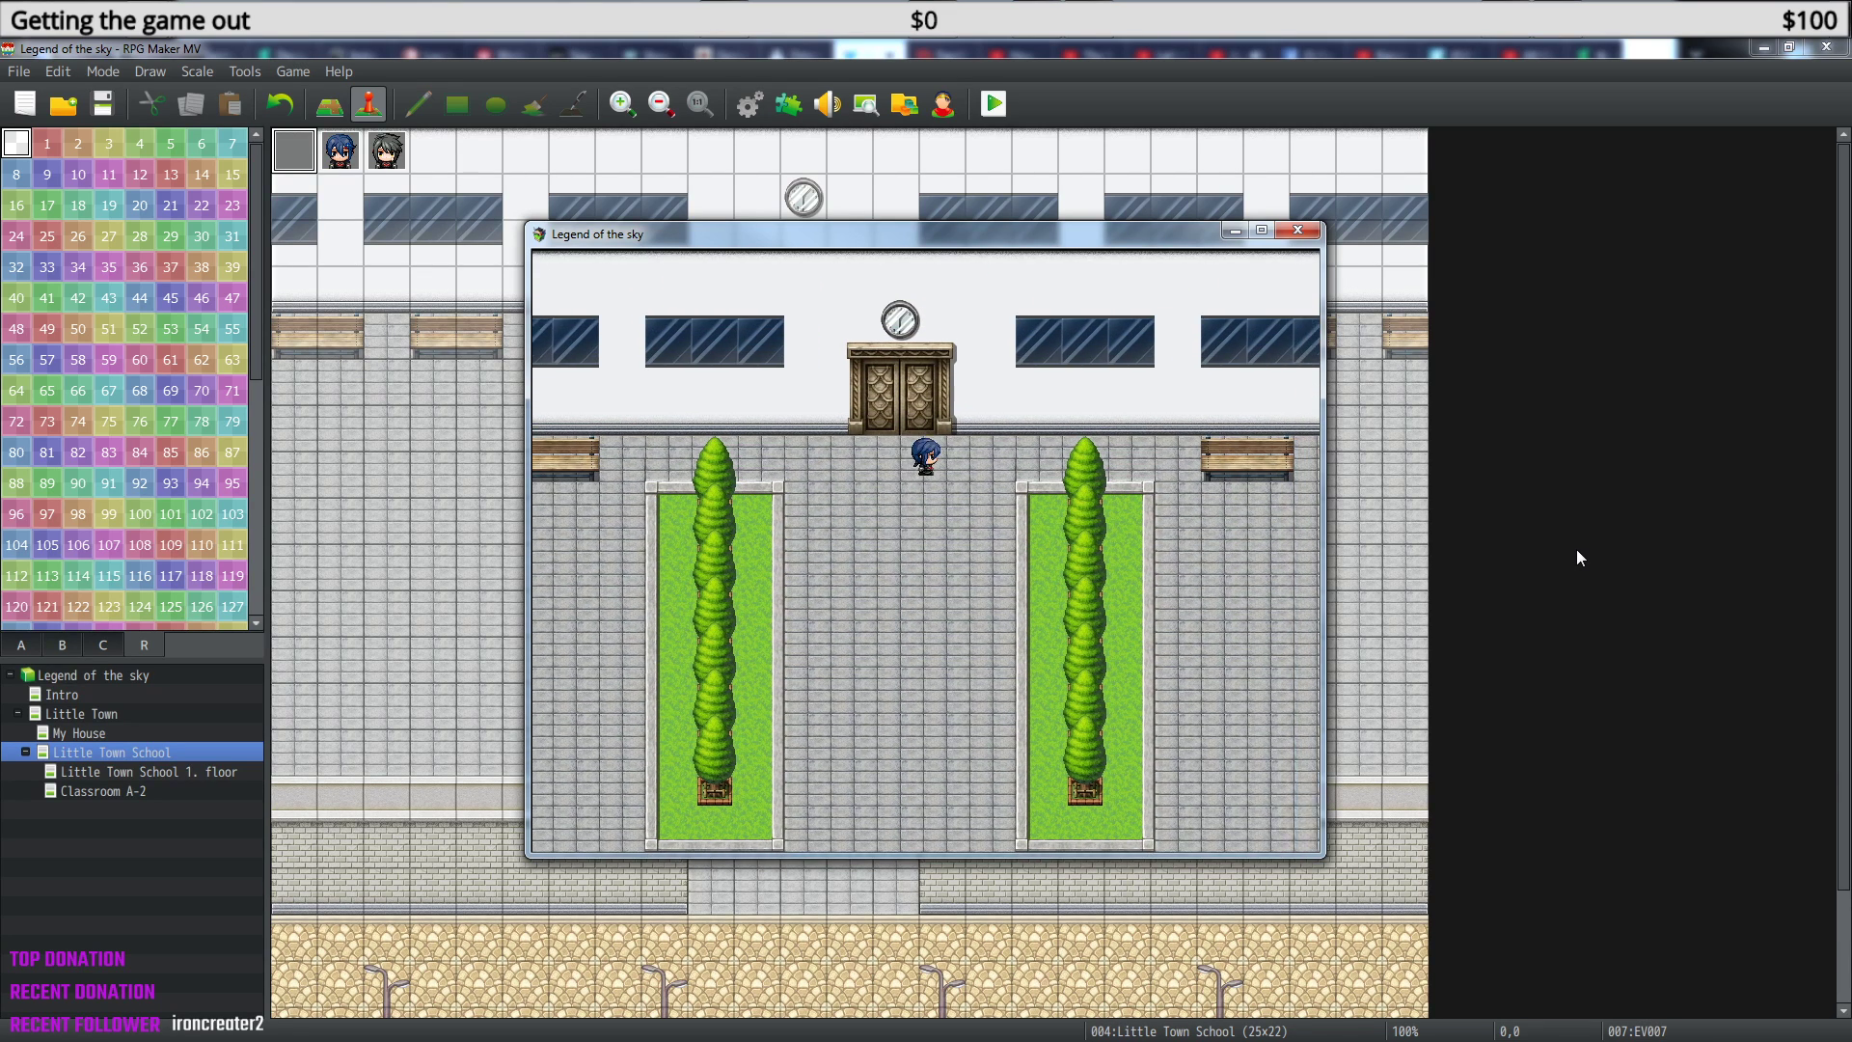
key("Down")
key("Down")
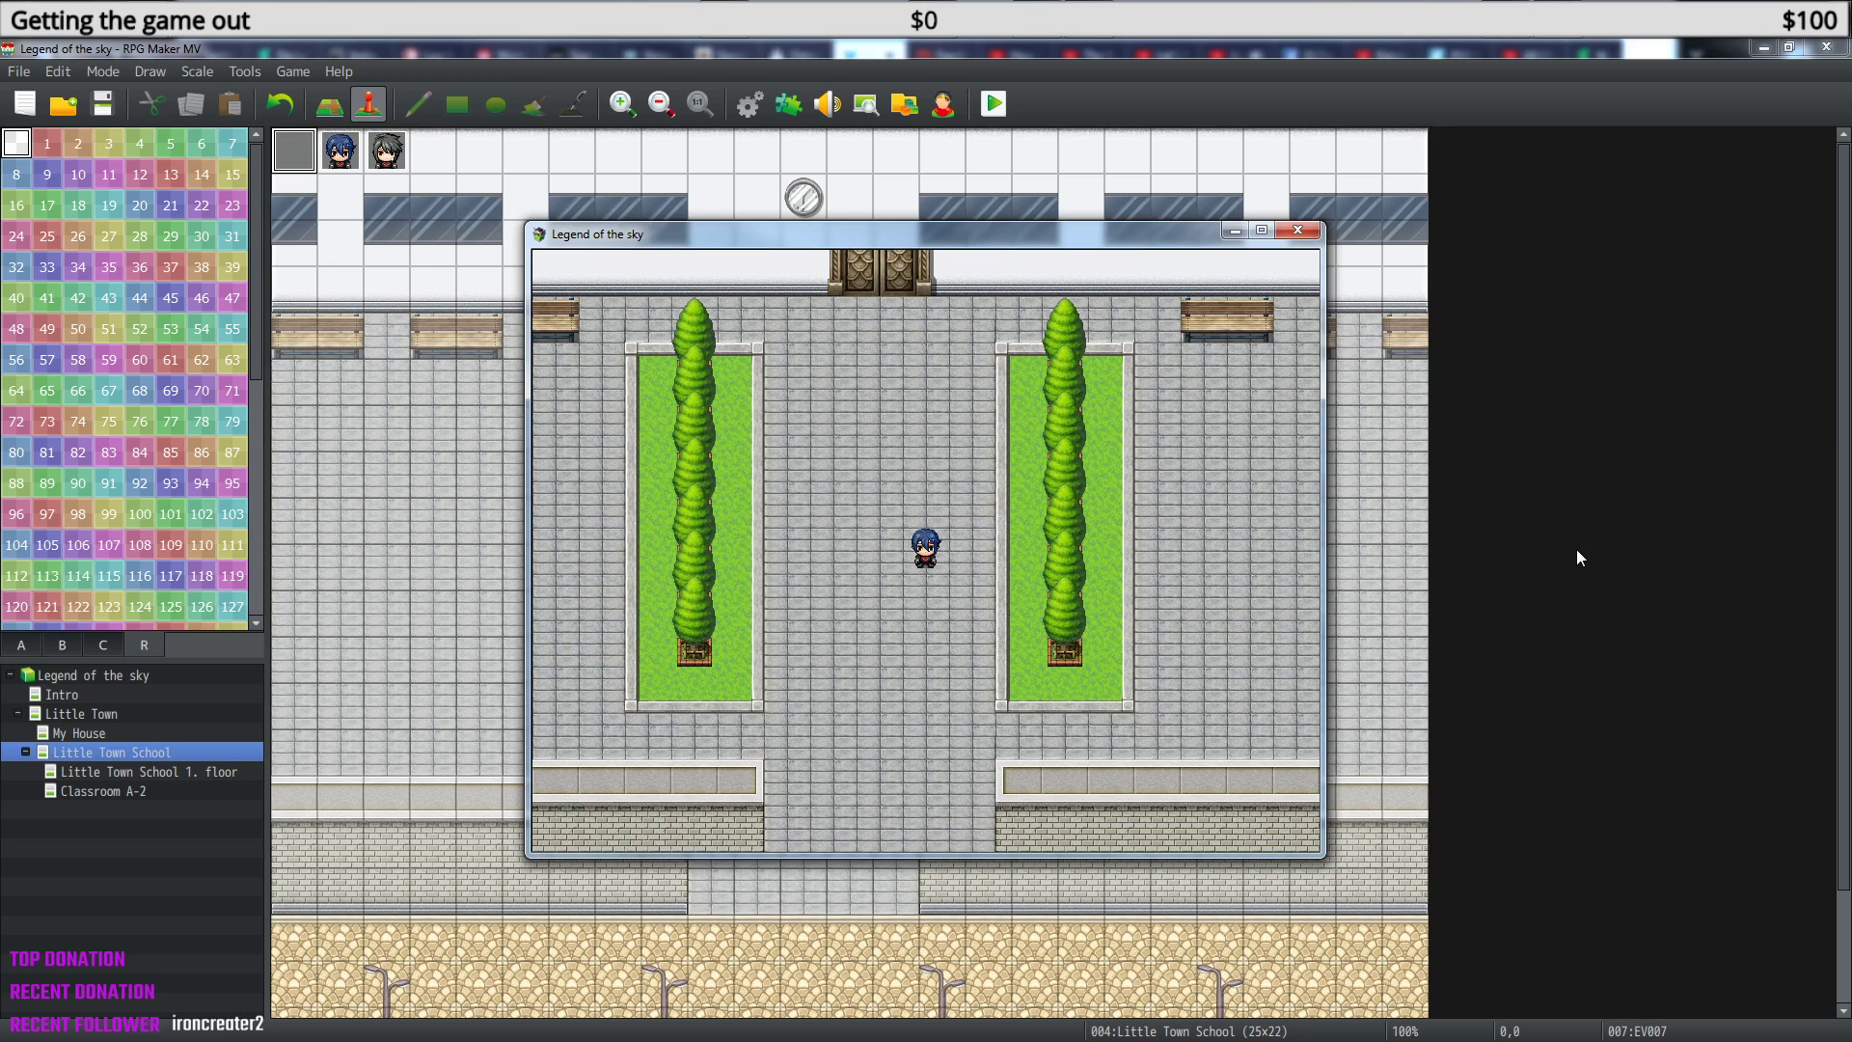
left_click(1299, 230)
- Open event EV007 and examine the commands at the end of its first page
double_click(288, 148)
scroll(1061, 598, "down", 6)
left_click_drag(1391, 483, 1386, 778)
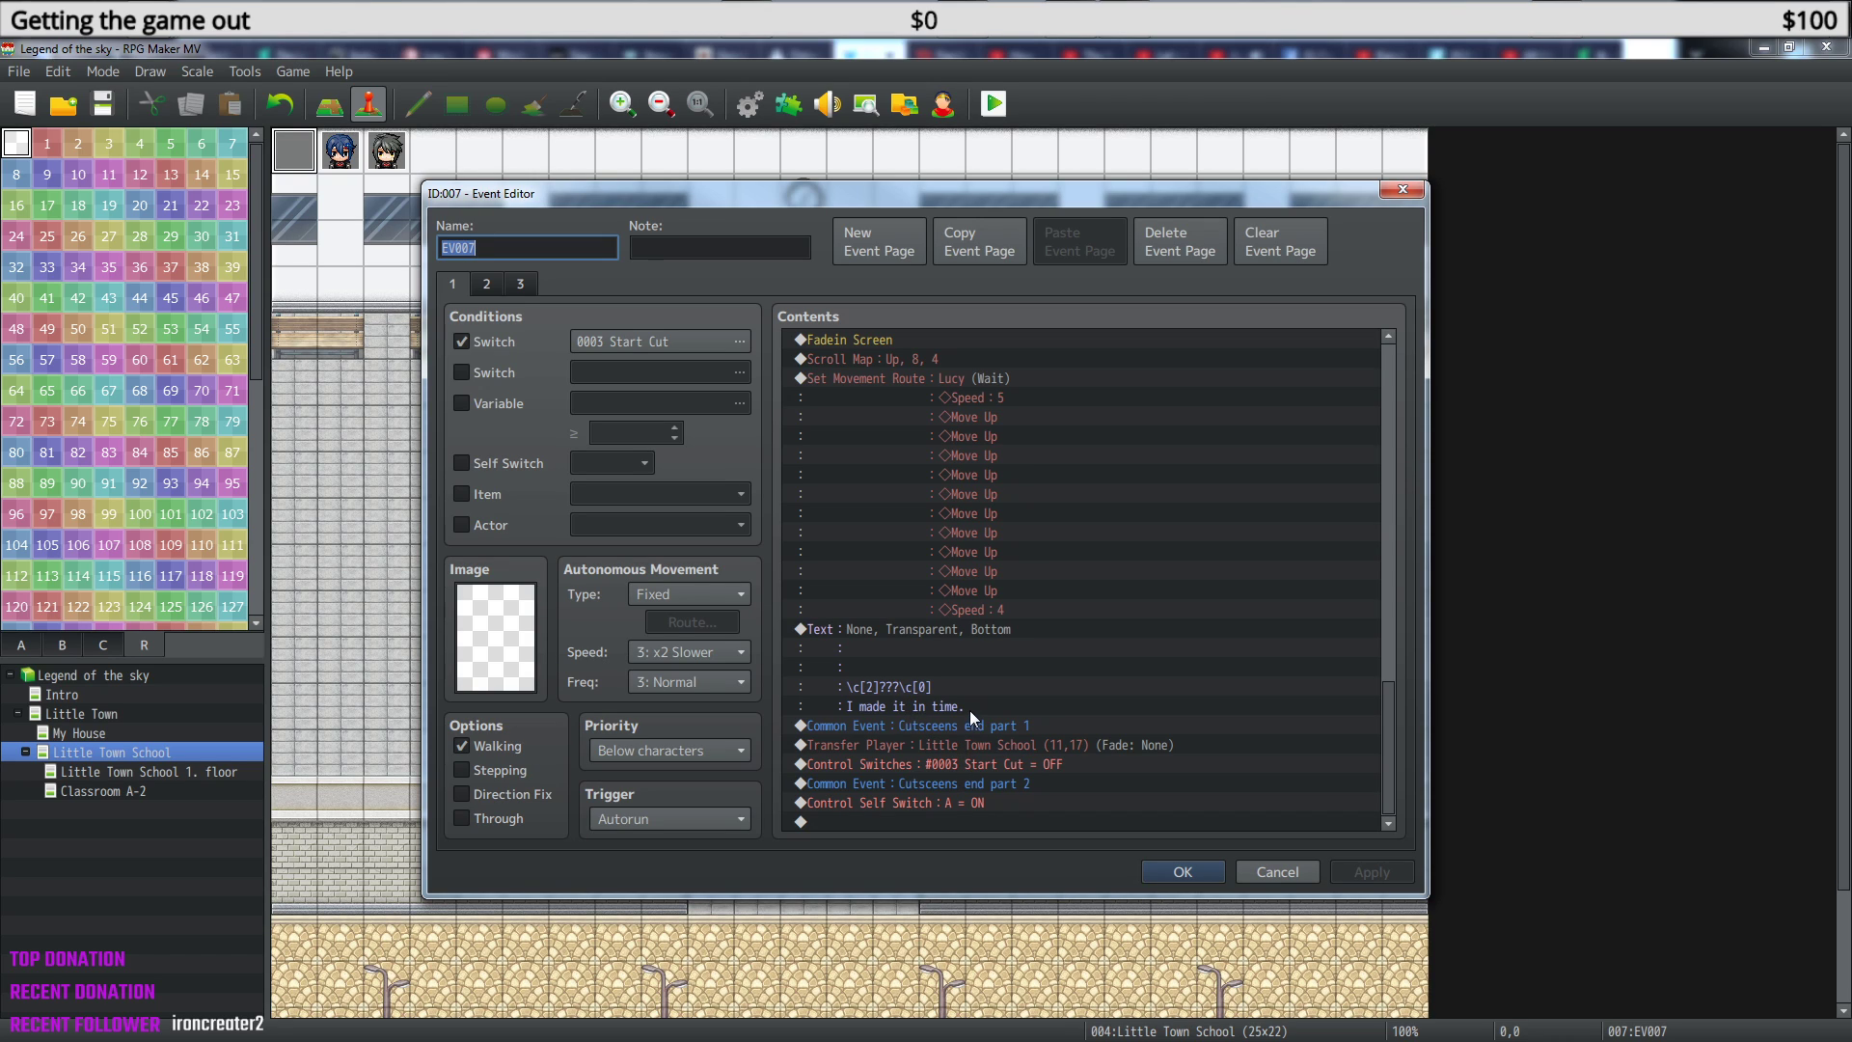
- Compare the conditions, triggers and opening commands of EV007's pages, especially the first page against the second
left_click(489, 282)
left_click(522, 282)
left_click(486, 282)
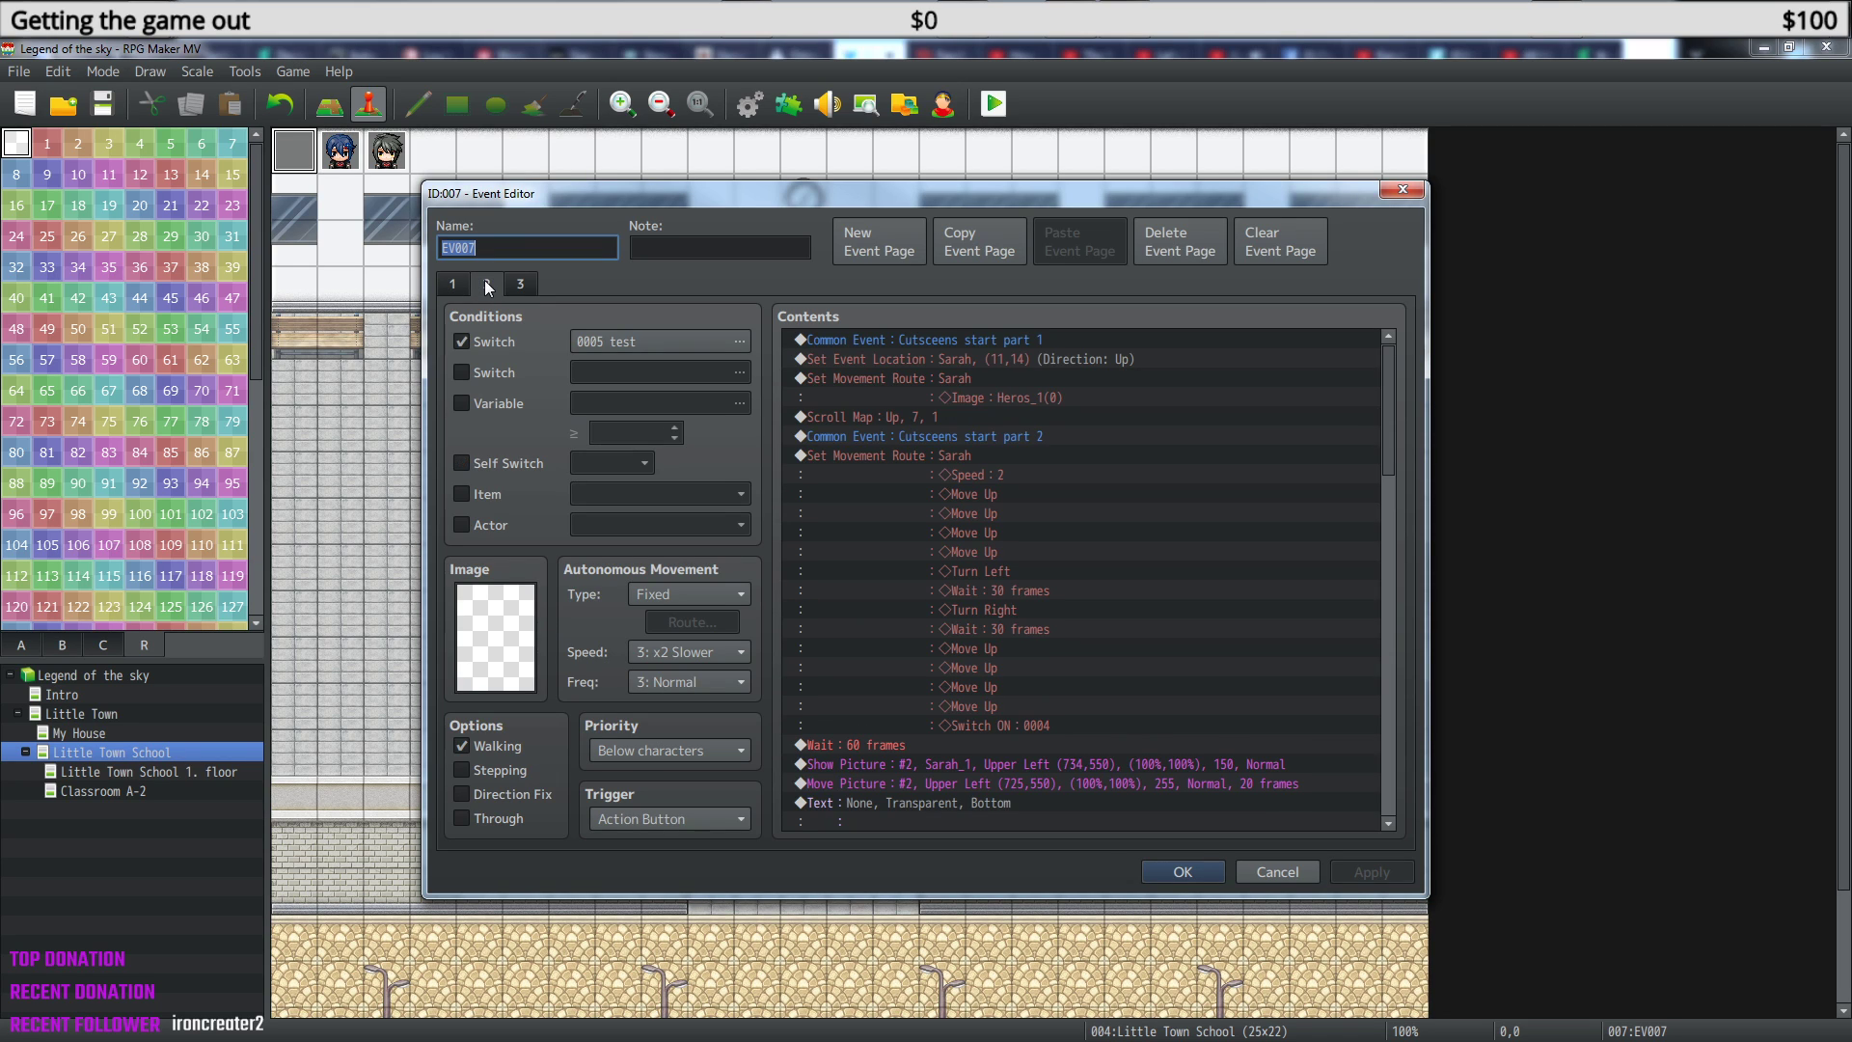
left_click(453, 285)
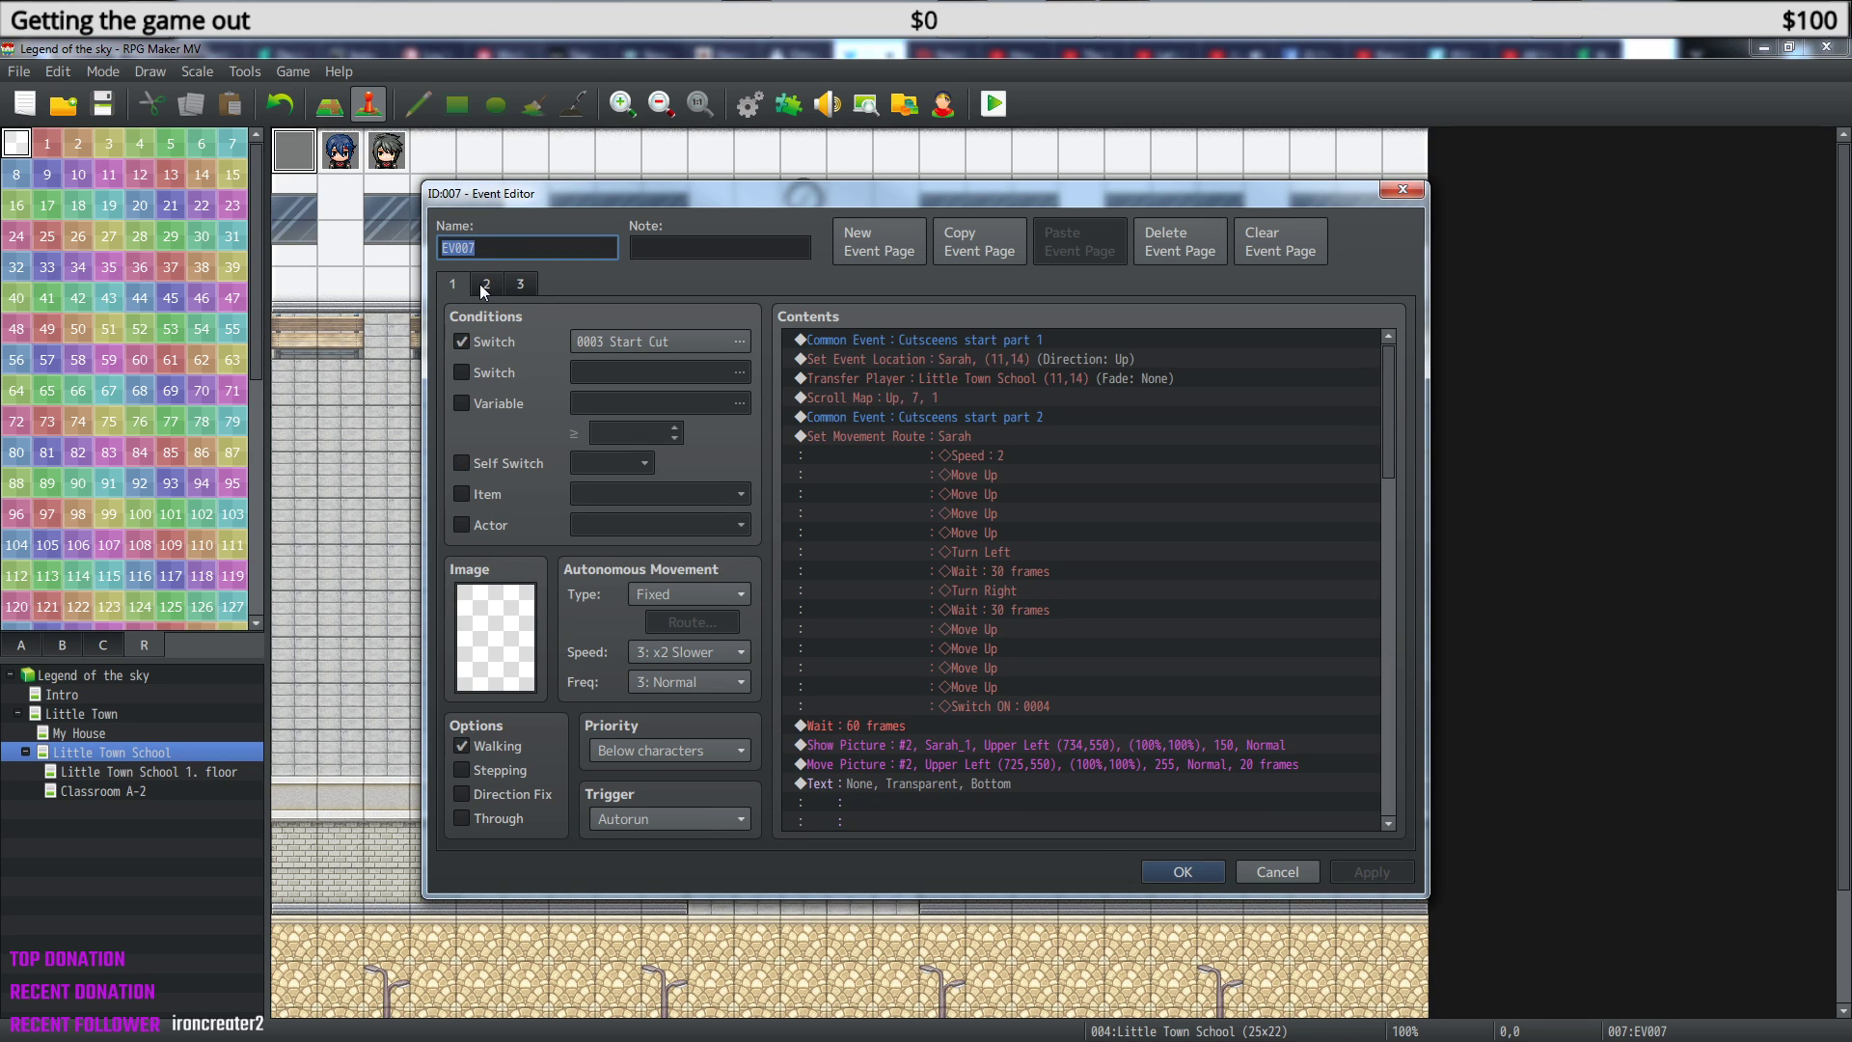
left_click(484, 289)
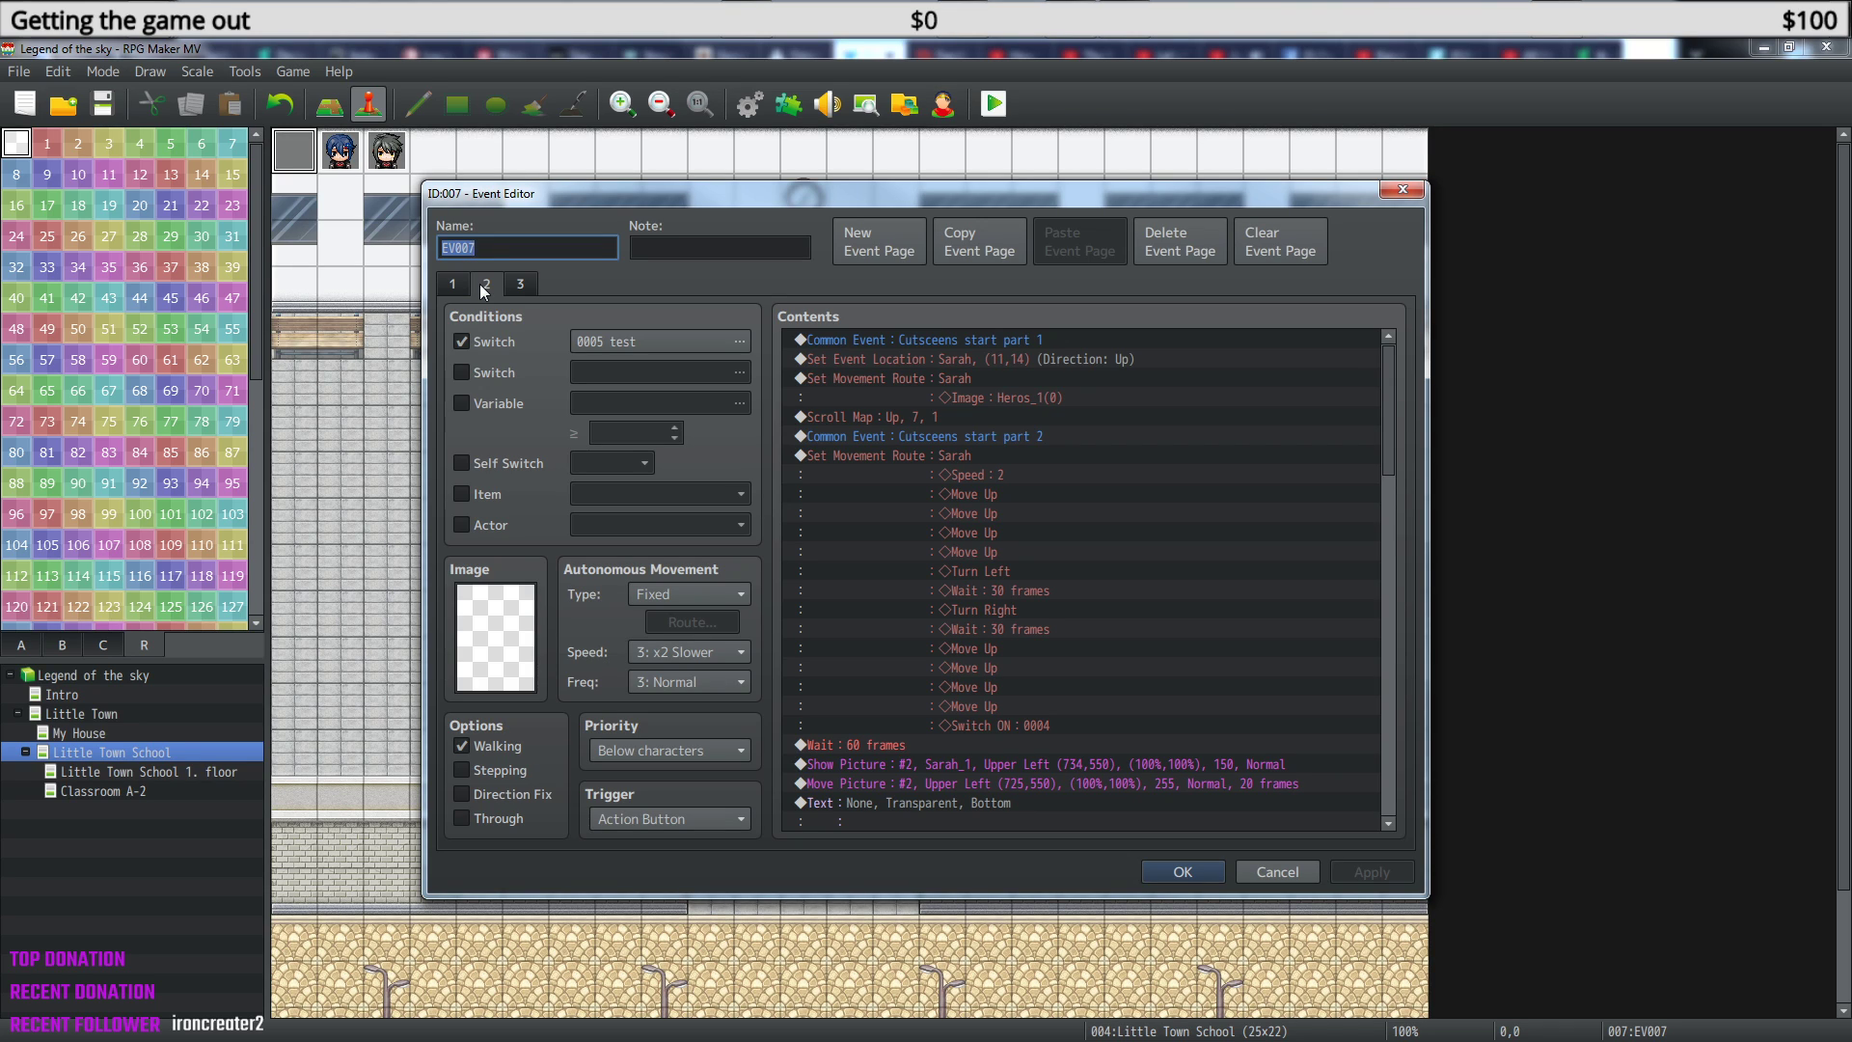
left_click(459, 286)
left_click(483, 287)
left_click(461, 290)
left_click(482, 291)
left_click(460, 291)
- Delete EV007's second event page, the one conditioned on switch 0005 test, and return to the first page
left_click(486, 292)
left_click(1189, 259)
left_click(453, 284)
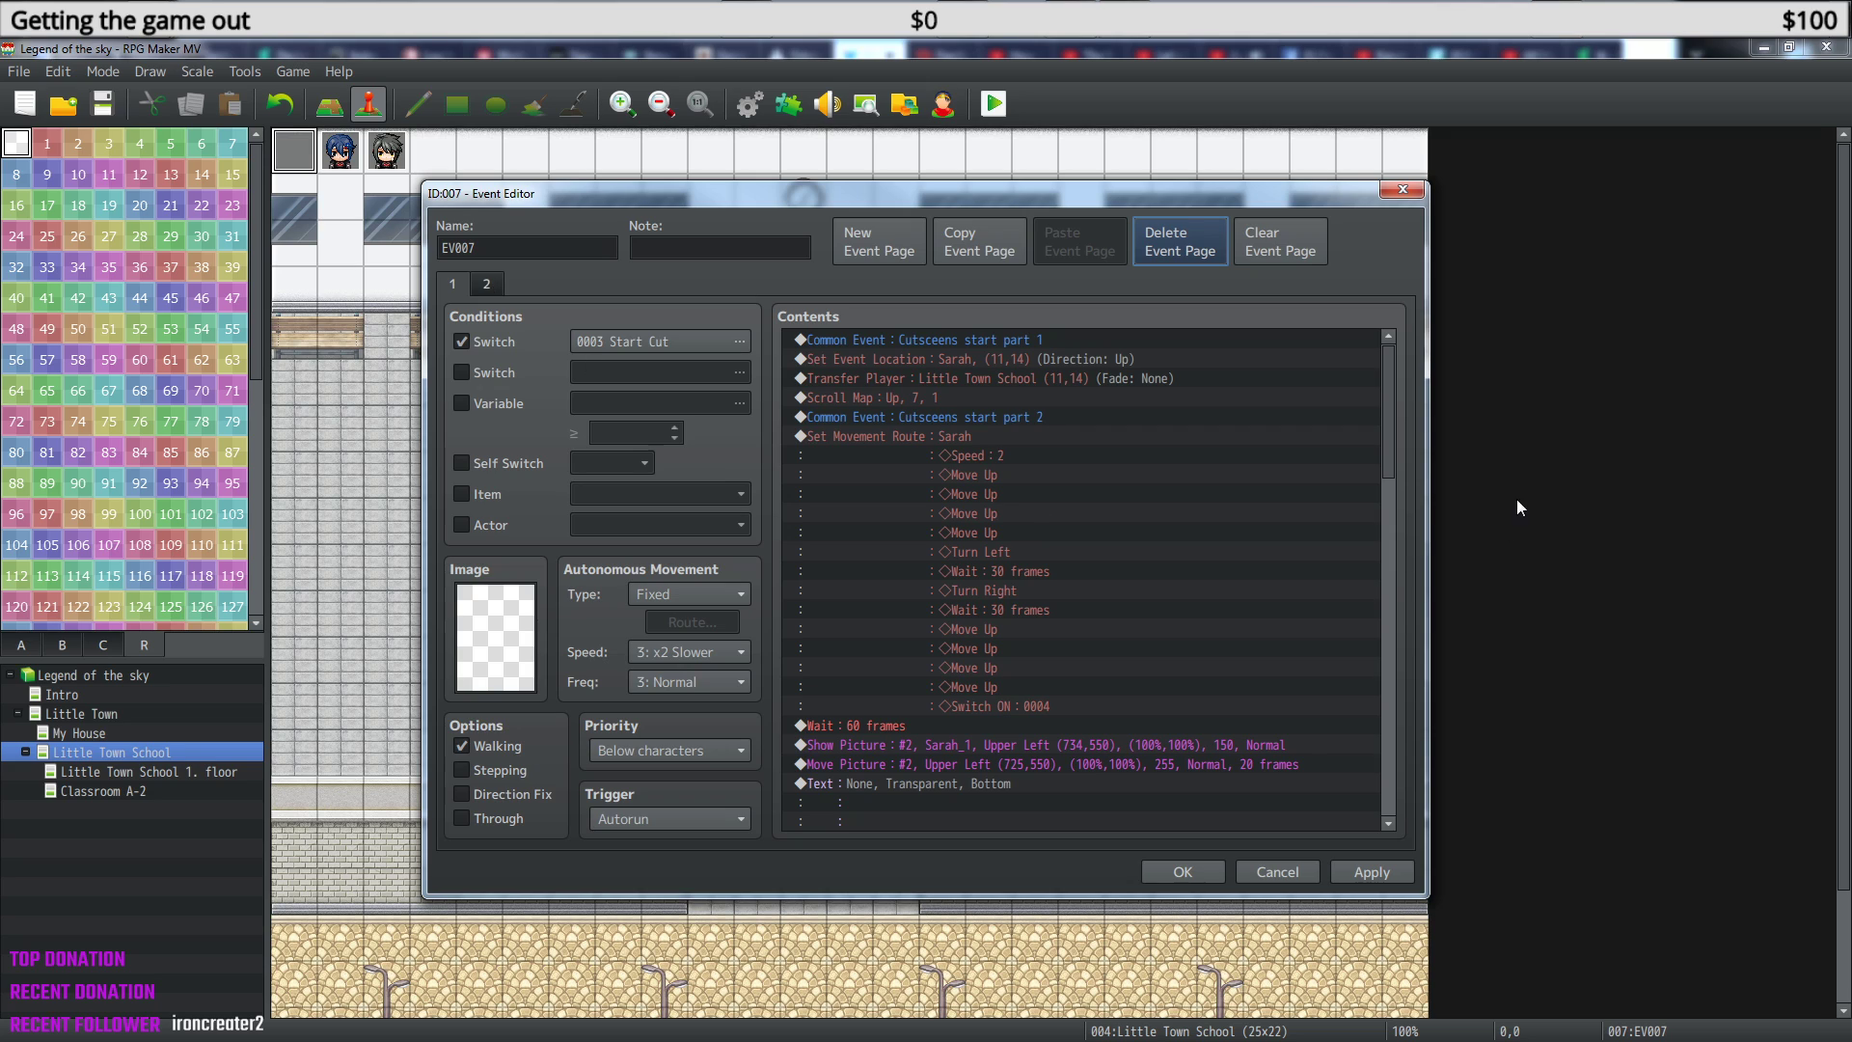
- Check EV007's self switch A page and the full command list of its first page, and accept the event changes
left_click(497, 286)
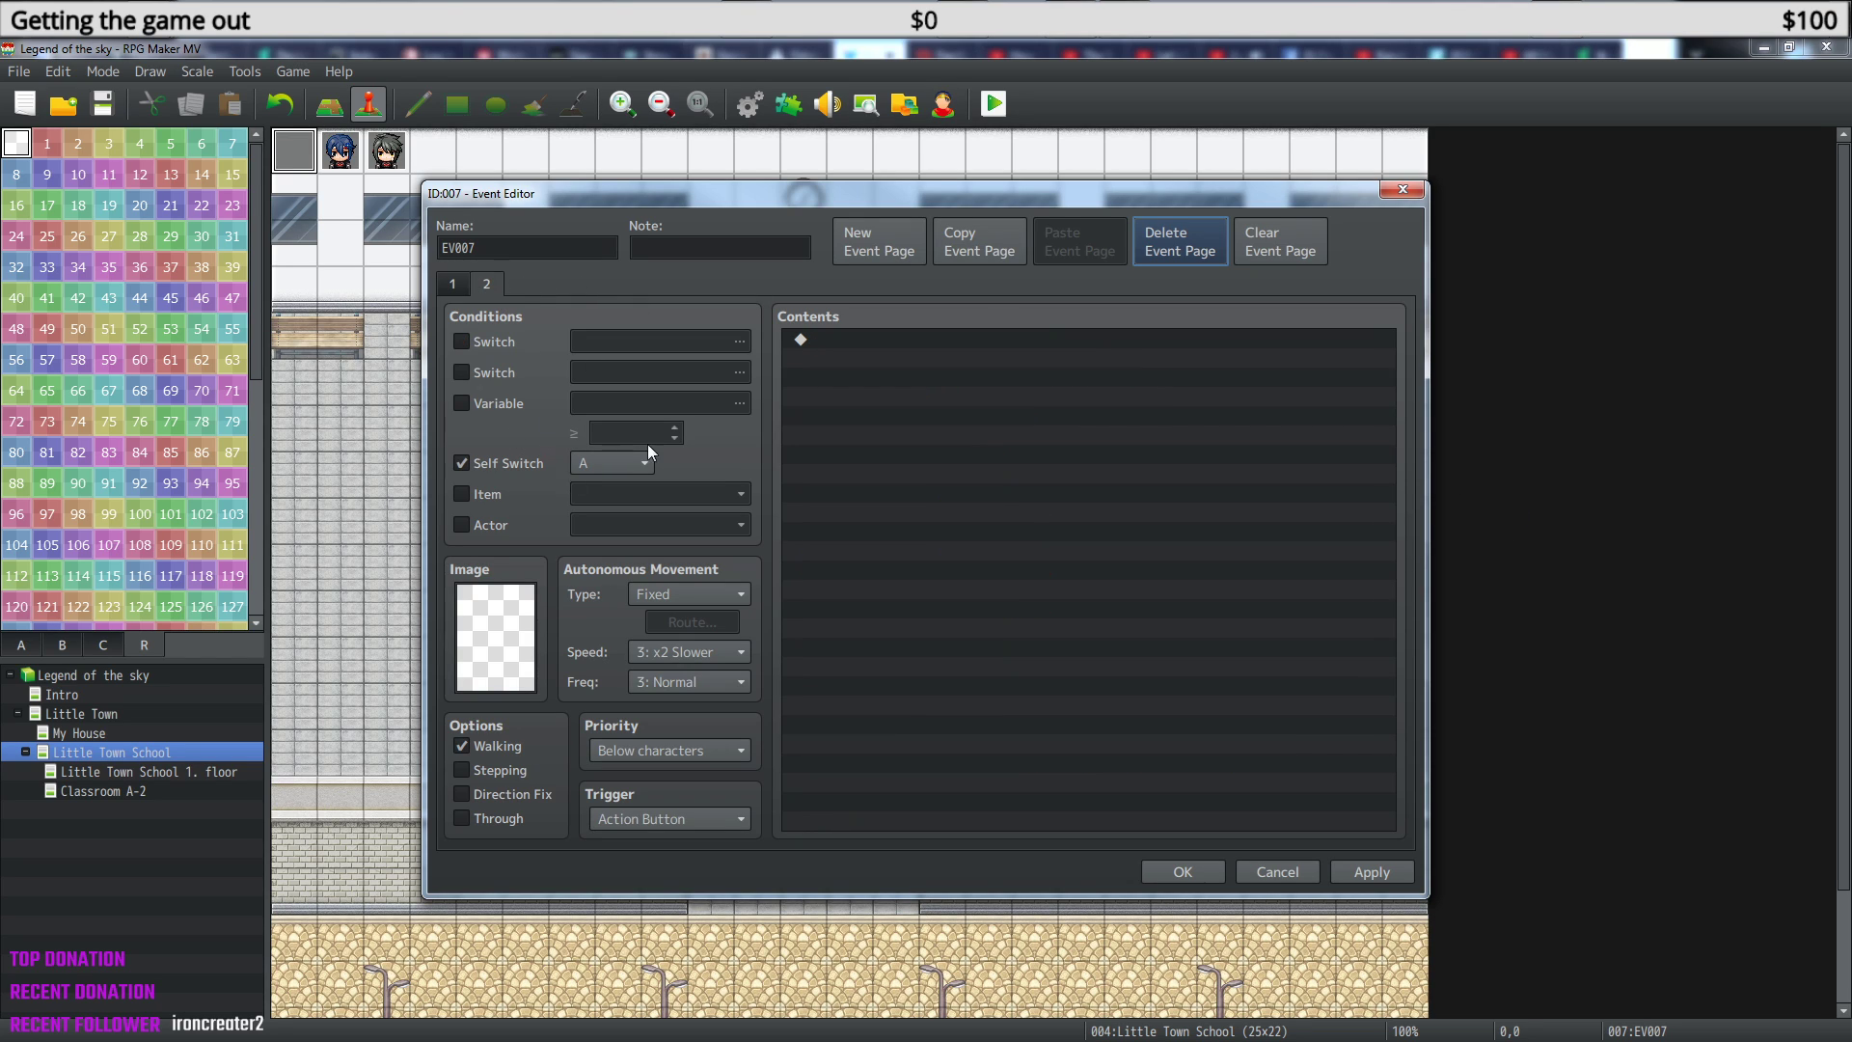
left_click(451, 285)
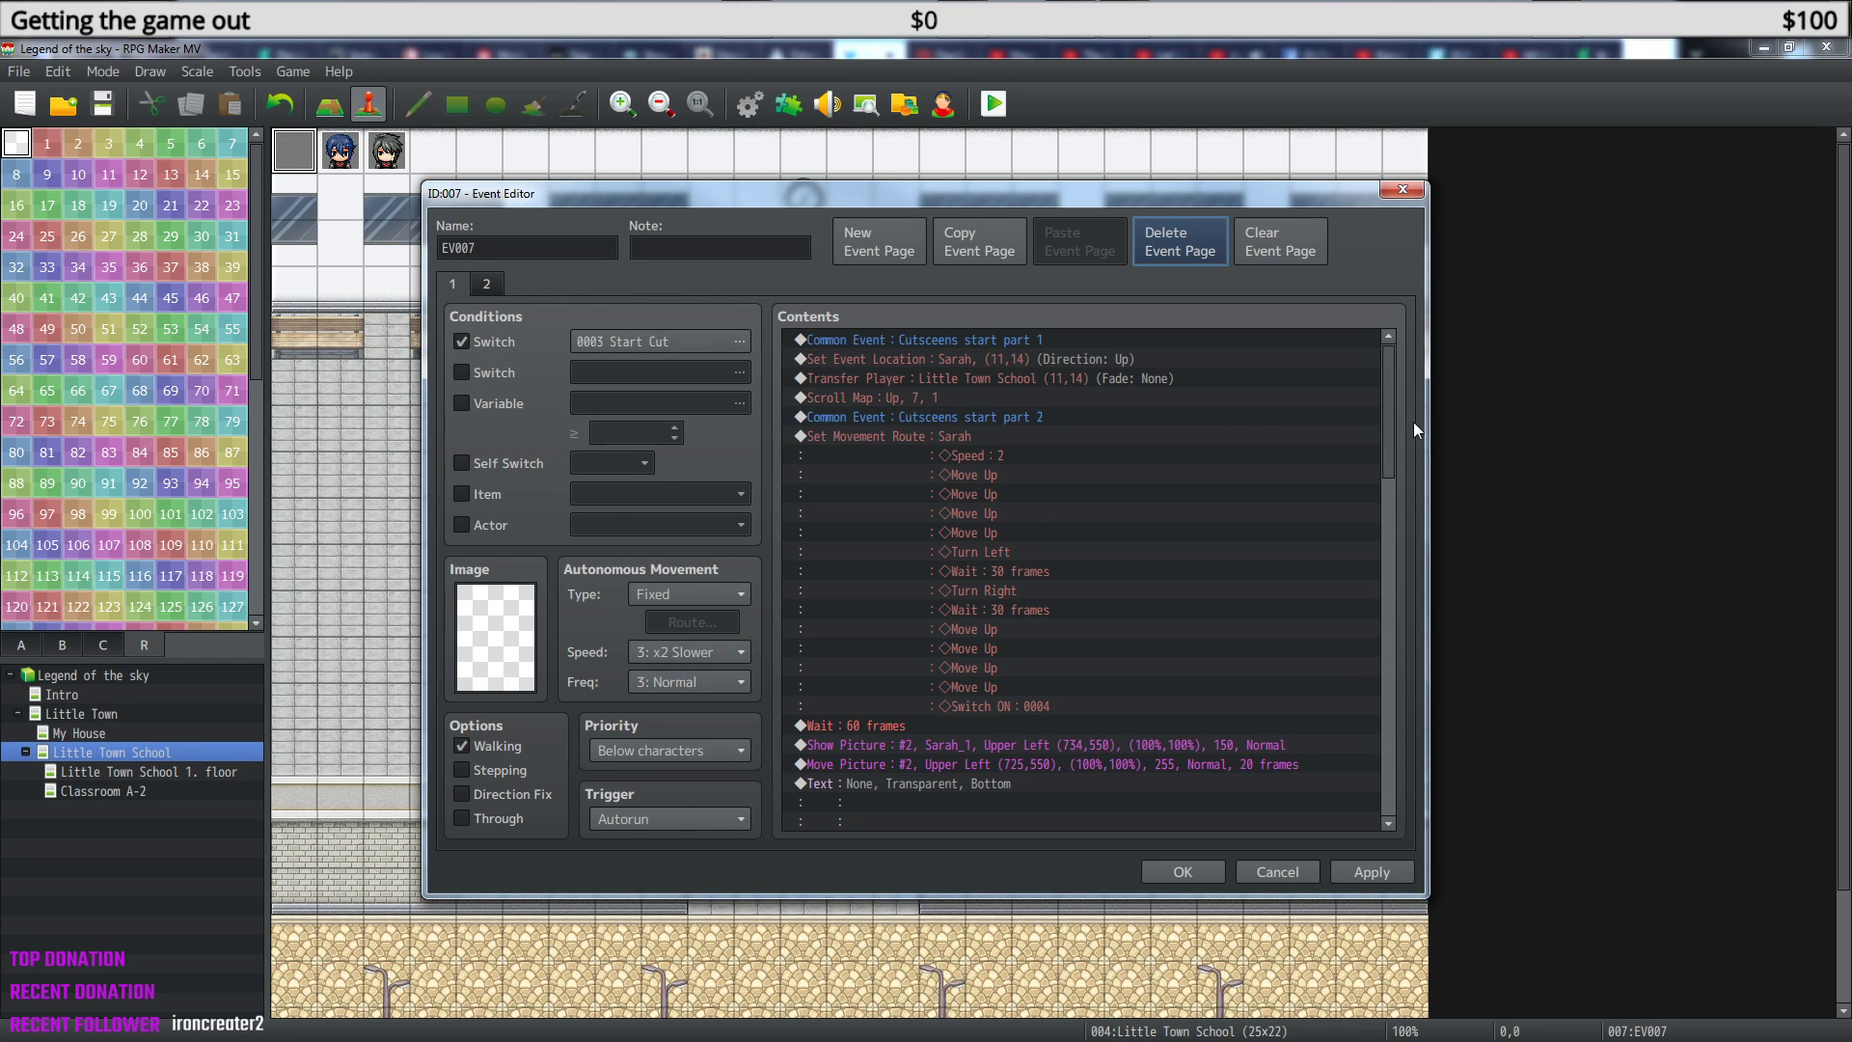
left_click_drag(1385, 401, 1397, 779)
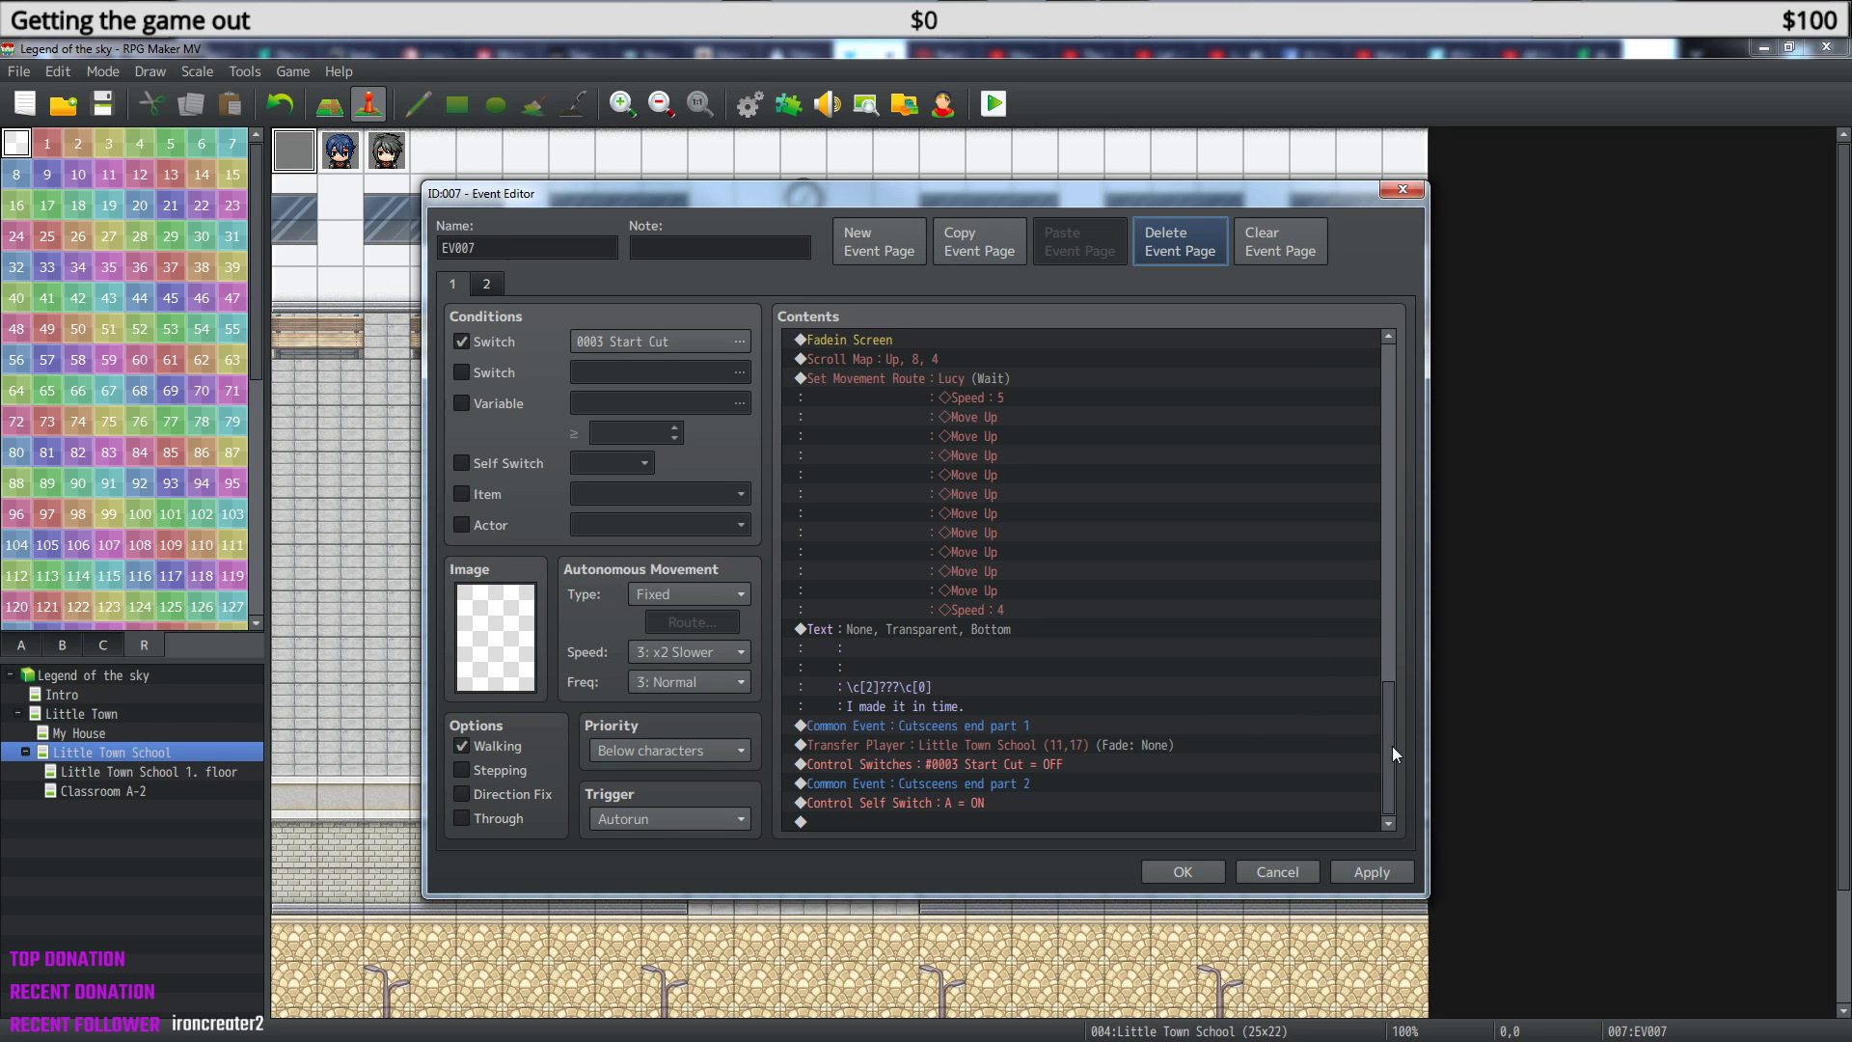
left_click_drag(1389, 756, 1415, 365)
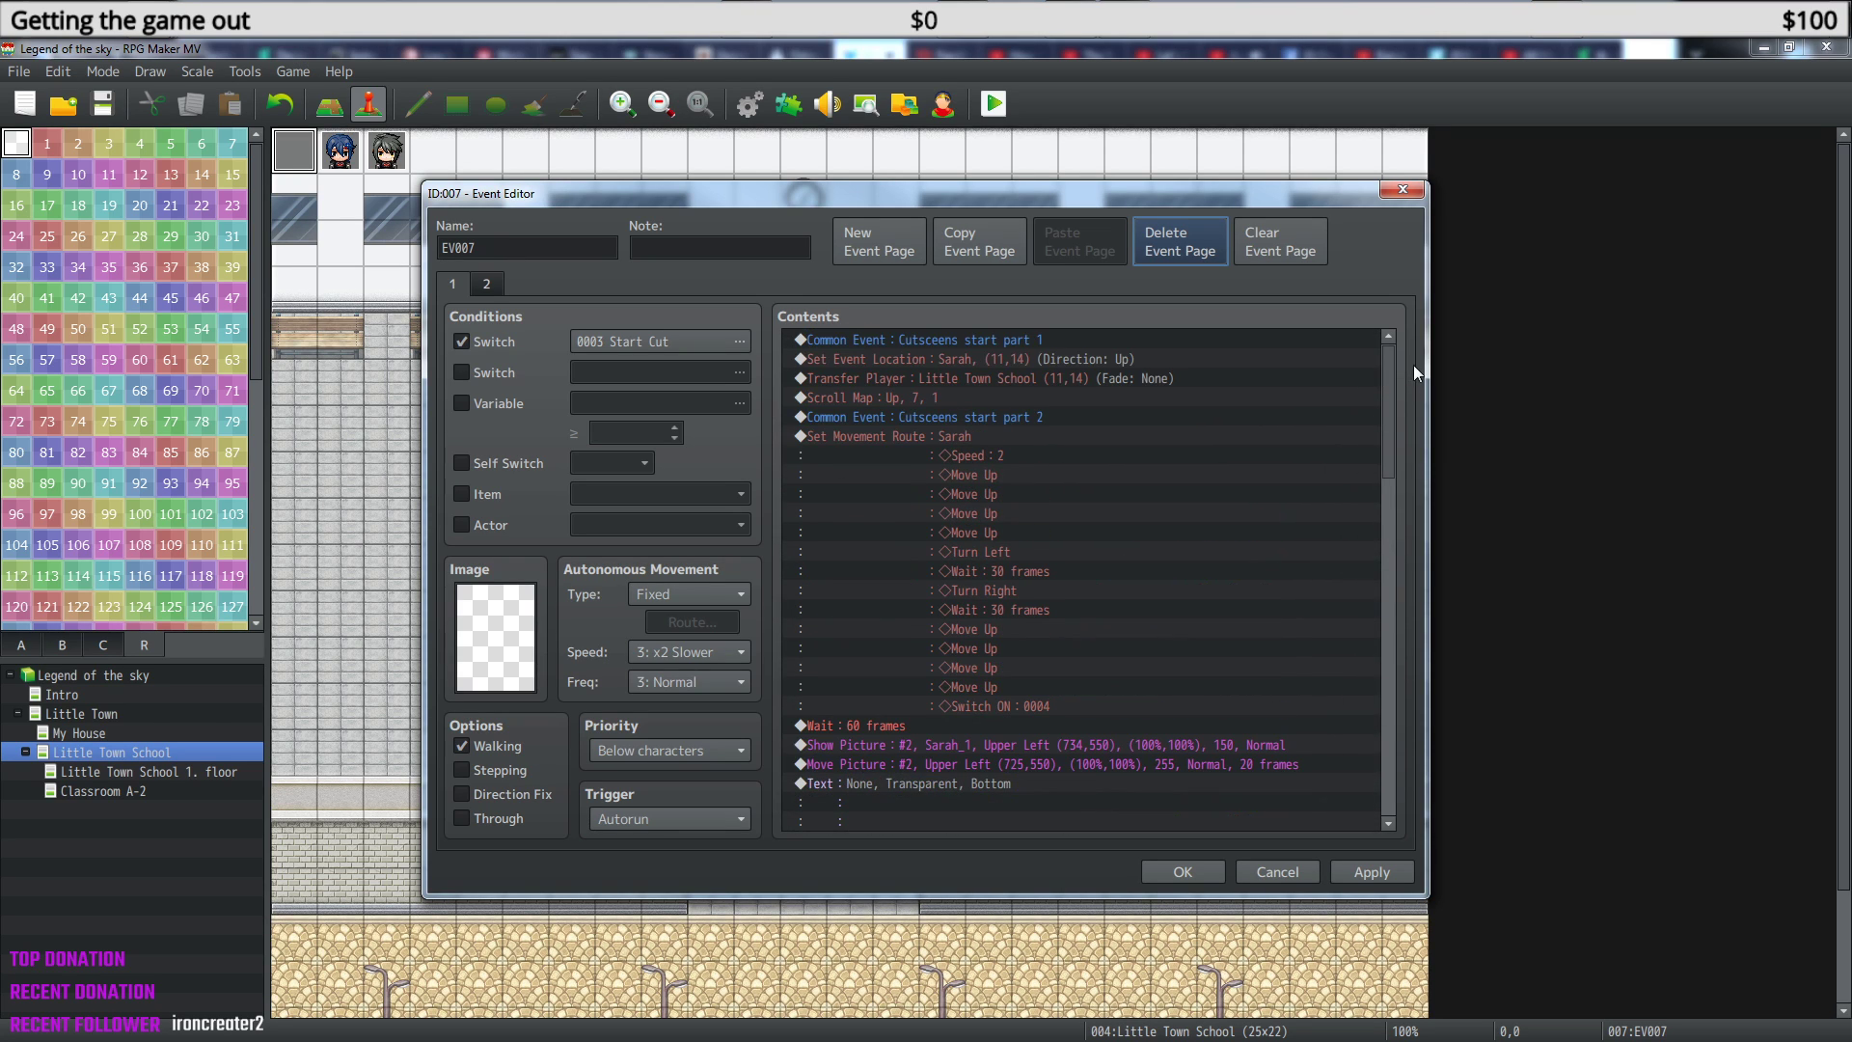
left_click(1204, 877)
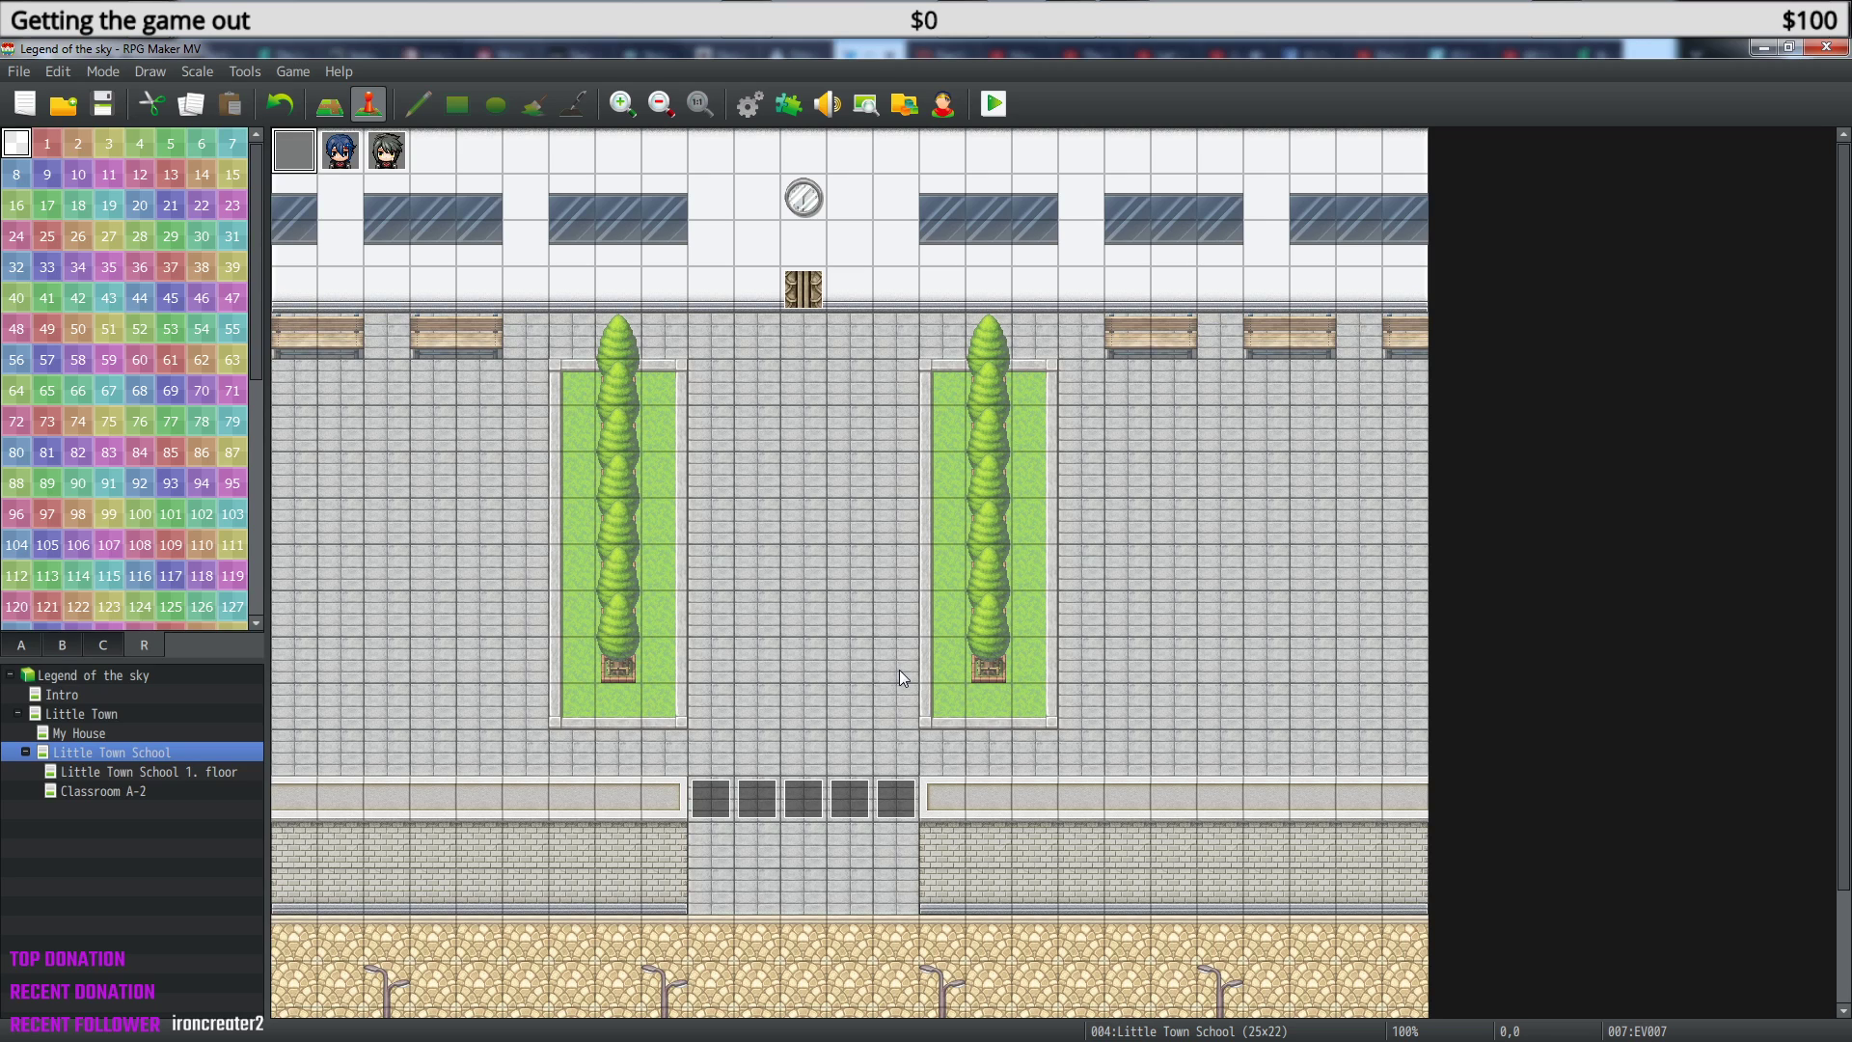
scroll(877, 710, "down", 3)
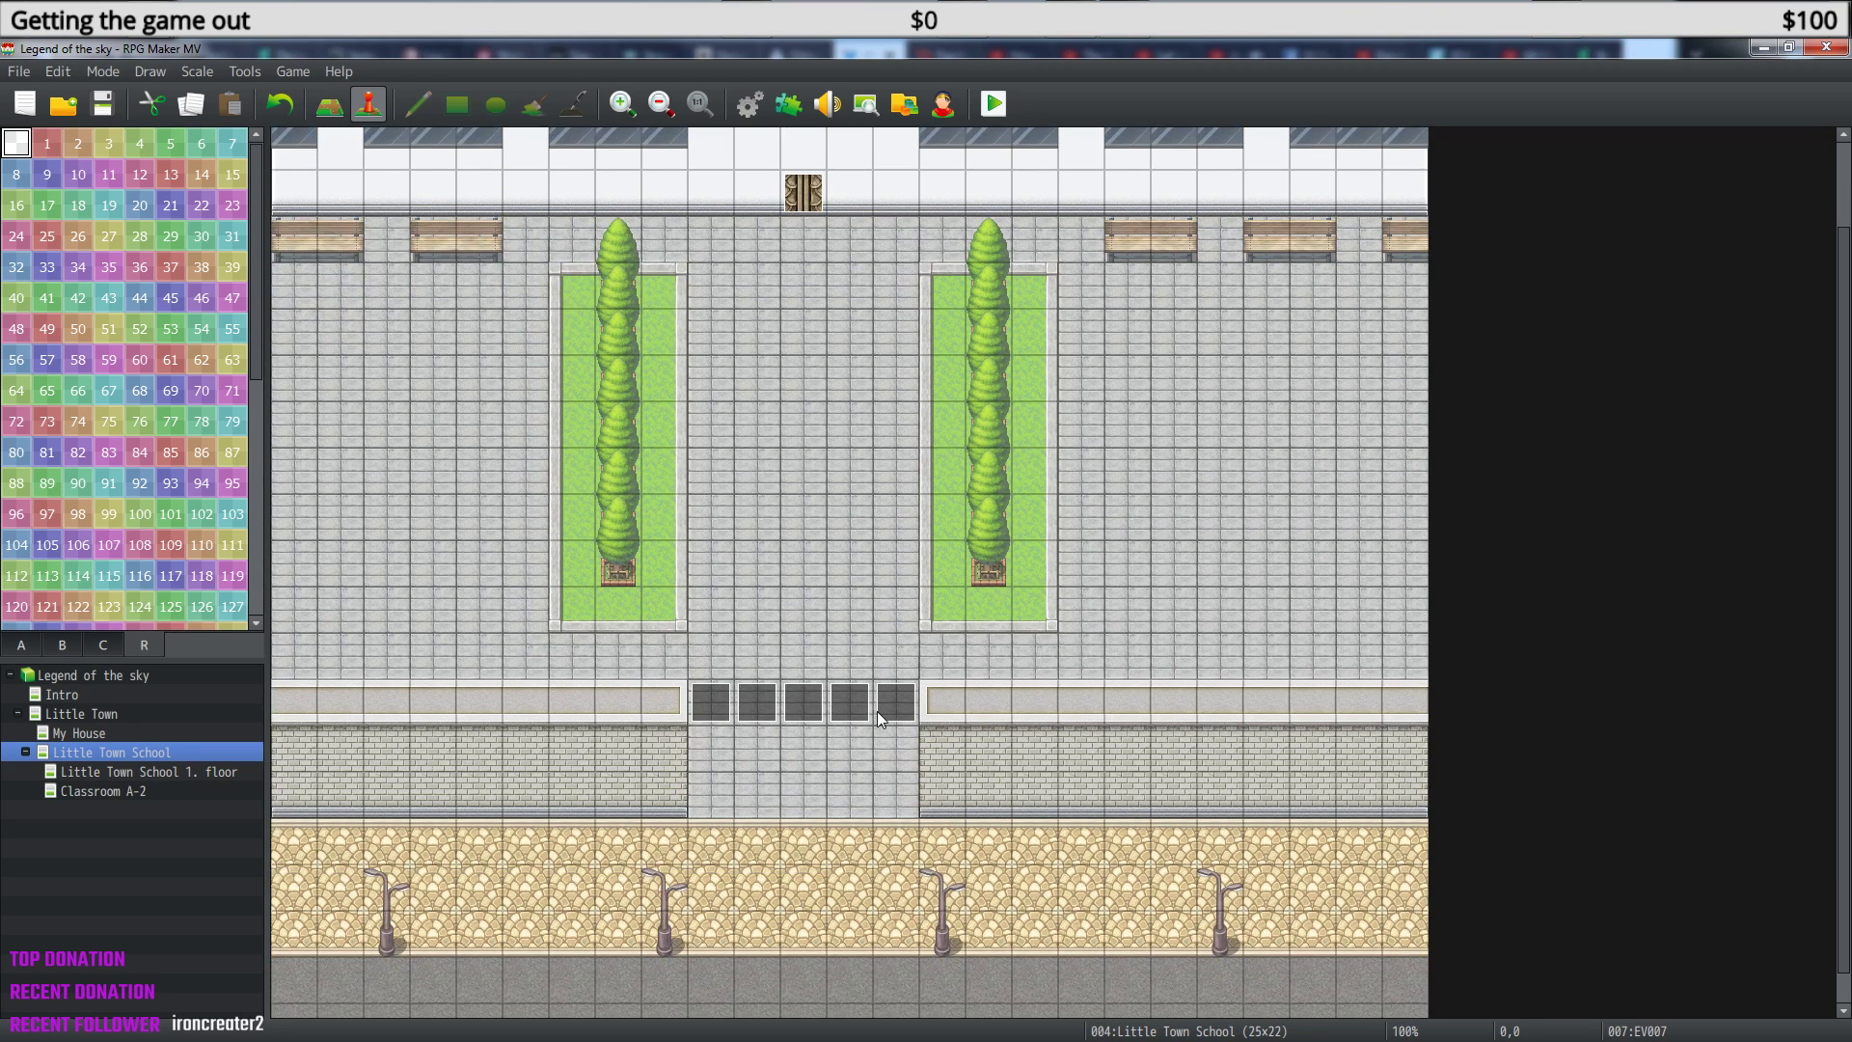
- Reopen event EV007 on the Little Town School map, review its first page and close it without changes
scroll(878, 714, "up", 2)
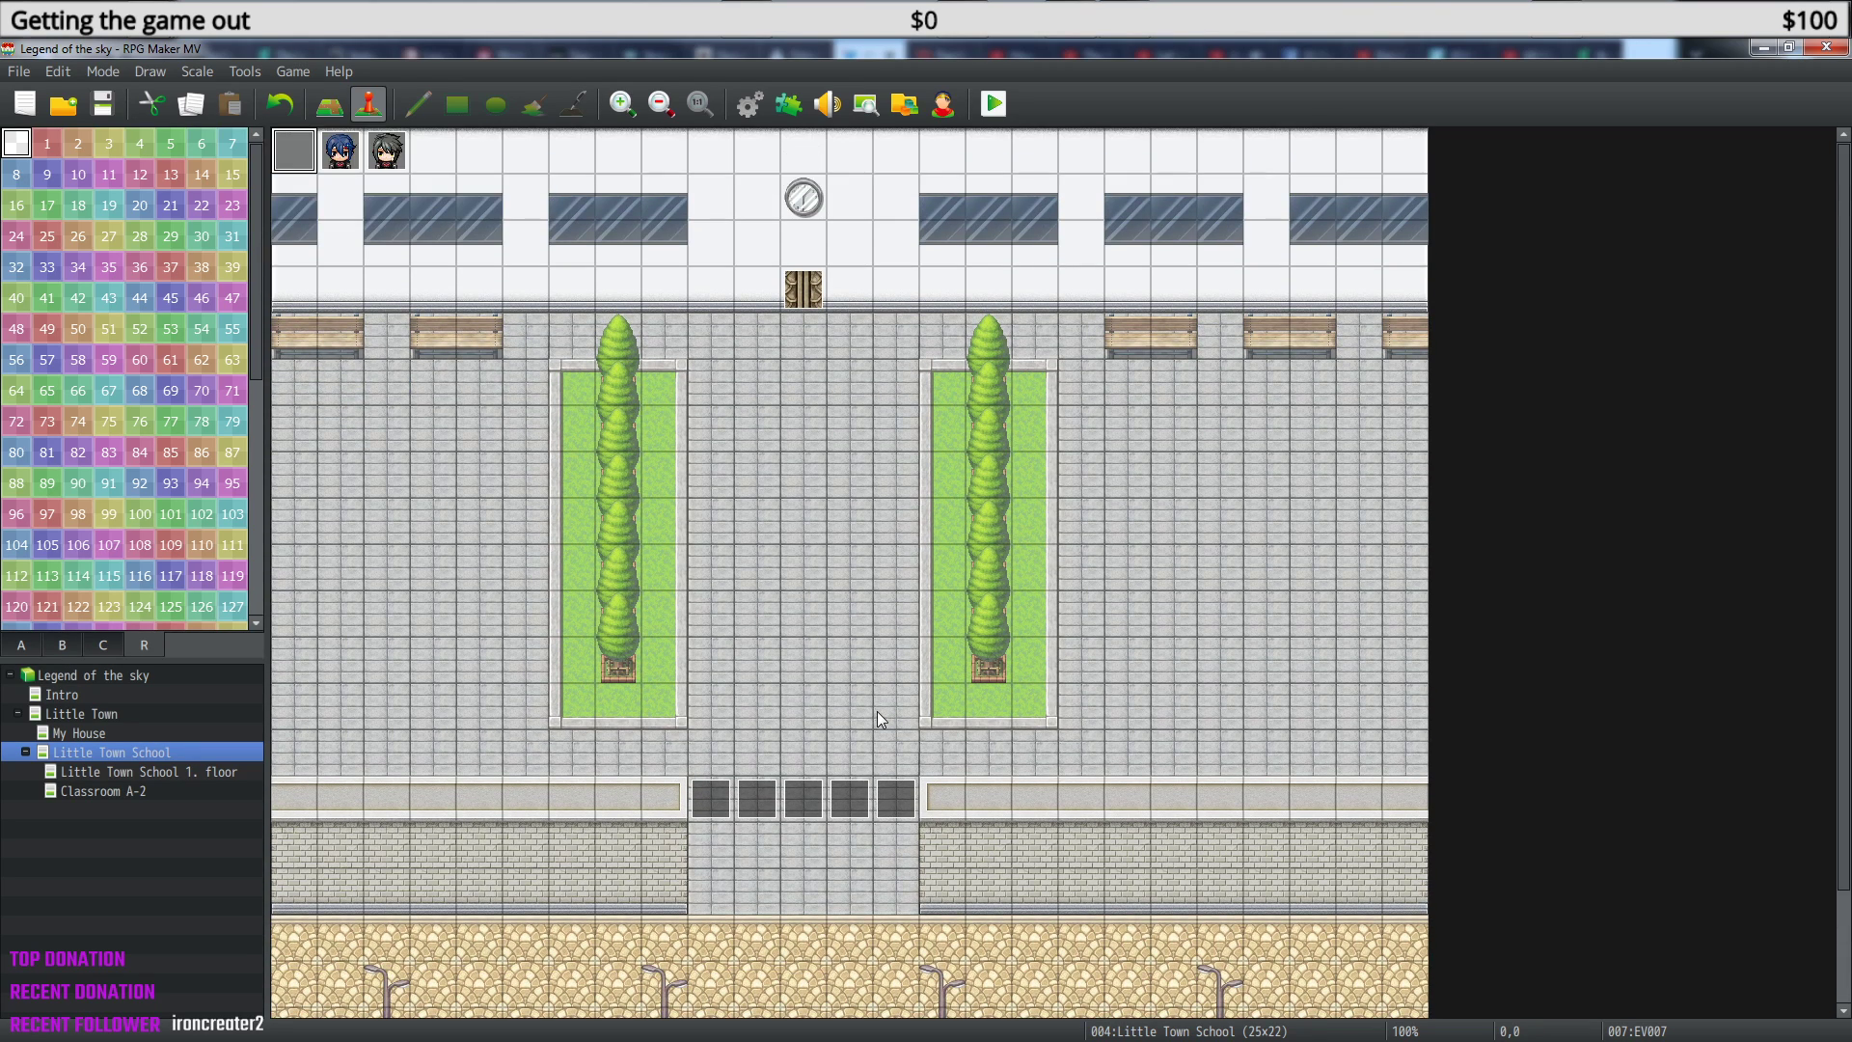
scroll(879, 719, "down", 2)
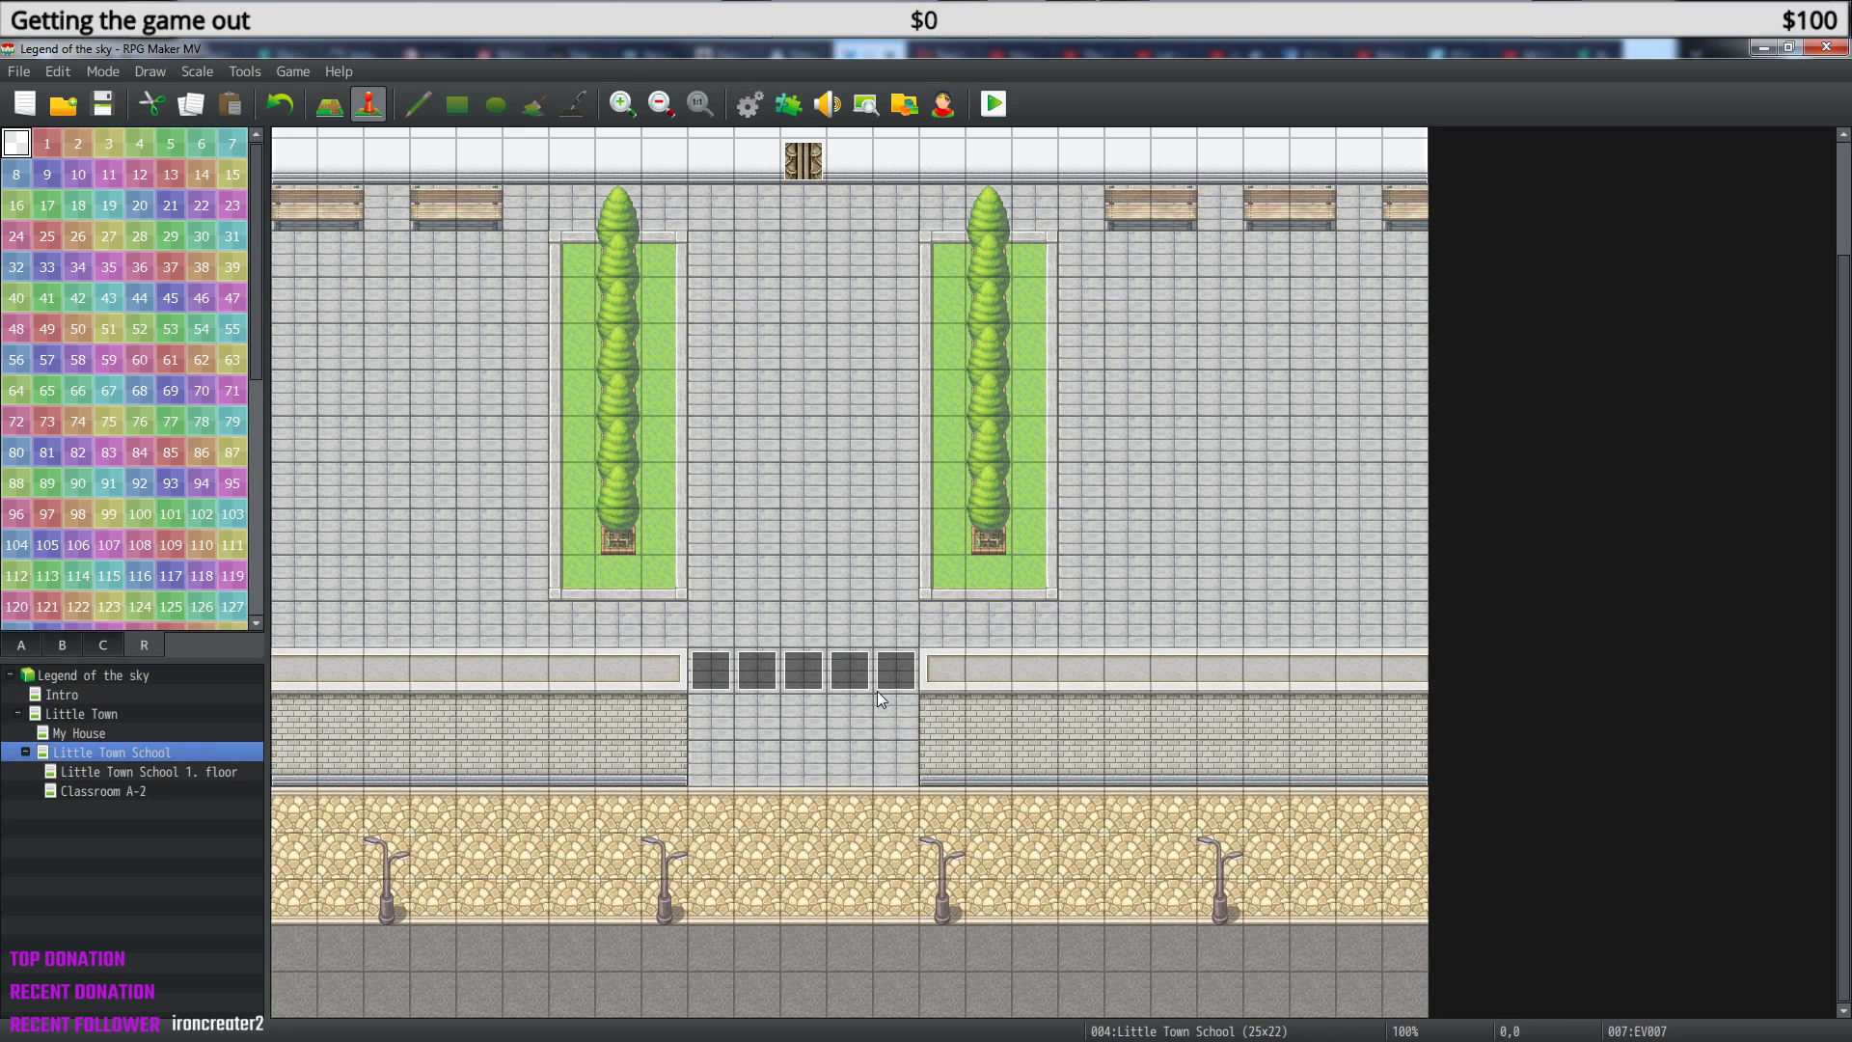
scroll(454, 375, "up", 4)
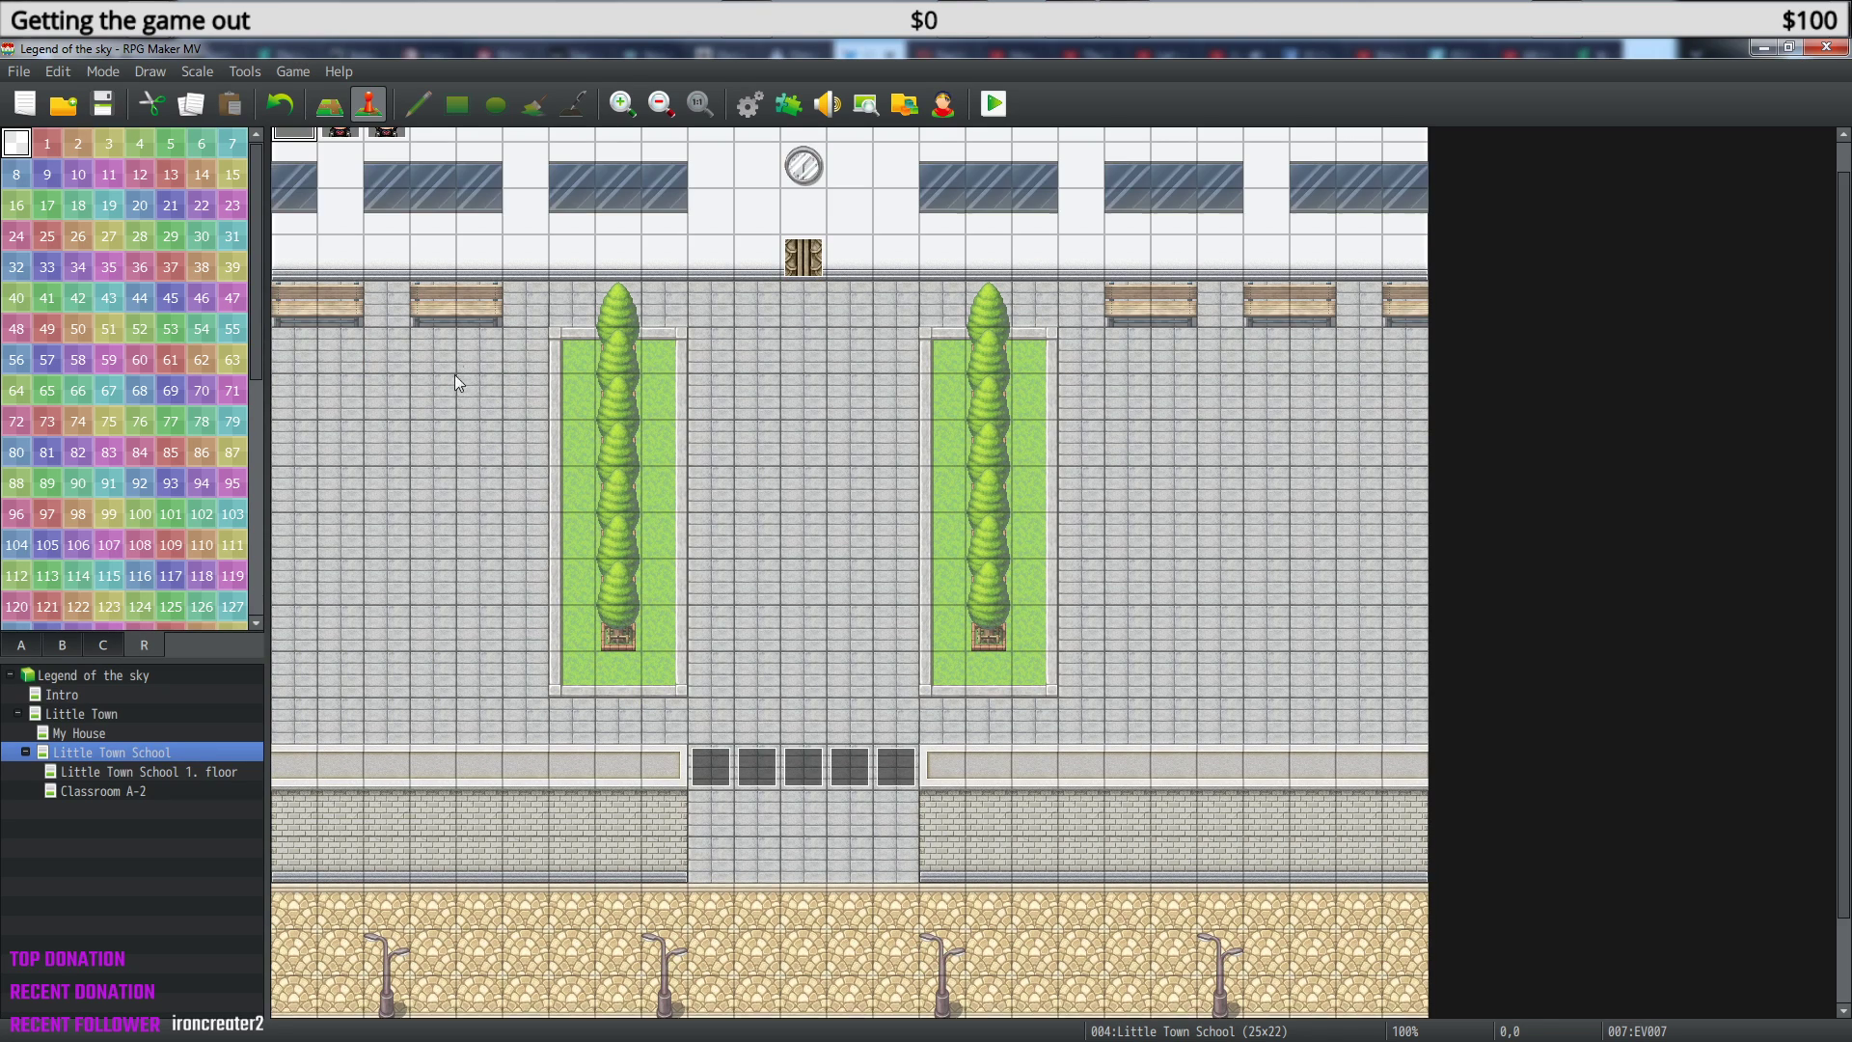
double_click(288, 153)
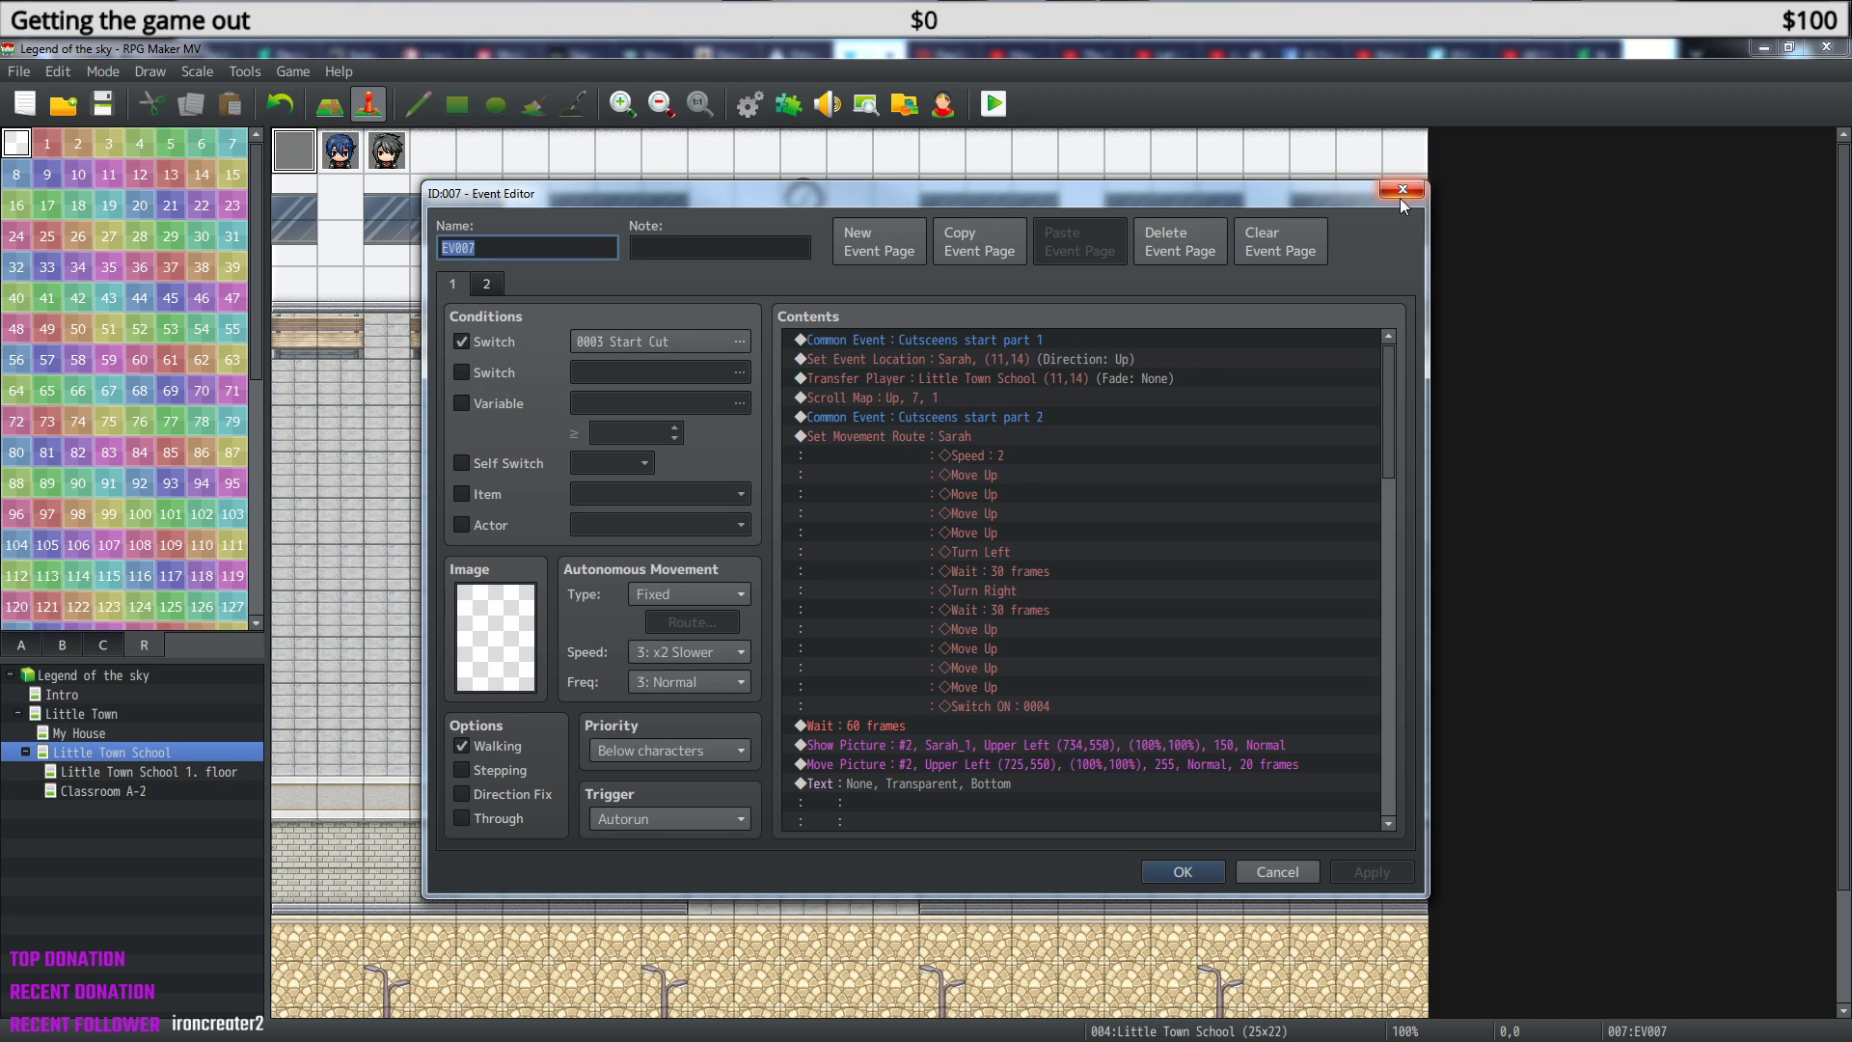
mouse_move(1387, 379)
left_mouse_down()
mouse_move(1392, 732)
mouse_move(1402, 368)
left_mouse_up()
left_click(1403, 193)
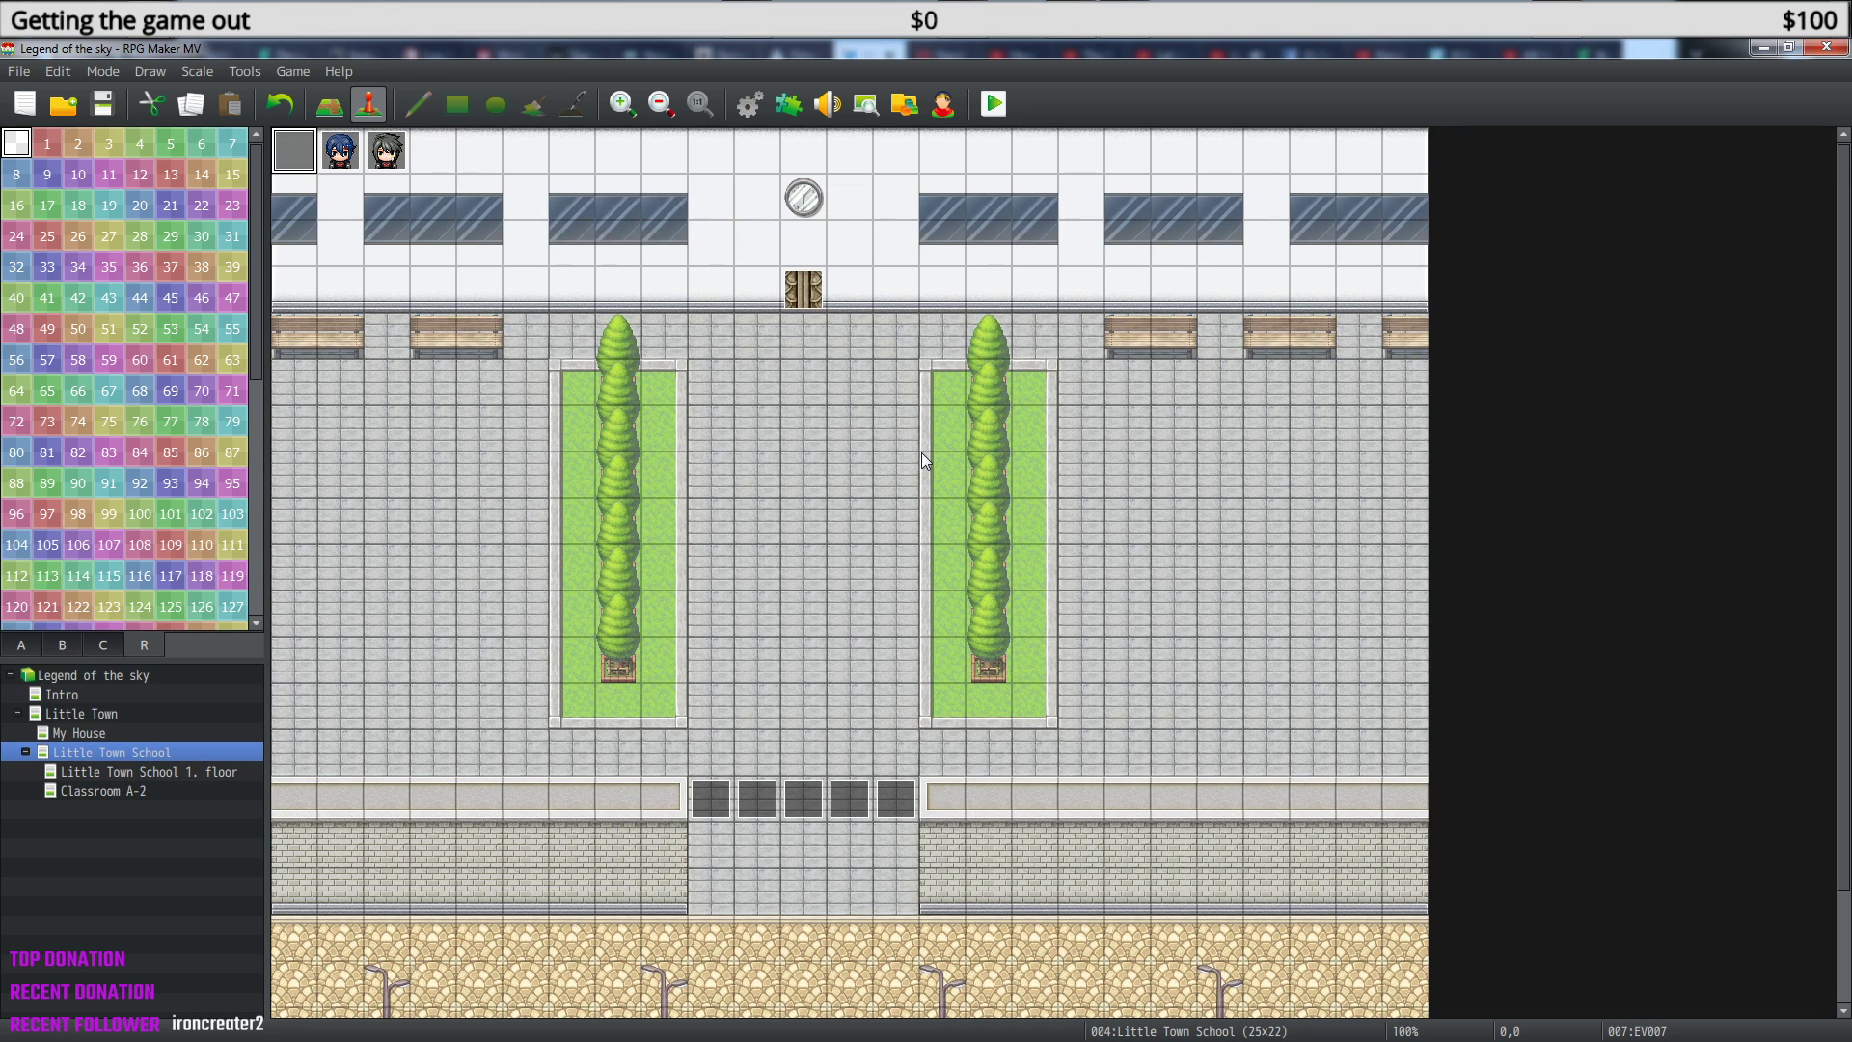
- Look over the Little Town School, Little Town School 1. floor and Classroom A-2 maps in turn
scroll(922, 453, "down", 2)
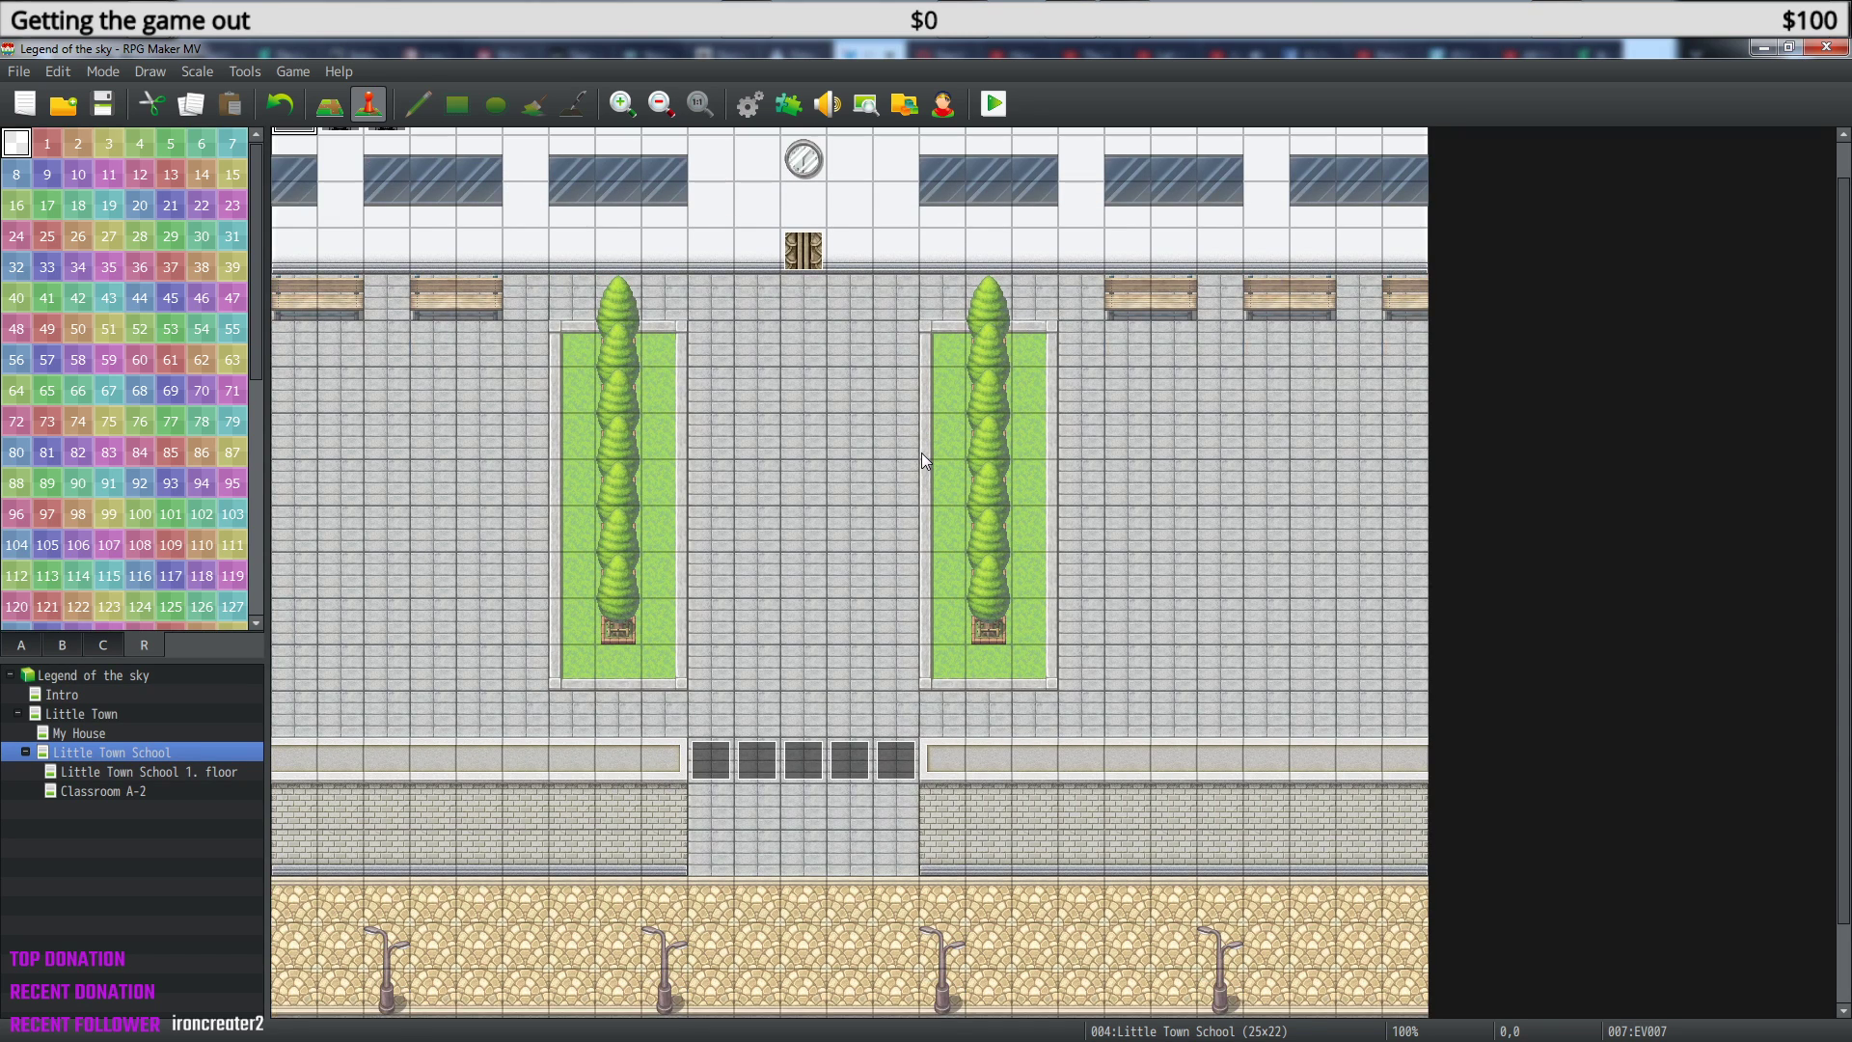
scroll(922, 454, "up", 1)
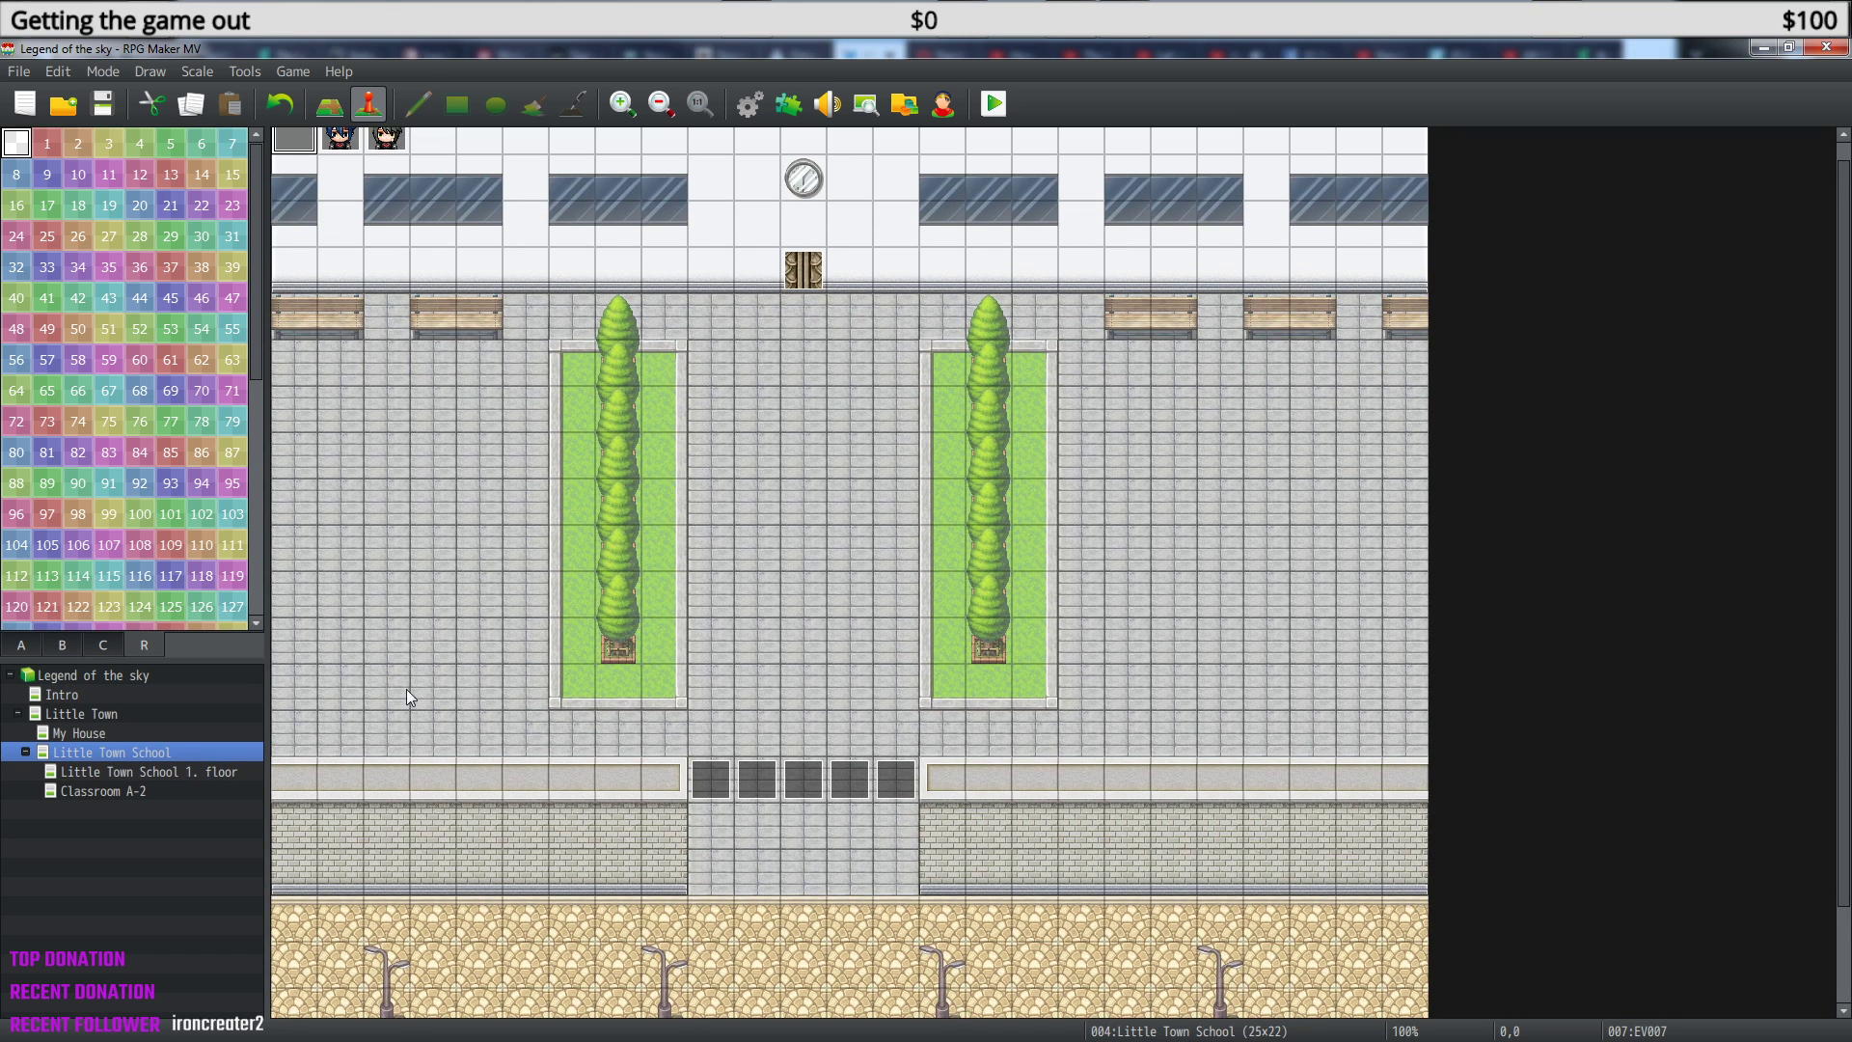
left_click(156, 772)
left_click(130, 791)
left_click(135, 772)
left_click(135, 752)
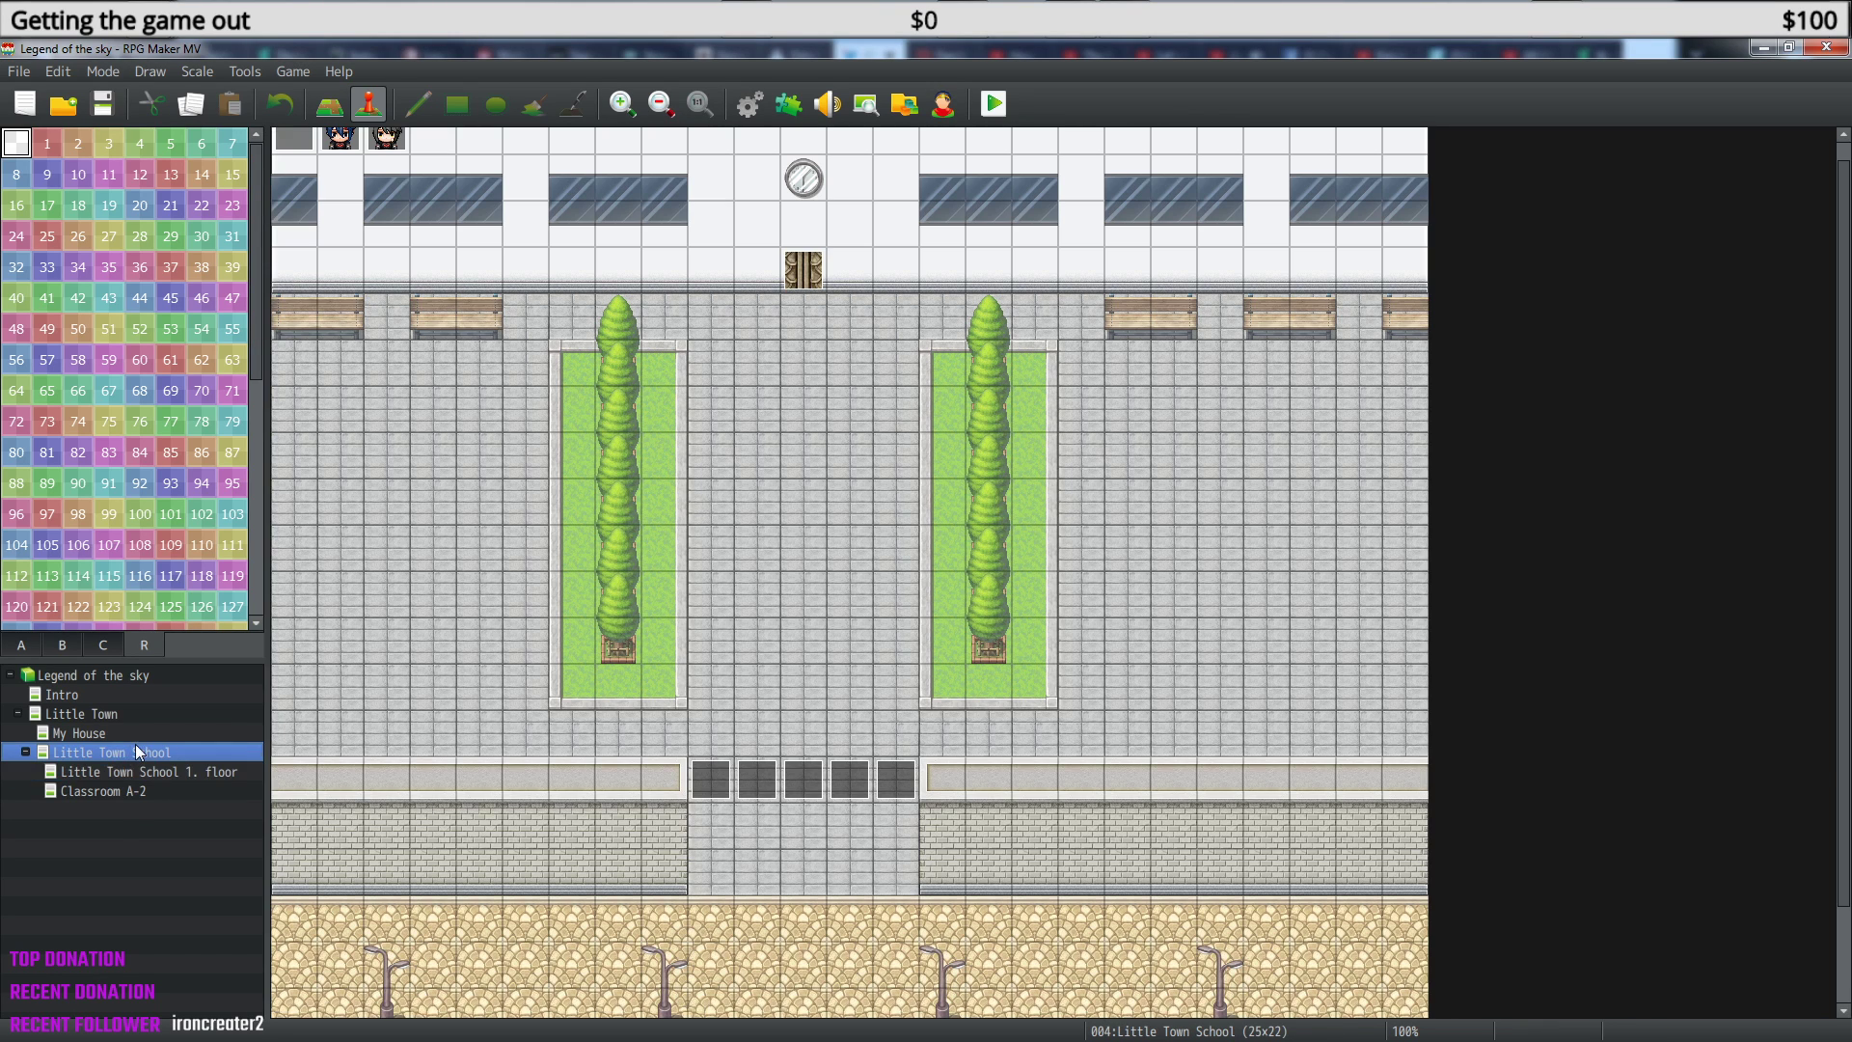
left_click(129, 772)
left_click(120, 793)
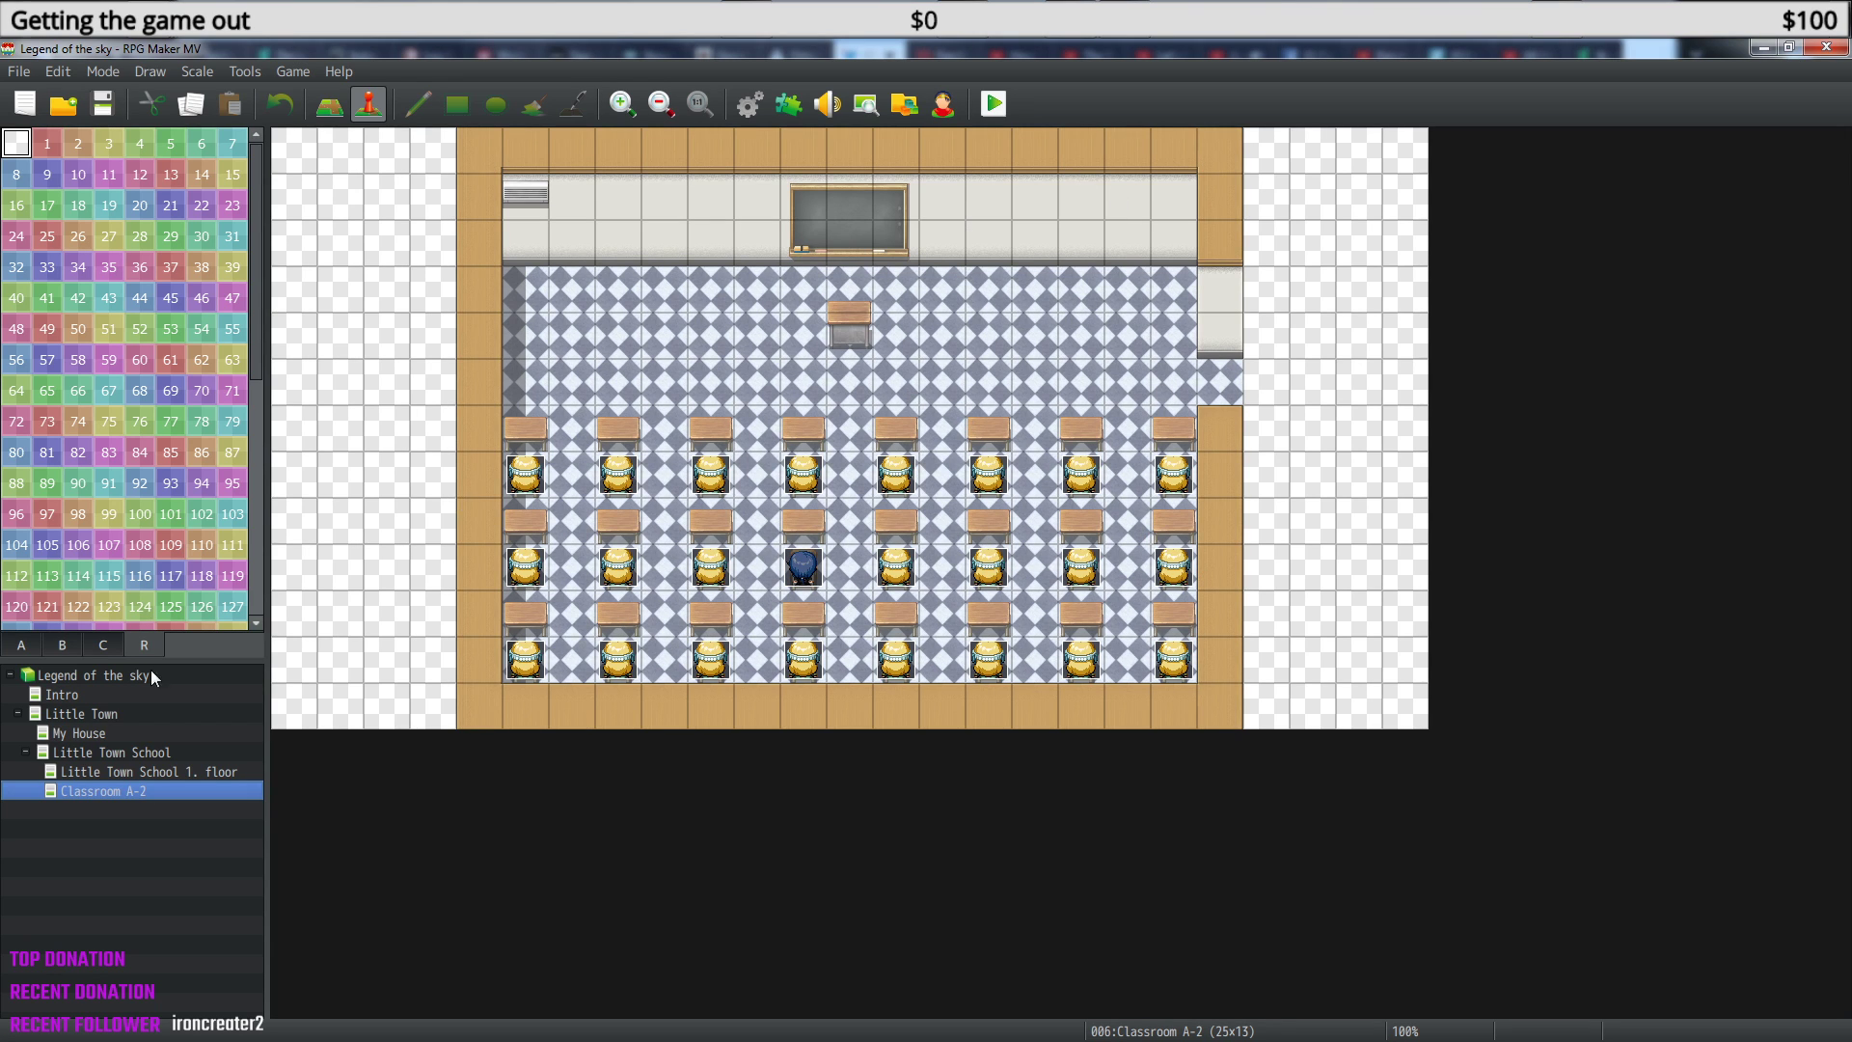
left_click(146, 769)
left_click(144, 758)
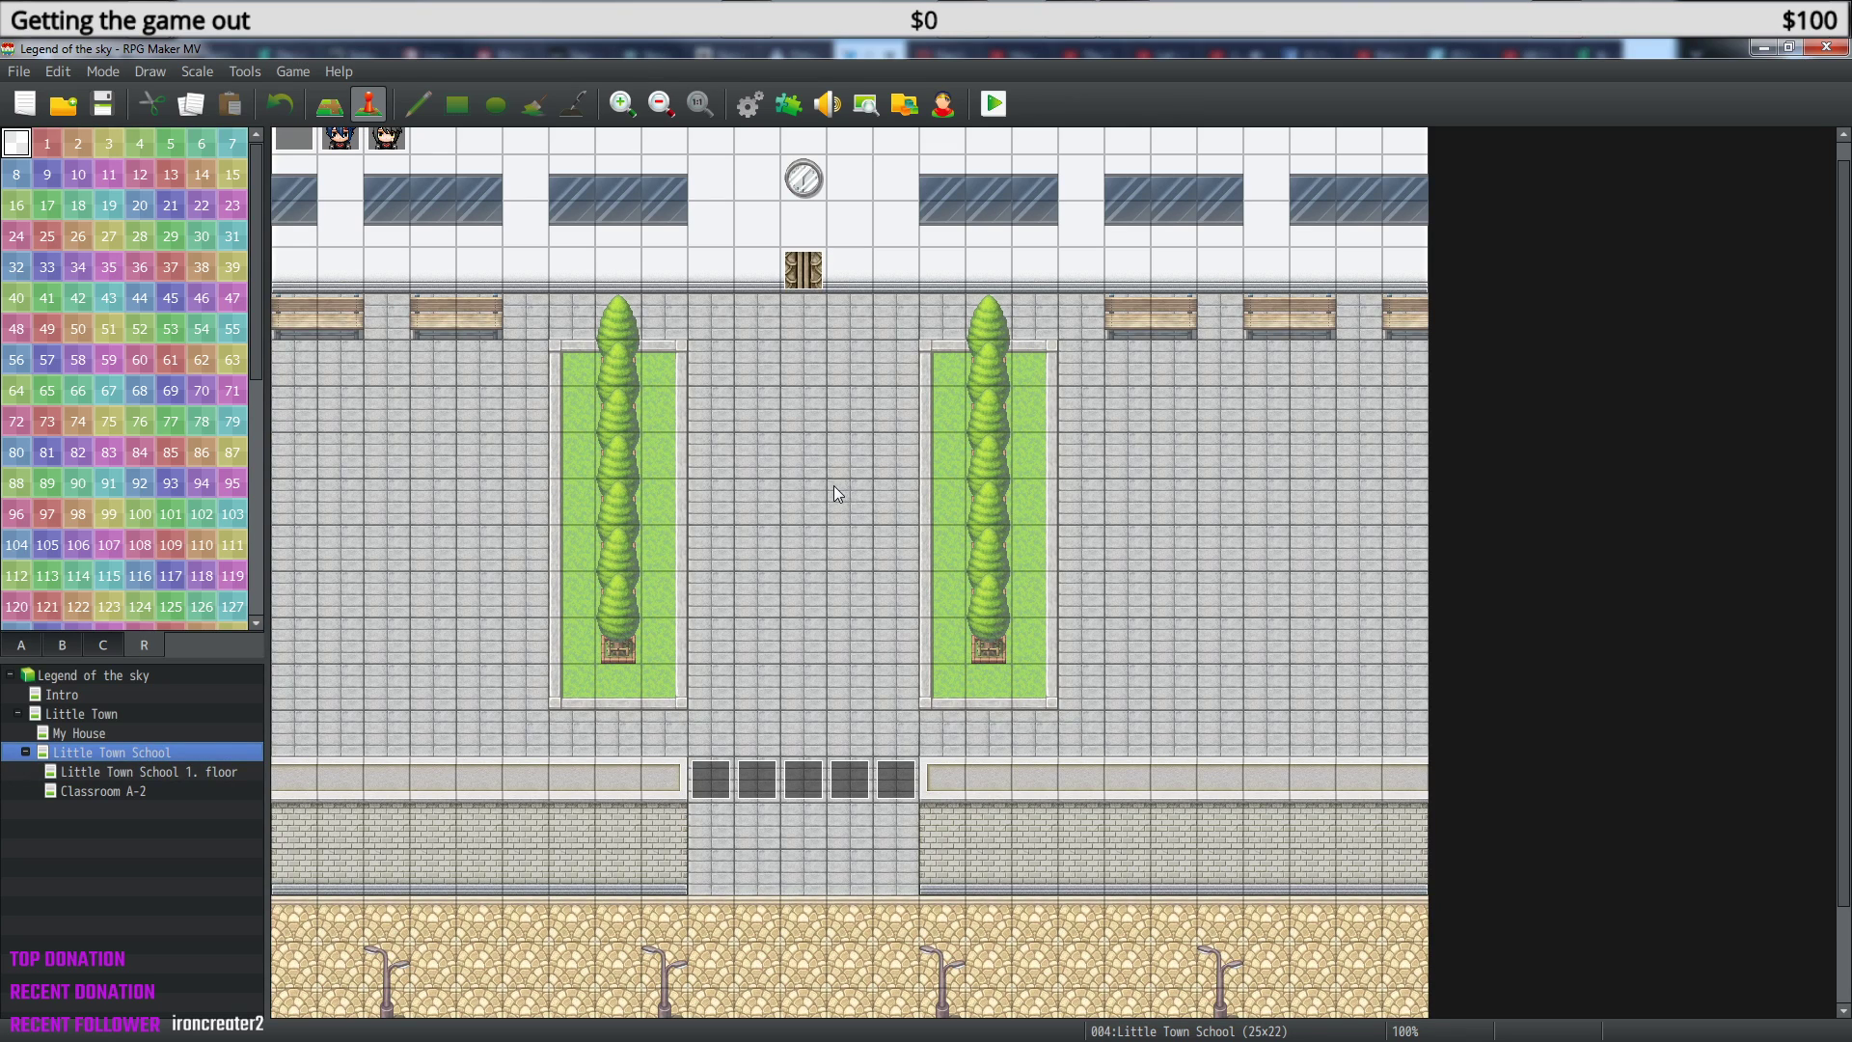
scroll(837, 494, "up", 1)
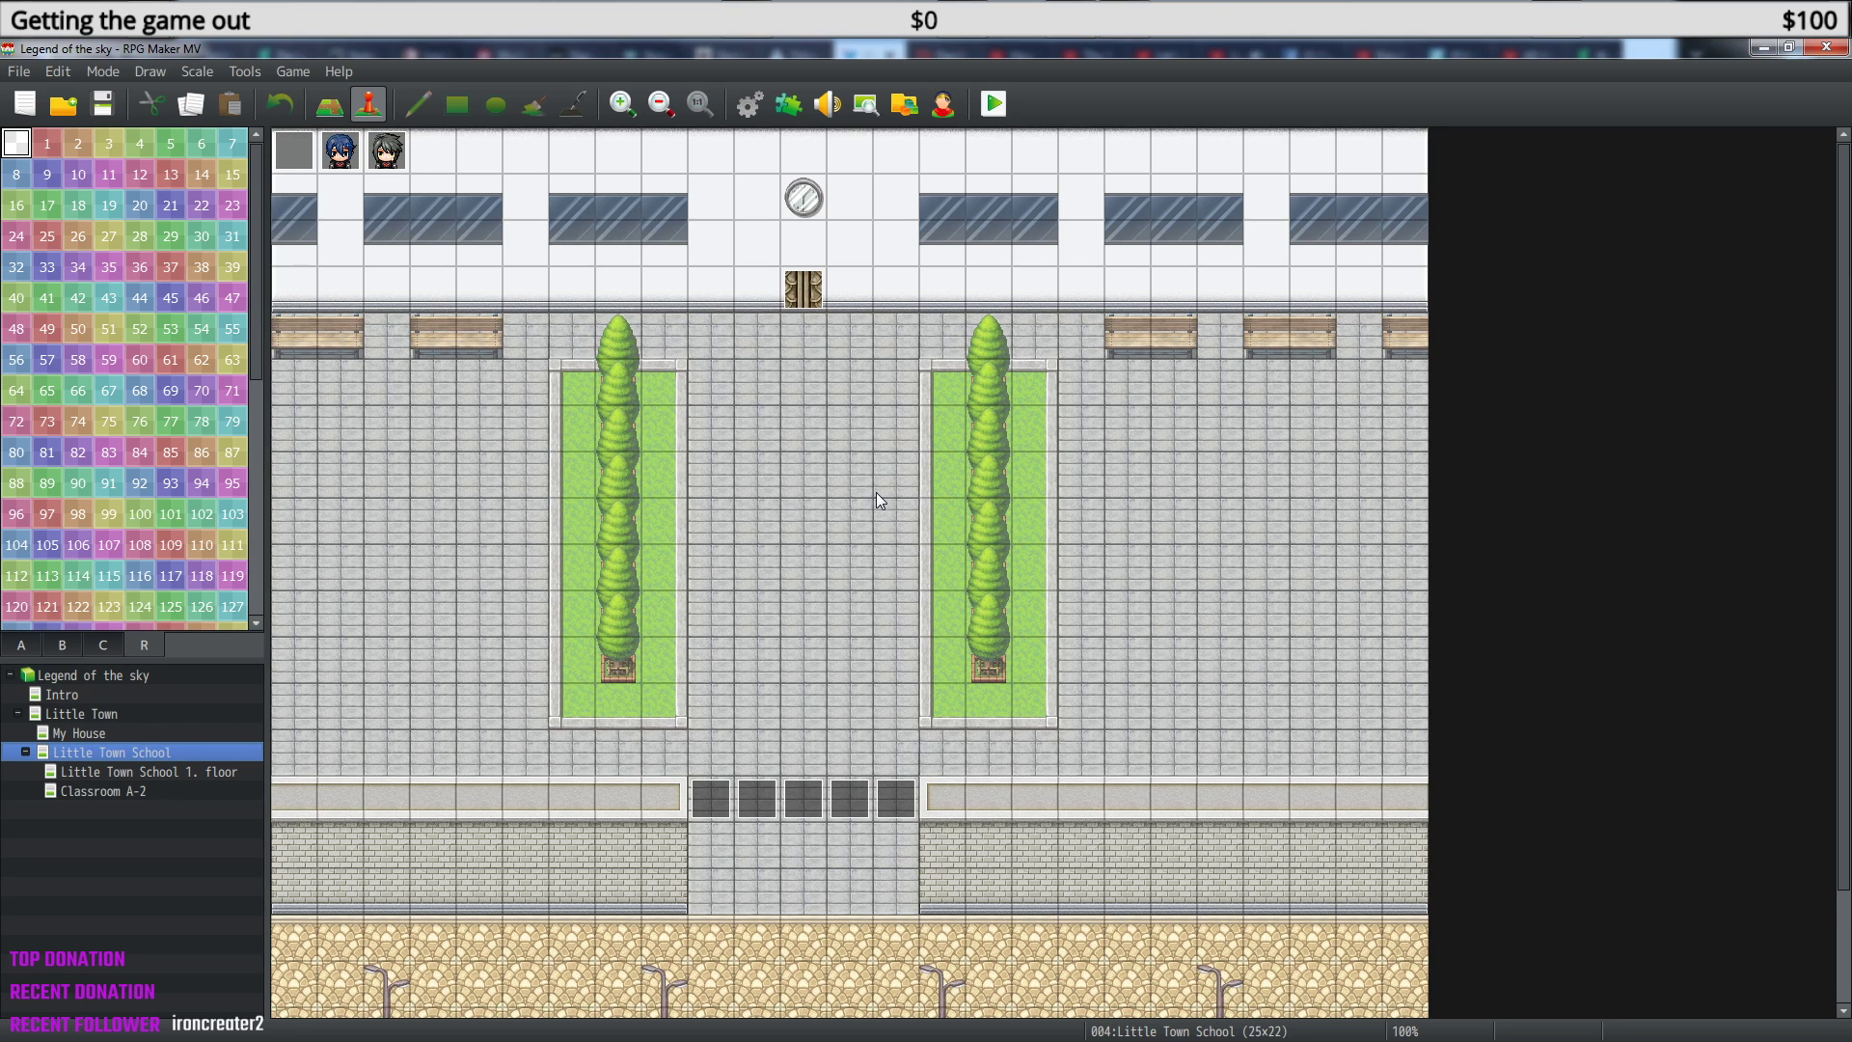
left_click(118, 787)
left_click(117, 772)
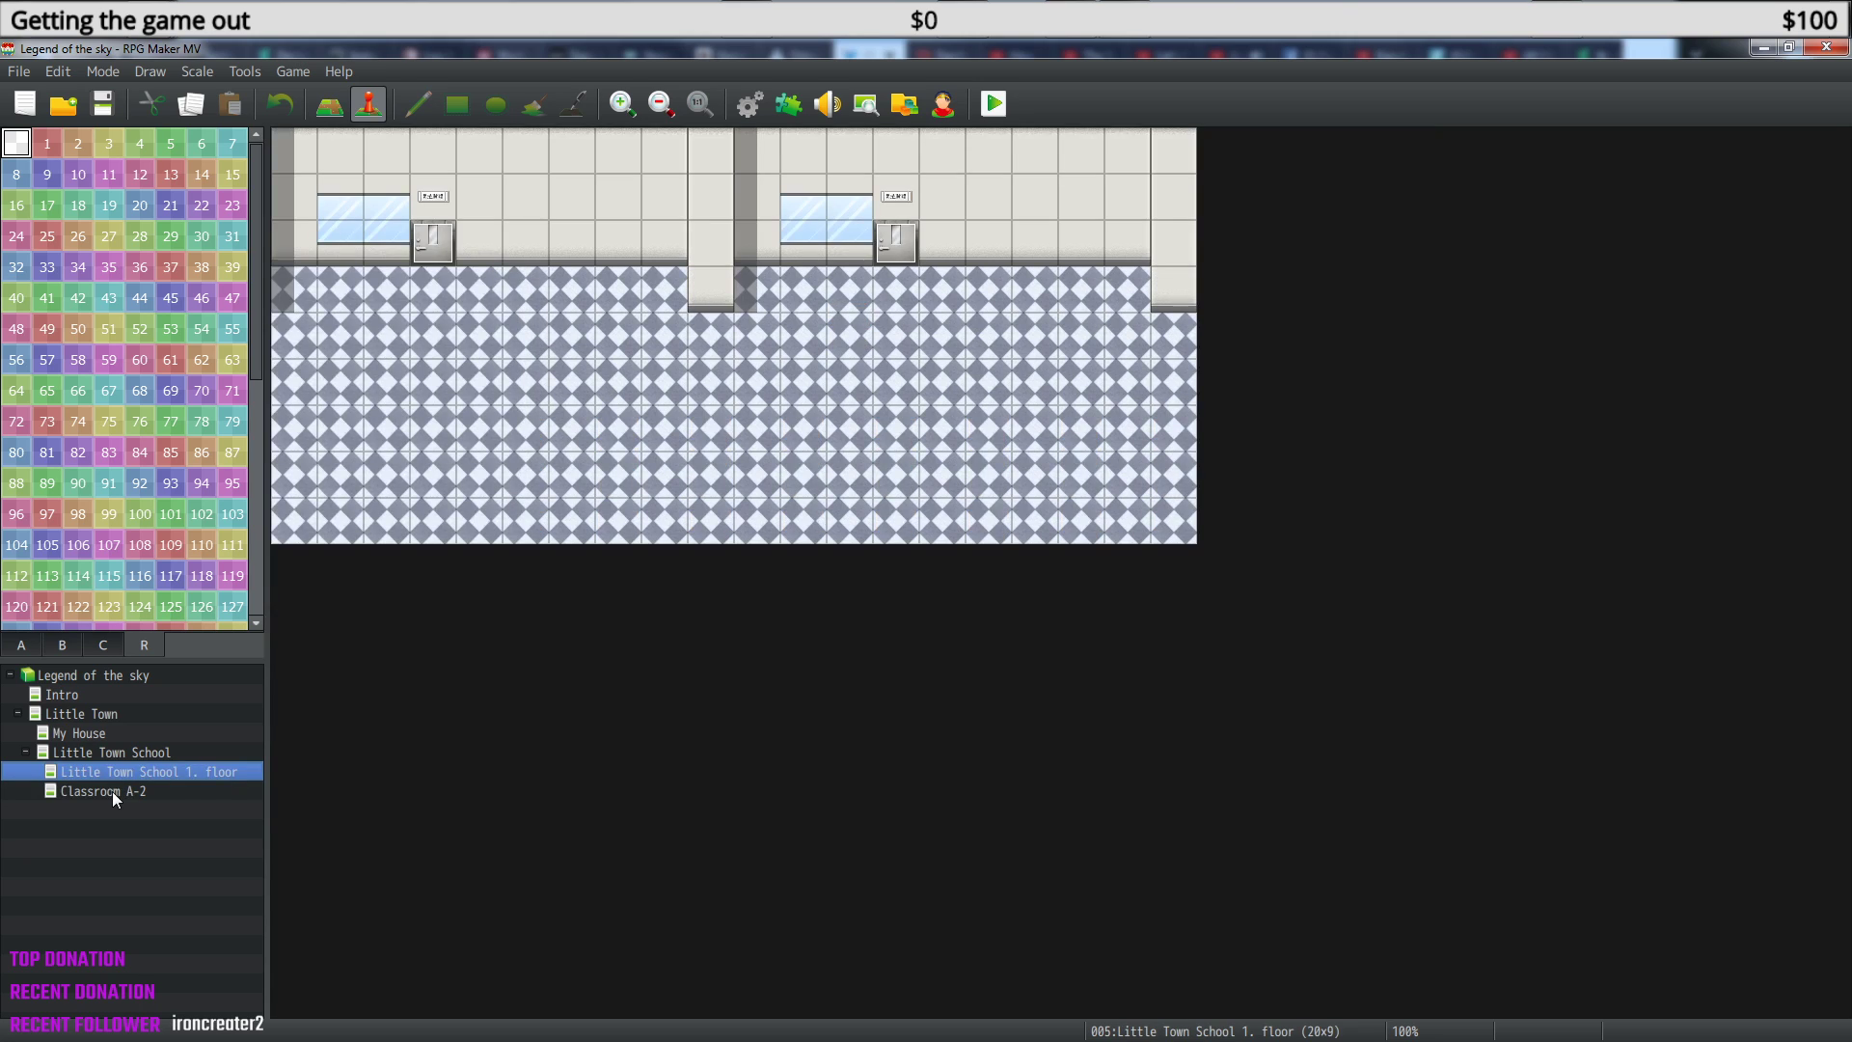
left_click(111, 791)
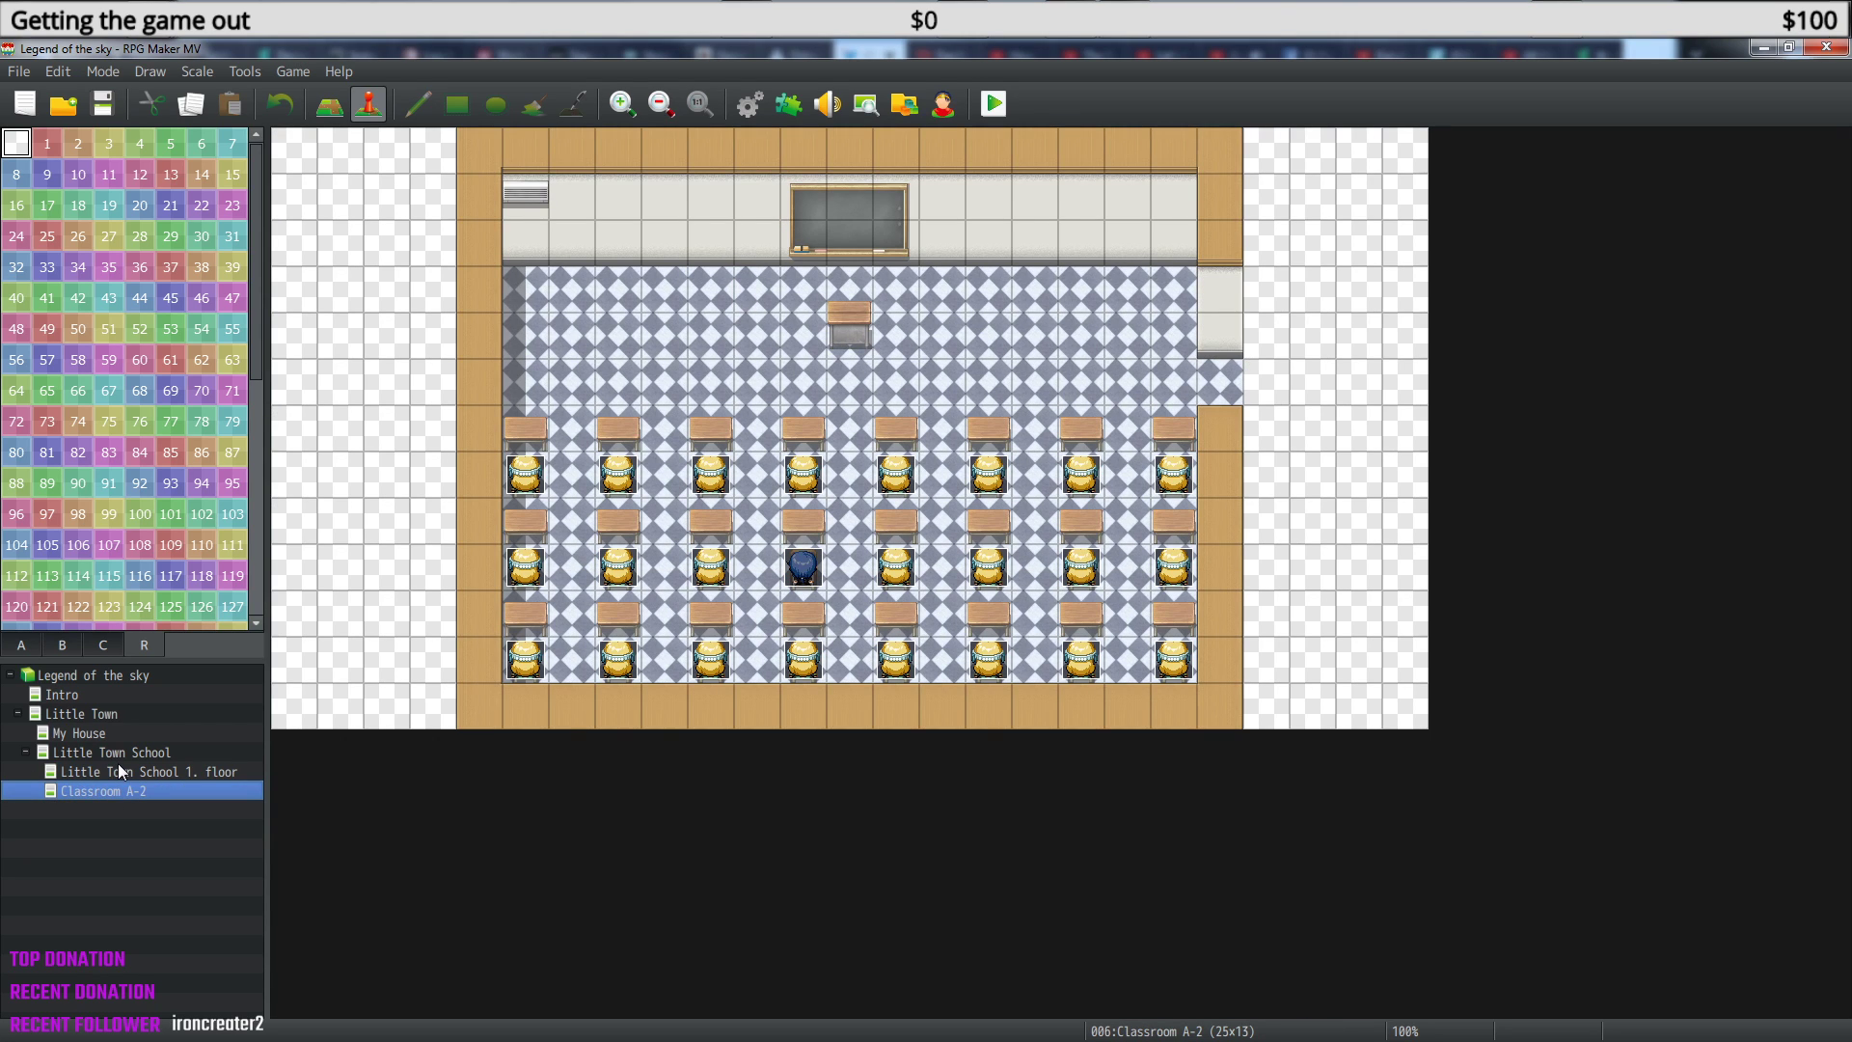
left_click(113, 772)
left_click(106, 793)
left_click(111, 754)
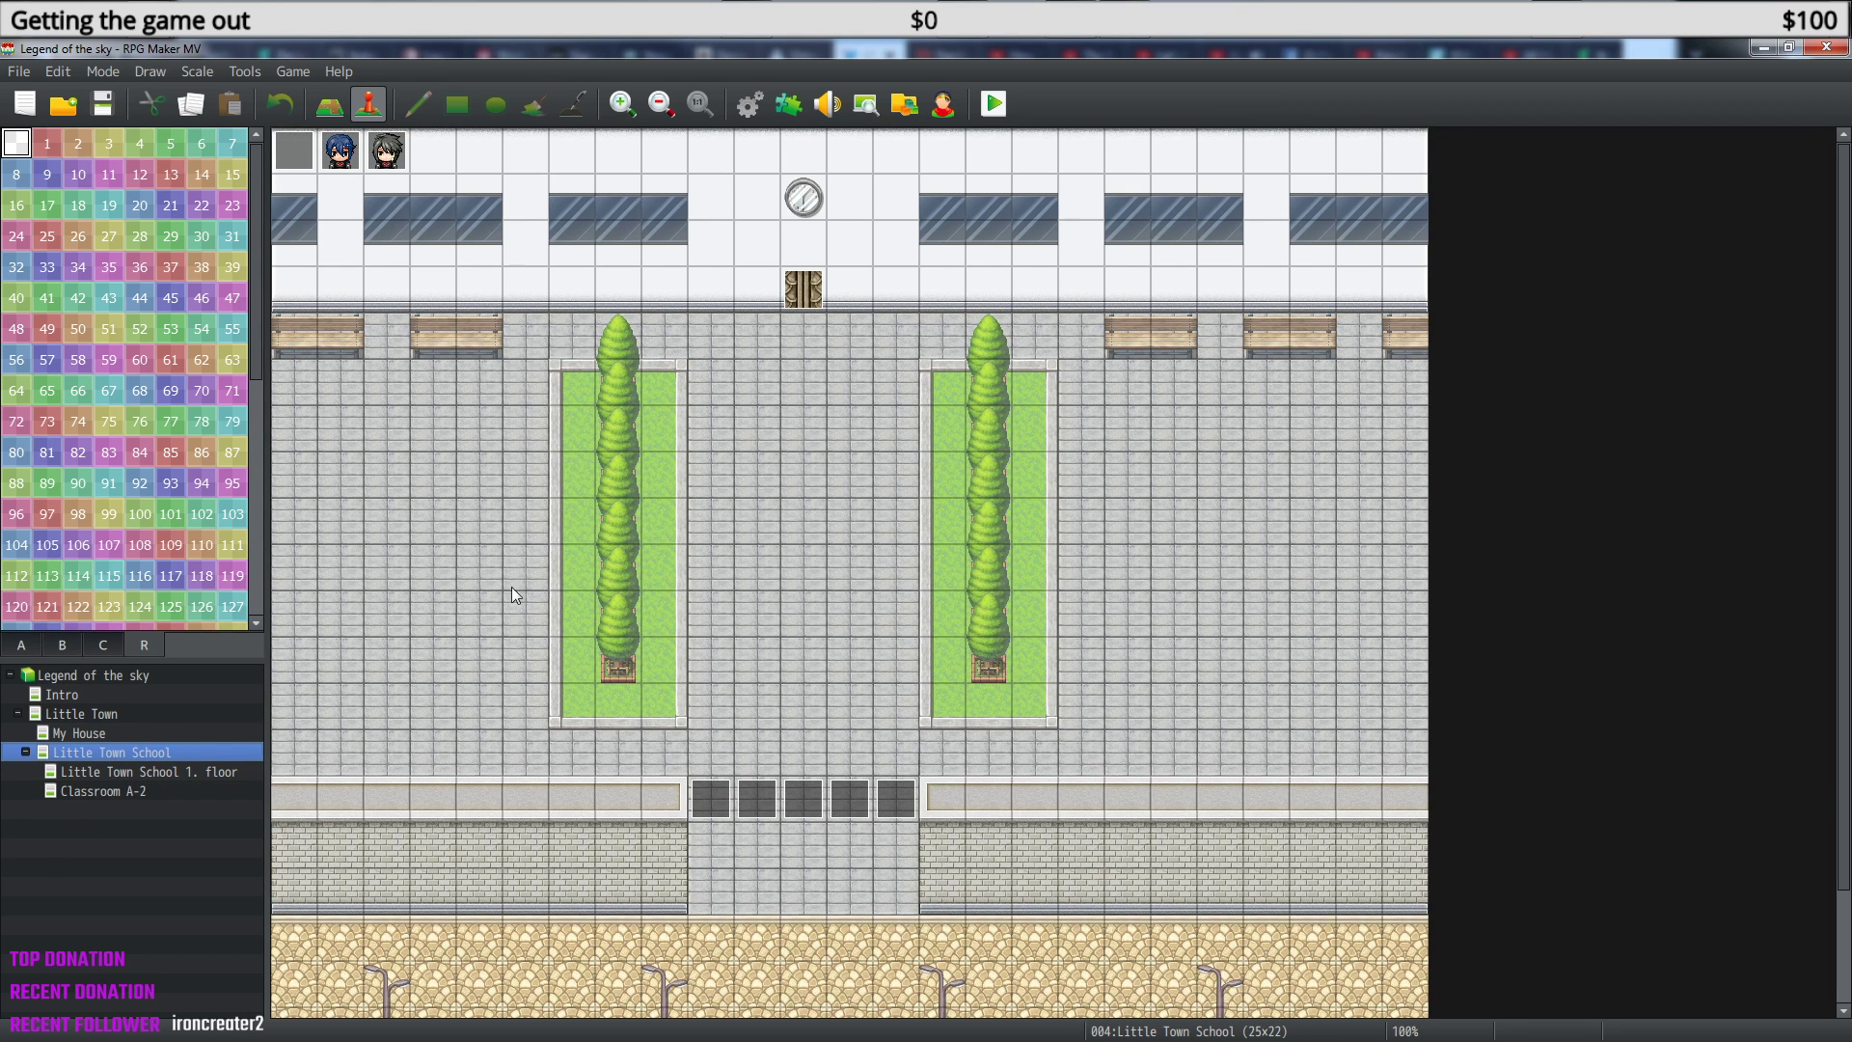
- Change the destination of the closing Transfer Player command on EV007's first page to Classroom A-2 (11,9)
double_click(305, 160)
scroll(880, 602, "down", 5)
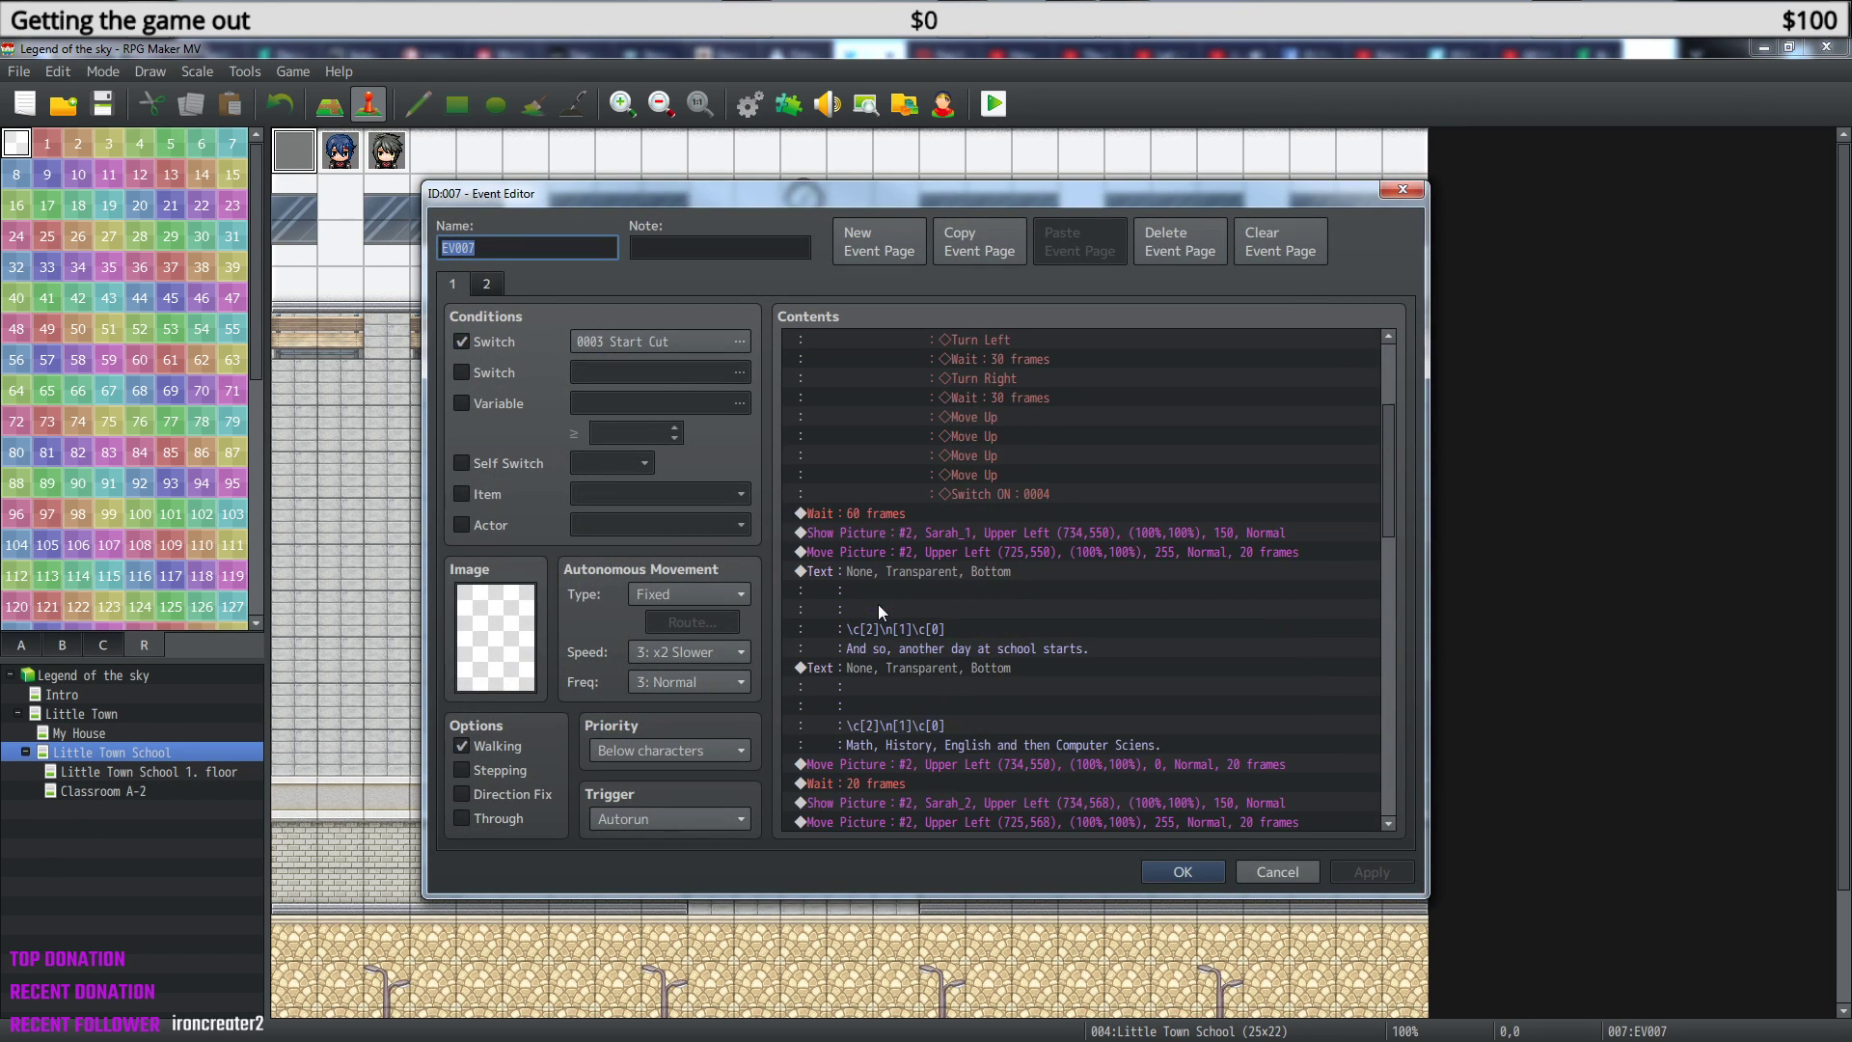
scroll(891, 611, "down", 15)
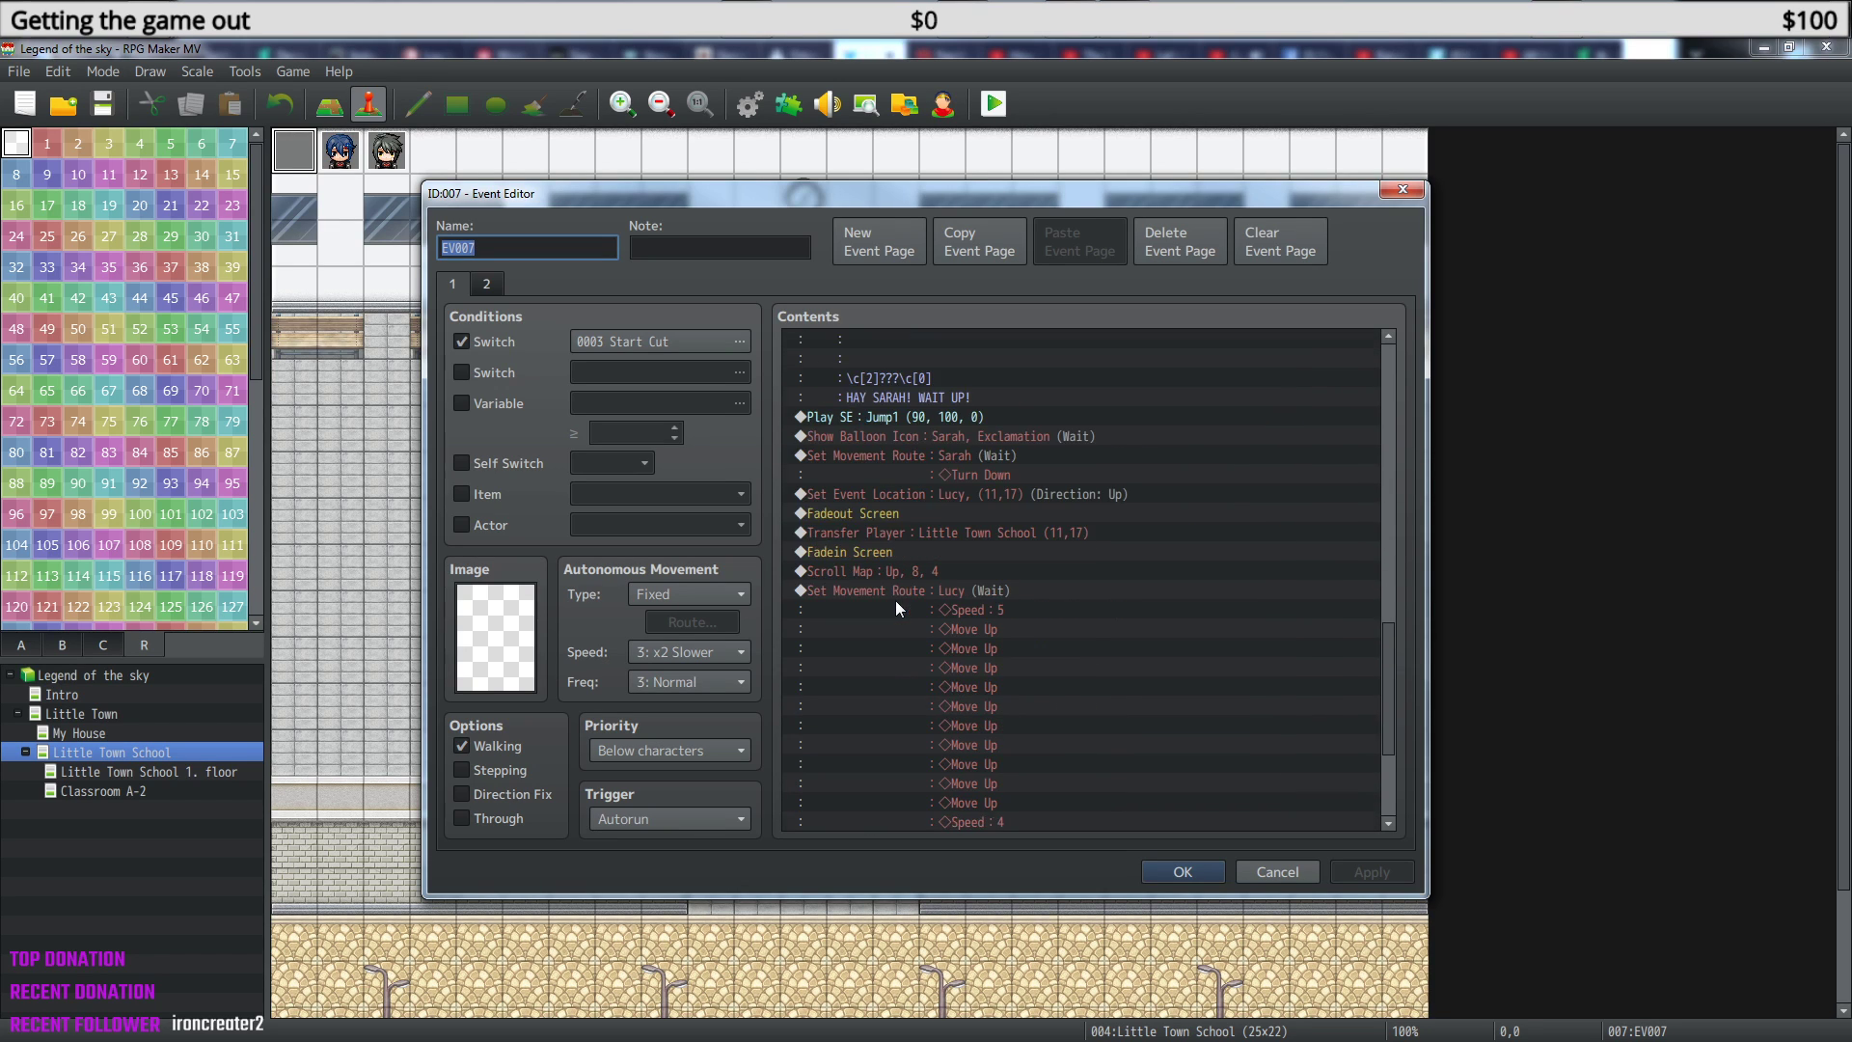
scroll(894, 608, "down", 1)
right_click(1043, 747)
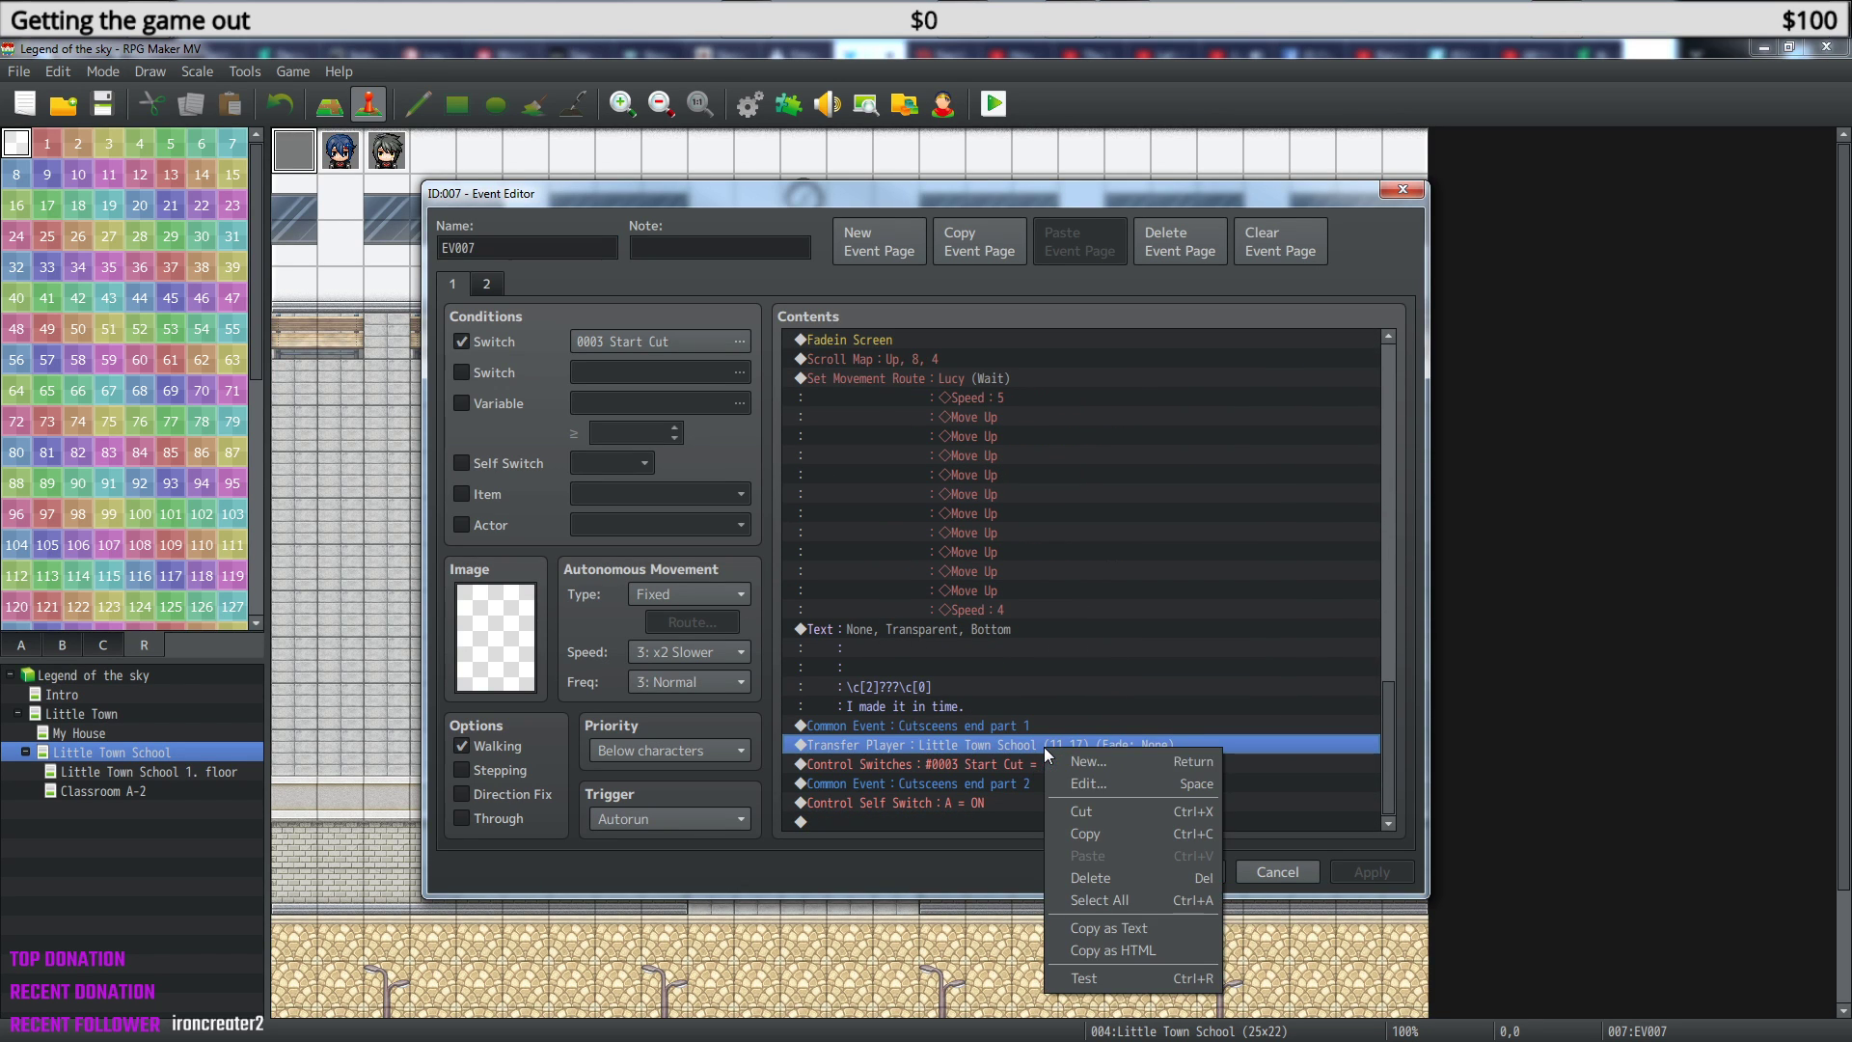
left_click(1107, 784)
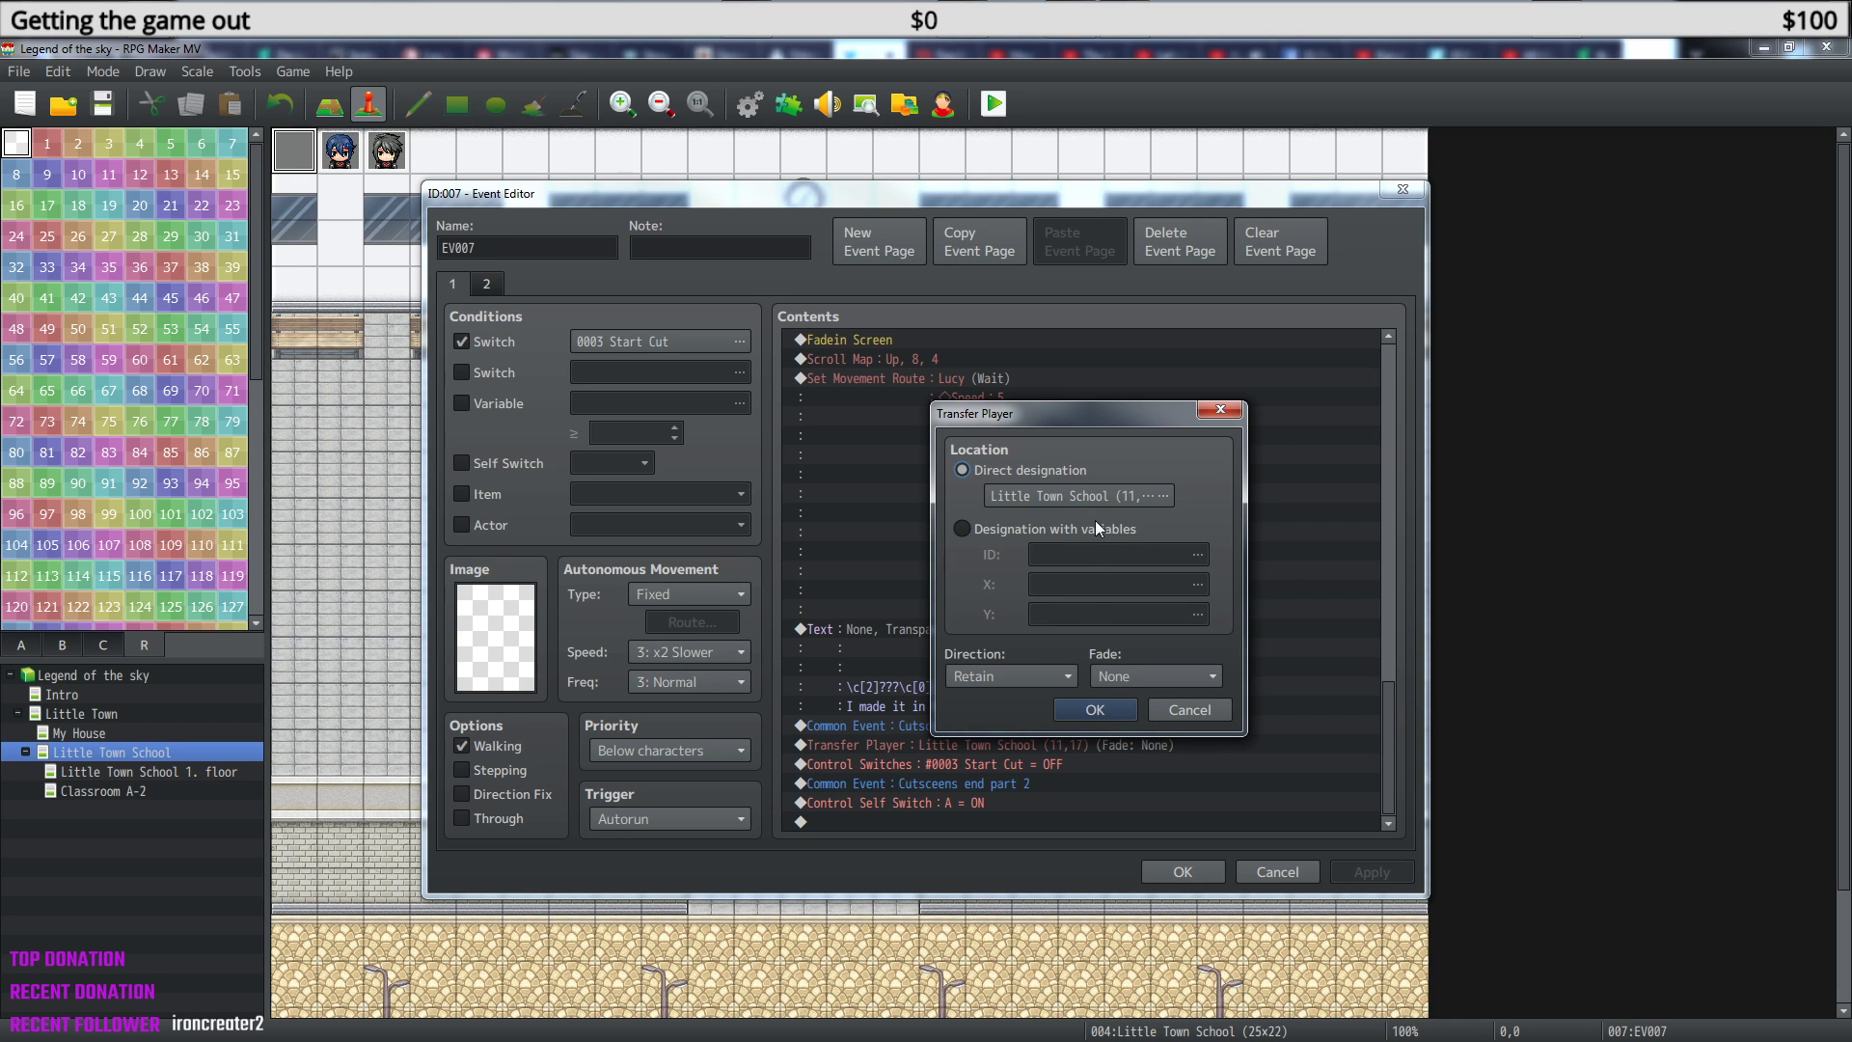
left_click(1154, 490)
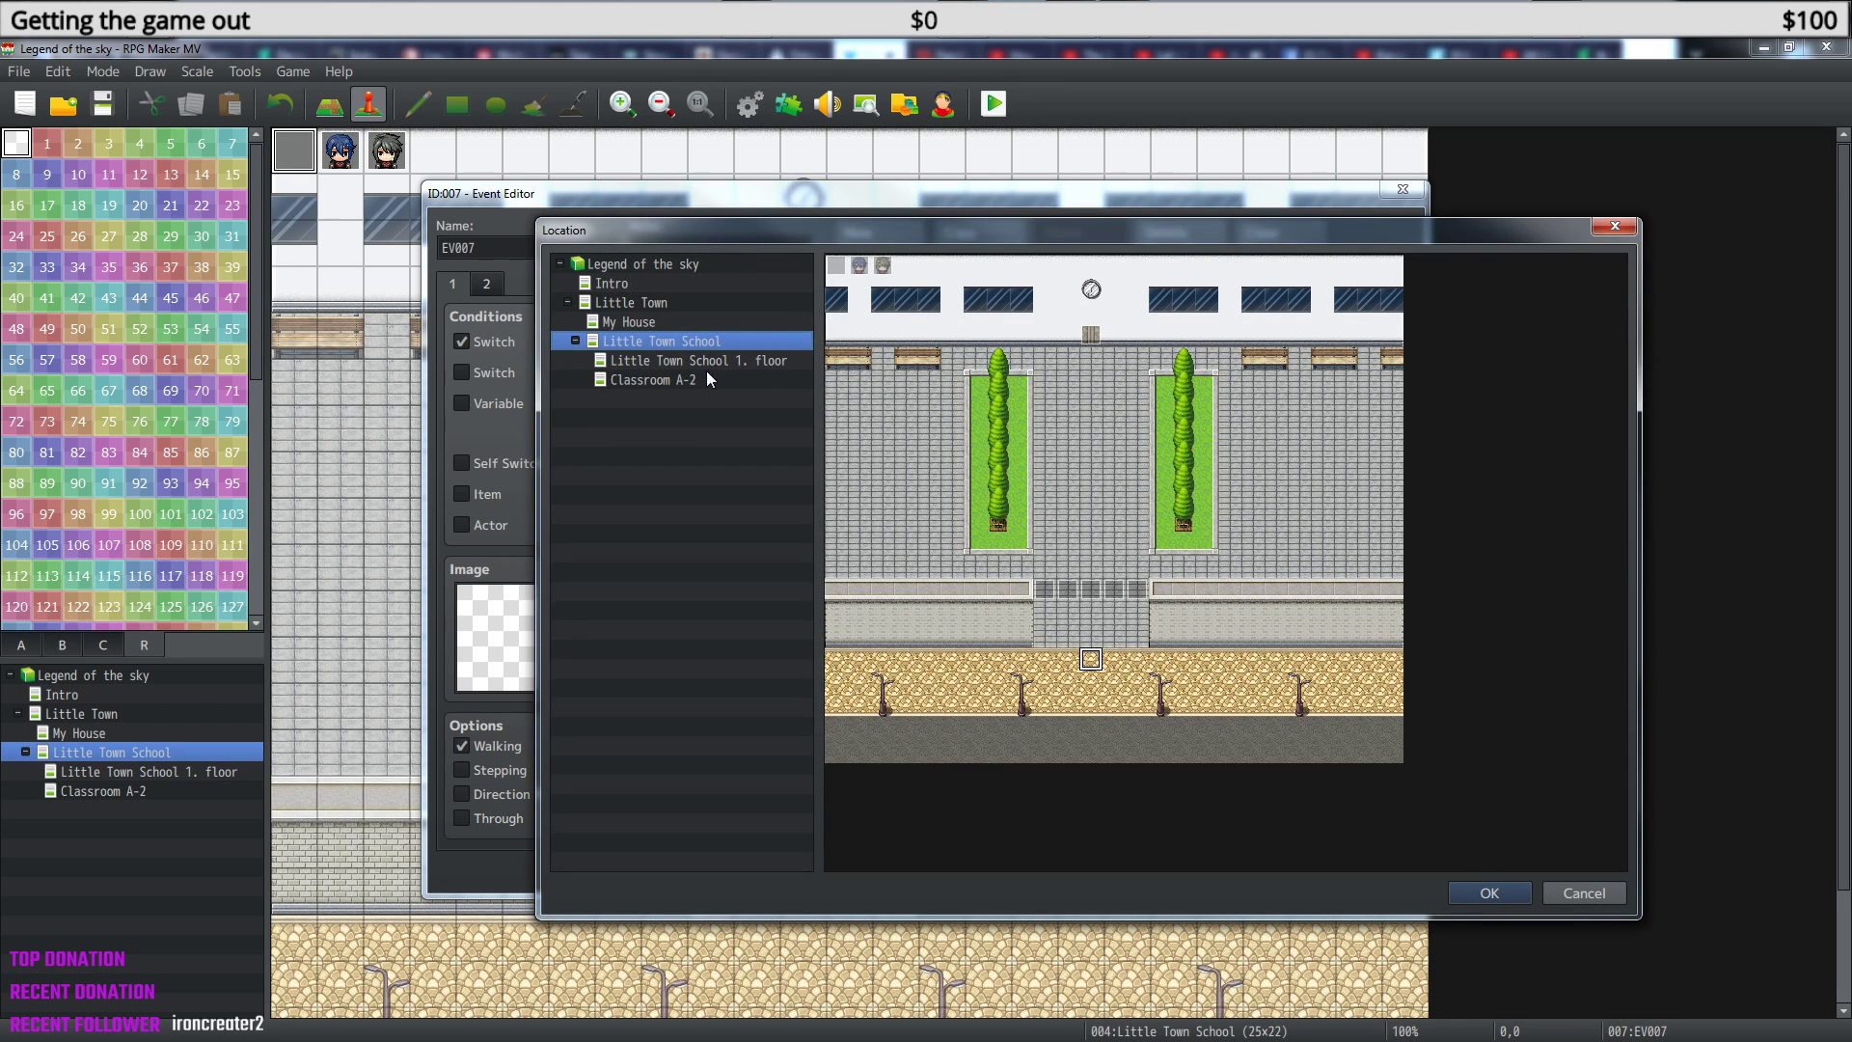
left_click(655, 379)
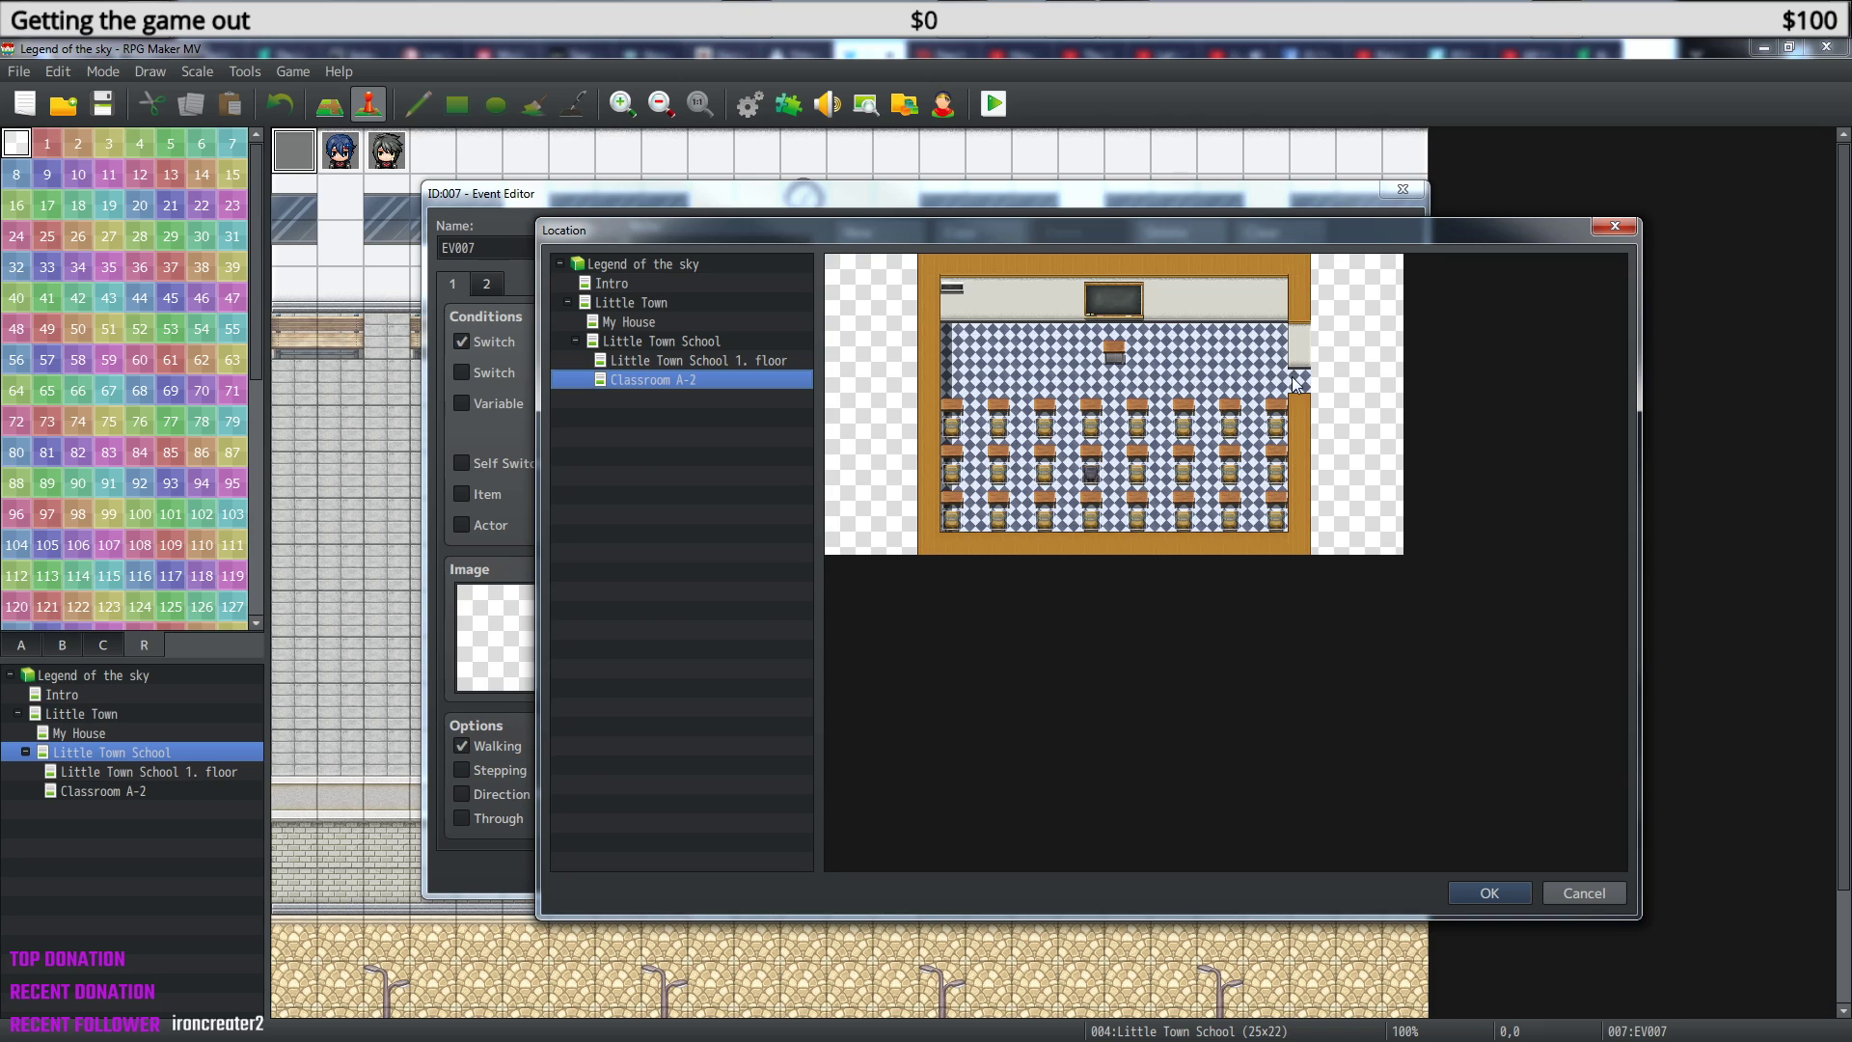
left_click(1091, 473)
left_click(1491, 893)
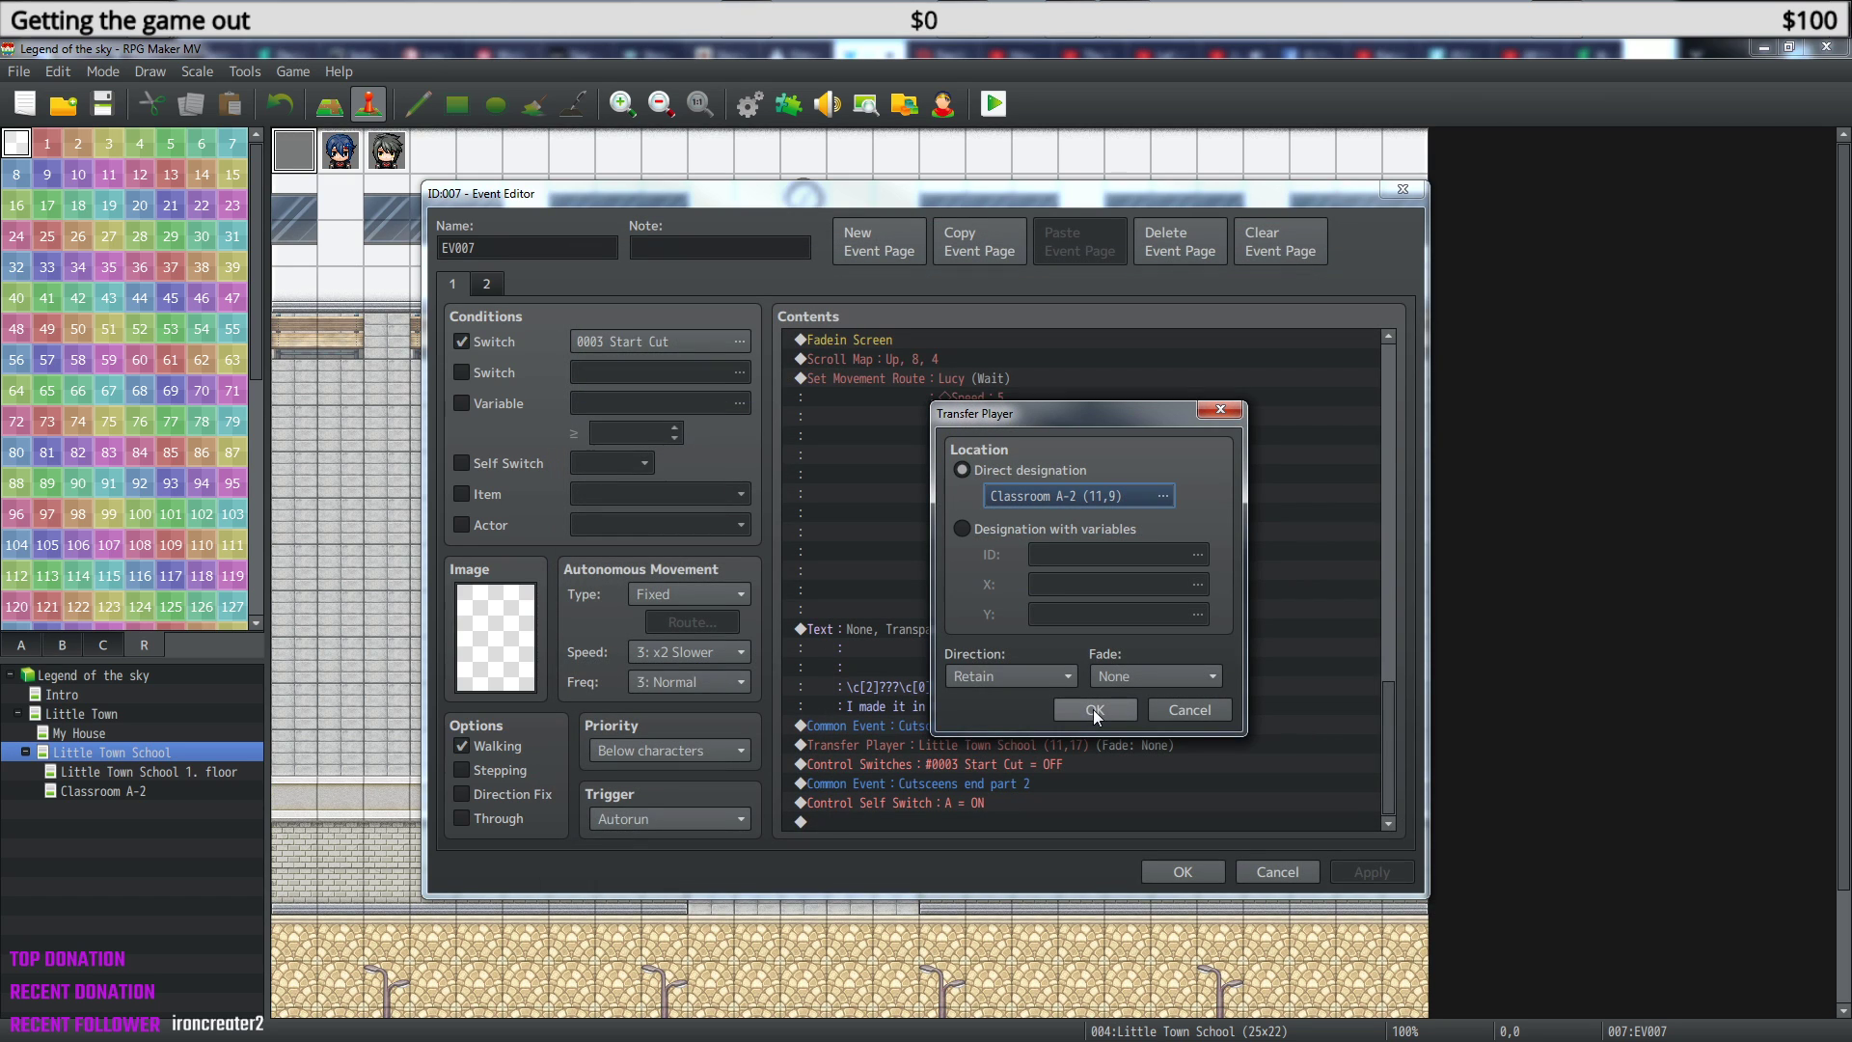
- Set the player transfer's direction to Up, keep its fade at None, and accept the command and event changes
left_click(1154, 674)
left_click(1053, 673)
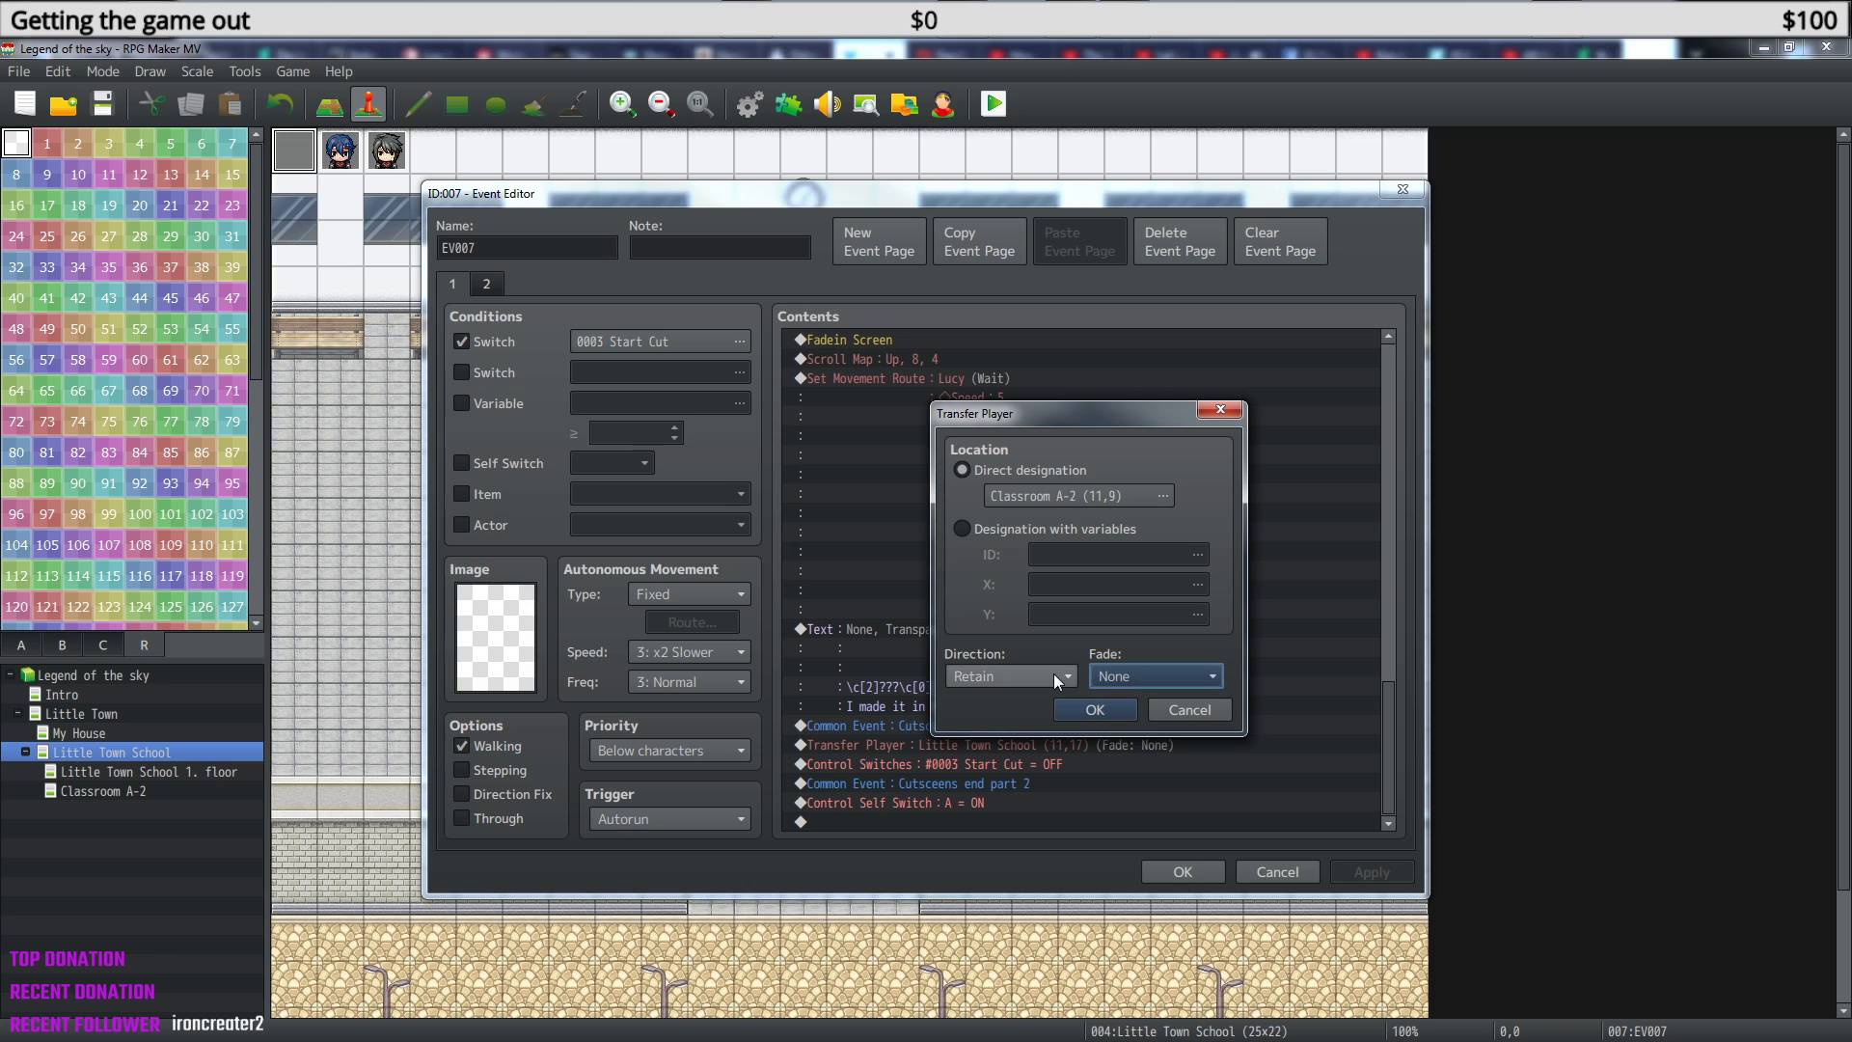
left_click(1053, 673)
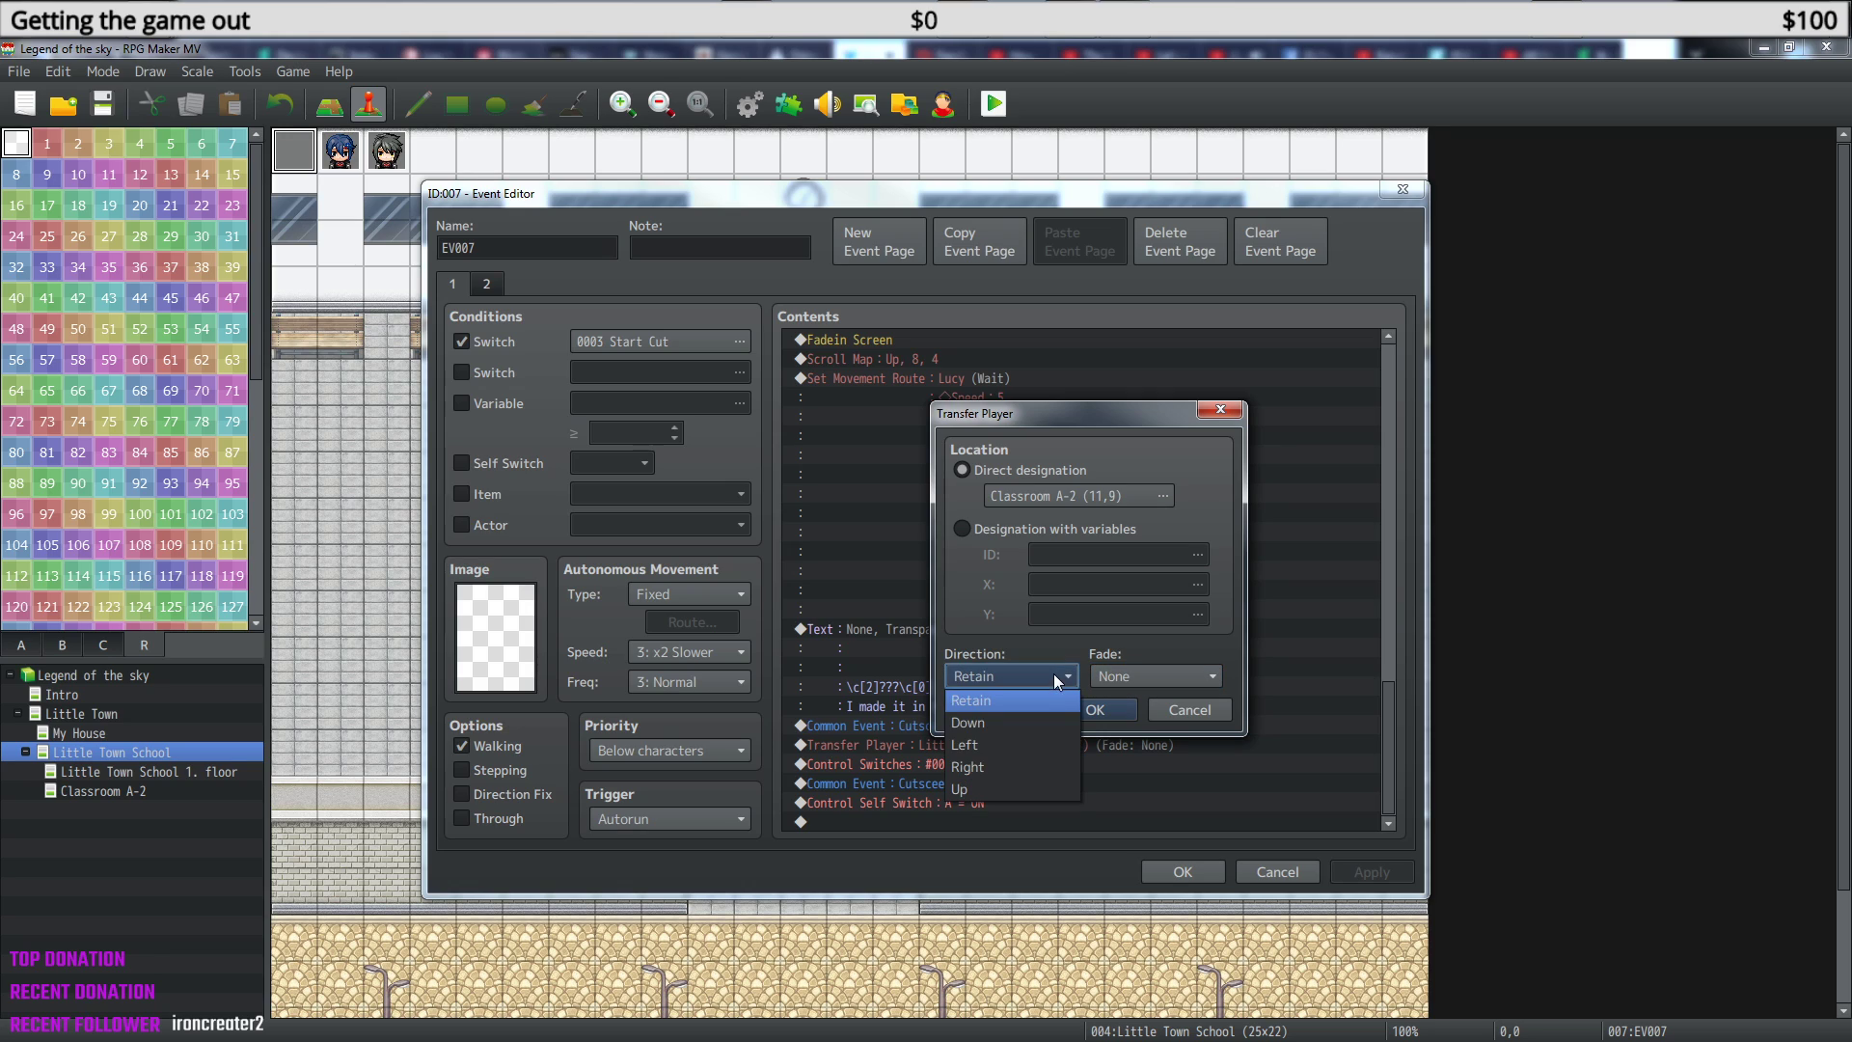
left_click(1003, 781)
left_click(1102, 712)
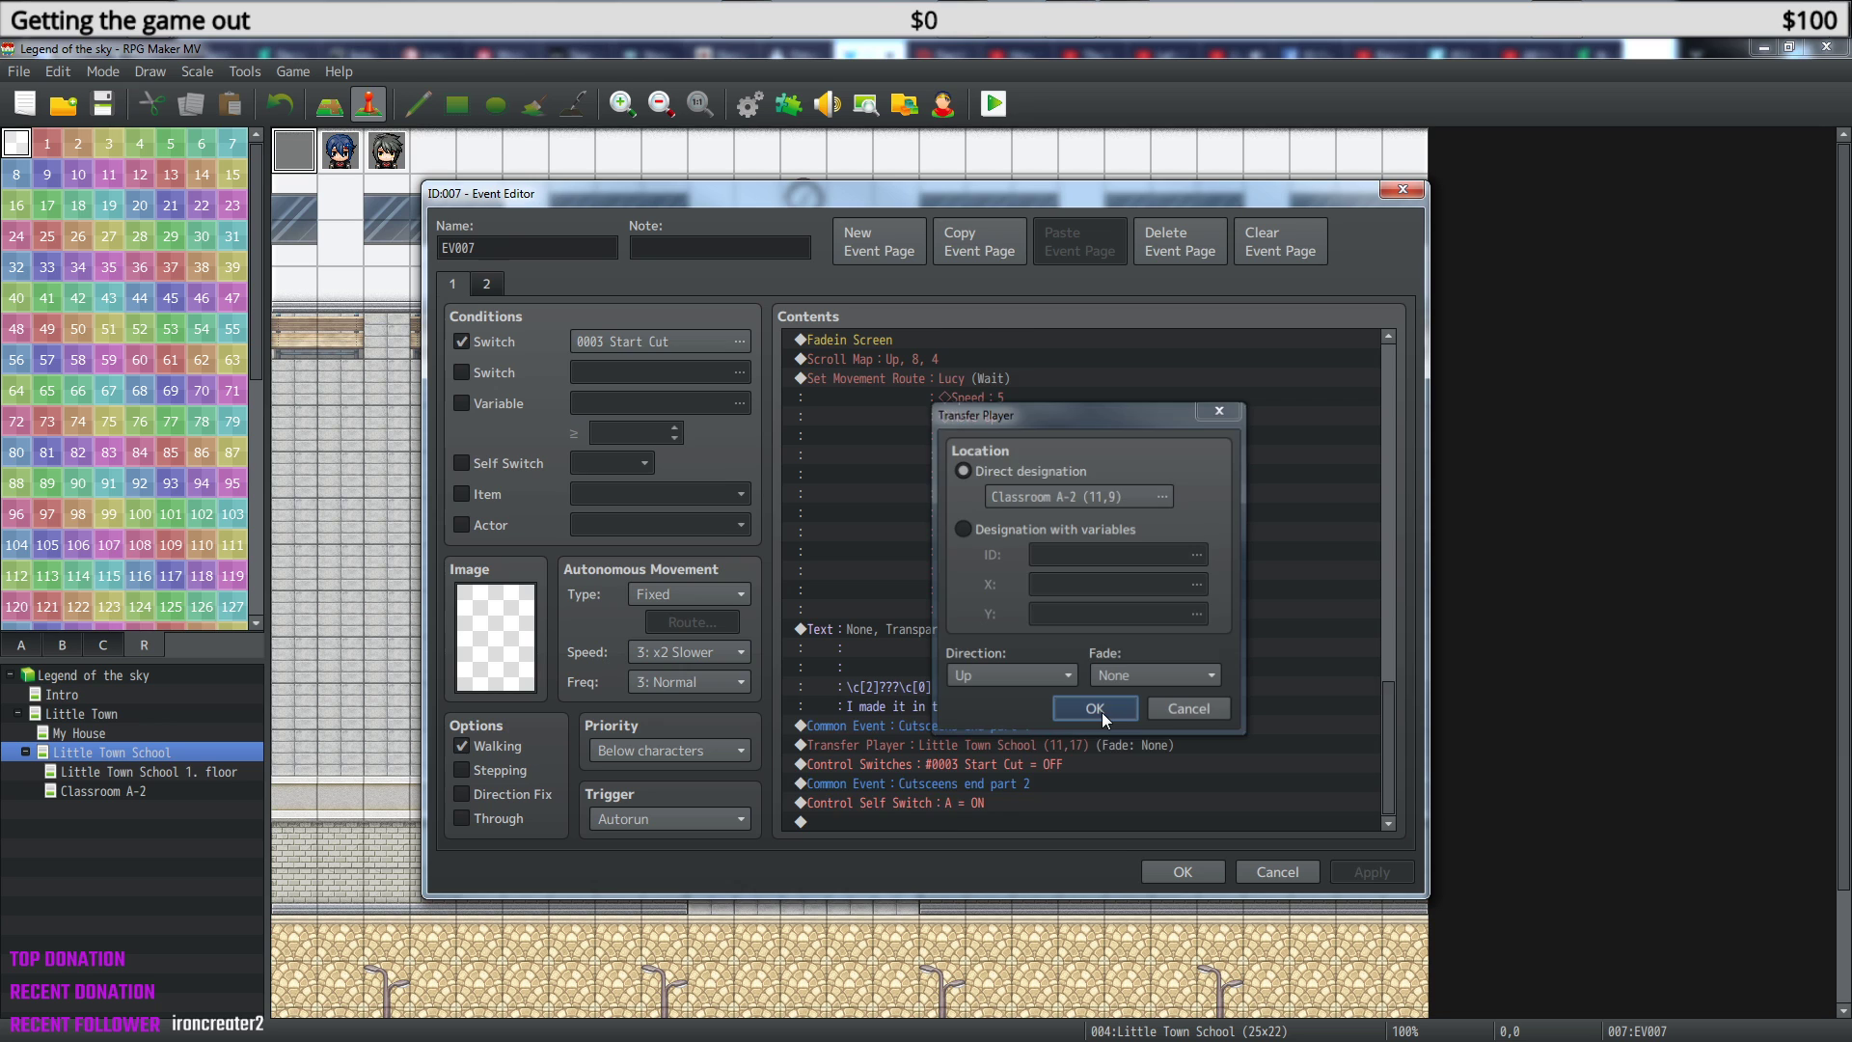
left_click(1192, 872)
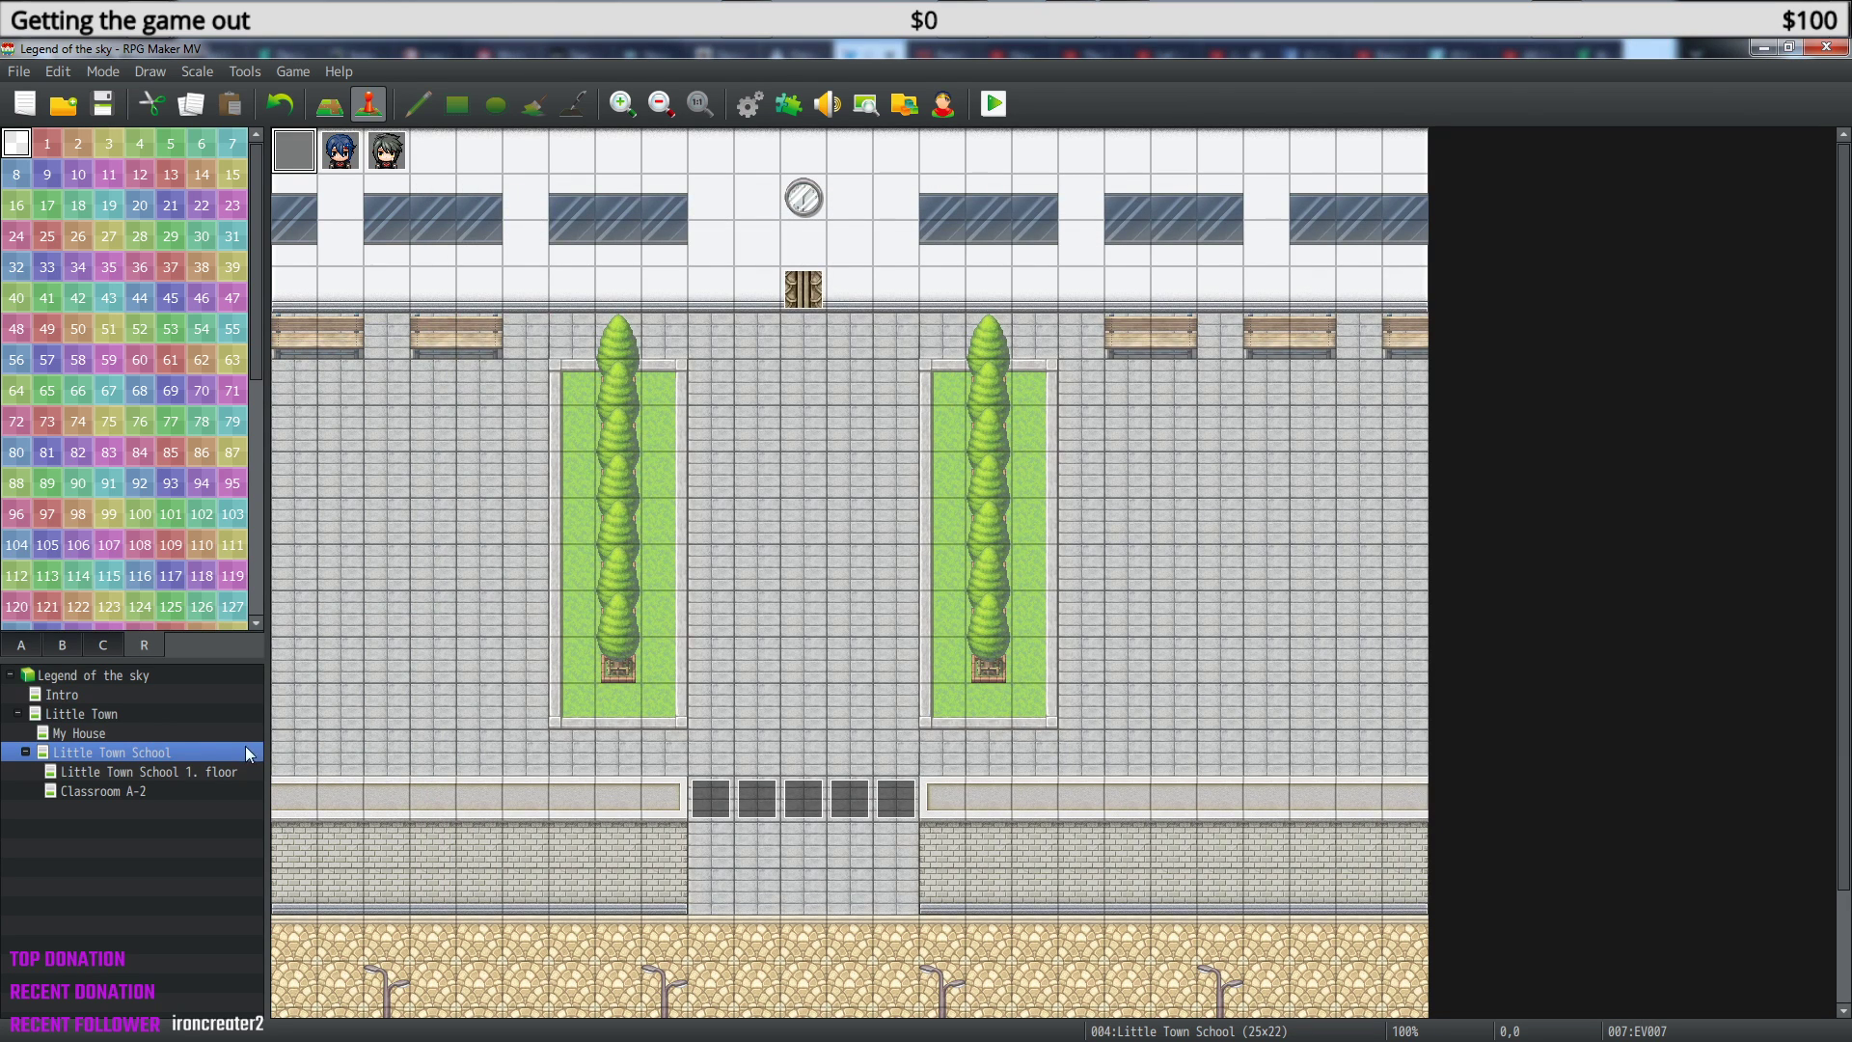
- Check the Classroom A-2 map and return to the event area of the Little Town School map
left_click(124, 793)
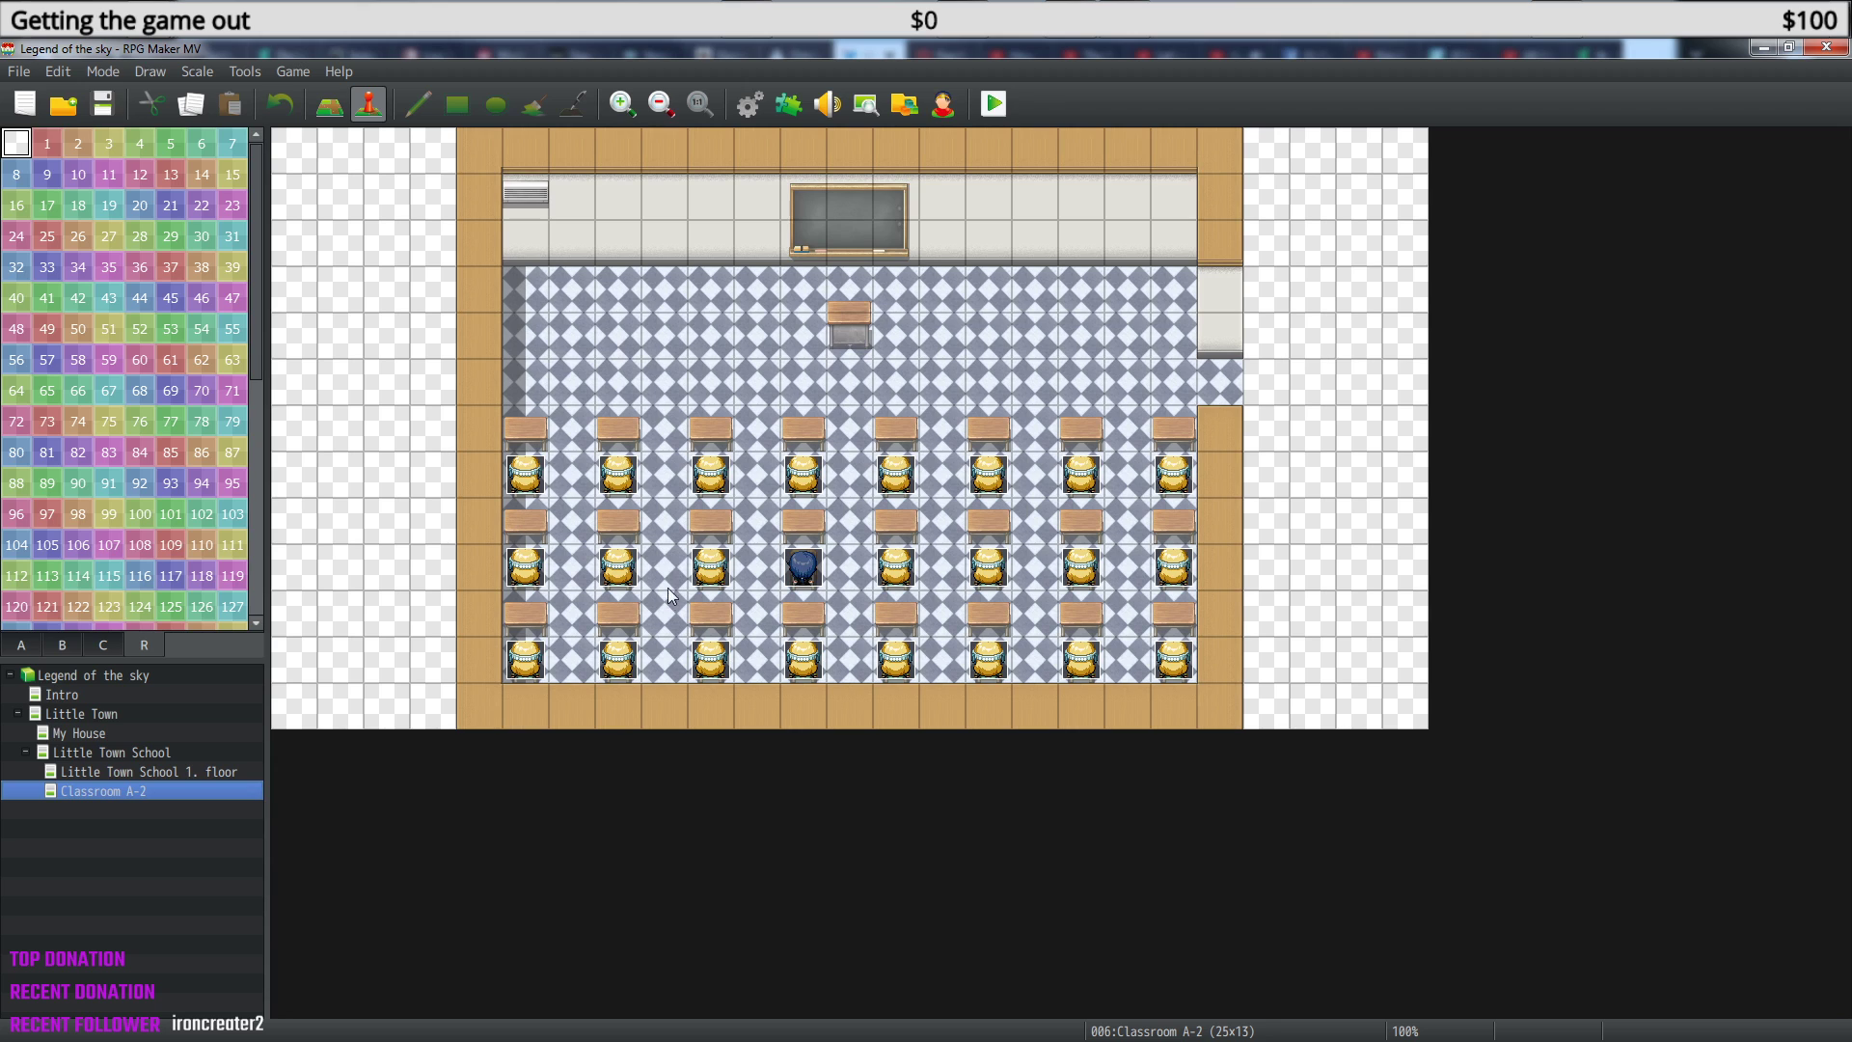
left_click(109, 755)
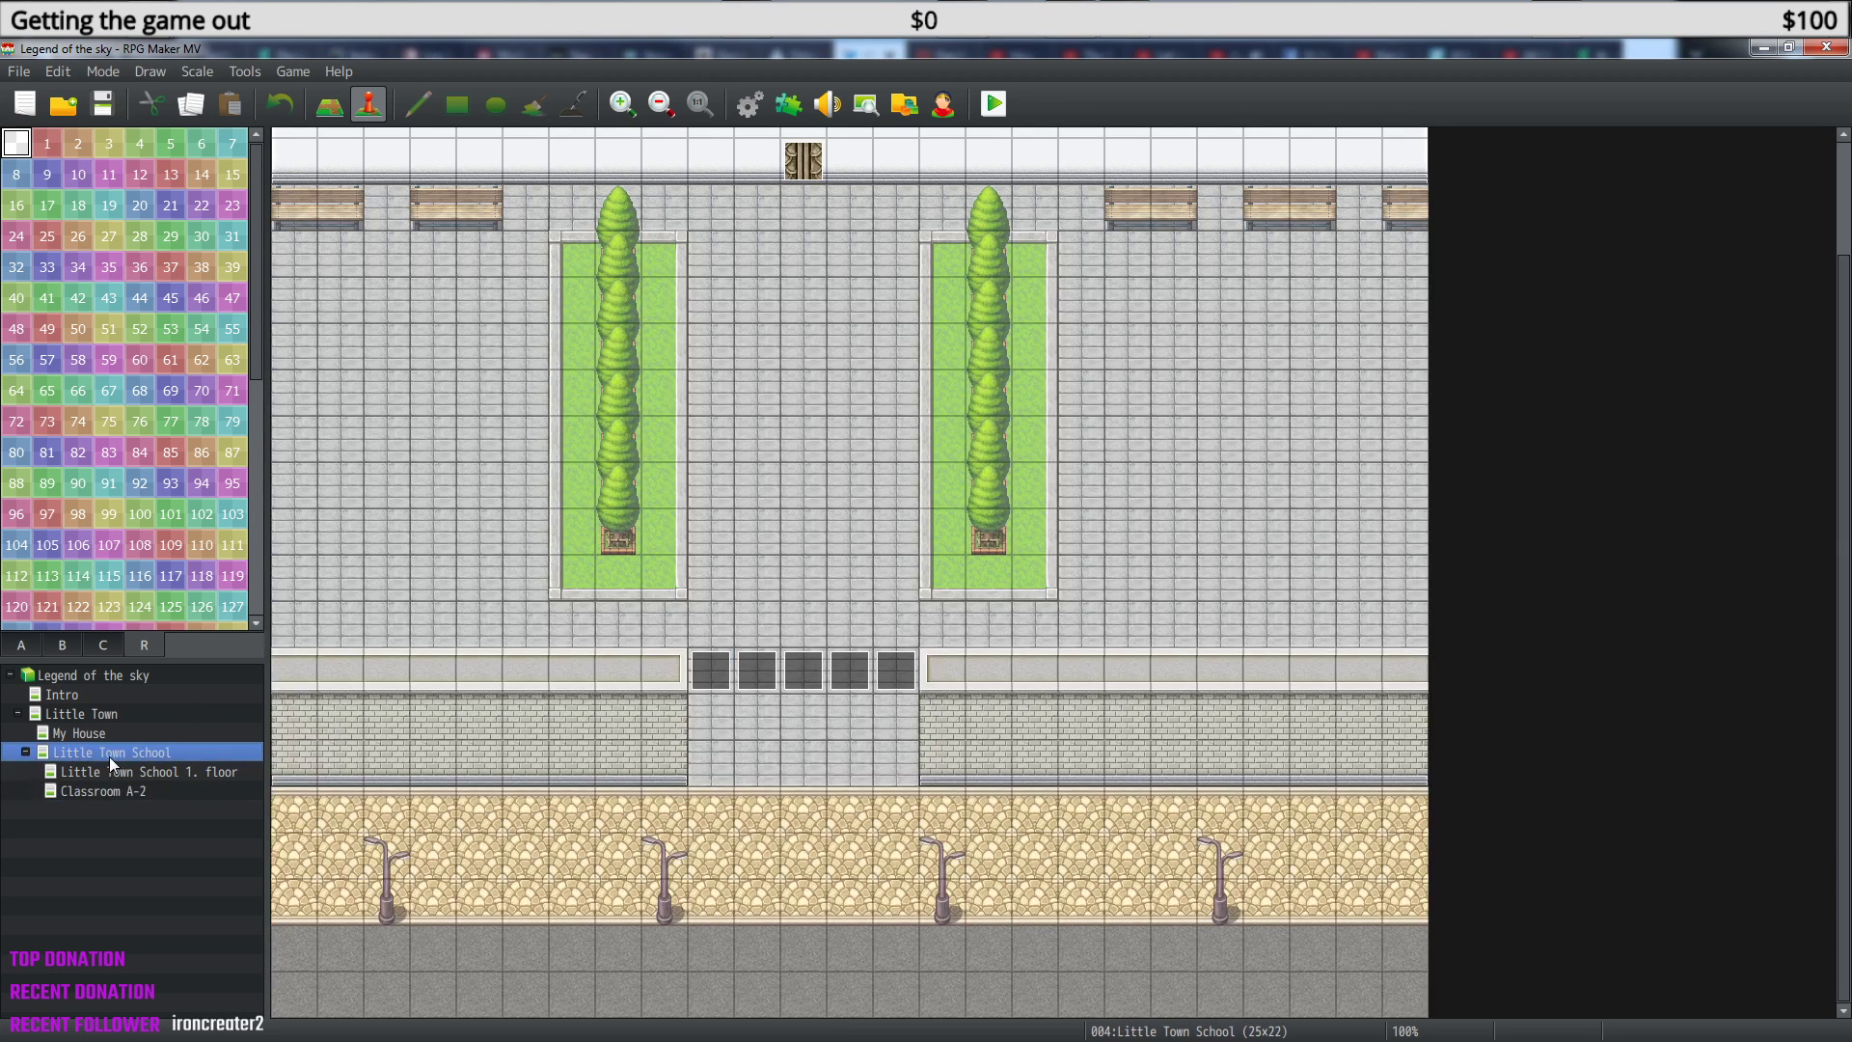
scroll(517, 320, "up", 3)
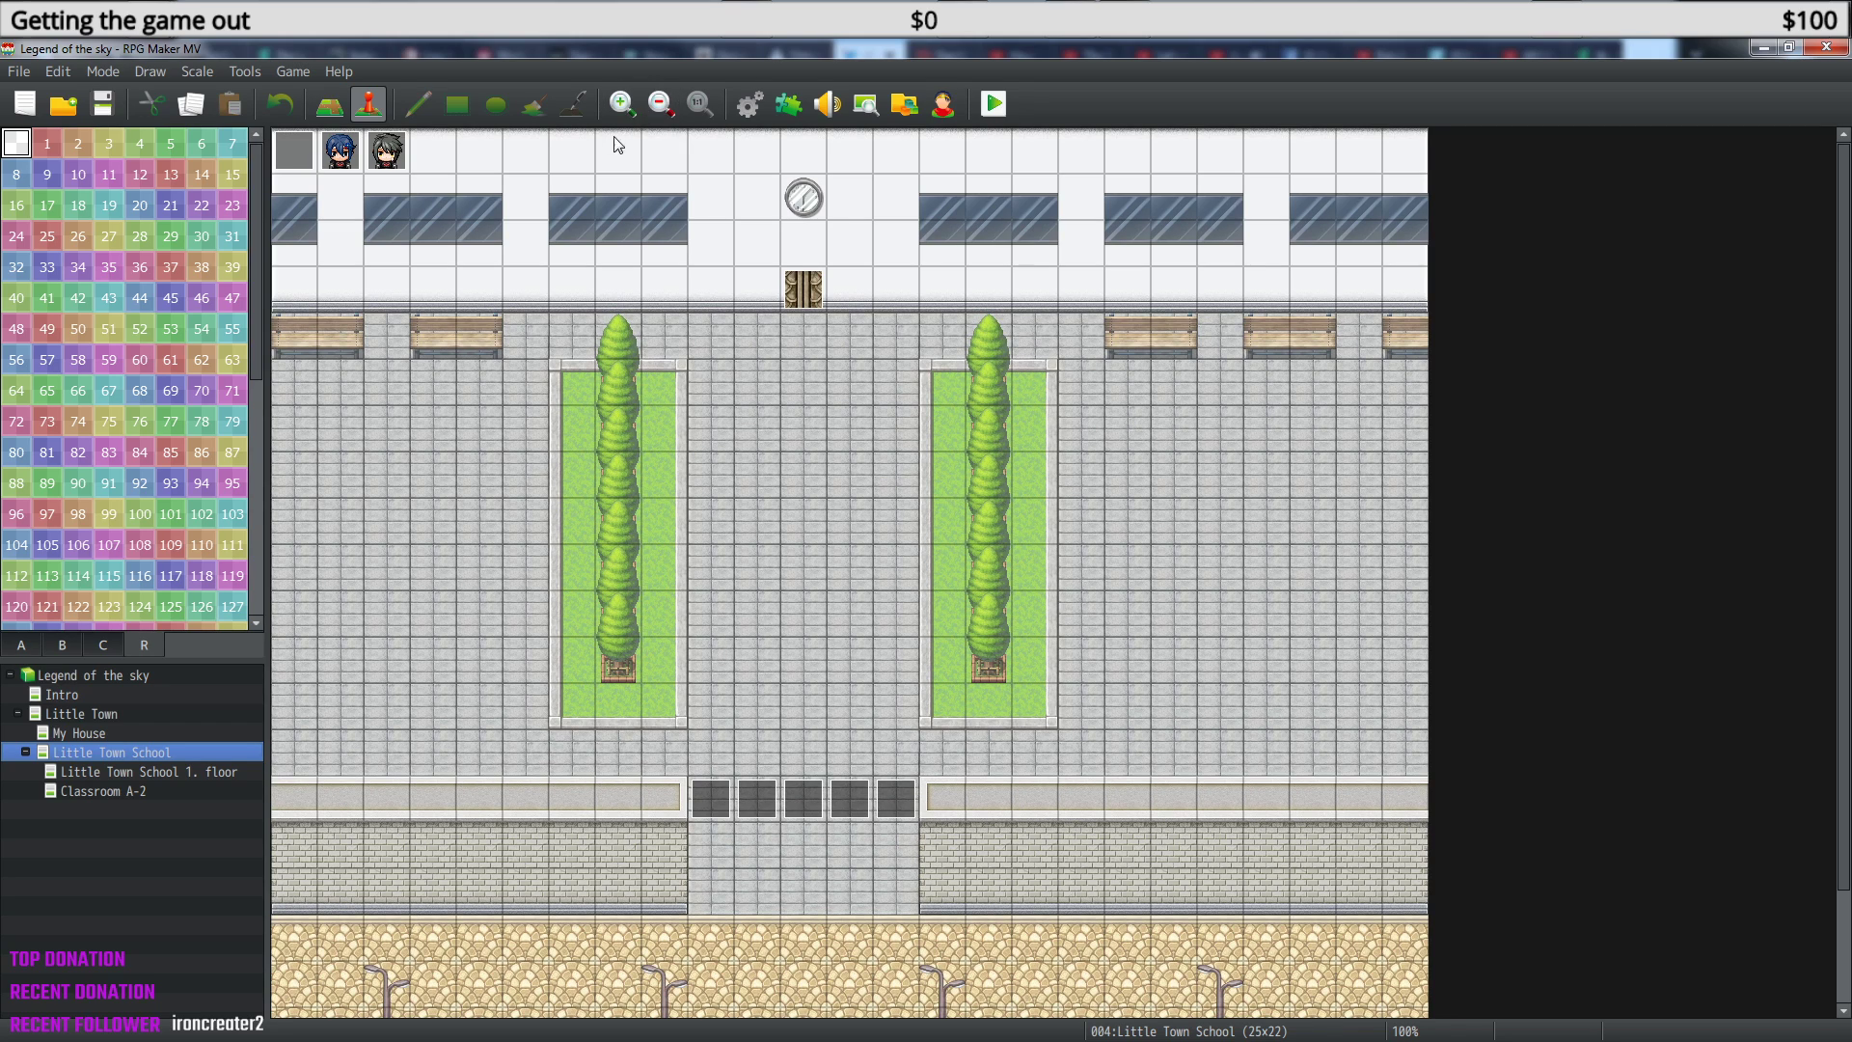
- Add a Change Map Name Display: OFF command at the end of the common event Cutsceens start part 1
key("F9")
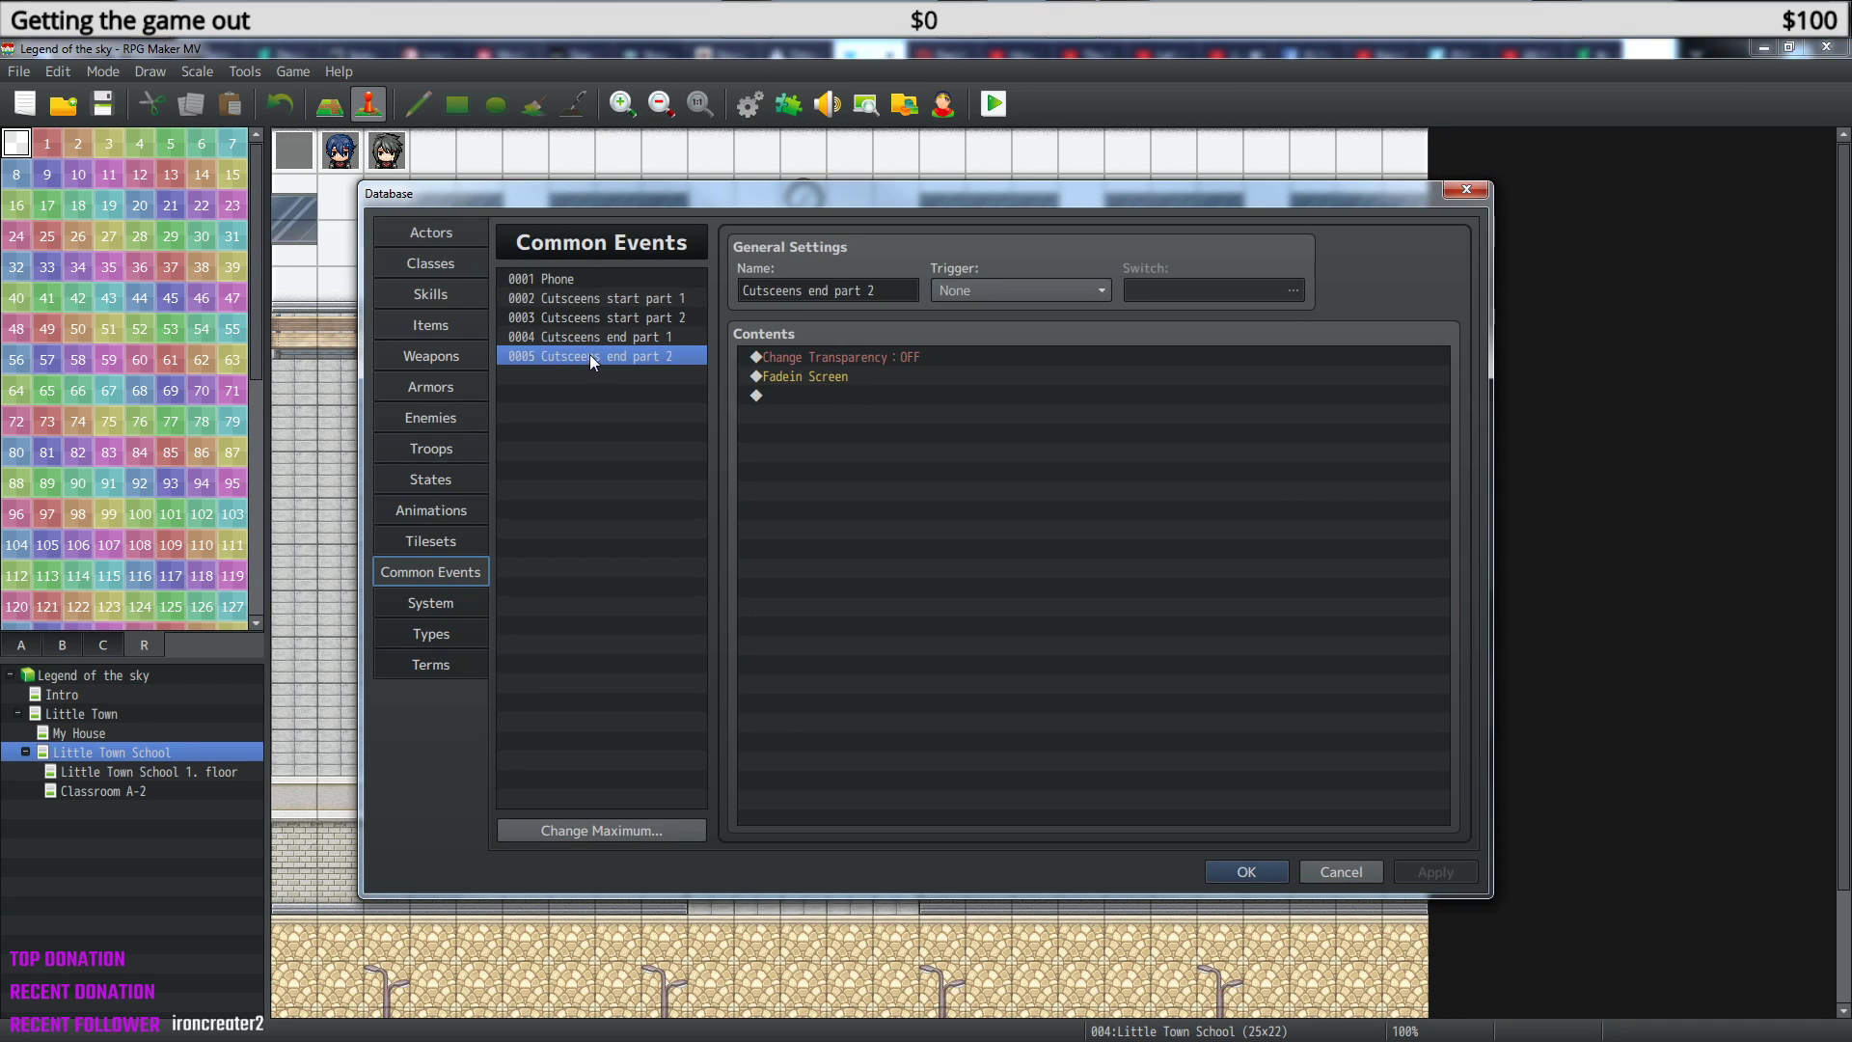
left_click(605, 301)
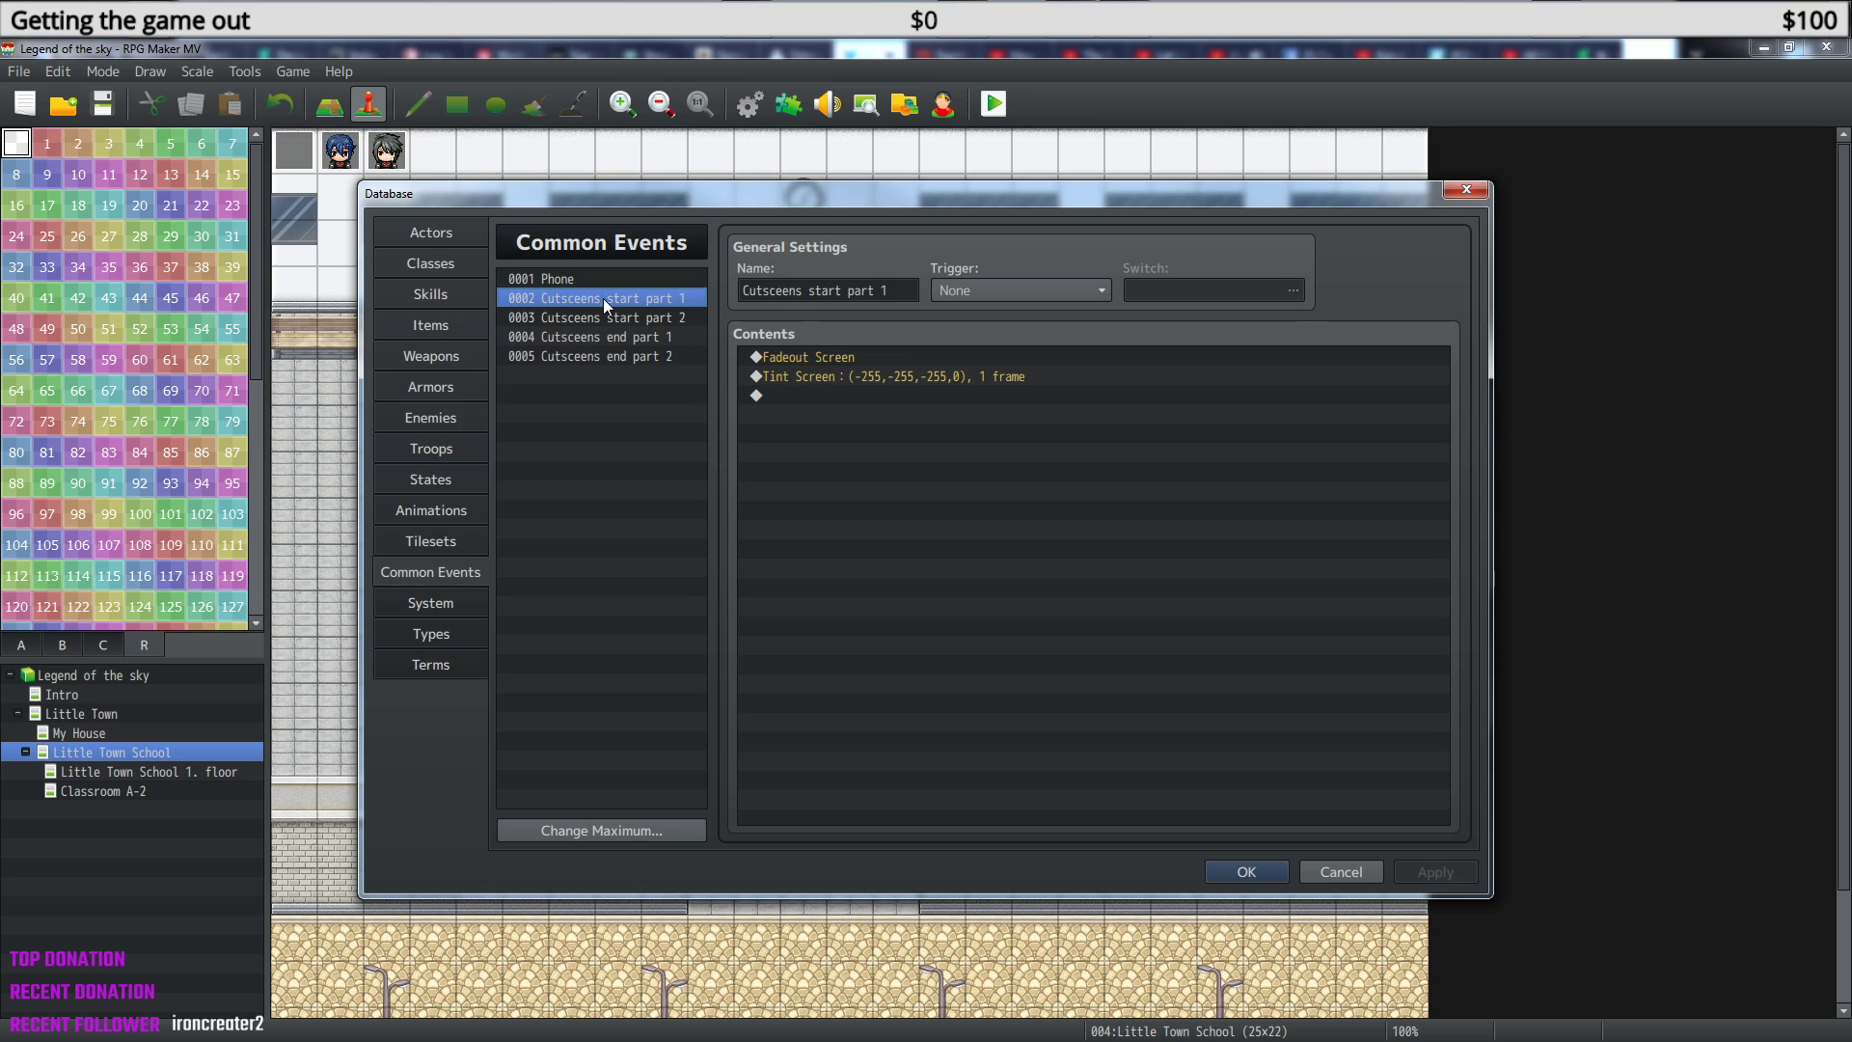
right_click(831, 397)
left_click(867, 404)
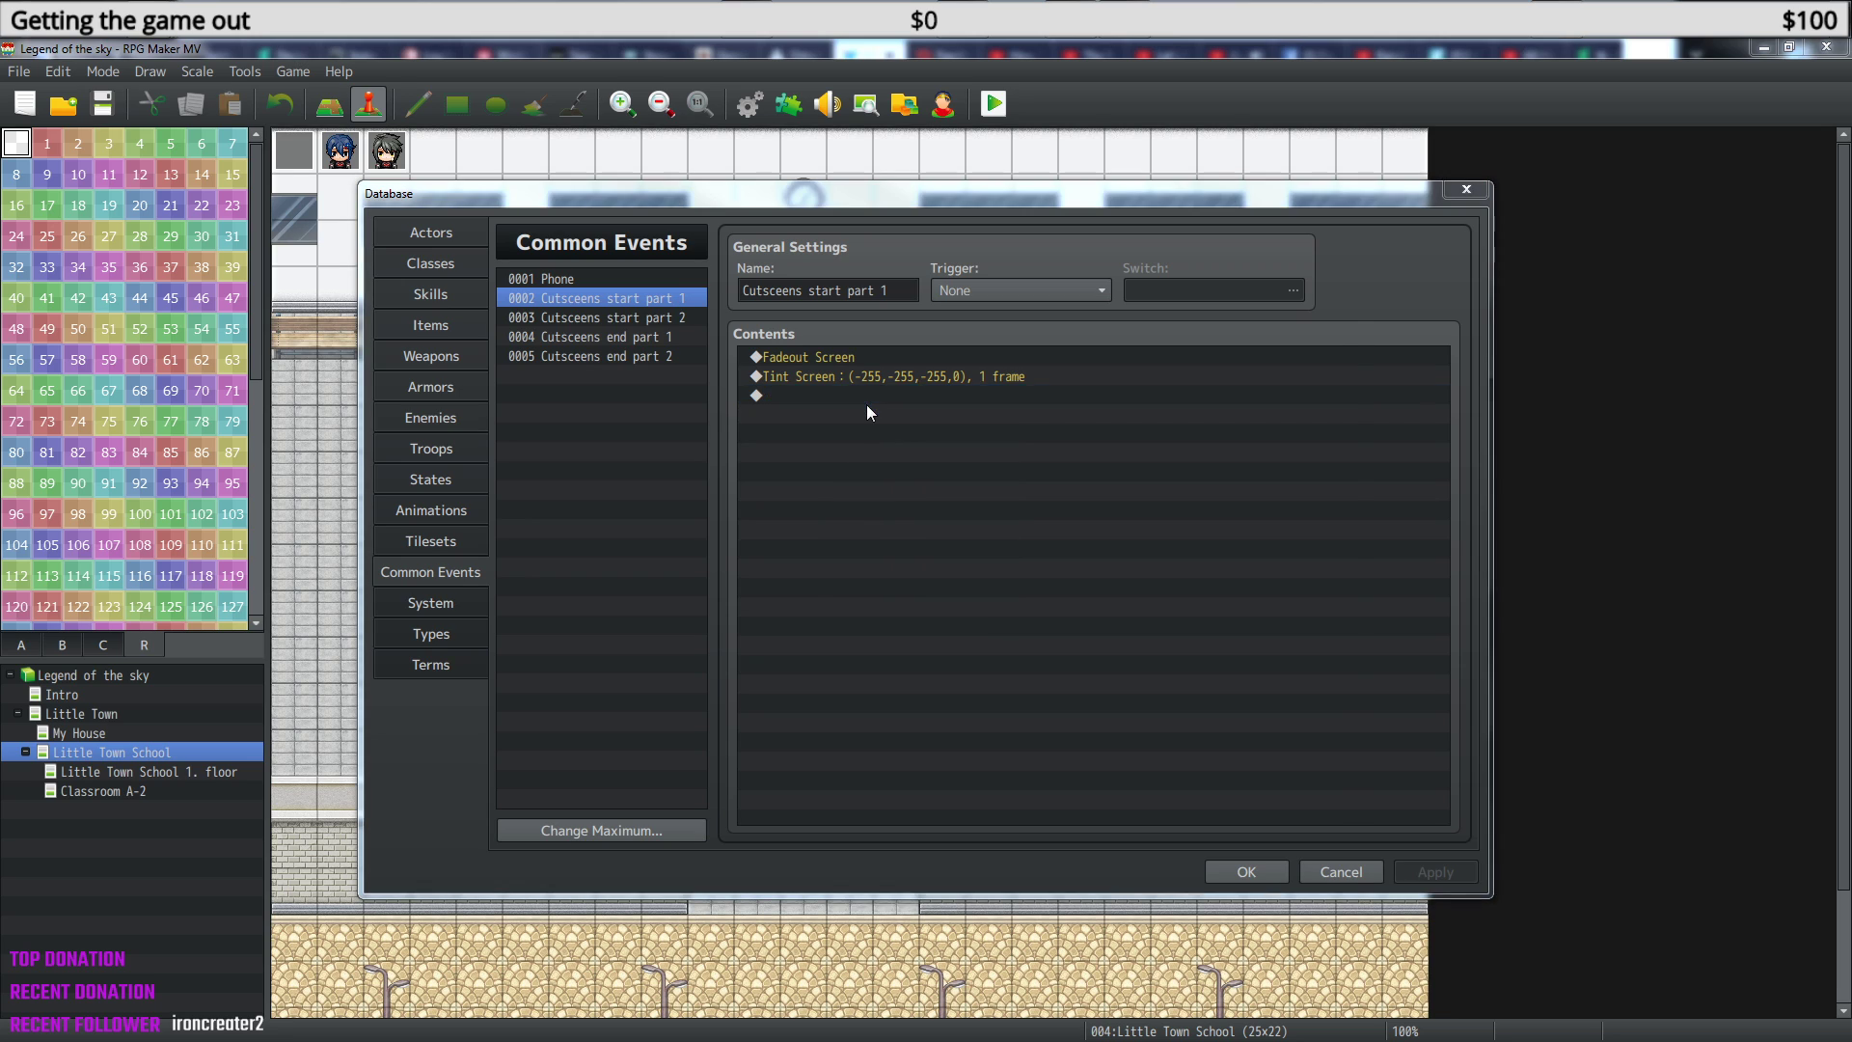
double_click(867, 403)
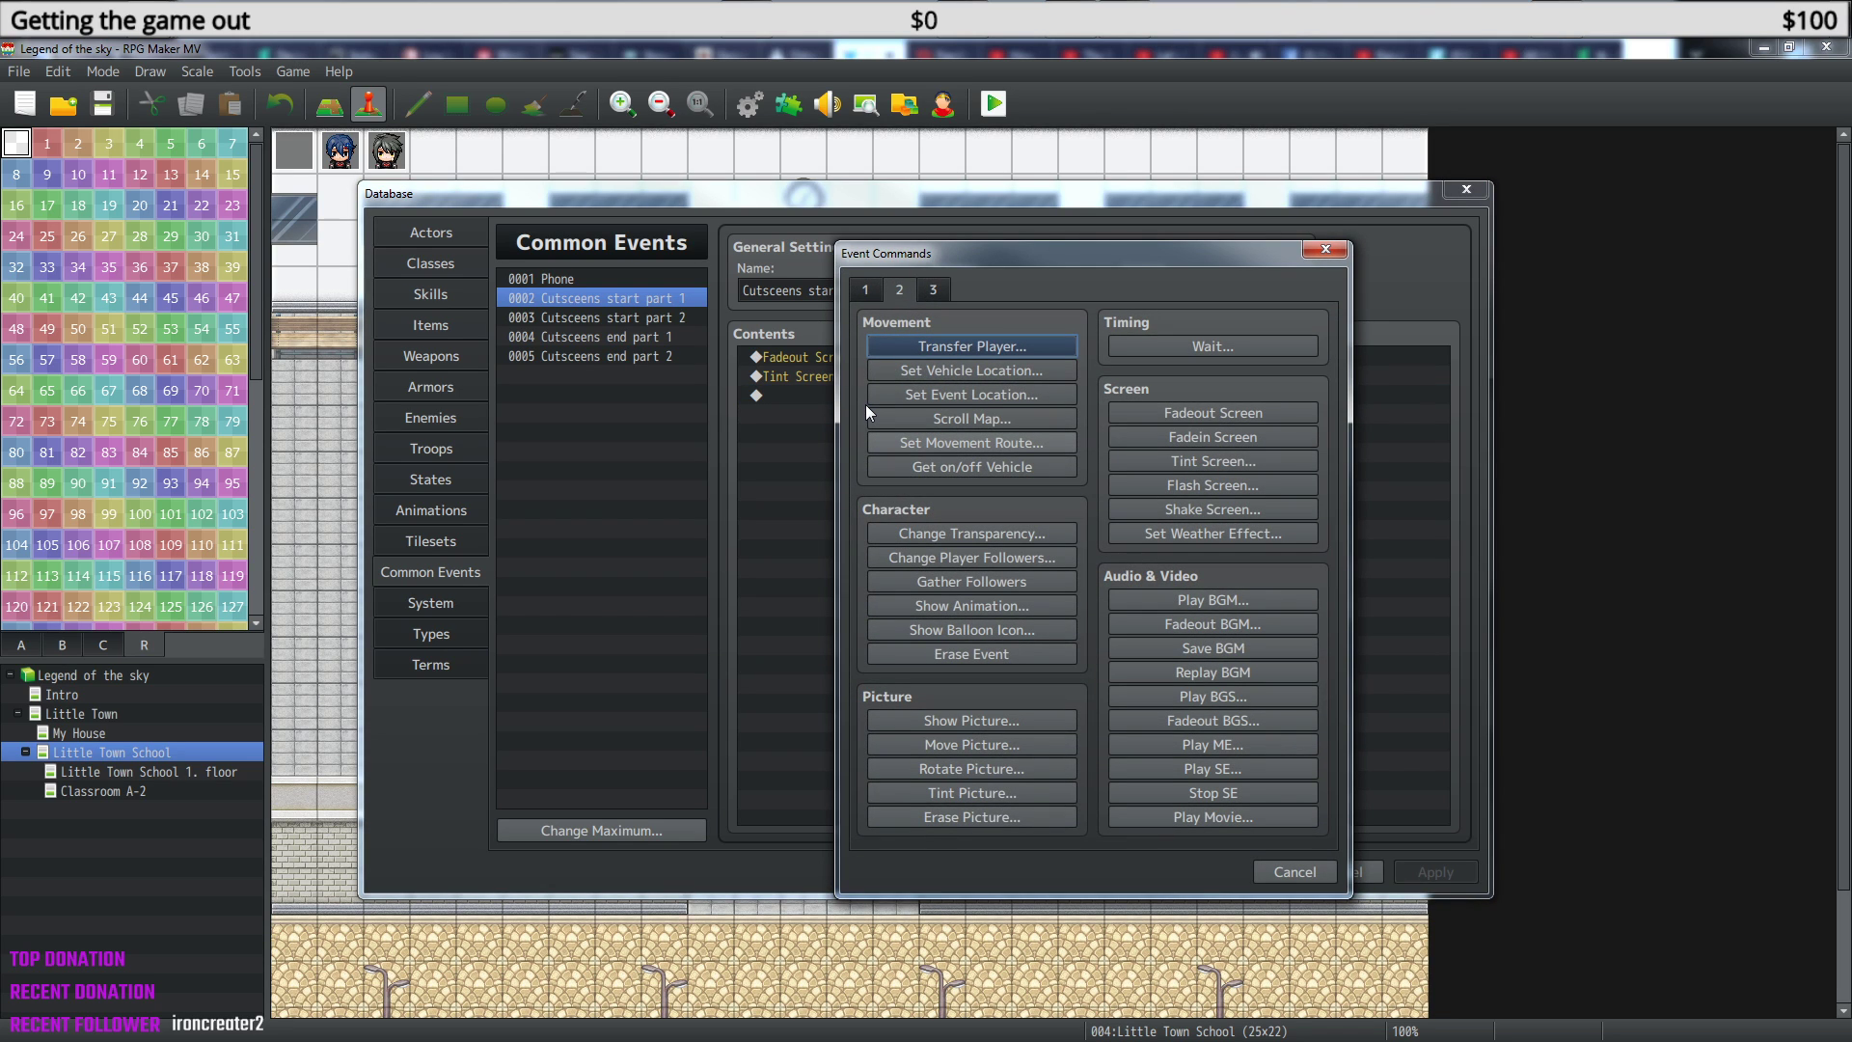
left_click(866, 291)
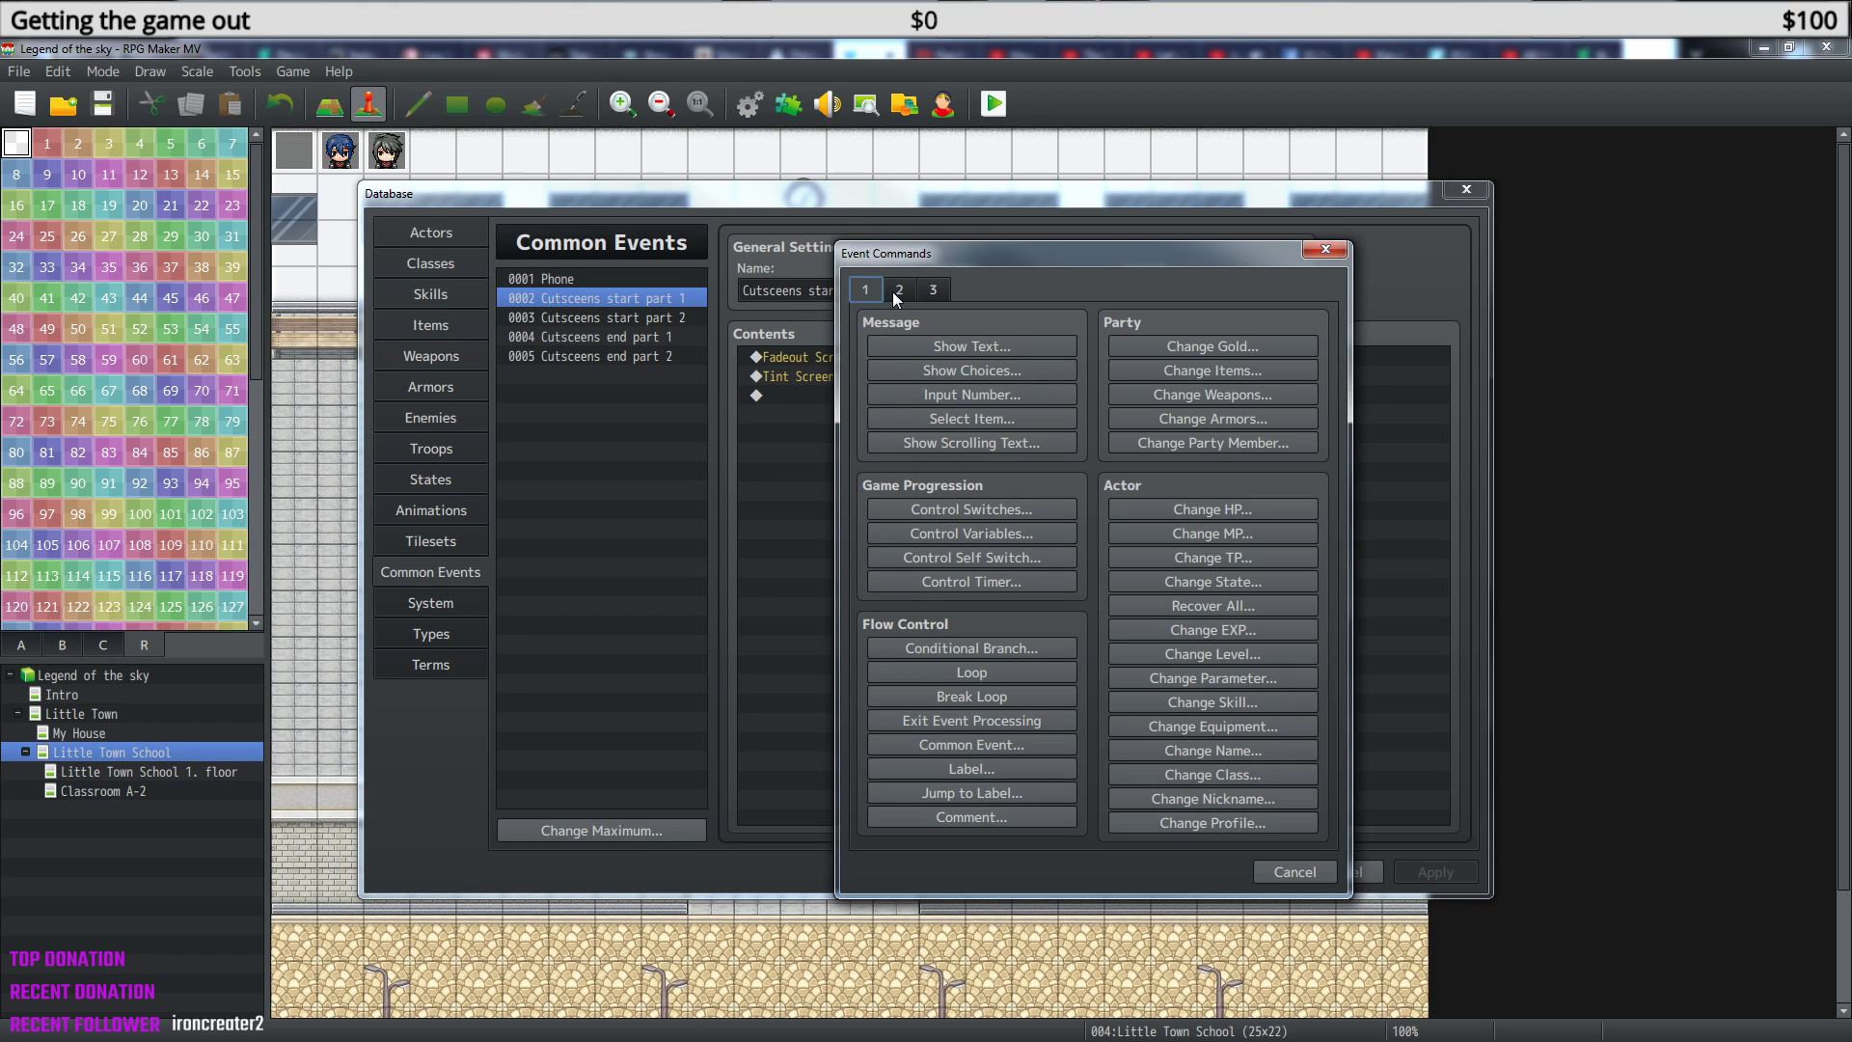
left_click(897, 292)
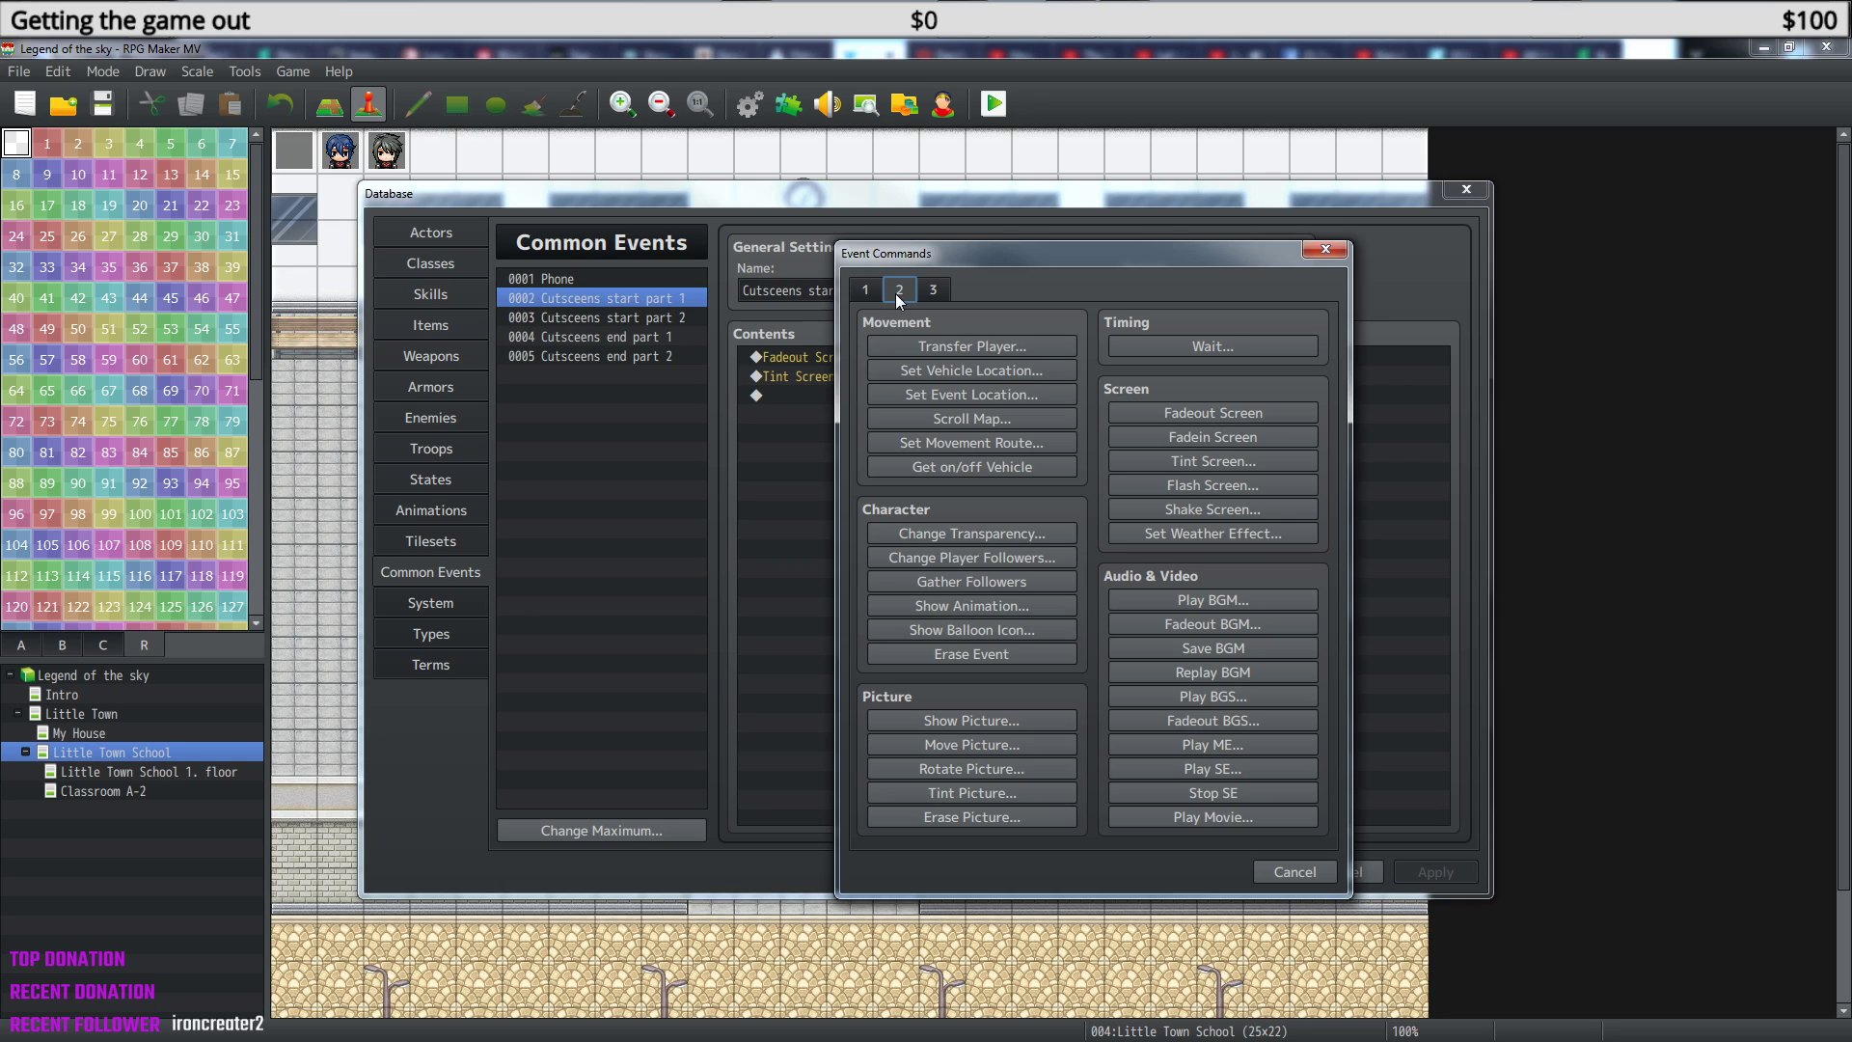
left_click(934, 291)
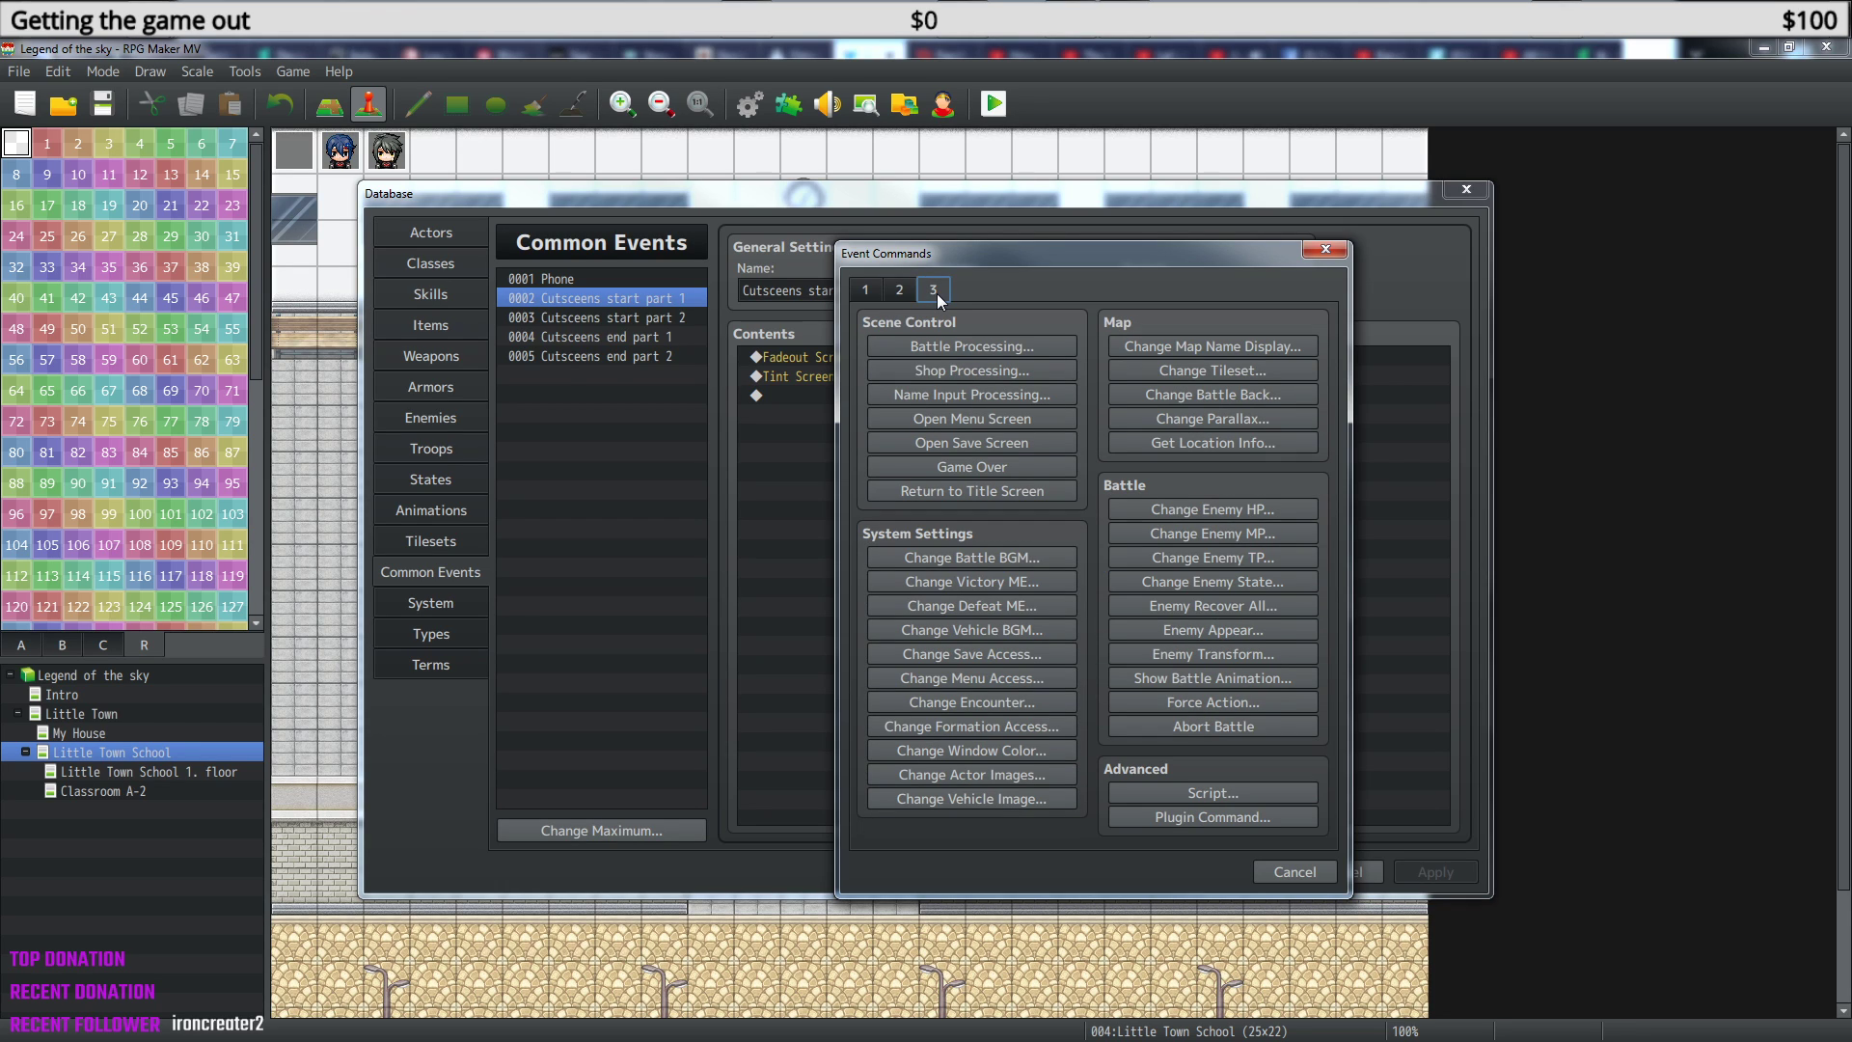
left_click(1294, 347)
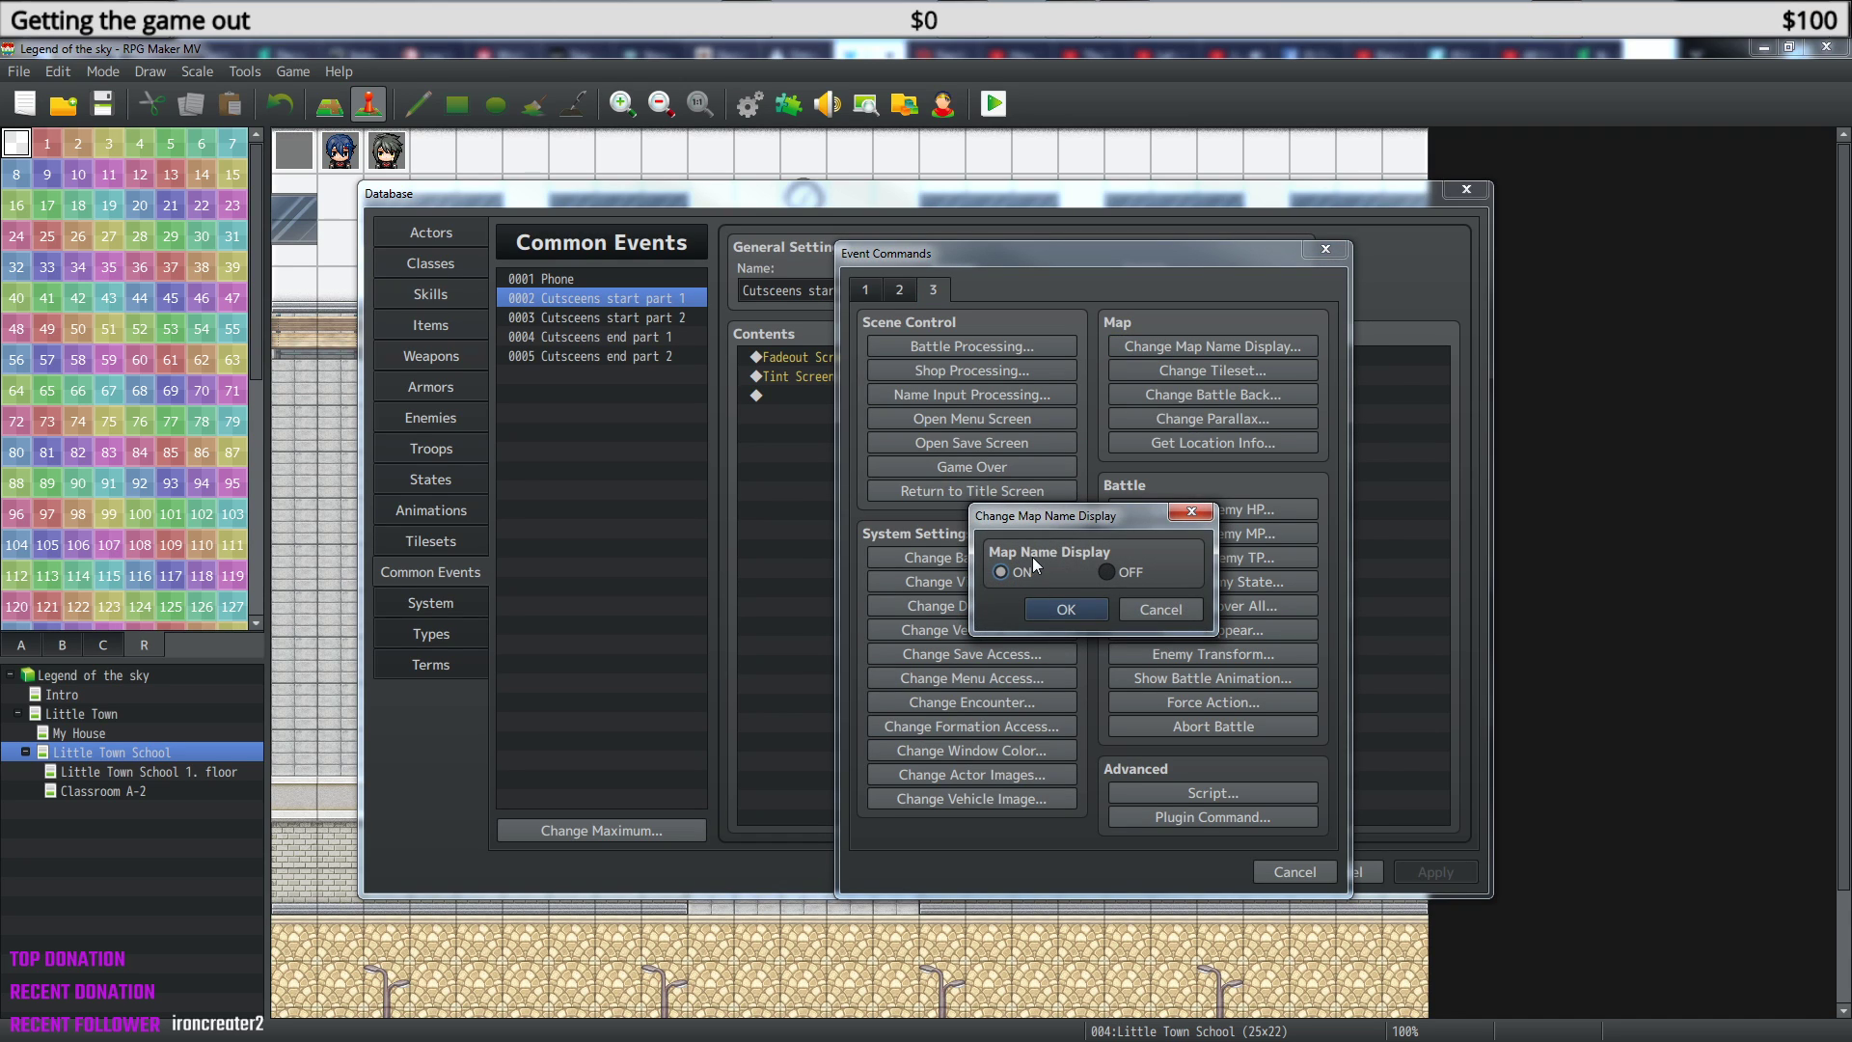
left_click(1107, 572)
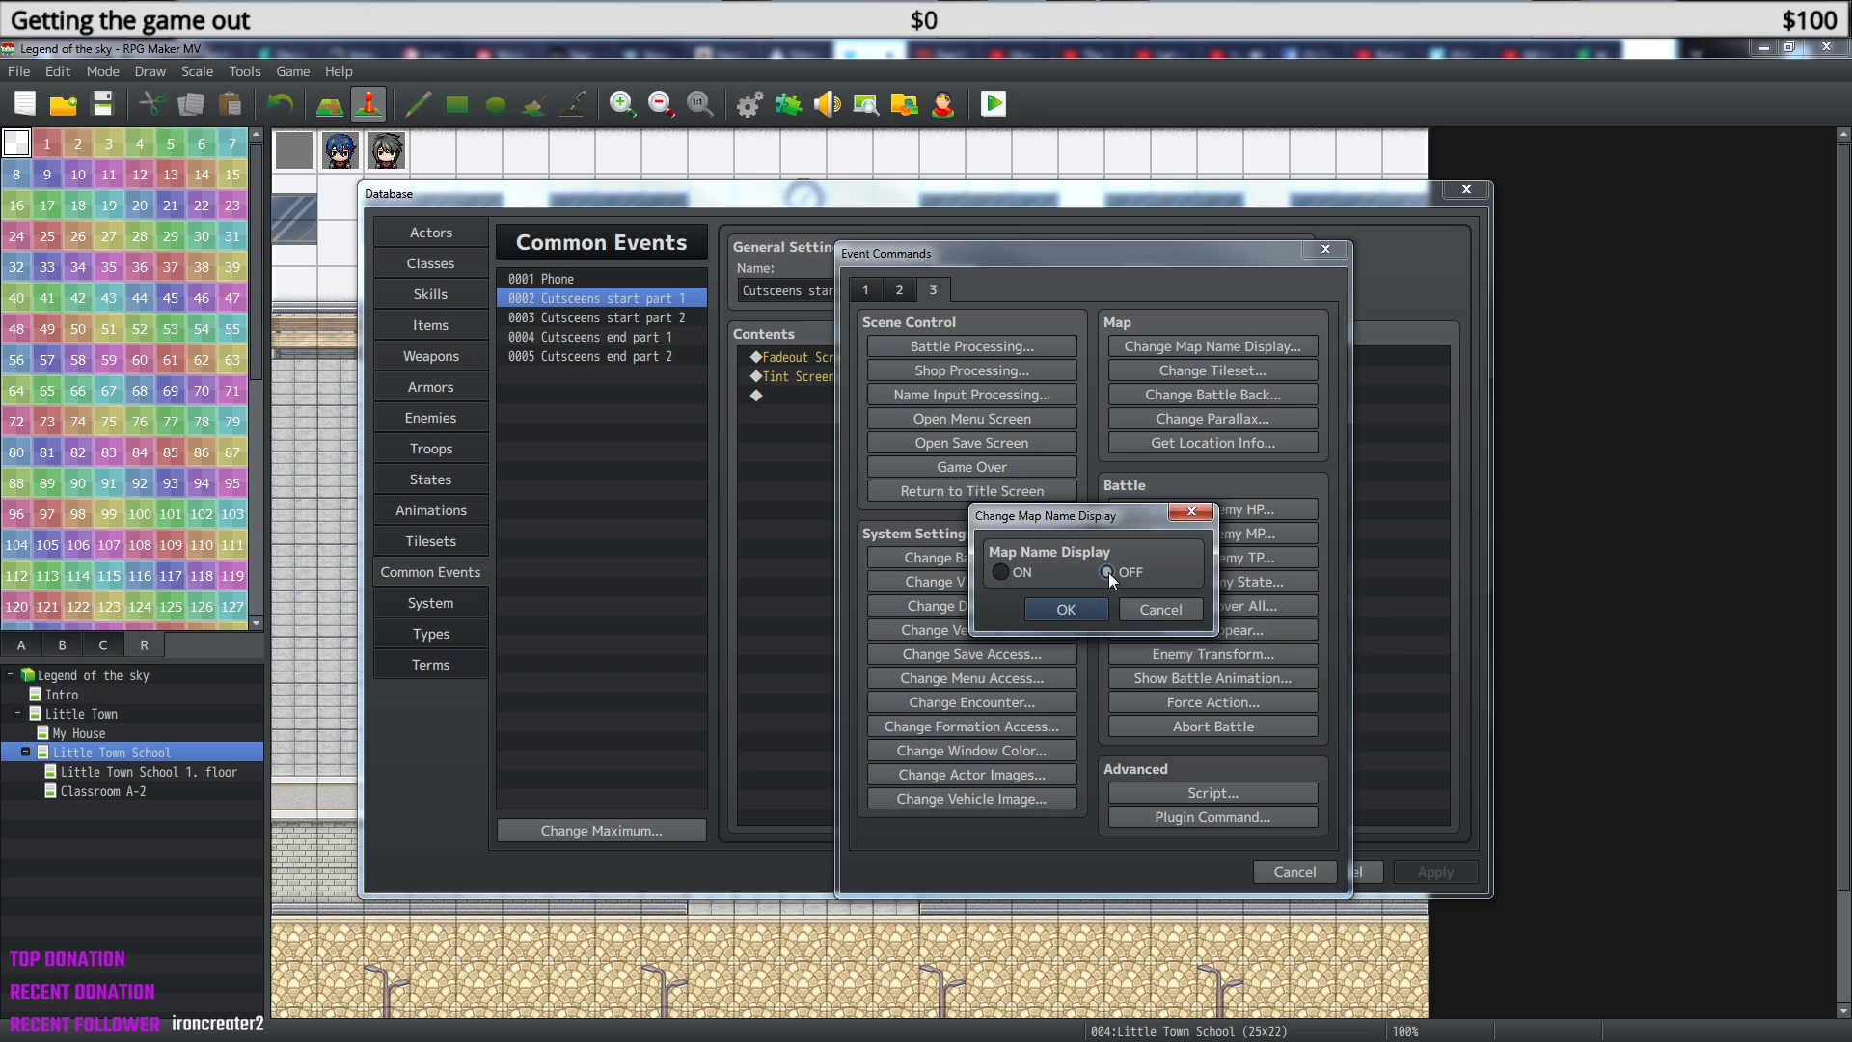
left_click(1066, 609)
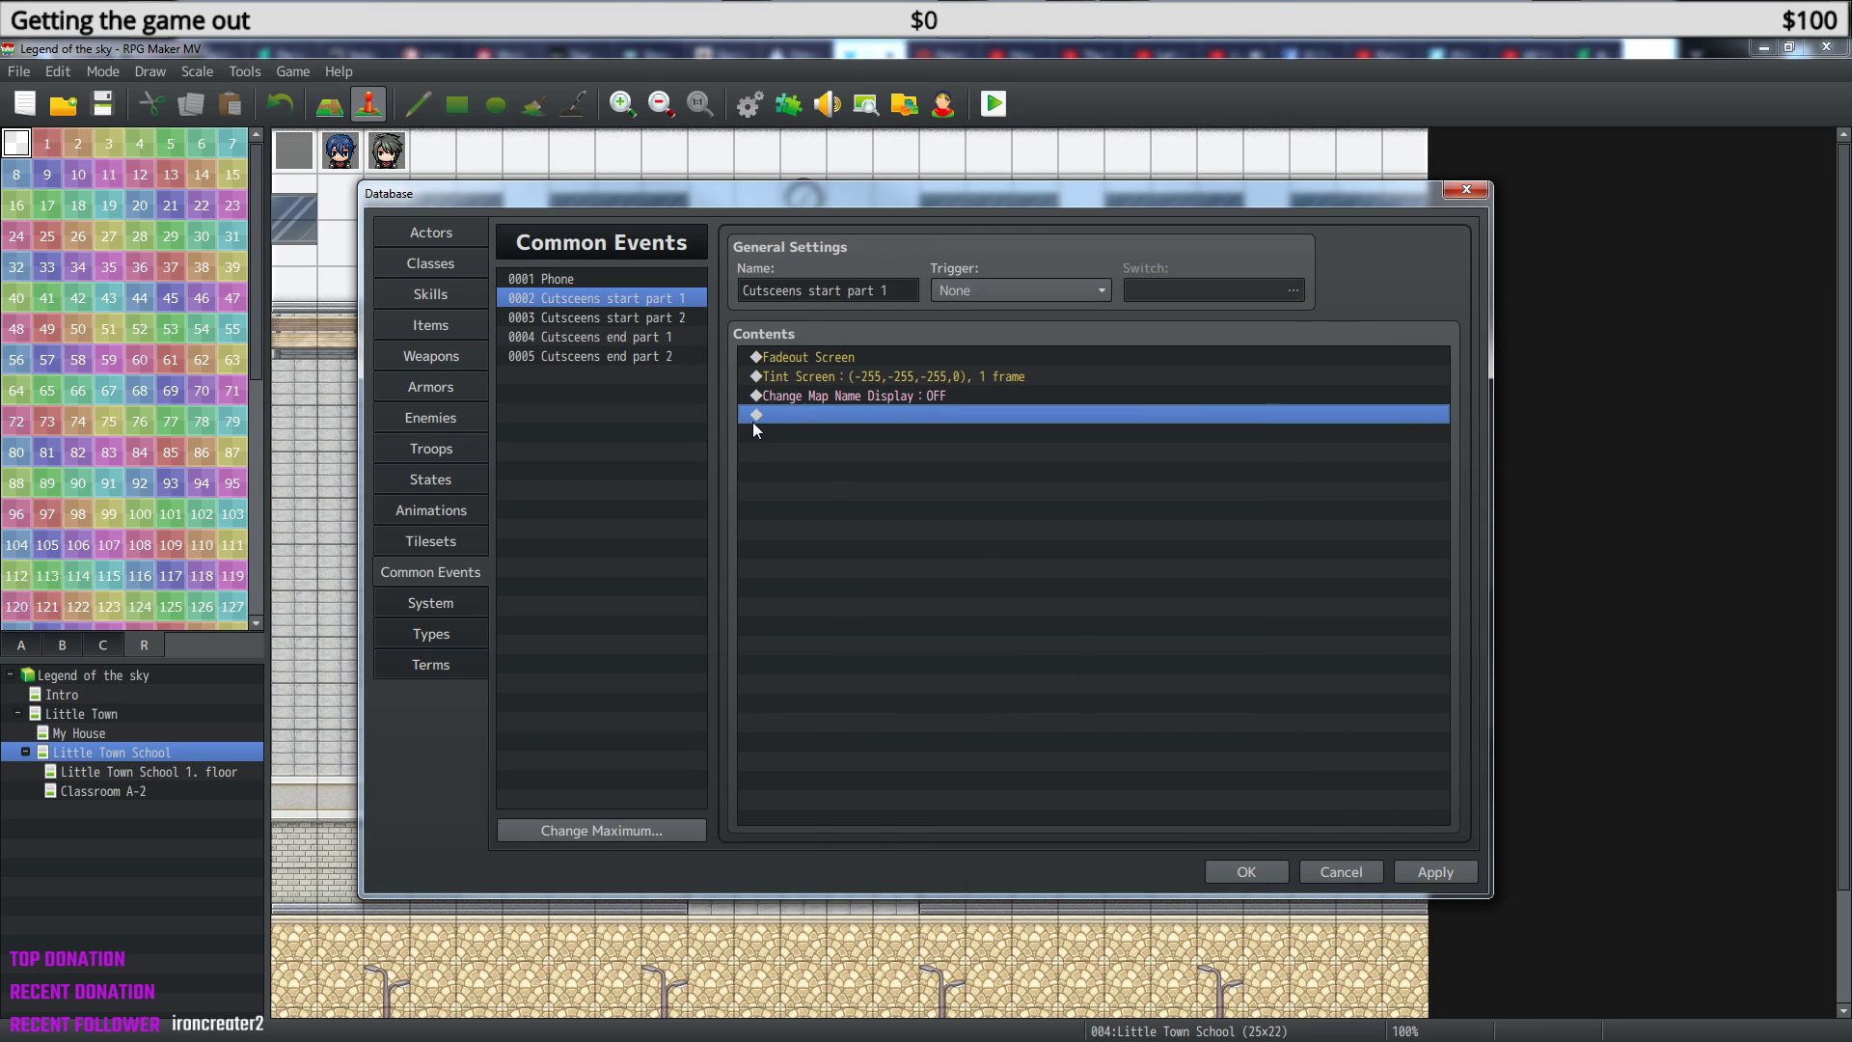
- Insert Change Map Name Display: ON before Fadein Screen in the common event Cutsceens end part 2, and accept the database changes
left_click(640, 359)
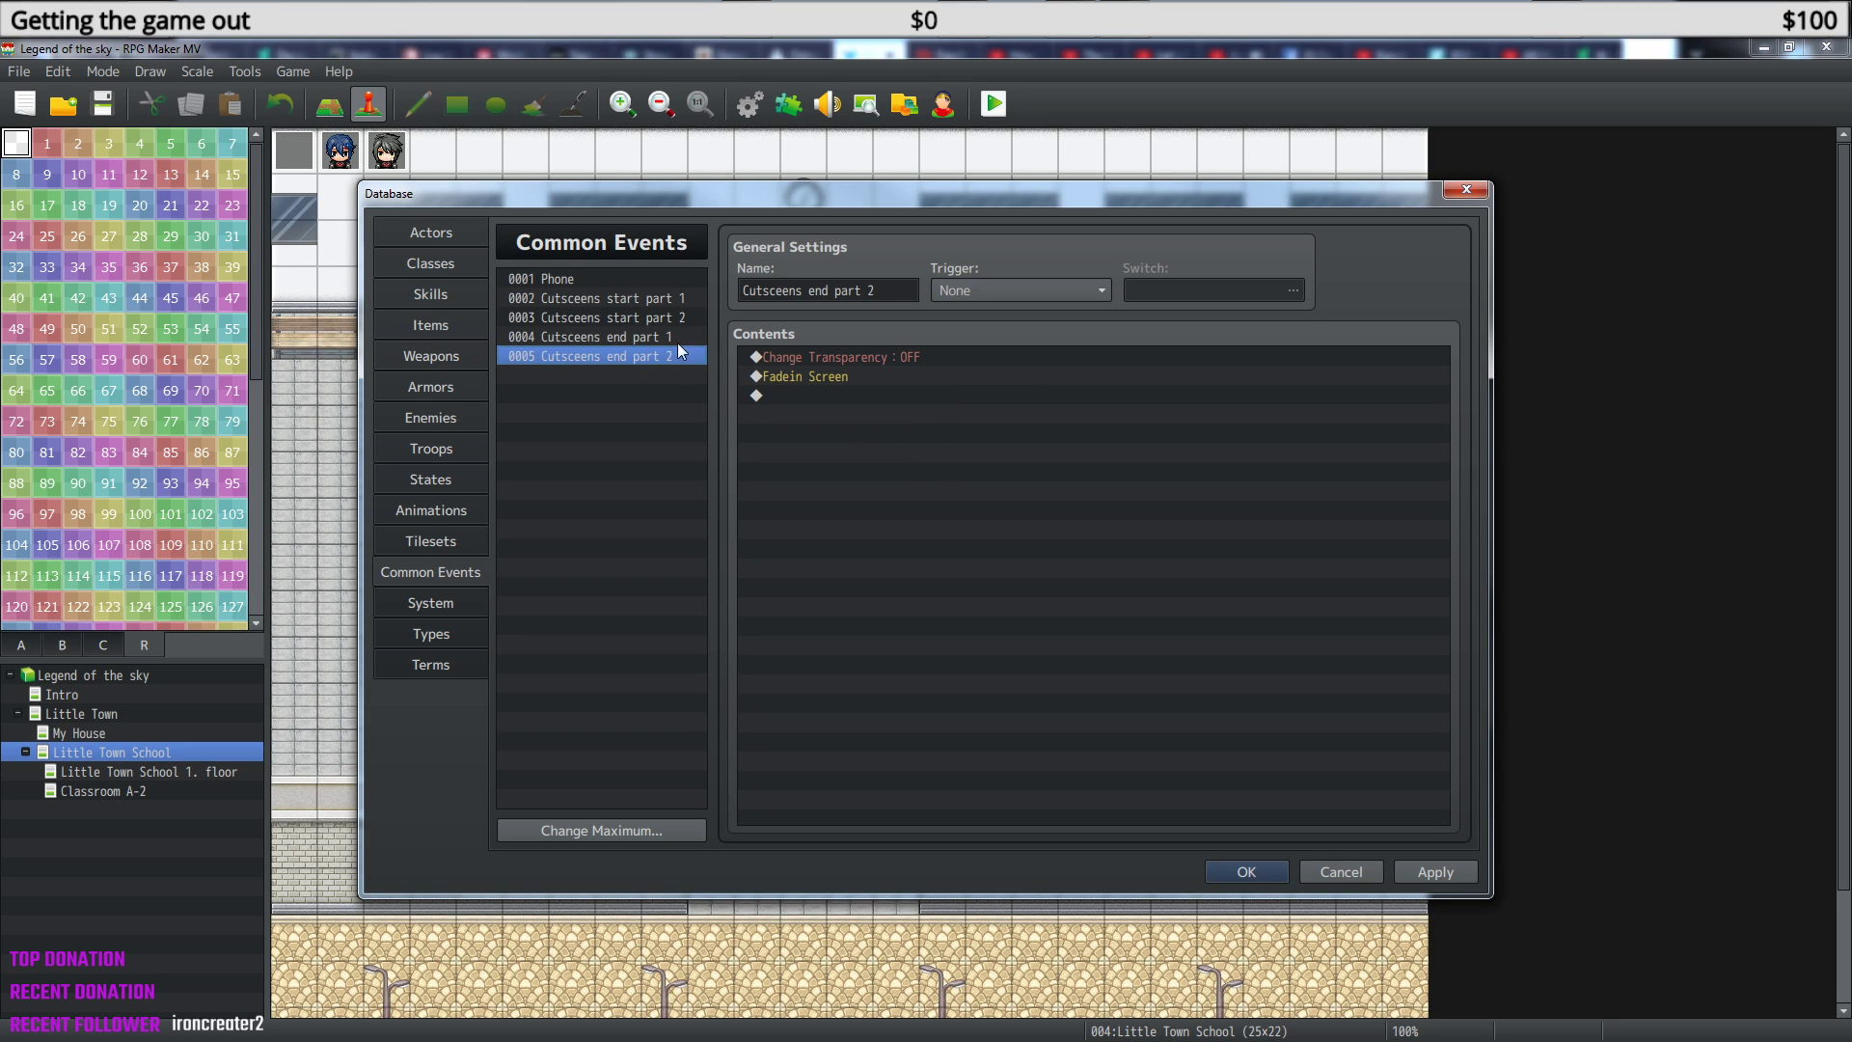
left_click(818, 377)
right_click(818, 378)
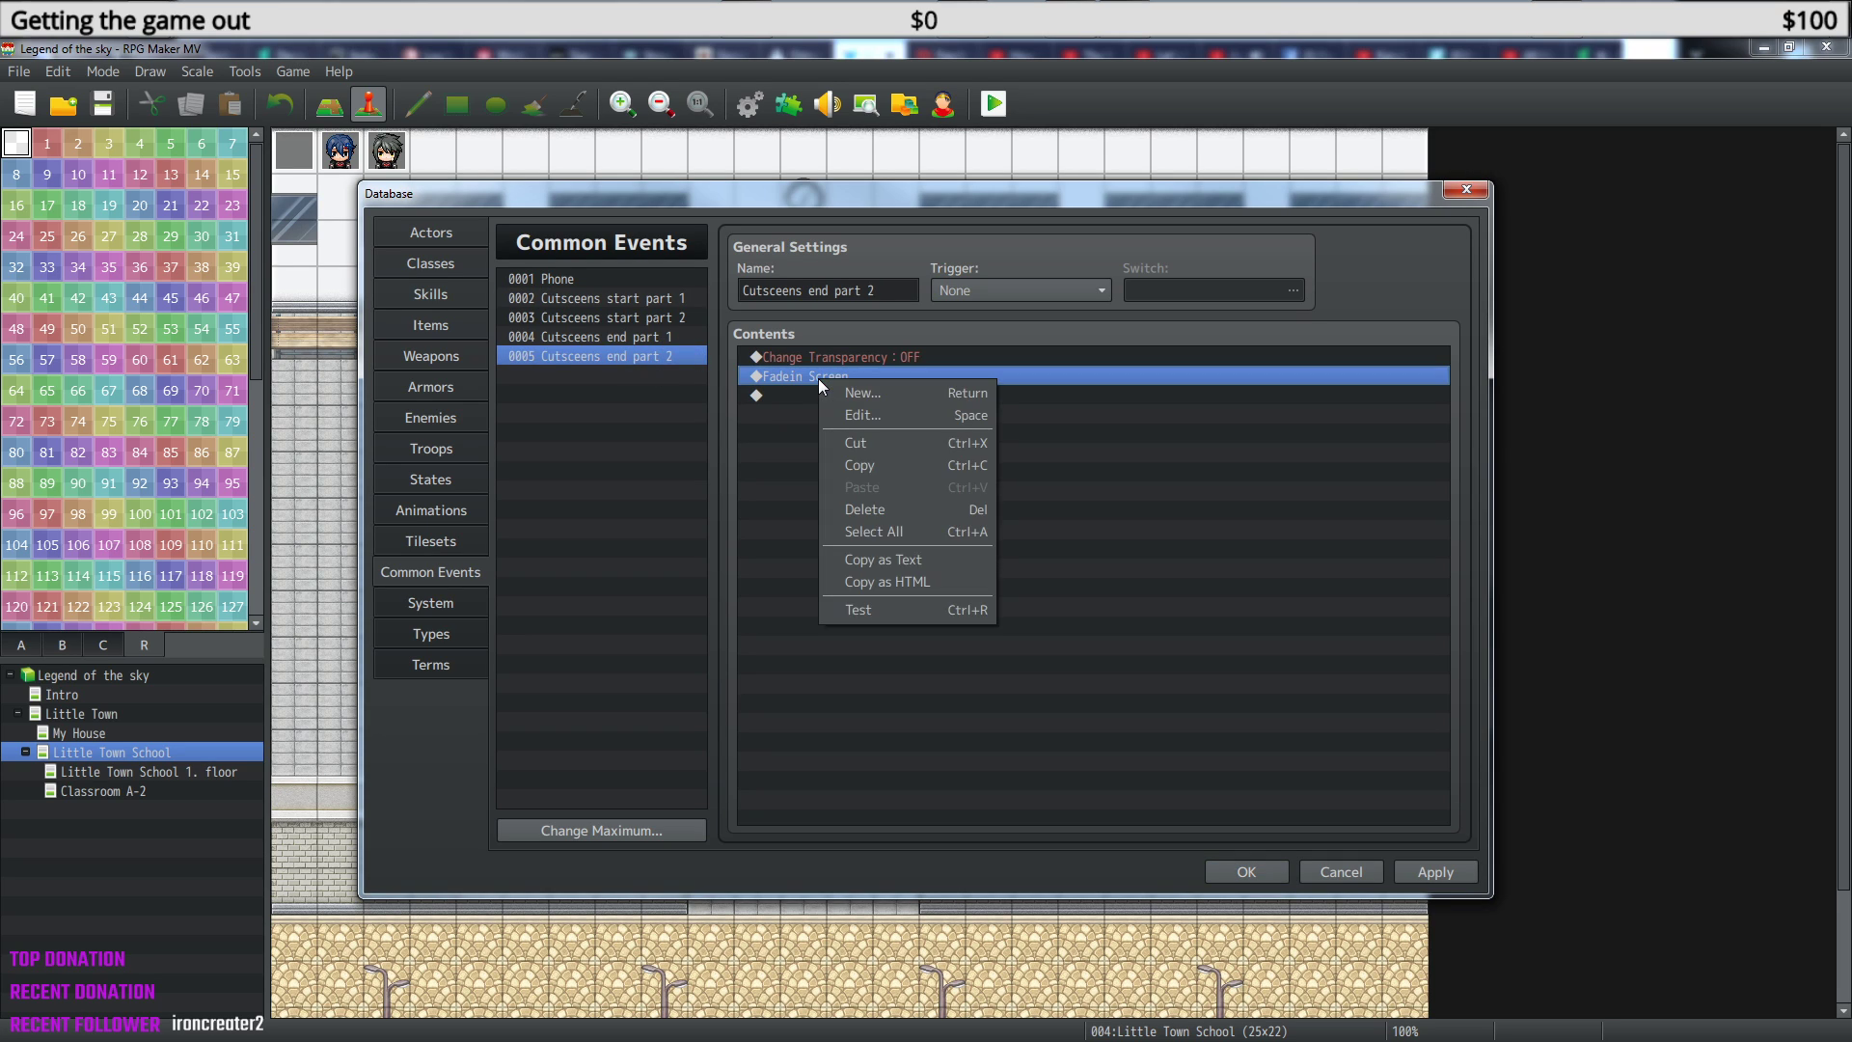
left_click(880, 397)
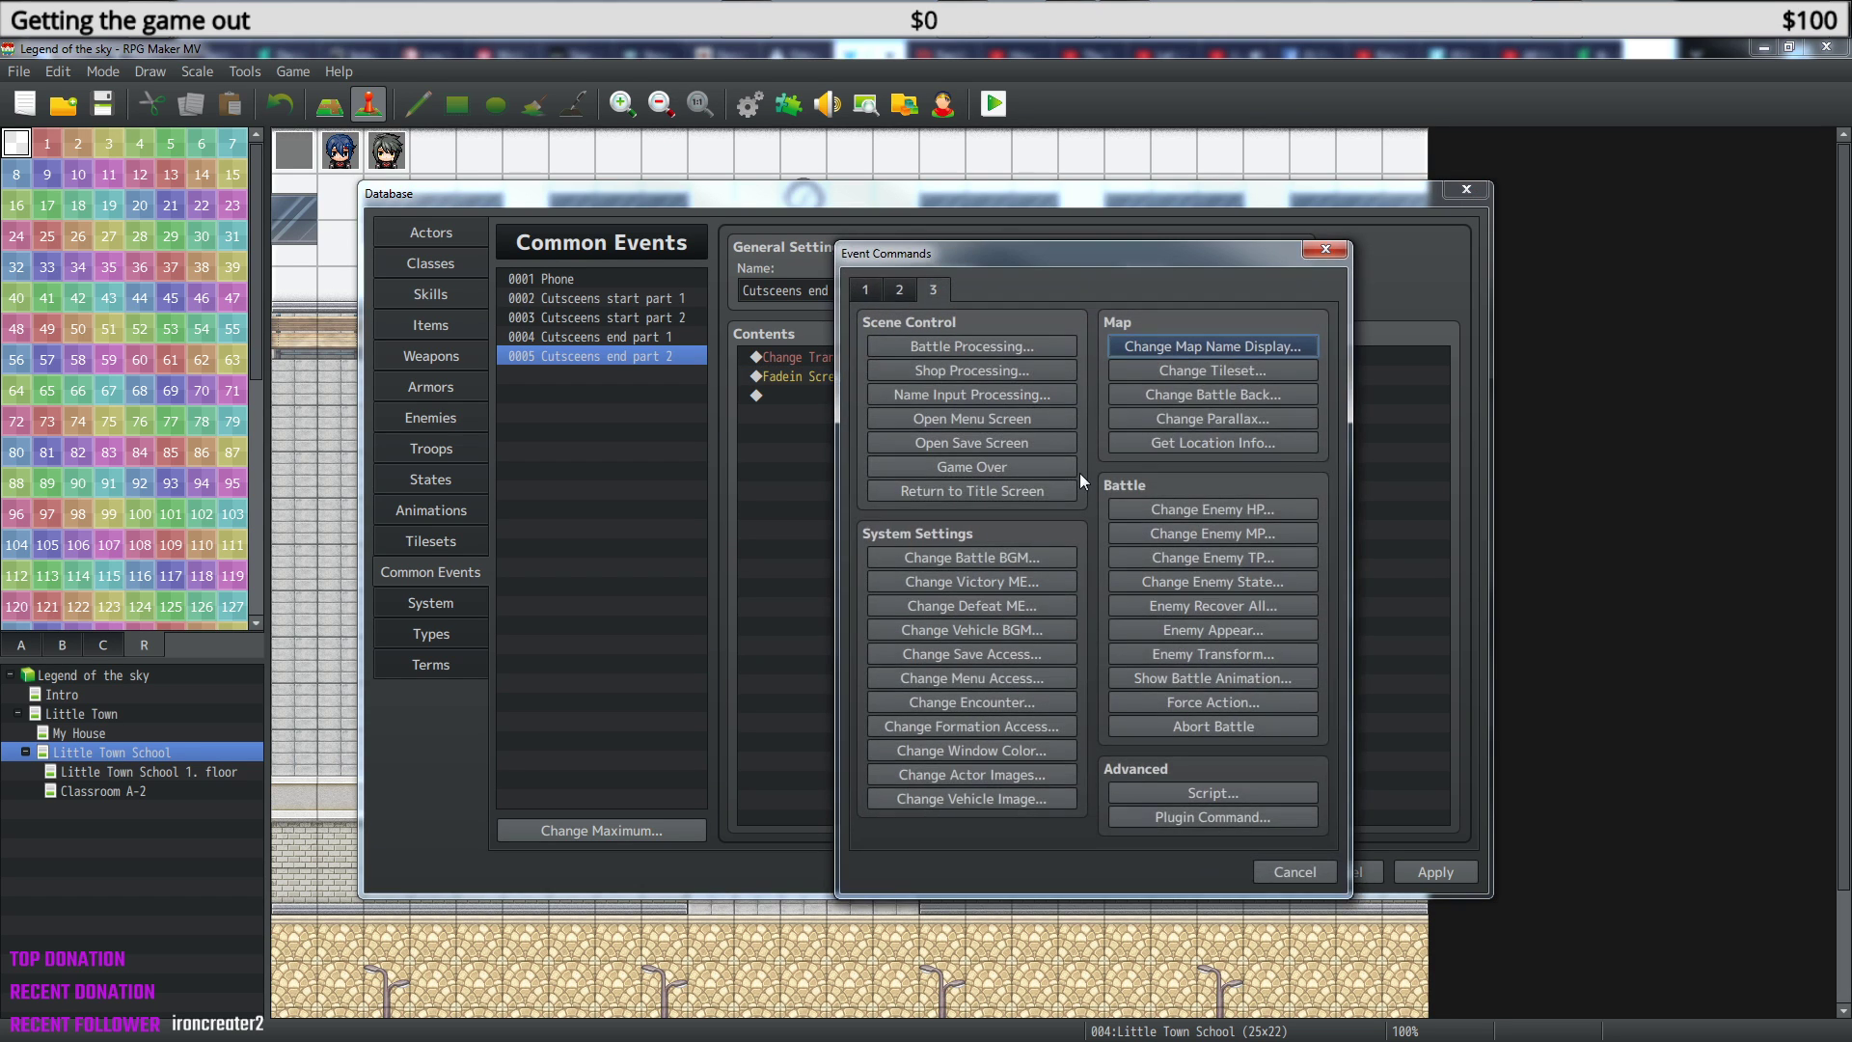
left_click(1194, 344)
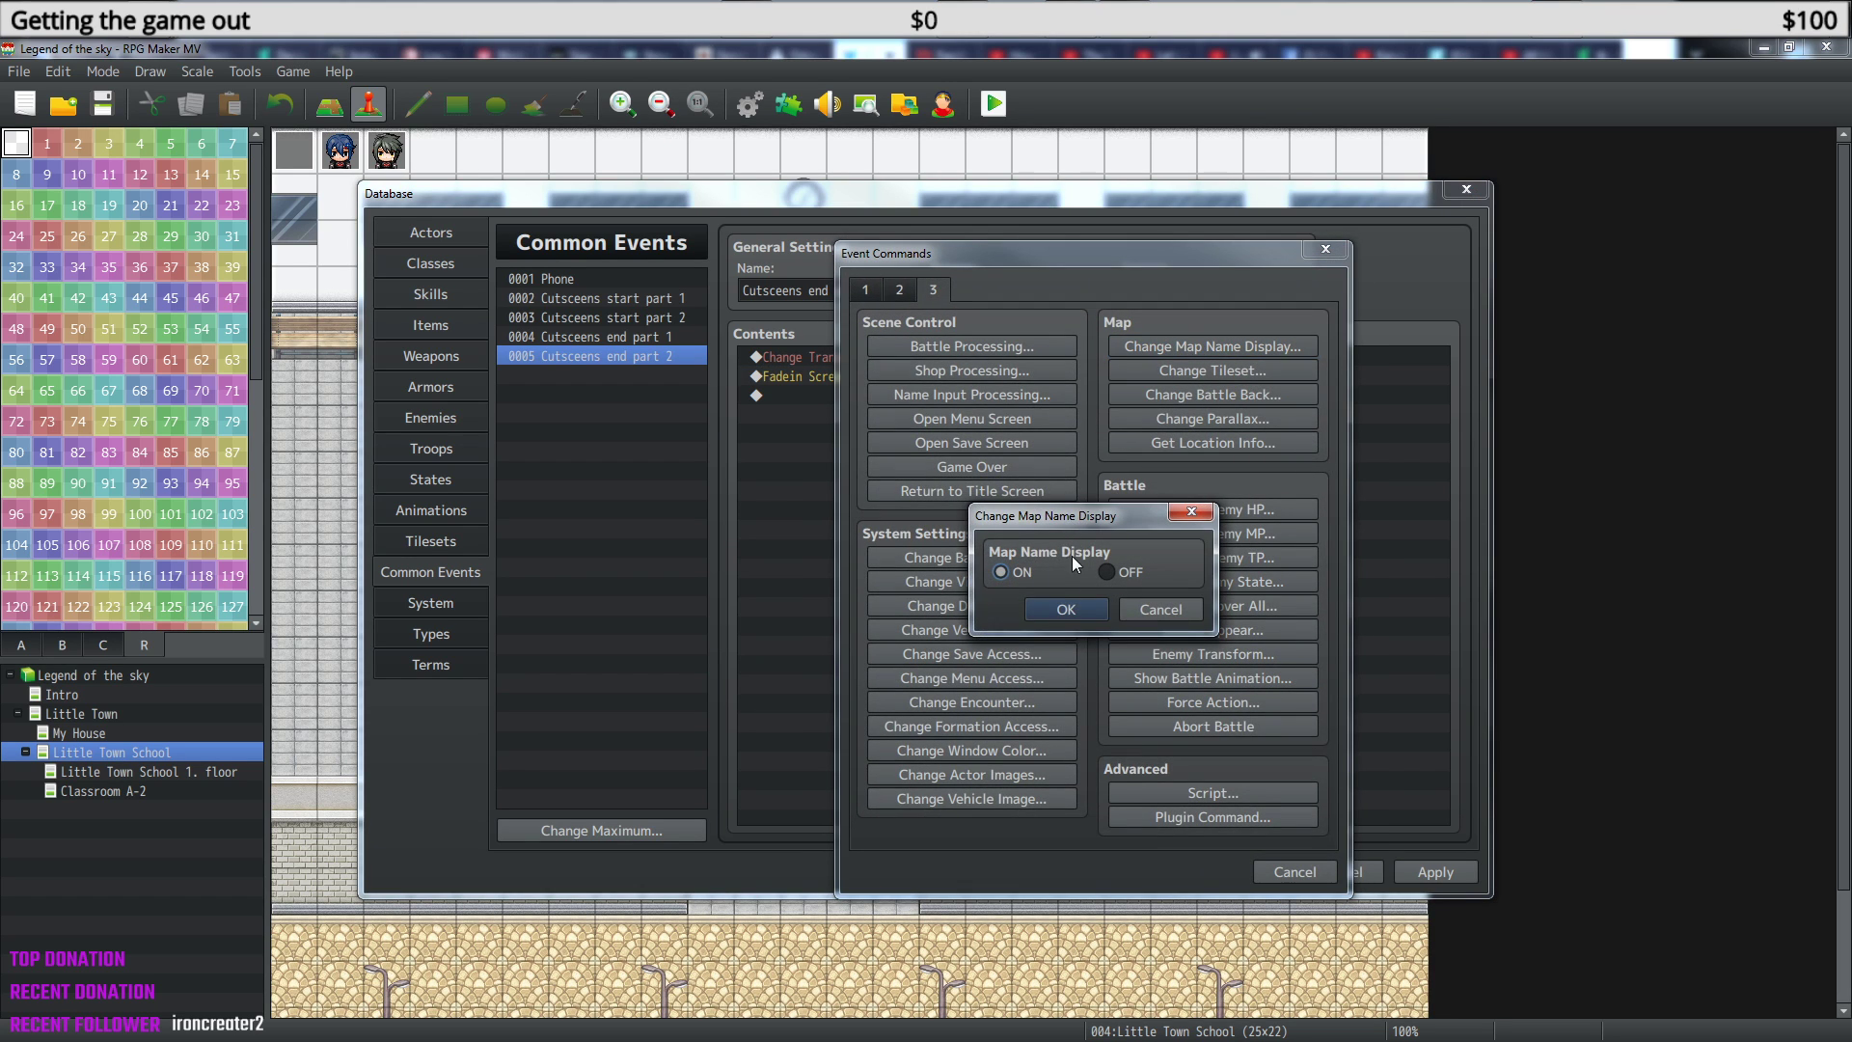
left_click(1061, 609)
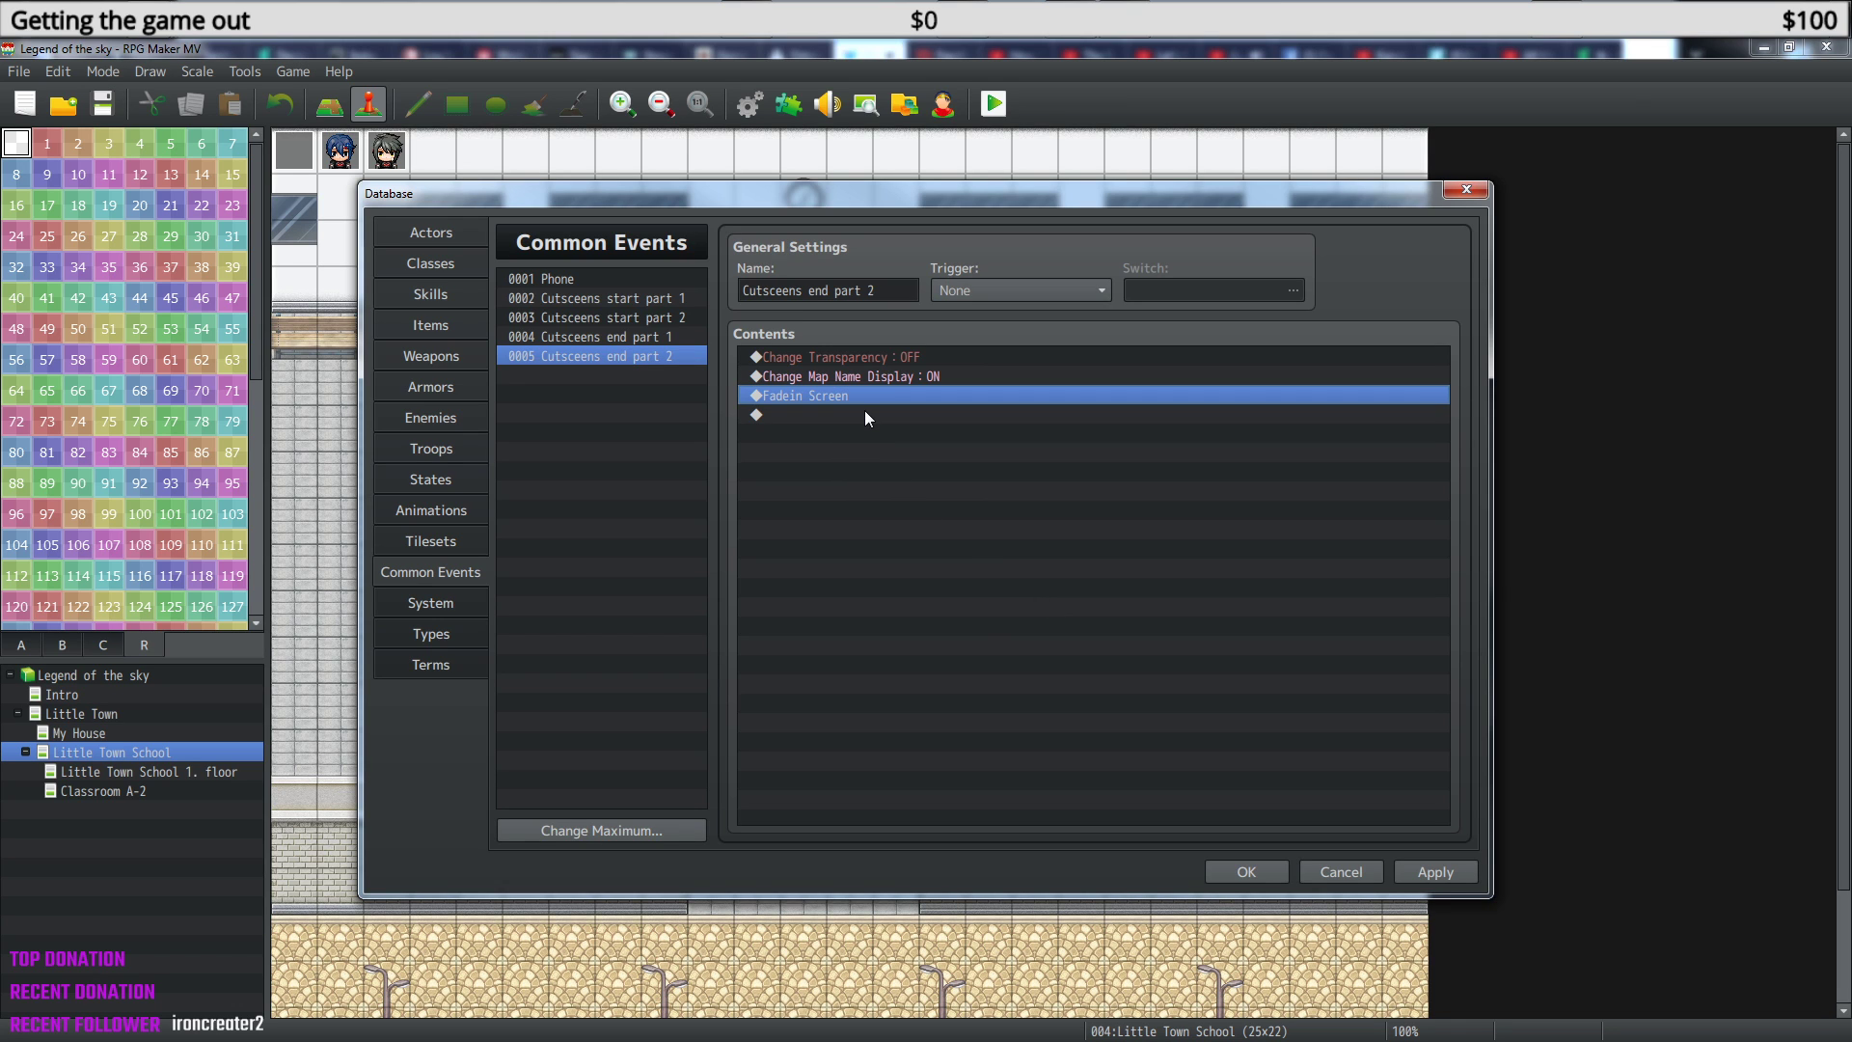
left_click(1246, 872)
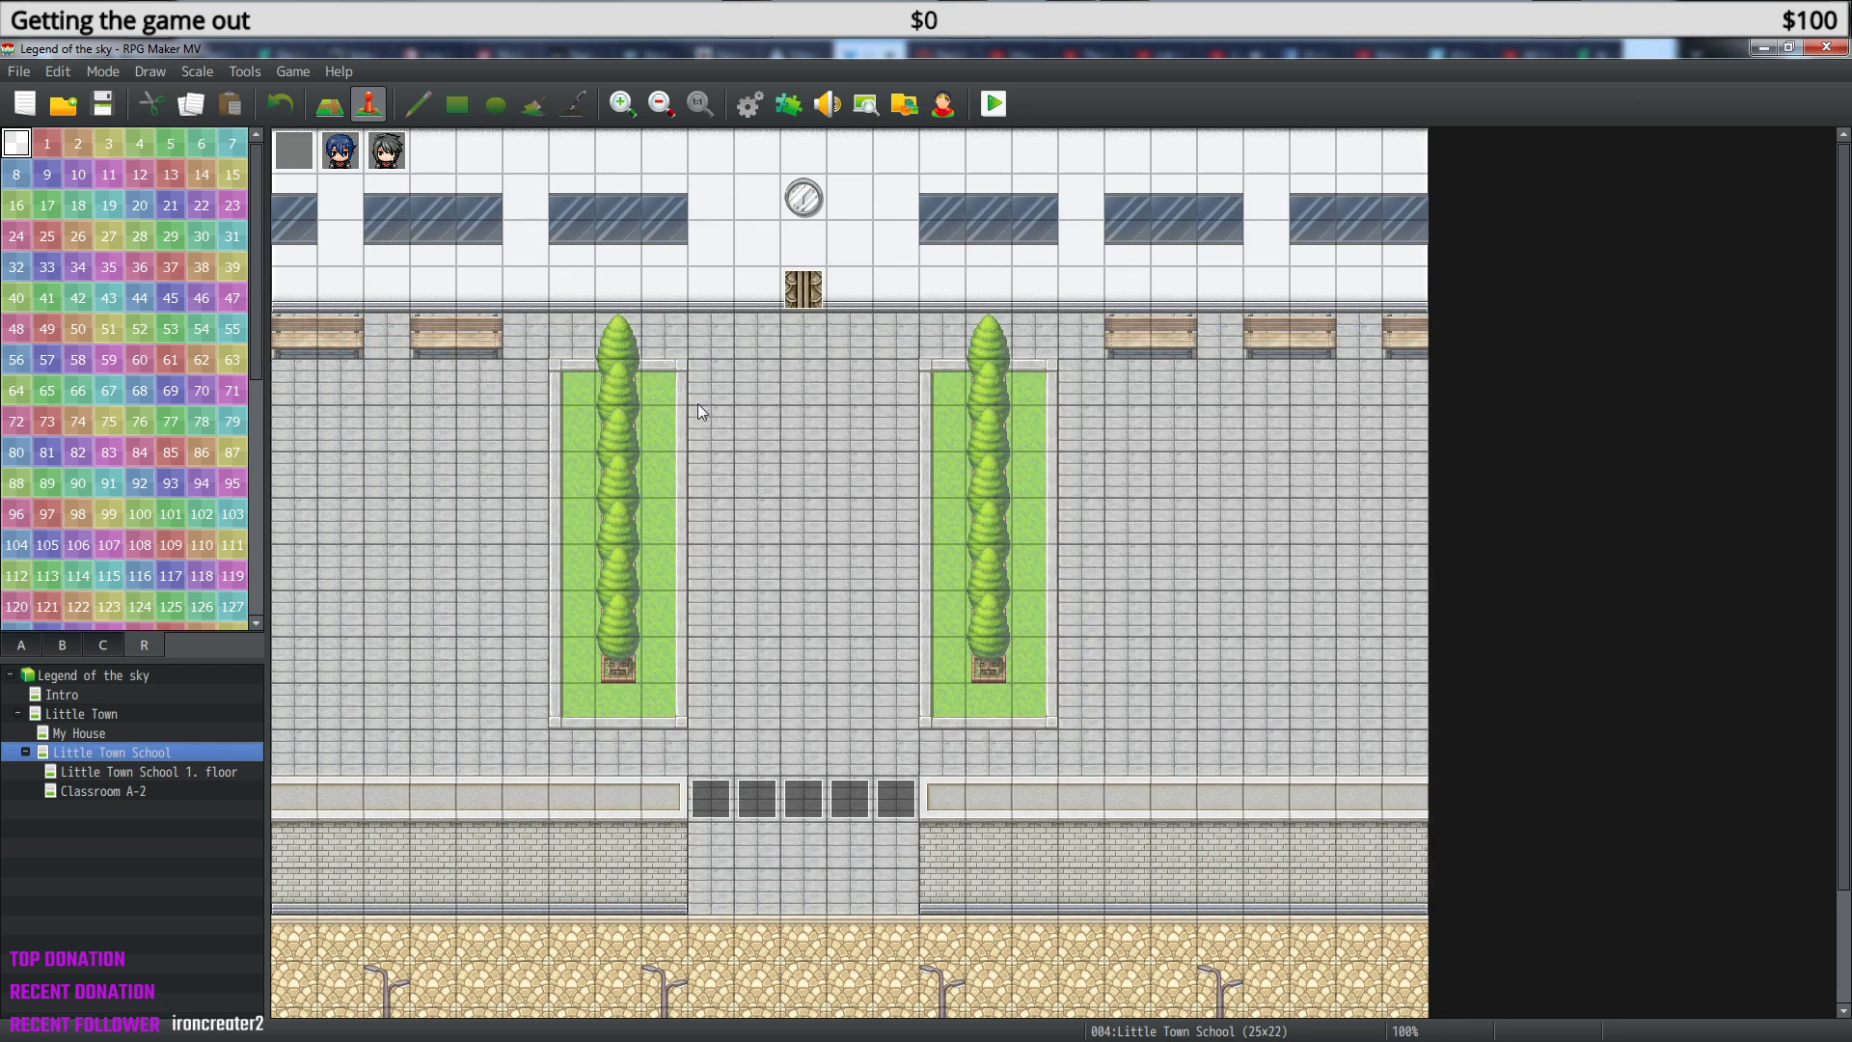
- Start a playtest, continue from the saved game, and walk the character up through the school entrance to trigger the cutscene
left_click(992, 104)
left_click(854, 579)
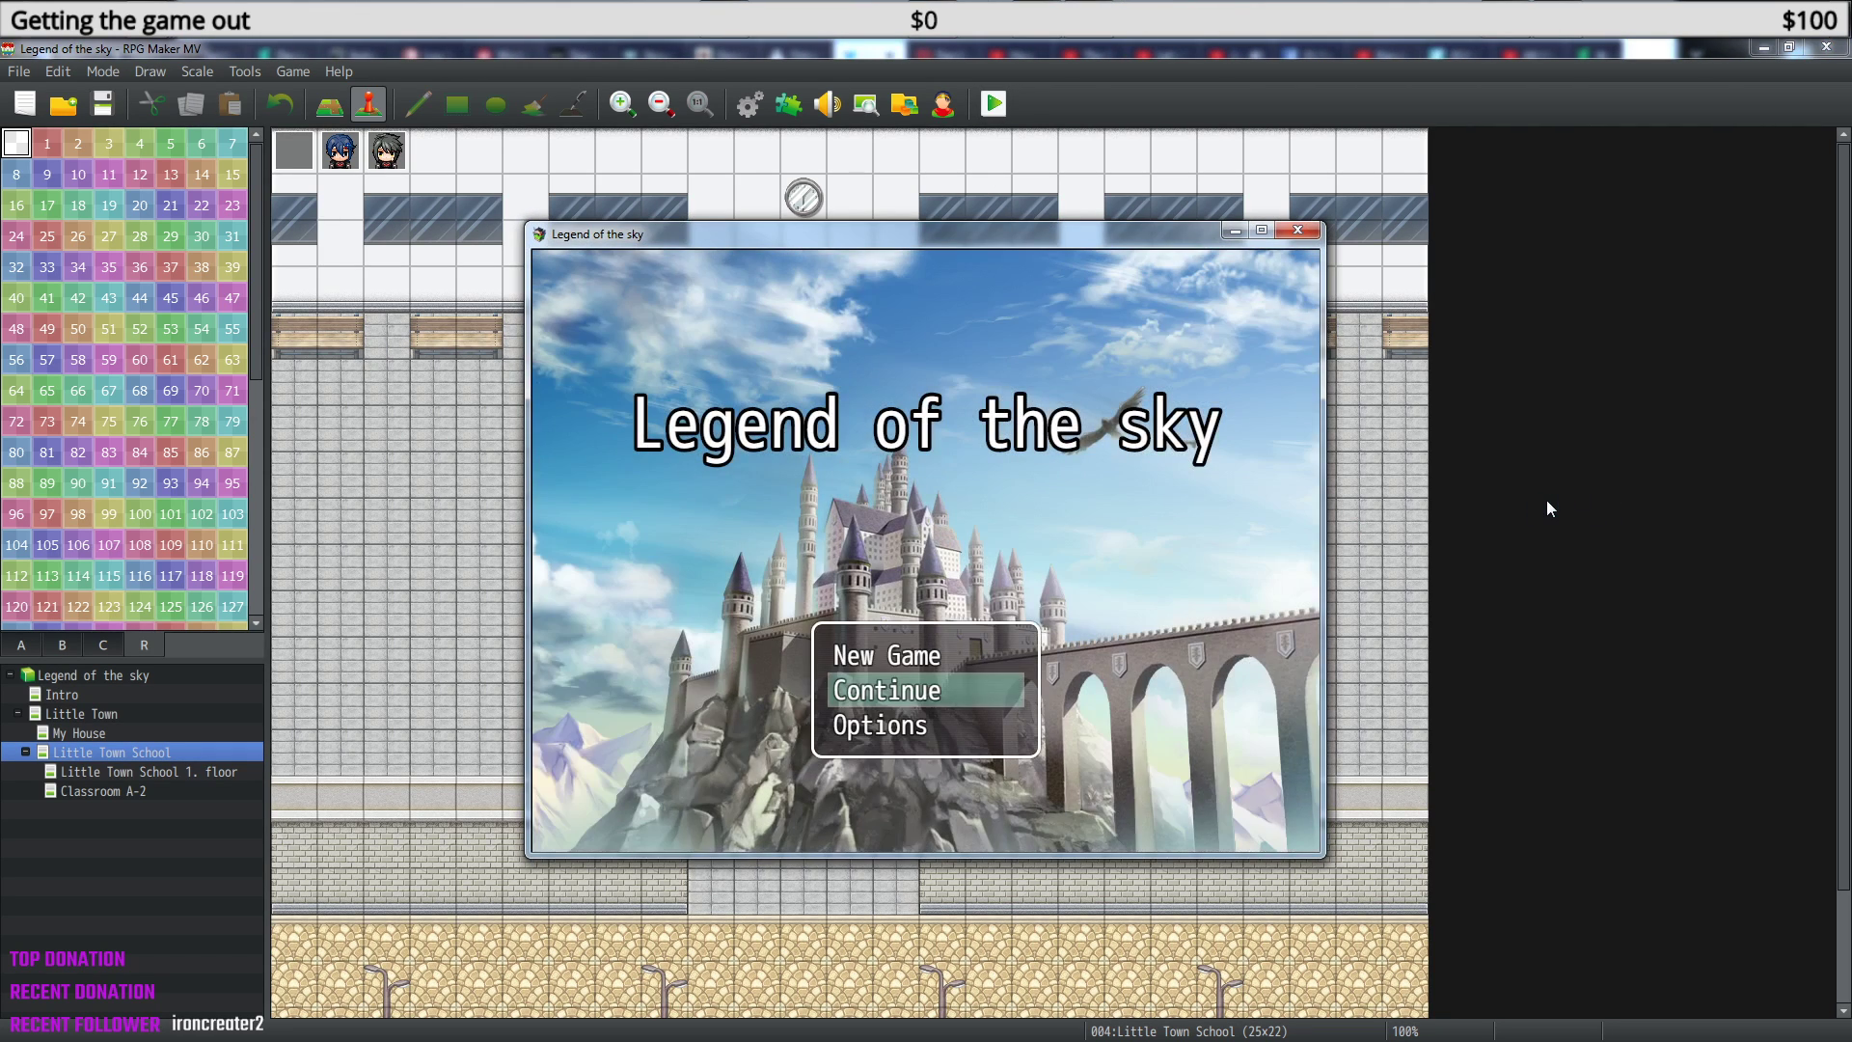
key("Return")
key("Return")
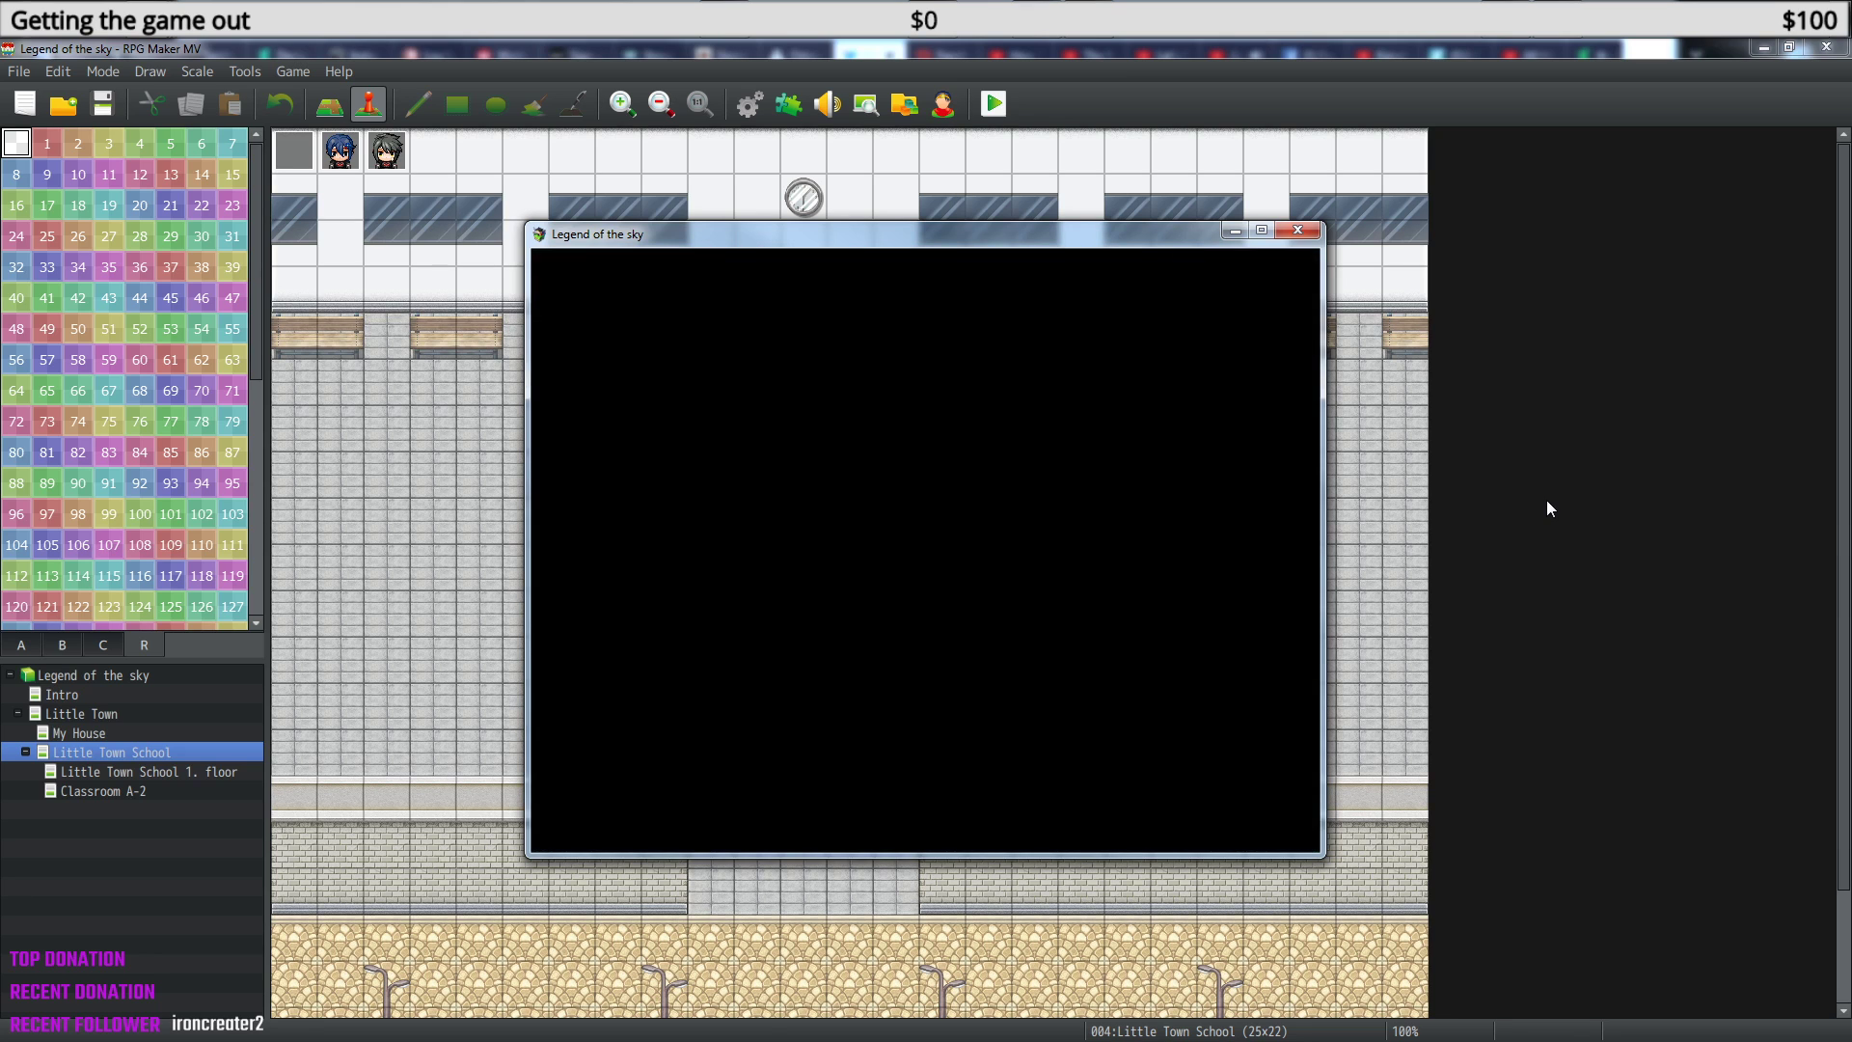
key("Down")
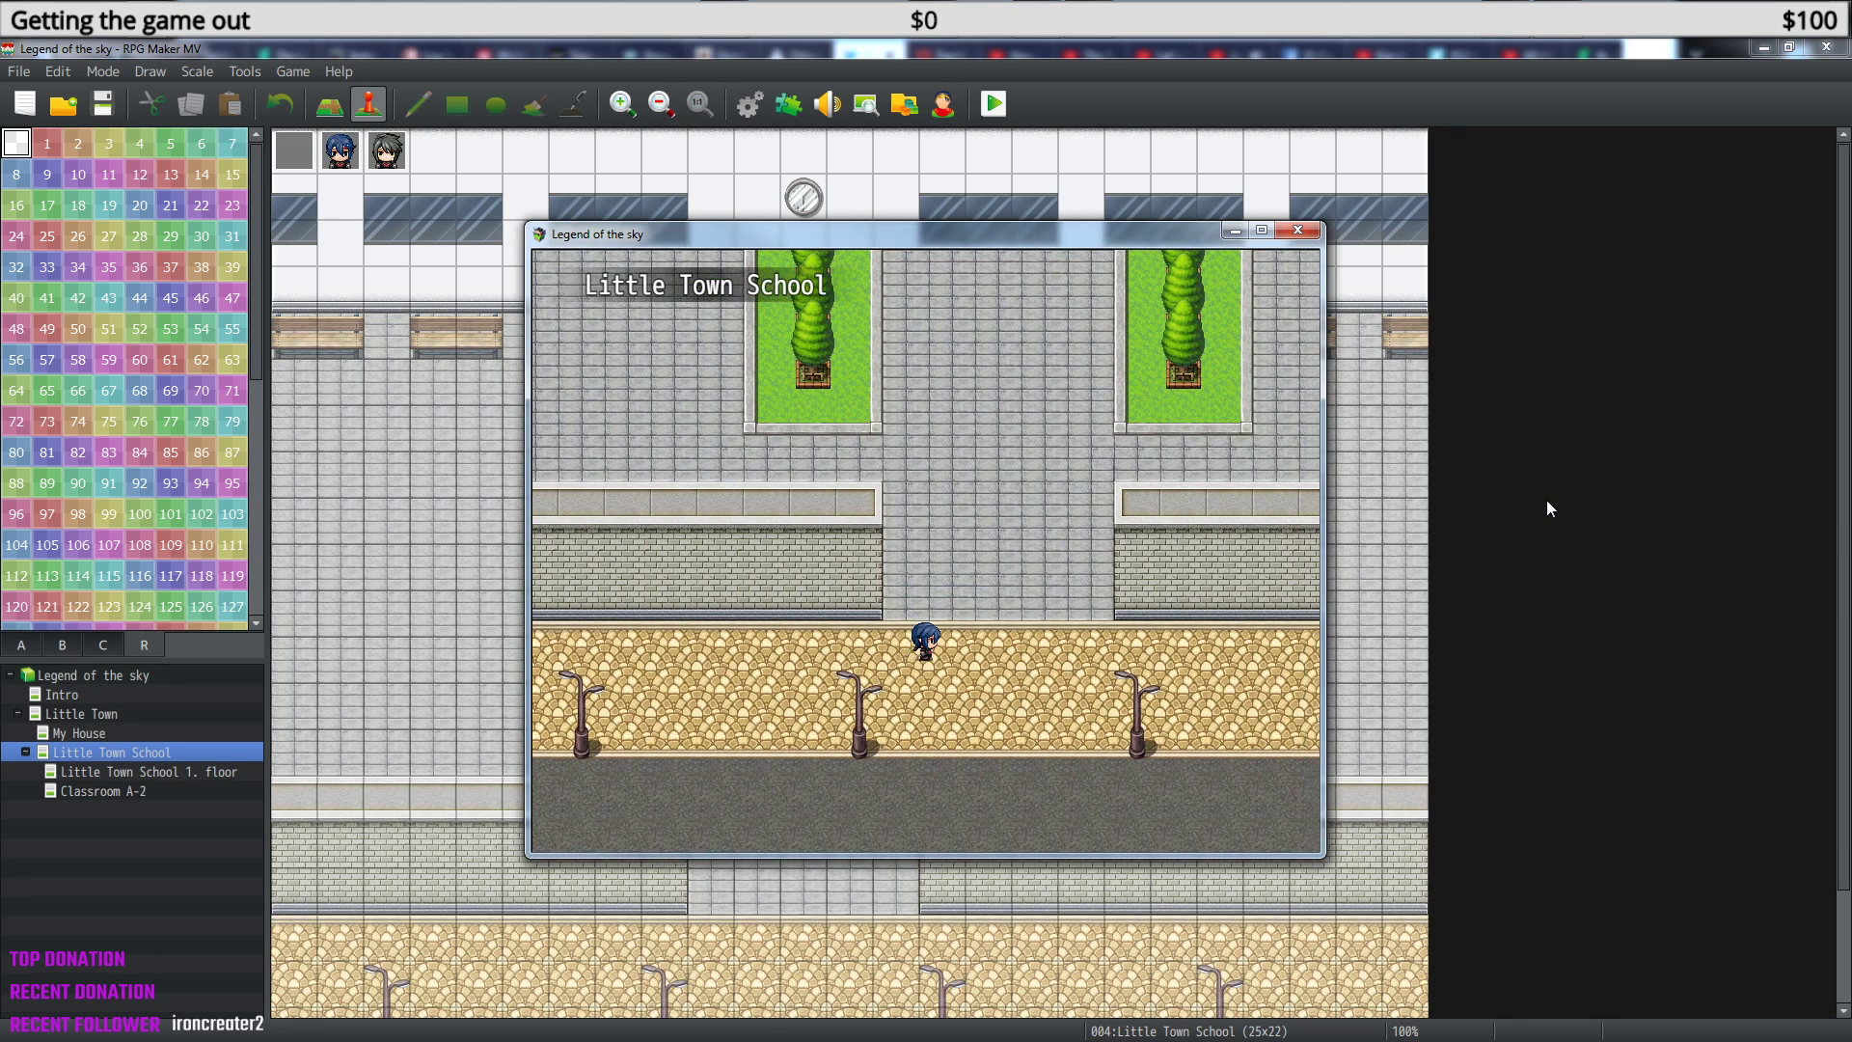
key("Left")
key("Right")
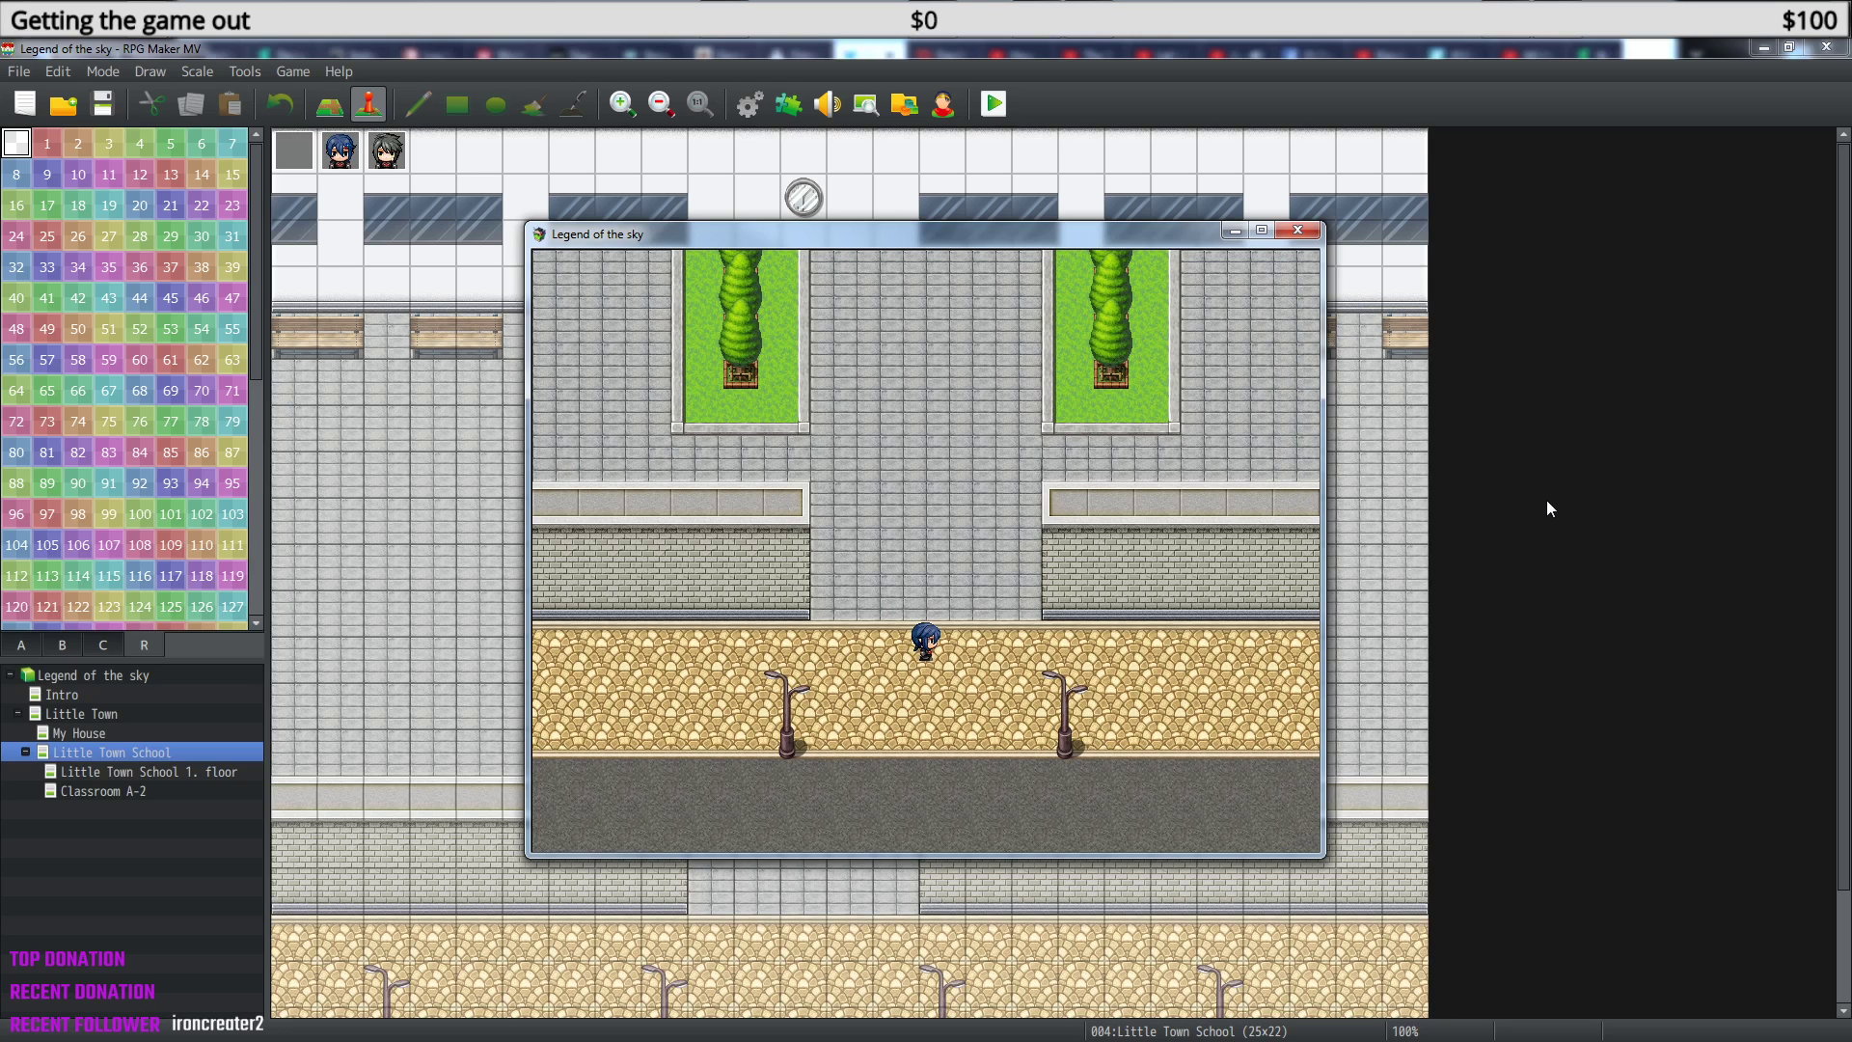
key("Up")
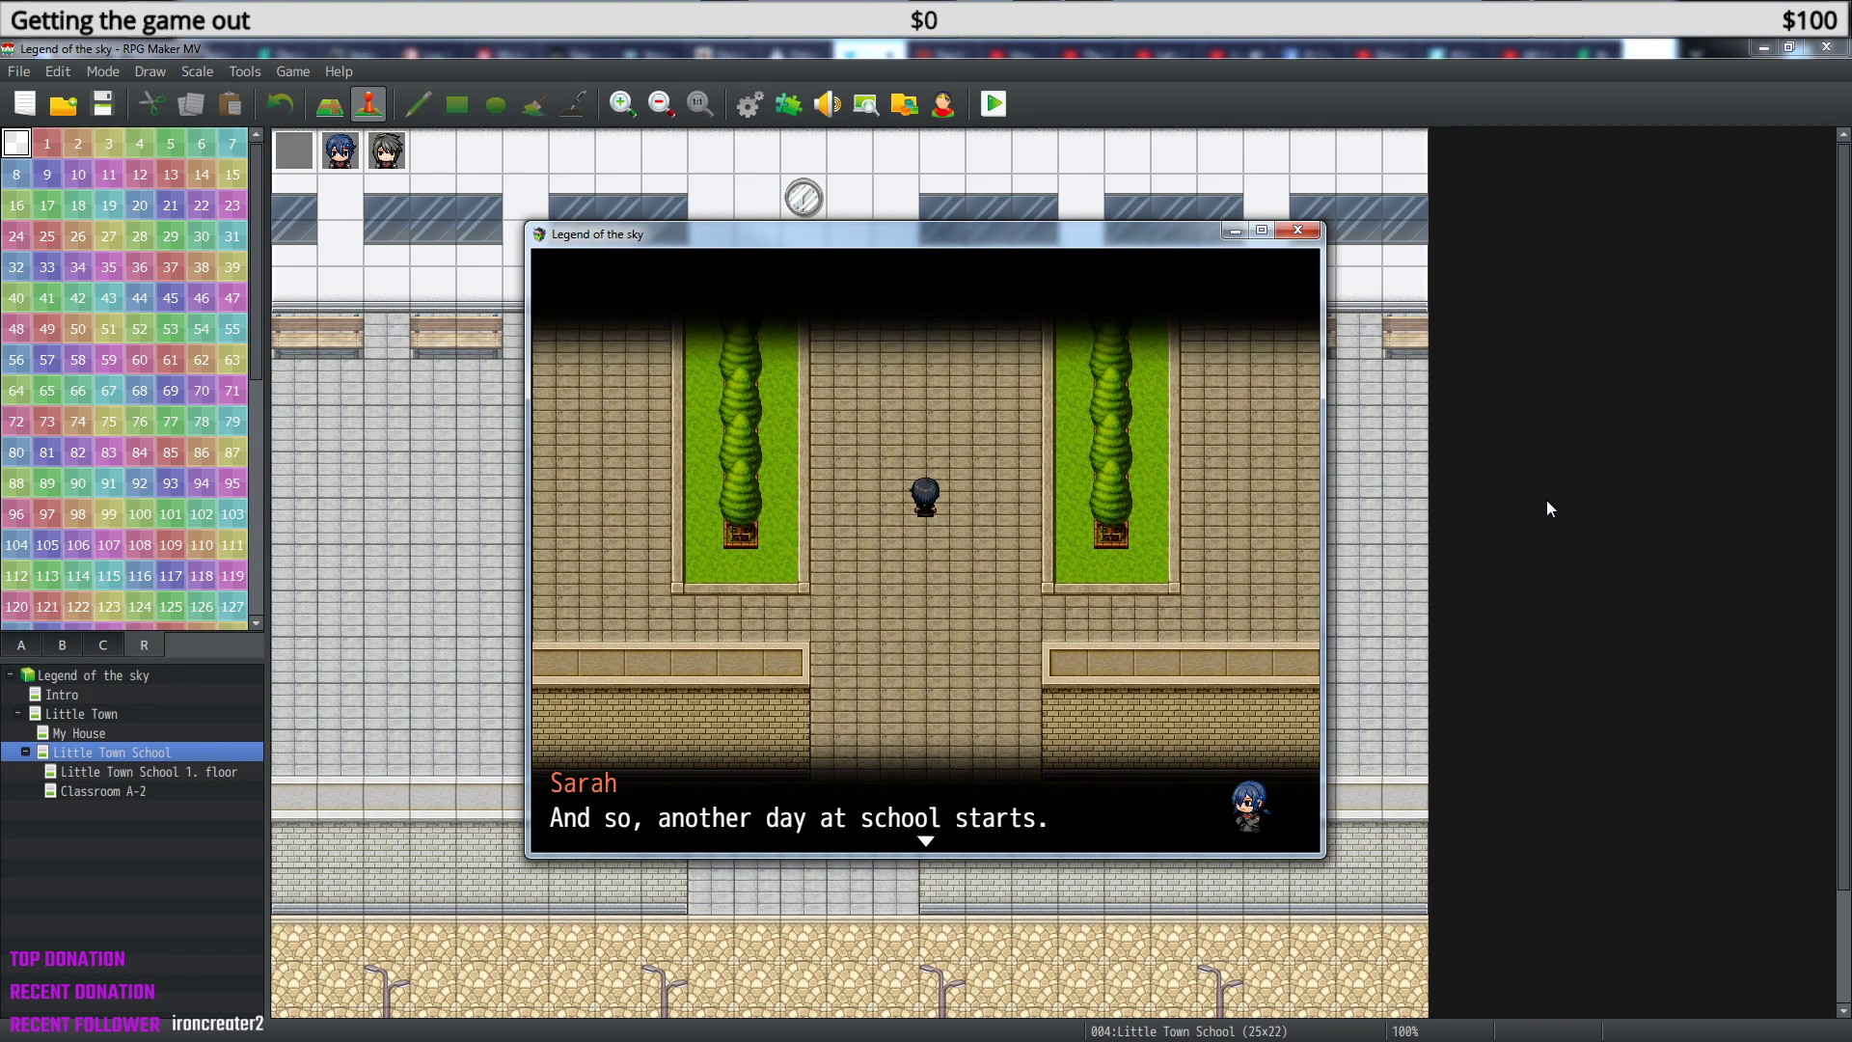
- Advance the school cutscene's dialogue through to the transfer into Classroom A-2
key("Return")
key("Return")
key("Return")
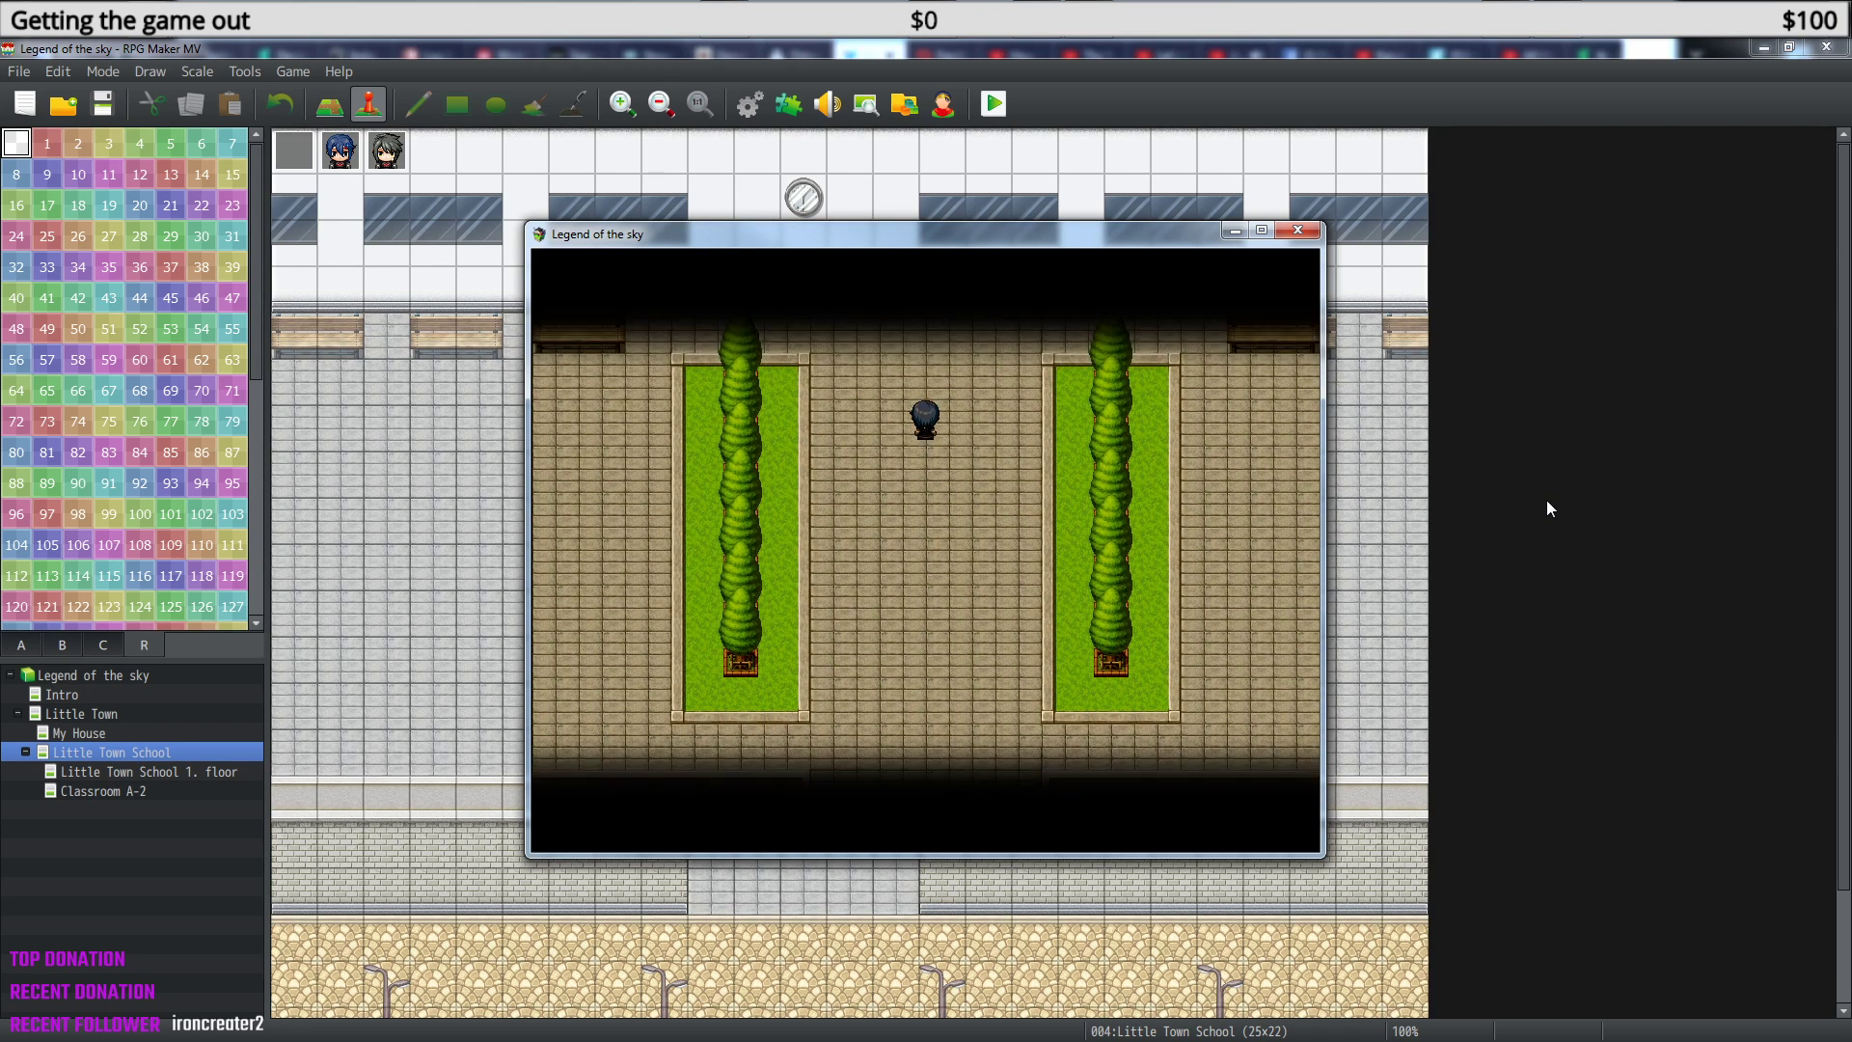
key("Return")
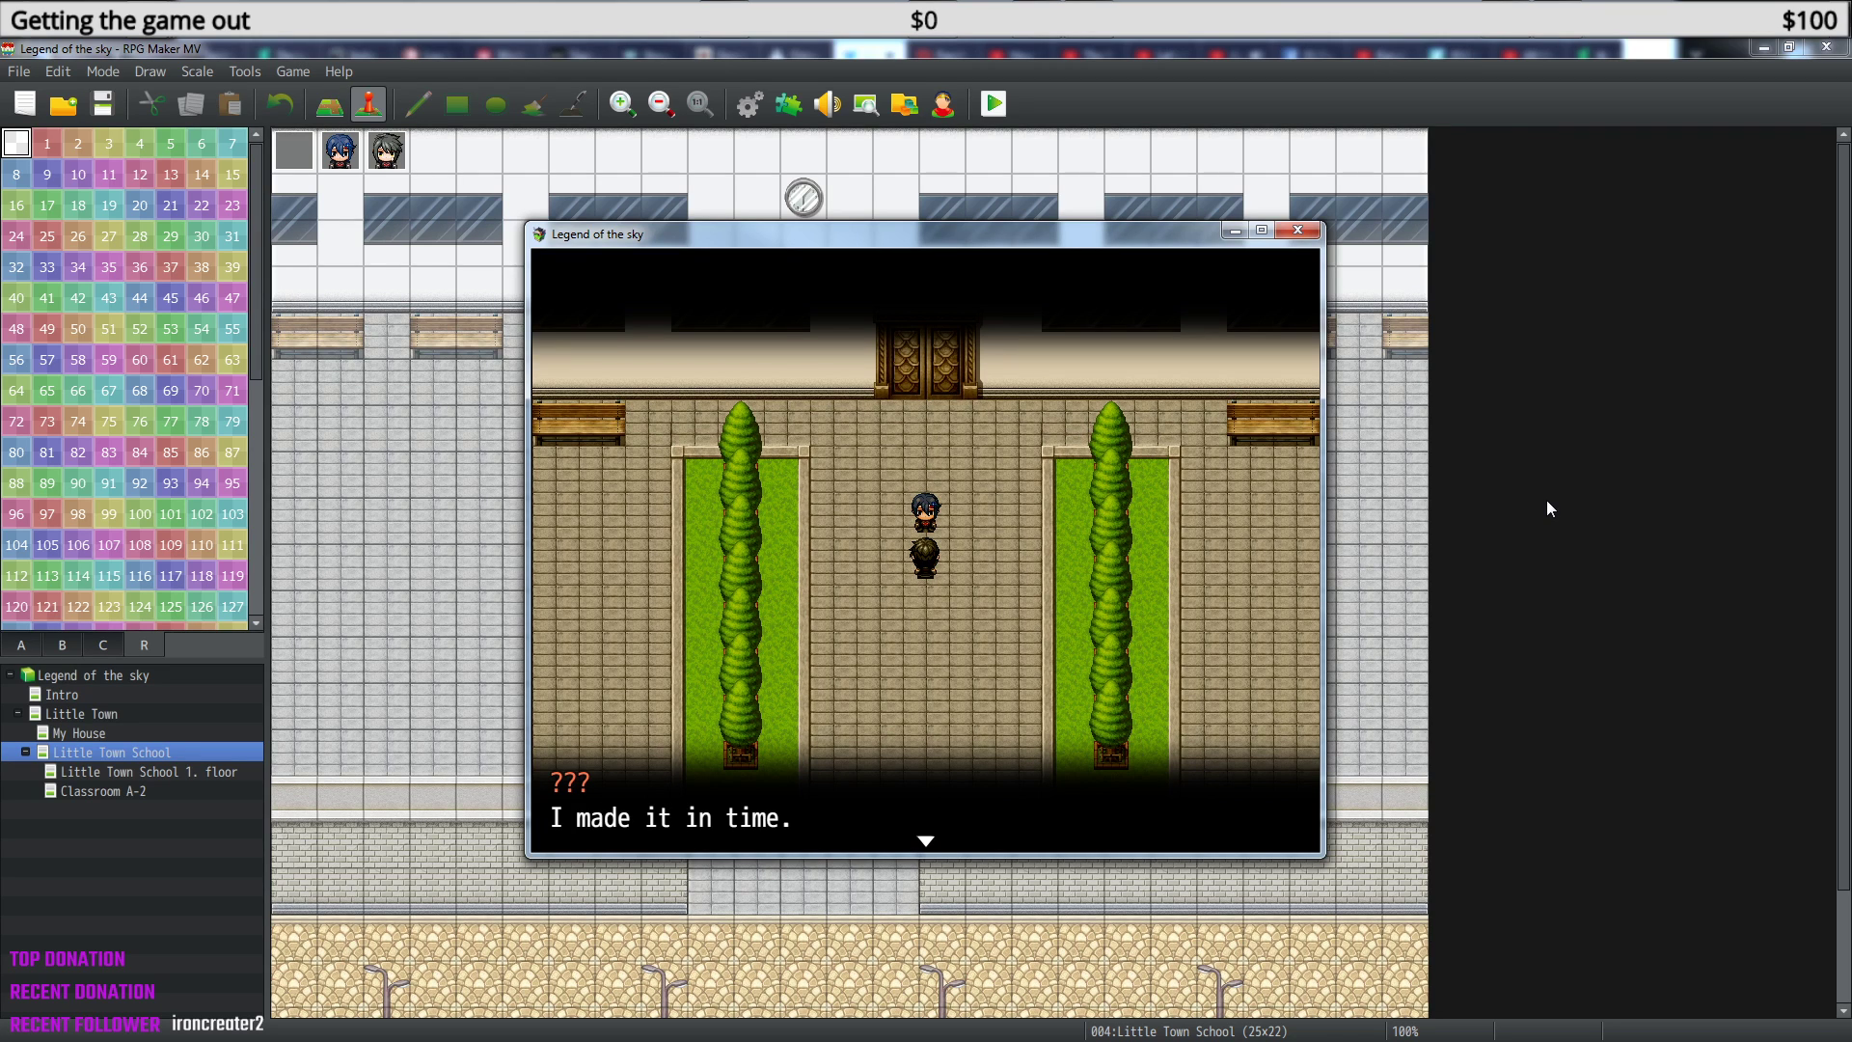
key("Return")
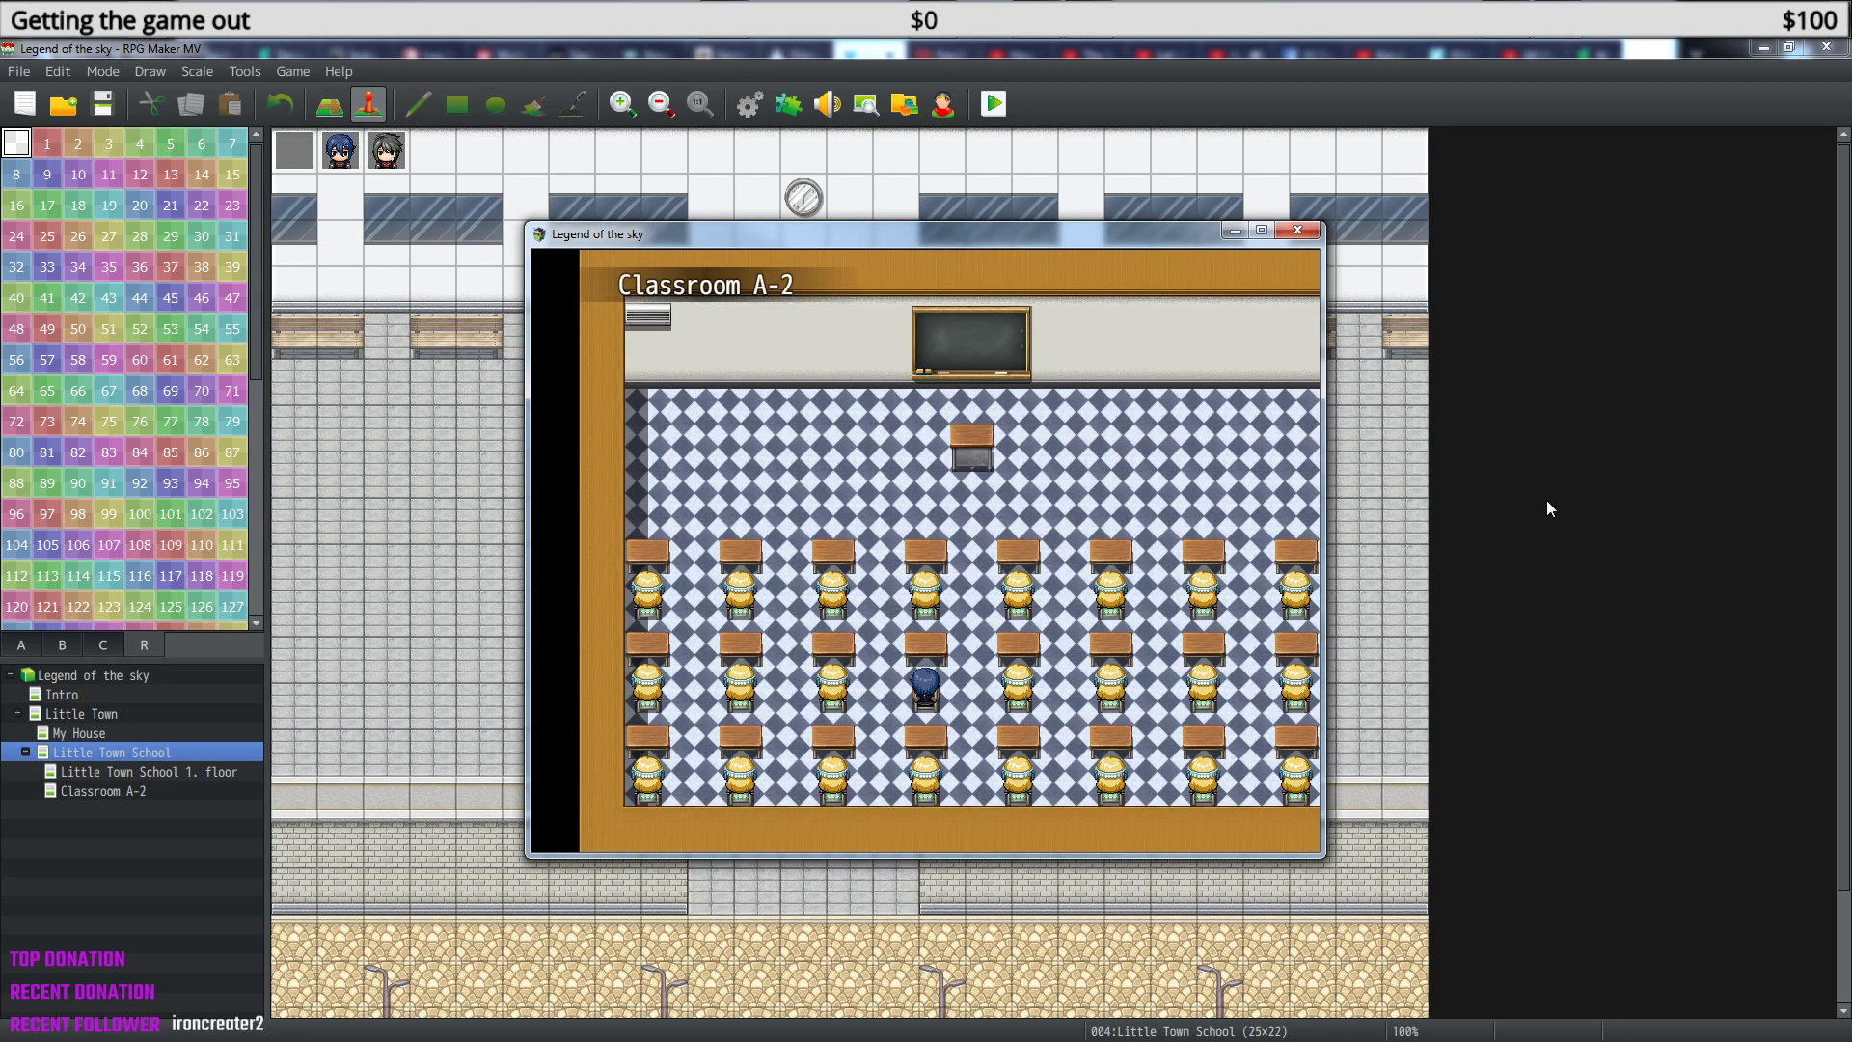
- Walk the character around Classroom A-2 to check the desks, seated students and front area, and close the playtest
key("Left")
key("Right")
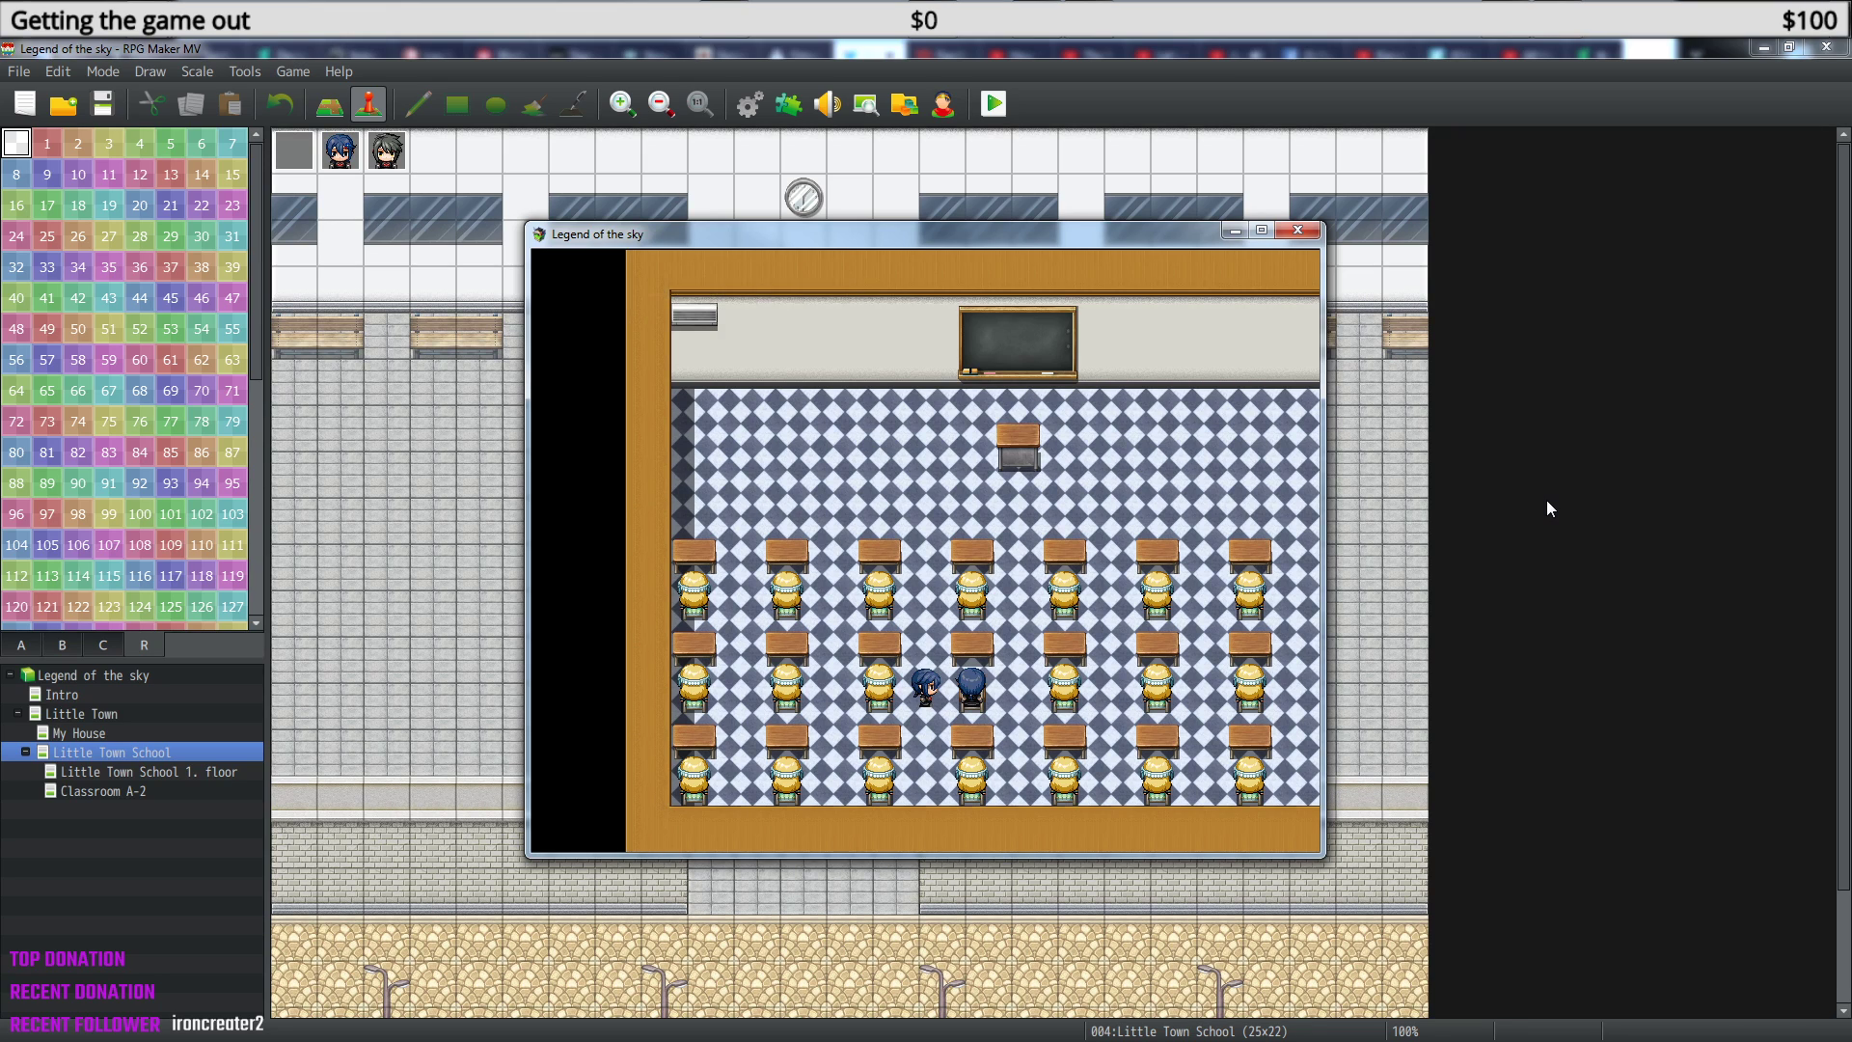
key("Up")
key("Right")
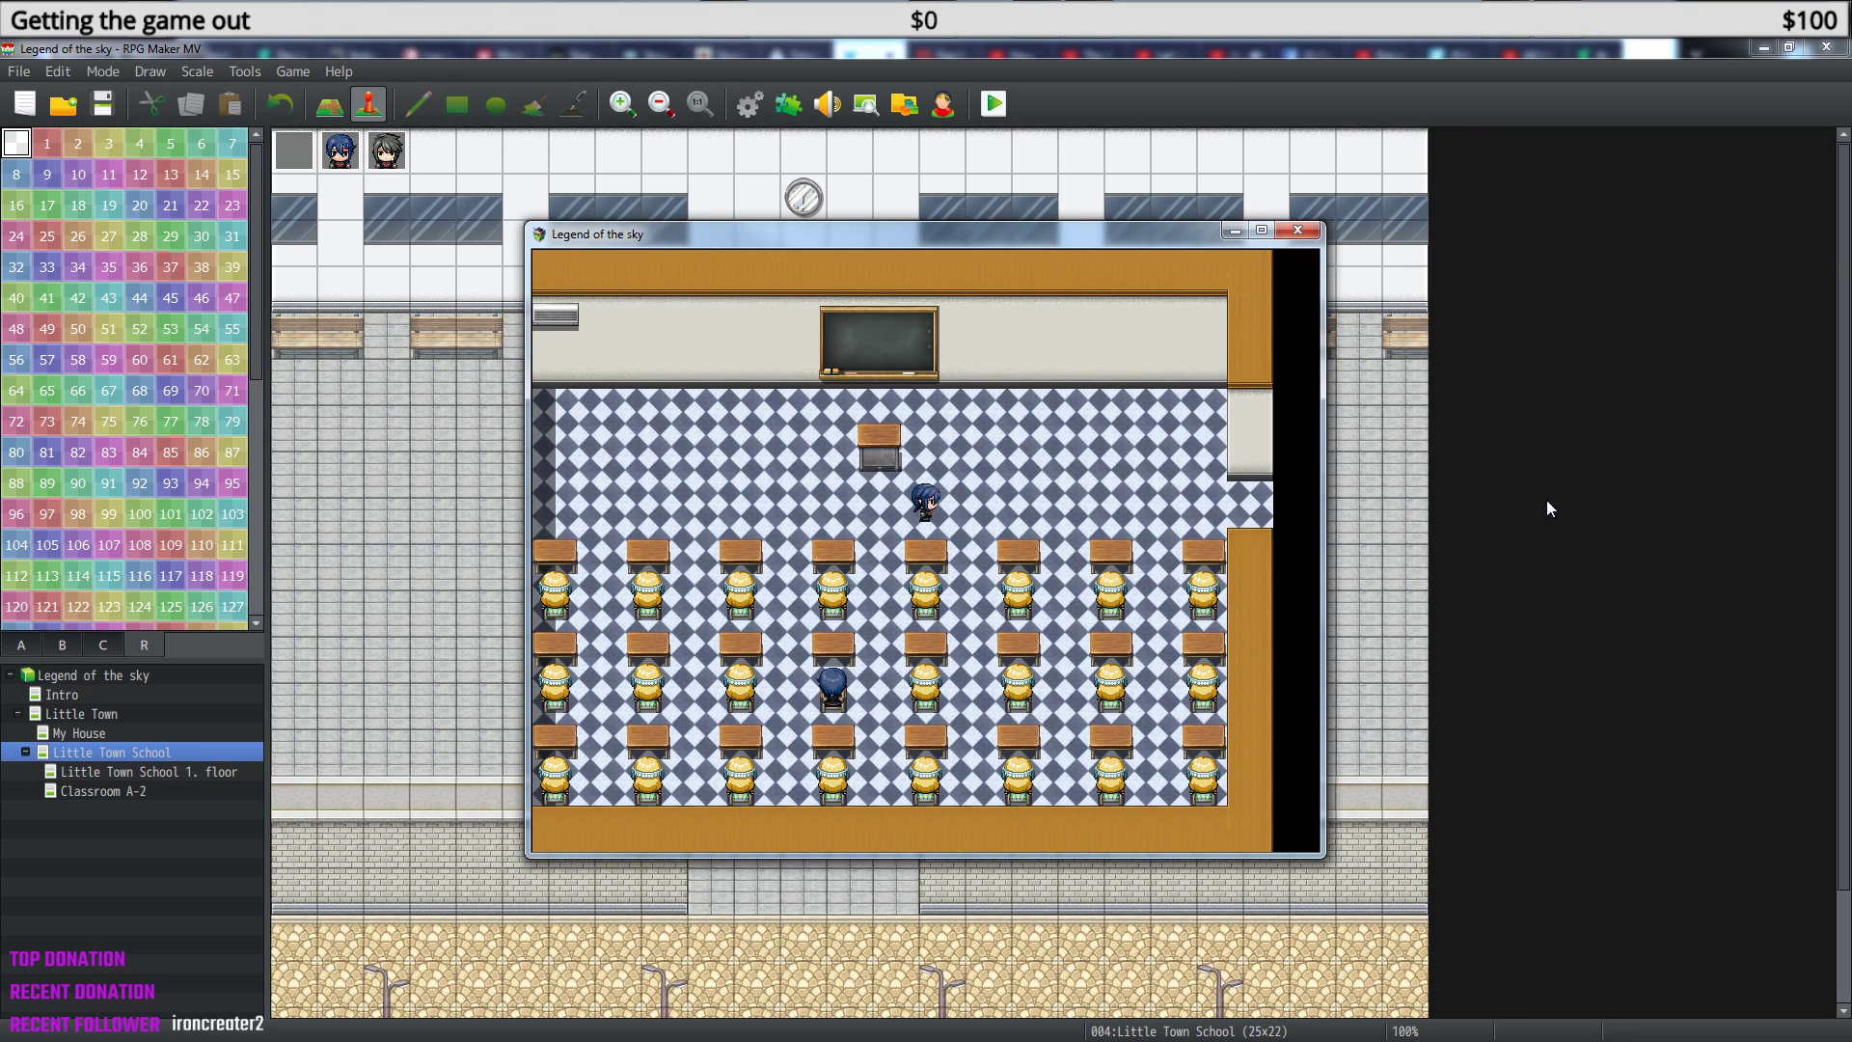
key("Left")
key("Down")
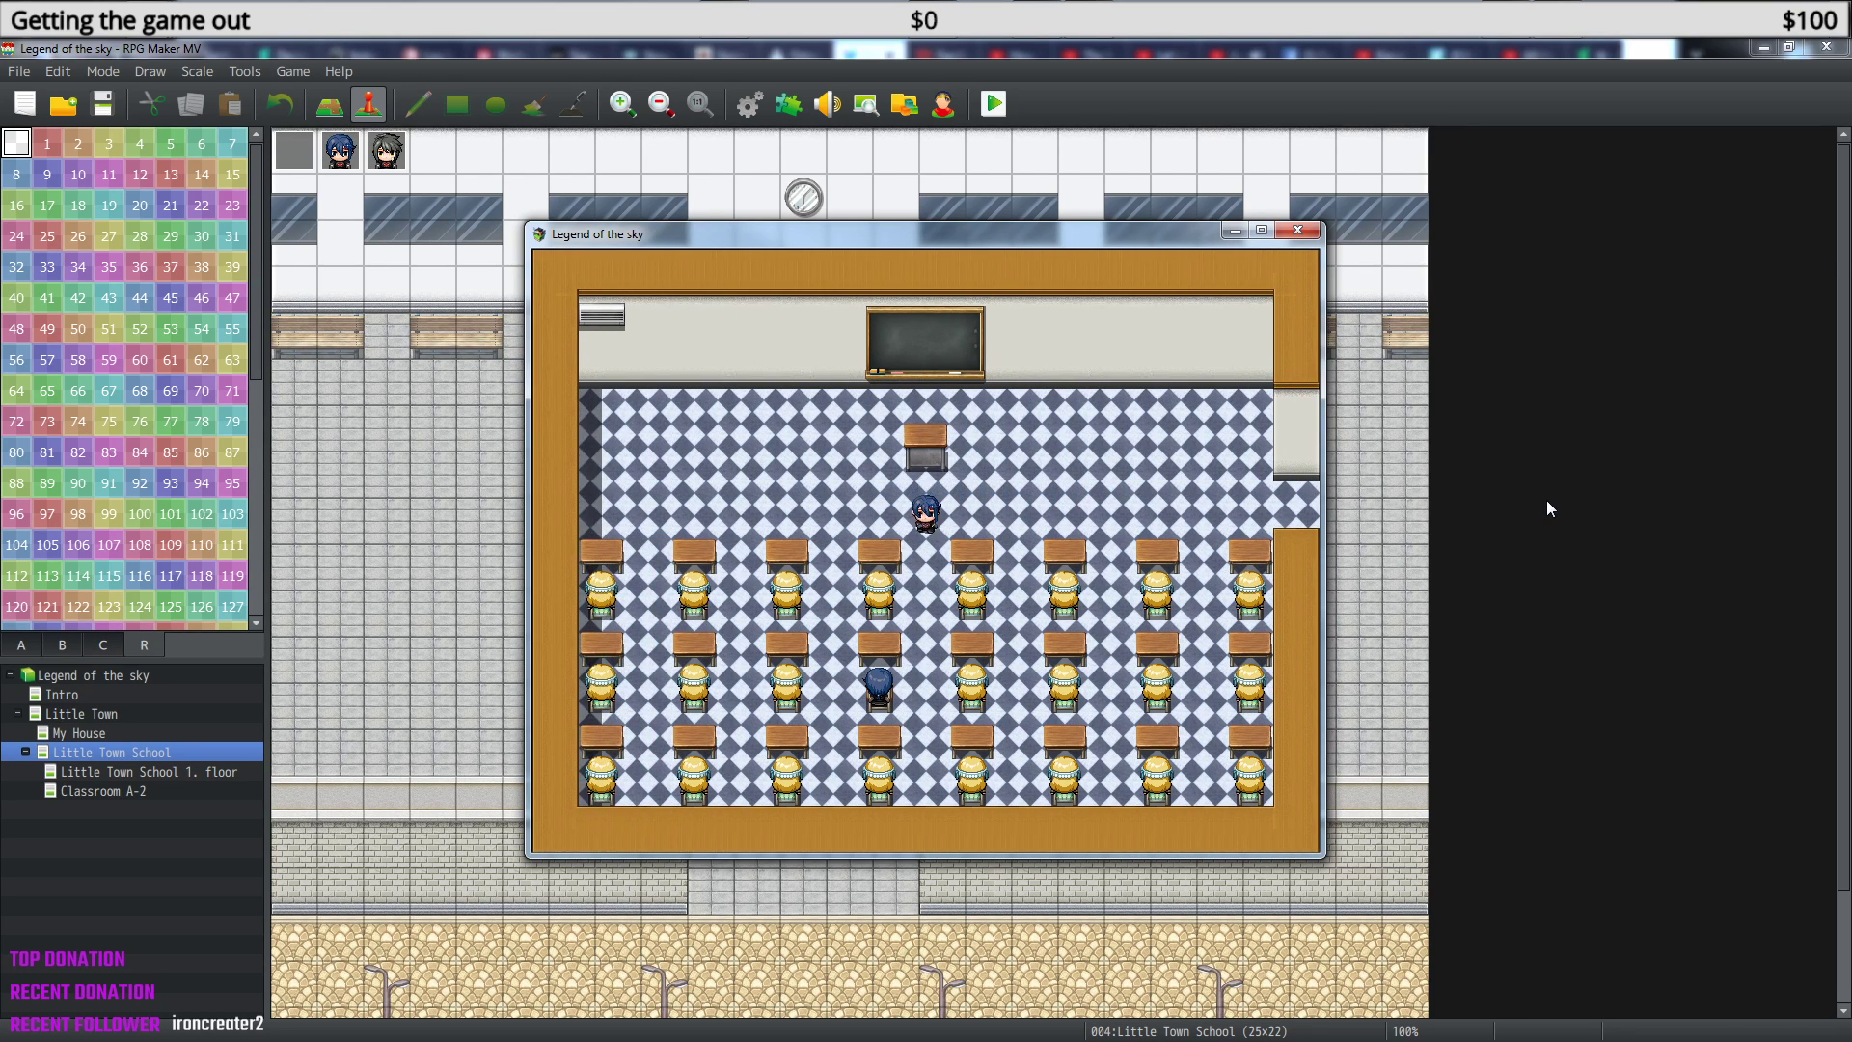
key("Down")
key("Up")
key("Up")
key("Left")
key("Up")
key("Up")
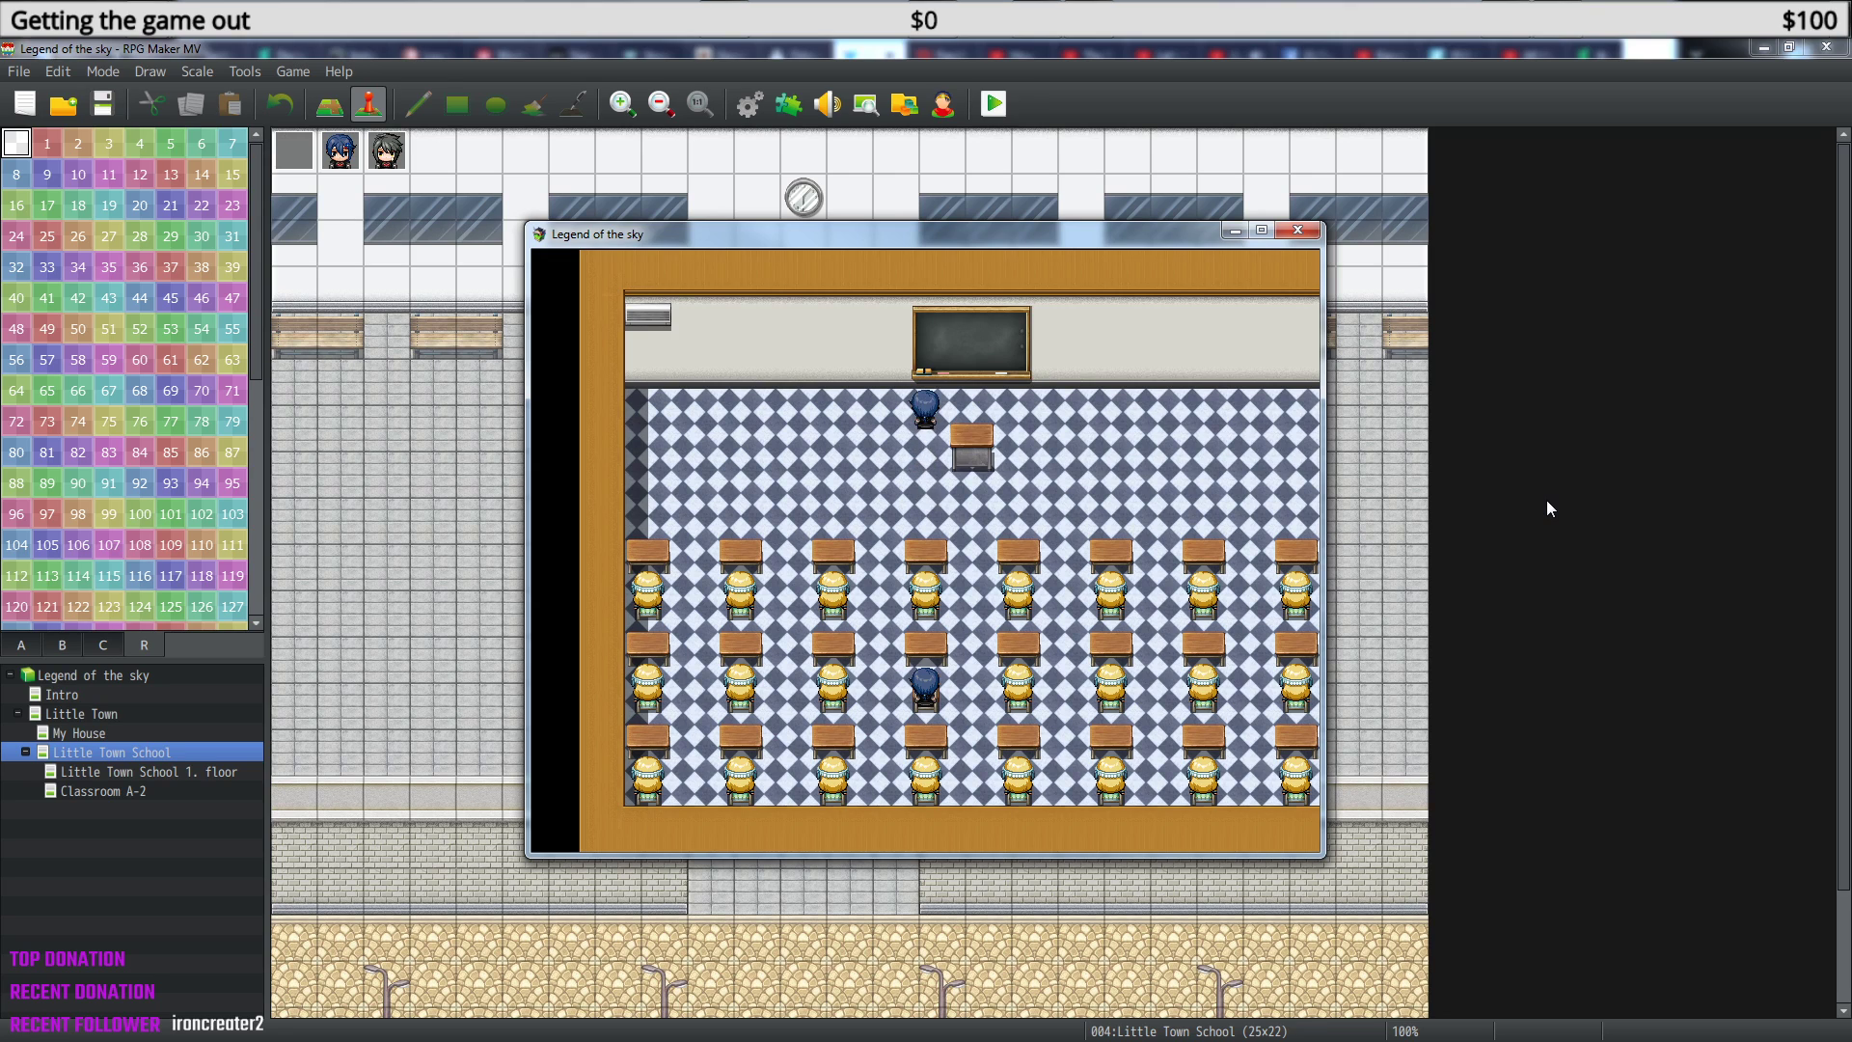
key("Right")
key("Down")
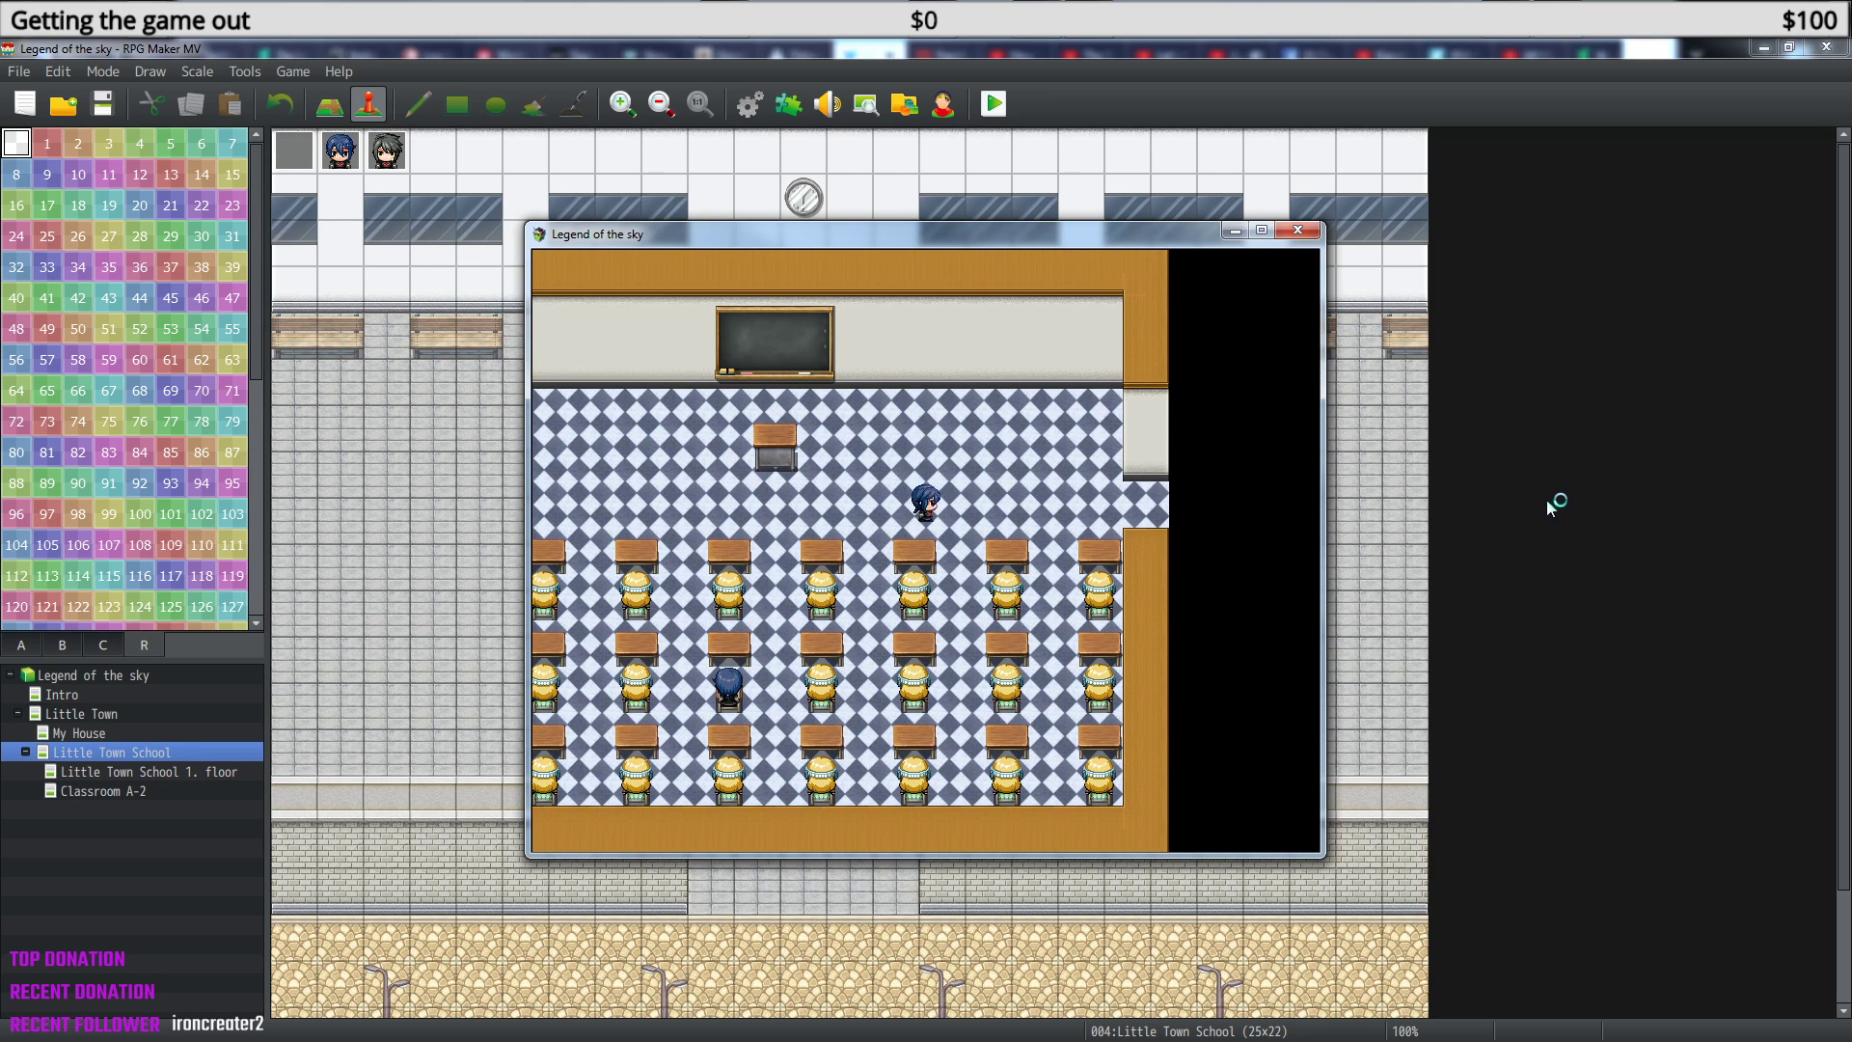
key("Right")
key("Left")
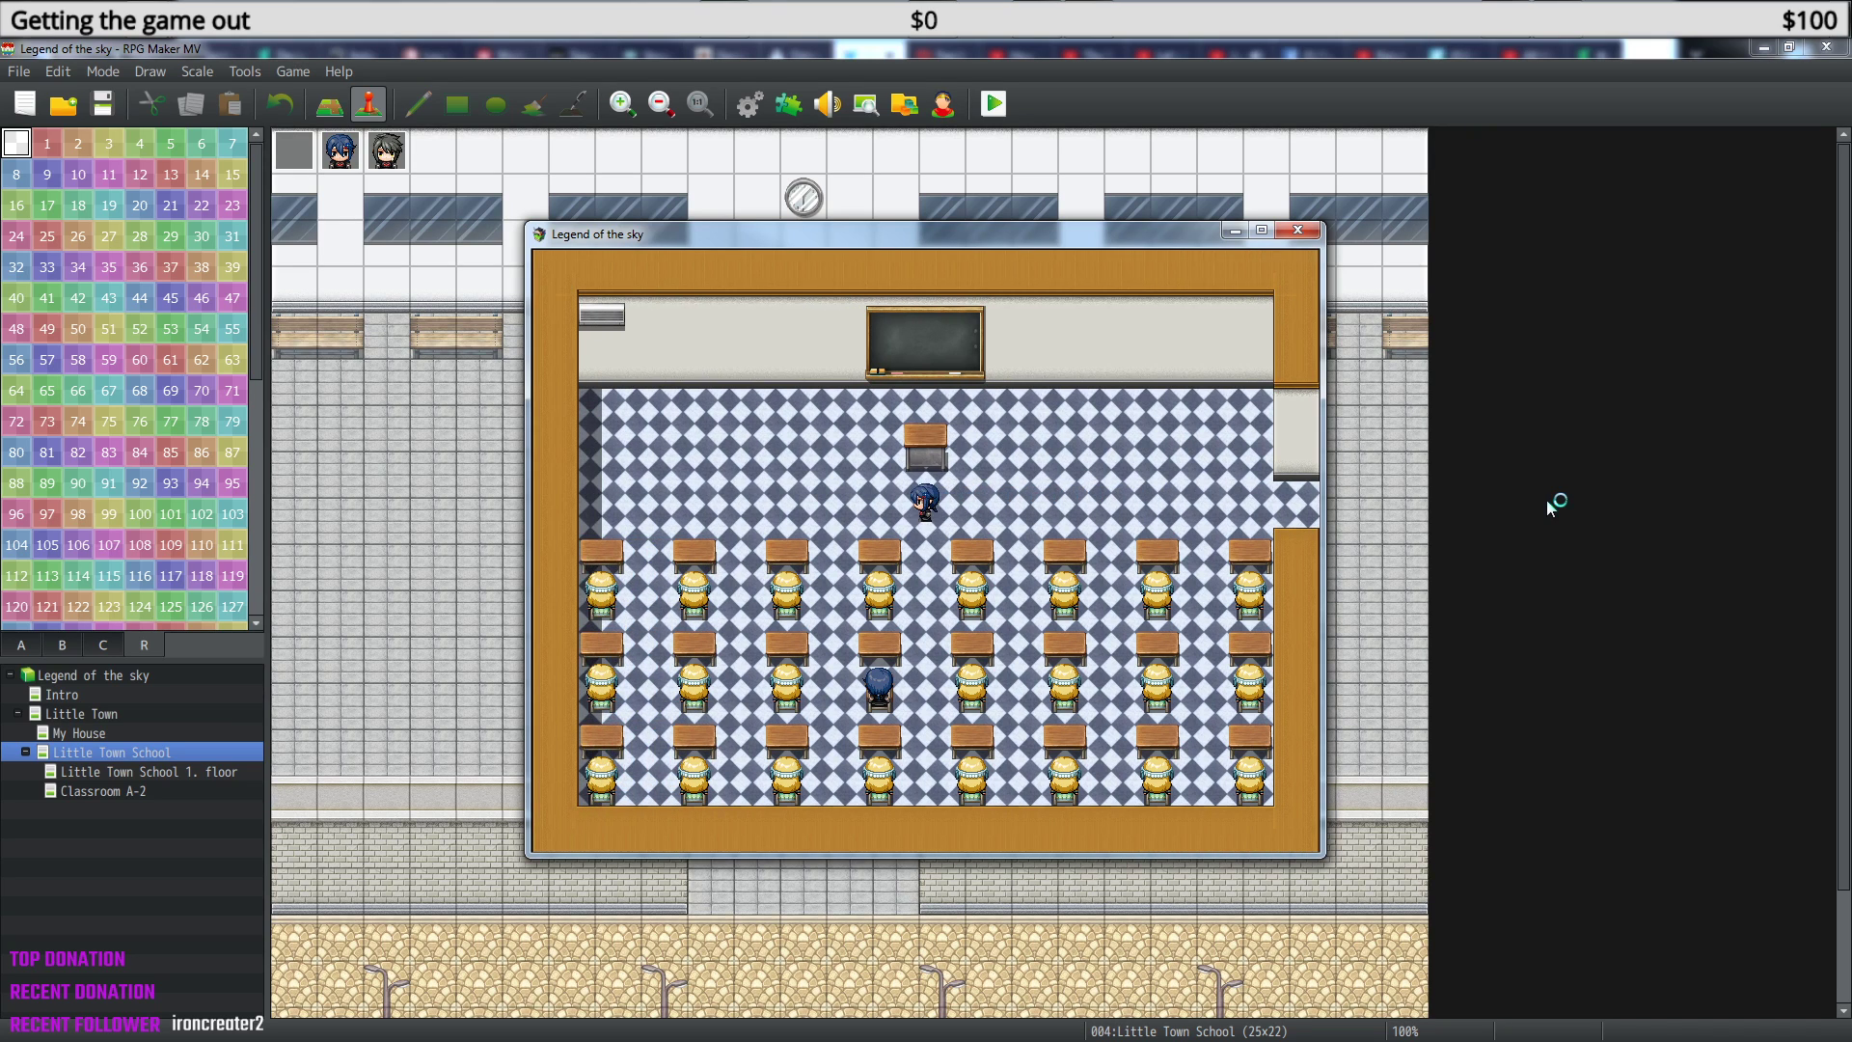
key("Down")
key("Up")
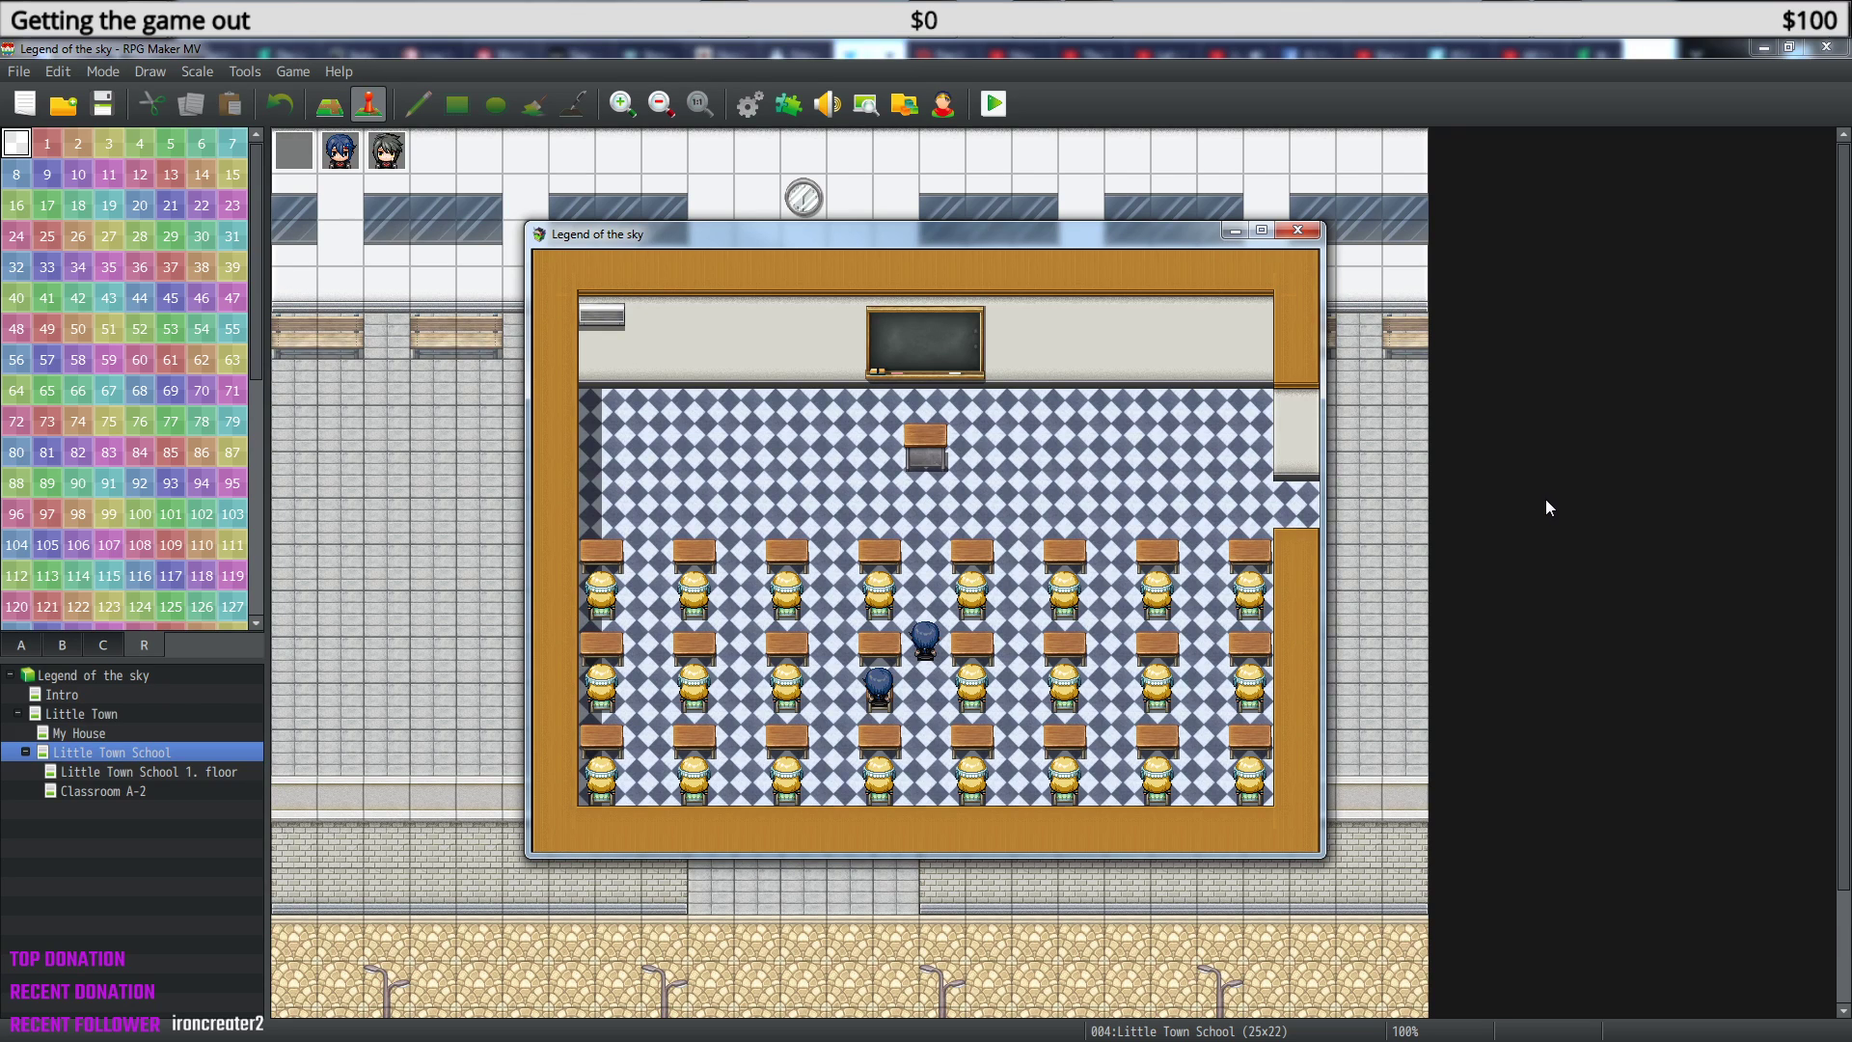
left_click(1298, 231)
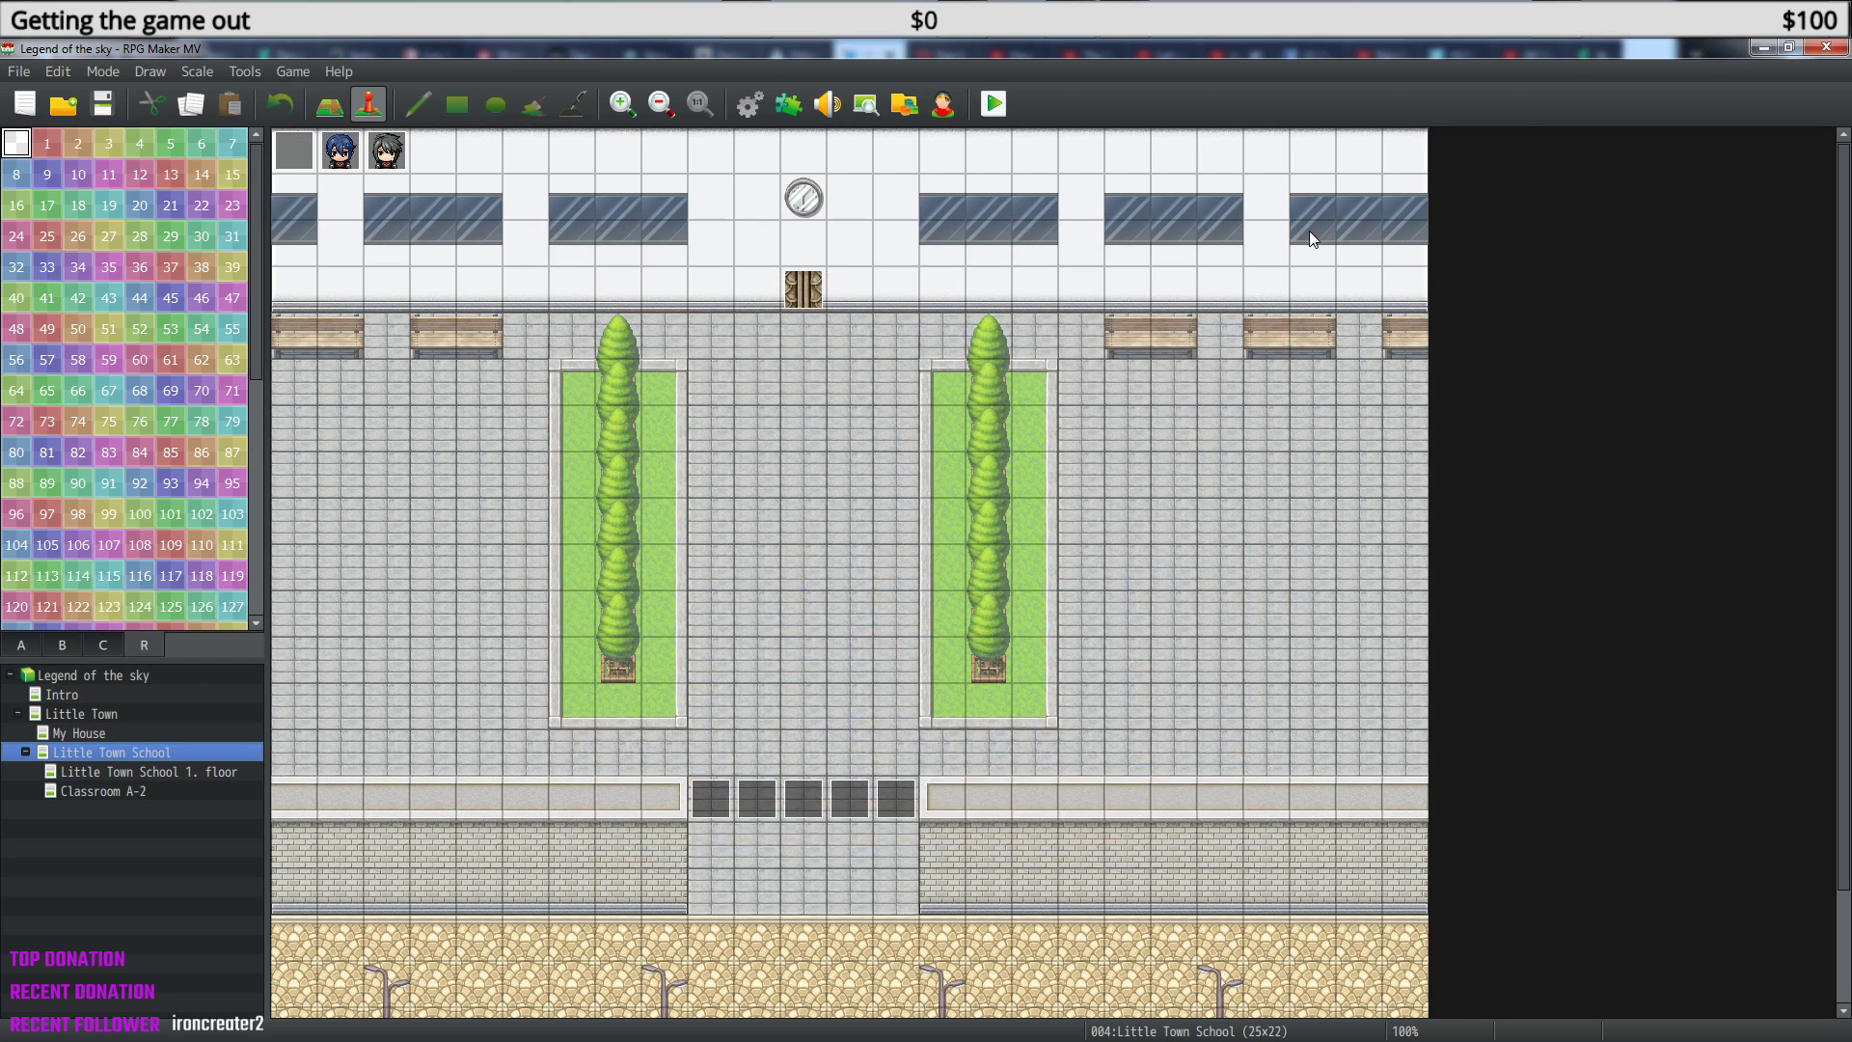
- Delete every student event seated on the chairs in all three desk rows of the Classroom A-2 map
left_click(101, 789)
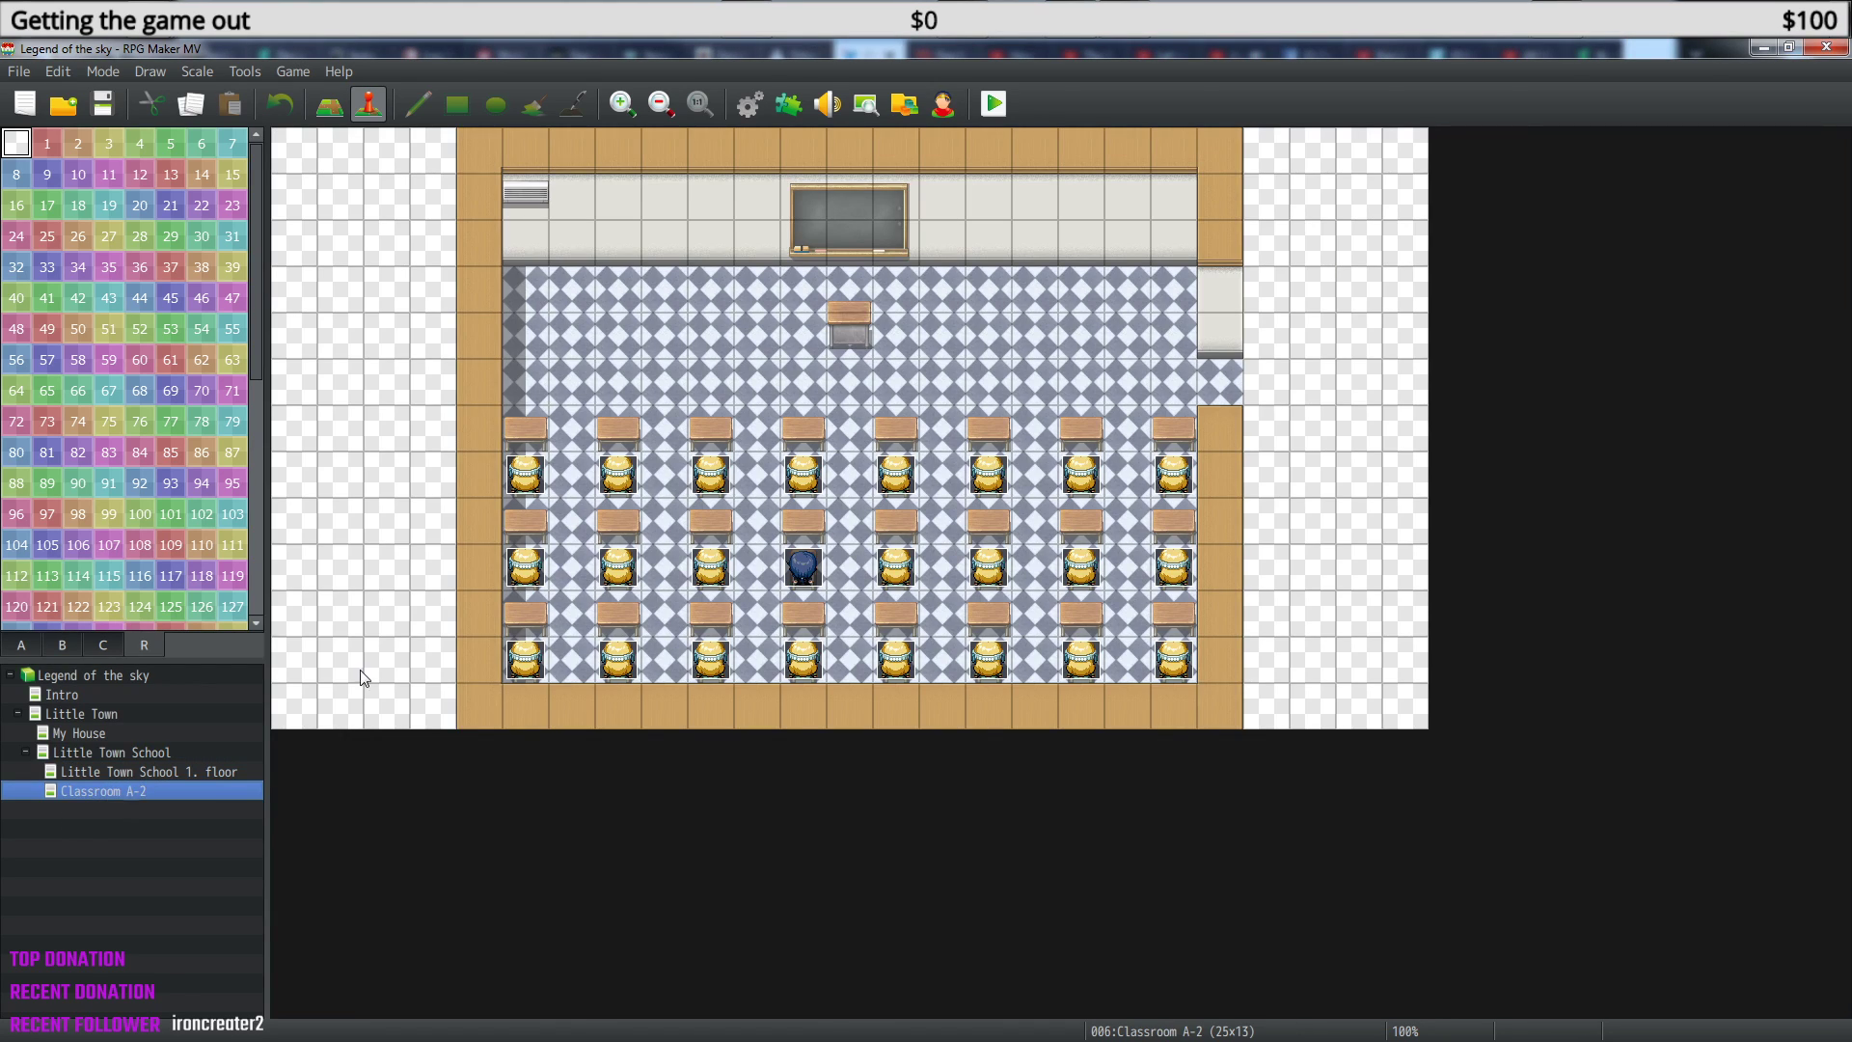
left_click(808, 569)
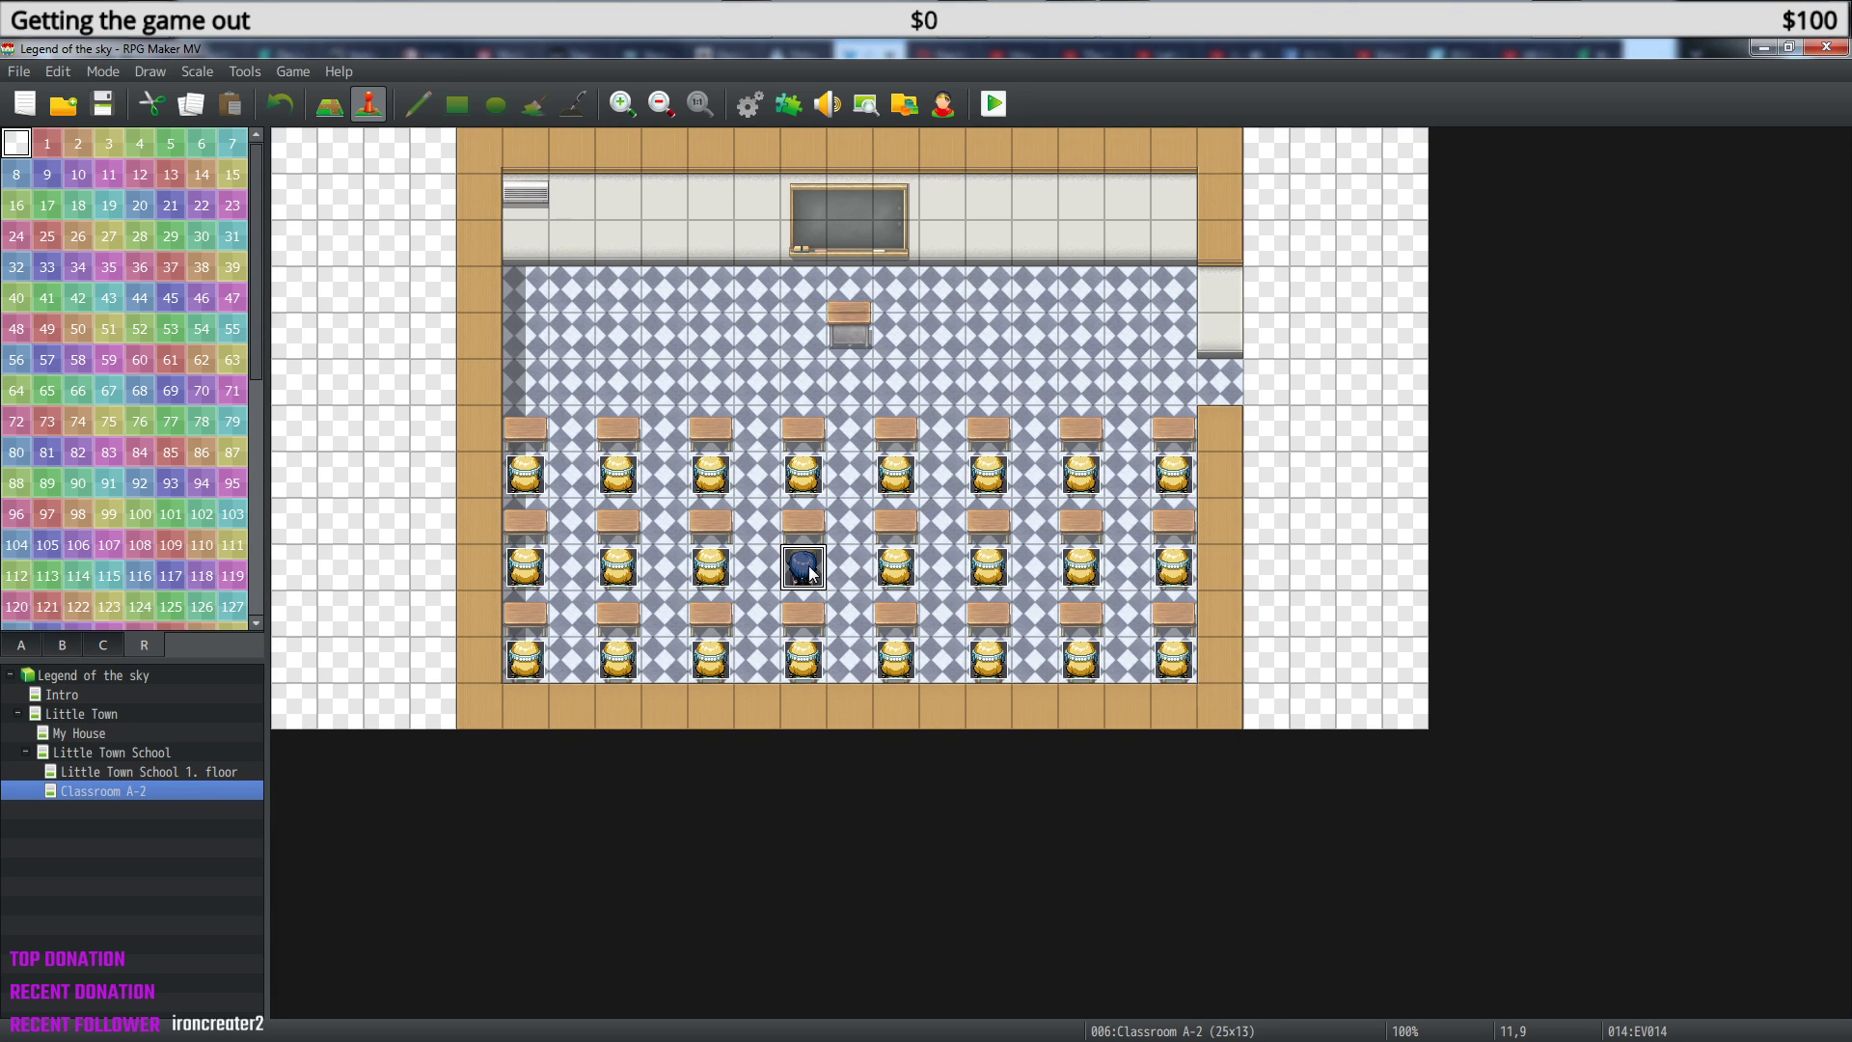
right_click(810, 572)
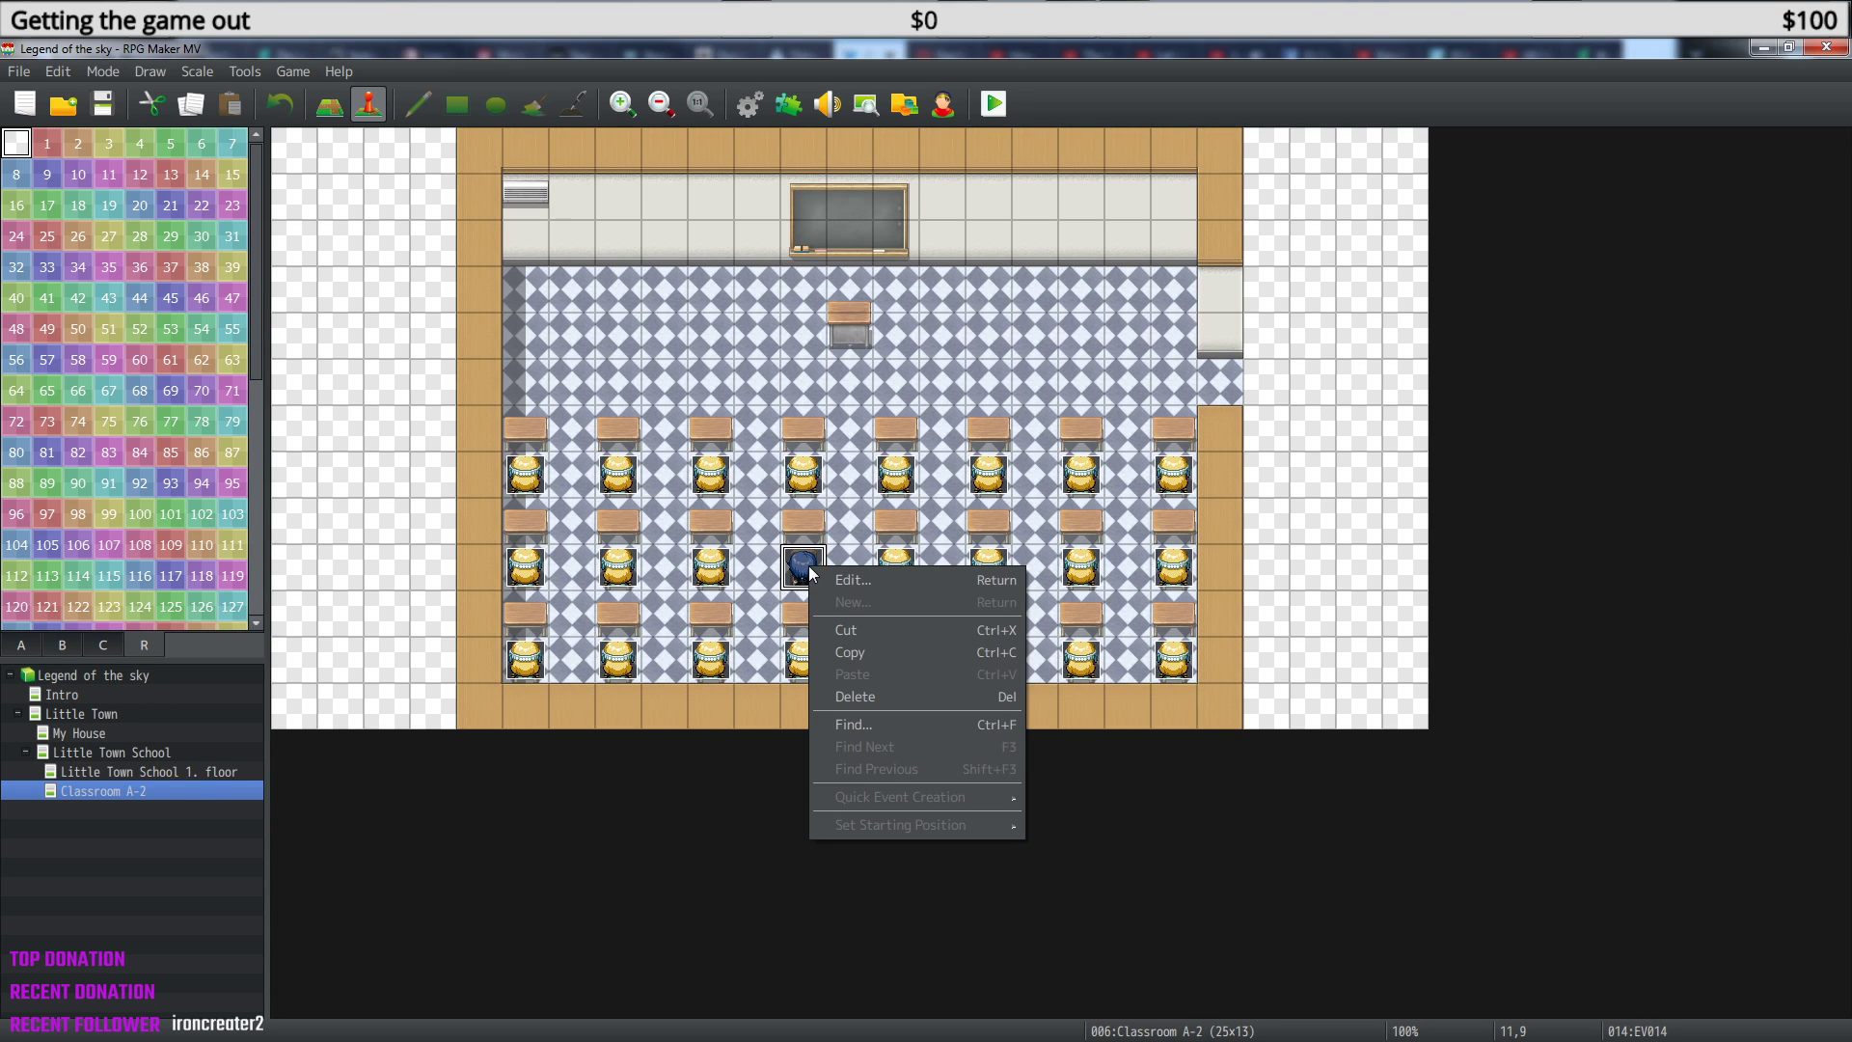
left_click(874, 579)
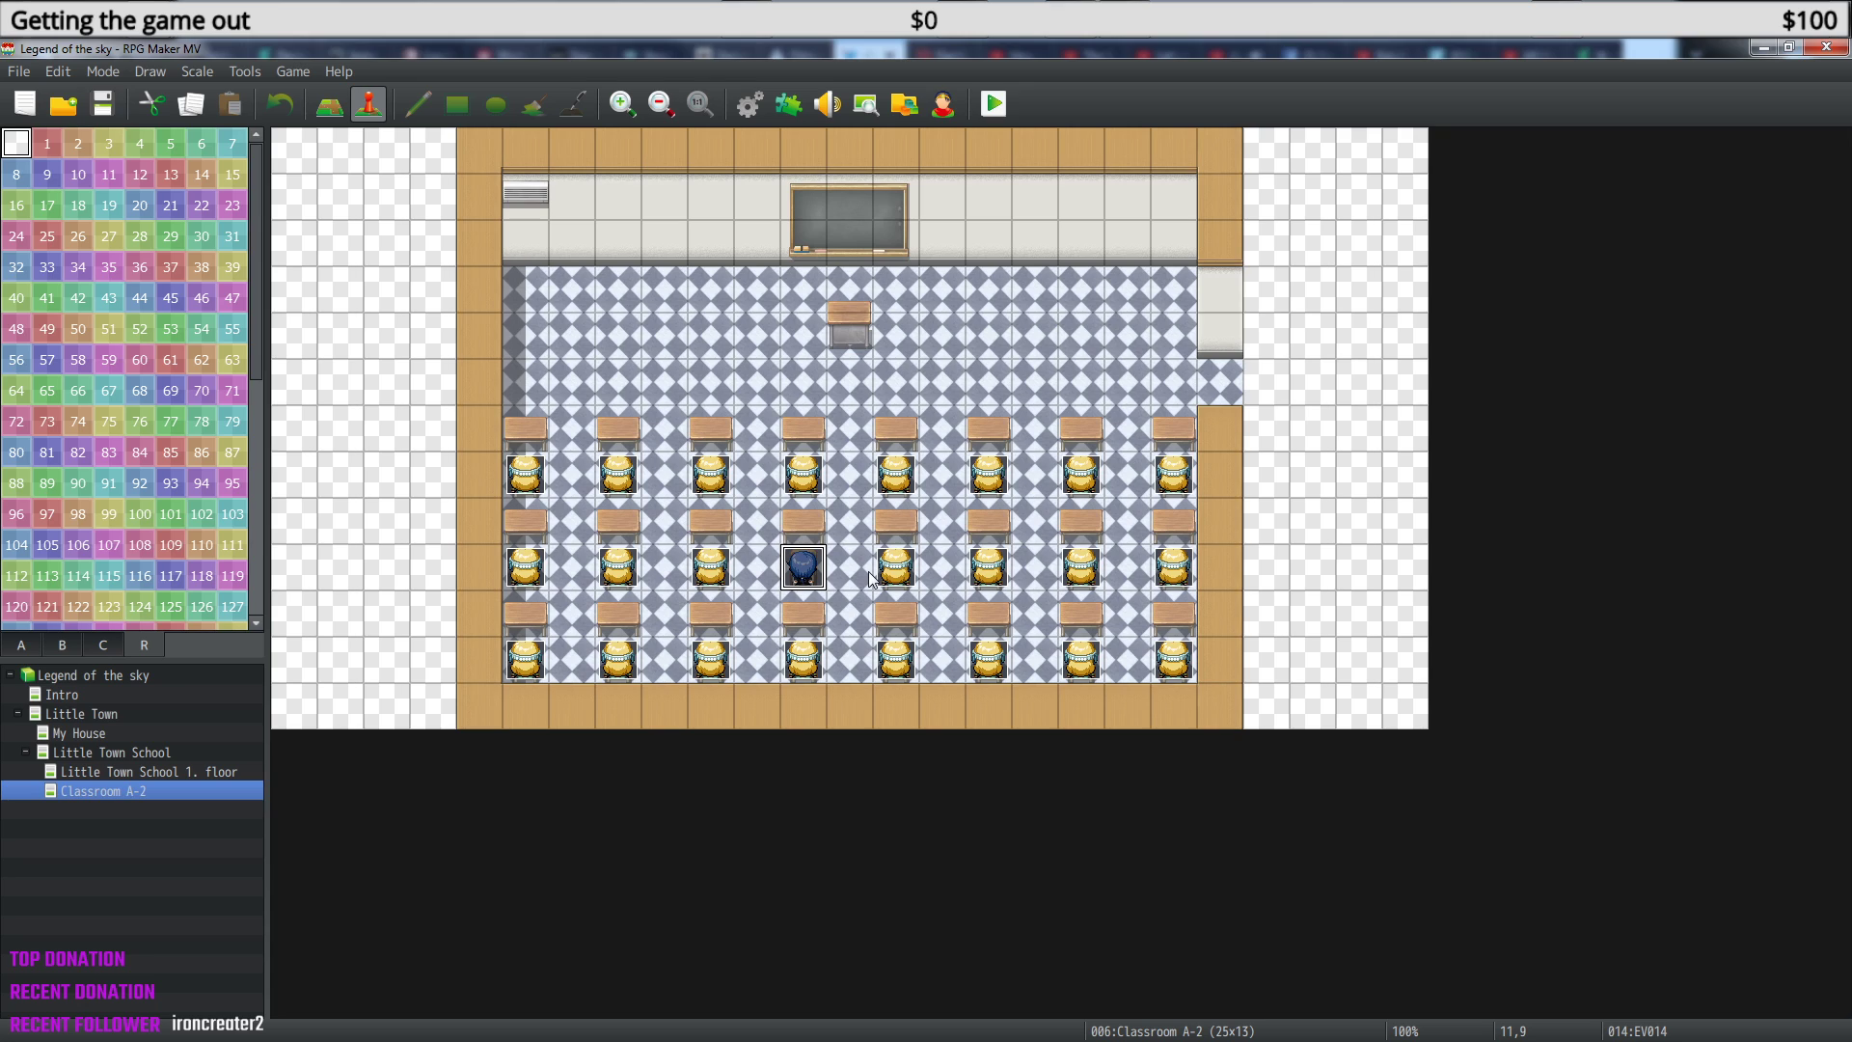
key("Delete")
key("Up")
key("Up")
key("Delete")
key("Left")
key("Left")
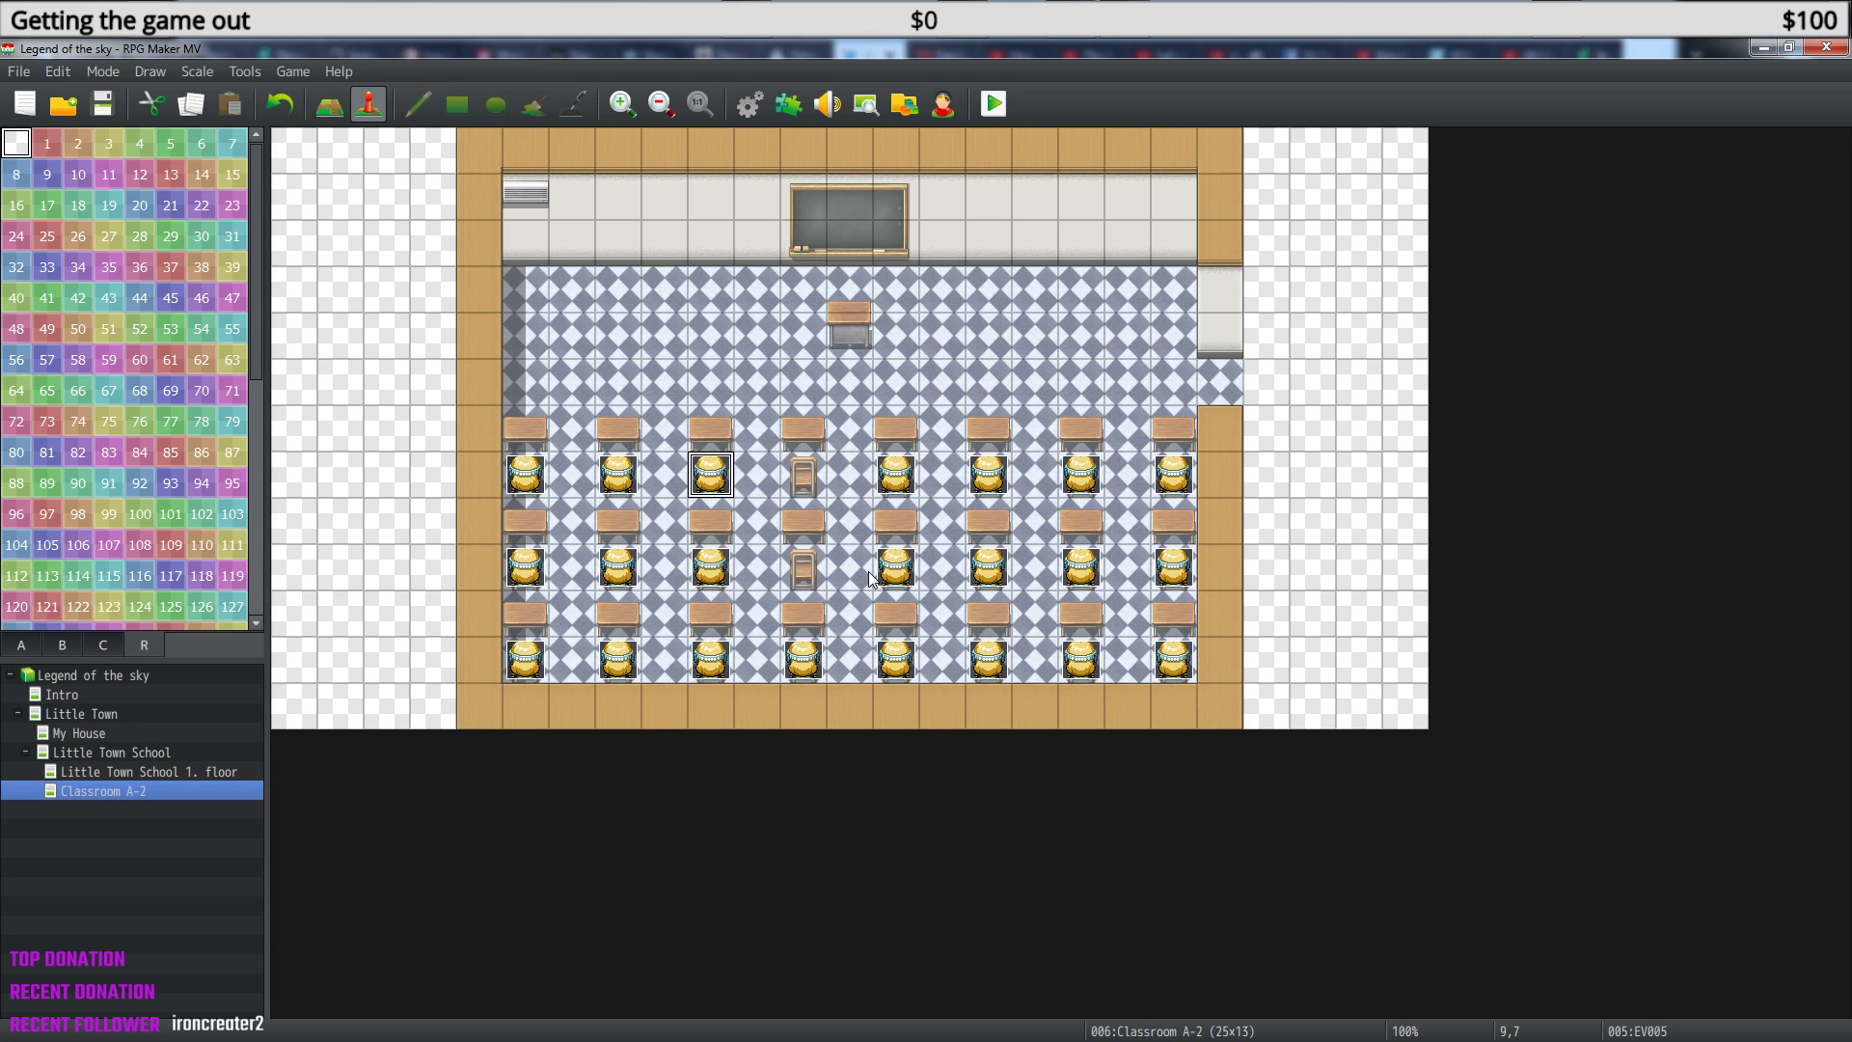
key("Delete")
key("Left")
key("Left")
key("Delete")
key("Left")
key("Left")
key("Delete")
key("Down")
key("Down")
key("Delete")
key("Right")
key("Right")
key("Delete")
key("Right")
key("Right")
key("Delete")
key("Right")
key("Right")
key("Right")
key("Right")
key("Delete")
key("Right")
key("Right")
key("Delete")
key("Right")
key("Right")
key("Delete")
key("Right")
key("Right")
key("Delete")
key("Up")
key("Up")
key("Delete")
key("Left")
key("Left")
key("Delete")
key("Left")
key("Left")
key("Delete")
key("Left")
key("Left")
key("Left")
key("Right")
key("Delete")
key("Down")
key("Down")
key("Down")
key("Down")
key("Left")
key("Left")
key("Left")
key("Left")
key("Left")
key("Left")
key("Left")
key("Left")
key("Delete")
key("Right")
key("Right")
key("Delete")
key("Right")
key("Right")
key("Delete")
key("Right")
key("Right")
key("Delete")
key("Right")
key("Right")
key("Delete")
key("Right")
key("Right")
key("Right")
key("Right")
key("Left")
key("Left")
key("Delete")
key("Right")
key("Right")
key("Delete")
key("Right")
key("Right")
key("Right")
key("Left")
key("Delete")
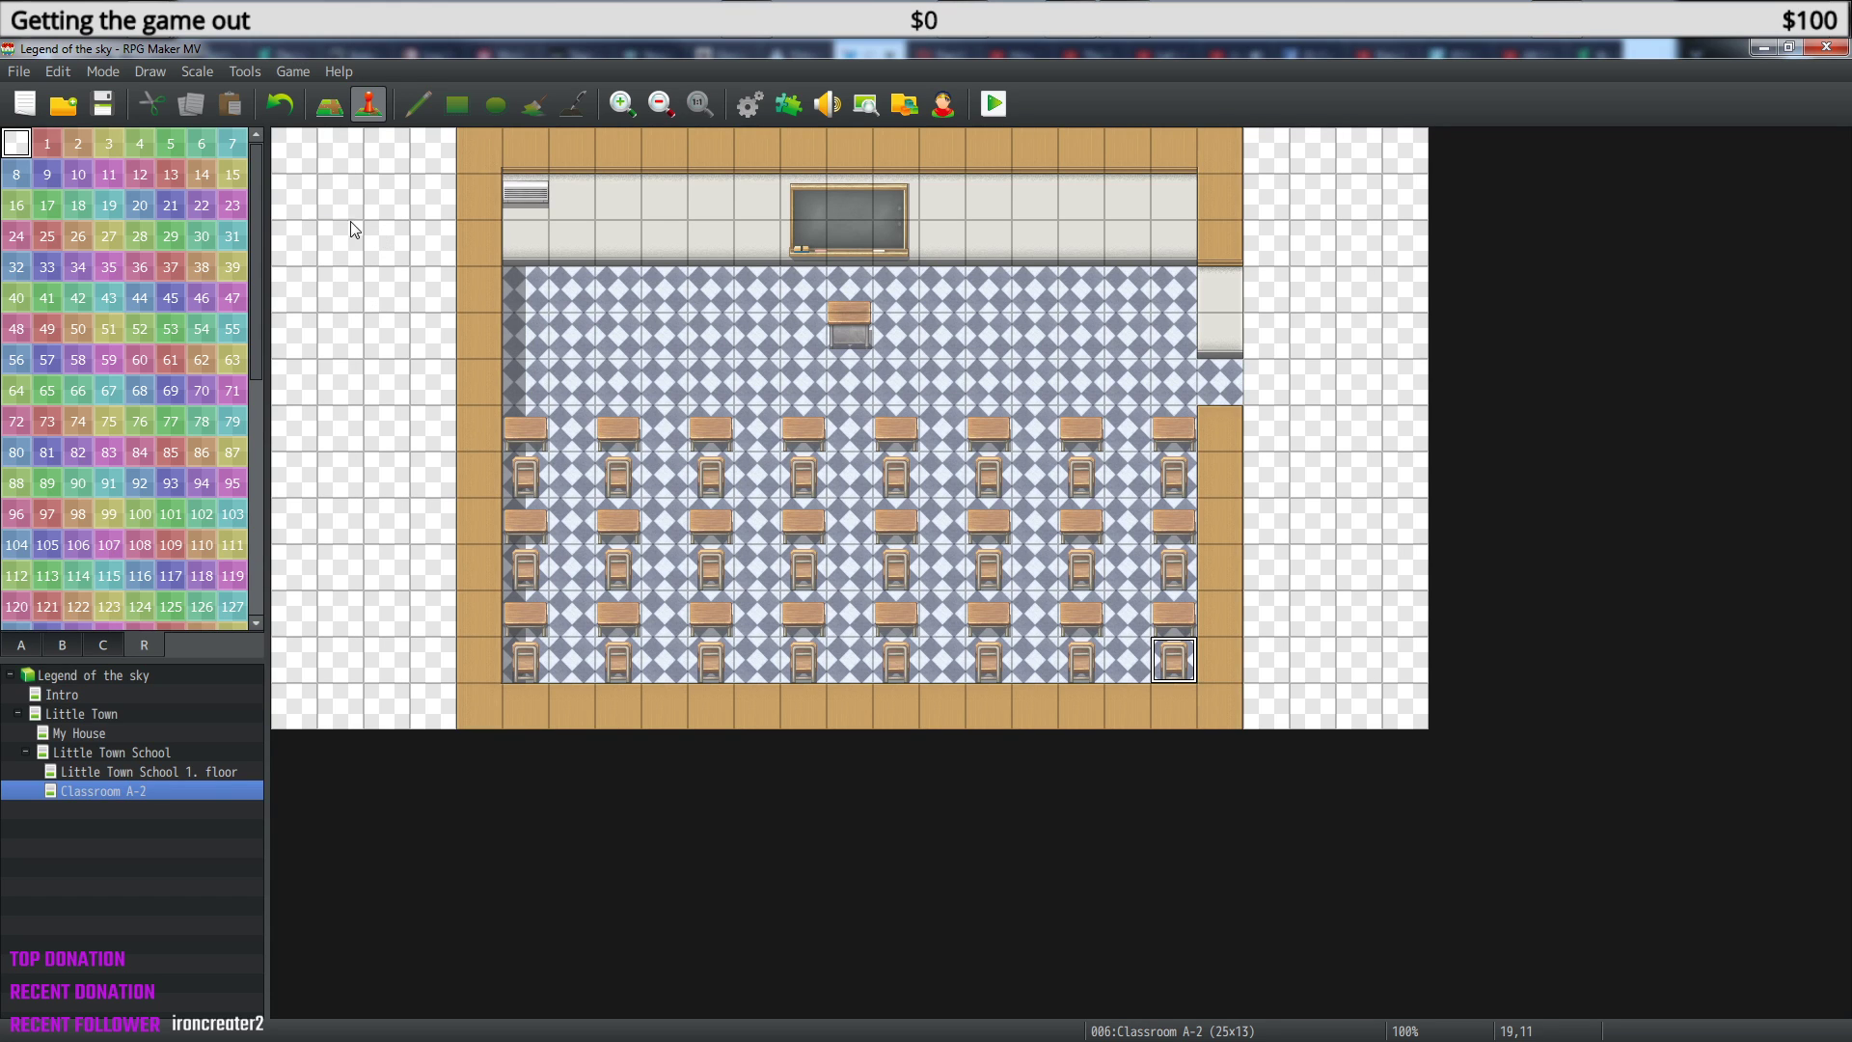
- Copy the whole room's tiles in map editing mode and stamp them four tiles further left, flush with the map's left edge
left_click(338, 106)
right_click_drag(483, 147, 1210, 717)
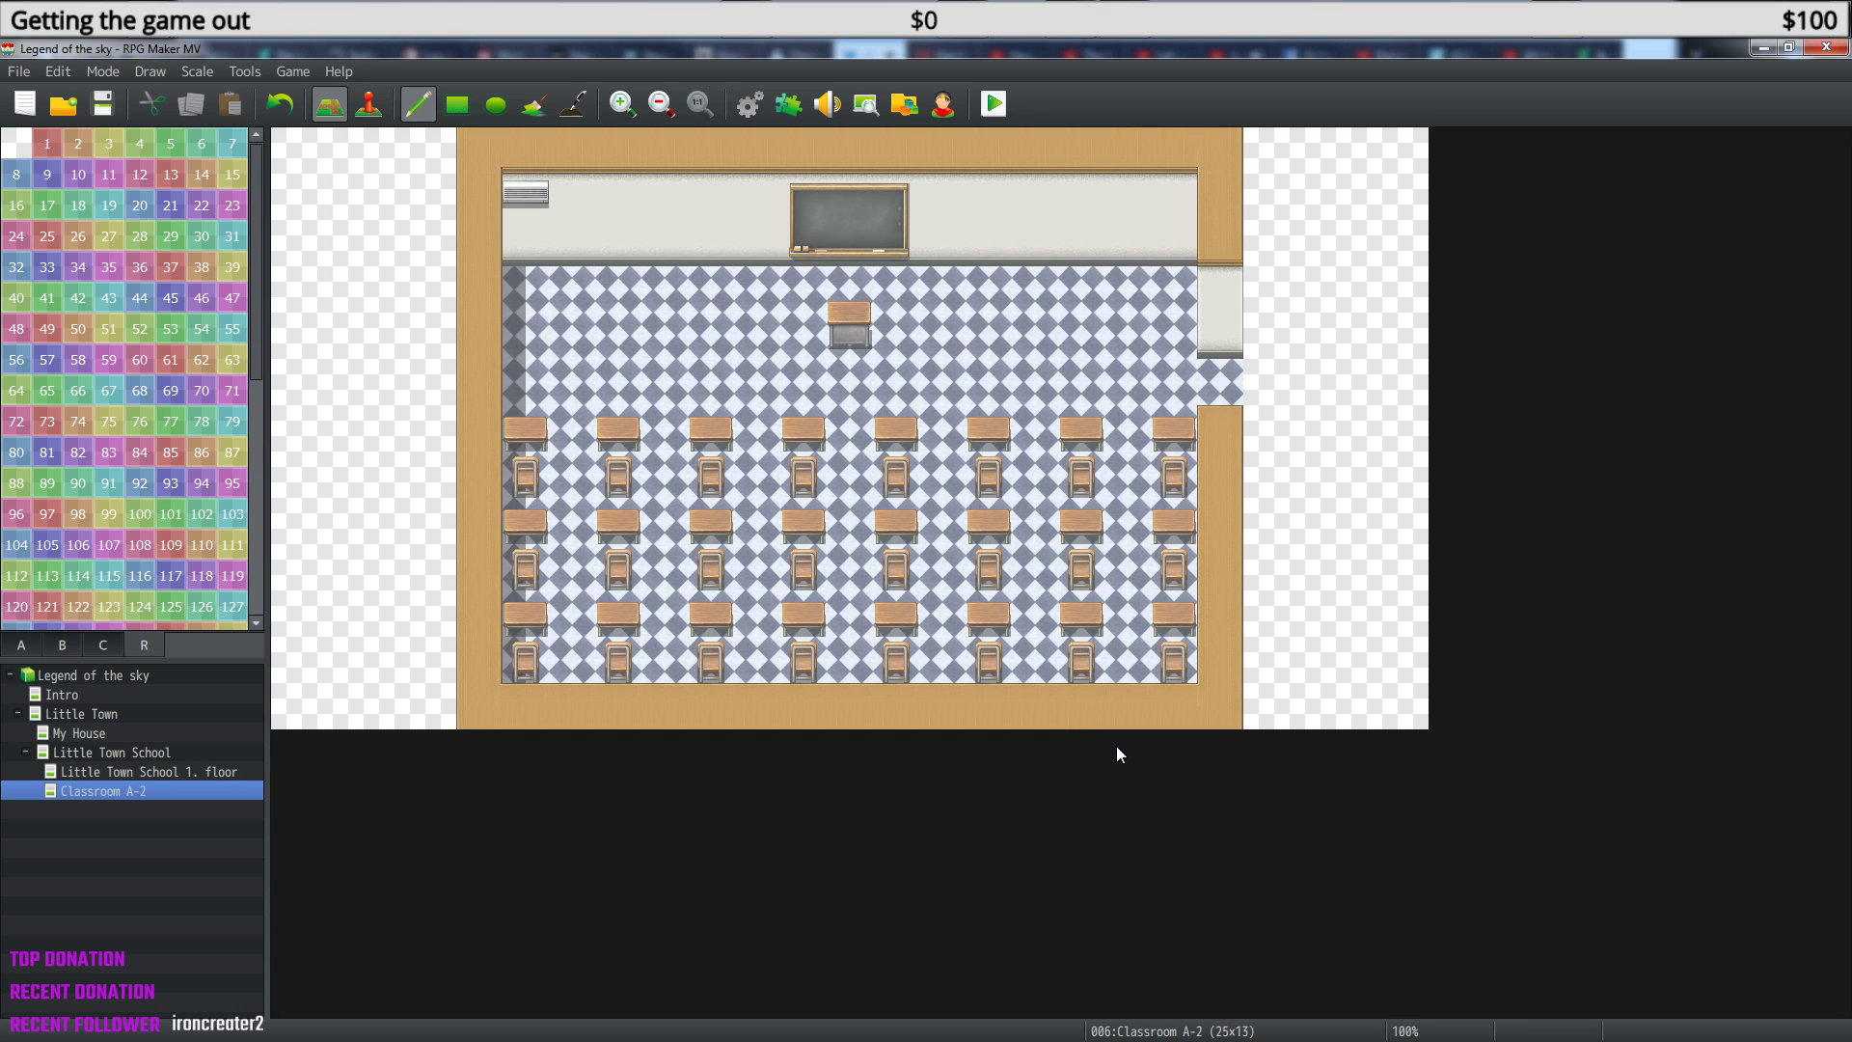
left_click(29, 648)
right_click_drag(483, 148, 1226, 705)
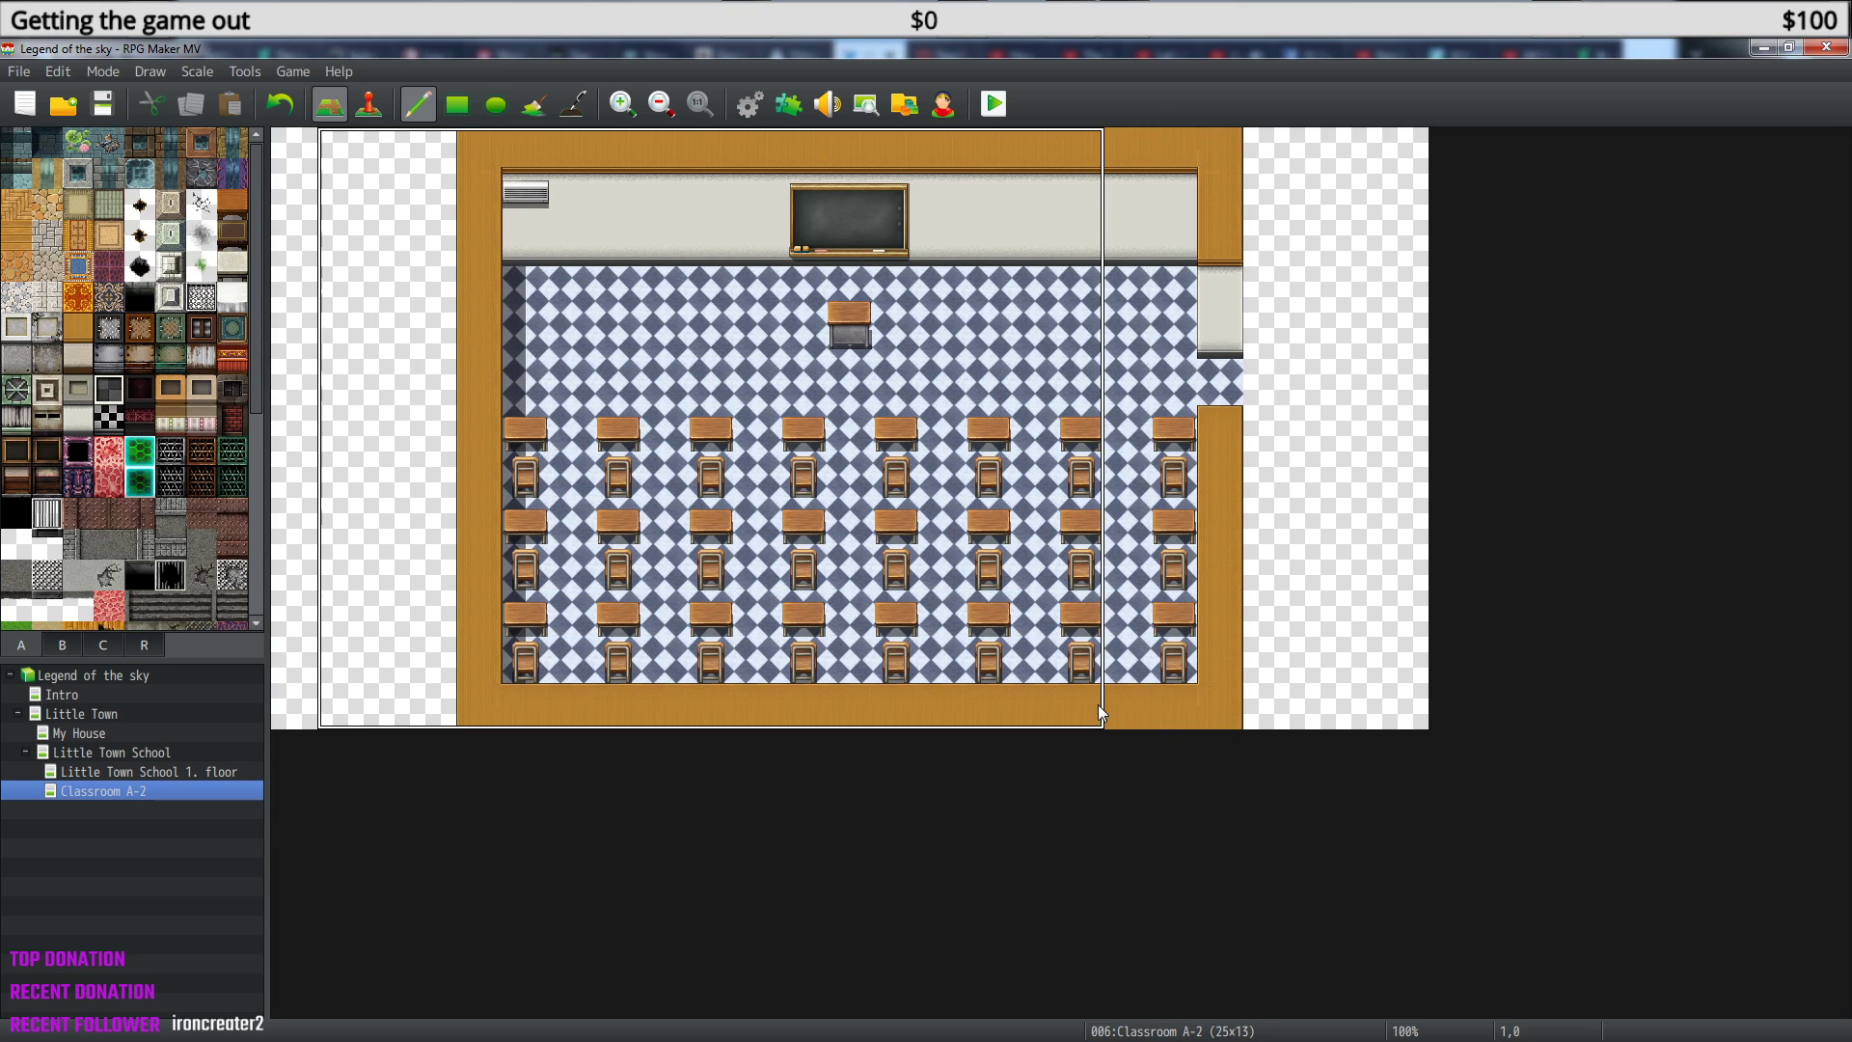
left_click(1046, 708)
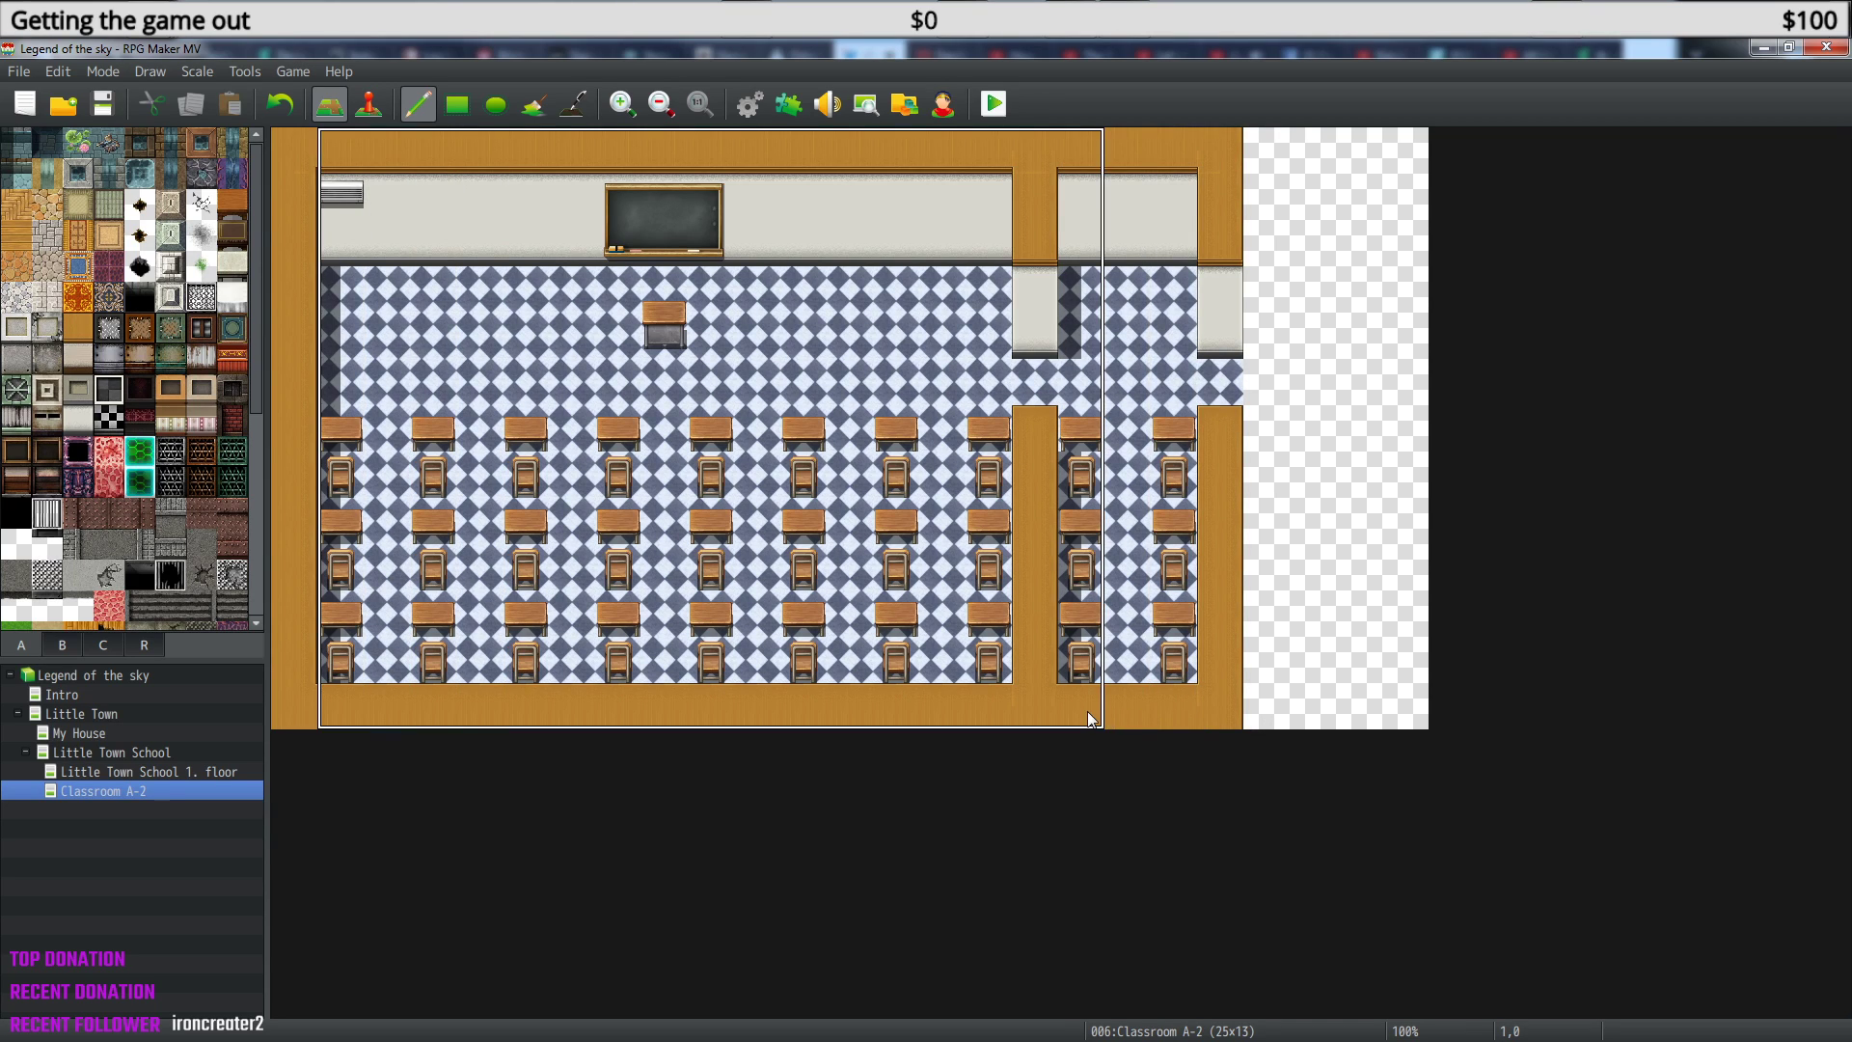
- Set the Classroom A-2 map's width to 17 in its map properties
right_click(109, 793)
left_click(193, 767)
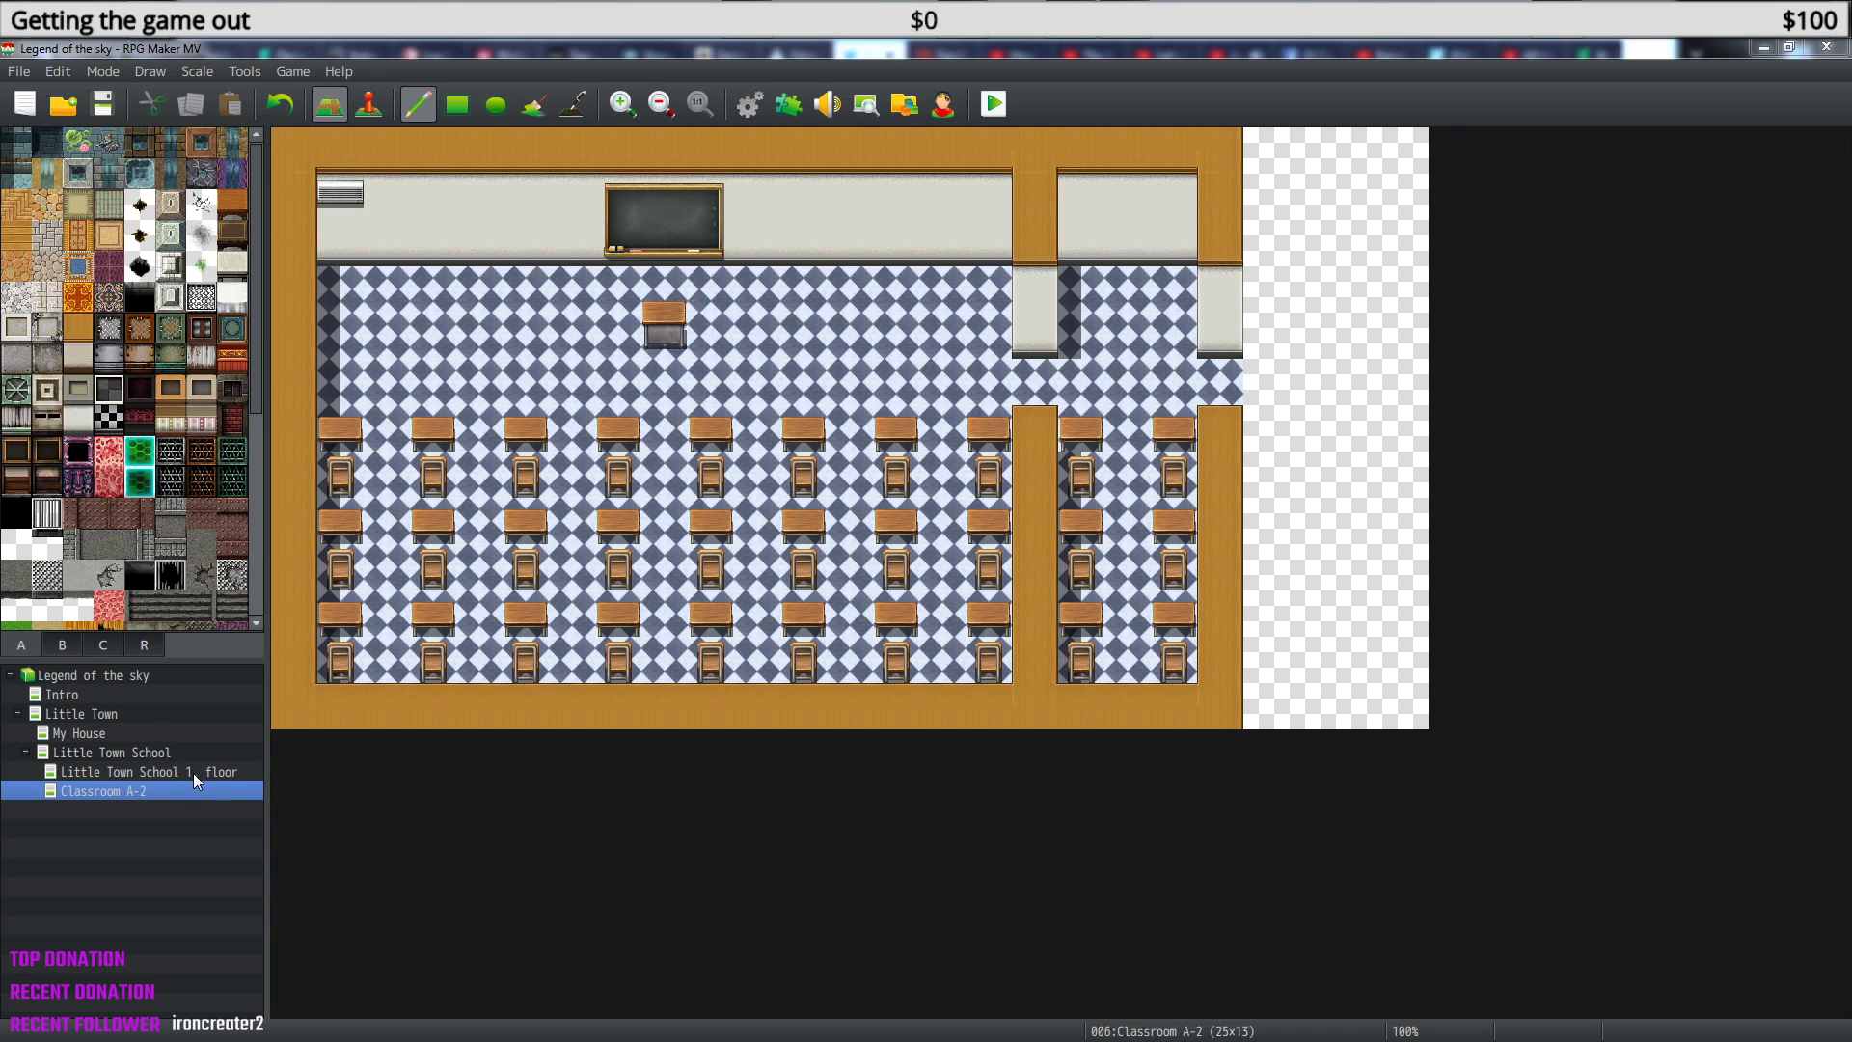
left_click(810, 377)
left_click(810, 378)
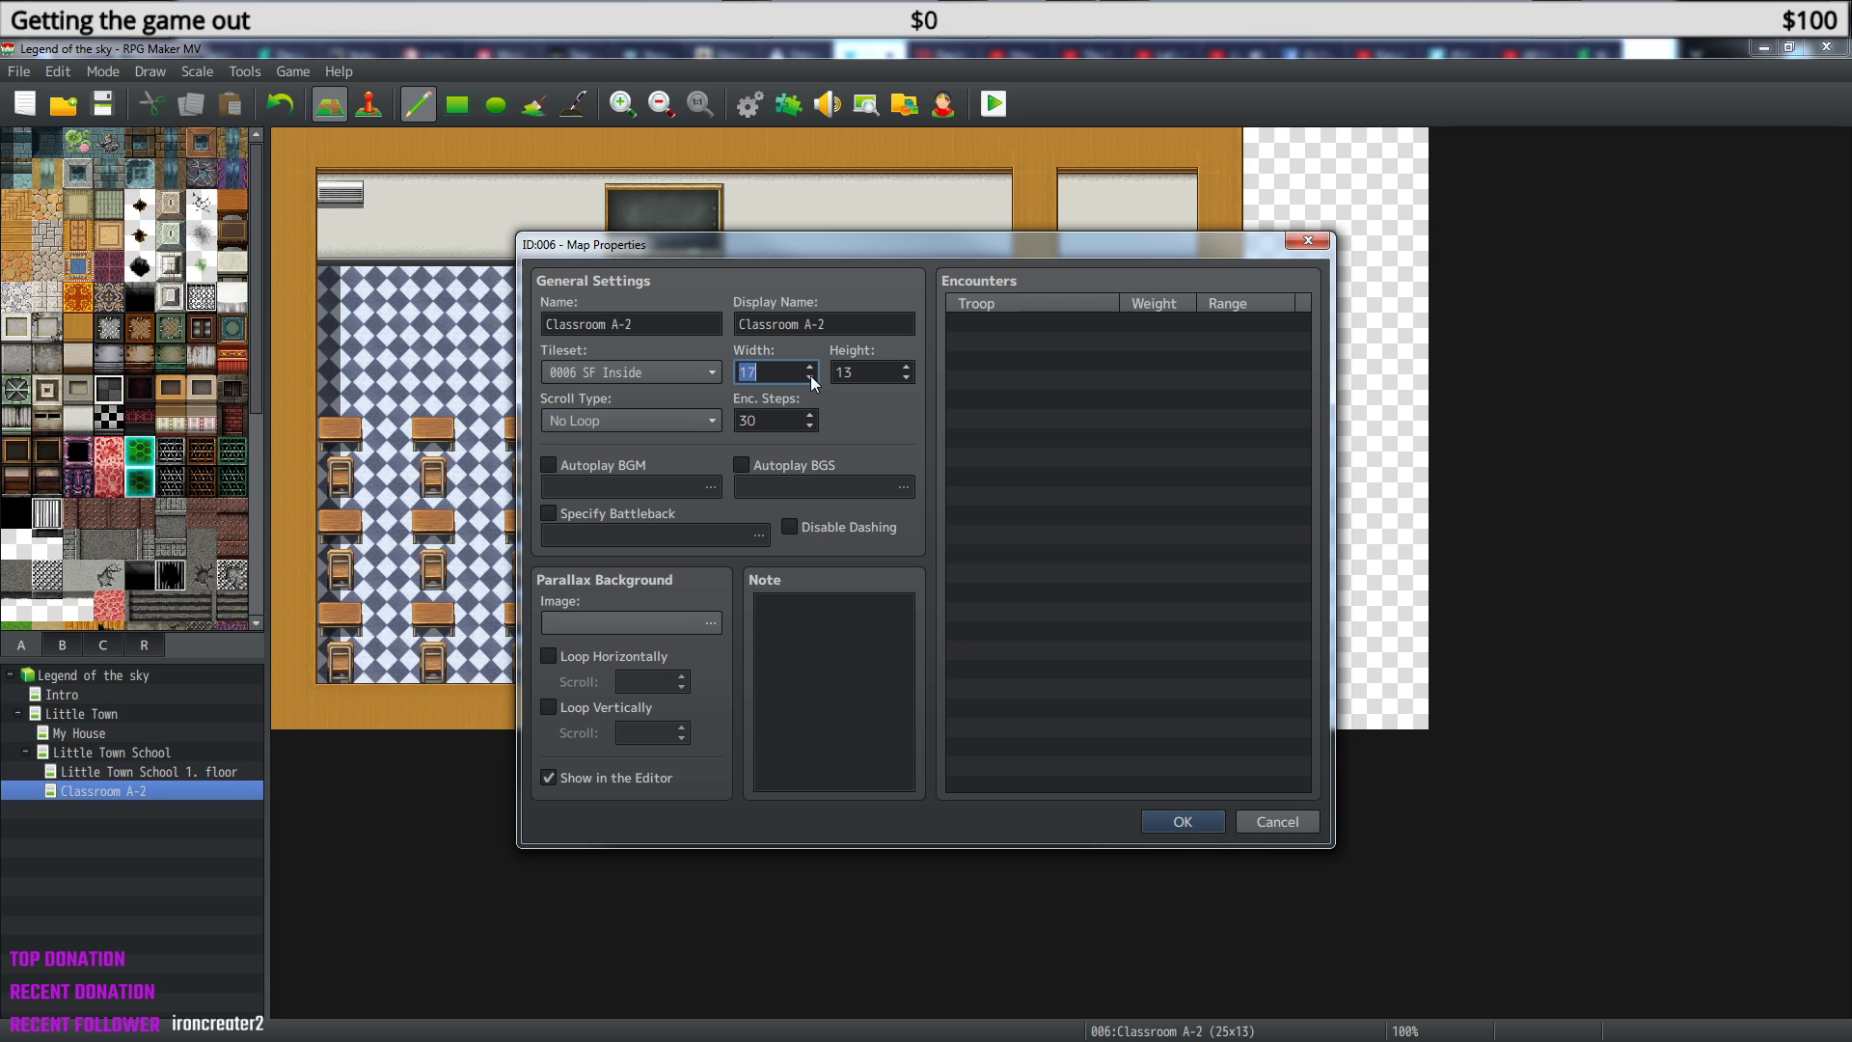
left_click(1183, 821)
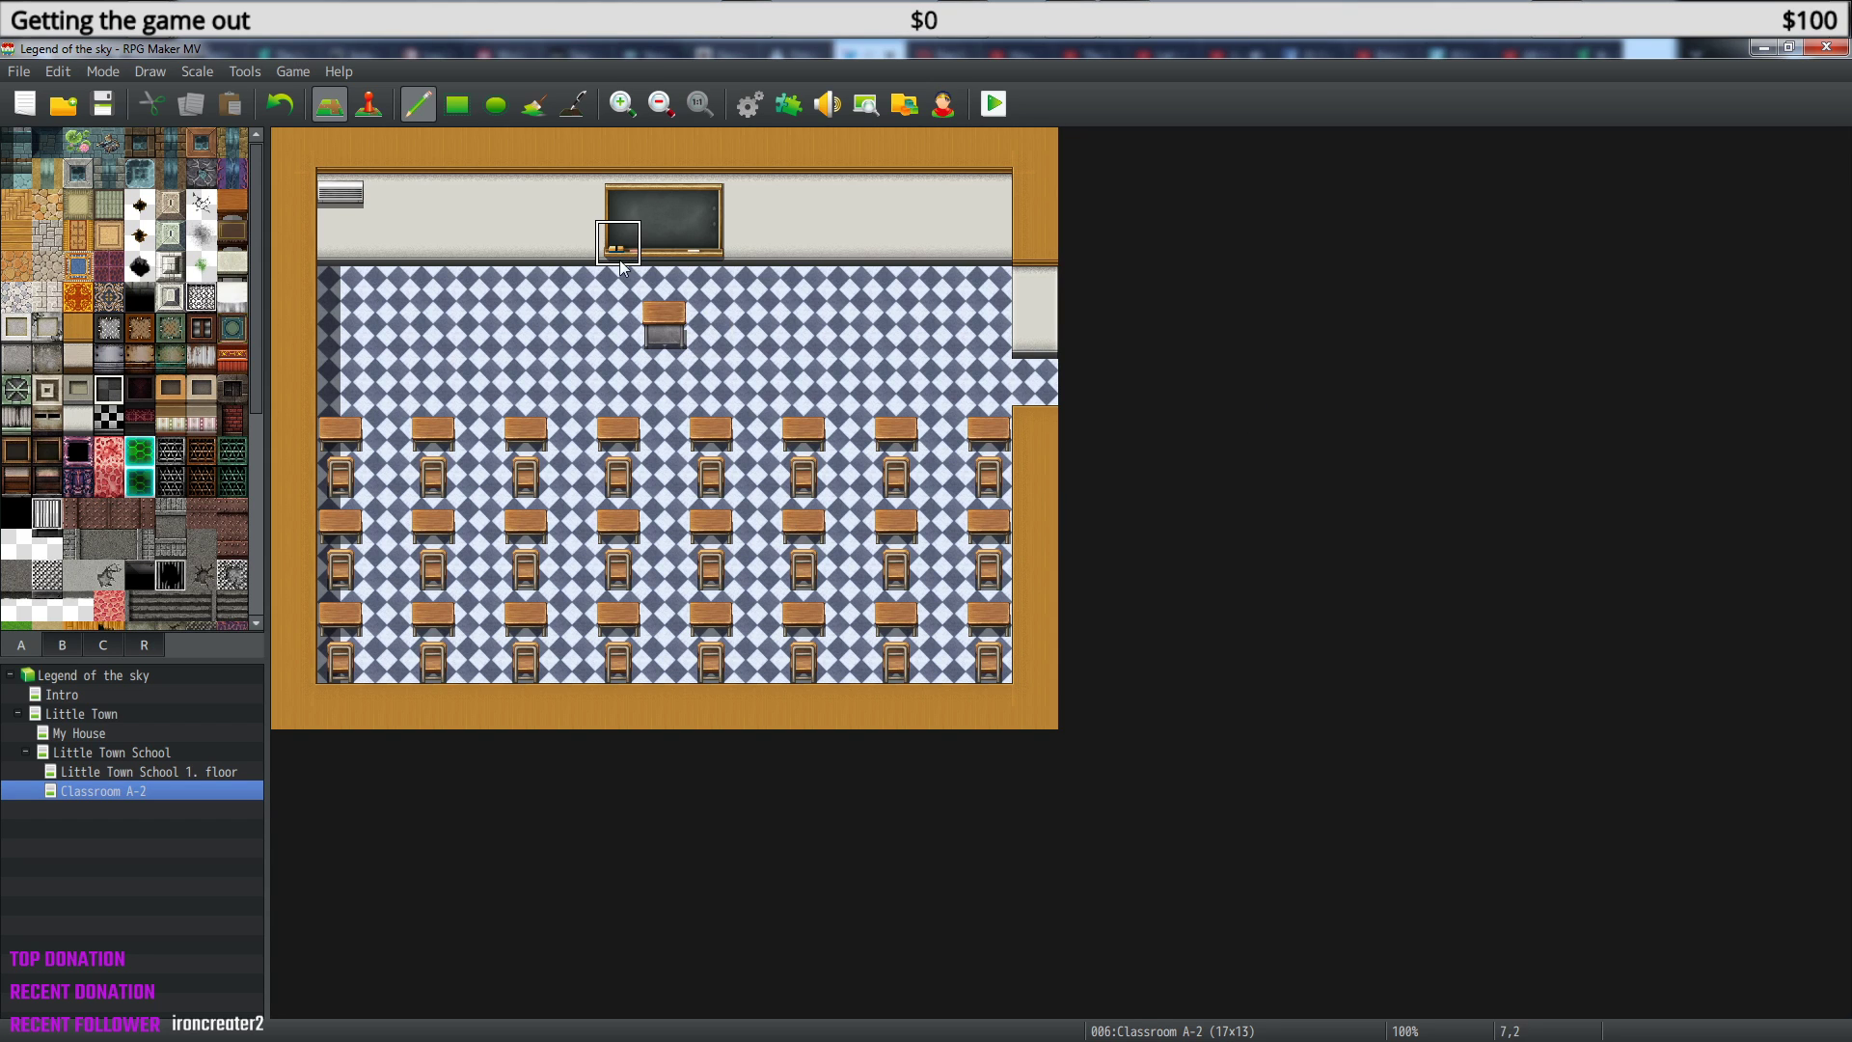
- In the Little Town School cutscene event EV007, set the final Transfer Player destination to Classroom A-2 (5,9) and accept the event
left_click(112, 752)
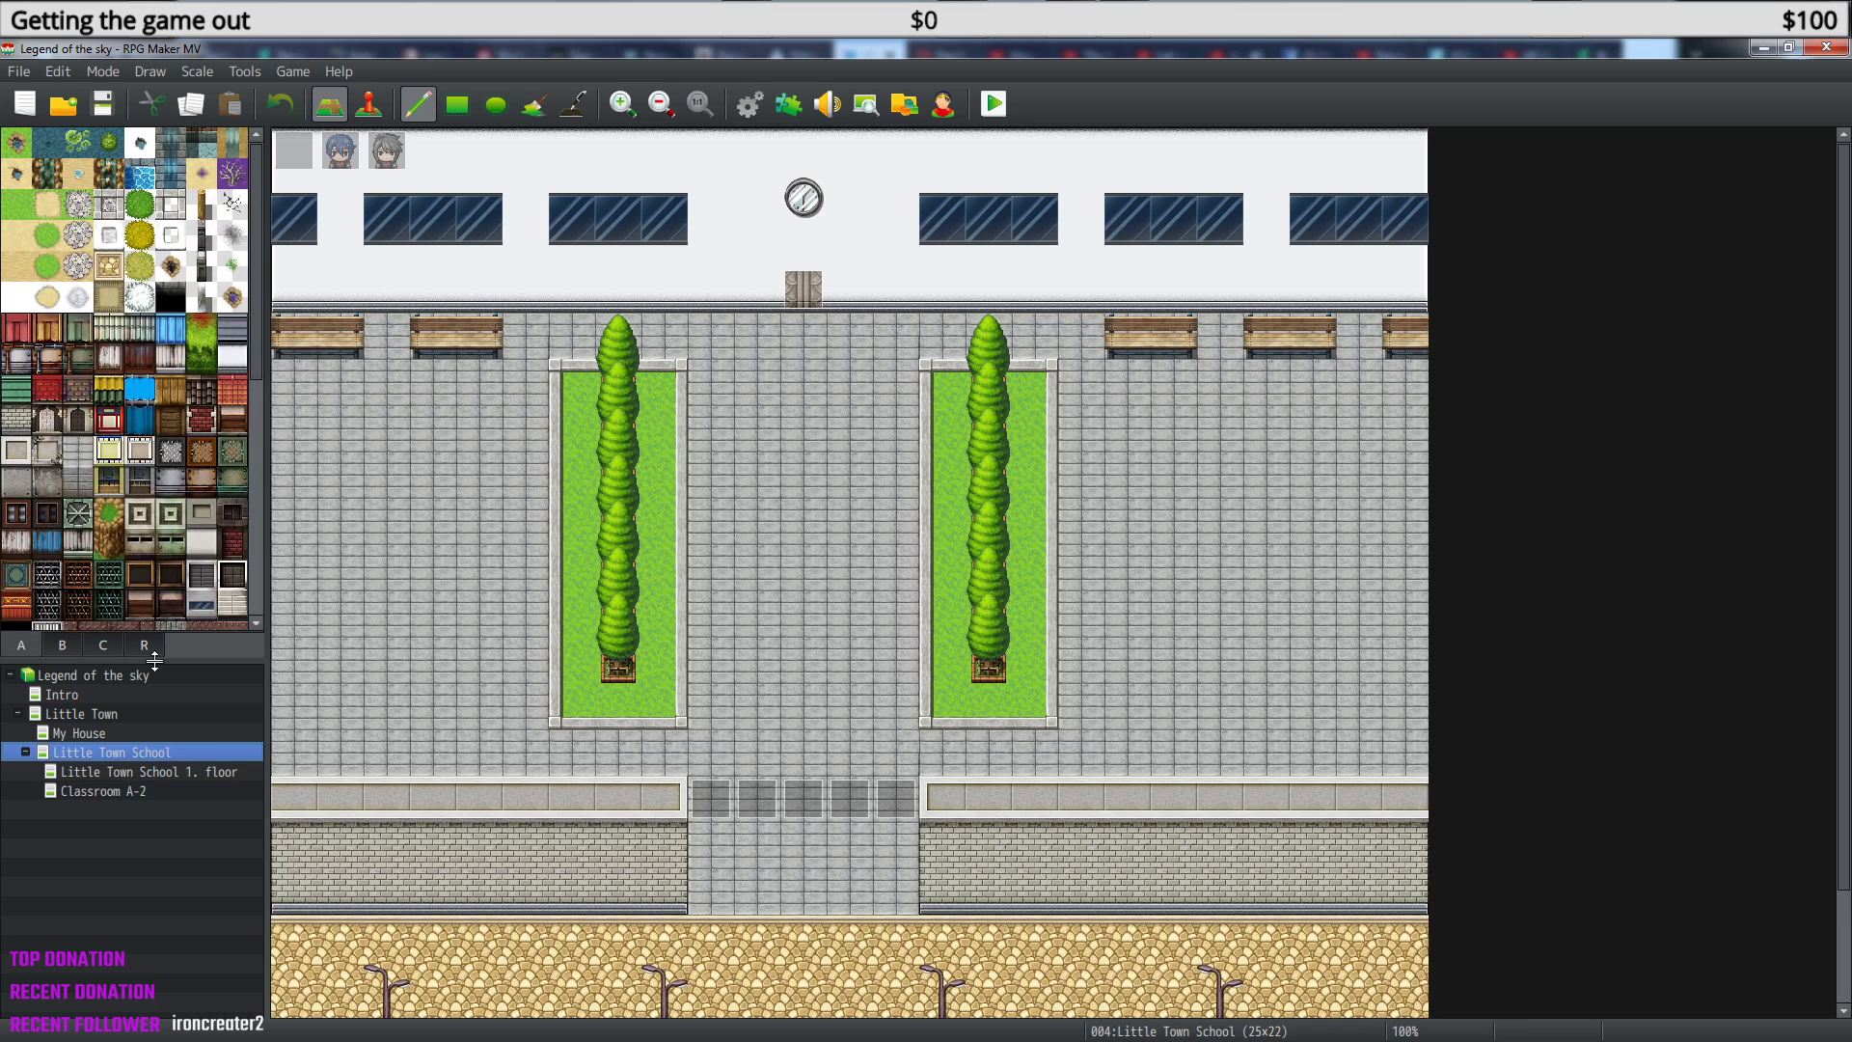
left_click(367, 117)
double_click(287, 154)
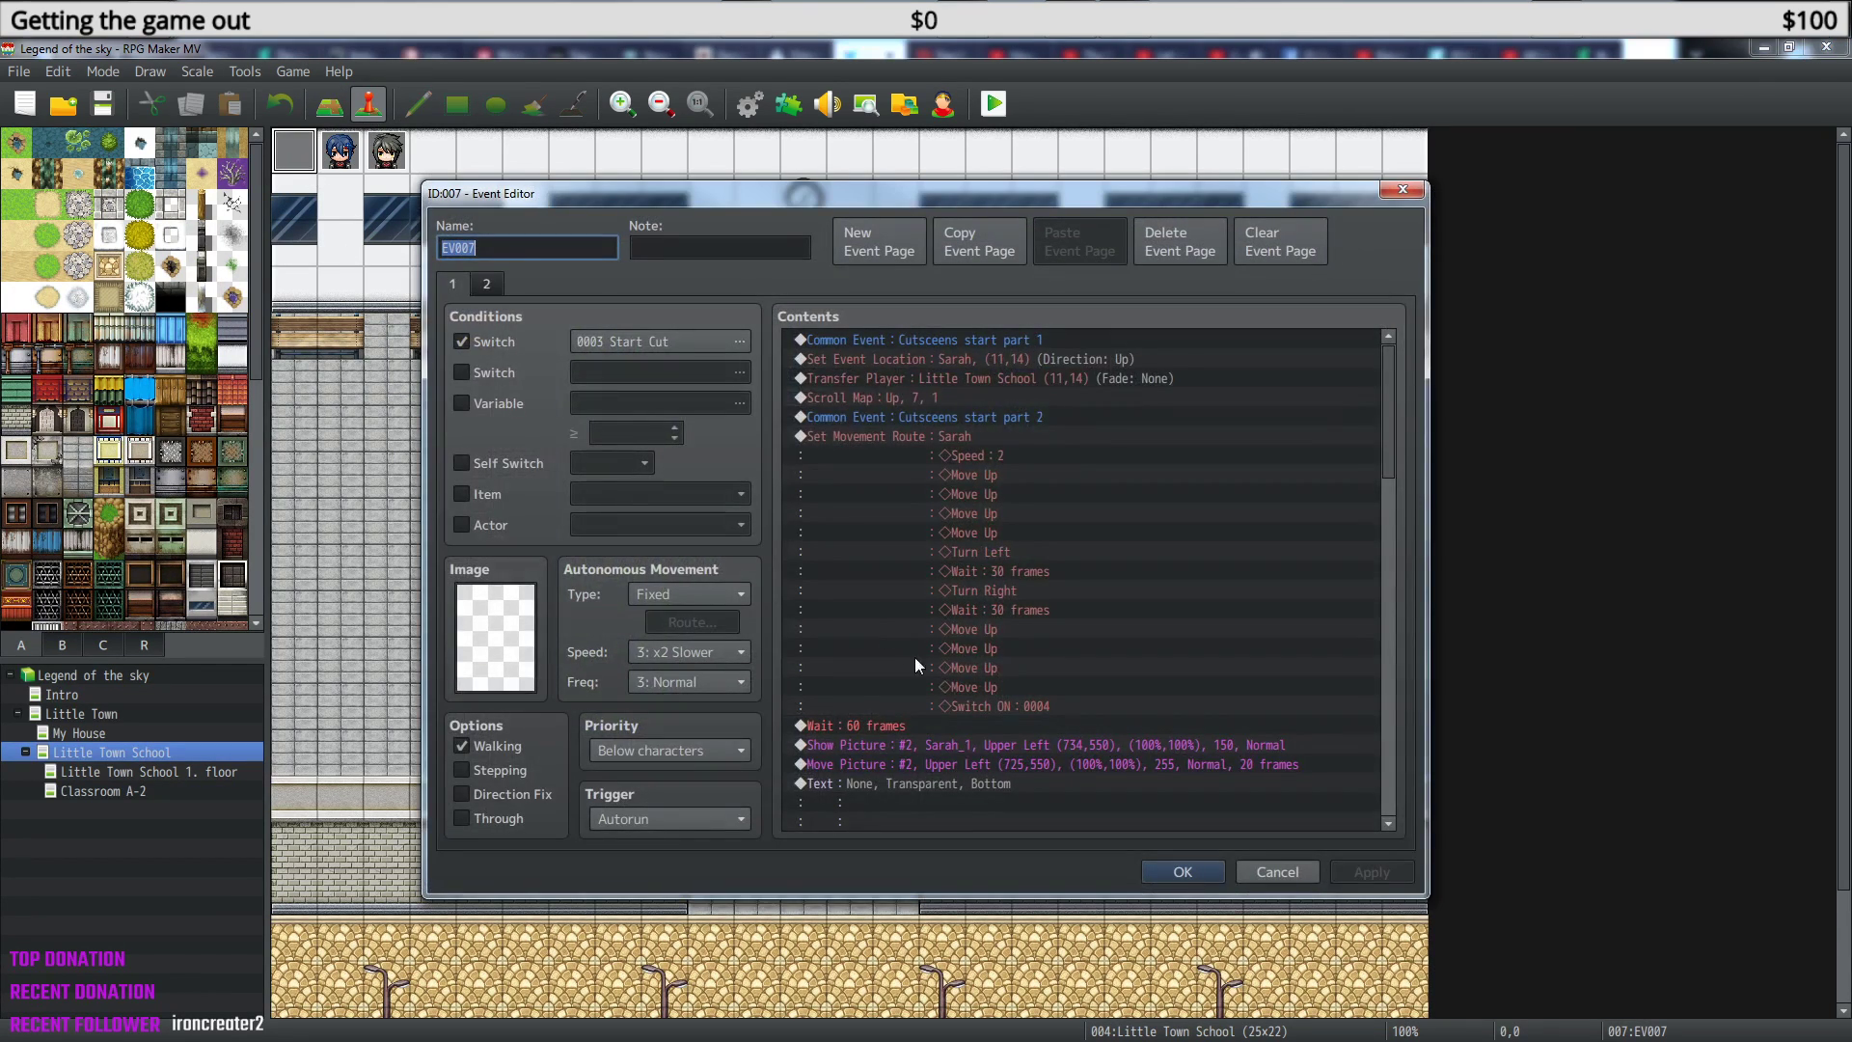
left_click_drag(1389, 415, 1391, 719)
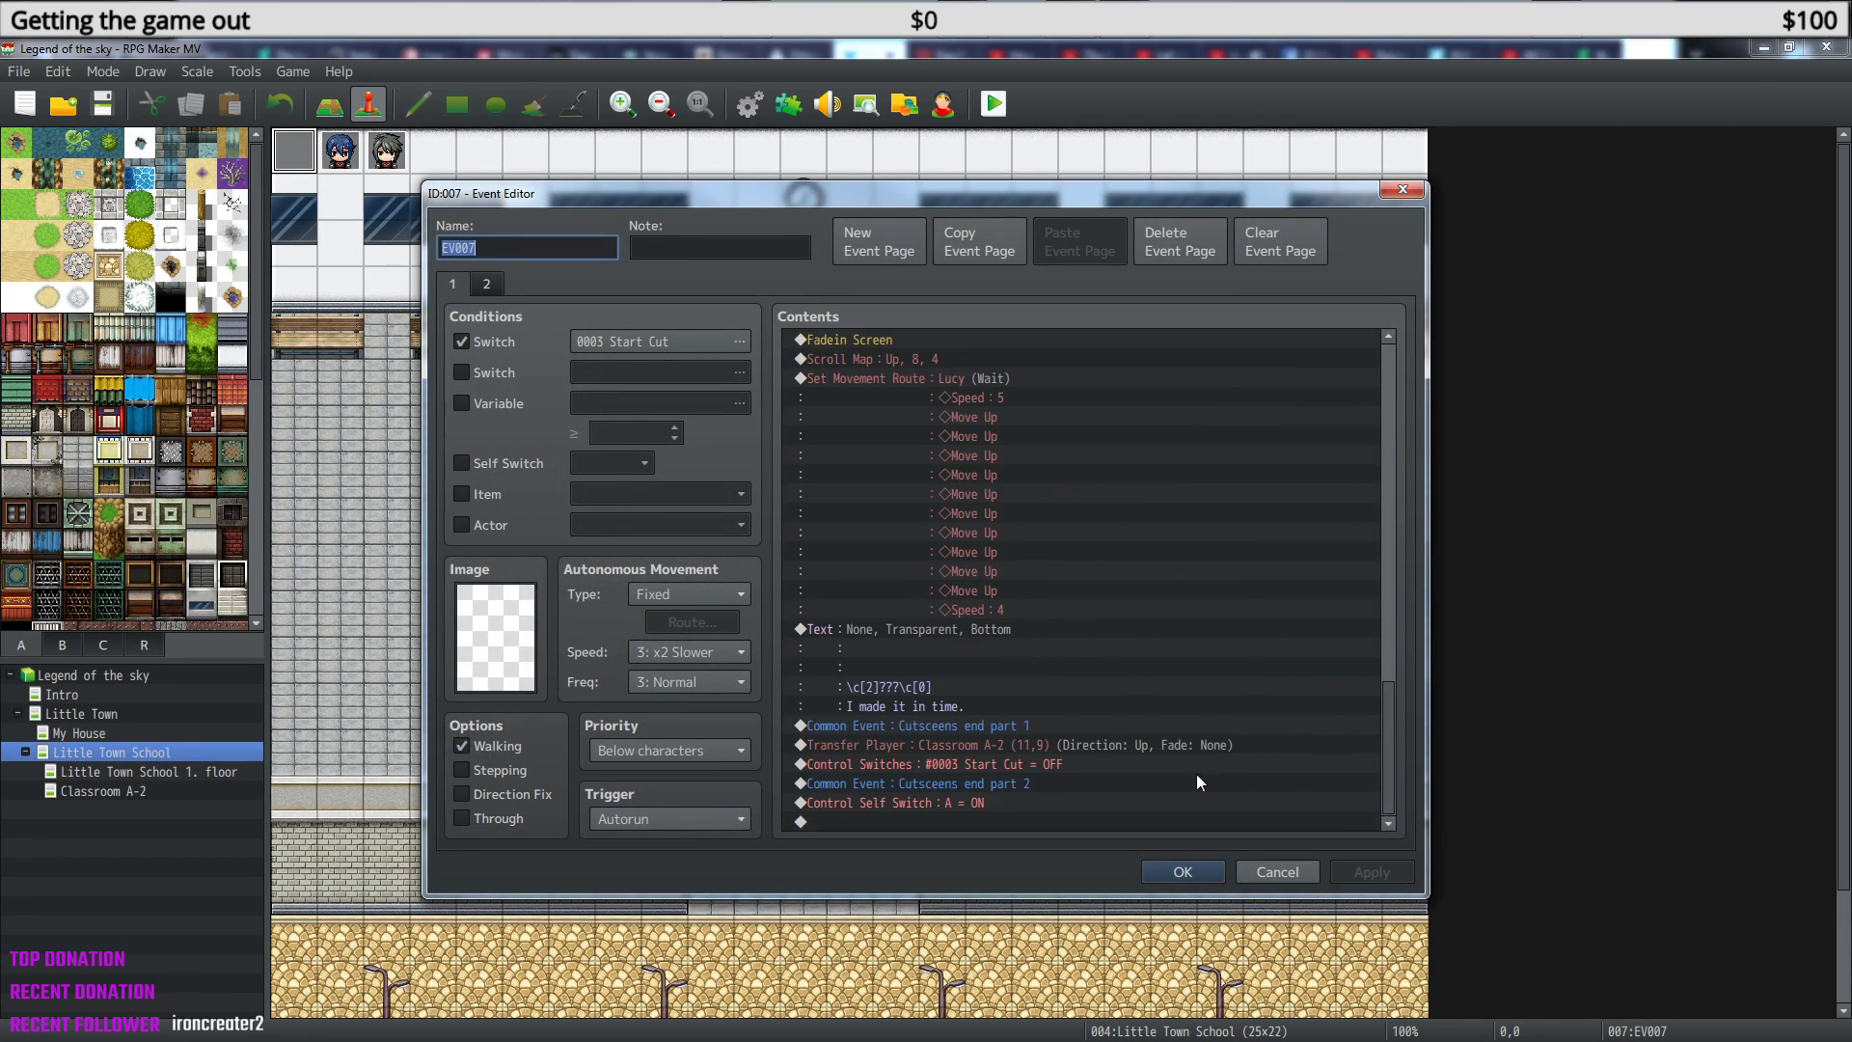
left_click(1028, 747)
right_click(1028, 747)
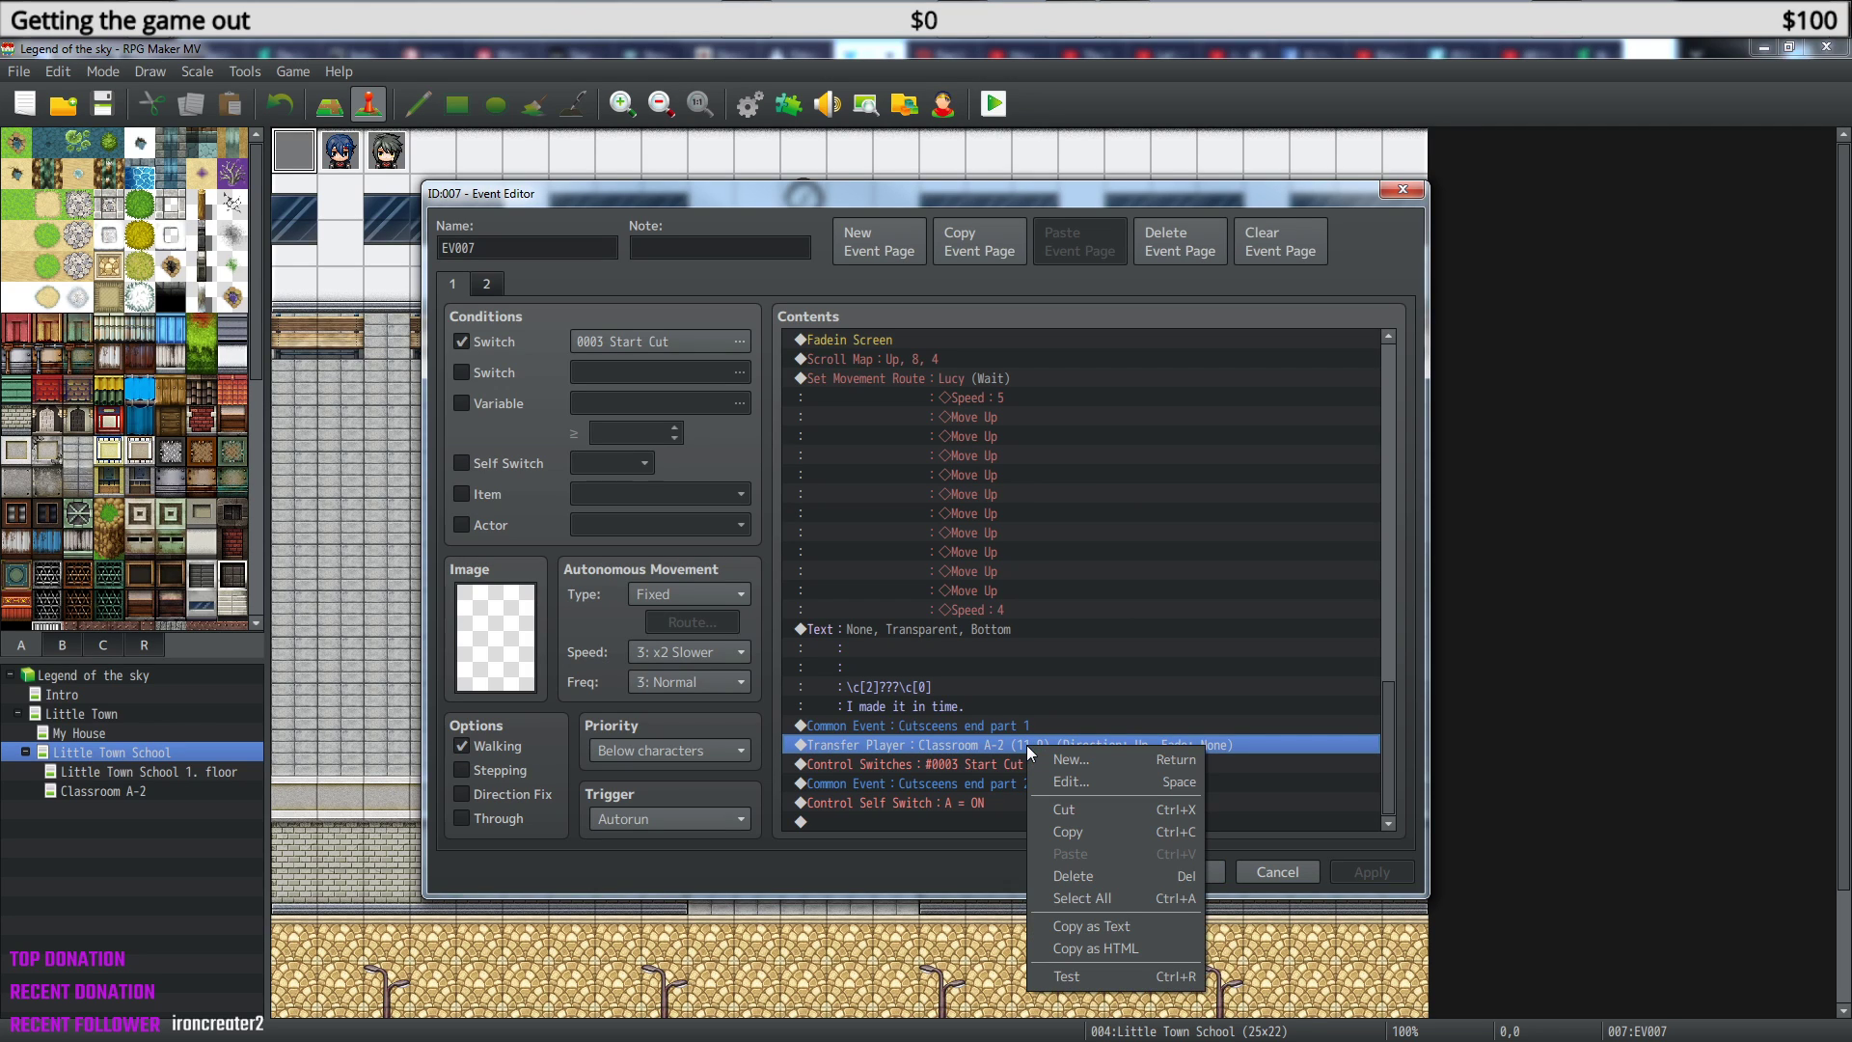
left_click(1115, 780)
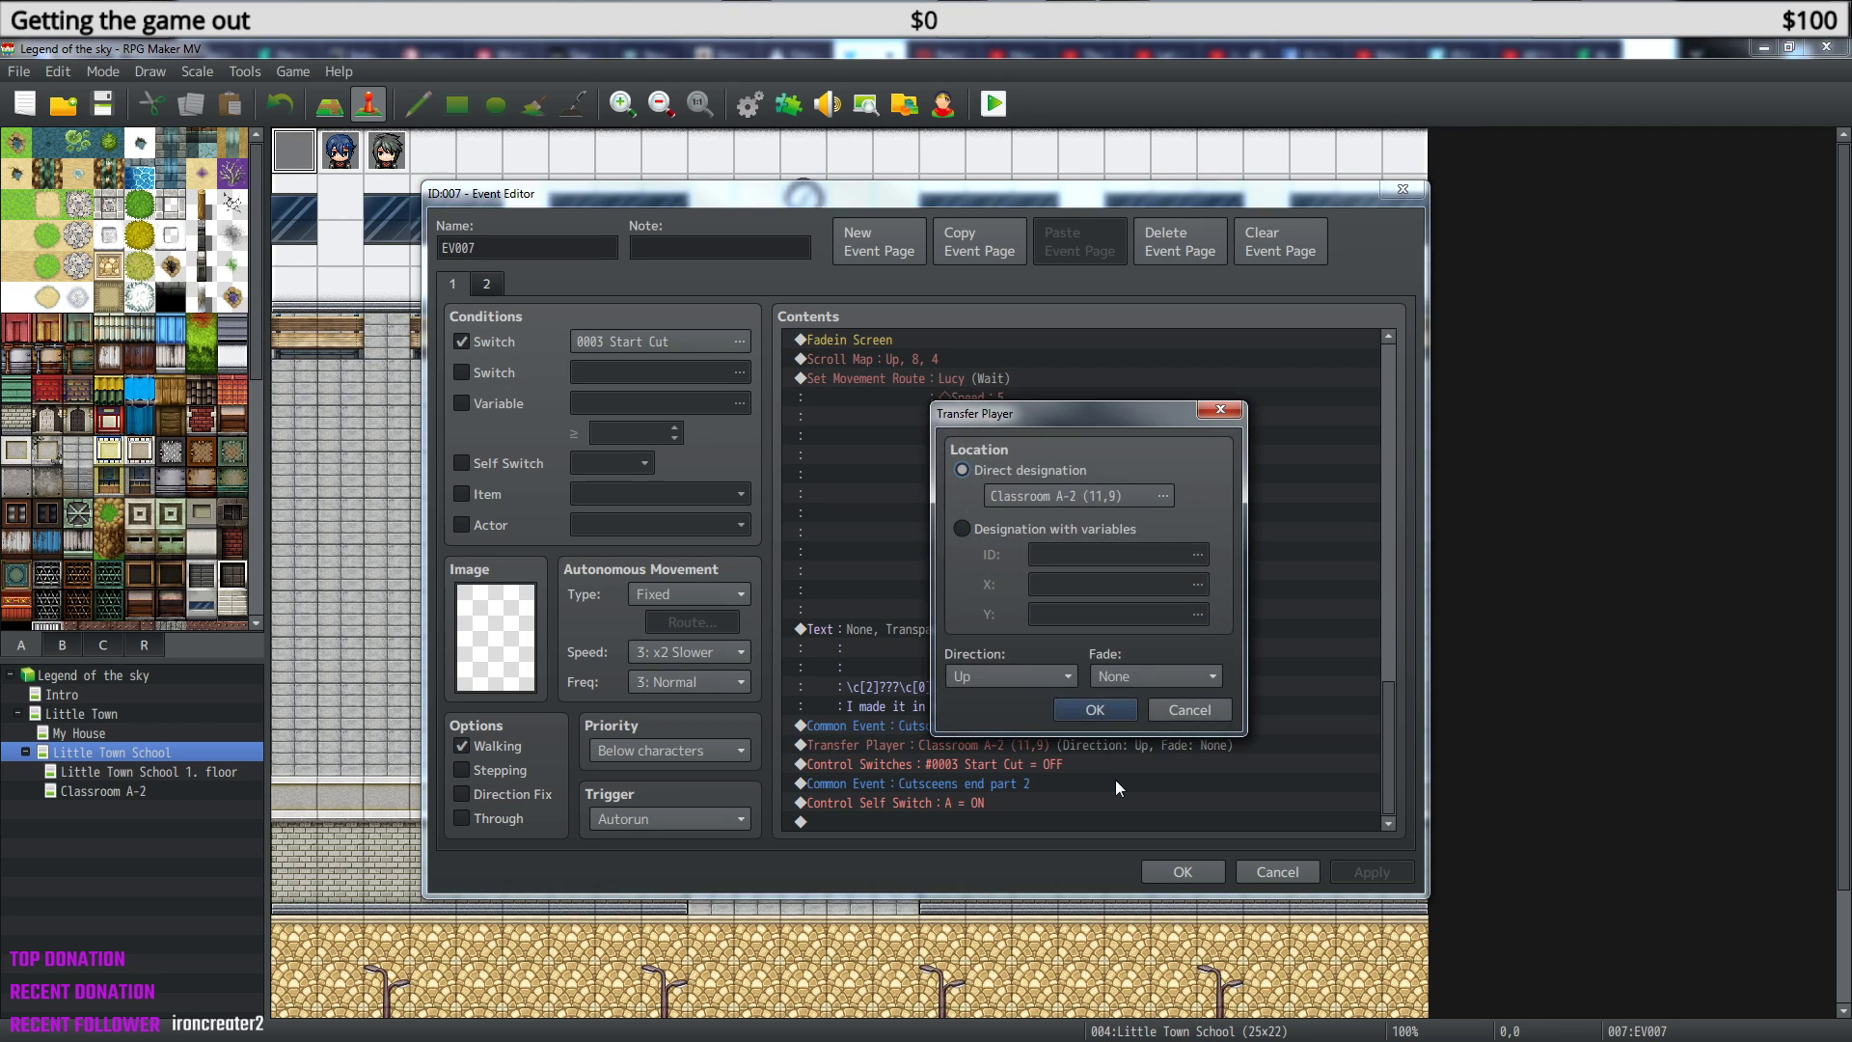
left_click(1144, 492)
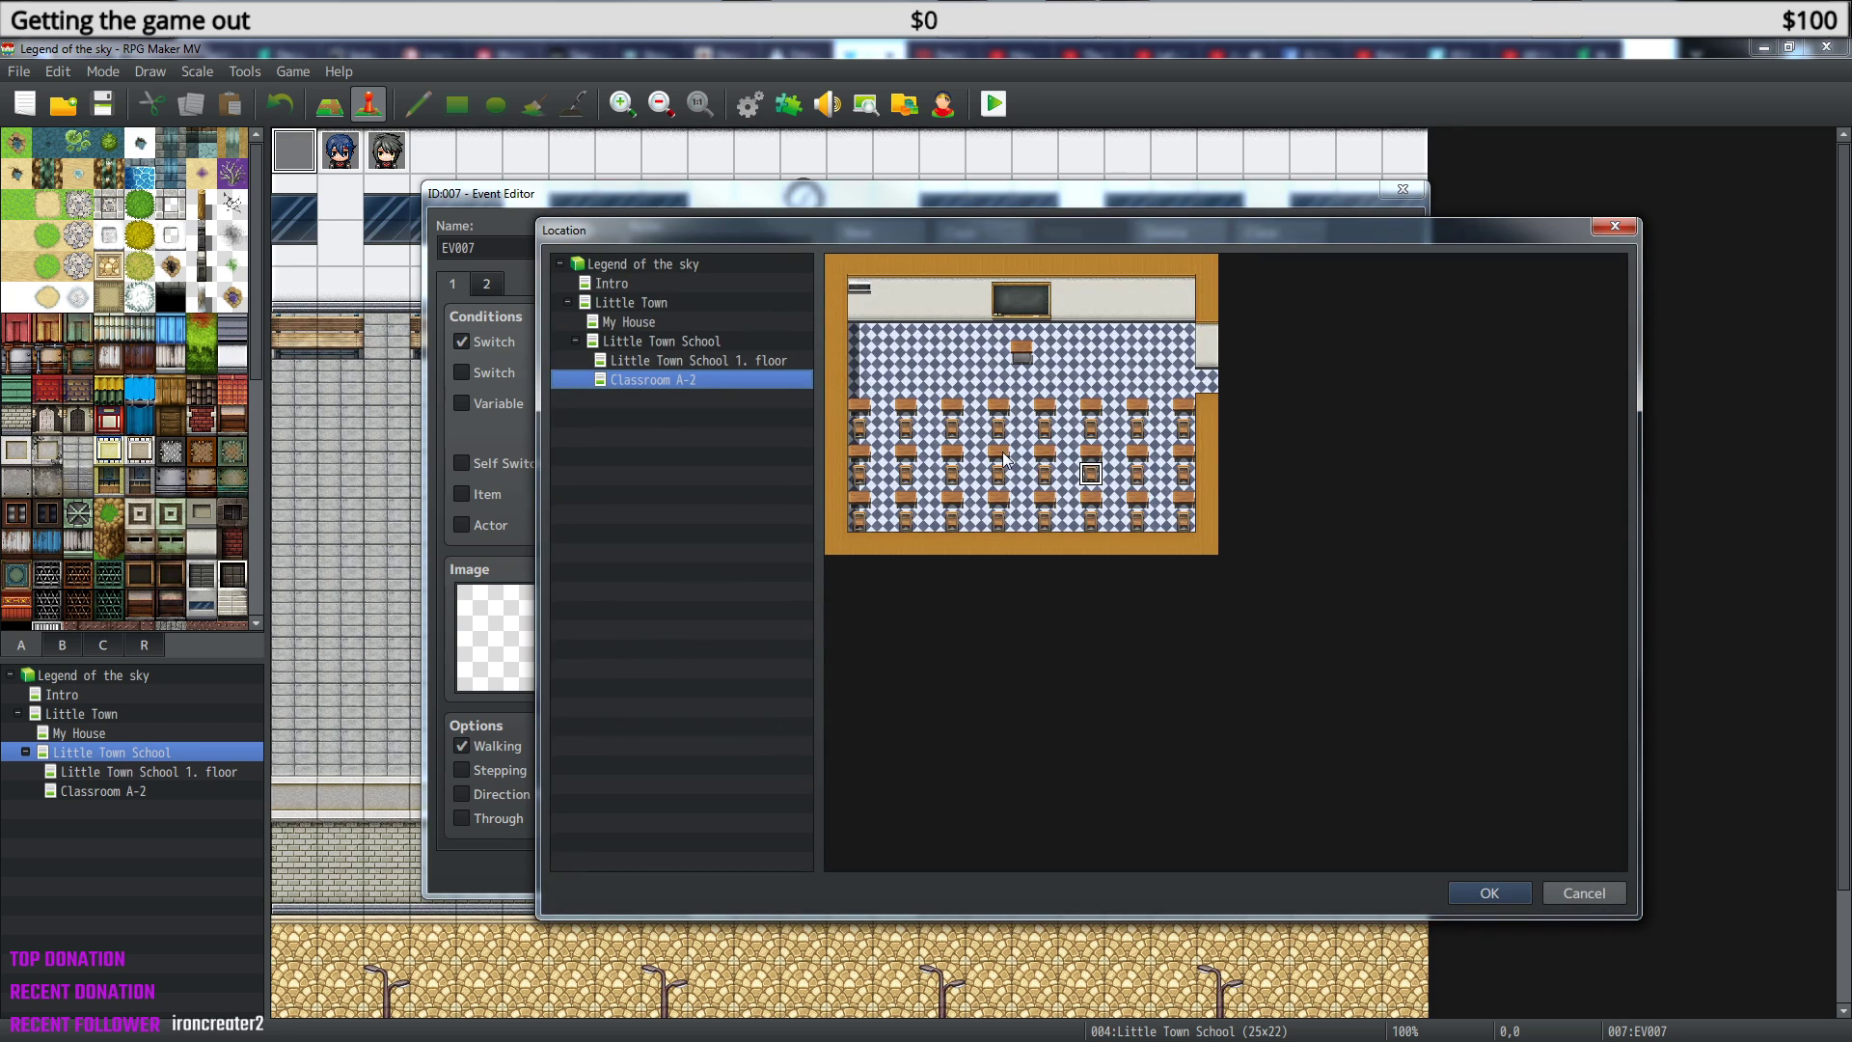
left_click(952, 475)
left_click(1505, 895)
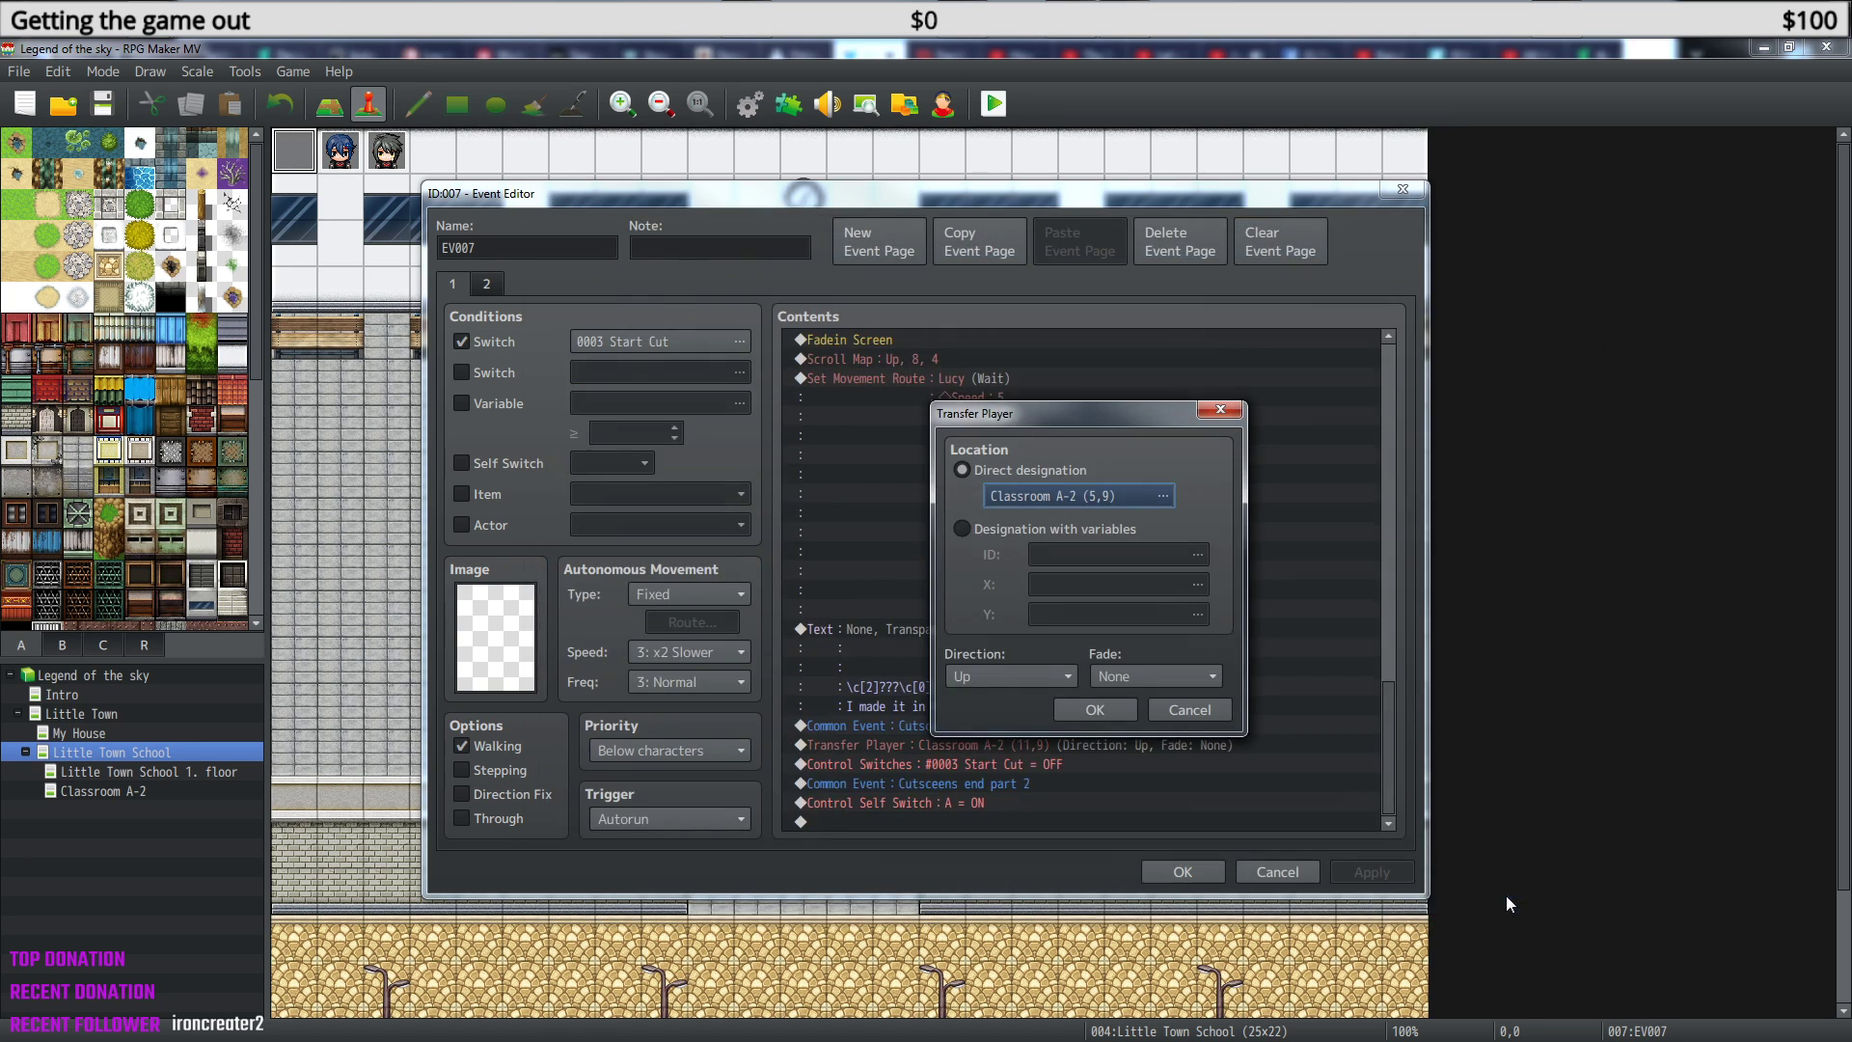
left_click(1094, 710)
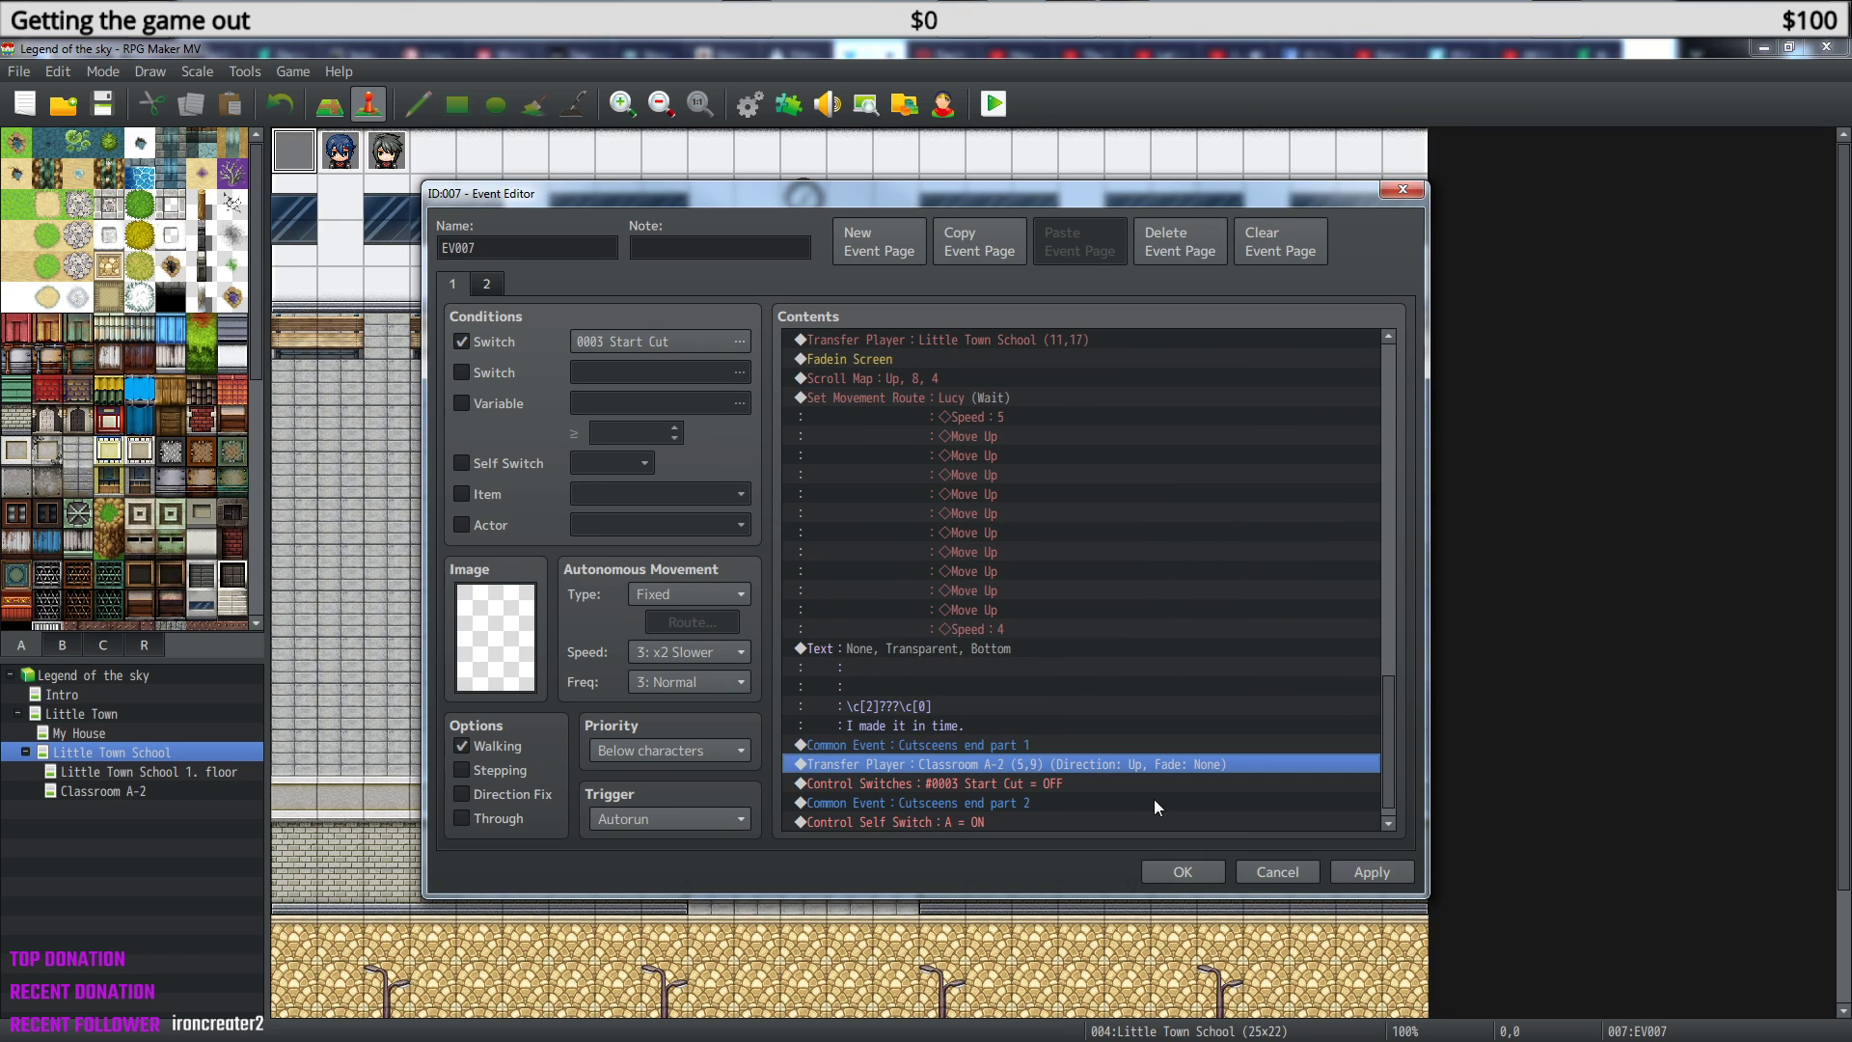
left_click(1183, 871)
- Create a new event in Classroom A-2 at tile (8,3), behind the teacher's desk and below the blackboard
left_click(120, 790)
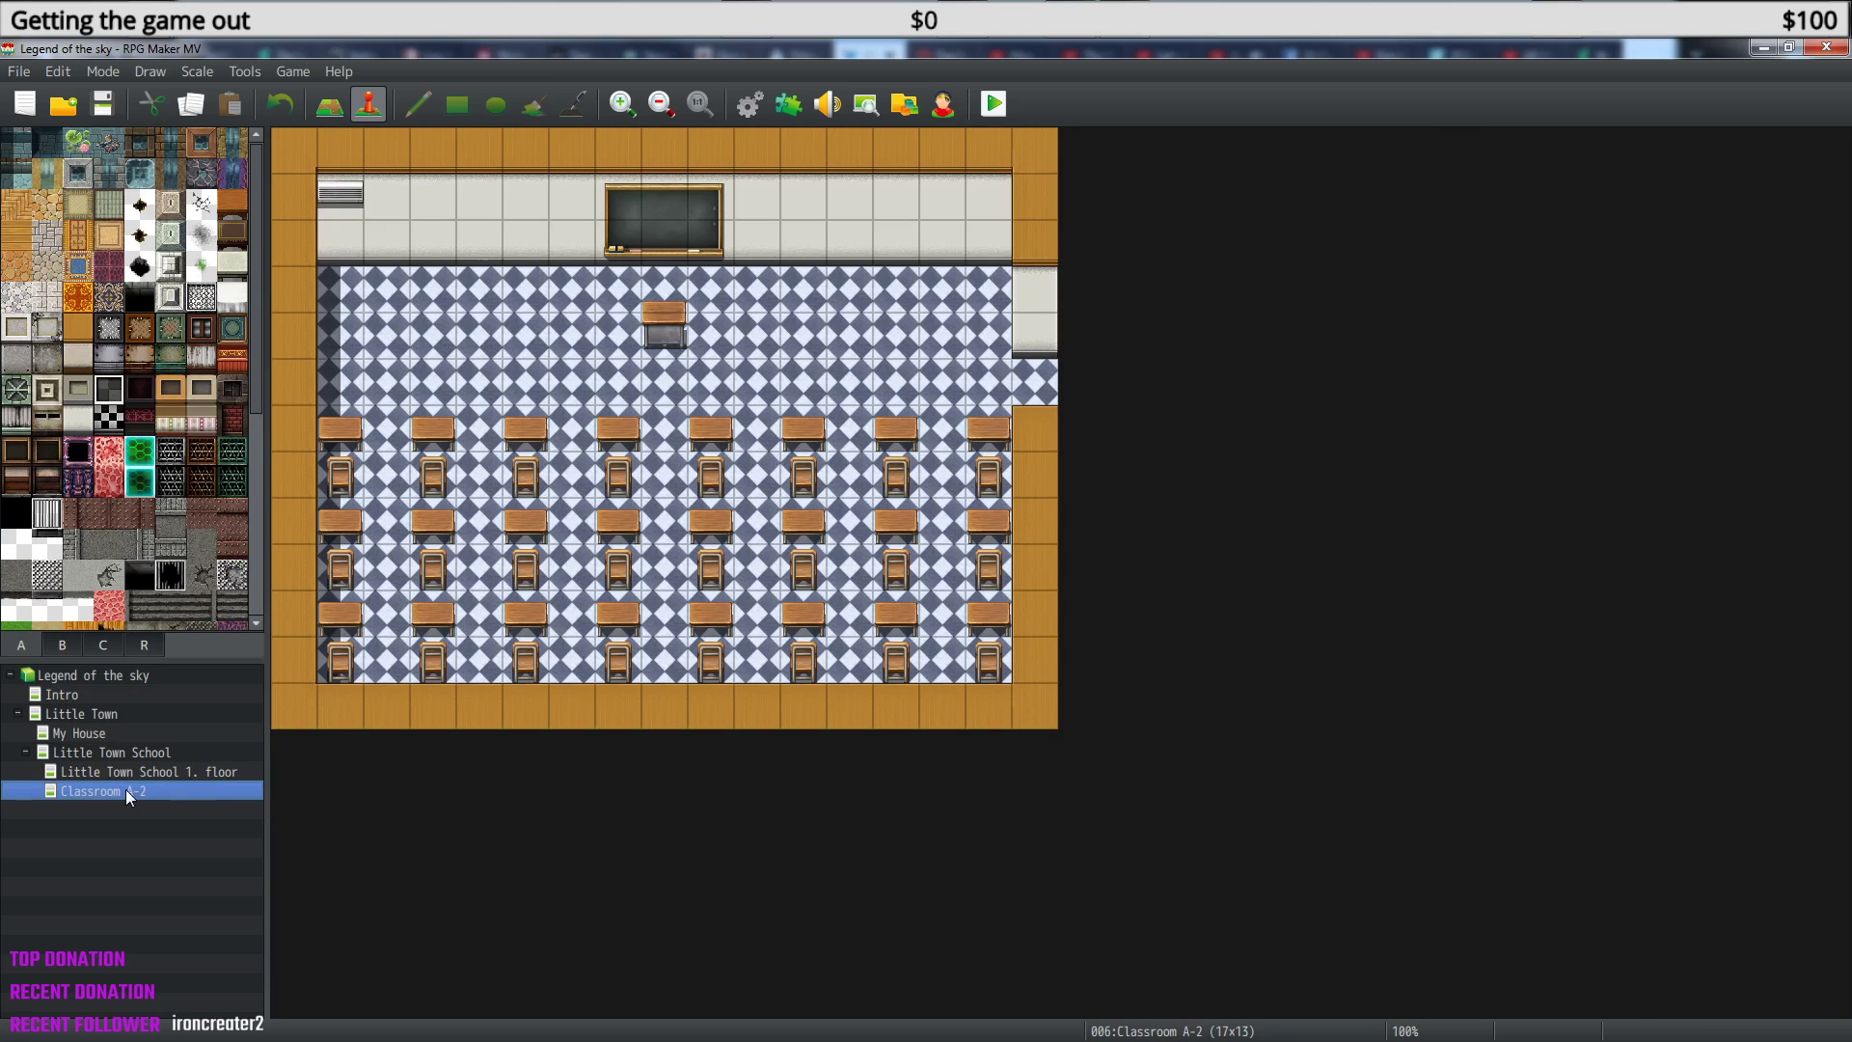
left_click(527, 569)
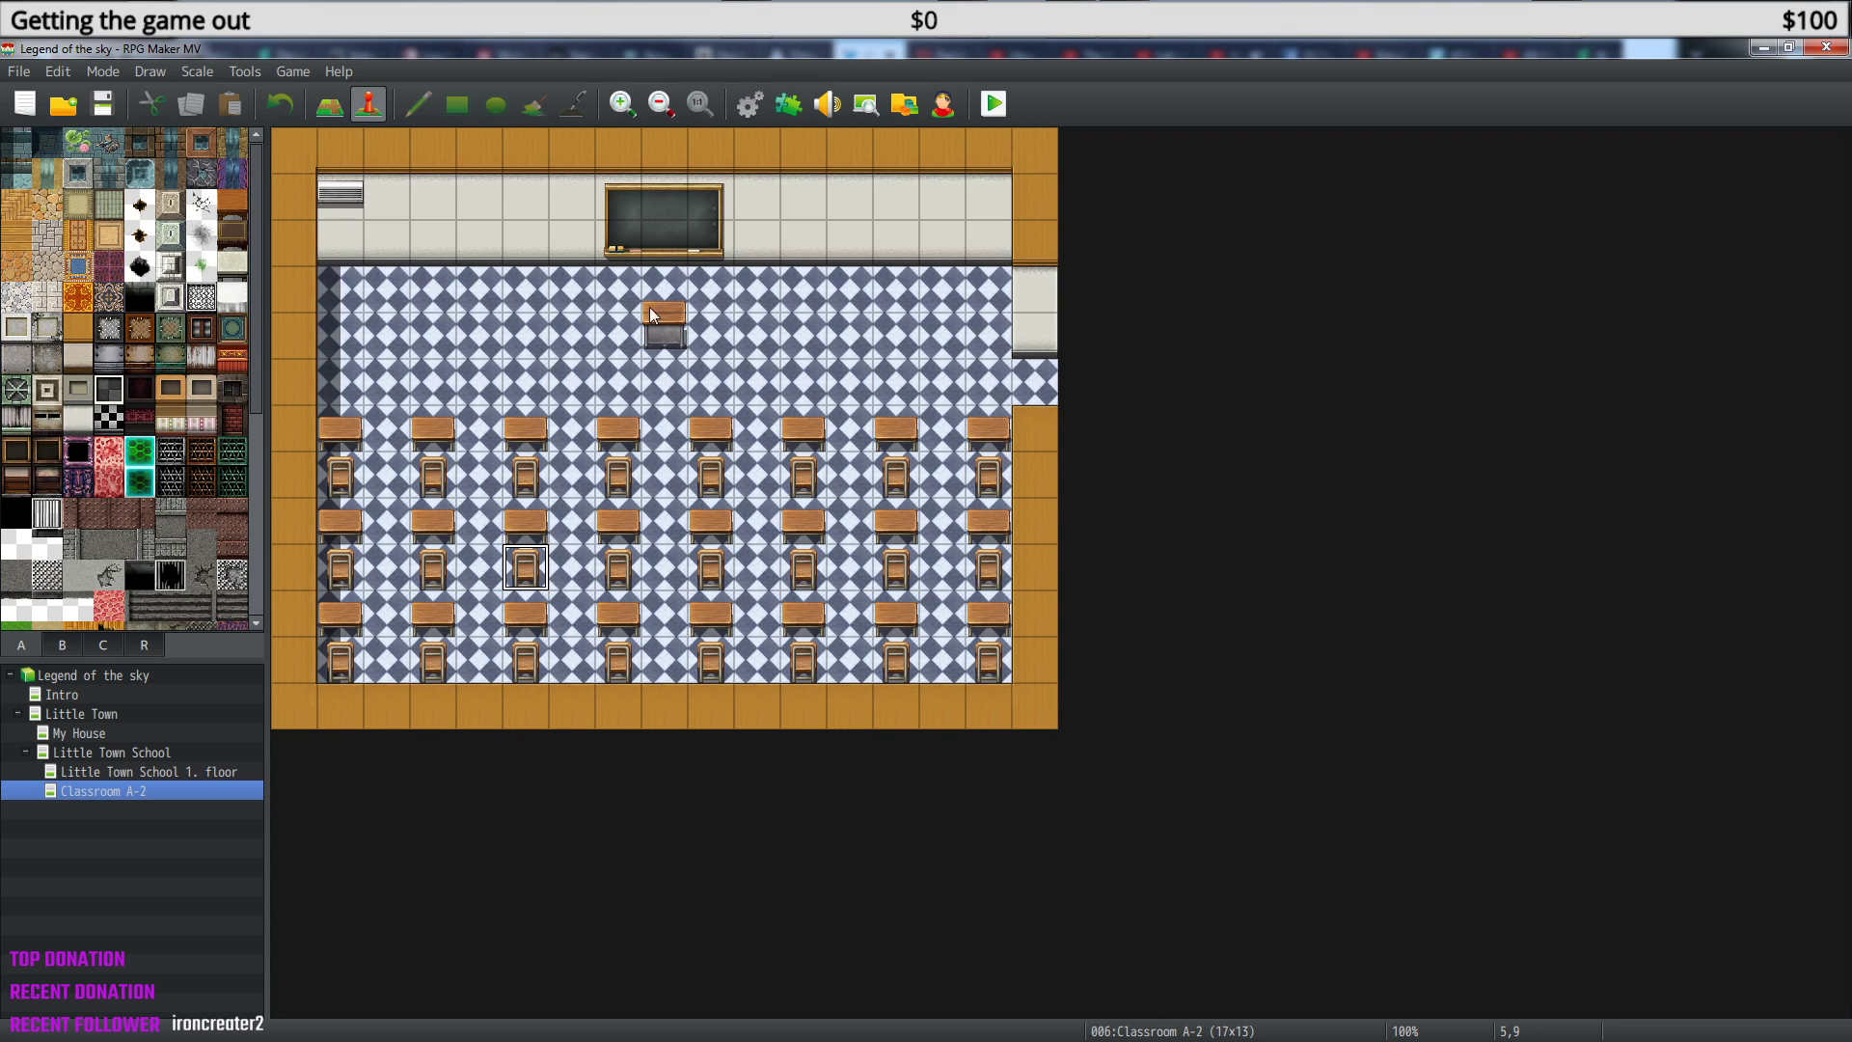
right_click(666, 285)
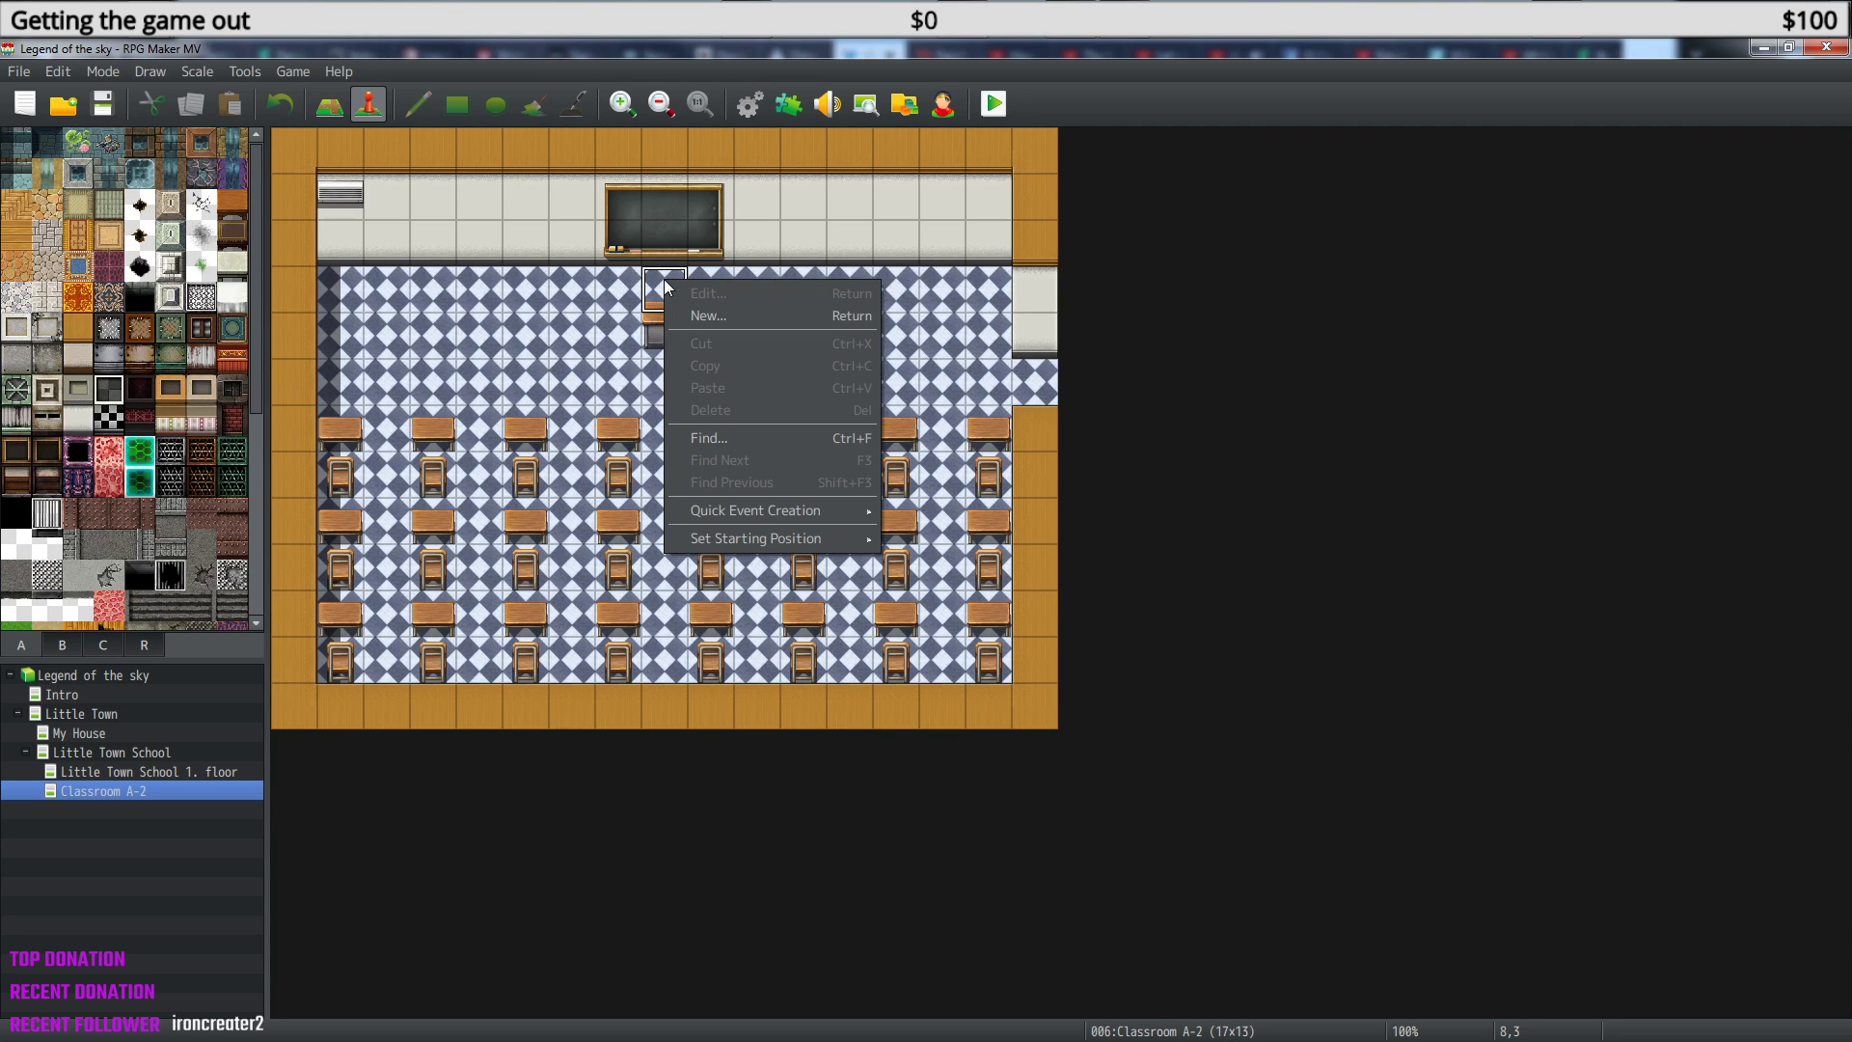
left_click(718, 316)
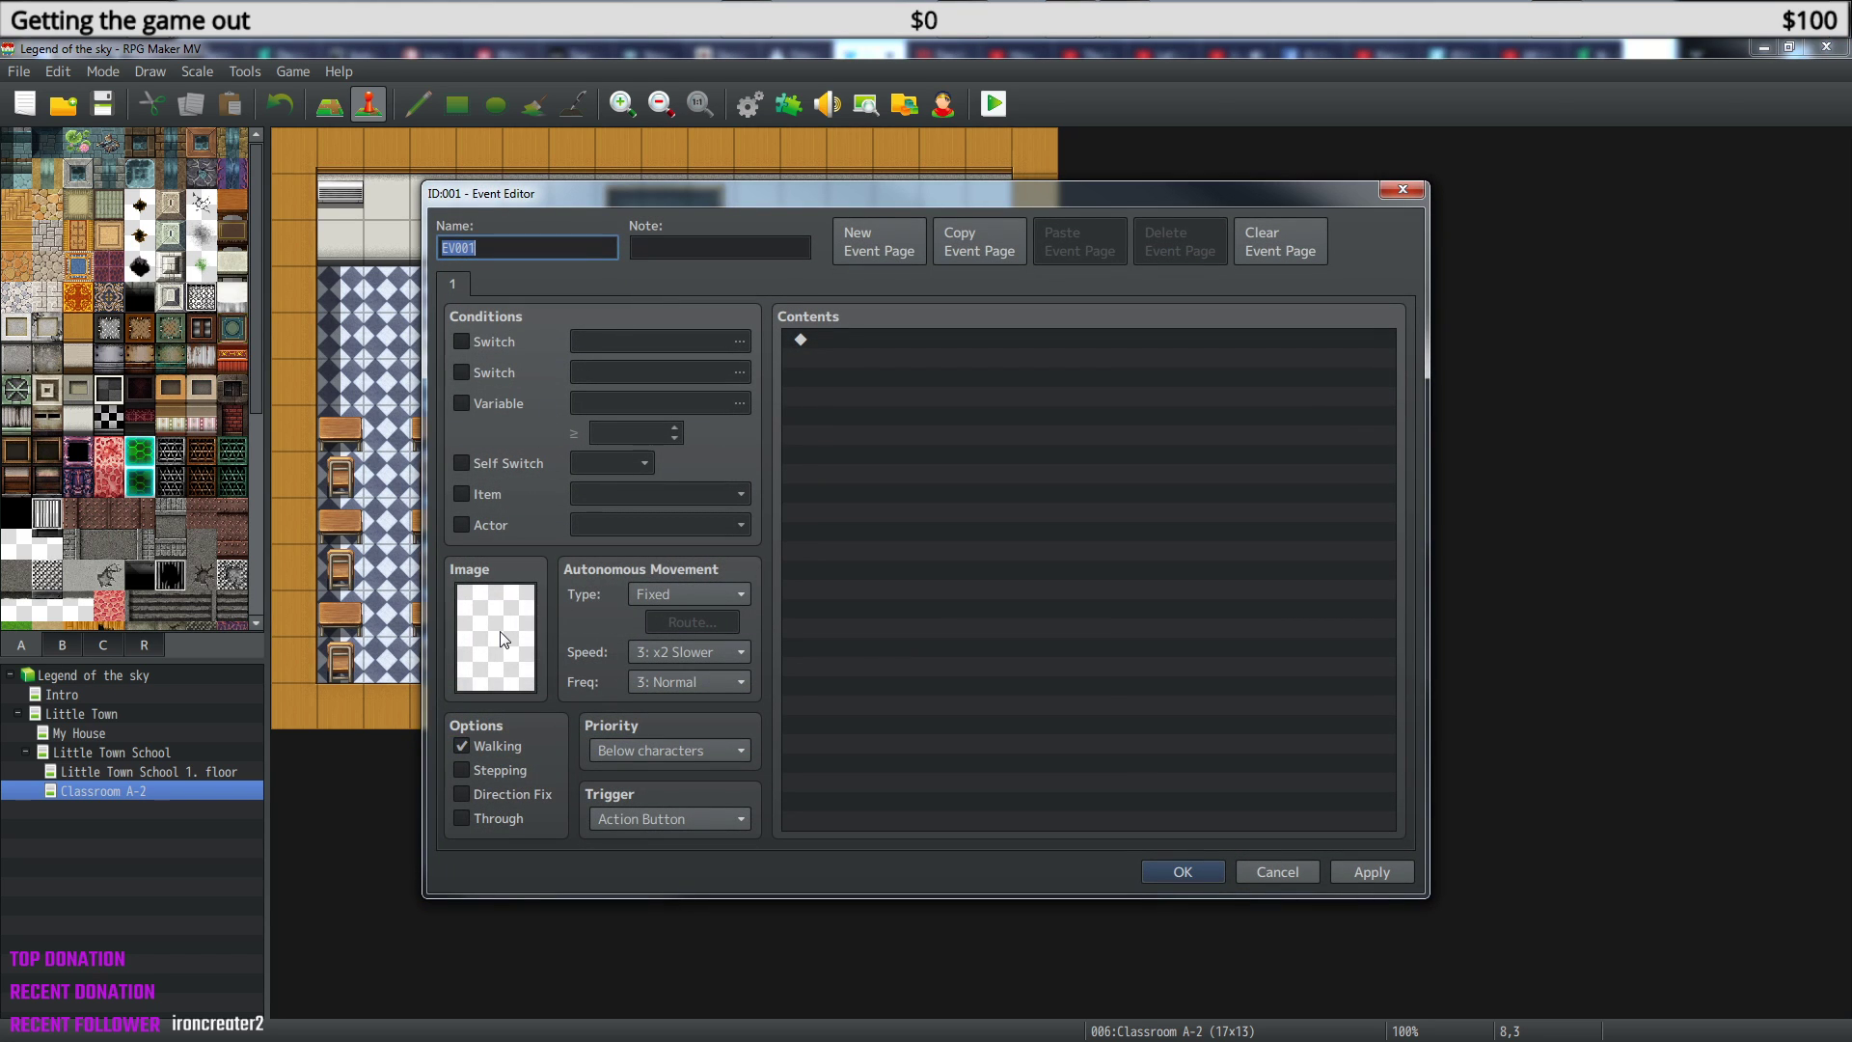
- Give the new event the front-facing blonde character with the winged headpiece from the Actor3 sheet as its image
double_click(500, 639)
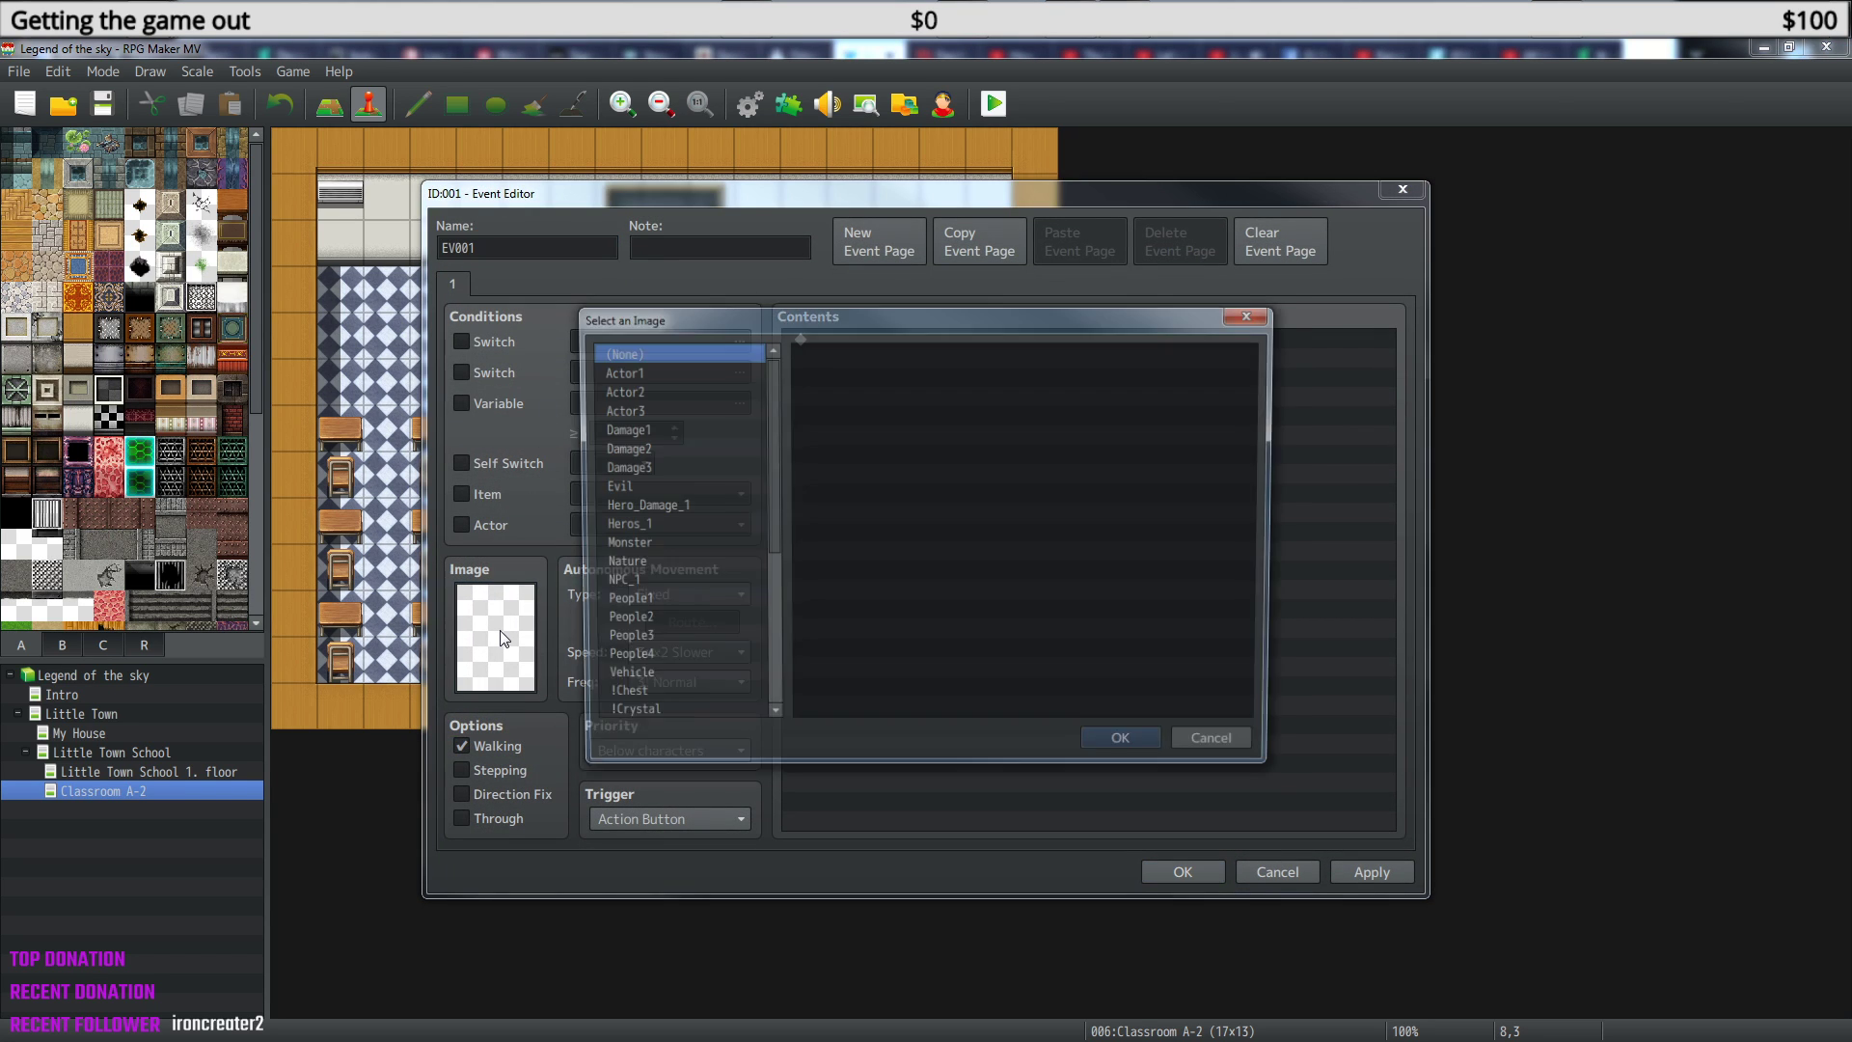
left_click(663, 370)
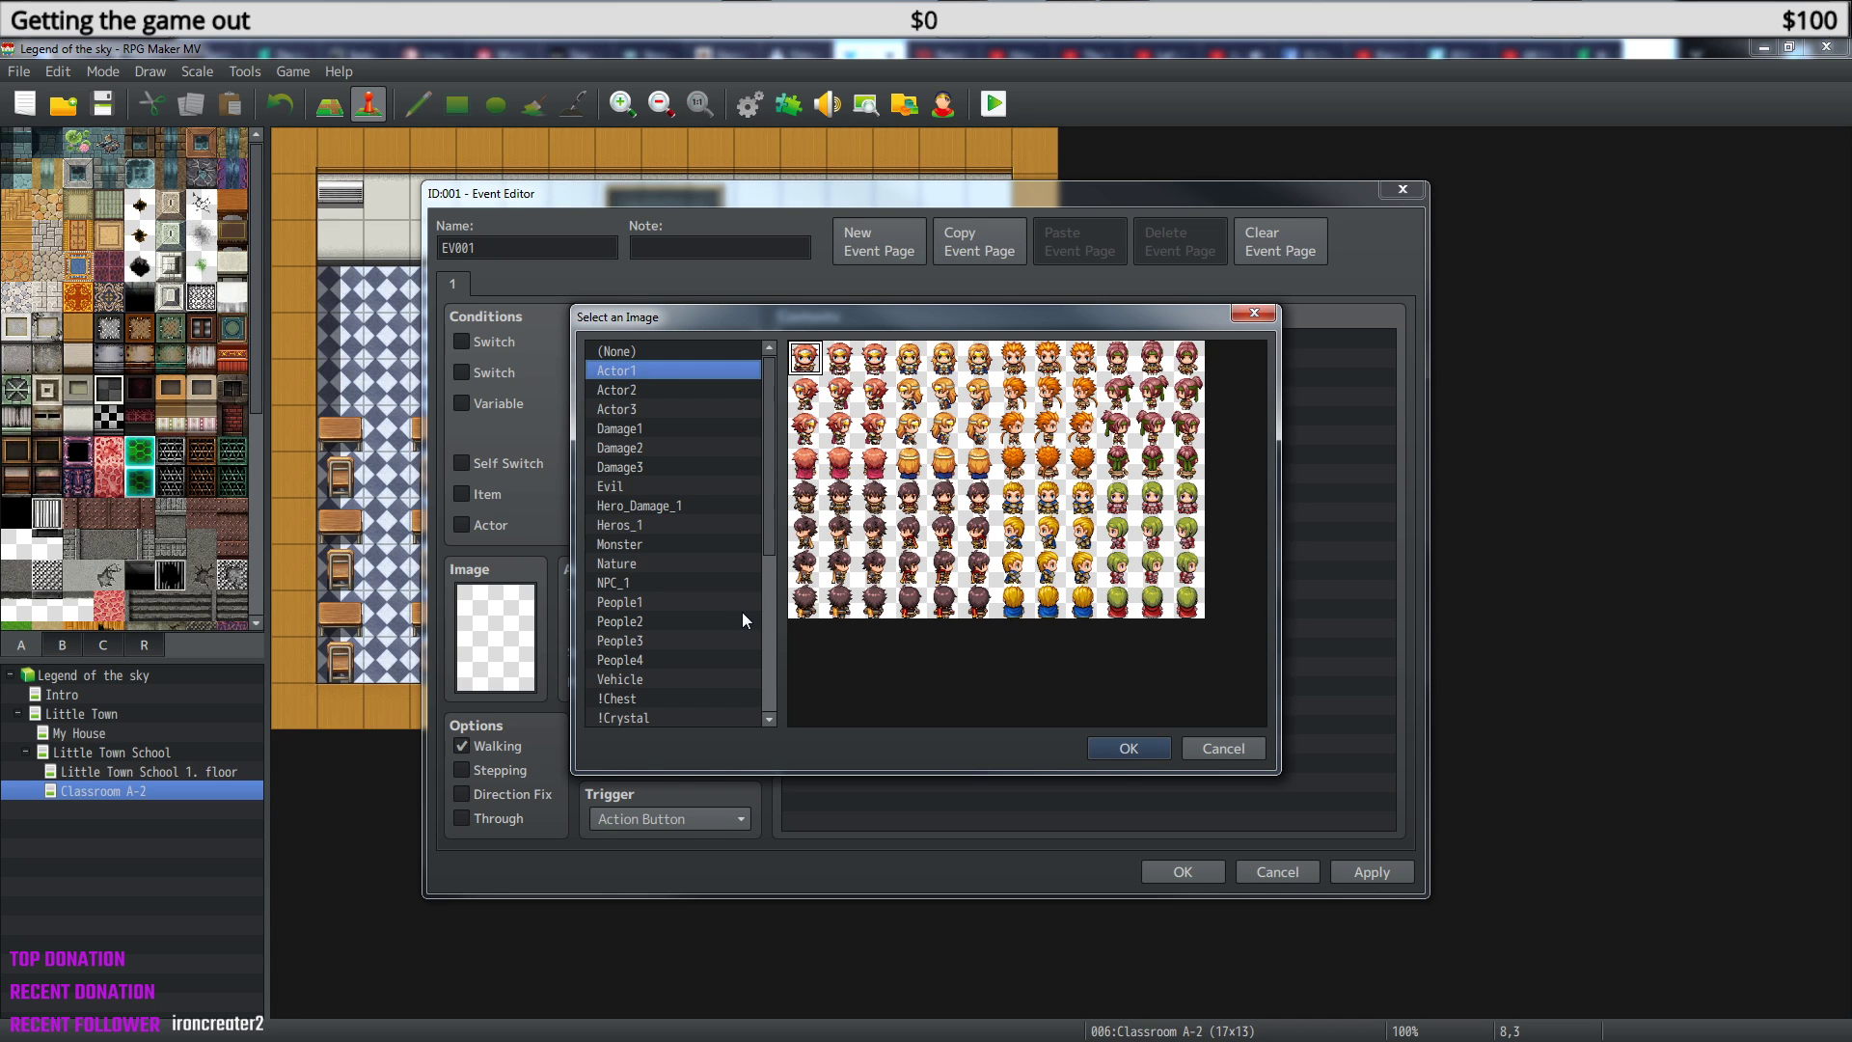
key("Down")
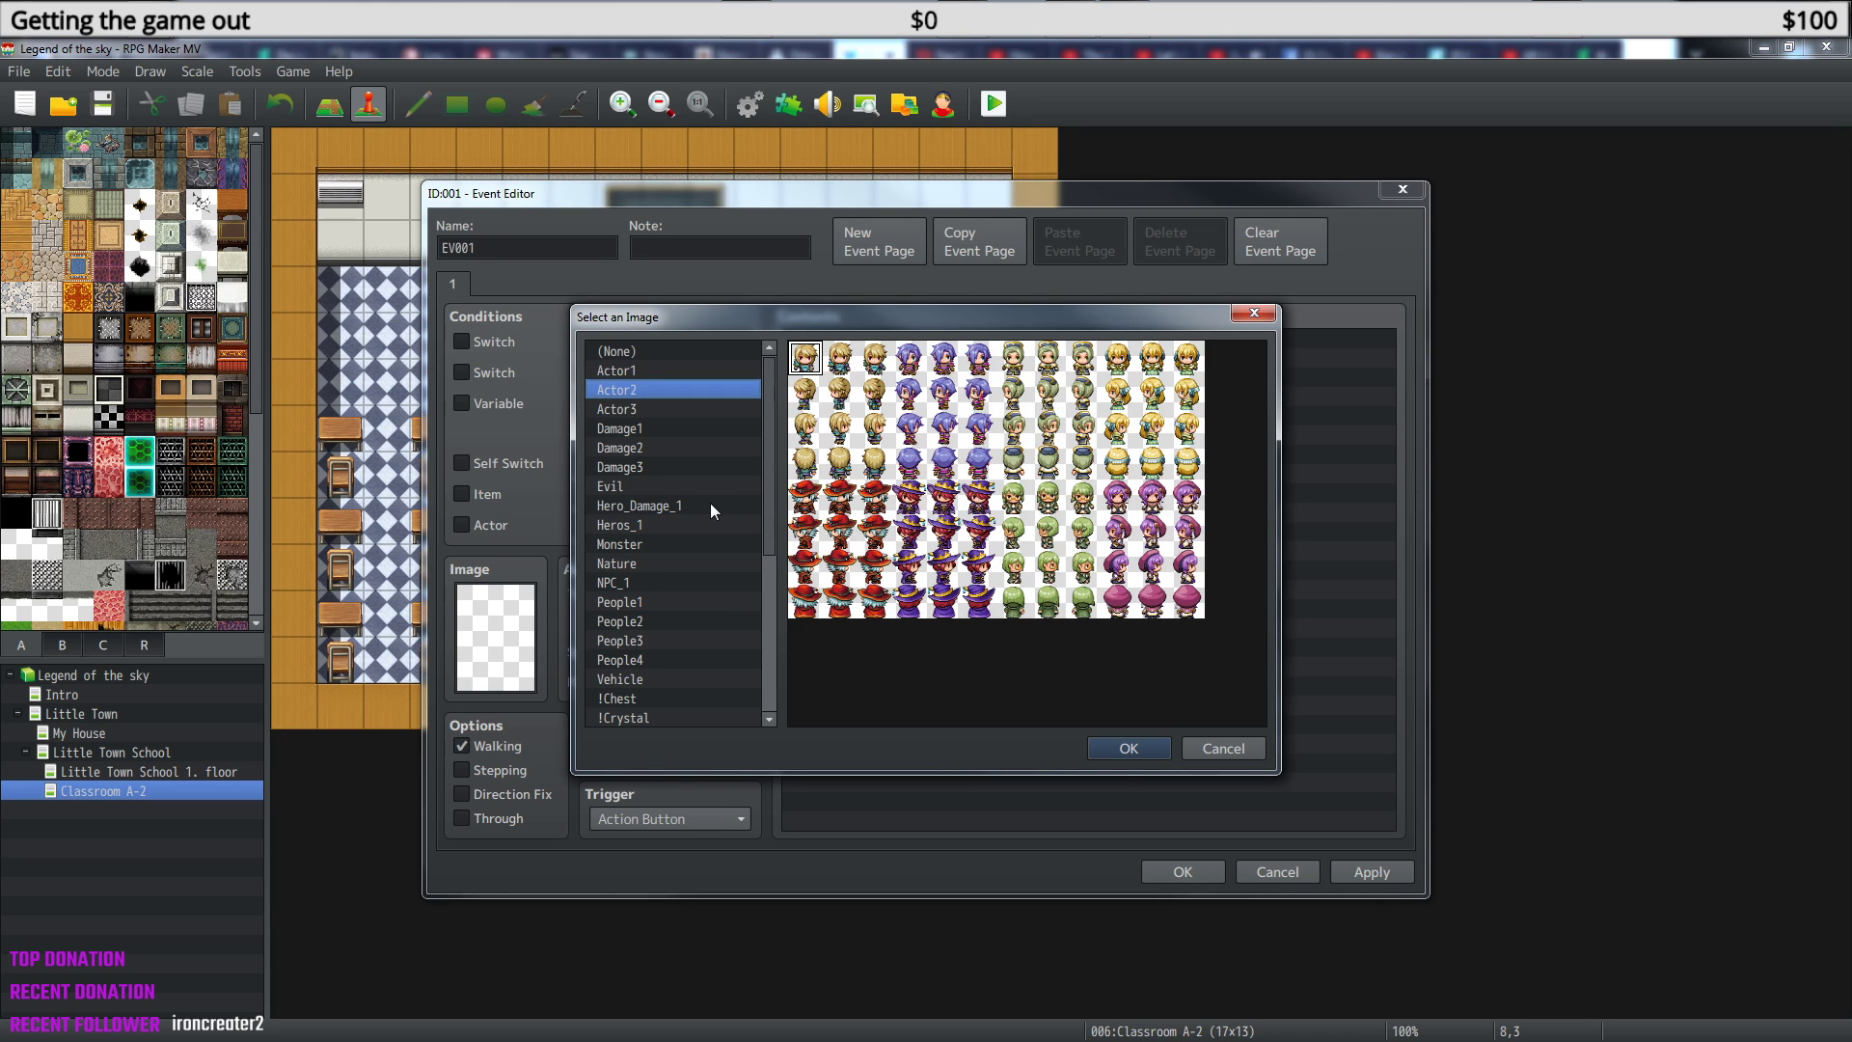
key("Down")
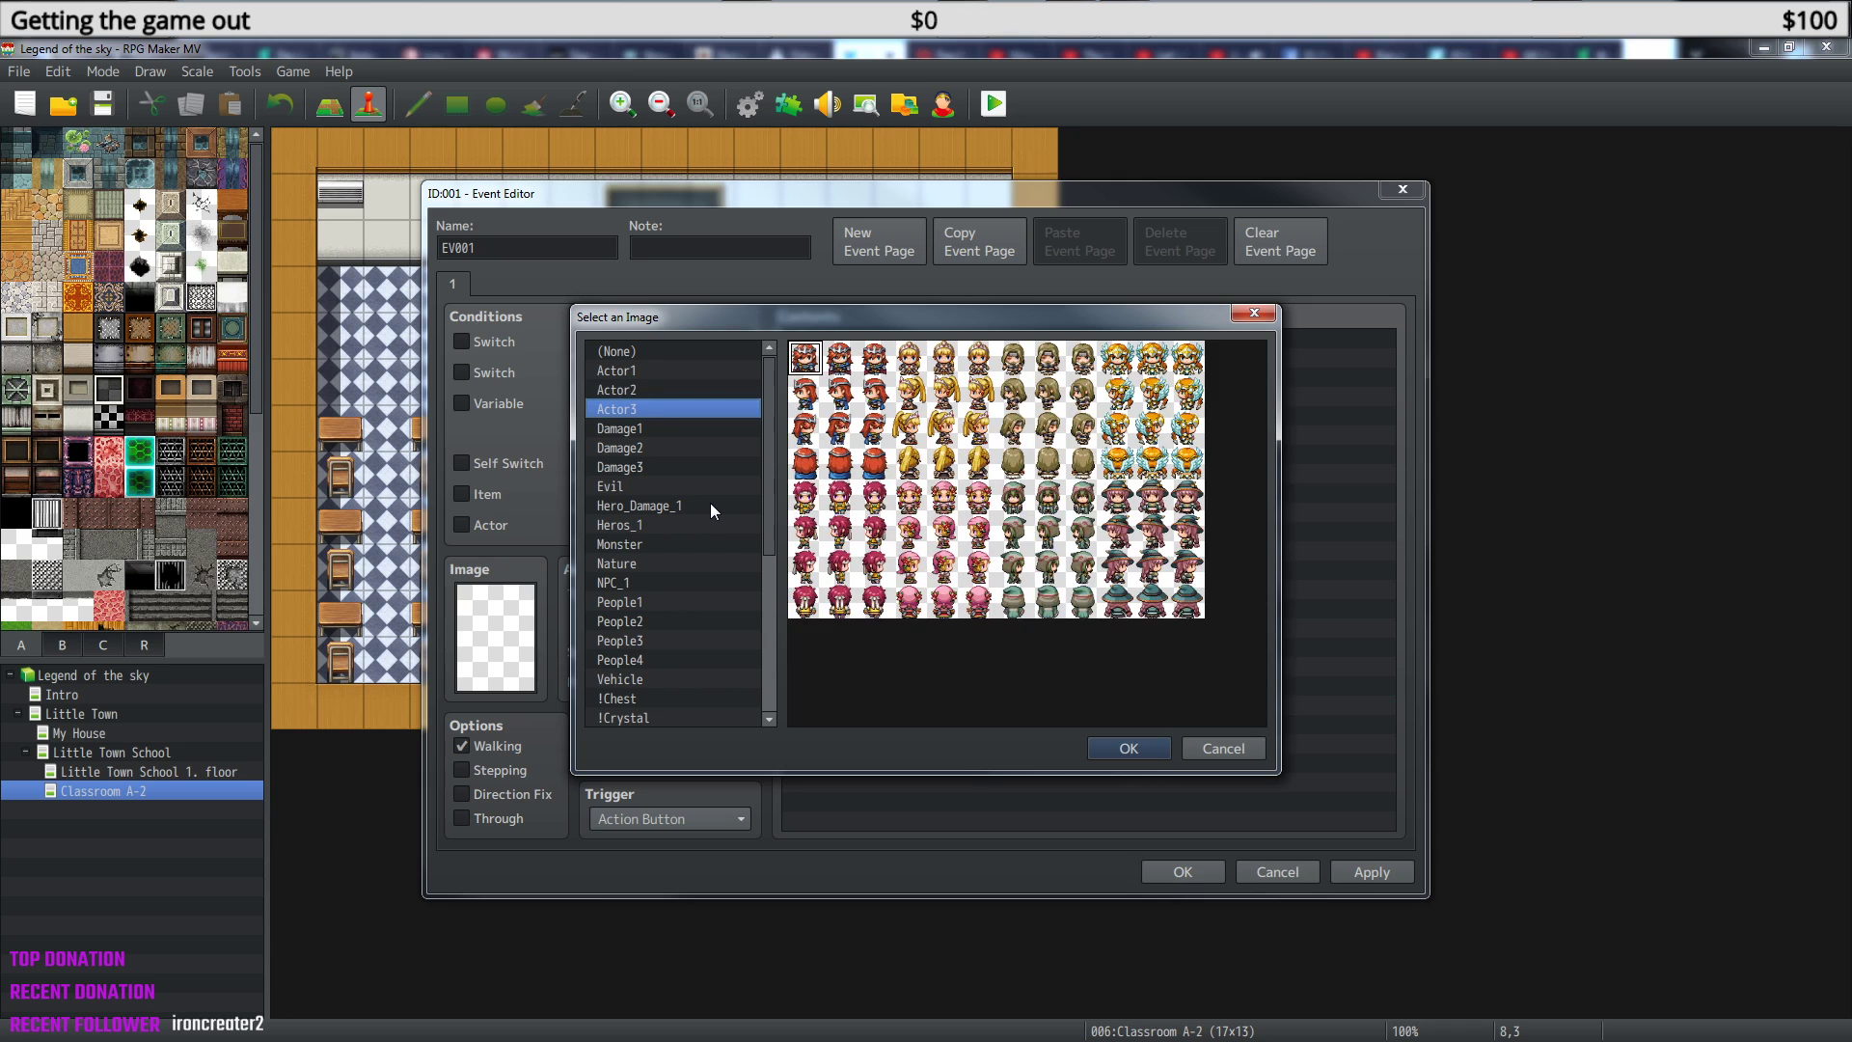
key("Up")
key("Up")
key("Up")
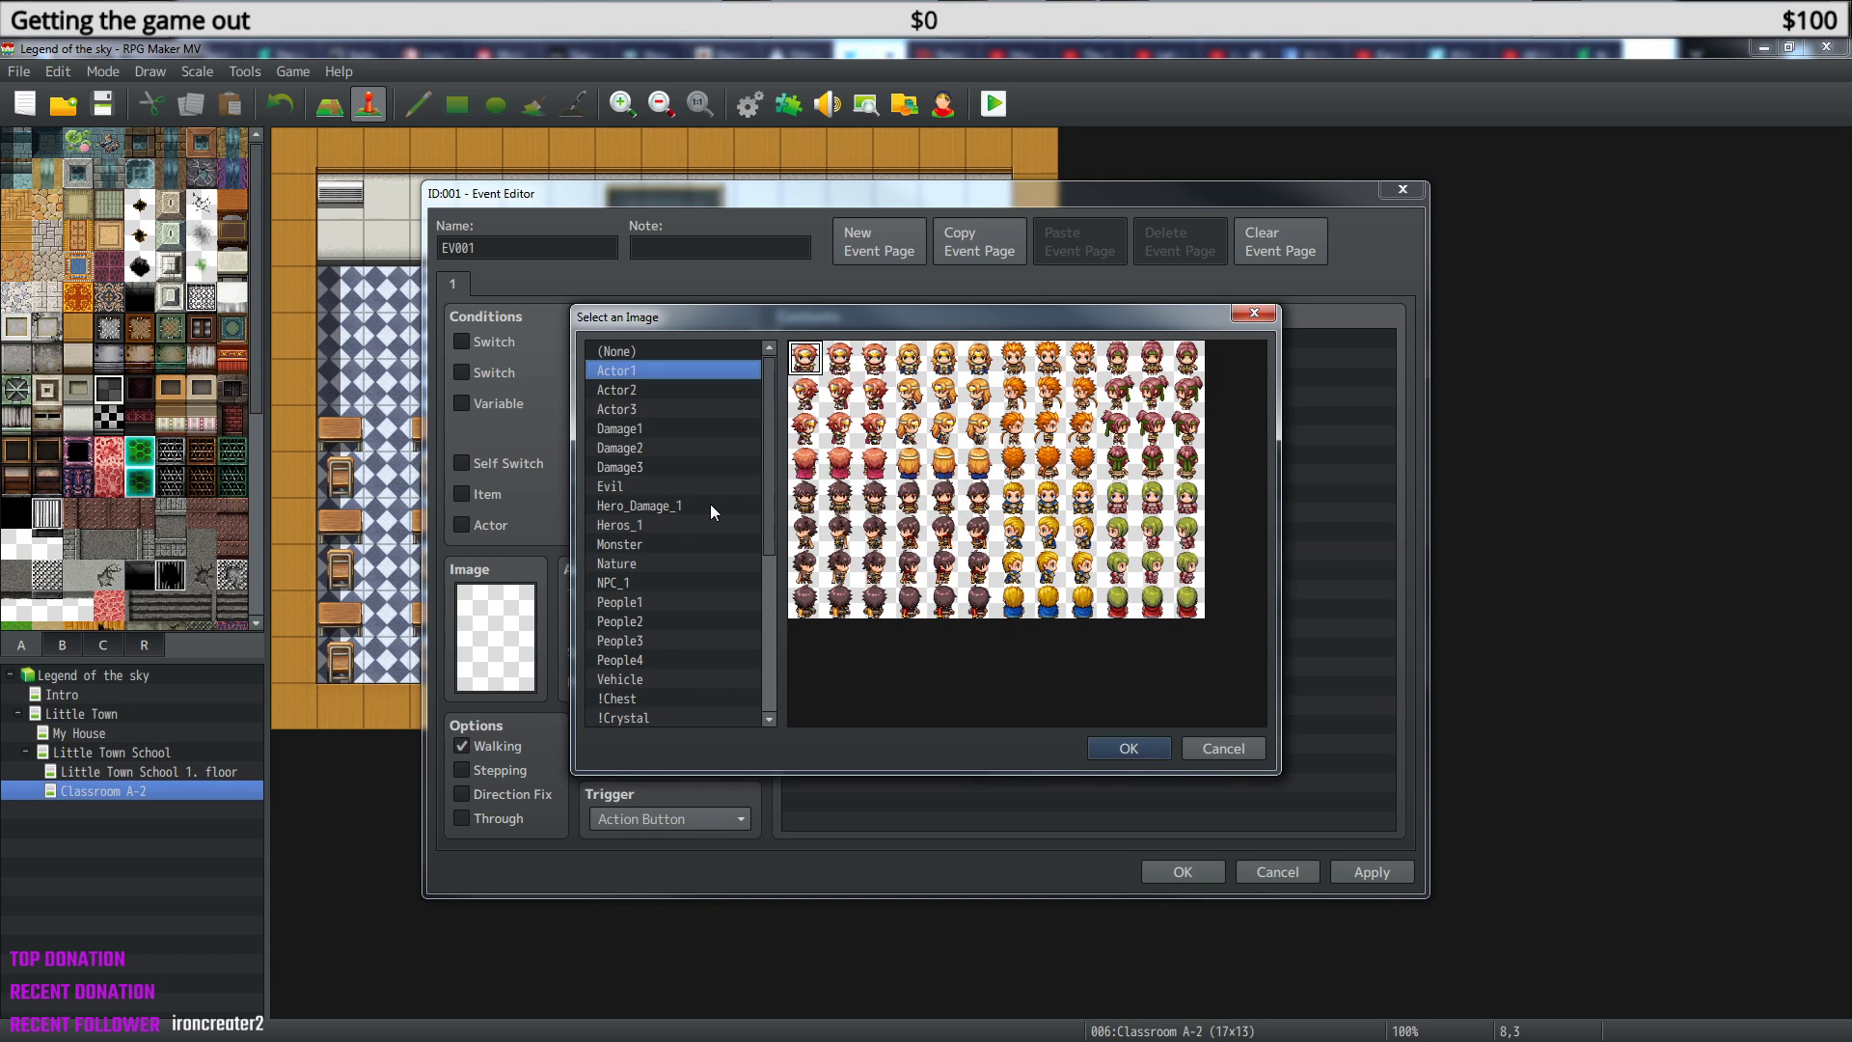
key("Down")
key("Down")
key("Down")
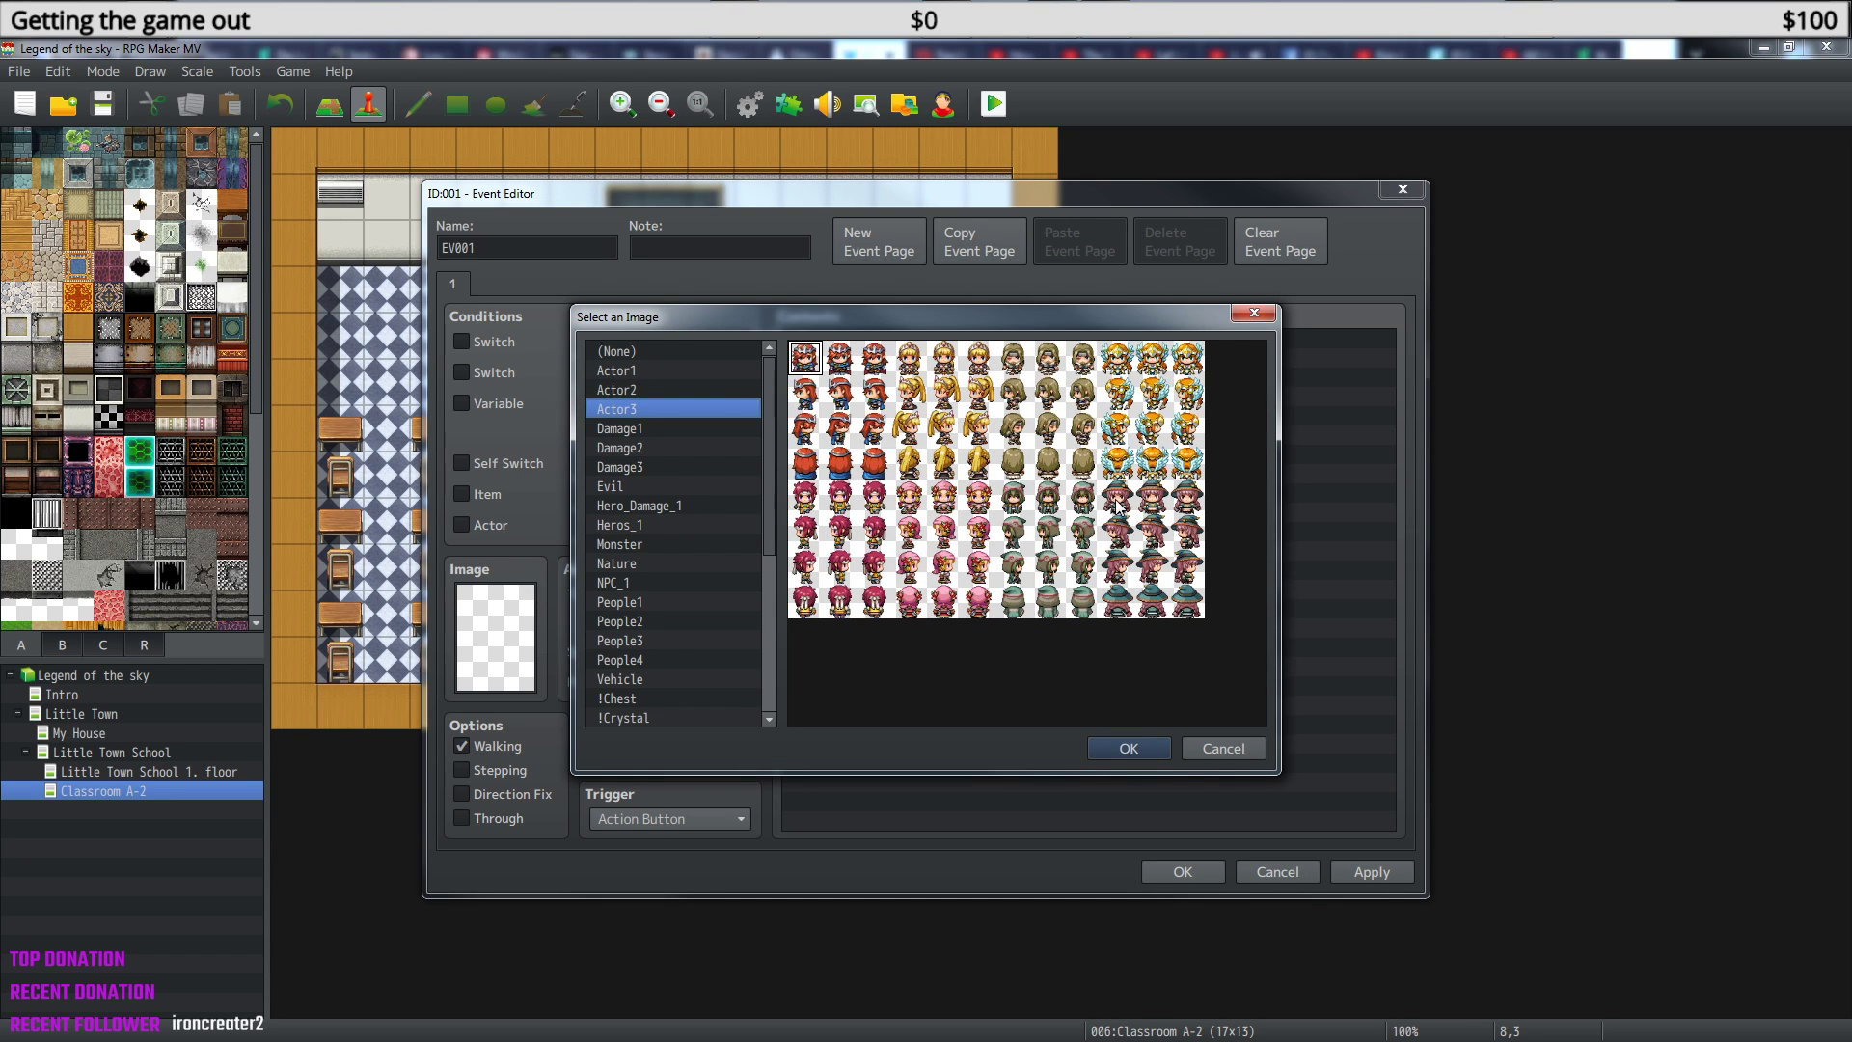
left_click(1131, 362)
left_click(1156, 360)
left_click(1117, 752)
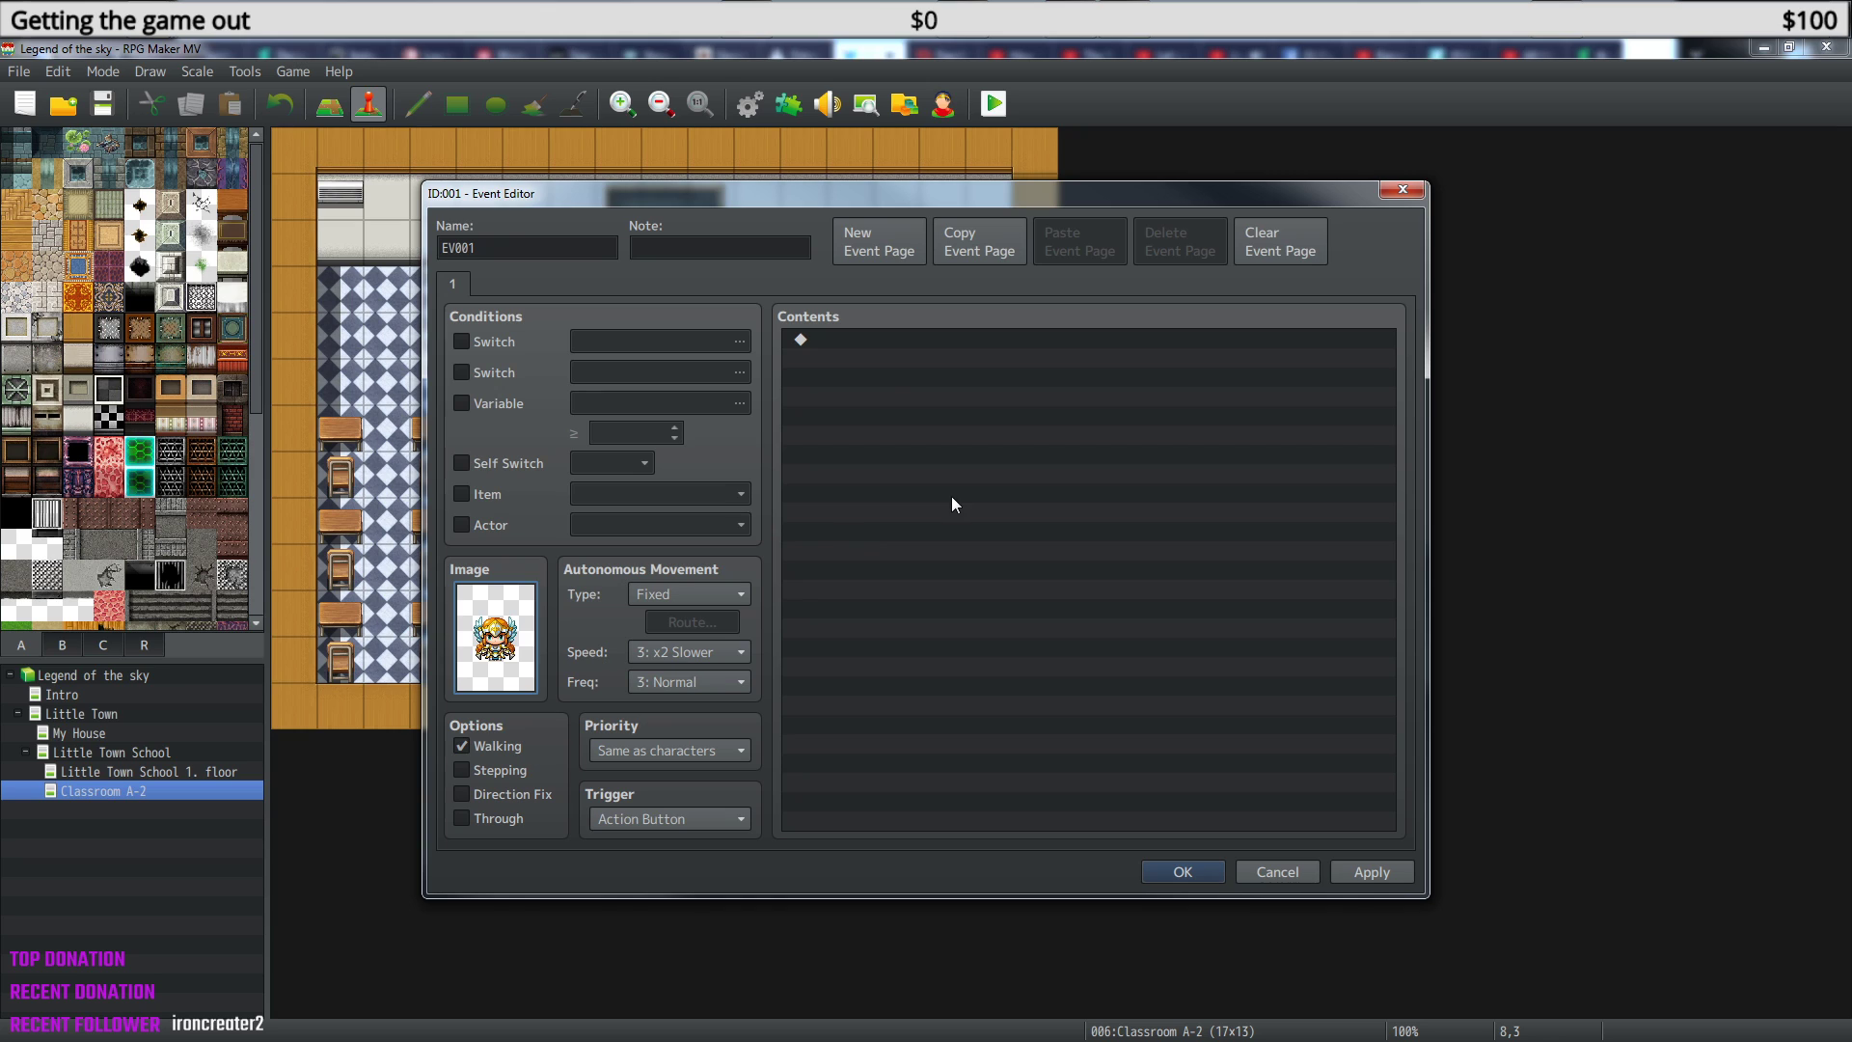
- Add a Show Text command to the teacher event, using the winged-headpiece blonde face from the Actor3 sheet
left_click(843, 339)
right_click(843, 339)
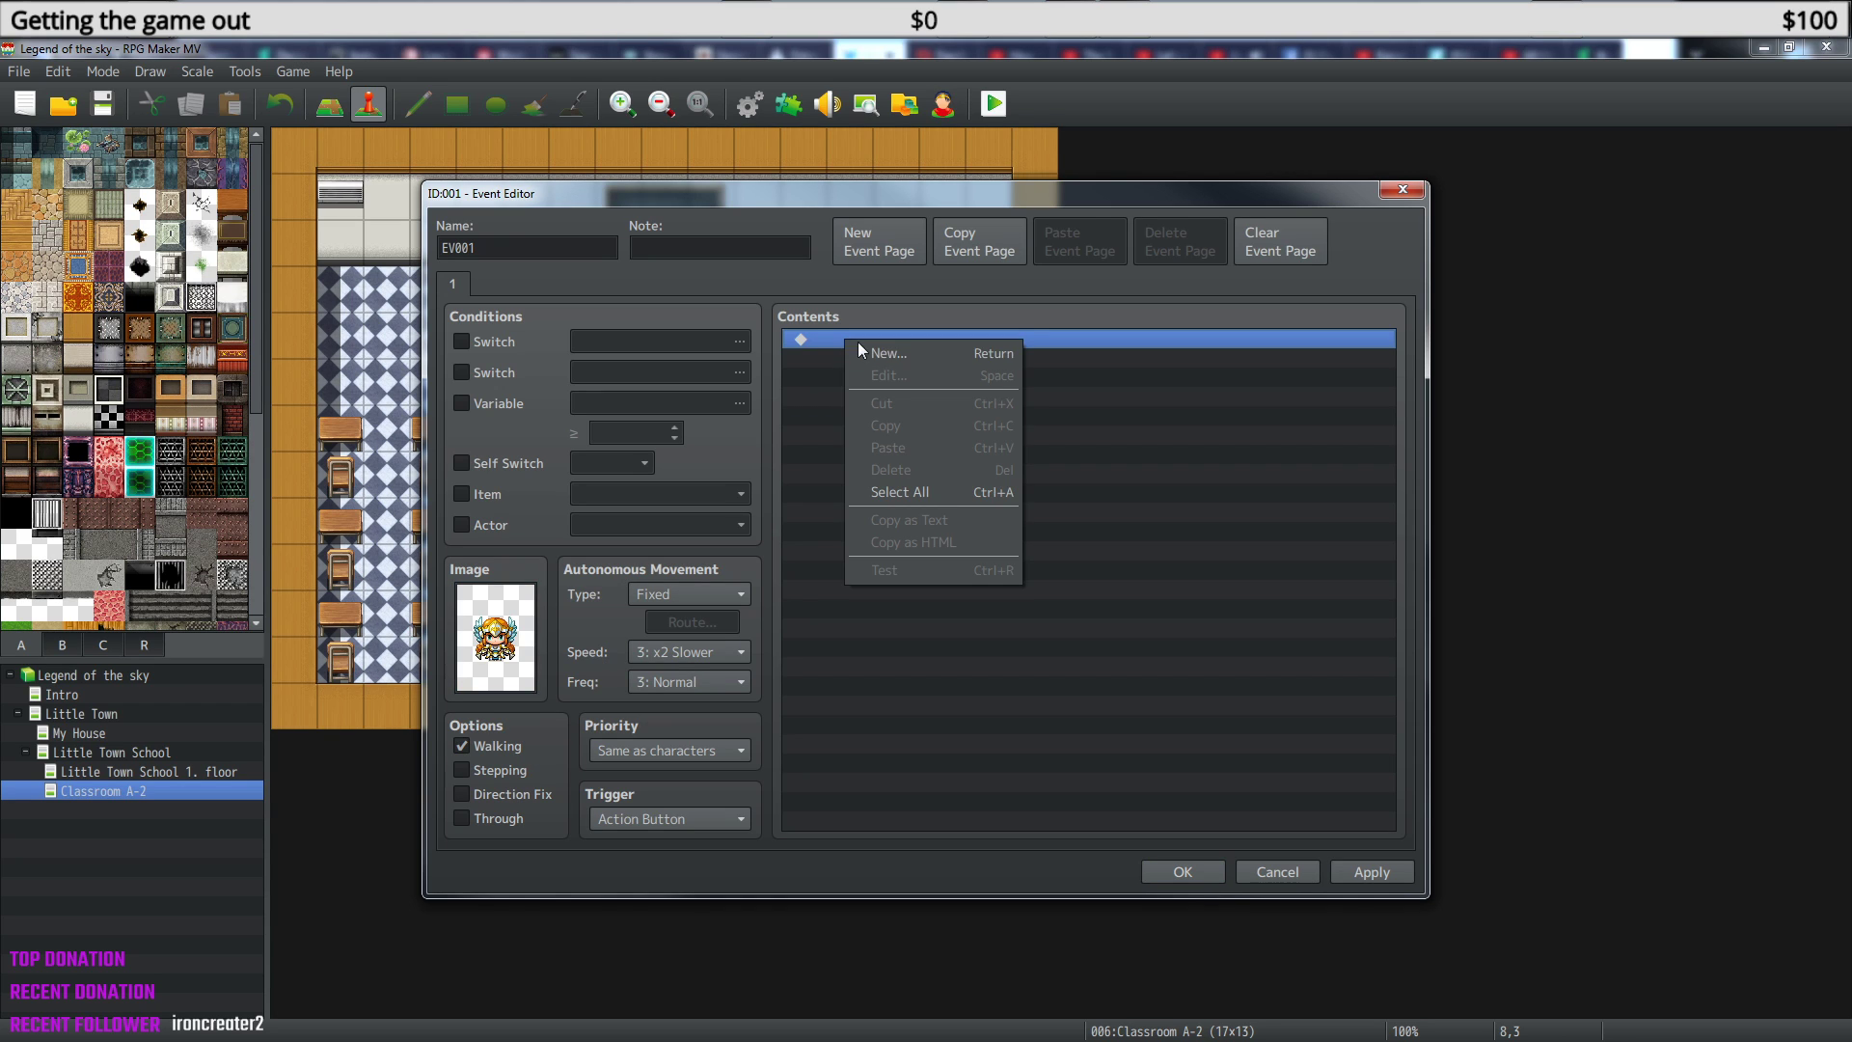
left_click(902, 364)
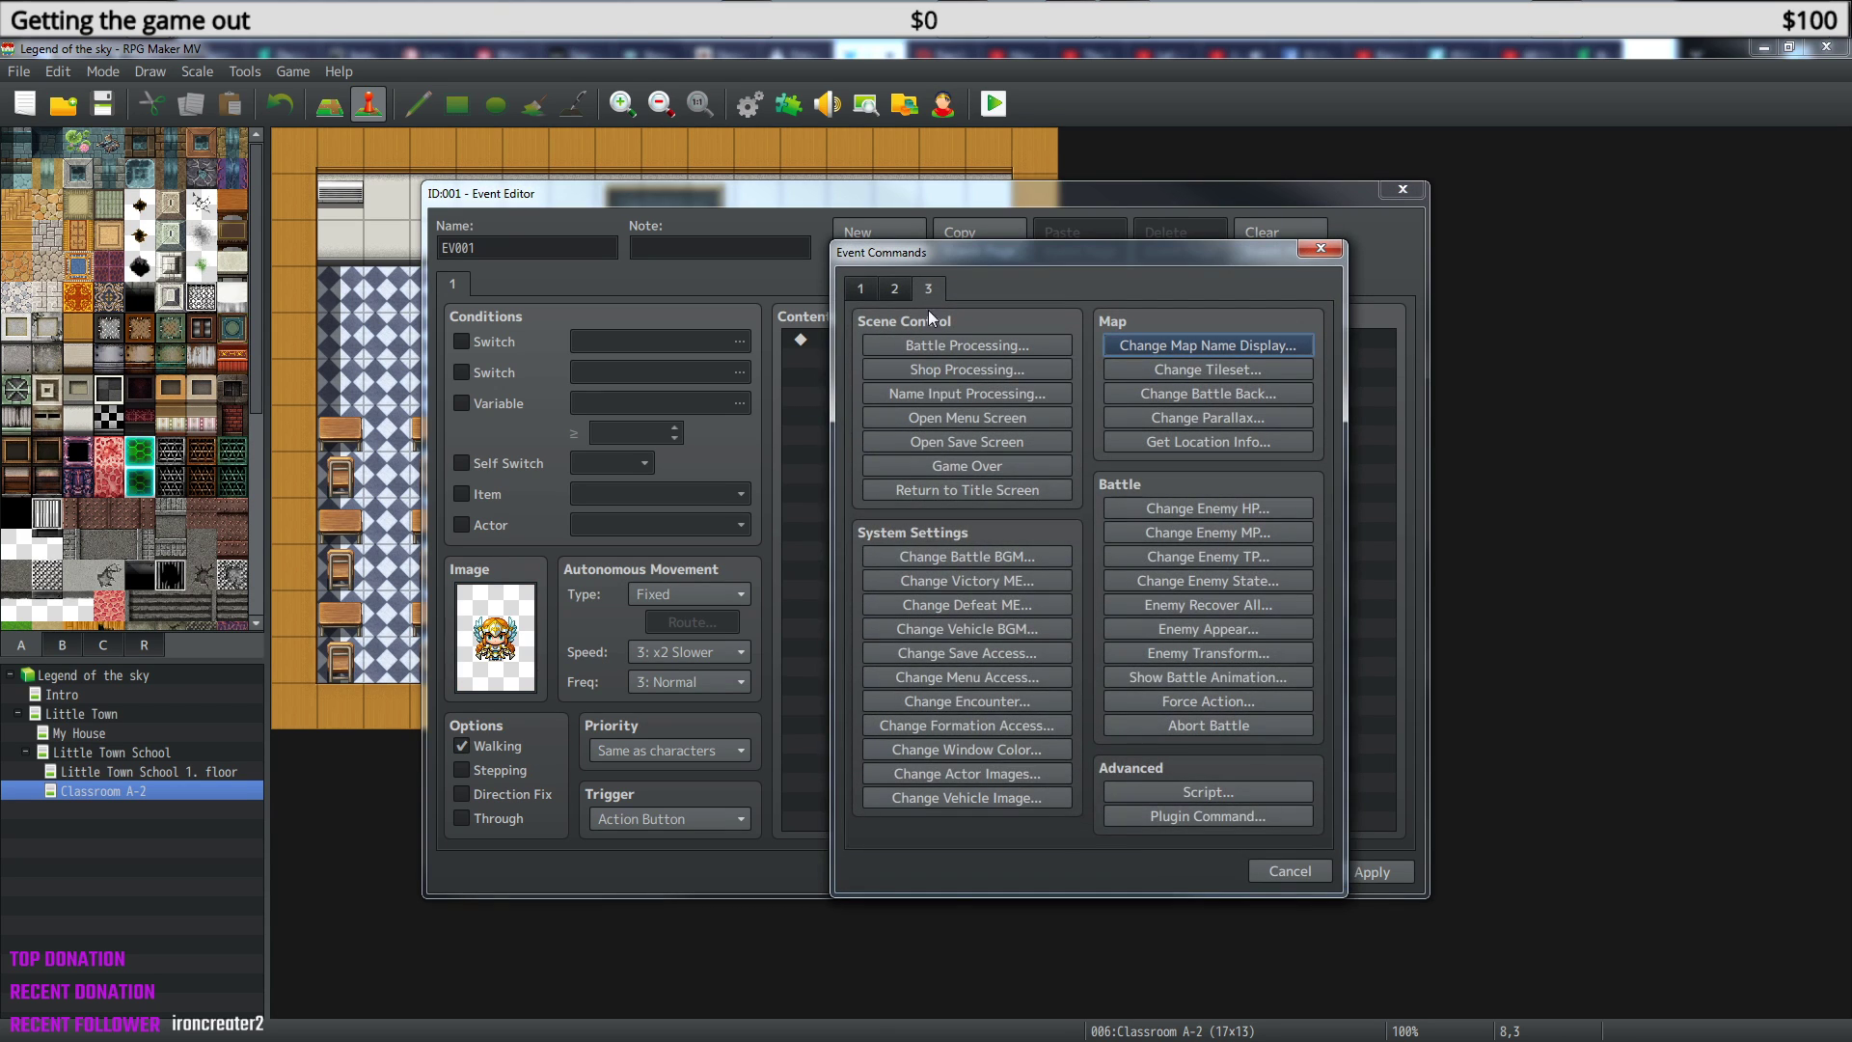
left_click(861, 288)
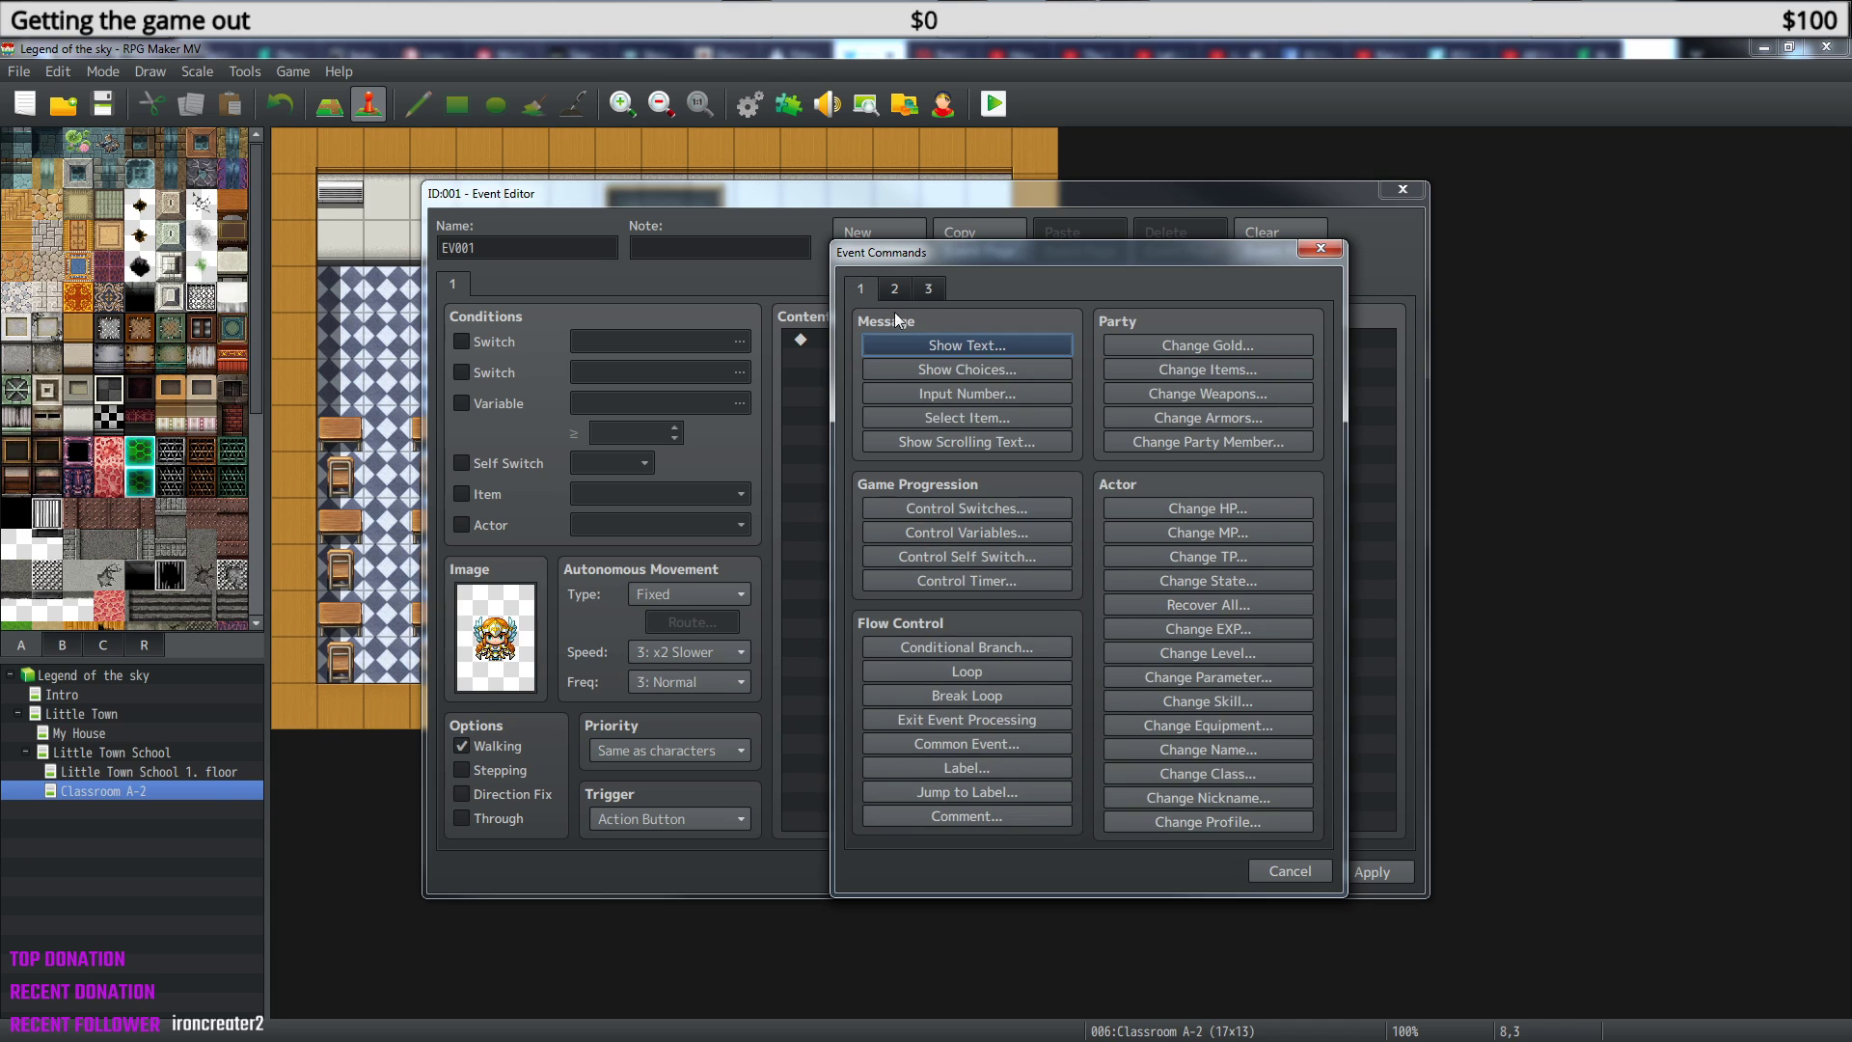
left_click(967, 344)
double_click(876, 534)
left_click(788, 400)
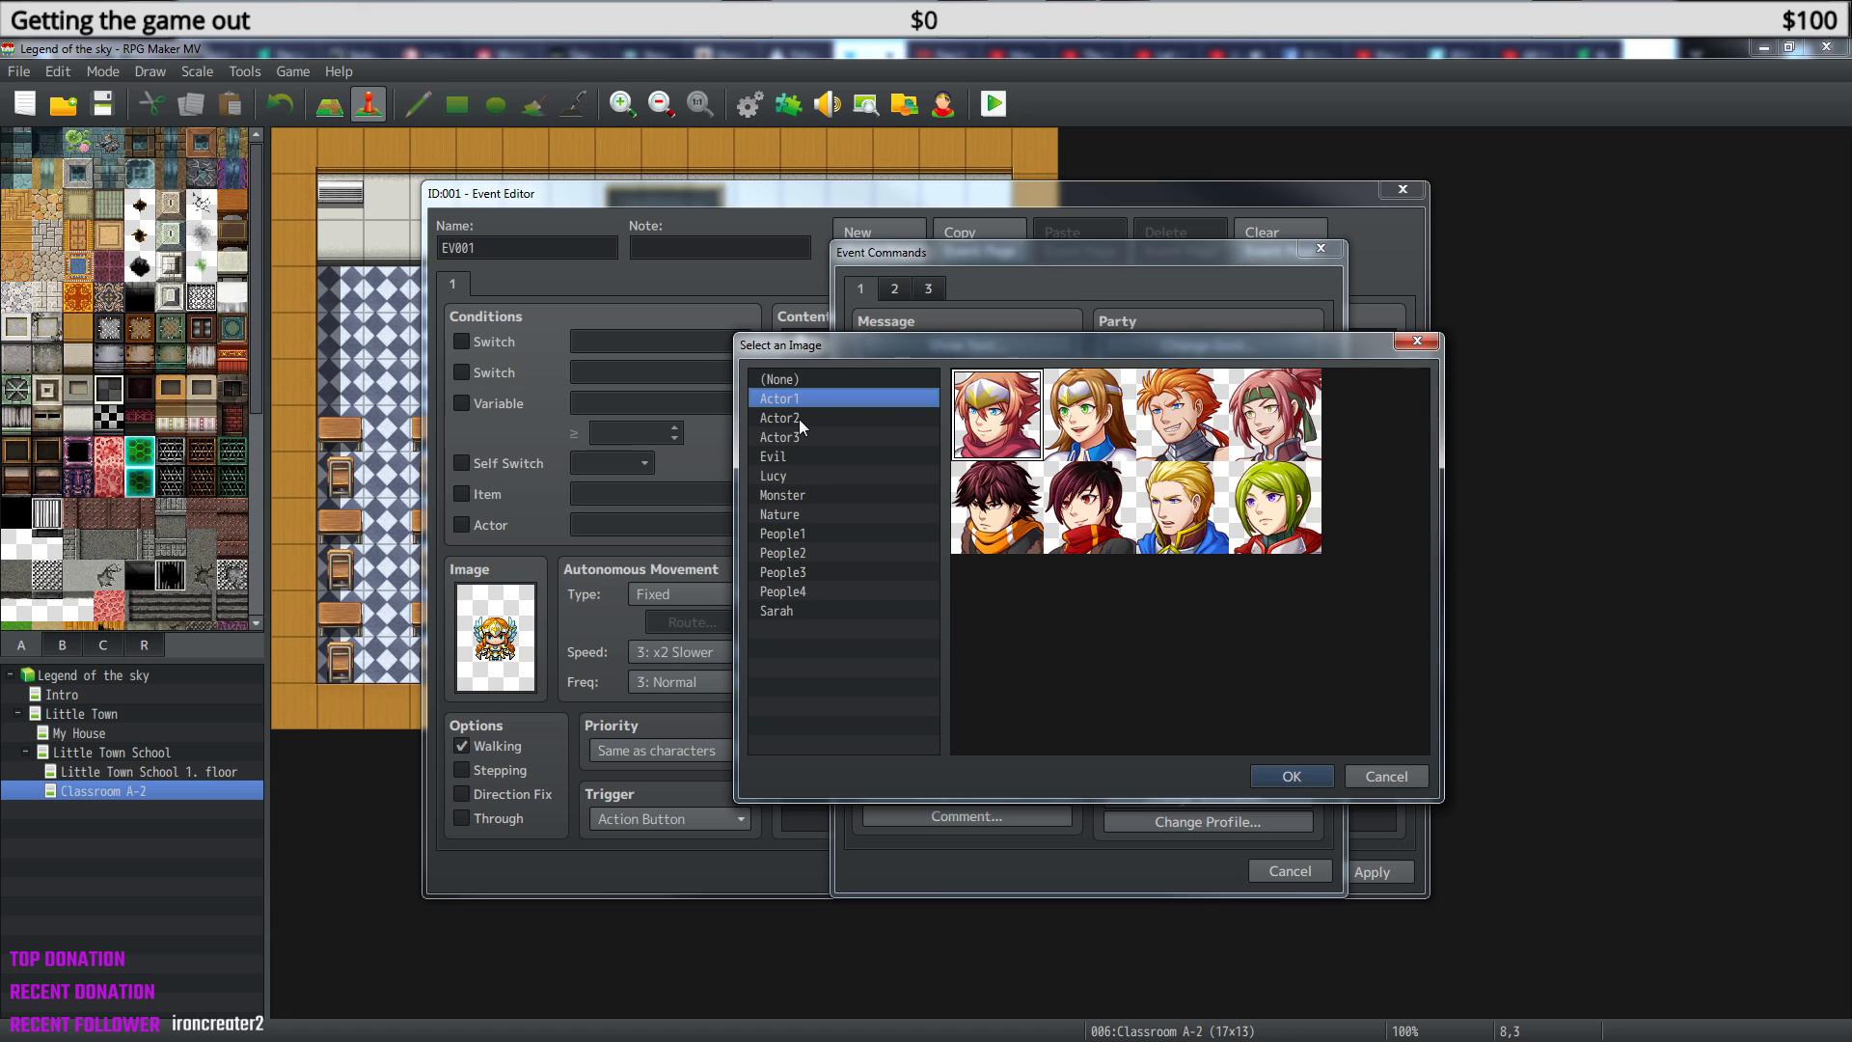
left_click(799, 421)
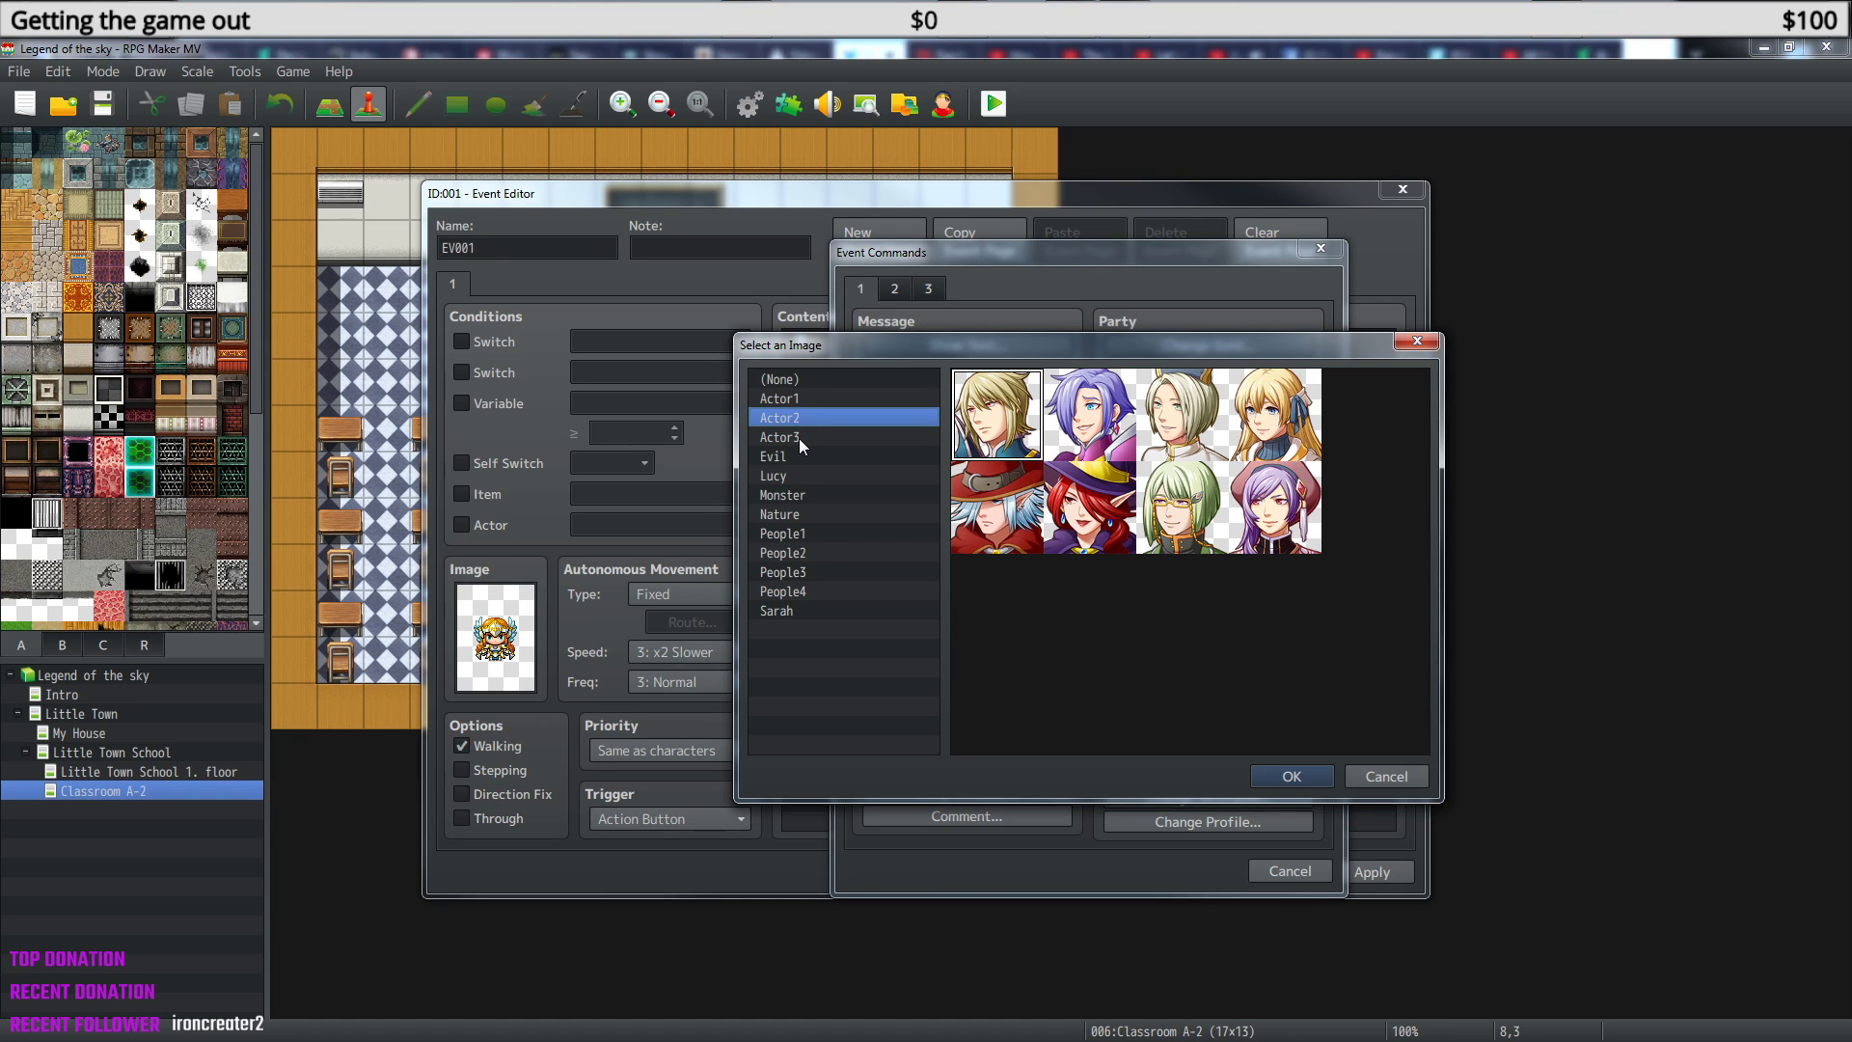
left_click(800, 439)
left_click(1287, 422)
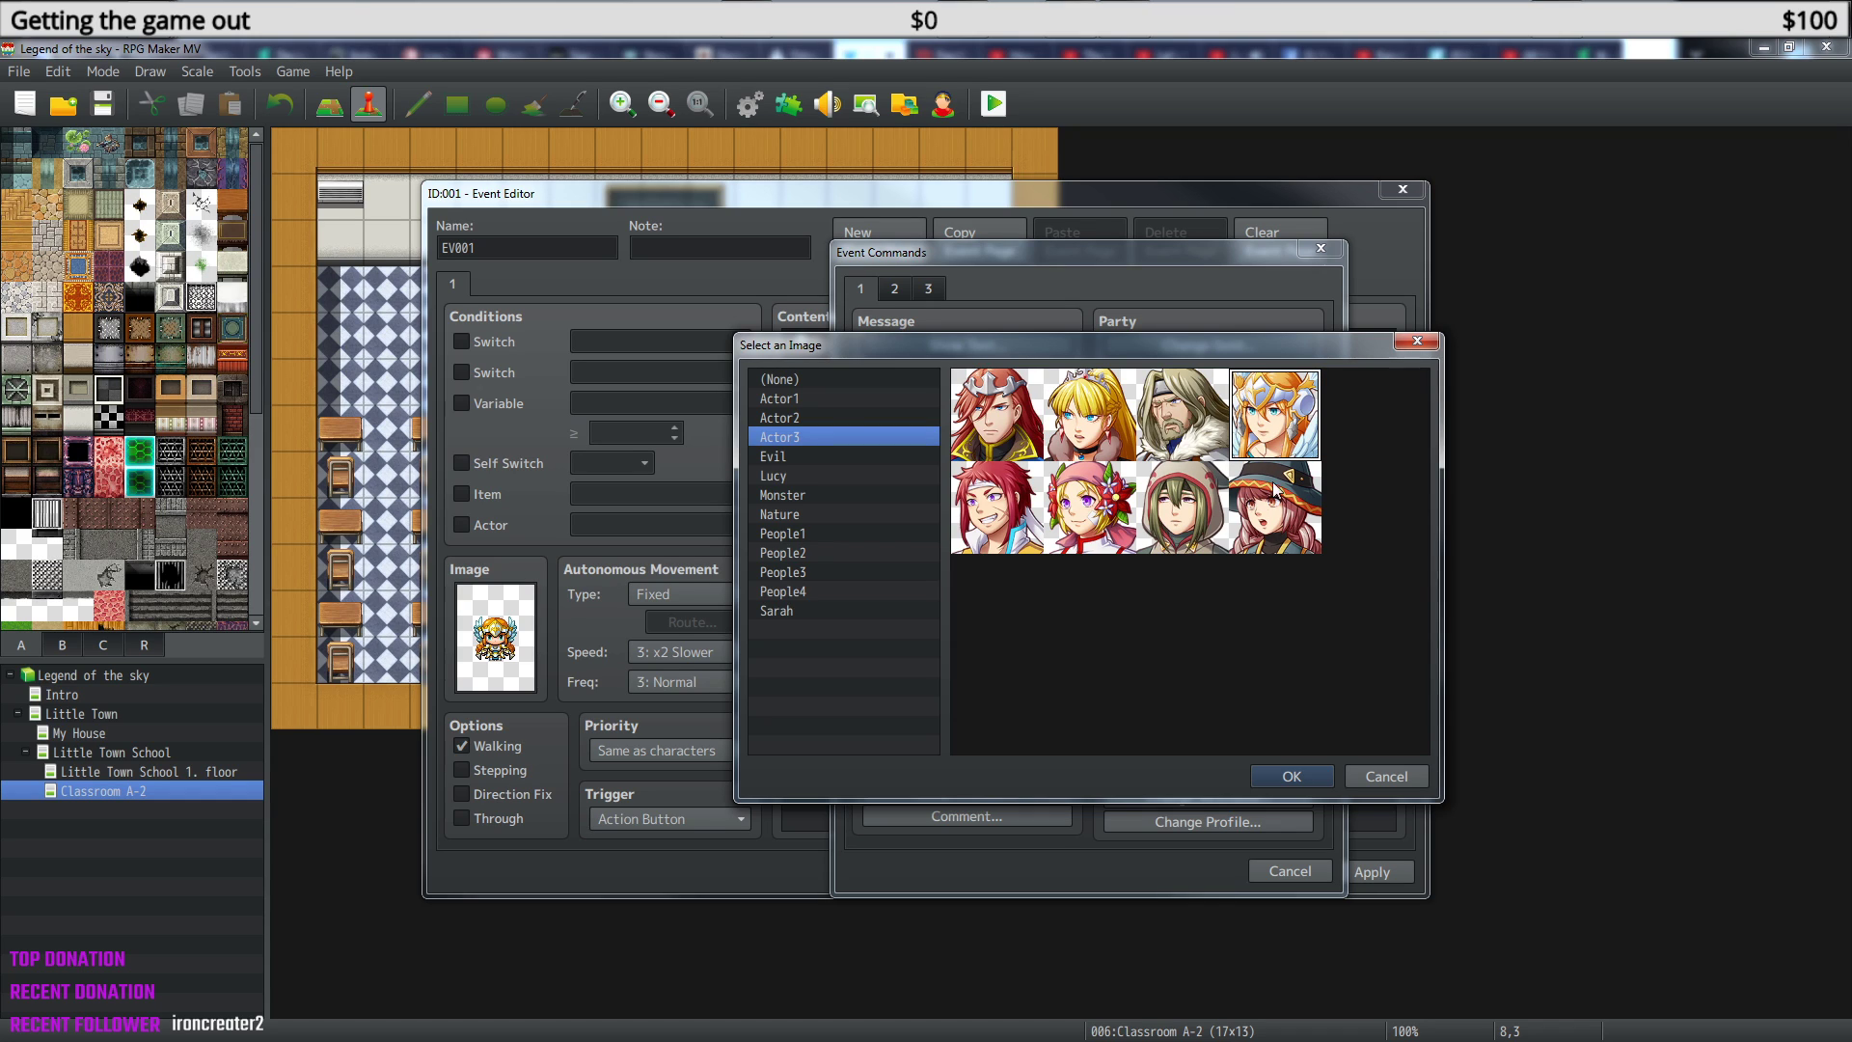
left_click(1292, 777)
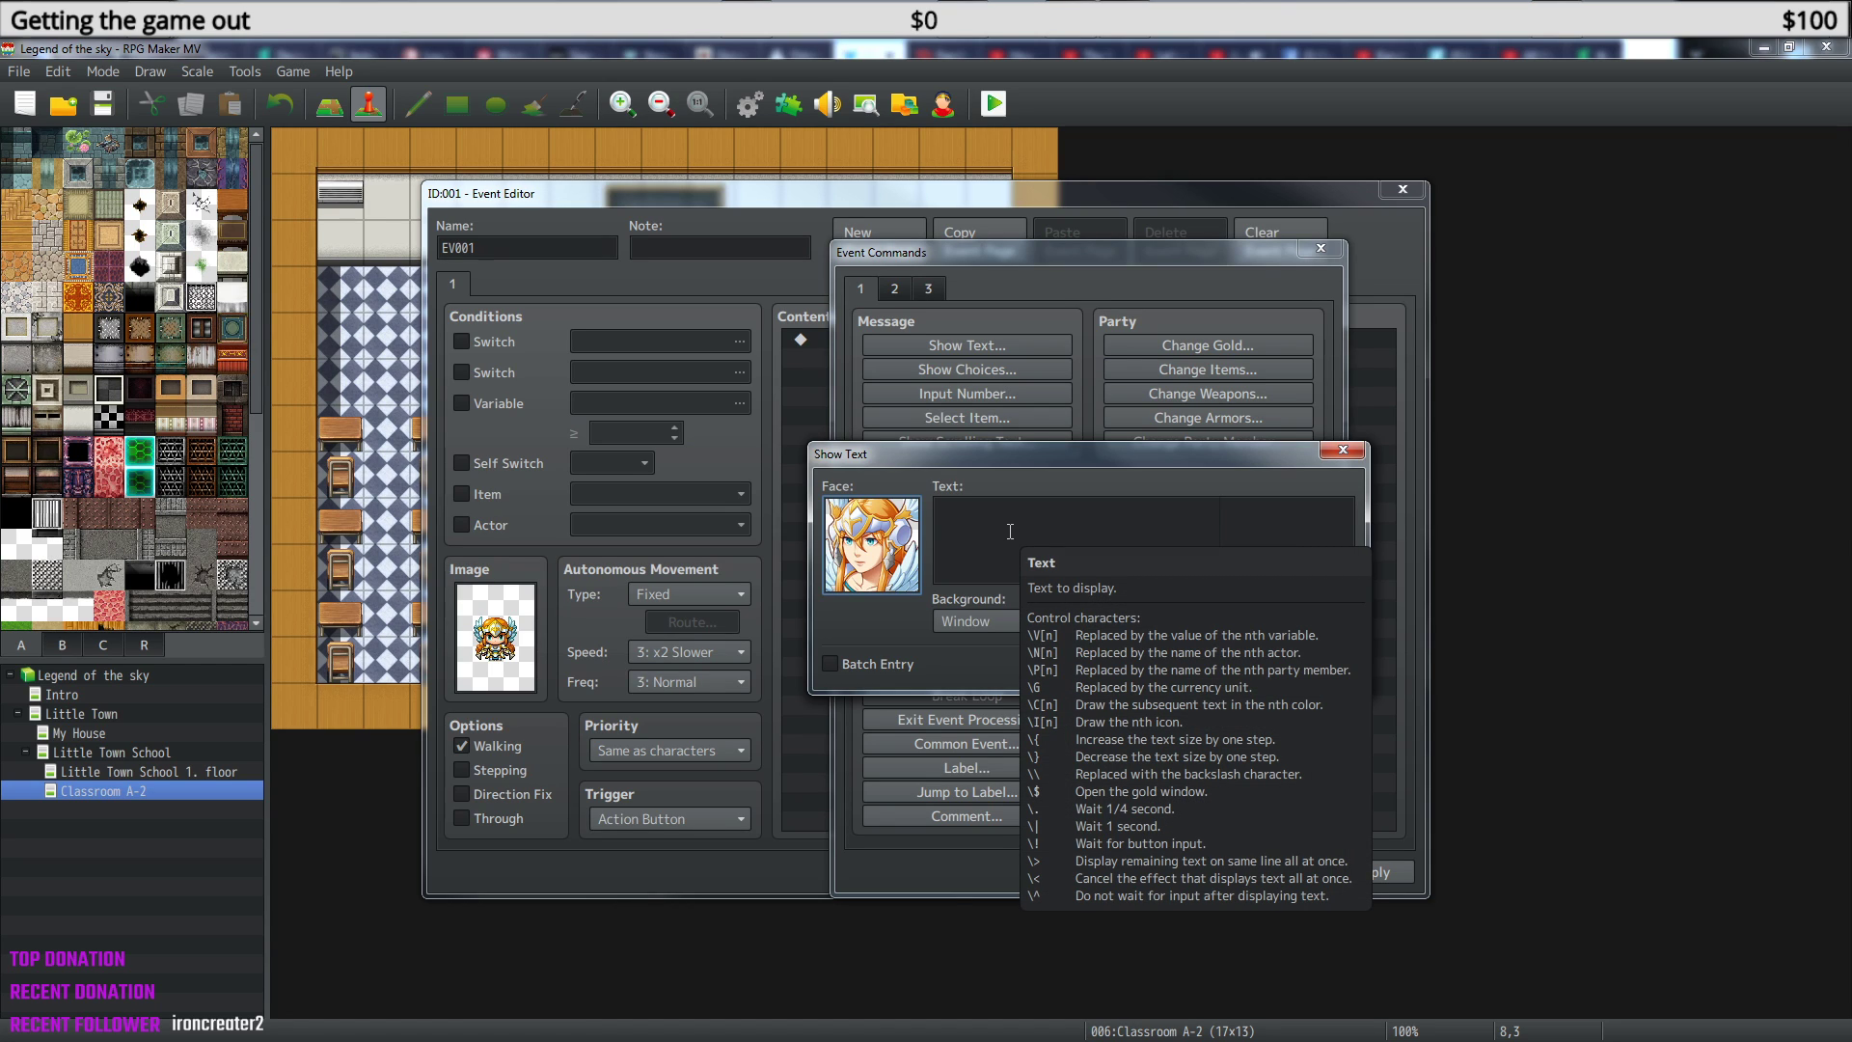
- Enter the message "Is there something I can help you with \n[1]?" and preview it
left_click(1010, 532)
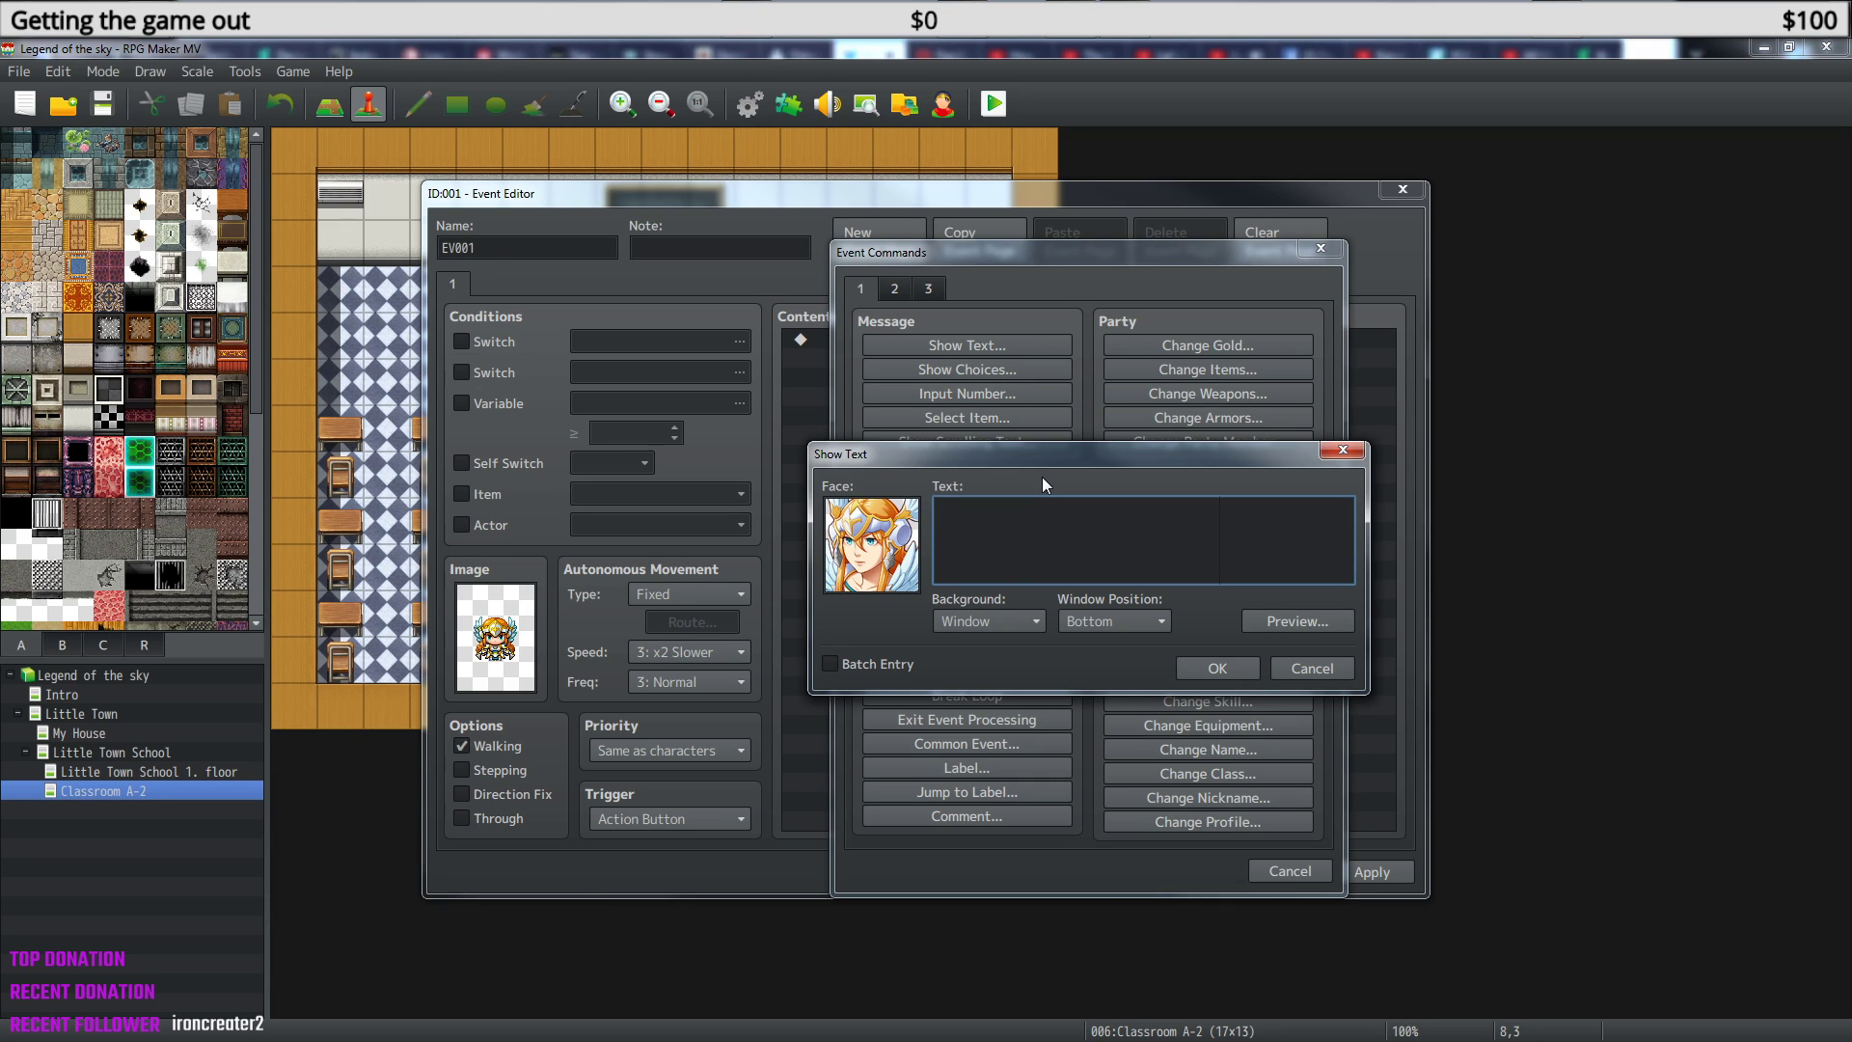
type("Is there")
type("can help ")
type("you ")
type("whit")
key("BackSpace")
key("BackSpace")
key("BackSpace")
type("ith \\n[1]?")
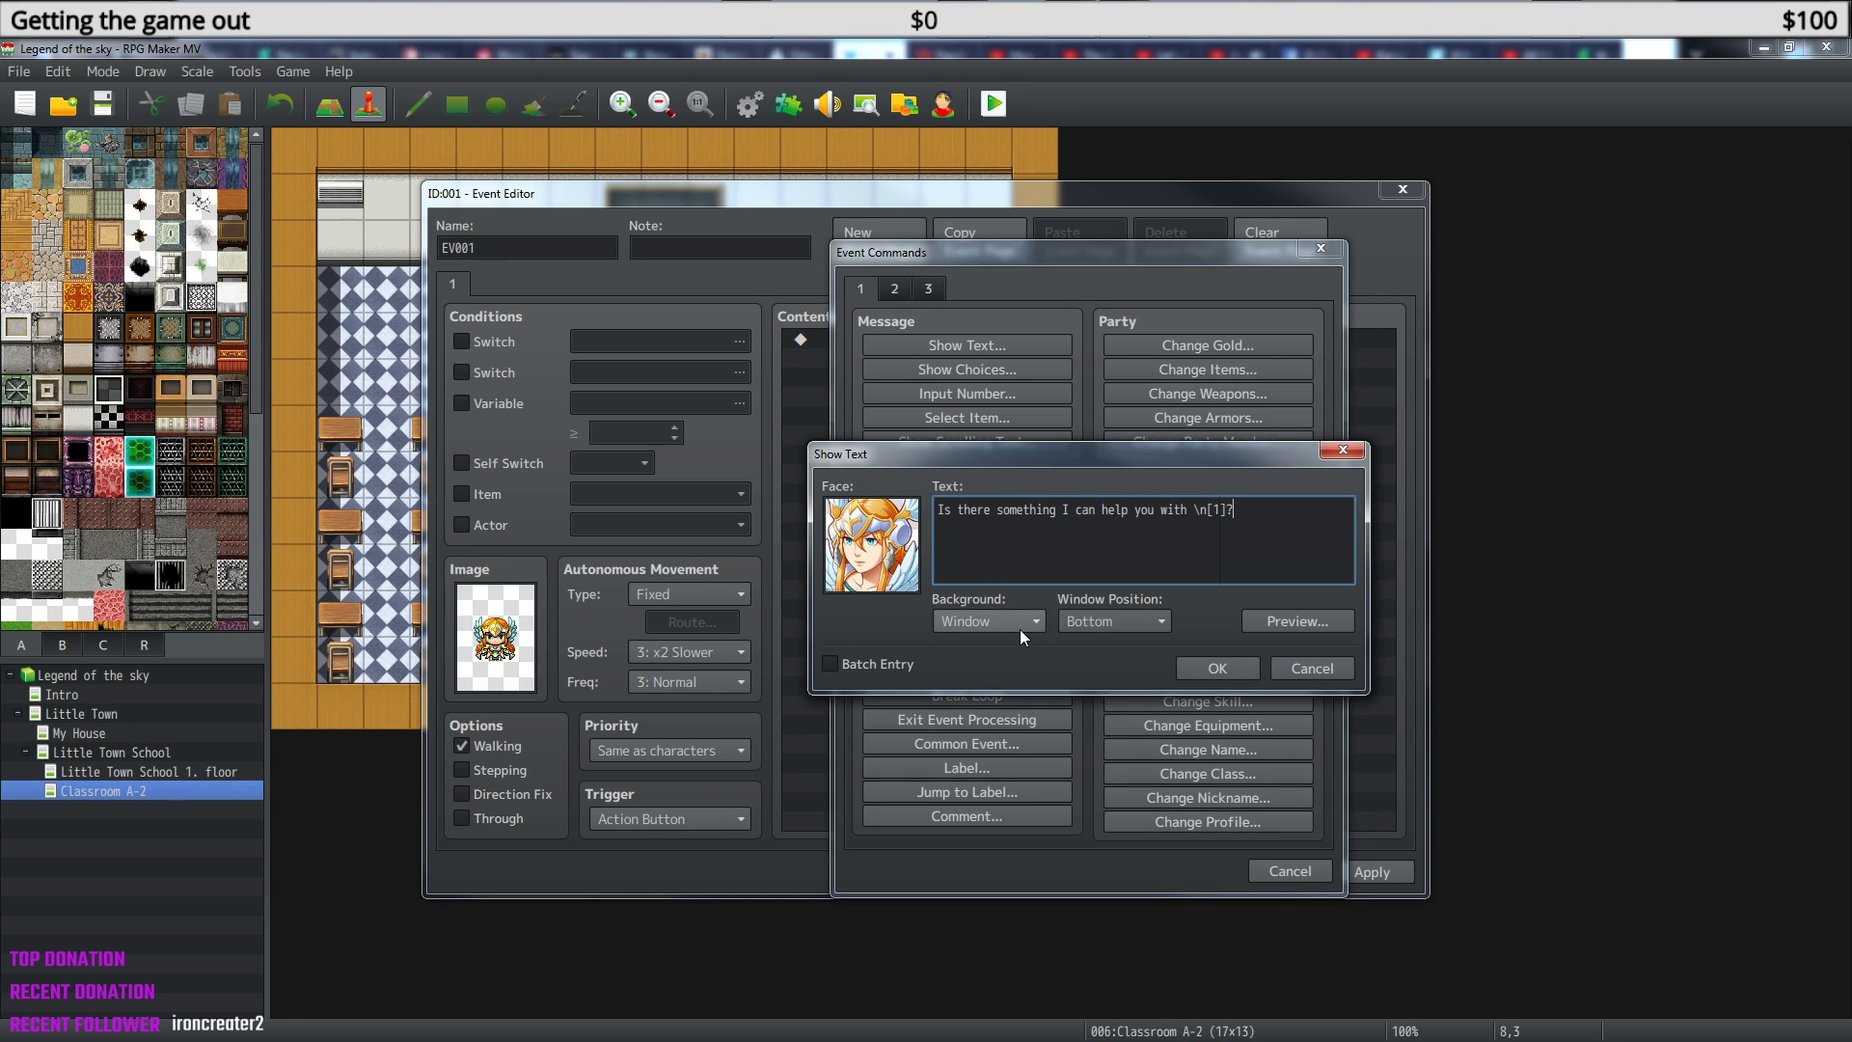
left_click(1289, 620)
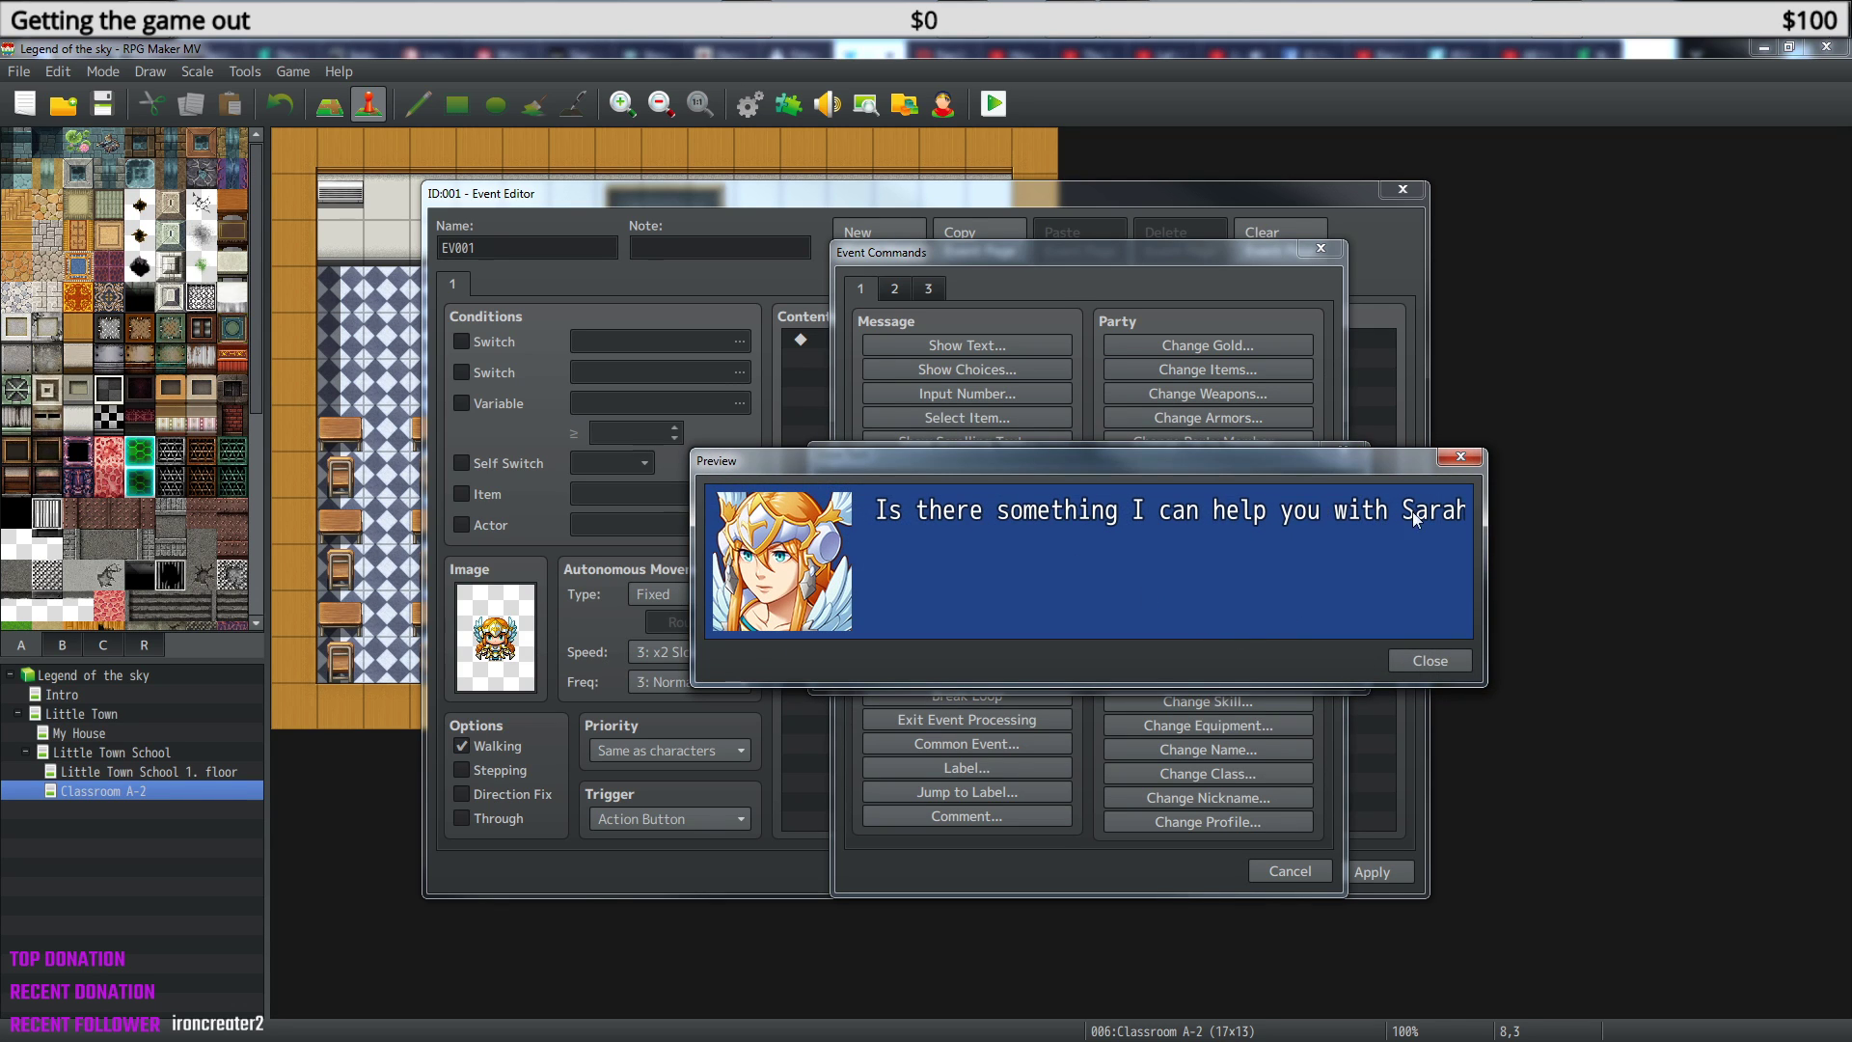
left_click(1439, 665)
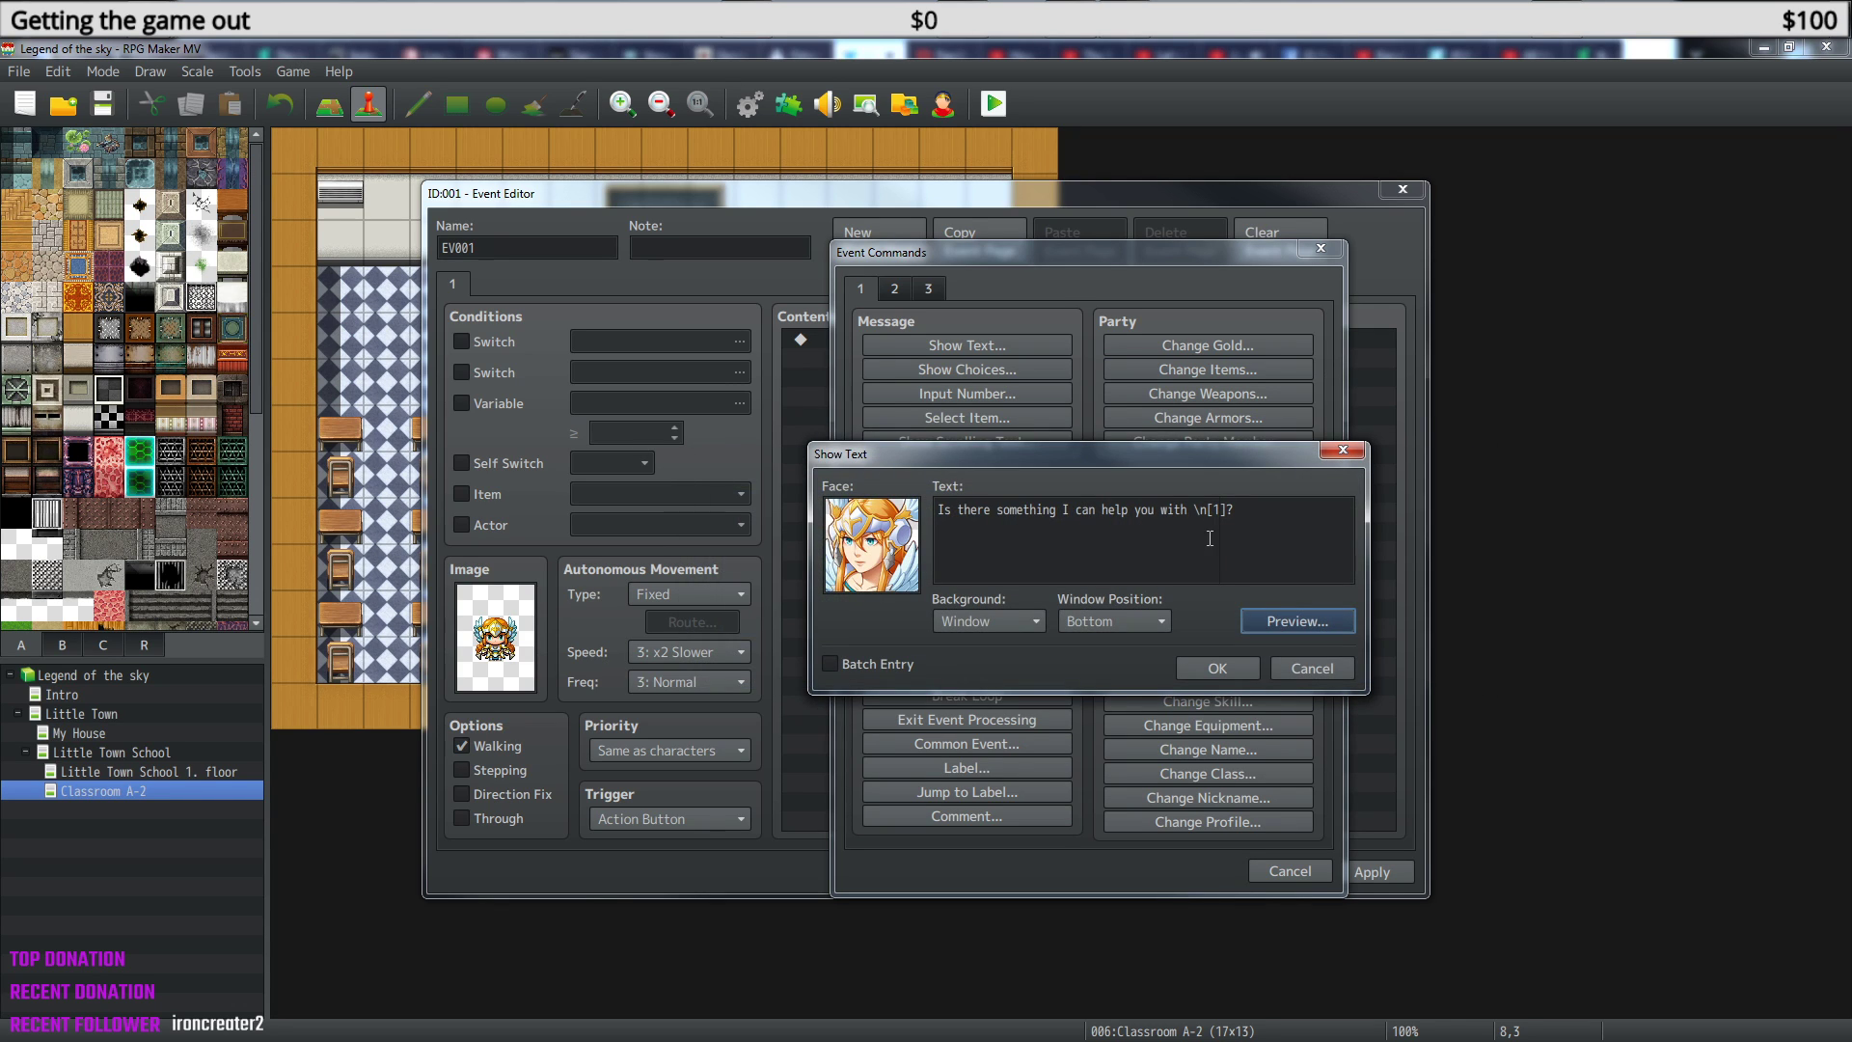
- Break the message onto a second line before \n[1], preview it, and accept the message and the teacher event
left_click(1196, 511)
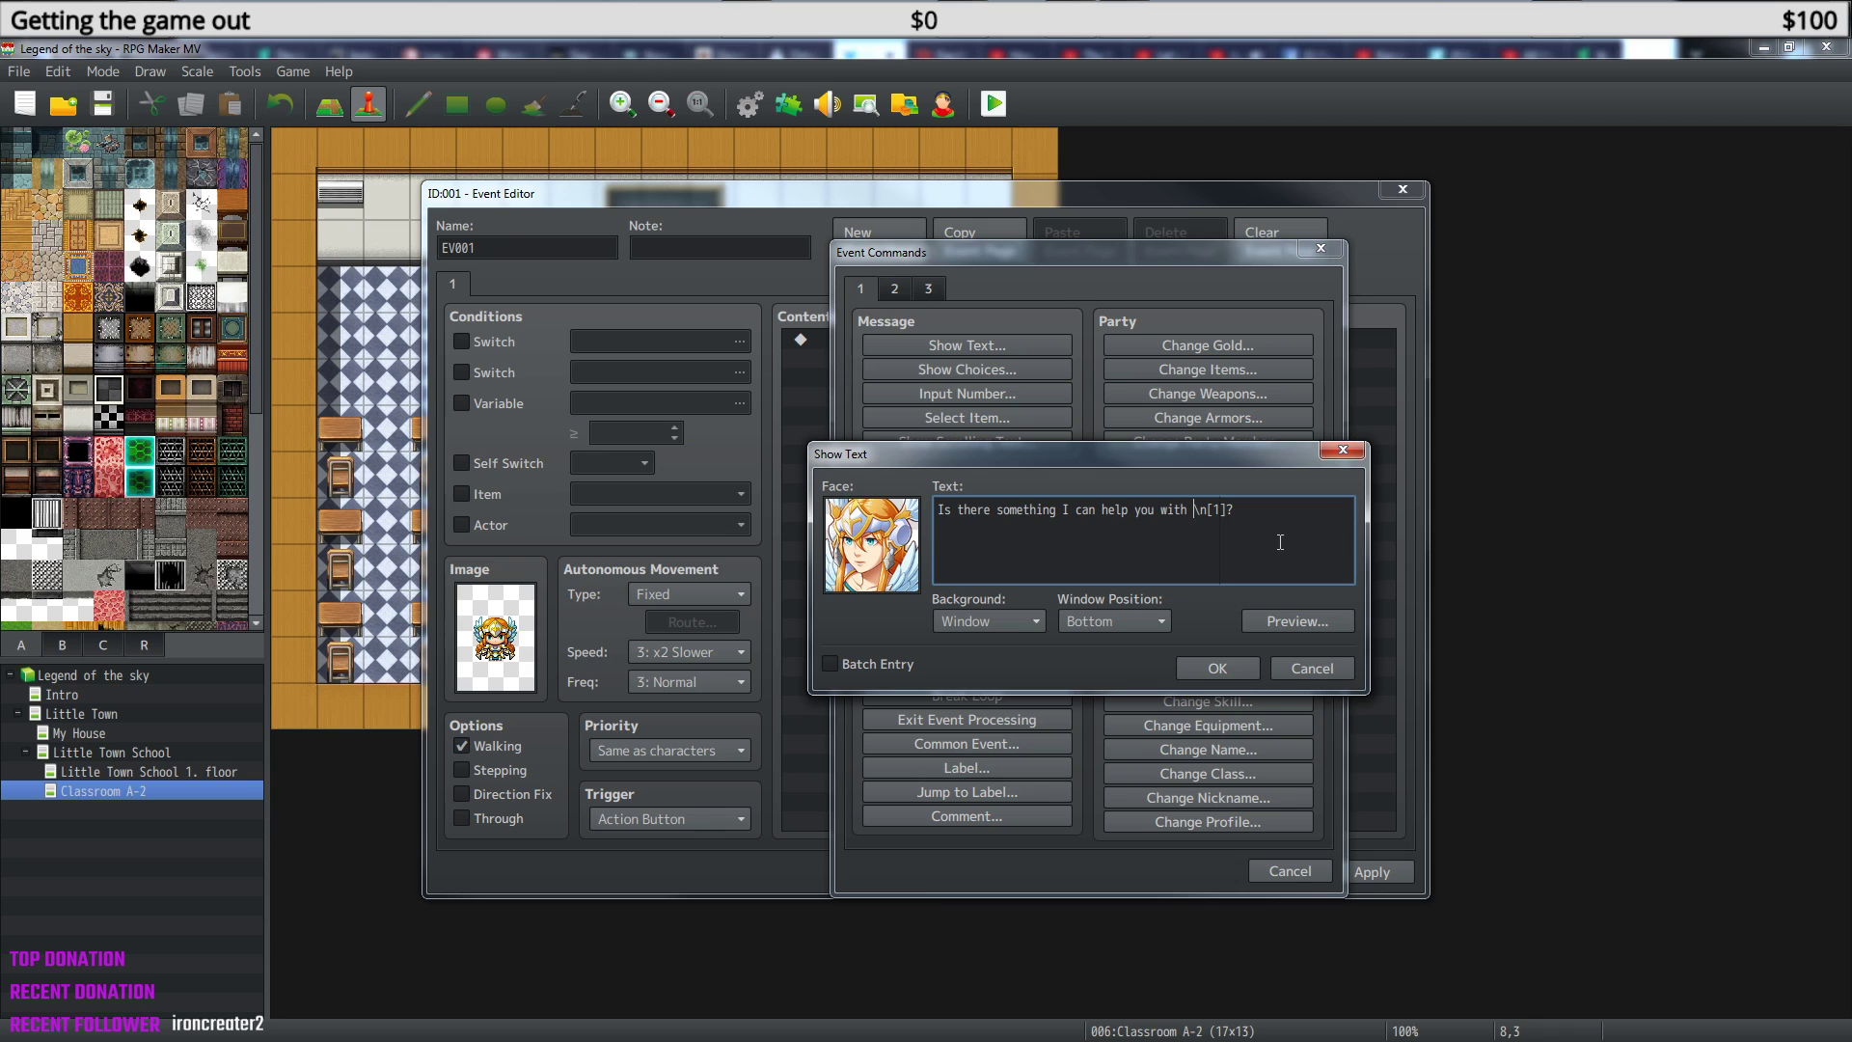
key("Return")
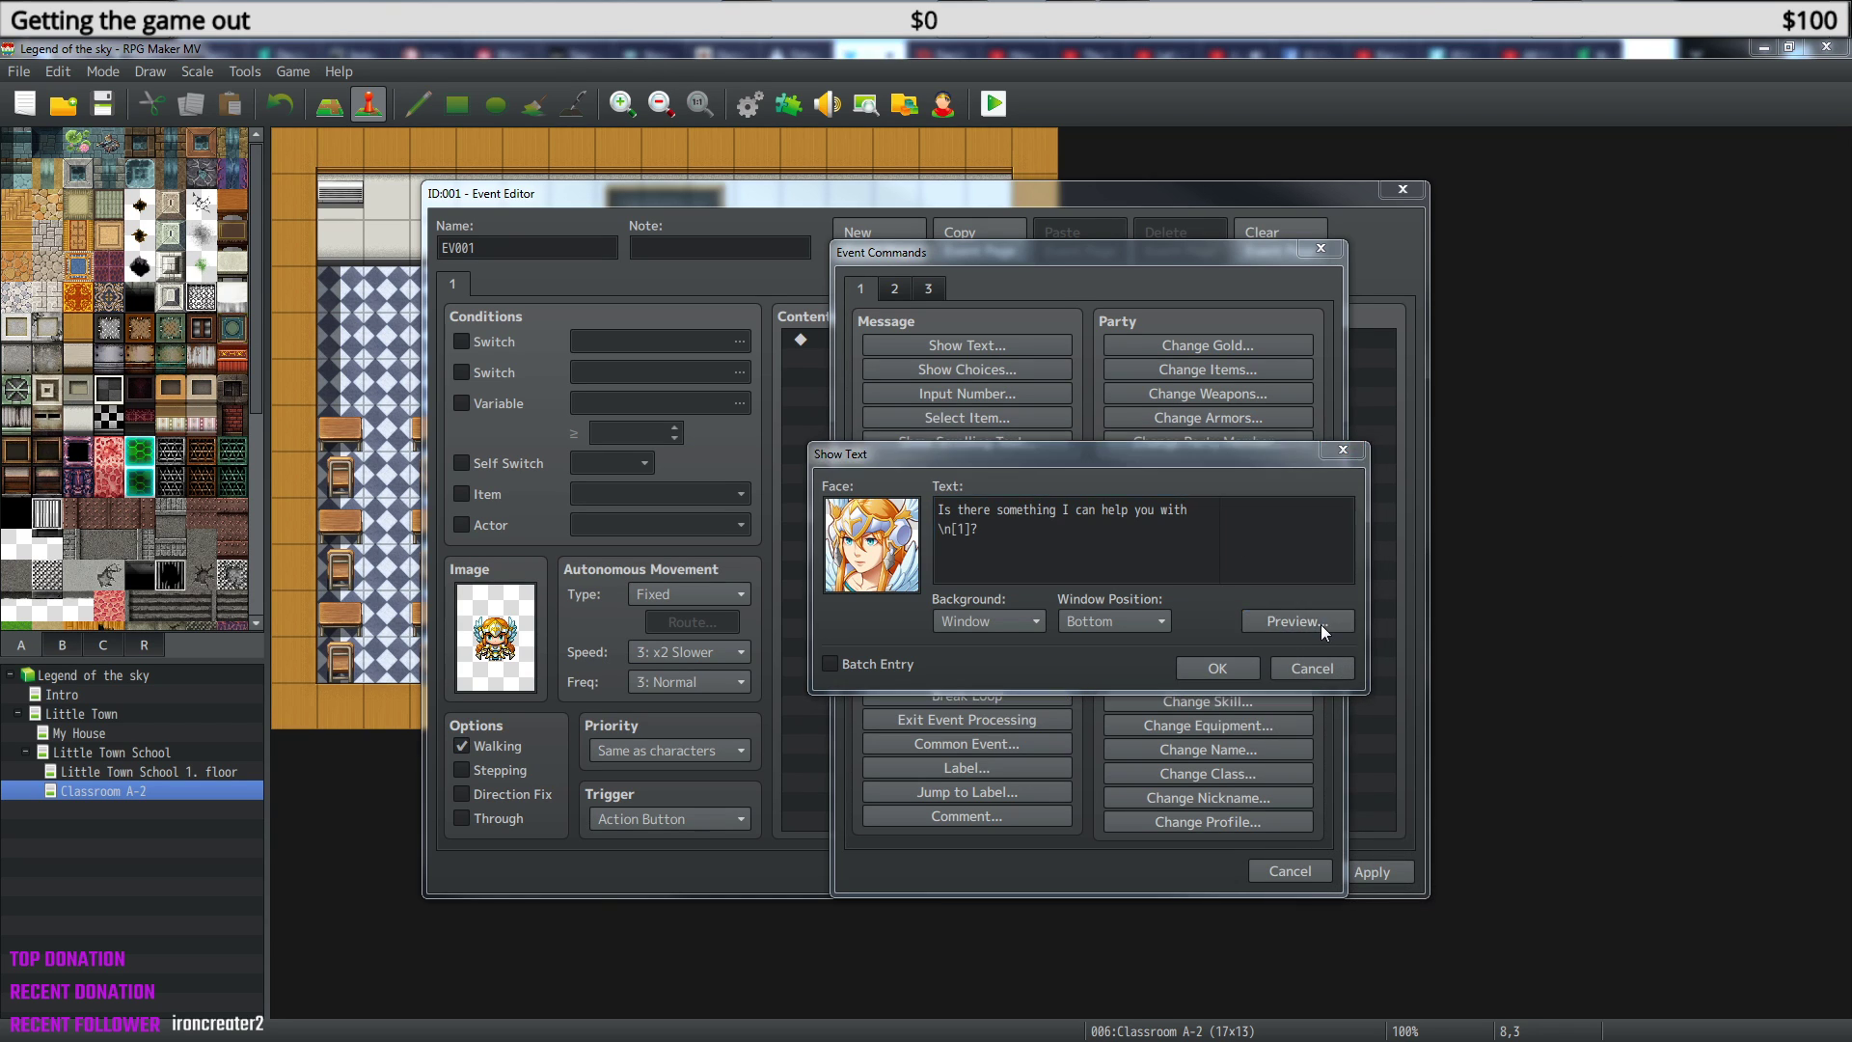
left_click(1317, 622)
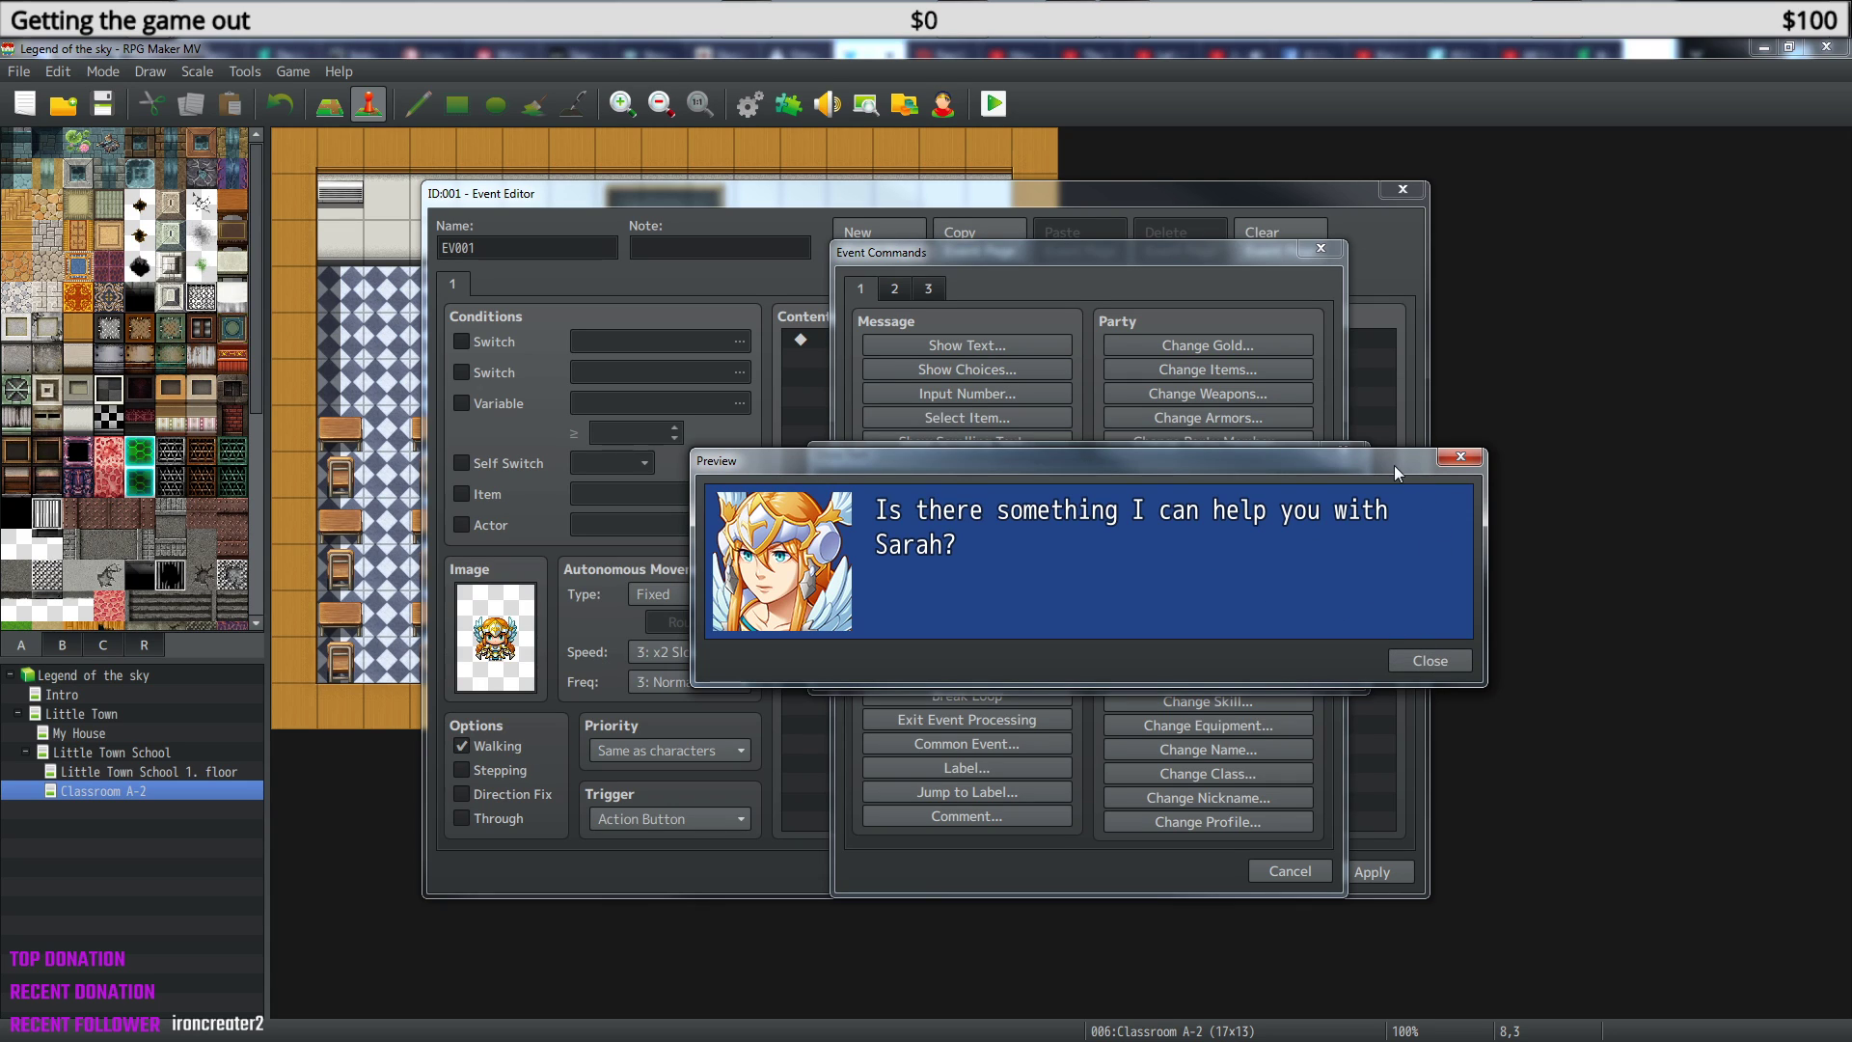
left_click(1437, 660)
left_click(1320, 664)
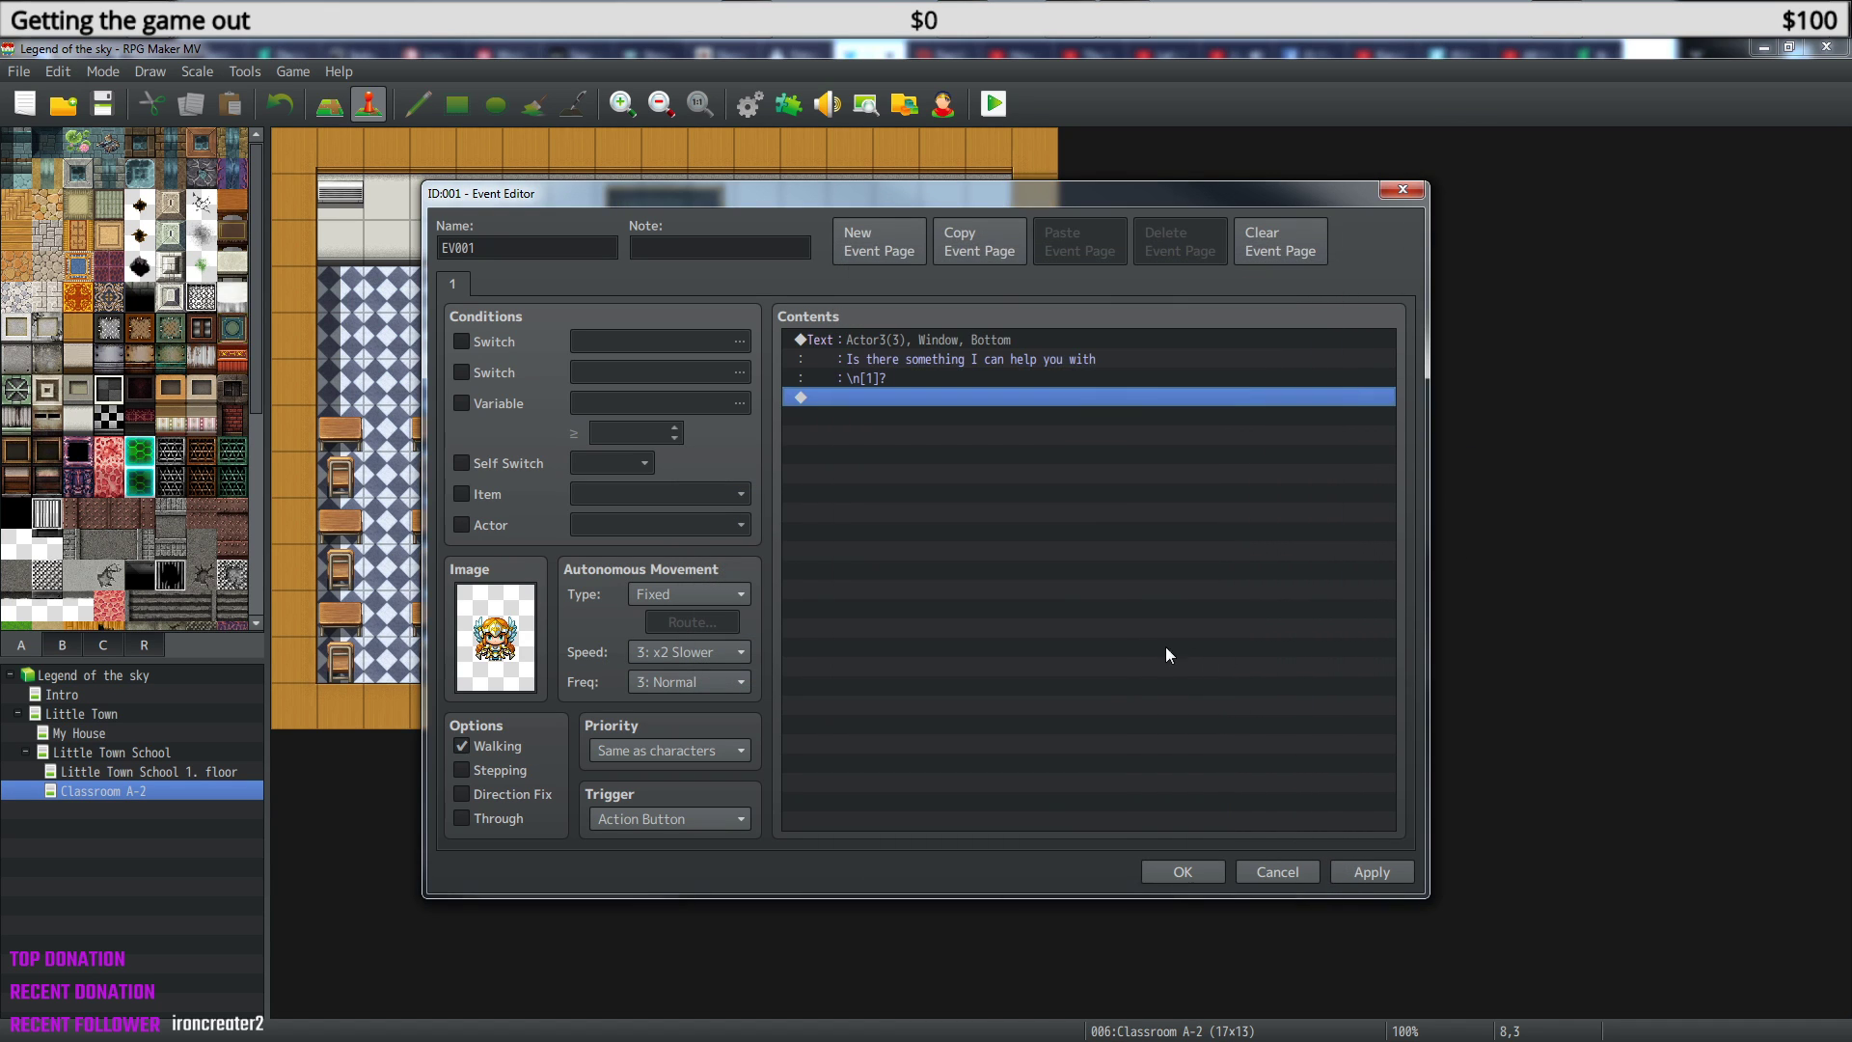
left_click(1182, 872)
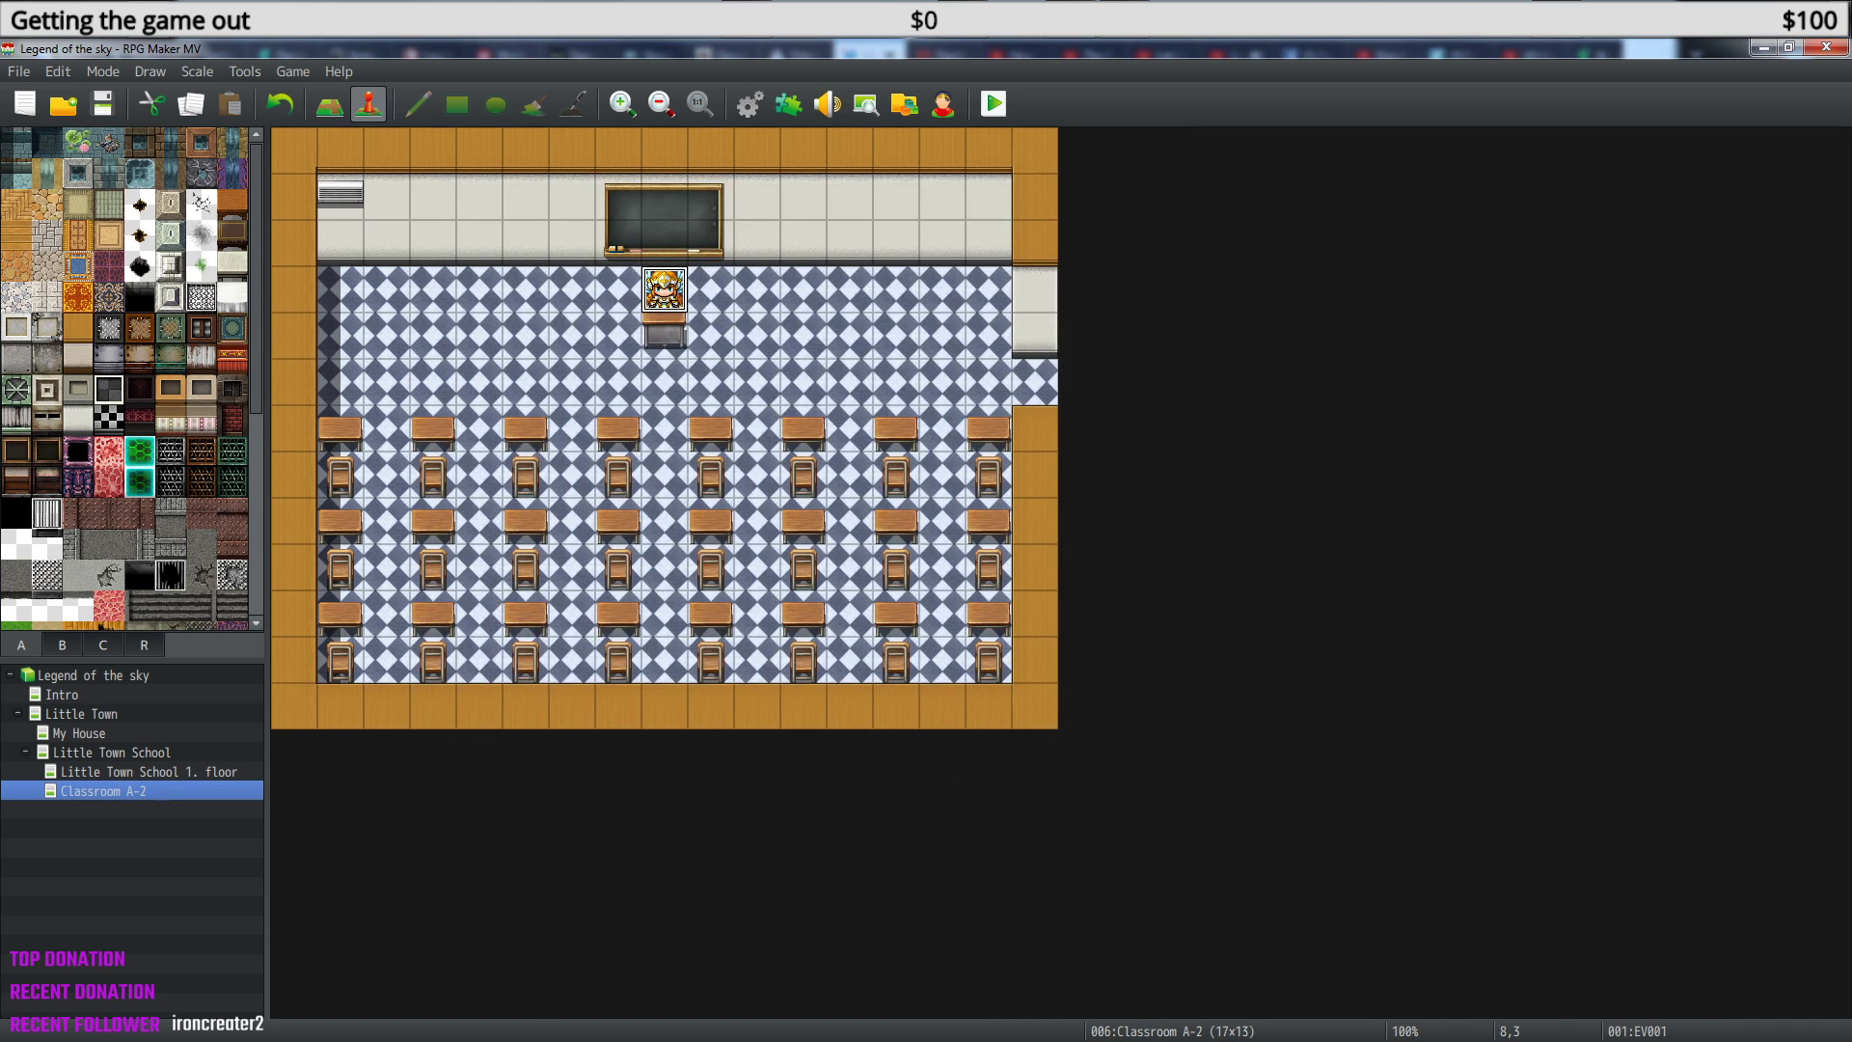
- Start a playtest, saving the project changes, and load the Little Town School save from File 1
left_click(994, 106)
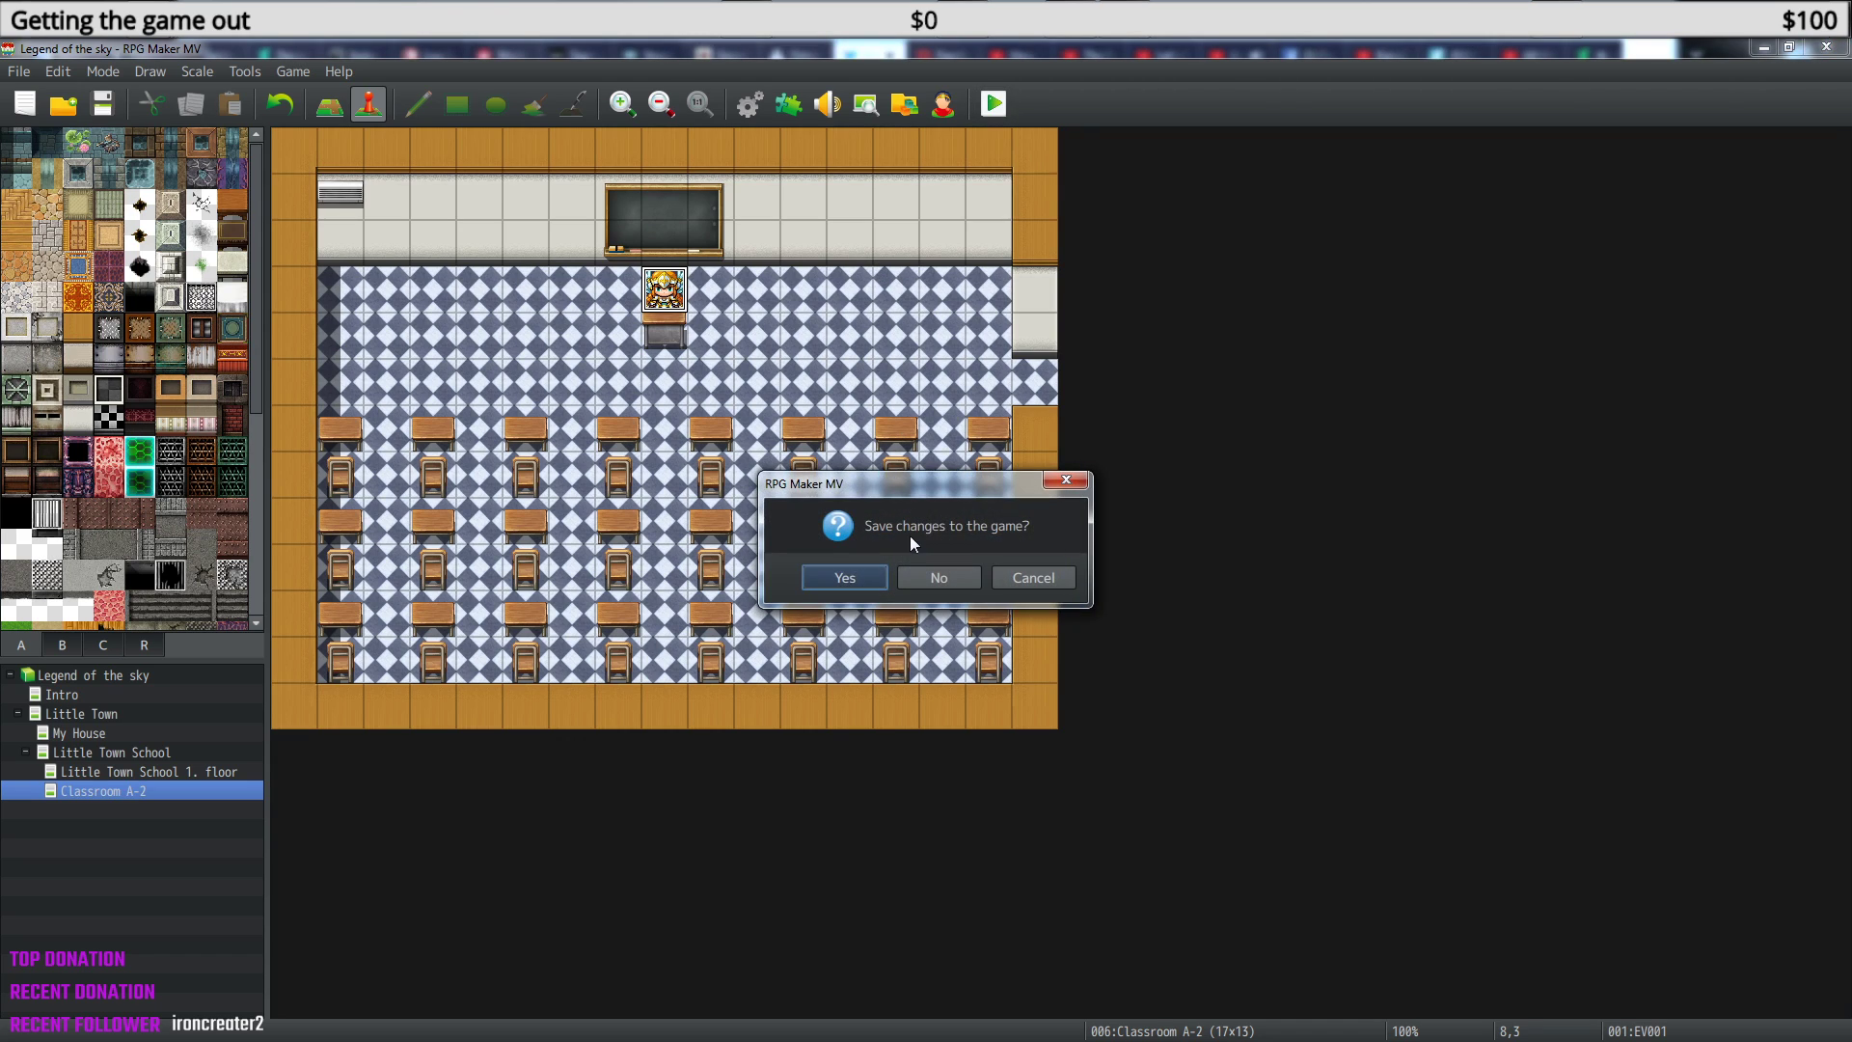
left_click(843, 574)
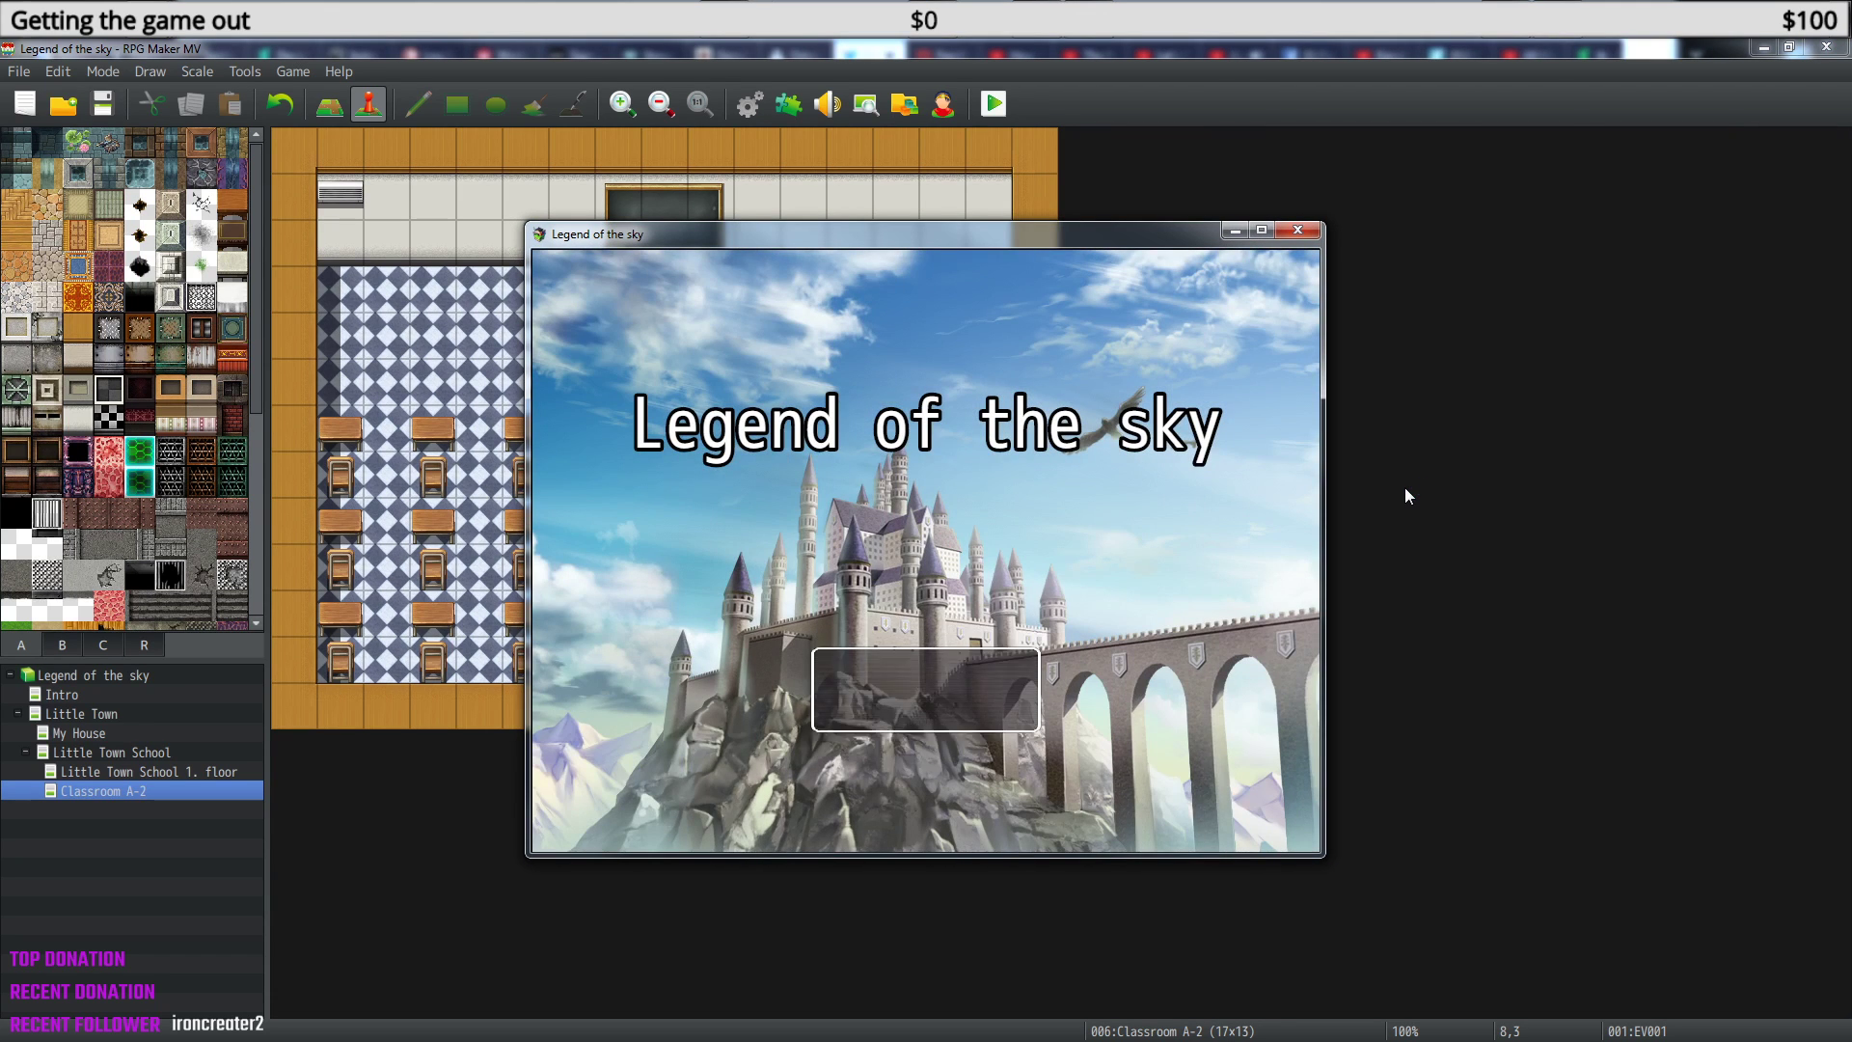
key("Return")
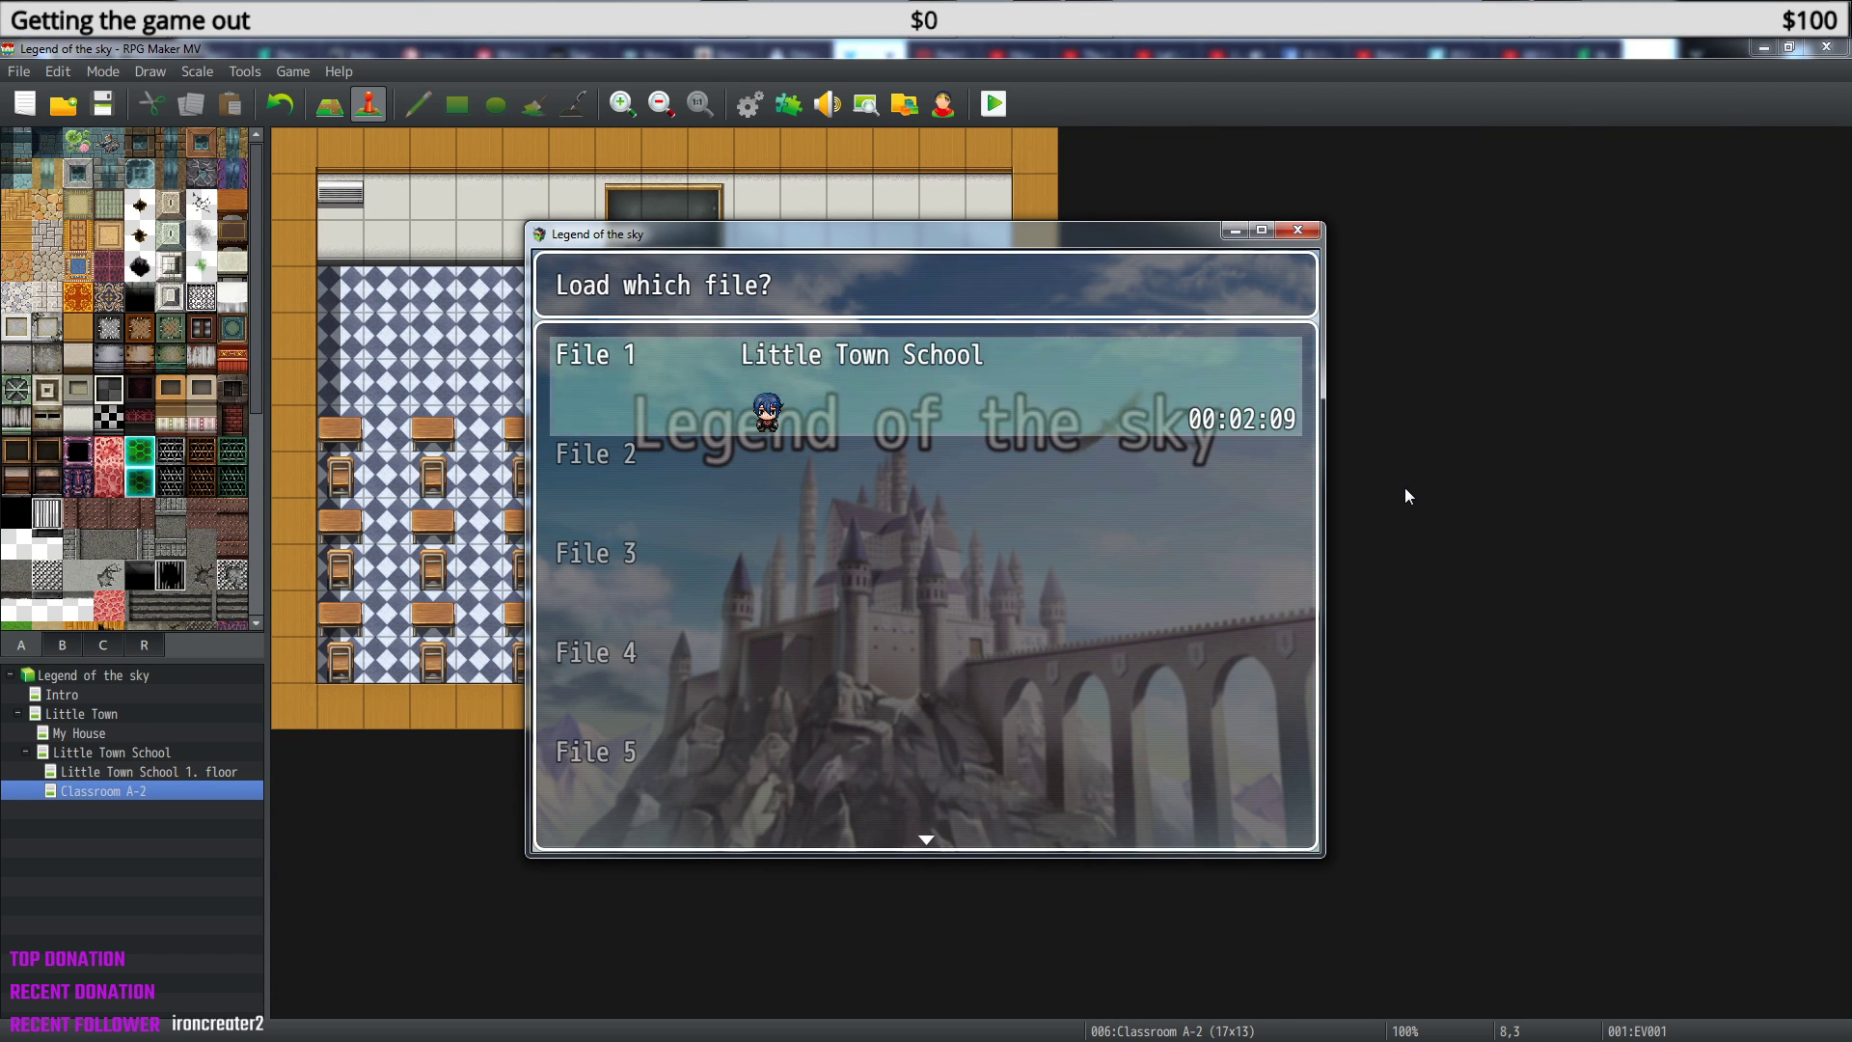
key("Up")
key("Down")
key("Return")
key("Up")
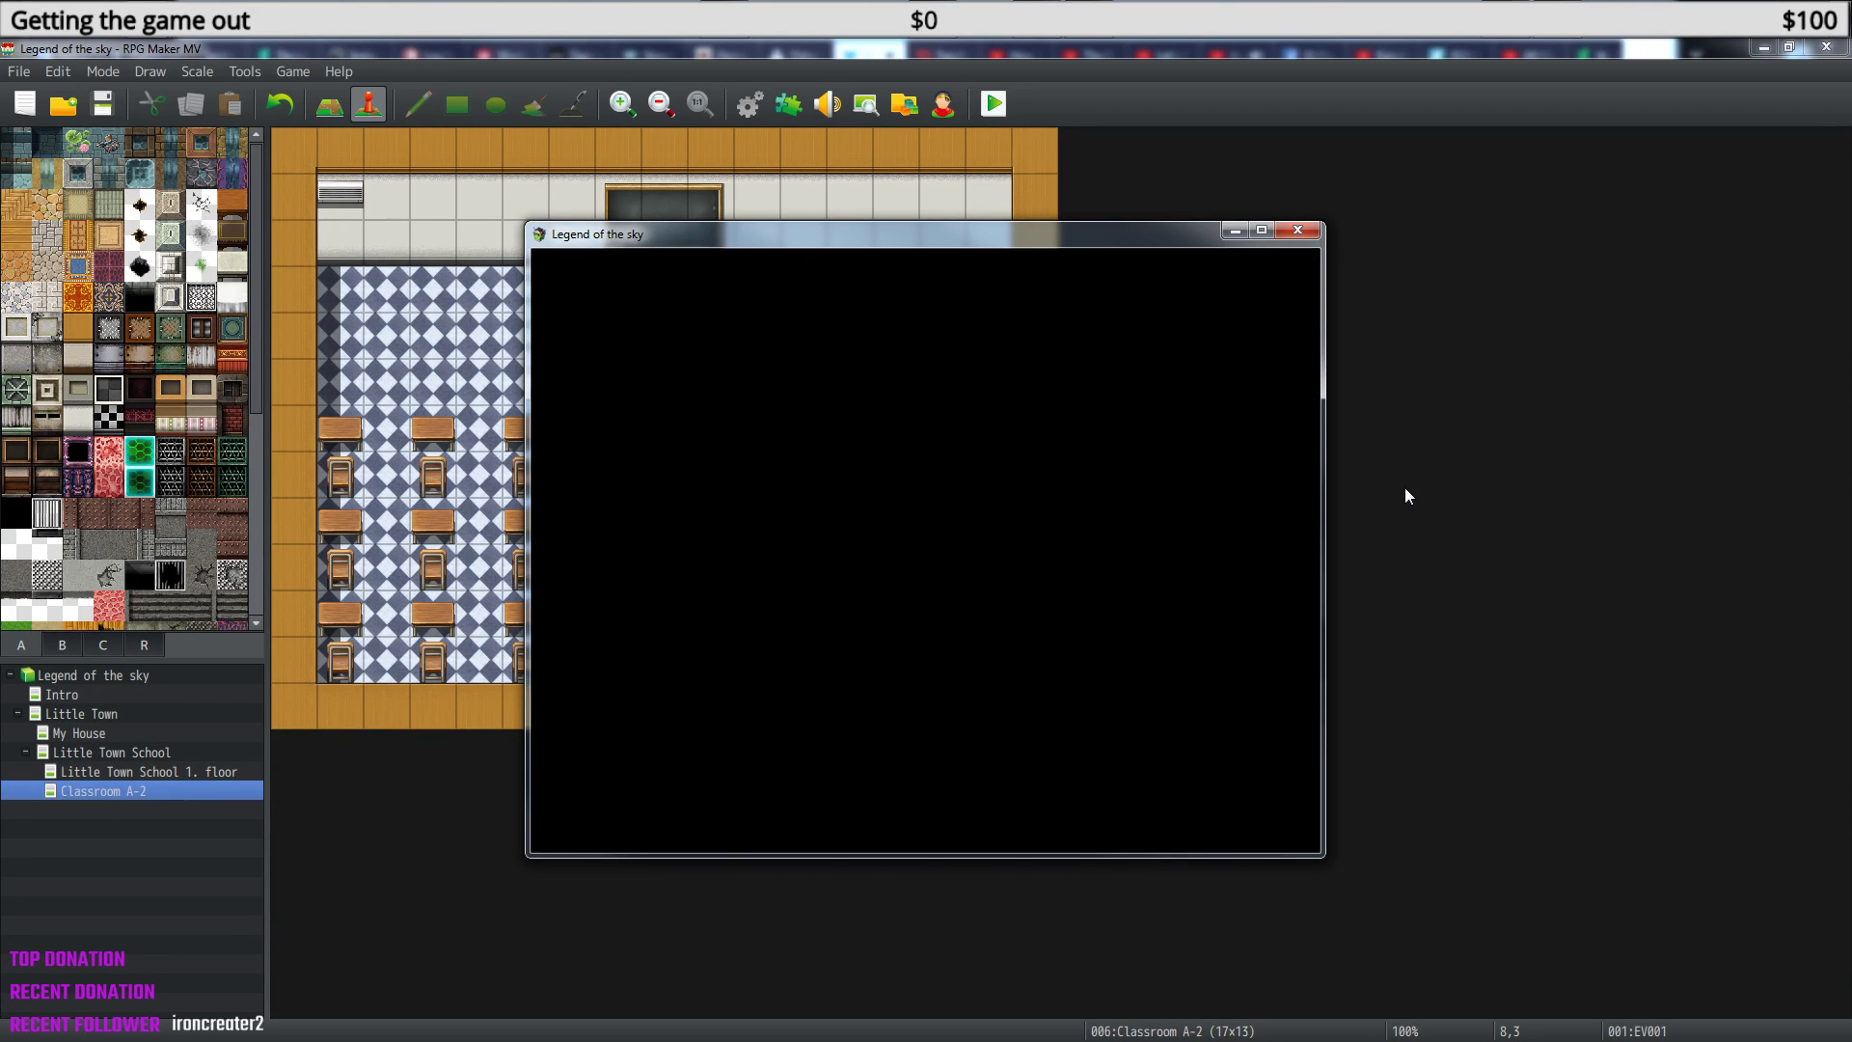
- Play through the Little Town School cutscene until it transfers the character to Classroom A-2
key("Return")
key("Return")
key("Return")
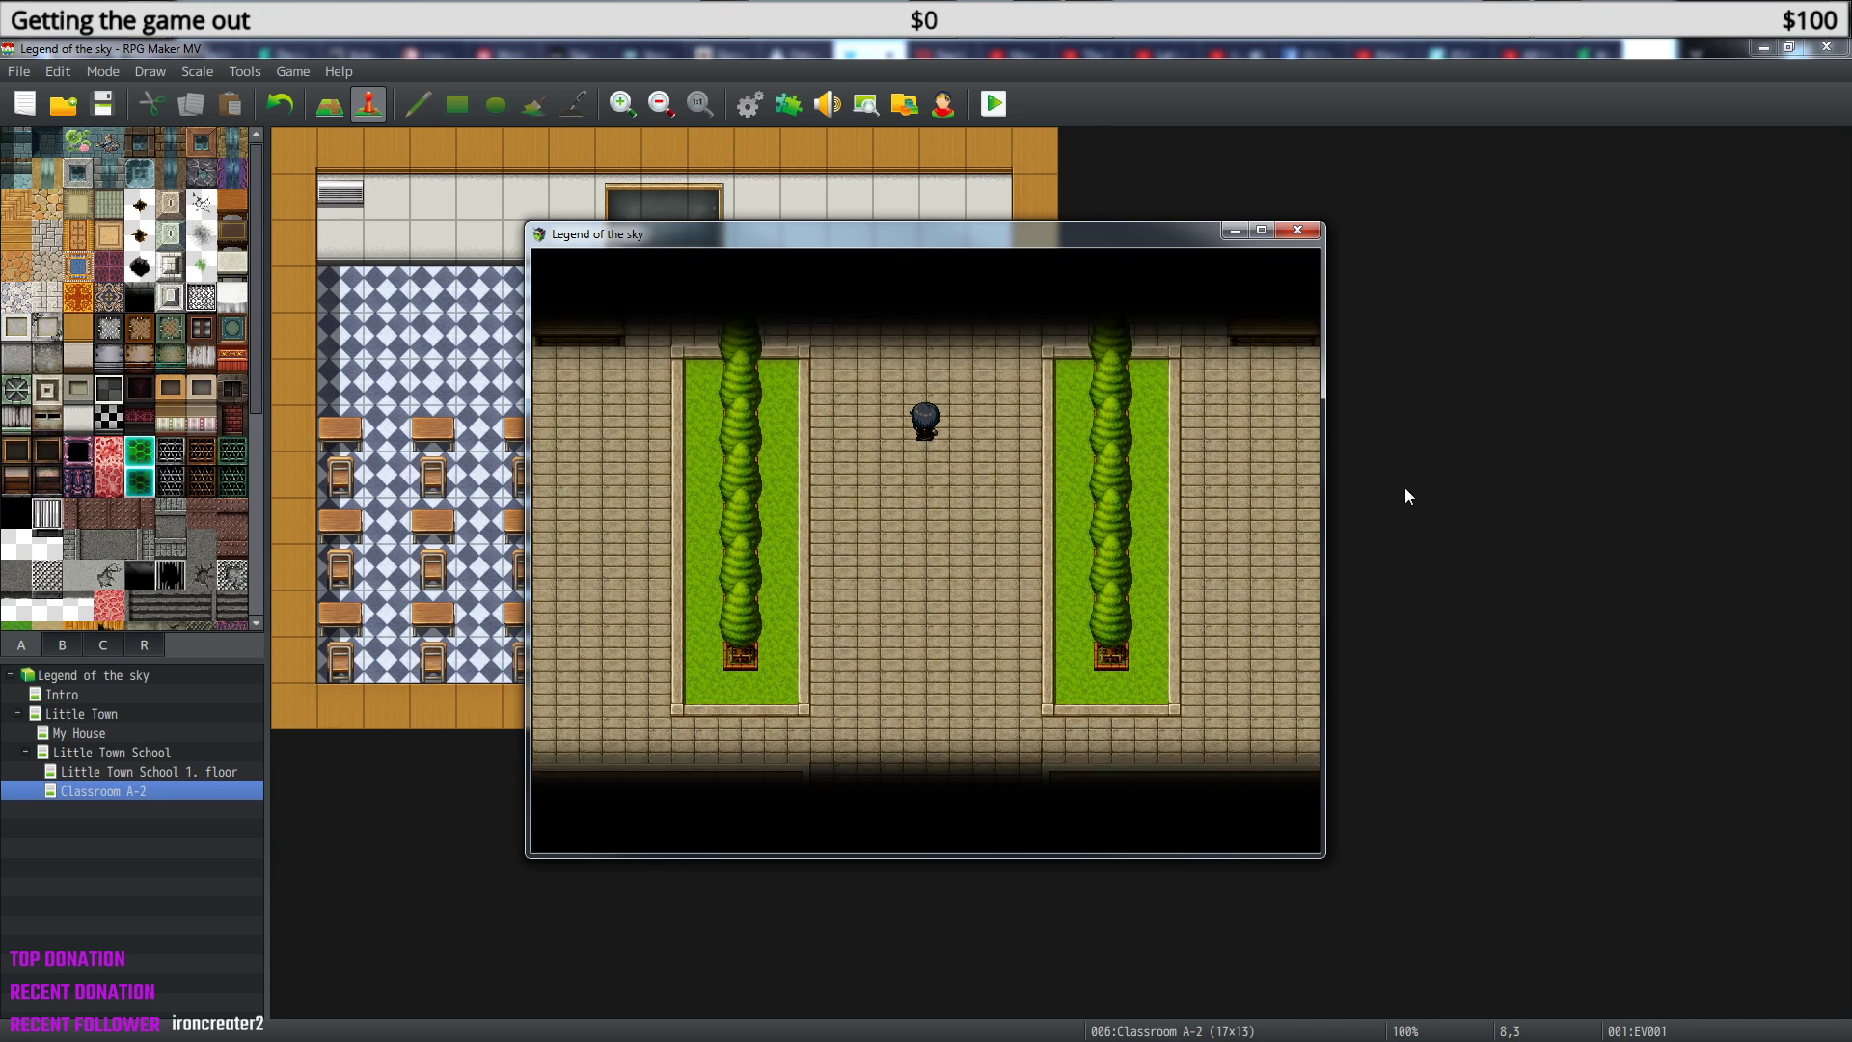
key("Return")
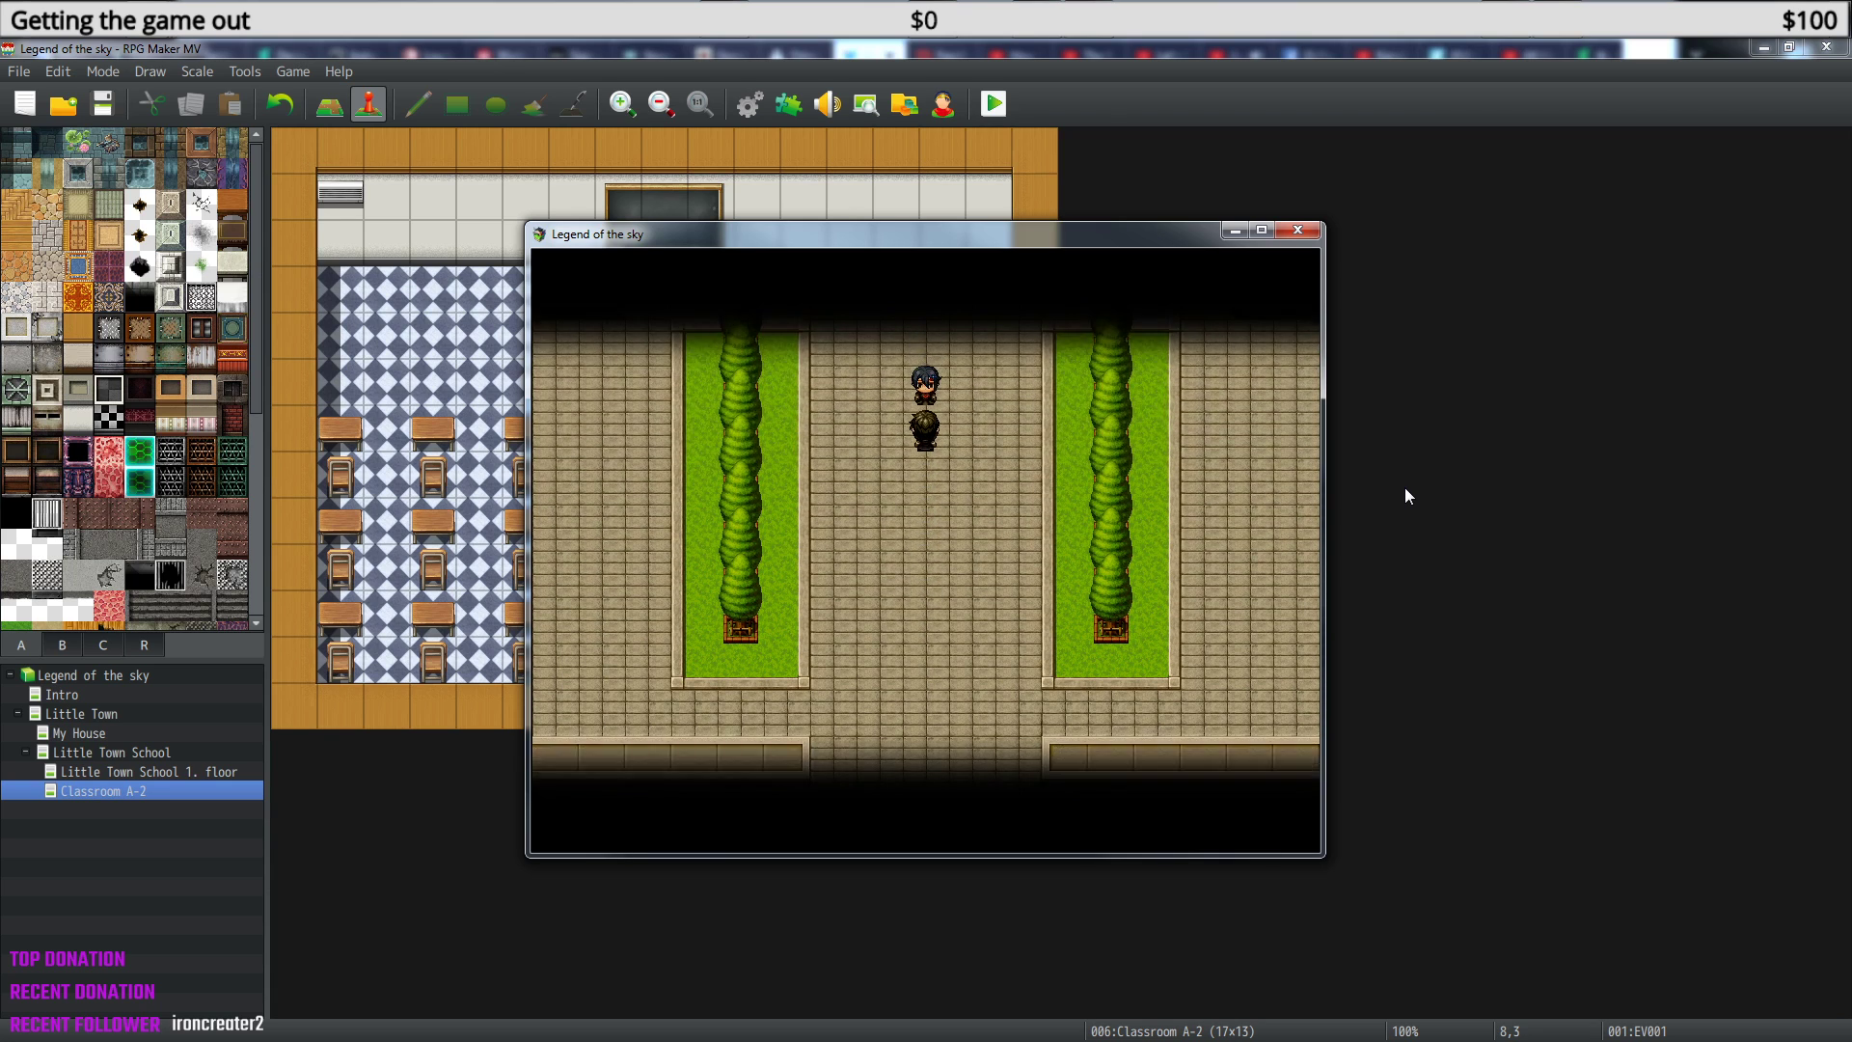
key("Return")
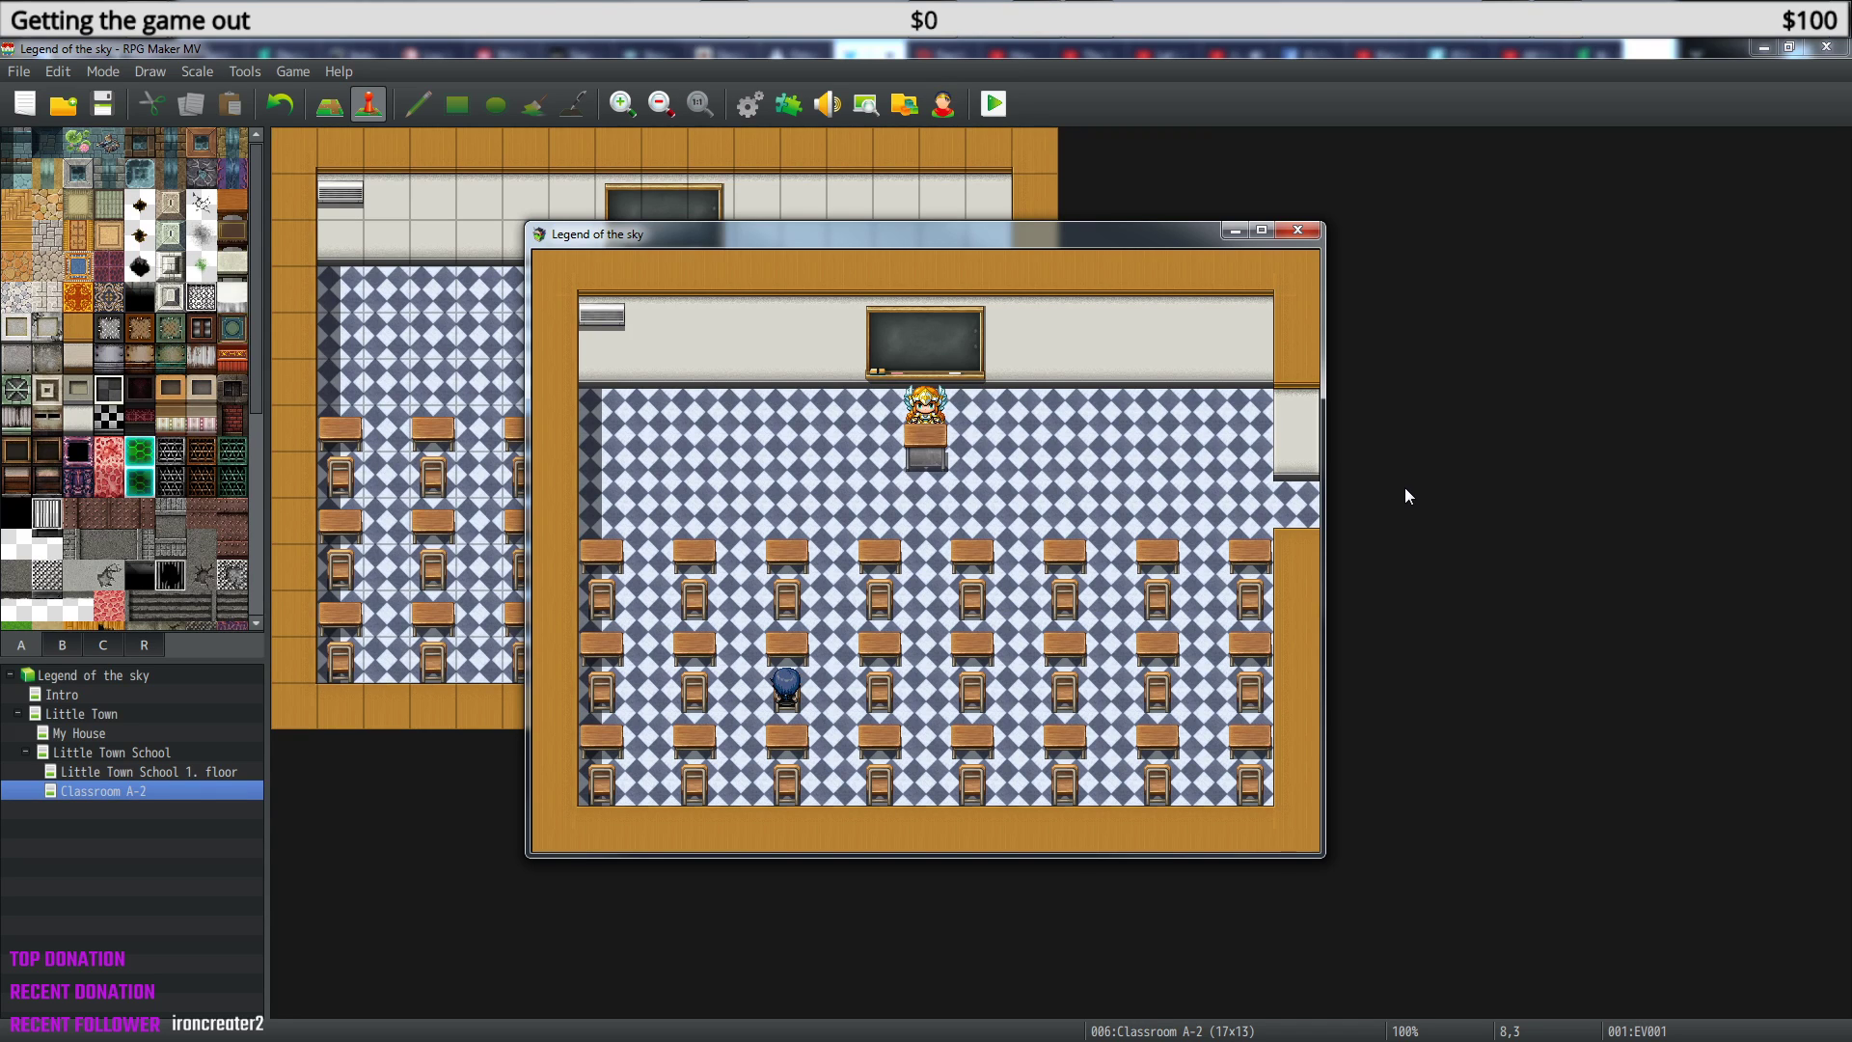
- Walk the character around its starting chair and the neighbouring desks in Classroom A-2 to test where it can pass
key("Right")
key("Left")
key("Up")
key("Right")
key("Right")
key("Left")
key("Left")
key("Up")
key("Right")
key("Left")
key("Right")
key("Left")
key("Right")
key("Left")
key("Up")
key("Right")
key("Up")
key("Down")
key("Left")
key("Right")
key("Right")
key("Right")
key("Left")
key("Left")
key("Left")
key("Left")
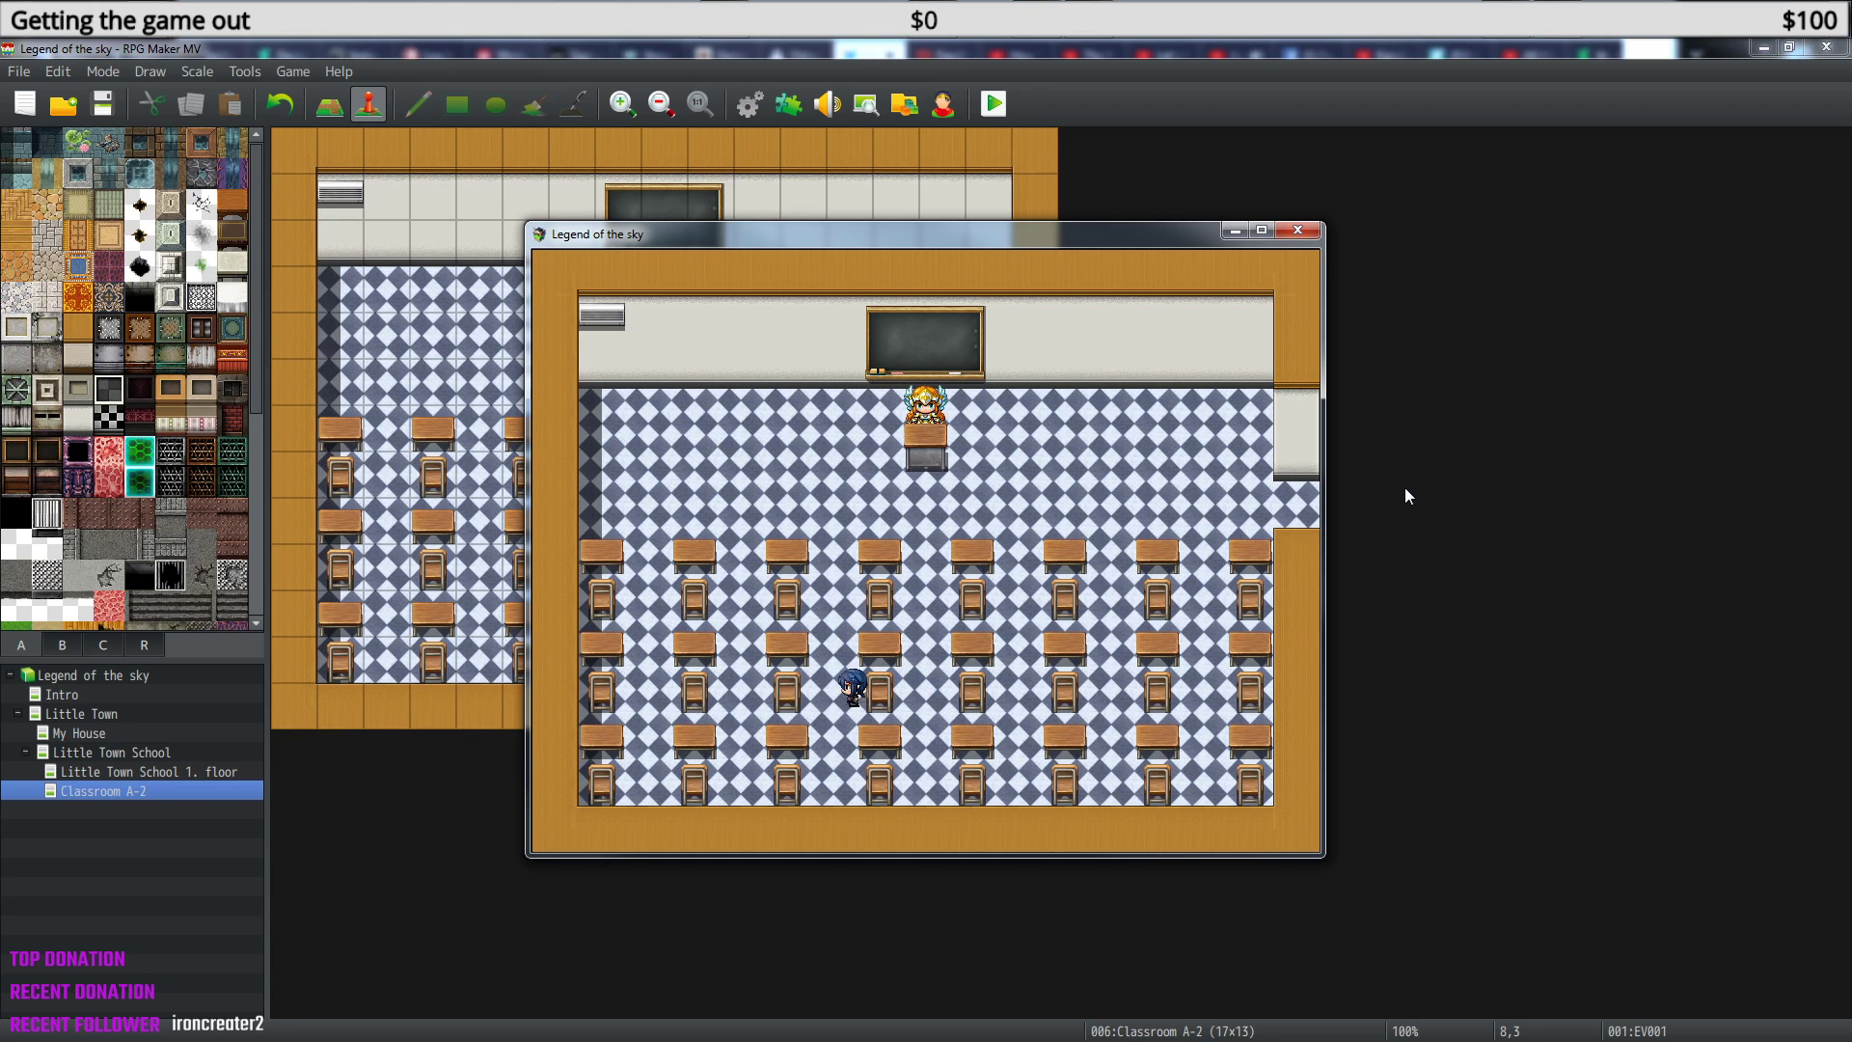
key("Right")
key("Right")
key("Left")
key("Left")
key("Right")
key("Down")
key("Up")
key("Left")
key("Up")
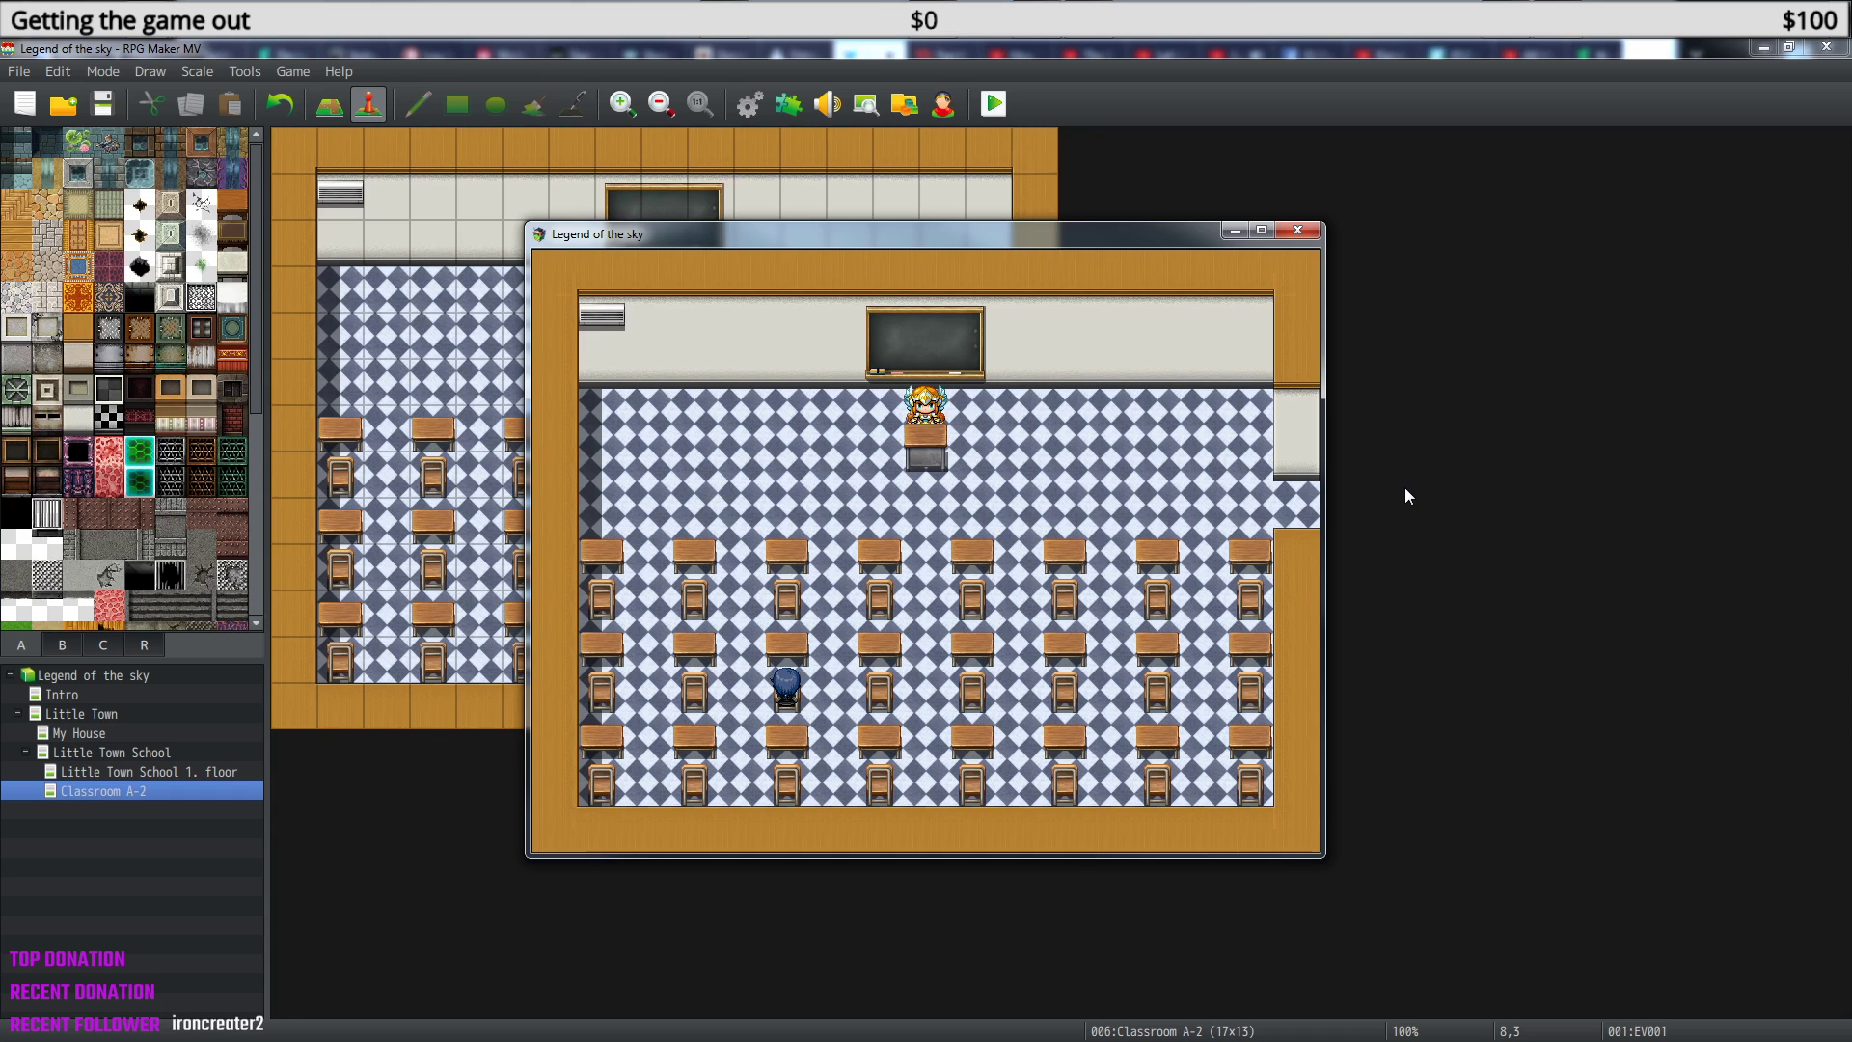
key("Right")
key("Up")
key("Down")
key("Left")
key("Up")
key("Right")
key("Up")
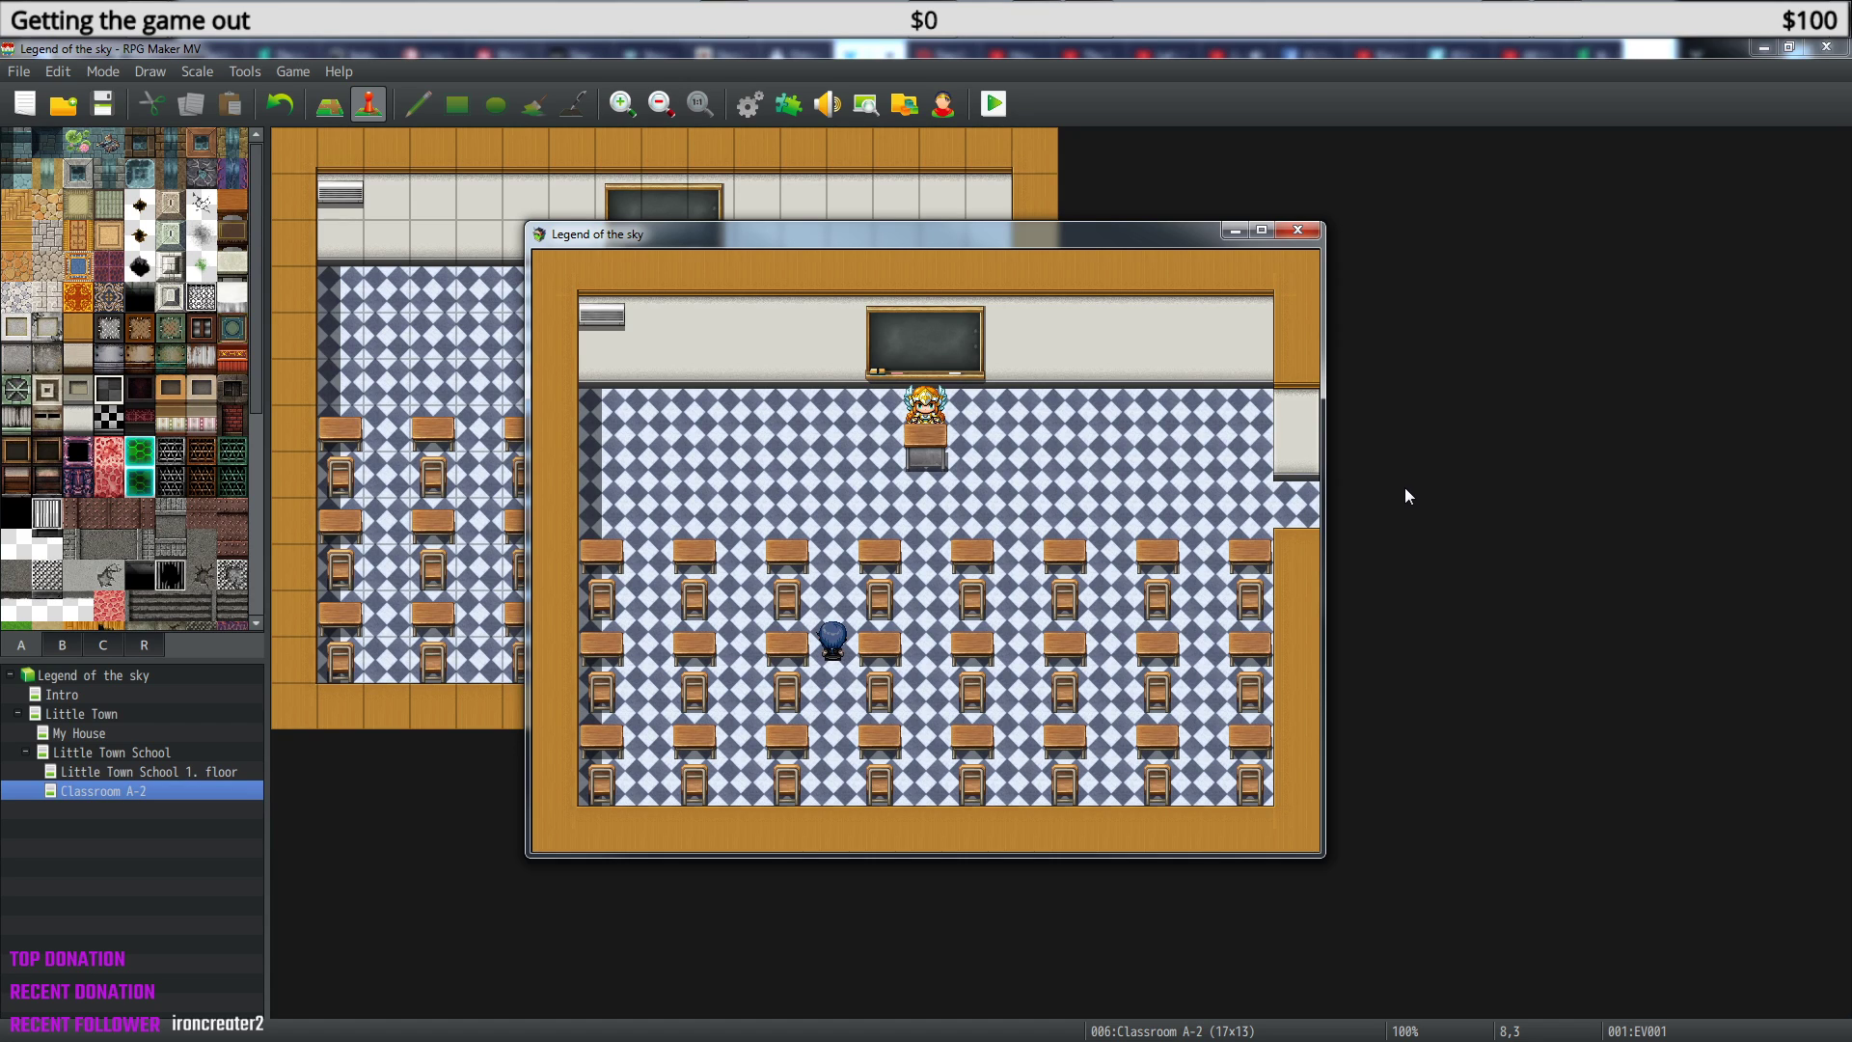
- Walk up to the teacher behind the front desk and talk to her twice to check her dialogue
key("Up")
key("Up")
key("Up")
key("Up")
key("Up")
key("Right")
key("Return")
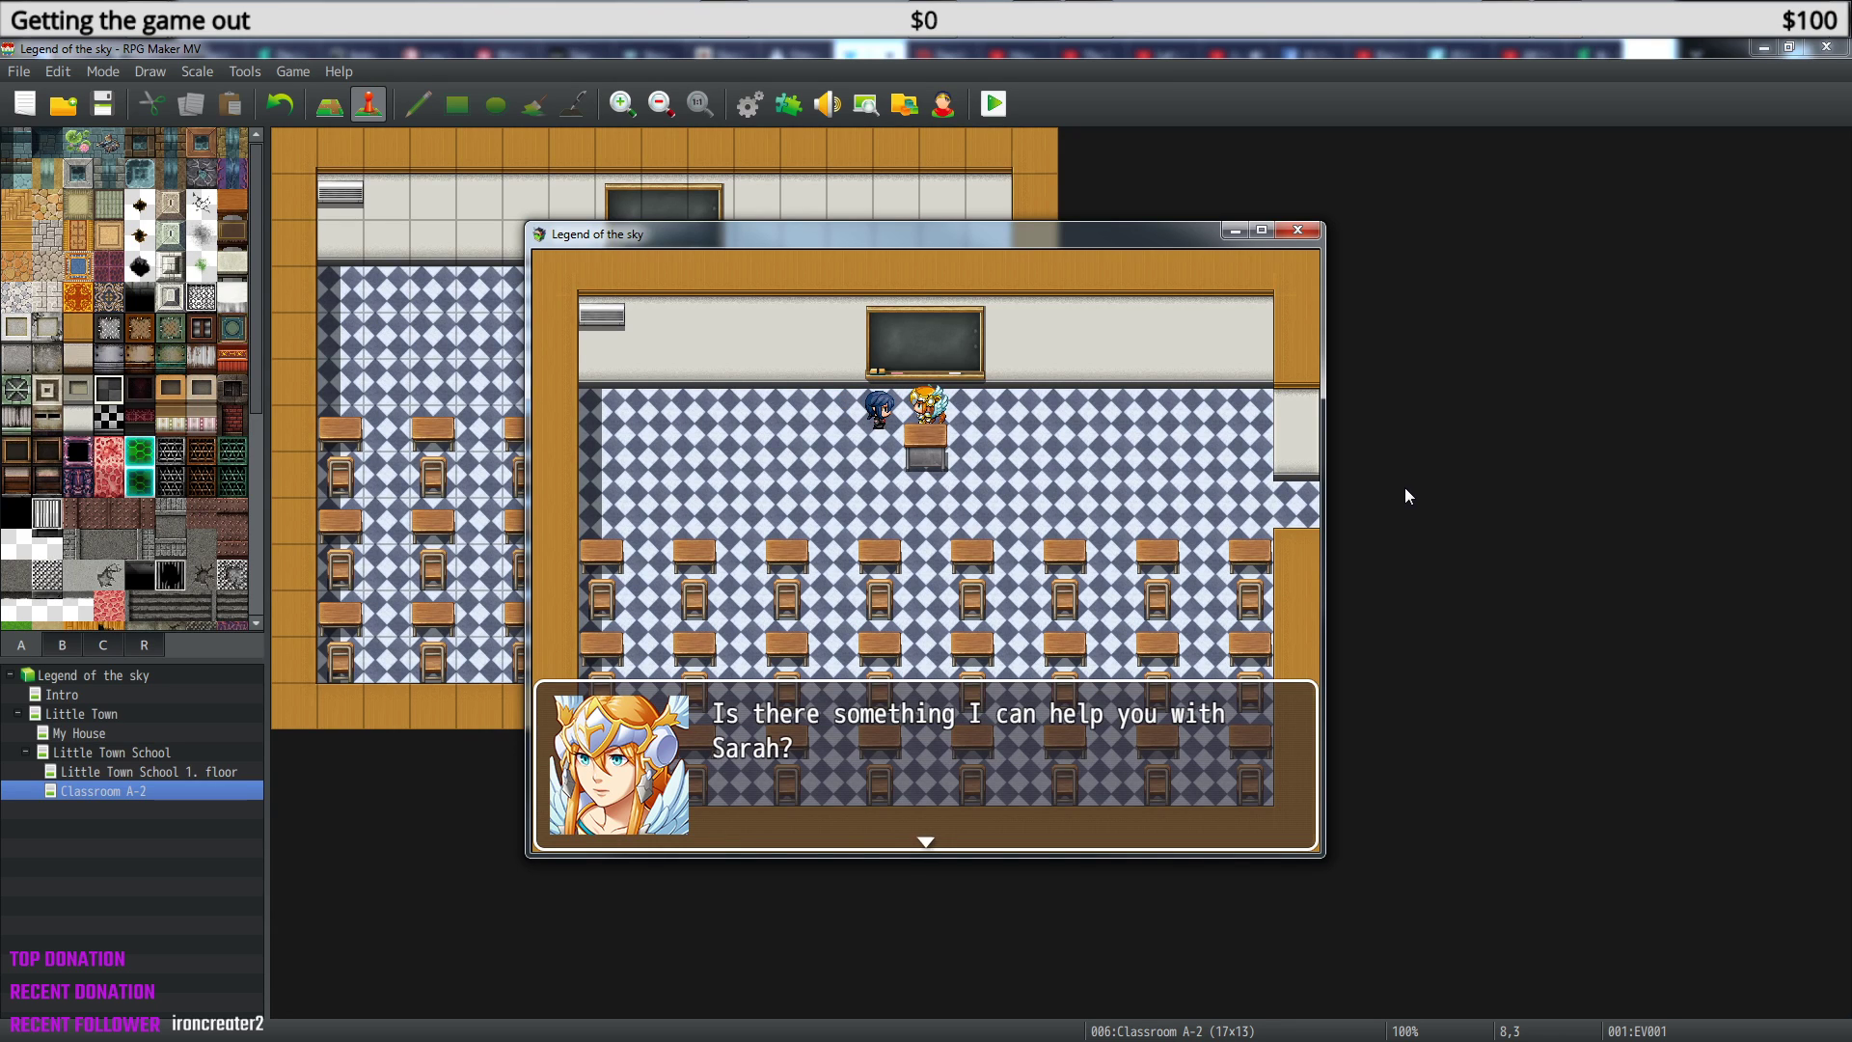
key("Return")
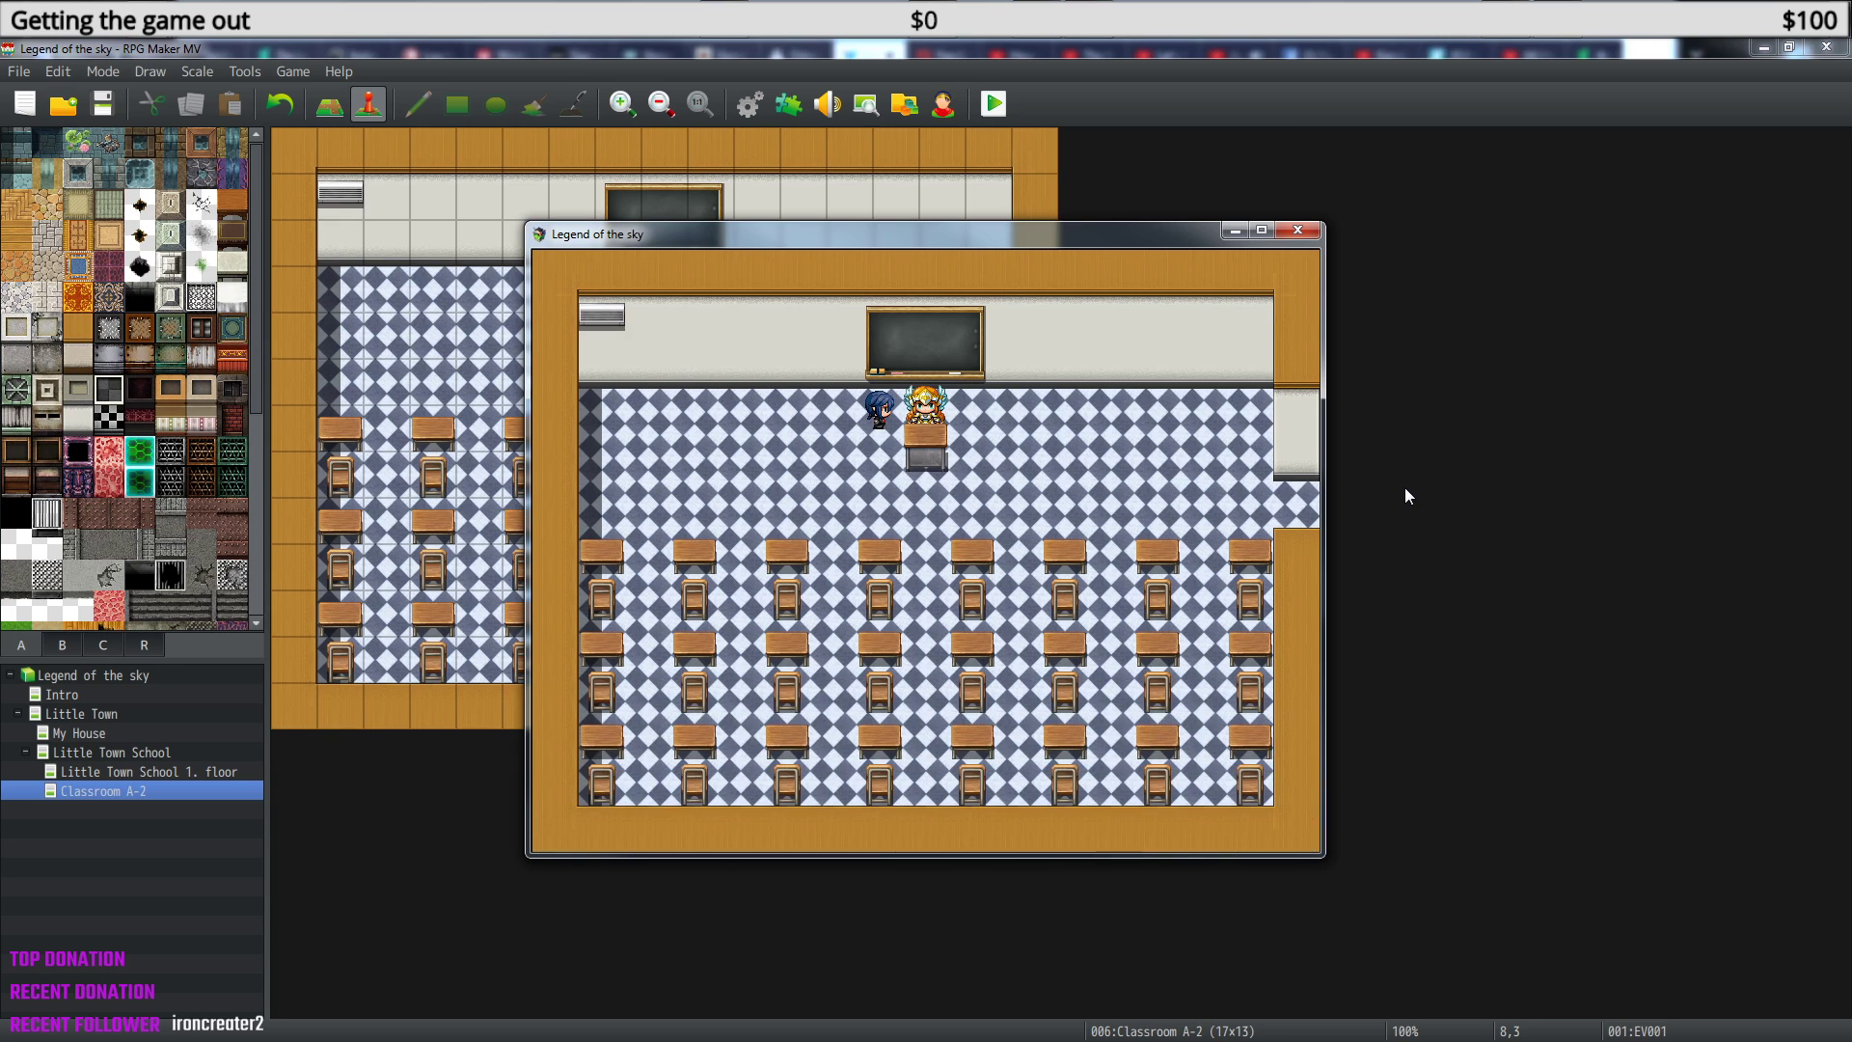
key("Return")
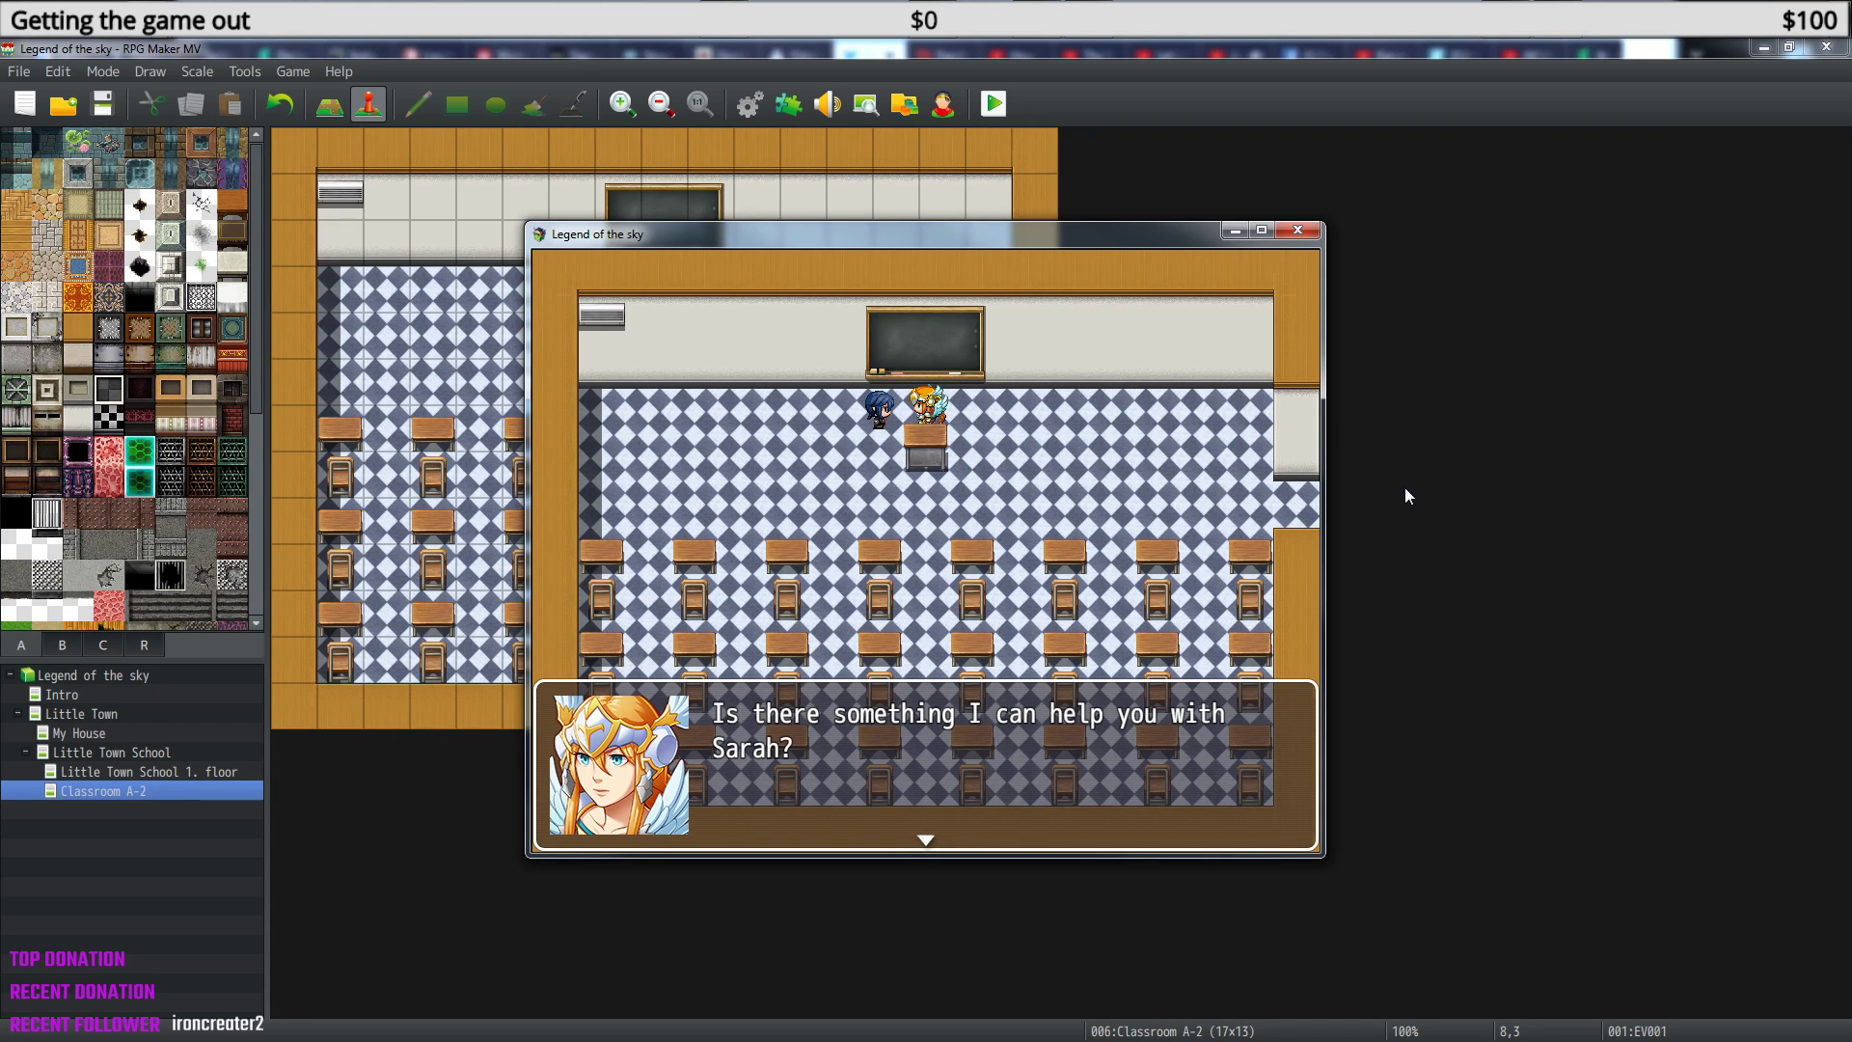
key("Return")
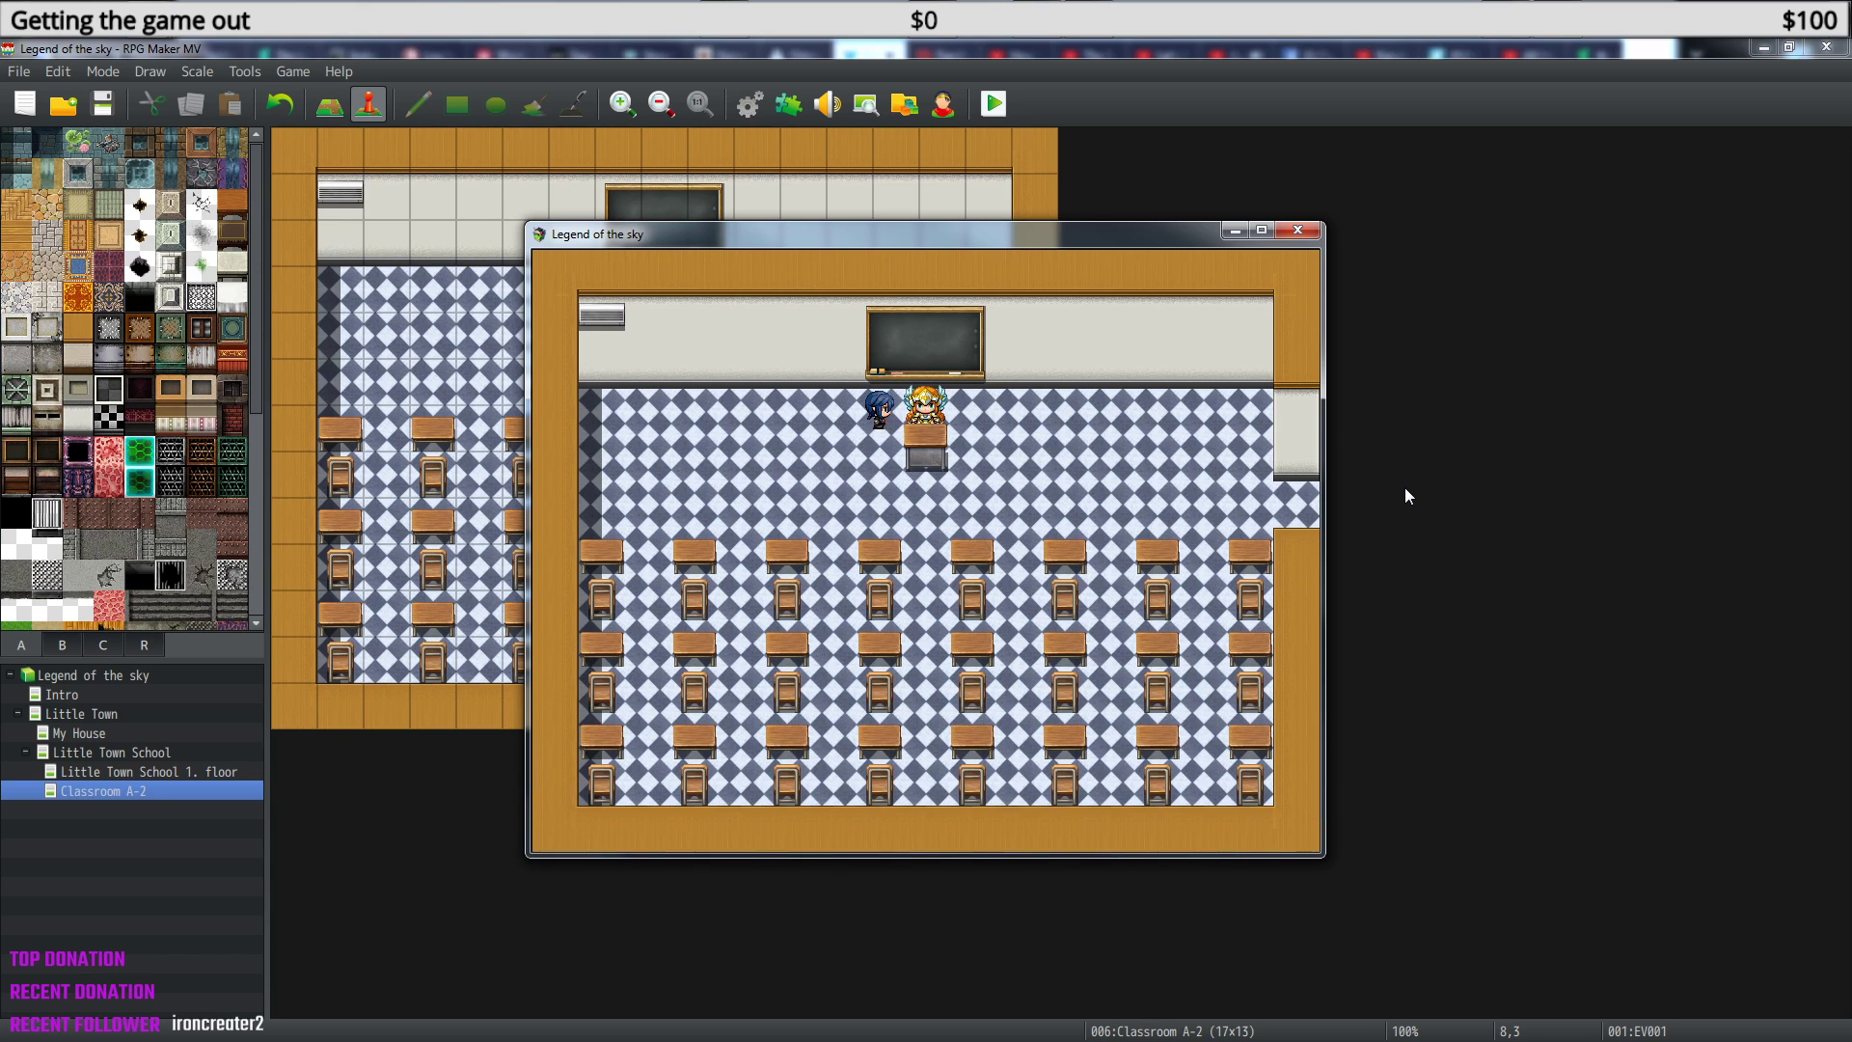
- Save the playtest progress in Classroom A-2 to File 2 and close the game
key("Escape")
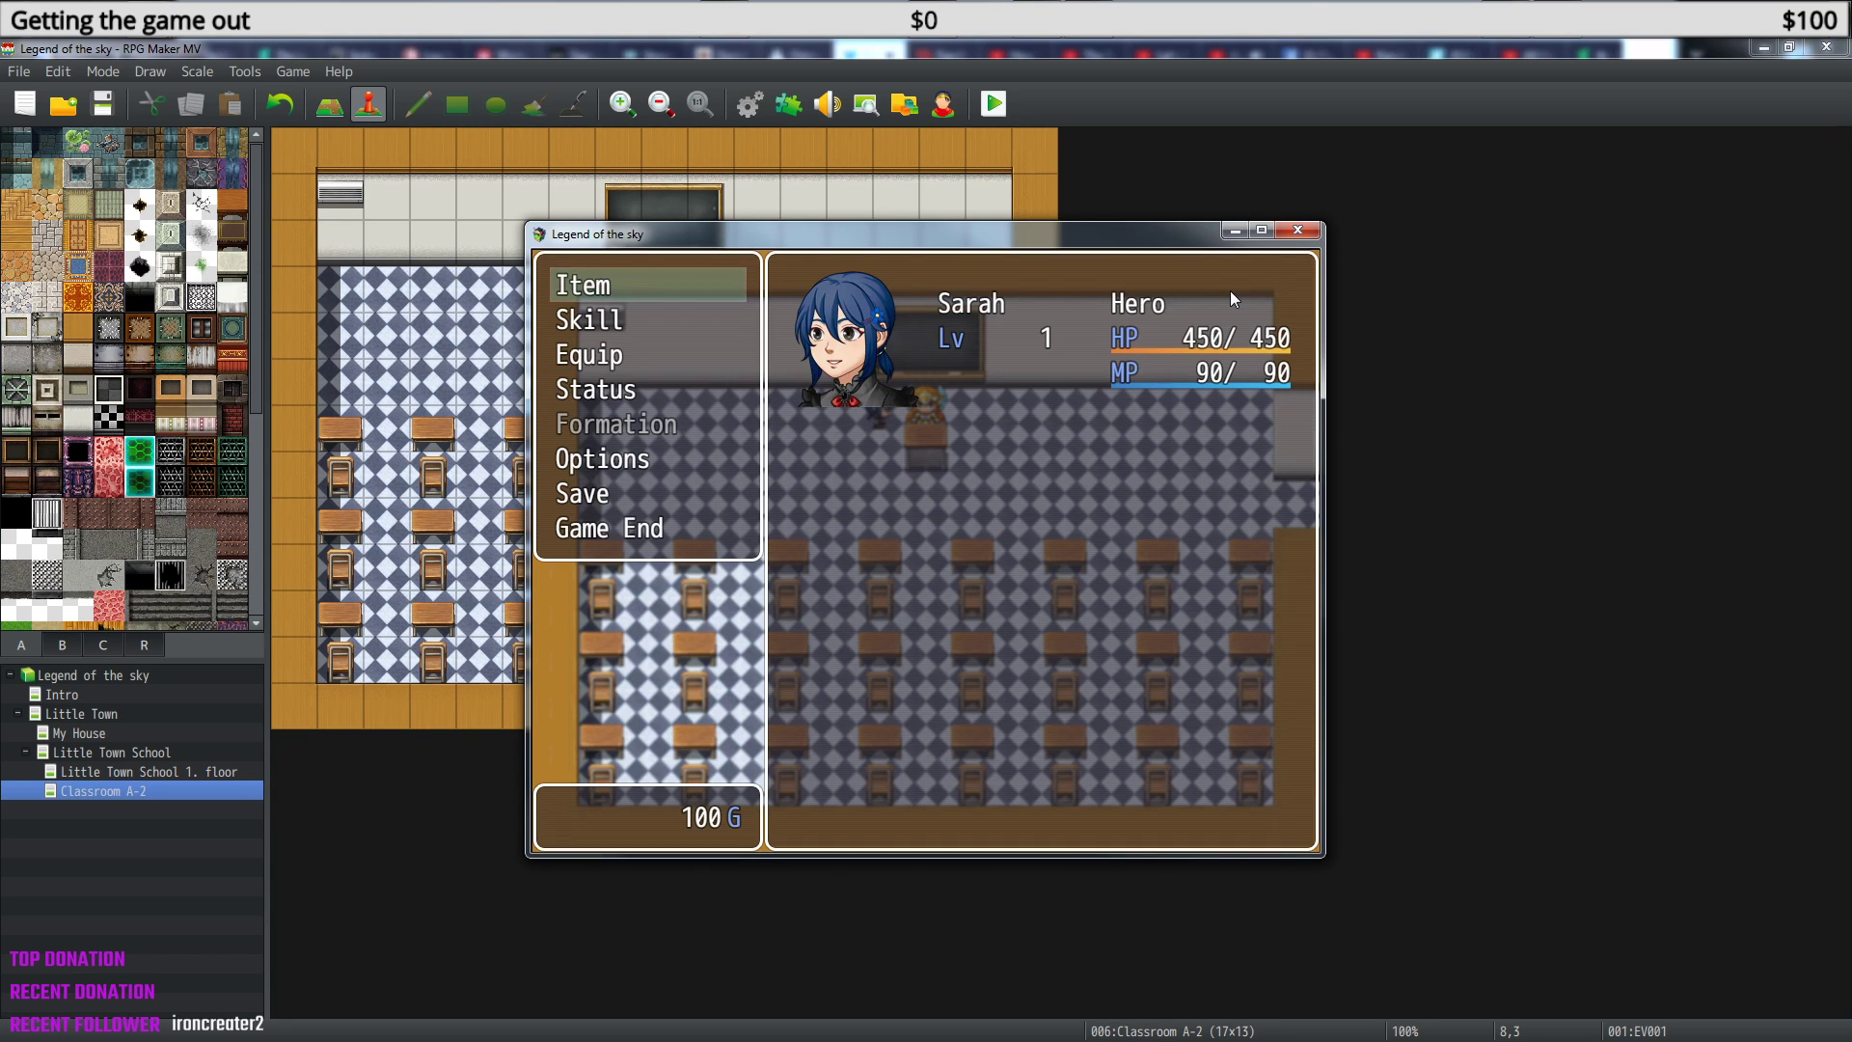
key("Down")
key("Down")
key("Down")
key("Down")
key("Down")
key("Down")
key("Return")
key("Down")
key("Escape")
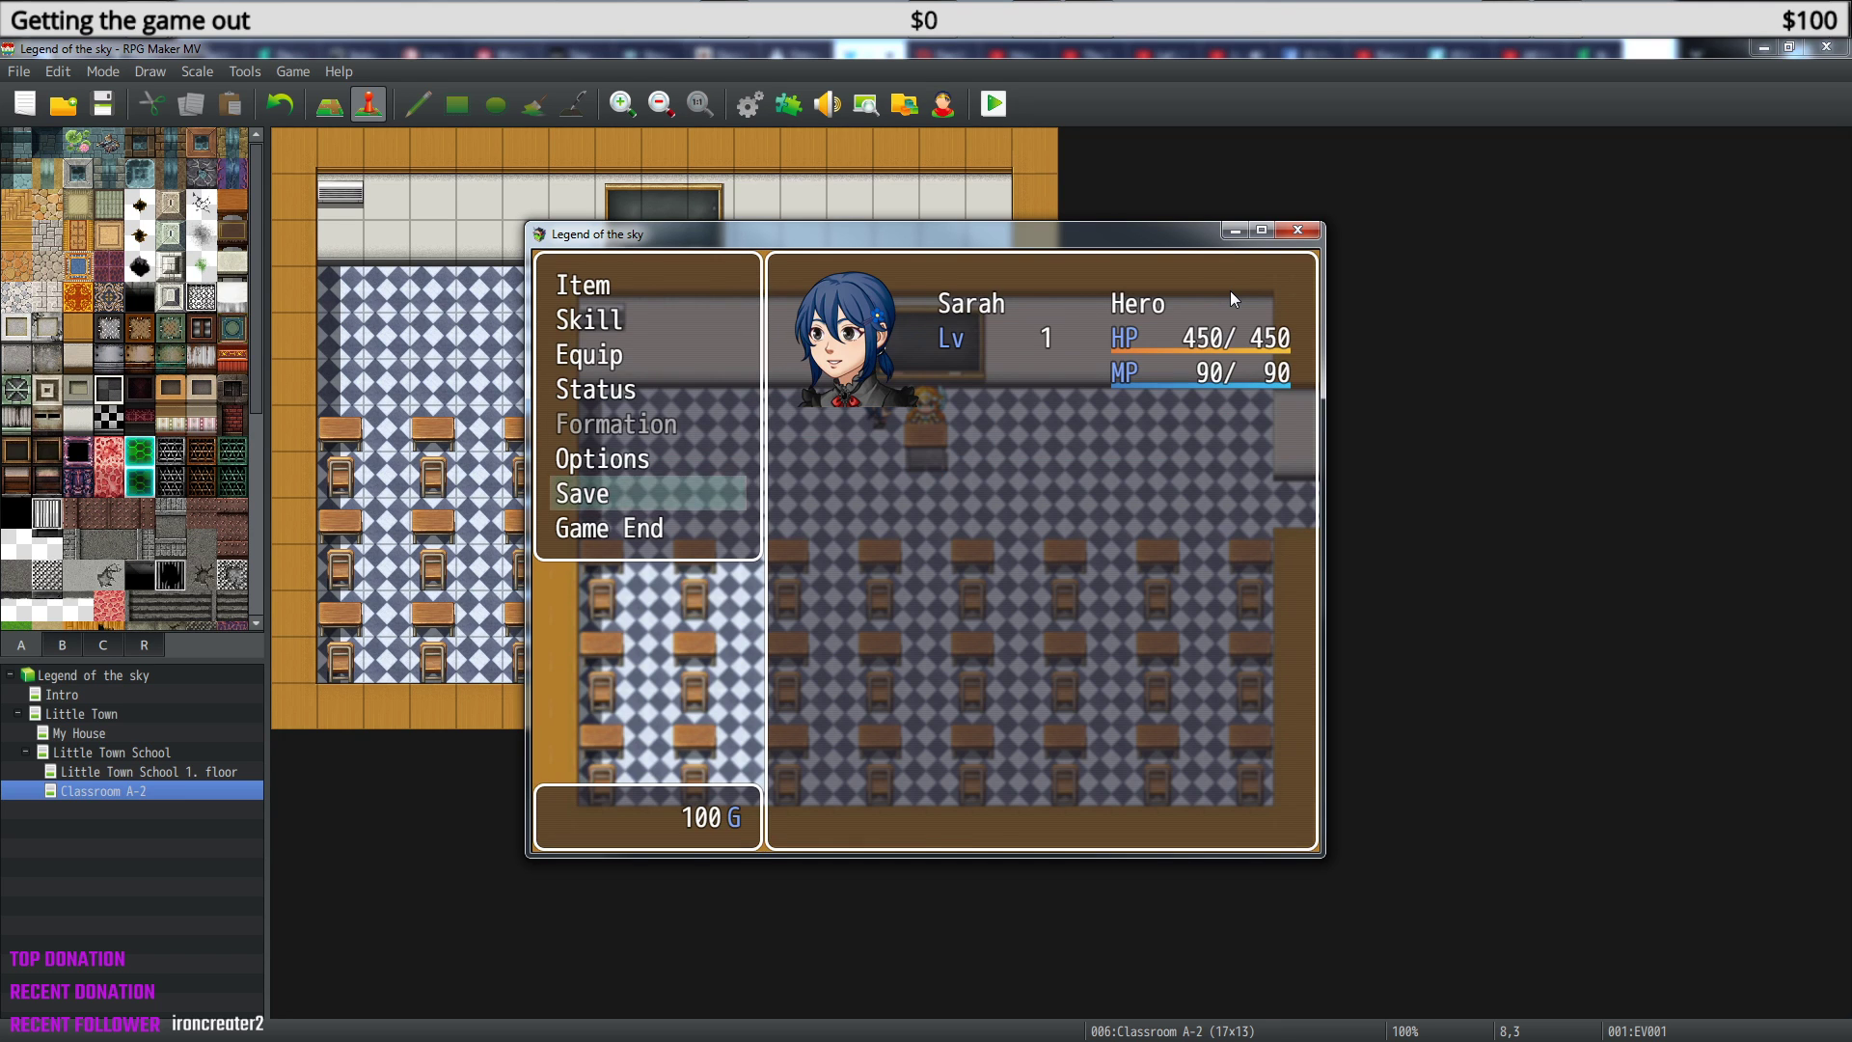
key("Return")
key("Up")
key("Down")
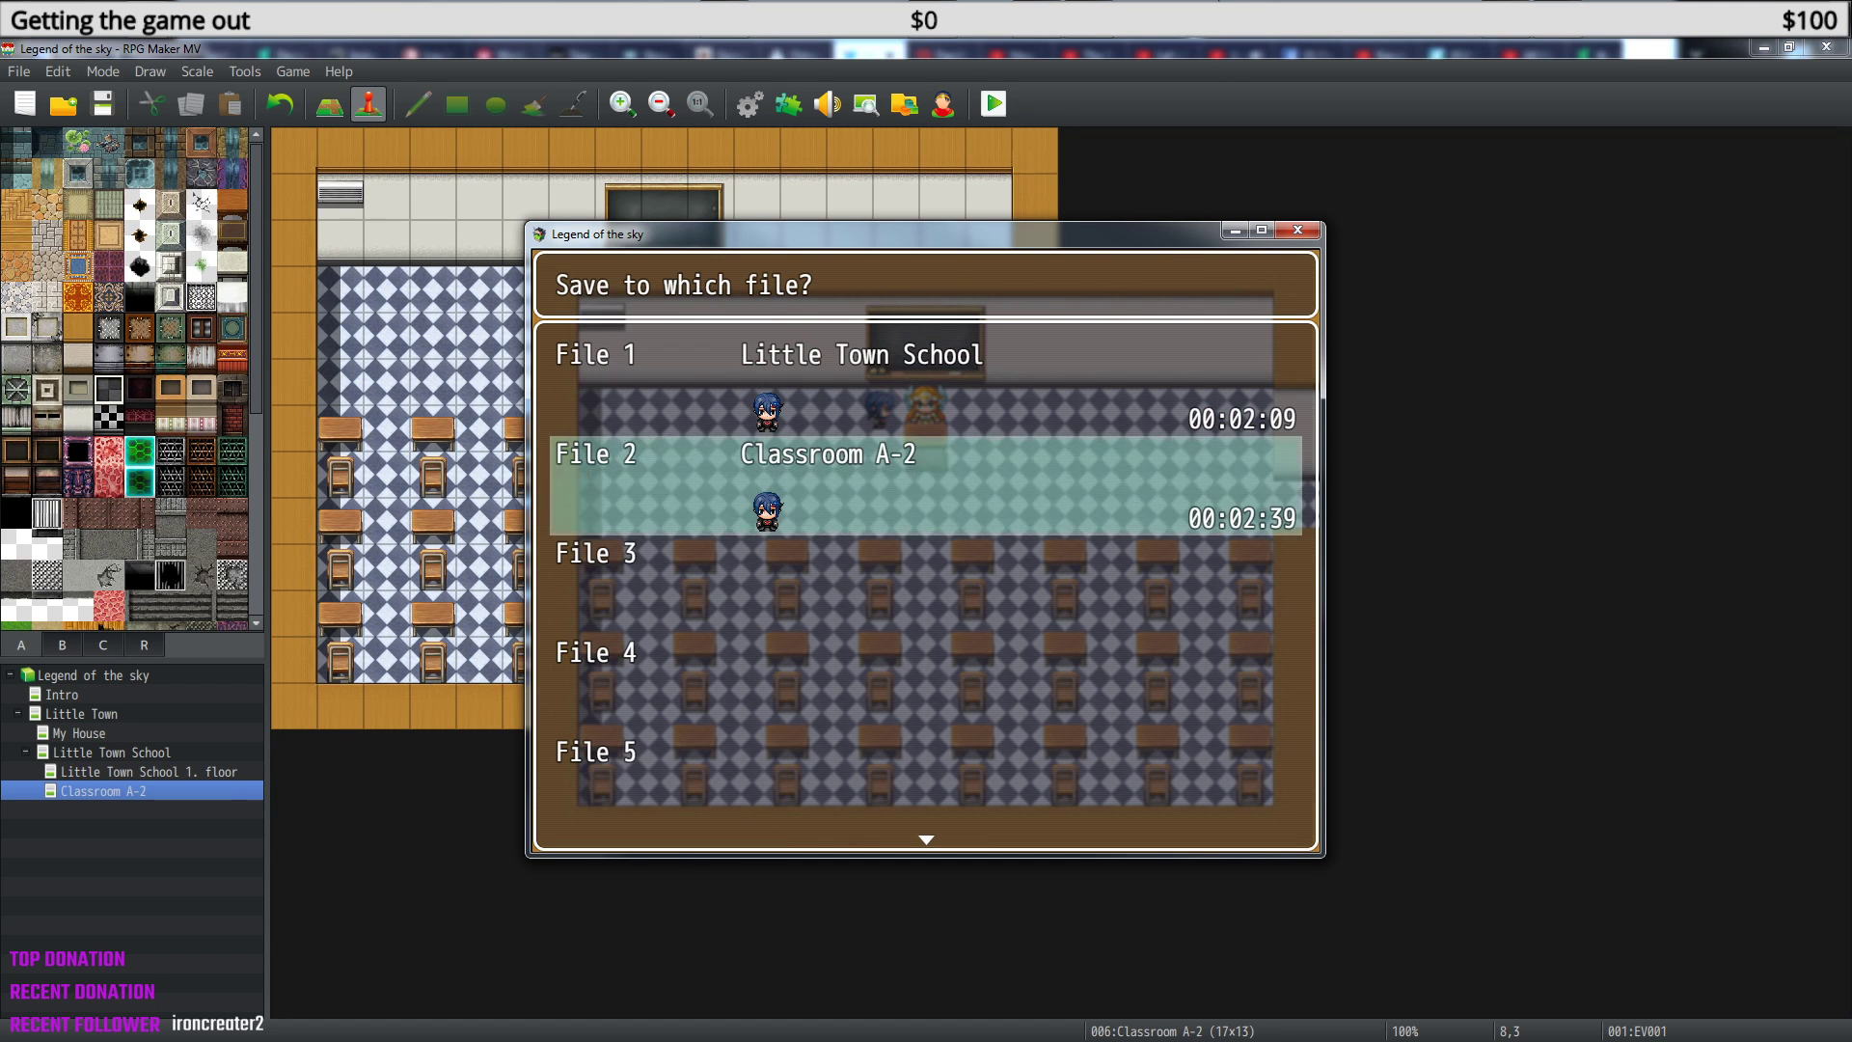
left_click(1302, 230)
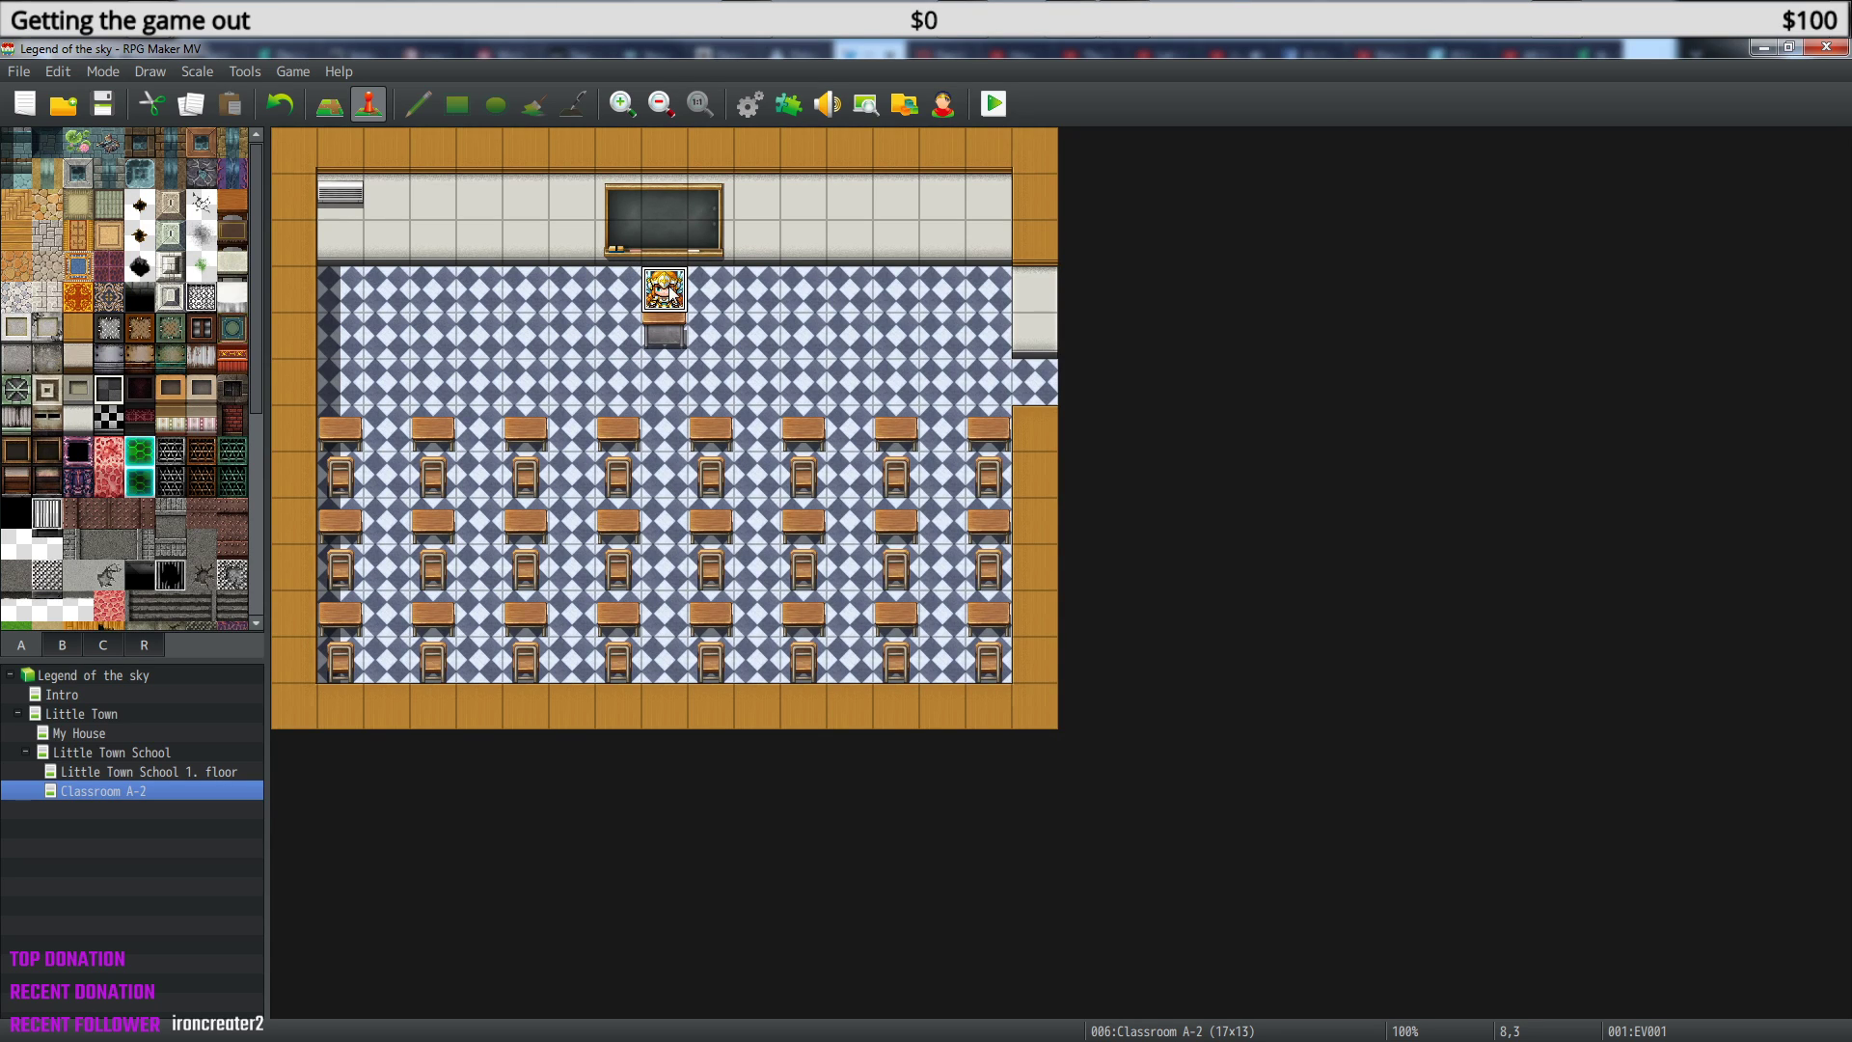
- Copy the teacher event and paste it onto the back-row chair at (7,11) in Classroom A-2
key("ctrl+c")
key("ctrl+v")
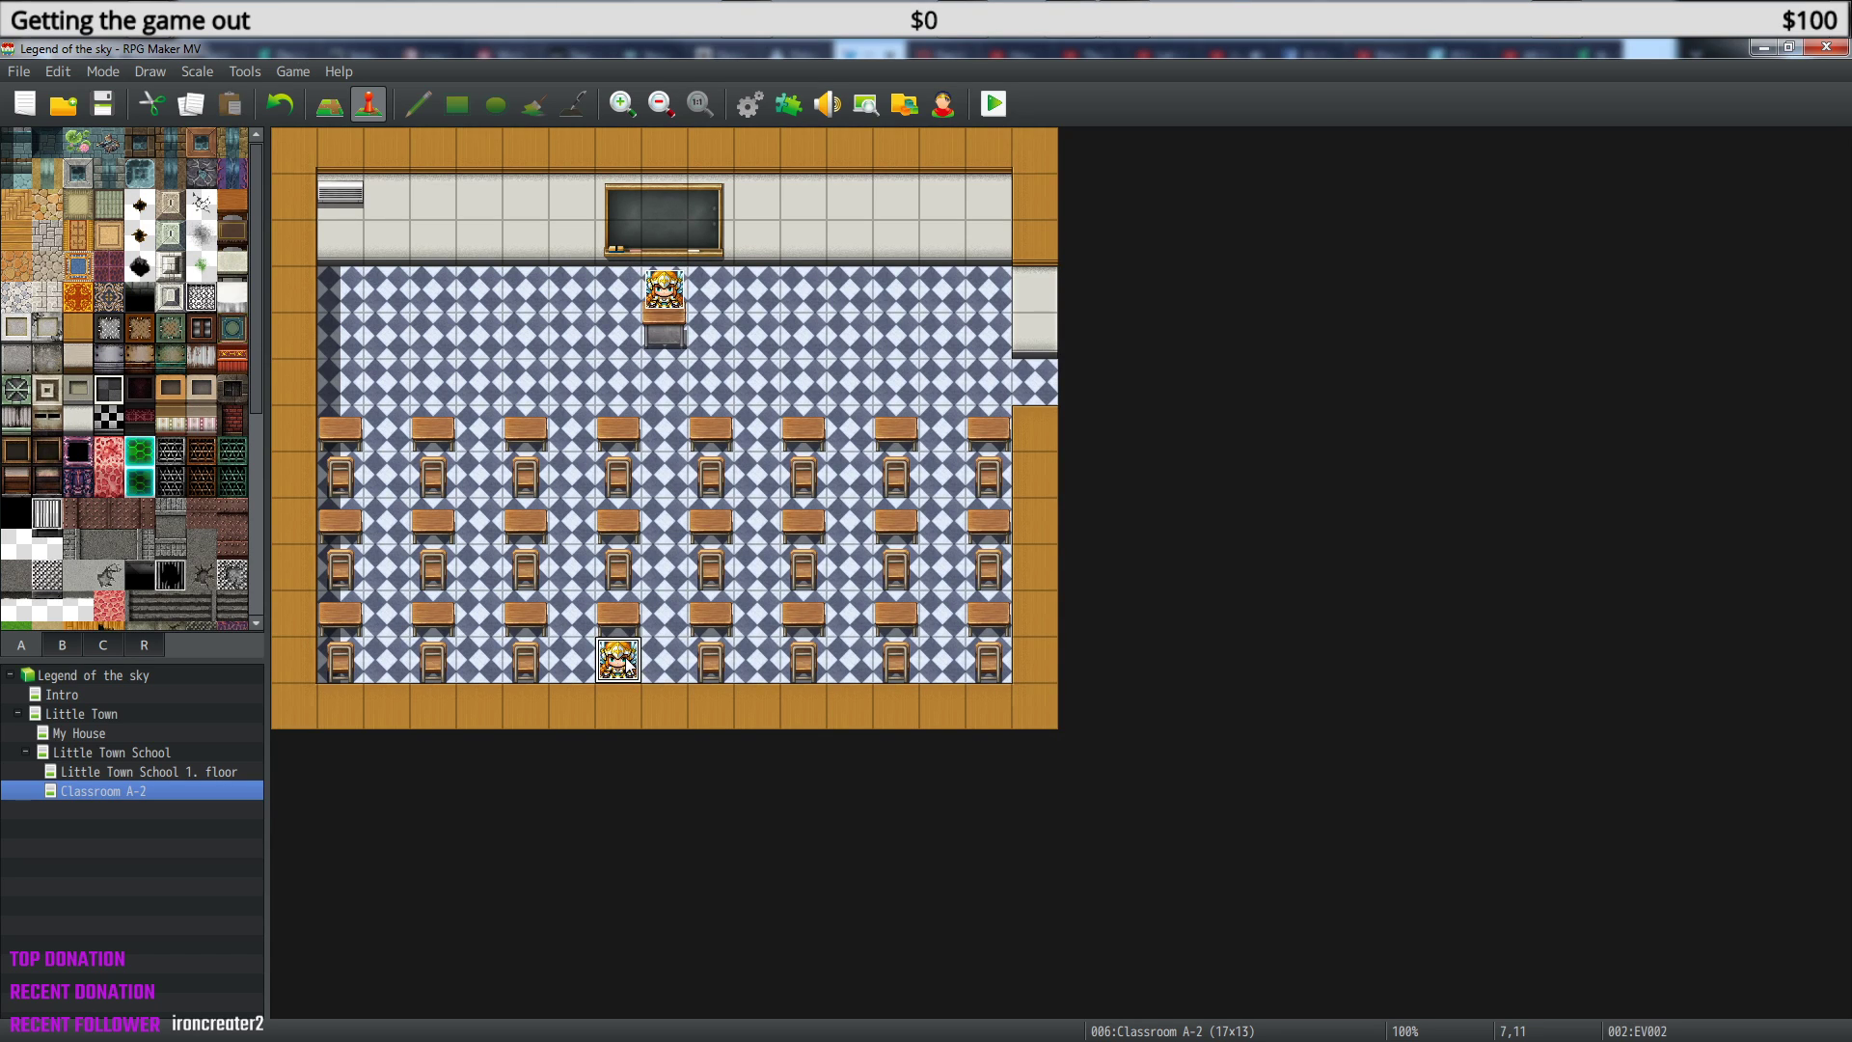
- Change the image of the copied event at (7,11) to the NPC_1 character's middle sprite facing away
double_click(618, 660)
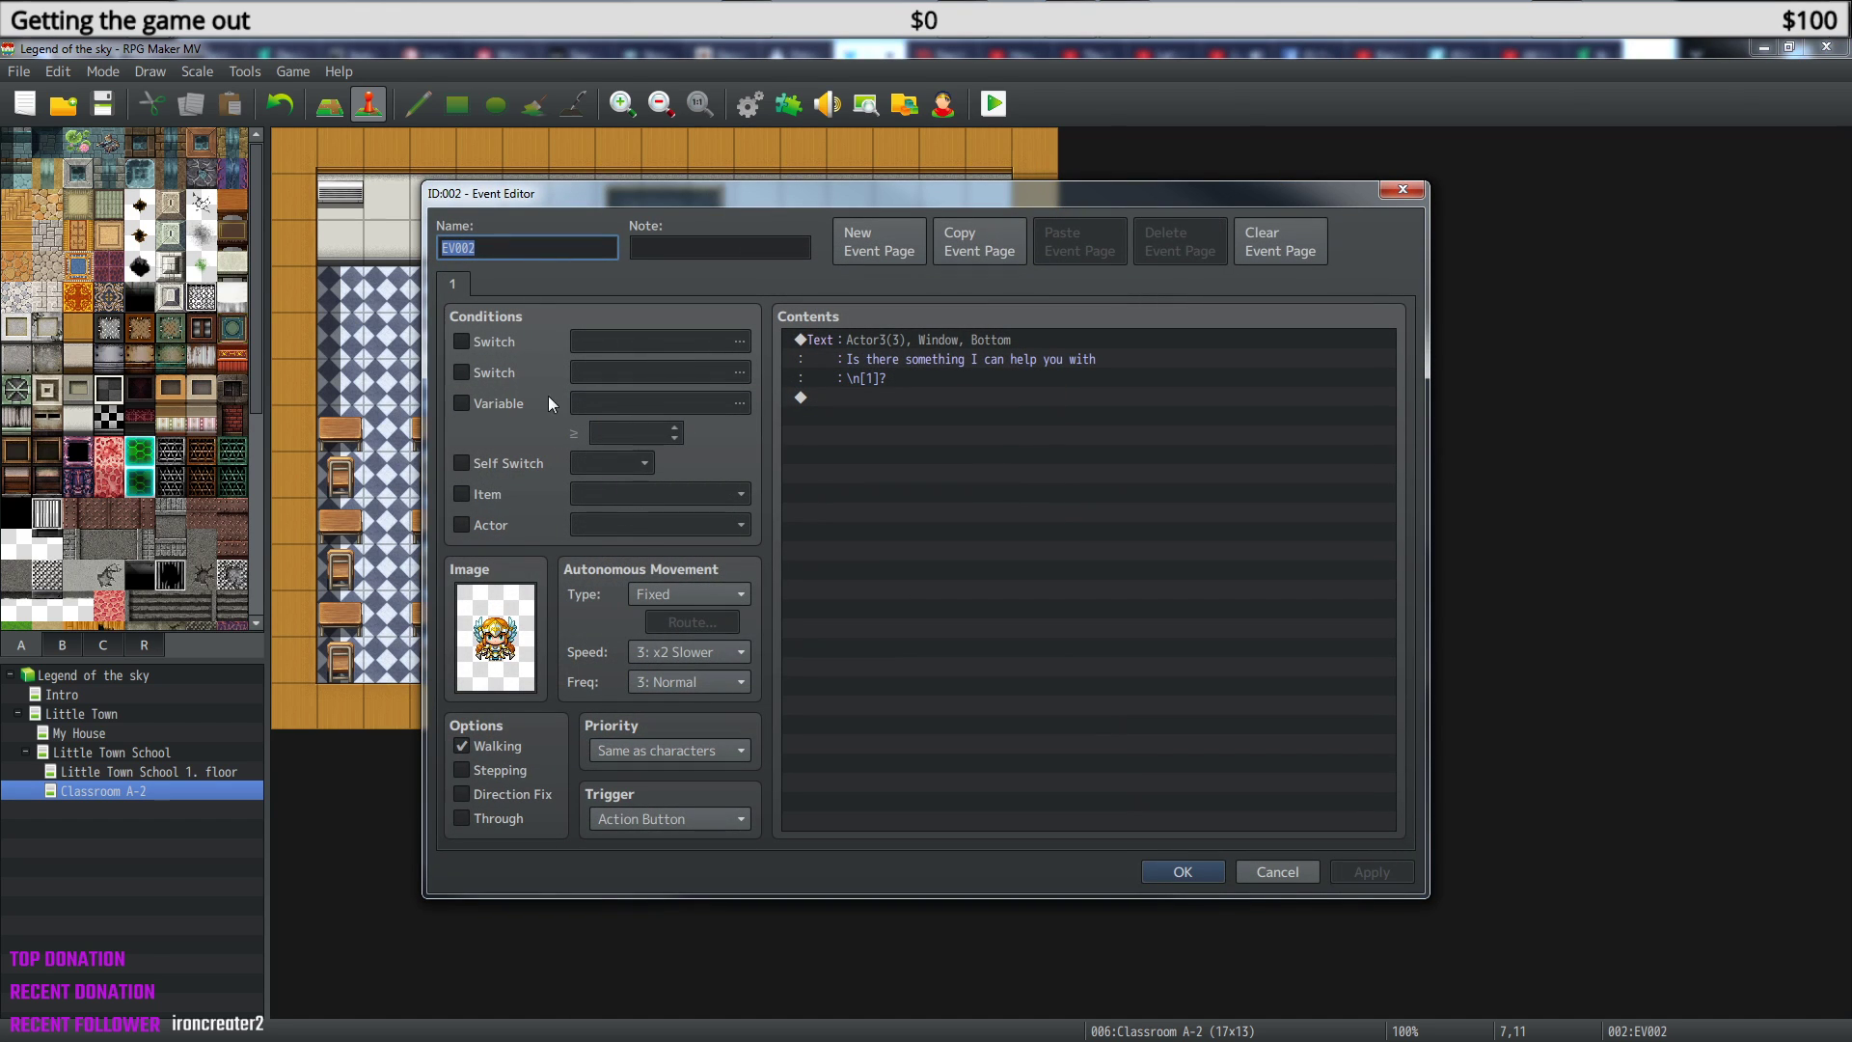
double_click(500, 637)
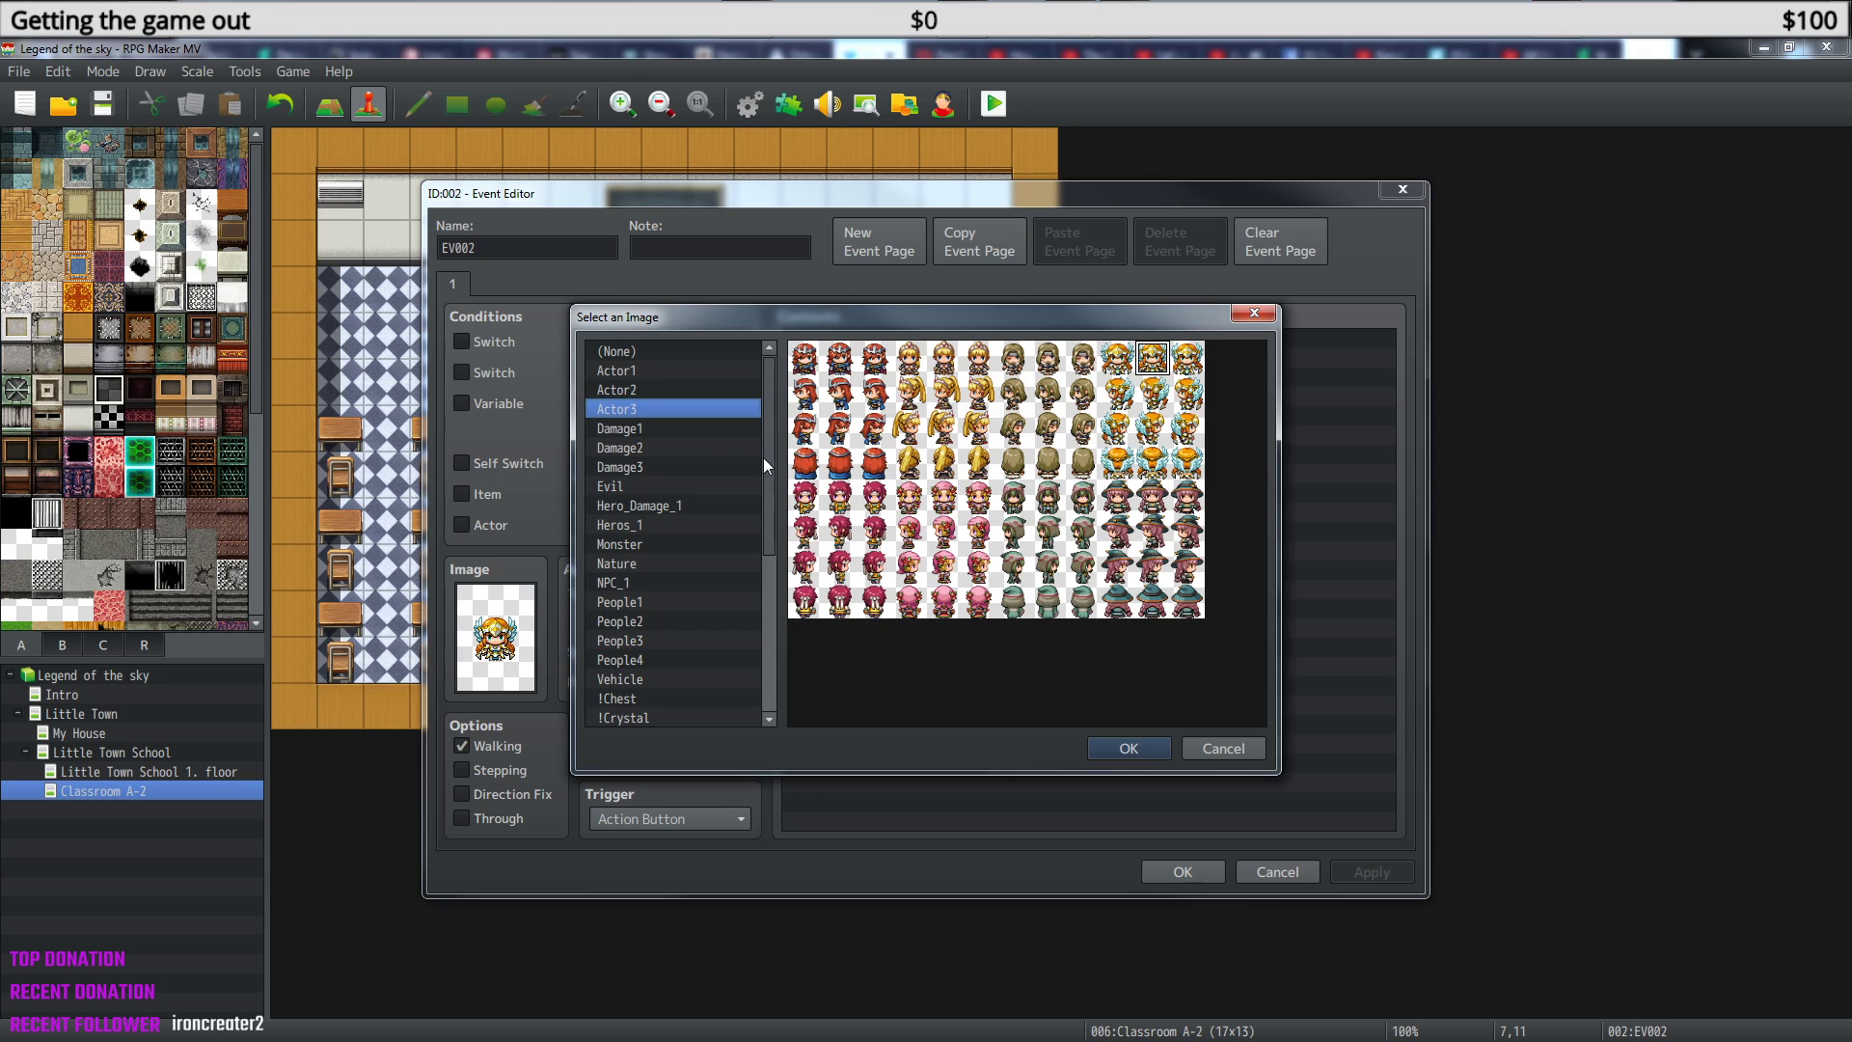
mouse_move(766, 457)
left_mouse_down()
mouse_move(766, 688)
mouse_move(774, 451)
left_mouse_up()
scroll(649, 475, "down", 1)
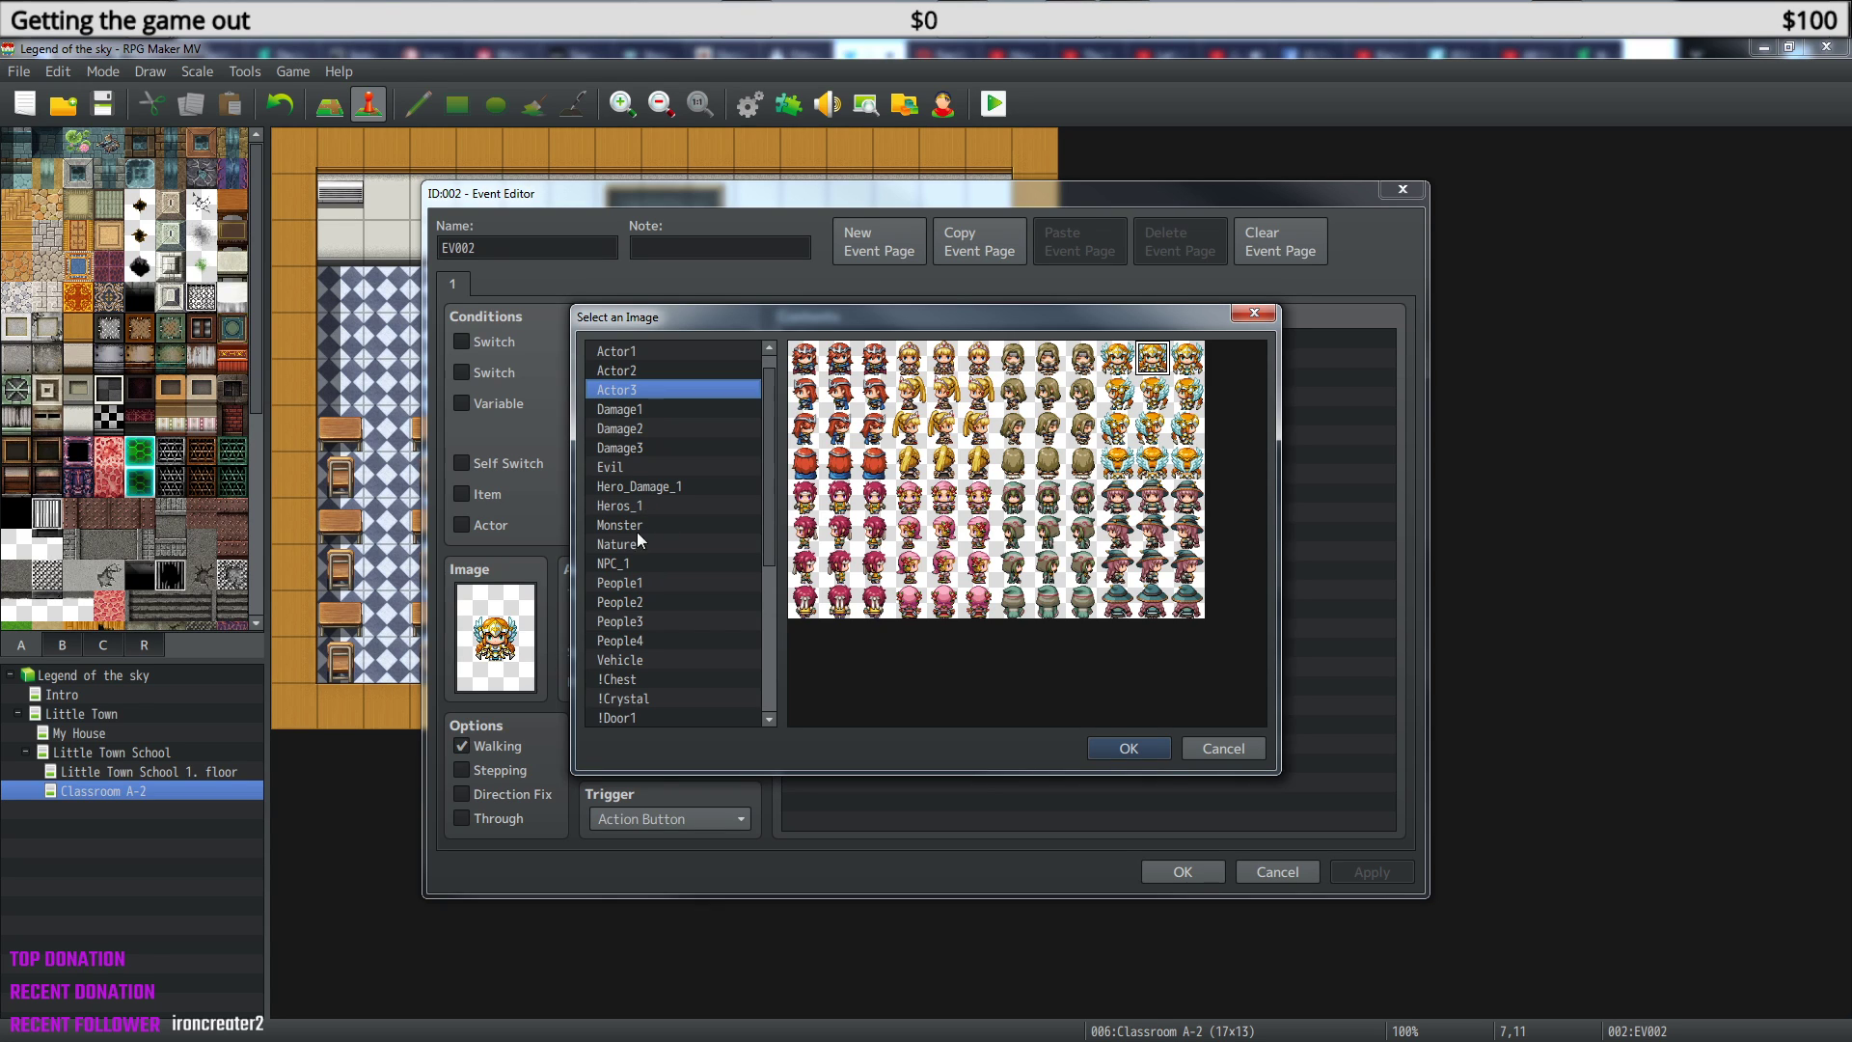
left_click(621, 565)
left_click(840, 361)
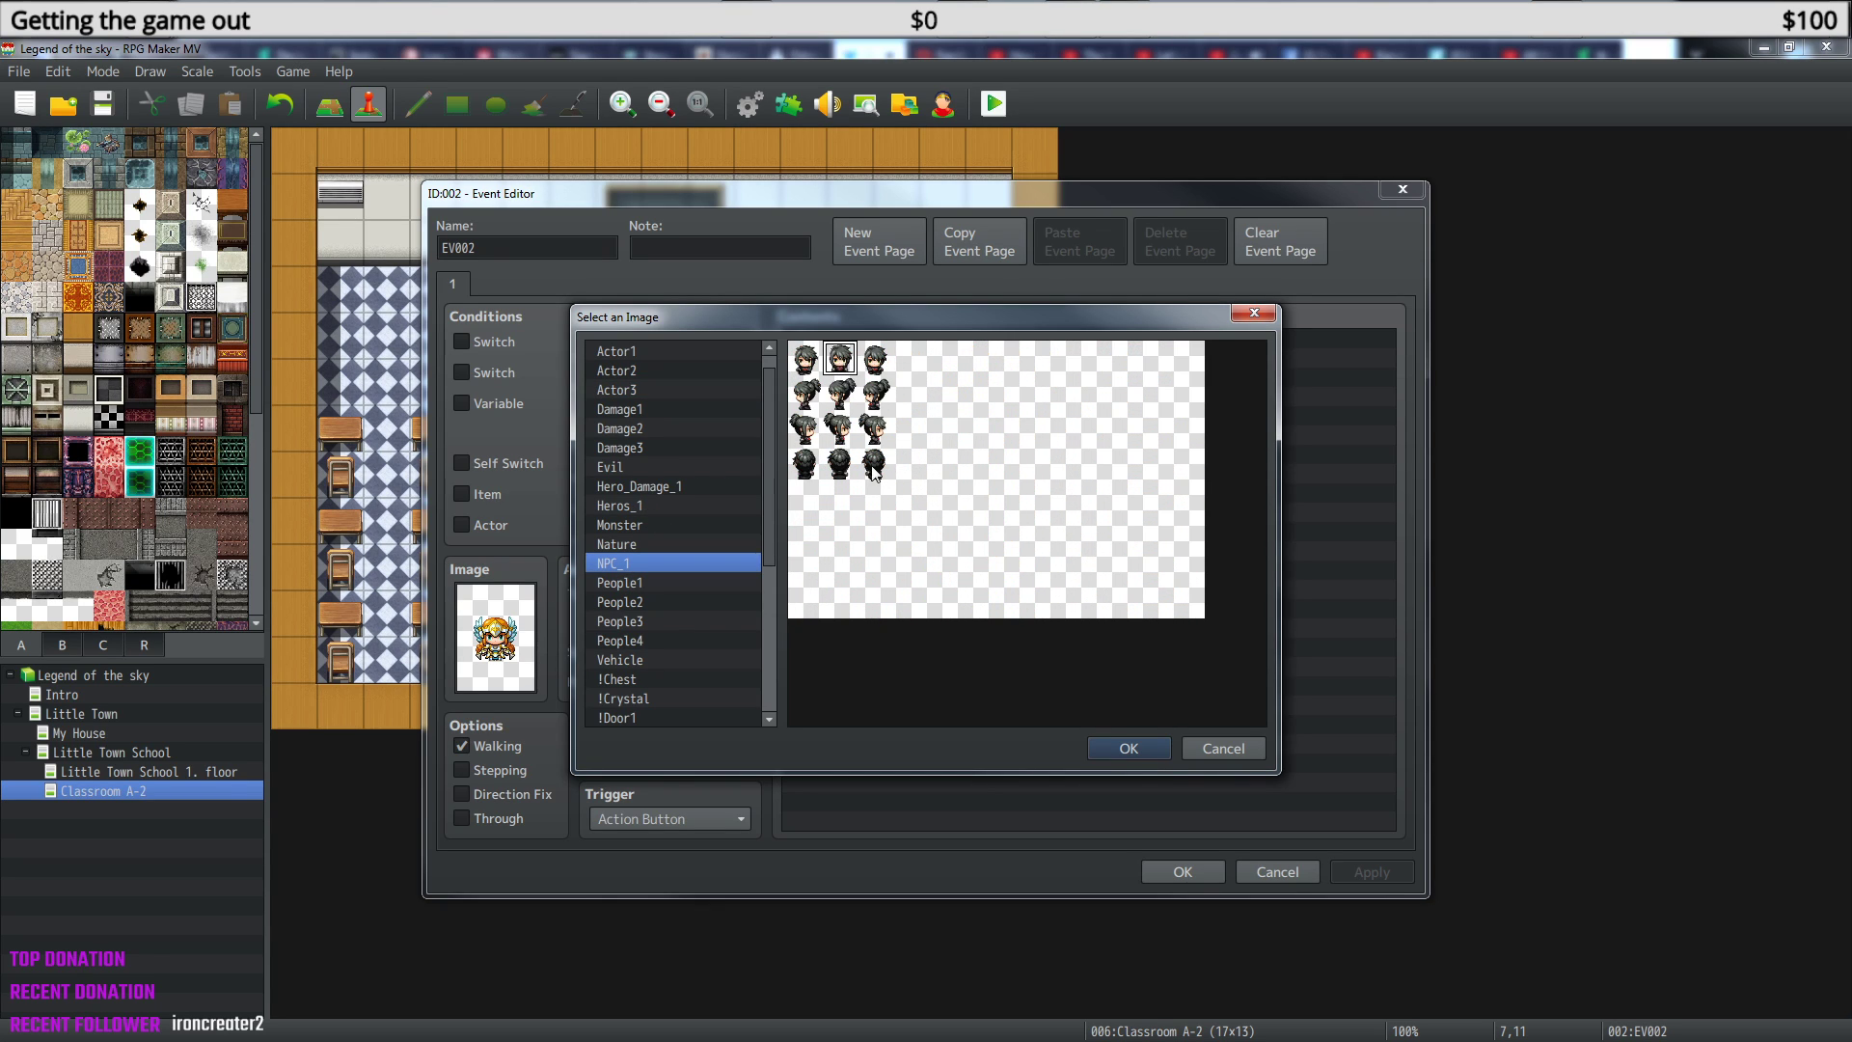
left_click(1131, 749)
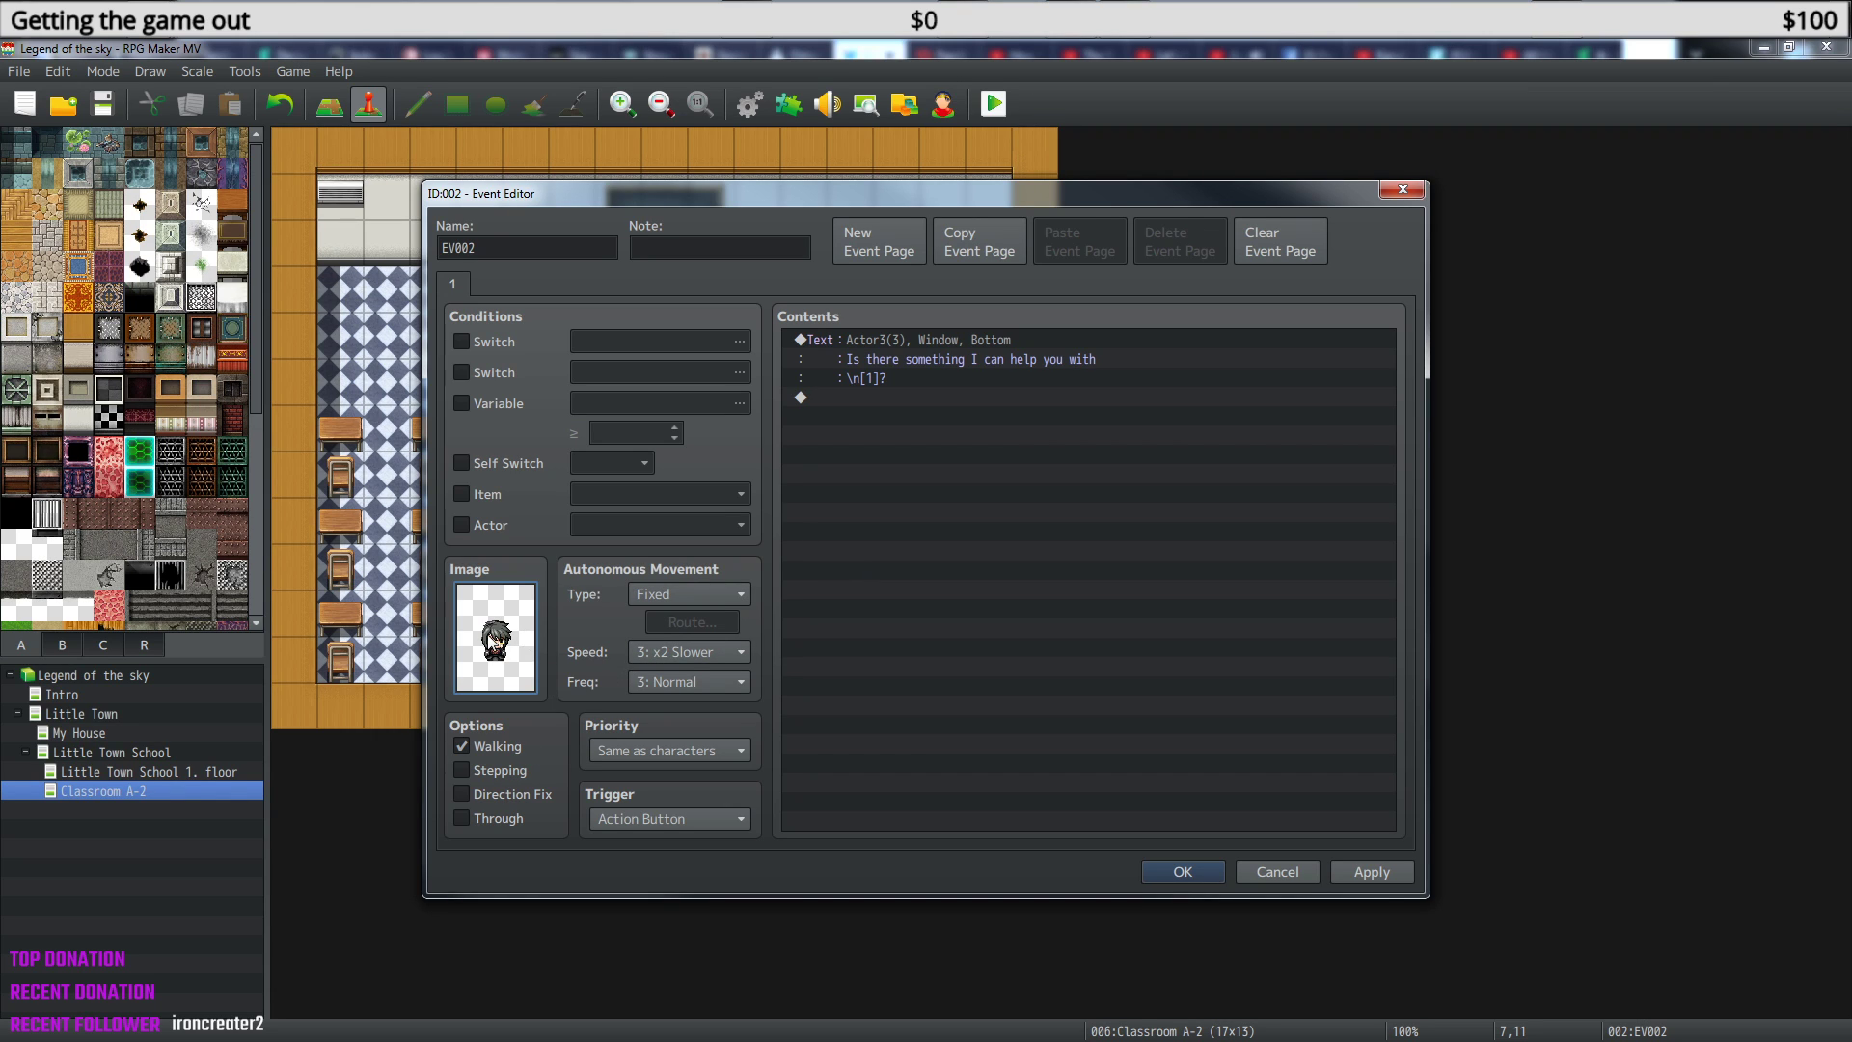
double_click(493, 642)
left_click(840, 464)
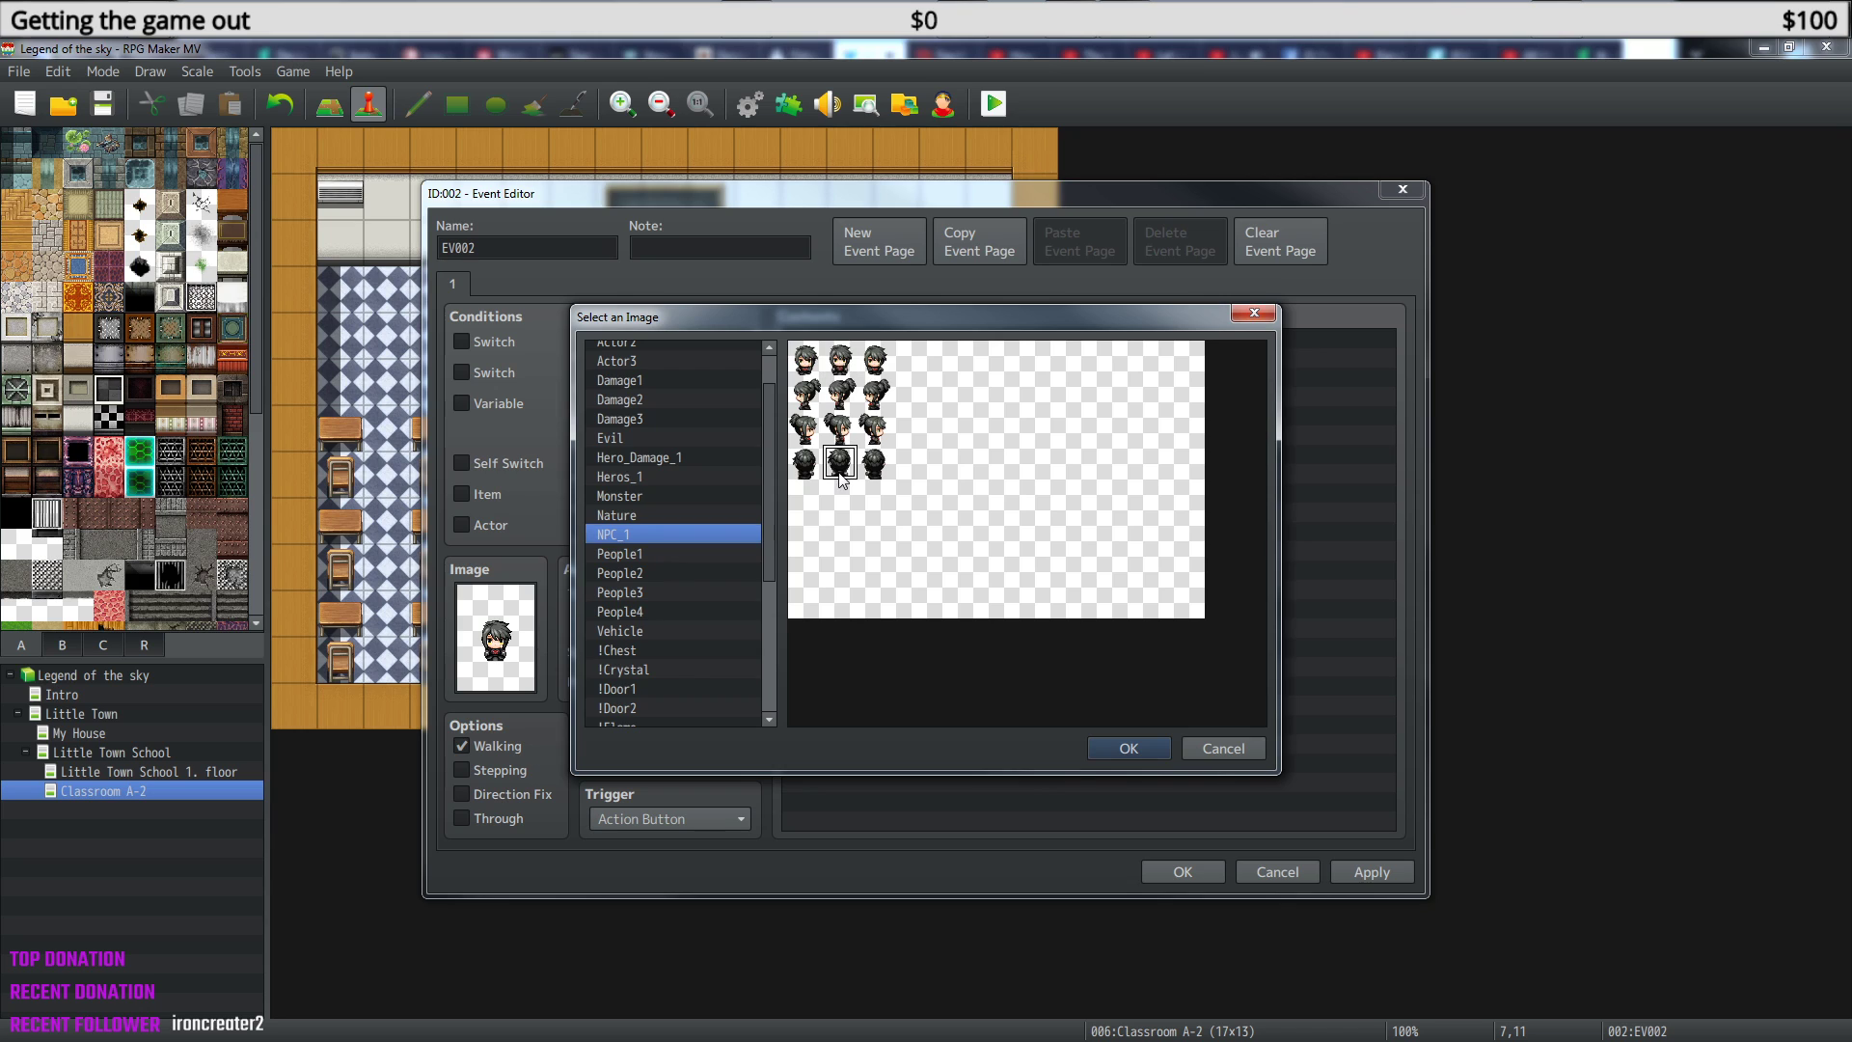
left_click(1147, 751)
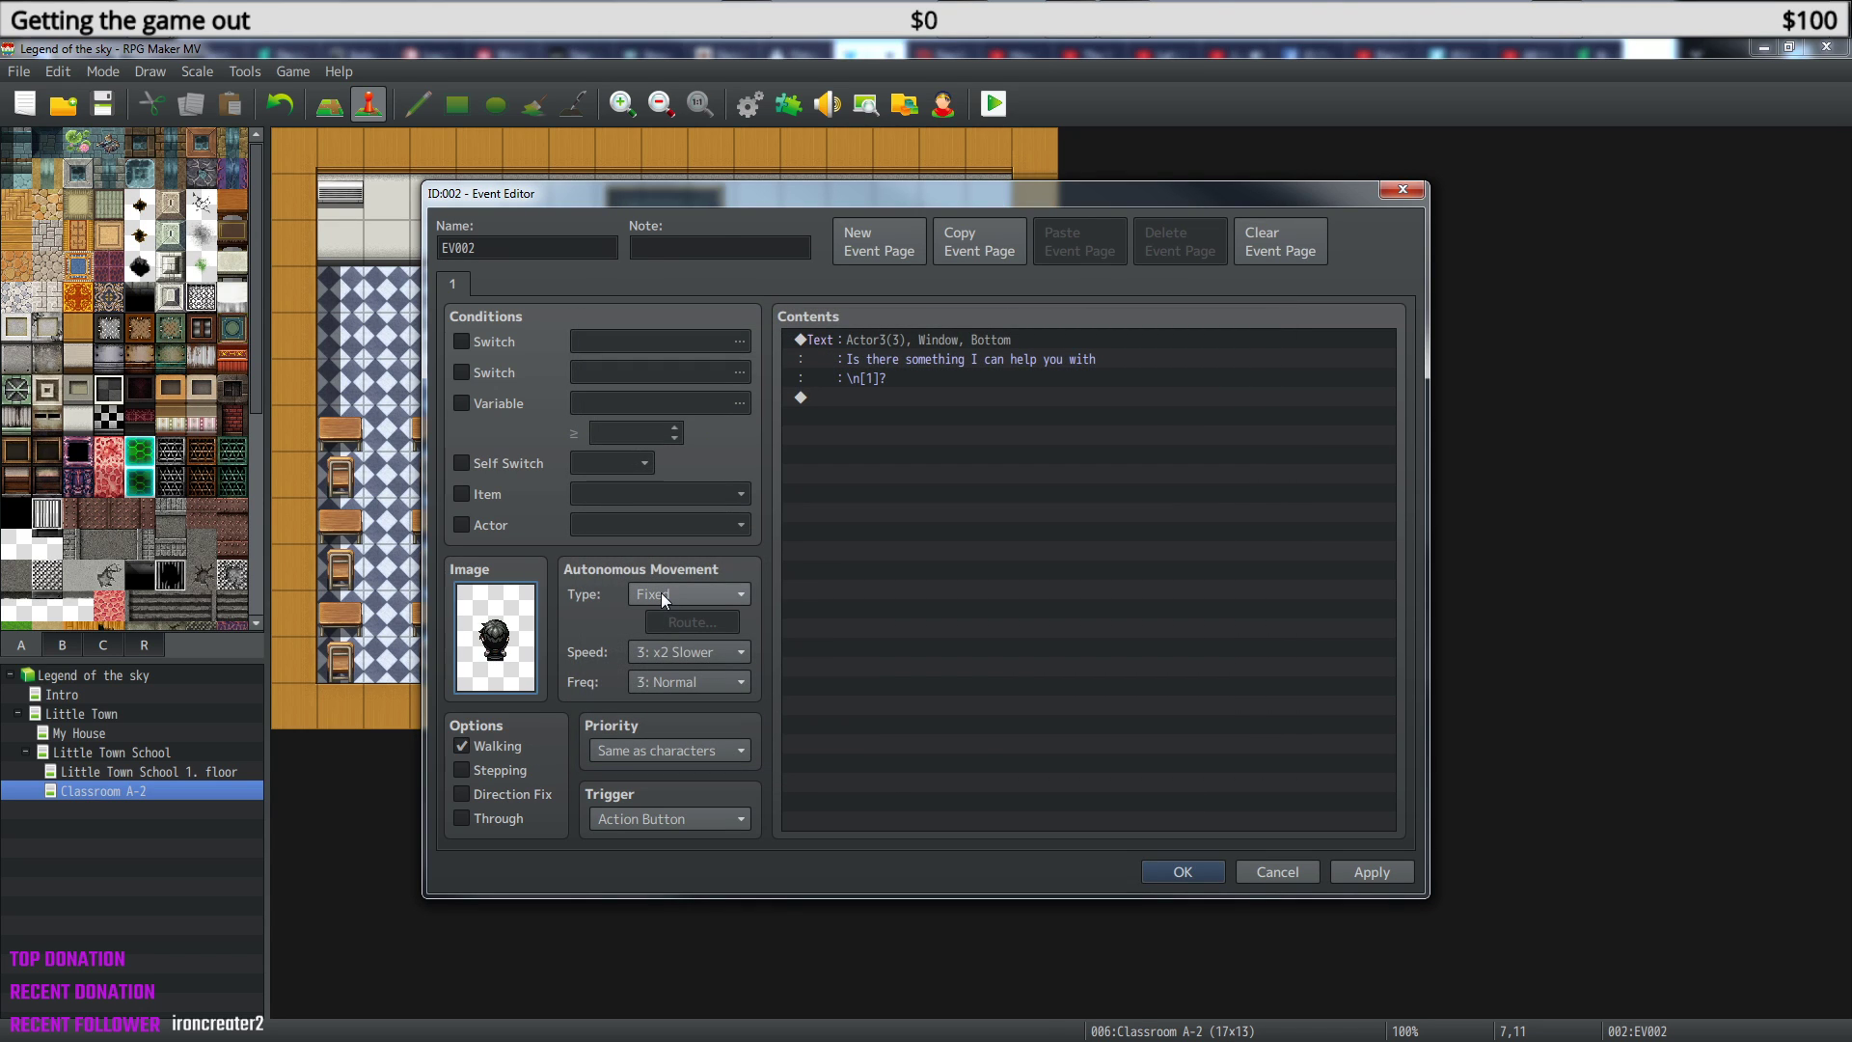
- Edit the copied event's existing text message and change its face image to the Lucy portrait
left_click(897, 334)
right_click(897, 334)
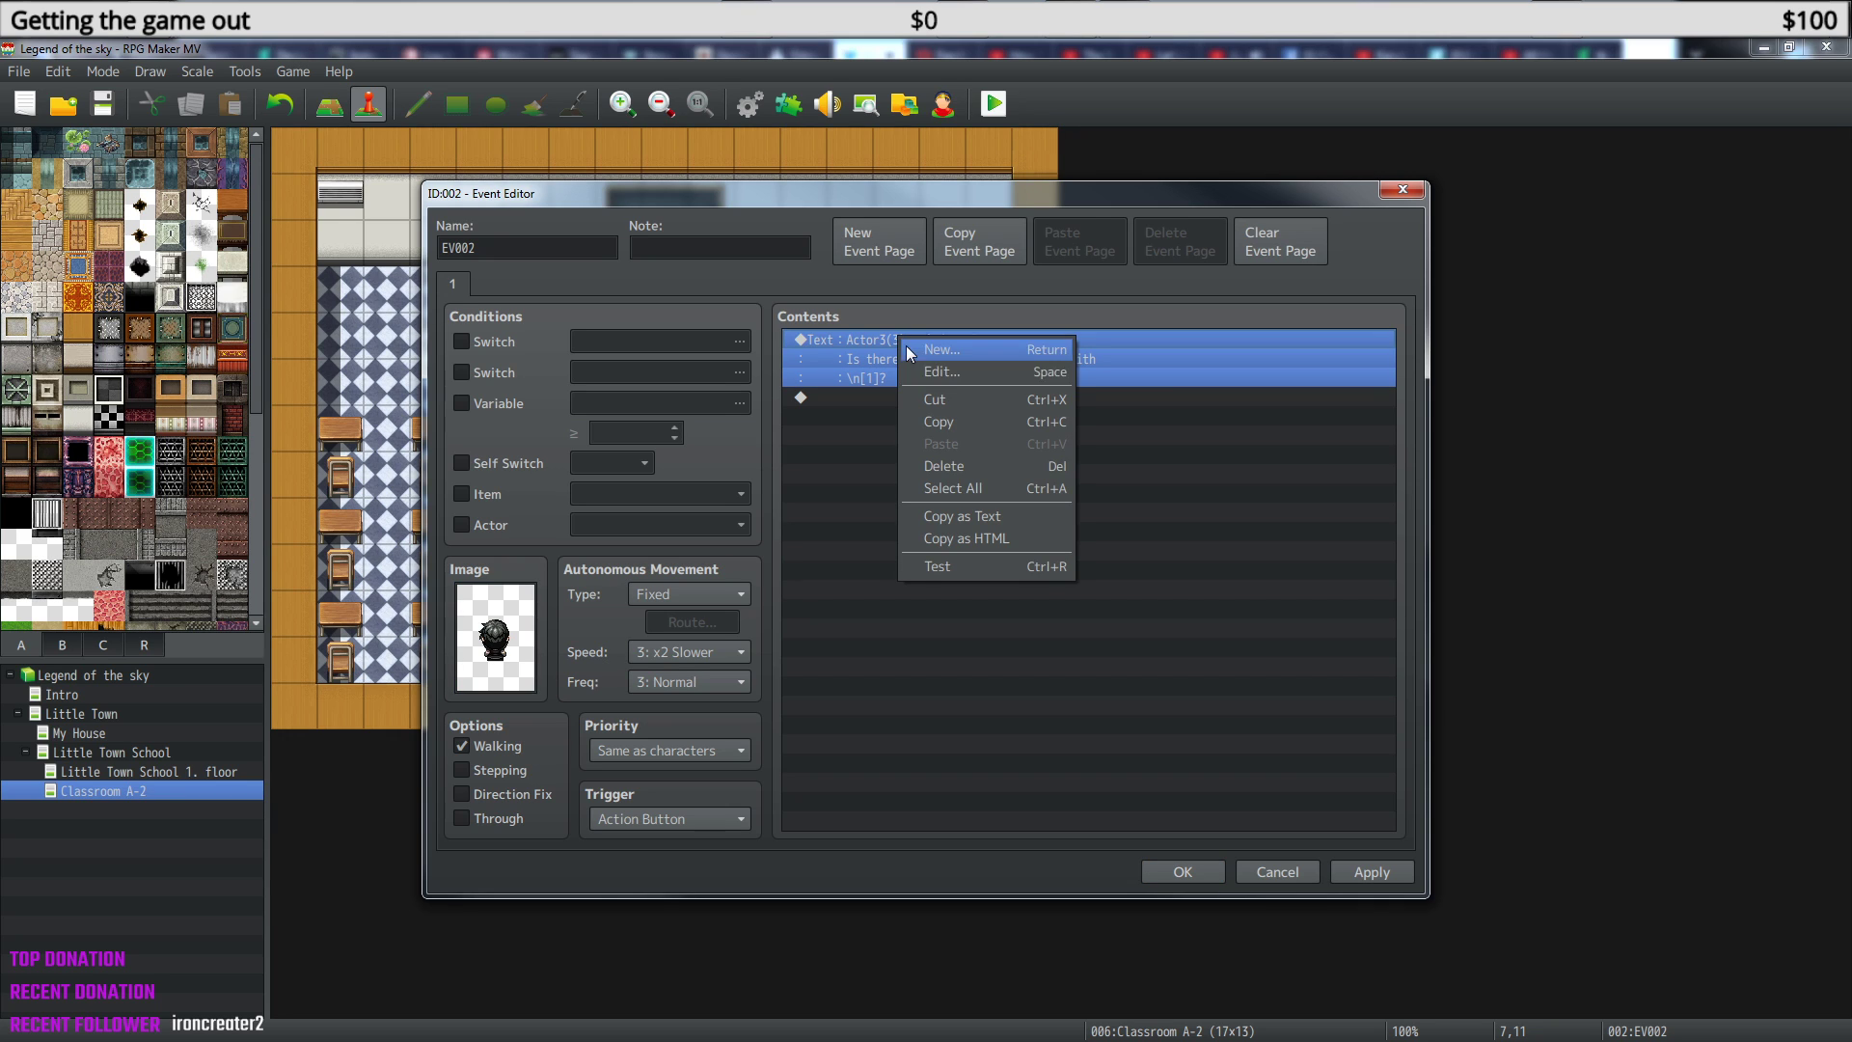
left_click(976, 380)
double_click(897, 559)
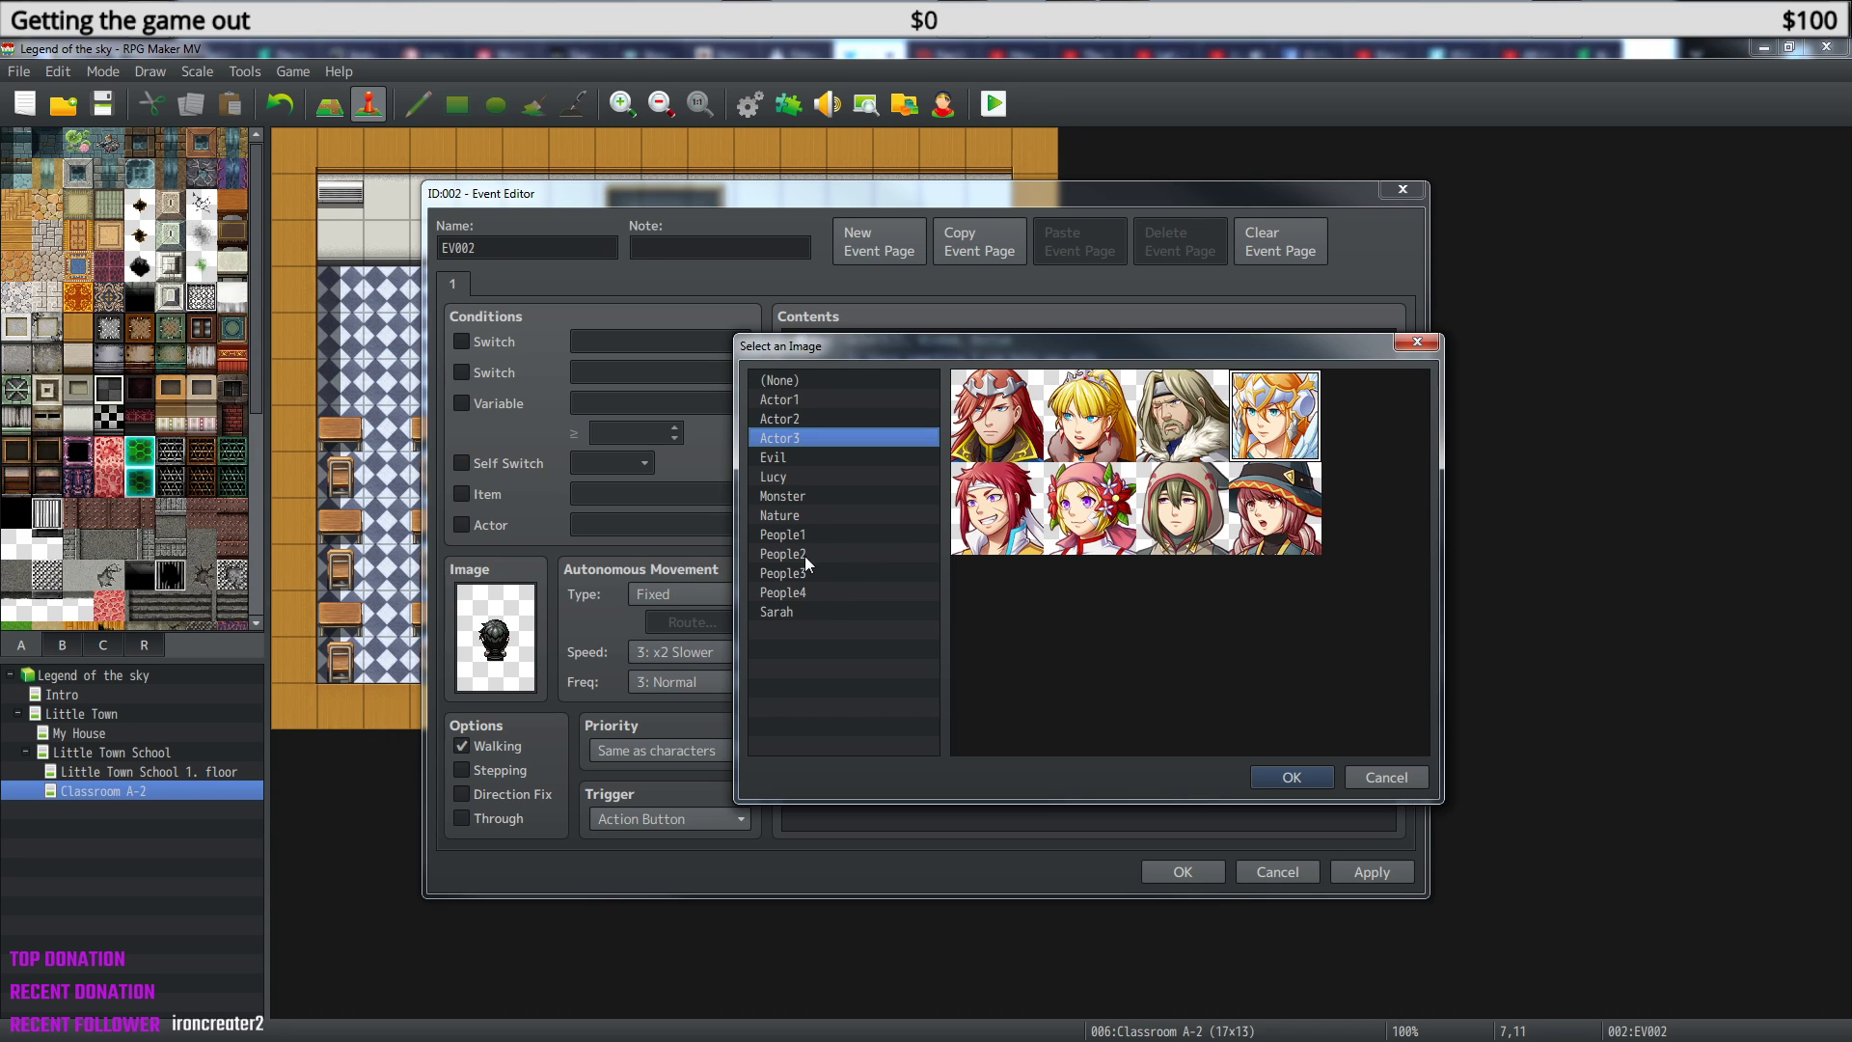
left_click(797, 475)
left_click(1003, 417)
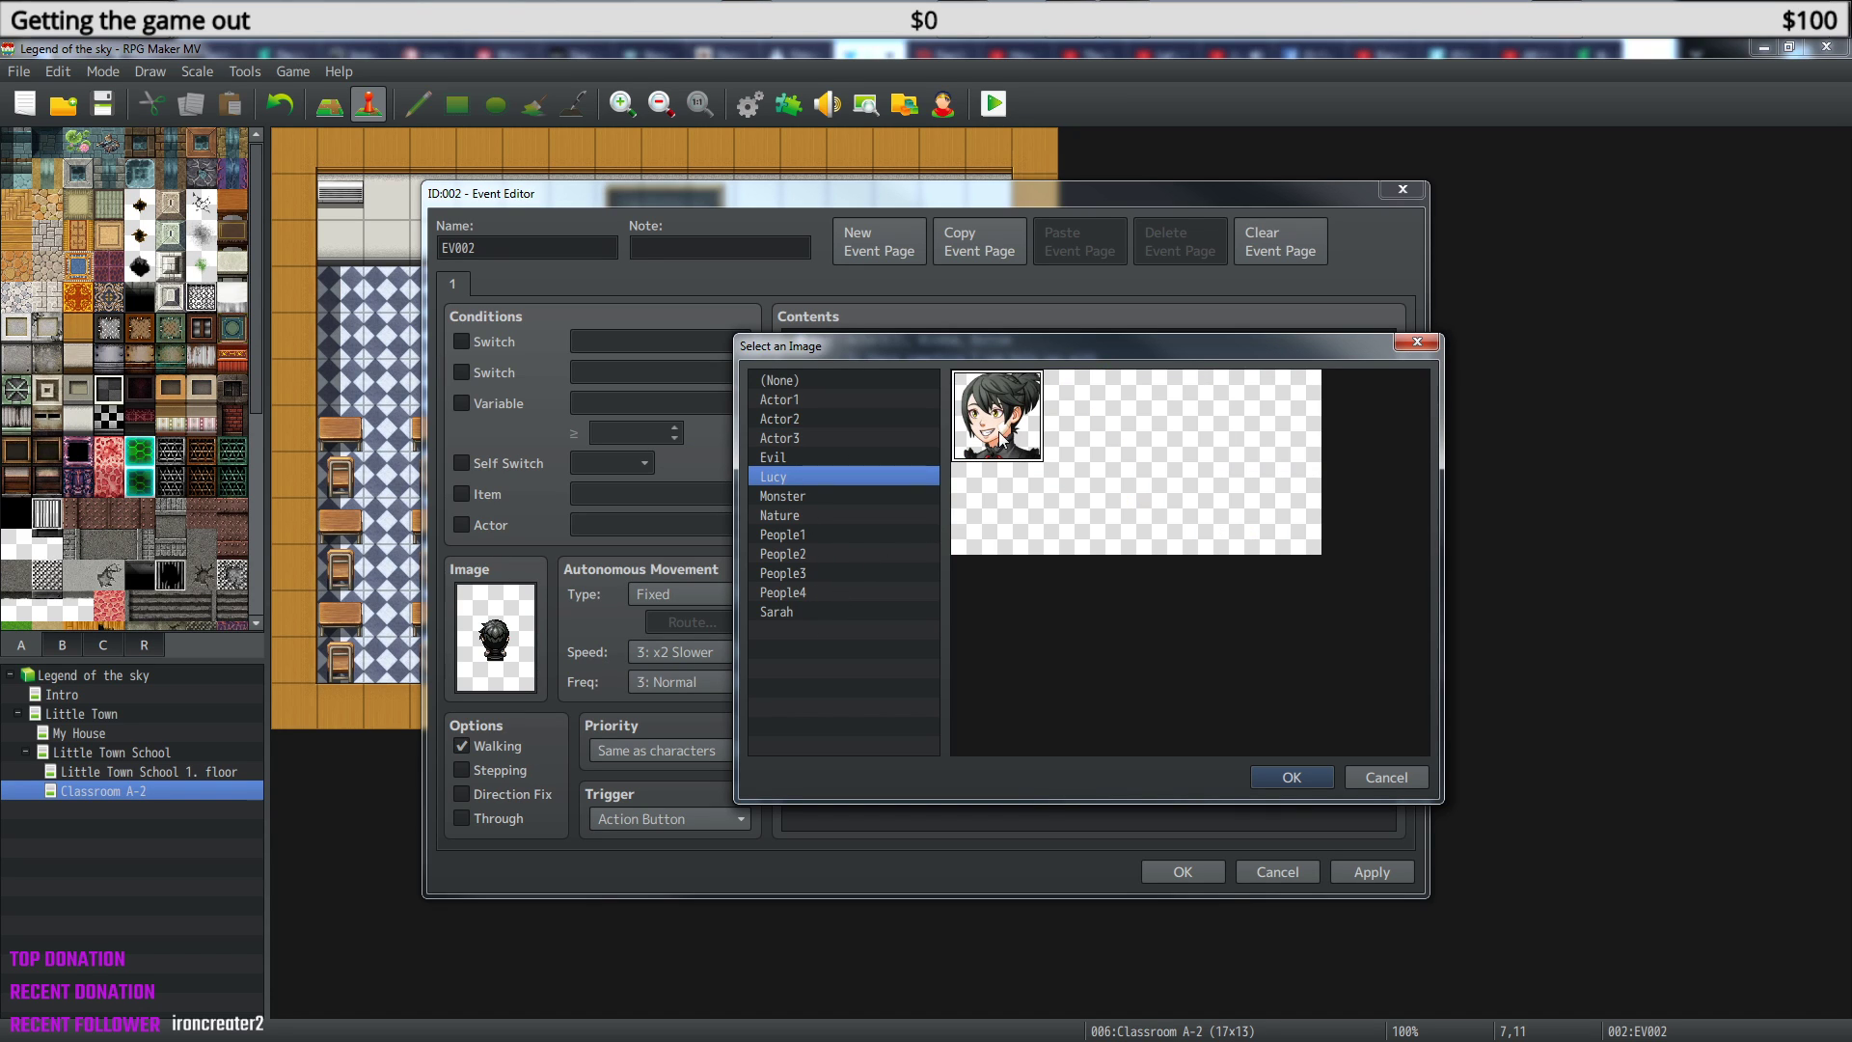
left_click(1282, 777)
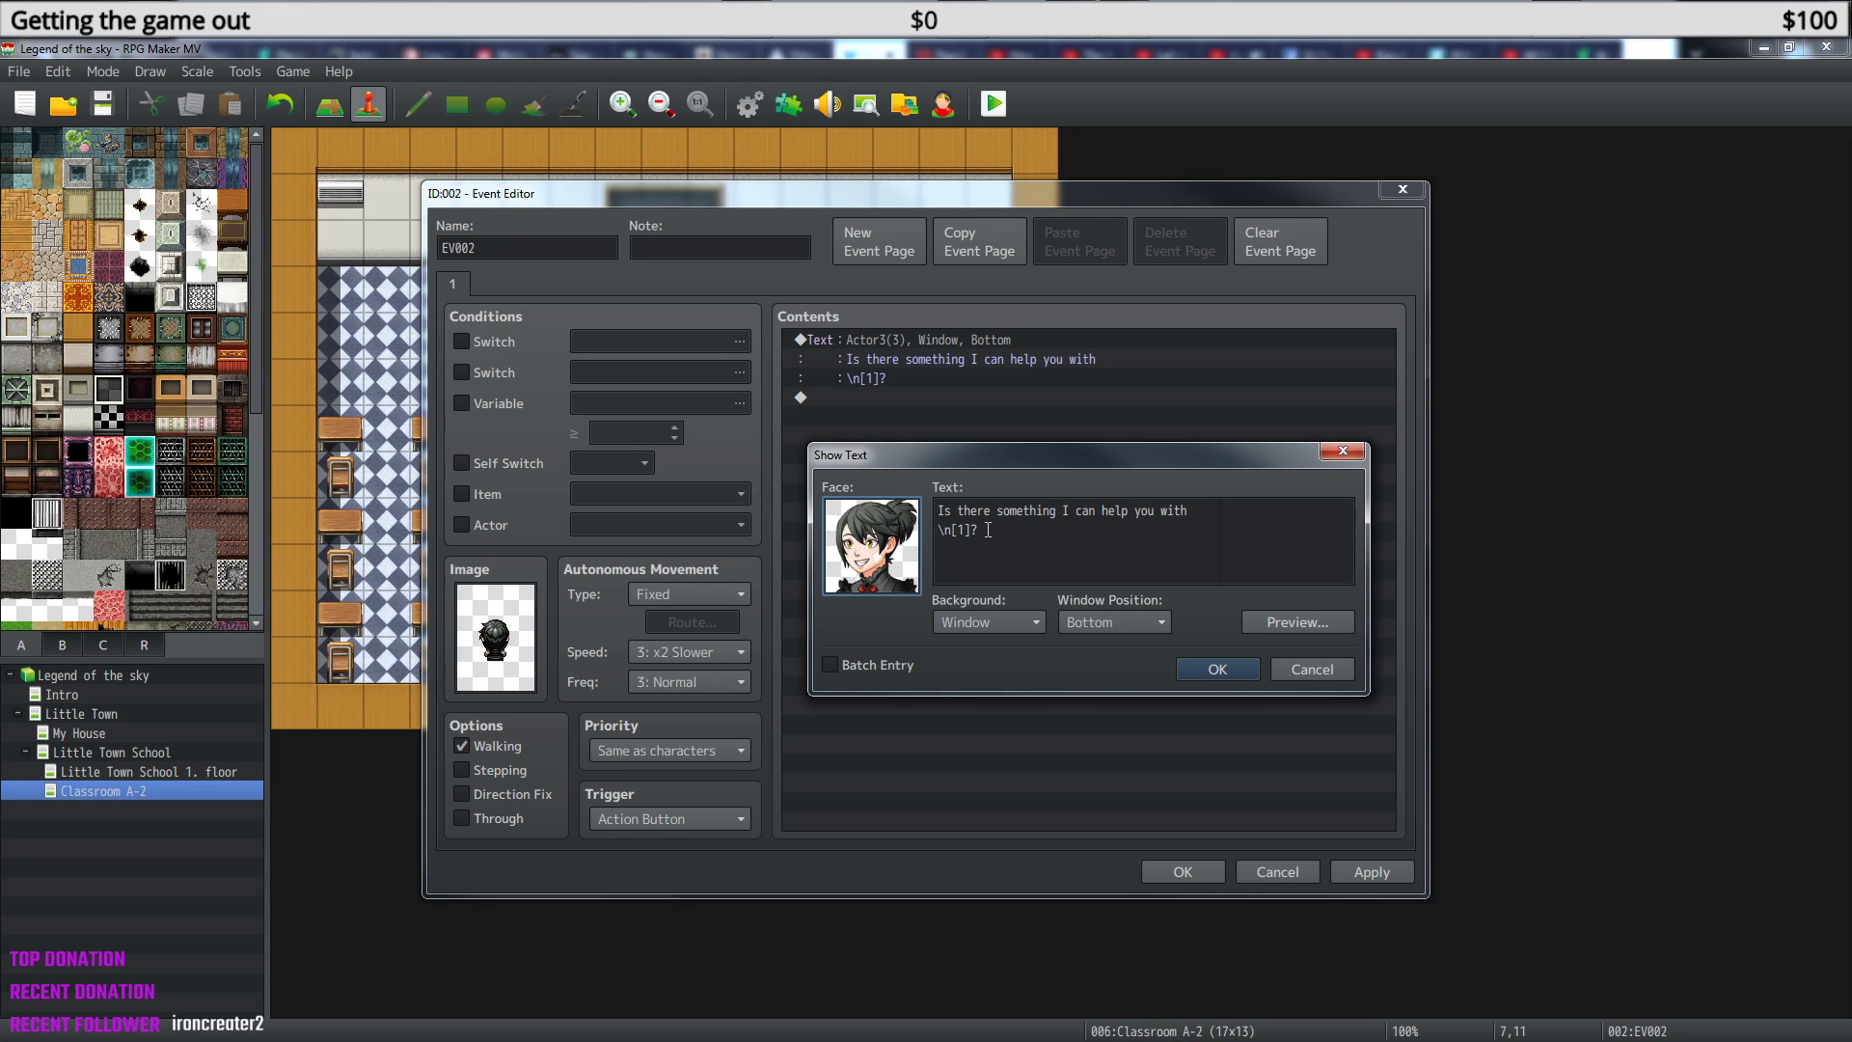
- Replace the message with "Half way tru the day. Wanna go shopping on the way home?" over two lines and set its window position to Top
left_click_drag(991, 530, 927, 518)
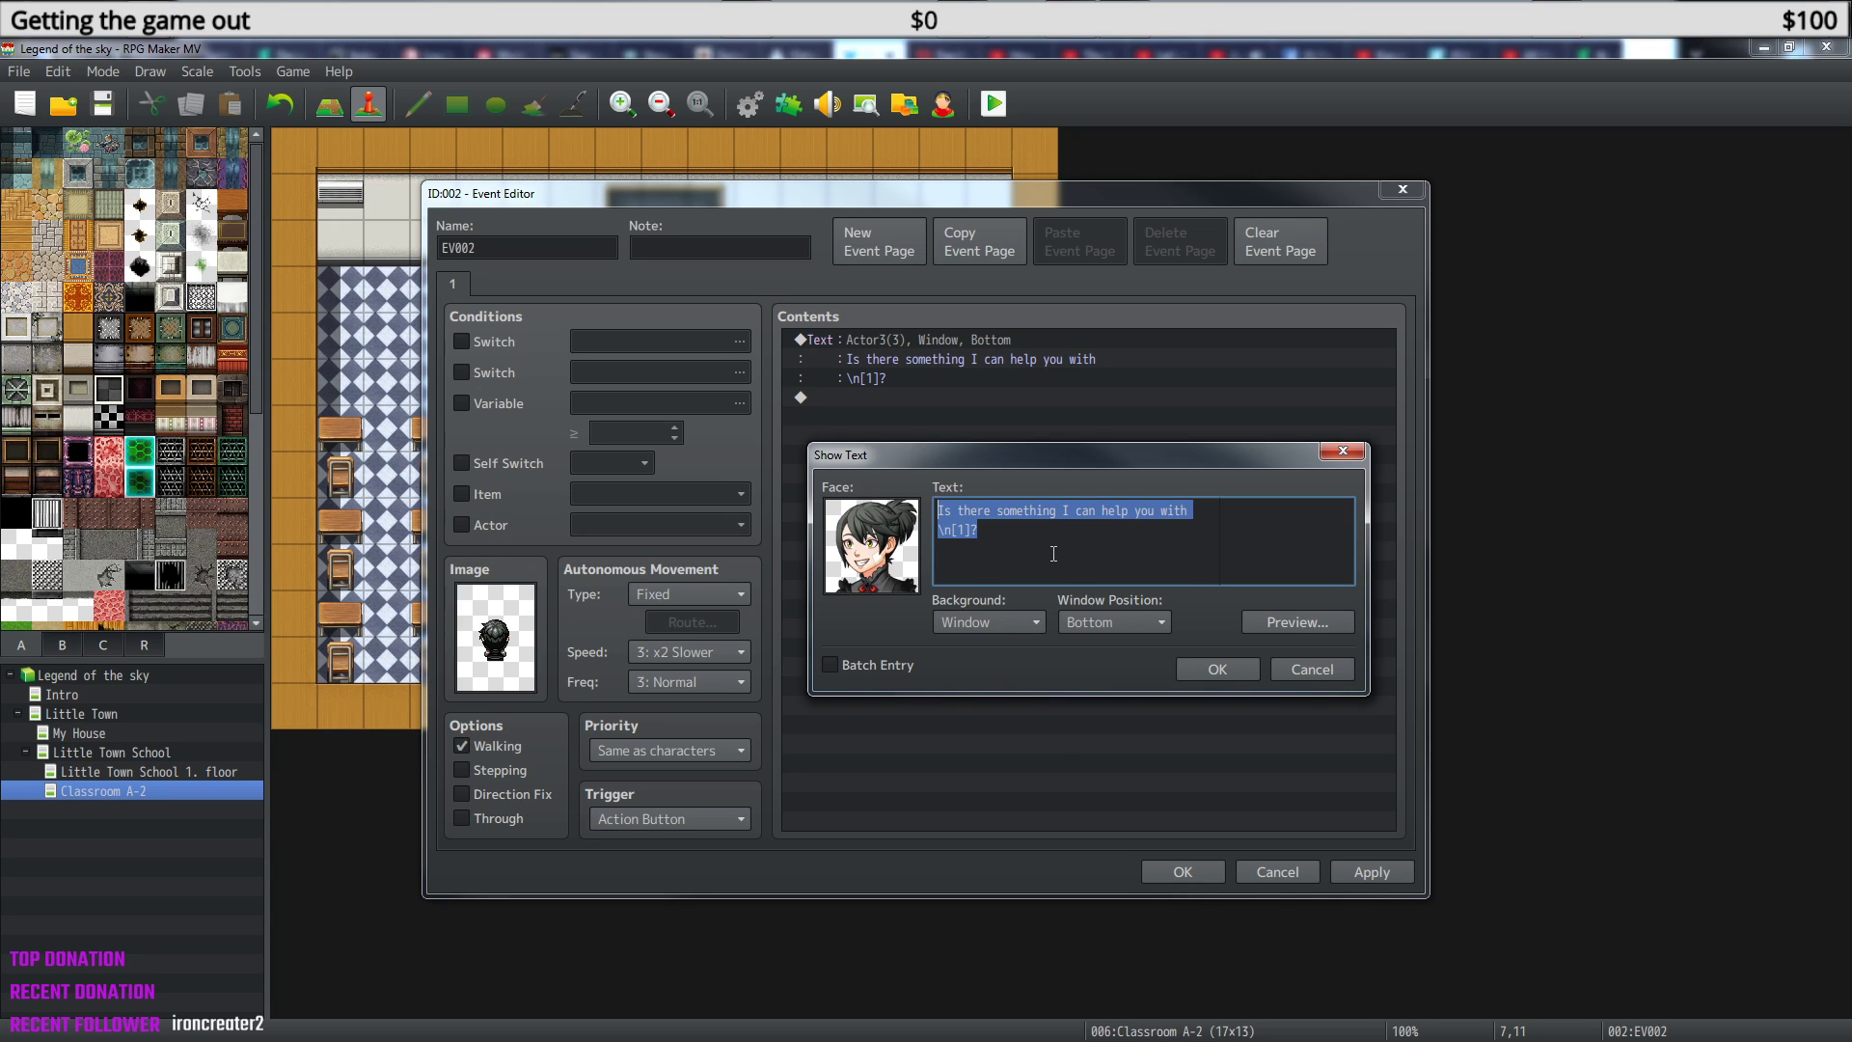
type("Ha")
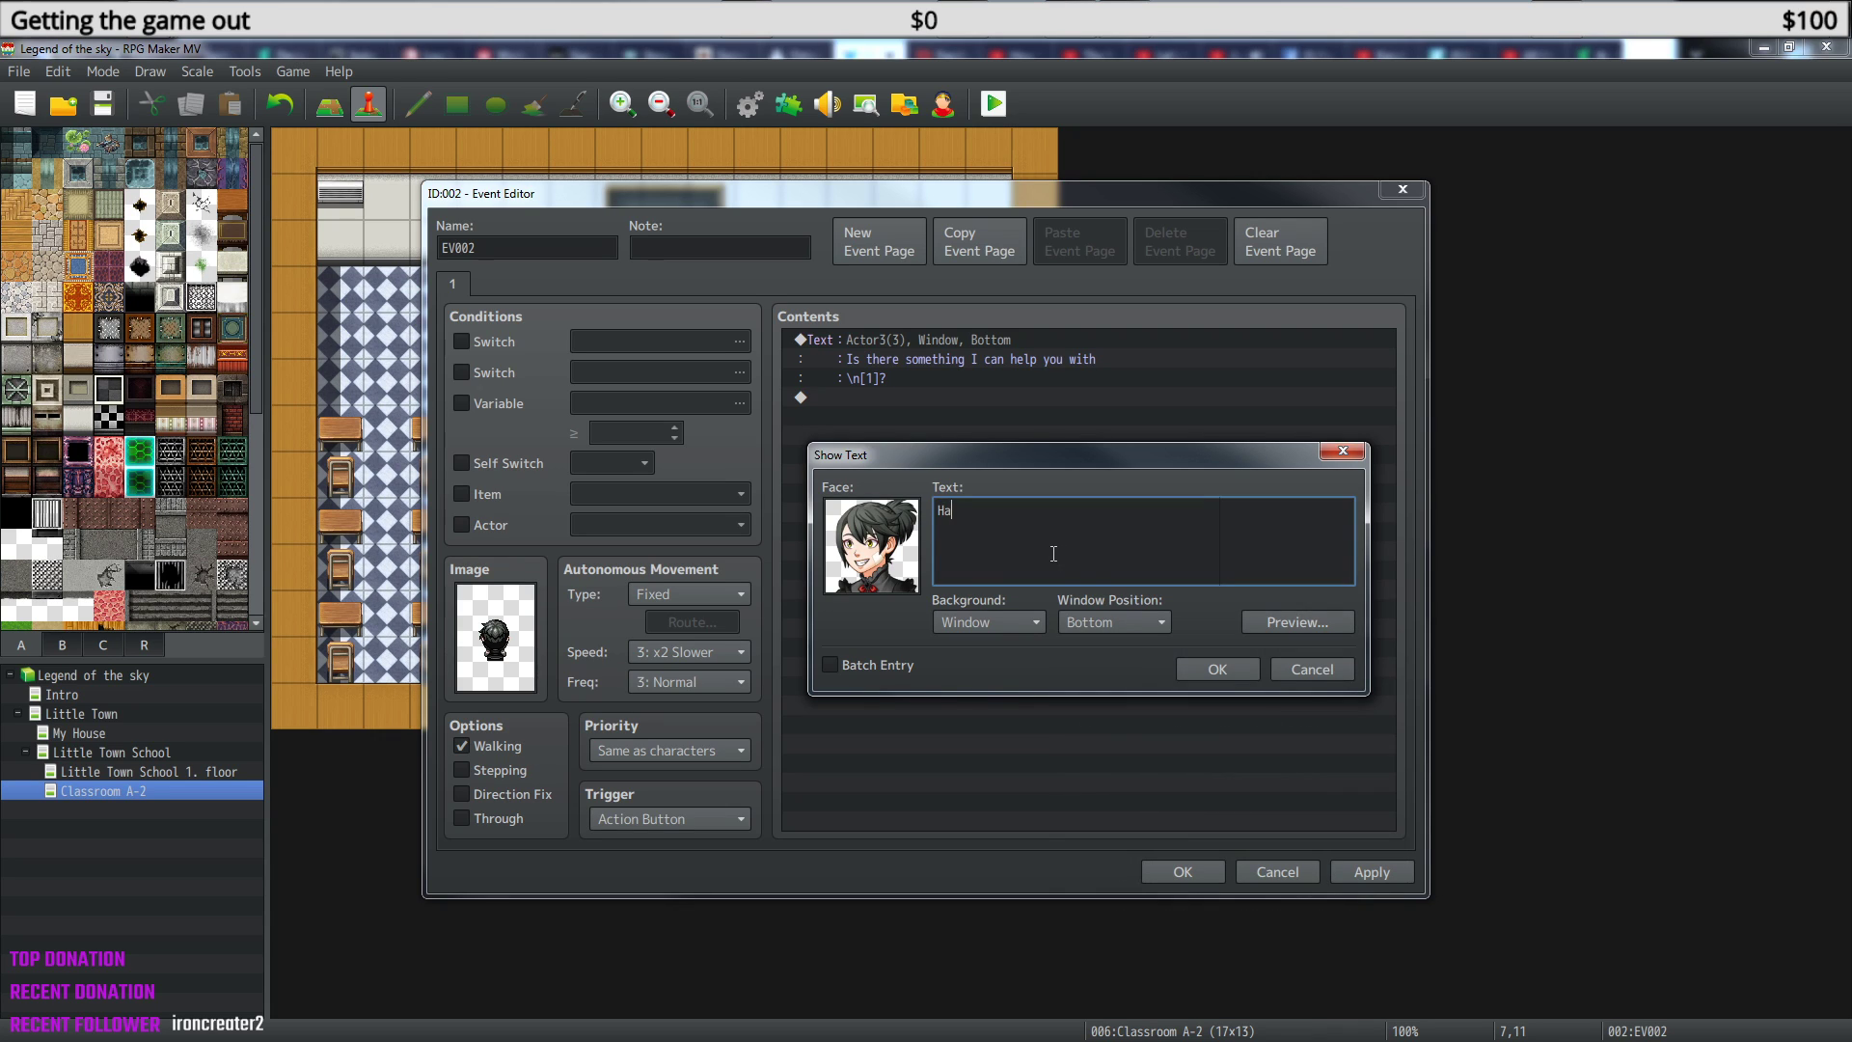
type("lf way tru the day.")
type("Wanna go shopping on the way ")
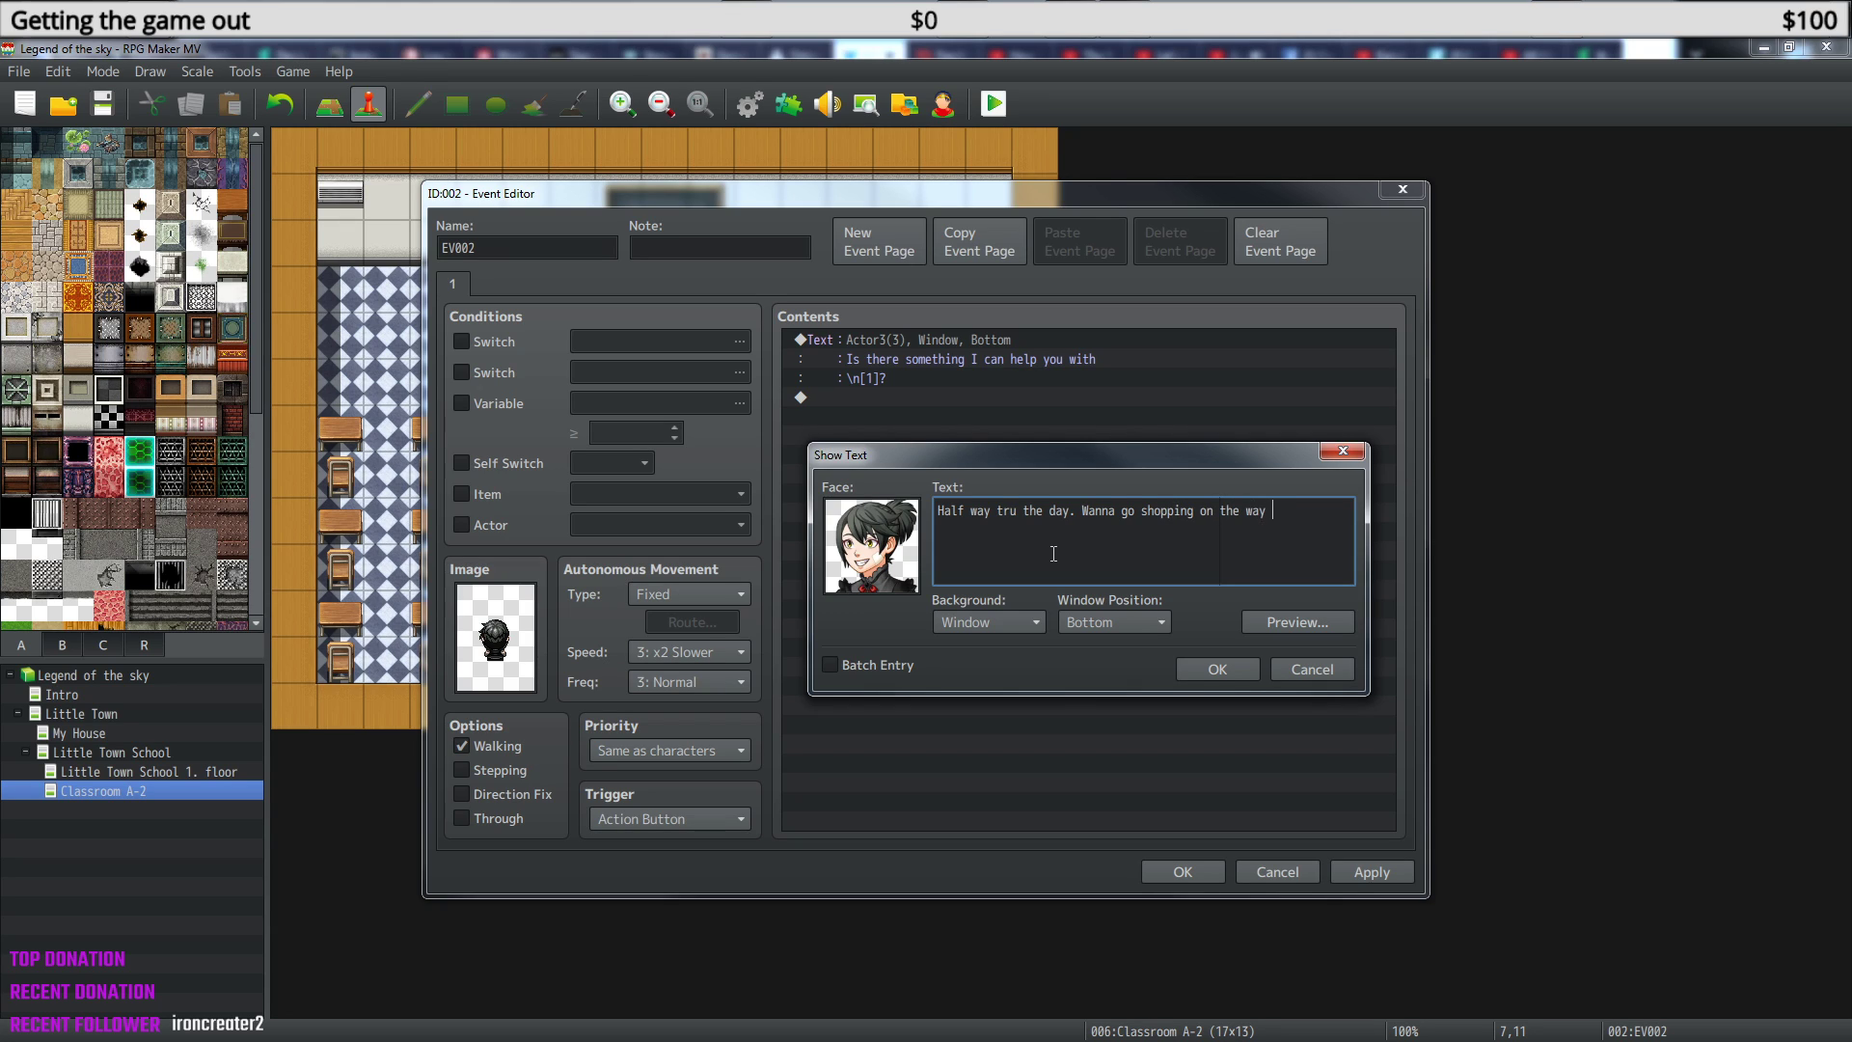
type("hoe way home?")
key("Return")
left_click(1161, 621)
left_click(1127, 646)
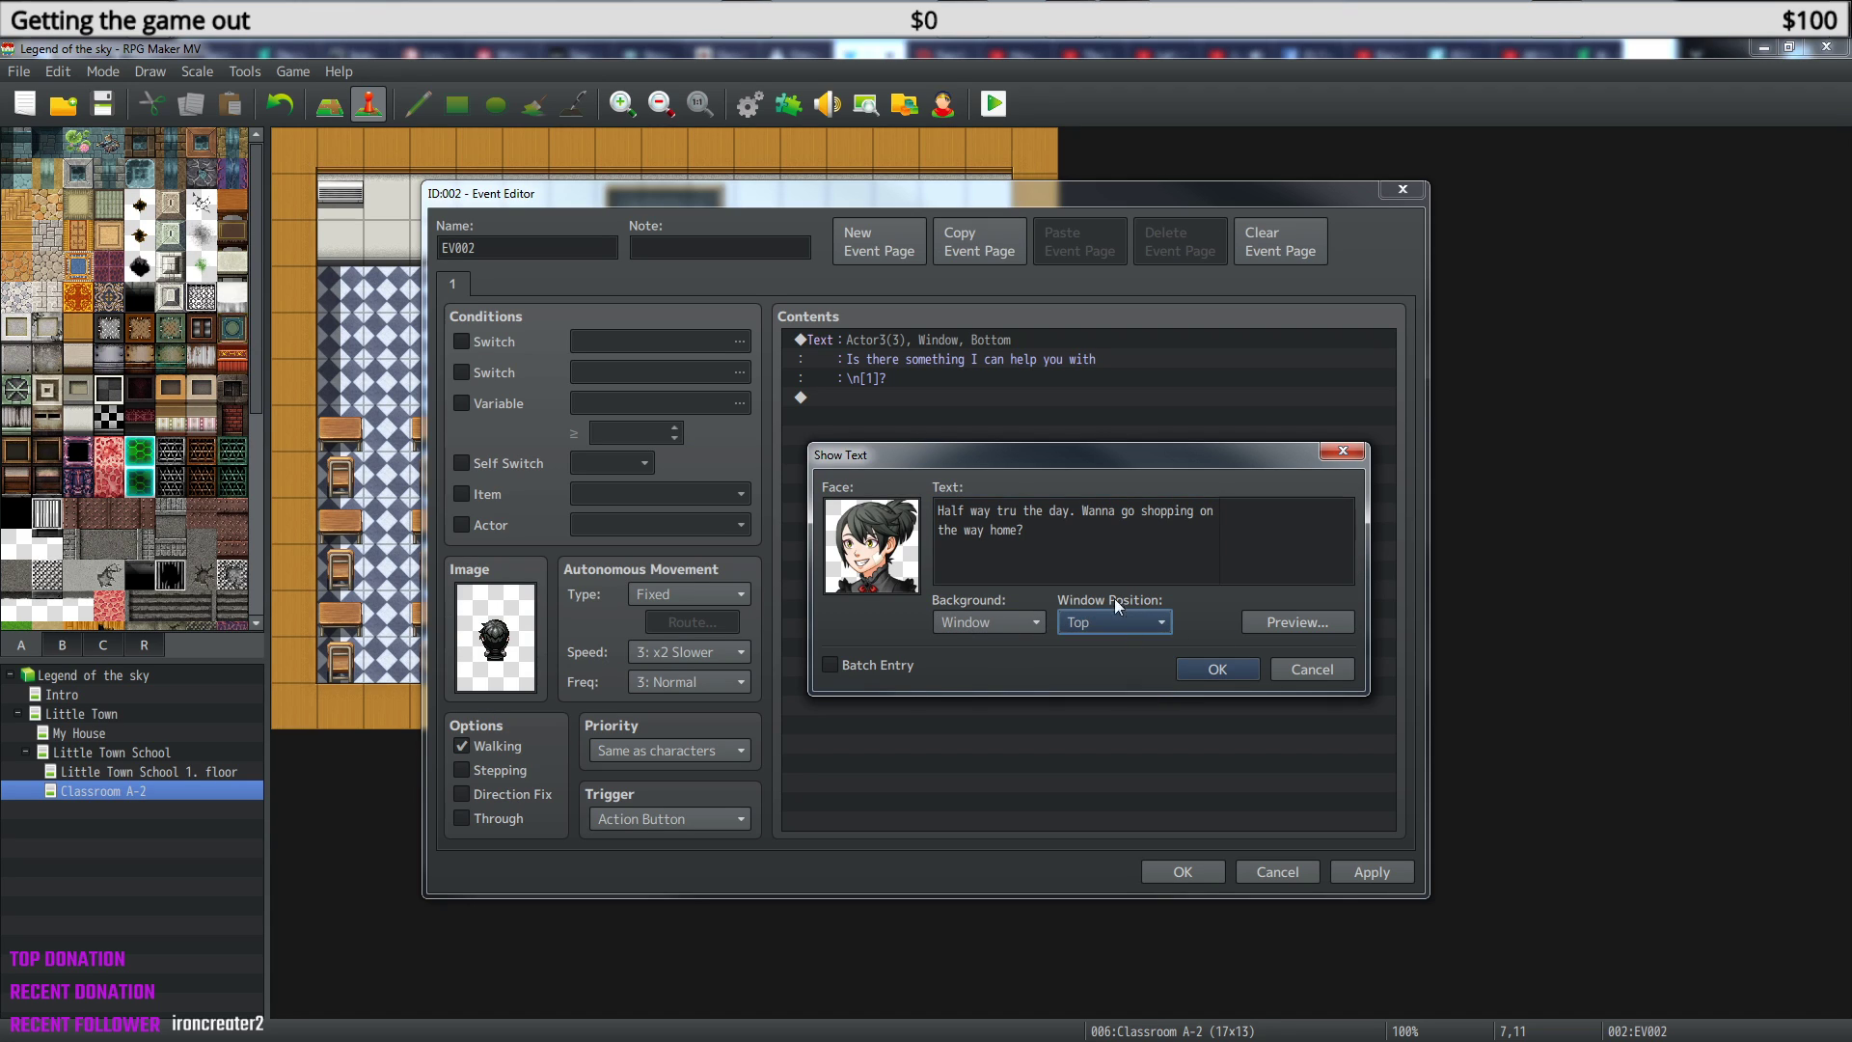
left_click(1213, 667)
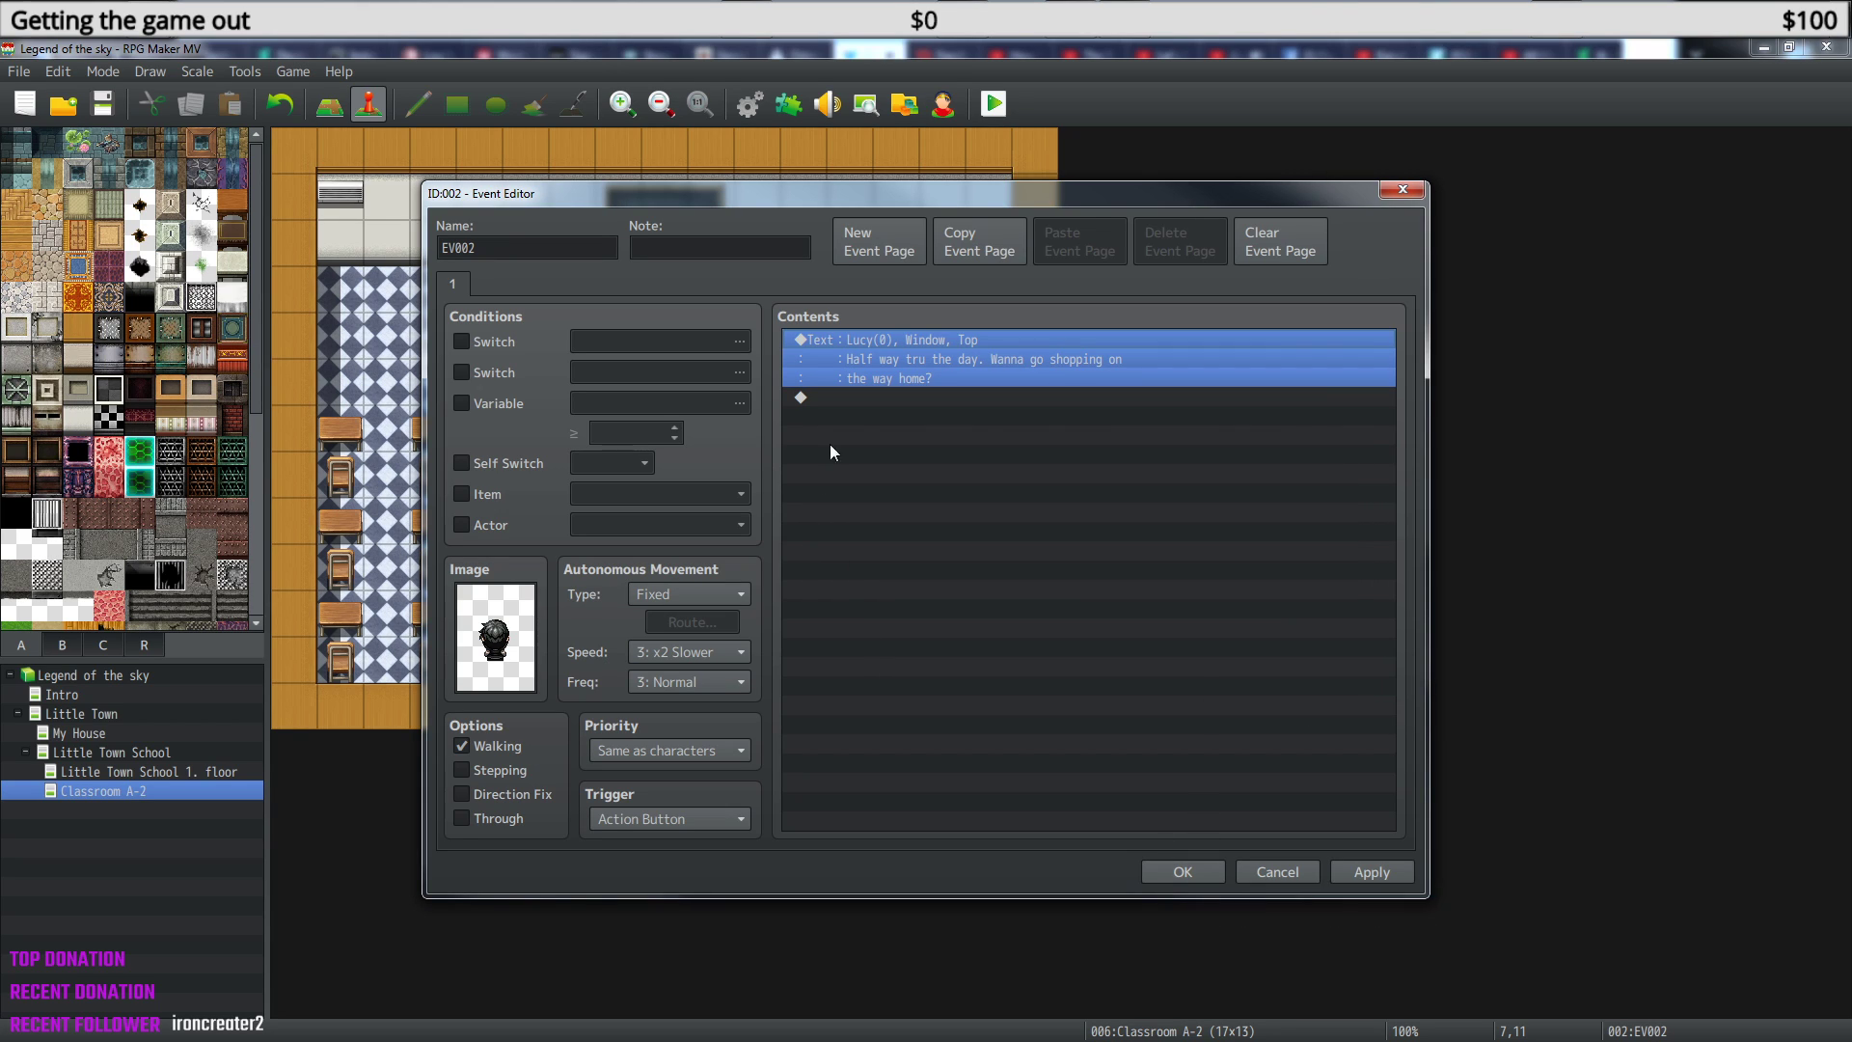
- Add a Show Choices command with Yes and No below the shopping message, keeping the default window and choice settings
left_click(848, 397)
right_click(847, 395)
left_click(903, 415)
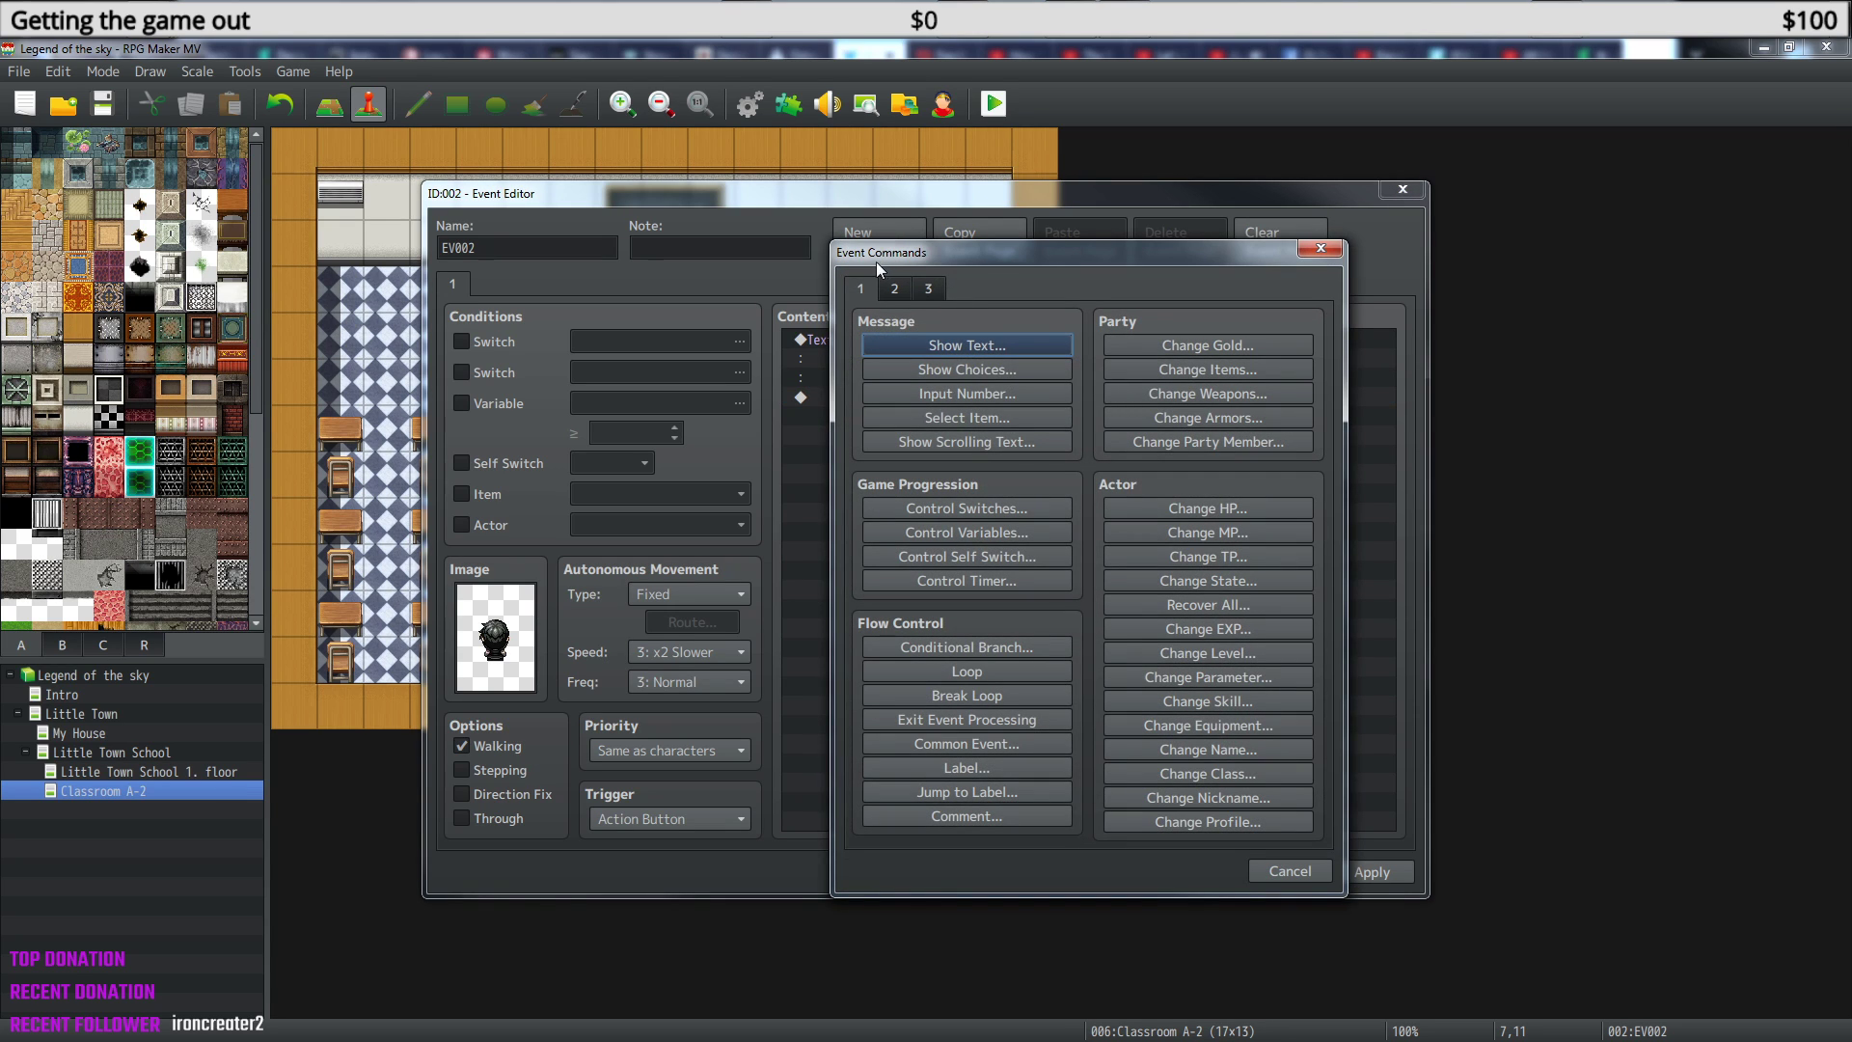
left_click(981, 372)
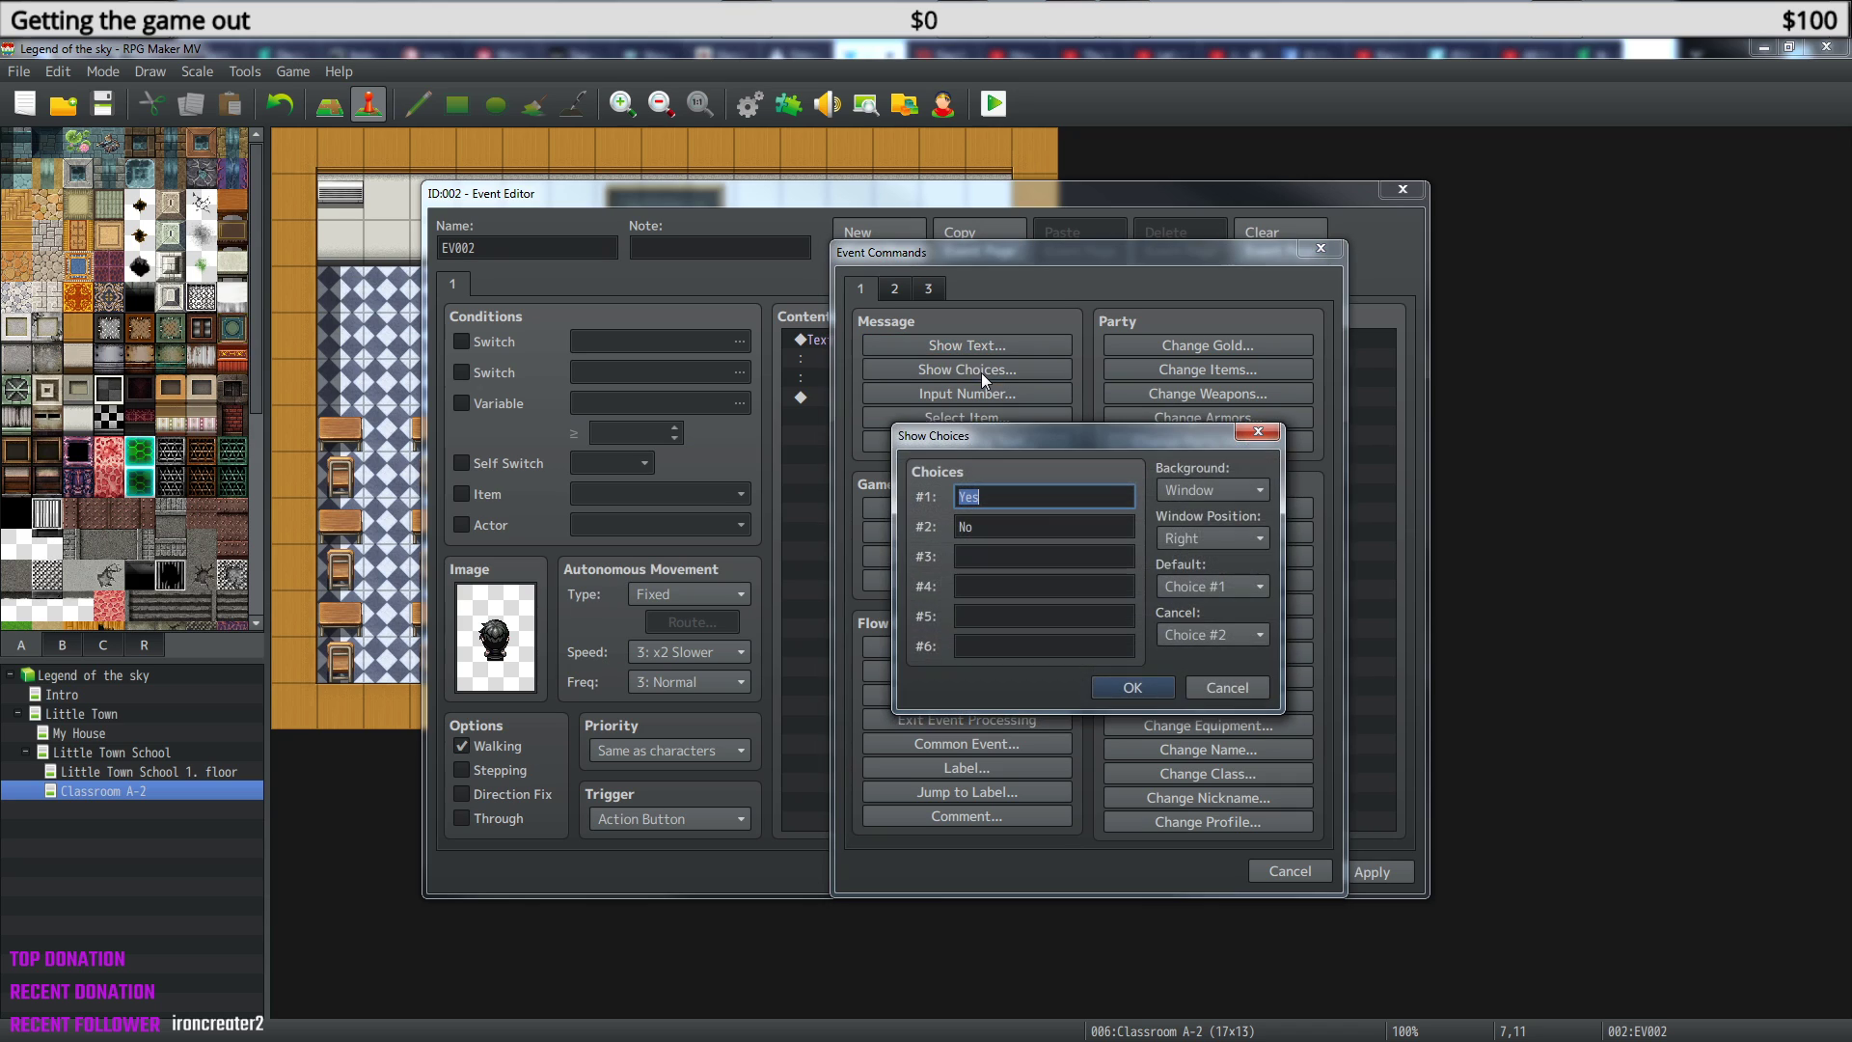
left_click(1260, 540)
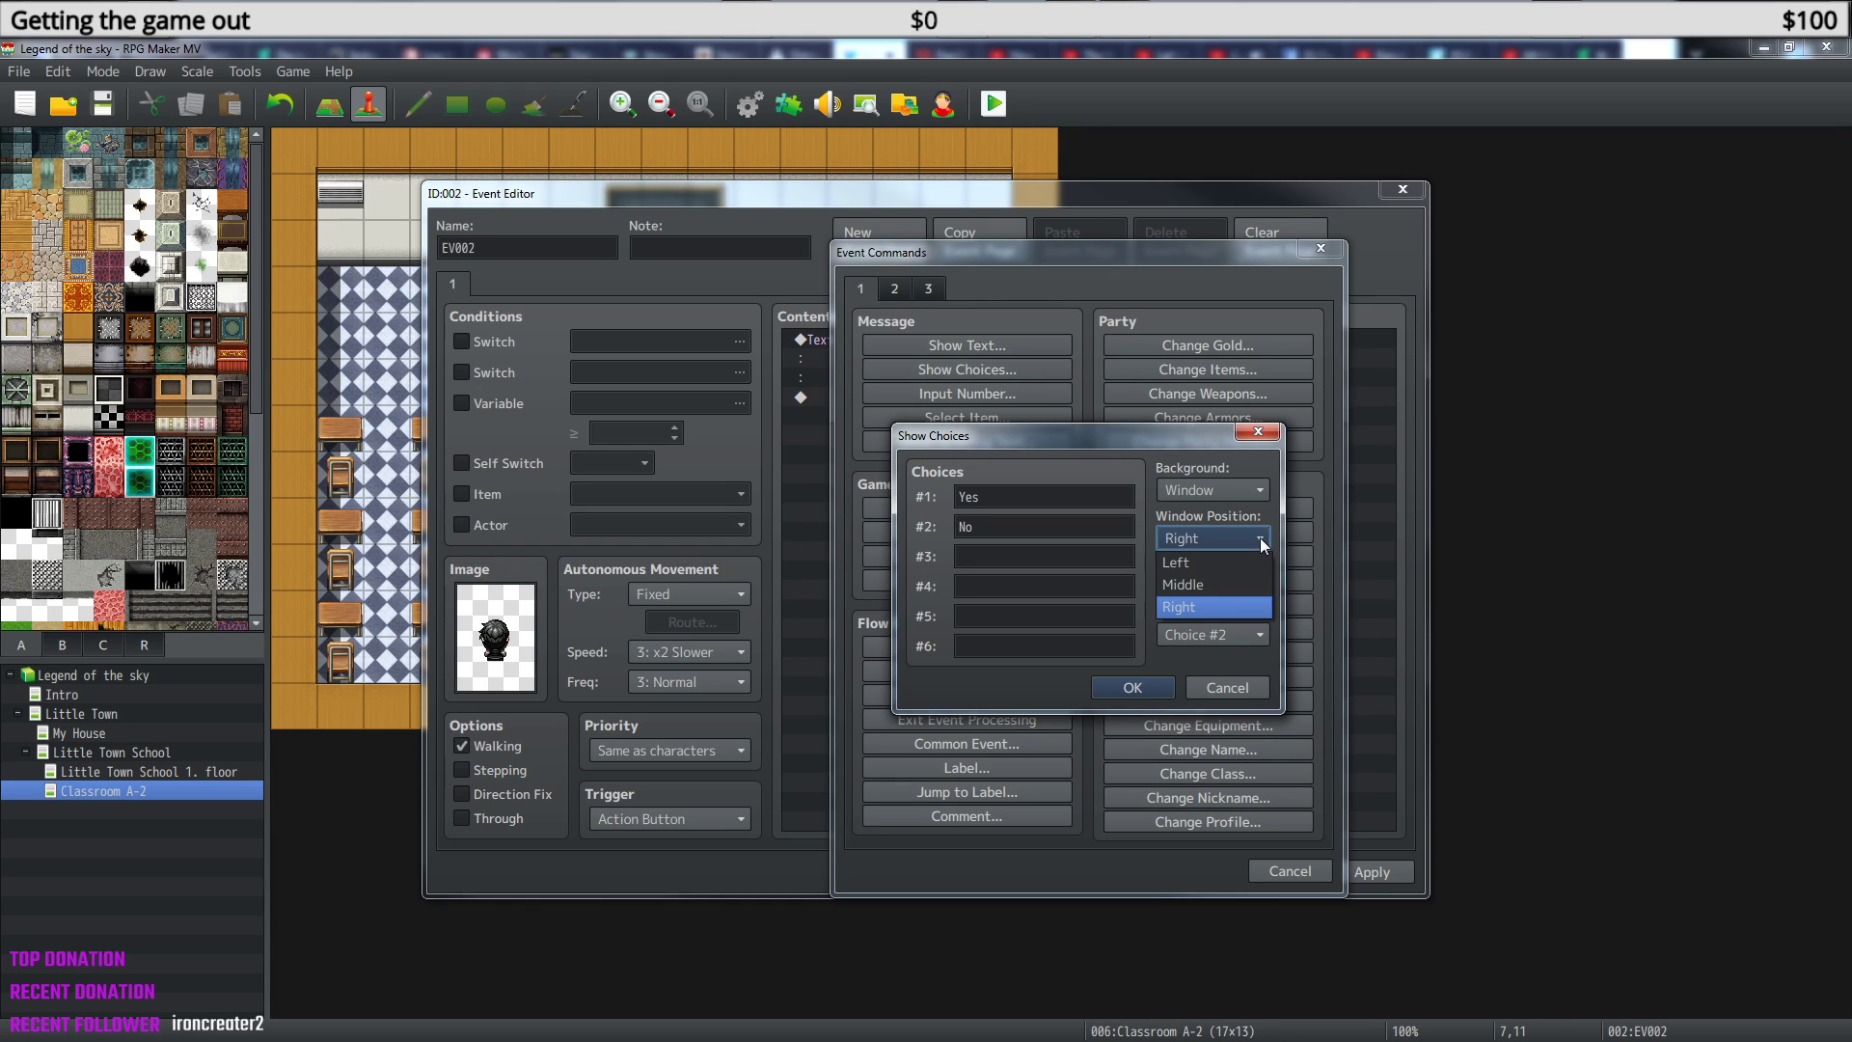
left_click(1259, 536)
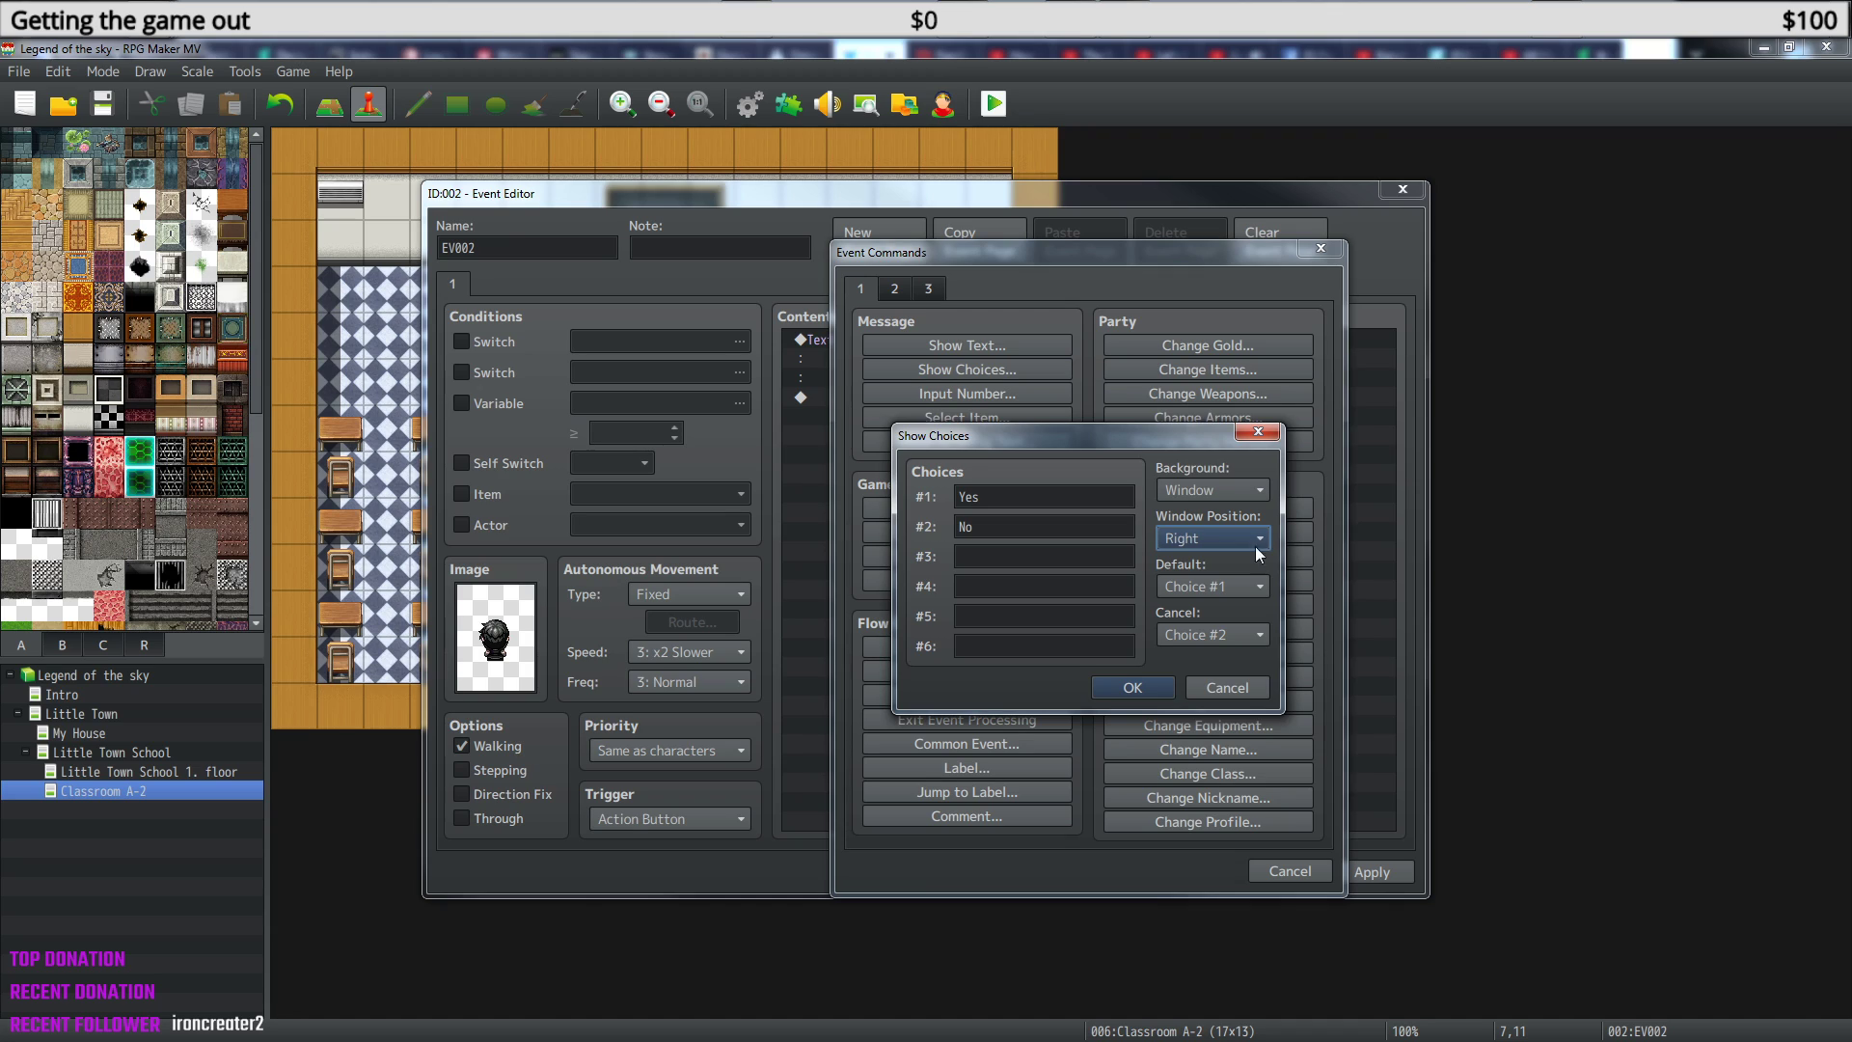
left_click(1258, 490)
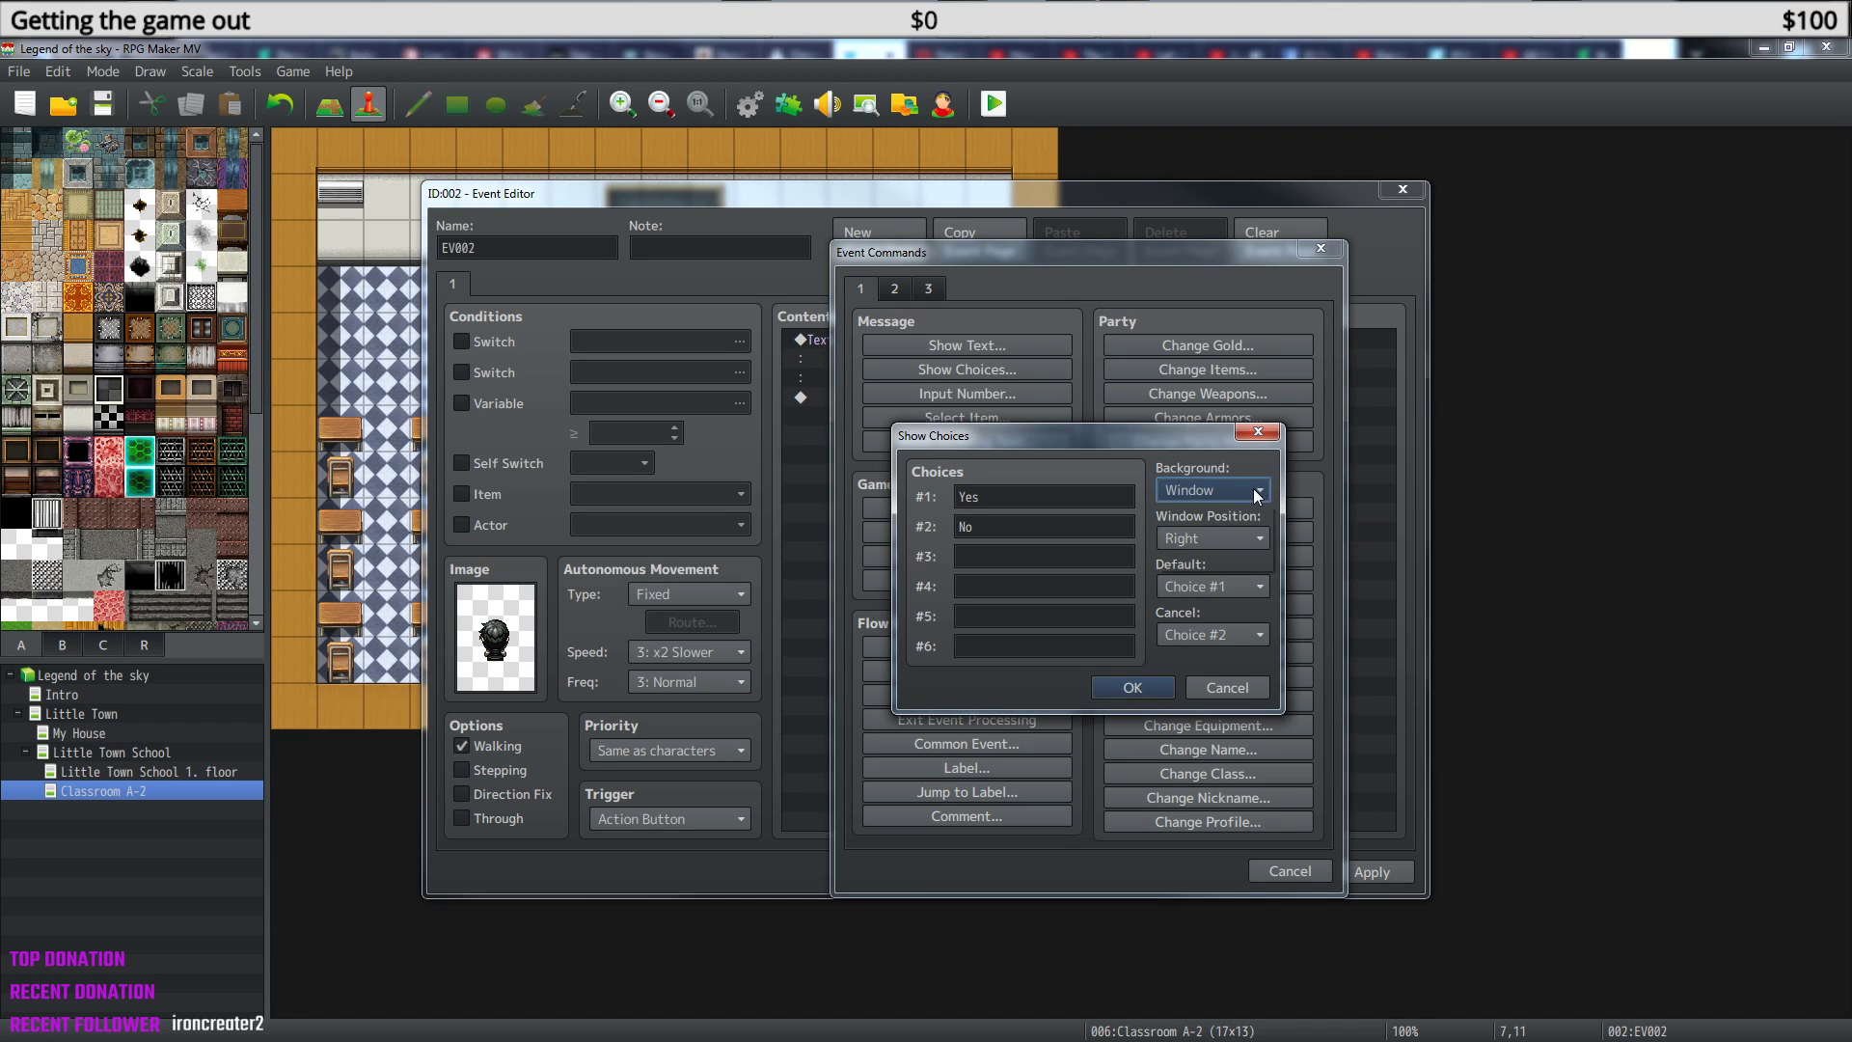
left_click(1263, 491)
left_click(1139, 689)
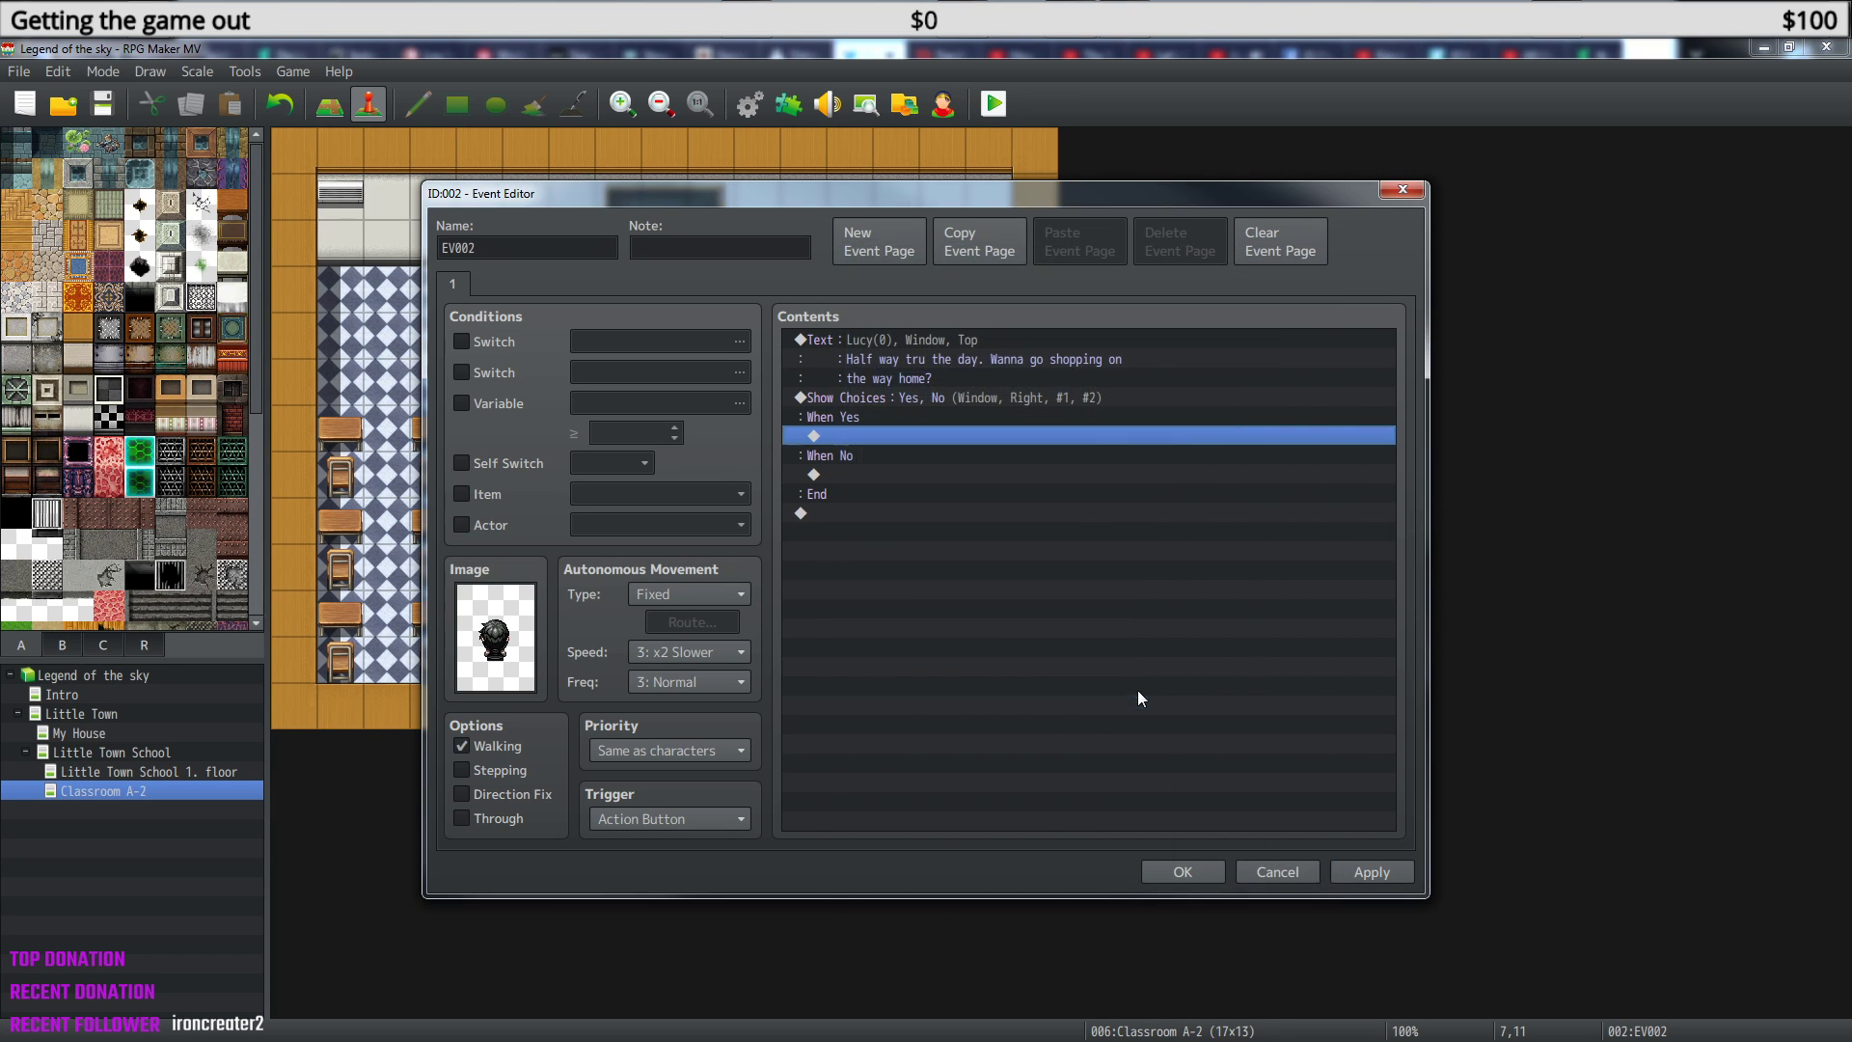
- Start a Show Text command in the Yes branch with the Lucy portrait as its face
left_click(862, 475)
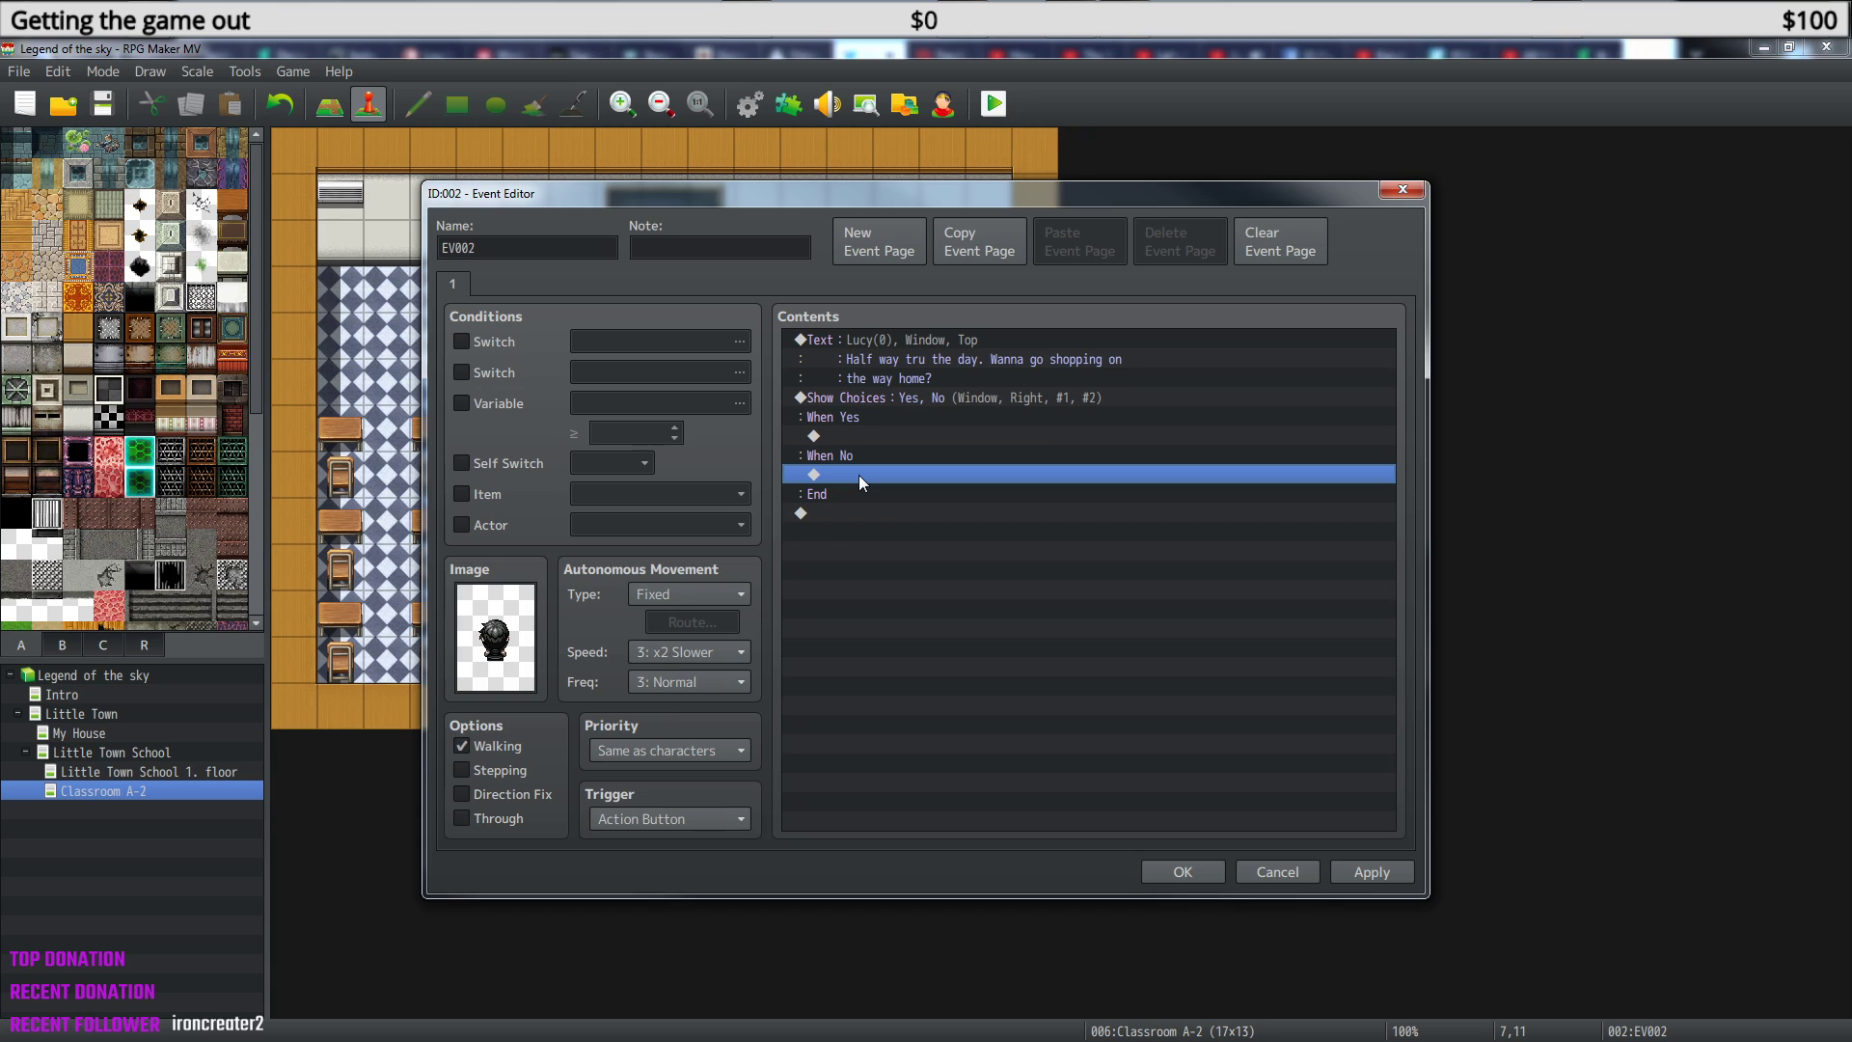
right_click(881, 432)
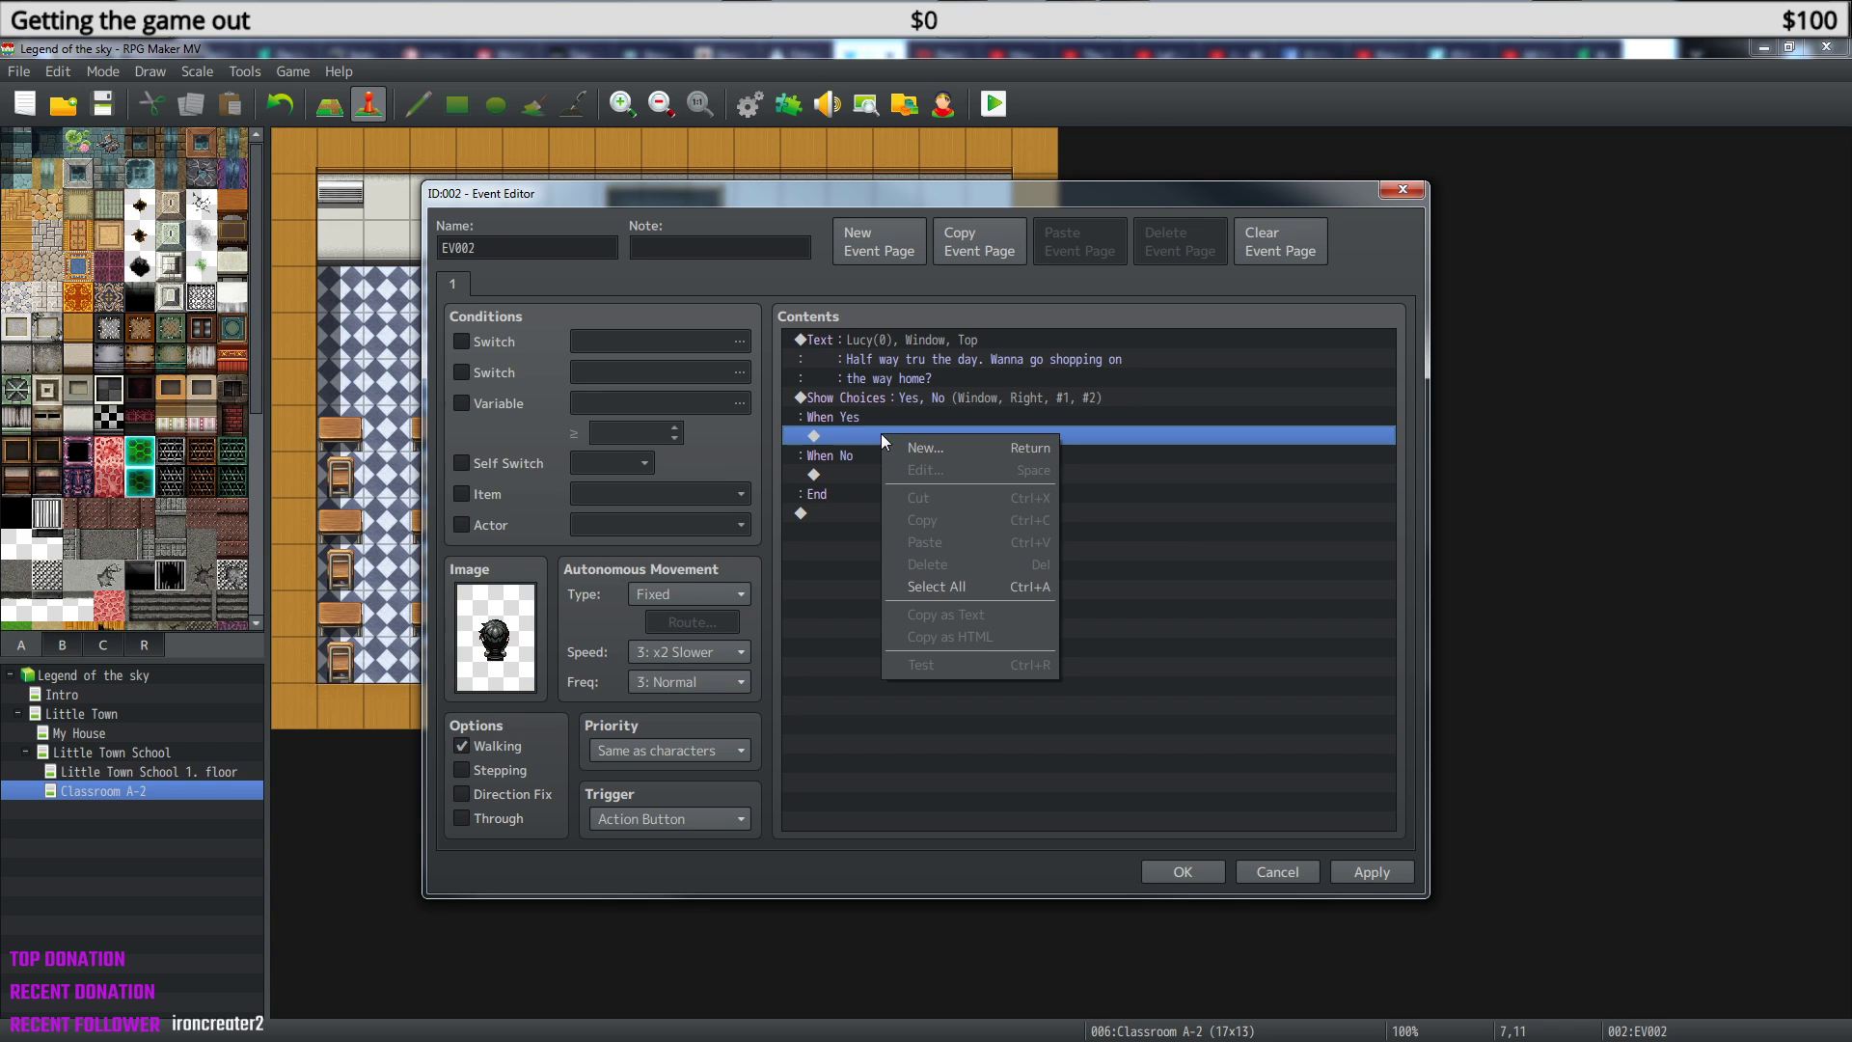
left_click(935, 450)
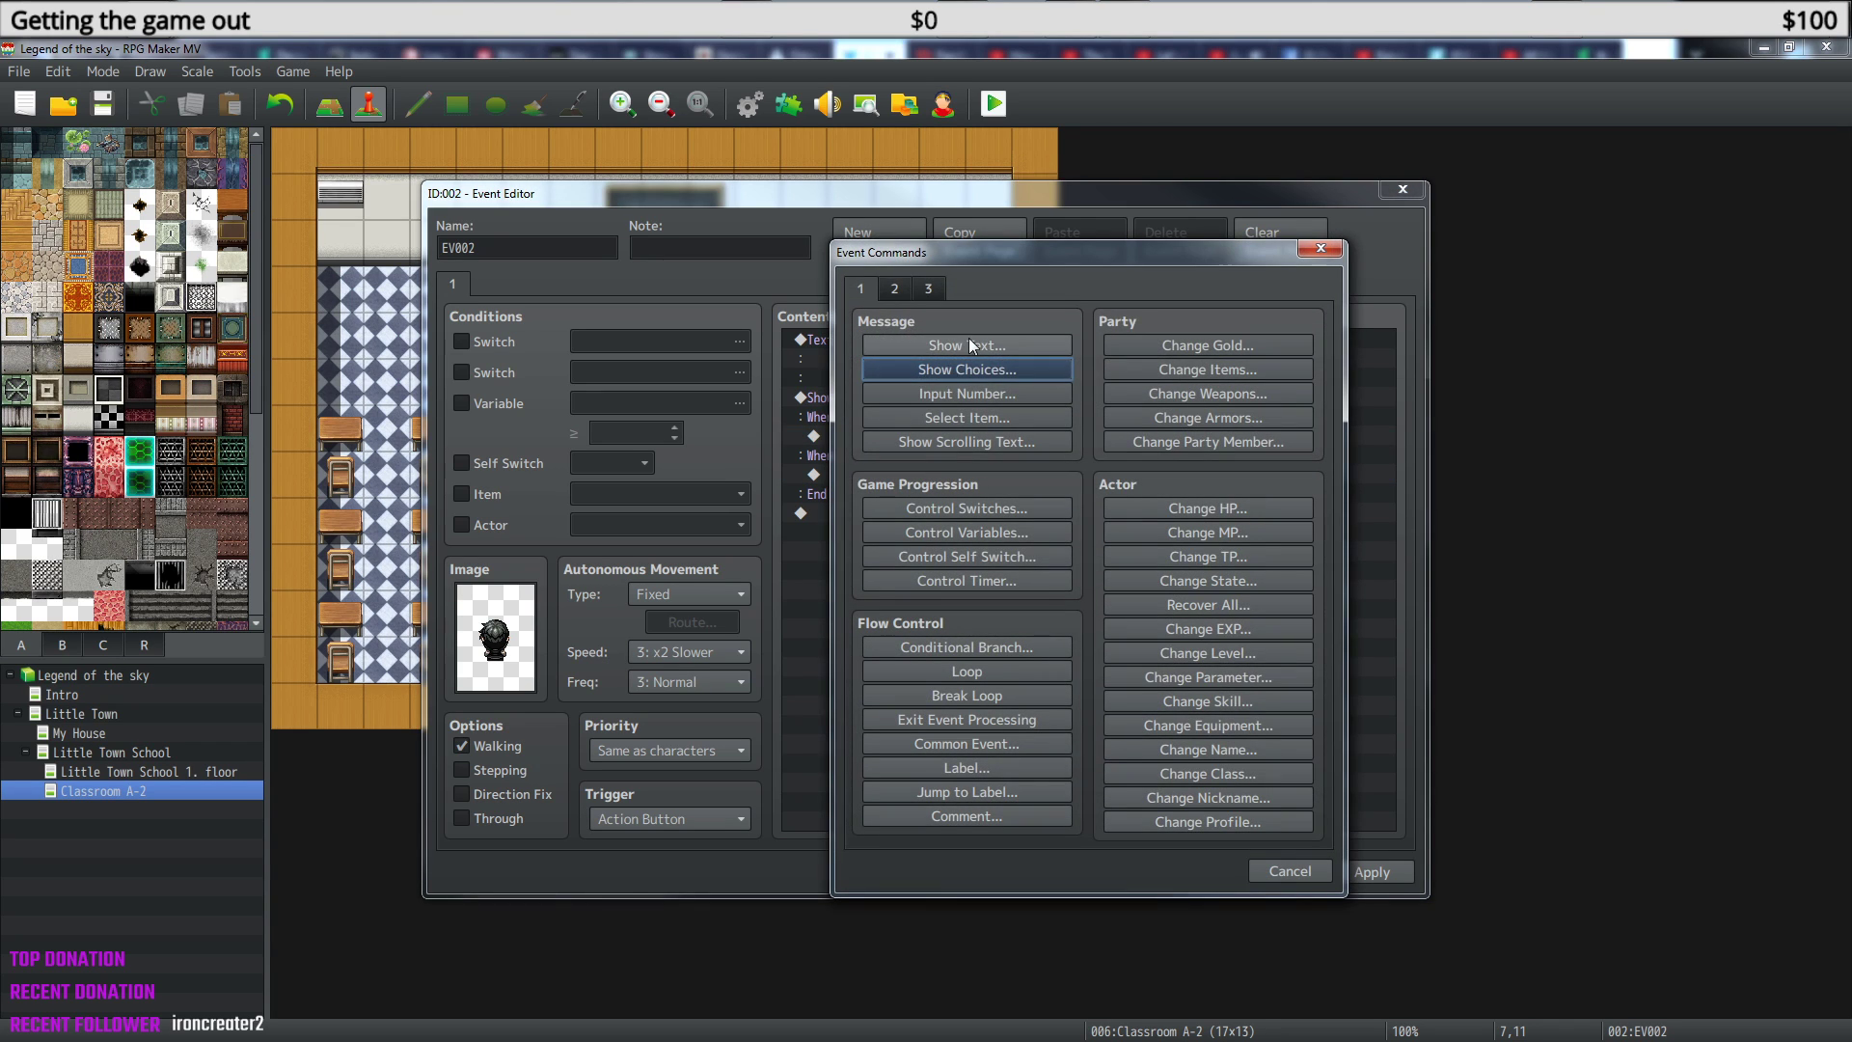
left_click(968, 345)
double_click(870, 530)
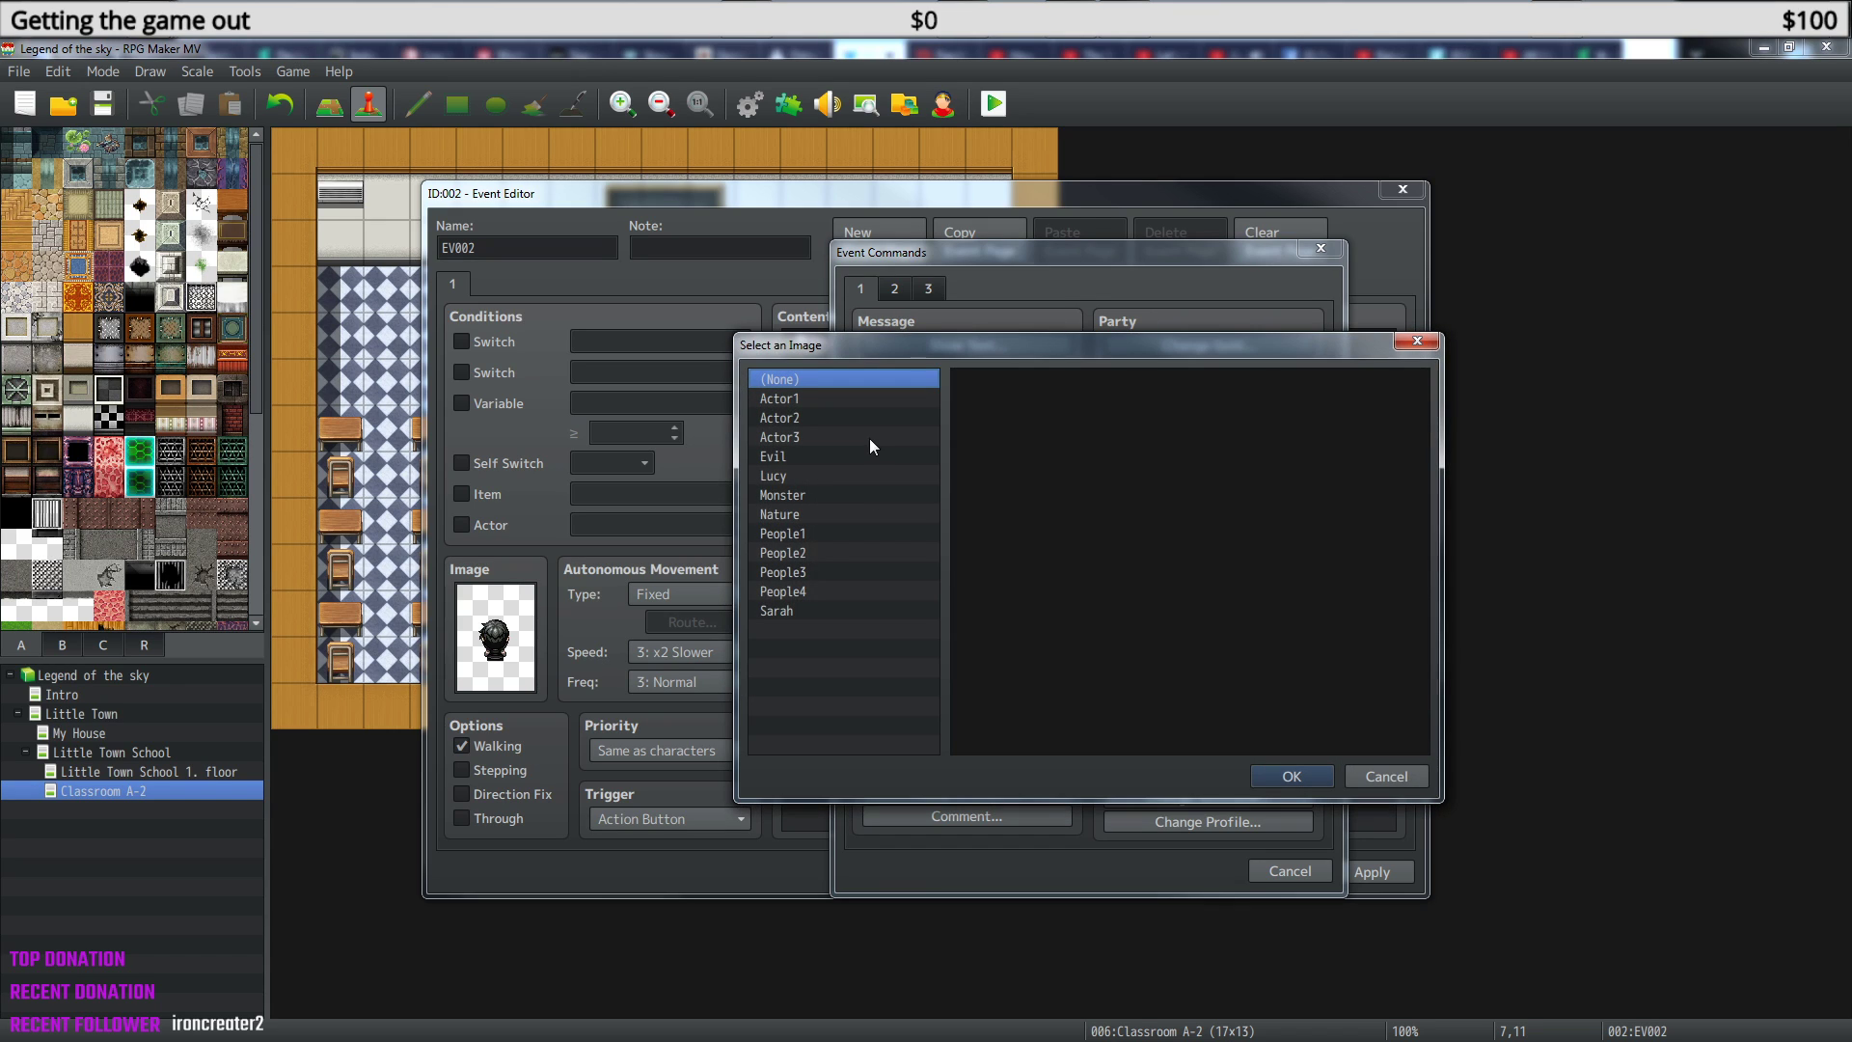
left_click(783, 477)
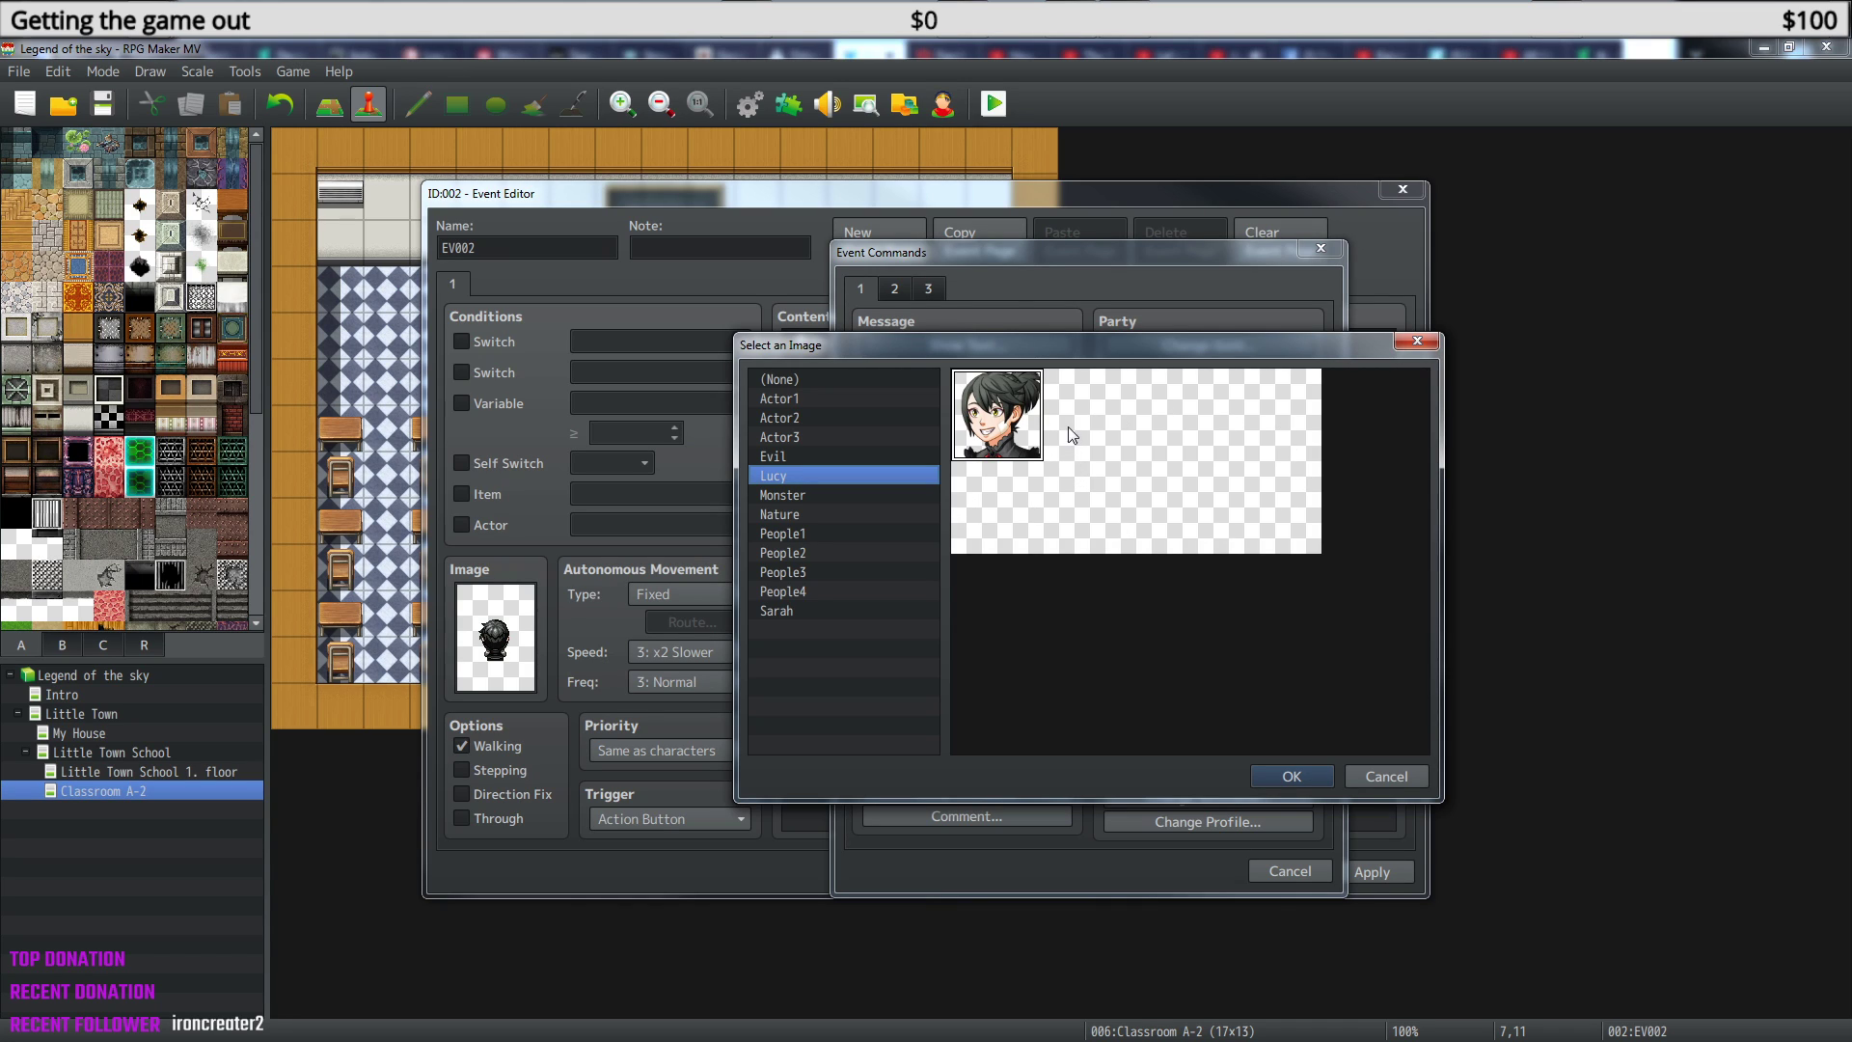
left_click(1292, 777)
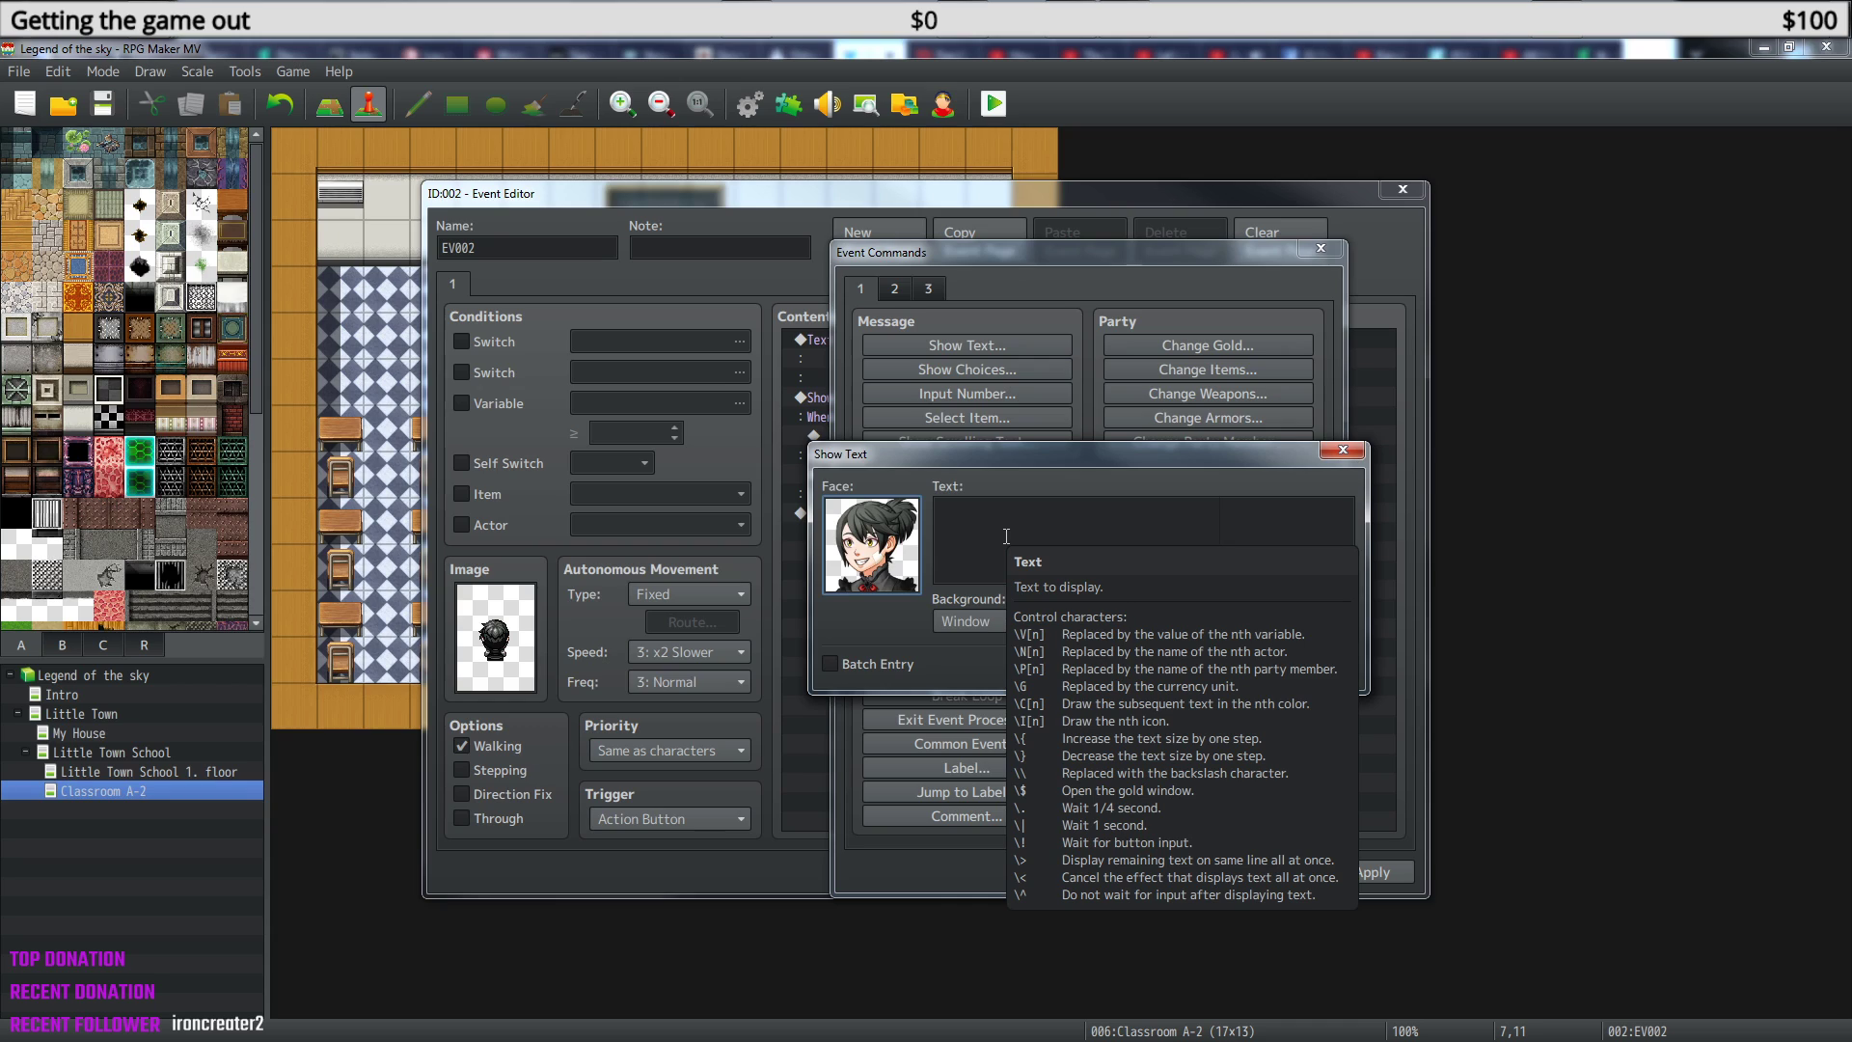
- Set the Yes reply's window position to Top and enter "Sweet. Let's meed at the park after school." as its text
left_click(1069, 511)
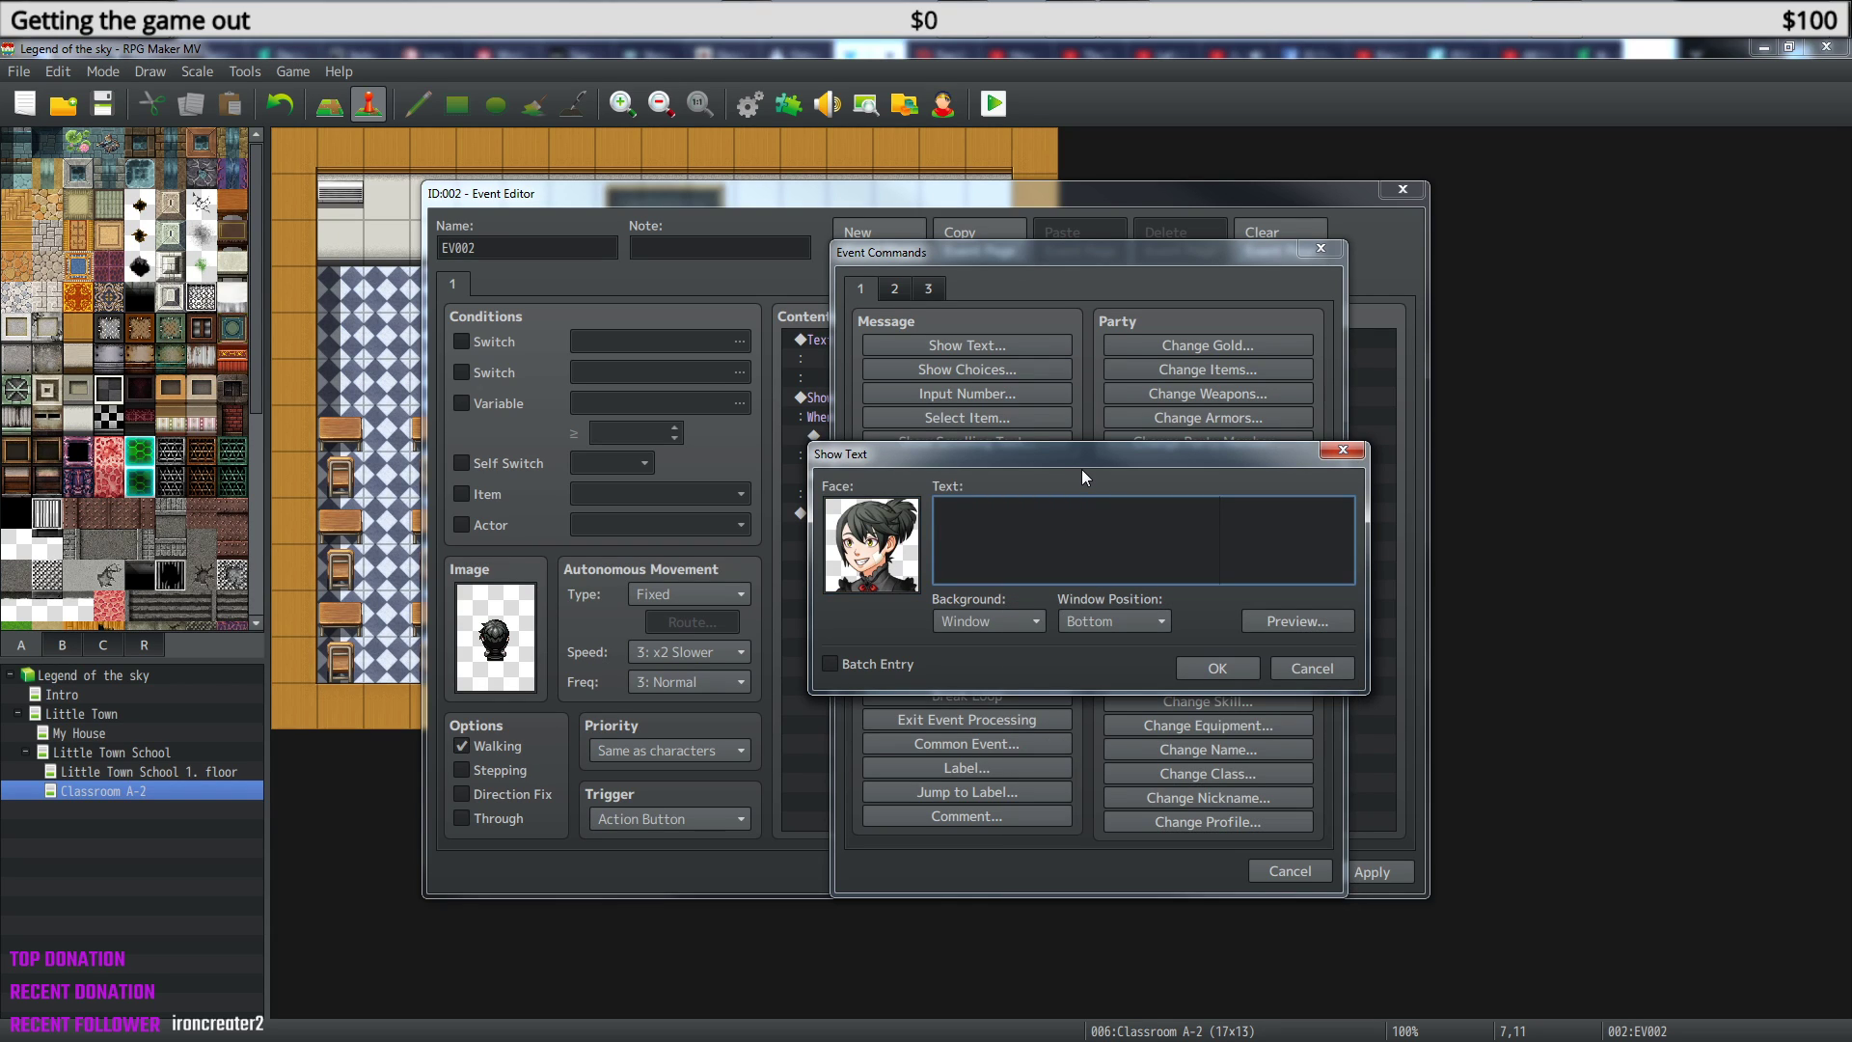
left_click(1148, 619)
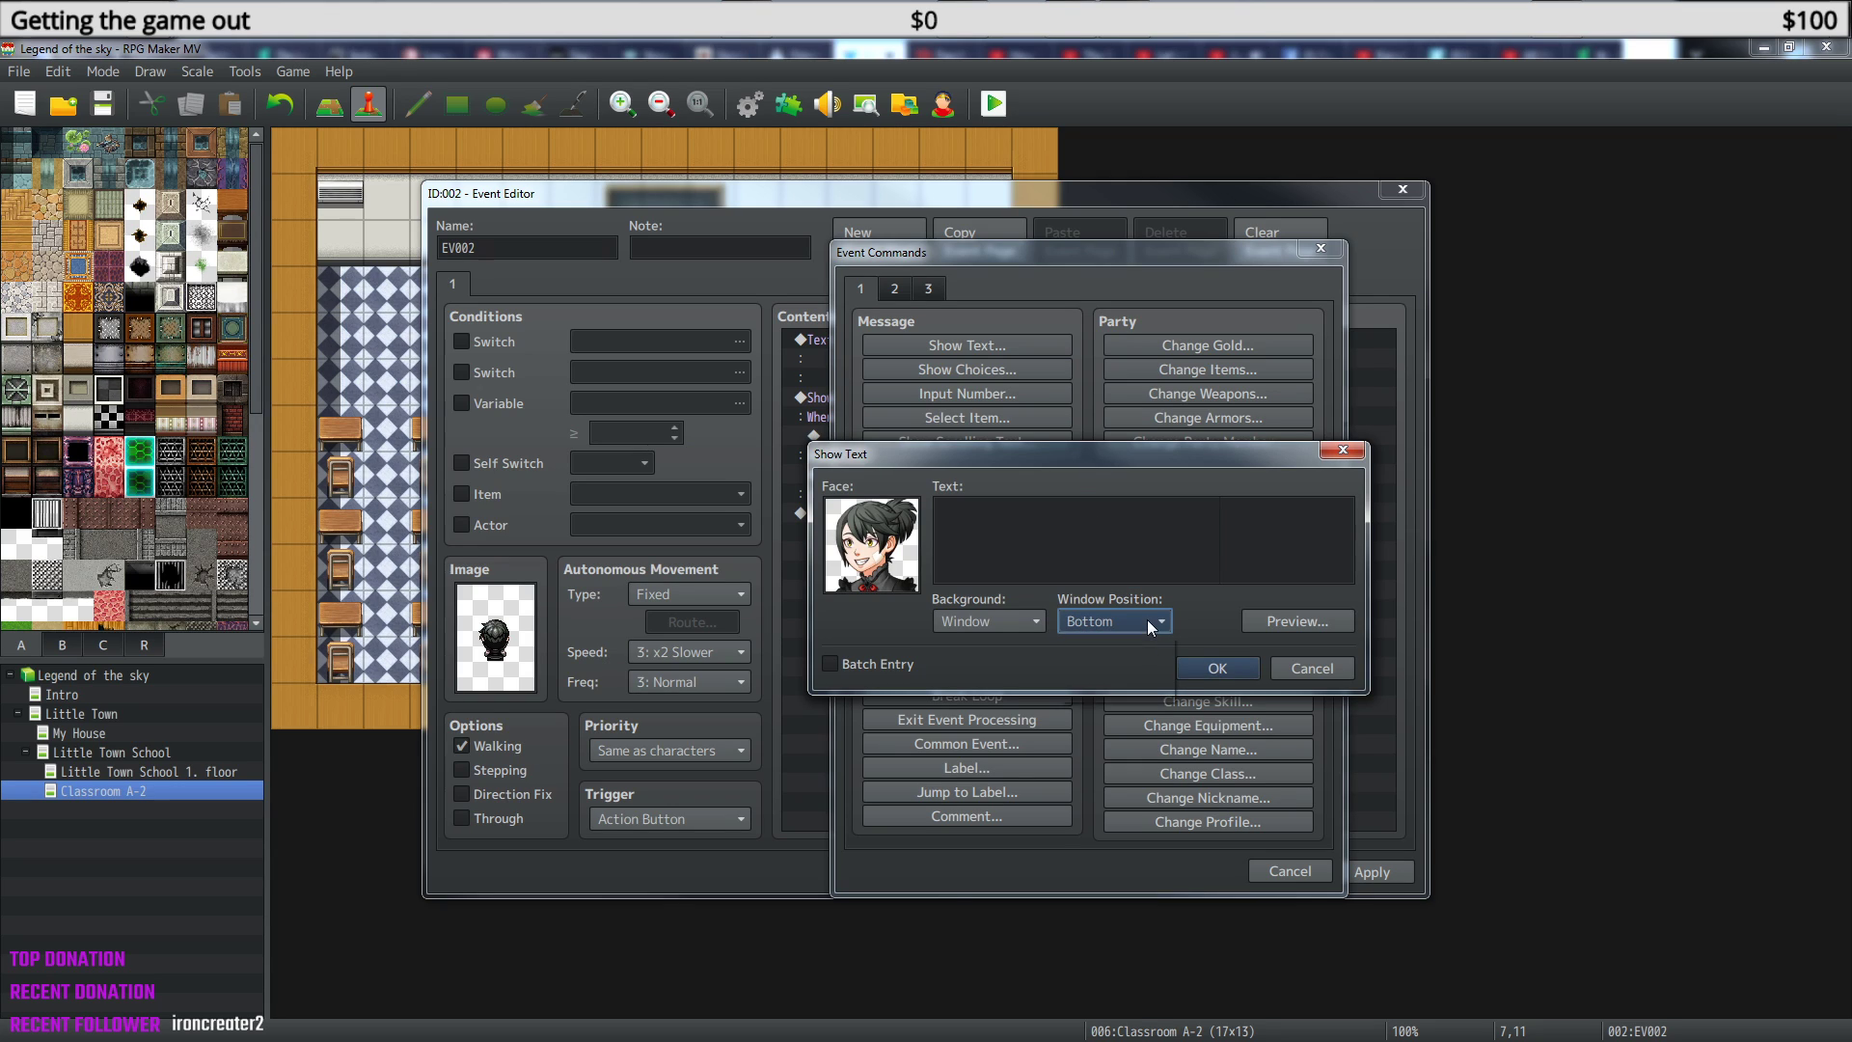
left_click(1136, 642)
left_click(1090, 529)
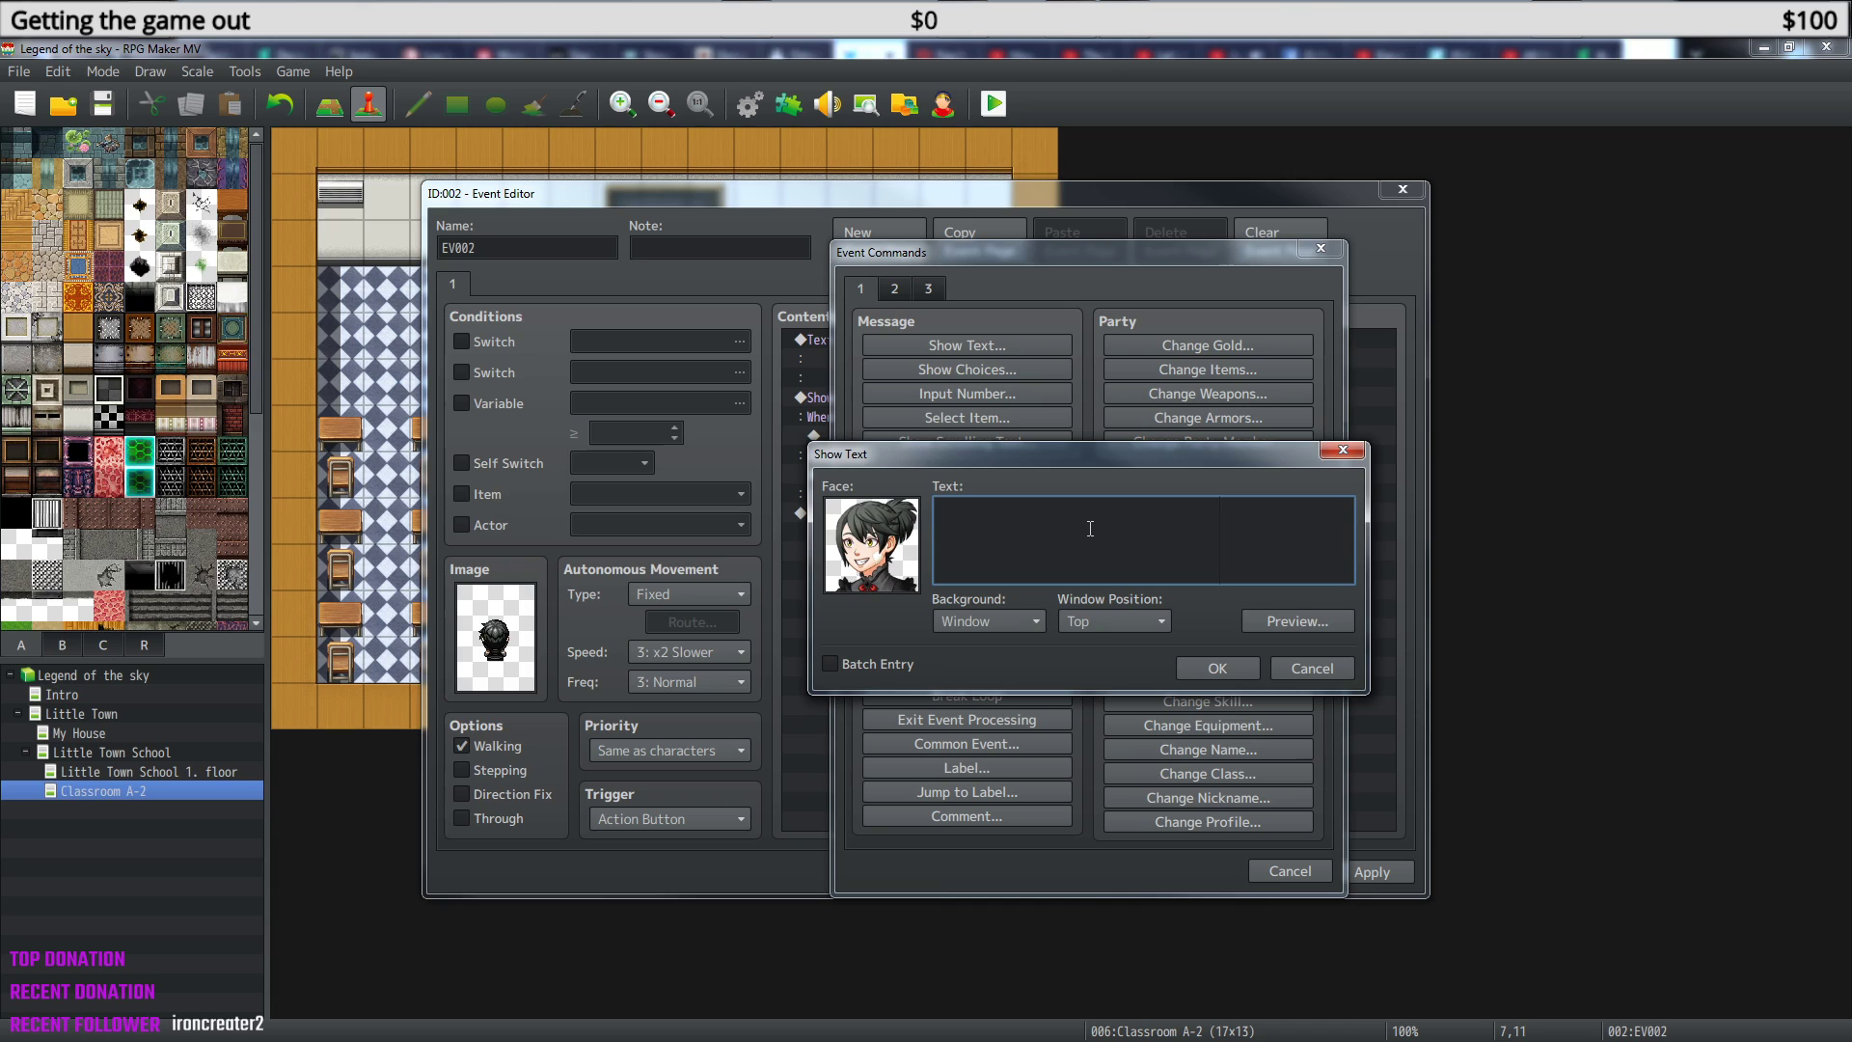
type("Sweet. Let's meed at the park after scoo")
key("BackSpace")
type("holl")
key("BackSpace")
key("BackSpace")
type("ol.")
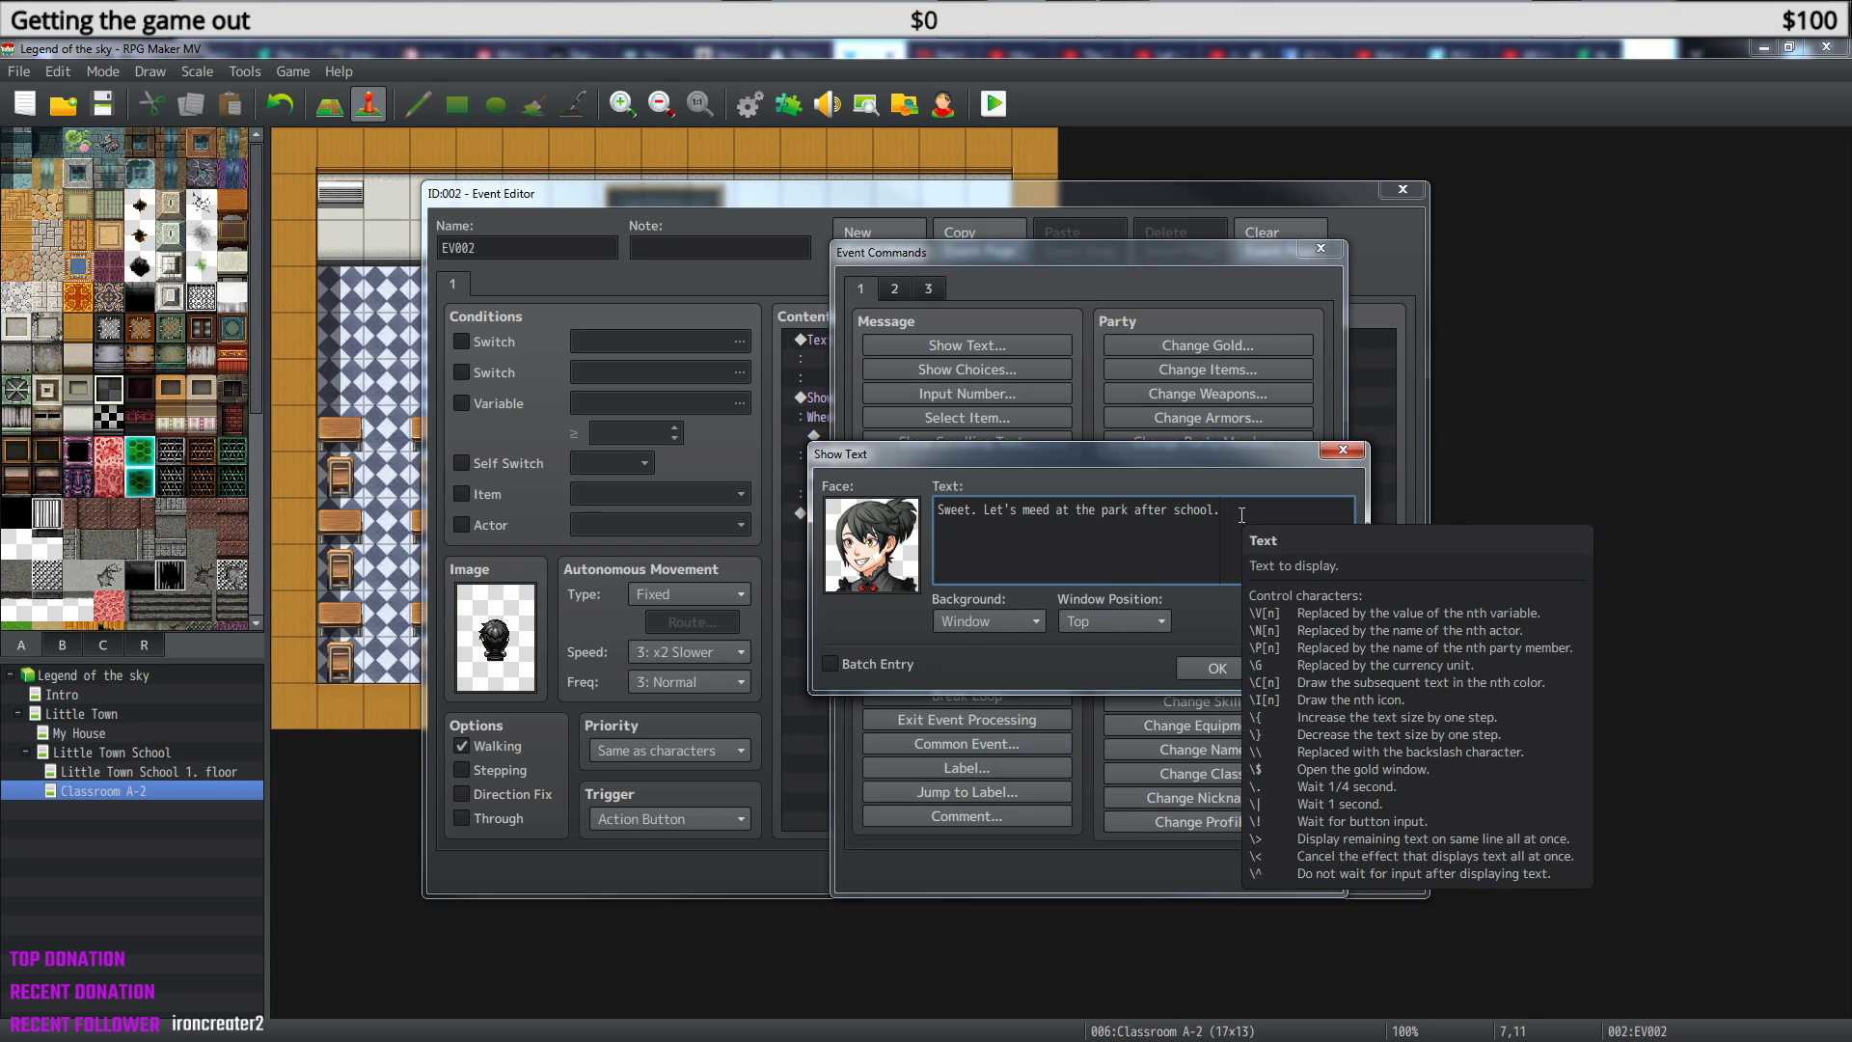
left_click(1208, 667)
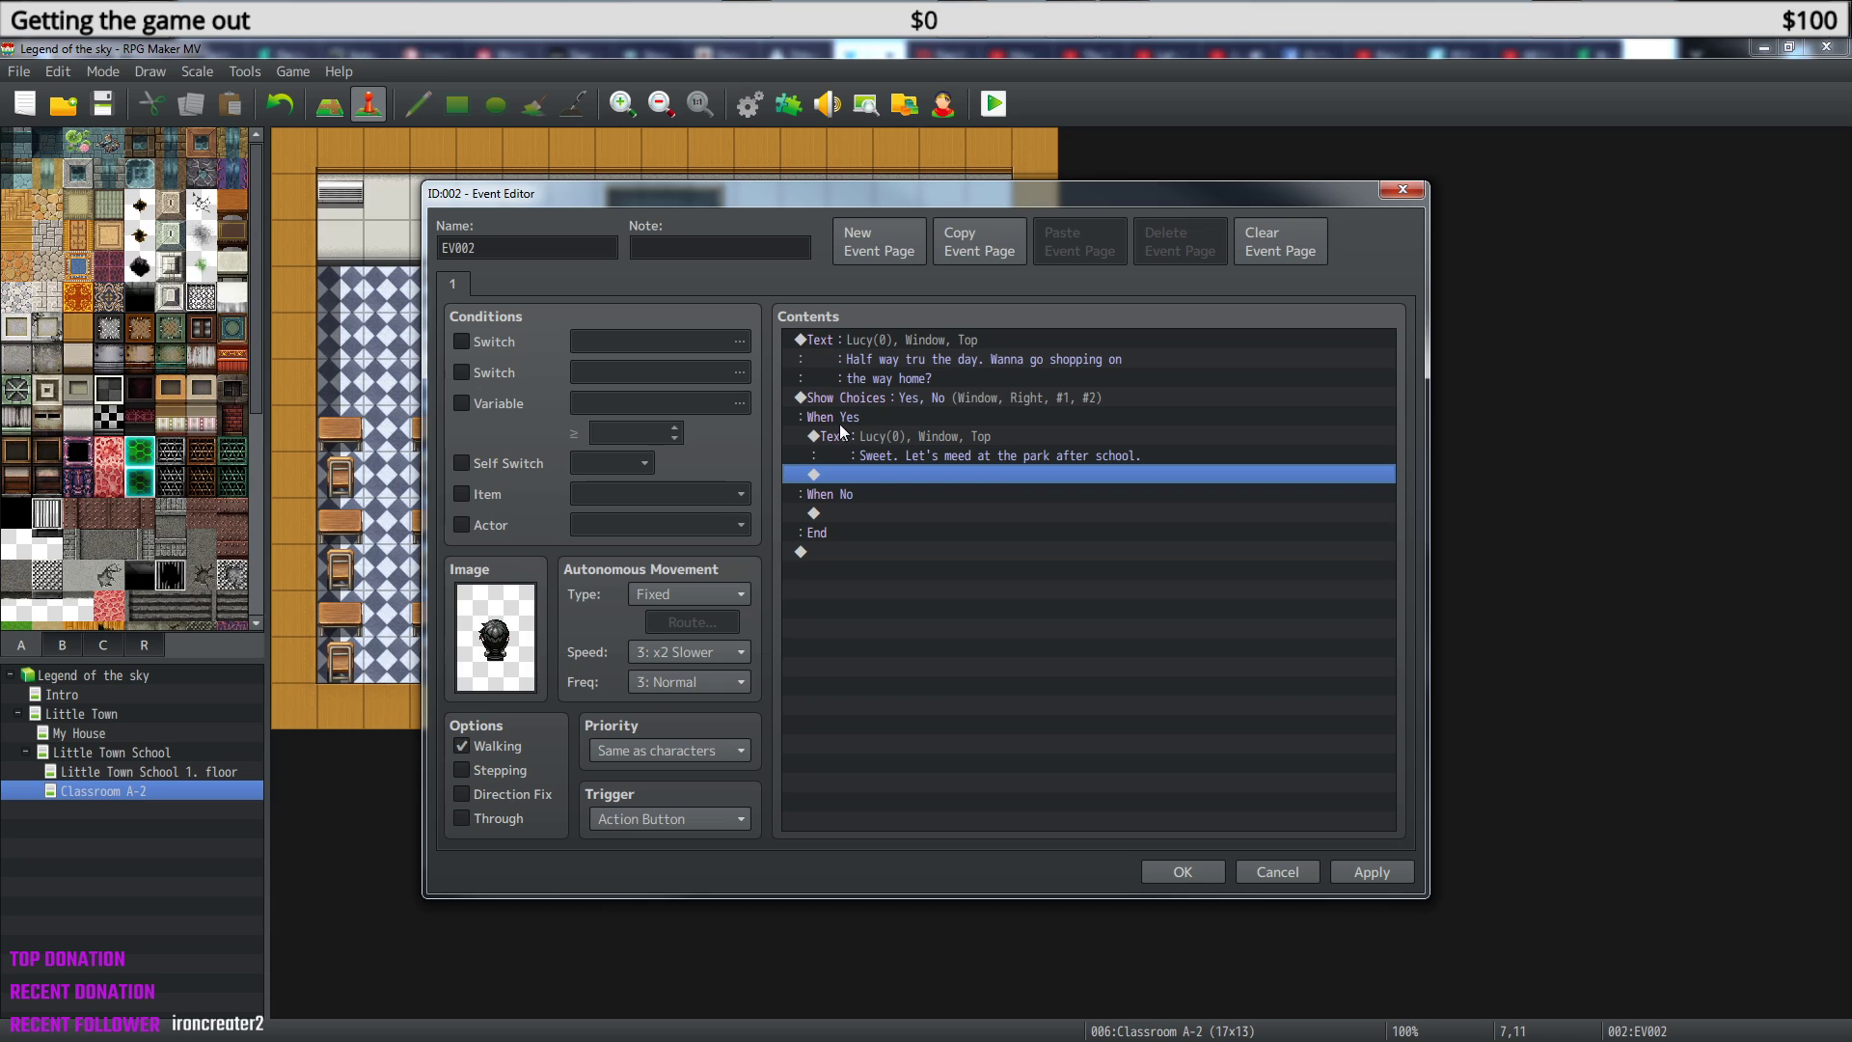
right_click(849, 423)
left_click(843, 434)
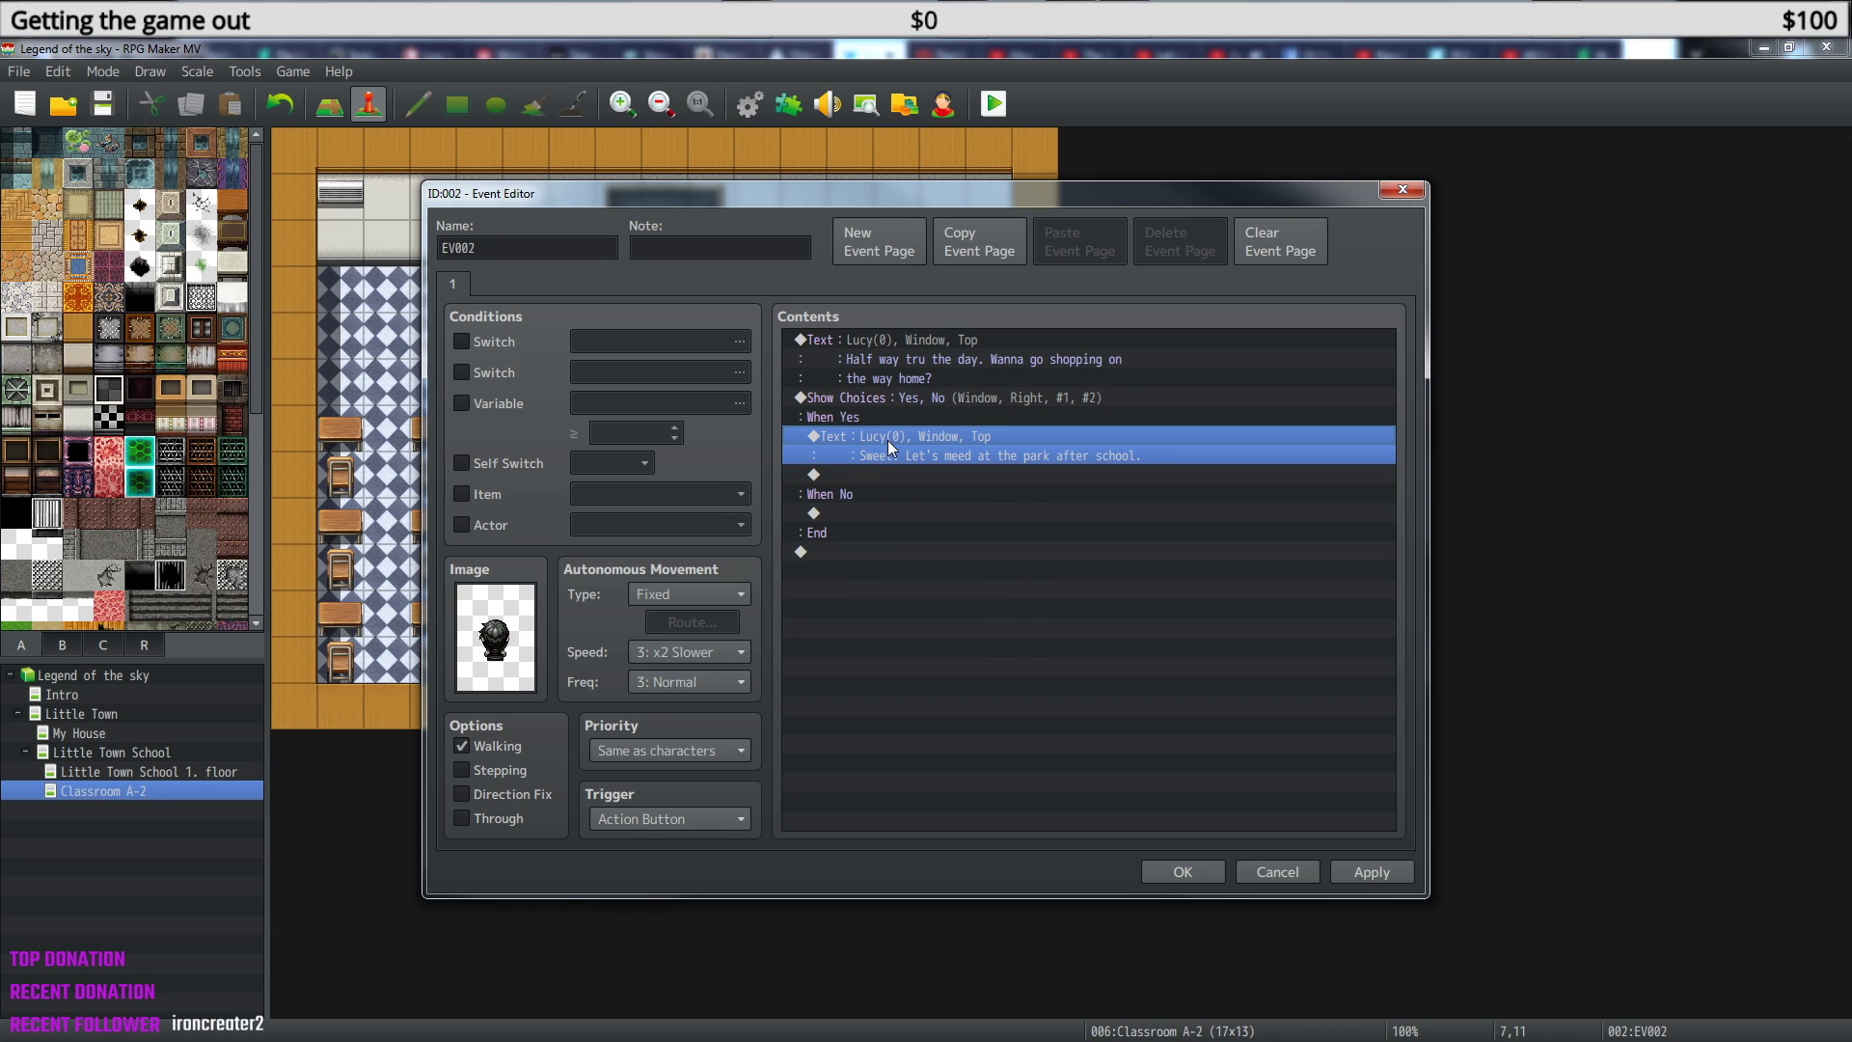
left_click(851, 493)
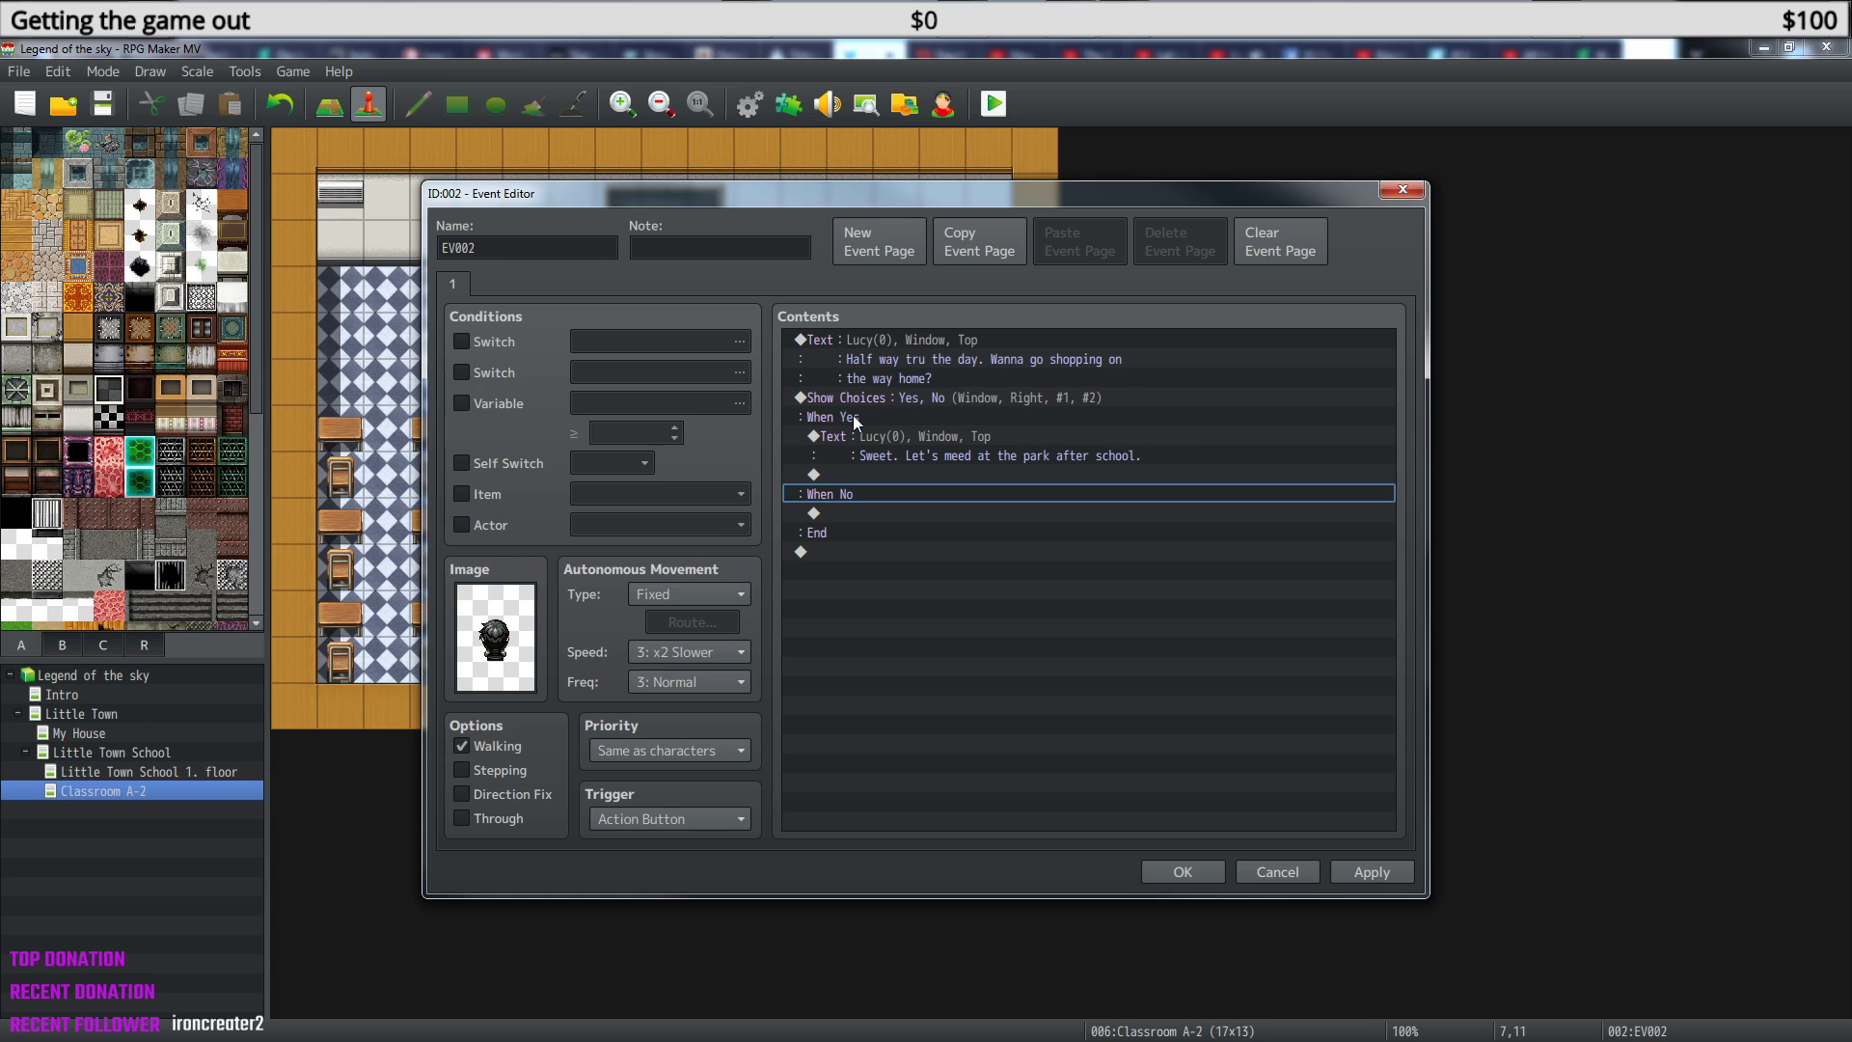
- Start a Show Text command above Lucy's reply in the Yes branch, with window position Top and the Sarah portrait as face
left_click(894, 454)
right_click(870, 436)
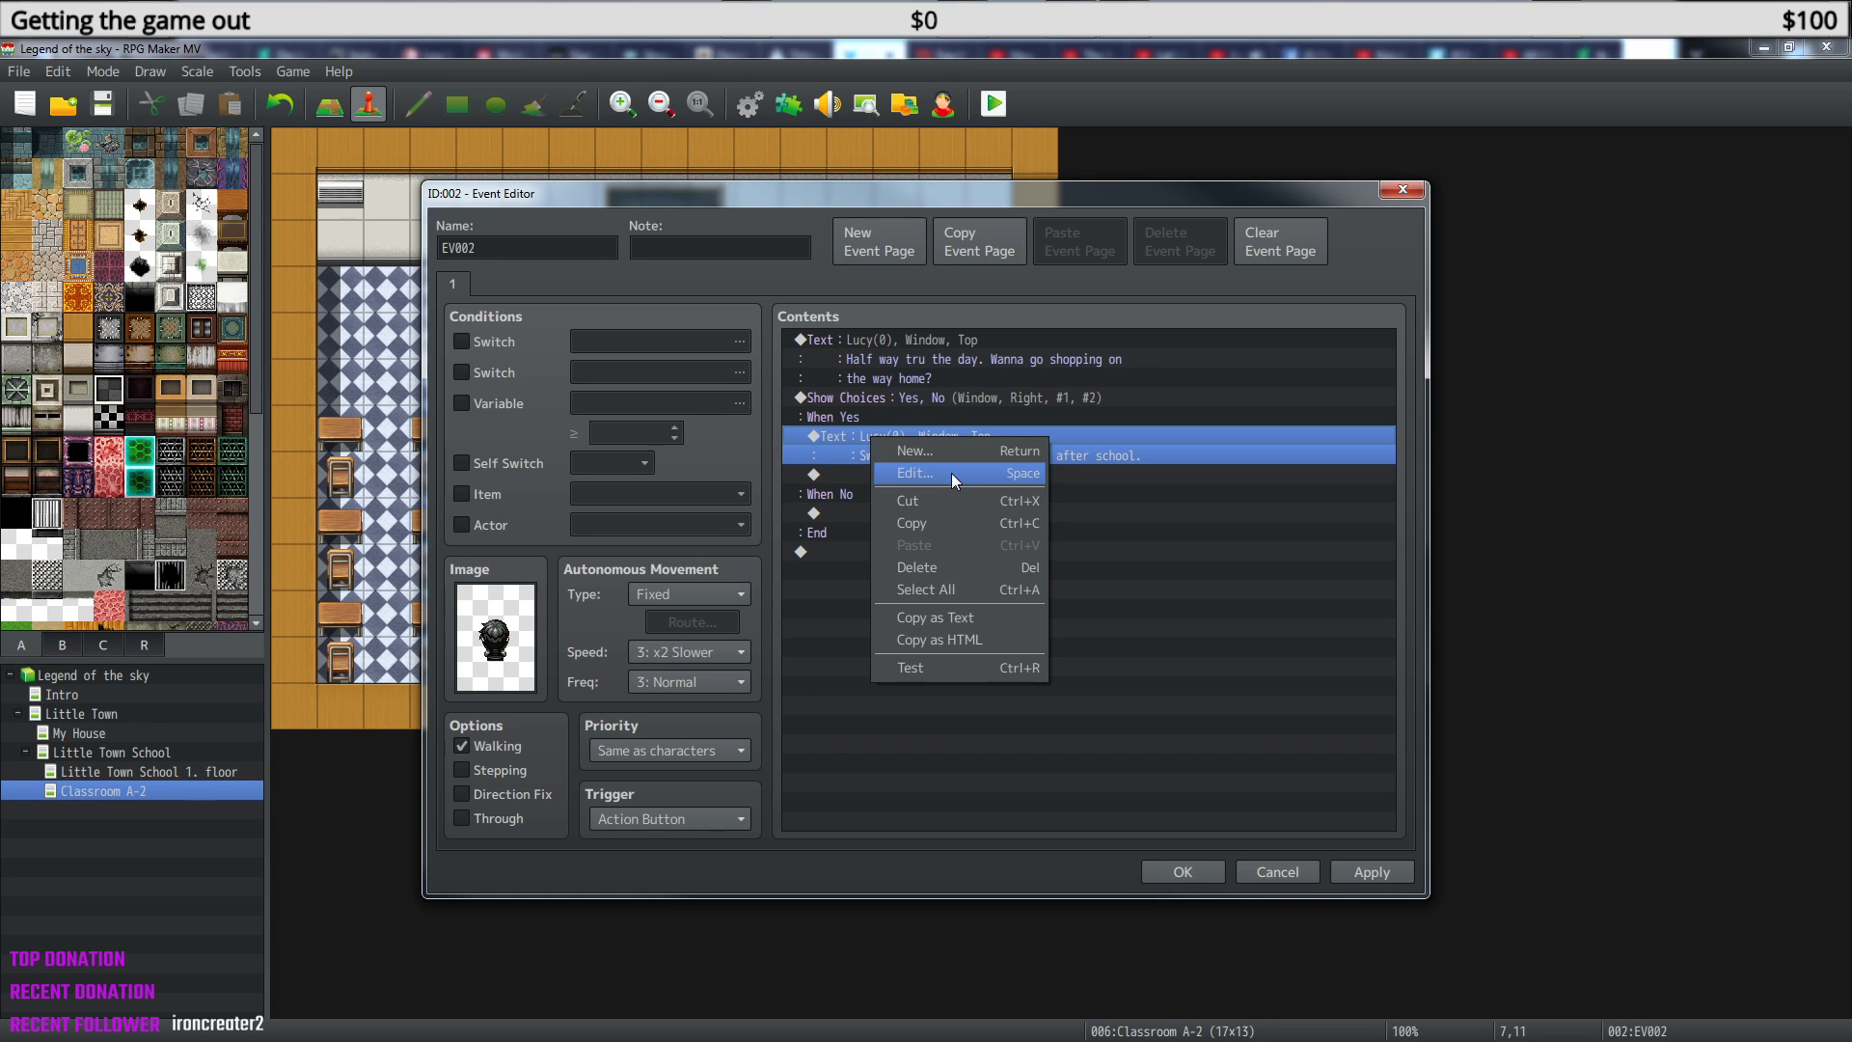
left_click(945, 452)
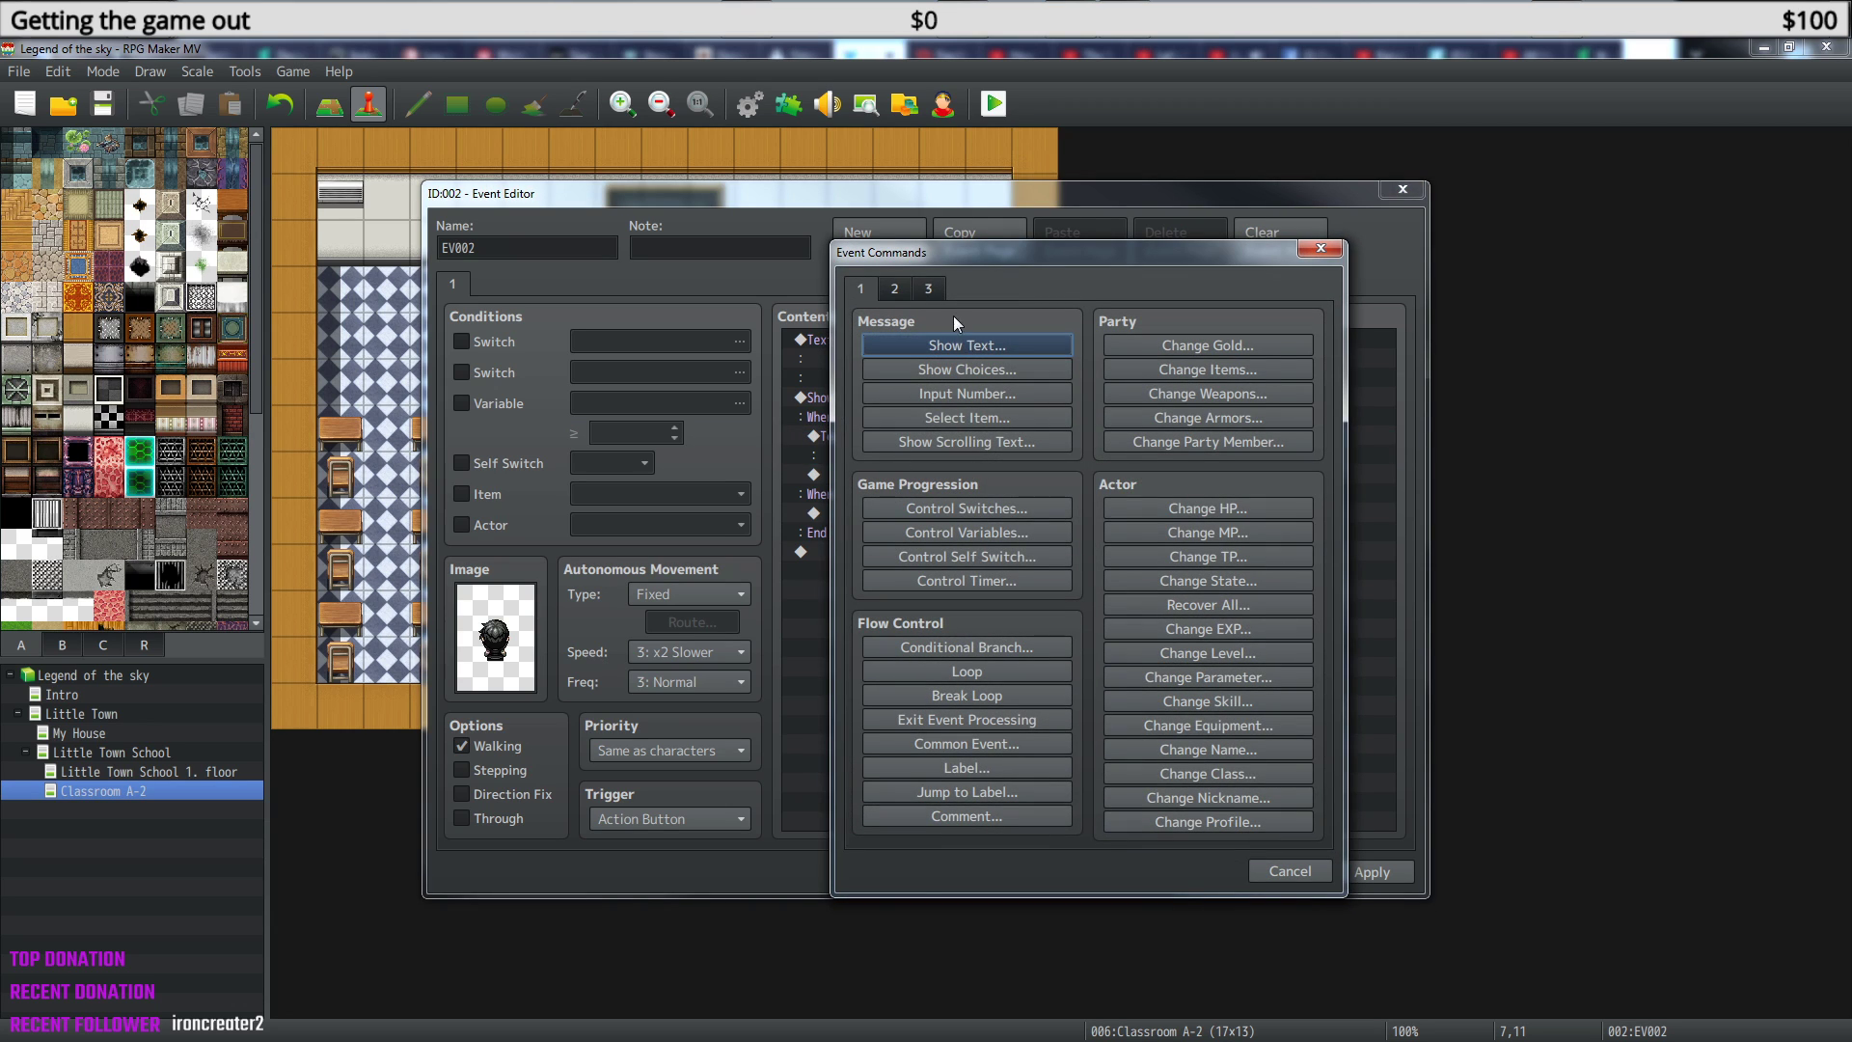
left_click(912, 345)
left_click(1160, 620)
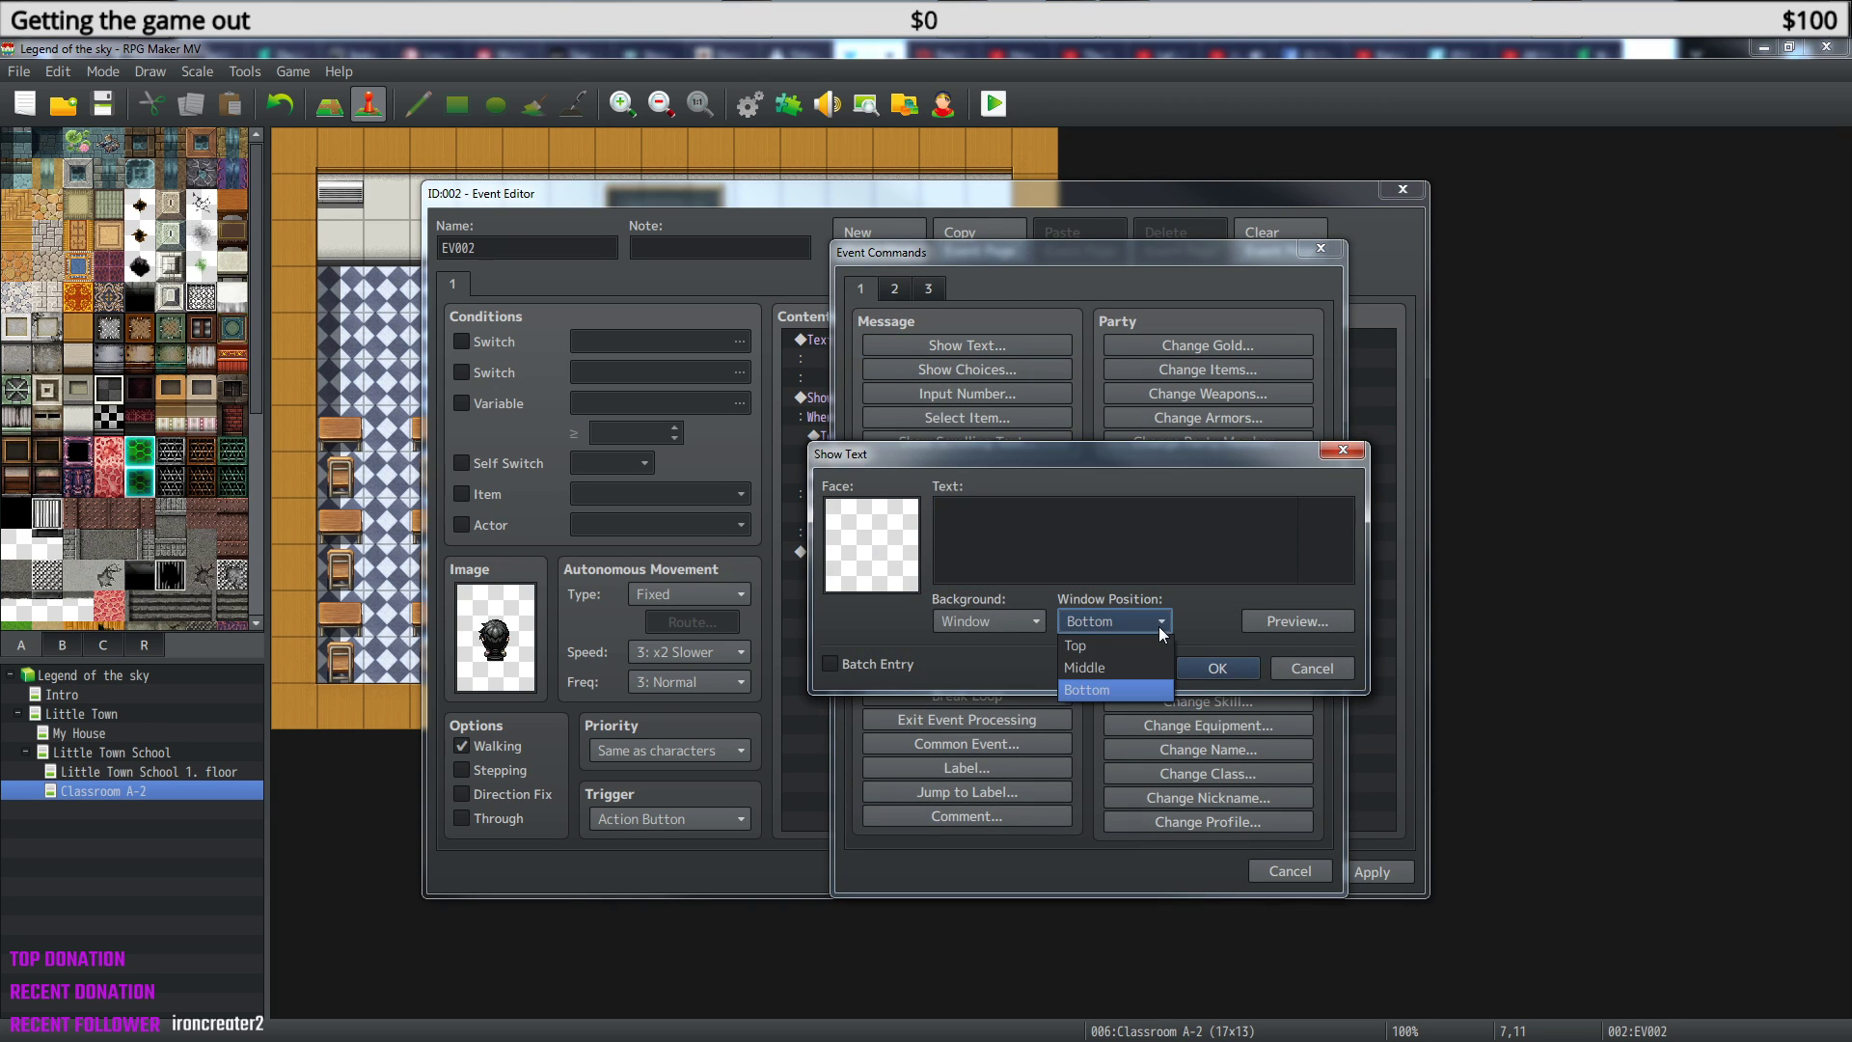
left_click(1132, 646)
double_click(847, 527)
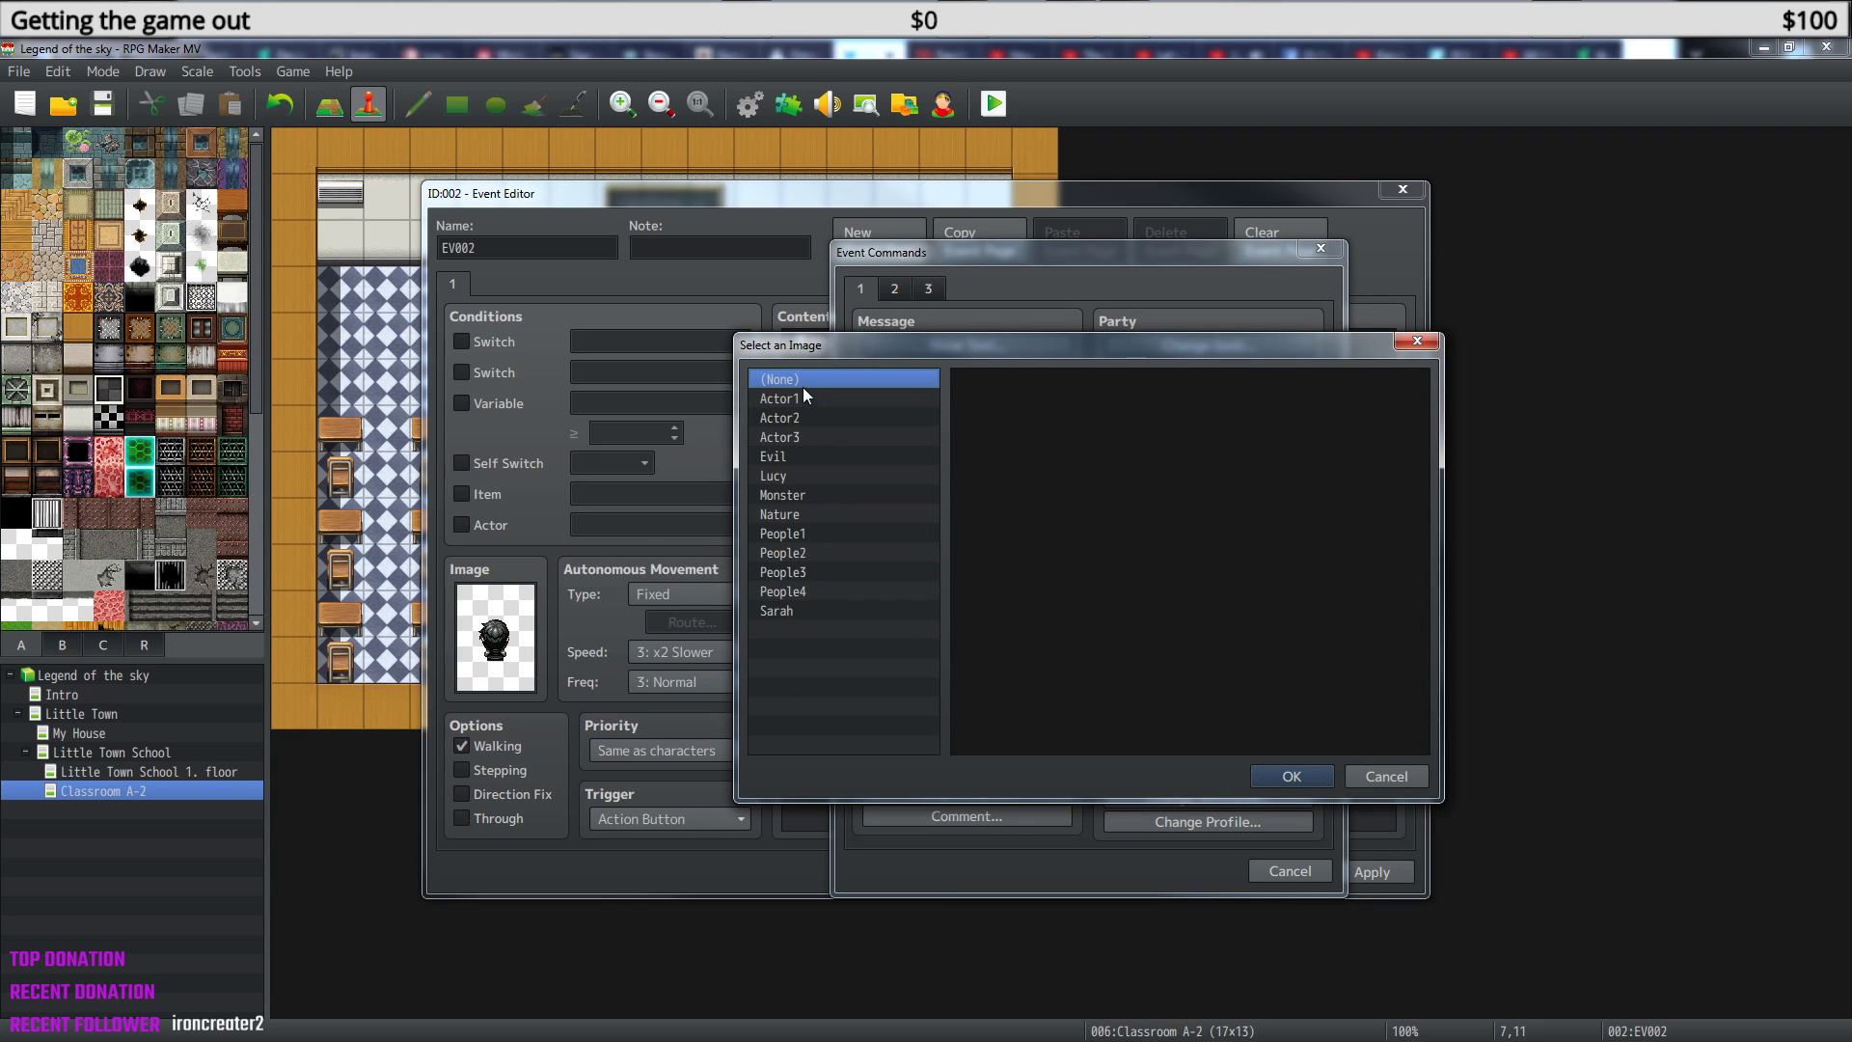
left_click(791, 614)
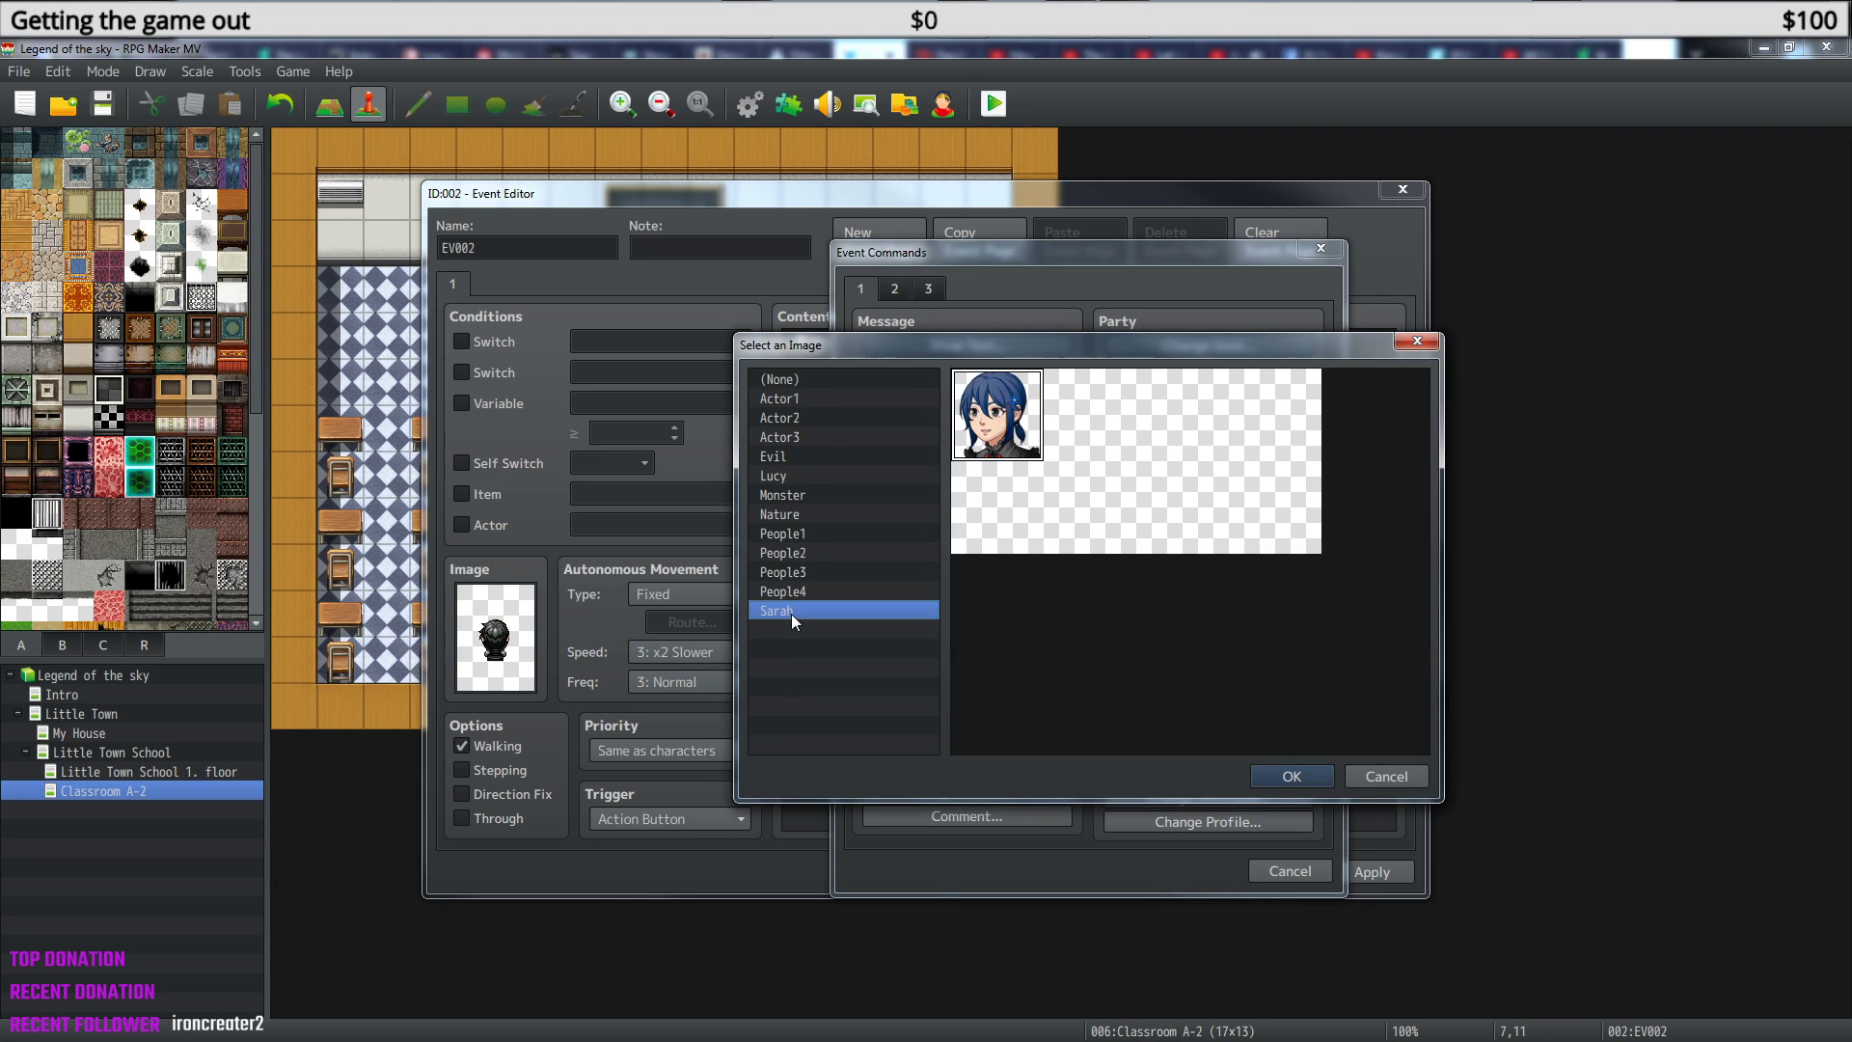
left_click(1290, 778)
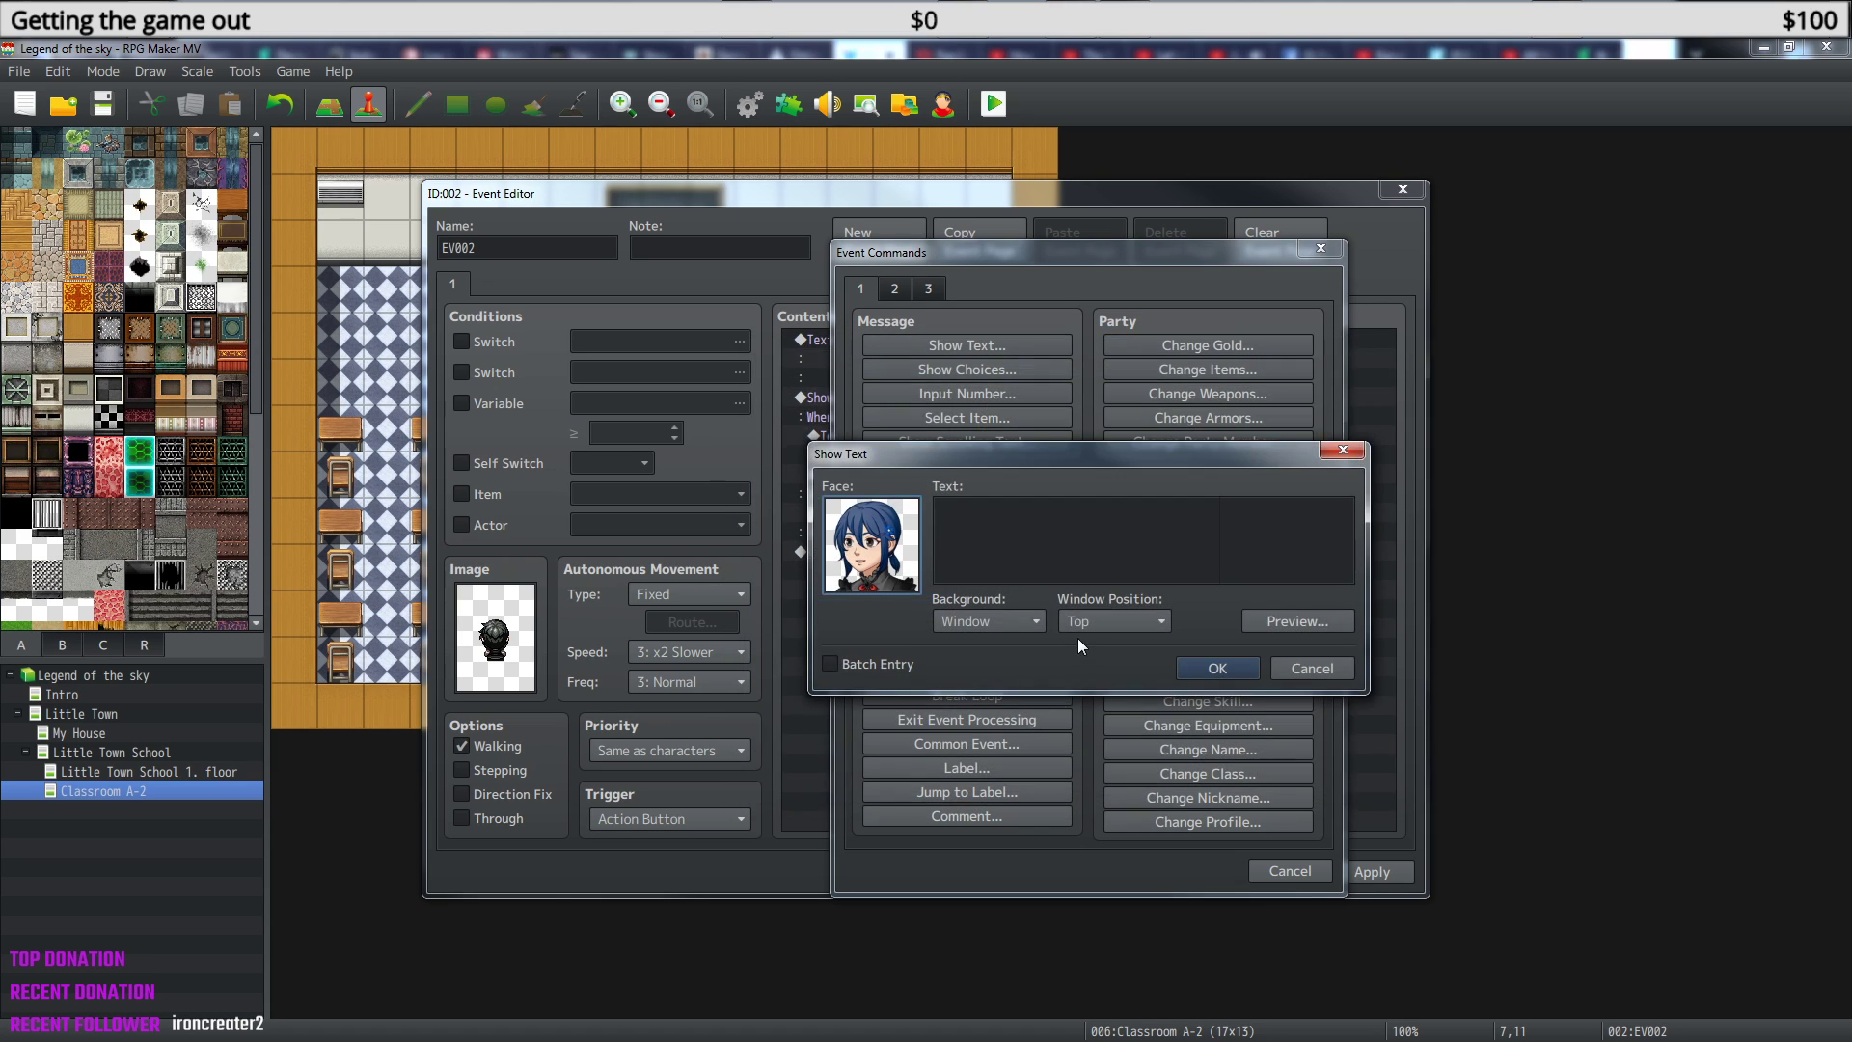
- Enter "Sure. Sounds like fun." as Sarah's message text and add it to the Yes branch
left_click(1009, 551)
type("Sure")
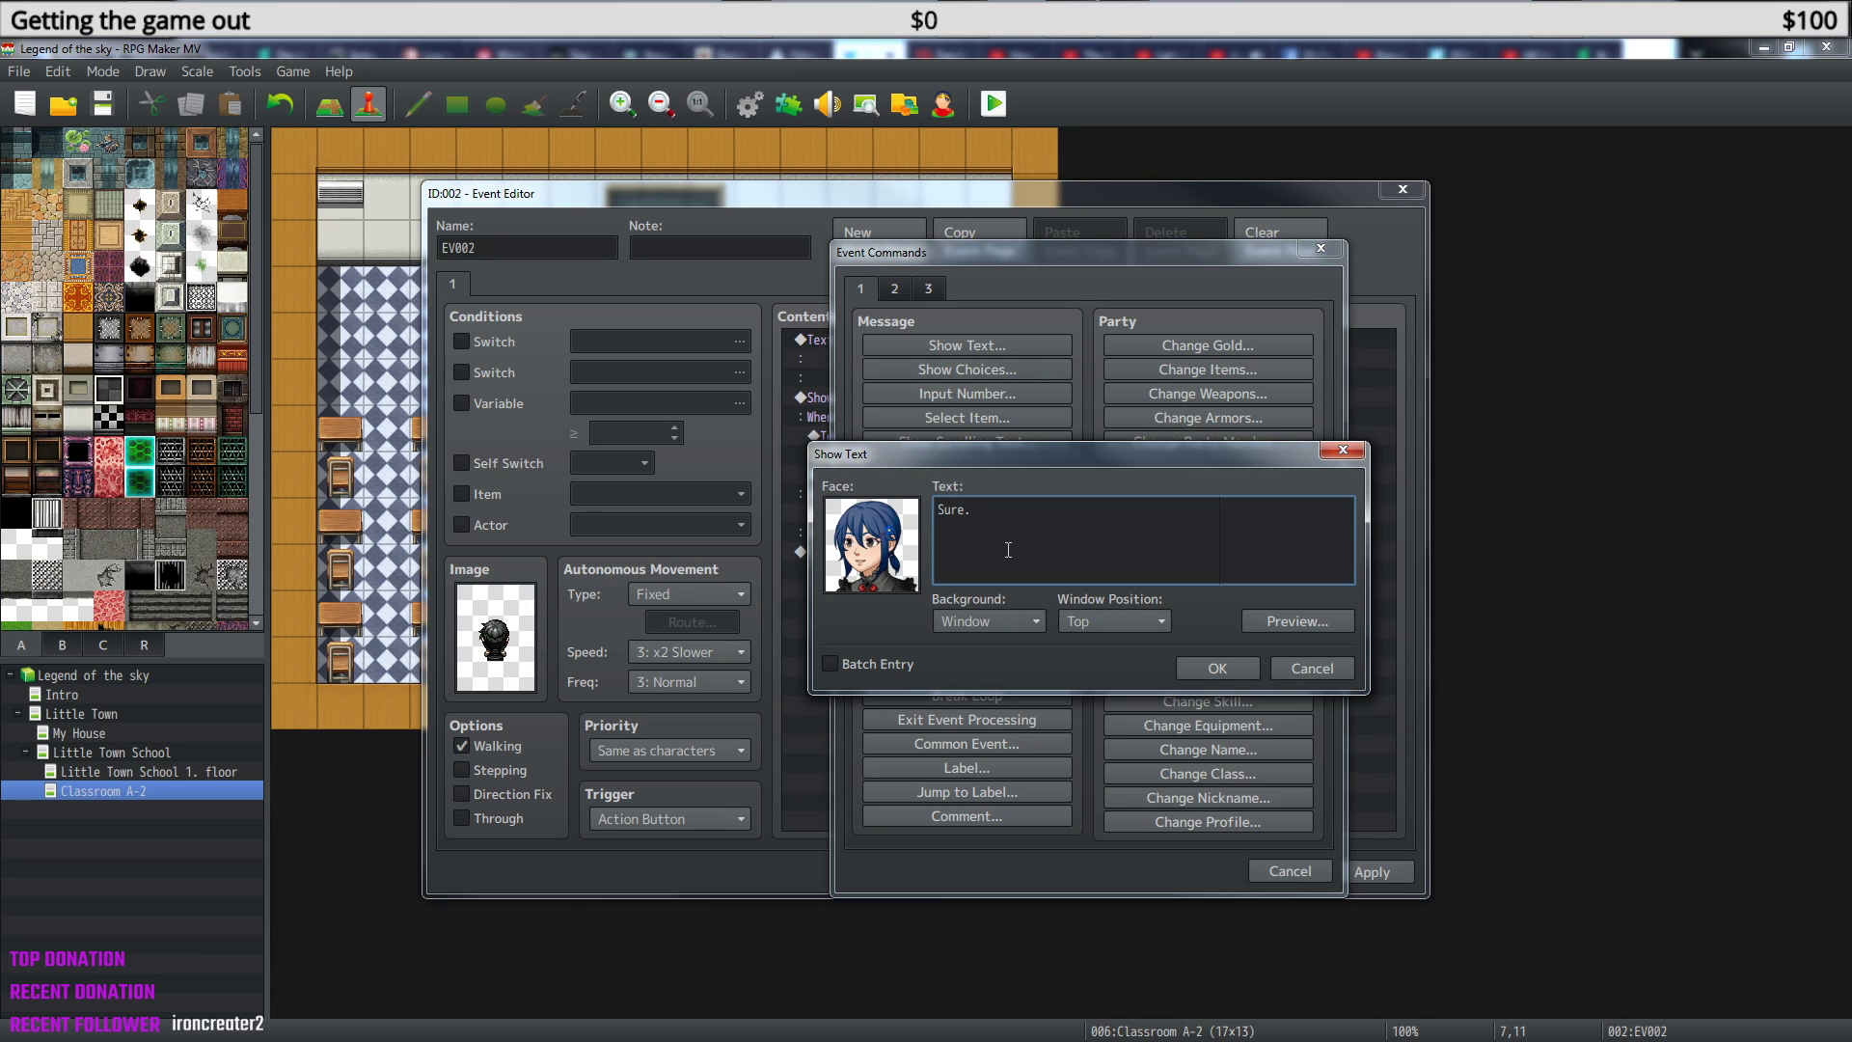
type(". Sounds like fun.")
left_click(1132, 622)
left_click(1132, 622)
left_click(1250, 666)
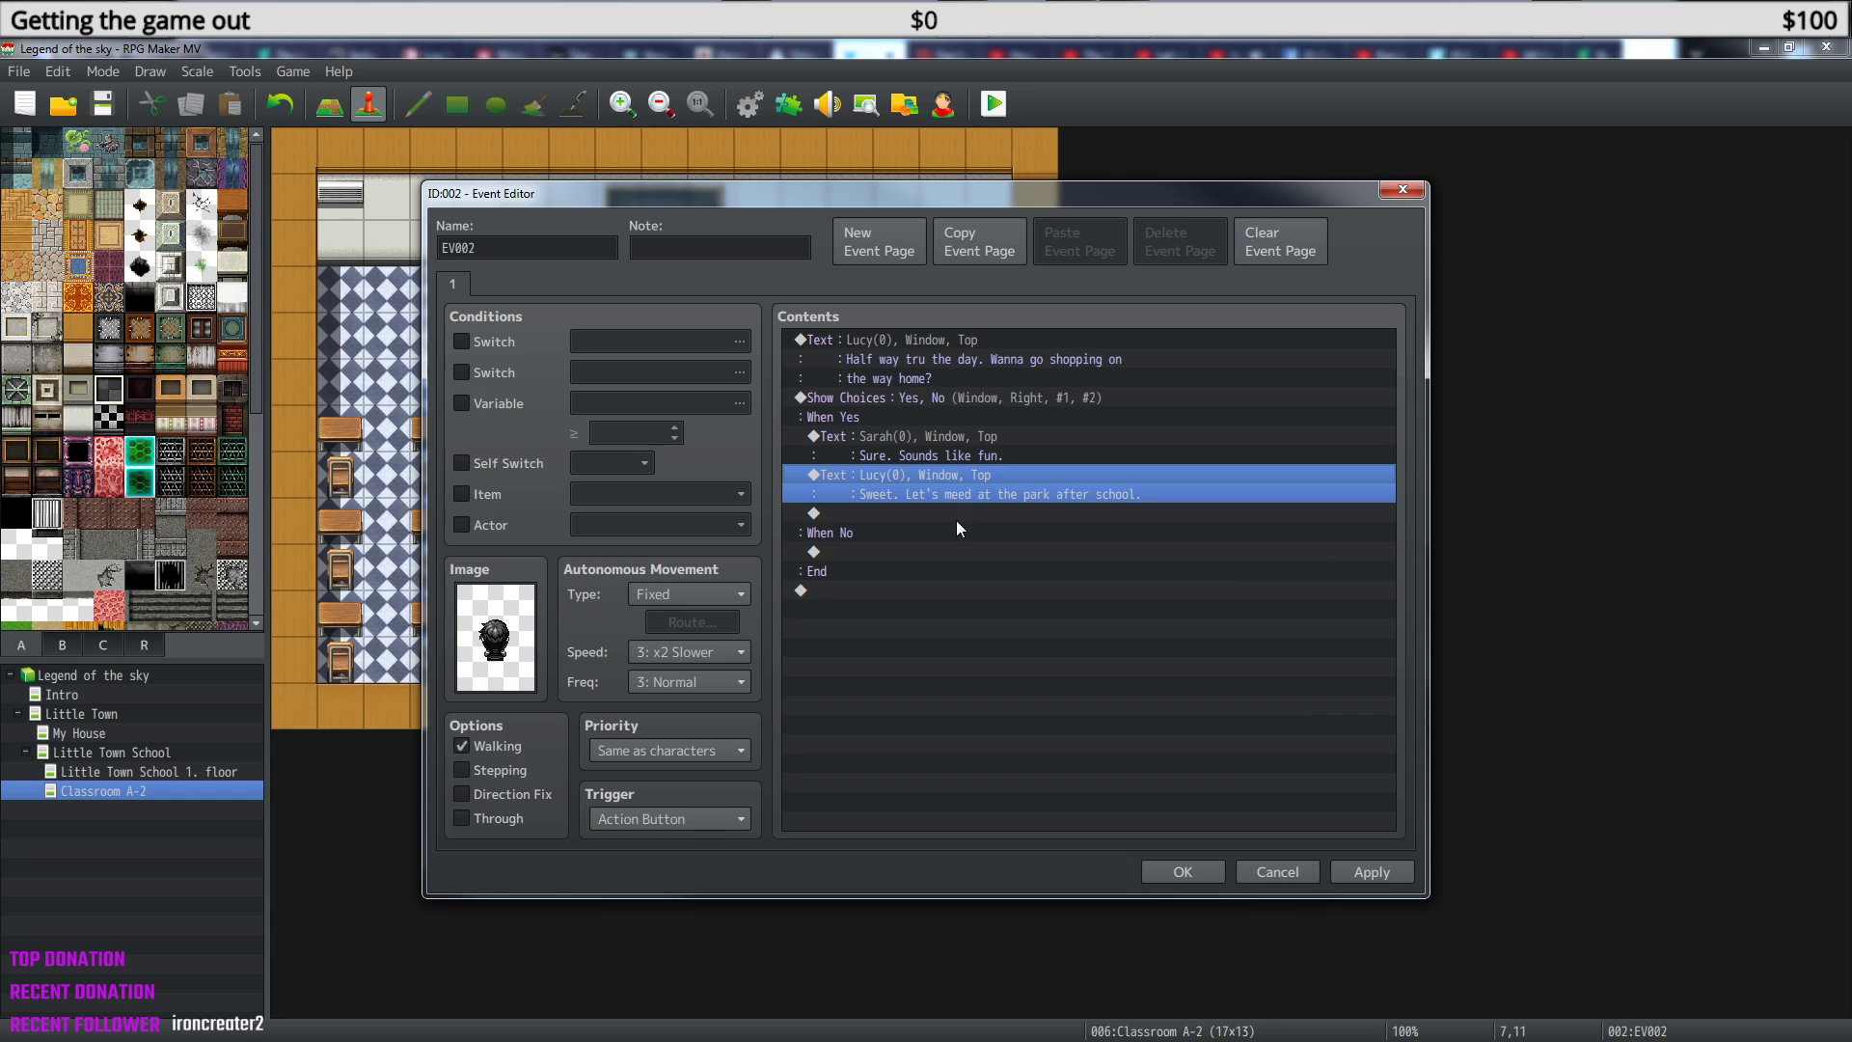
- Copy the Sarah and Lucy messages from the Yes branch into the empty No branch
left_click(891, 436)
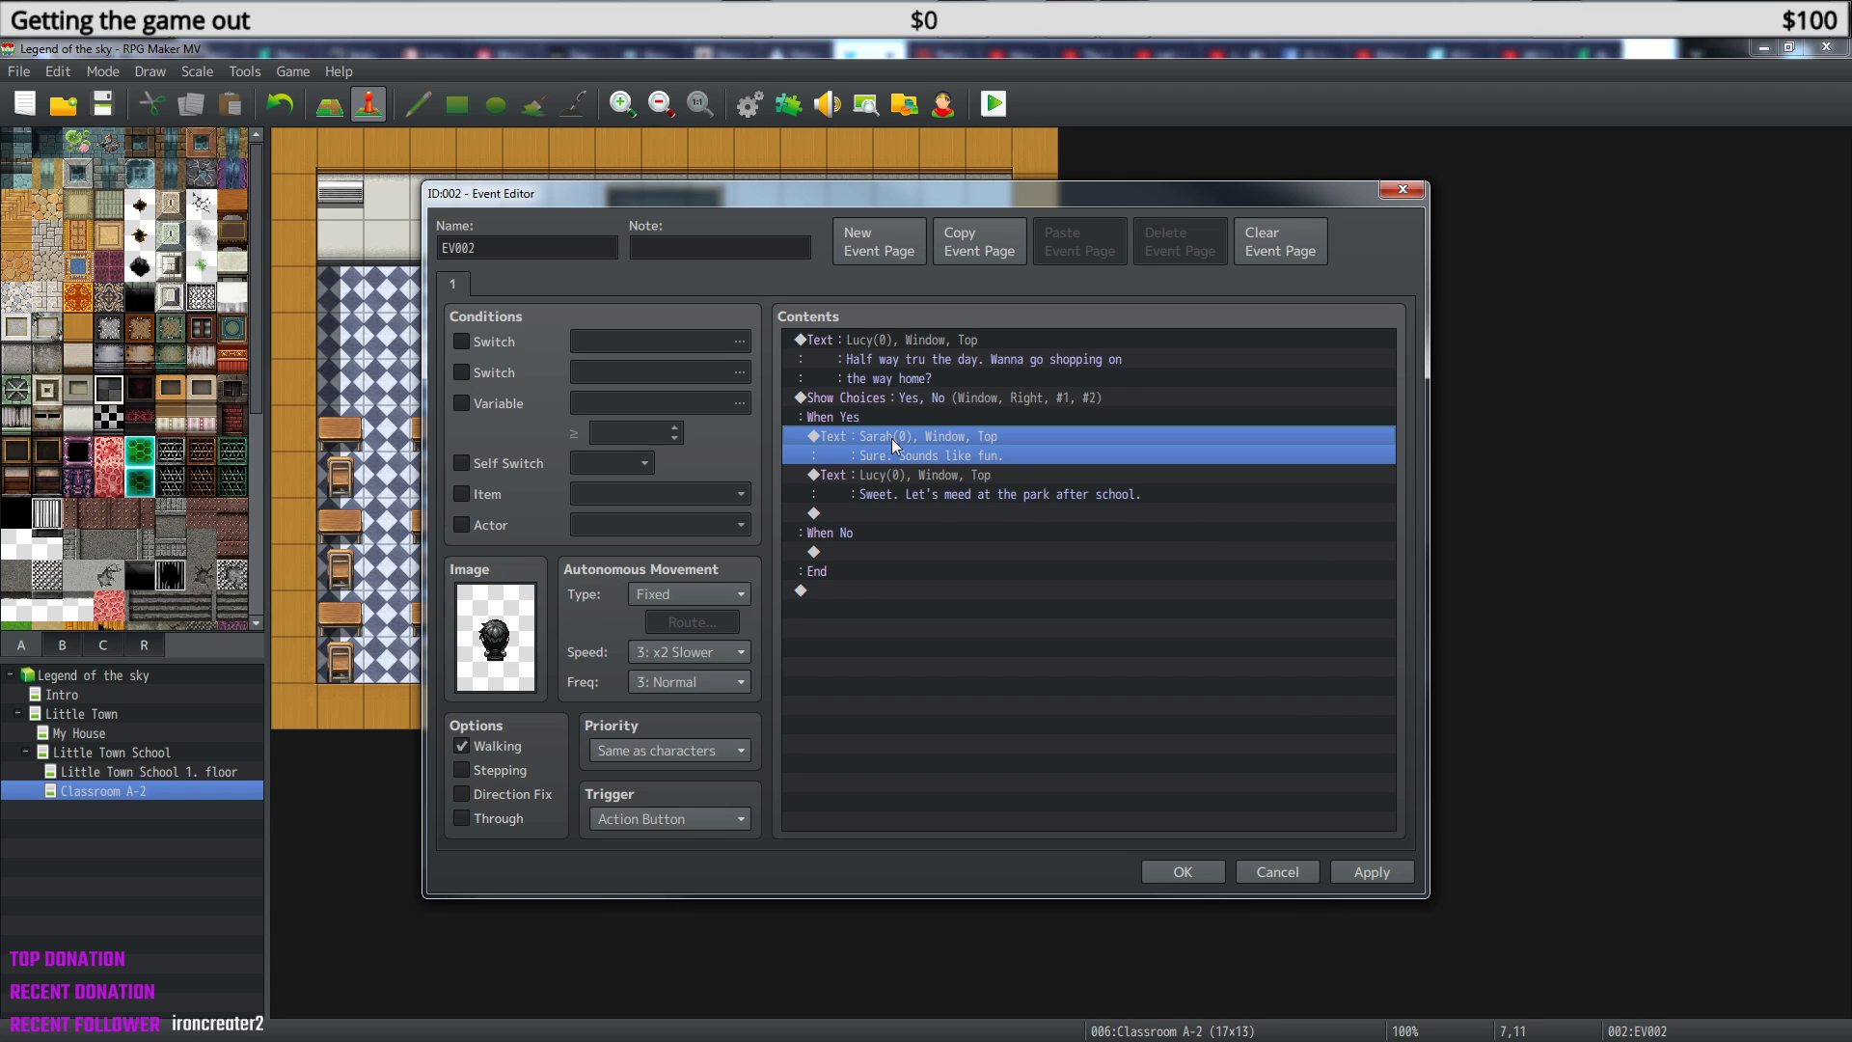
left_click(904, 476)
left_click(909, 442, "shift")
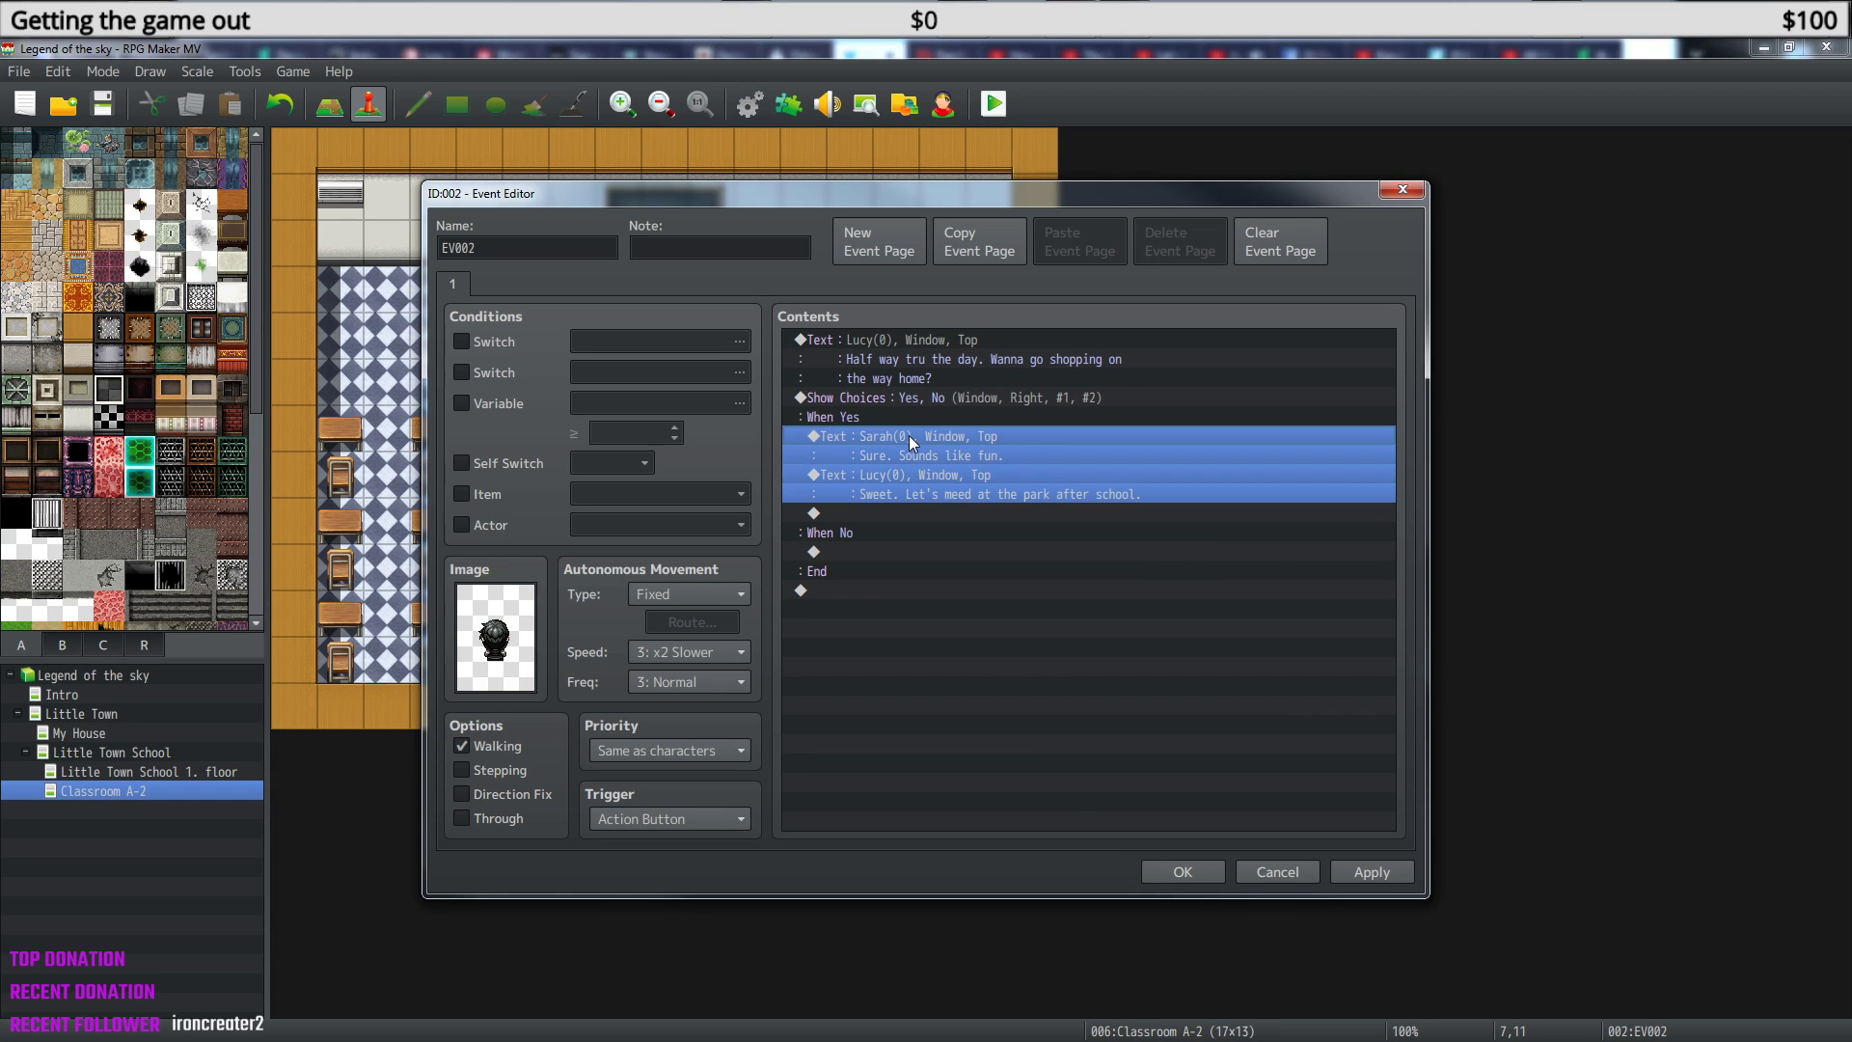
key("ctrl+c")
left_click(853, 552)
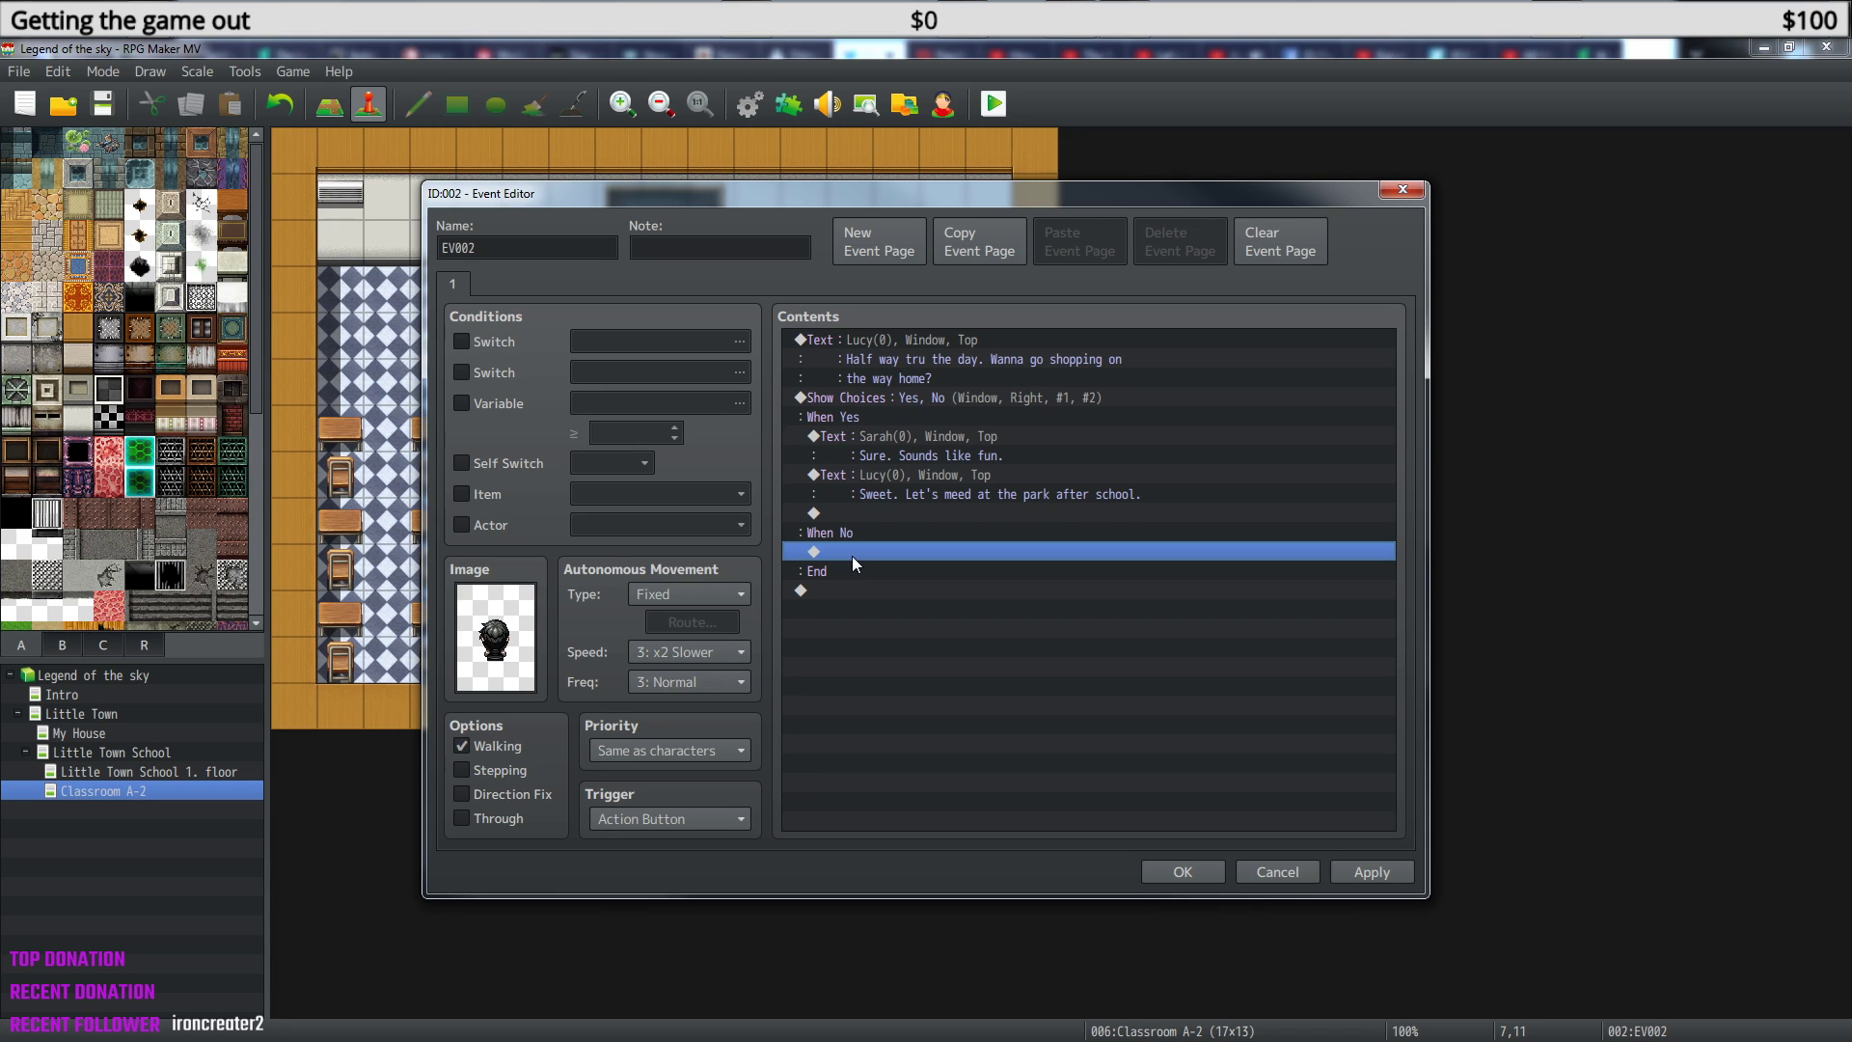
key("ctrl+v")
- Open the copied Sarah message in the No branch for editing
left_click(893, 548)
right_click(895, 552)
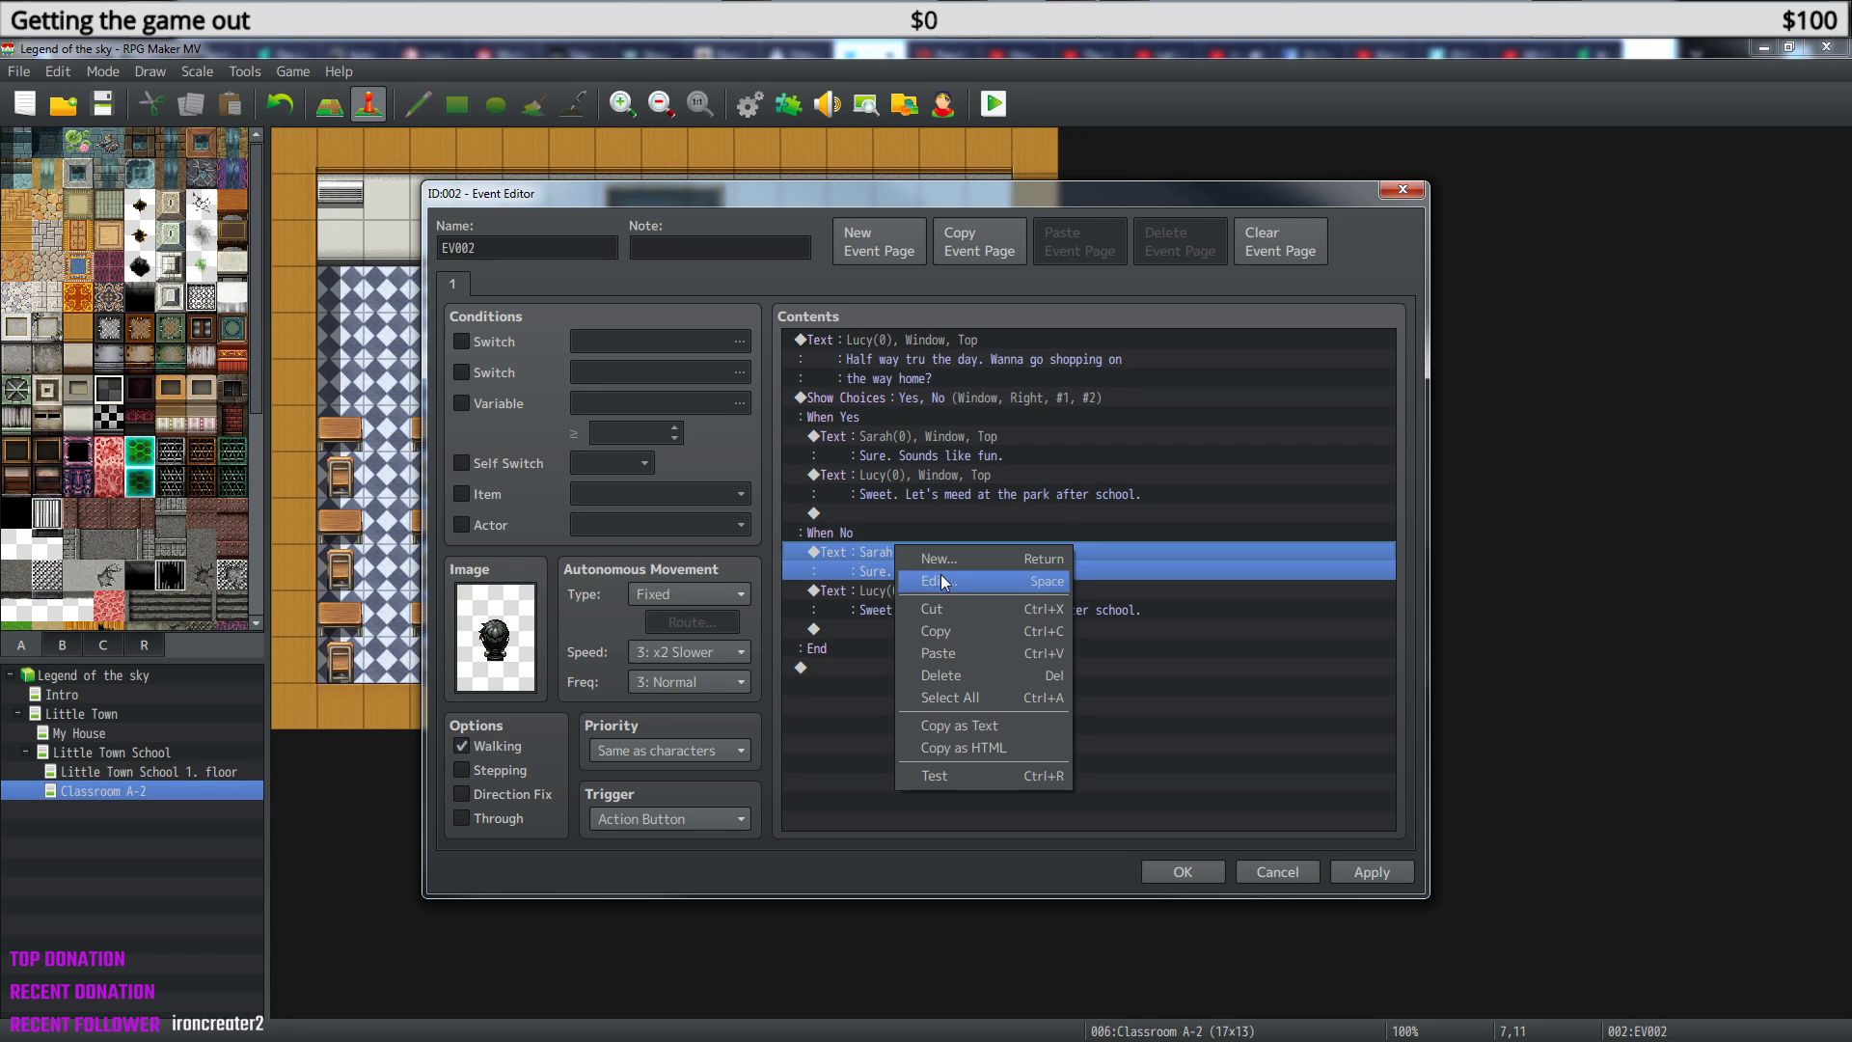
left_click(946, 585)
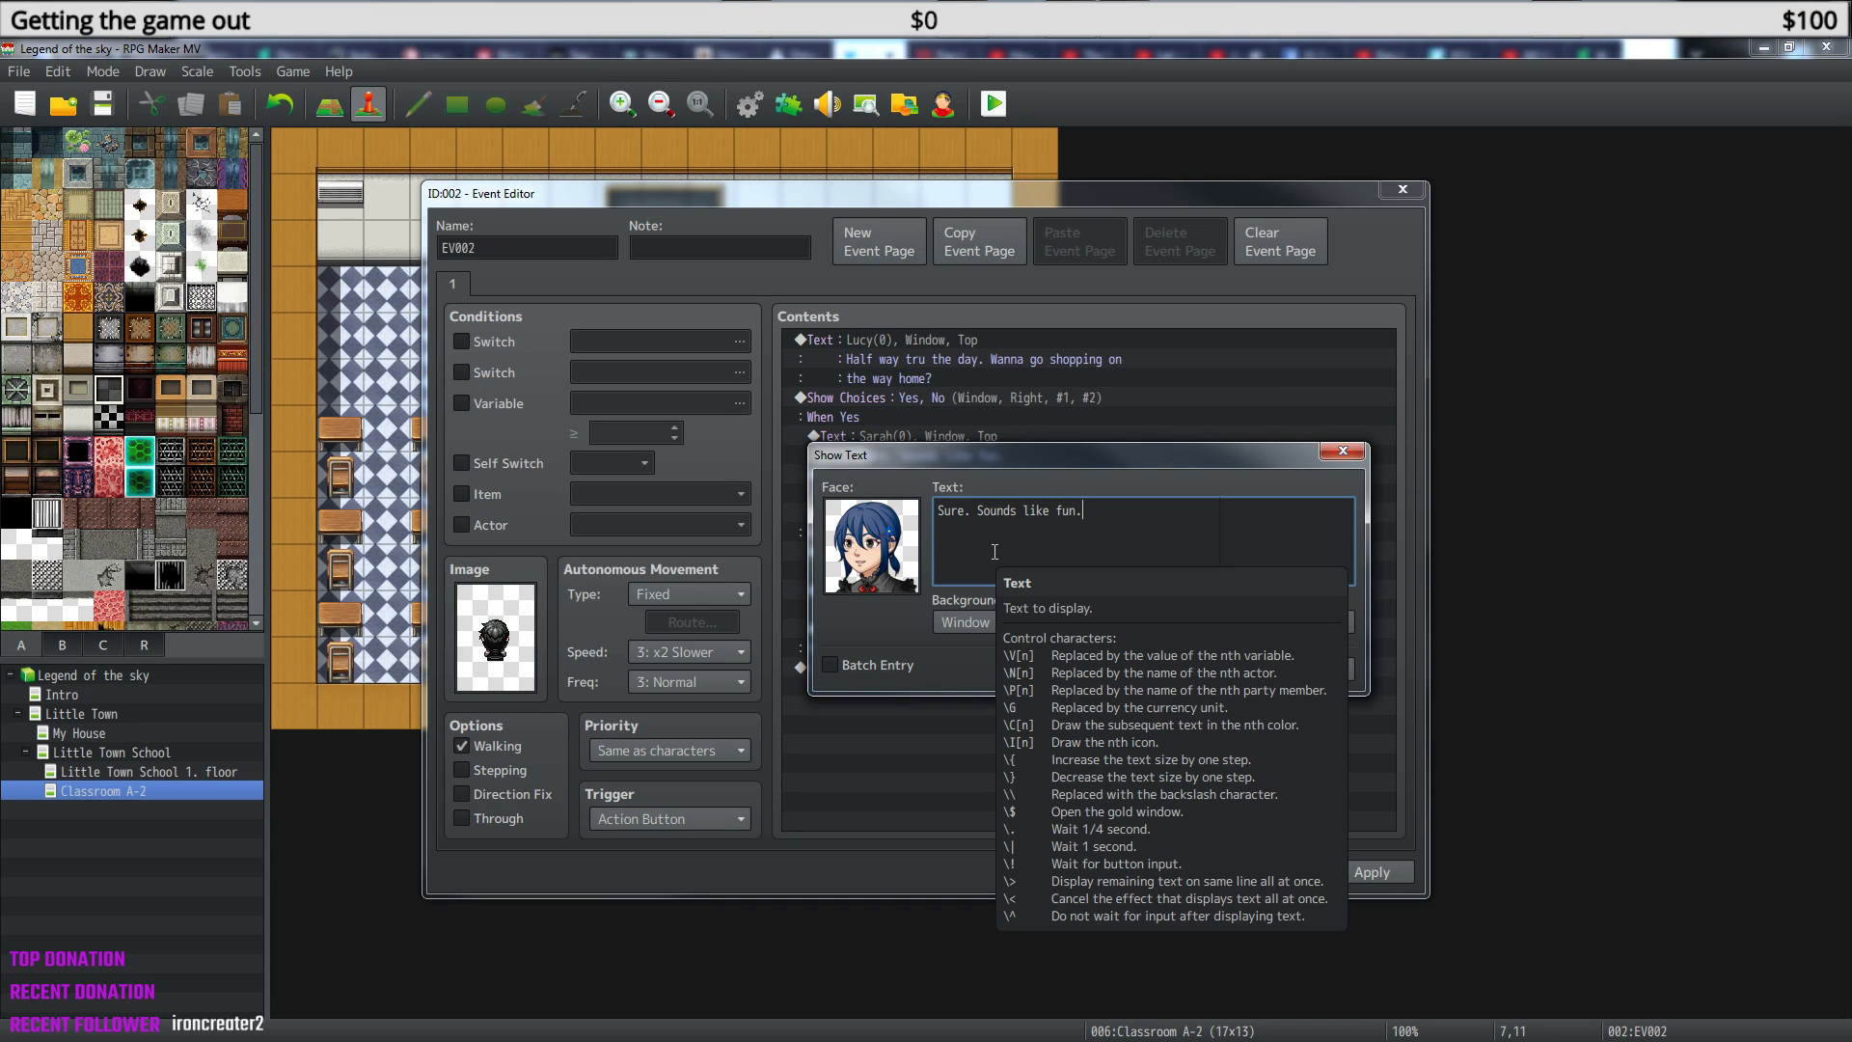
- Replace the first message in the No branch with the two lines "Sorry, I don't have time today." and "What about tomorrow?"
left_click_drag(1086, 509, 915, 524)
type("Sorry")
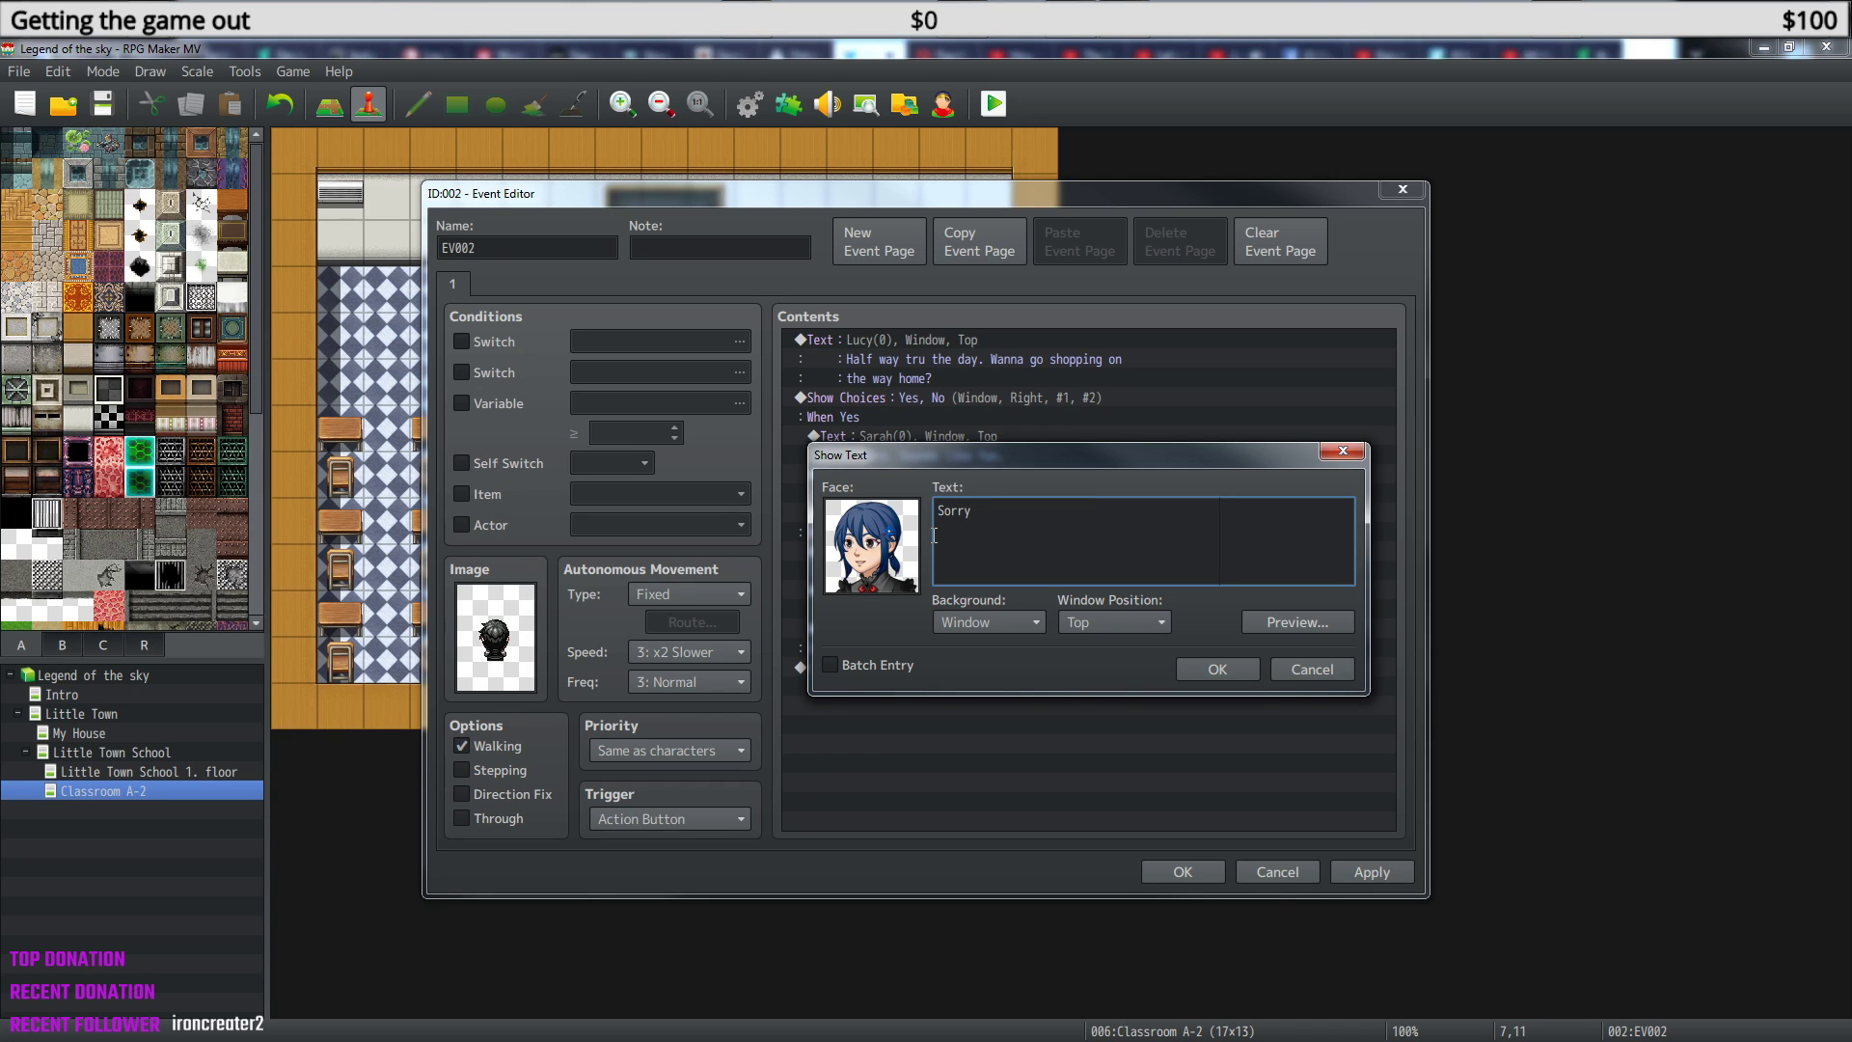
type(",")
type(" I don't have tim")
type("e today")
type("What a")
type("bout tomorr")
type("o")
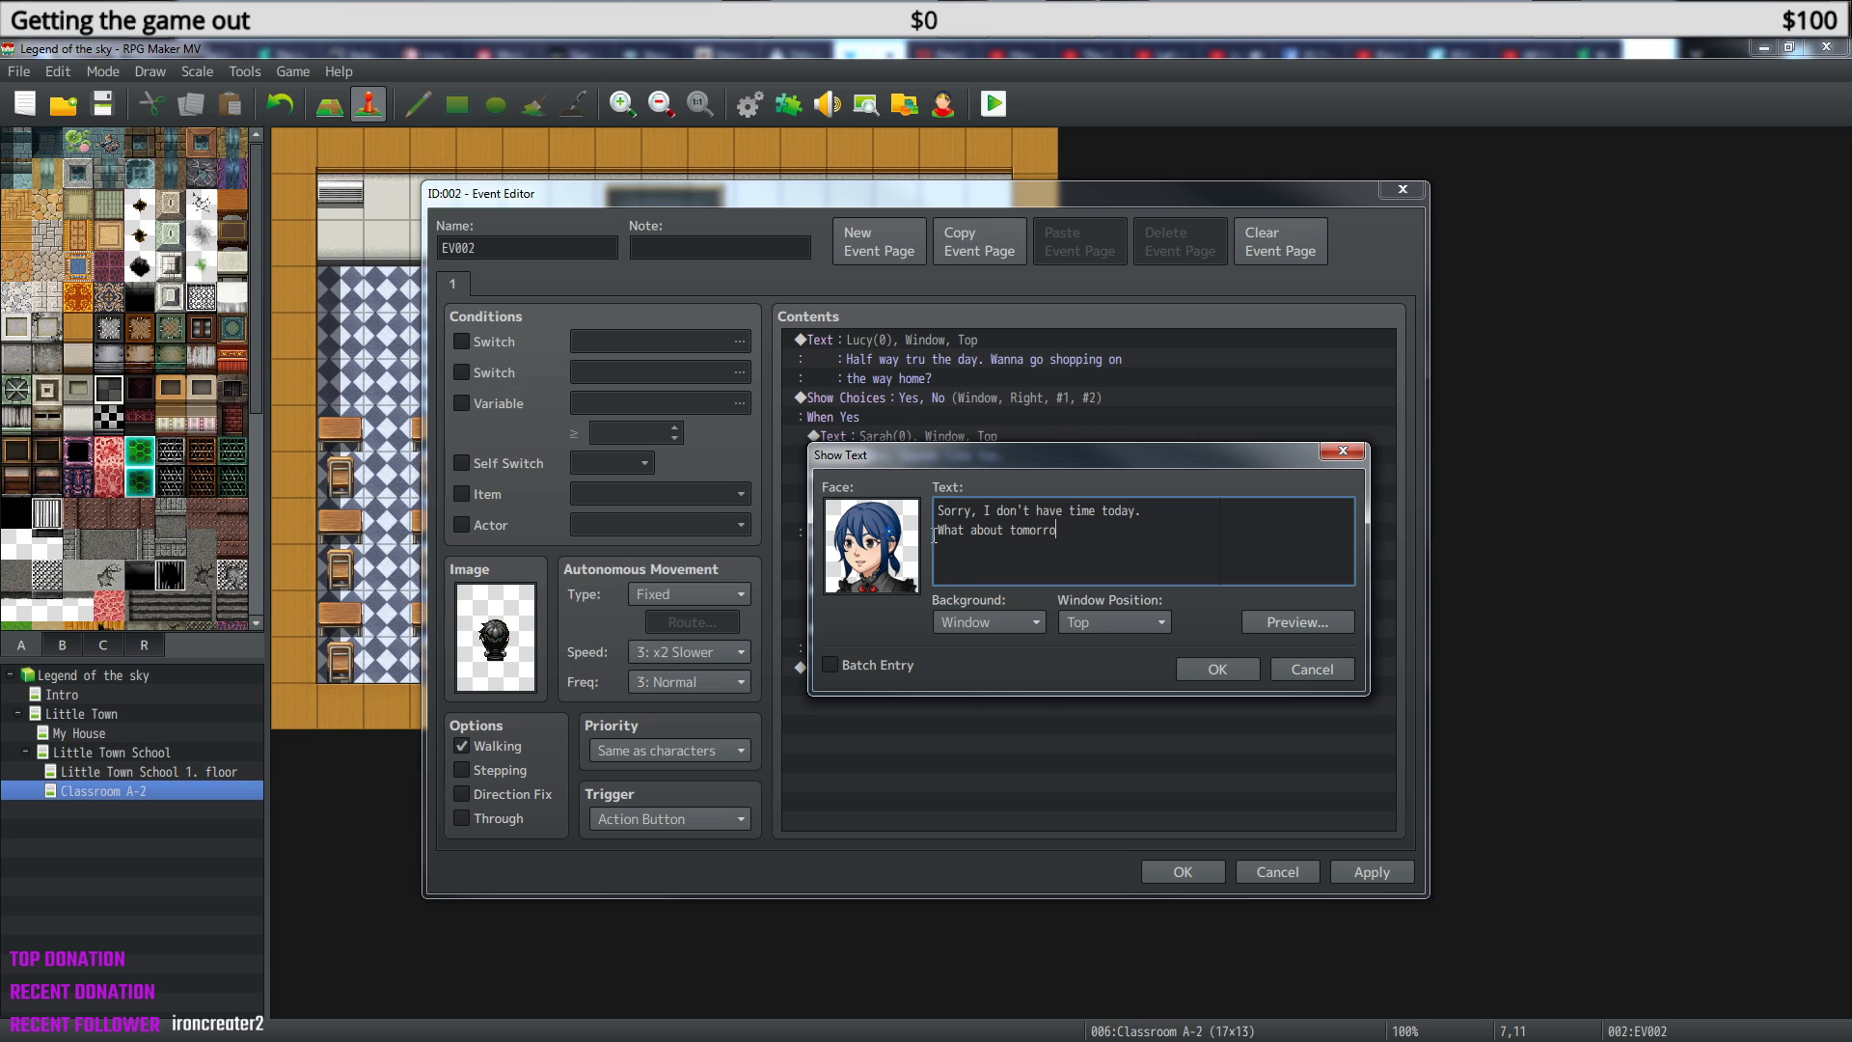
type("w?")
left_click(1218, 670)
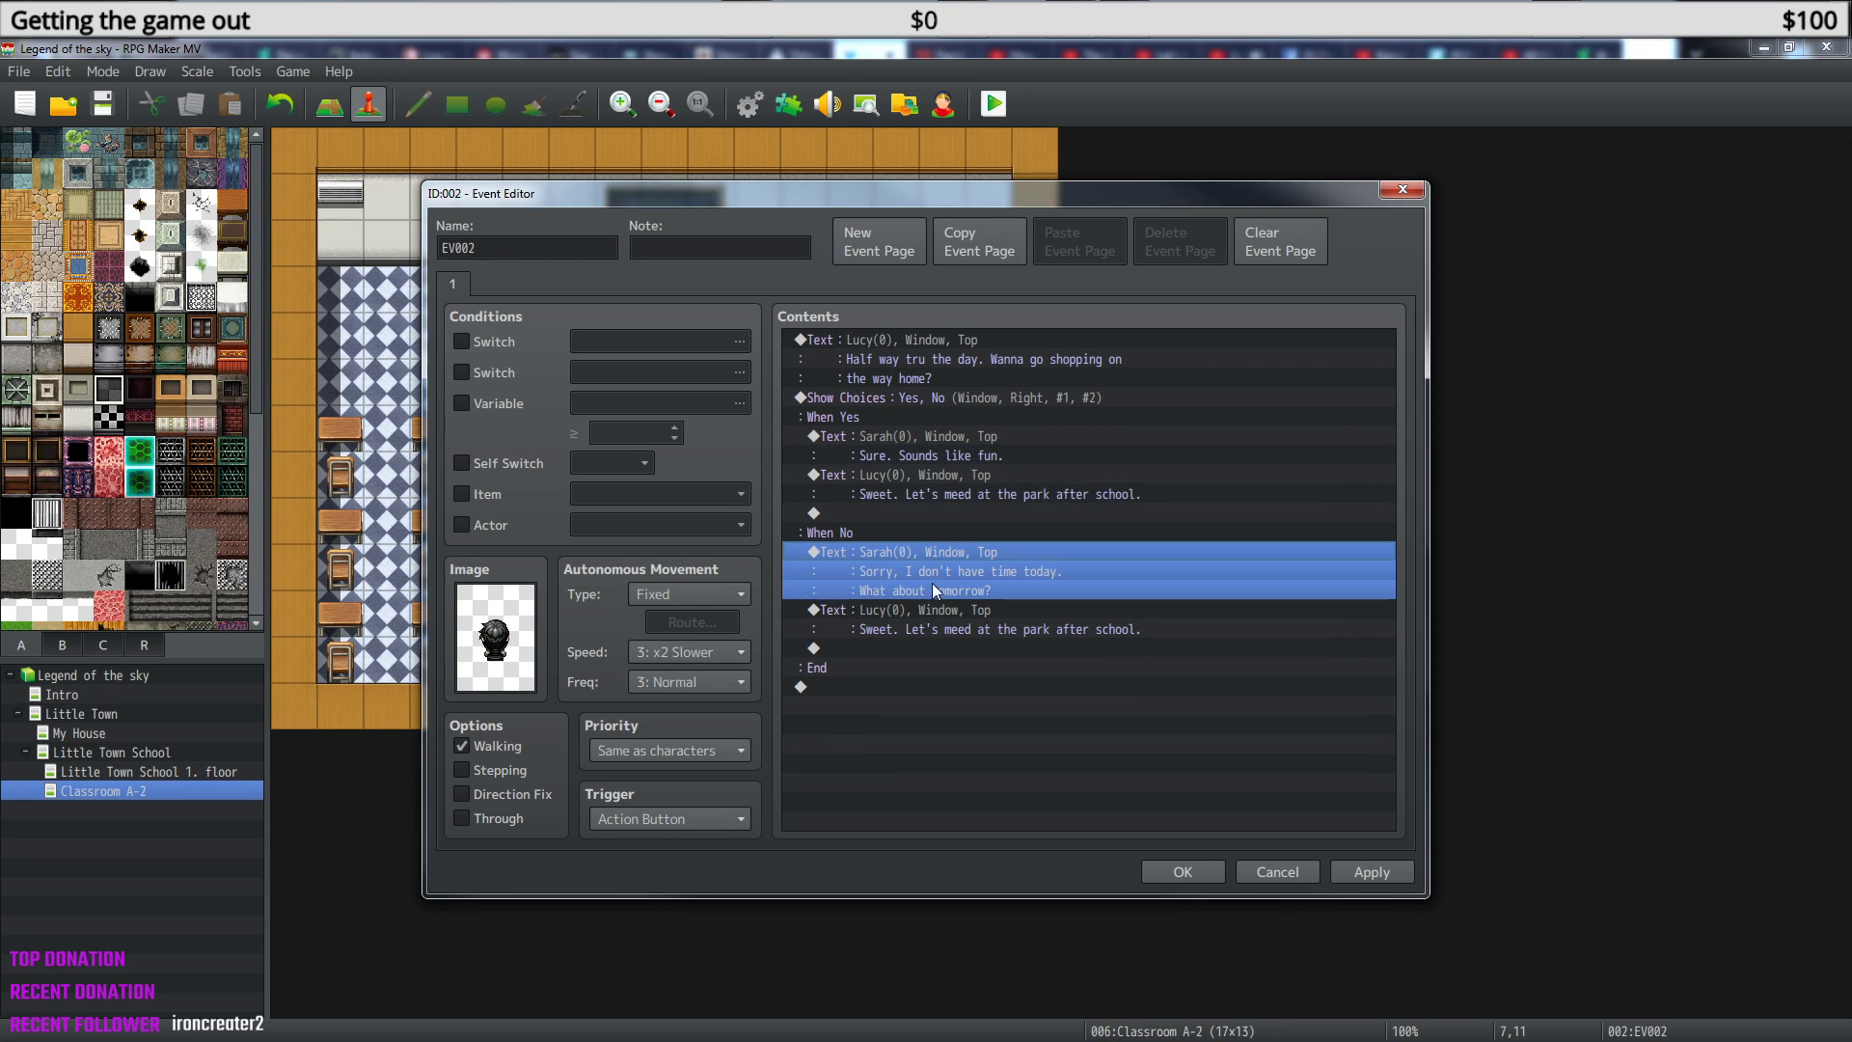
- Change the second message in the No branch to "What a bummer. But sure, tomorrow is fine too."
left_click(928, 616)
right_click(927, 612)
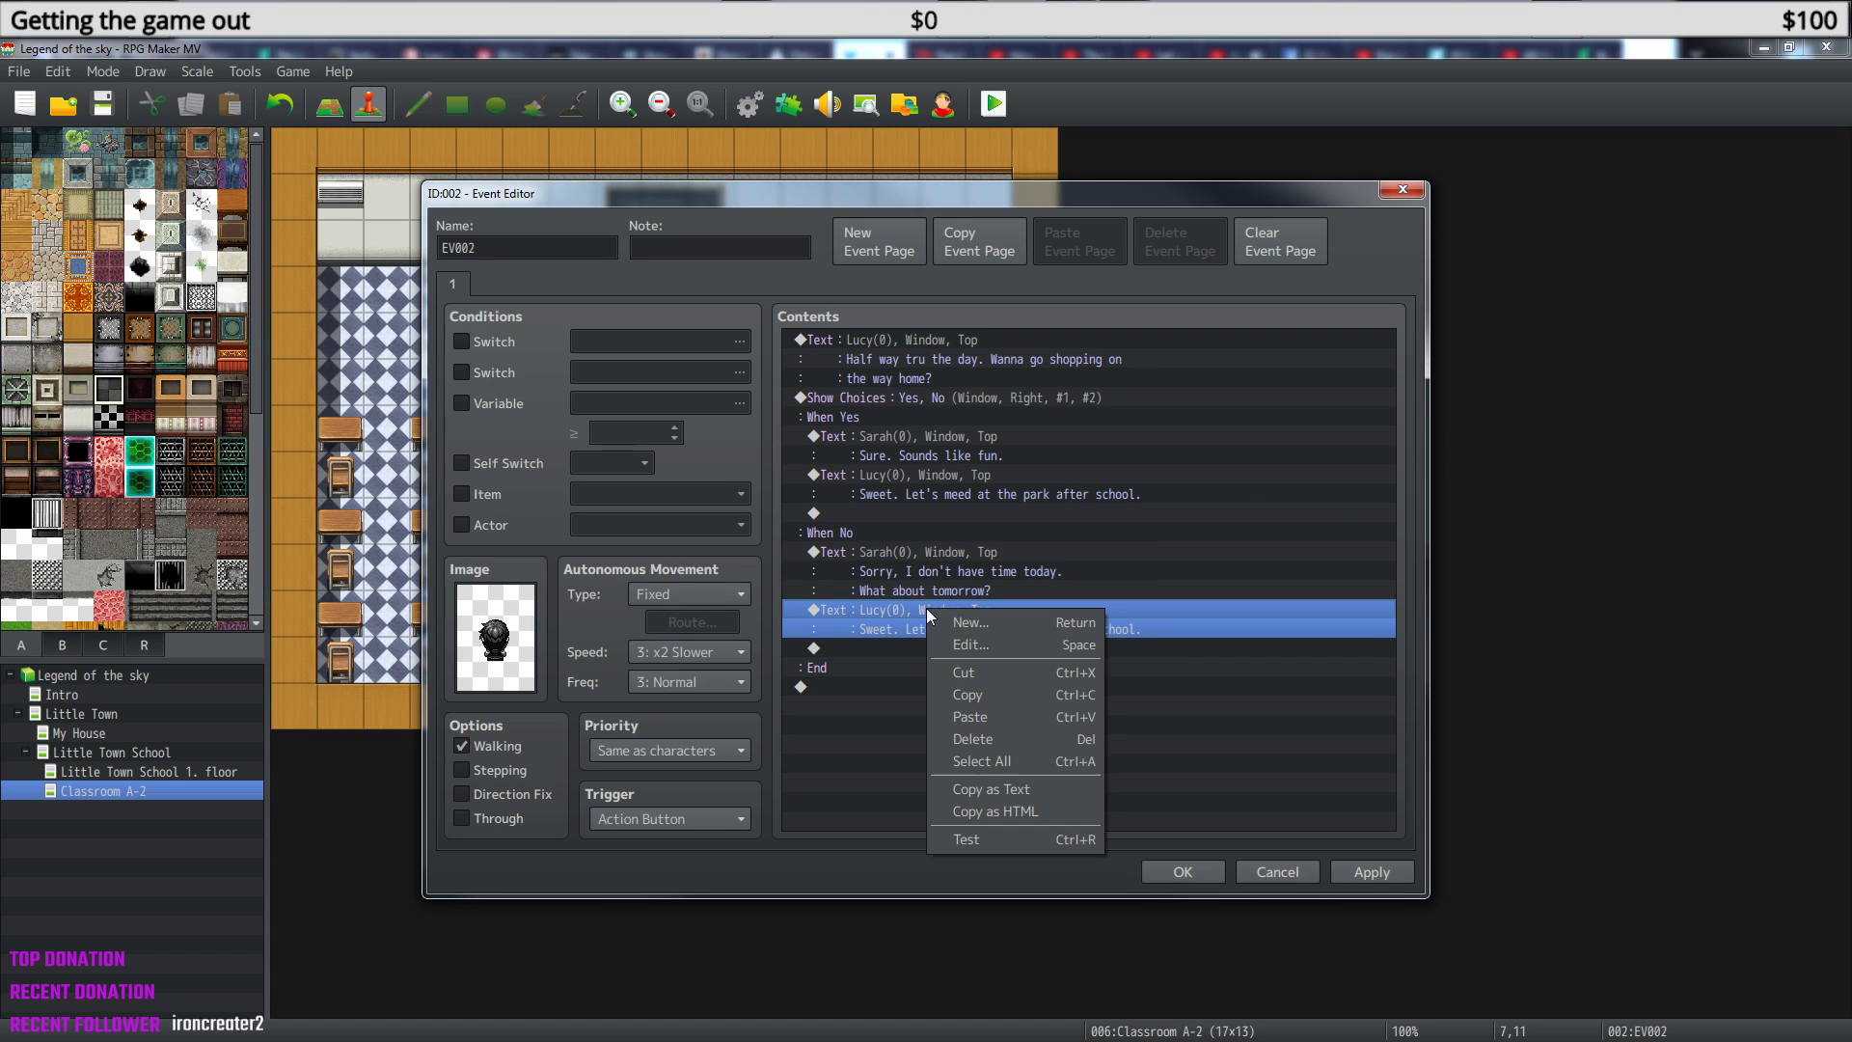
left_click(1001, 642)
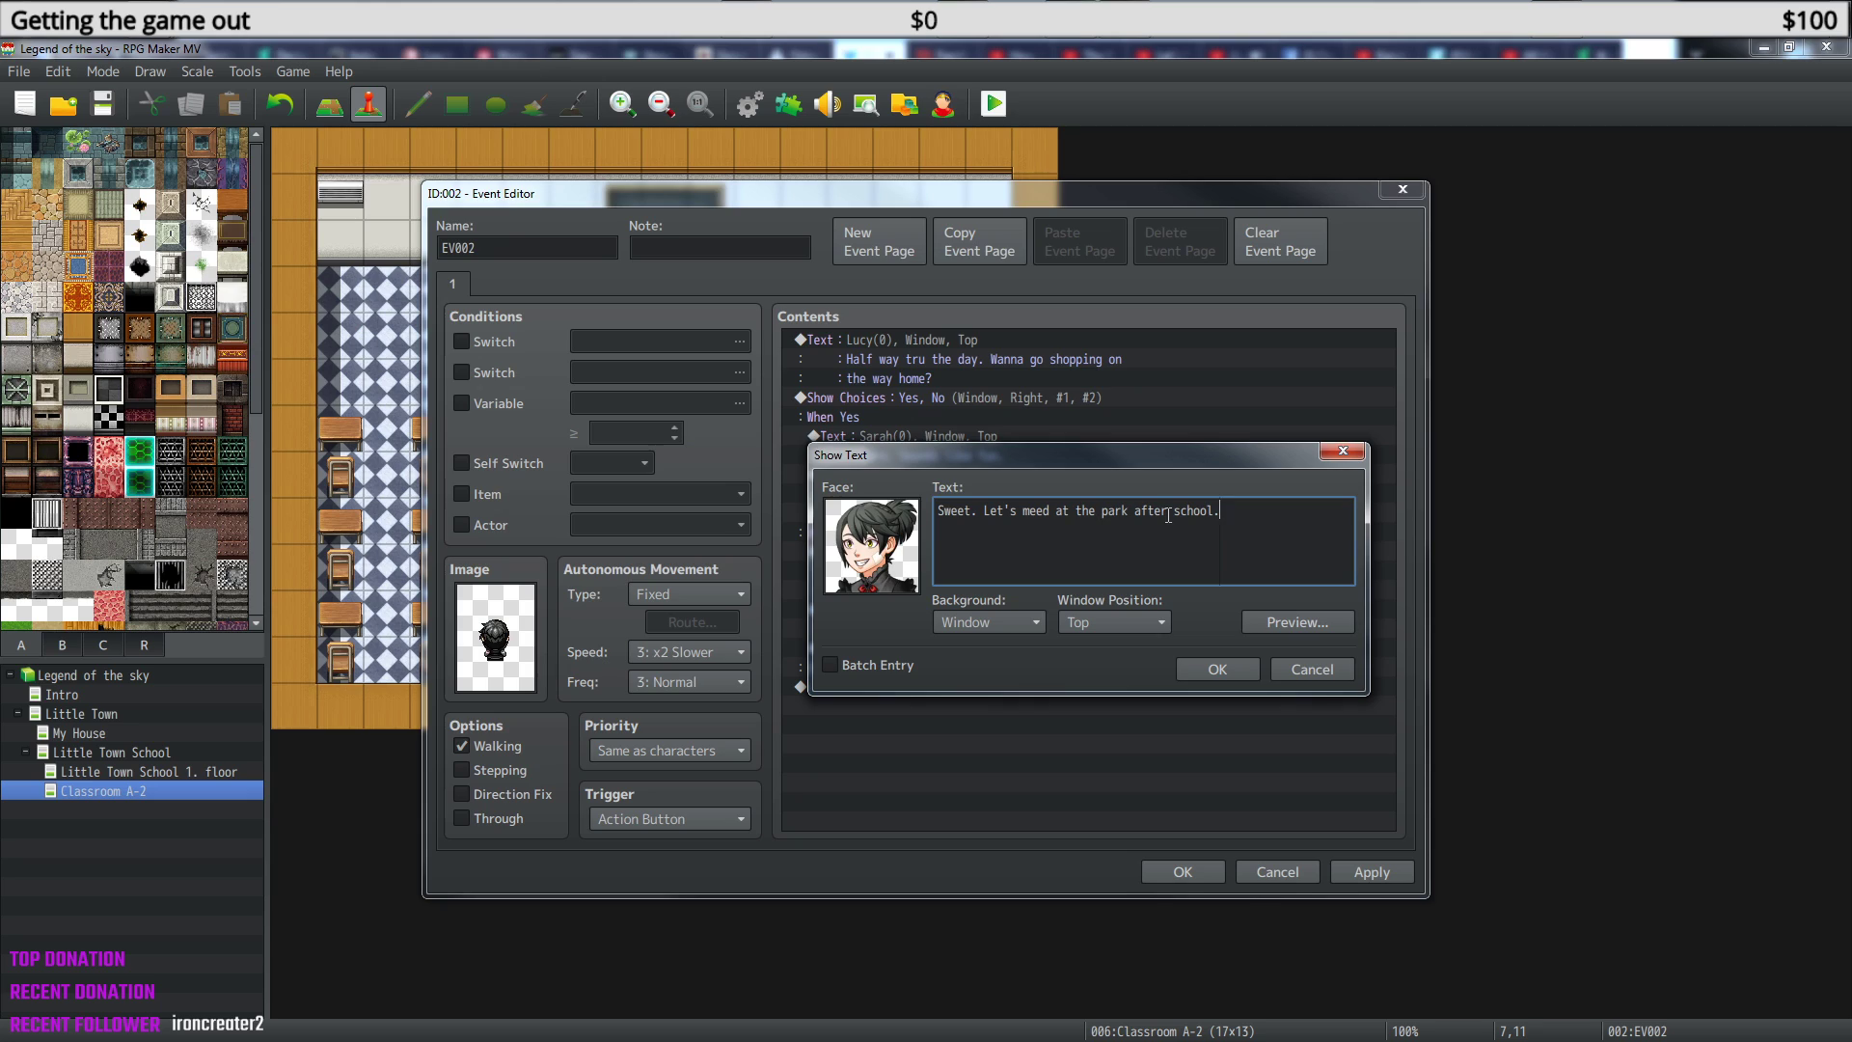
left_click_drag(1225, 512, 959, 521)
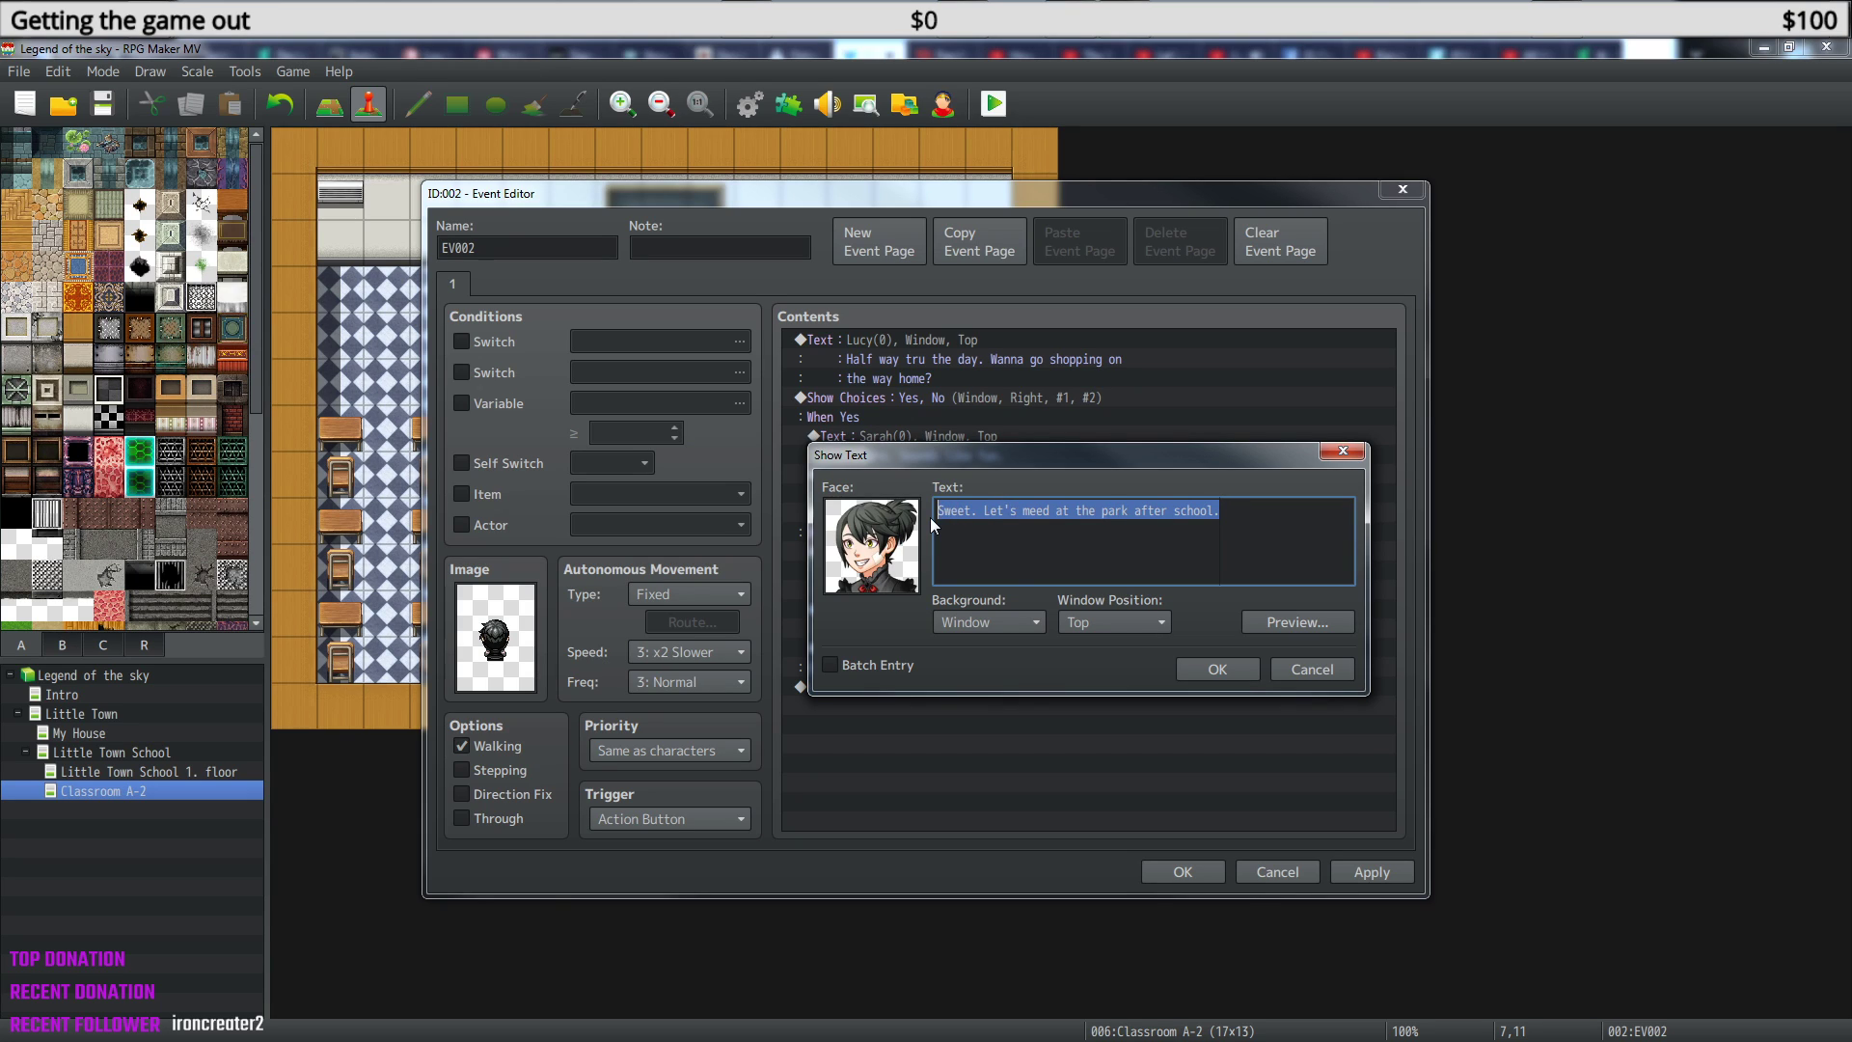
key("BackSpace")
type("What ")
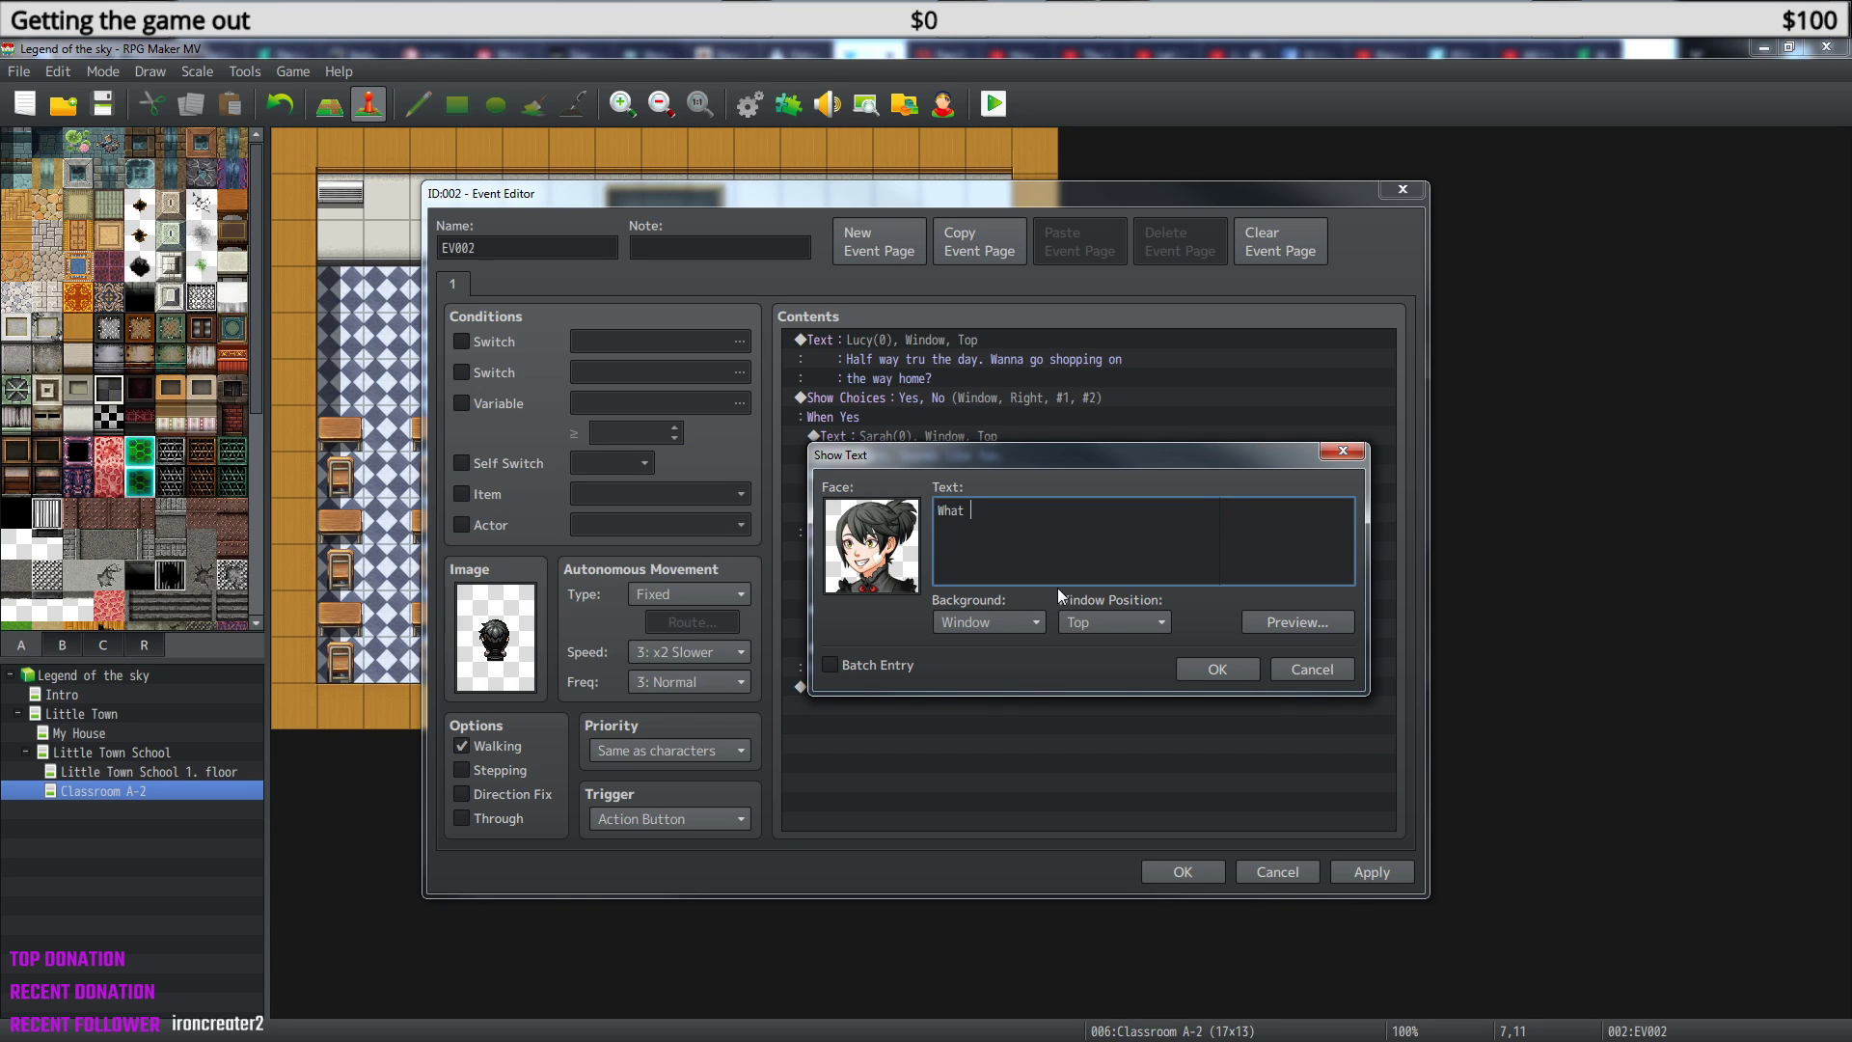
type("a bummer. But sure, tomorrow is fine too")
key("Return")
left_click(1218, 670)
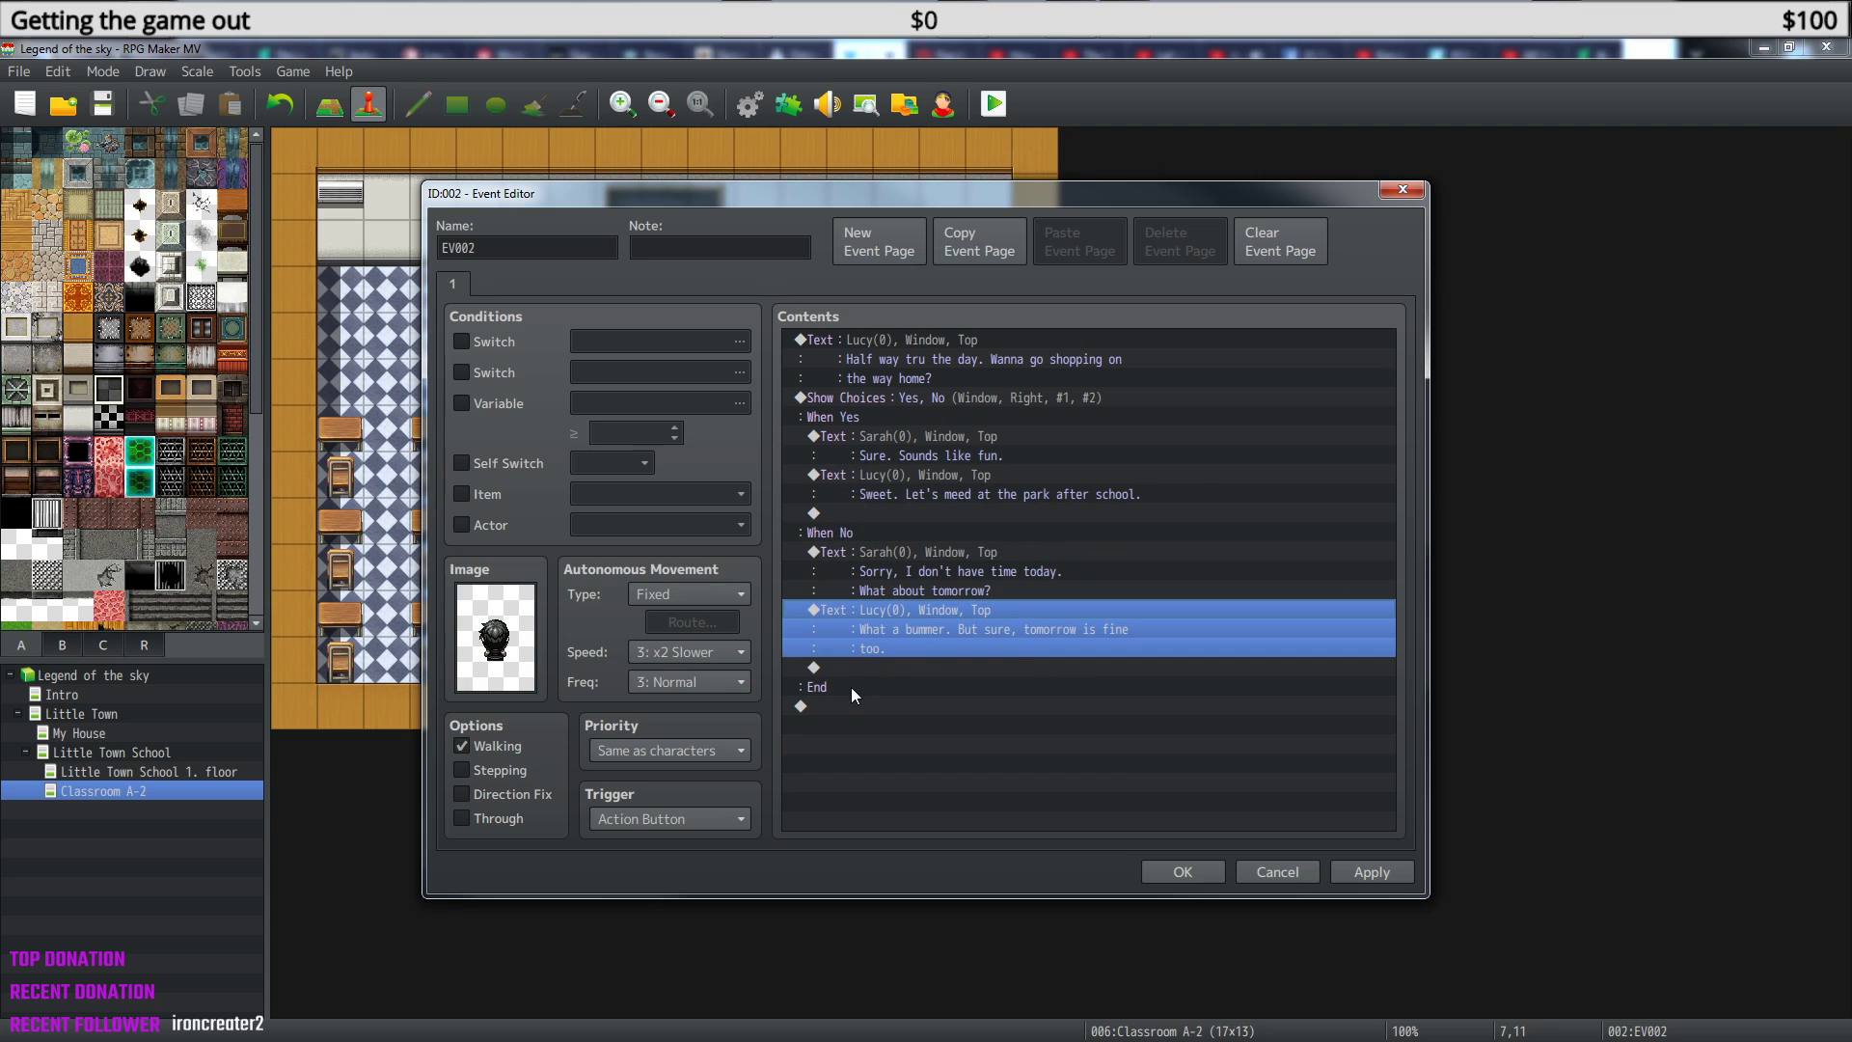
- At the end of the Yes branch, add a Control Switches command that turns ON switch 0006, named "After school"
left_click(918, 516)
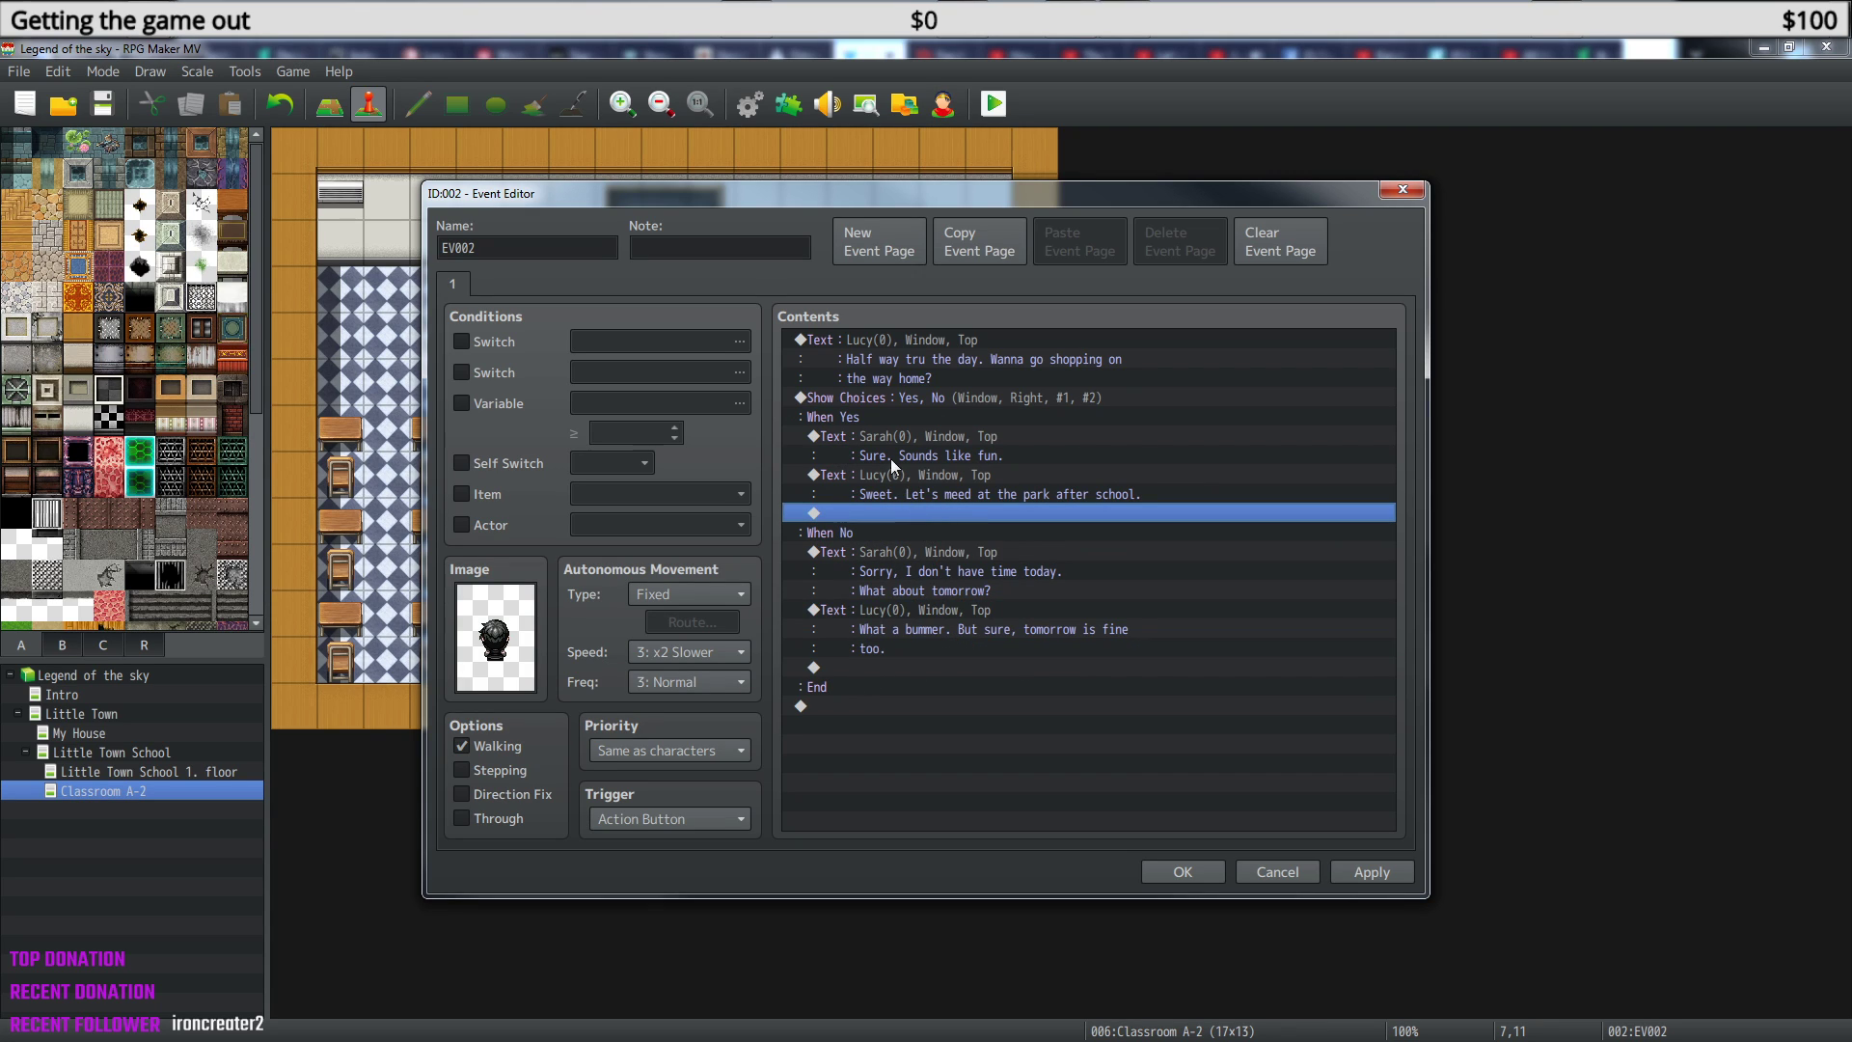
right_click(905, 512)
left_click(963, 527)
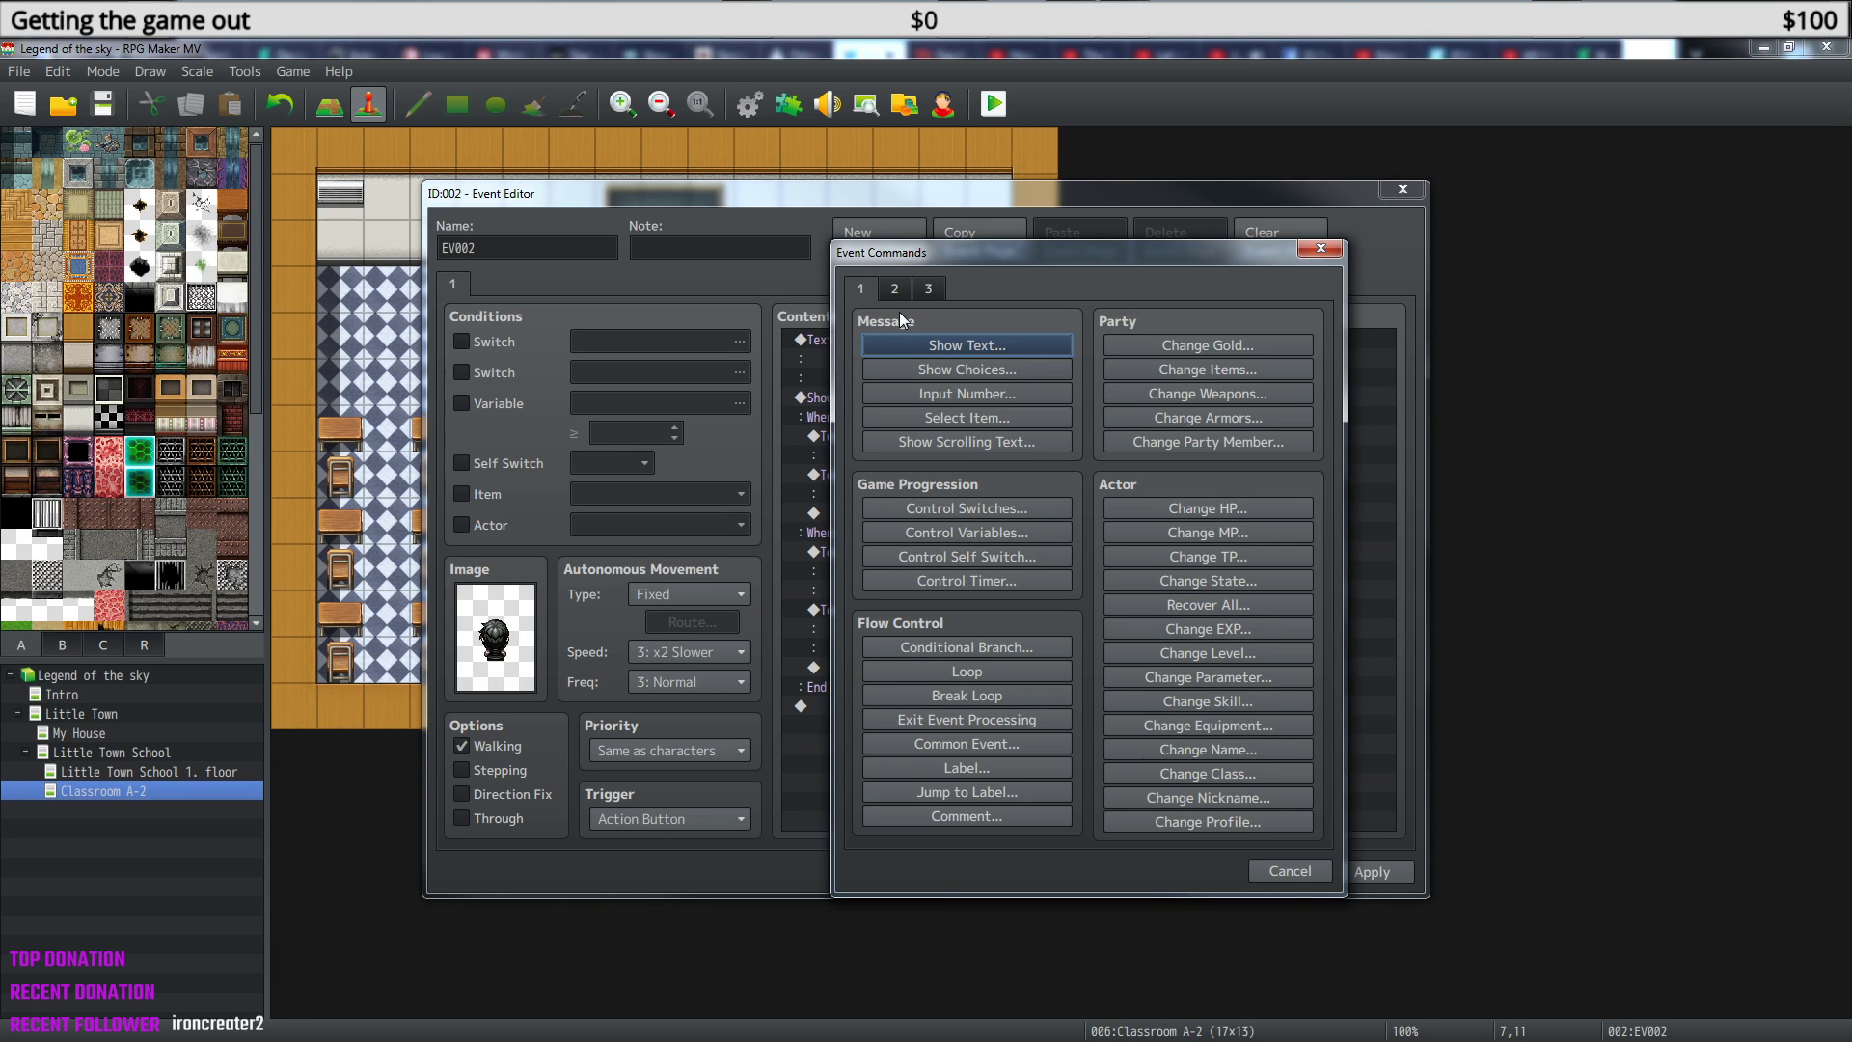
left_click(977, 510)
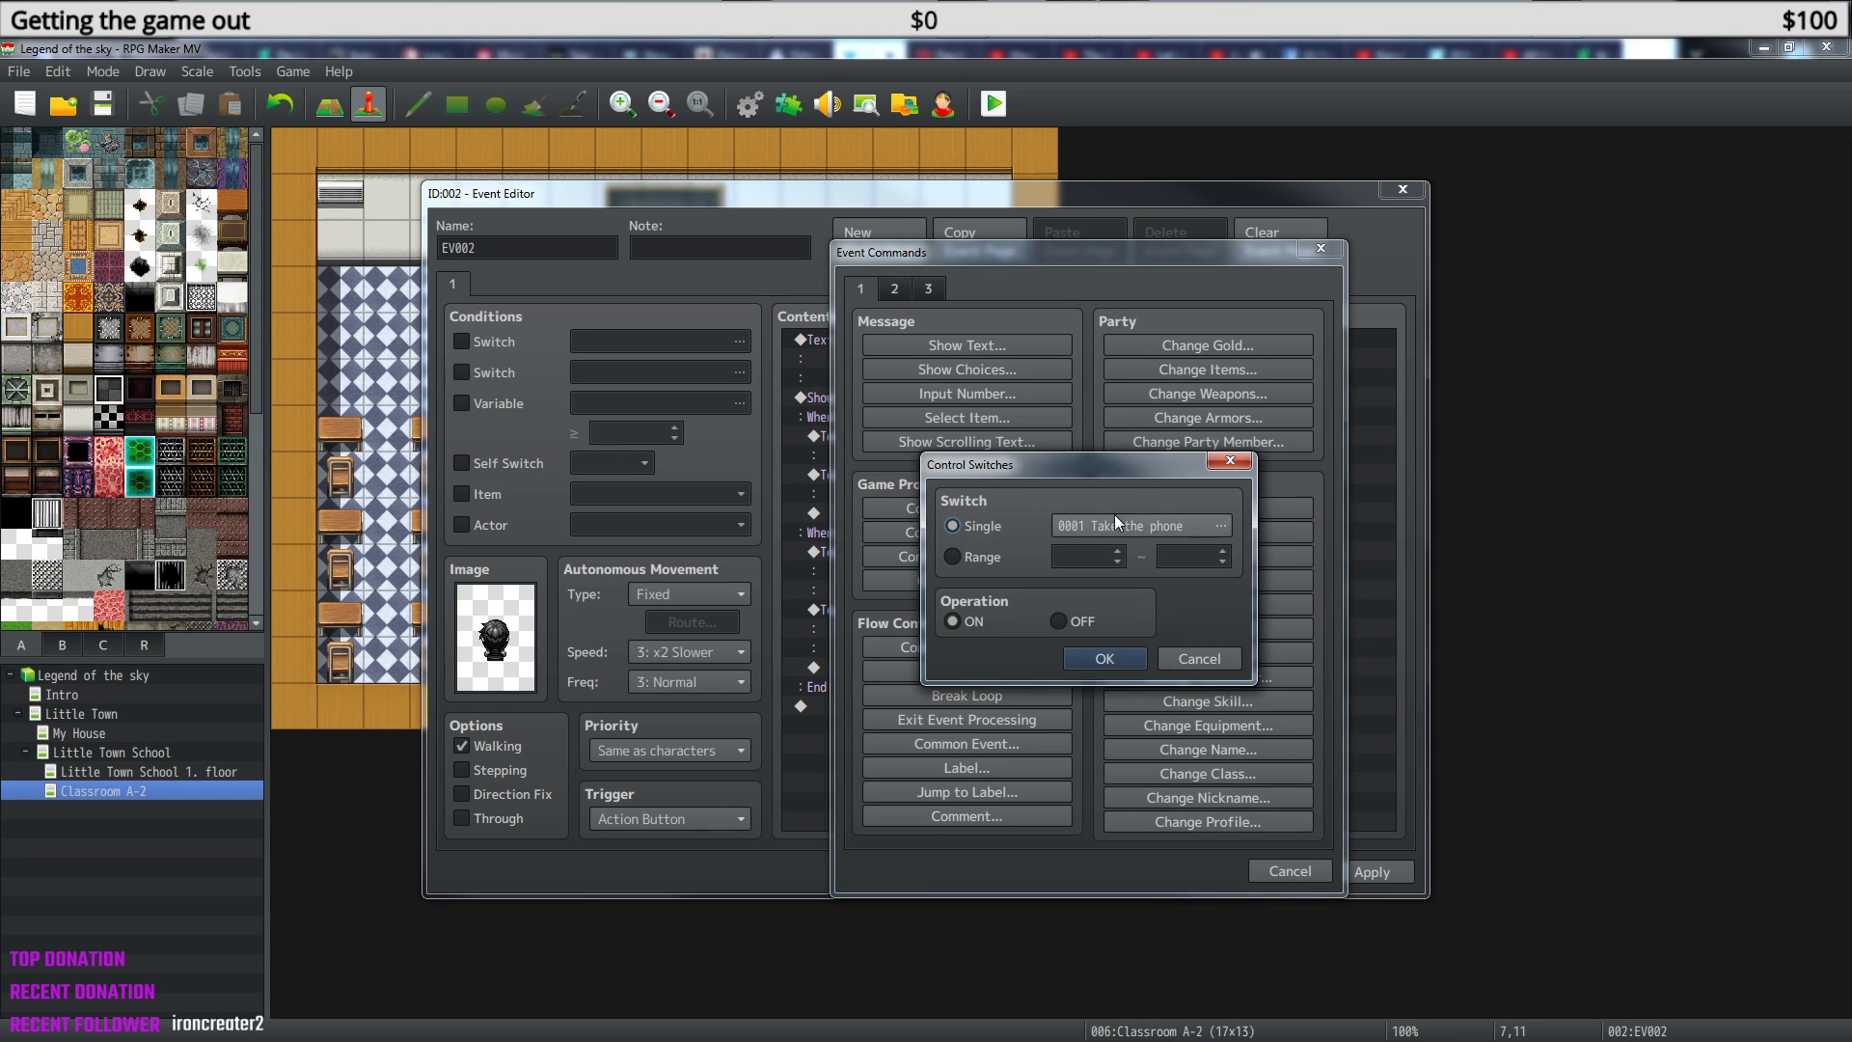
left_click(1227, 462)
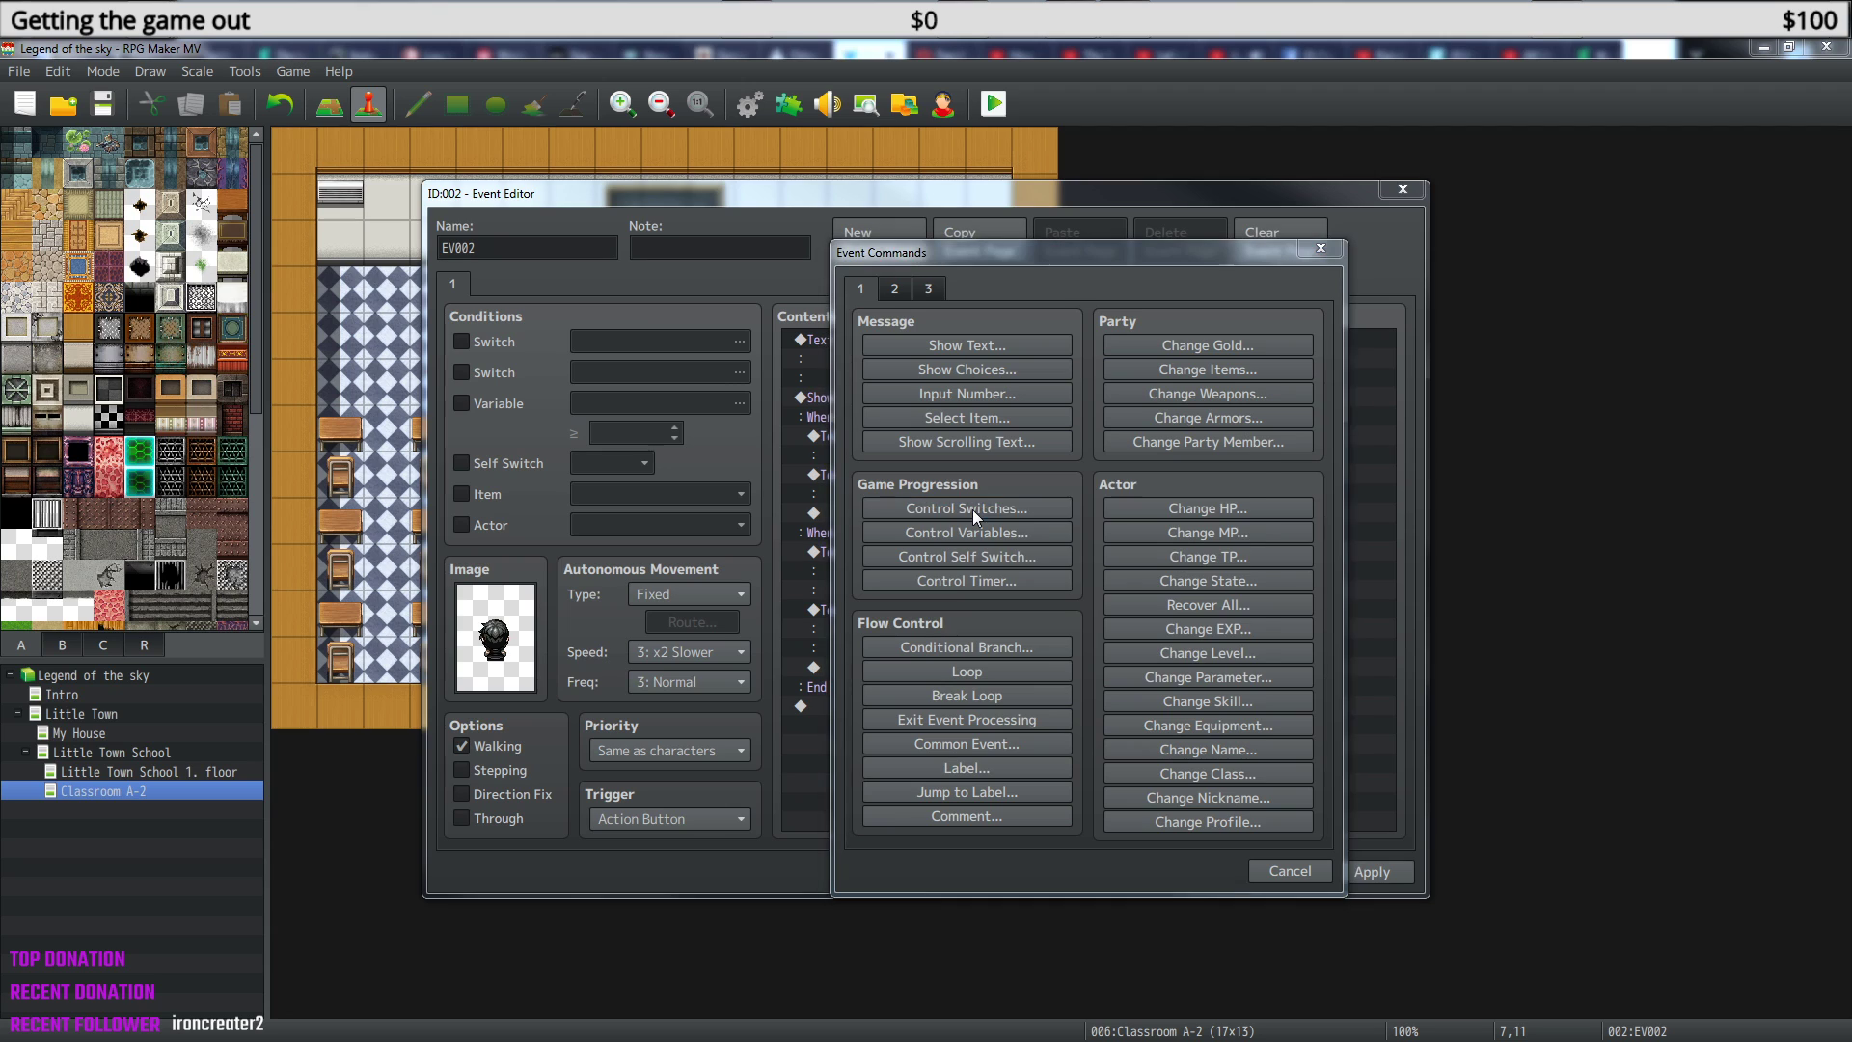
left_click(972, 509)
left_click(1180, 529)
left_click(1140, 455)
left_click(1162, 770)
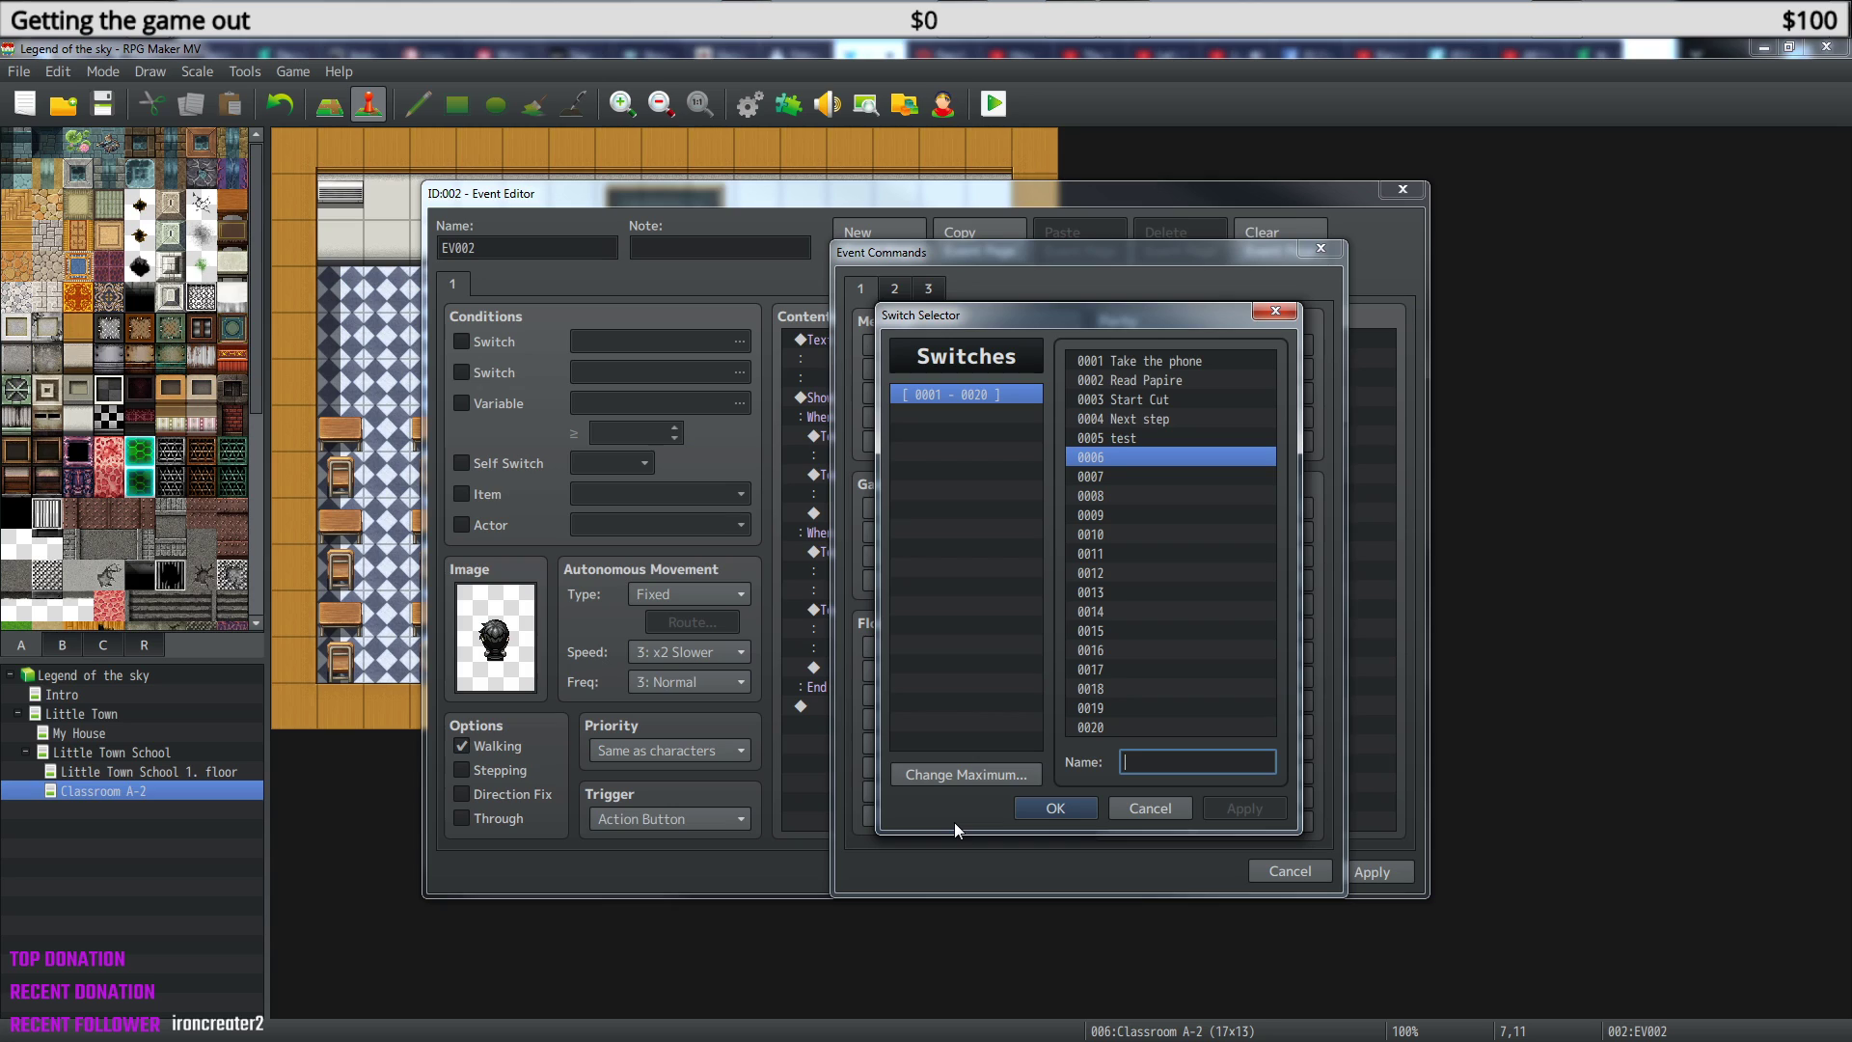
type("Af")
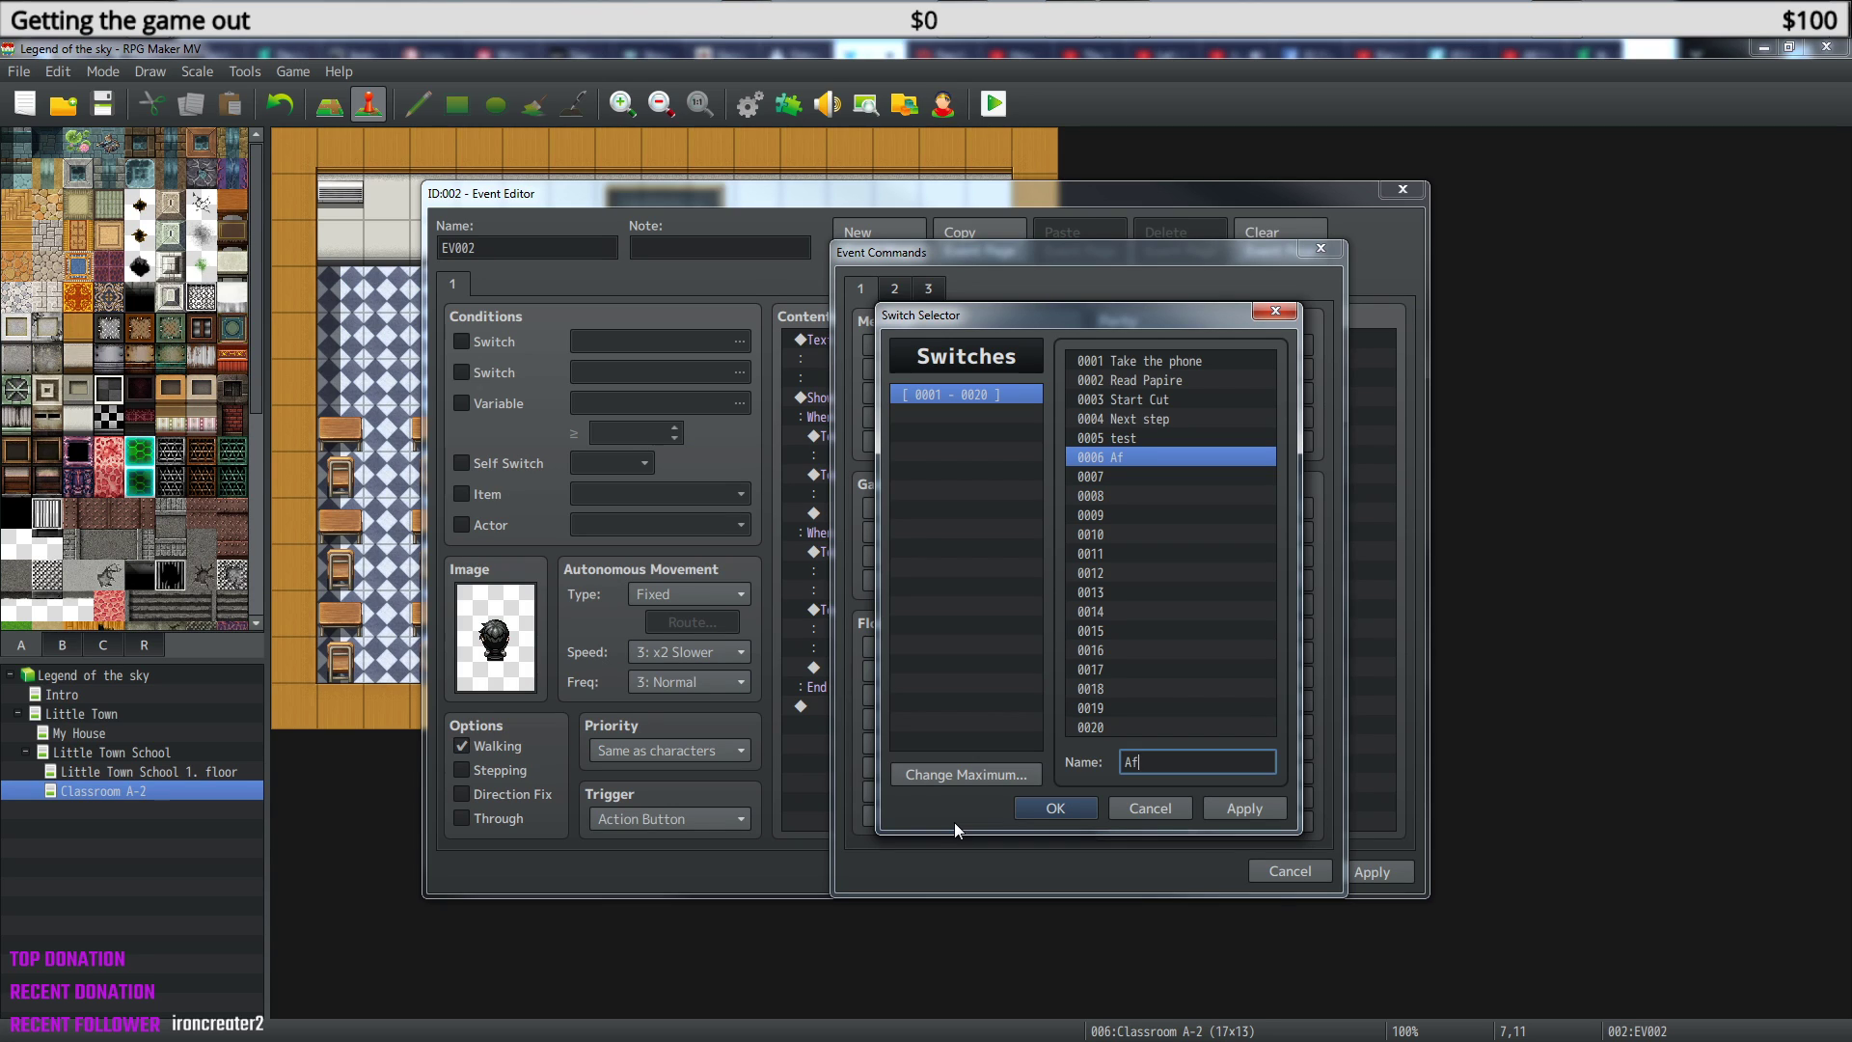
type("ter school")
left_click(1055, 807)
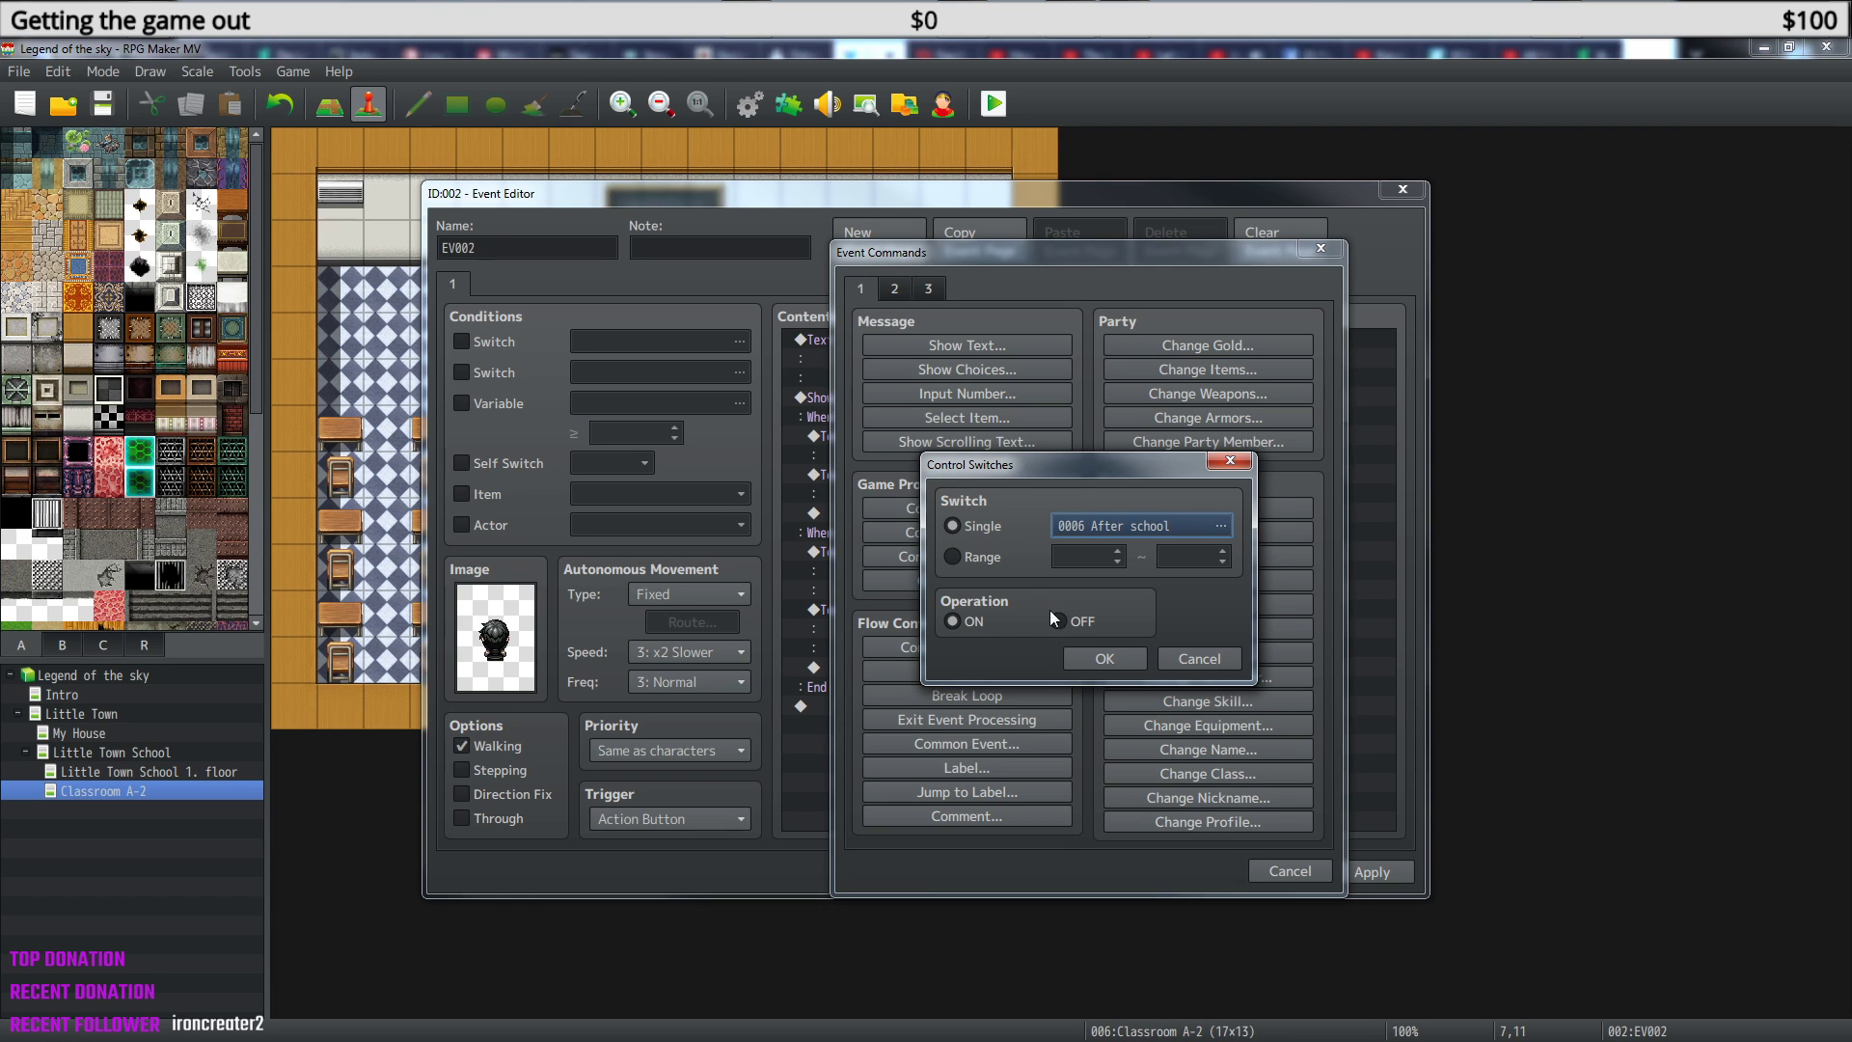
left_click(1105, 659)
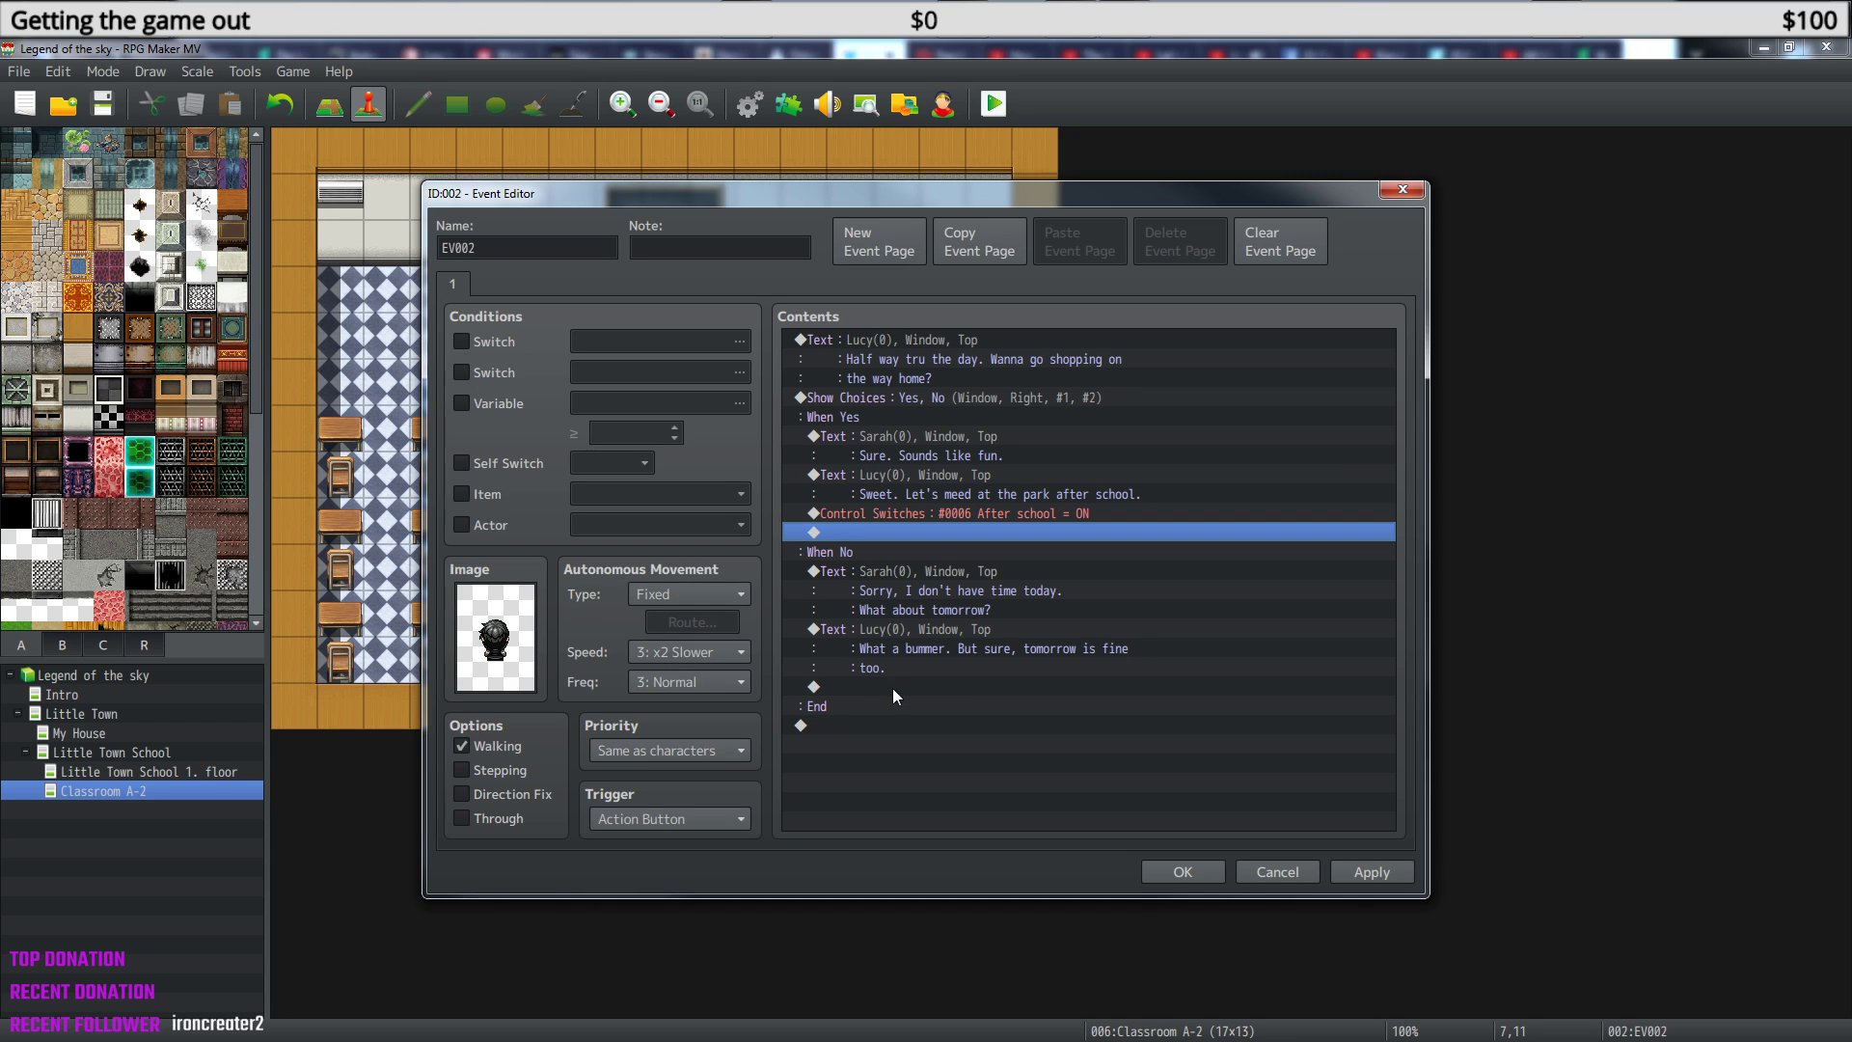
- Add a Control Self Switch command setting A to ON after the end of the choices
left_click(876, 722)
right_click(876, 720)
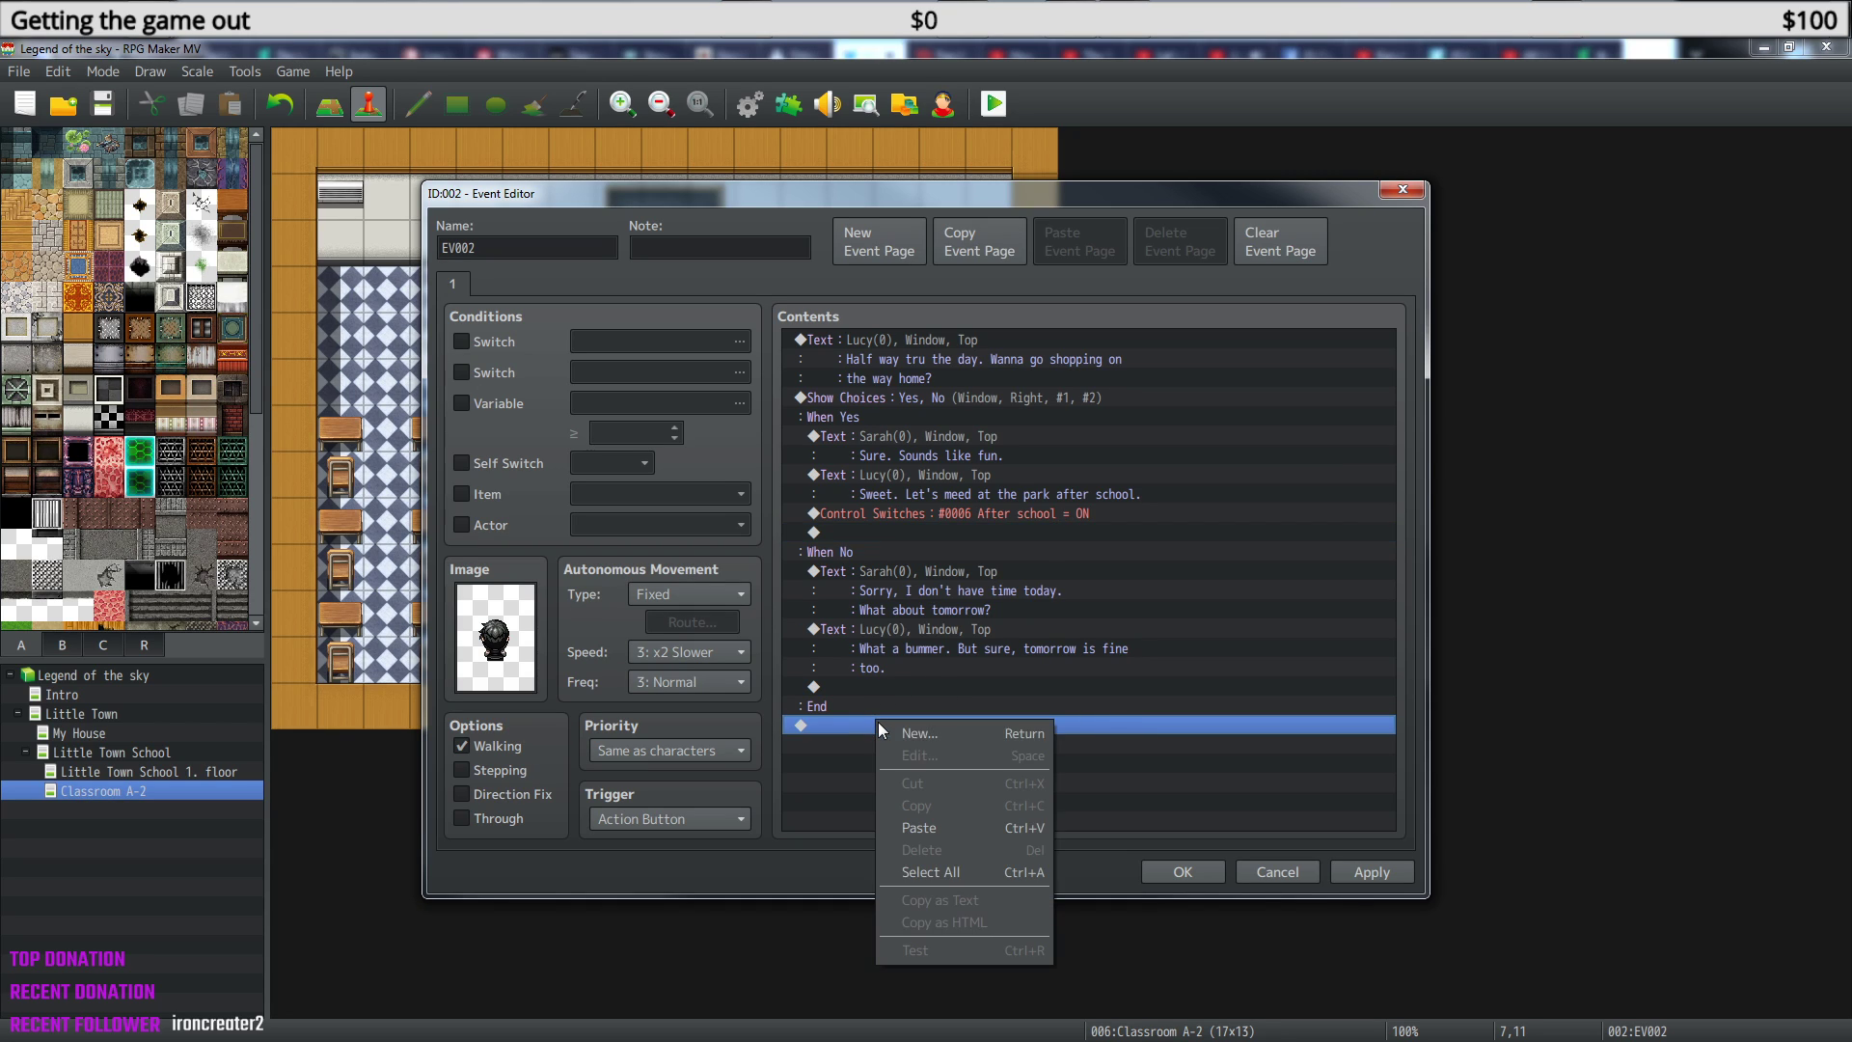
left_click(944, 734)
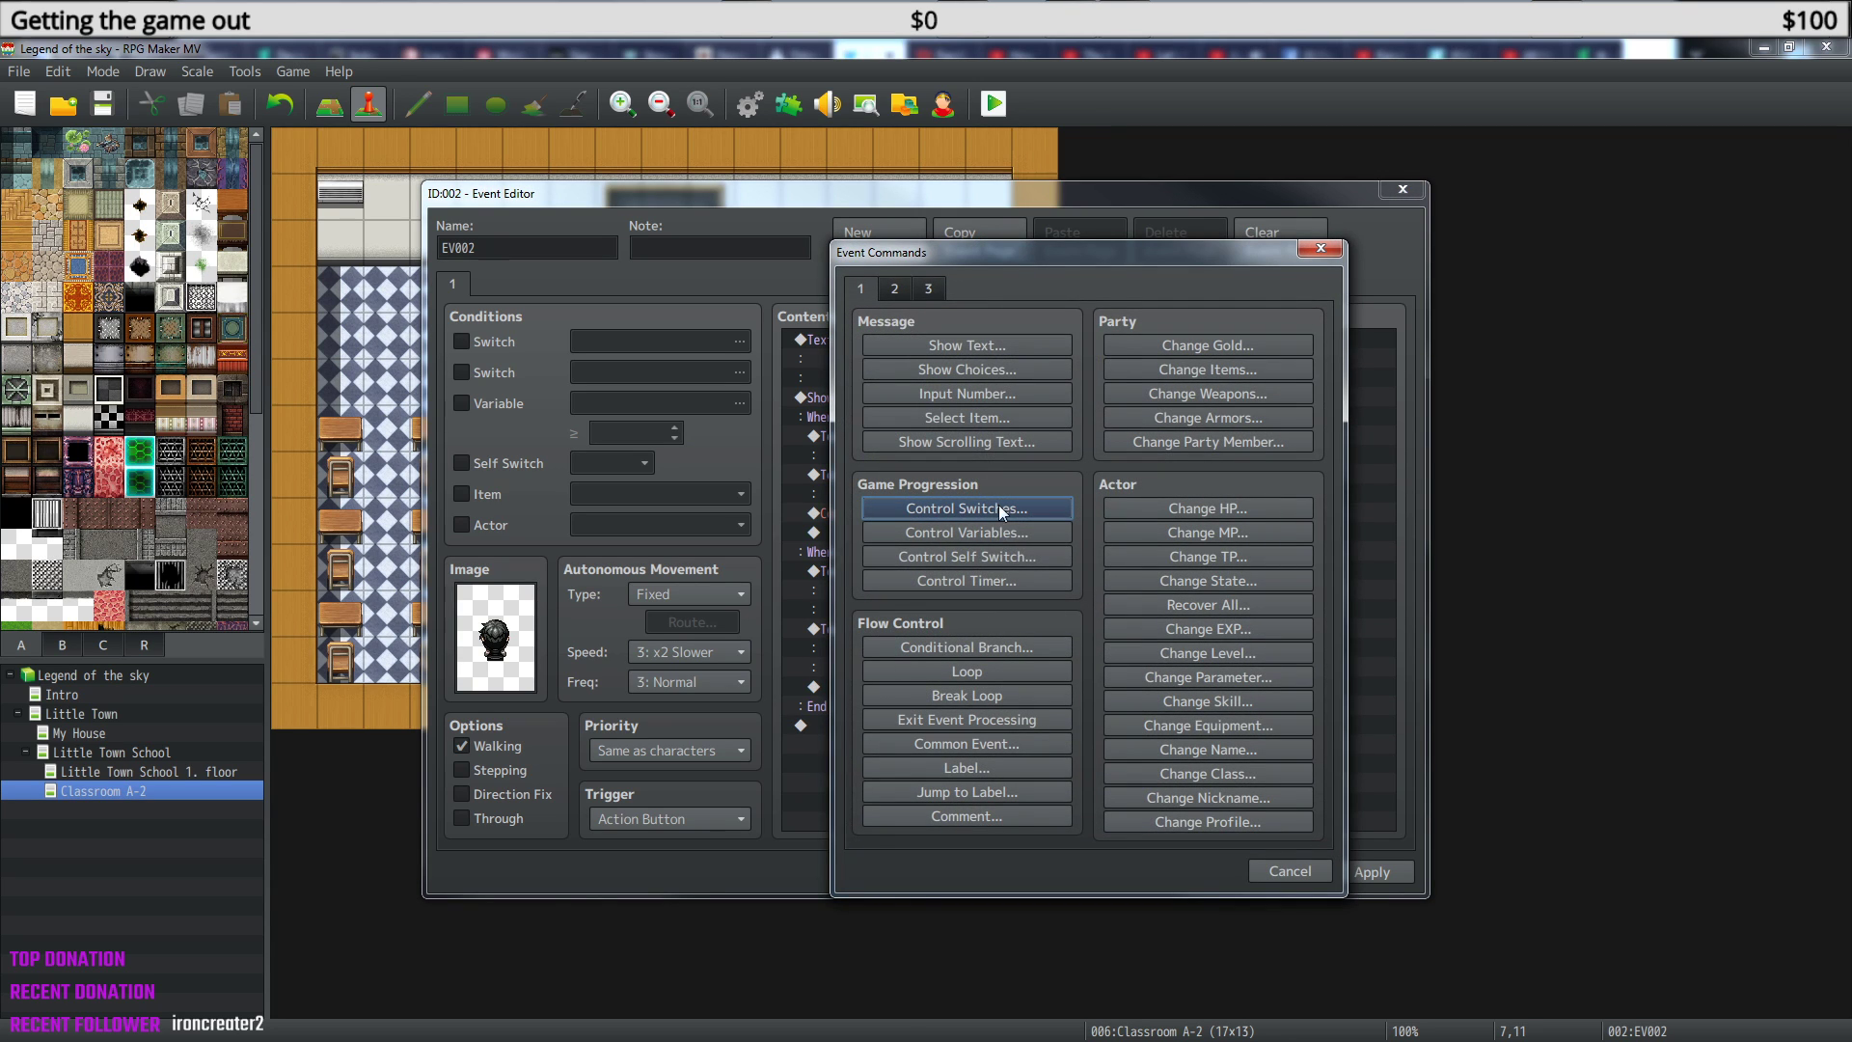
left_click(984, 564)
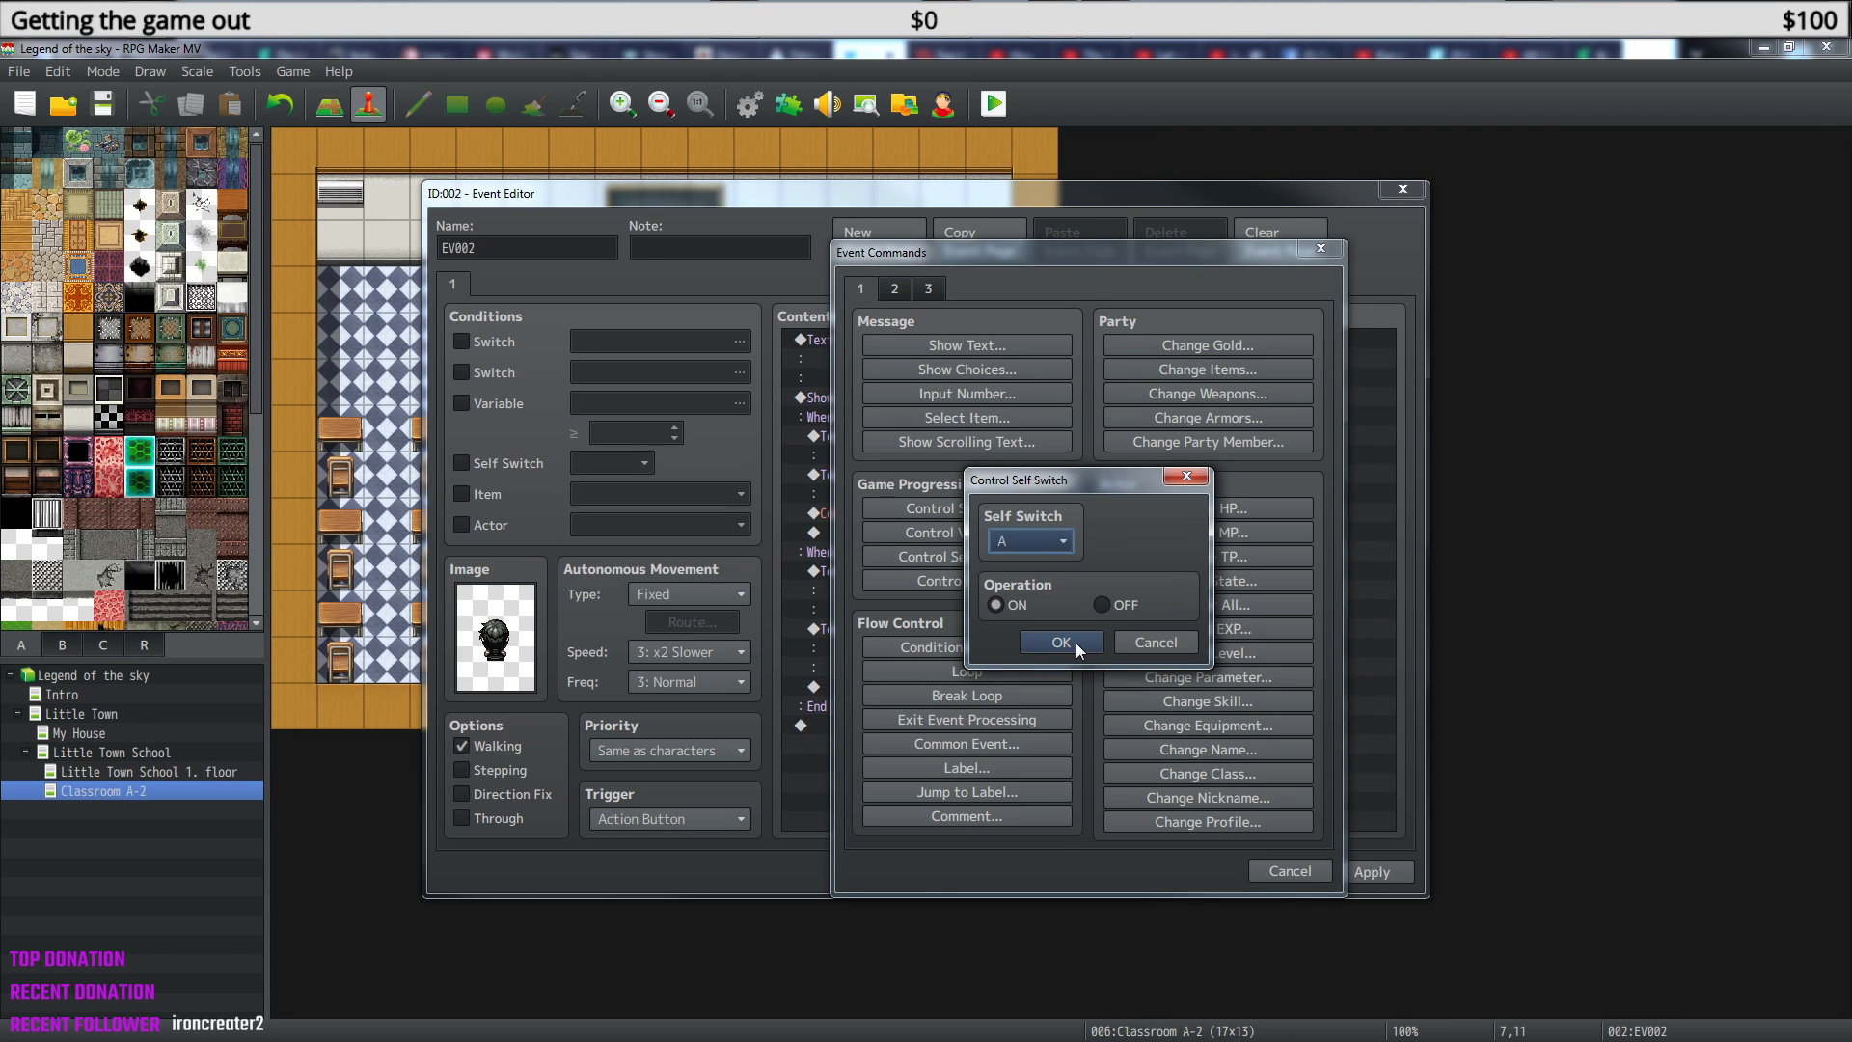
left_click(1061, 642)
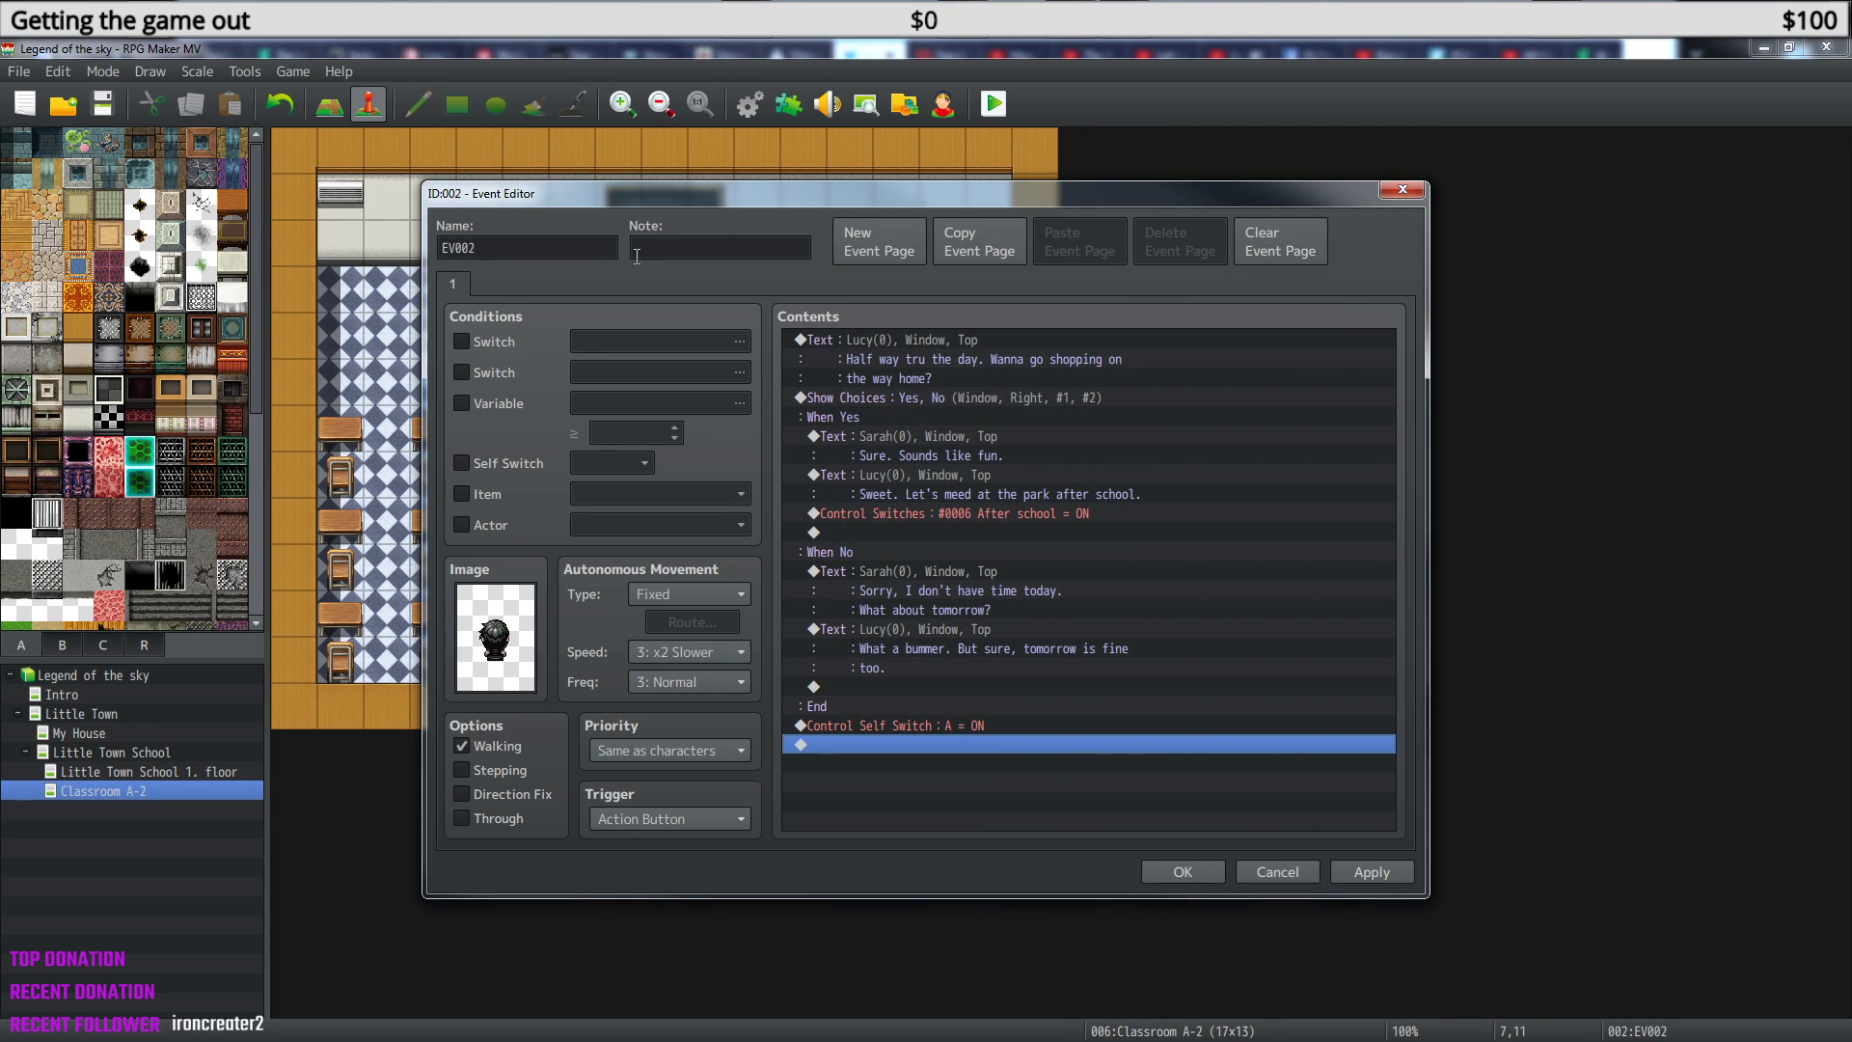
- Duplicate the event page as page 2 and delete all of the copied commands from it
left_click(980, 251)
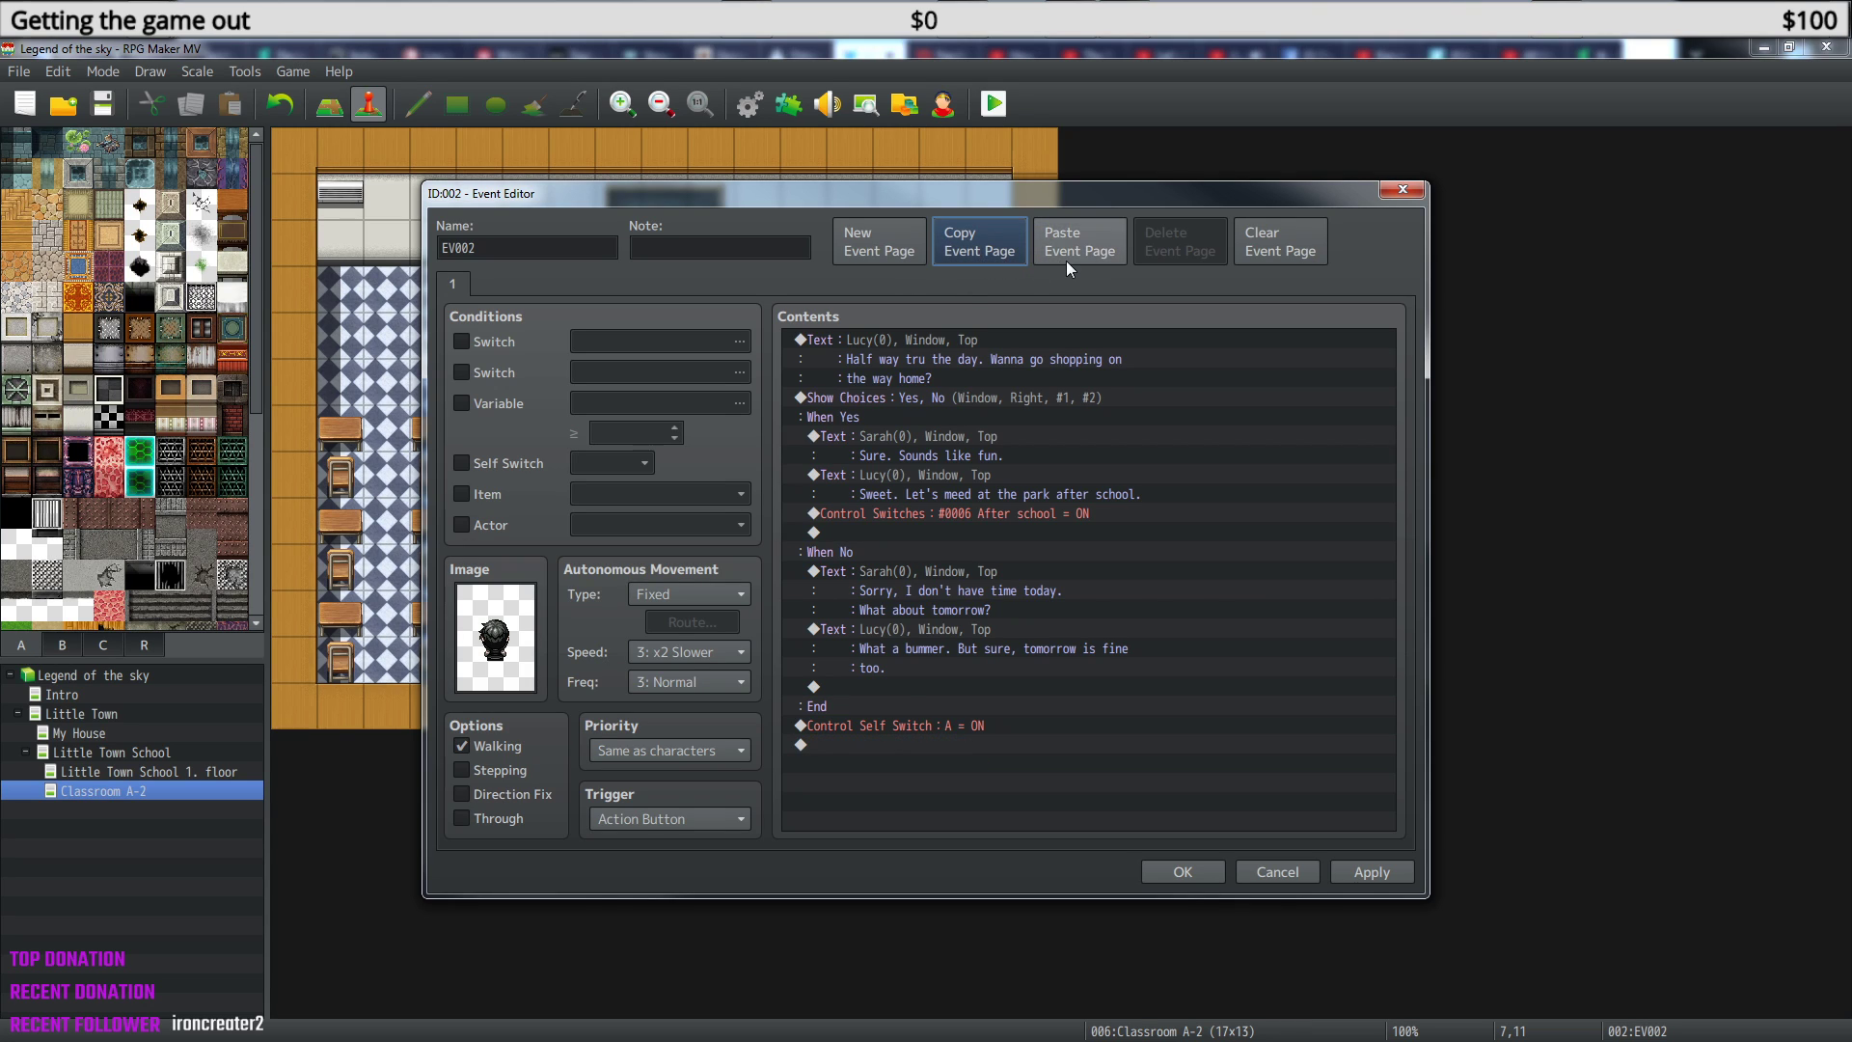
left_click(1071, 250)
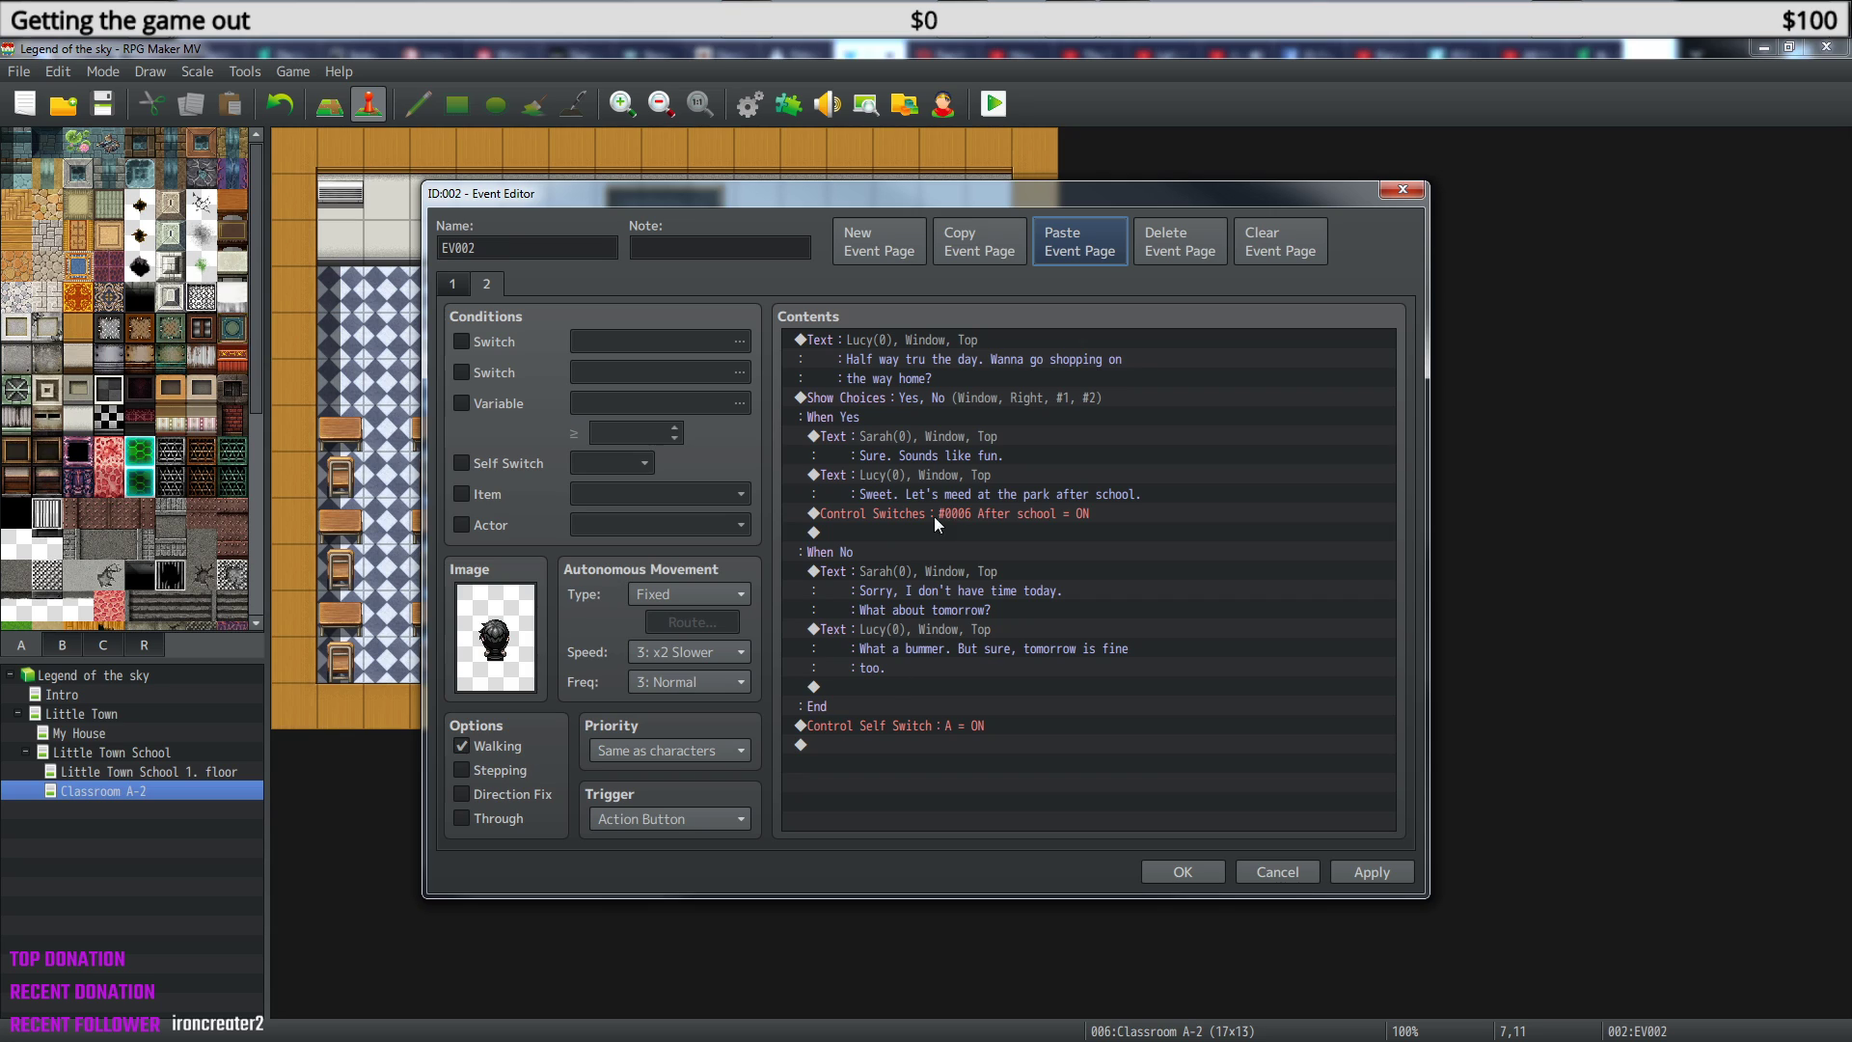
left_click(942, 353)
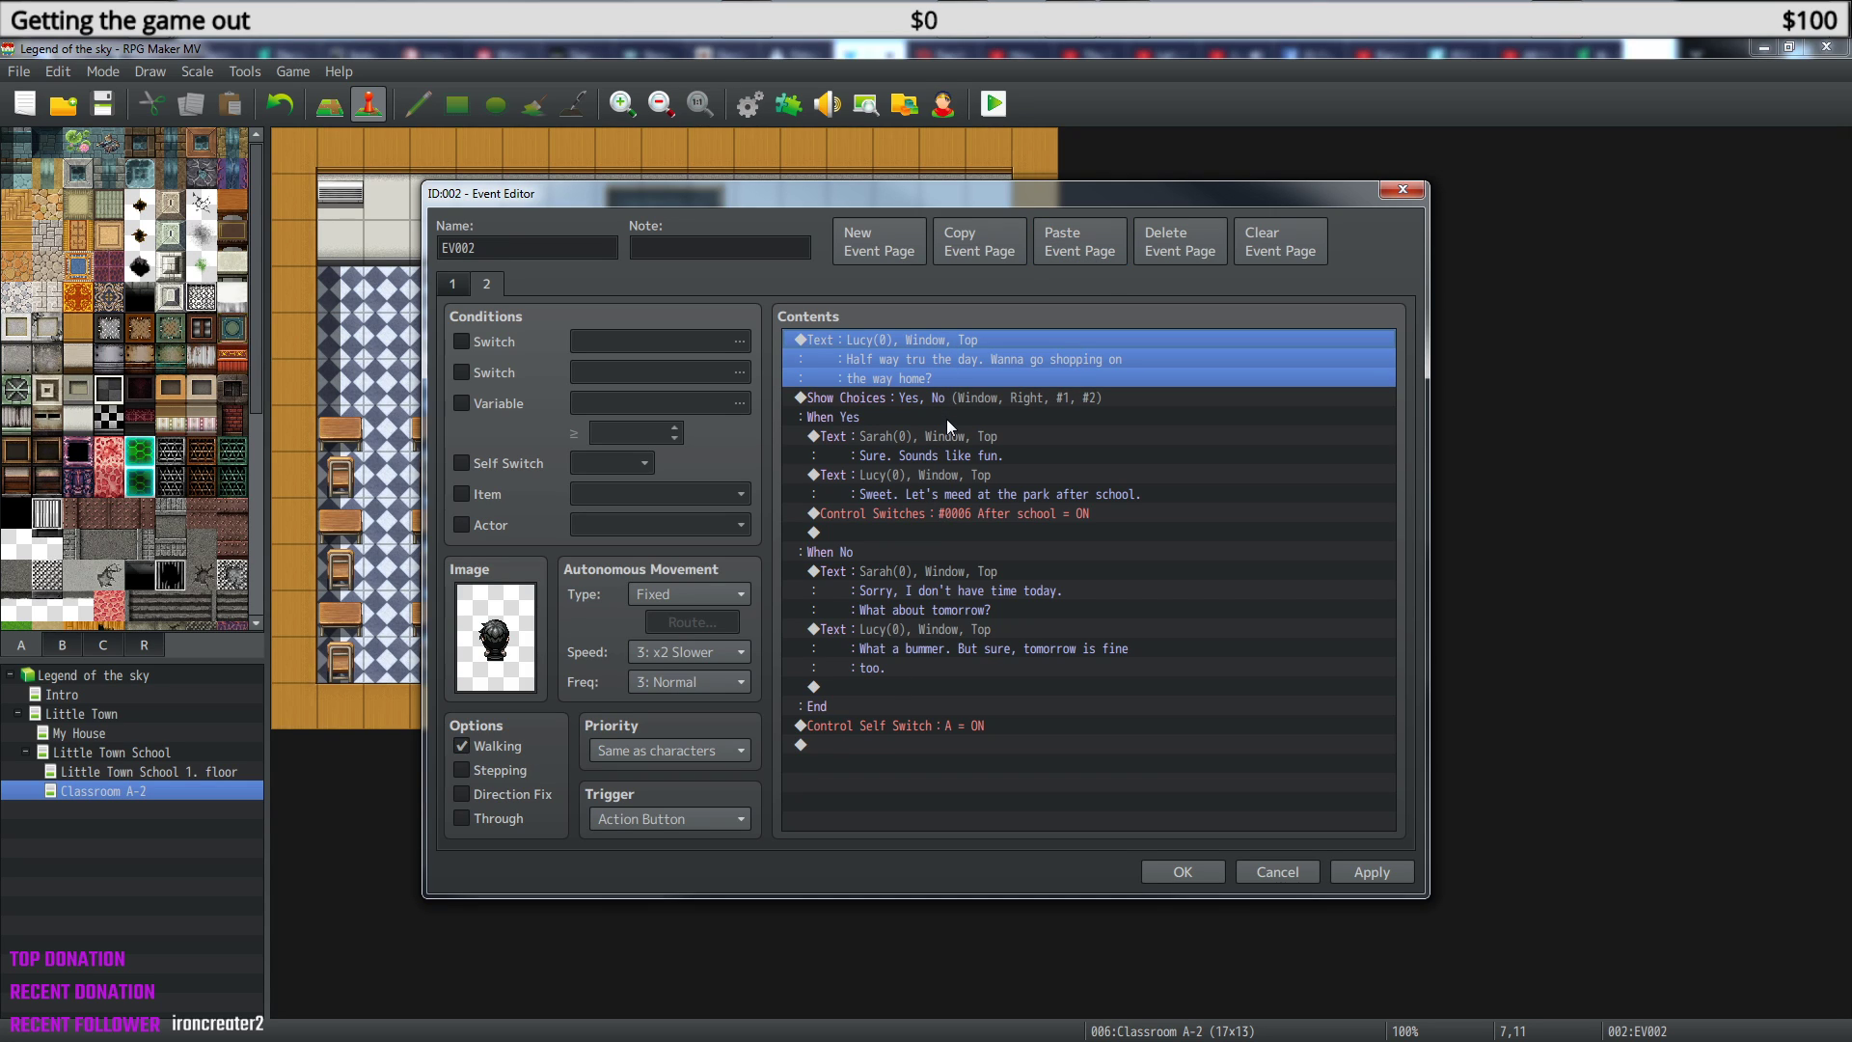
key("ctrl+a")
key("Delete")
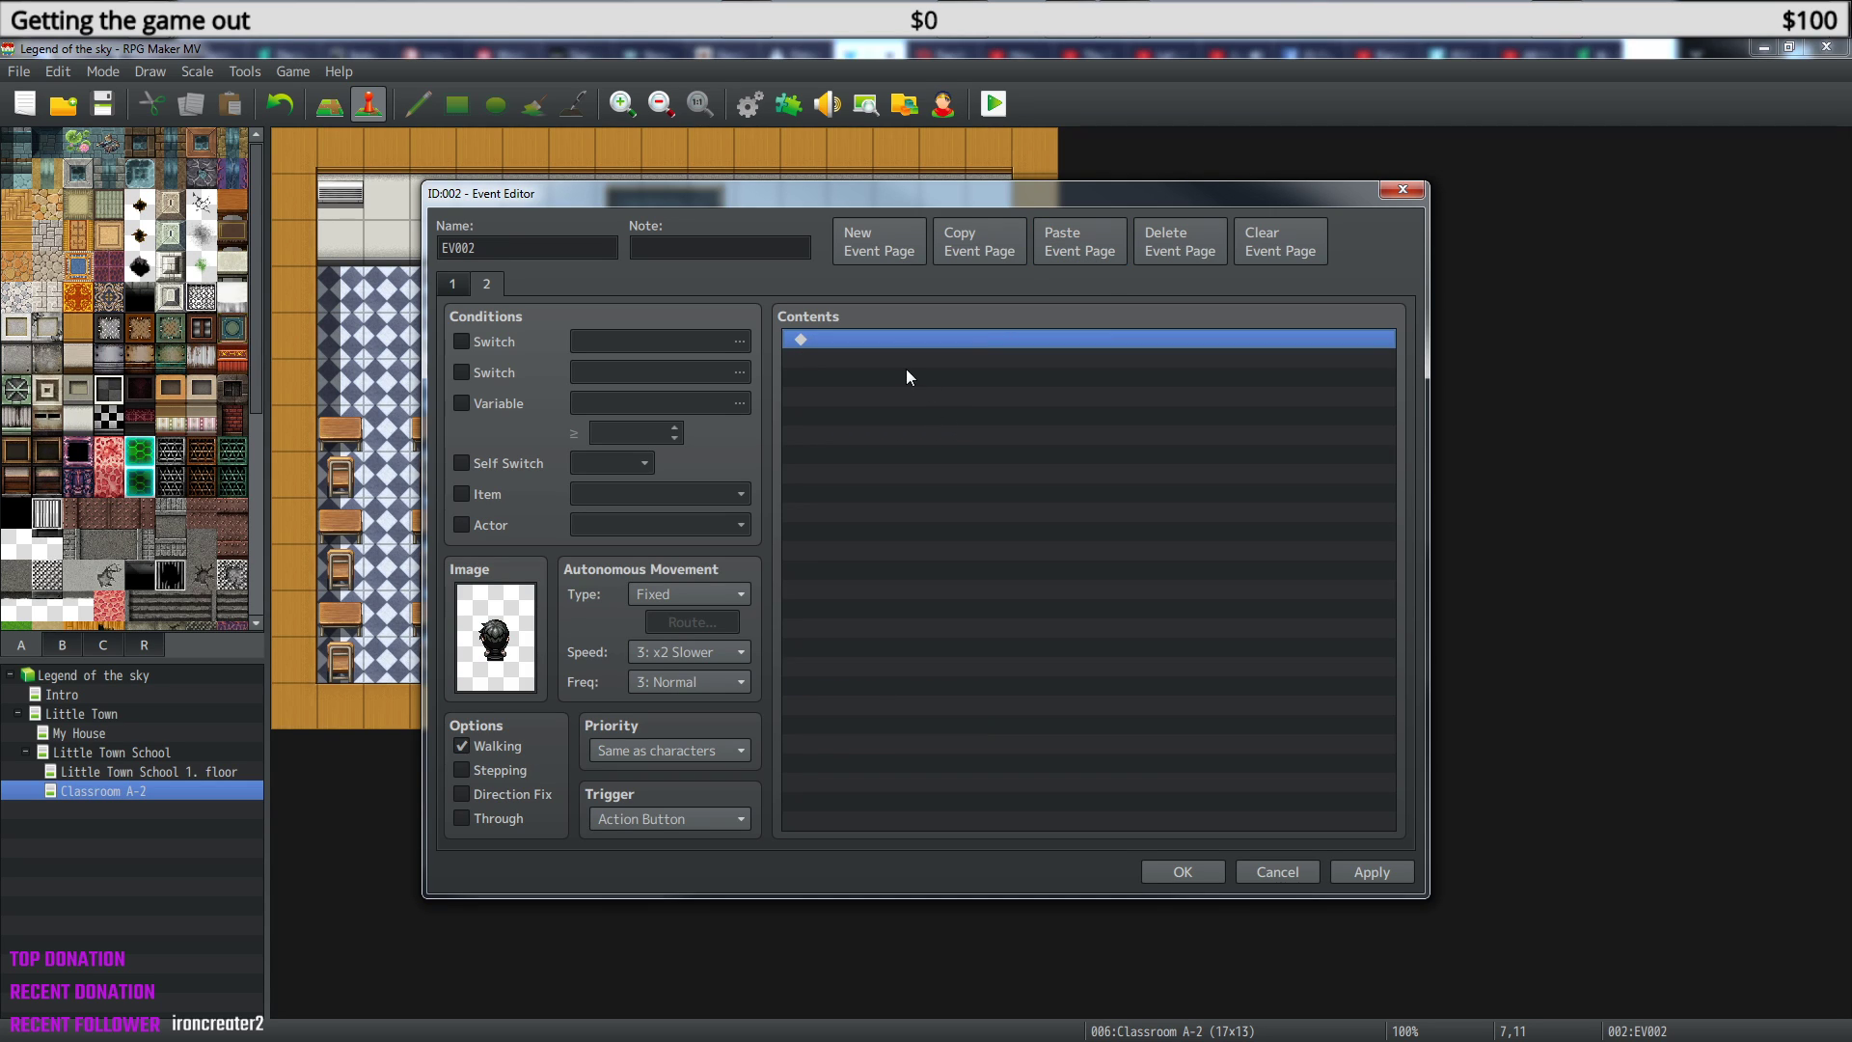
- Add a Conditional Branch on page 2 that checks whether switch 0006 After school is ON
right_click(882, 340)
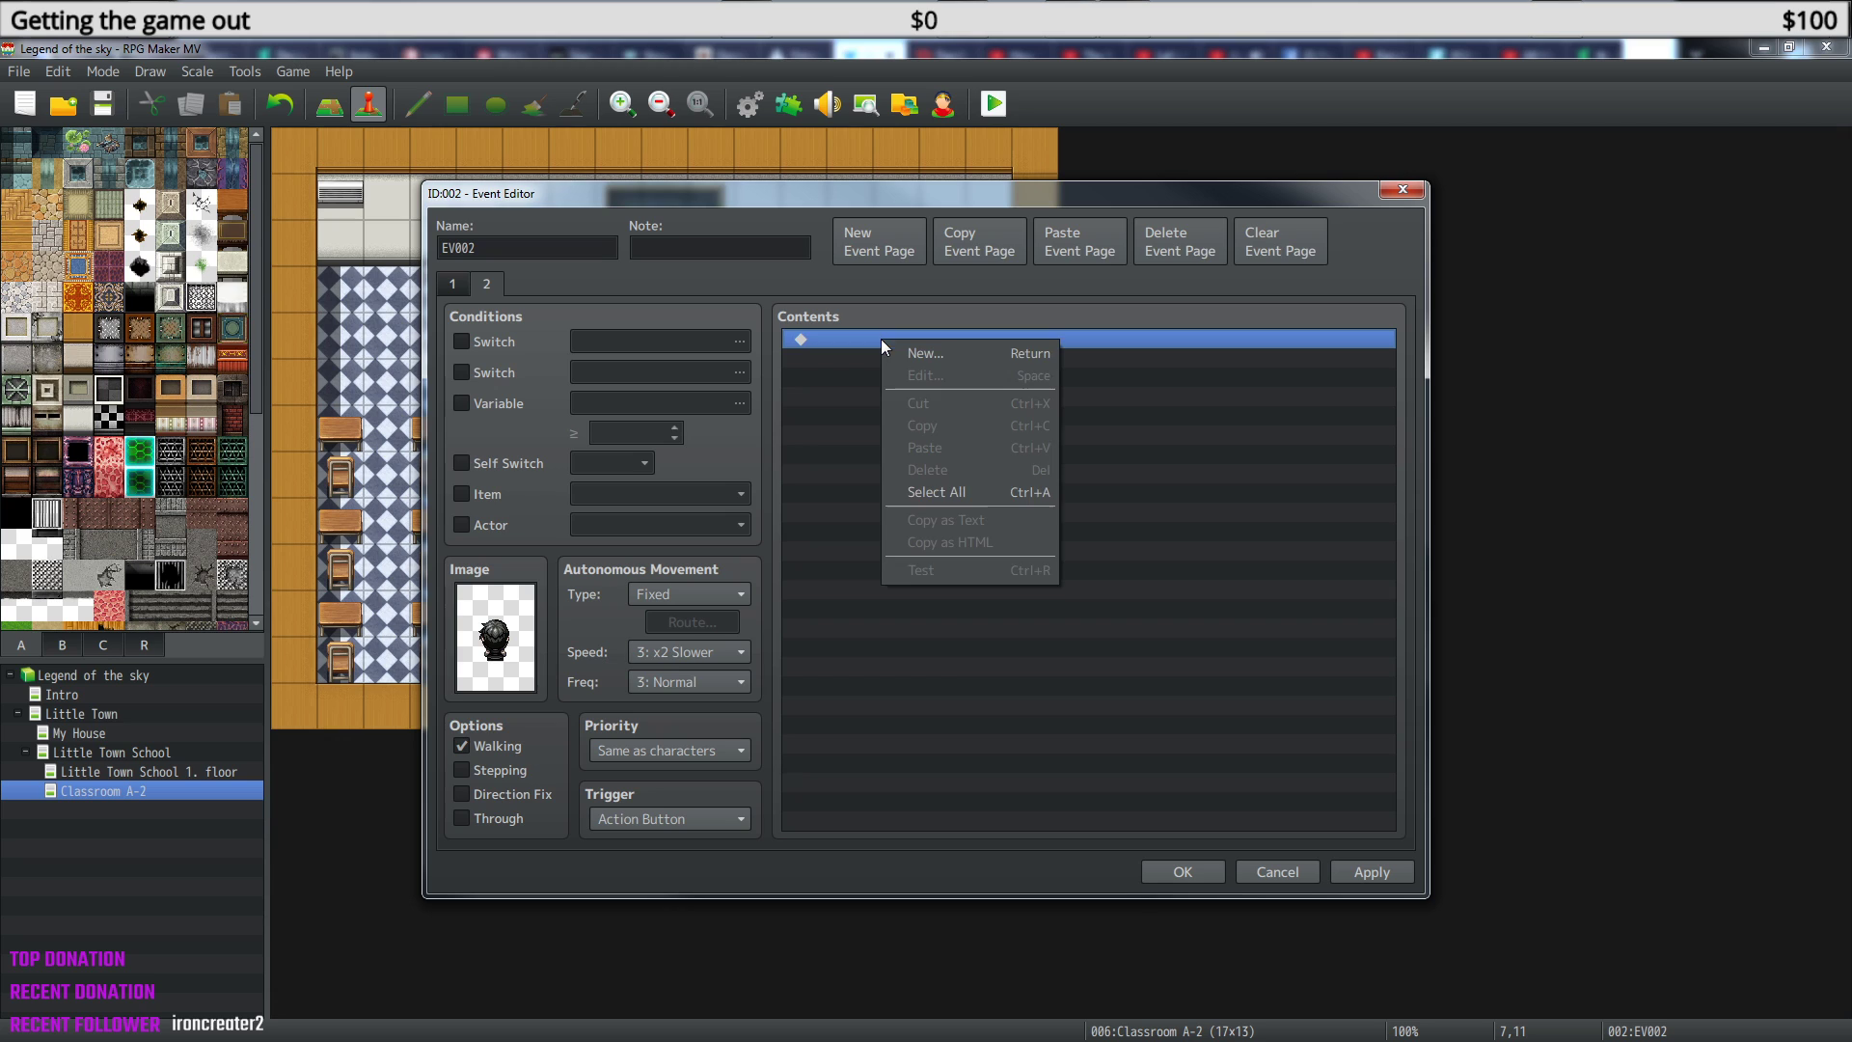
left_click(947, 359)
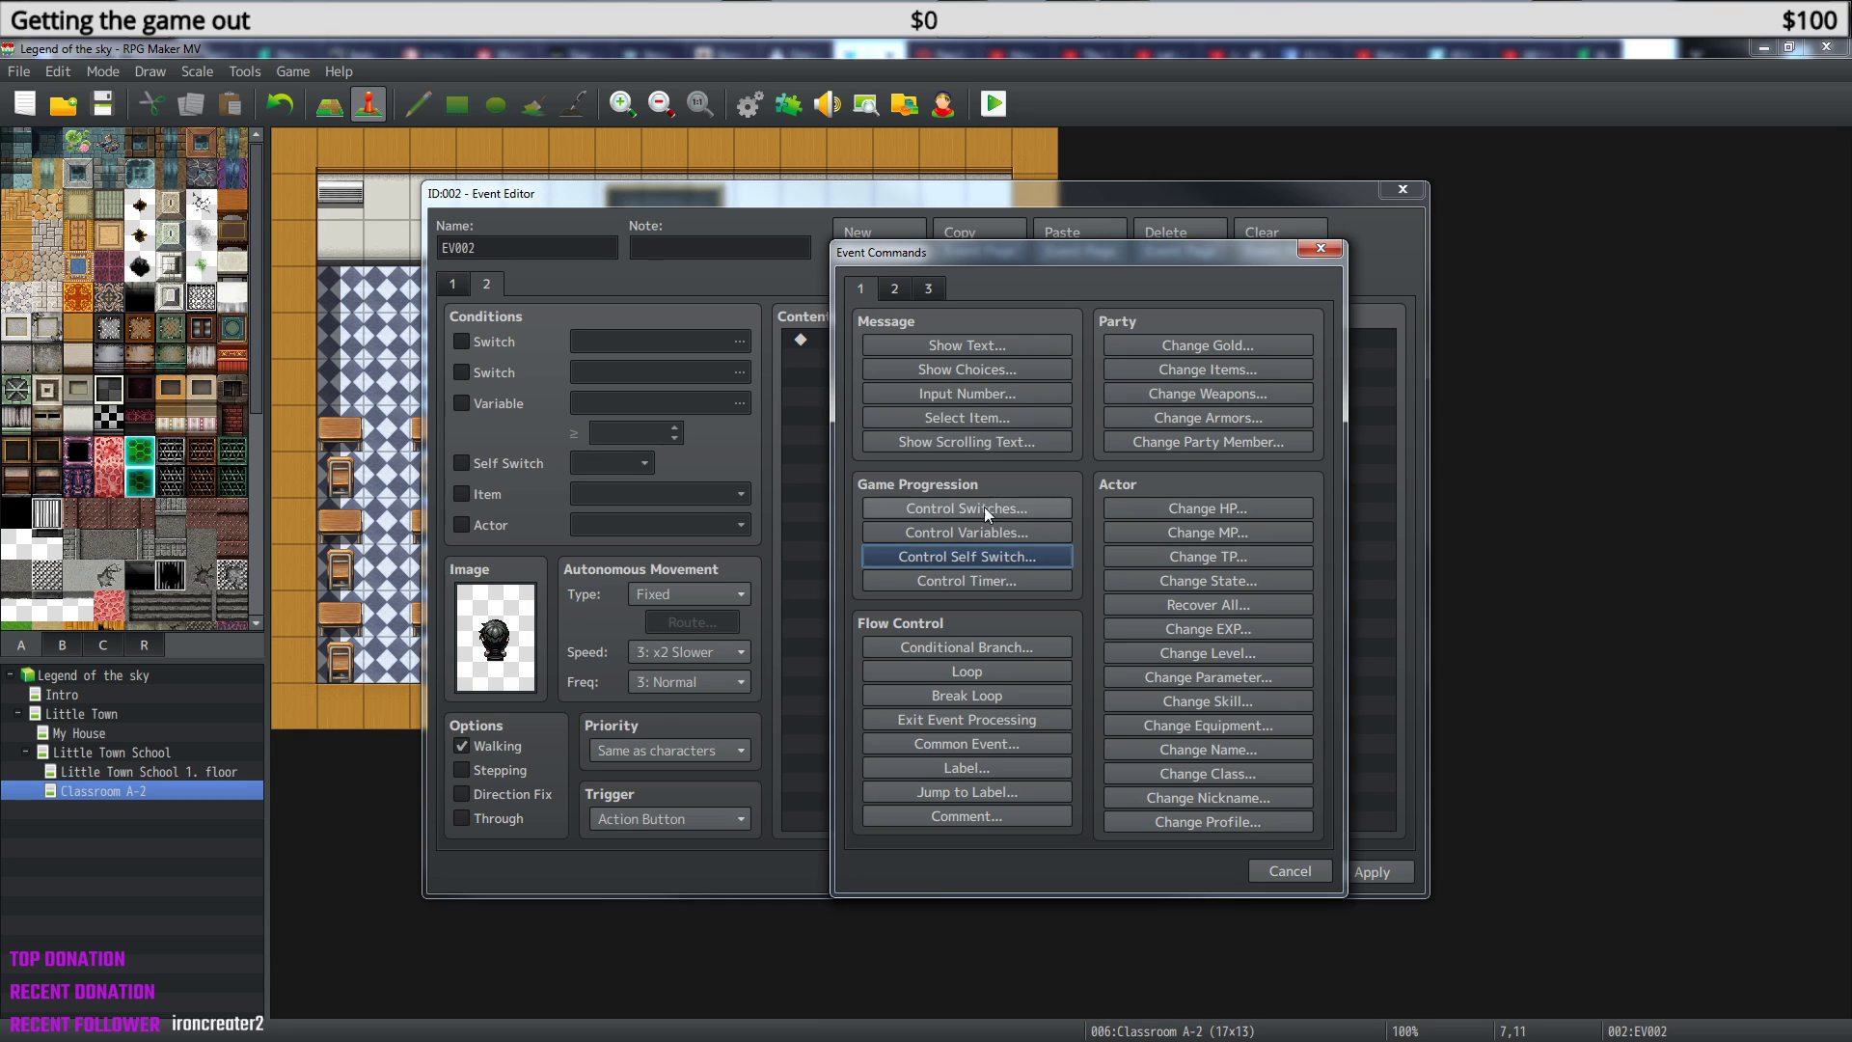
left_click(984, 646)
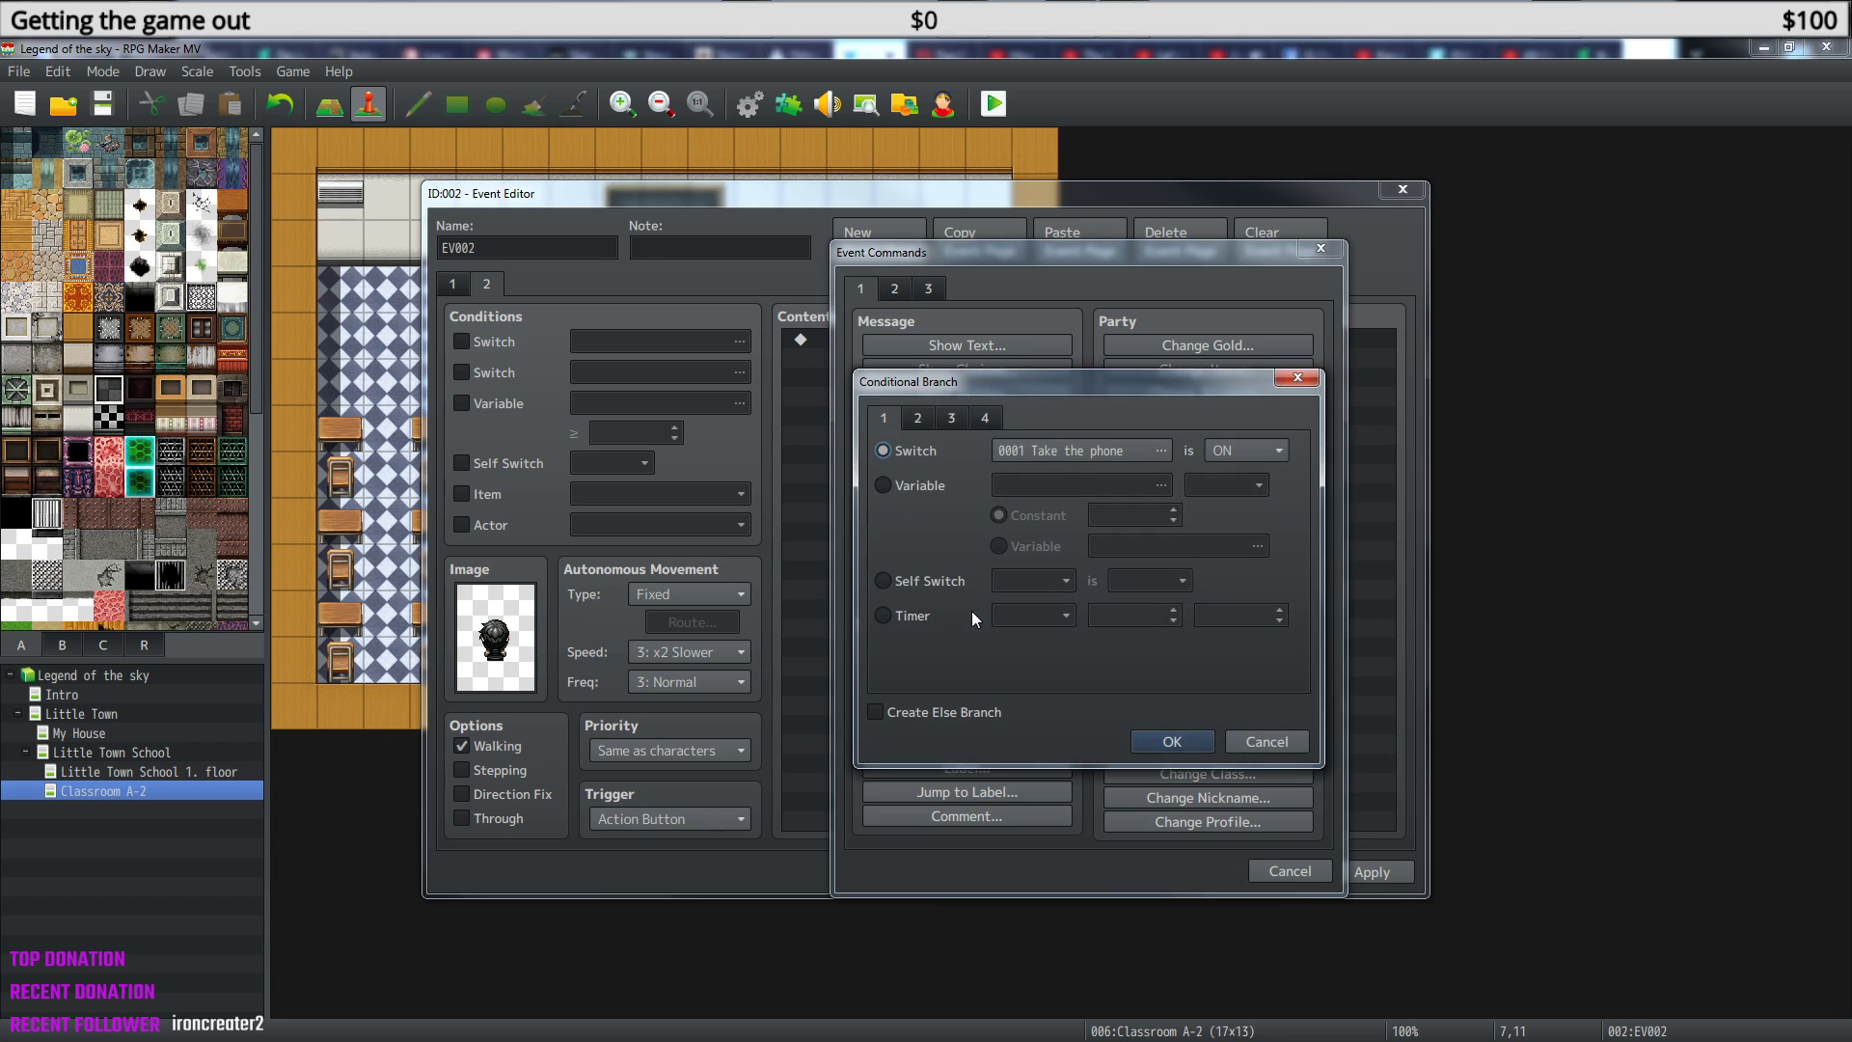
left_click(1161, 452)
left_click(1164, 456)
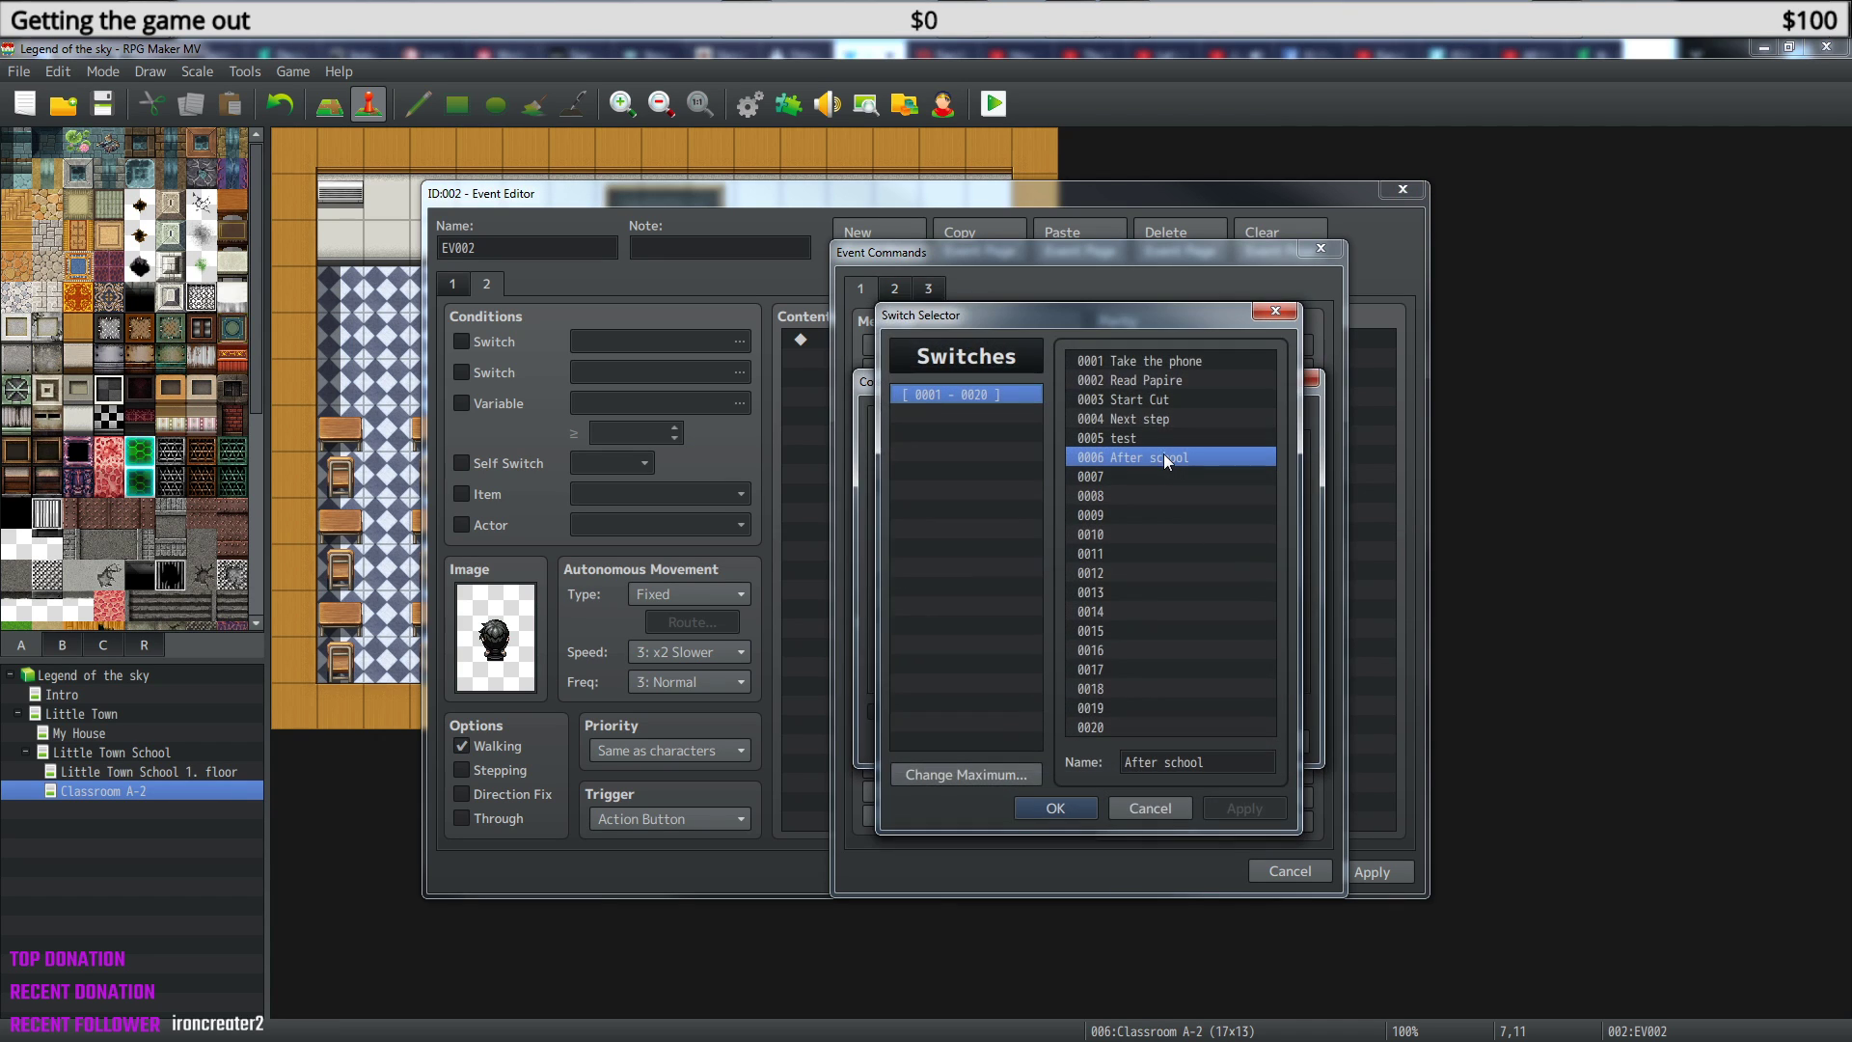
left_click(1067, 806)
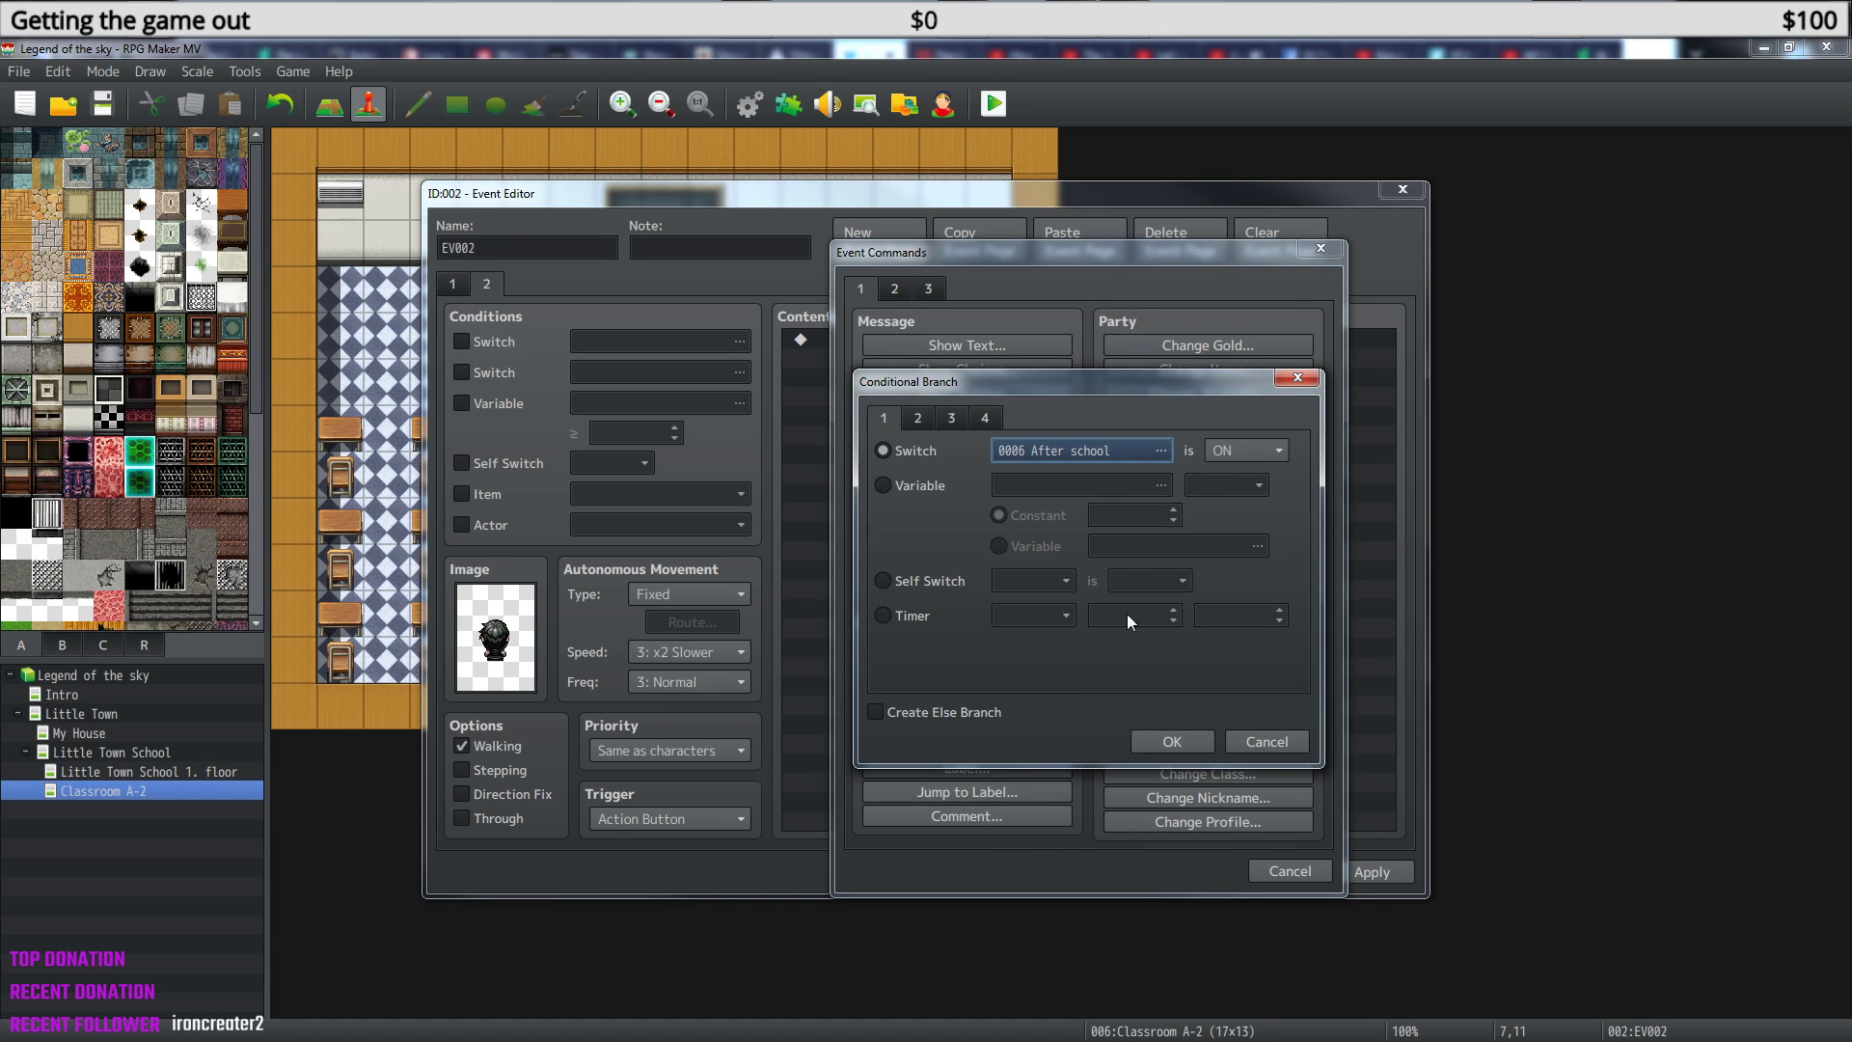
left_click(1171, 743)
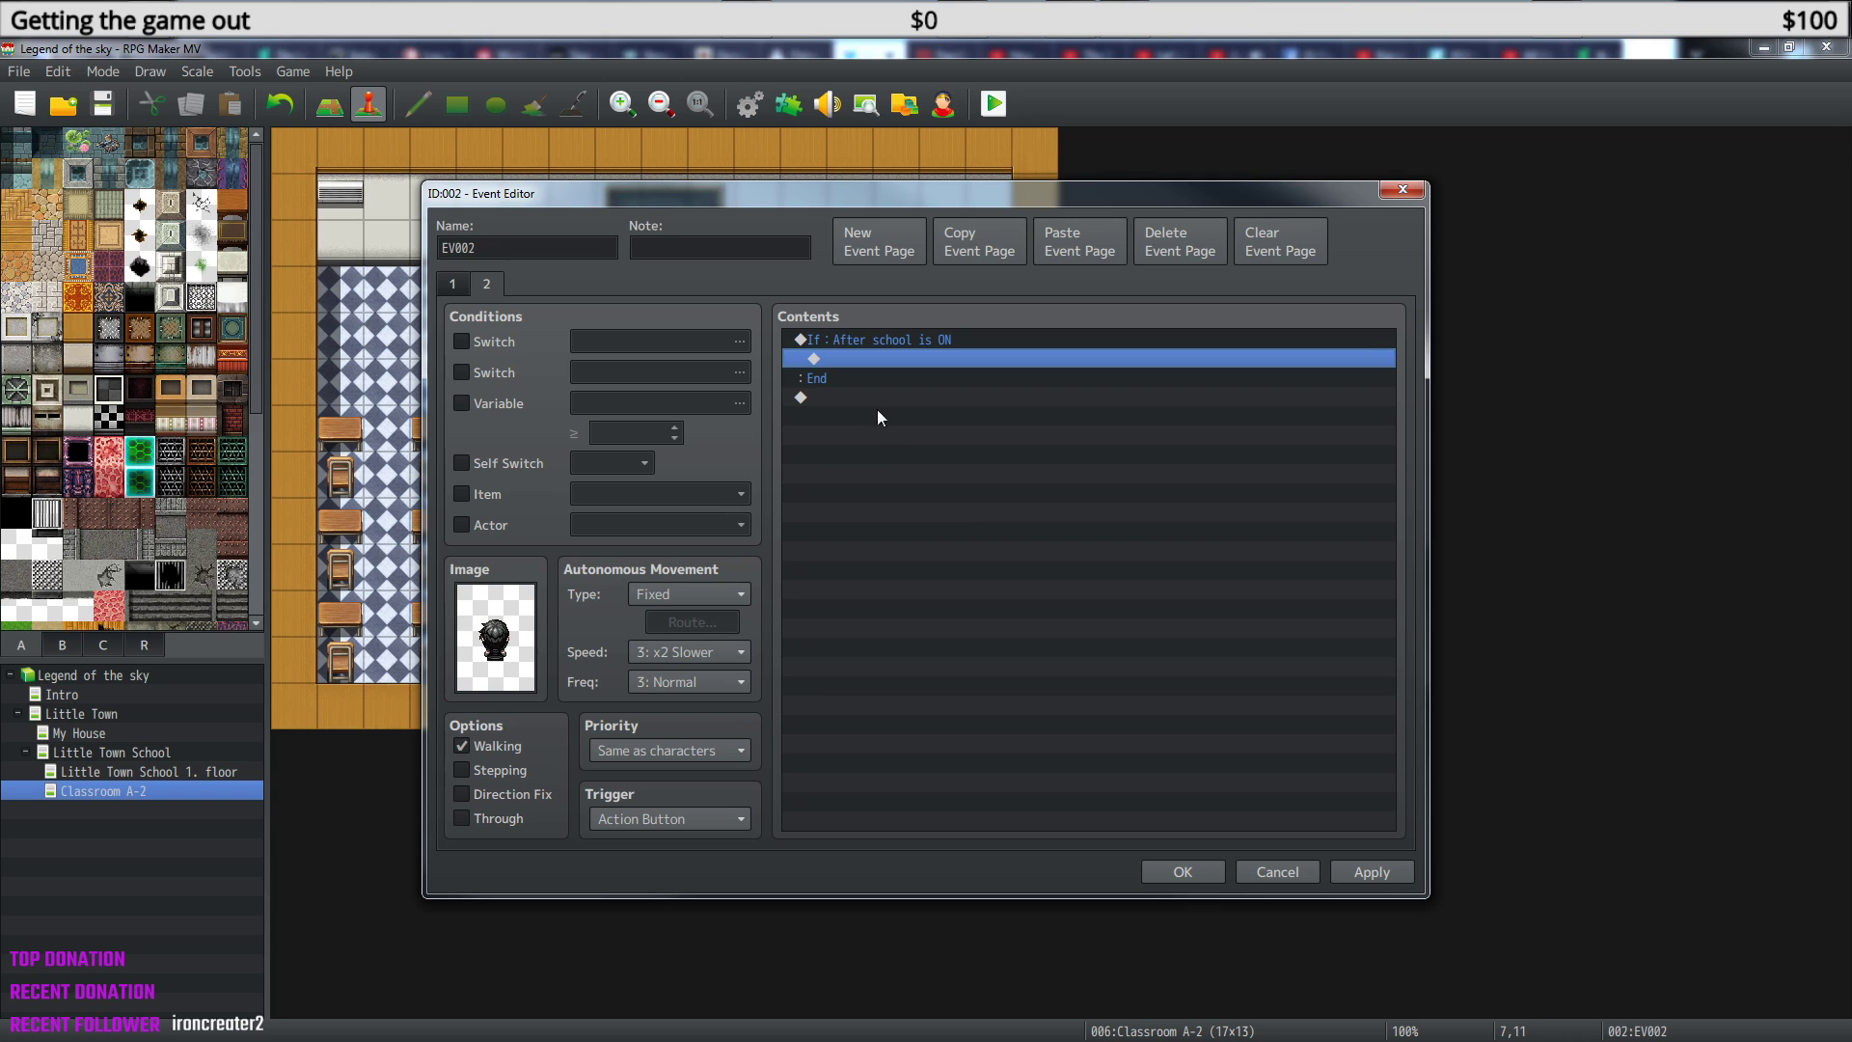
- Add an Else branch to the After school condition and make page 2 require self switch A
right_click(849, 345)
left_click(907, 374)
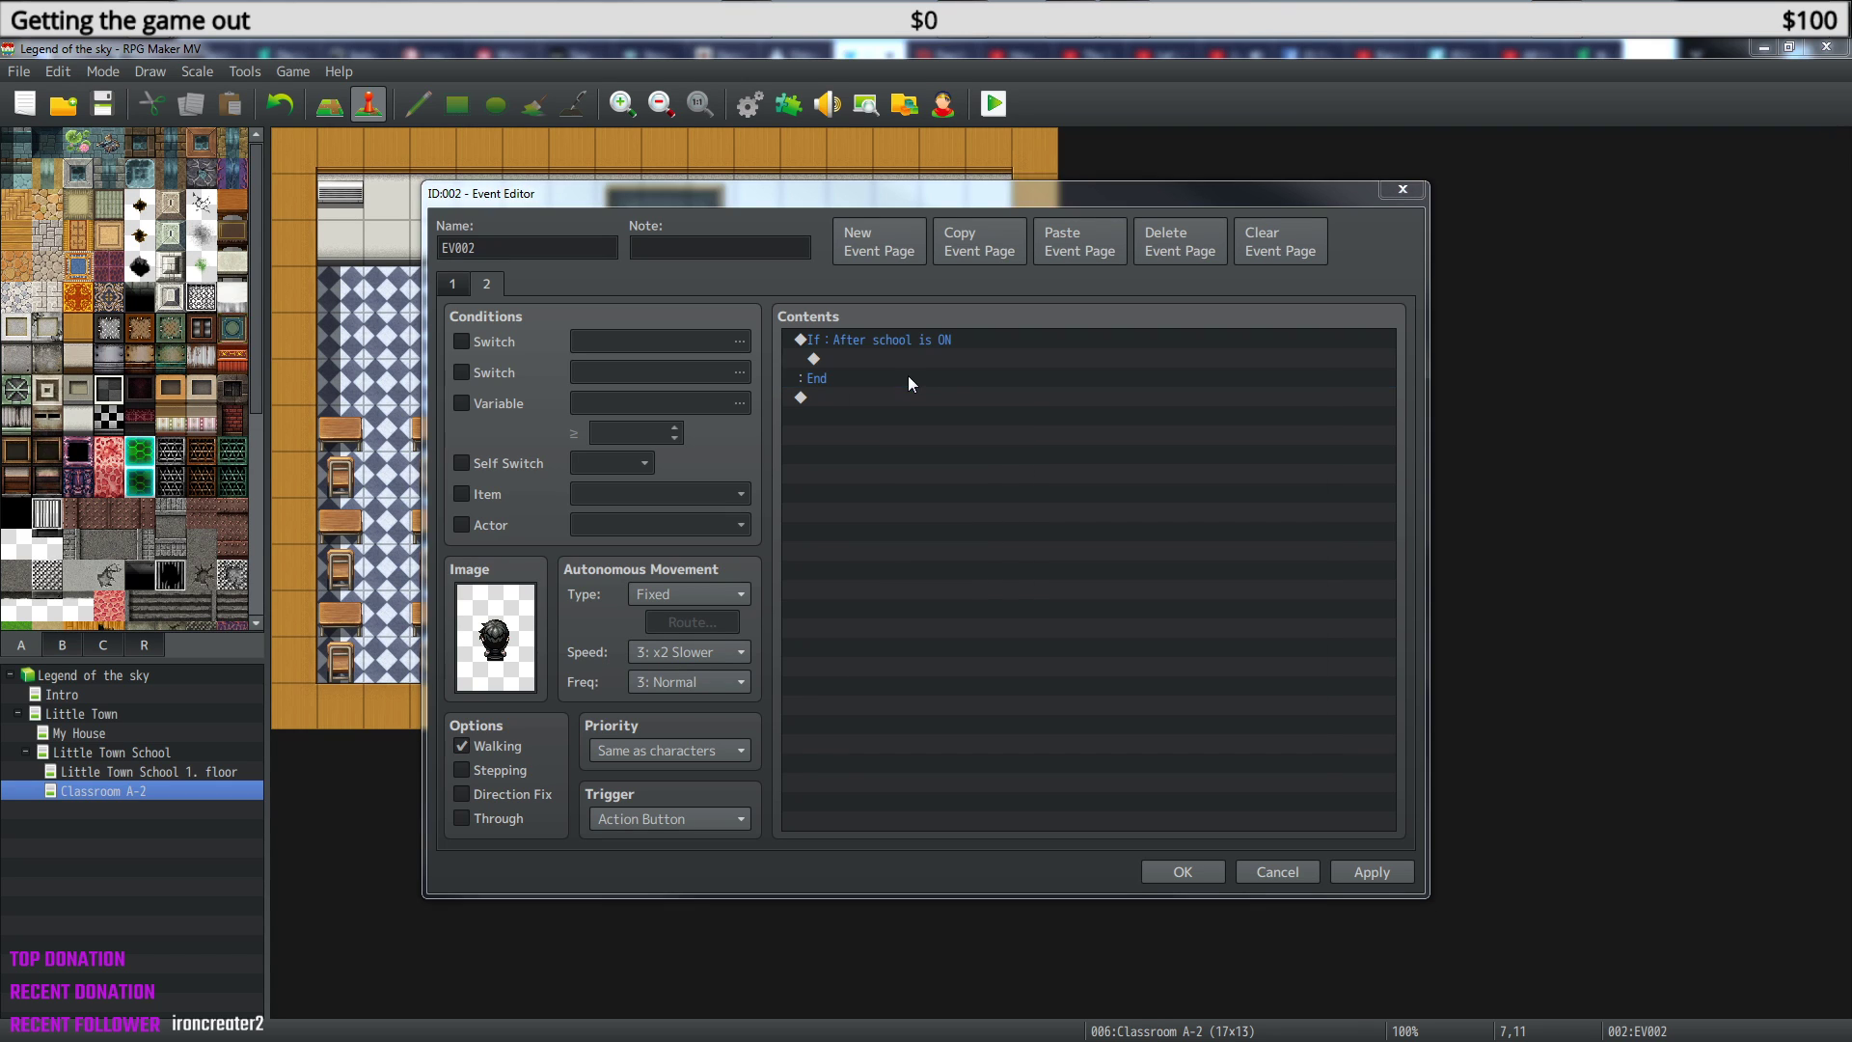
left_click(876, 712)
left_click(1175, 740)
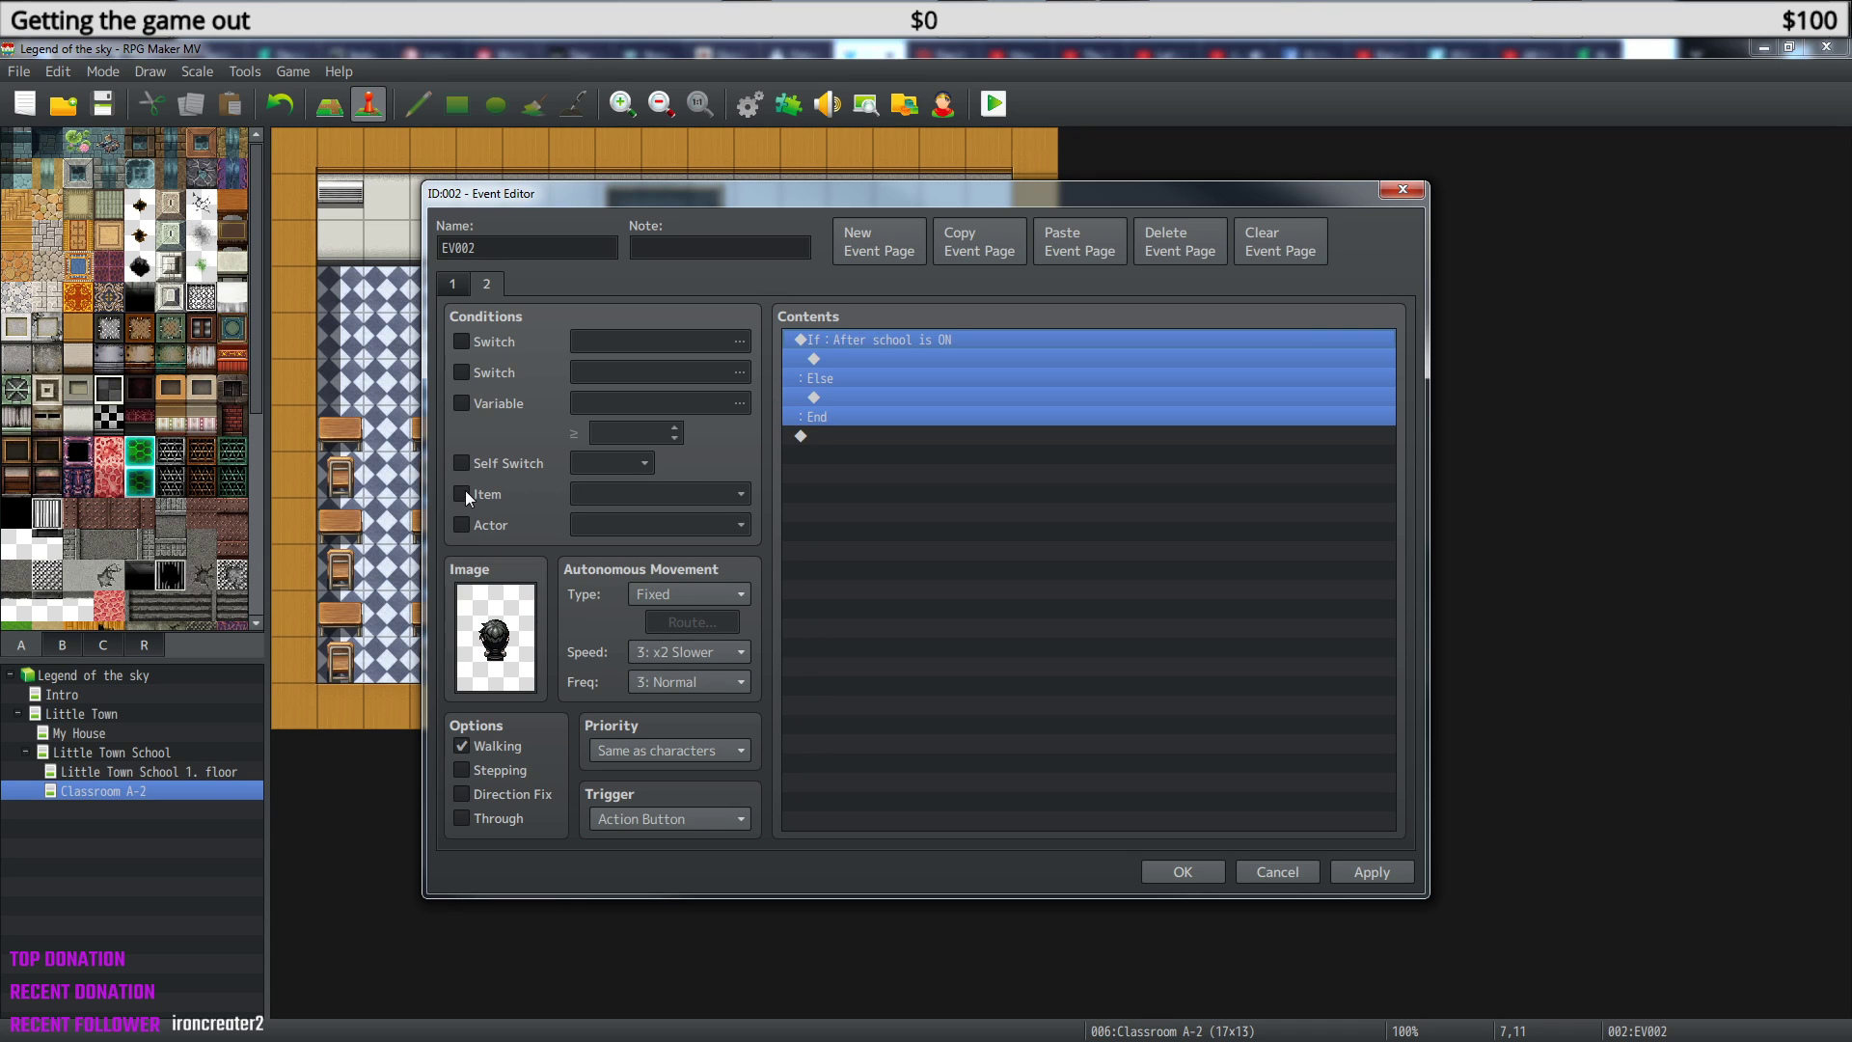
left_click(461, 465)
left_click(857, 361)
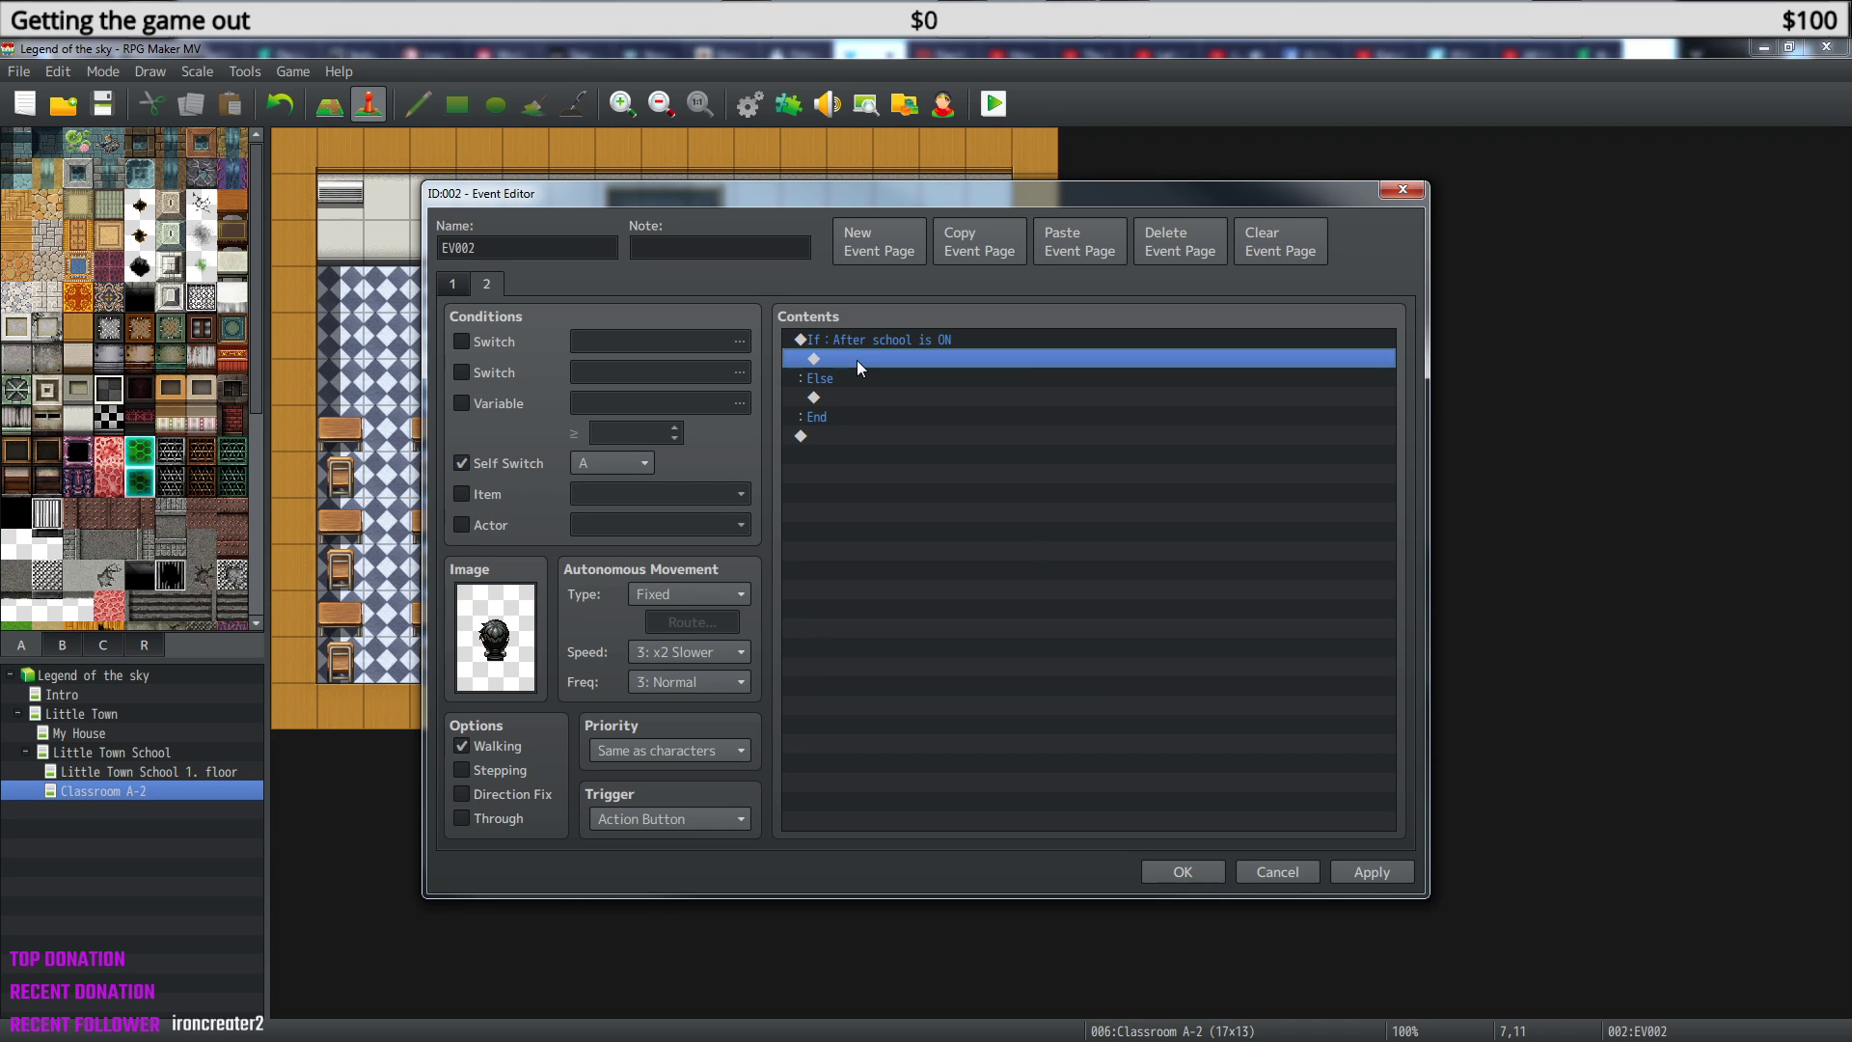
right_click(857, 363)
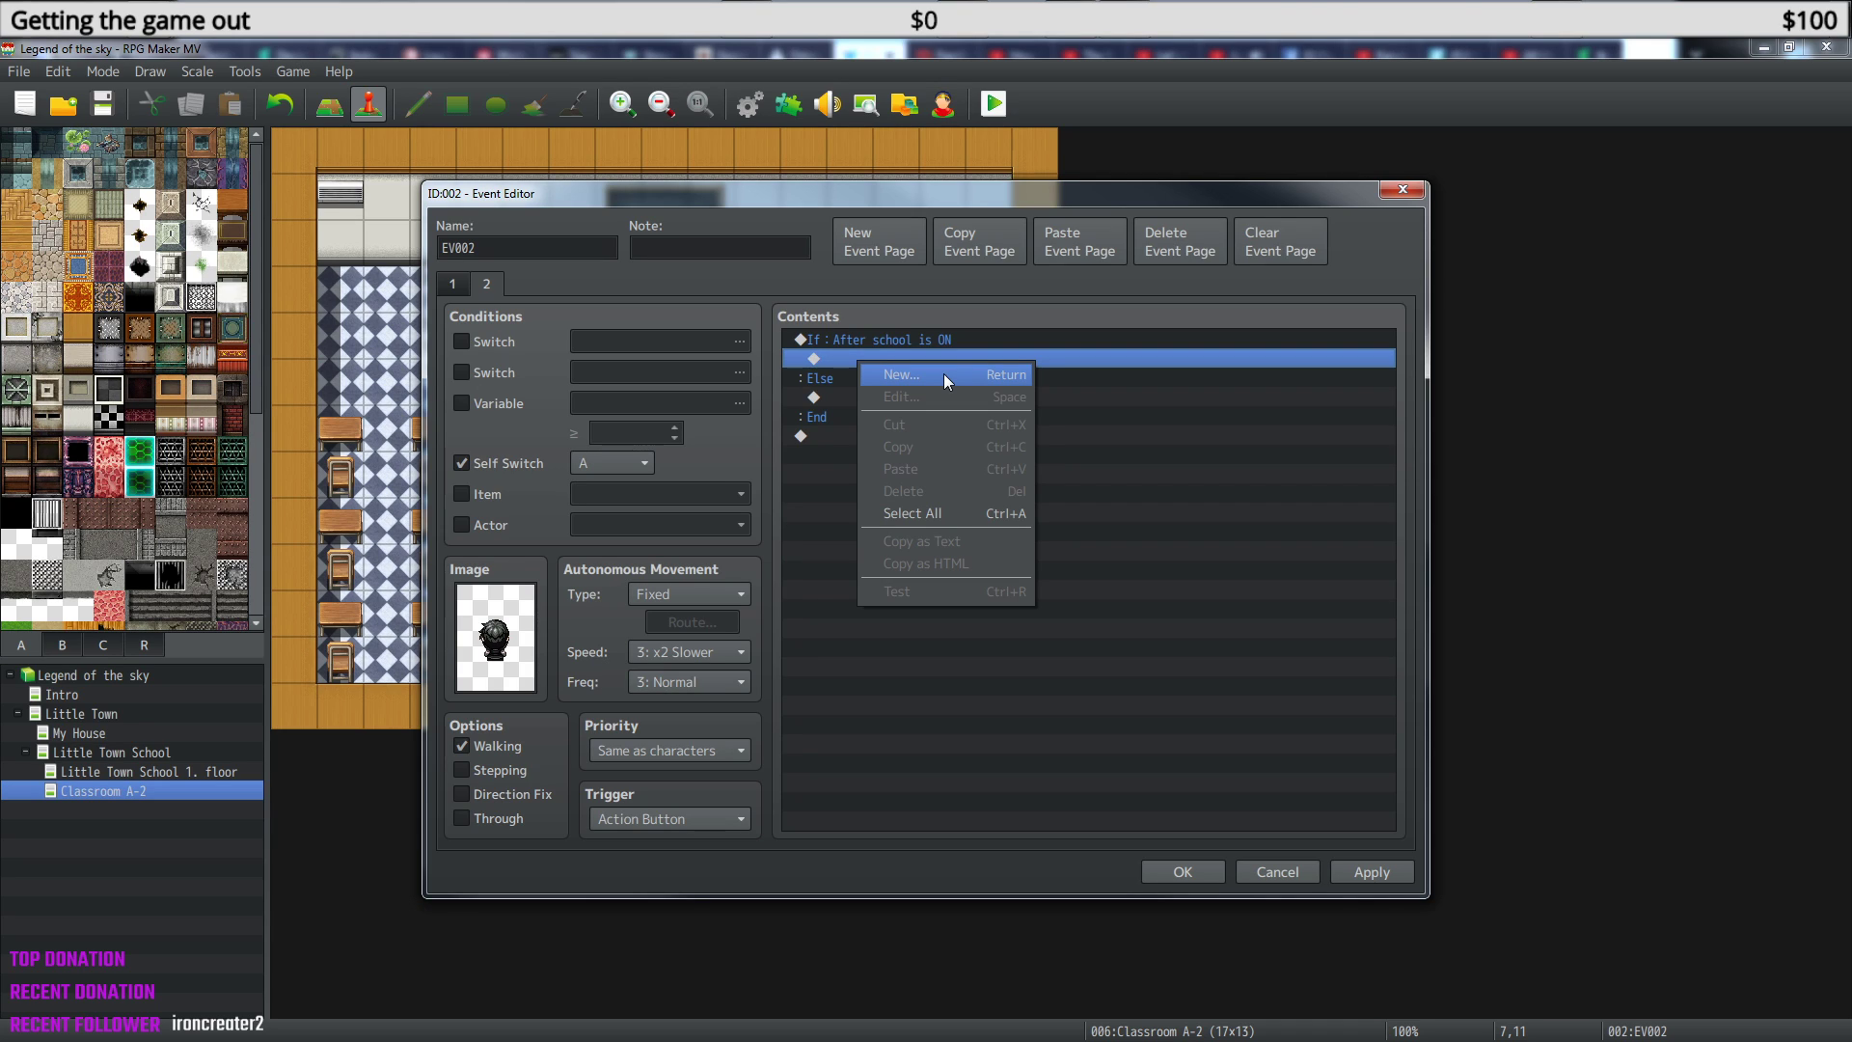
left_click(917, 375)
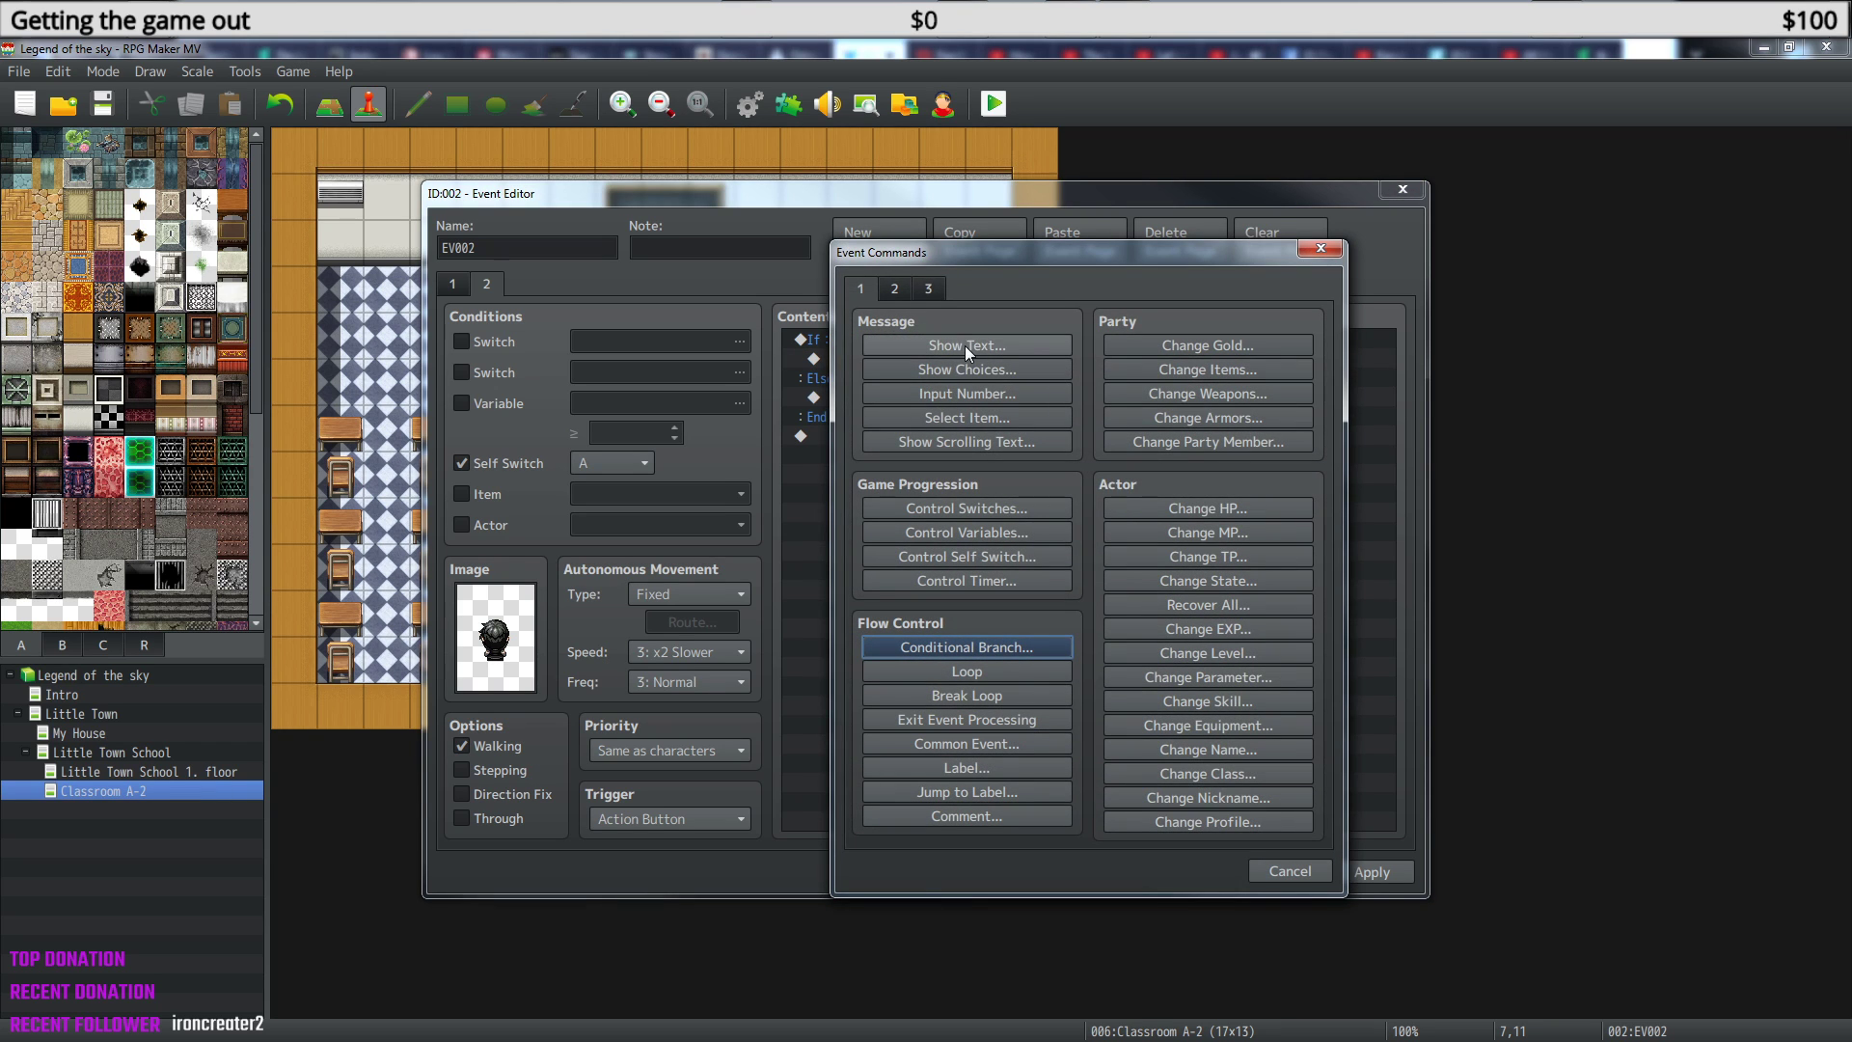
left_click(1320, 248)
- Copy the "Sweet. Let's meed at the park after school." text from page 1 into both the If and Else branches on page 2
left_click(451, 285)
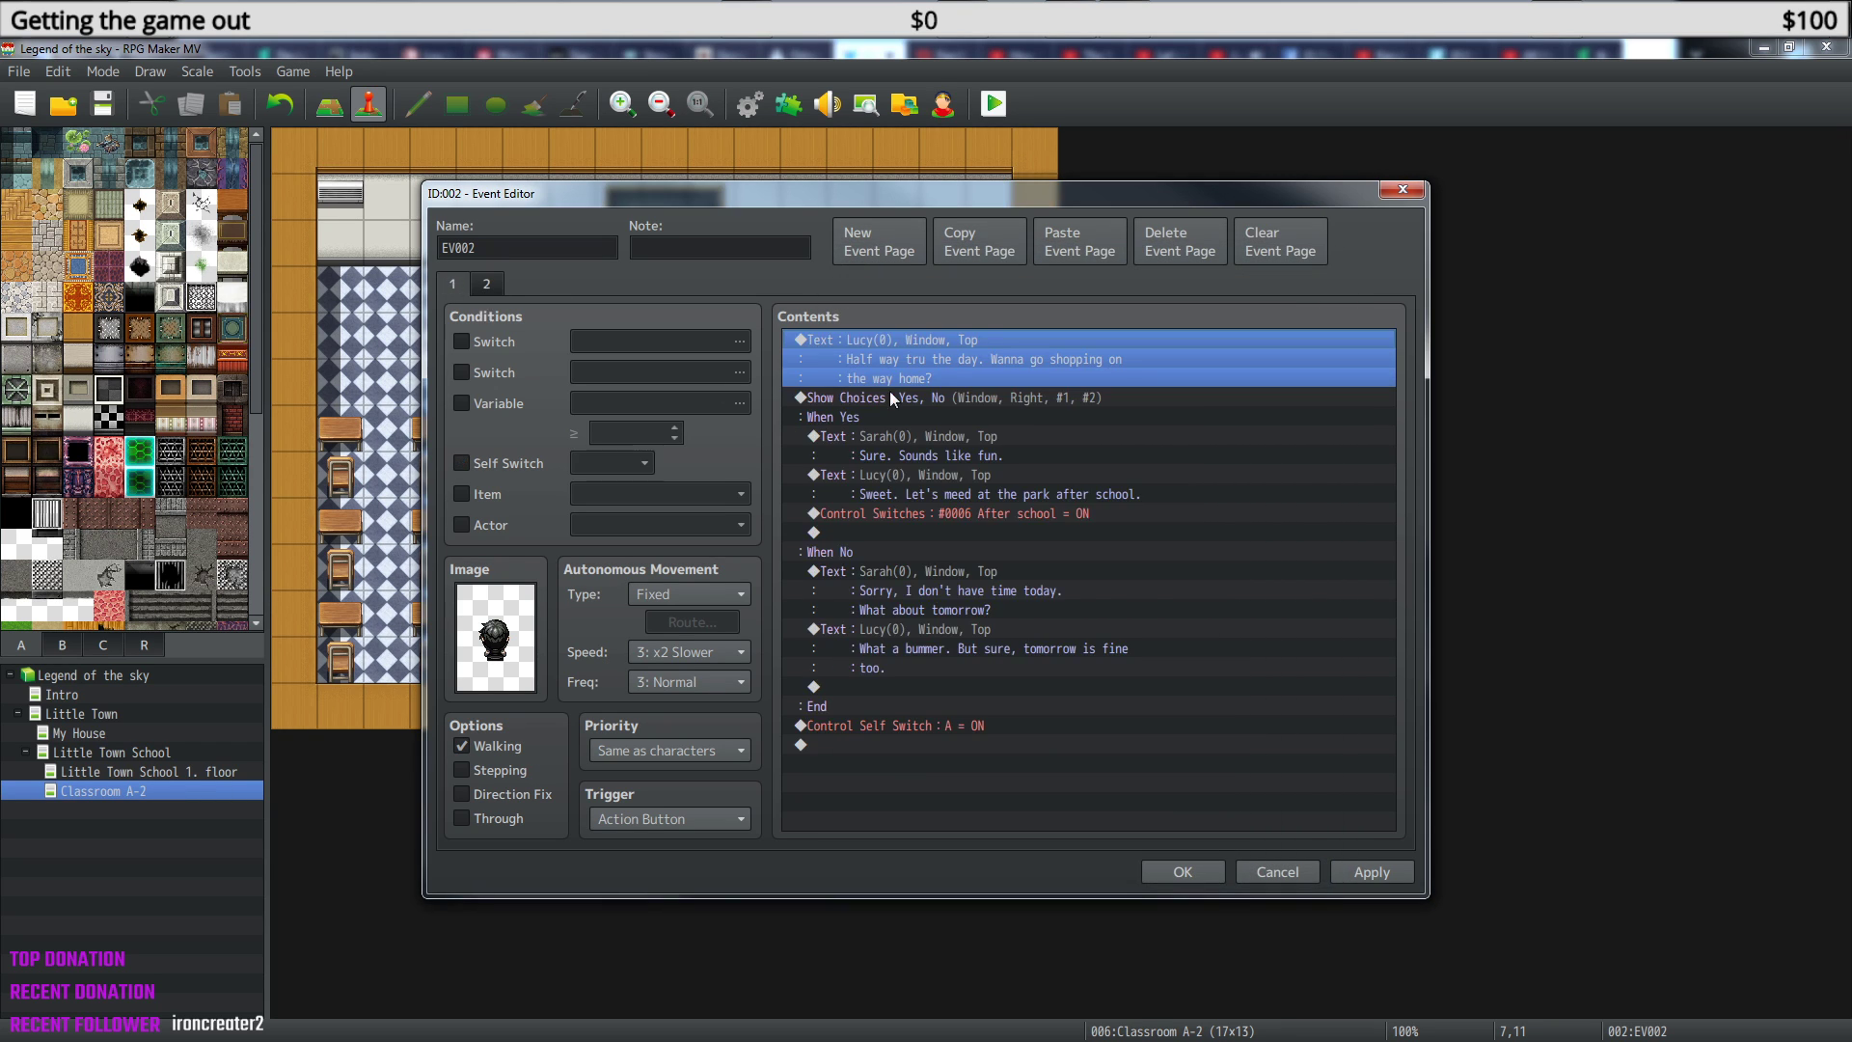
left_click(911, 476)
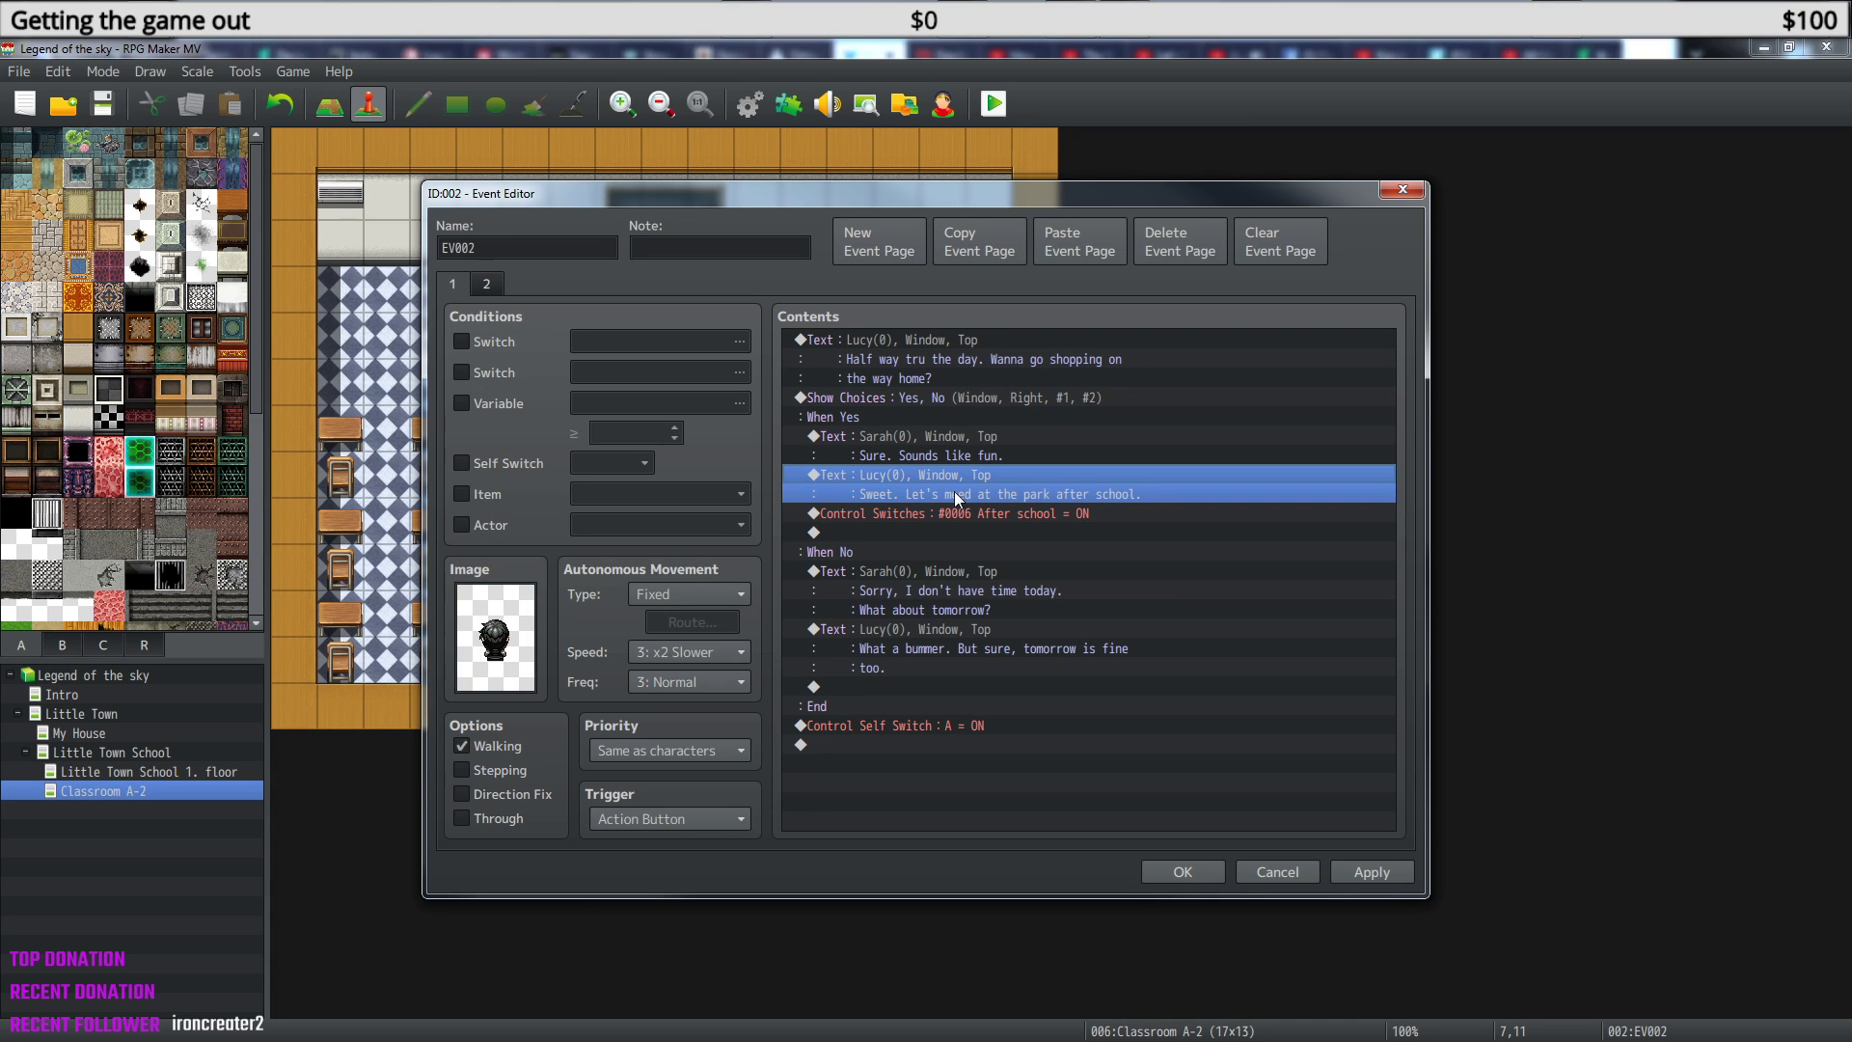
key("ctrl+c")
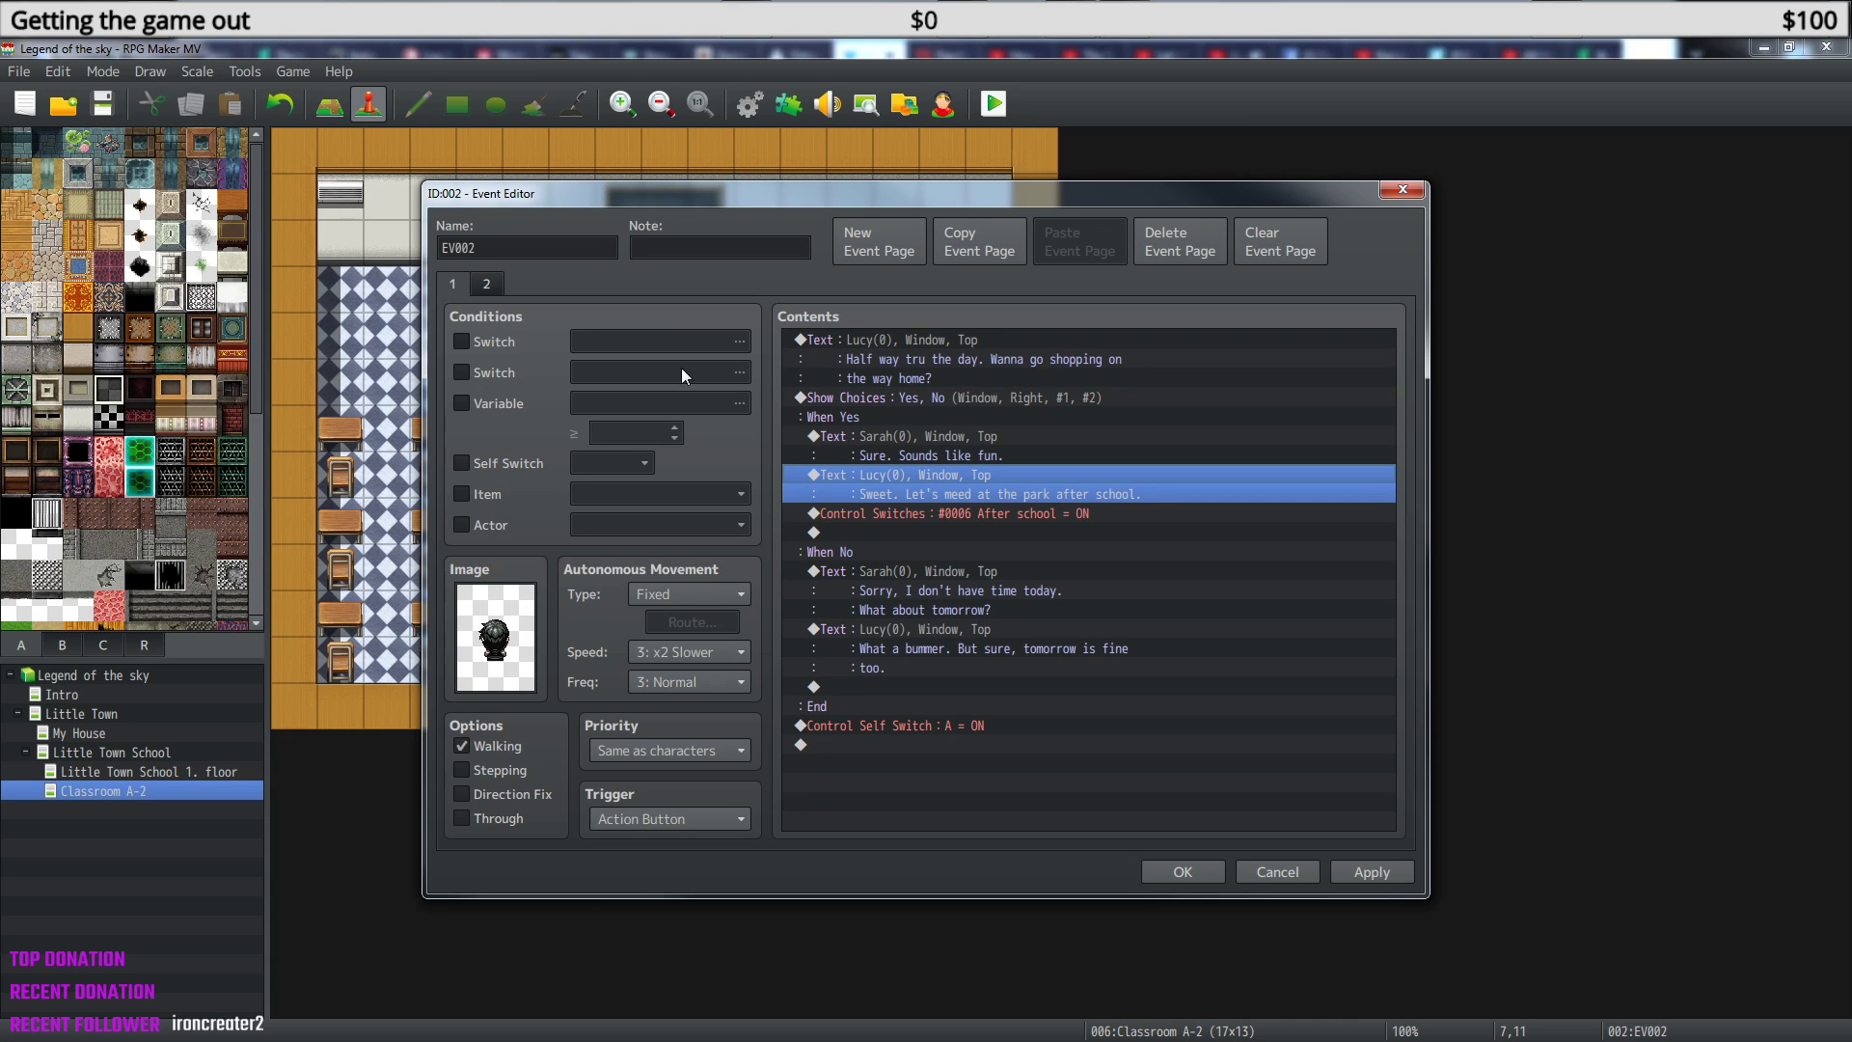
left_click(489, 284)
left_click(860, 361)
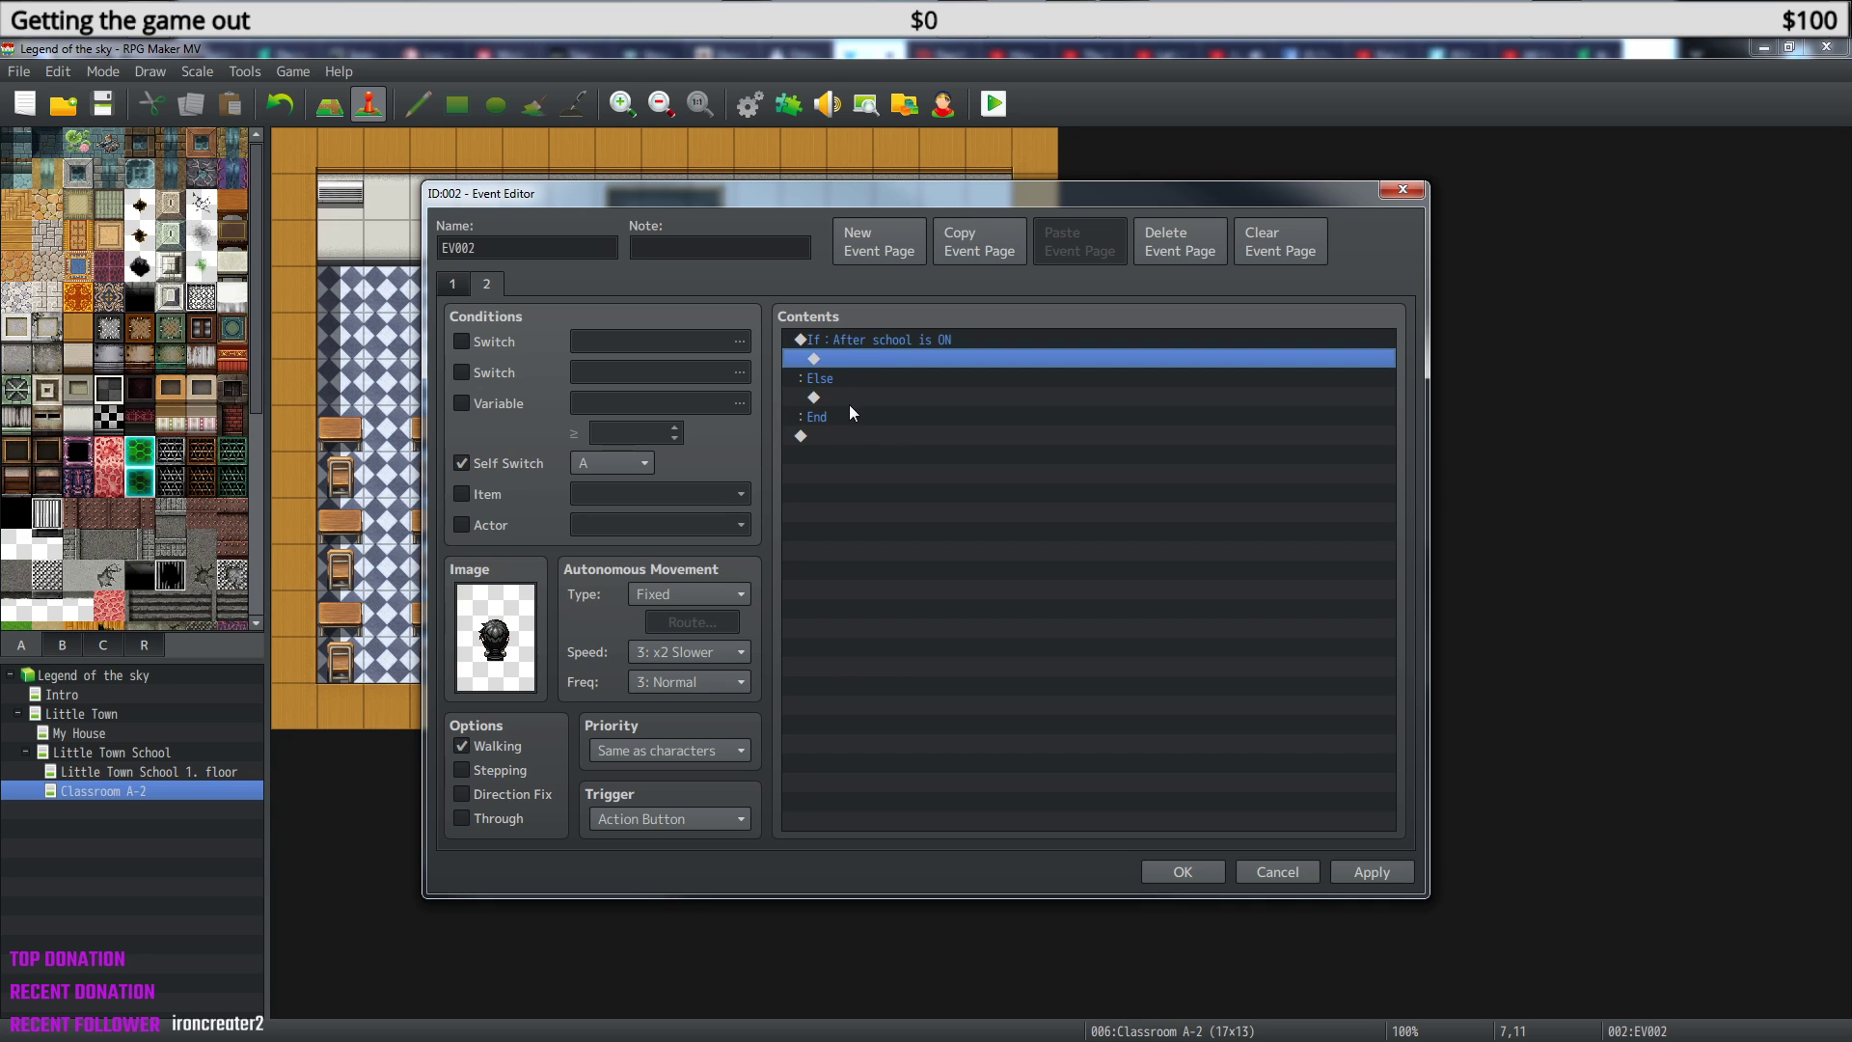
key("ctrl+v")
left_click(847, 424)
left_click(848, 430)
key("ctrl+v")
- Change the text in the After school ON branch to "See you at the park after school."
left_click(900, 361)
right_click(900, 361)
left_click(932, 395)
left_click_drag(1251, 518, 934, 511)
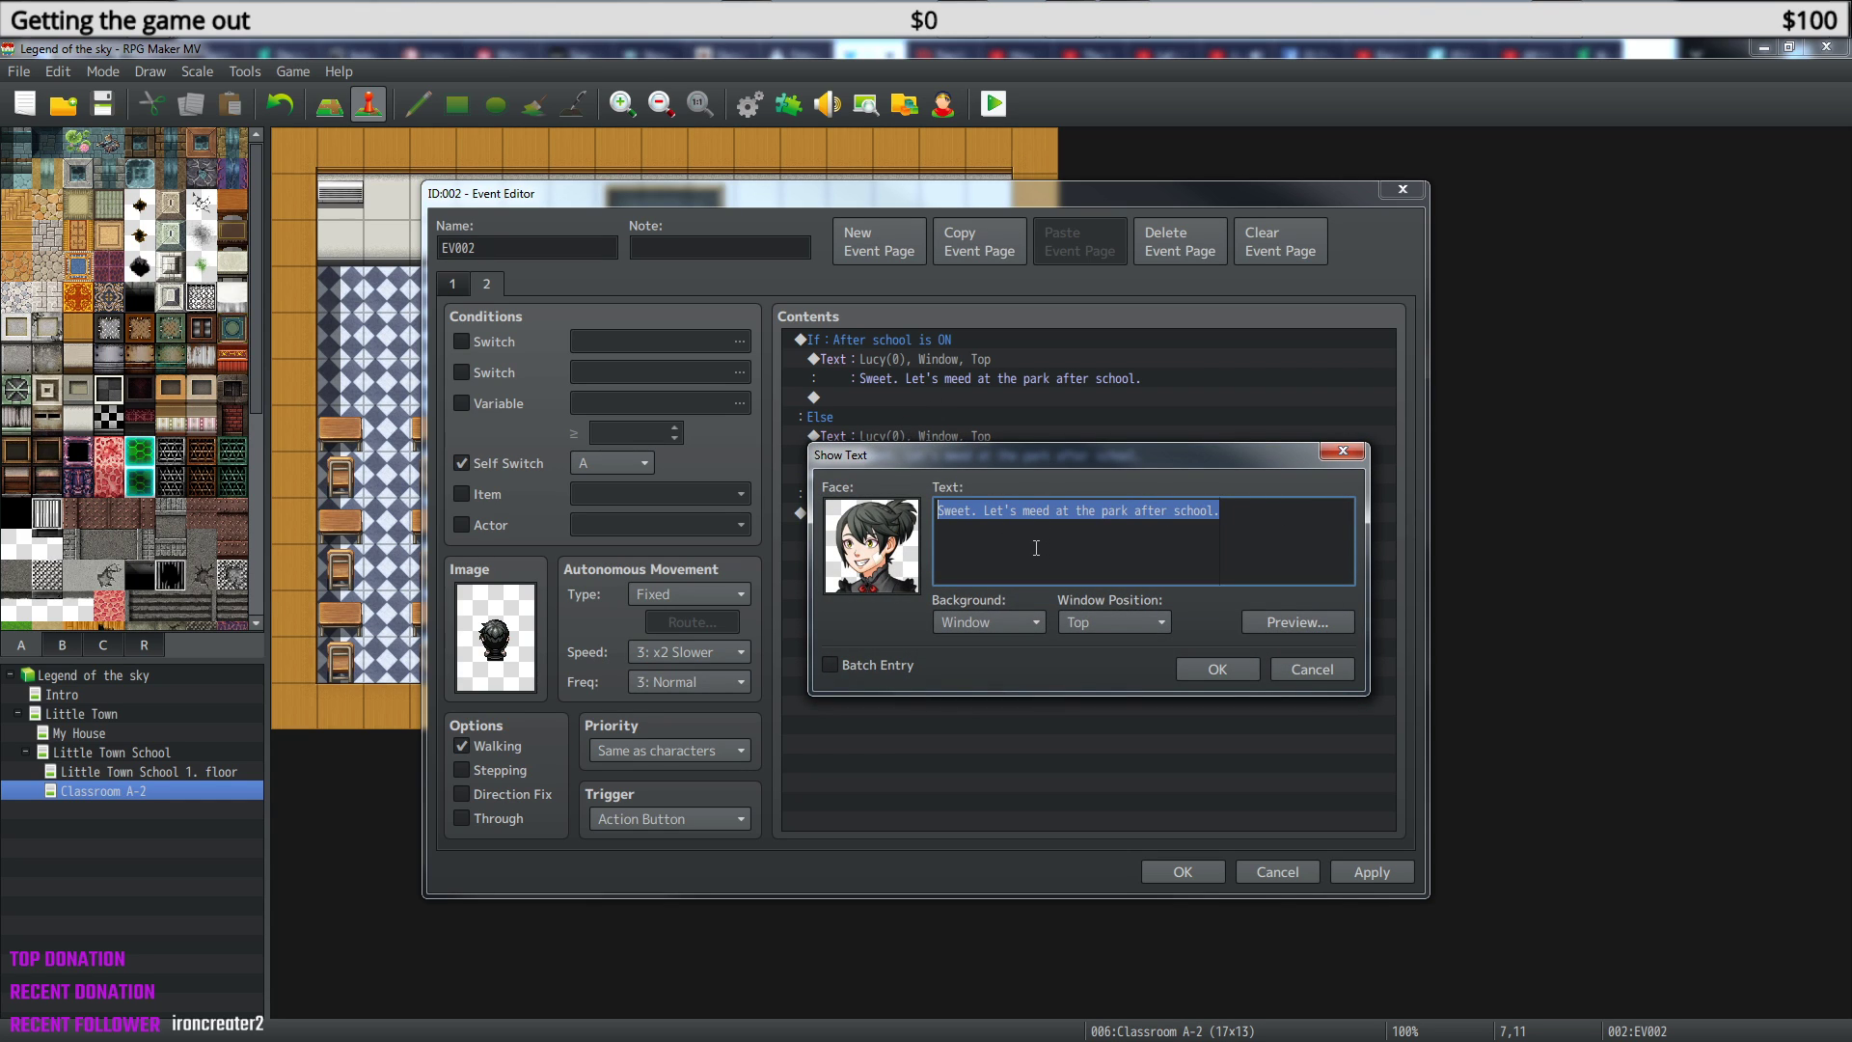
type("See you at the ")
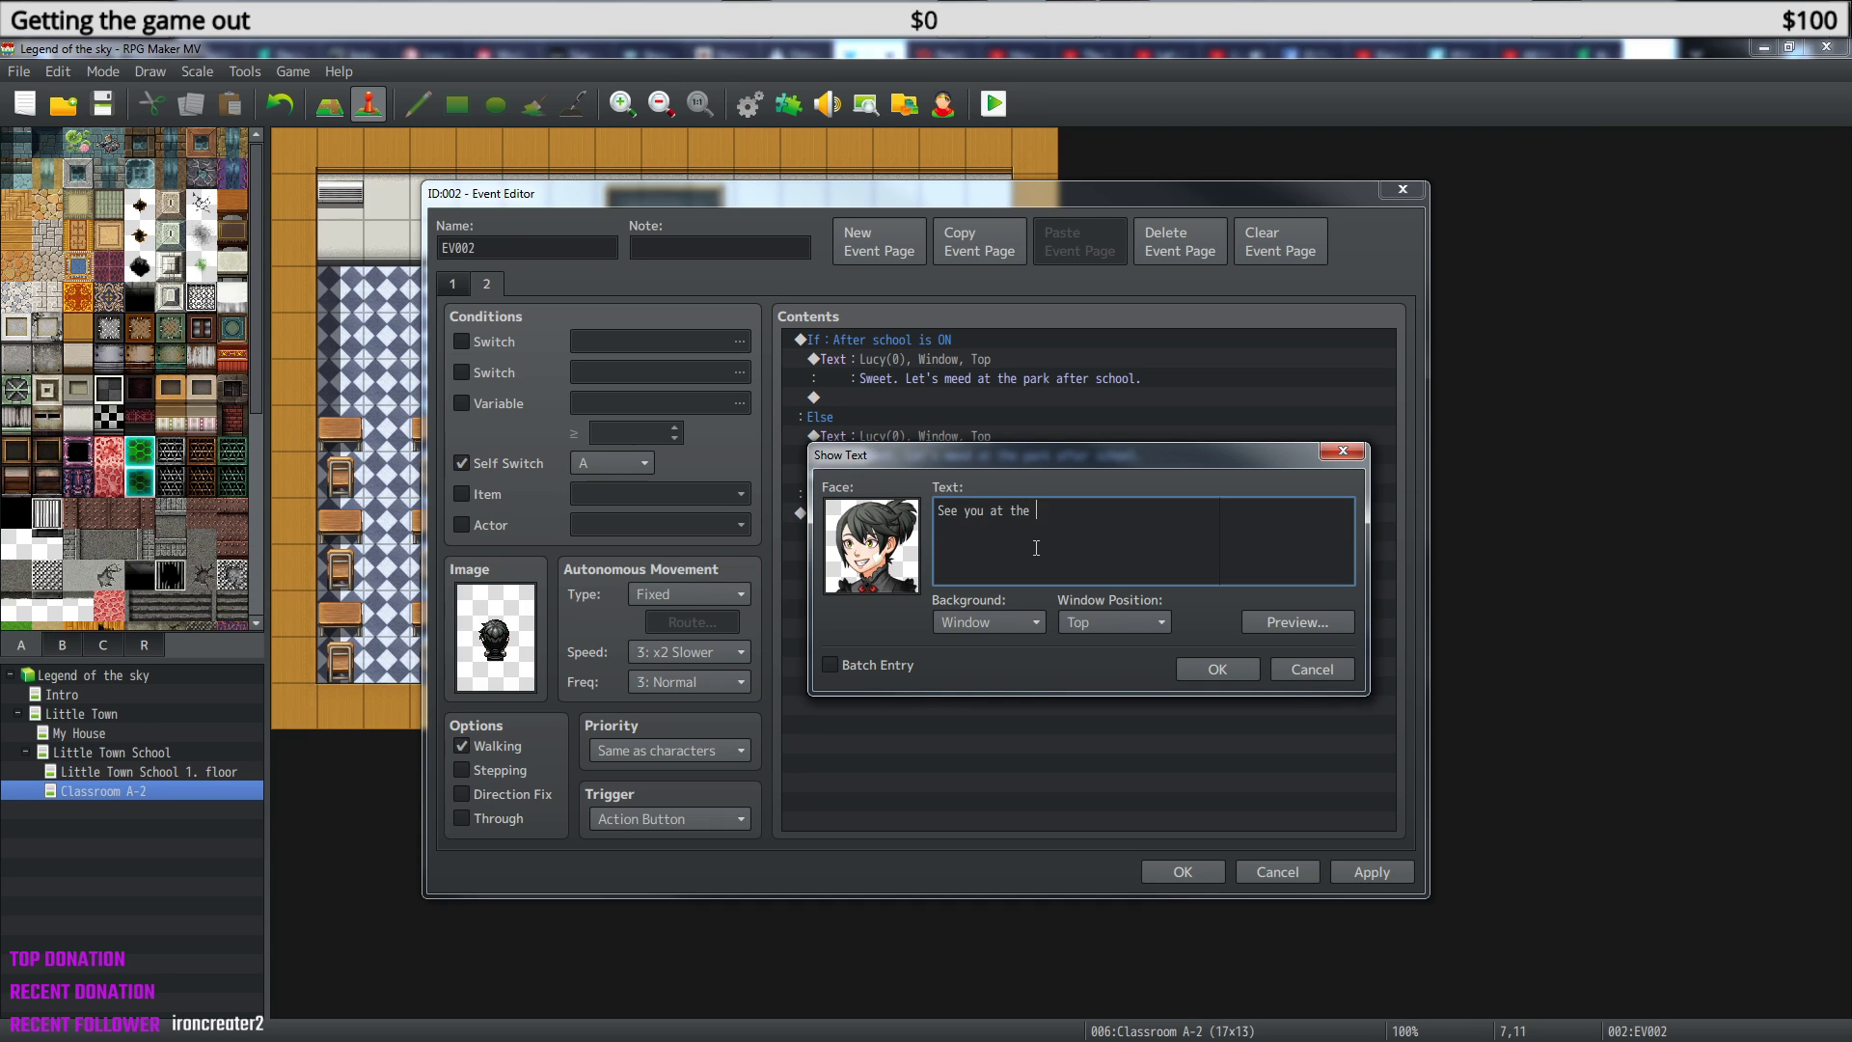
type("park after school.")
left_click(1144, 623)
left_click(1145, 623)
left_click(1218, 669)
- Change the Else branch text to "I make sure to make a battleplan for the shoppingtrip tomorrow."
left_click(900, 454)
right_click(900, 454)
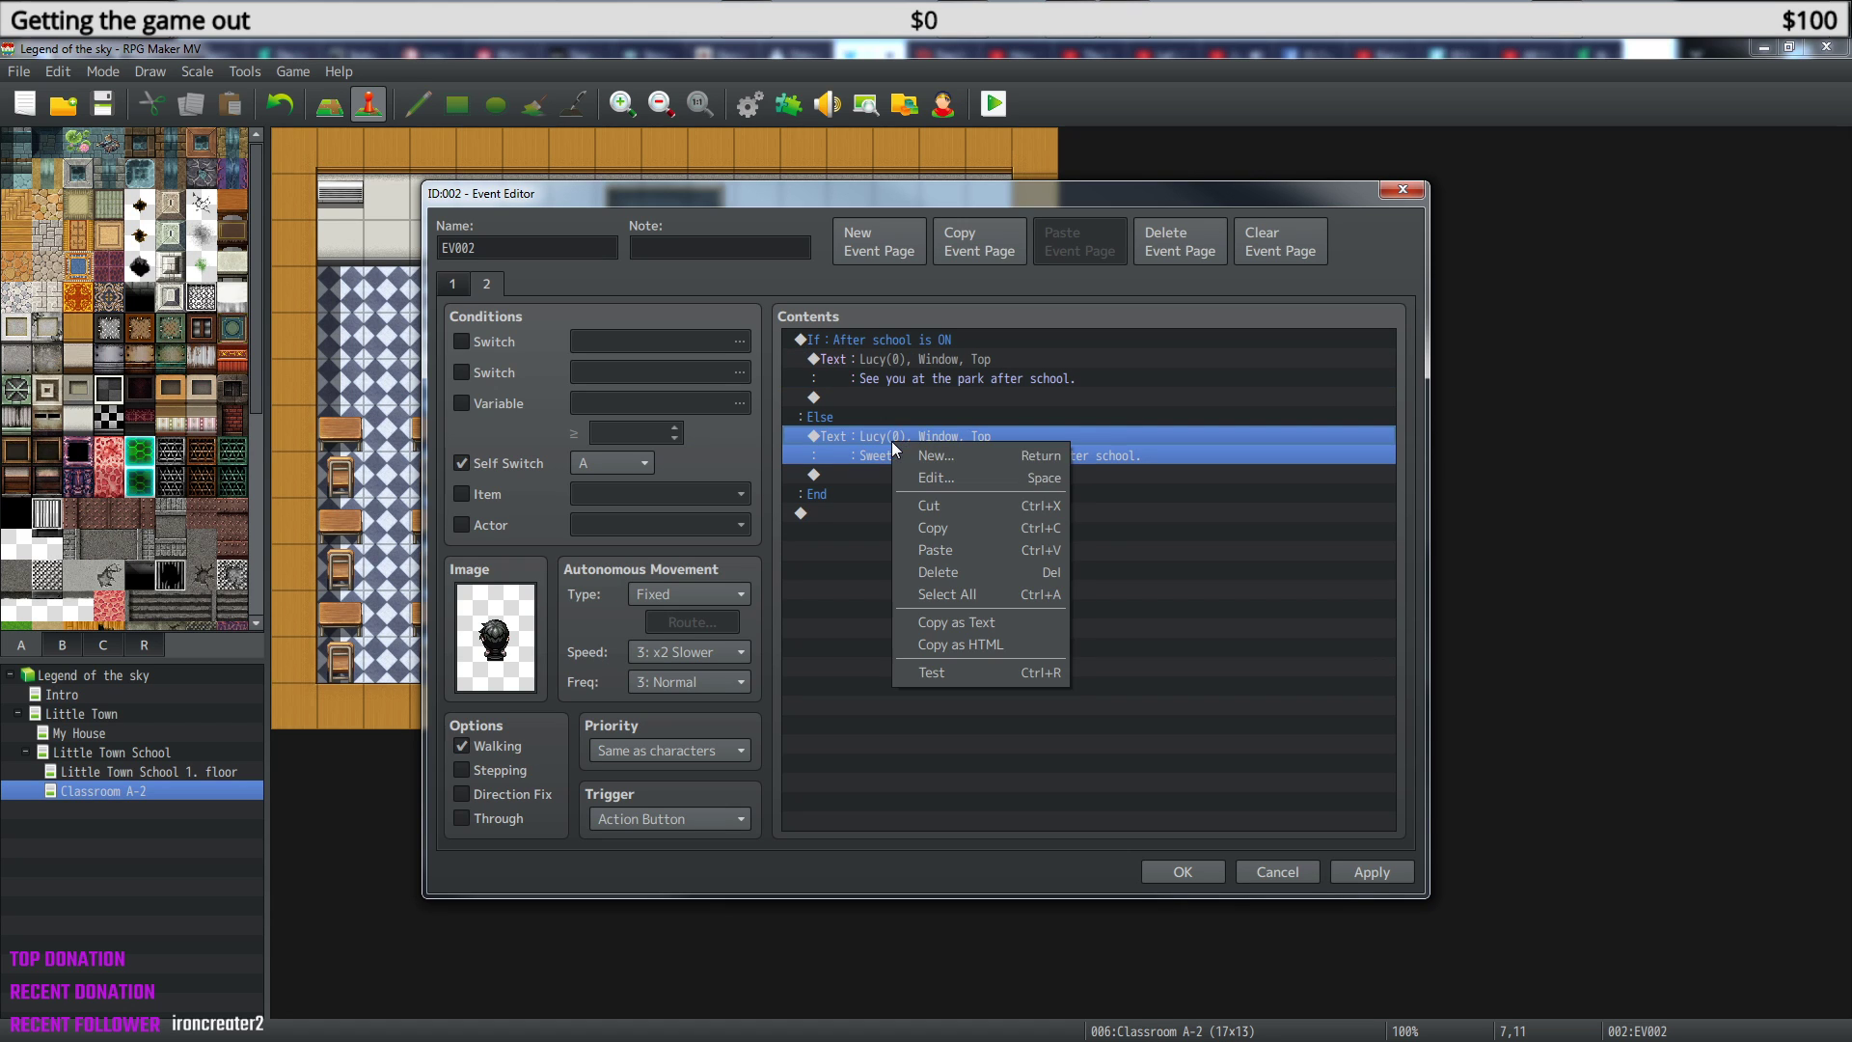
left_click(950, 488)
left_click_drag(1265, 518, 939, 509)
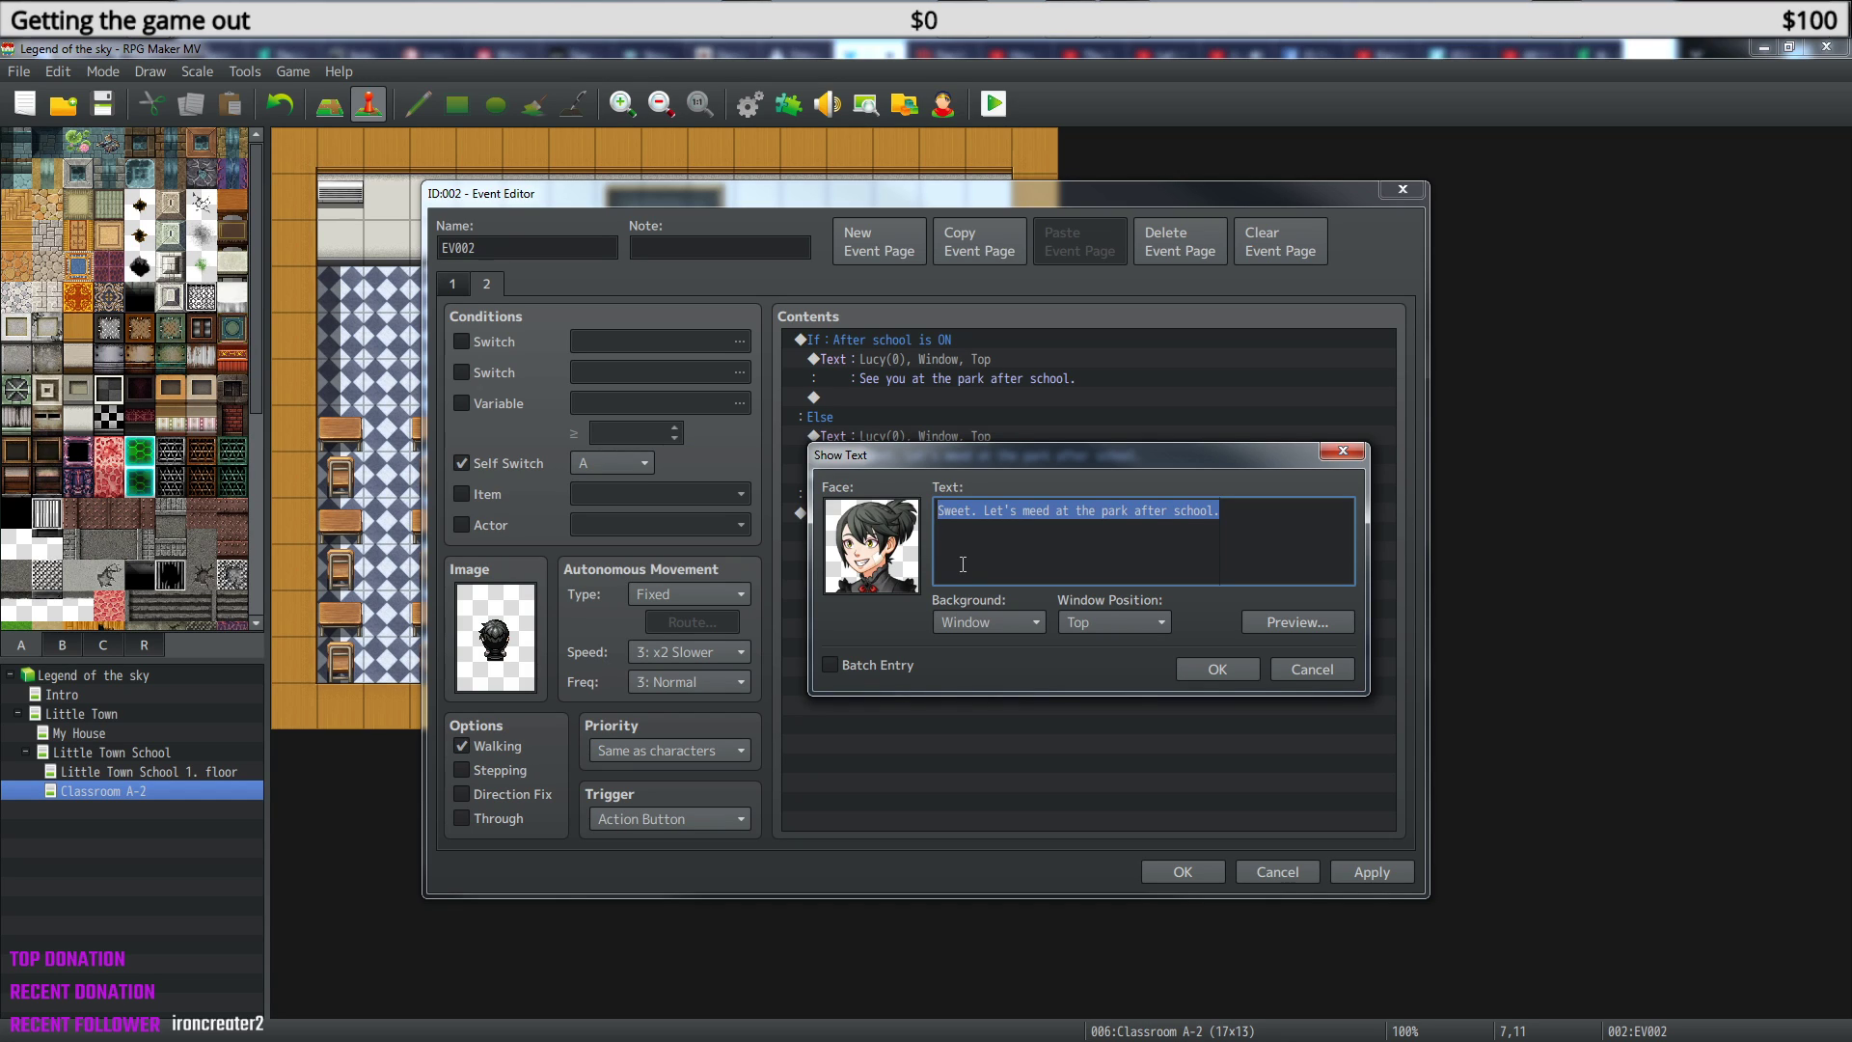
type("I mak")
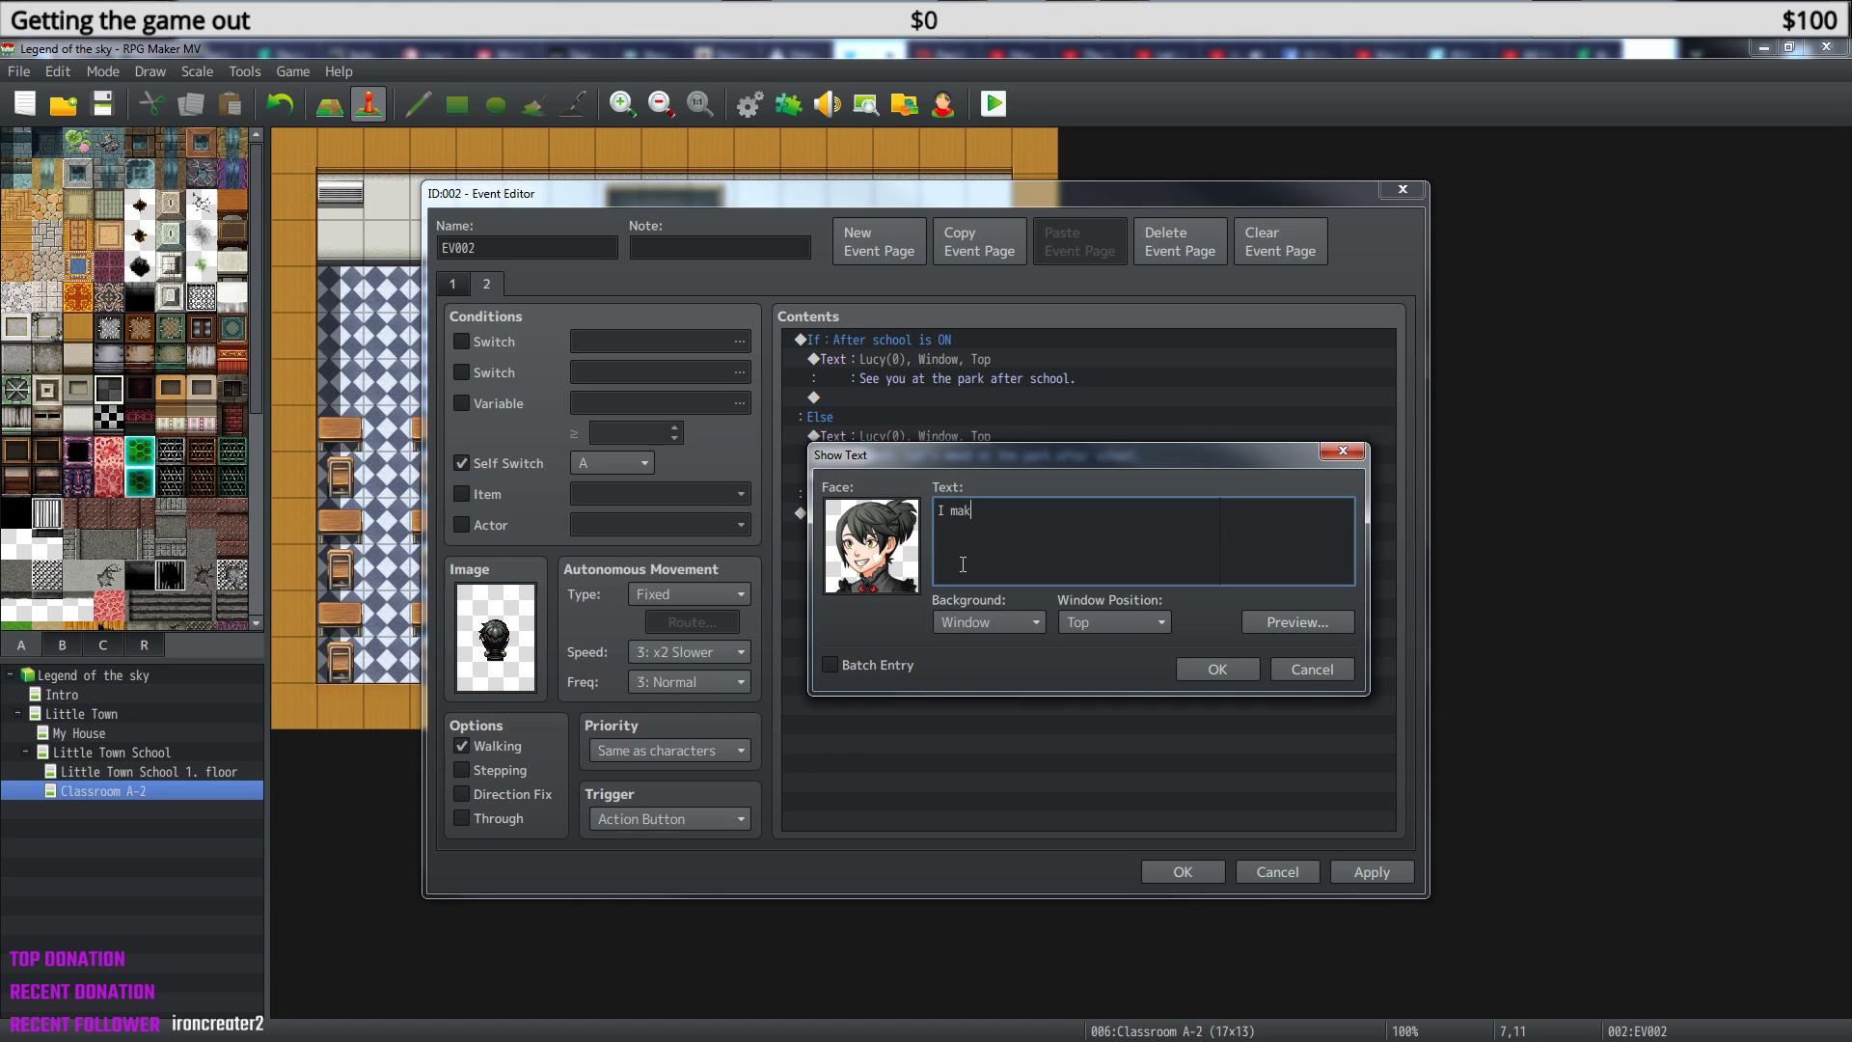
type("e sure to make a")
type("battle")
type("plan for ")
type("the ")
type("shopping")
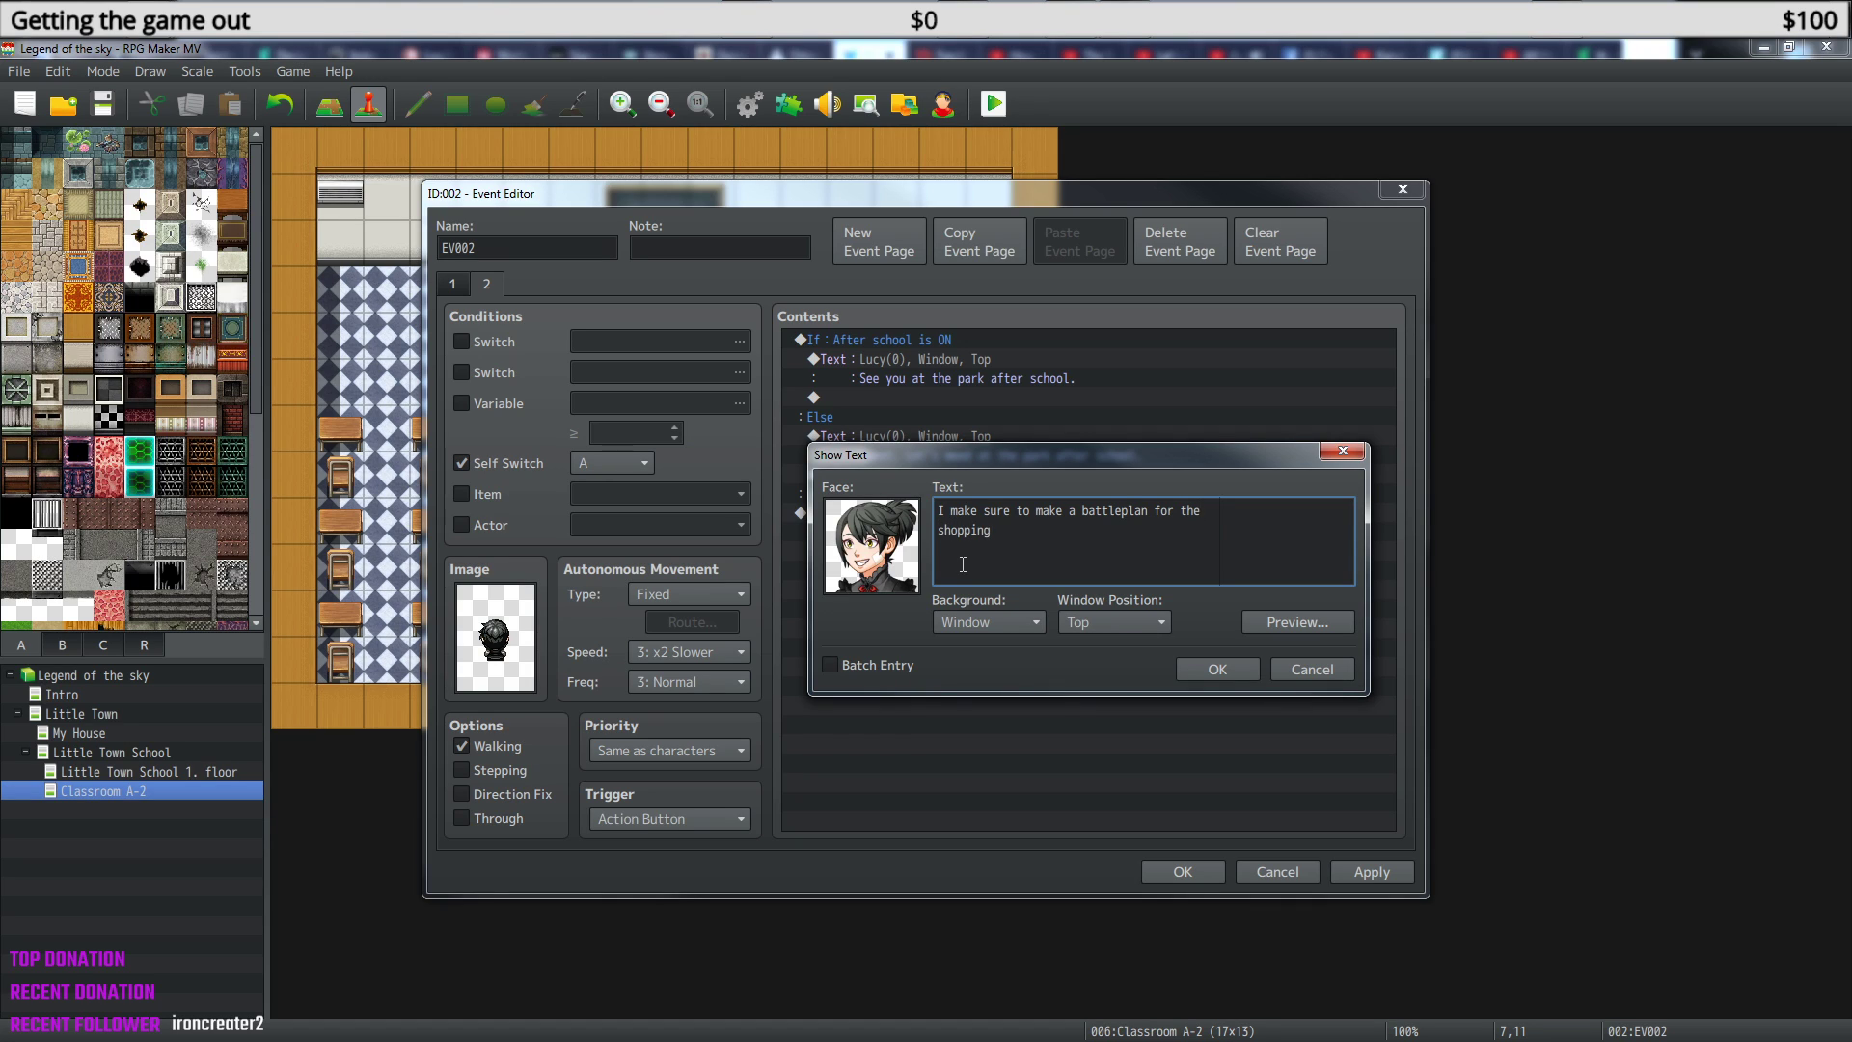
type("trip tomorrow.")
left_click(1217, 669)
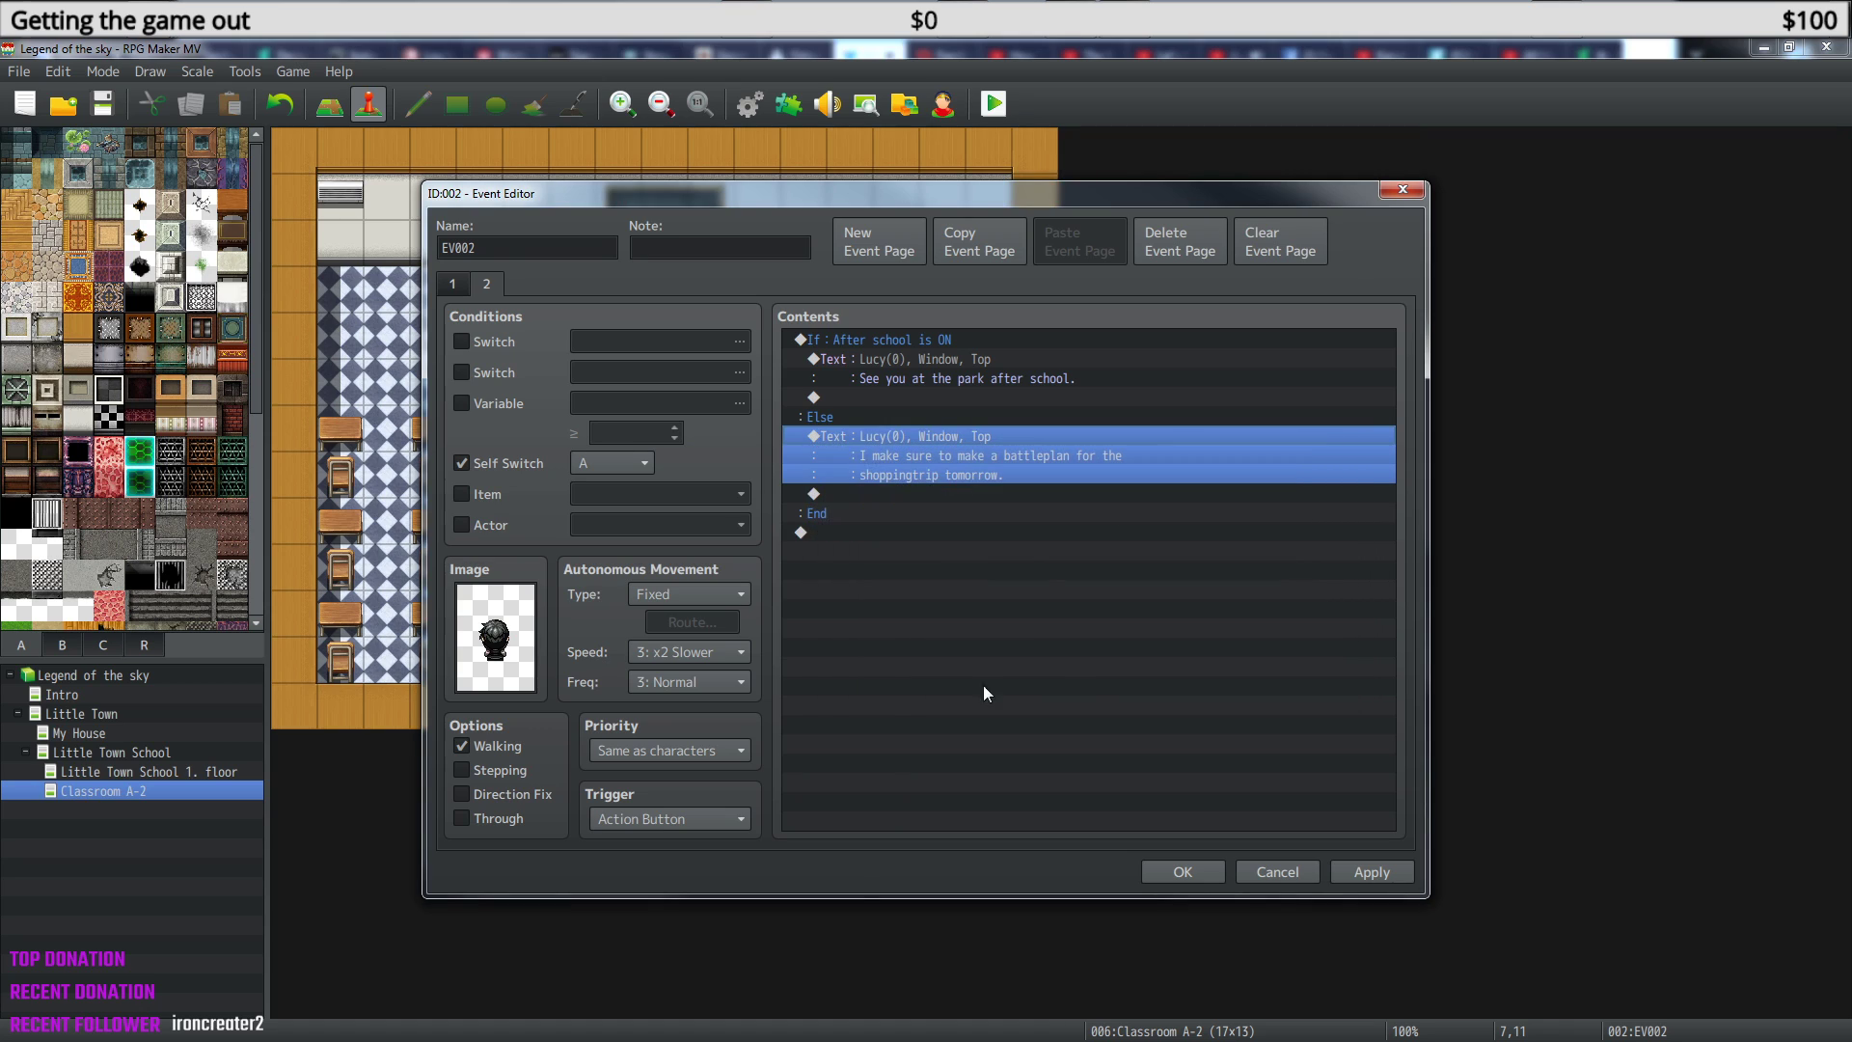
- Copy the "Sure. Sounds like fun." reply from page 1 and paste it after the battleplan text in page 2's Else branch
right_click(874, 492)
left_click(891, 441)
left_click(452, 284)
left_click(922, 480)
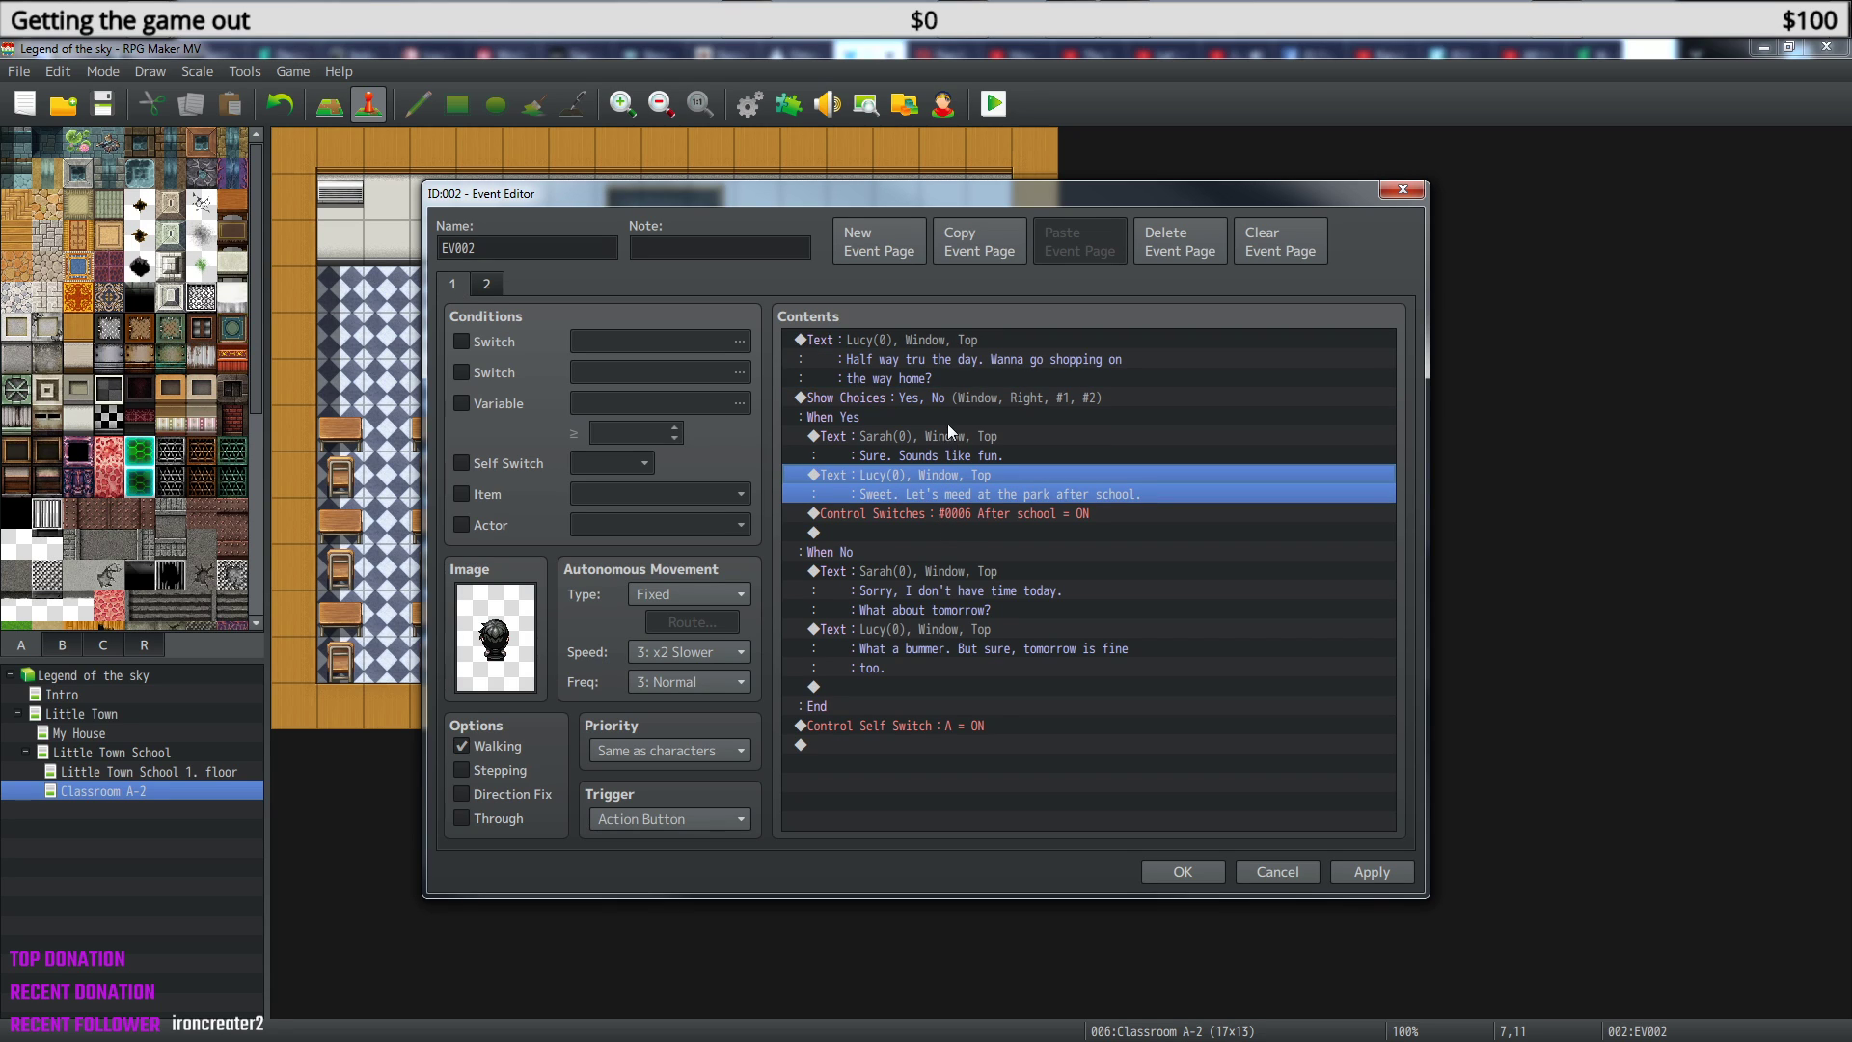
left_click(945, 438)
left_click(487, 284)
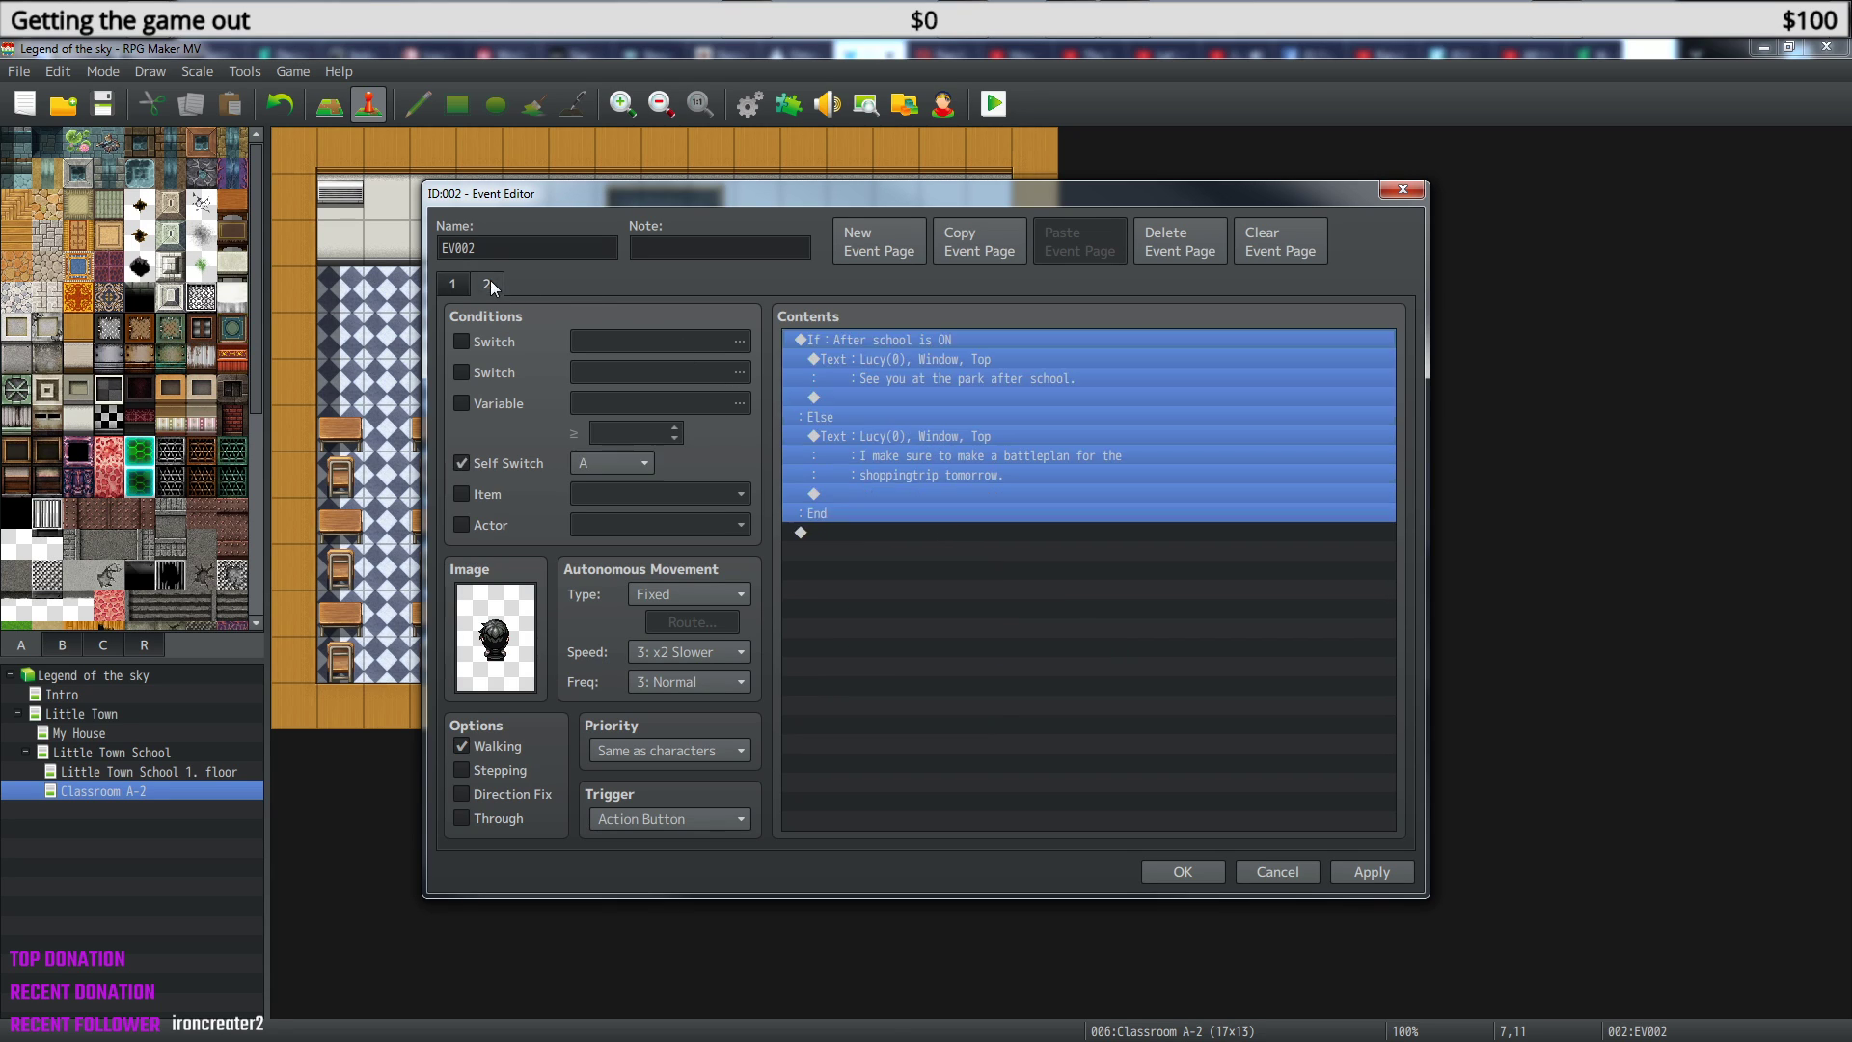
left_click(955, 495)
key("ctrl+v")
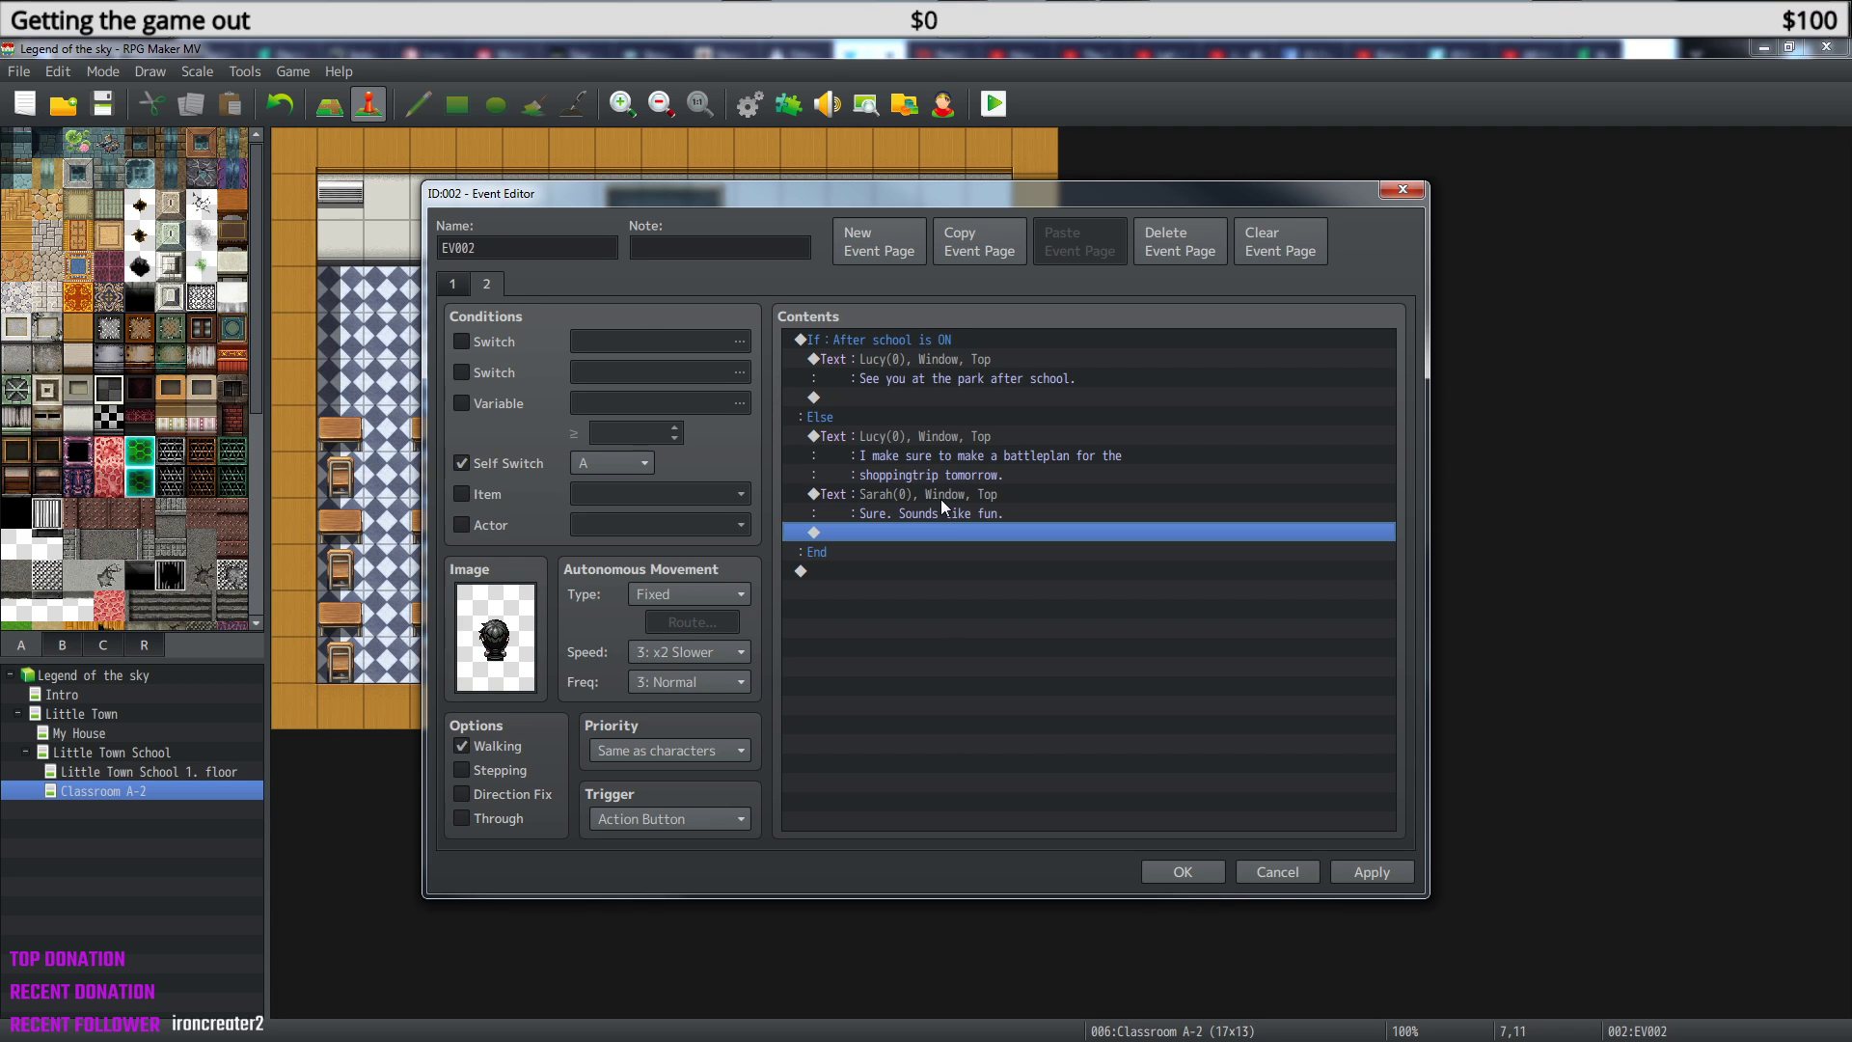
- Change the pasted reply in the Else branch to "A battleplan?! That sounds dangeres." and accept the event's changes
right_click(934, 495)
left_click(986, 534)
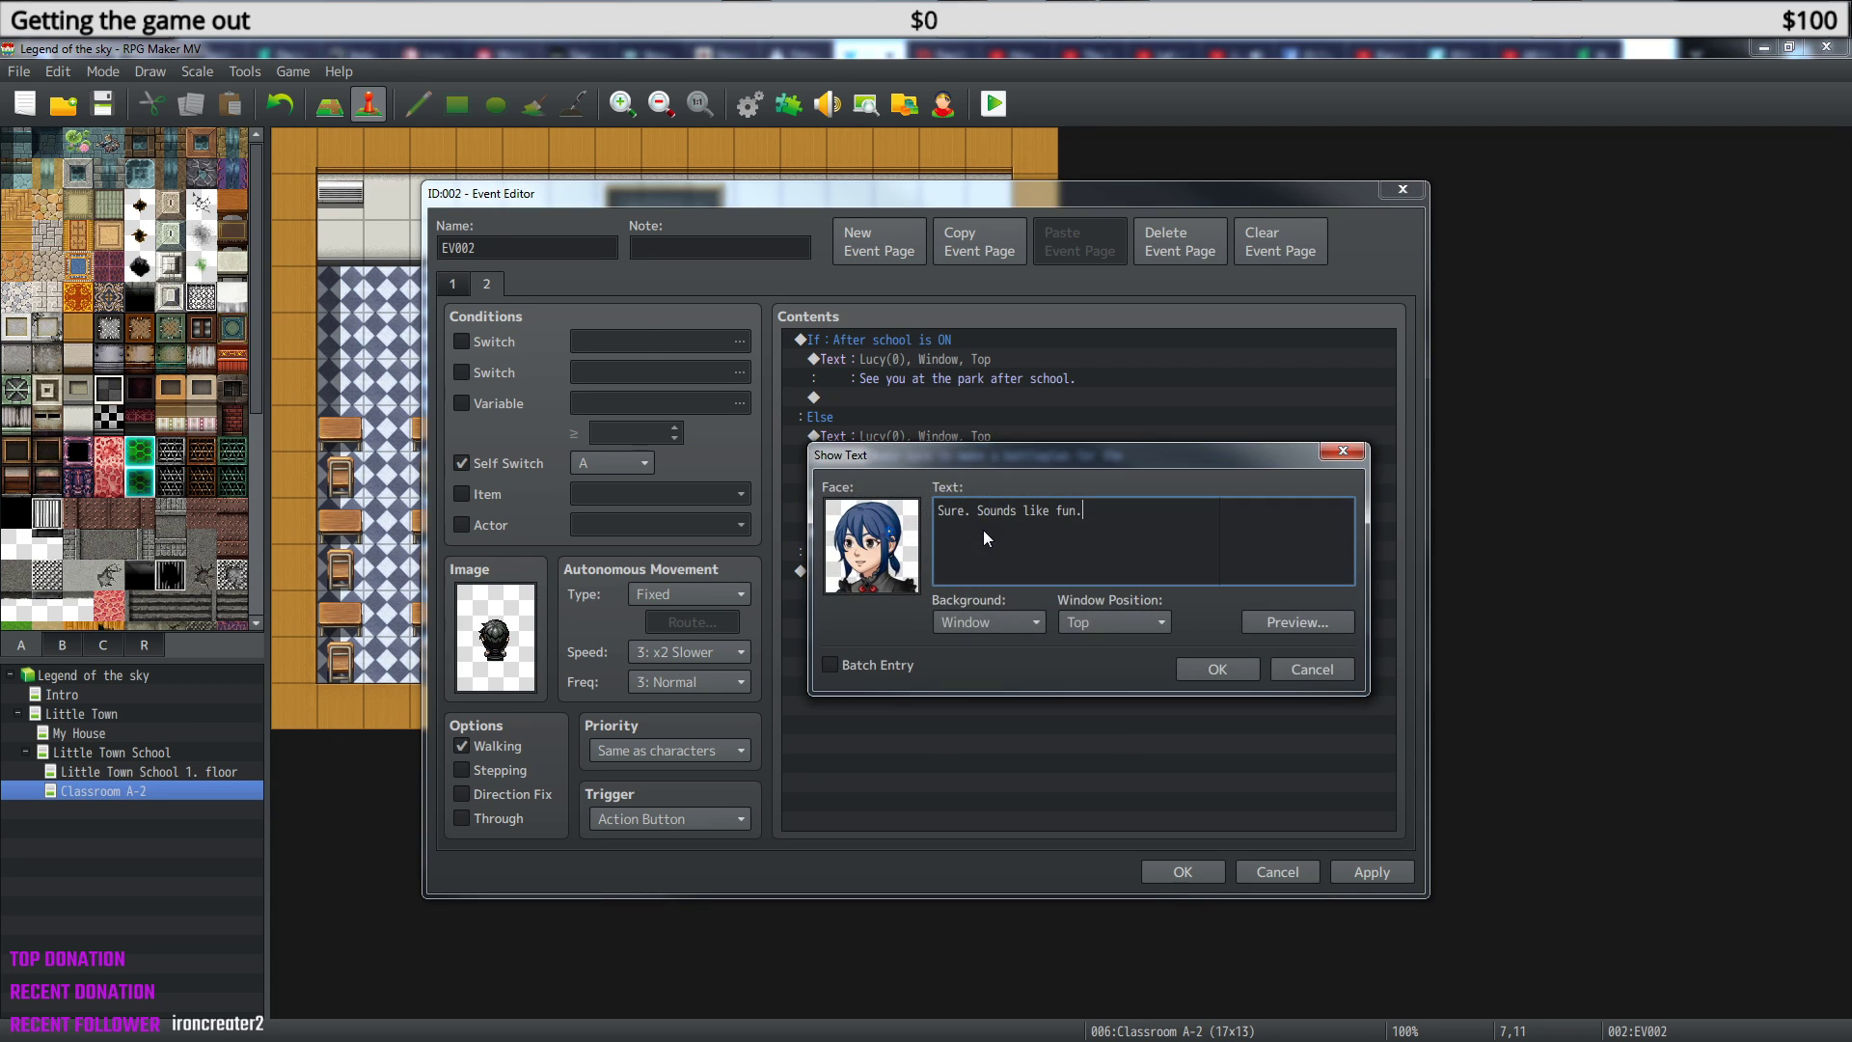
left_click_drag(1085, 510, 936, 510)
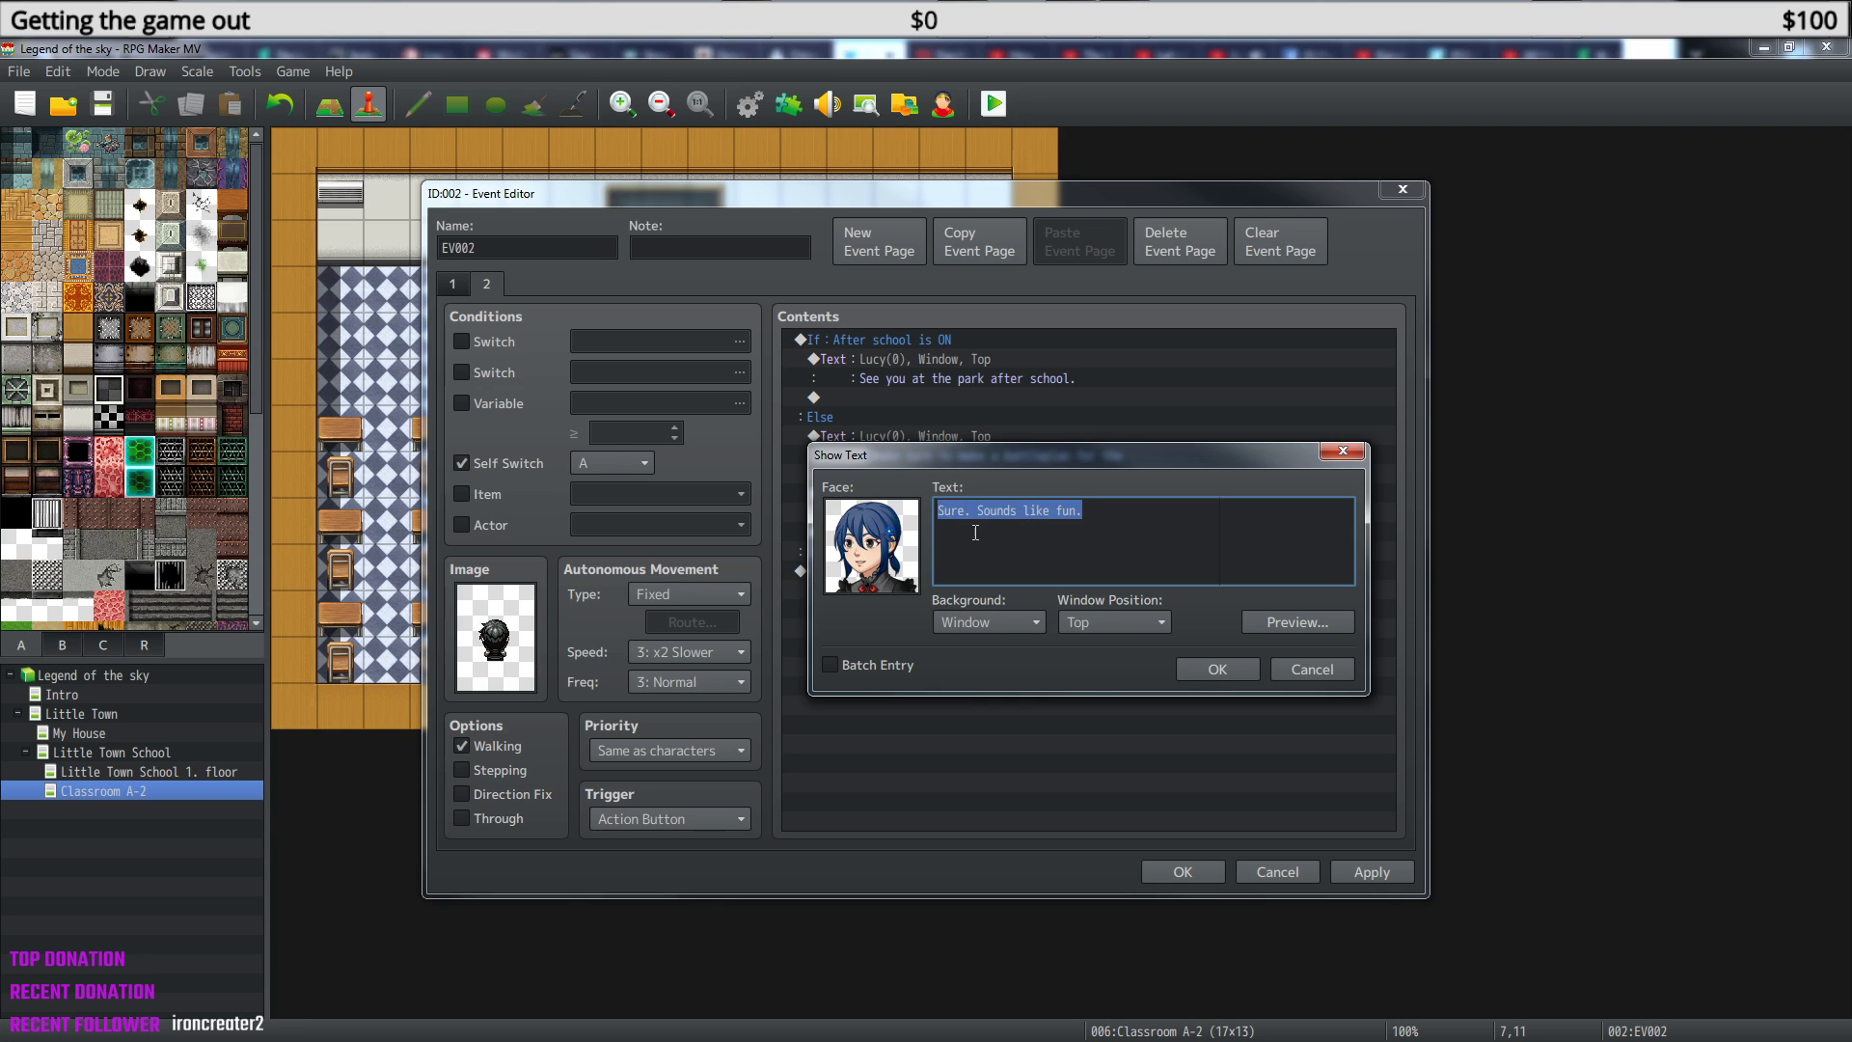
type("What have she")
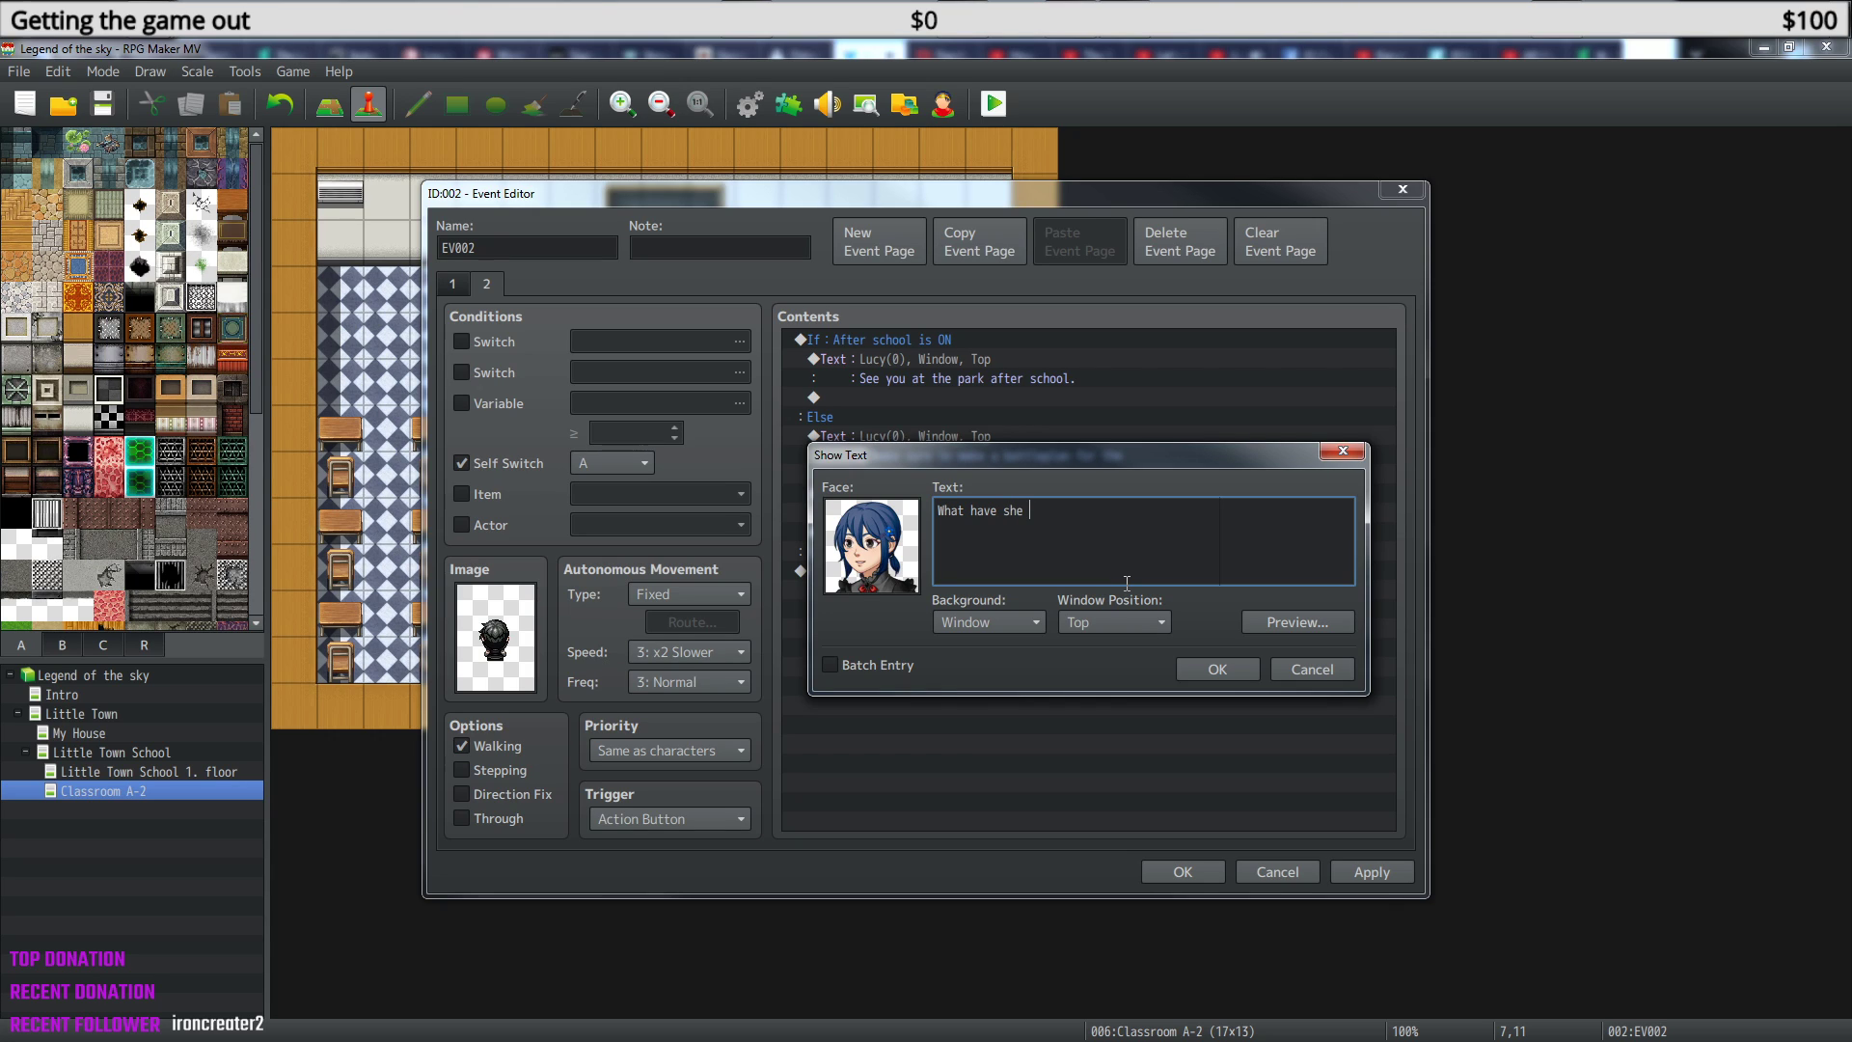
key("BackSpace")
key("BackSpace")
key("BackSpace")
key("BackSpace")
key("BackSpace")
key("BackSpace")
key("BackSpace")
key("BackSpace")
key("BackSpace")
key("BackSpace")
key("BackSpace")
key("BackSpace")
key("BackSpace")
key("BackSpace")
type("A battleplan ?! That sounds dangerrus")
key("BackSpace")
key("BackSpace")
key("BackSpace")
type("es")
left_click(1209, 671)
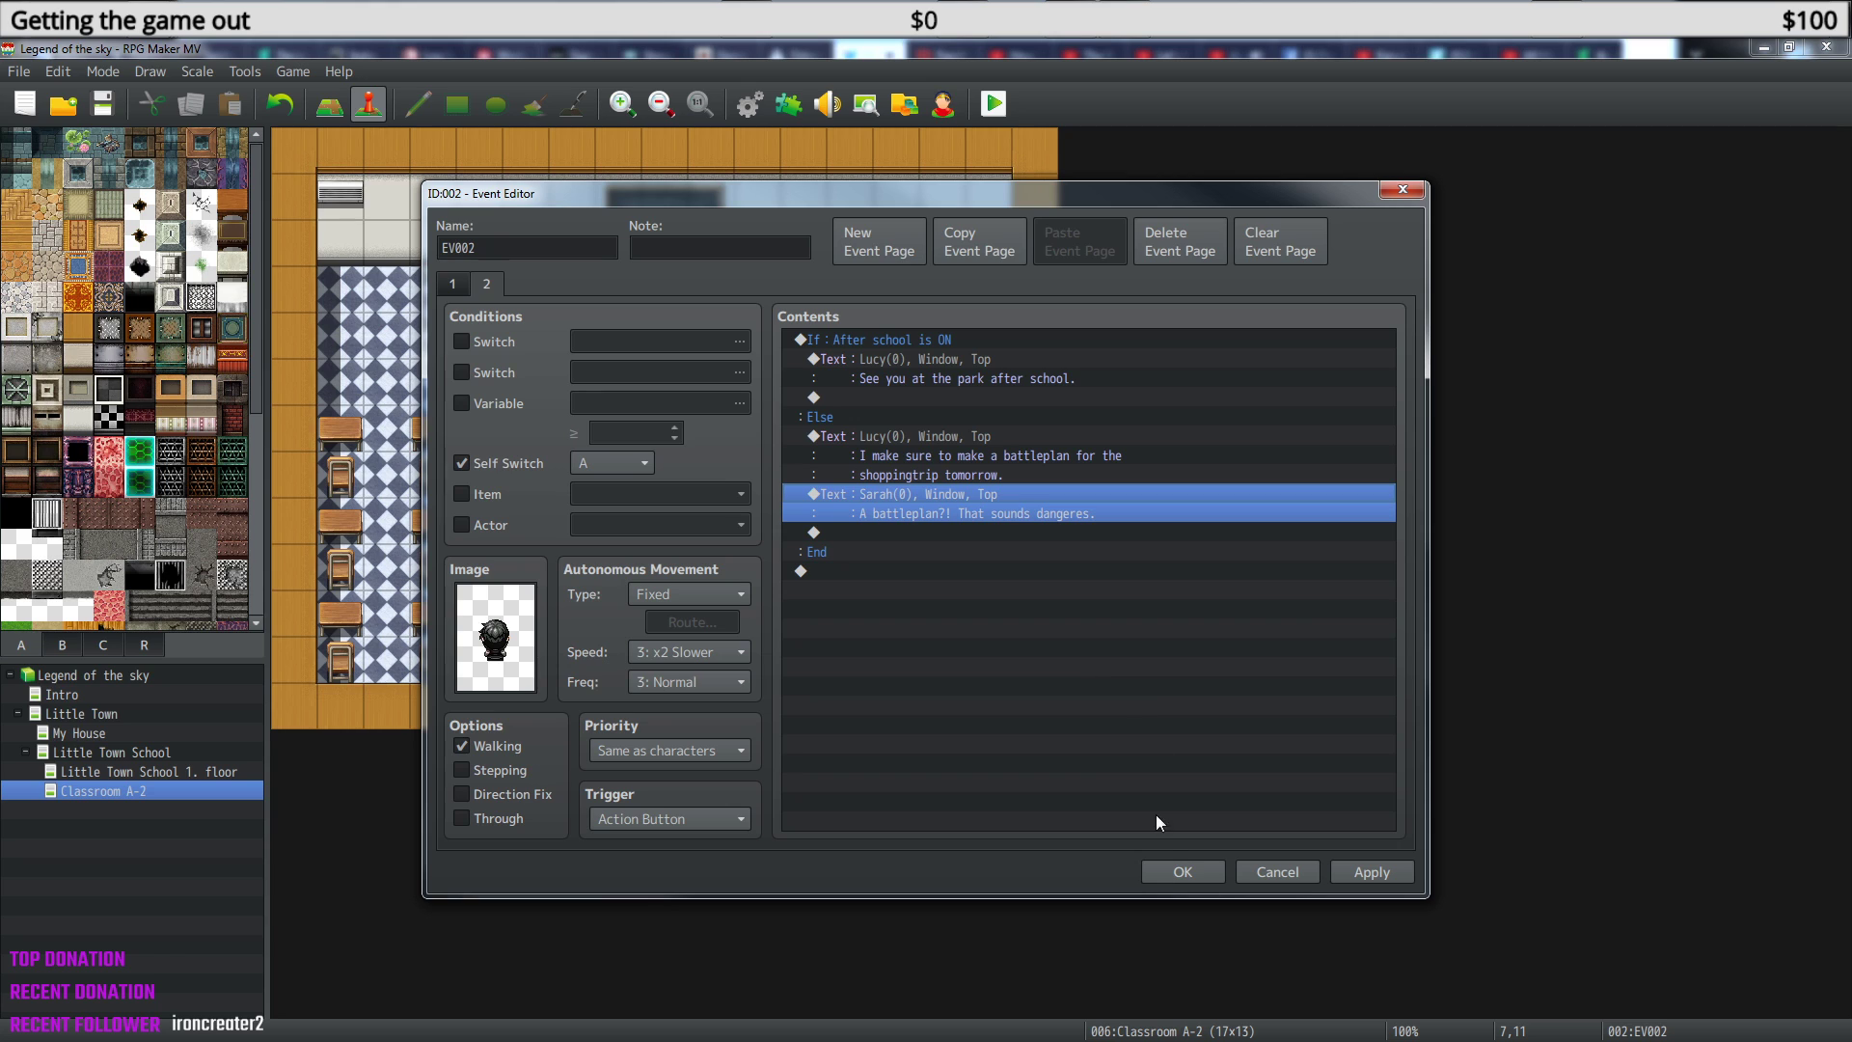
left_click(1183, 873)
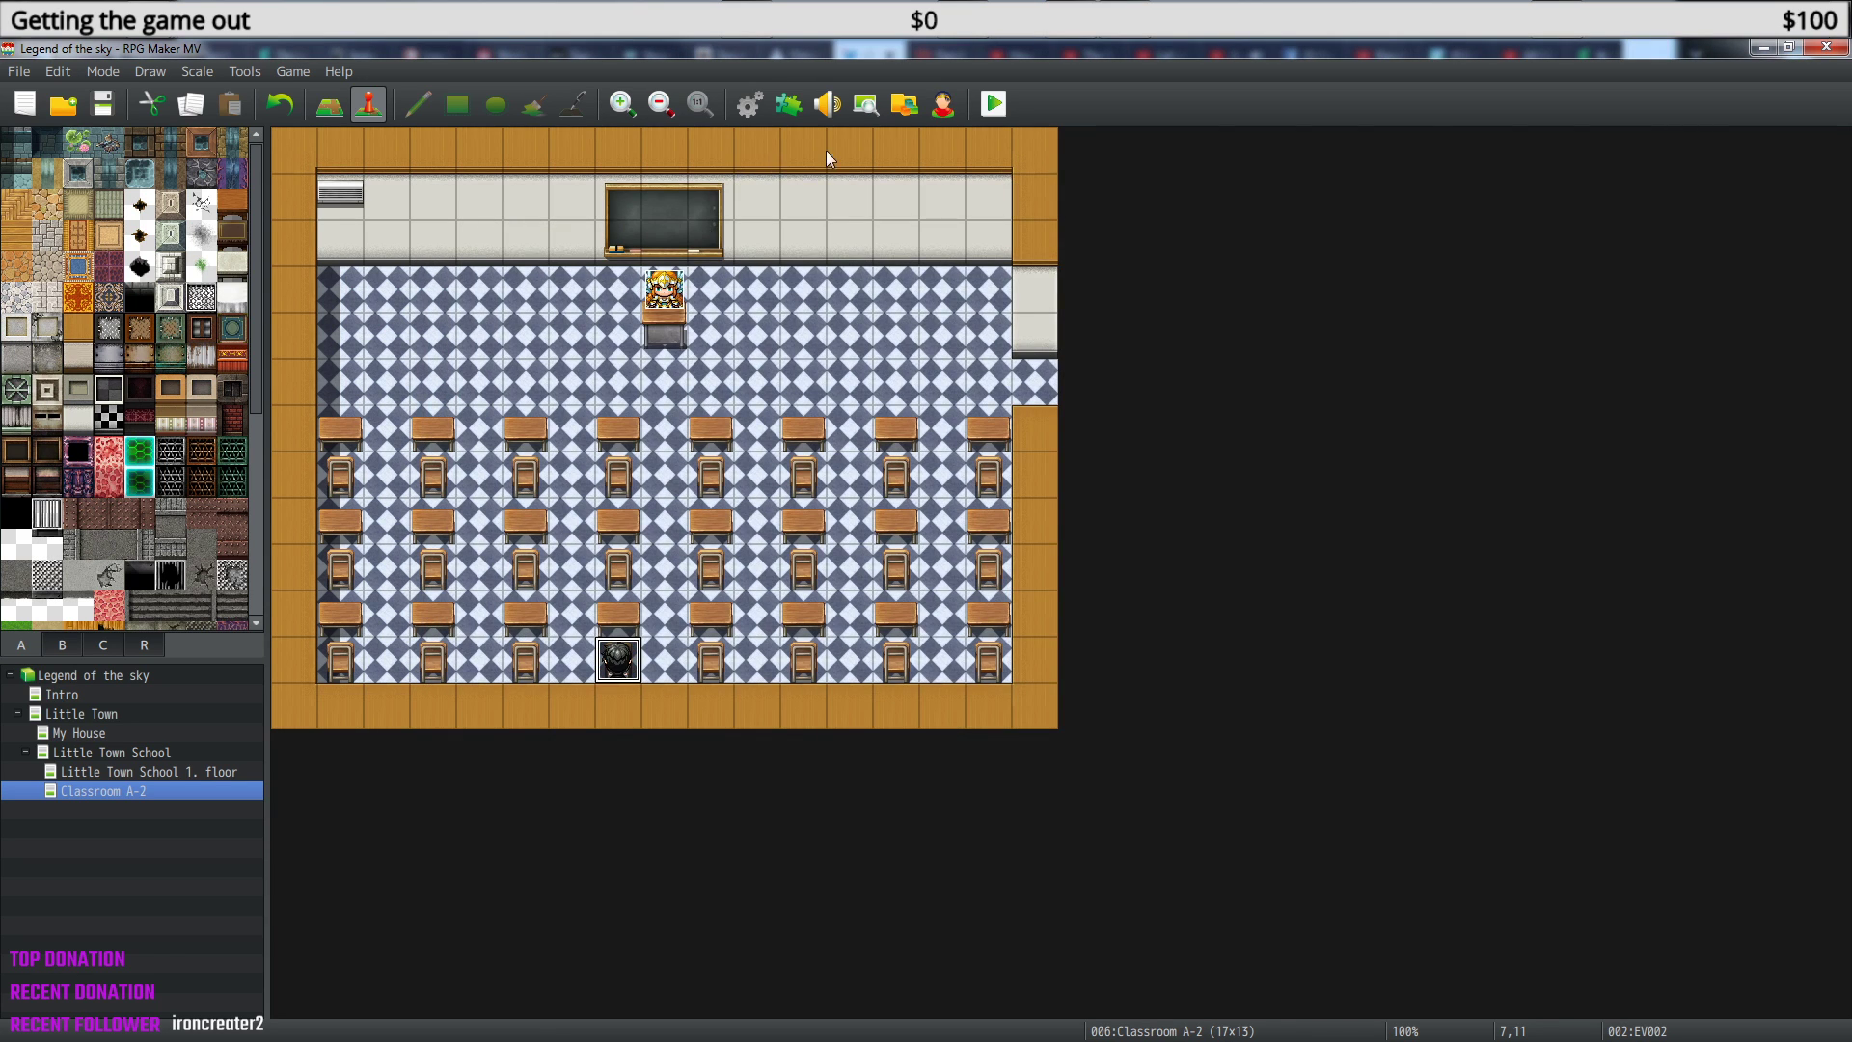
- Launch a playtest, saving the changes to the game, and enter the classroom scene
left_click(995, 105)
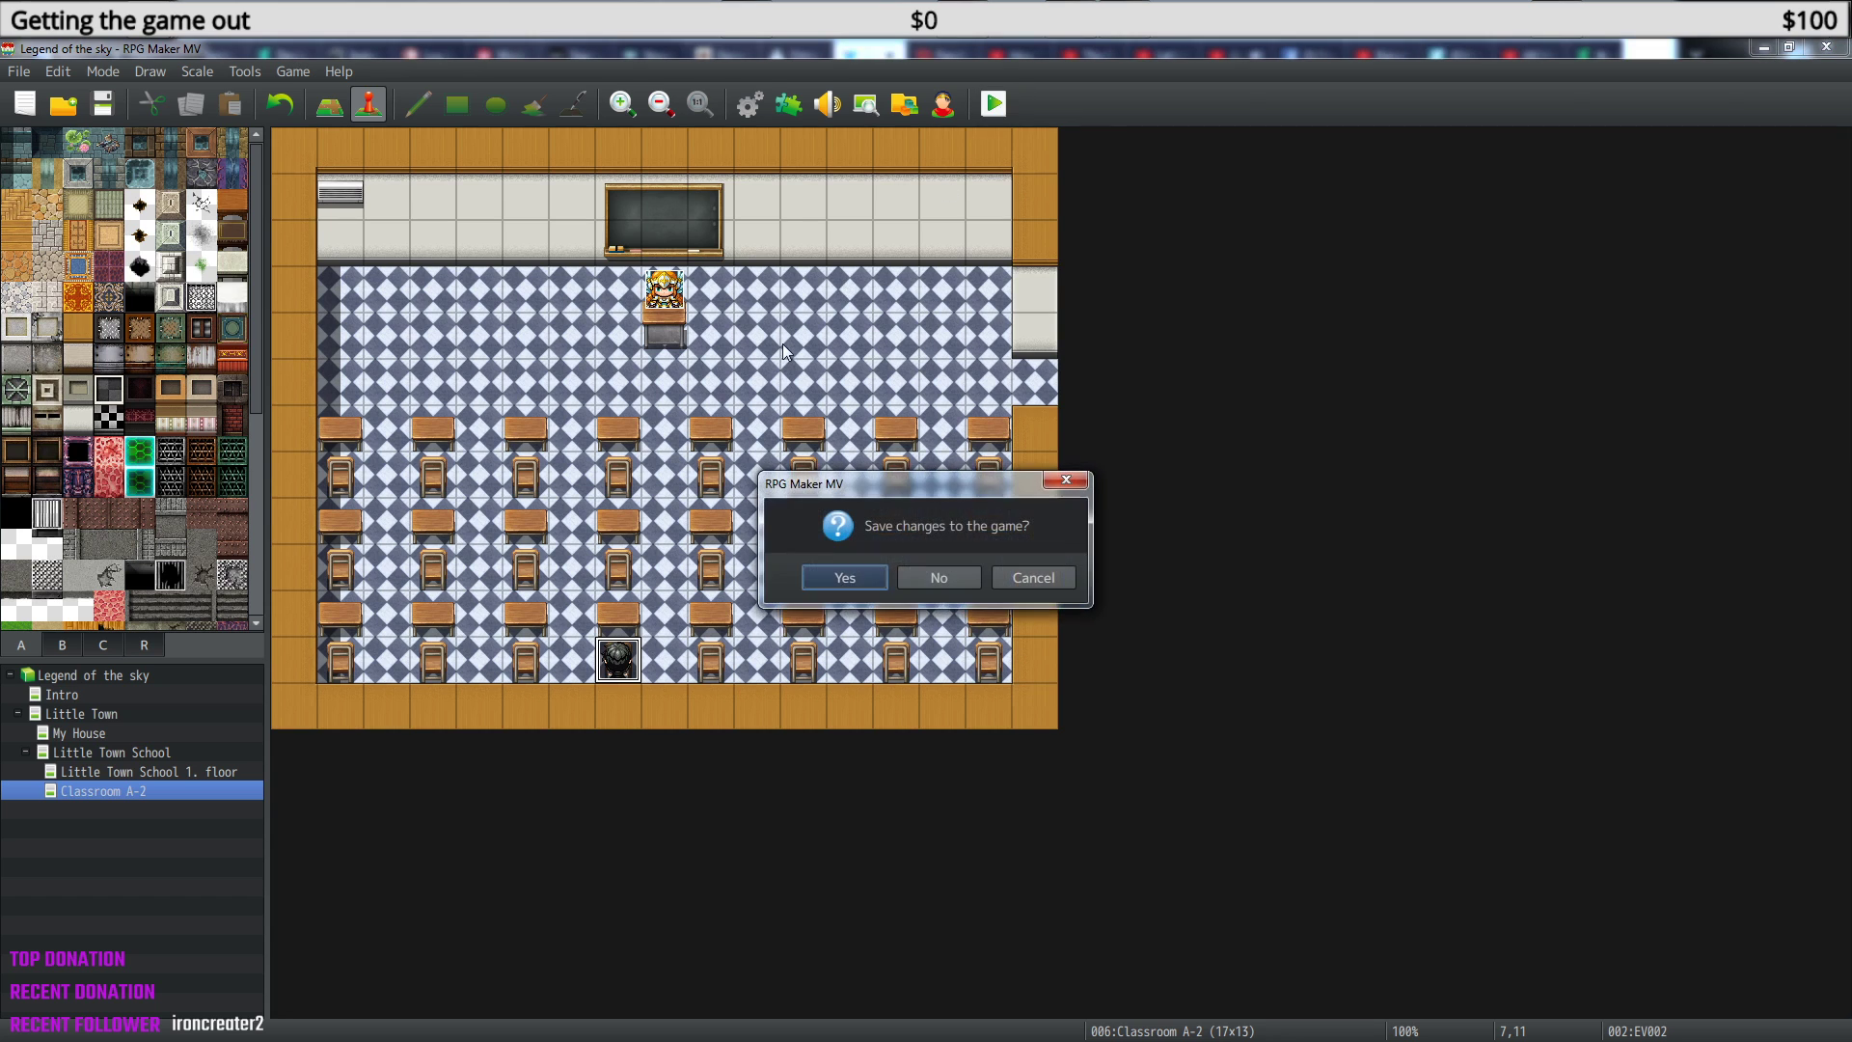
left_click(884, 578)
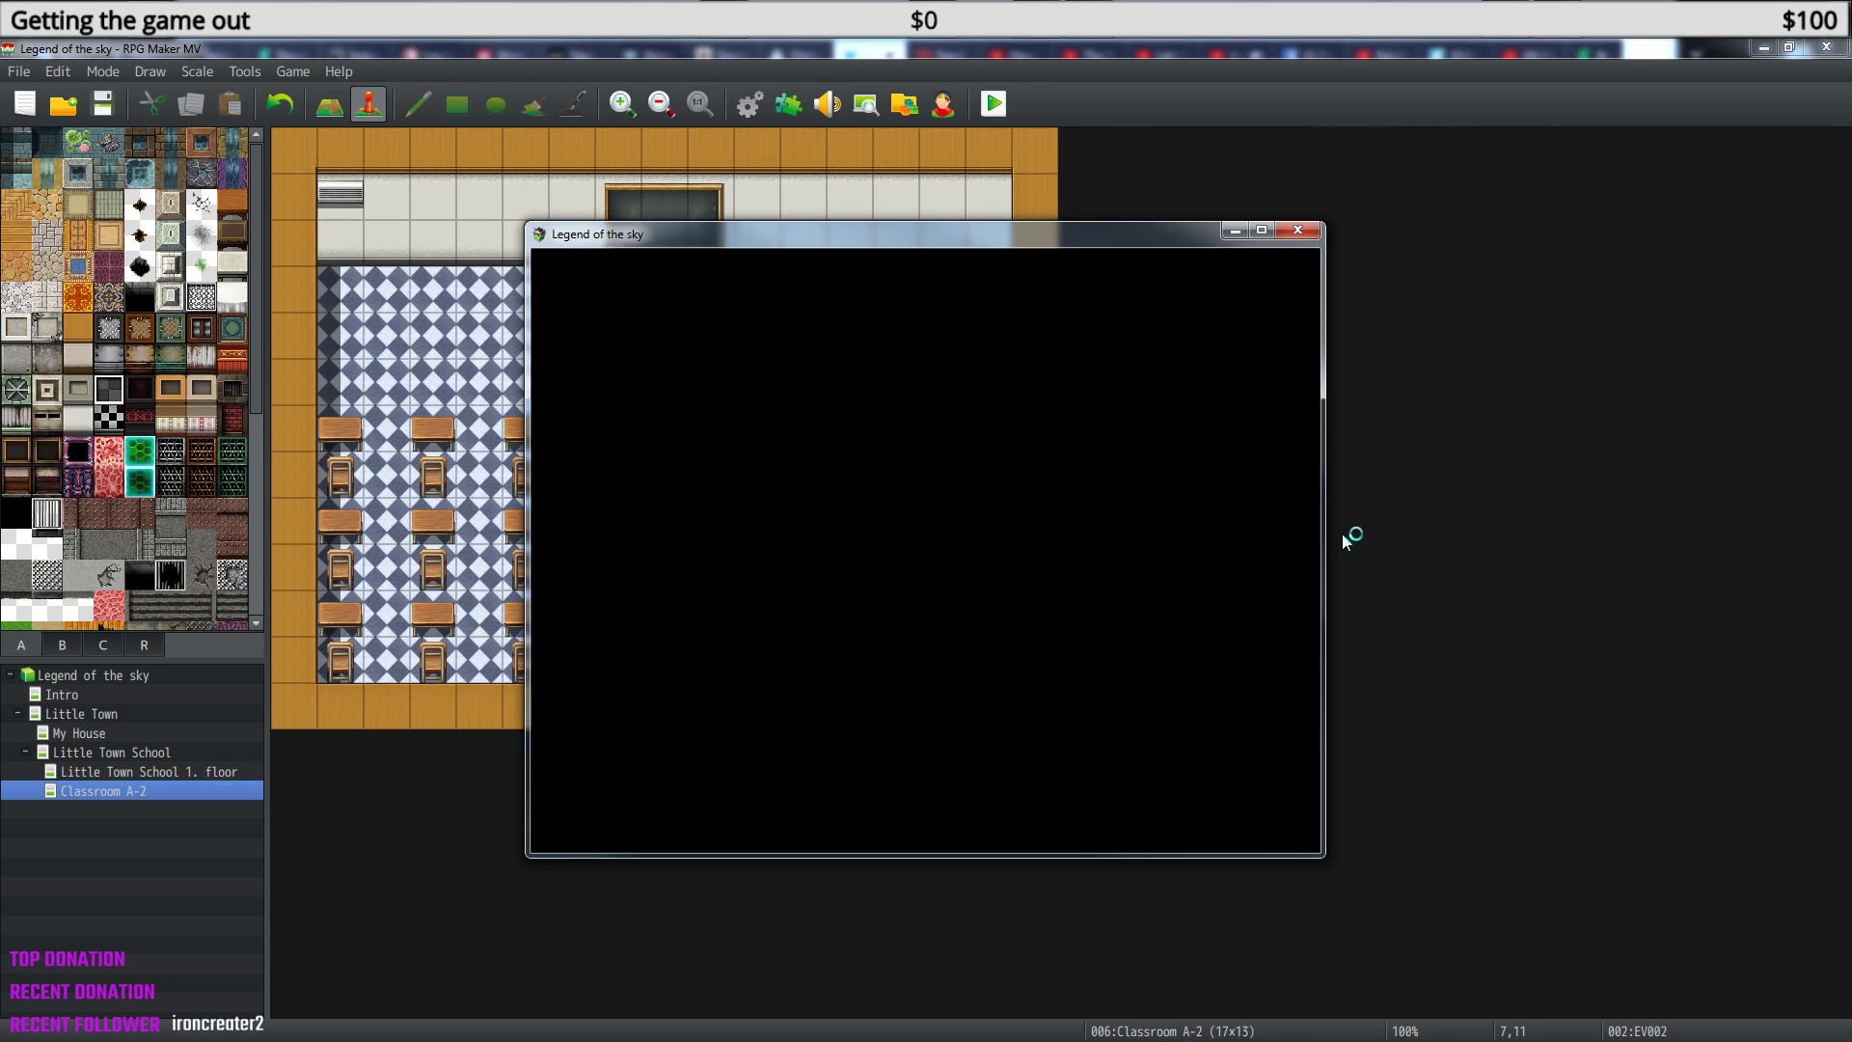
key("Return")
key("Return")
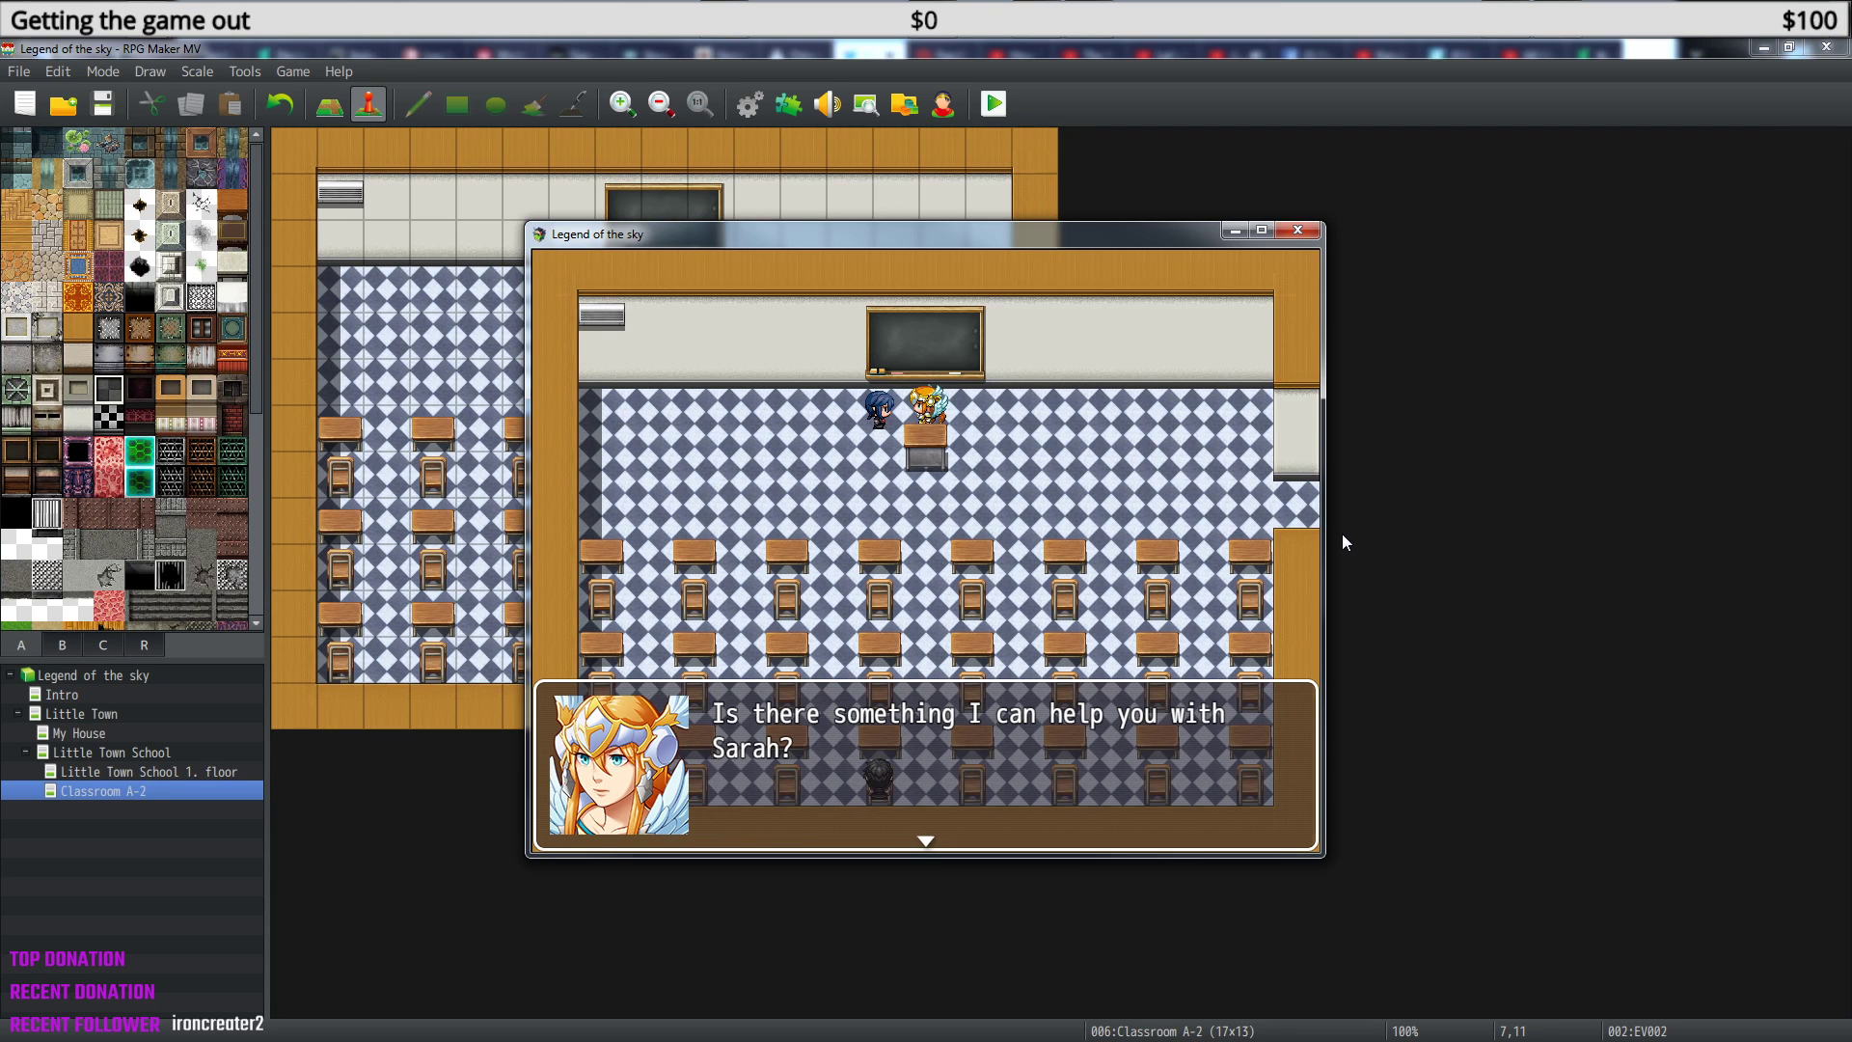
- Test the teacher's dialogue in the playtest by finishing it, stepping away and talking to the teacher again
key("Return")
key("Down")
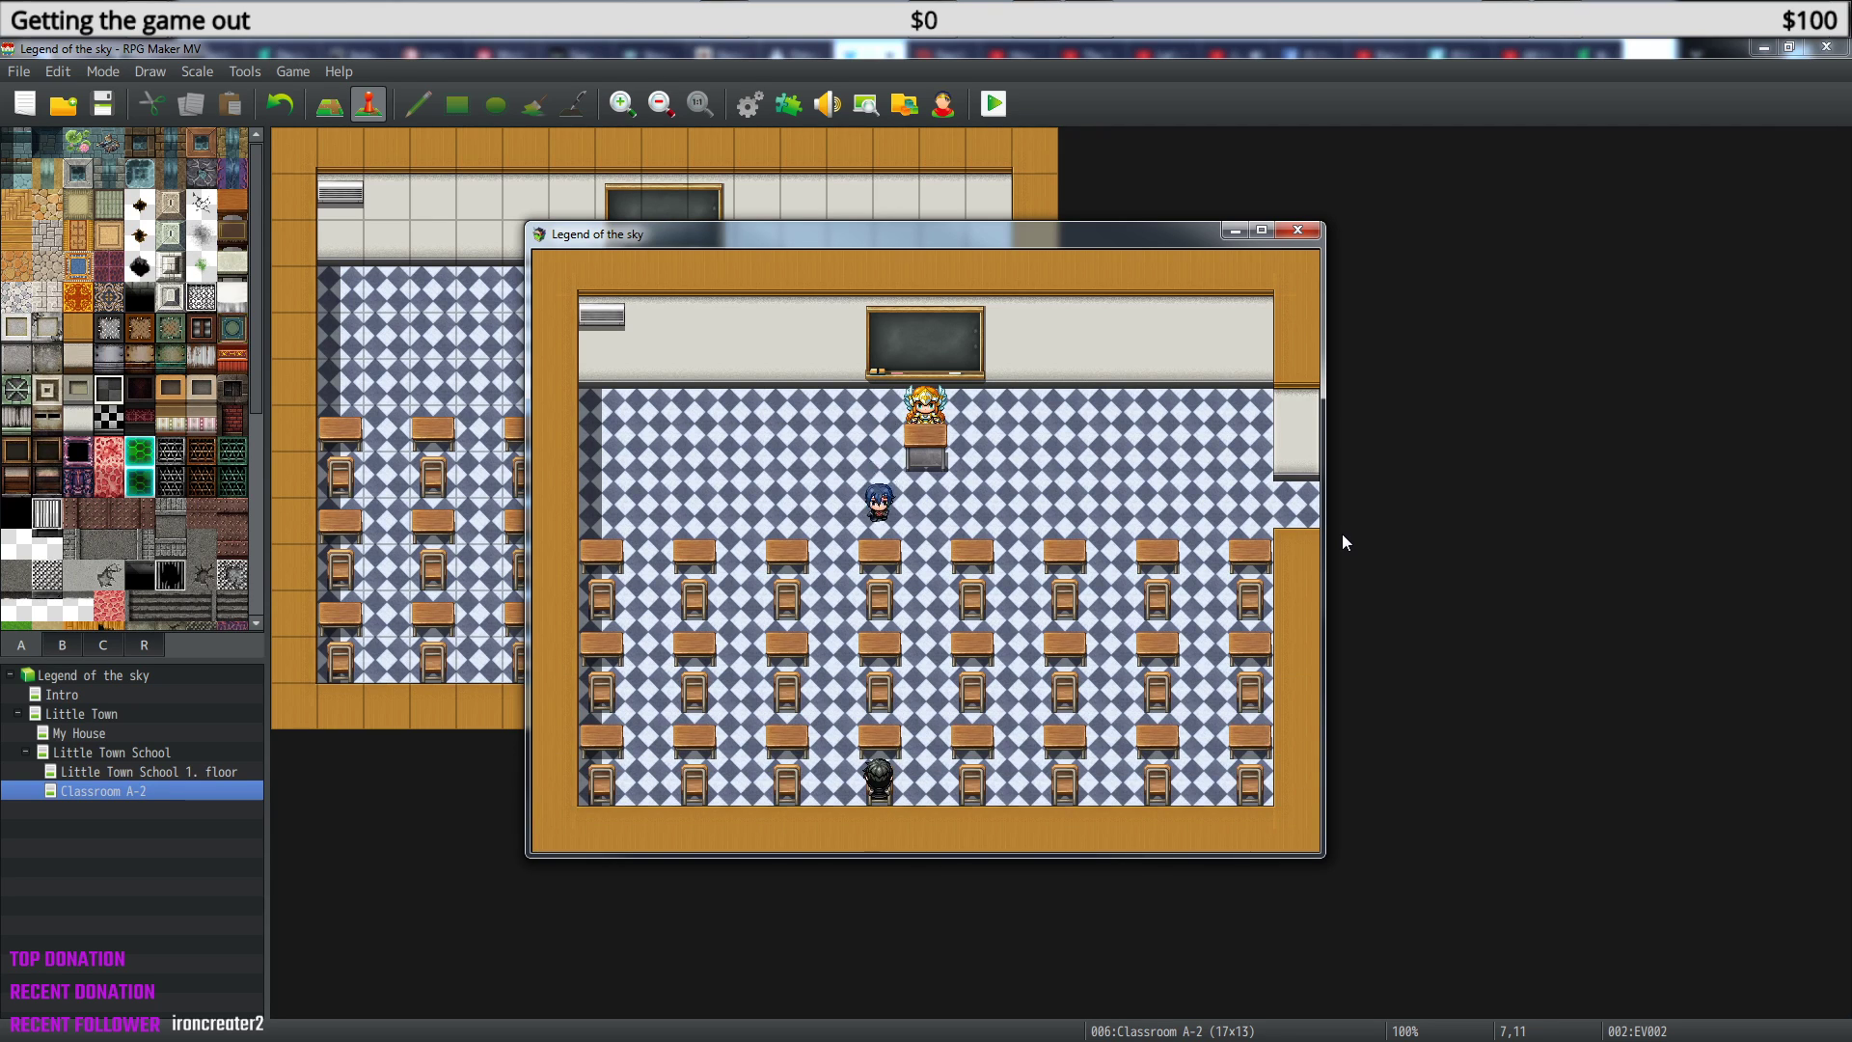
key("Up")
key("Up")
key("Return")
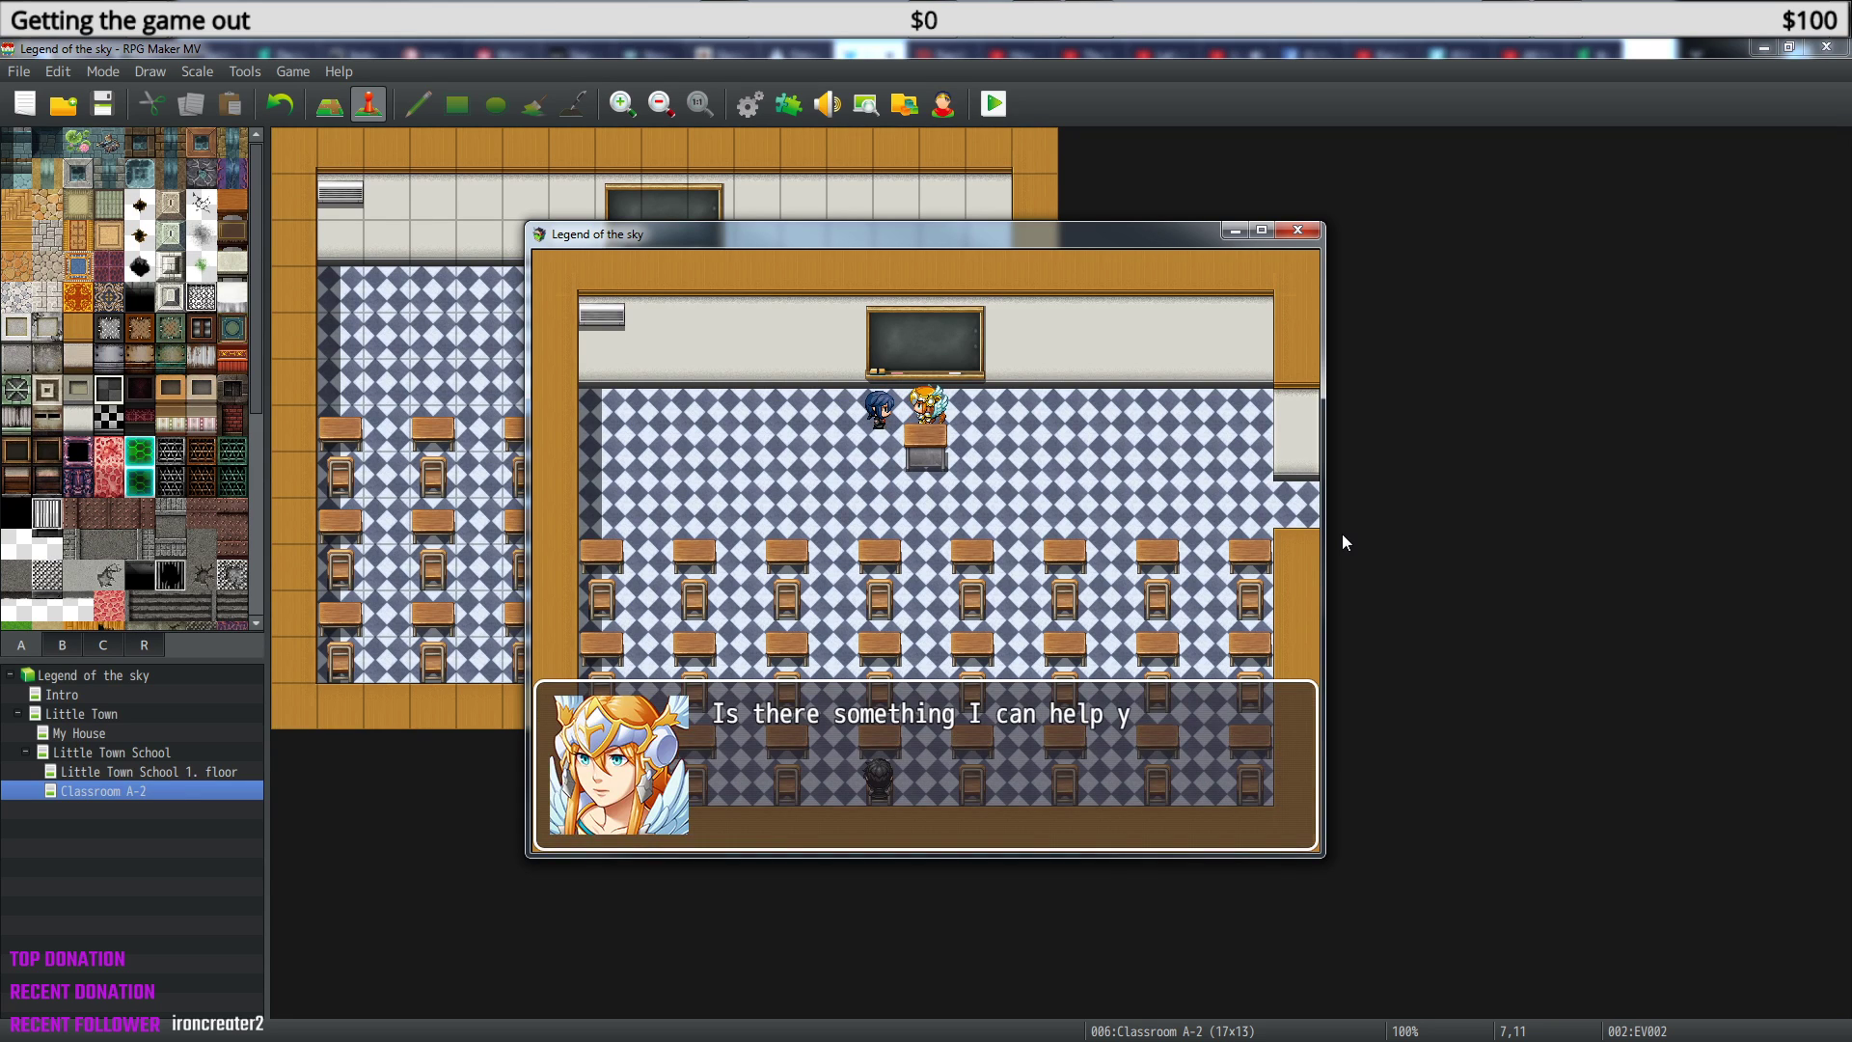
key("Return")
- Walk to the black-haired classmate in the last row, answer Yes to the shopping invitation and play through the replies
key("Left")
key("Down")
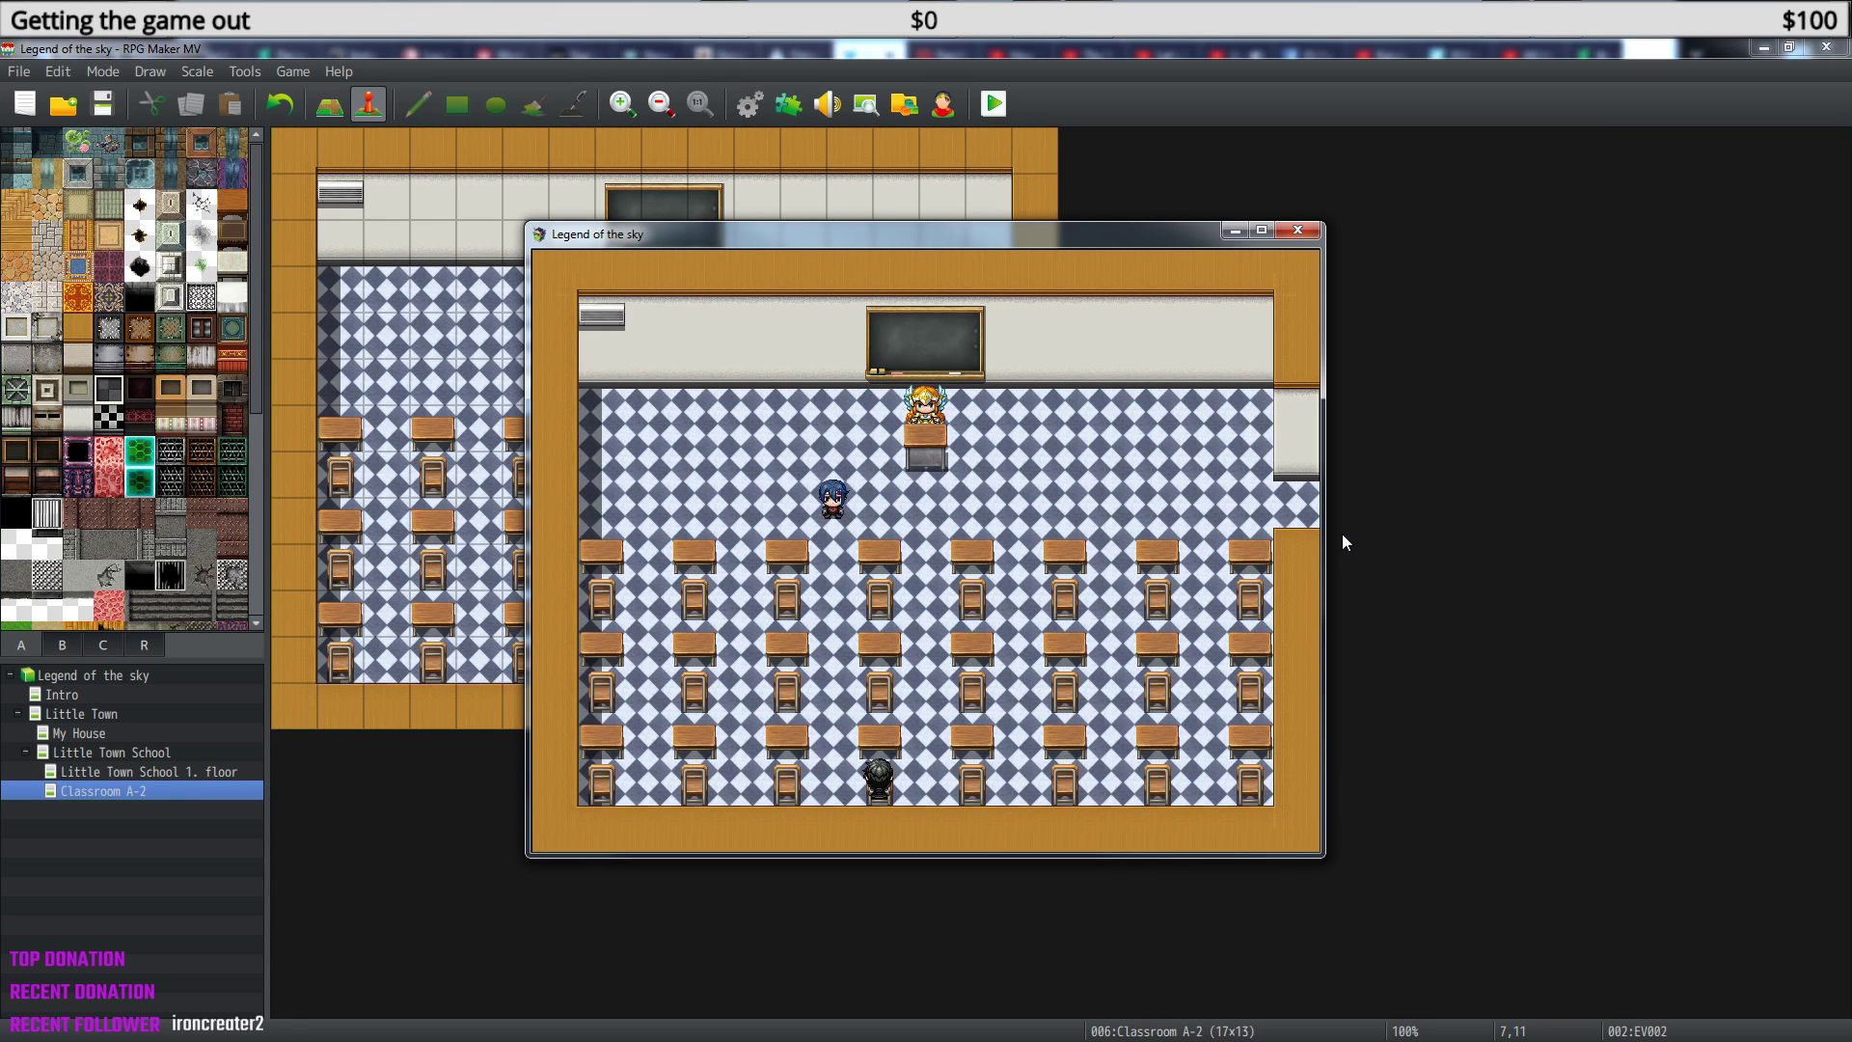
key("Down")
key("Up")
key("Right")
key("Down")
key("Return")
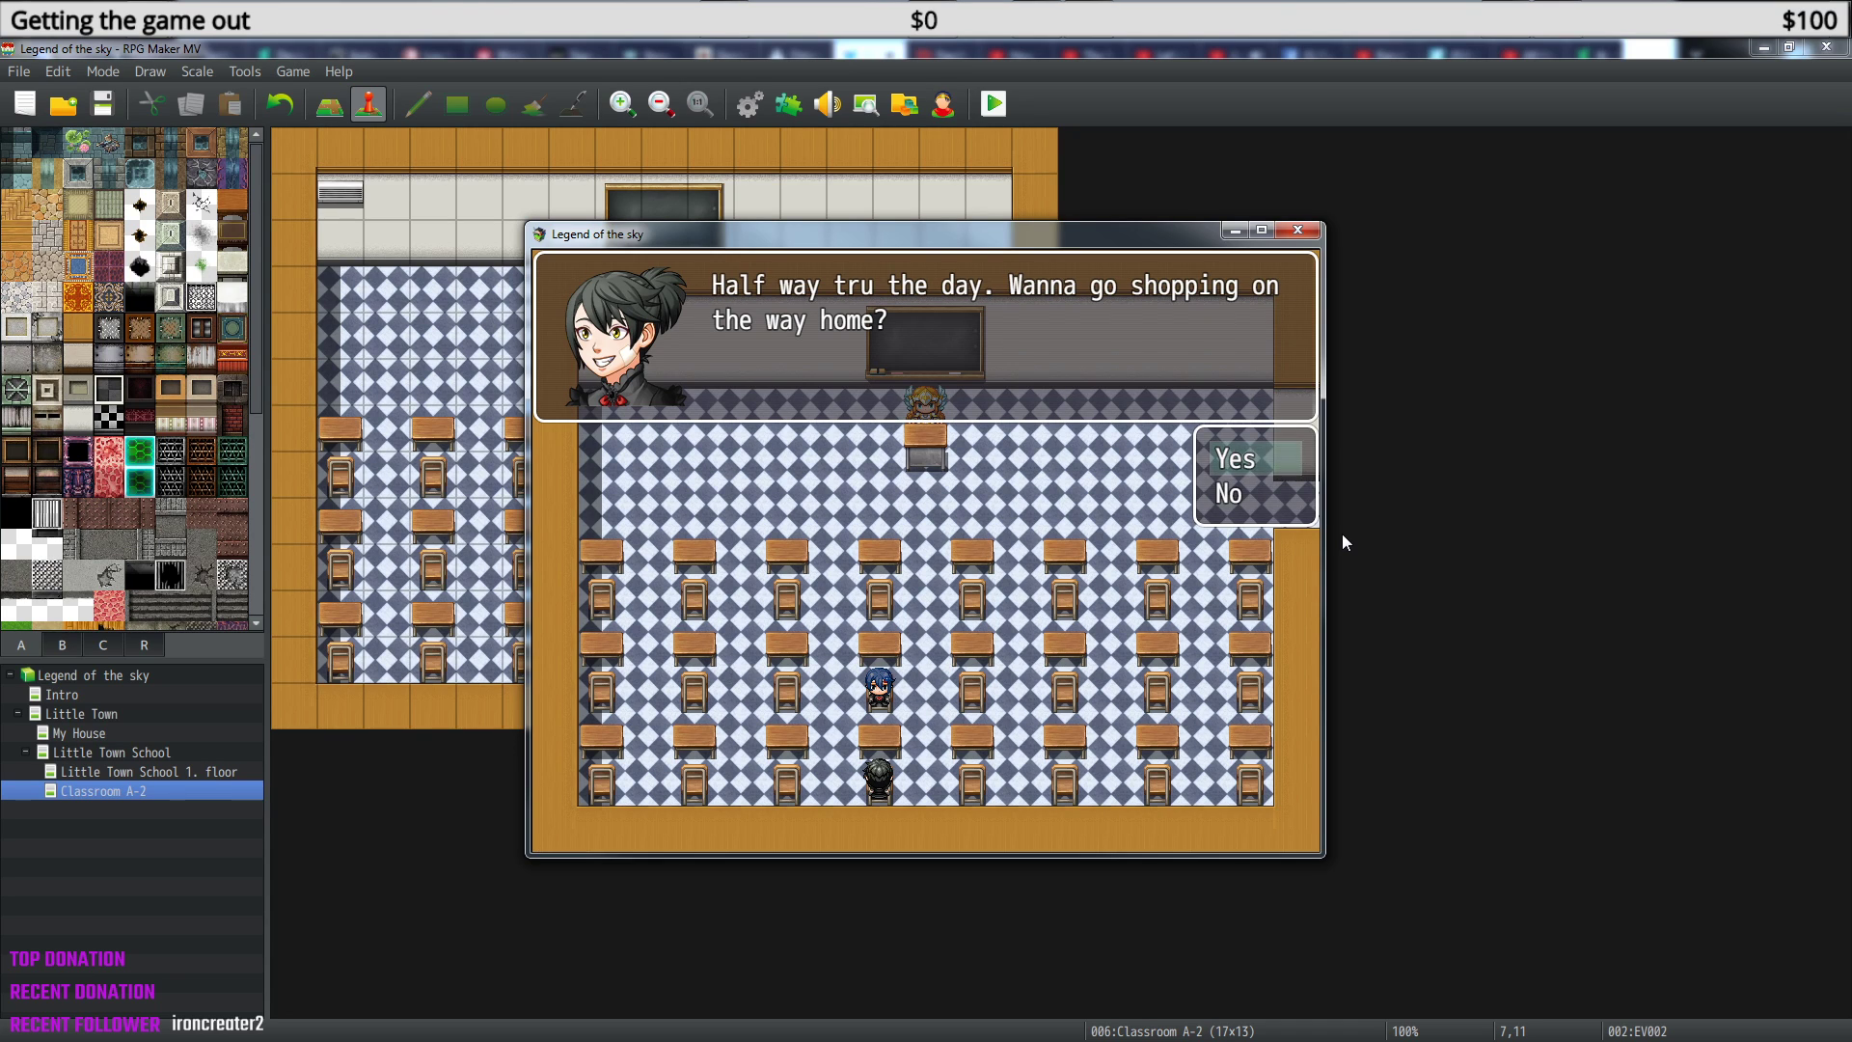
key("Return")
key("Return")
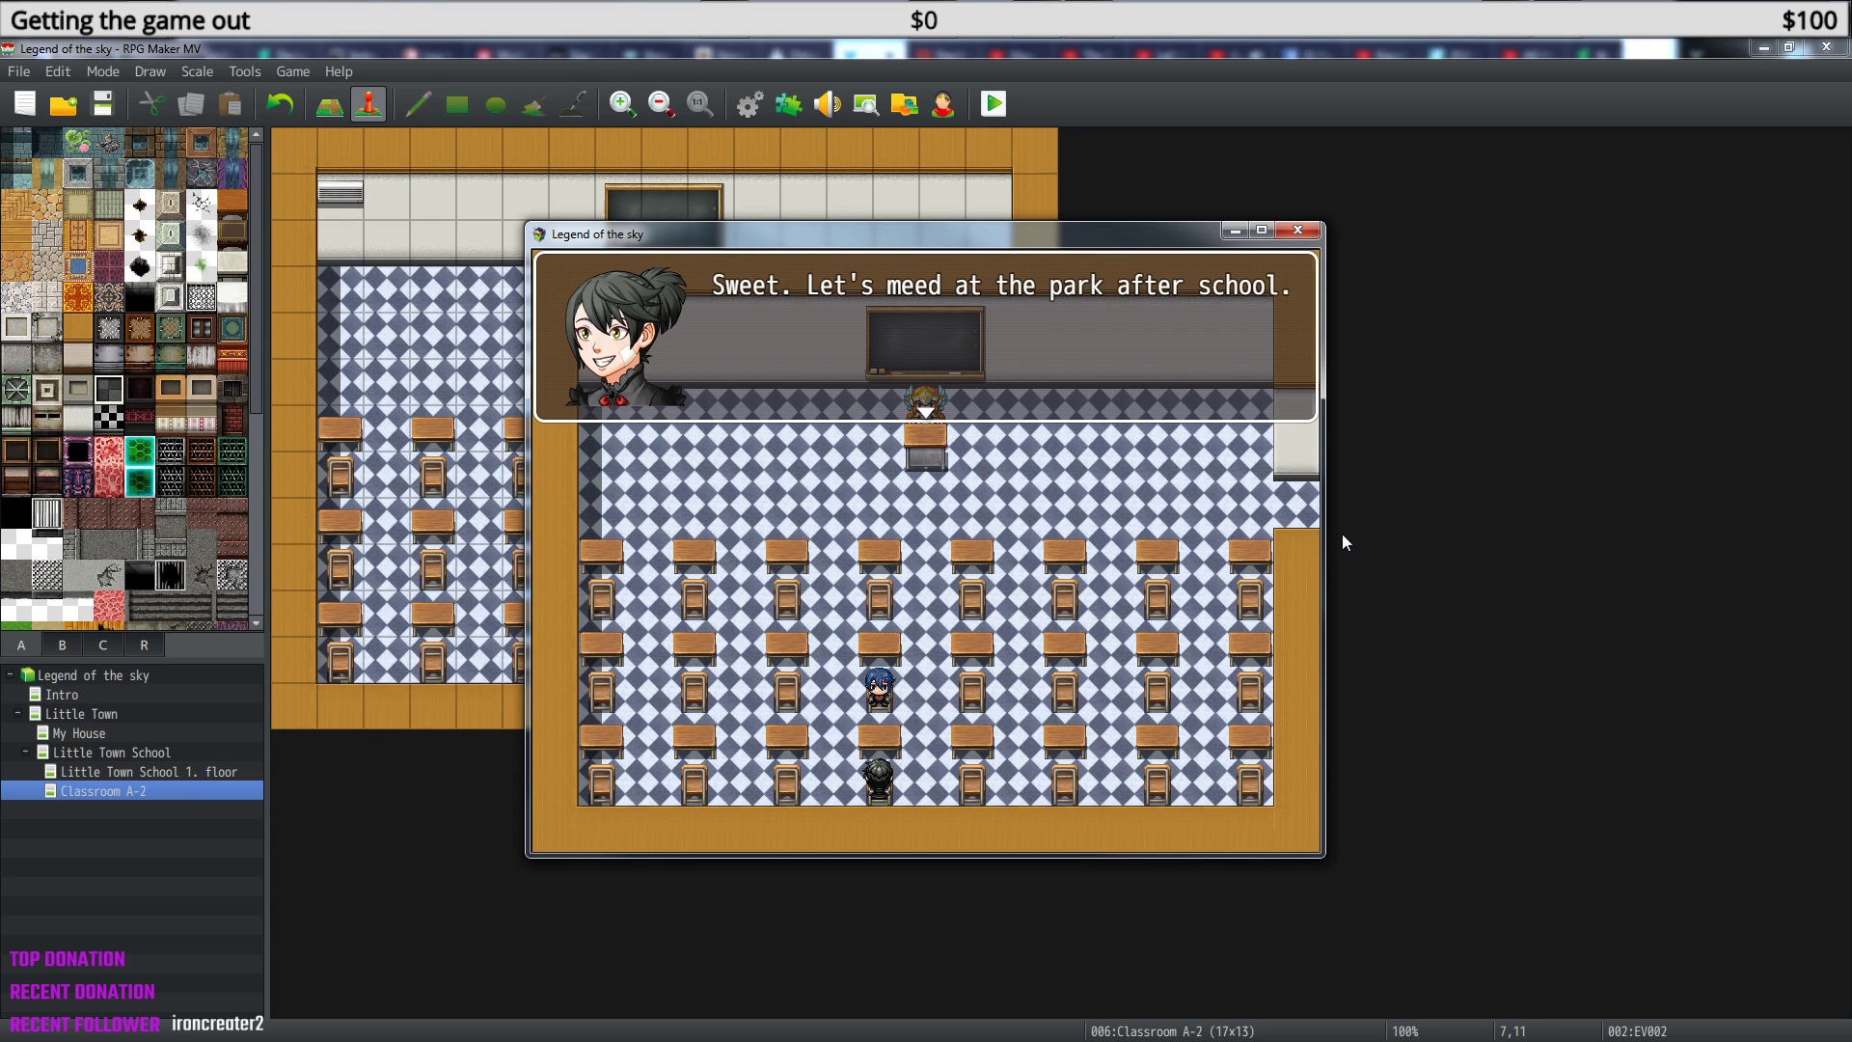
key("Return")
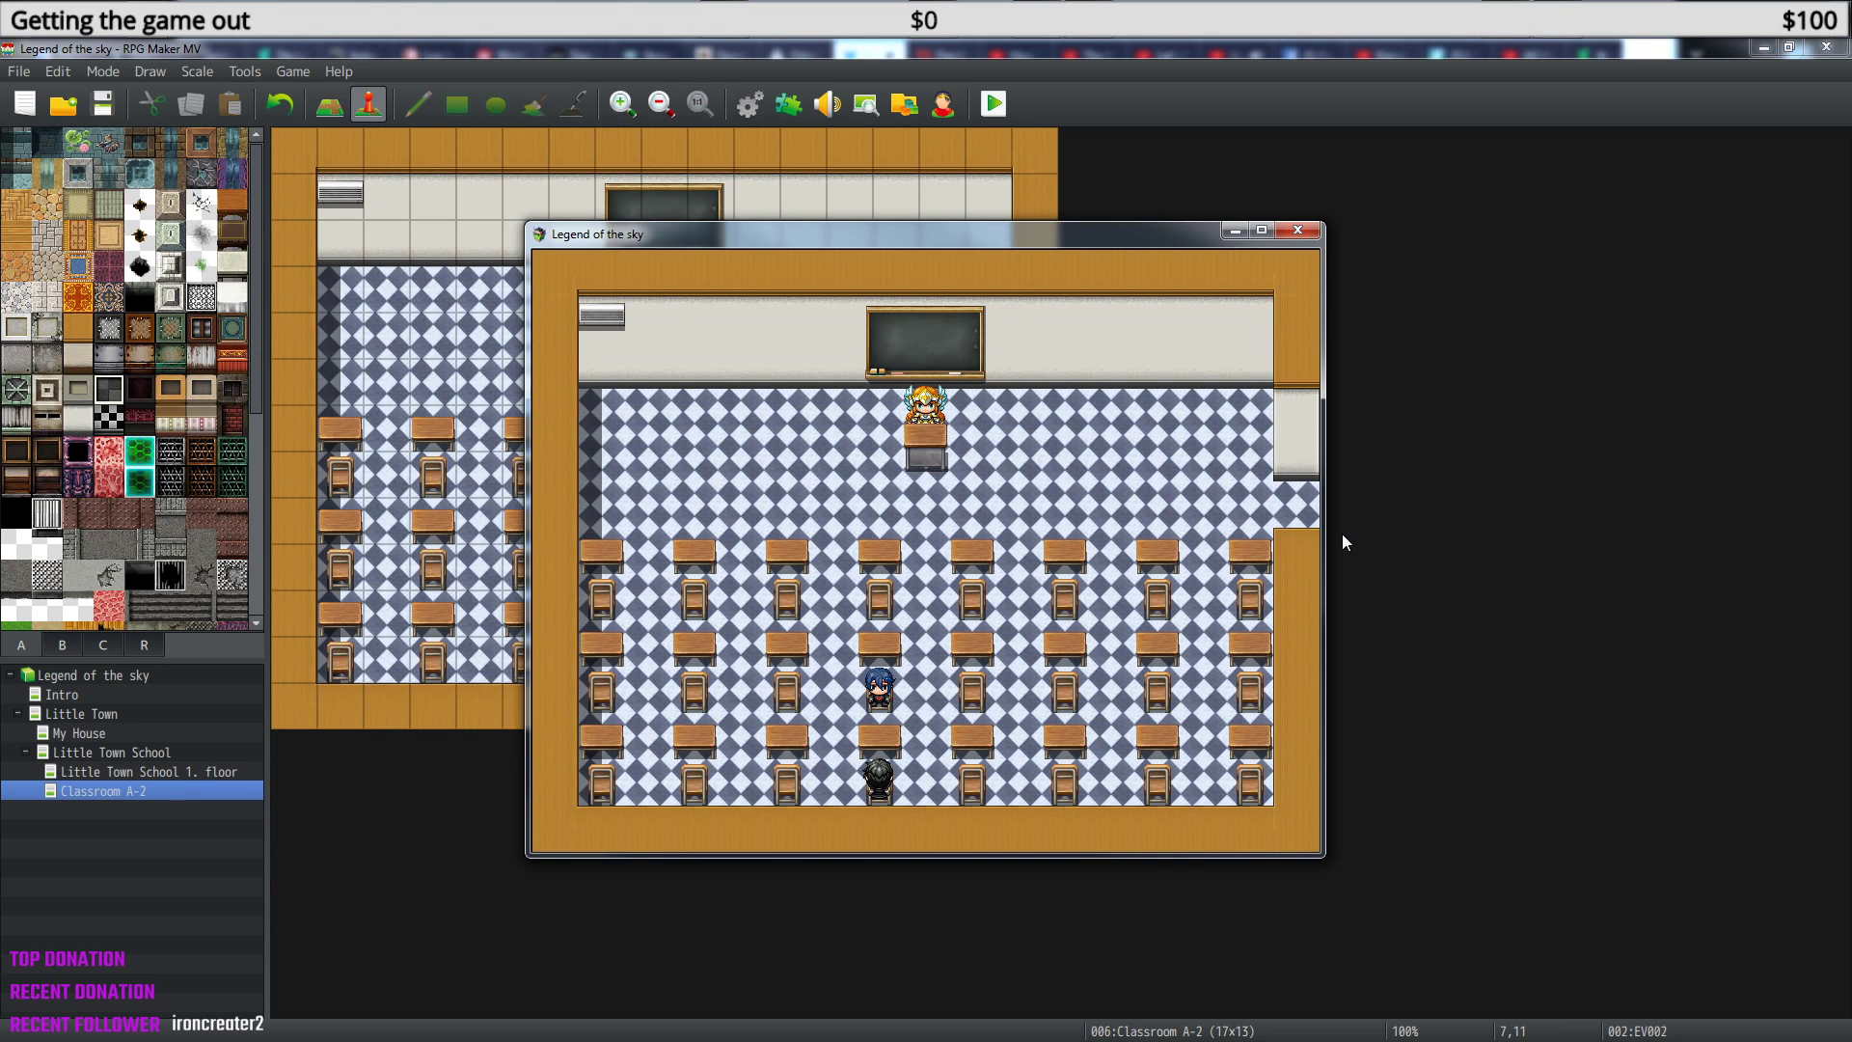
- Talk to the black-haired classmate again to test the follow-up dialogue for the Yes answer
key("Return")
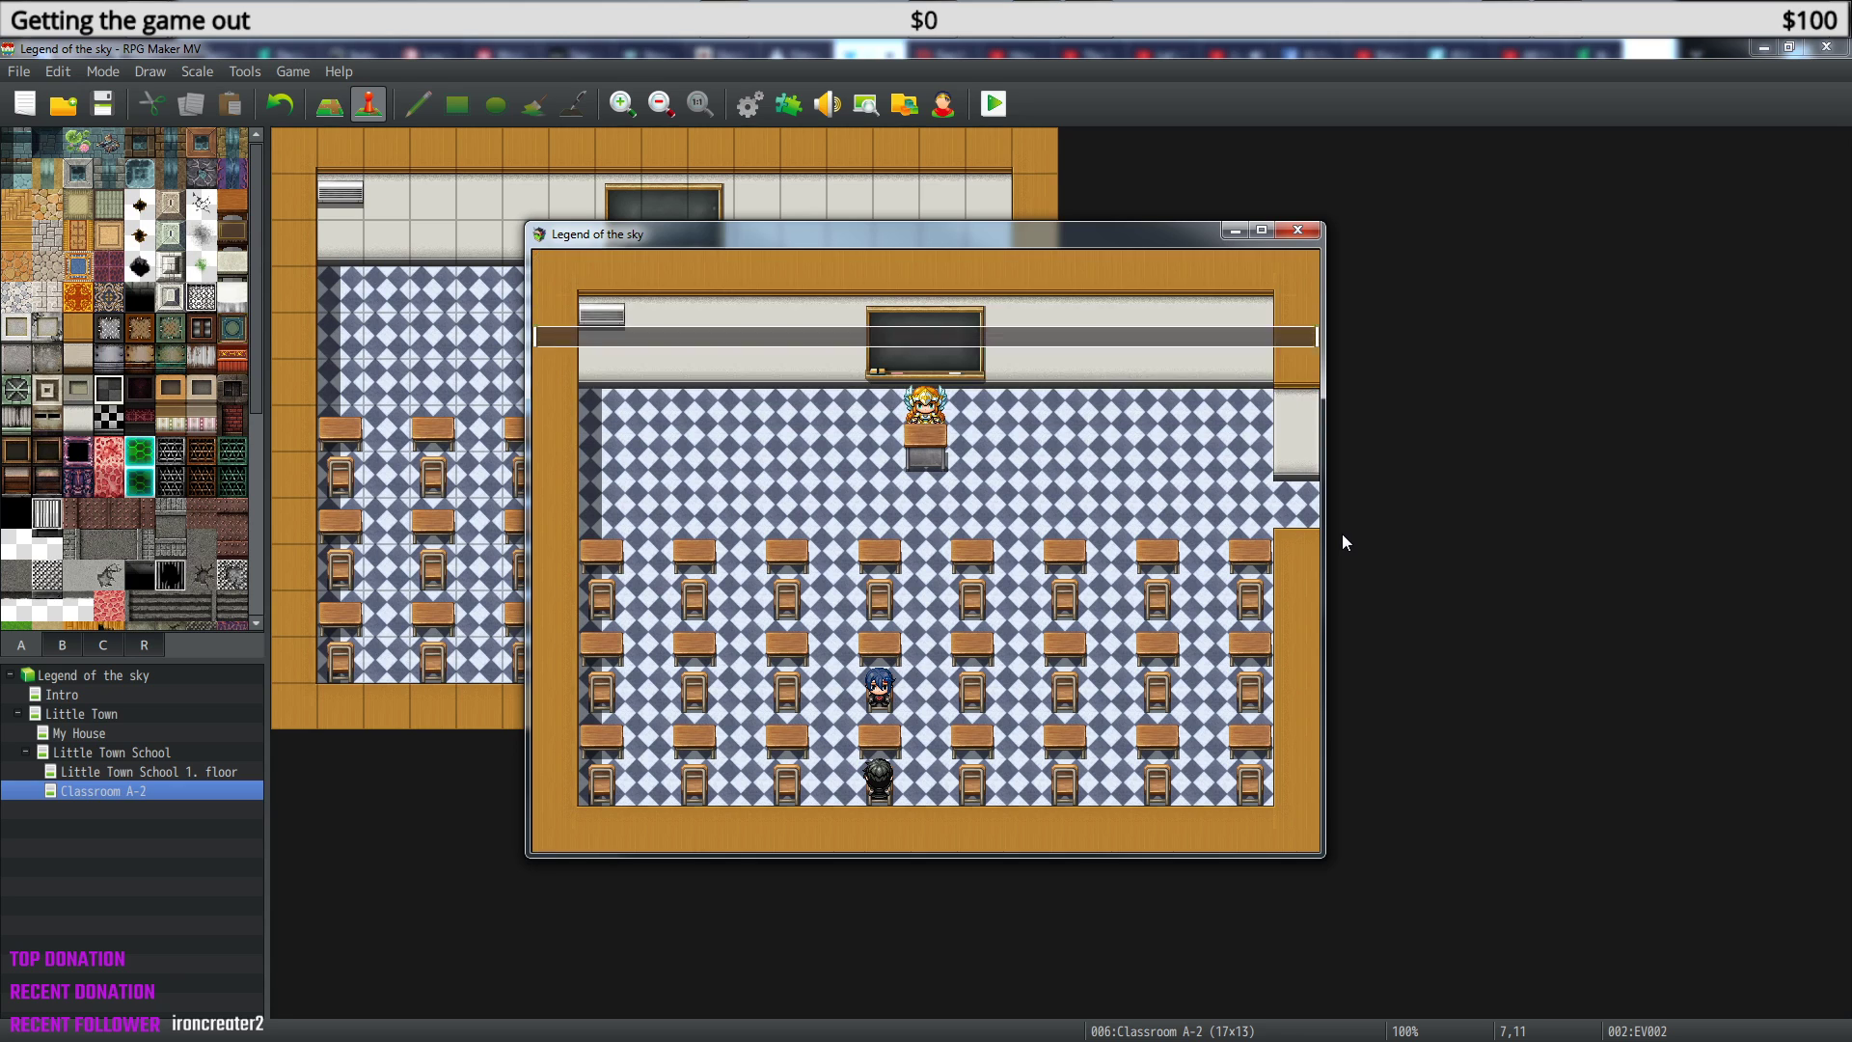
key("Return")
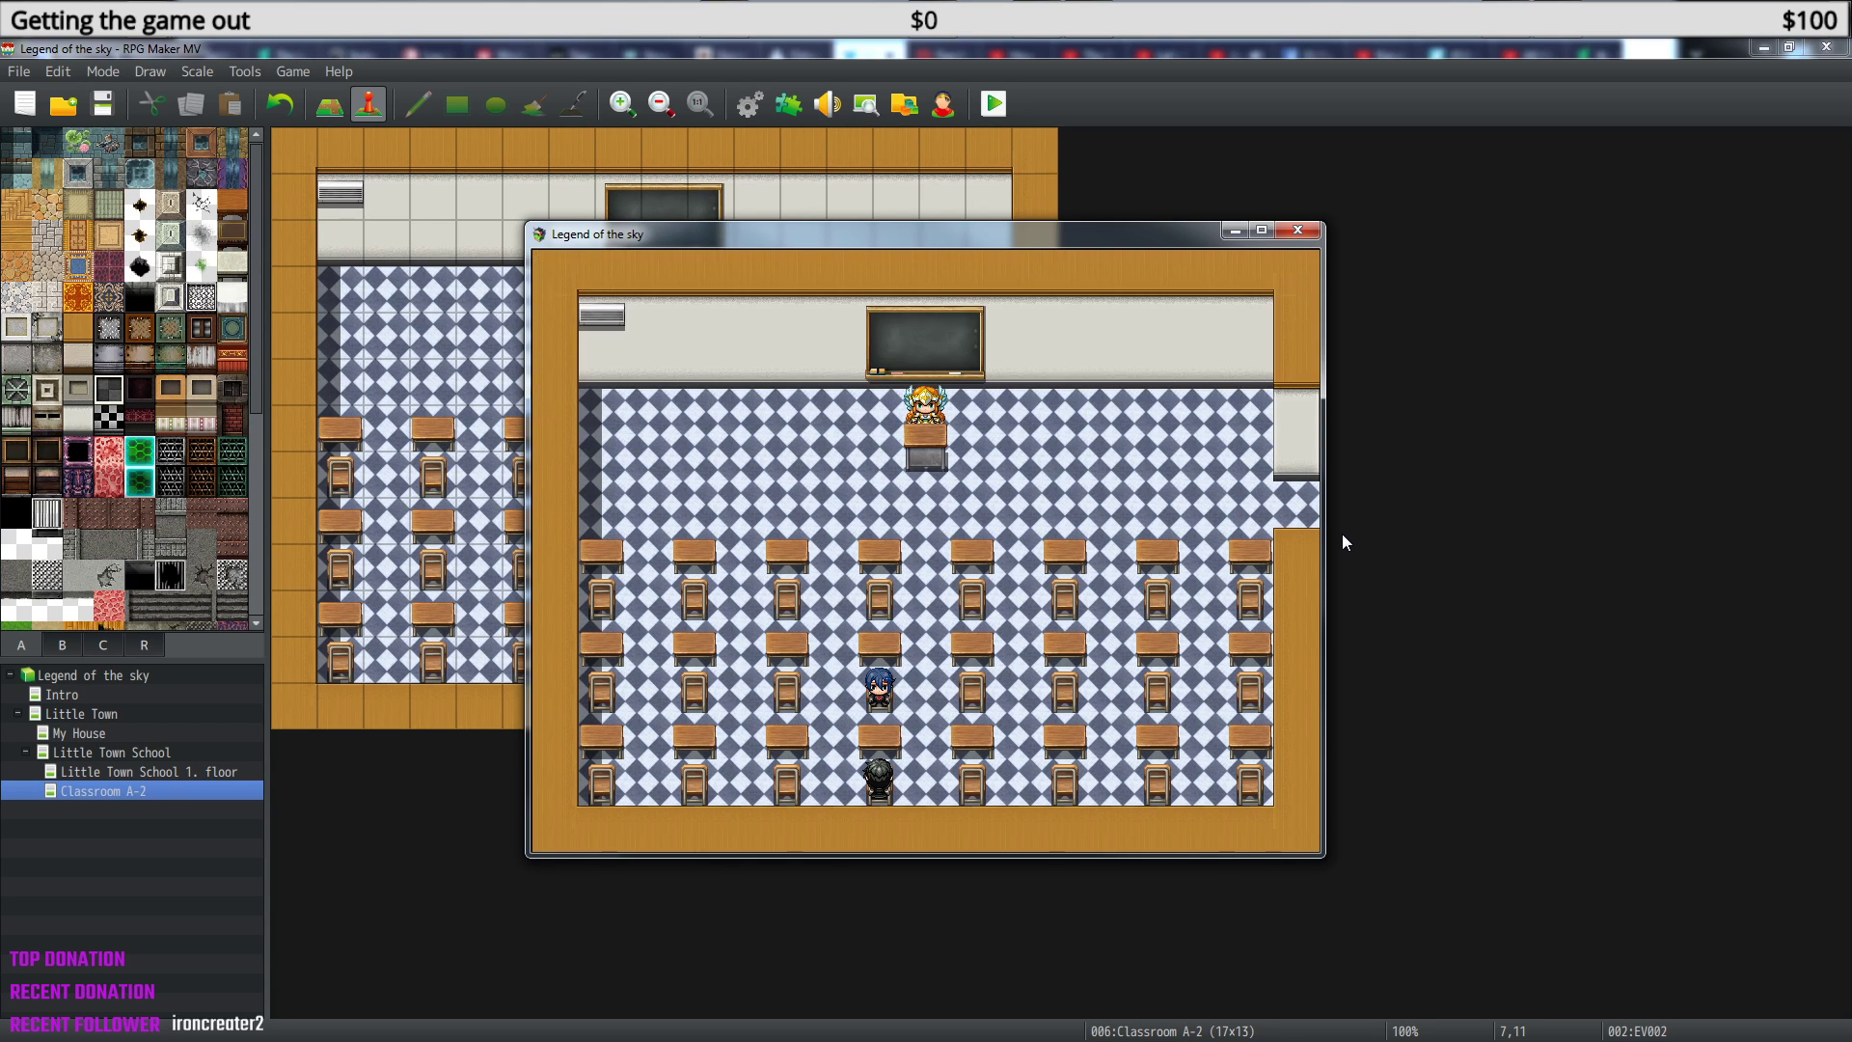
key("Return")
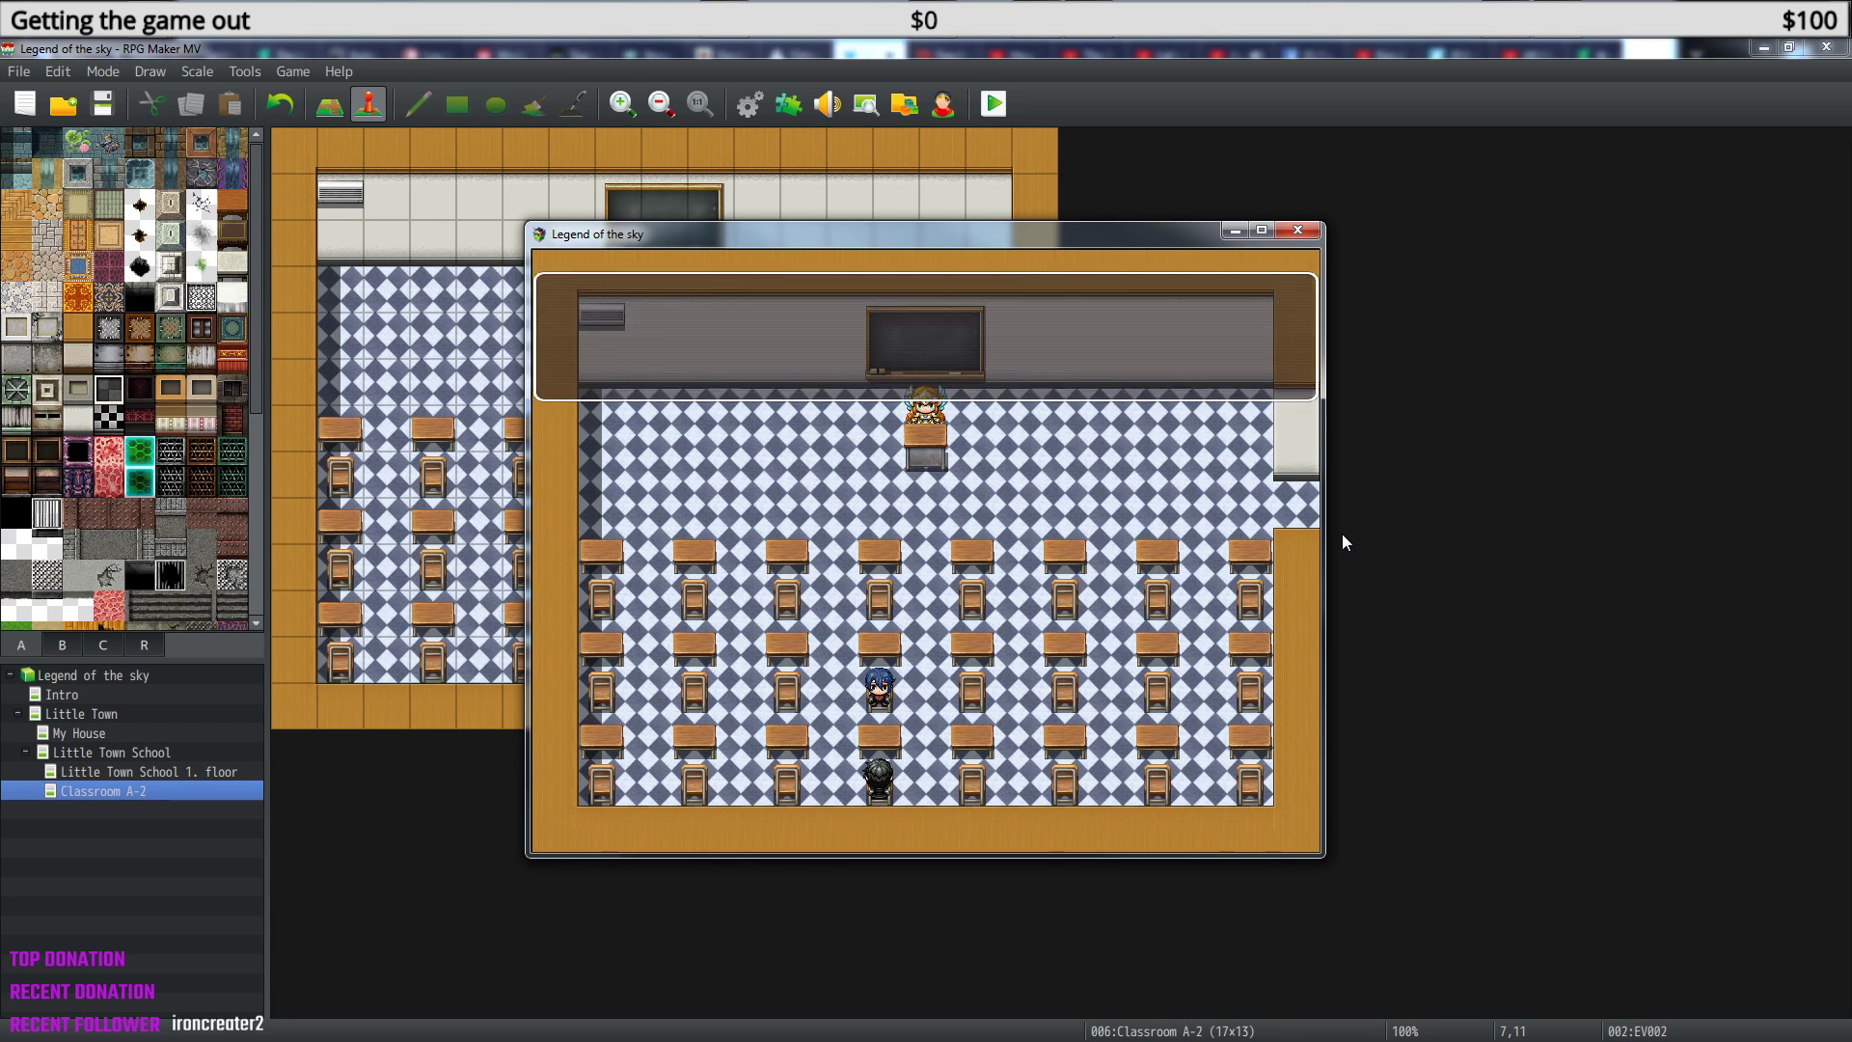
key("Return")
- End the running game to its title screen and restart it to enter Classroom A-2 again
key("Escape")
key("Down")
key("Down")
key("Down")
key("Down")
key("Down")
key("Down")
key("Down")
key("Return")
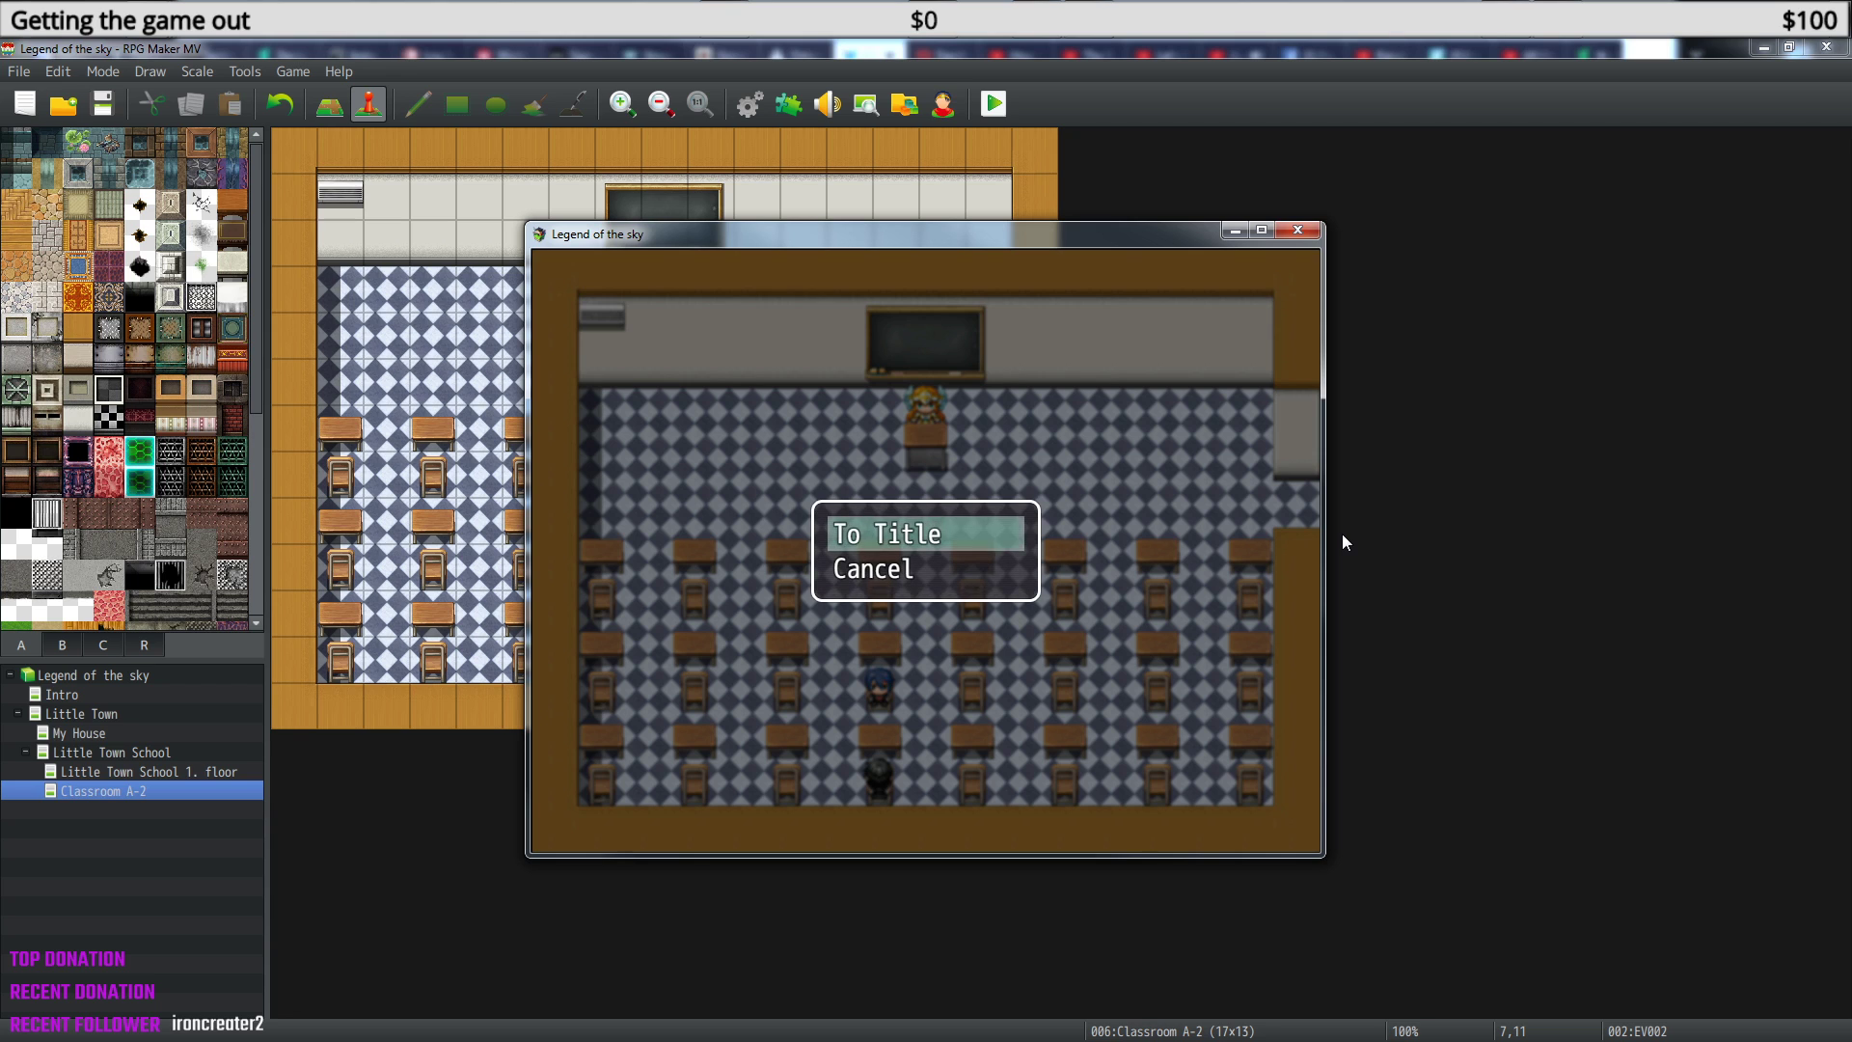
key("Return")
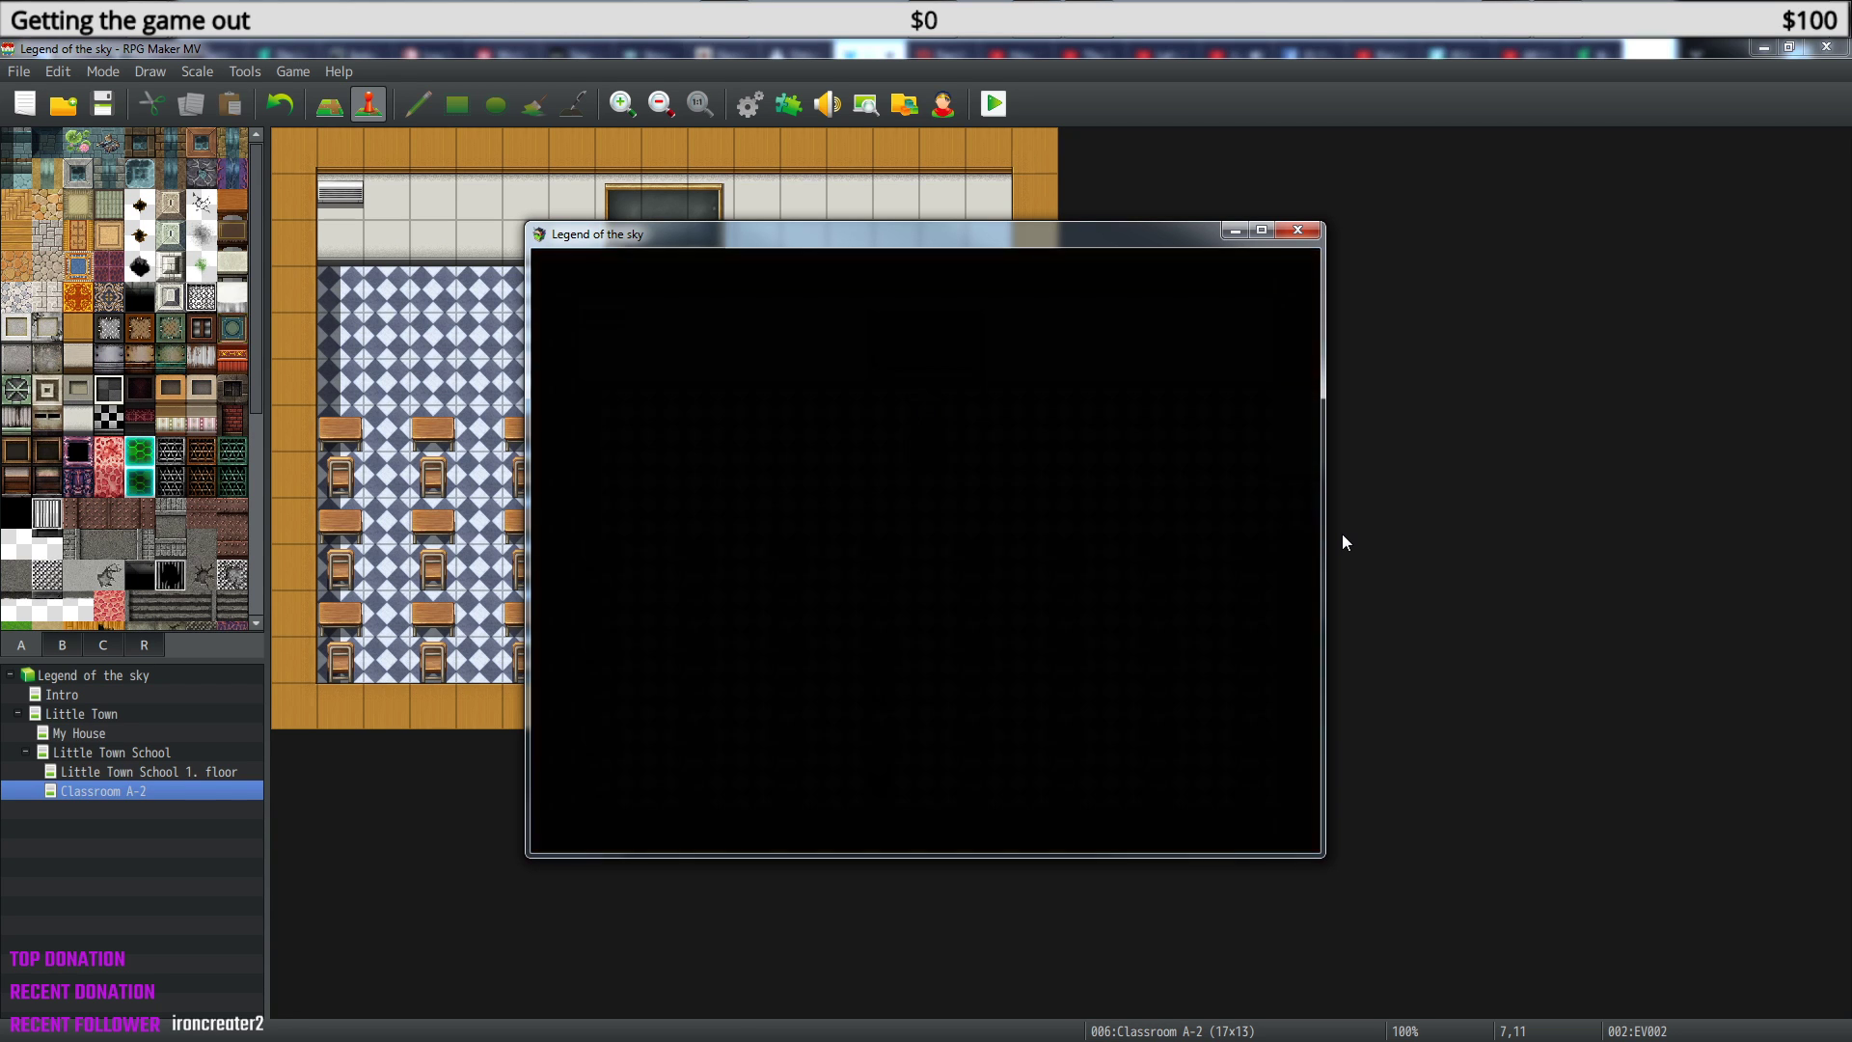
key("Return")
key("Return")
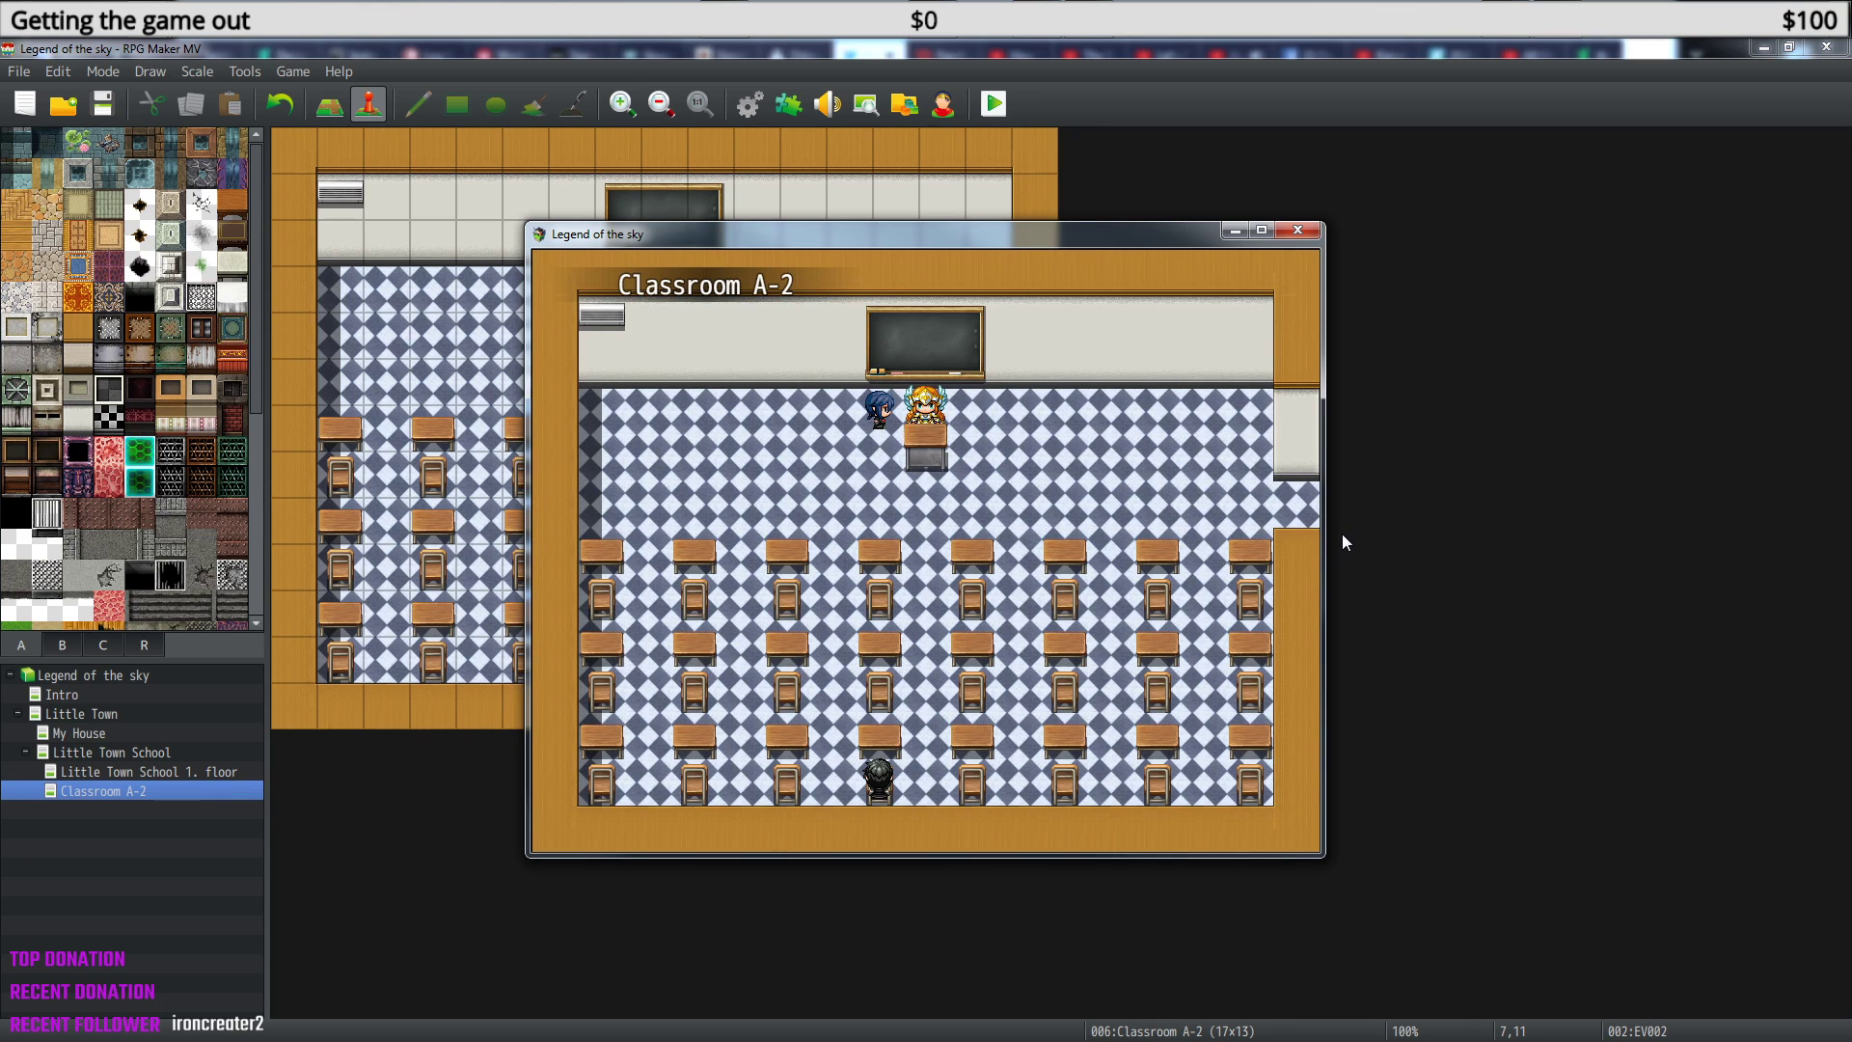
- Walk to the black-haired classmate in the last row, answer No to the shopping invitation and advance the replies
key("Down")
key("Right")
key("Down")
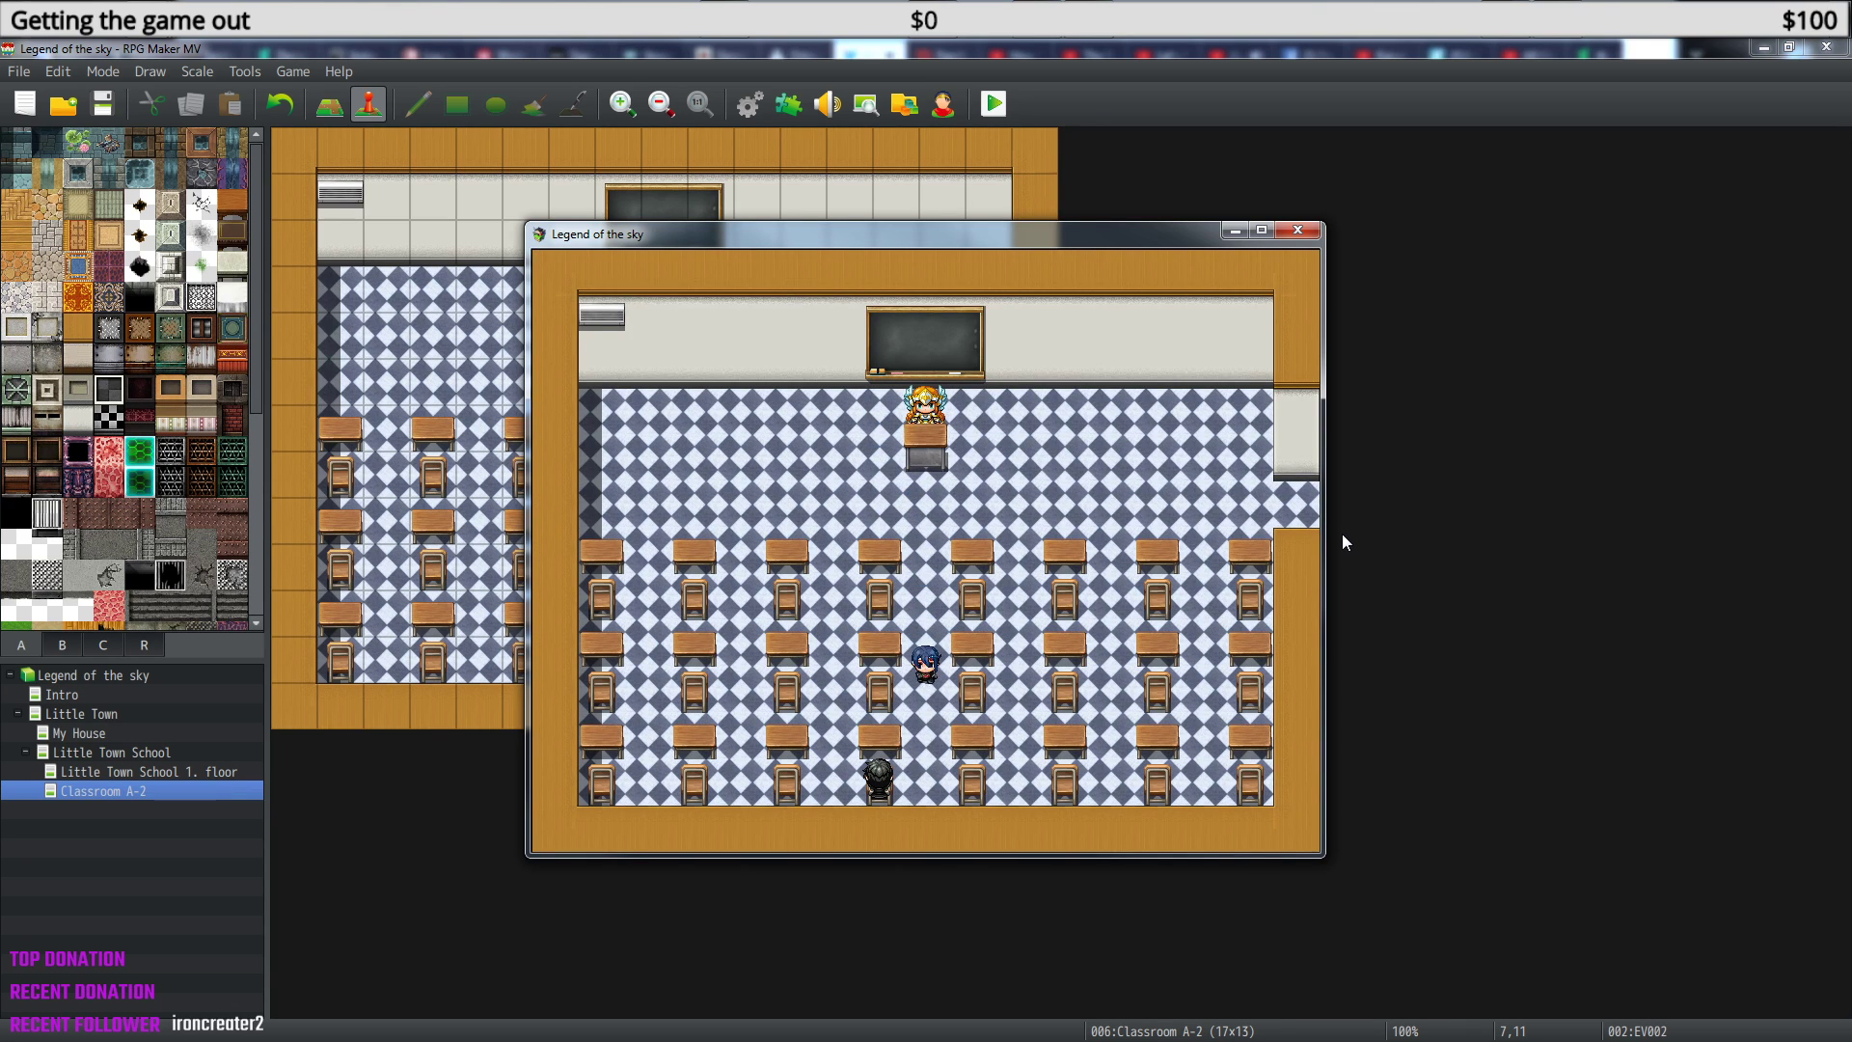
key("Down")
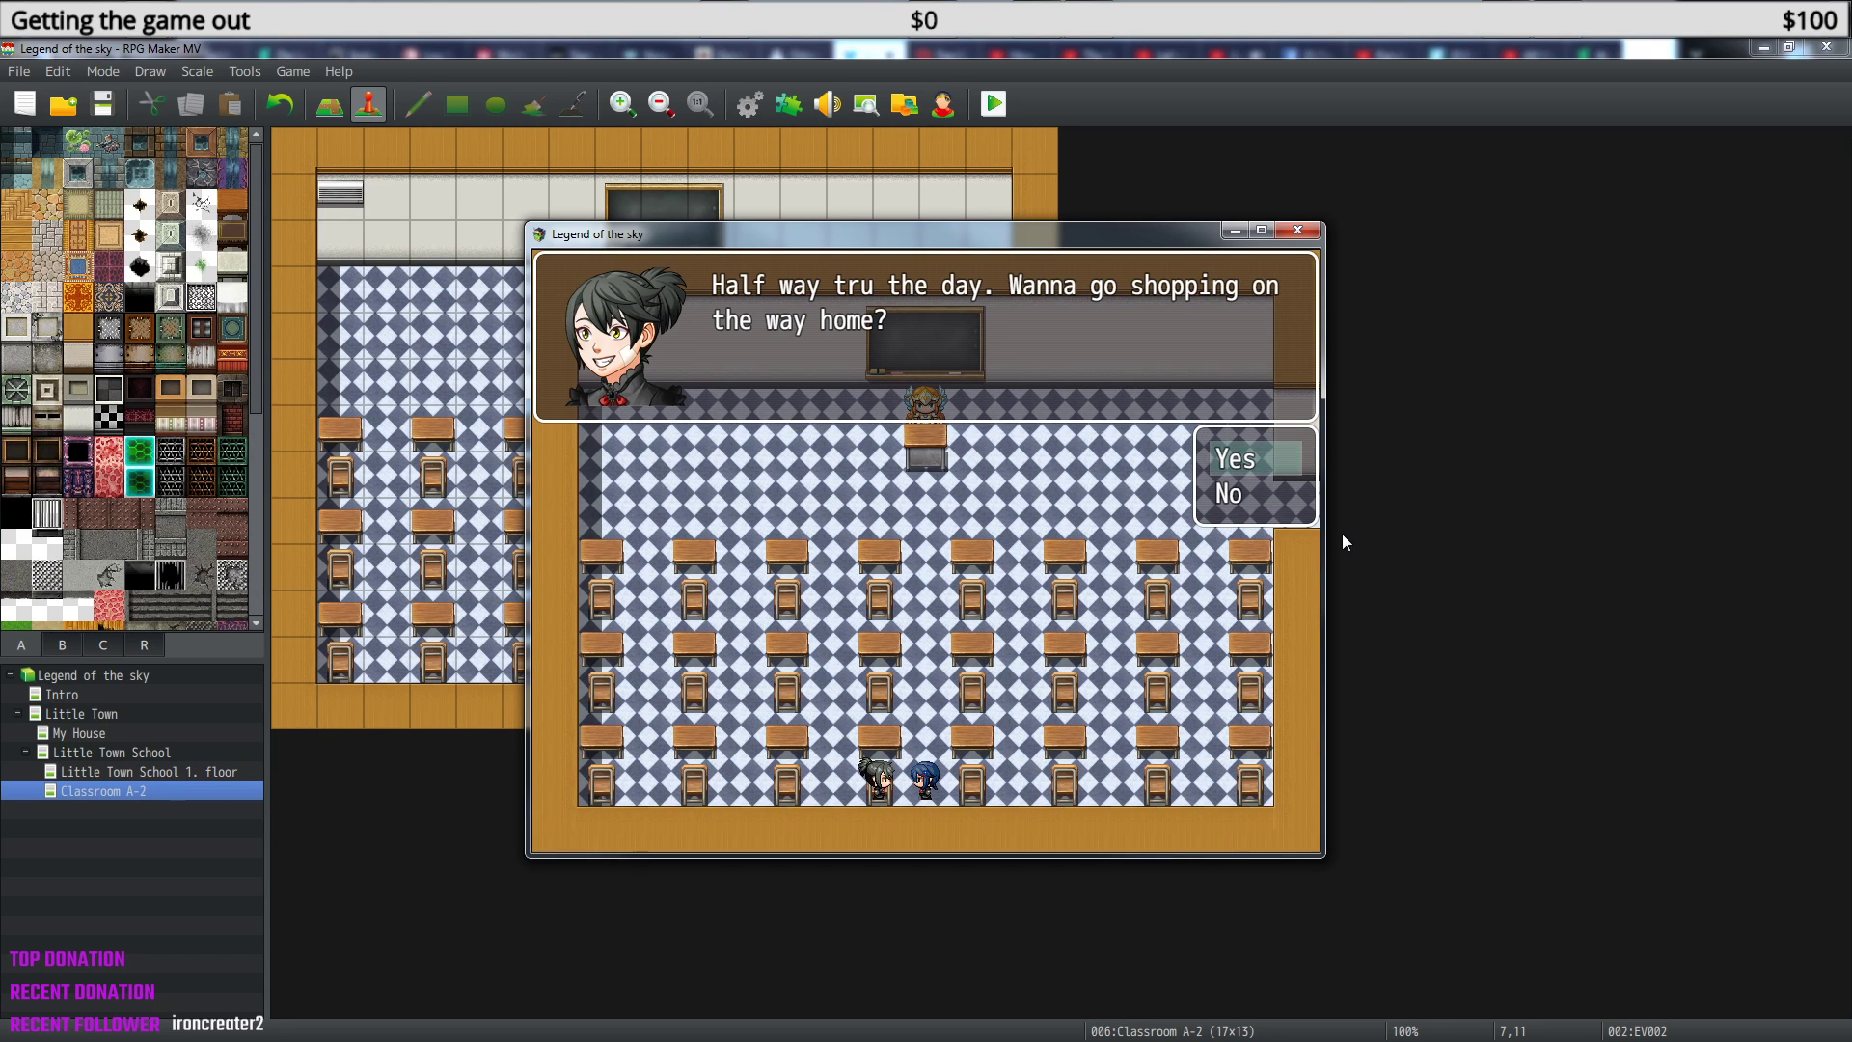
key("Down")
key("Return")
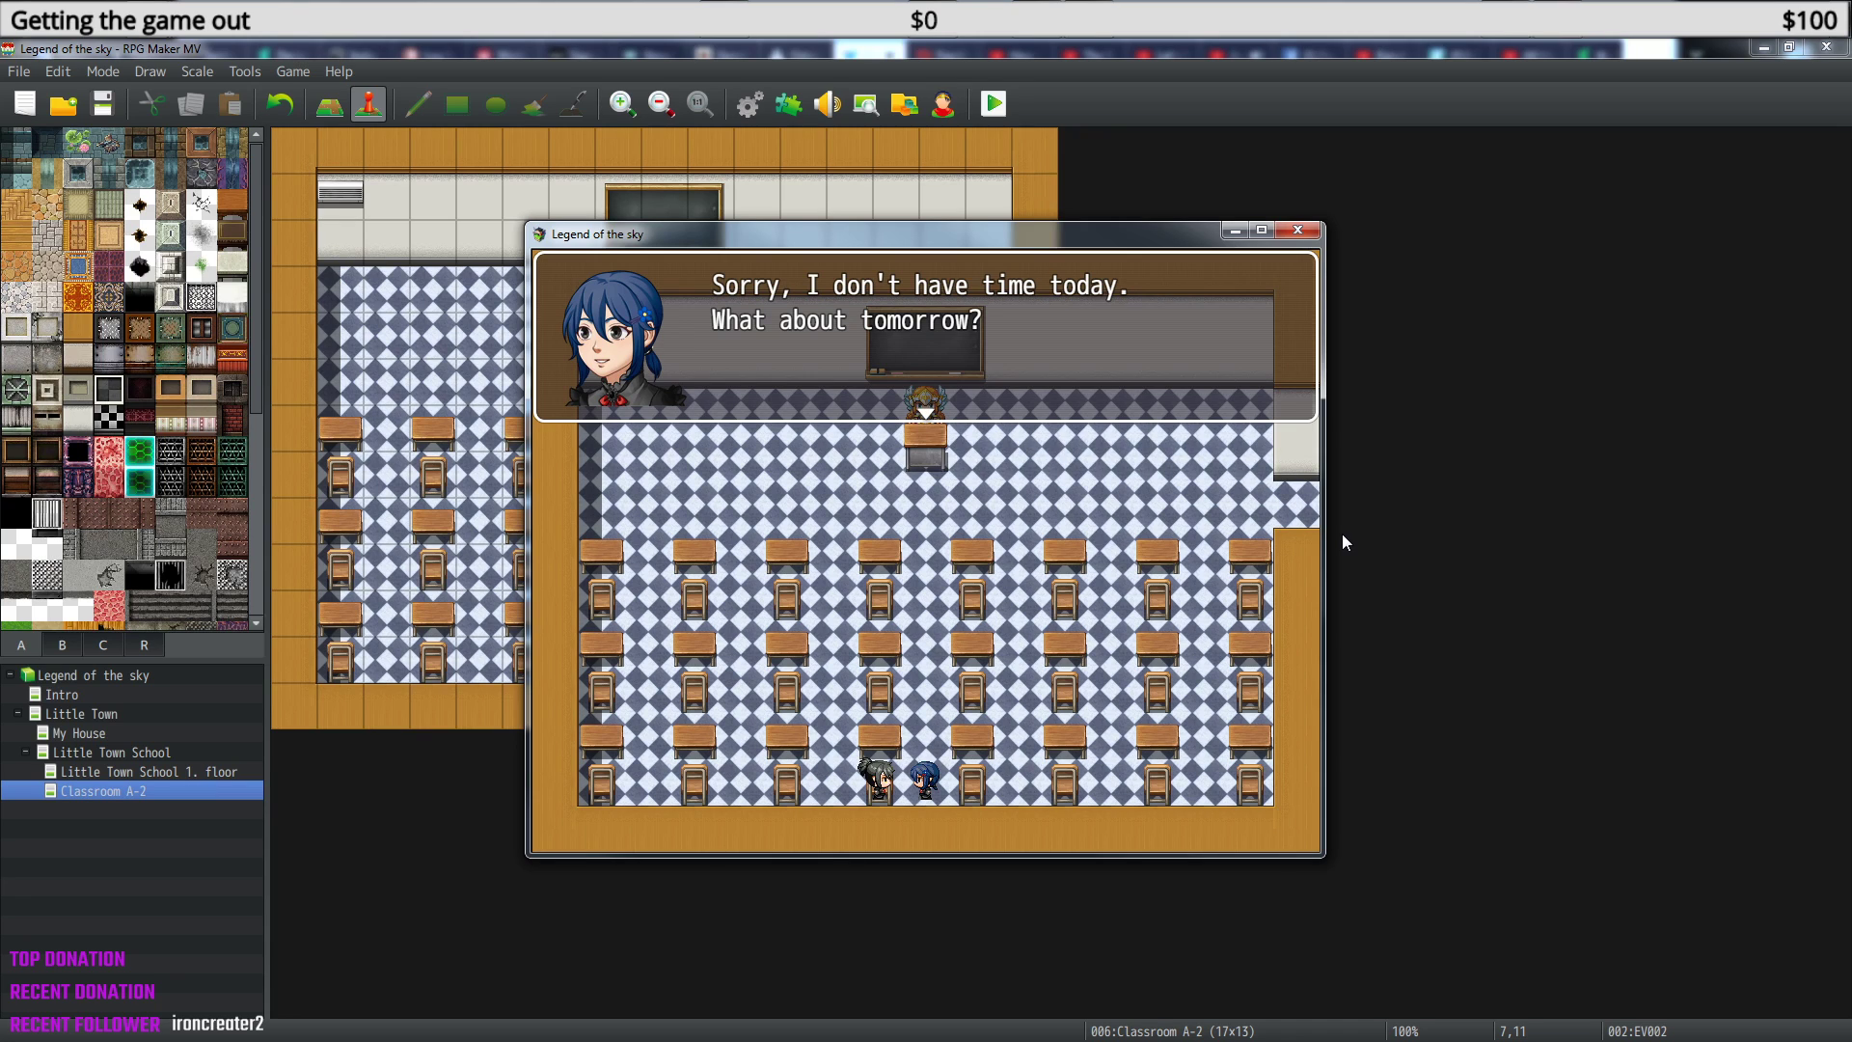
key("Return")
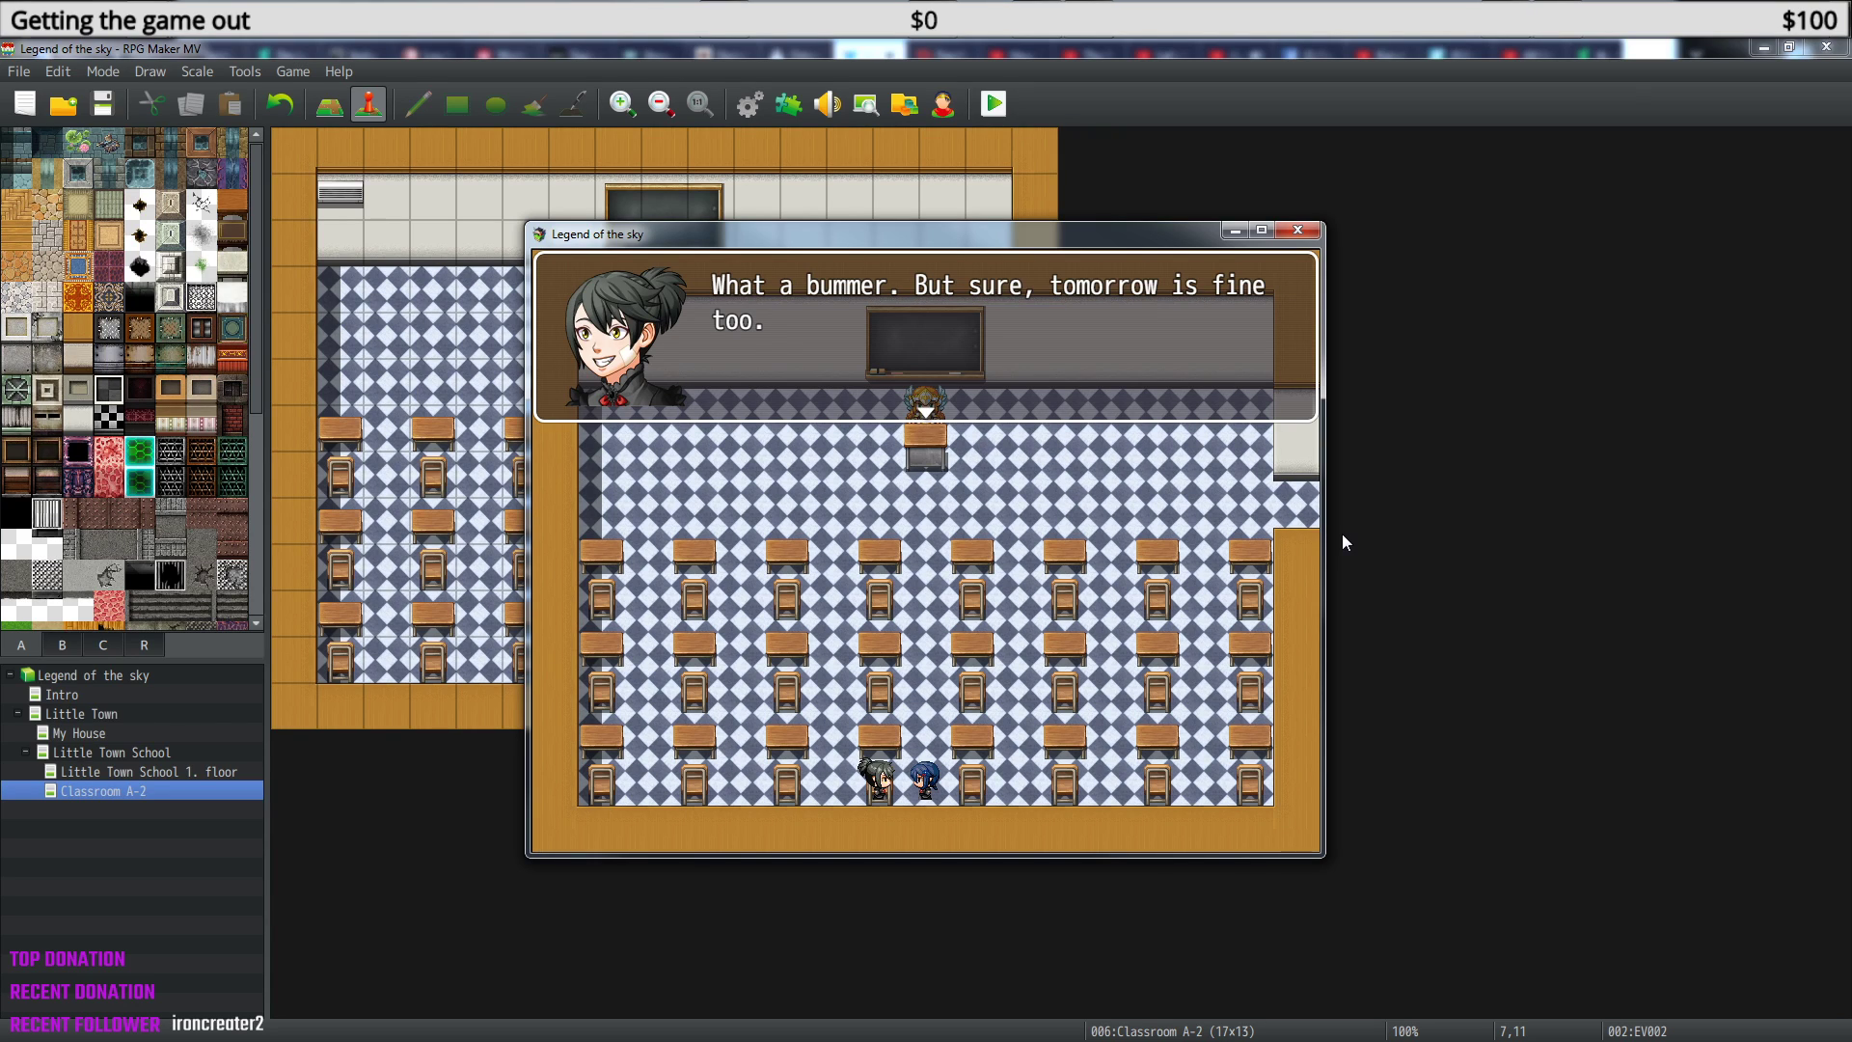
- Talk to the black-haired classmate again to test the follow-up dialogue for the No answer
key("Return")
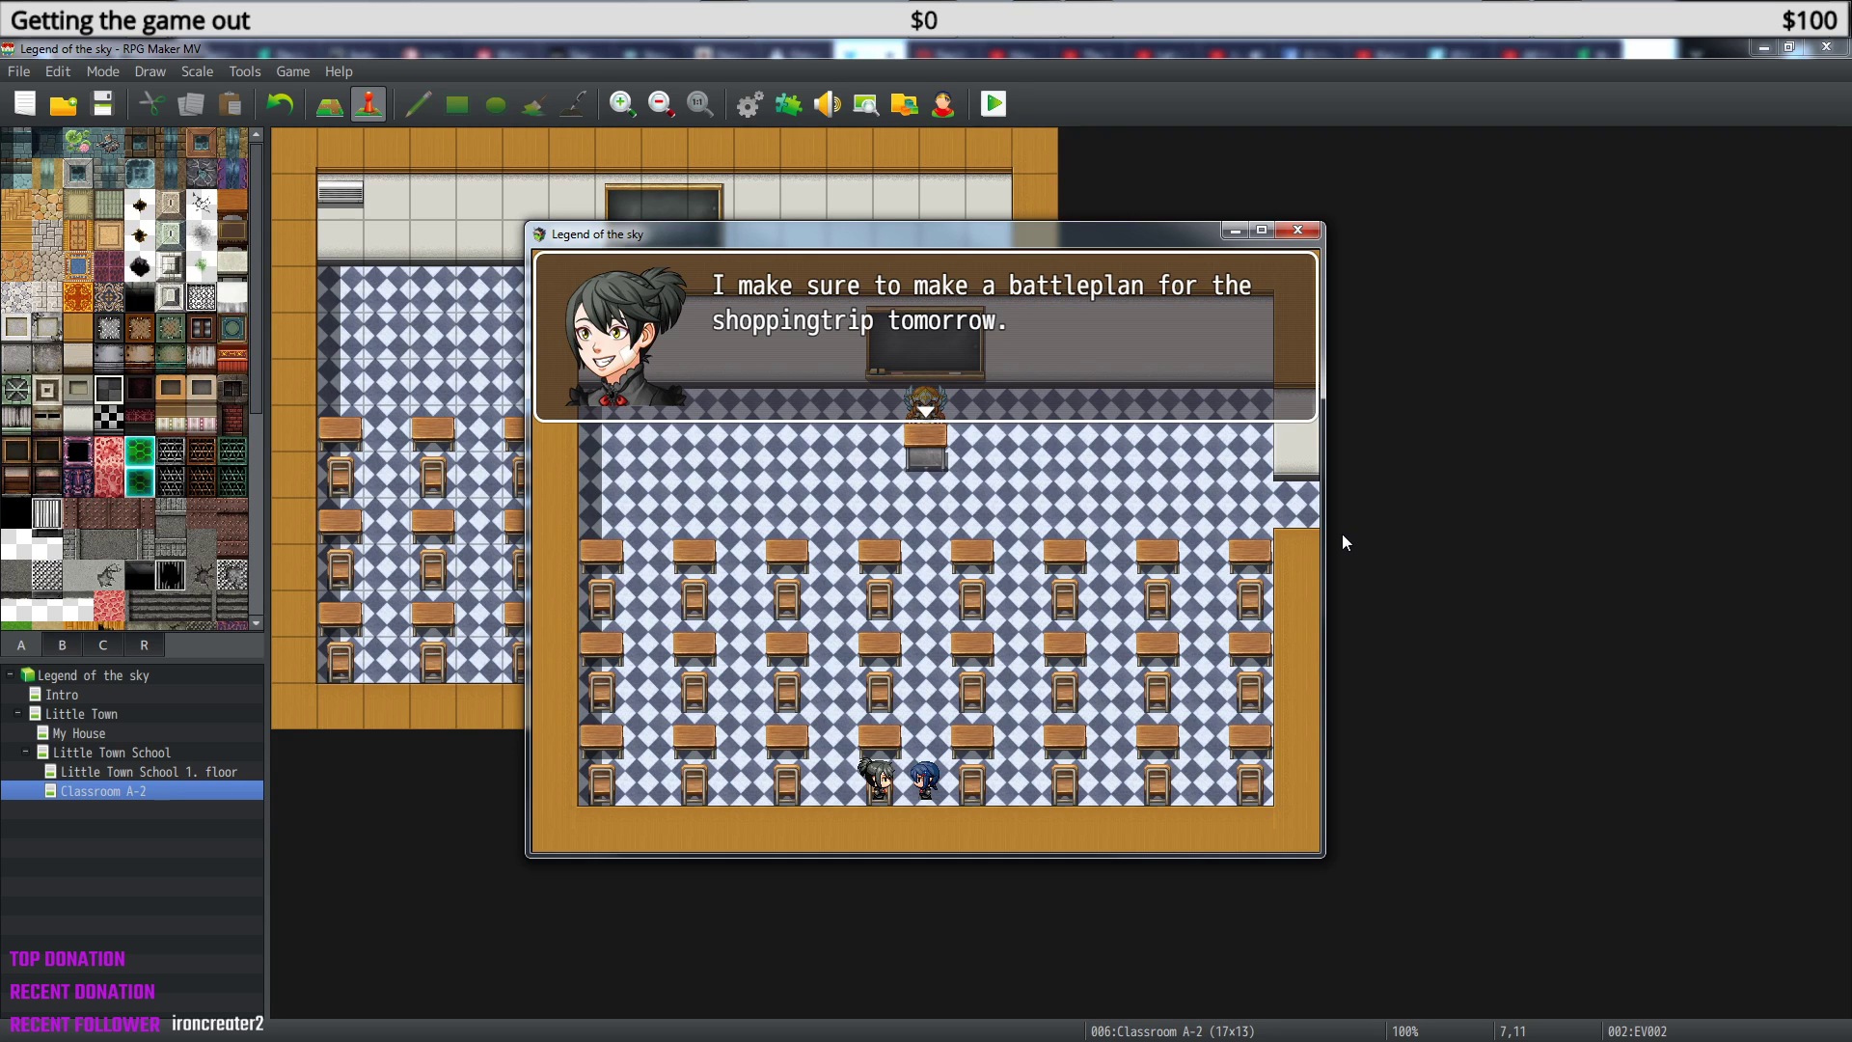
key("Return")
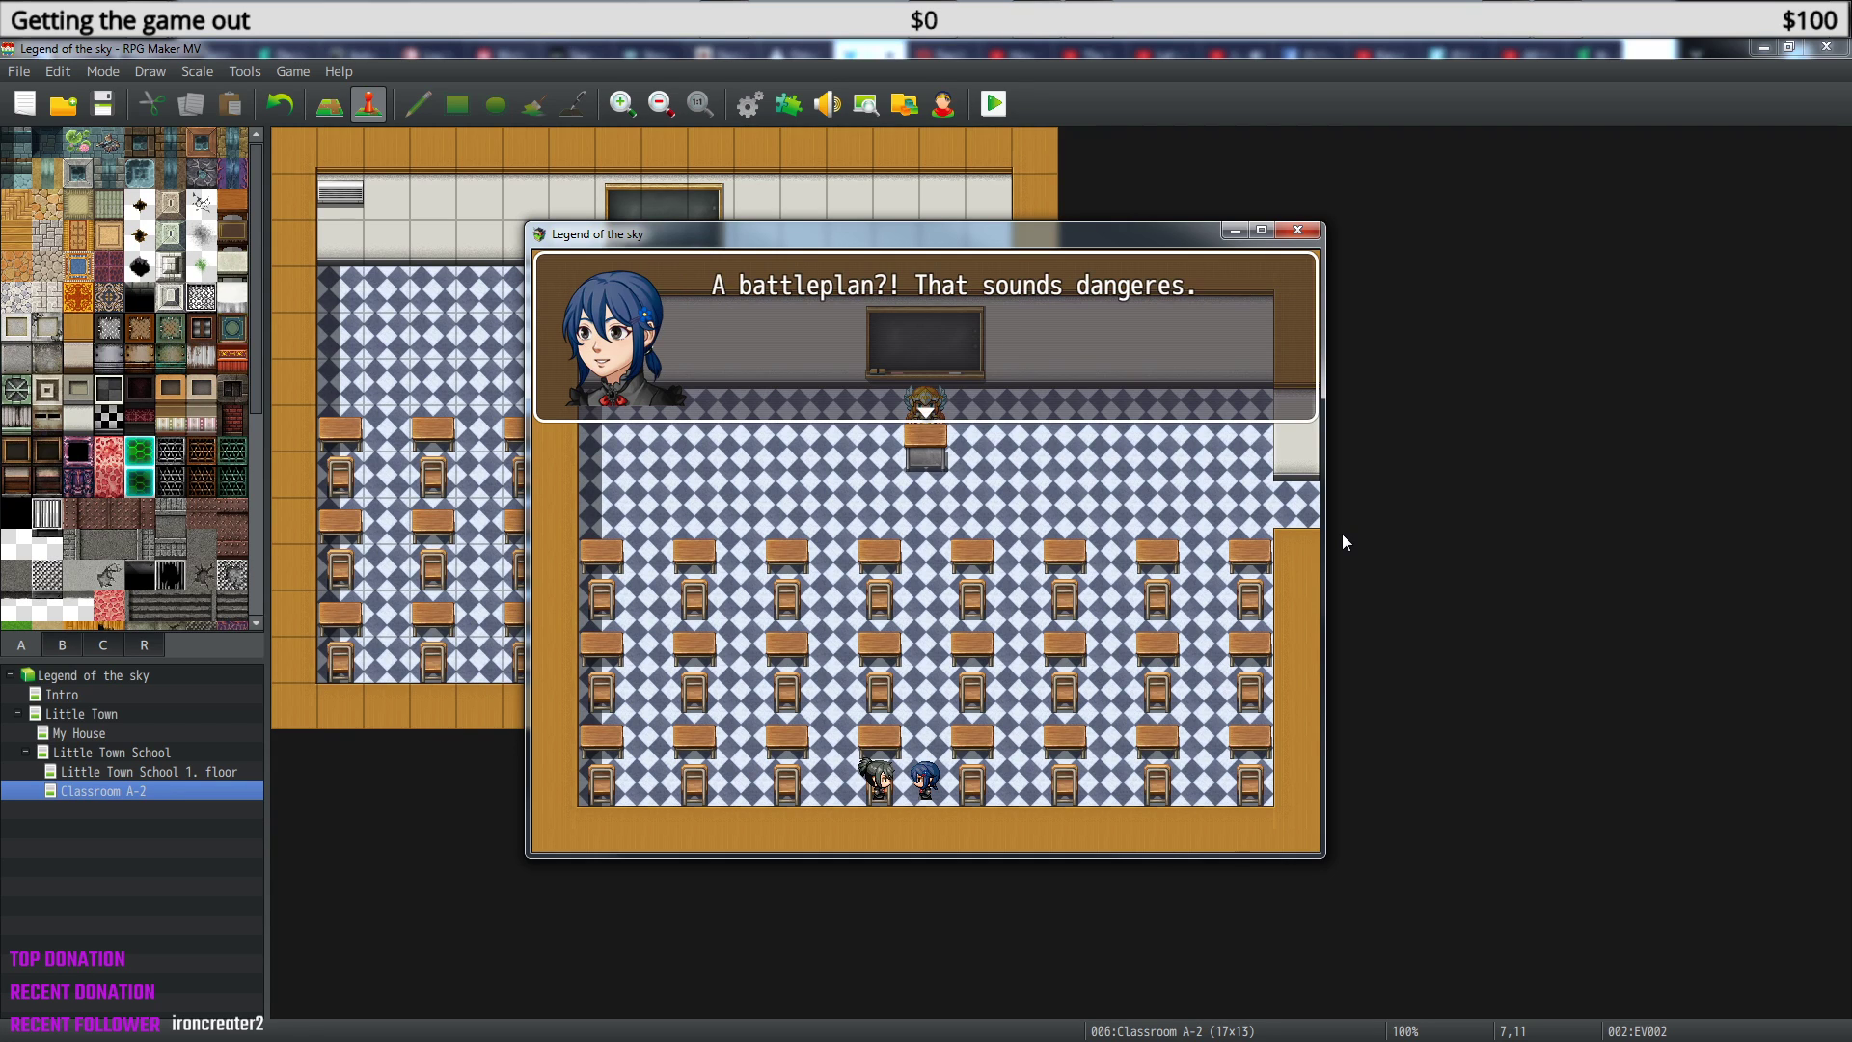
key("Return")
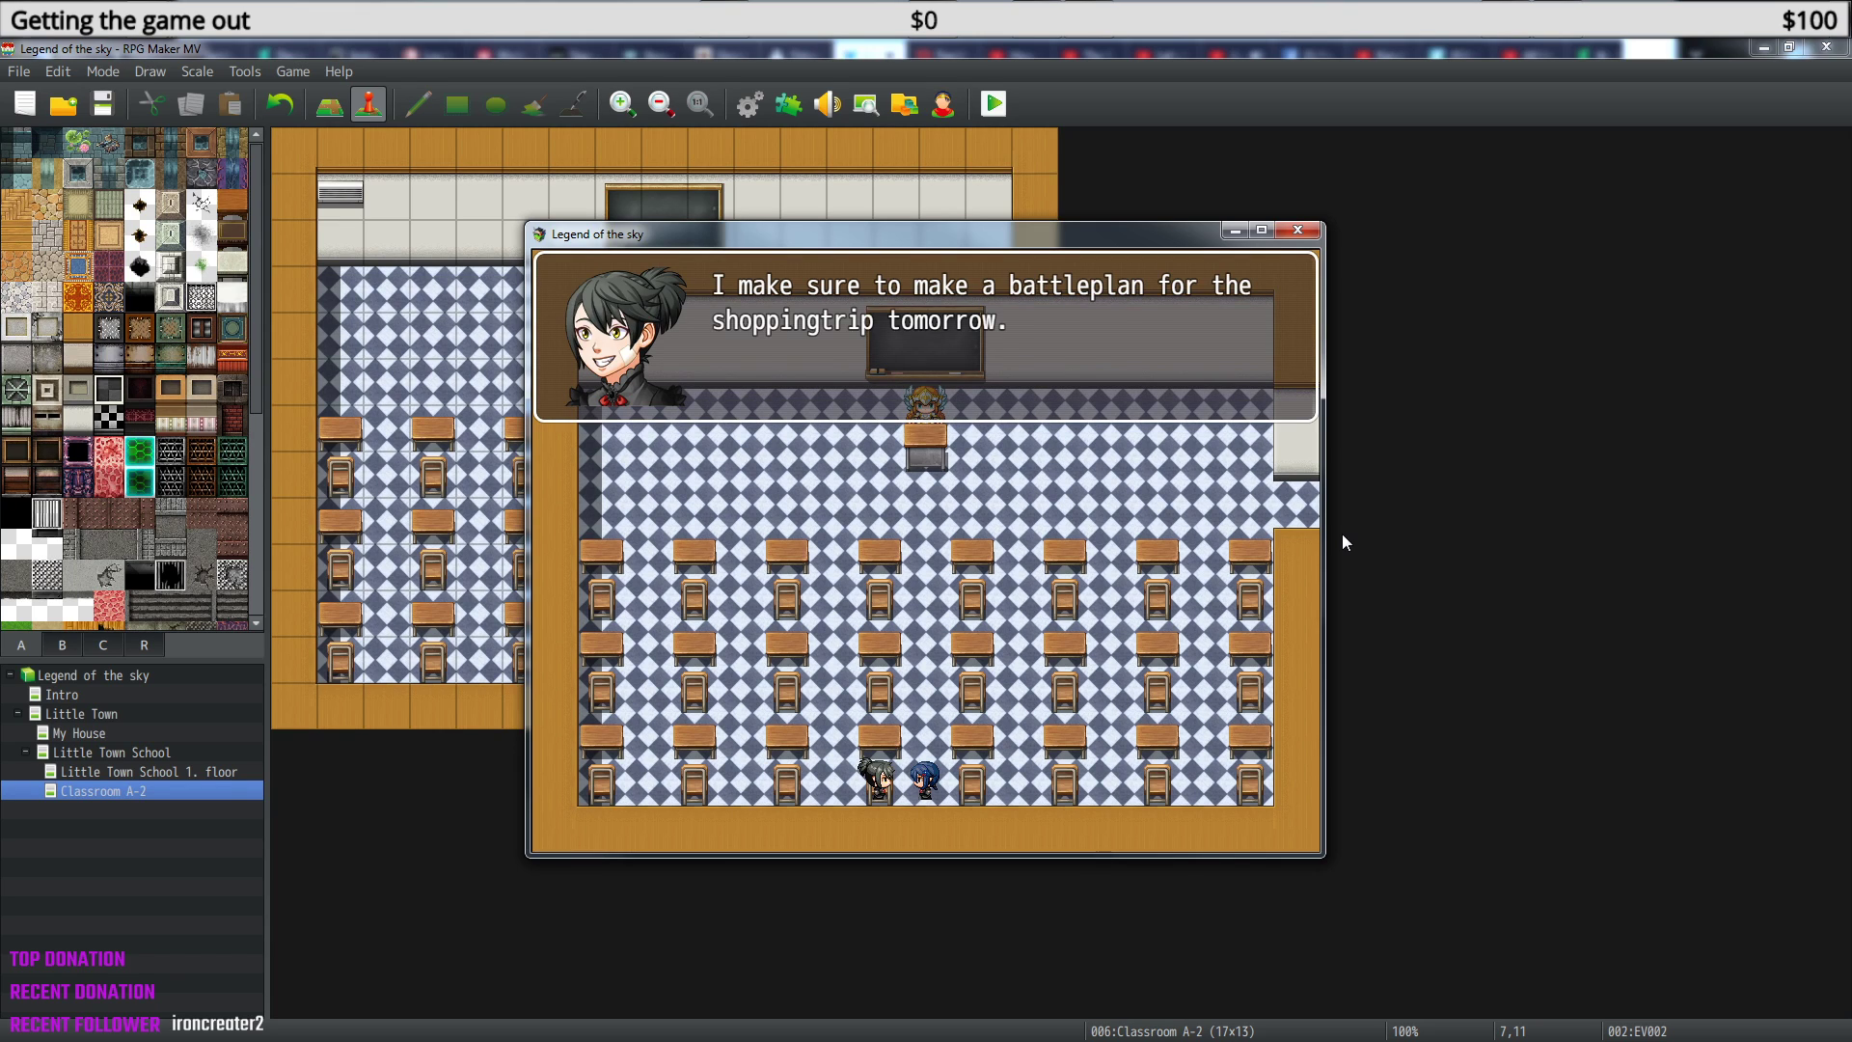
key("Return")
key("Return")
key("Return")
key("Return")
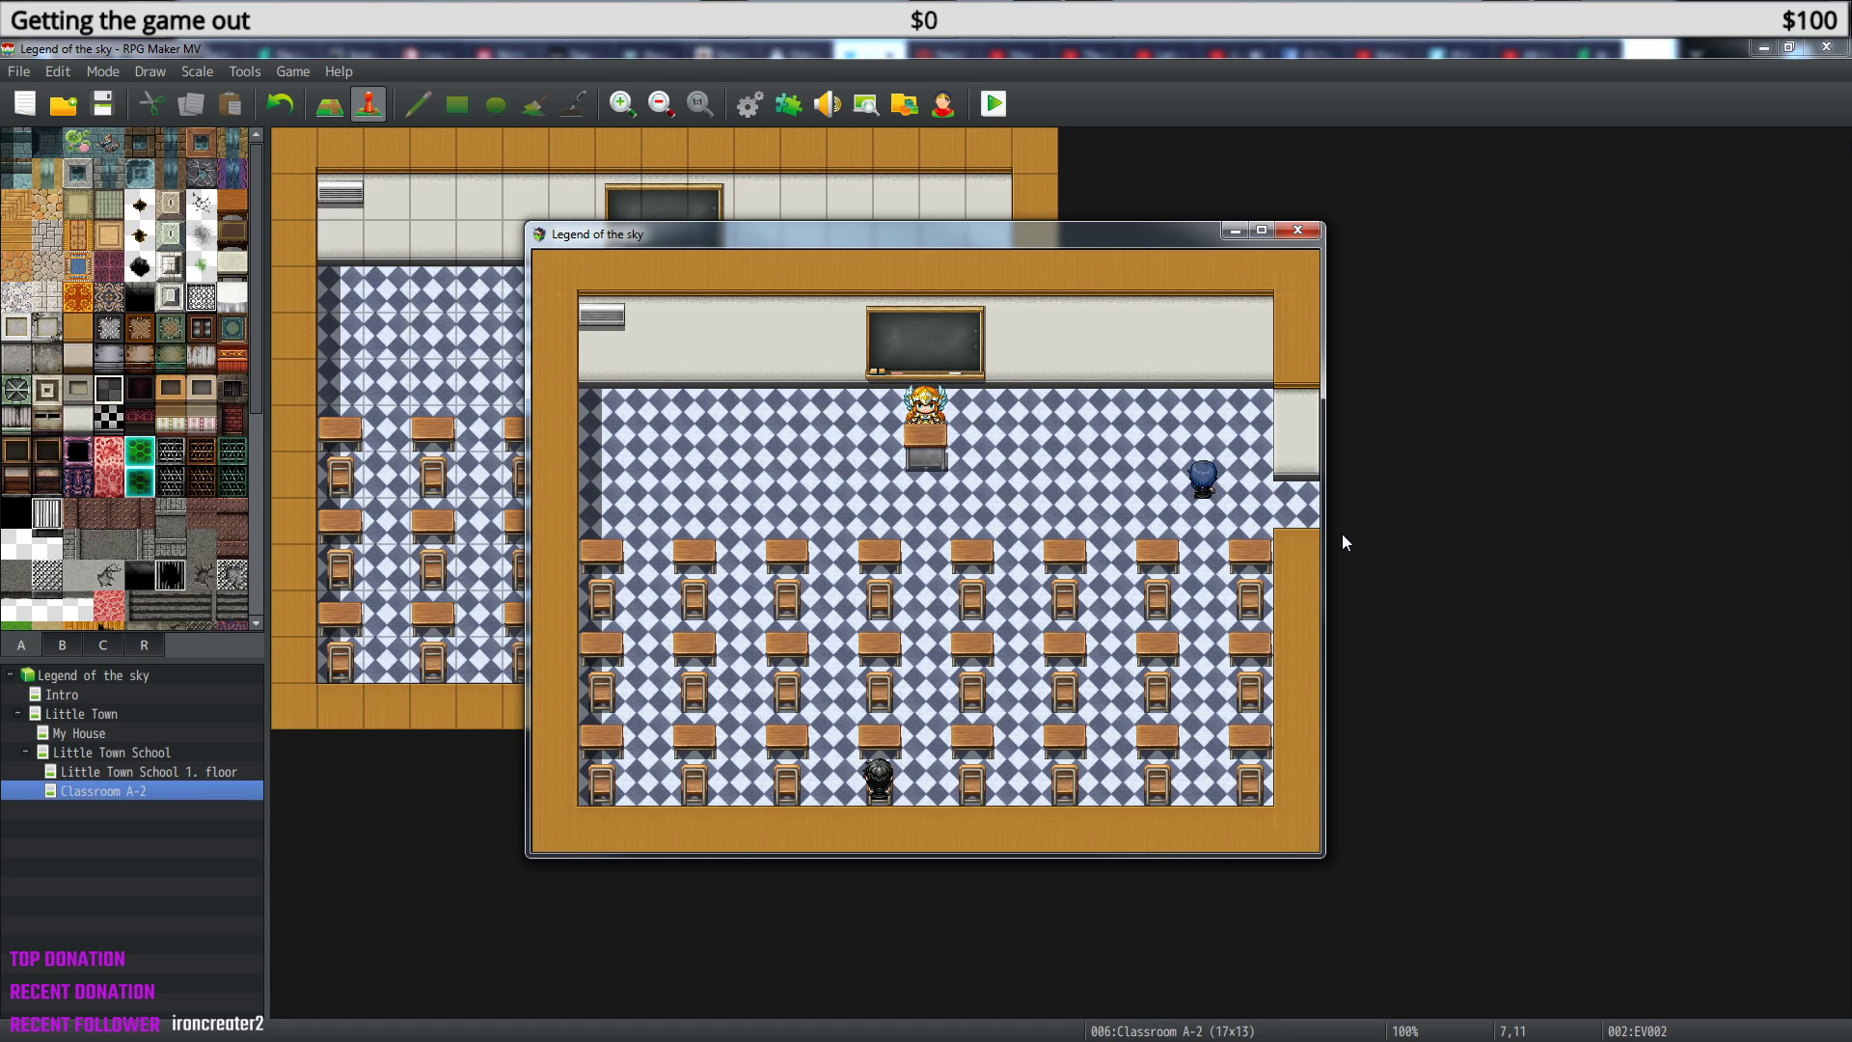
key("Left")
key("Return")
key("Return")
key("Right")
key("Down")
key("Right")
key("Left")
key("Down")
key("Down")
key("Up")
key("Right")
key("Right")
key("Left")
key("Right")
key("Left")
key("Left")
key("Down")
key("Up")
key("Right")
key("Up")
key("Left")
key("Down")
key("Right")
key("Right")
key("Left")
key("Escape")
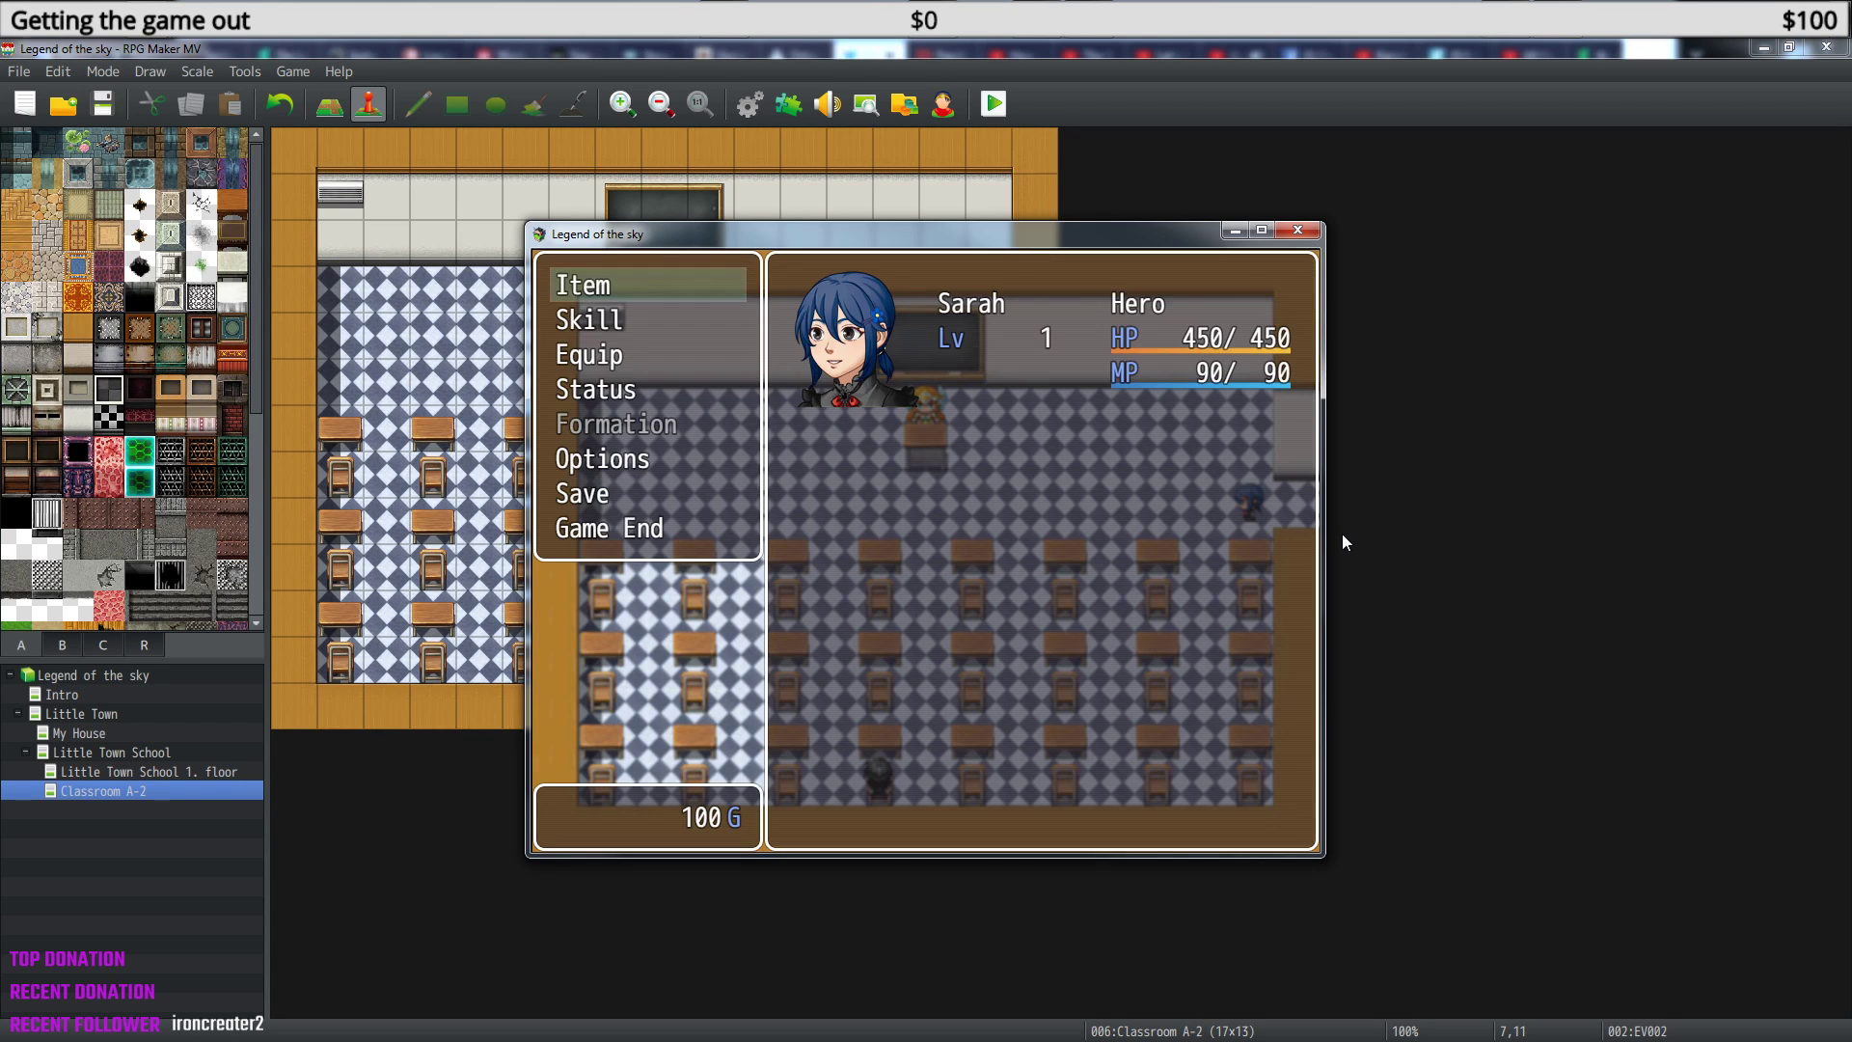
key("Down")
key("Down")
key("Down")
key("Down")
key("Down")
key("Down")
key("Return")
key("Down")
key("Escape")
key("Escape")
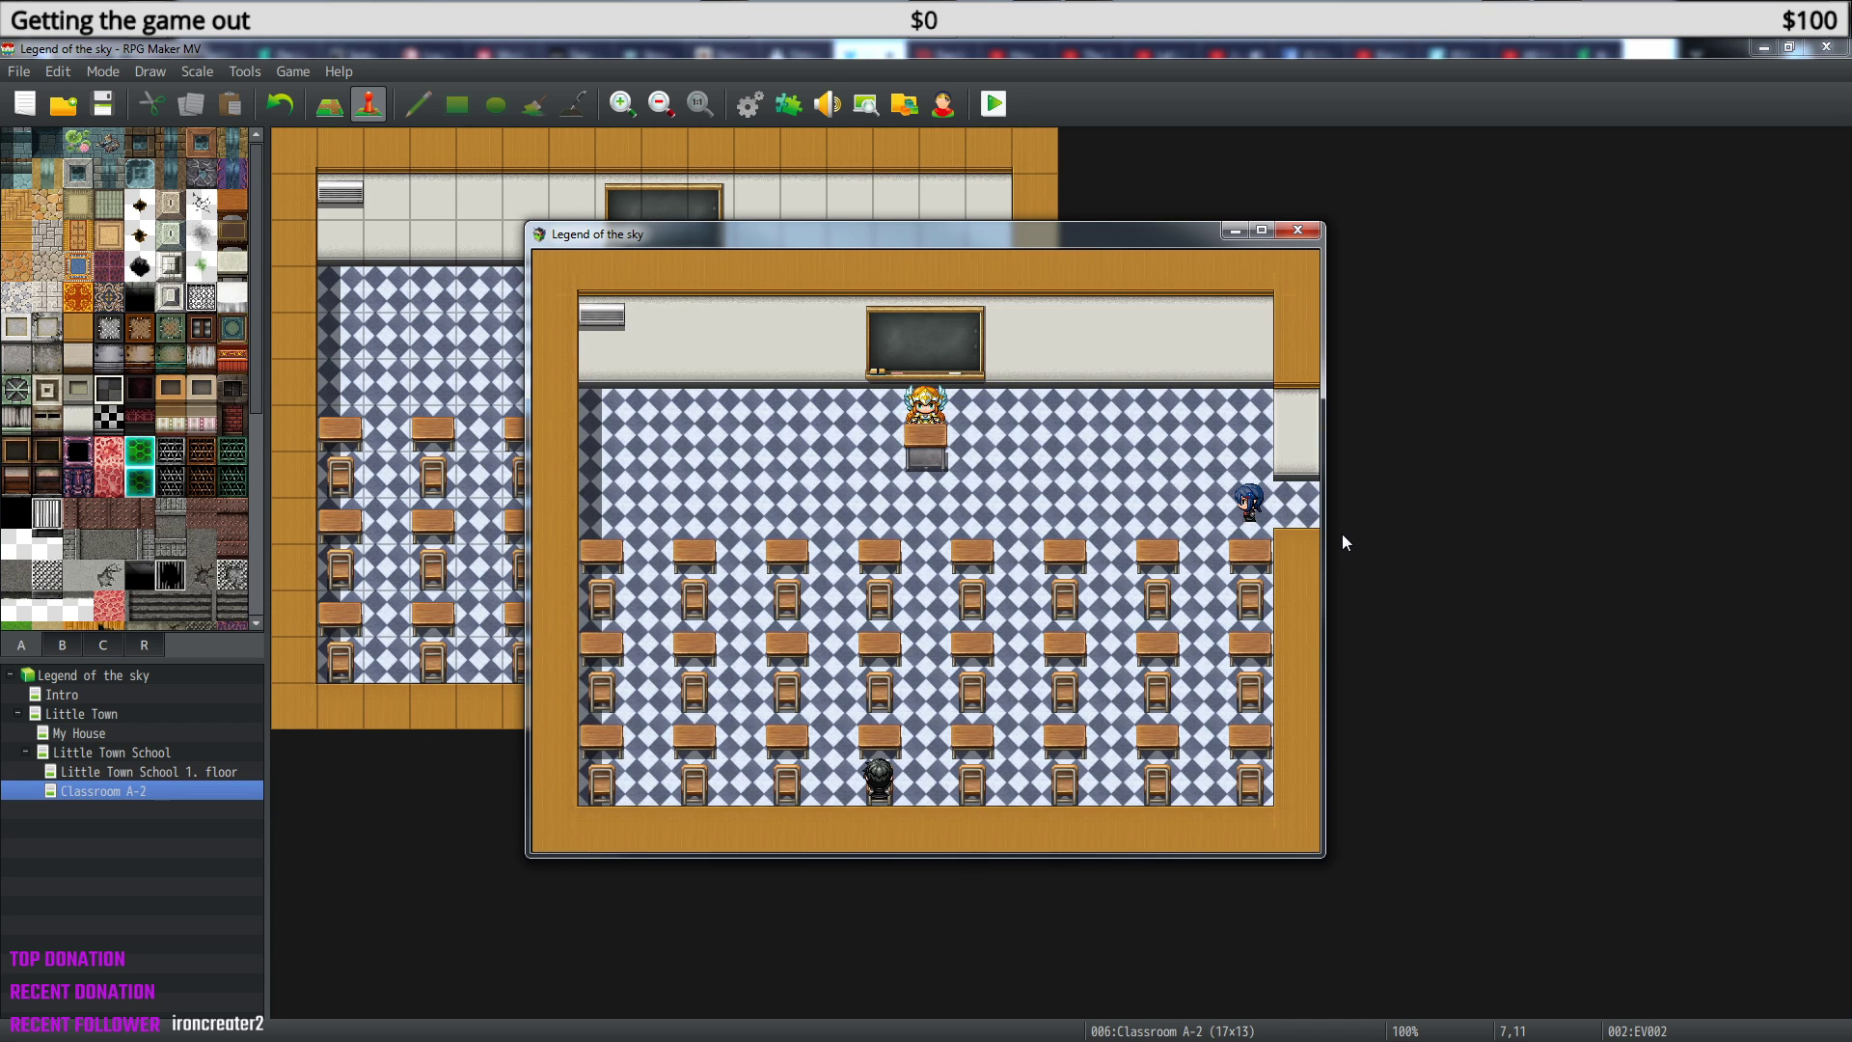
- Move the character around beside the classroom doorway and end the playtest
key("Left")
key("Right")
key("Left")
key("Right")
left_click(1309, 230)
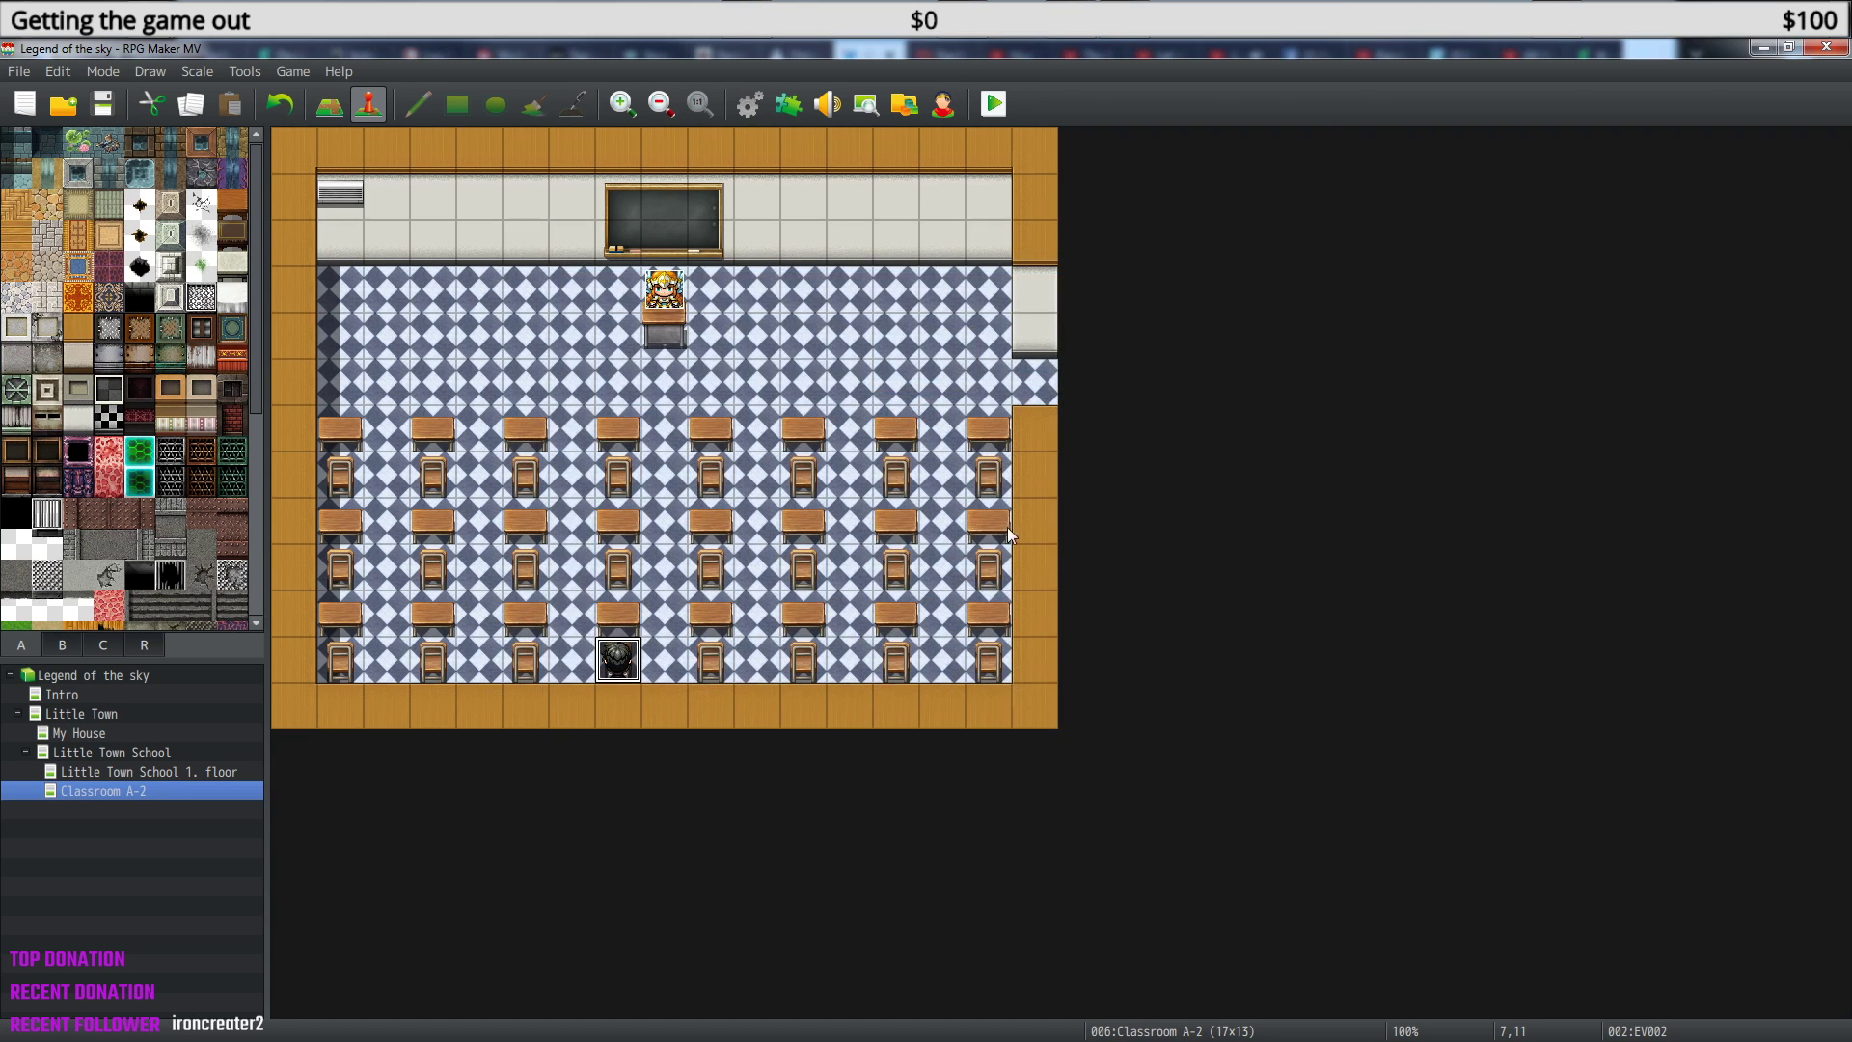
- Add a quick transfer event on the classroom's doorway tile at (16,5) with Little Town (13,0) as its destination
left_click(1032, 386)
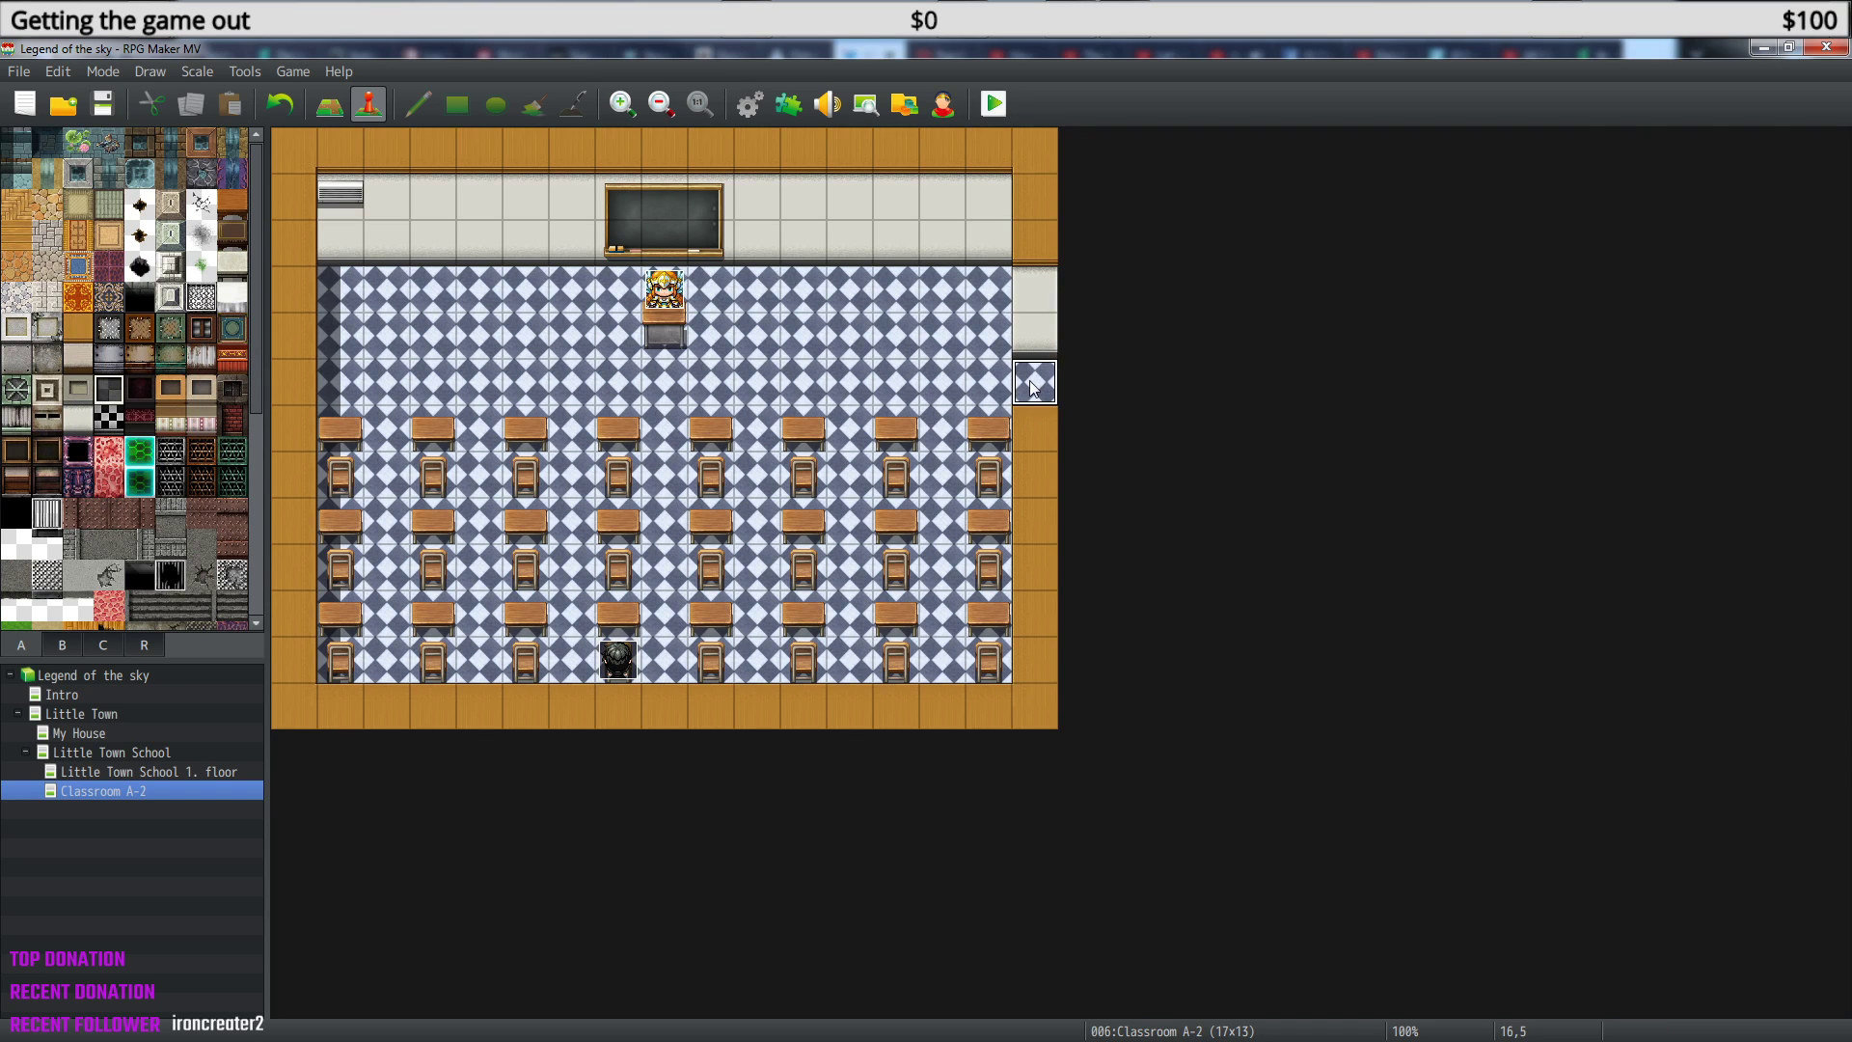
right_click(1032, 387)
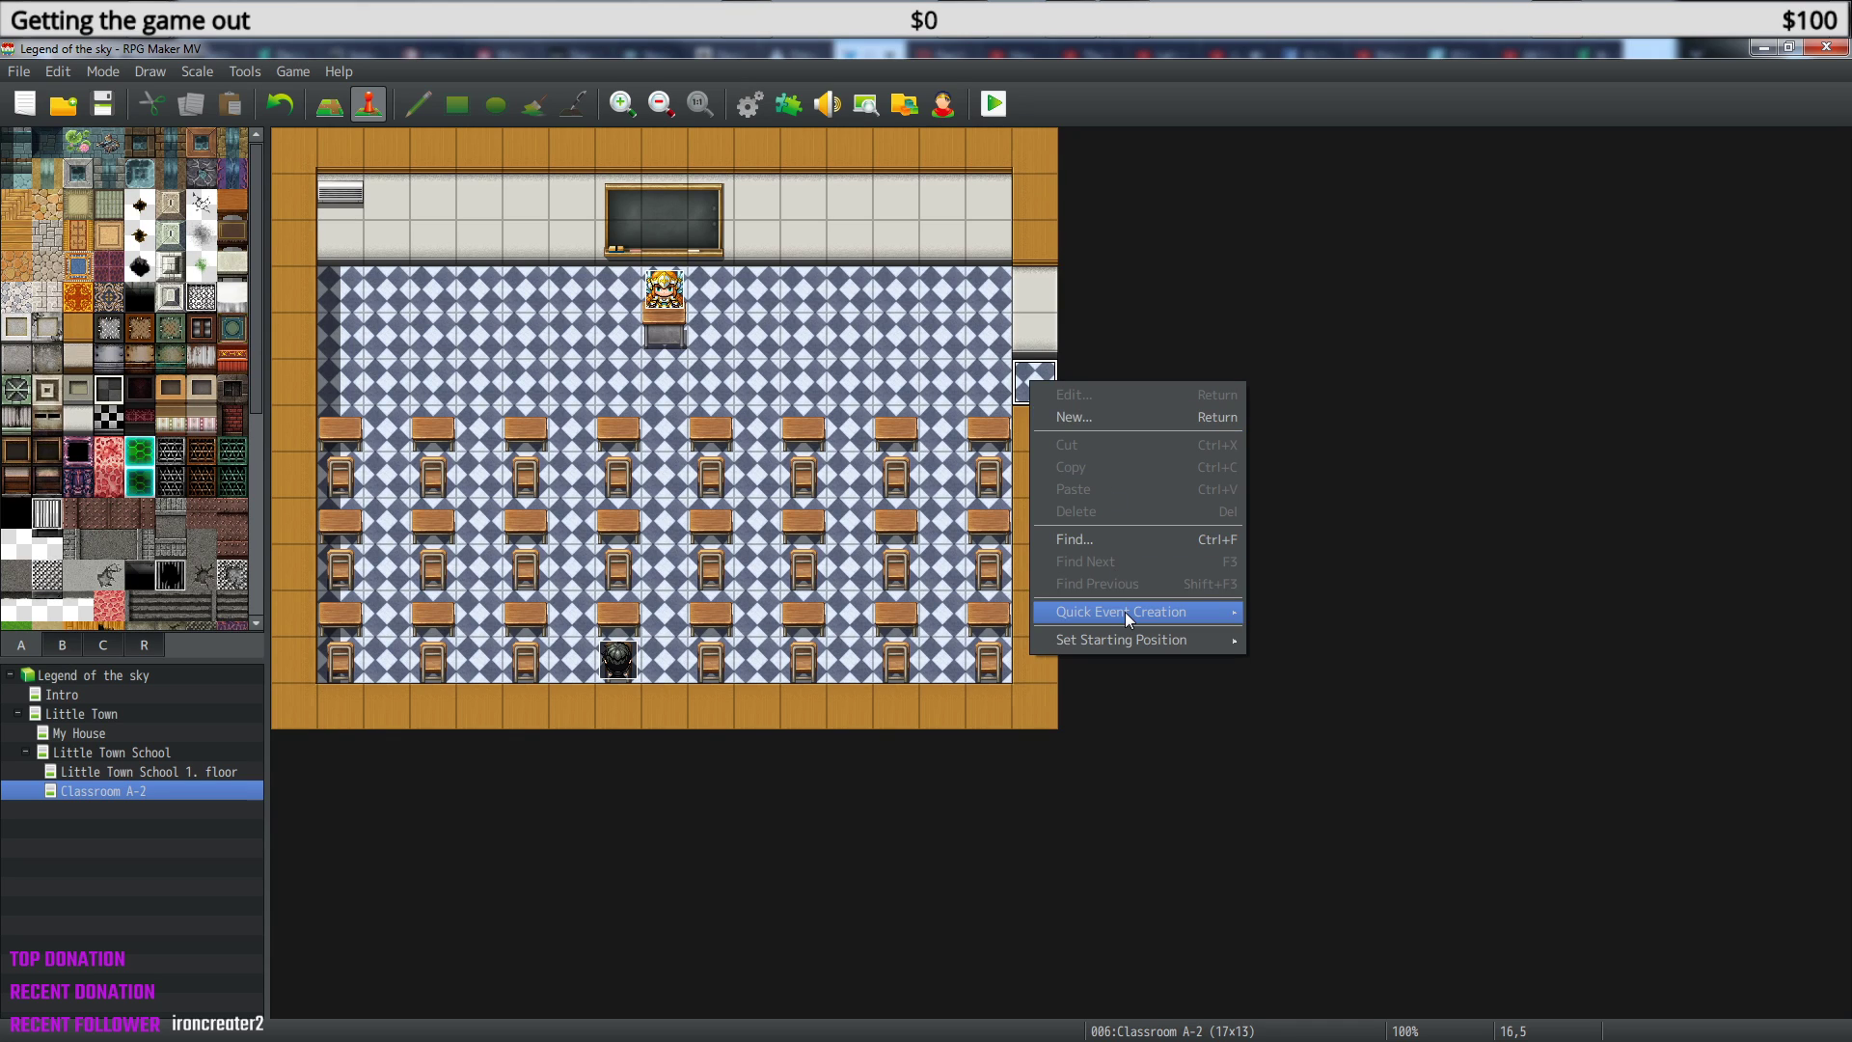
mouse_move(1126, 612)
key("Escape")
right_click(1054, 390)
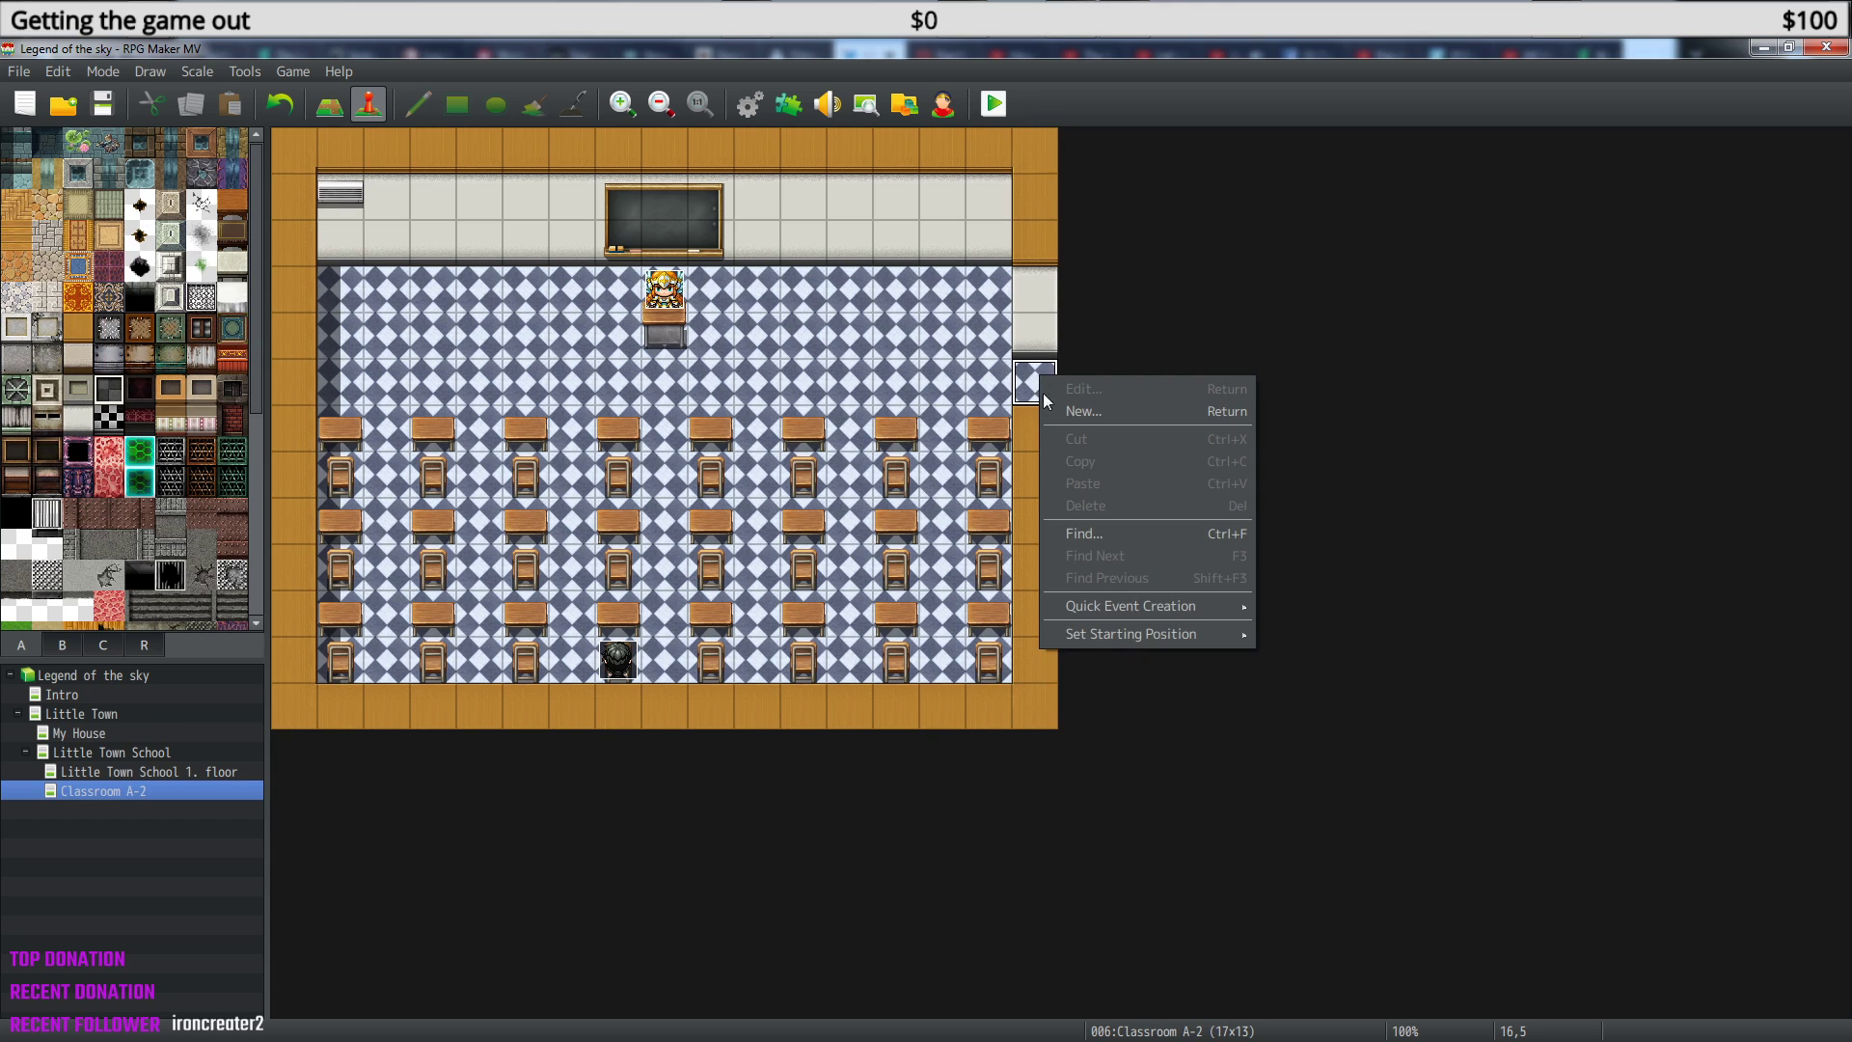
mouse_move(1143, 608)
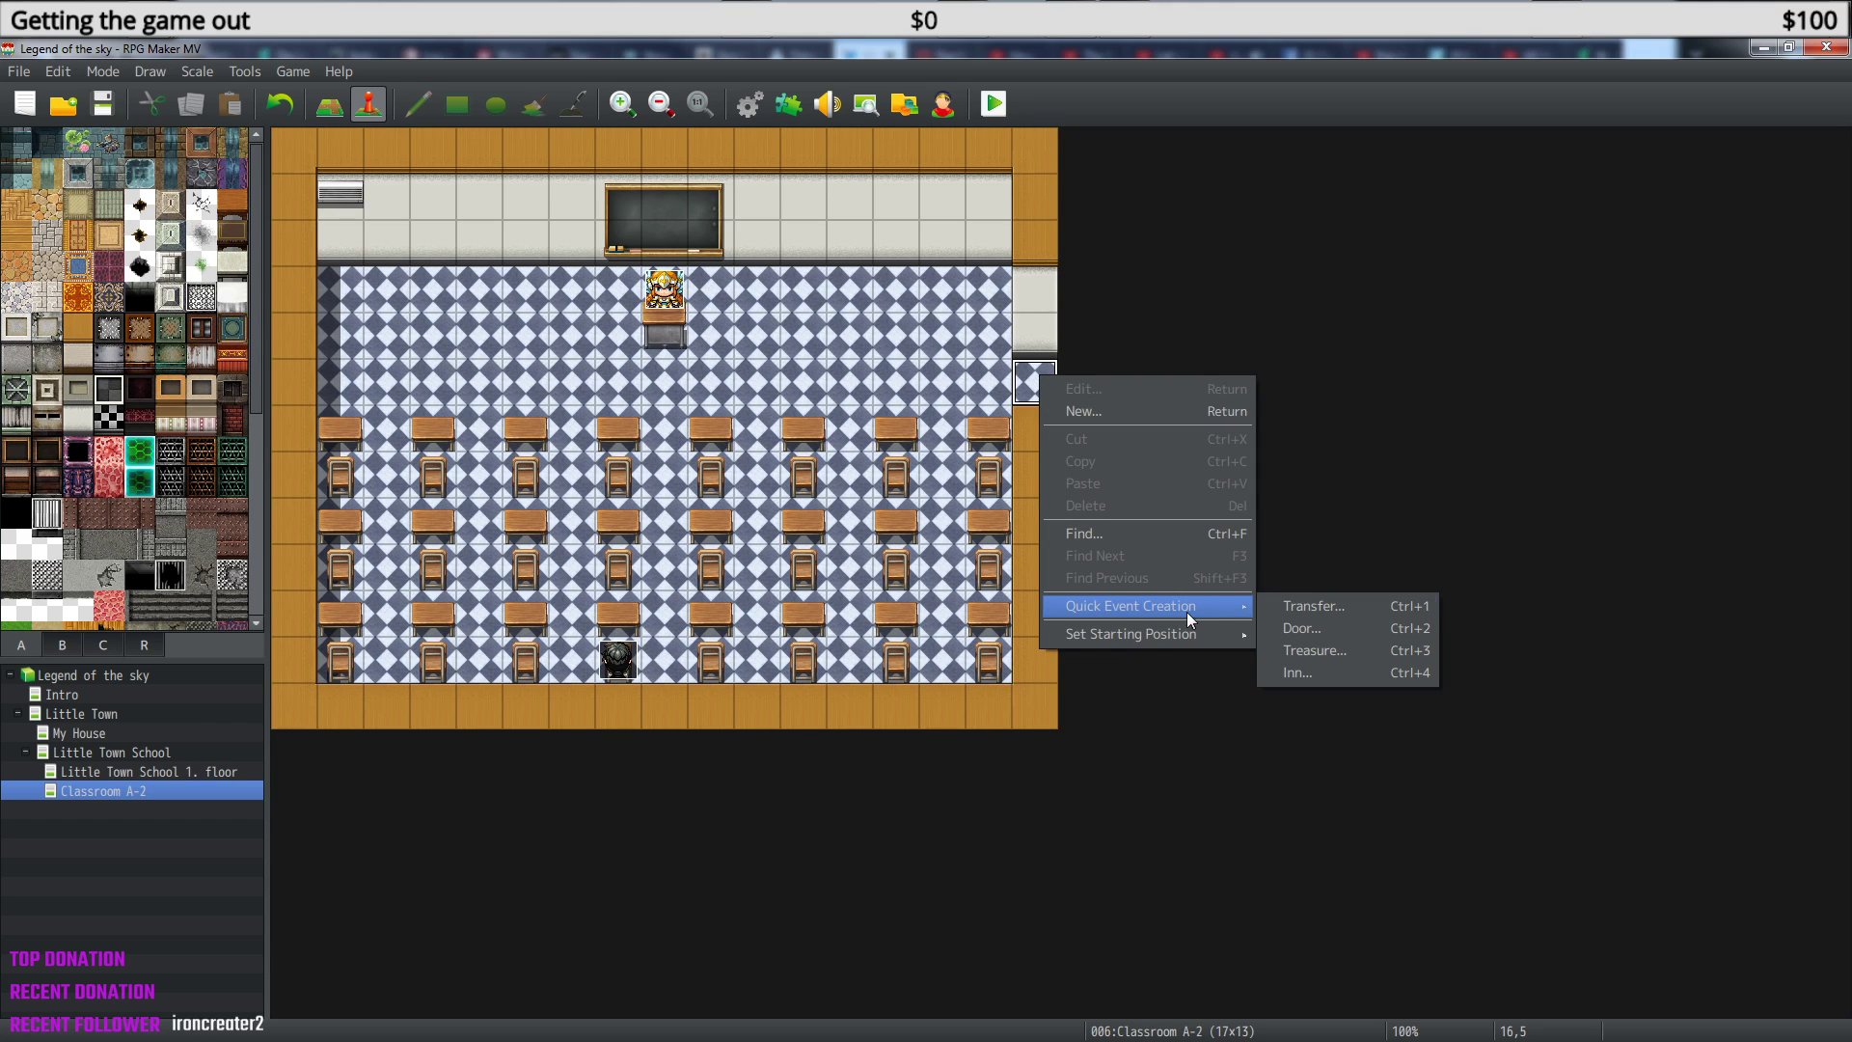
left_click(1341, 610)
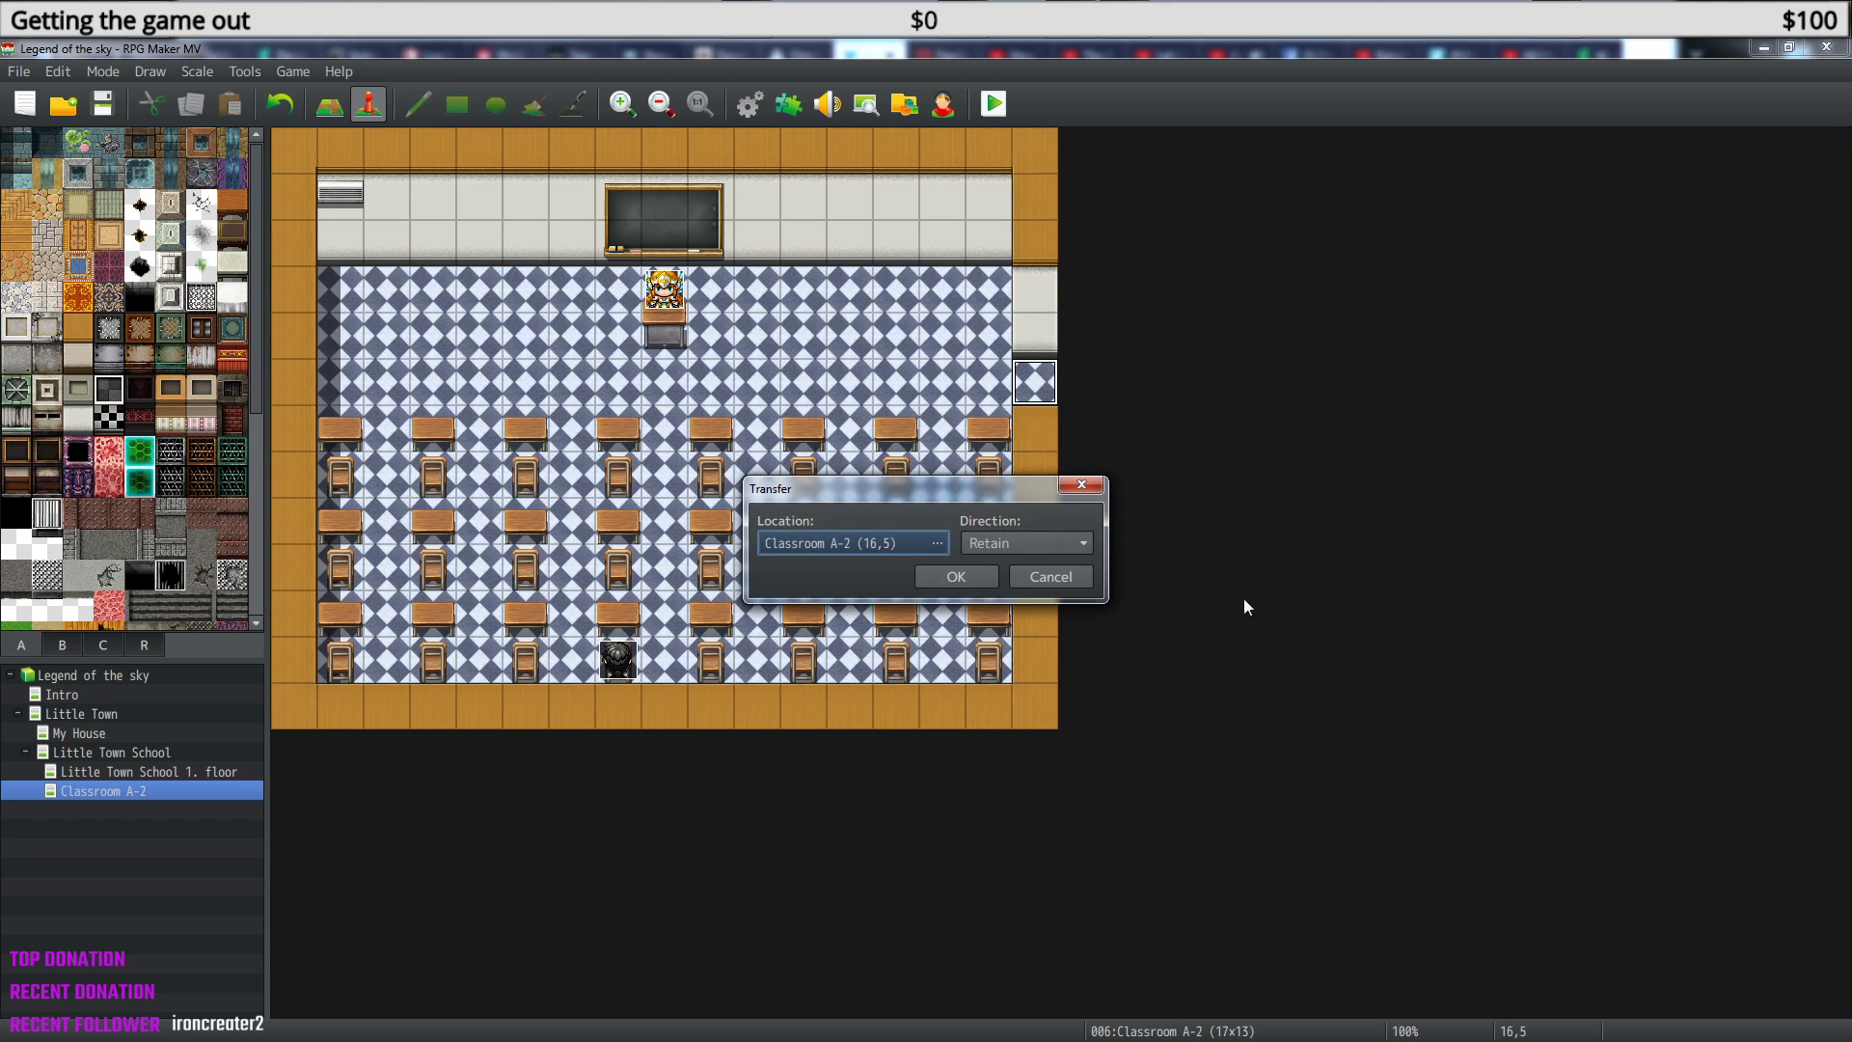
left_click(938, 543)
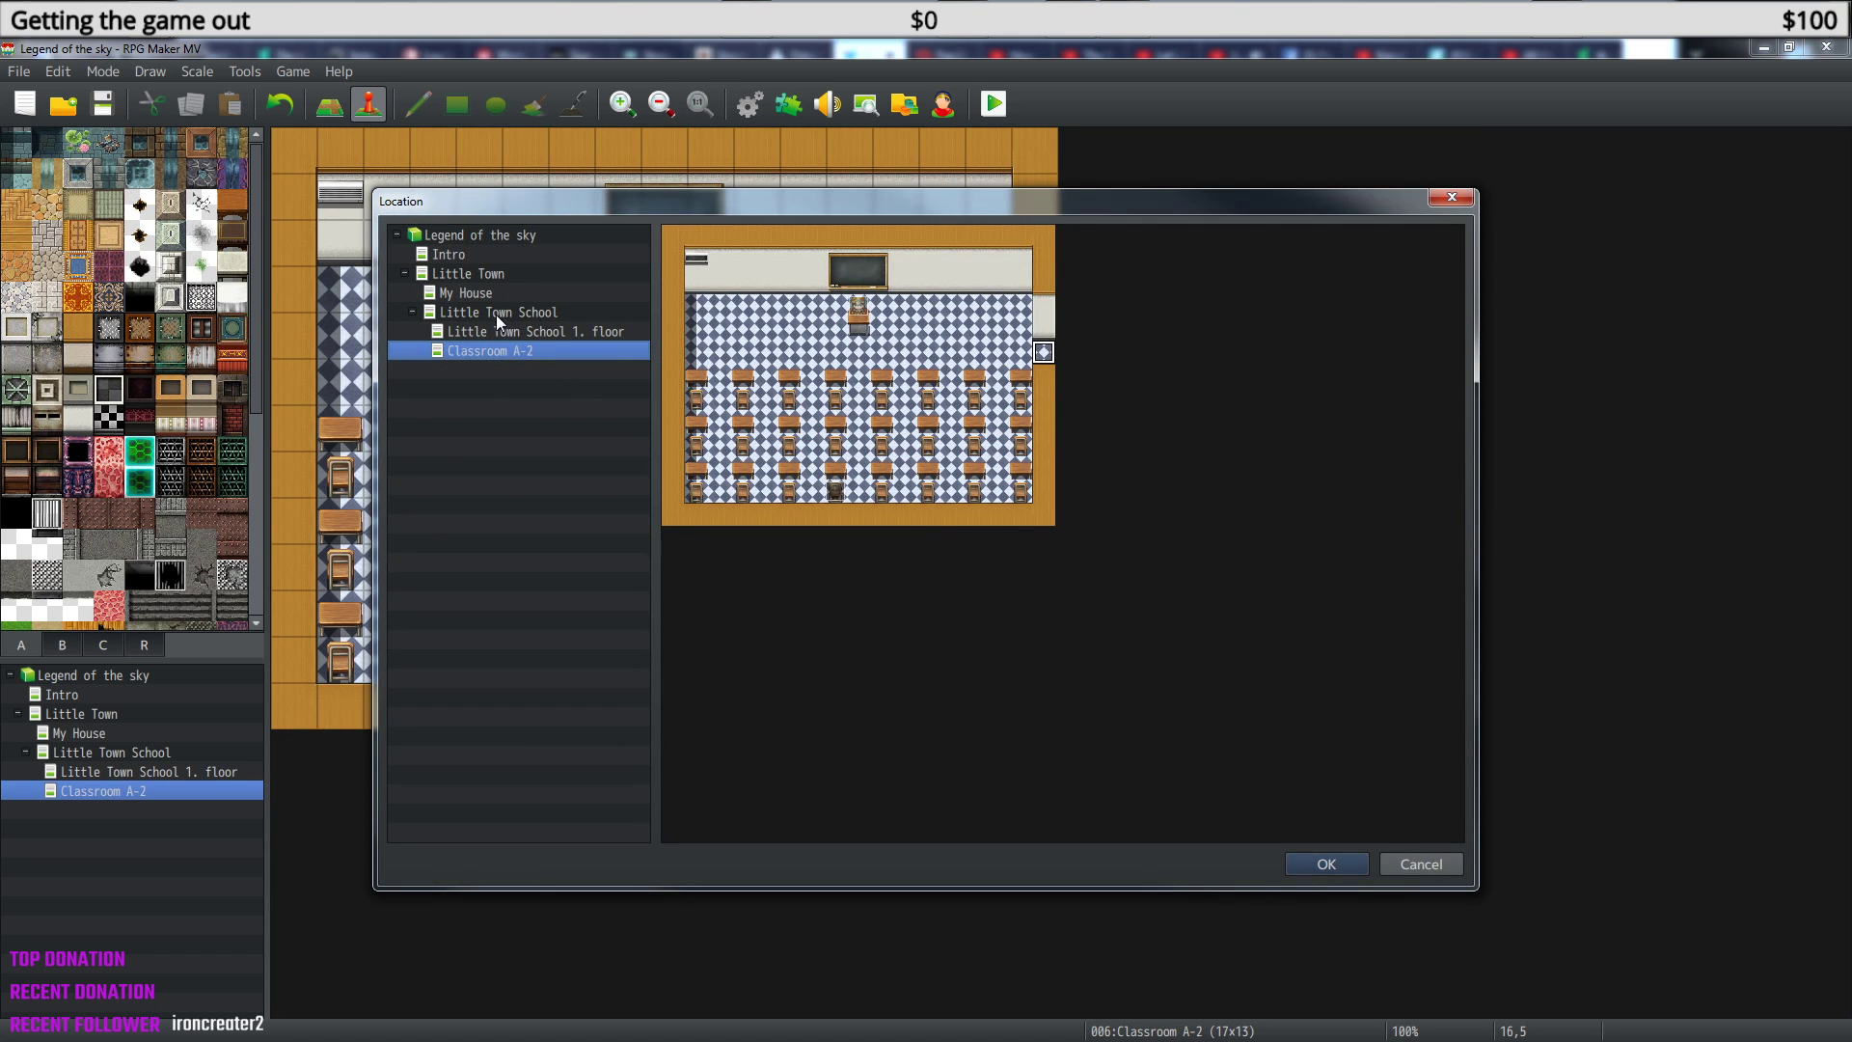
left_click(480, 274)
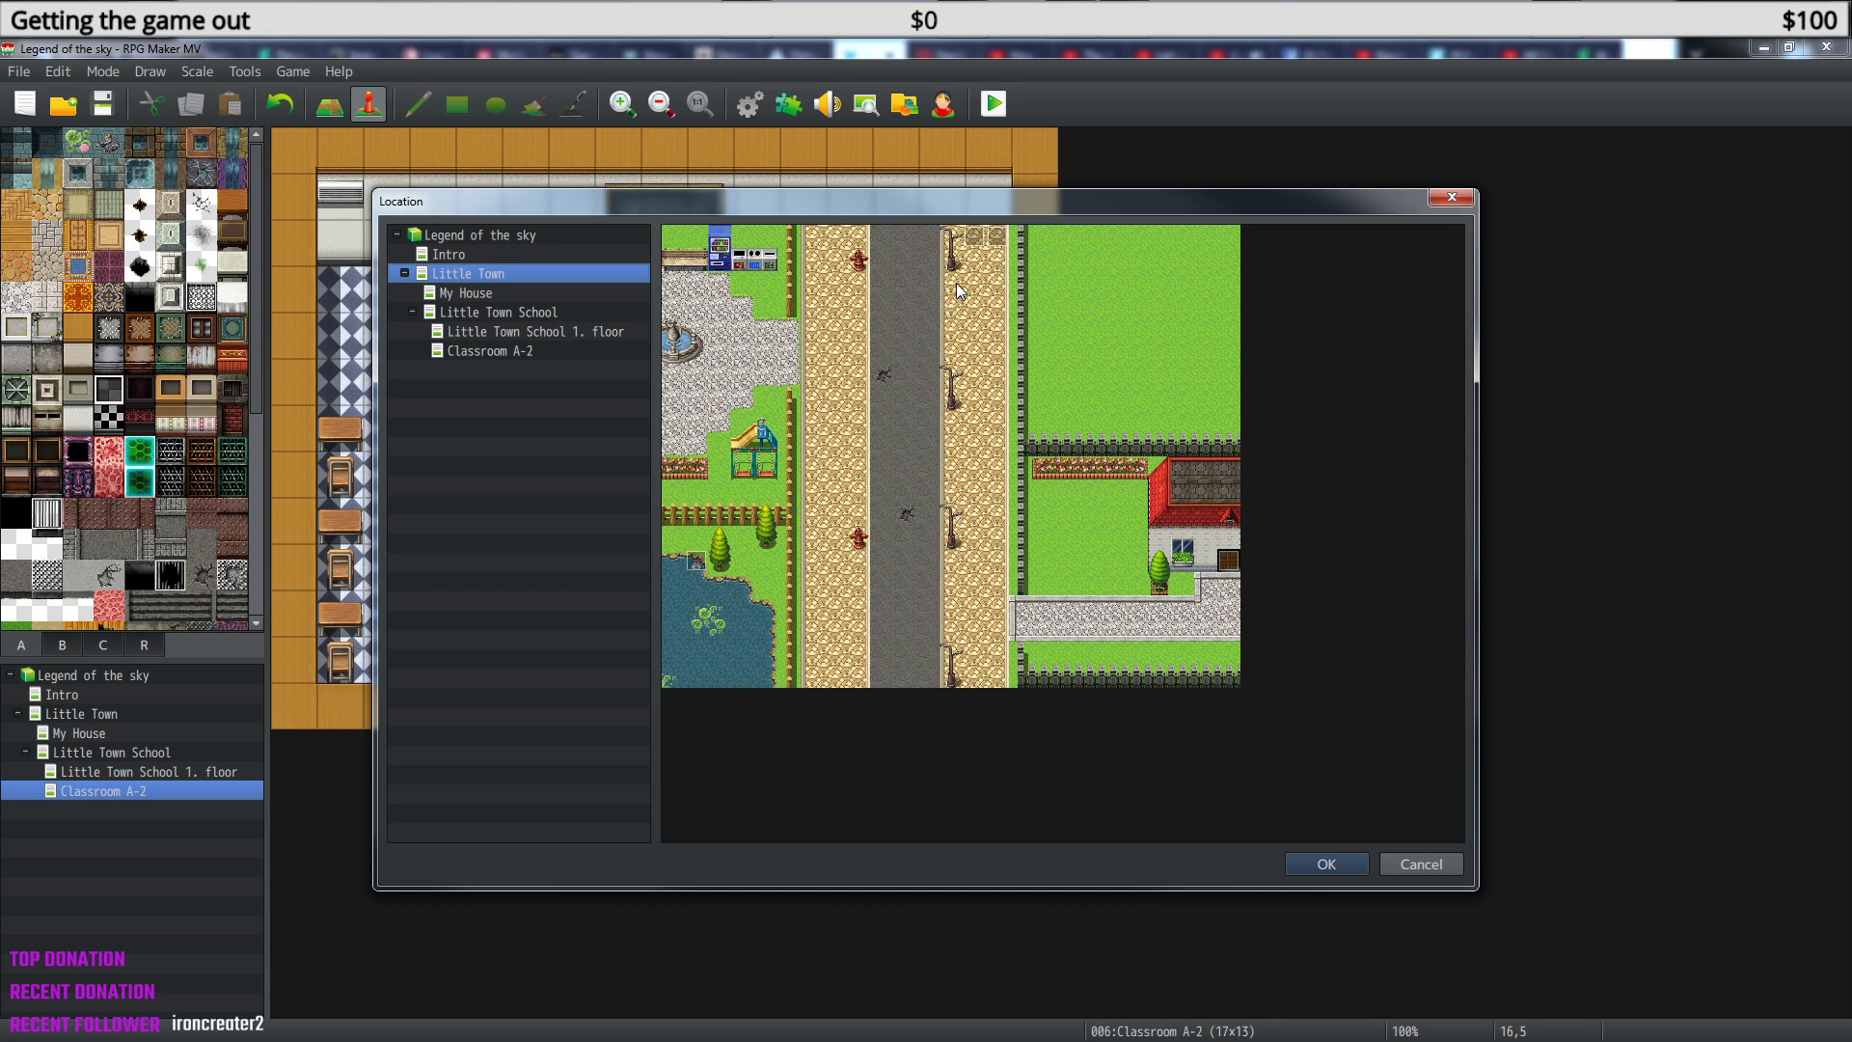
left_click(980, 241)
left_click(1339, 865)
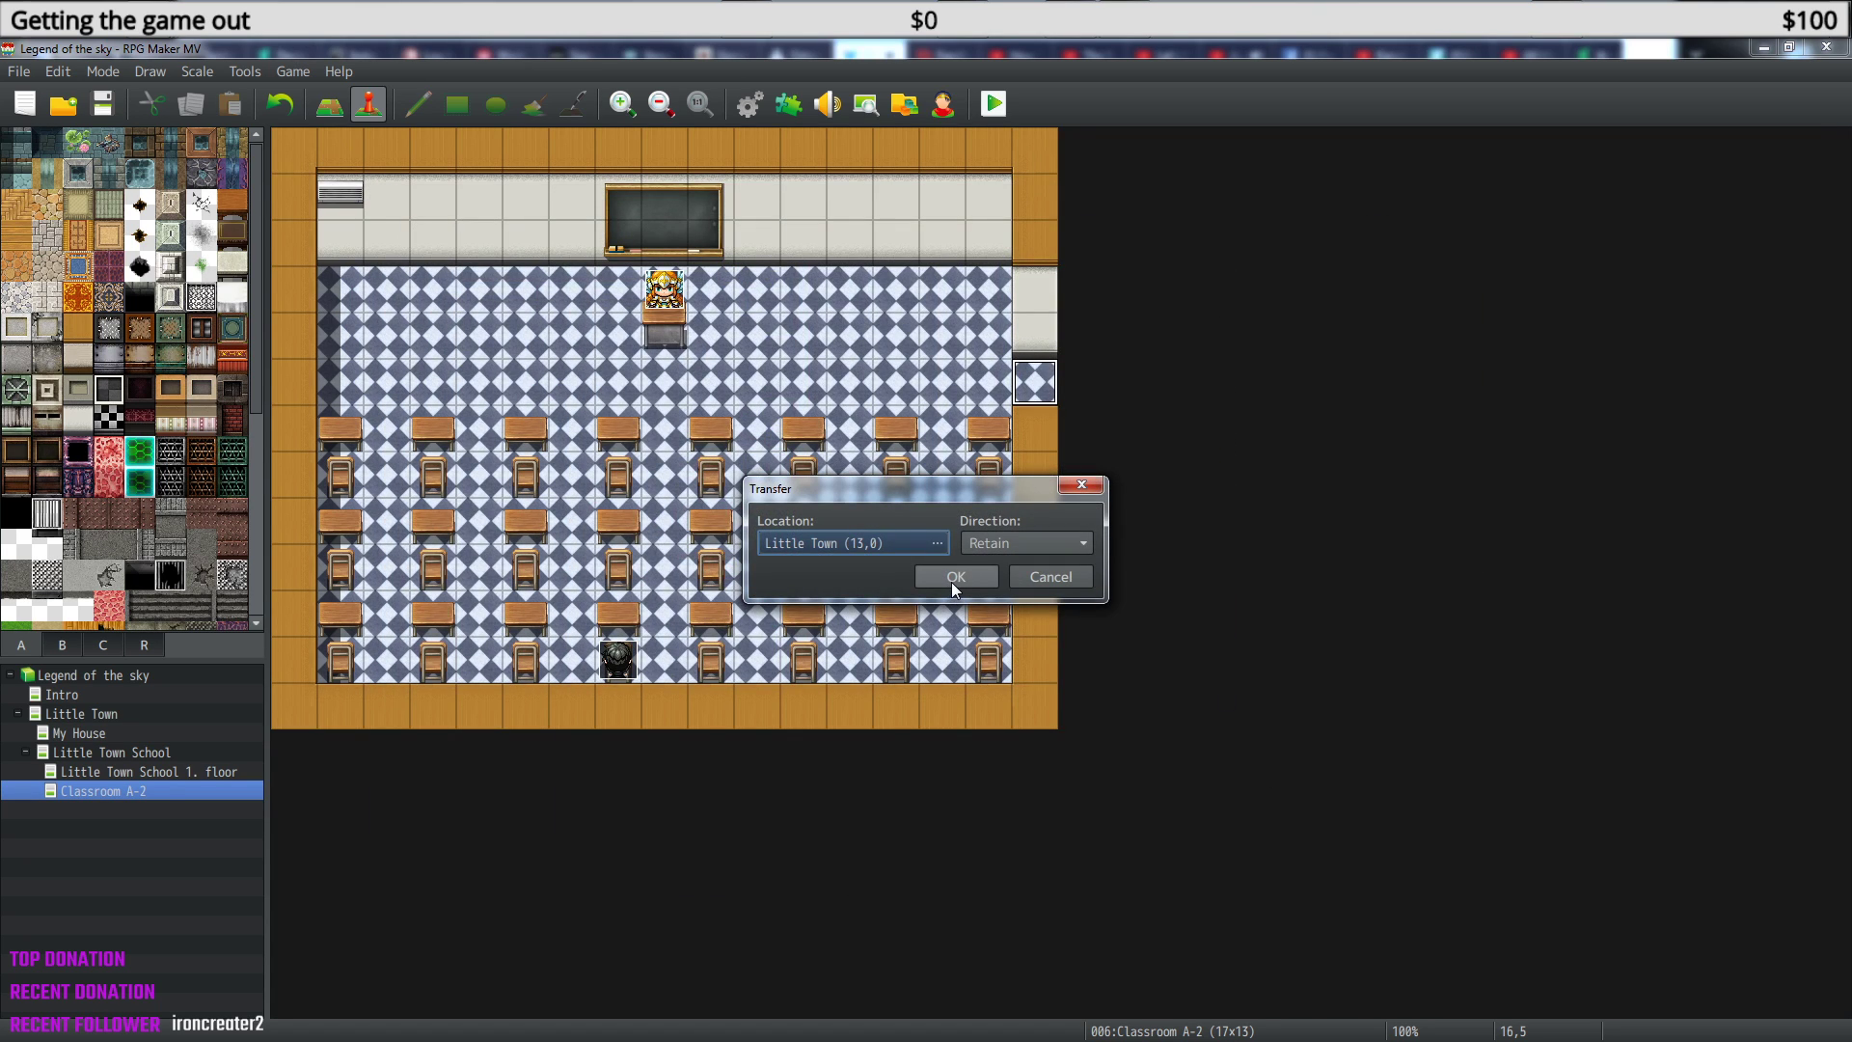
- Set the doorway transfer's arrival direction to Down and create the event
left_click(1026, 544)
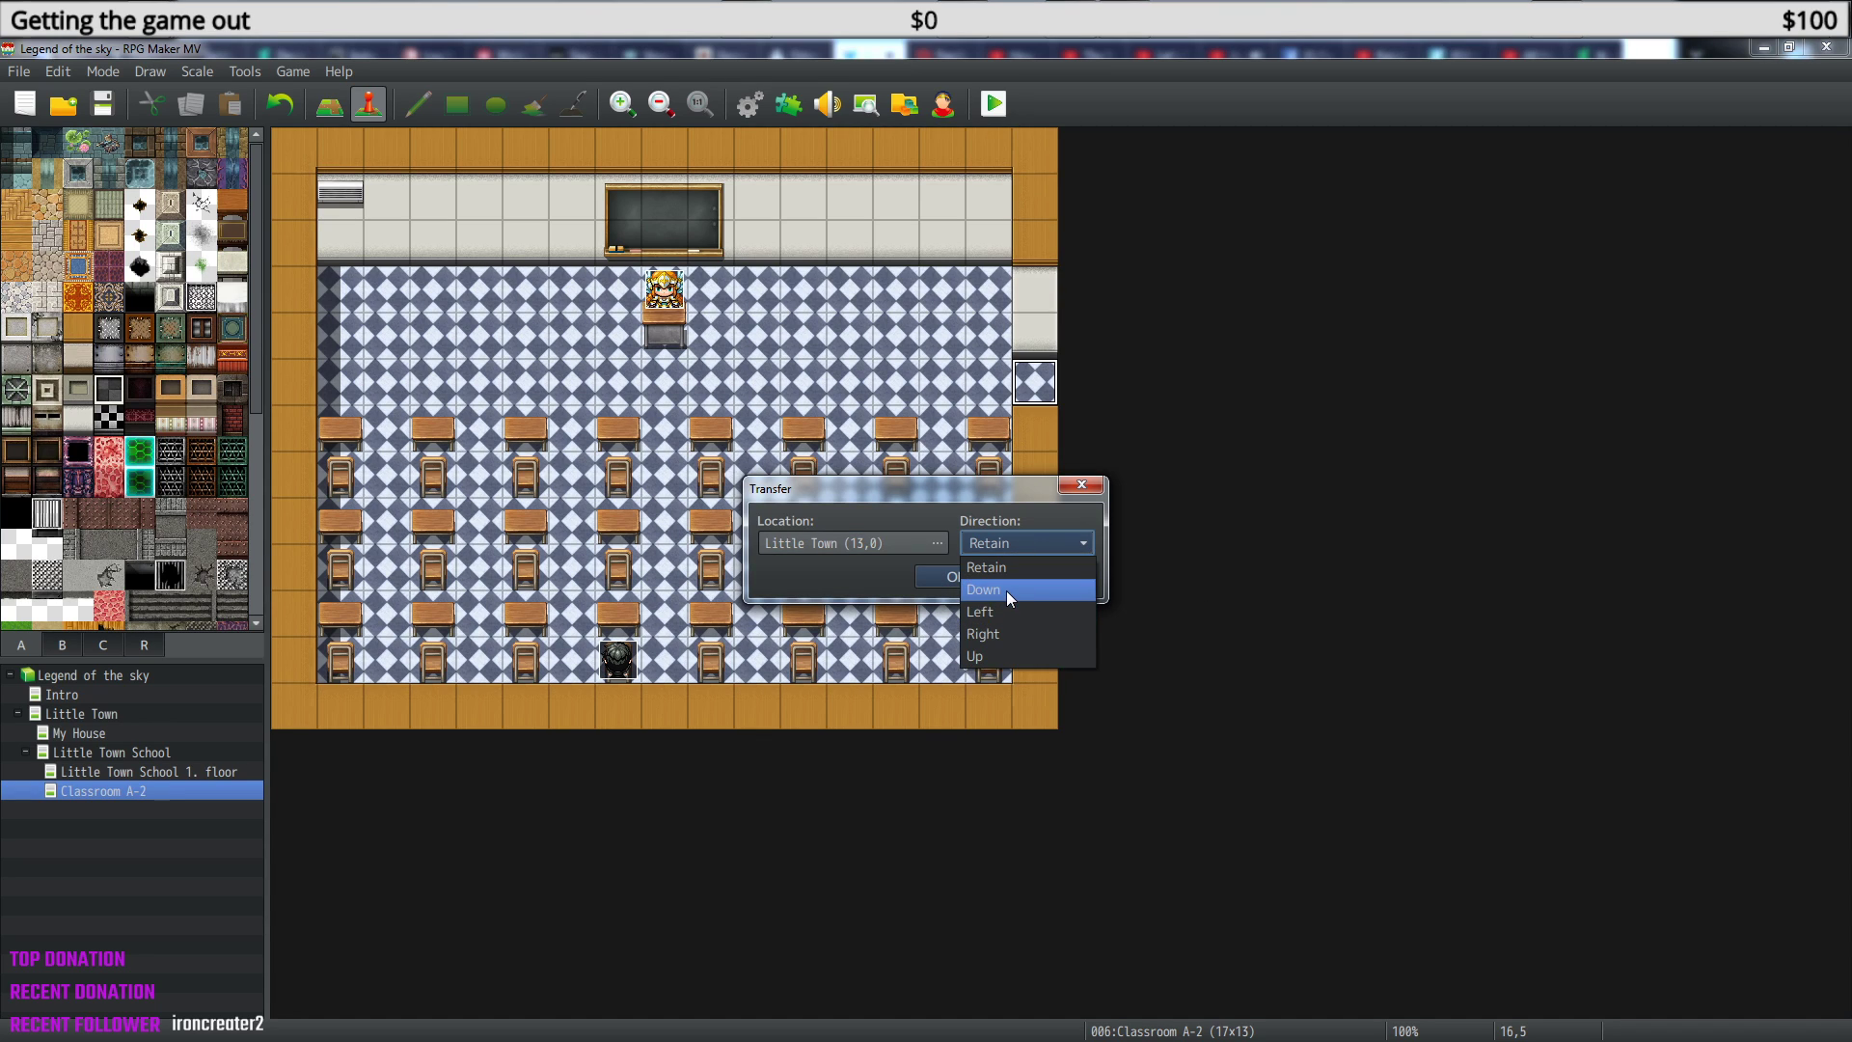
left_click(1005, 591)
left_click(979, 576)
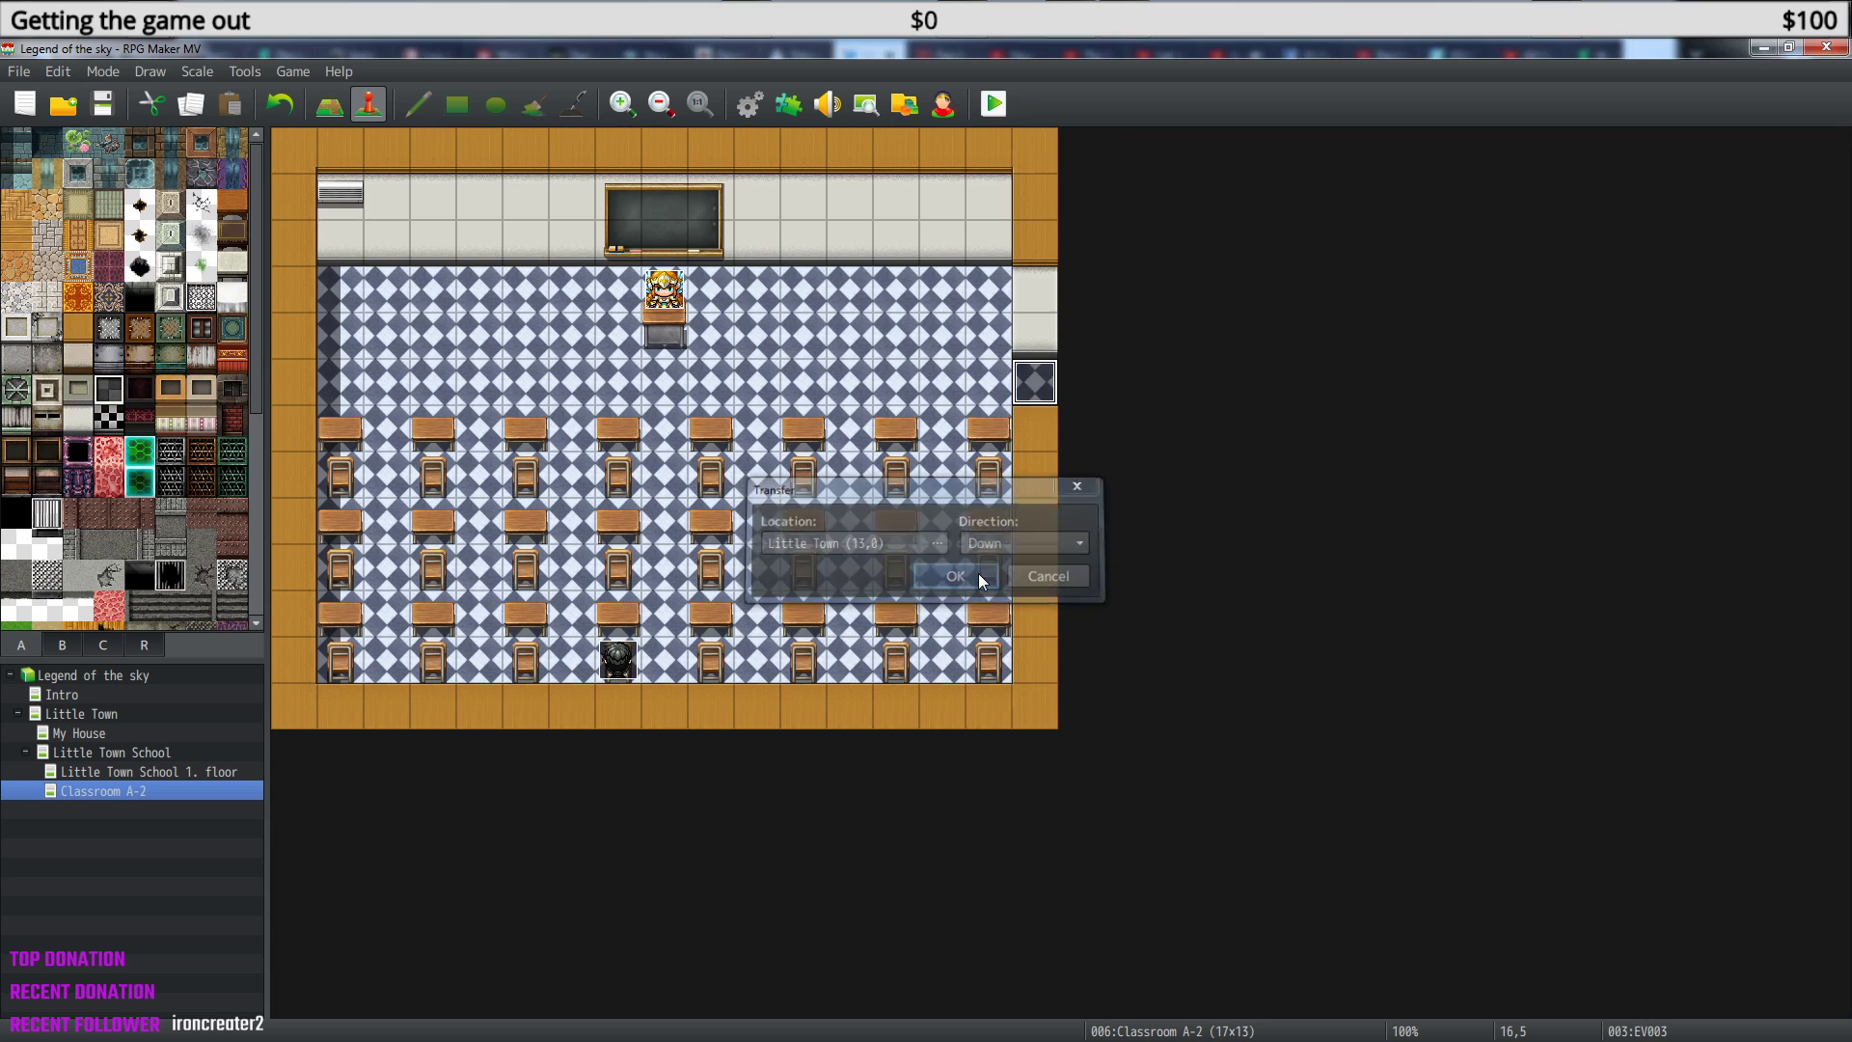
- Create a blank 17×13 map directly under Legend of the sky, keeping the default map properties
left_click(76, 714)
scroll(822, 207, "up", 1)
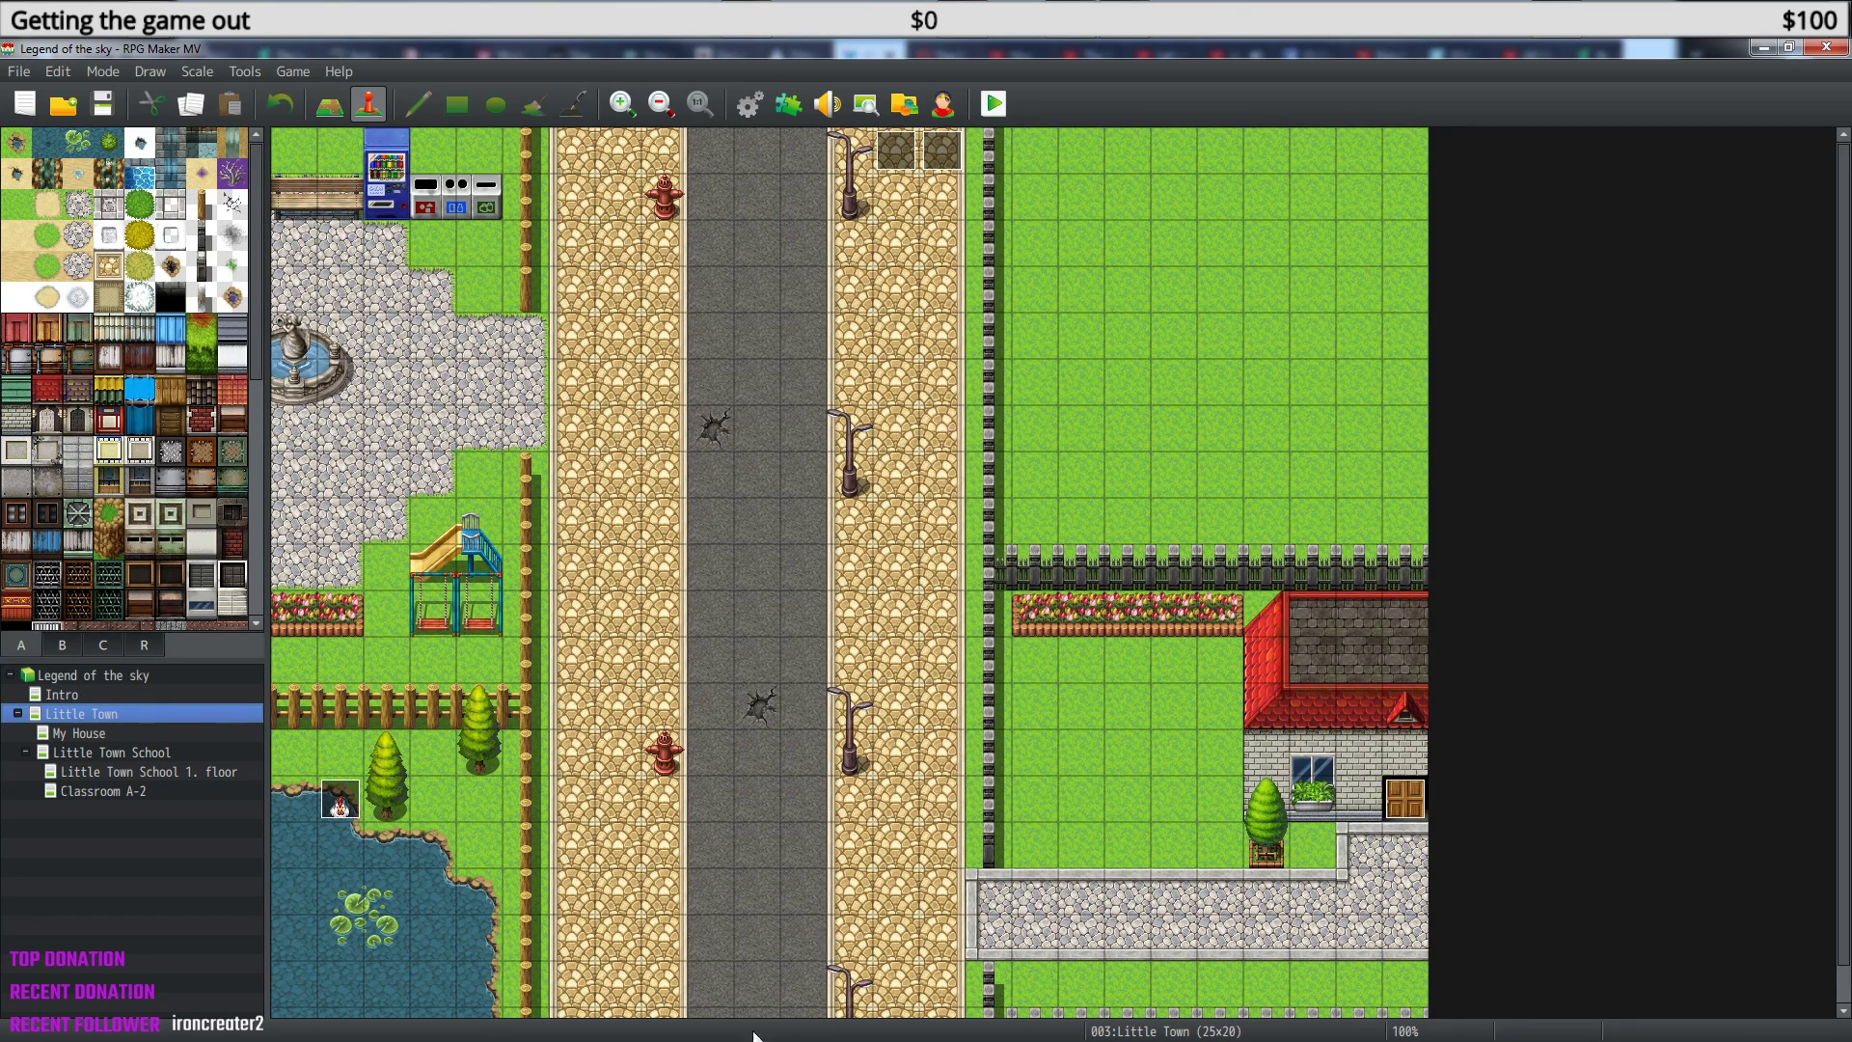
scroll(778, 535, "down", 1)
scroll(778, 535, "up", 1)
right_click(85, 679)
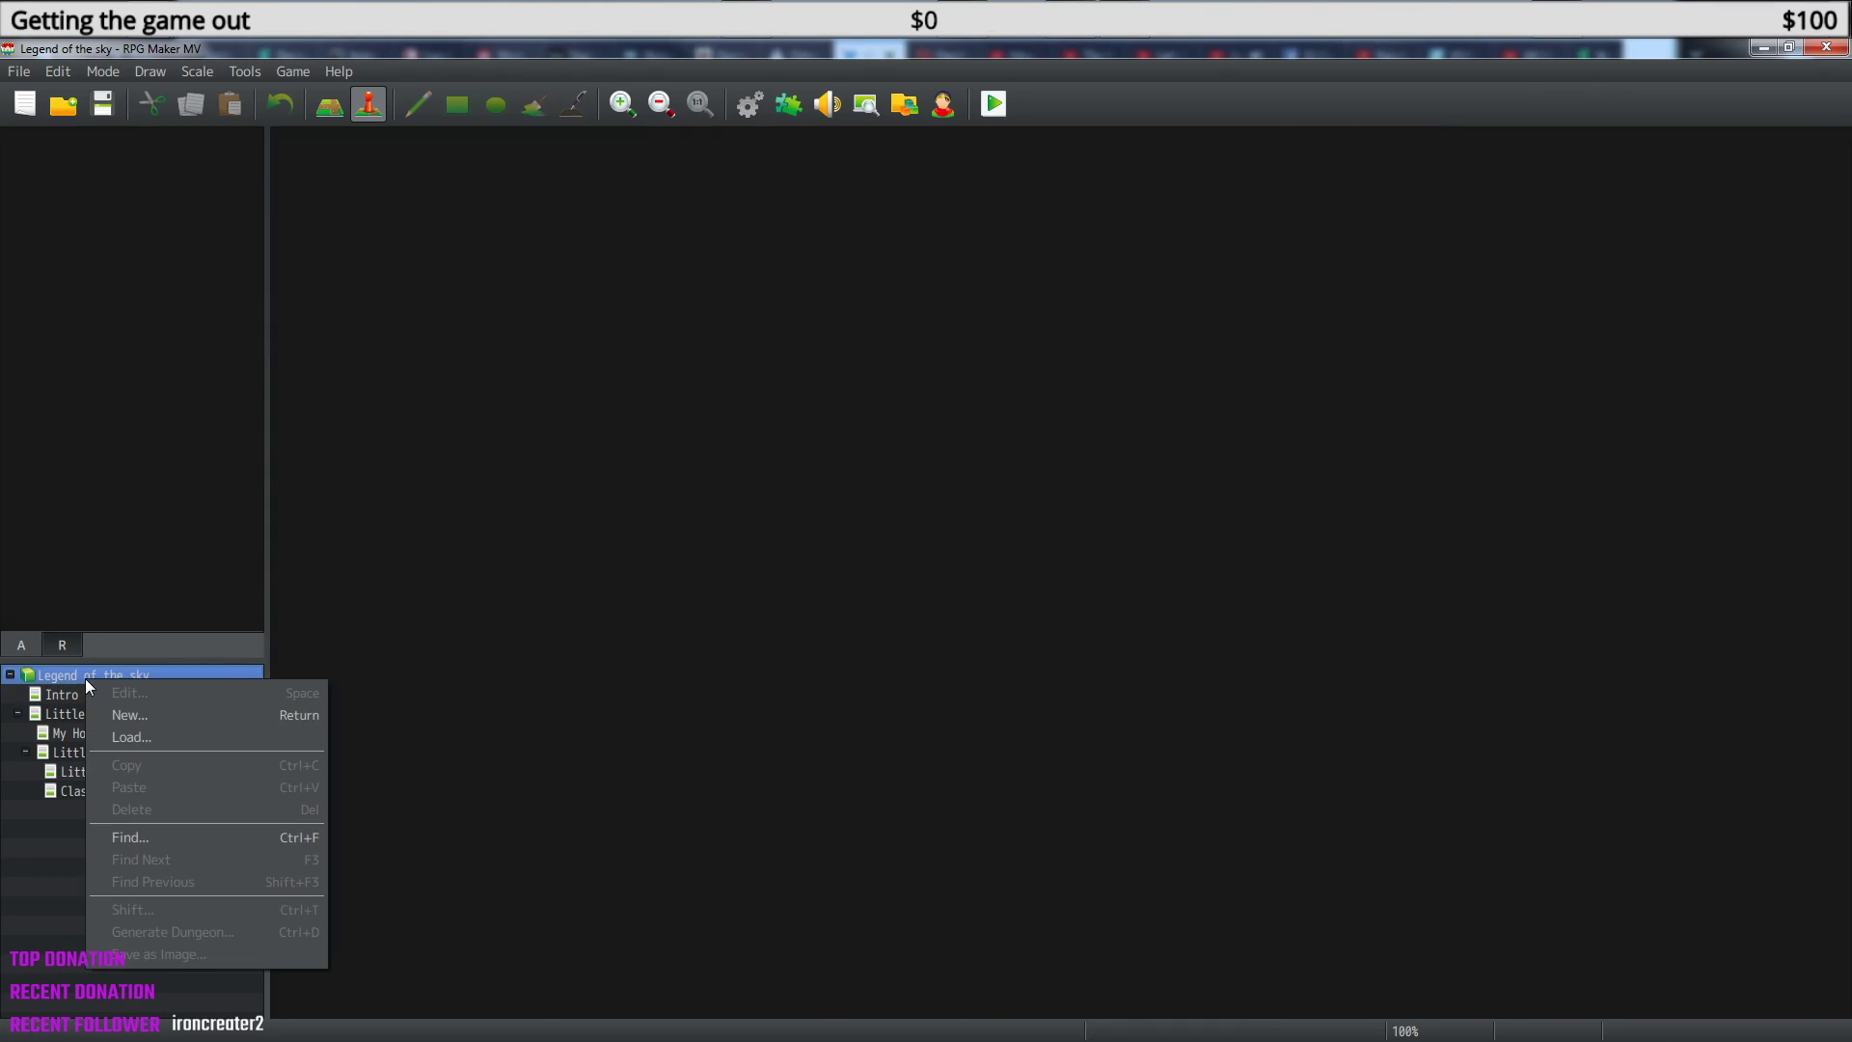
left_click(174, 717)
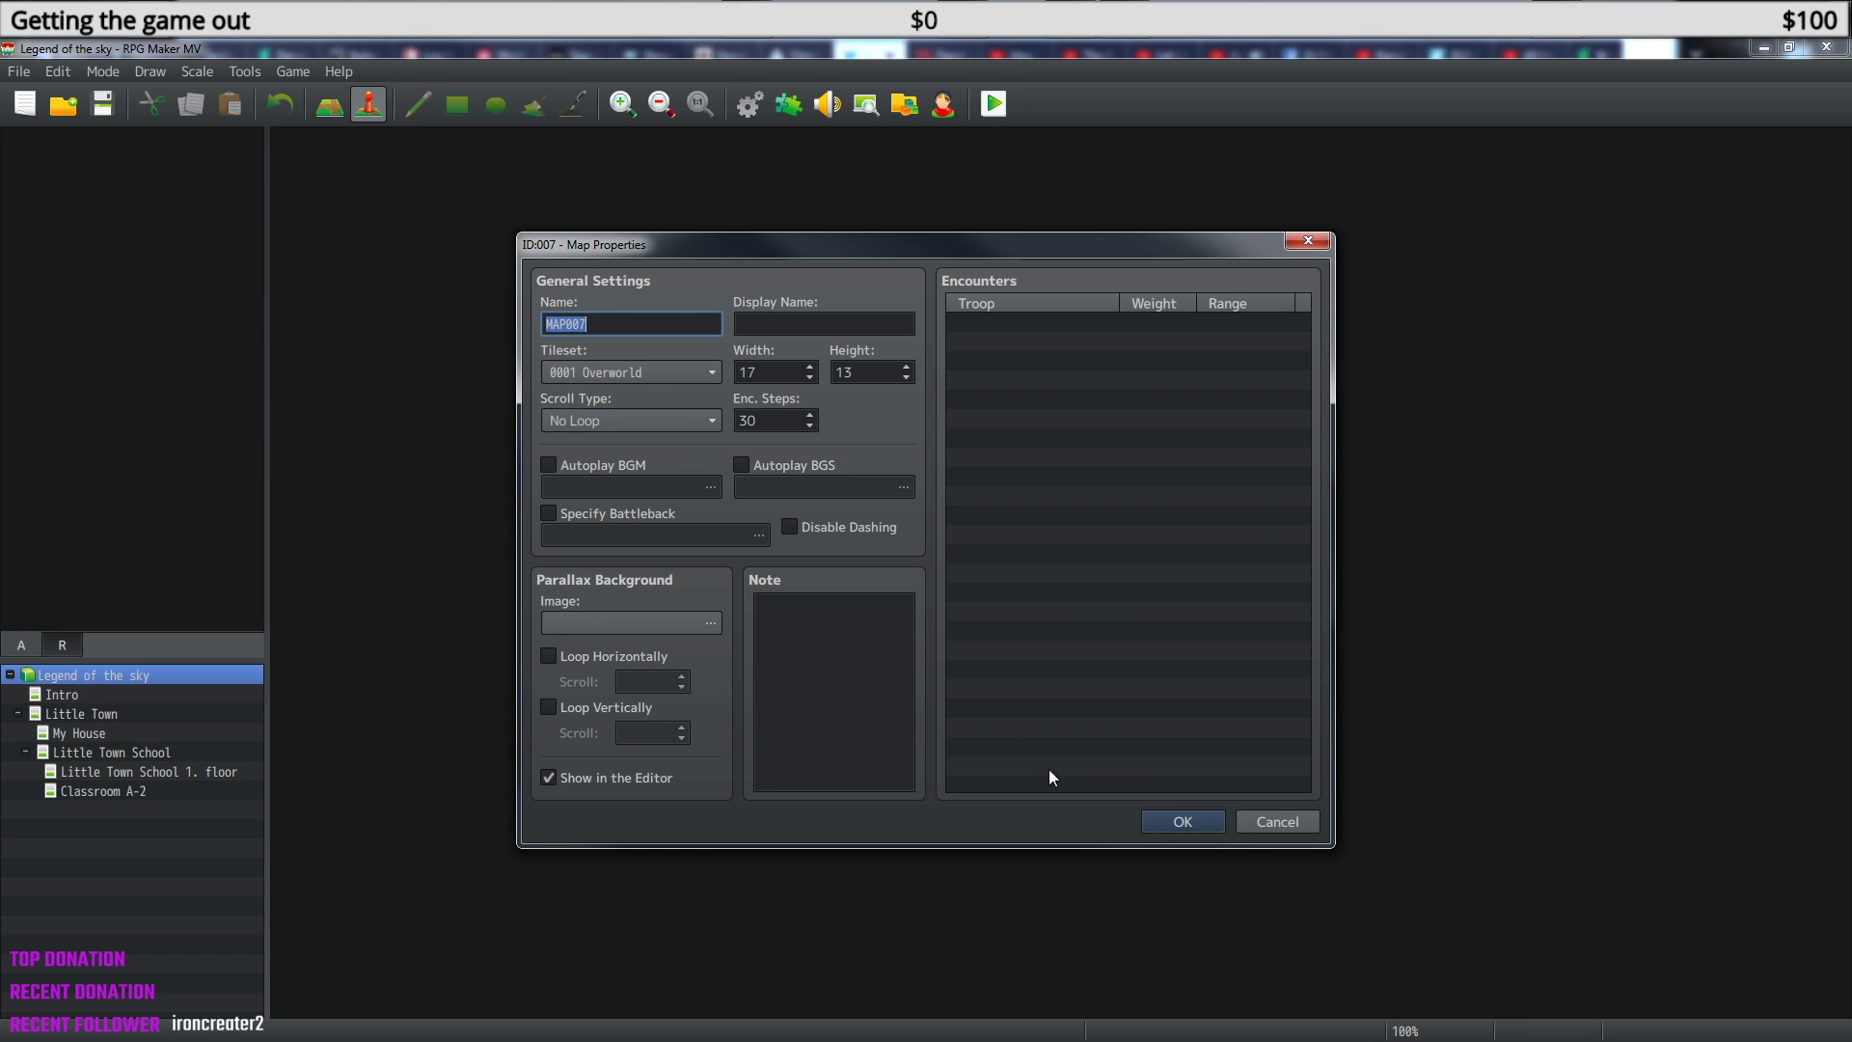
left_click(1175, 815)
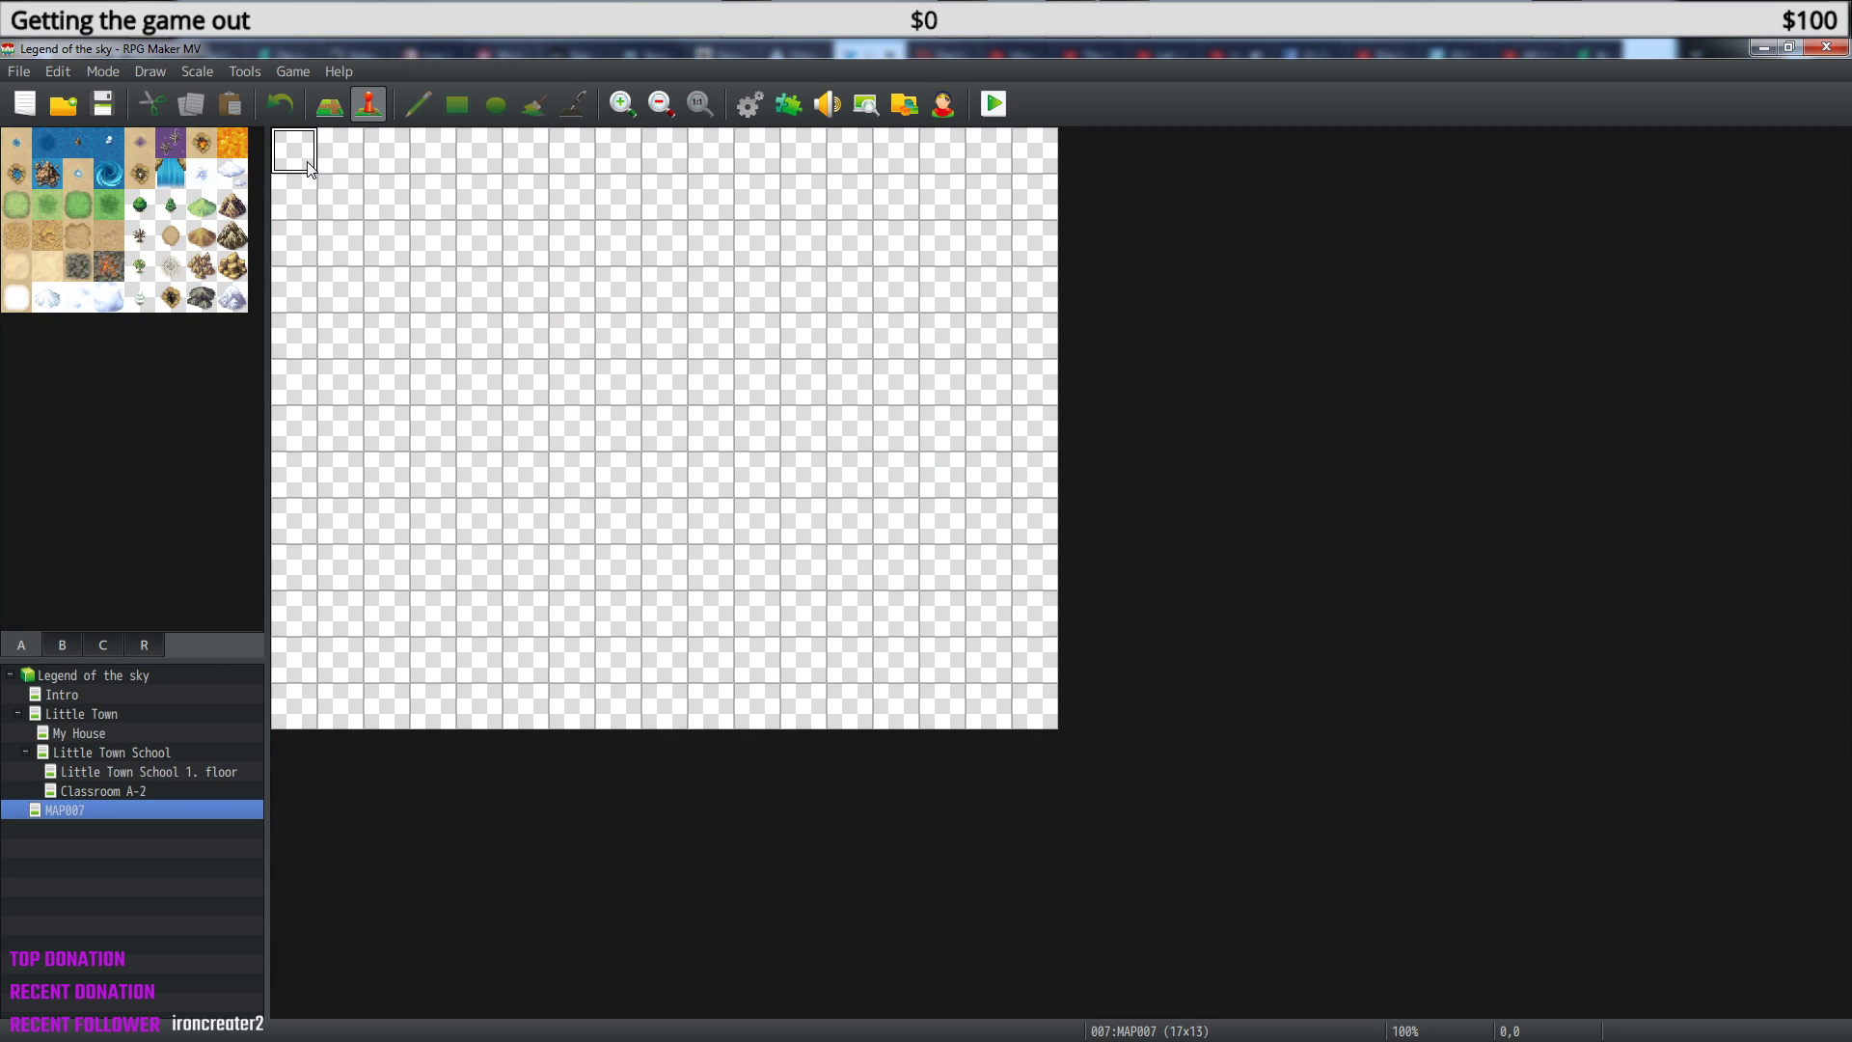
- Edit the Classroom A-2 doorway event so its Transfer Player command leads to MAP007 (8,6), and save the event
left_click(129, 790)
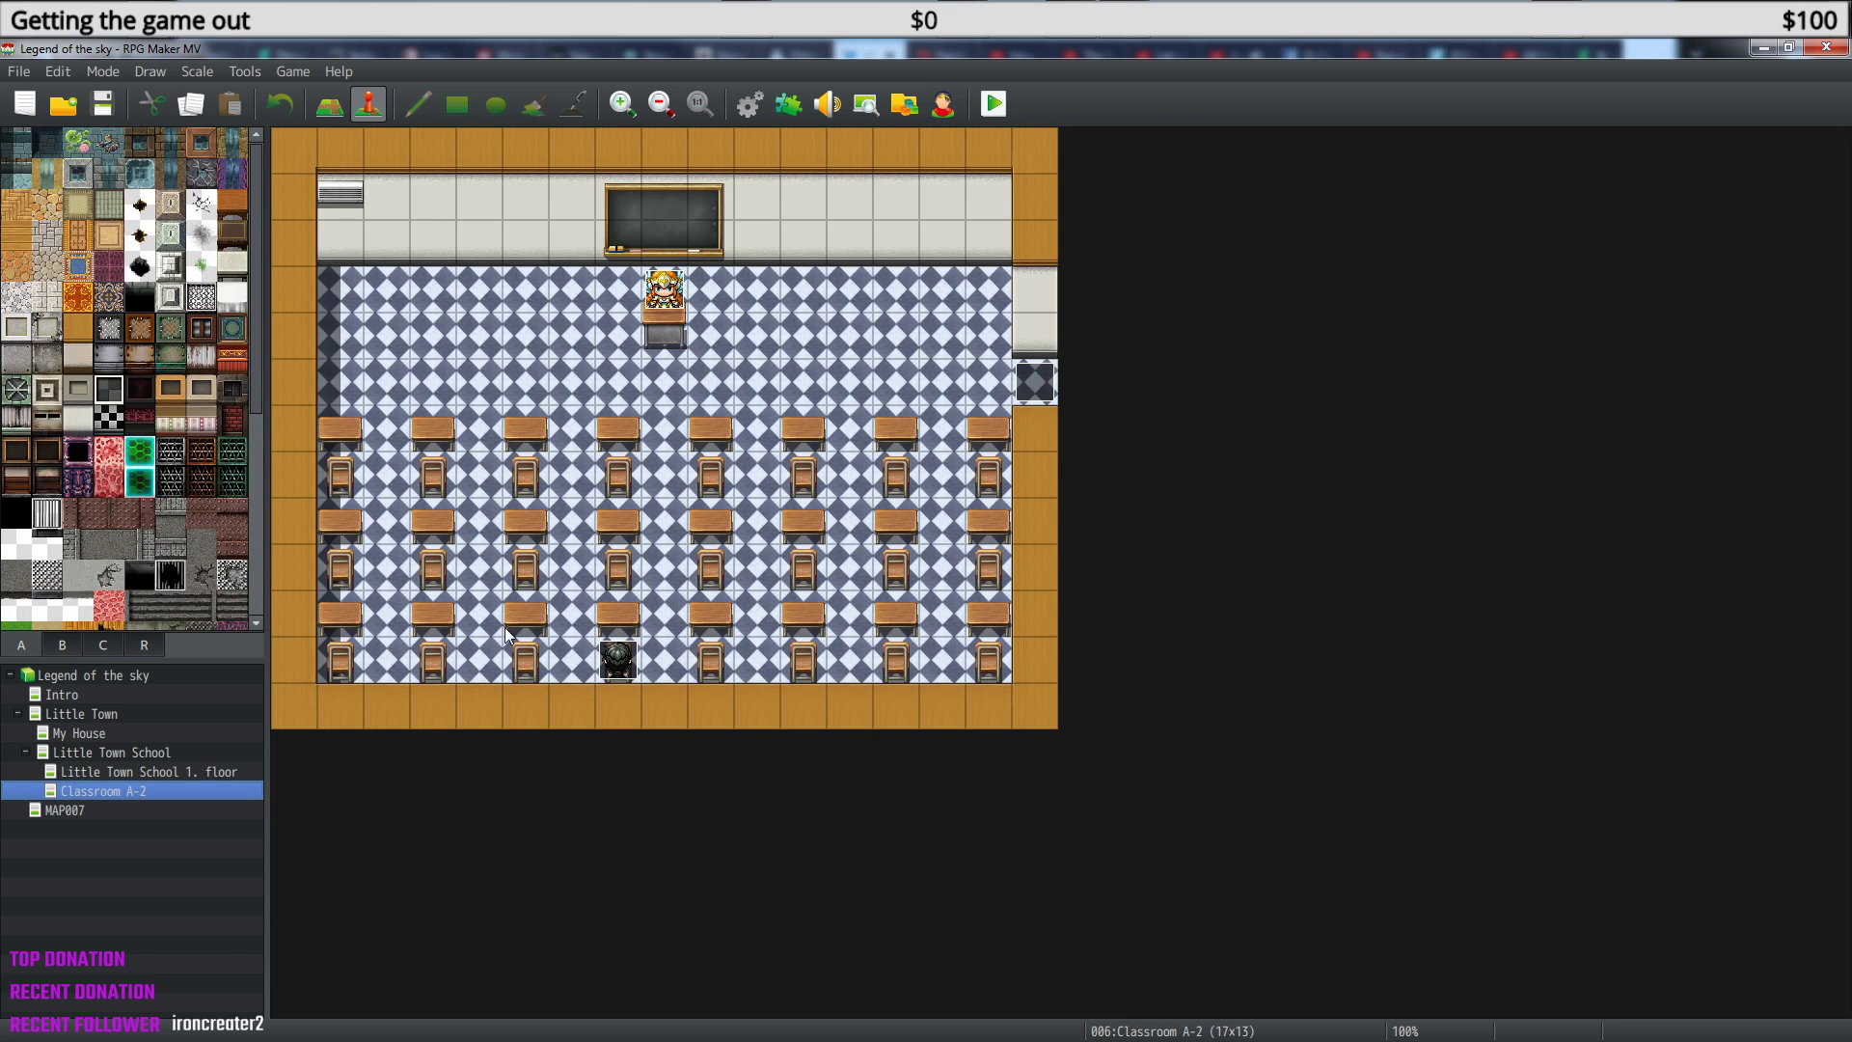
double_click(1037, 381)
right_click(951, 359)
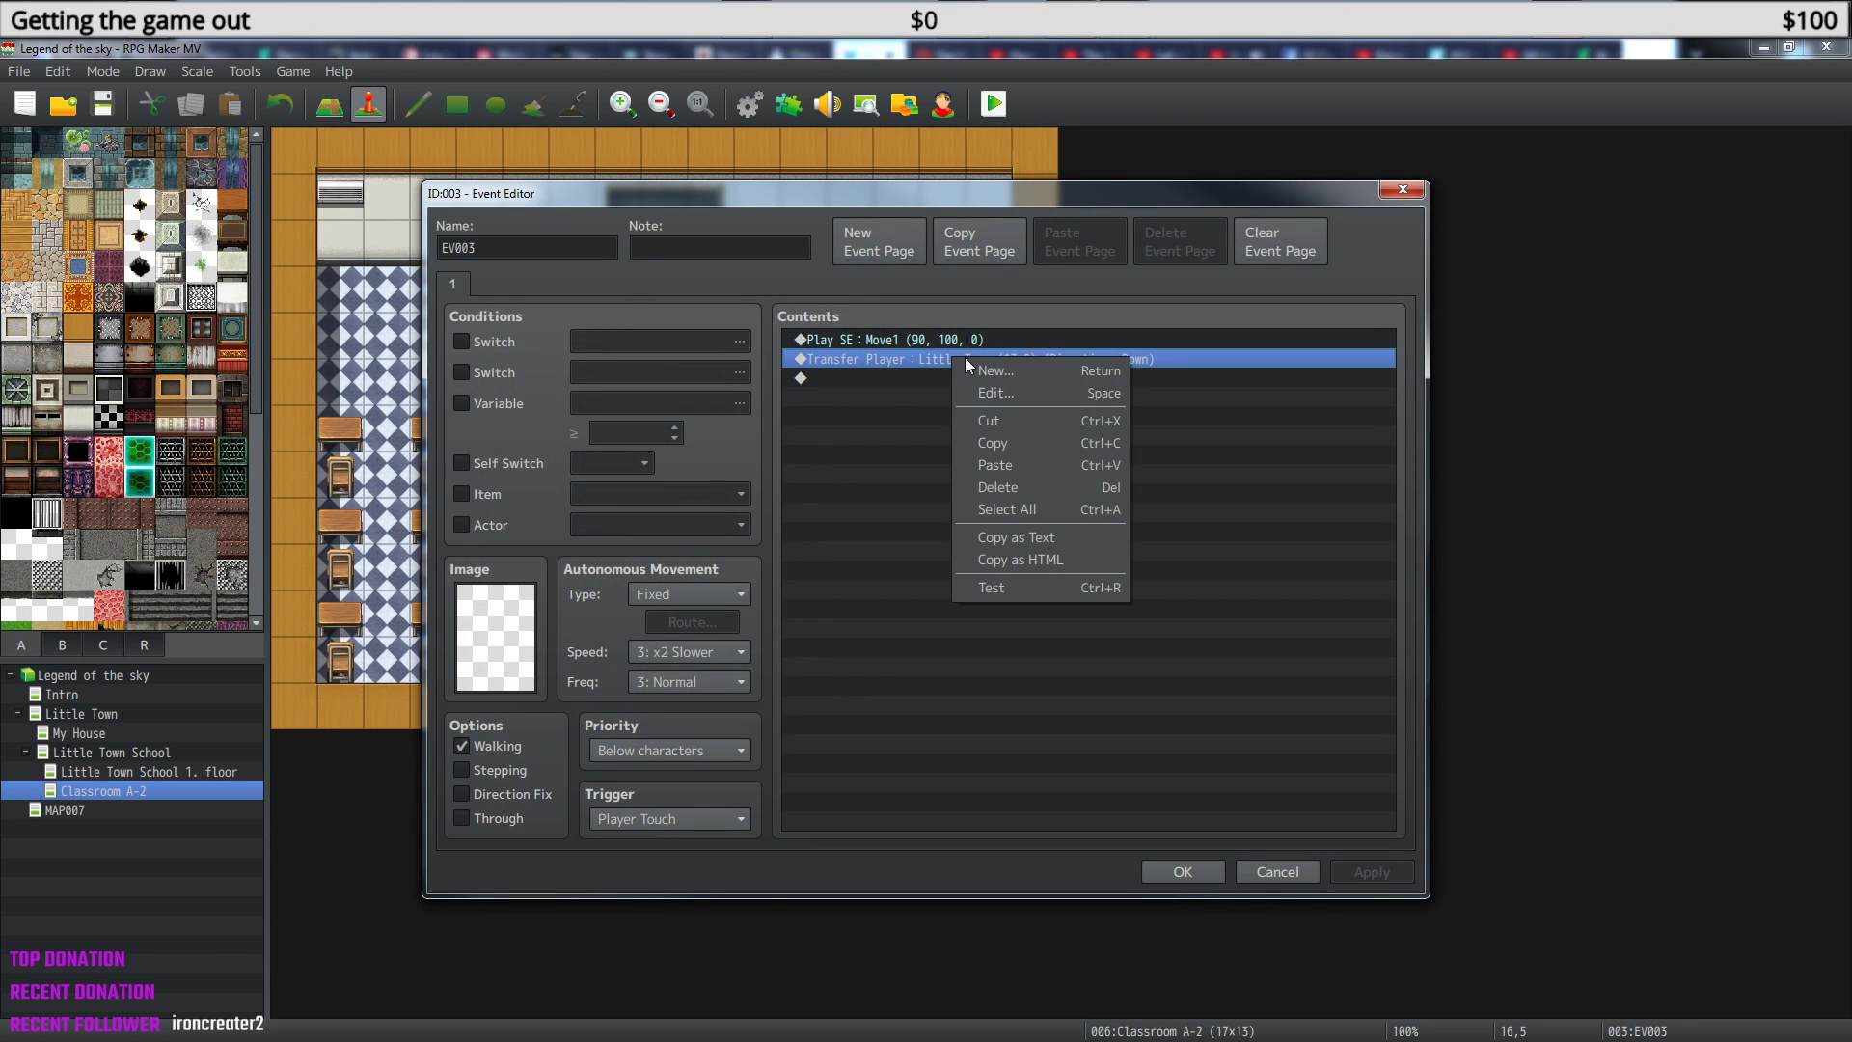
left_click(1042, 394)
left_click(1152, 494)
left_click(621, 398)
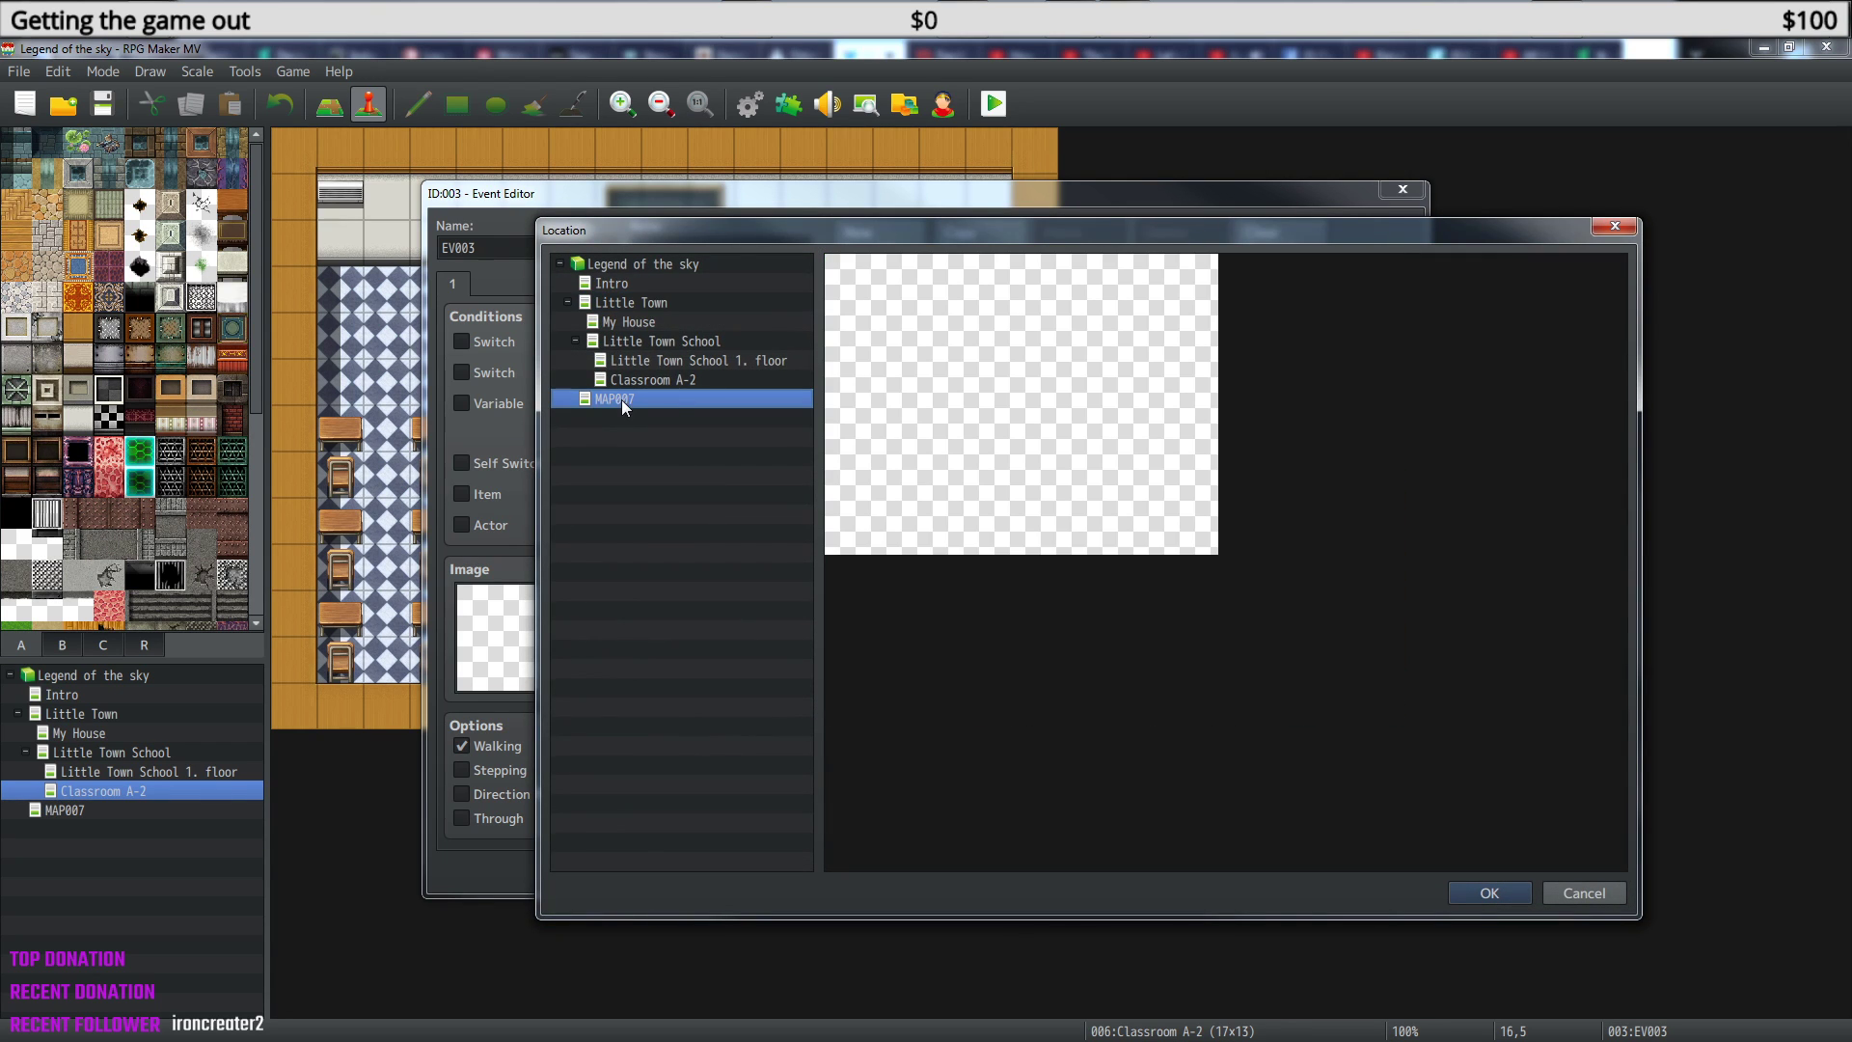
left_click(1019, 406)
left_click(1500, 889)
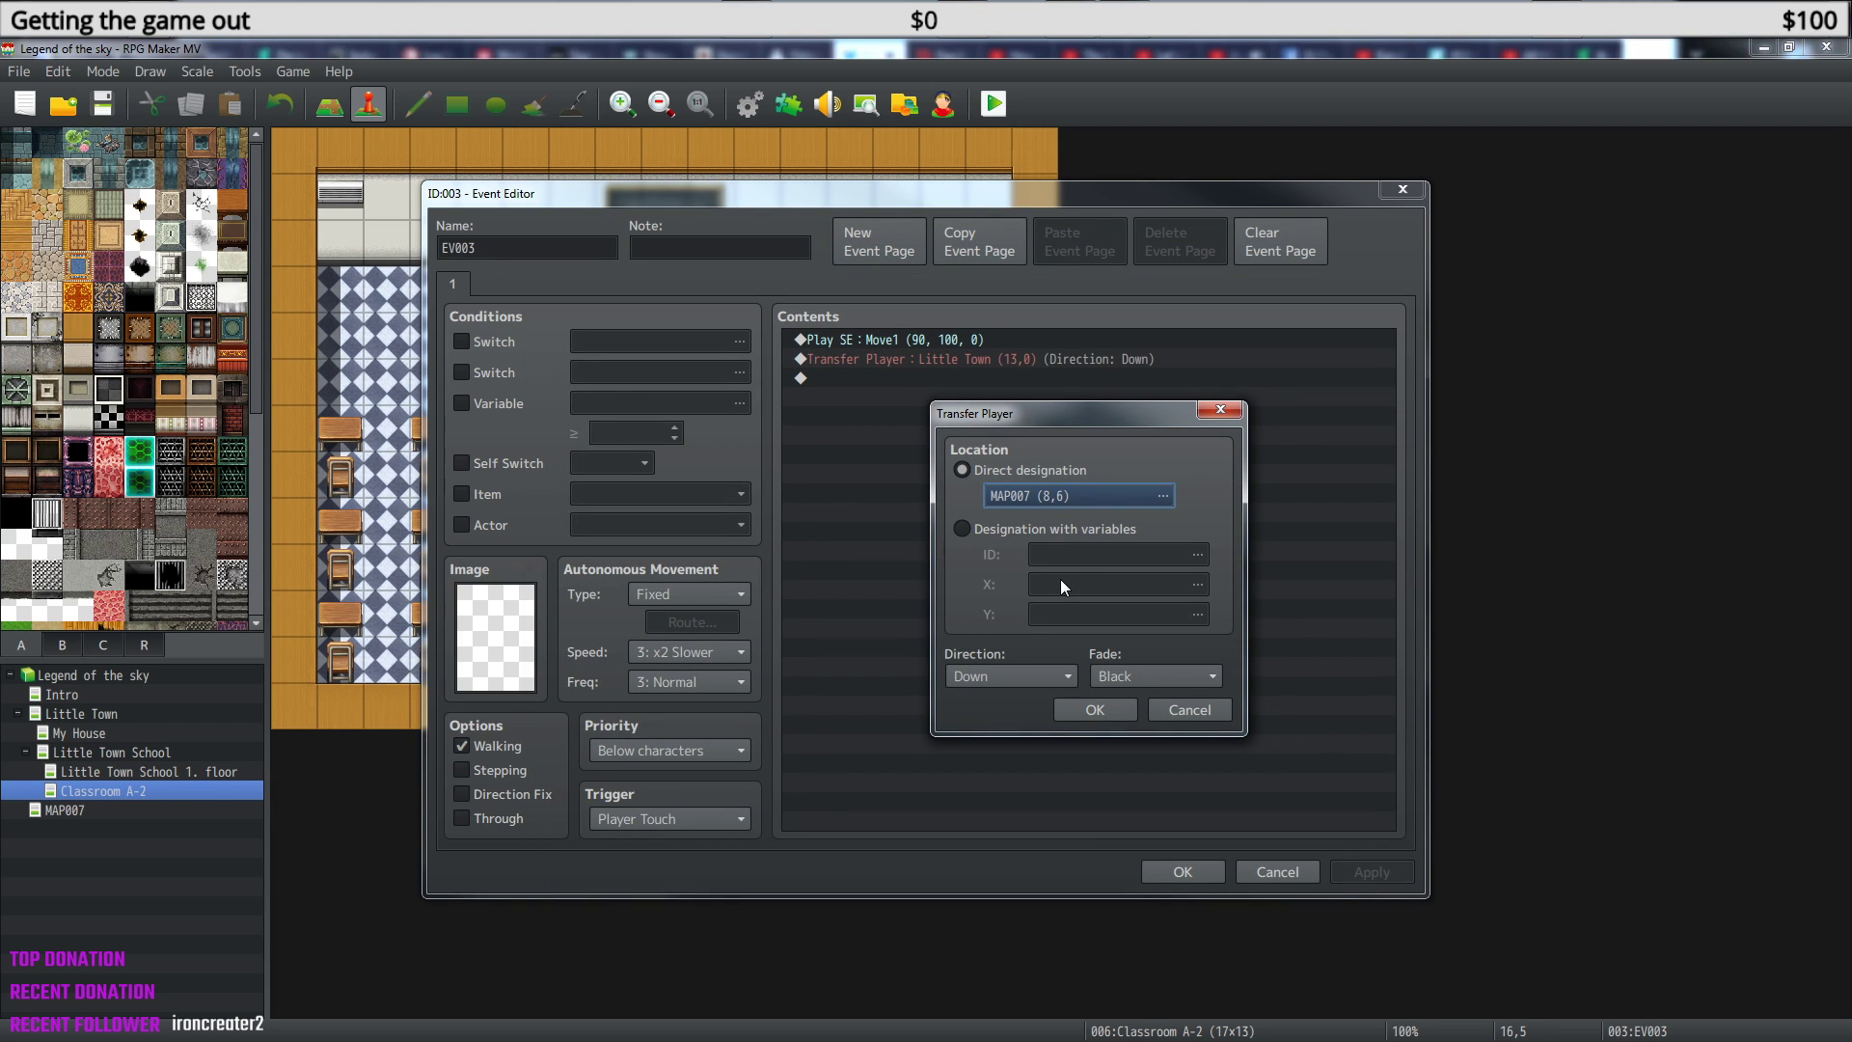
left_click(1105, 710)
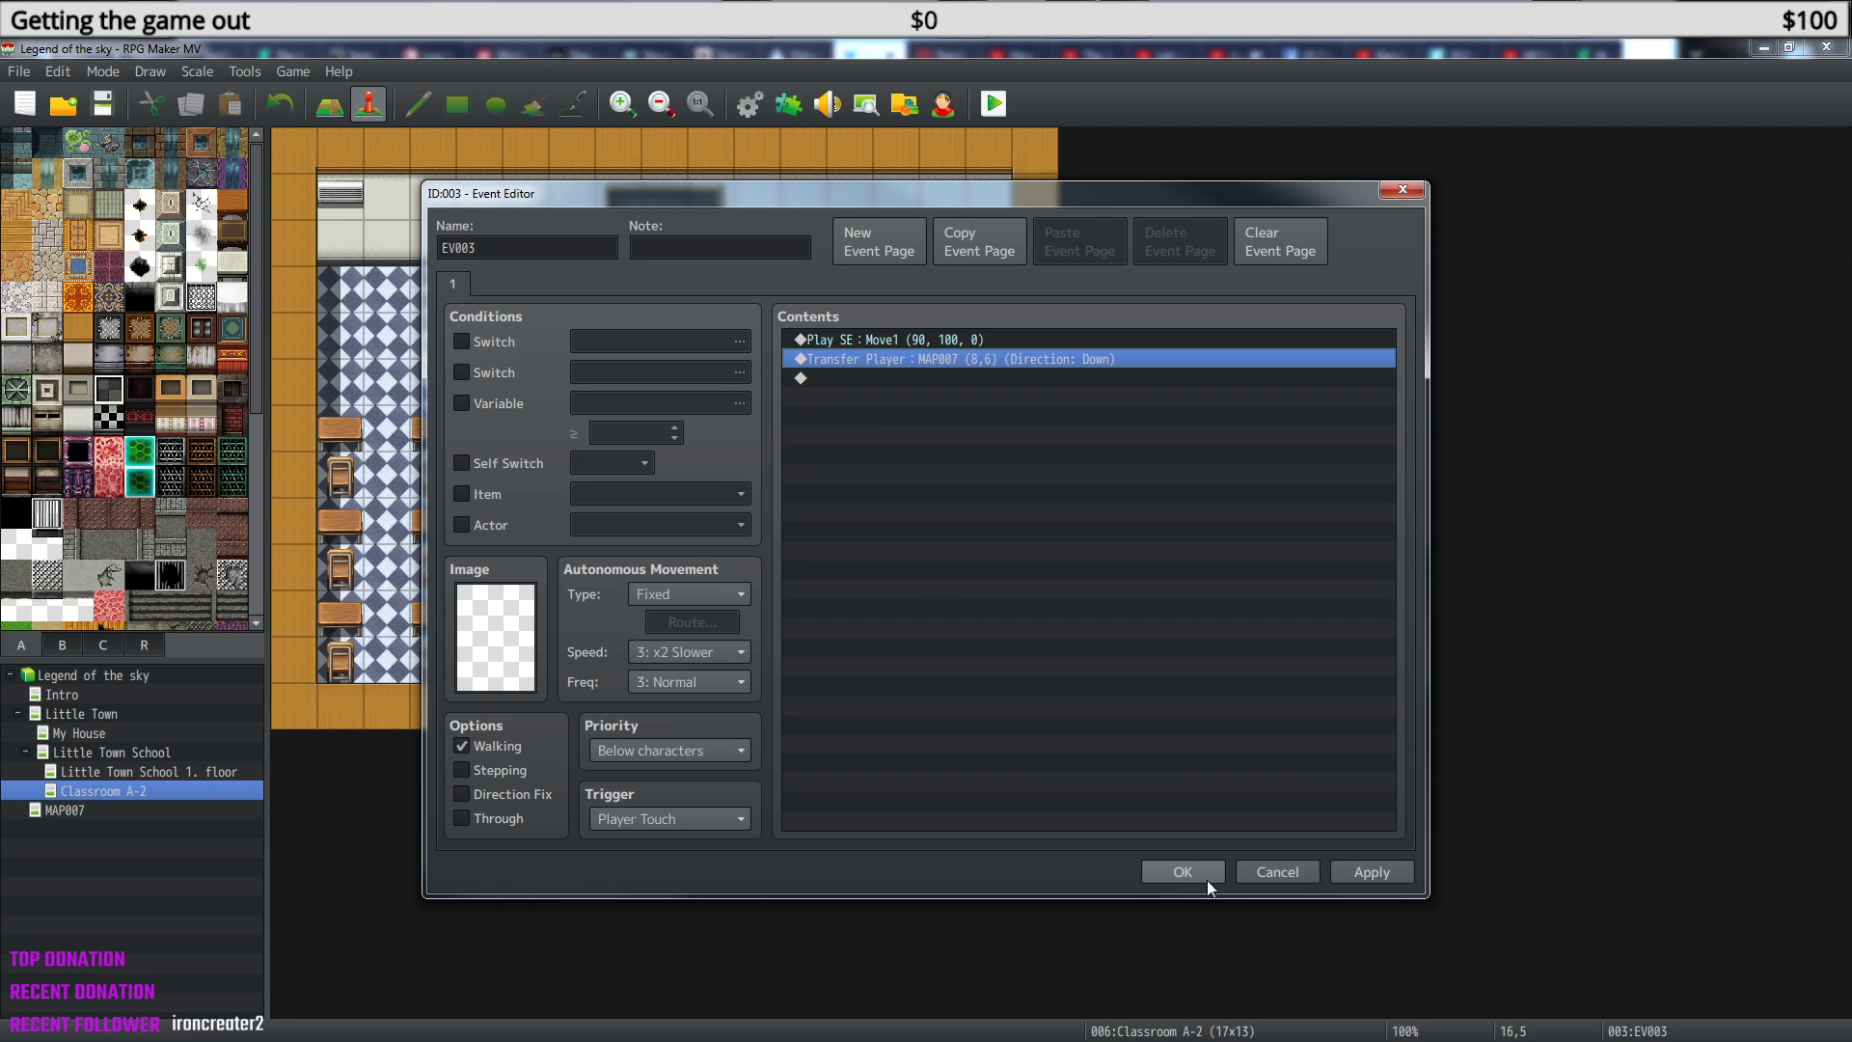
left_click(1368, 872)
left_click(1182, 872)
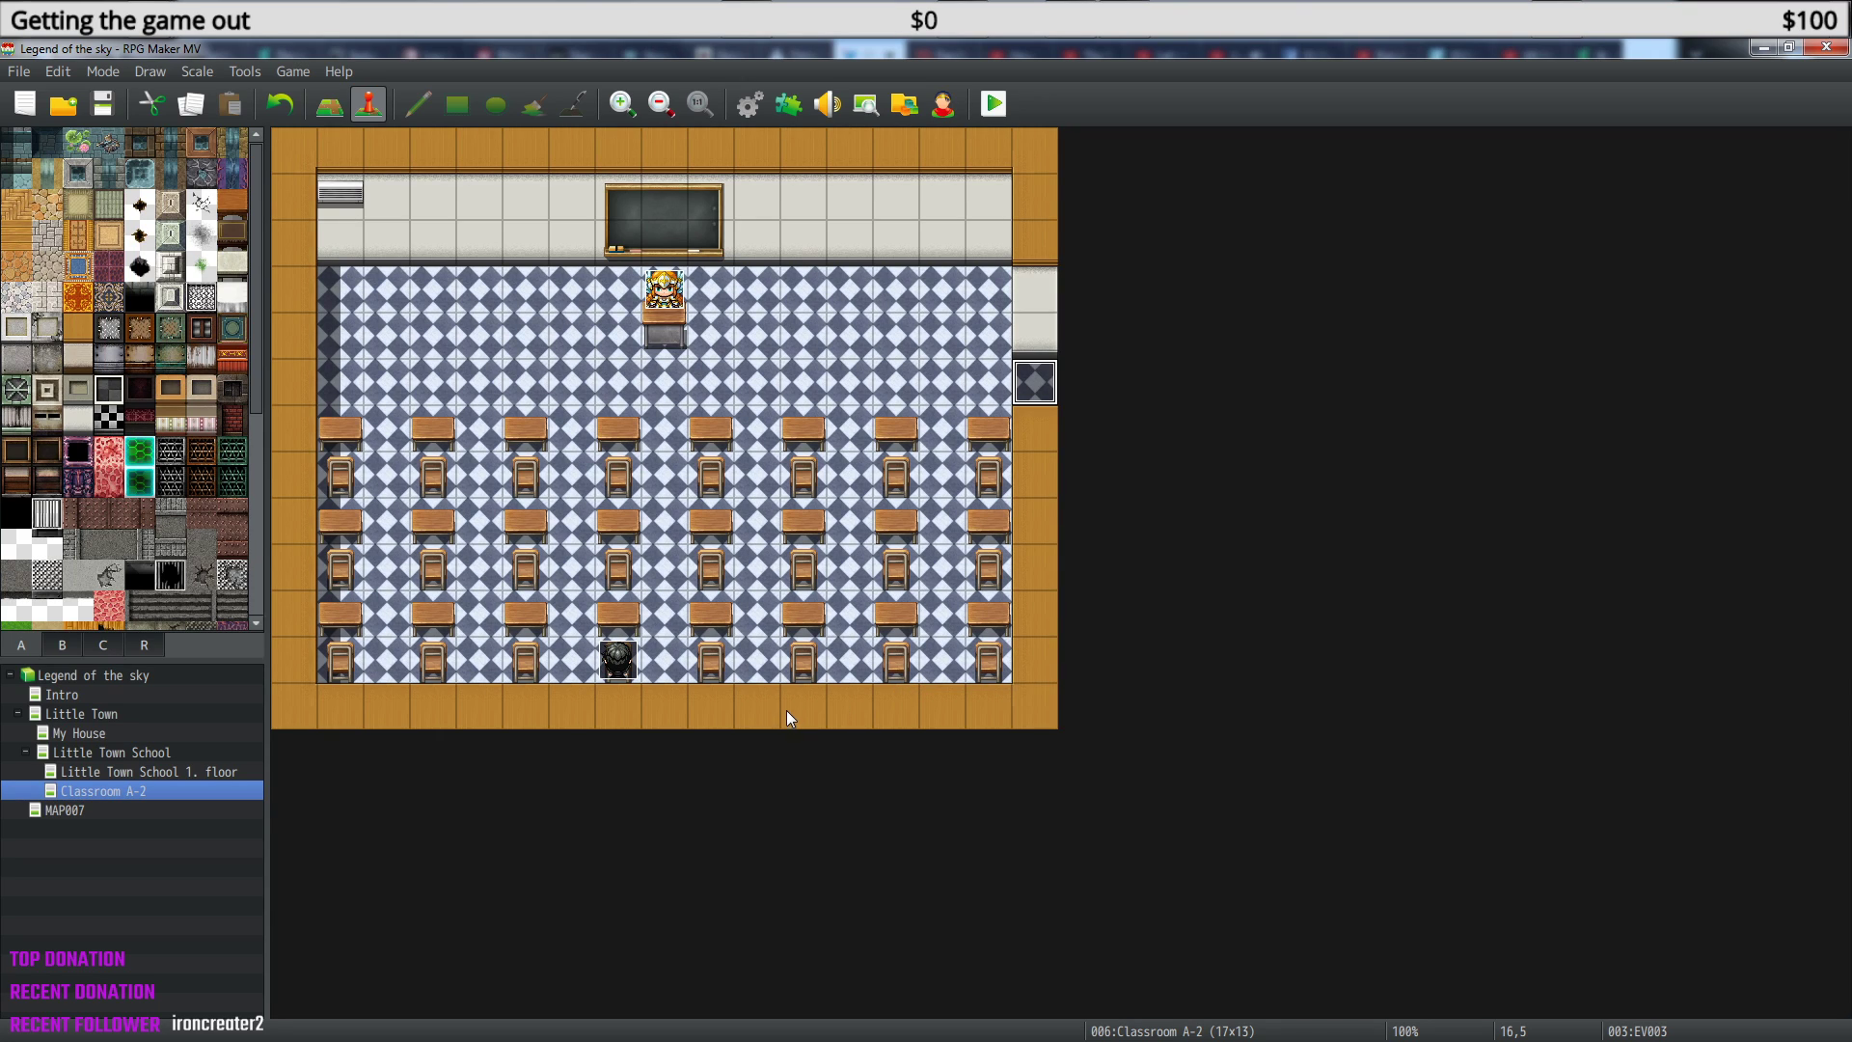
- Set both the name and display name of MAP007 to The Void in its map properties
left_click(54, 809)
right_click(80, 812)
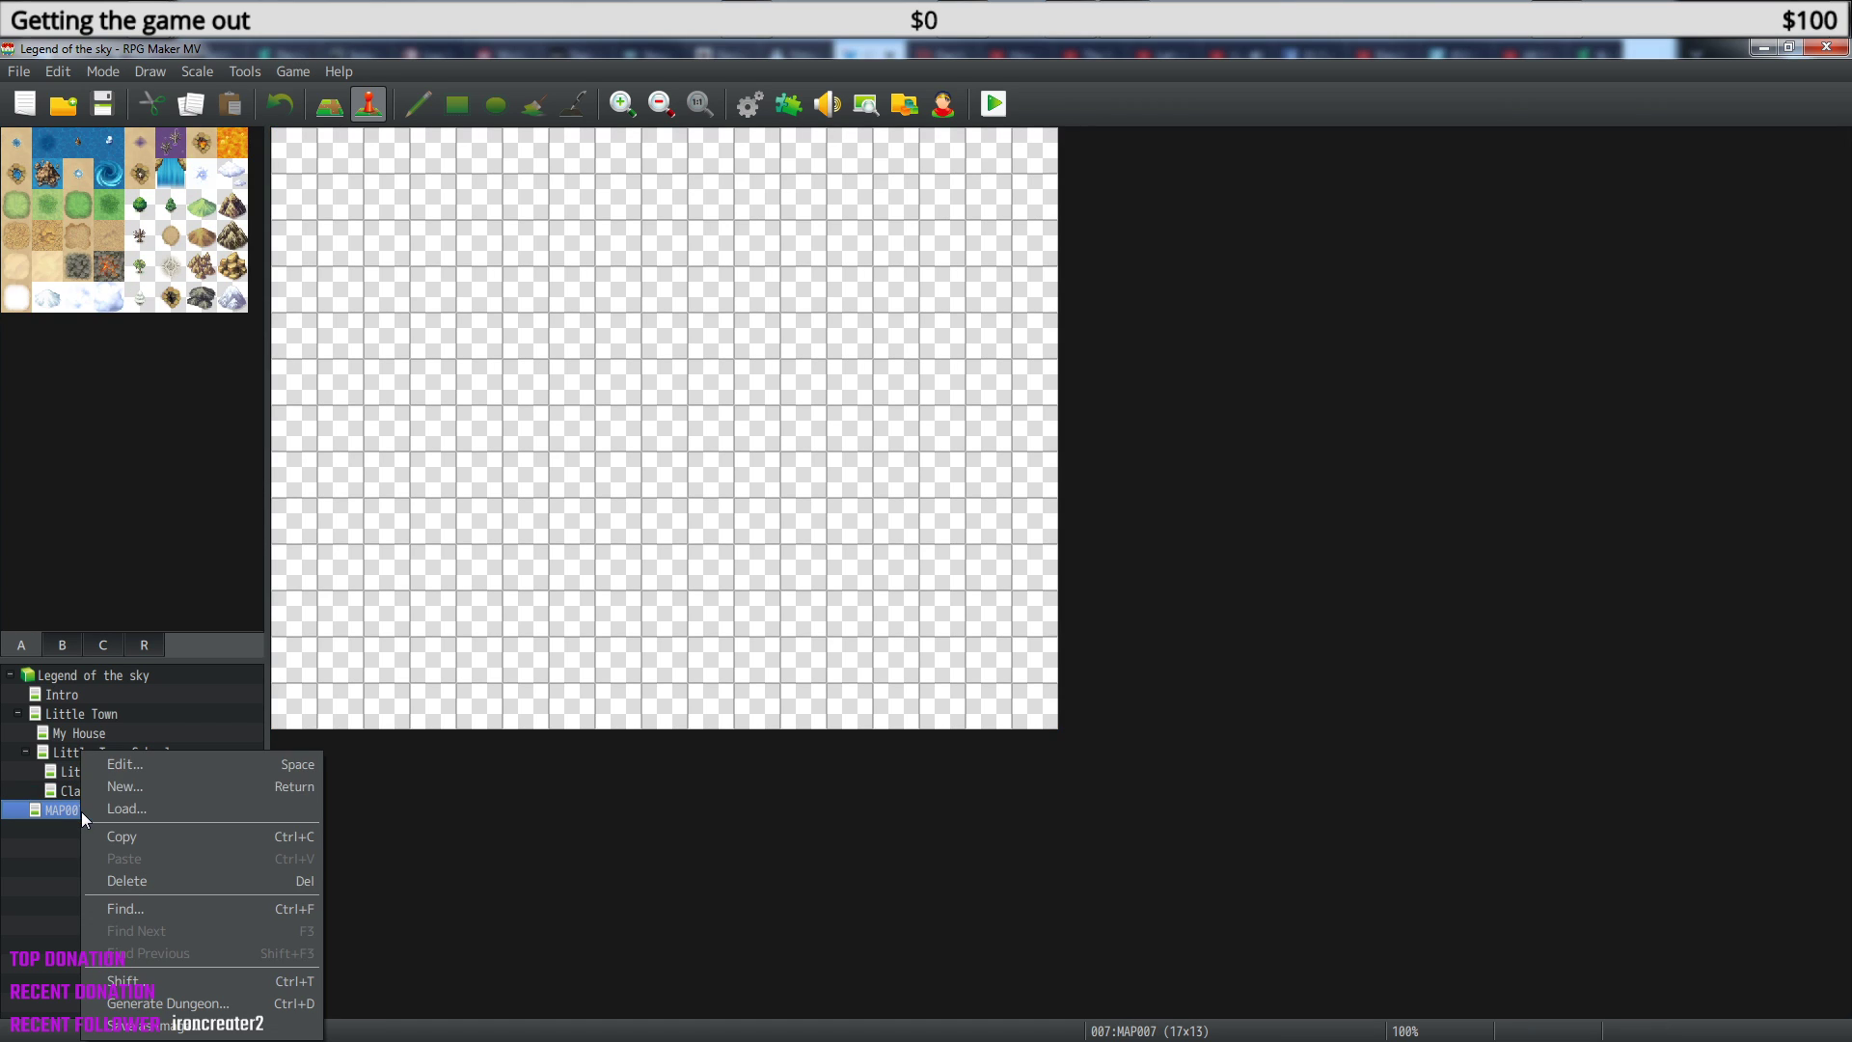
left_click(154, 767)
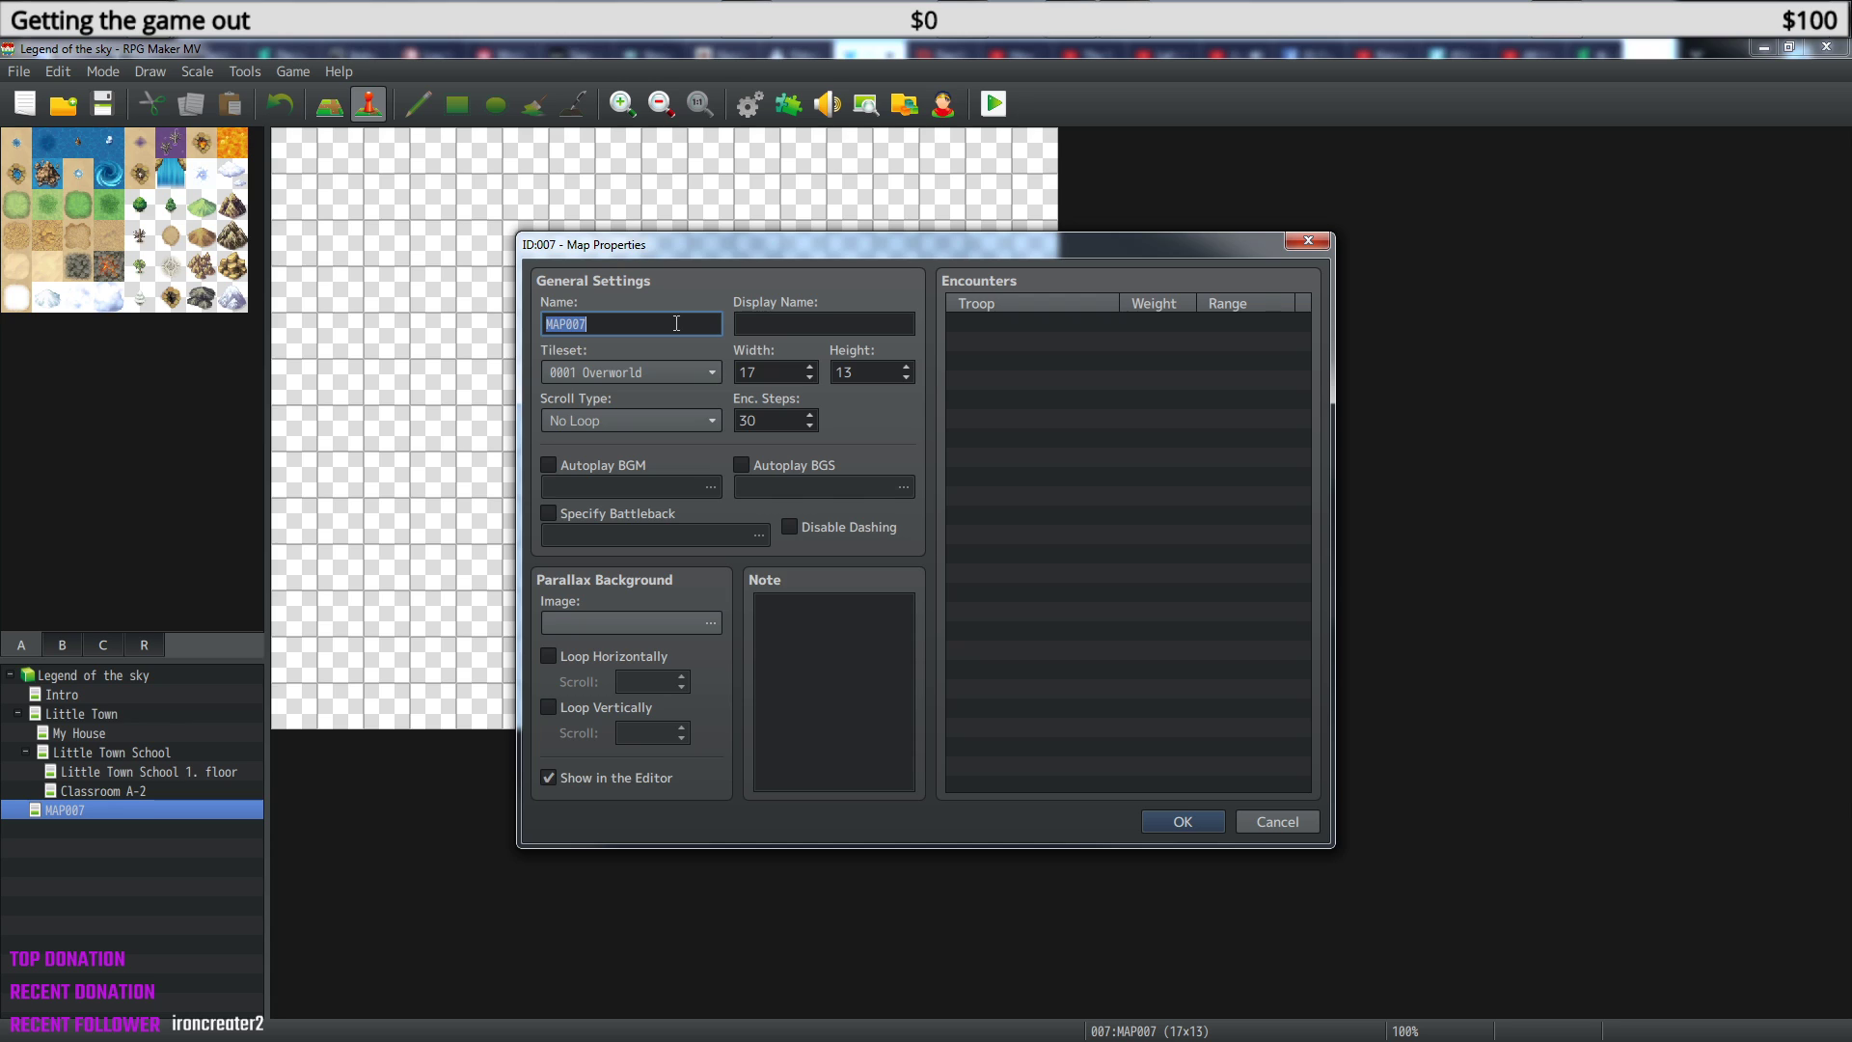
type("The Void")
triple_click(549, 321)
key("ctrl+c")
left_click(754, 325)
key("ctrl+v")
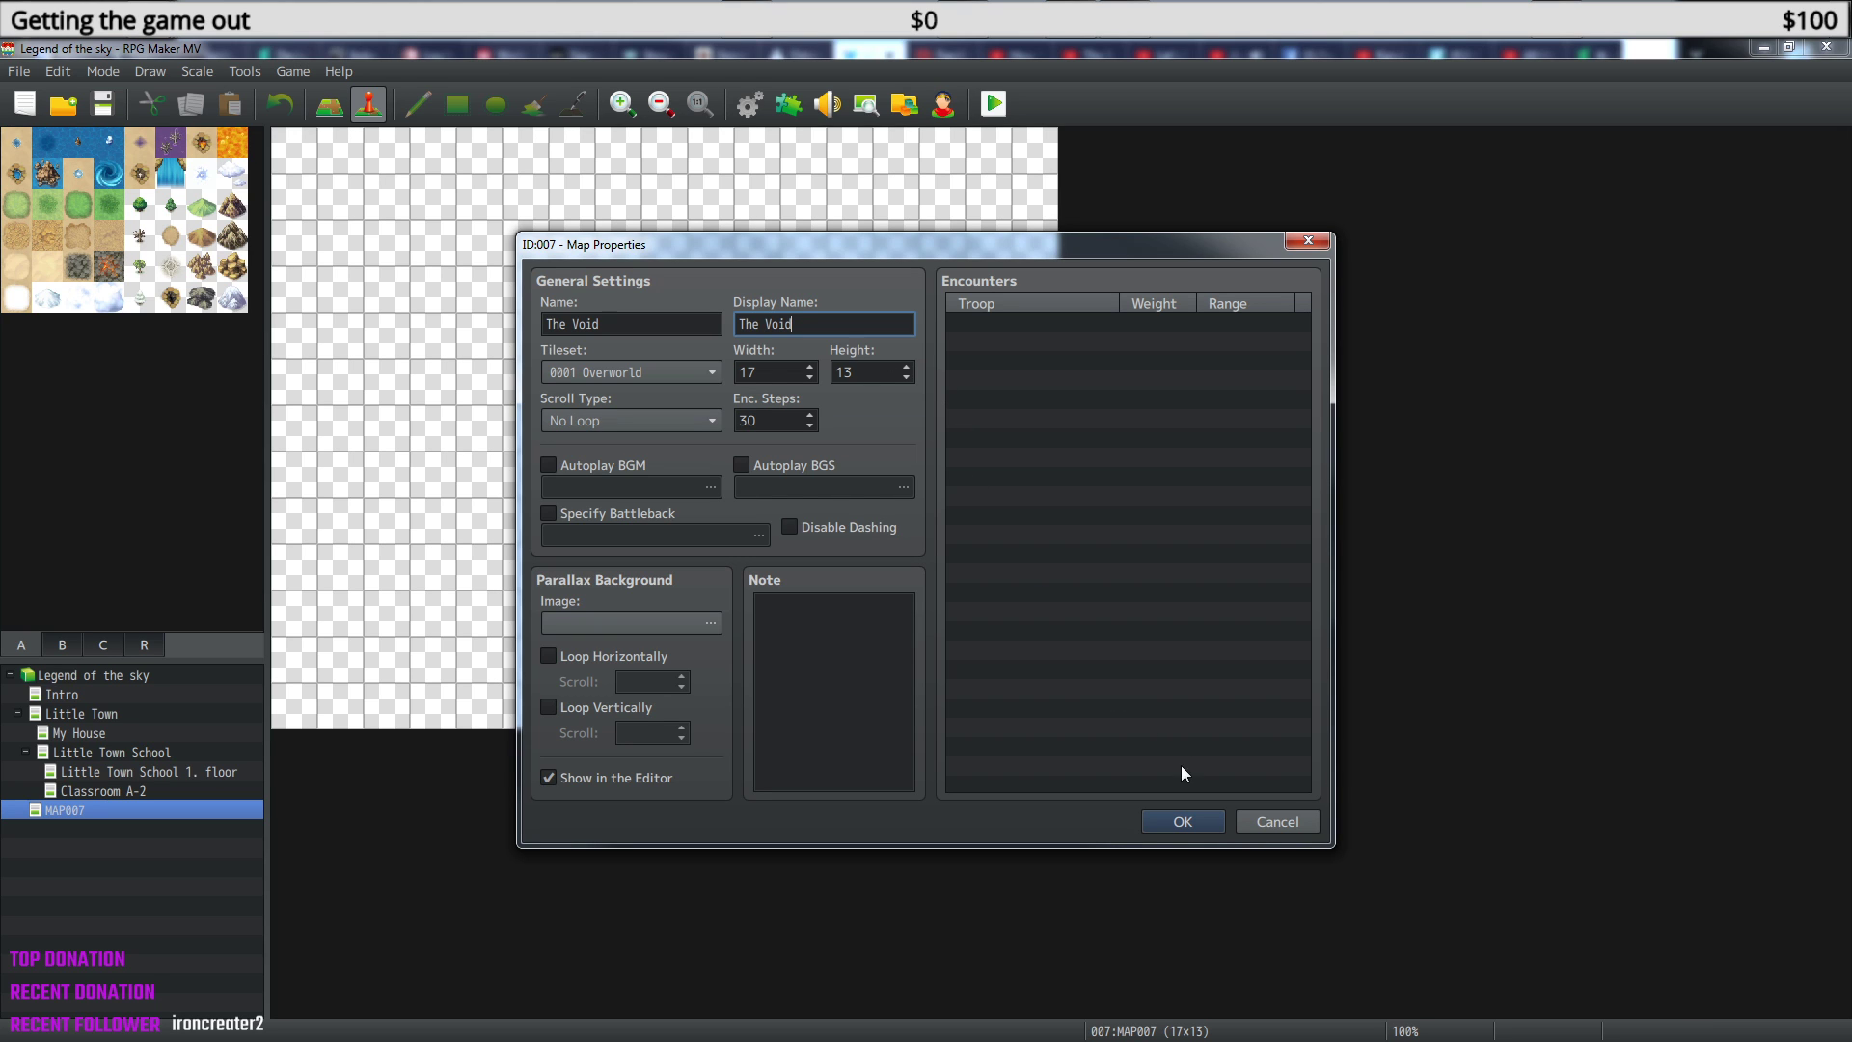
left_click(1183, 821)
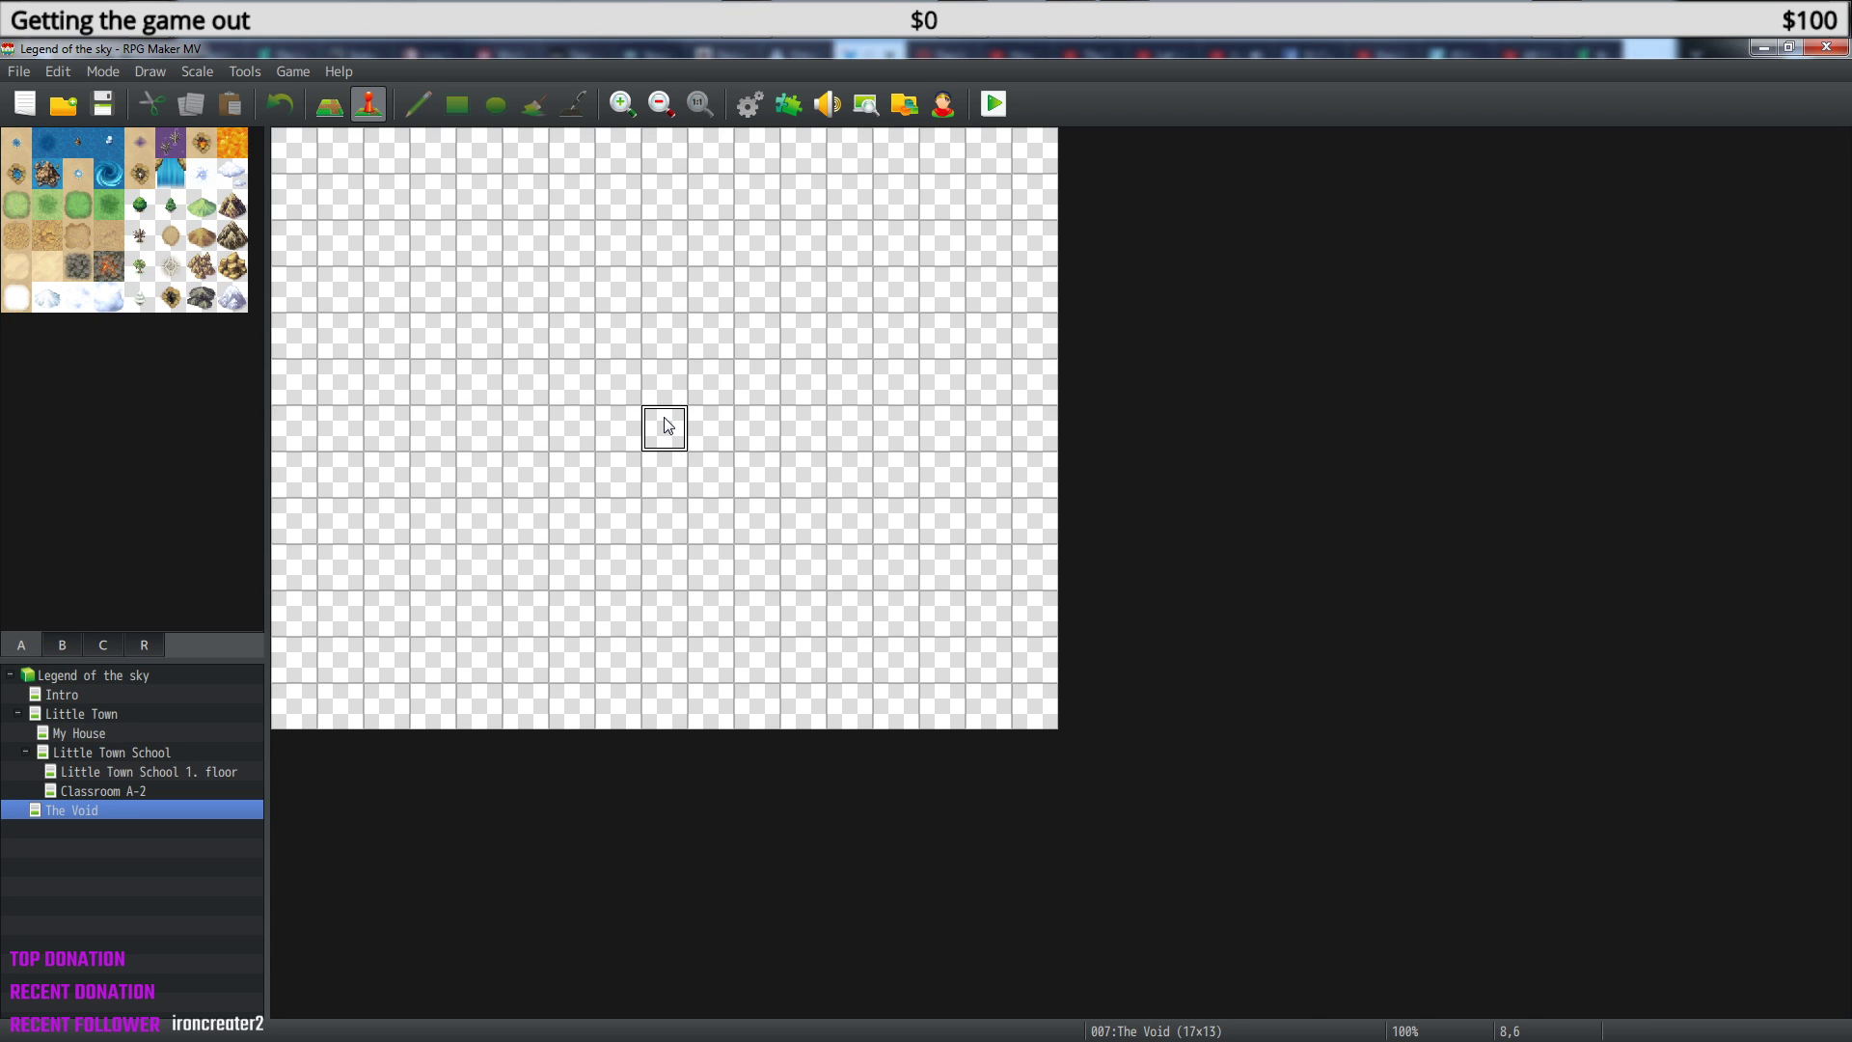
- Start a new event at (0,0) on The Void and add a Show Text command with the Sarah face
right_click(305, 161)
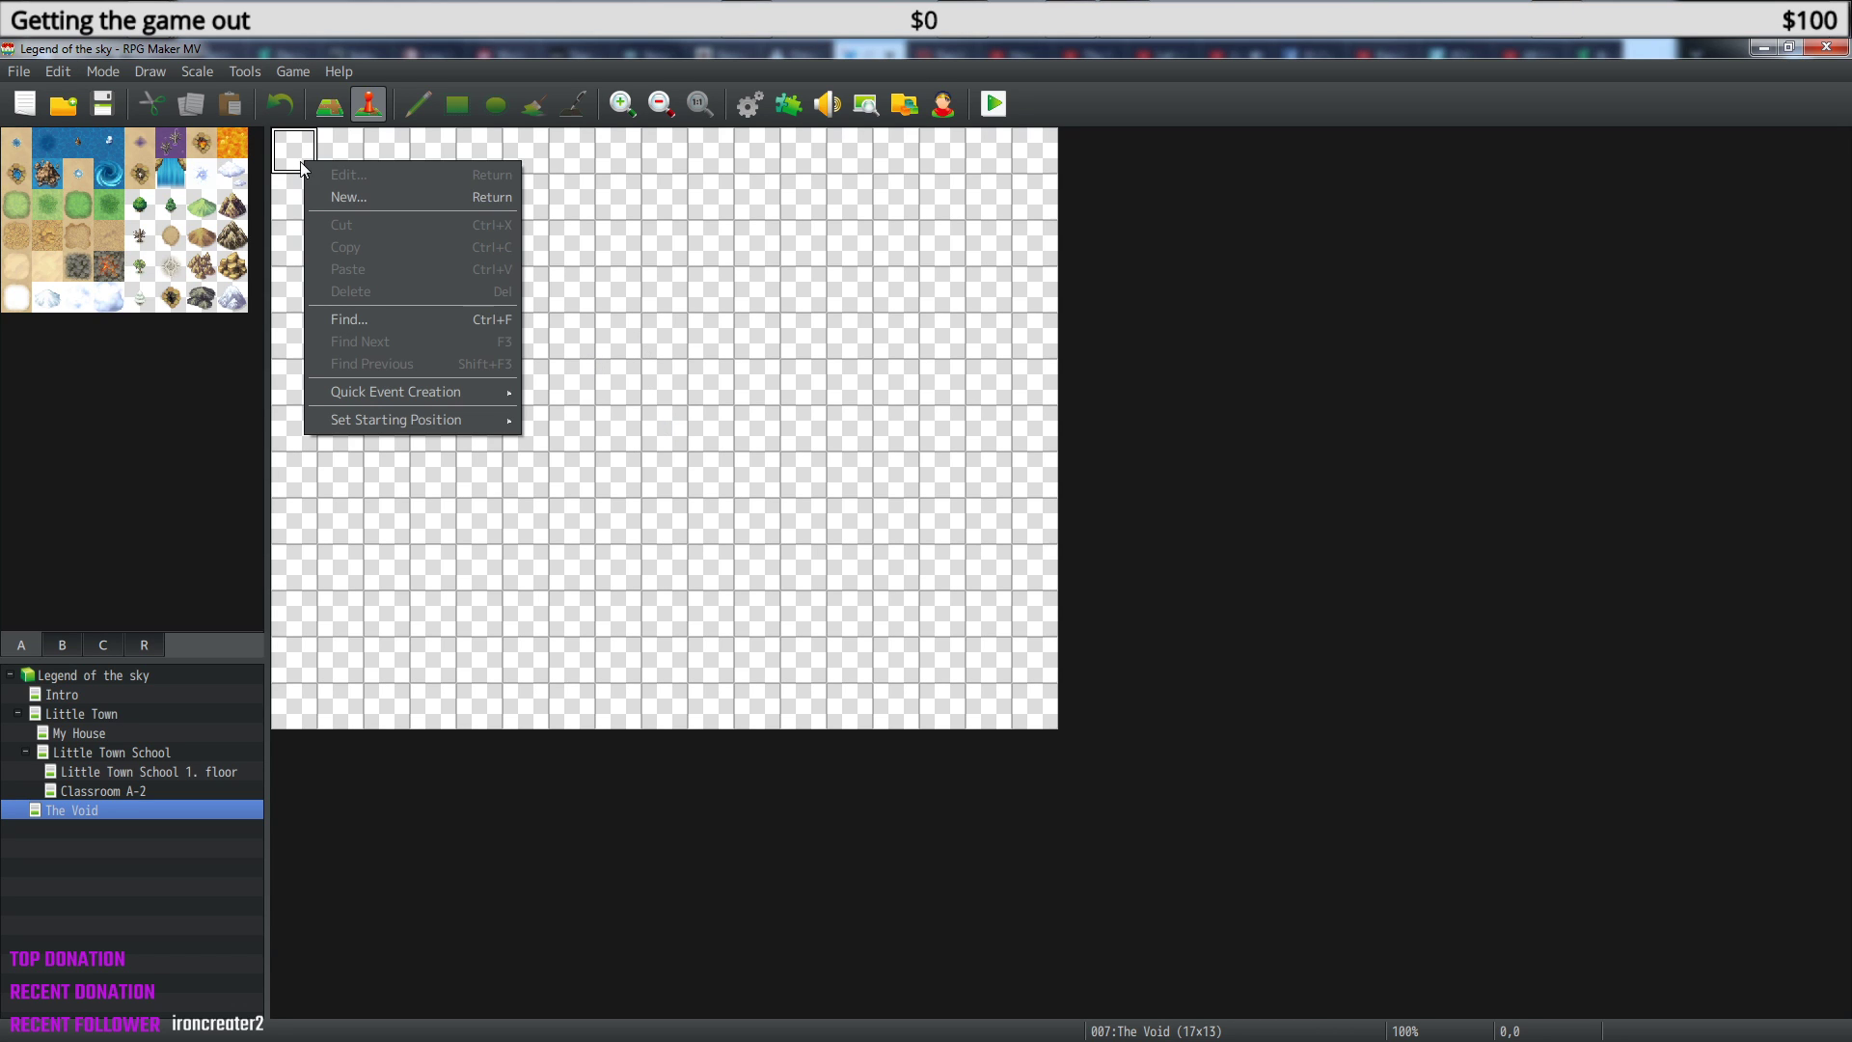
left_click(374, 199)
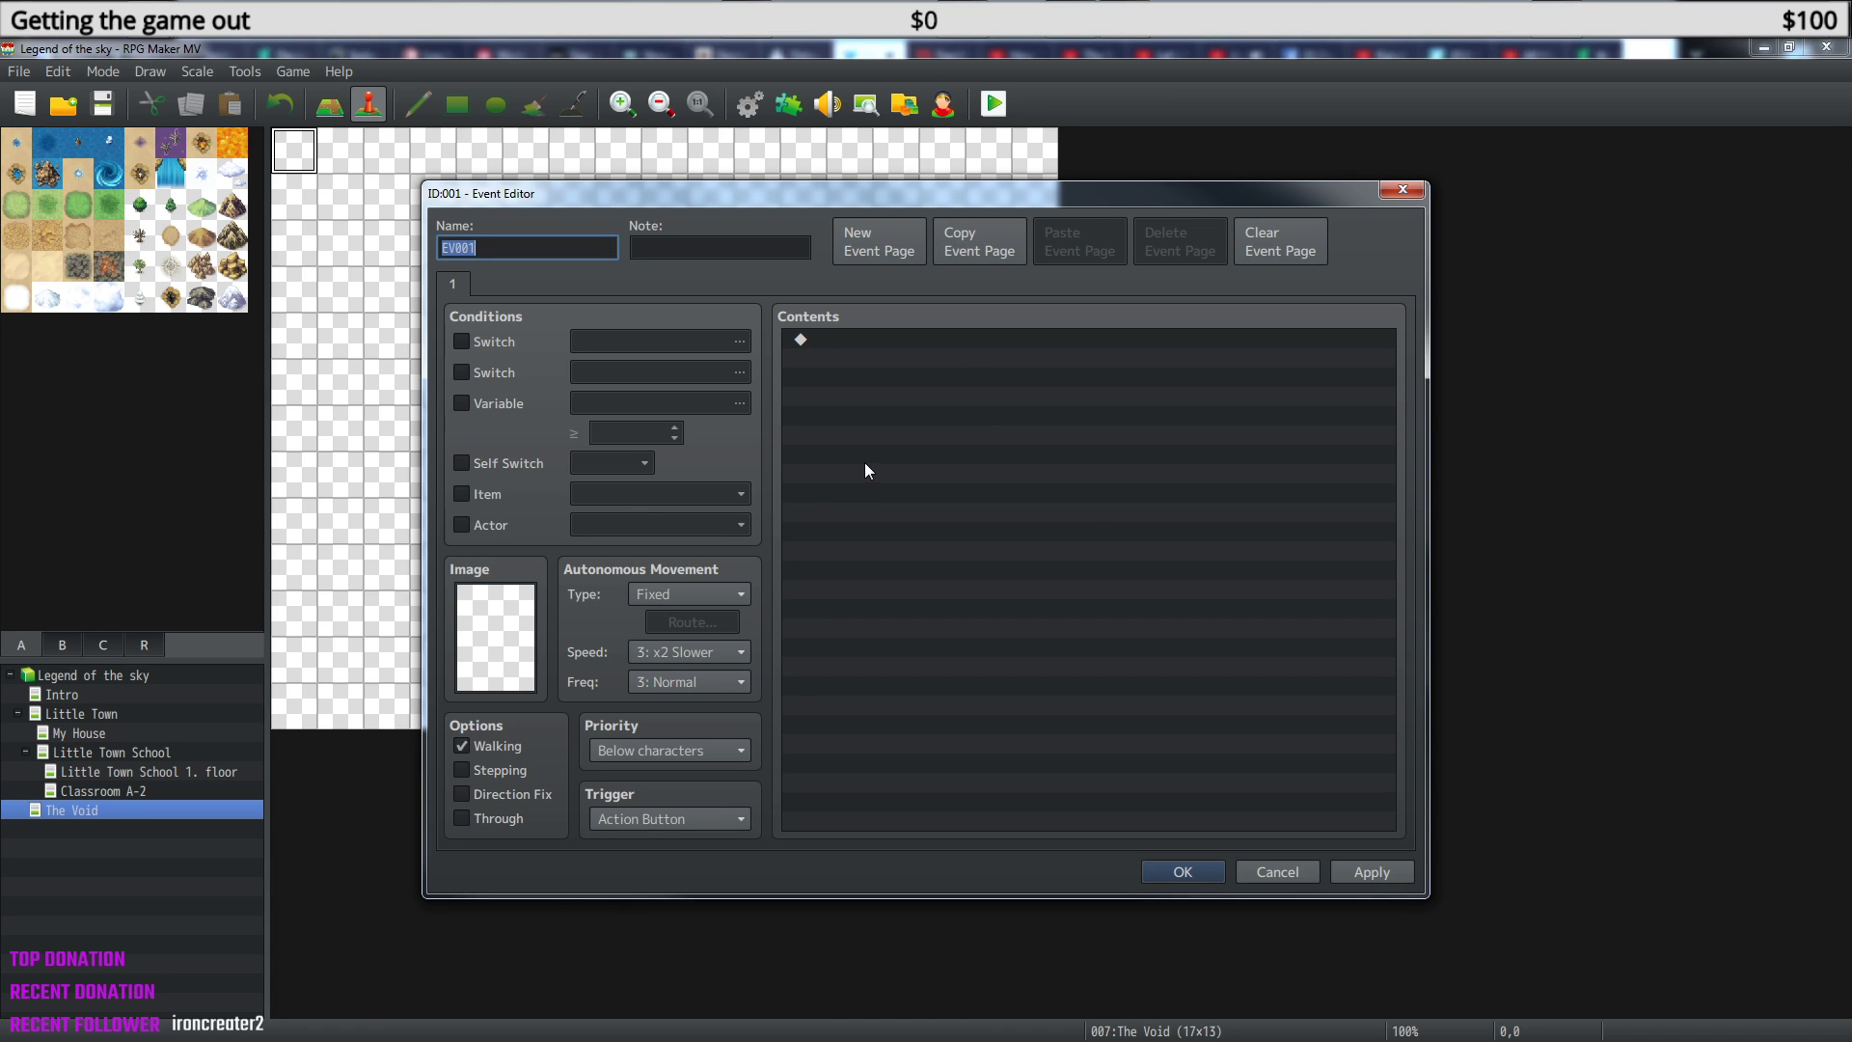
left_click(849, 341)
right_click(849, 342)
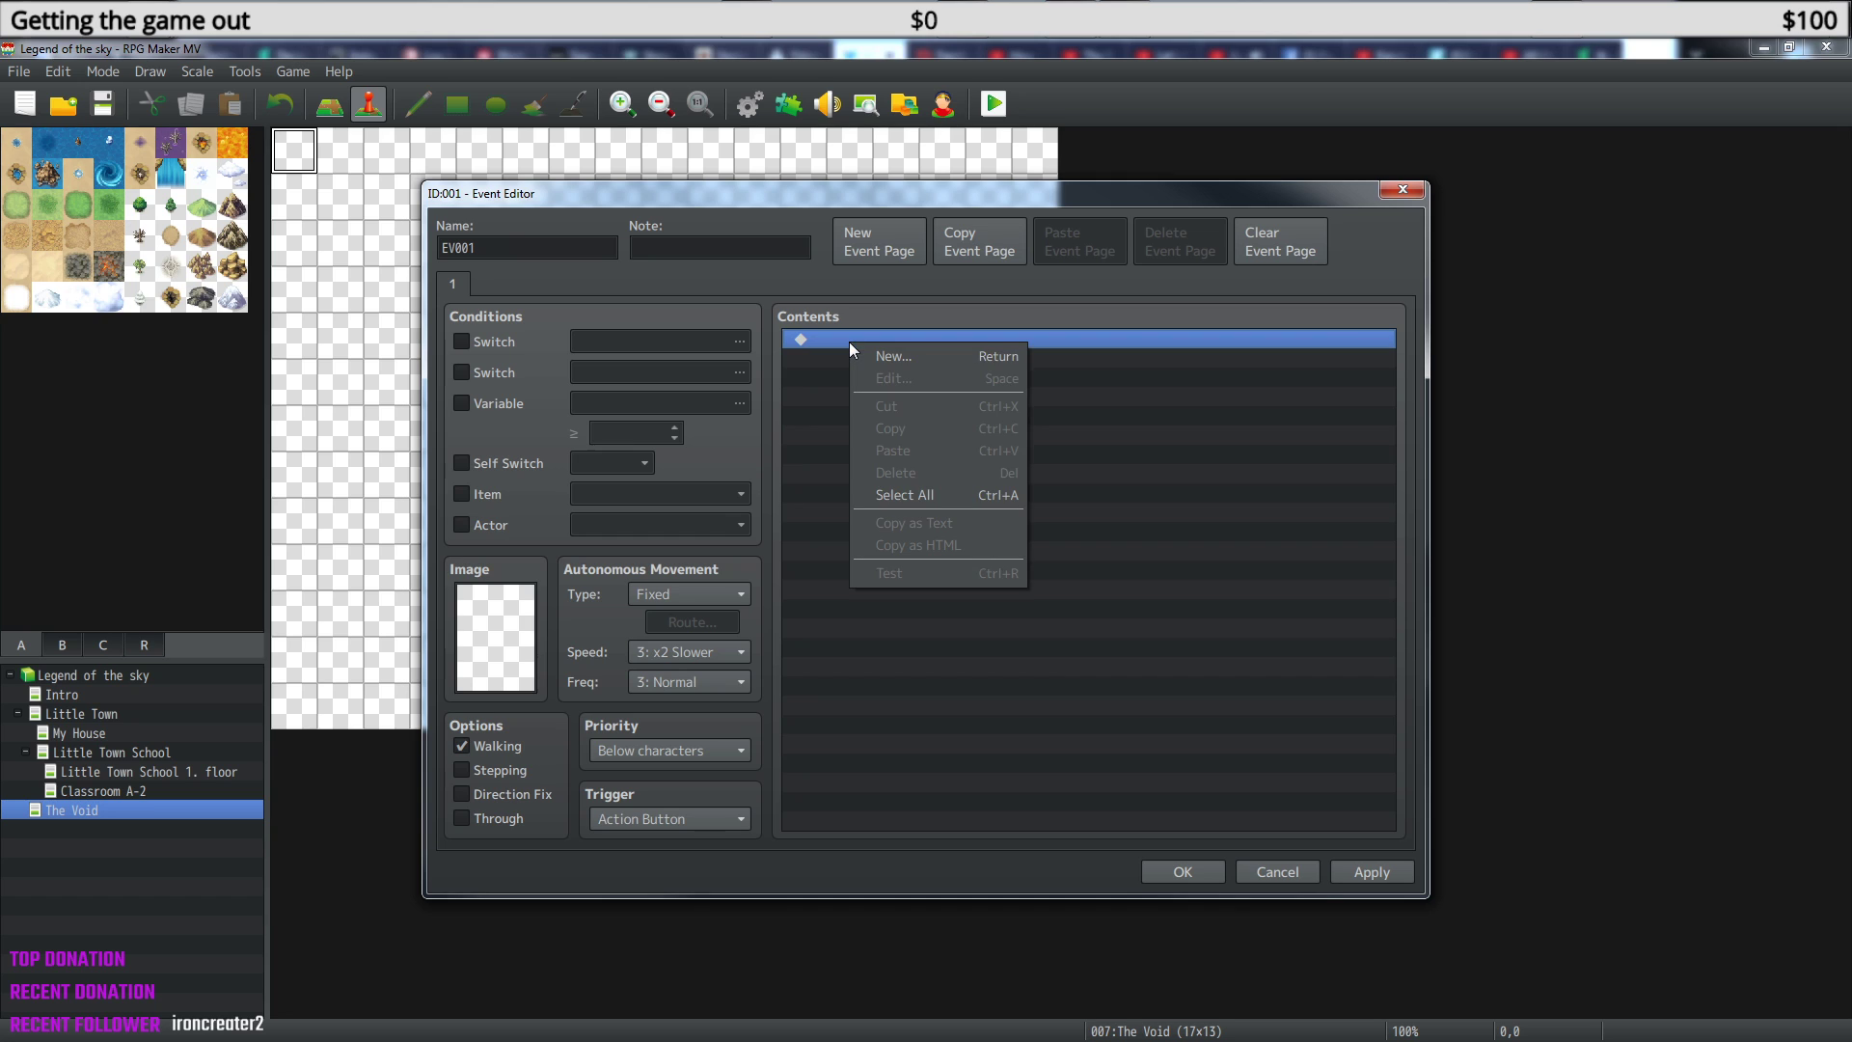
left_click(888, 355)
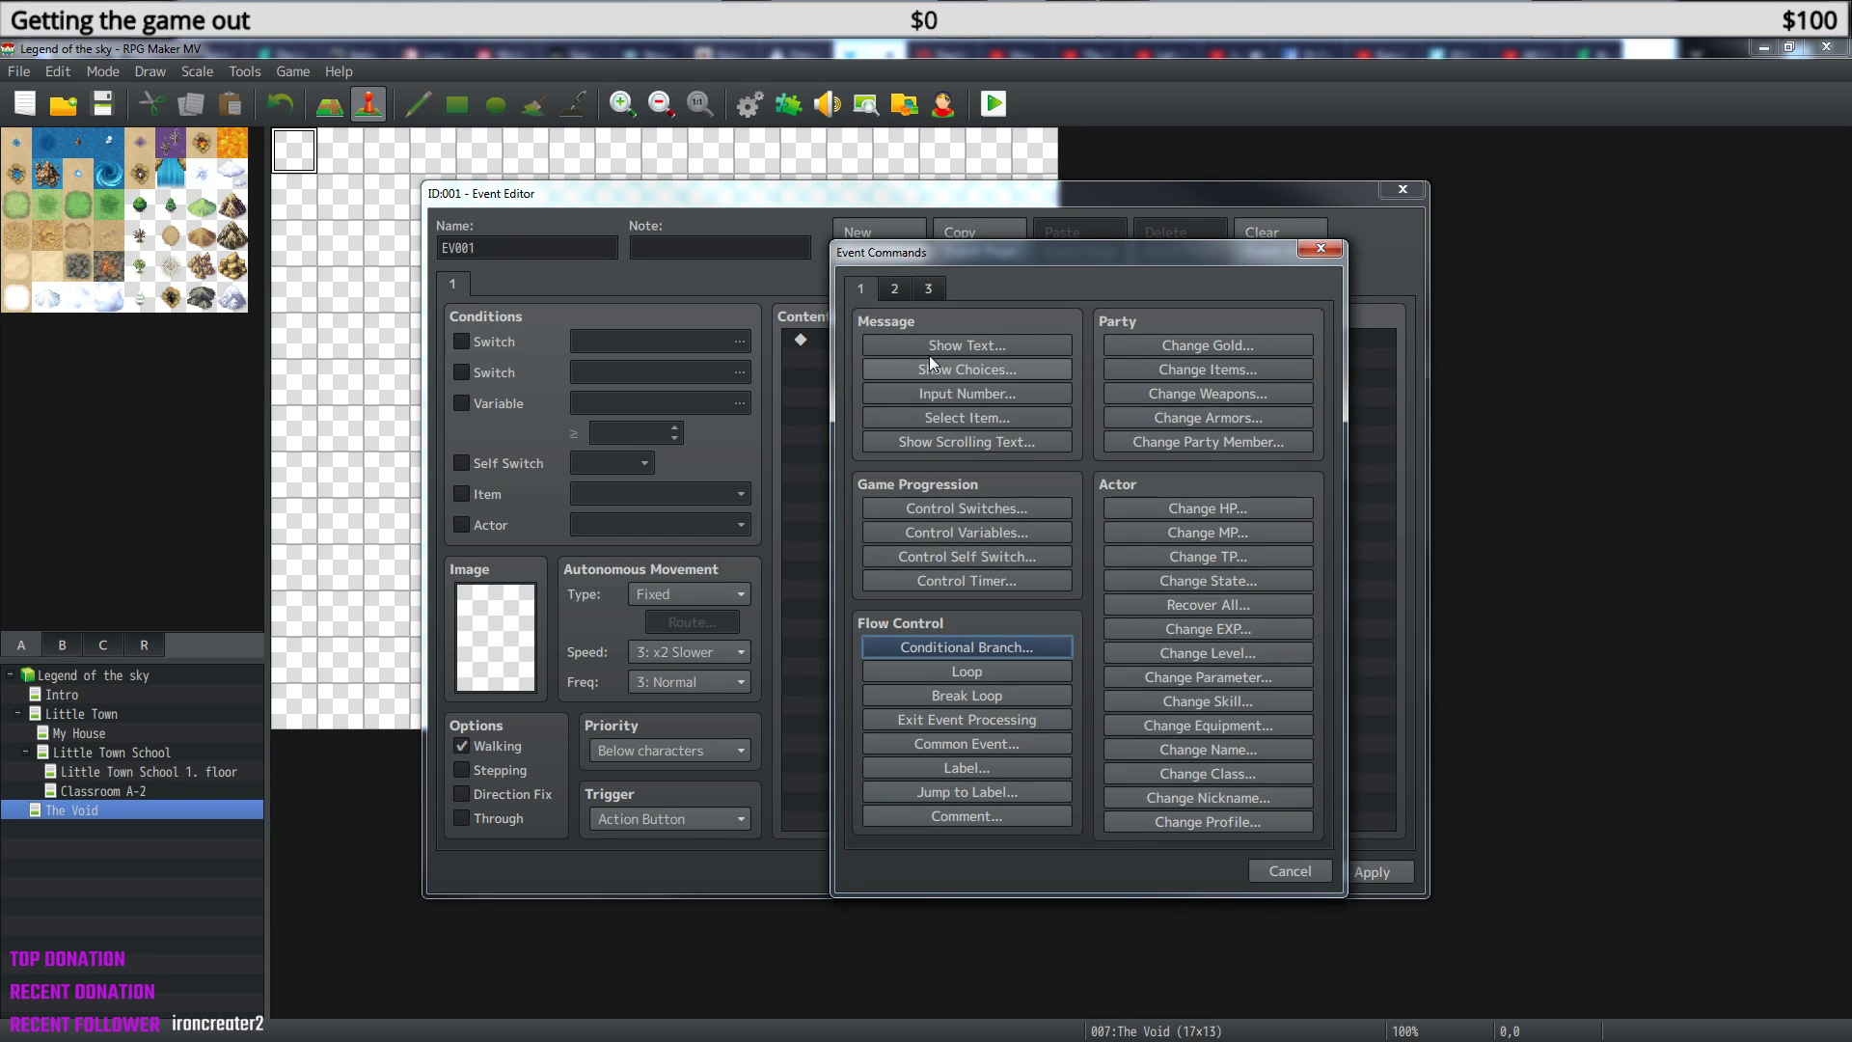
left_click(945, 343)
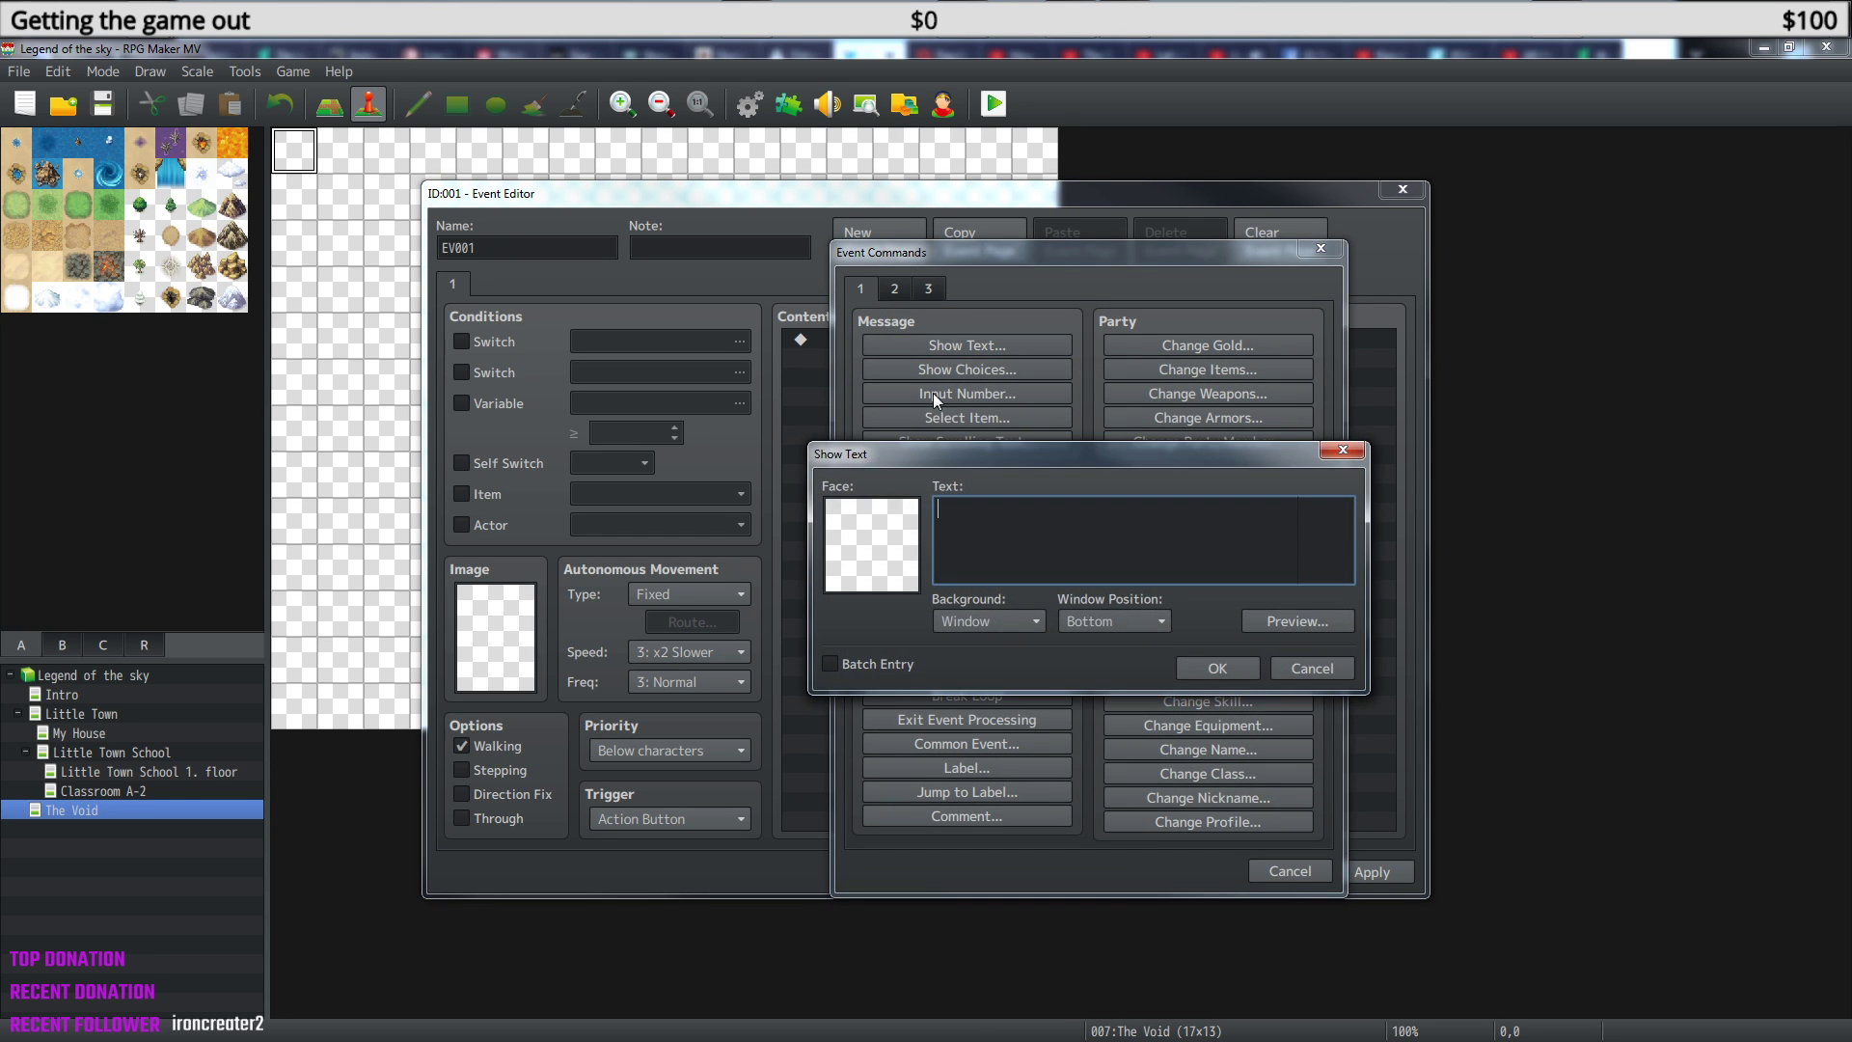
double_click(871, 536)
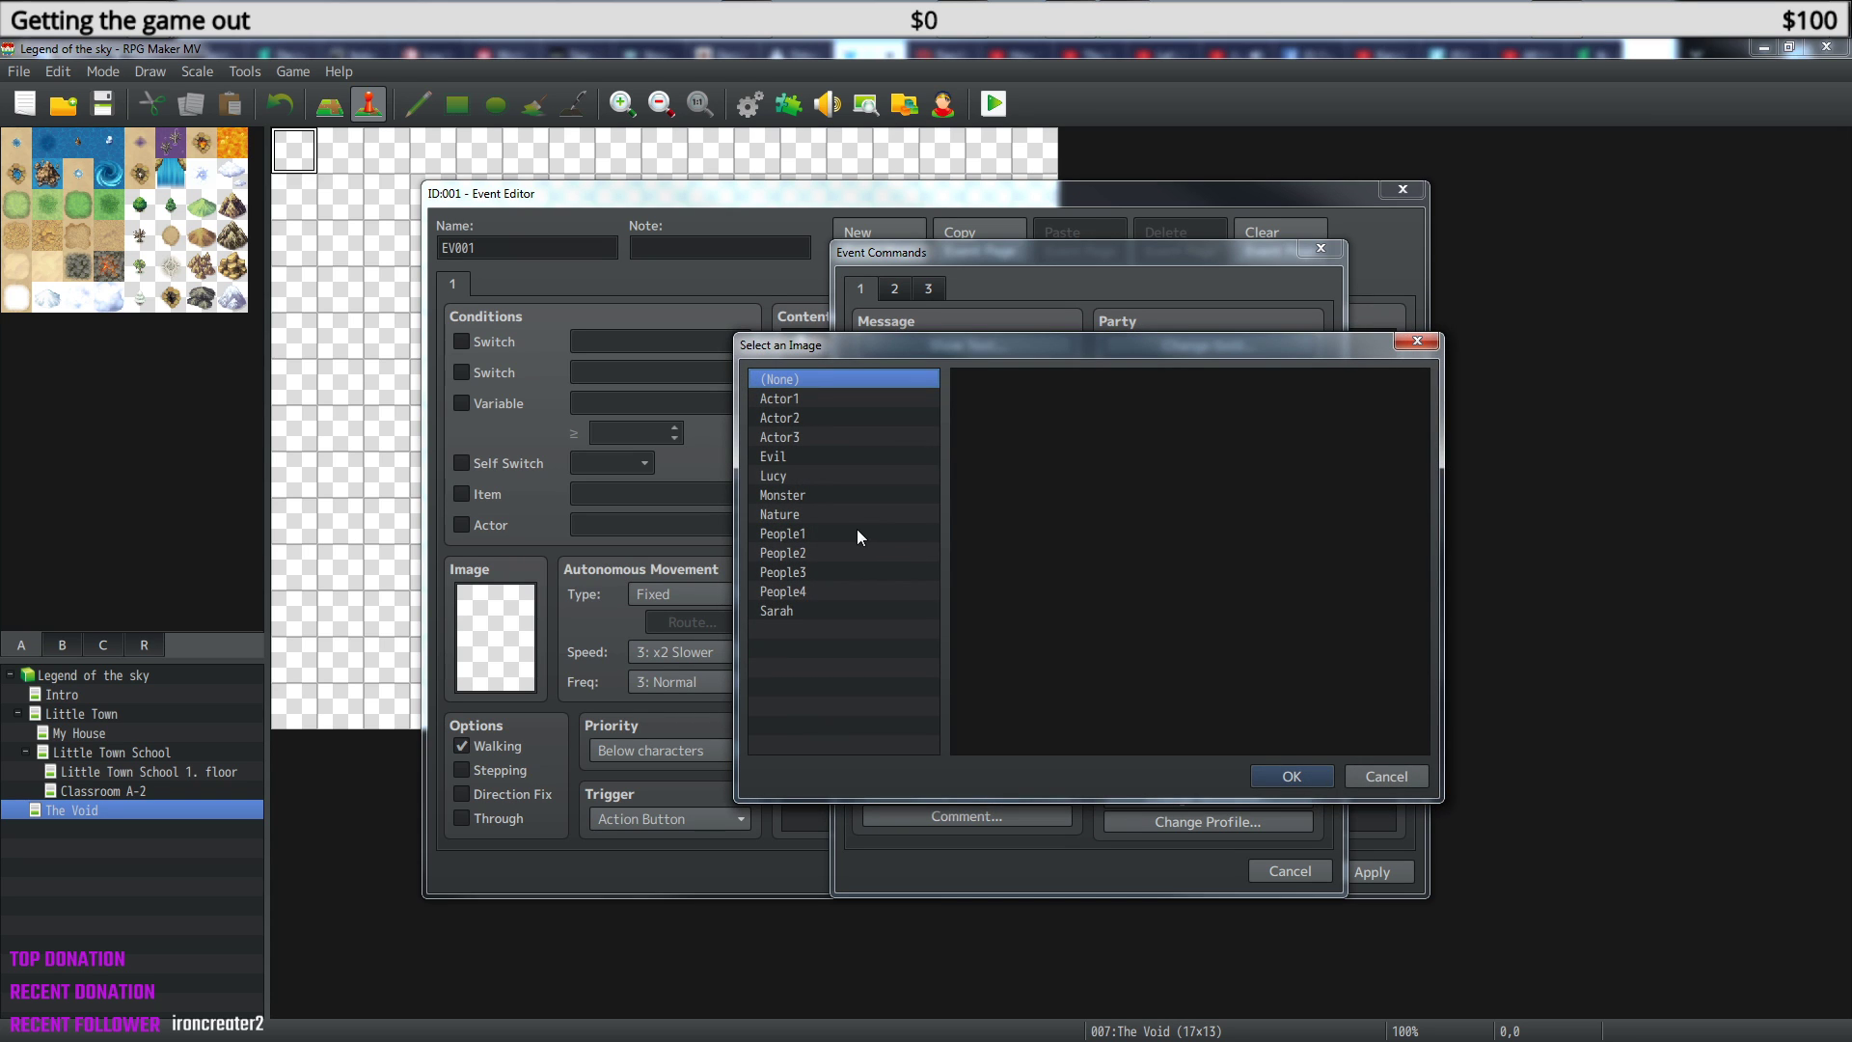
left_click(802, 610)
left_click(1287, 781)
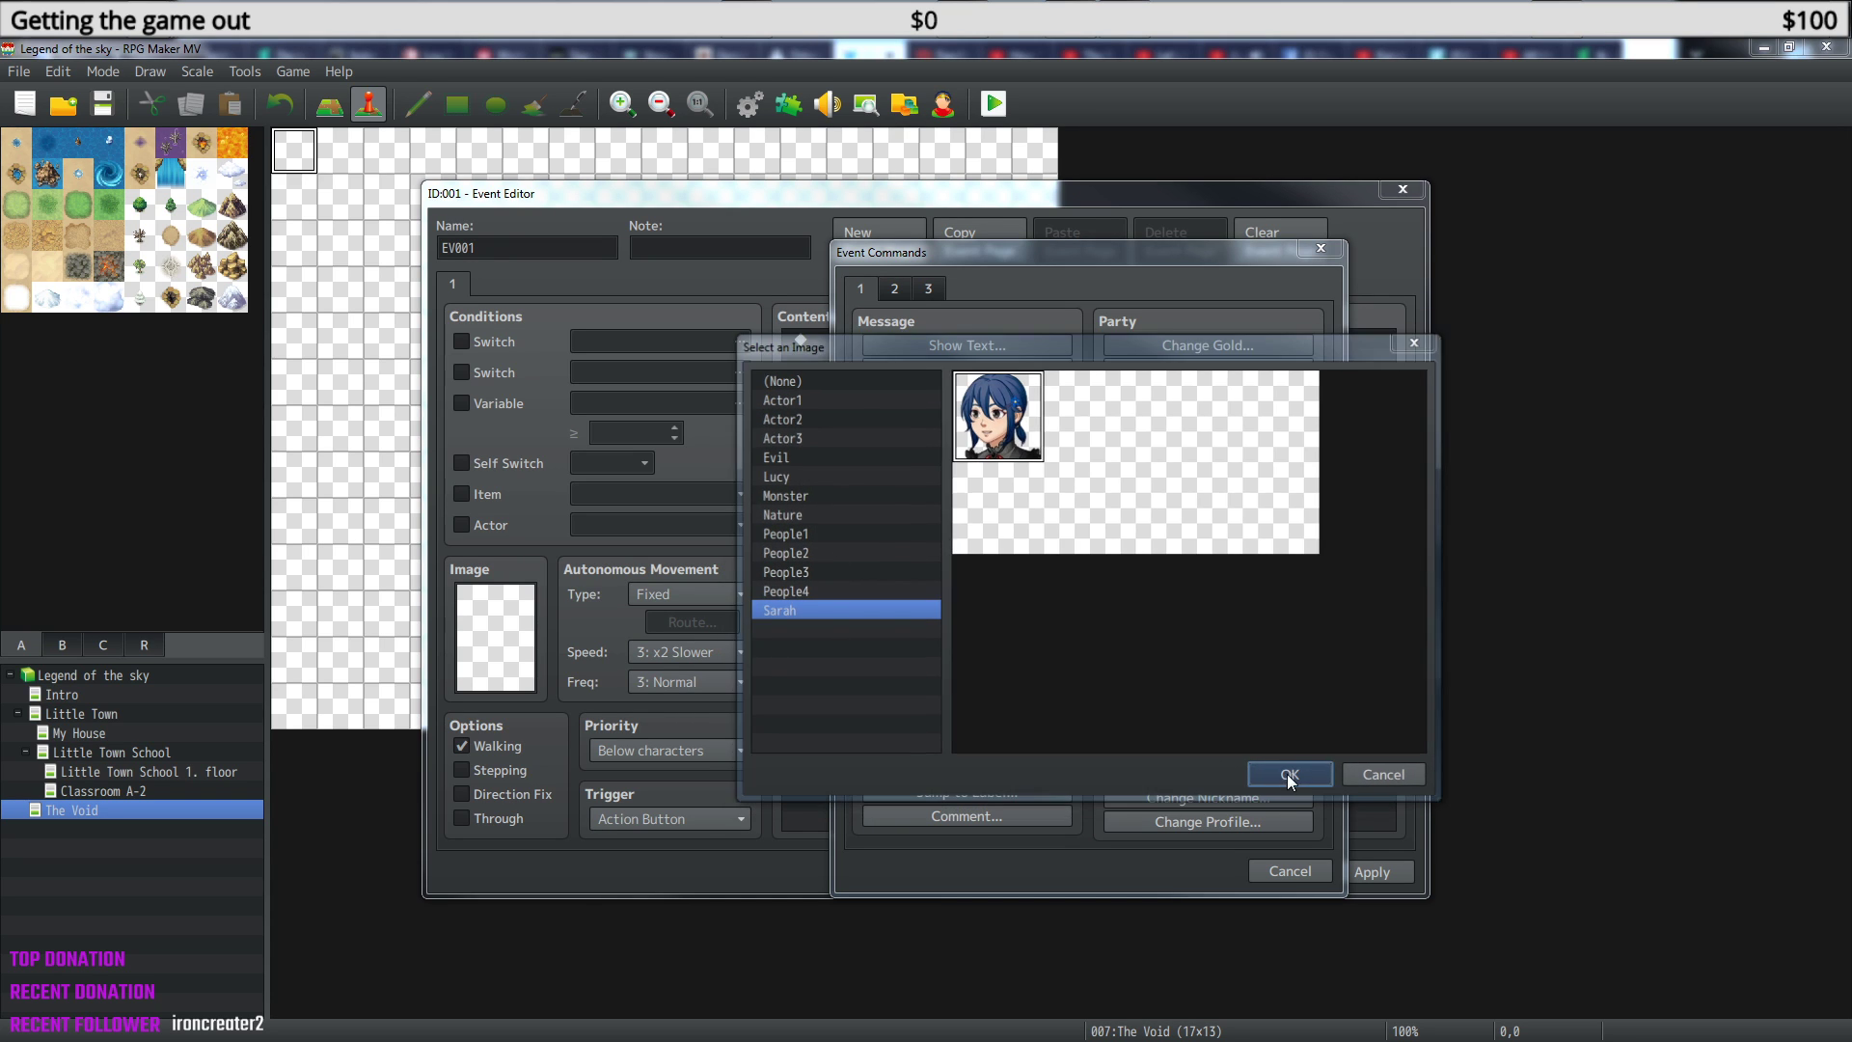
- Enter the message "Where am I? it's so dark." and add it to the event contents
left_click(1019, 545)
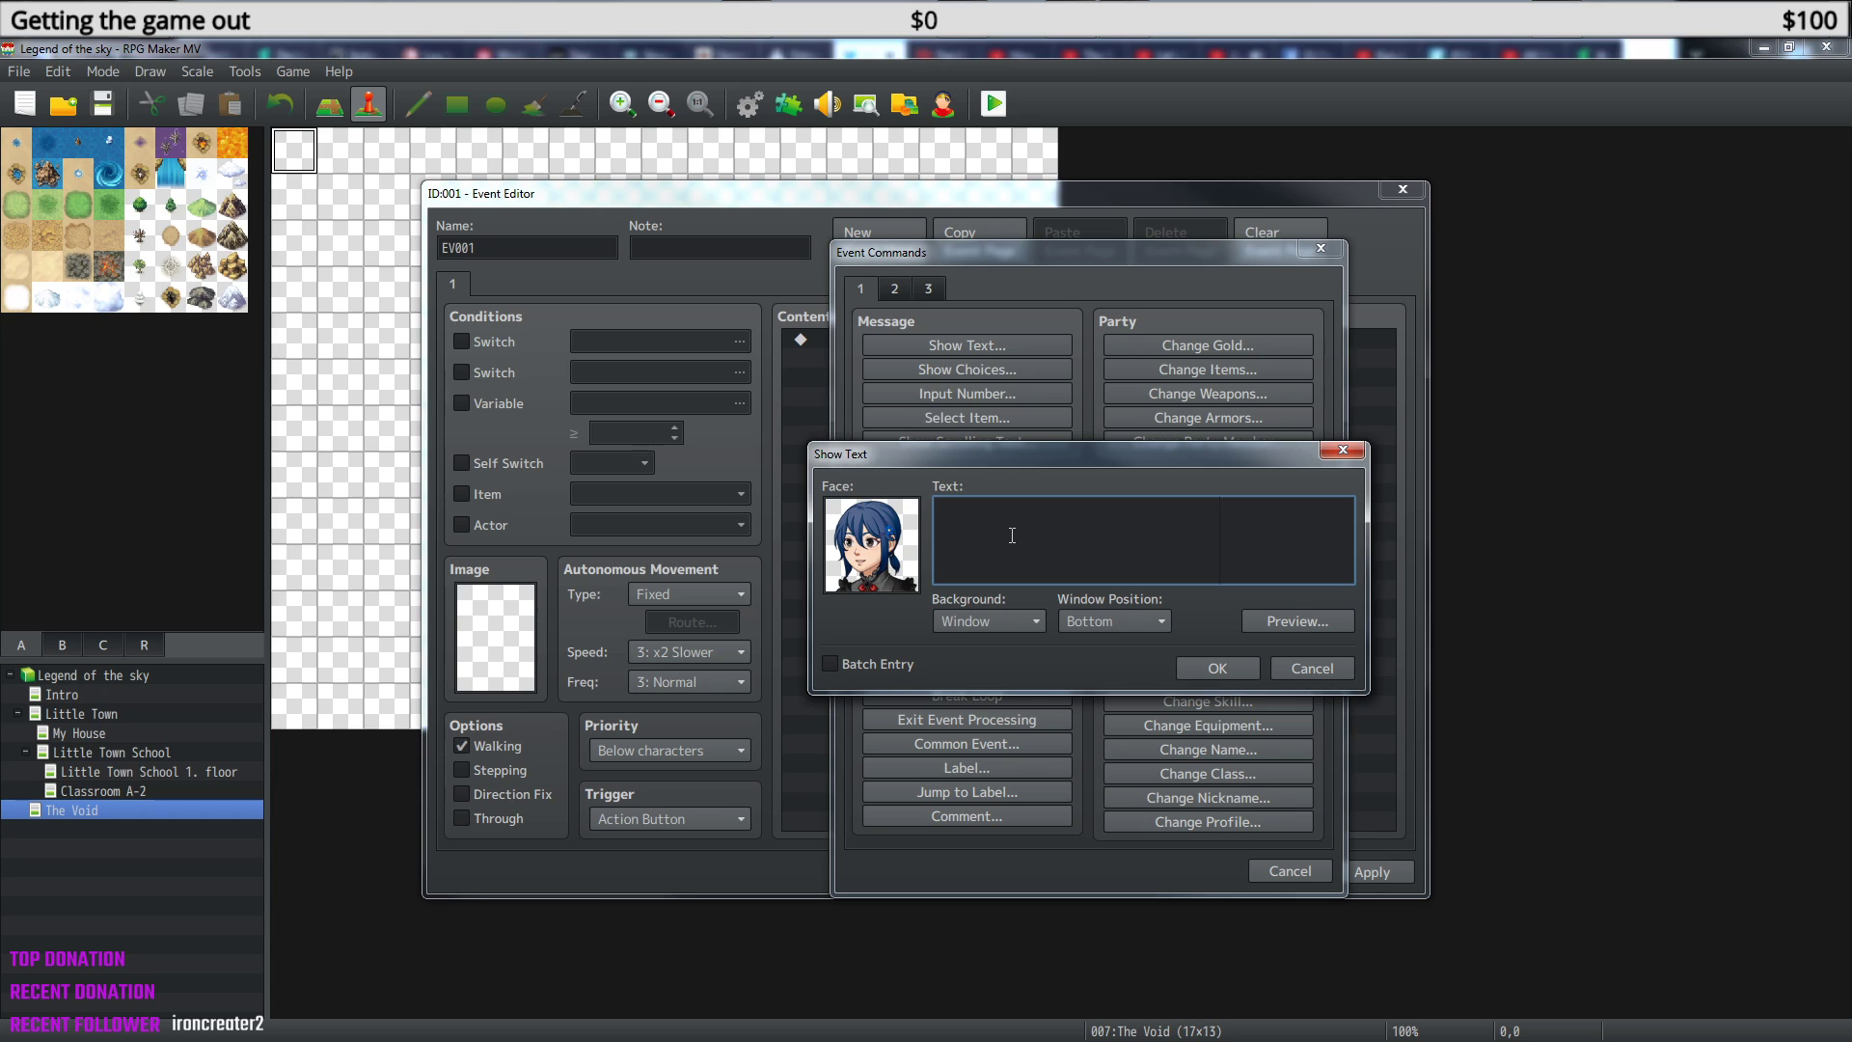
type("Where am I?")
type("its")
key("BackSpace")
type("'s so dark")
left_click(1217, 667)
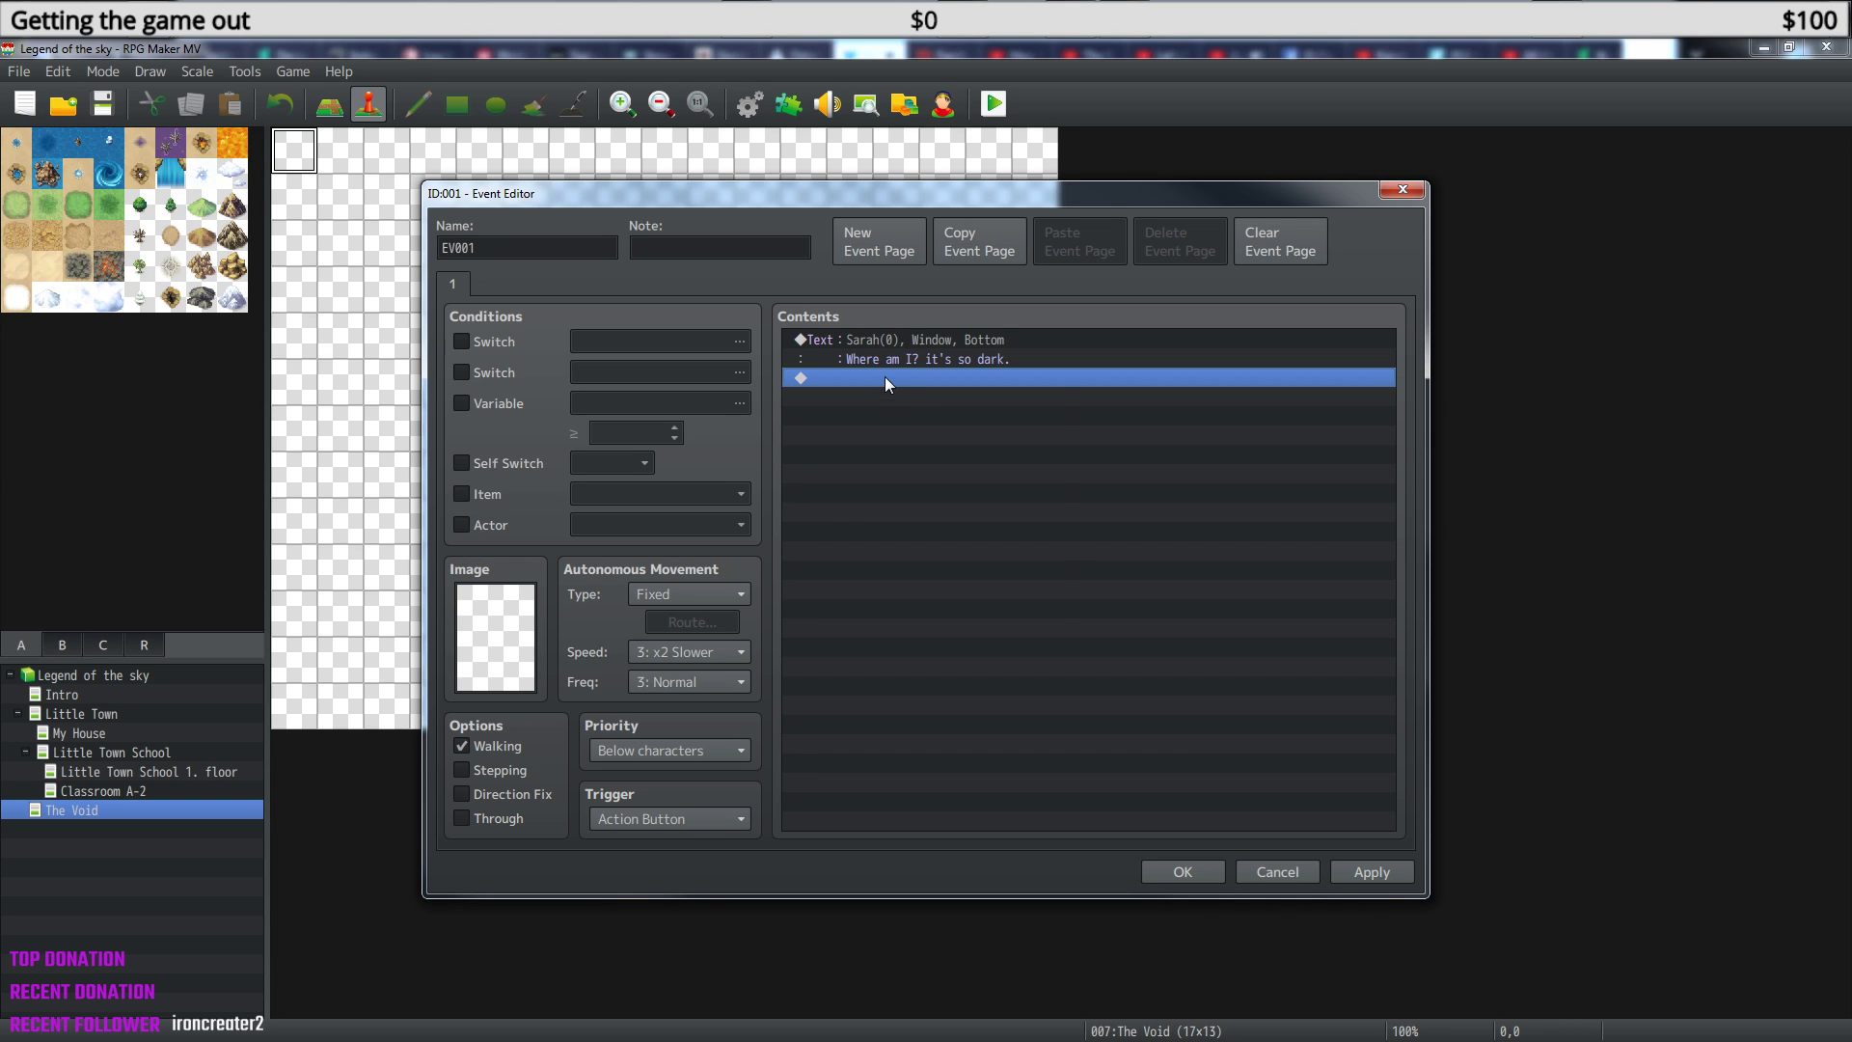
- Start a second Show Text command below the first, with a Transparent background and Middle window position
right_click(884, 377)
left_click(952, 392)
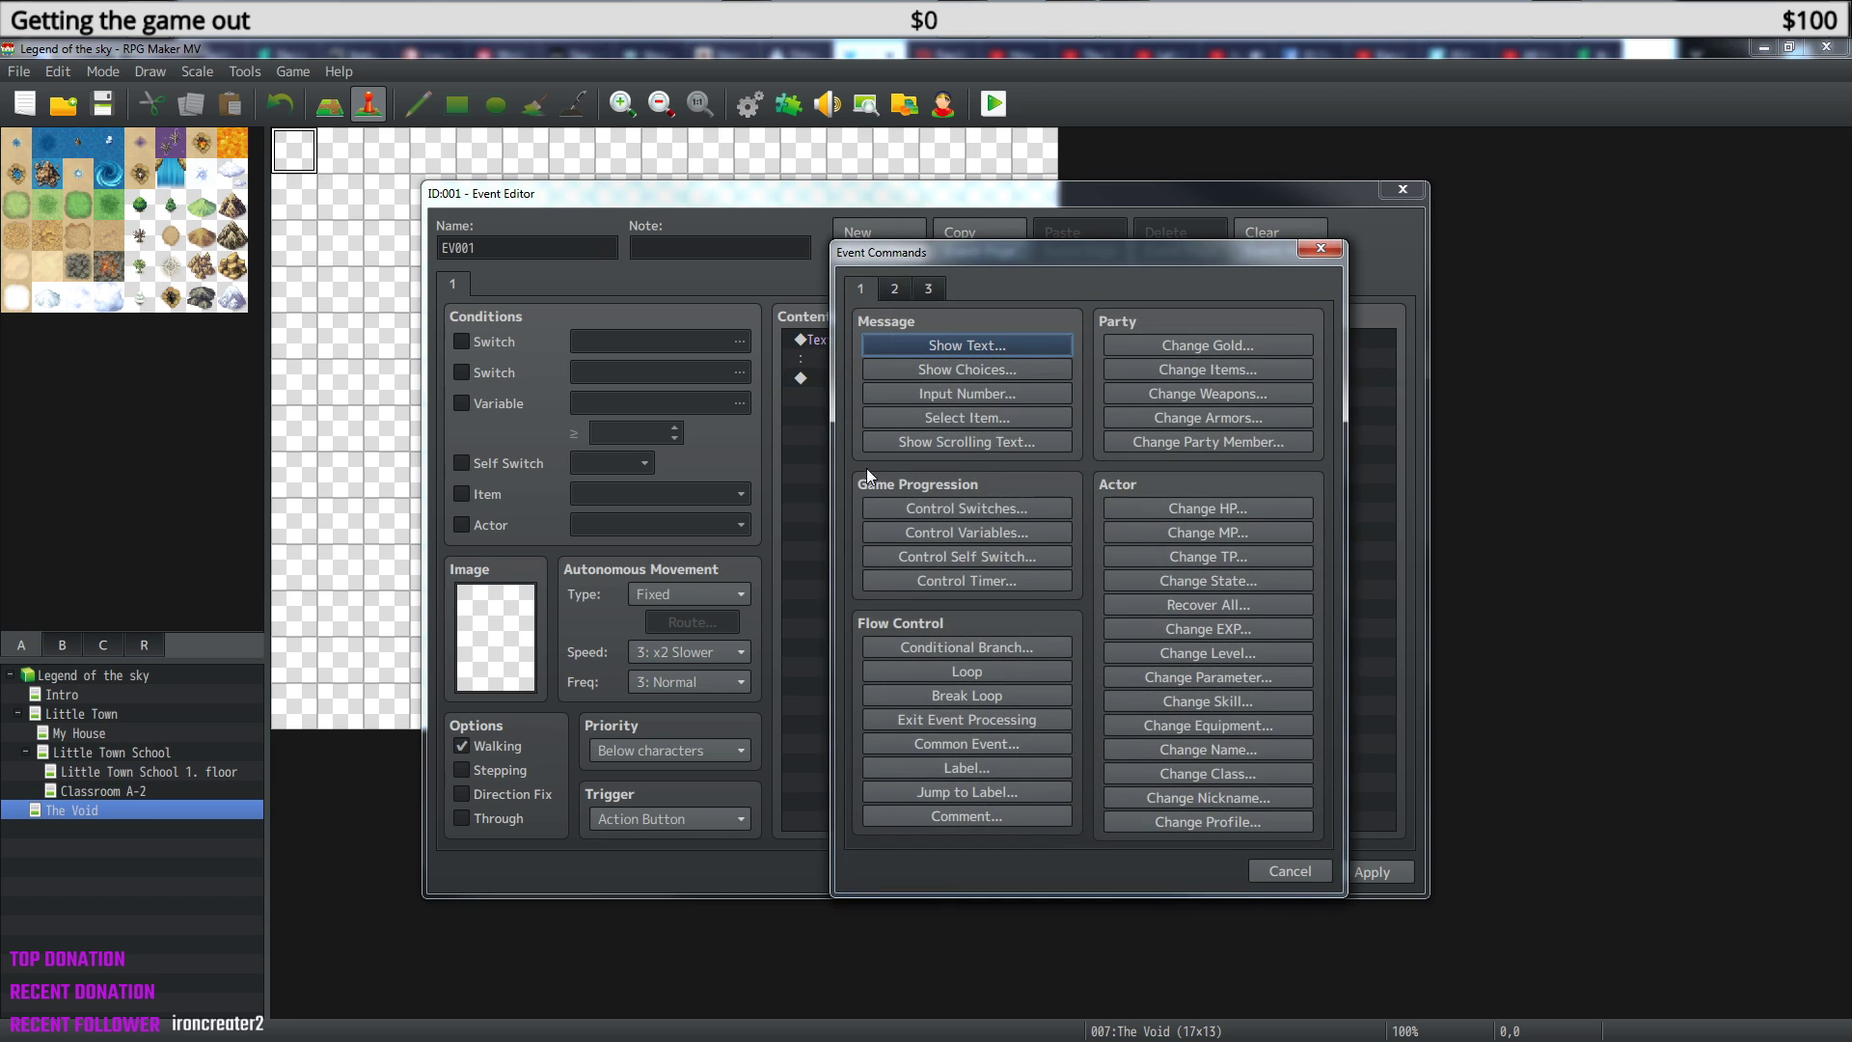
left_click(953, 346)
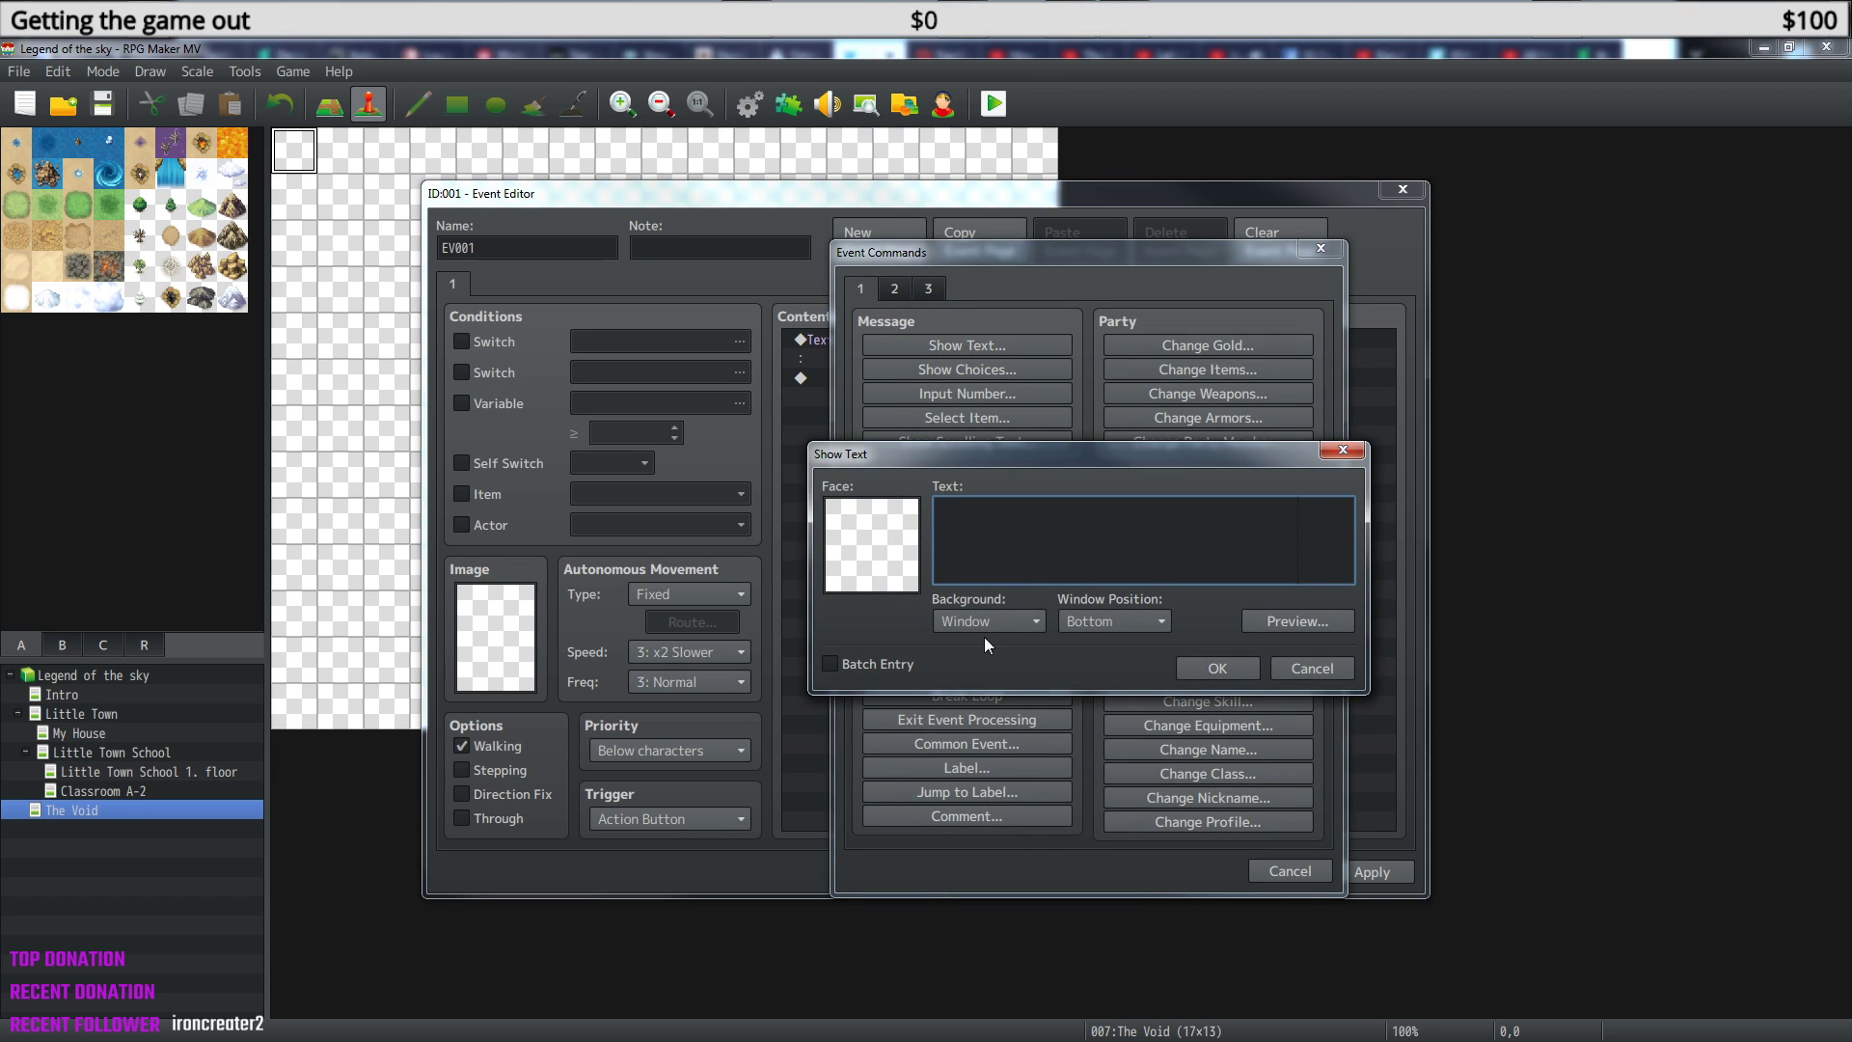
left_click(1034, 622)
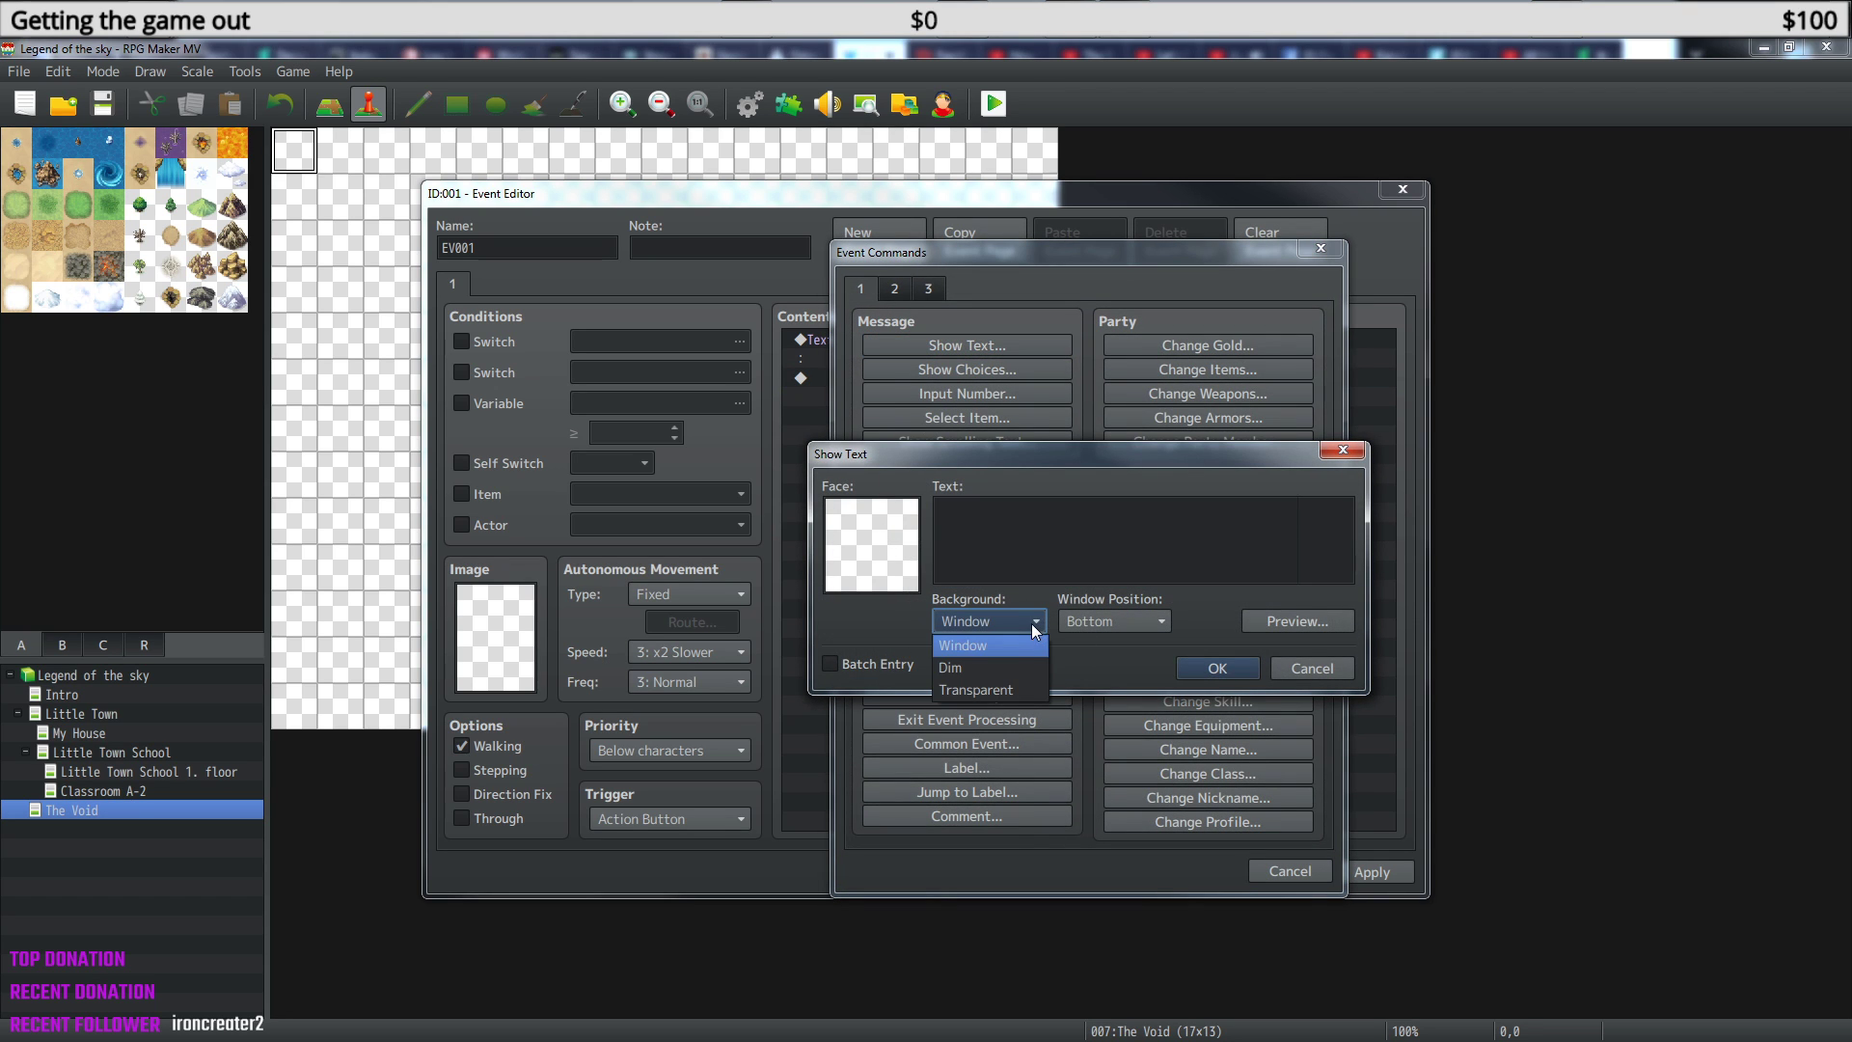
left_click(1132, 621)
left_click(1128, 623)
left_click(1124, 625)
left_click(1102, 668)
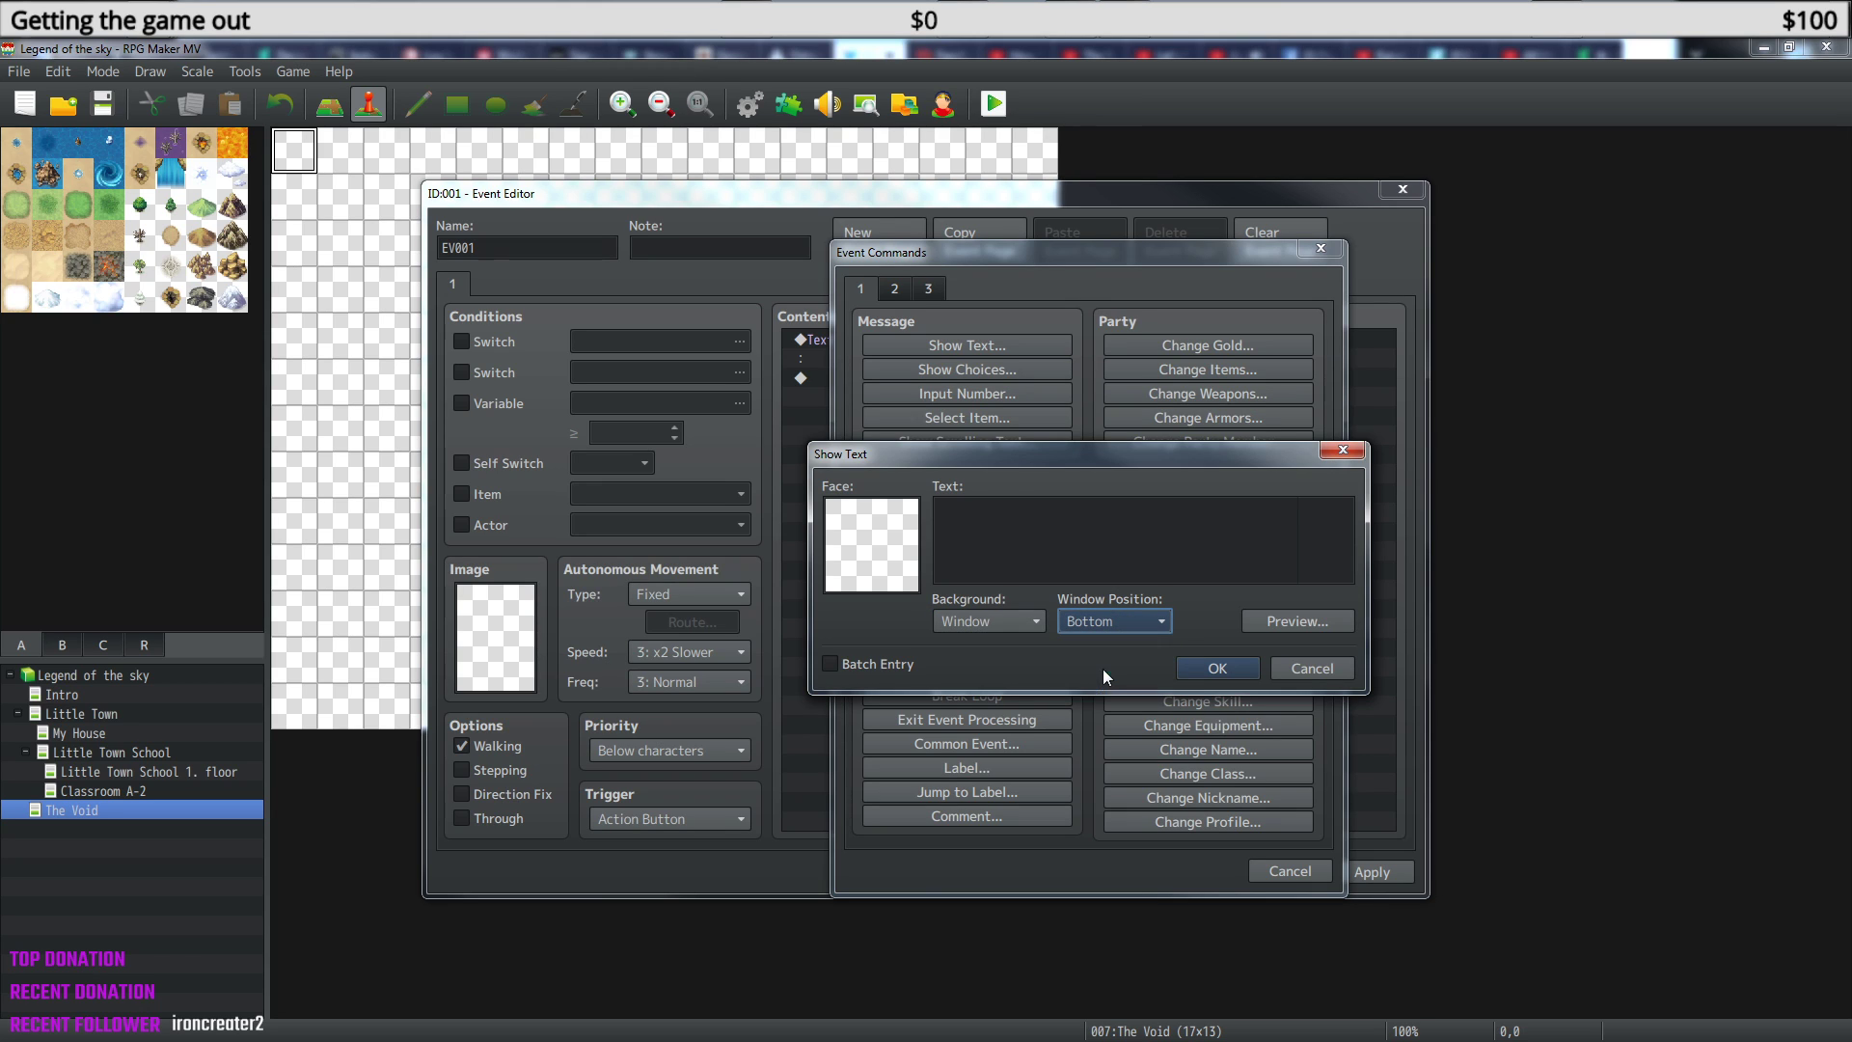
left_click(994, 622)
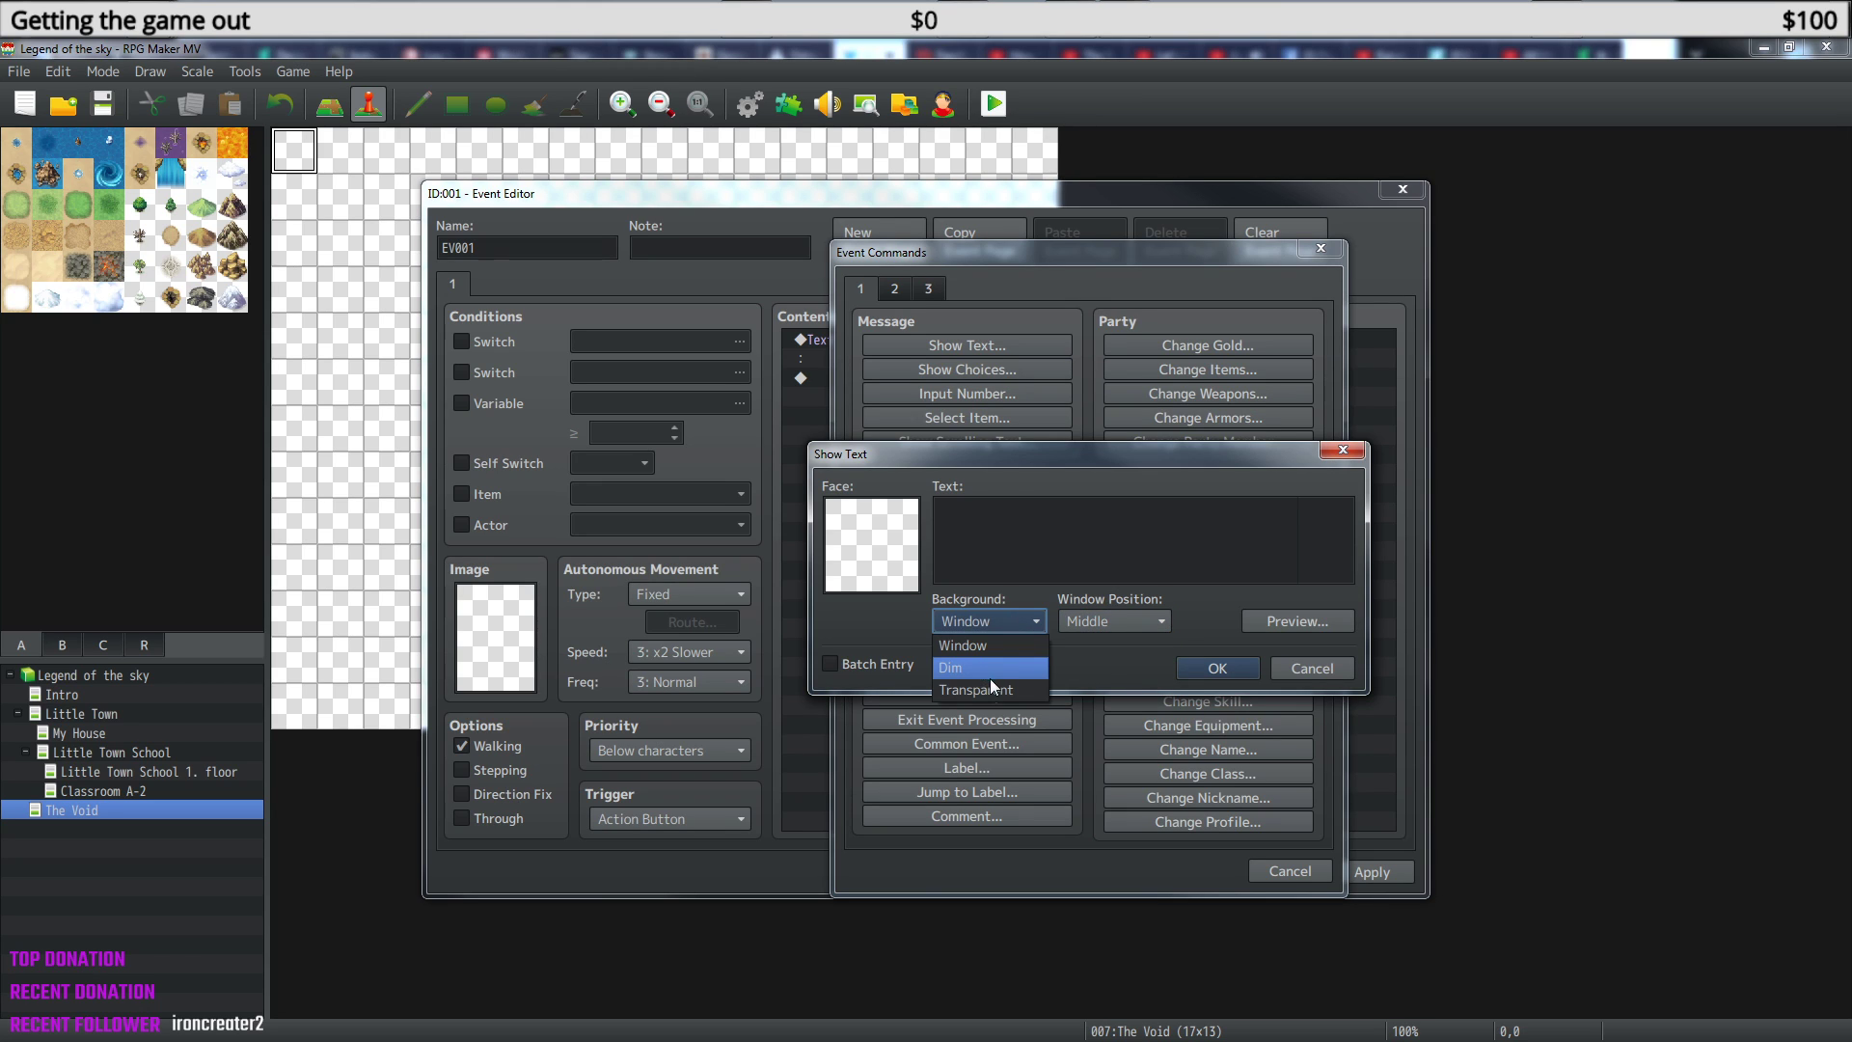
left_click(994, 689)
- Enter the enlarged message "\{\{\{You are in The Void" and preview it
left_click(1009, 533)
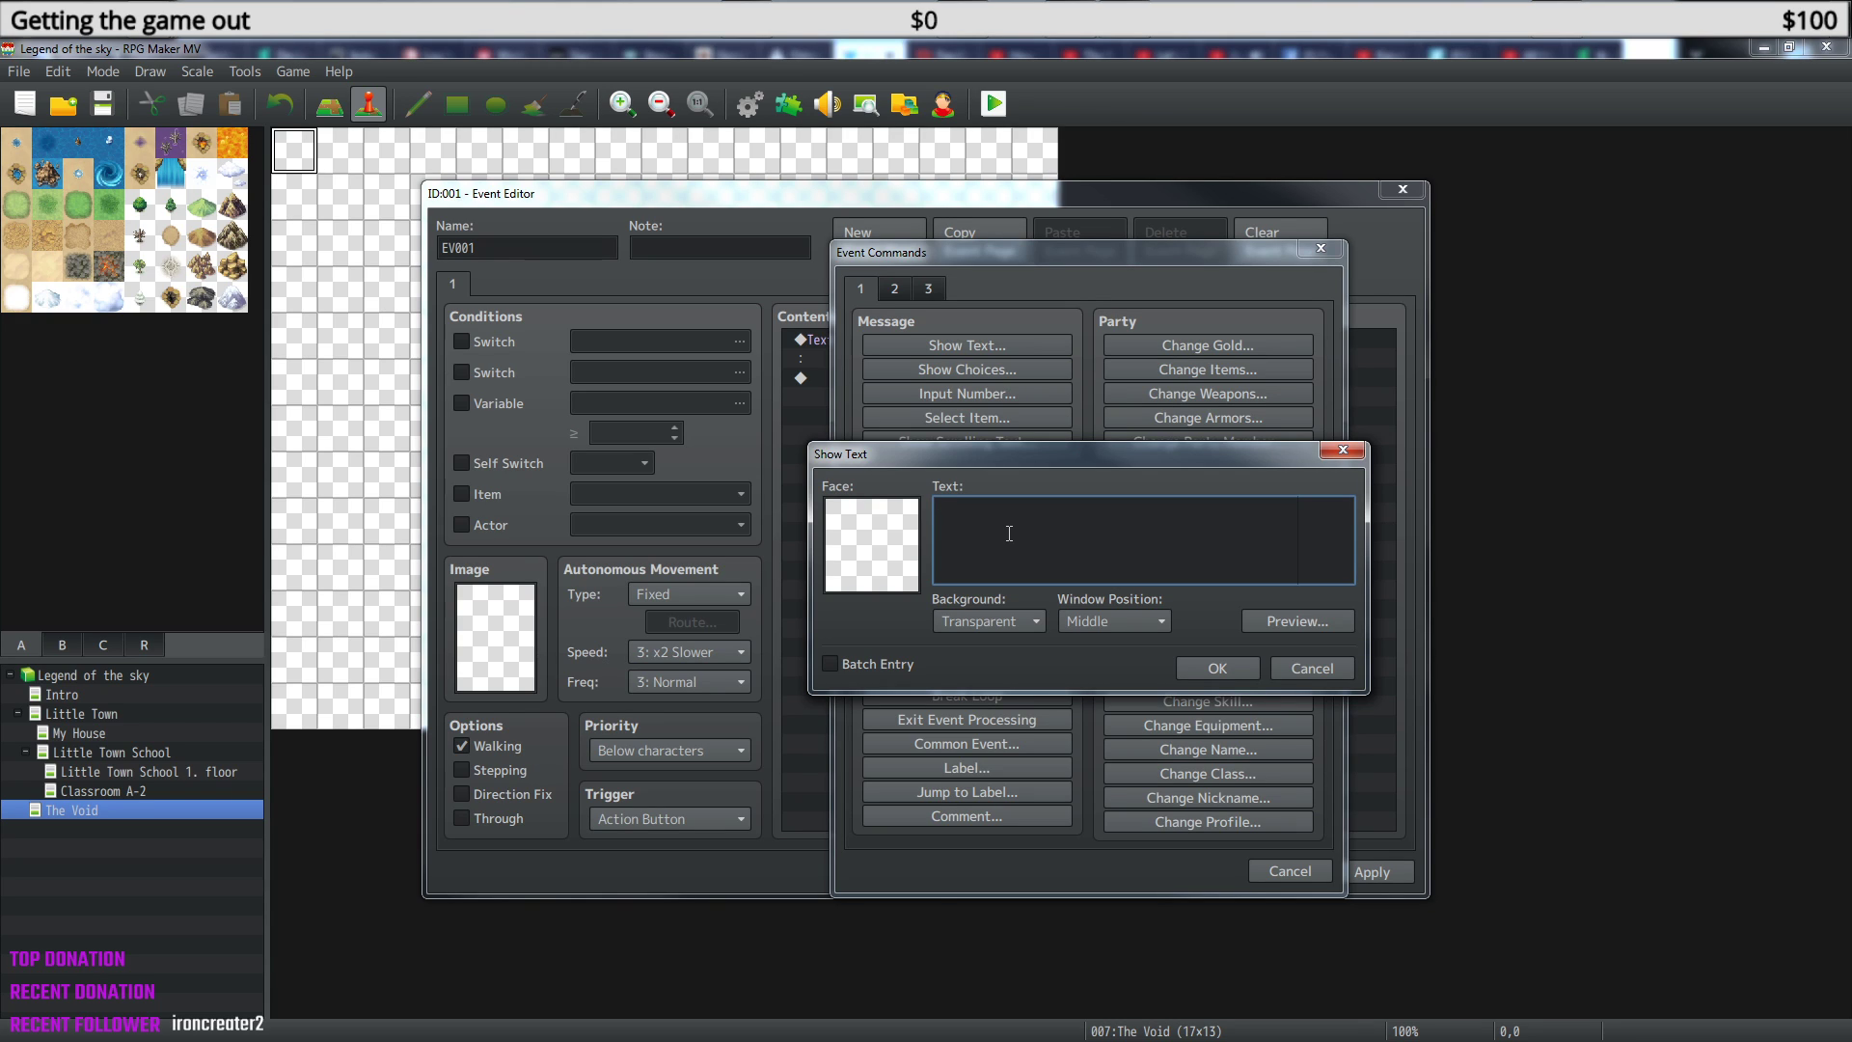
type("\\{\\{\\{You are in")
key("BackSpace")
type("The Void")
left_click(1318, 627)
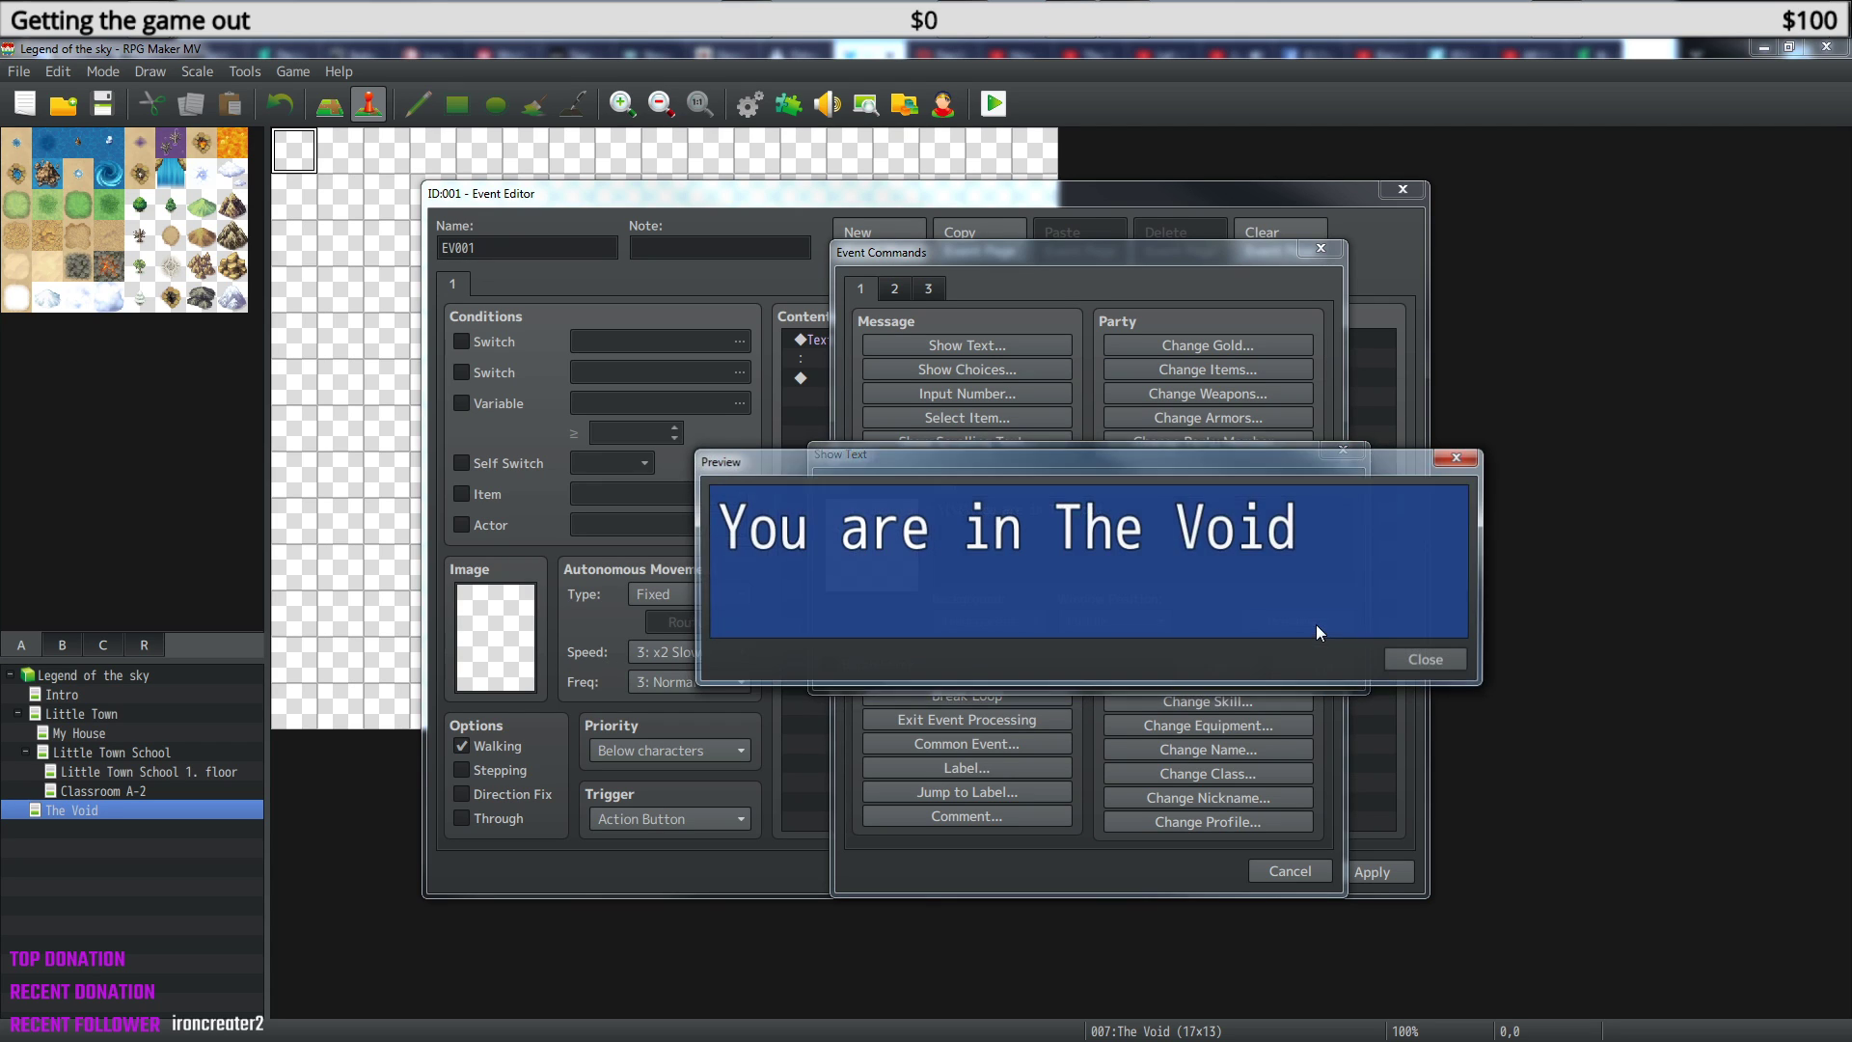
left_click(1441, 657)
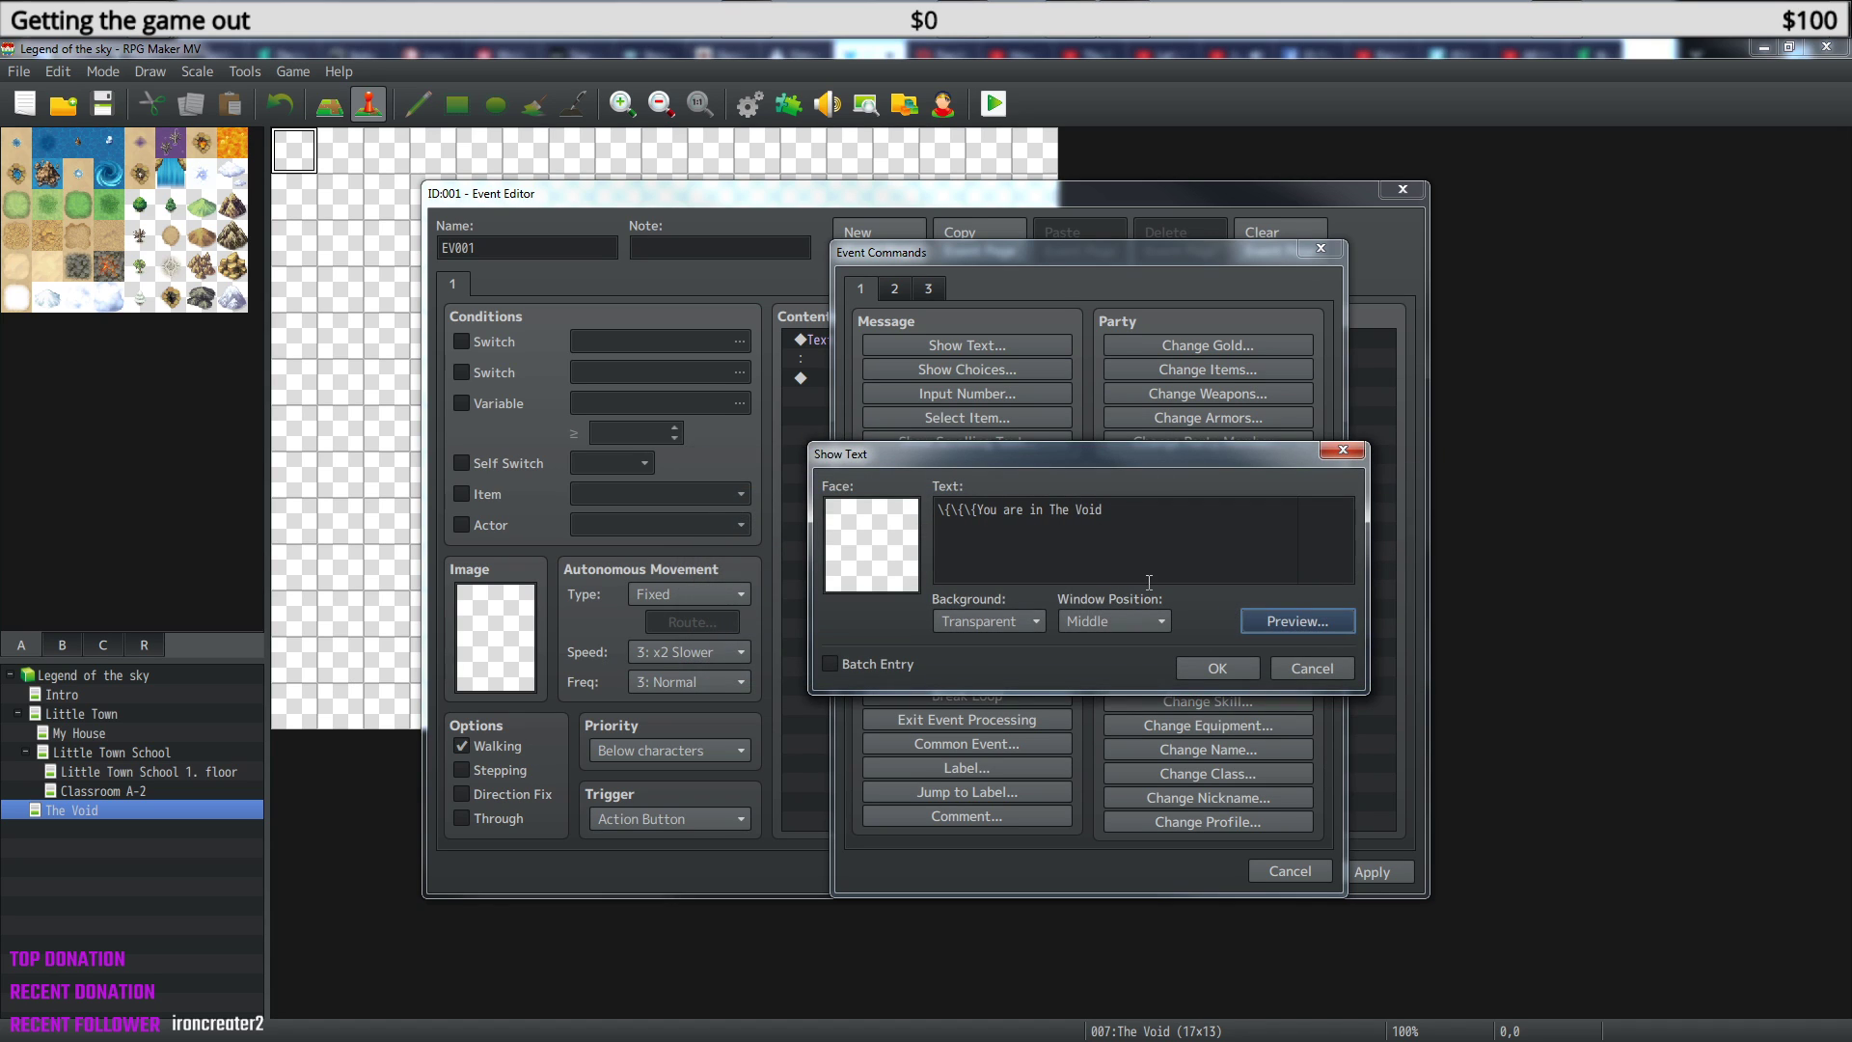
- Indent the message with three spaces between the size codes and "You", and preview it
left_click(981, 515)
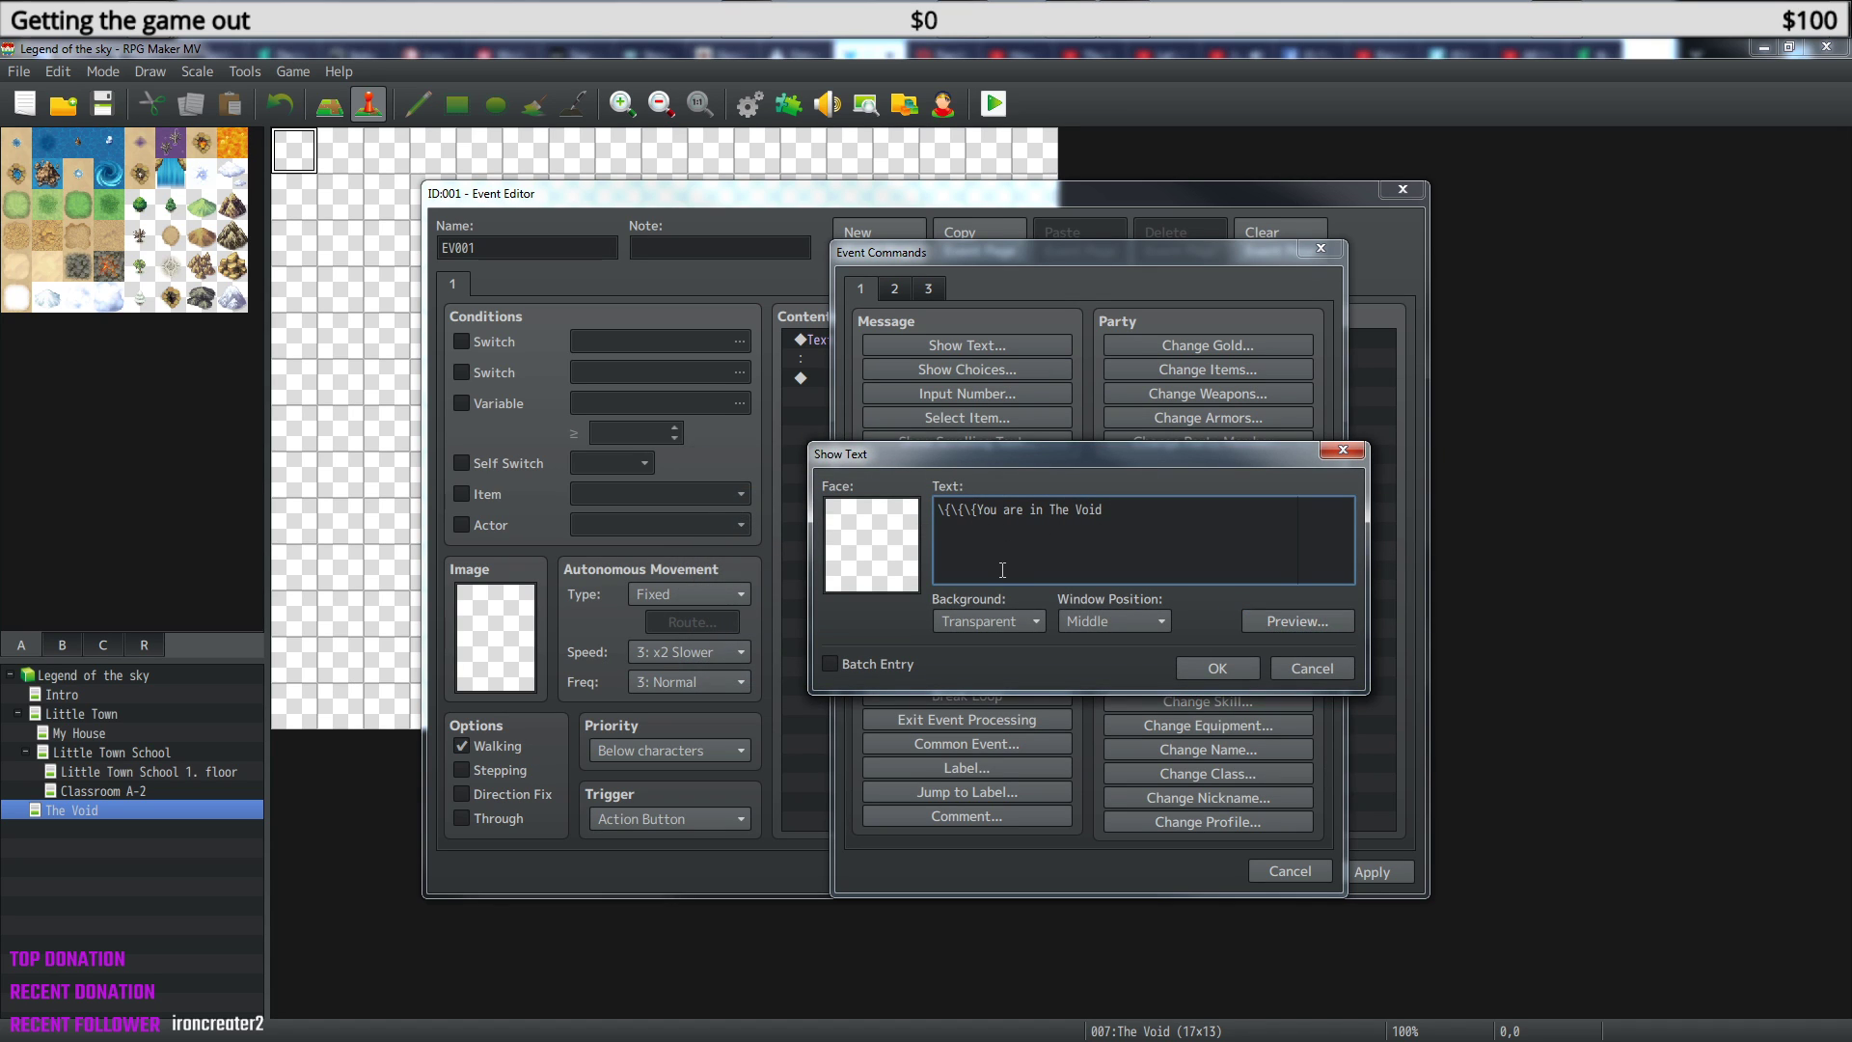
left_click(1312, 621)
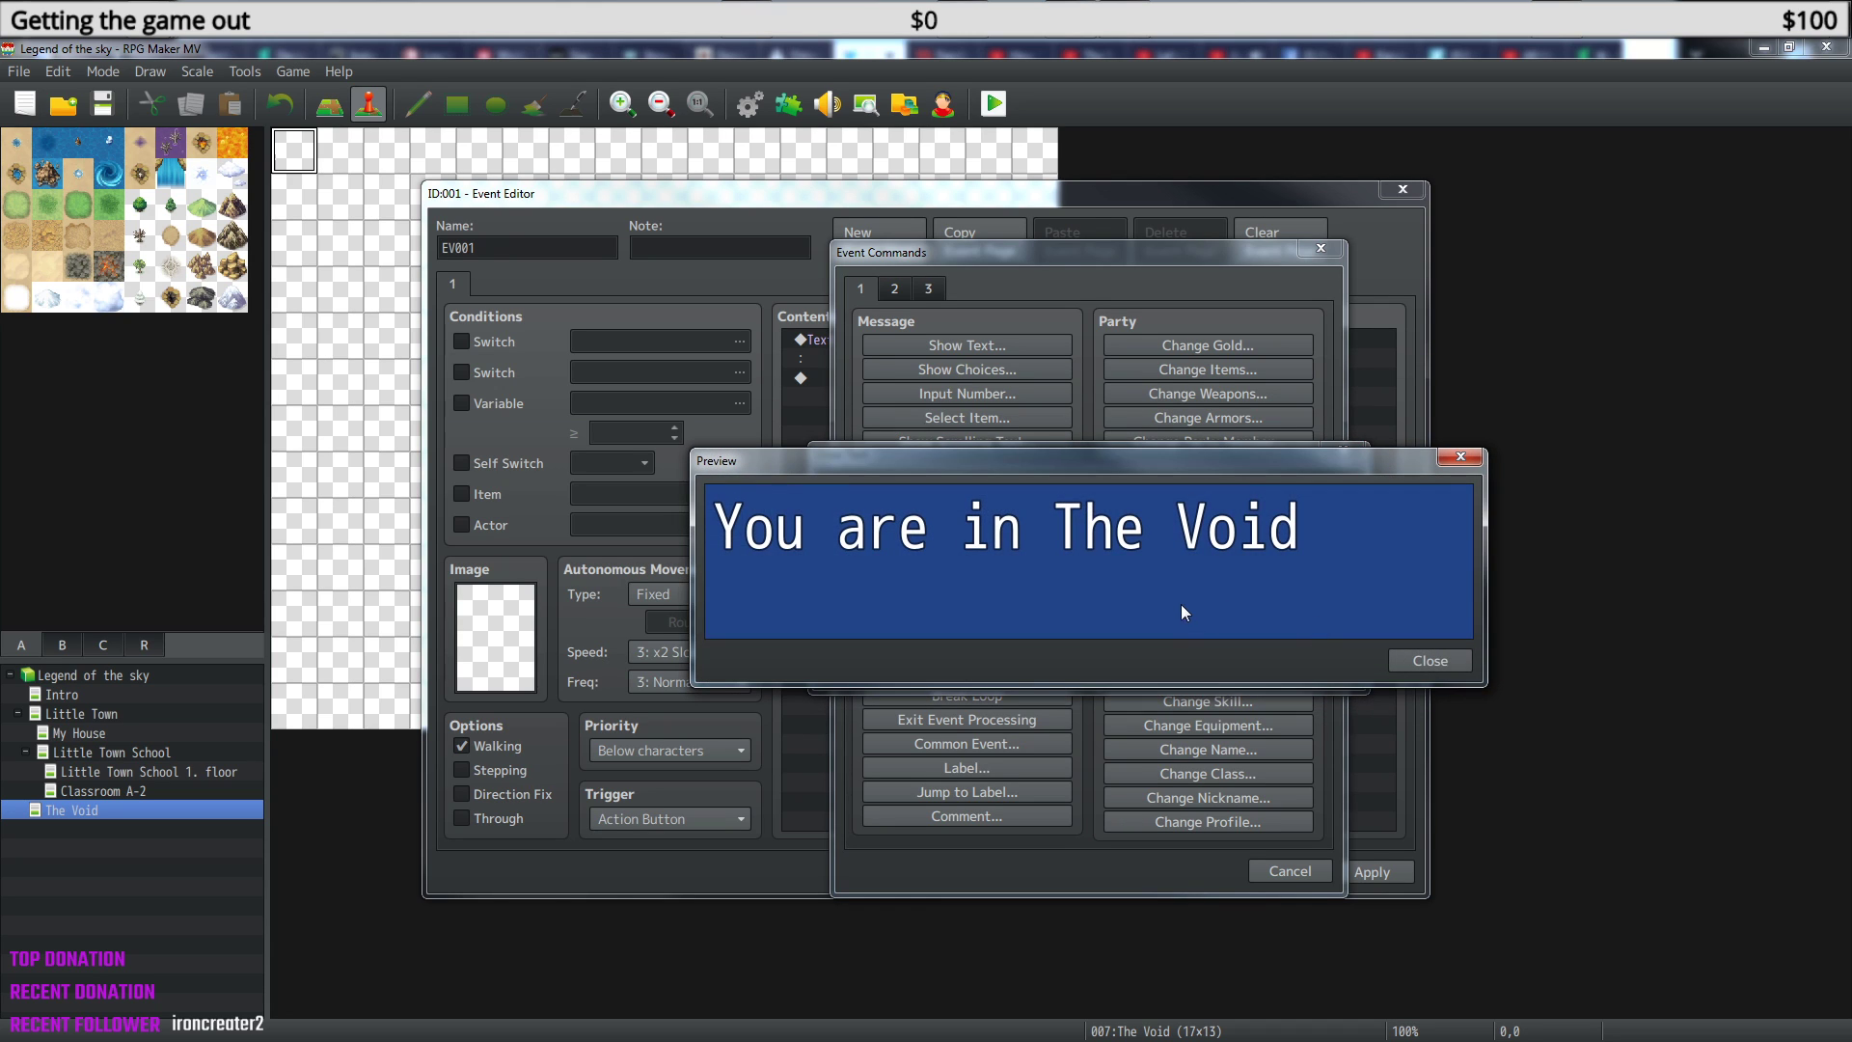
left_click(1446, 458)
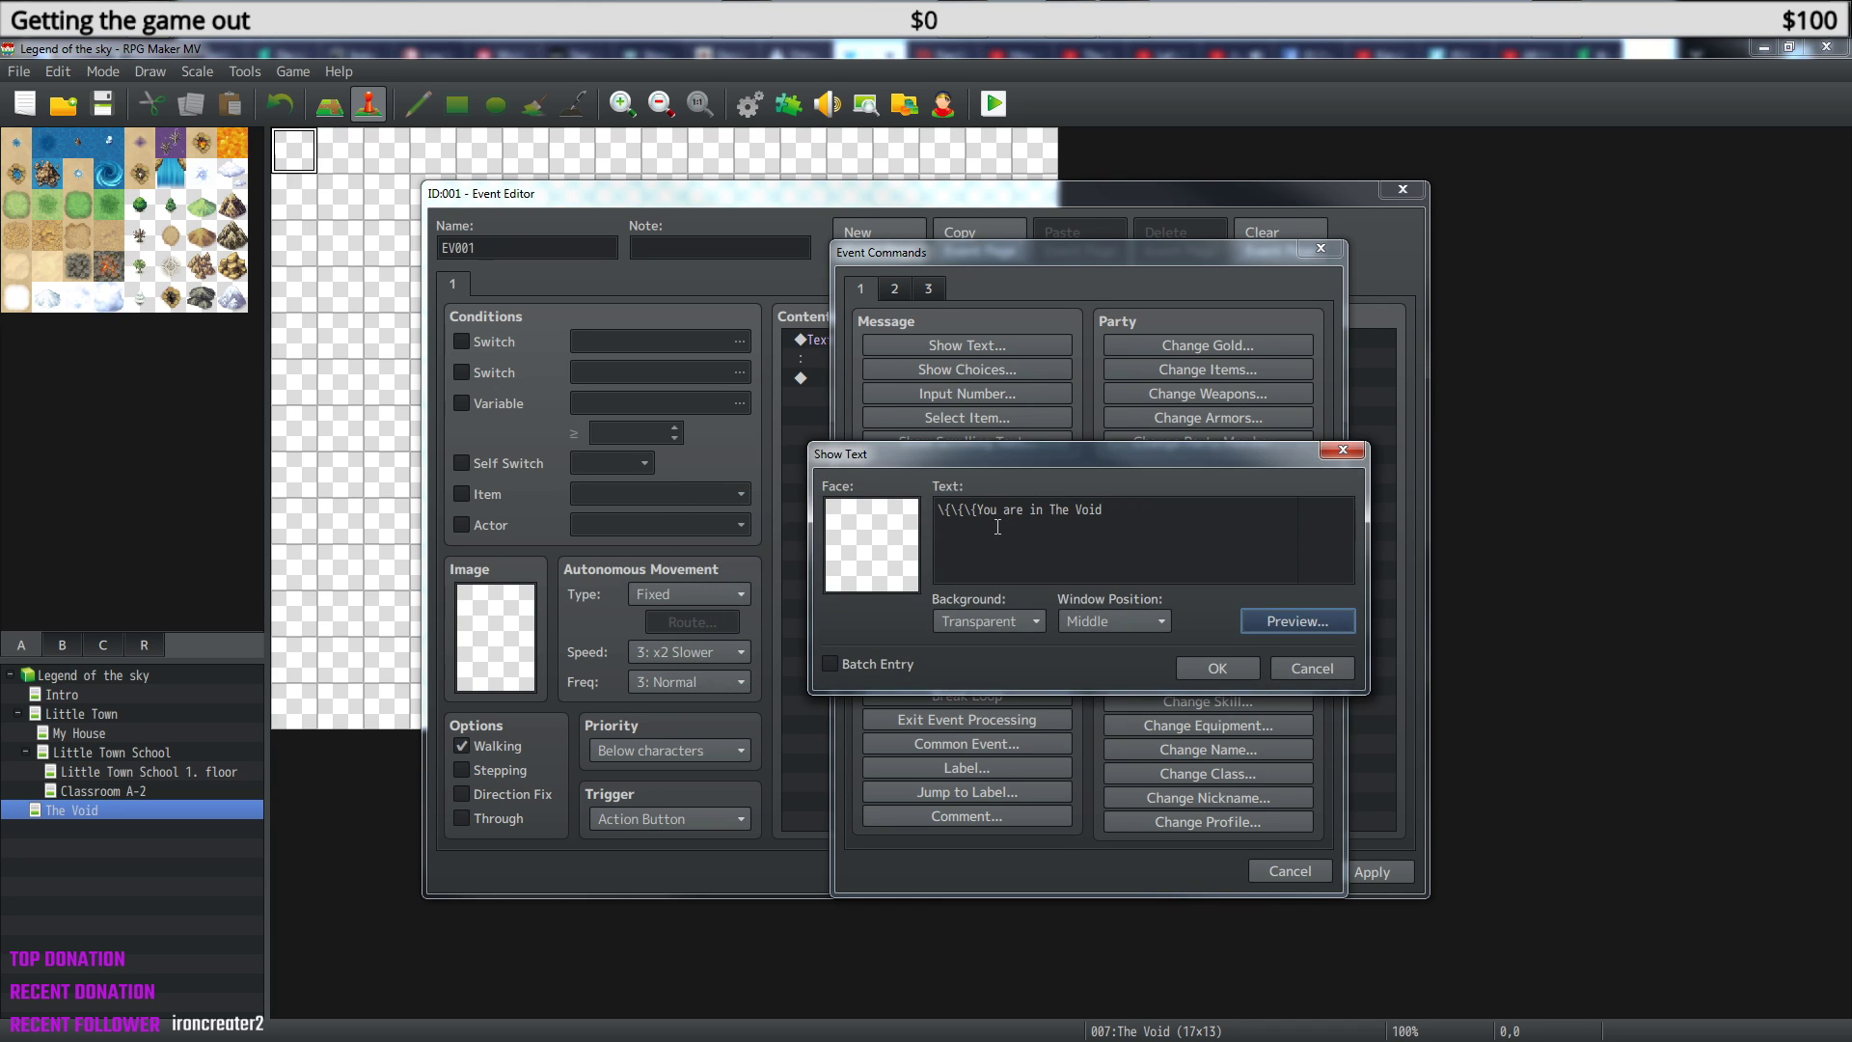
left_click(1049, 562)
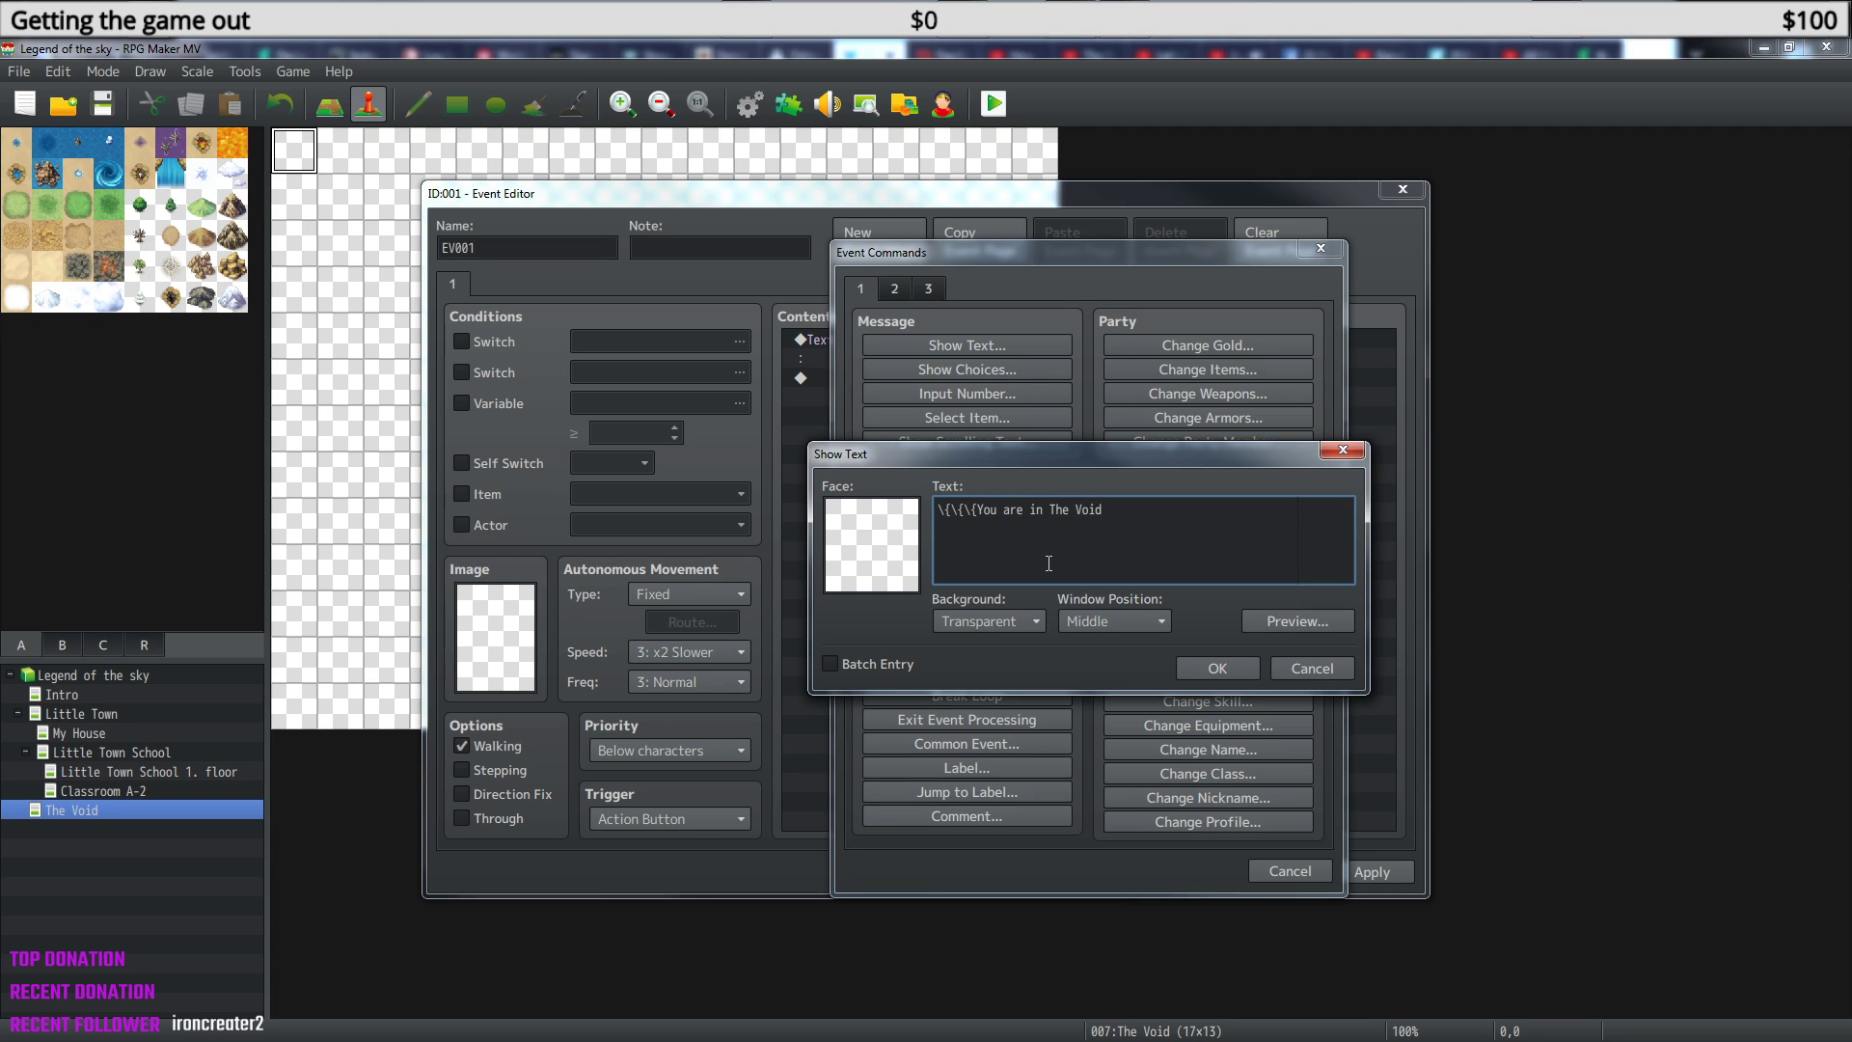
left_click(1333, 622)
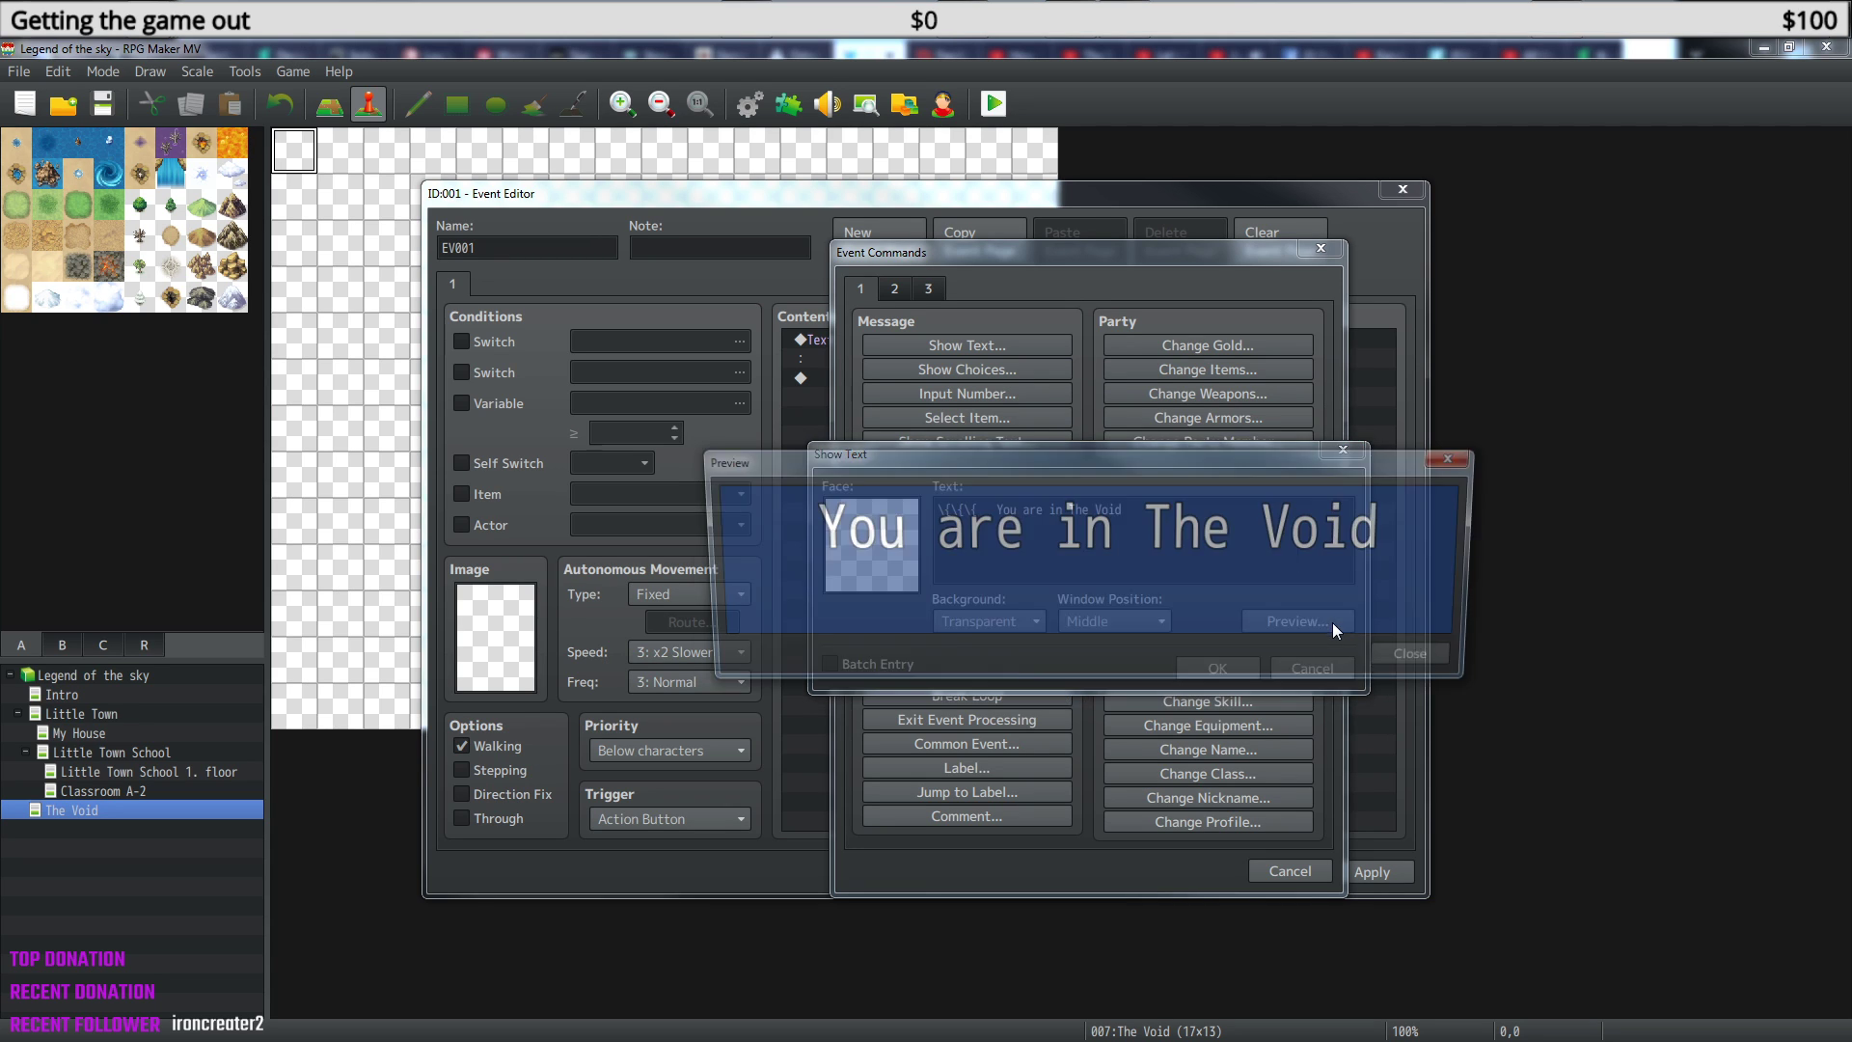
left_click(1459, 458)
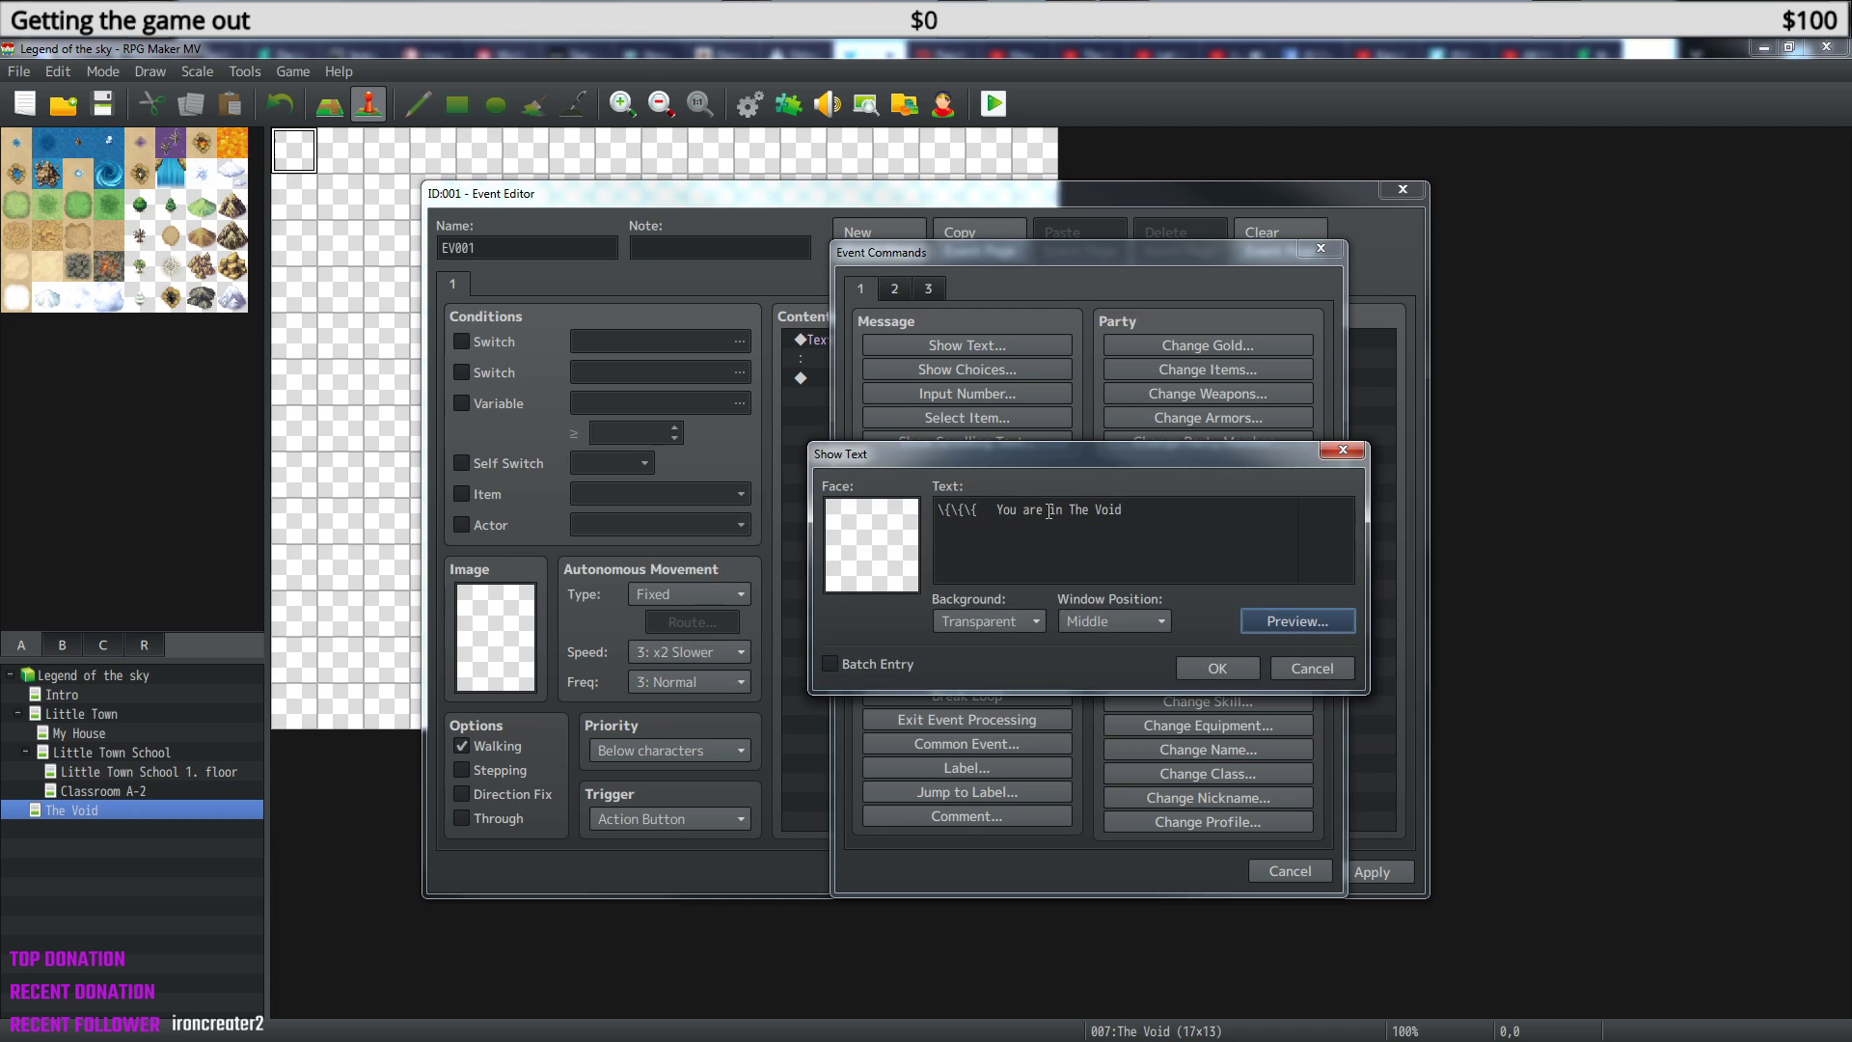
- Try reducing the indent before "You" to two spaces and preview the message
left_click(999, 508)
key("BackSpace")
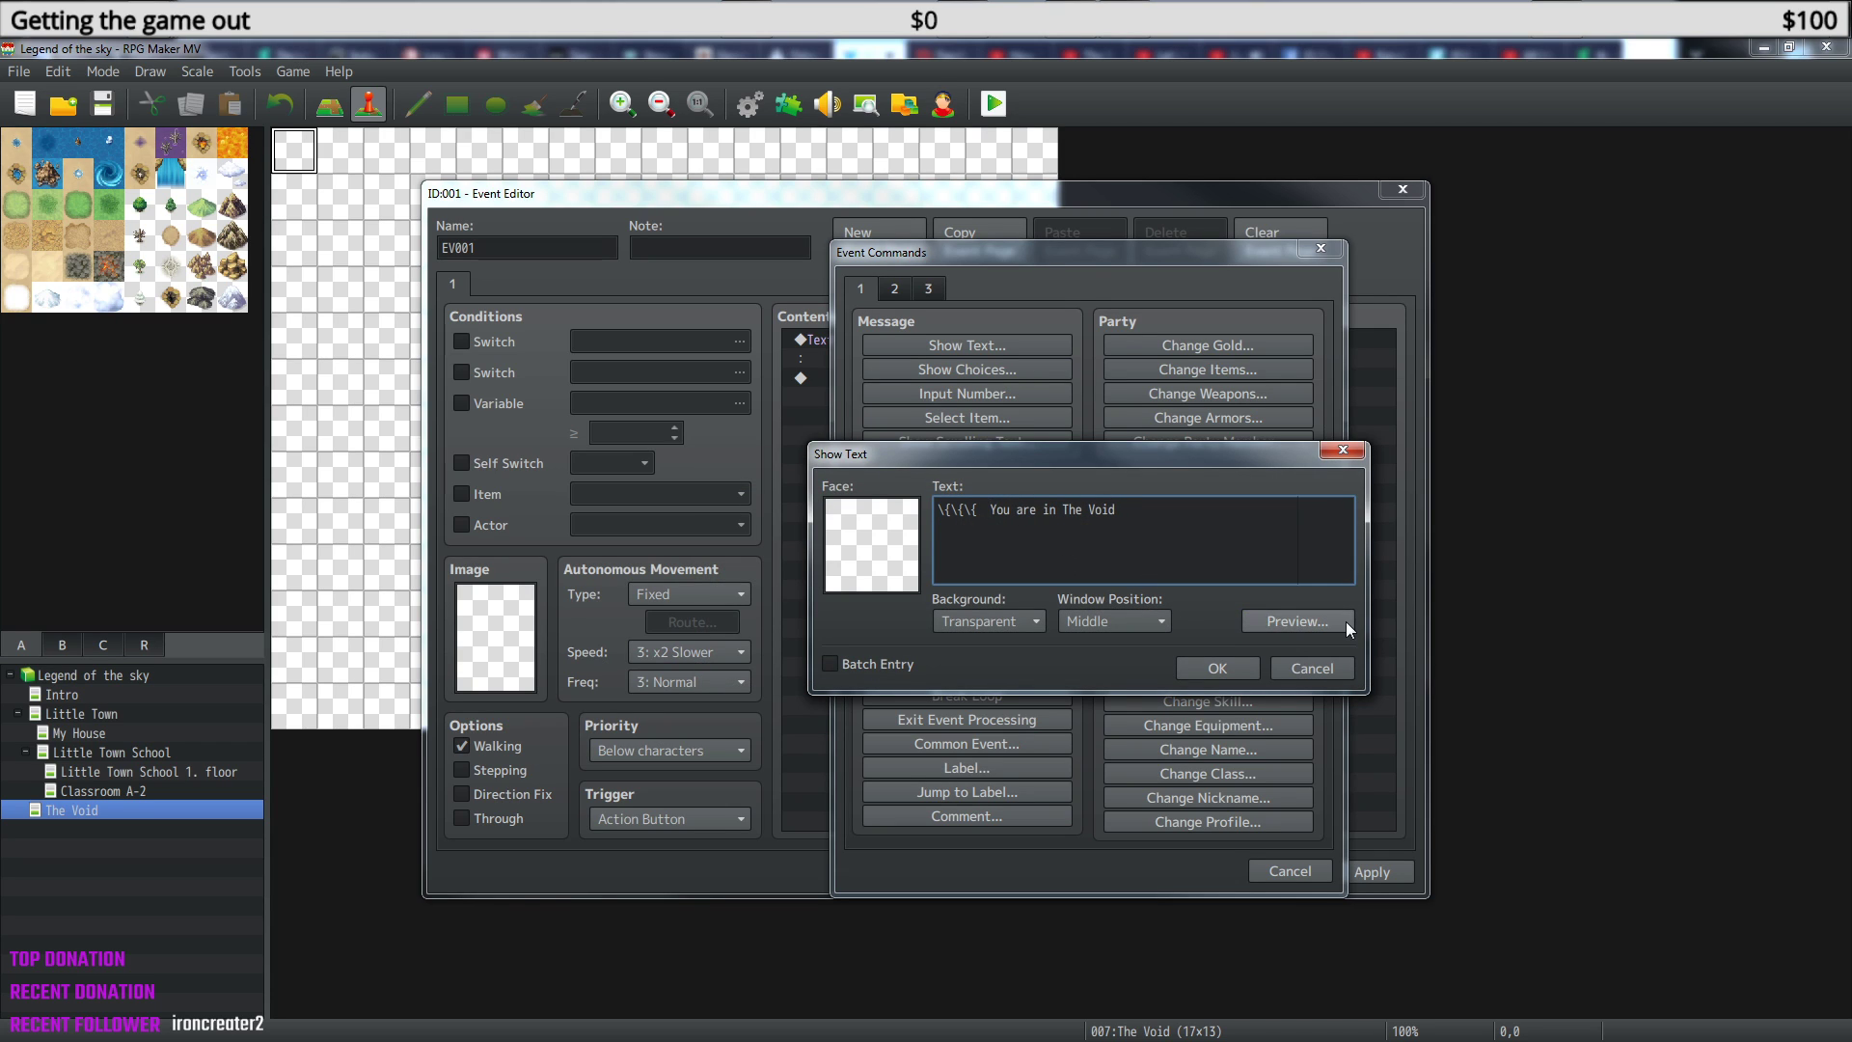
left_click(1315, 618)
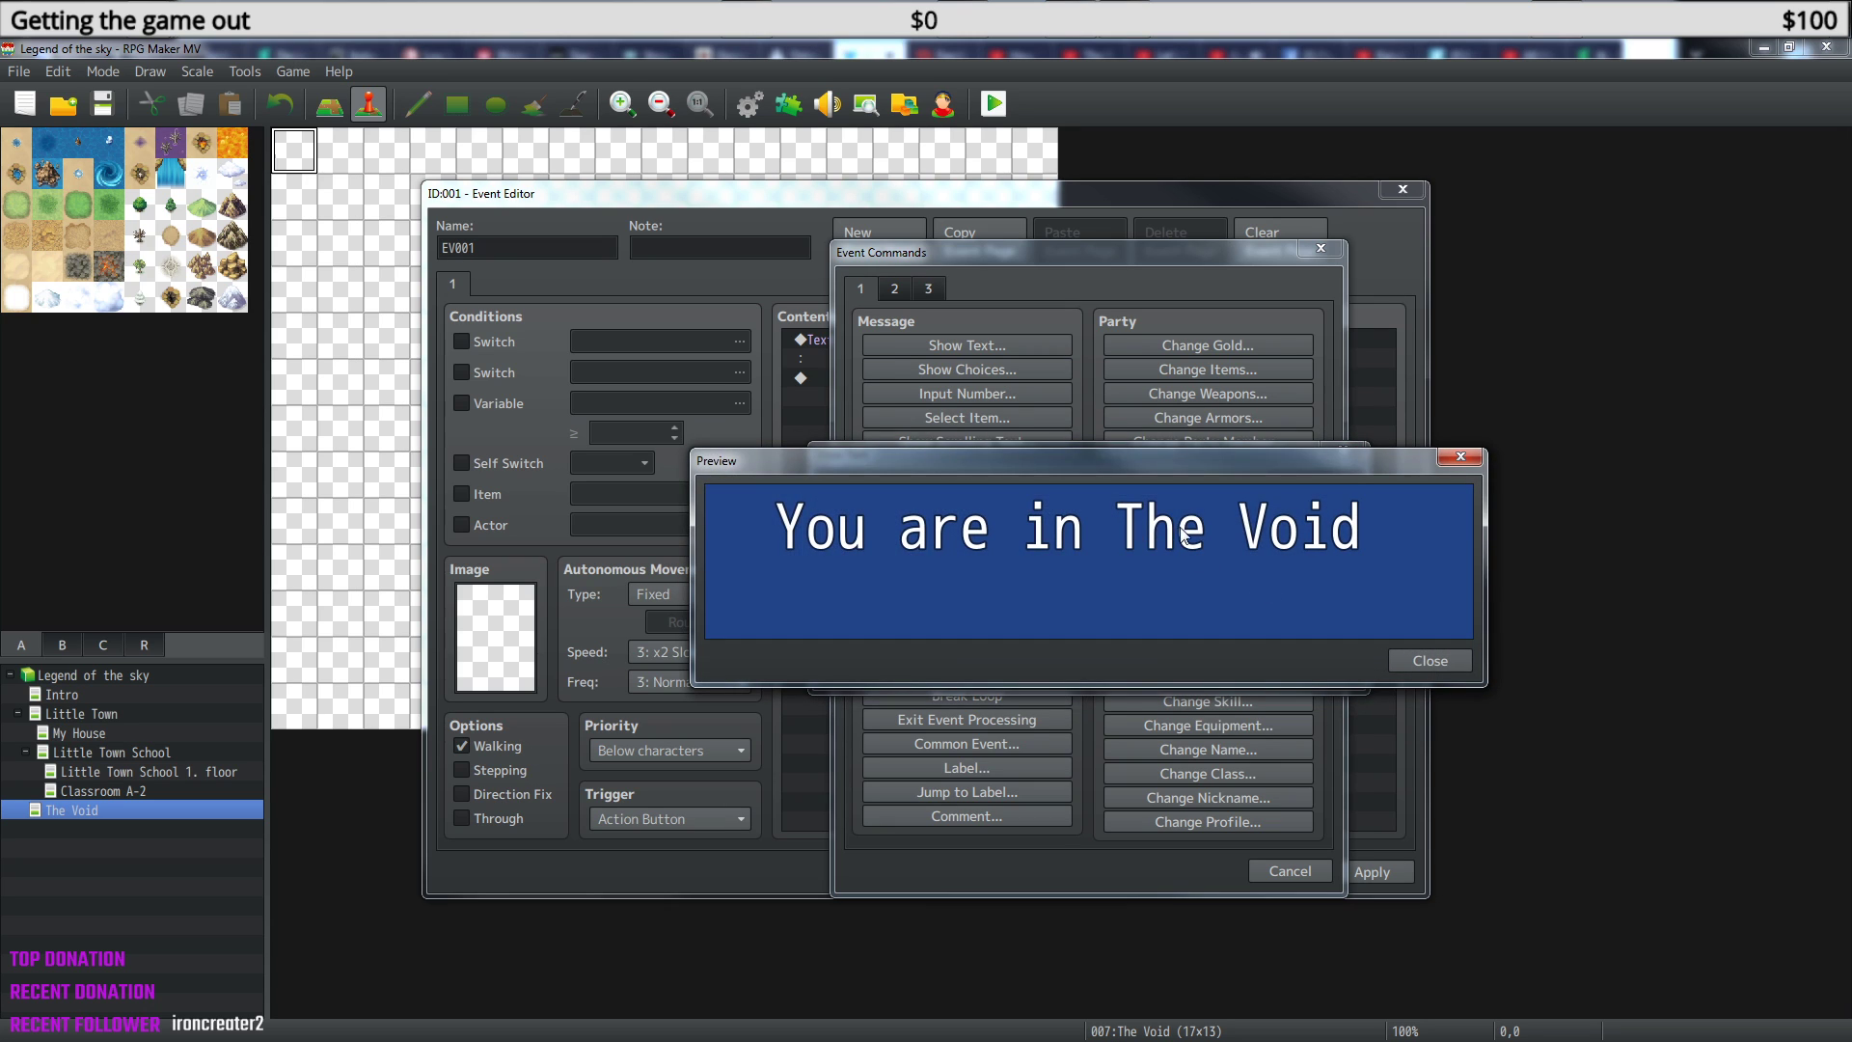
left_click(1462, 458)
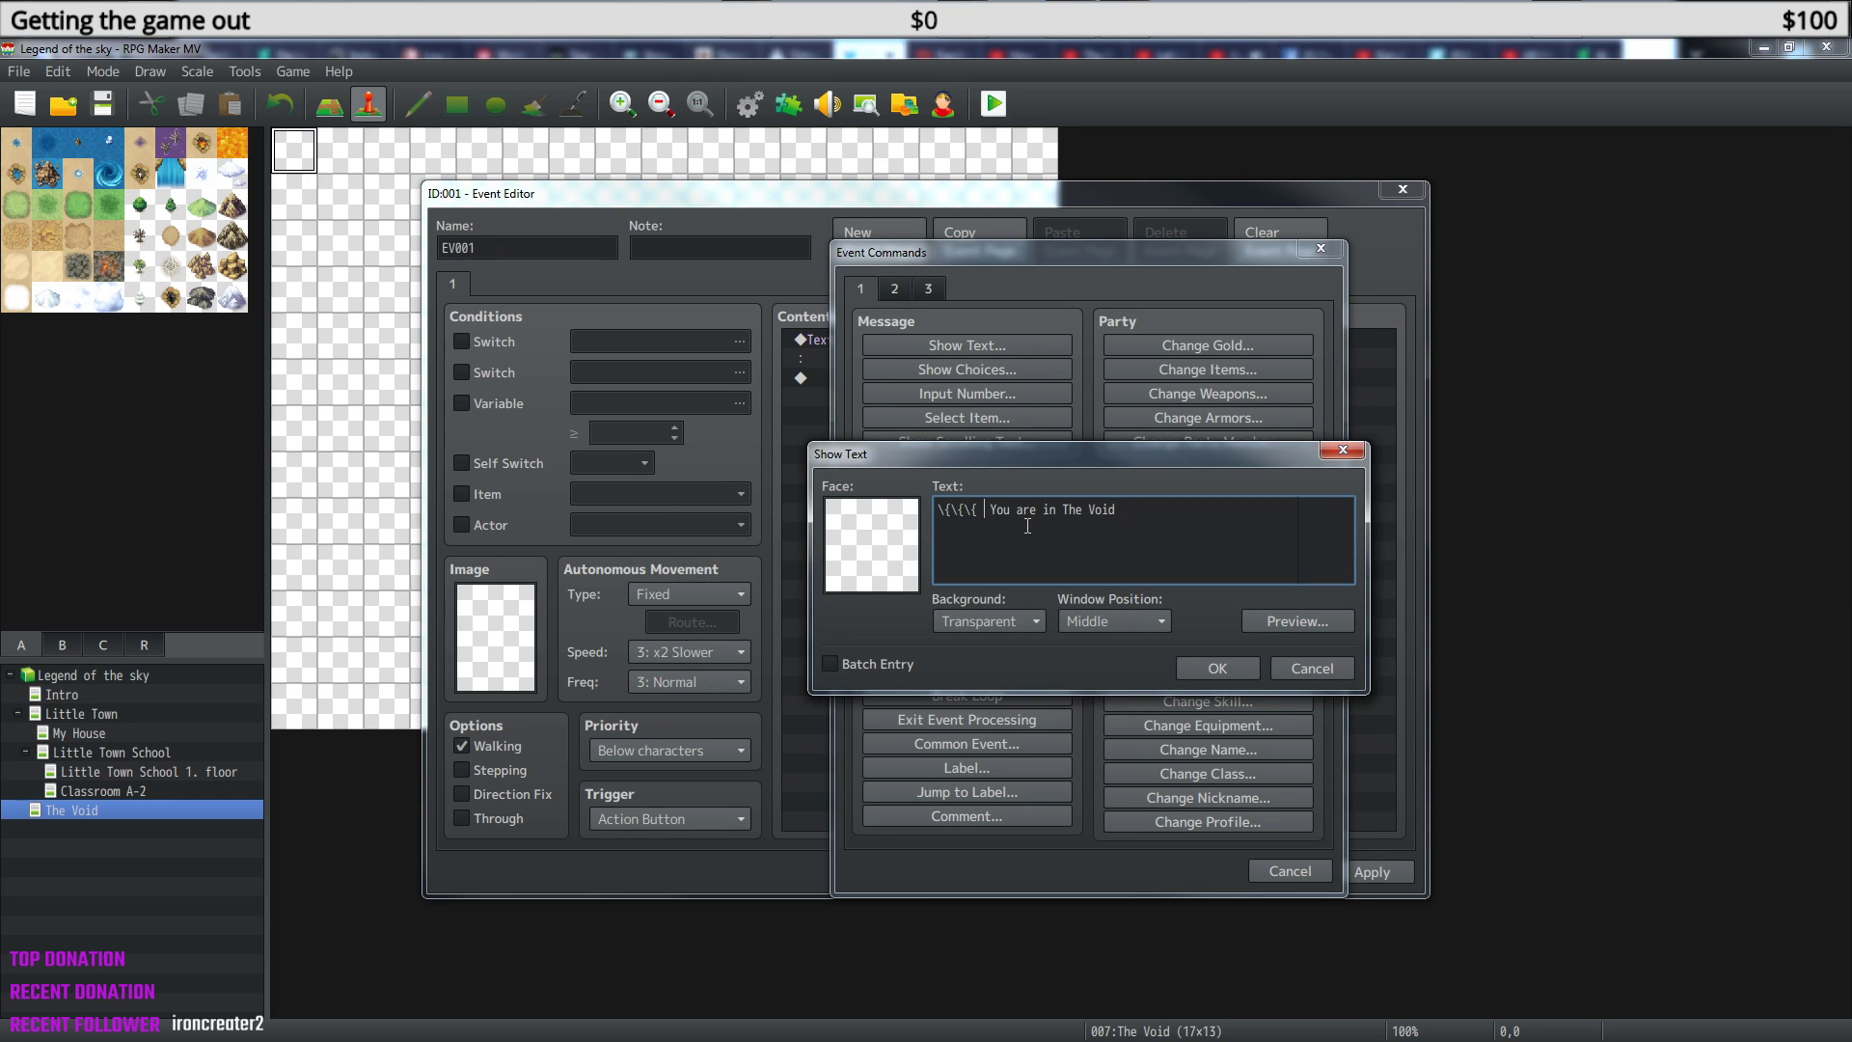
- Insert one blank line above the message, set its indent to three spaces, and preview it
key("Home")
key("Return")
left_click(1282, 614)
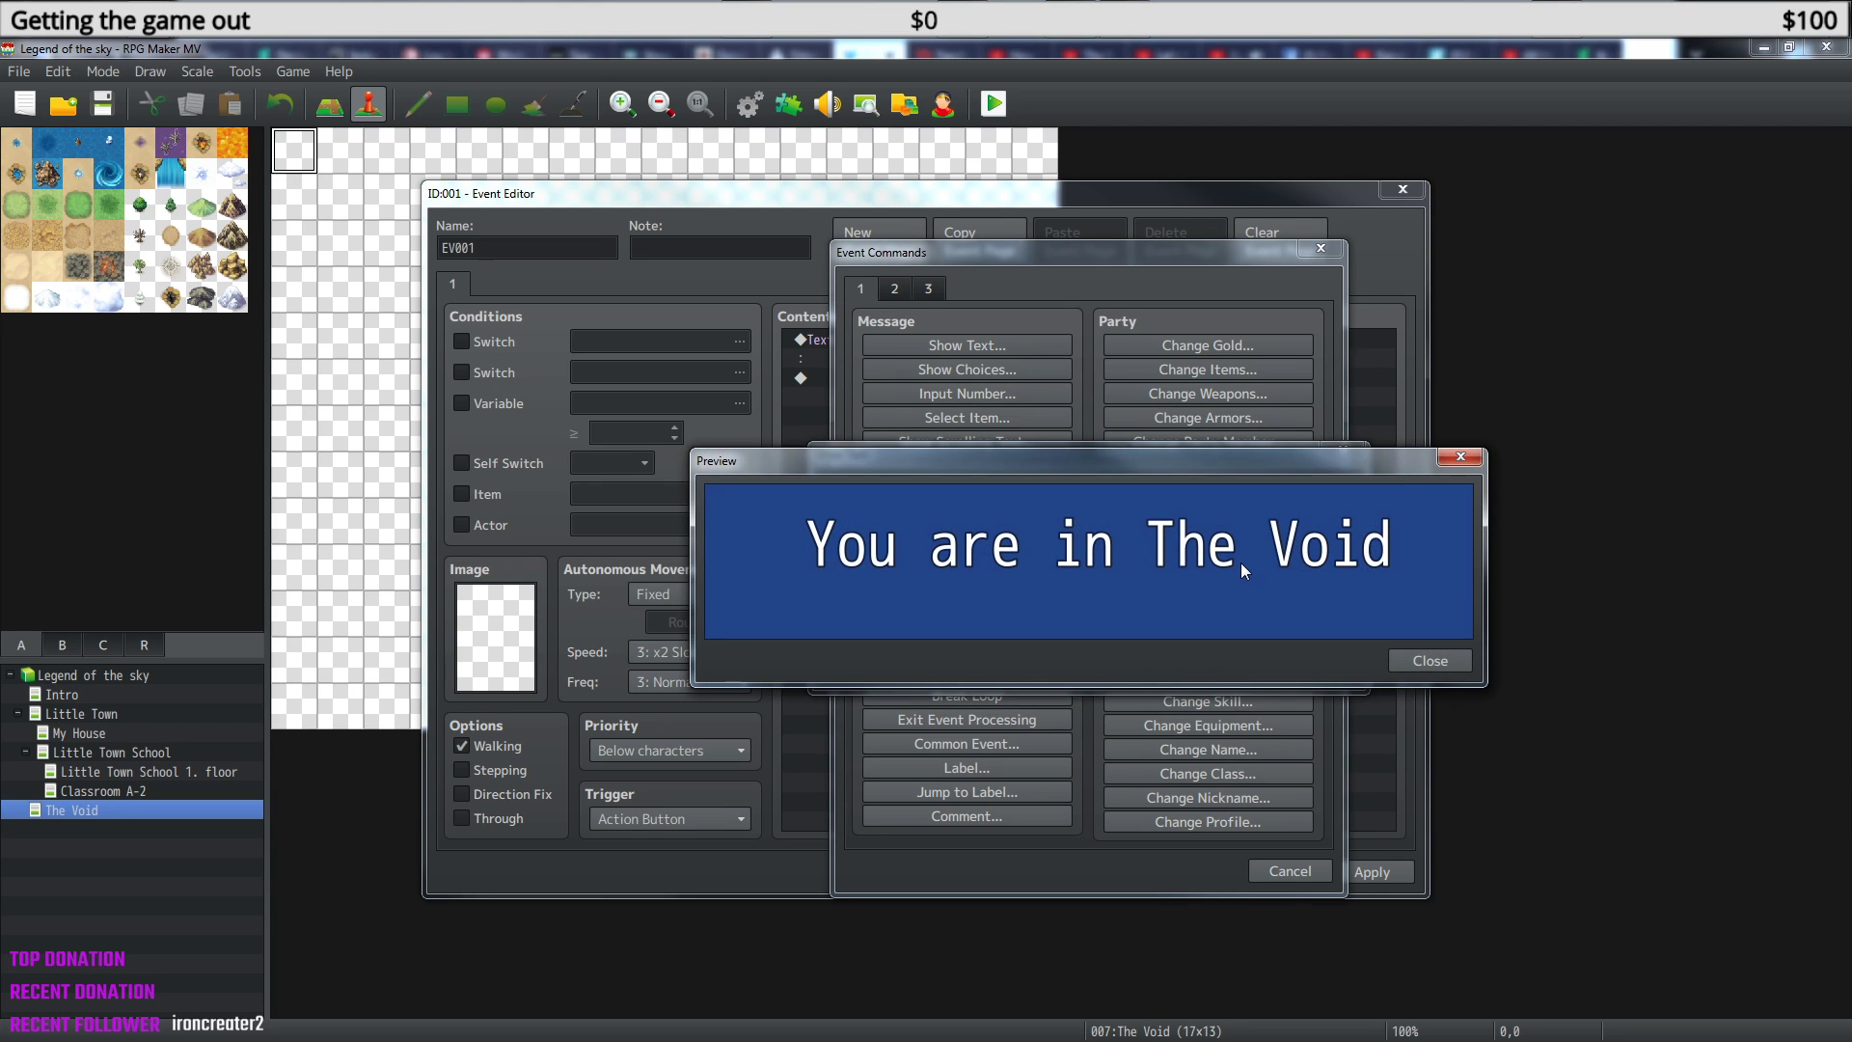
left_click(1426, 660)
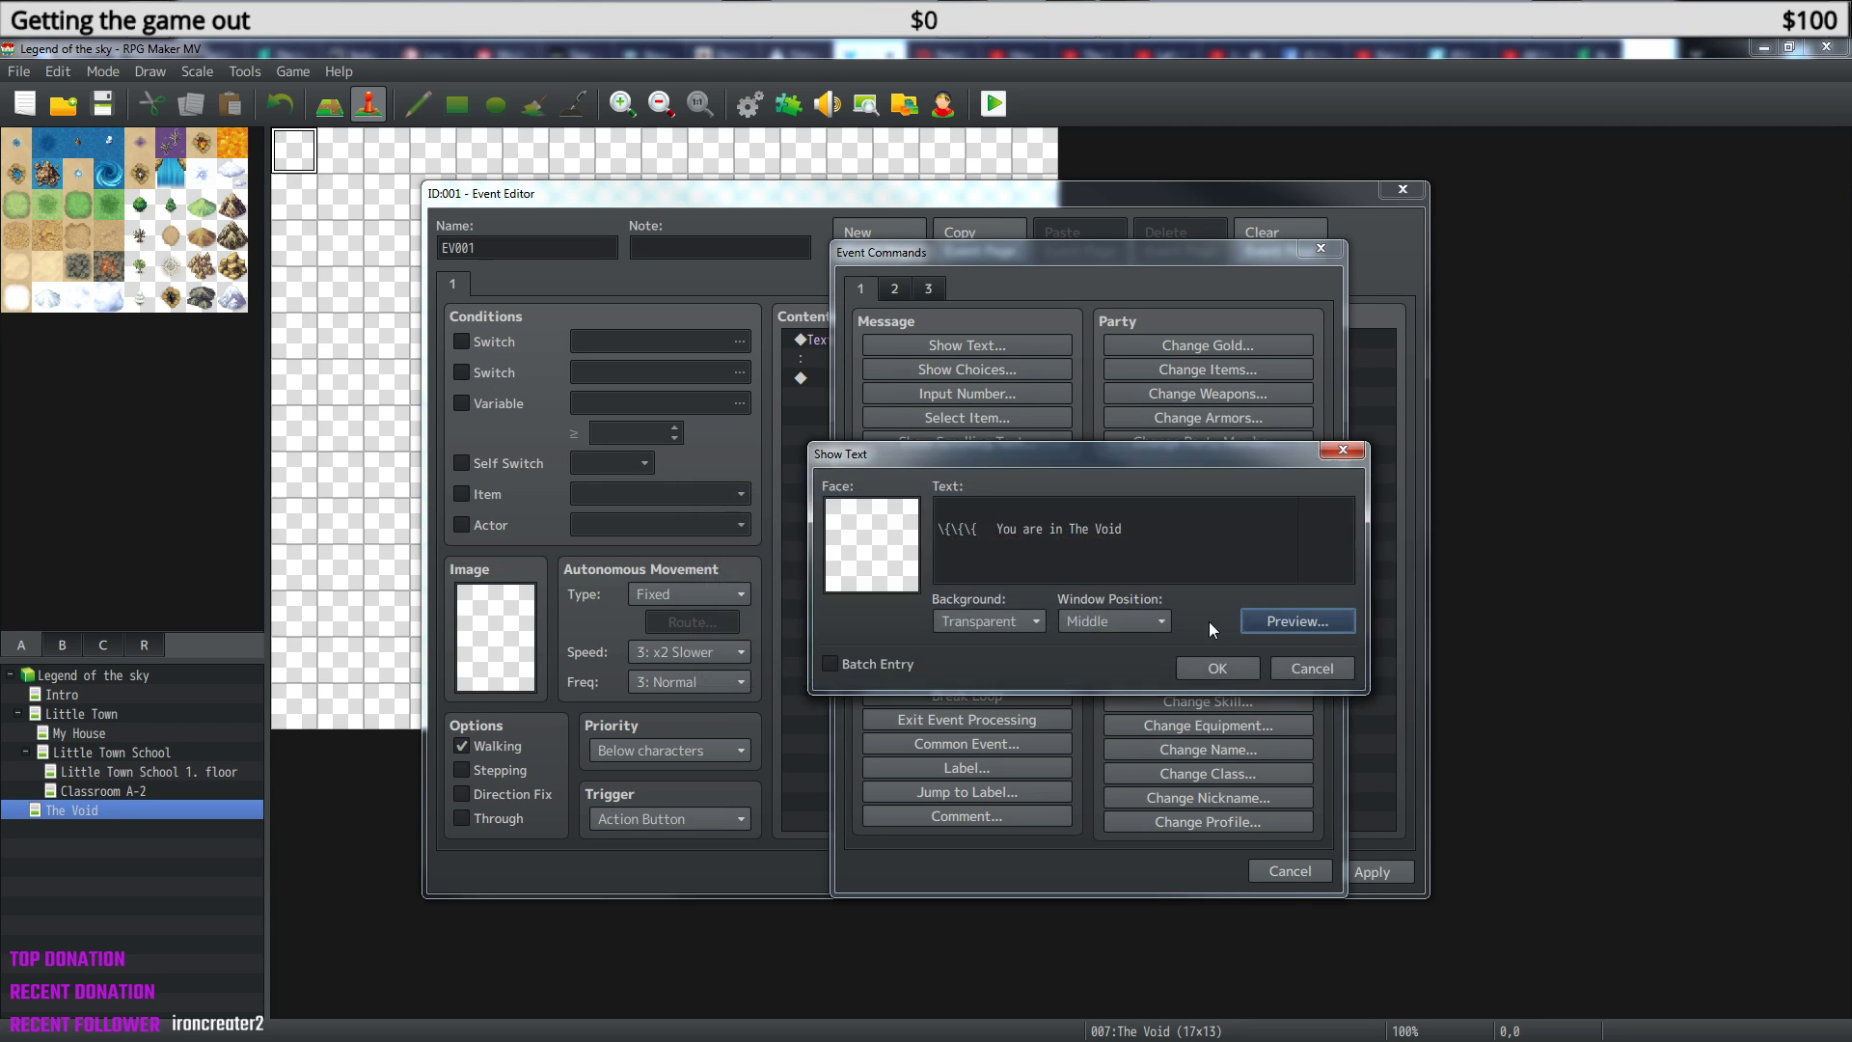
- Try a second blank line above the message, preview it, and remove the extra line
left_click(1261, 617)
left_click(1426, 660)
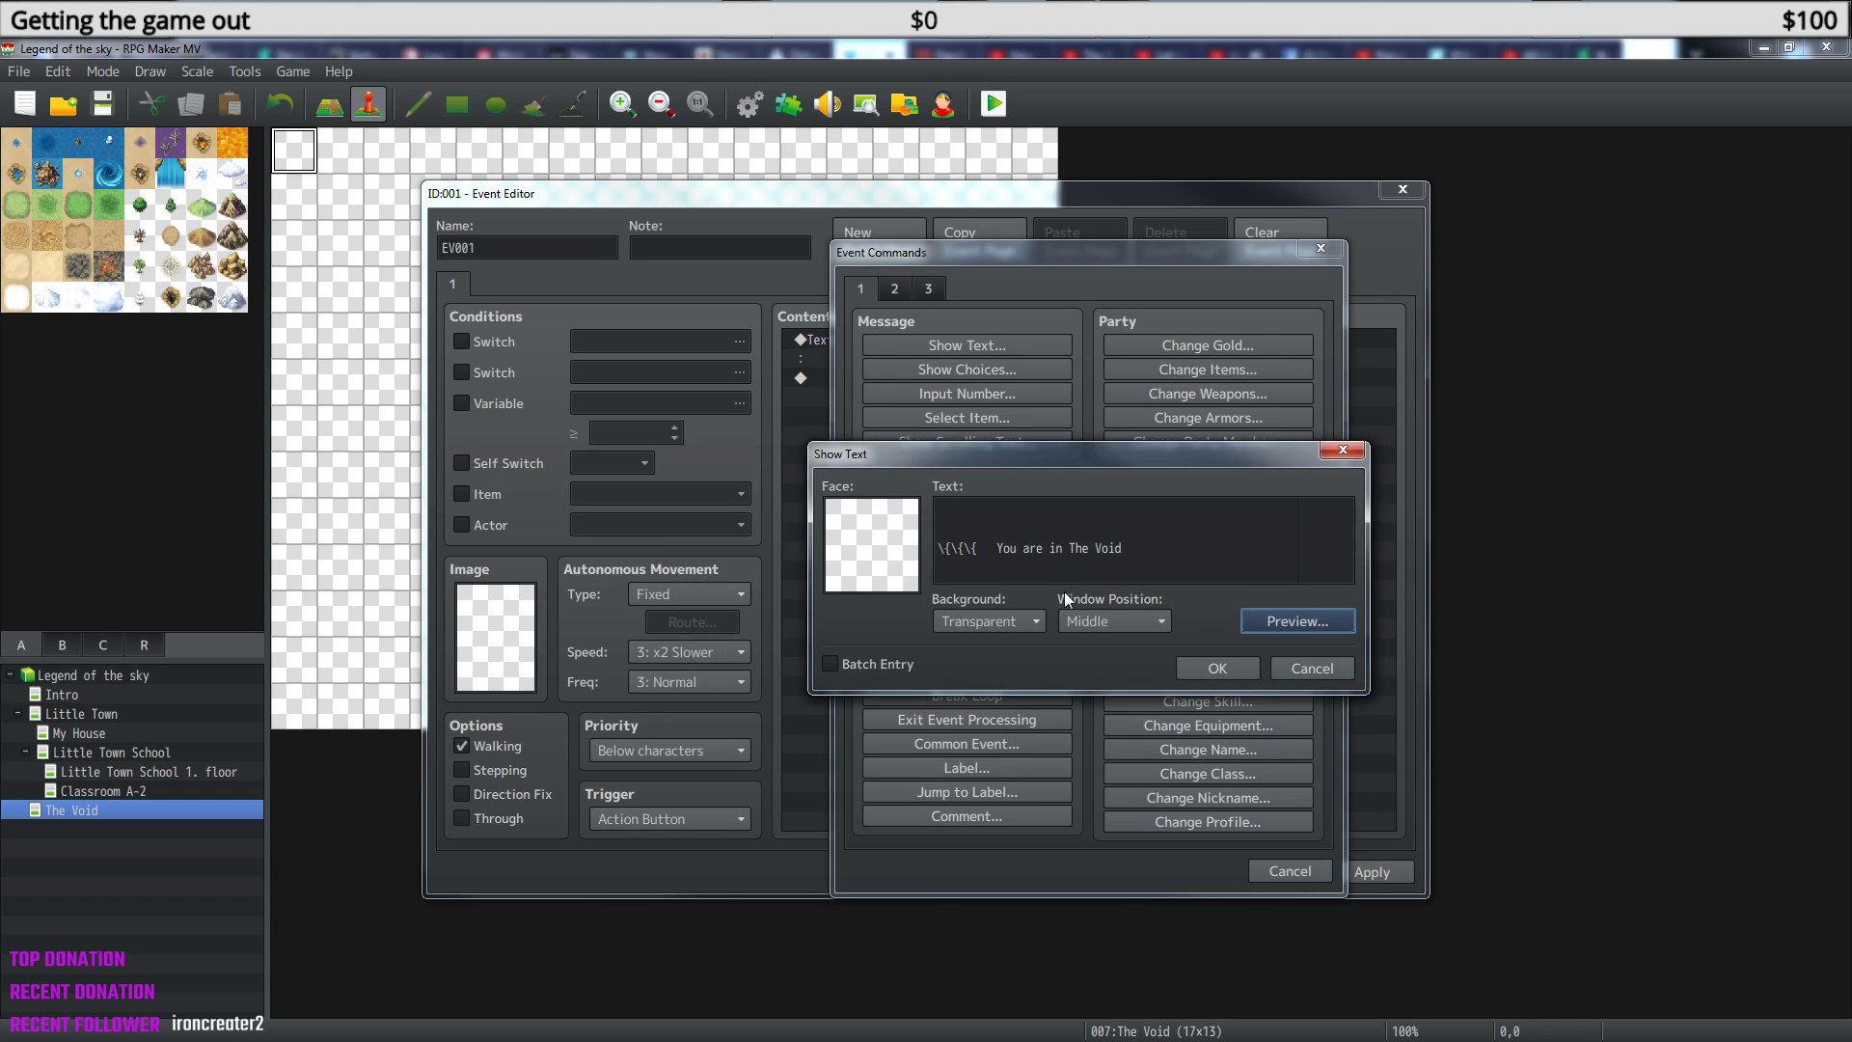
mouse_move(1108, 514)
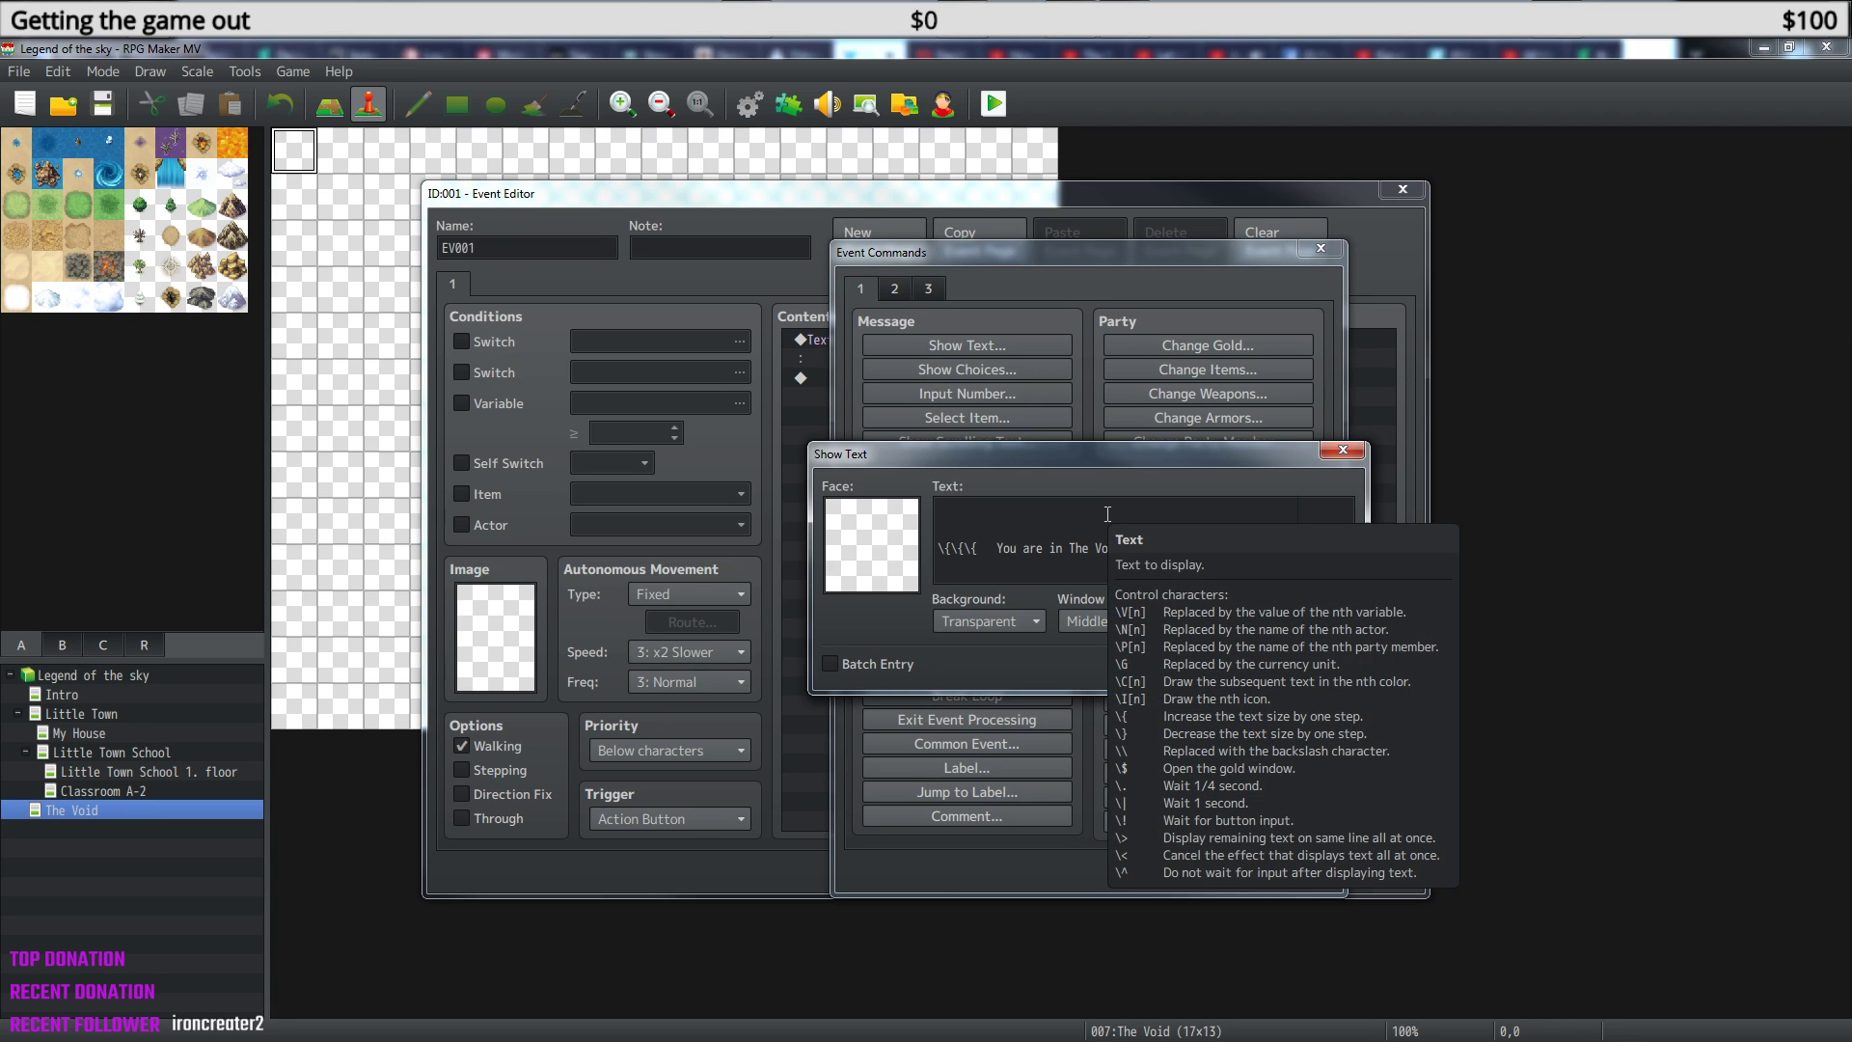
left_click(940, 552)
key("BackSpace")
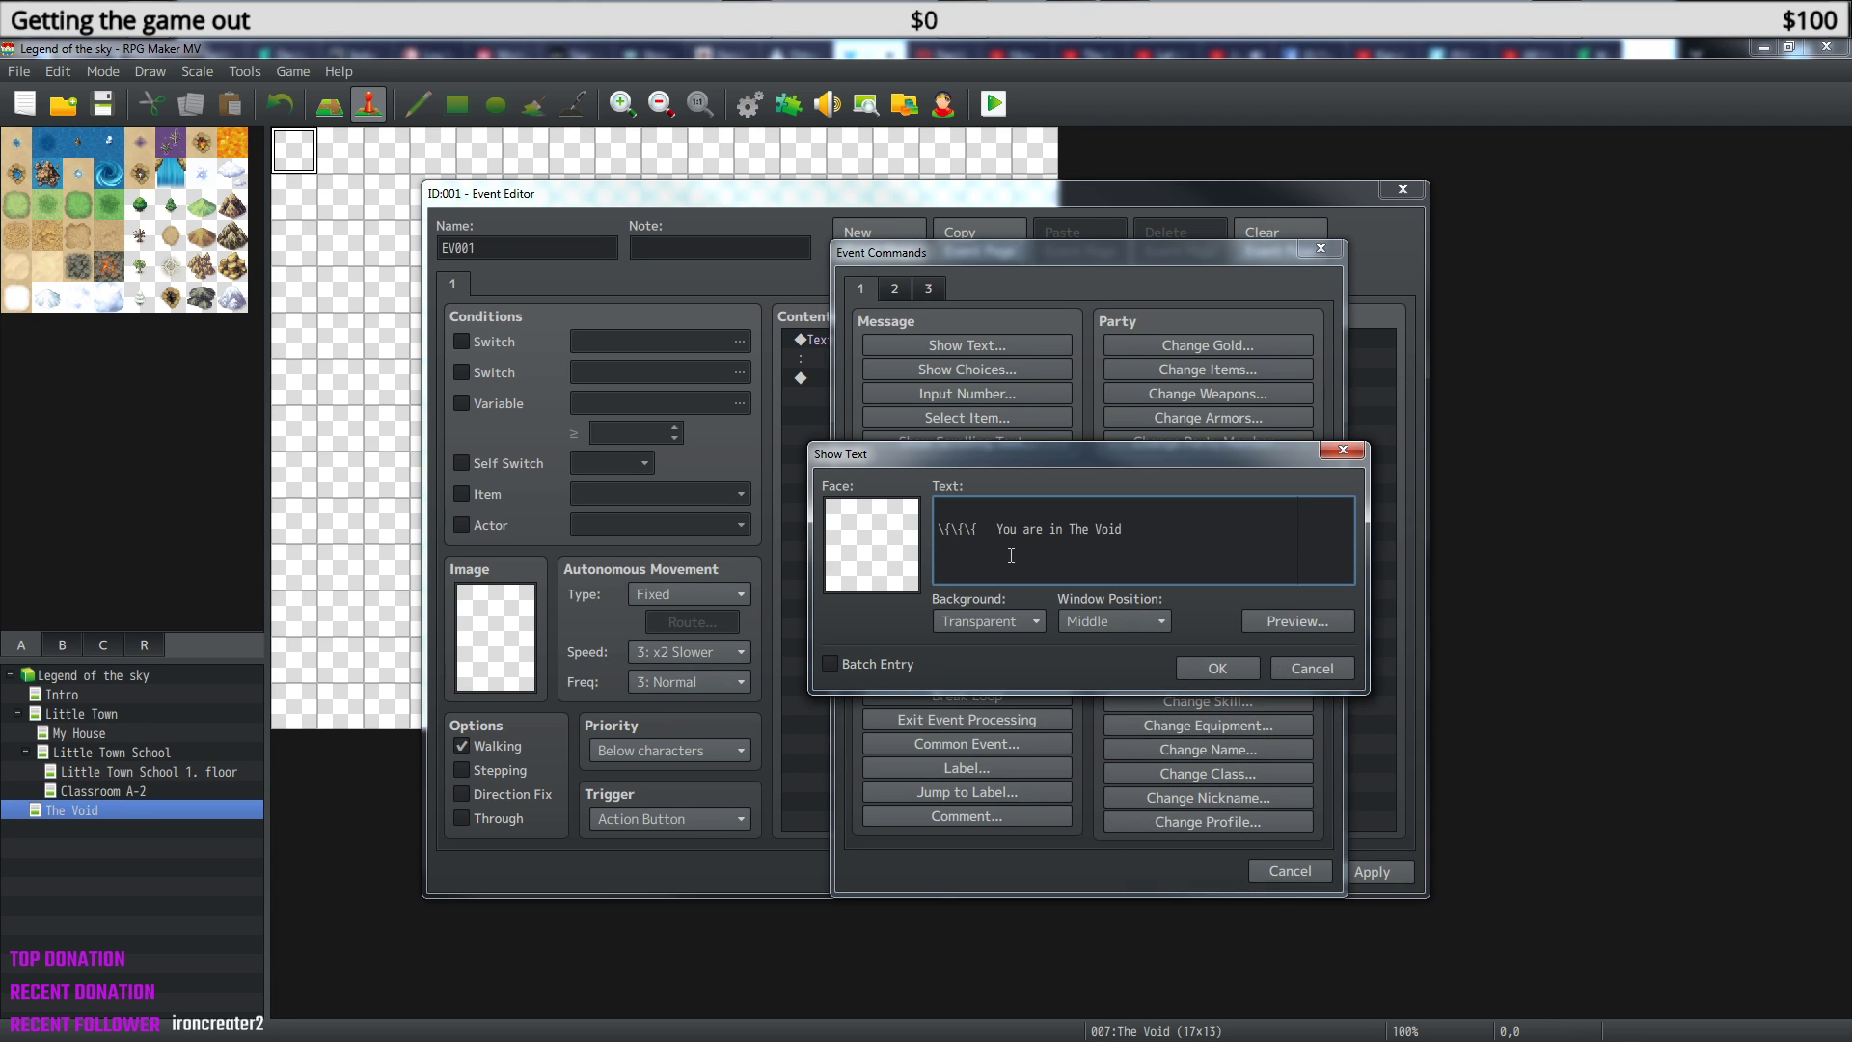
- Preview the enlarged "You are in The Void" message and add it to the event
left_click(1304, 623)
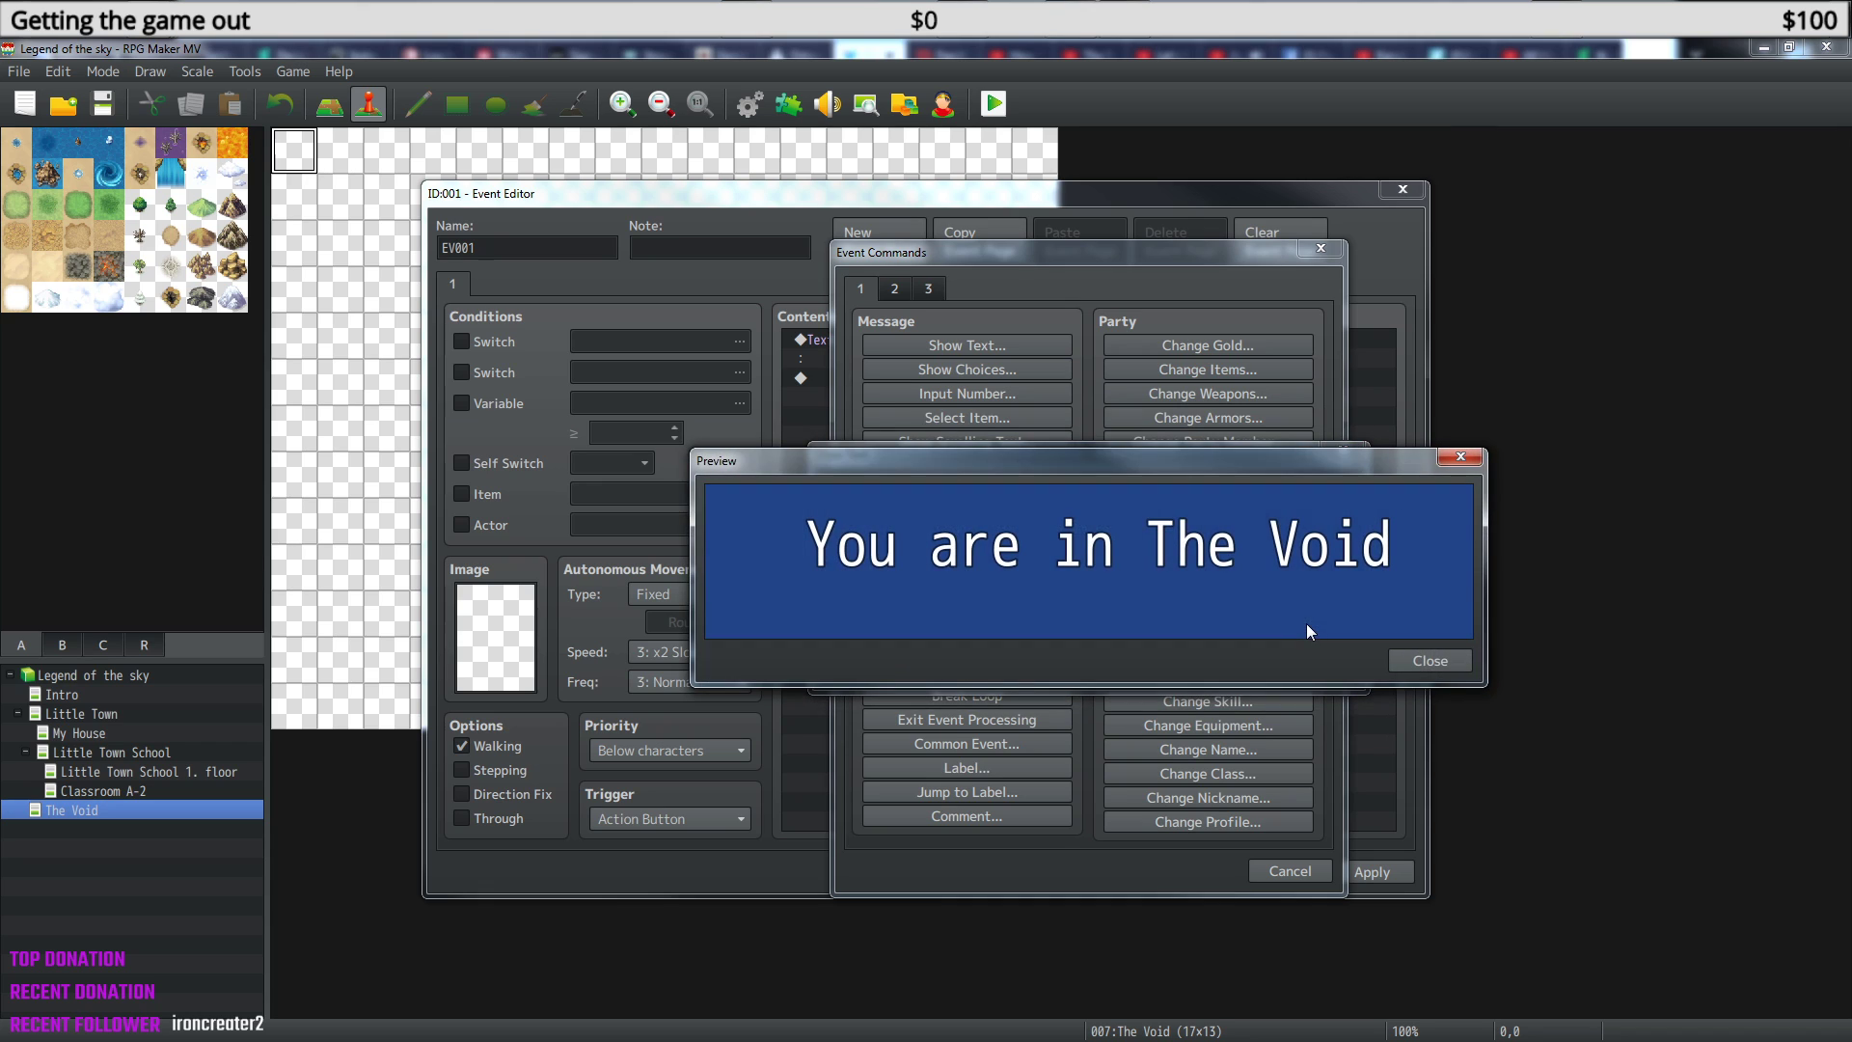
left_click(1428, 661)
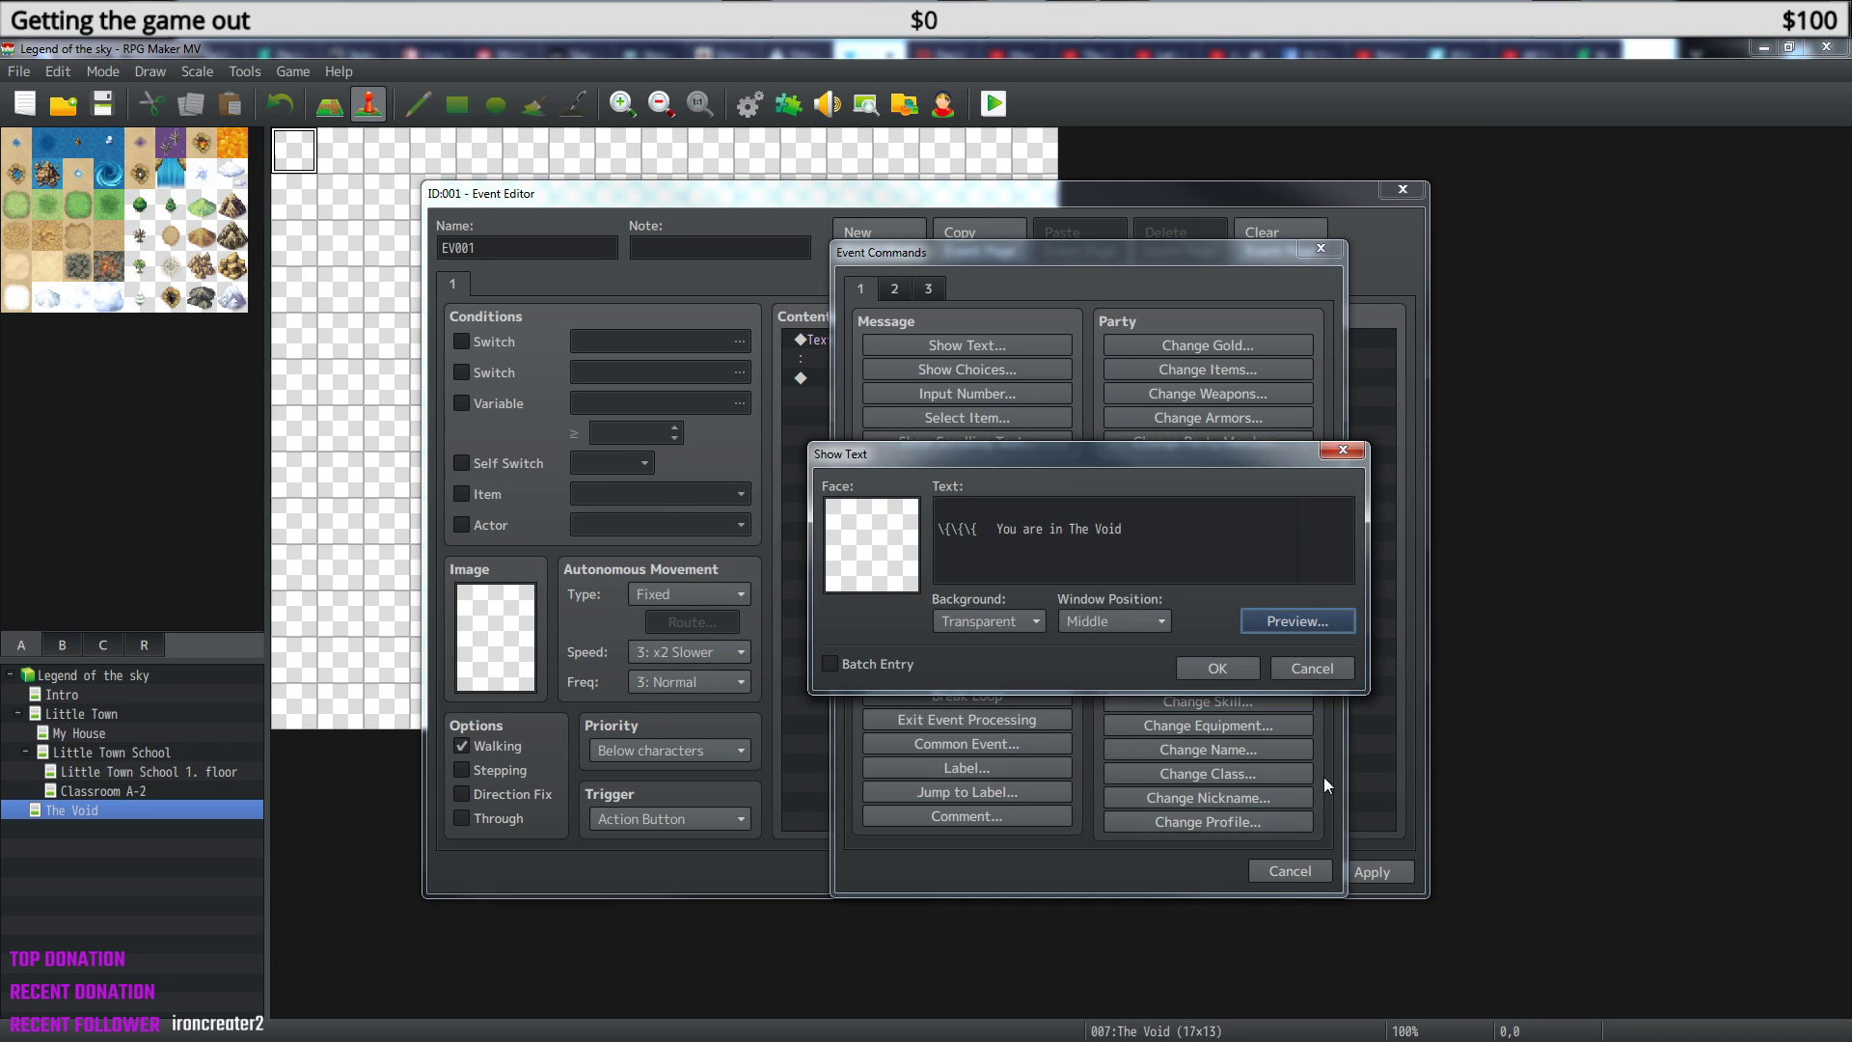
left_click(1223, 667)
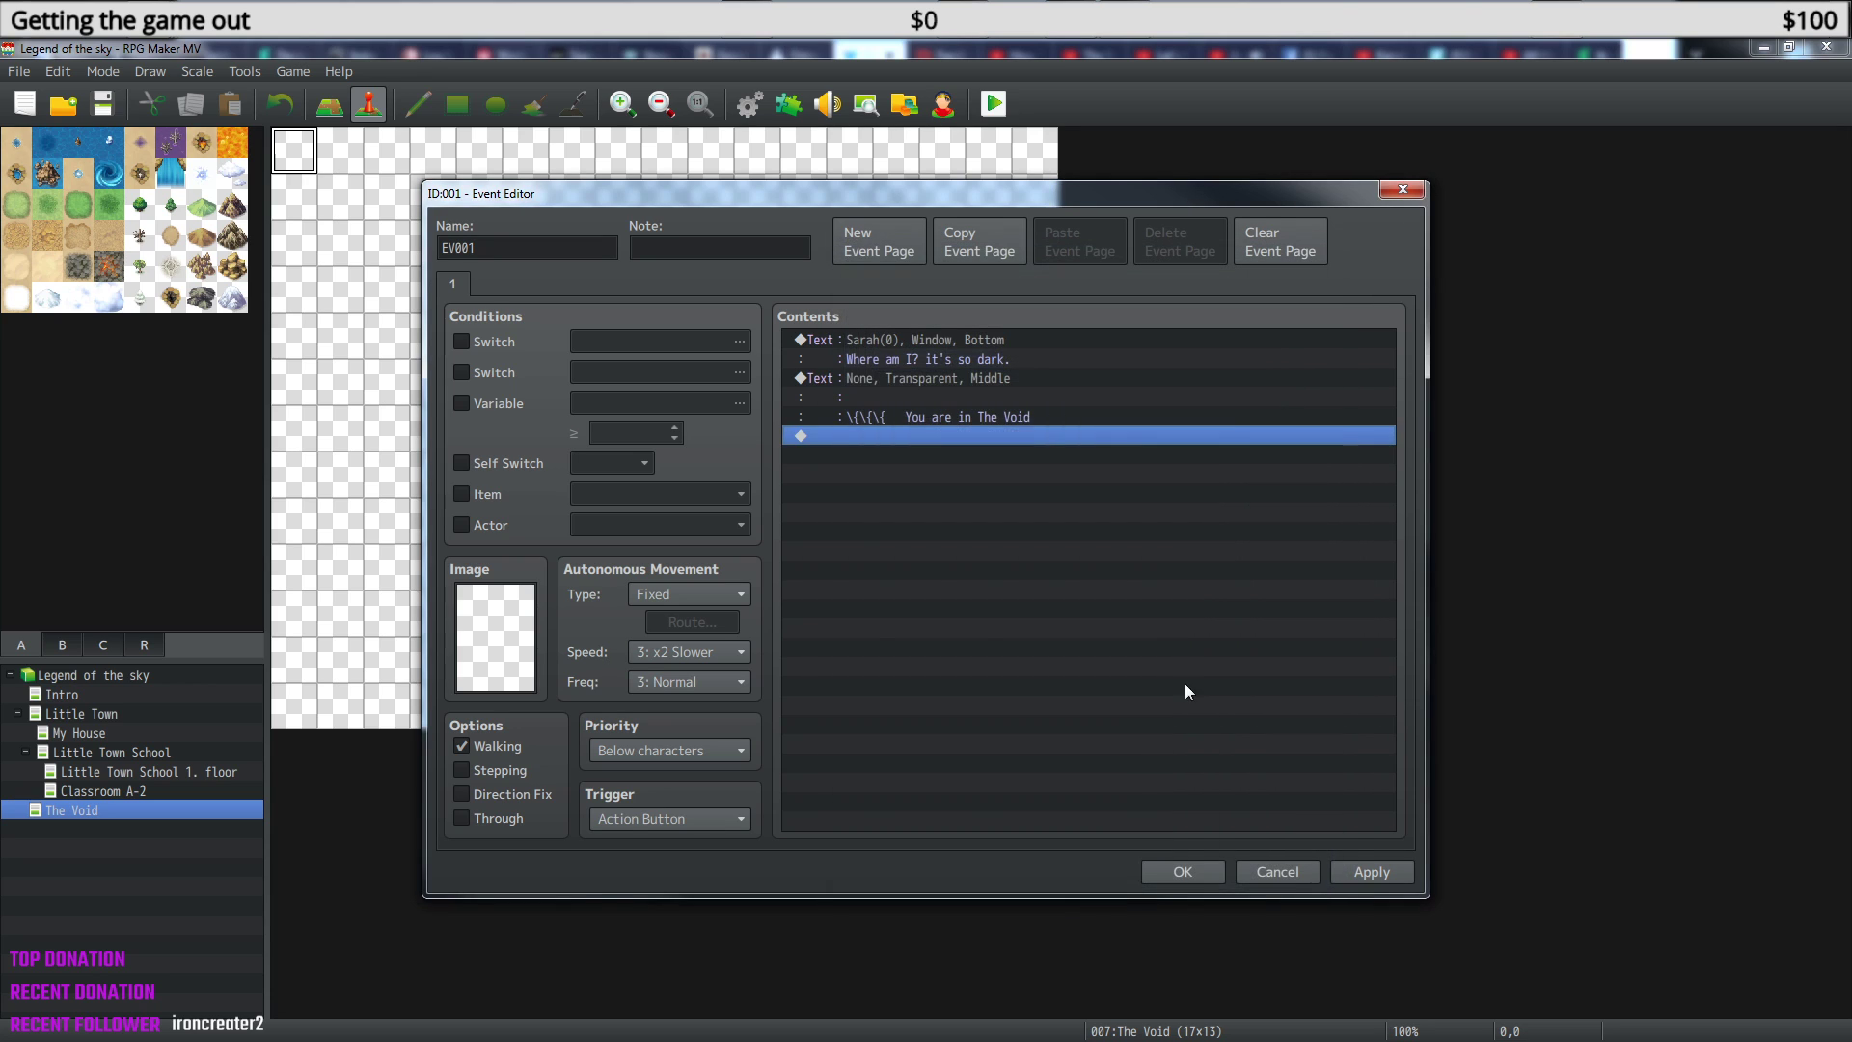
- Add a Show Balloon Icon command after the message for Player, with the Question balloon and Wait for Completion enabled
right_click(901, 434)
left_click(938, 444)
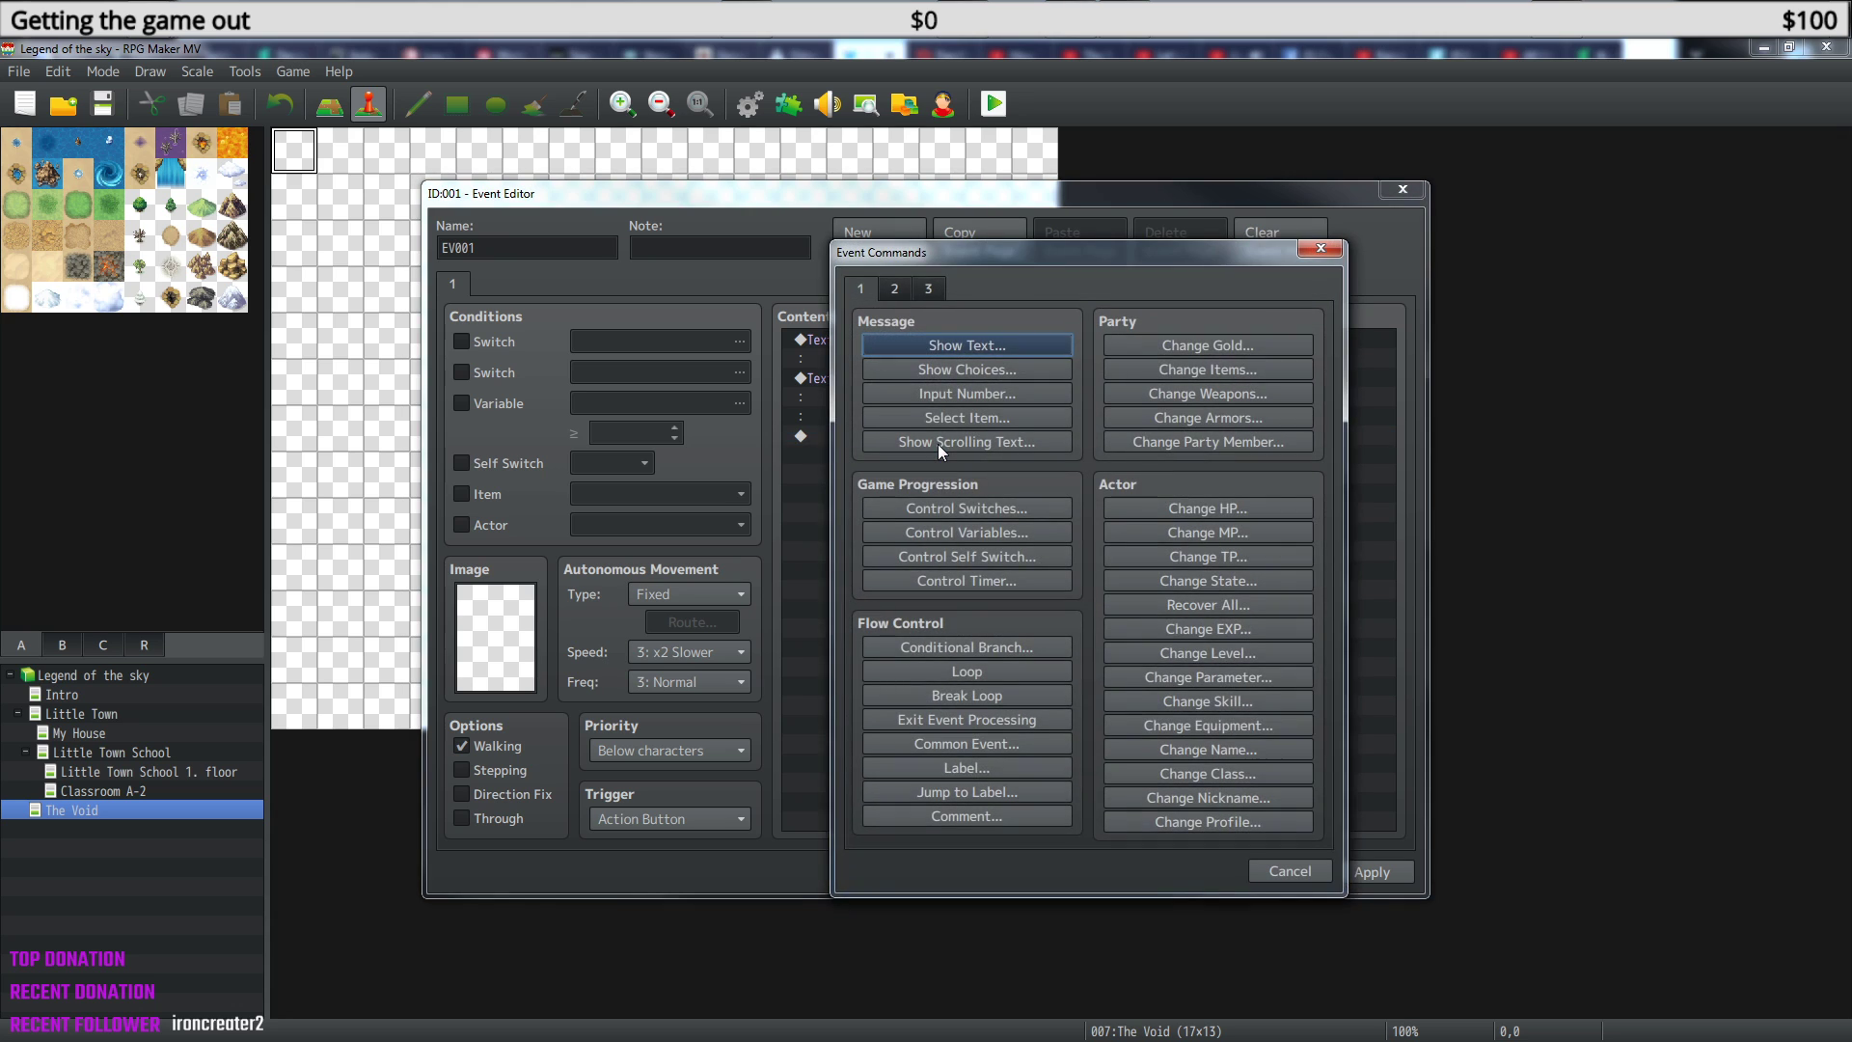
left_click(896, 289)
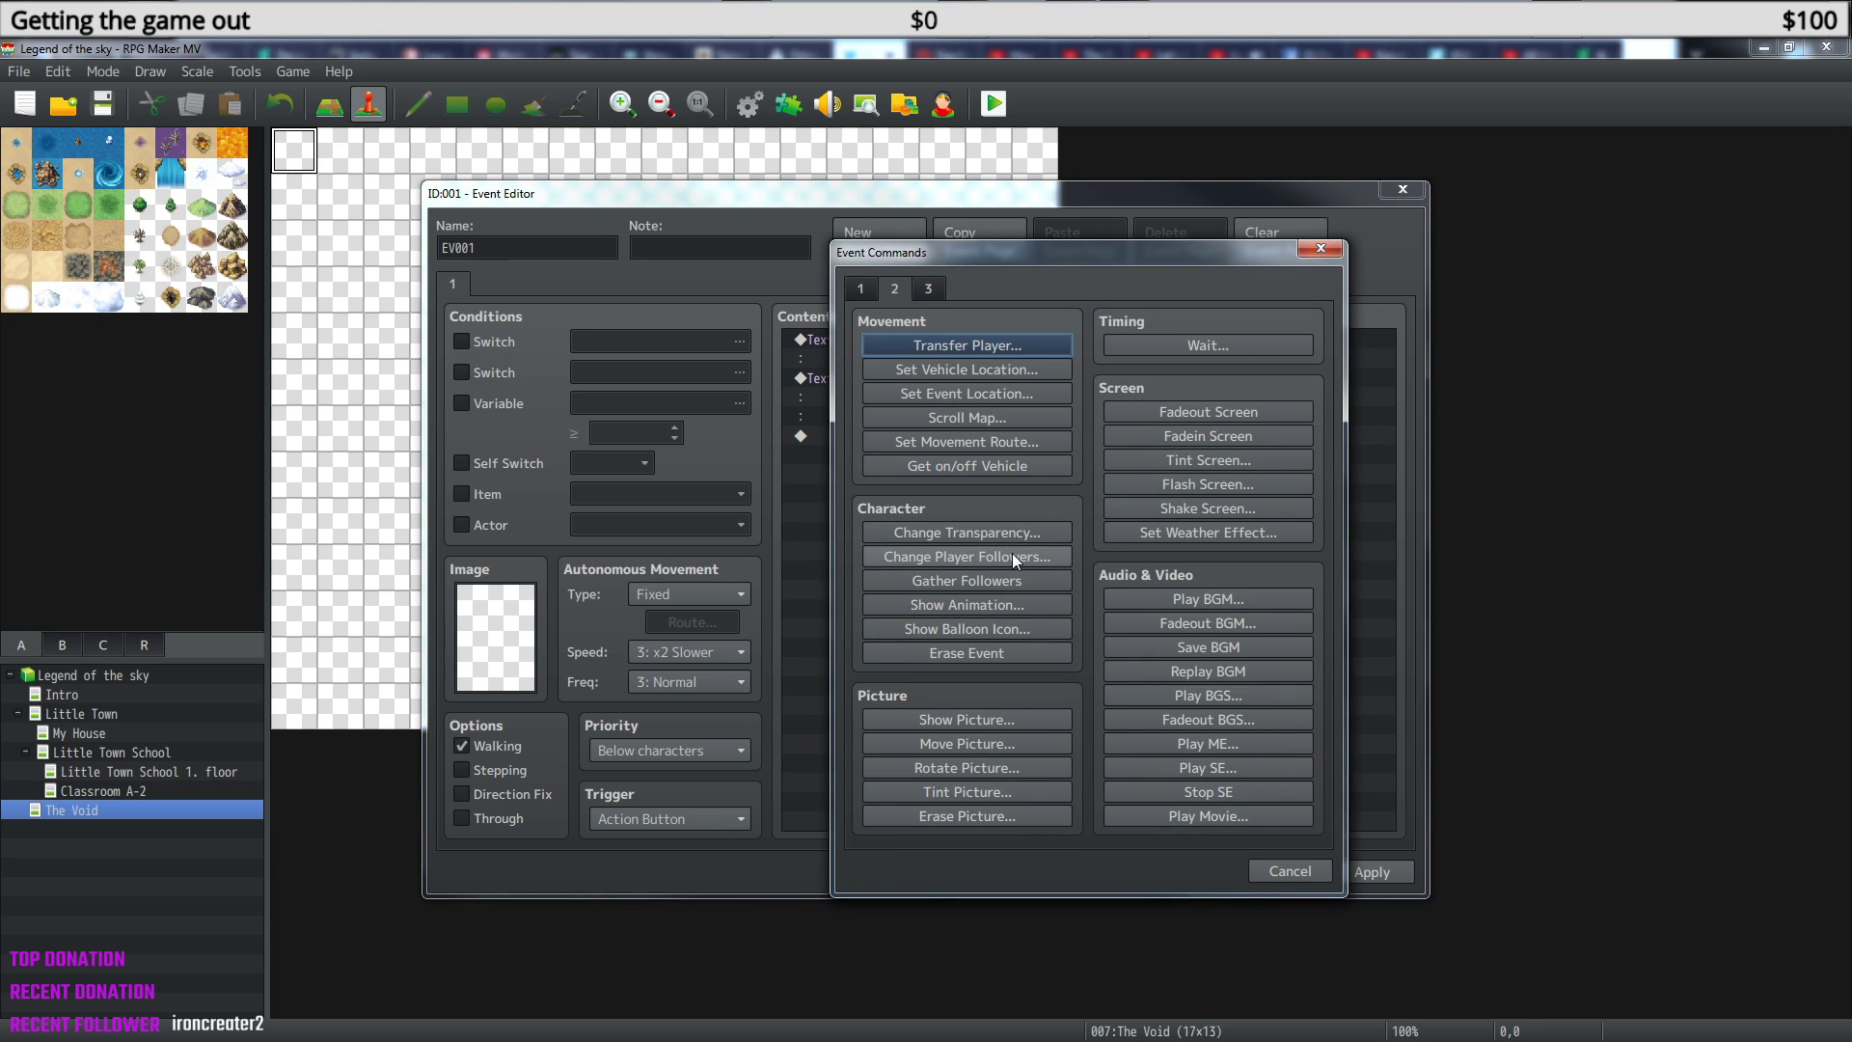
left_click(1021, 625)
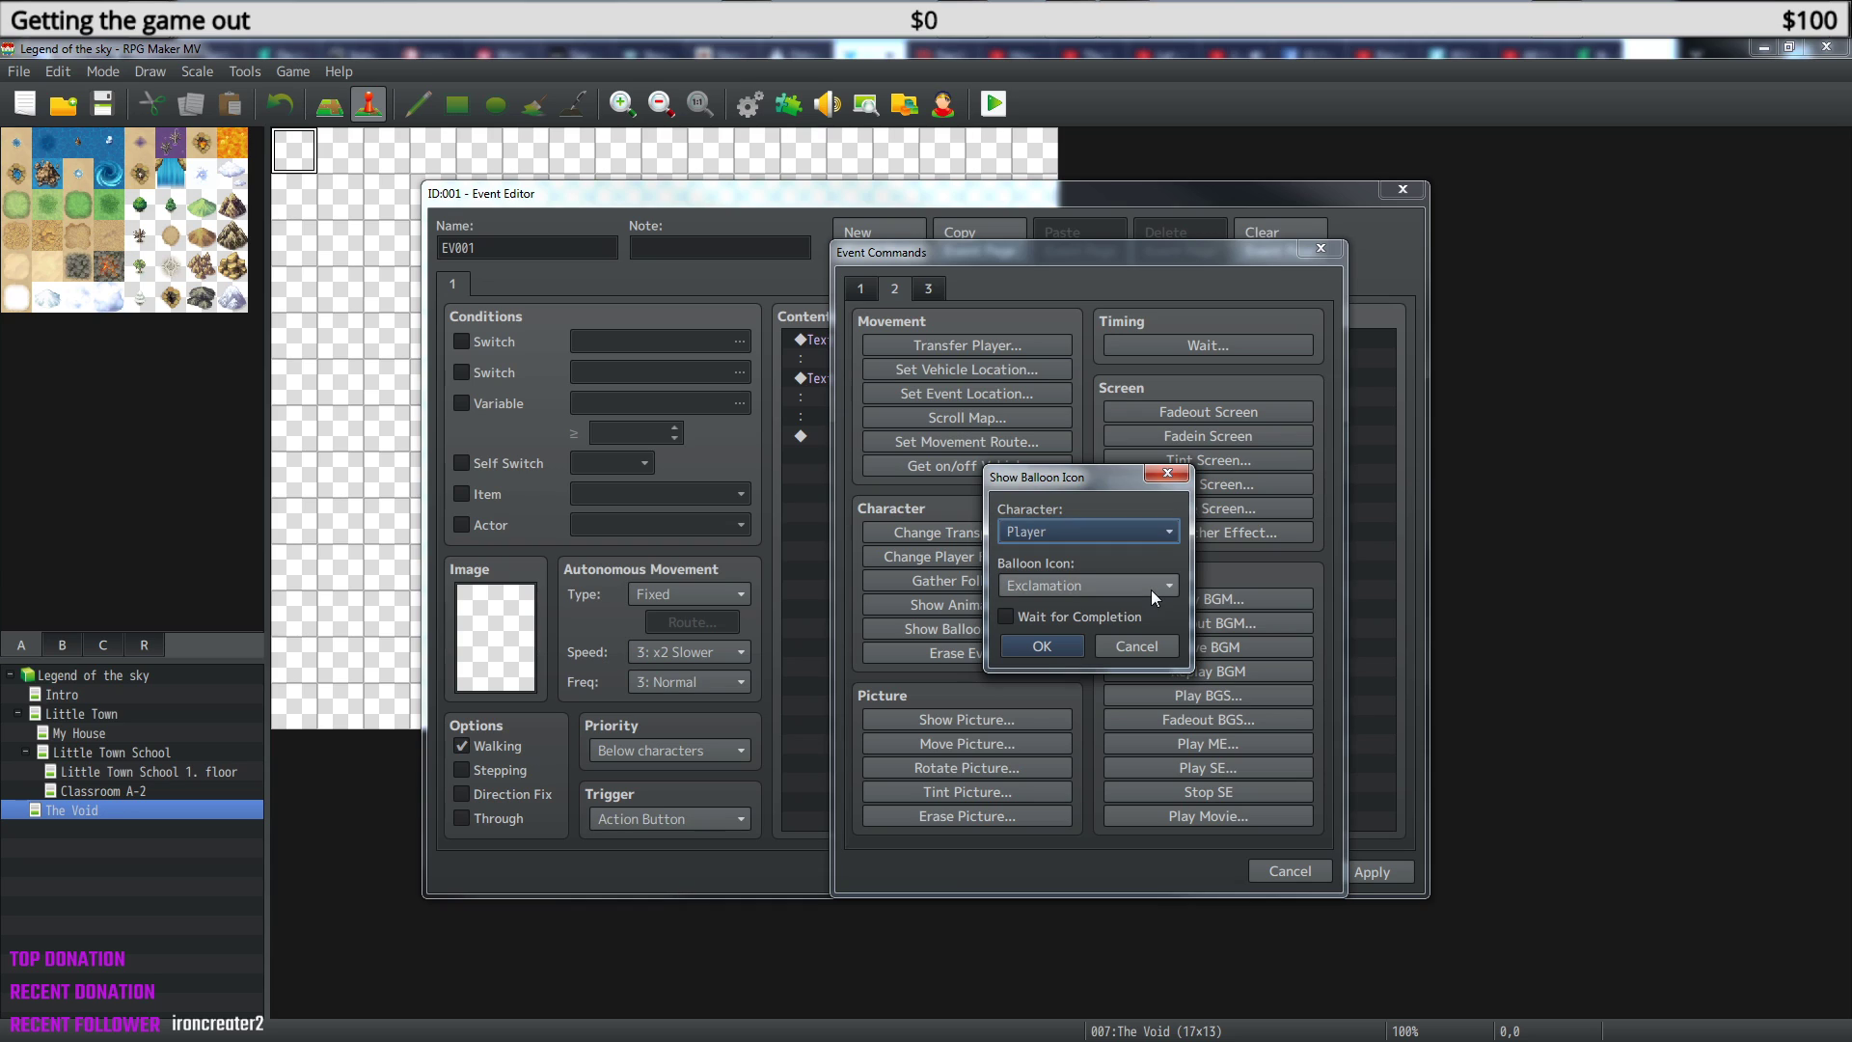
left_click(1169, 532)
left_click(1165, 555)
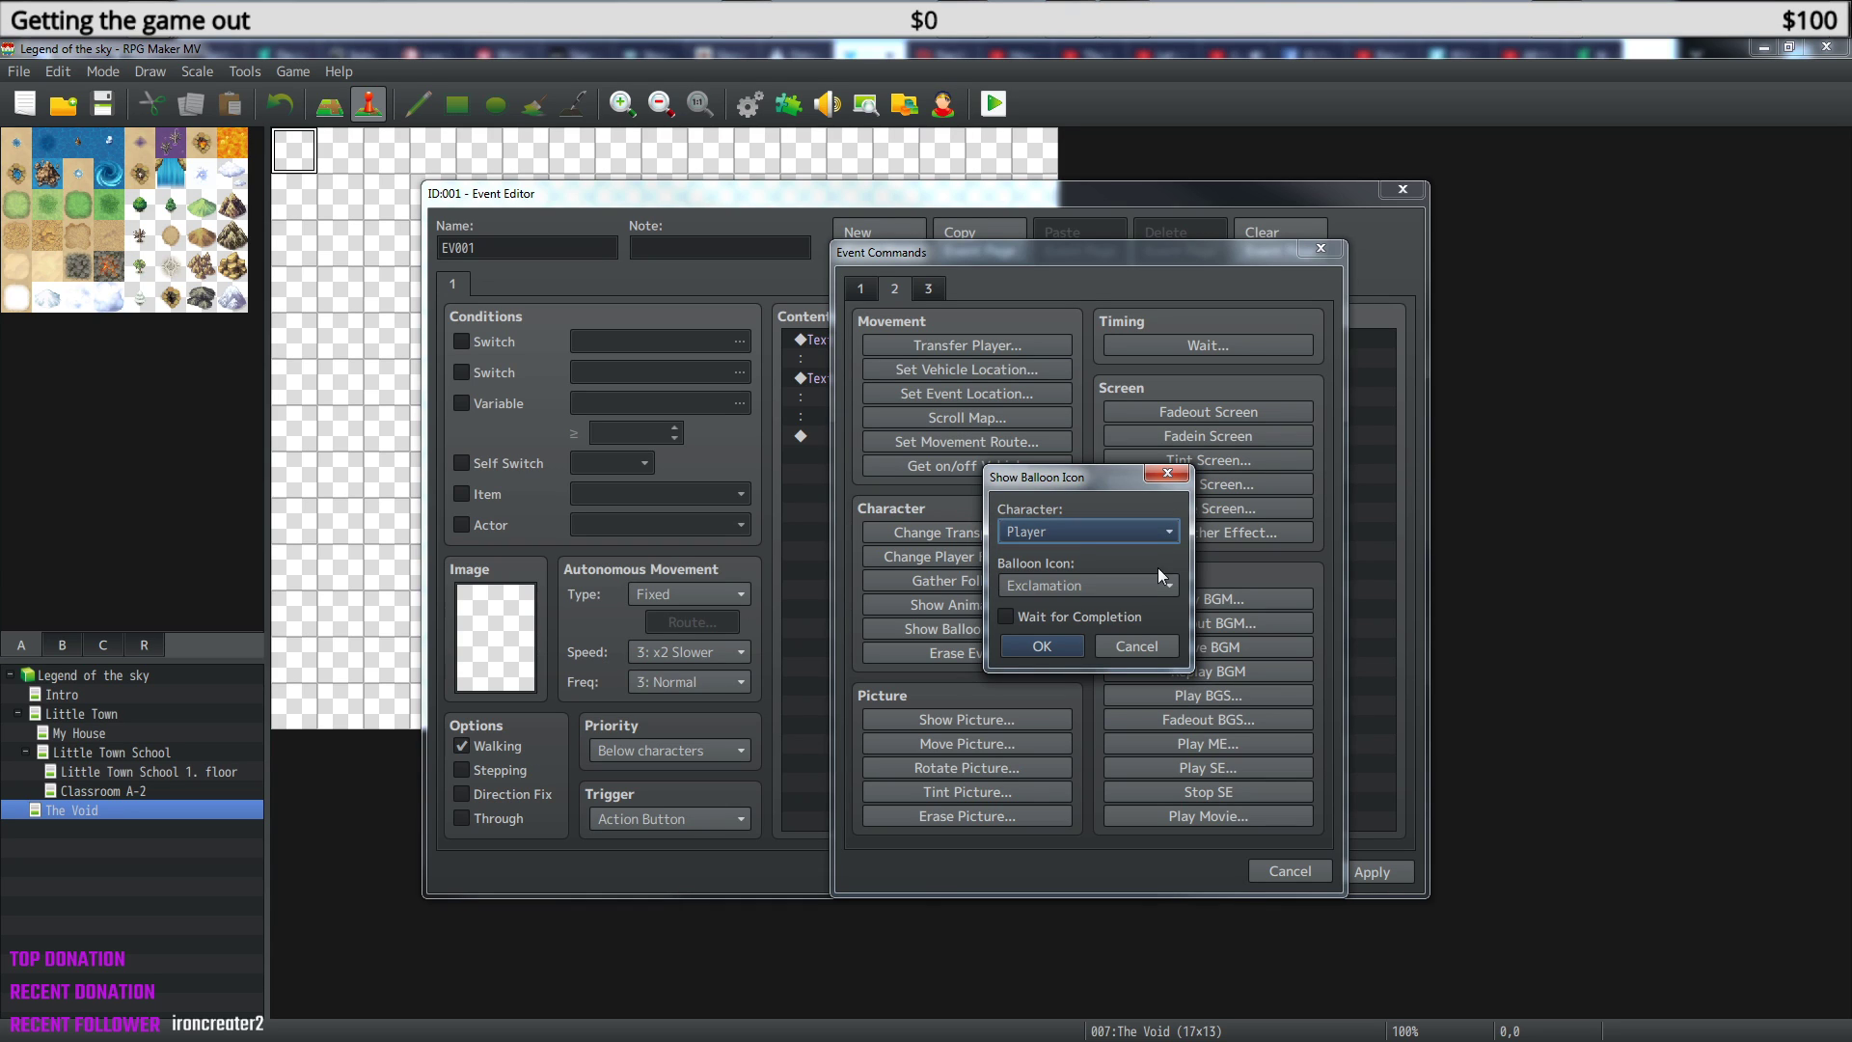
left_click(1158, 586)
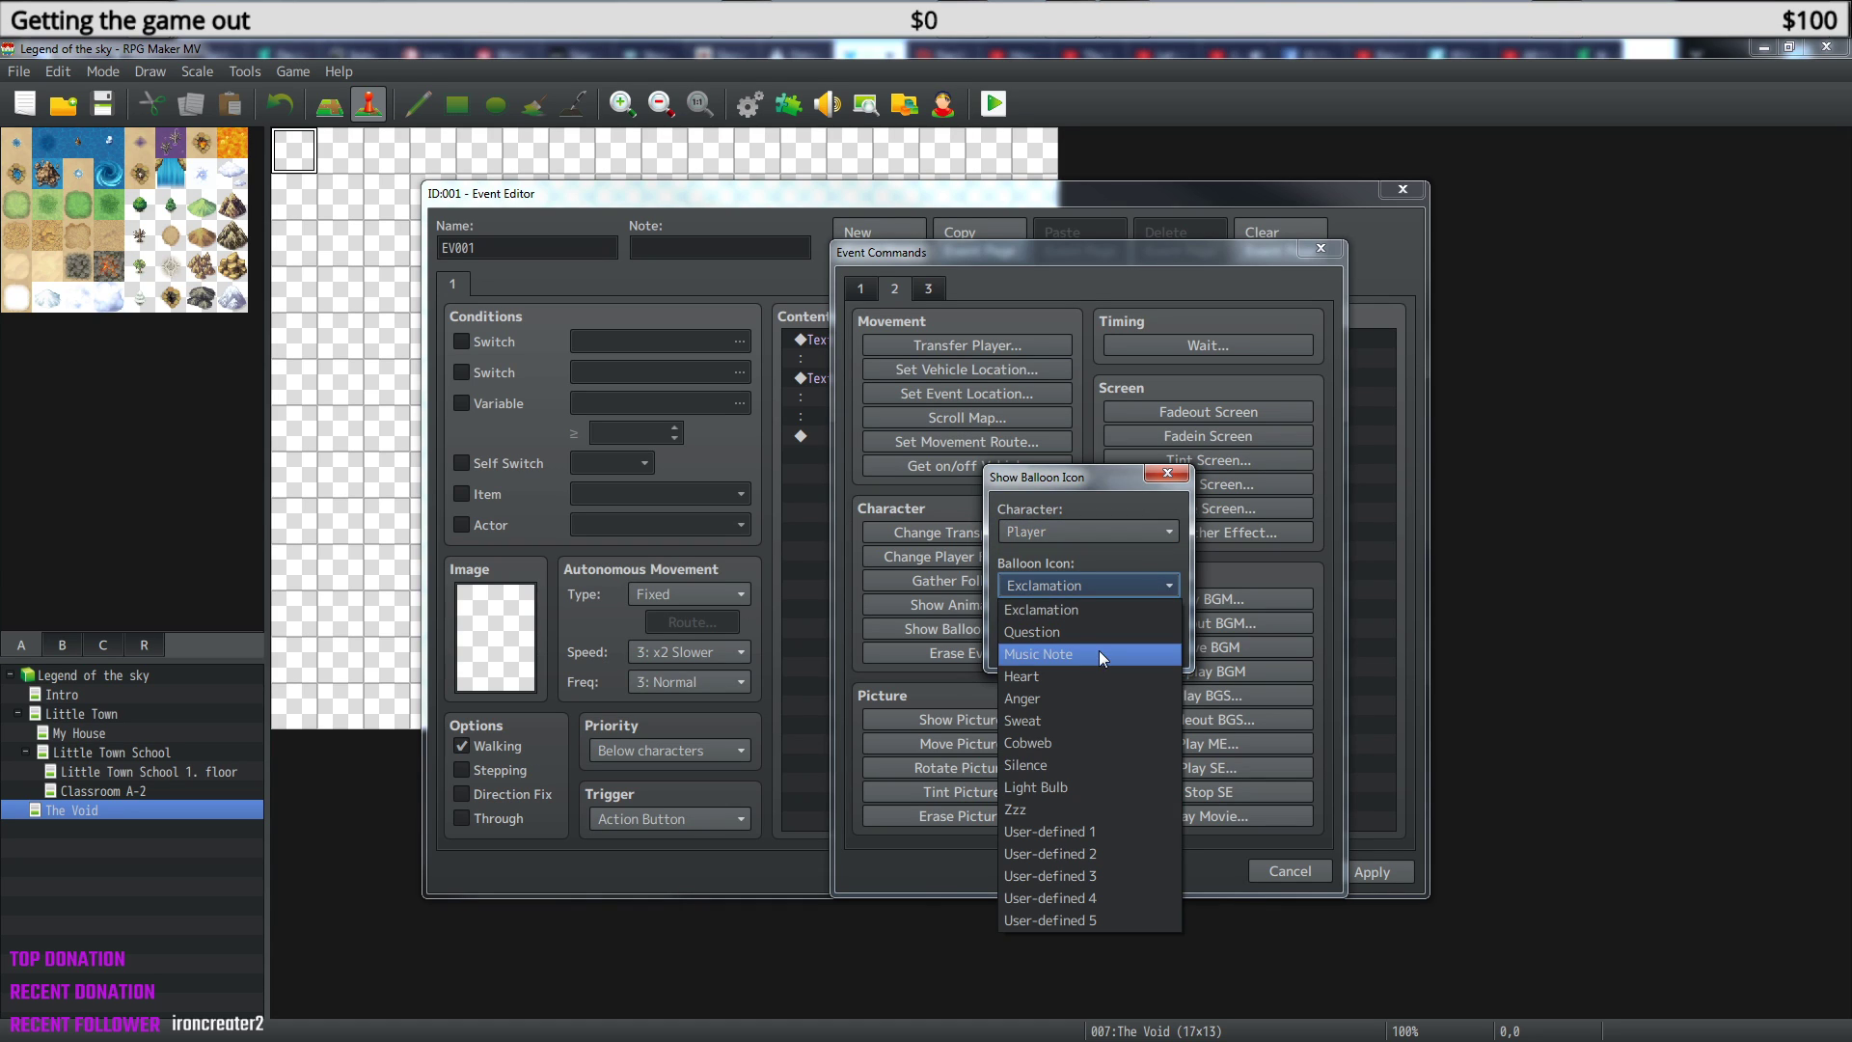
left_click(1062, 637)
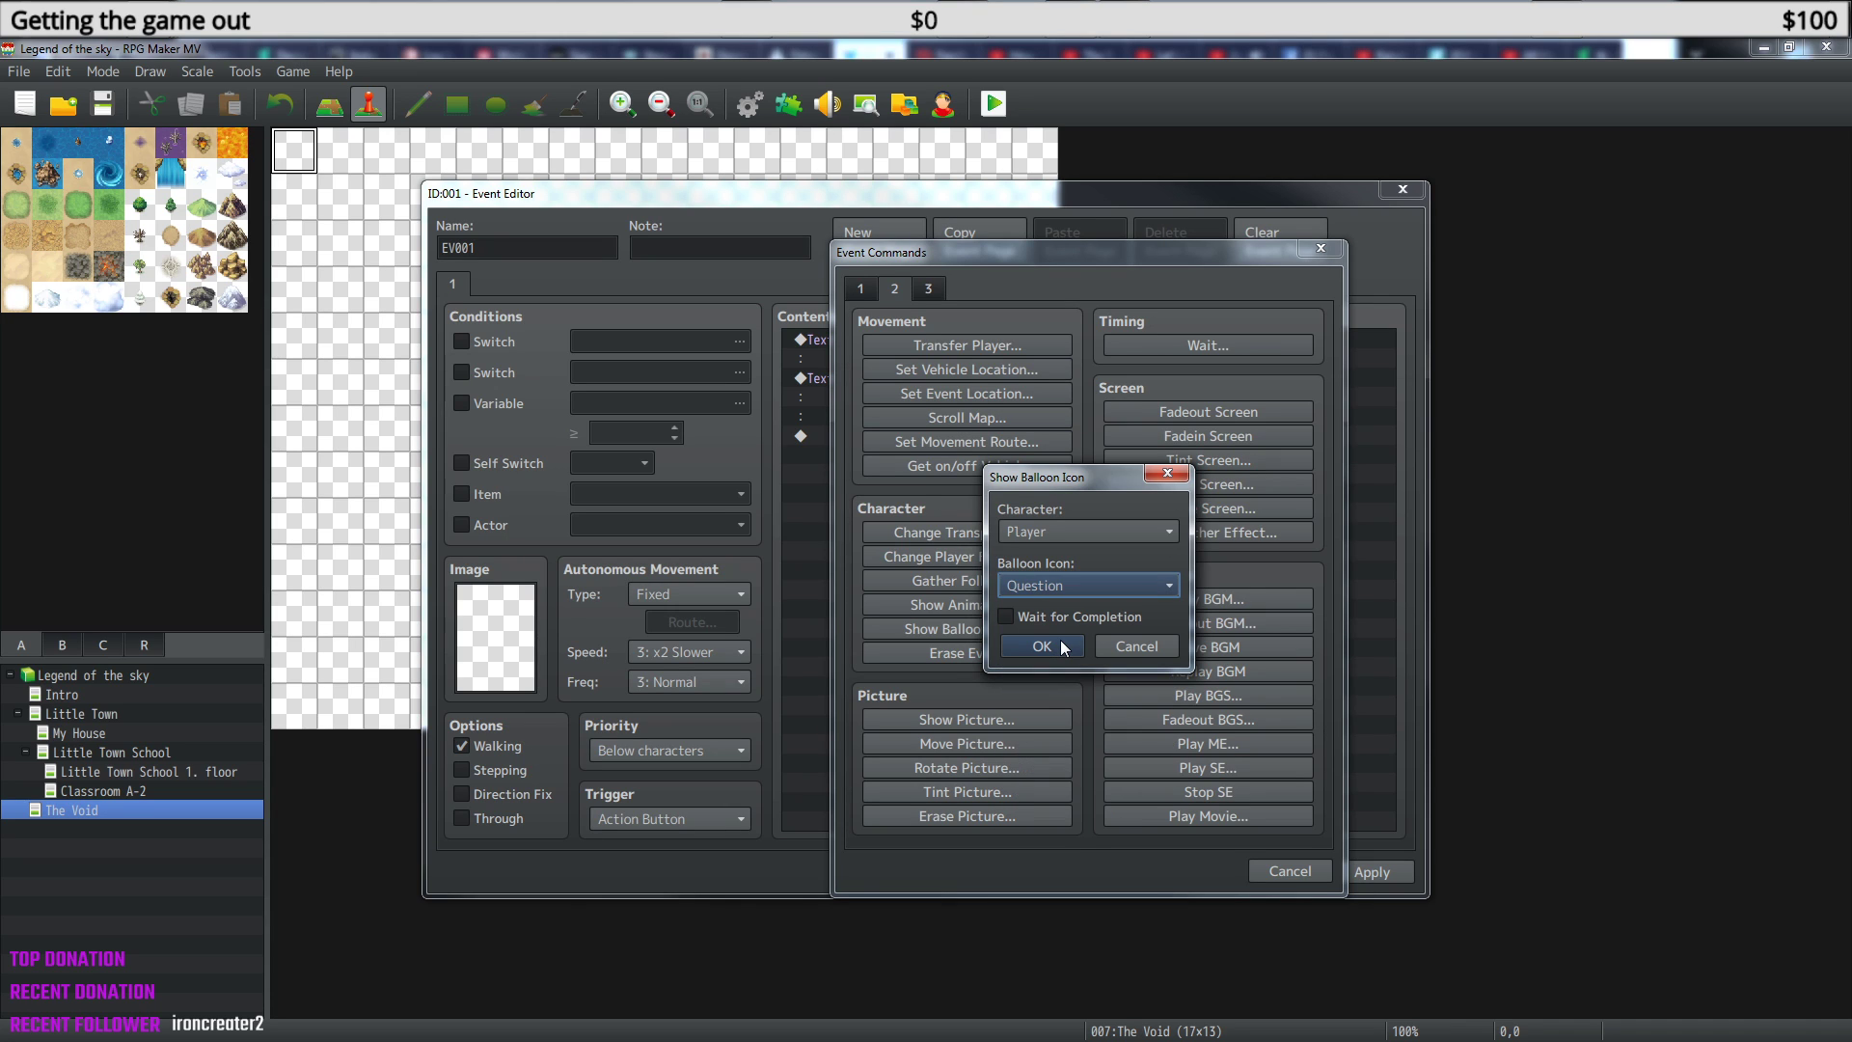
left_click(1035, 649)
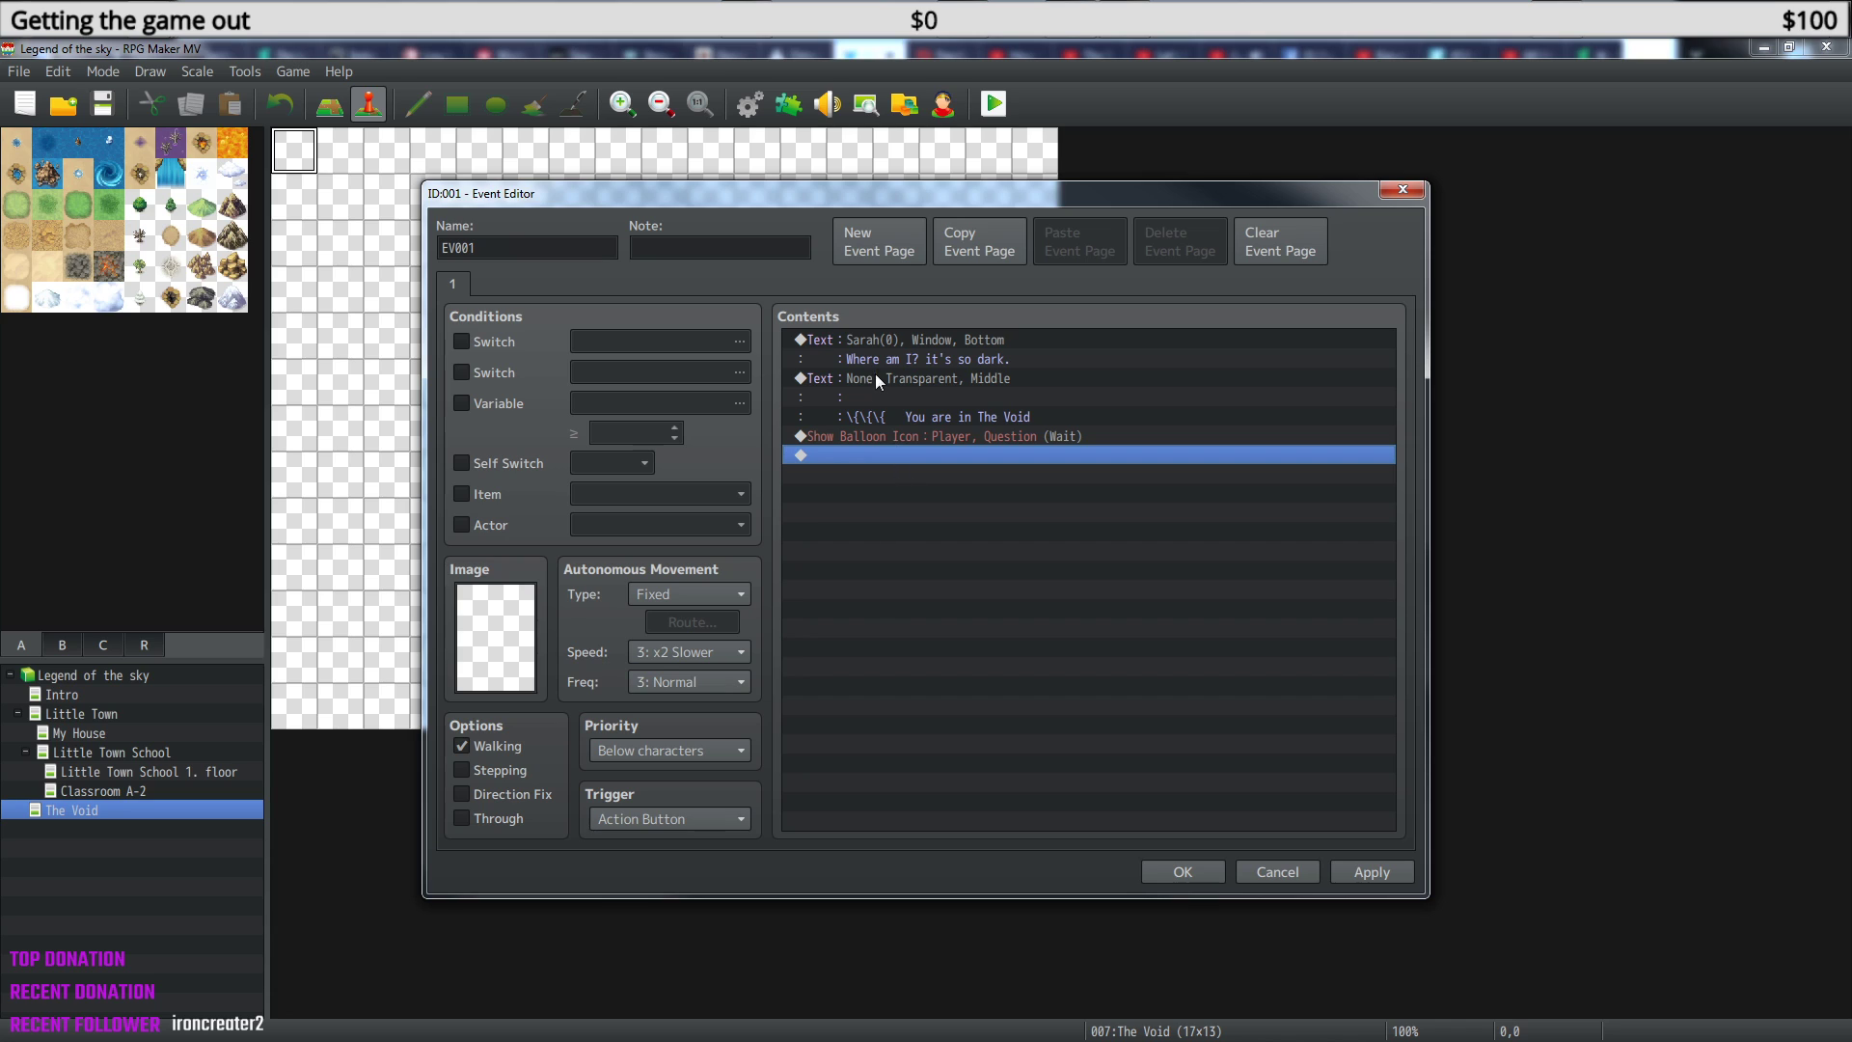
- Duplicate the opening "Where am I? it's so dark." message at the end of the event contents
left_click(890, 351)
left_click(905, 456)
key("ctrl+v")
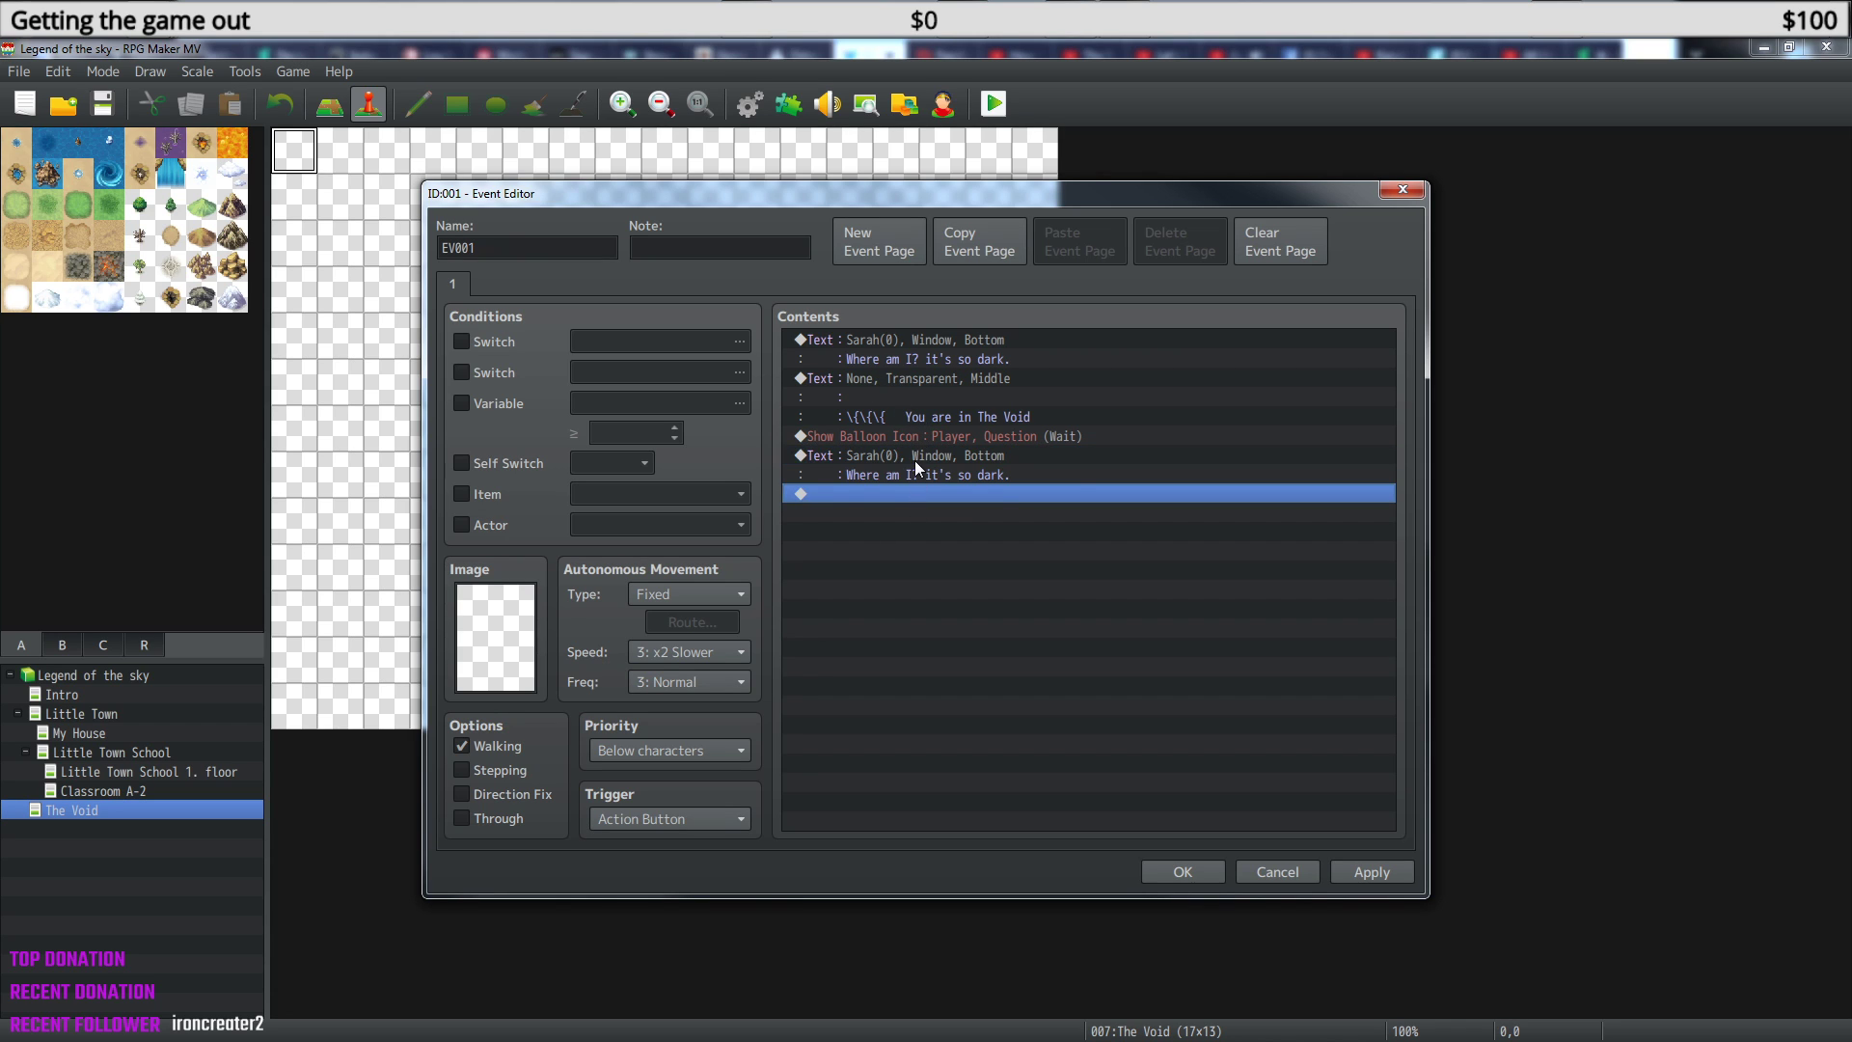
- Rewrite the copied message on two lines: "The Void. What happend? I was on my way to" / "the park, and then a little girl ran out on"
left_click(914, 463)
right_click(915, 463)
left_click(953, 494)
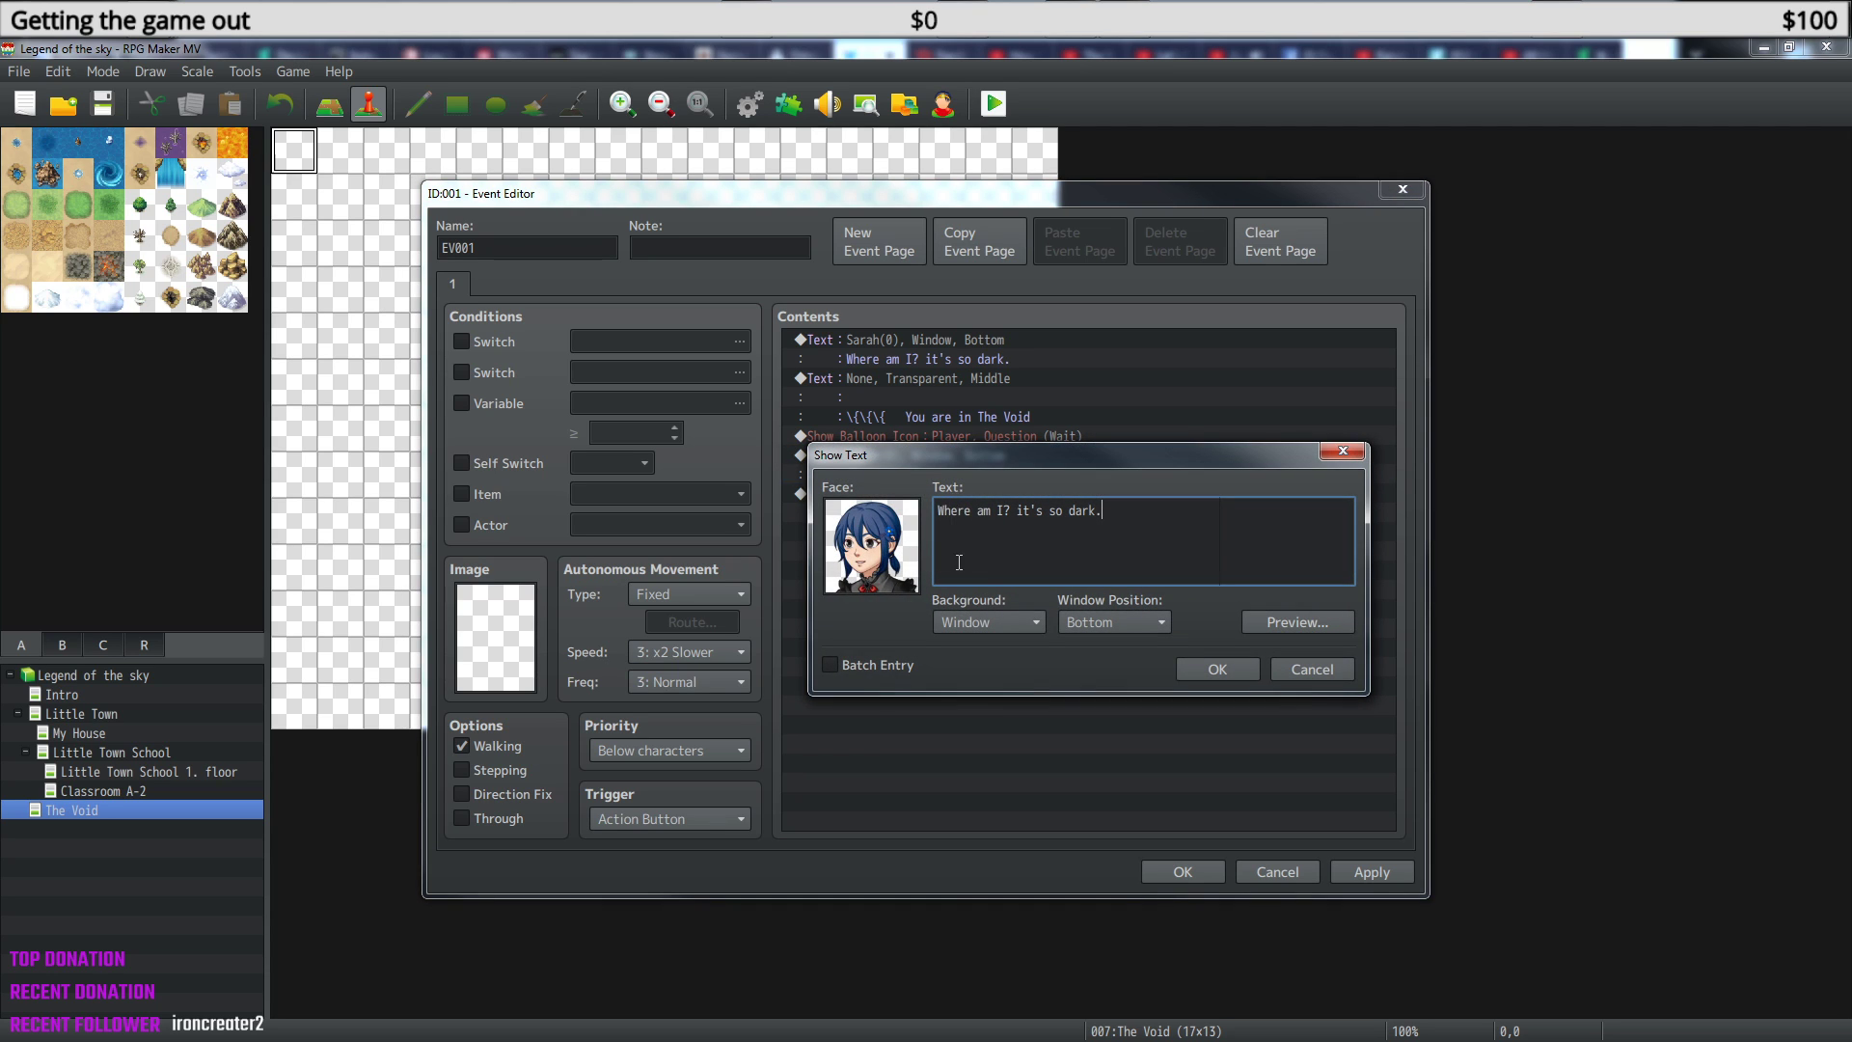
key("ctrl+a")
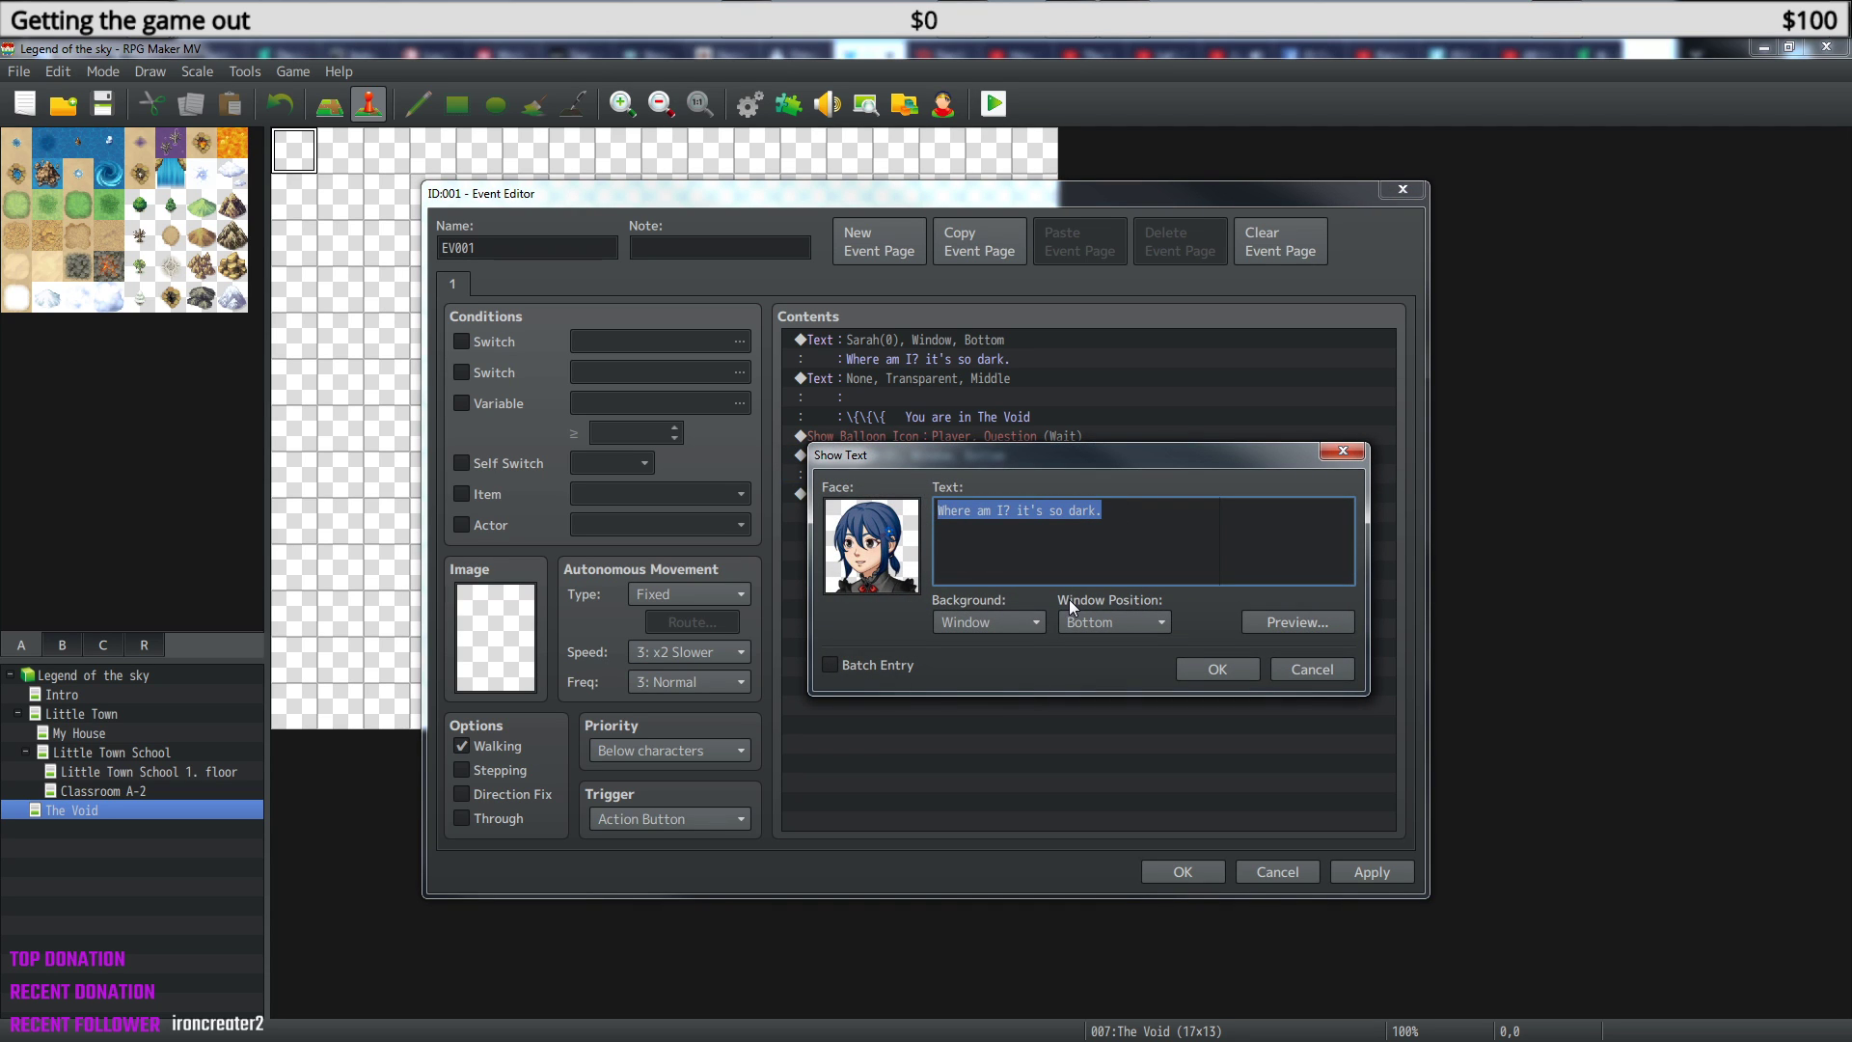
type("The")
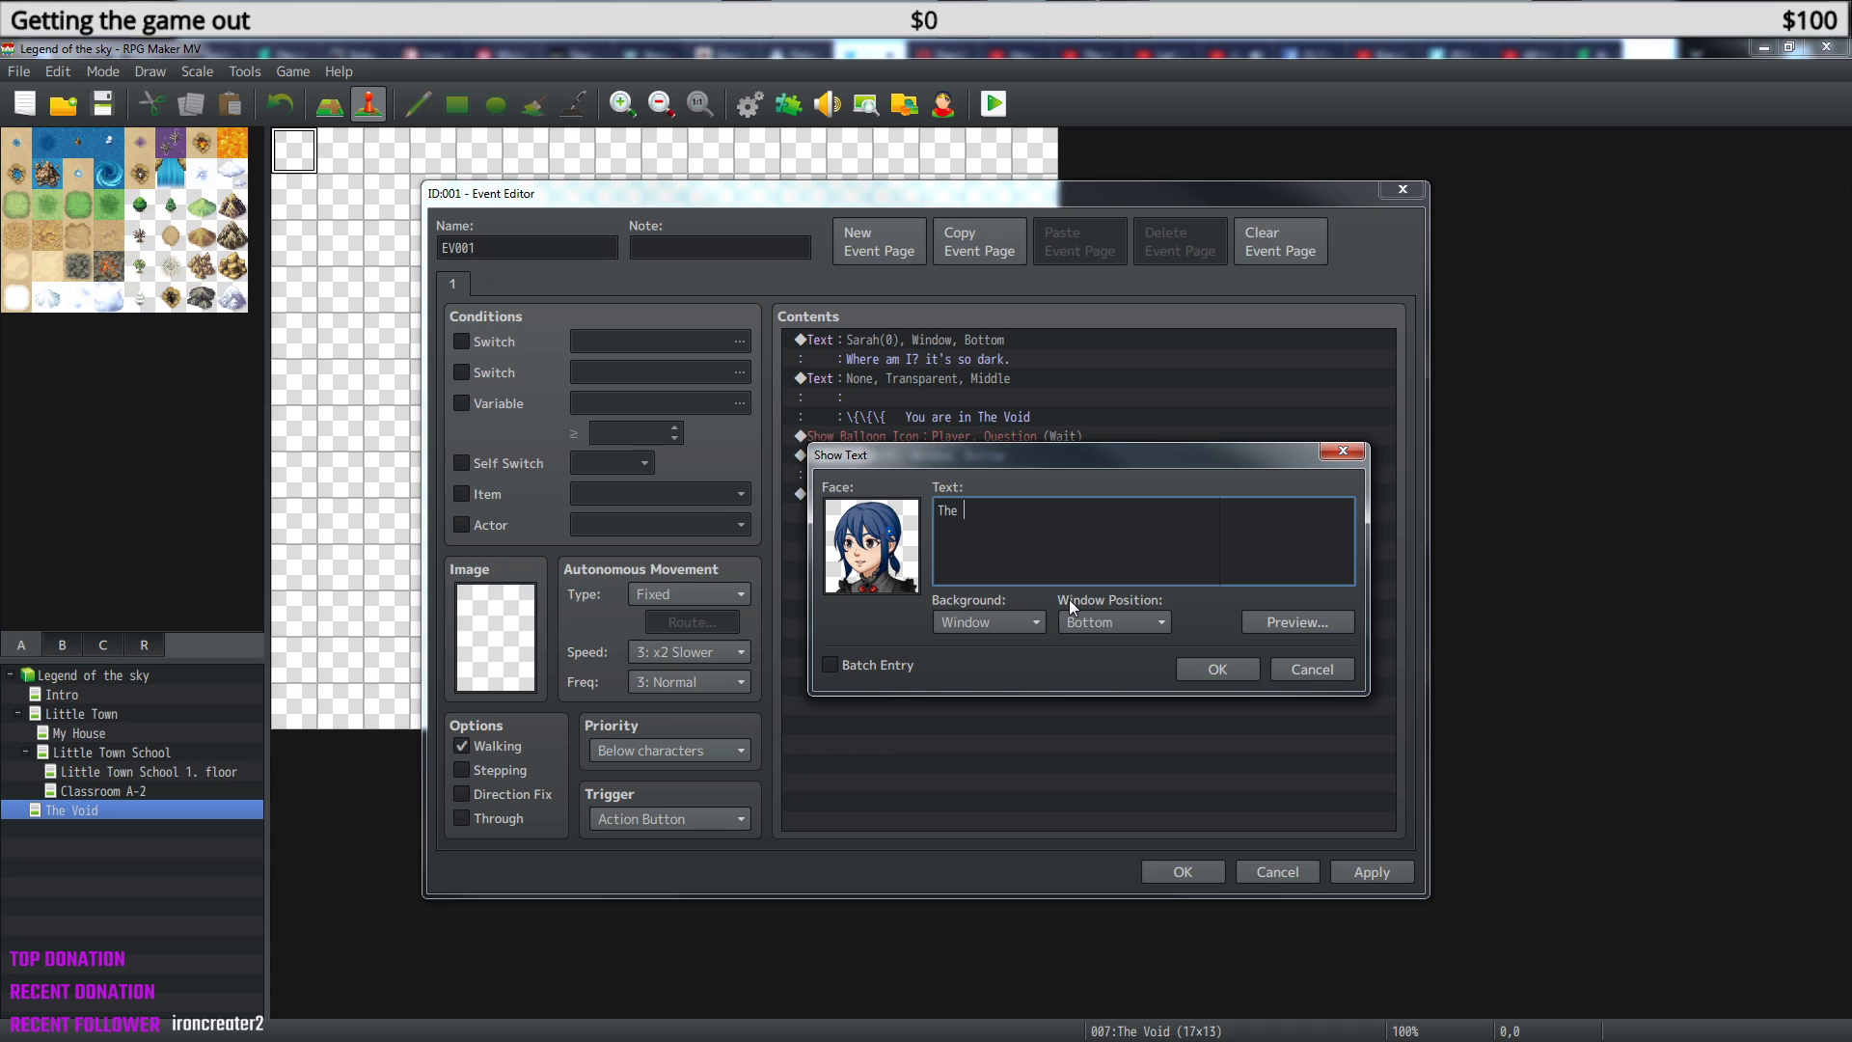
type(" Void. What happend? I was on my way to t")
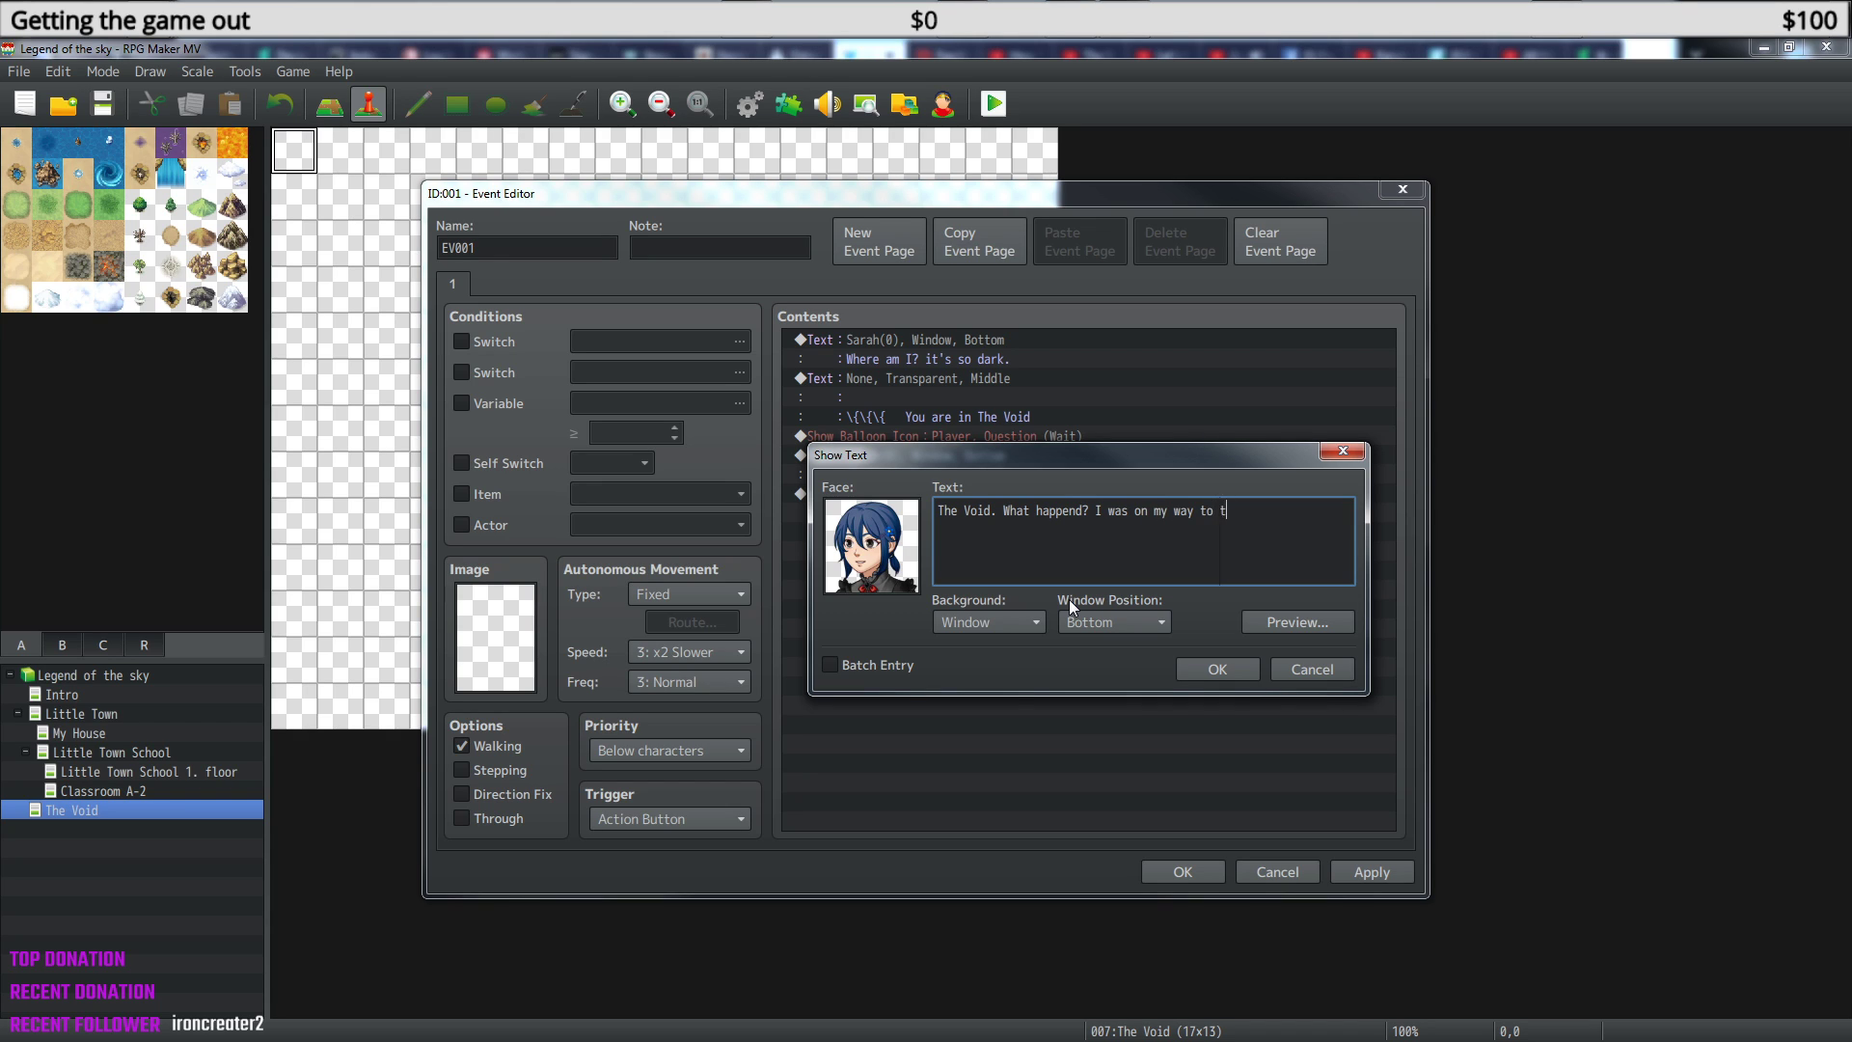
type("he park")
key("Return")
type(", and then a little girl ran out on the r")
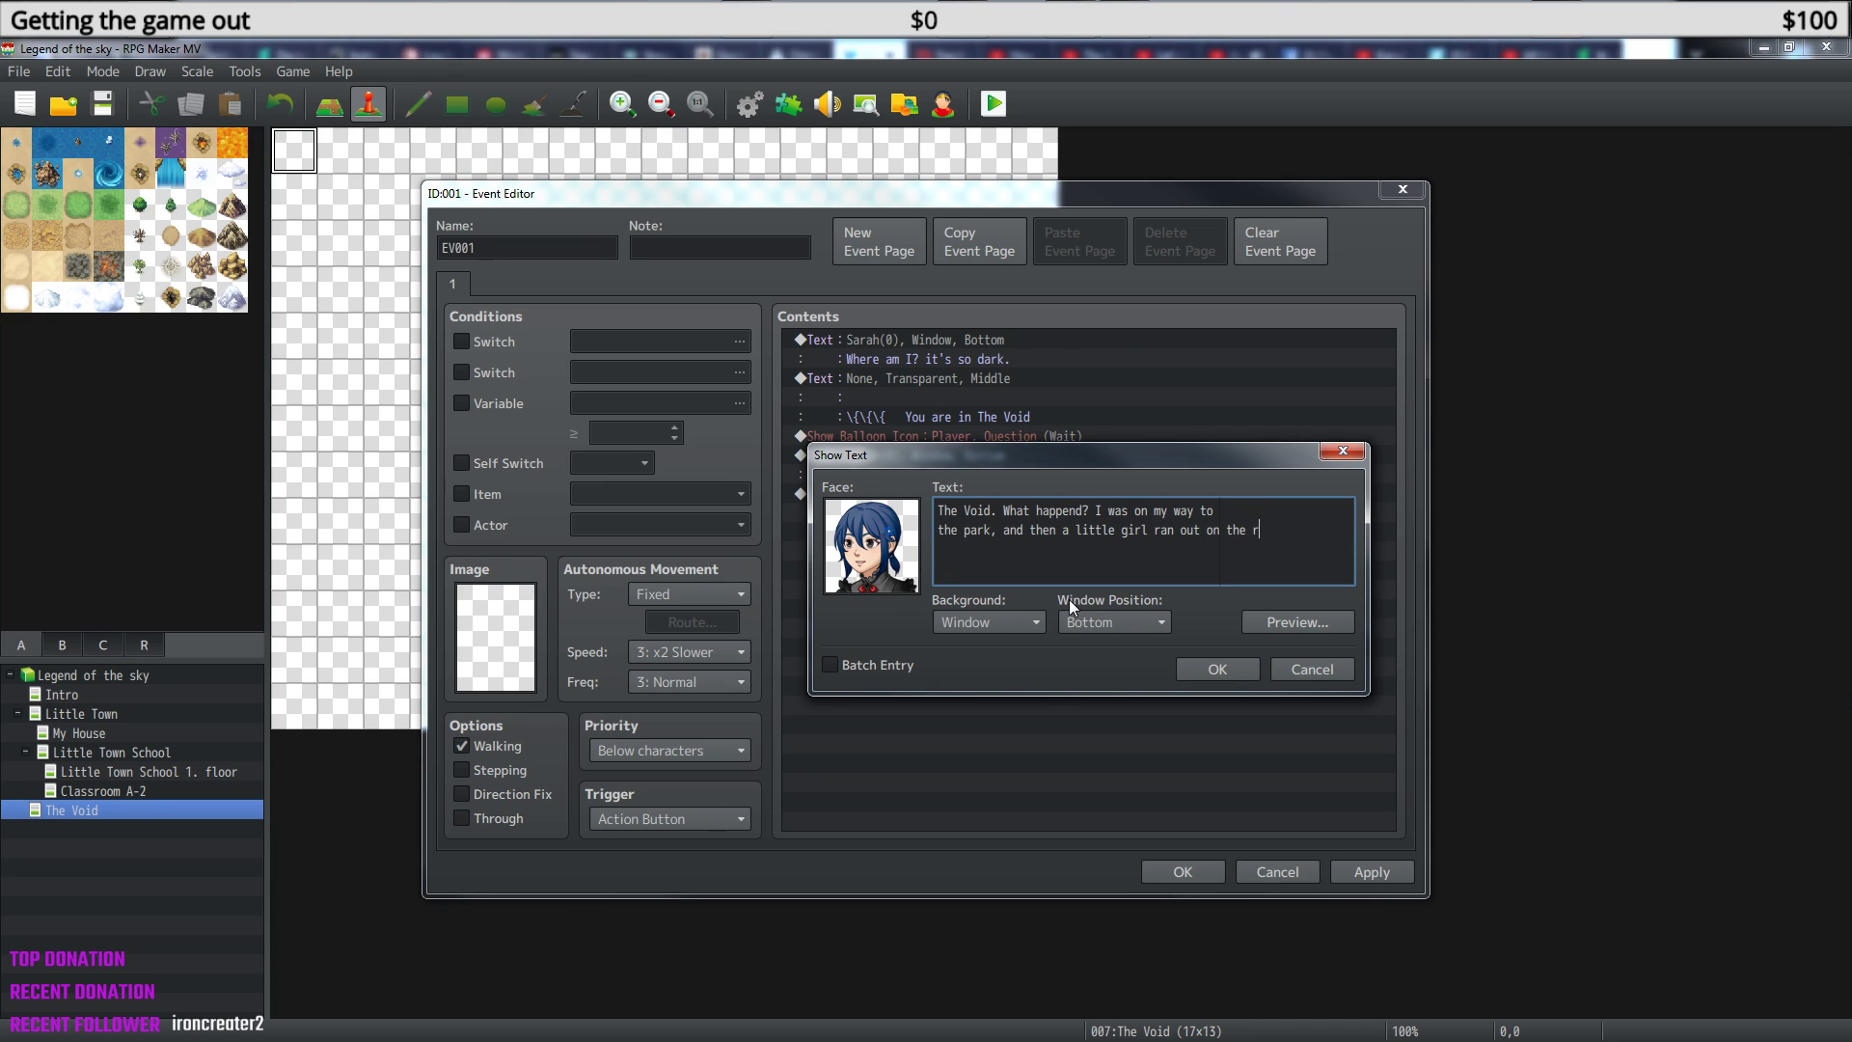
- End the message with "the rote." on a third line and confirm the text
type("oute")
key("Return")
key("BackSpace")
key("Delete")
key("Delete")
key("Delete")
key("Delete")
type("rote")
left_click(1215, 670)
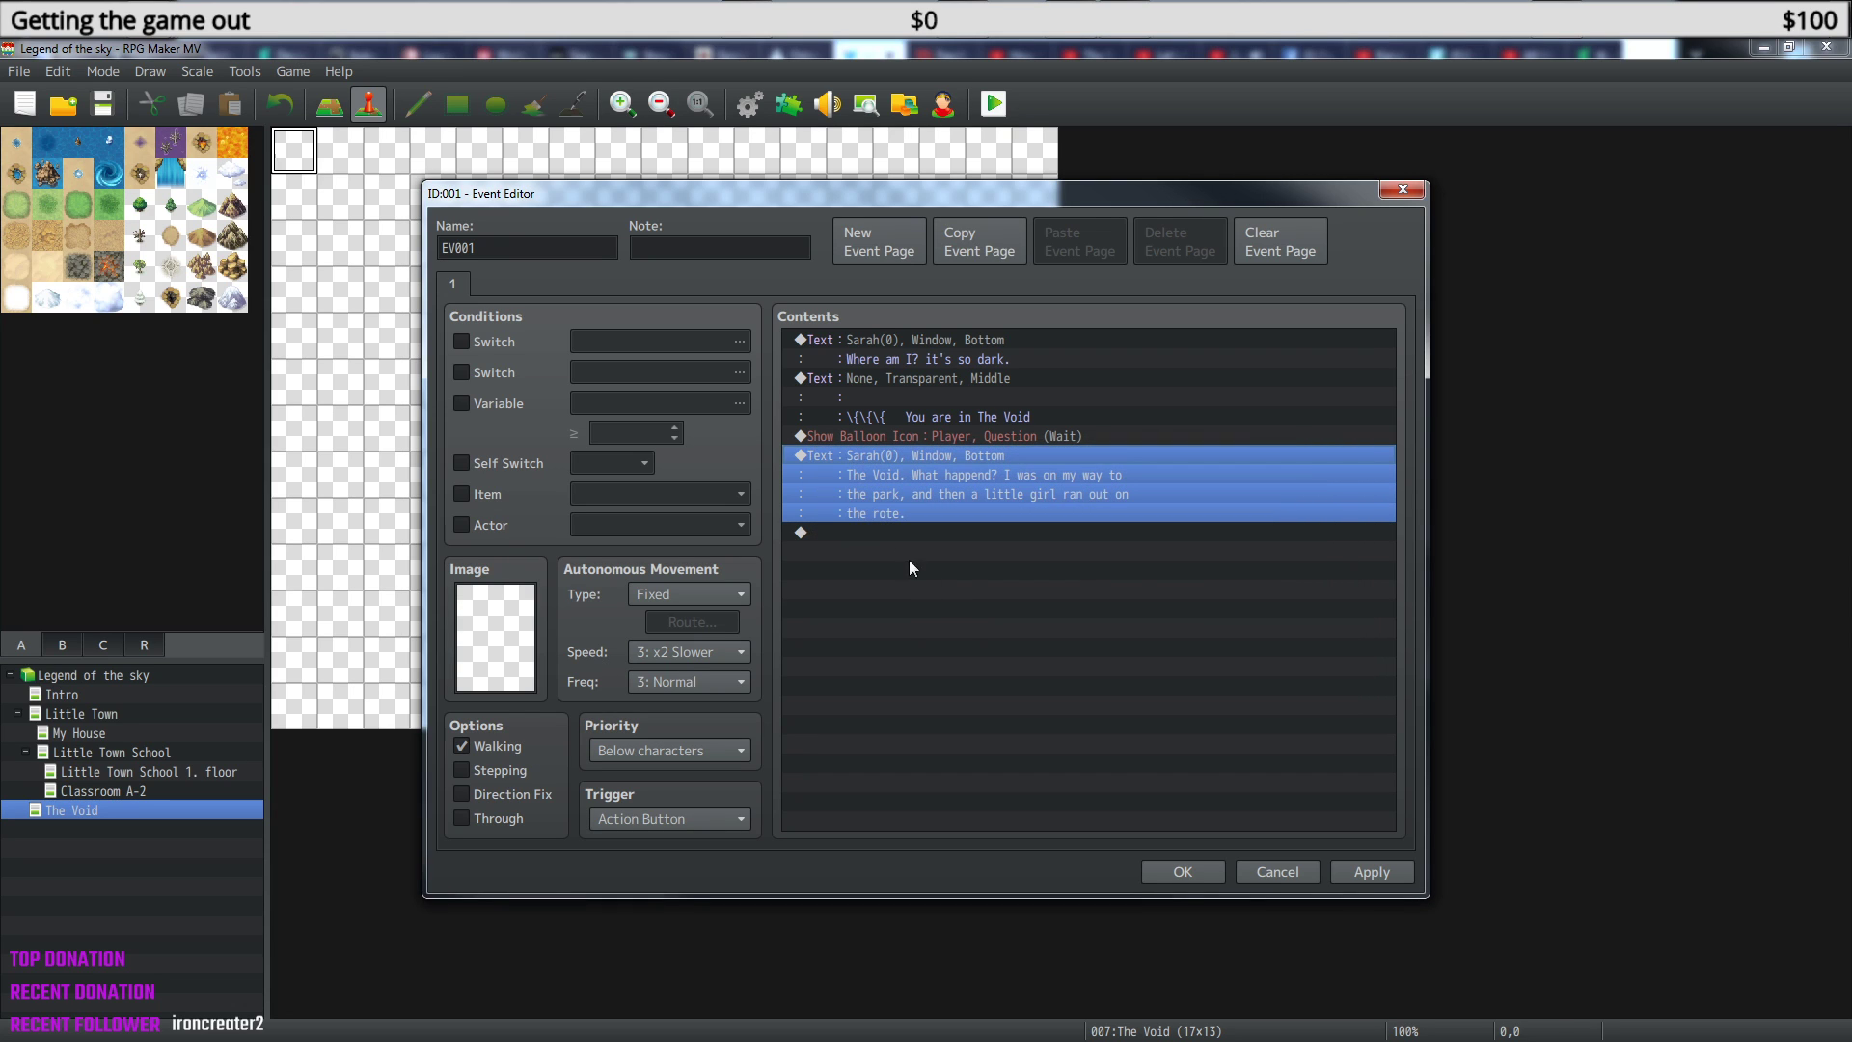
- Duplicate the transparent "You are in The Void" message at the end of the event contents
left_click(866, 532)
left_click(878, 379)
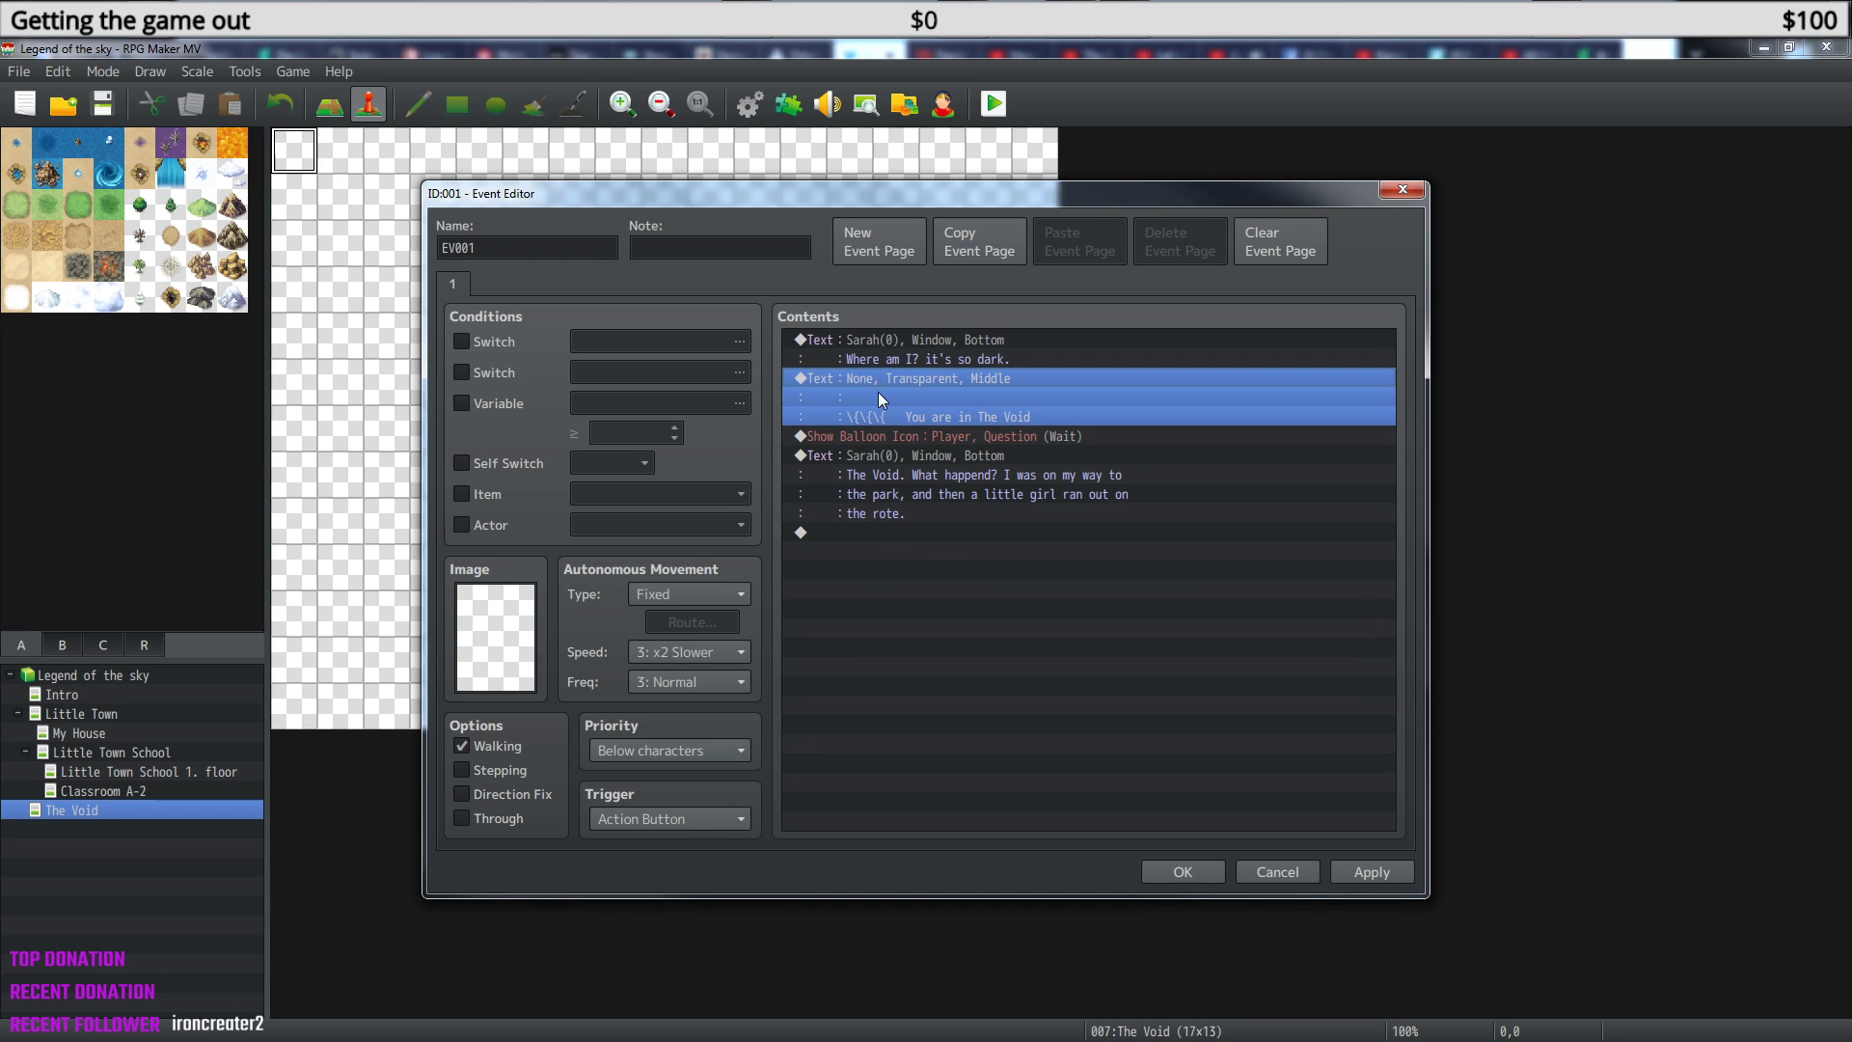
key("ctrl+c")
left_click(864, 532)
key("ctrl+v")
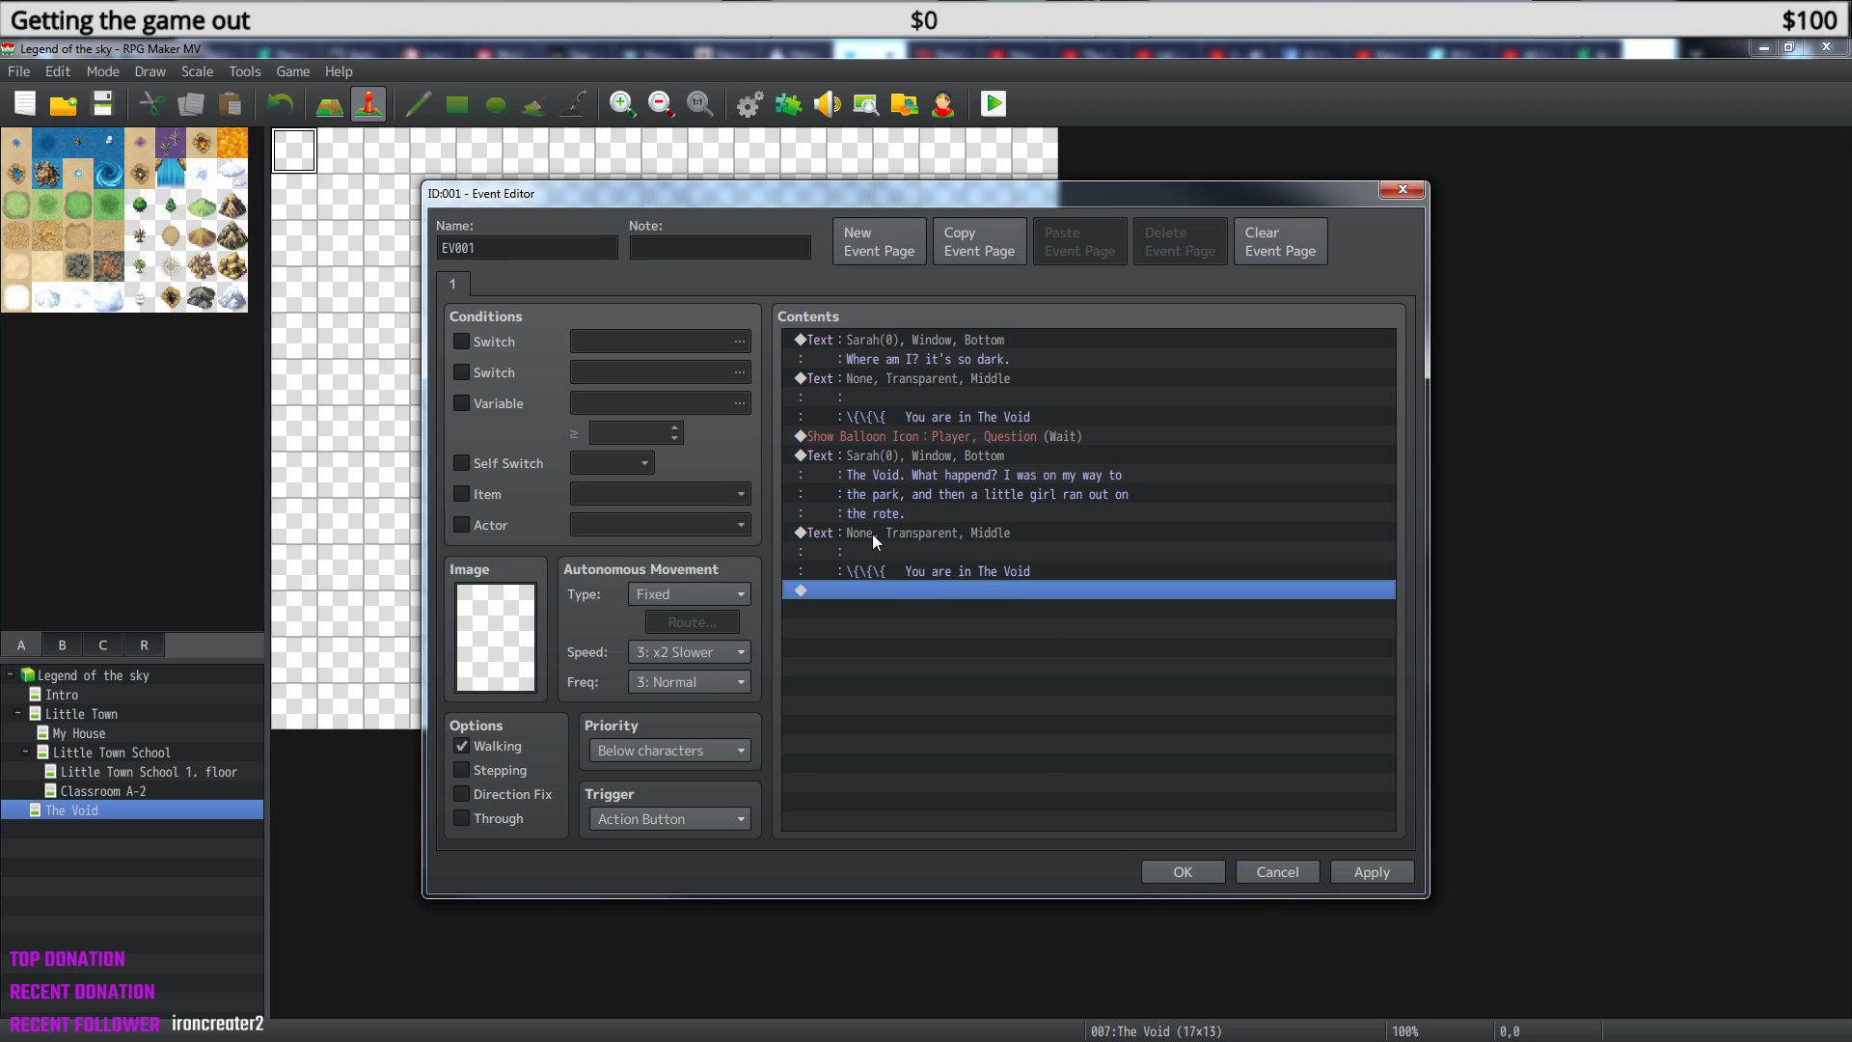
- Change the copied message's wording to "You got hit by the truck", keeping the size codes and indent, and preview it
right_click(872, 535)
left_click(928, 569)
double_click(928, 569)
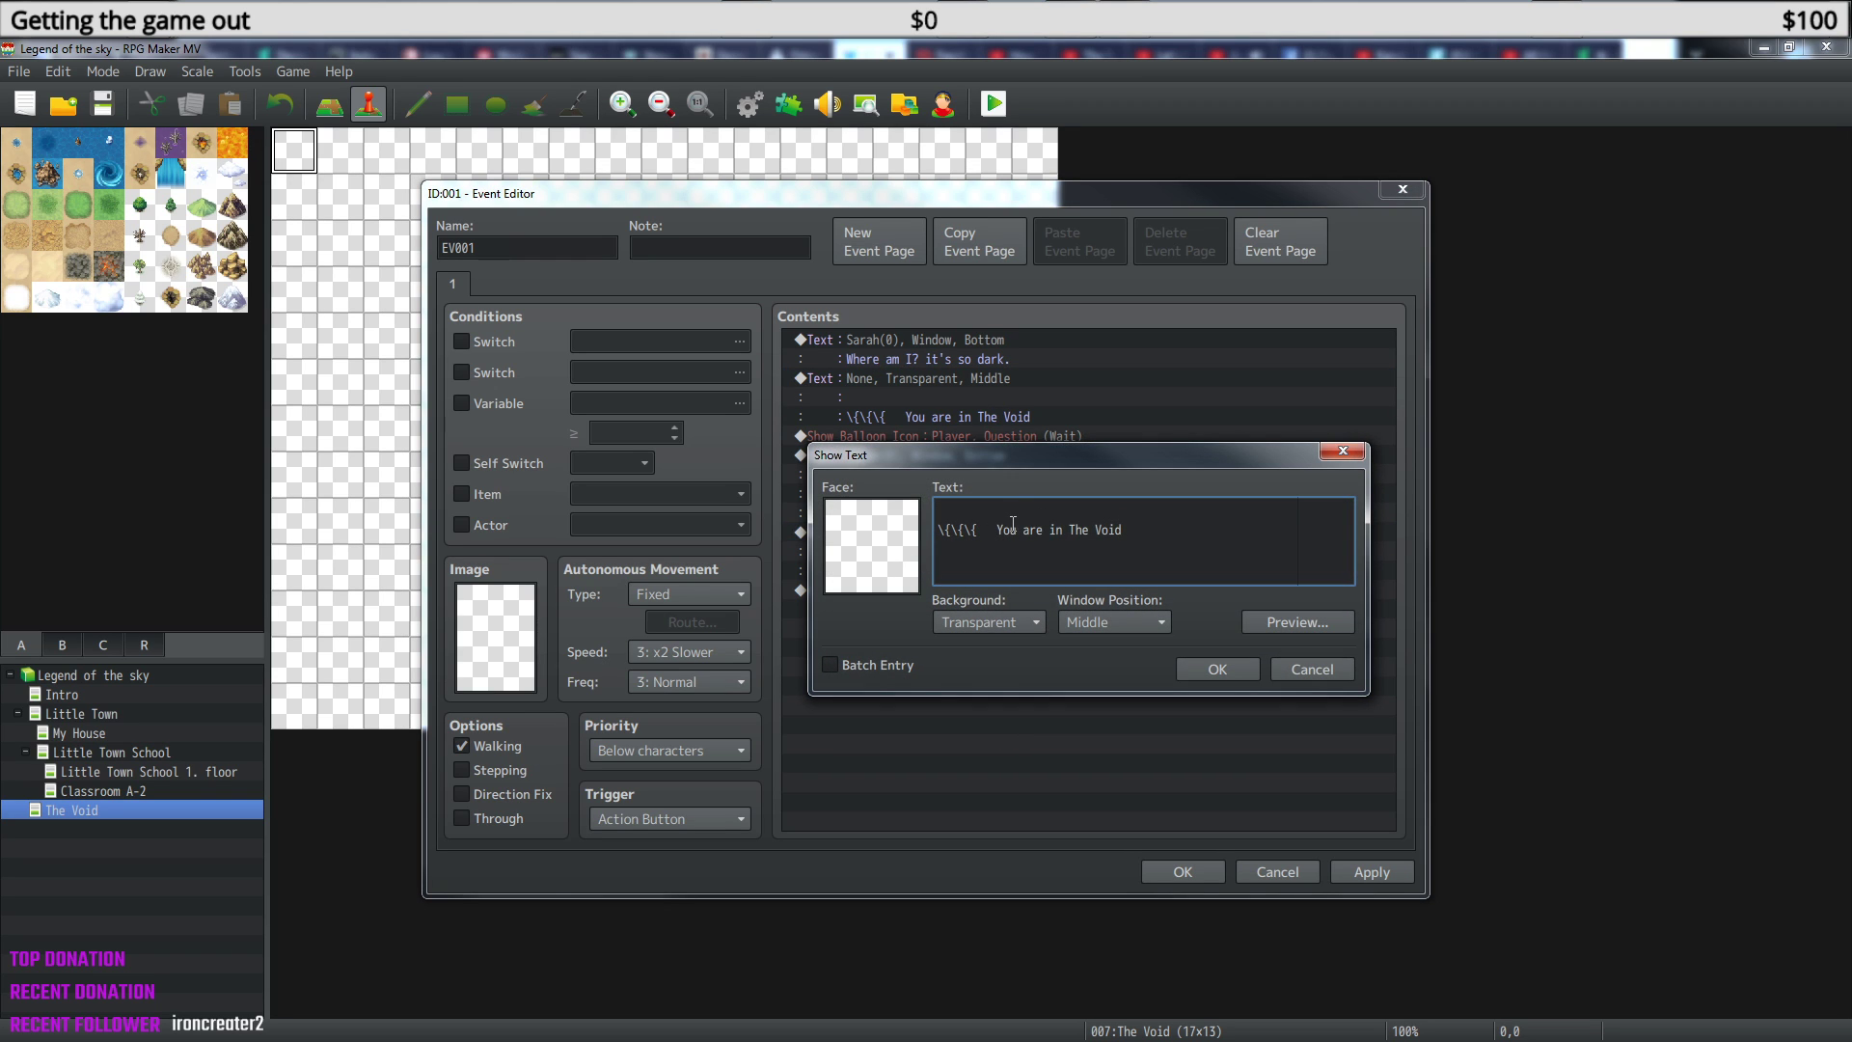
left_click_drag(997, 529, 1121, 536)
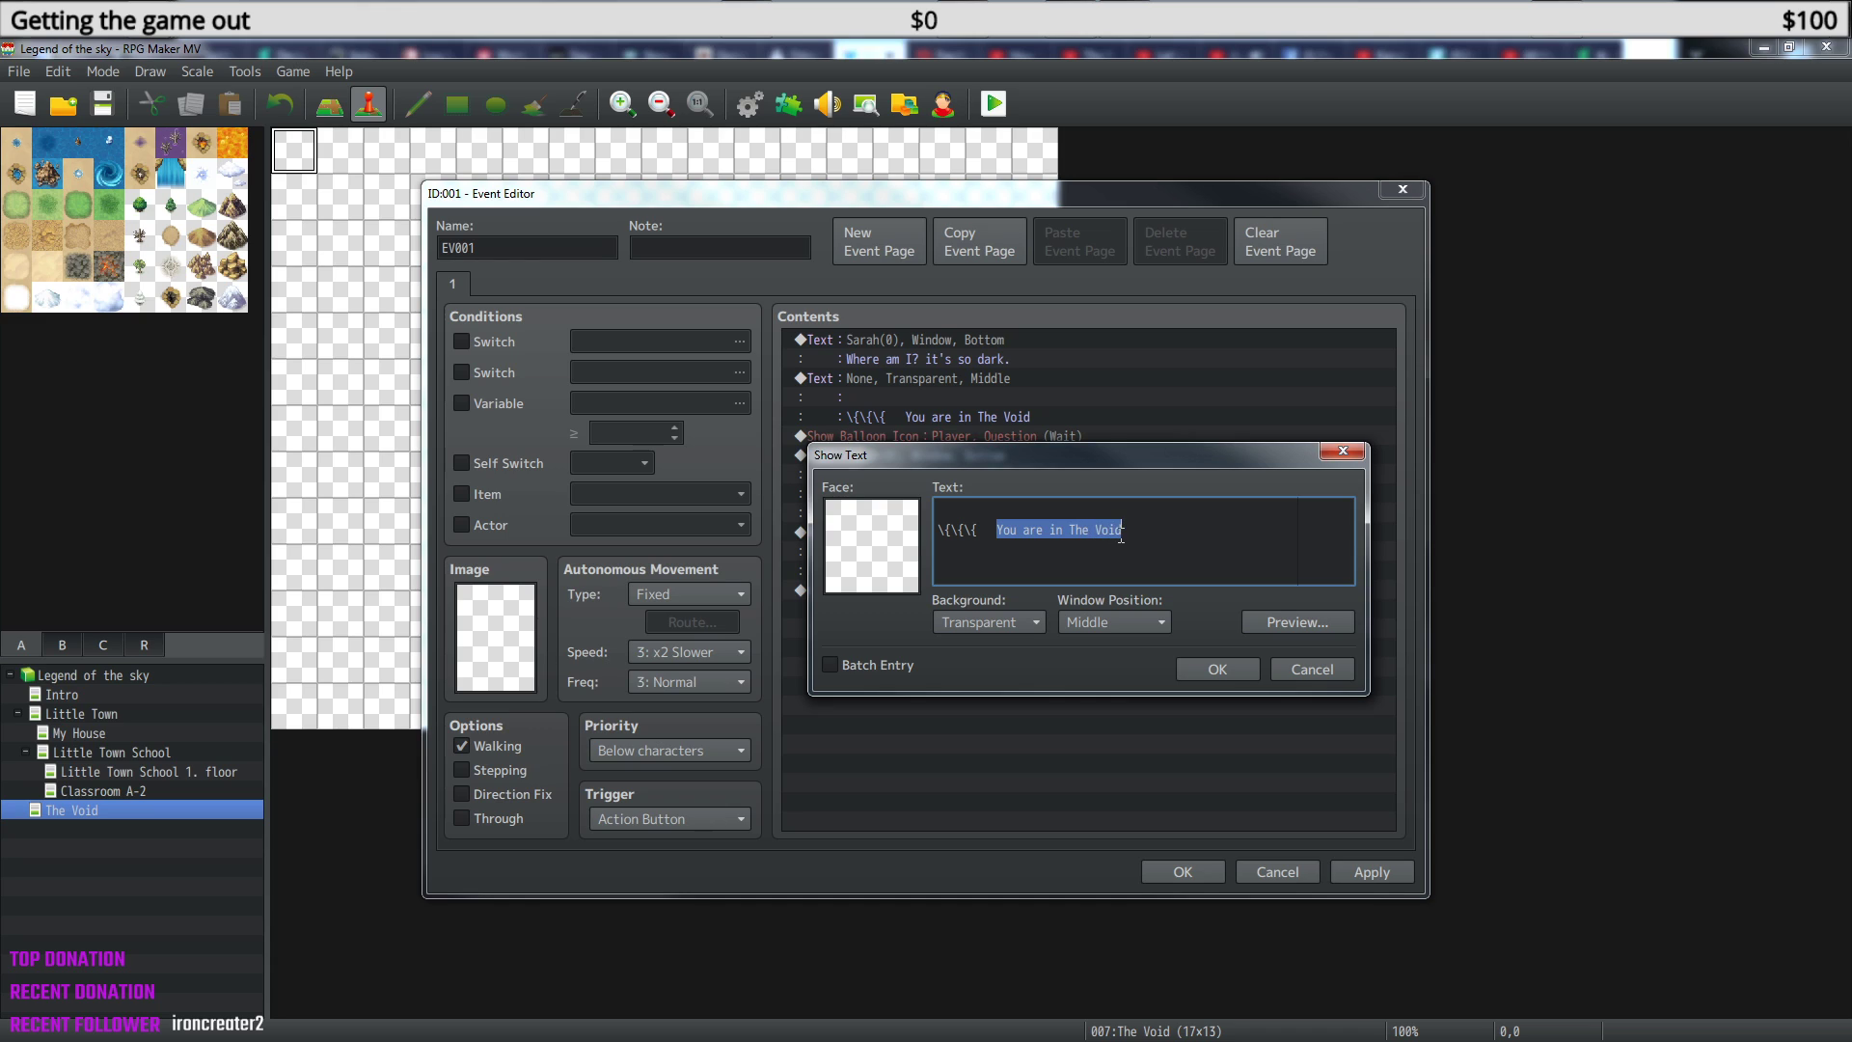
type("Yo")
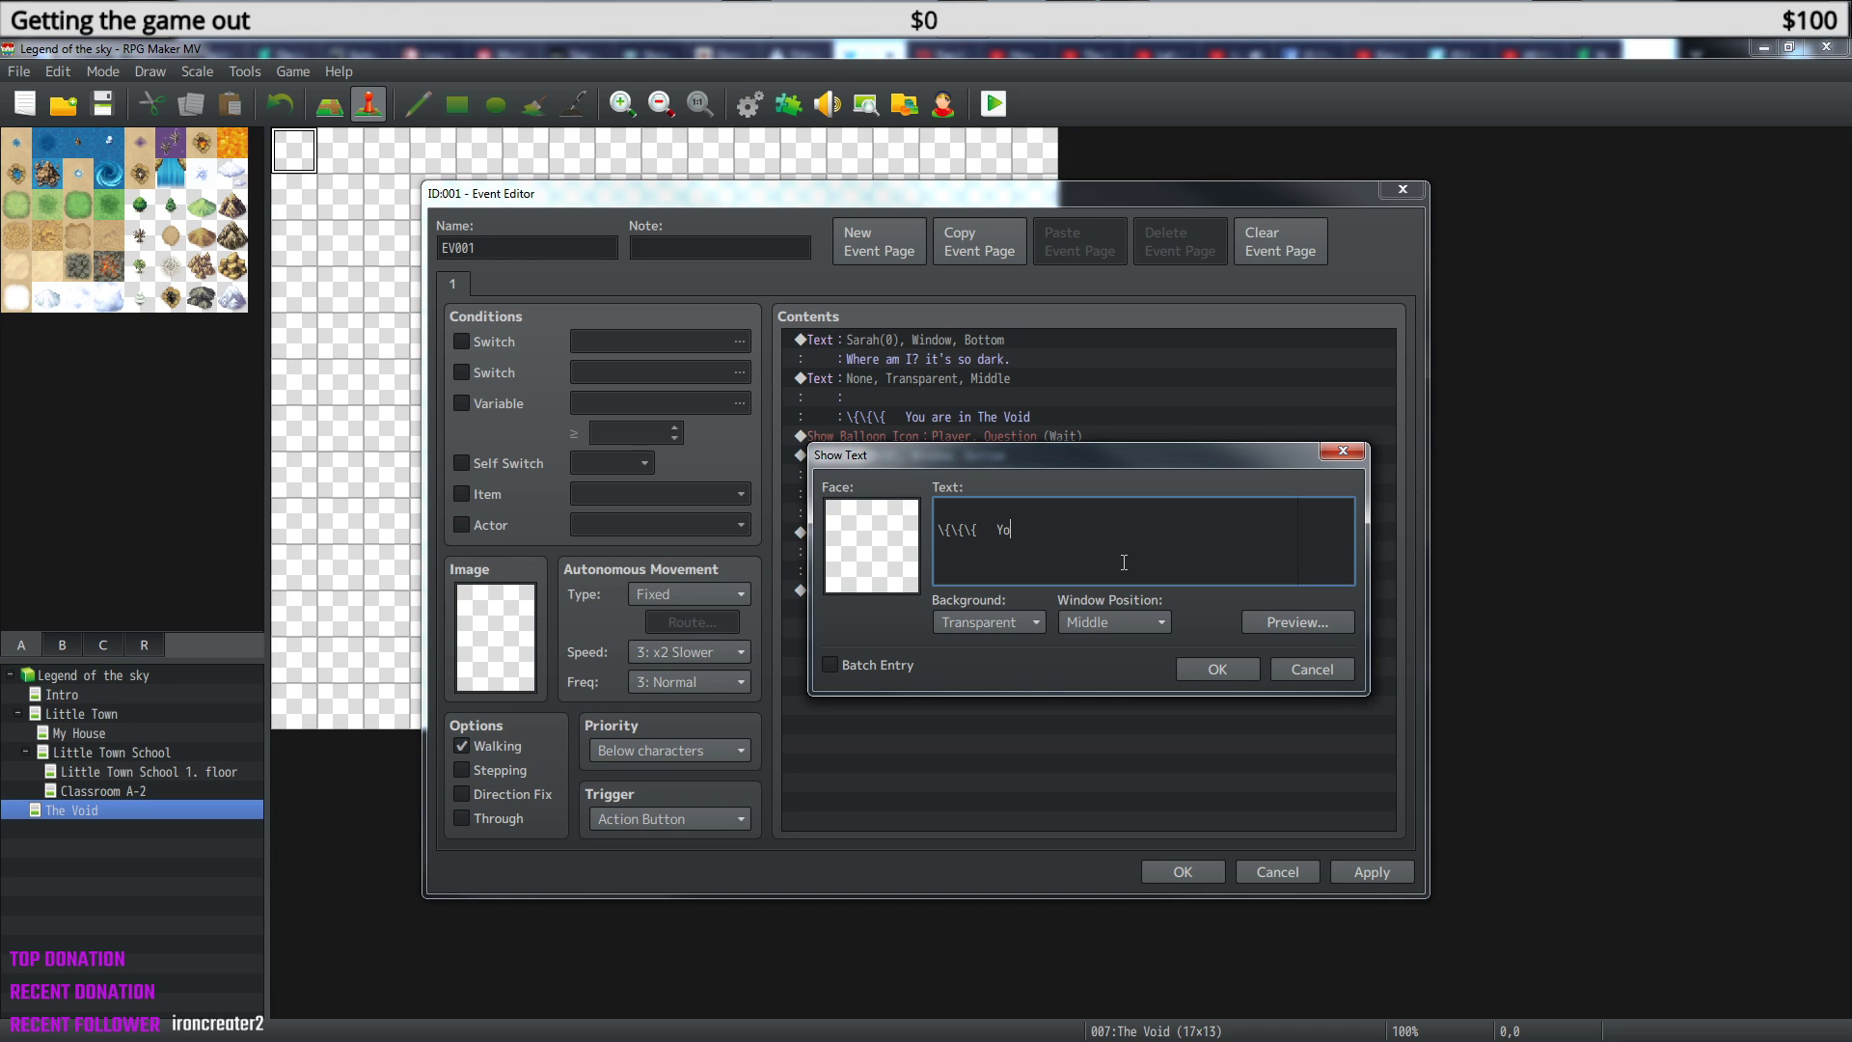
type("u got hit by the truck")
left_click(1297, 623)
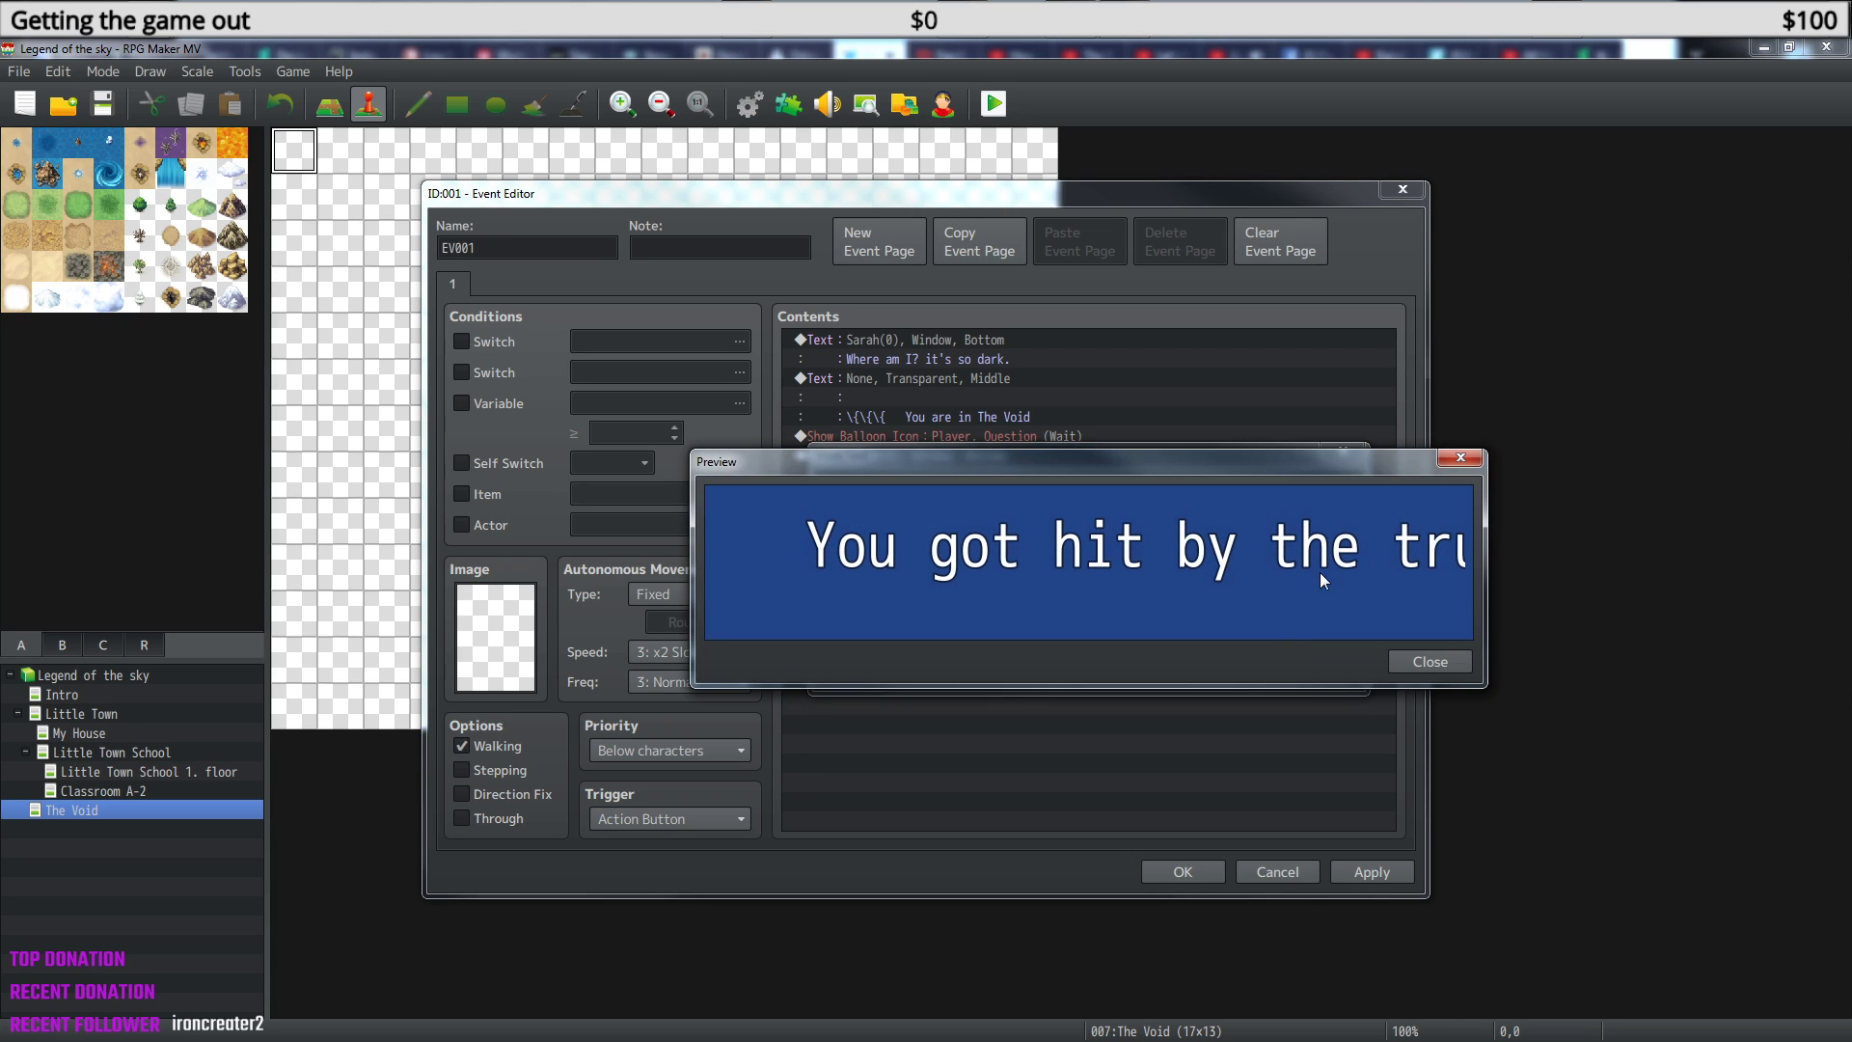
left_click(1426, 659)
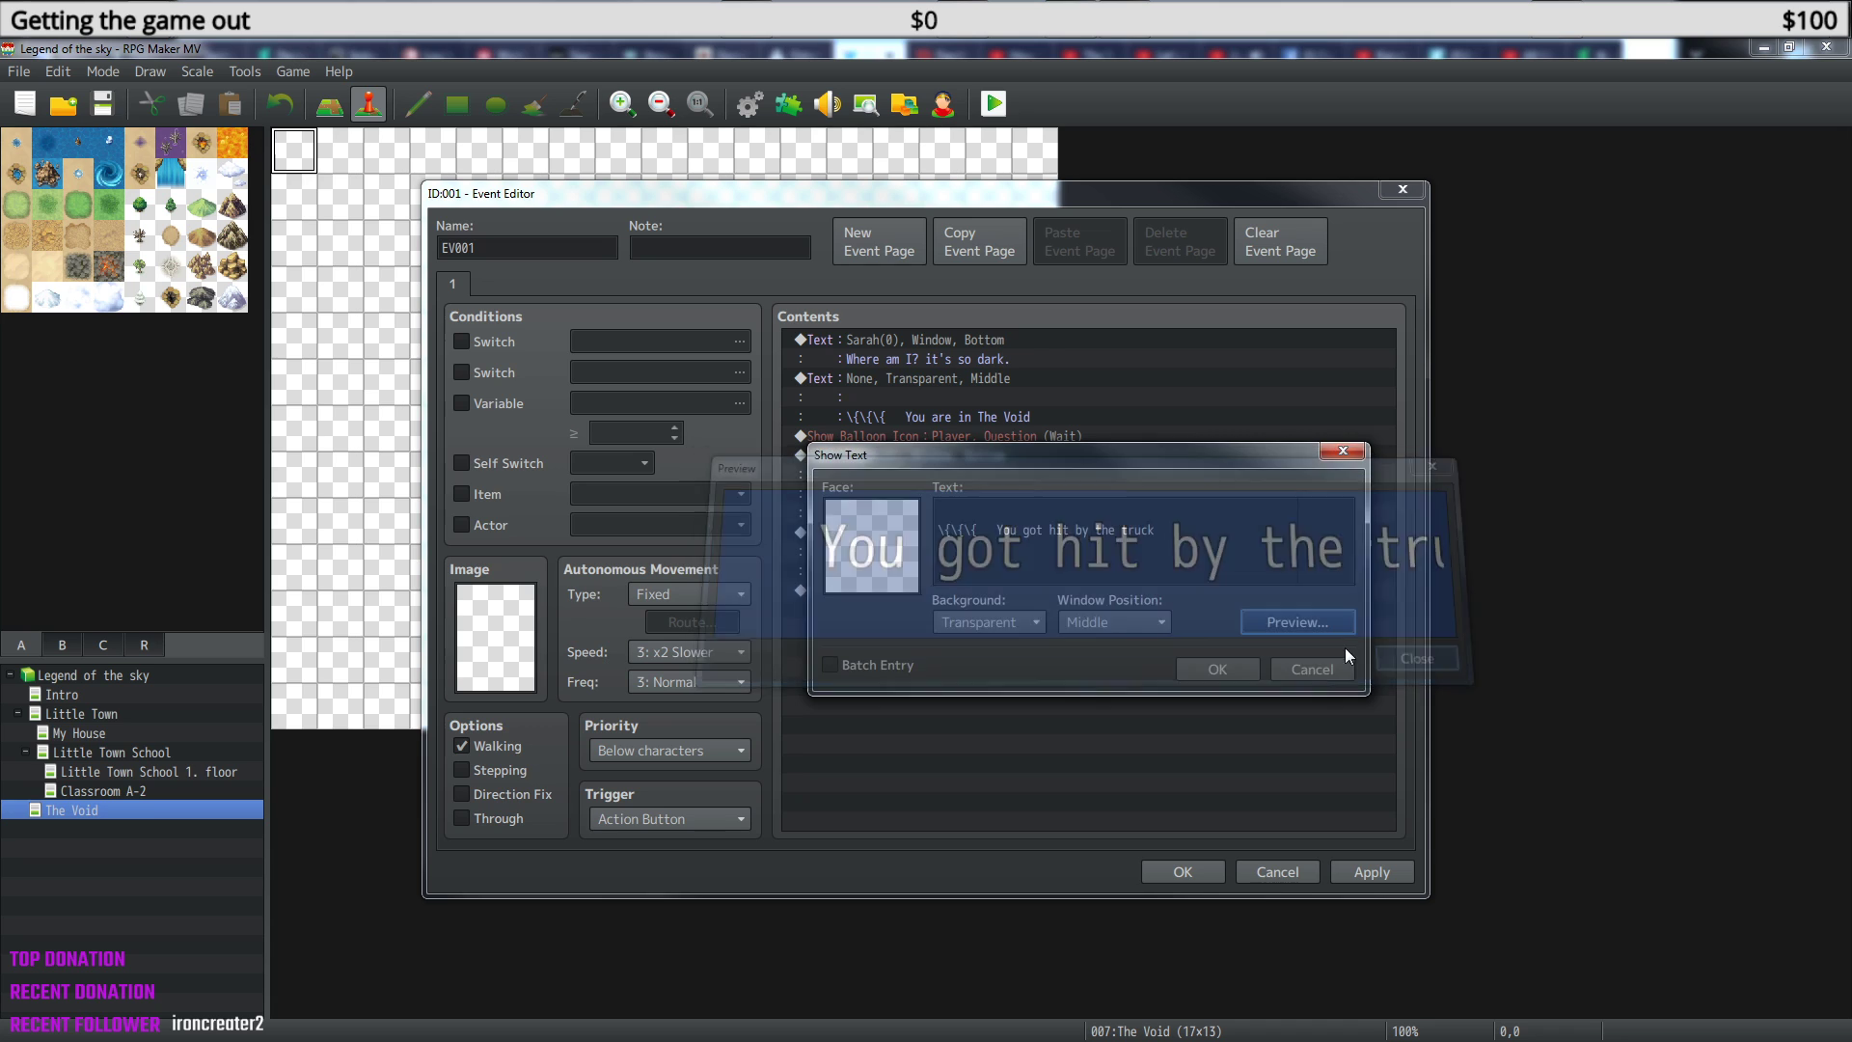
- Remove the three-space indent before "You got hit by the truck", preview the message, and confirm it
left_click(998, 527)
key("BackSpace")
key("BackSpace")
key("BackSpace")
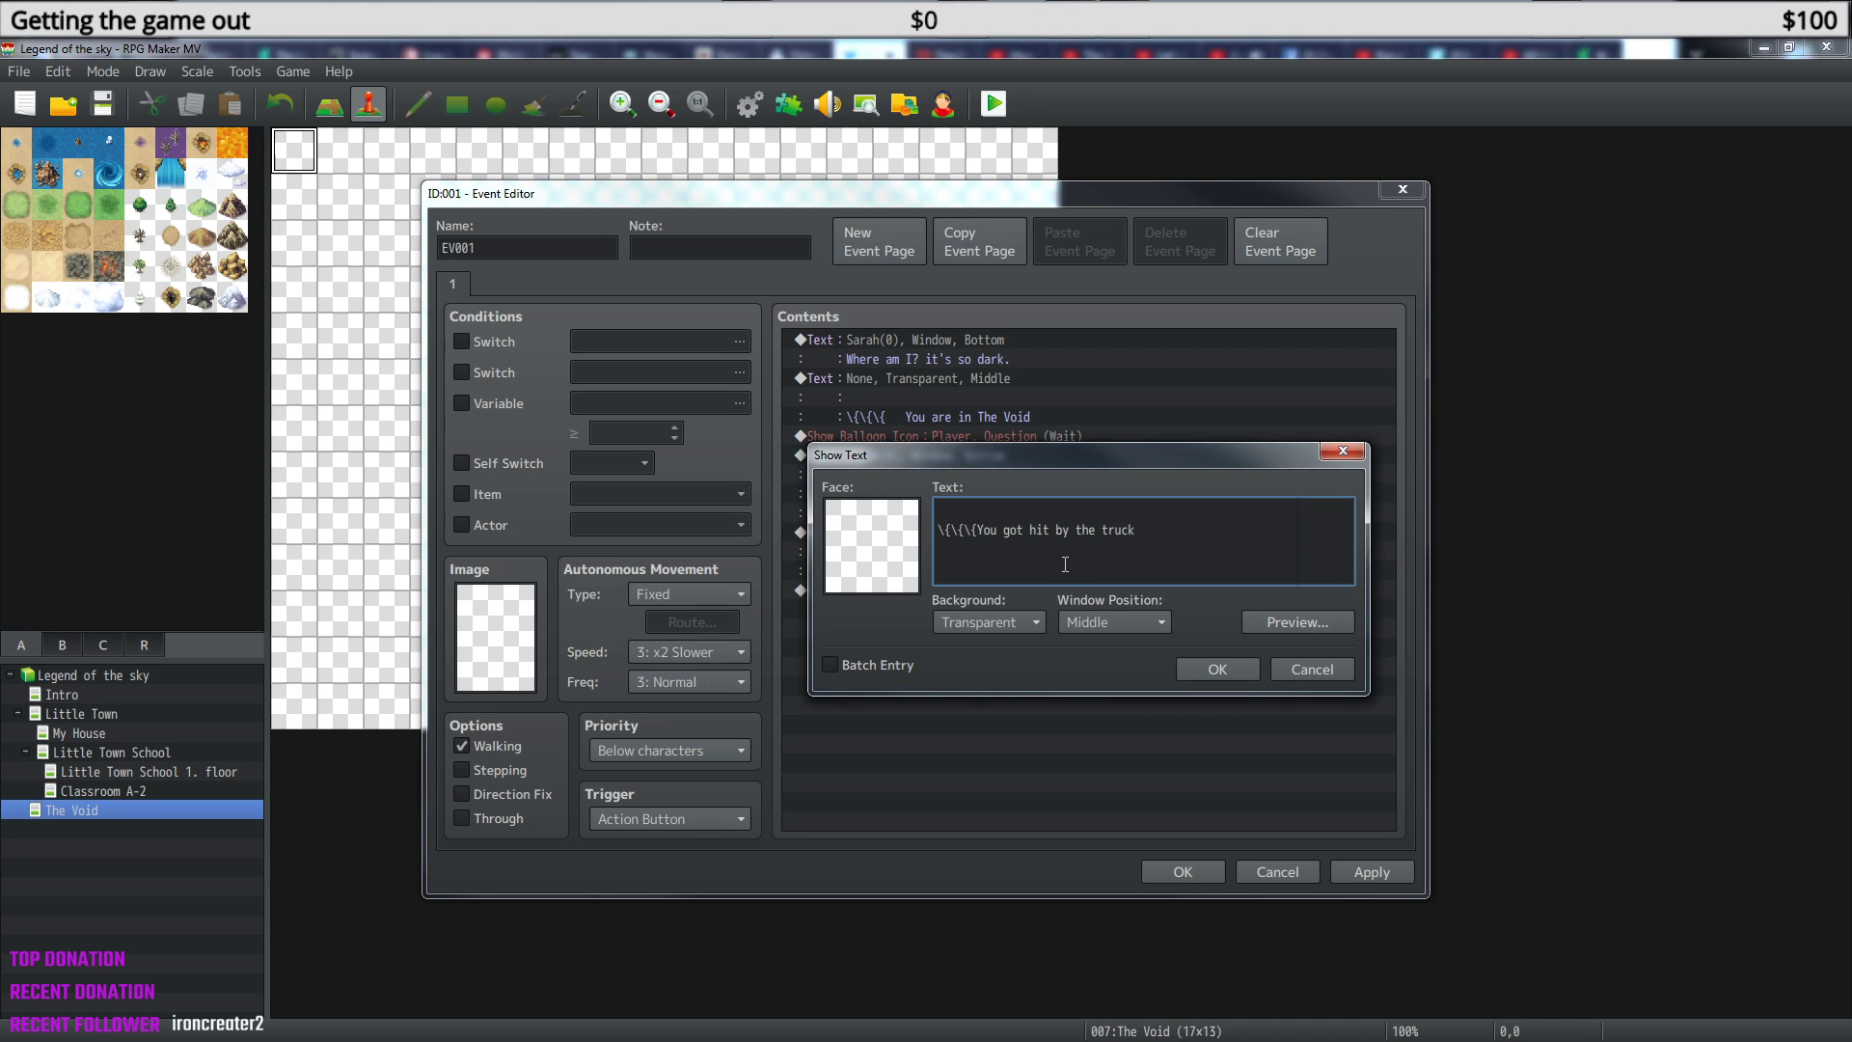
left_click(1278, 621)
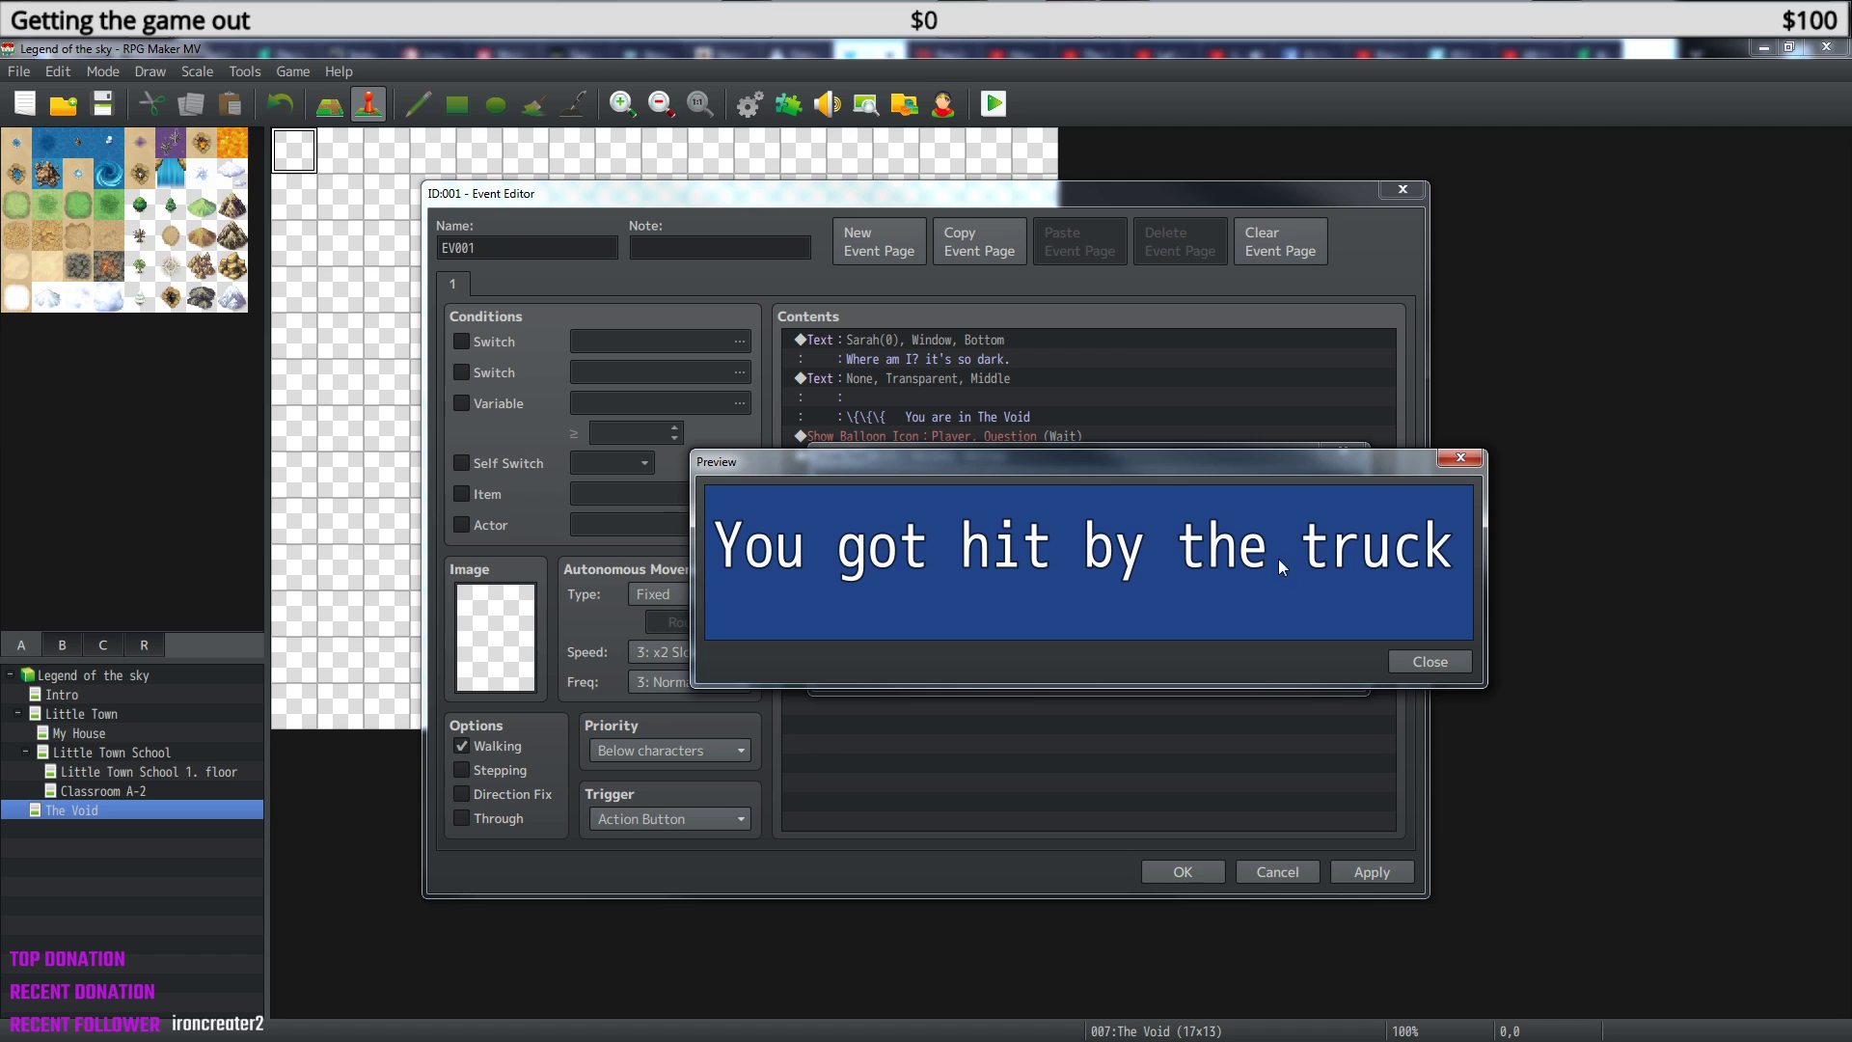
left_click(1439, 662)
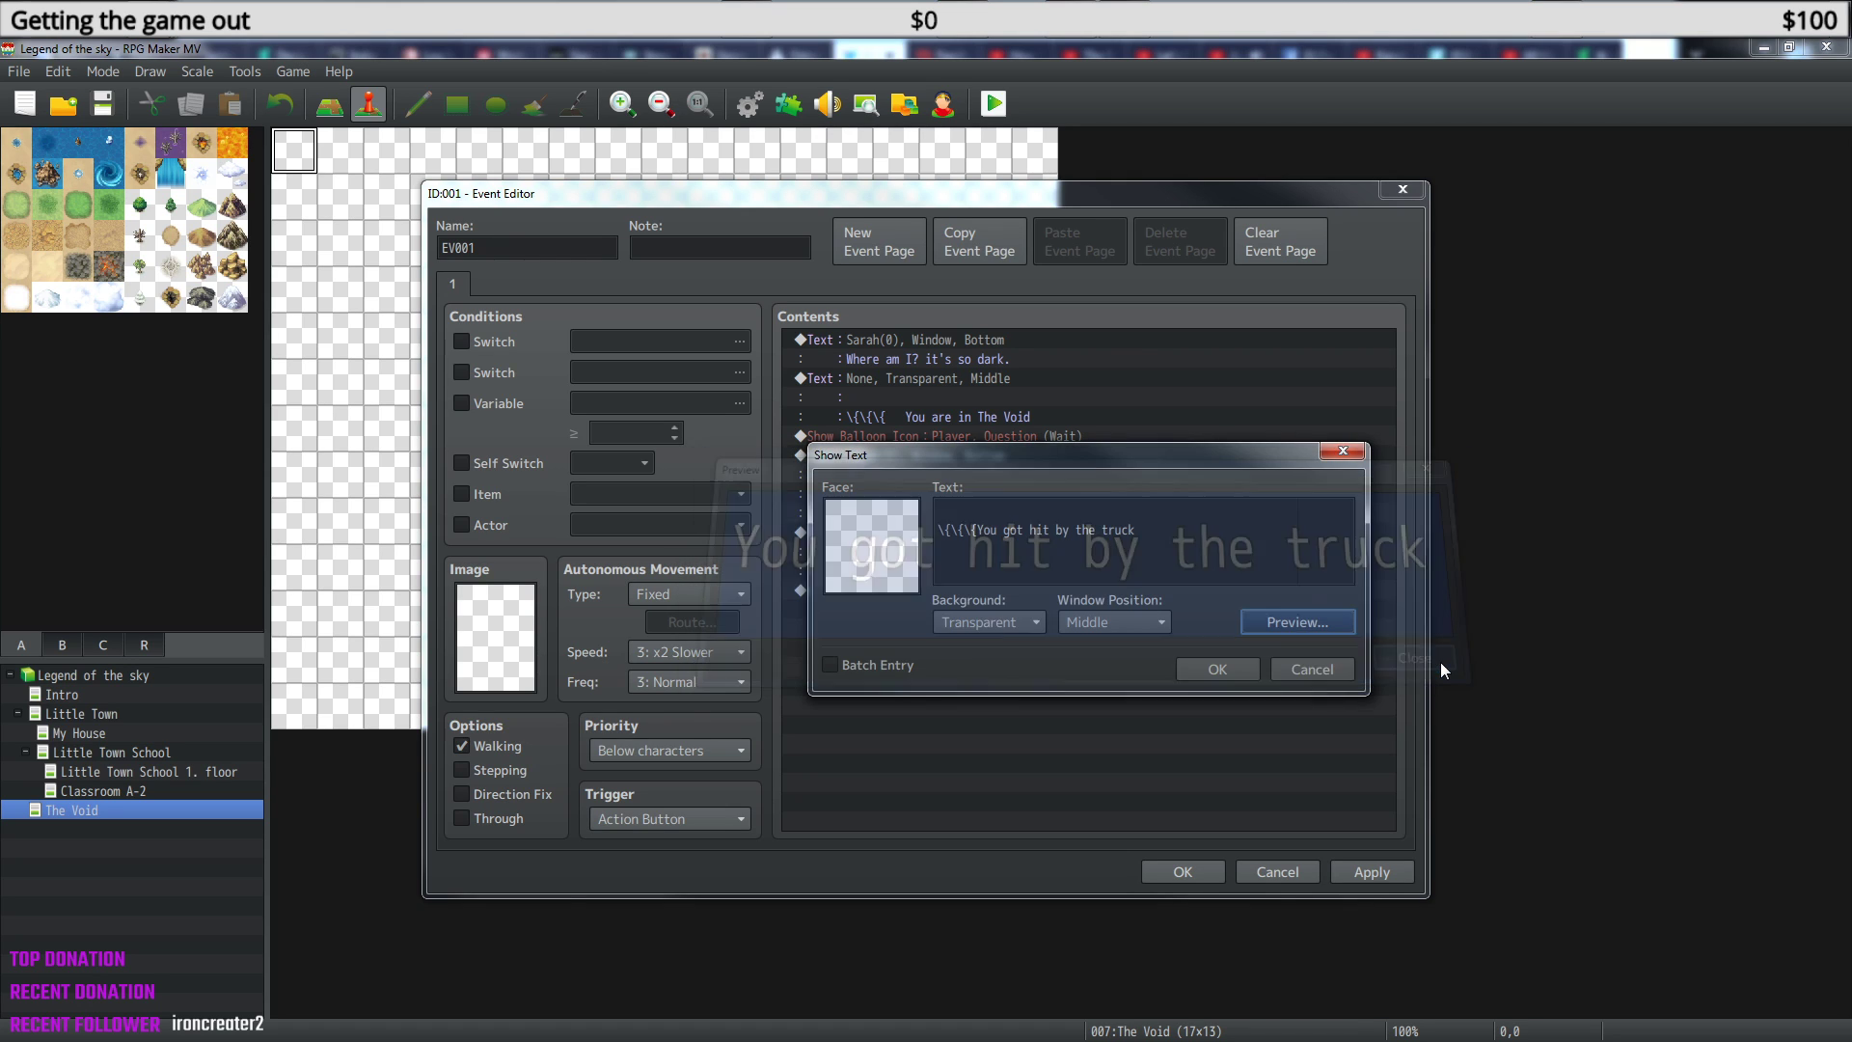
left_click(1217, 670)
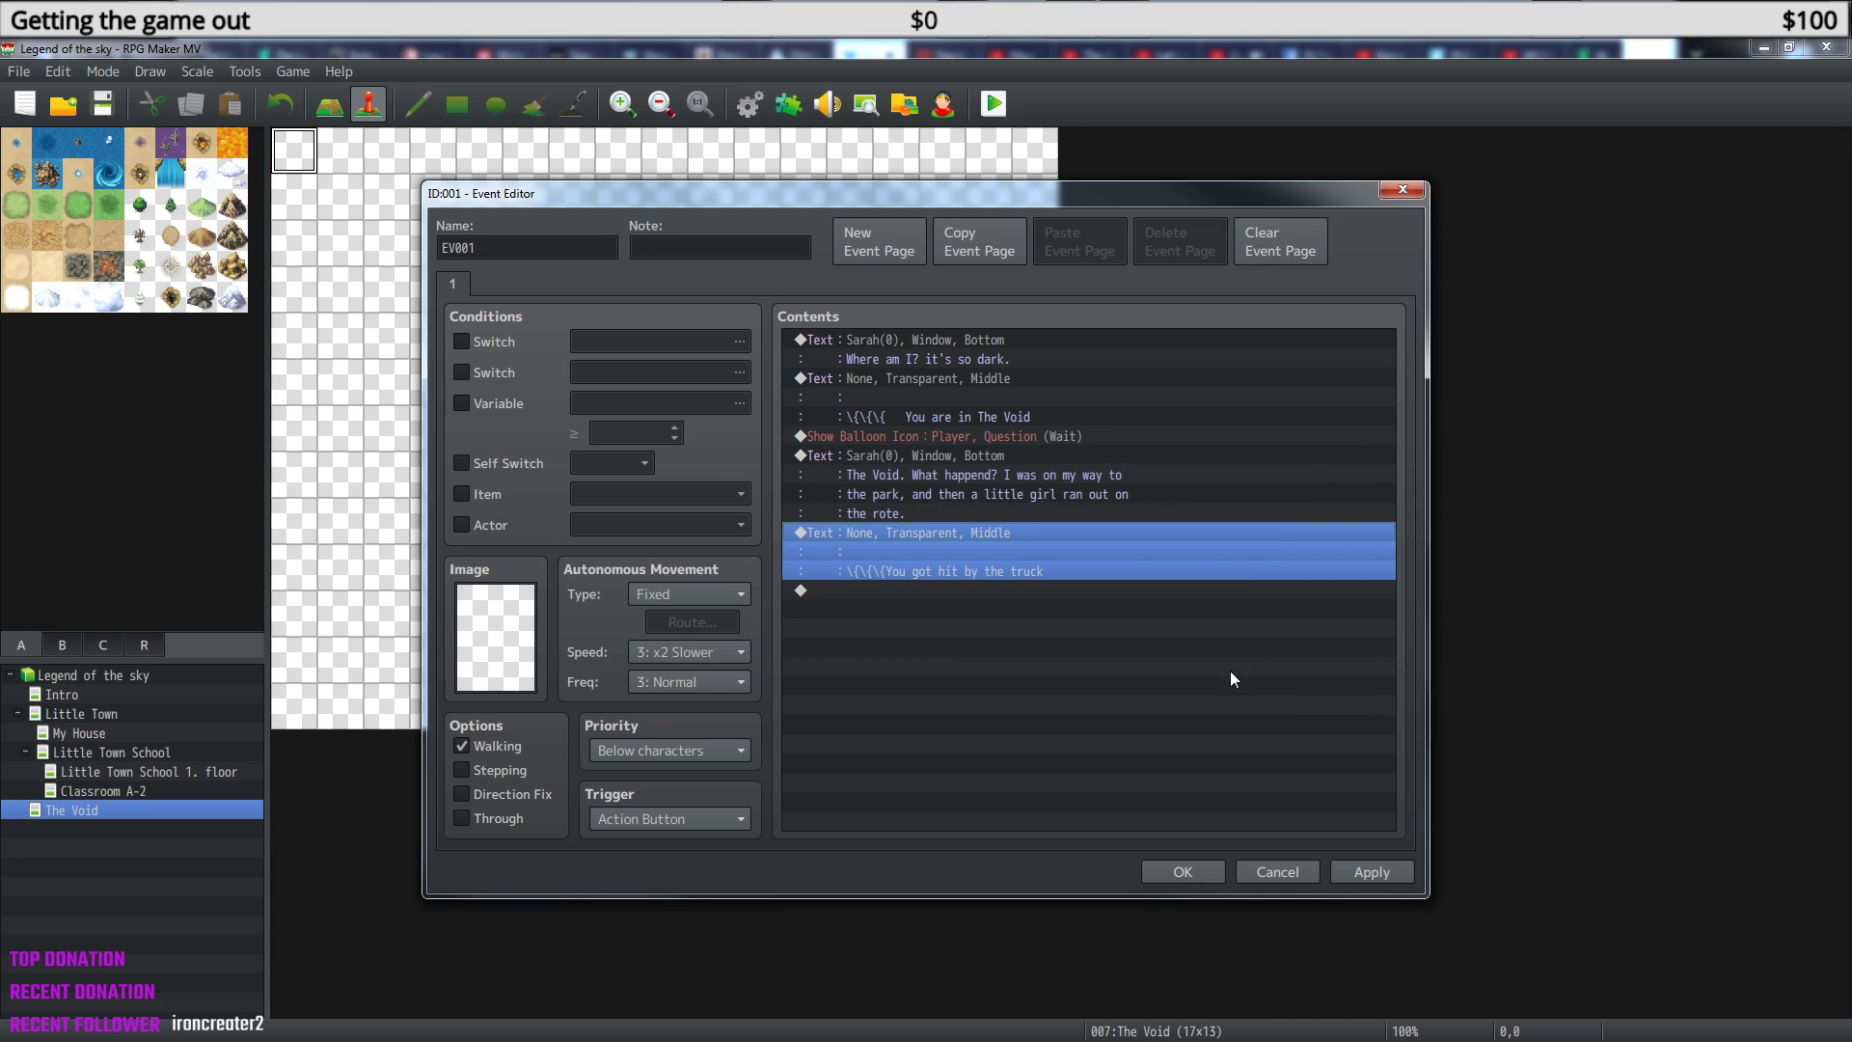
- Save the event and the game changes, and run a short playtest of the game
left_click(1188, 866)
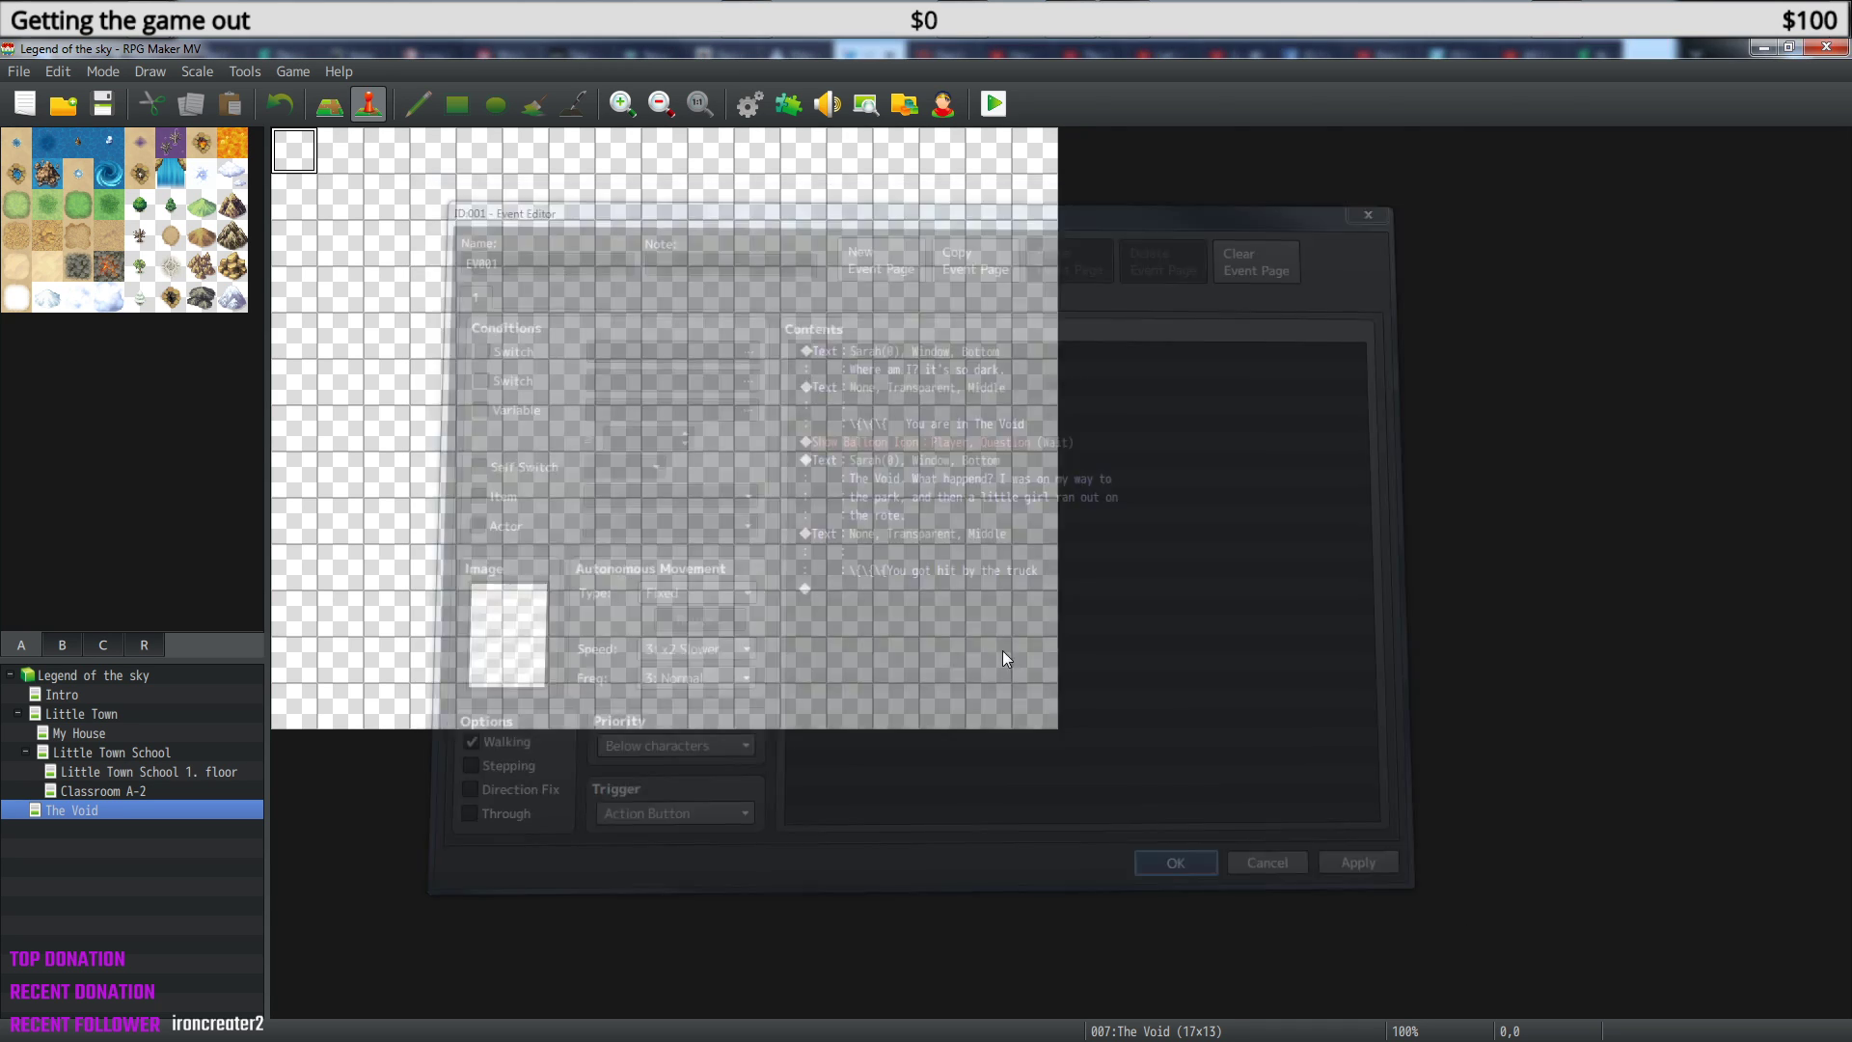
left_click(997, 106)
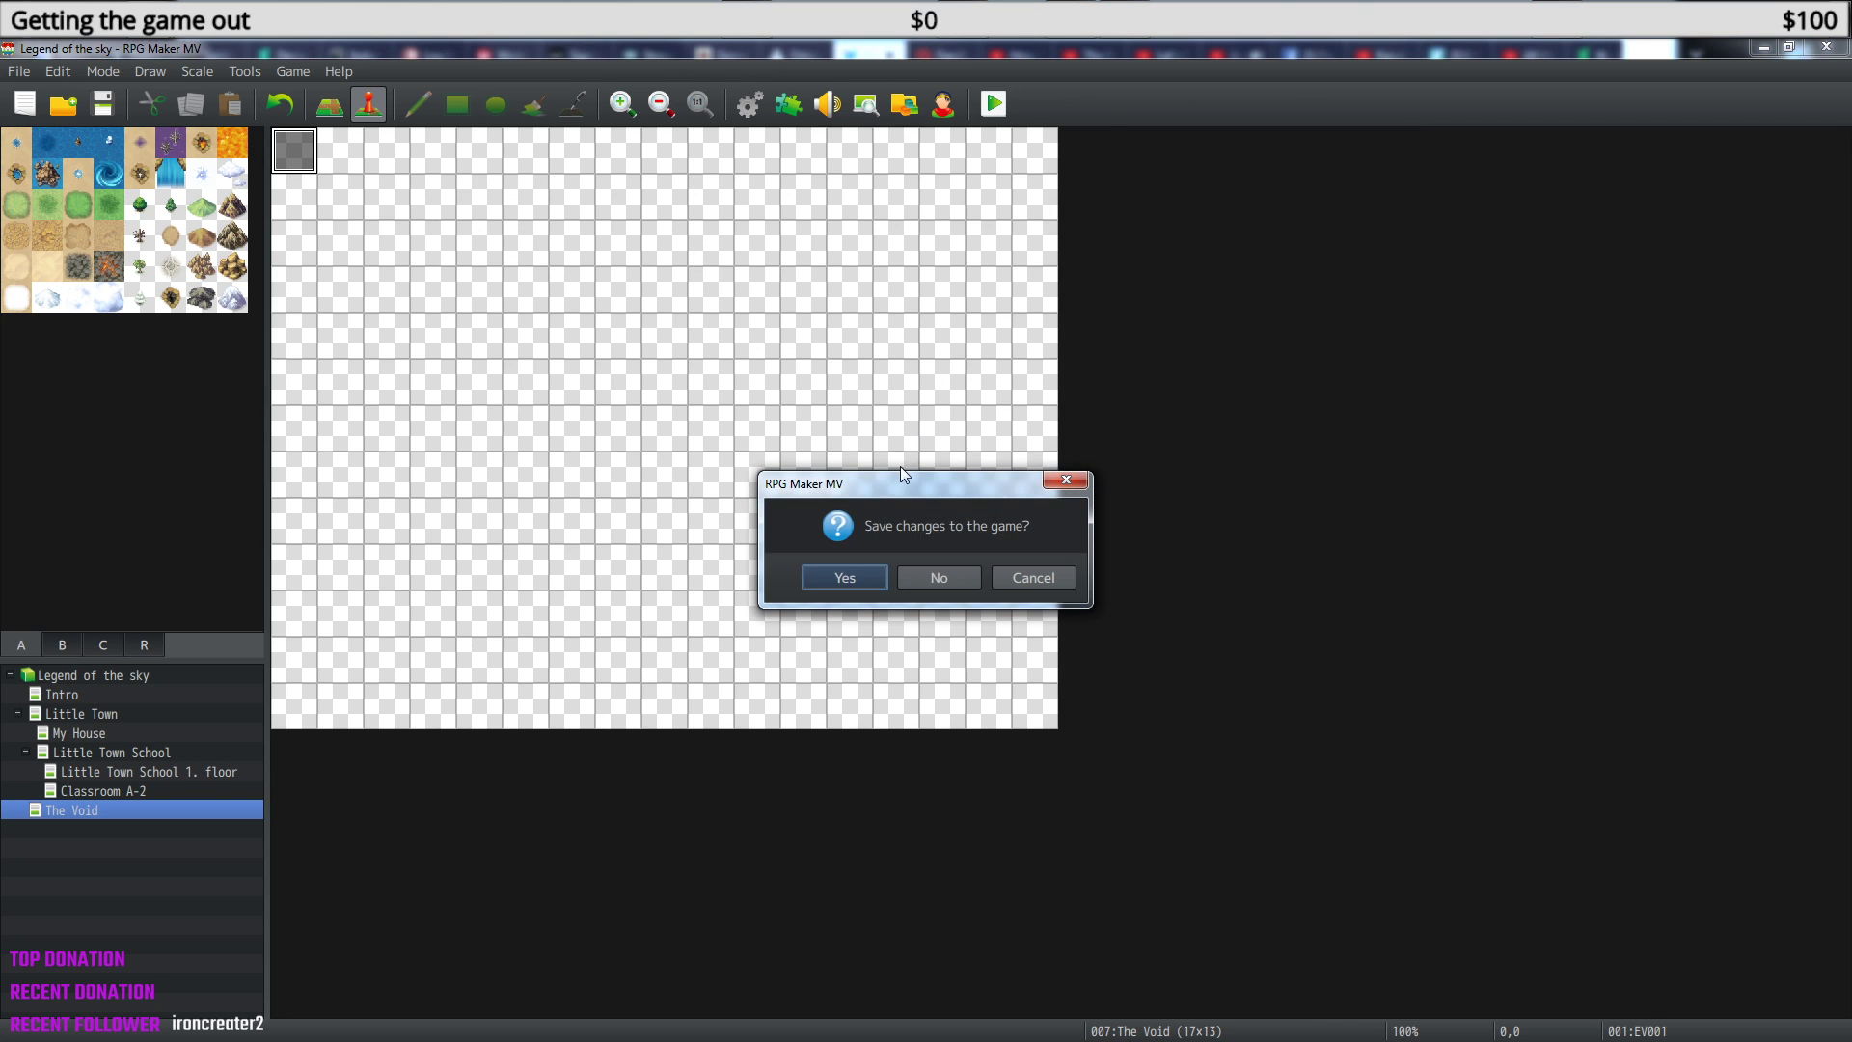
left_click(845, 578)
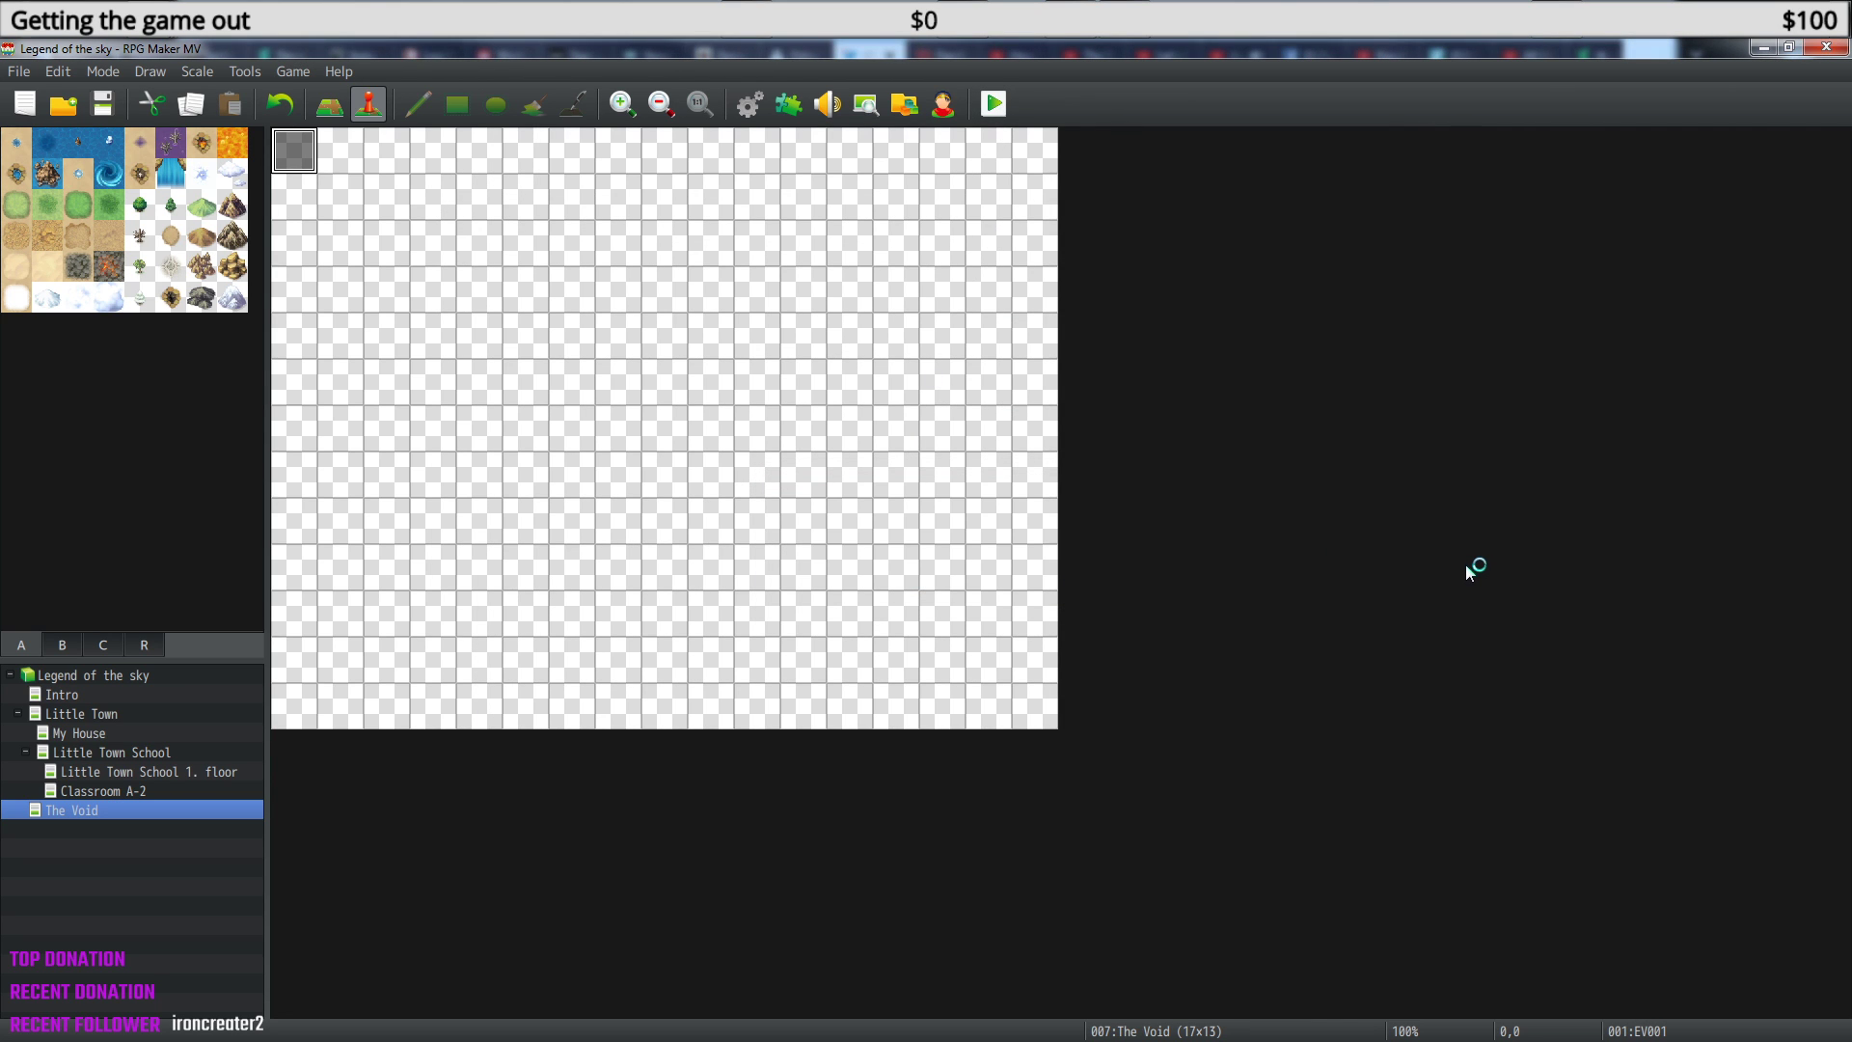
key("Return")
key("Return")
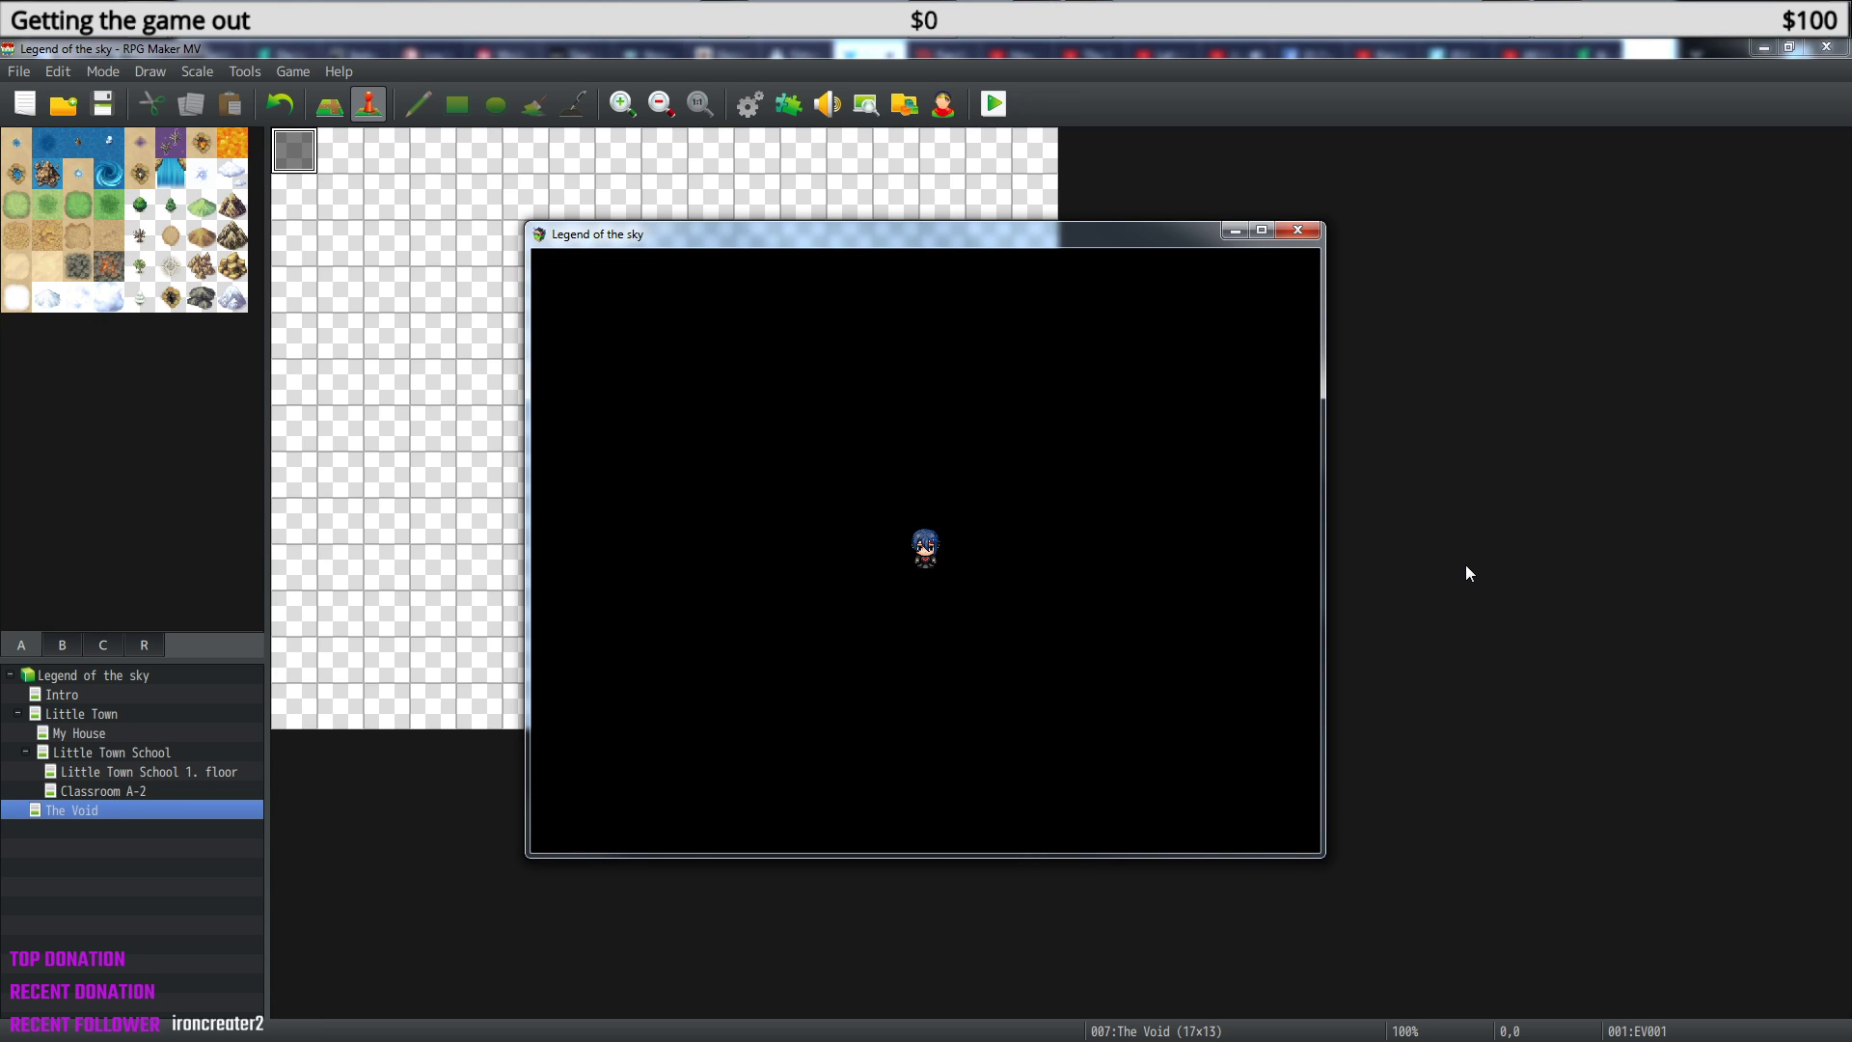
left_click(1298, 232)
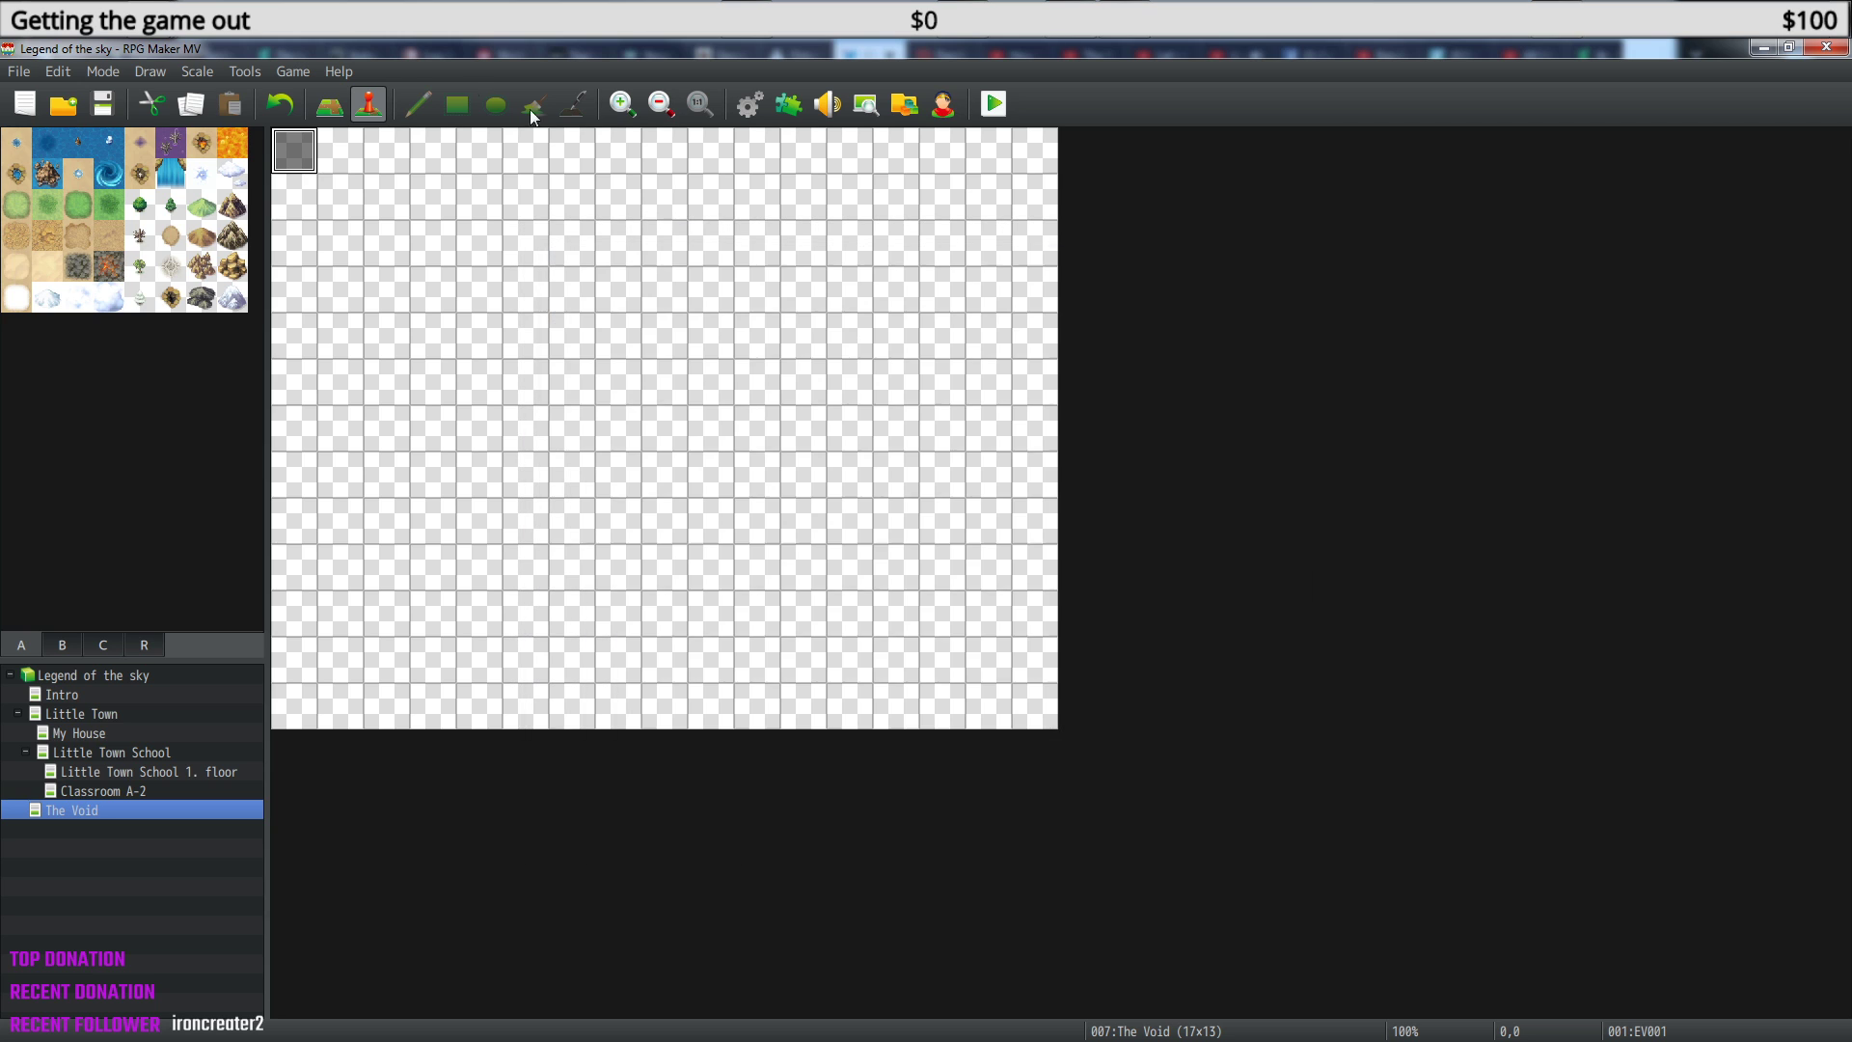
- Set the trigger of The Void's text event to Autorun
double_click(295, 141)
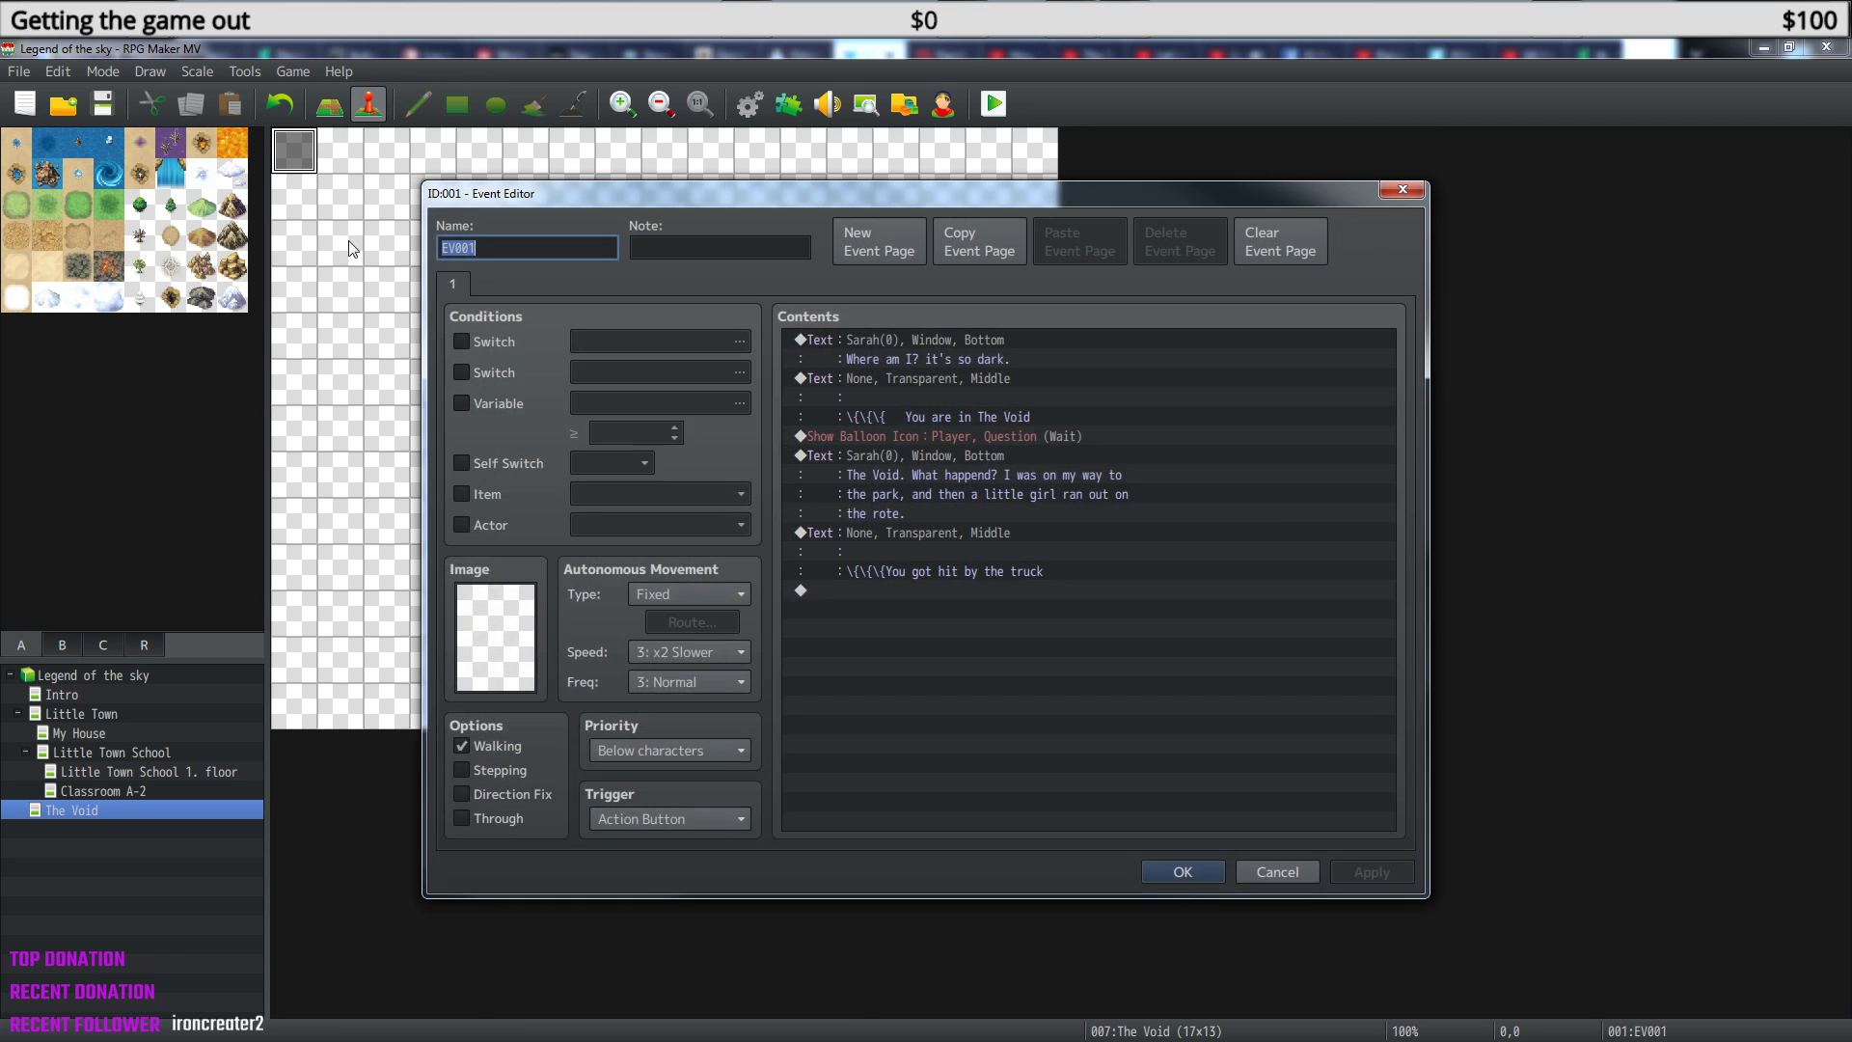
left_click(677, 819)
left_click(664, 907)
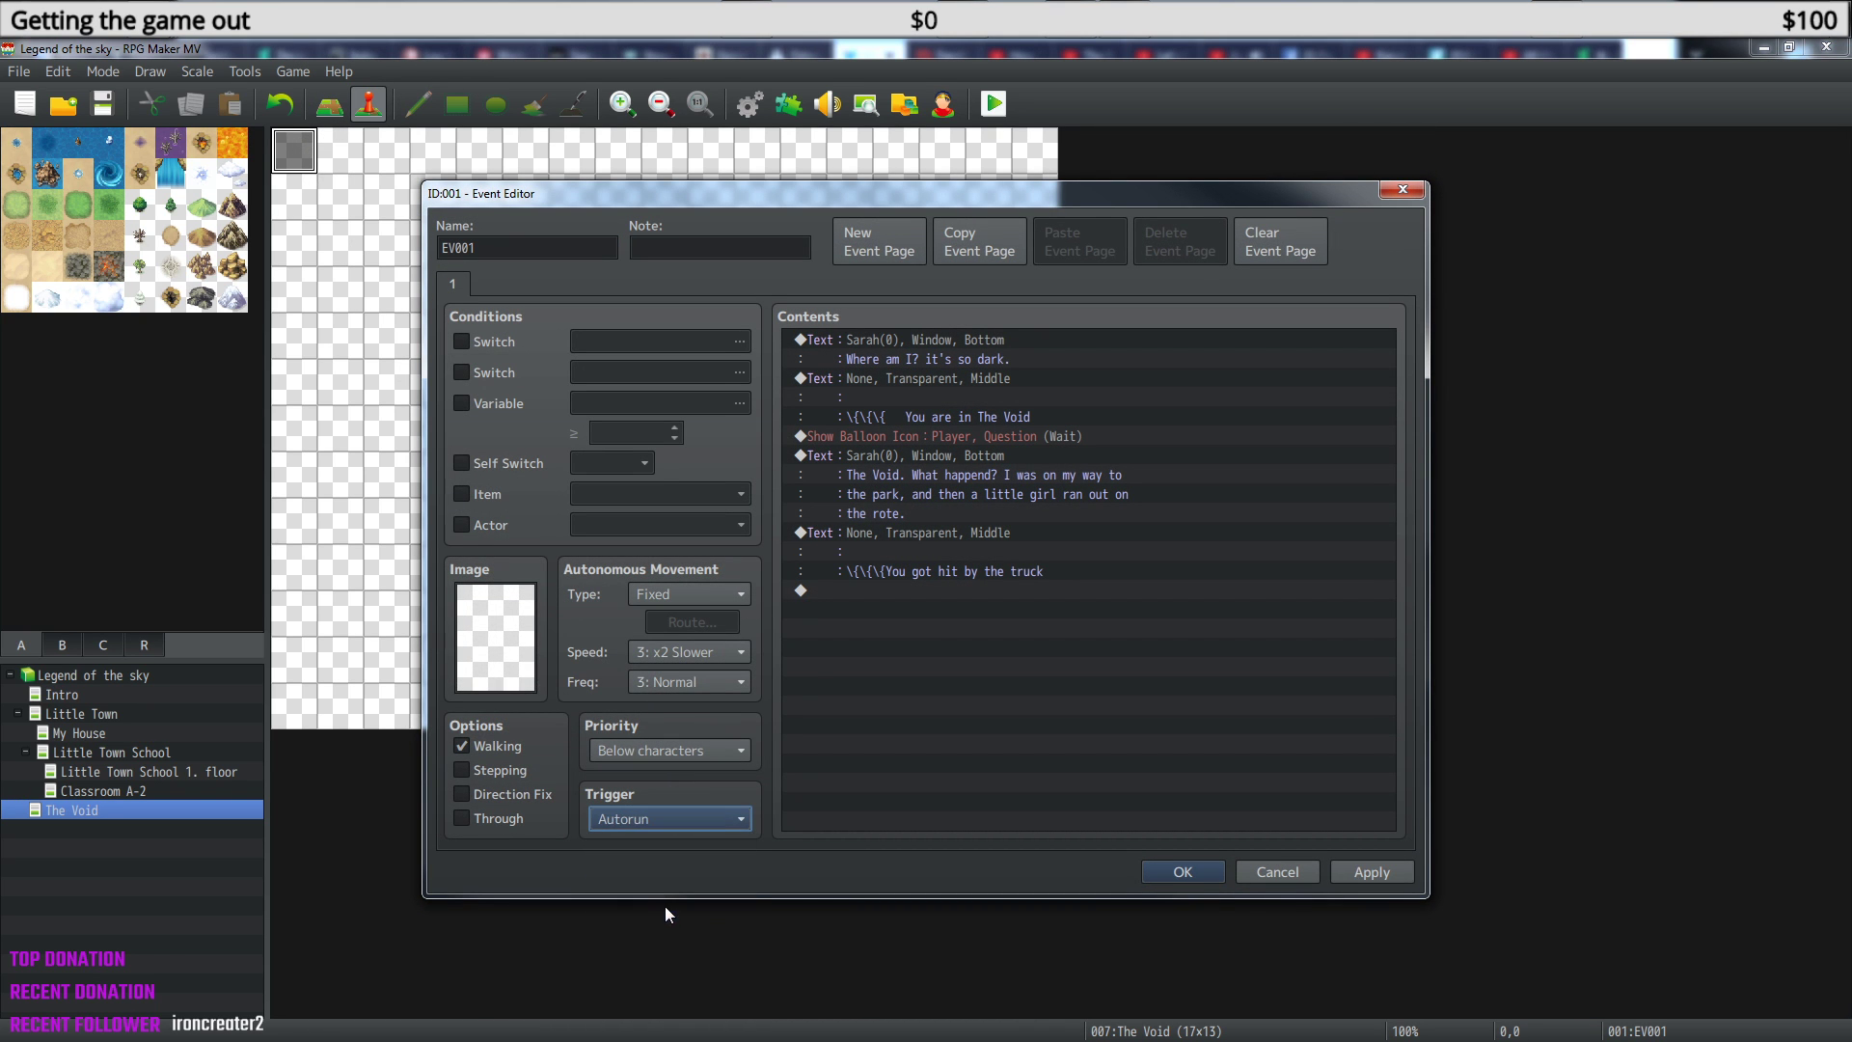
- Confirm the autorun event, save the game changes, and playtest The Void's messages through "You got hit by the truck"
left_click(1183, 872)
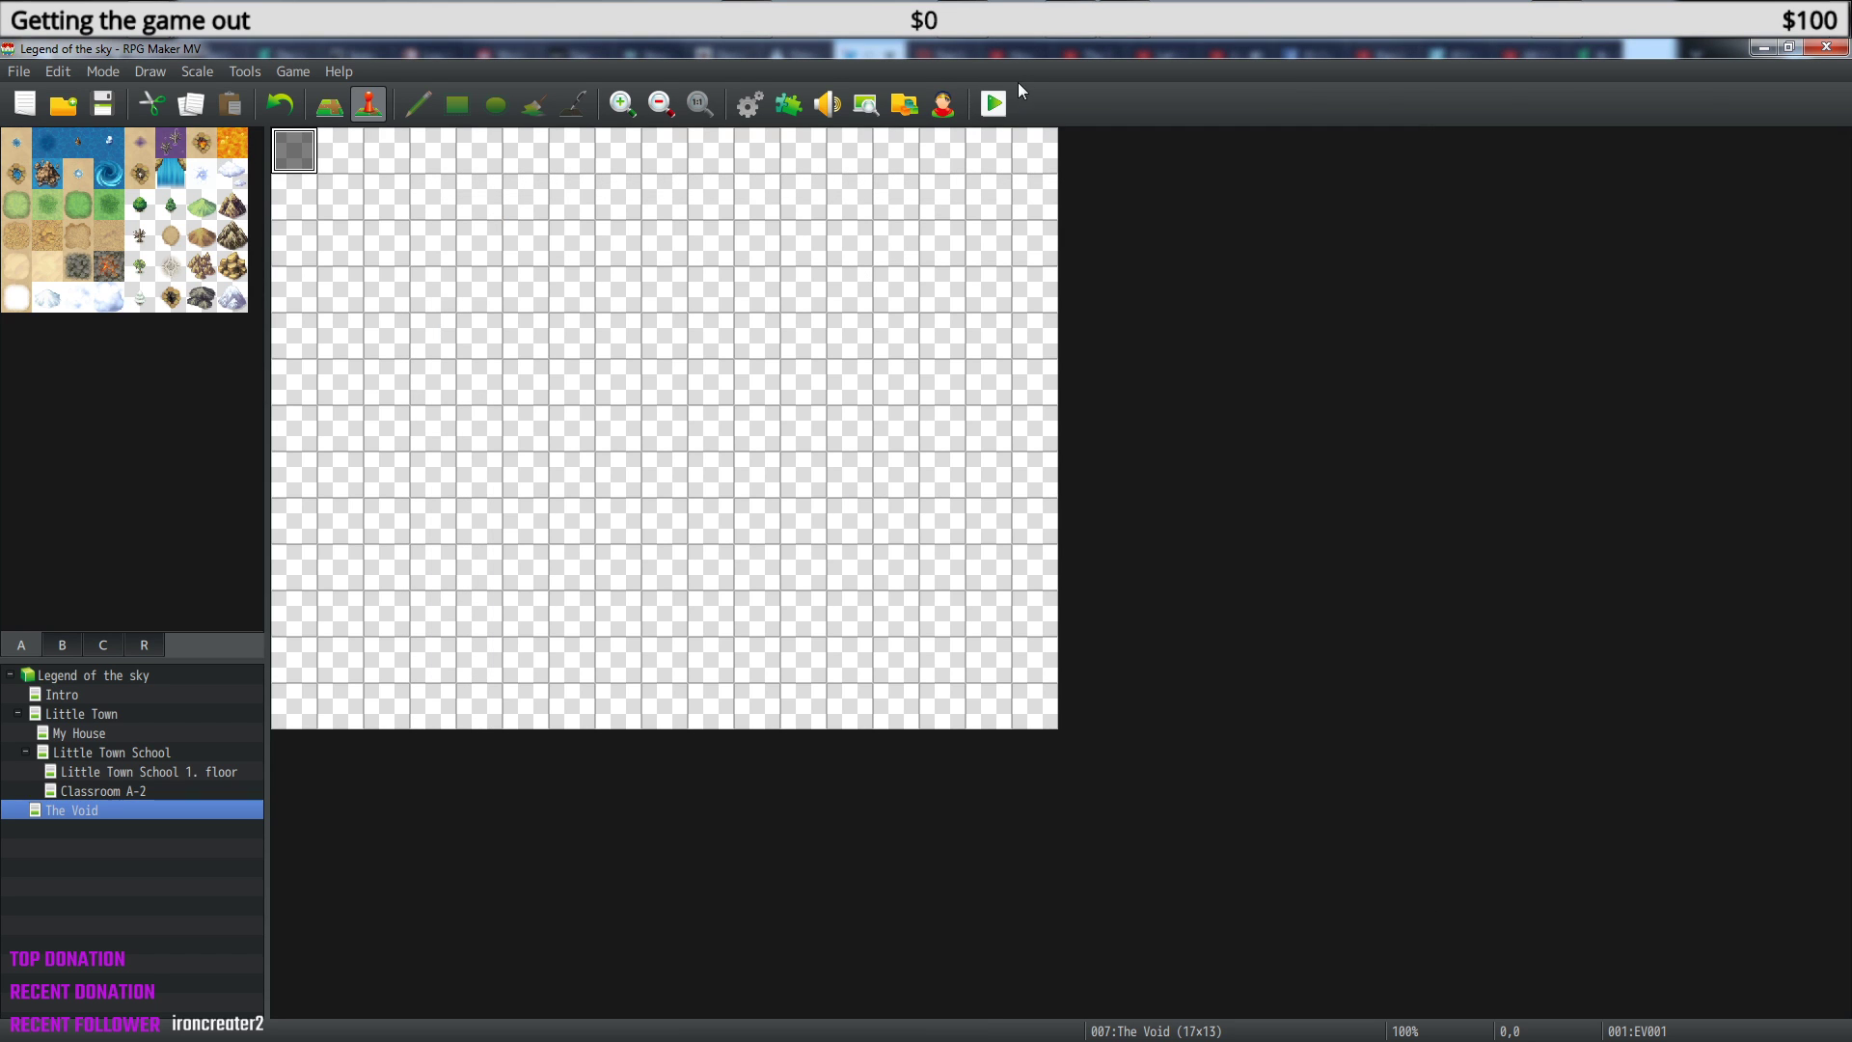
left_click(995, 100)
left_click(841, 579)
key("Return")
key("Return")
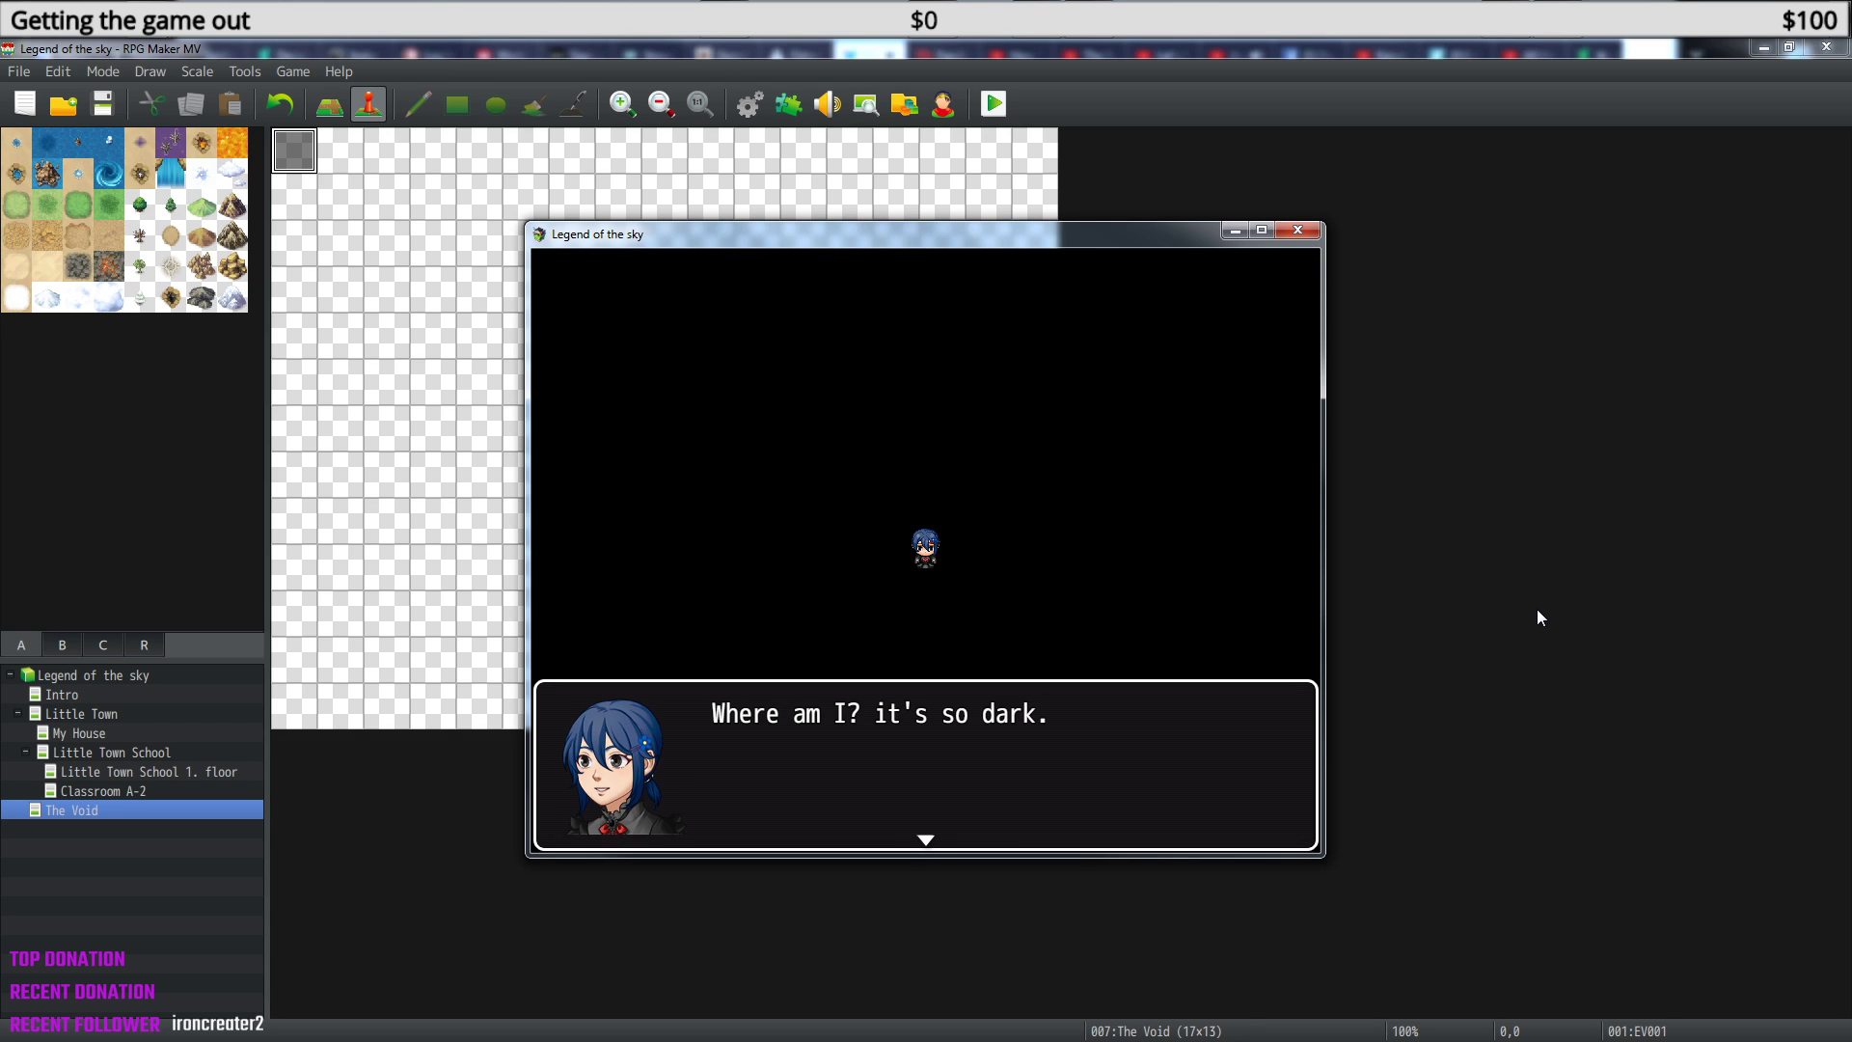
key("Return")
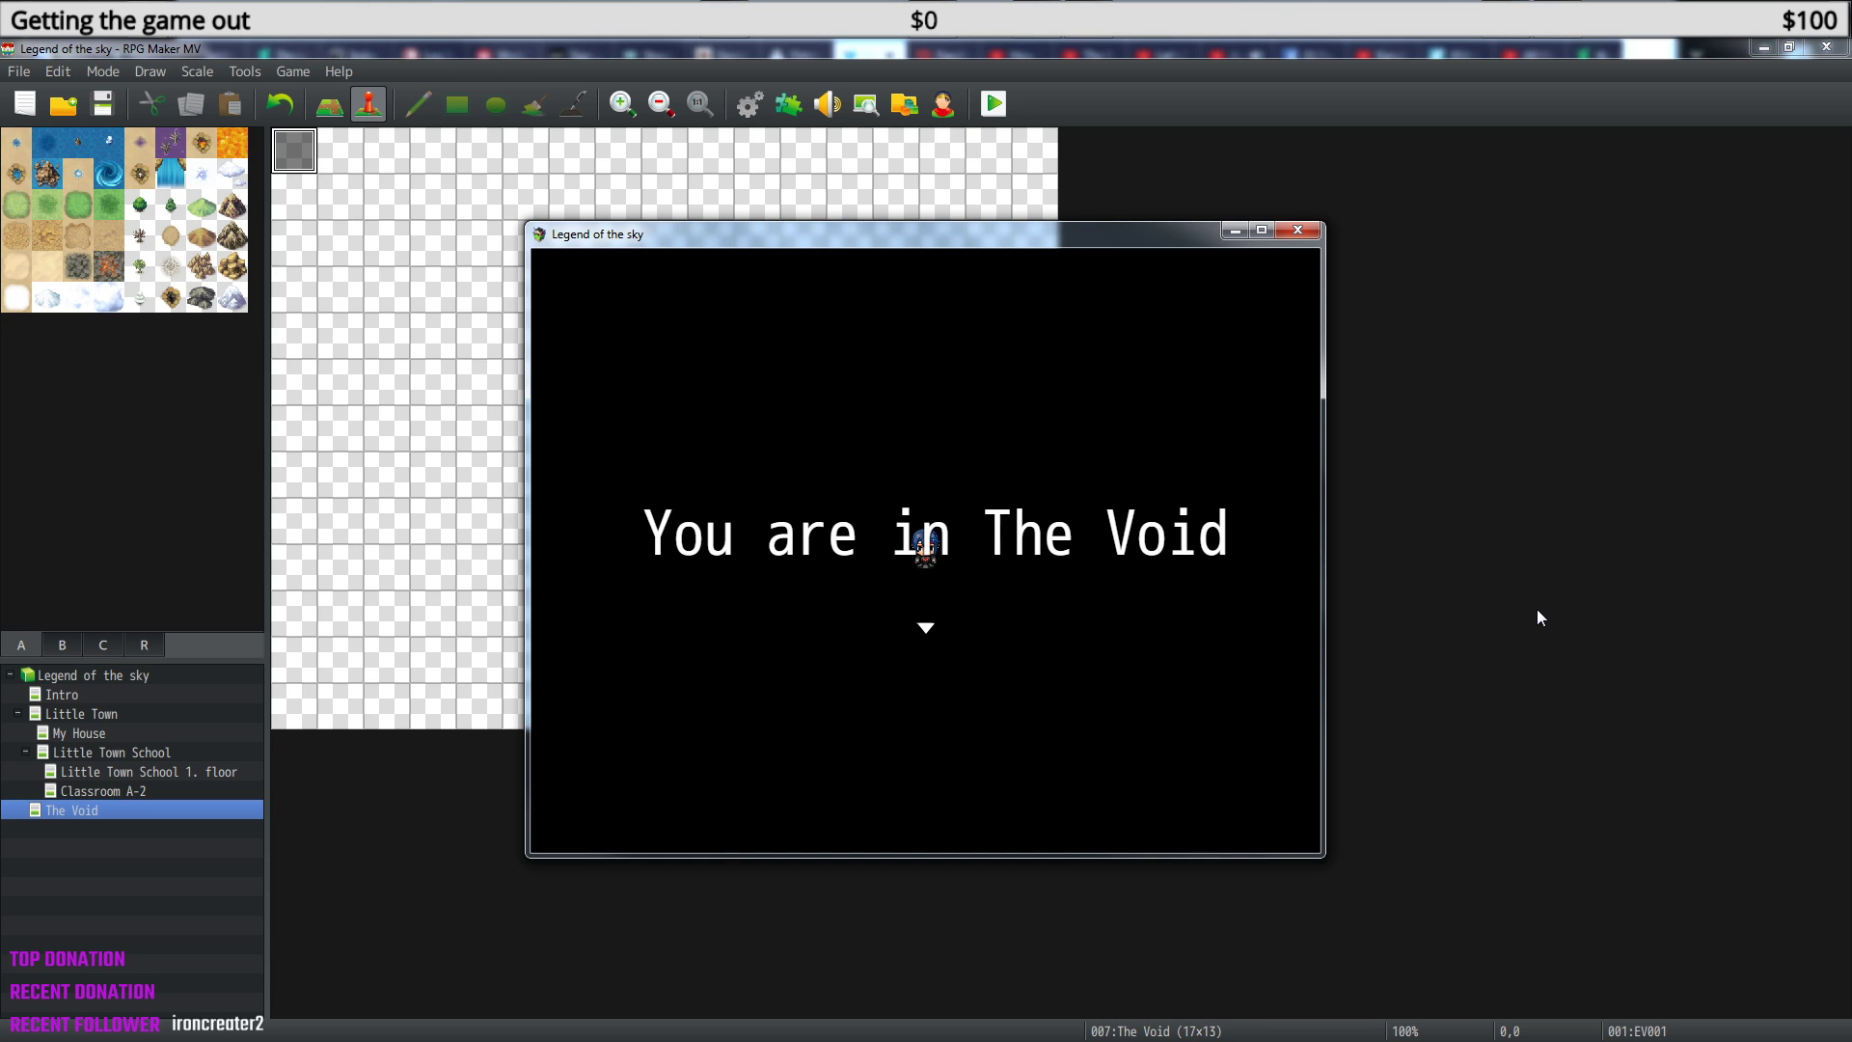
key("Return")
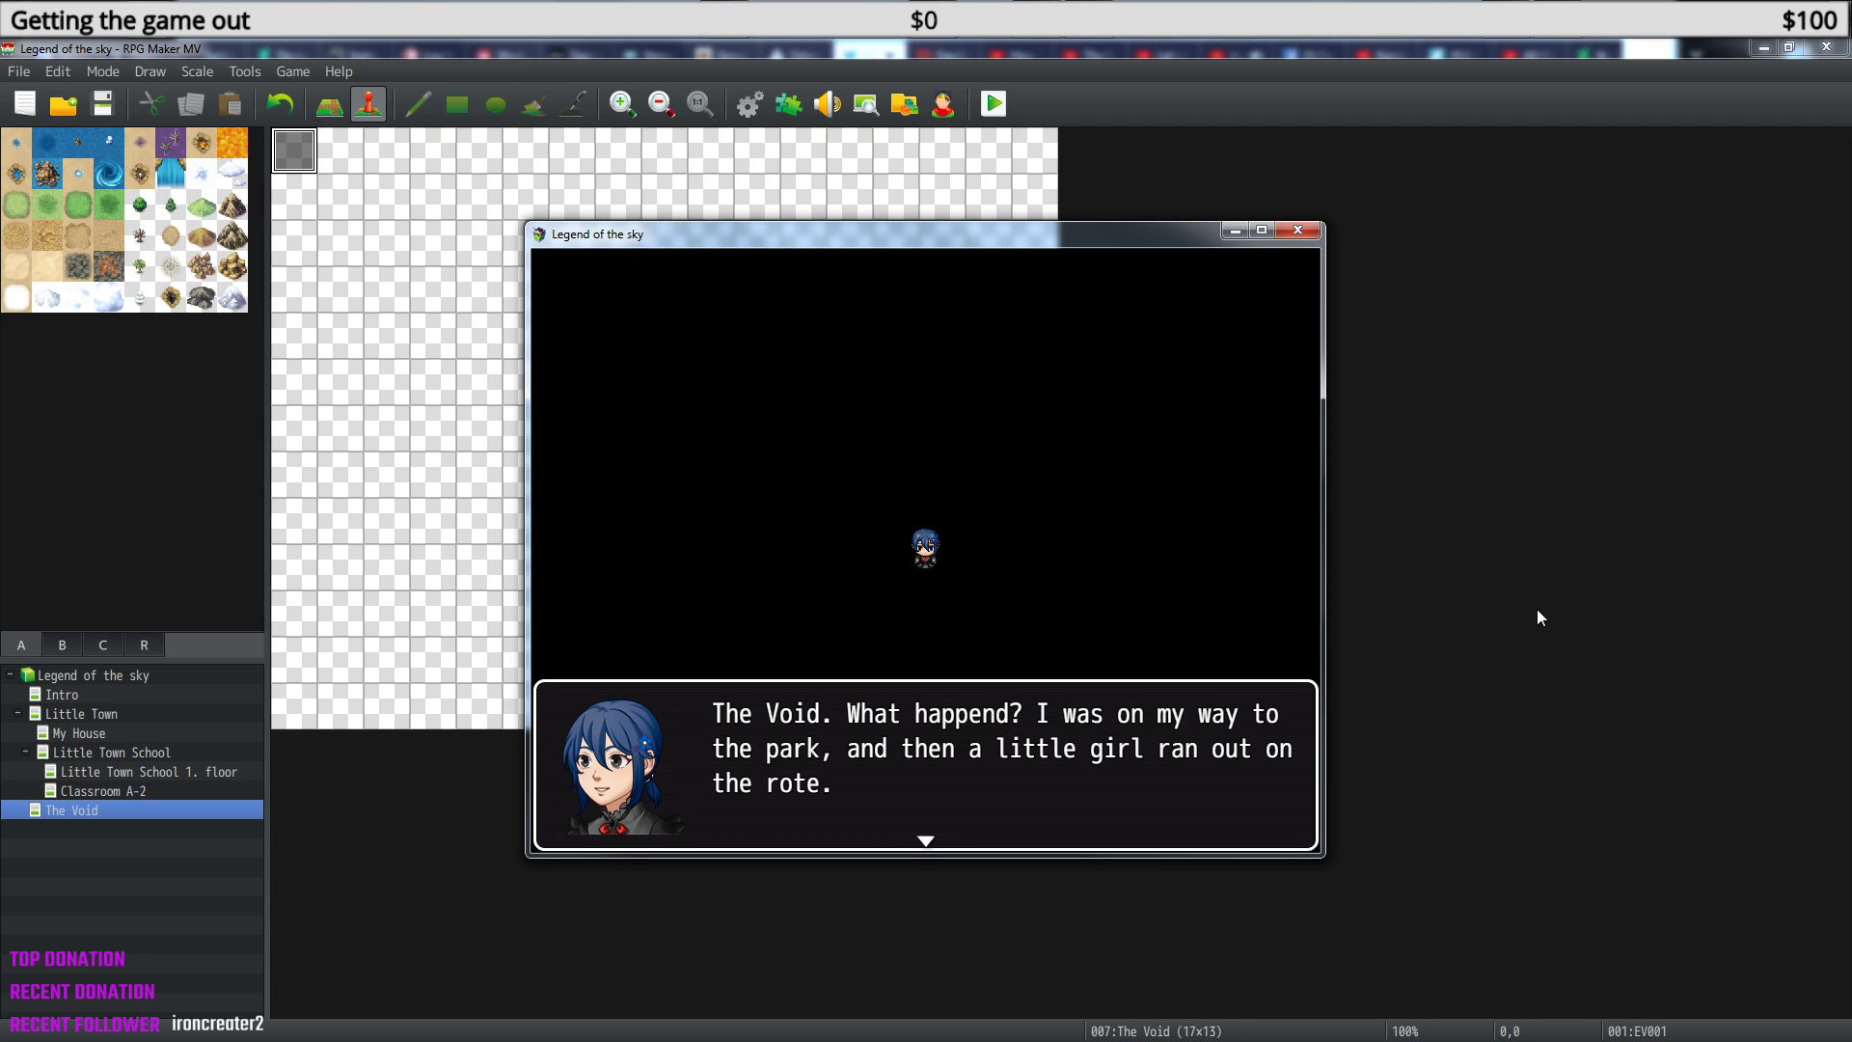
key("Return")
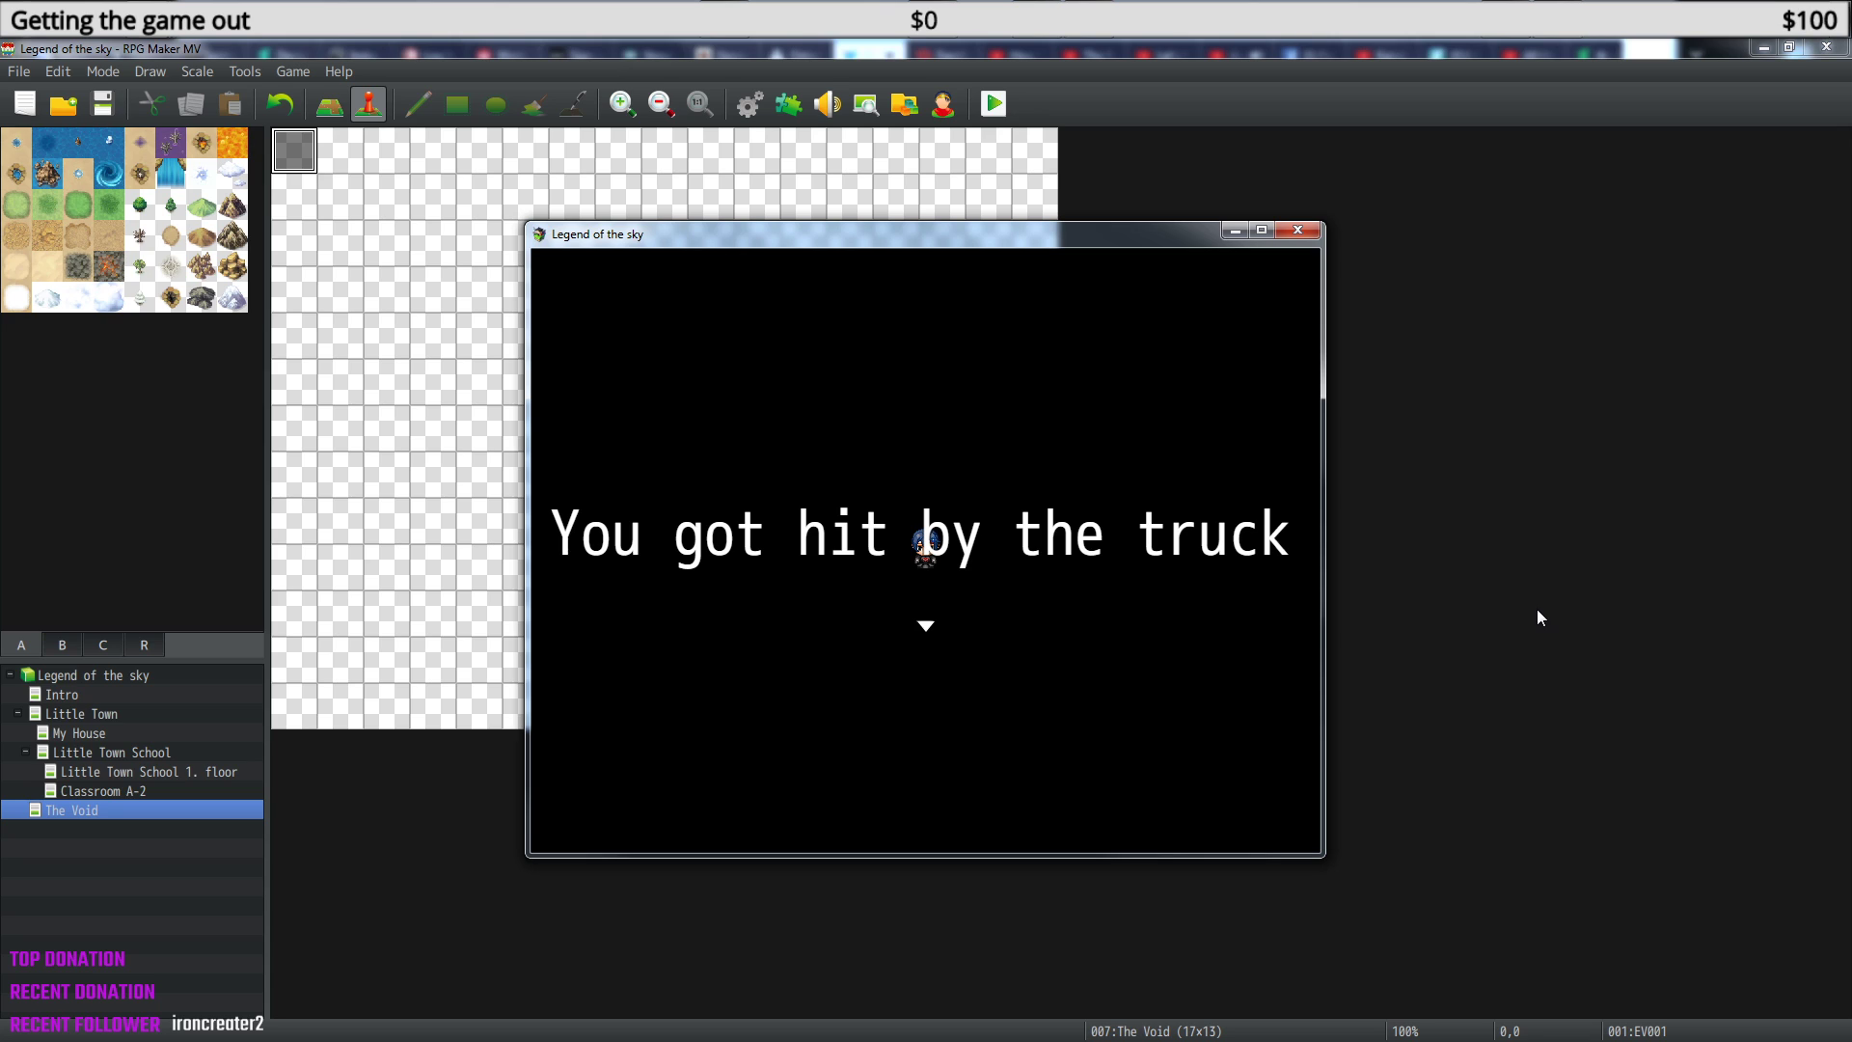
left_click(919, 632)
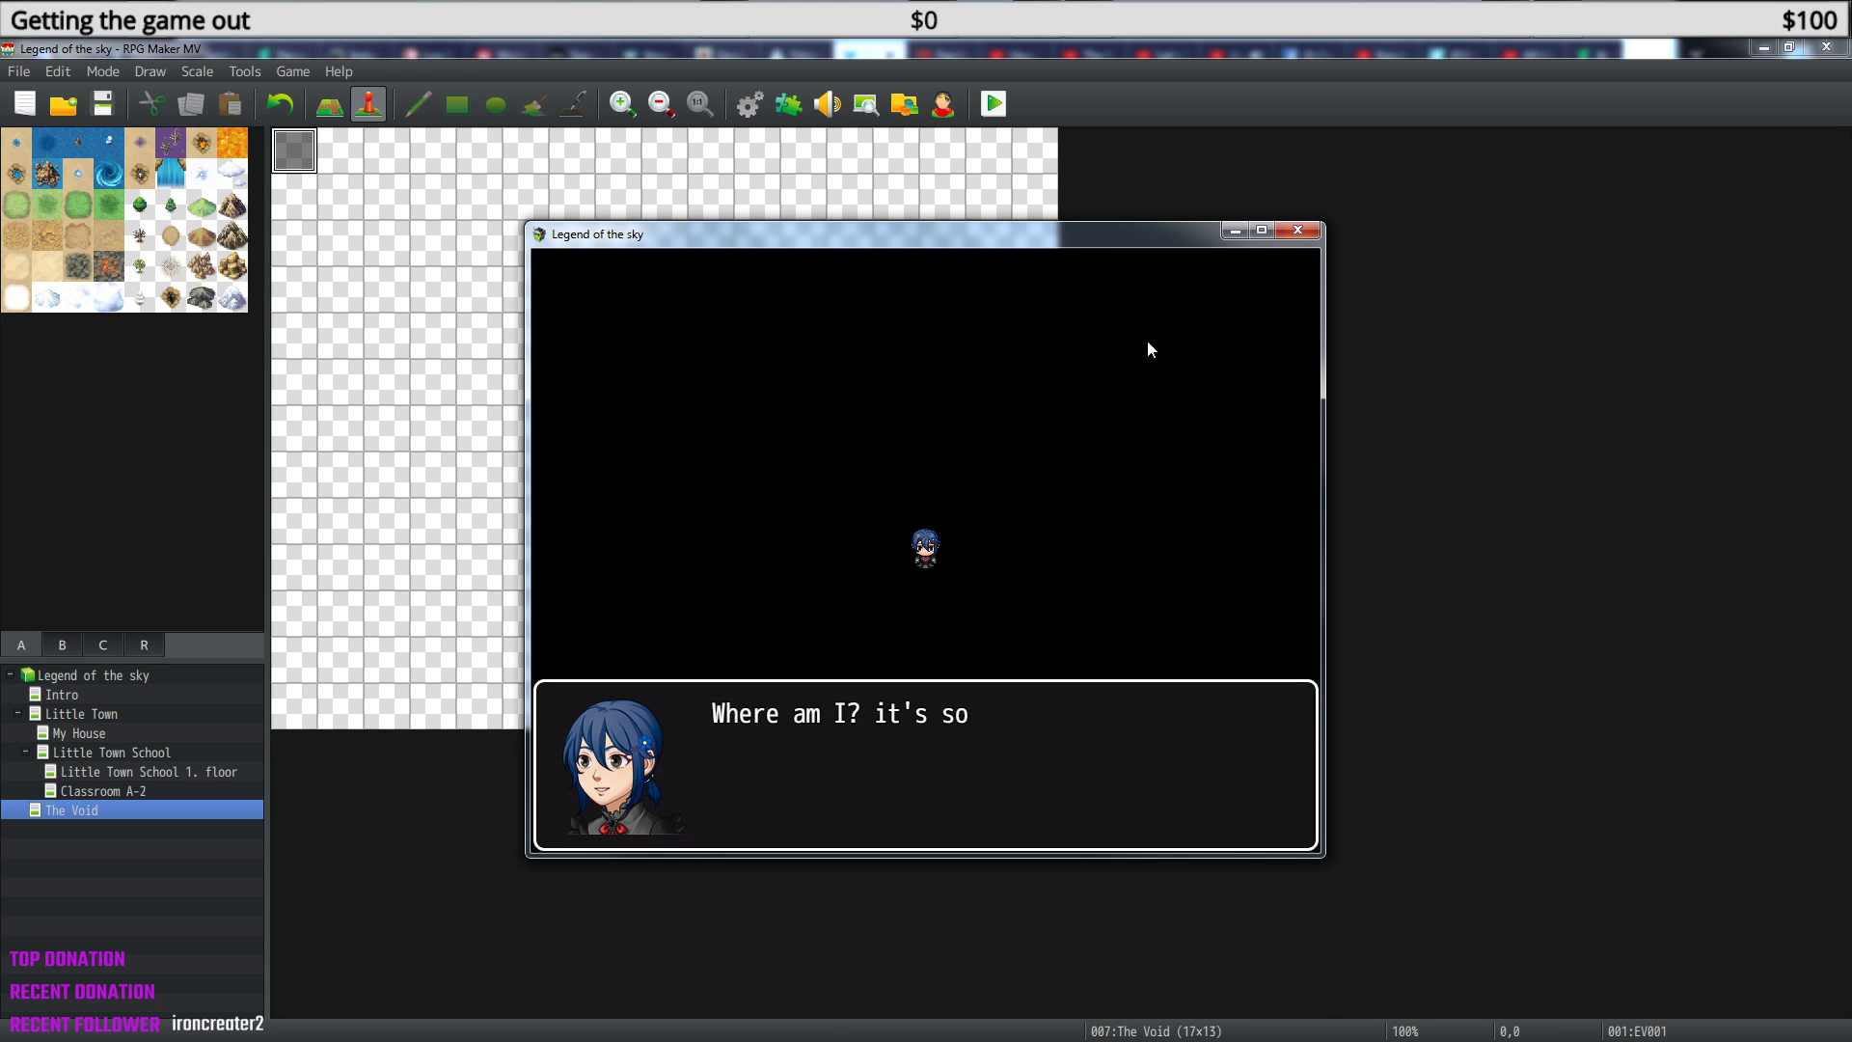
left_click(1296, 237)
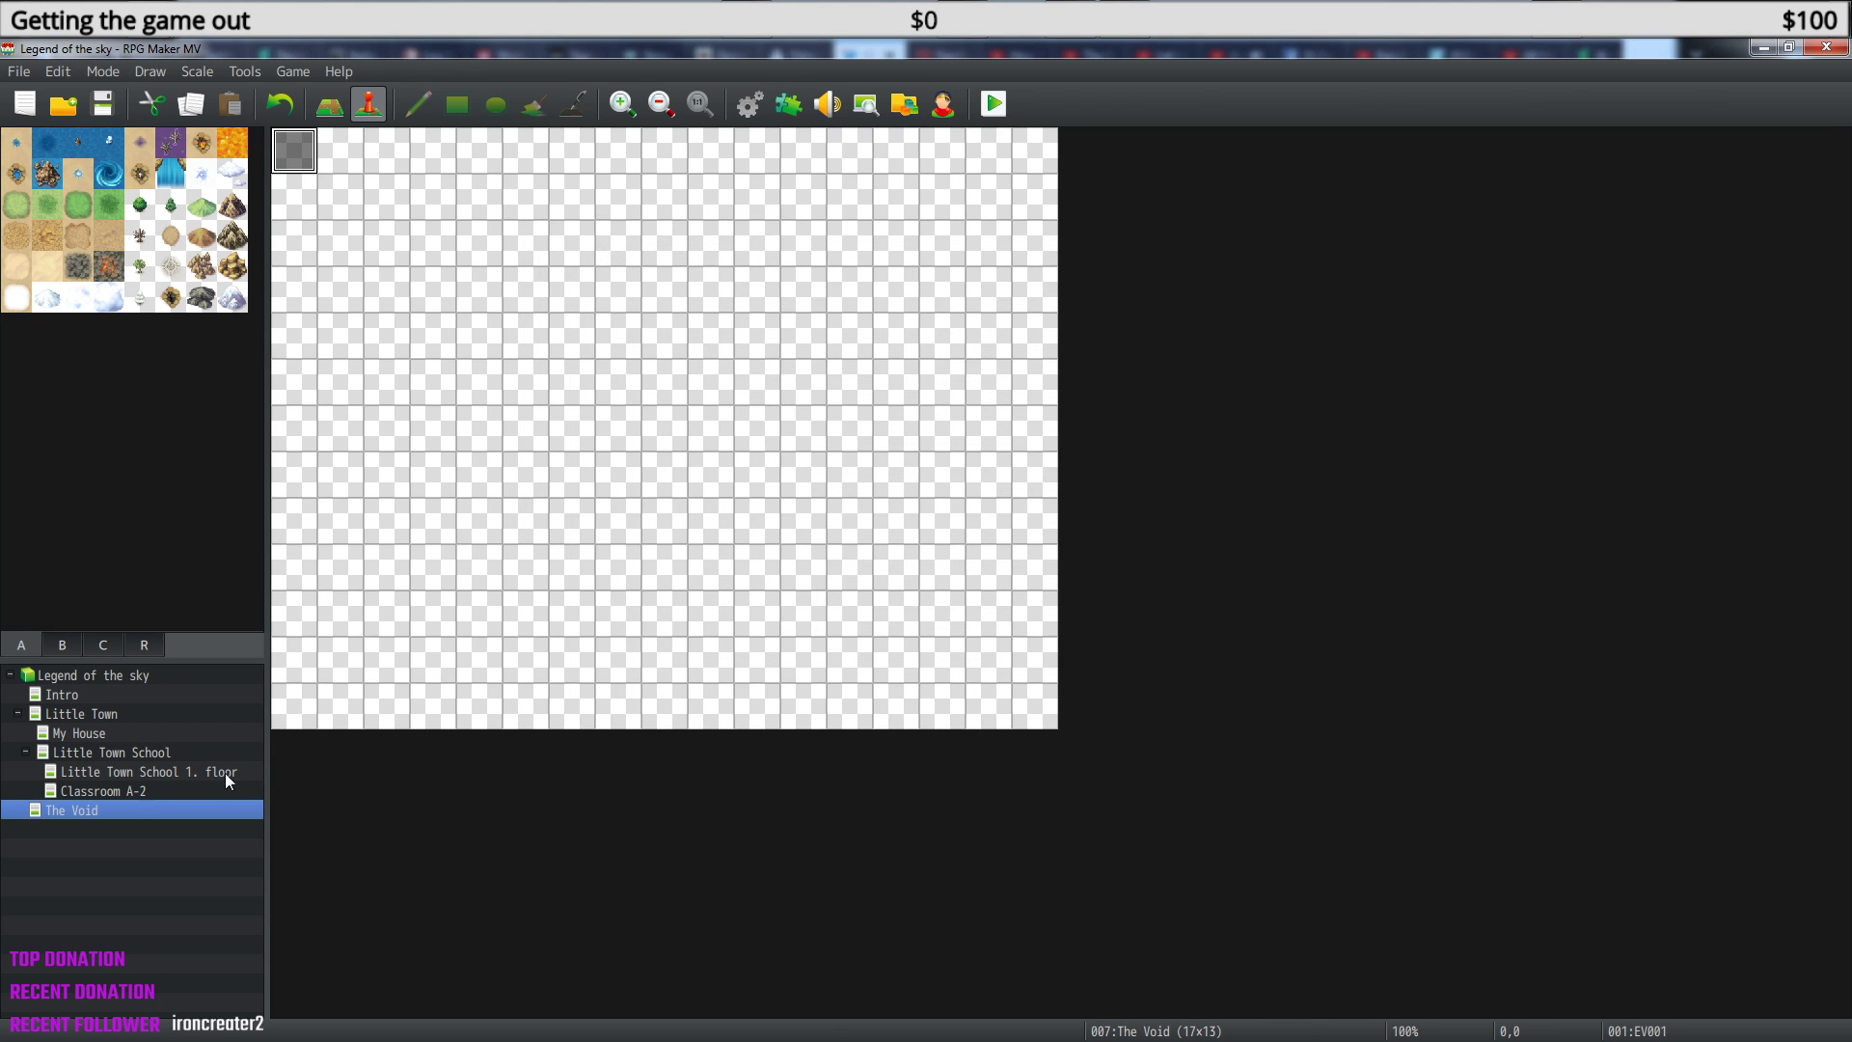
- Duplicate the "You got hit by the truck" message at the end of The Void's event
double_click(301, 147)
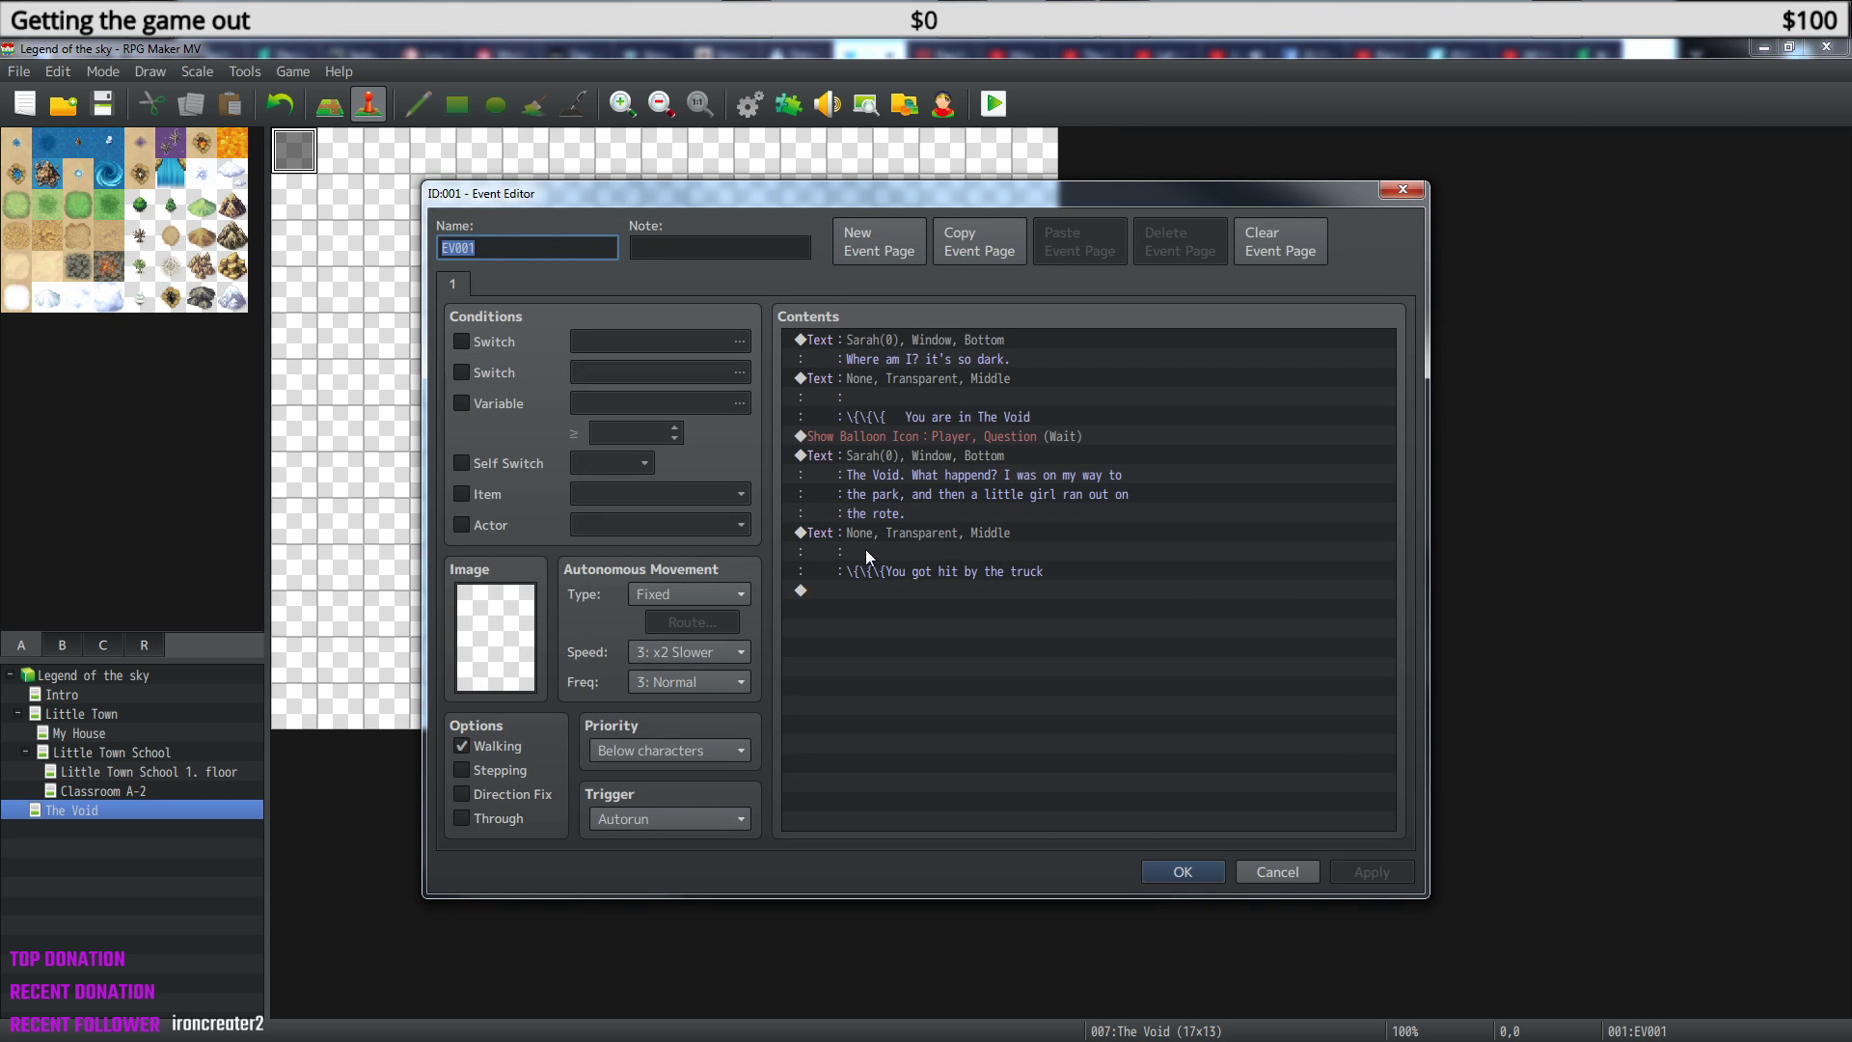
left_click(883, 577)
left_click(890, 535)
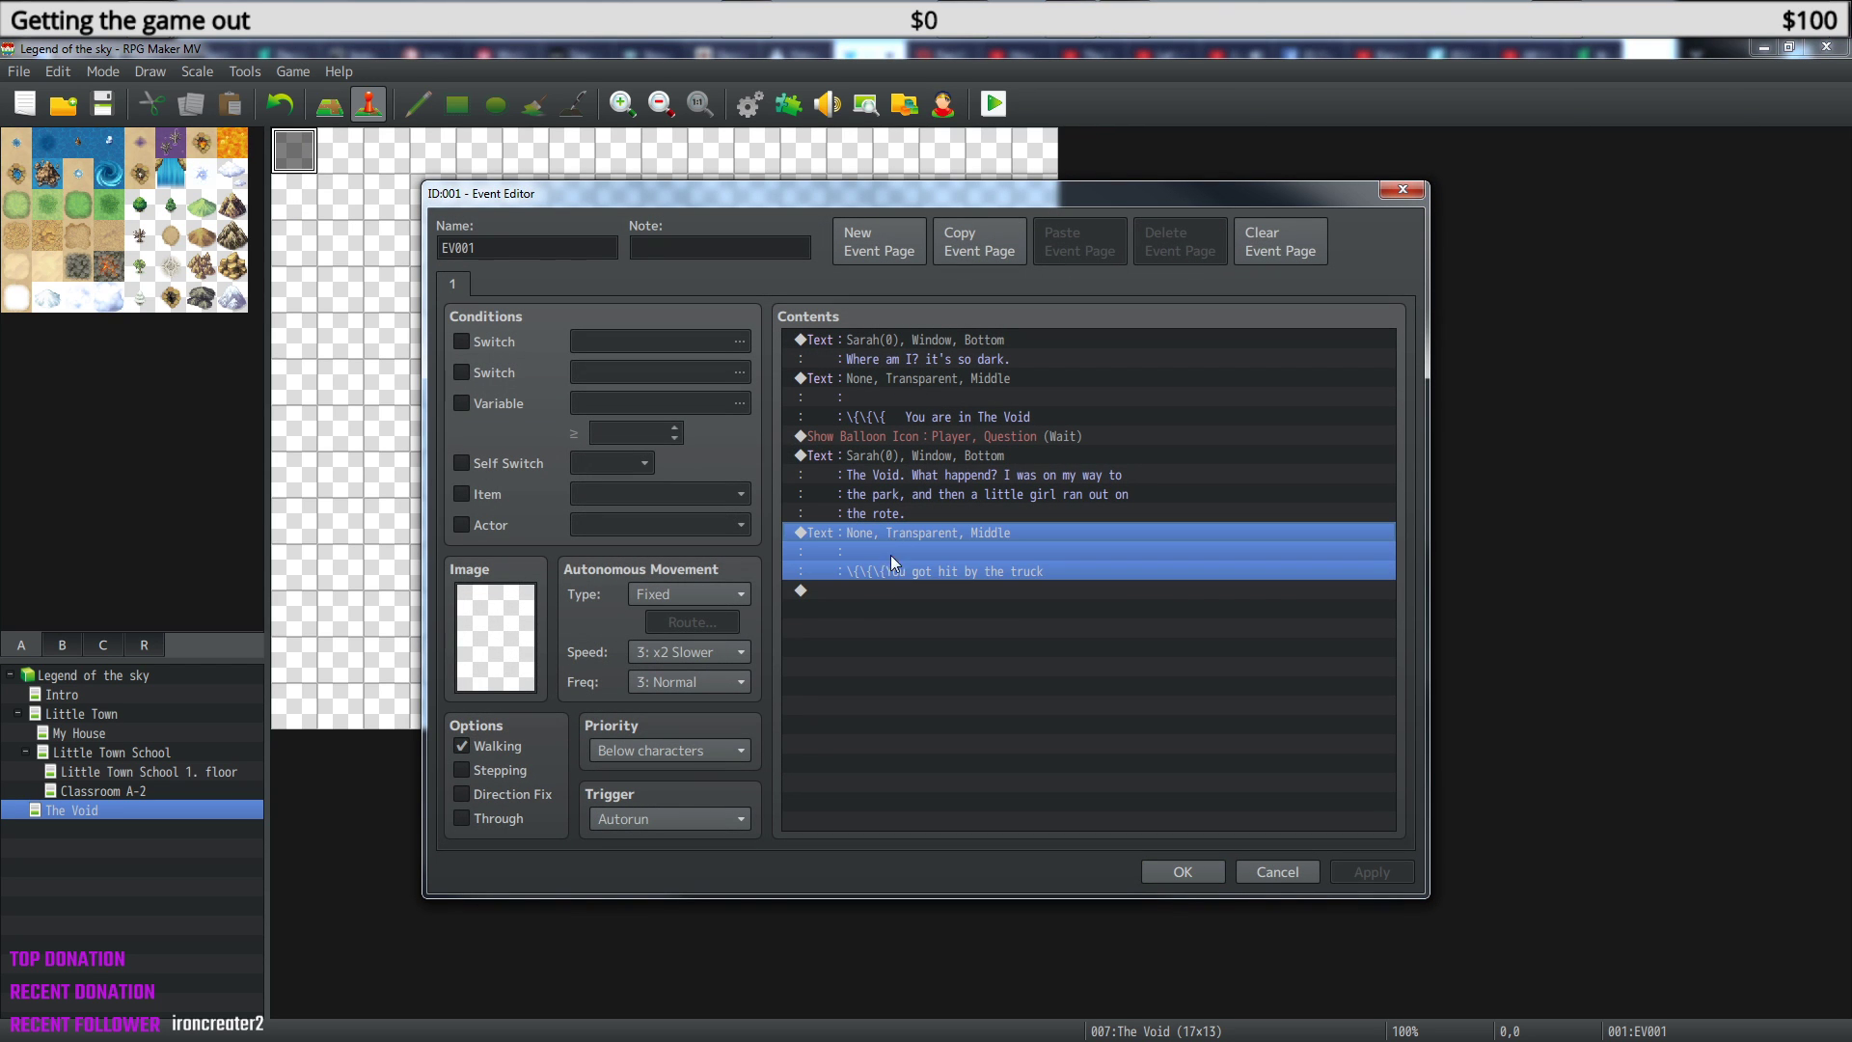
left_click(881, 590)
key("ctrl+v")
left_click(904, 591)
key("Insert")
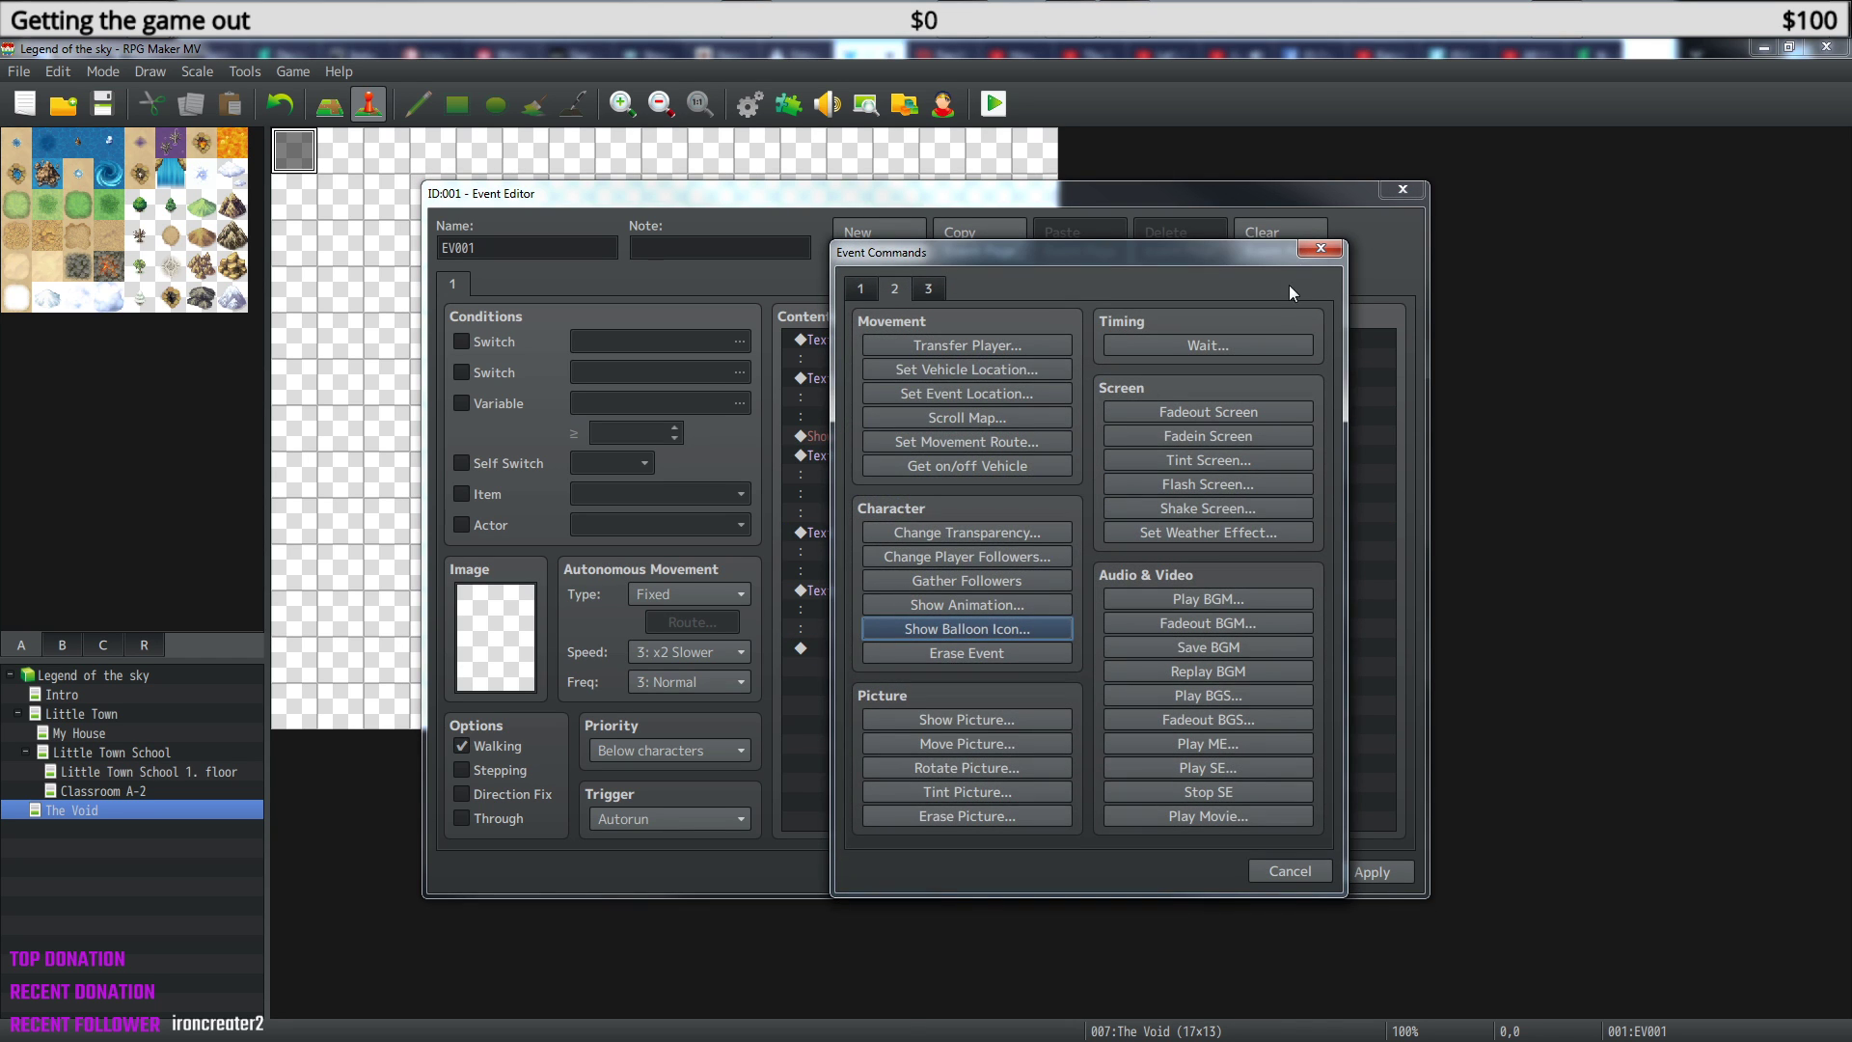
left_click(1339, 249)
- Clear all text from the duplicated last message, keeping its transparent background and middle position, and confirm the event
right_click(953, 593)
left_click(1022, 614)
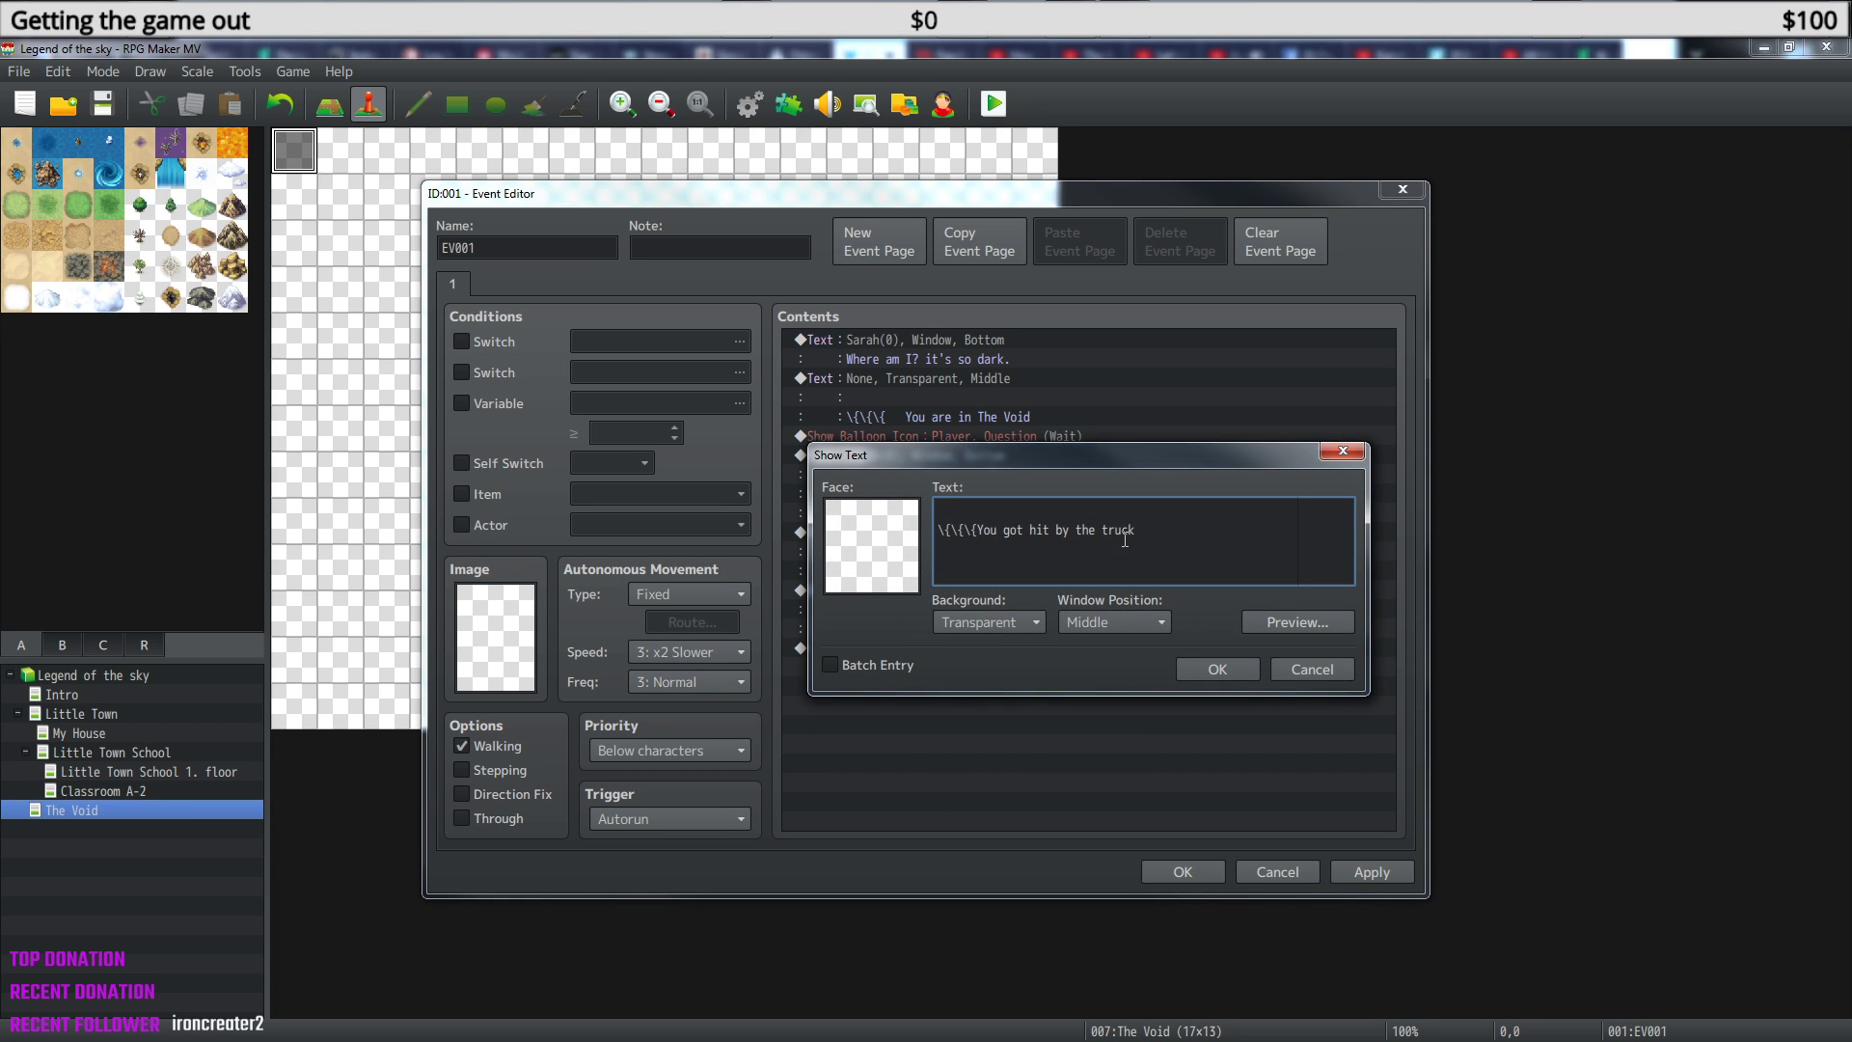
key("ctrl+a")
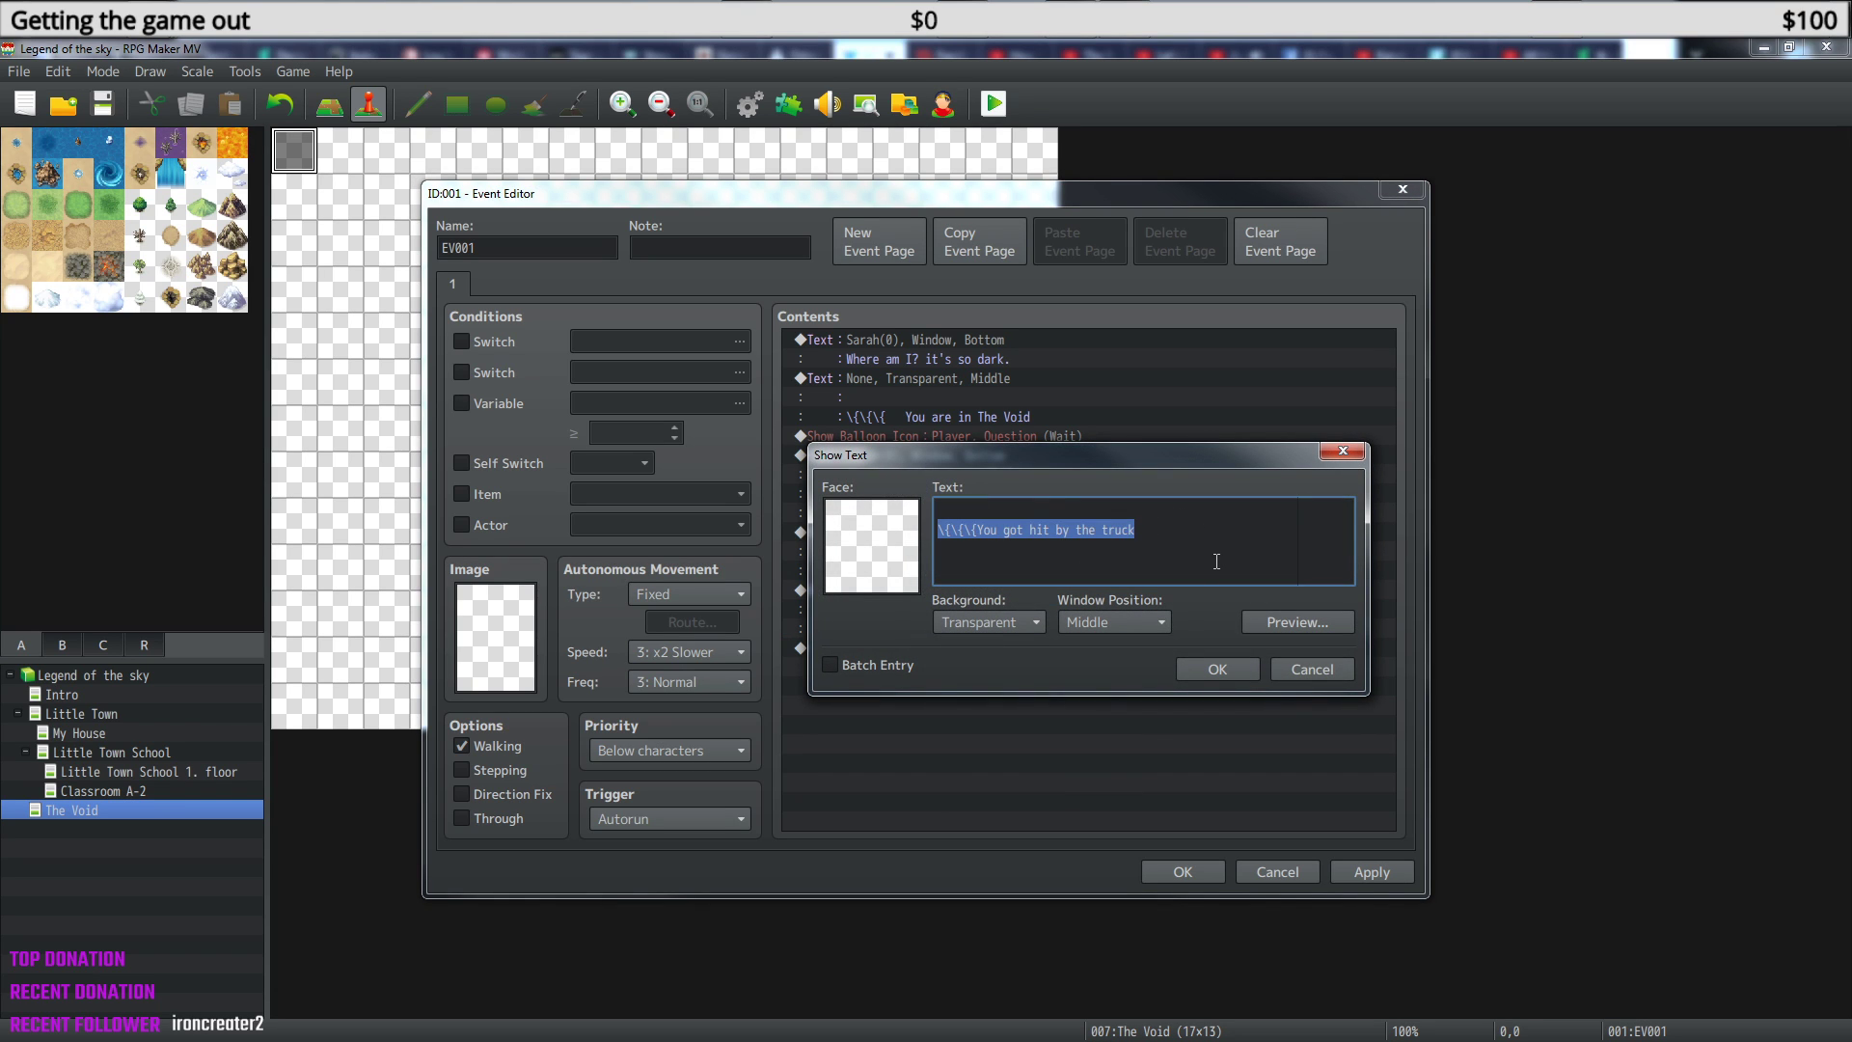
key("BackSpace")
left_click(1218, 678)
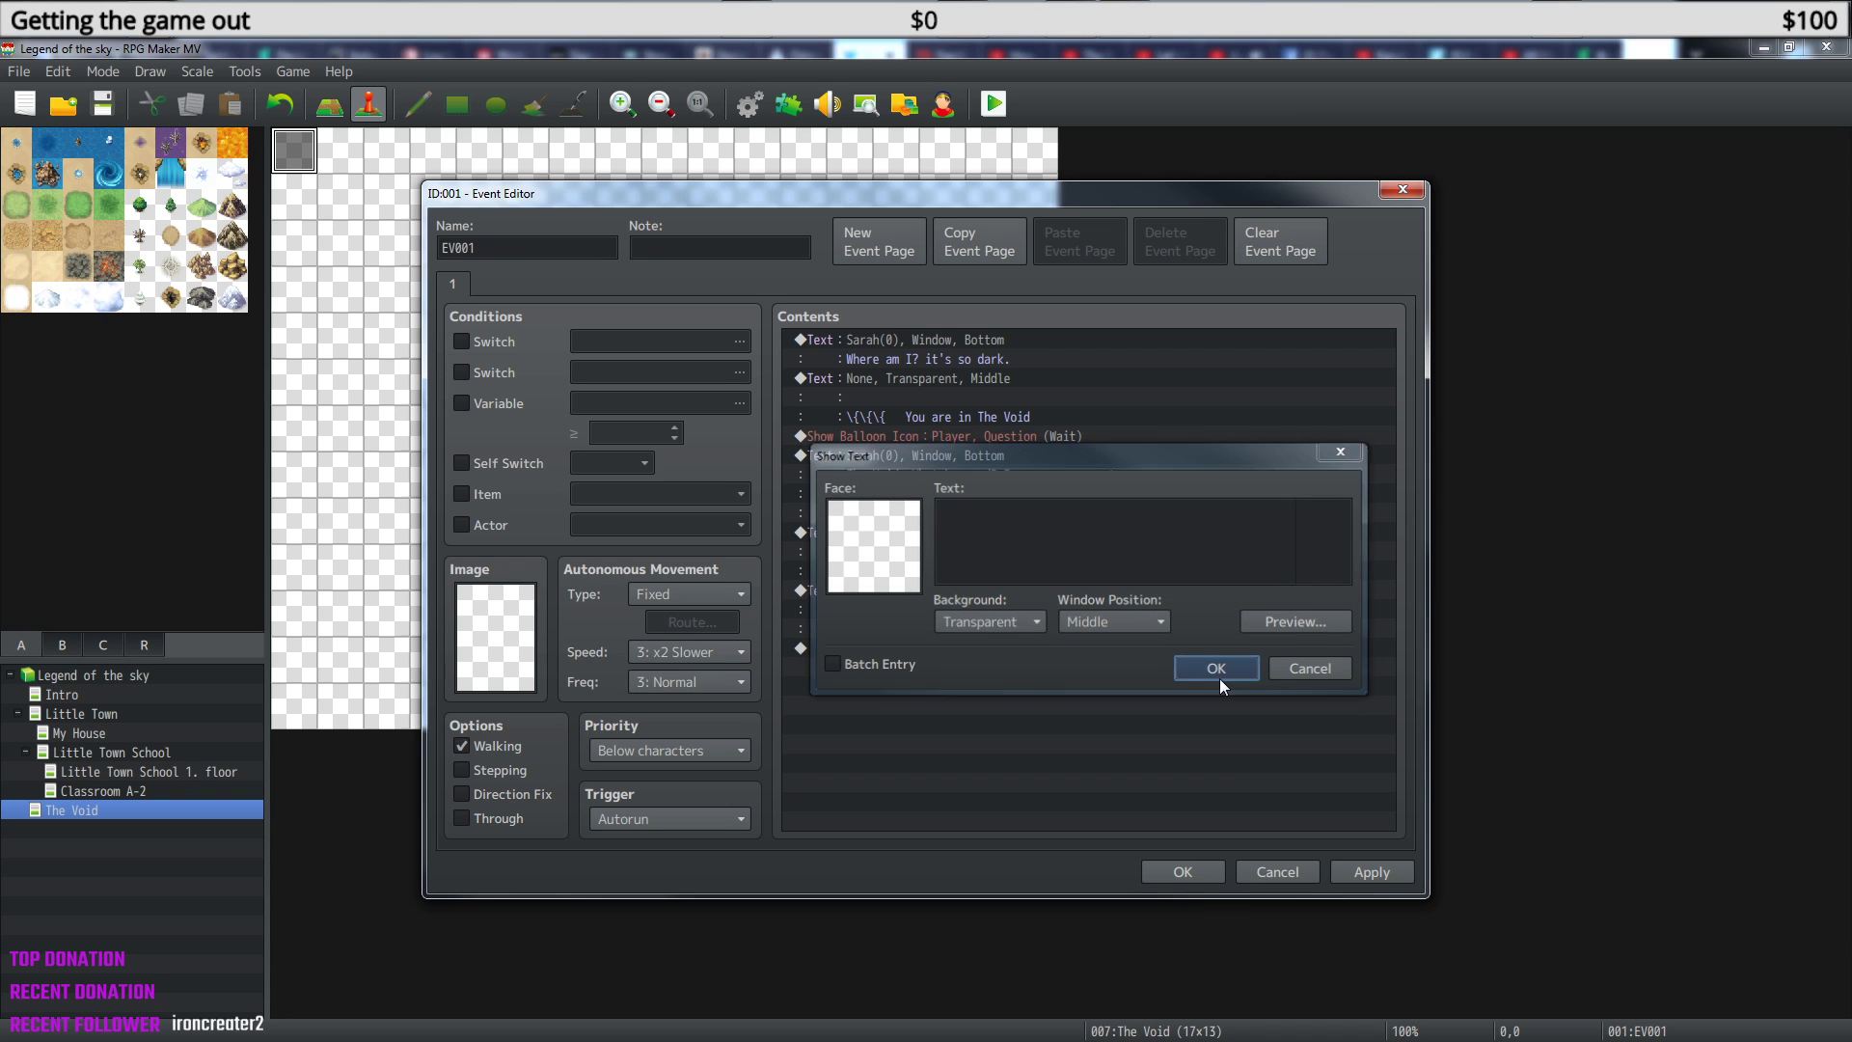
left_click(1183, 872)
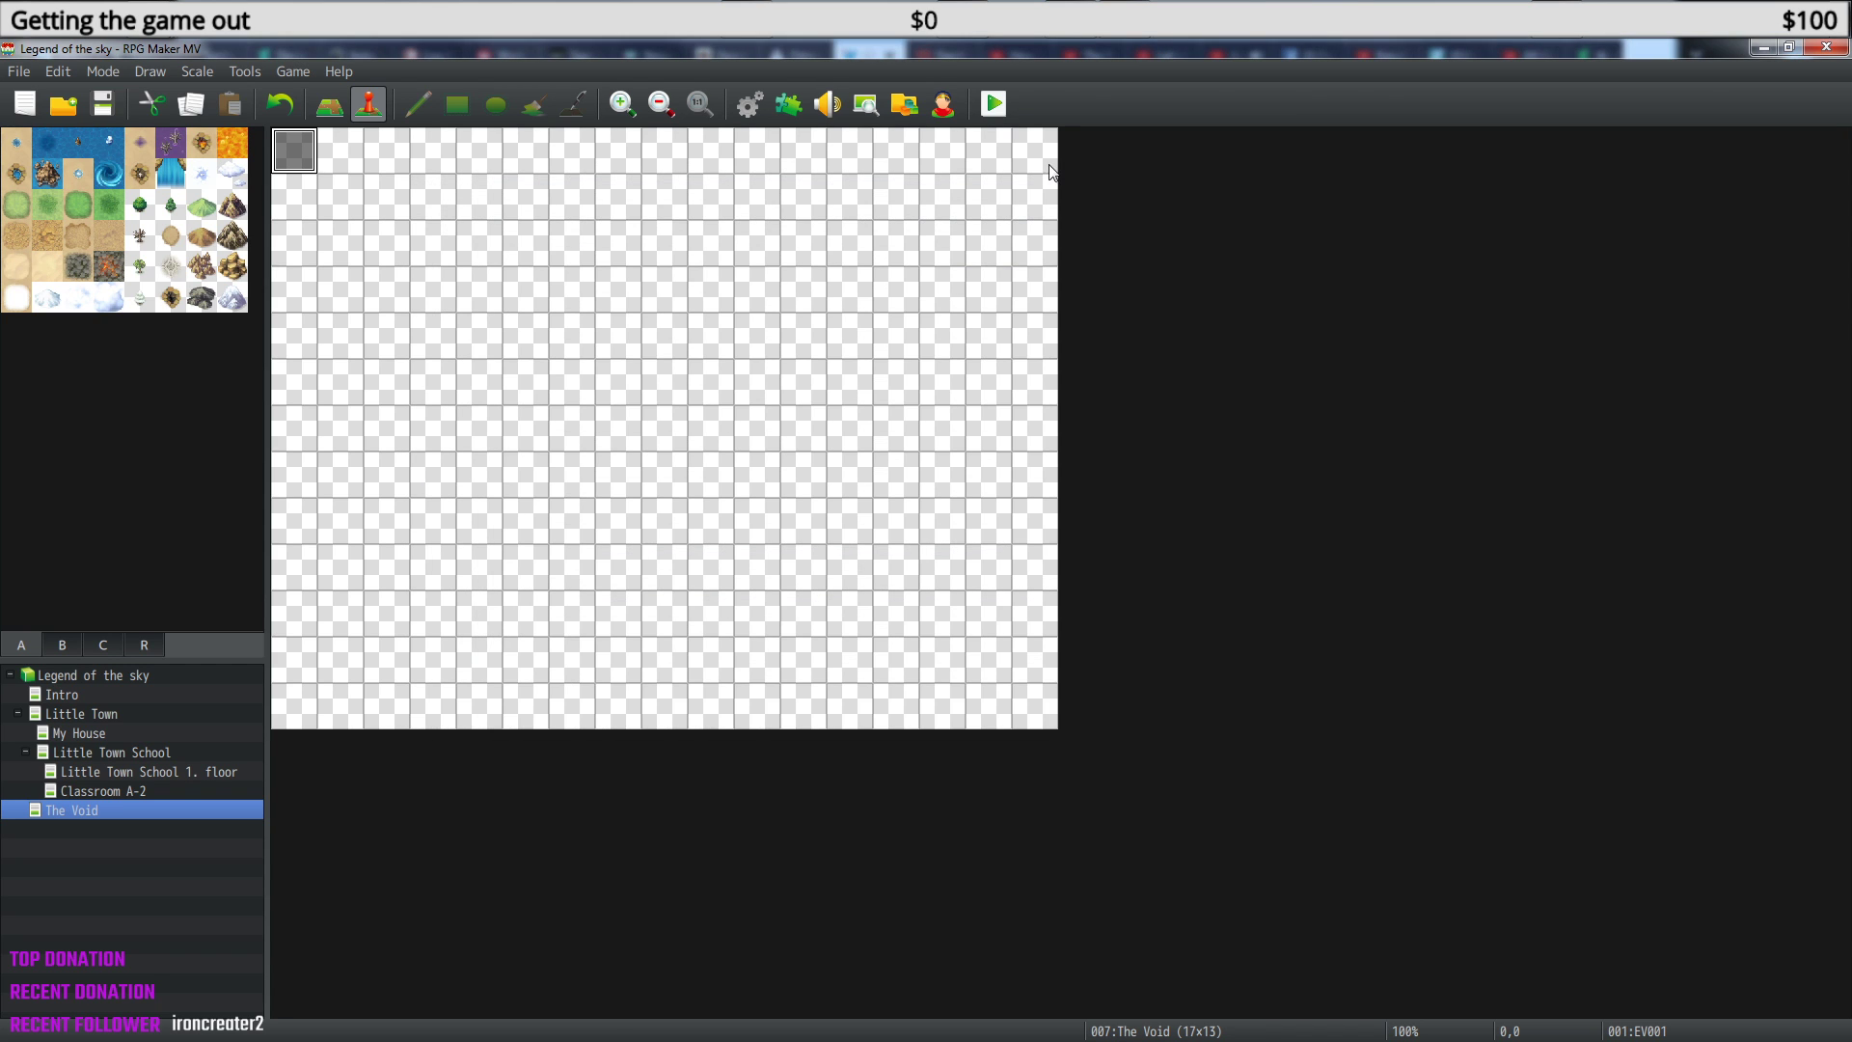
- Save the game changes and playtest The Void's dialogue through the blank transparent message
left_click(994, 106)
left_click(836, 577)
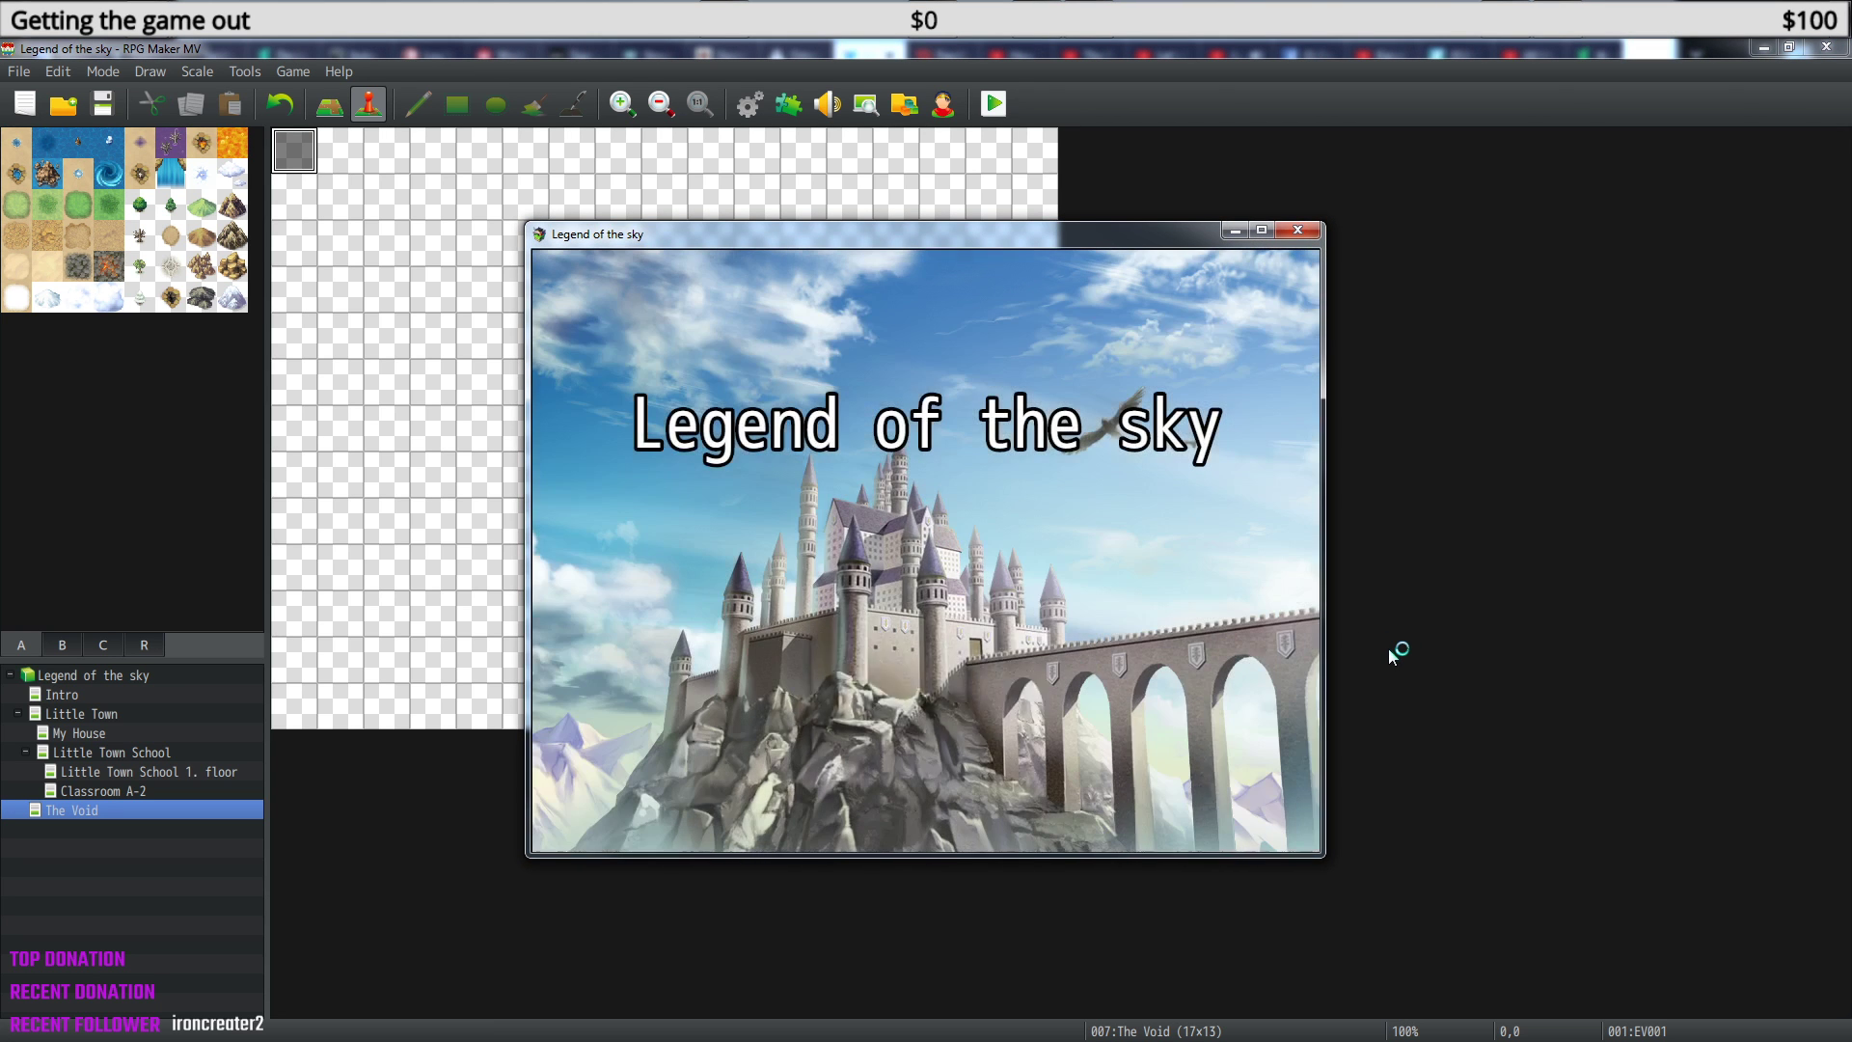
key("Return")
key("Return")
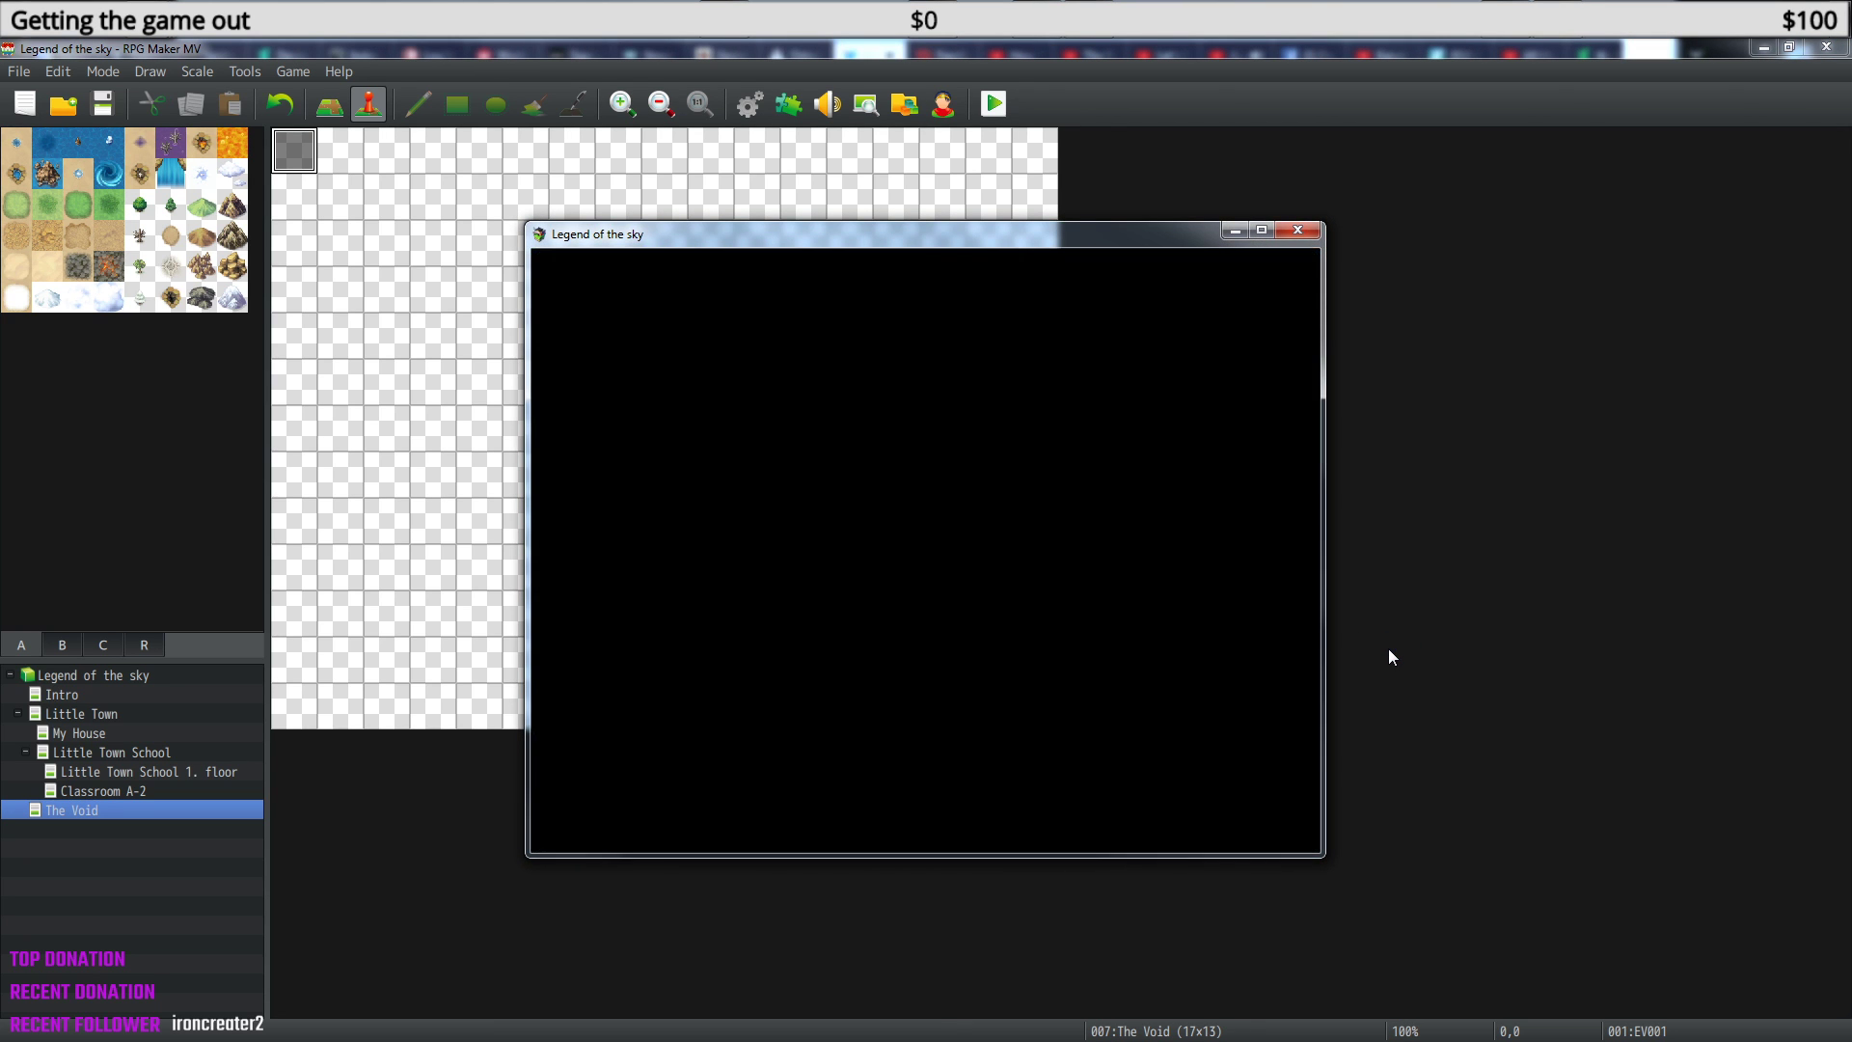
key("Right")
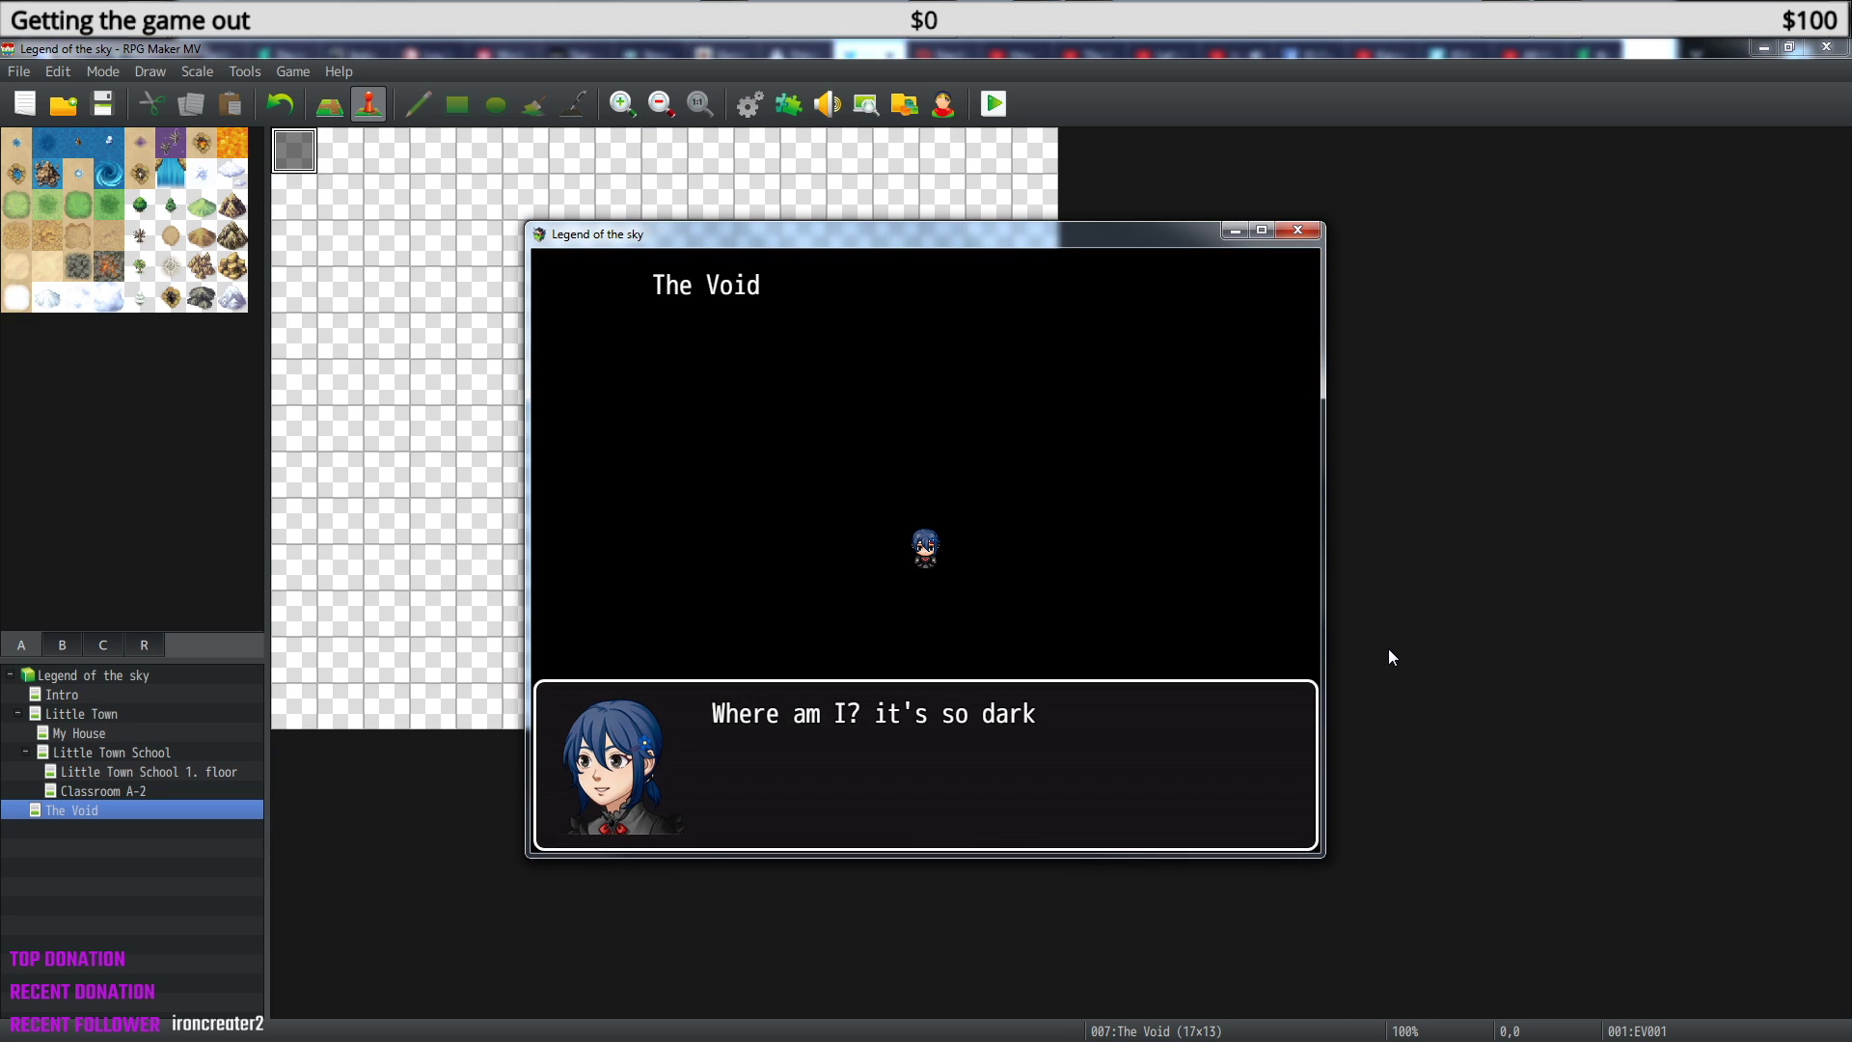
key("Return")
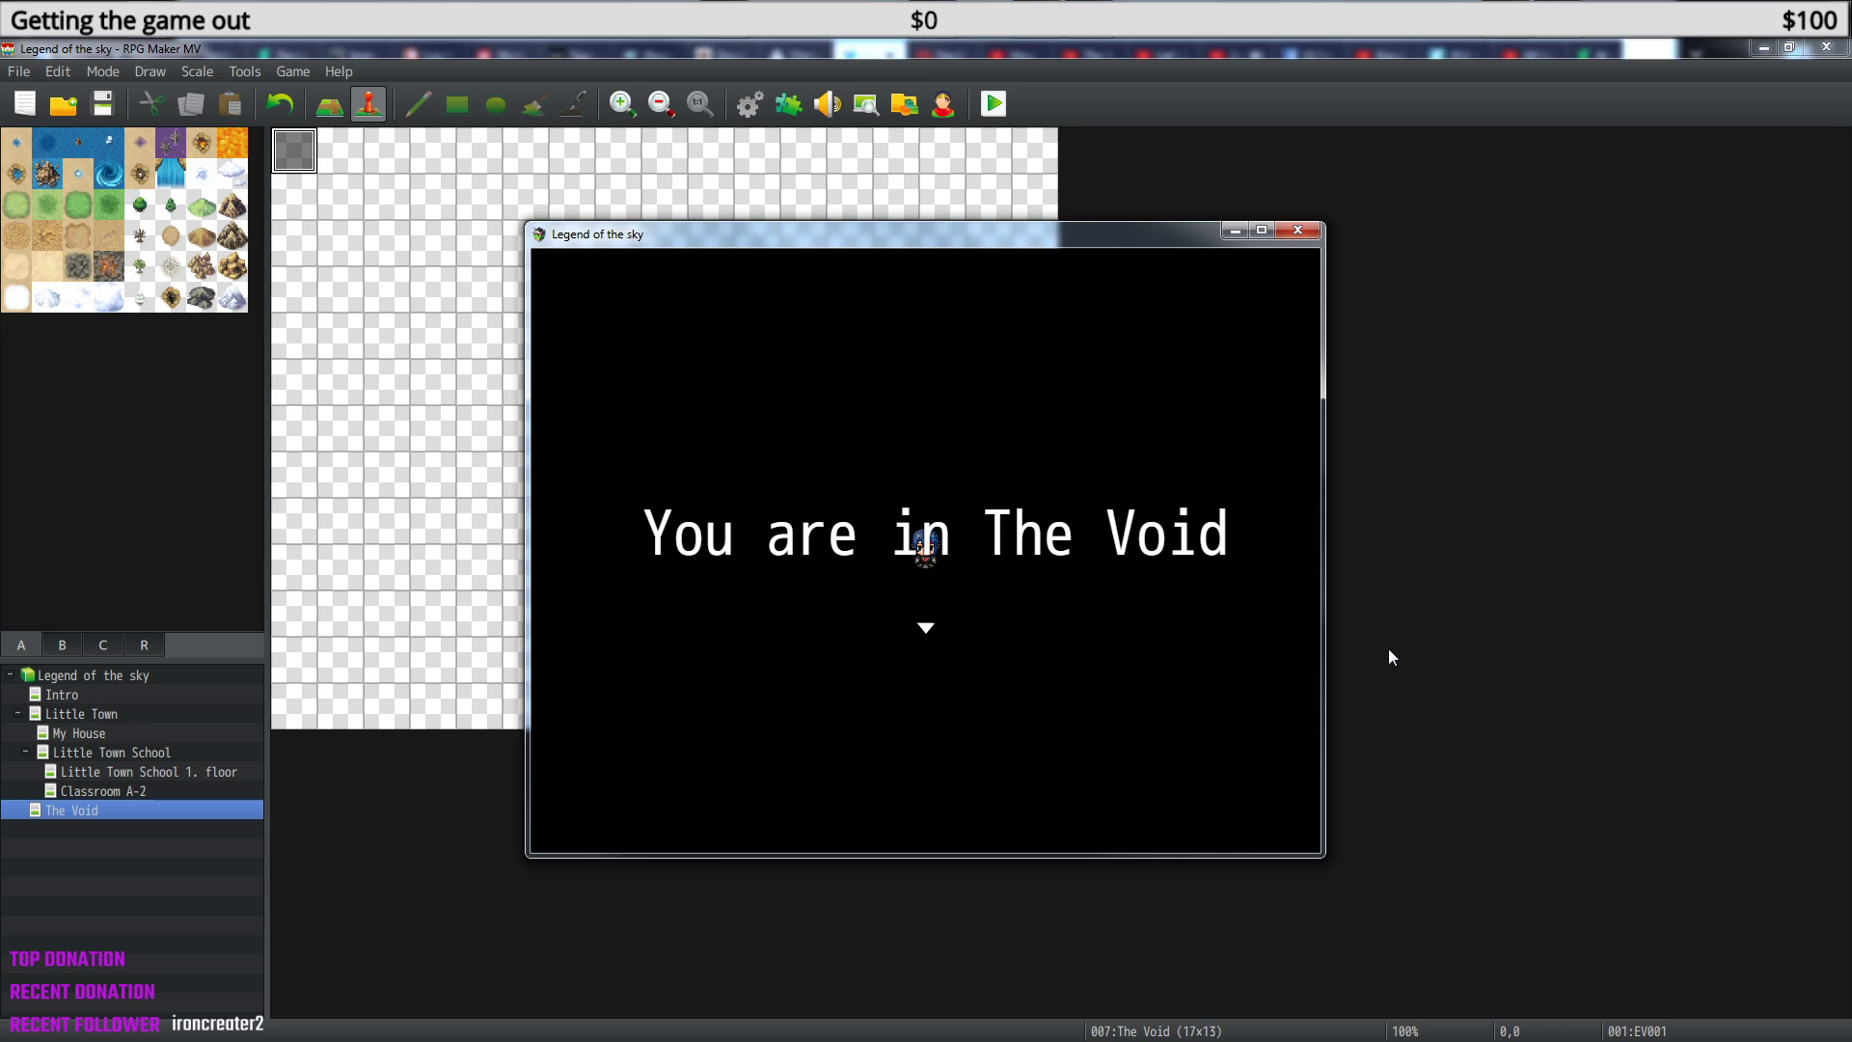
key("Return")
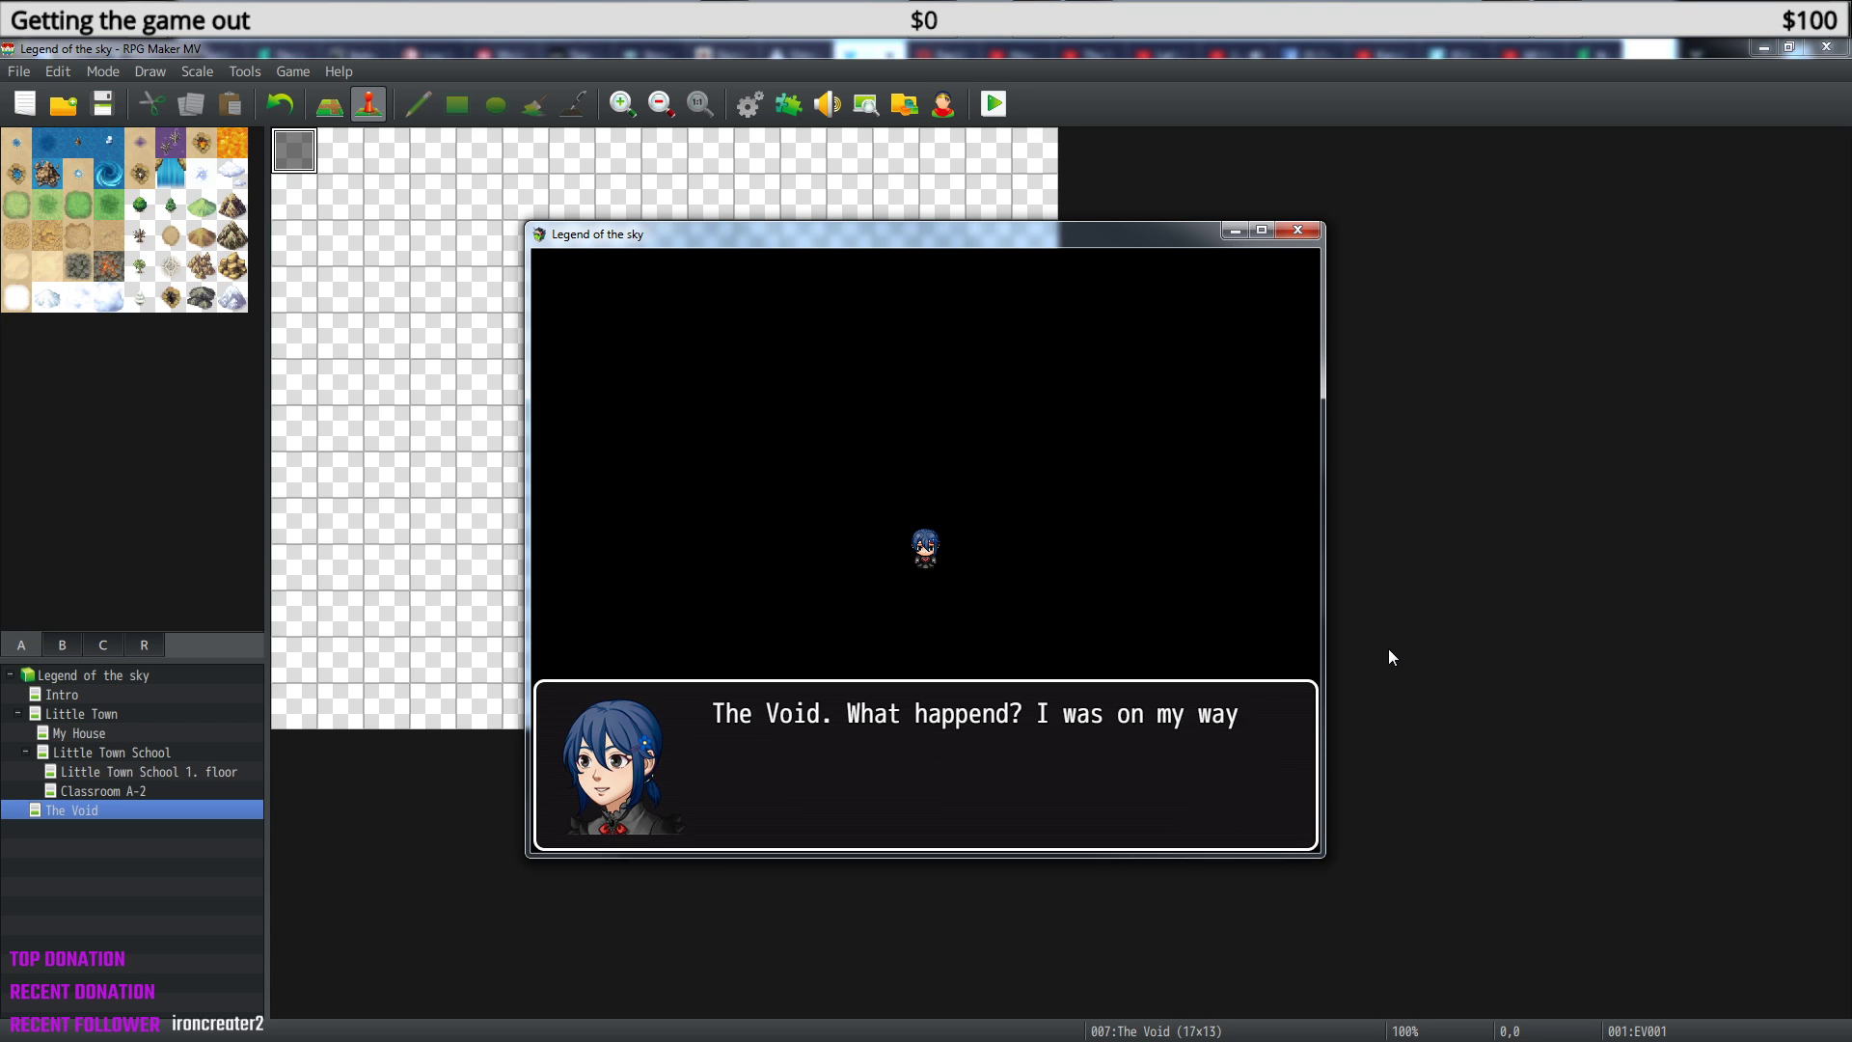
key("Return")
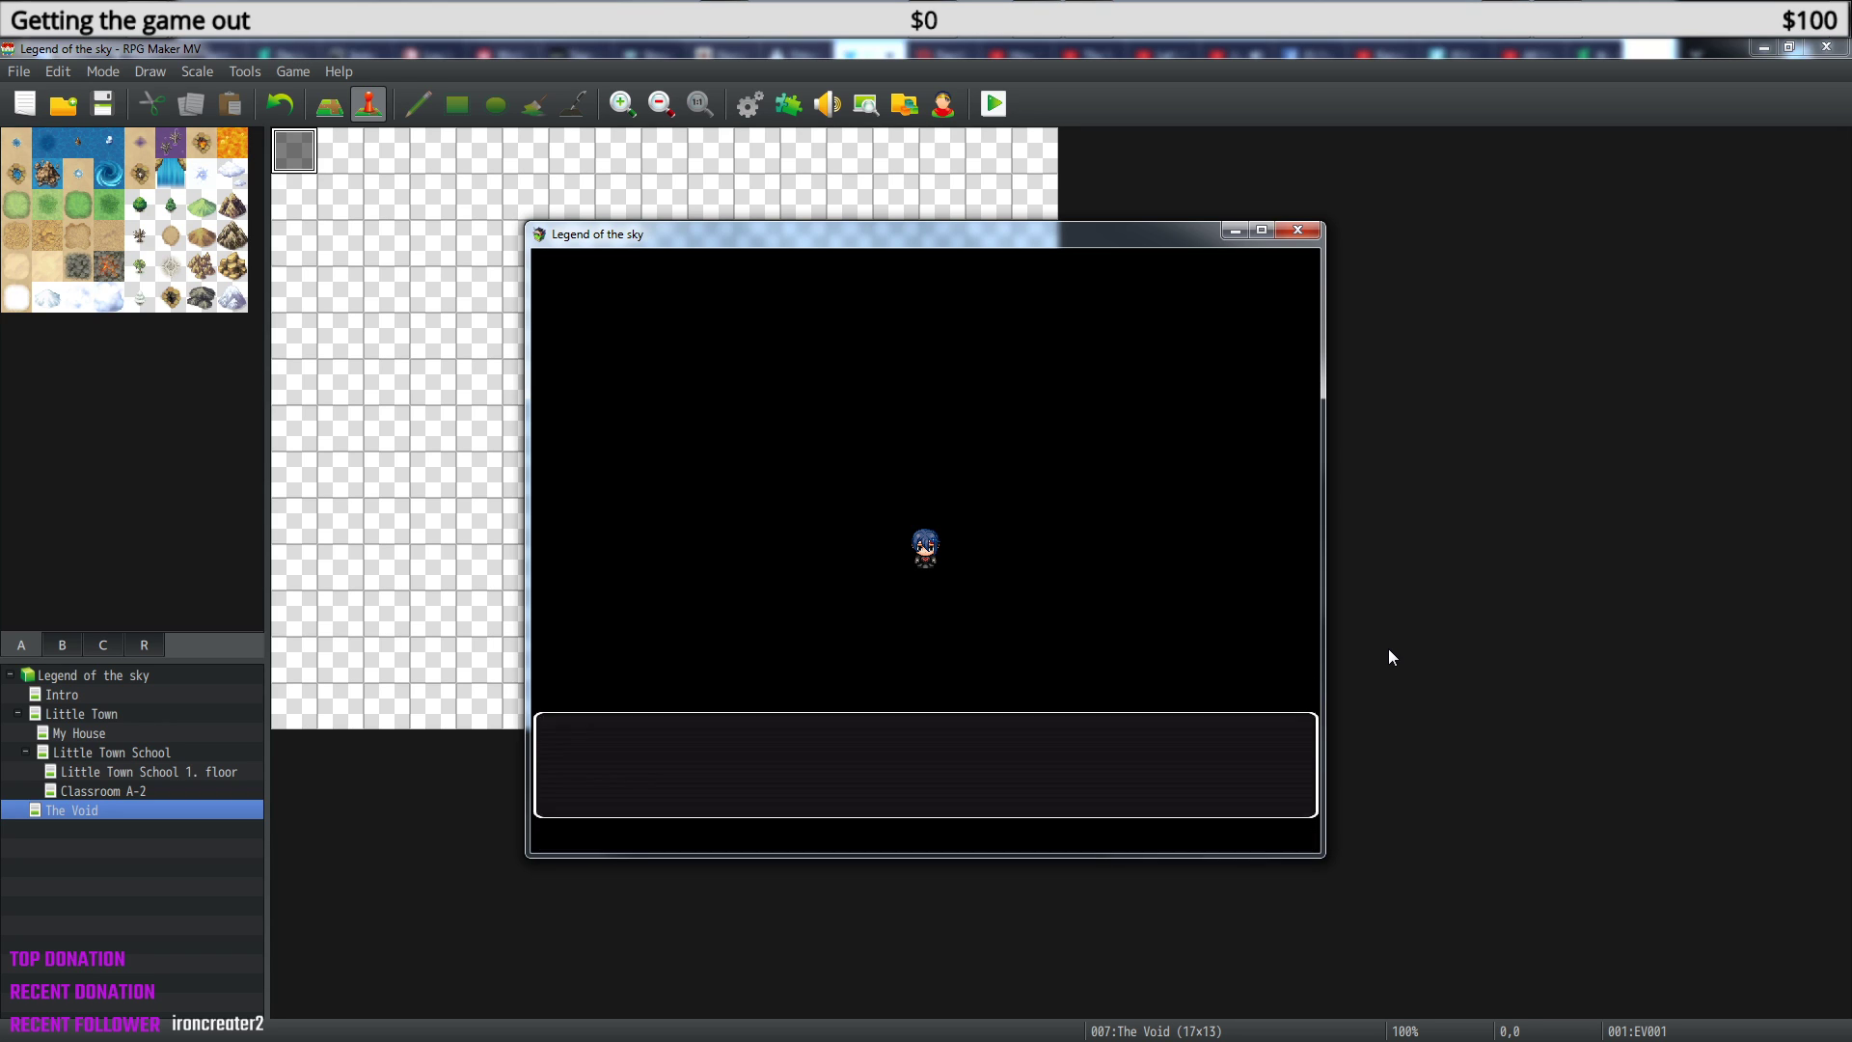
key("Return")
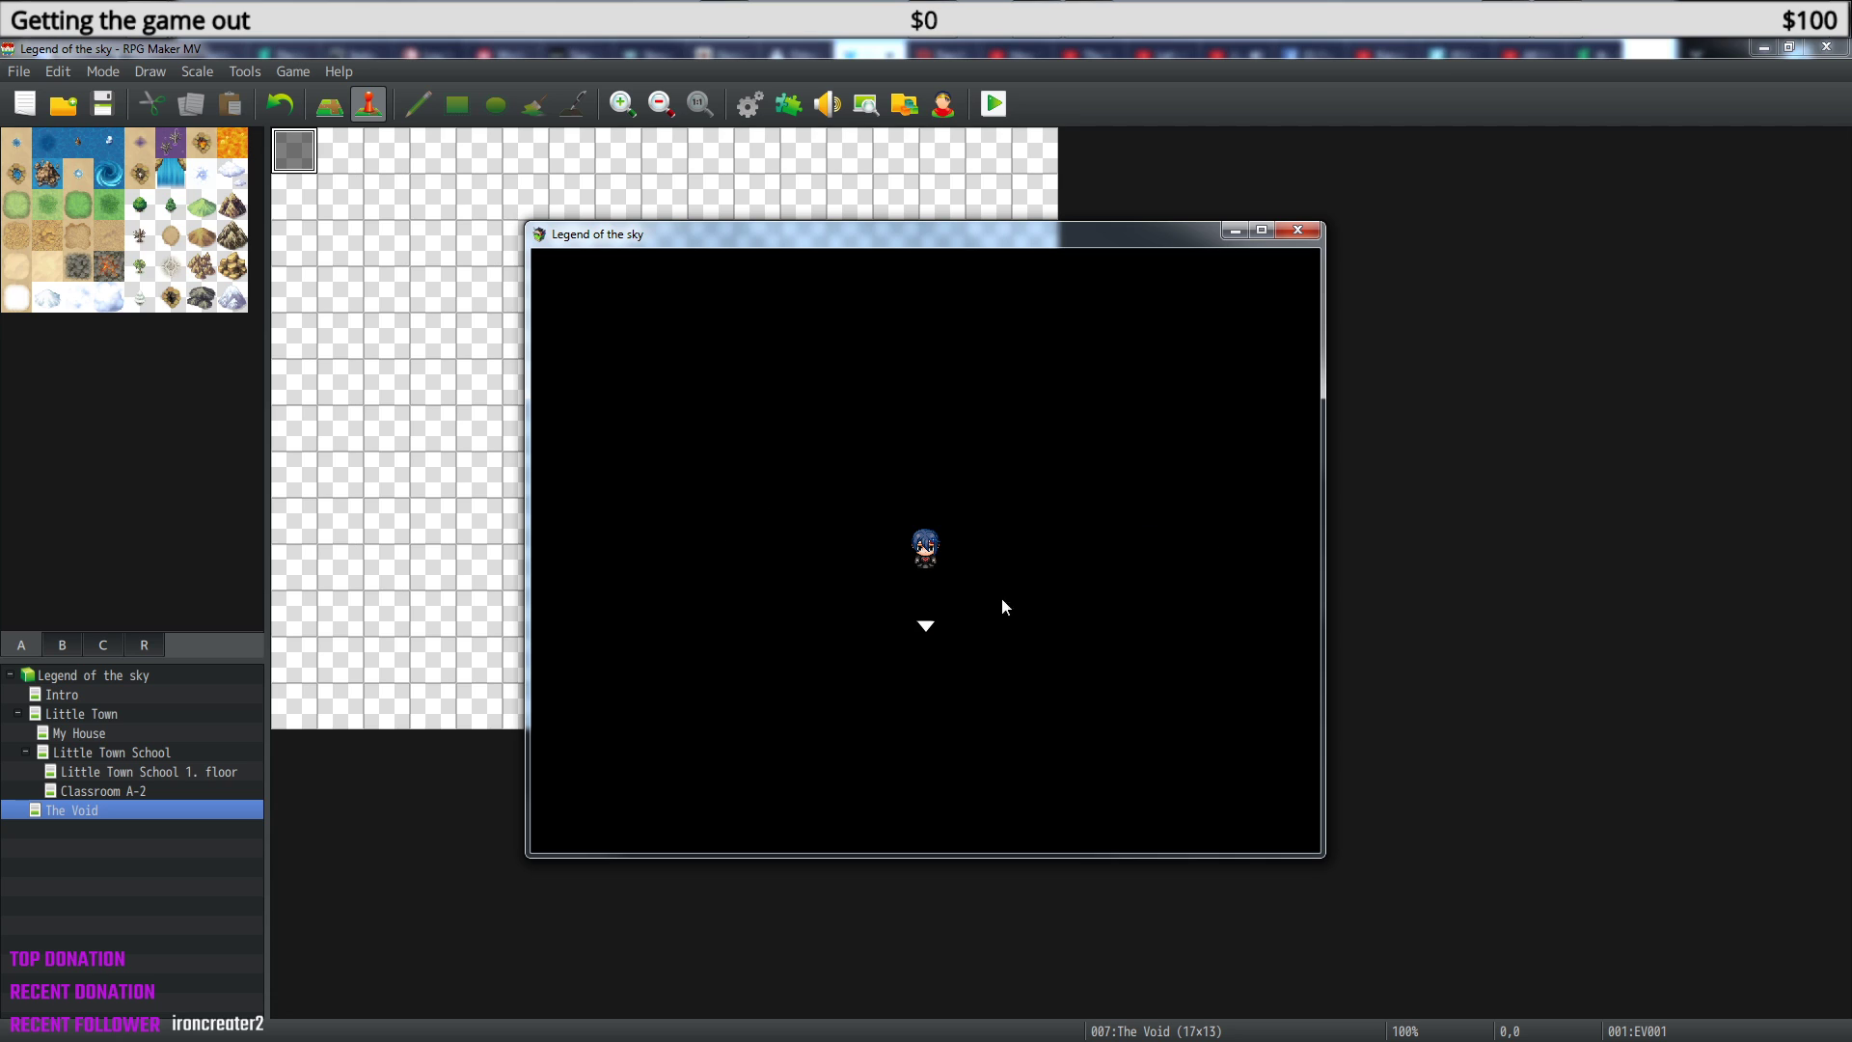
left_click(1149, 595)
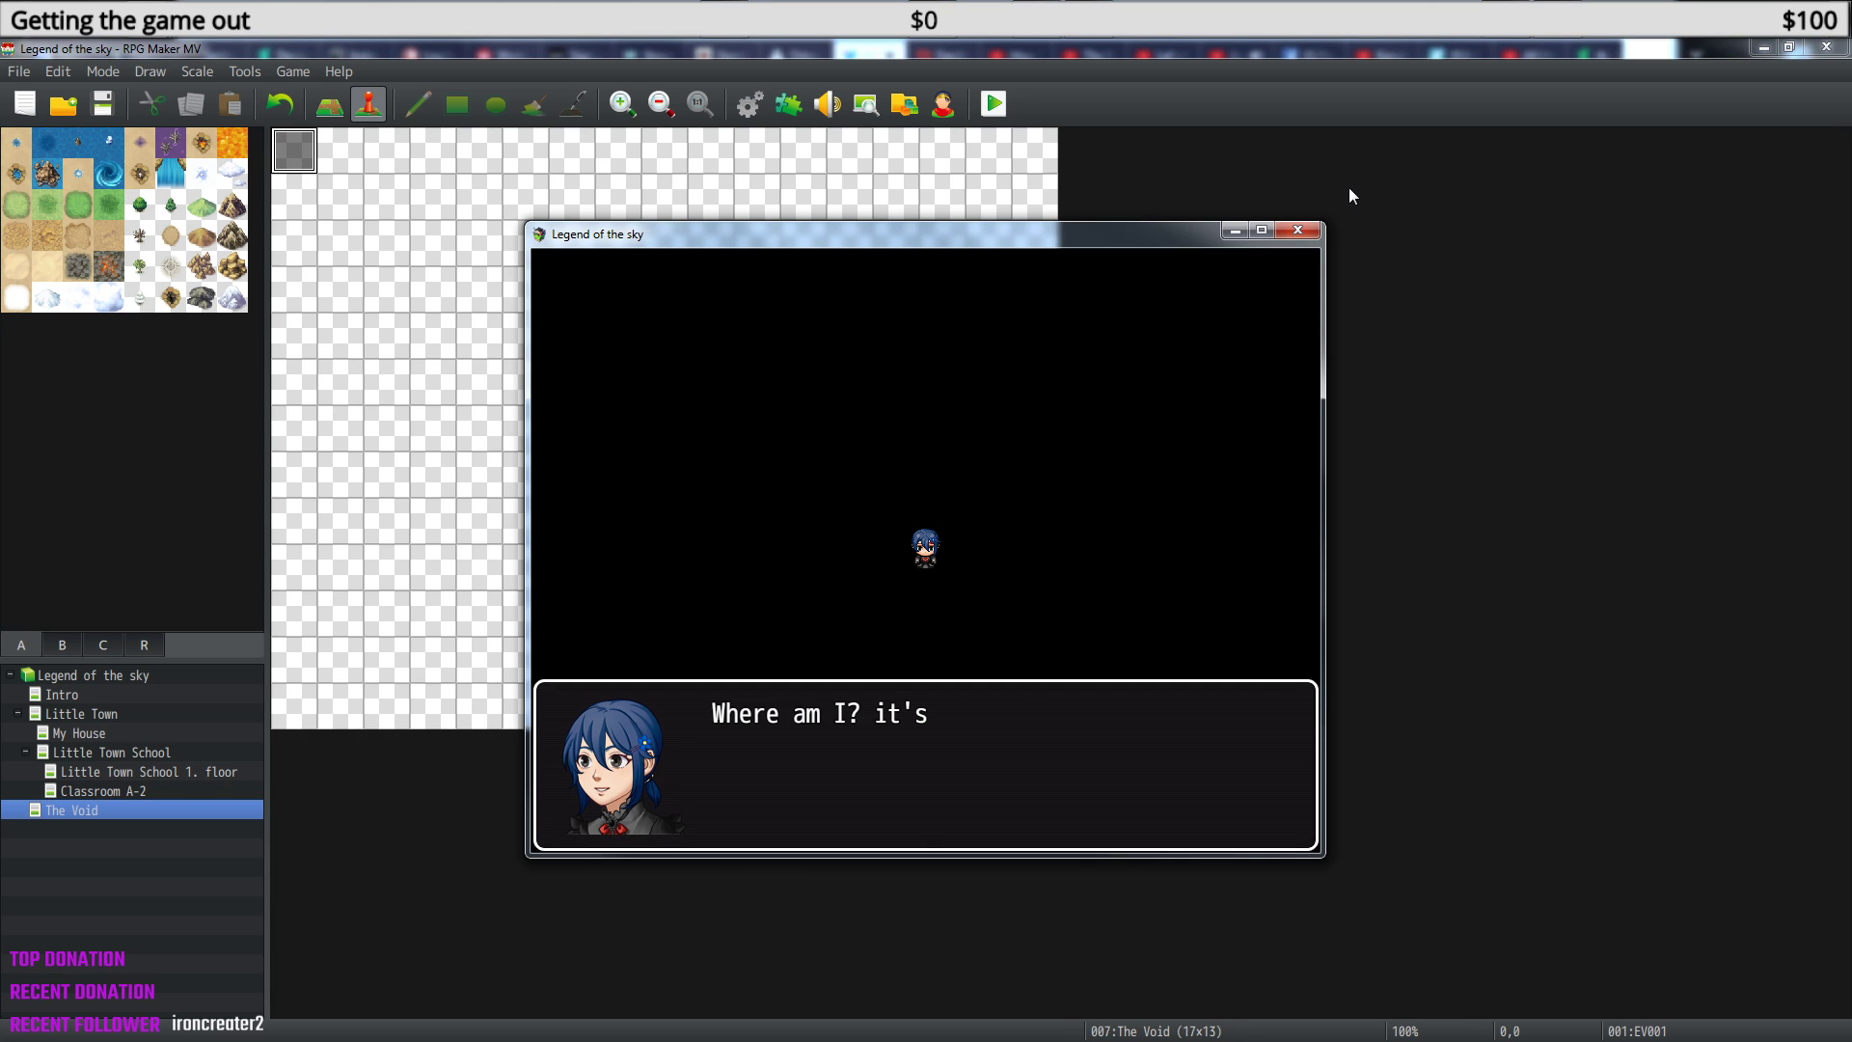
key("Return")
left_click(1298, 231)
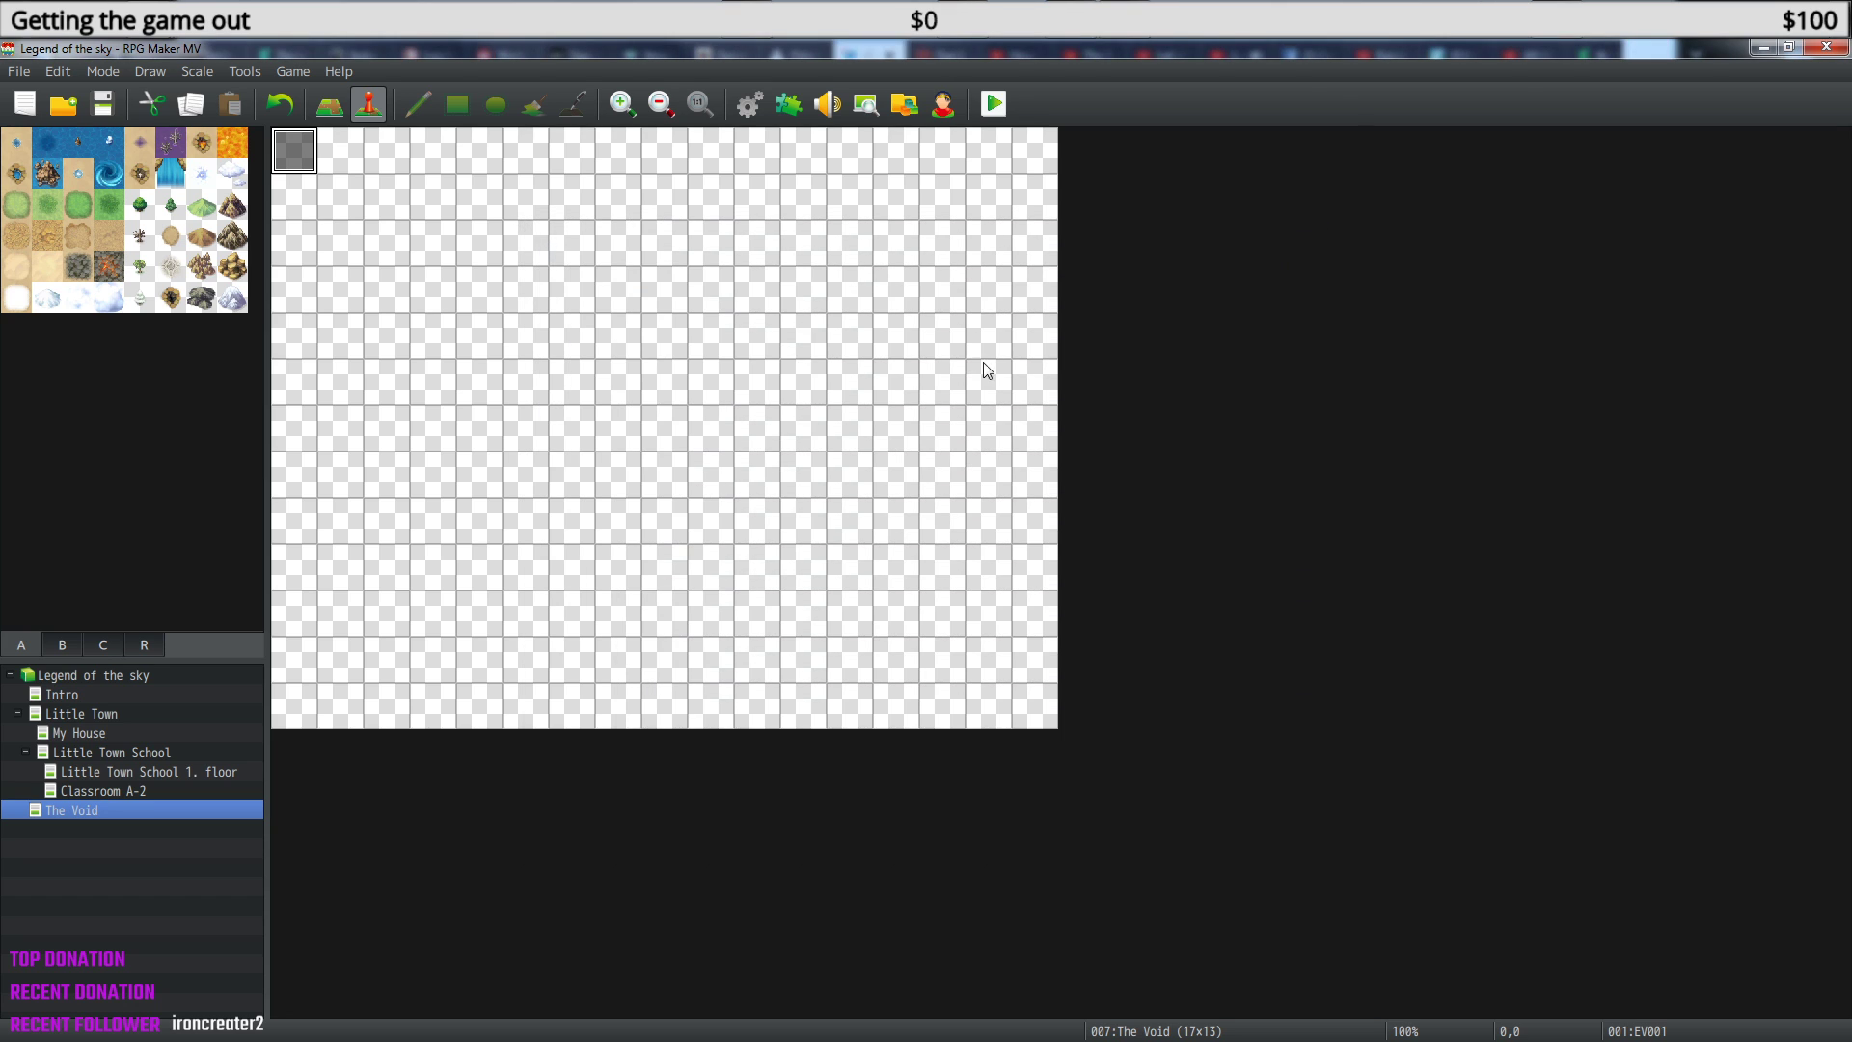
- Change the blank last message's background to Window and confirm the event
double_click(305, 154)
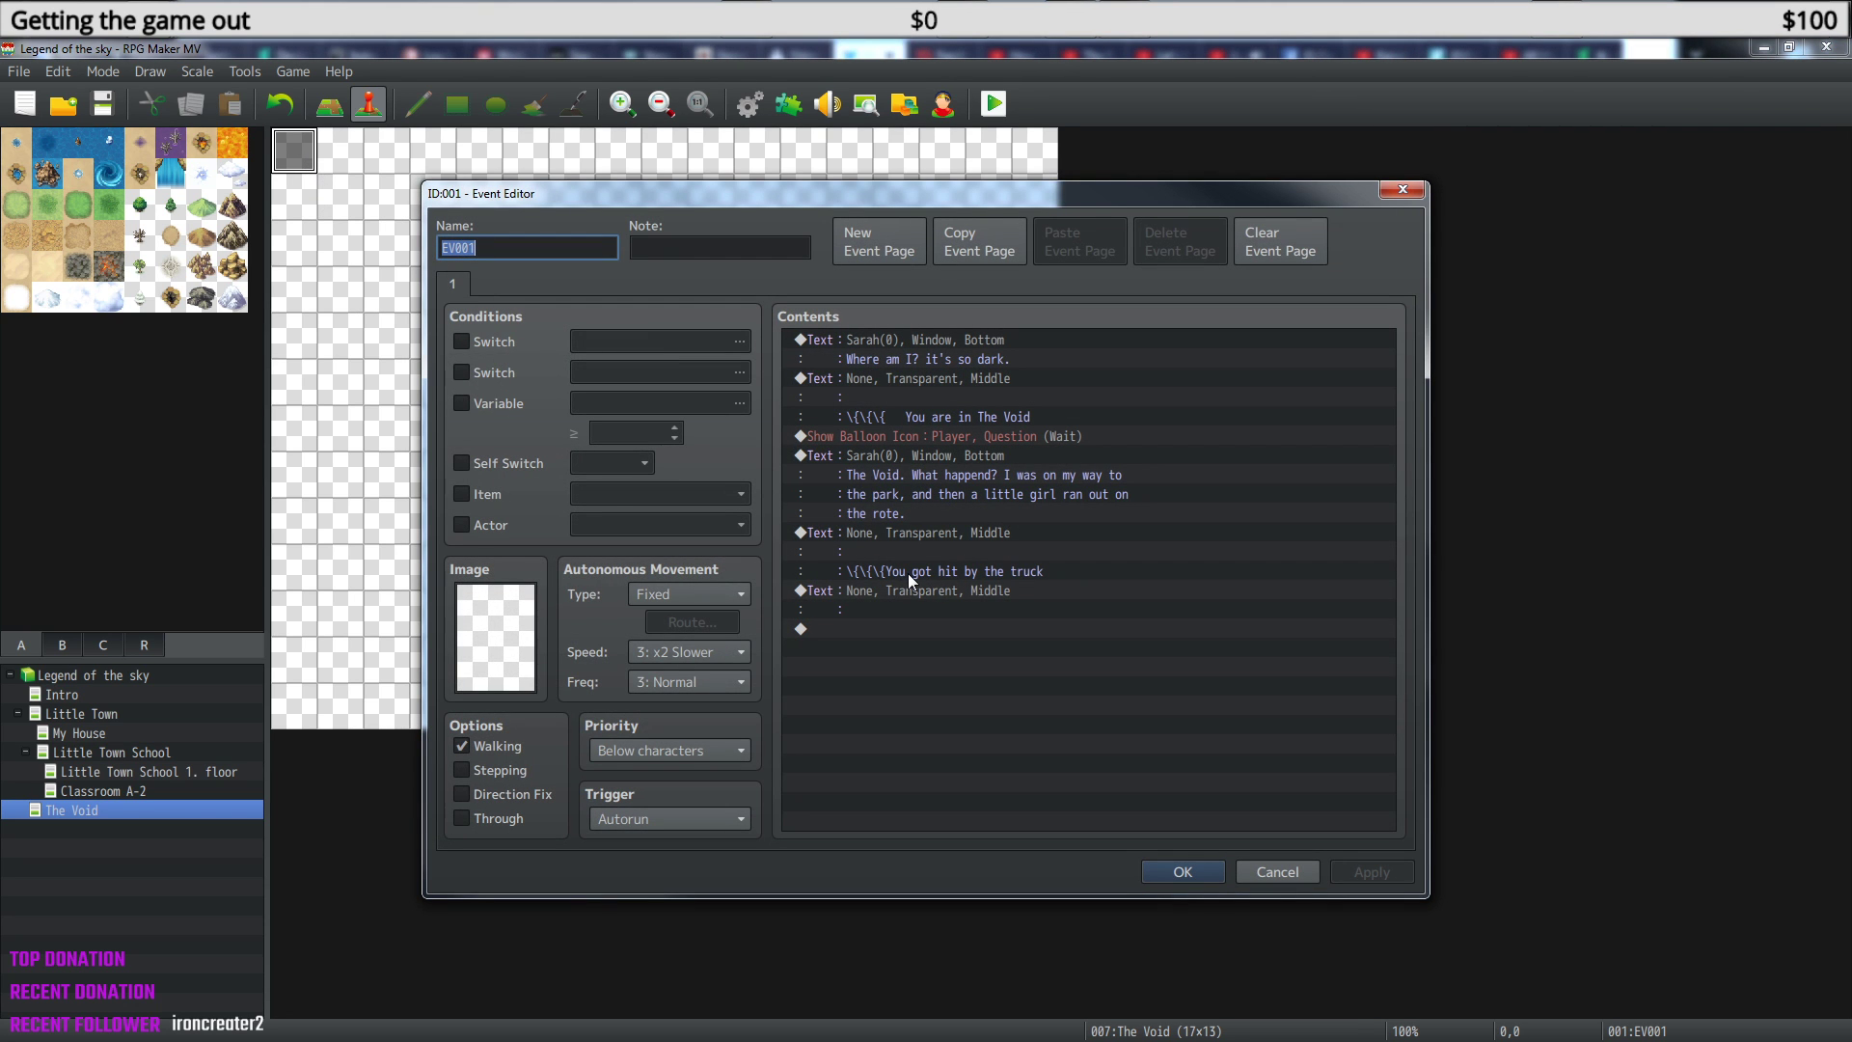
right_click(928, 593)
left_click(984, 629)
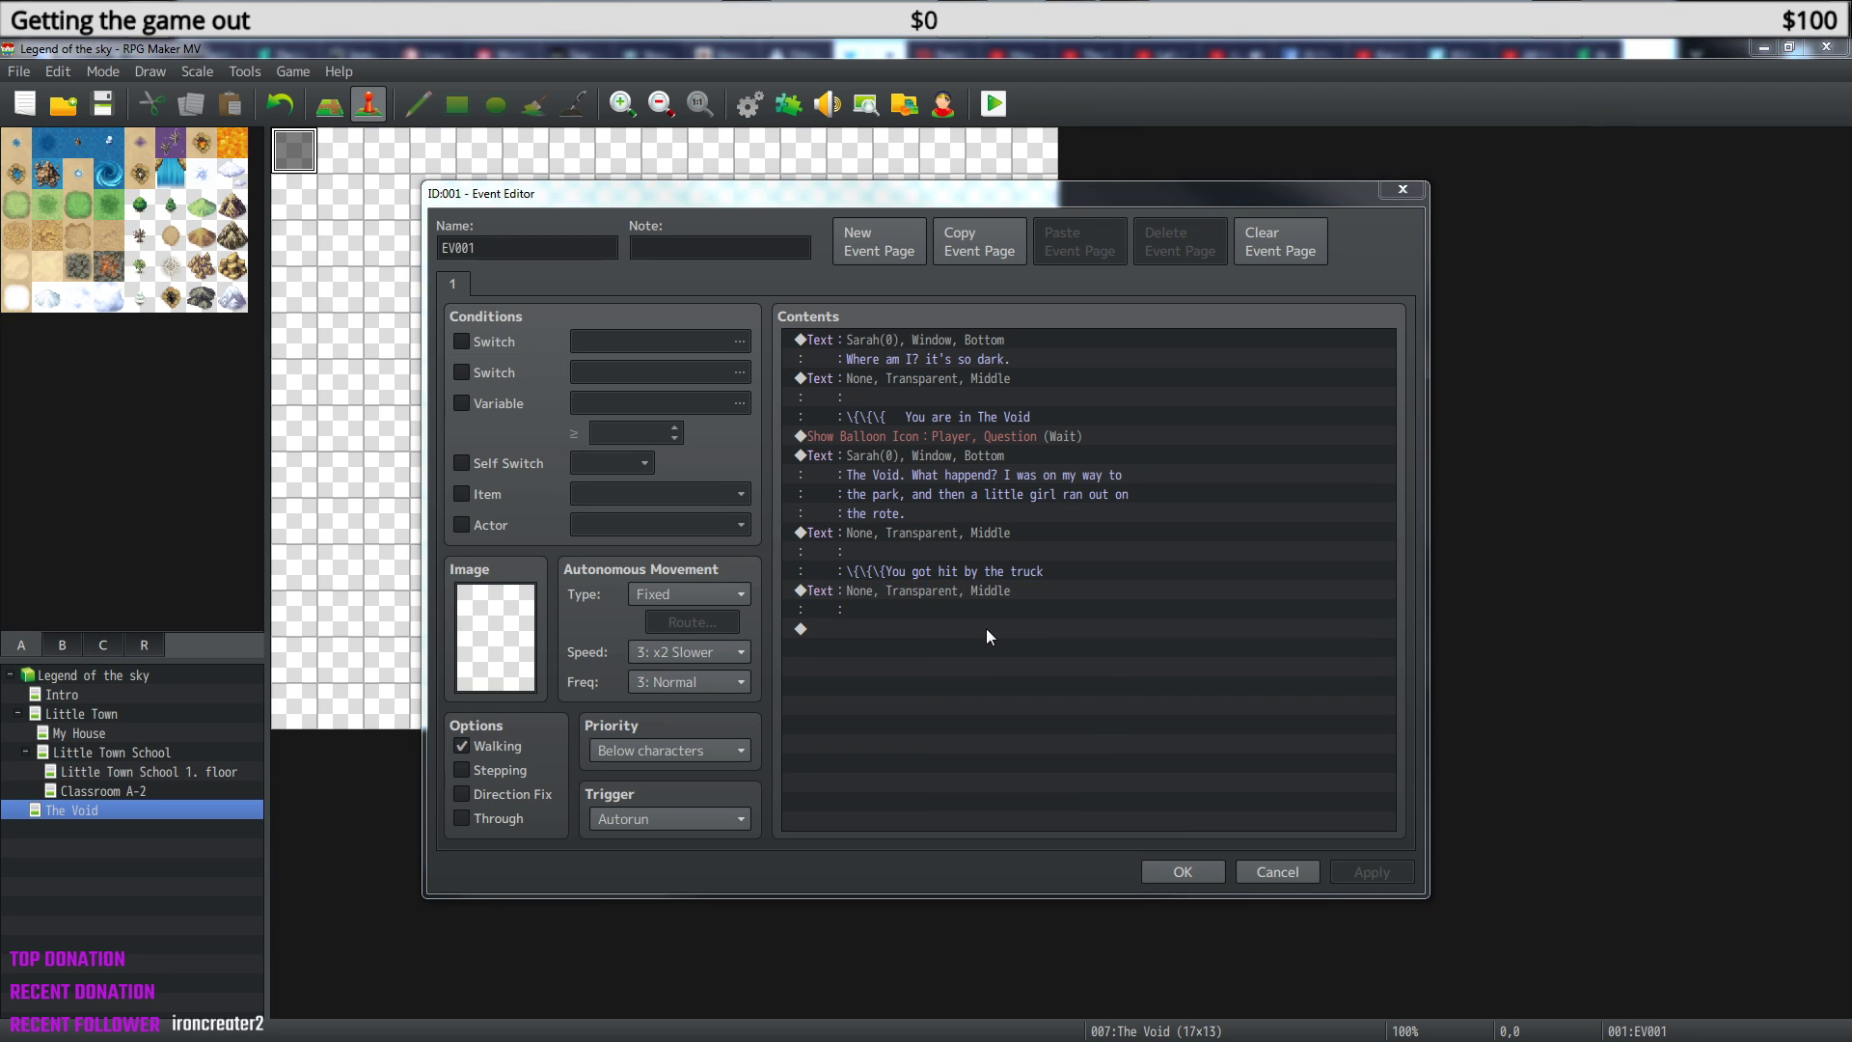
left_click(987, 622)
left_click(981, 644)
left_click(1196, 667)
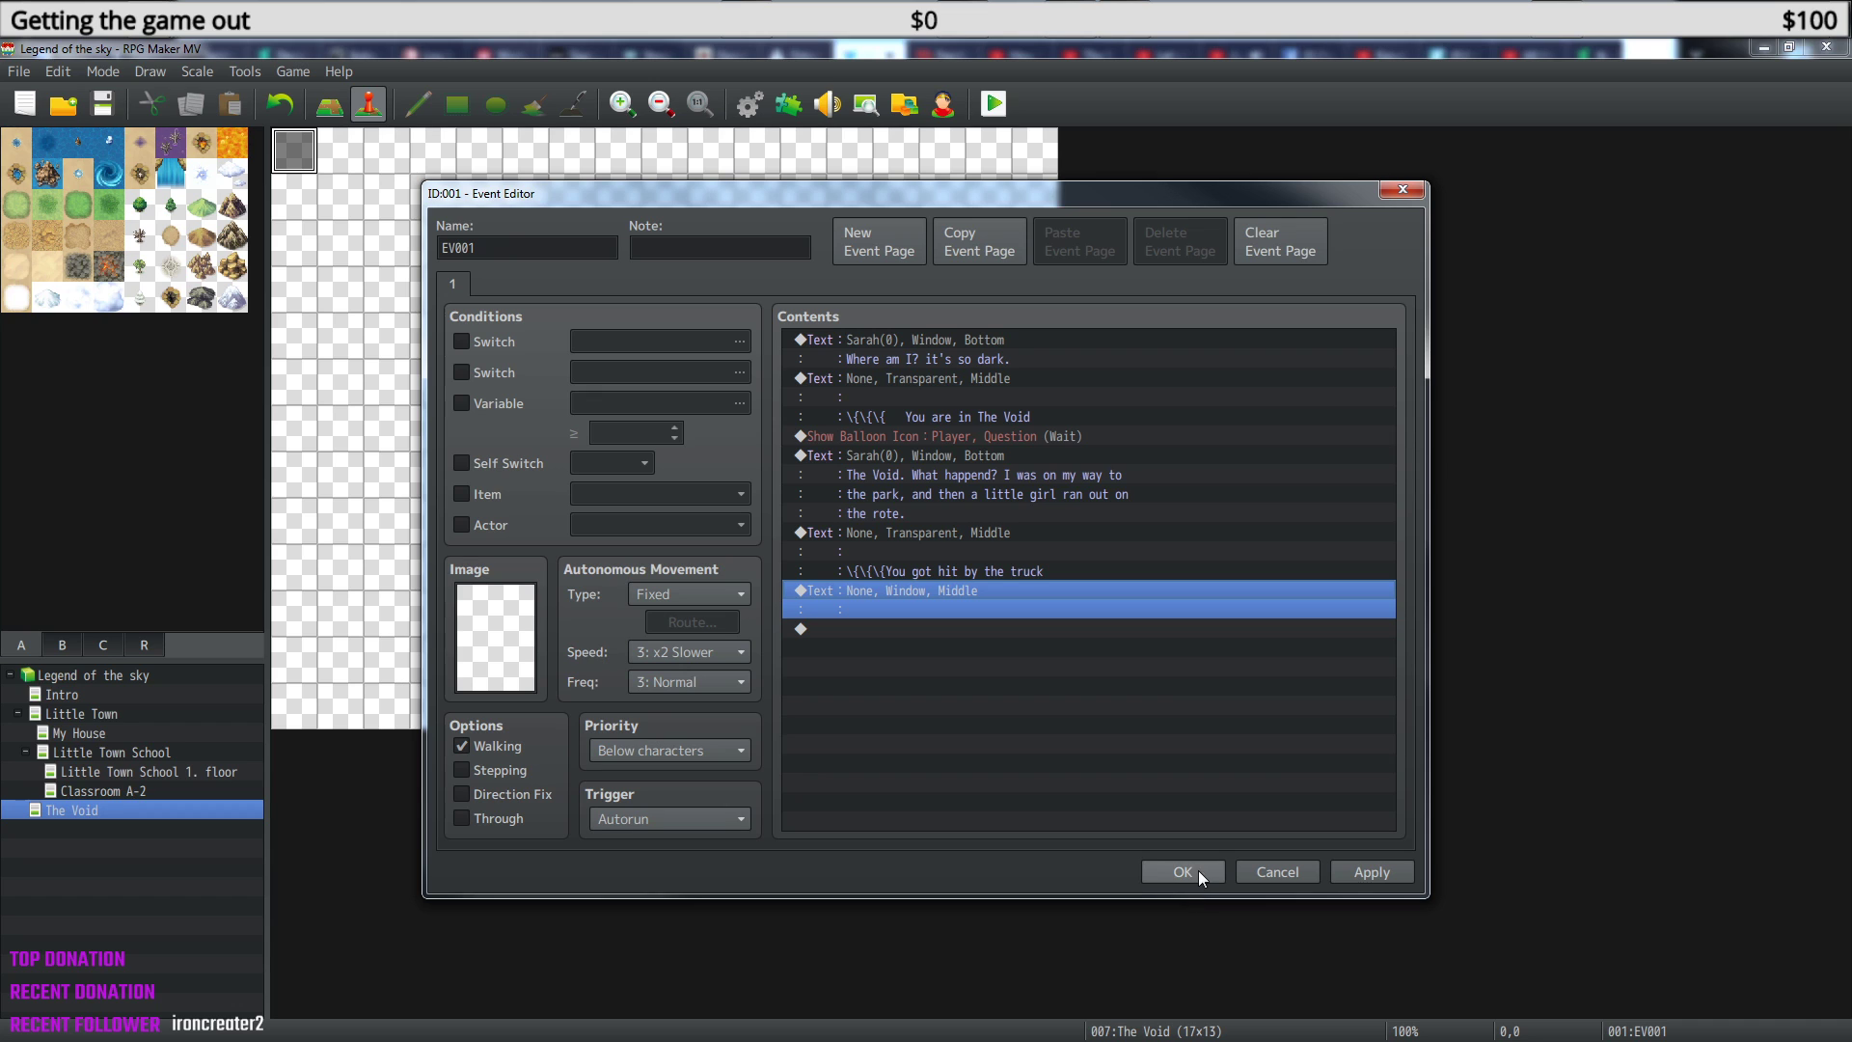
left_click(1196, 871)
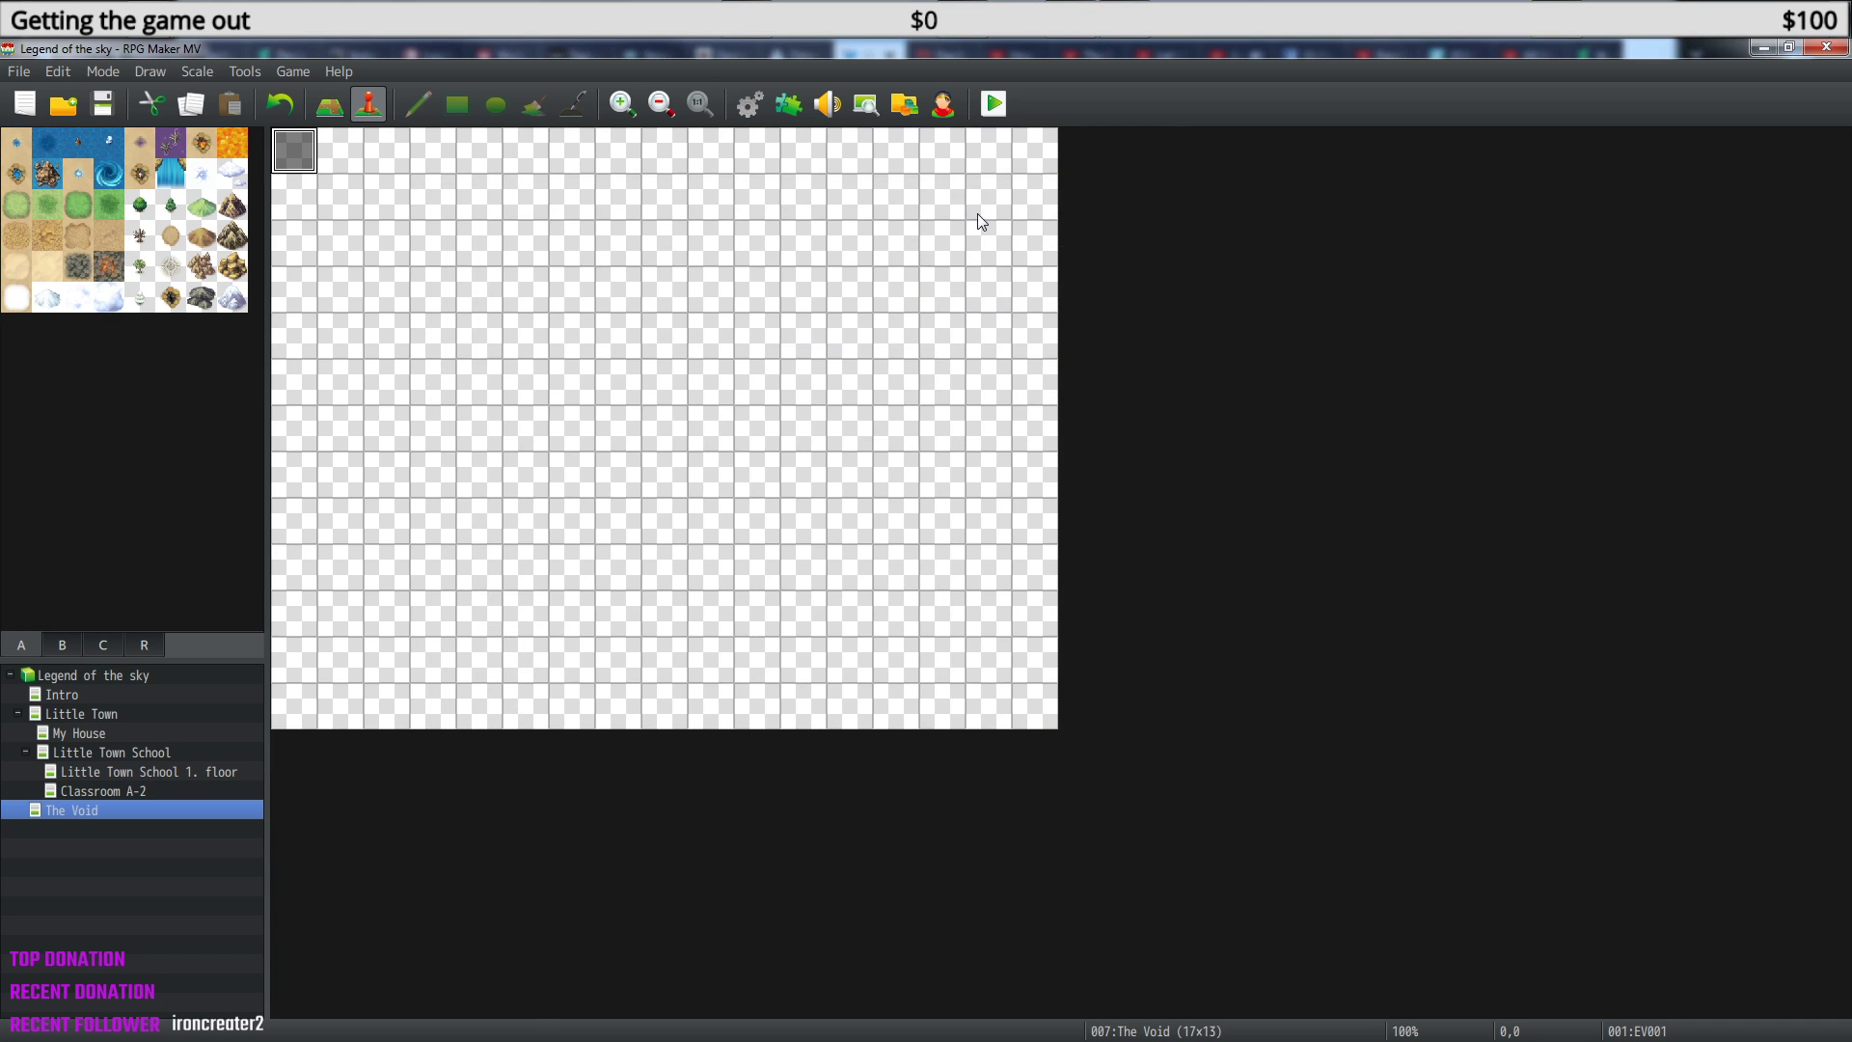
- Save the game changes and playtest The Void's dialogue up to the blank message with the window background
left_click(999, 112)
left_click(847, 577)
key("Return")
key("Return")
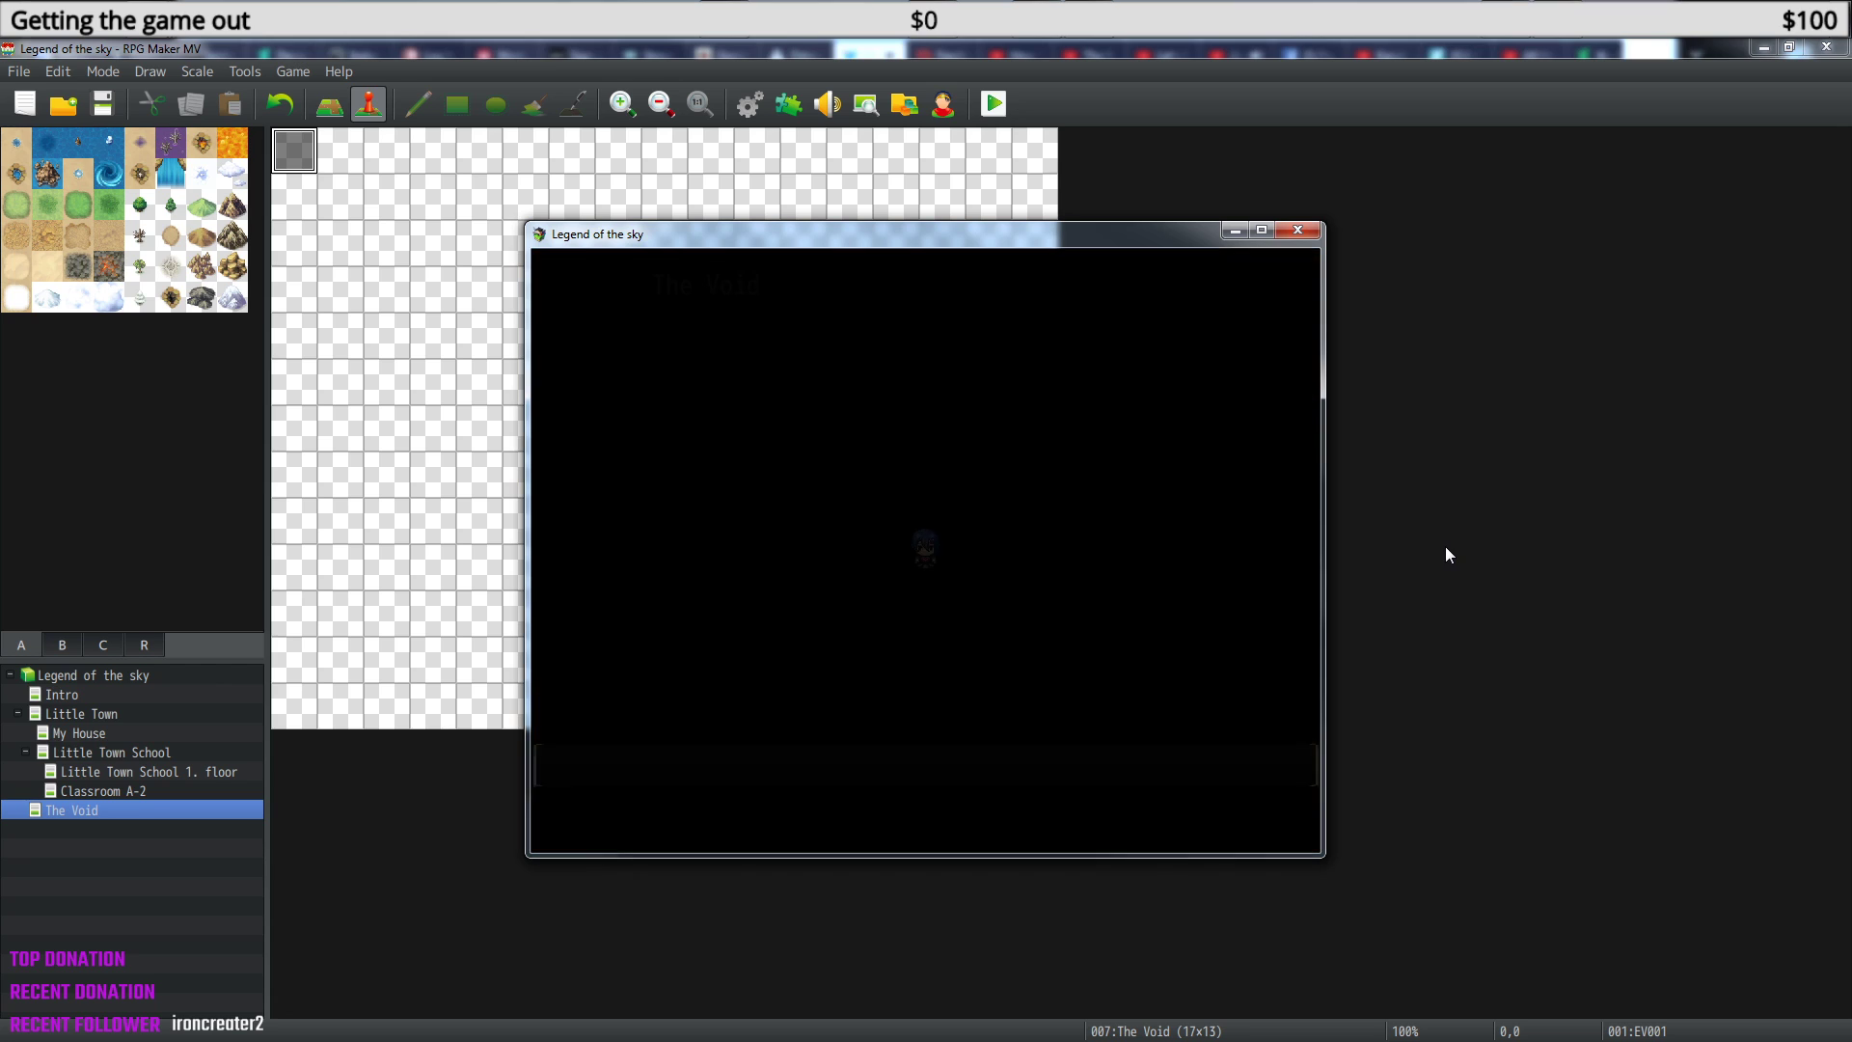
key("Return")
key("Return")
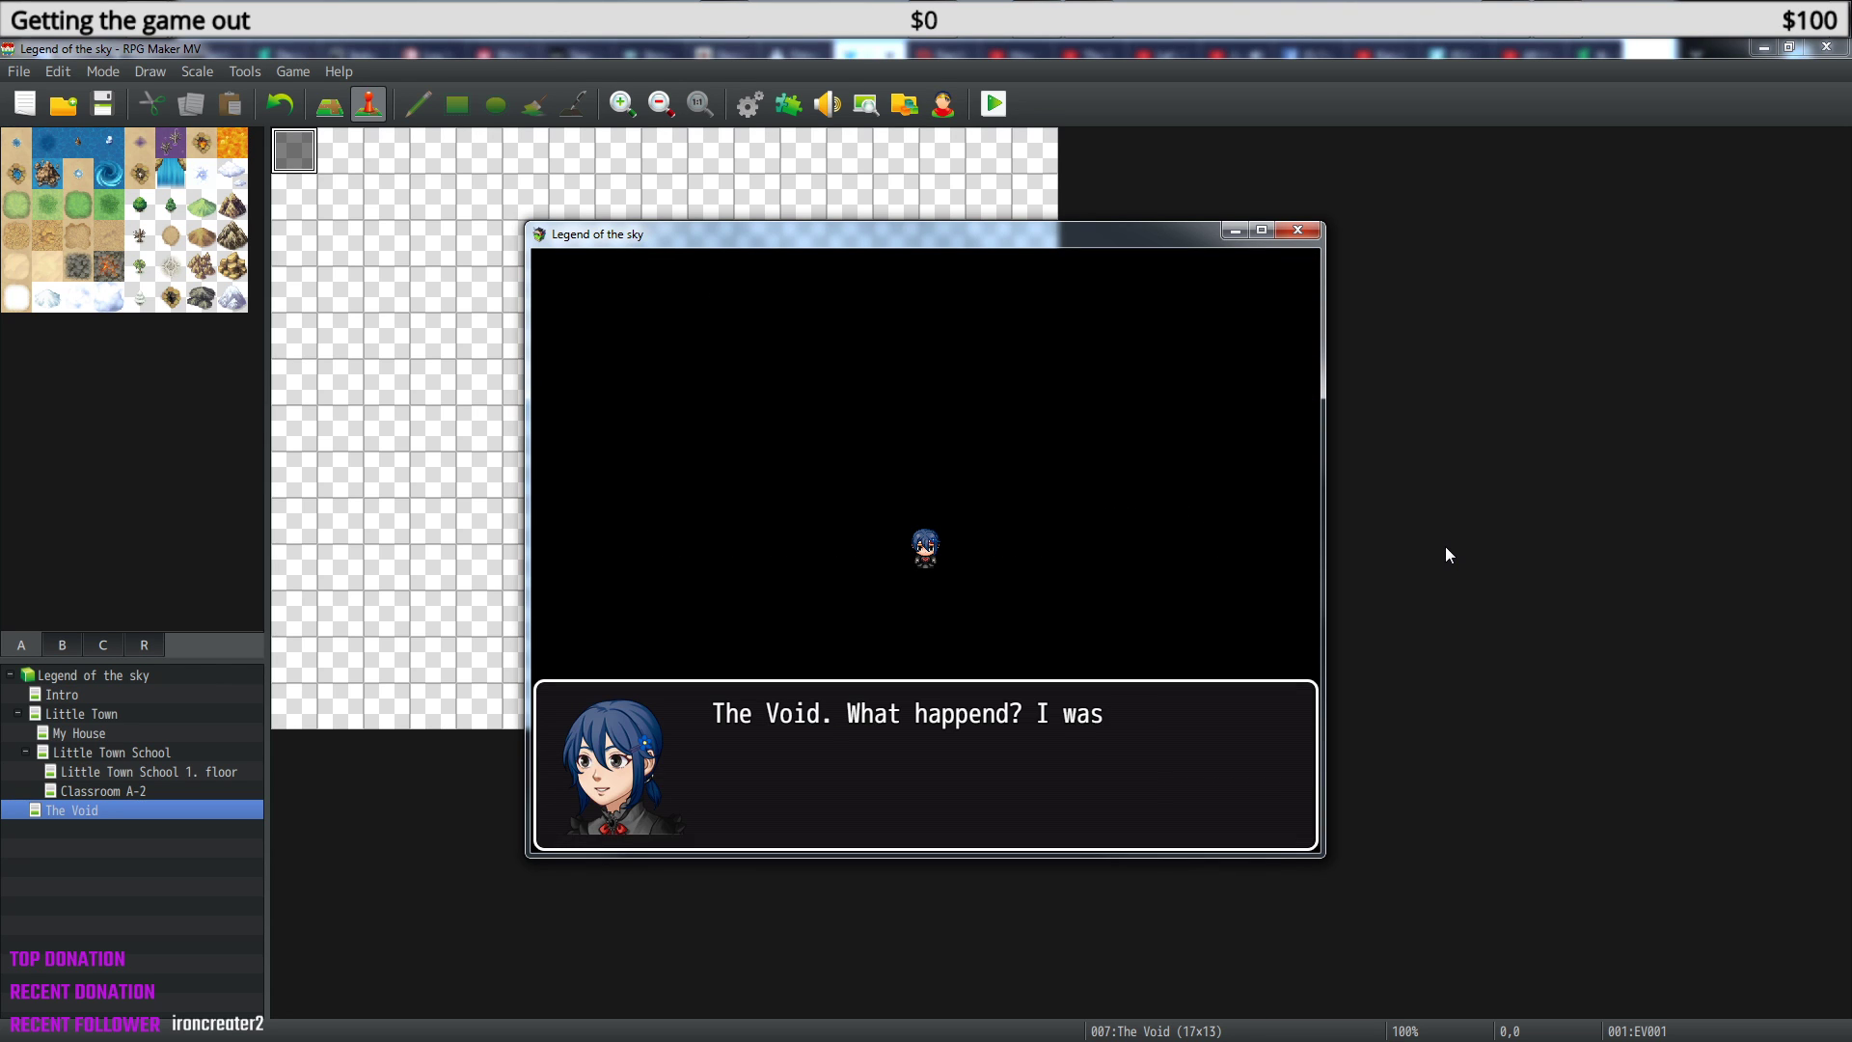
key("Return")
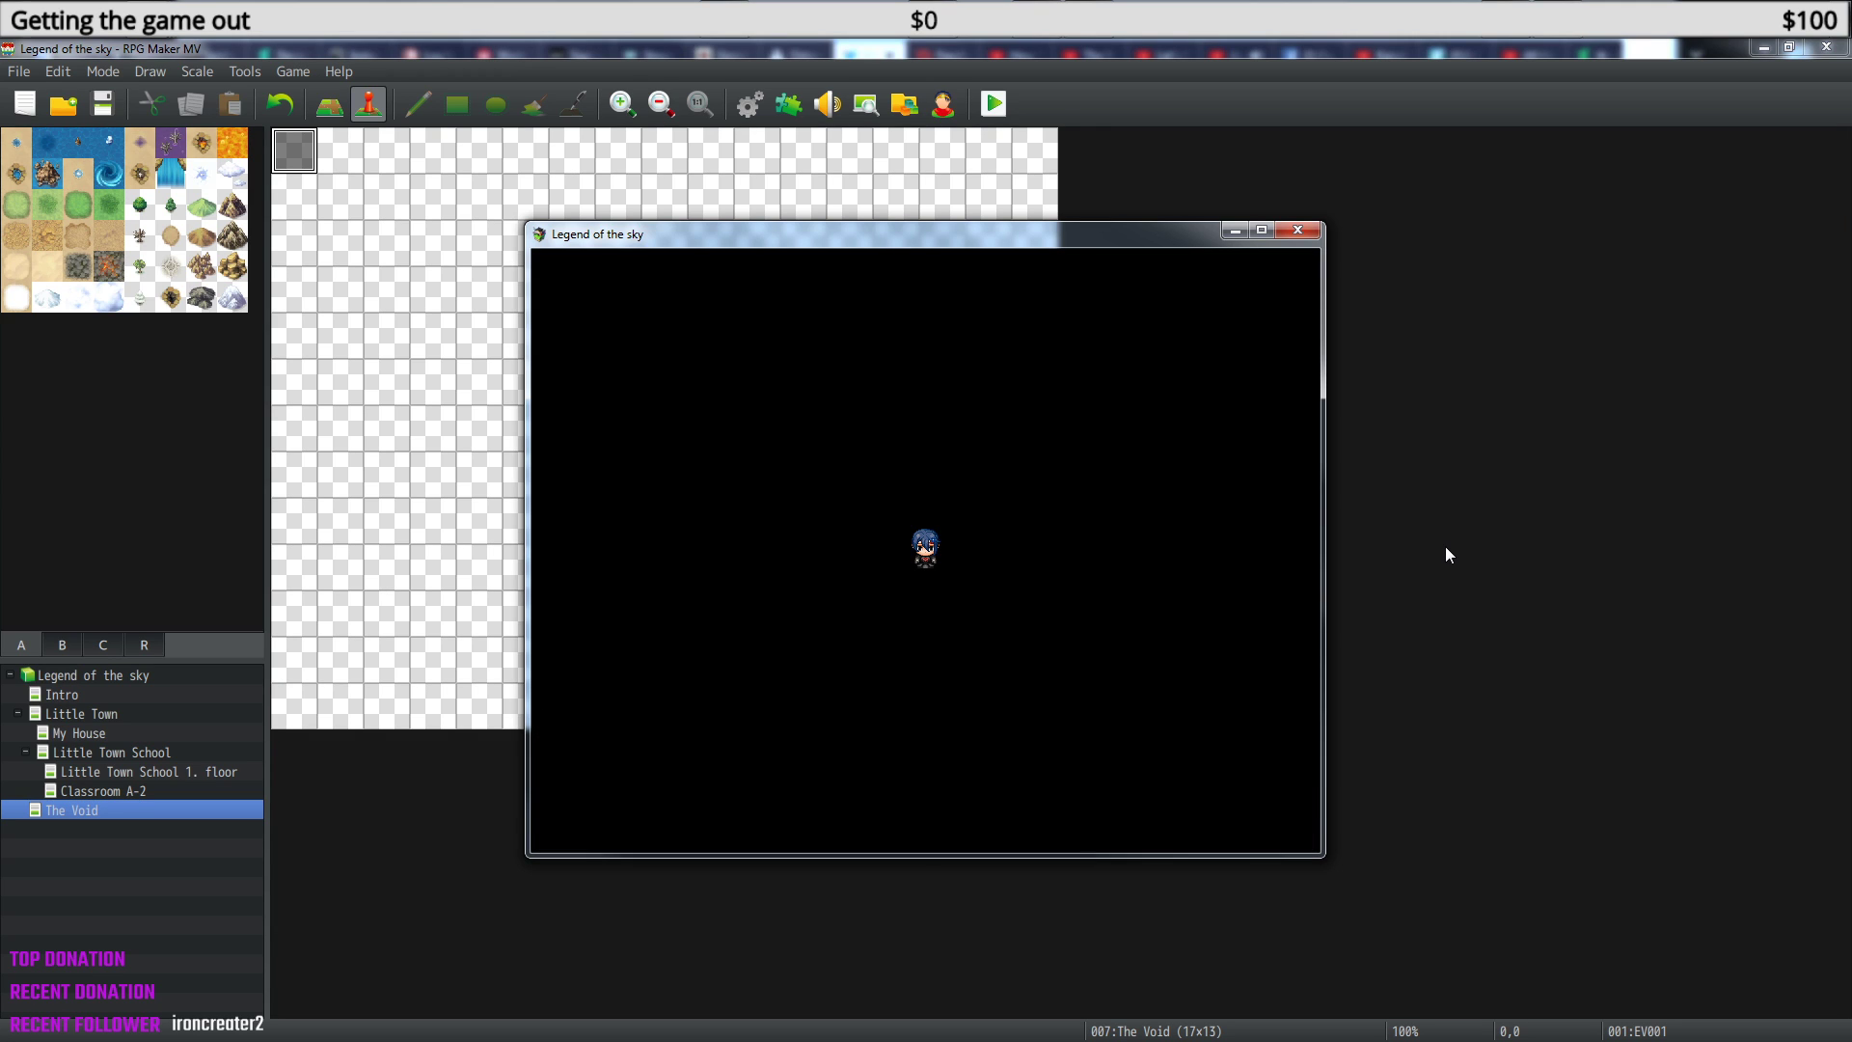
key("Return")
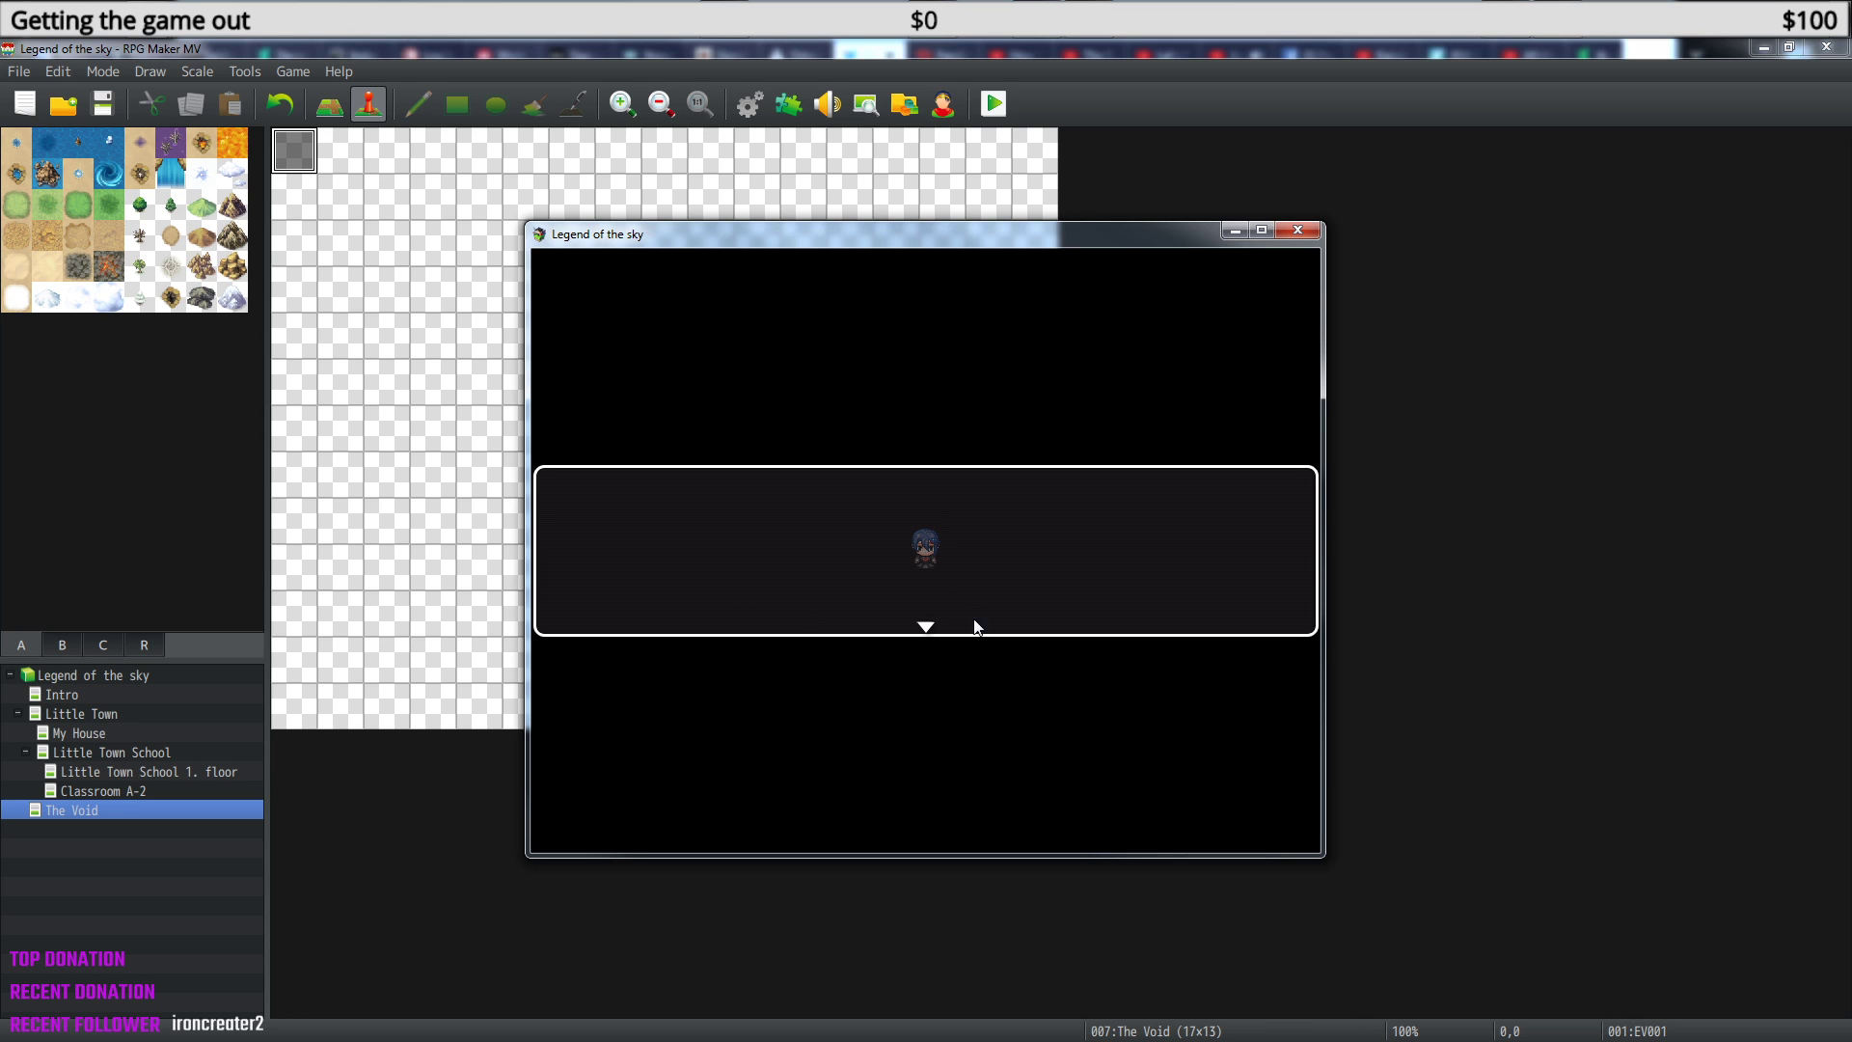
left_click(1297, 229)
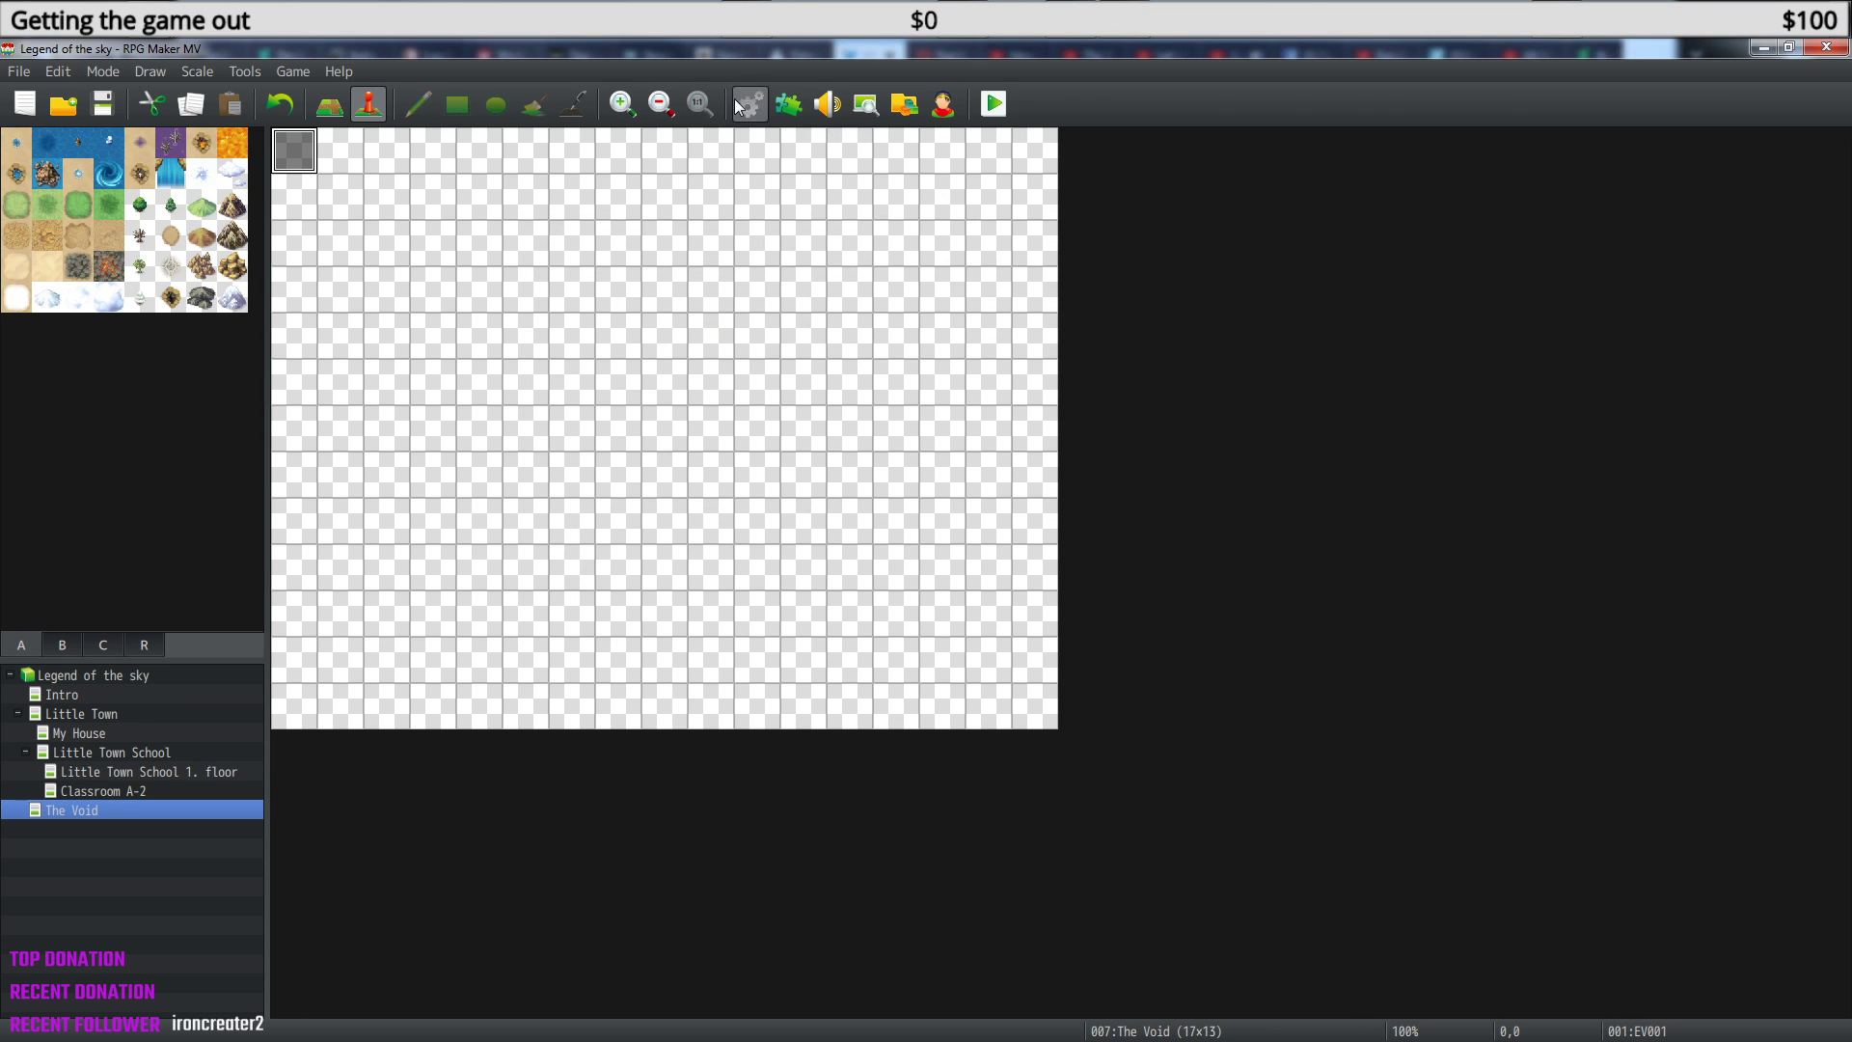
- Look at the "Cutsceens end part 2" common event in the database, and reopen The Void's autorun event
left_click(750, 104)
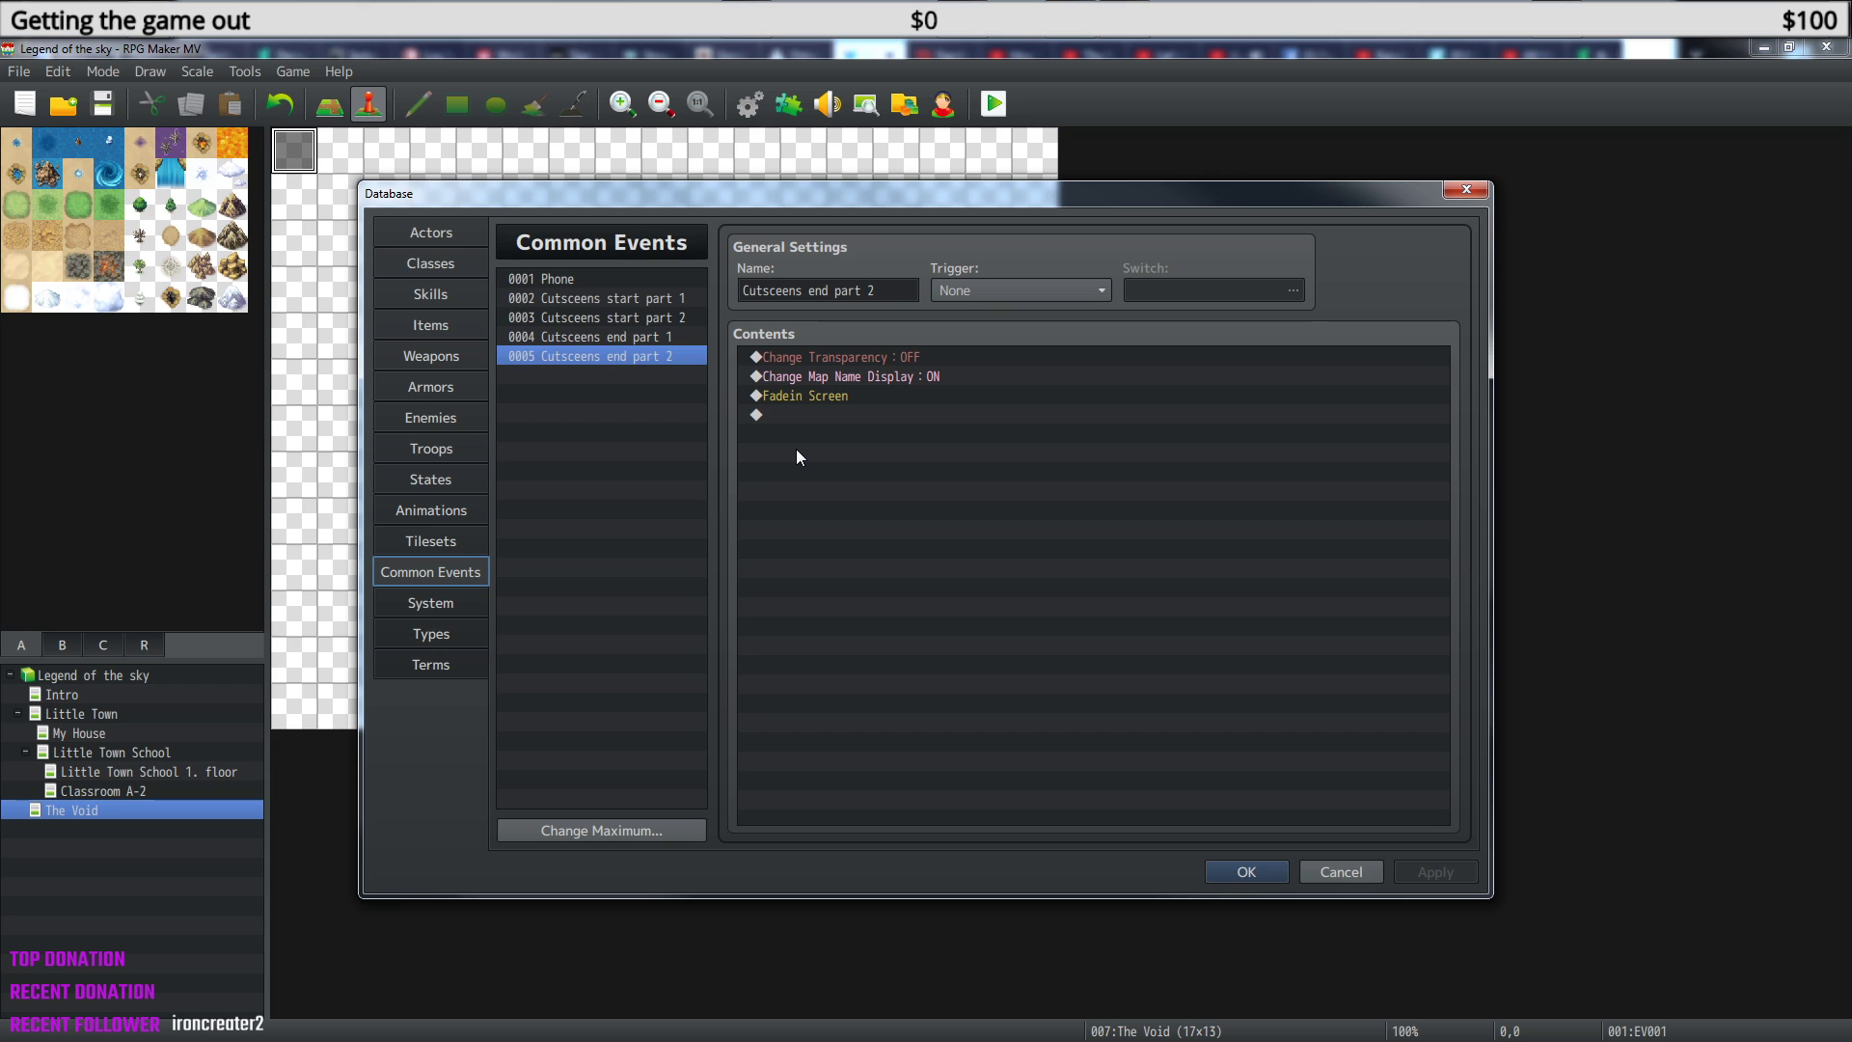
left_click(1475, 189)
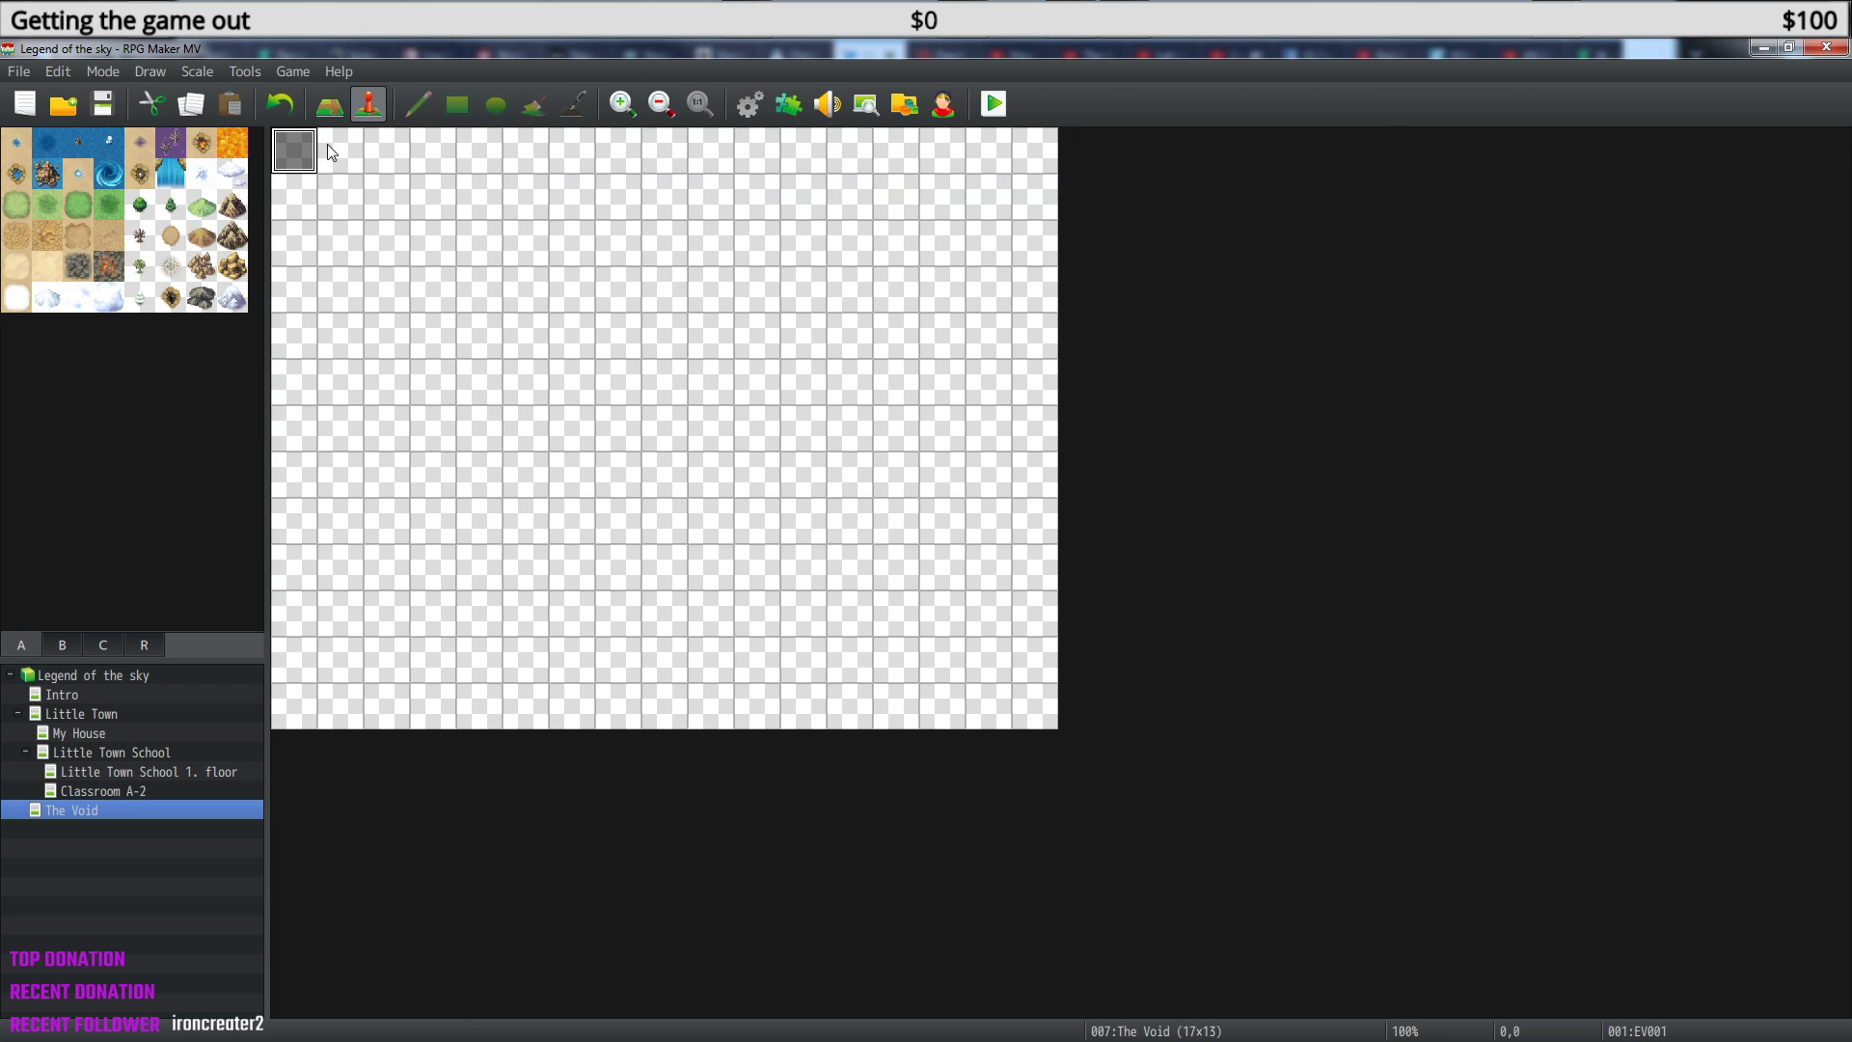
double_click(291, 143)
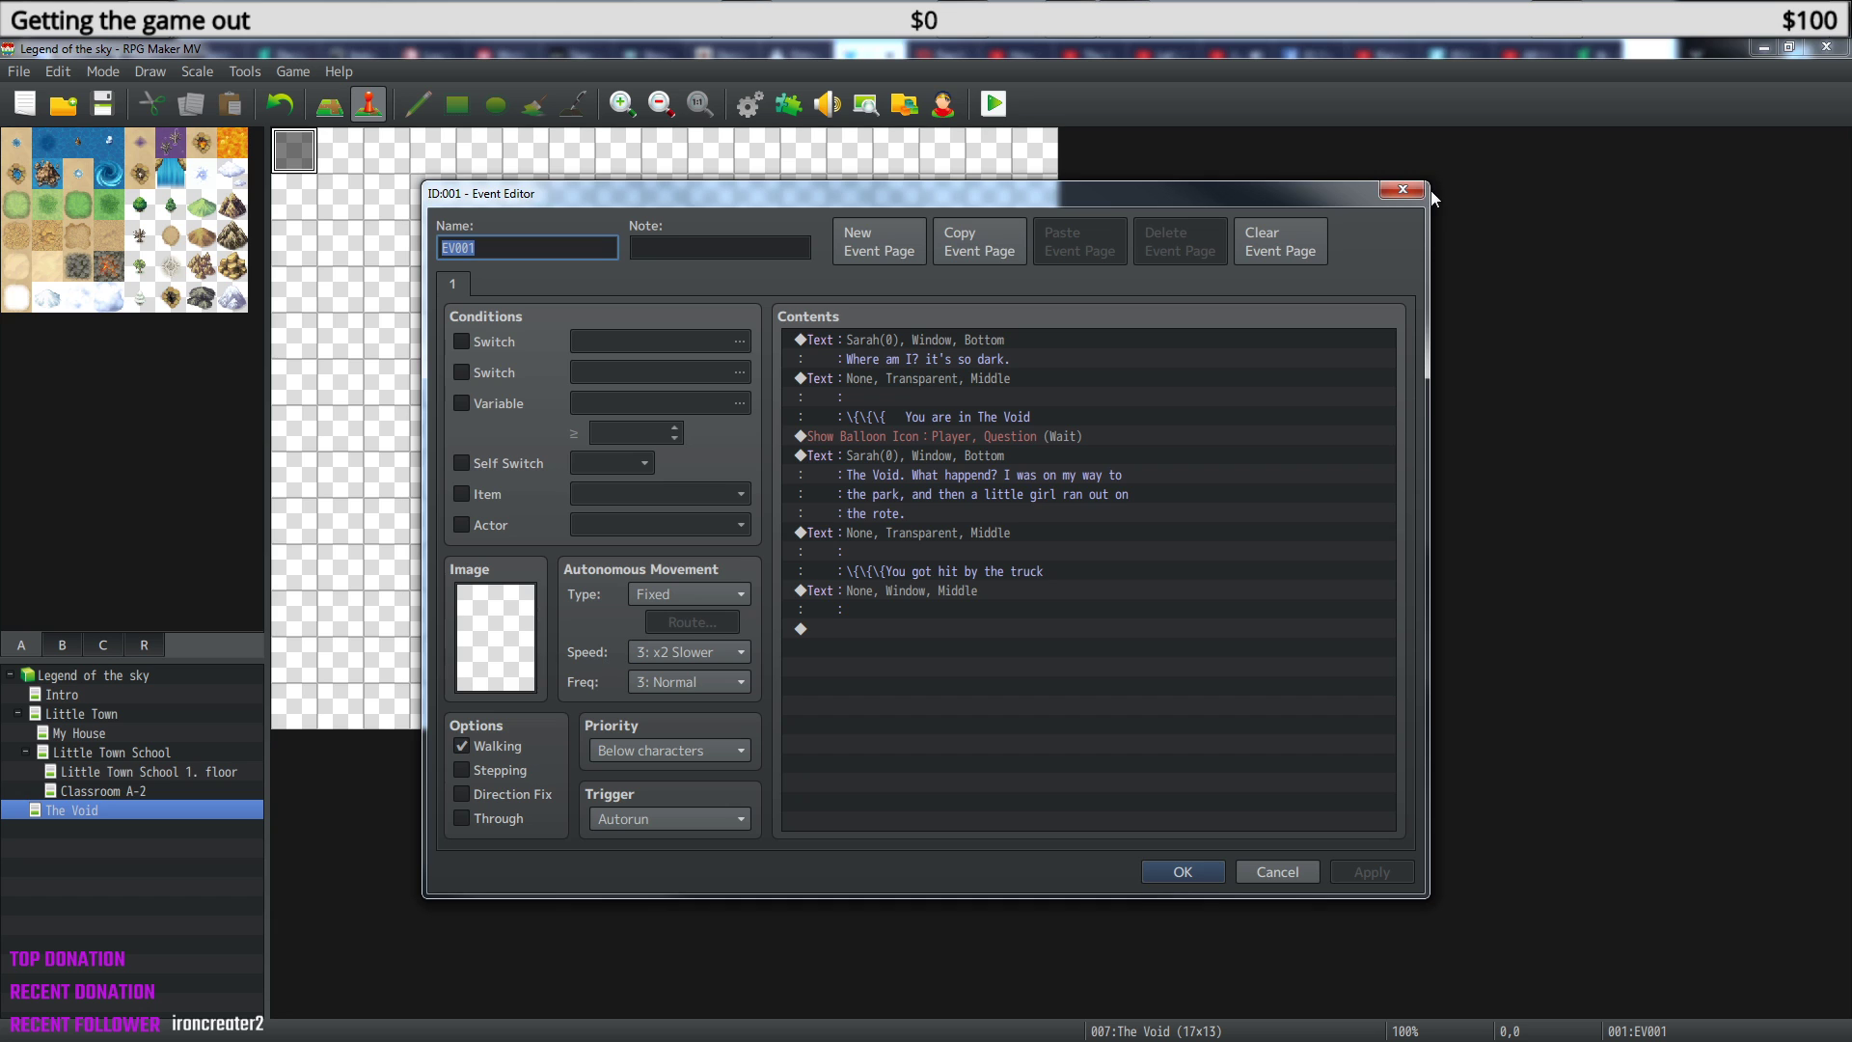
- Examine the Sarah_1 Show Picture settings in the cutscene event on the Little Town School map
left_click(1401, 190)
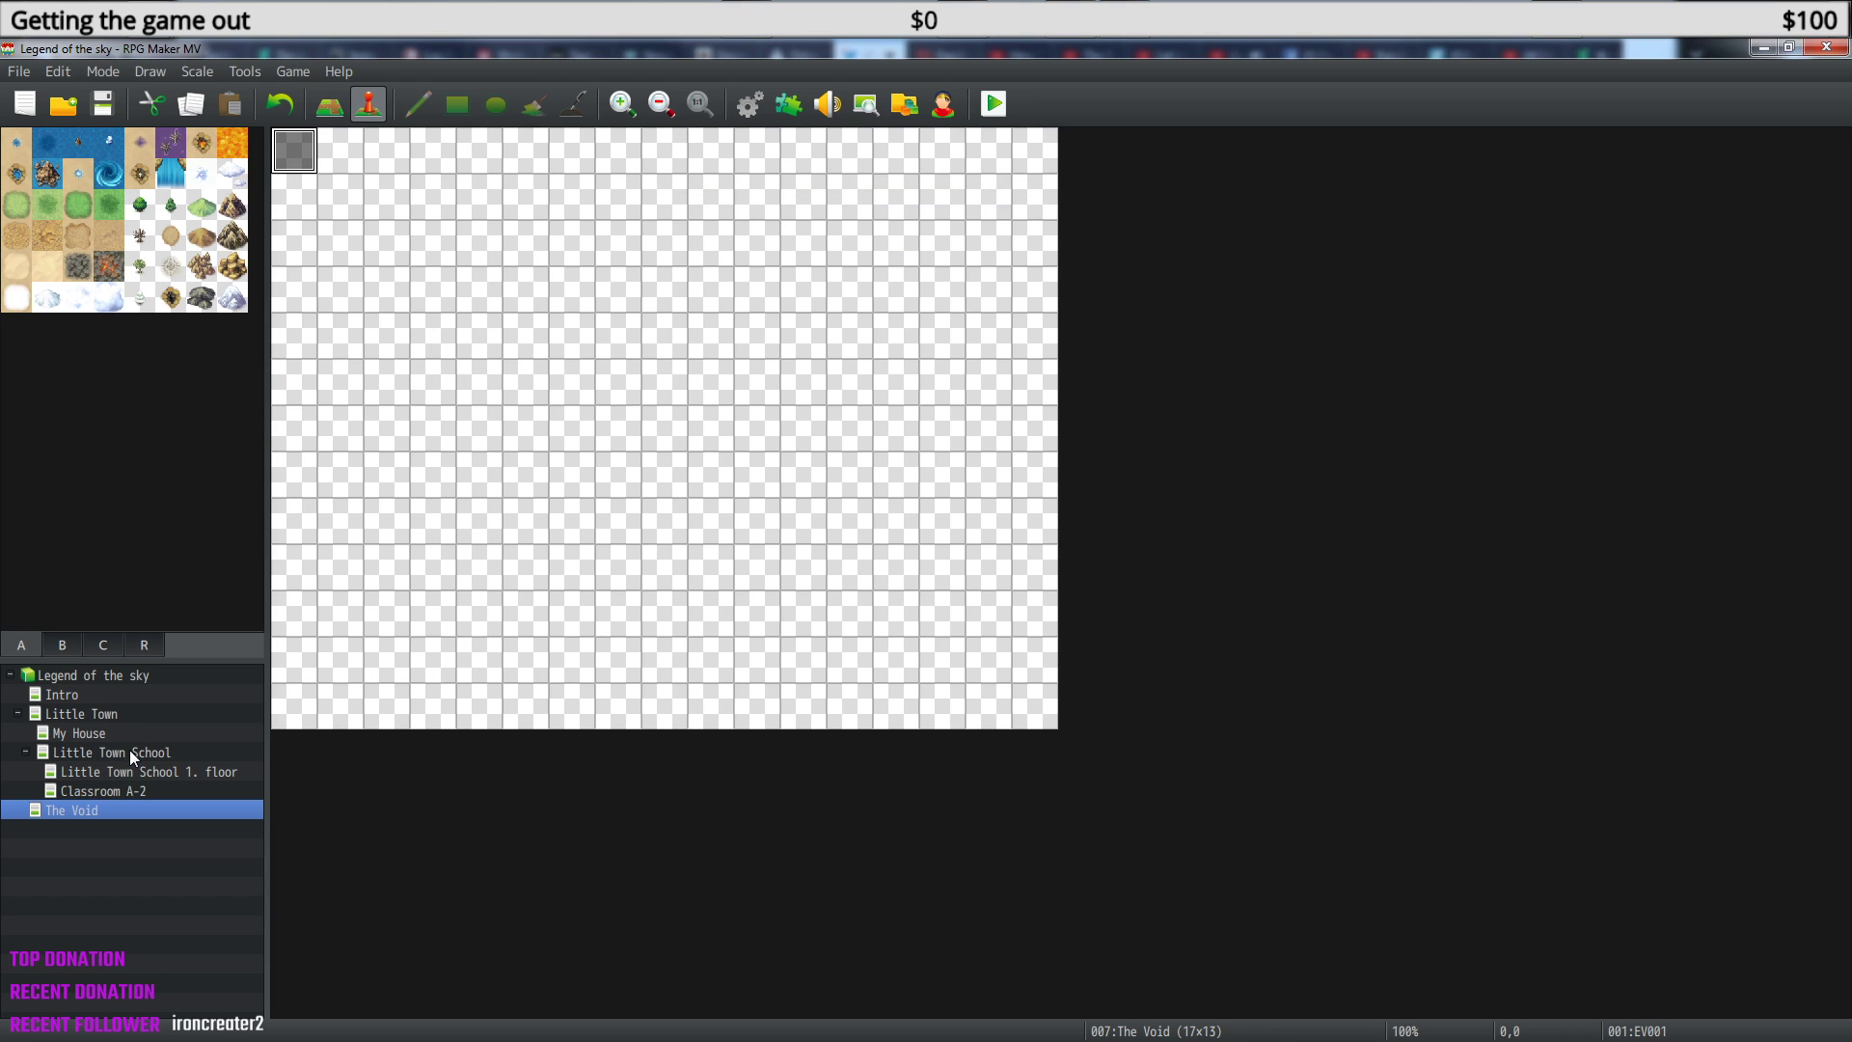
left_click(129, 750)
double_click(297, 156)
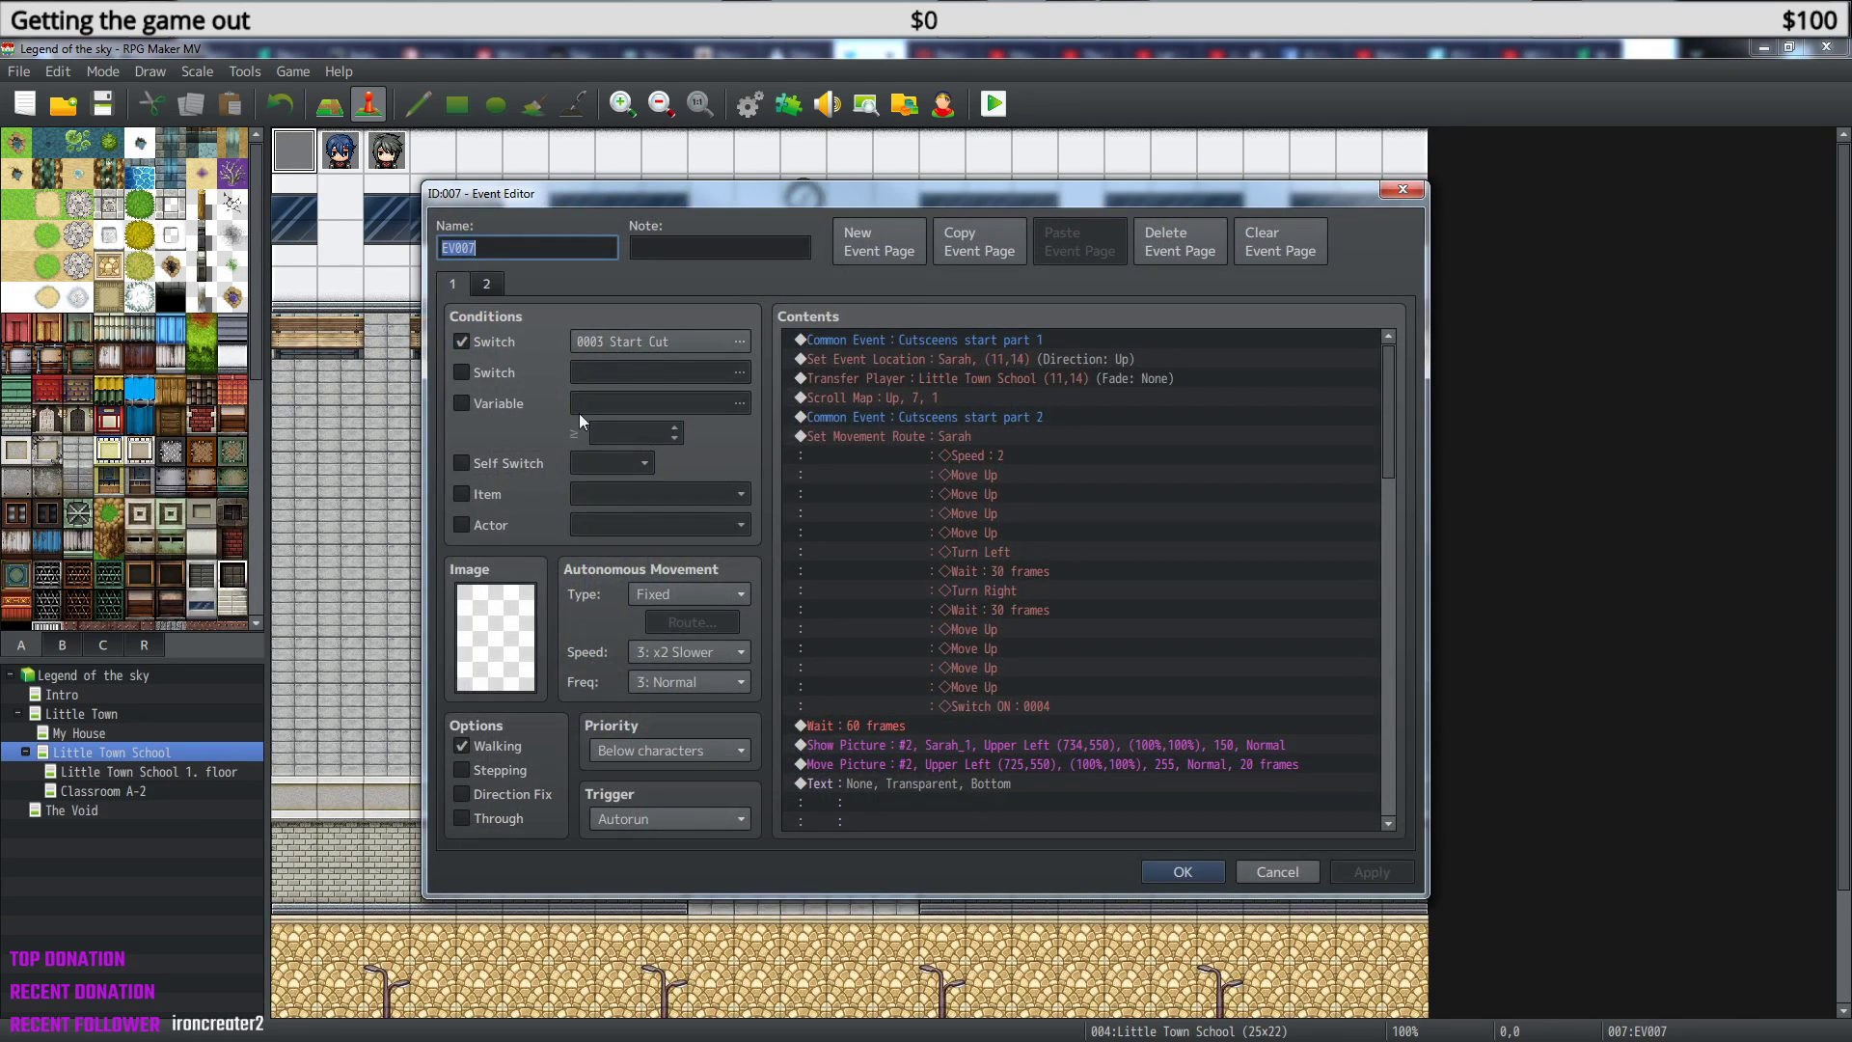
left_click_drag(1385, 453, 1397, 499)
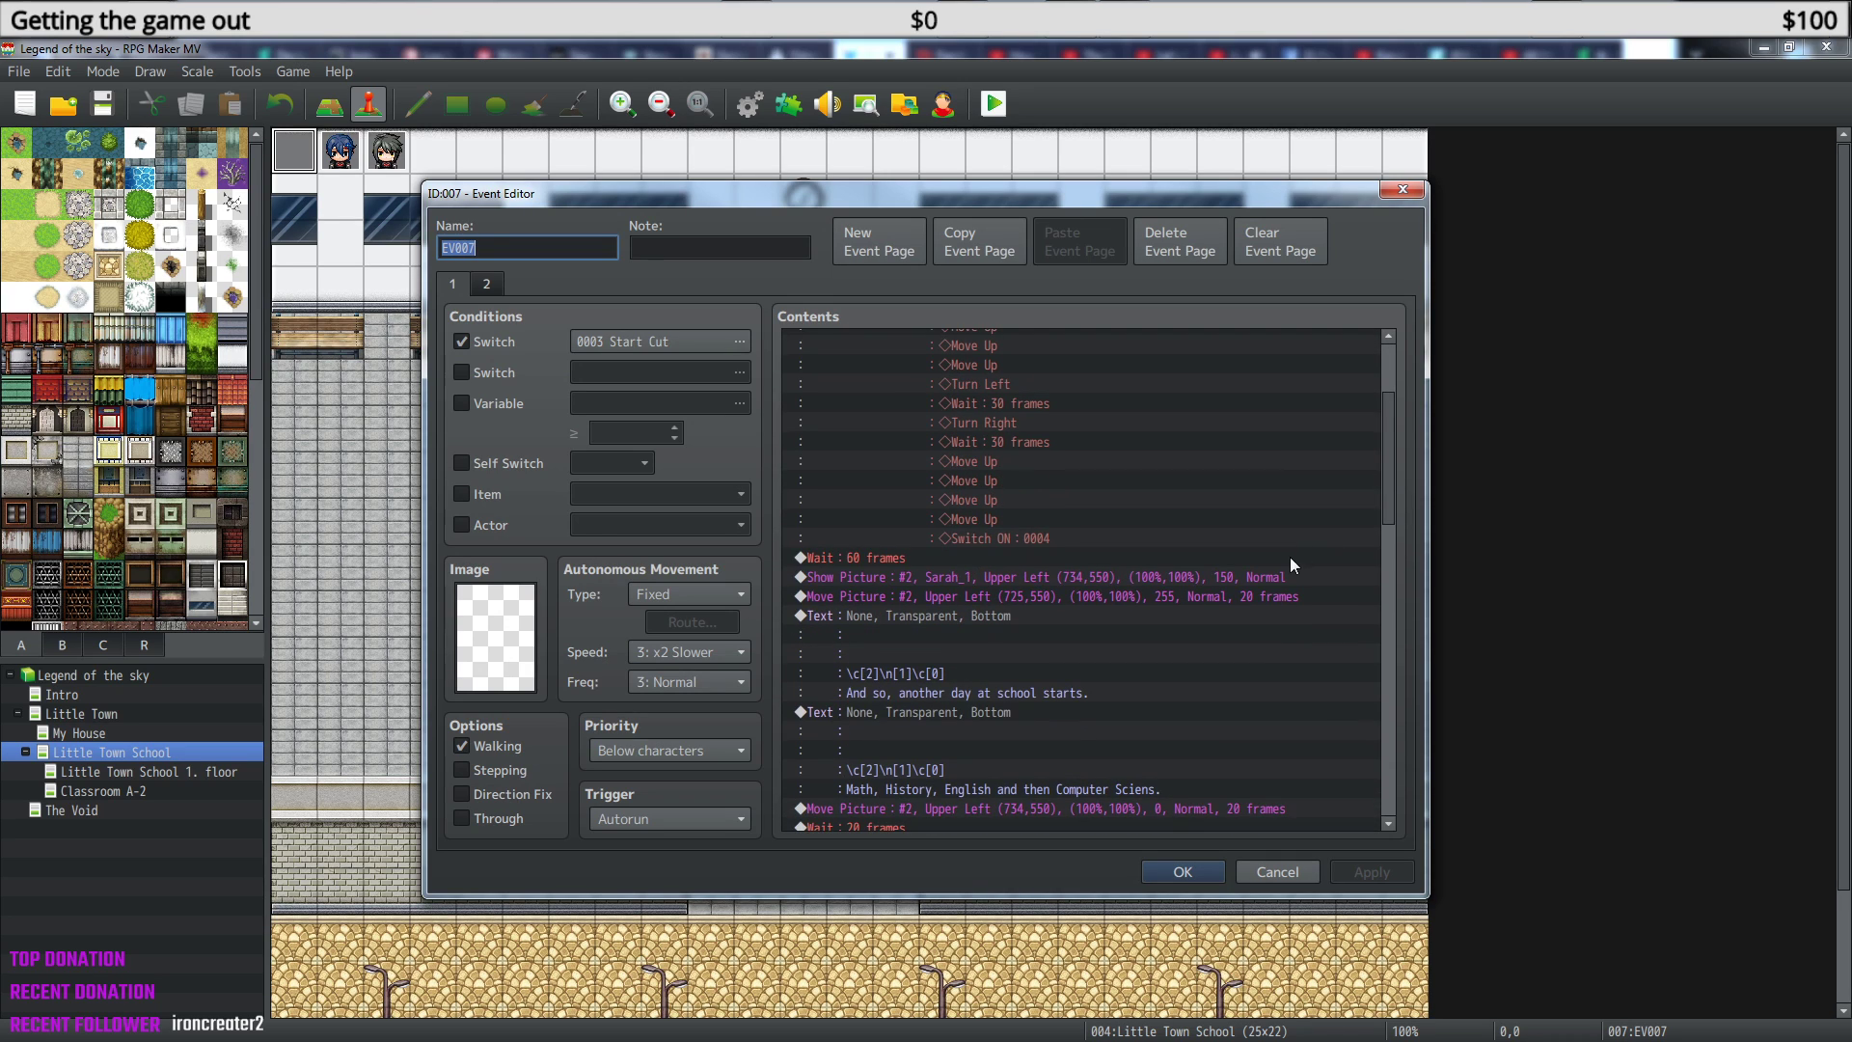
right_click(1264, 575)
left_click(1308, 610)
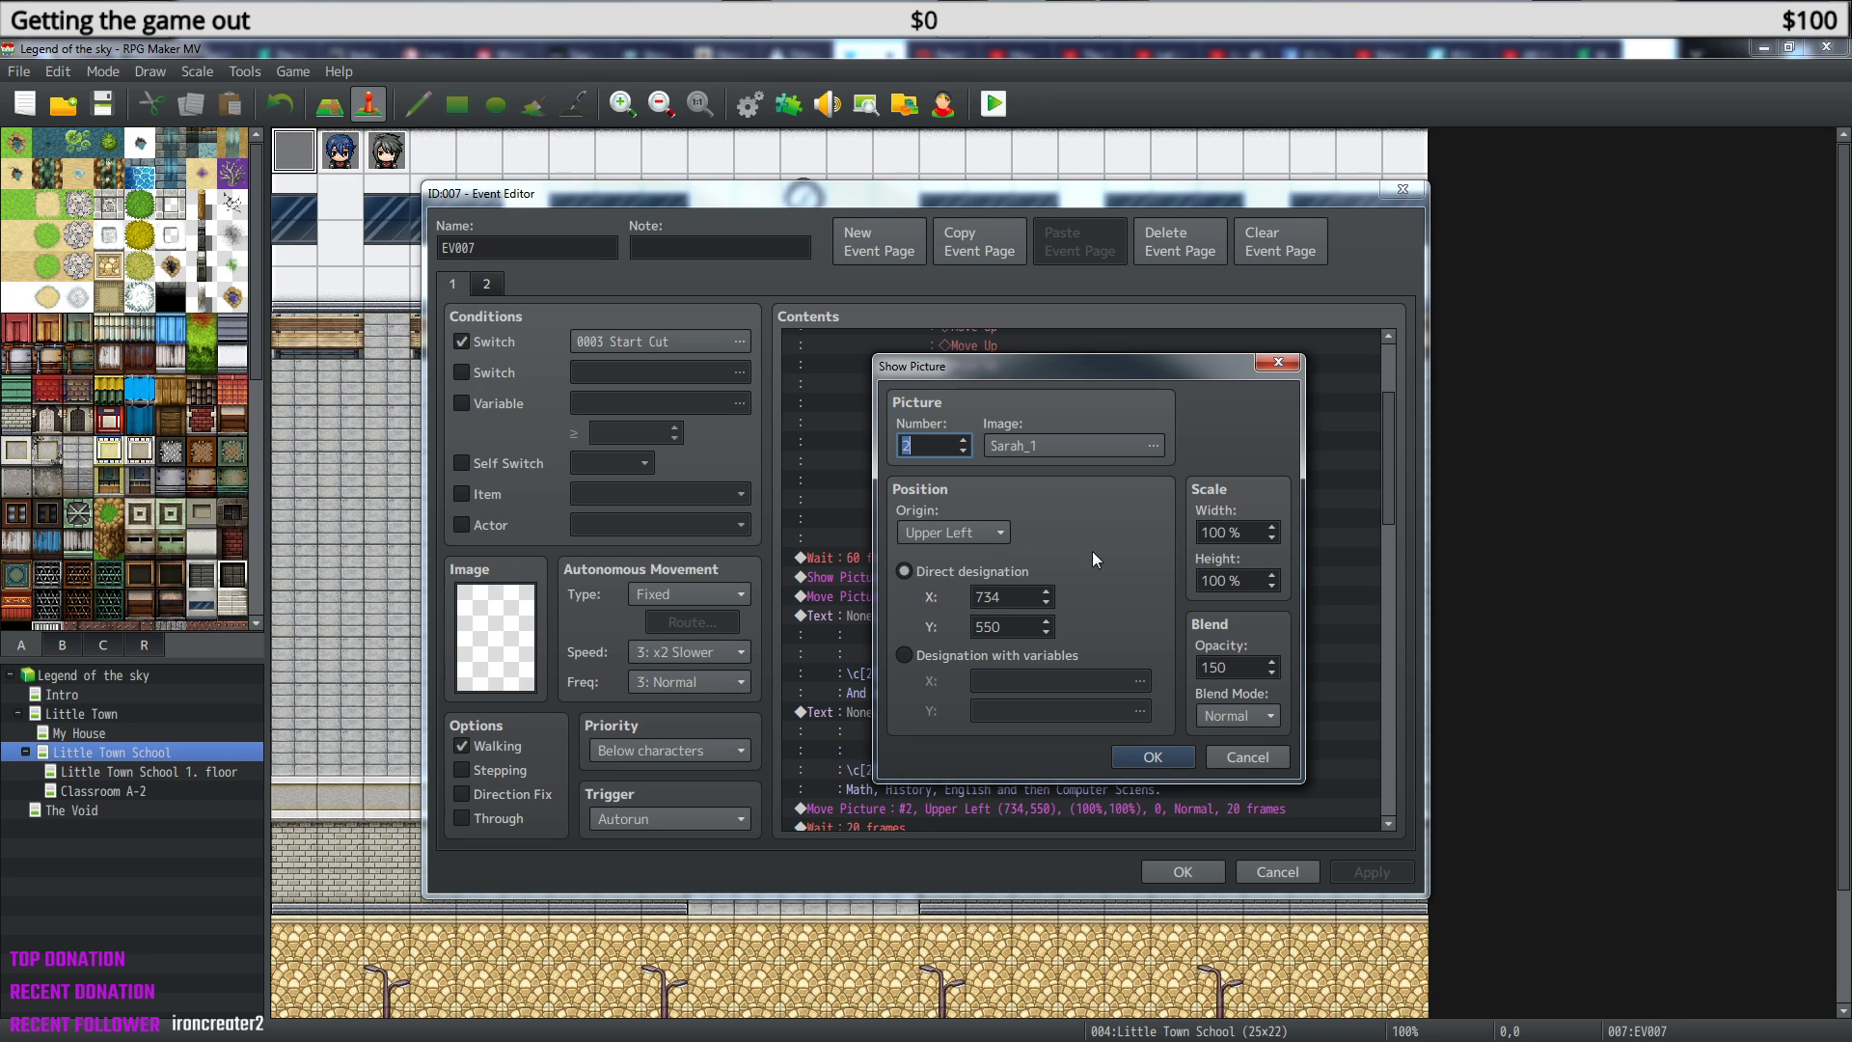
left_click(1161, 756)
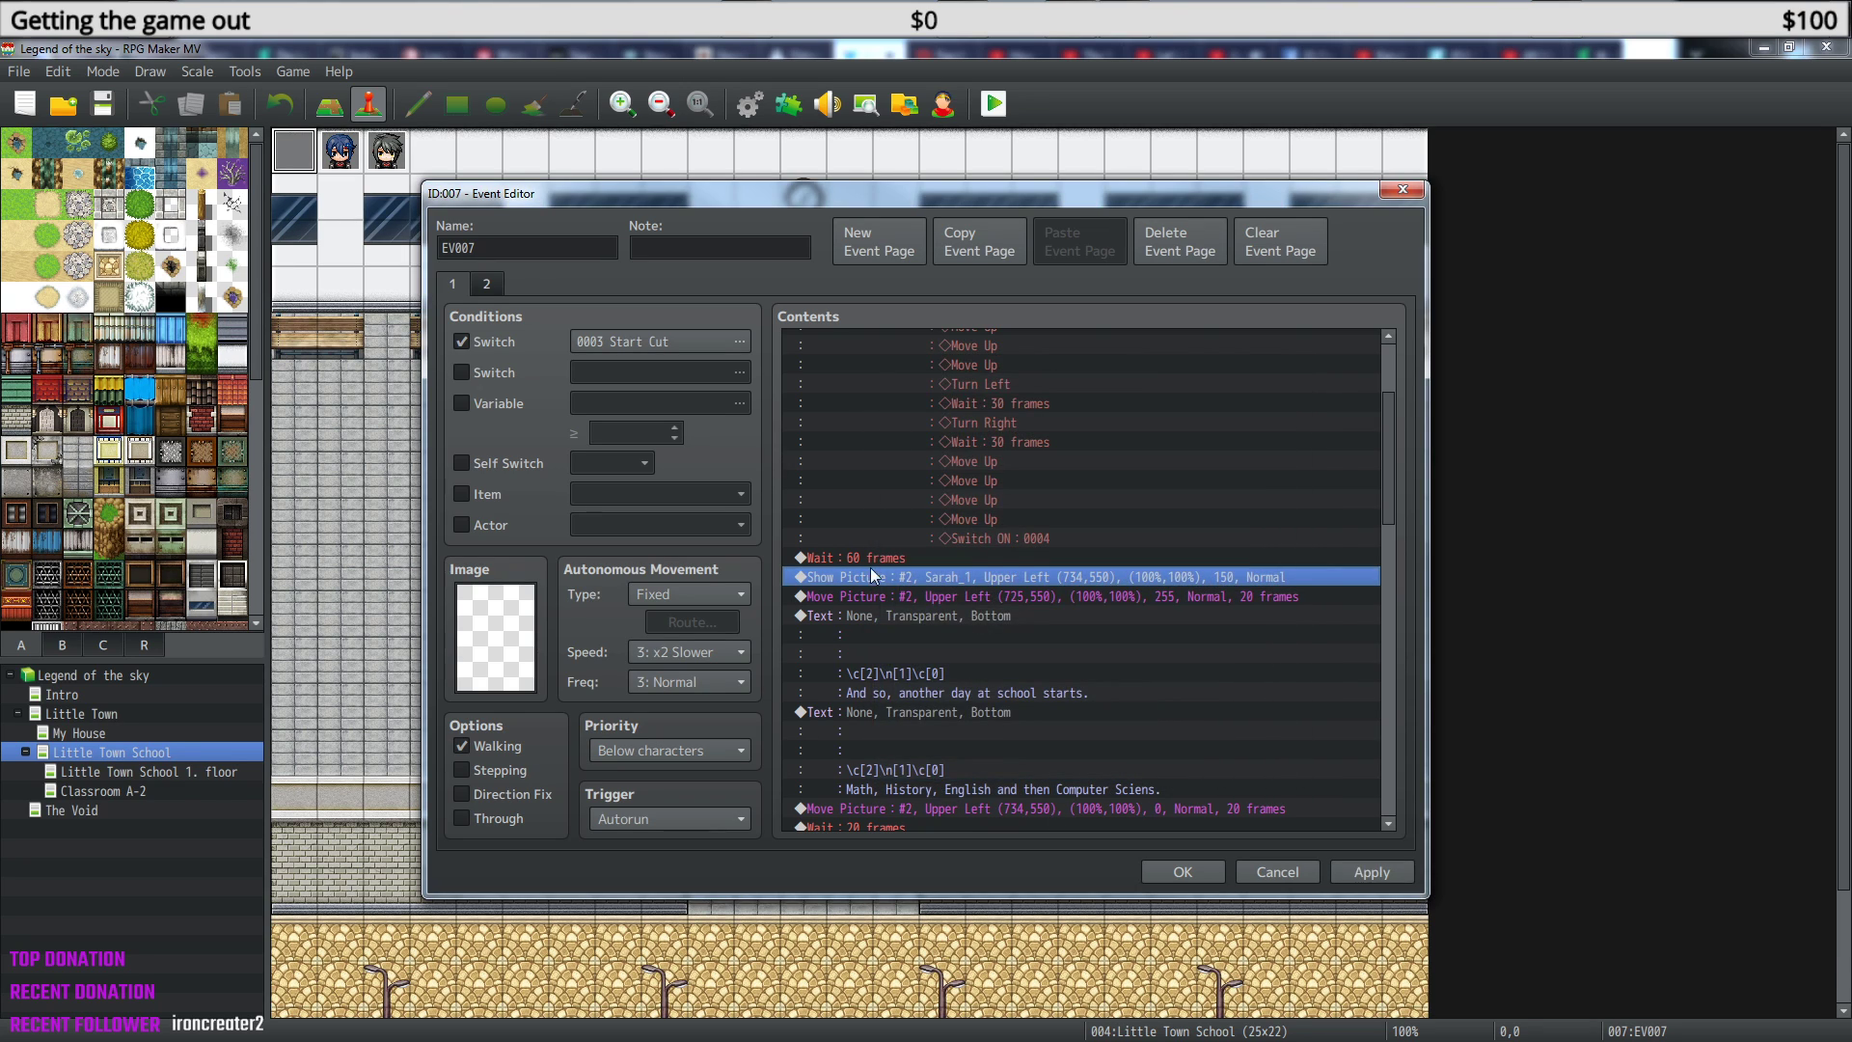
left_click(1356, 877)
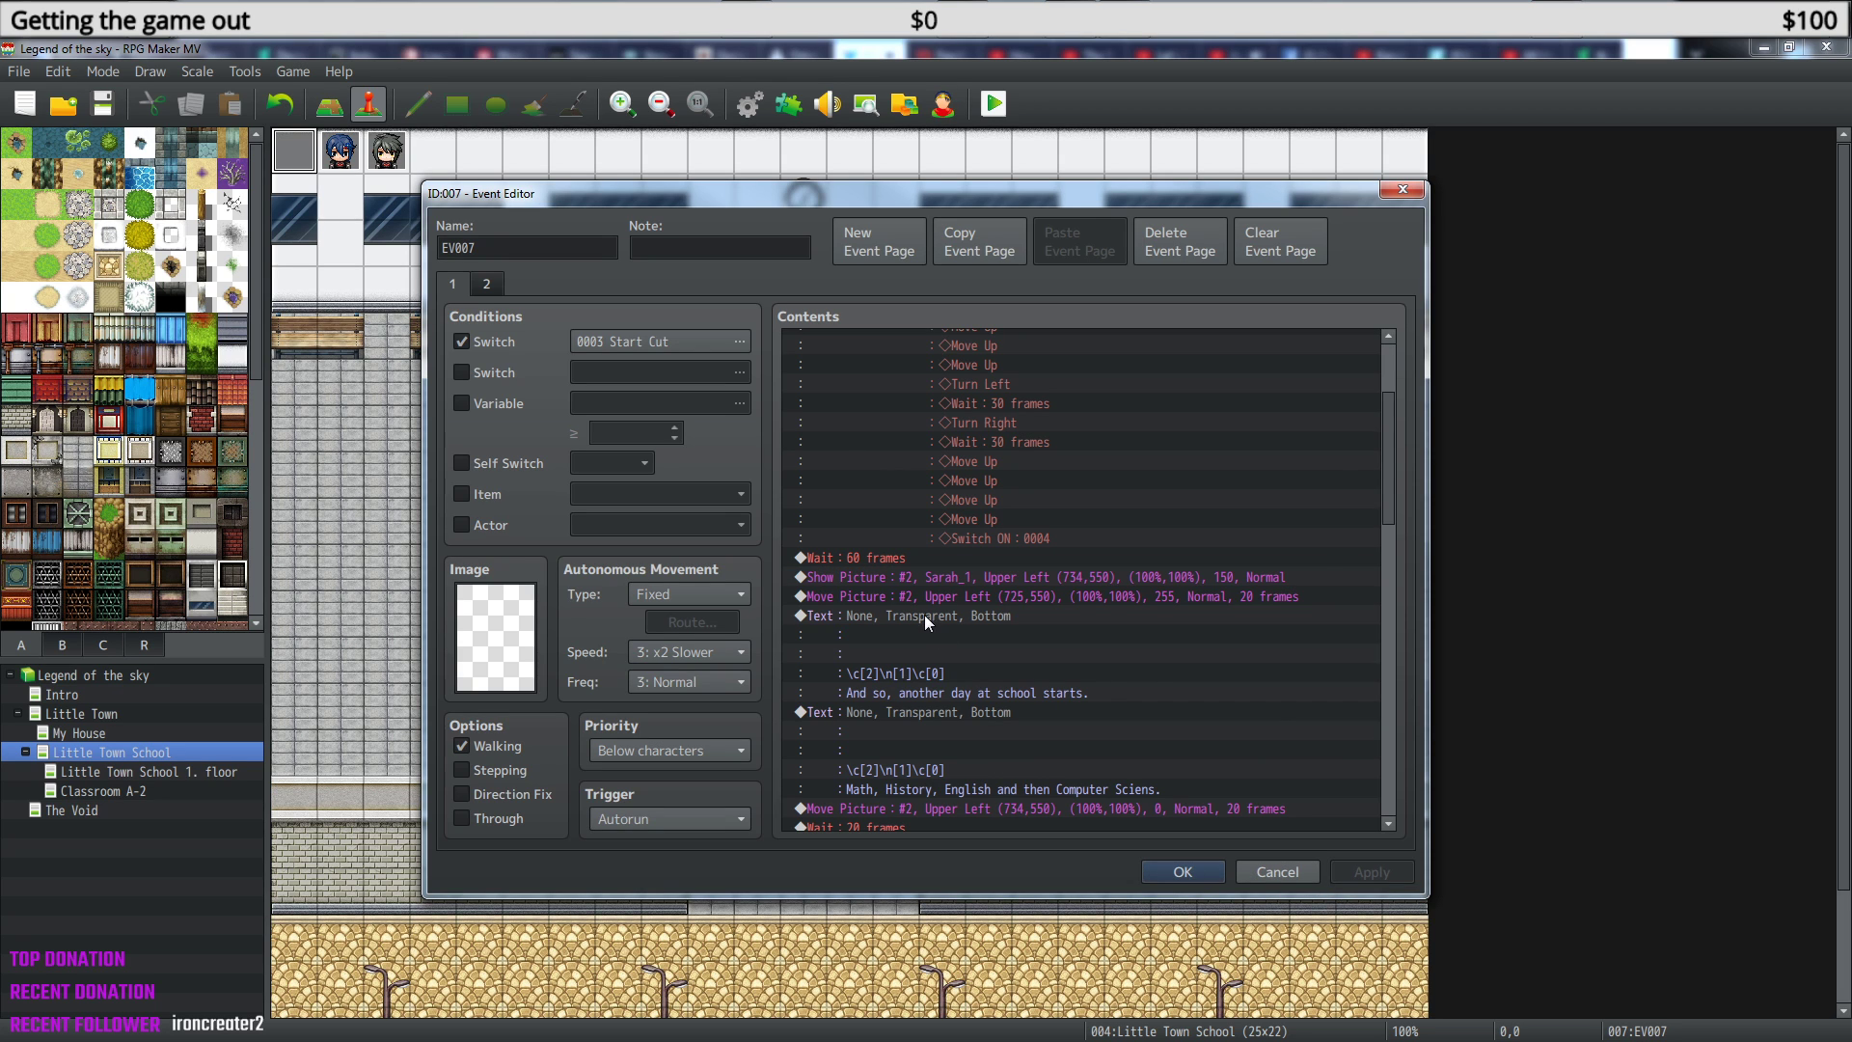
left_click(1182, 872)
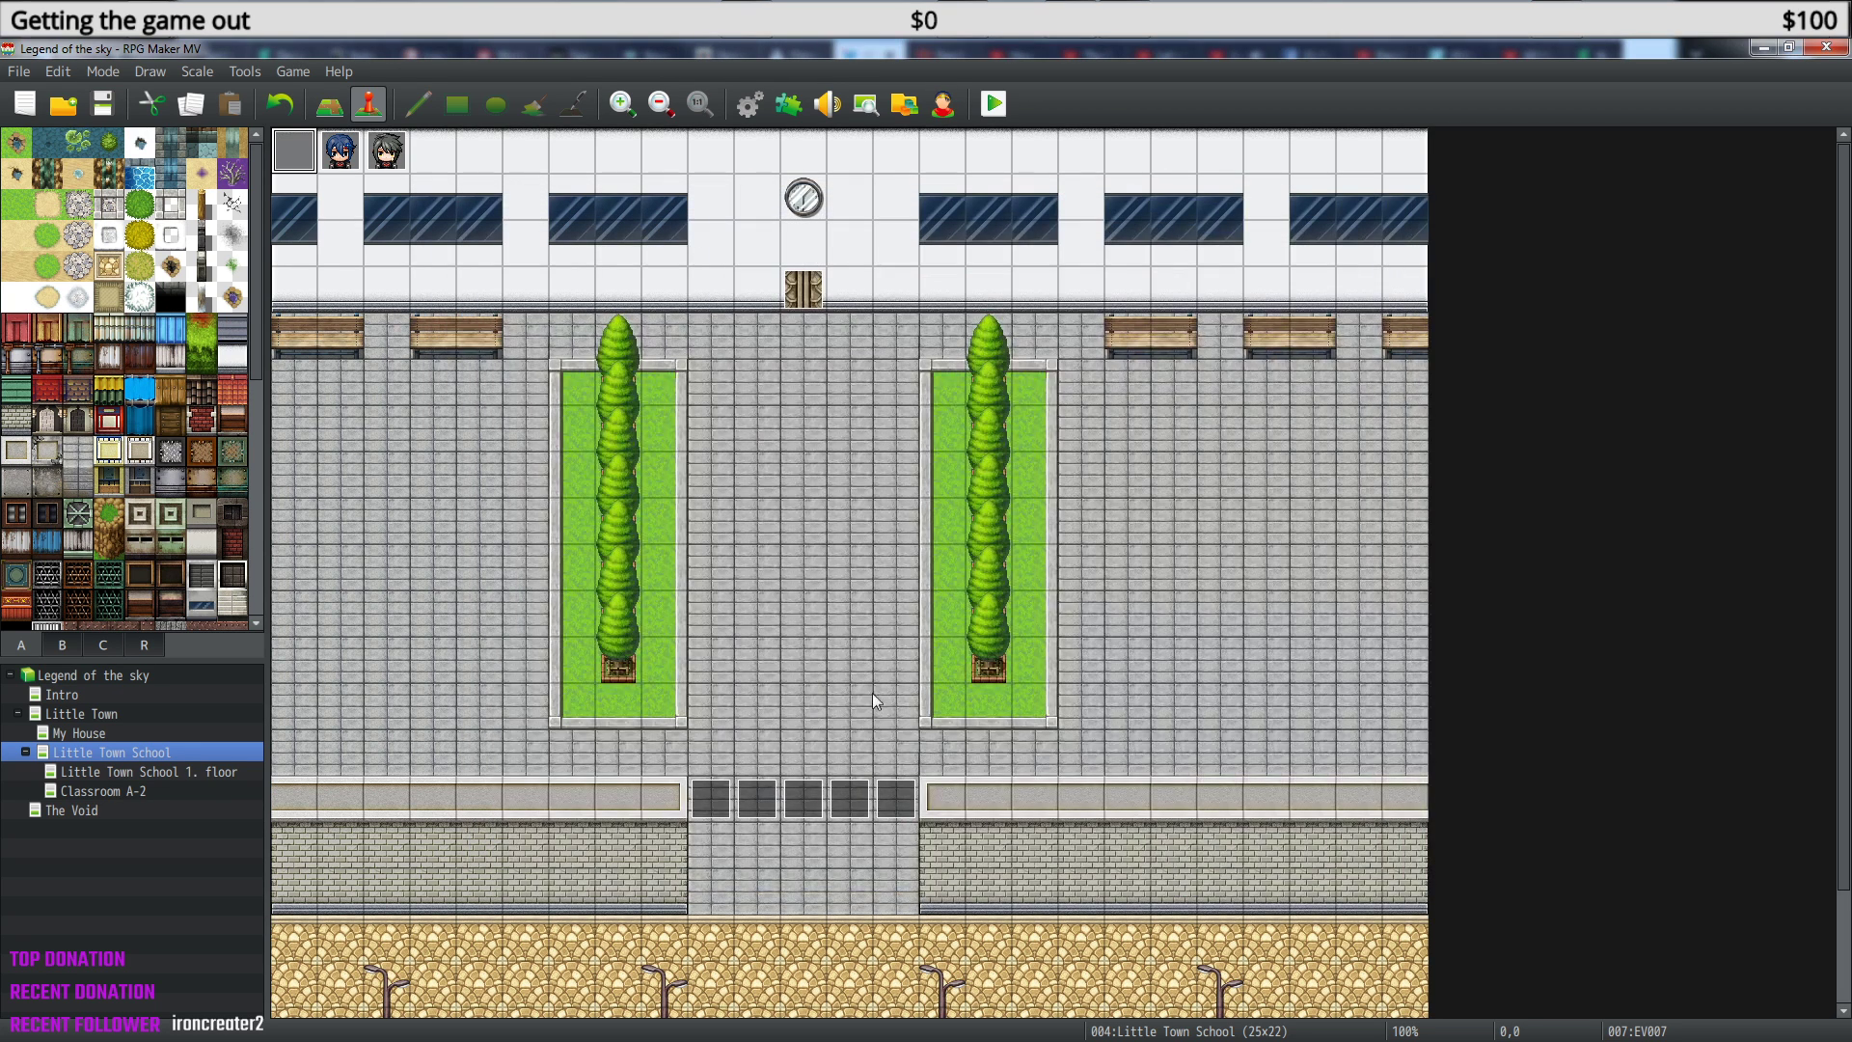
- Delete all the text and balloon commands from The Void map's autorun event
left_click(116, 813)
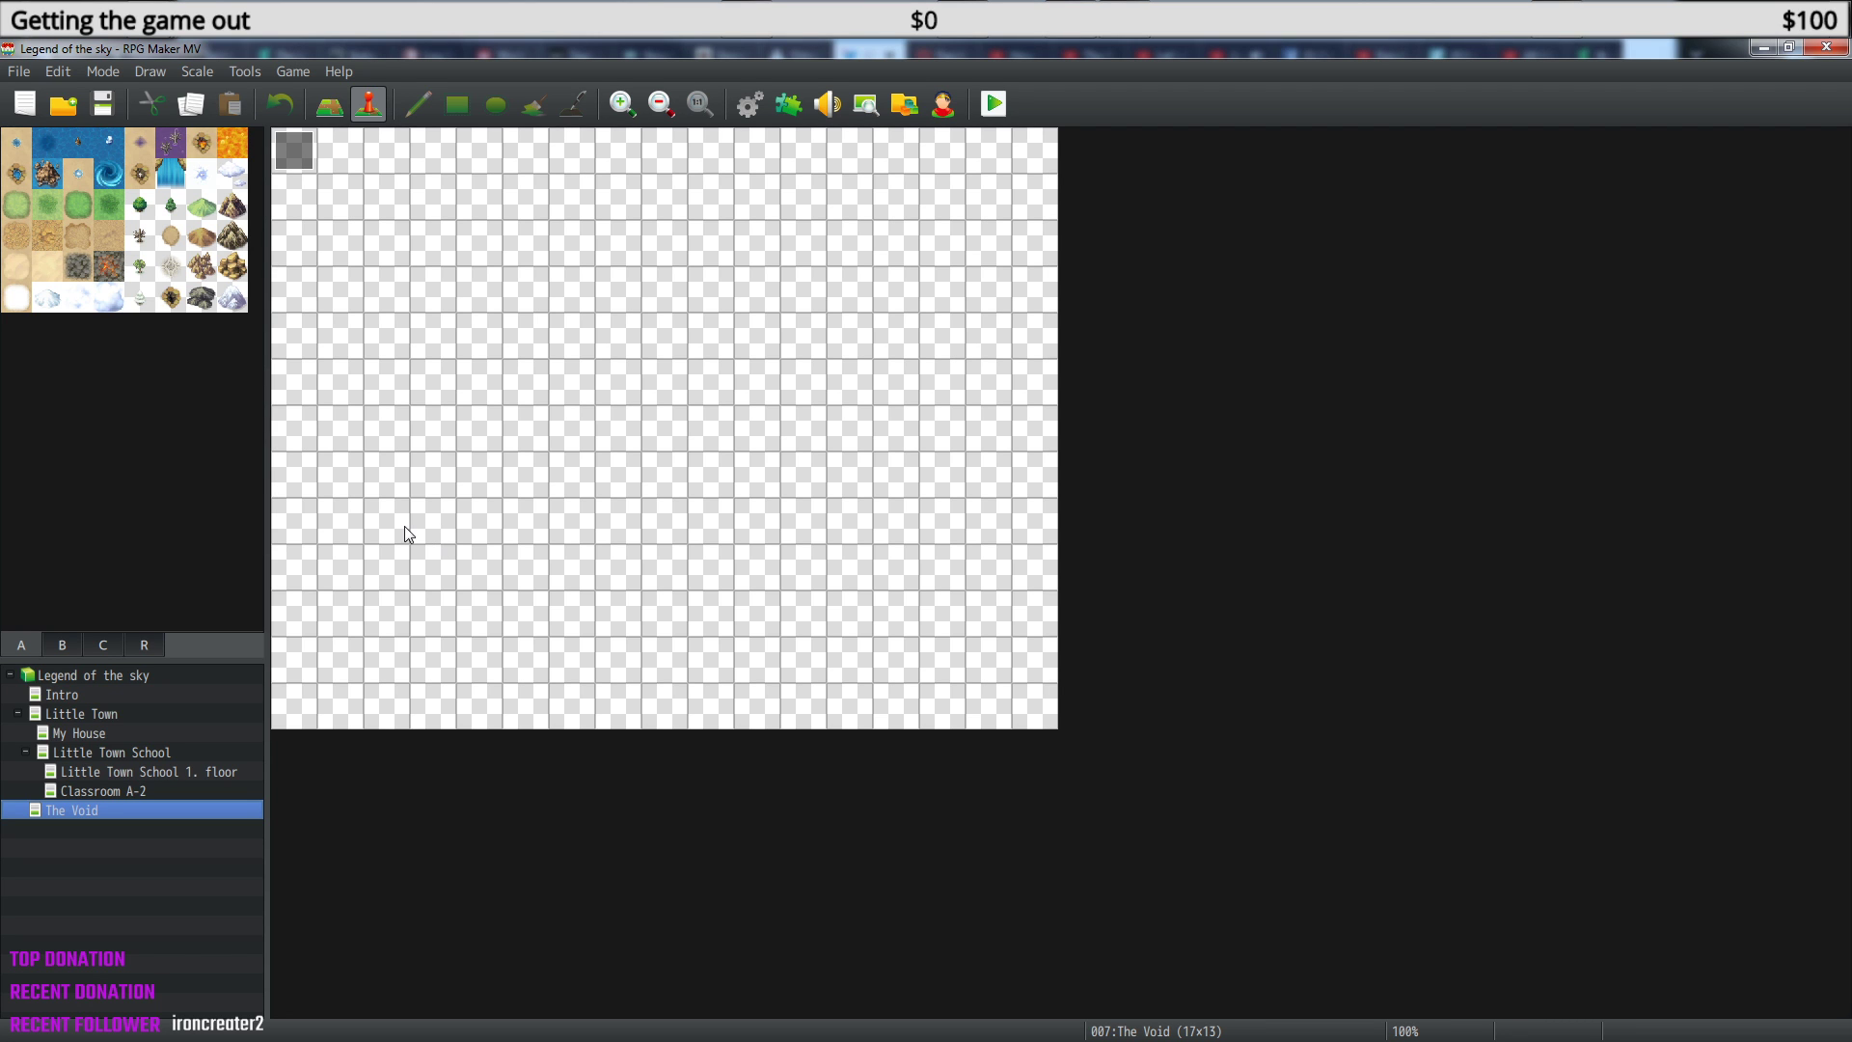
double_click(293, 171)
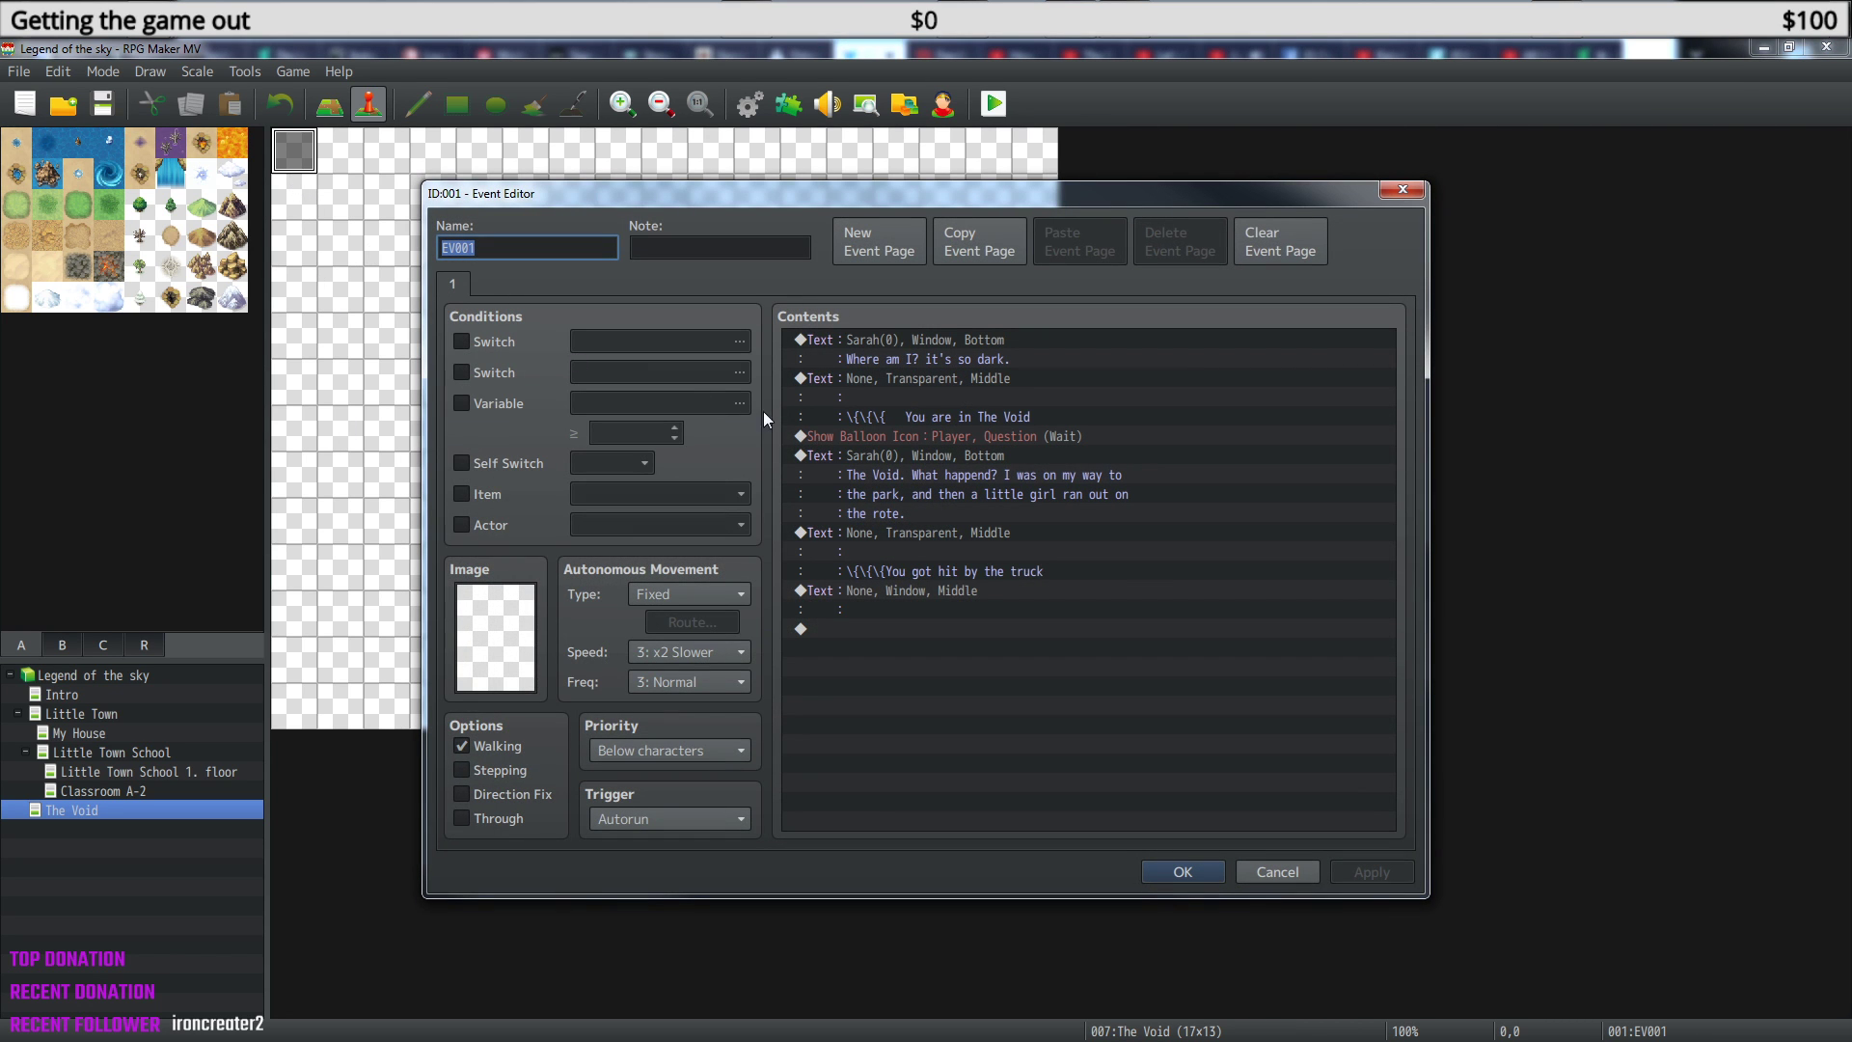
left_click(946, 353)
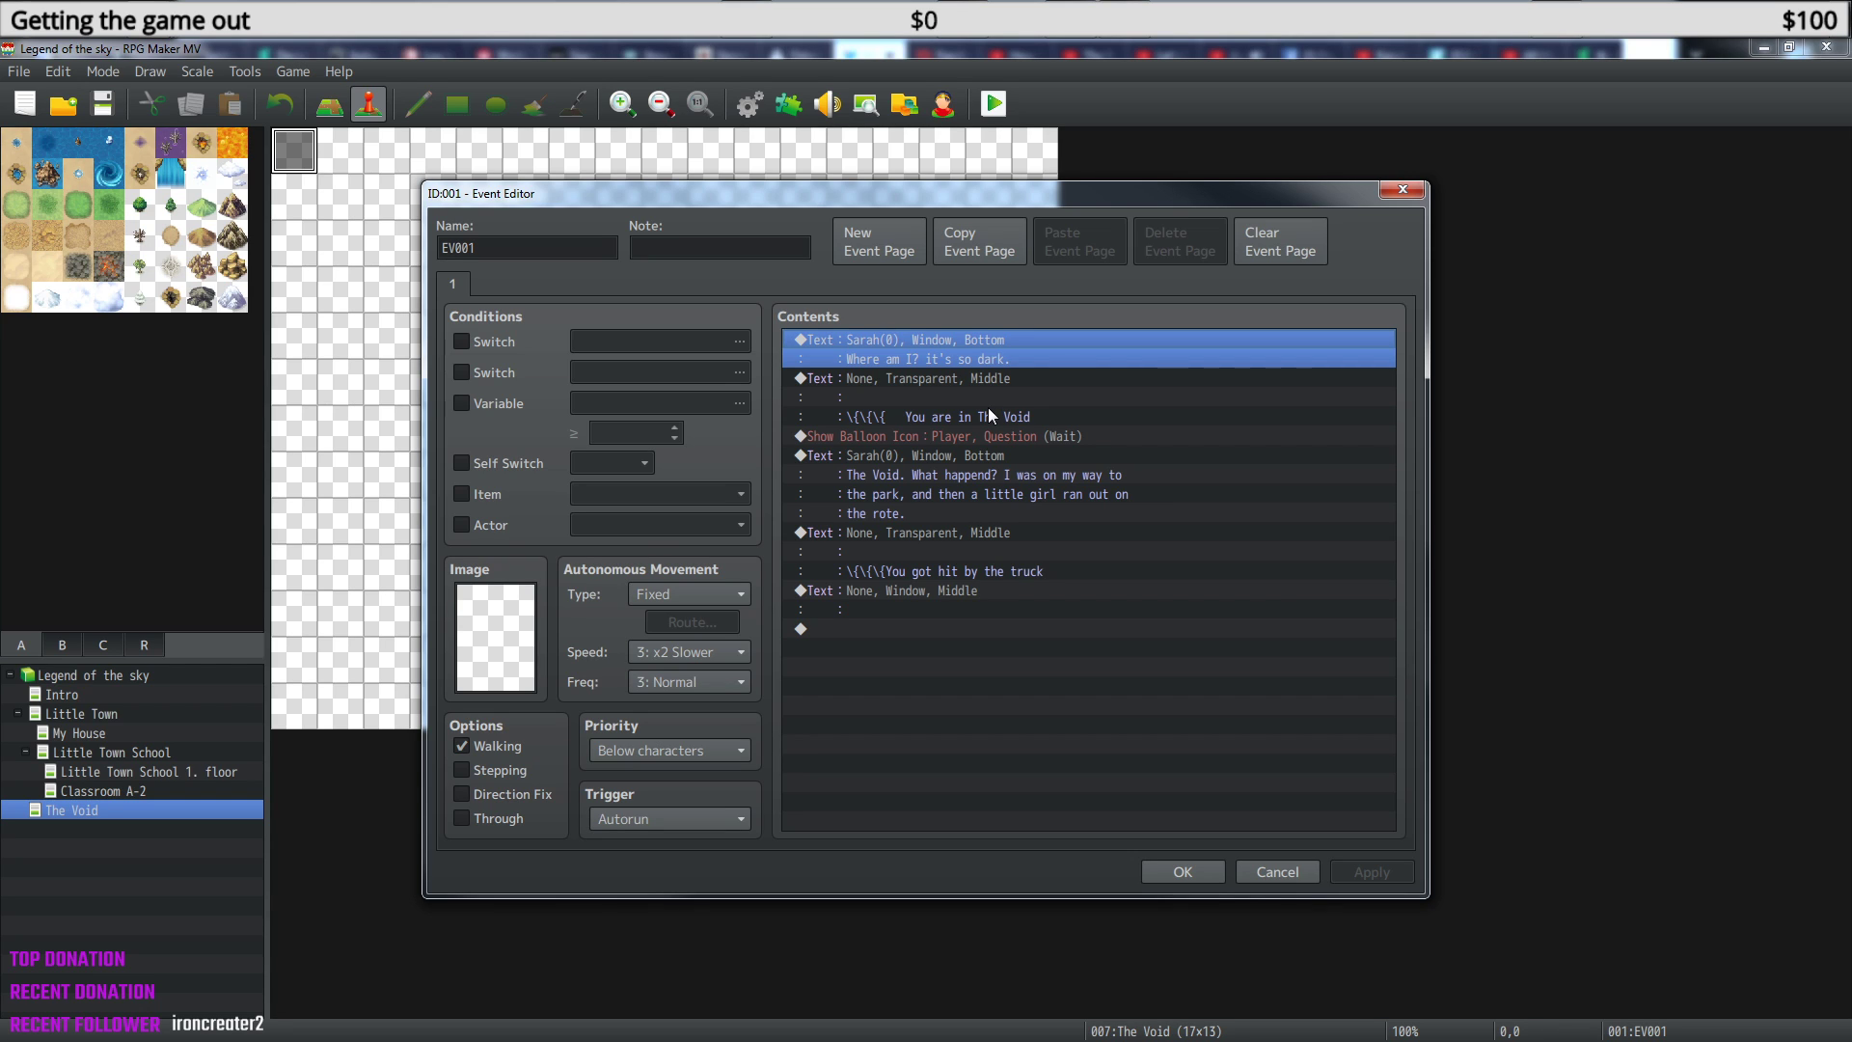
key("Delete")
key("Delete")
key("Delete")
key("Delete")
key("Delete")
key("Delete")
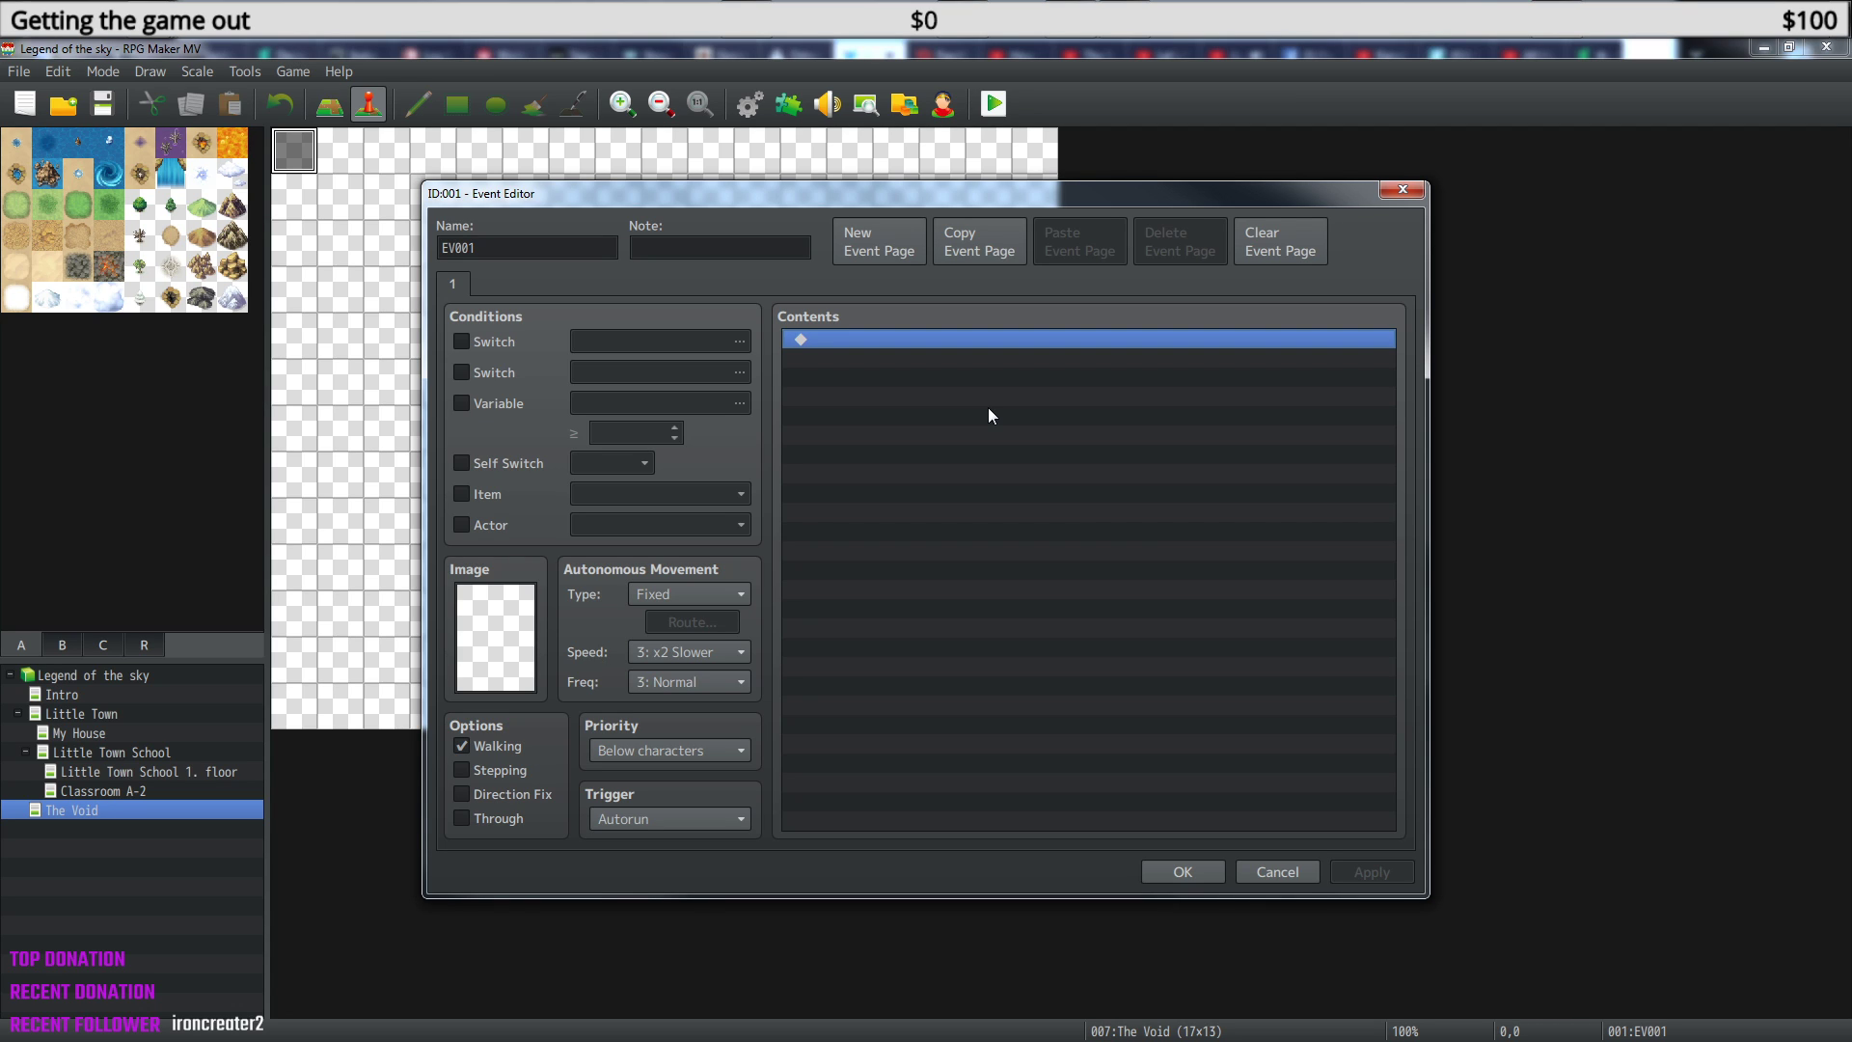
- Add a Show Text command to the emptied event with its window position set to Middle
right_click(863, 354)
left_click(917, 361)
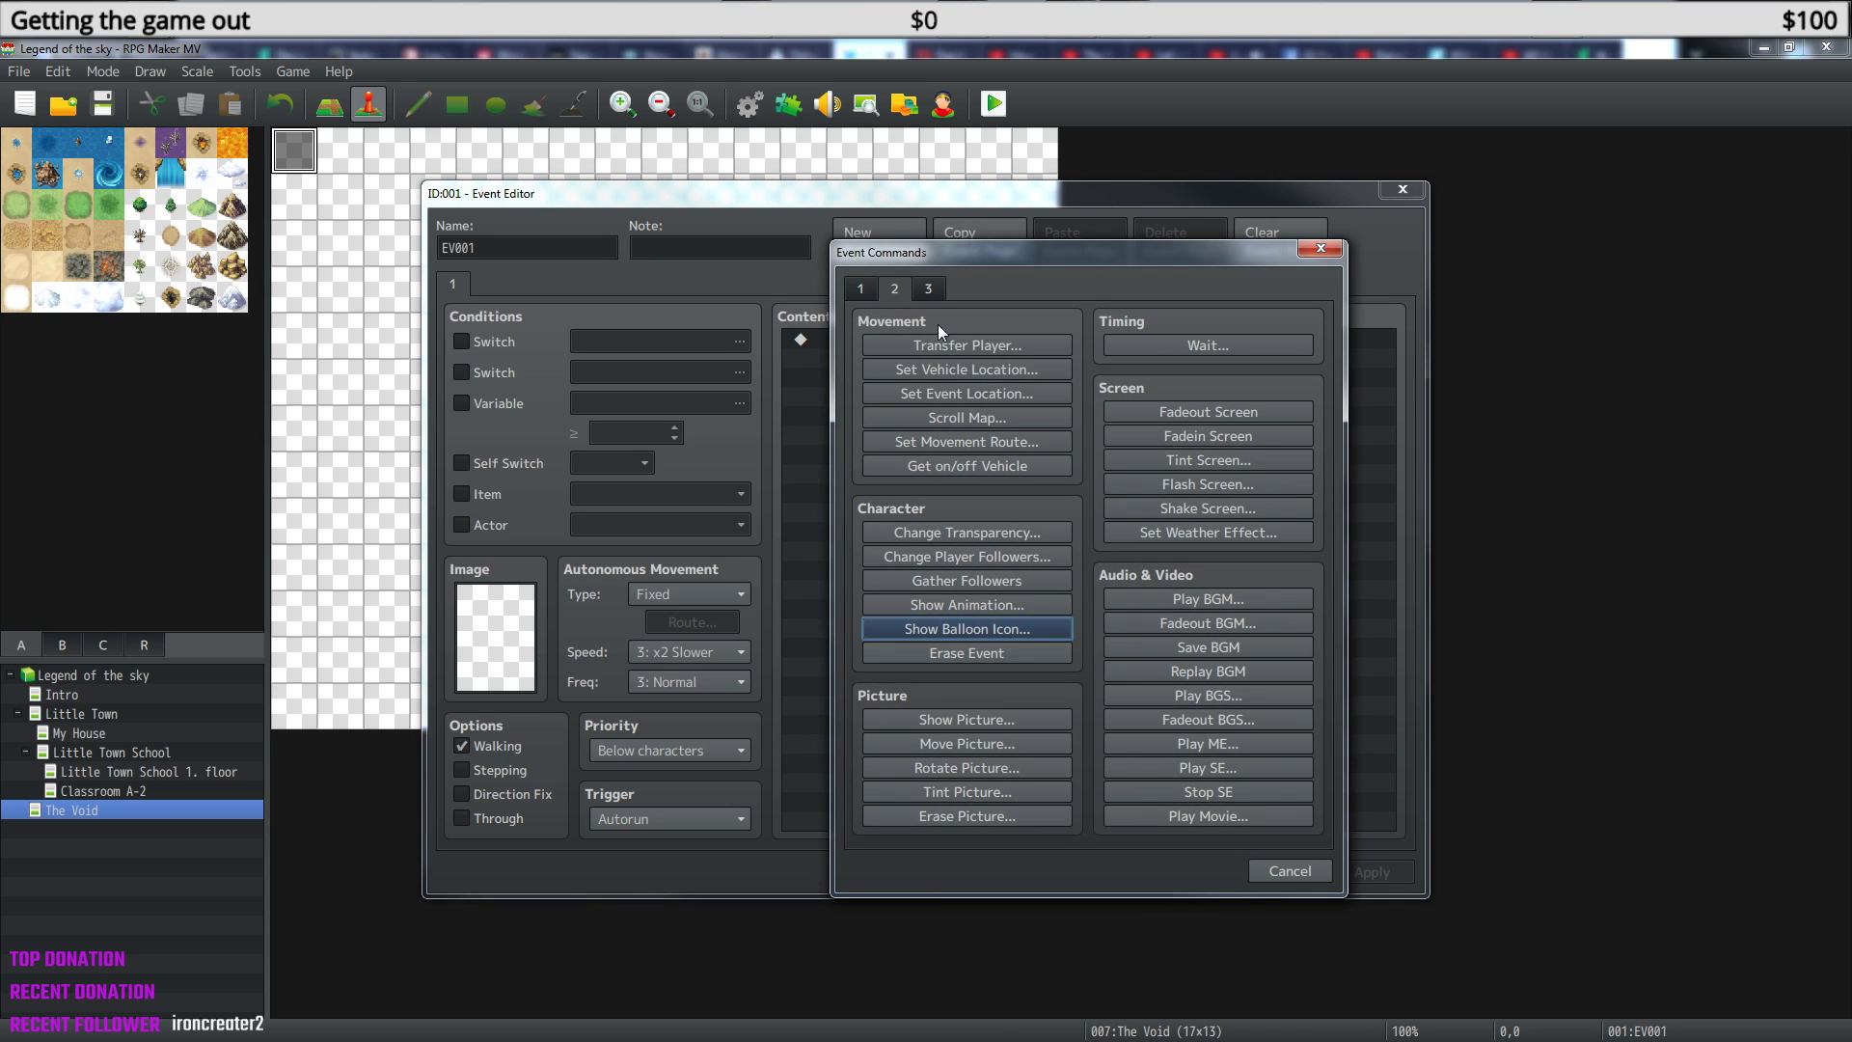
left_click(865, 293)
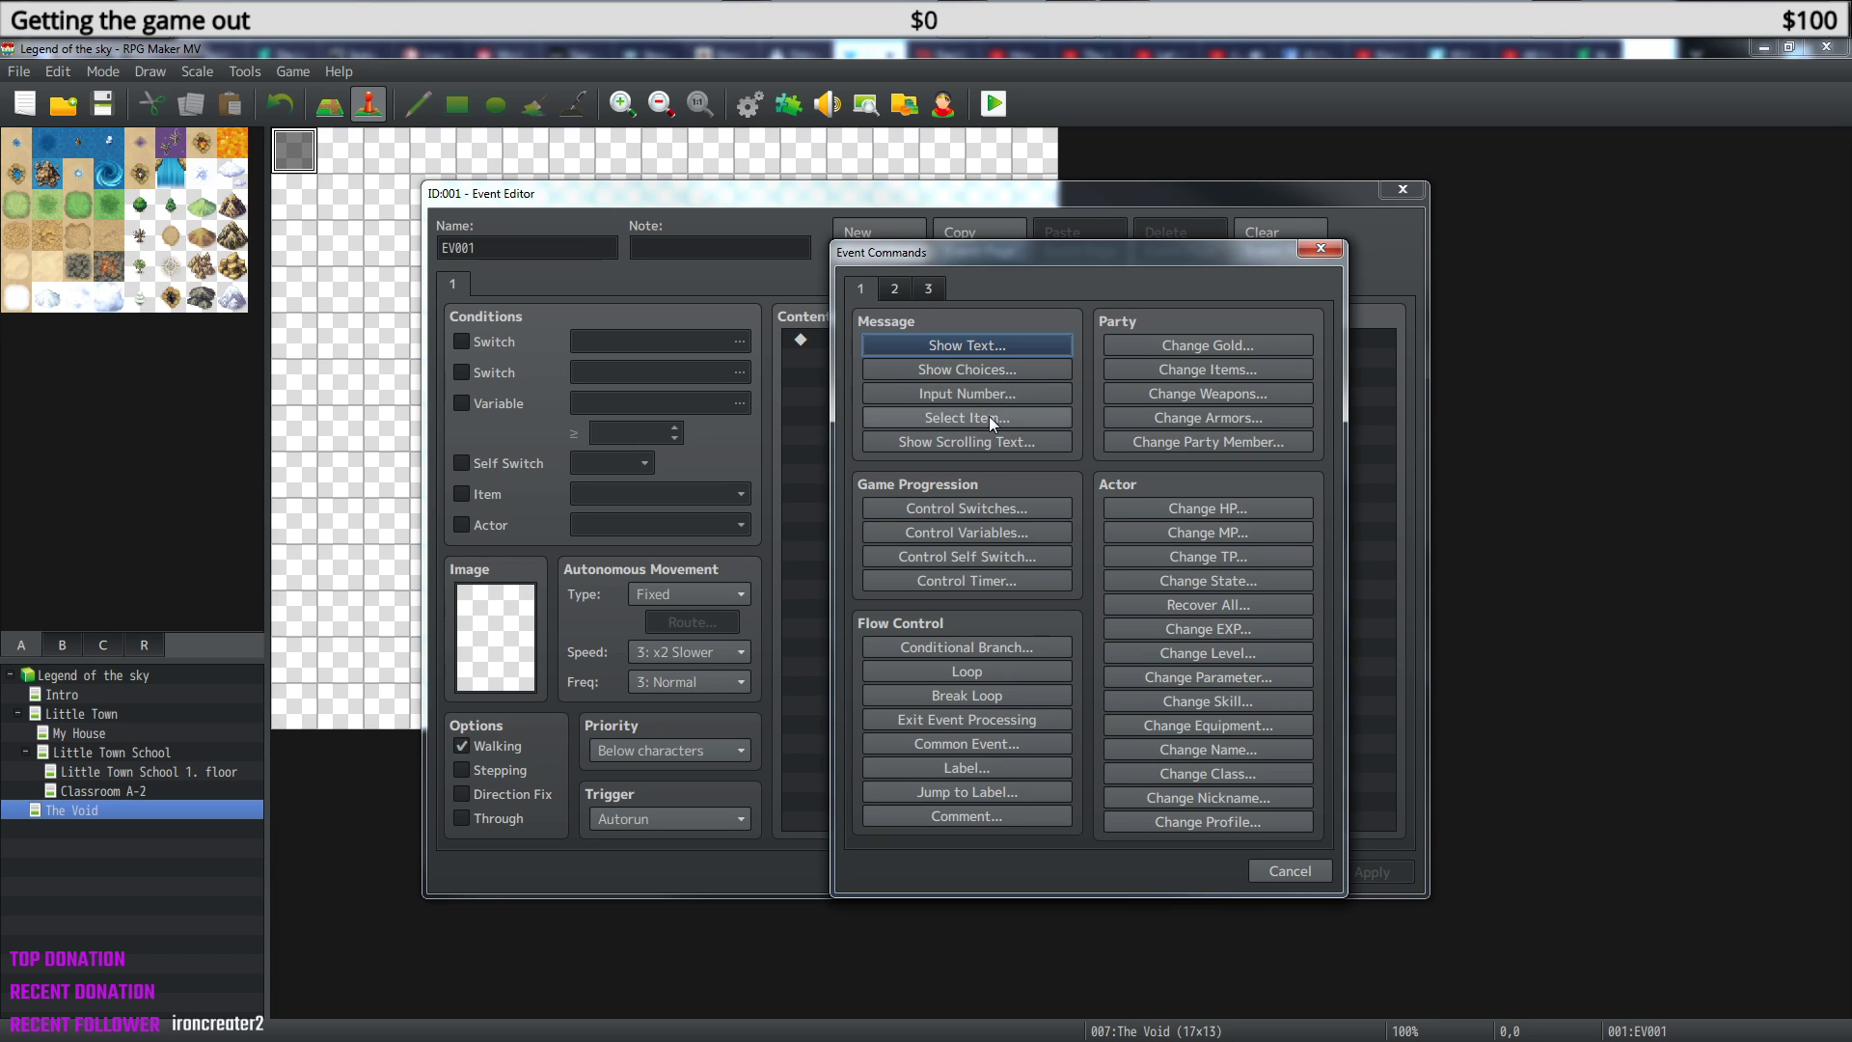
left_click(980, 345)
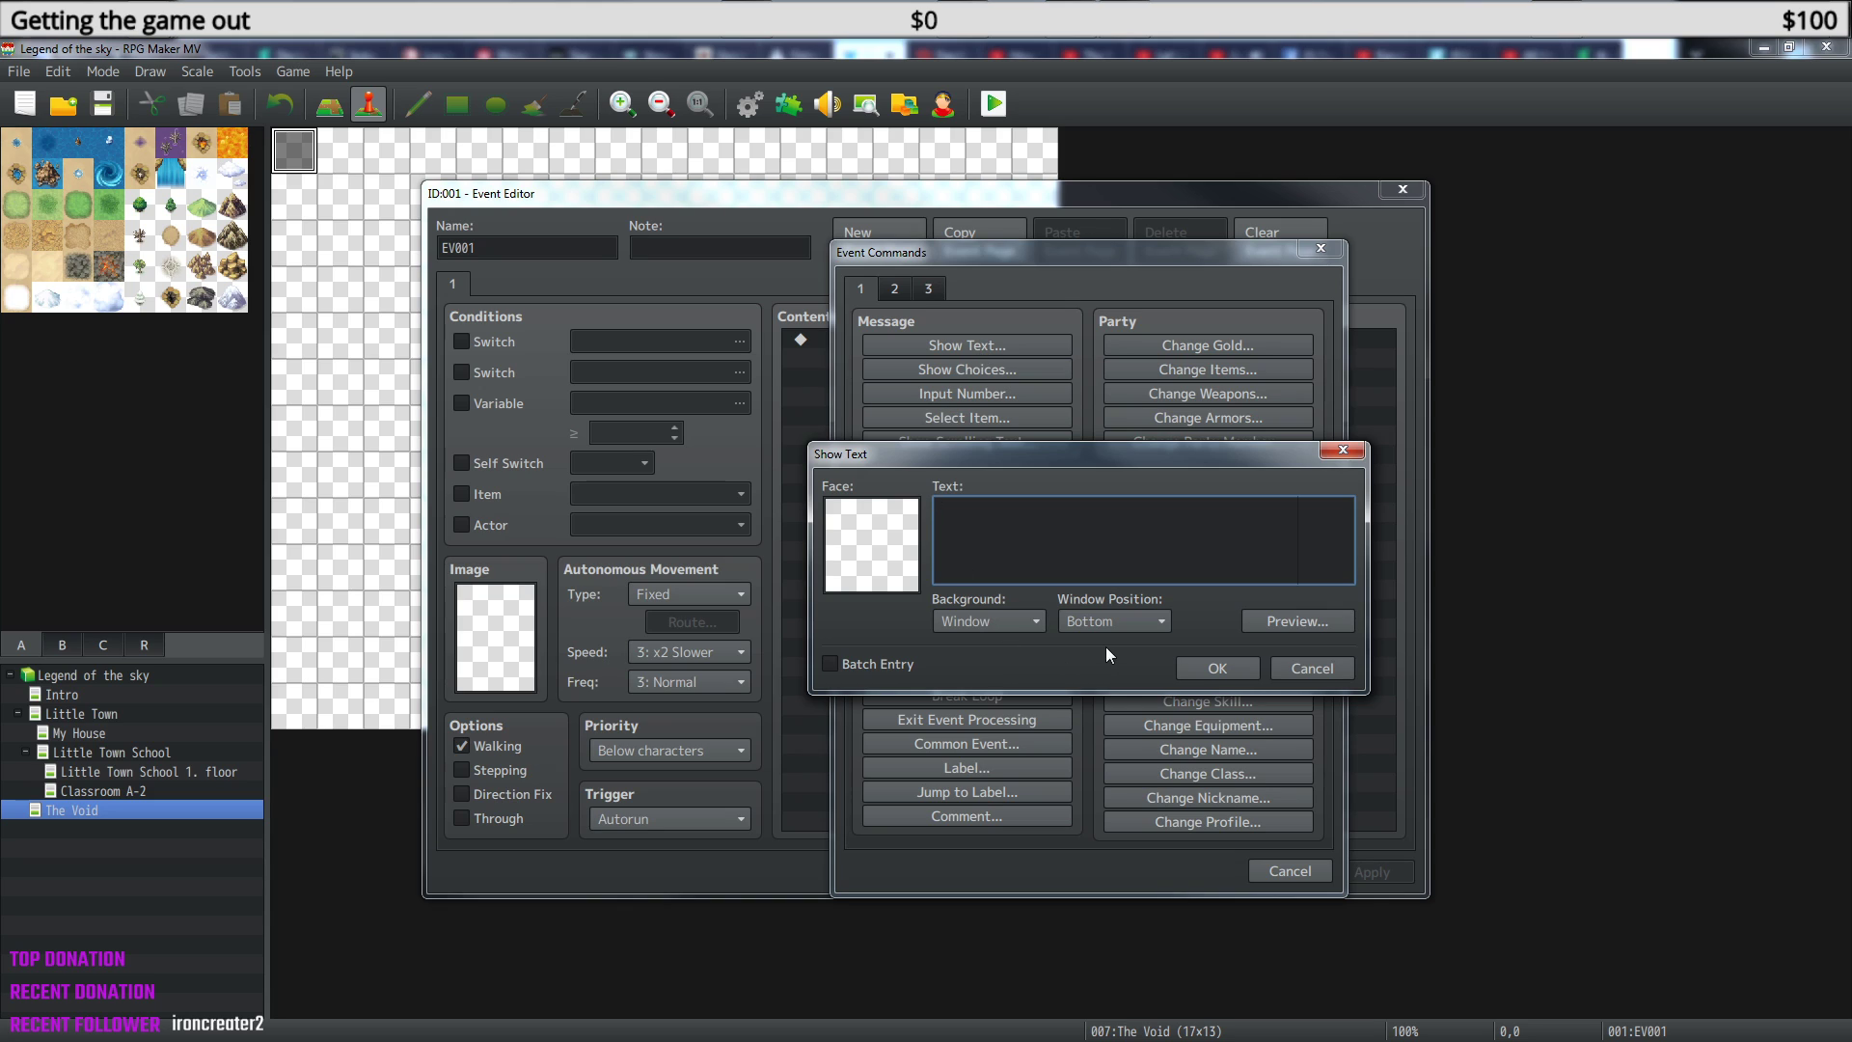
left_click(1115, 627)
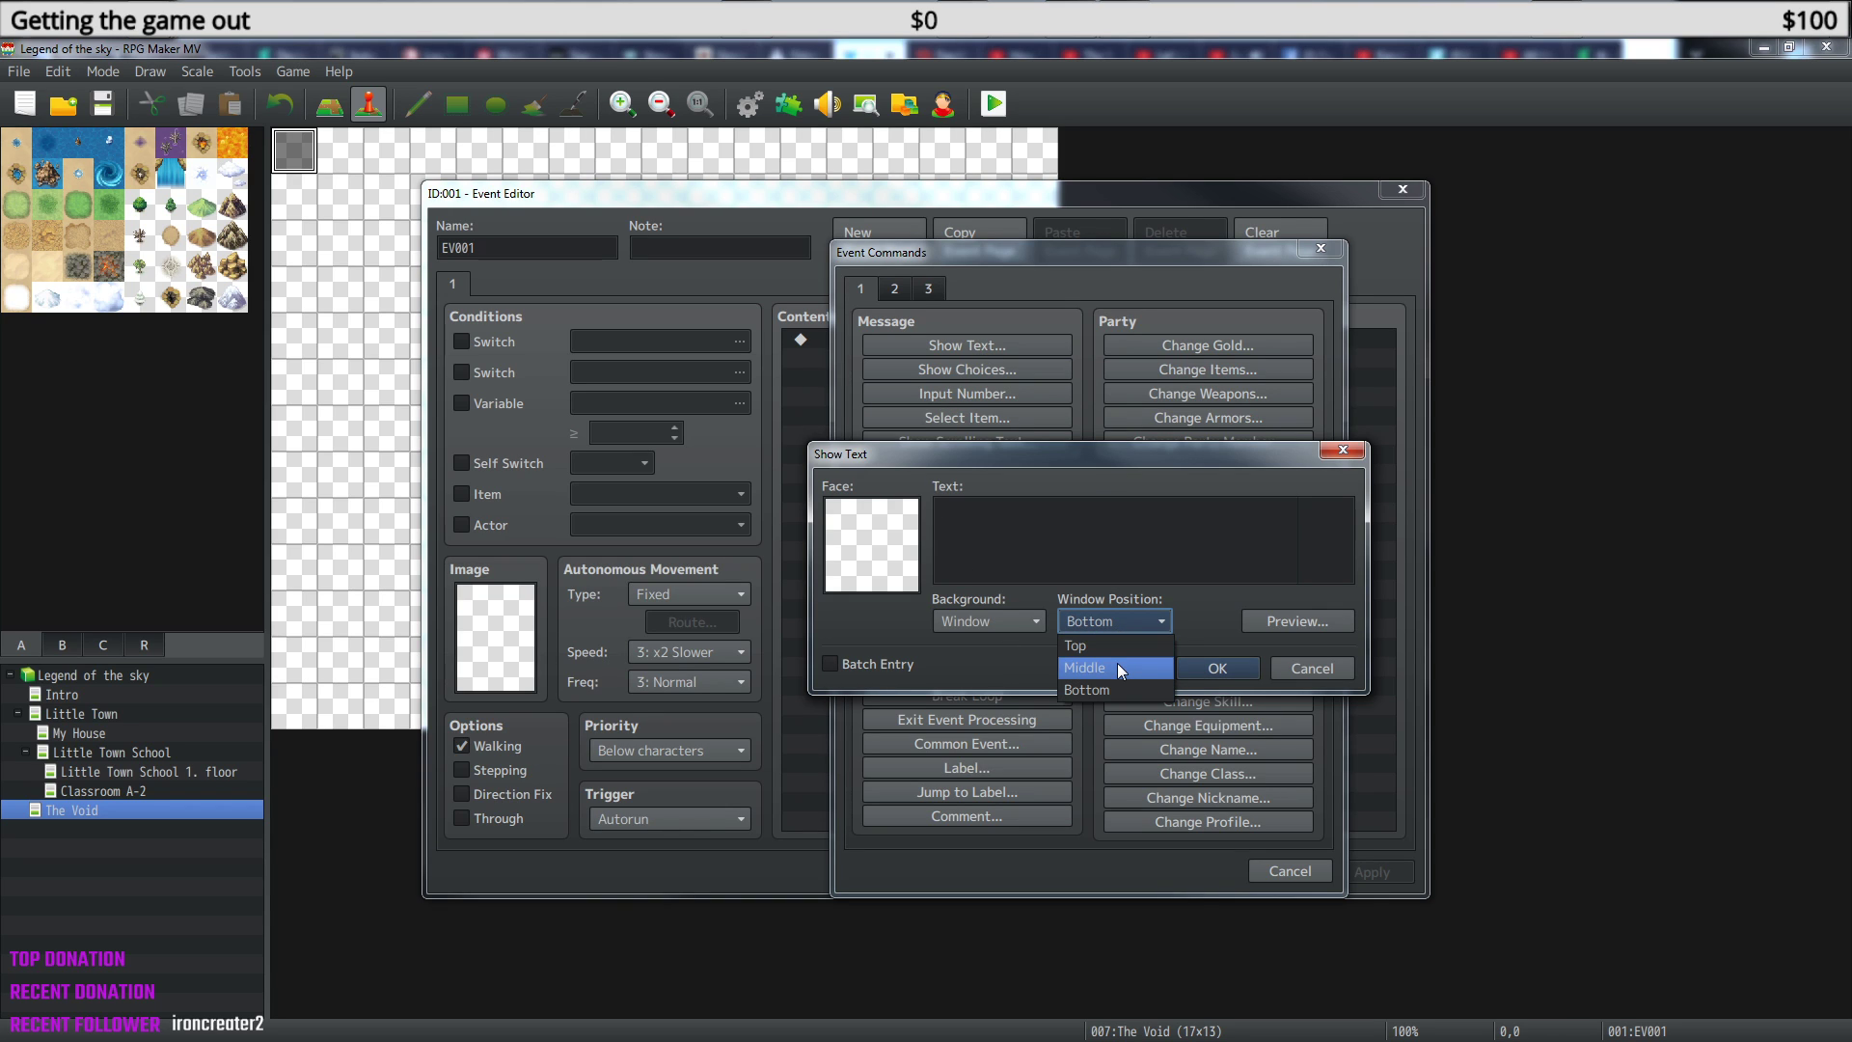
left_click(1117, 662)
left_click(1088, 538)
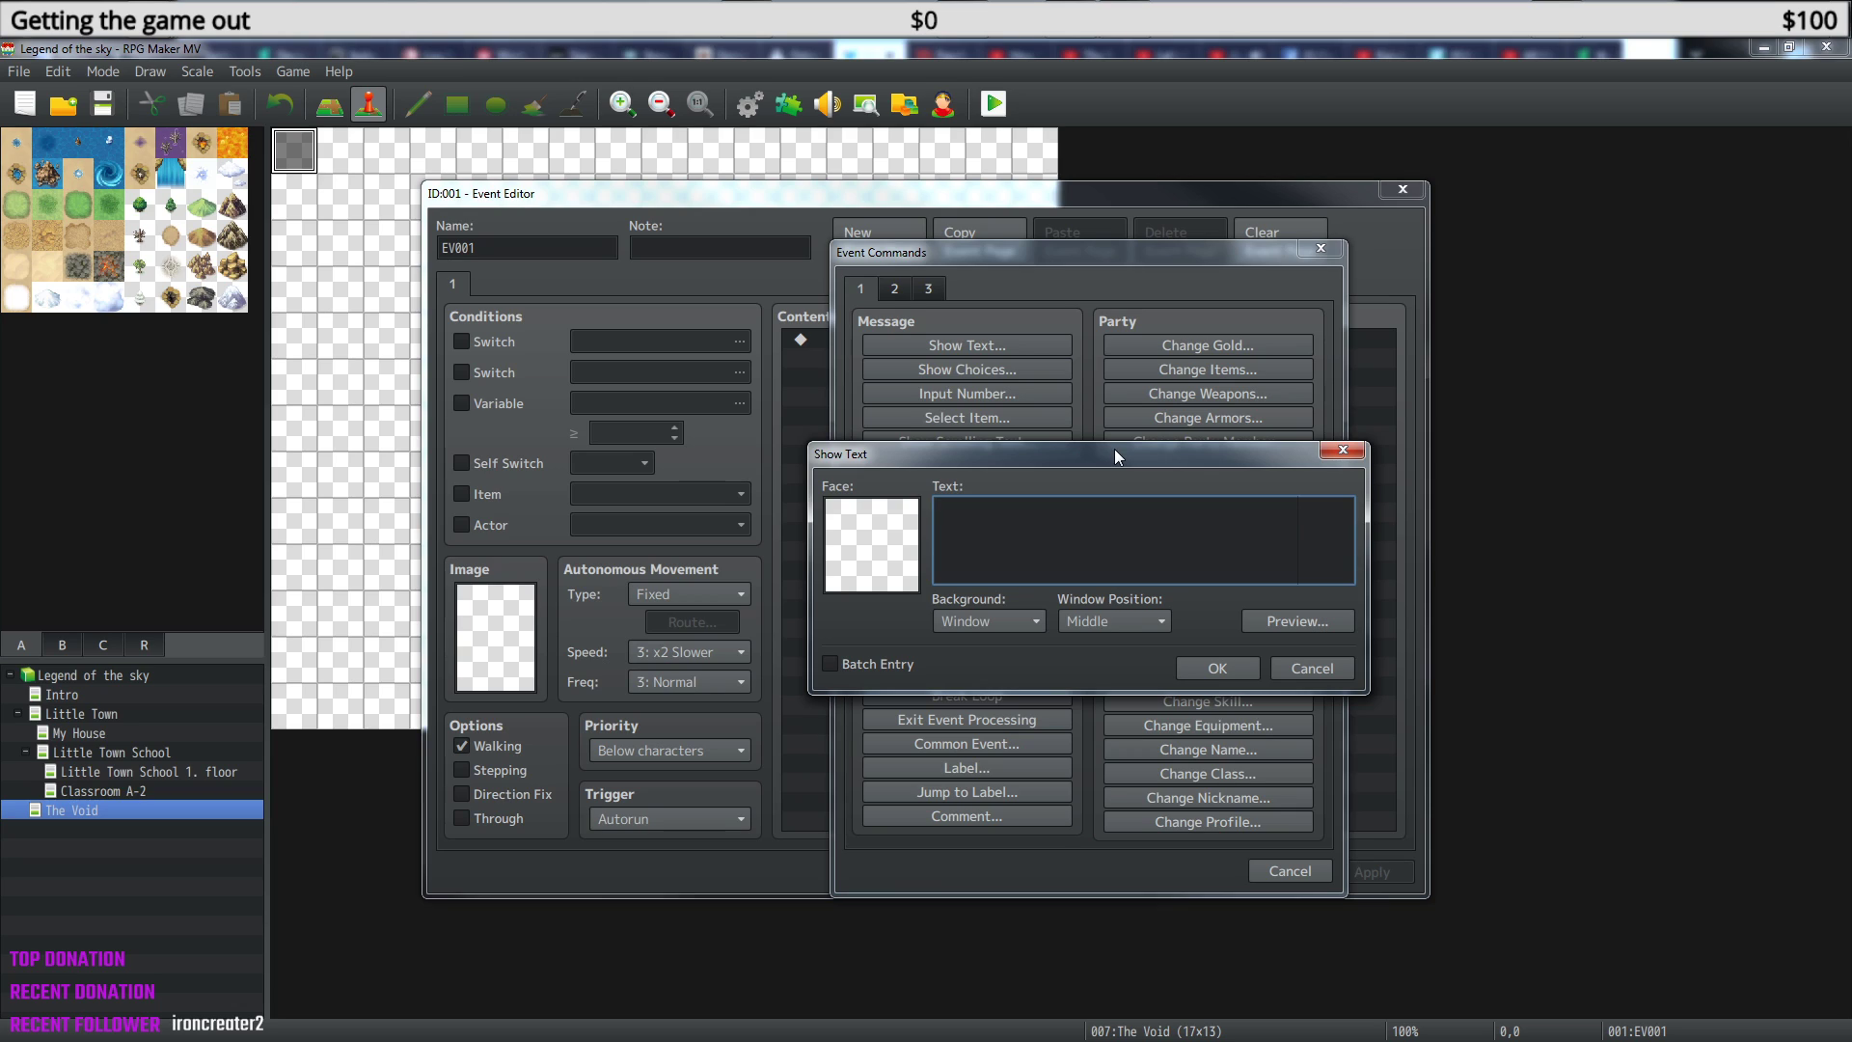
- Enter the message text "I will give you a choice. You did a good deed. I will rebearth"
type("I will give you a cho")
type("You did a good did")
key("BackSpace")
key("BackSpace")
type("eed")
key("BackSpace")
key("BackSpace")
type("ed")
key("BackSpace")
key("BackSpace")
type("id")
key("BackSpace")
key("BackSpace")
type("ed")
type("will re")
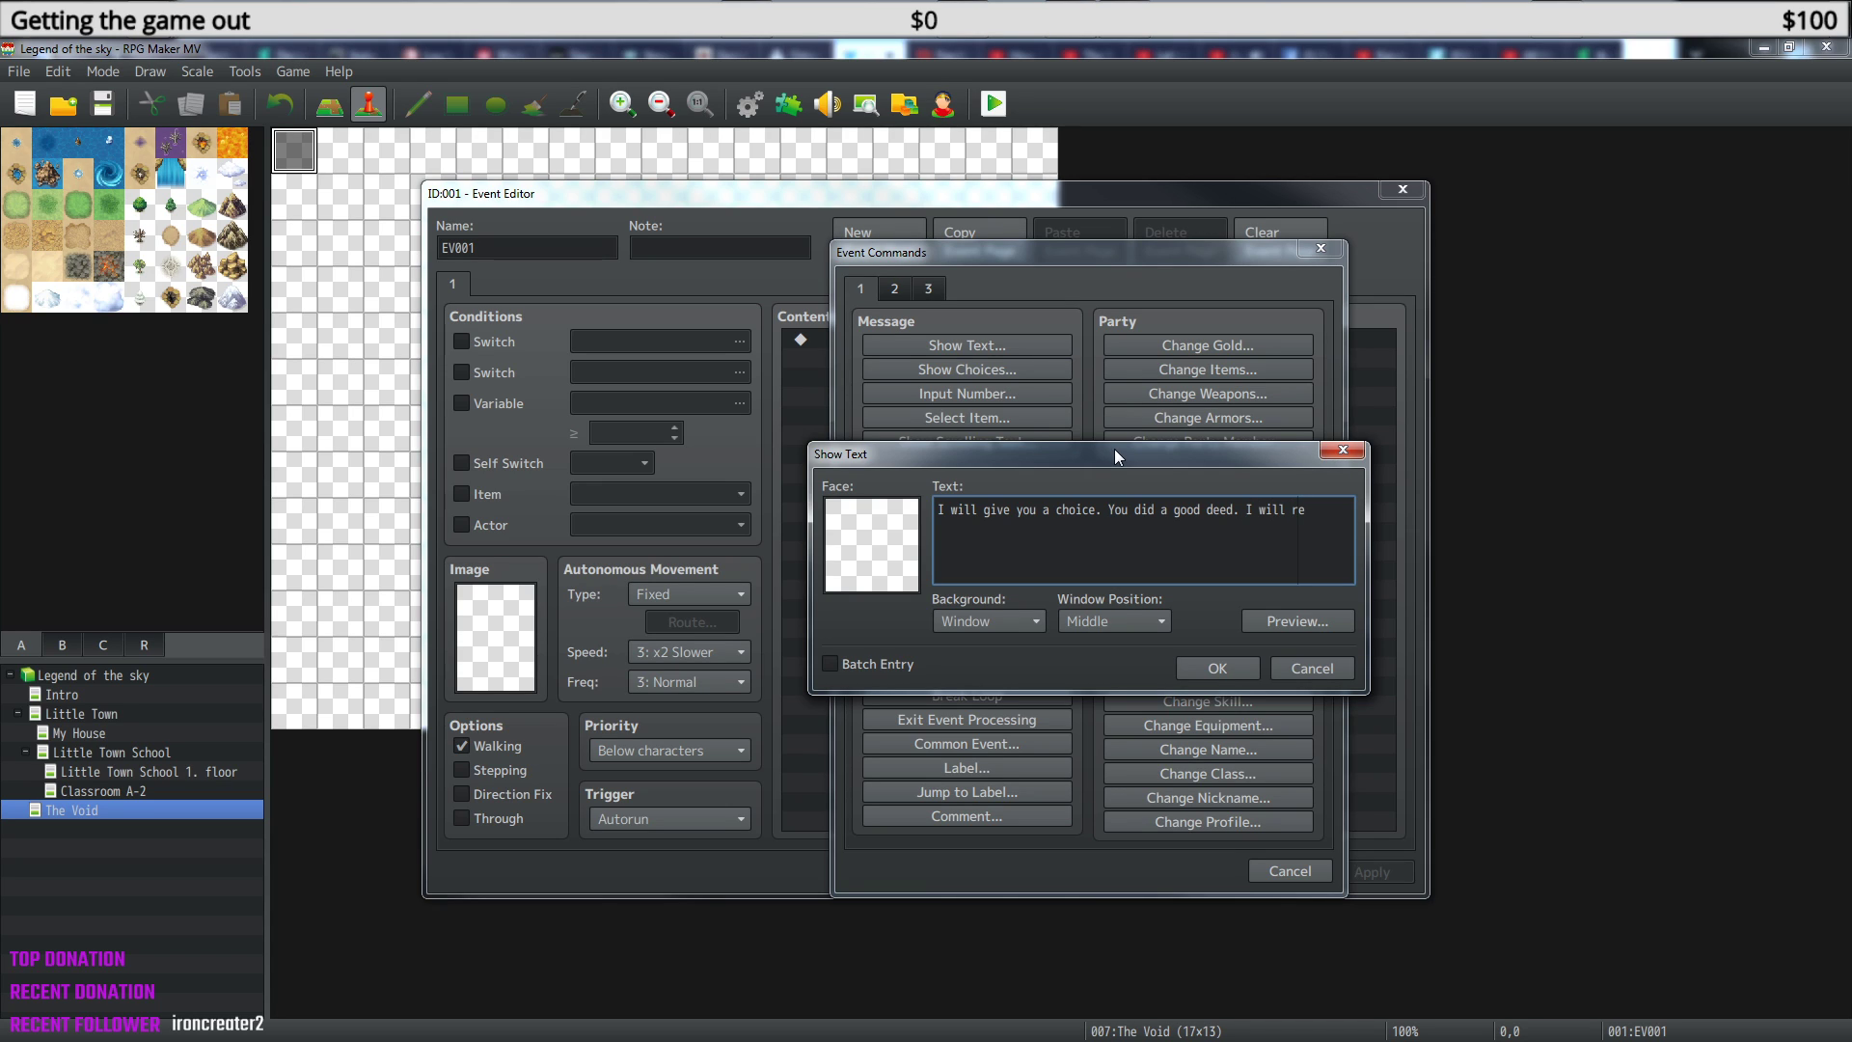
type("bearth")
- Preview the message, break the line before "rebearth", and preview it again
left_click(1318, 622)
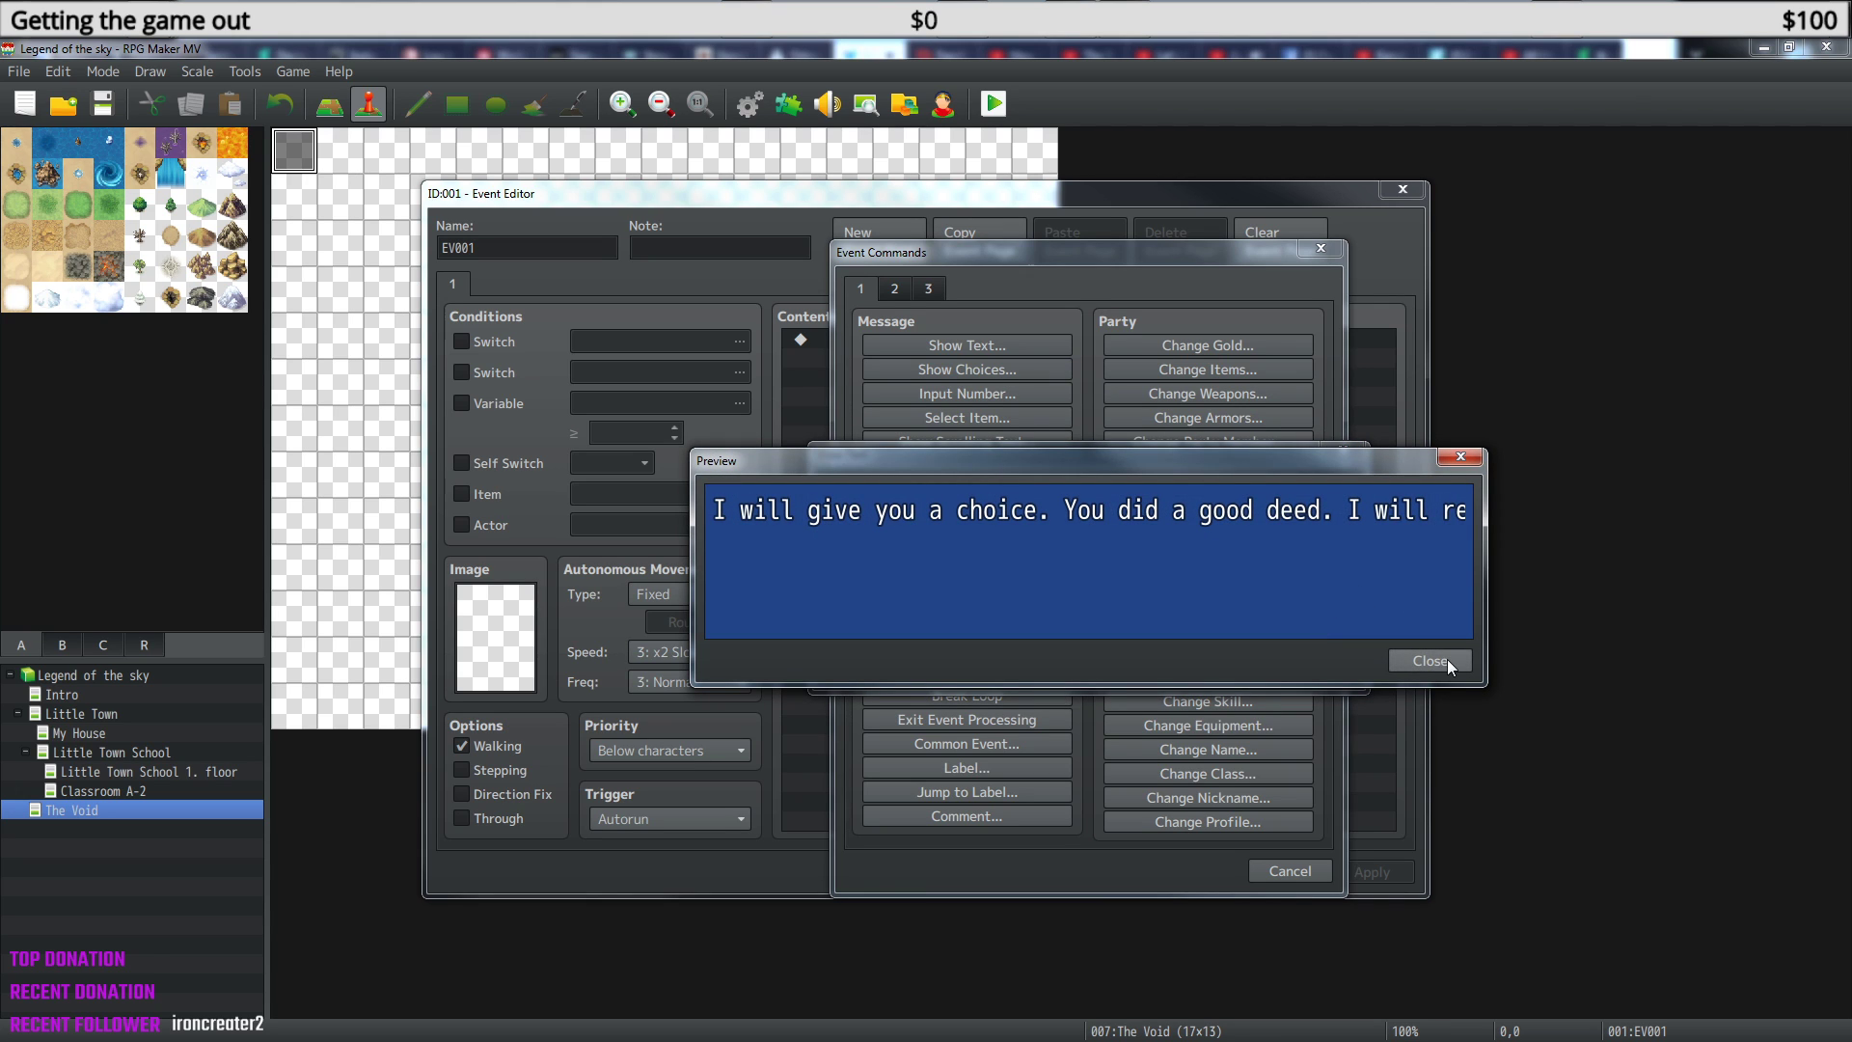
left_click(1447, 660)
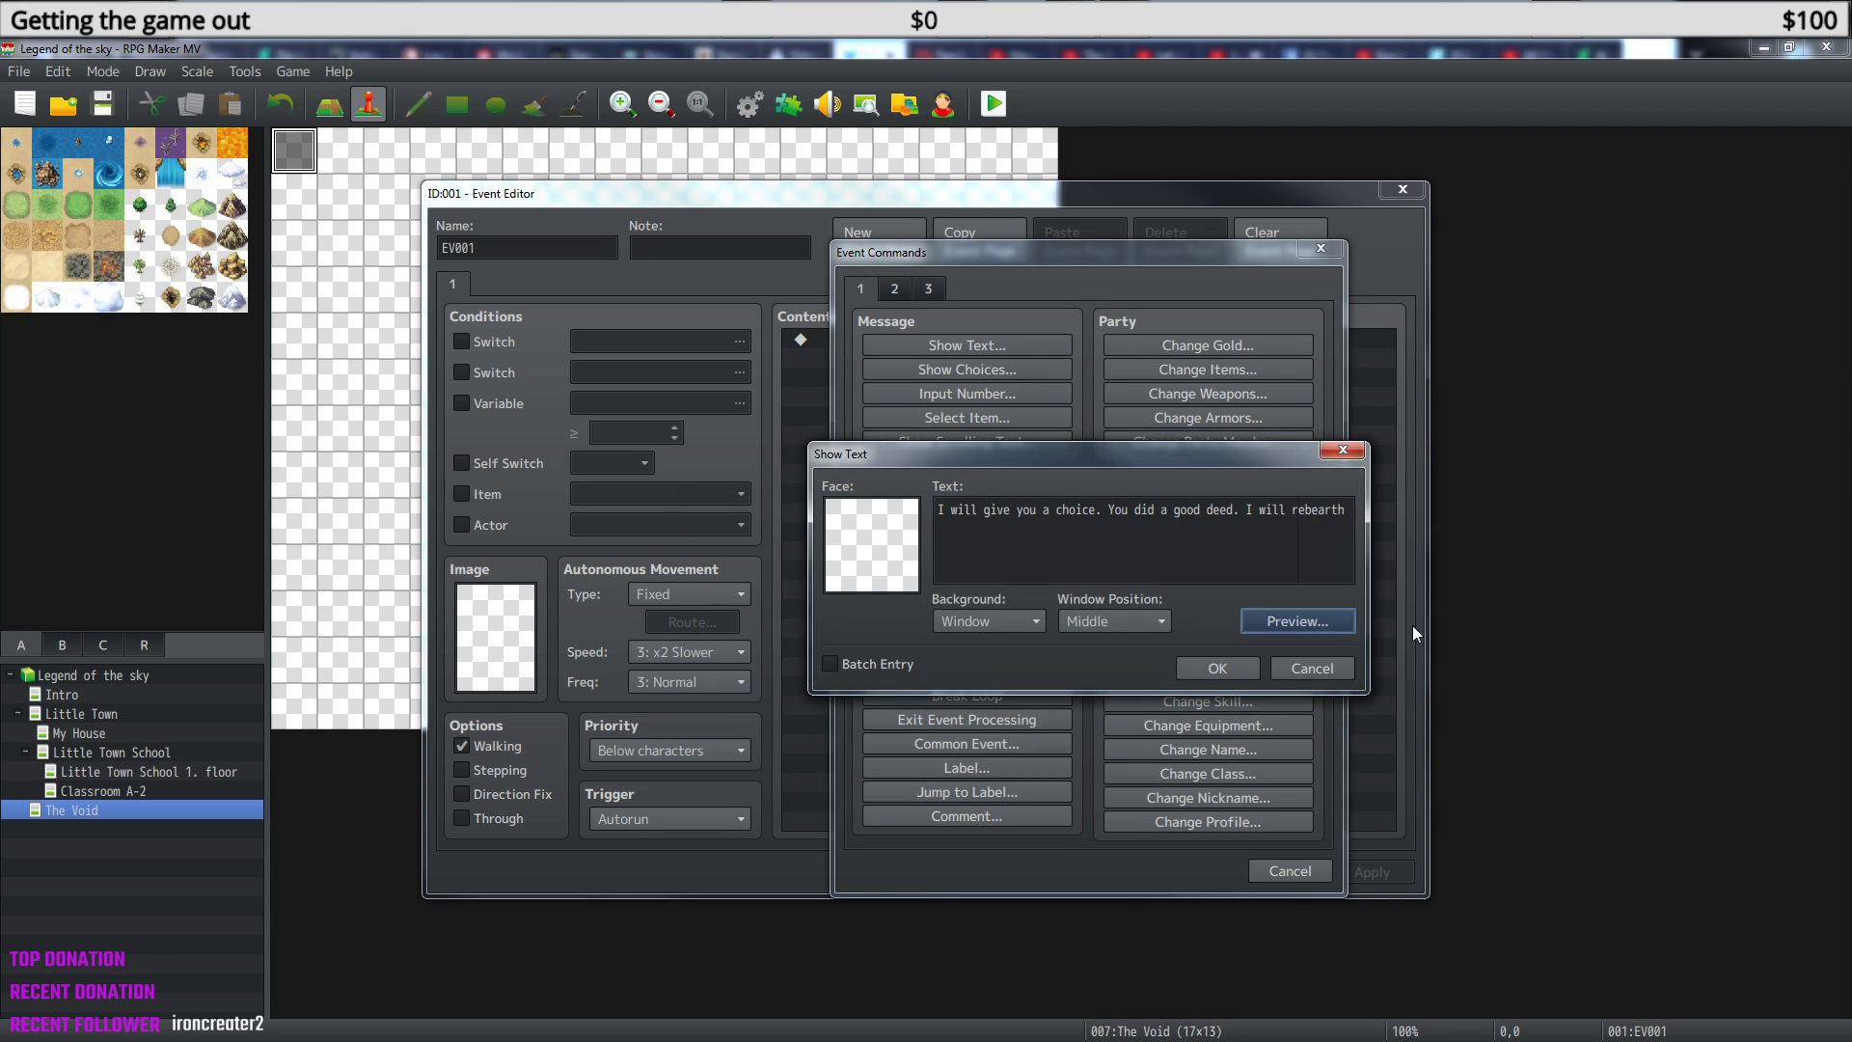
left_click(1310, 622)
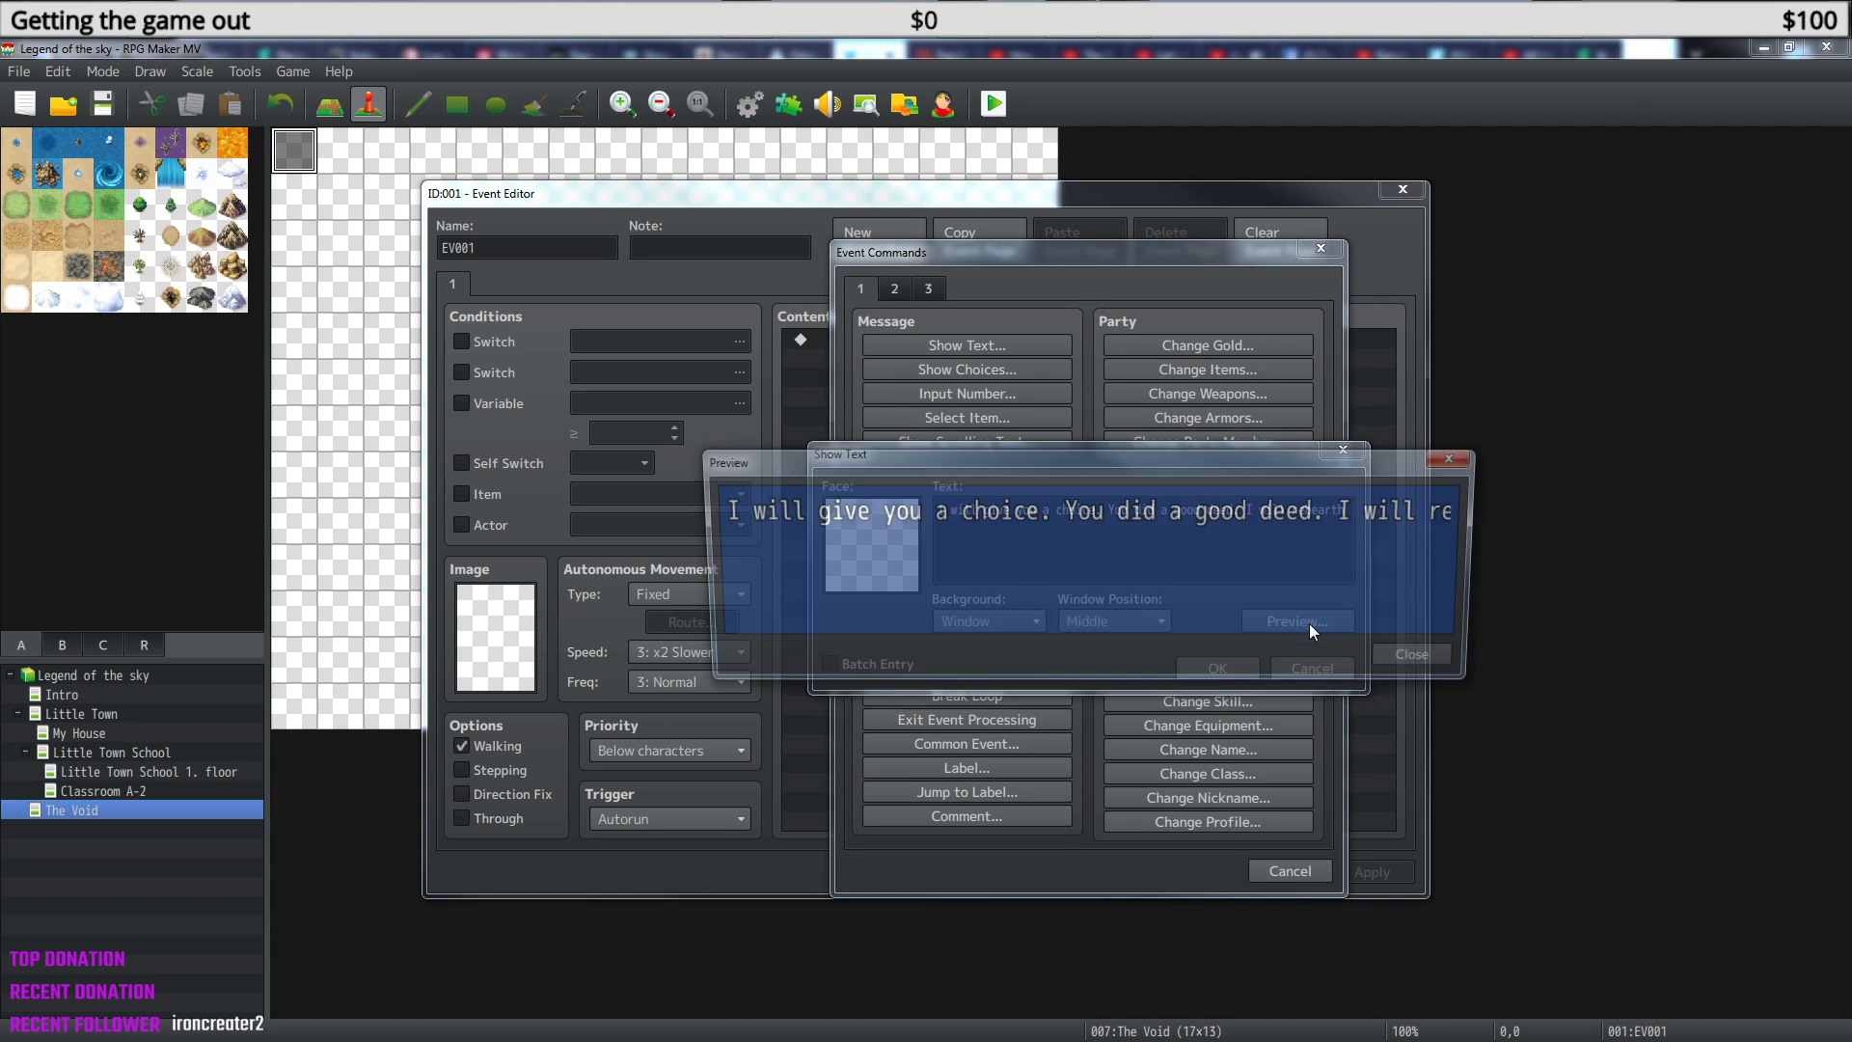
left_click(1433, 660)
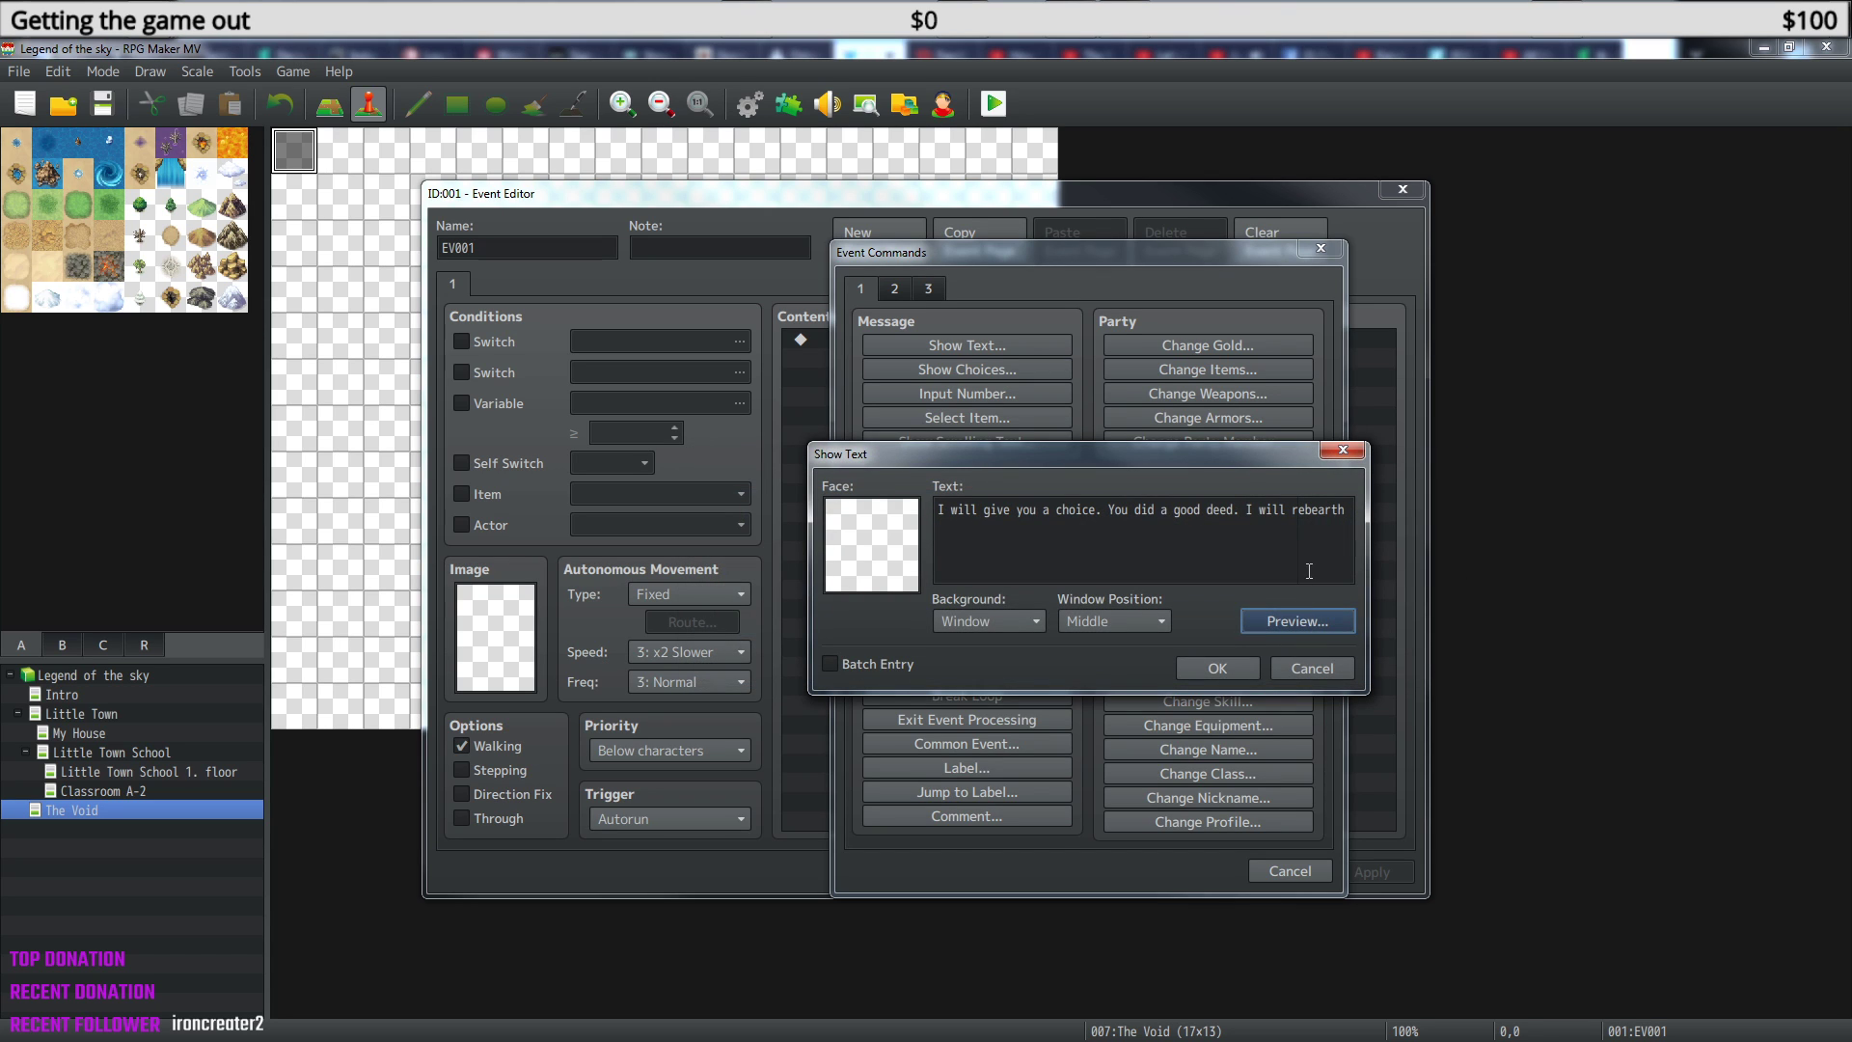
left_click(1291, 508)
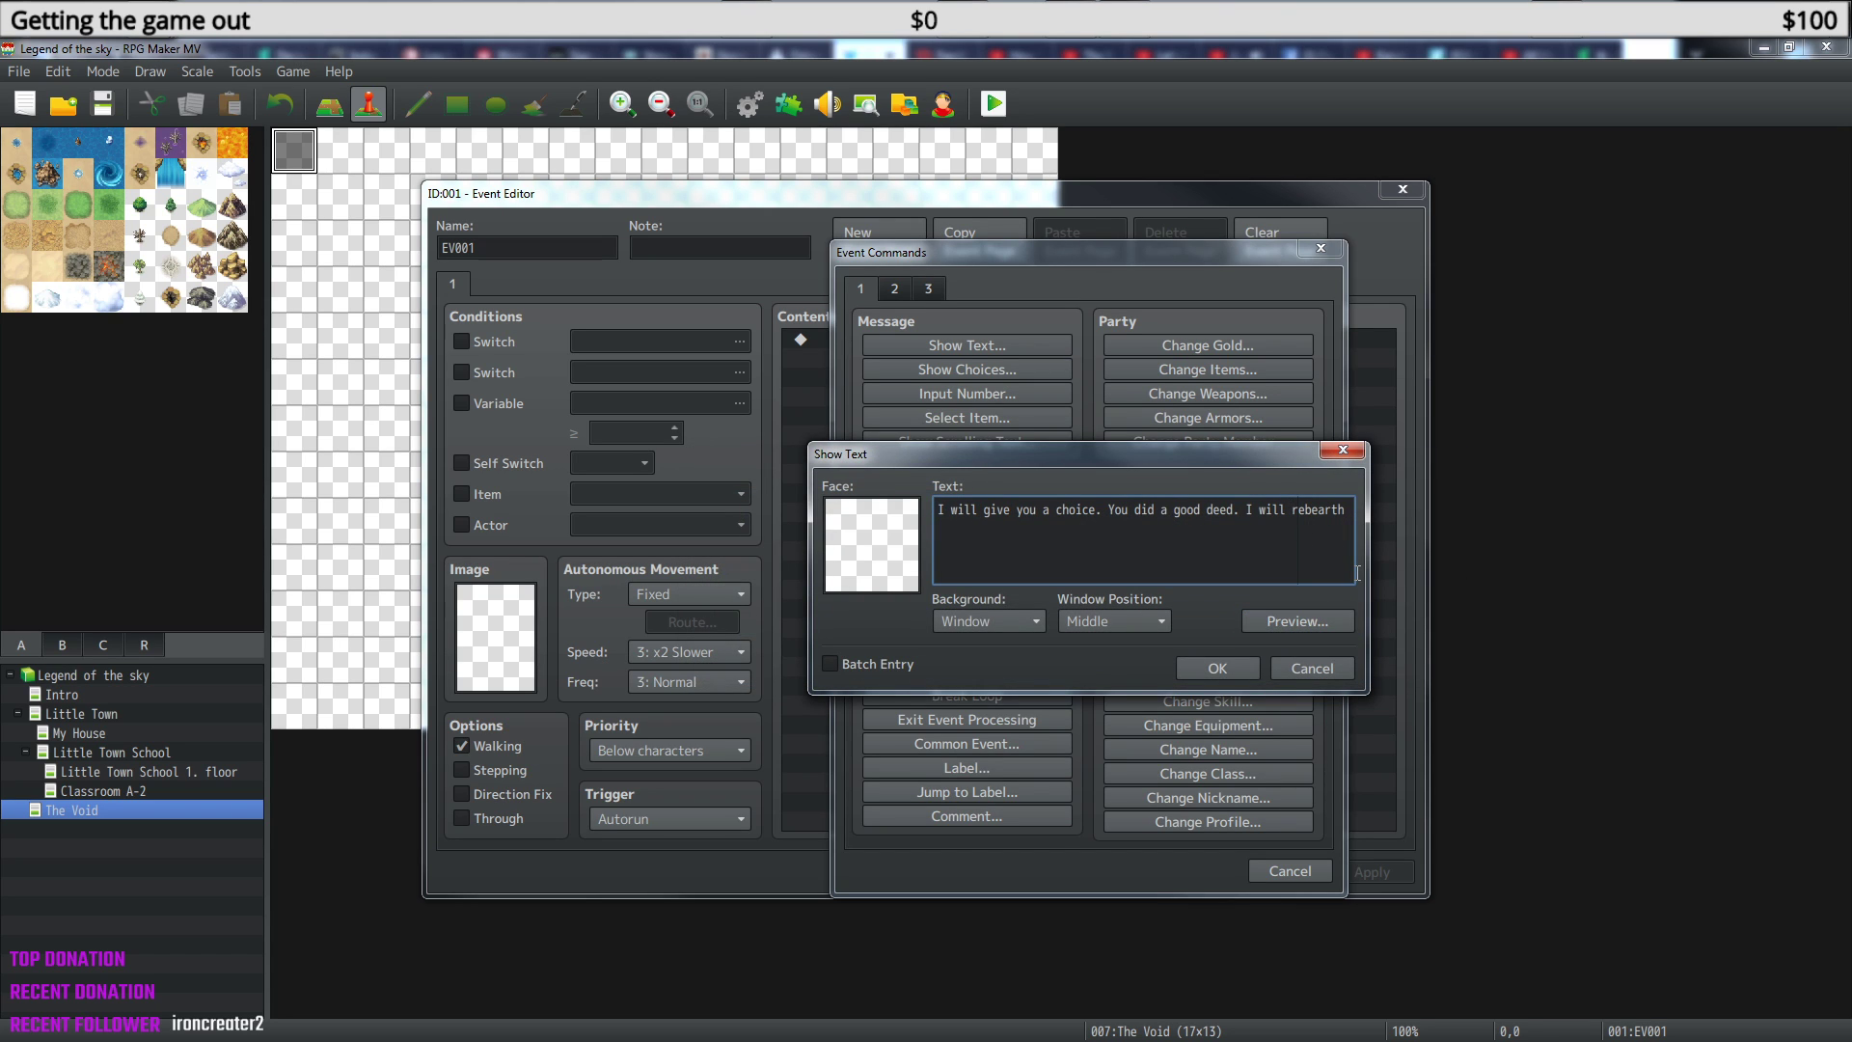
key("Return")
left_click(1297, 618)
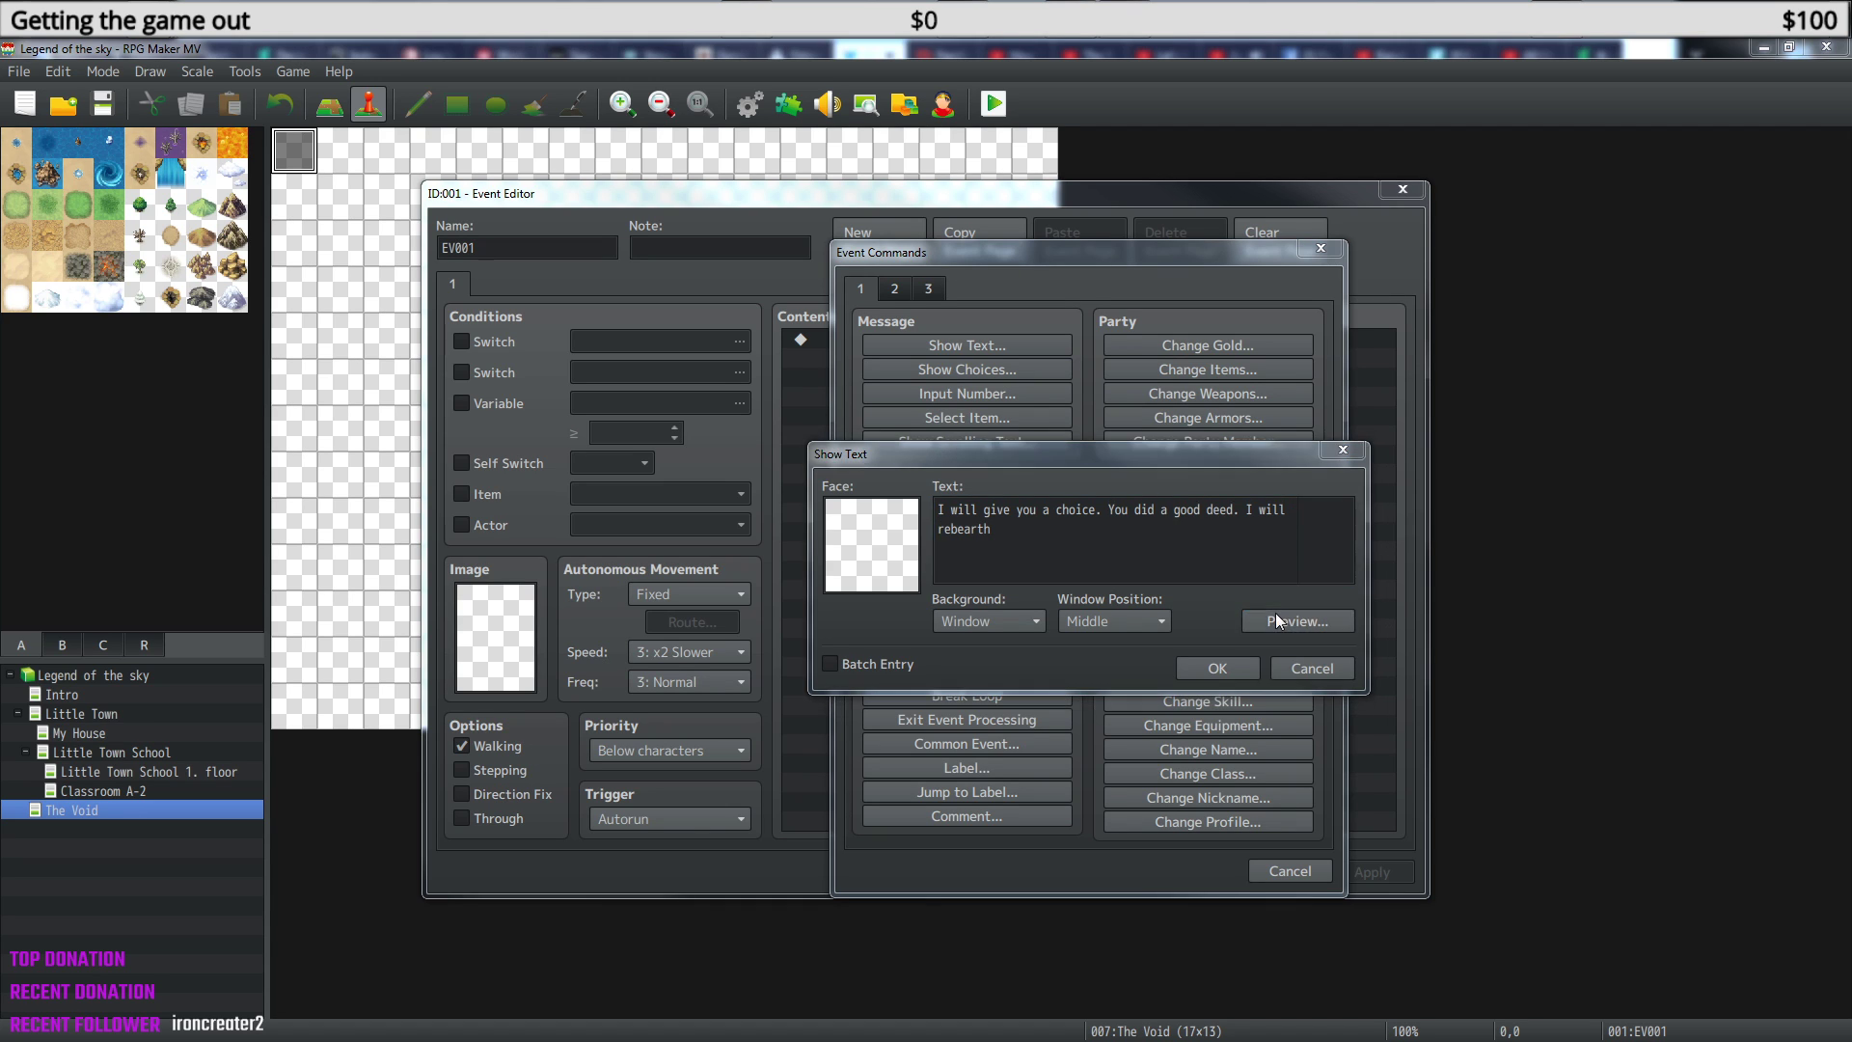
left_click(1427, 661)
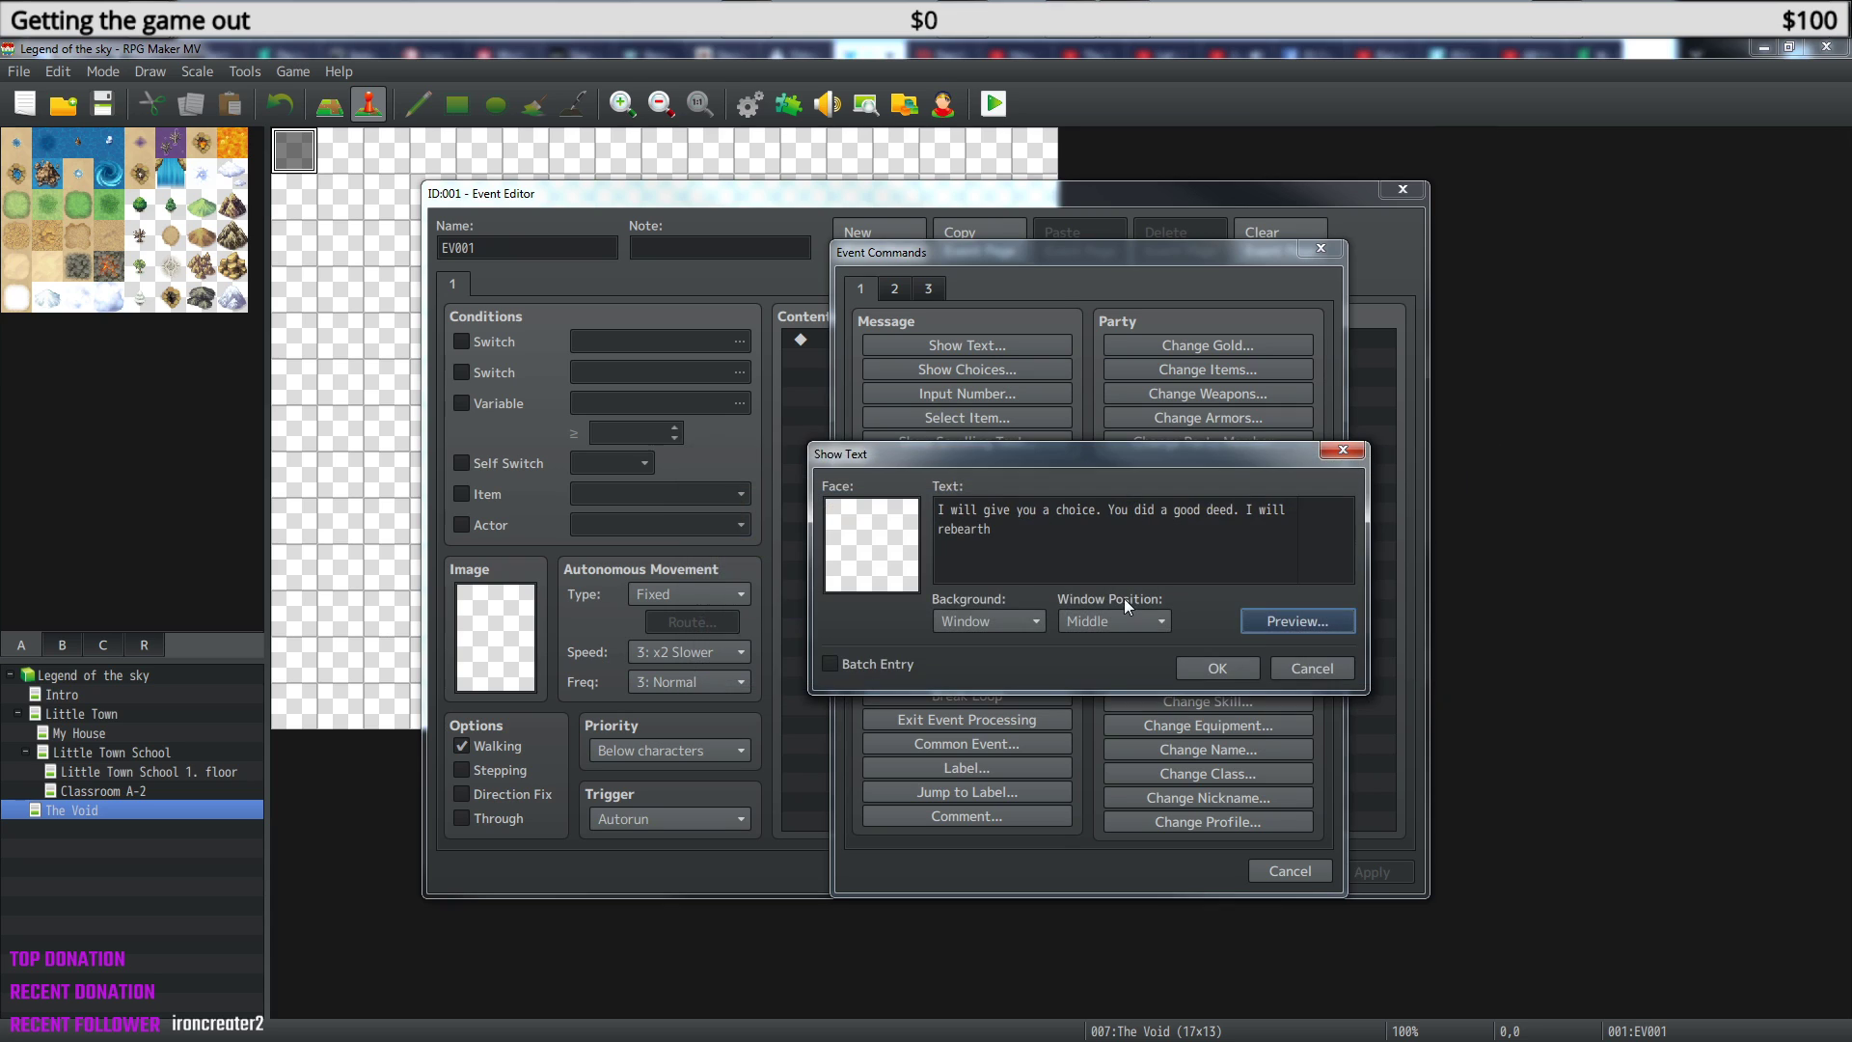
- Continue the message's second line after "rebearth" with "you into another world, on one condition."
left_click(1036, 542)
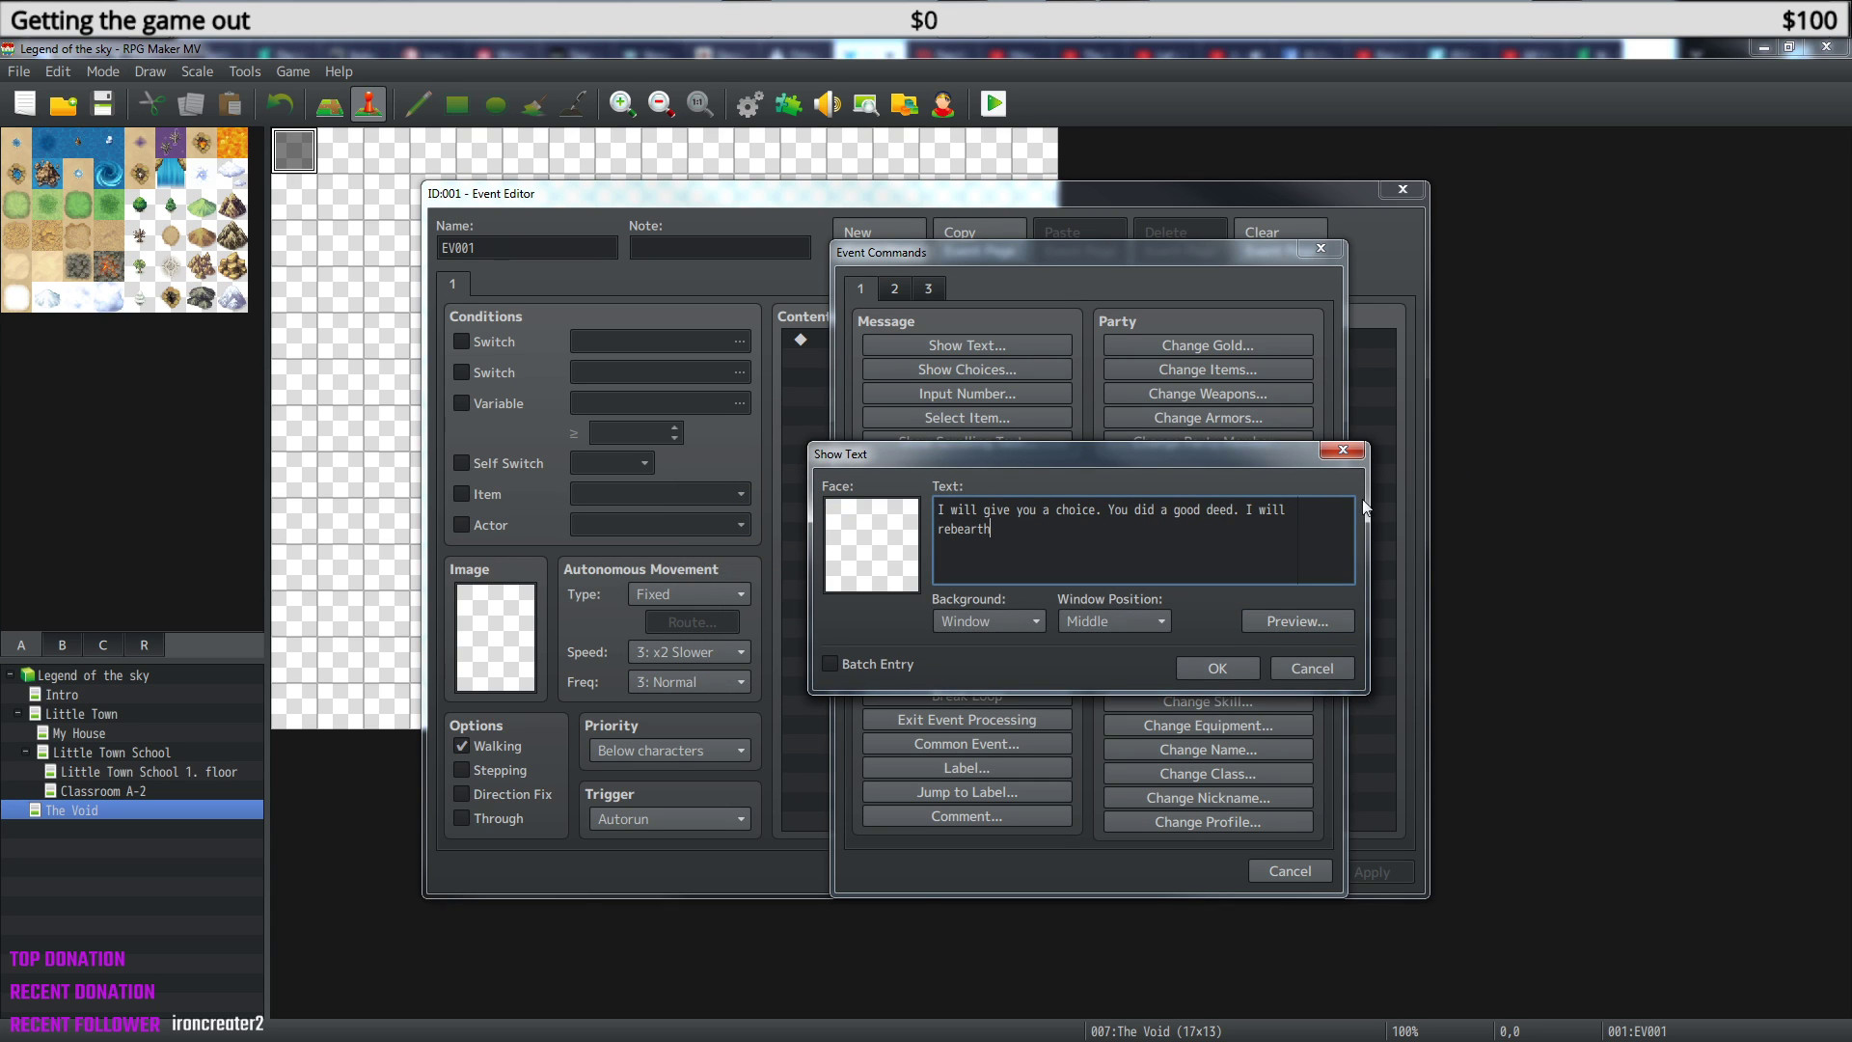
left_click(1310, 517)
type("ou into another wold")
key("BackSpace")
key("BackSpace")
type("world, on one condithin")
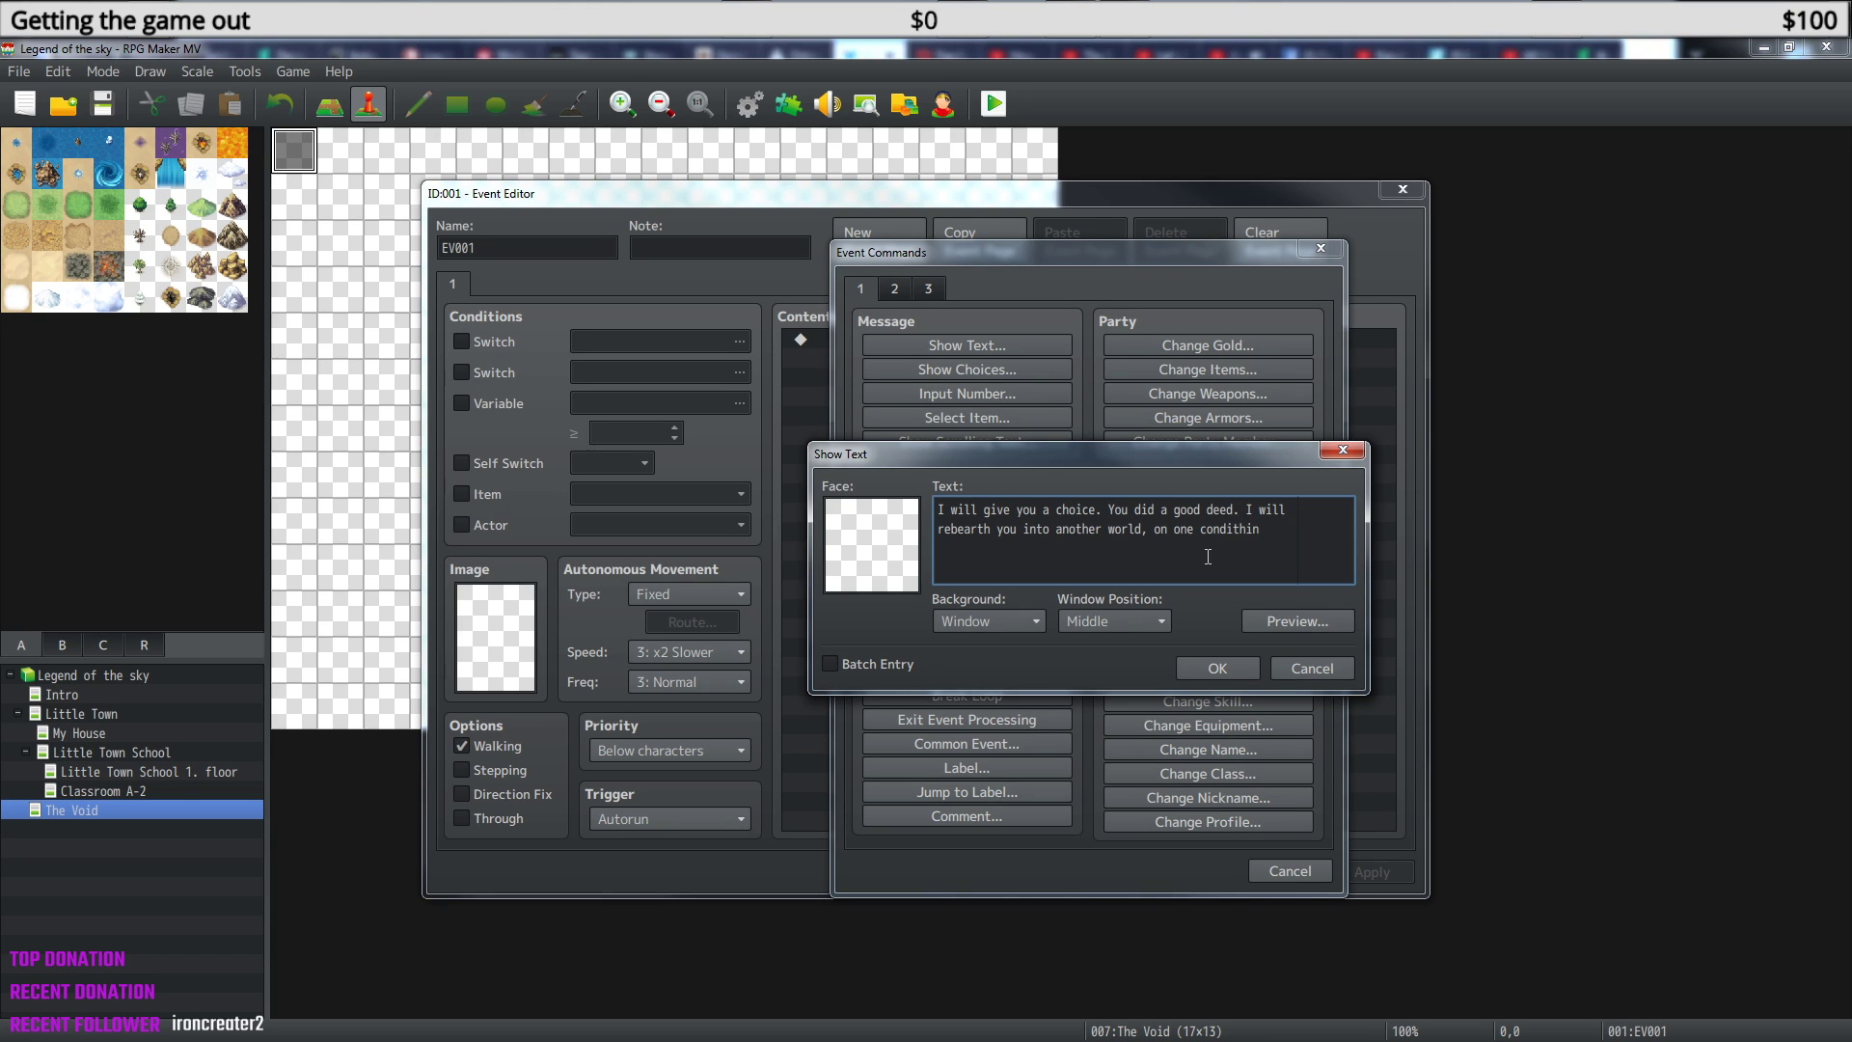
key("BackSpace")
key("BackSpace")
key("BackSpace")
type("ion")
- Add "You have to save that world. Then maybe I can rebearth you into your world afterwords." on two more lines, breaking before "you into"
type("Yo")
type("u have to")
type(" save that")
type(" world")
type(".")
type(" Then")
type(" ma")
key("BackSpace")
type("en")
key("BackSpace")
key("BackSpace")
key("BackSpace")
type("maybe I can re")
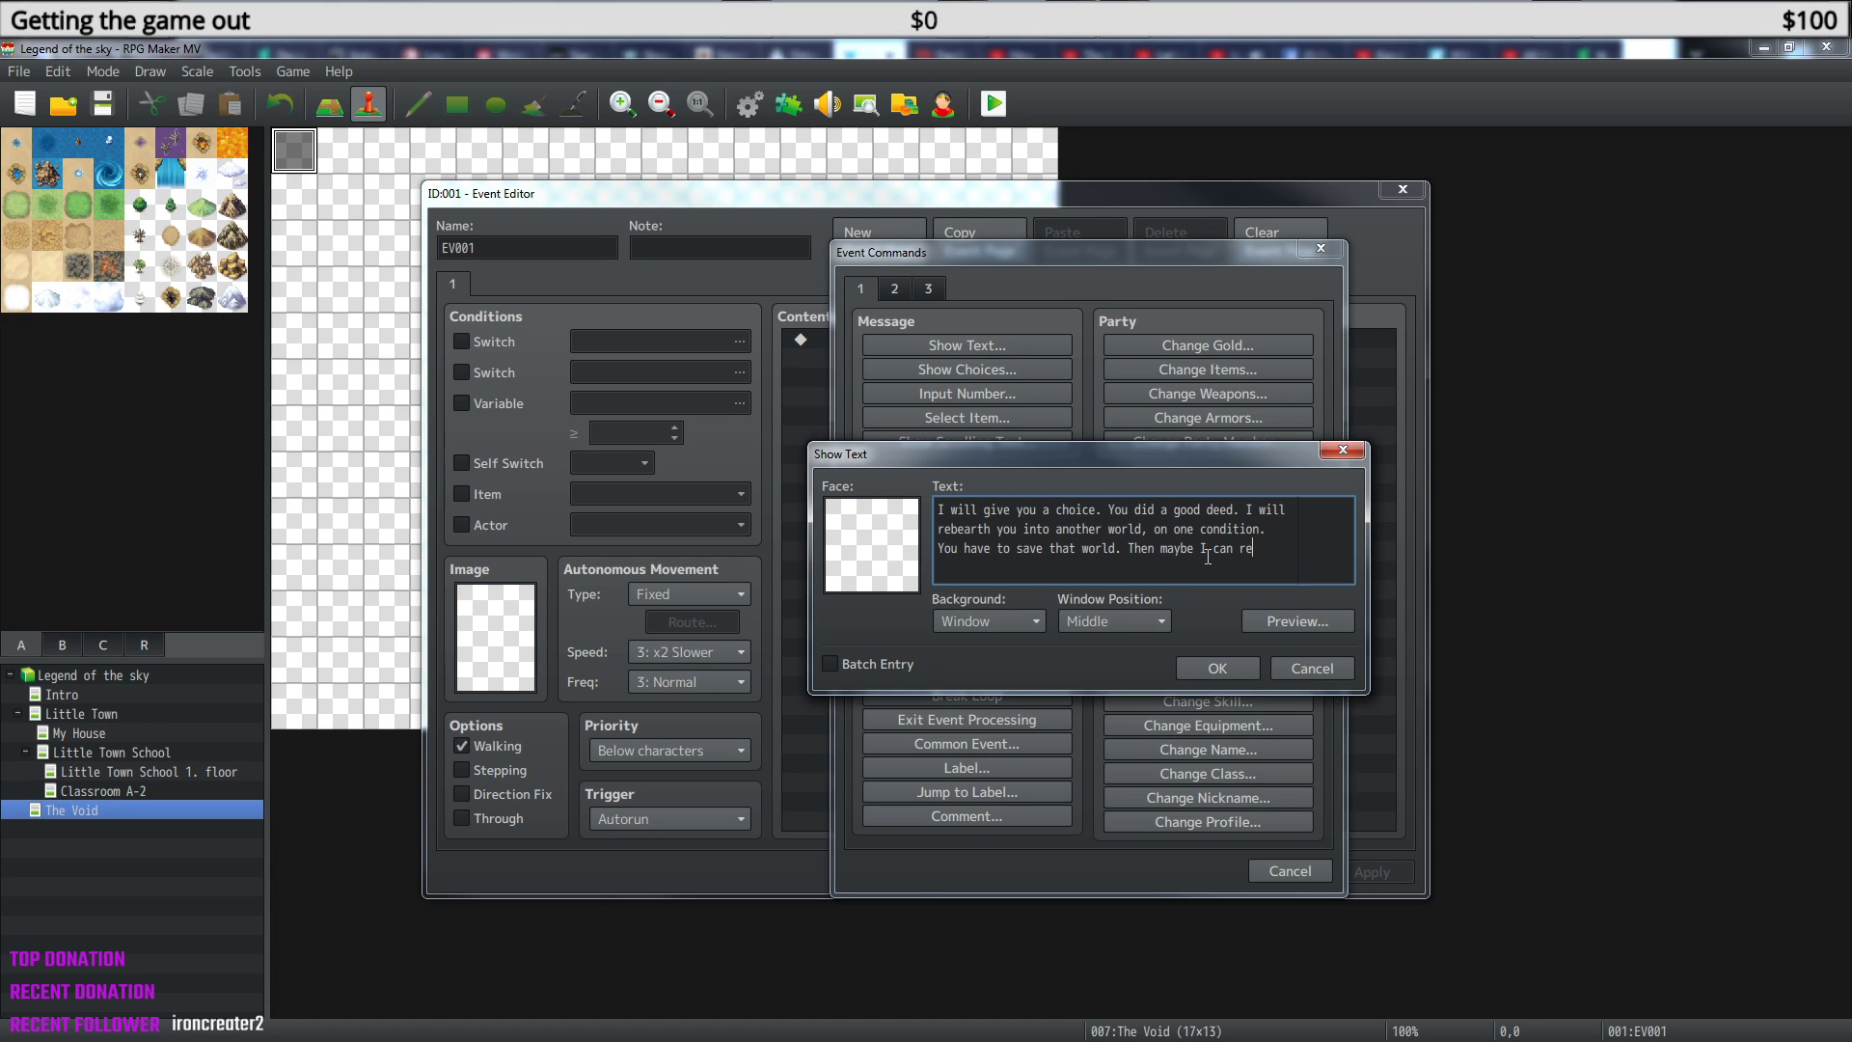
type("bearth")
key("Return")
type("you into your world afterwords.")
- Delete the sentence "You did a good deed." from the message and join the first two lines
left_click_drag(1238, 505, 1109, 513)
key("BackSpace")
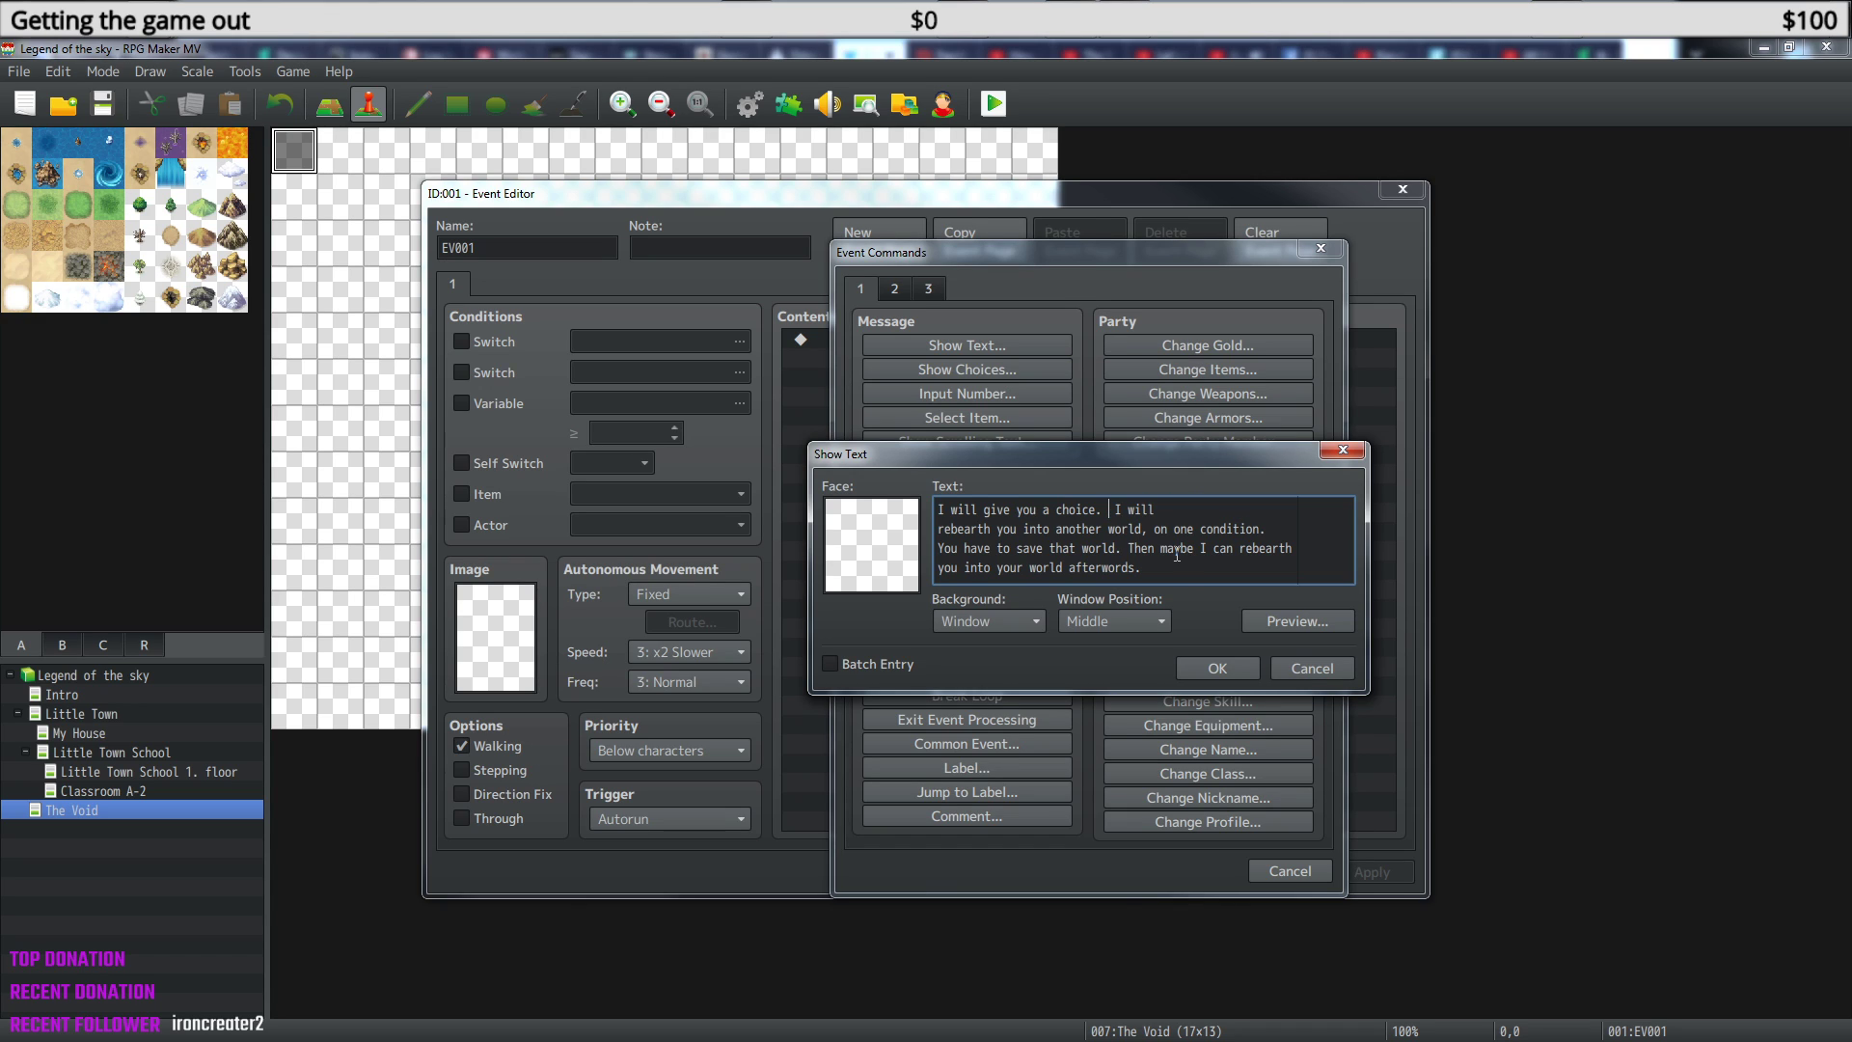
key("BackSpace")
key("BackSpace")
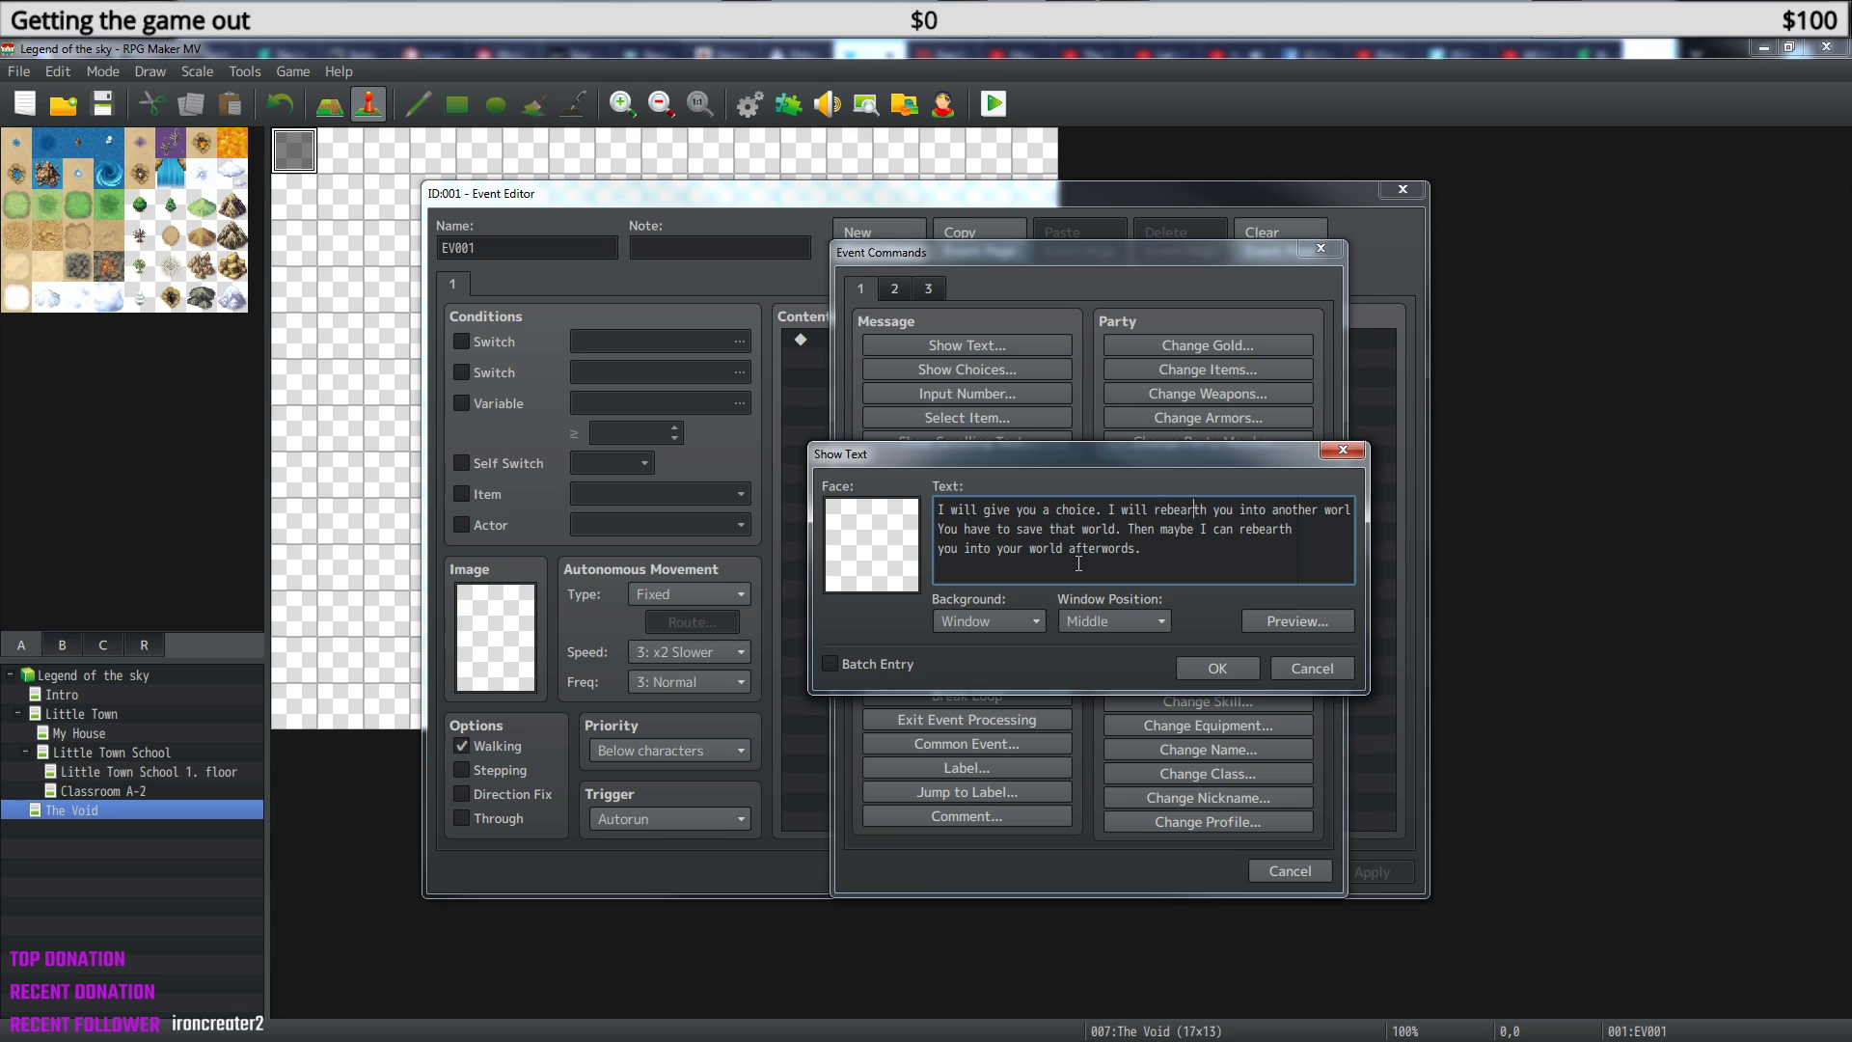
- Rewrap the message so its first three lines end with "you into", "save that" and "your world", and preview the result
key("Return")
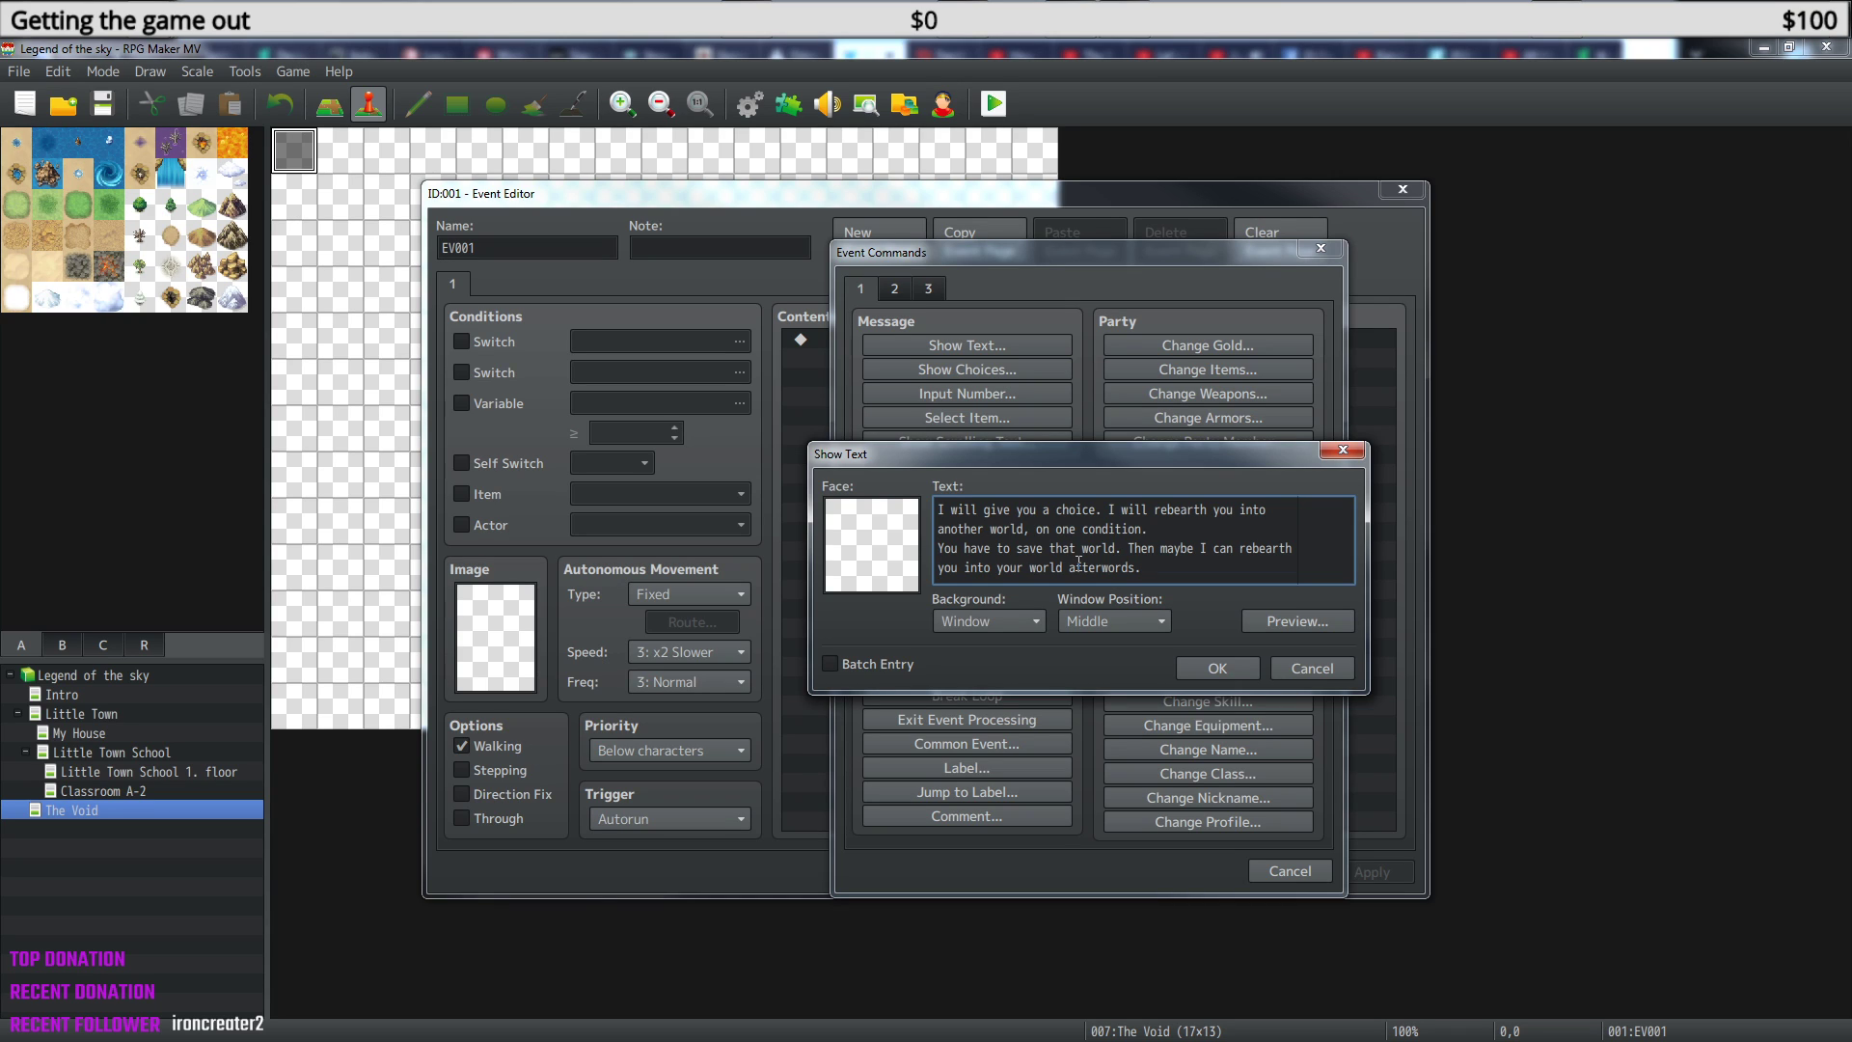
key("BackSpace")
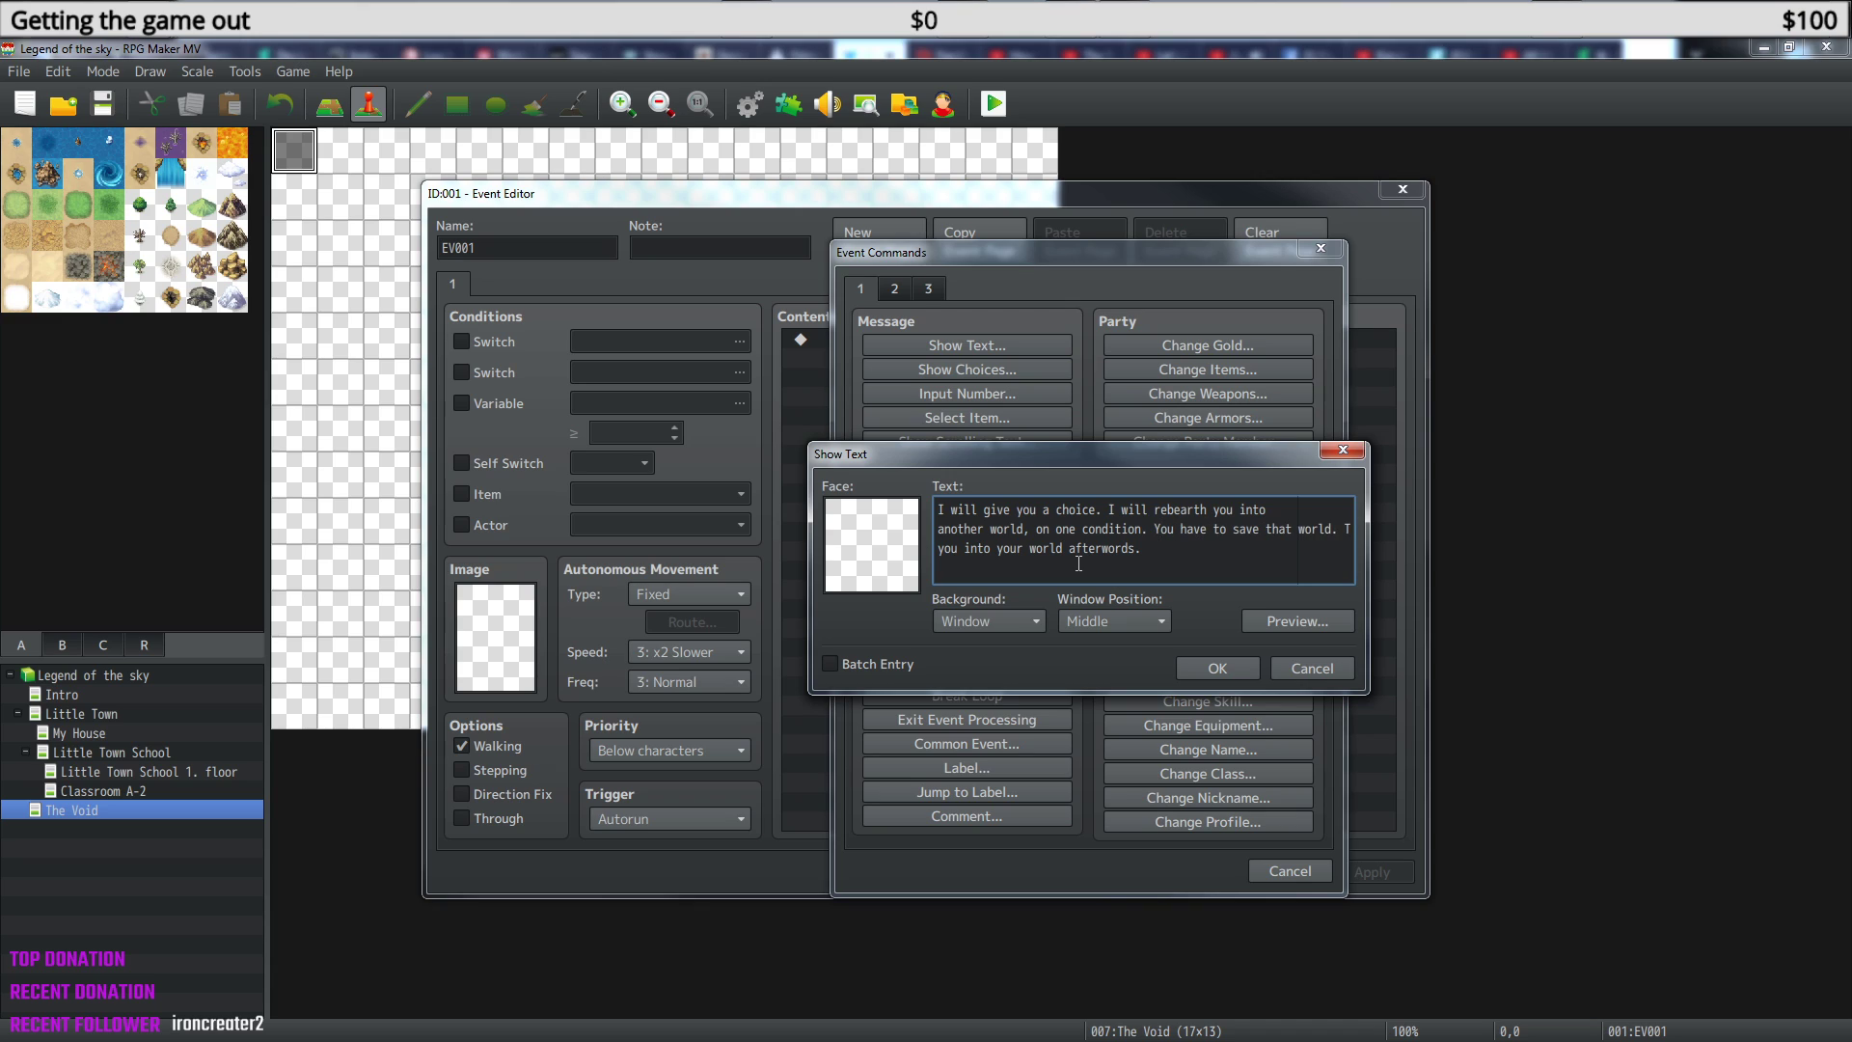
key("Return")
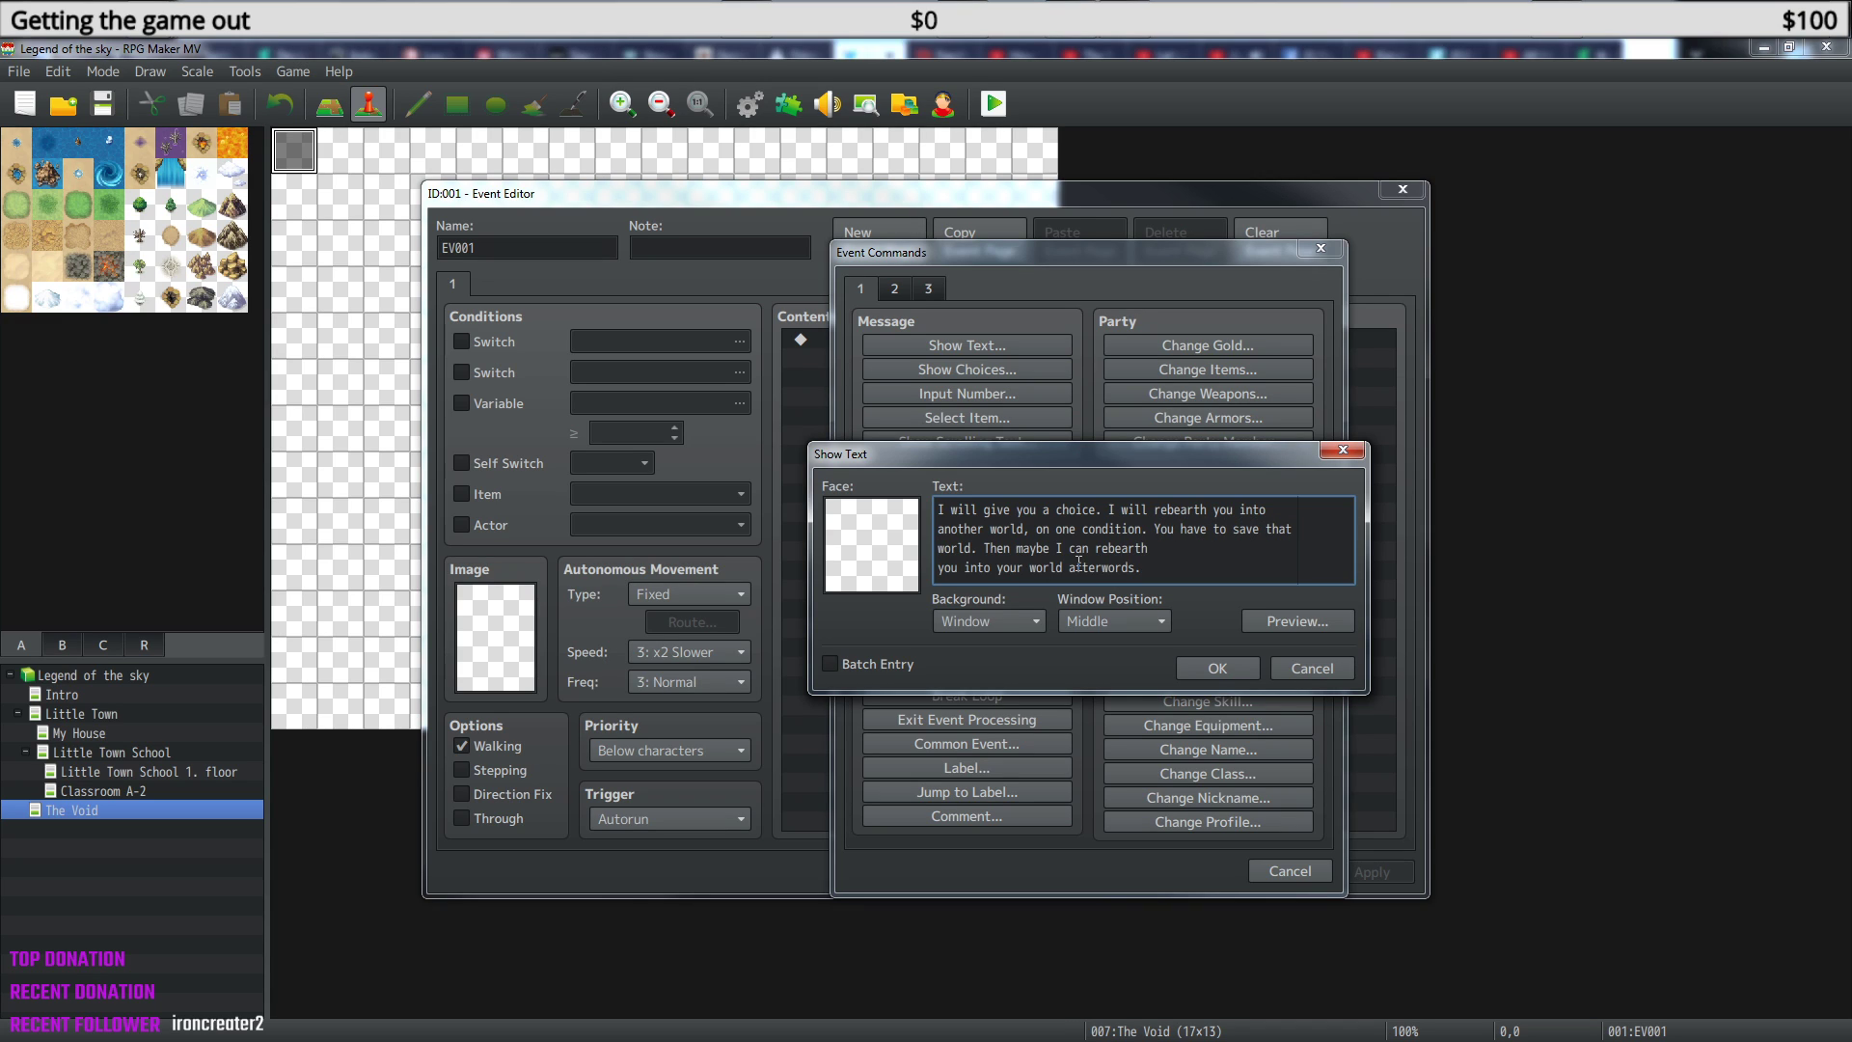
key("Down")
key("BackSpace")
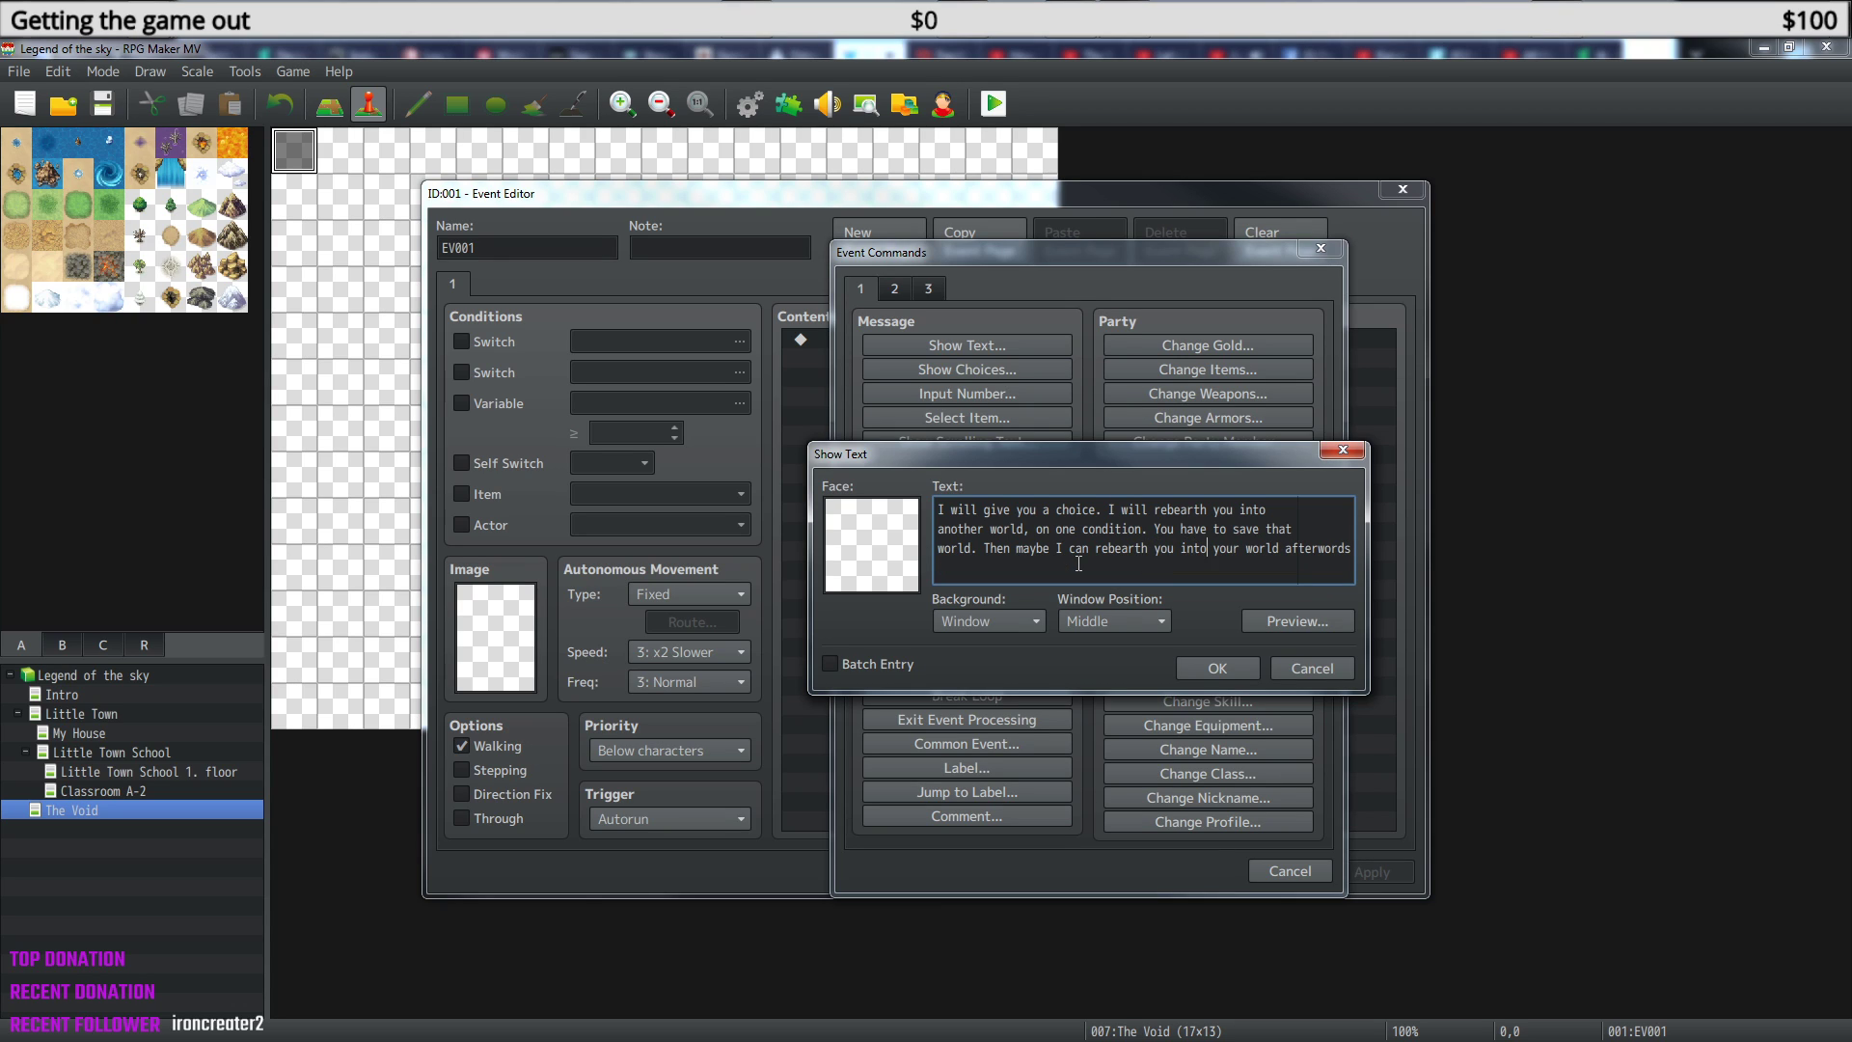
key("Return")
left_click(1298, 621)
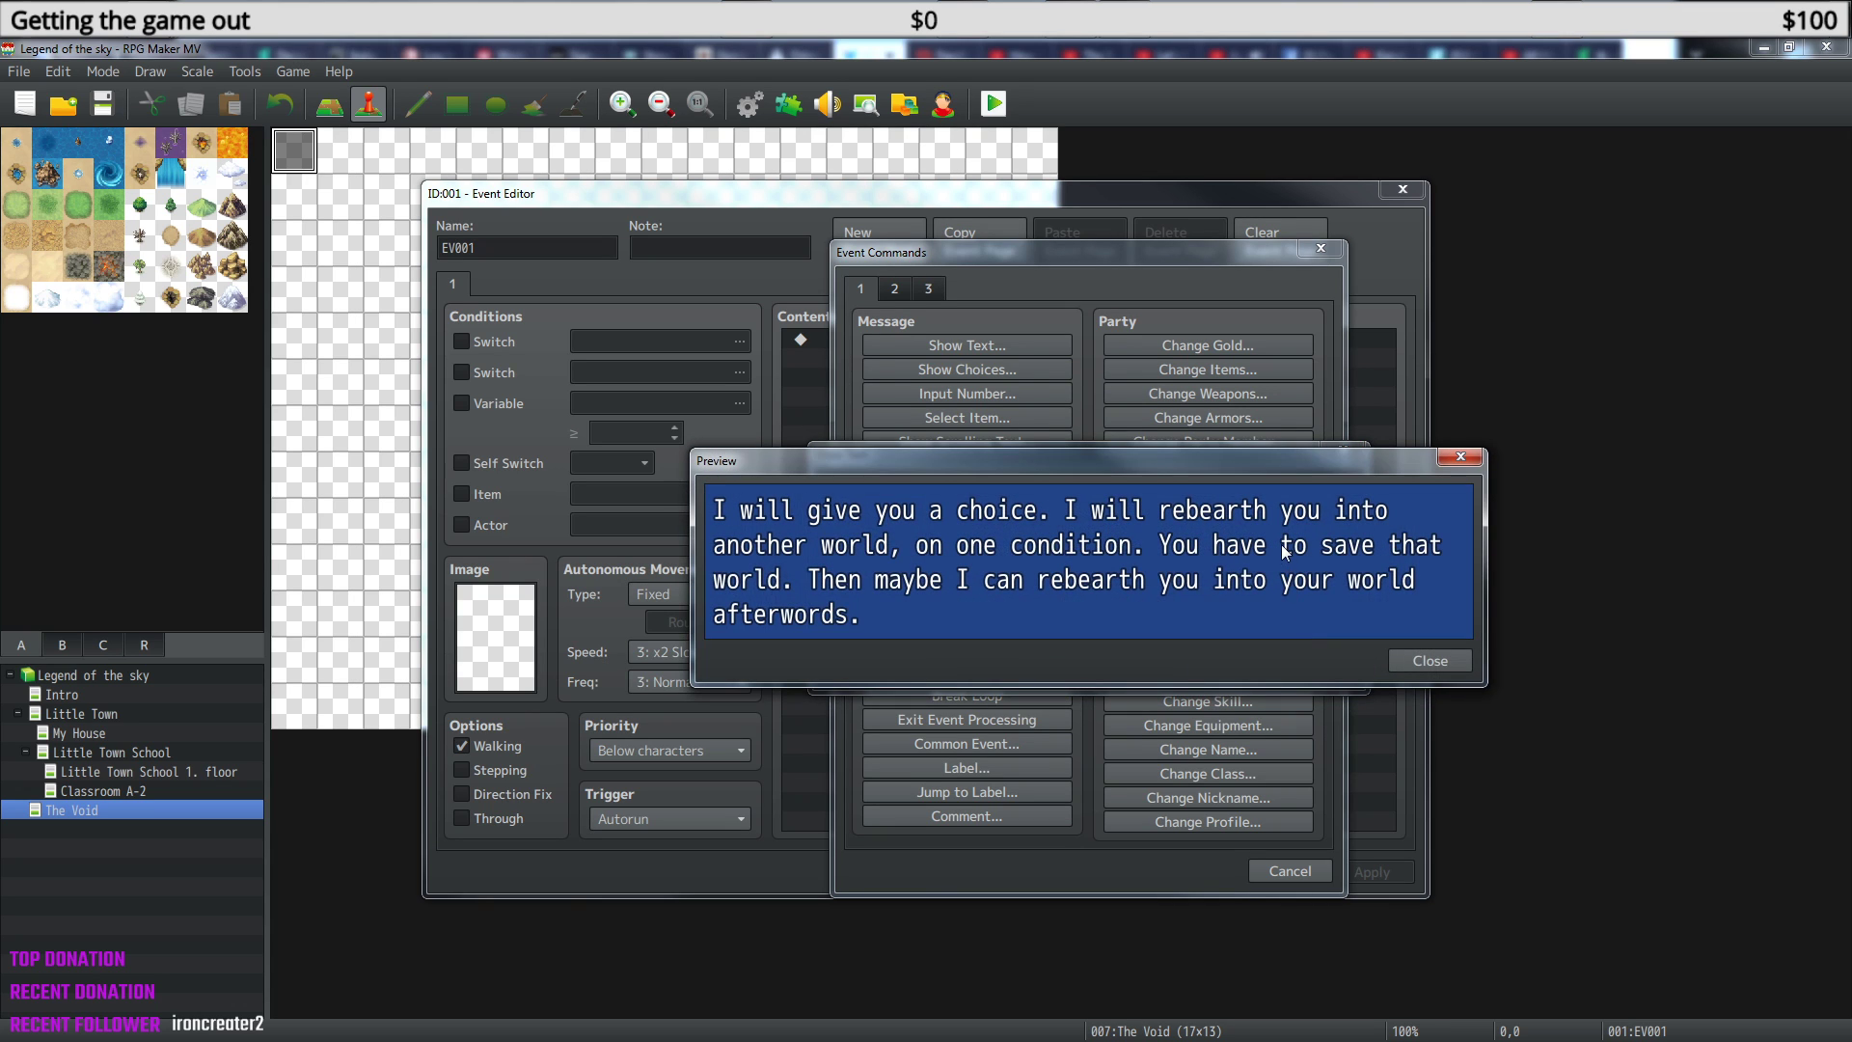
left_click(1426, 658)
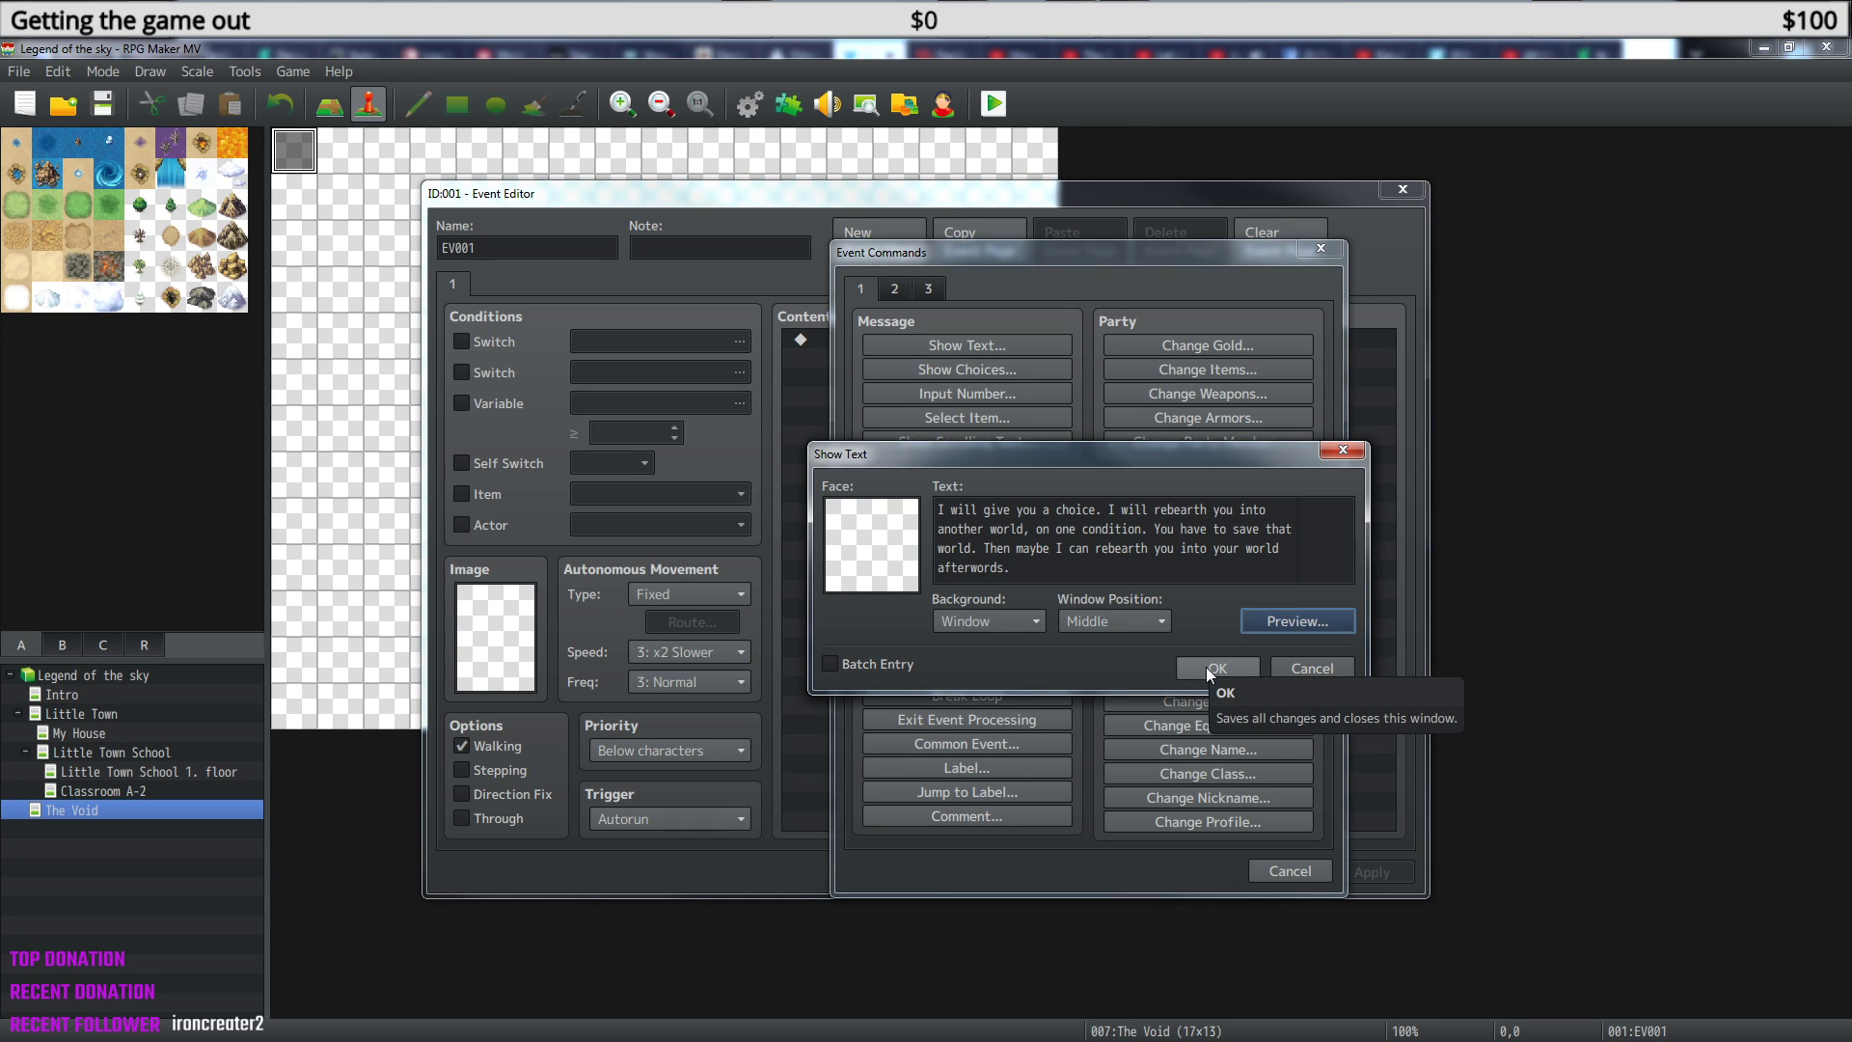
- Append "What do you say?" to the end of the message and save it in the event
left_click(1076, 571)
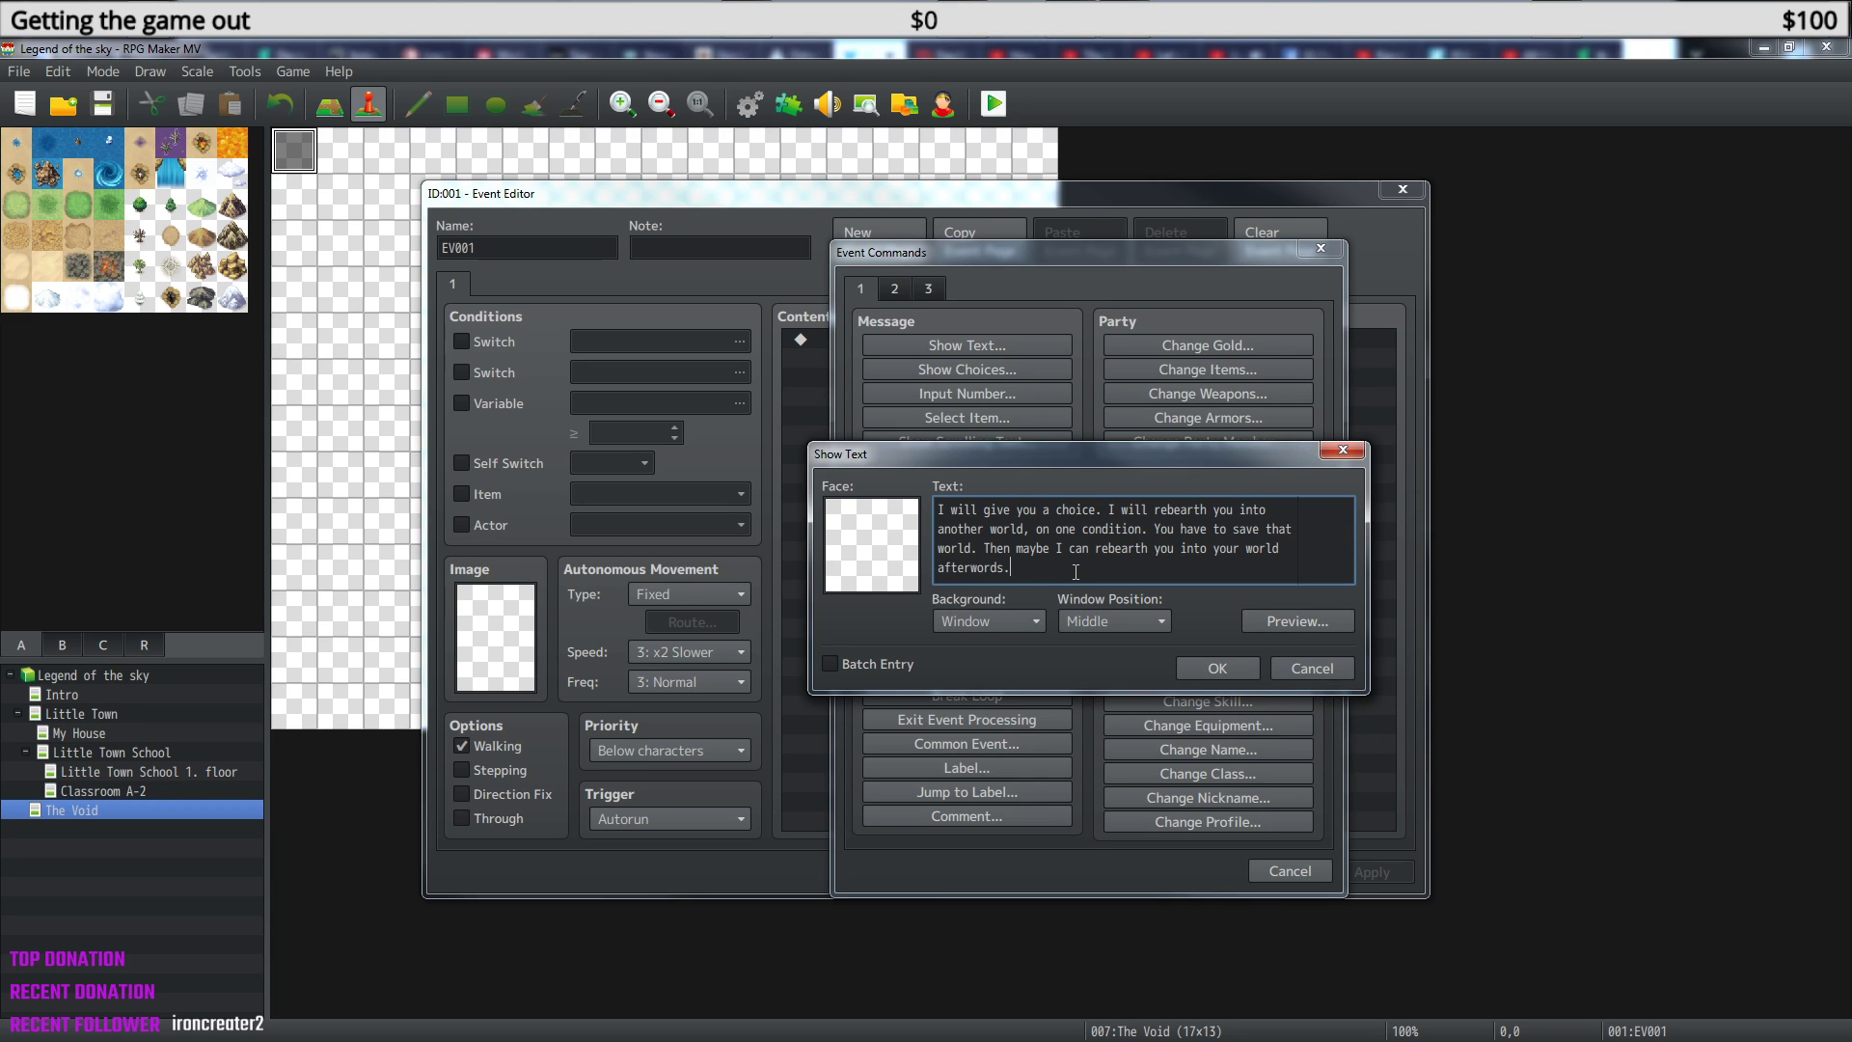
type("What do you say?")
left_click(1189, 668)
- Add a Show Choices command with Yes and No below the rebirth message
right_click(887, 430)
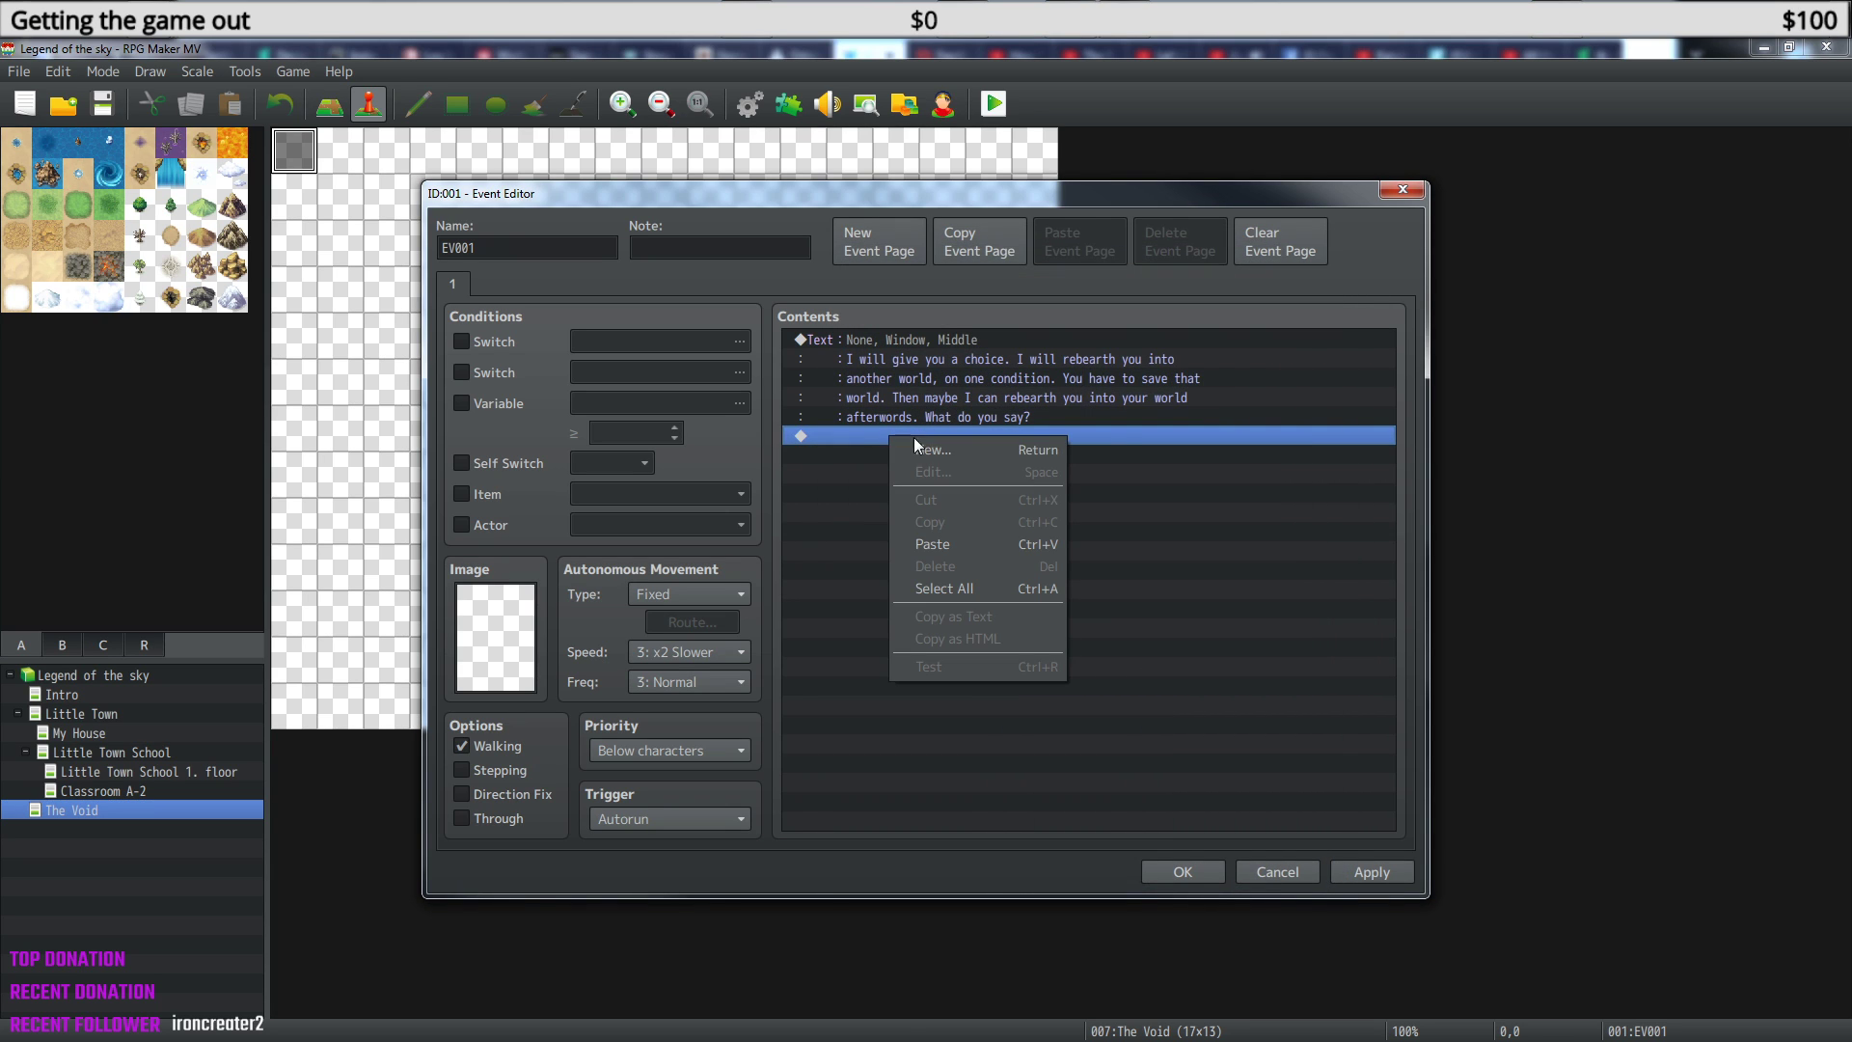
left_click(977, 452)
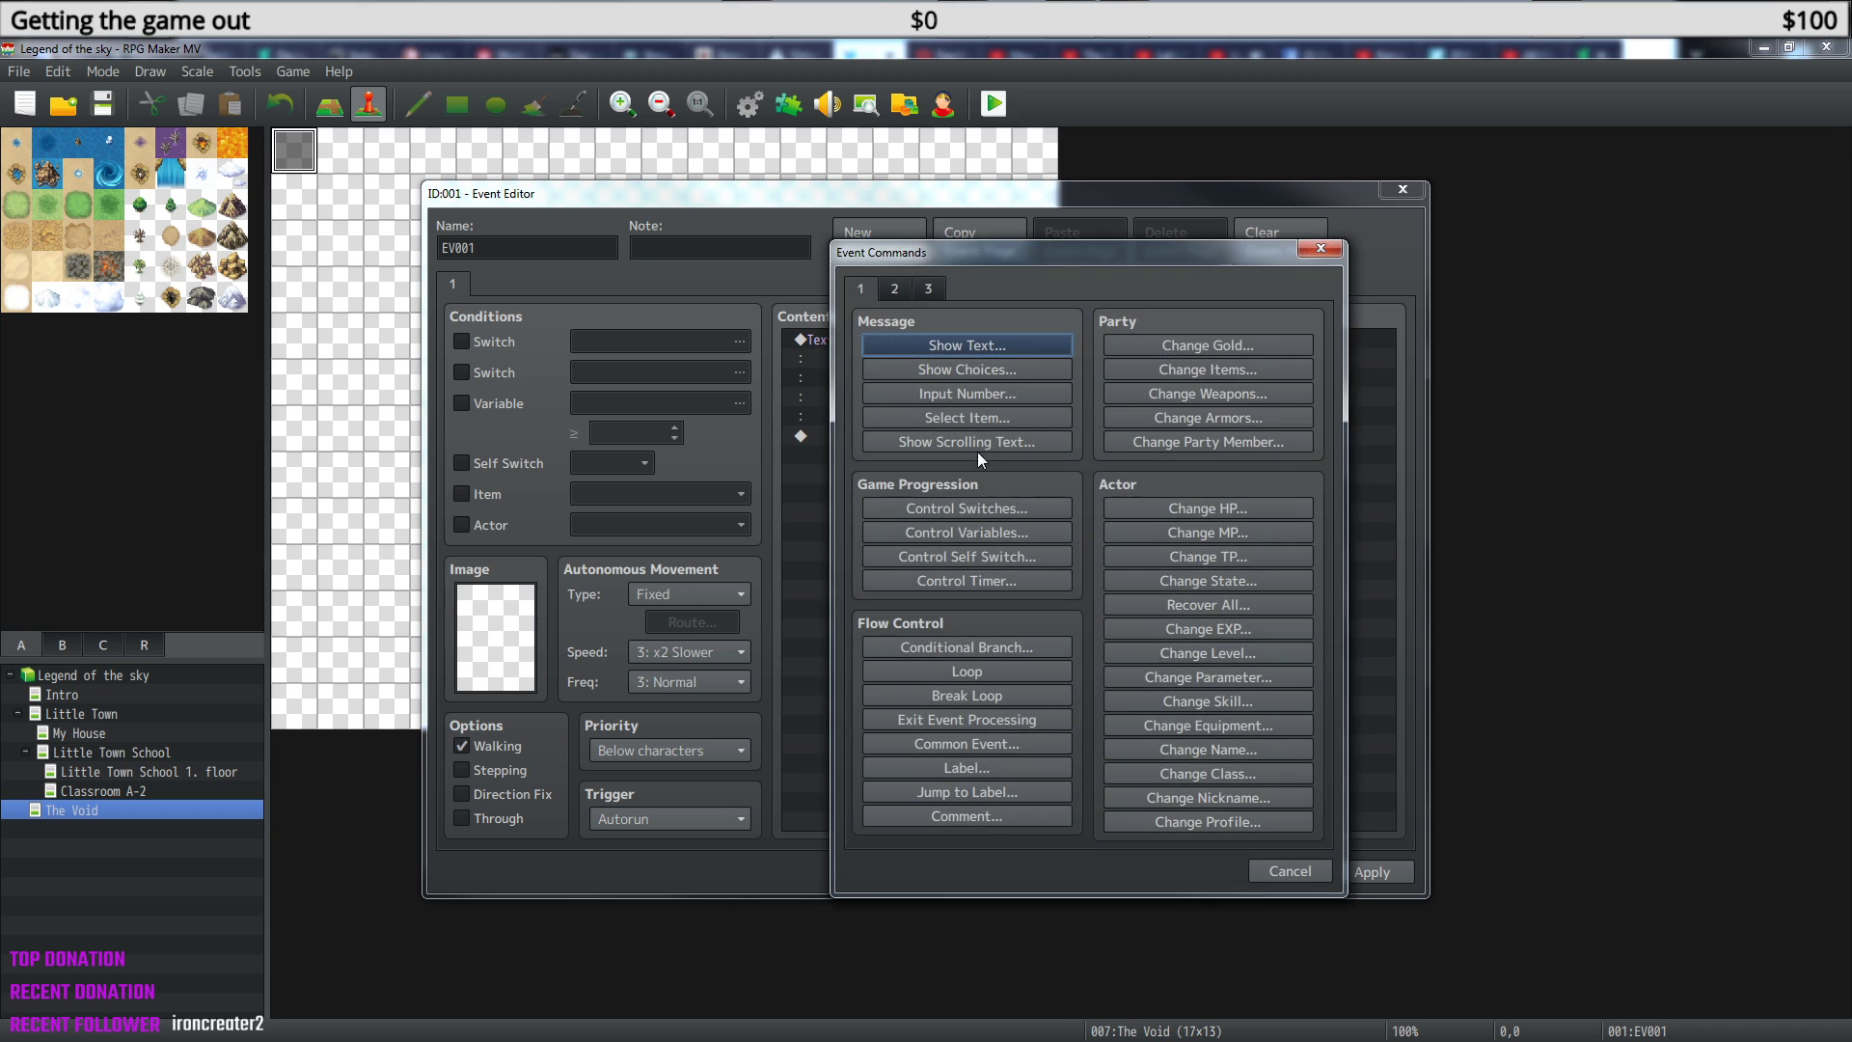
left_click(980, 371)
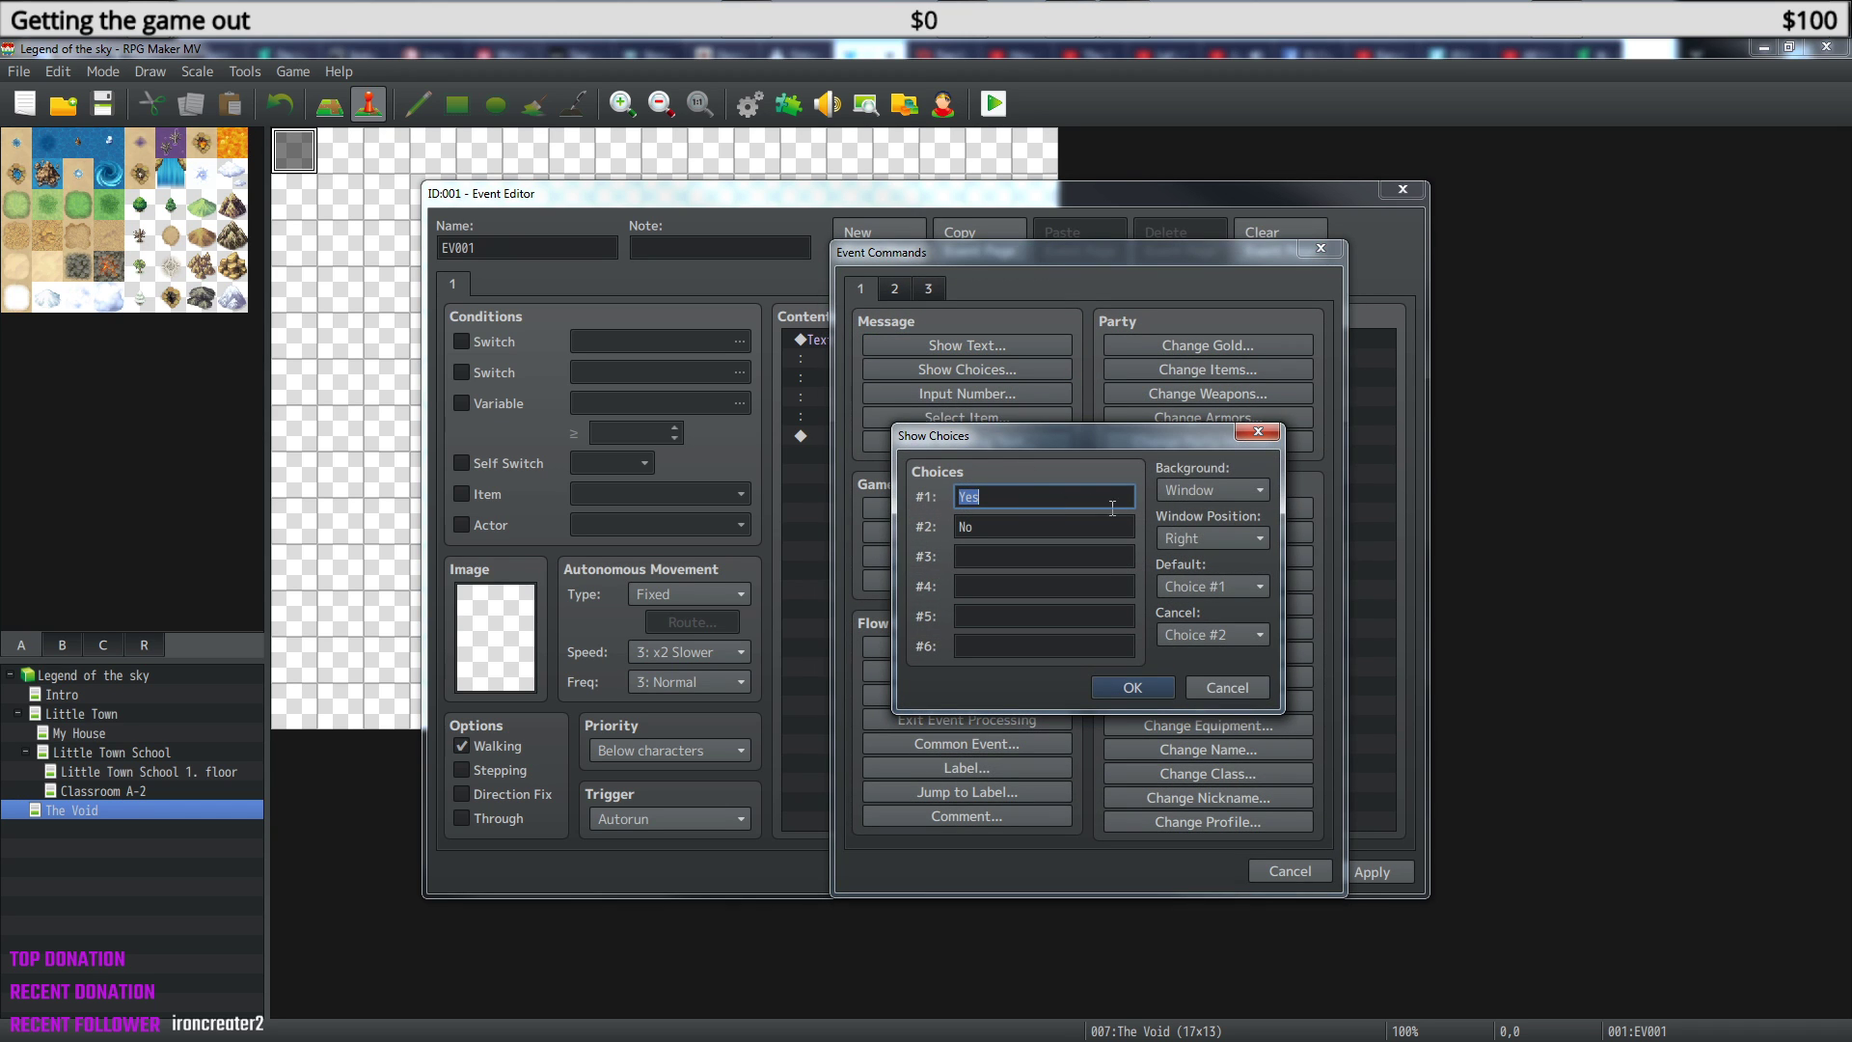
left_click(1148, 687)
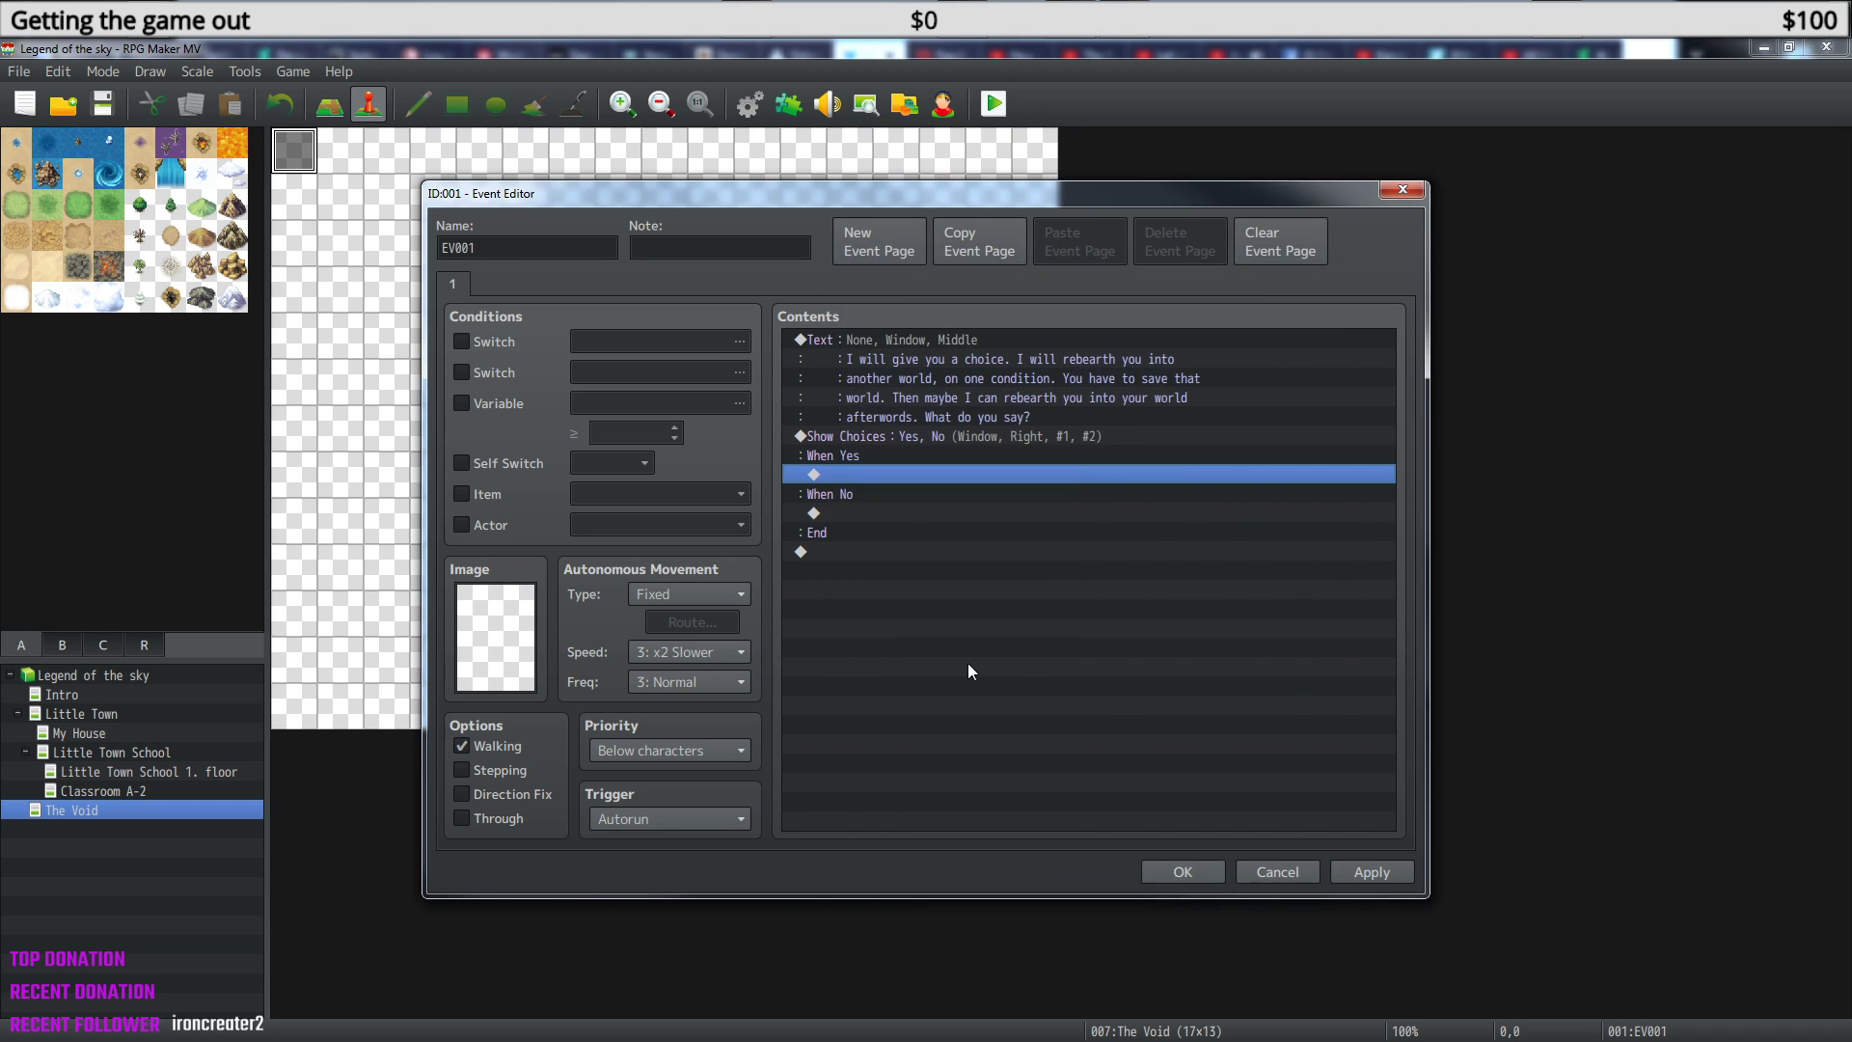
- Add a middle-positioned message to the Yes branch: "Okay, then chuse your avatar for this new world." and, on line two, "Will you be a boy or a girl?"
right_click(864, 474)
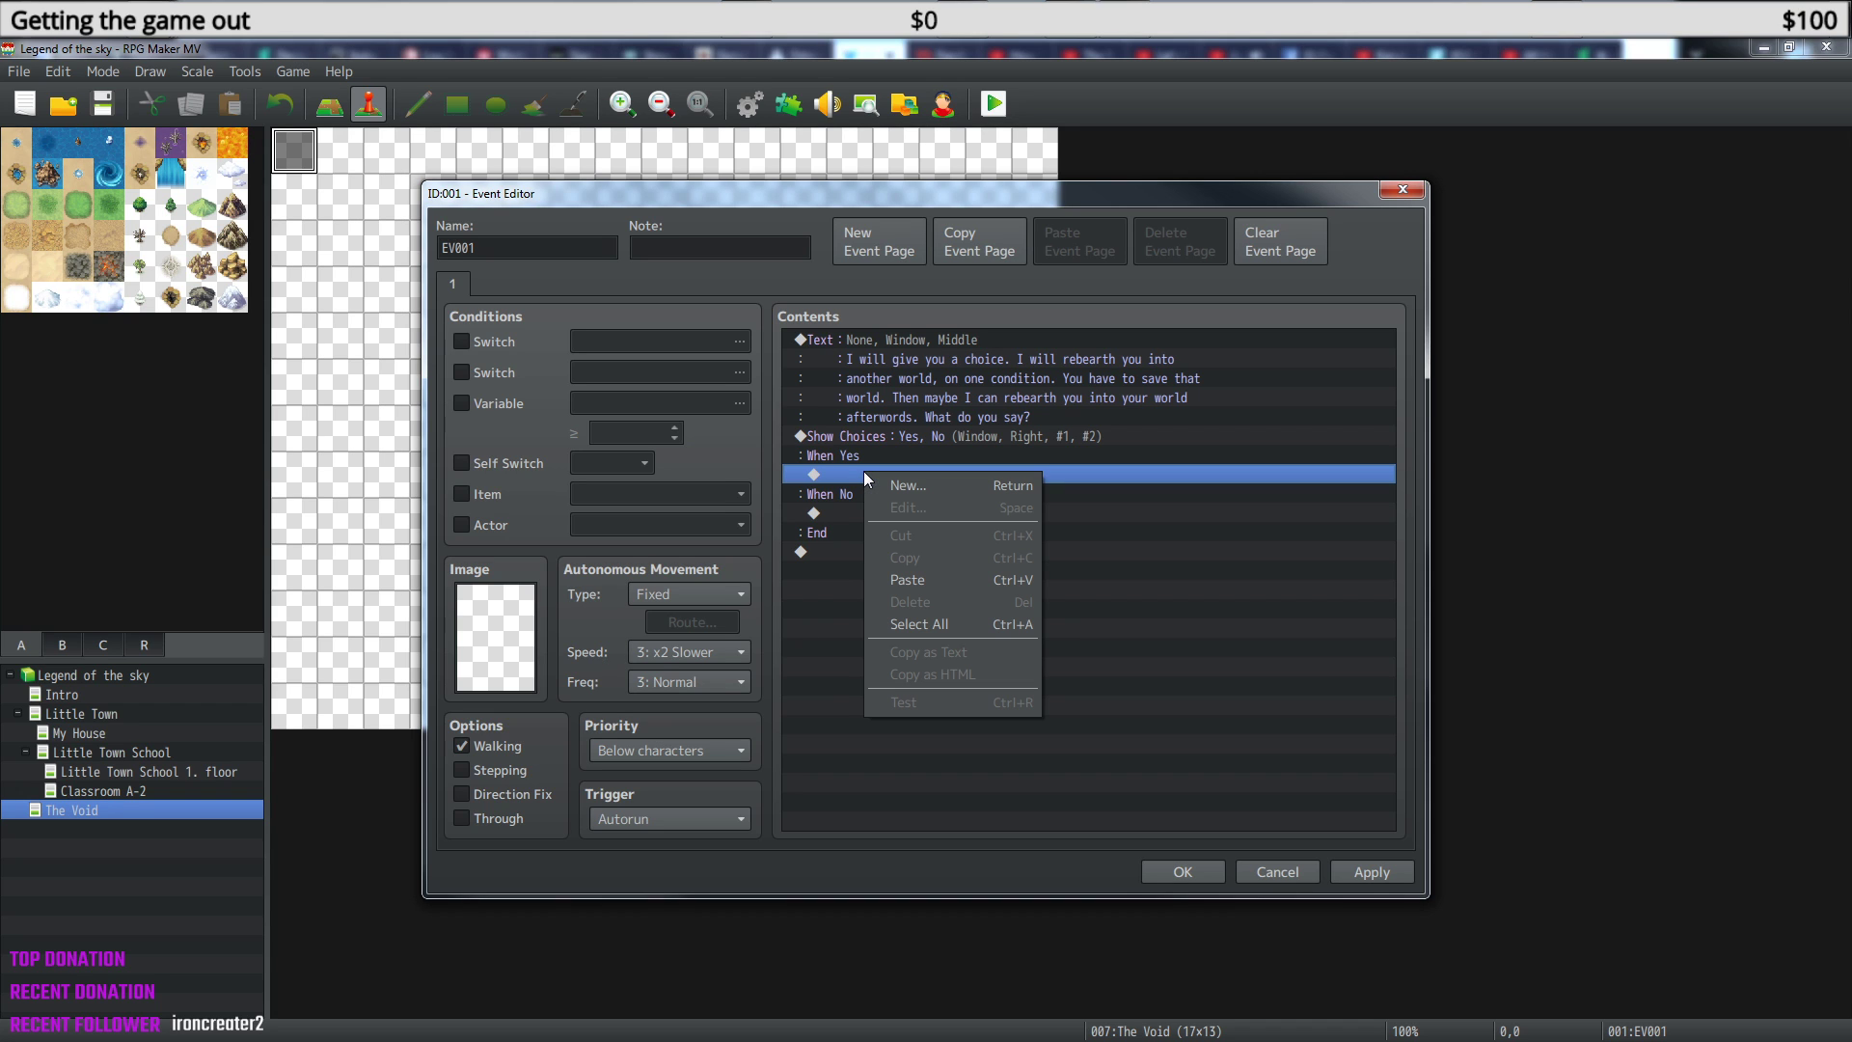
left_click(930, 489)
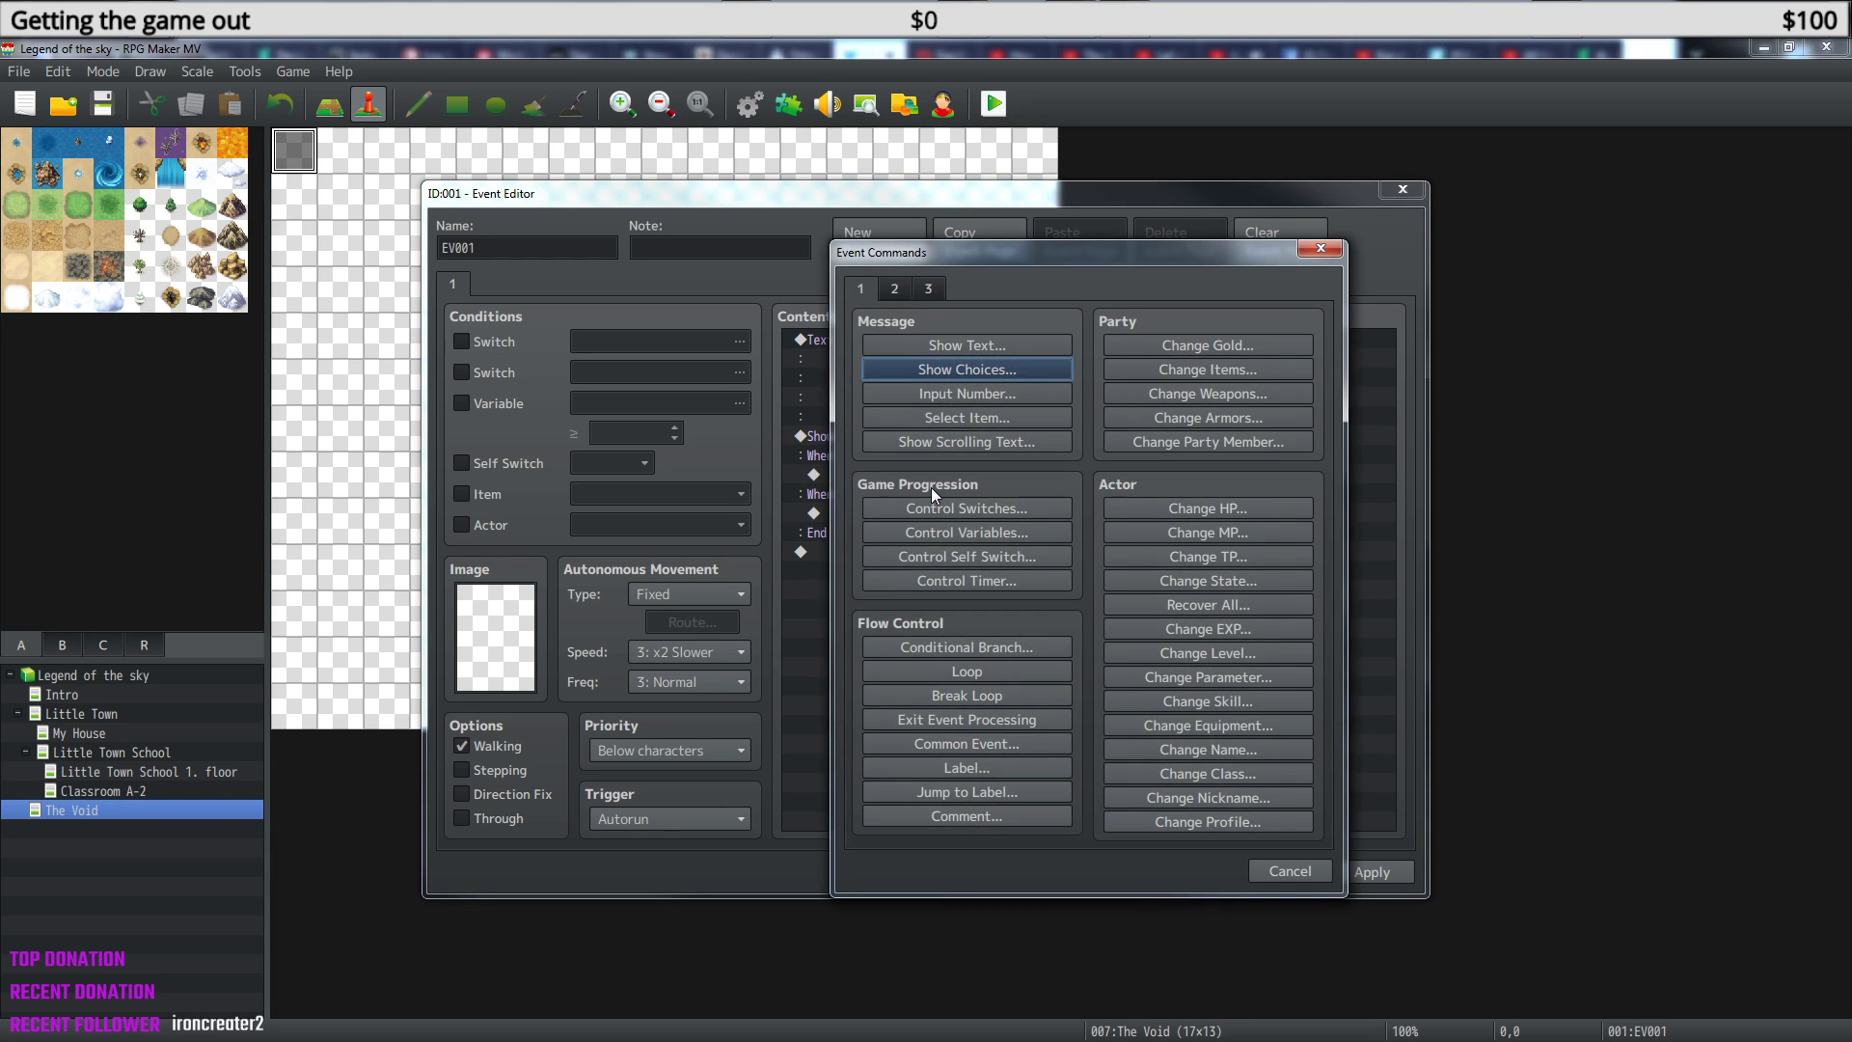
left_click(975, 340)
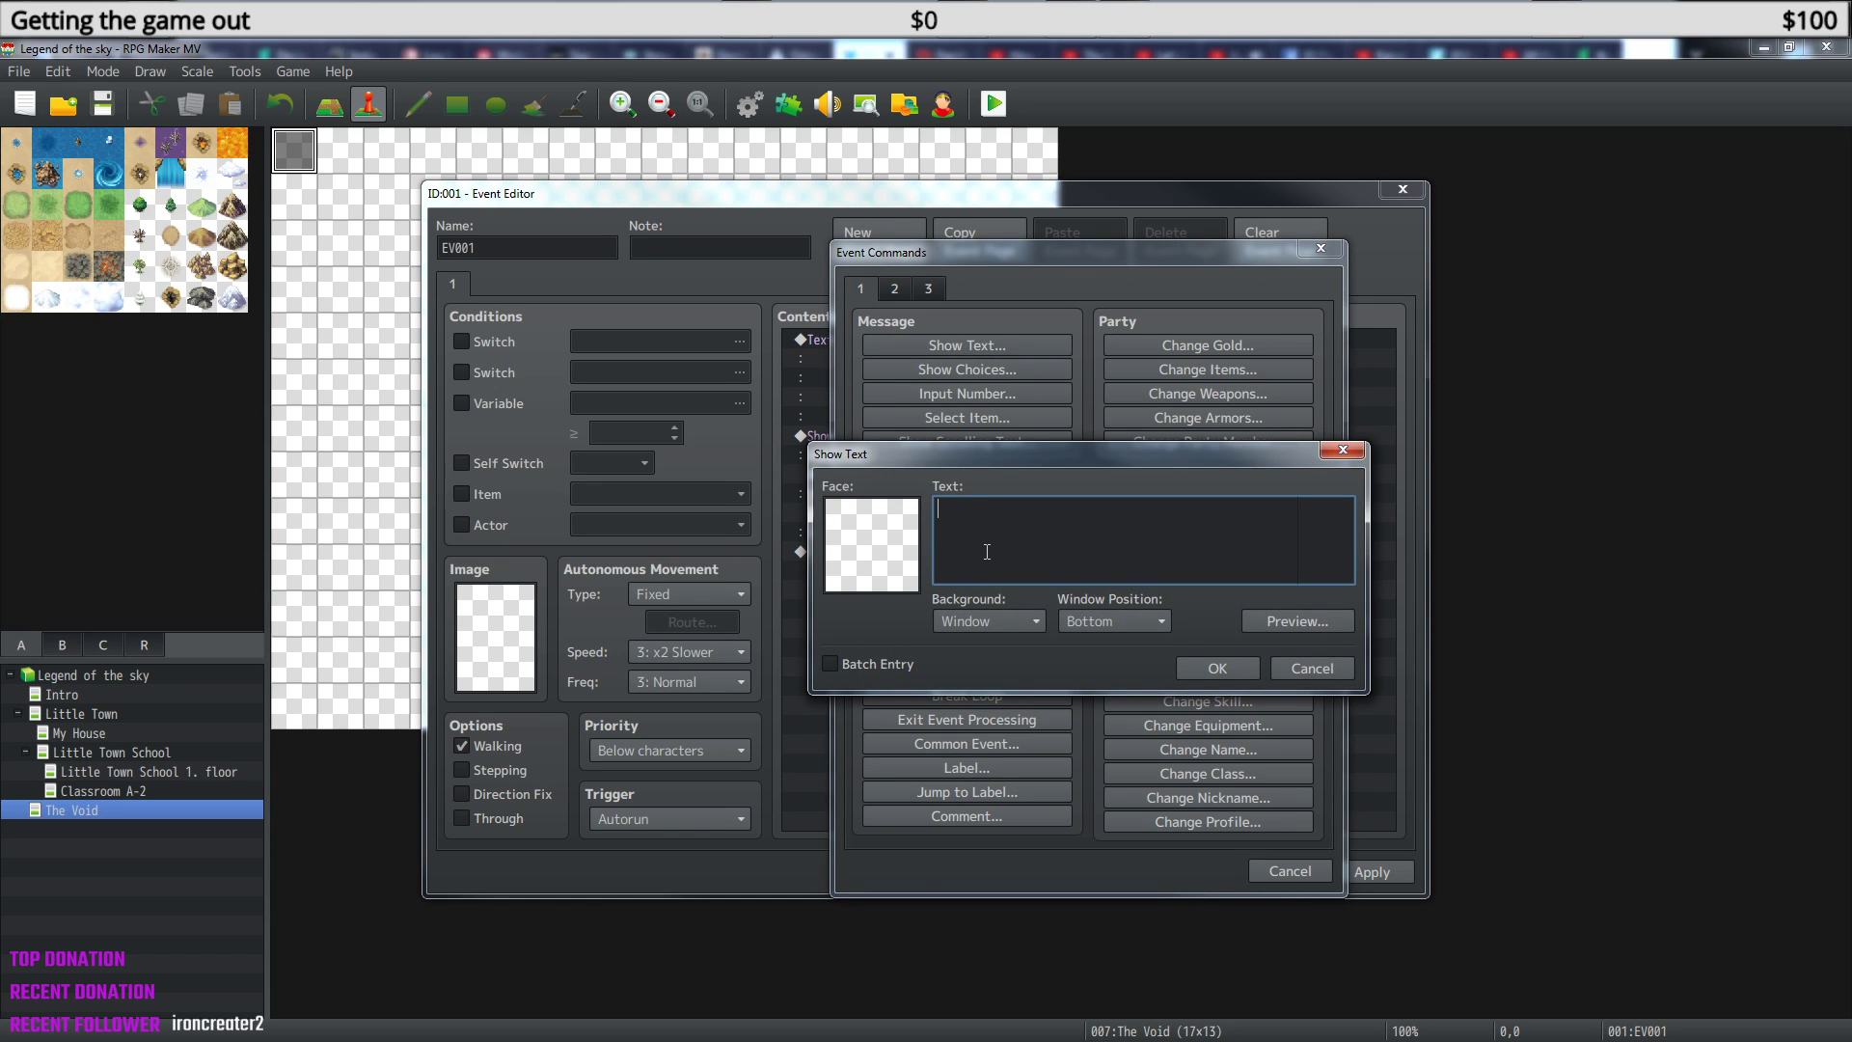
left_click(1156, 624)
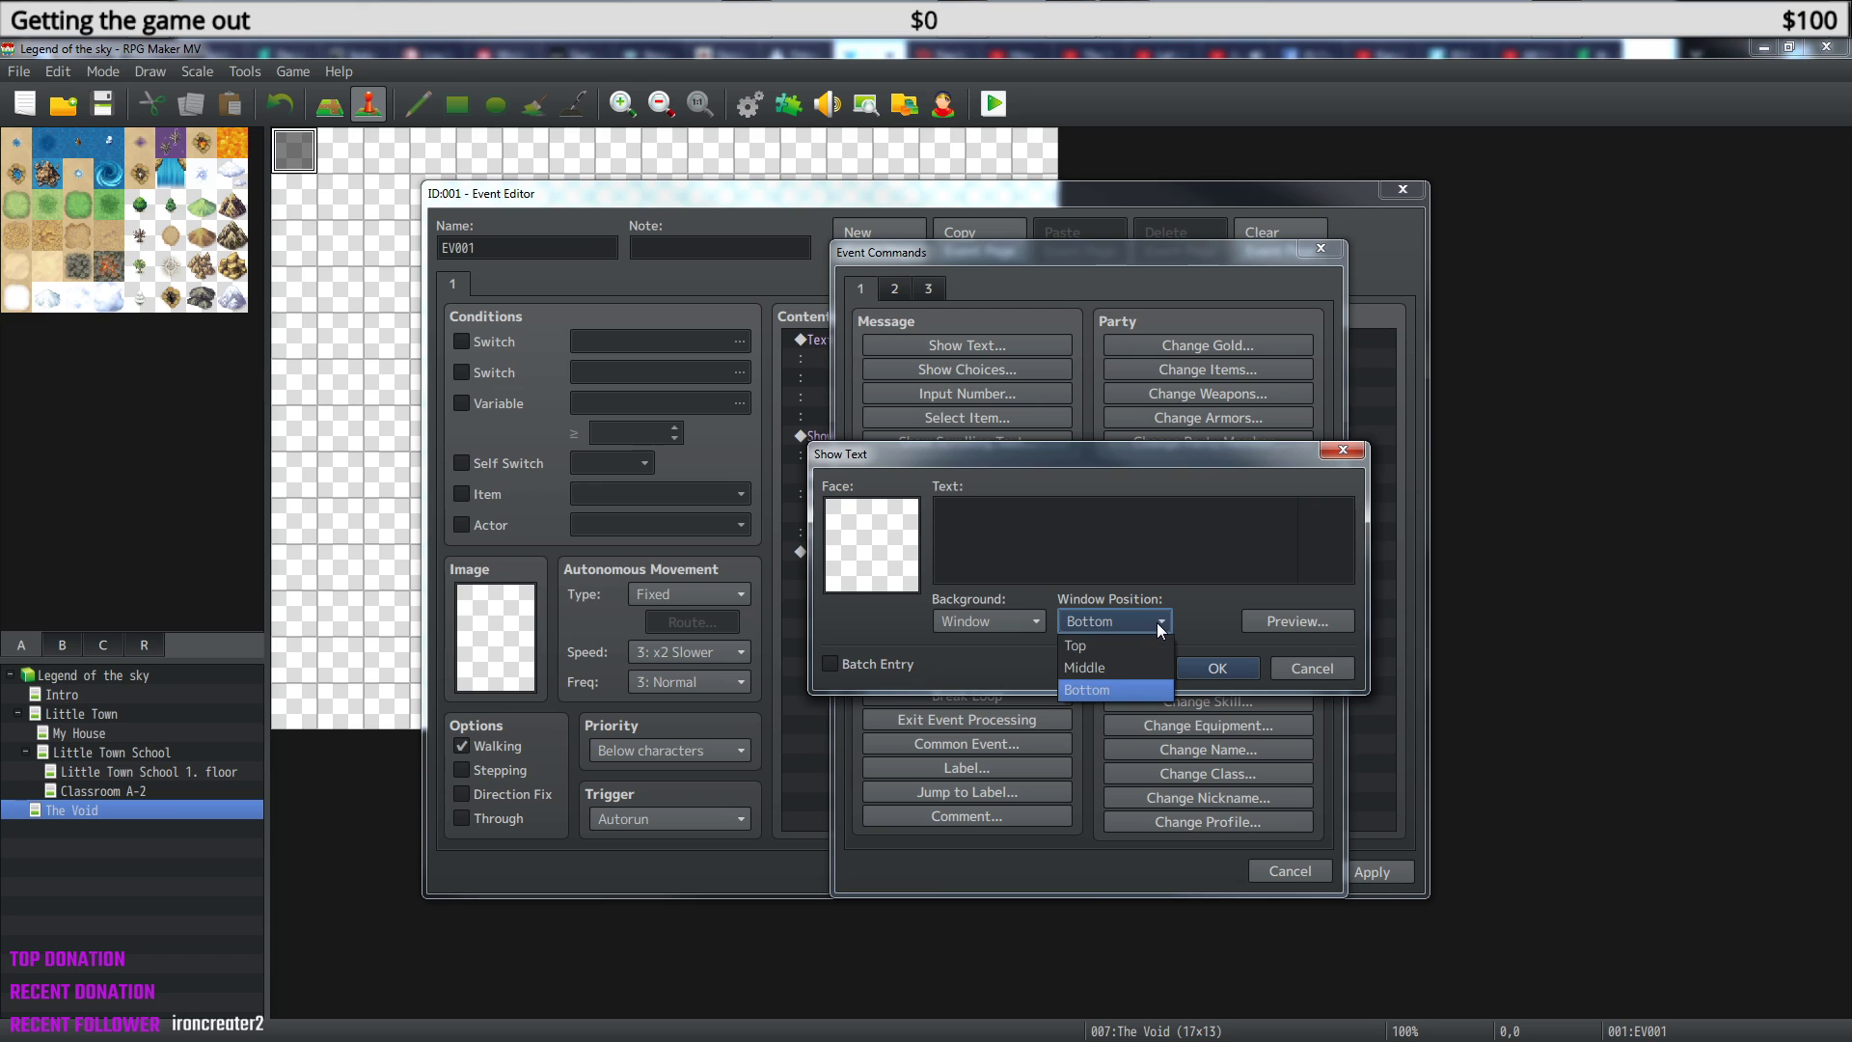
left_click(1139, 661)
left_click(1068, 559)
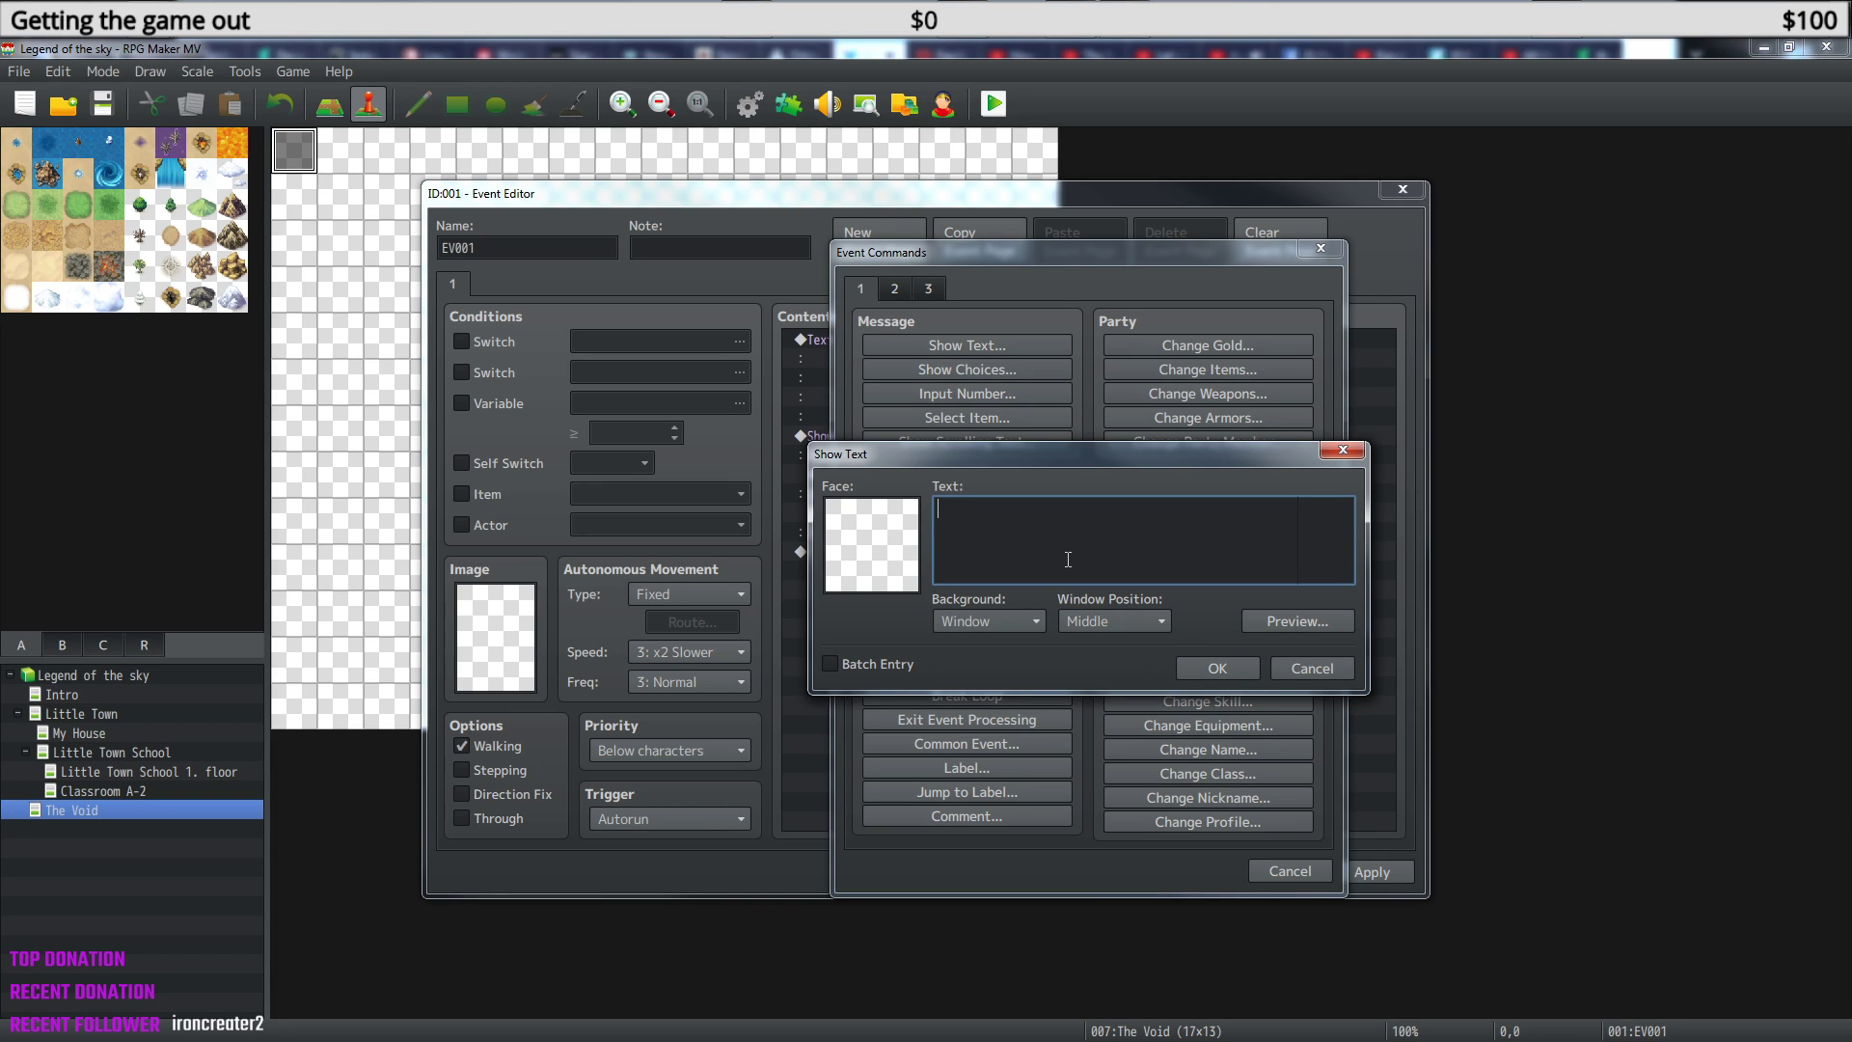
type("Okay, then chuse your avatar f")
type("this new world")
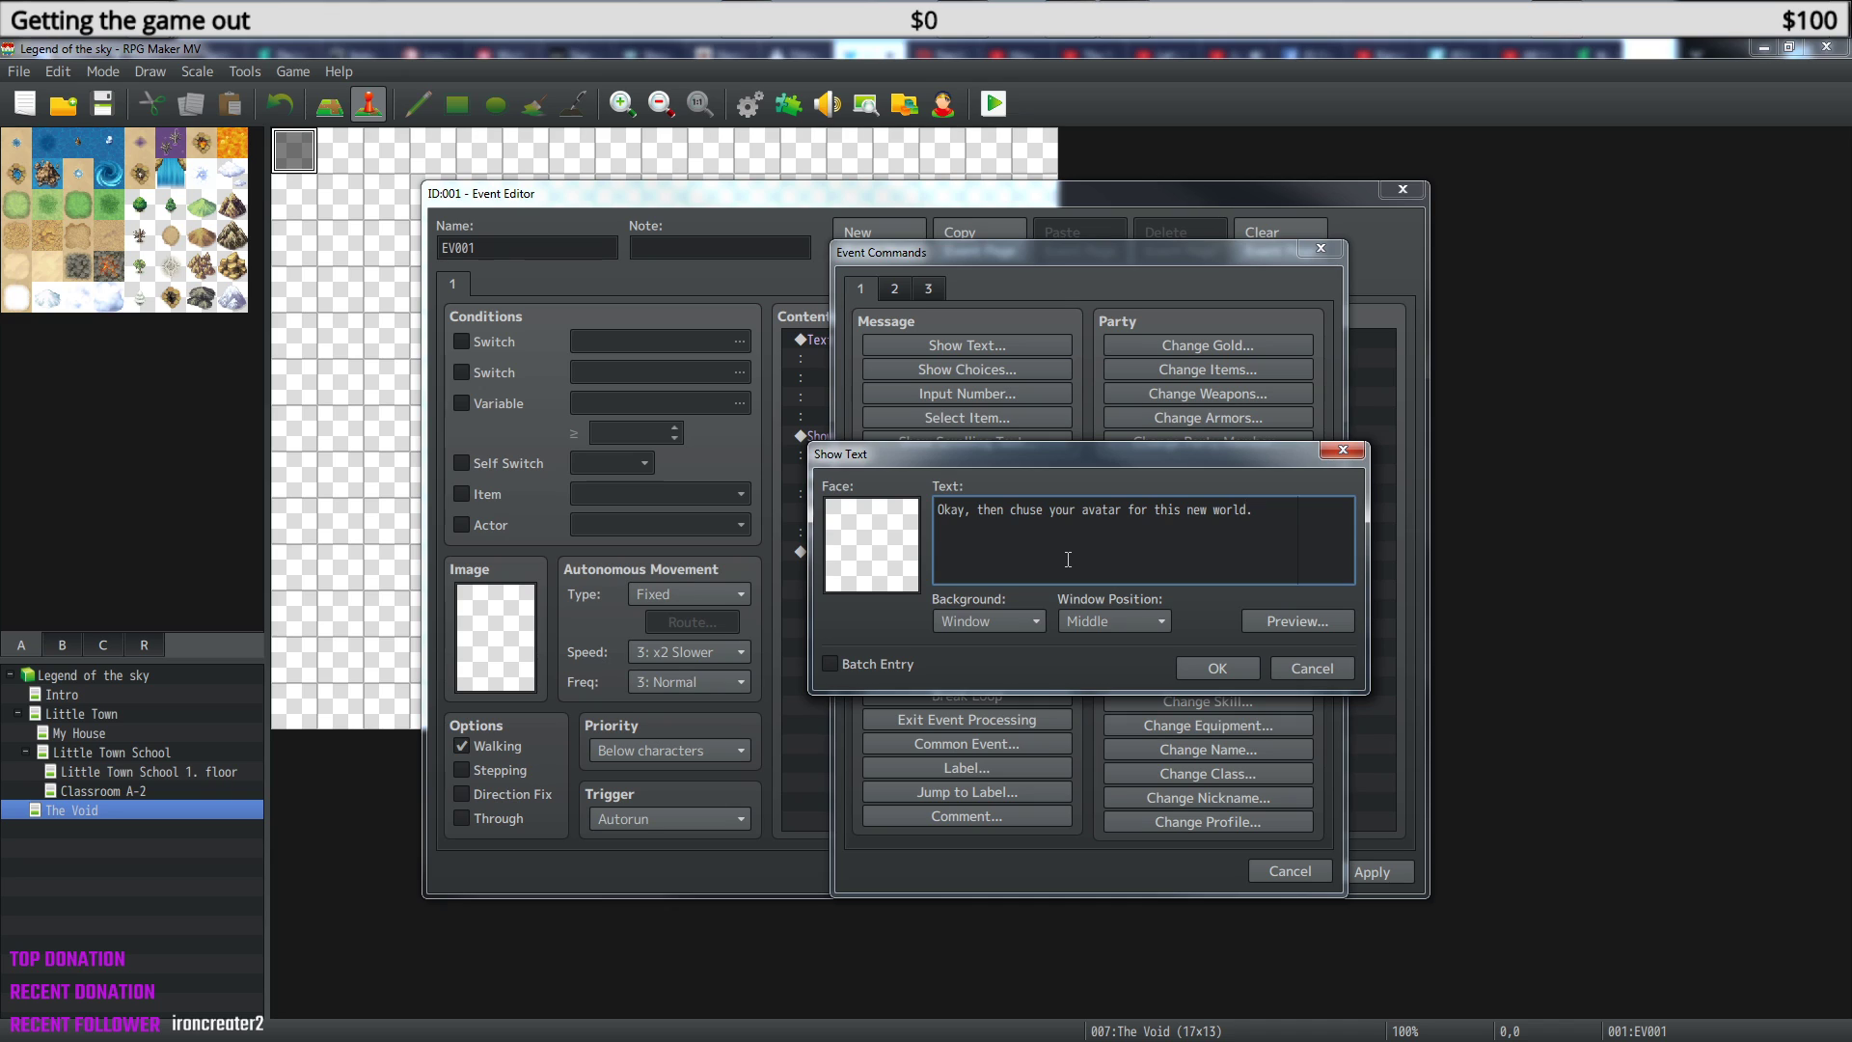
type(".")
key("Return")
type("Will you be a boy or a girl?")
left_click(1213, 660)
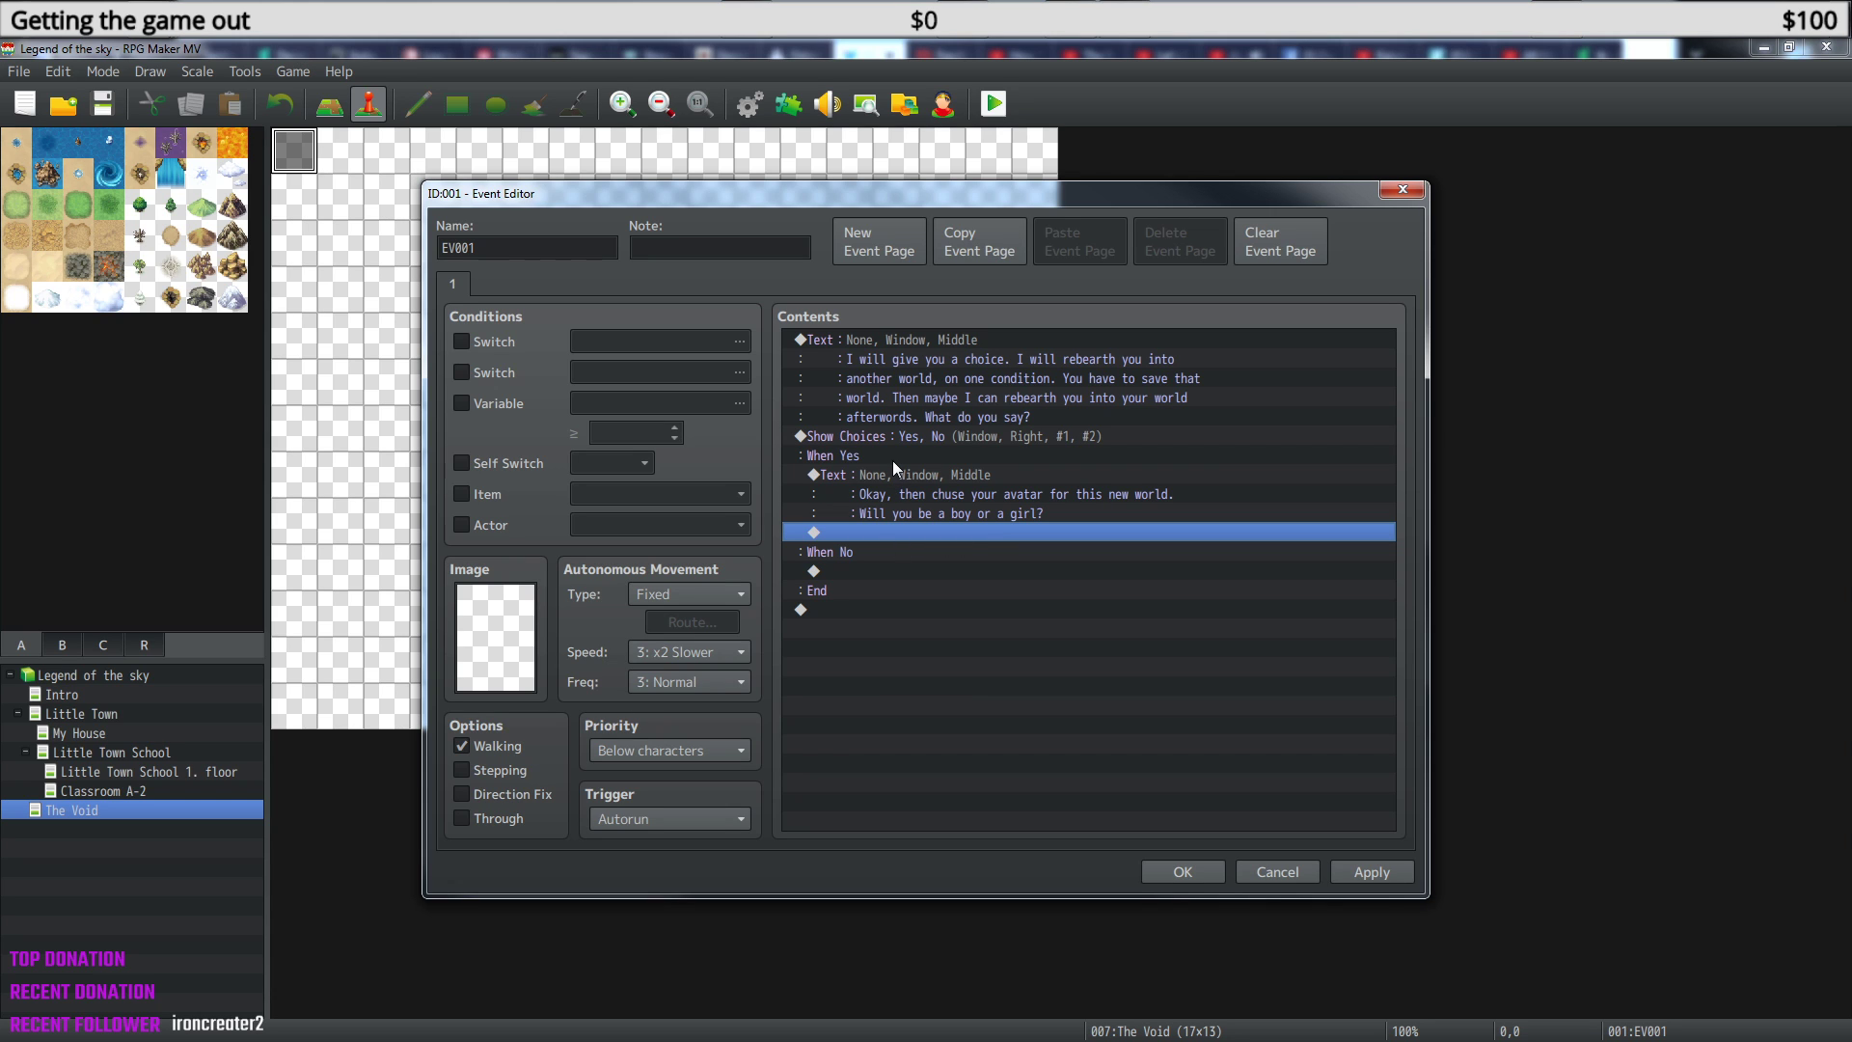
- Add choices Boy, Girl and Something else below the avatar message, with Choice #3 as the cancel option
right_click(924, 529)
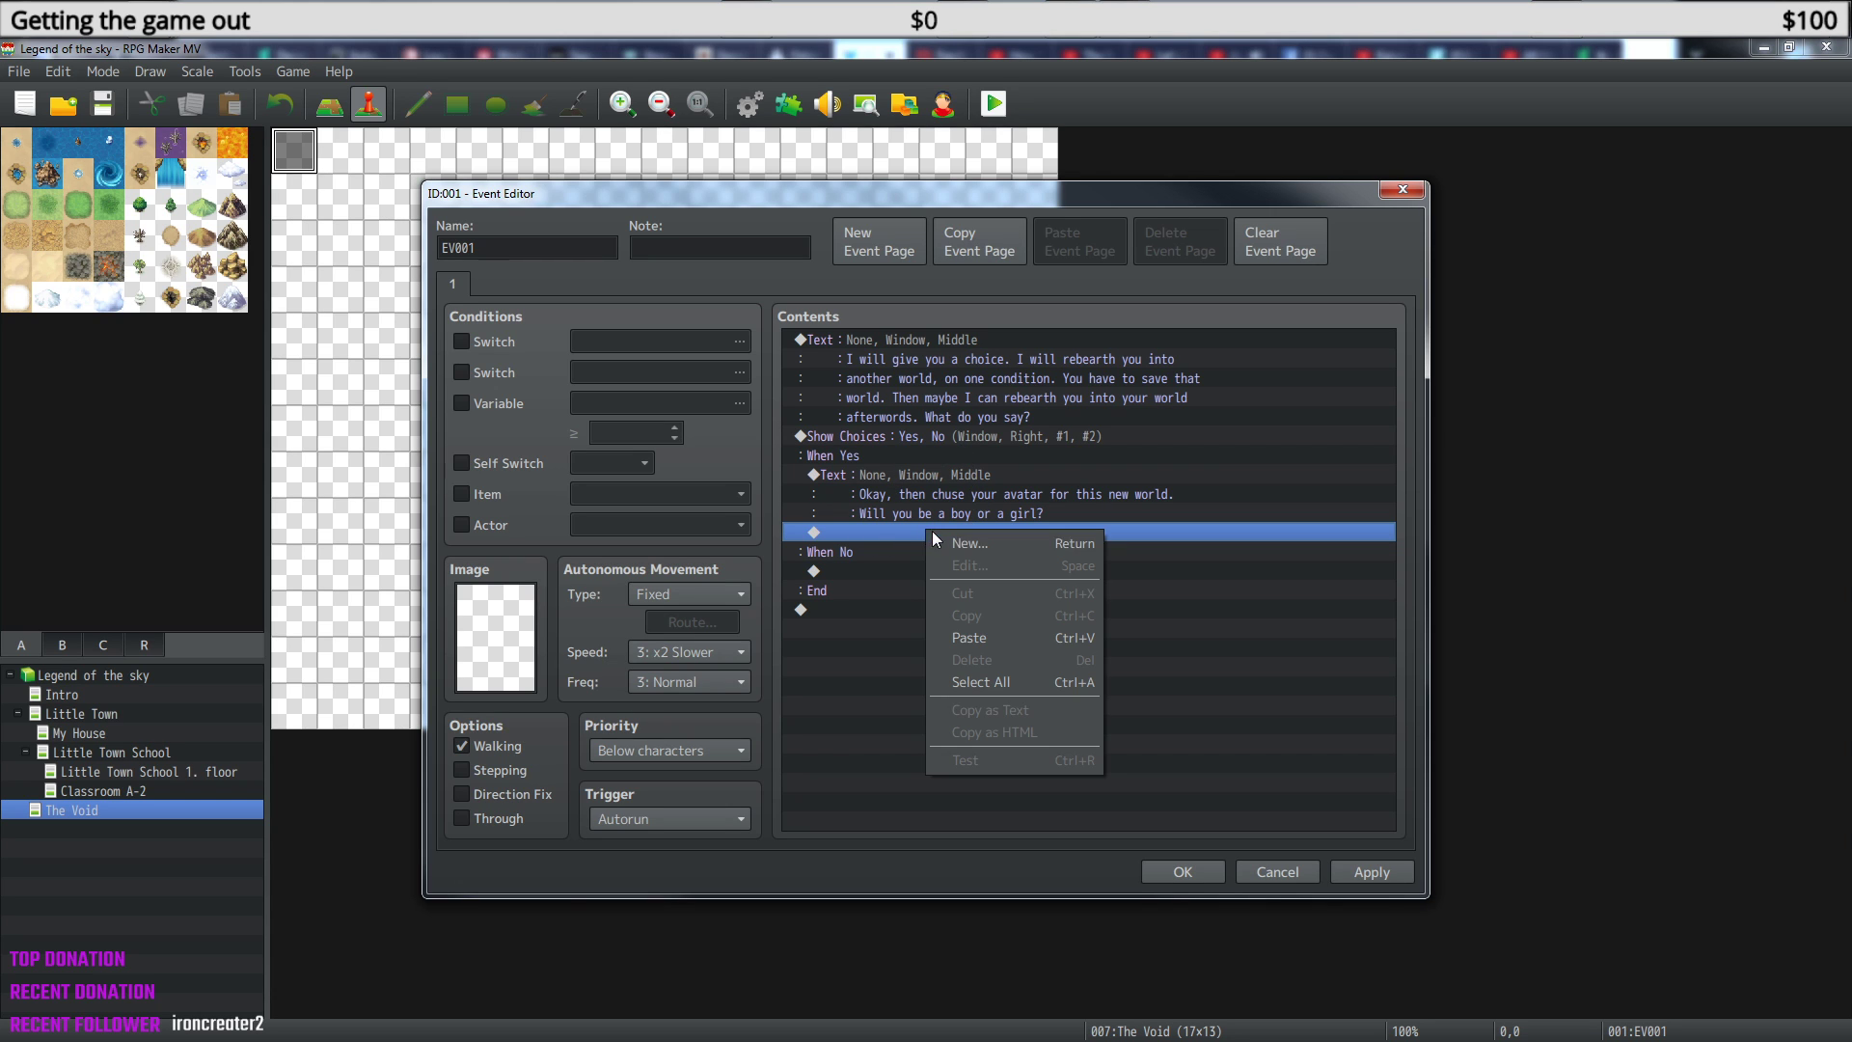
left_click(992, 546)
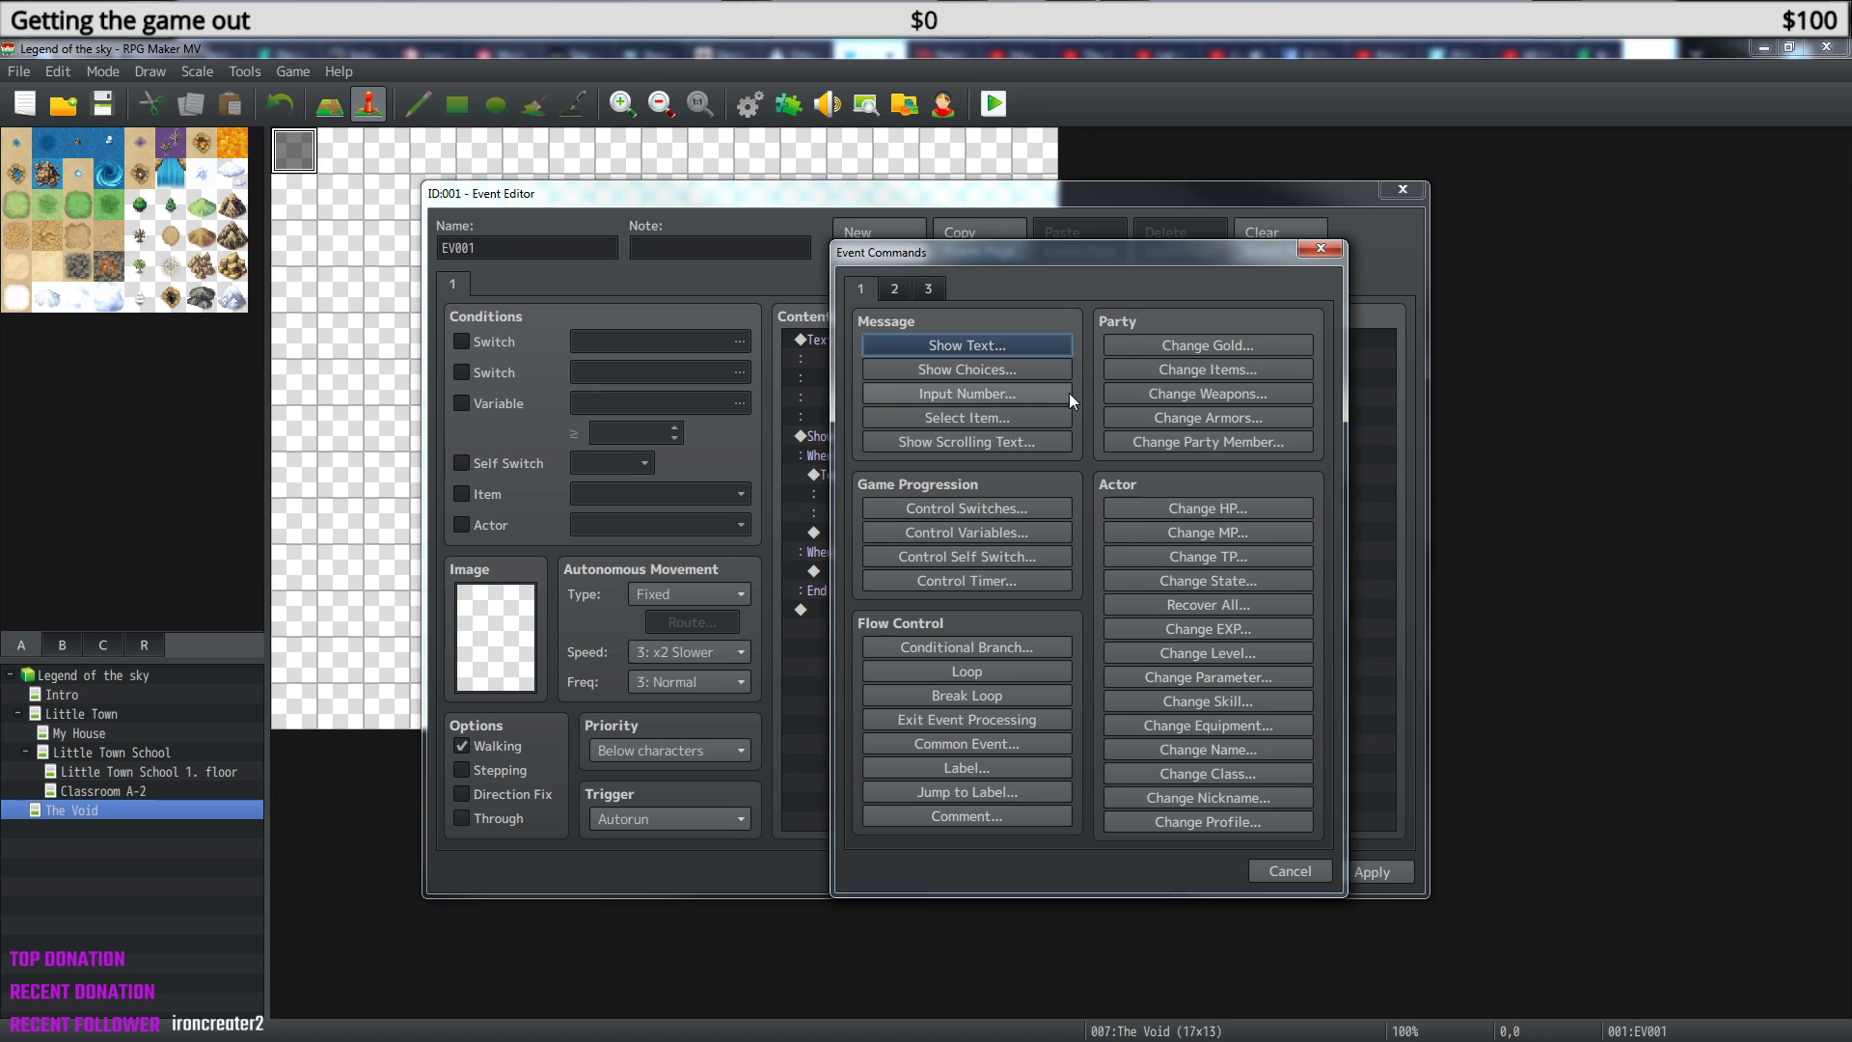
left_click(974, 371)
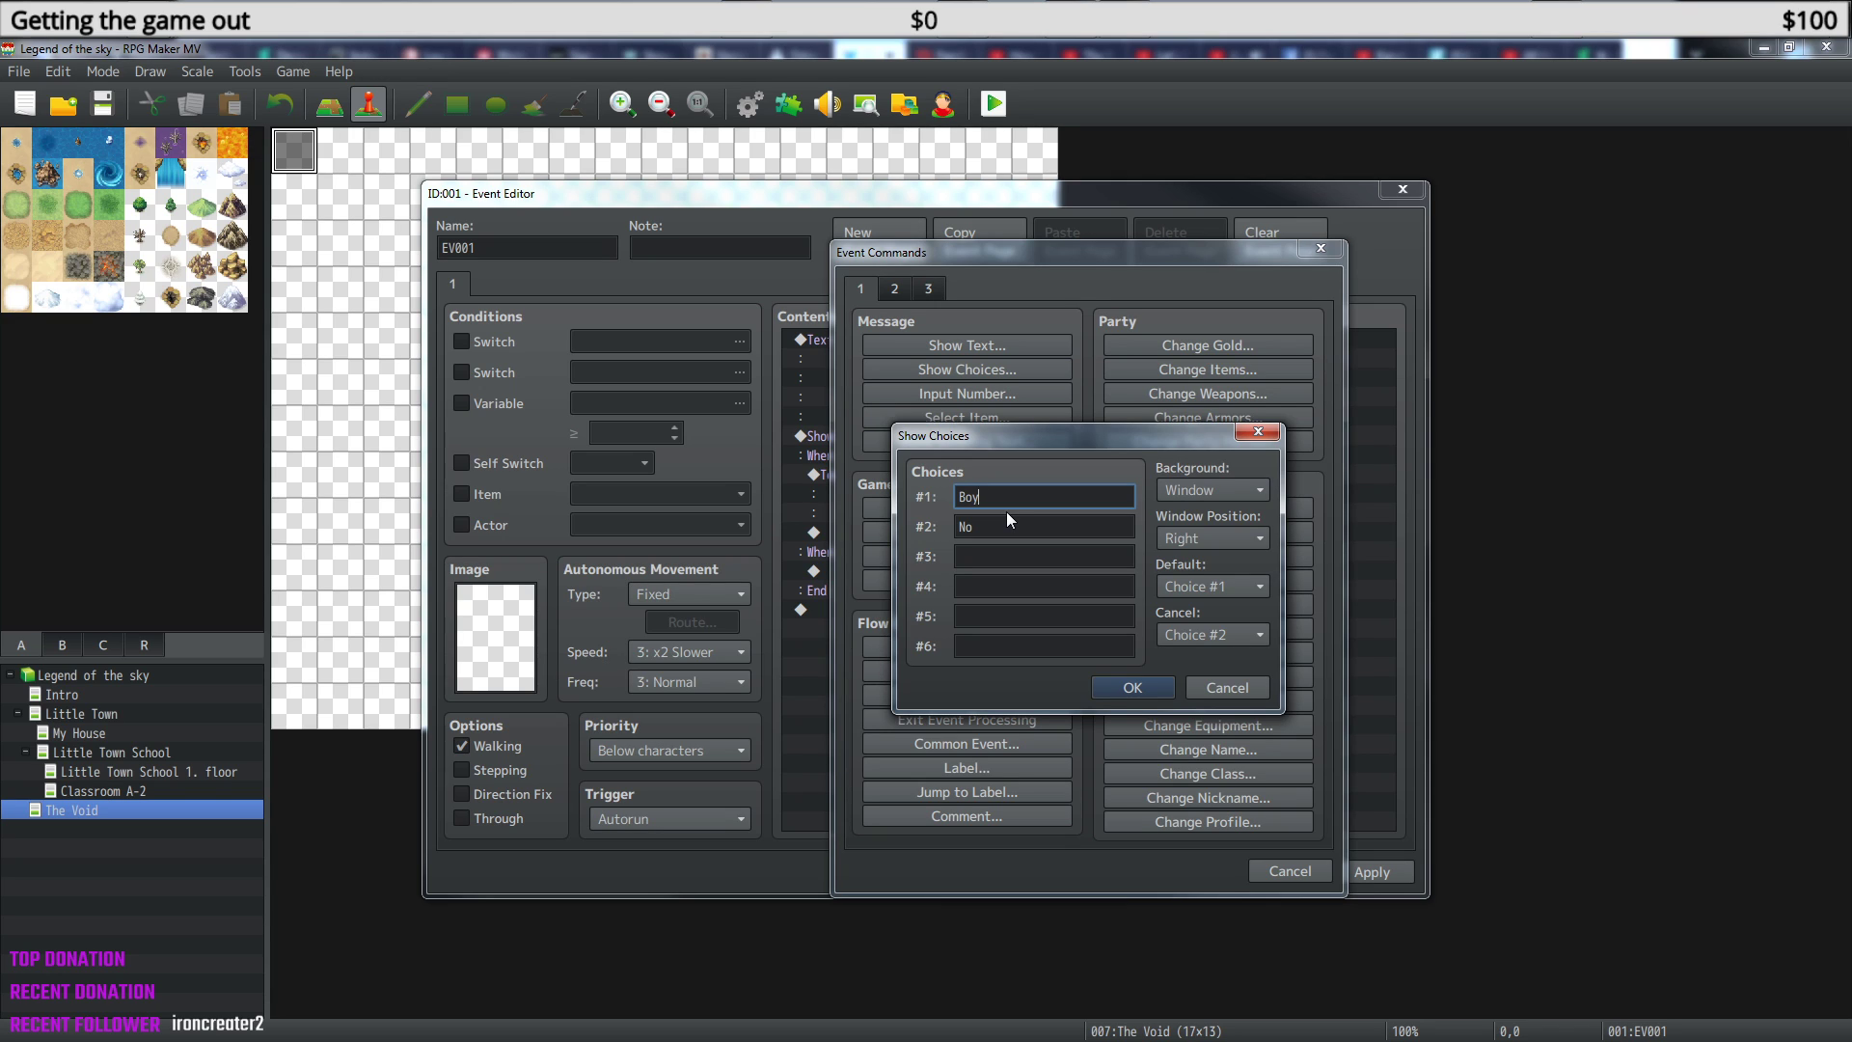
double_click(958, 528)
type("Girl")
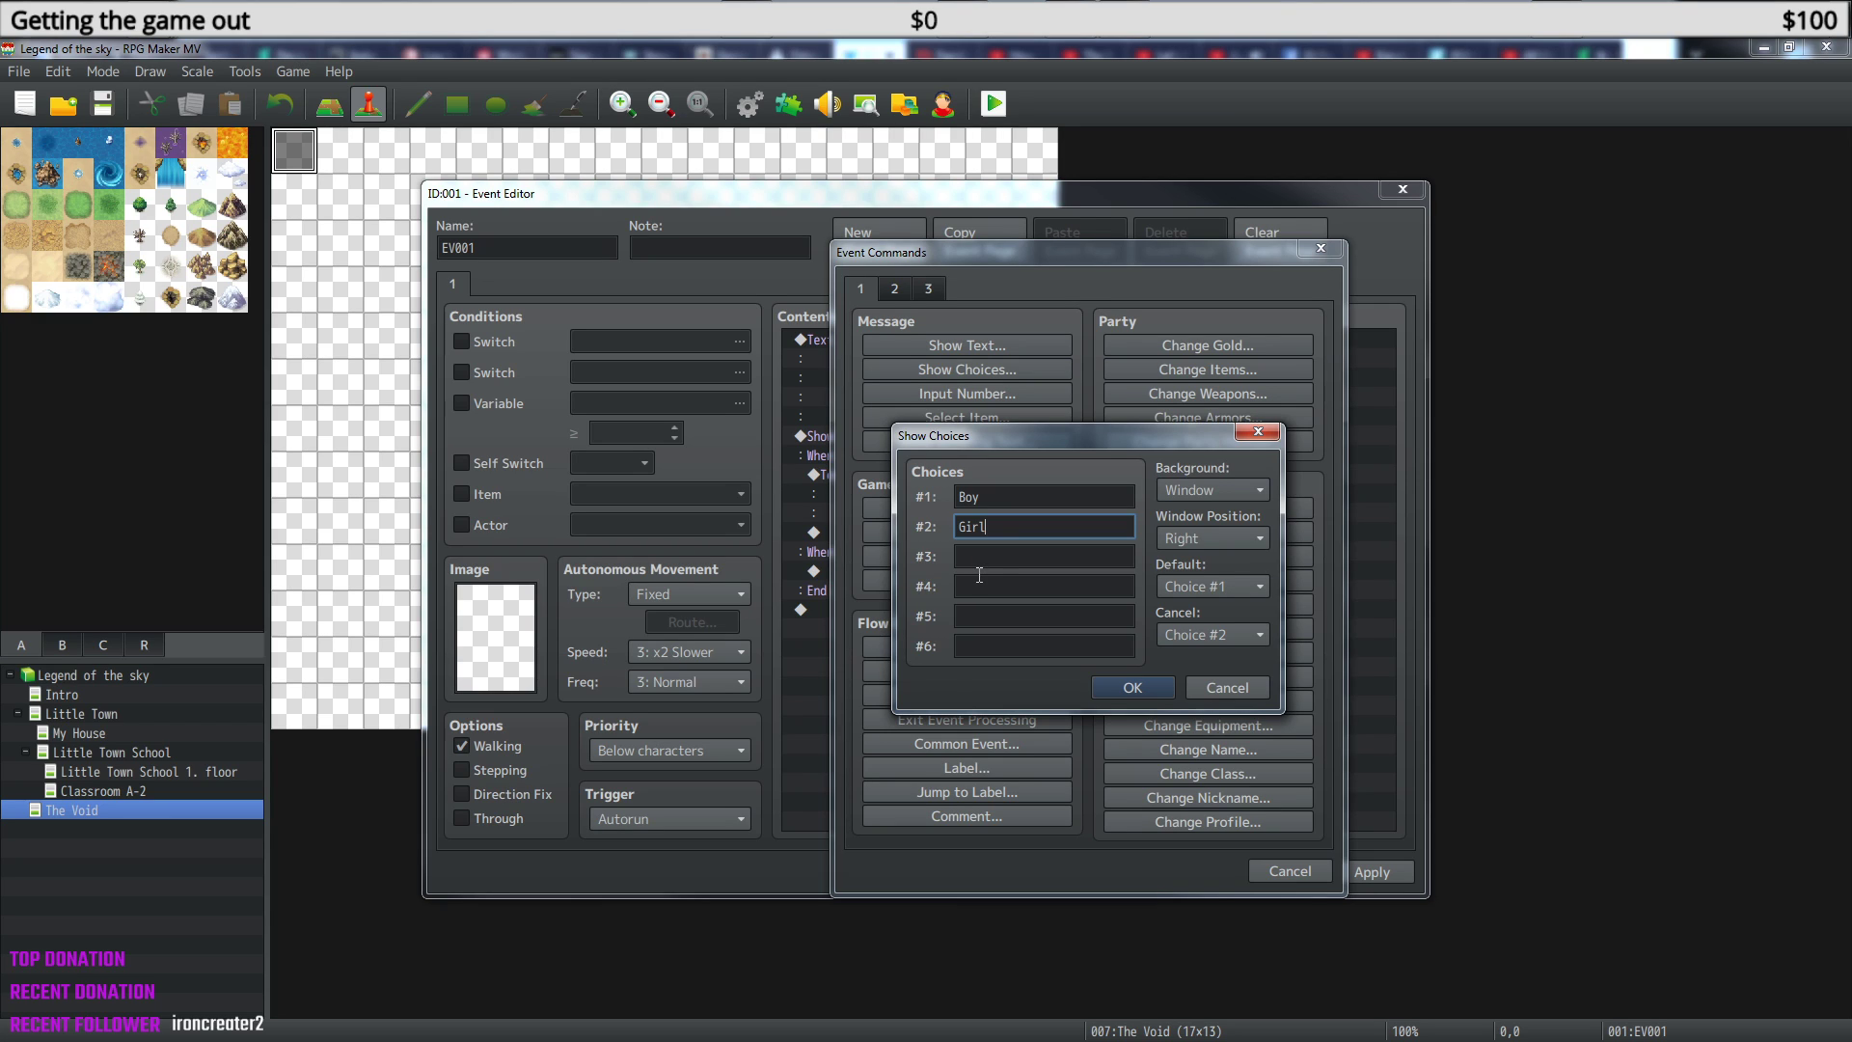
left_click(1236, 639)
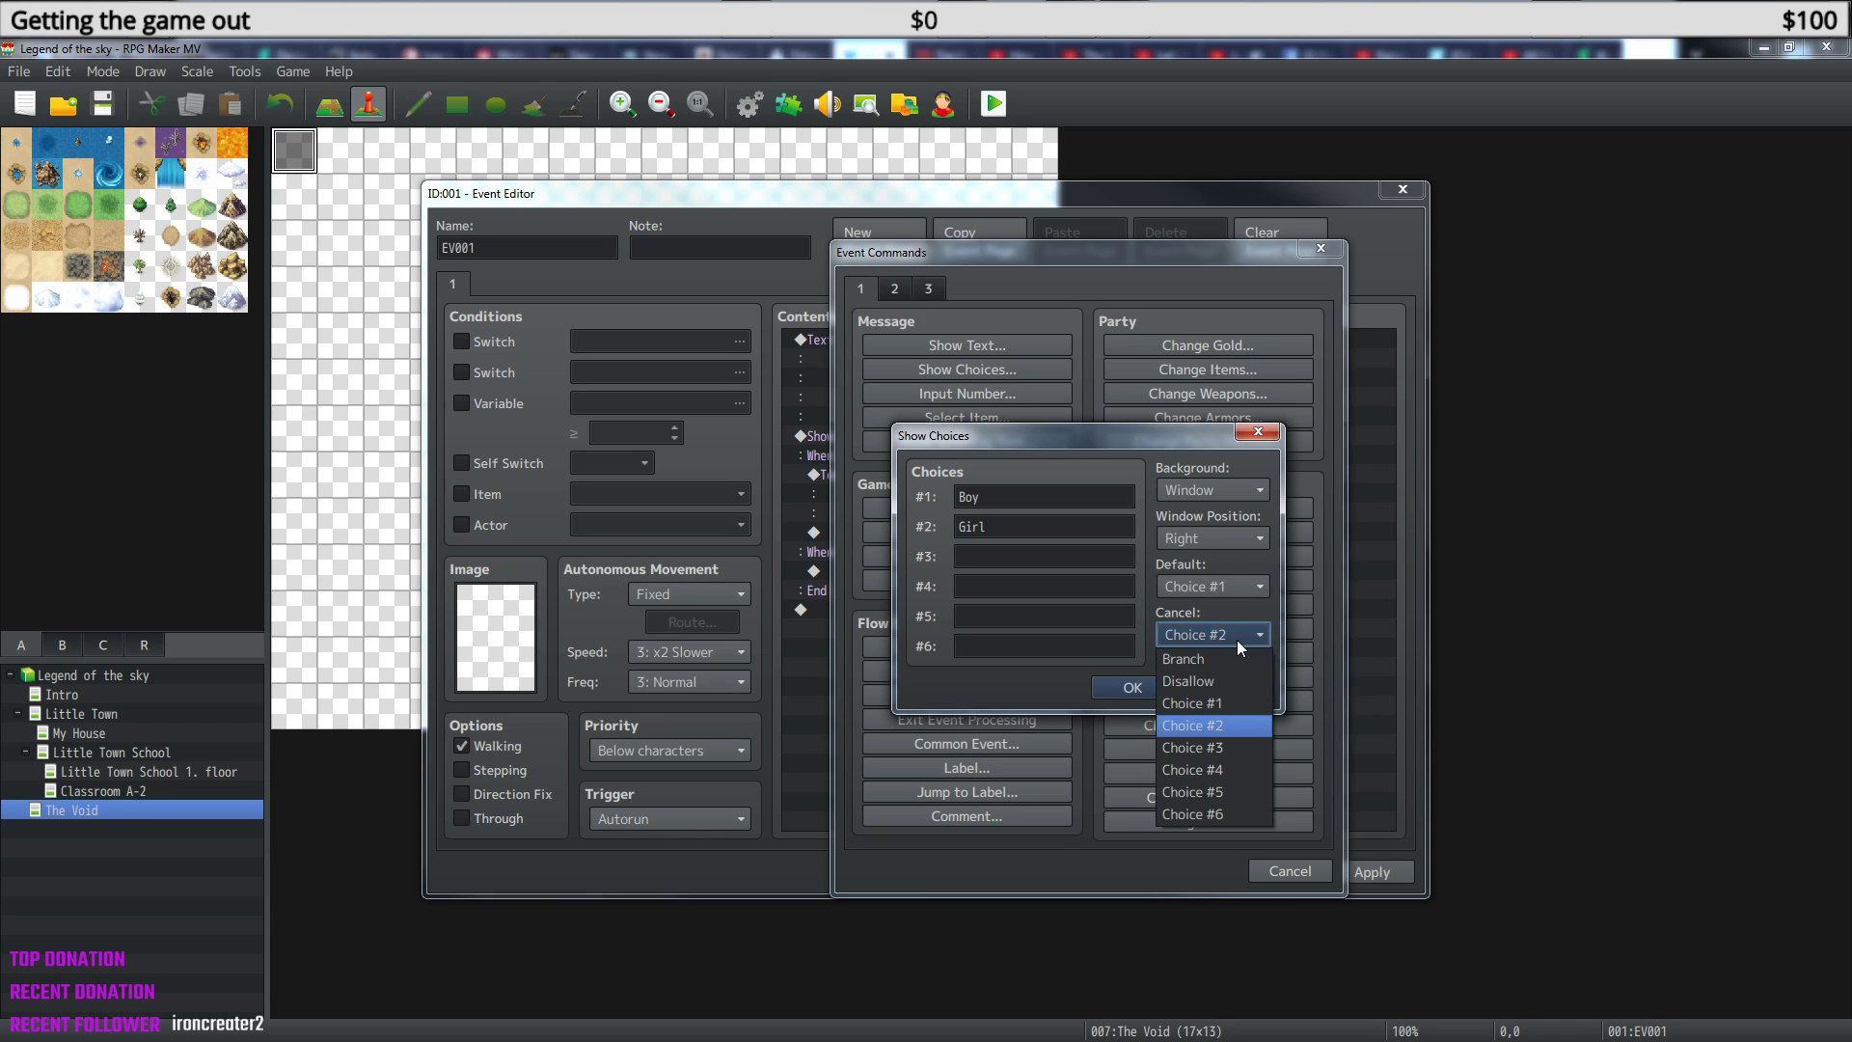
left_click(1215, 748)
left_click(1027, 557)
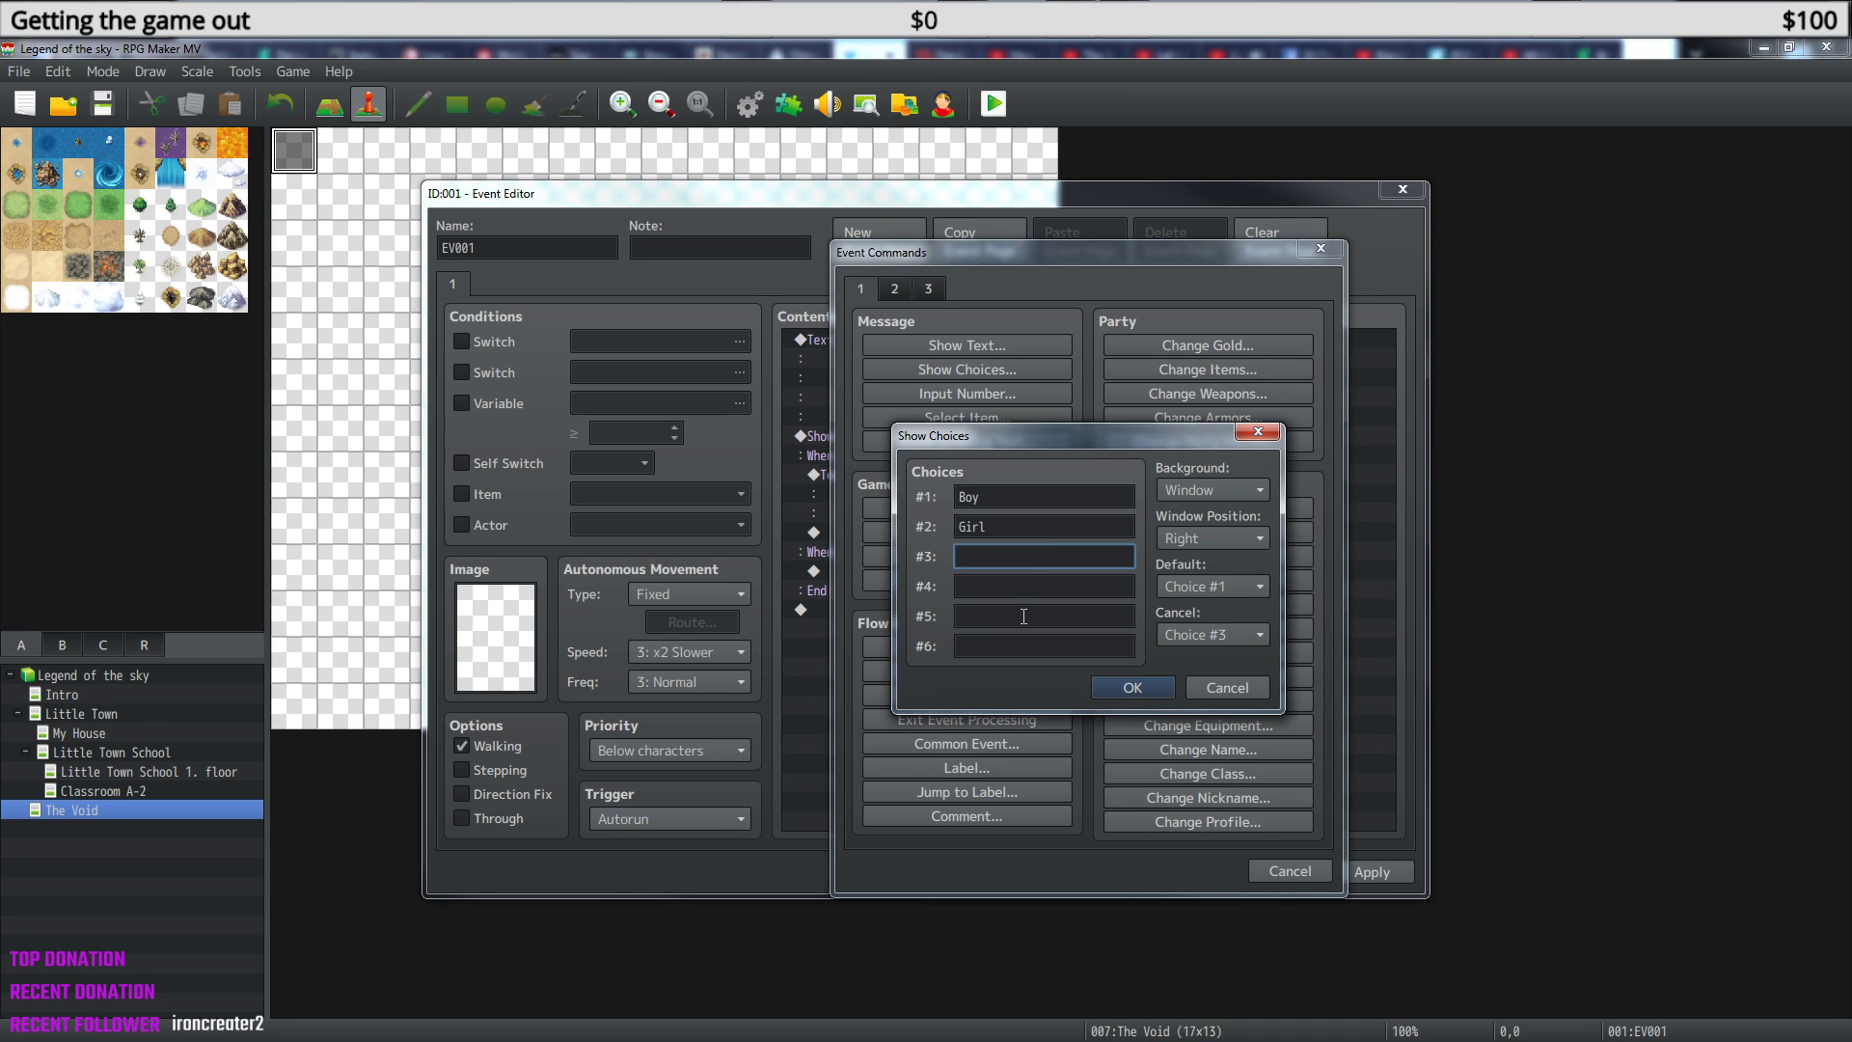
type("Something else")
left_click(1125, 687)
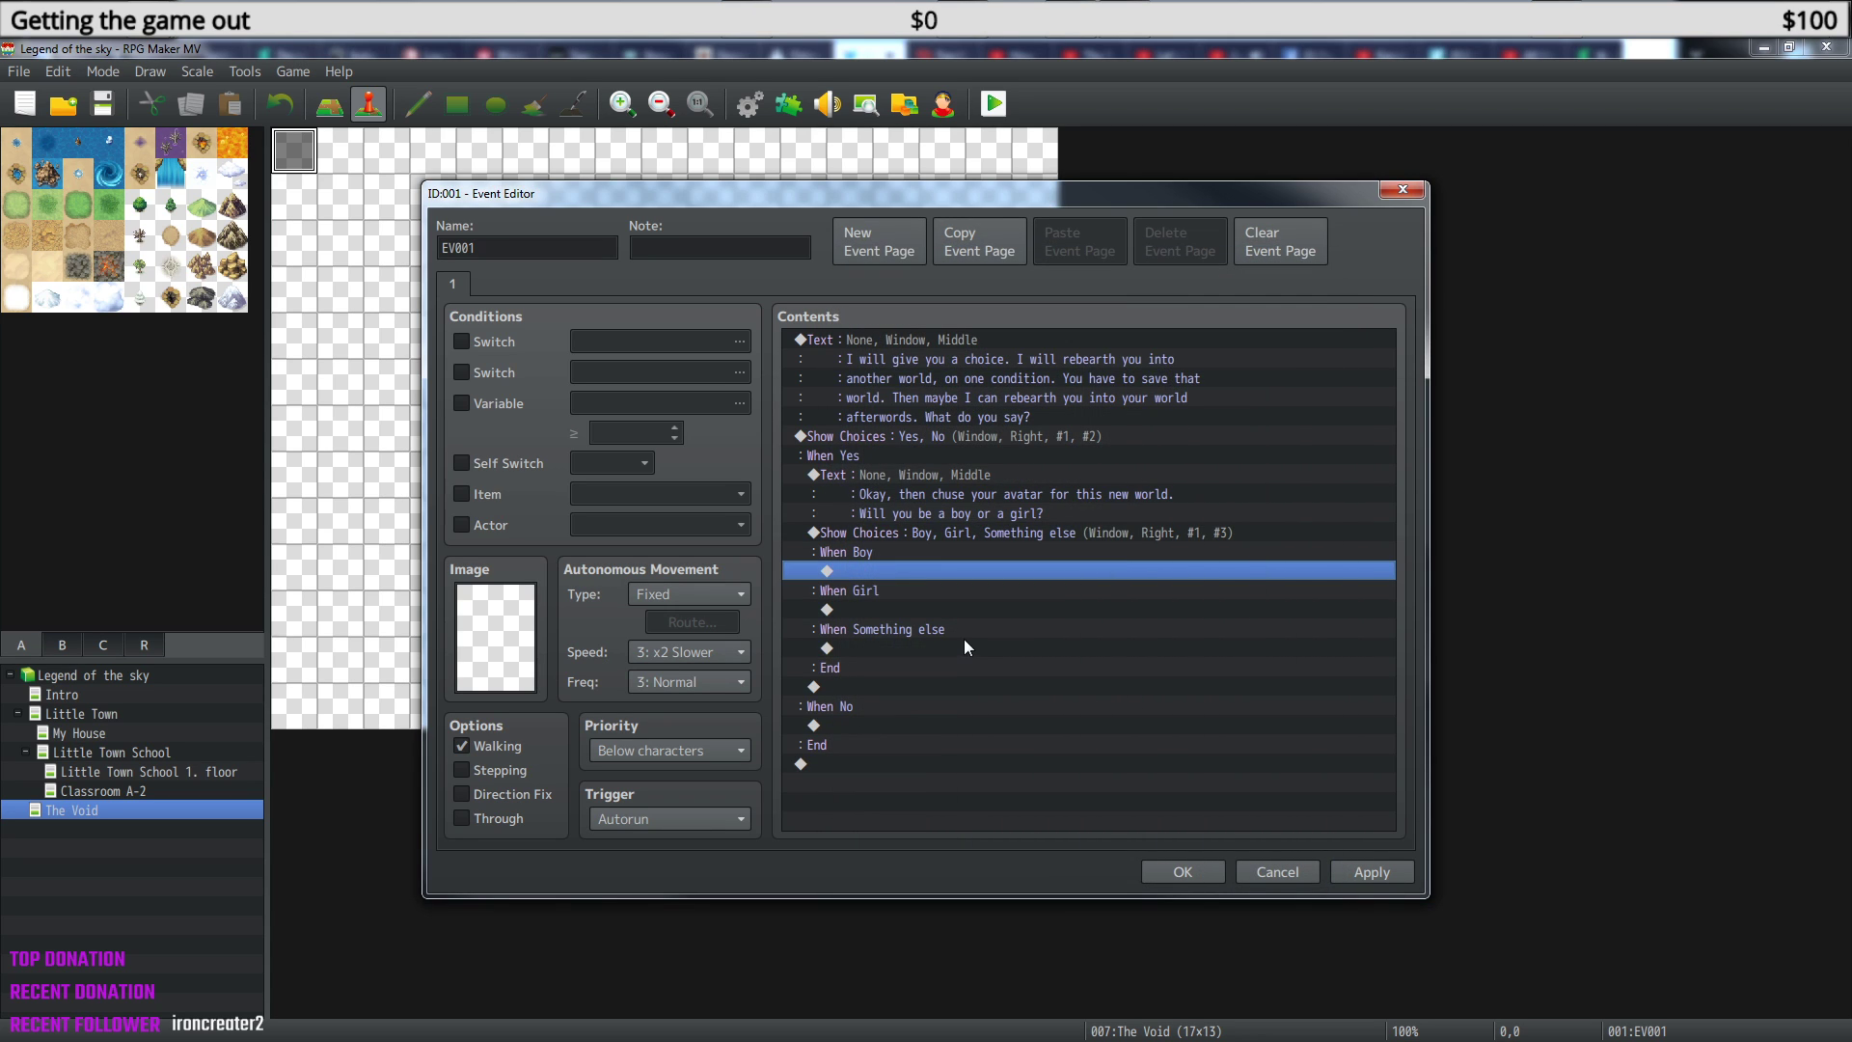
- Add a Change Actor Images command for actor 0004 Lucius to the Boy branch
right_click(887, 577)
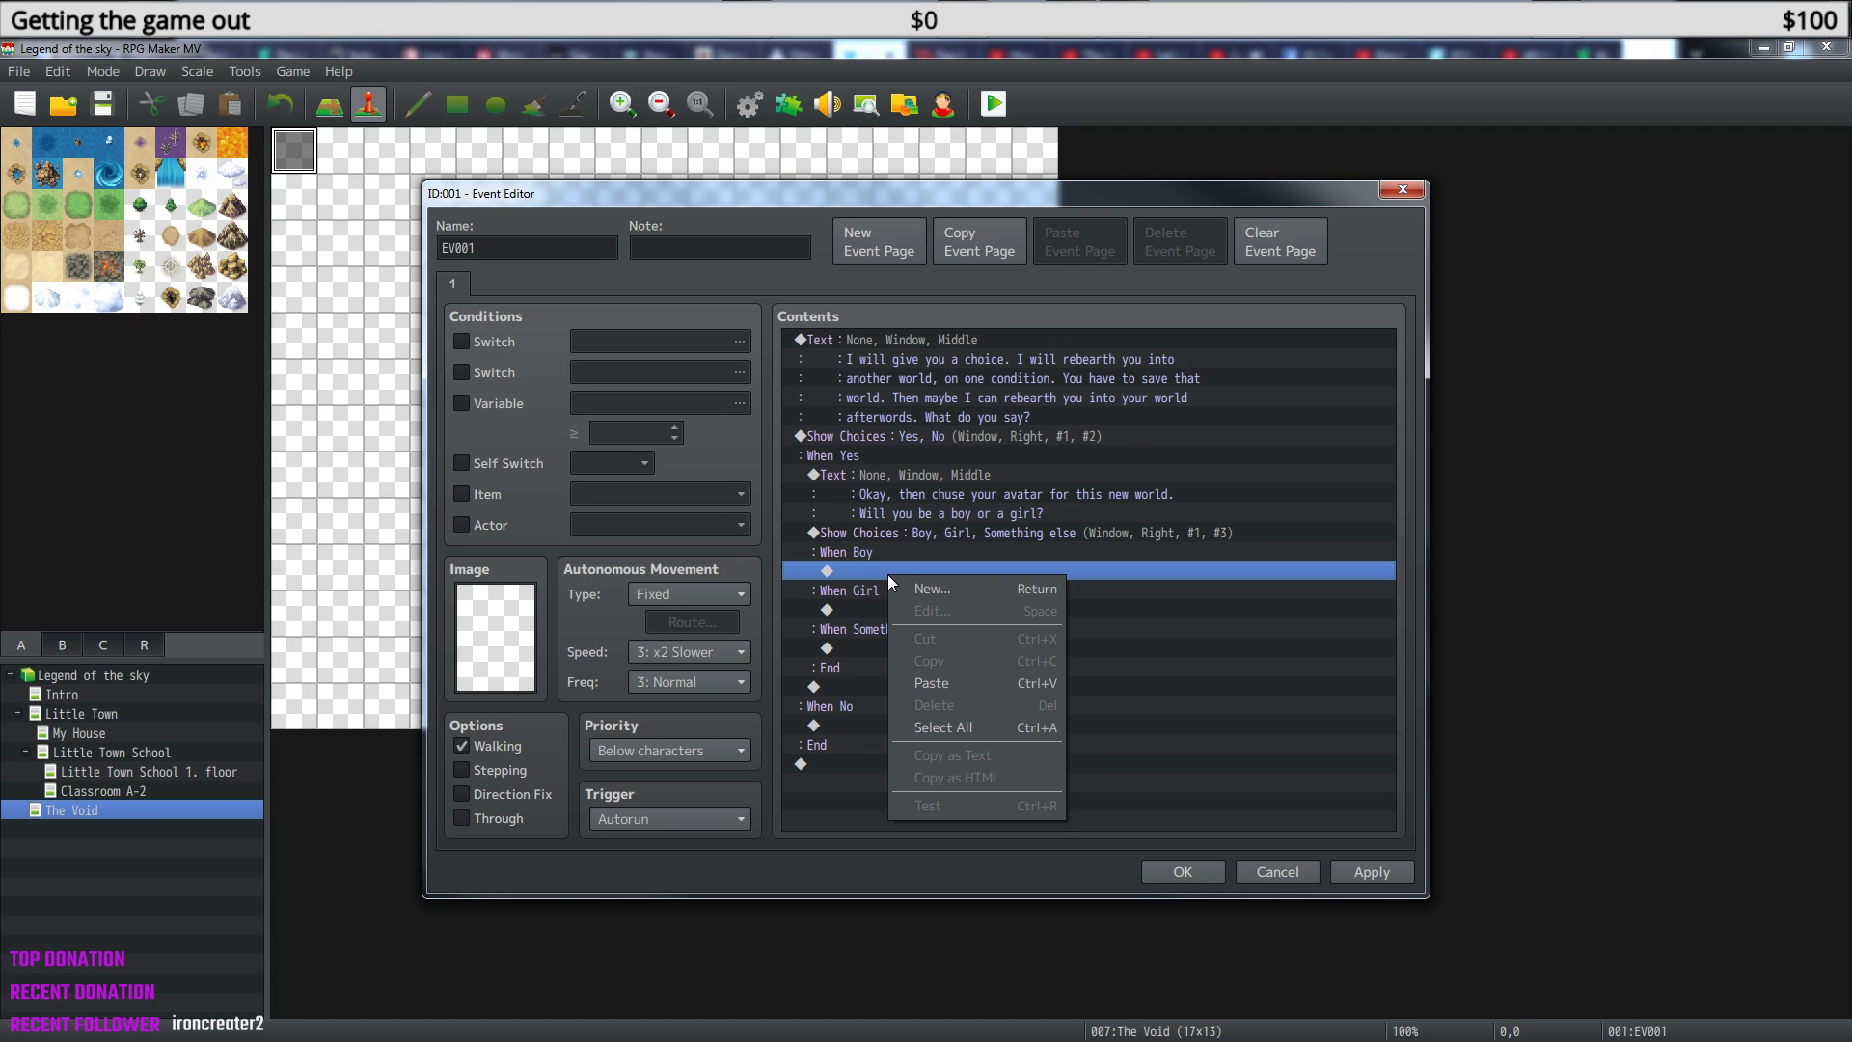
left_click(958, 591)
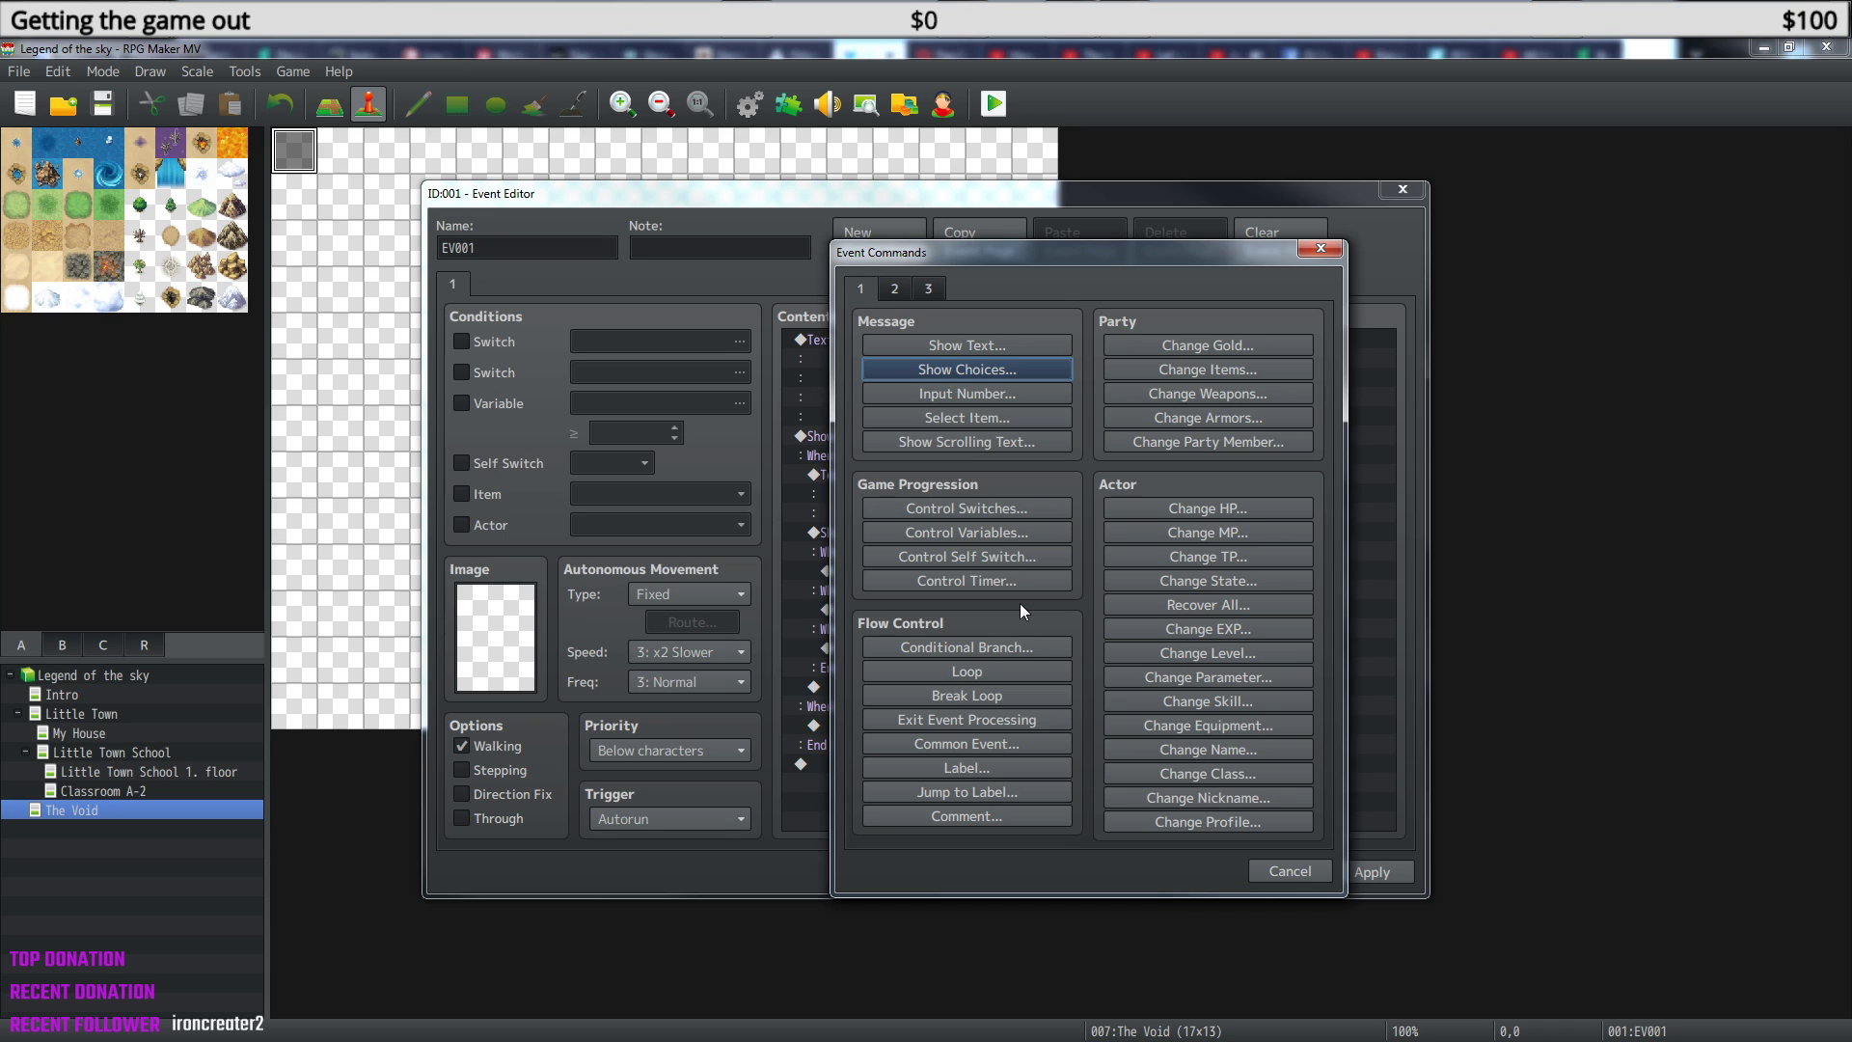
left_click(929, 289)
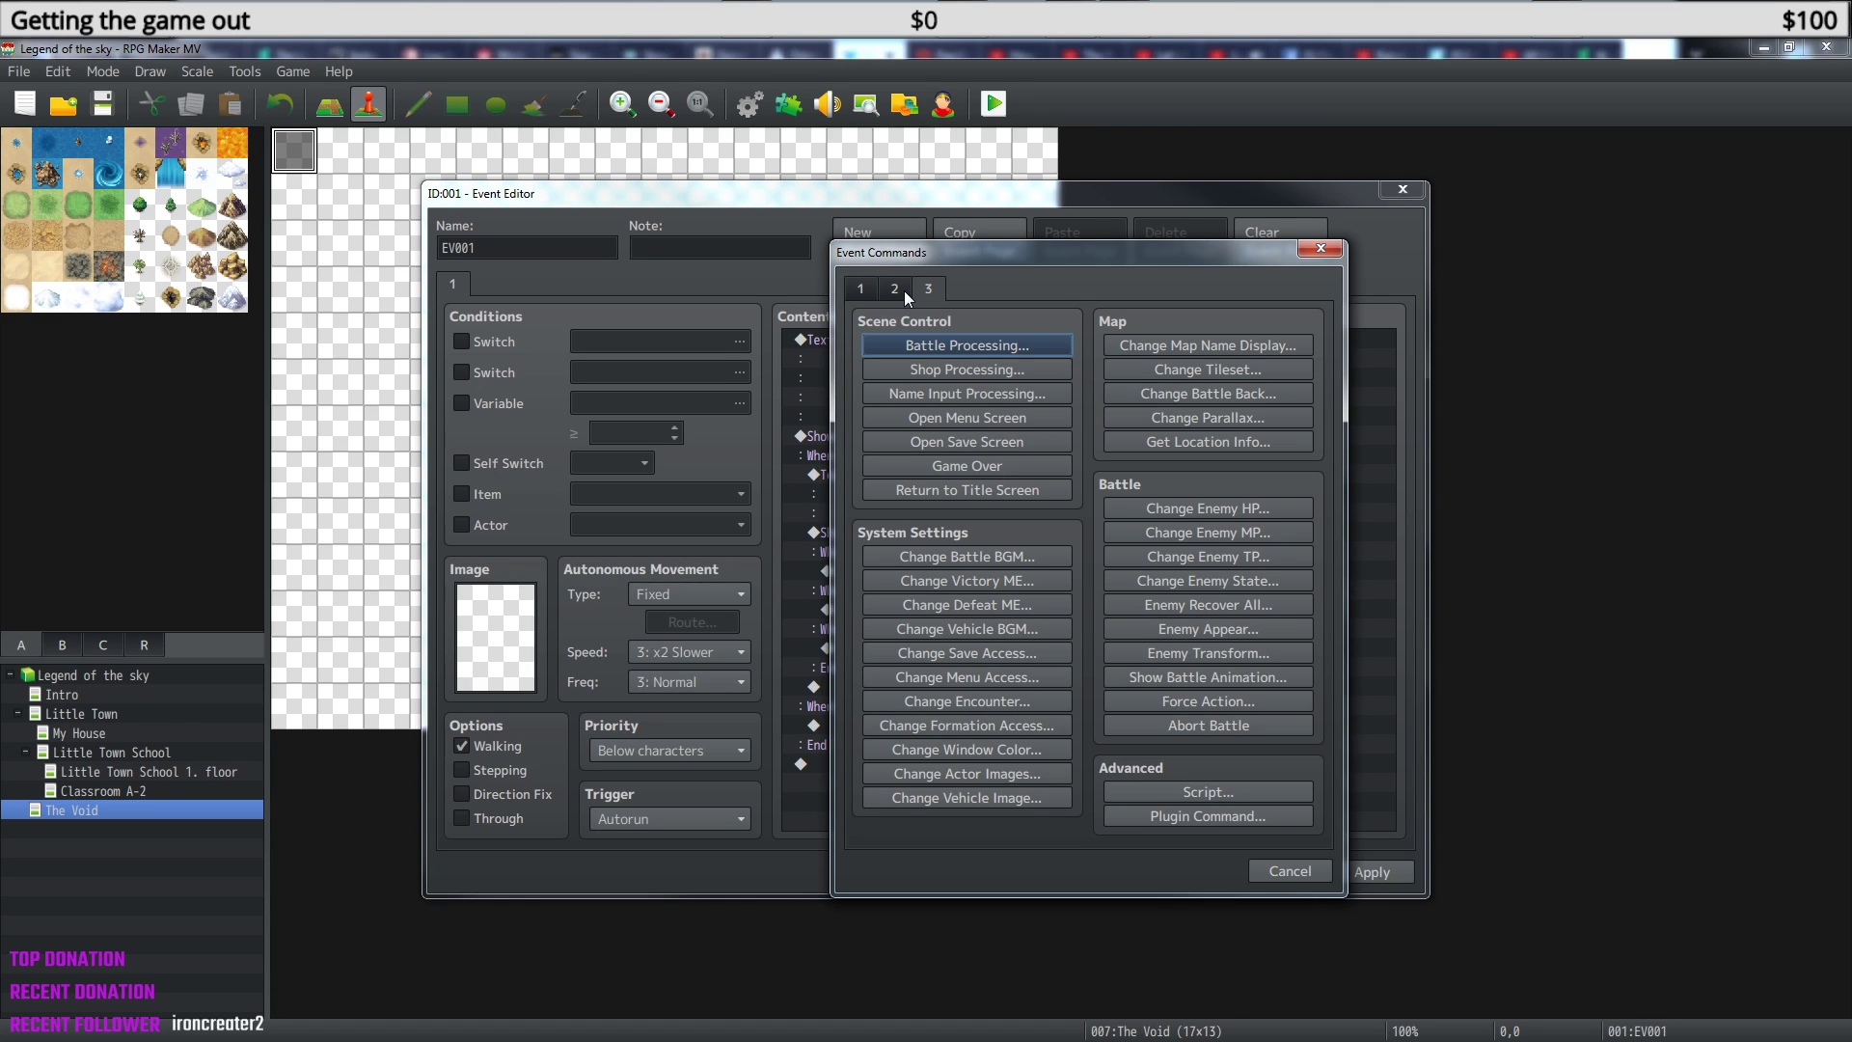
left_click(982, 776)
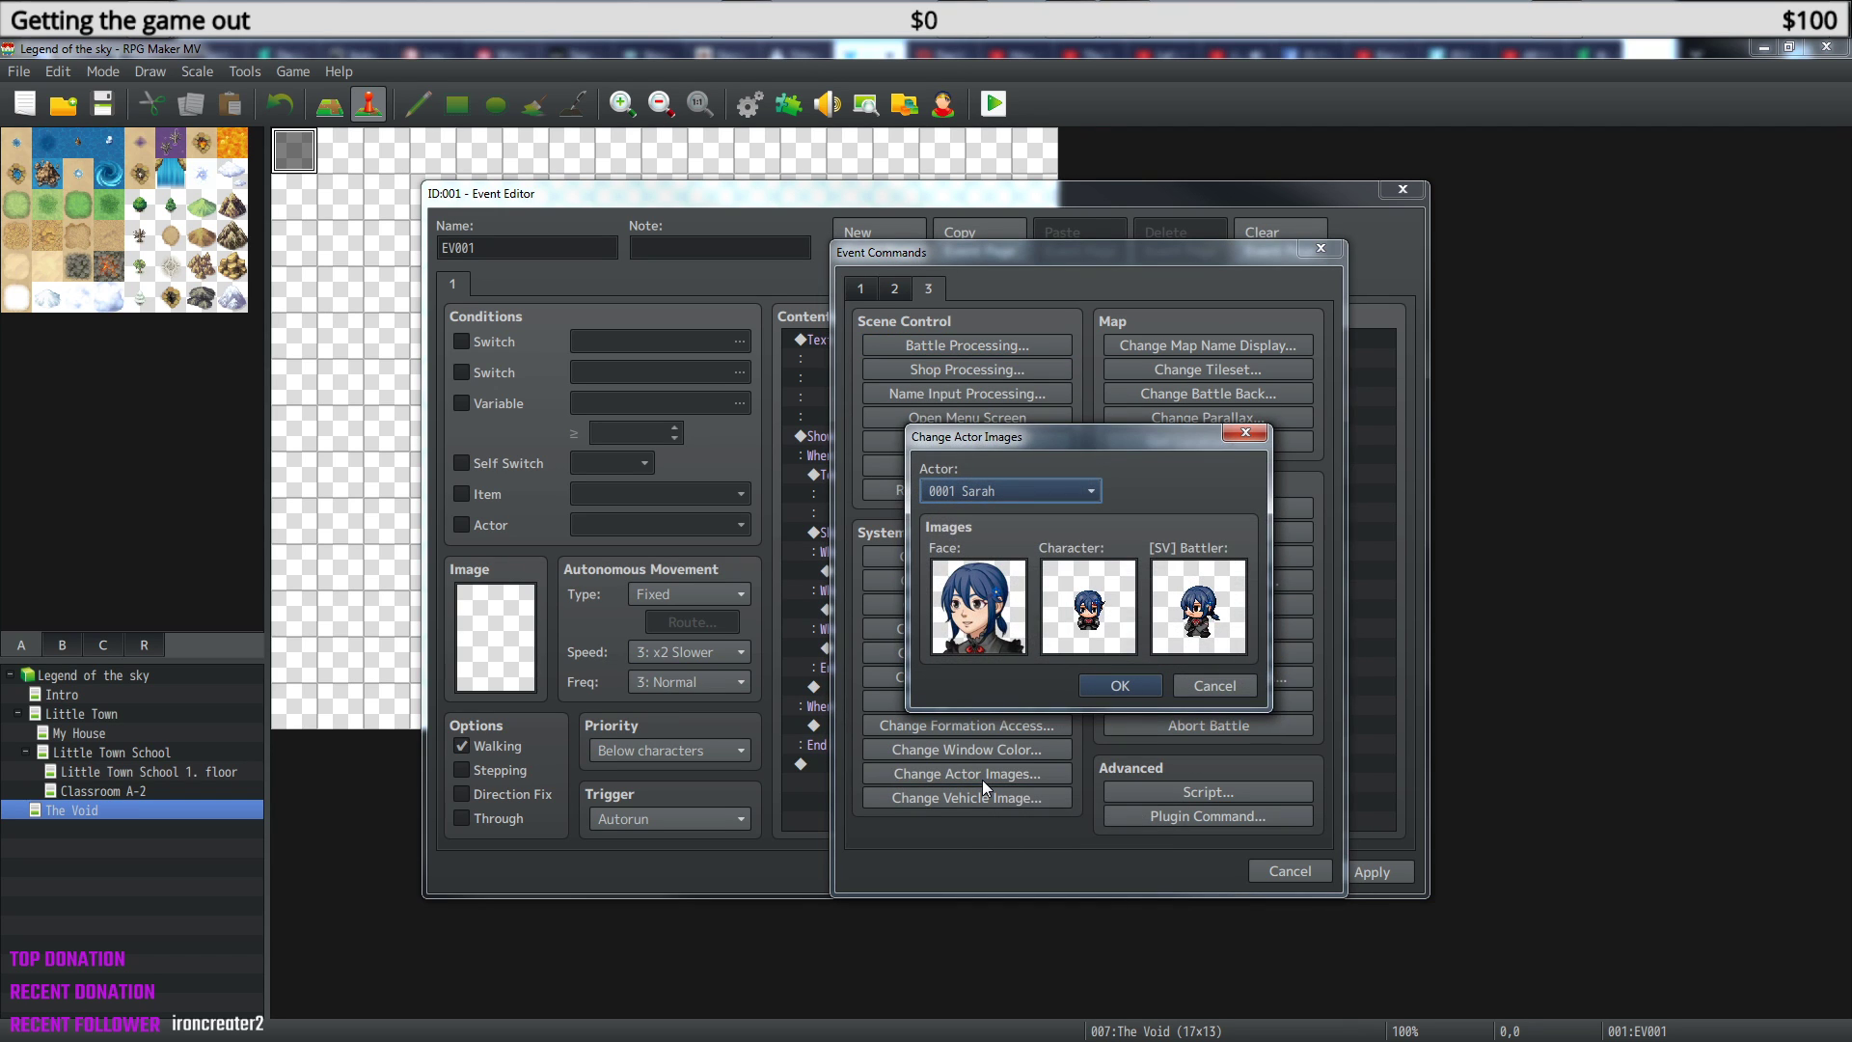
left_click(1082, 492)
left_click(1028, 537)
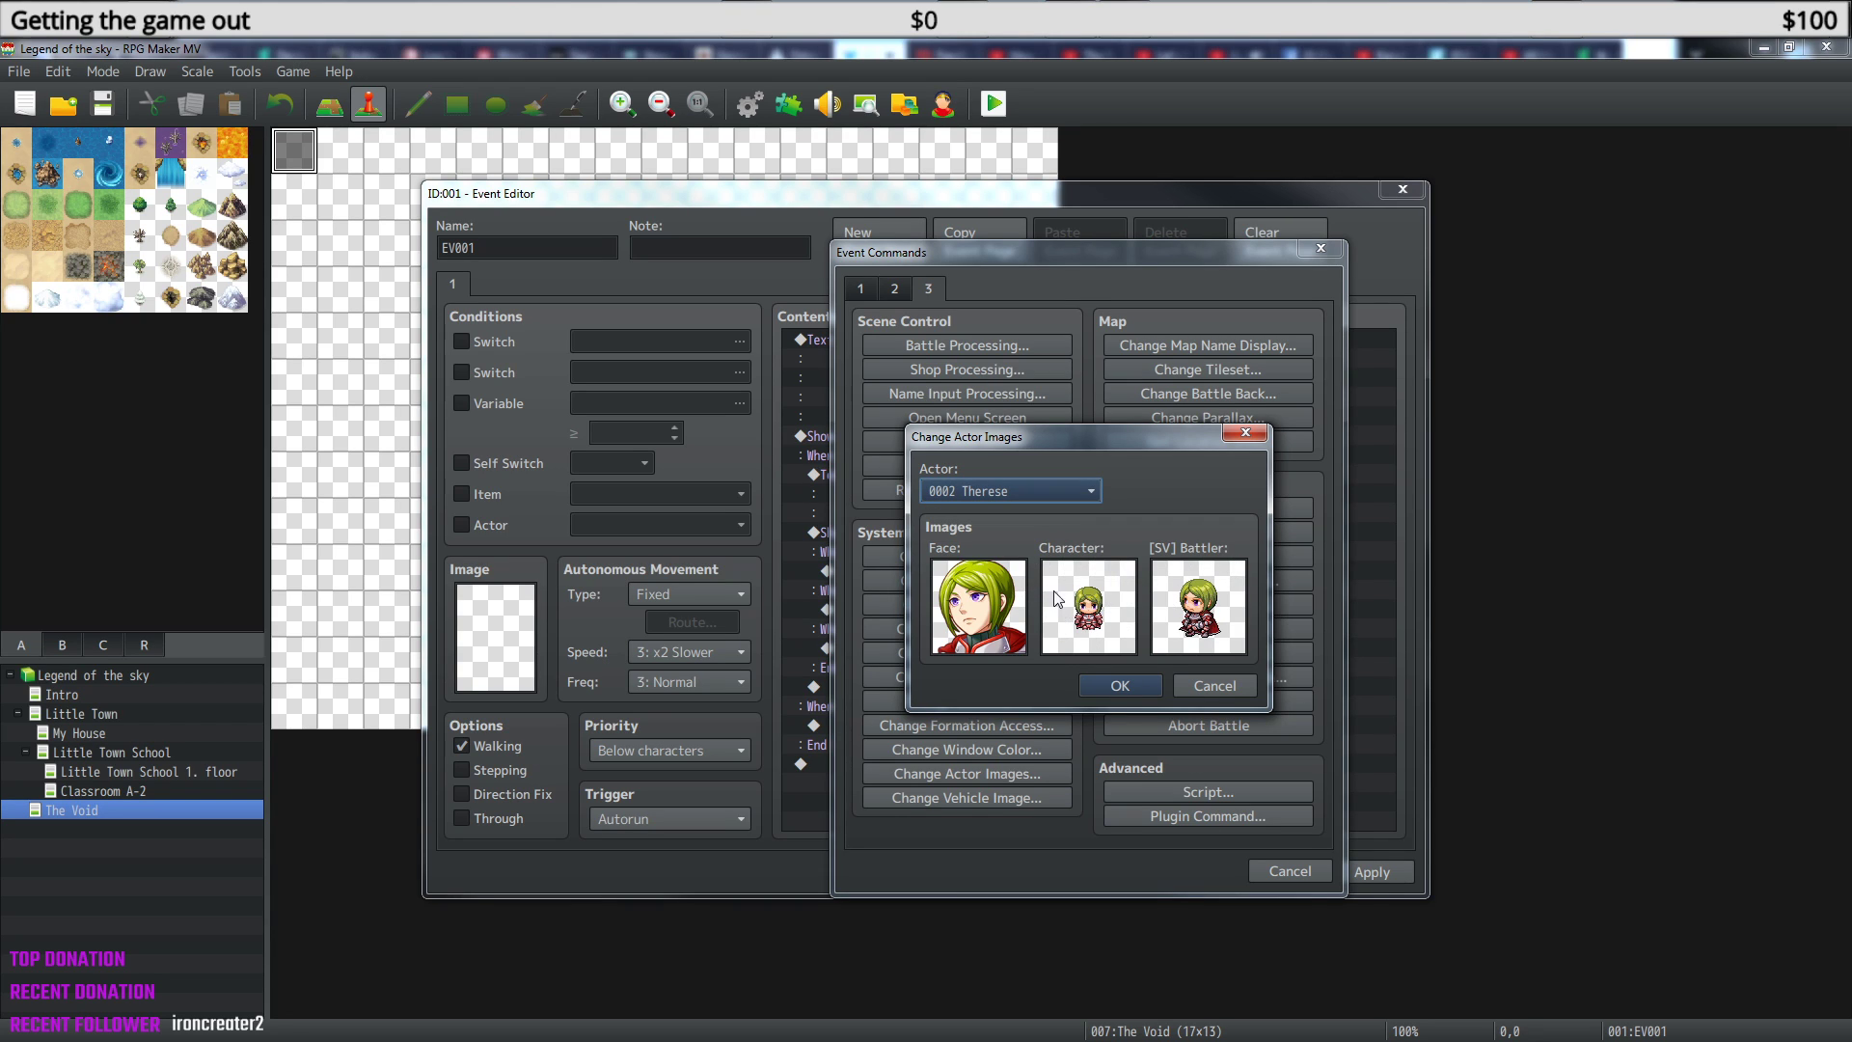
left_click(1090, 492)
left_click(1062, 530)
left_click(1088, 492)
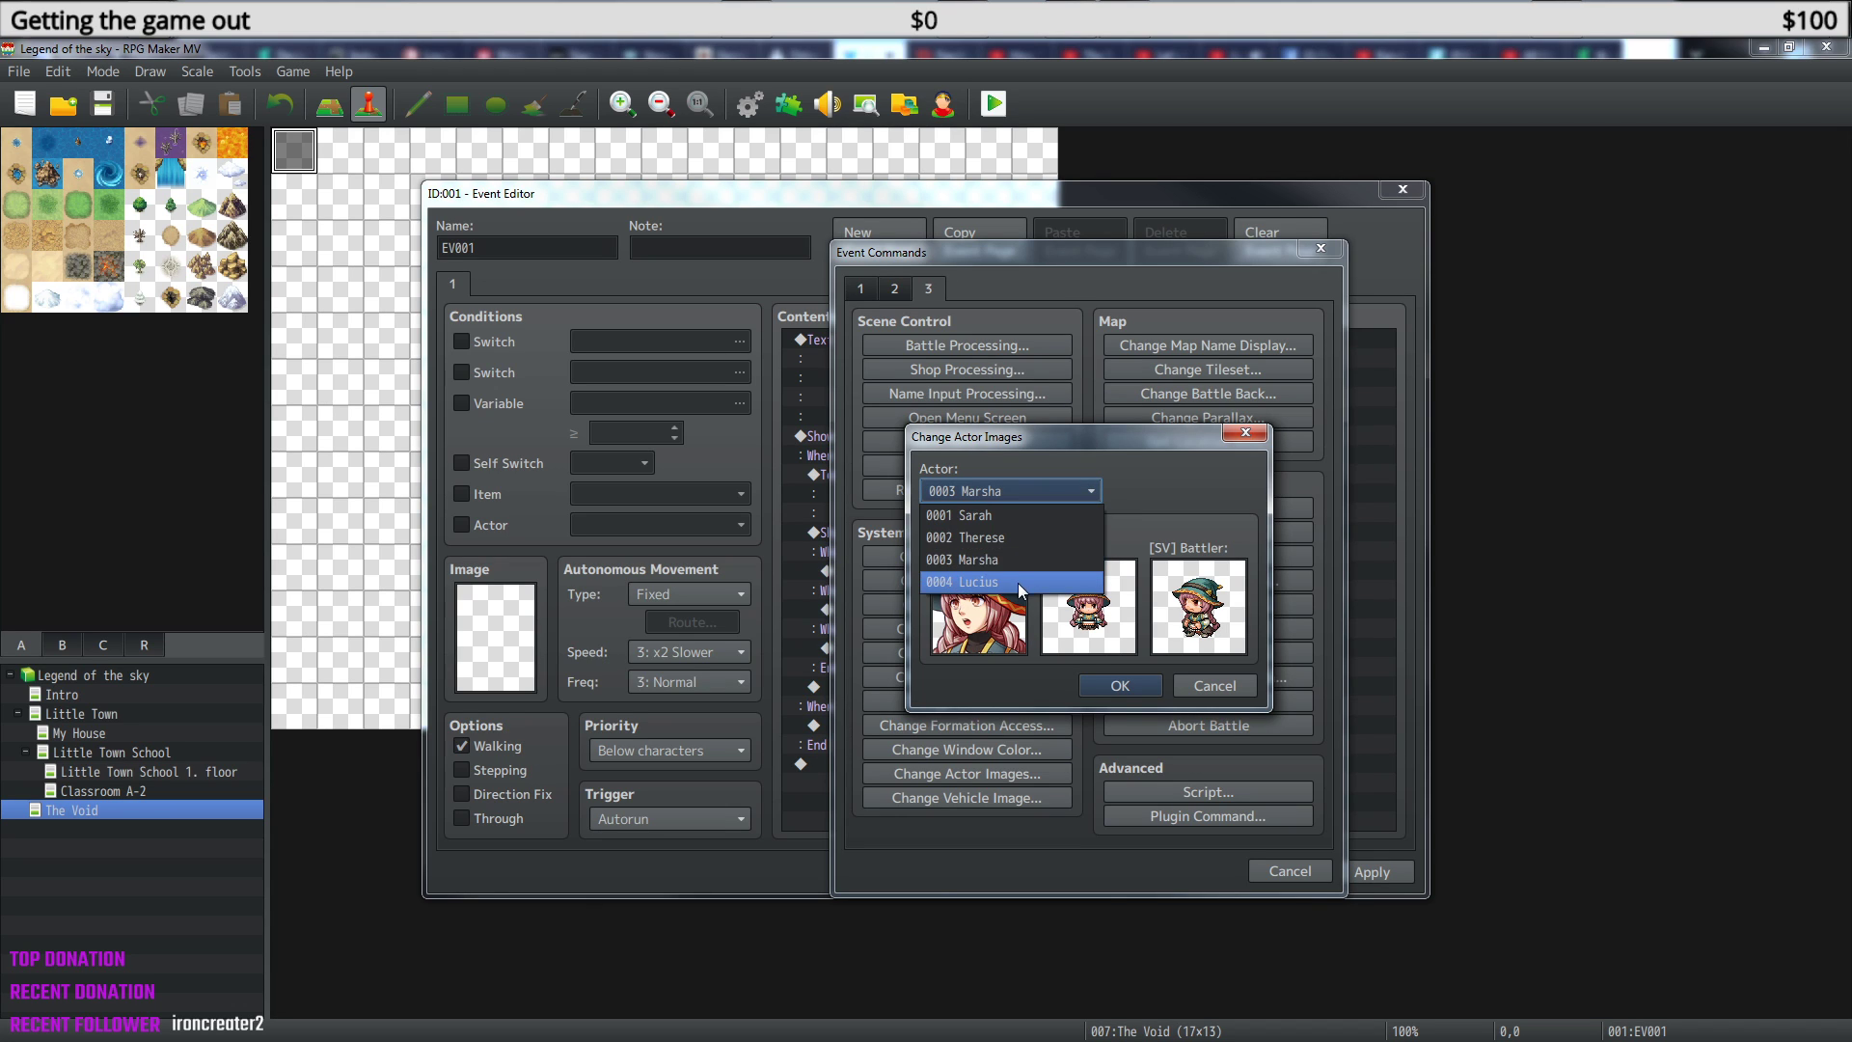
left_click(1018, 585)
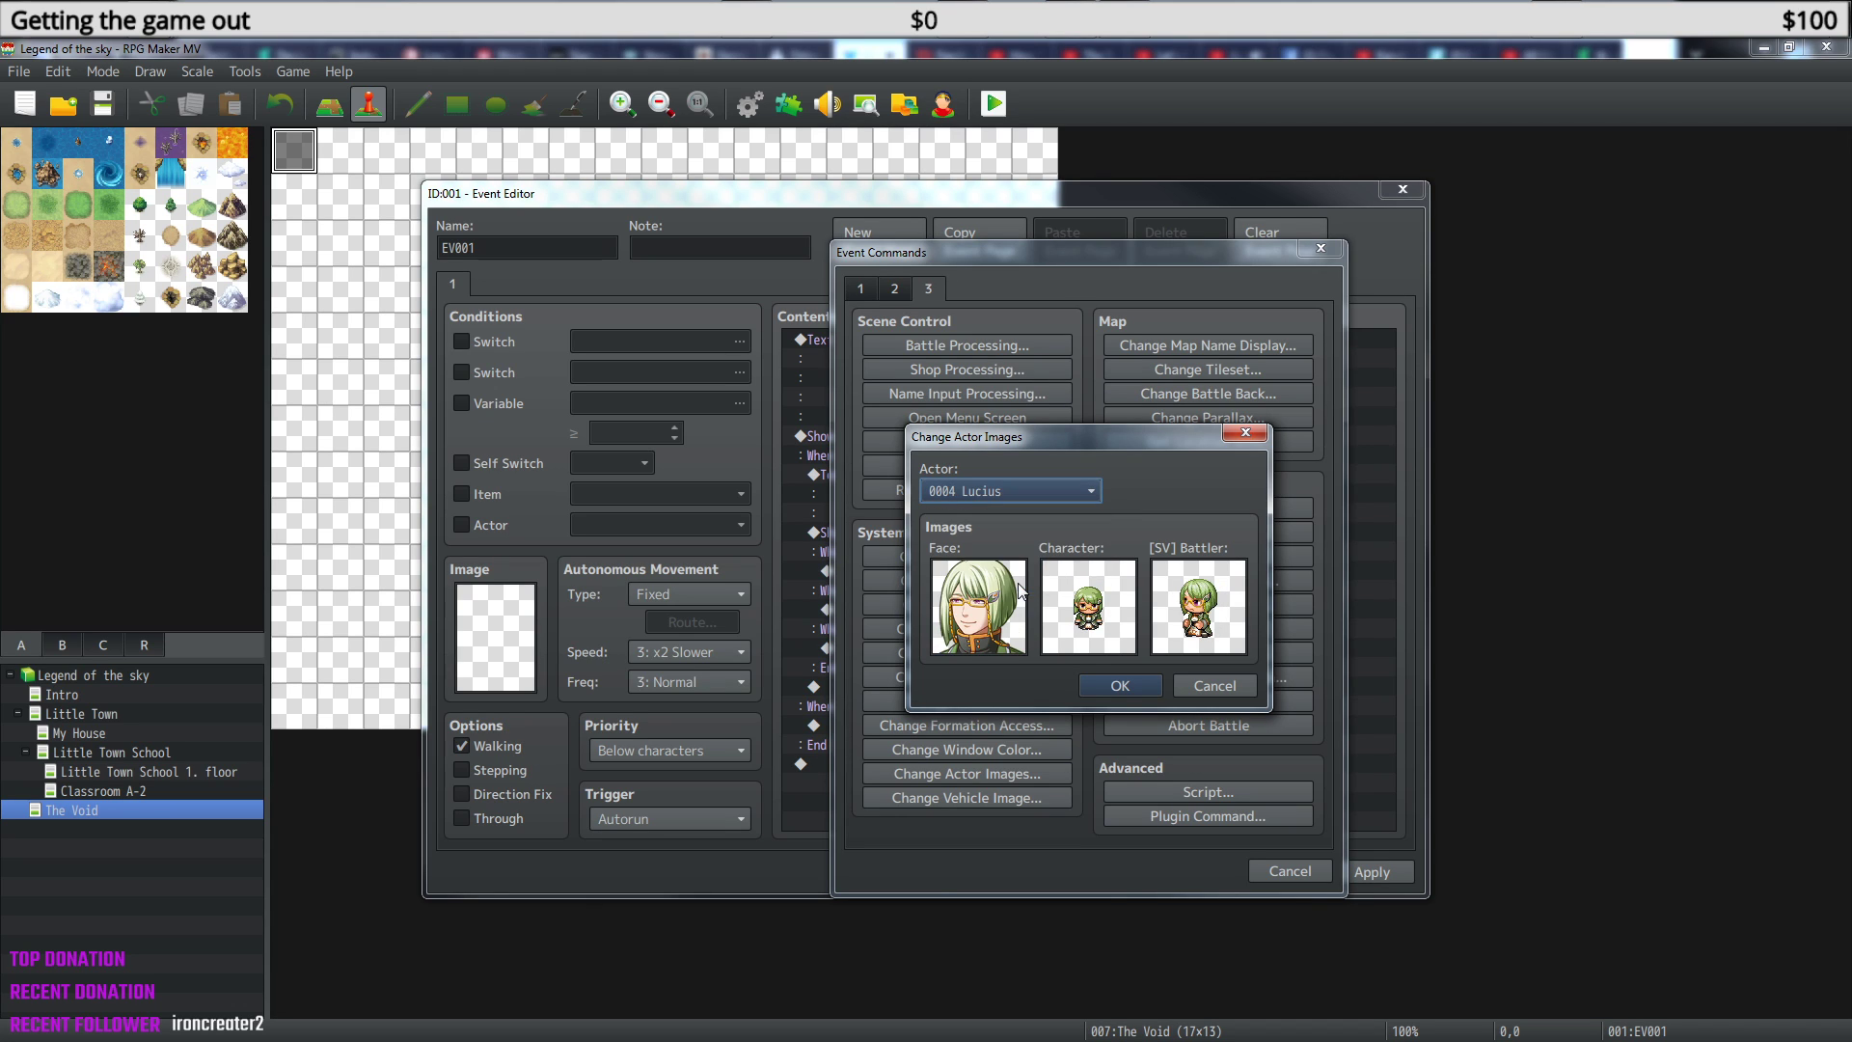
left_click(1119, 687)
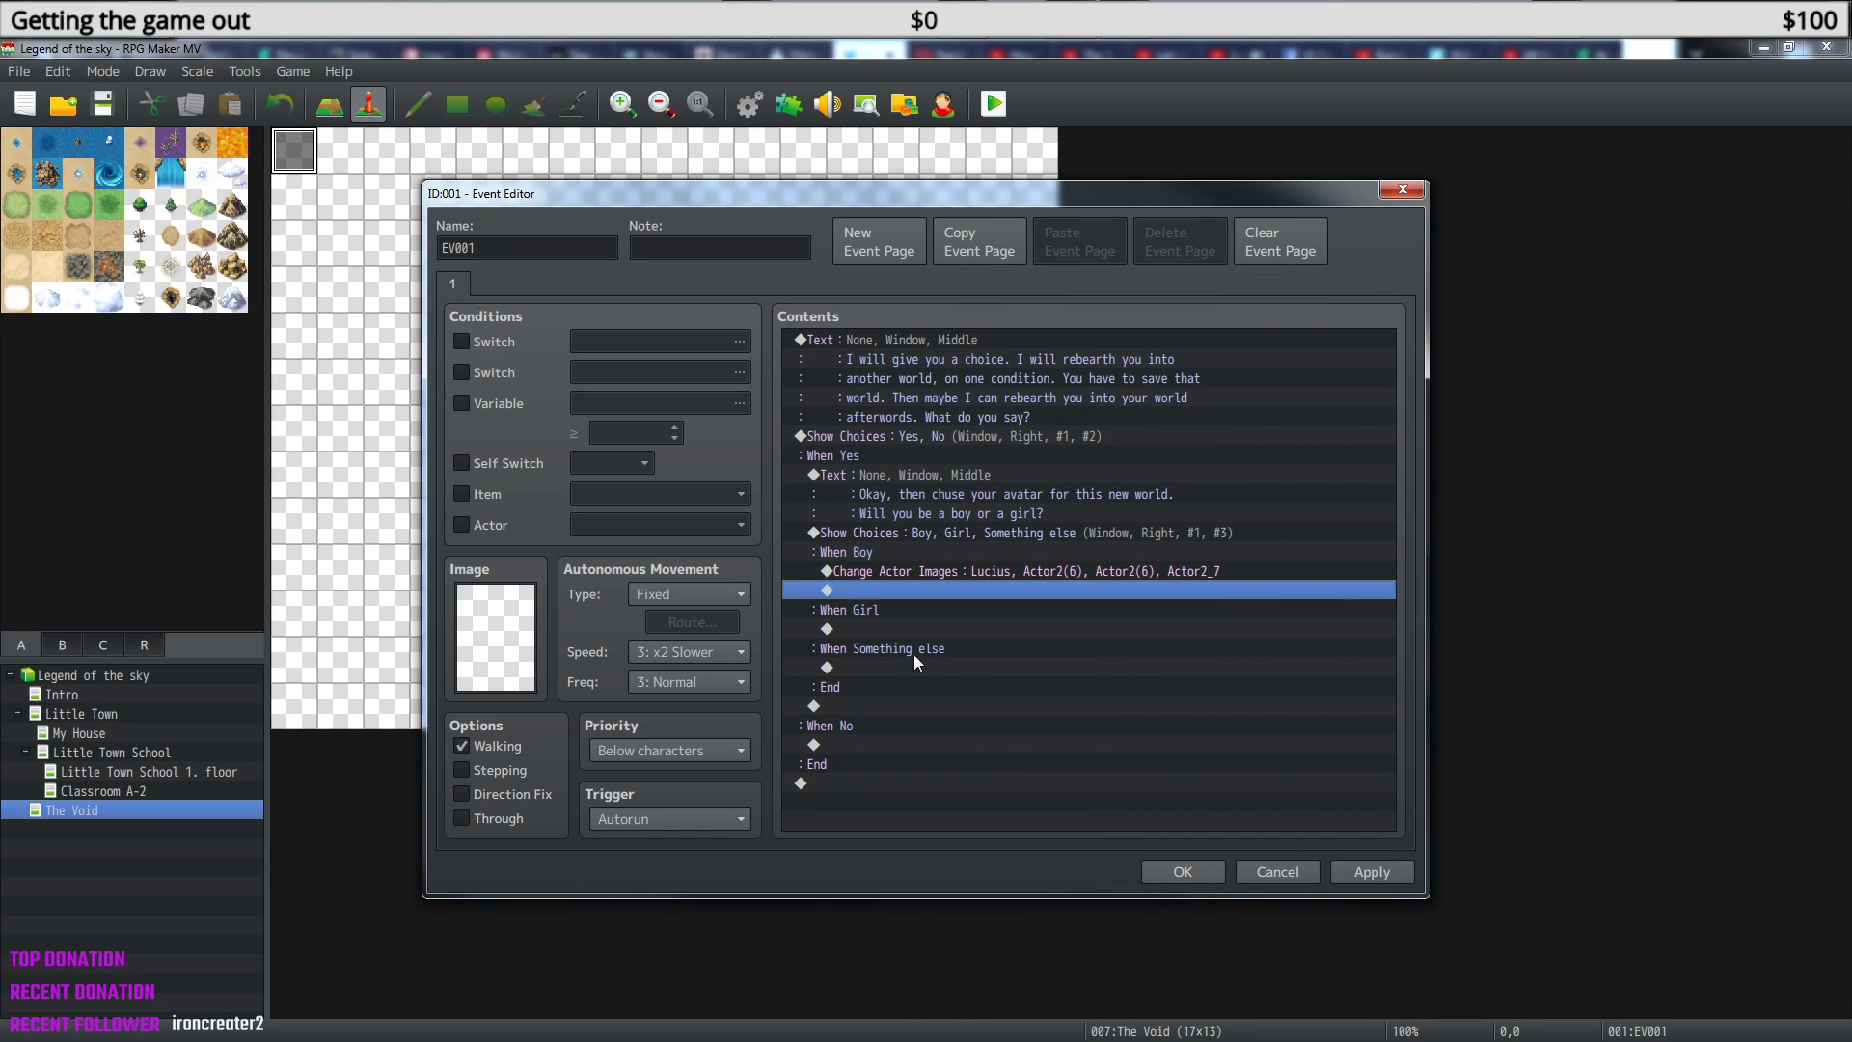
- Copy the Boy branch's Change Actor Images command into the Girl branch and change its actor to 0002 Therese
right_click(878, 624)
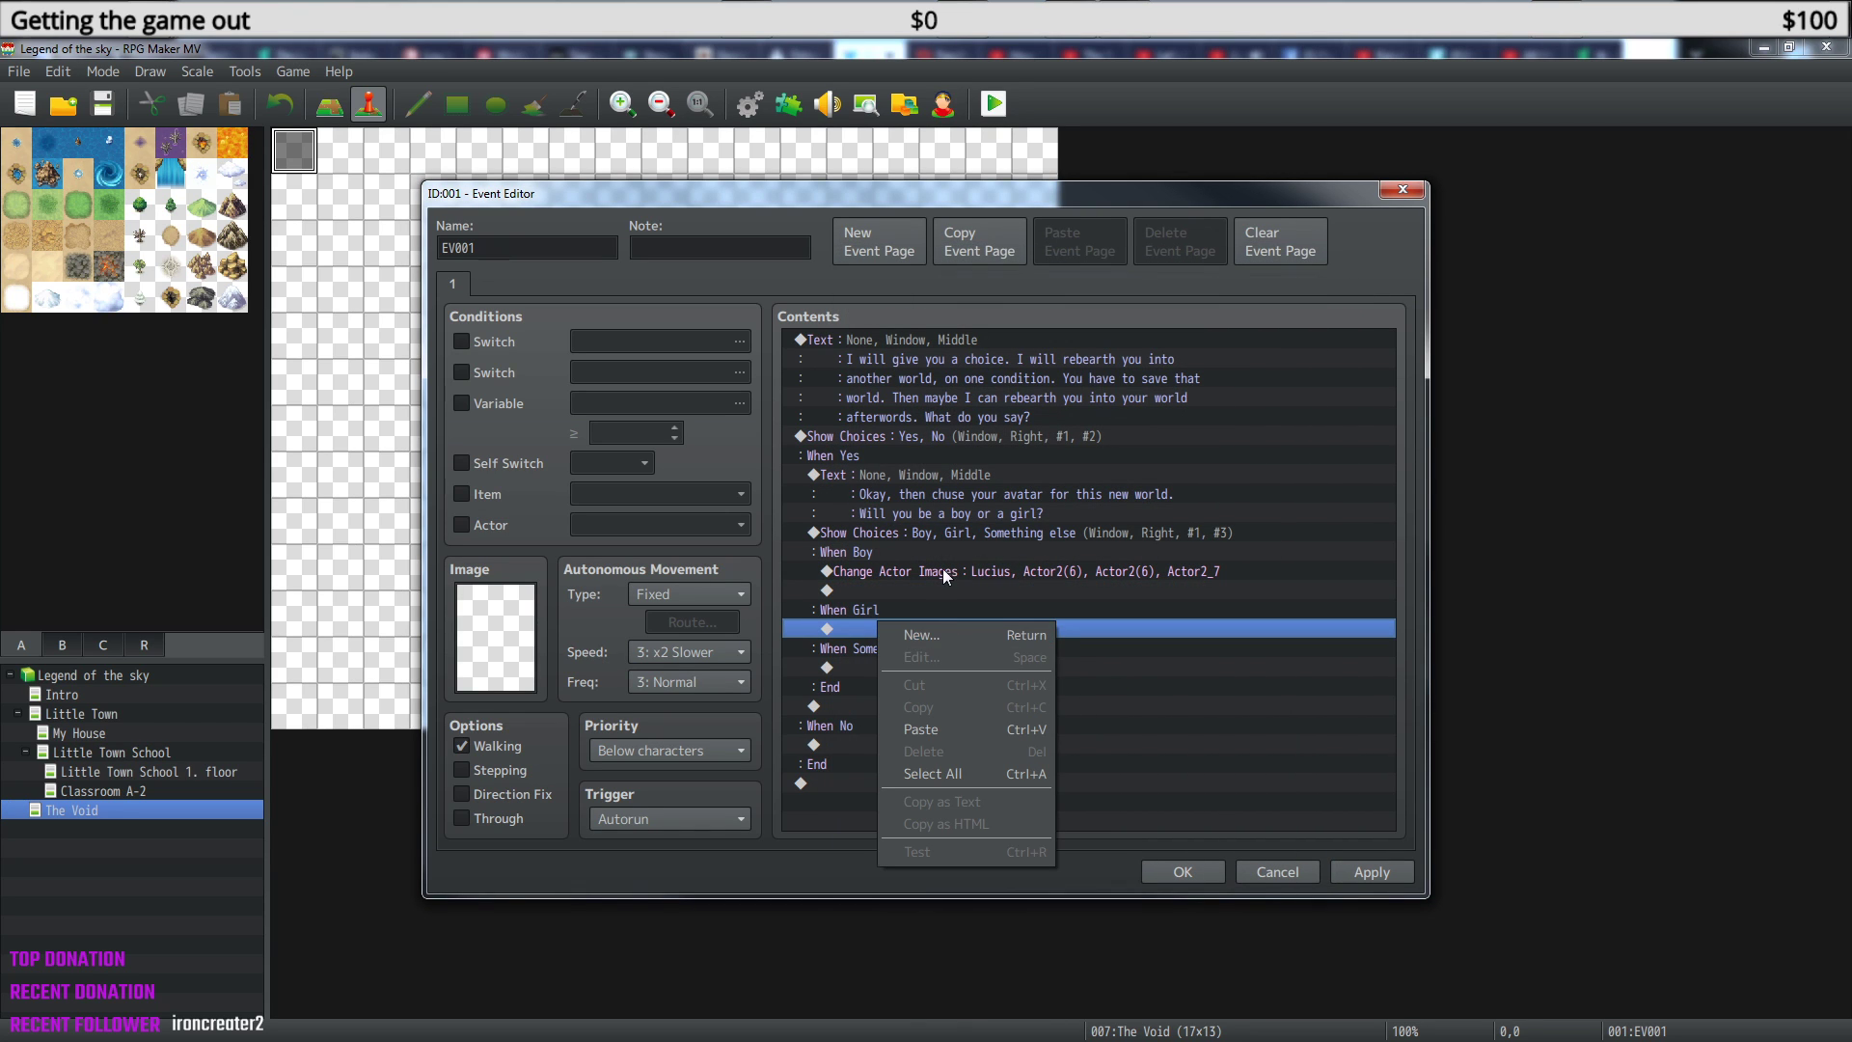
left_click(941, 571)
left_click(889, 631)
key("ctrl+v")
right_click(911, 633)
left_click(990, 670)
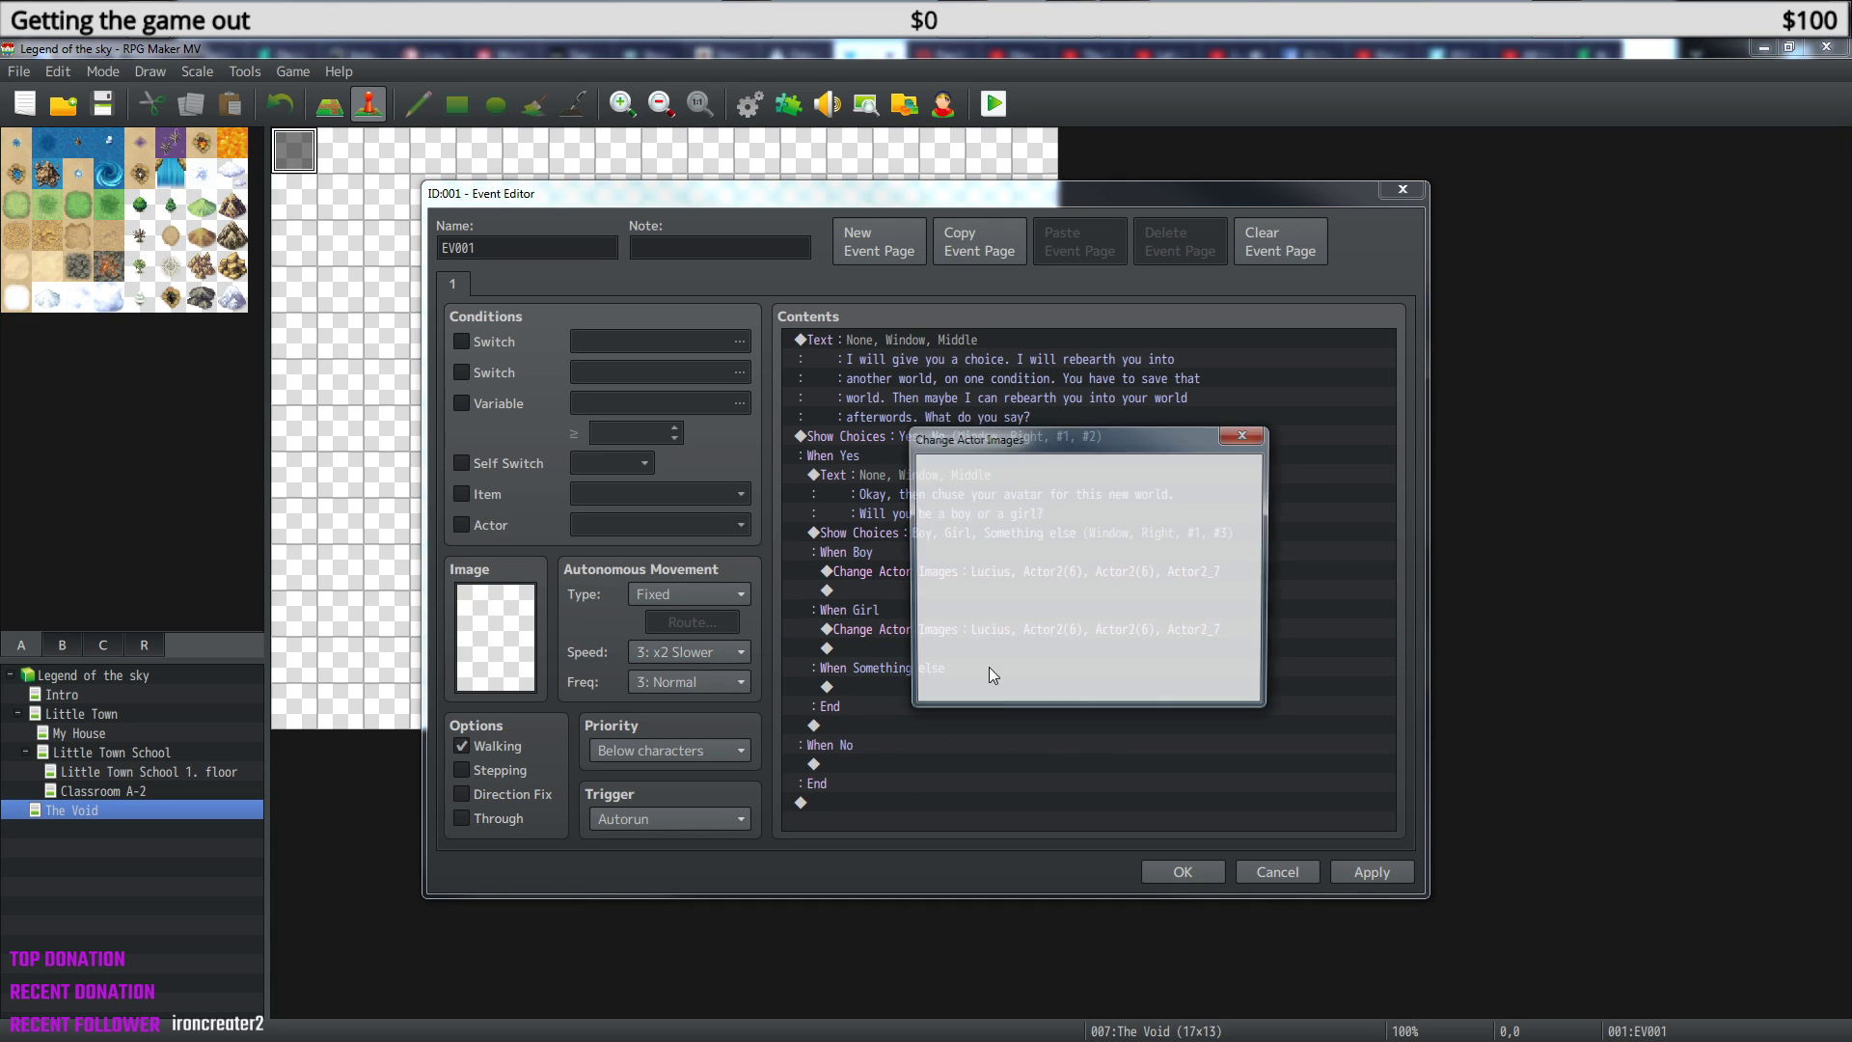
left_click(1018, 493)
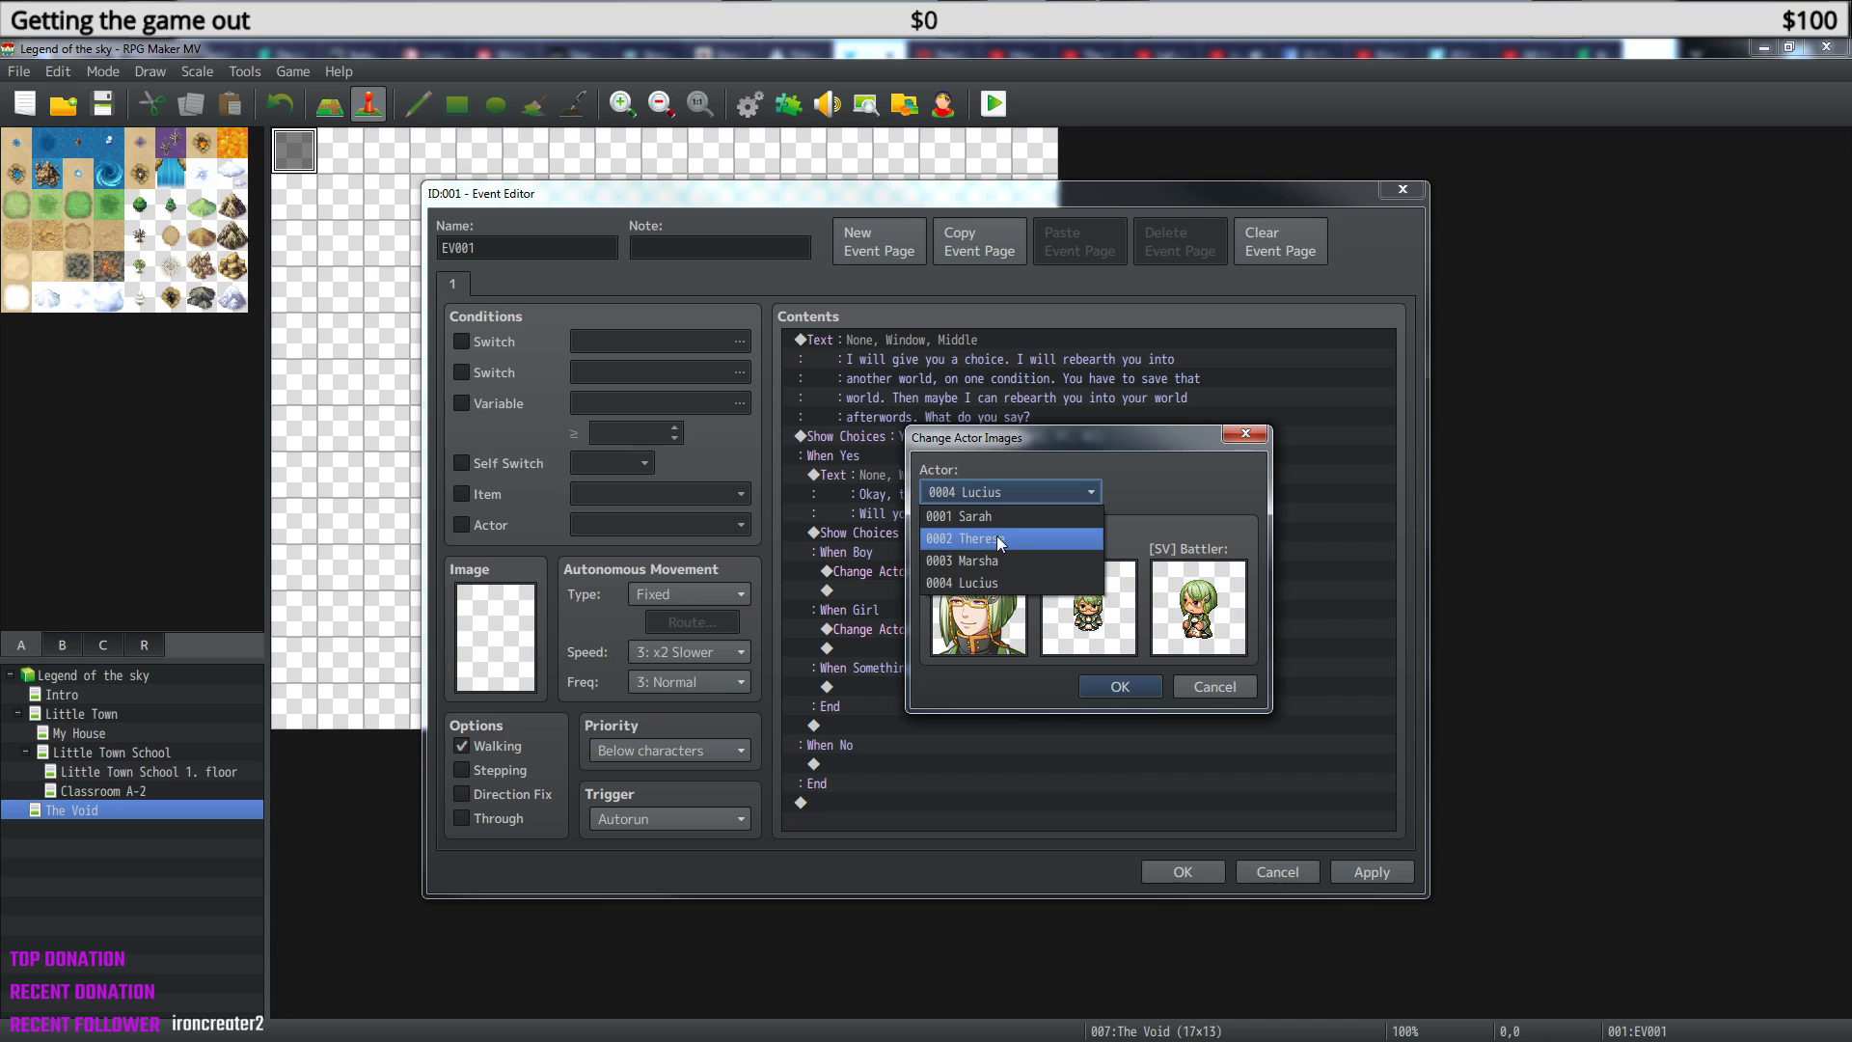
left_click(997, 538)
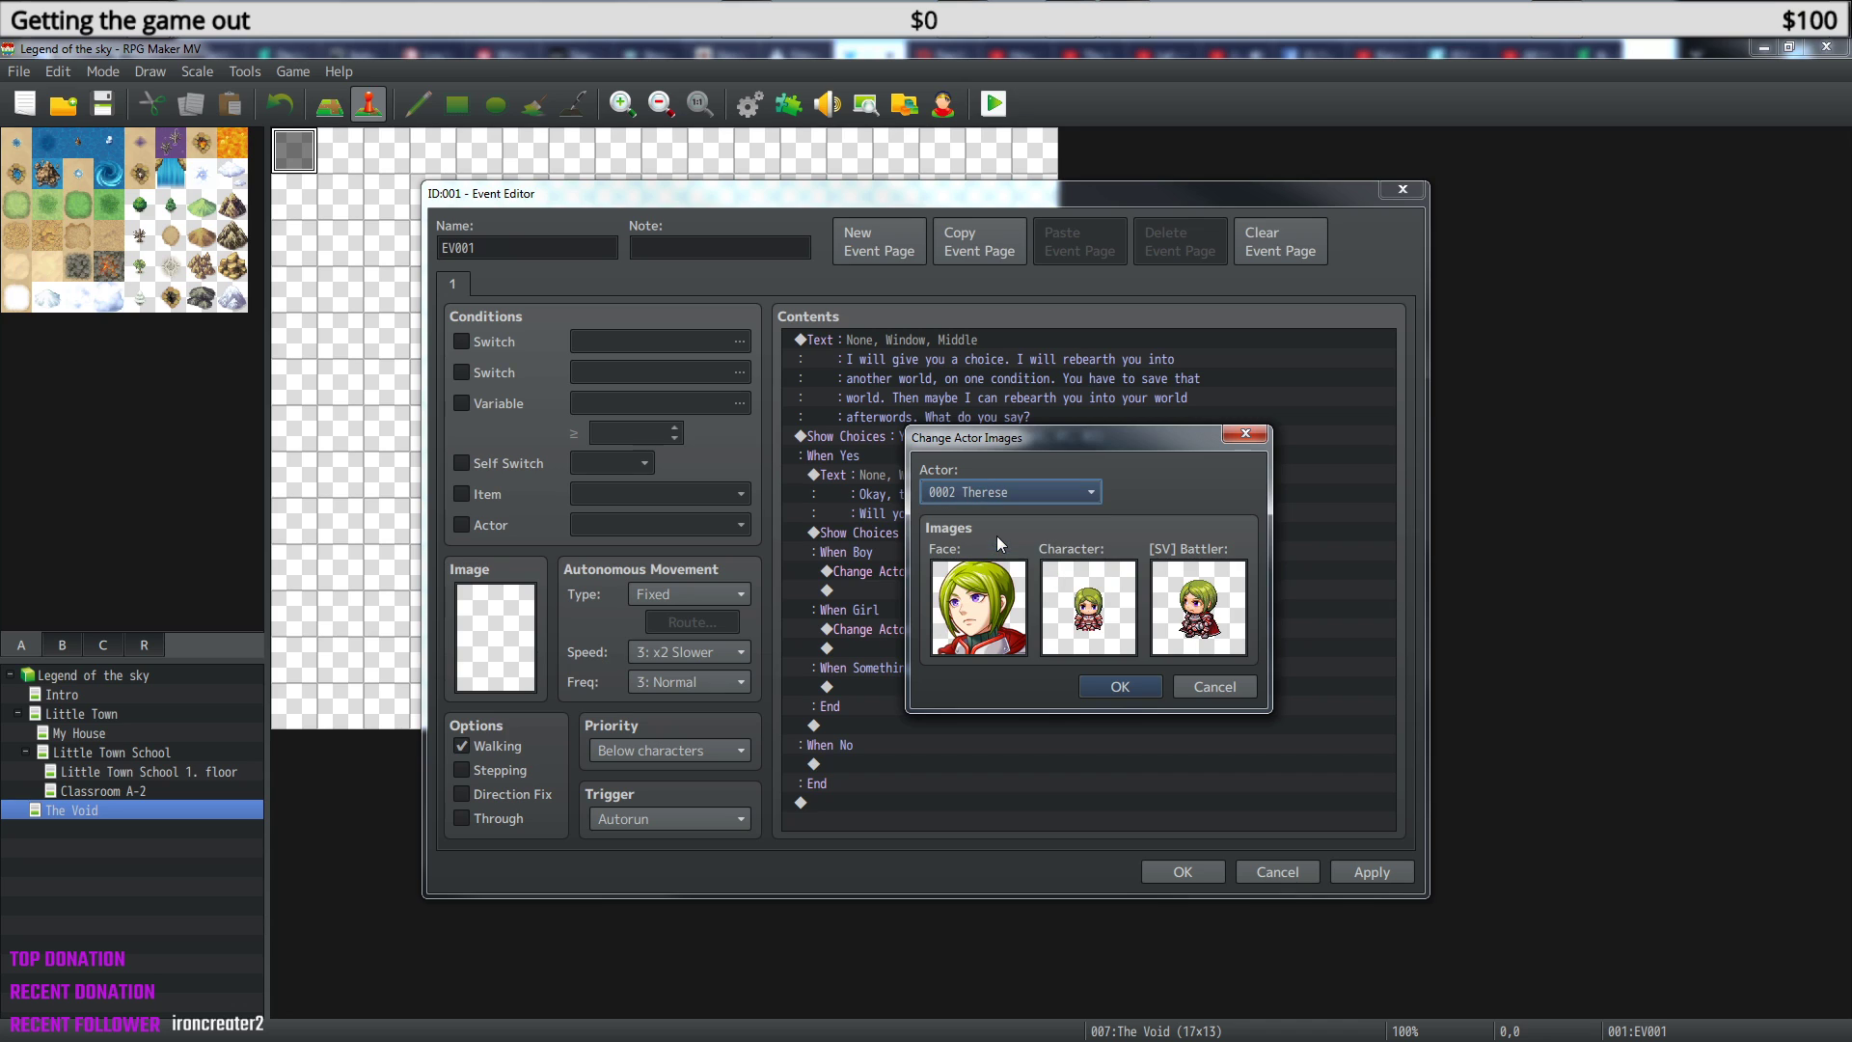
left_click(1123, 685)
- Add a Show Text message reading "-Comming soon-" to the Something else branch, with the default bottom window position
left_click(928, 687)
right_click(928, 693)
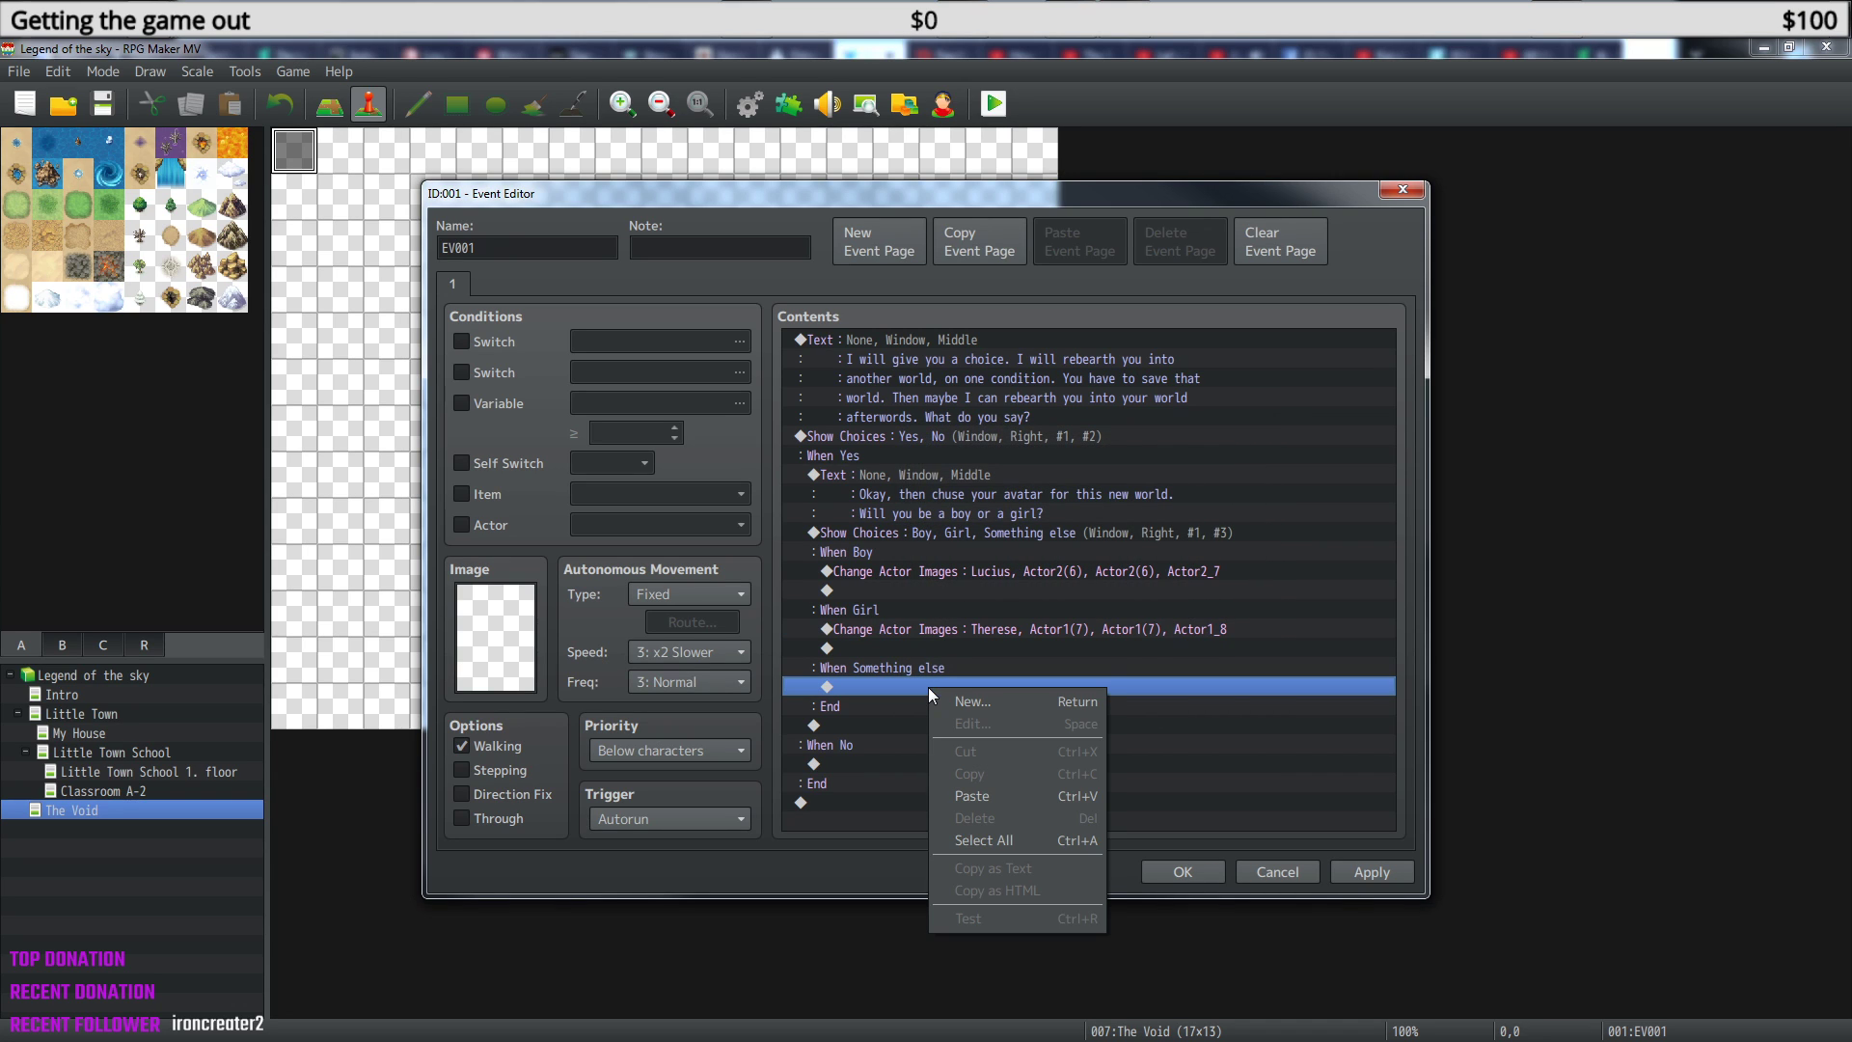
key("Escape")
right_click(914, 687)
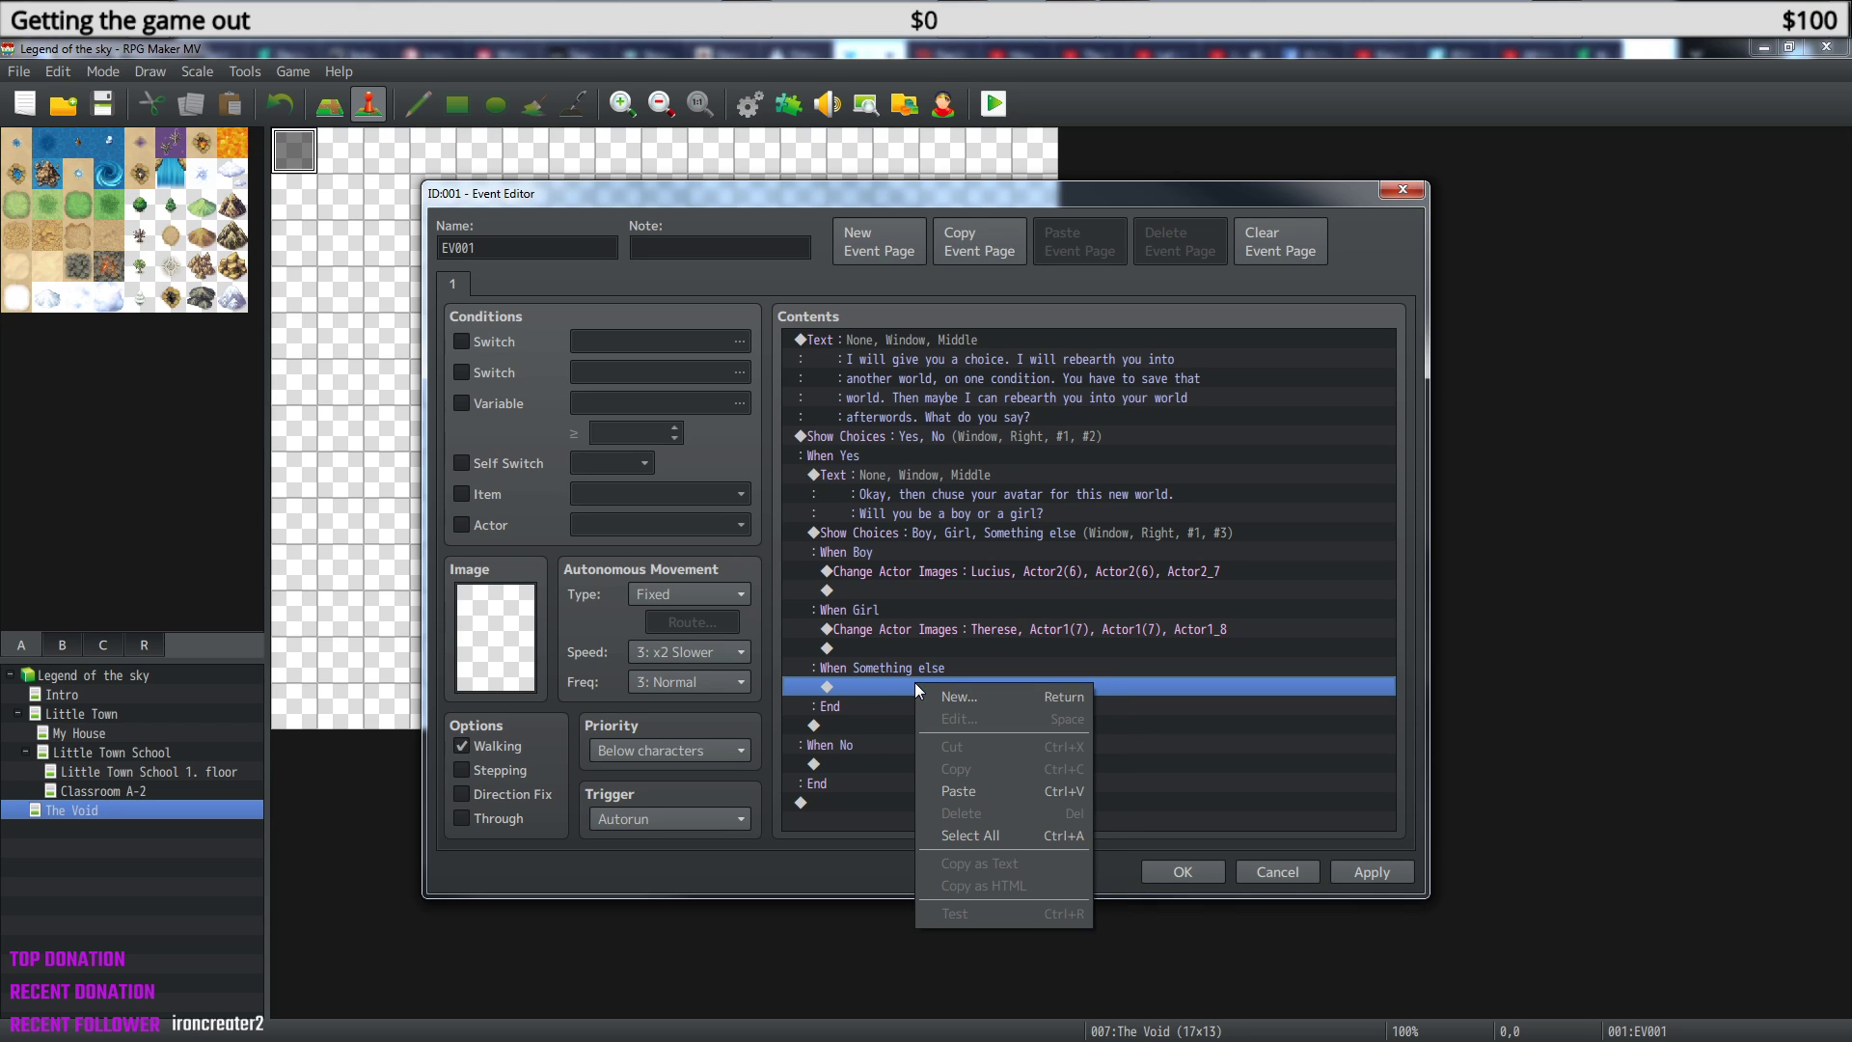
key("Escape")
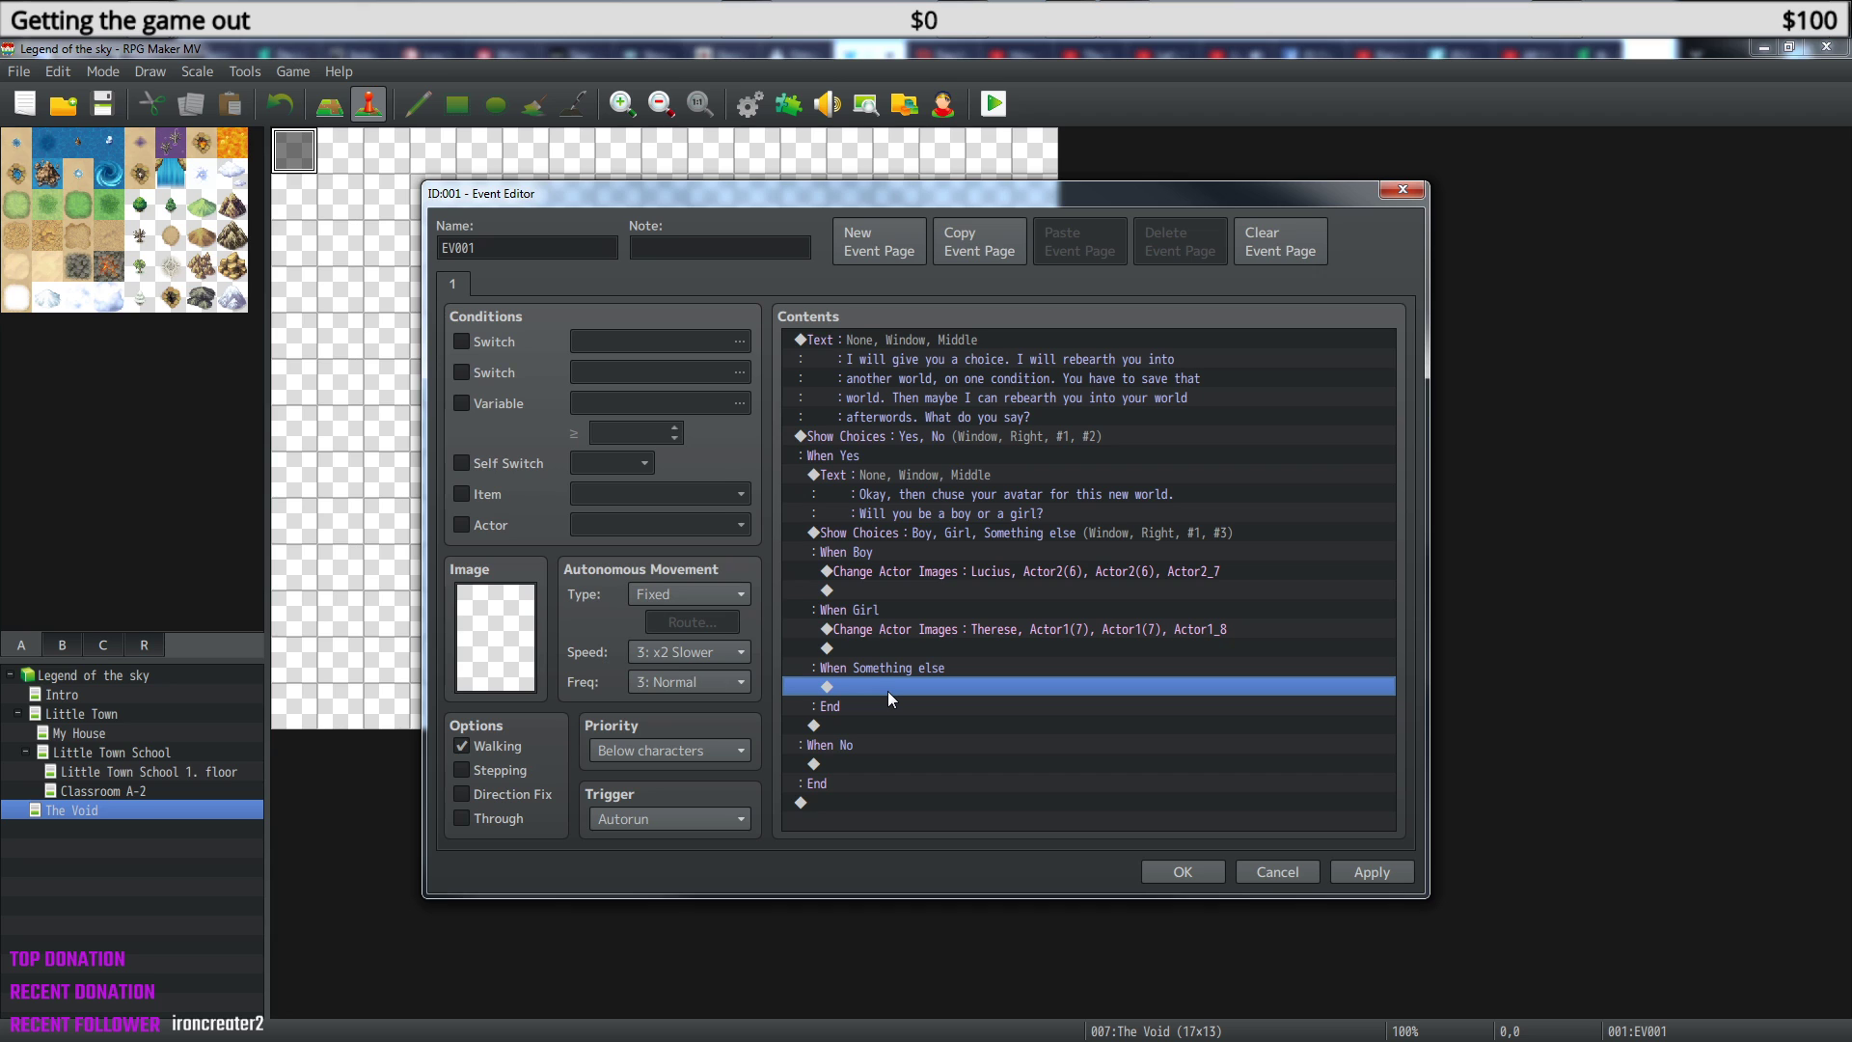
right_click(887, 691)
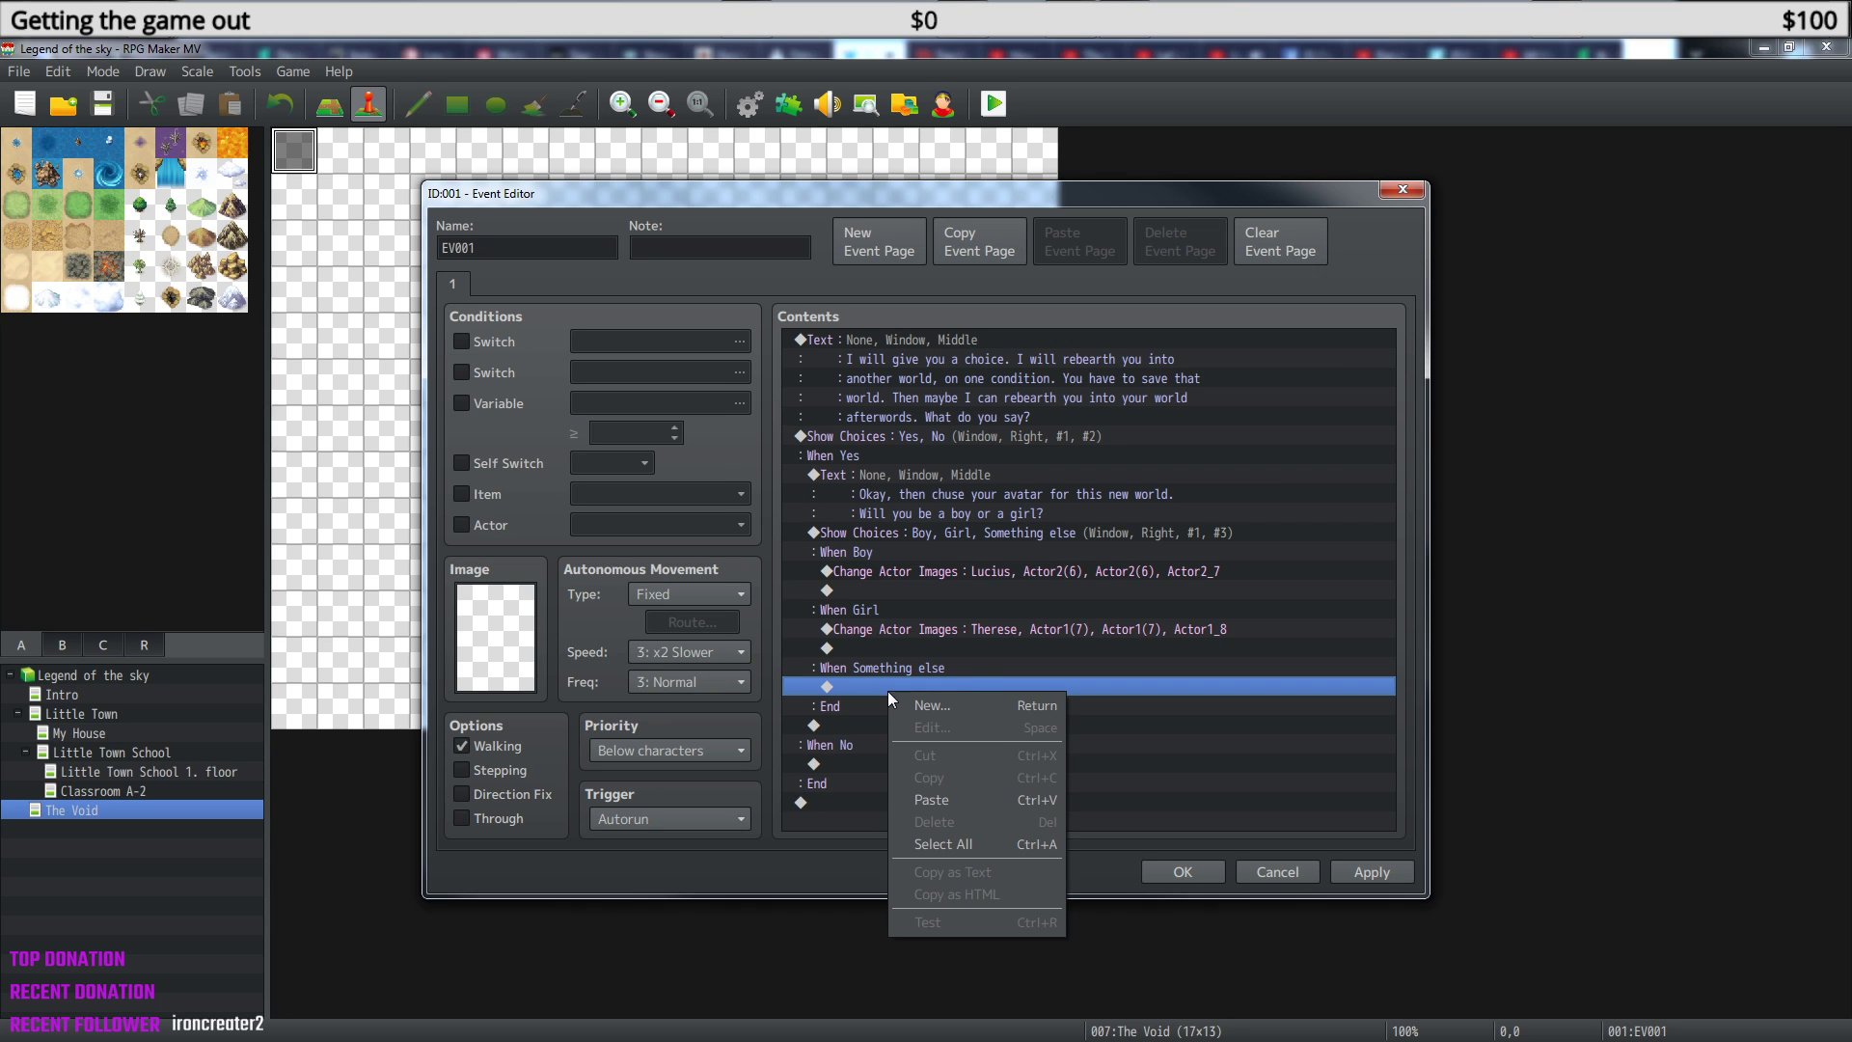
left_click(952, 698)
left_click(874, 289)
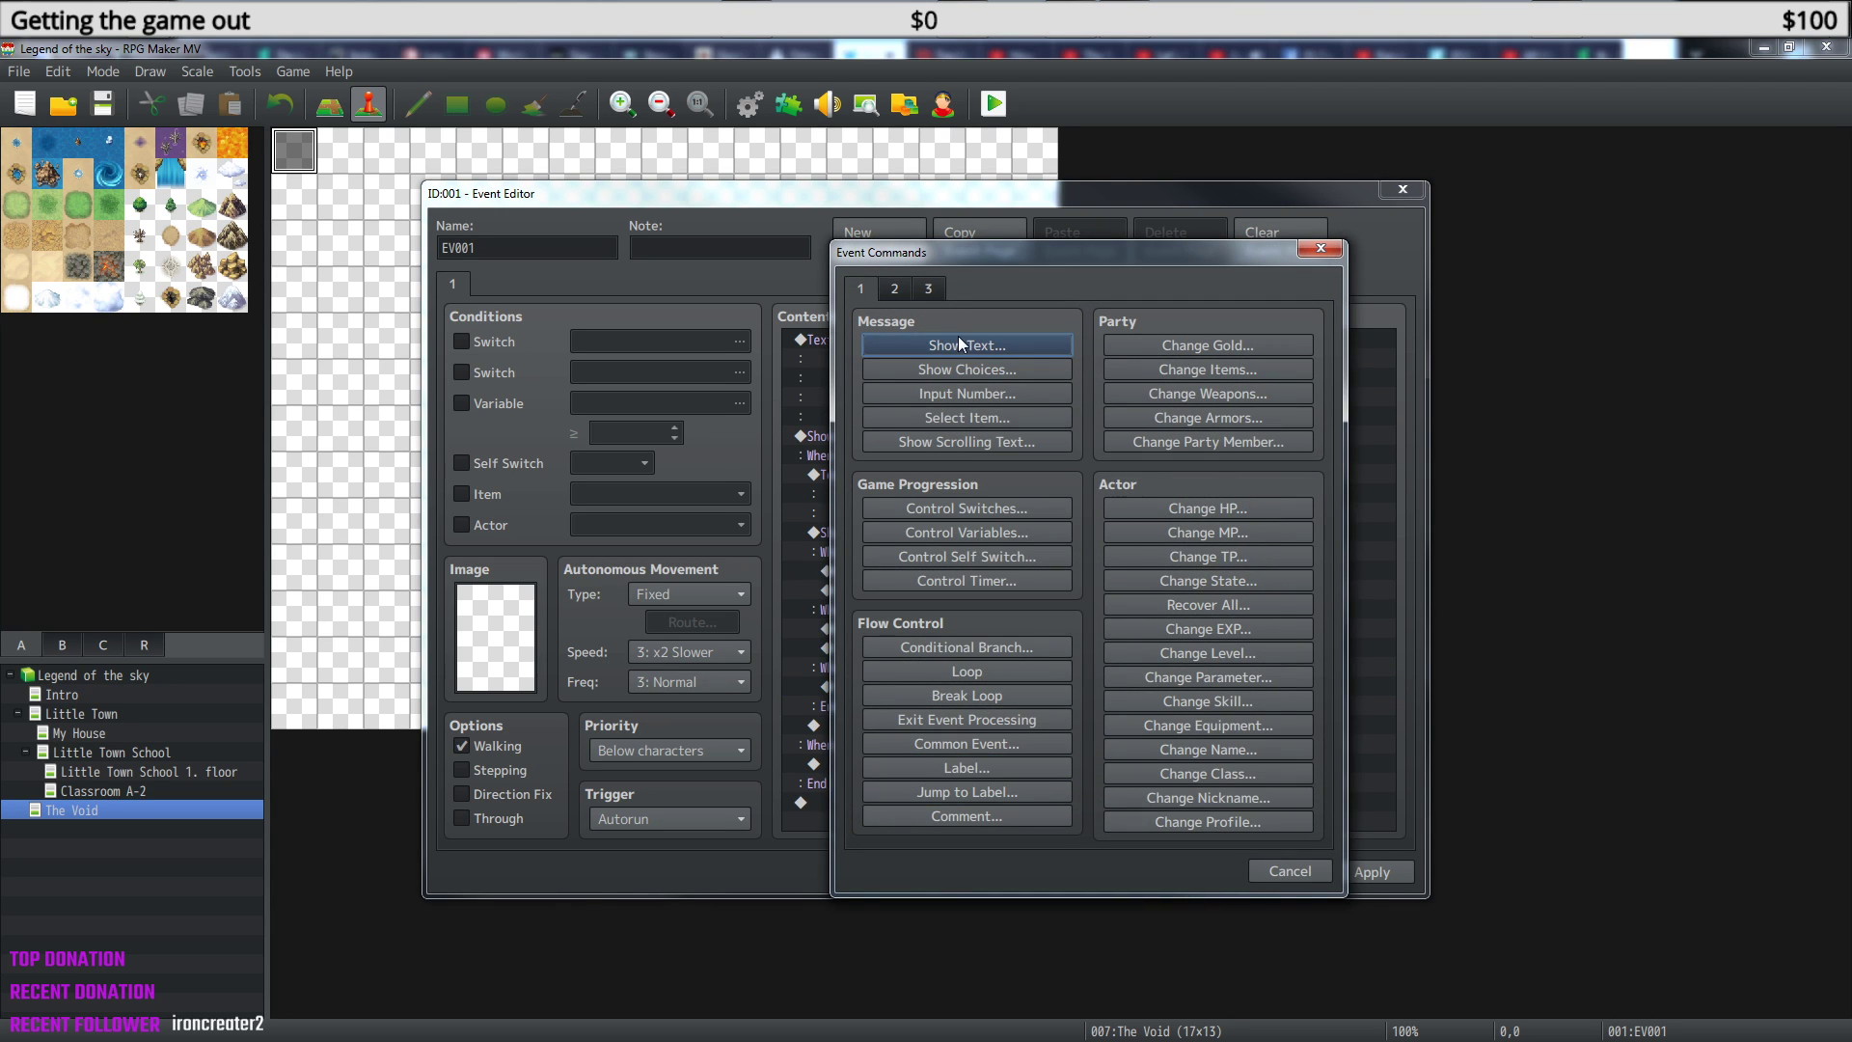
left_click(970, 346)
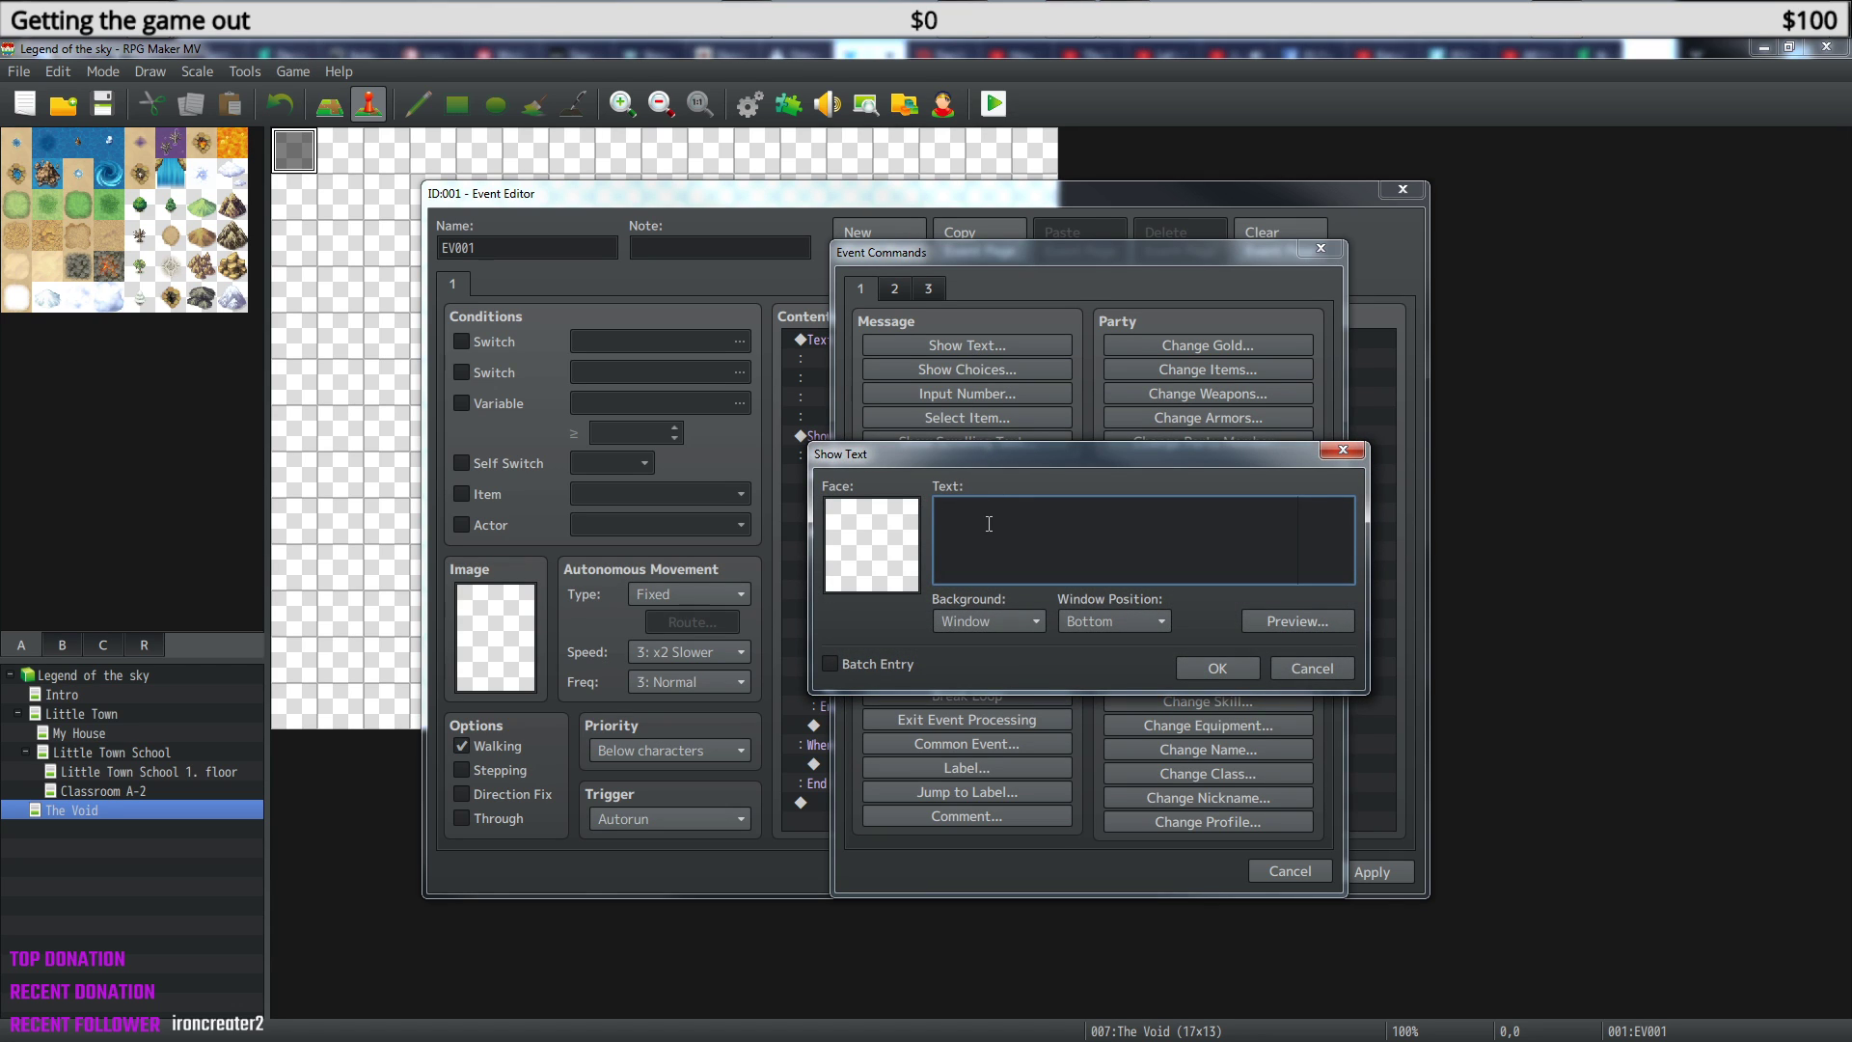
type("-Comming soon-")
left_click(1217, 668)
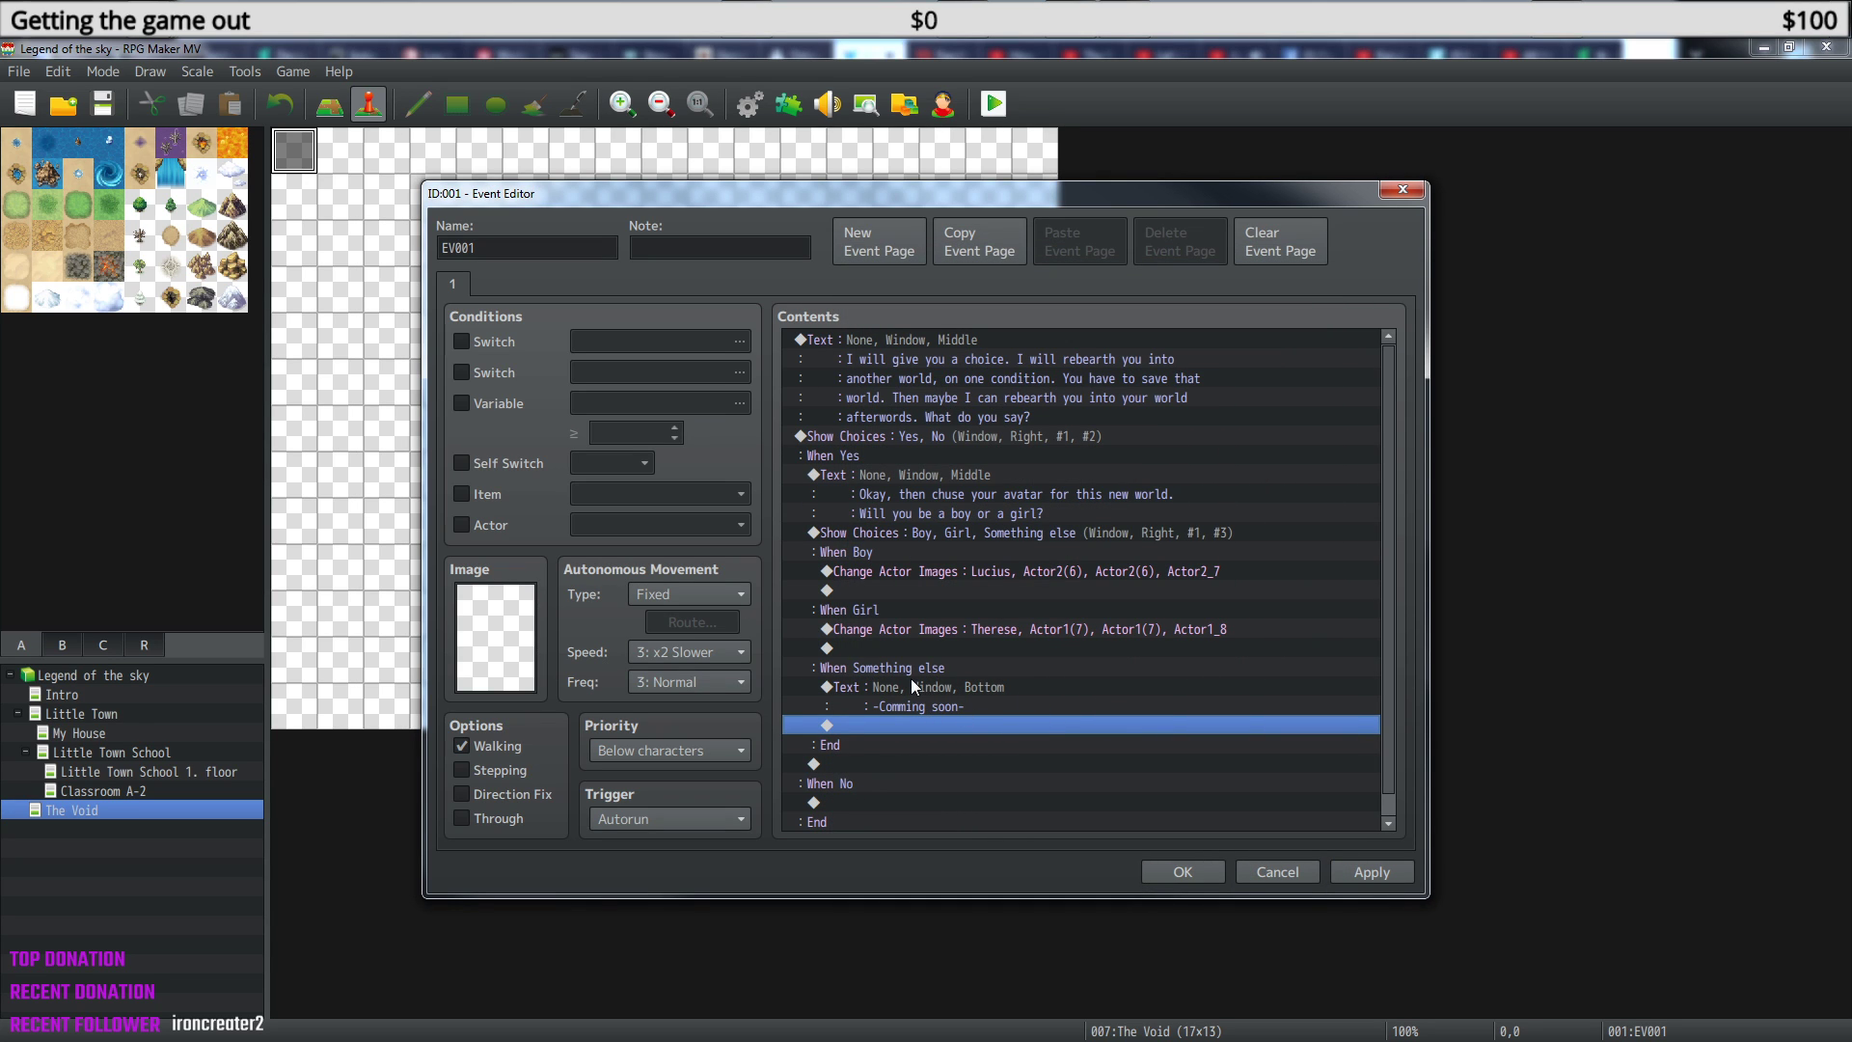
- Edit the avatar choices to remove Something else and make Choice #2 the cancel option
left_click(860, 554)
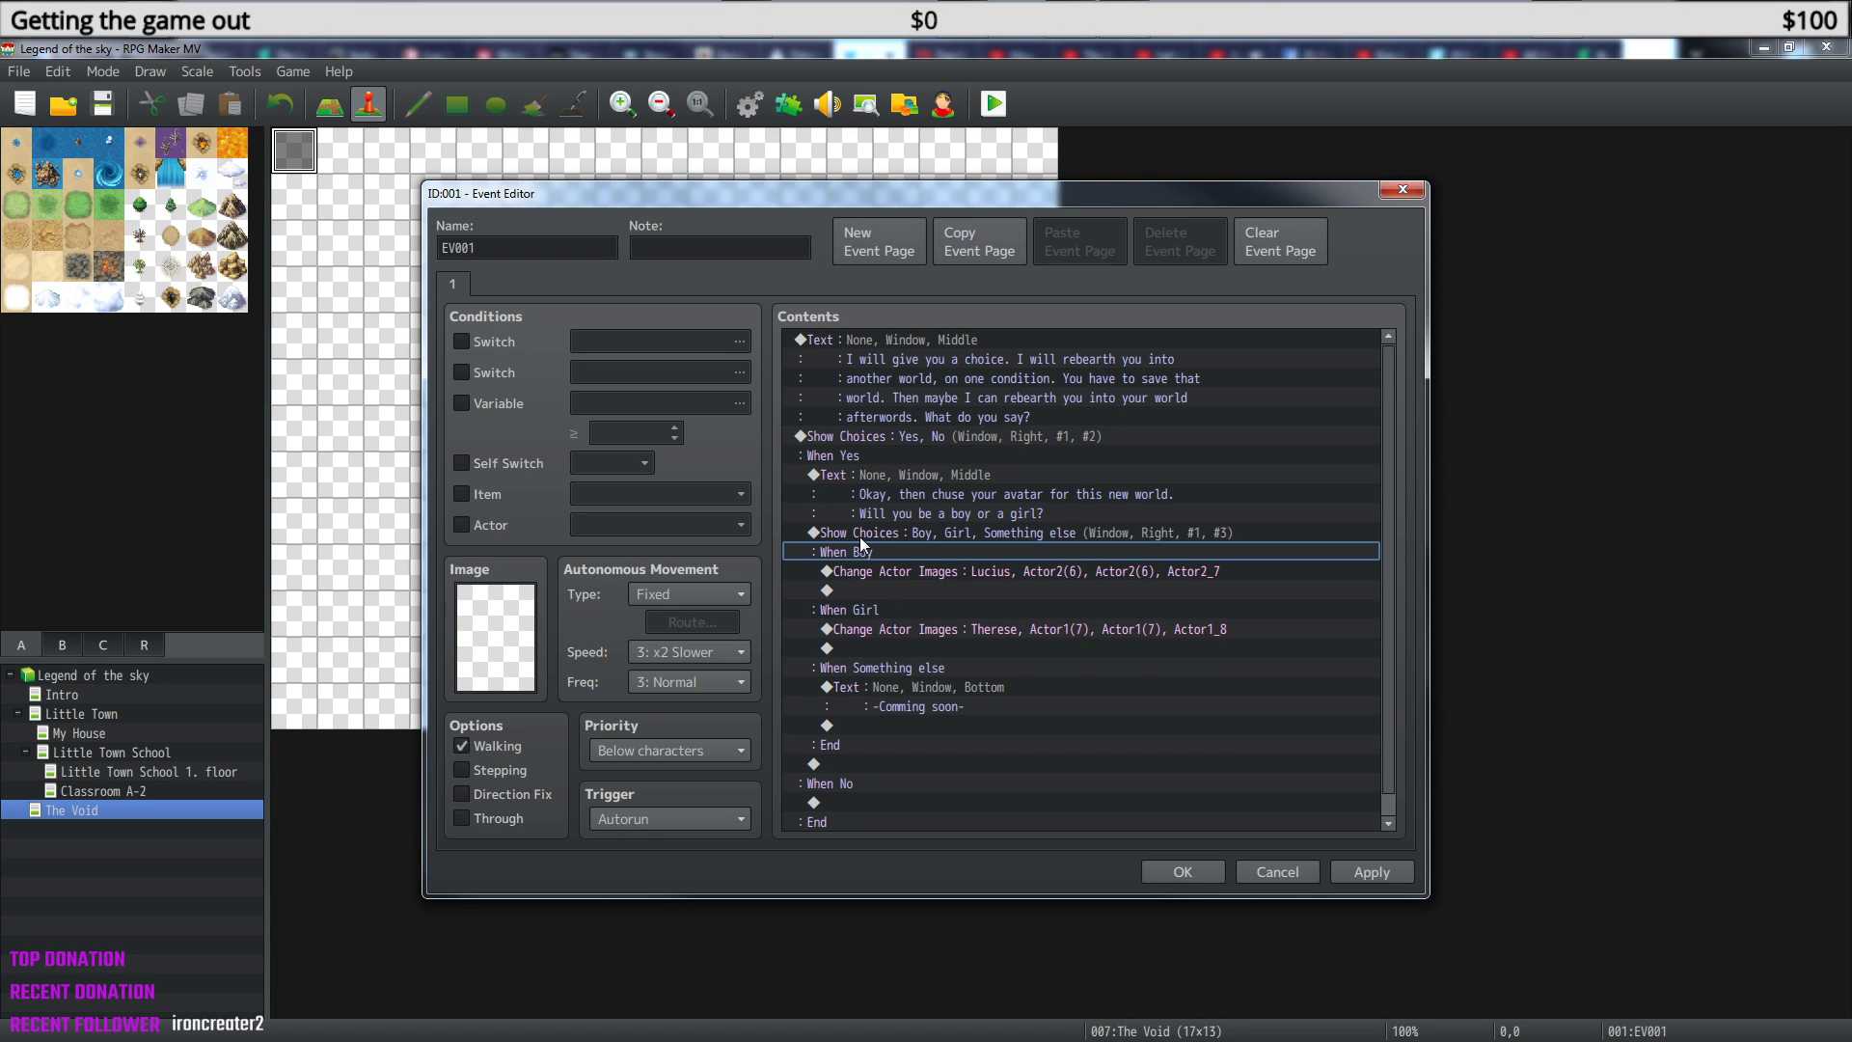
left_click(859, 537)
right_click(859, 536)
left_click(919, 571)
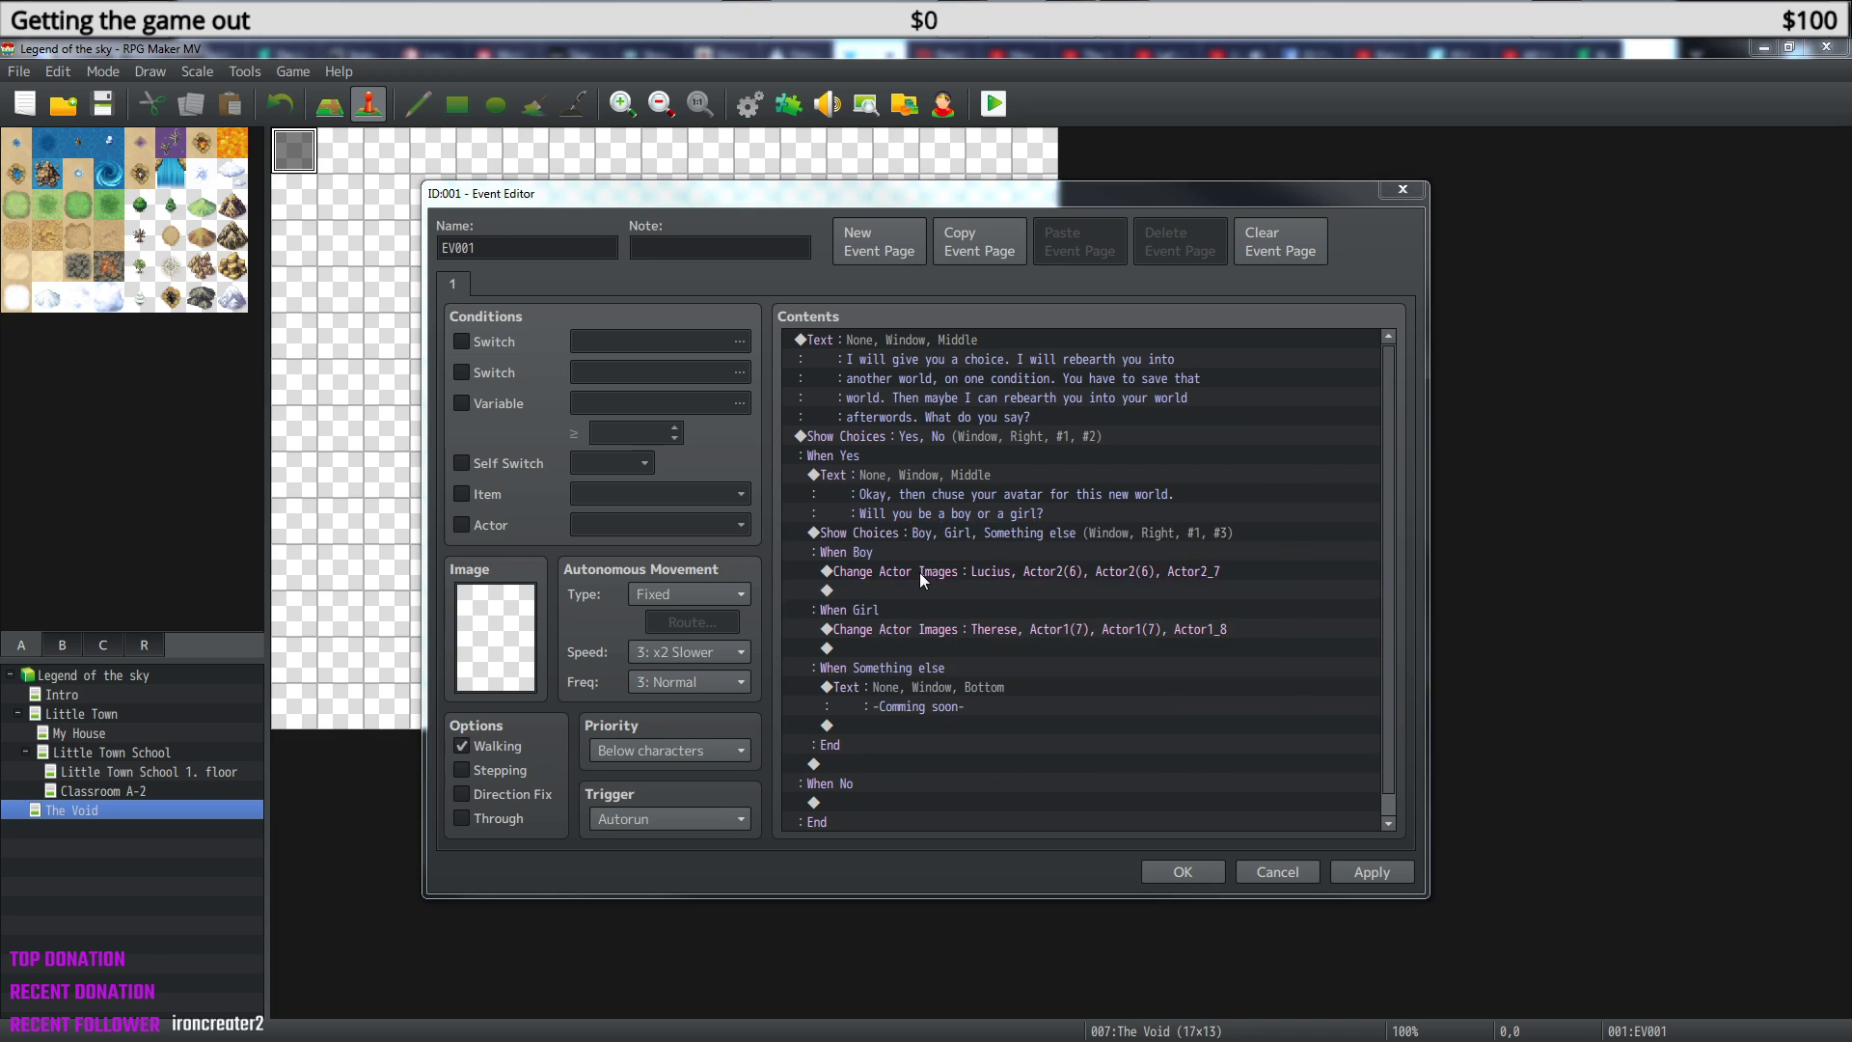
left_click(1241, 634)
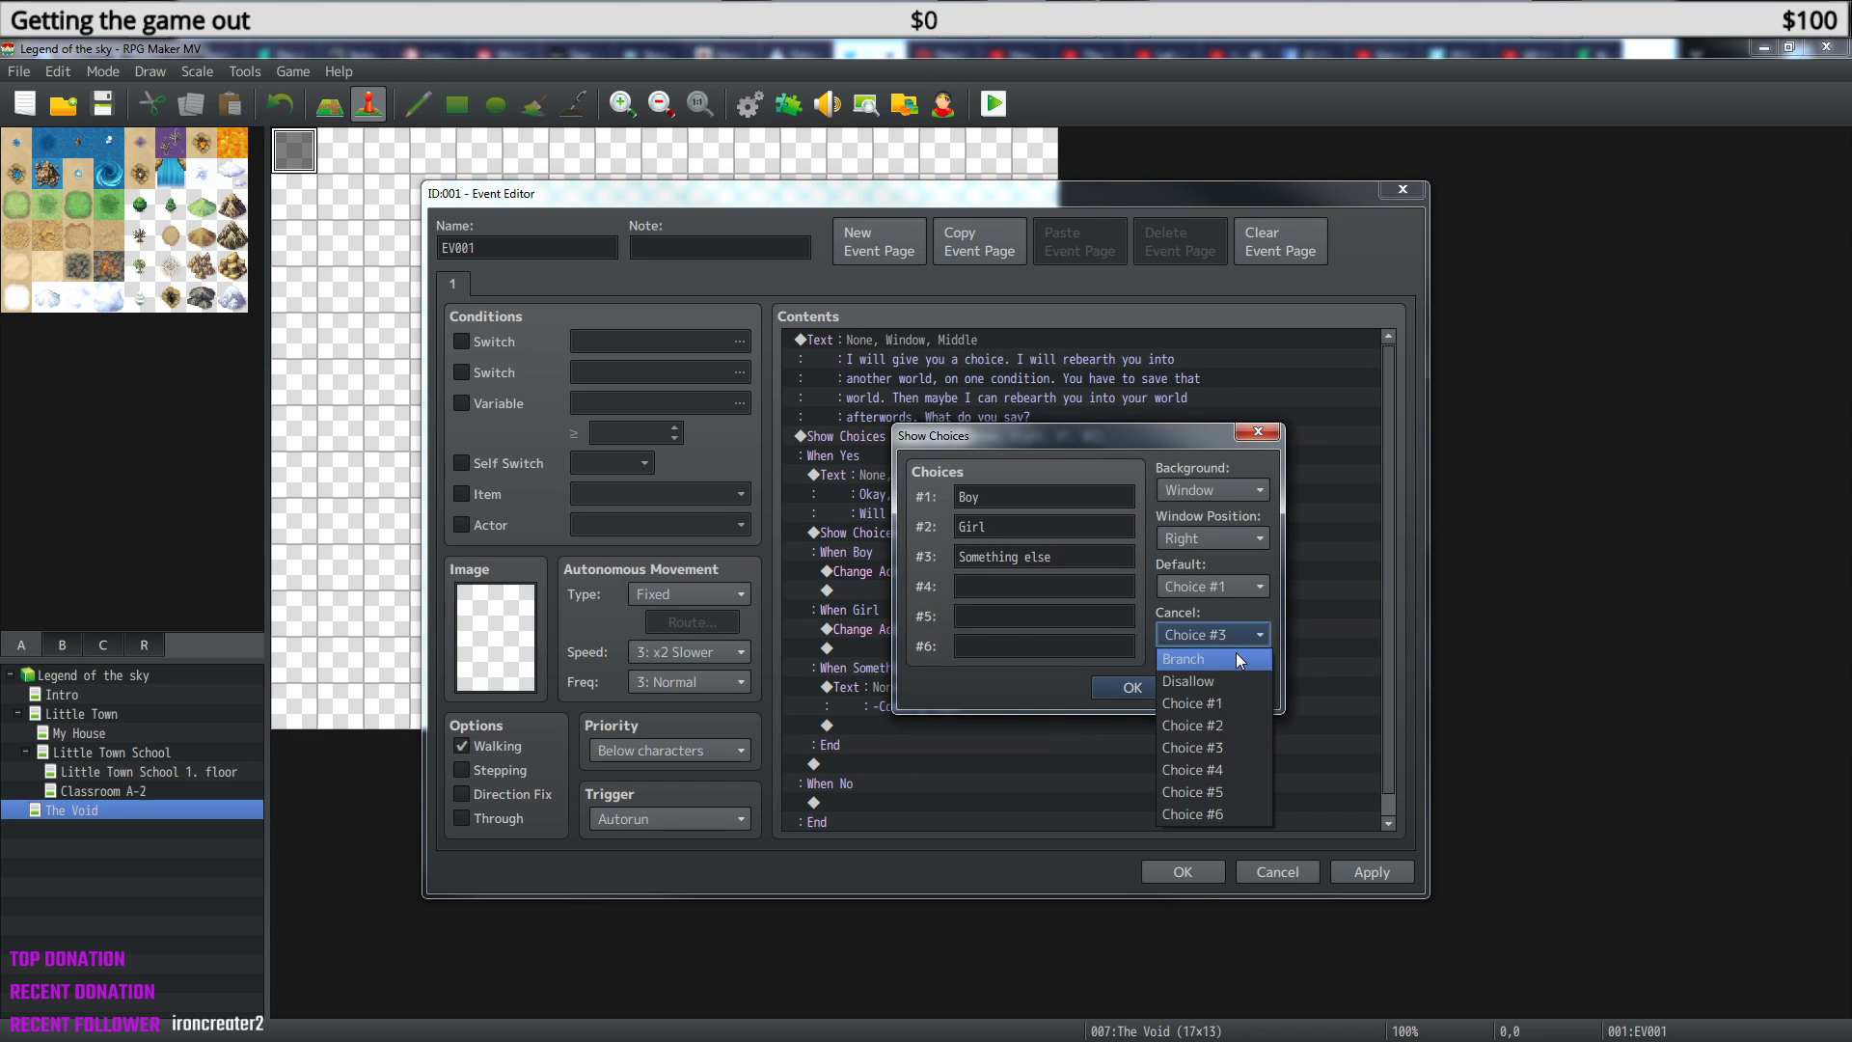
left_click(1217, 727)
left_click(1095, 560)
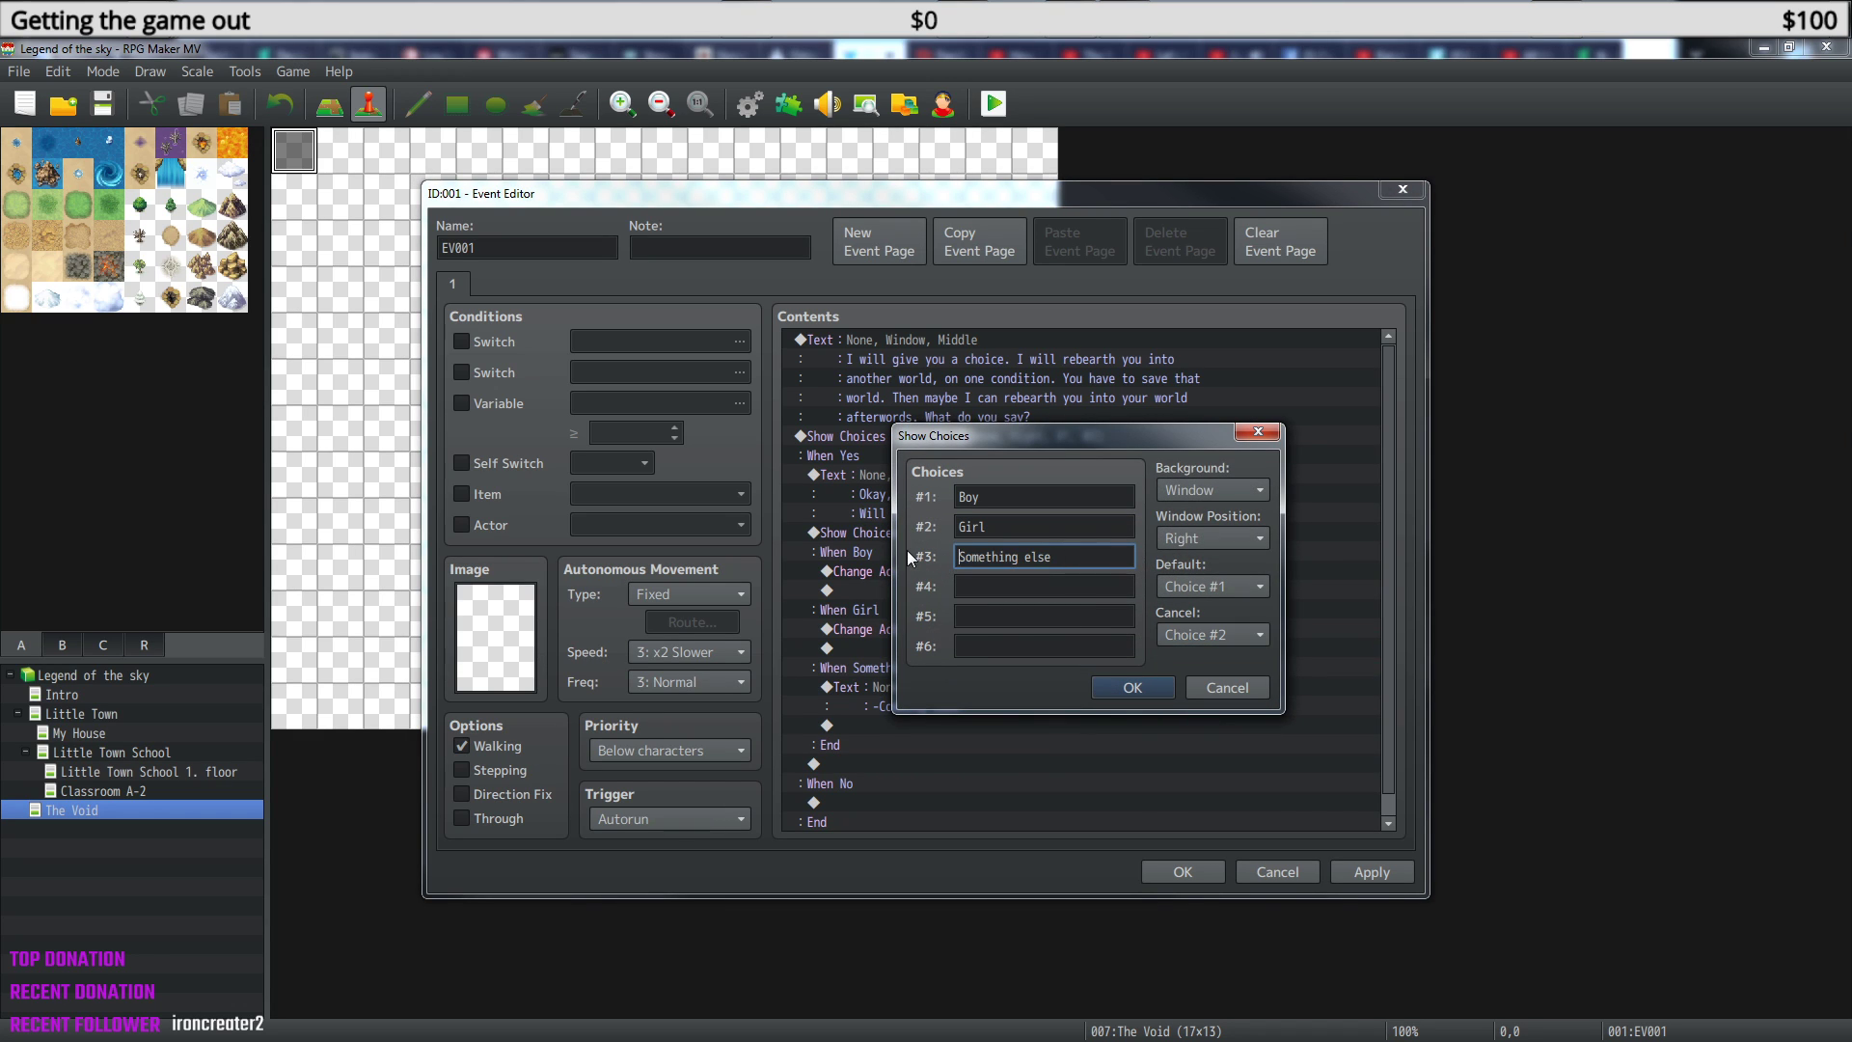
key("ctrl+a")
key("BackSpace")
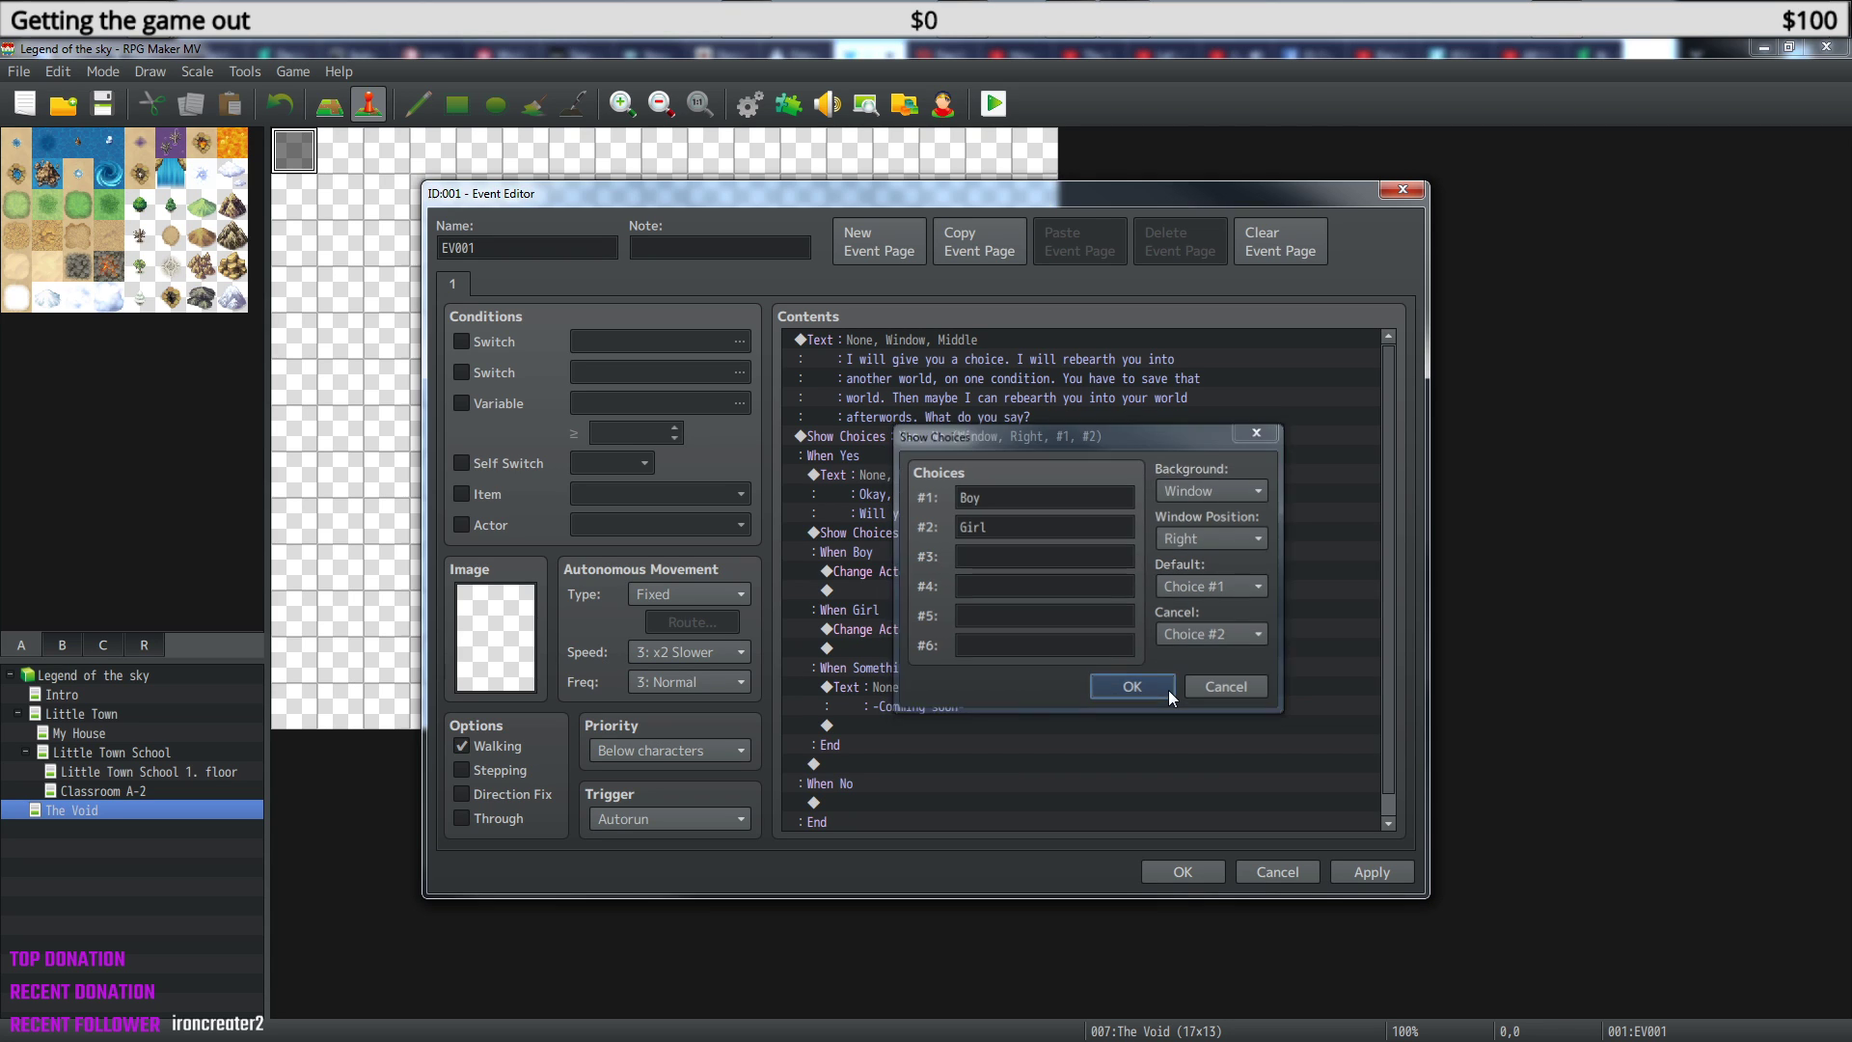
left_click(1129, 686)
- Add the message "And what will you be known as?" in the Yes branch, after the end of the Boy/Girl choices
left_click(917, 628)
left_click(883, 646)
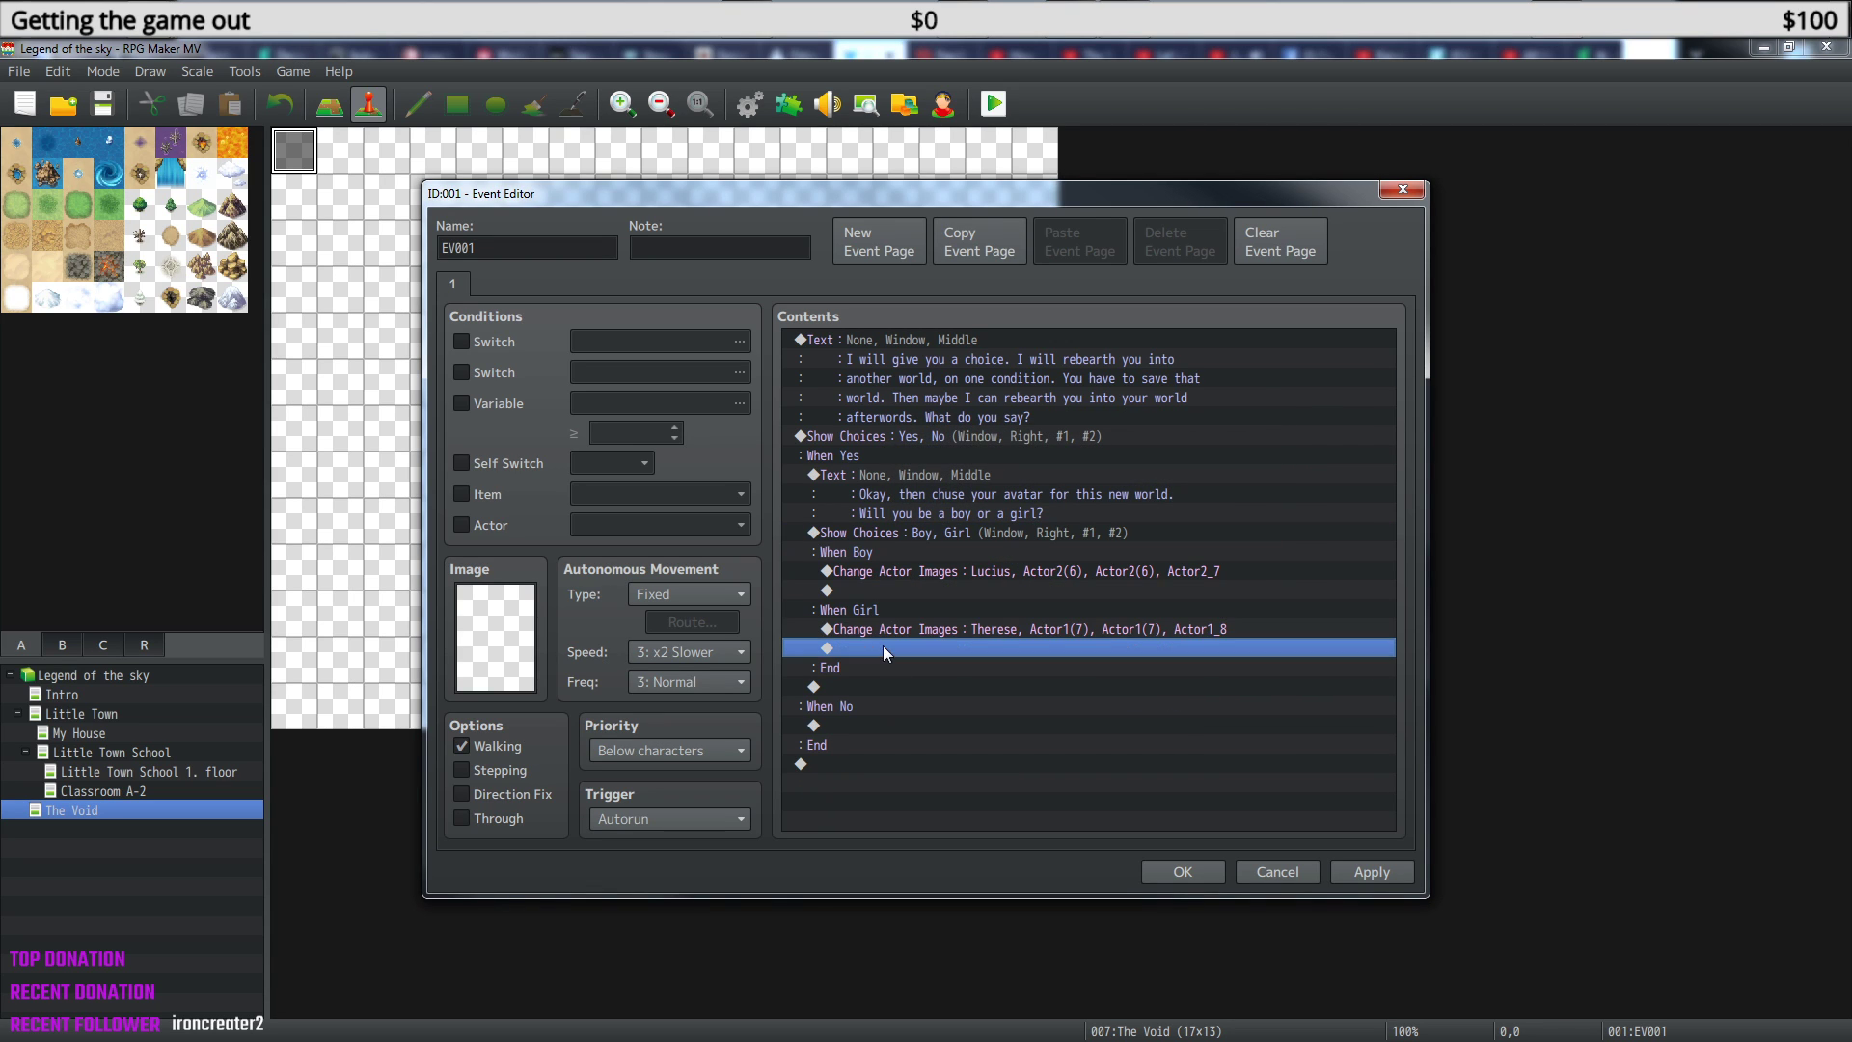
left_click(887, 683)
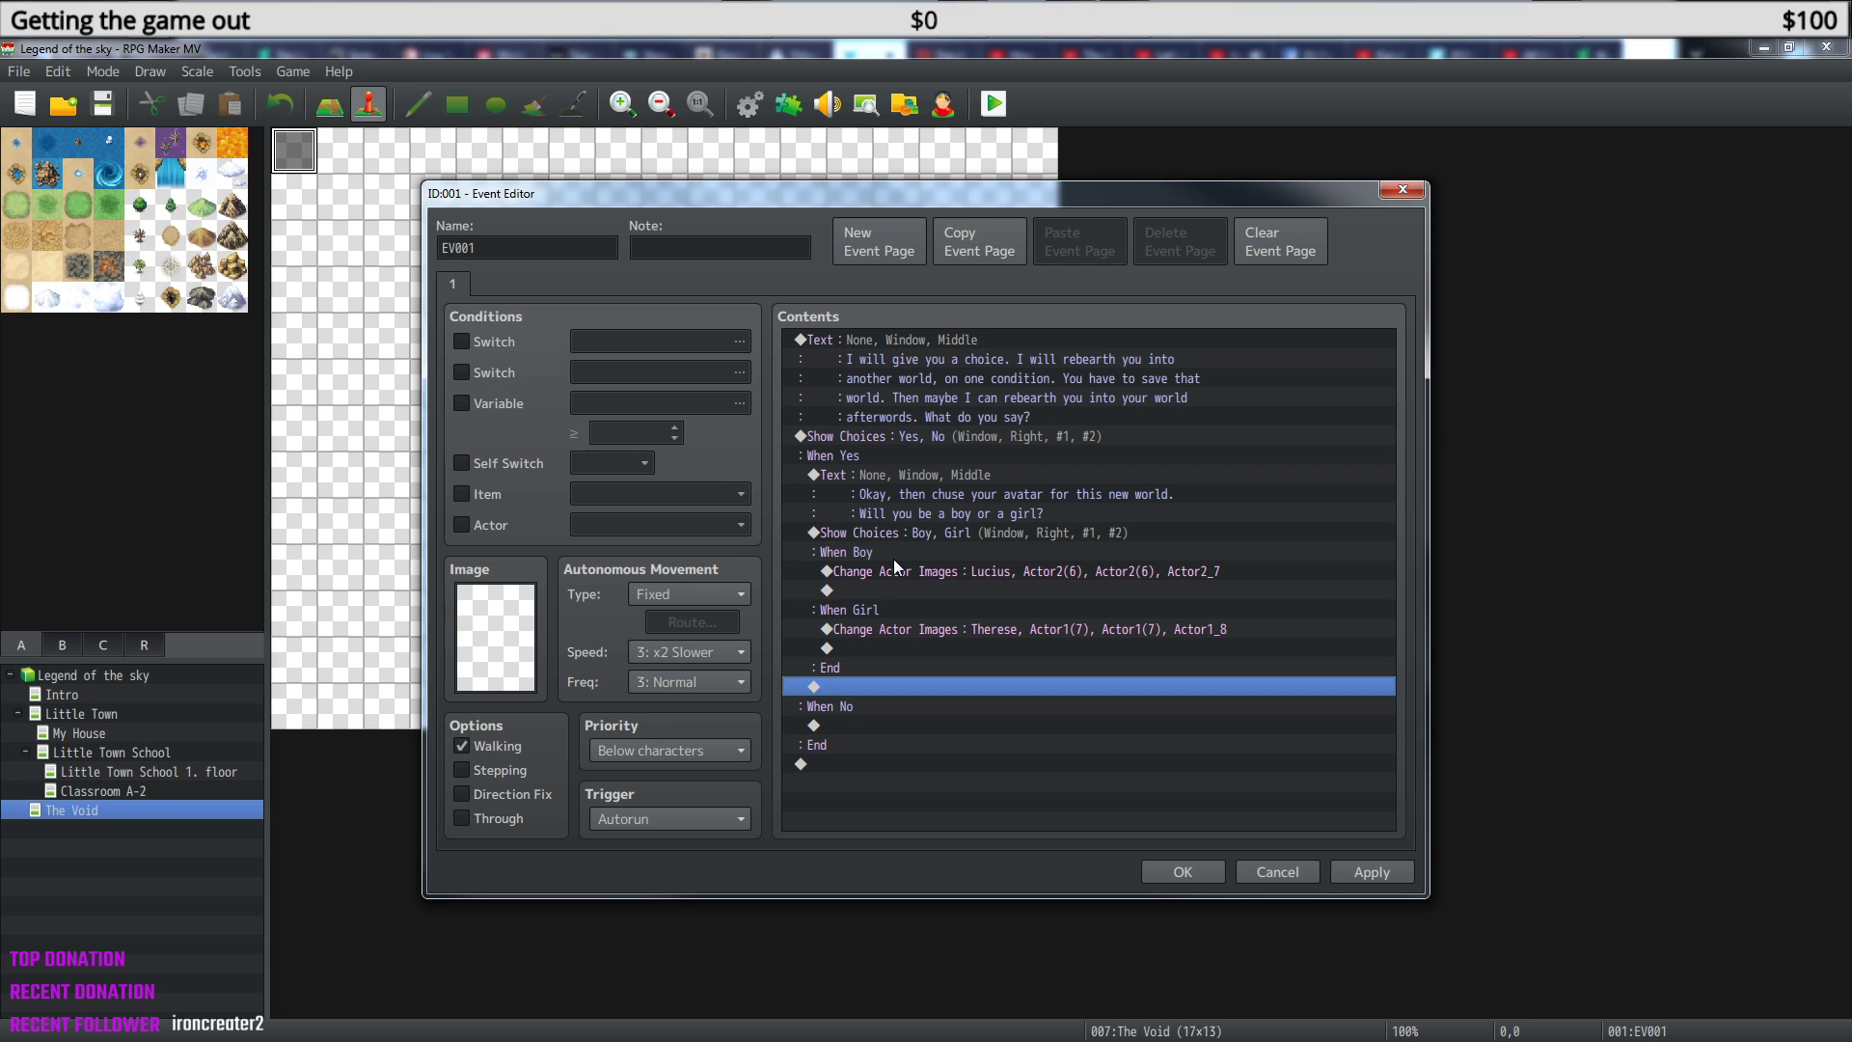
right_click(883, 681)
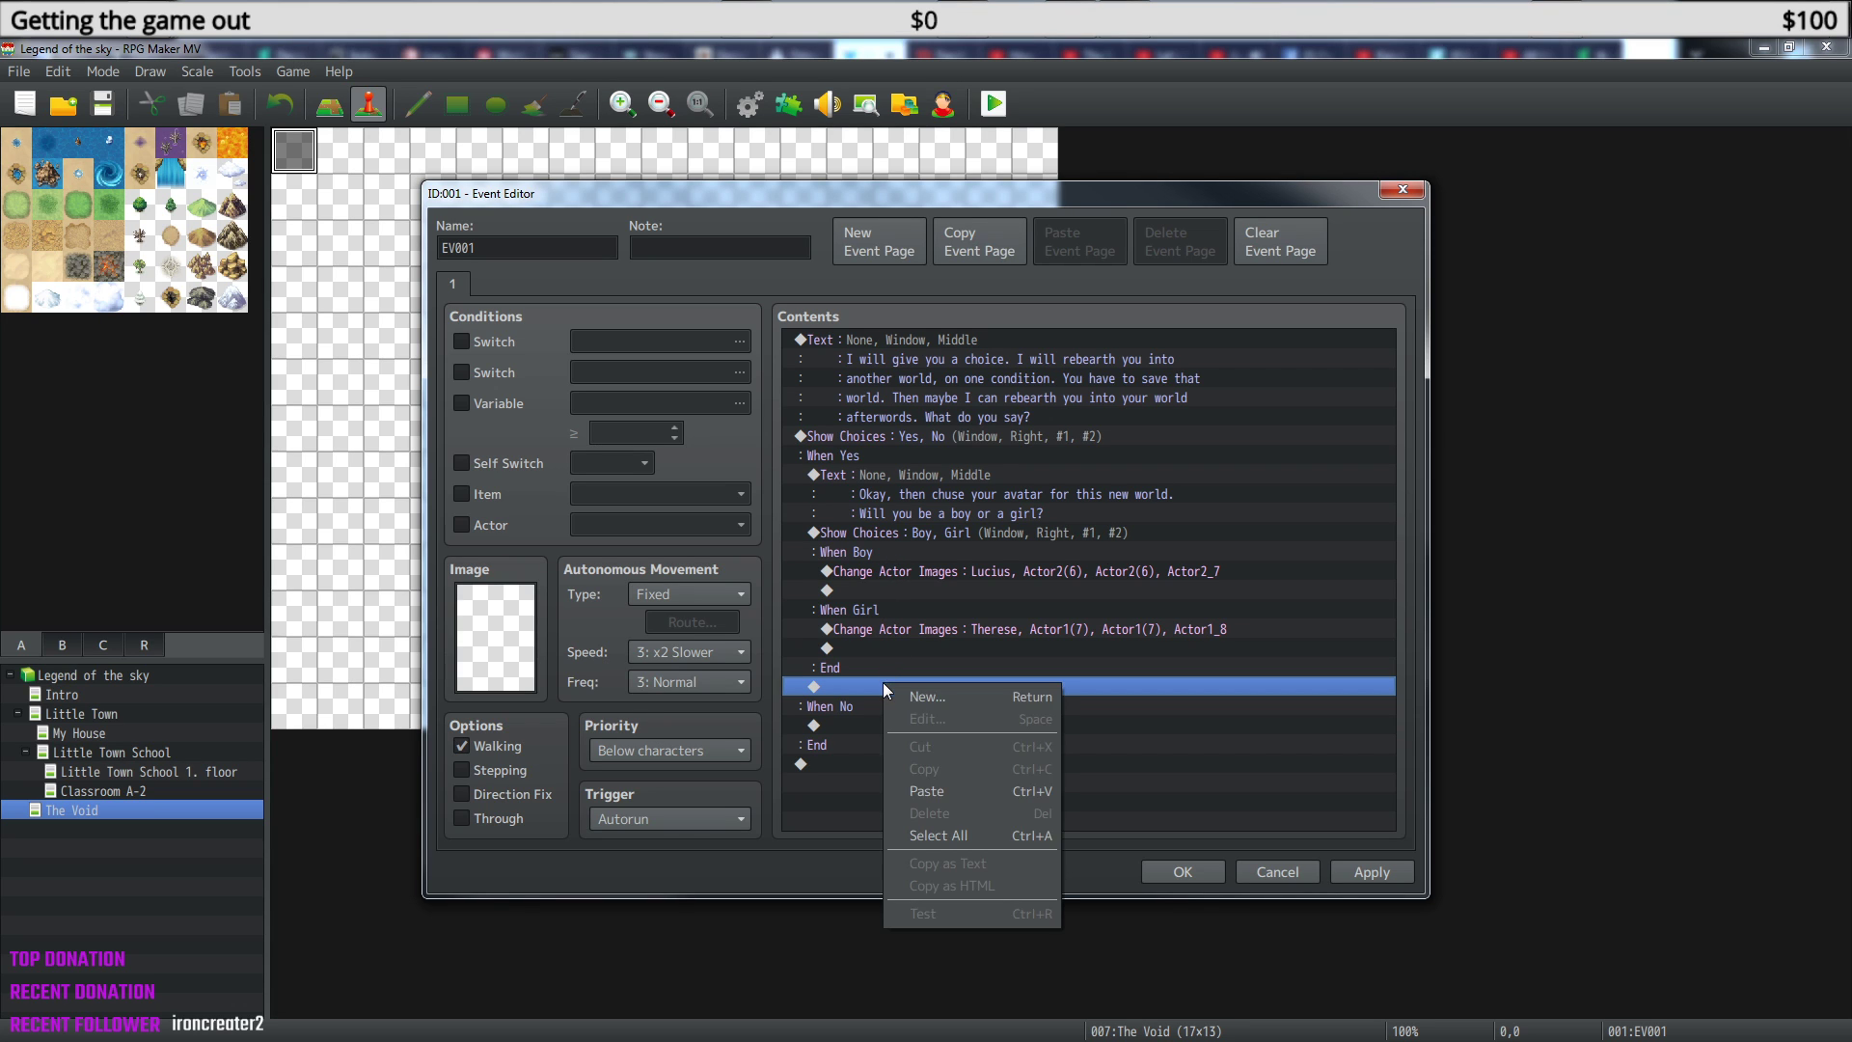
left_click(952, 696)
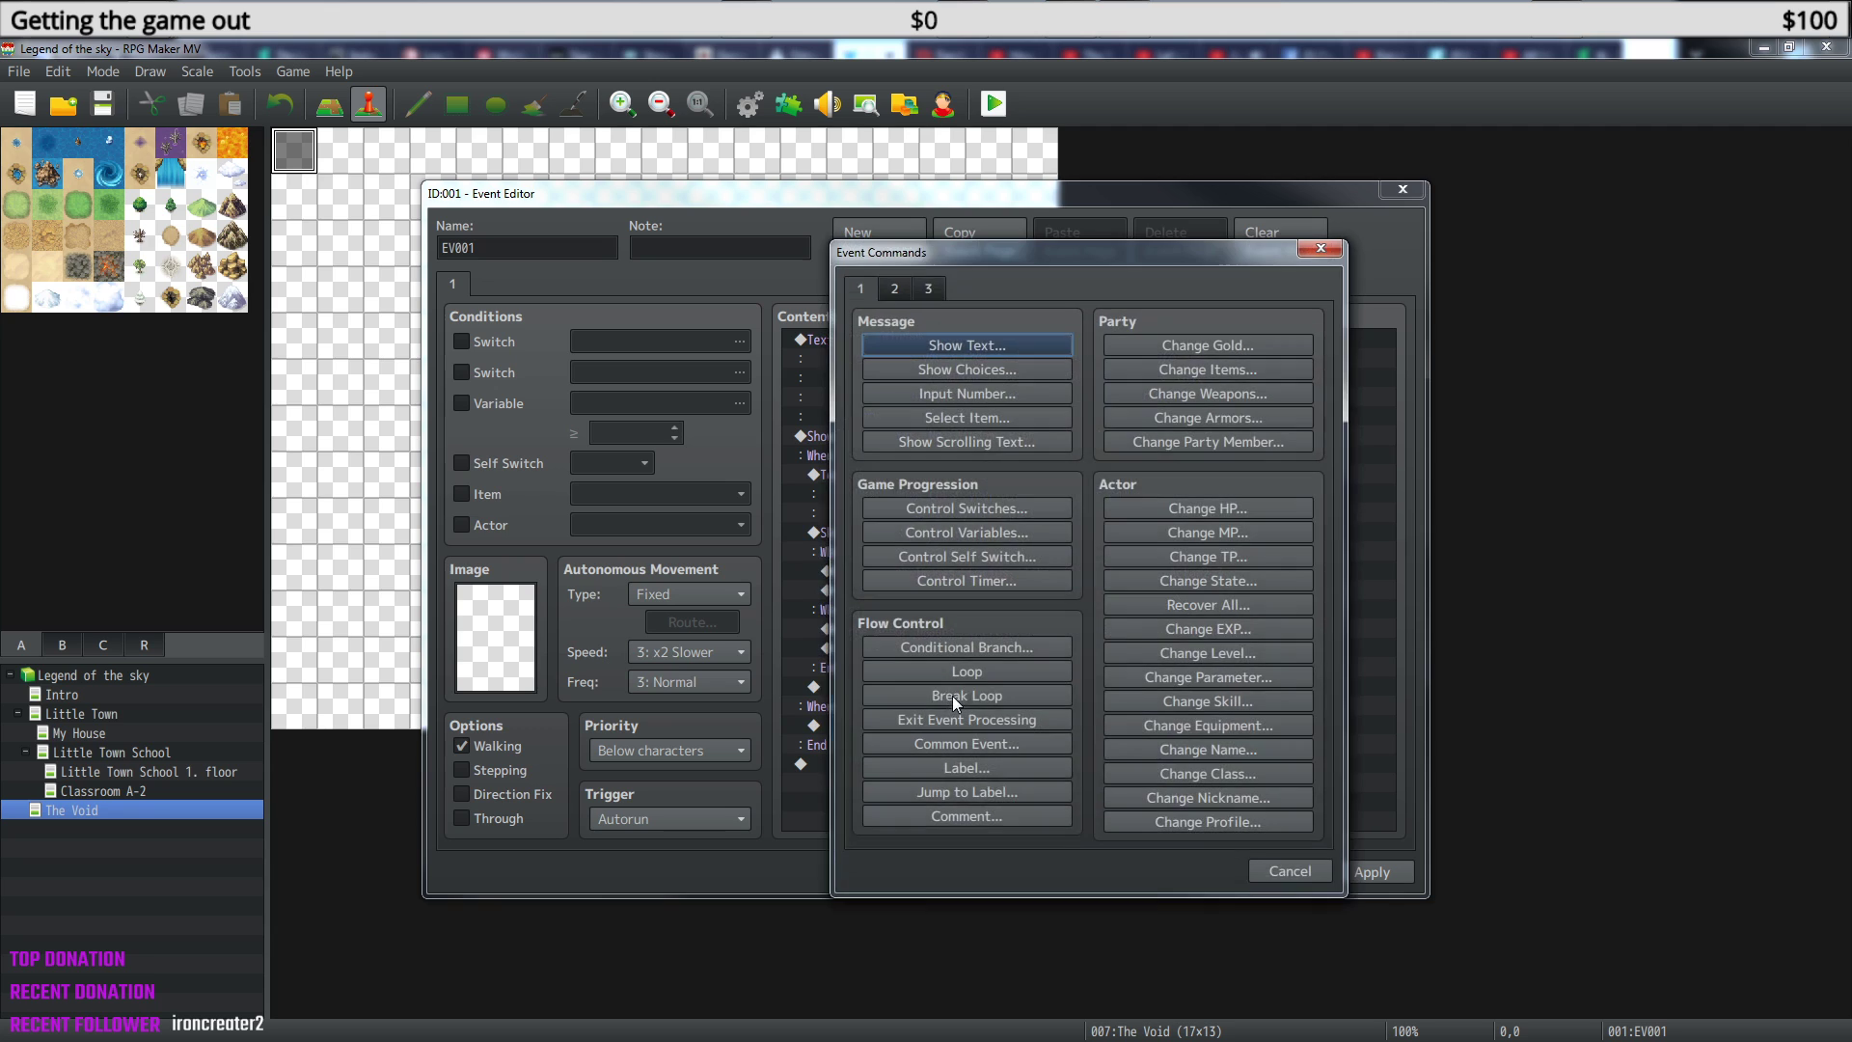
left_click(967, 344)
type("A")
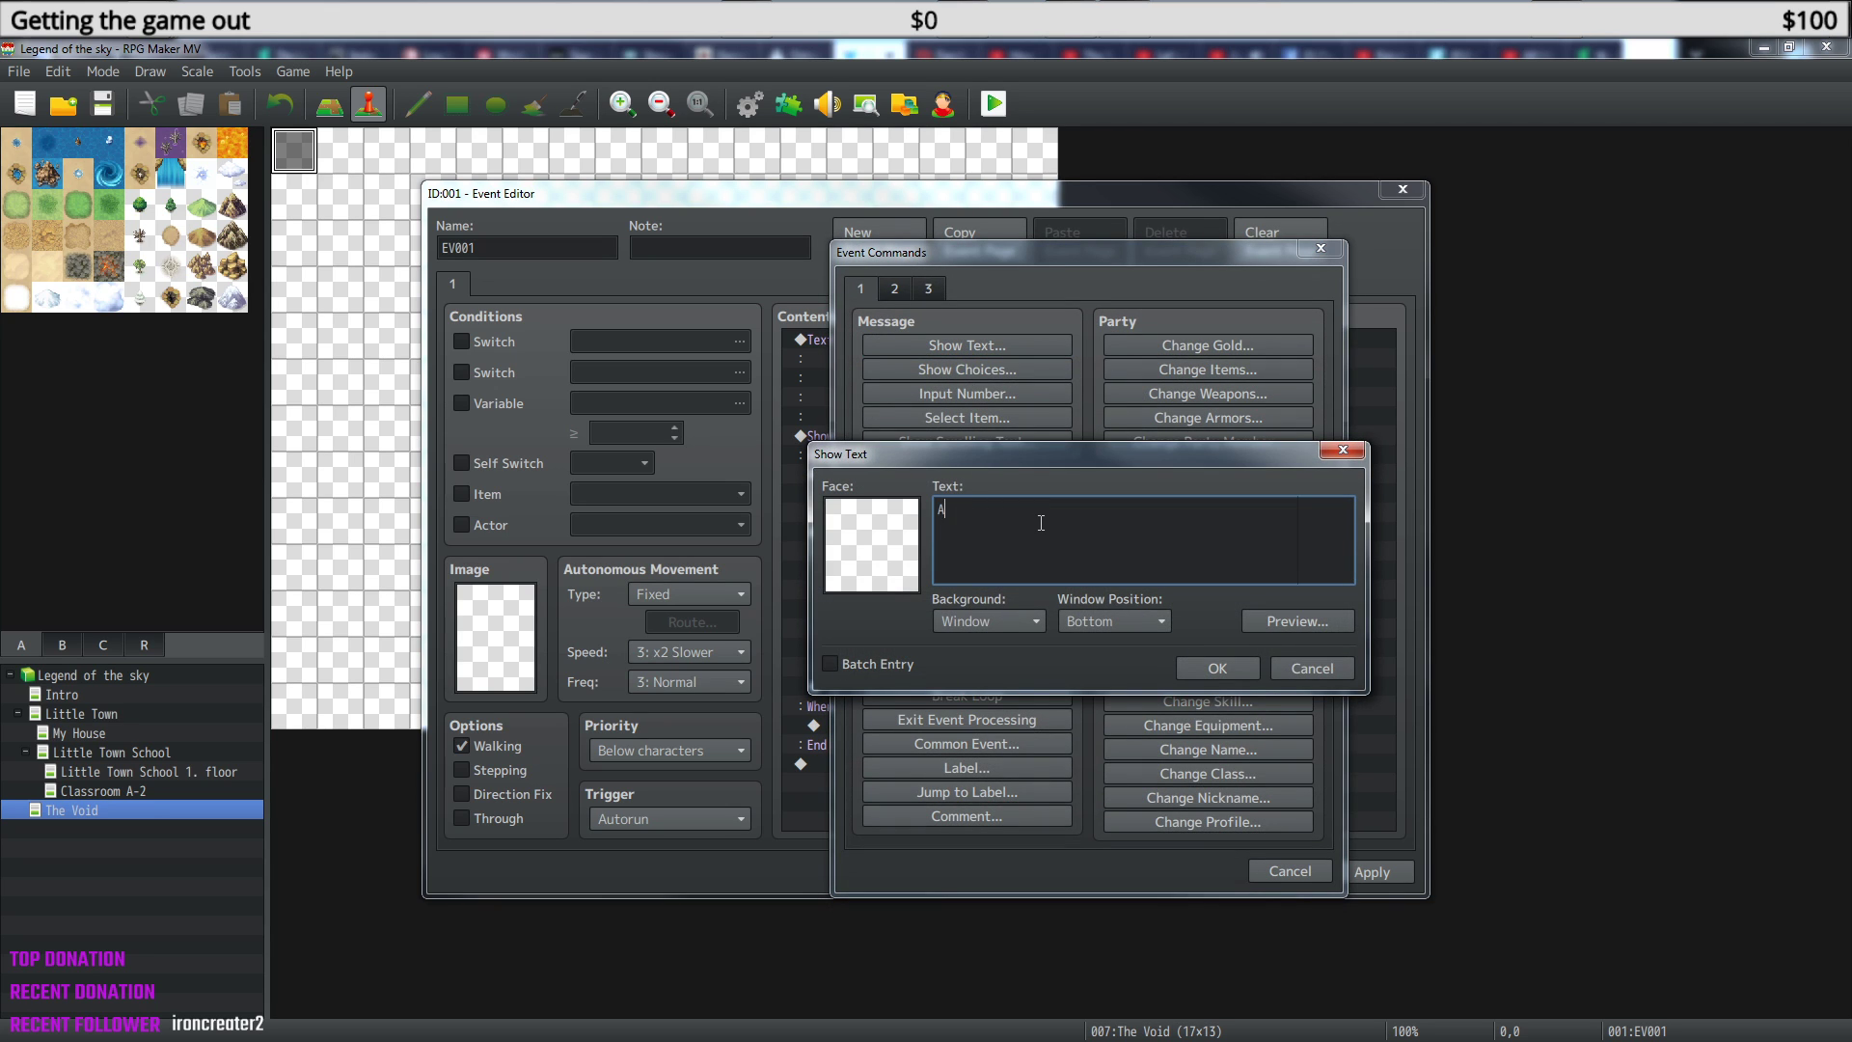
type("nd what will you be known as?")
left_click(1231, 665)
- Look for a naming command to follow the new message, examining the Change Name options for actor 0002 Therese
right_click(942, 726)
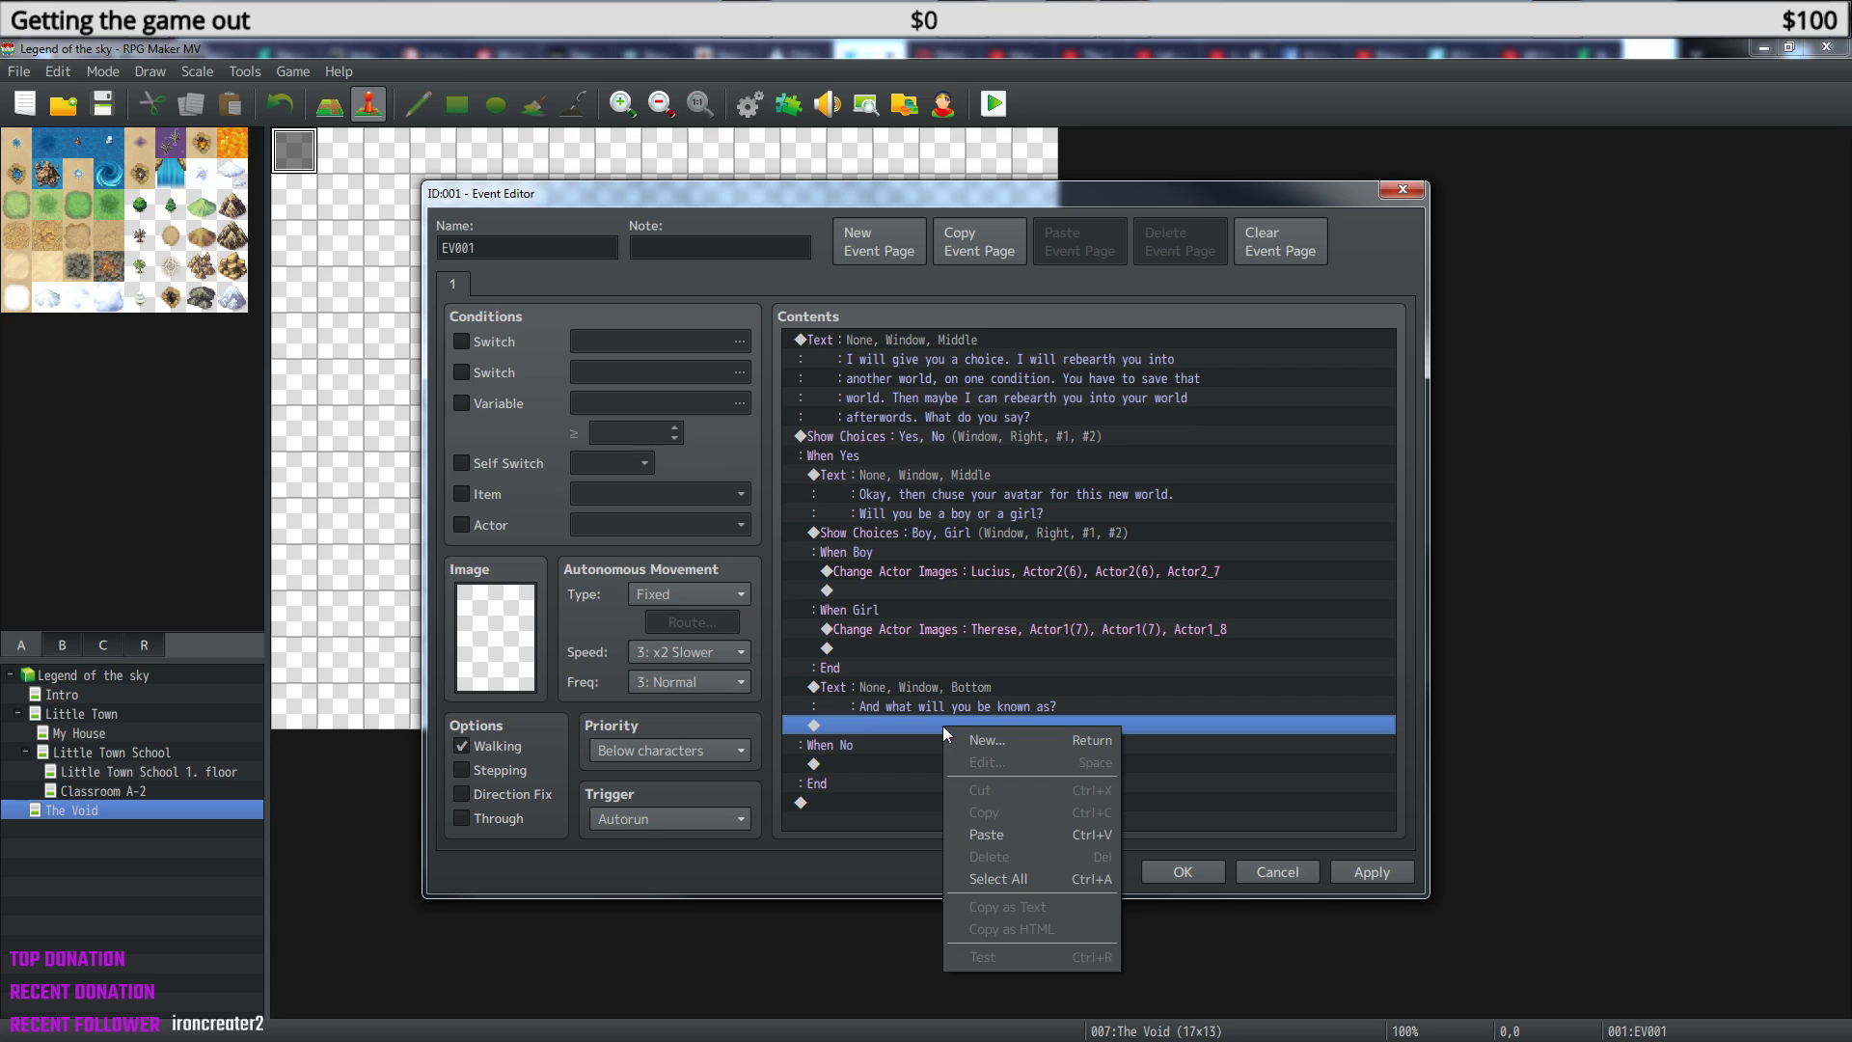
left_click(993, 743)
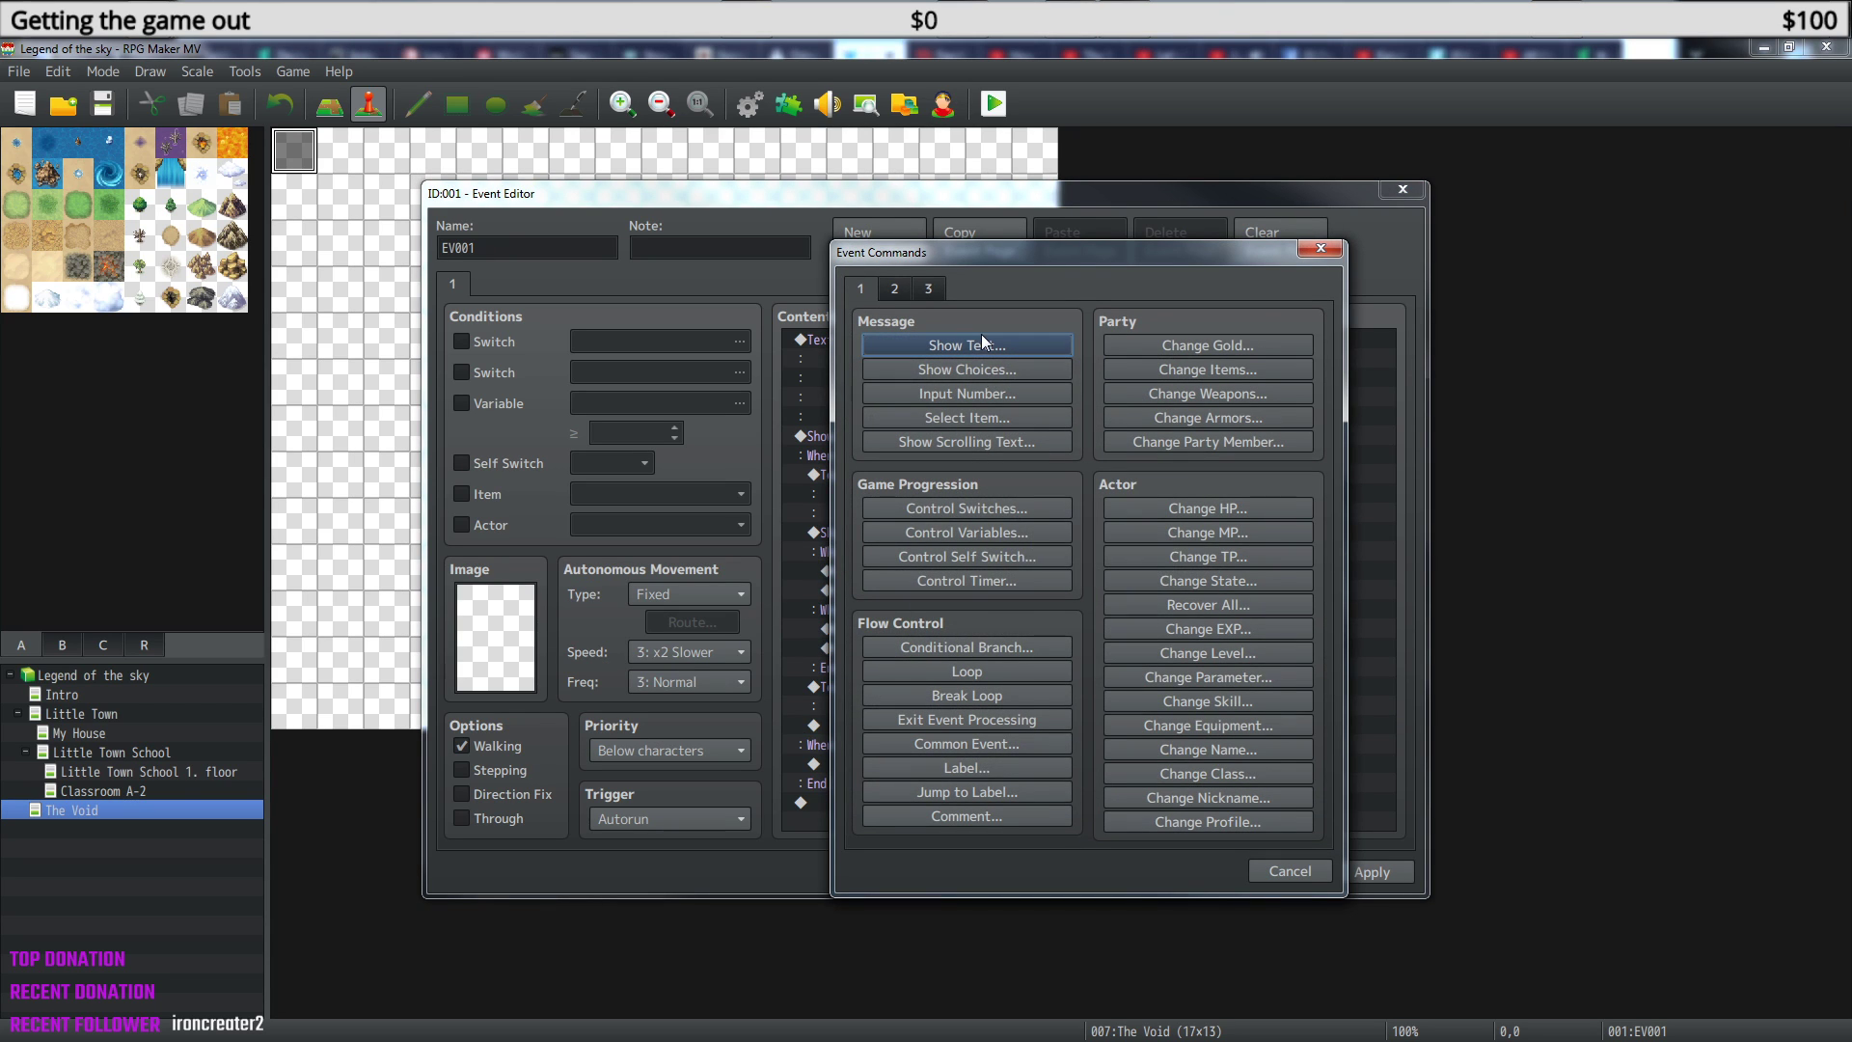
left_click(929, 291)
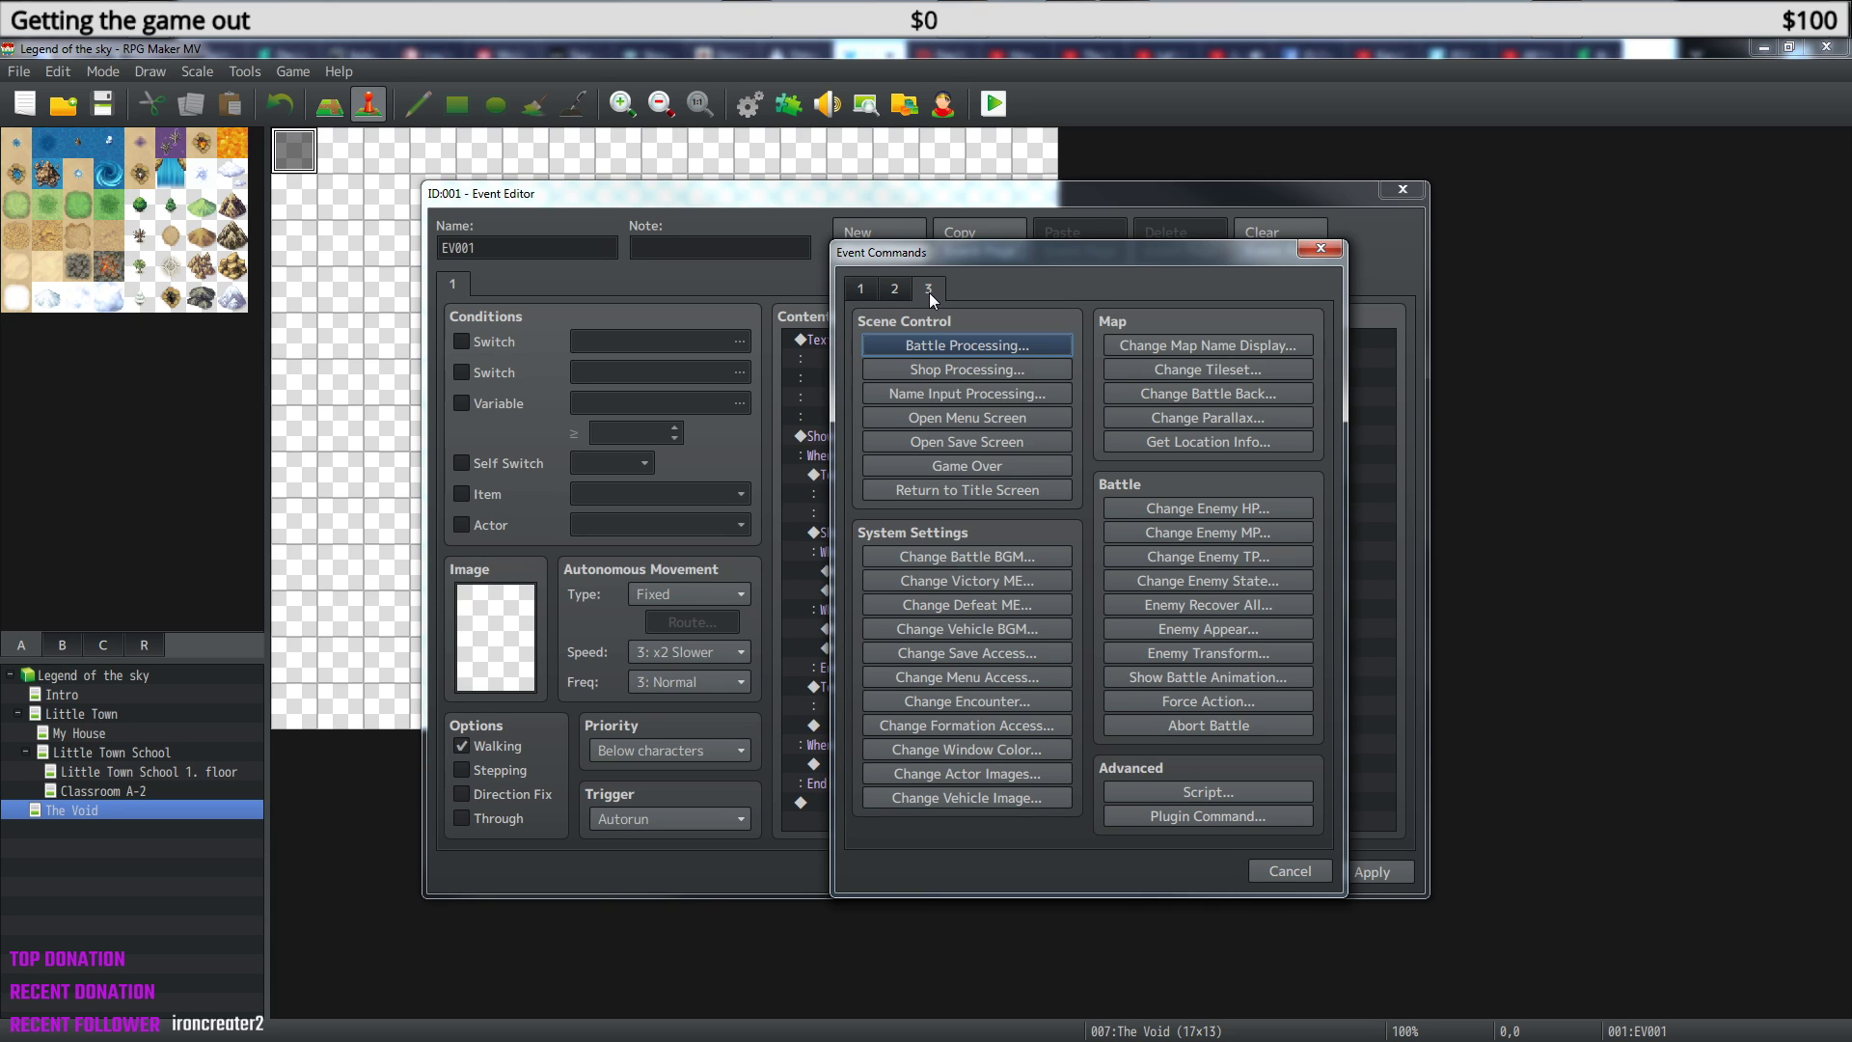
left_click(862, 290)
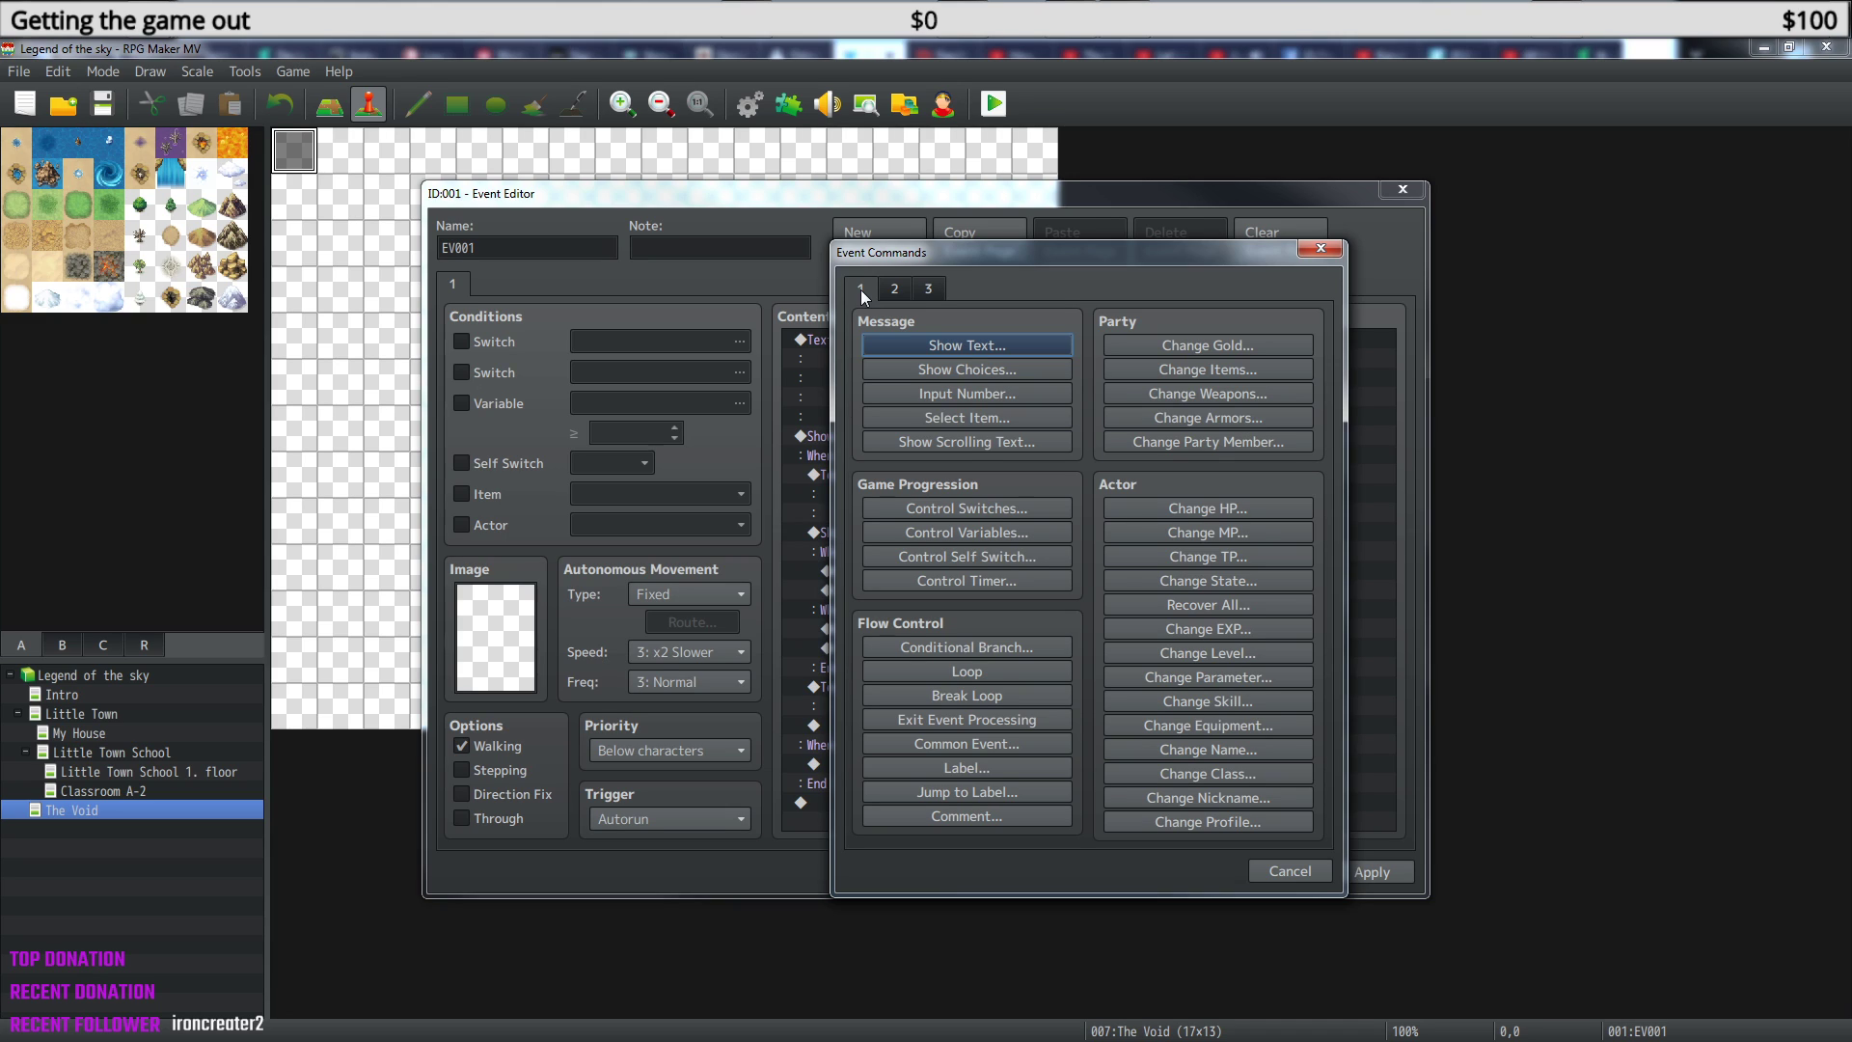
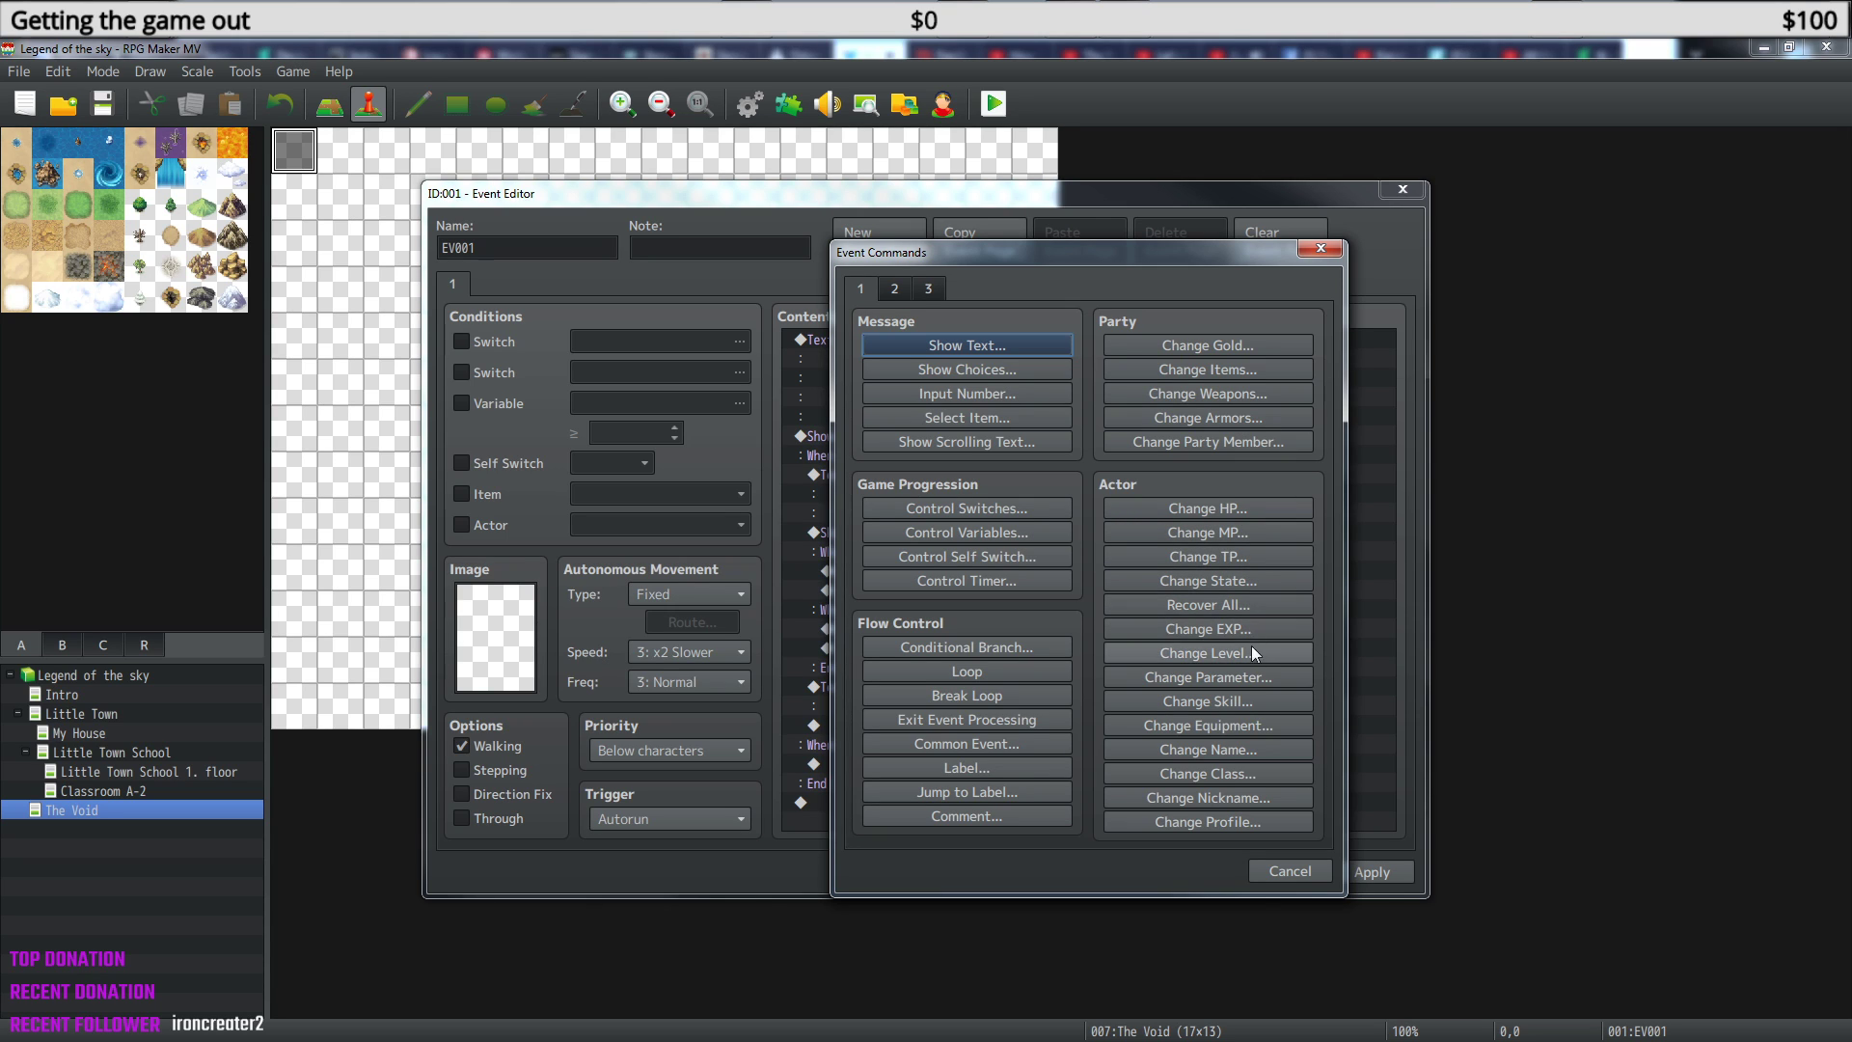
left_click(1255, 751)
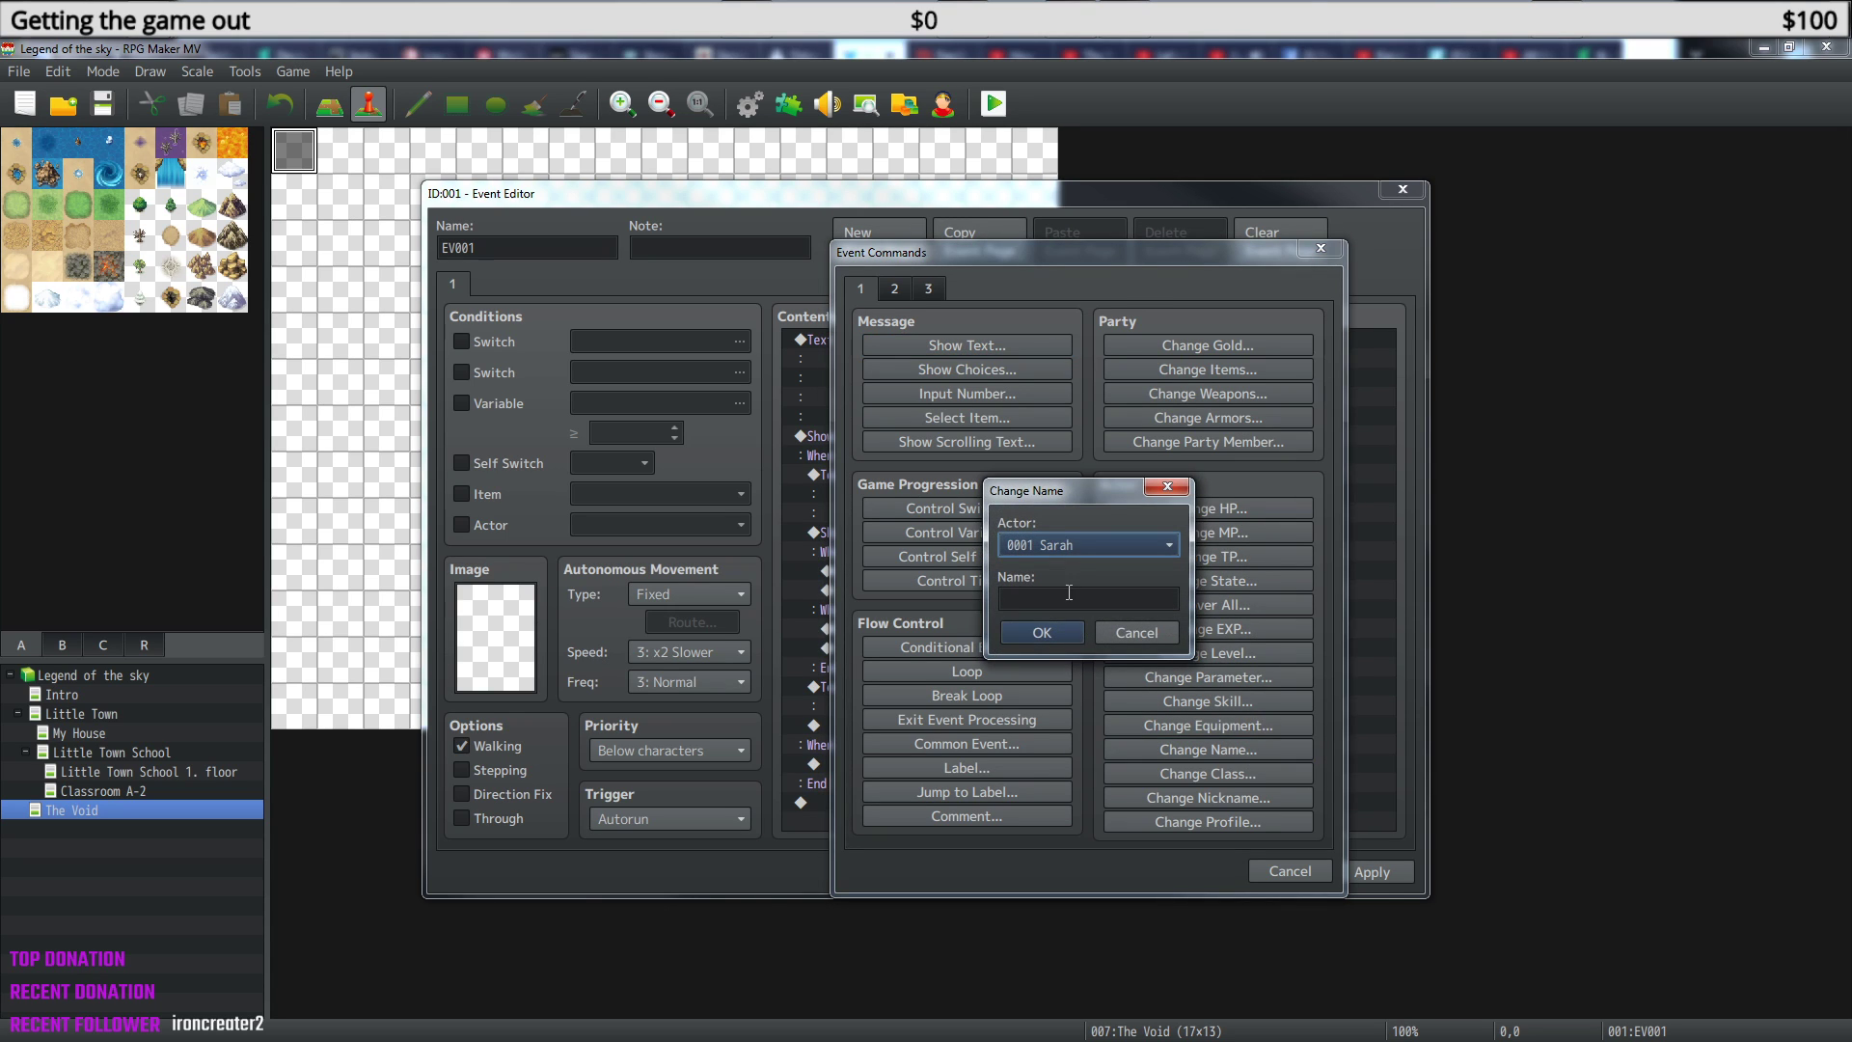
left_click(1171, 546)
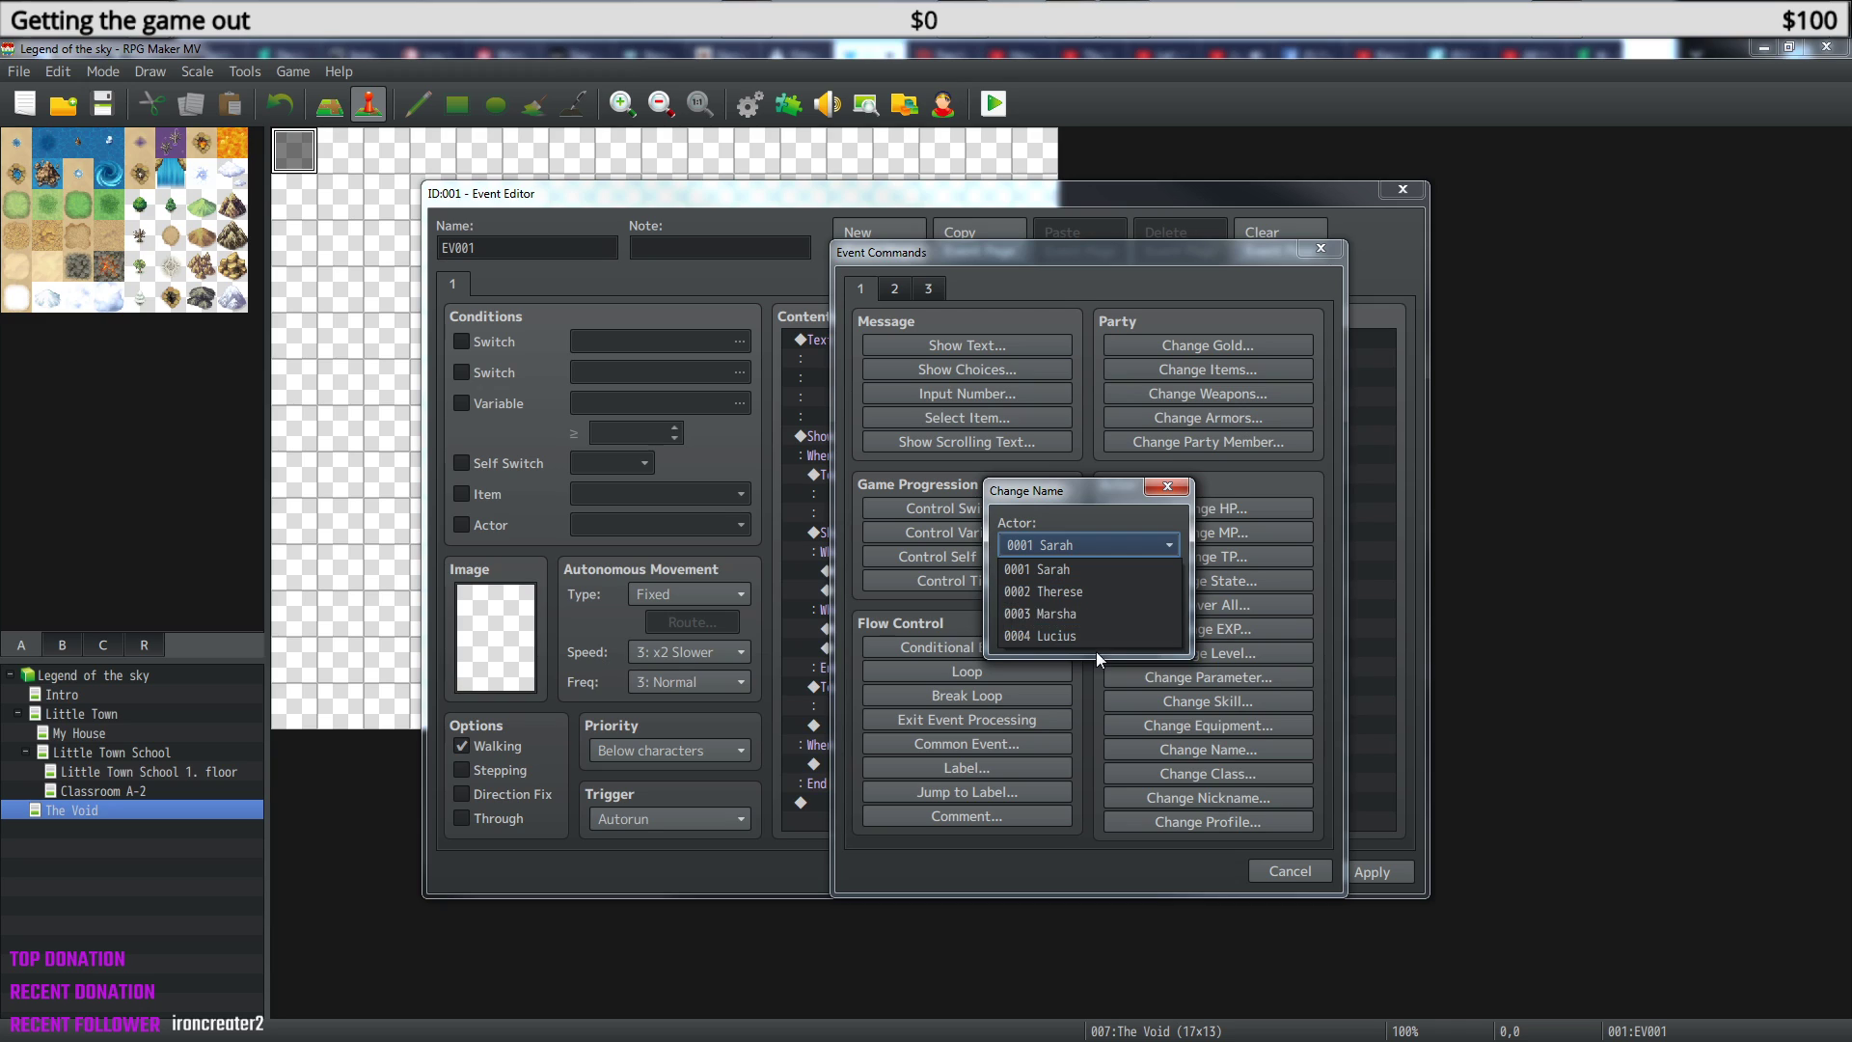
left_click(1082, 594)
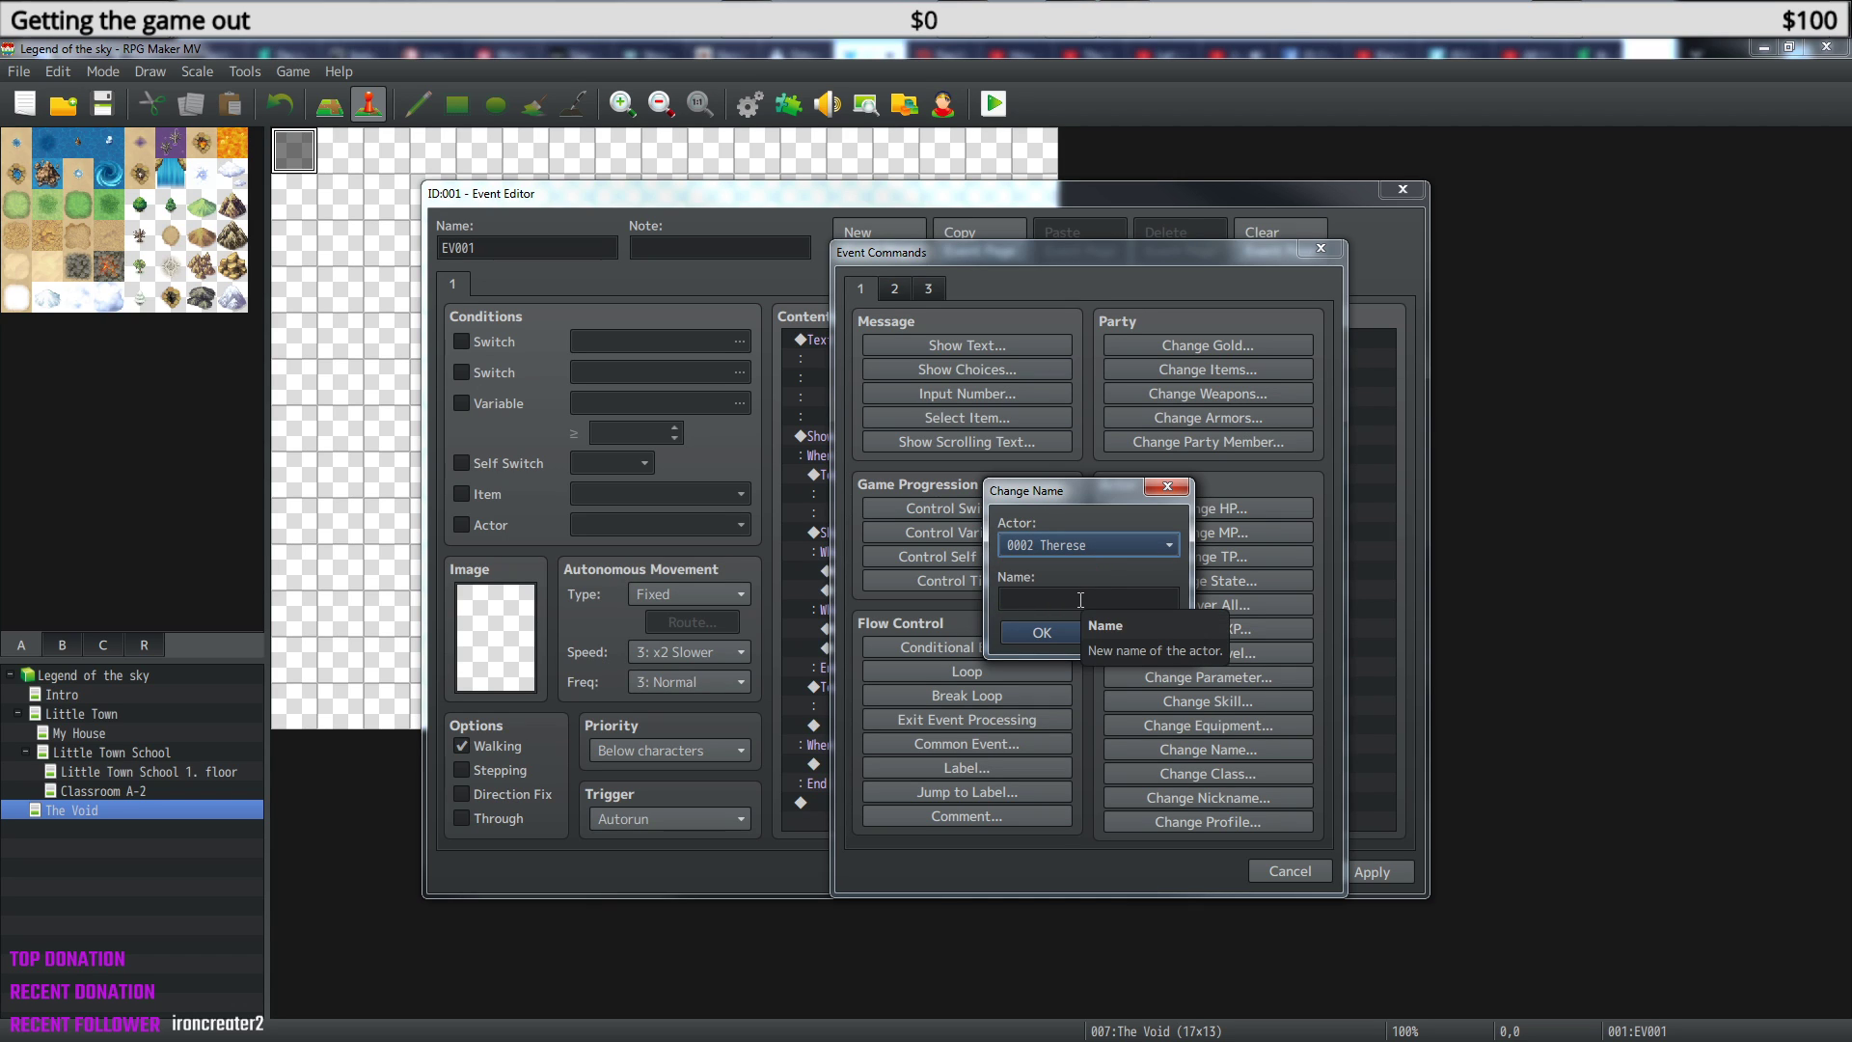
left_click(1080, 600)
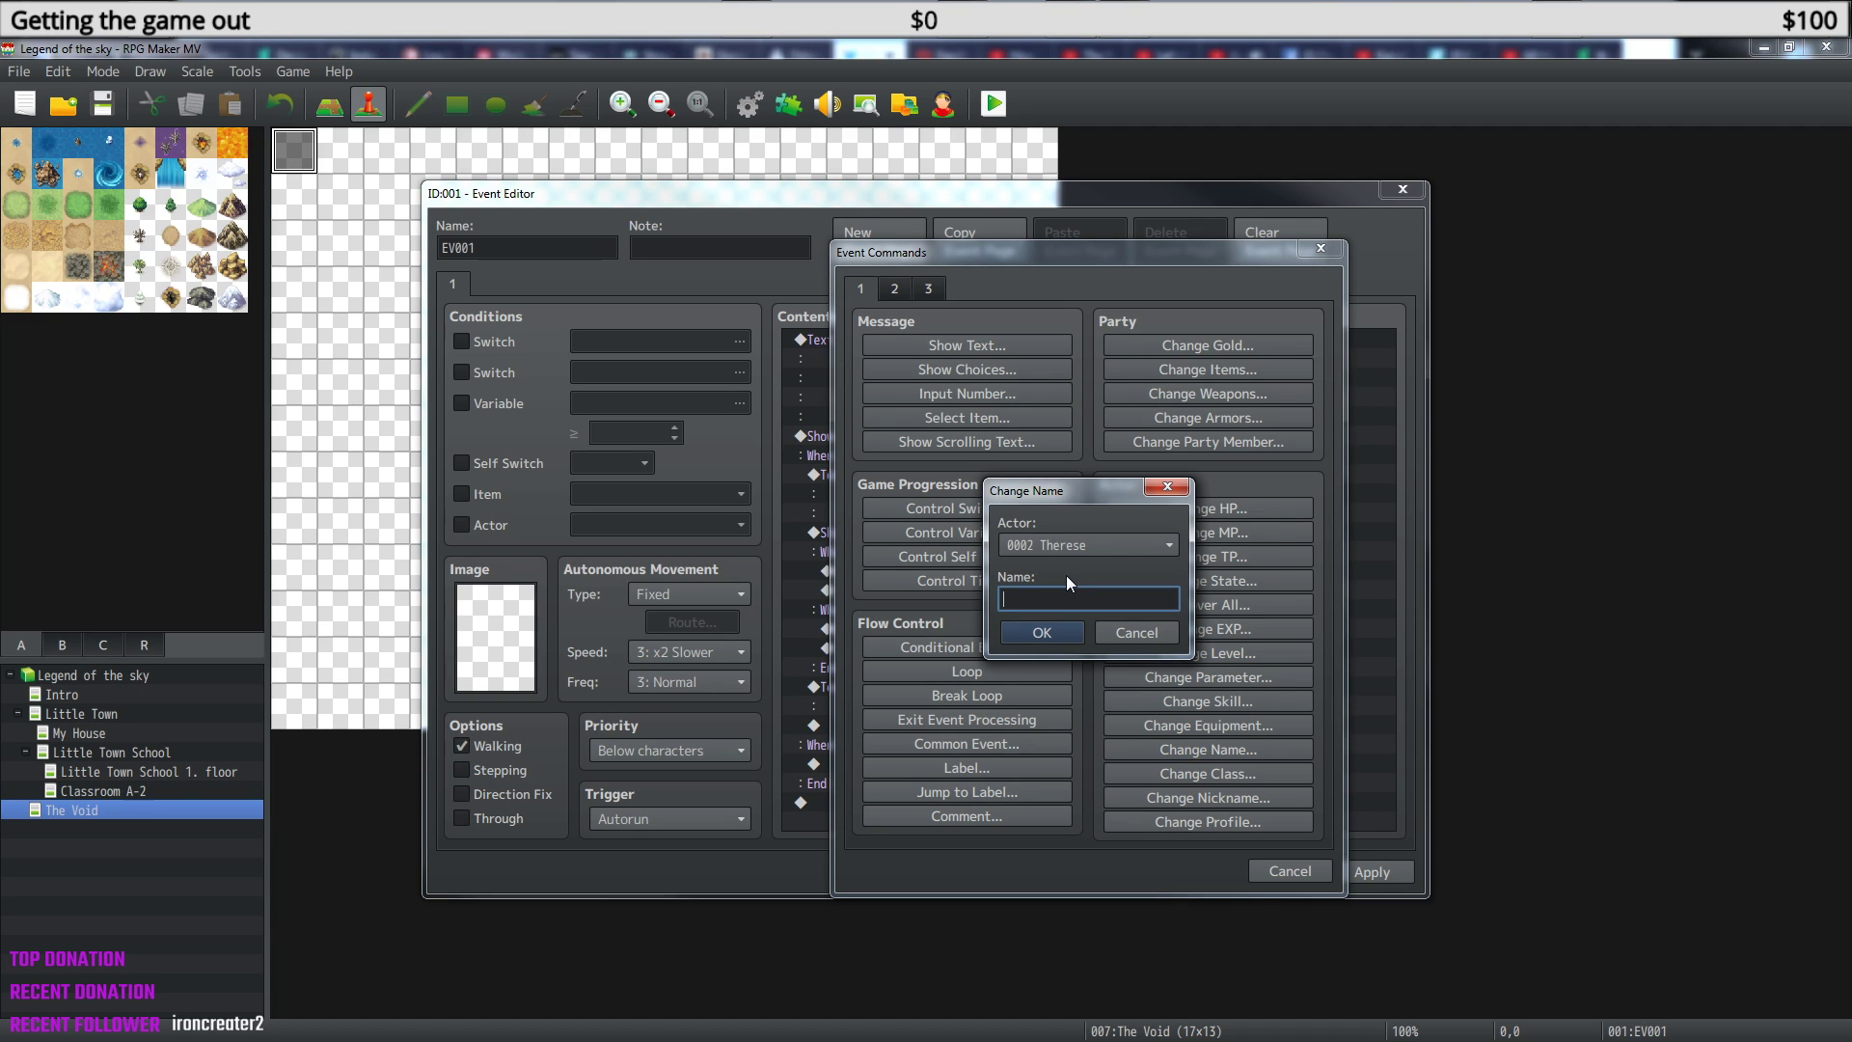
left_click(1144, 631)
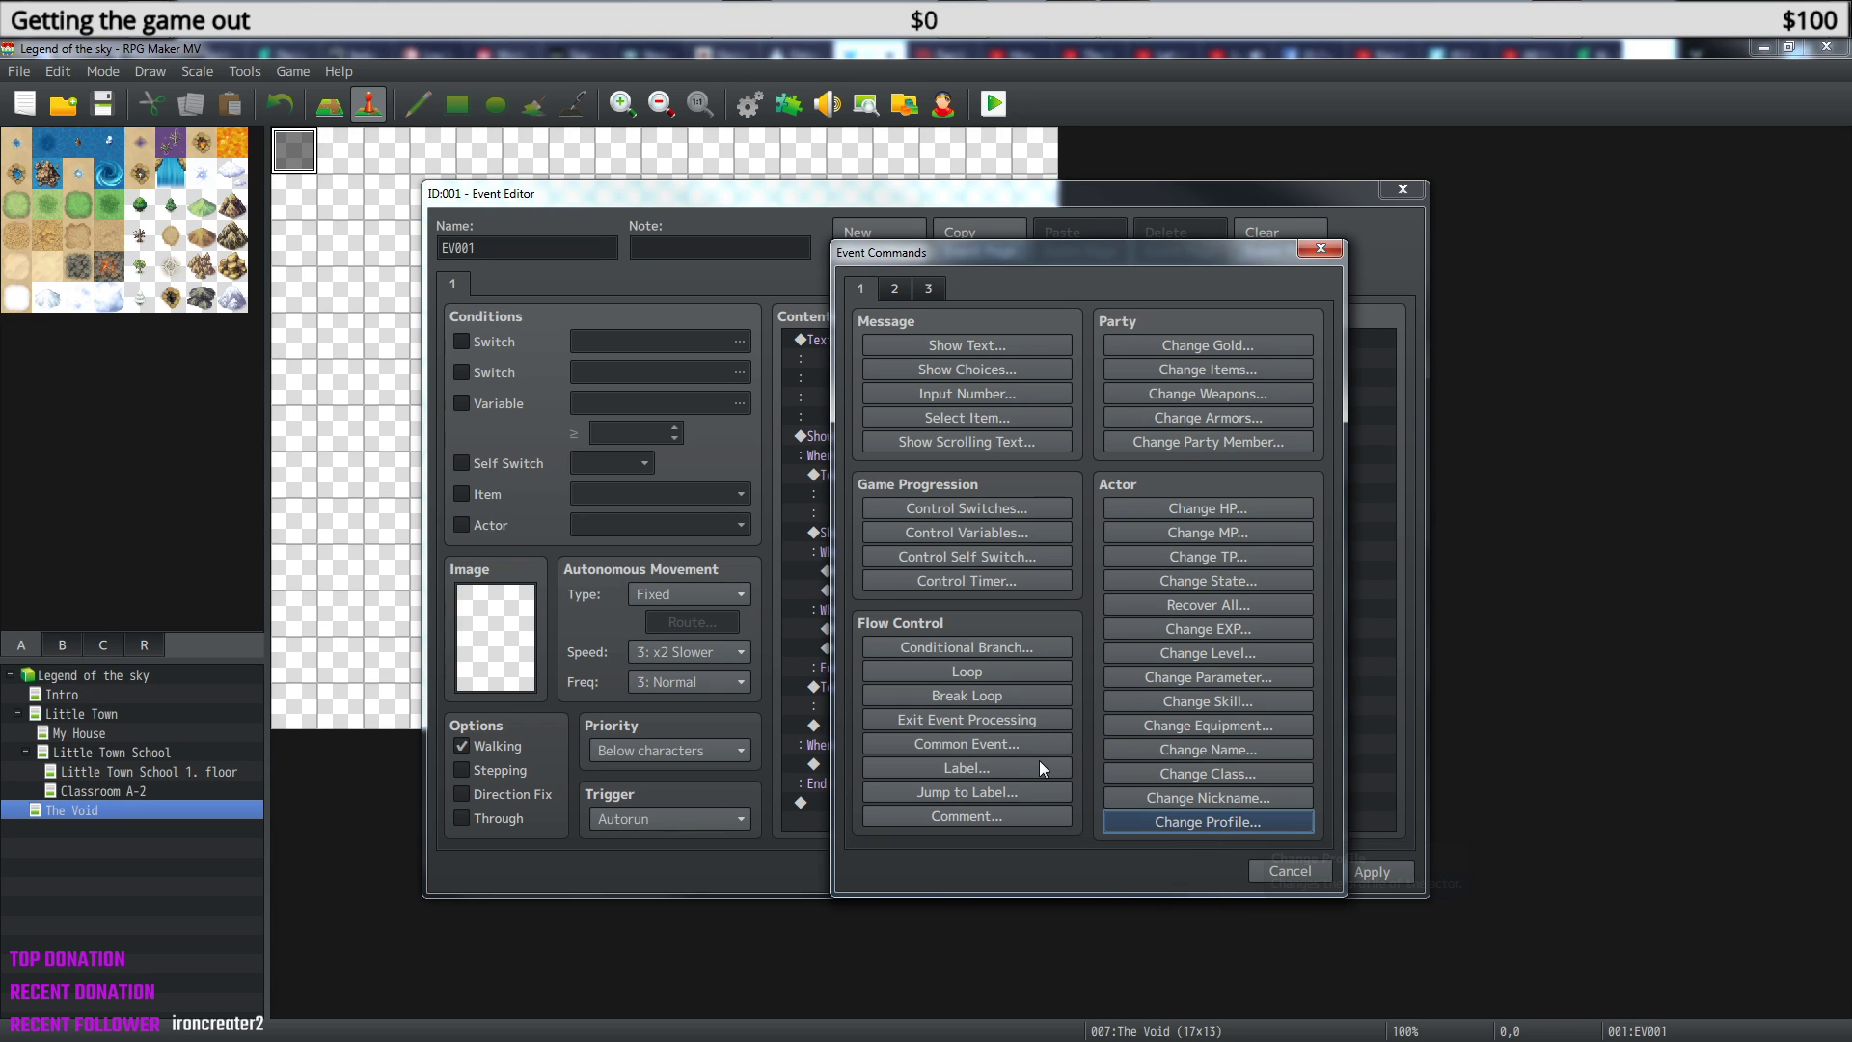
- Examine the Change Profile and Change Actor Images options and the remaining event commands without adding any
key("Return")
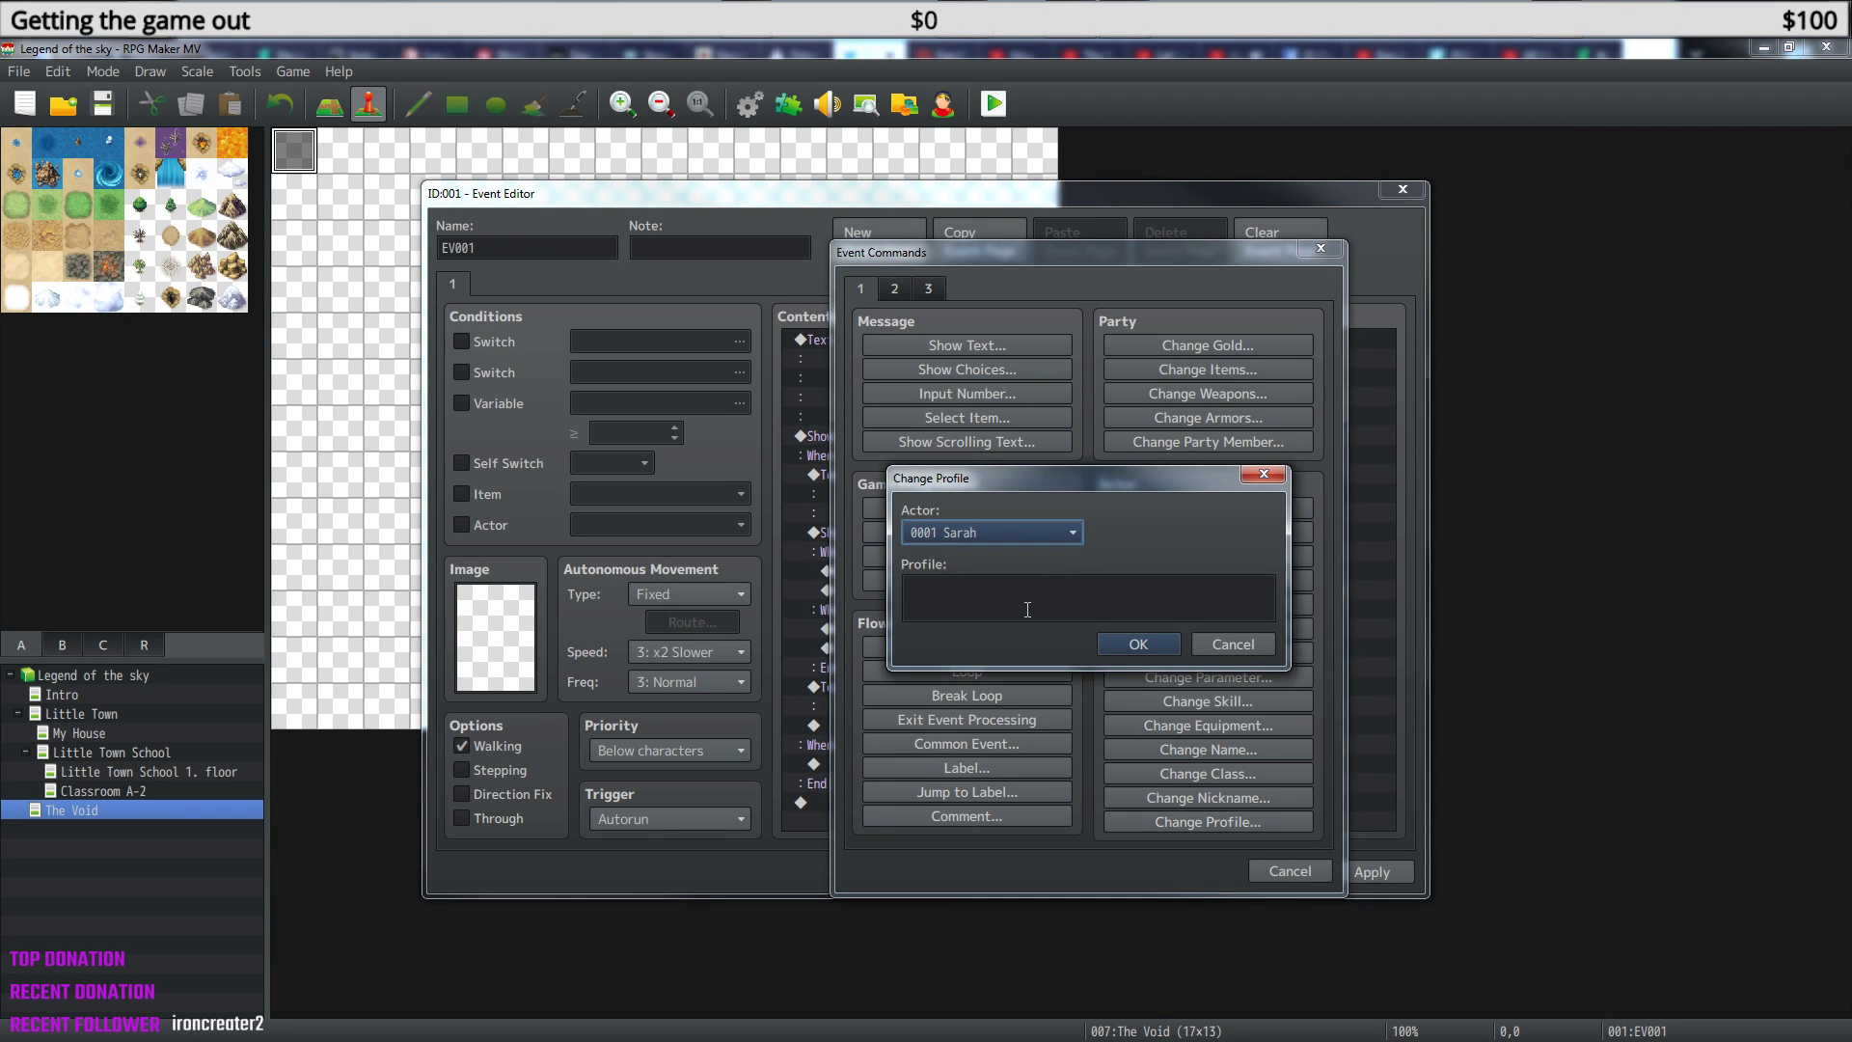
left_click(1276, 476)
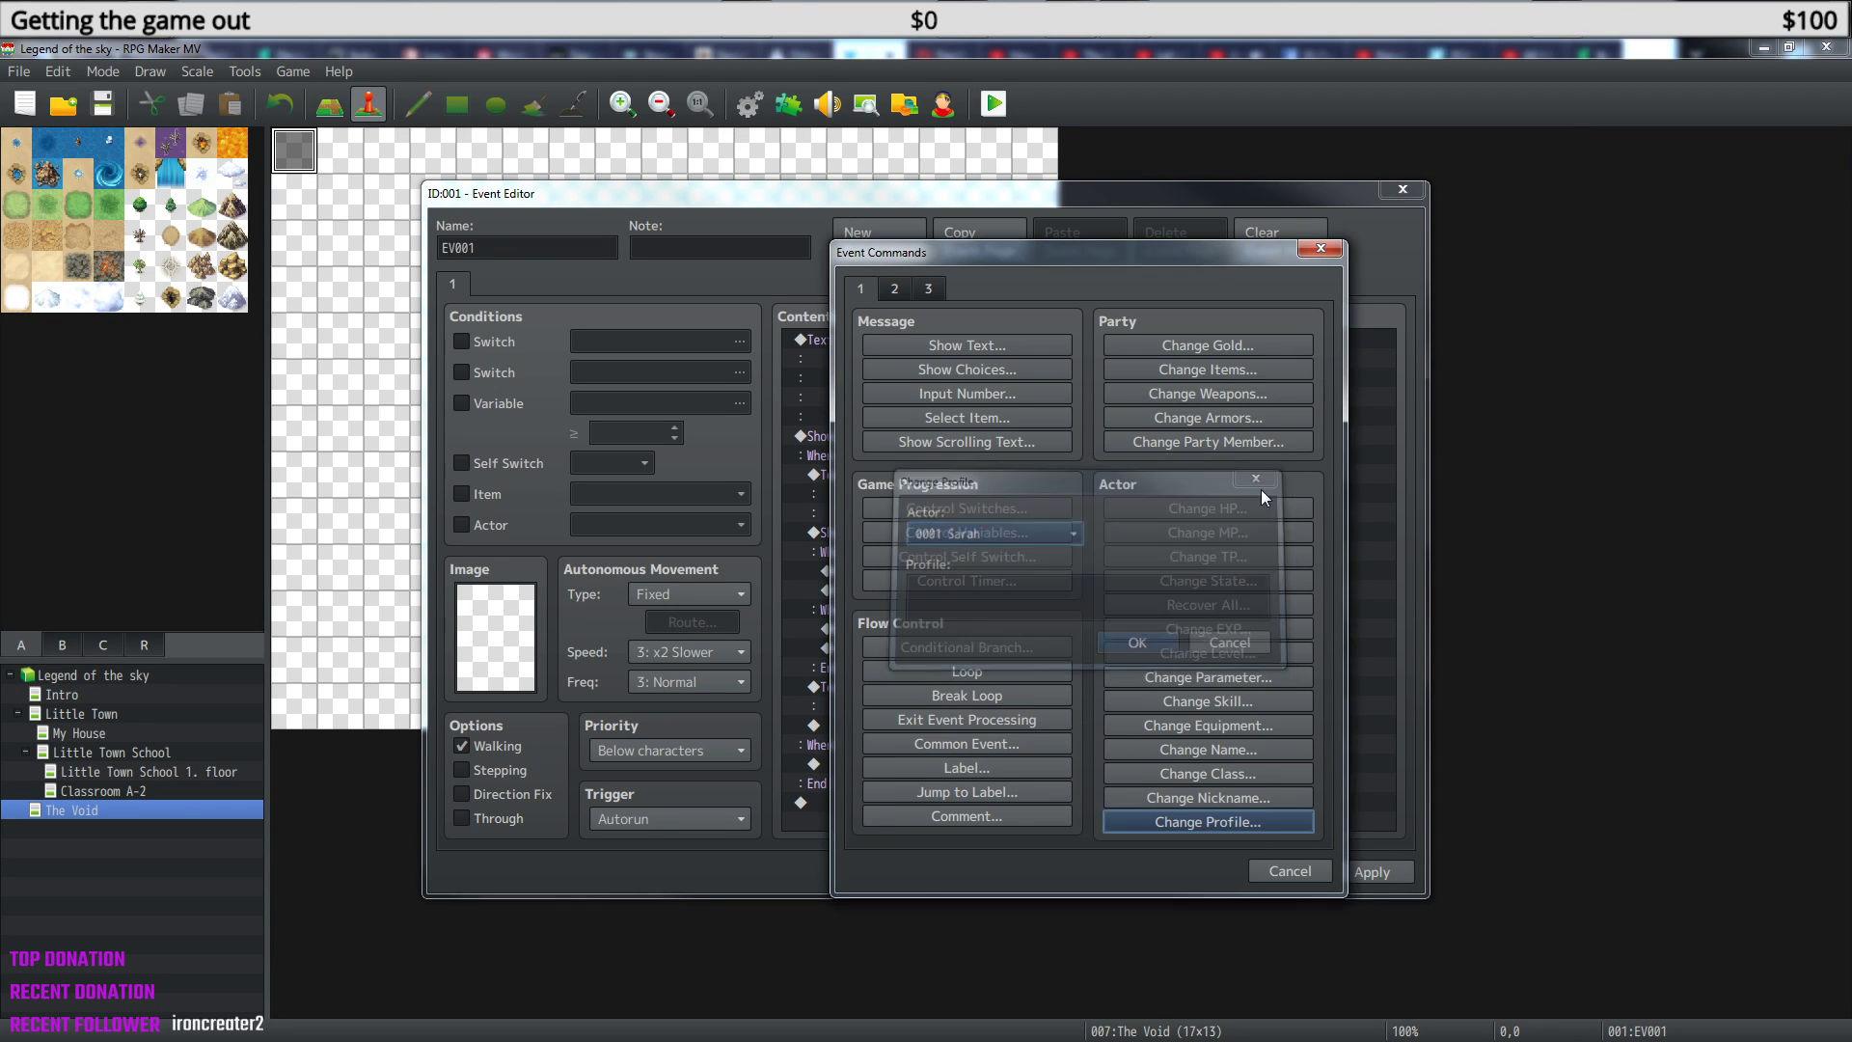
left_click(895, 290)
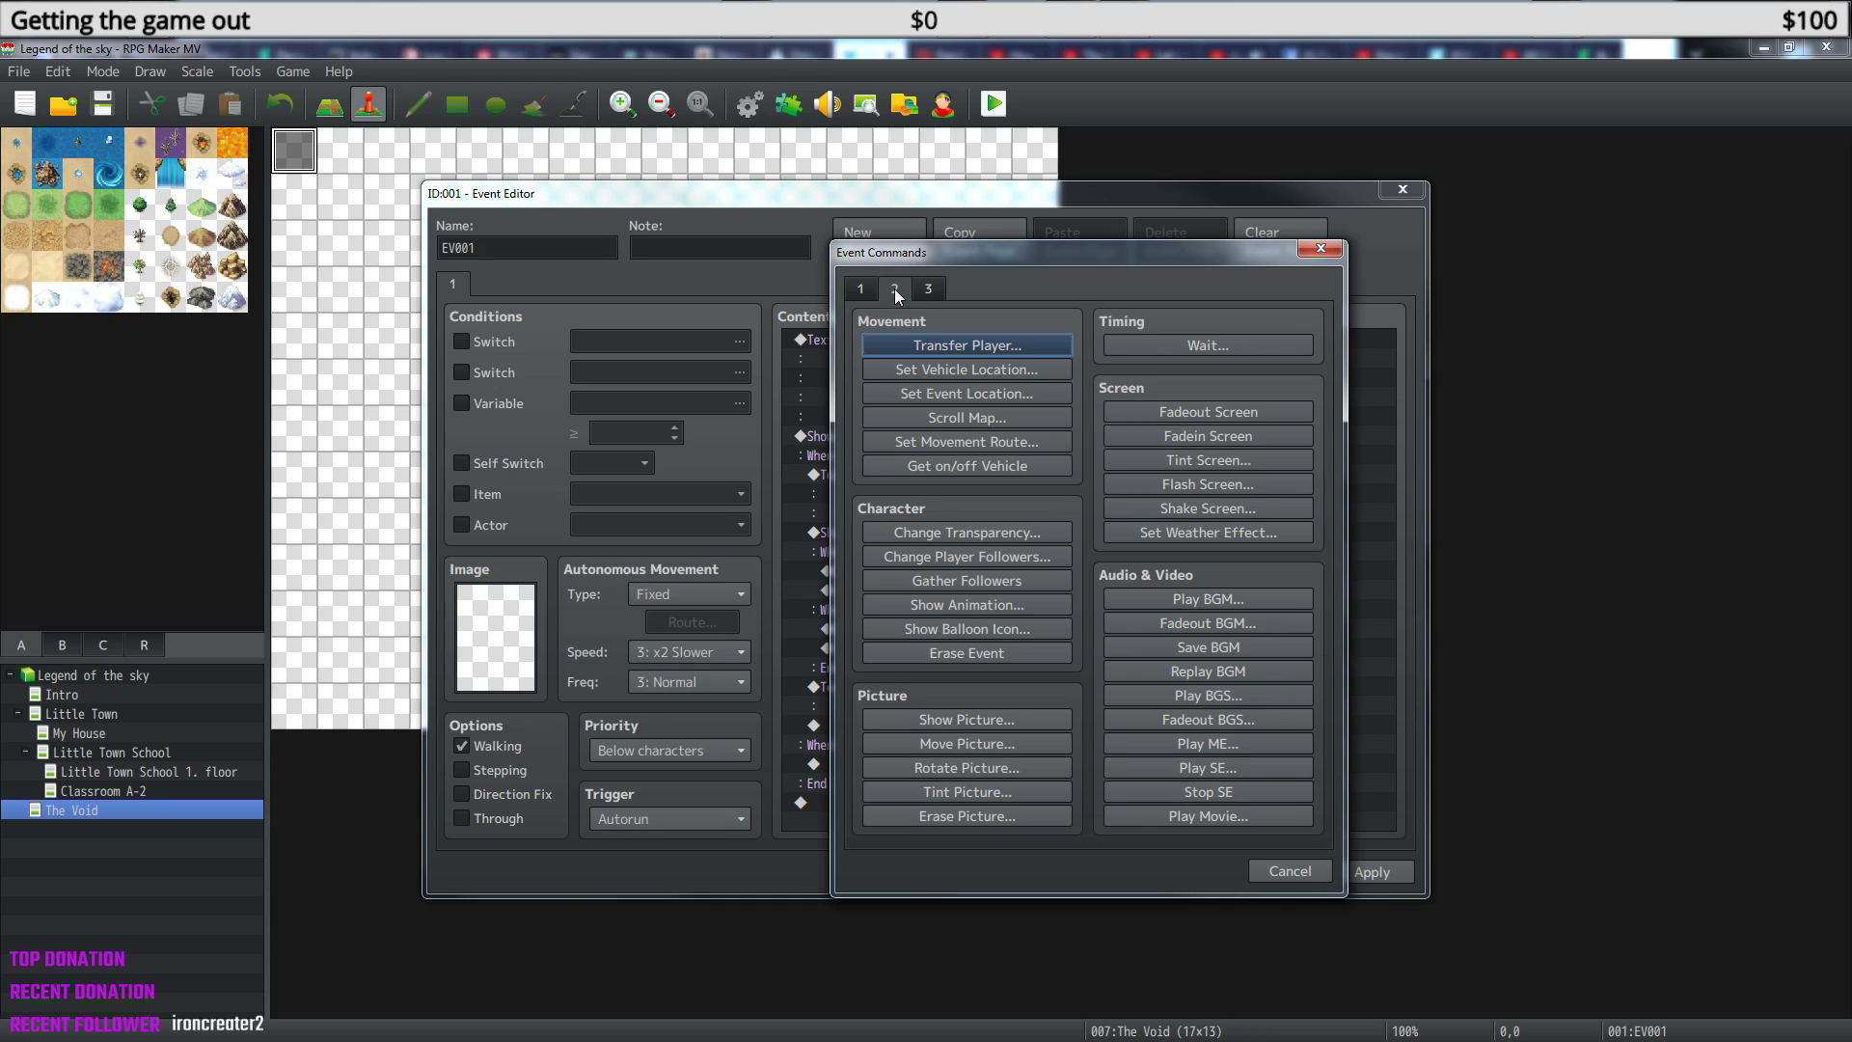
left_click(934, 289)
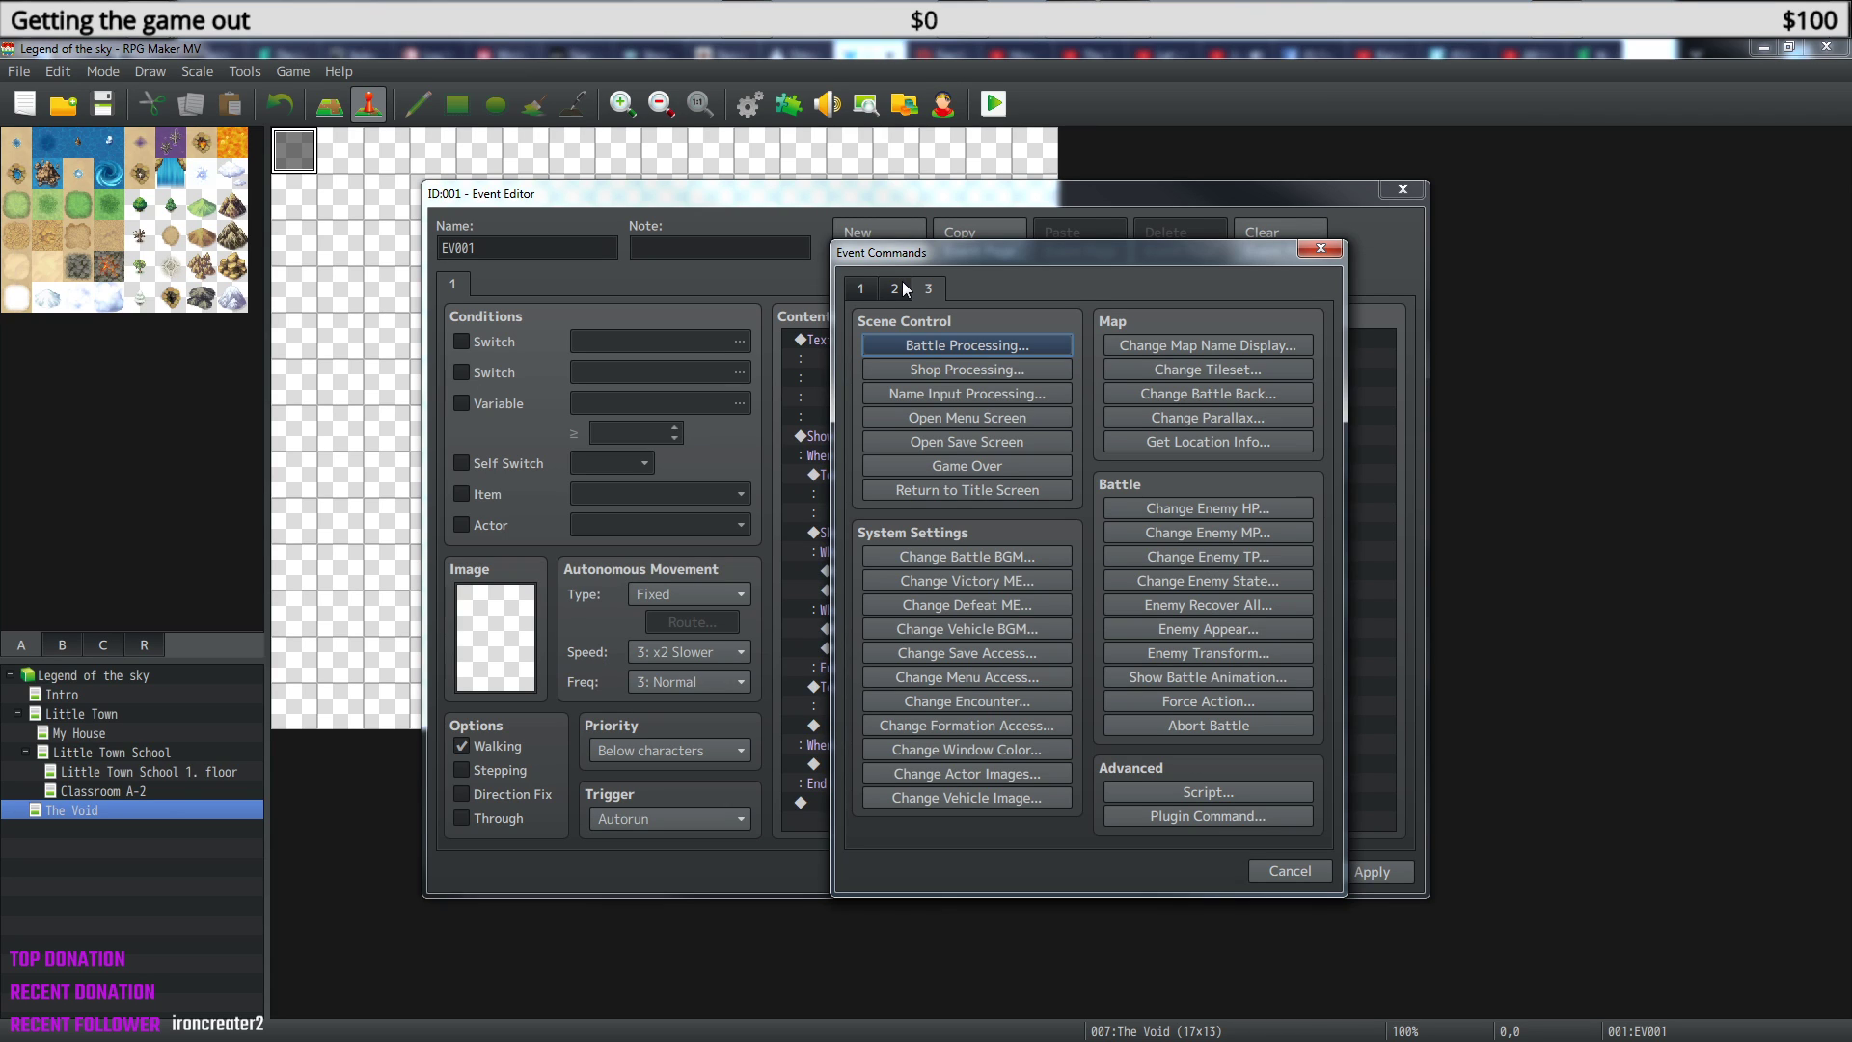
left_click(971, 777)
left_click(1093, 487)
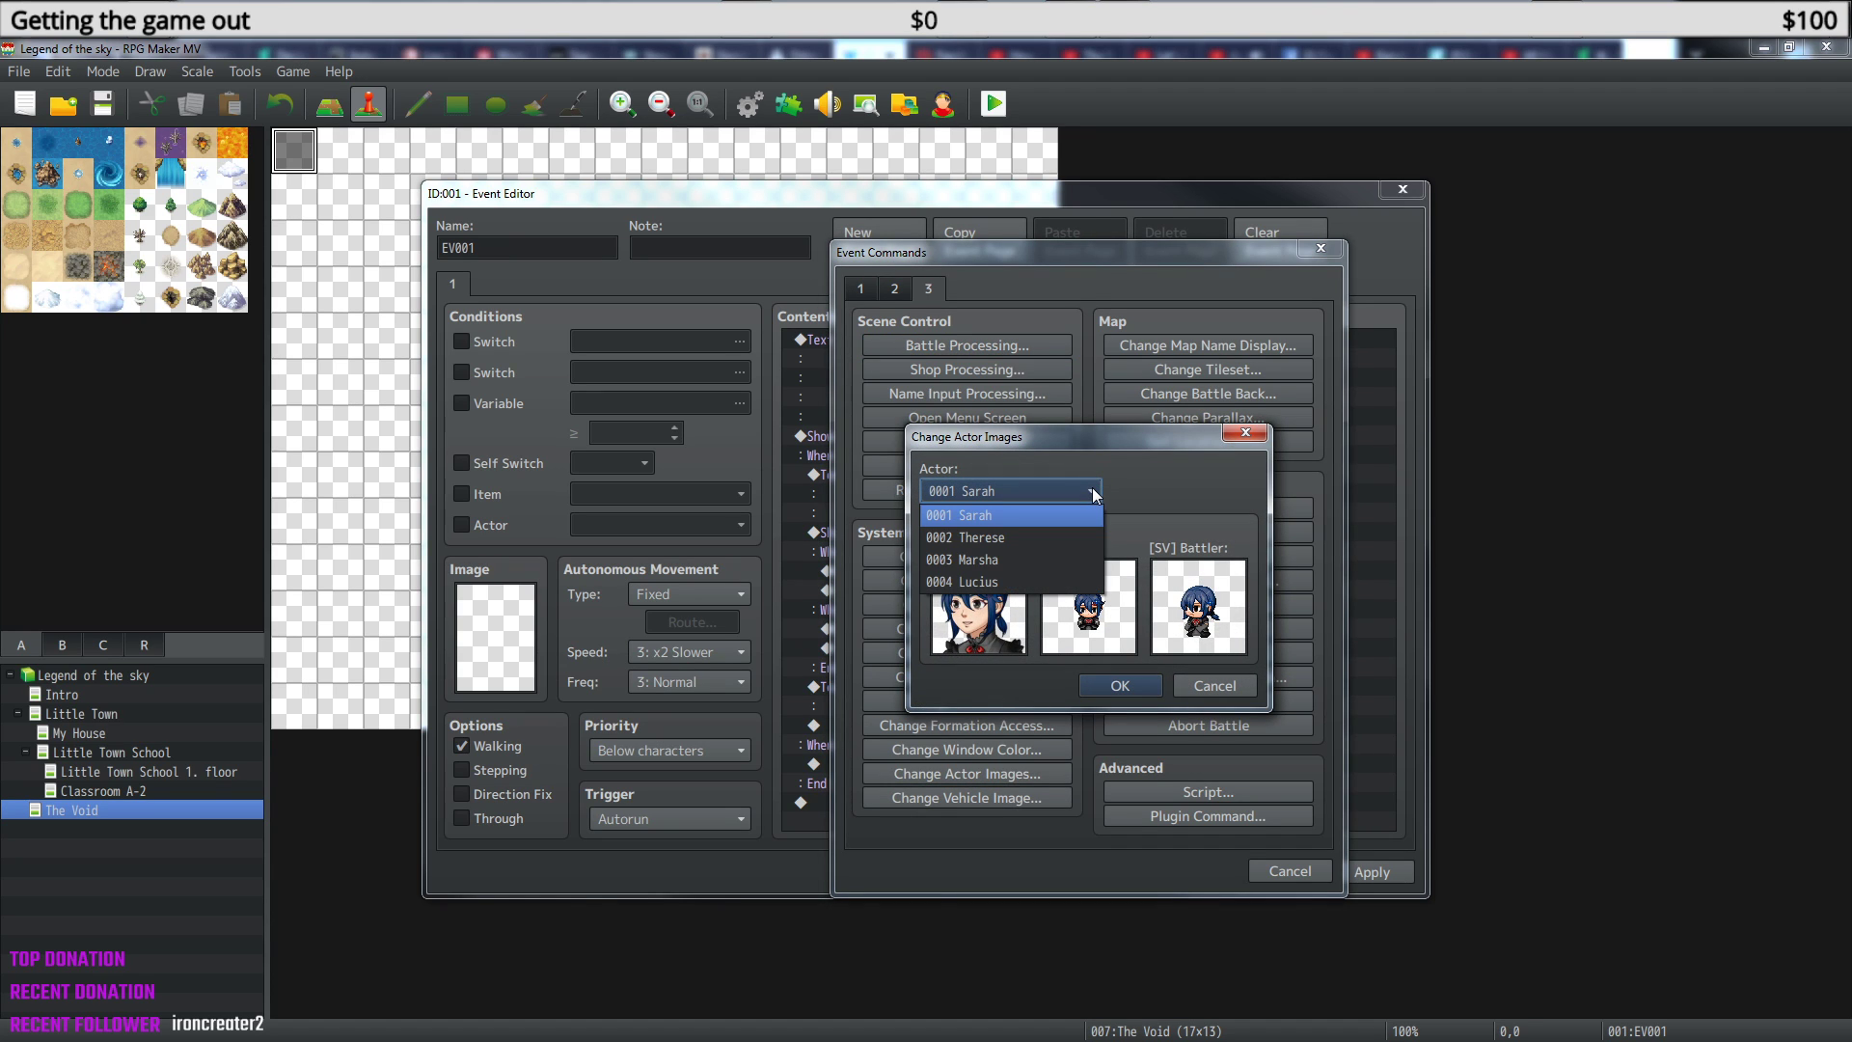
left_click(1093, 492)
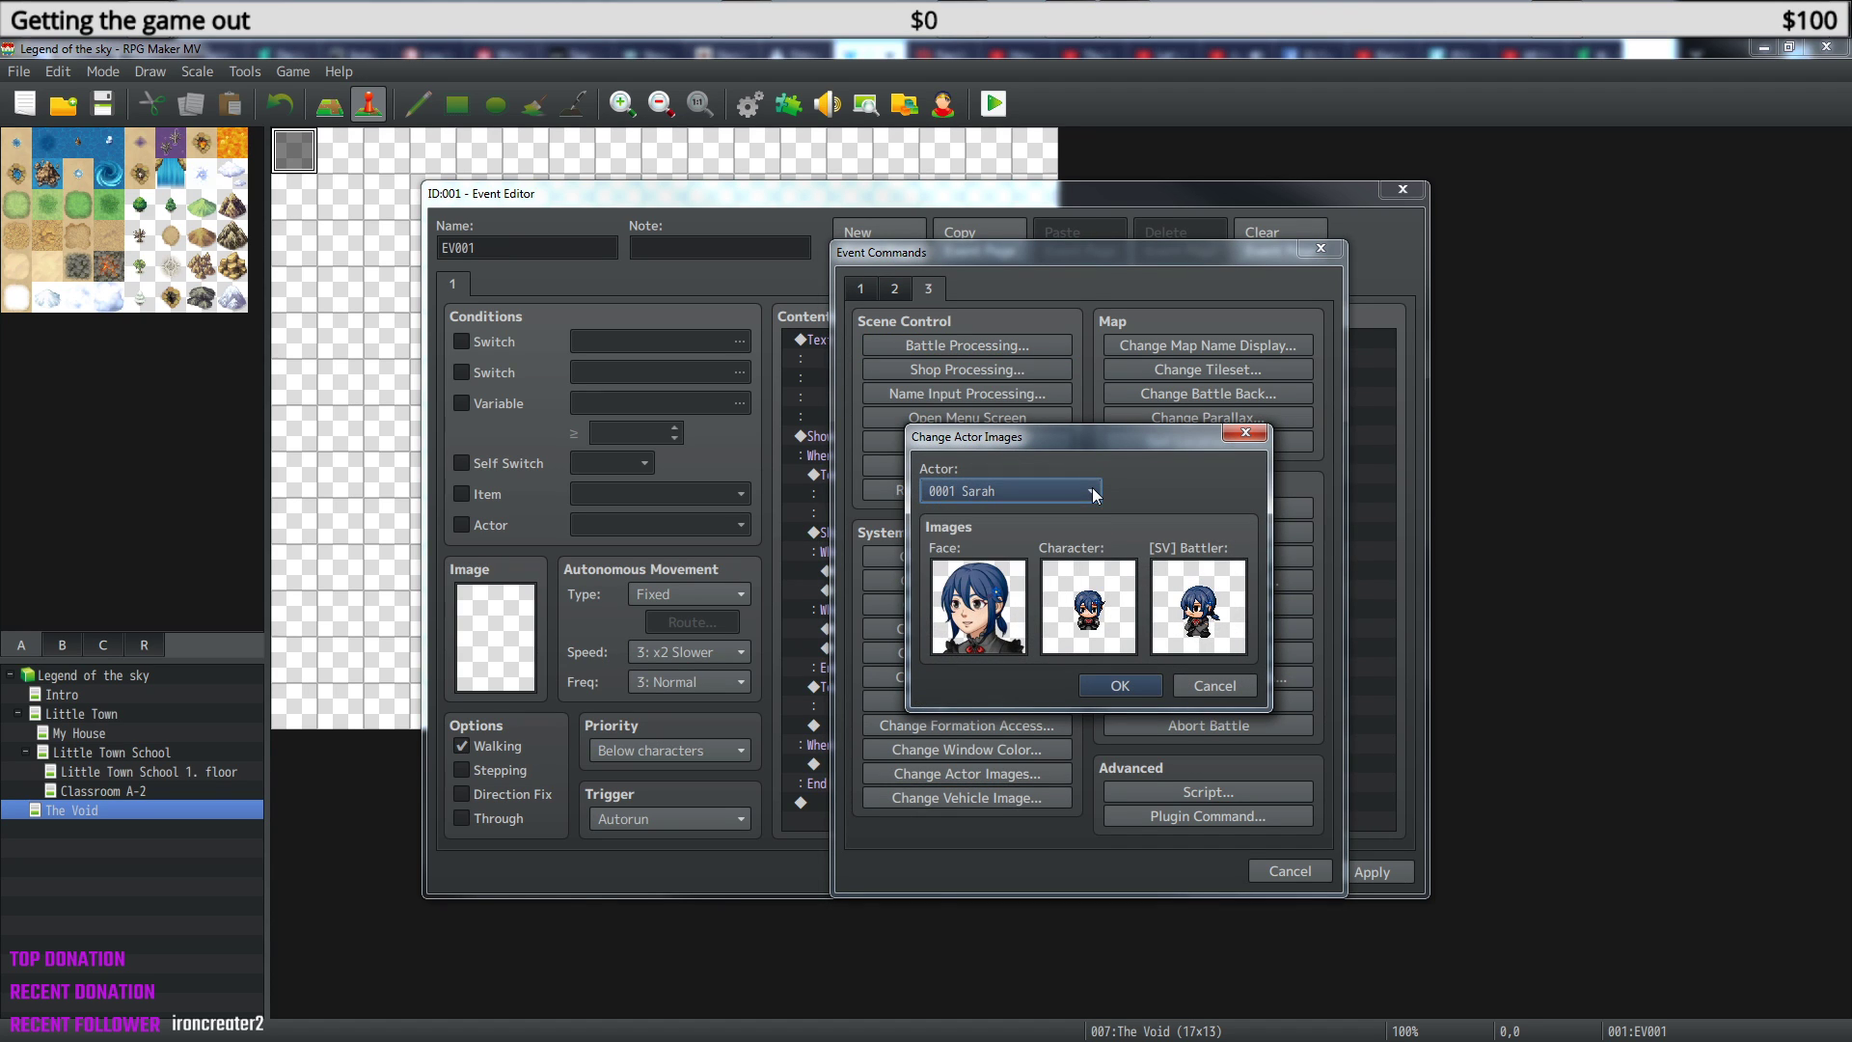
left_click(1259, 432)
left_click(1321, 248)
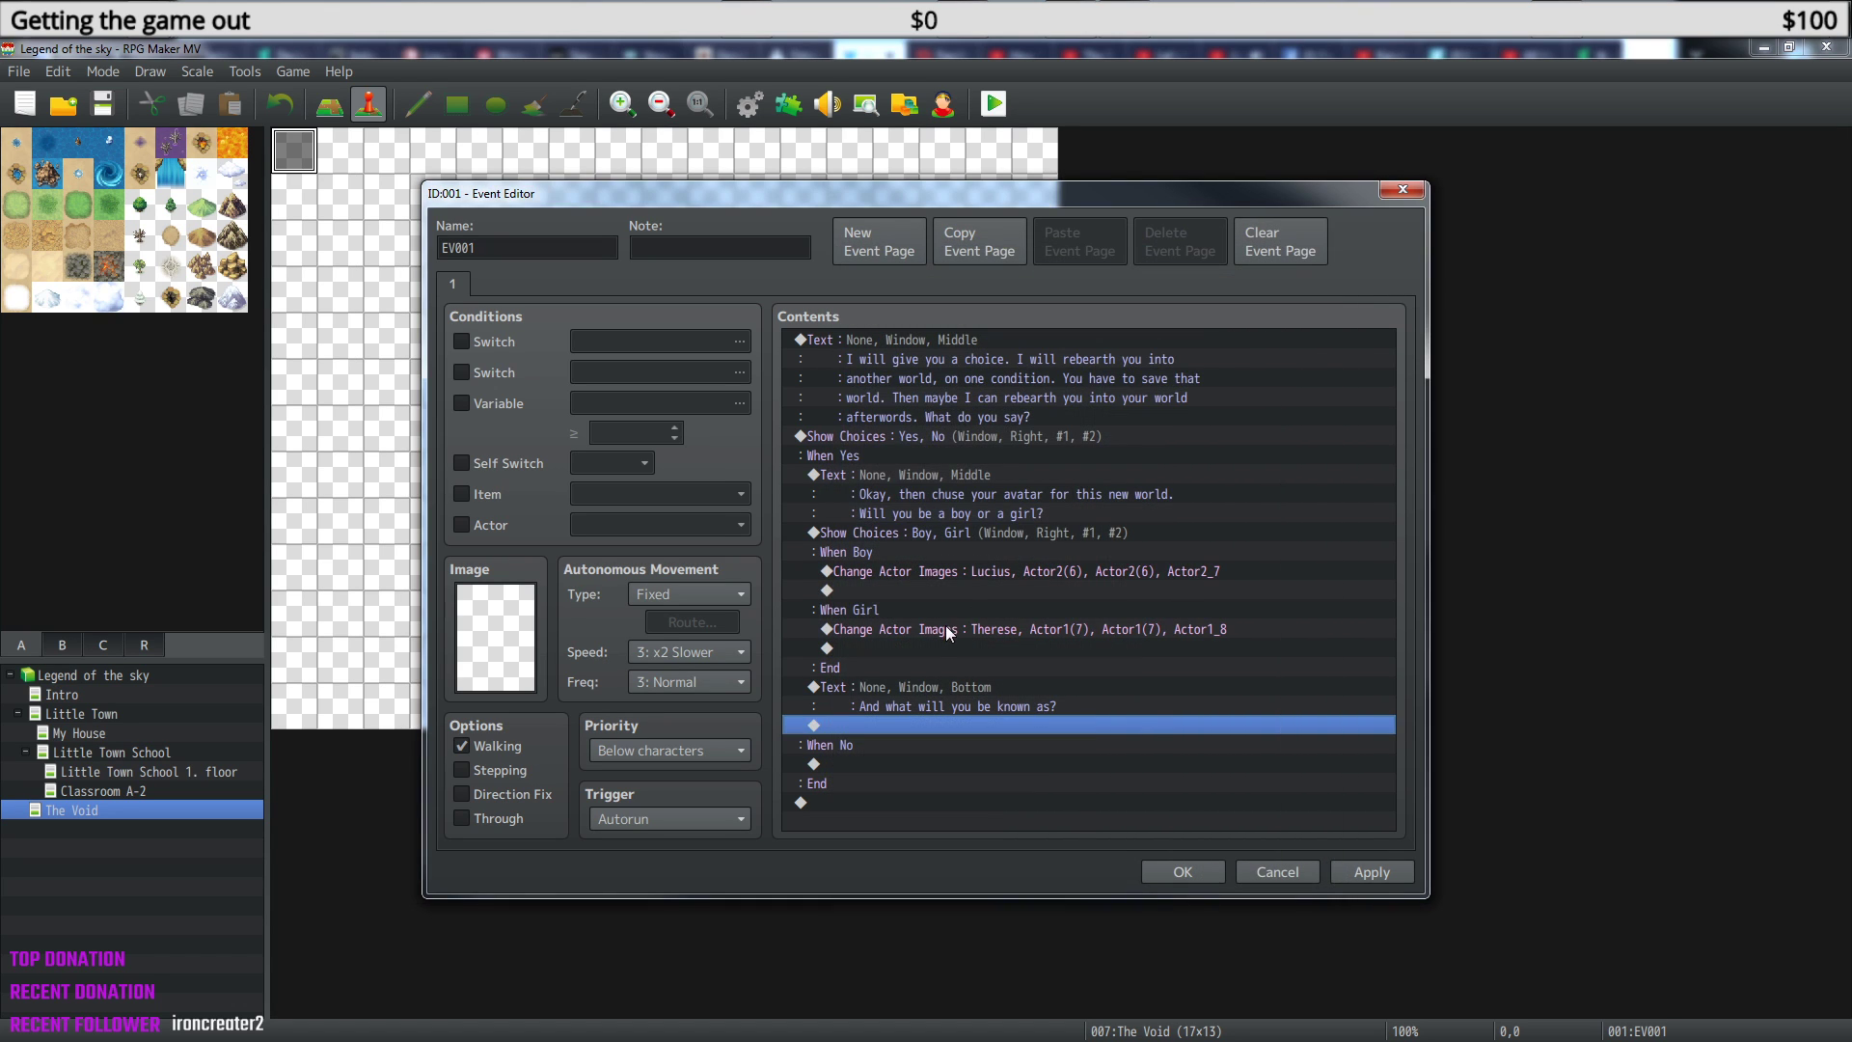
- Edit the Boy branch's Change Actor Images command to target actor 0001 Sarah, with the first face of the Actor1 set
left_click(913, 565)
right_click(912, 569)
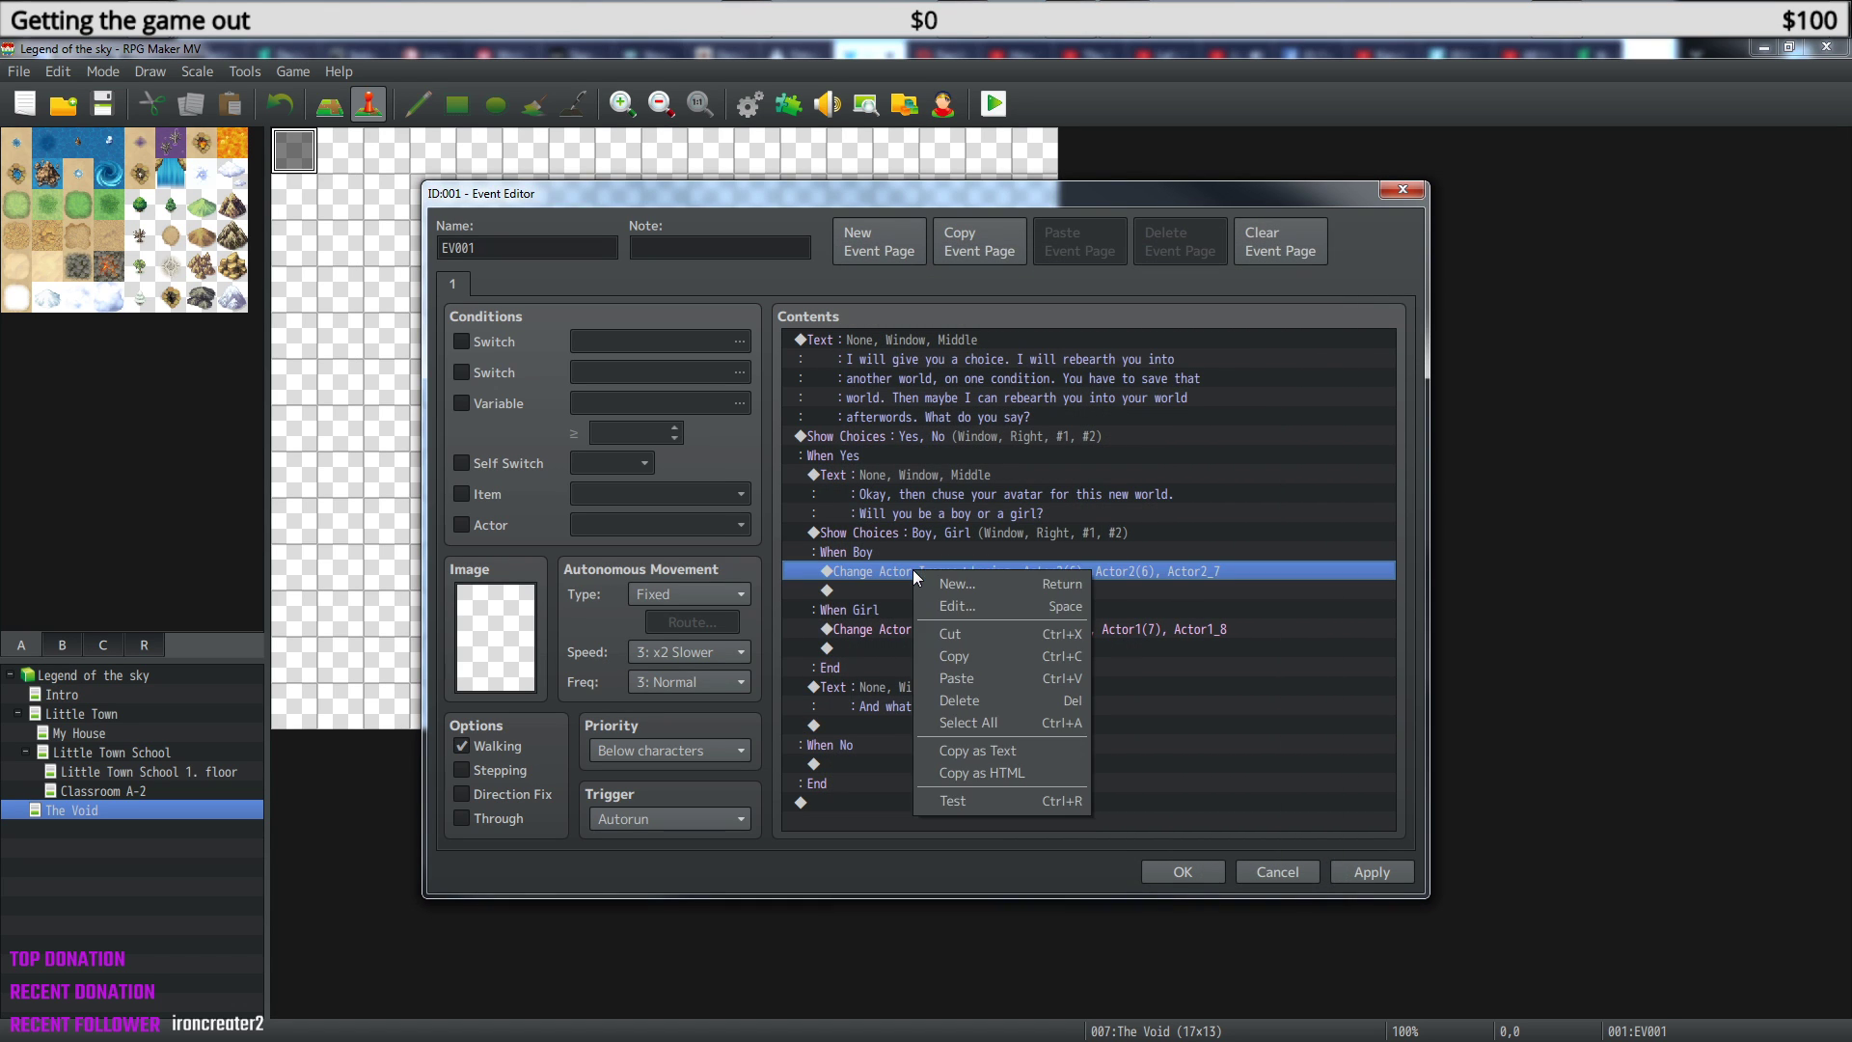
left_click(965, 605)
left_click(1046, 487)
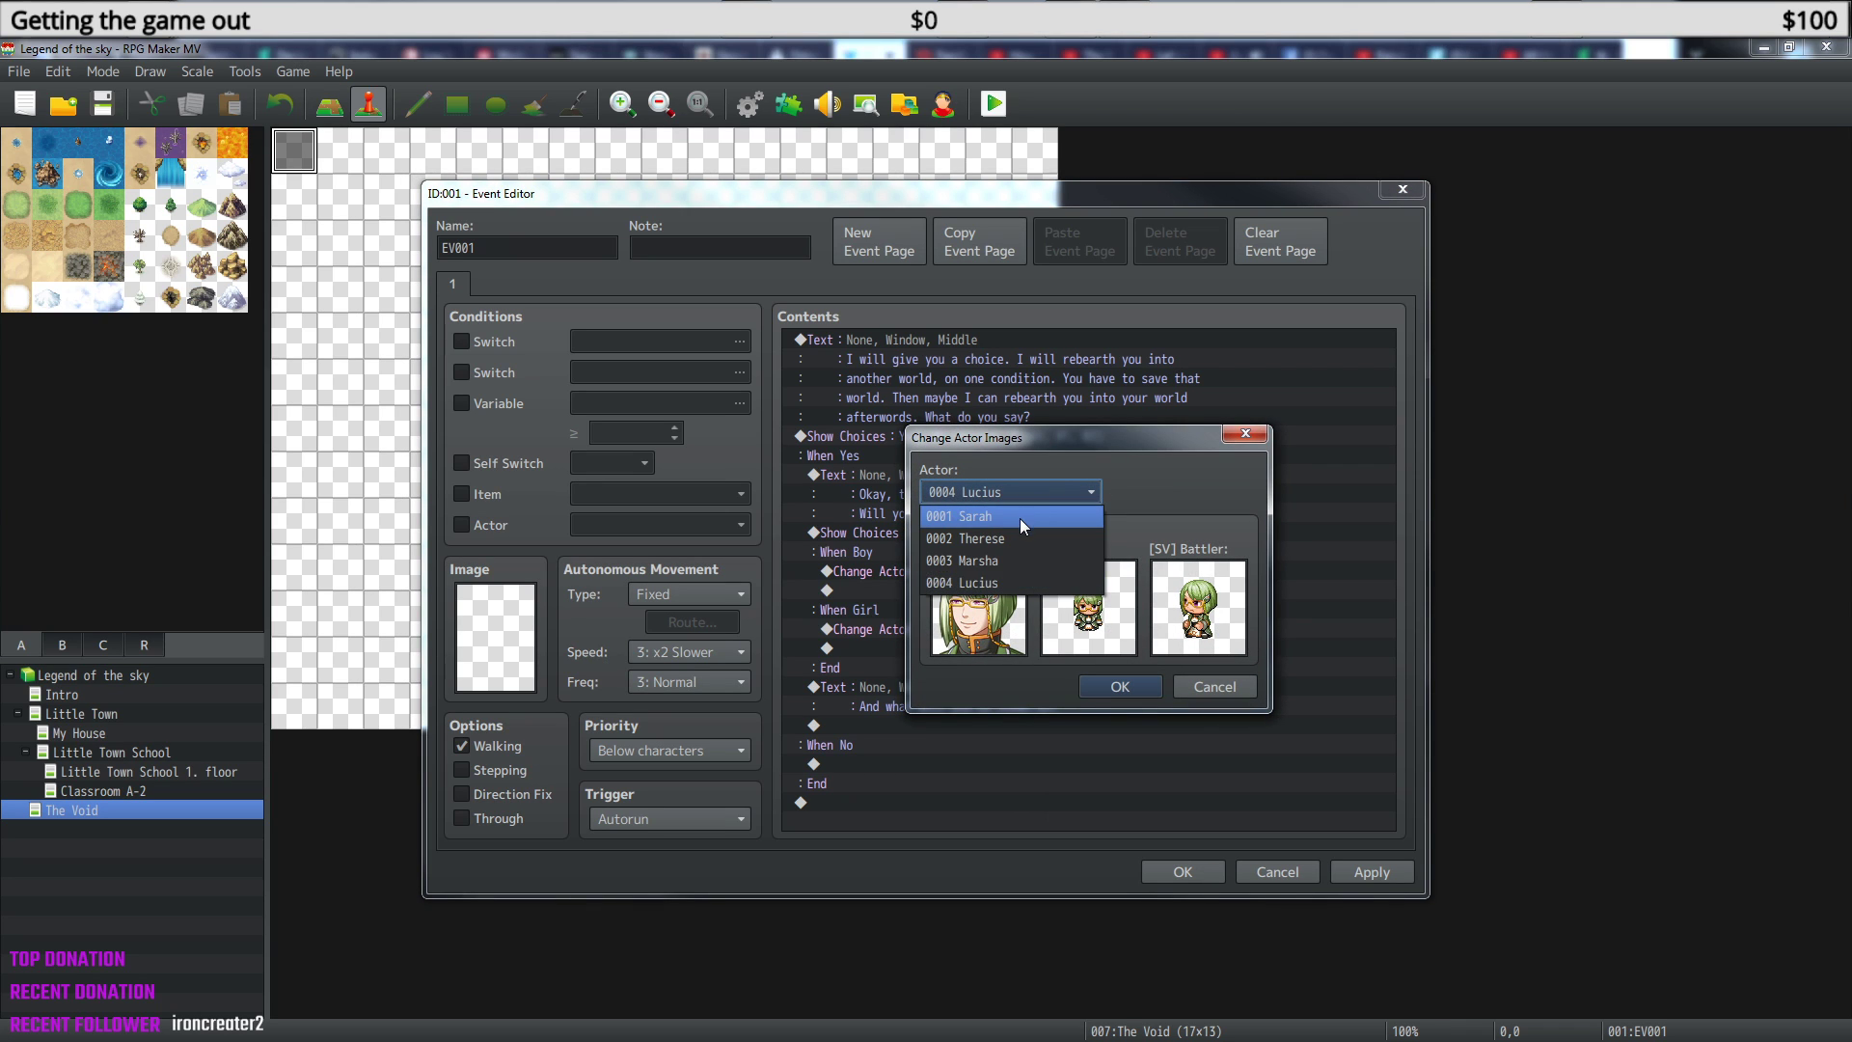
left_click(1020, 518)
double_click(977, 609)
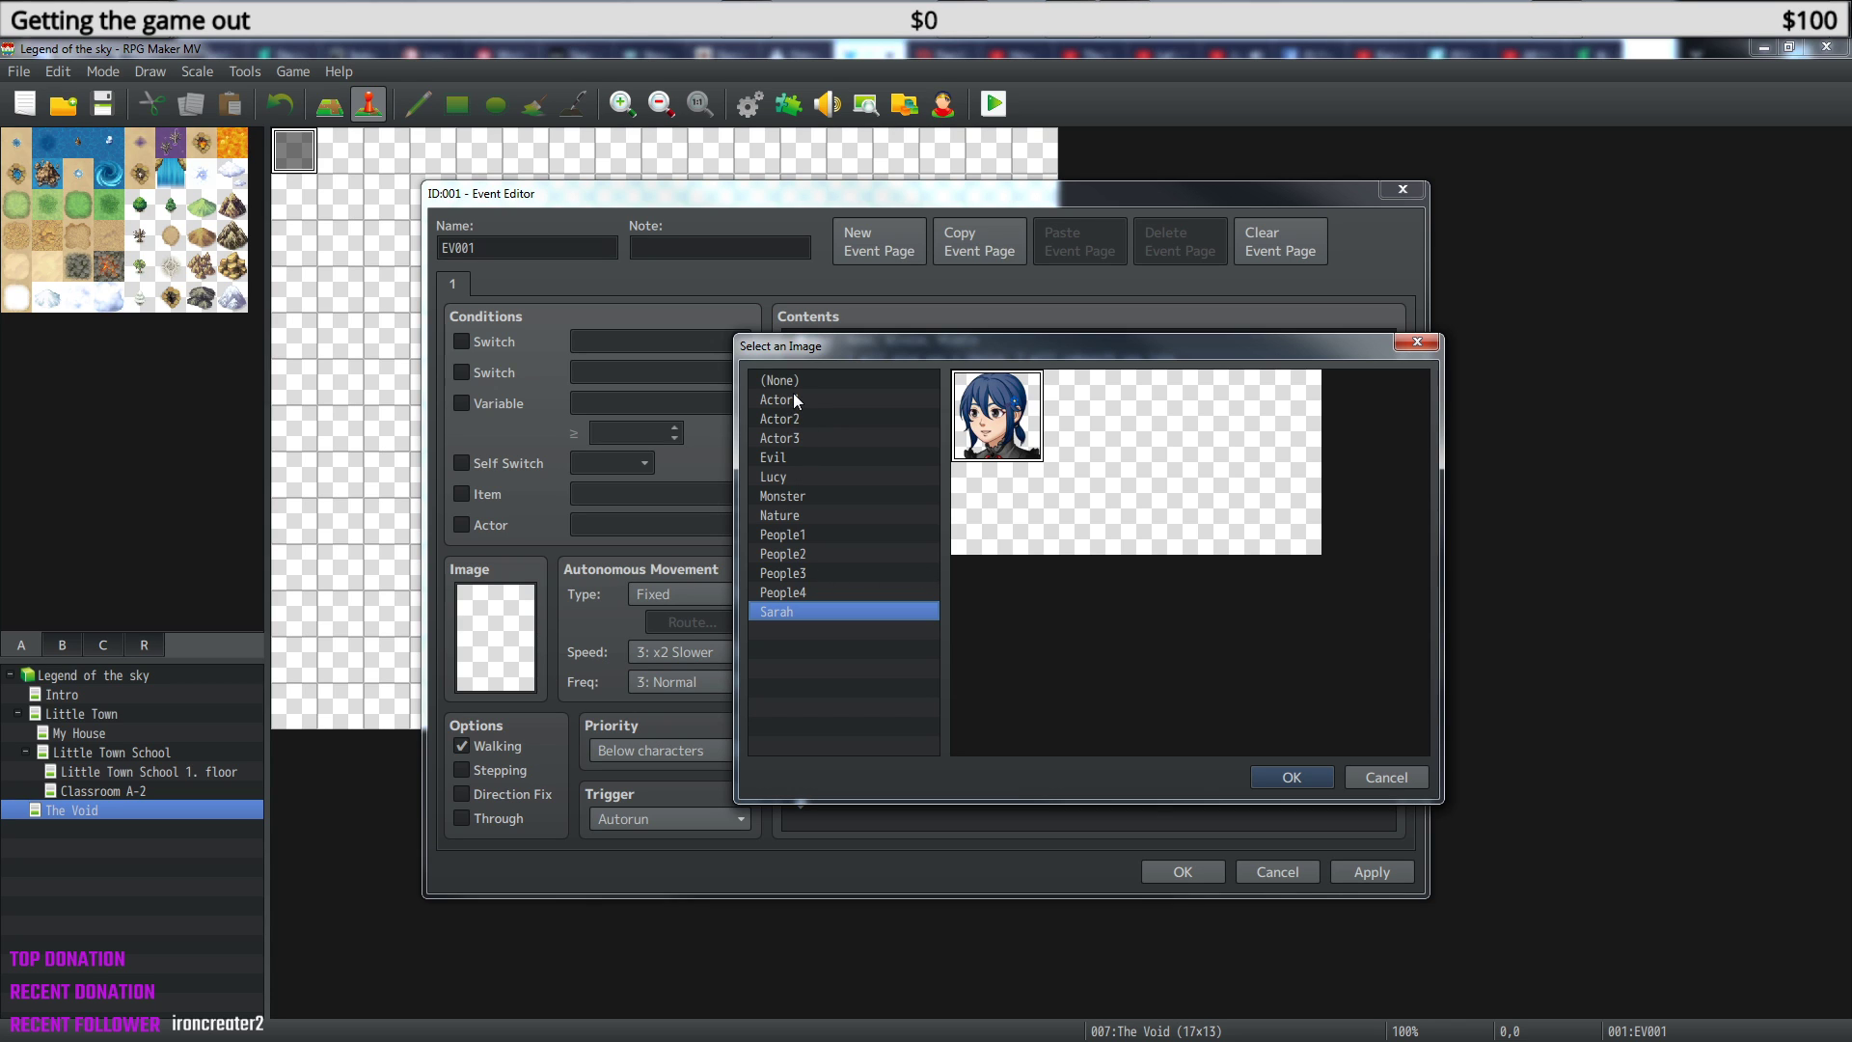
left_click(793, 401)
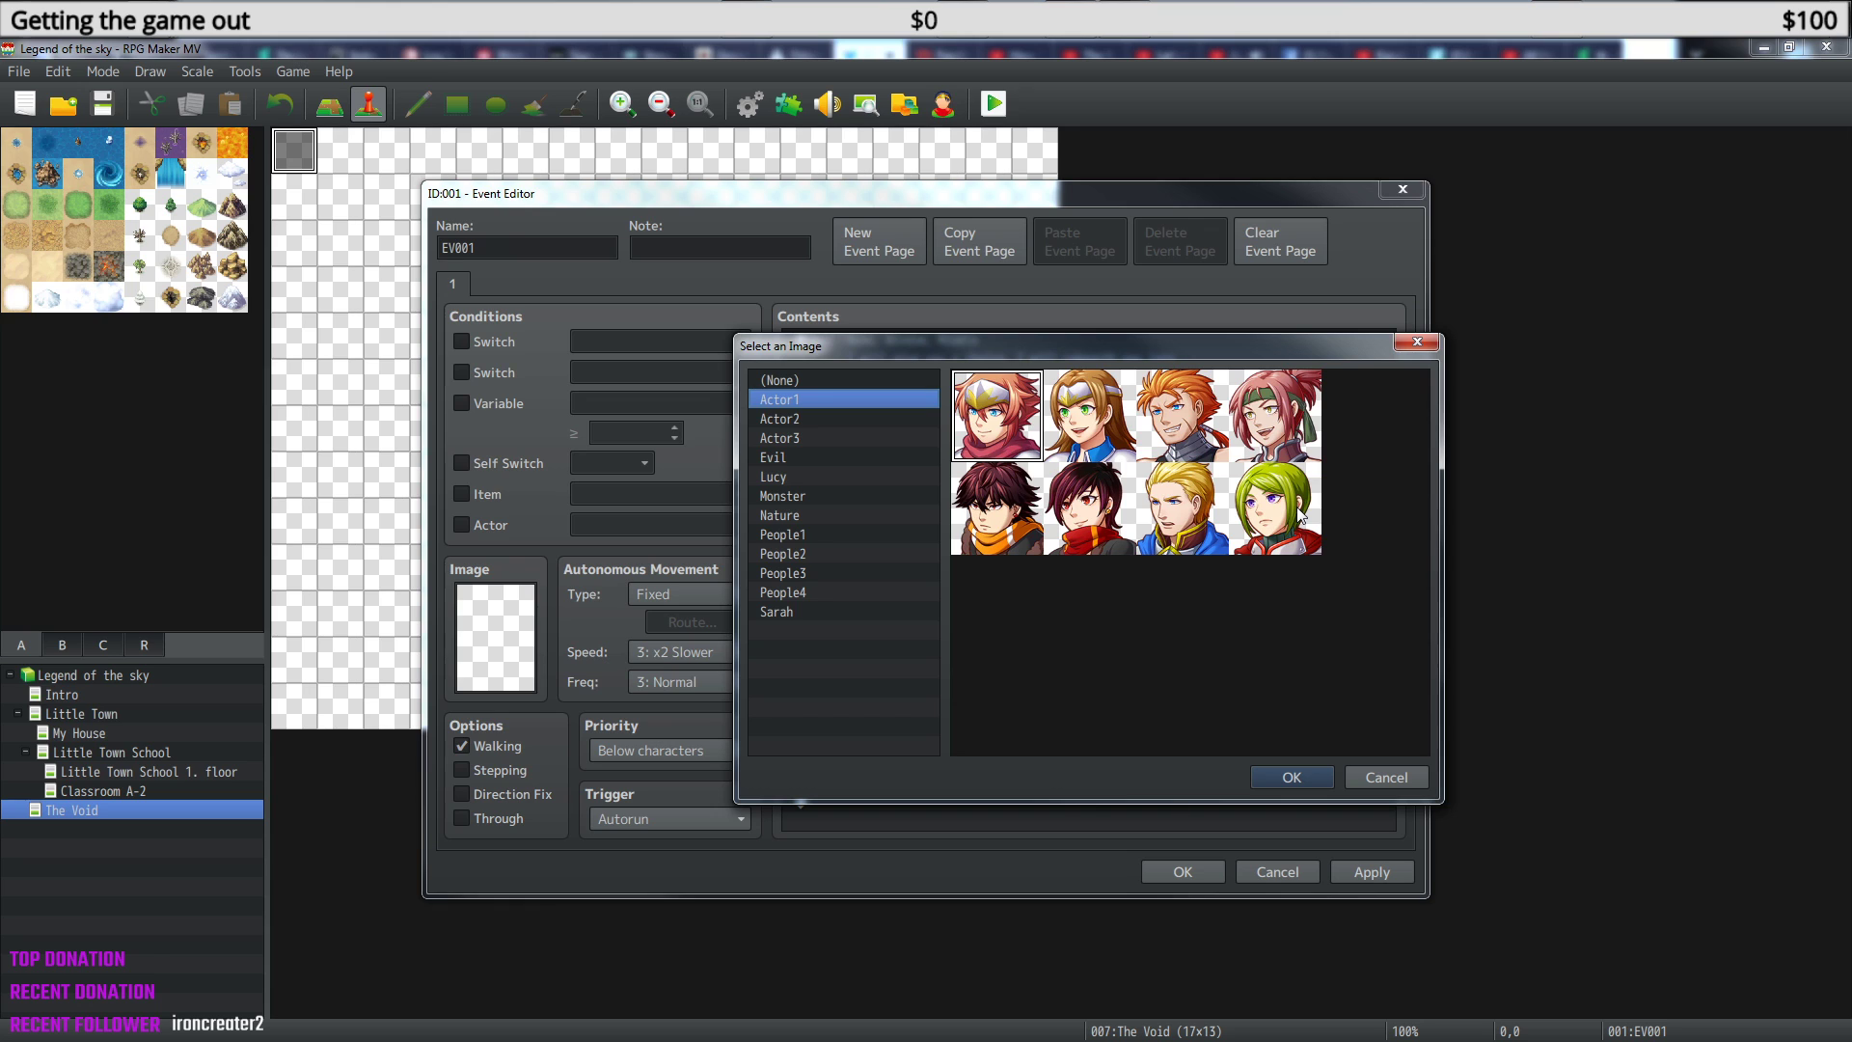
left_click(1287, 779)
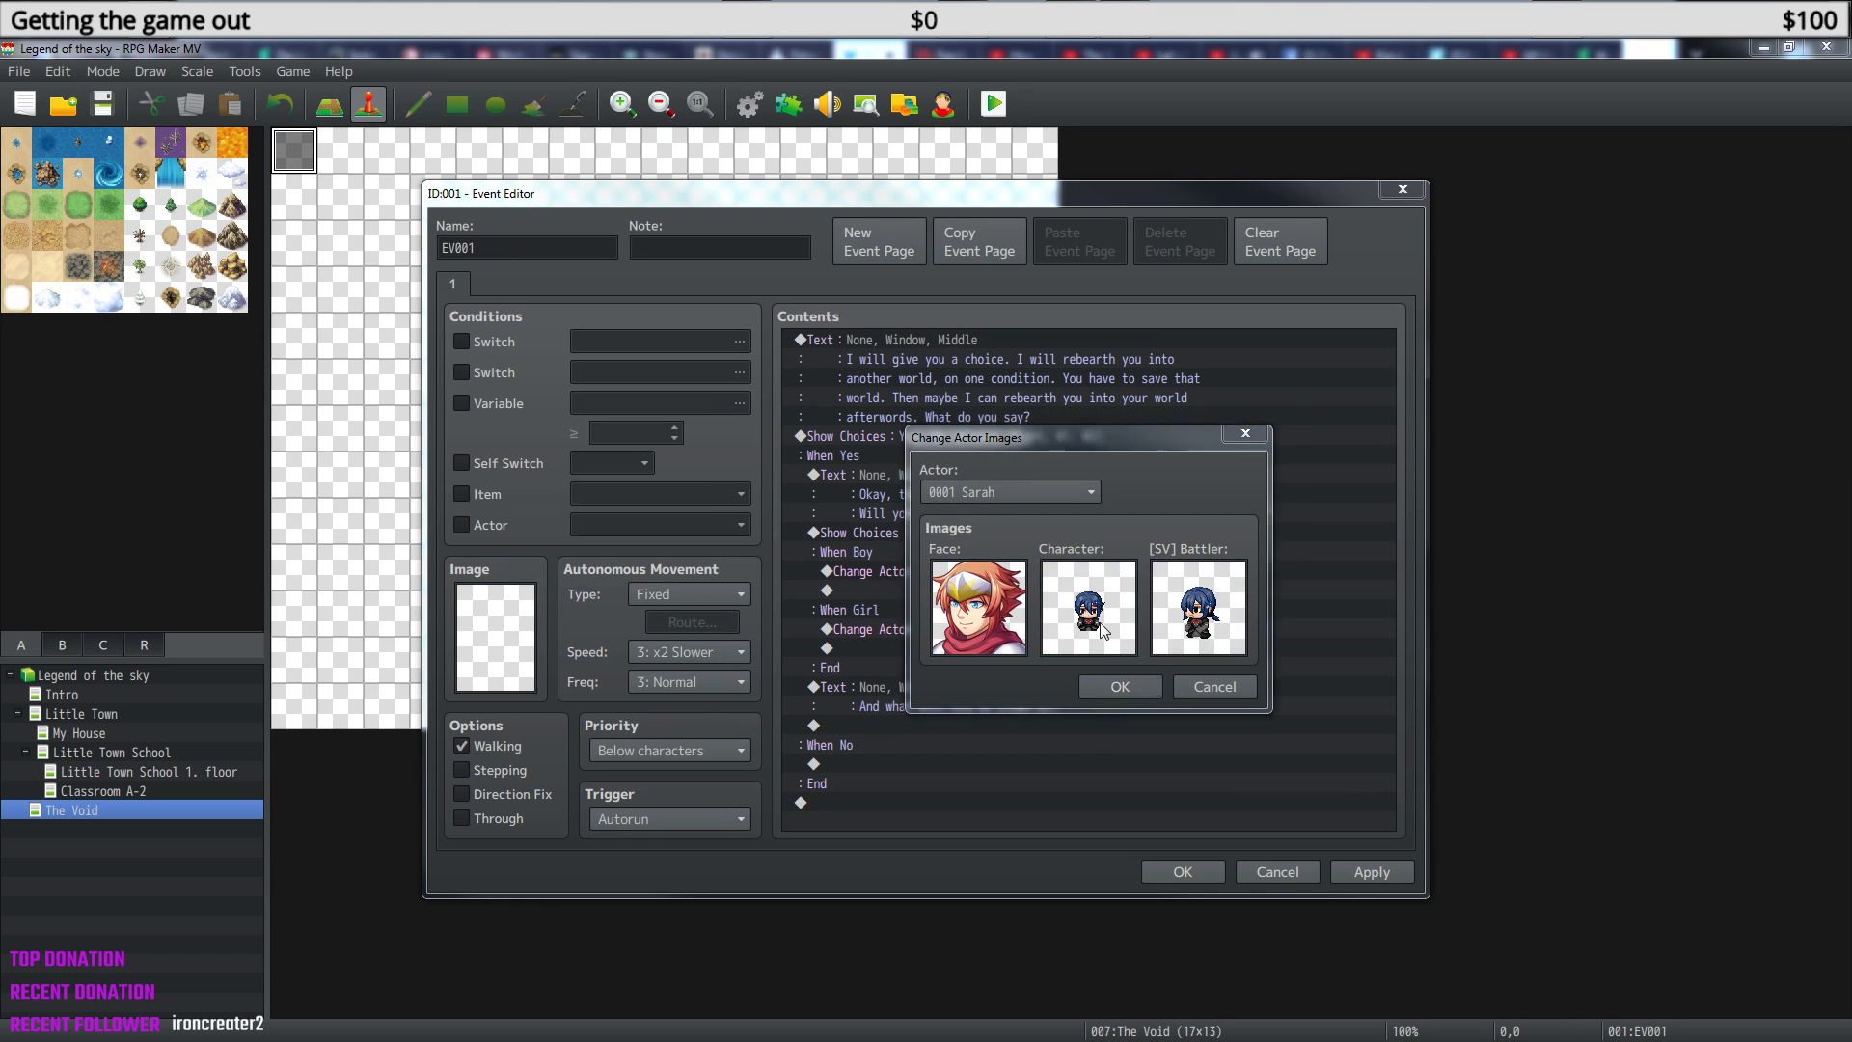
- Set the Boy branch's character image to the first Actor1 sprite and its battler to Actor1_1, and apply the image changes
double_click(1104, 630)
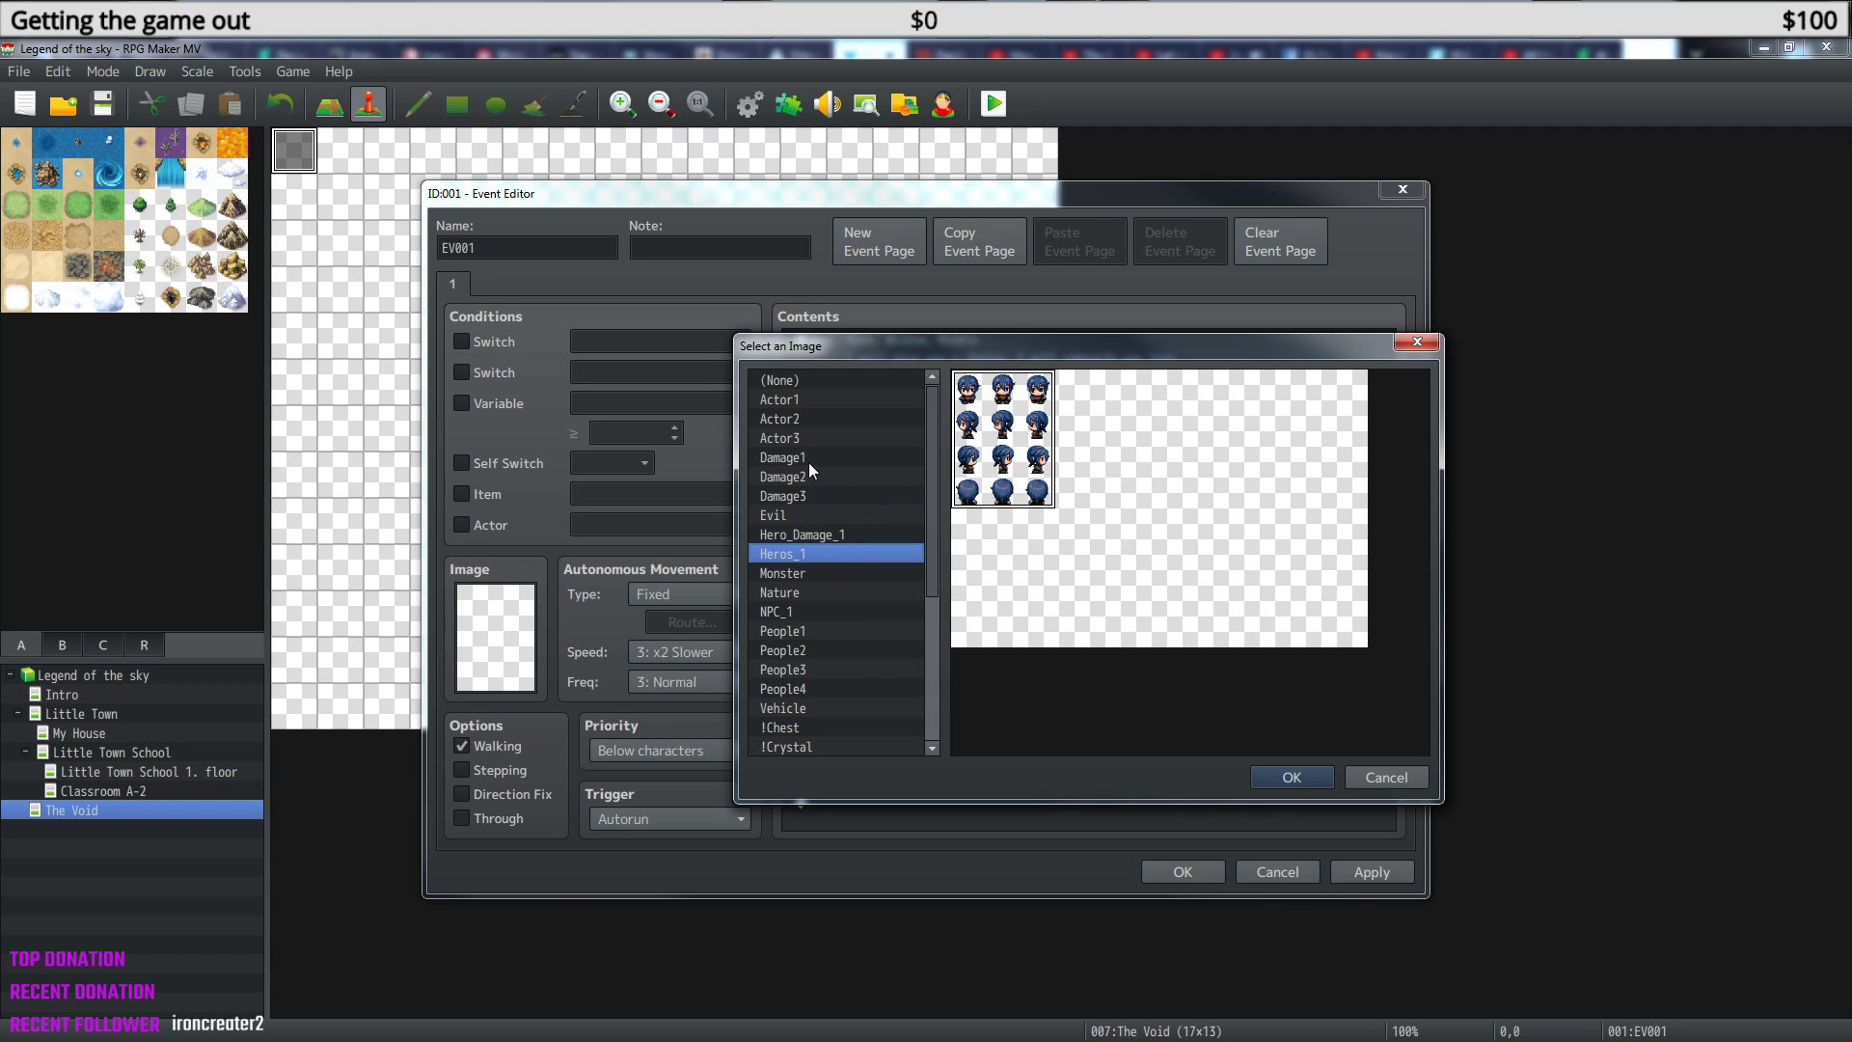
left_click(816, 534)
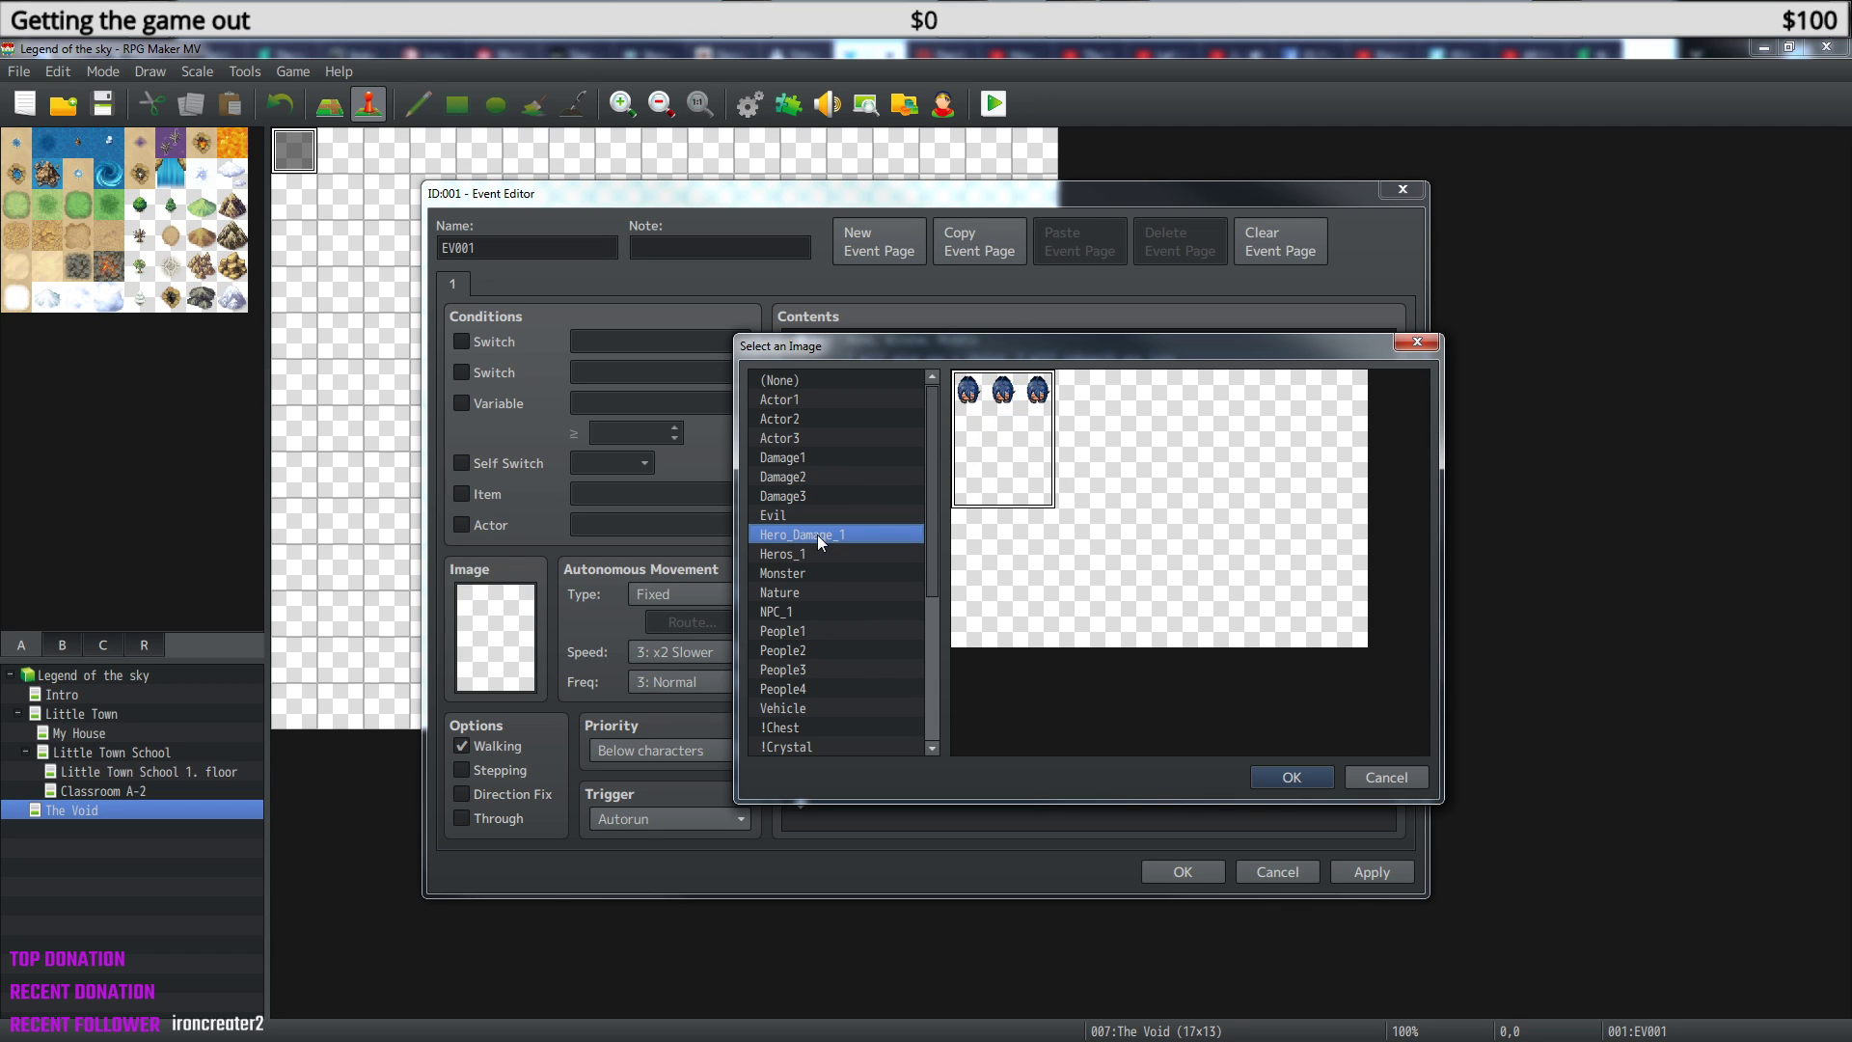
left_click(799, 400)
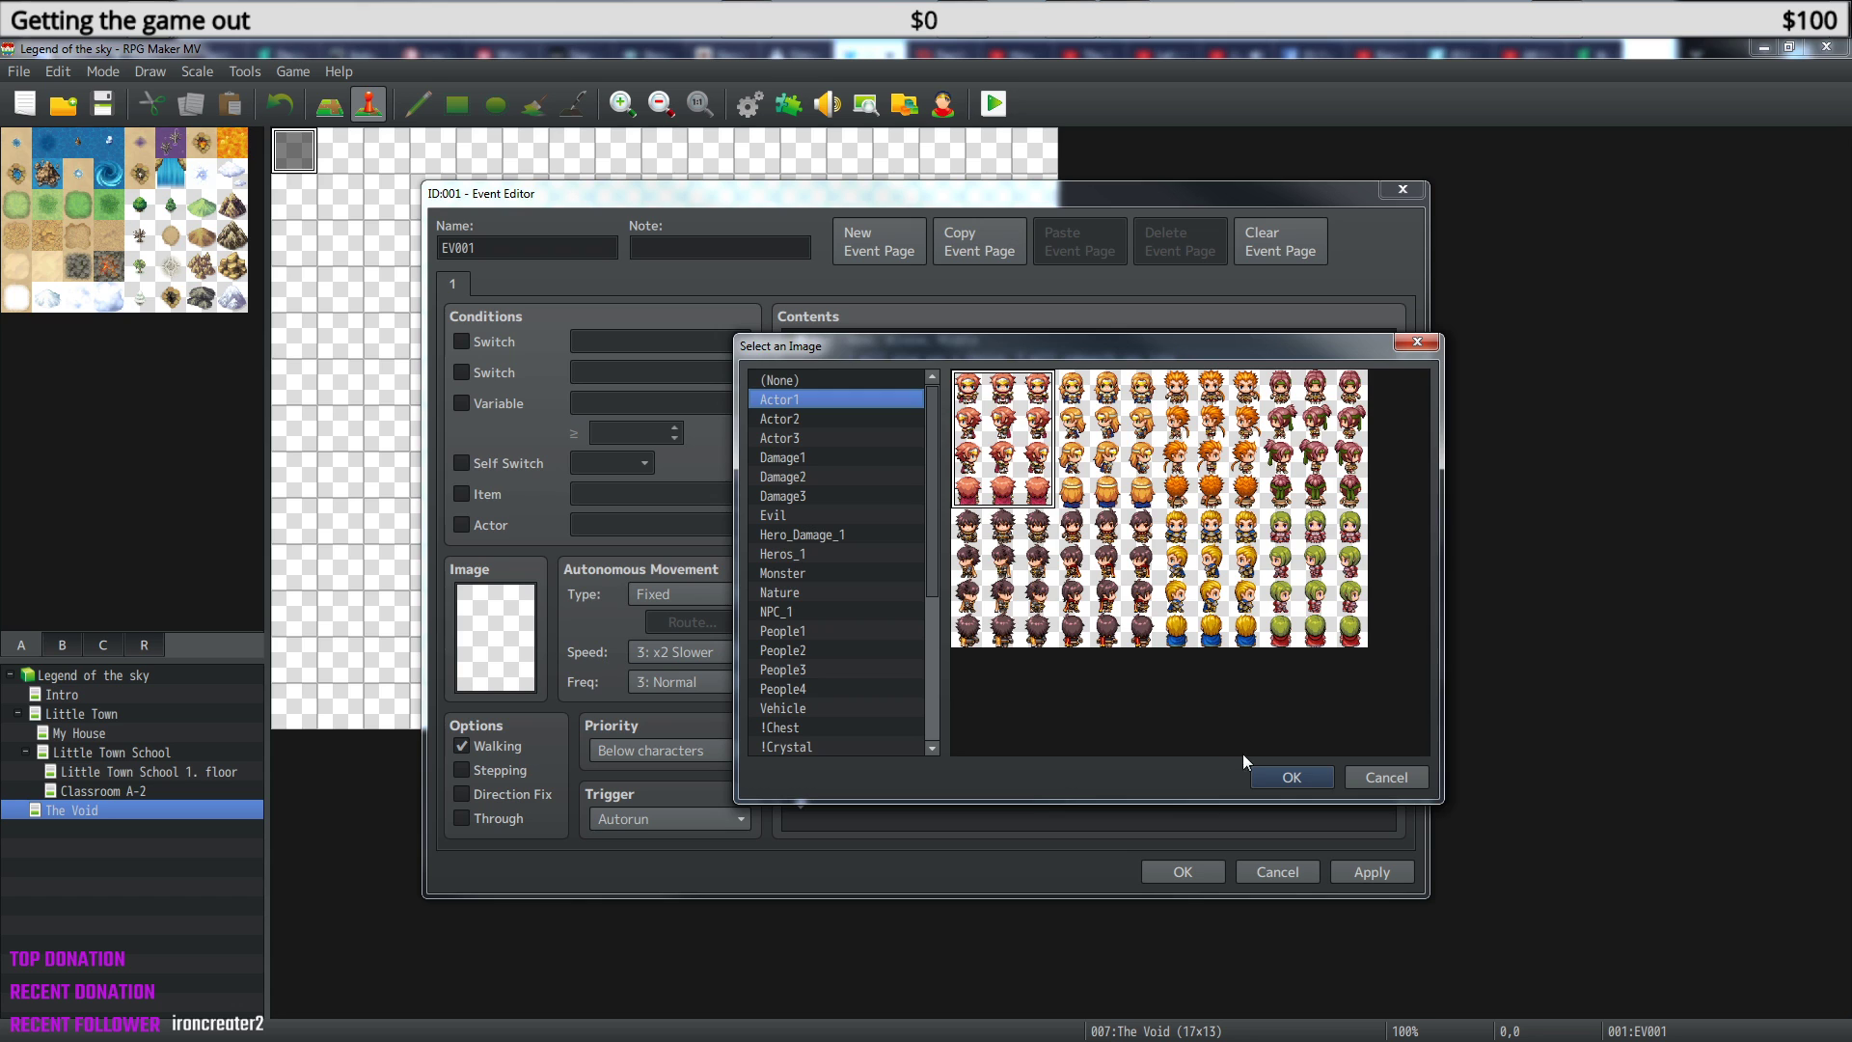
left_click(1291, 781)
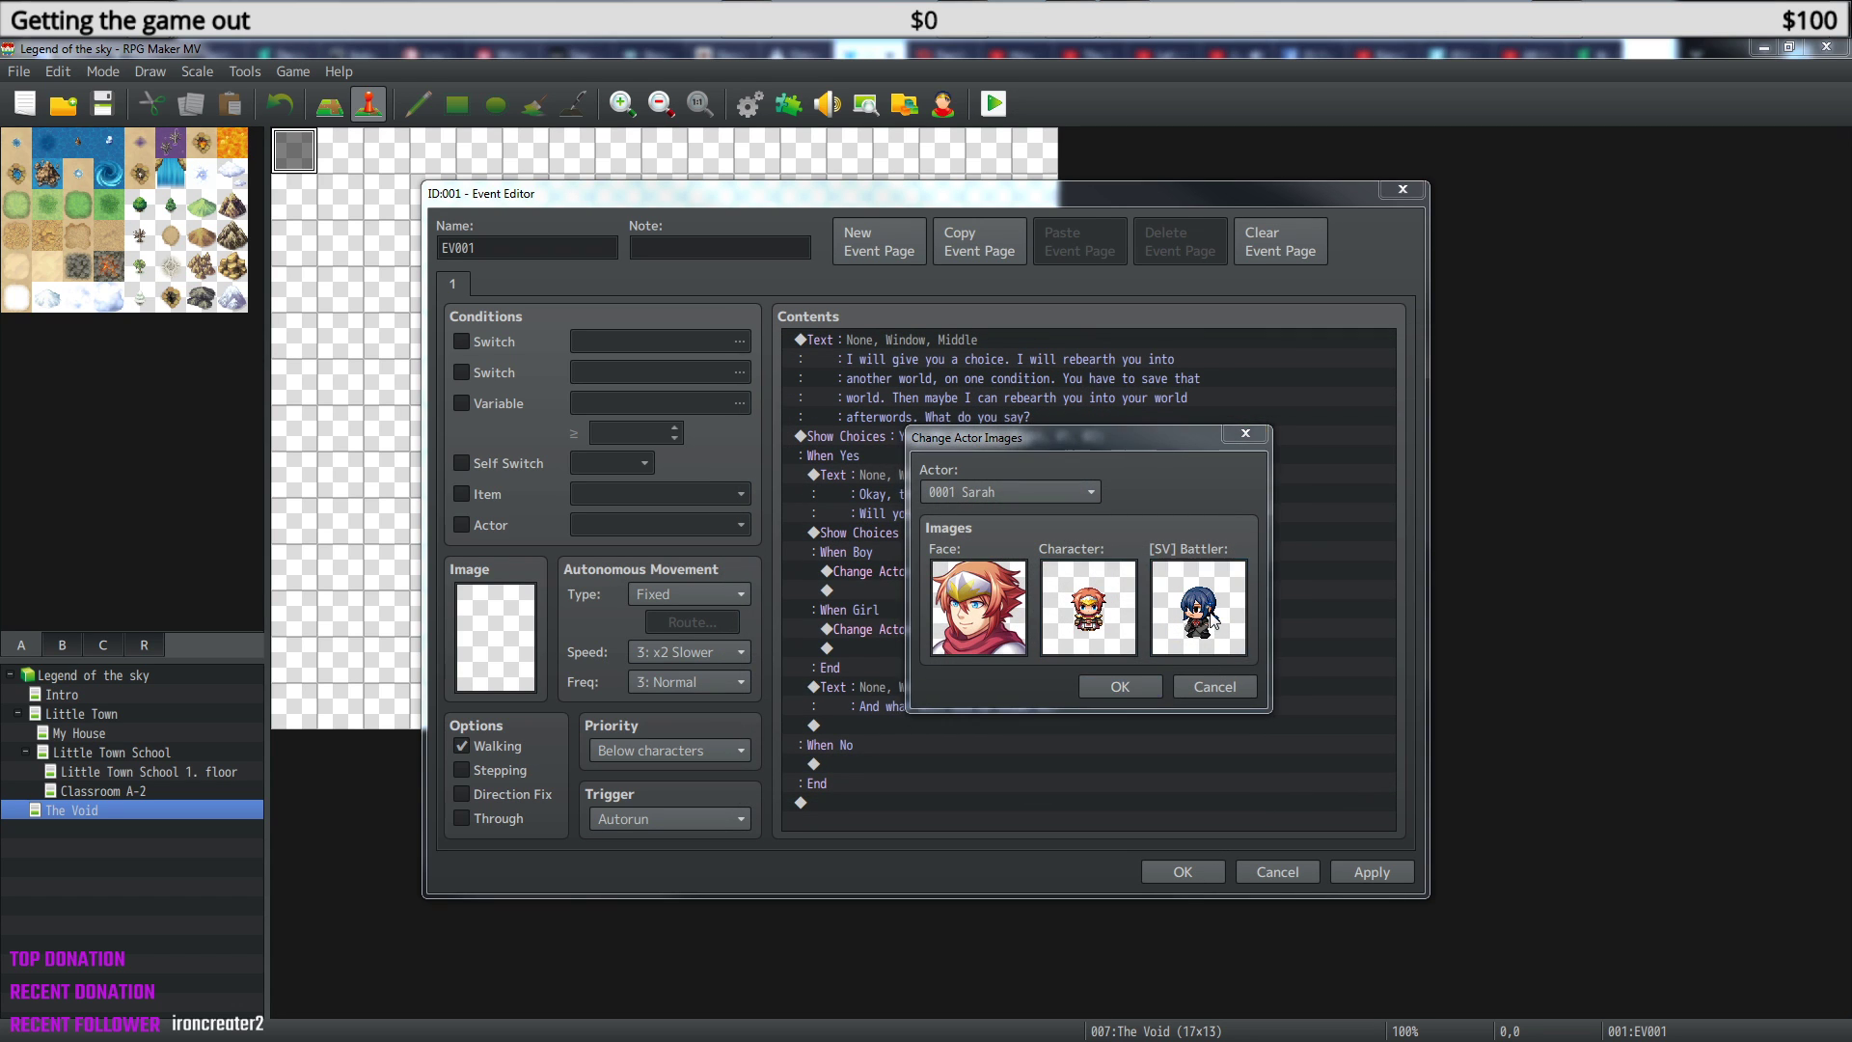
double_click(1198, 607)
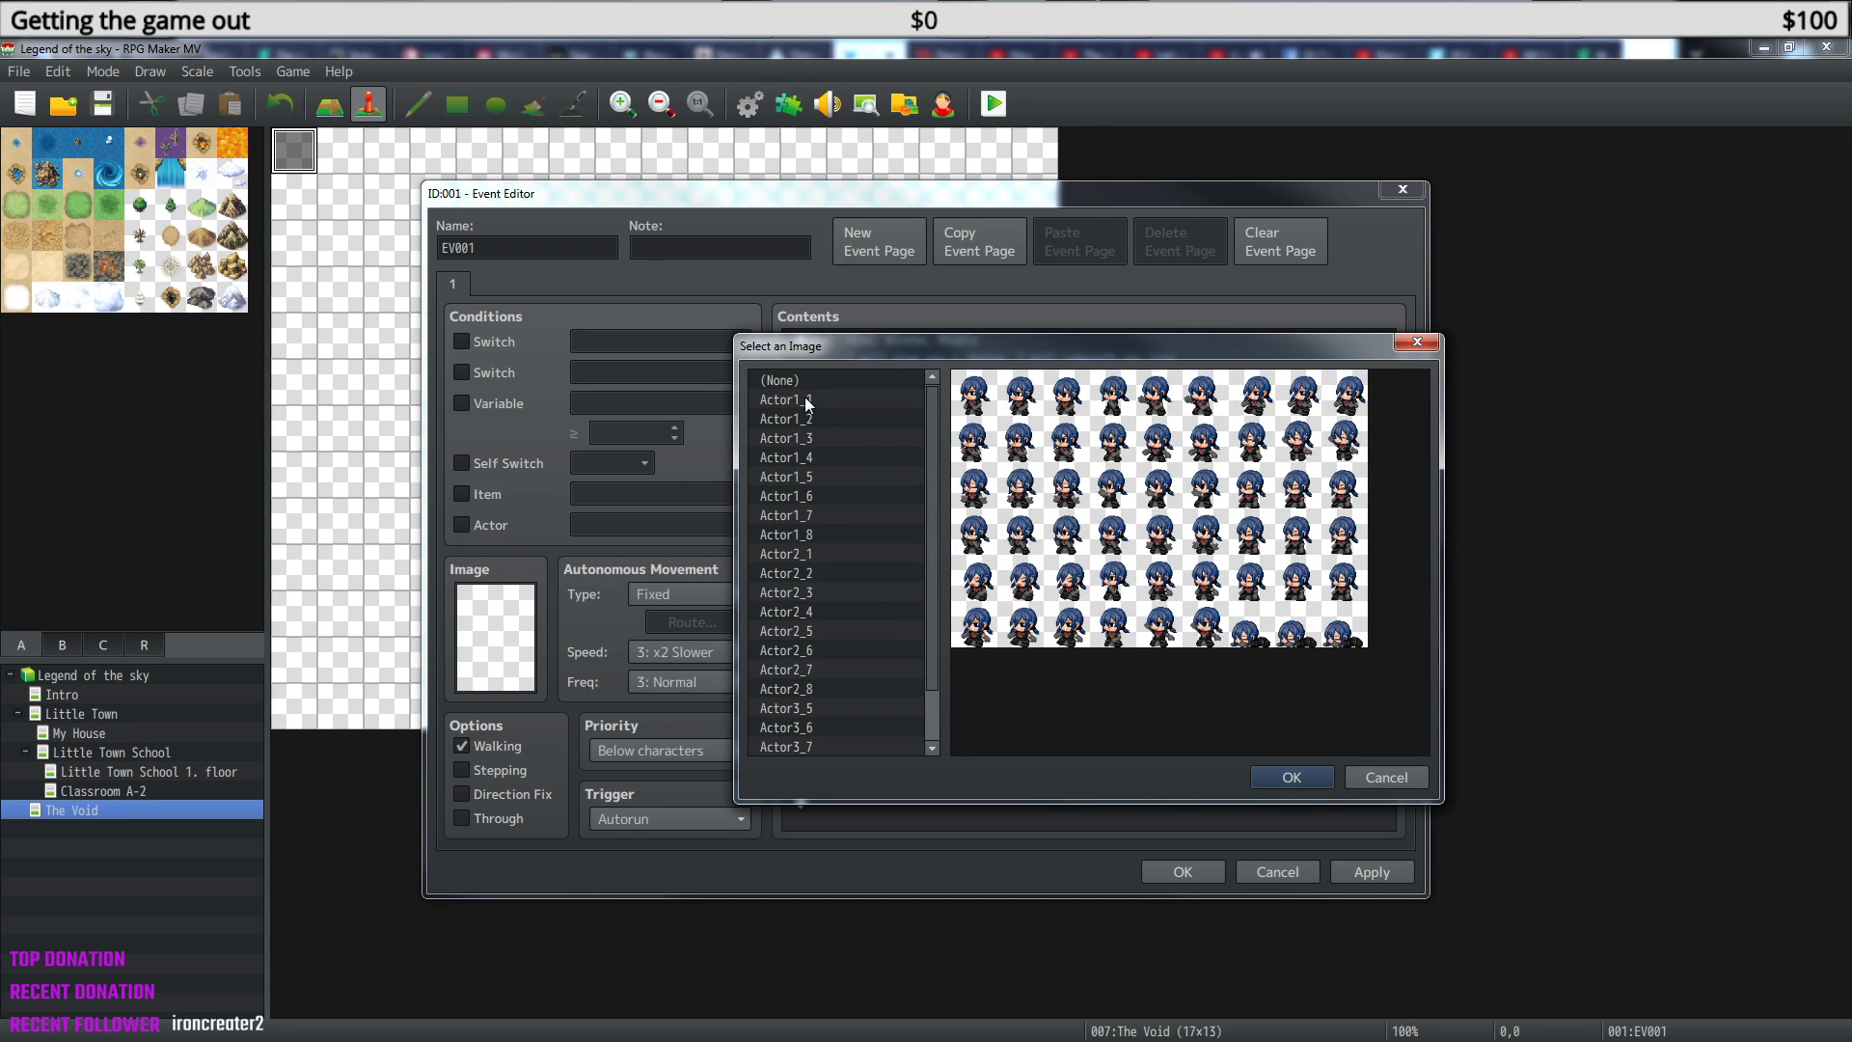
left_click(807, 400)
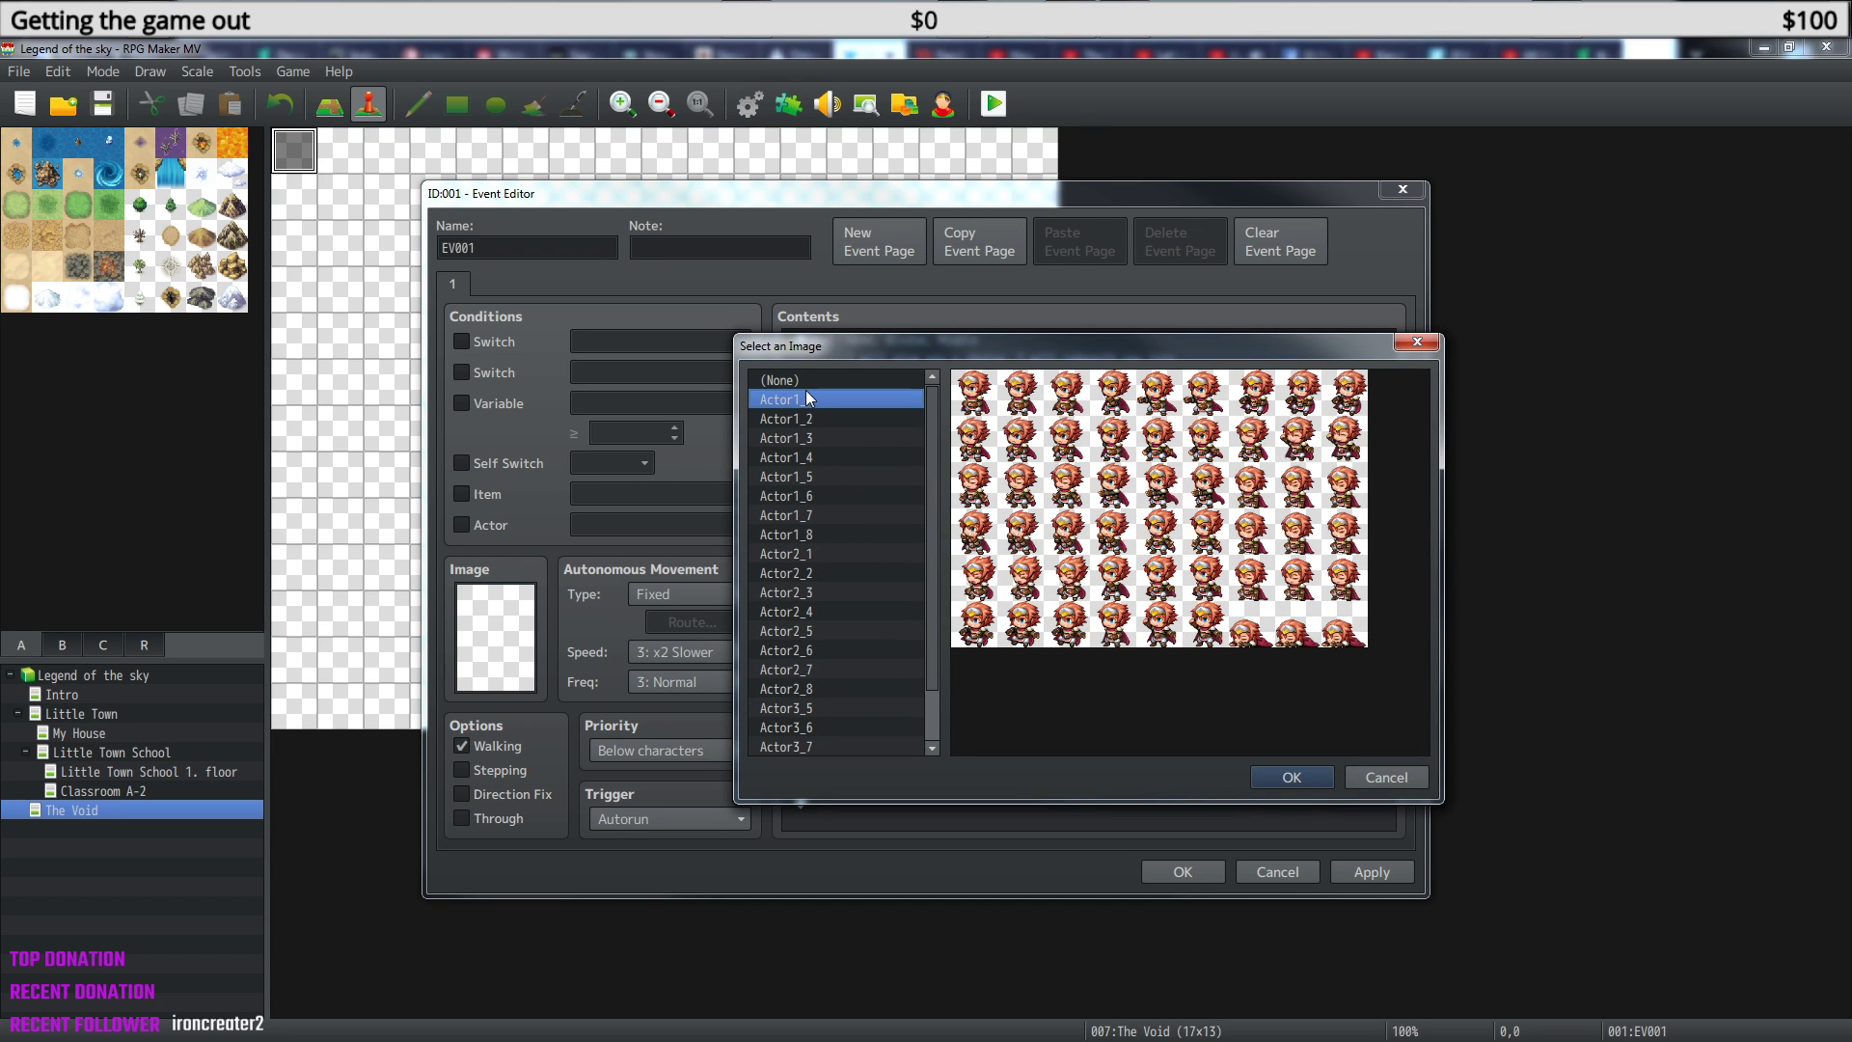
left_click(1271, 779)
left_click(1120, 684)
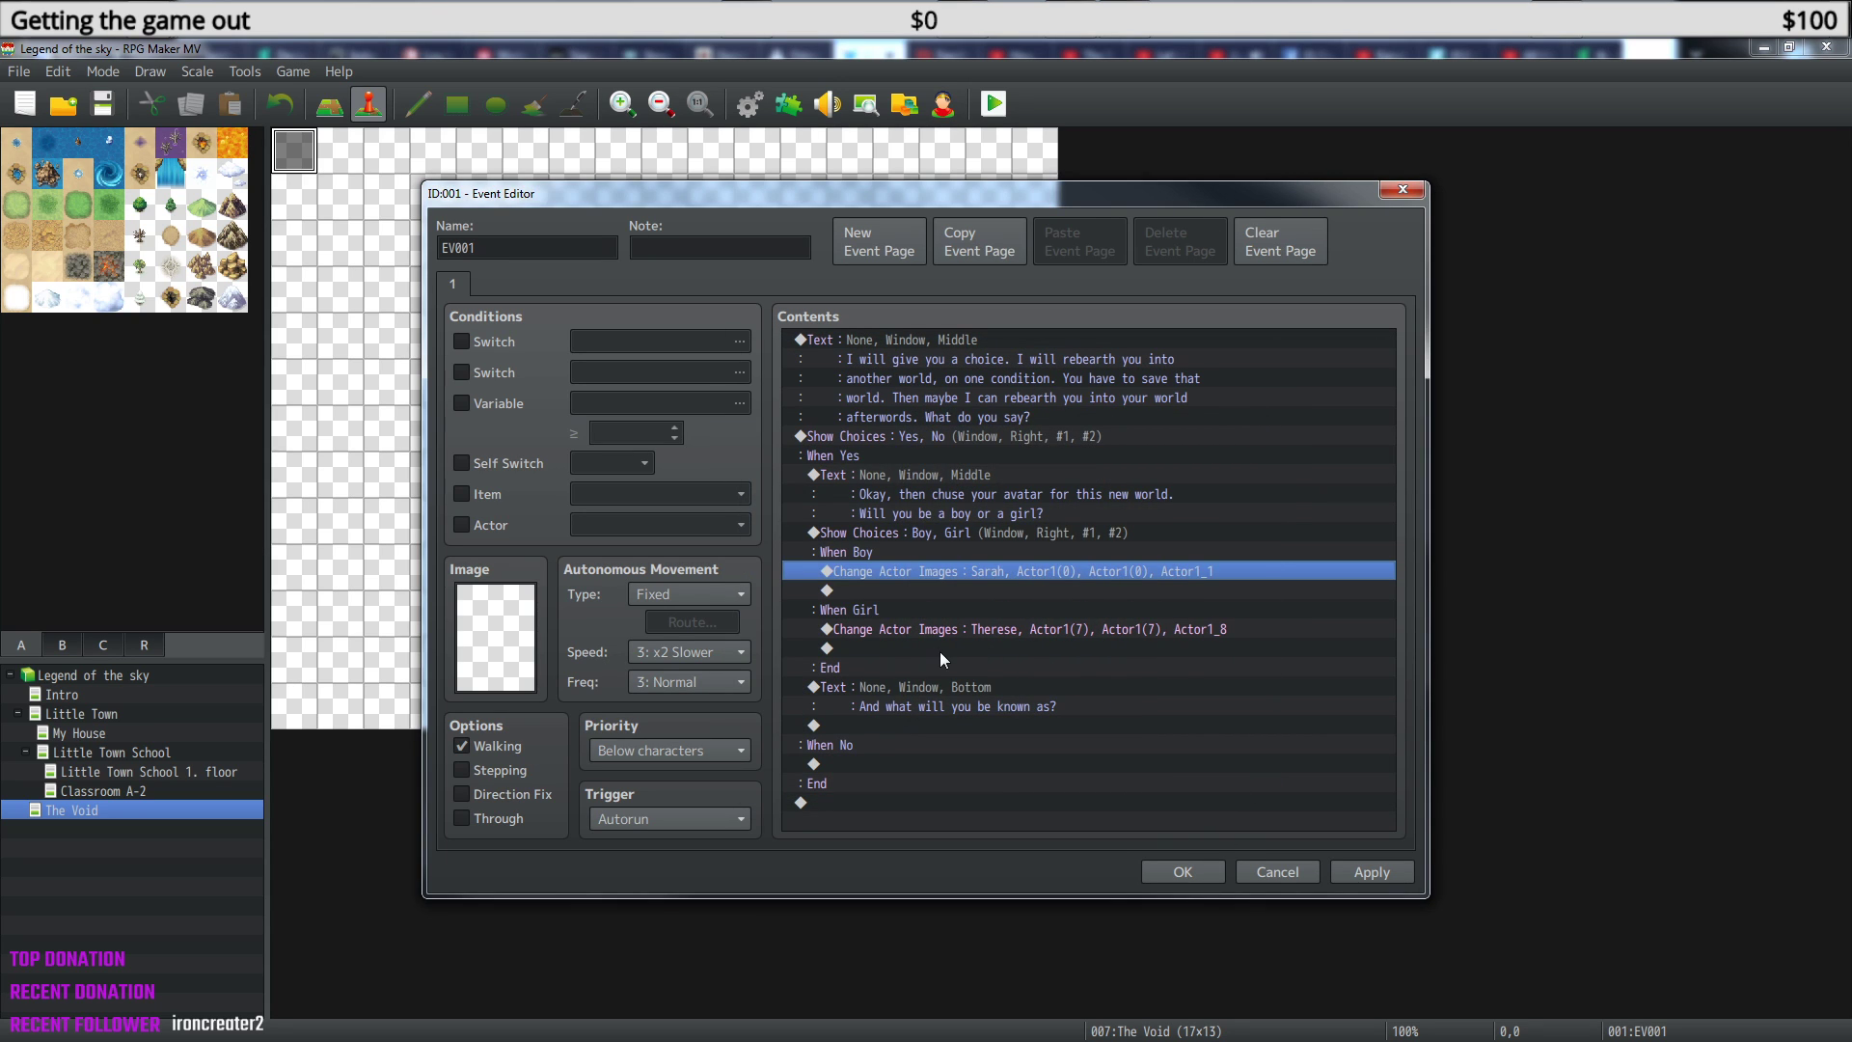
- Edit the Girl branch's Change Actor Images command to target actor 0001 Sarah, with the green-haired last face of Actor1
left_click(938, 628)
right_click(938, 628)
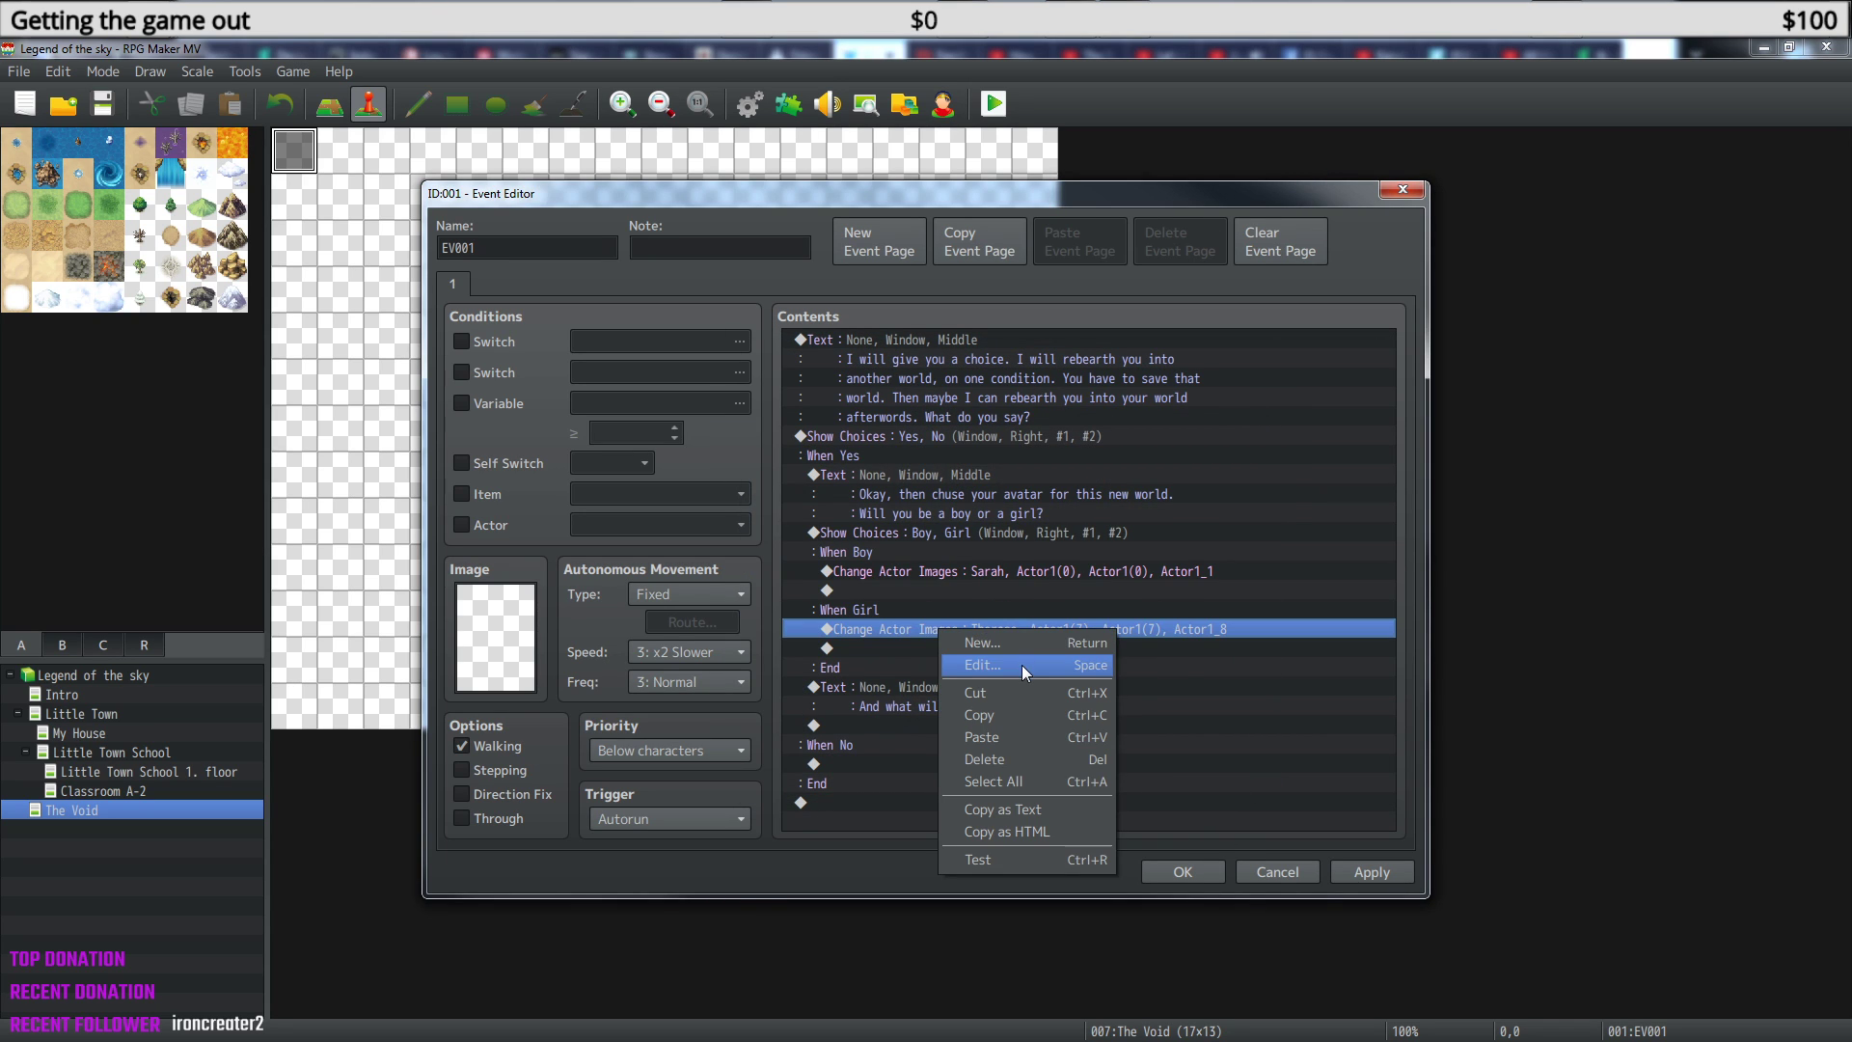
left_click(1021, 664)
left_click(1057, 495)
left_click(1025, 511)
double_click(965, 583)
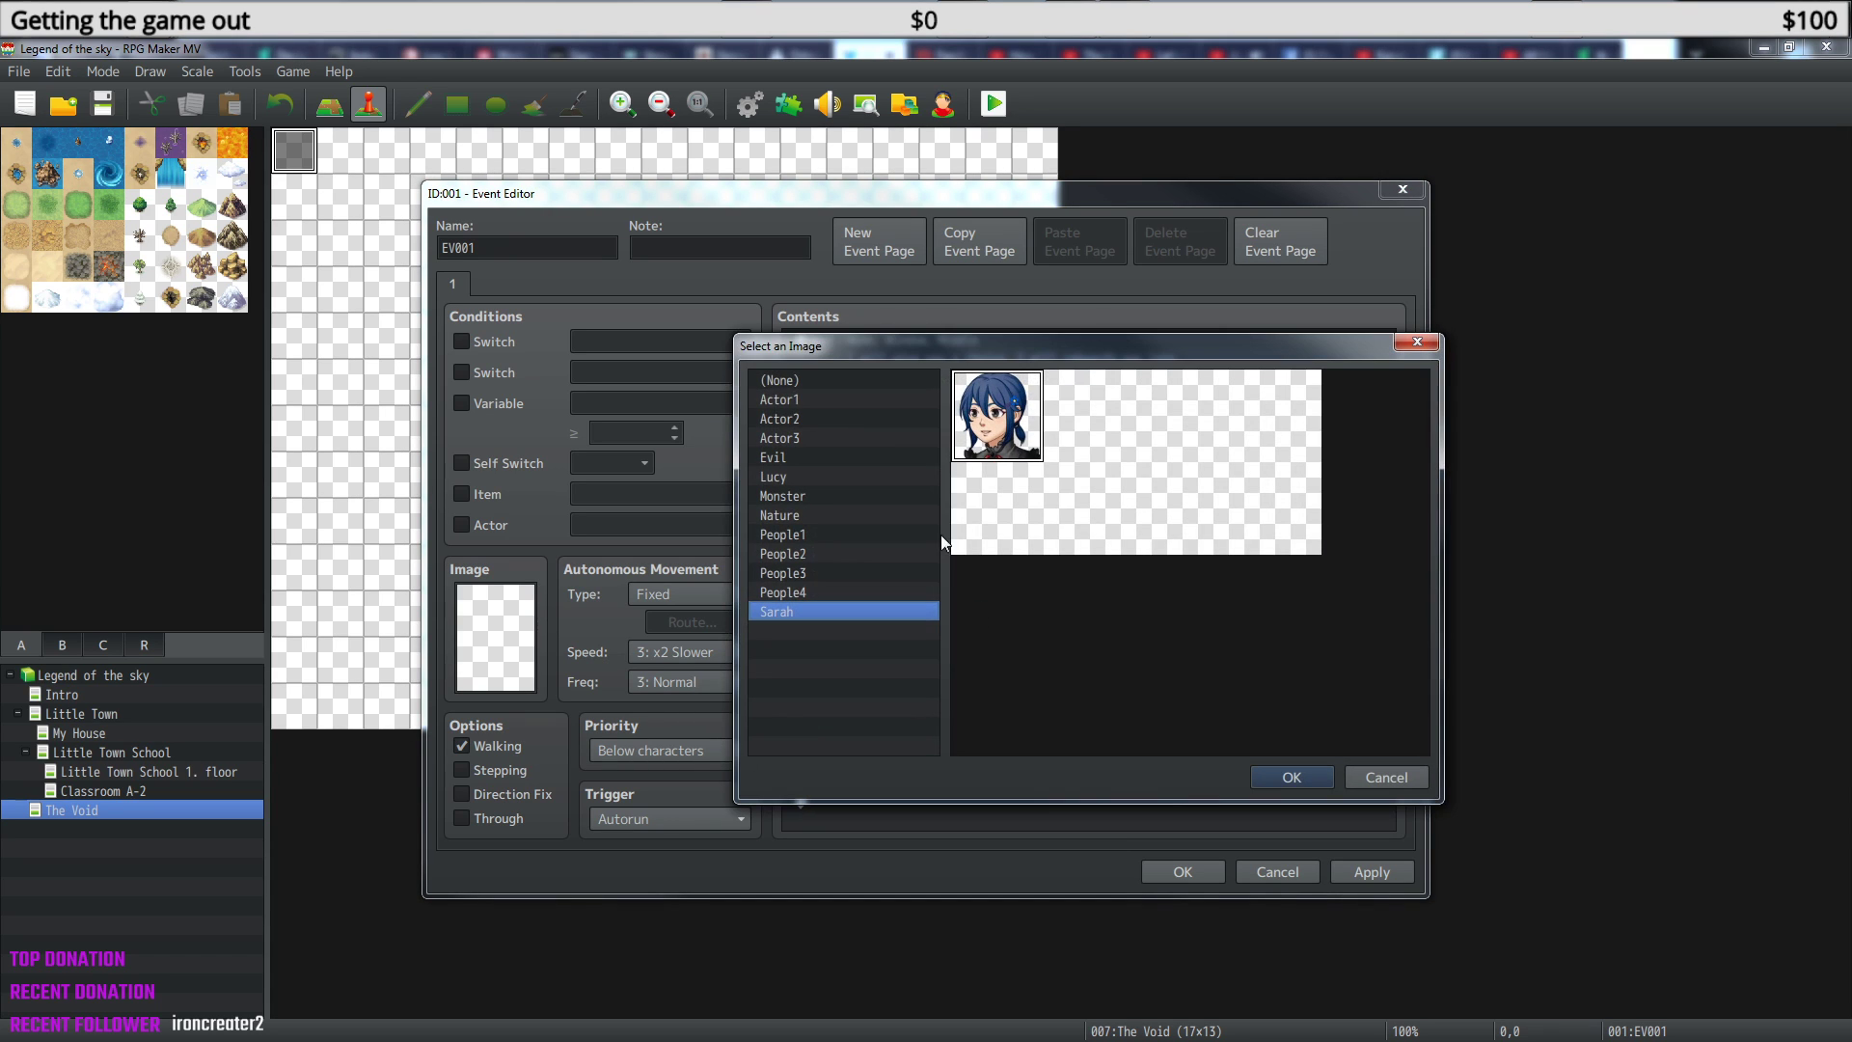
left_click(801, 418)
left_click(797, 399)
left_click(1276, 508)
left_click(1263, 775)
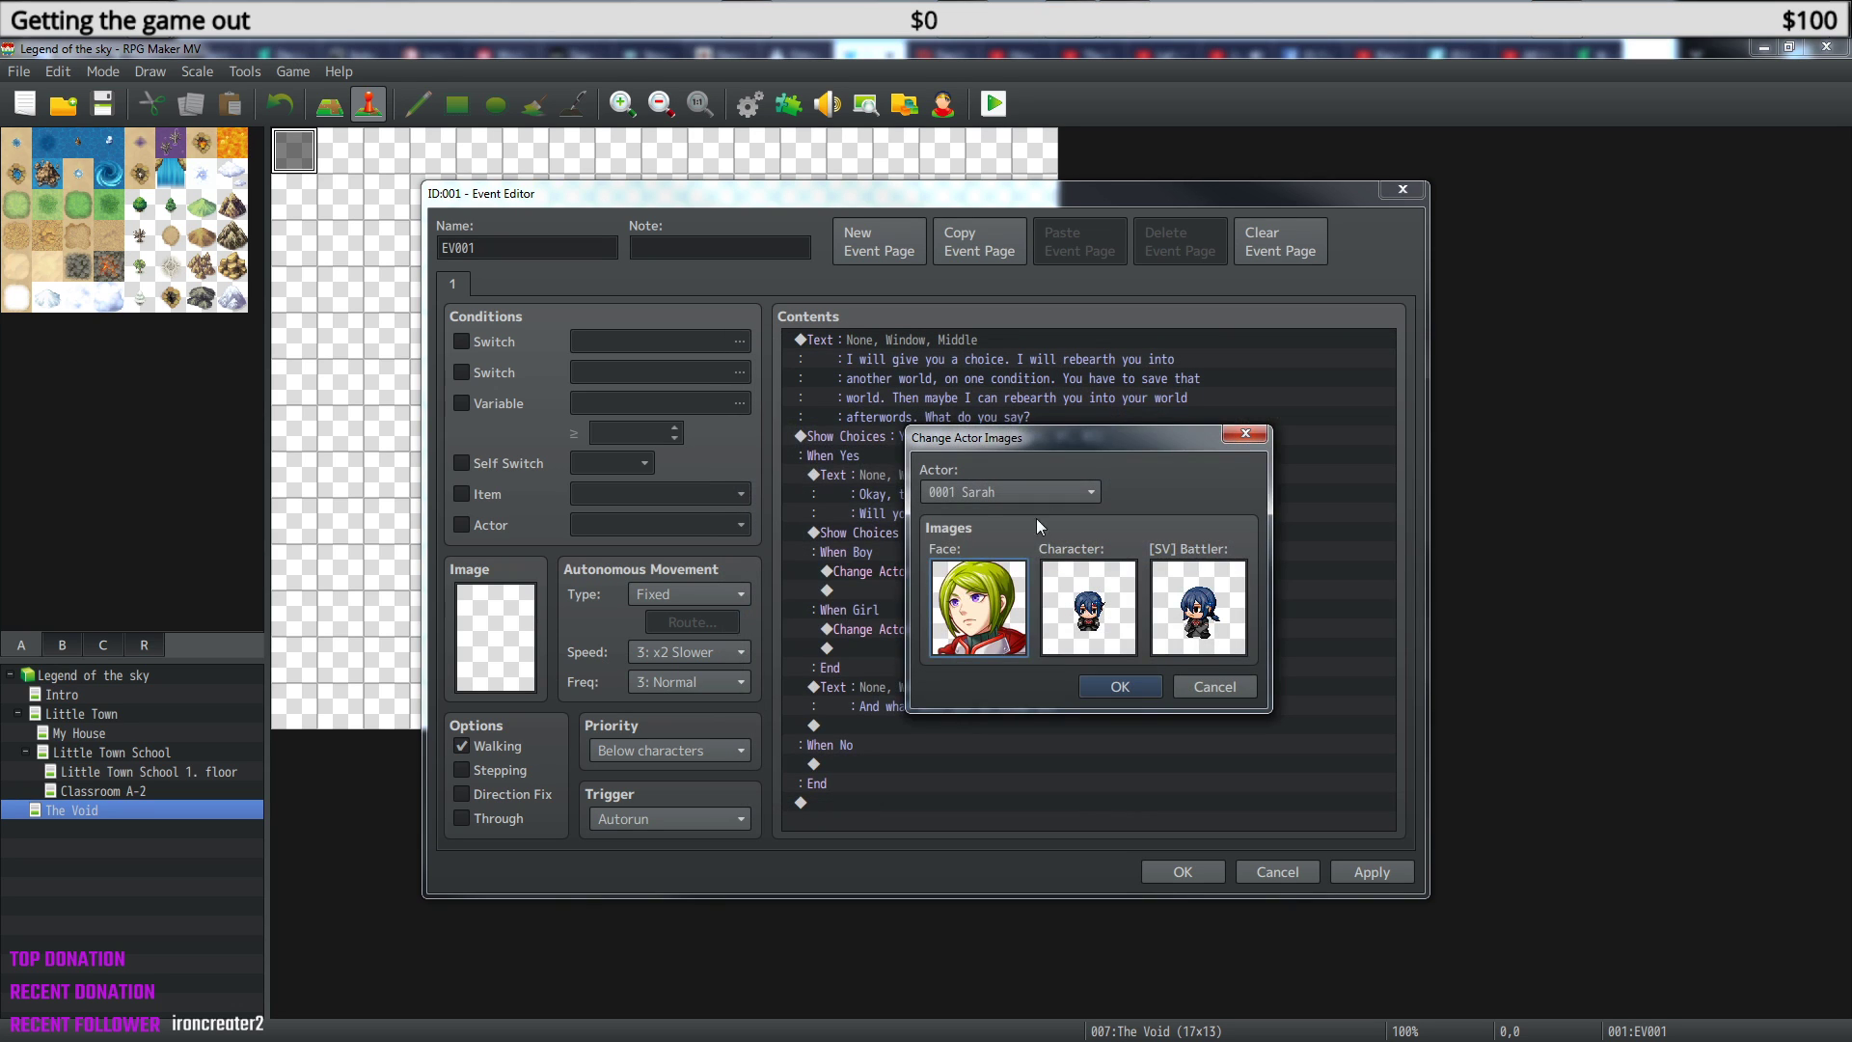
- Set the Girl branch's character image to the green-haired Actor1 sprite and its battler to Actor1_8, and apply the image changes
double_click(1090, 618)
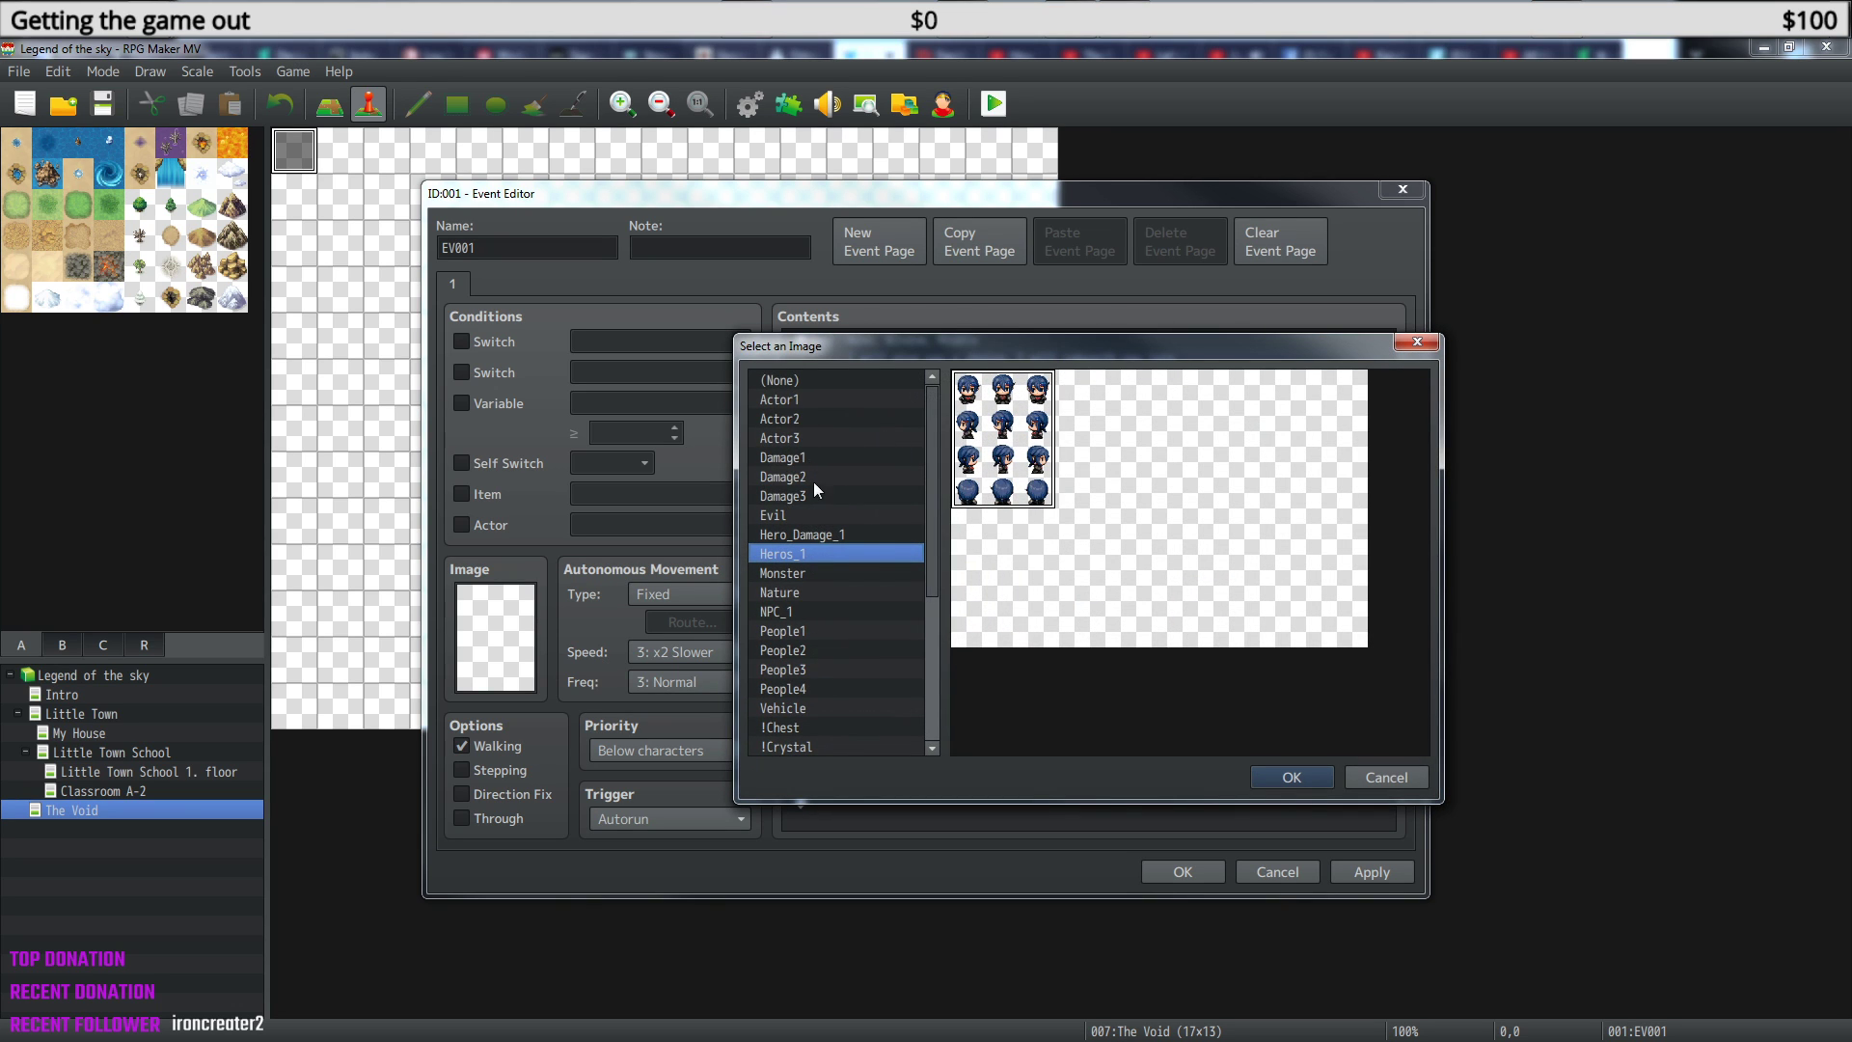
left_click(796, 421)
left_click(799, 399)
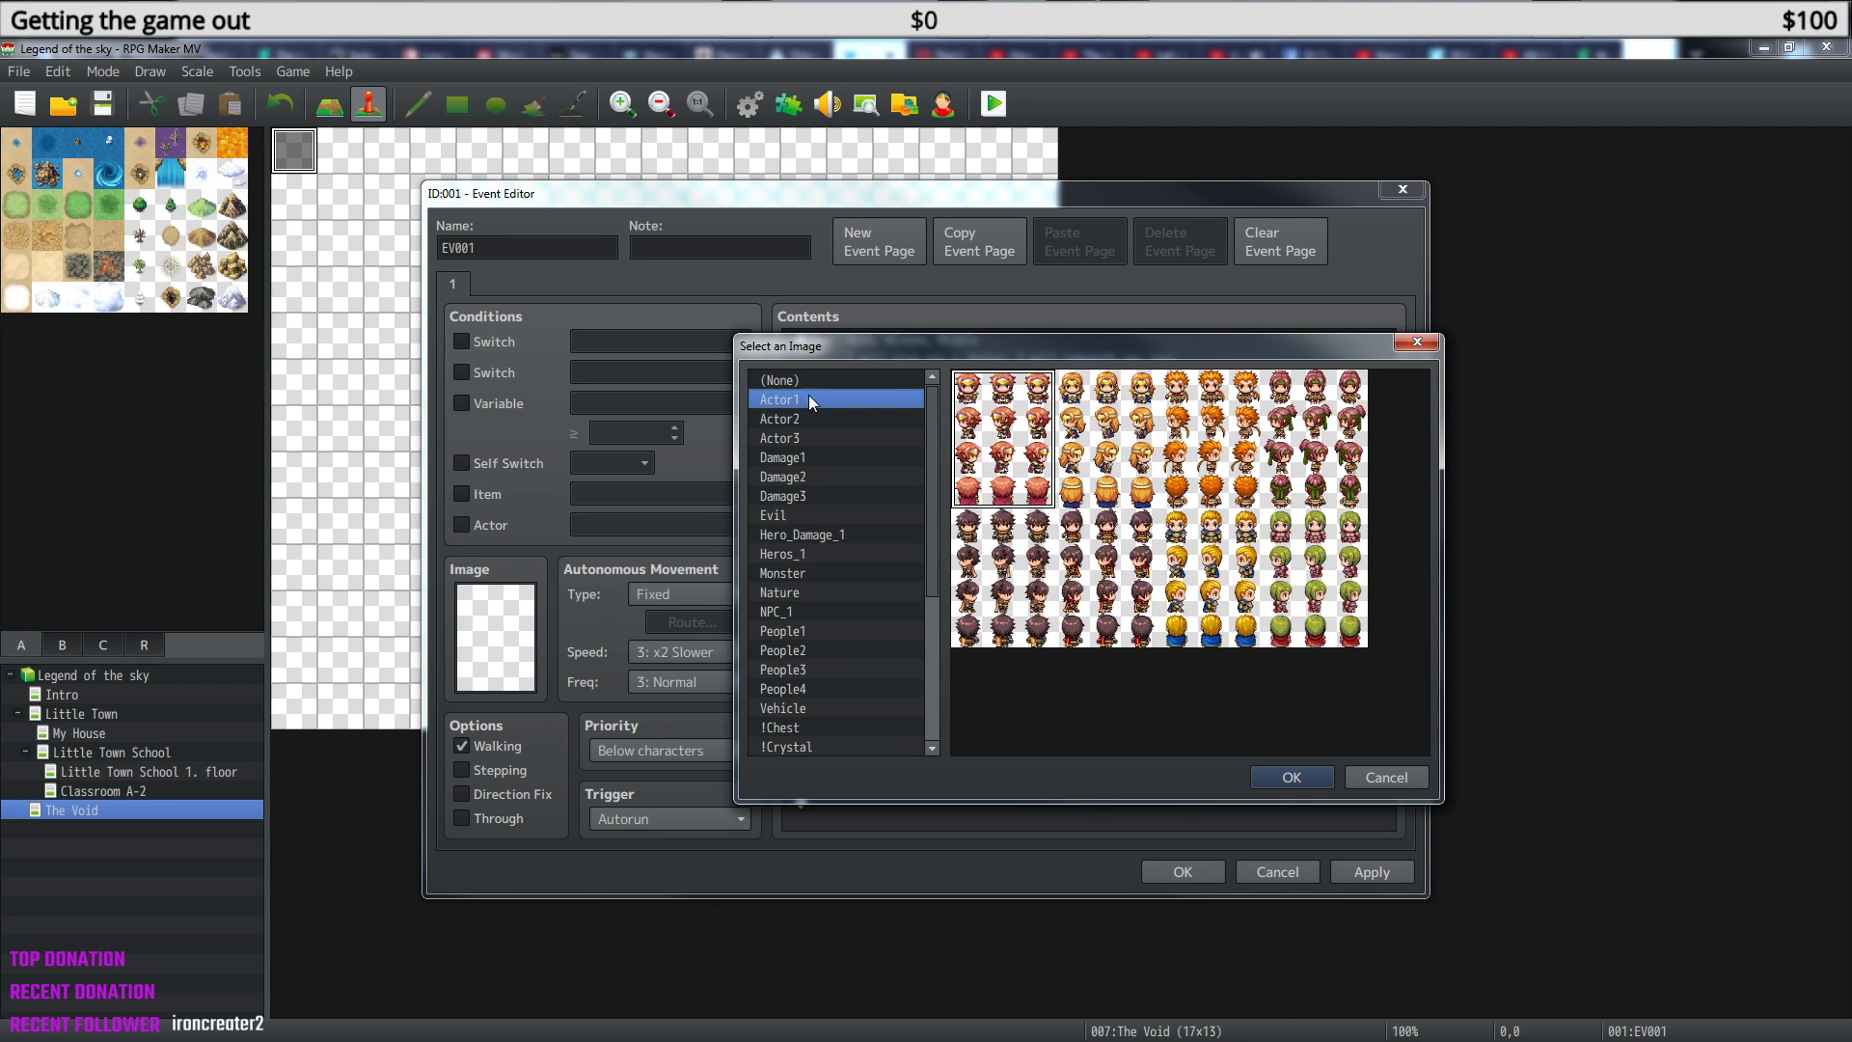
left_click(1289, 551)
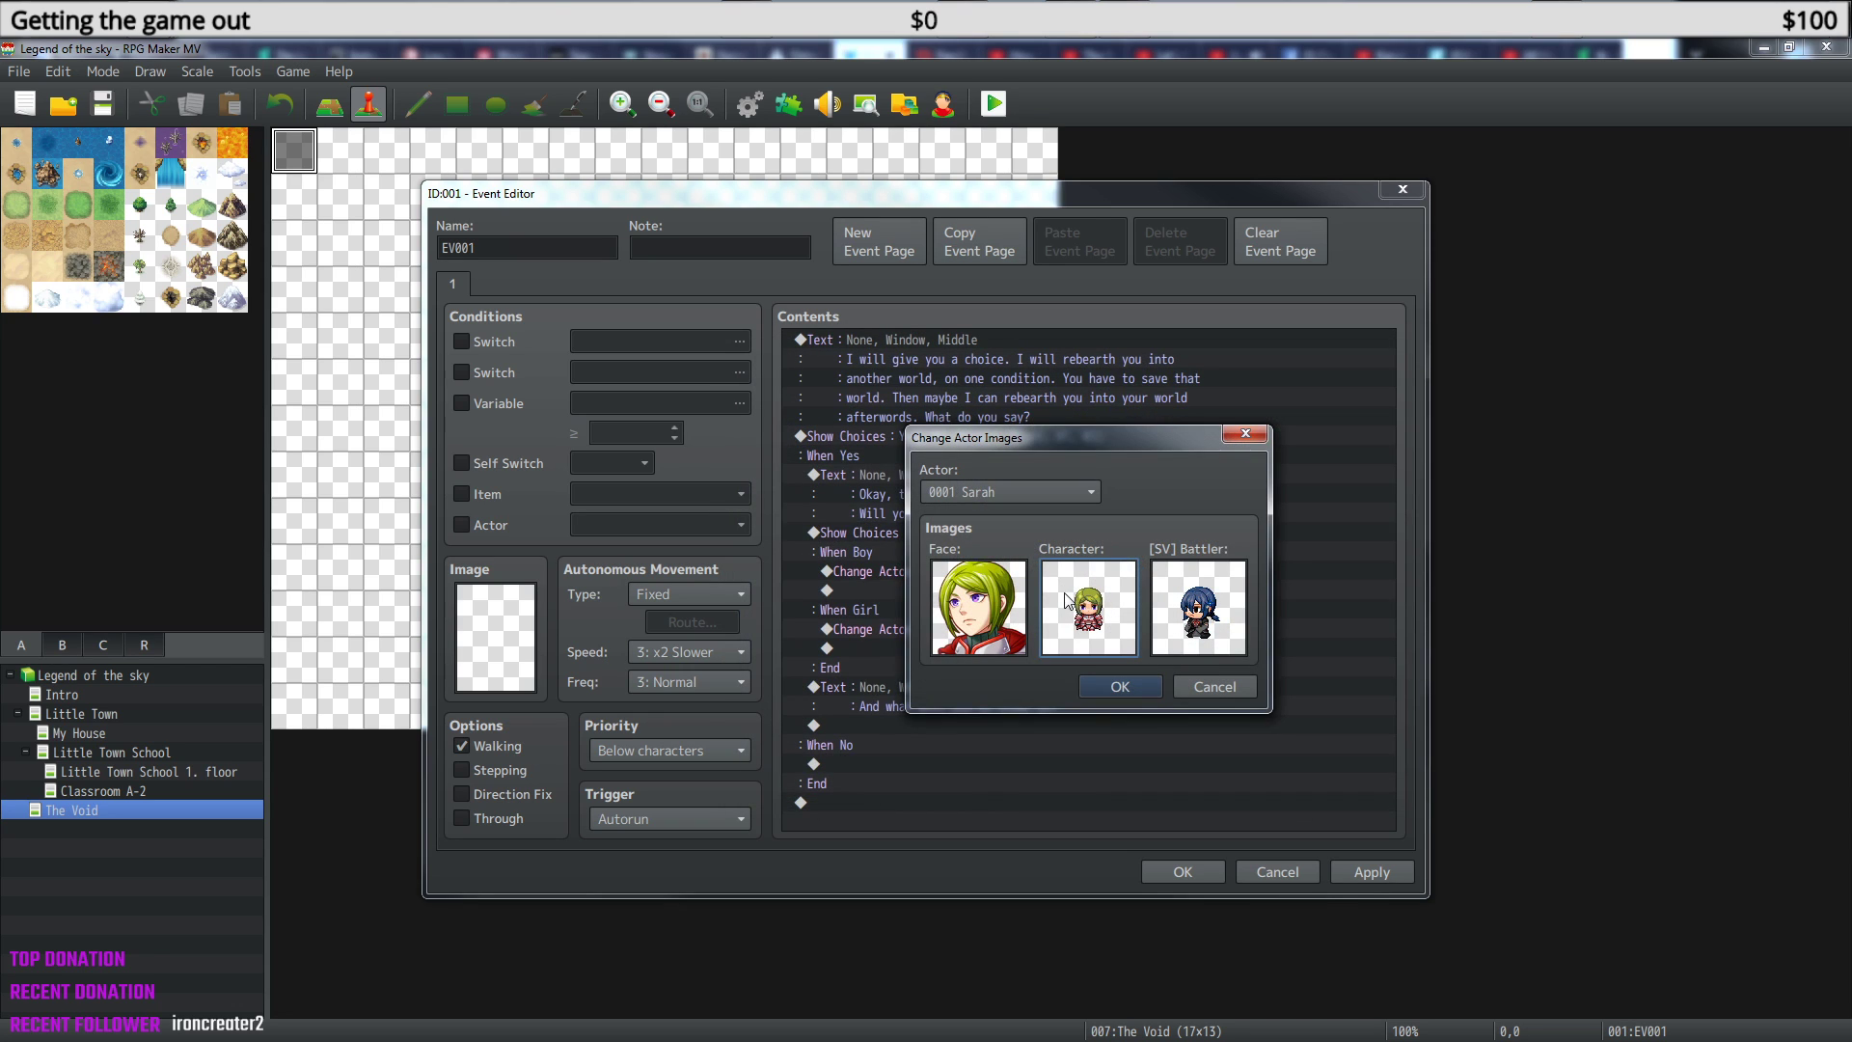
double_click(1199, 607)
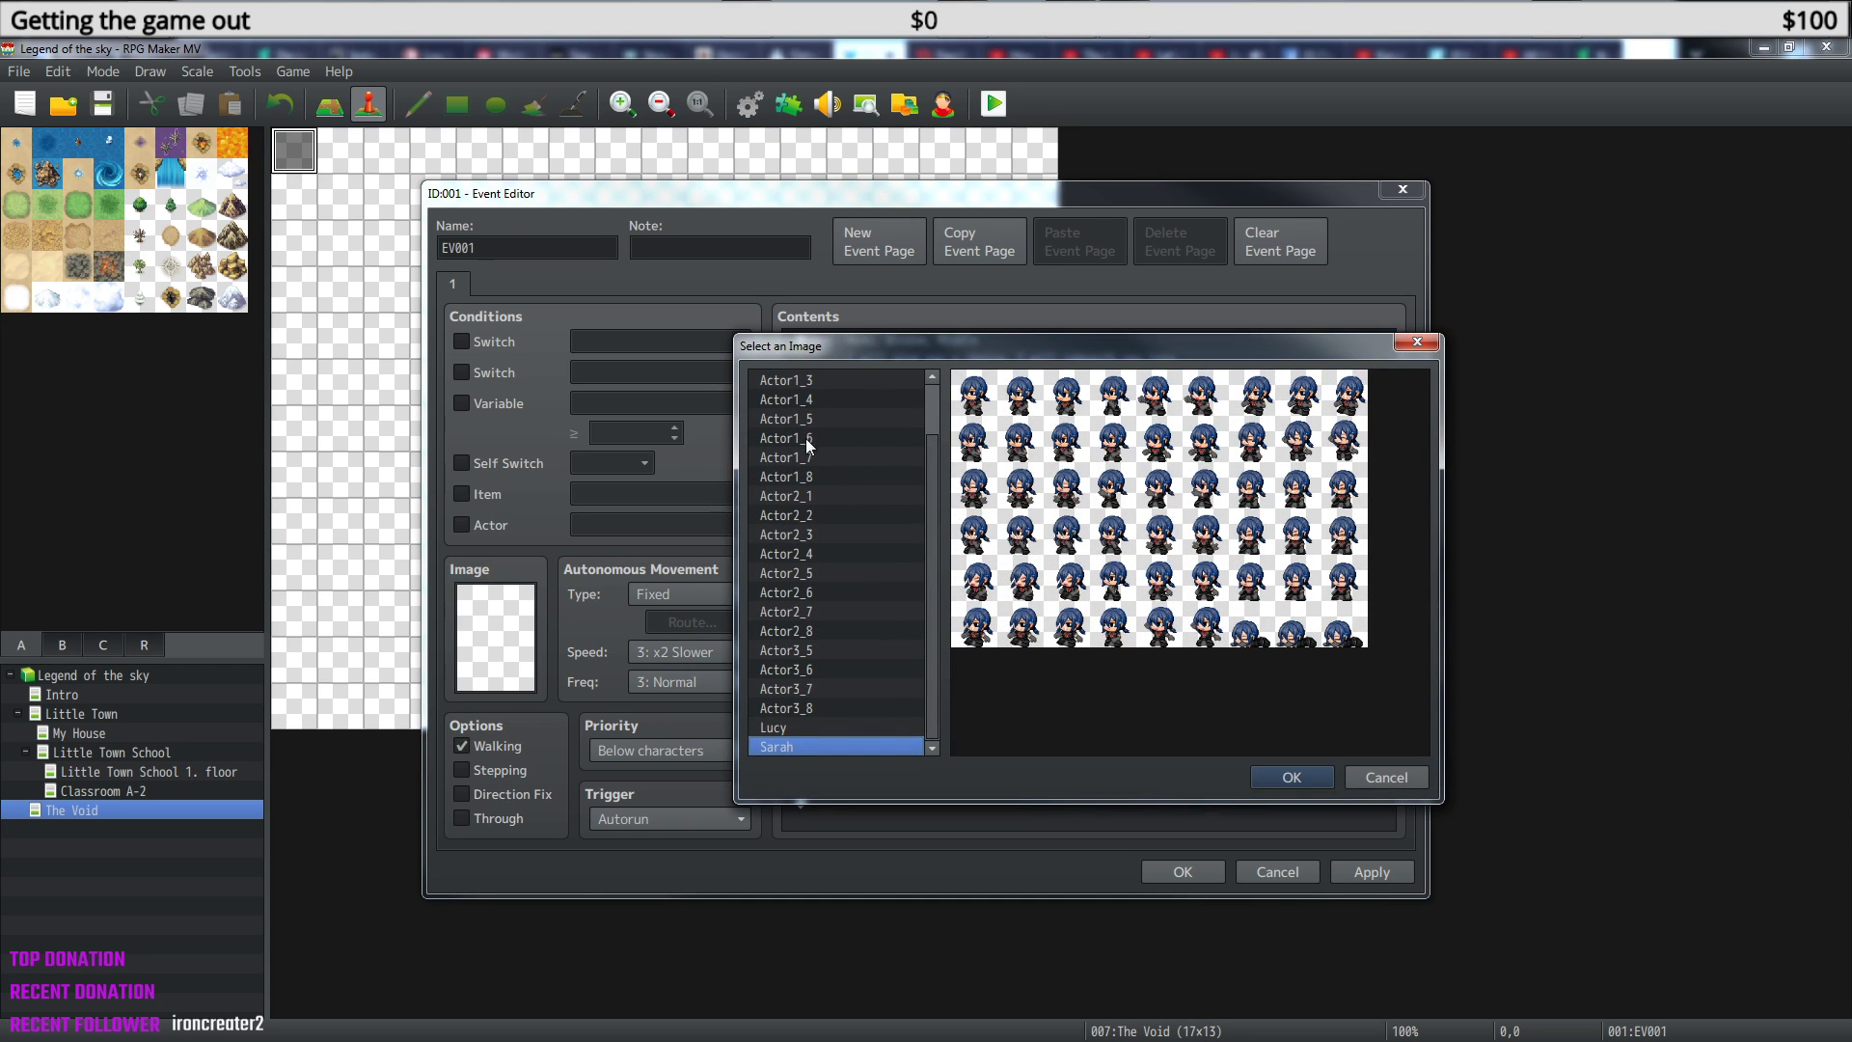
left_click(808, 479)
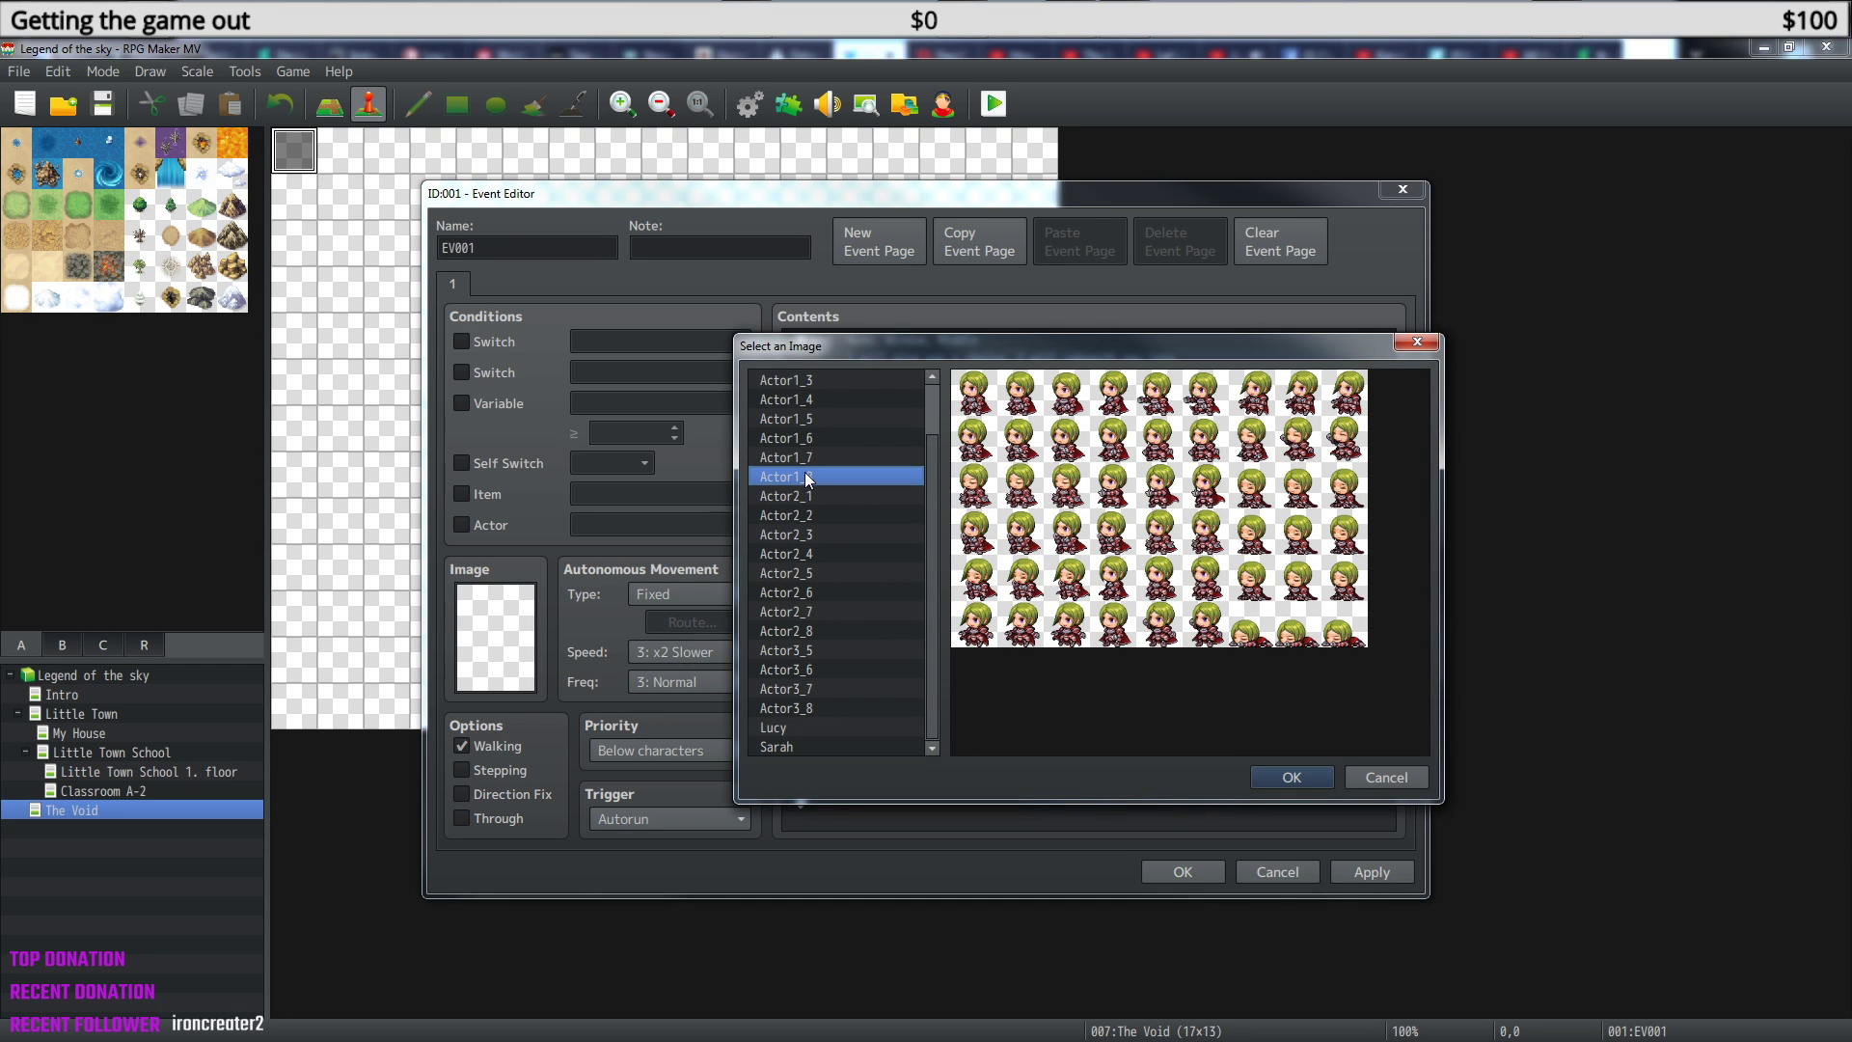
left_click(1293, 777)
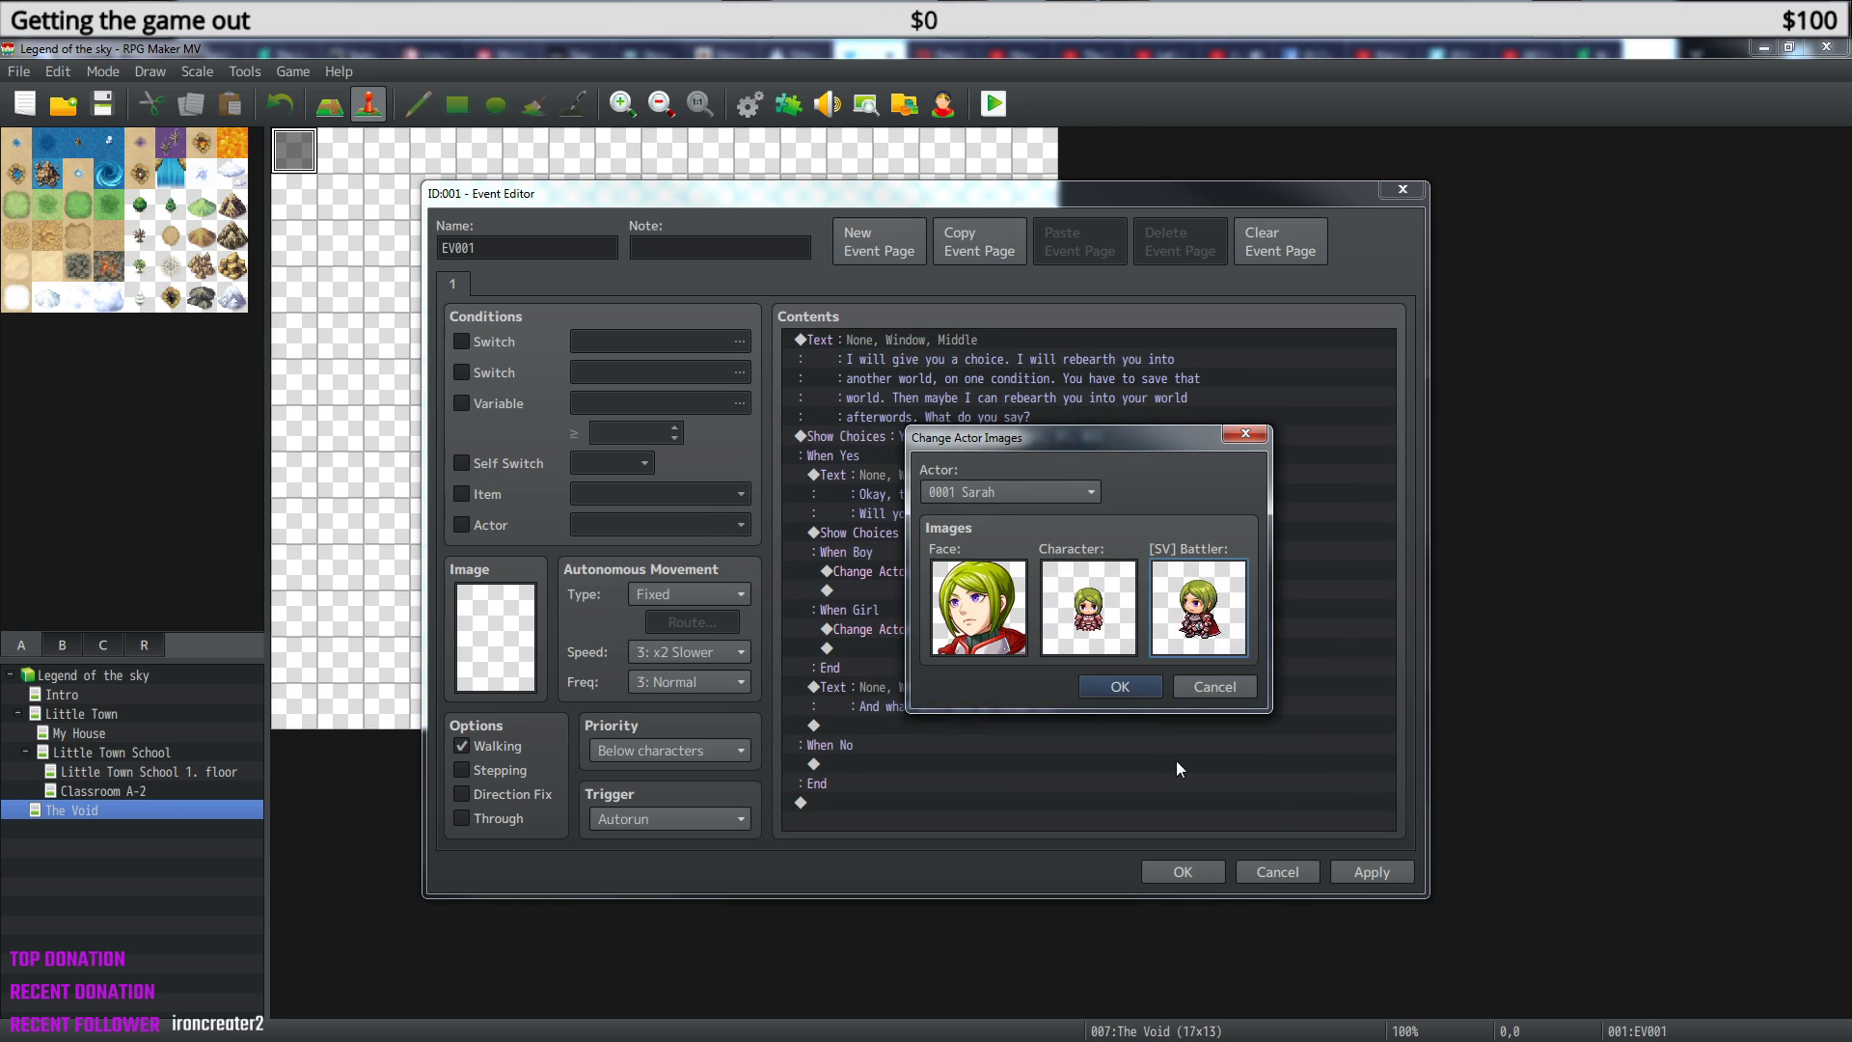
left_click(1133, 685)
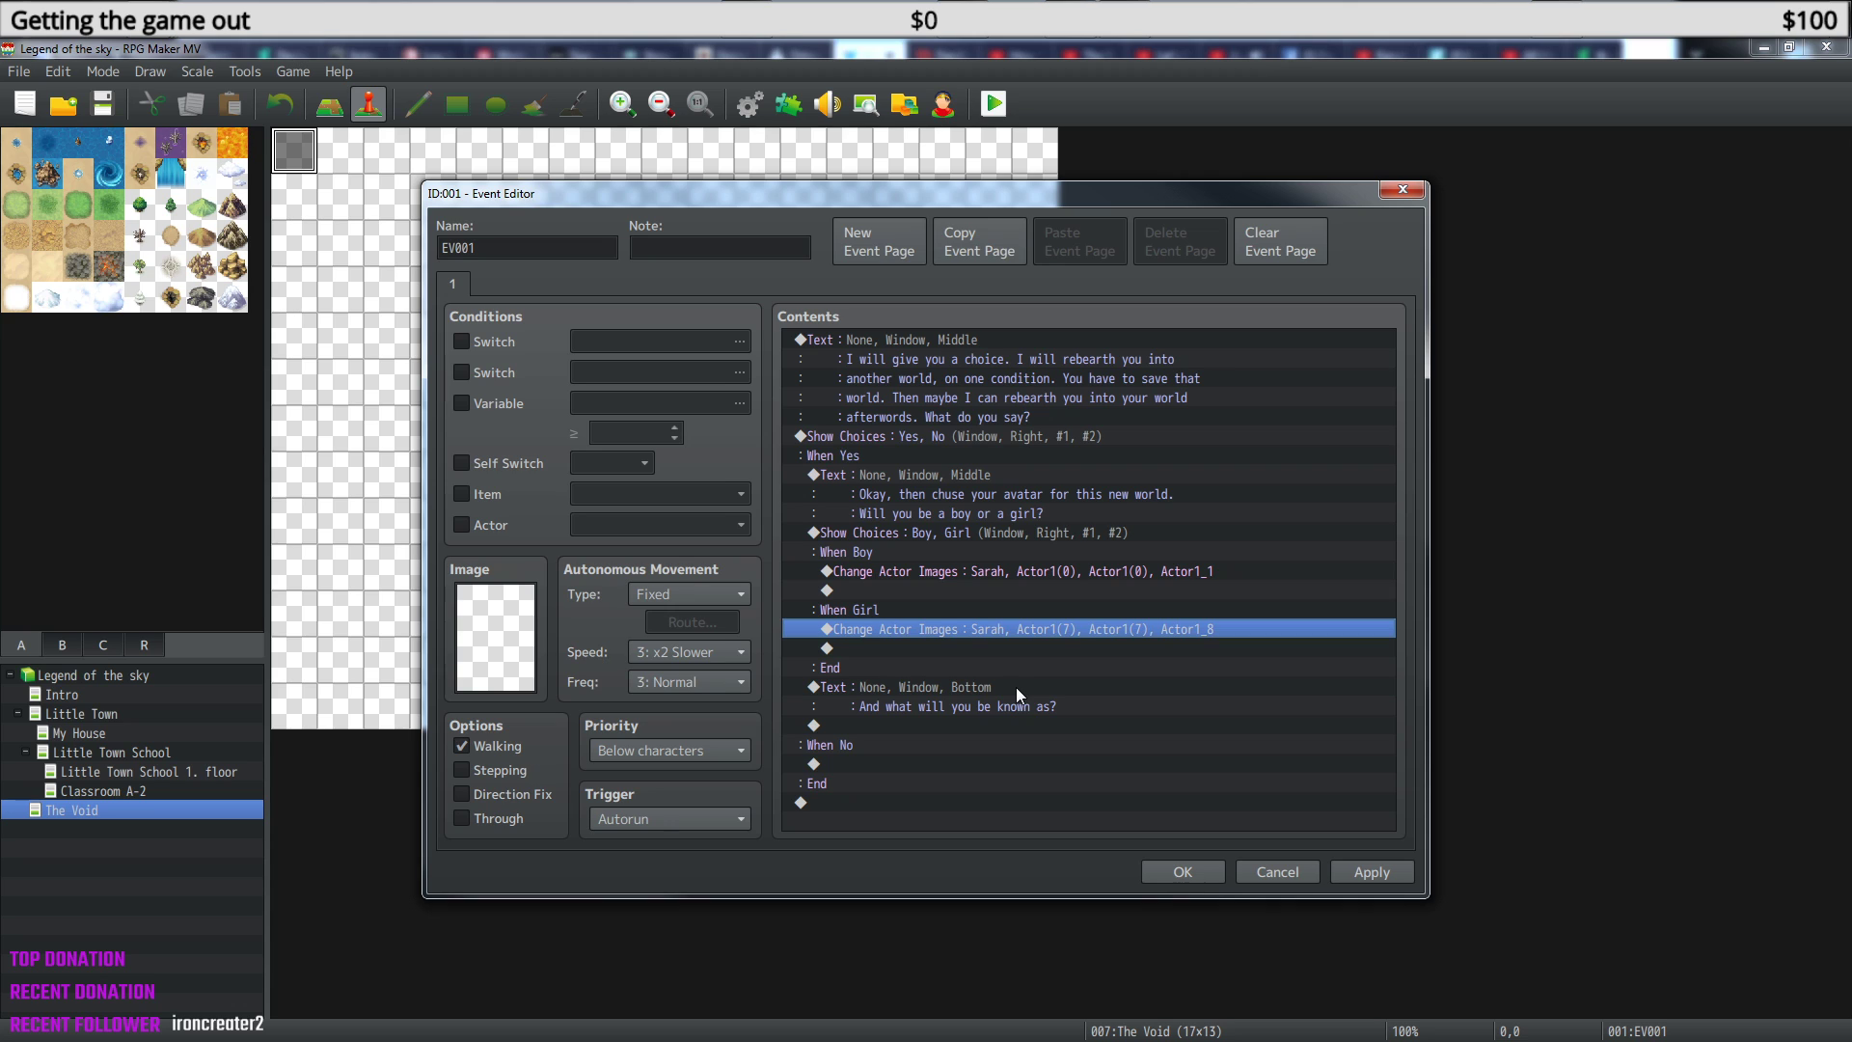
- Begin a new event command after the "And what will you be known as?" message, examining the Change Name and Change Nickname options
right_click(943, 724)
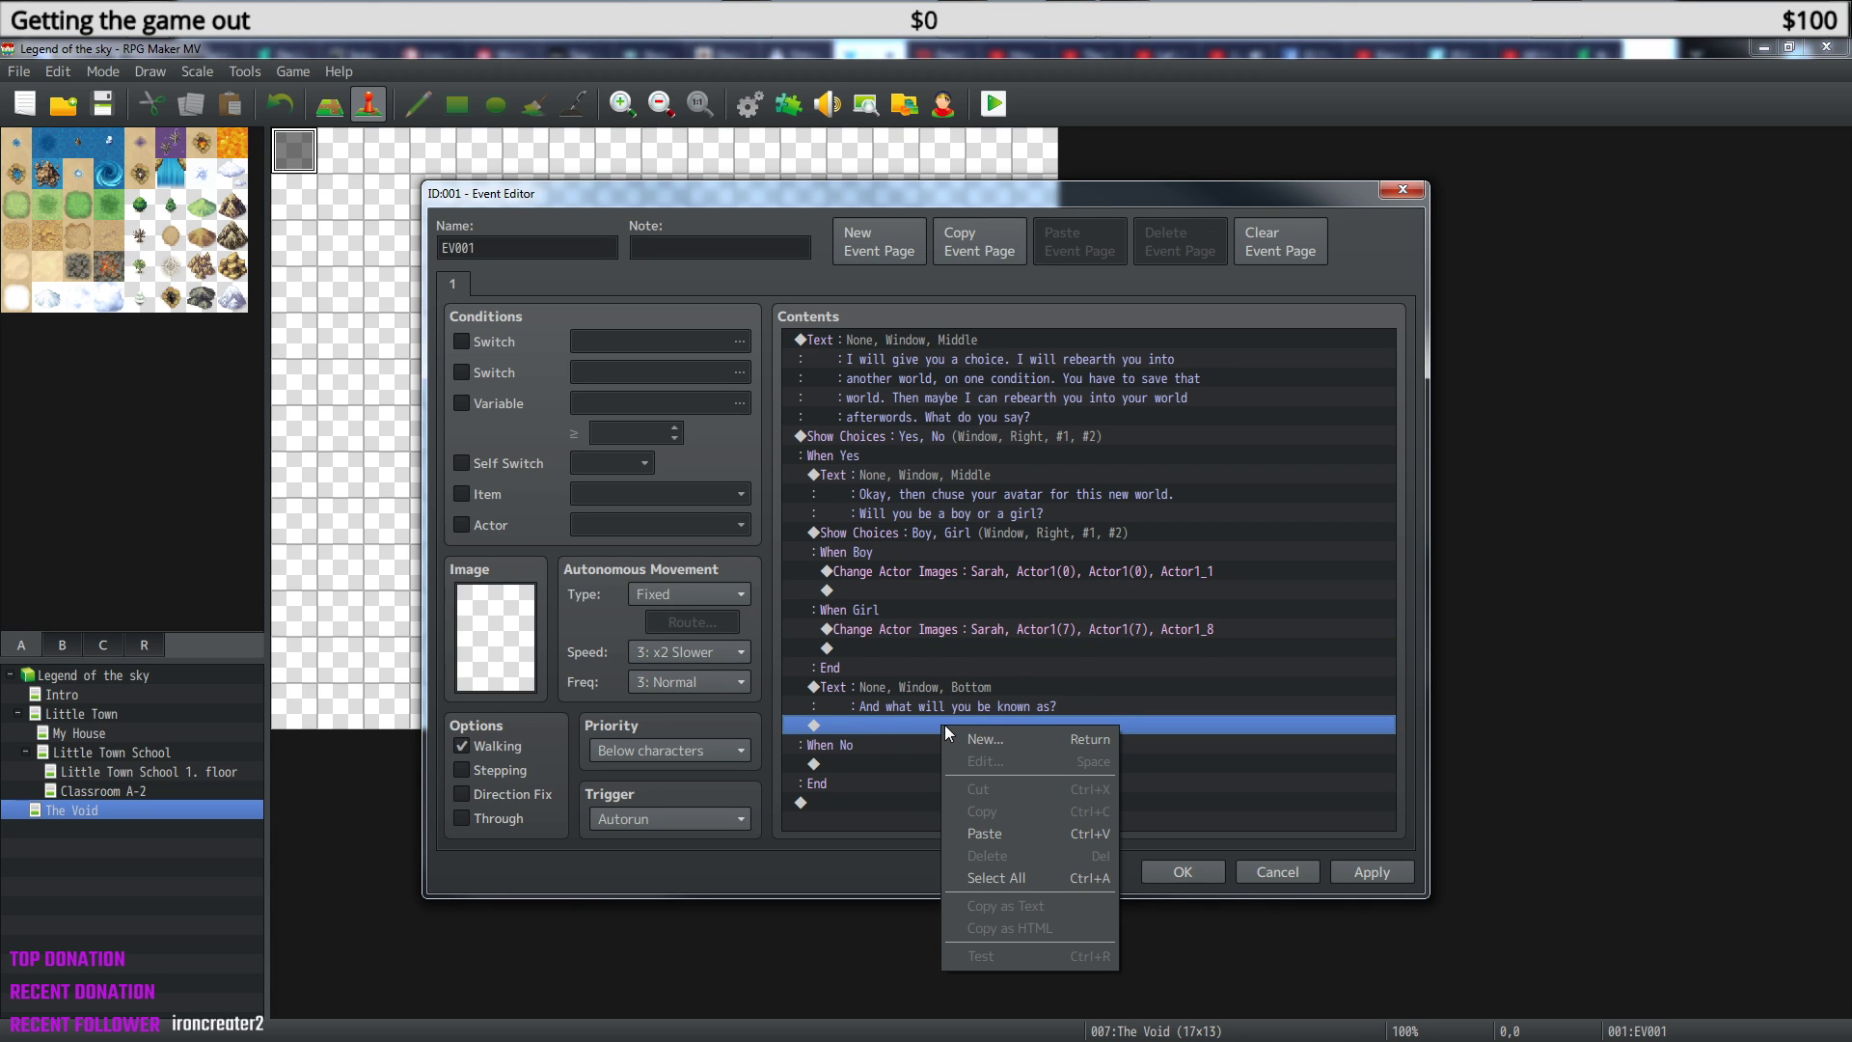
left_click(981, 745)
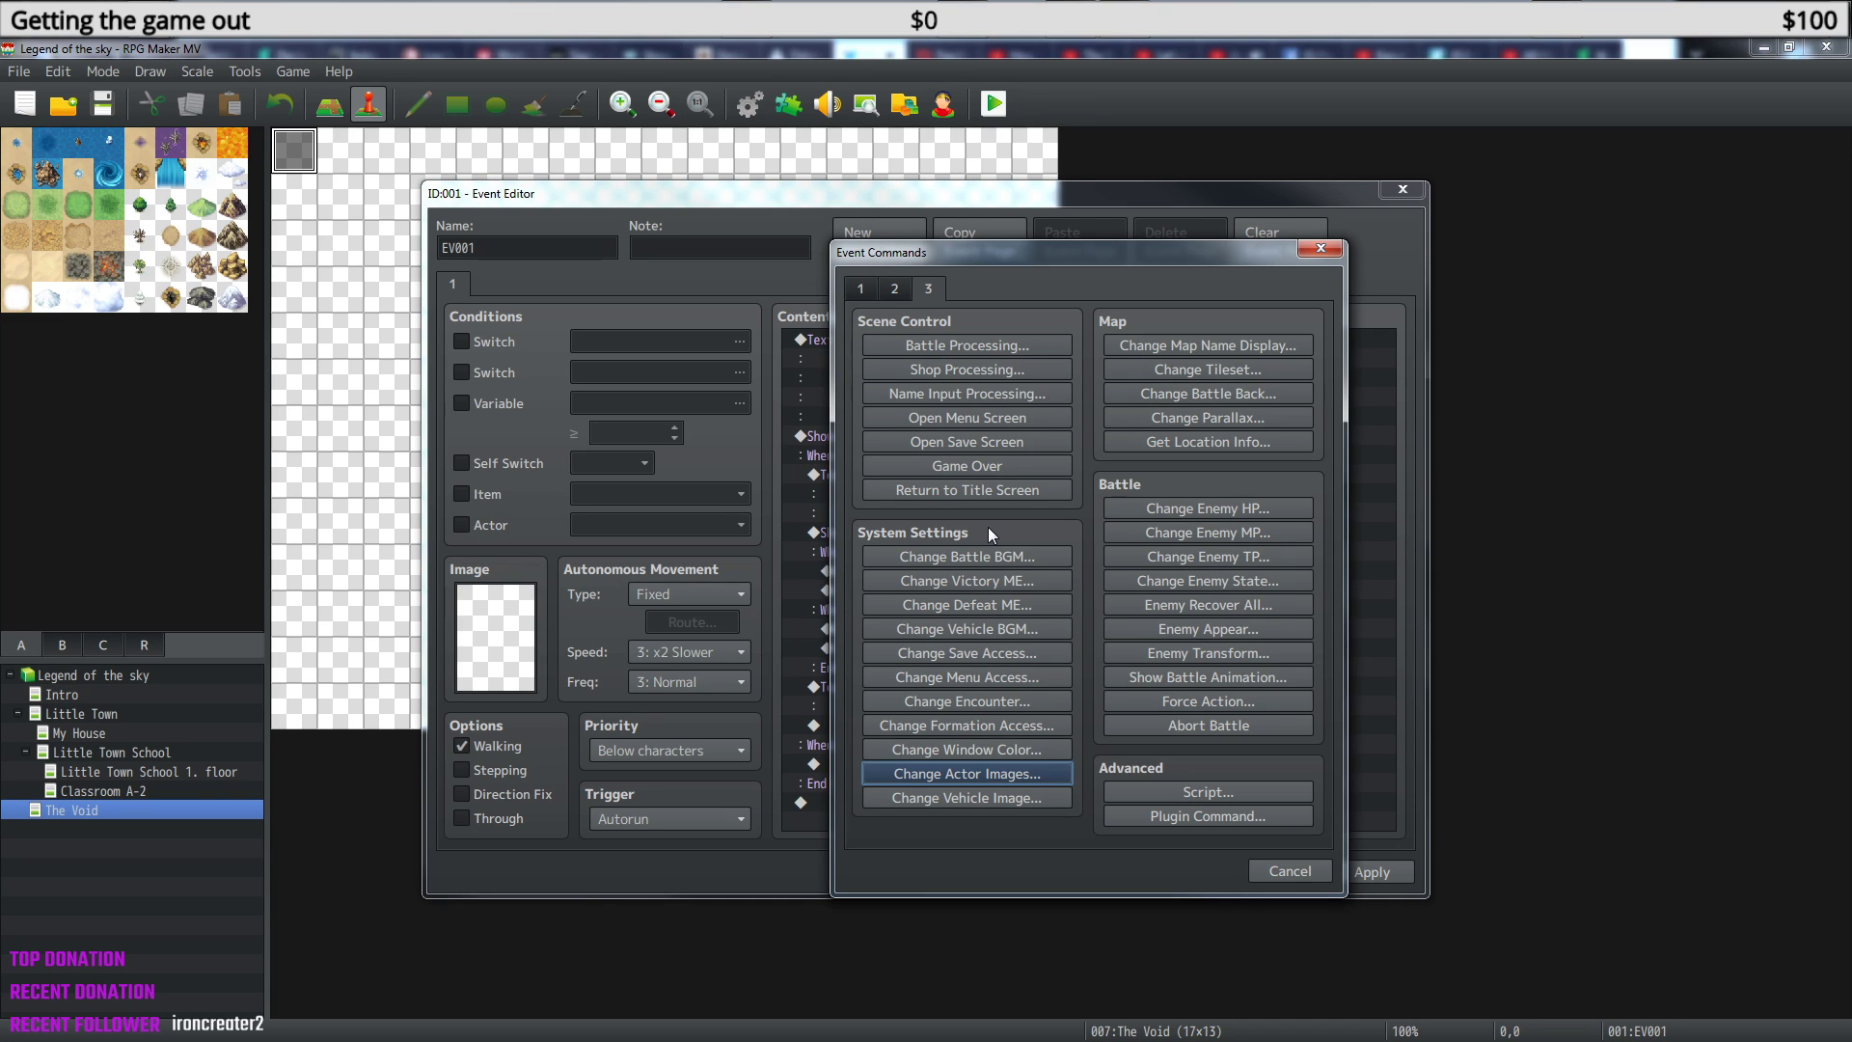
left_click(893, 291)
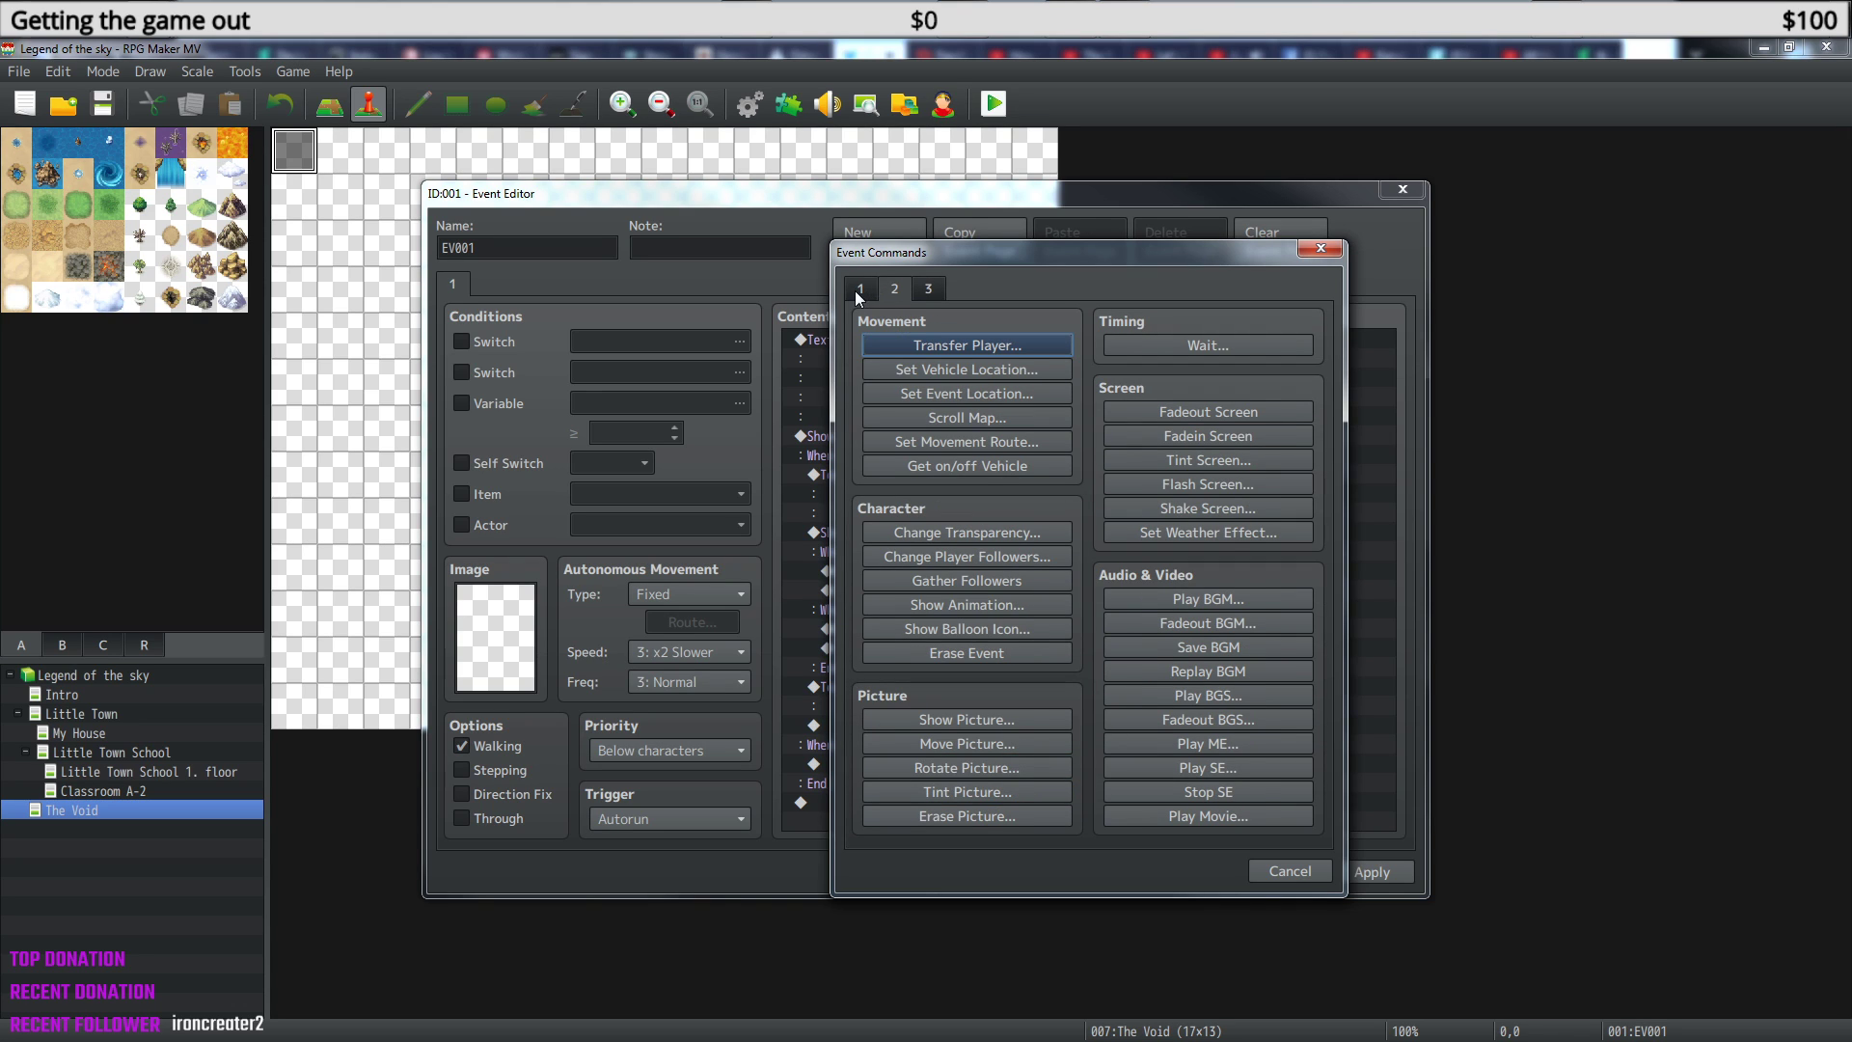
left_click(857, 291)
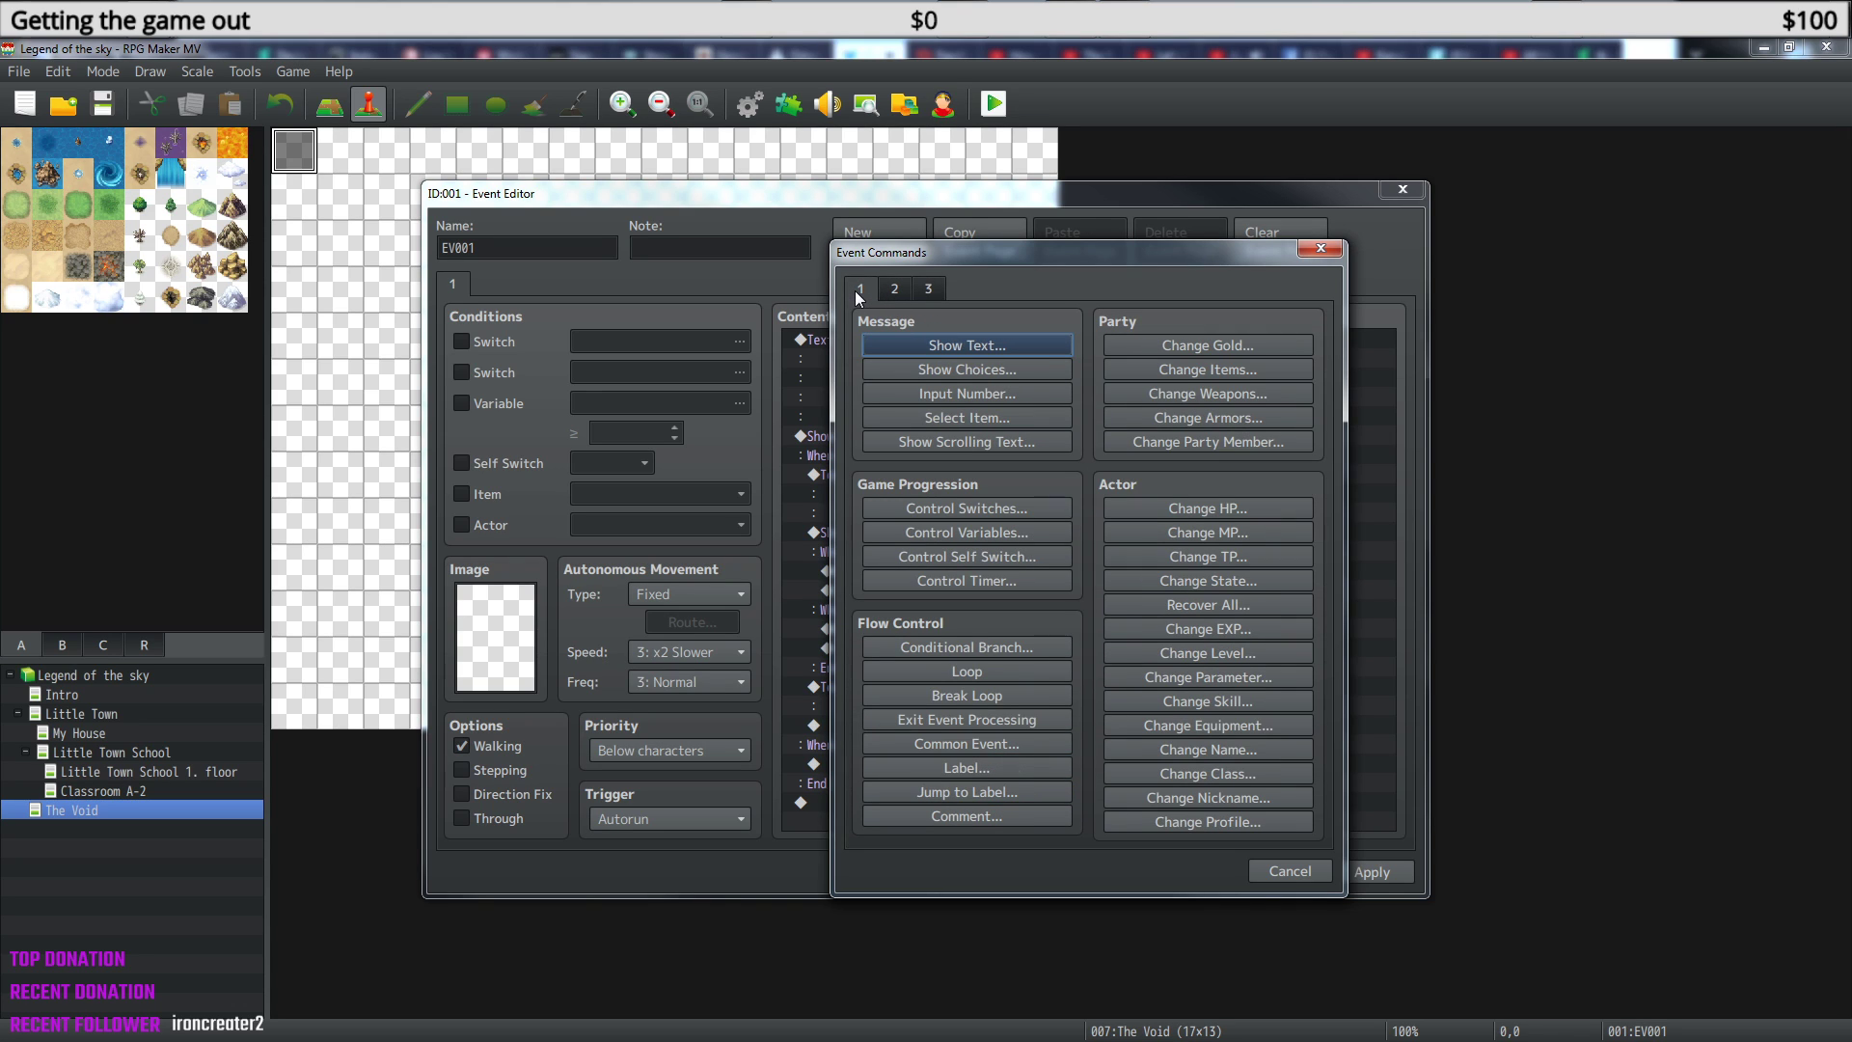
left_click(1281, 750)
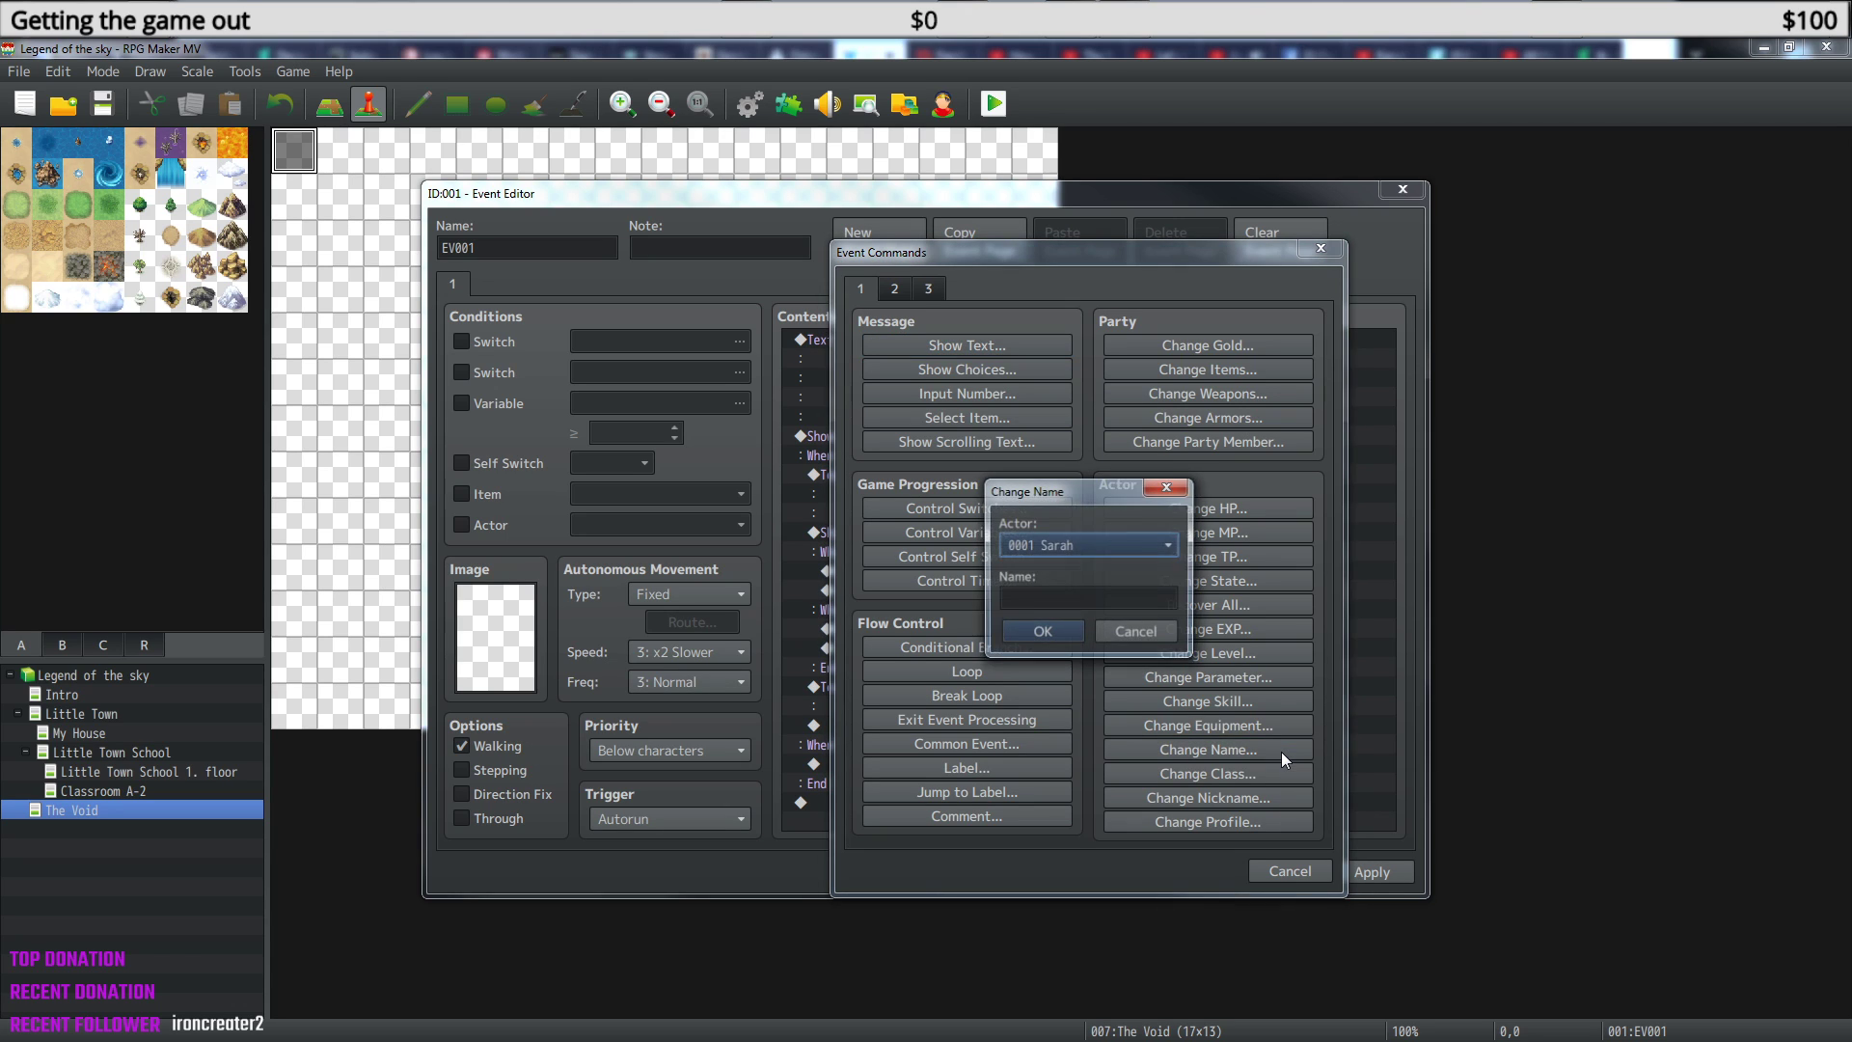
left_click(1052, 600)
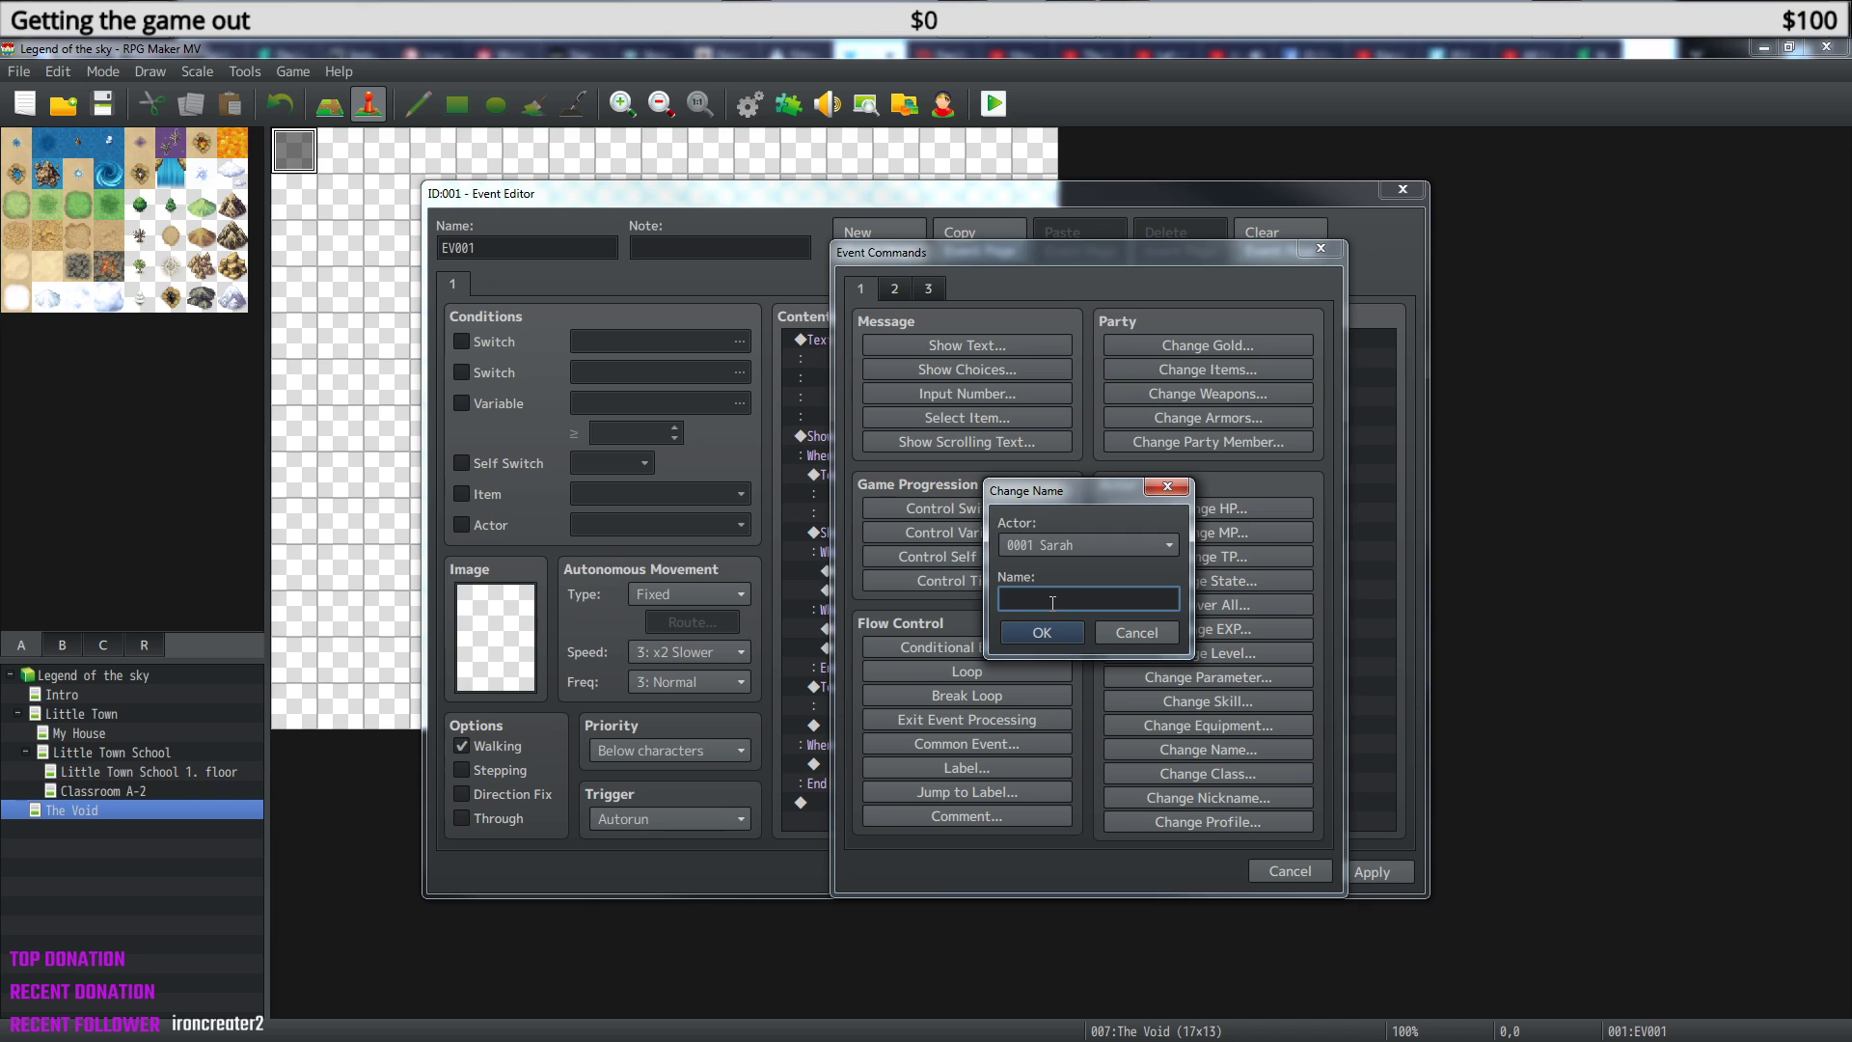
type("gy9g9")
key("BackSpace")
key("BackSpace")
key("BackSpace")
key("BackSpace")
key("BackSpace")
left_click(1136, 632)
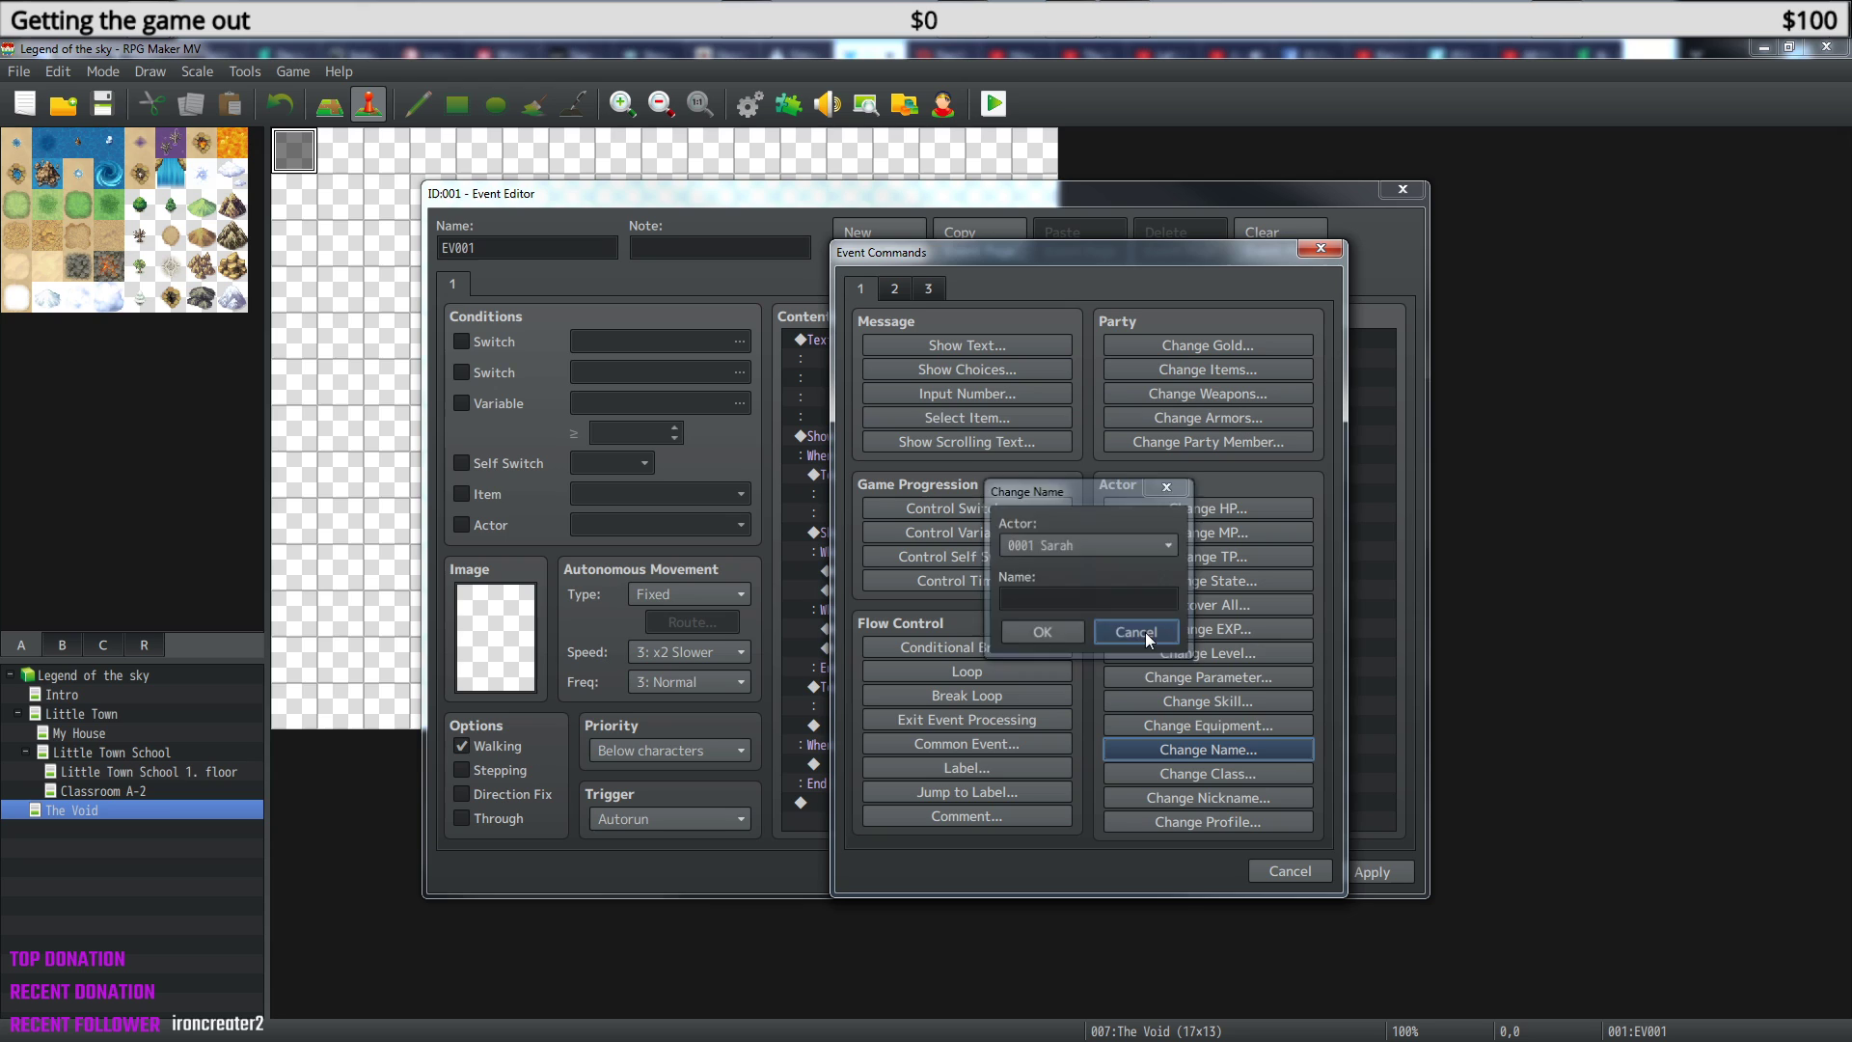
left_click(1264, 797)
left_click(1167, 487)
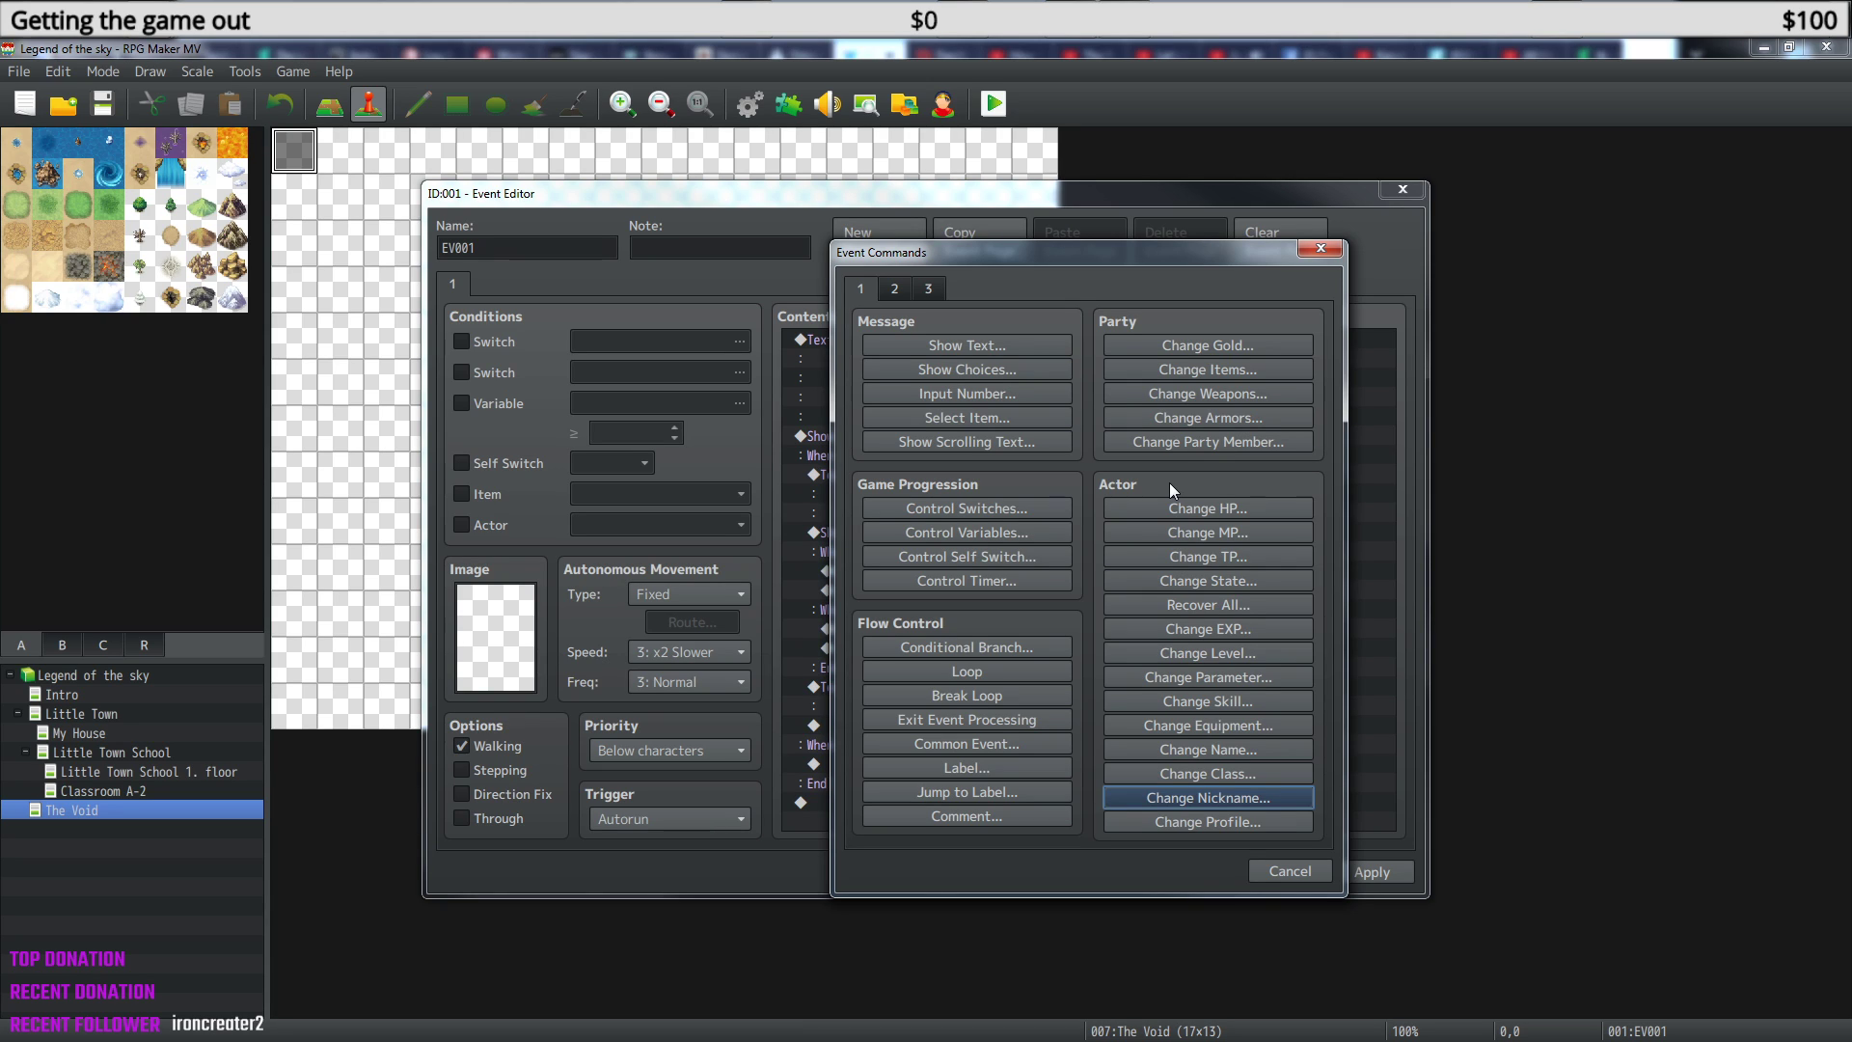
- Add a Name Input Processing command for actor 0001 Sarah with a maximum of 10 characters after the naming message
left_click(894, 289)
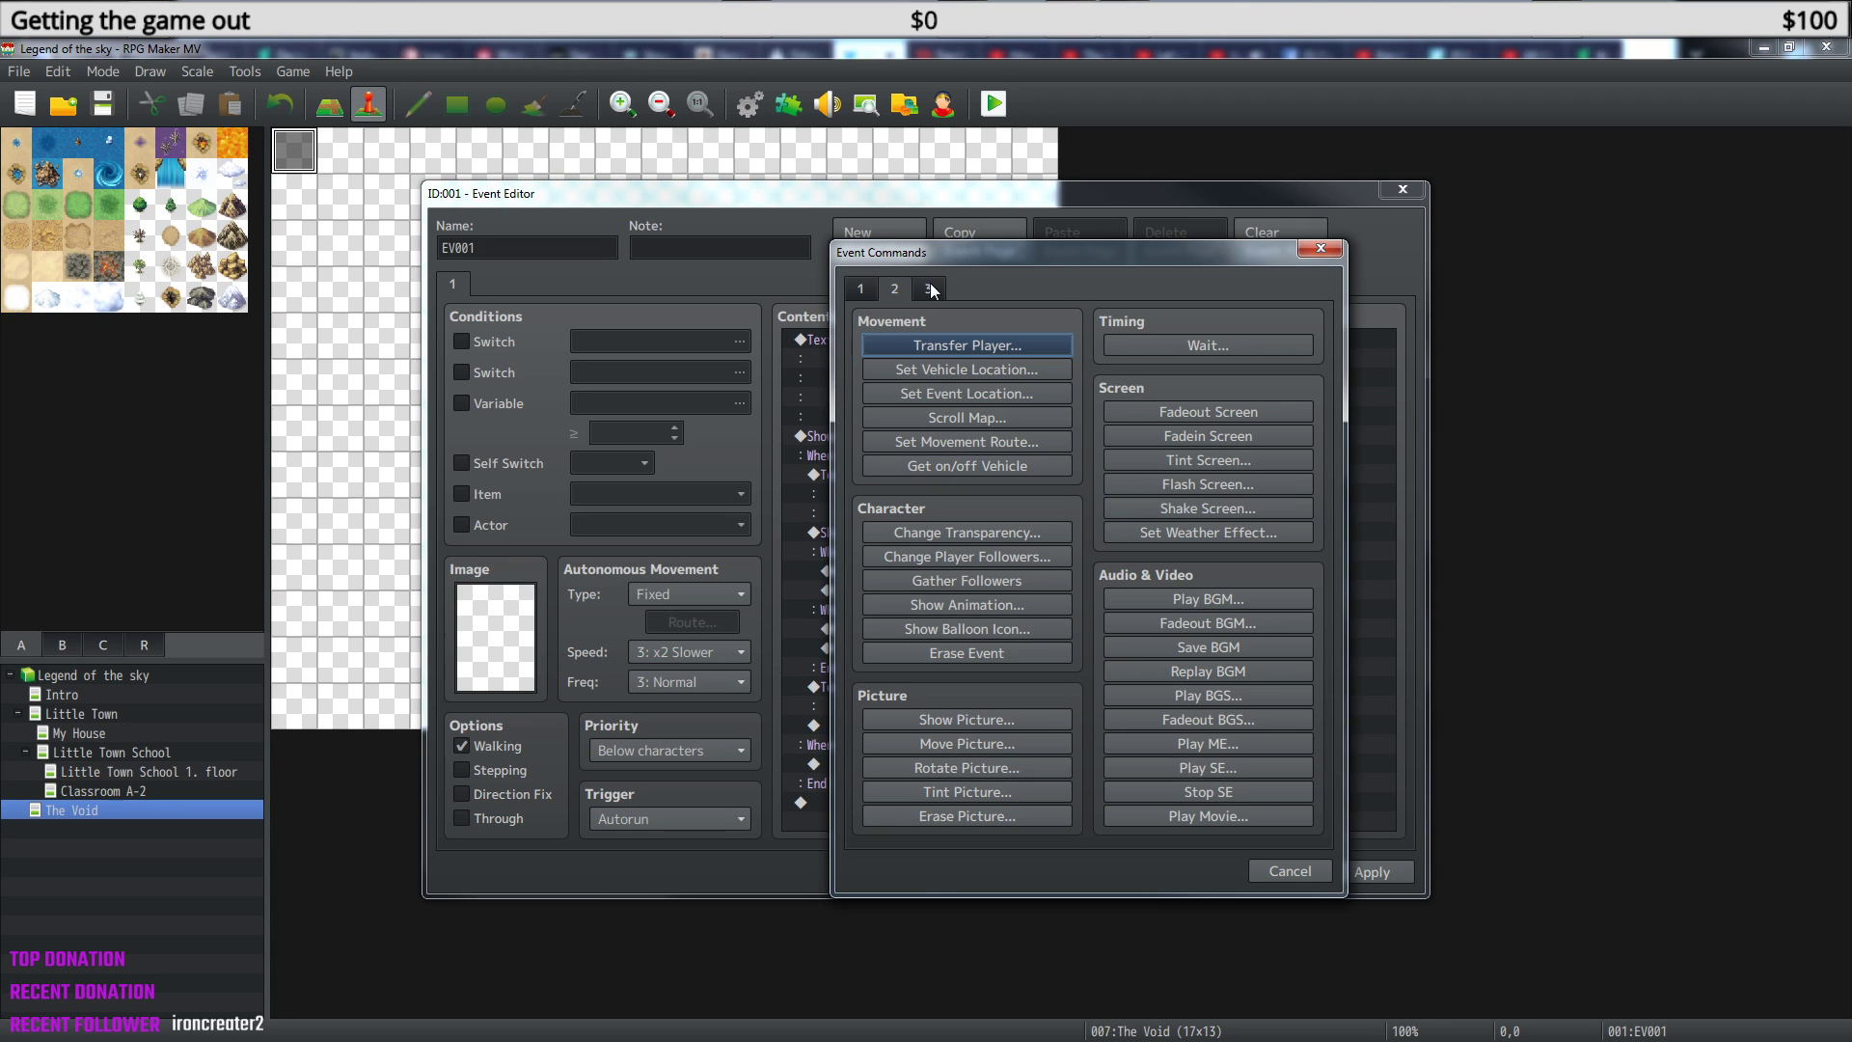
left_click(929, 289)
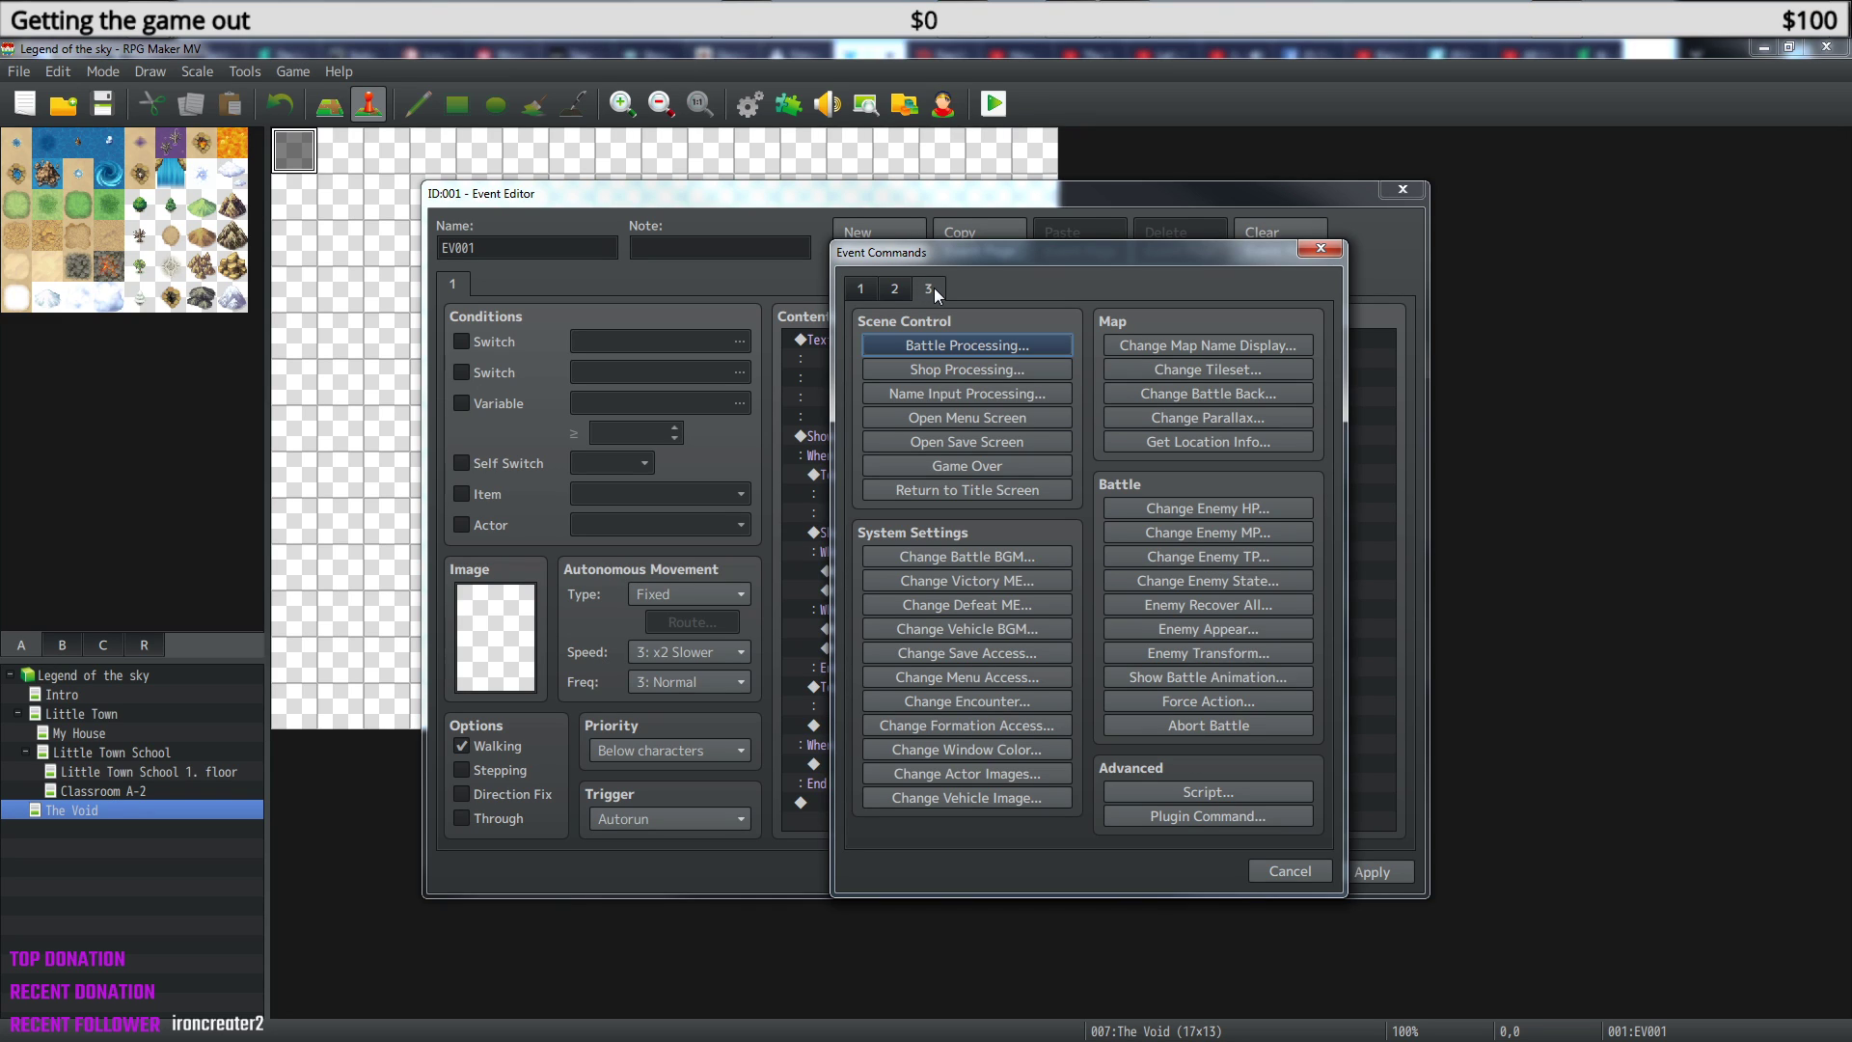
left_click(1008, 400)
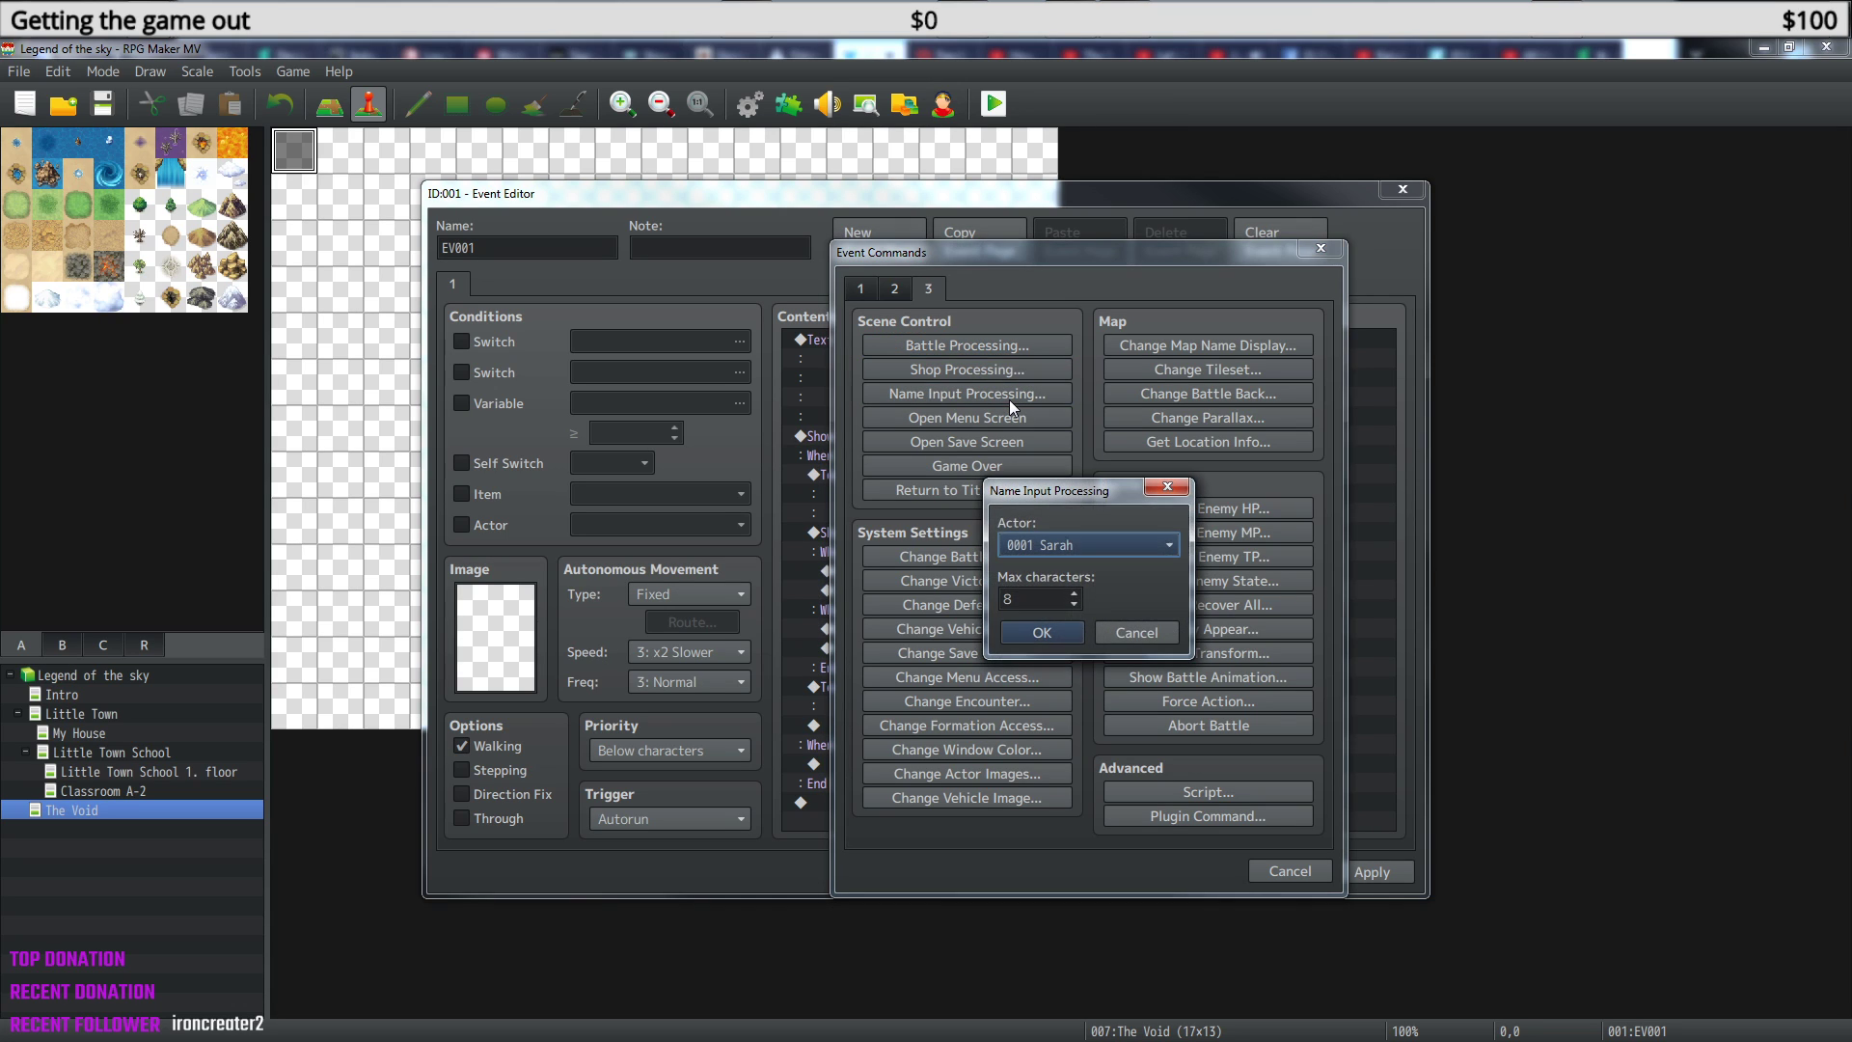
double_click(1054, 599)
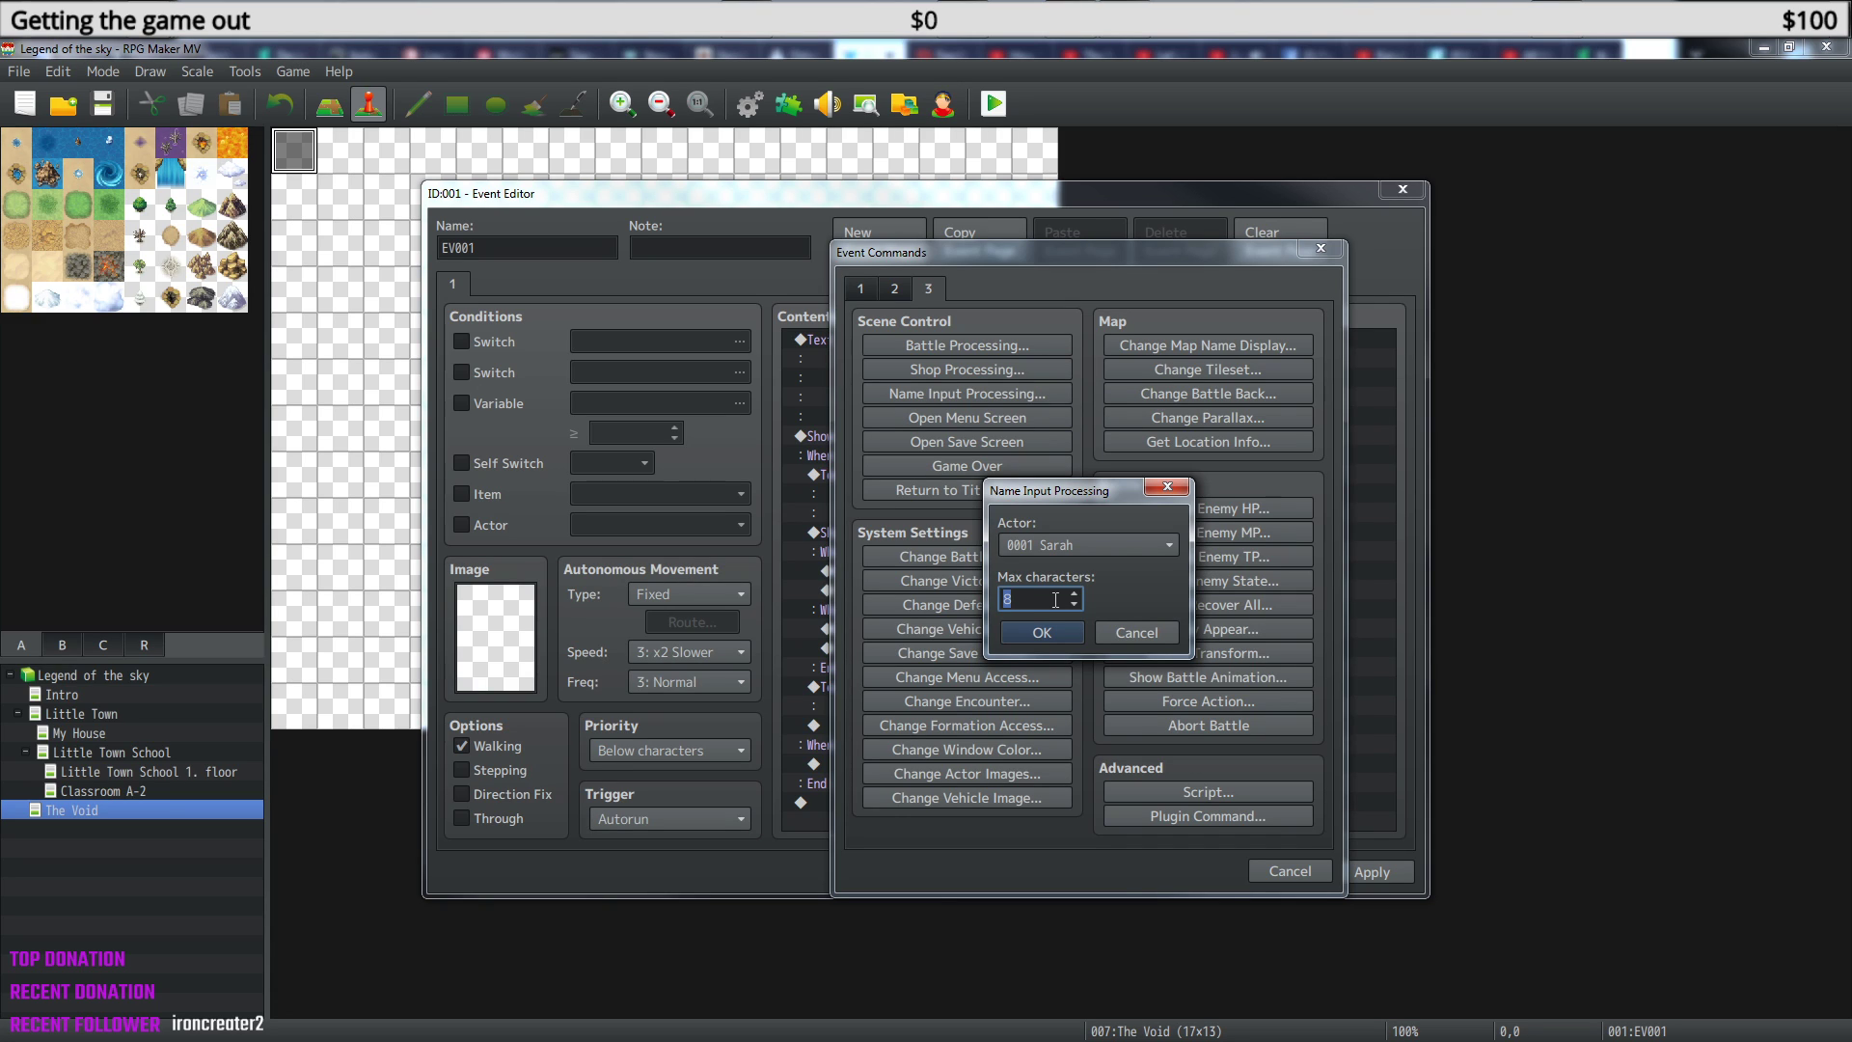
type("10")
left_click(1042, 632)
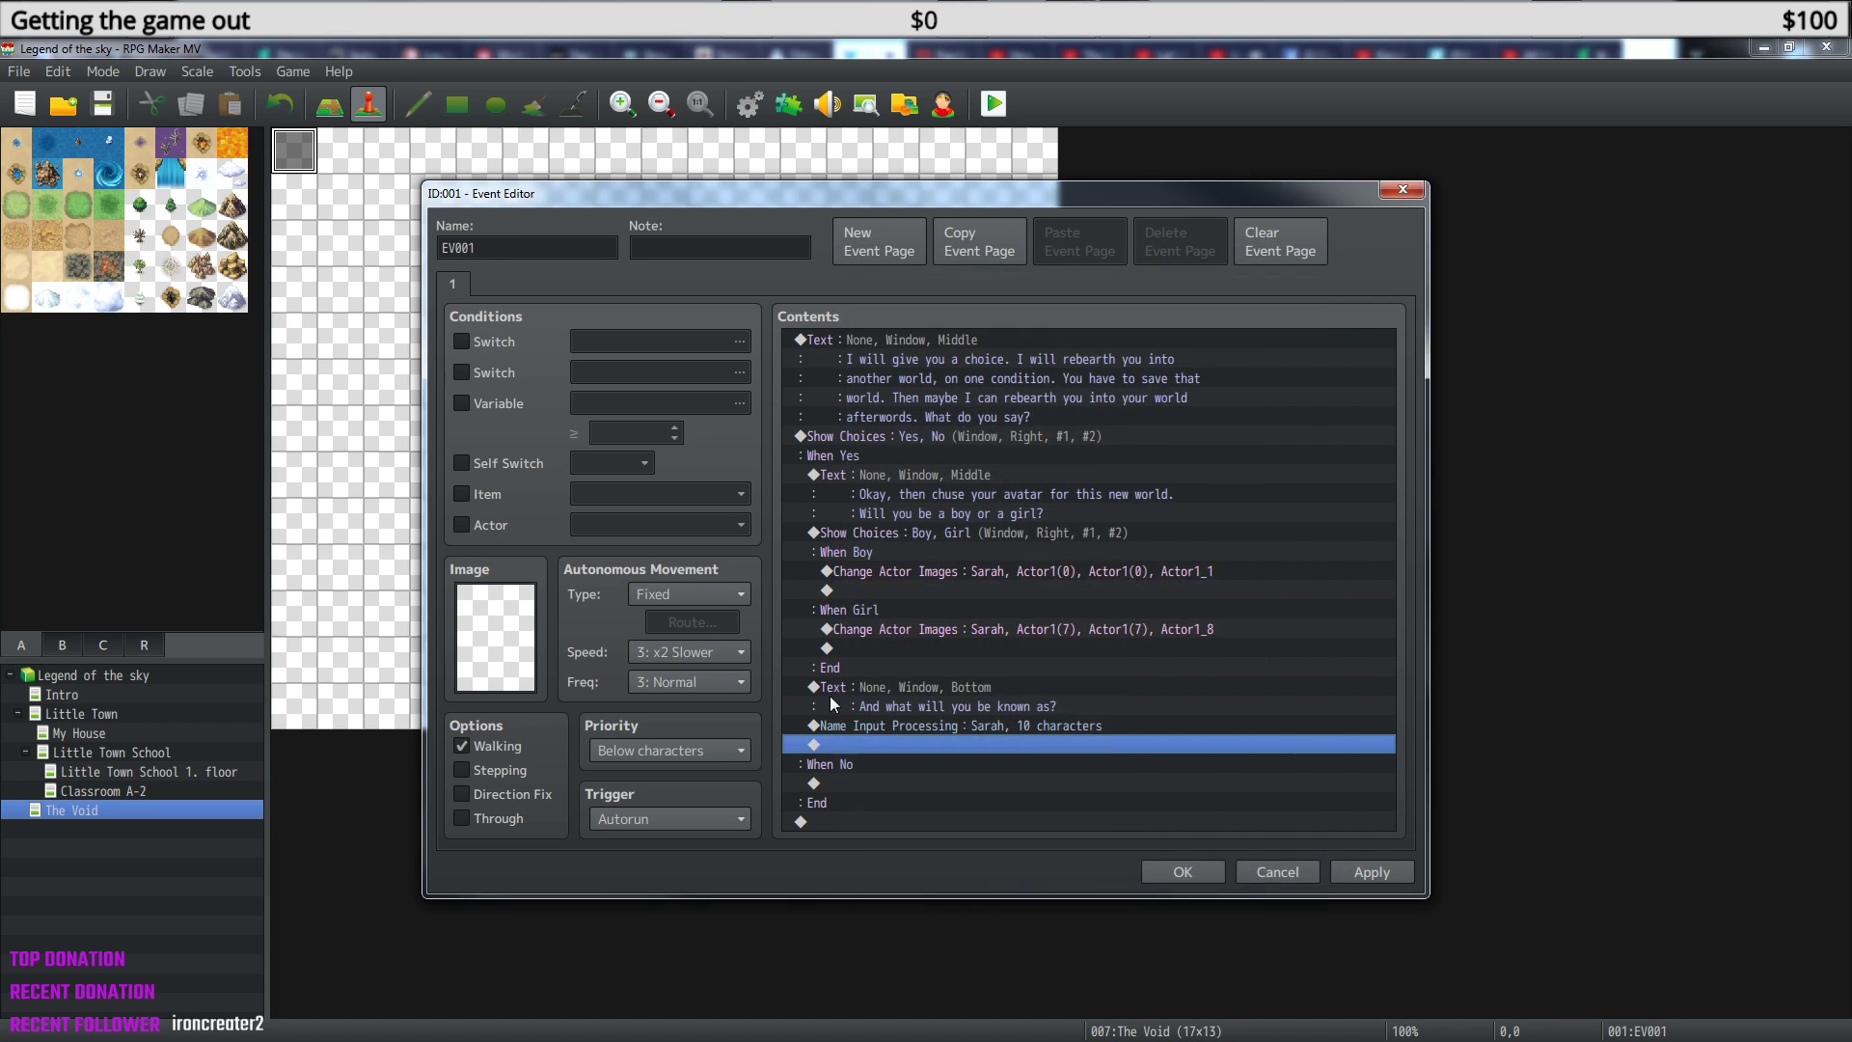
- Review the settings of the Name Input Processing command in the event's Yes branch
right_click(986, 727)
left_click(1041, 769)
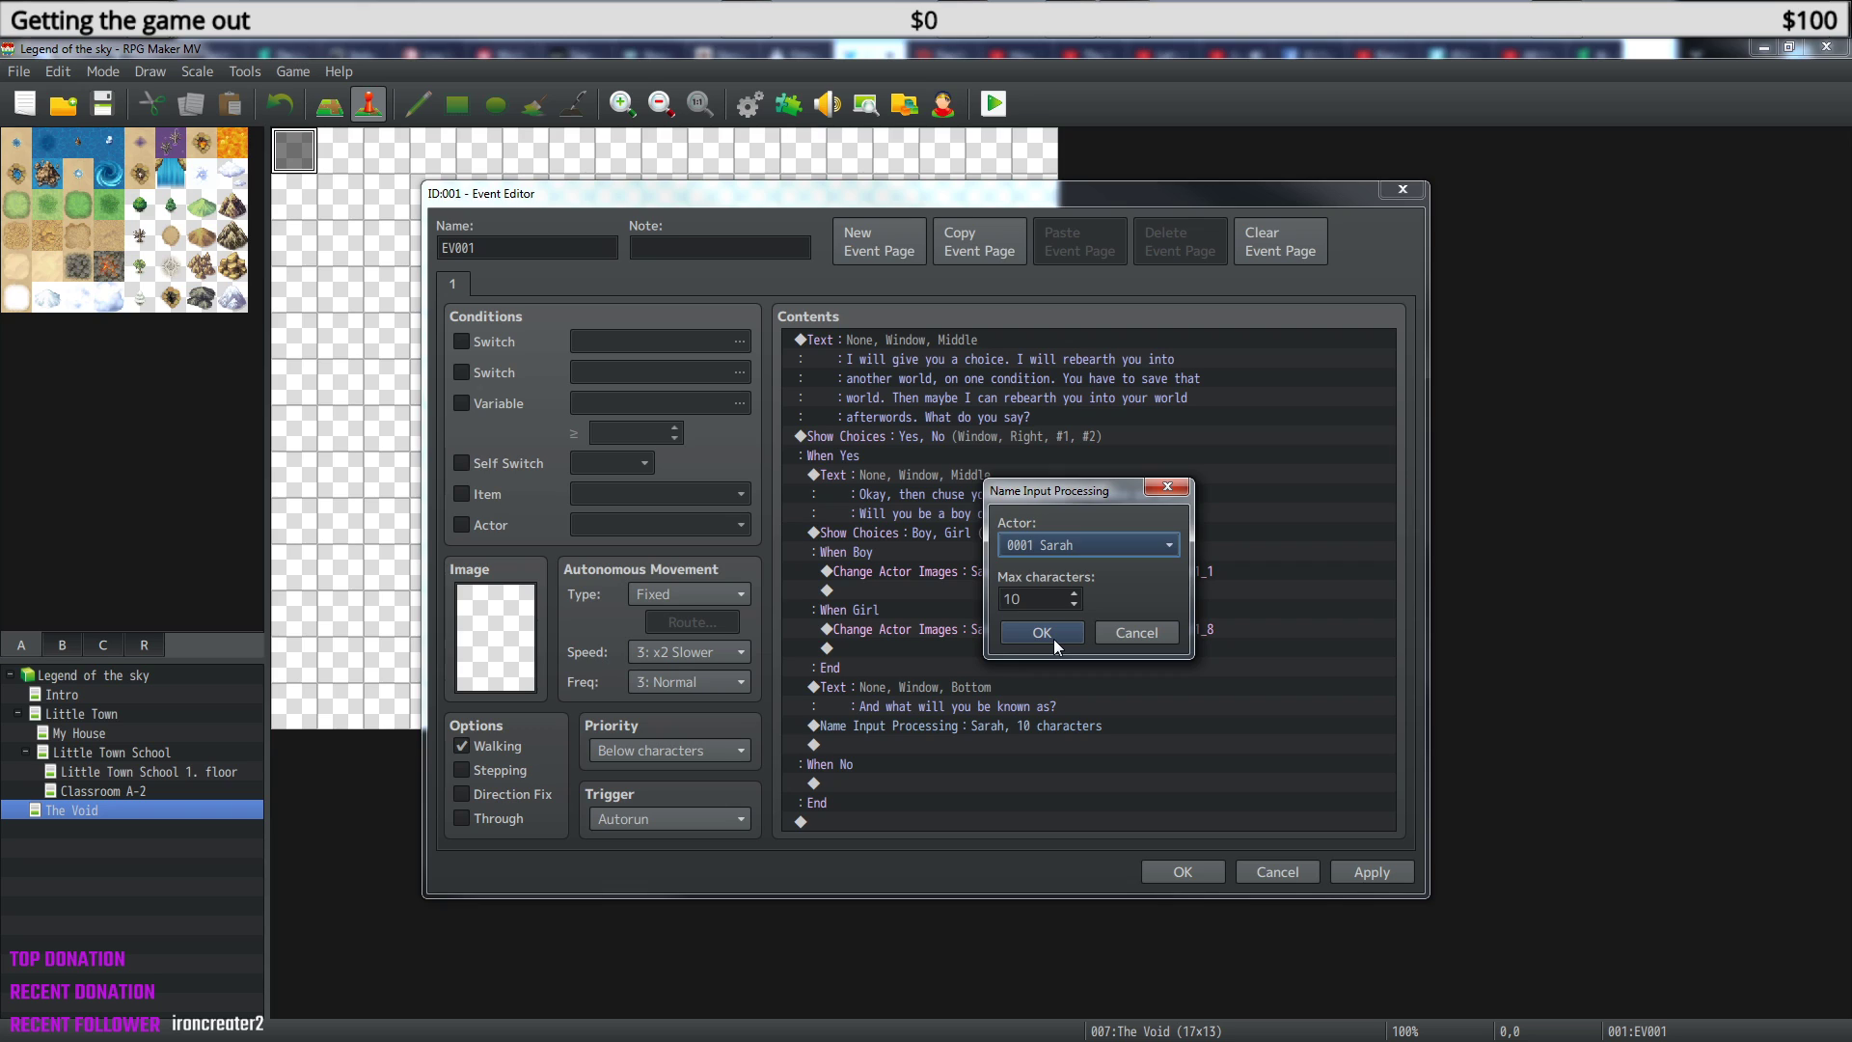
left_click(1053, 639)
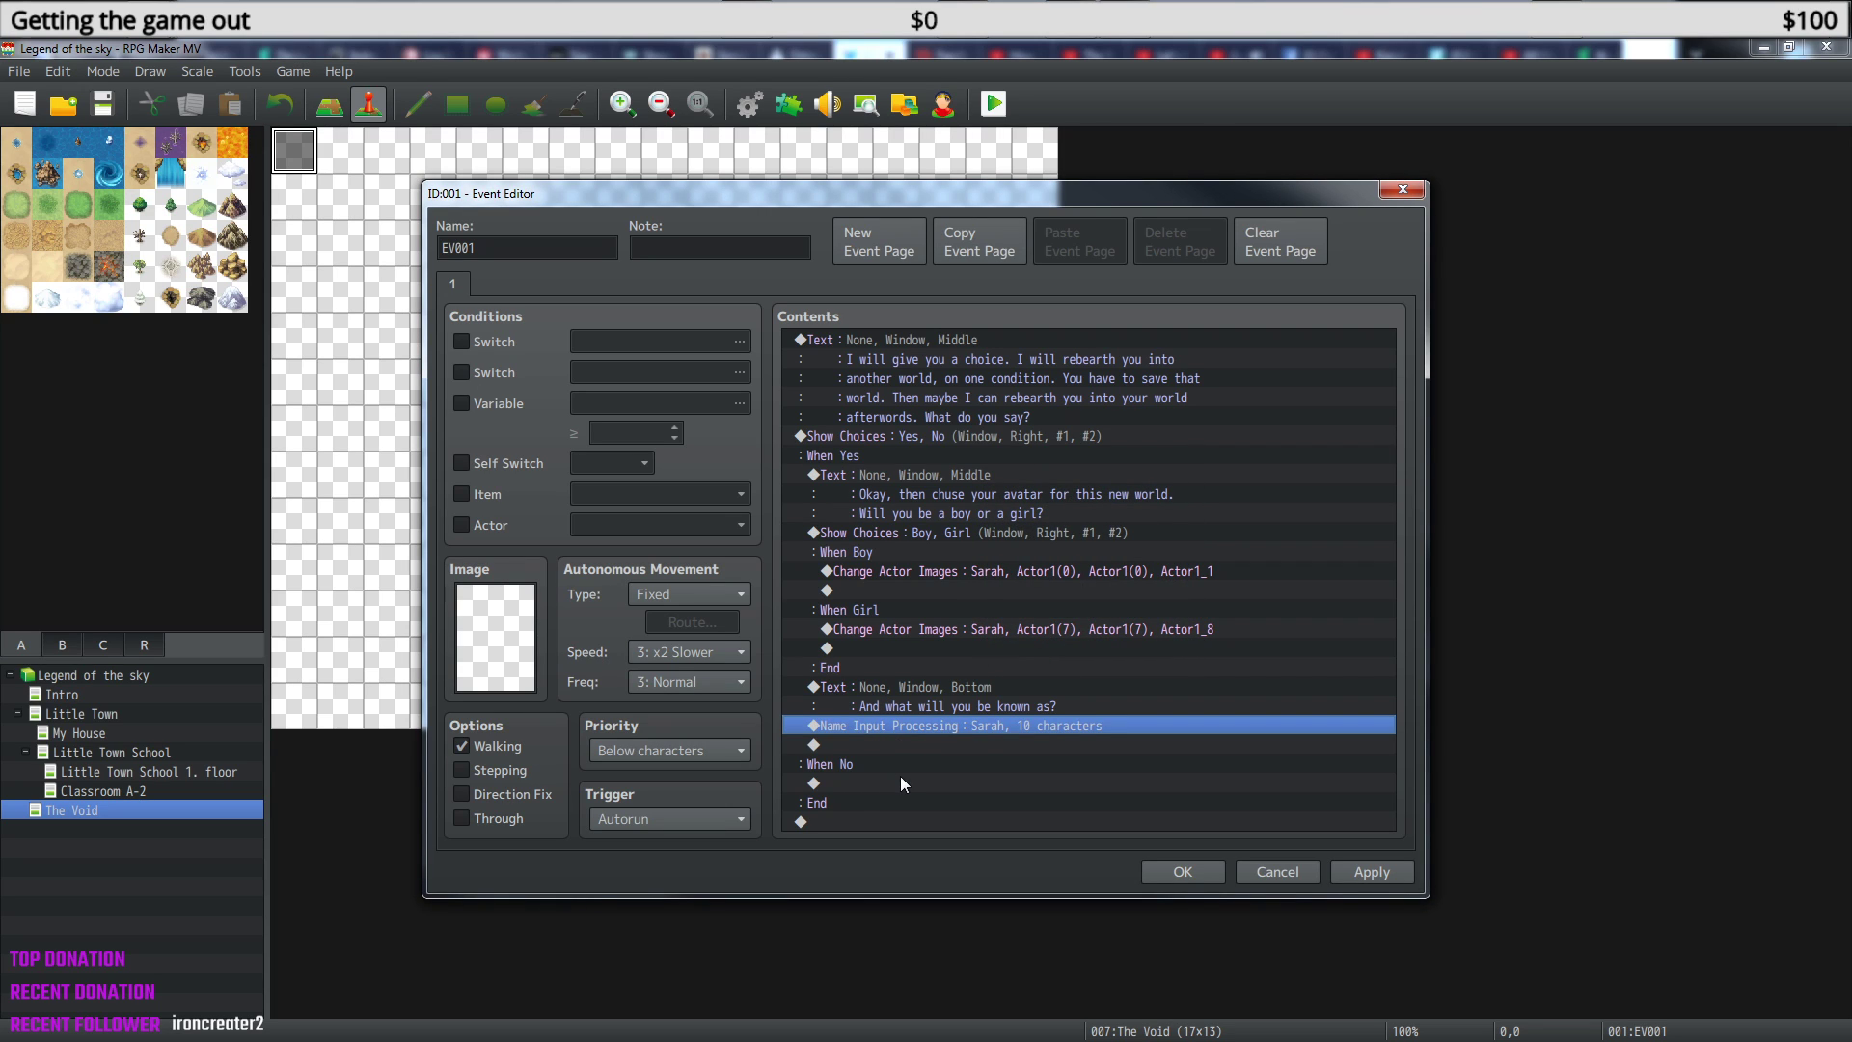
- Add a Show Text command after the name input in the Yes branch, beginning "You will now be known as \n[1]"
left_click(917, 745)
right_click(917, 745)
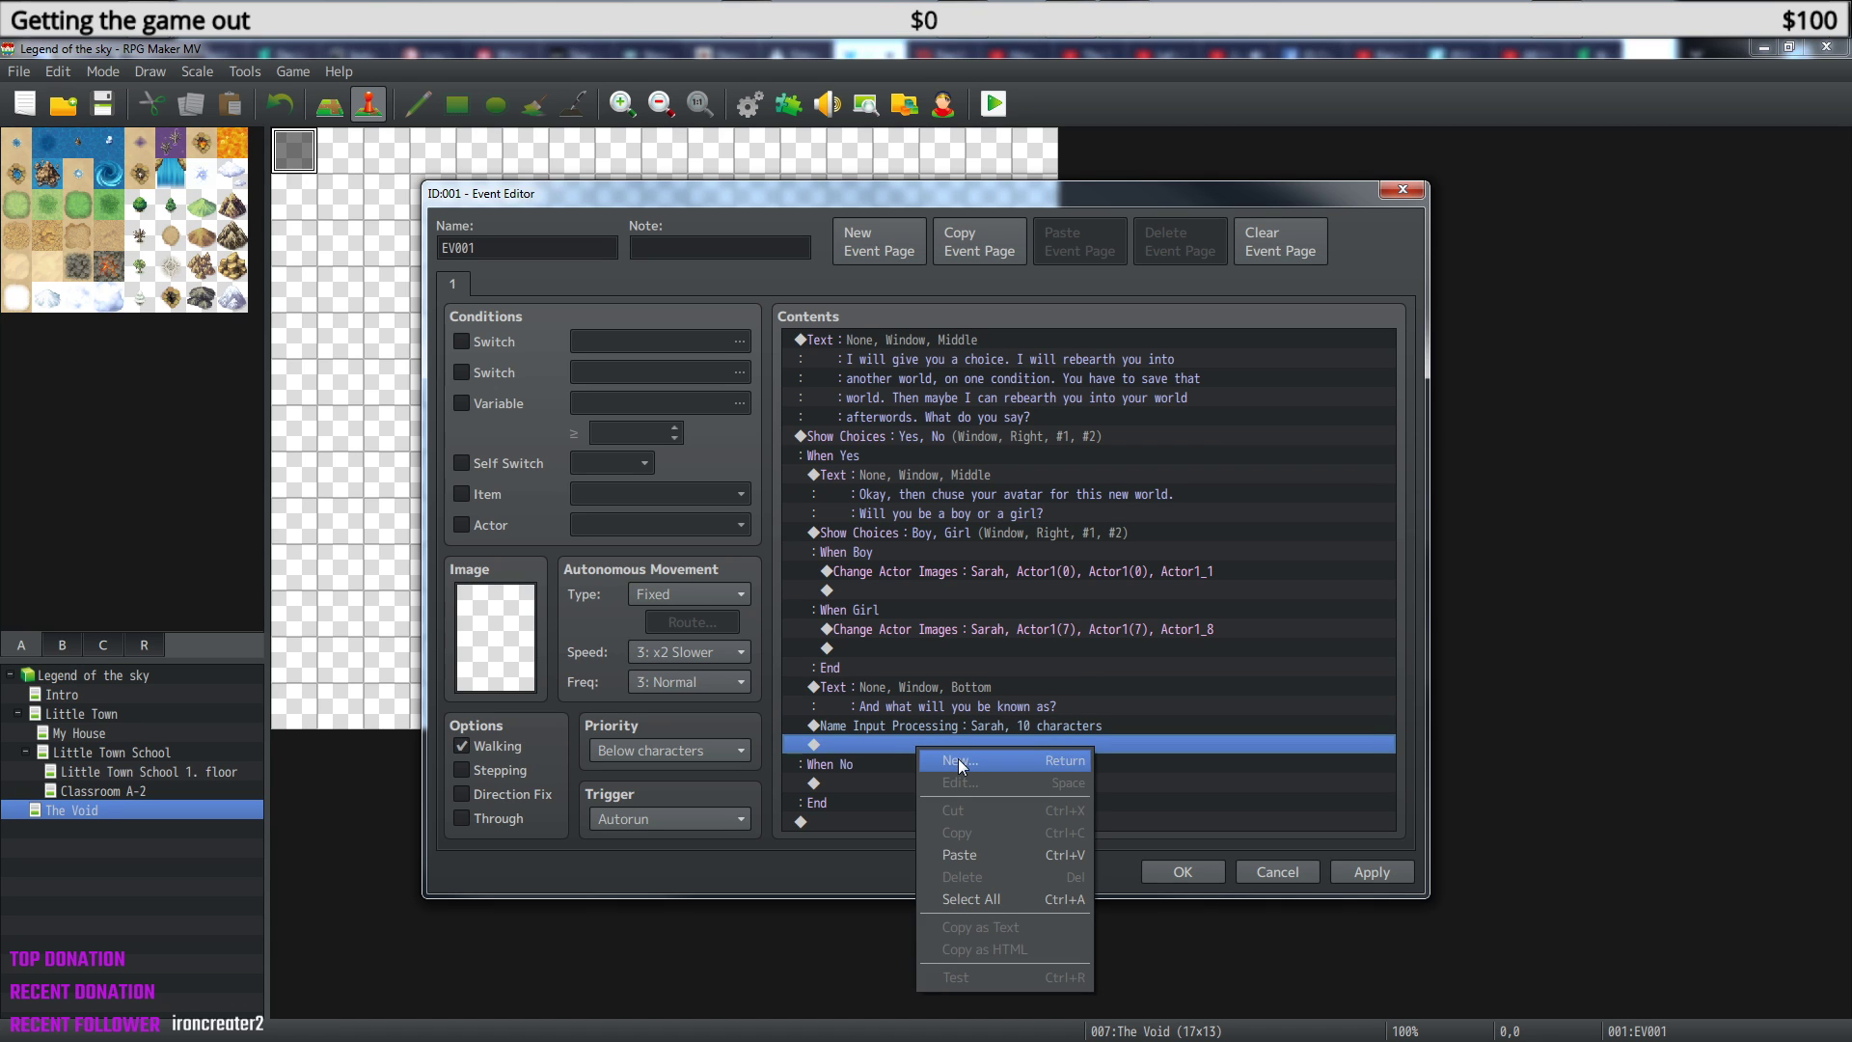
left_click(958, 758)
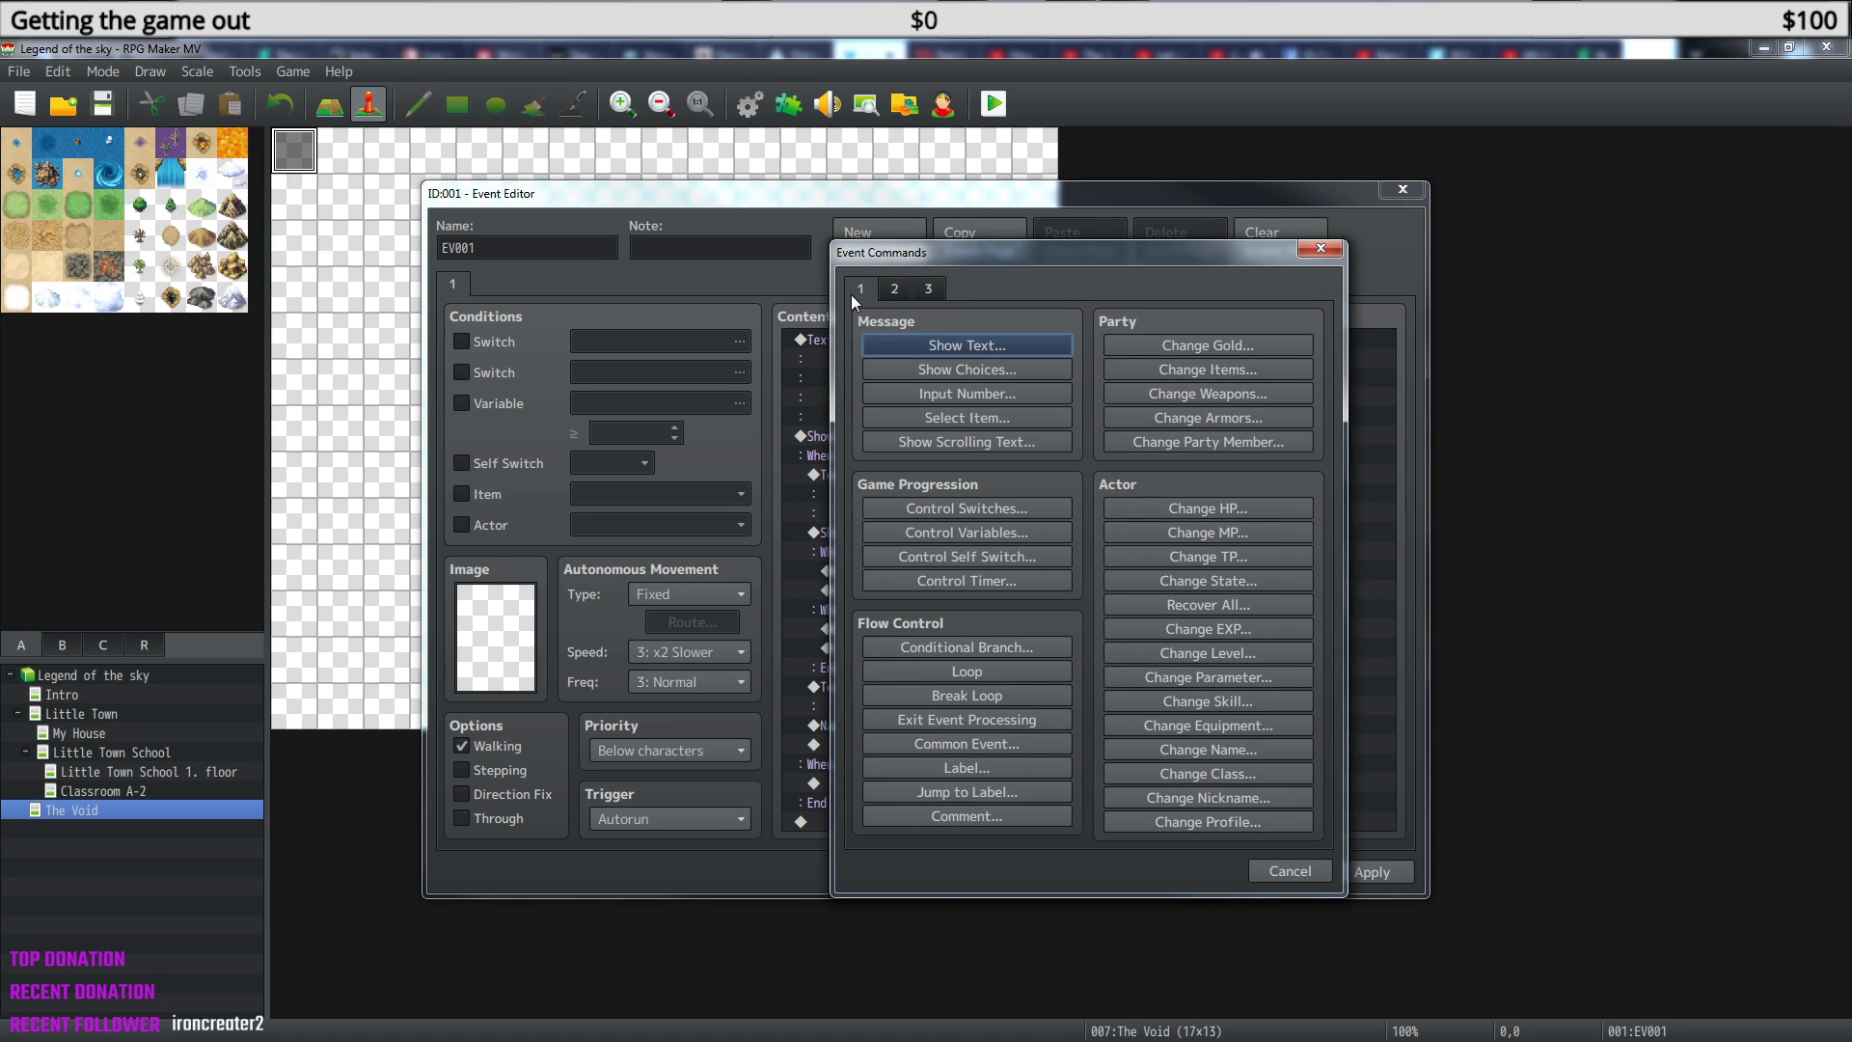
left_click(987, 345)
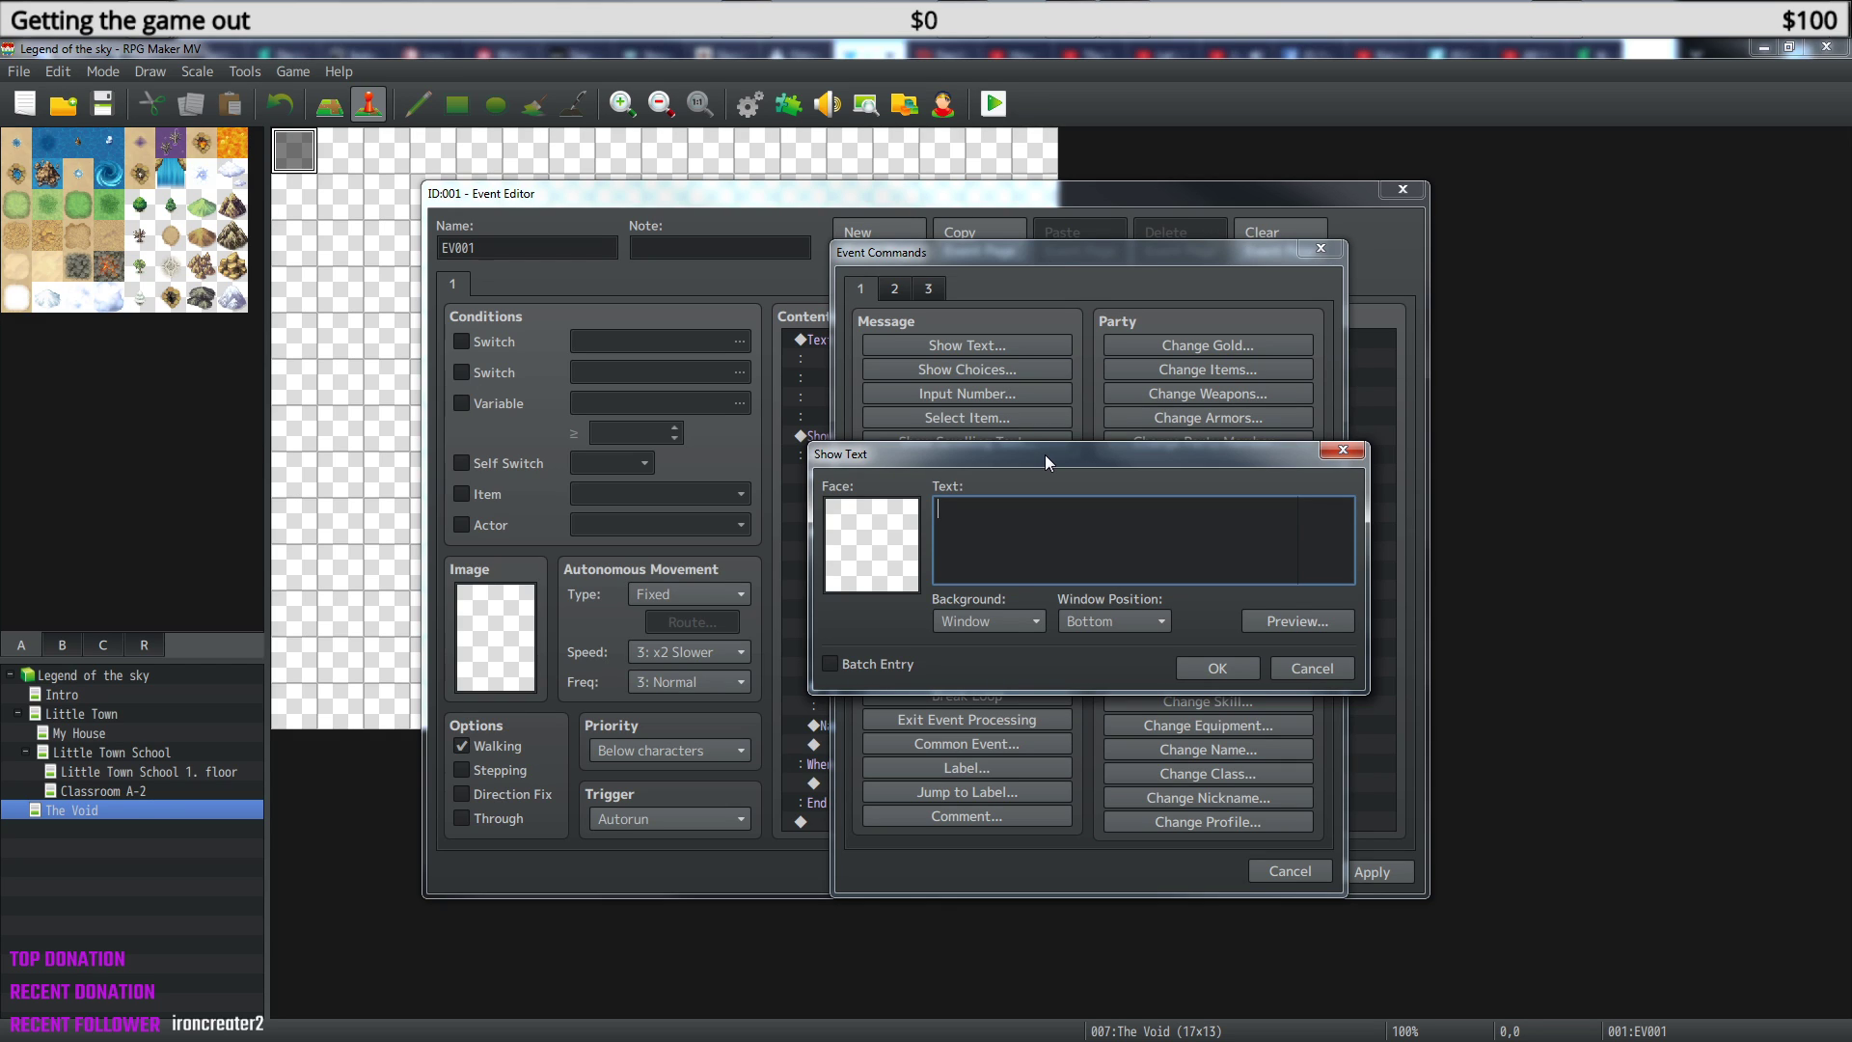
type("So")
key("BackSpace")
key("BackSpace")
type("You wi")
type("ll")
type("now be known as ")
type("\\N")
type("n")
type("[1]")
key("Delete")
- Complete the message with ". I will send you to the new world.", breaking the line before "new world.", and confirm it
type(".")
type(" I w")
type("ill")
type(" sen")
type("d")
type(" you")
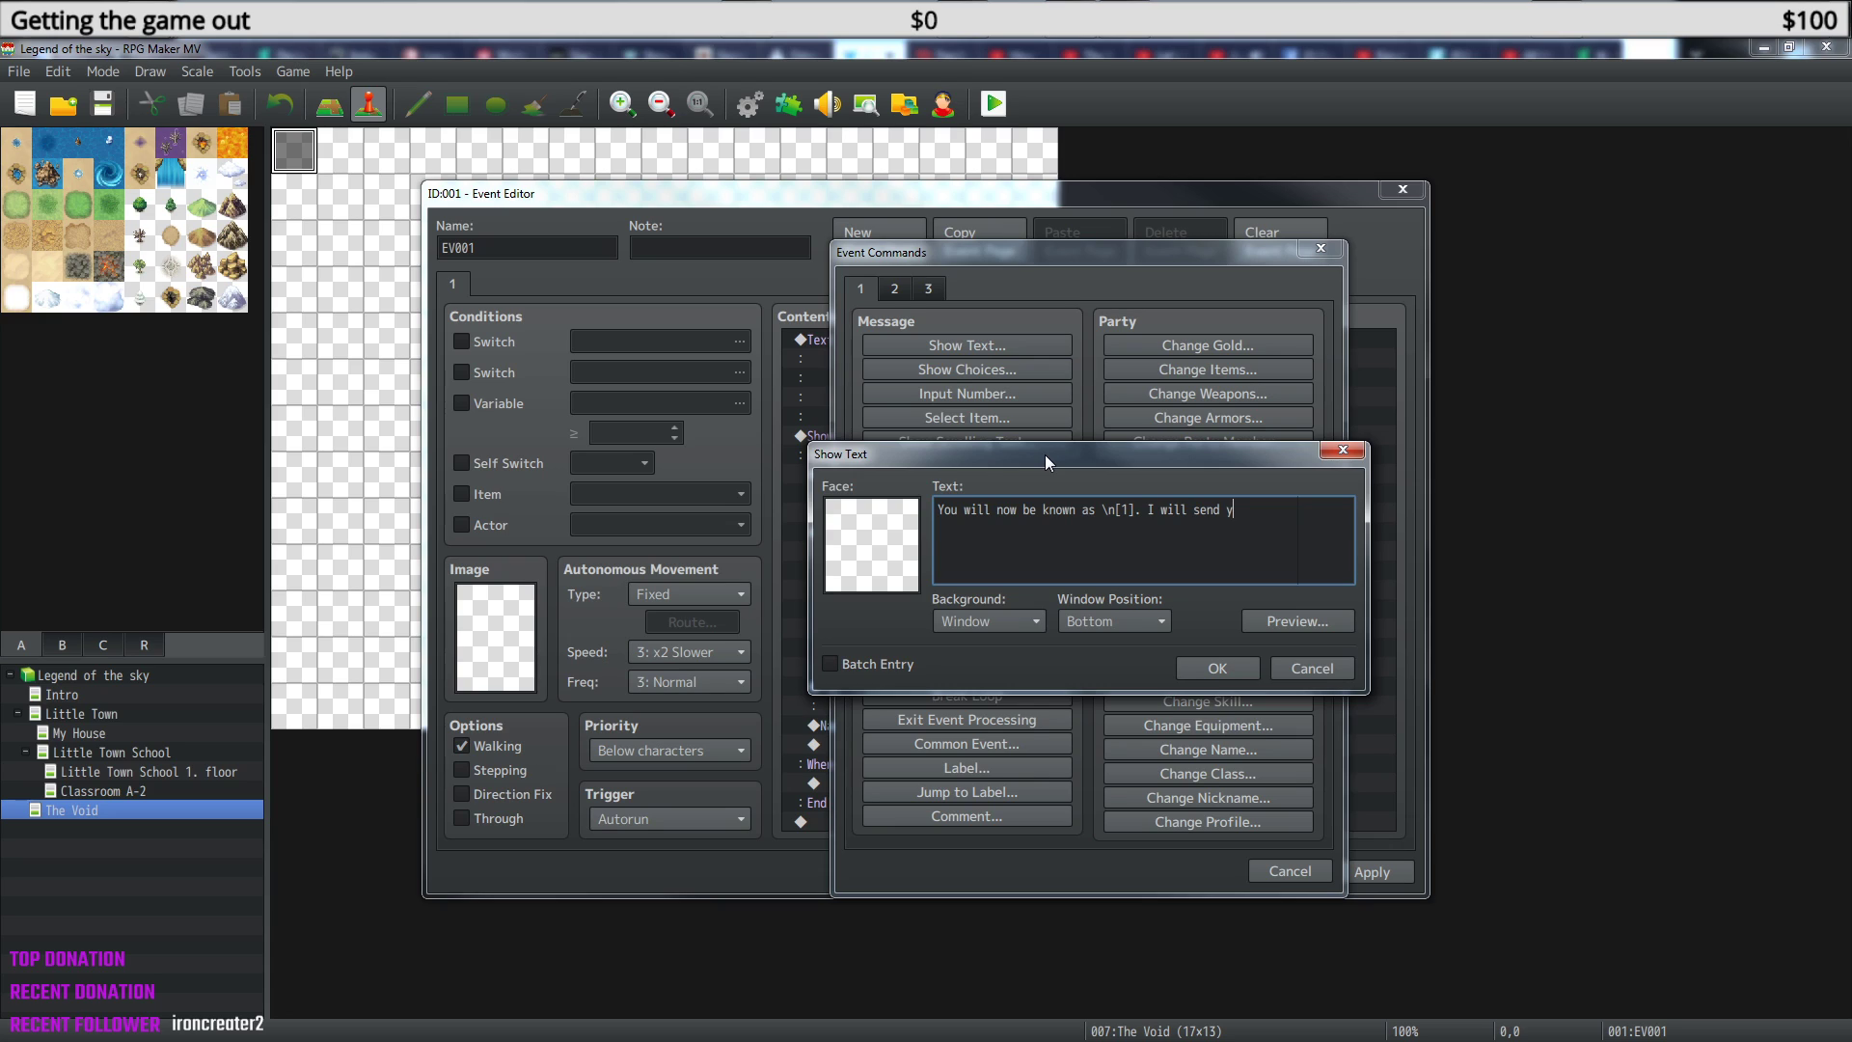
type(" to")
left_click_drag(1103, 513, 1136, 519)
left_click(1135, 518)
double_click(1126, 511)
type("he")
key("Return")
type("new world.")
left_click(1227, 664)
- Add a Show Text command reading "What a shame." to the When No branch
scroll(957, 681, "down", 1)
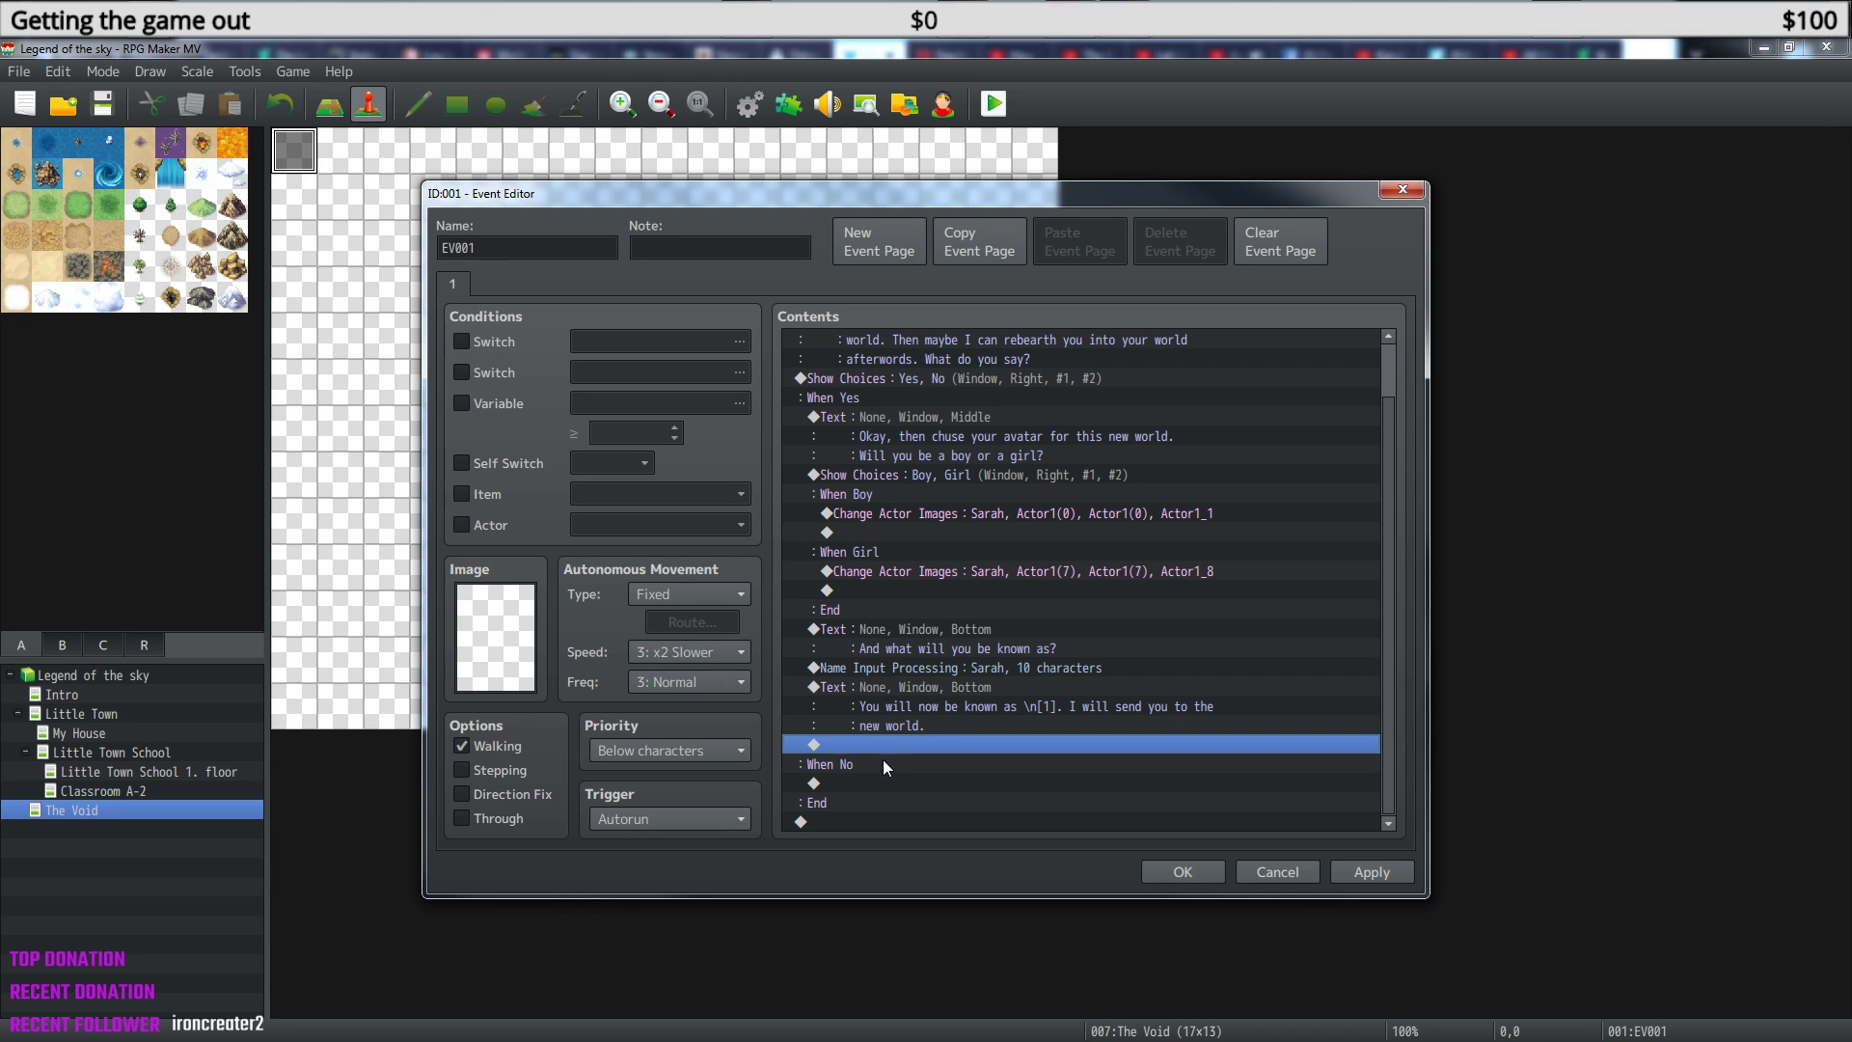
right_click(889, 784)
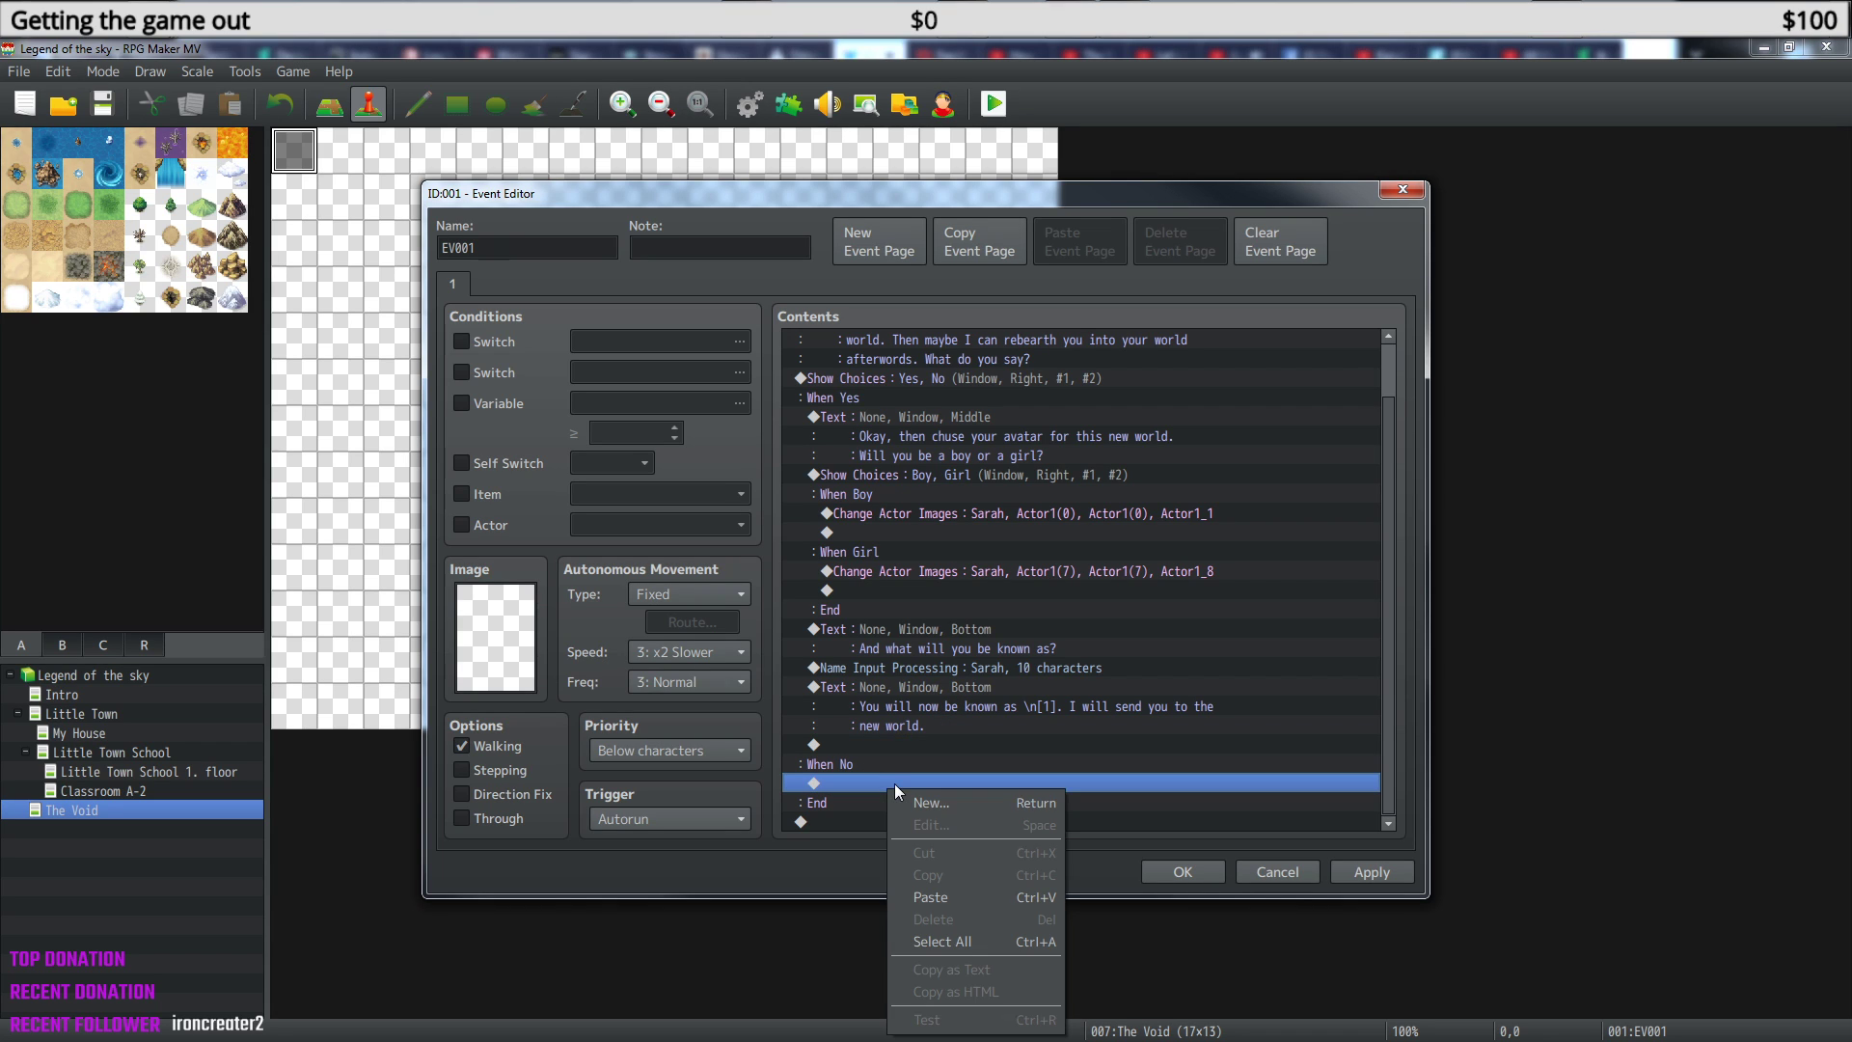
left_click(981, 801)
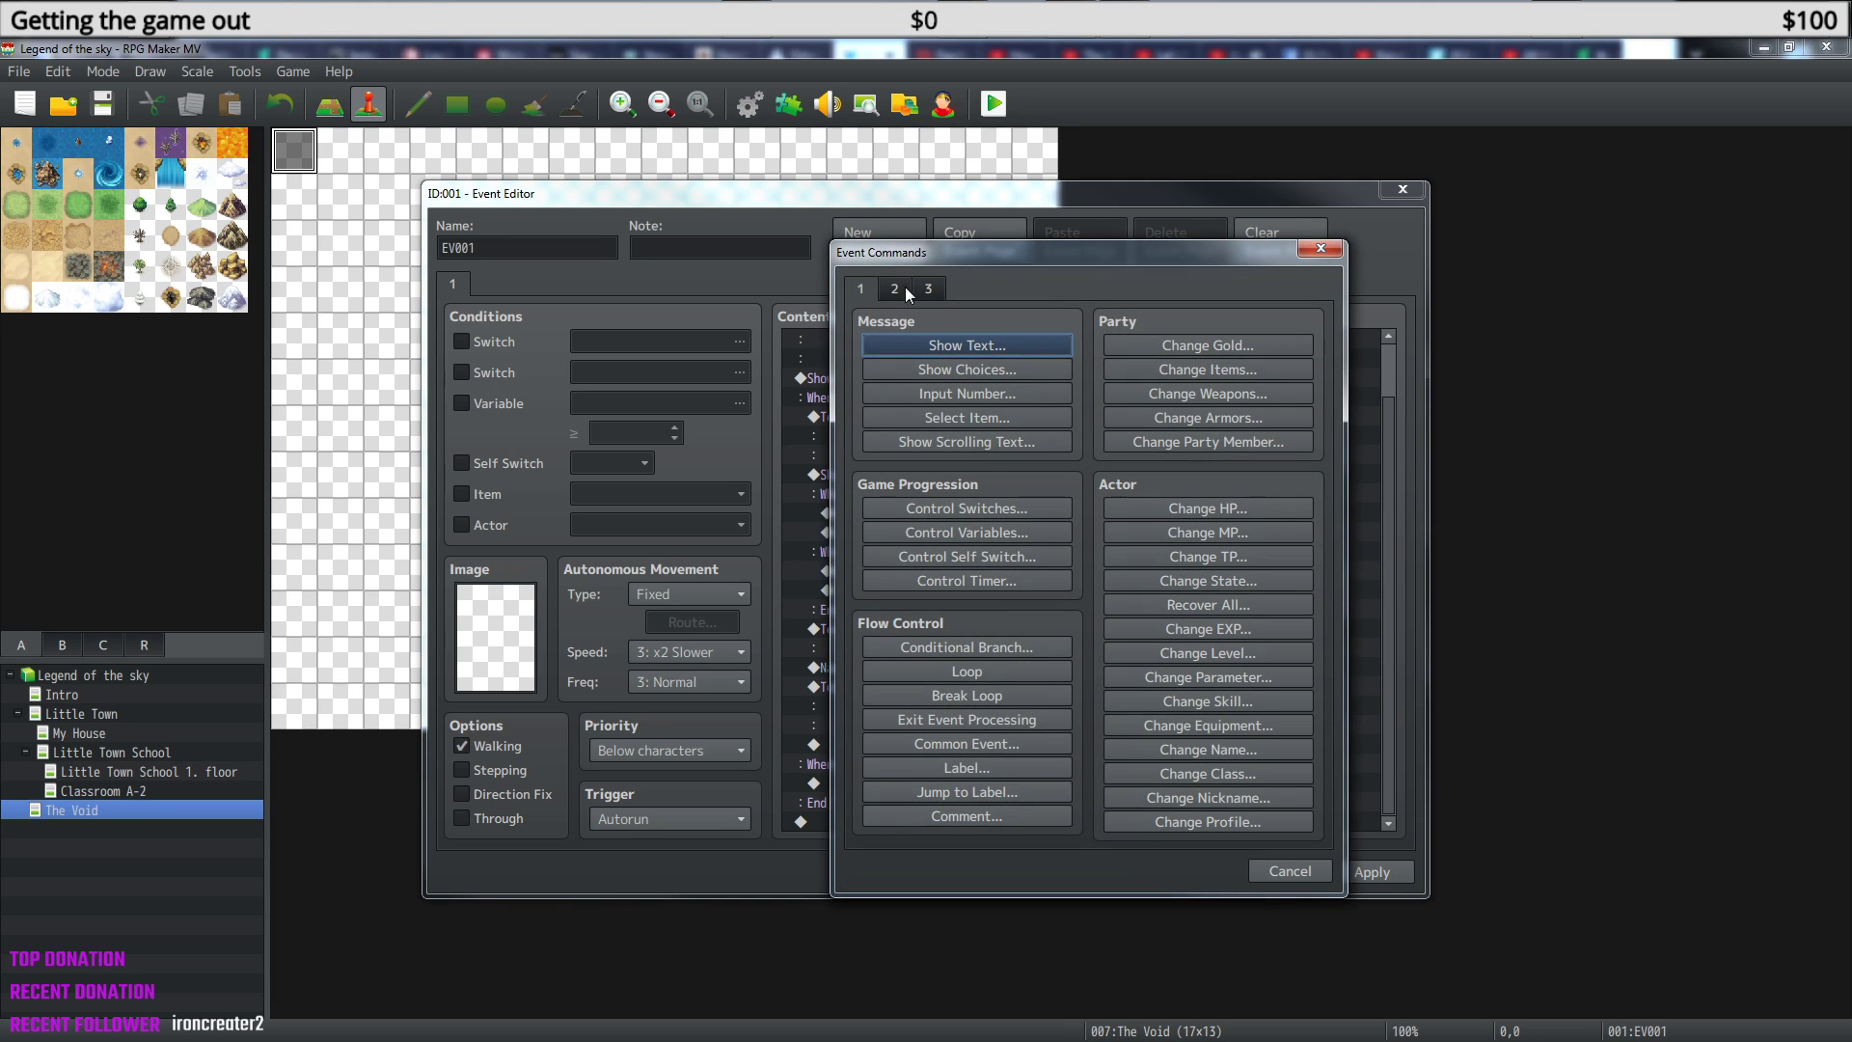
left_click(951, 345)
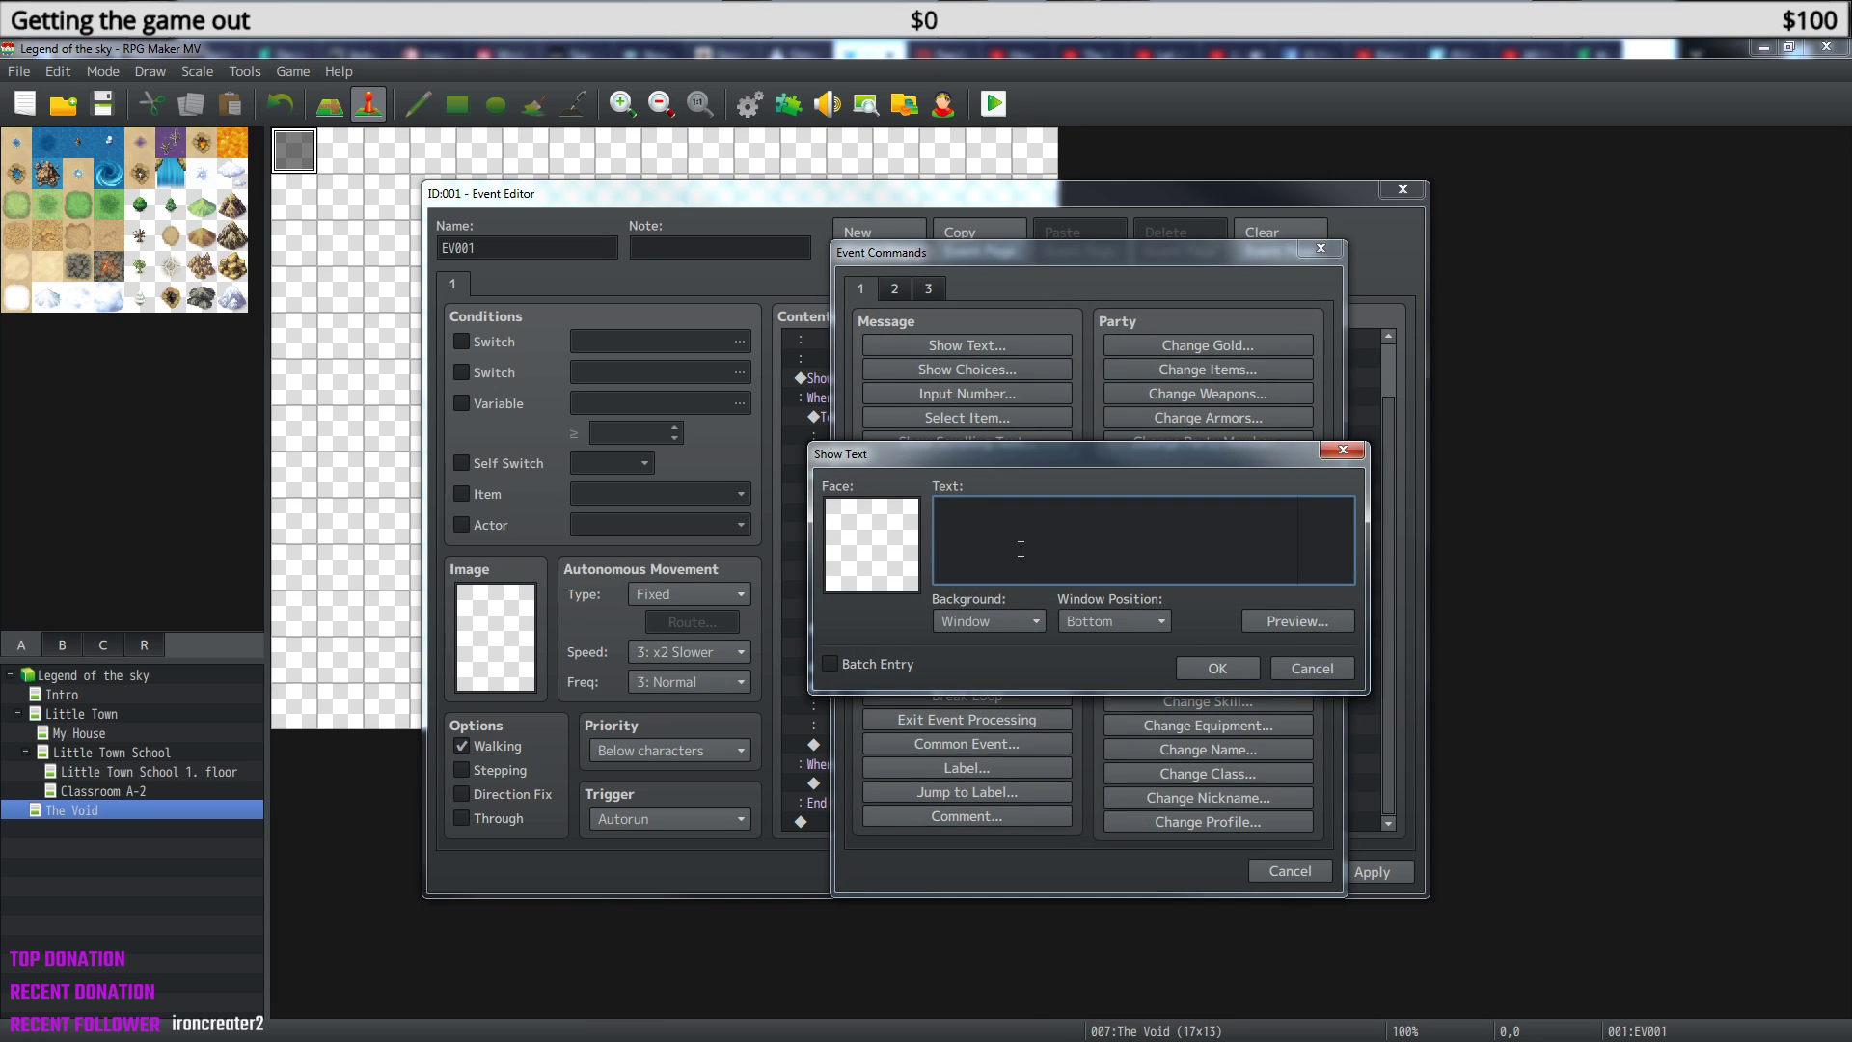
type("What a shame.")
left_click(1234, 676)
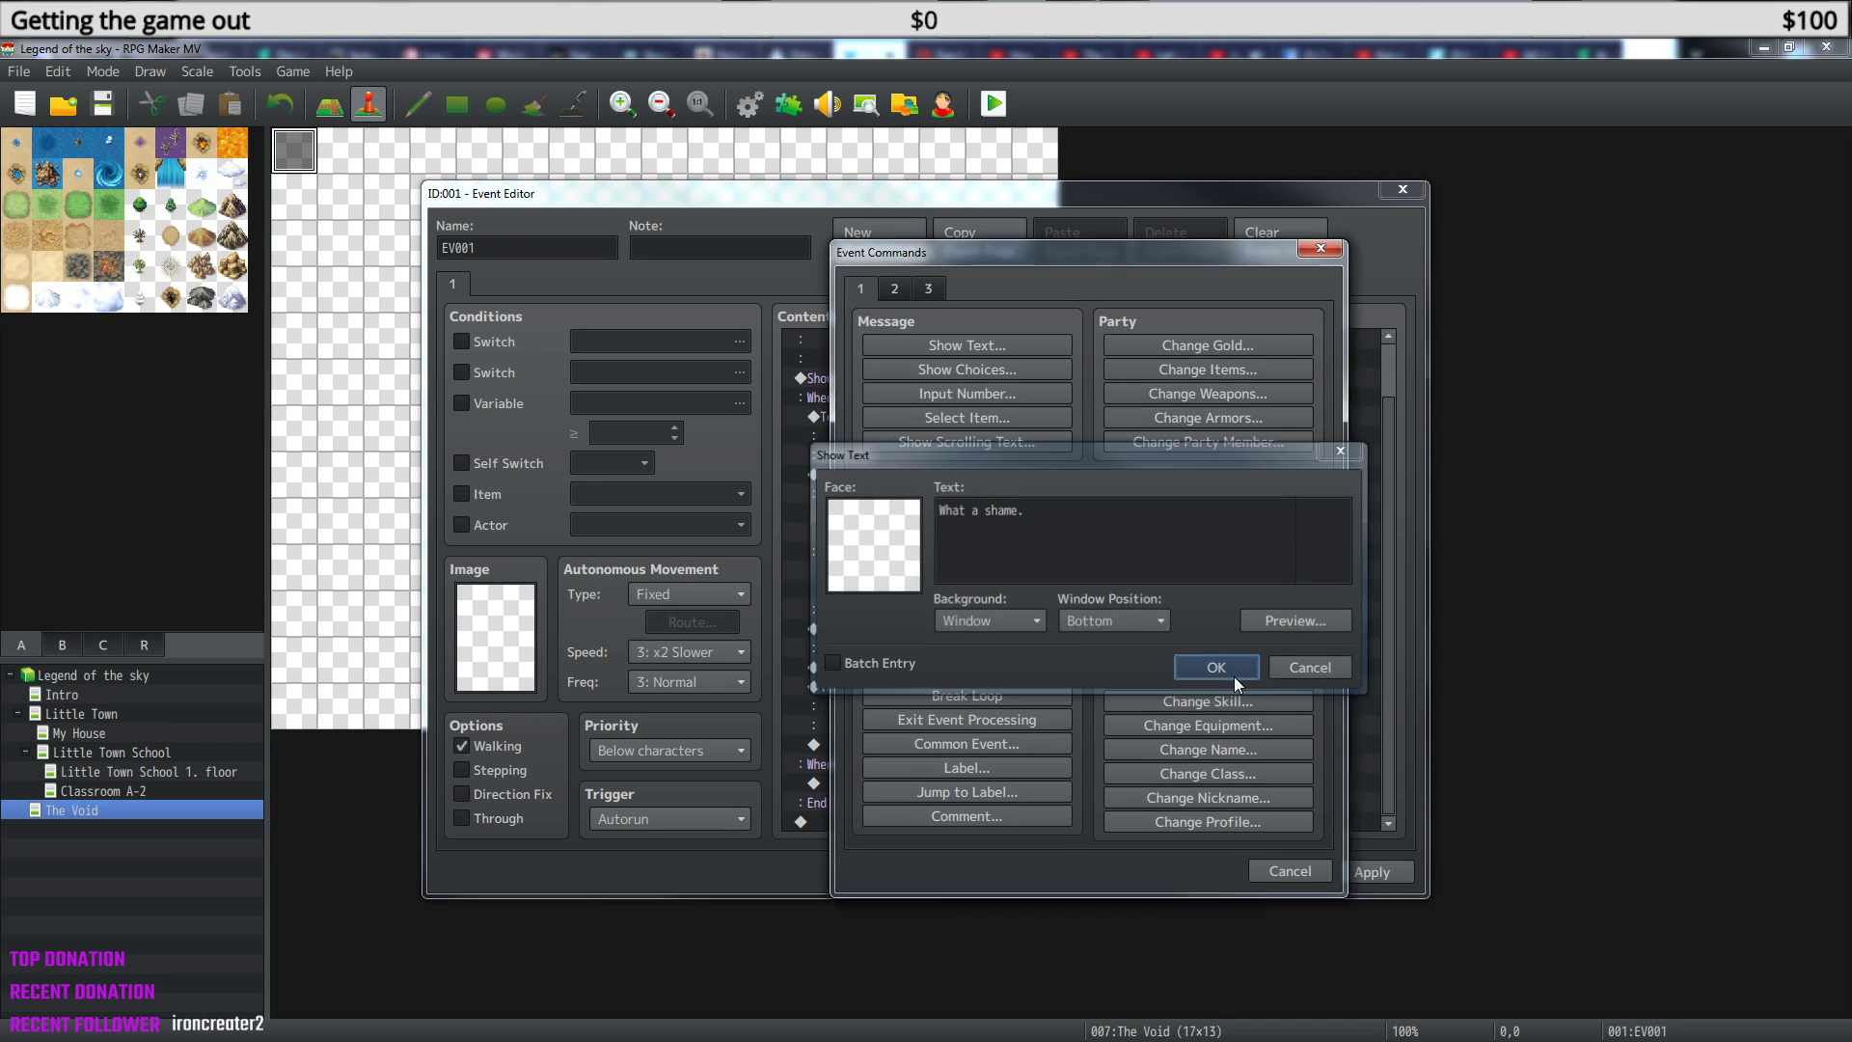
- Add a Game Over command after the "What a shame." message in the When No branch
right_click(931, 820)
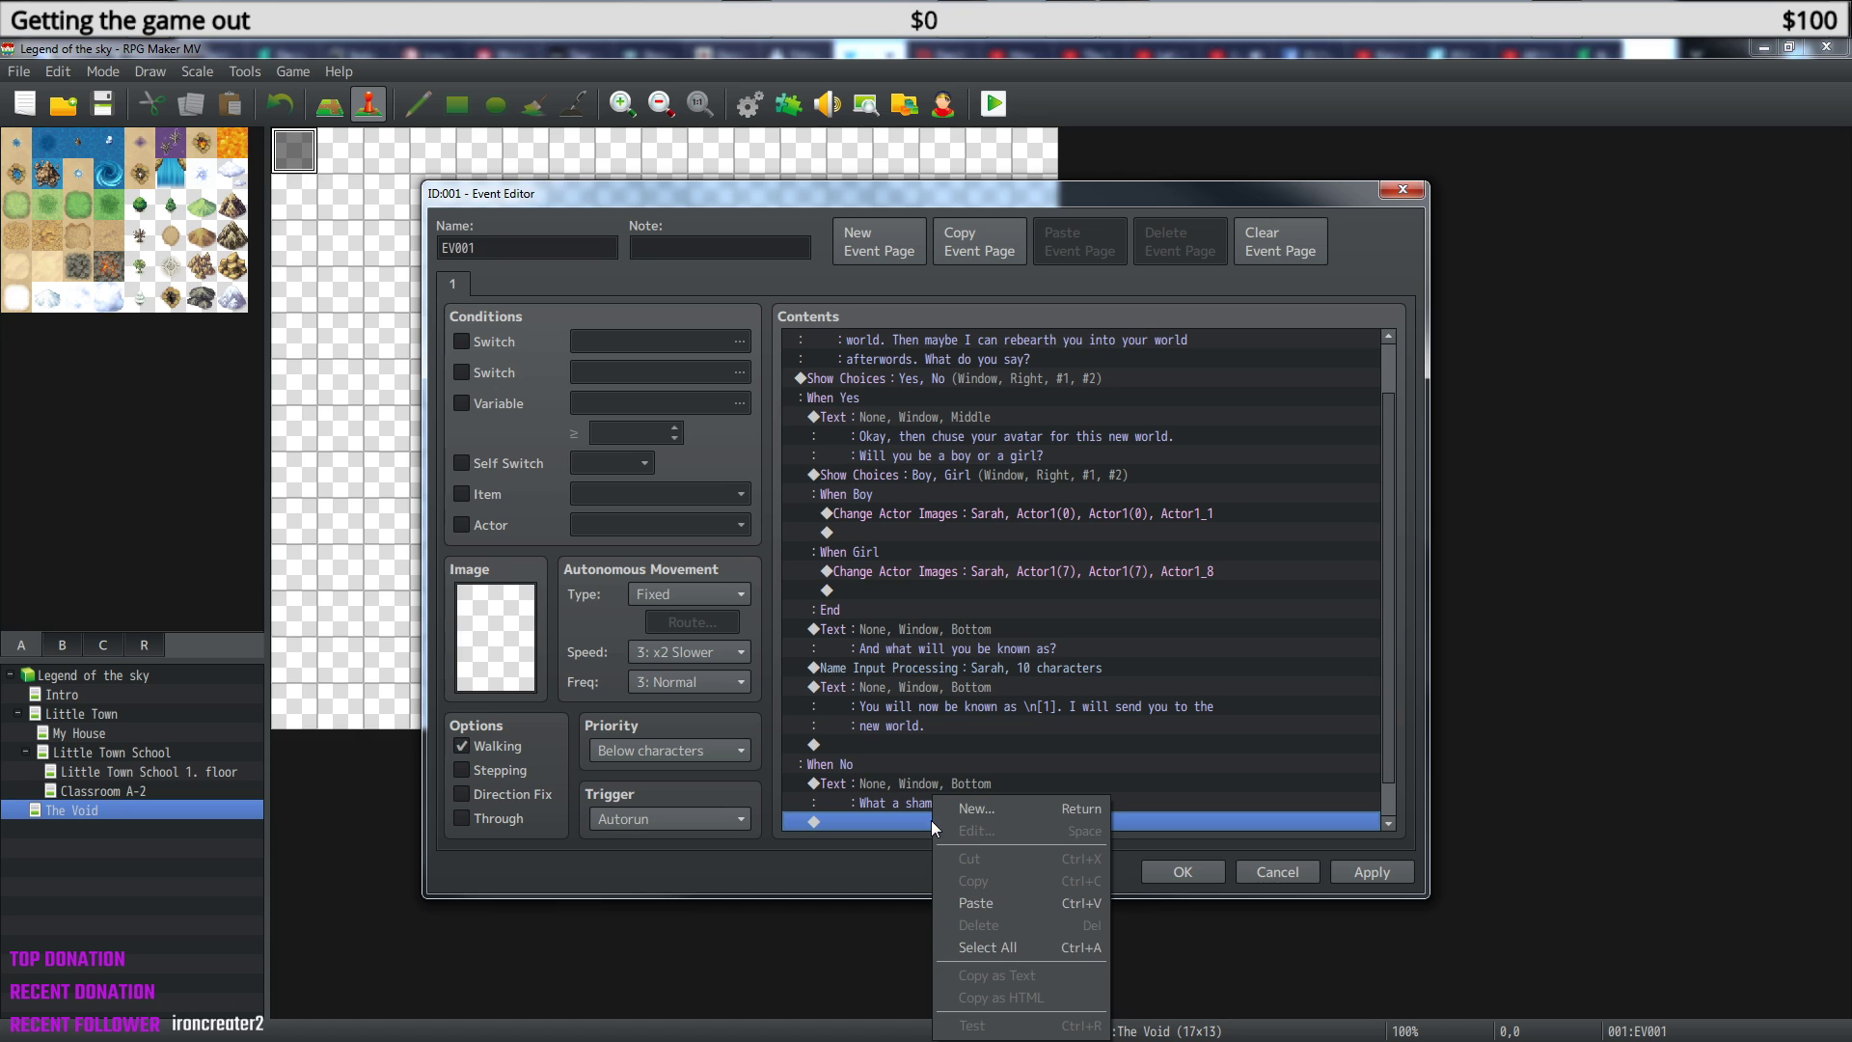
left_click(1004, 806)
left_click(931, 288)
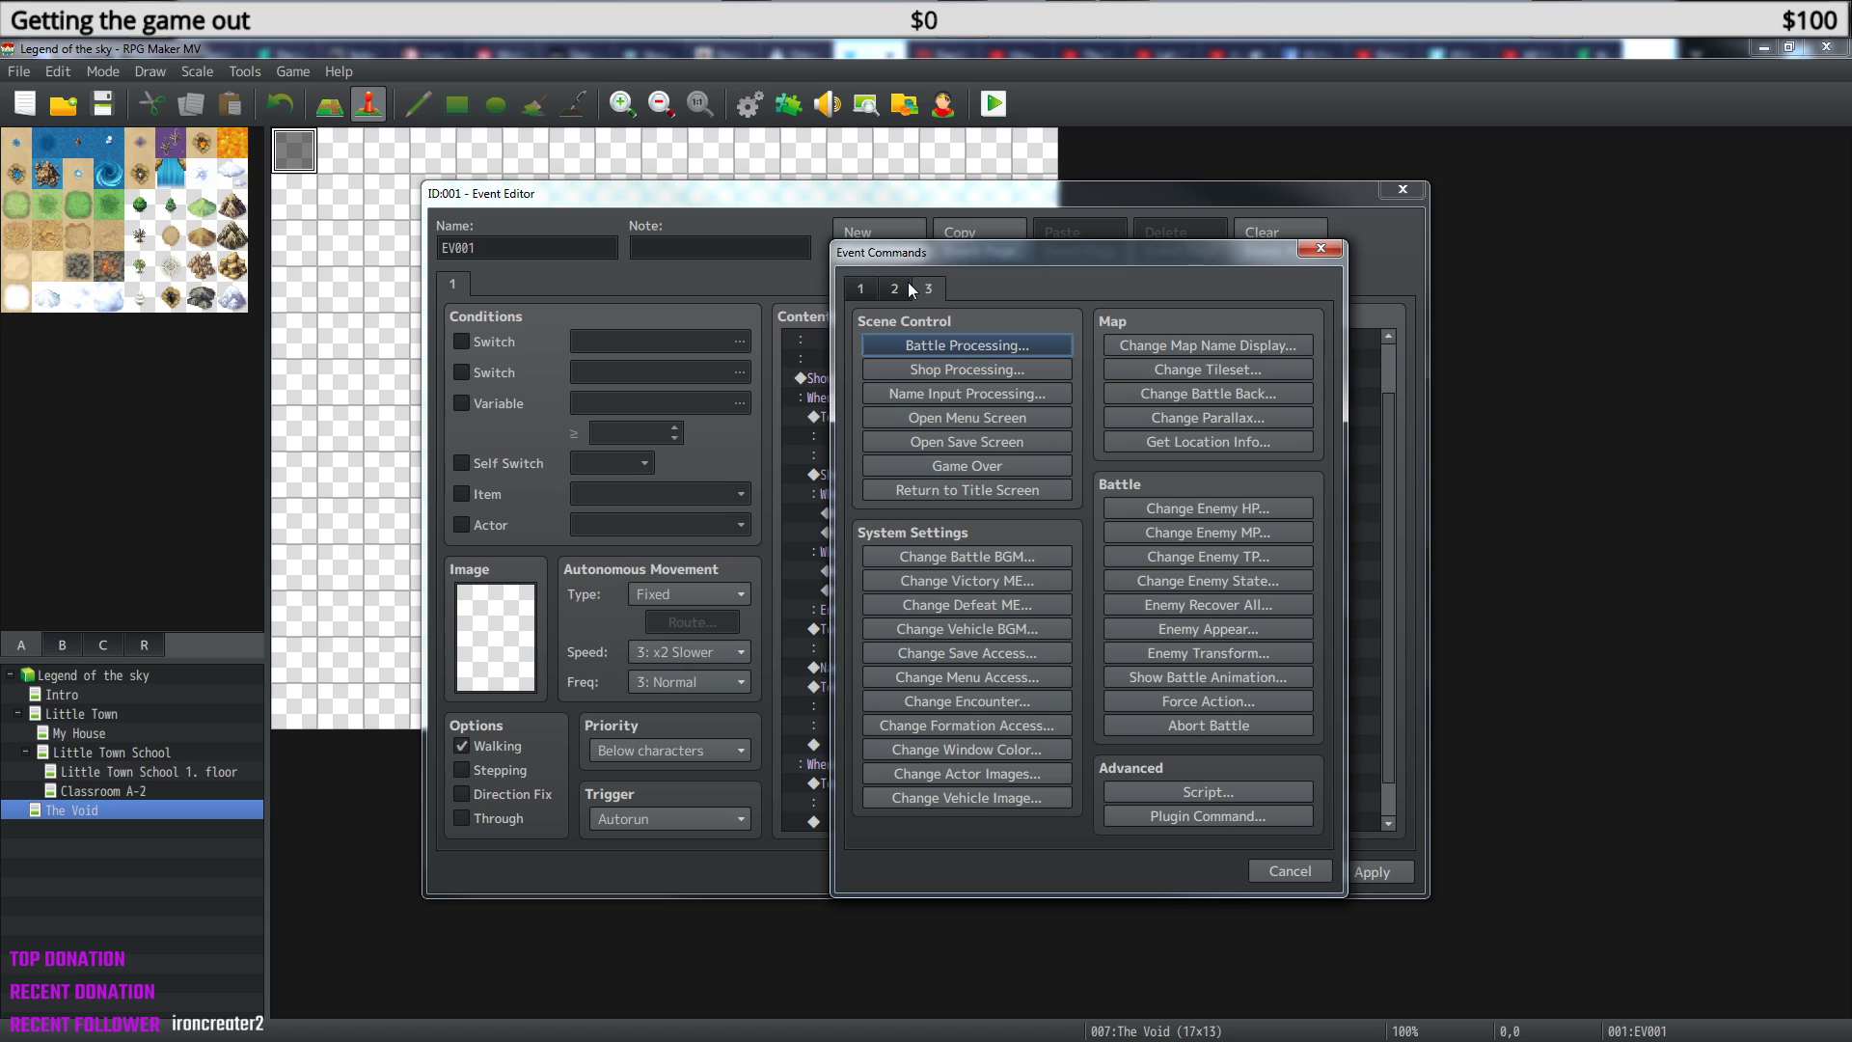
left_click(986, 465)
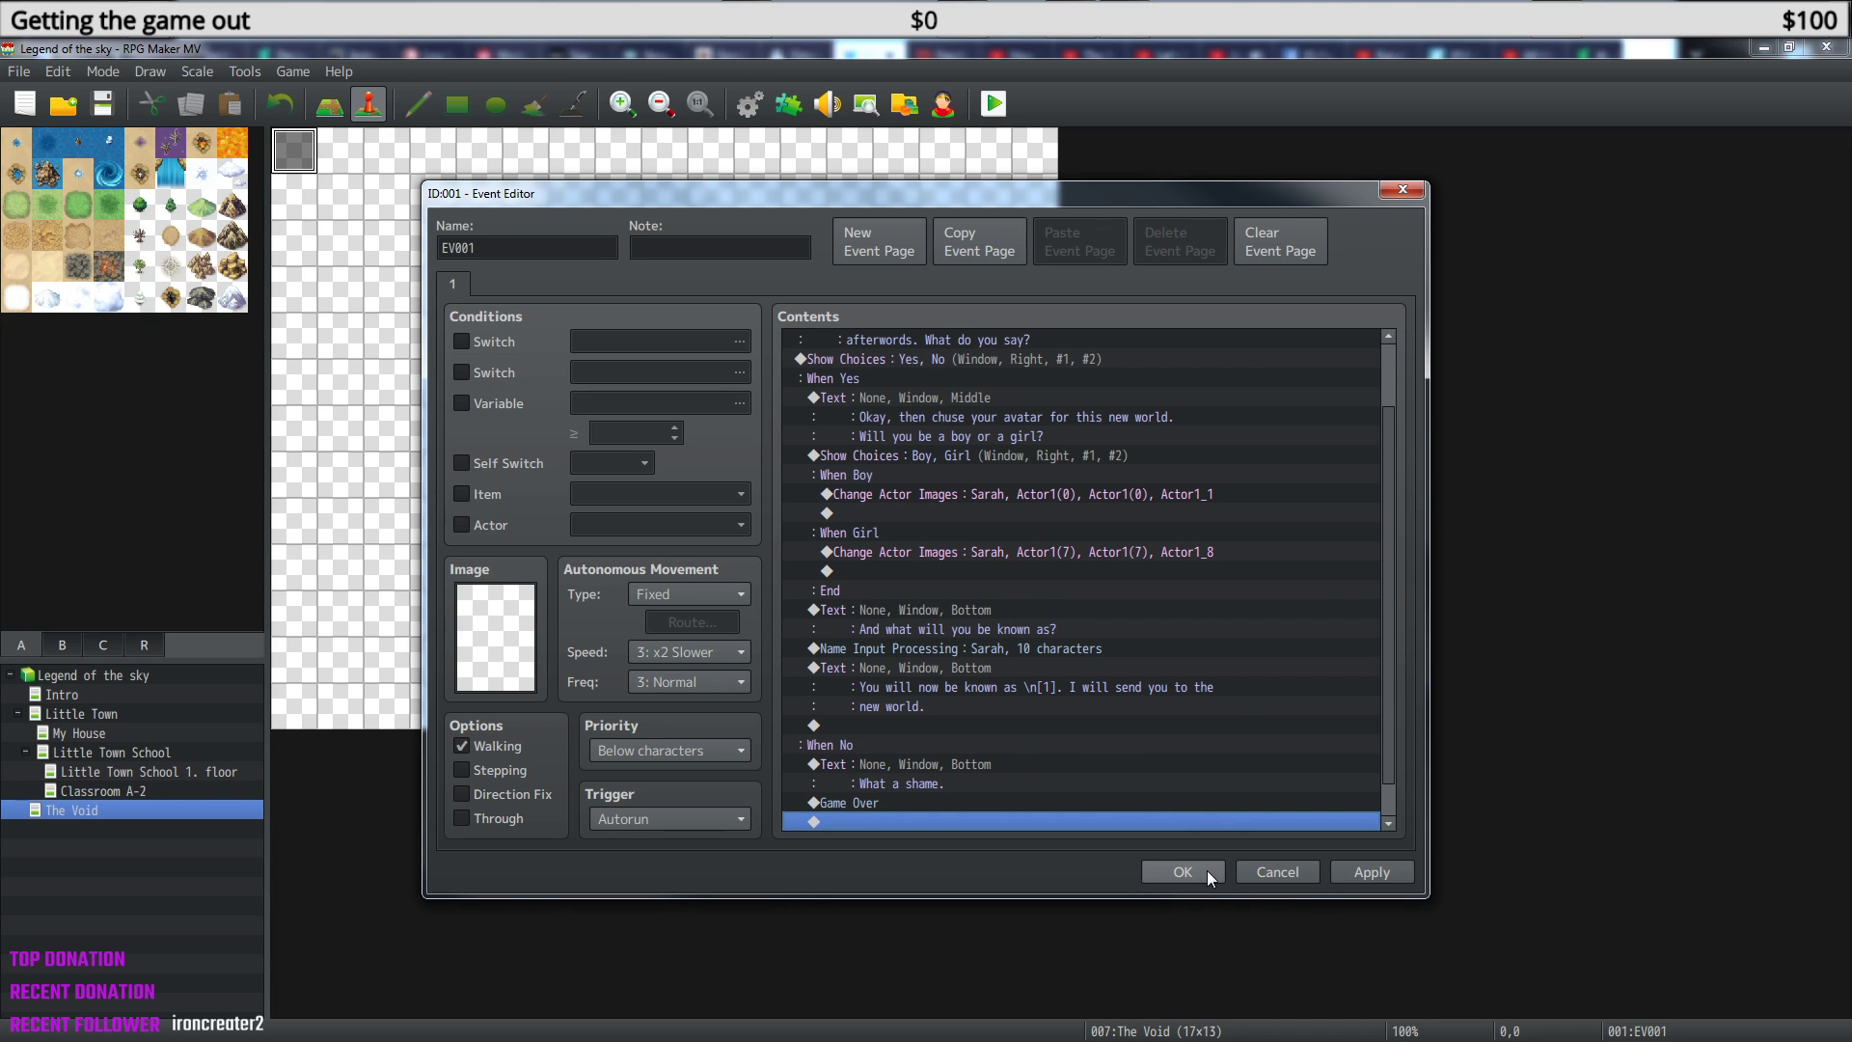
scroll(969, 793, "down", 1)
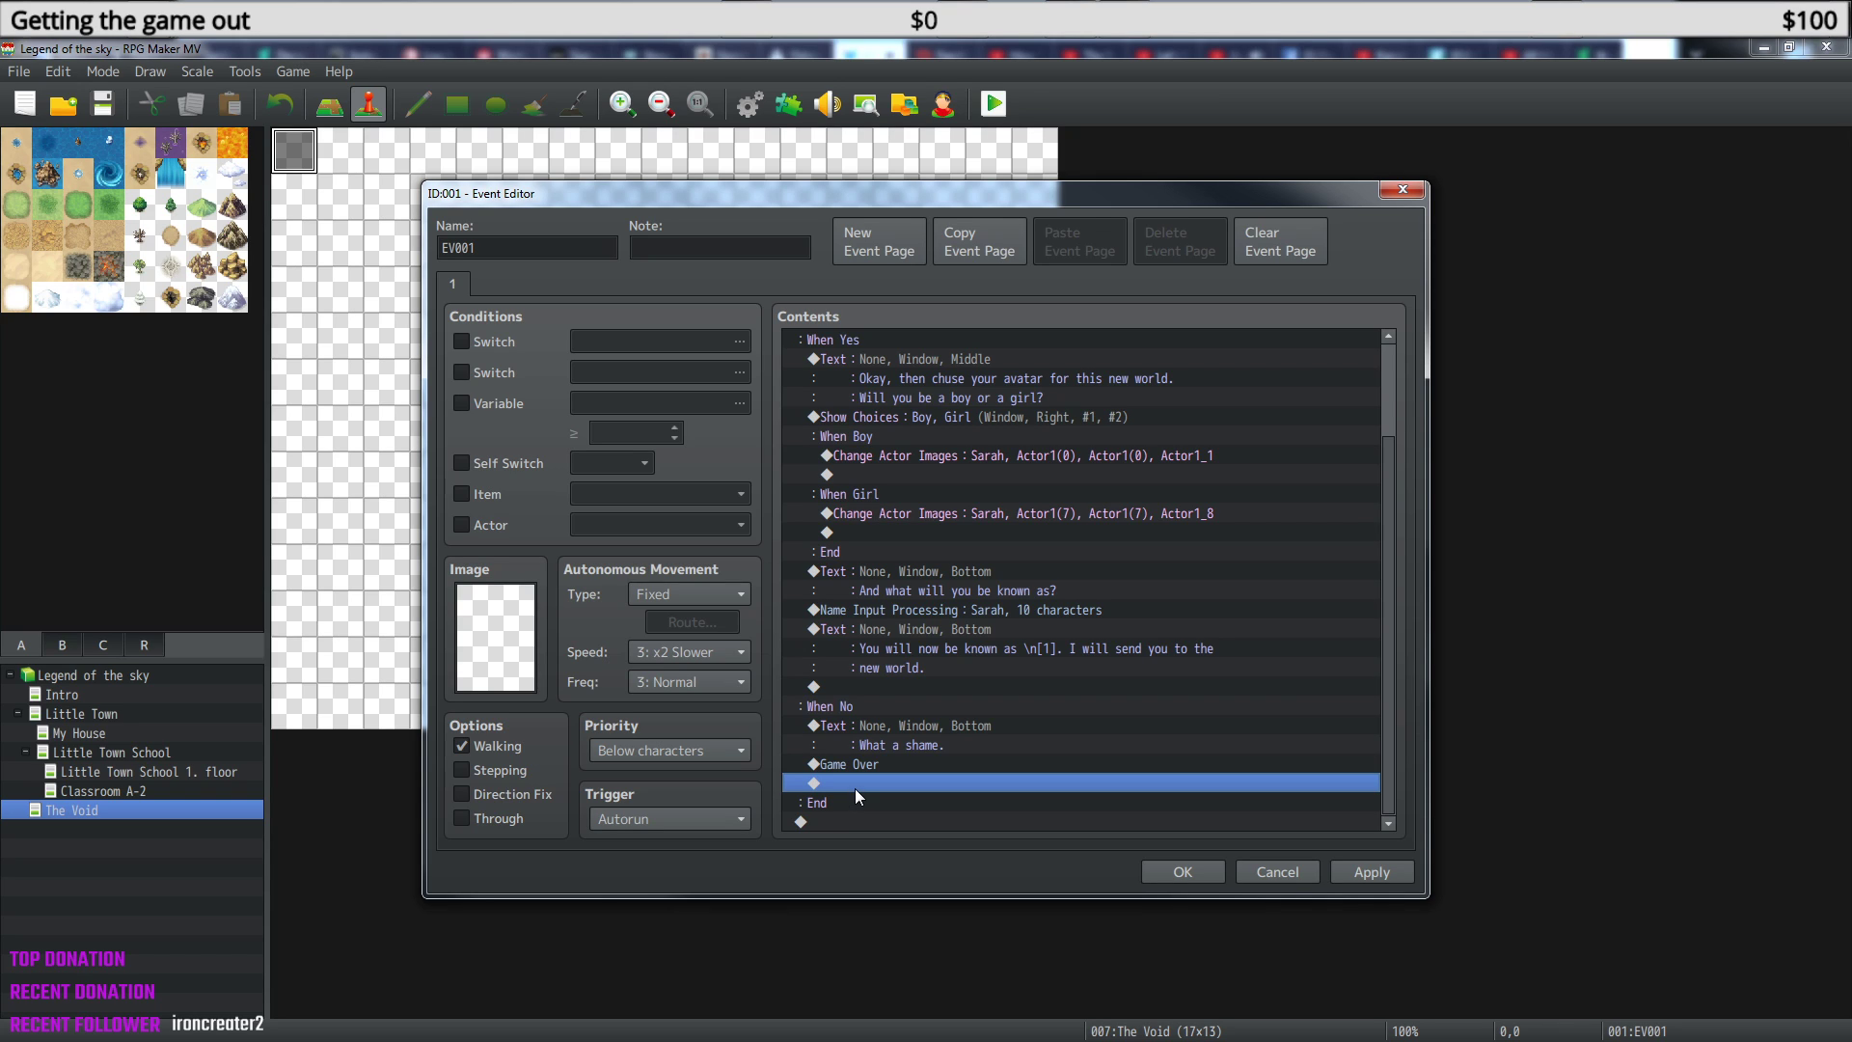
left_click(890, 688)
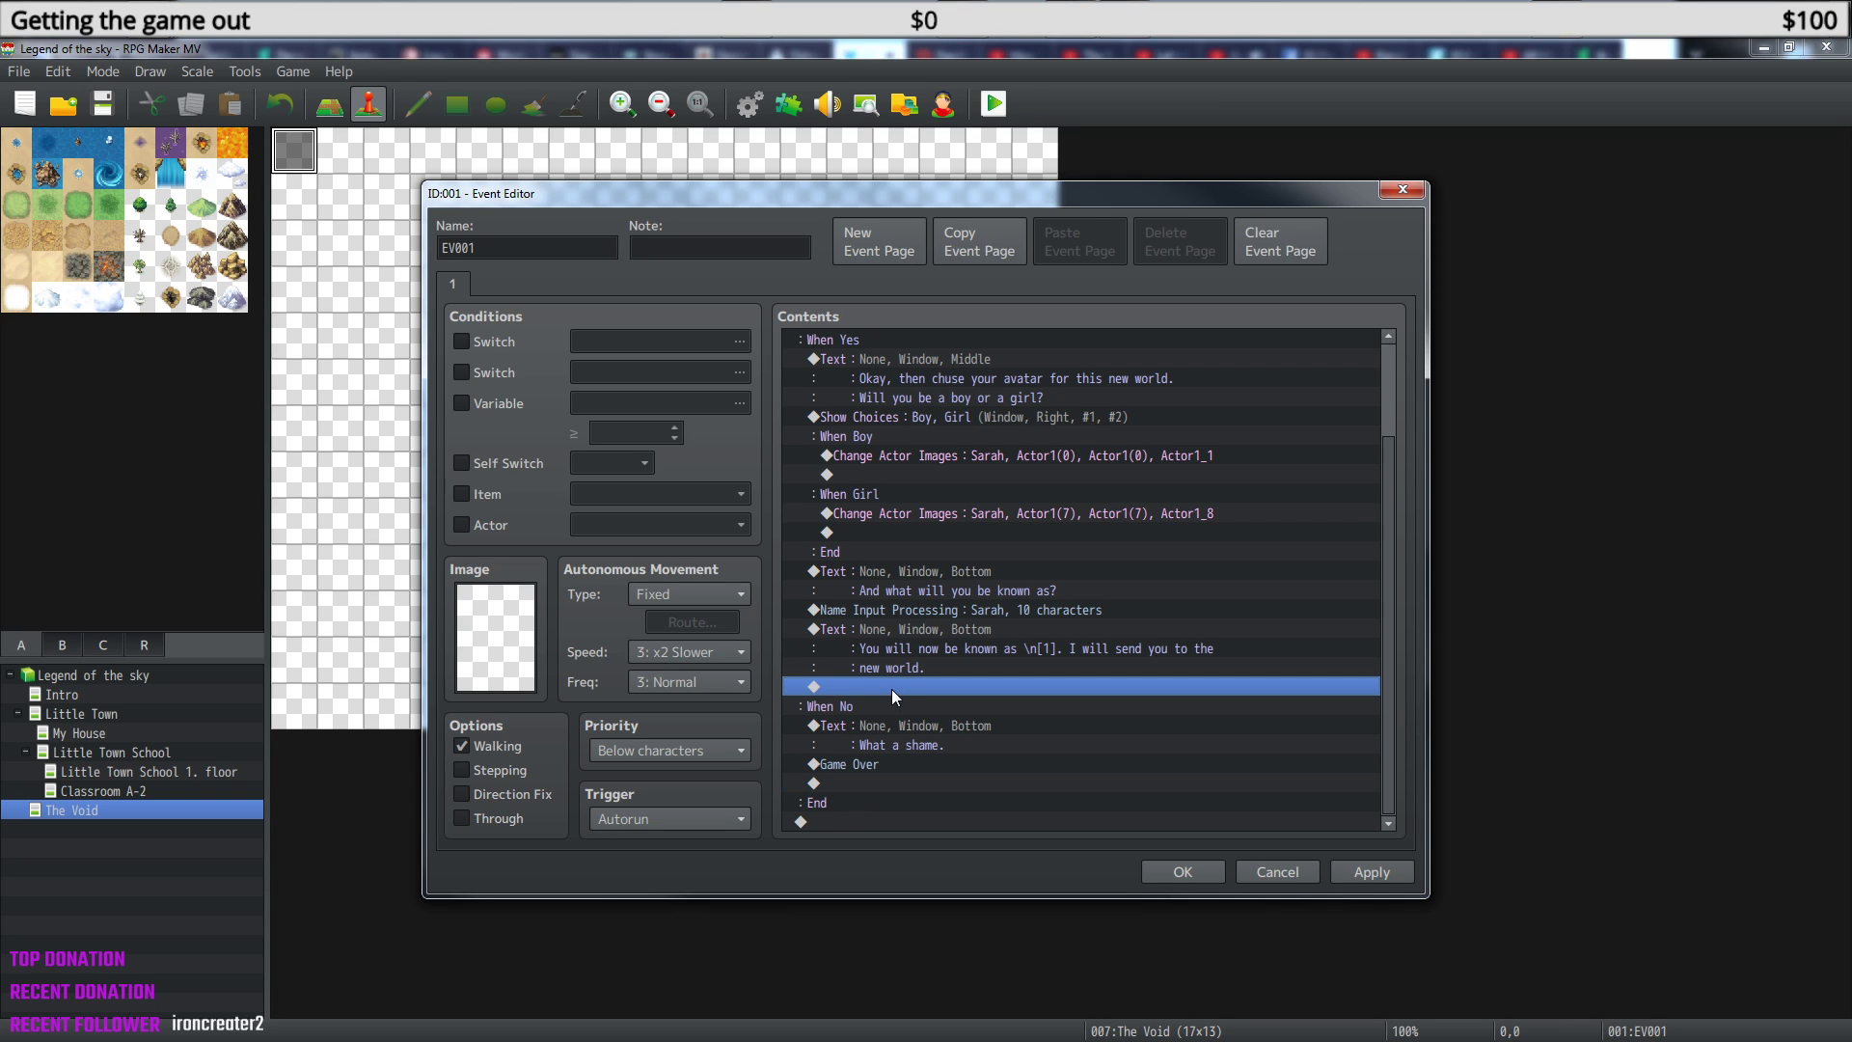
right_click(891, 686)
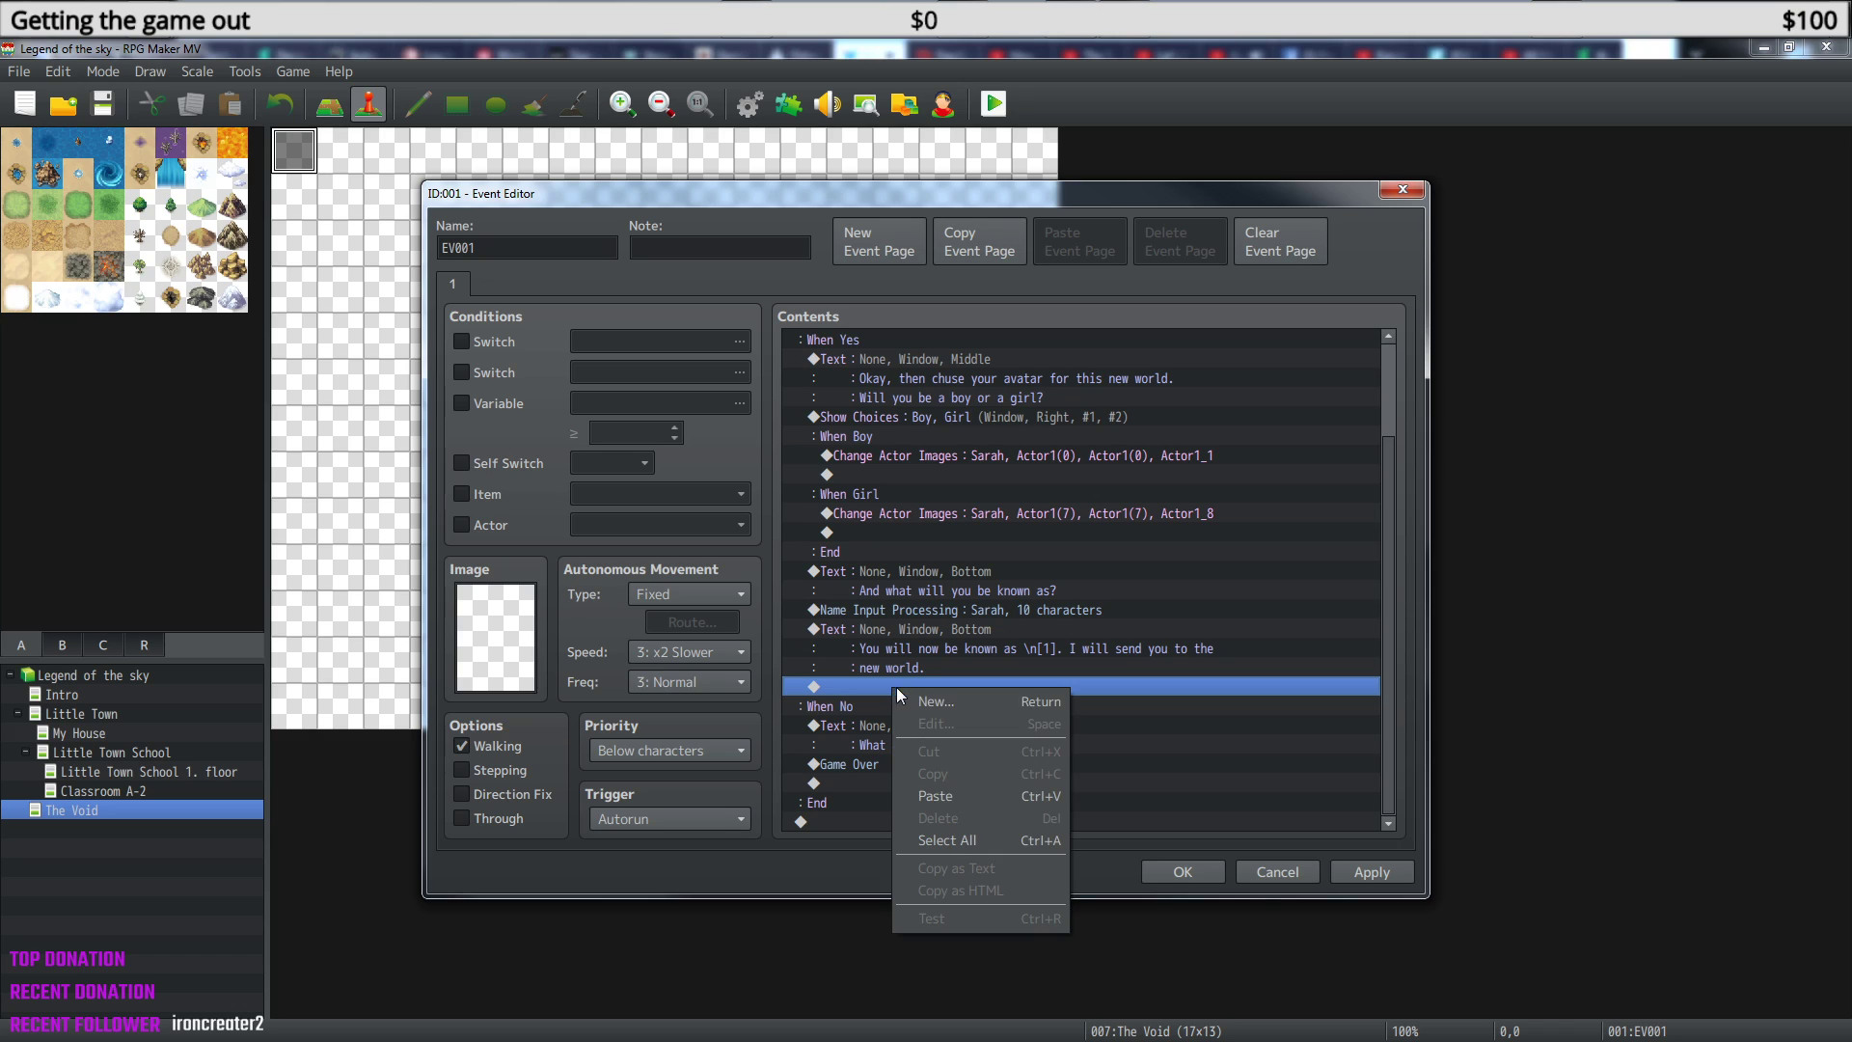
left_click(843, 691)
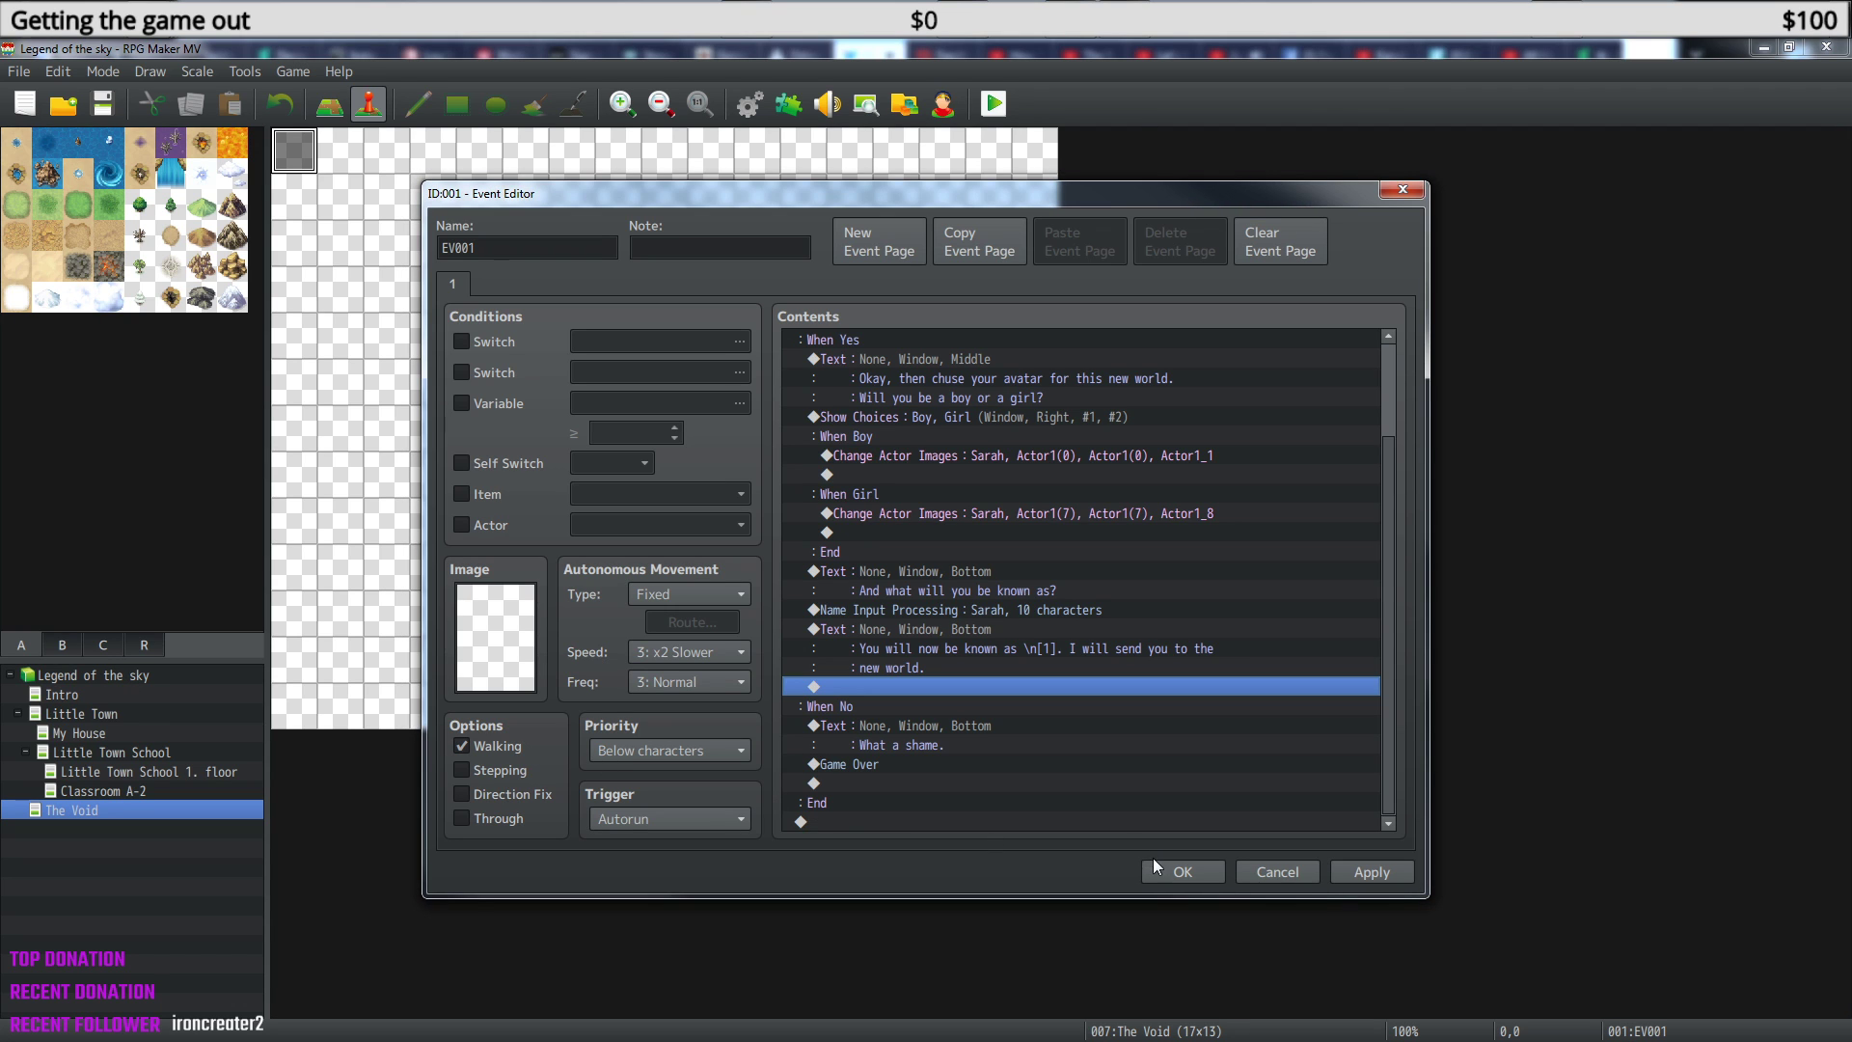
- Accept the event's changes and create a new map with default properties directly under the Legend of the sky project
left_click(1175, 868)
right_click(102, 676)
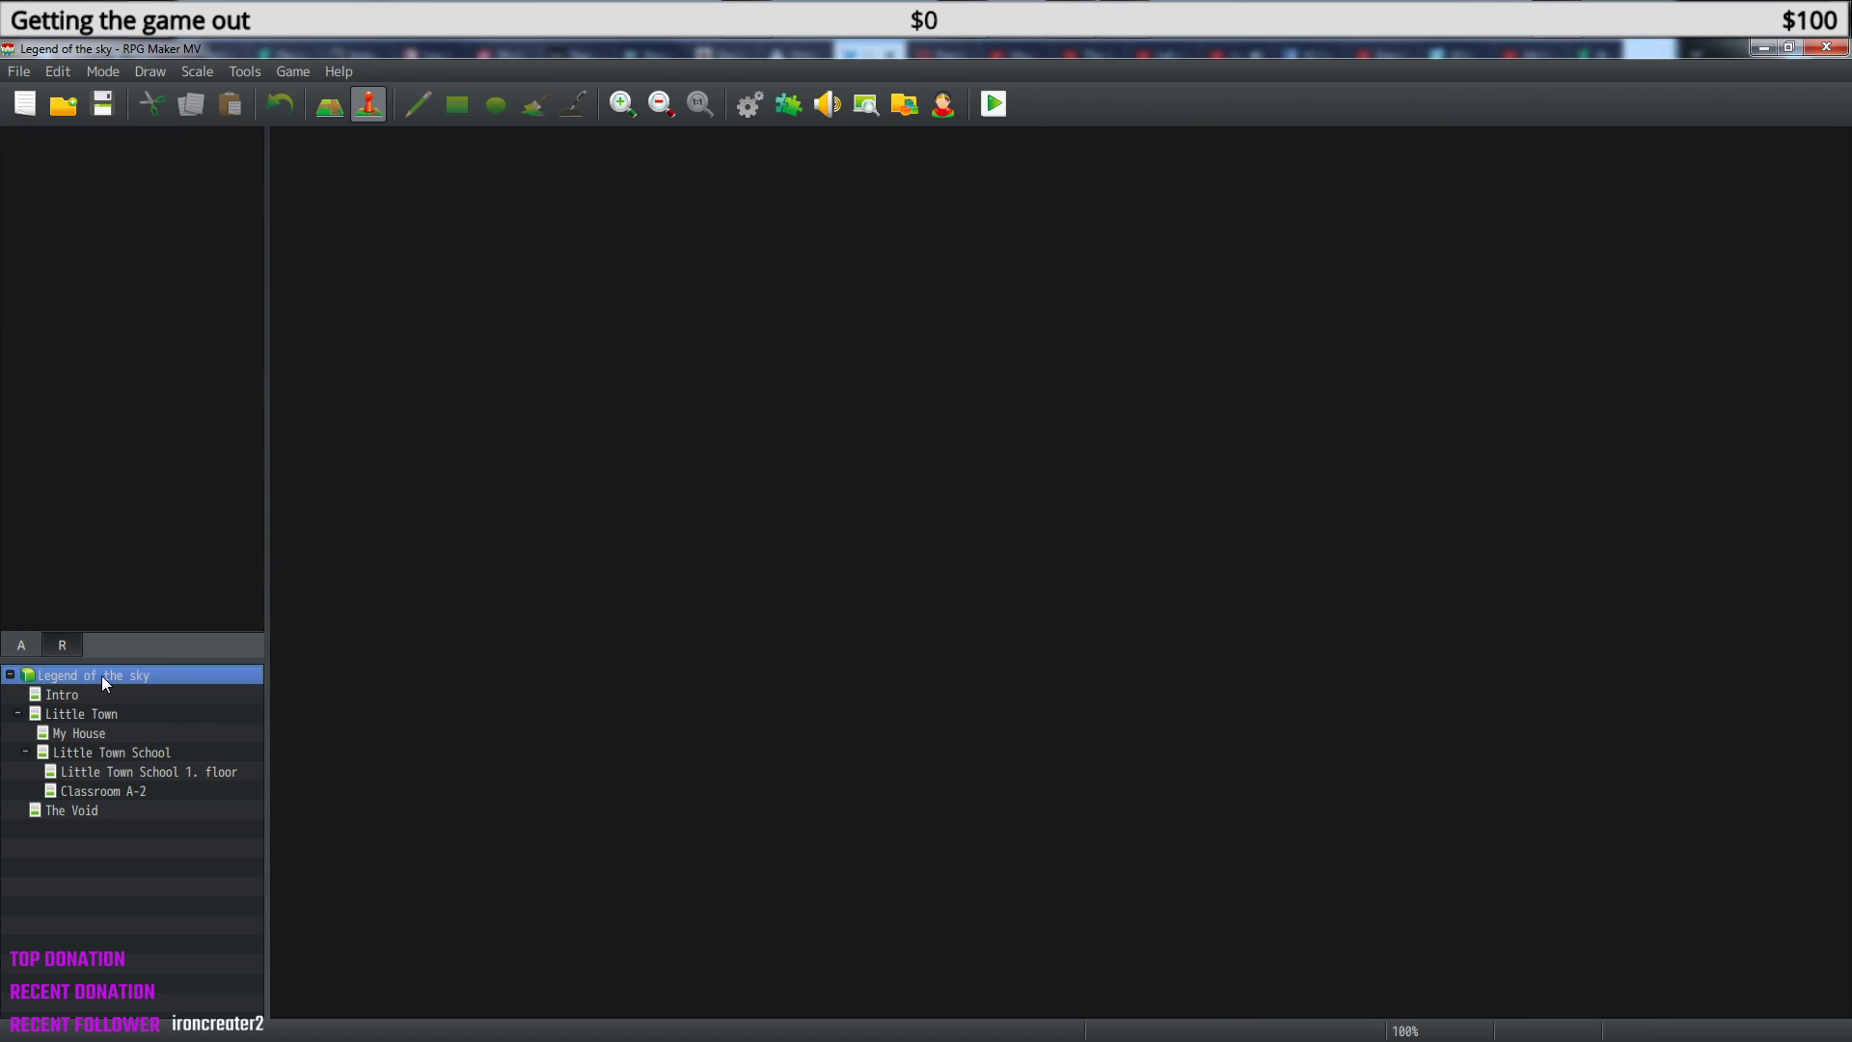
left_click(178, 710)
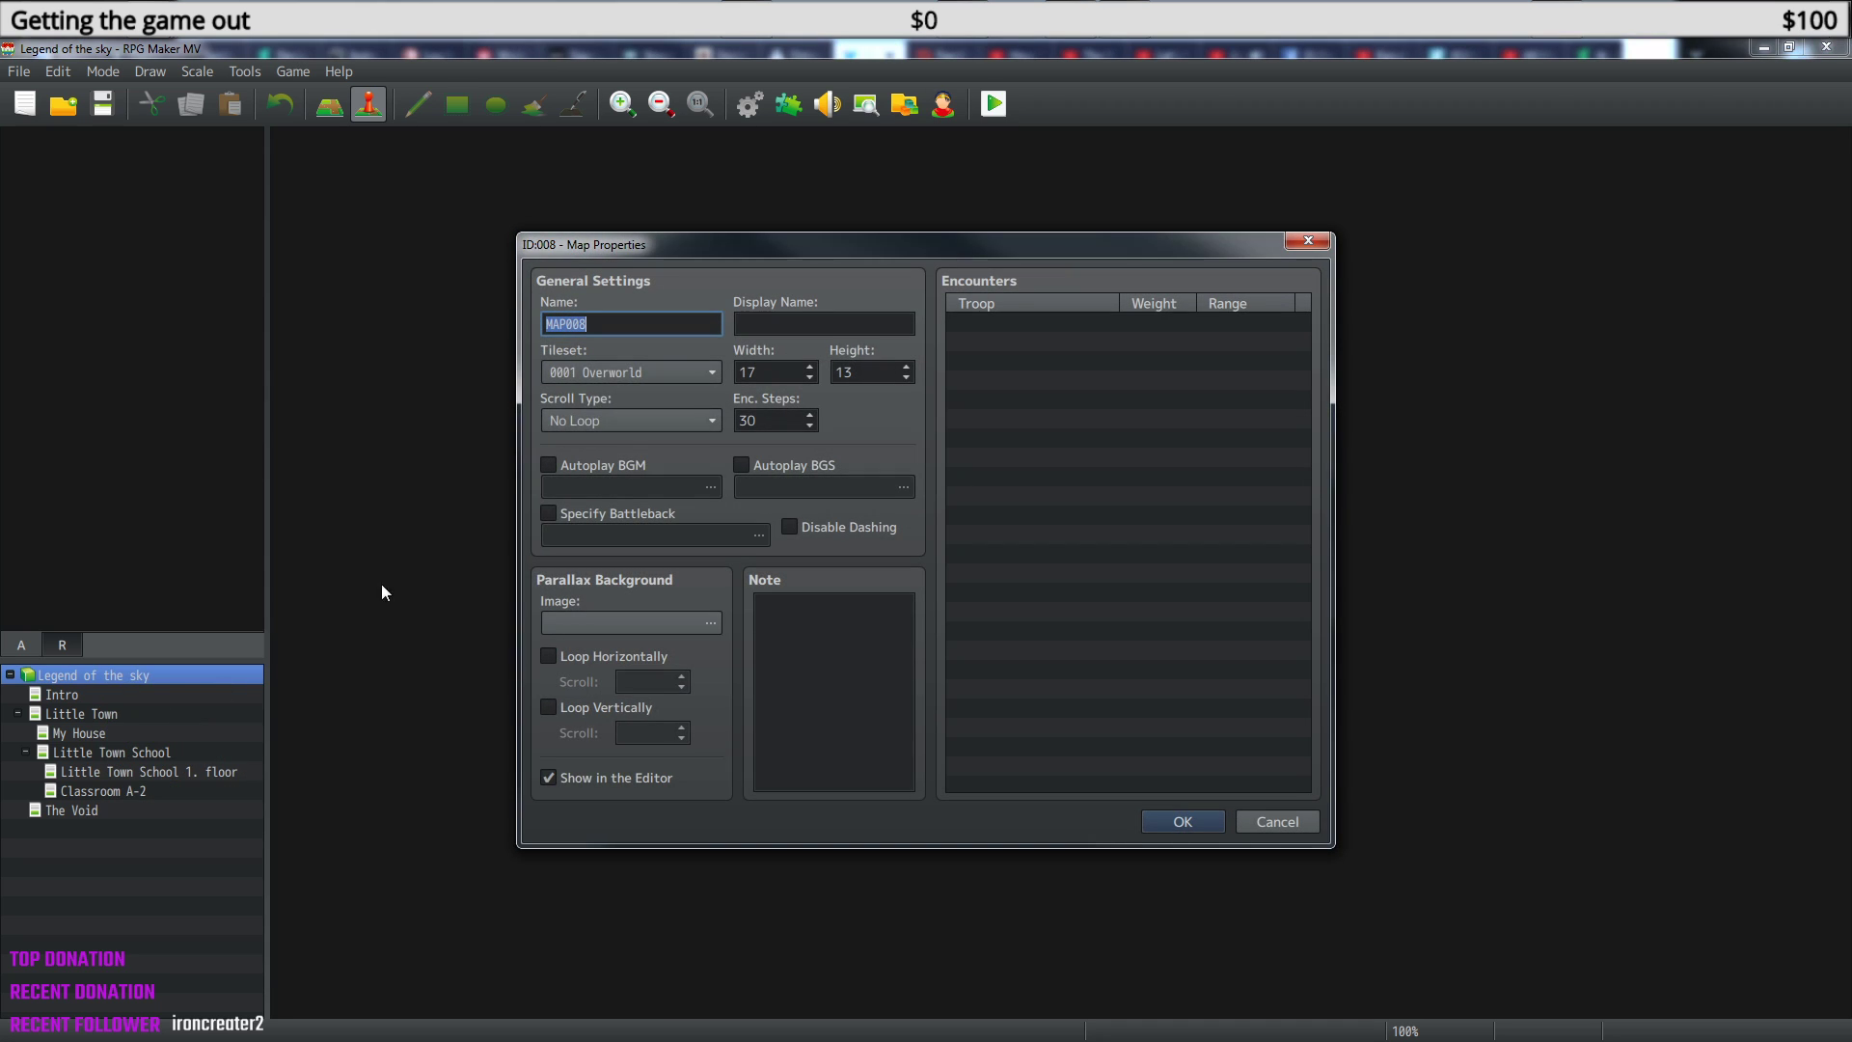
left_click(1179, 821)
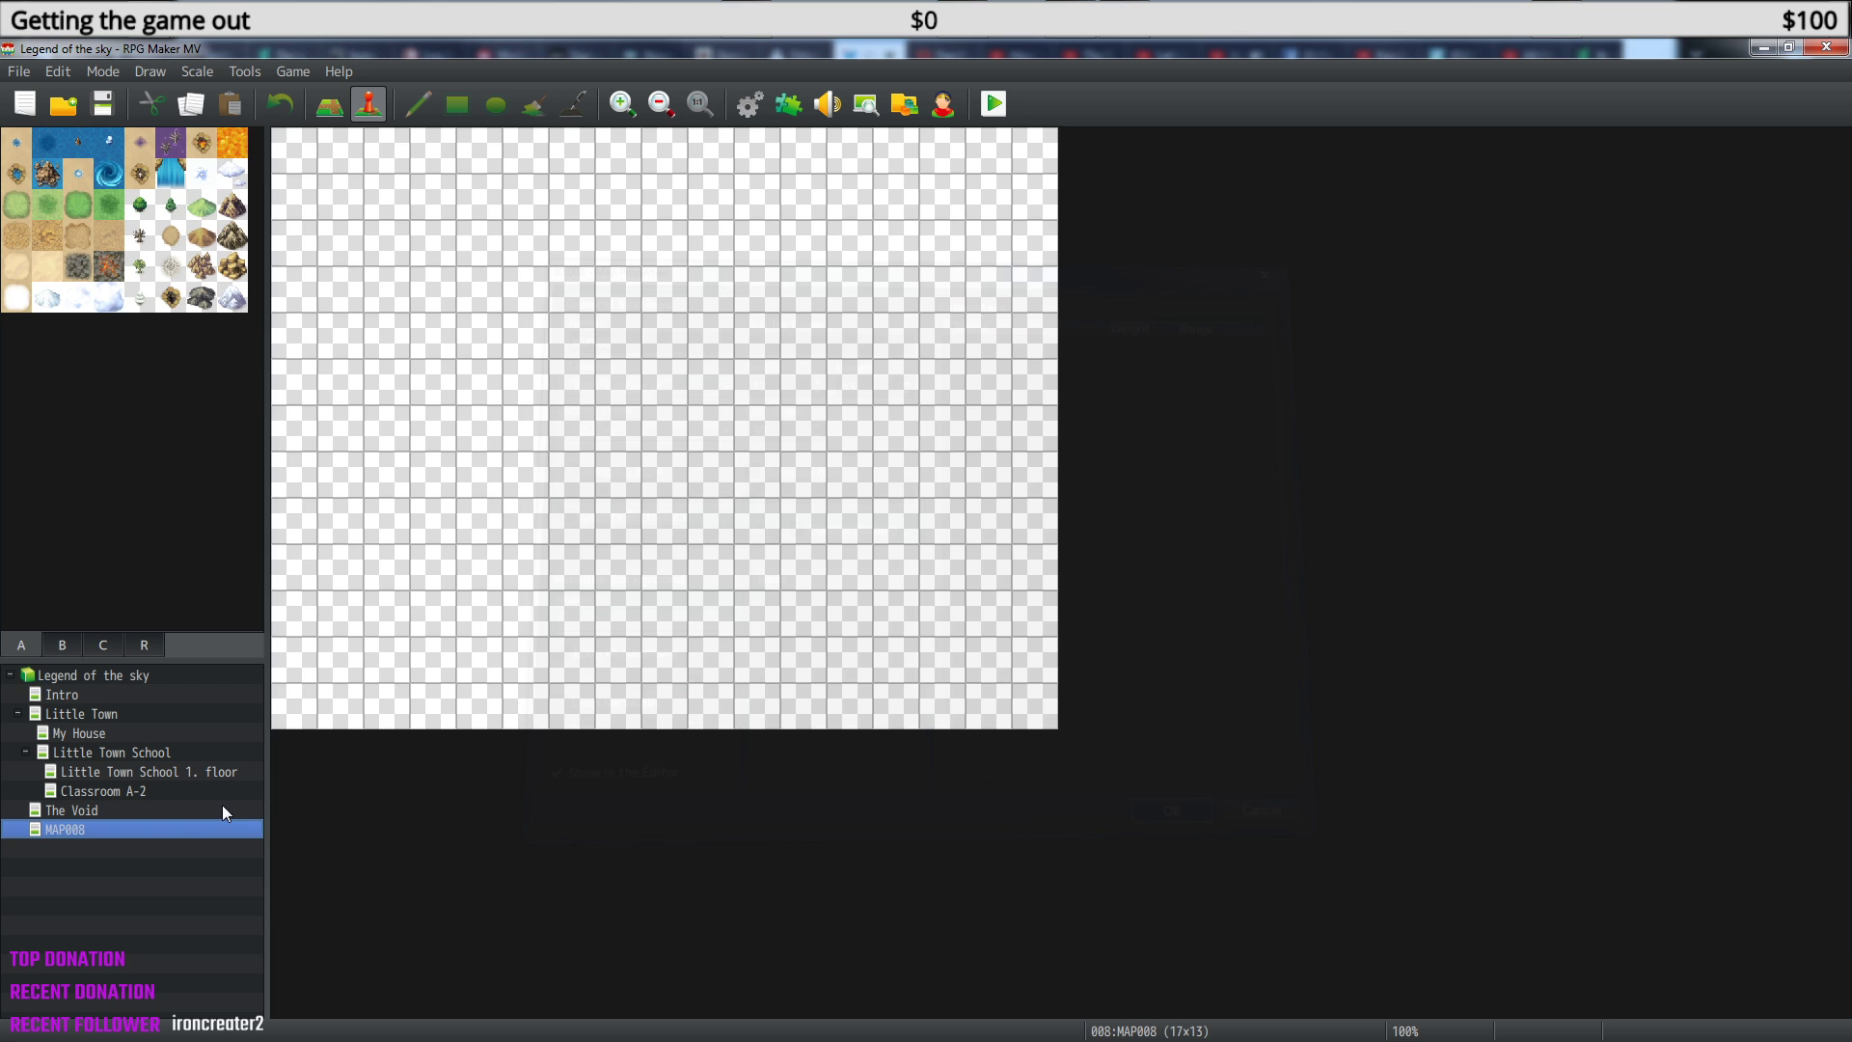
- In The Void's event, add a Transfer Player command to MAP008 (8,6) at the end of the Yes branch and accept the event
left_click(97, 806)
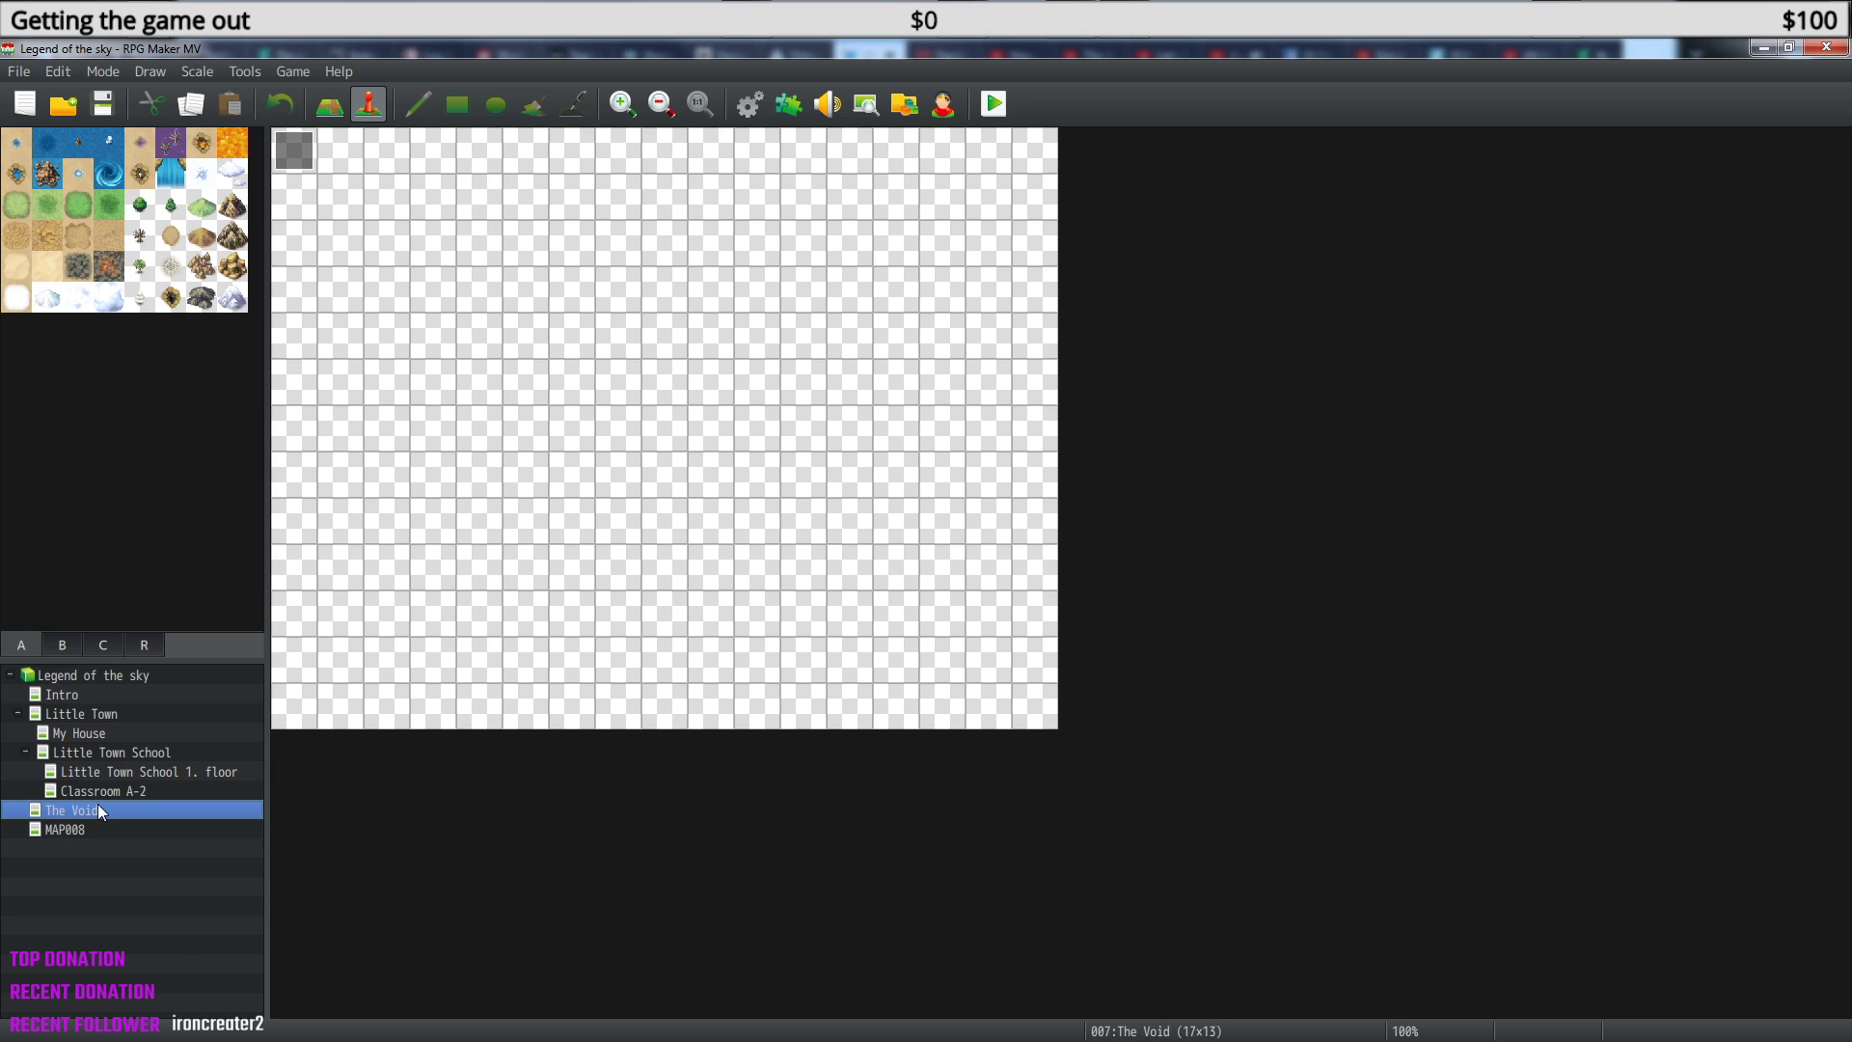
double_click(300, 152)
scroll(928, 777, "down", 2)
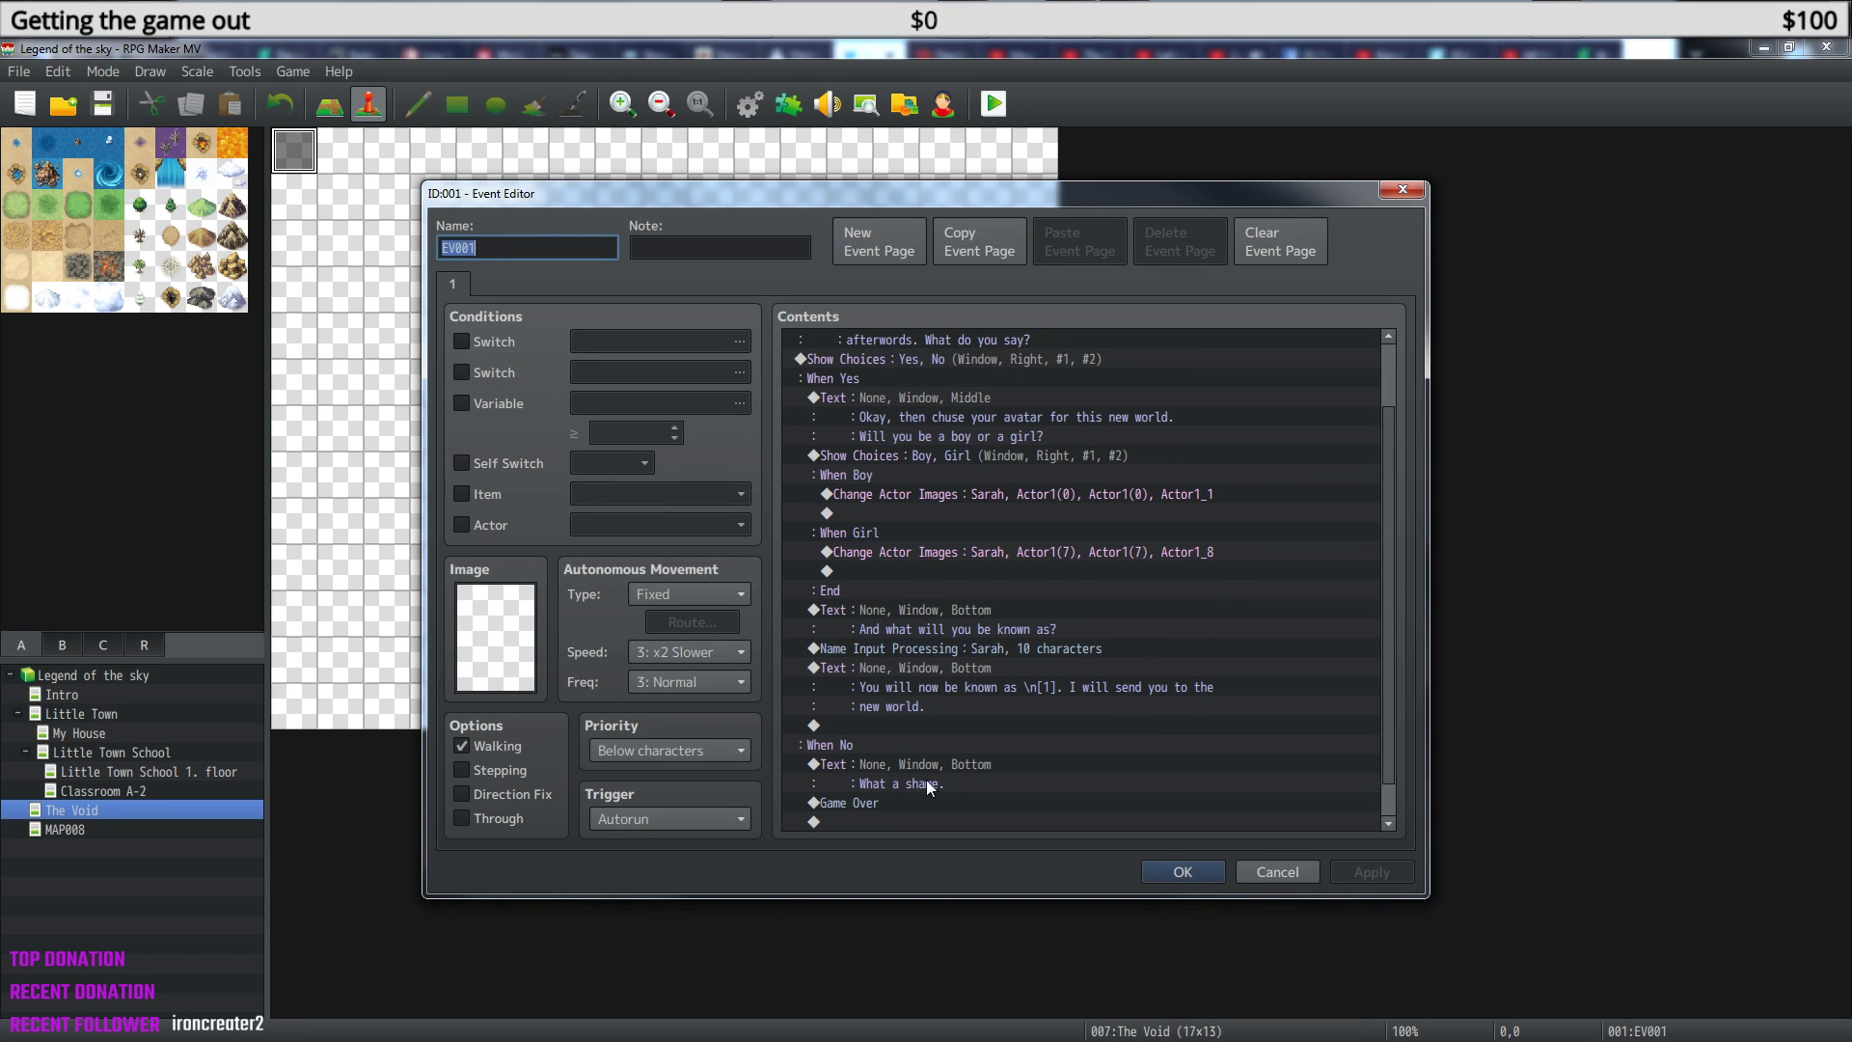
left_click(883, 689)
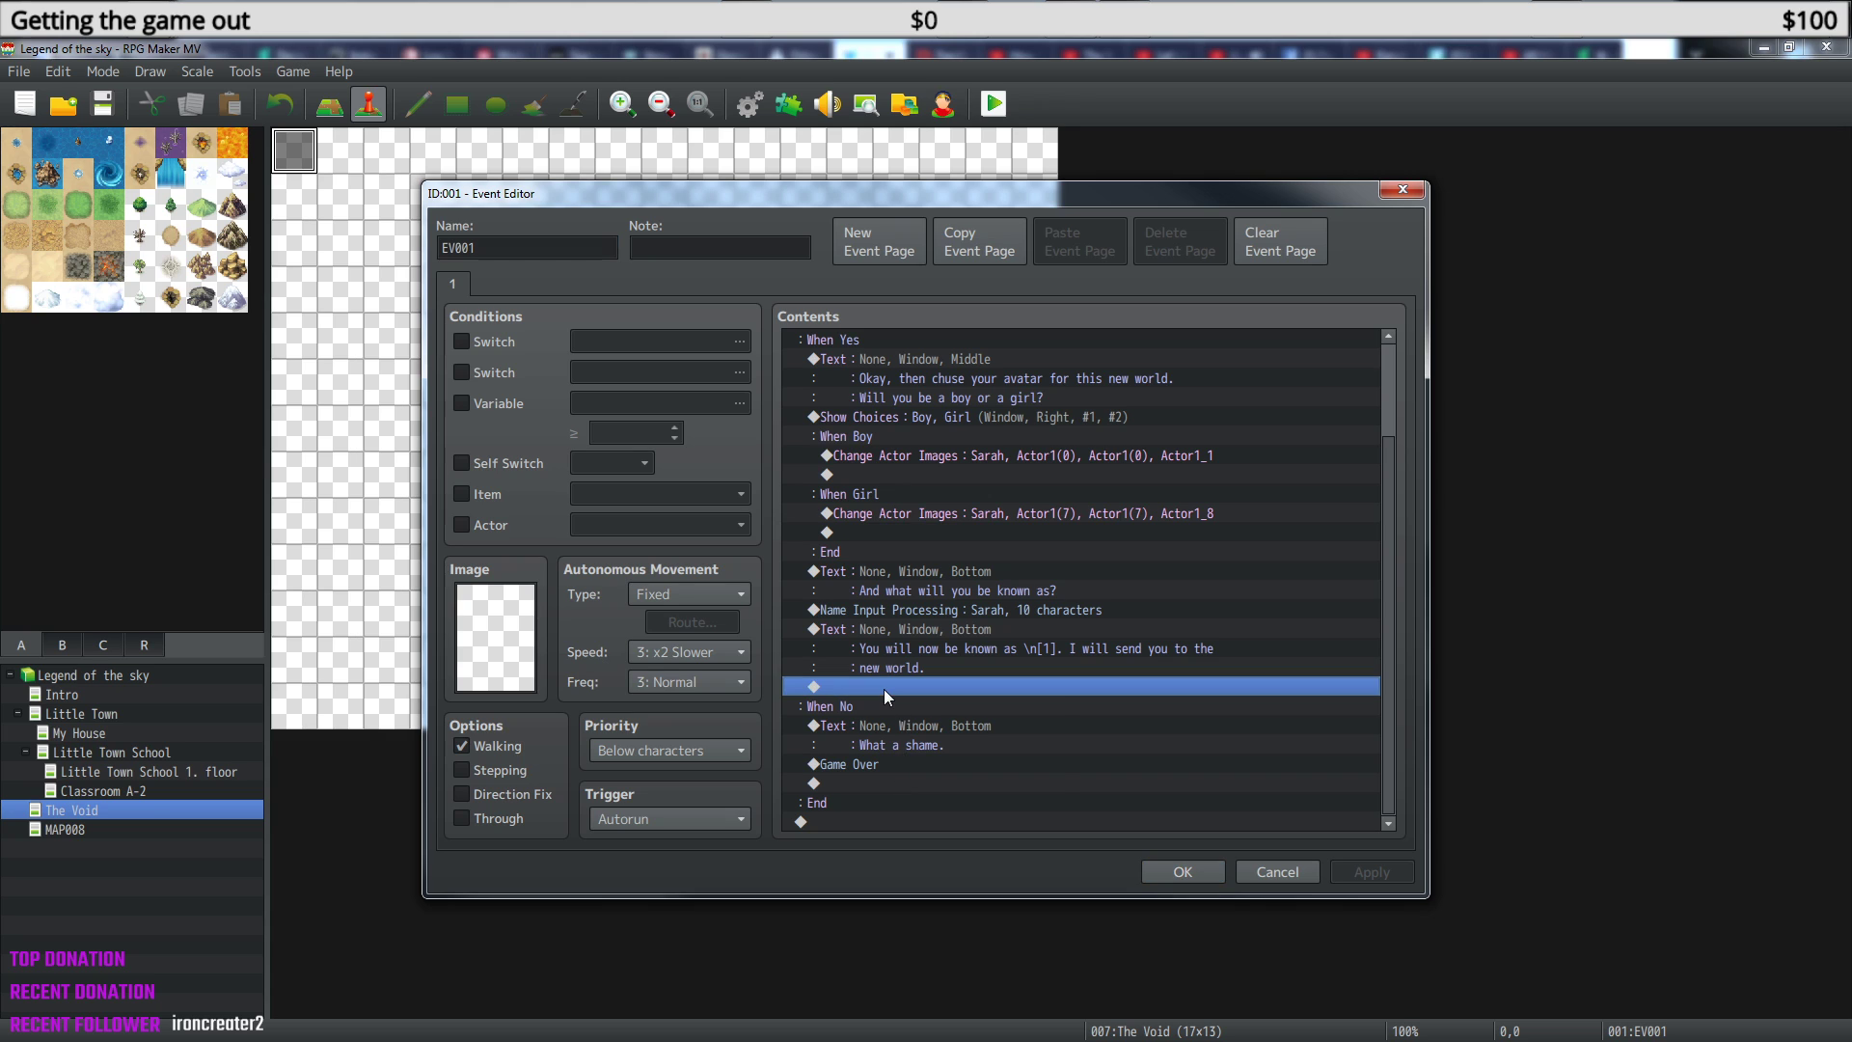
right_click(884, 689)
left_click(963, 708)
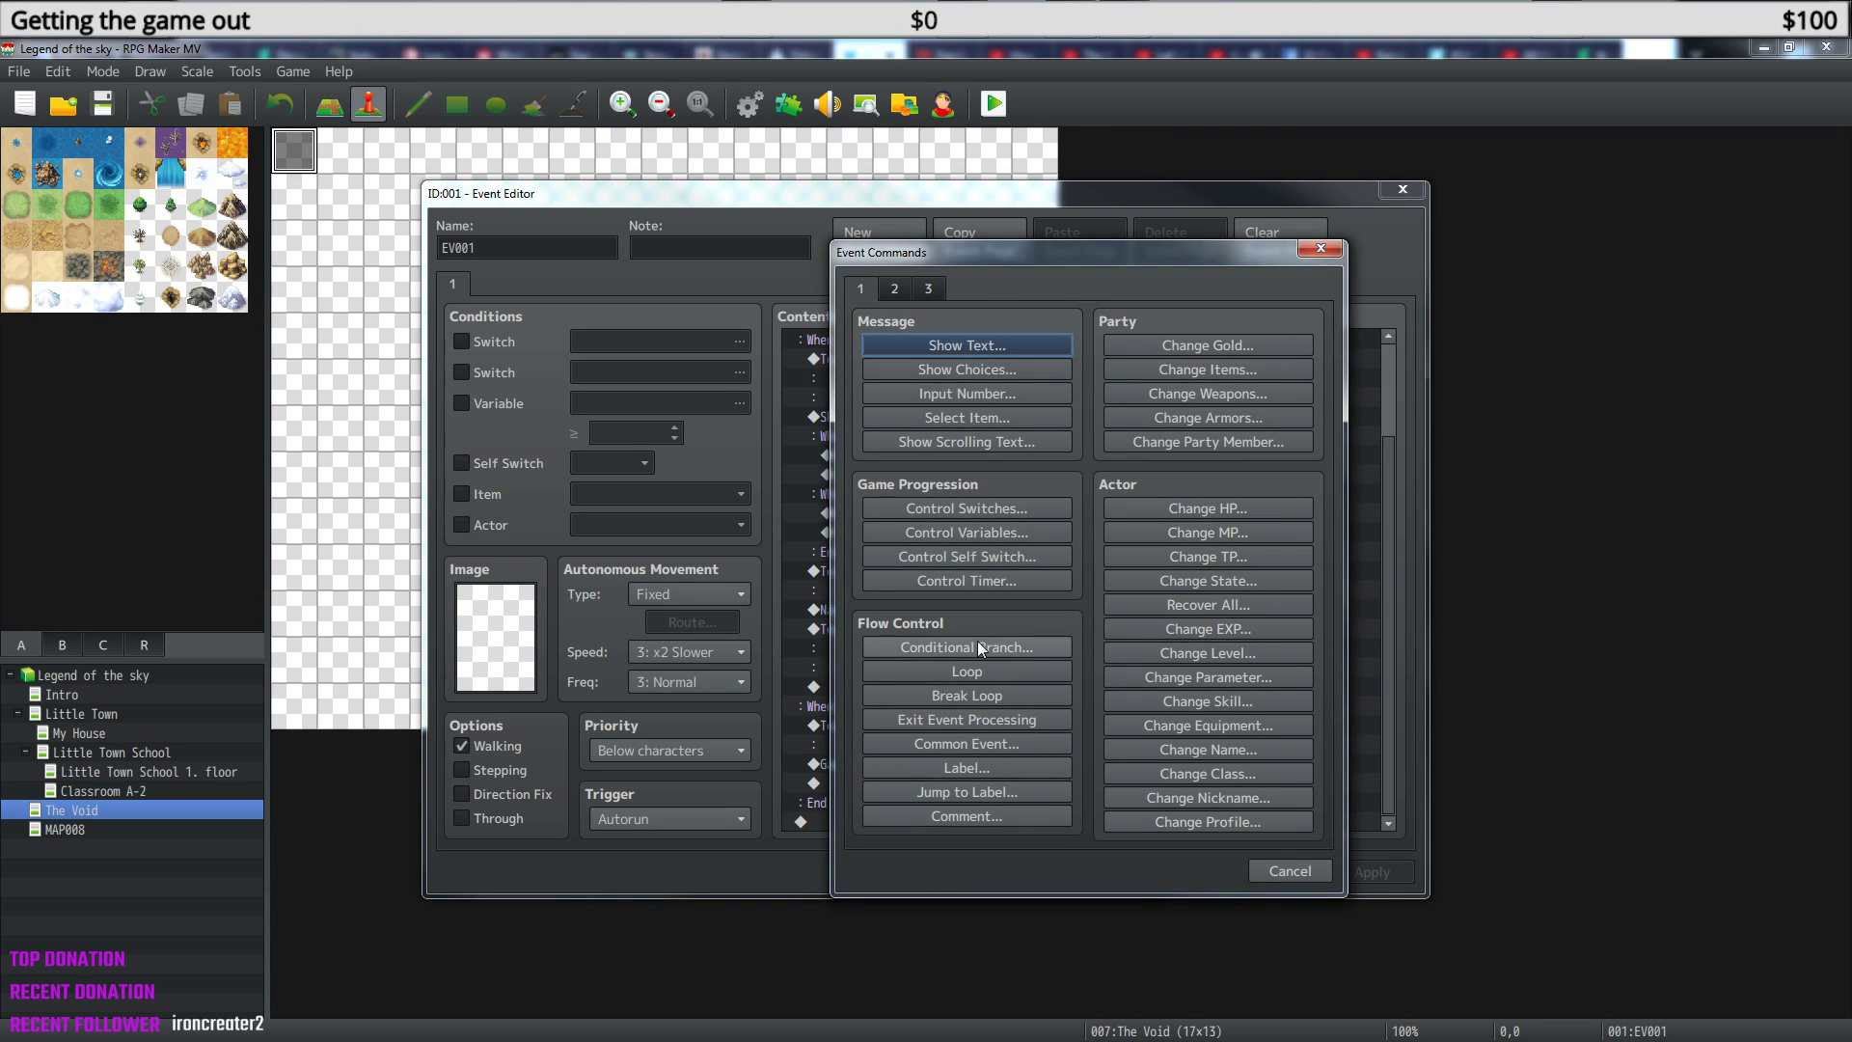
left_click(895, 287)
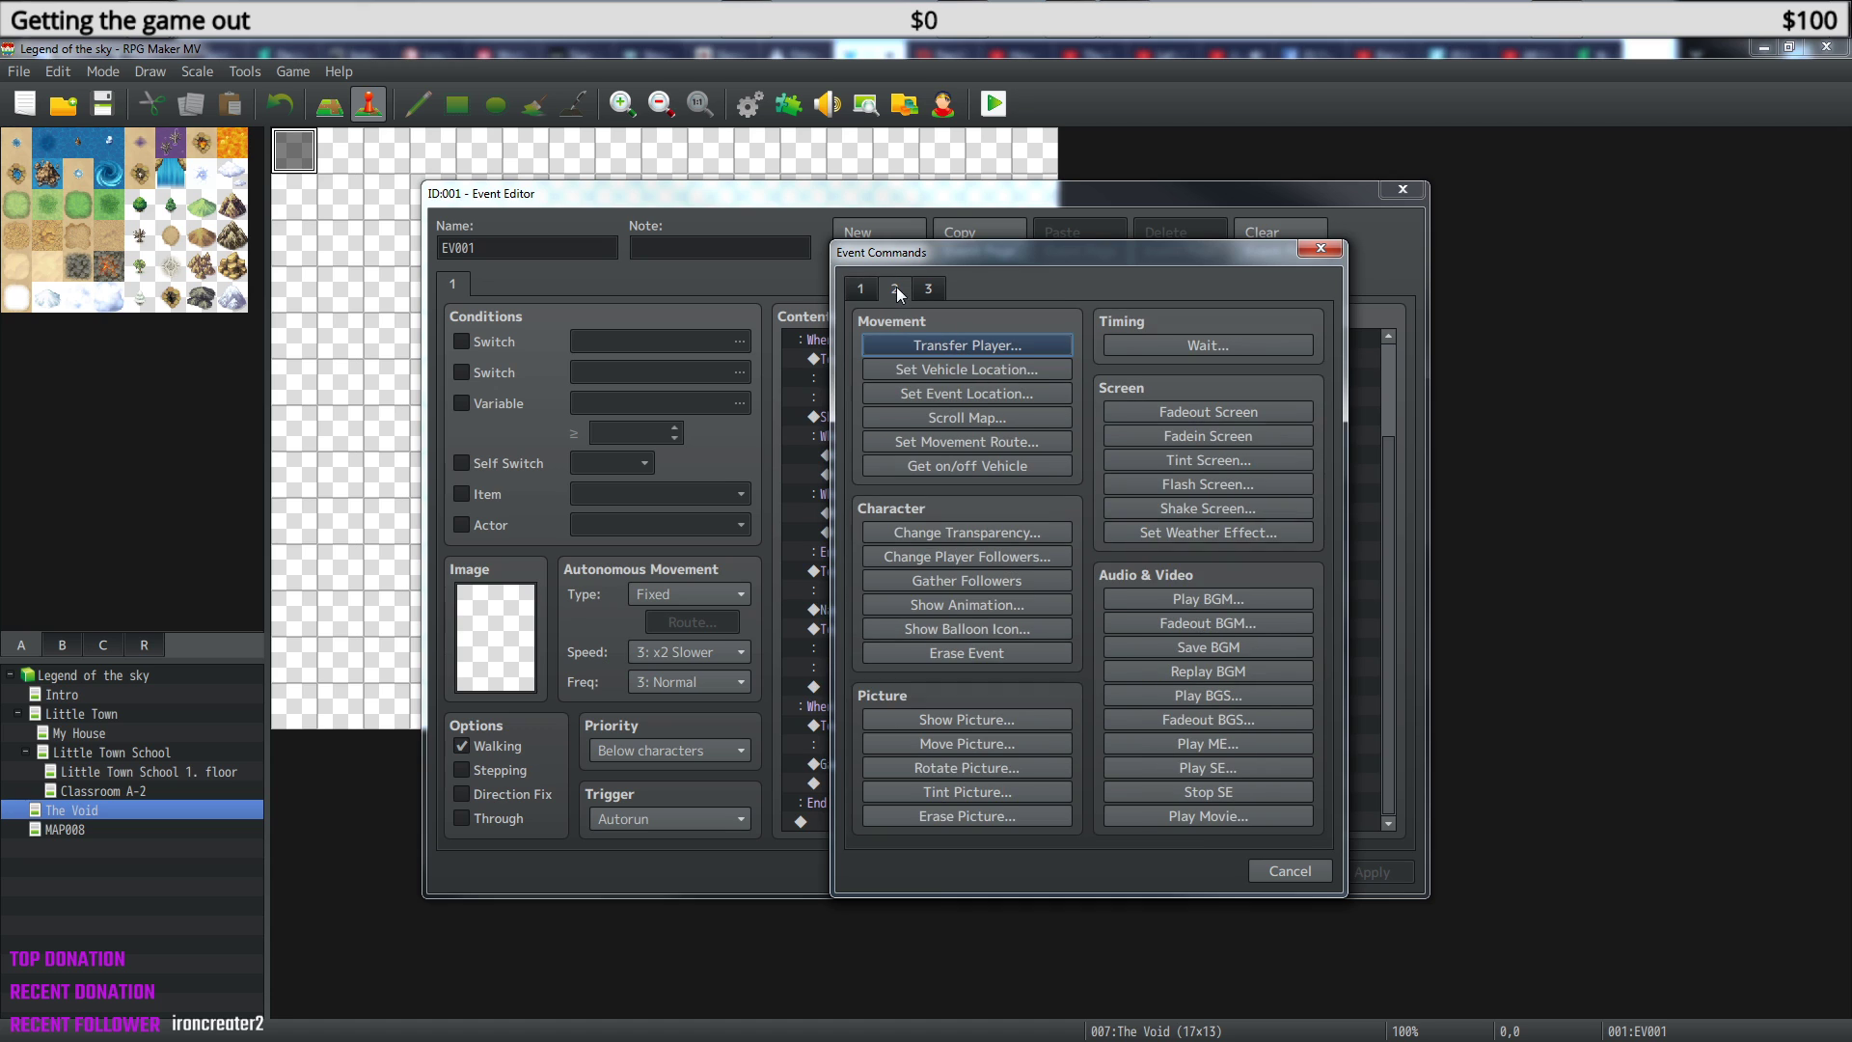
left_click(962, 346)
left_click(1161, 494)
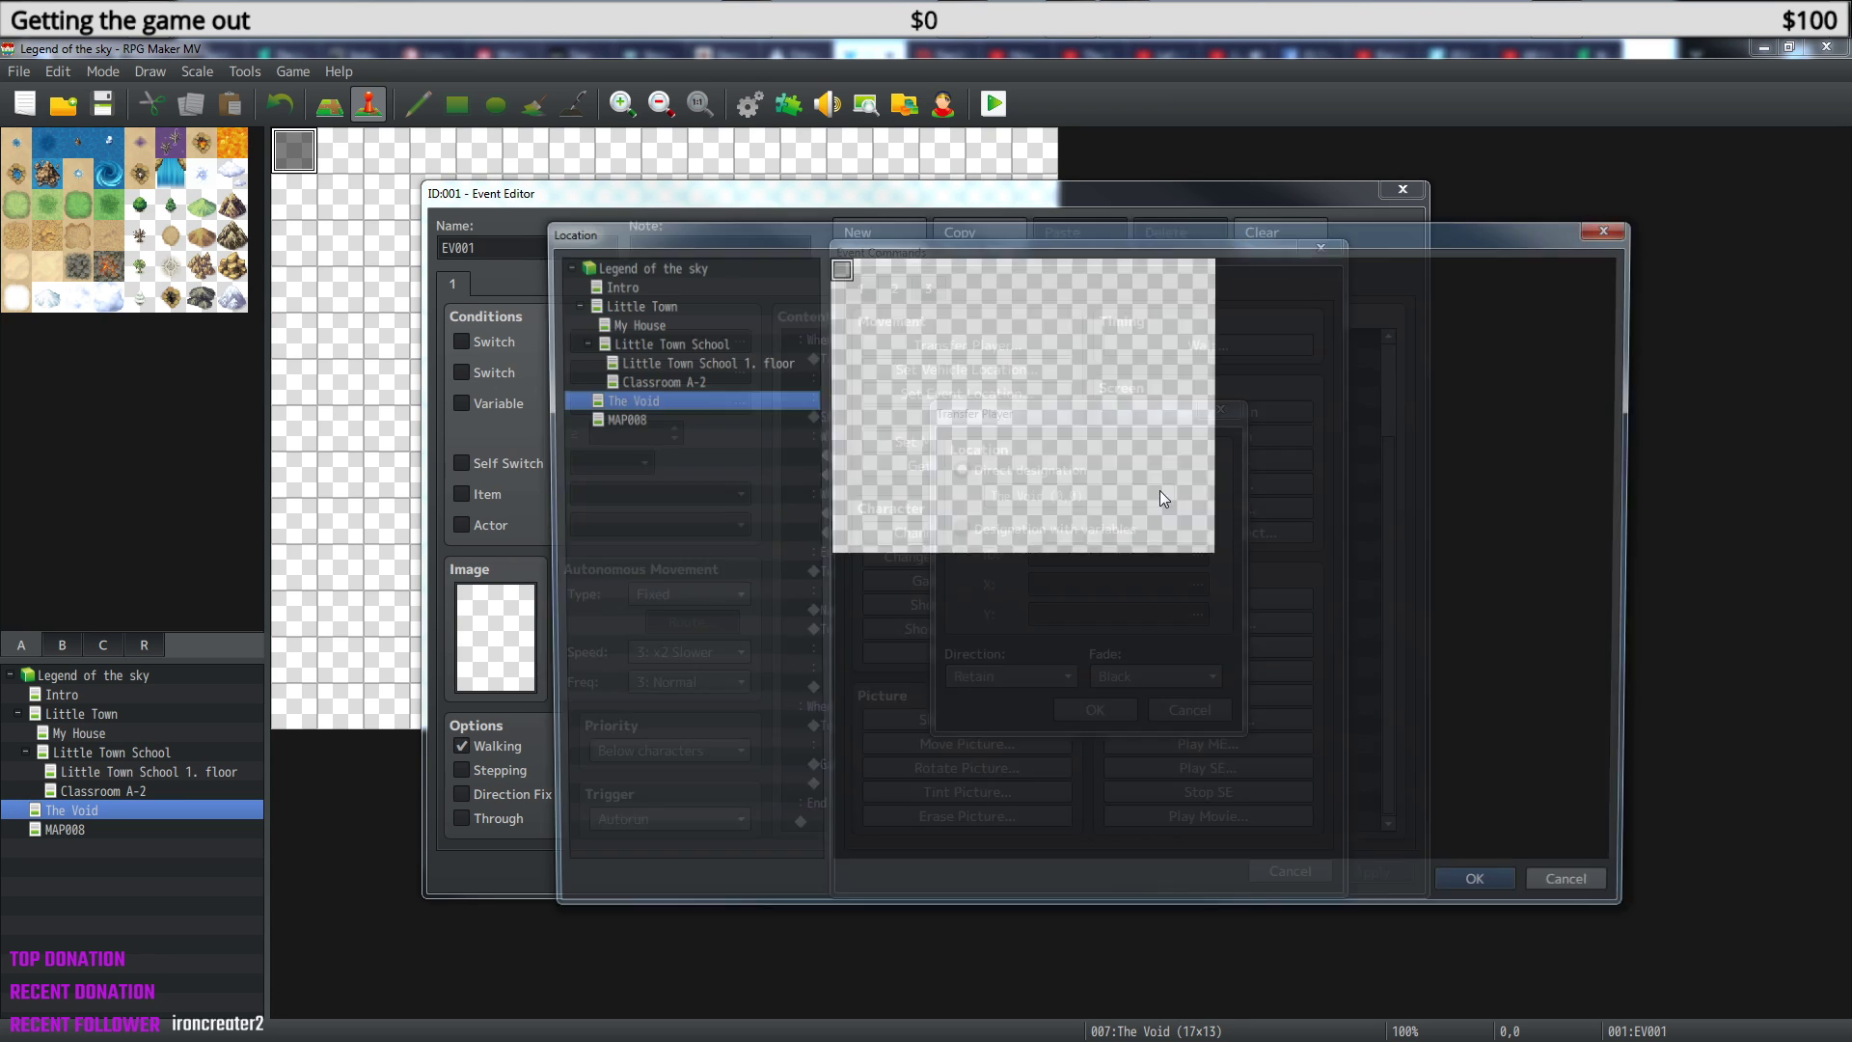
left_click(644, 420)
mouse_move(1029, 394)
left_mouse_down()
mouse_move(1017, 380)
mouse_move(996, 405)
mouse_move(1020, 403)
left_mouse_up()
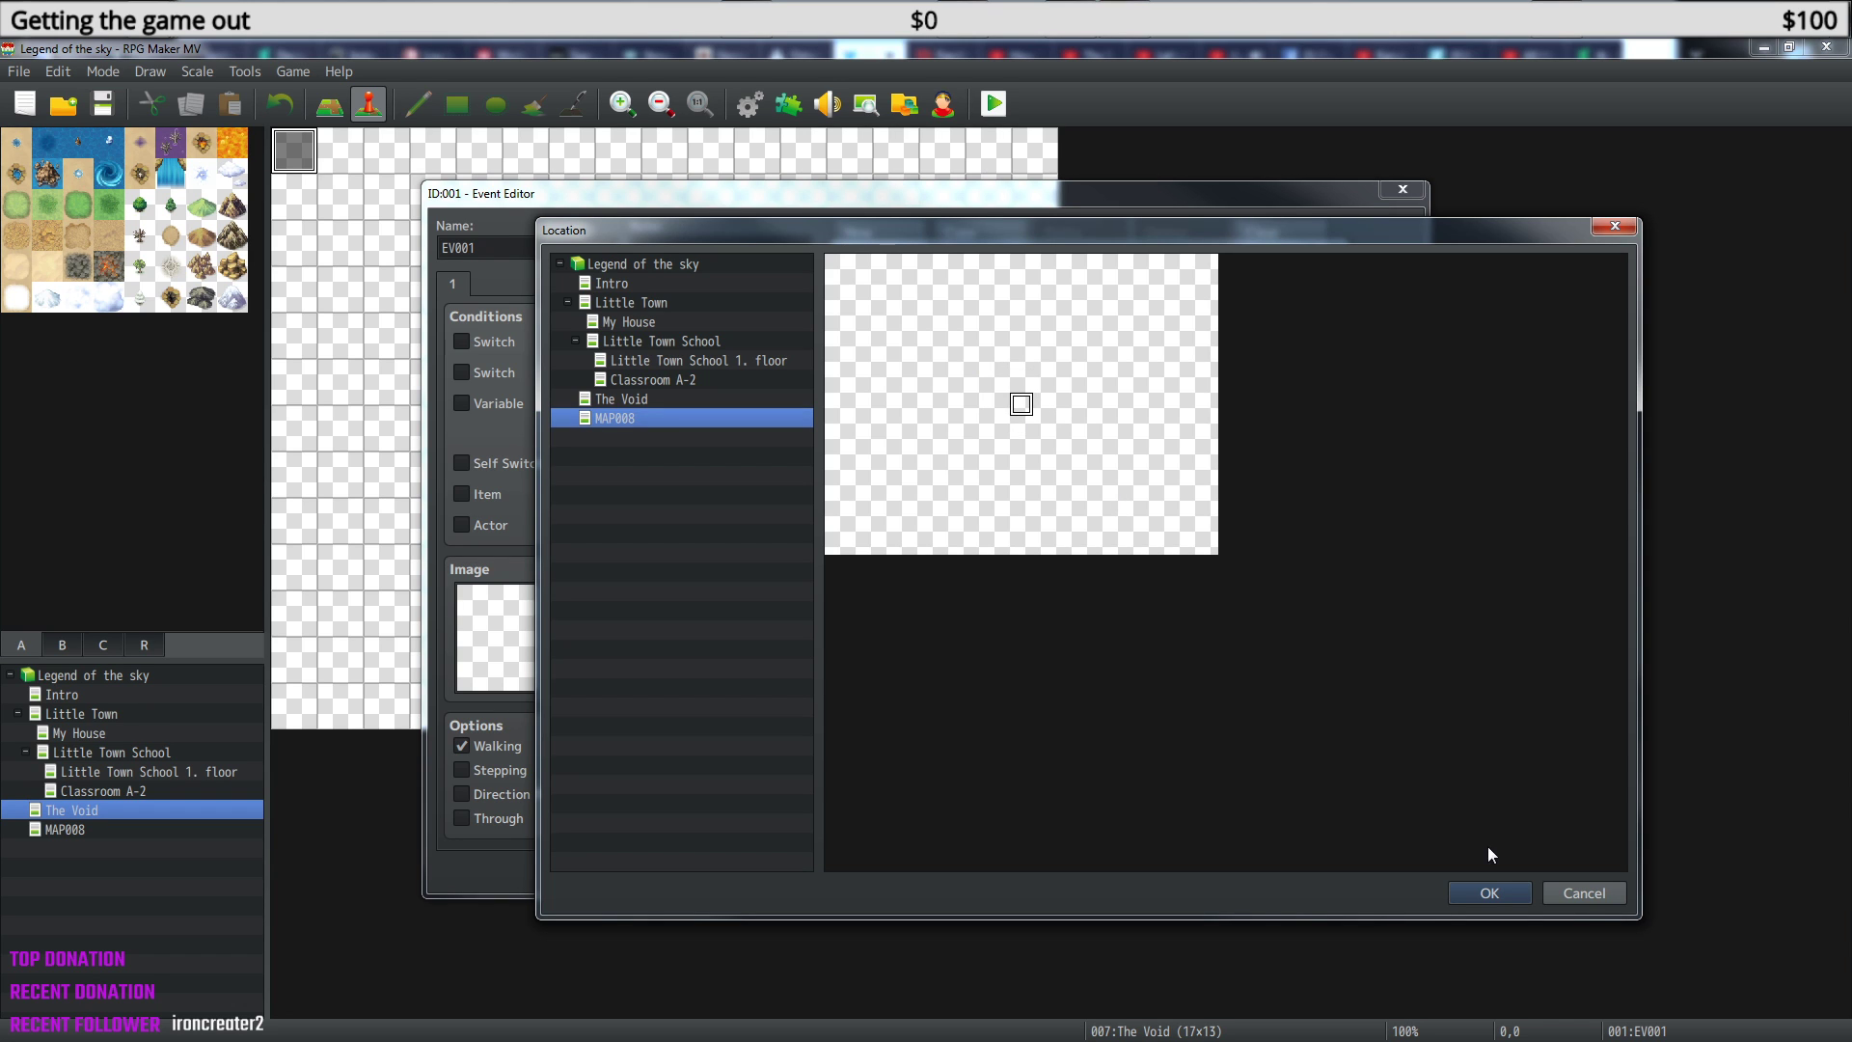
left_click(1486, 890)
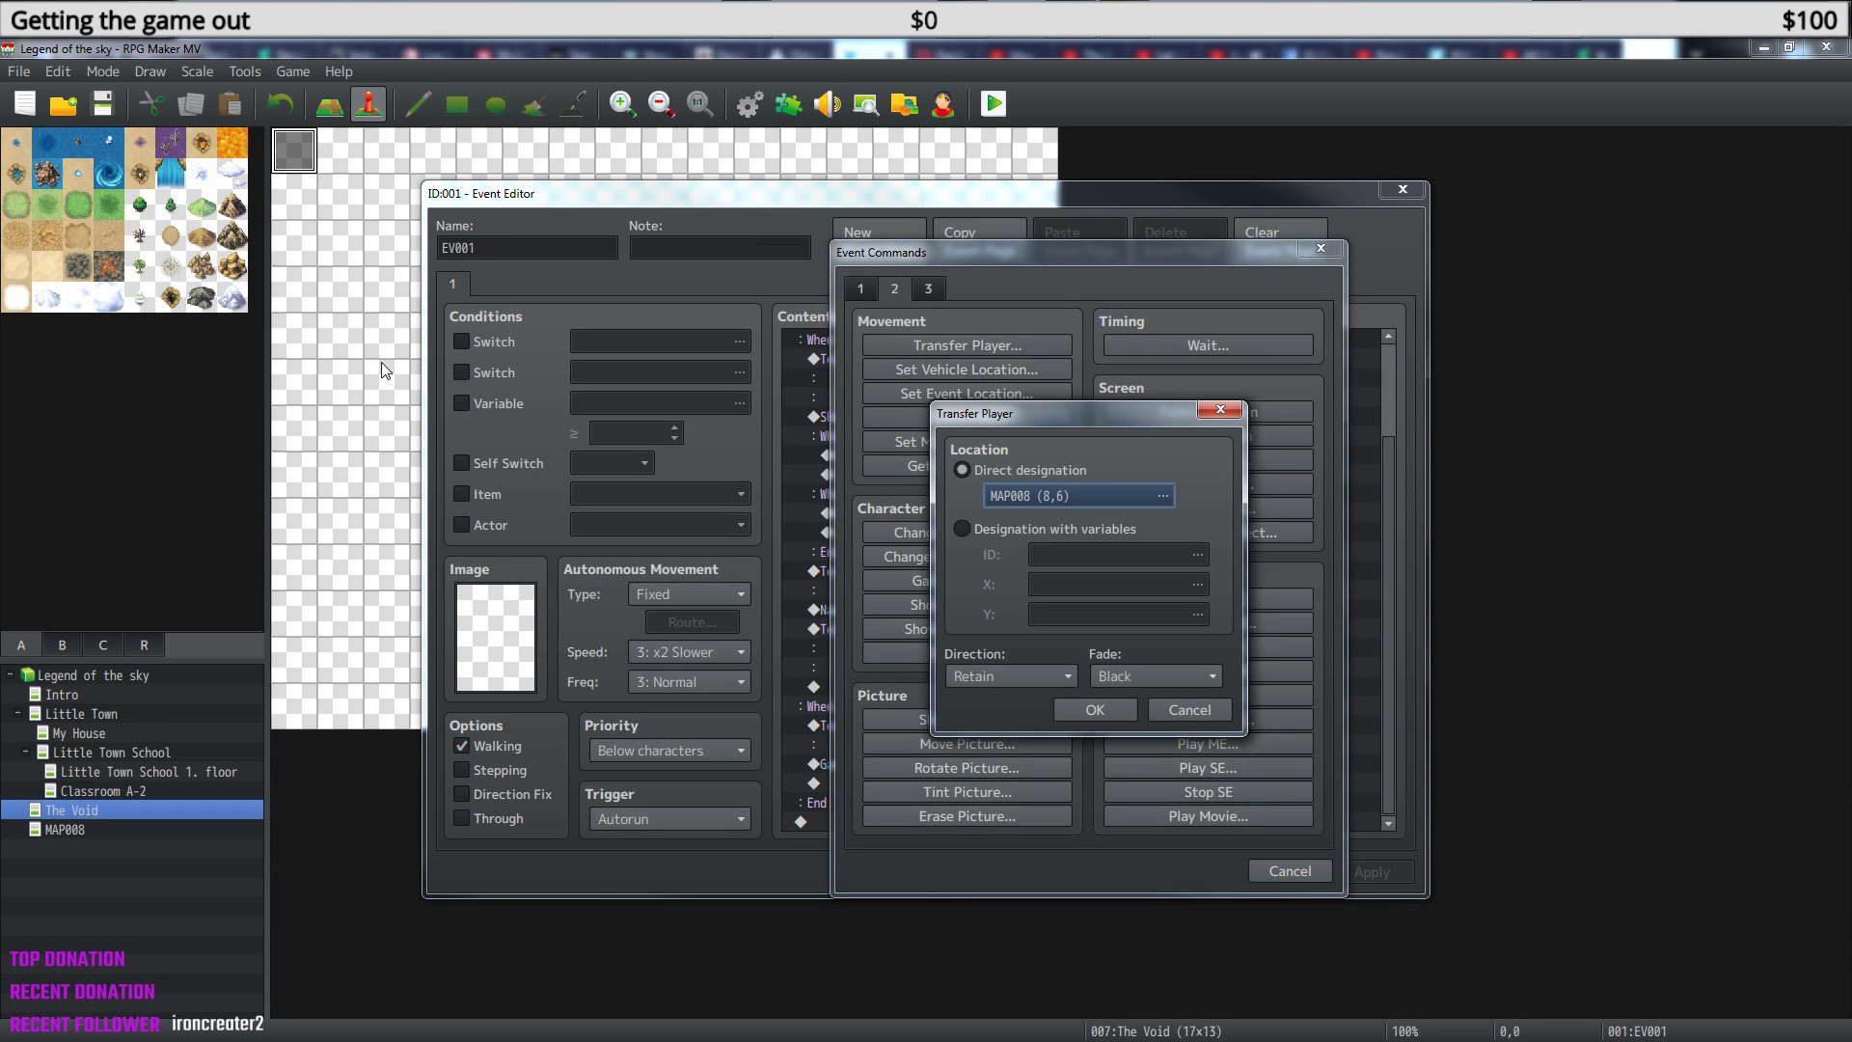
left_click(1113, 716)
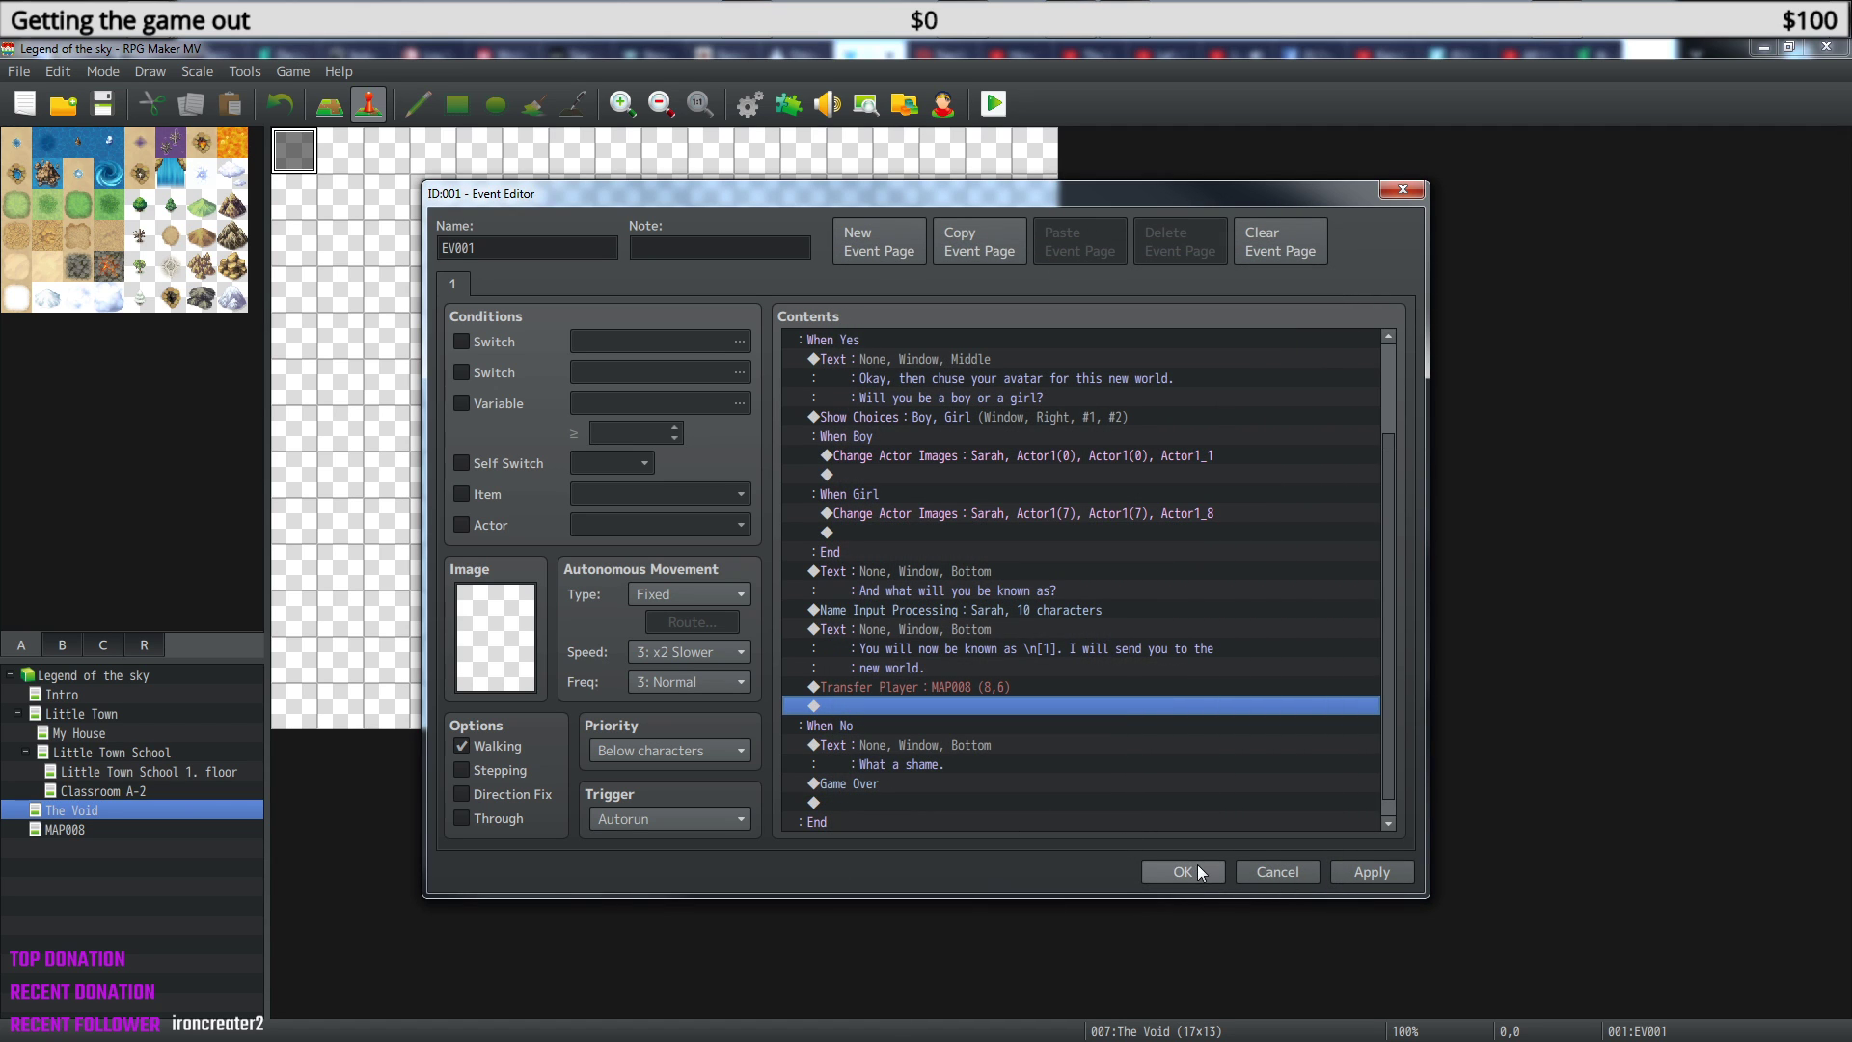
left_click(1183, 871)
- Change the tileset of MAP008 to 0002 Outside in its map properties
left_click(130, 831)
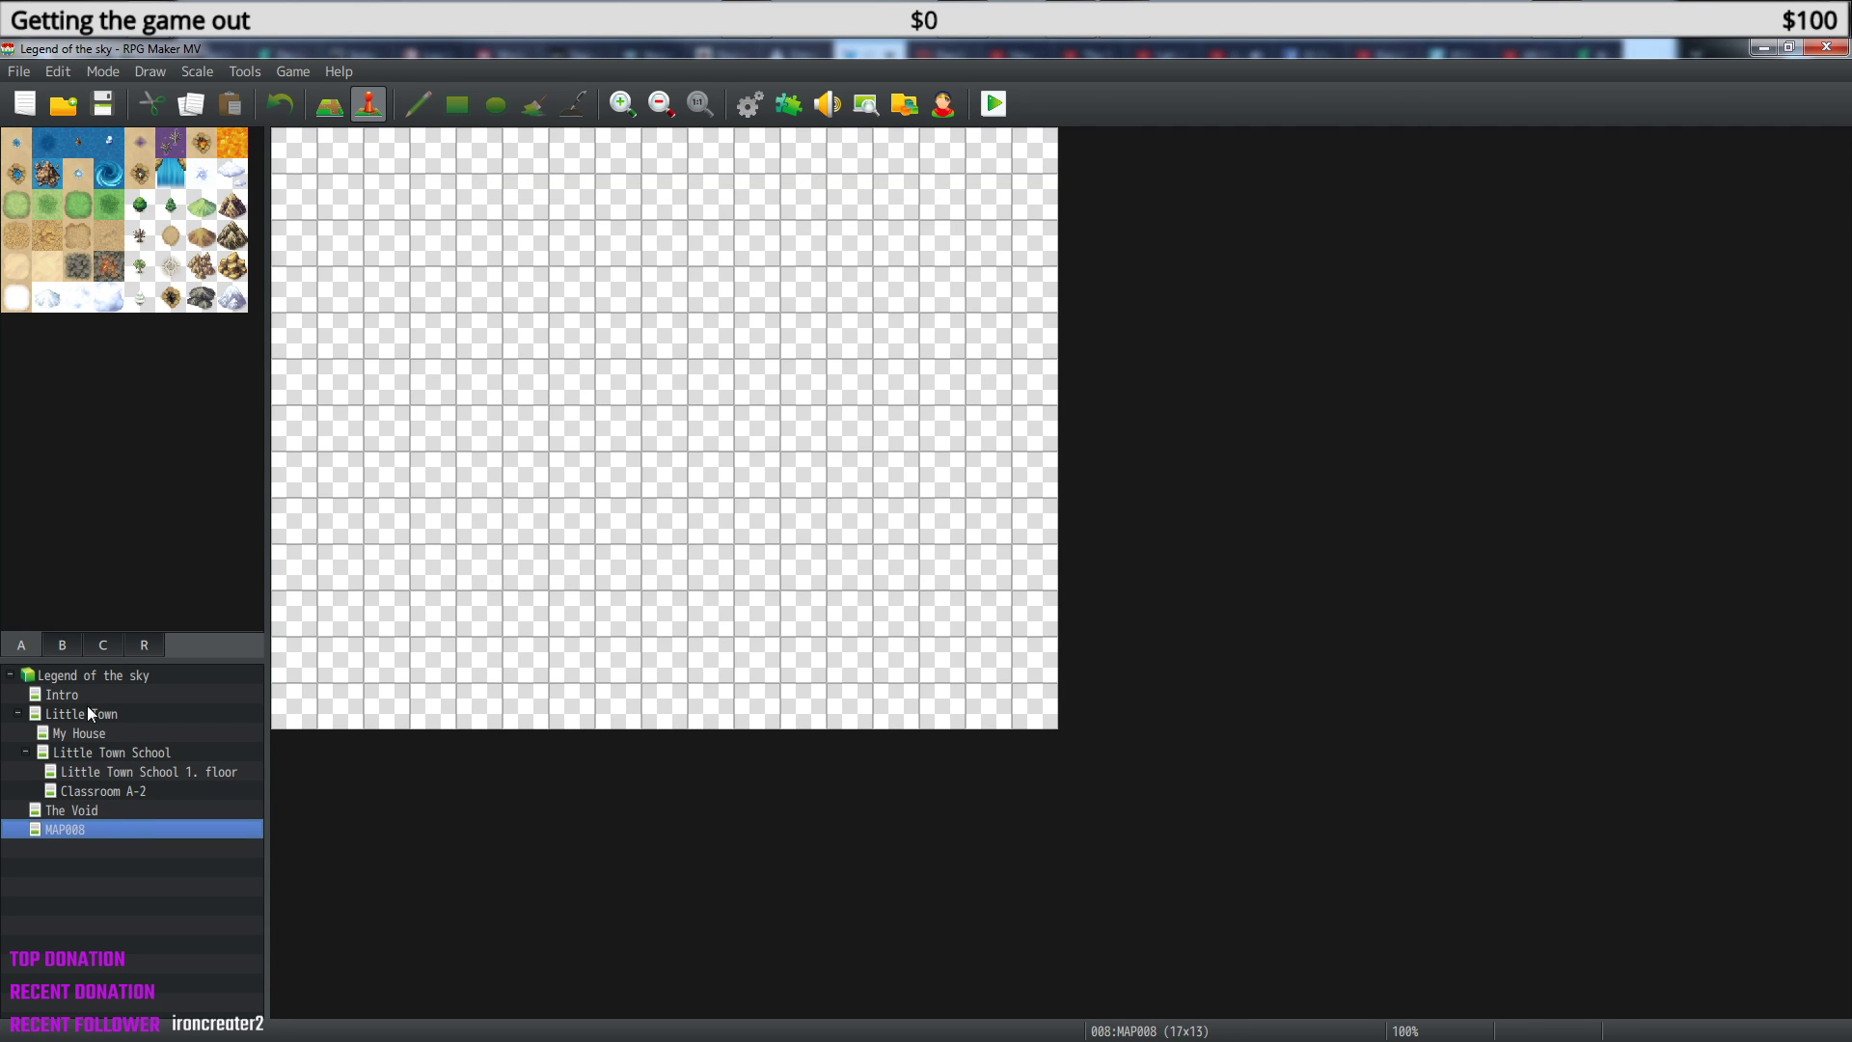
right_click(91, 835)
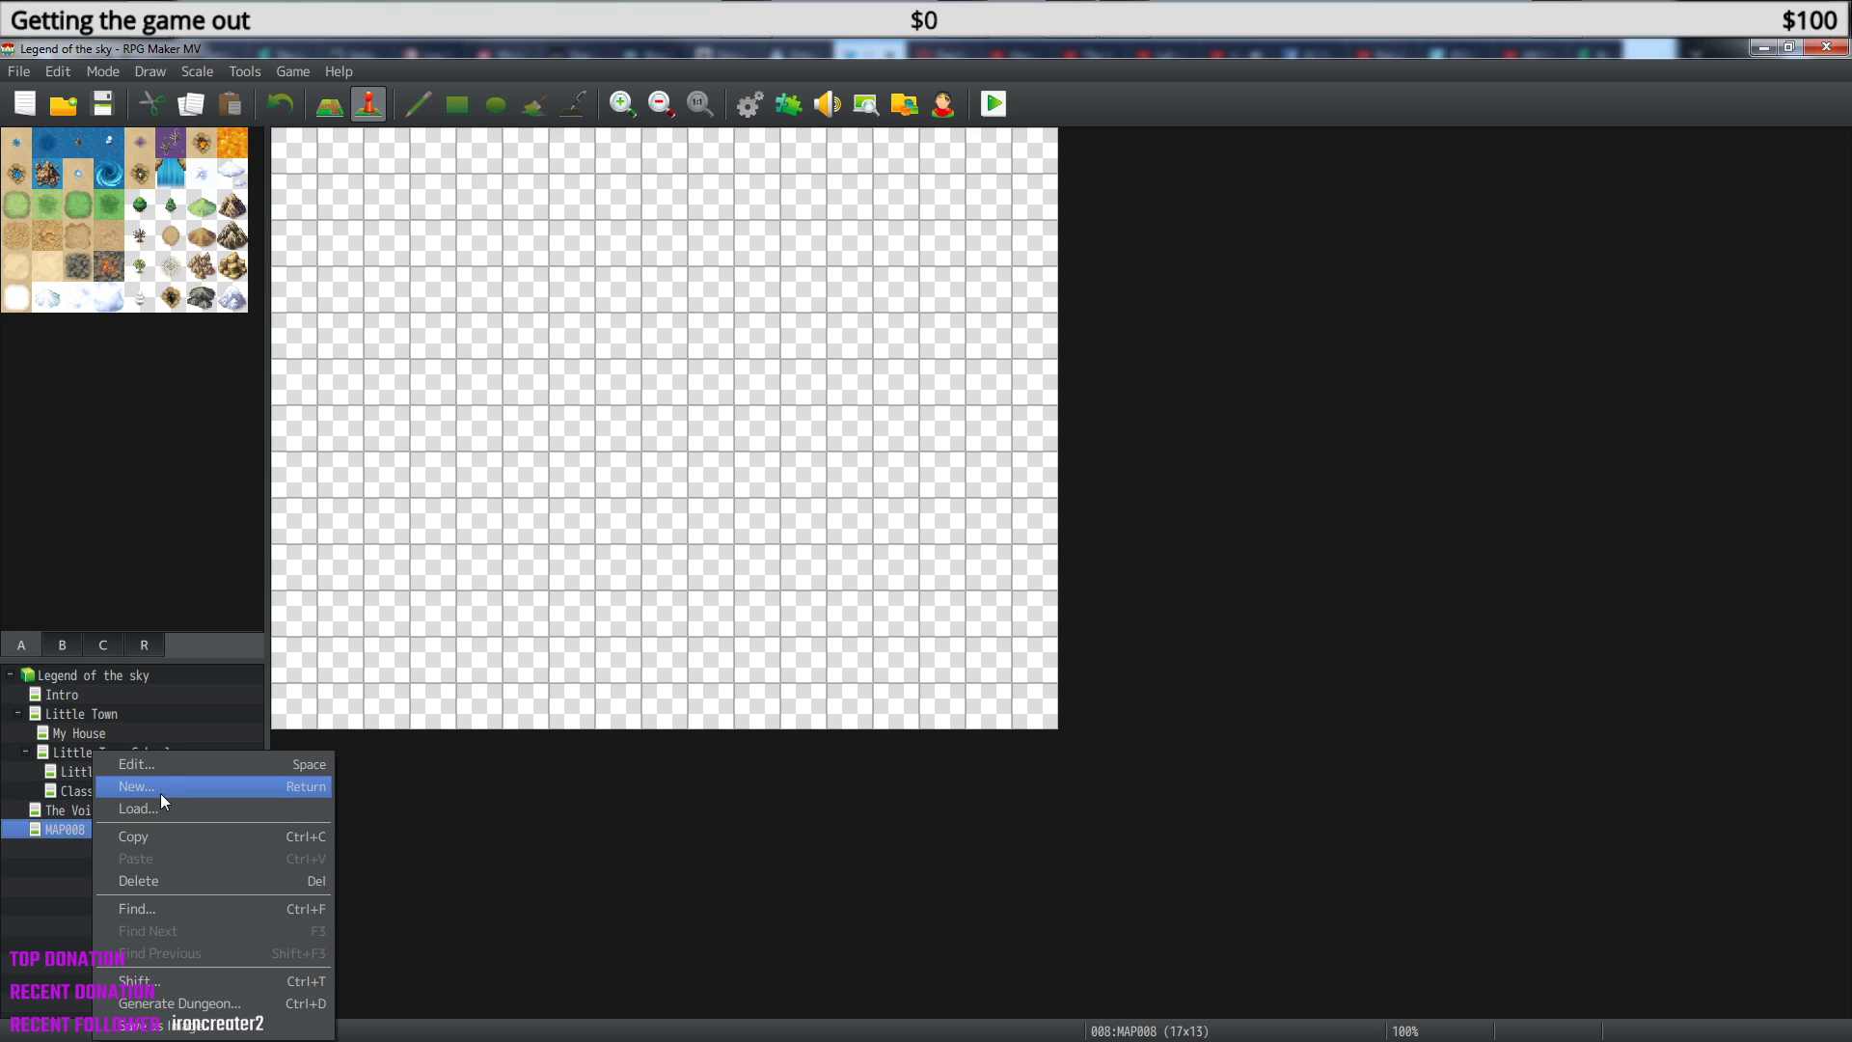
left_click(162, 766)
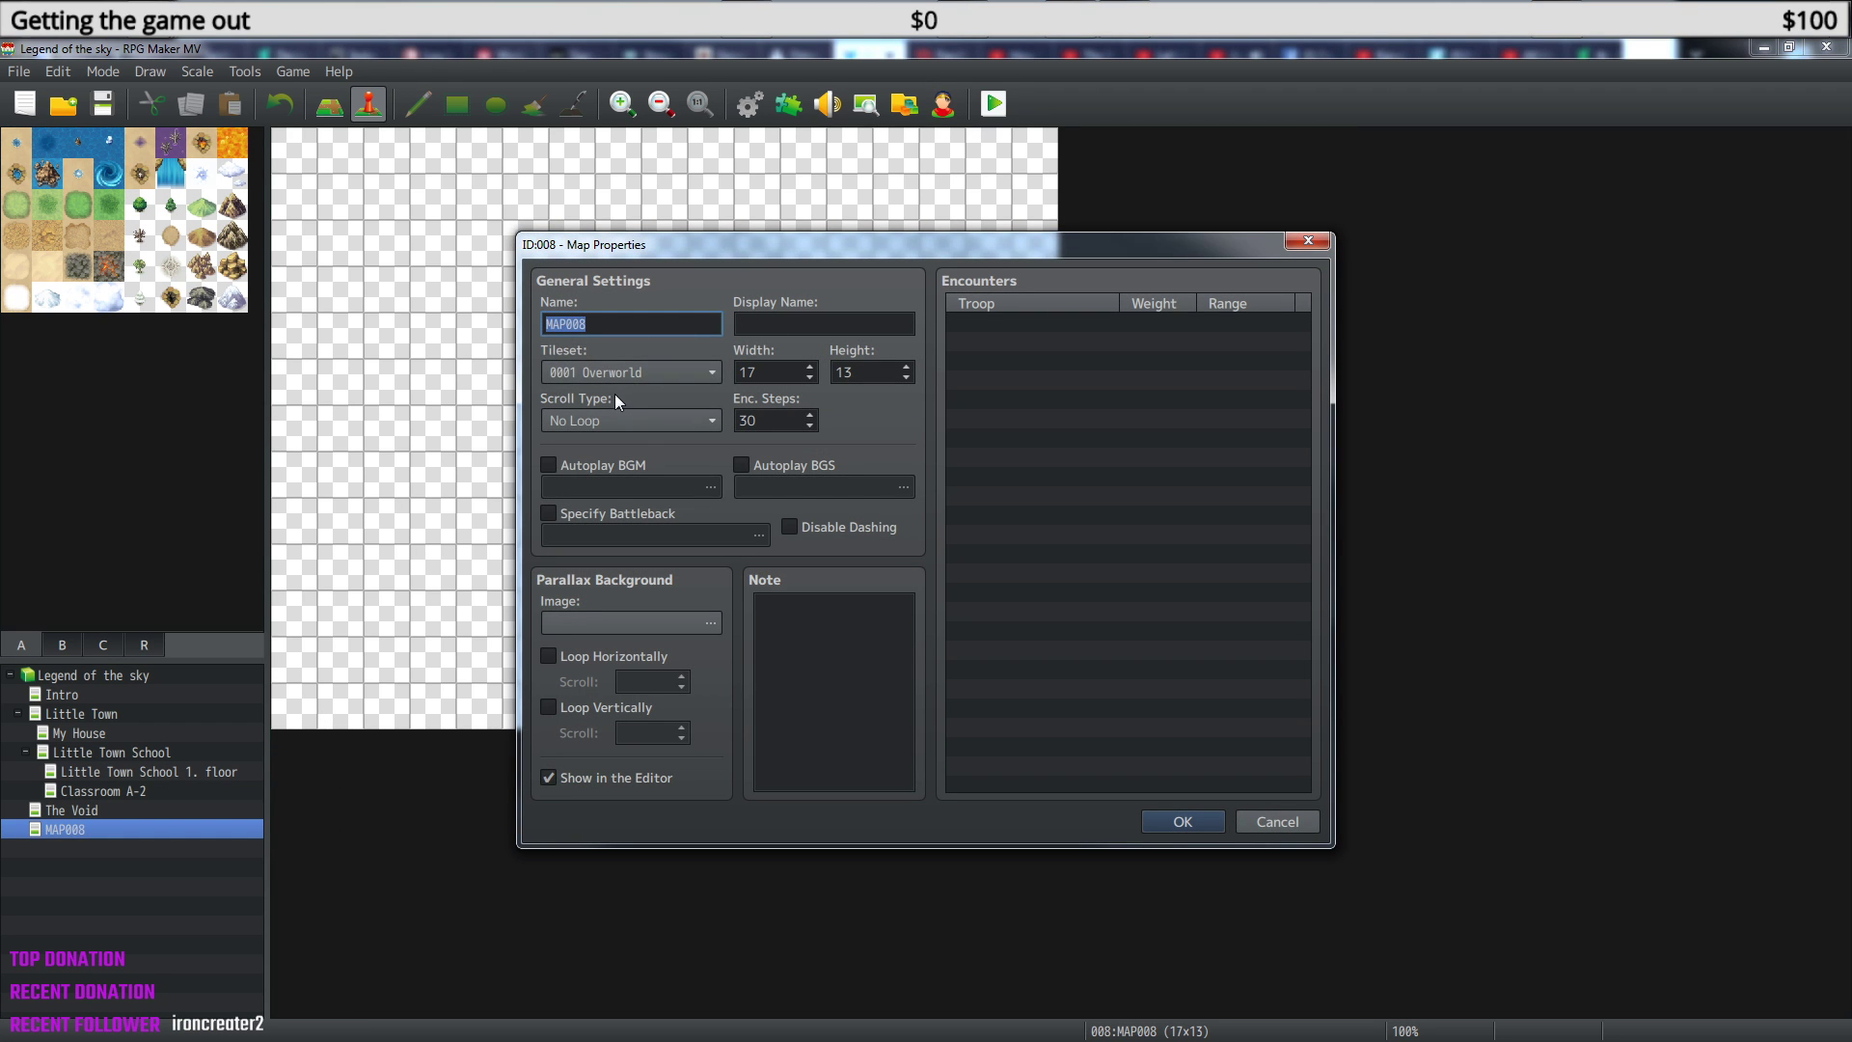
left_click(615, 375)
left_click(627, 412)
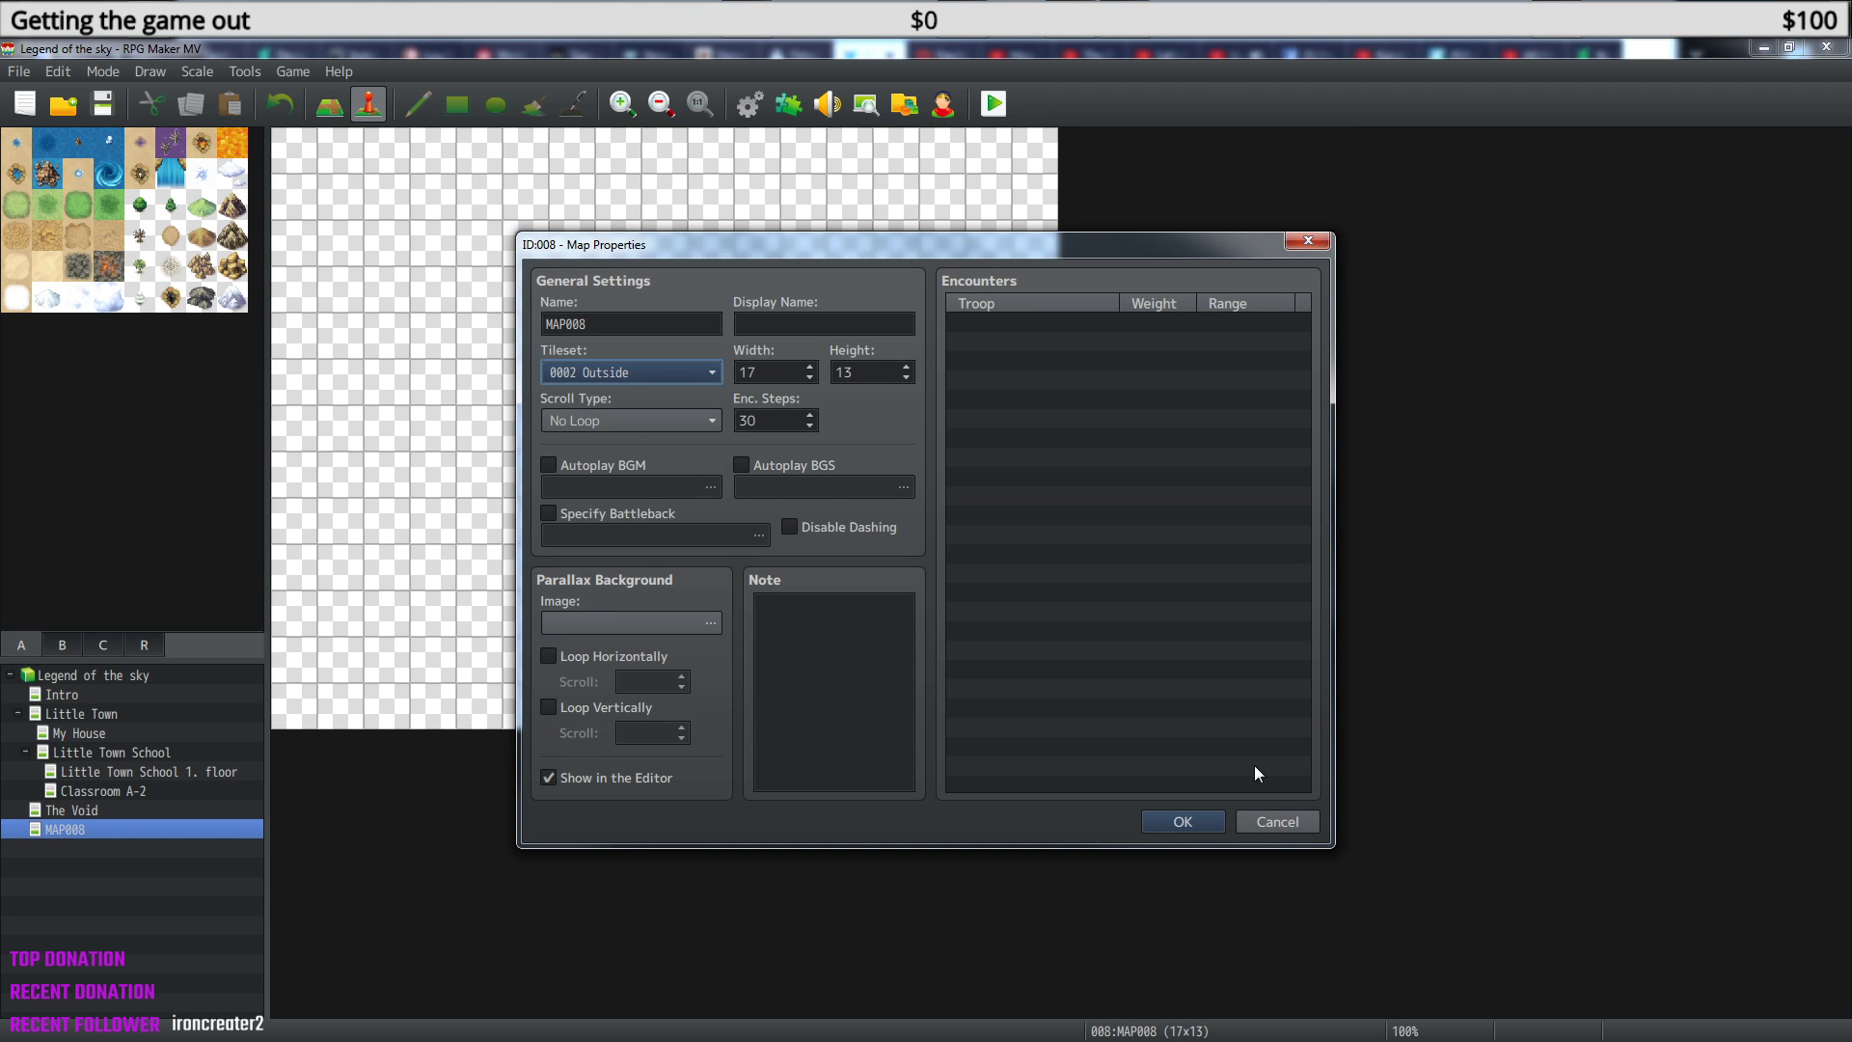
left_click(1192, 820)
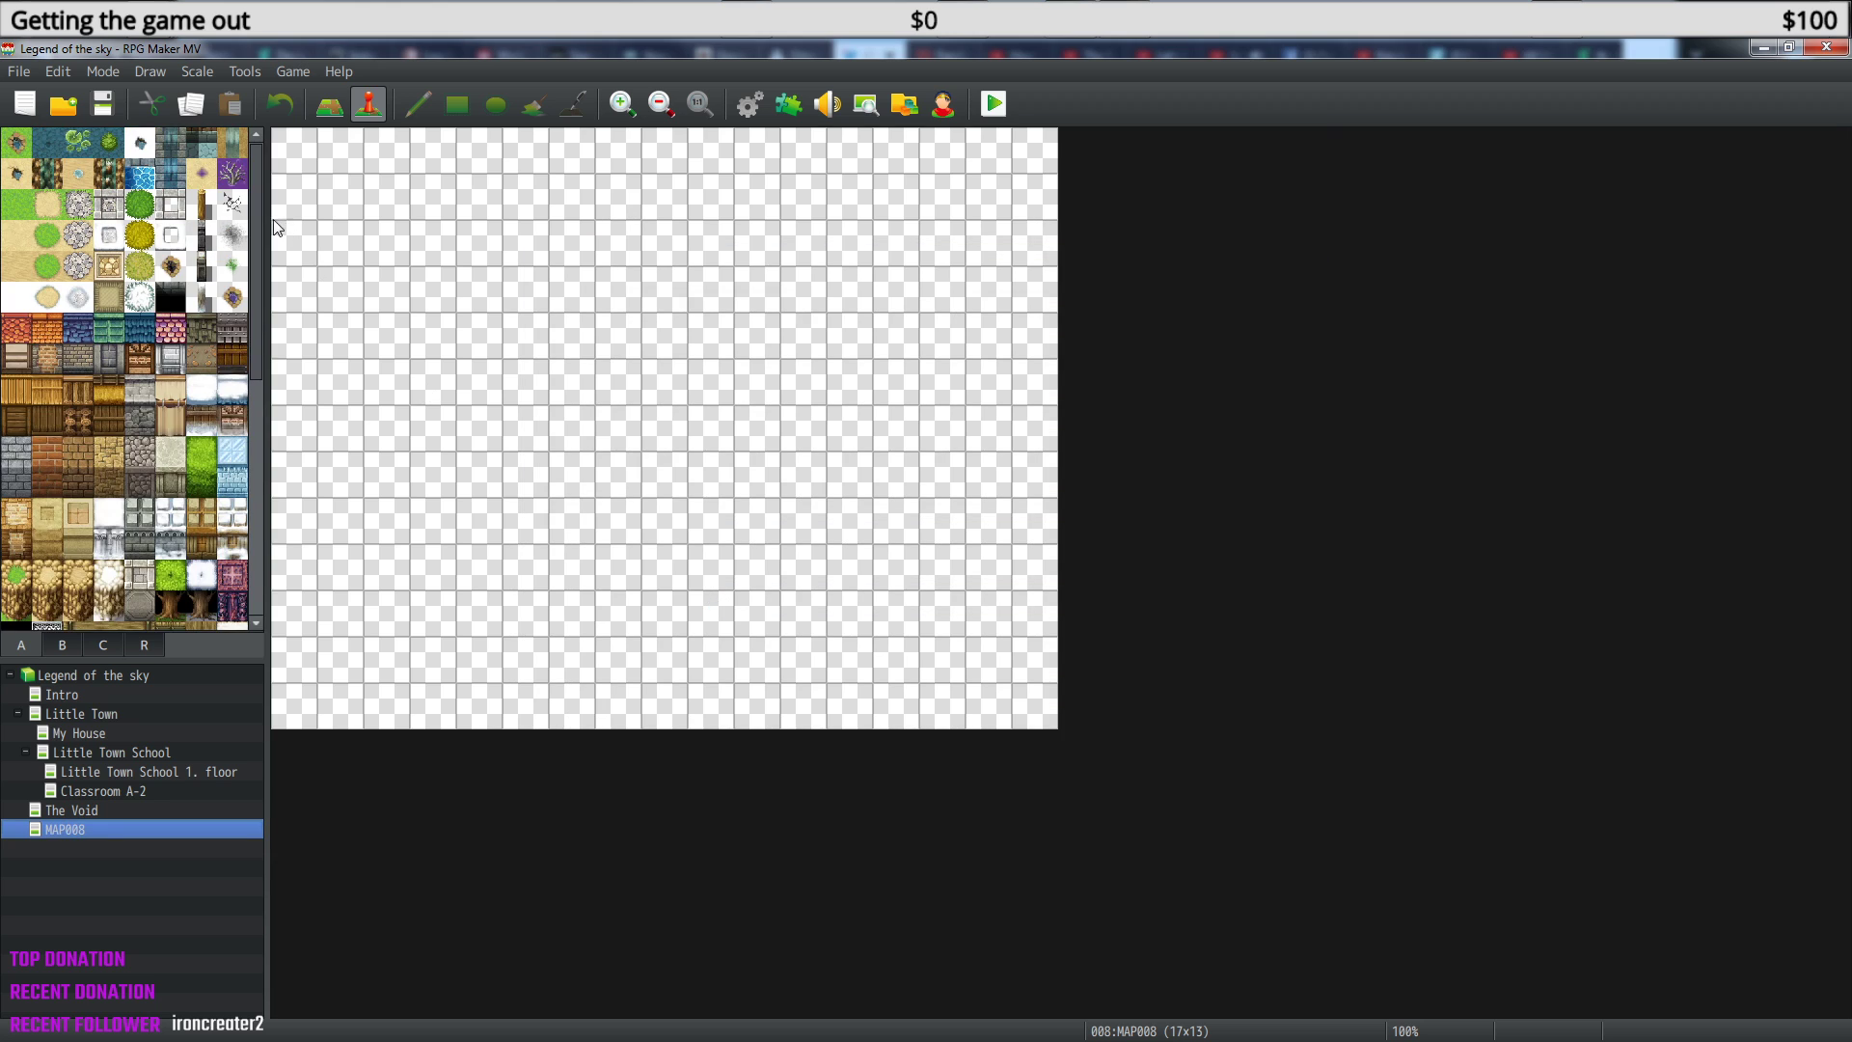
- Cover the whole of MAP008 with the plain green meadow ground tile
left_click(27, 212)
mouse_move(287, 161)
left_mouse_down()
mouse_move(1092, 183)
mouse_move(574, 153)
mouse_move(923, 211)
mouse_move(740, 299)
mouse_move(361, 359)
mouse_move(1362, 459)
mouse_move(1119, 604)
mouse_move(236, 714)
mouse_move(1165, 521)
mouse_move(280, 492)
mouse_move(229, 339)
mouse_move(322, 471)
left_mouse_up()
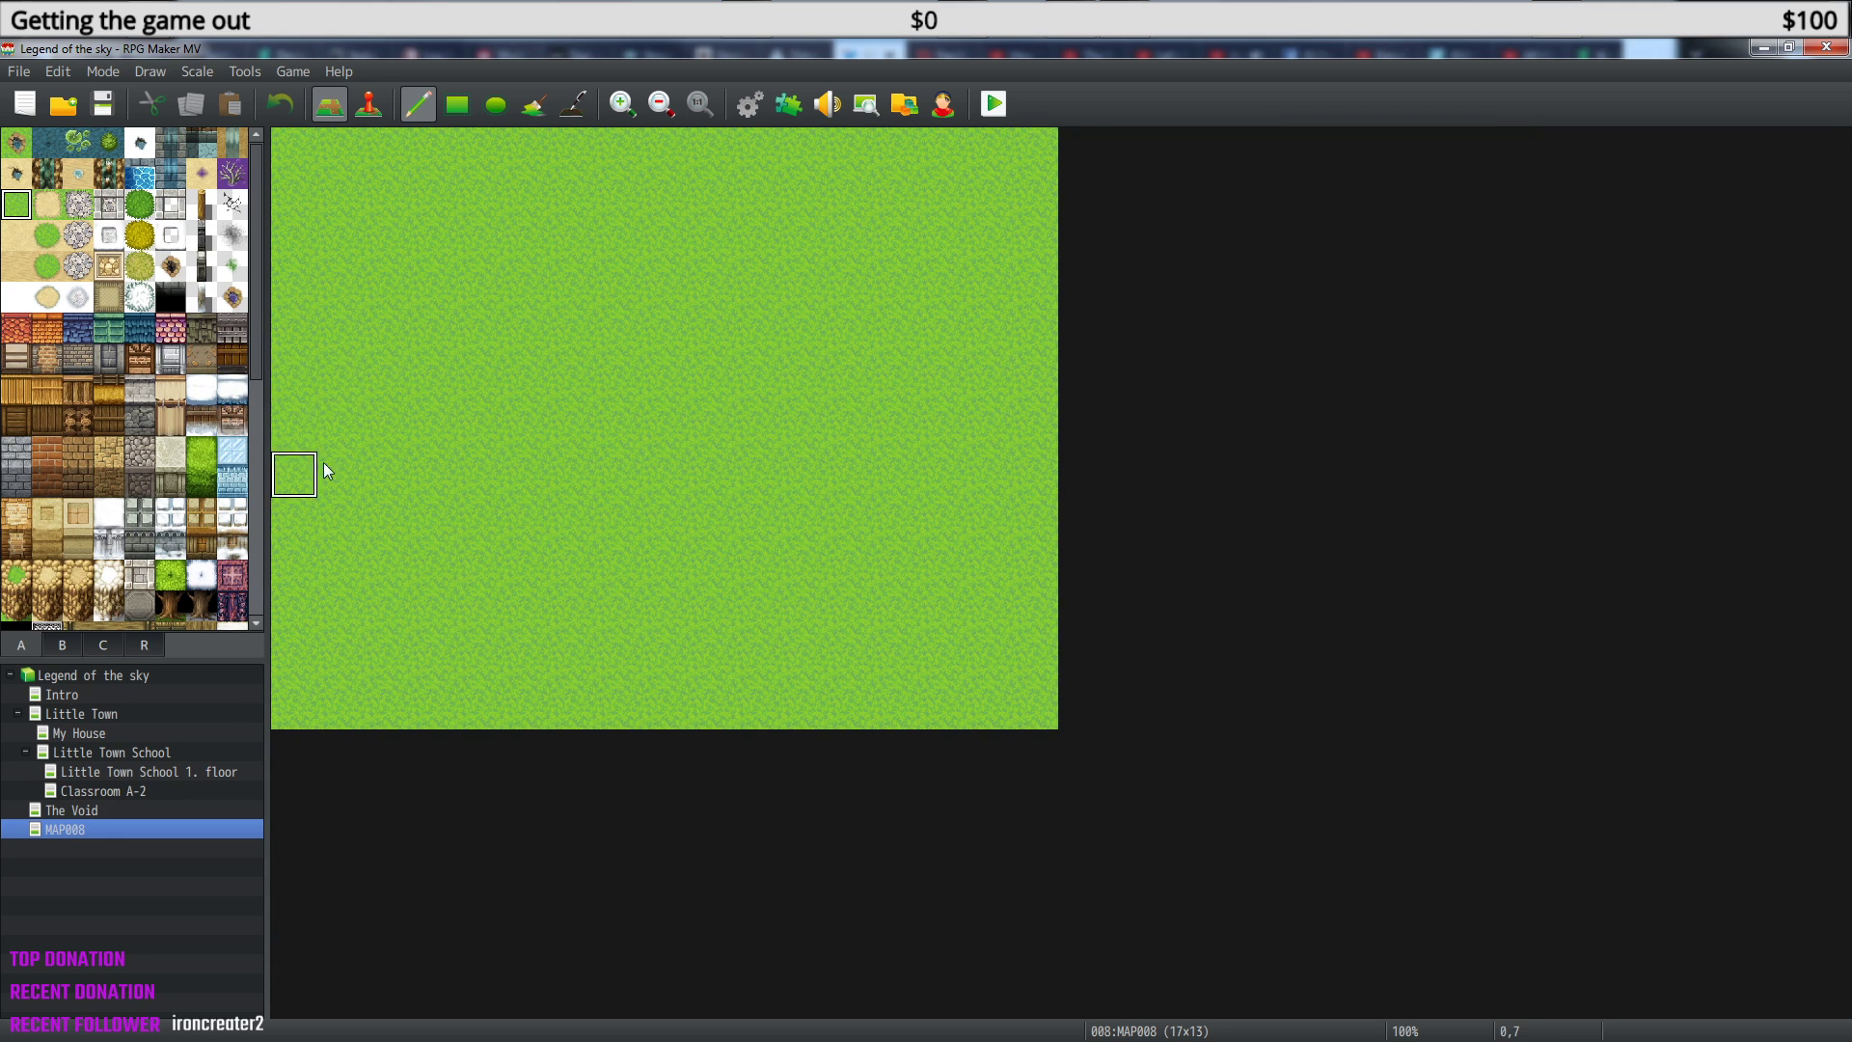
left_click_drag(317, 369, 299, 376)
- Paint a rough arched line of Ledge (Meadow) corner tiles from map cell (0,5) across to the right edge
left_click_drag(255, 171, 257, 444)
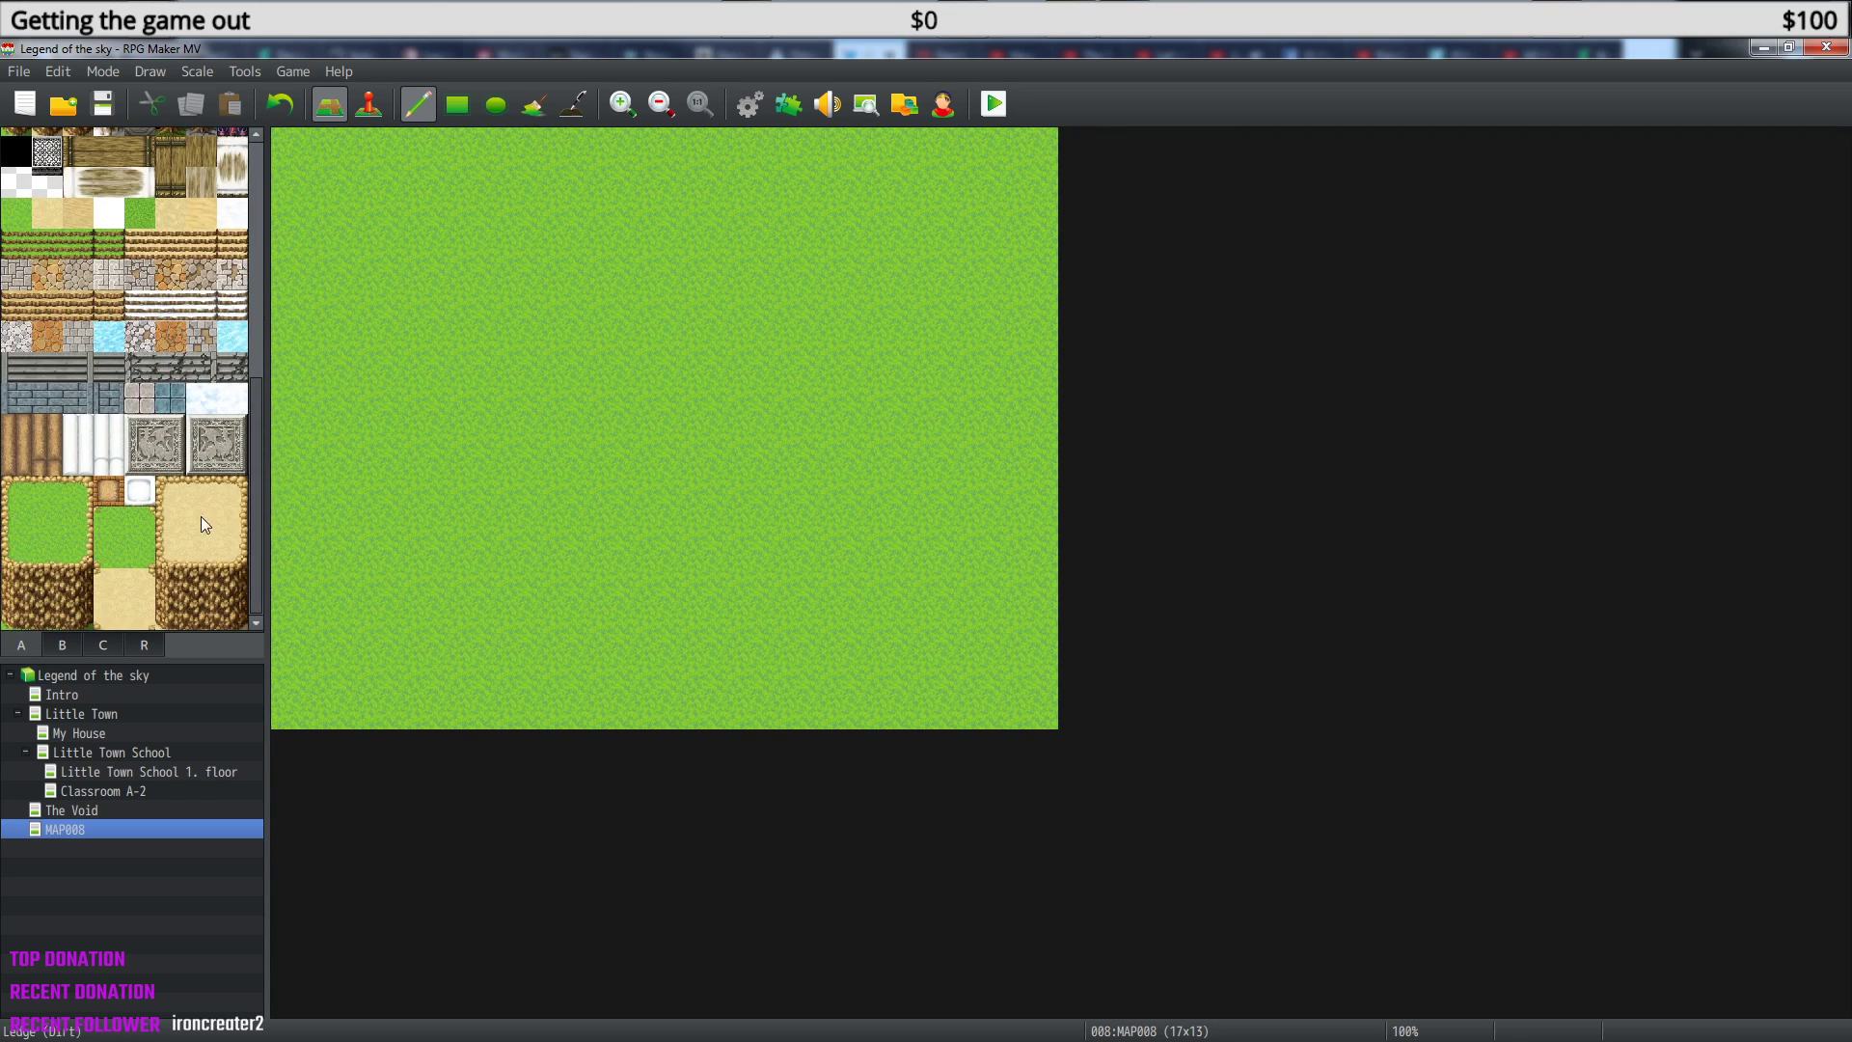
left_click(43, 610)
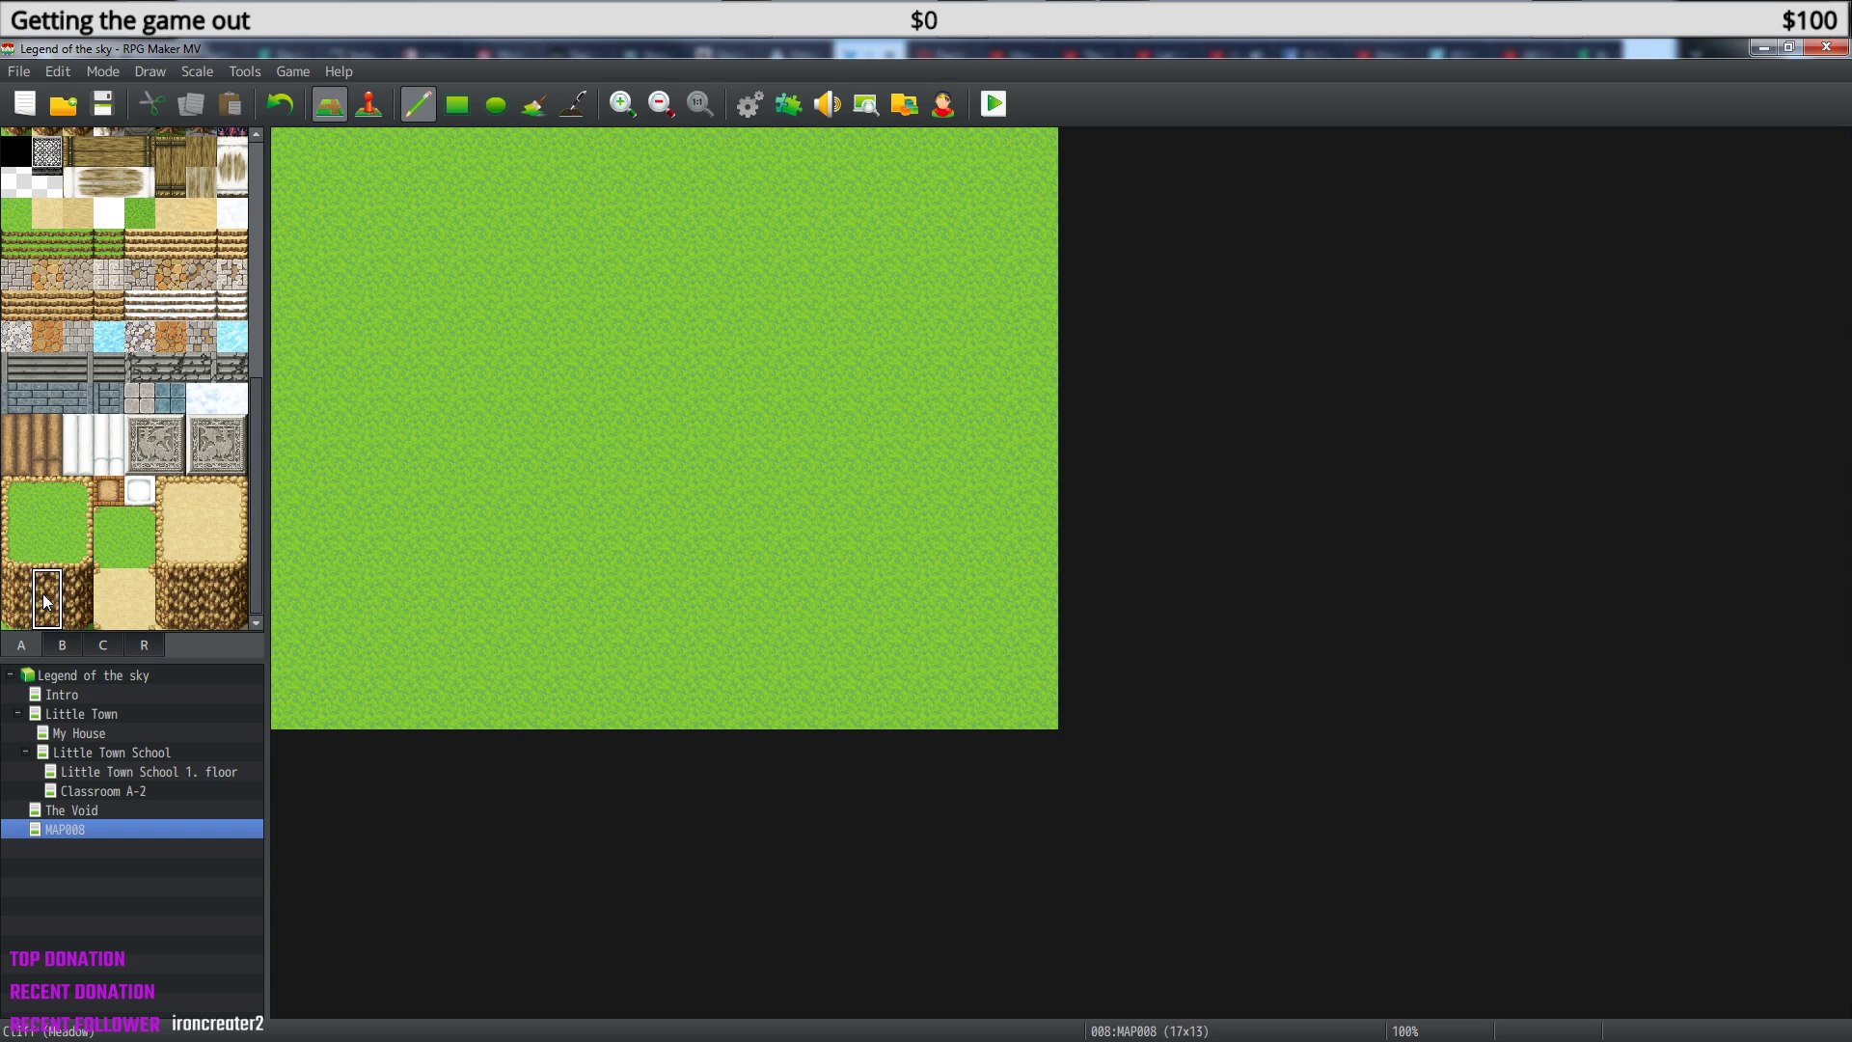
left_click(17, 551)
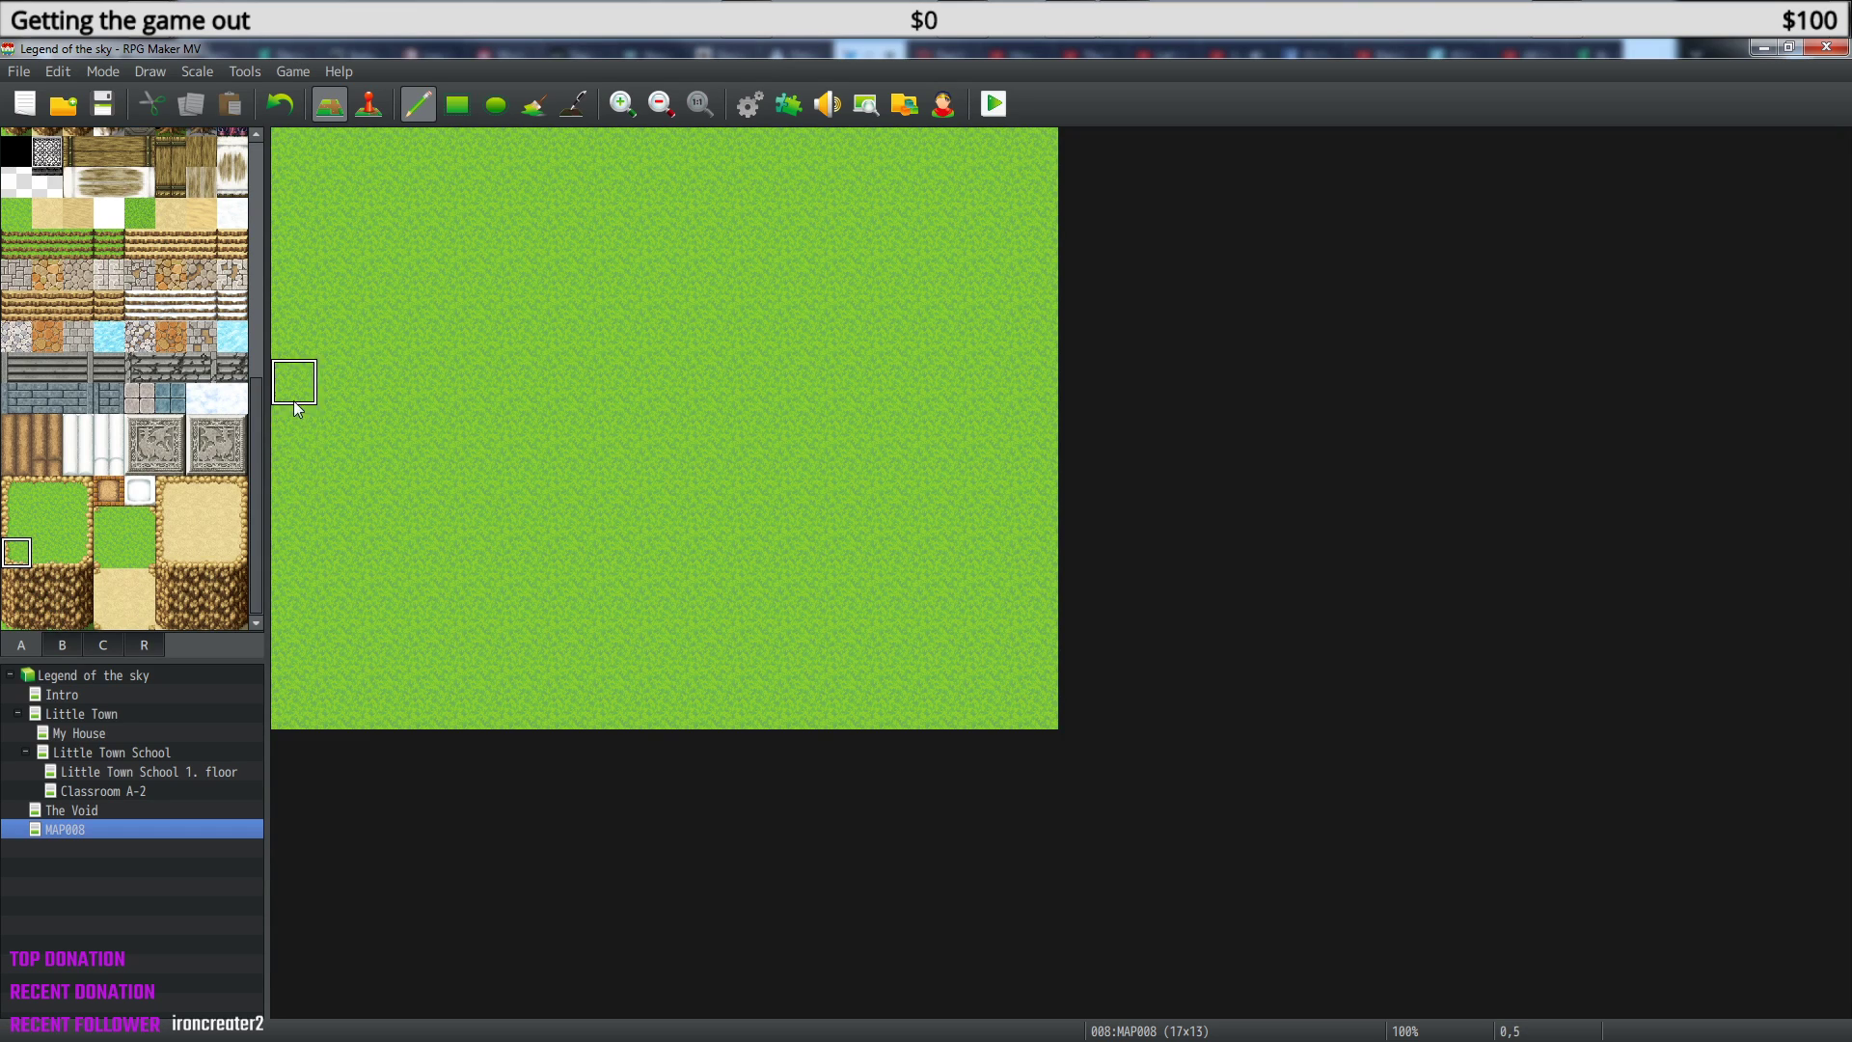
mouse_move(294, 381)
left_mouse_down()
mouse_move(428, 285)
mouse_move(728, 238)
mouse_move(1004, 343)
mouse_move(1037, 410)
left_mouse_up()
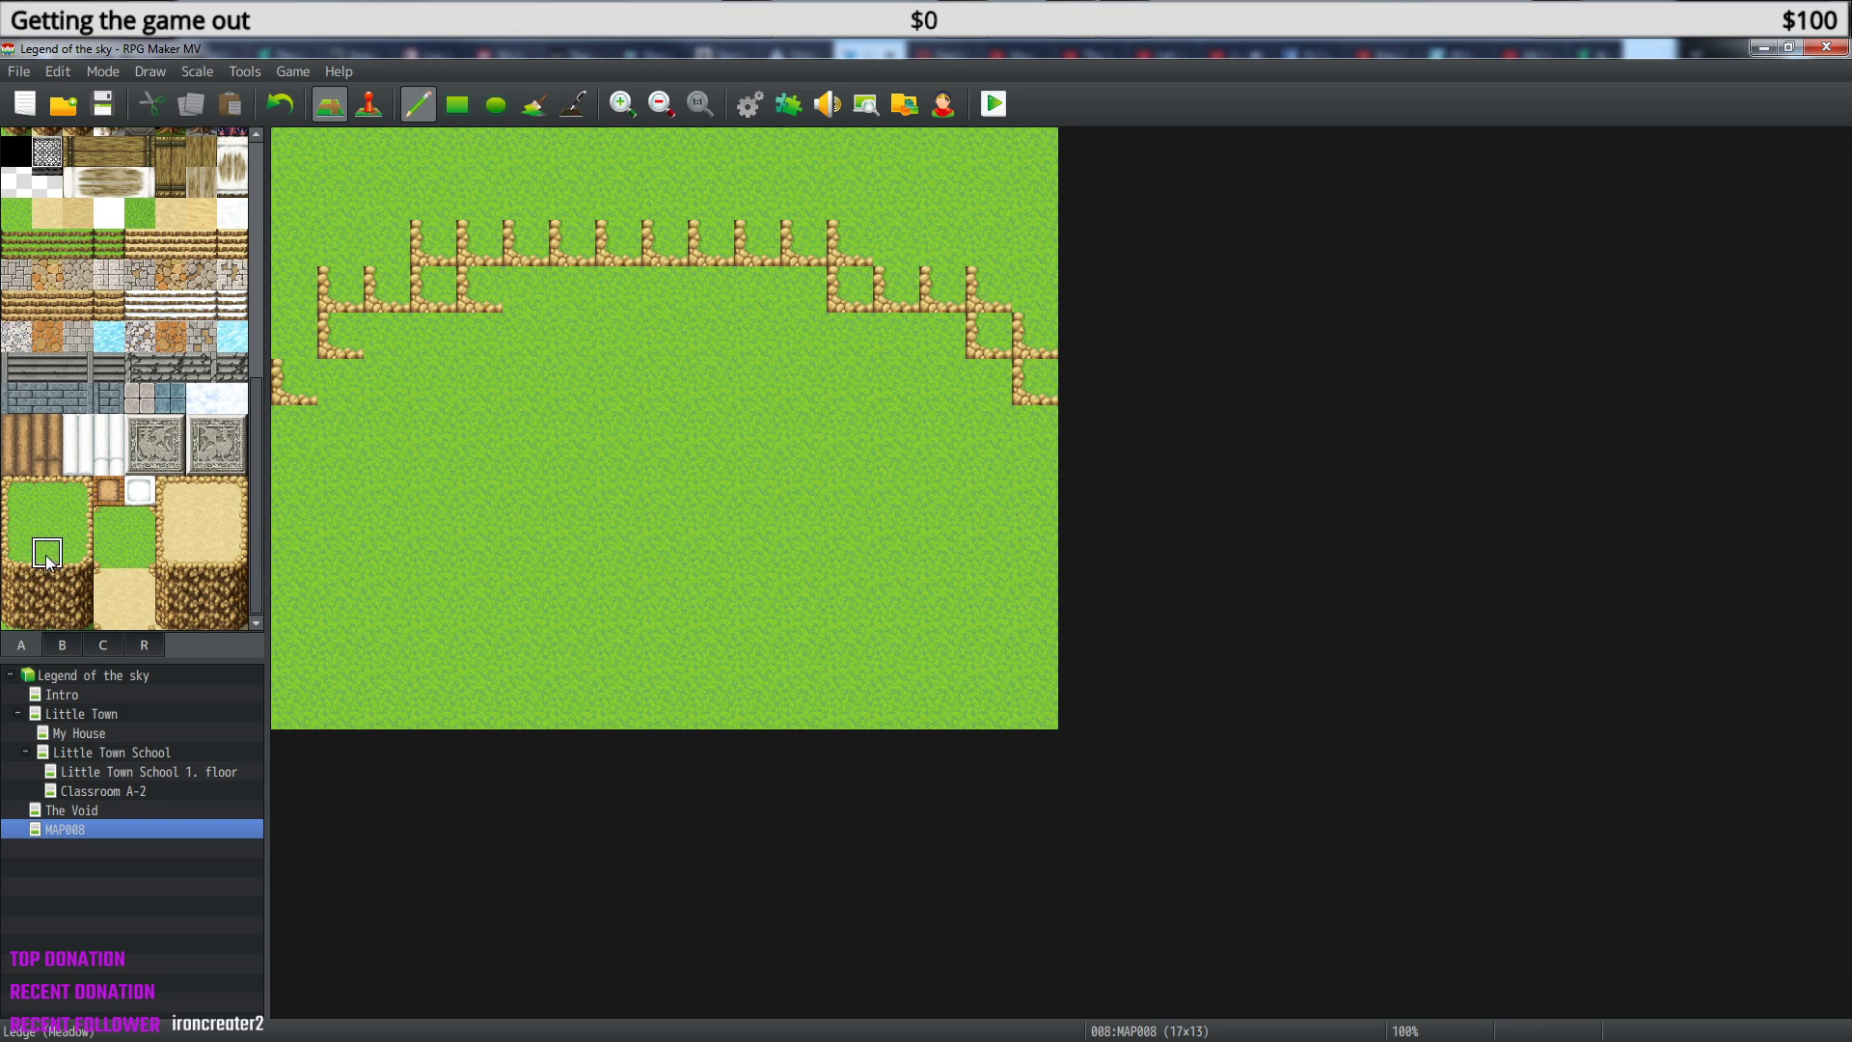
- Put right-hand ledge corner pieces on the arch's two lowest left steps and grass over the stray corner above them
left_click(78, 552)
left_click(279, 425)
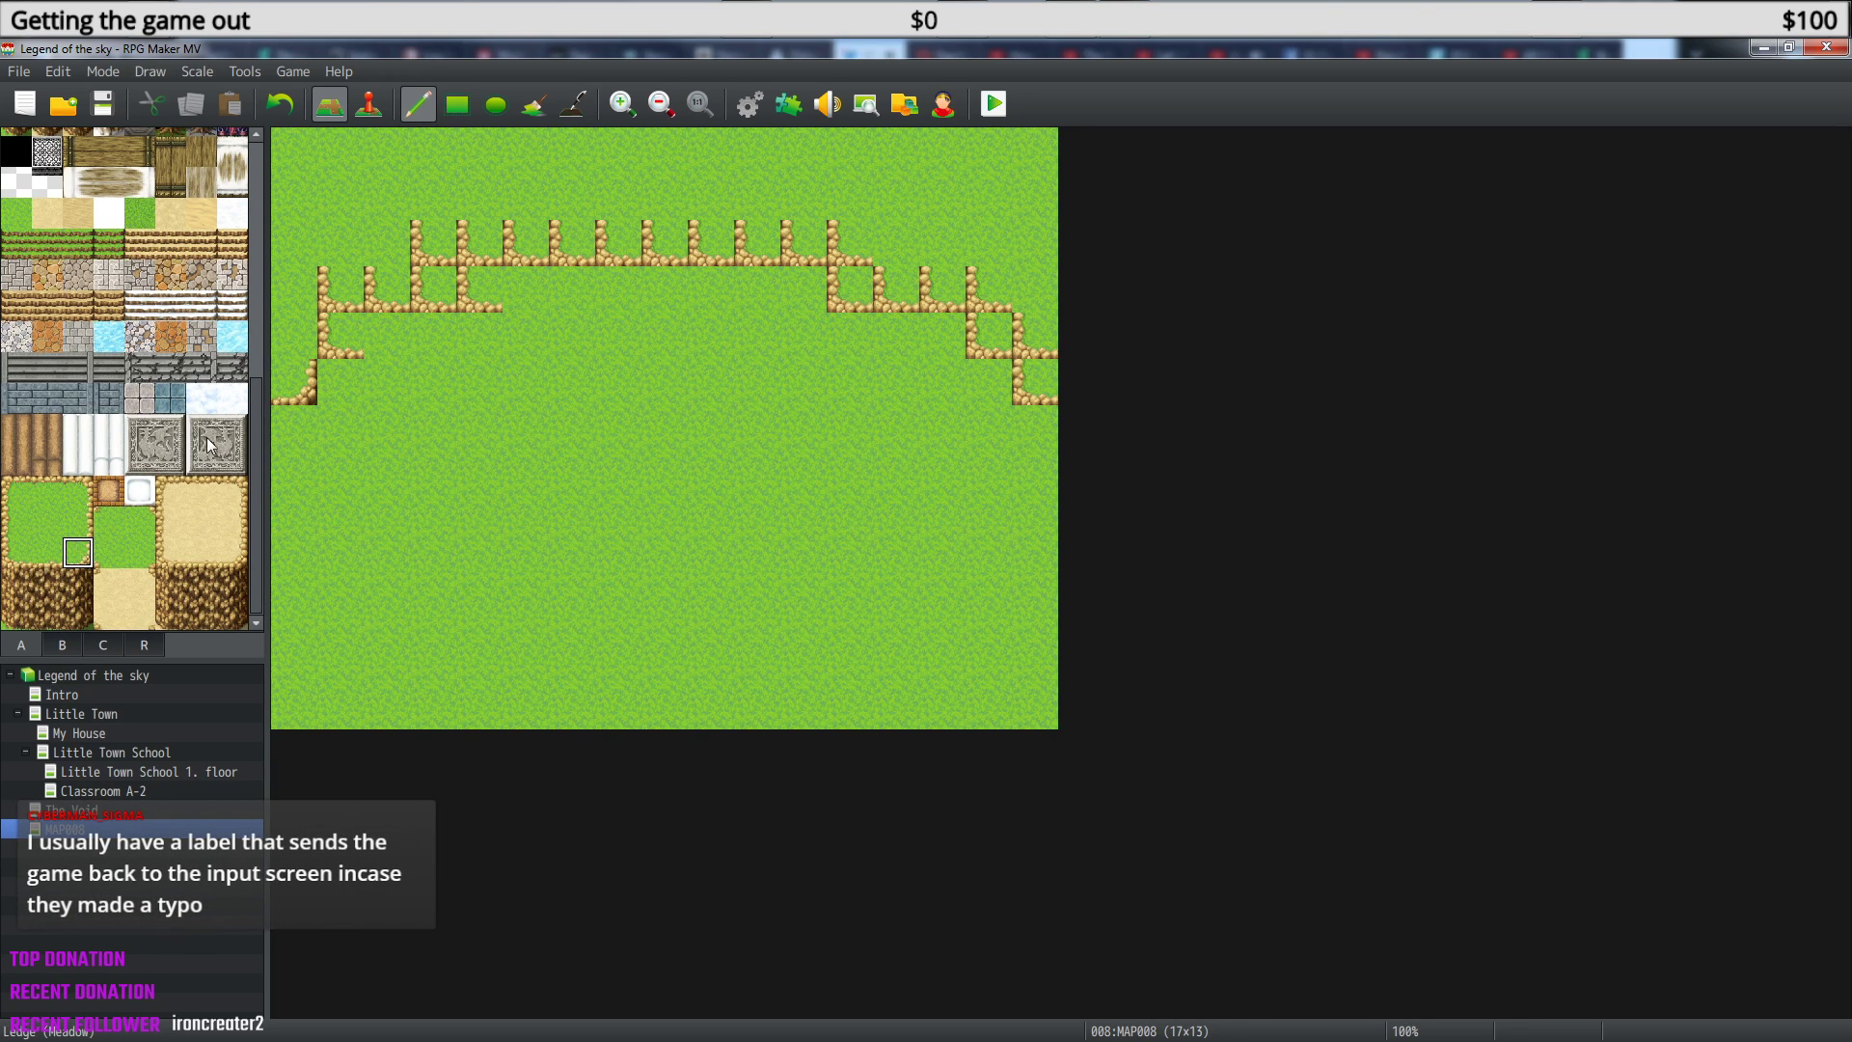
left_click(341, 337)
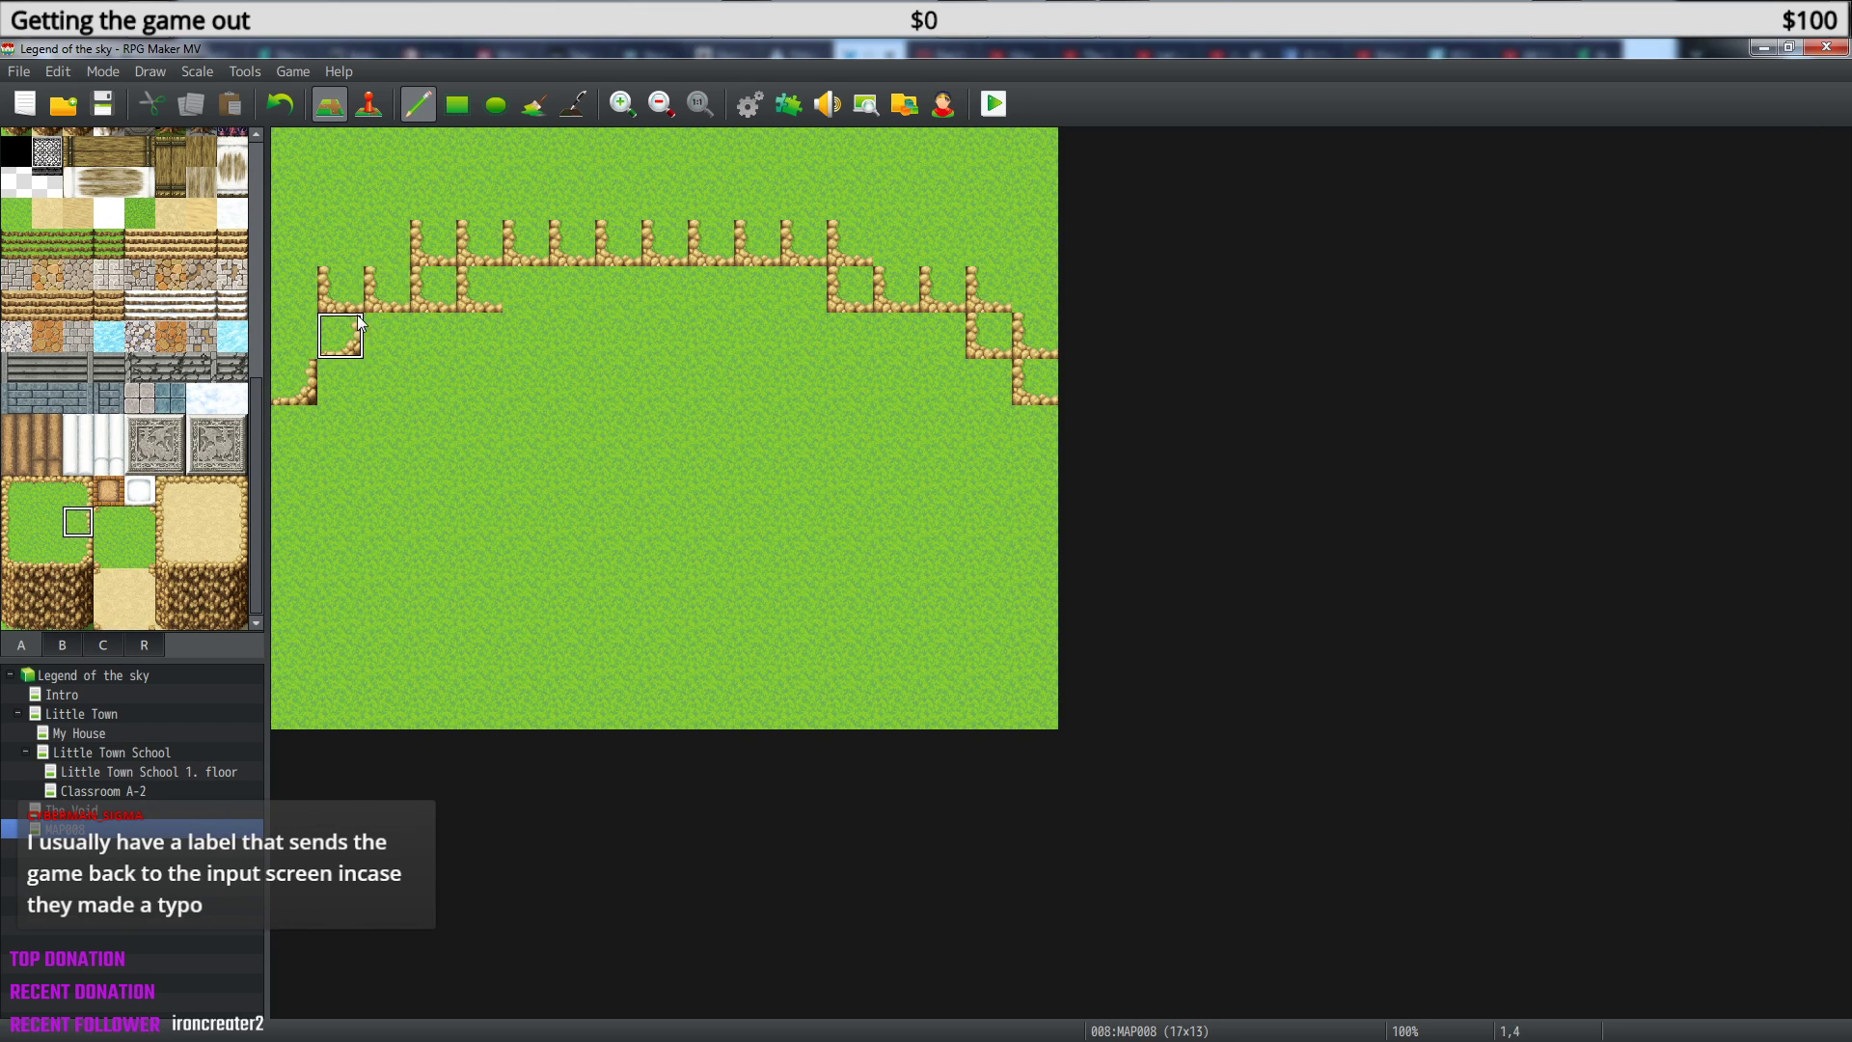
left_click(341, 336)
left_click(140, 552)
left_click(337, 289)
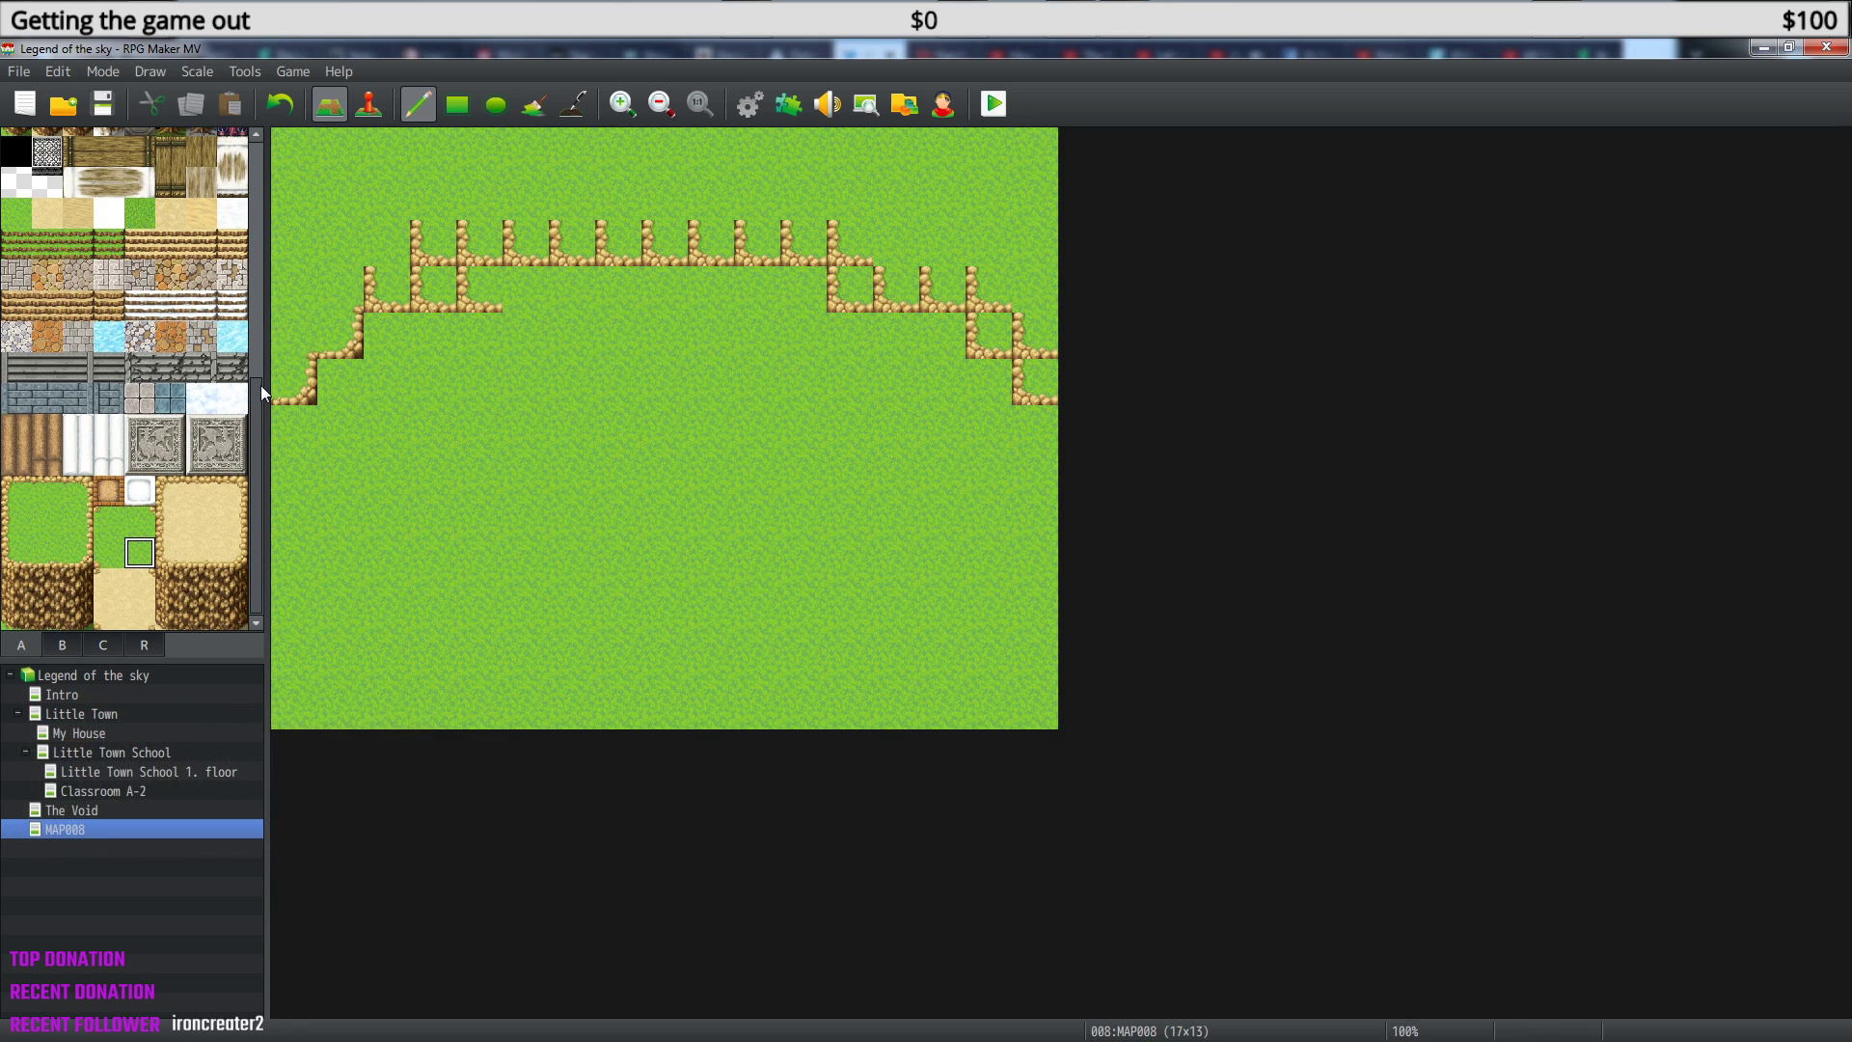
- Clean up the arch's upper-left steps with straight ledge, corner and grass tiles to form one continuous edge
left_click(387, 289)
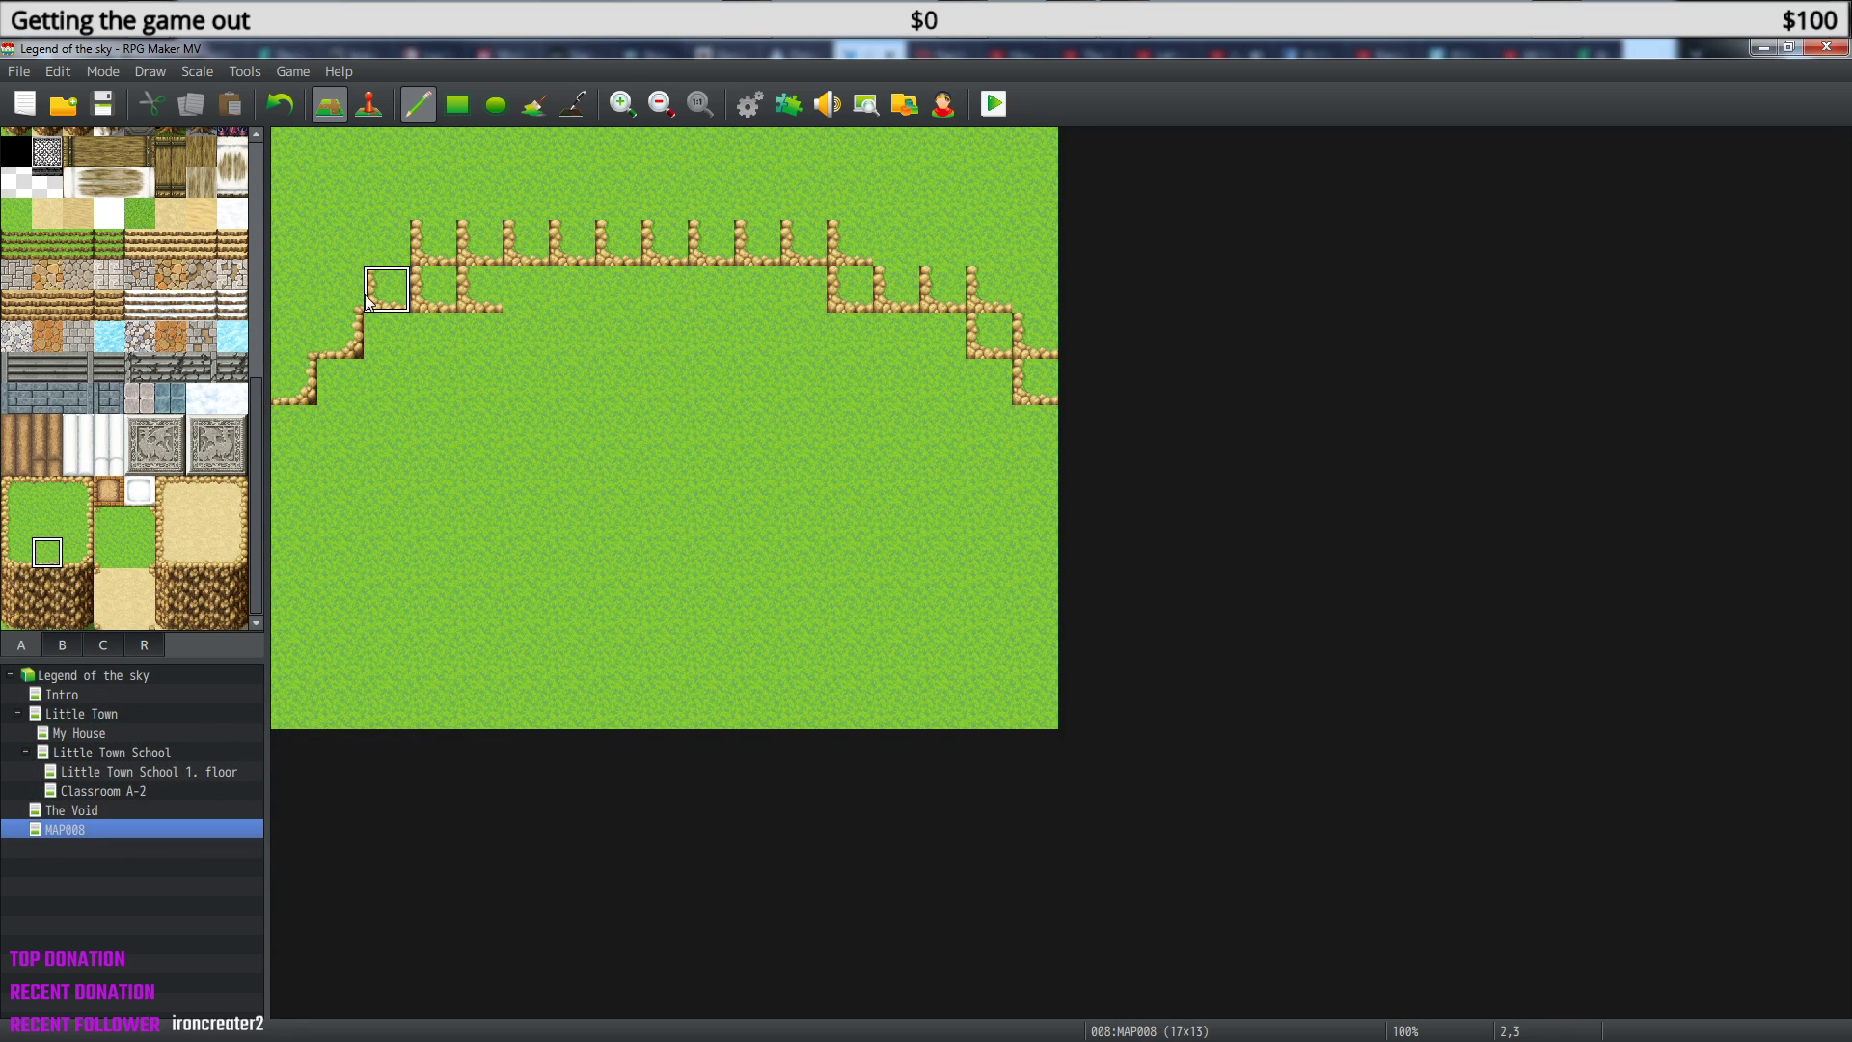
left_click(461, 290)
left_click(480, 290)
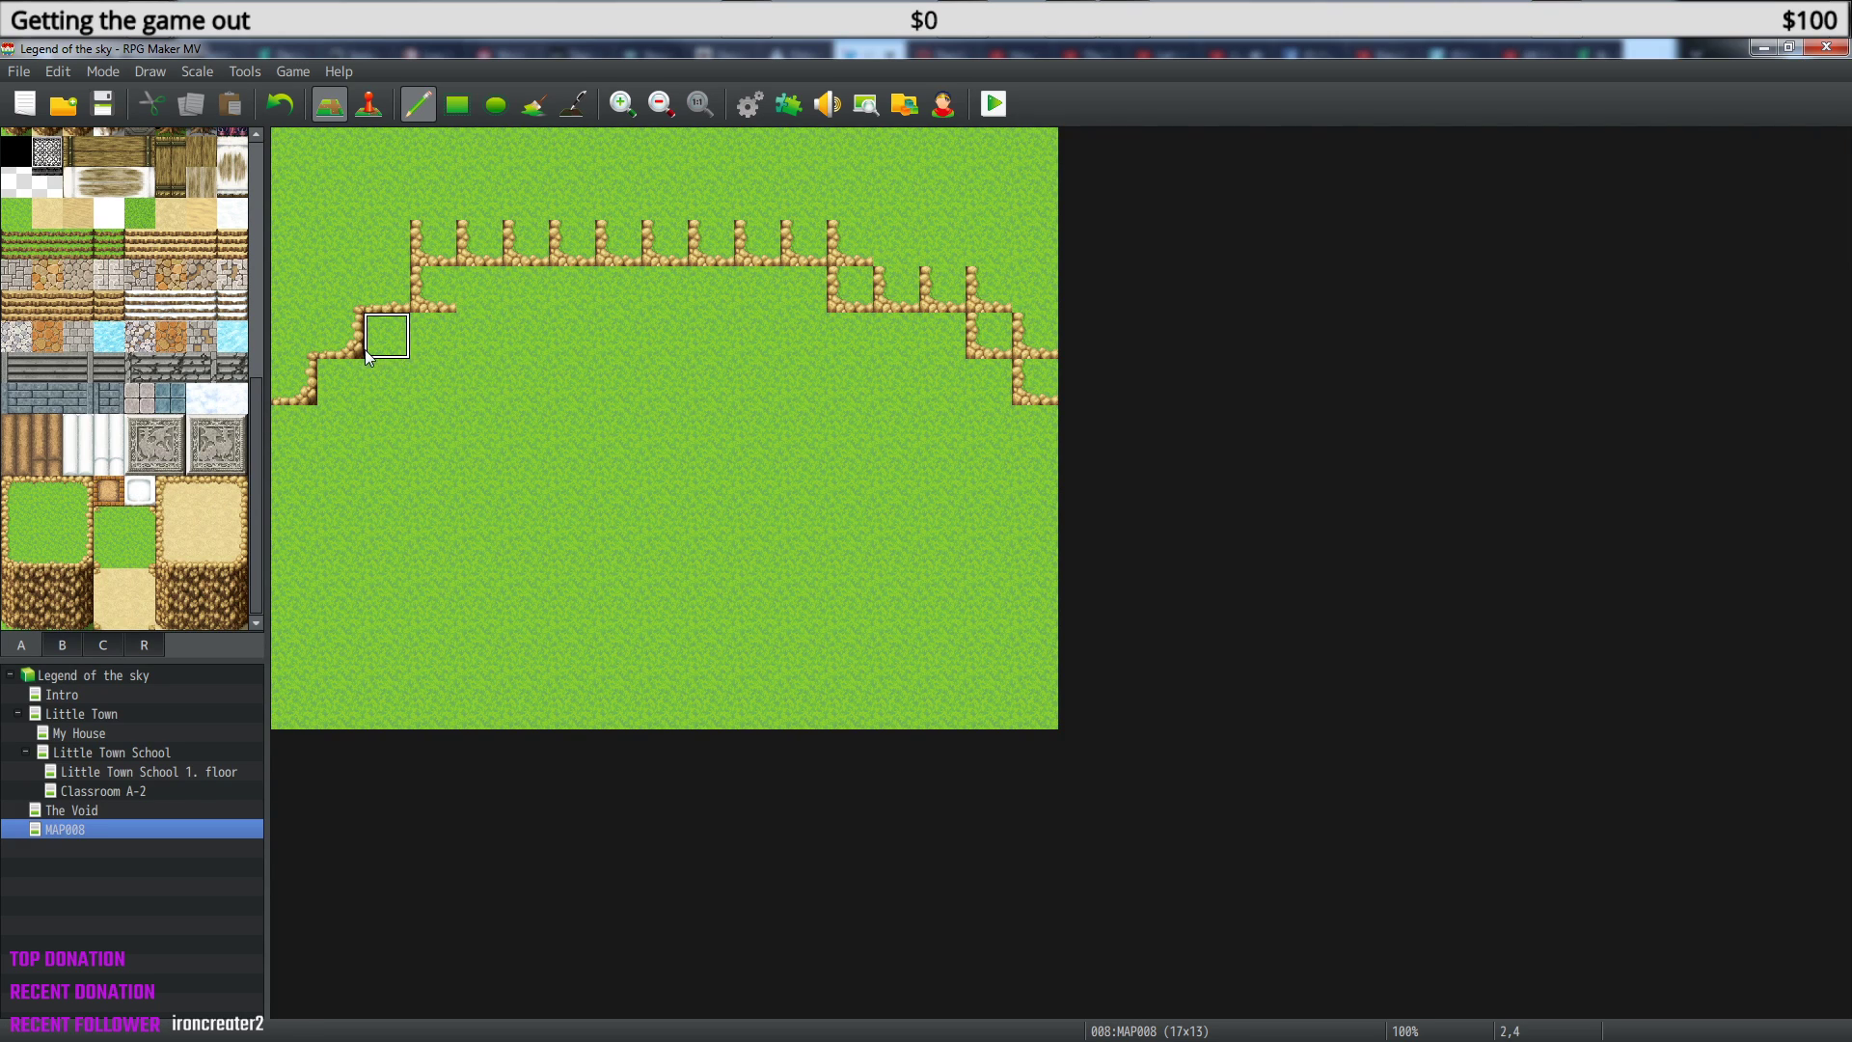
left_click_drag(357, 352, 424, 299)
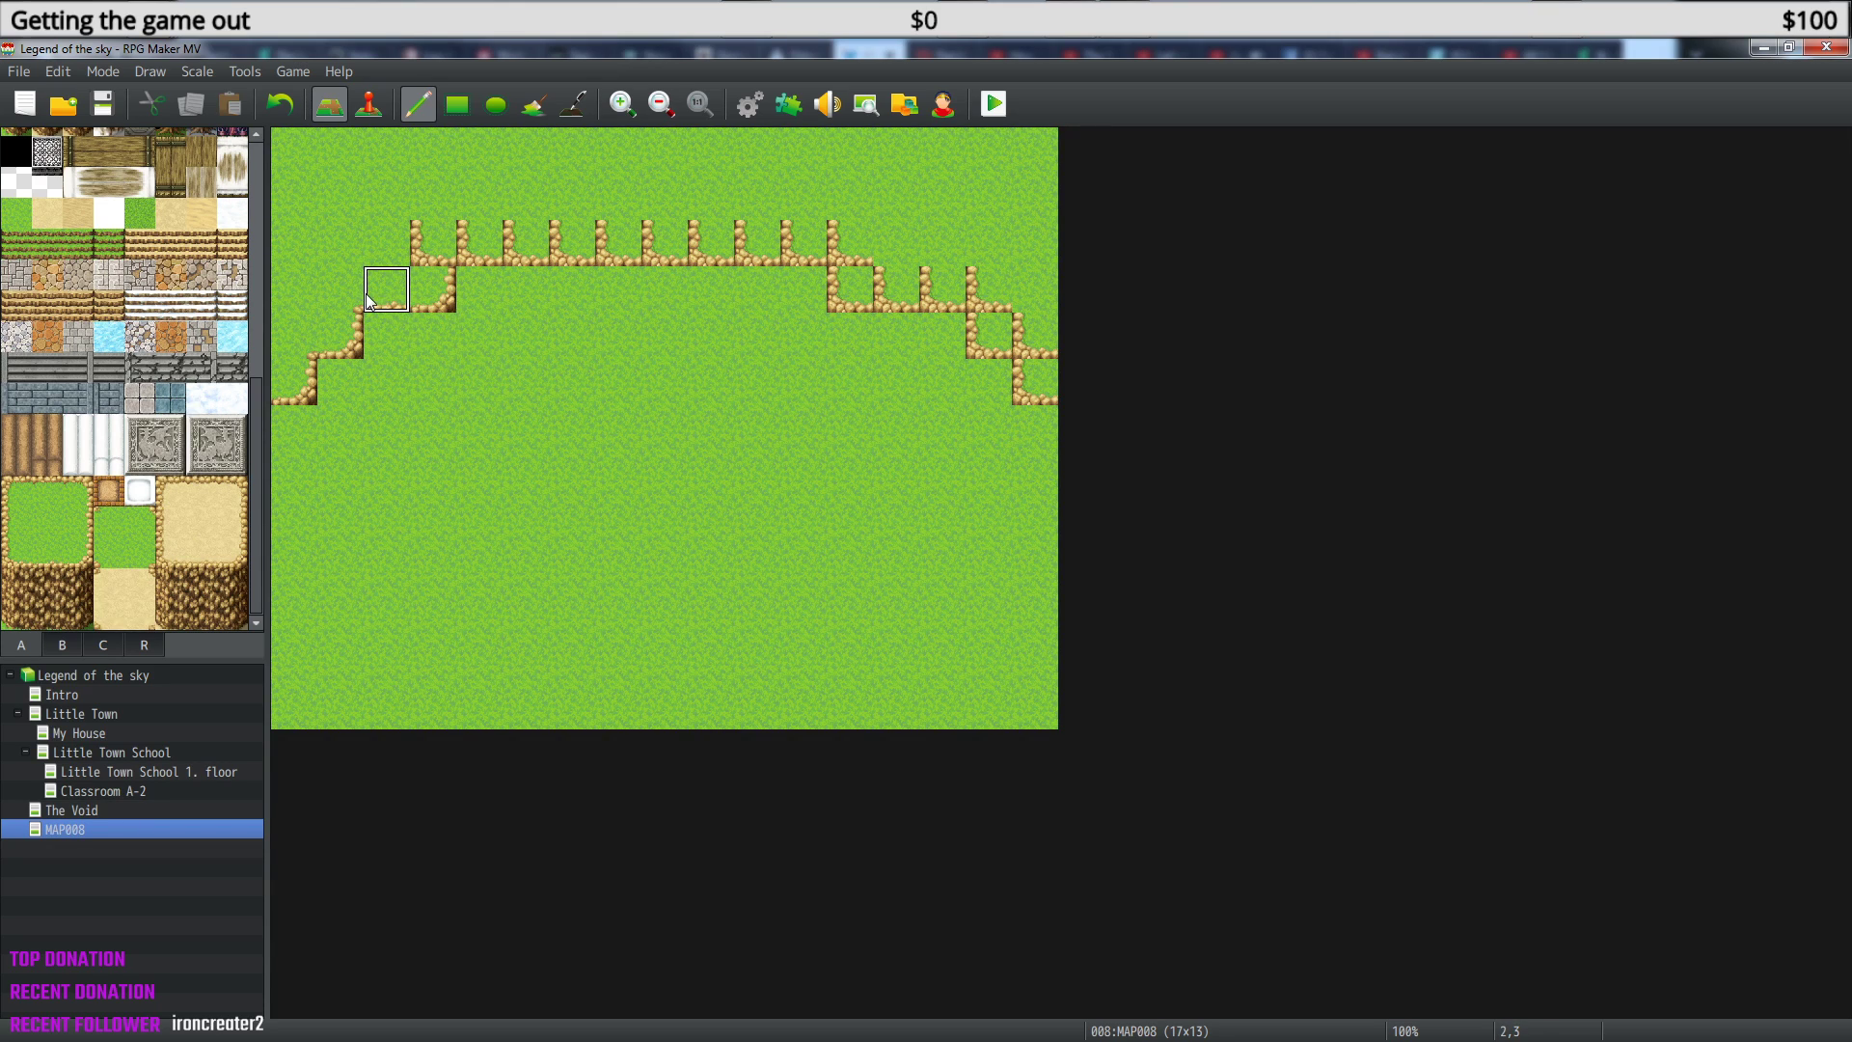
left_click(431, 246)
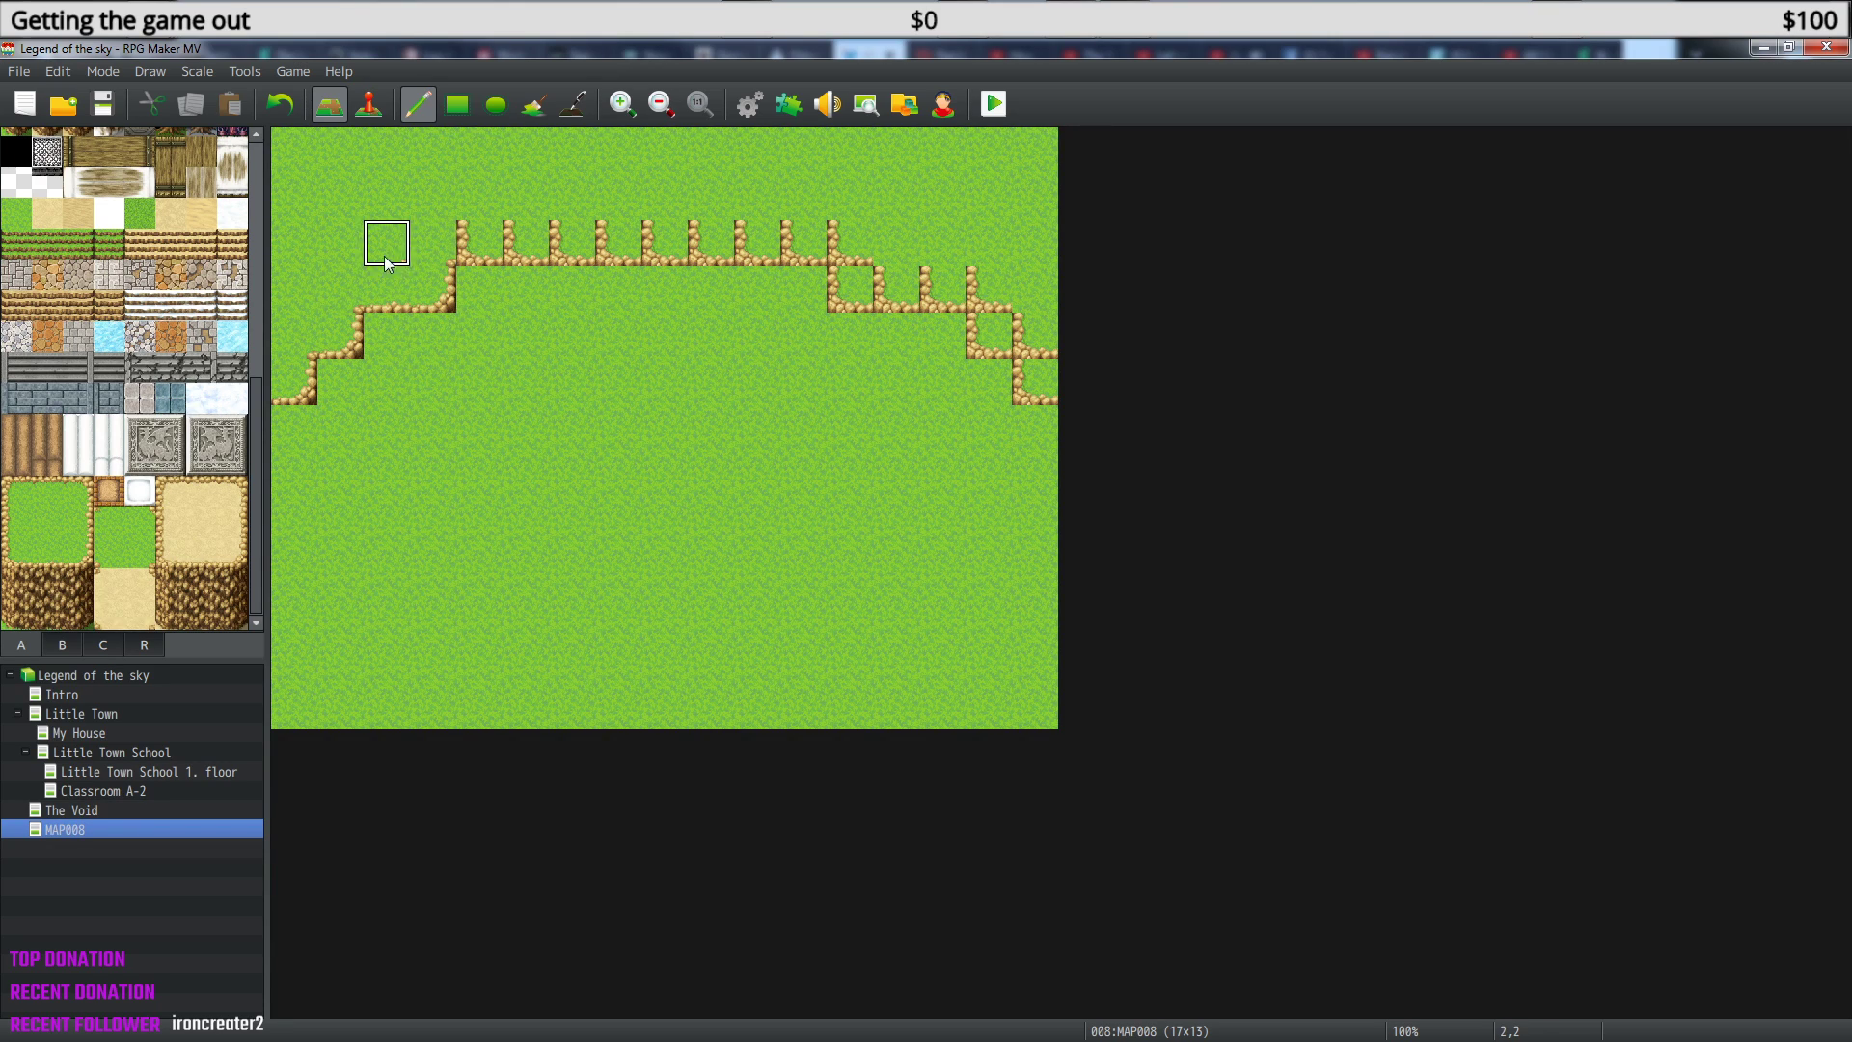
left_click(386, 246)
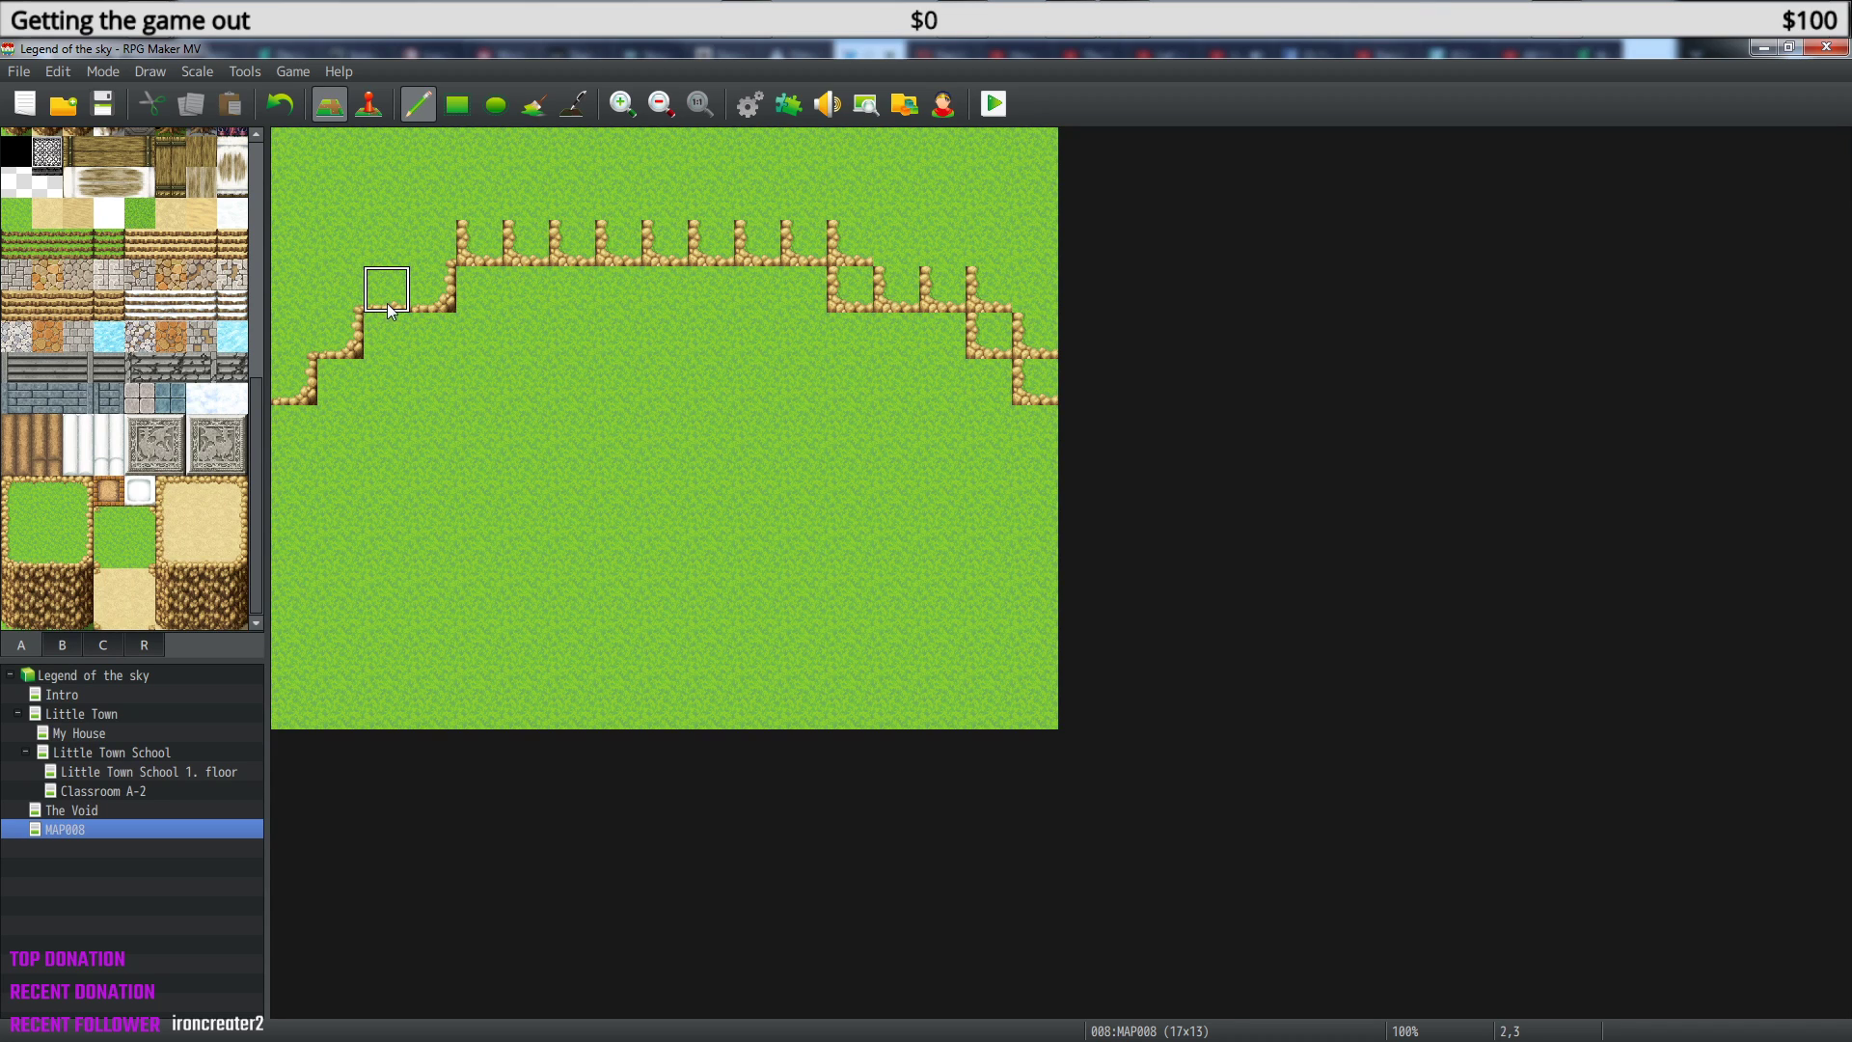
- Straighten the arch's top edge and replace the stray ledge tiles along its right-hand steps with clean edges and corners
mouse_move(524, 232)
left_mouse_down()
mouse_move(479, 238)
mouse_move(784, 239)
left_mouse_up()
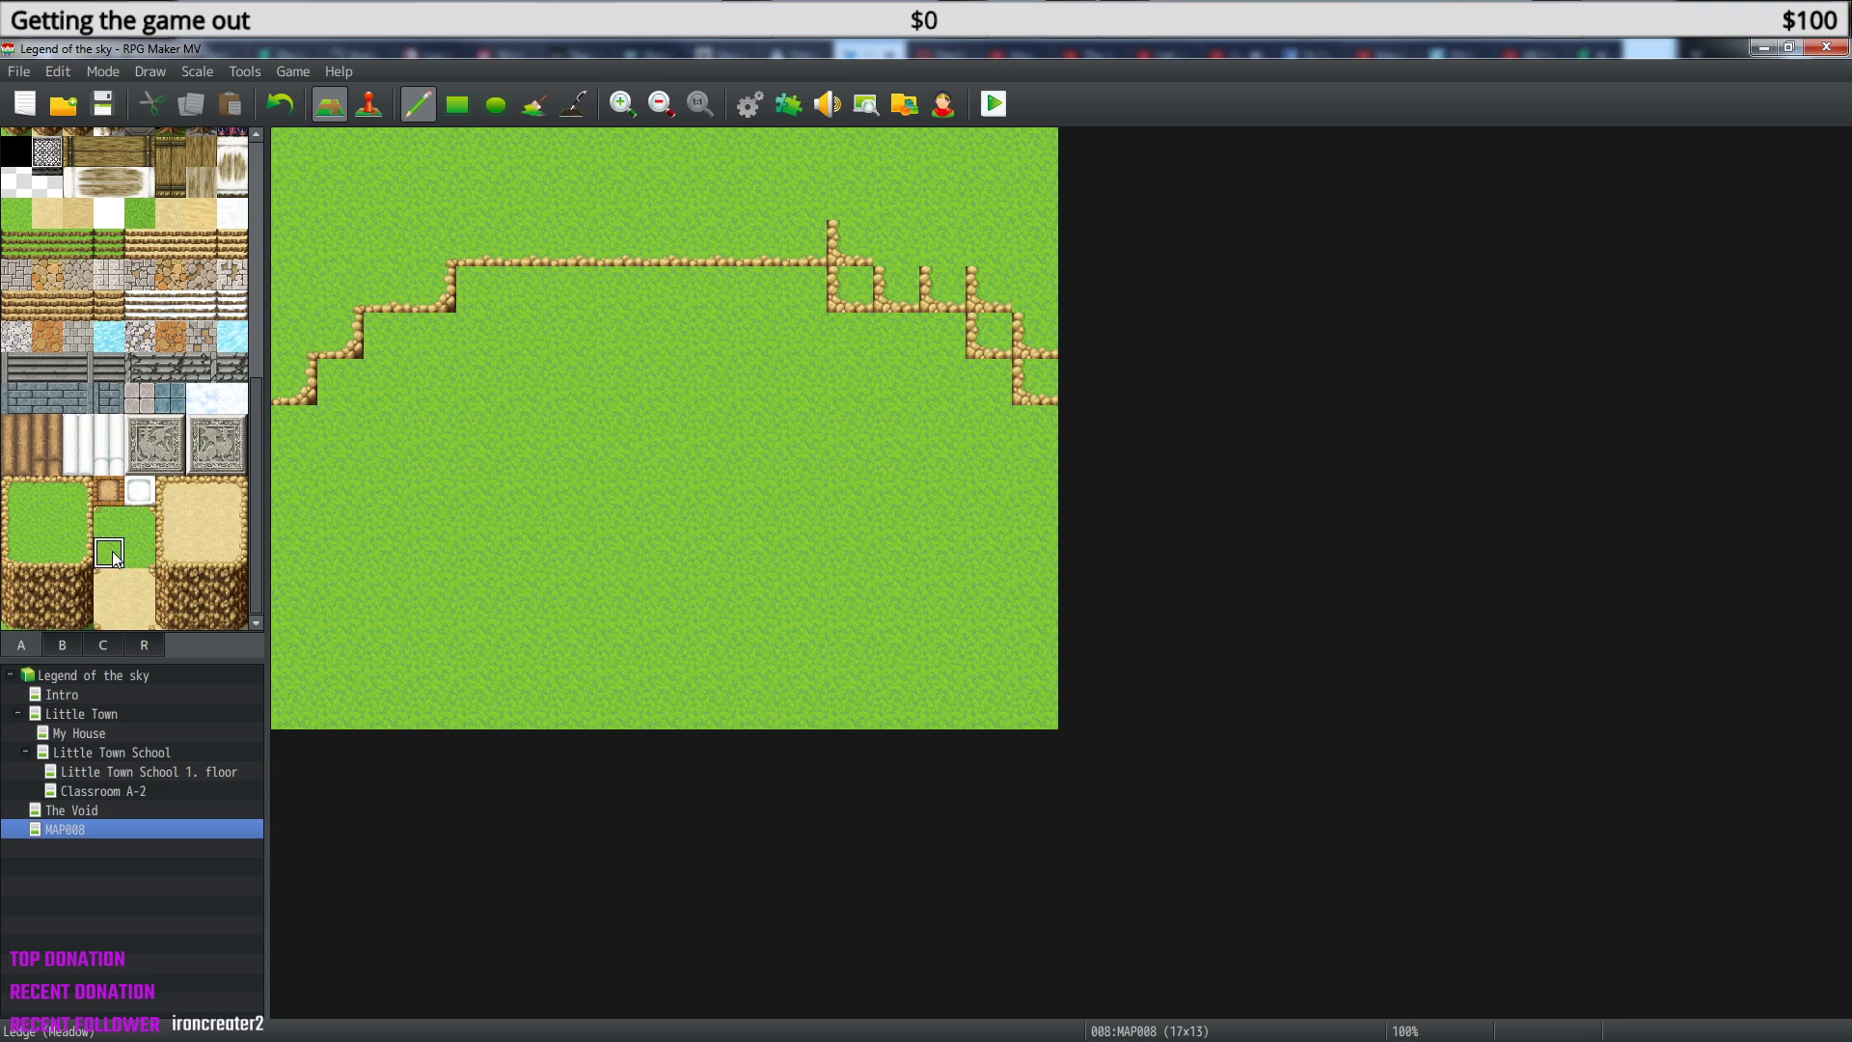
left_click(850, 243)
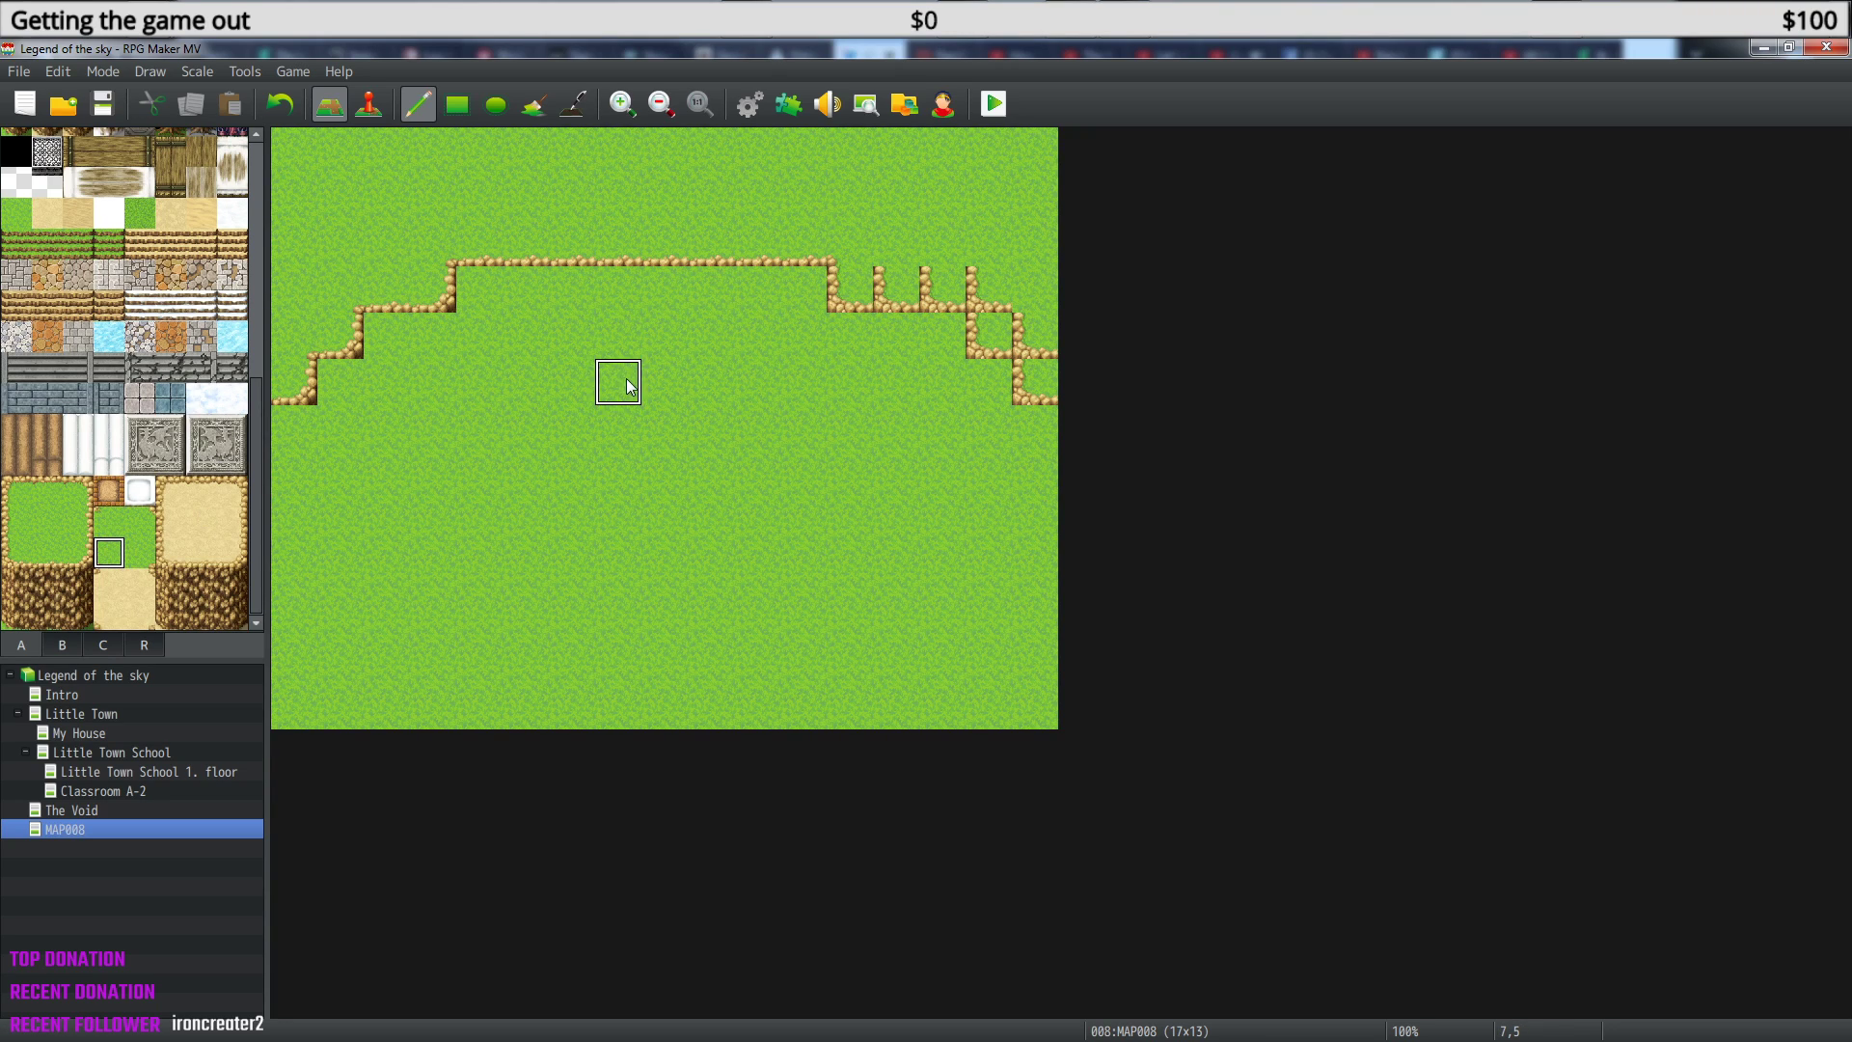
left_click(892, 290)
left_click(940, 289)
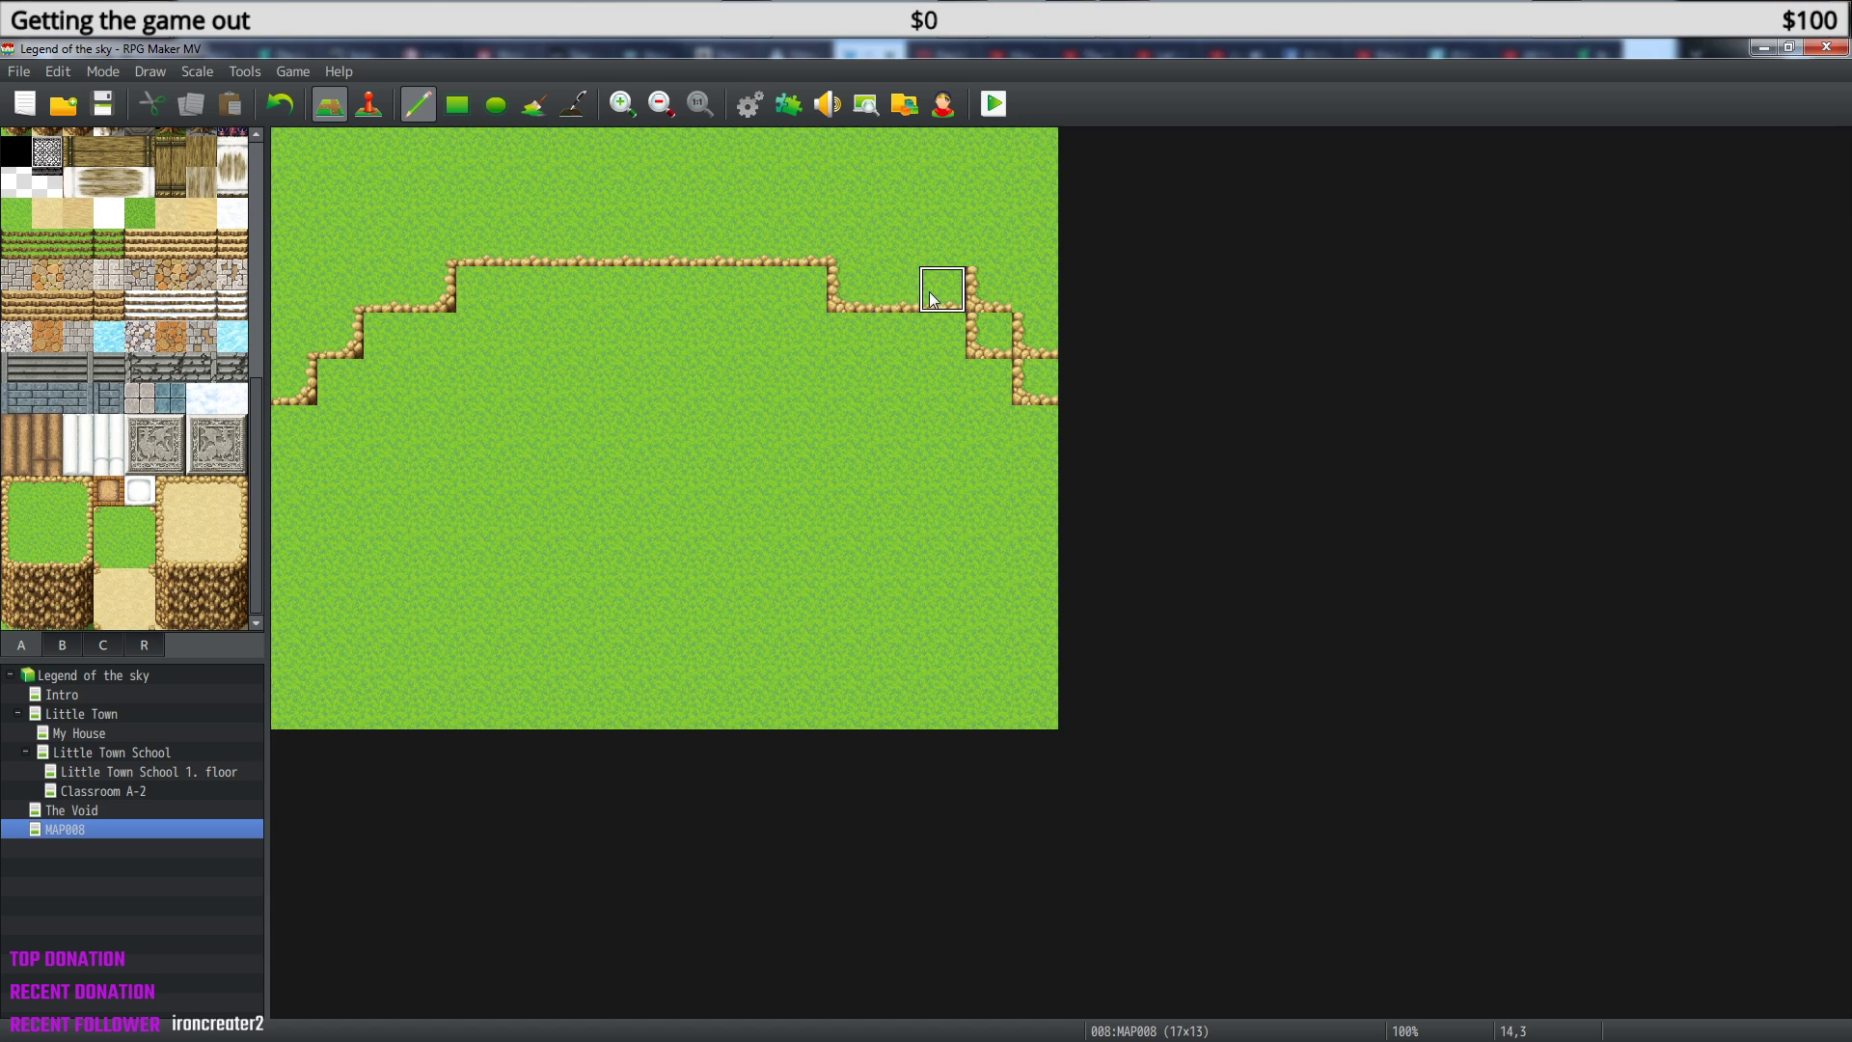
left_click(980, 289)
left_click(1029, 333)
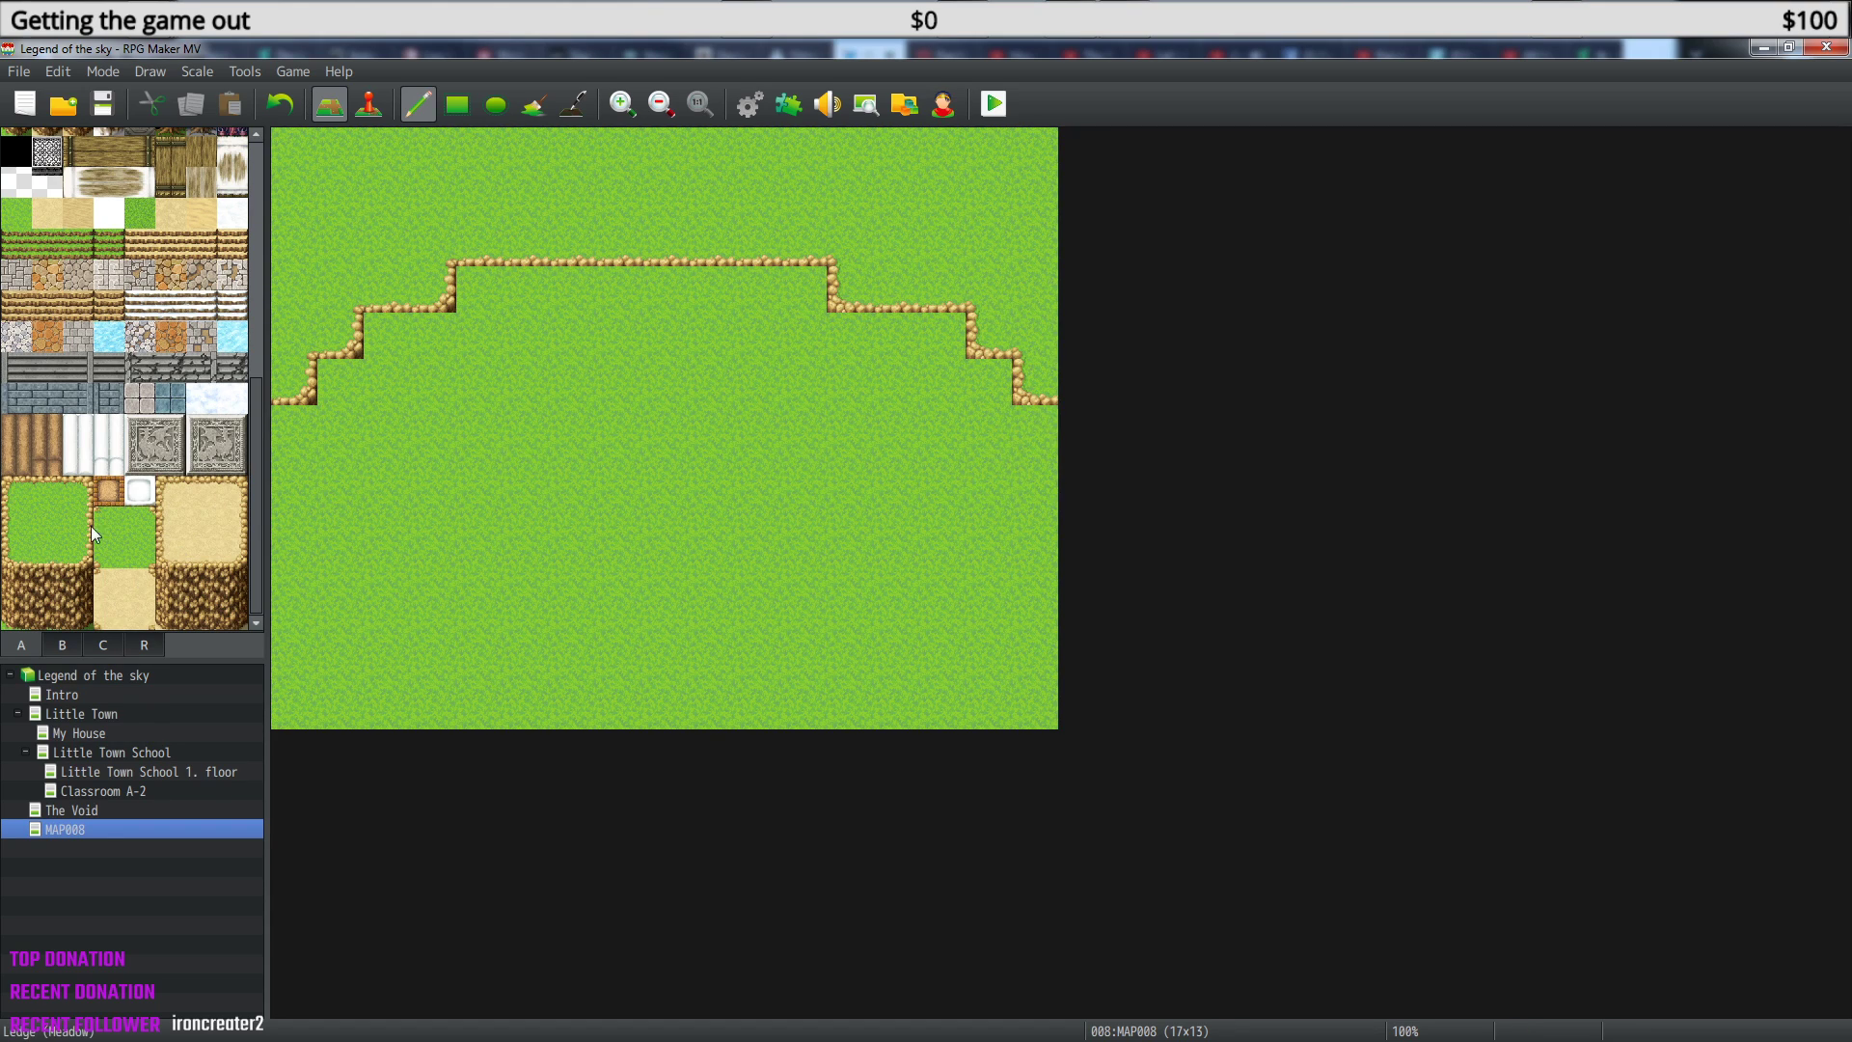
- Paint two-tile-high Cliff (Meadow) walls under the ledge's flat sections, using right-edge wall pieces under the two lowest left steps
left_click_drag(40, 581, 44, 614)
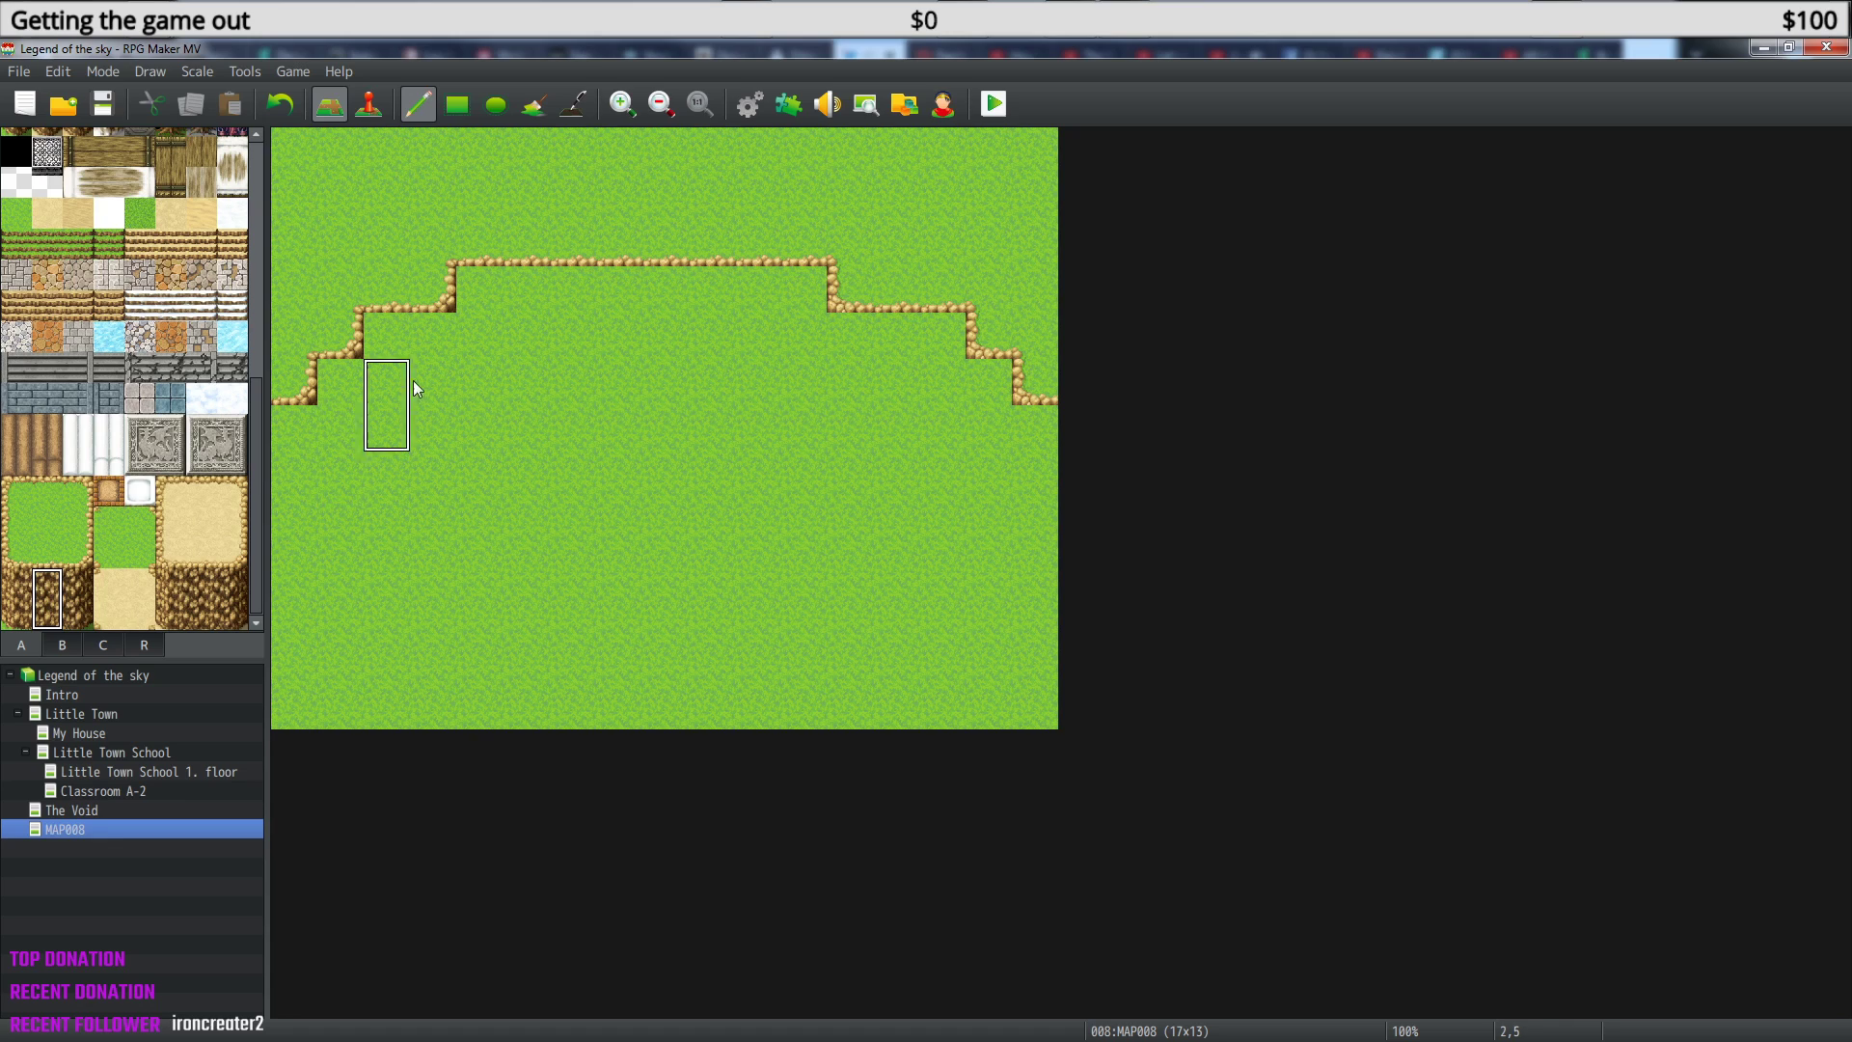
left_click(431, 357)
left_click(381, 356)
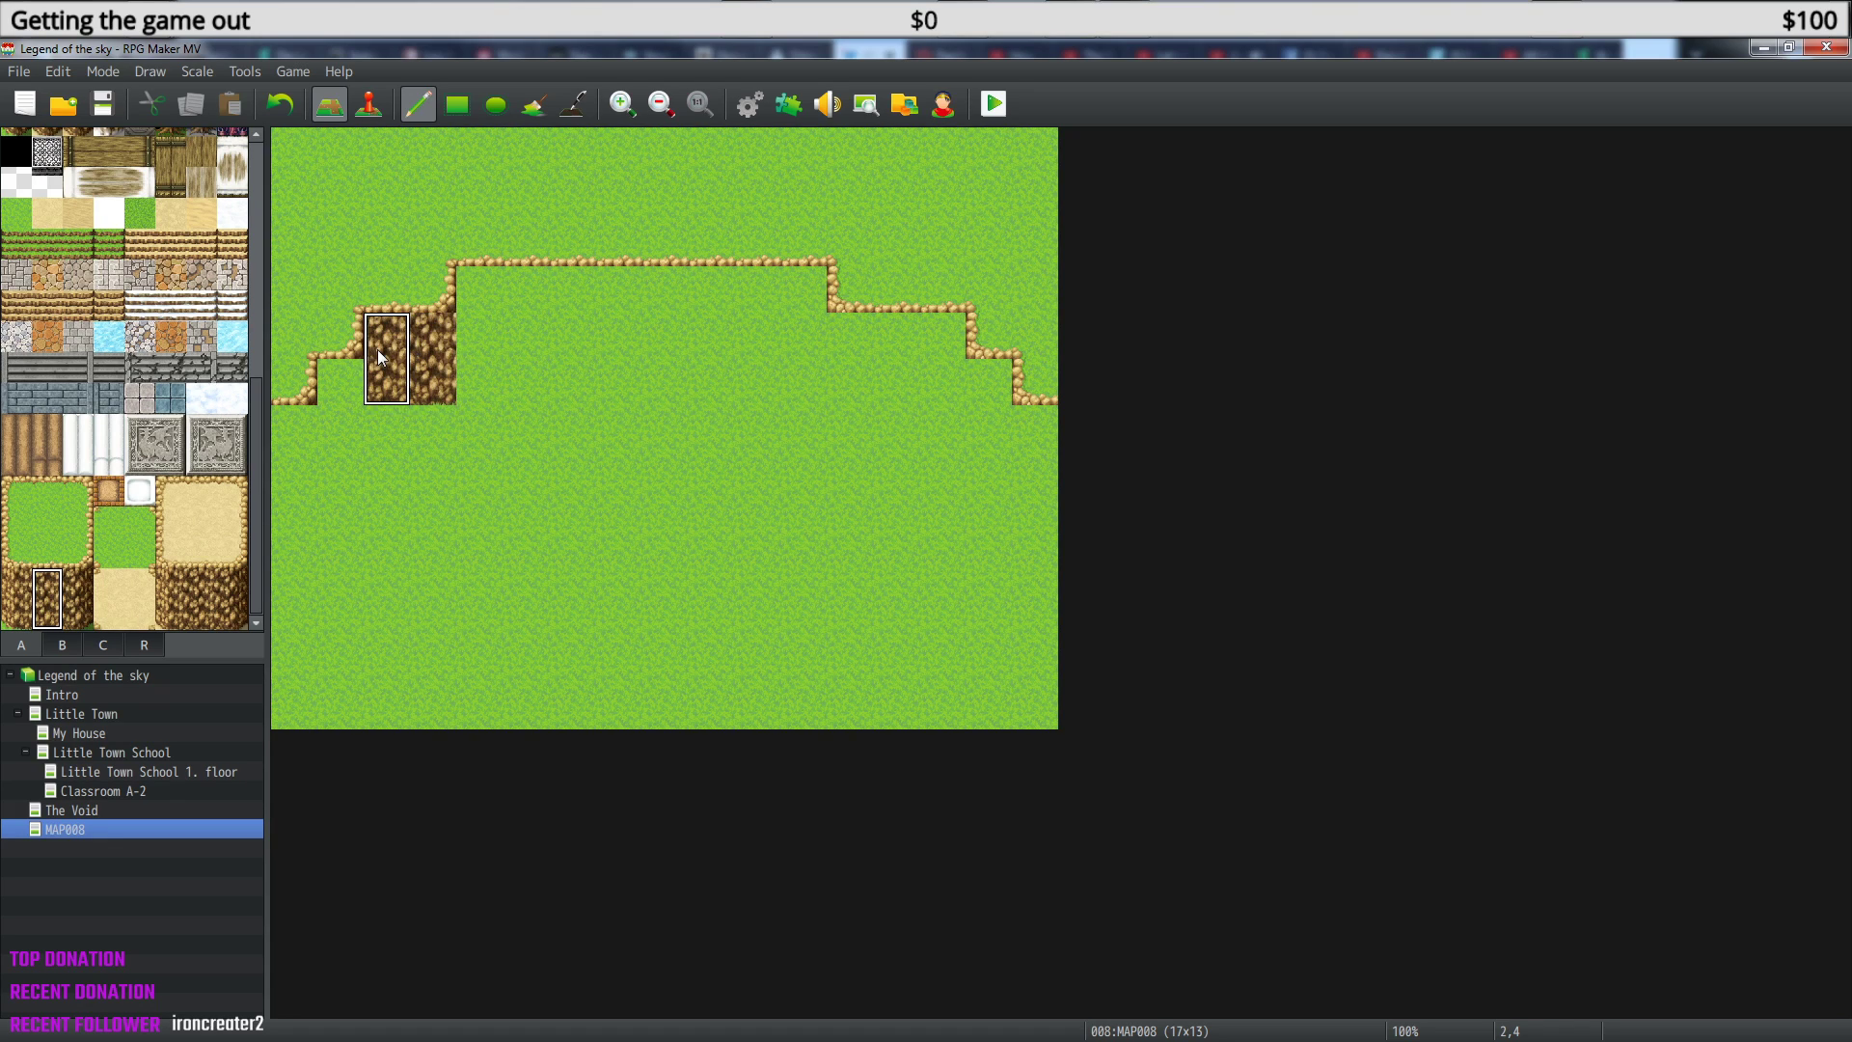
mouse_move(482, 309)
left_mouse_down()
mouse_move(484, 292)
mouse_move(789, 293)
left_mouse_up()
left_click_drag(886, 338, 923, 340)
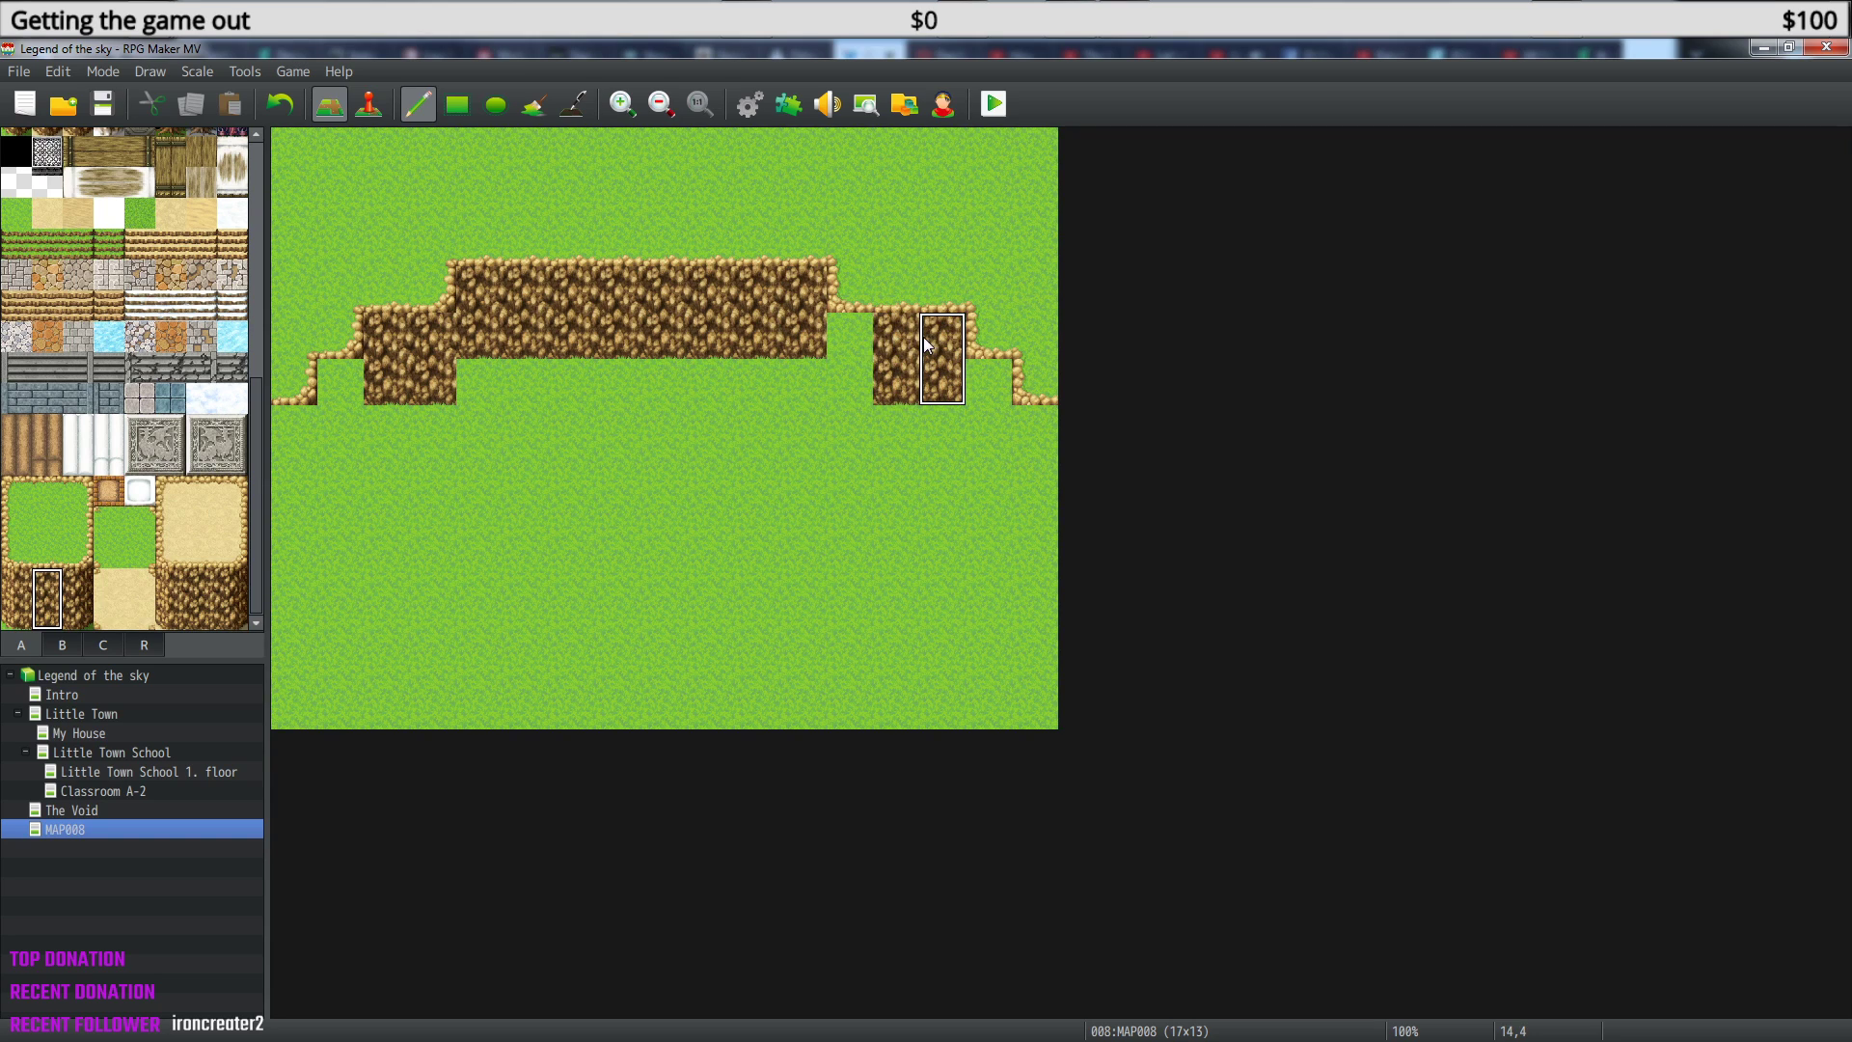
left_click(79, 590)
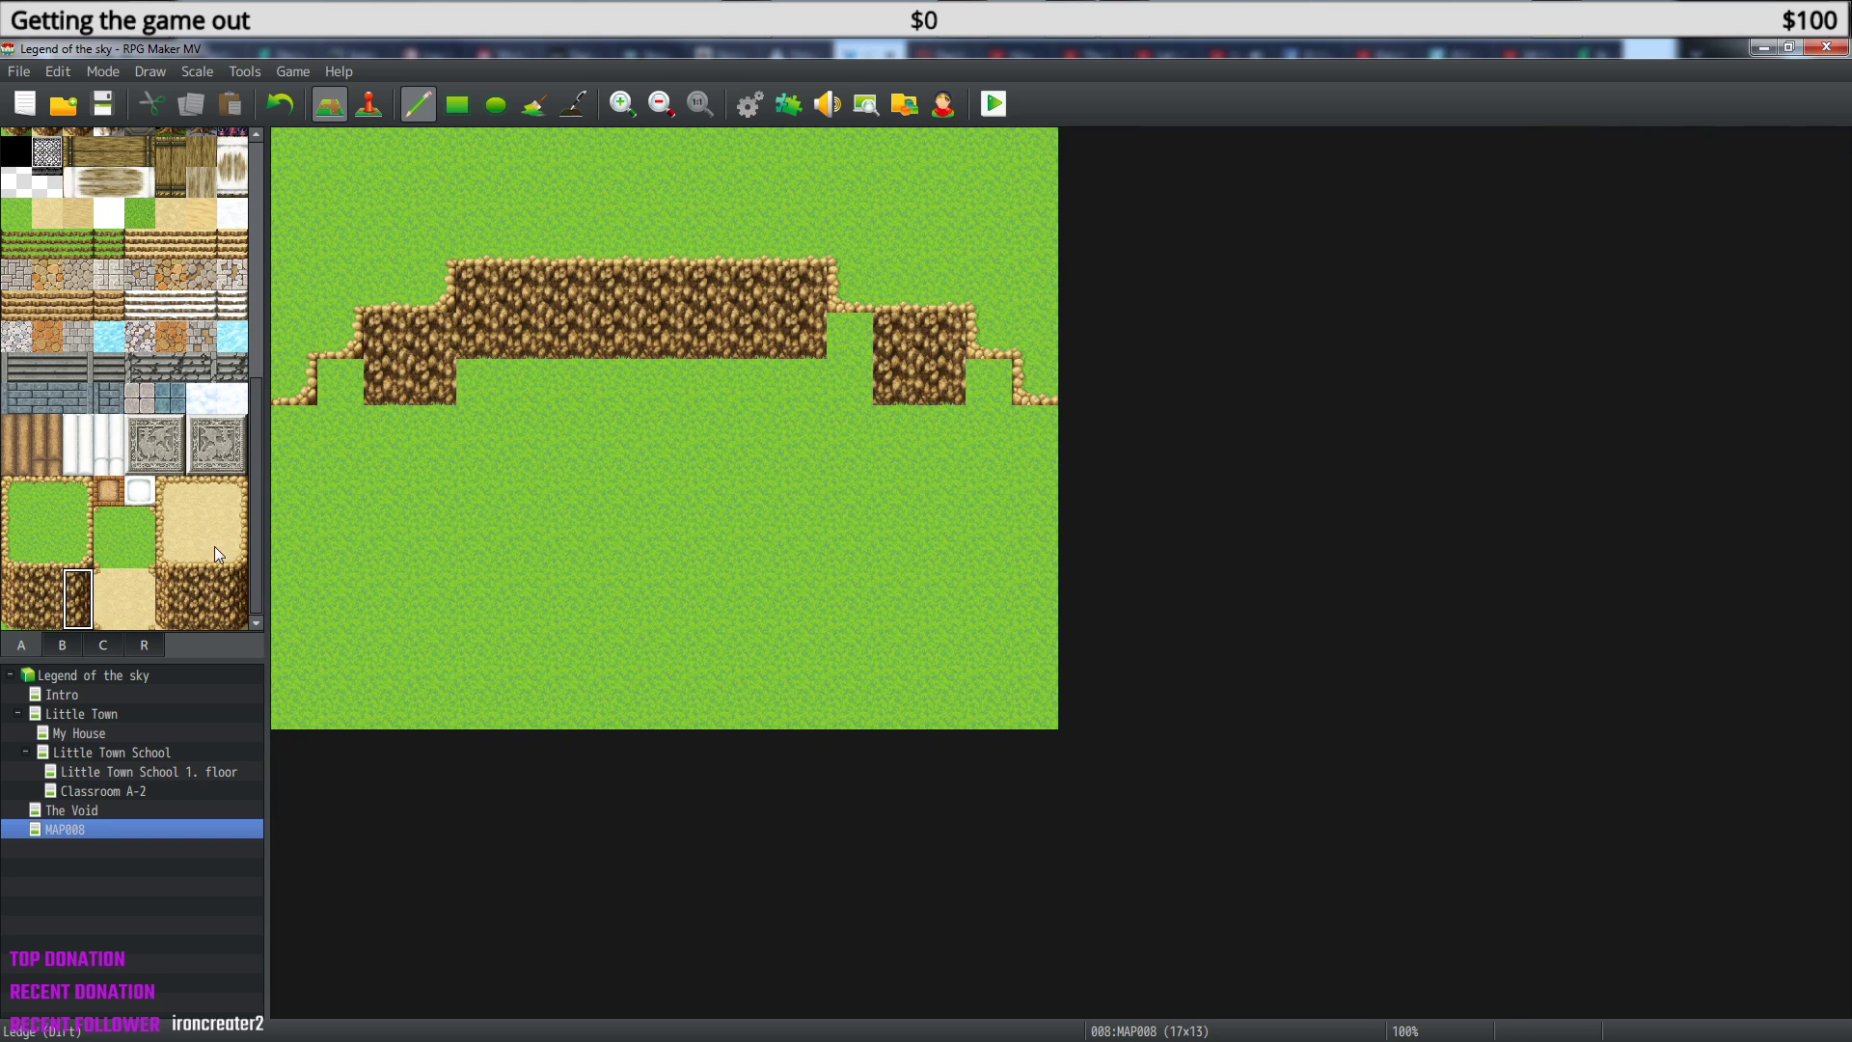
mouse_move(298, 438)
left_mouse_down()
mouse_move(326, 396)
mouse_move(427, 346)
left_mouse_up()
- Place two-tile-high left-edge cliff wall pieces under the inner corners and steps on the ledge's right side
left_click(17, 583)
left_click_drag(21, 585, 19, 614)
left_click(802, 287)
left_click(842, 334)
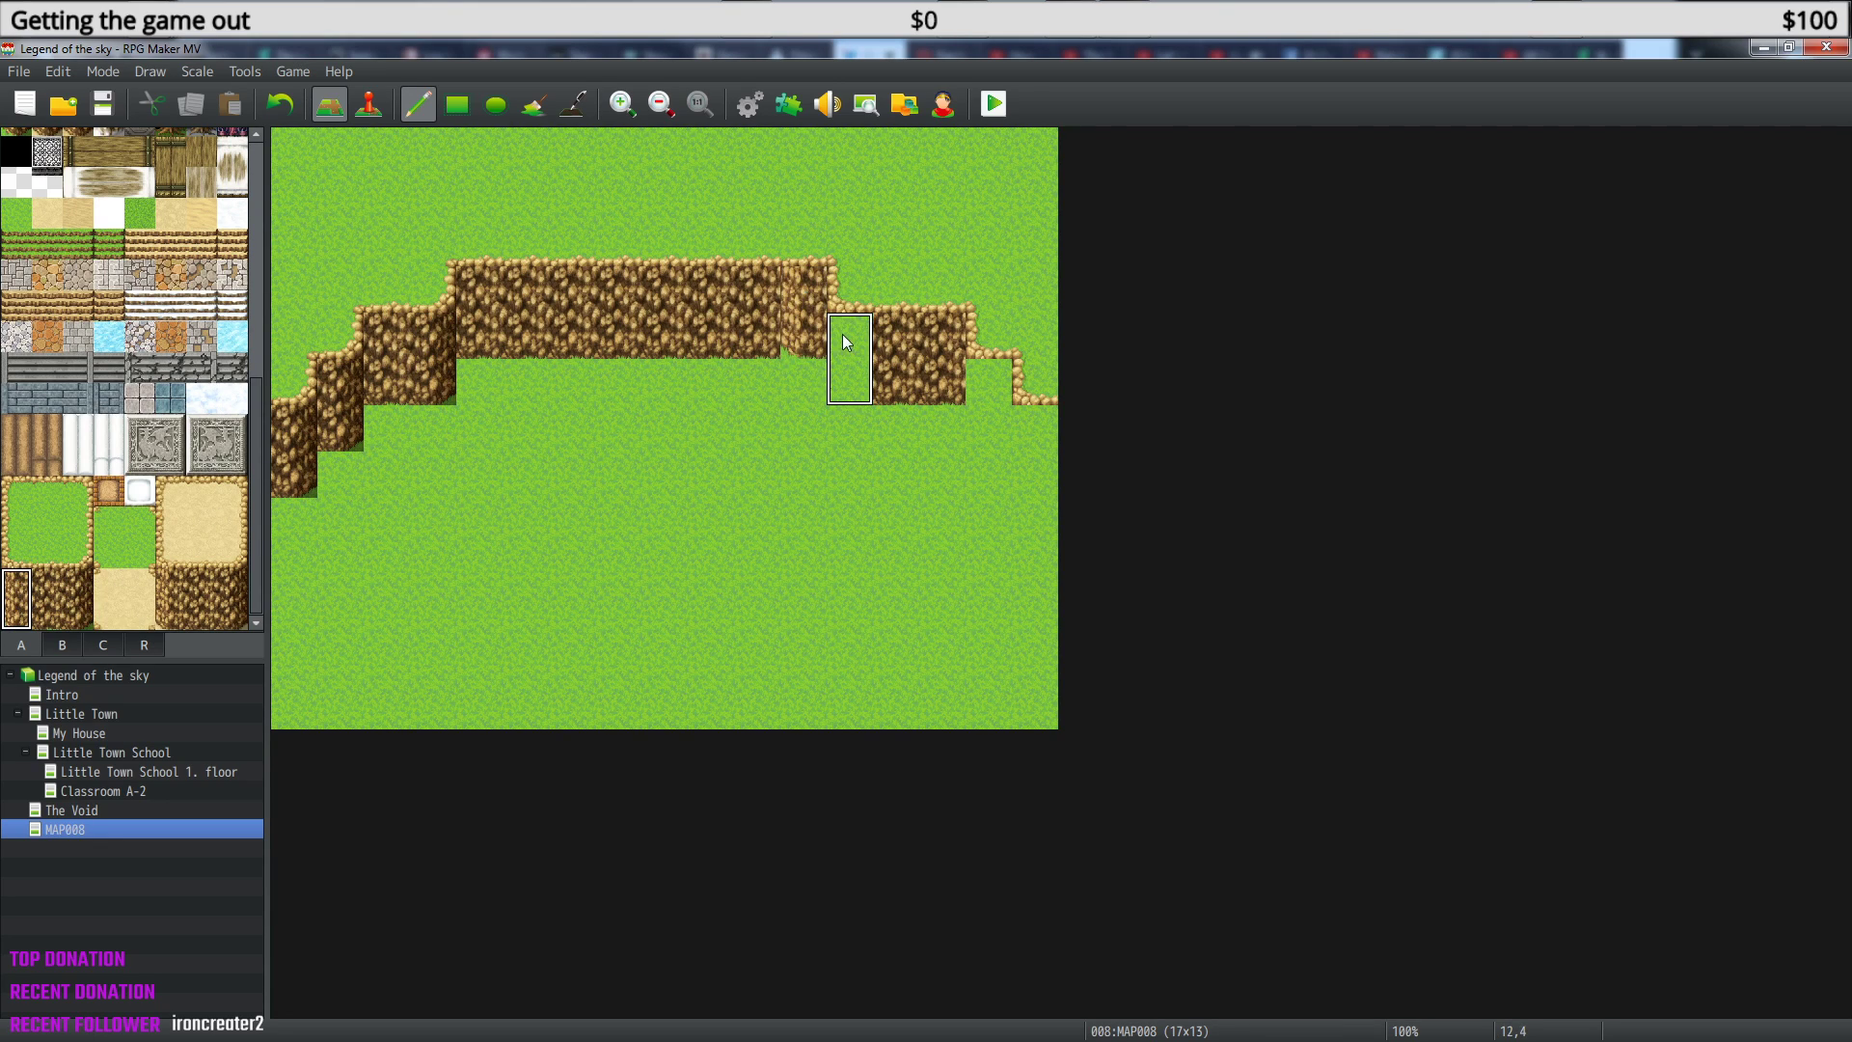
left_click(985, 379)
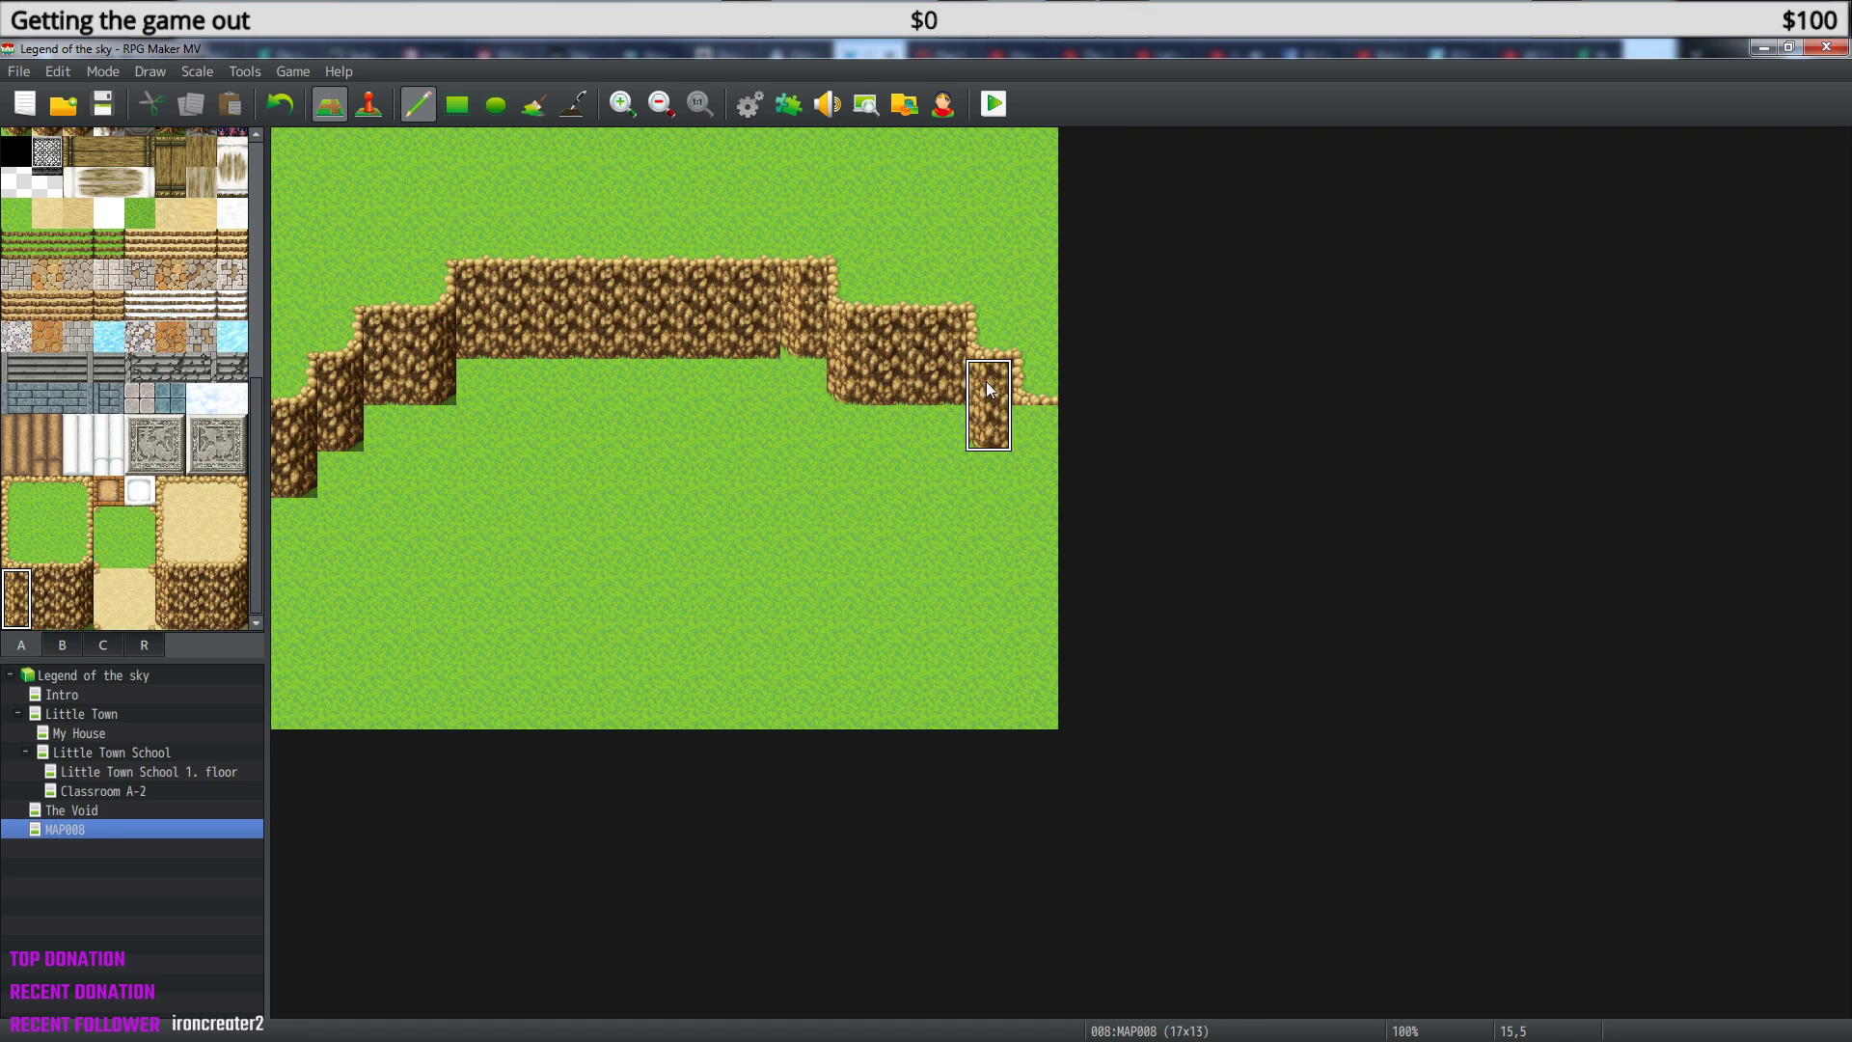
left_click(1030, 431)
- Replace the mismatched edge column at the right end of the top cliff wall with copies of the adjacent plain wall
right_click(758, 297)
left_click(789, 294)
right_click_drag(711, 294, 727, 328)
left_click(801, 320)
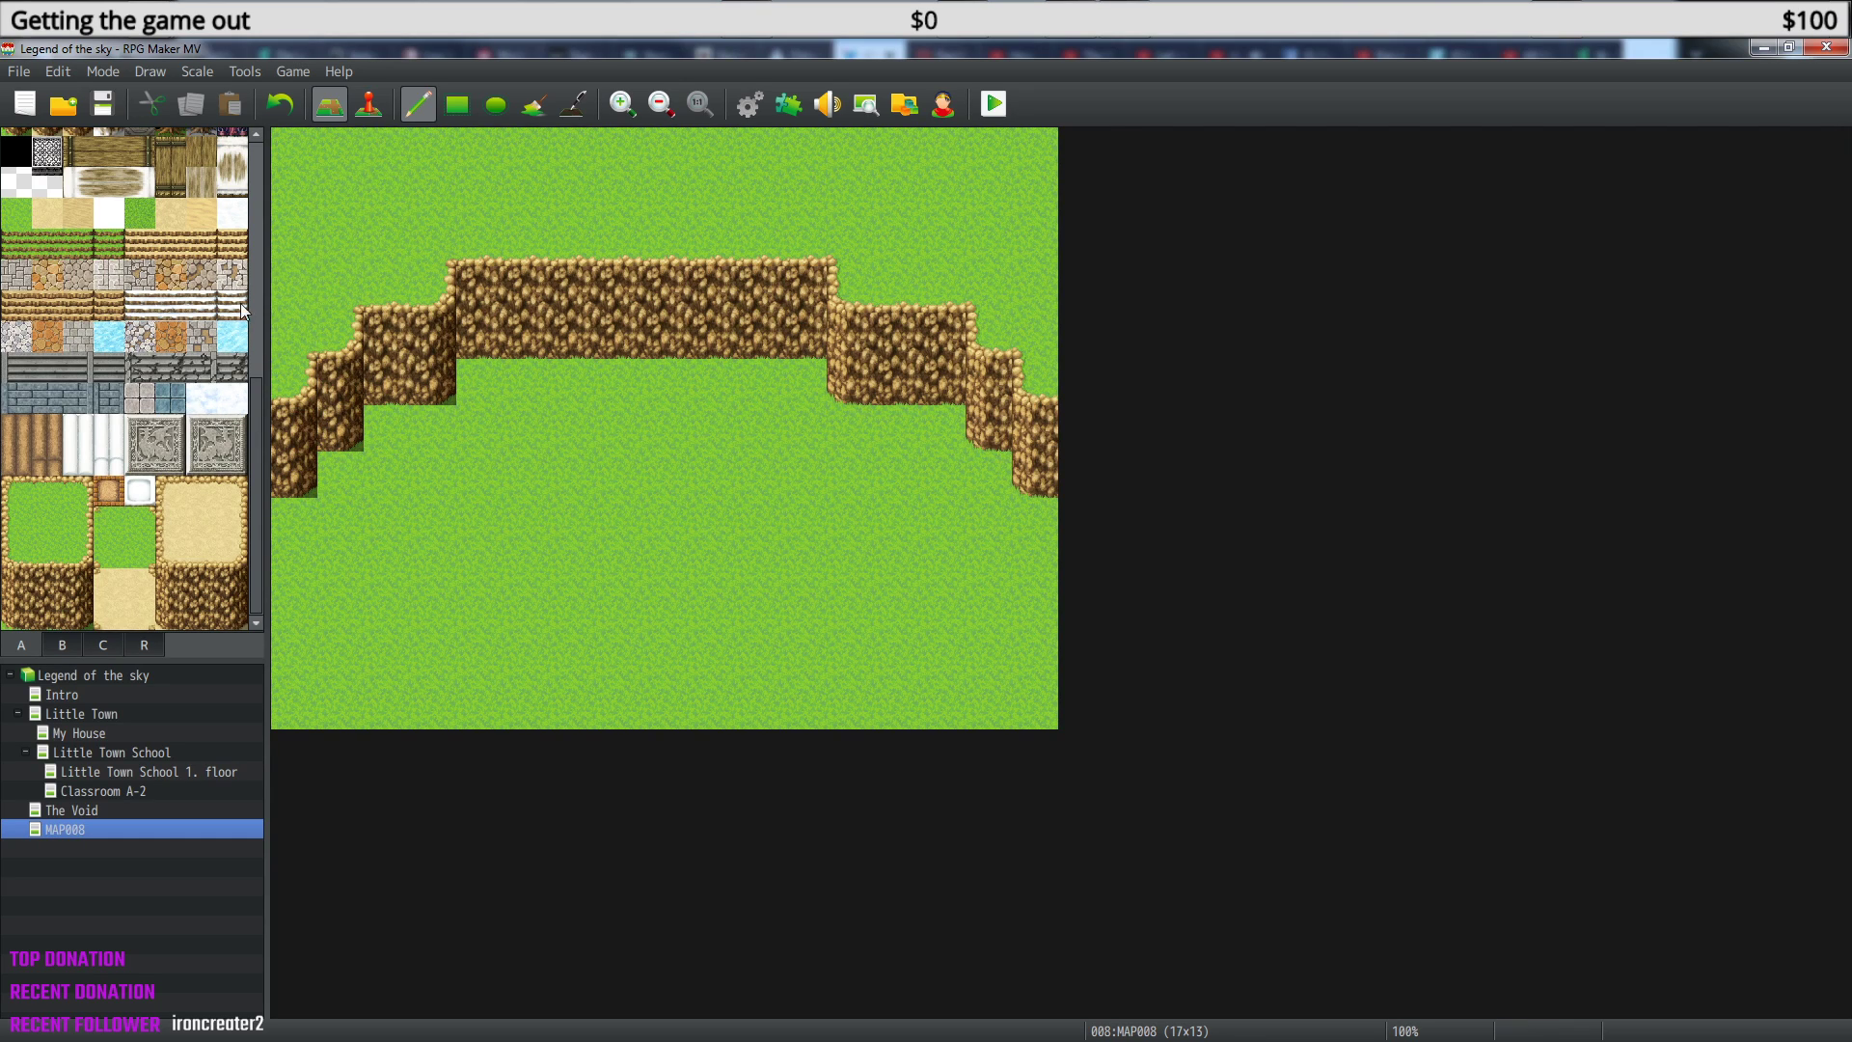
- Paint a second meadow ledge above the cliff, along row 1 from the left edge, up a corner, and along row 0 to column 12
left_click(45, 554)
left_click_drag(294, 197, 387, 197)
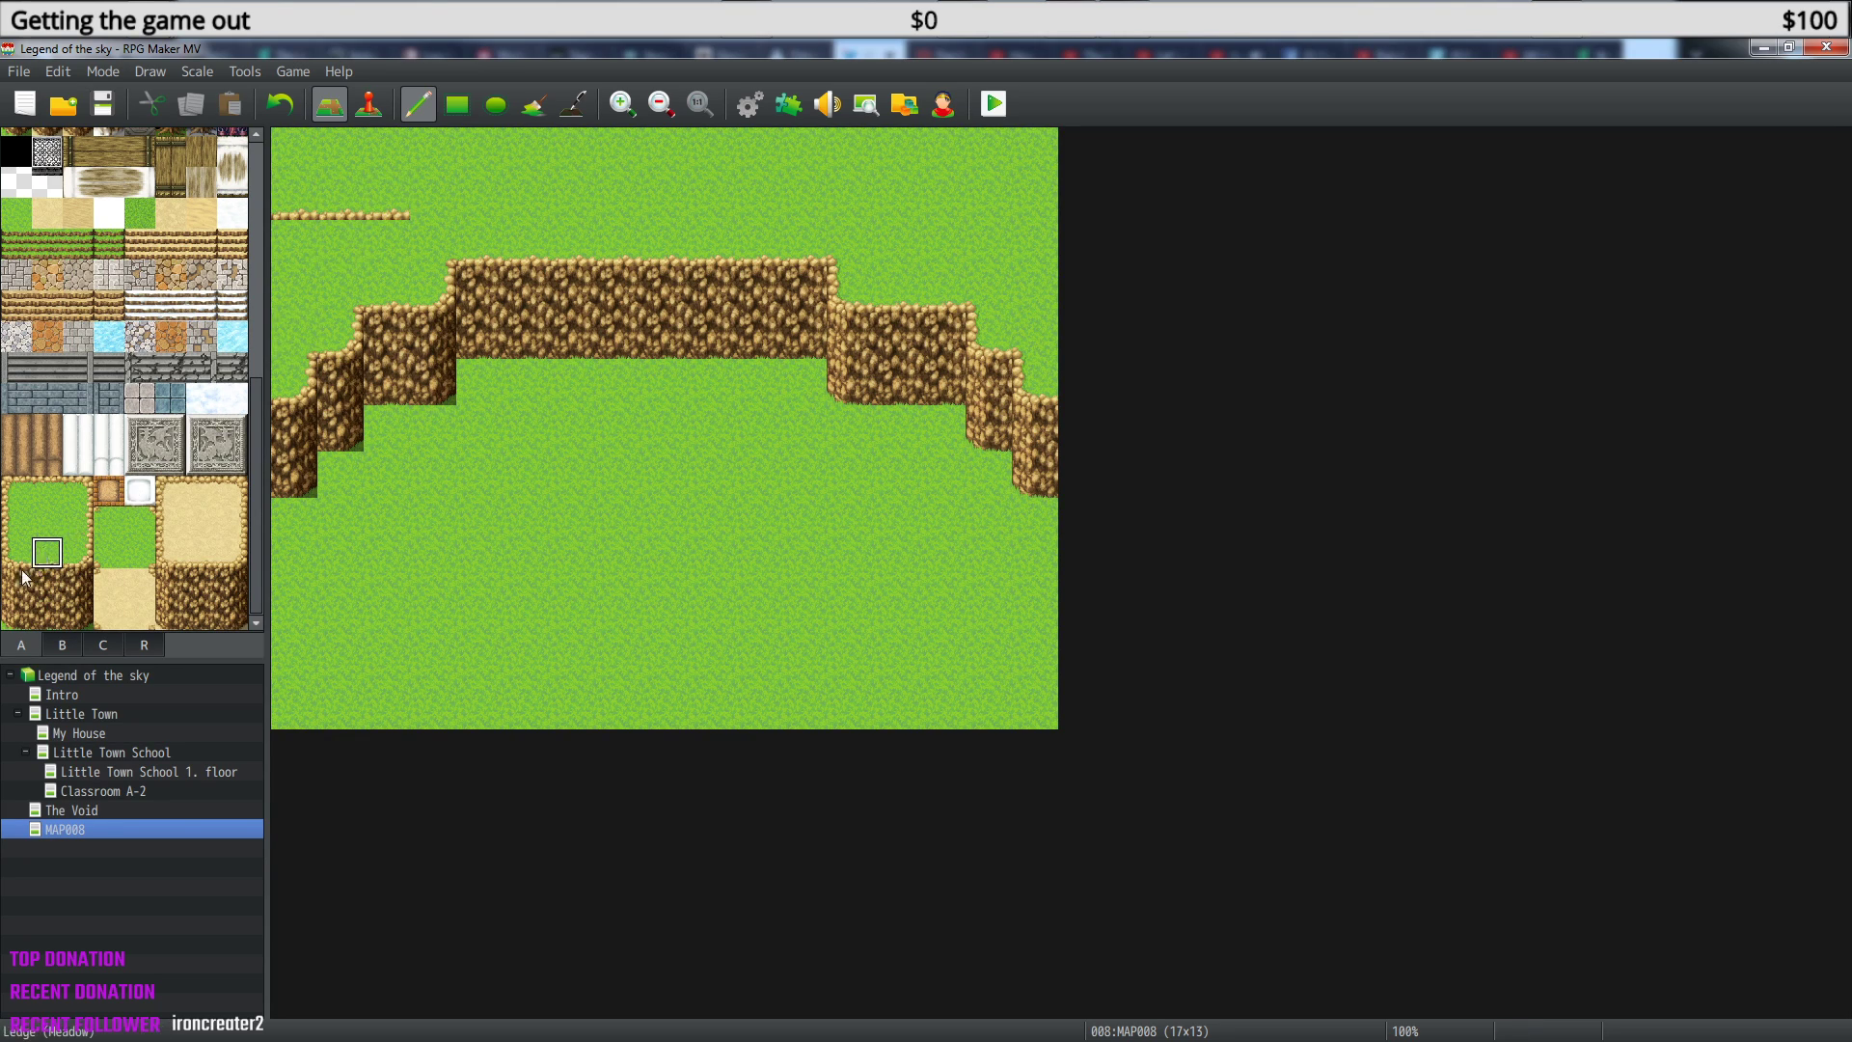
left_click(78, 553)
left_click(434, 196)
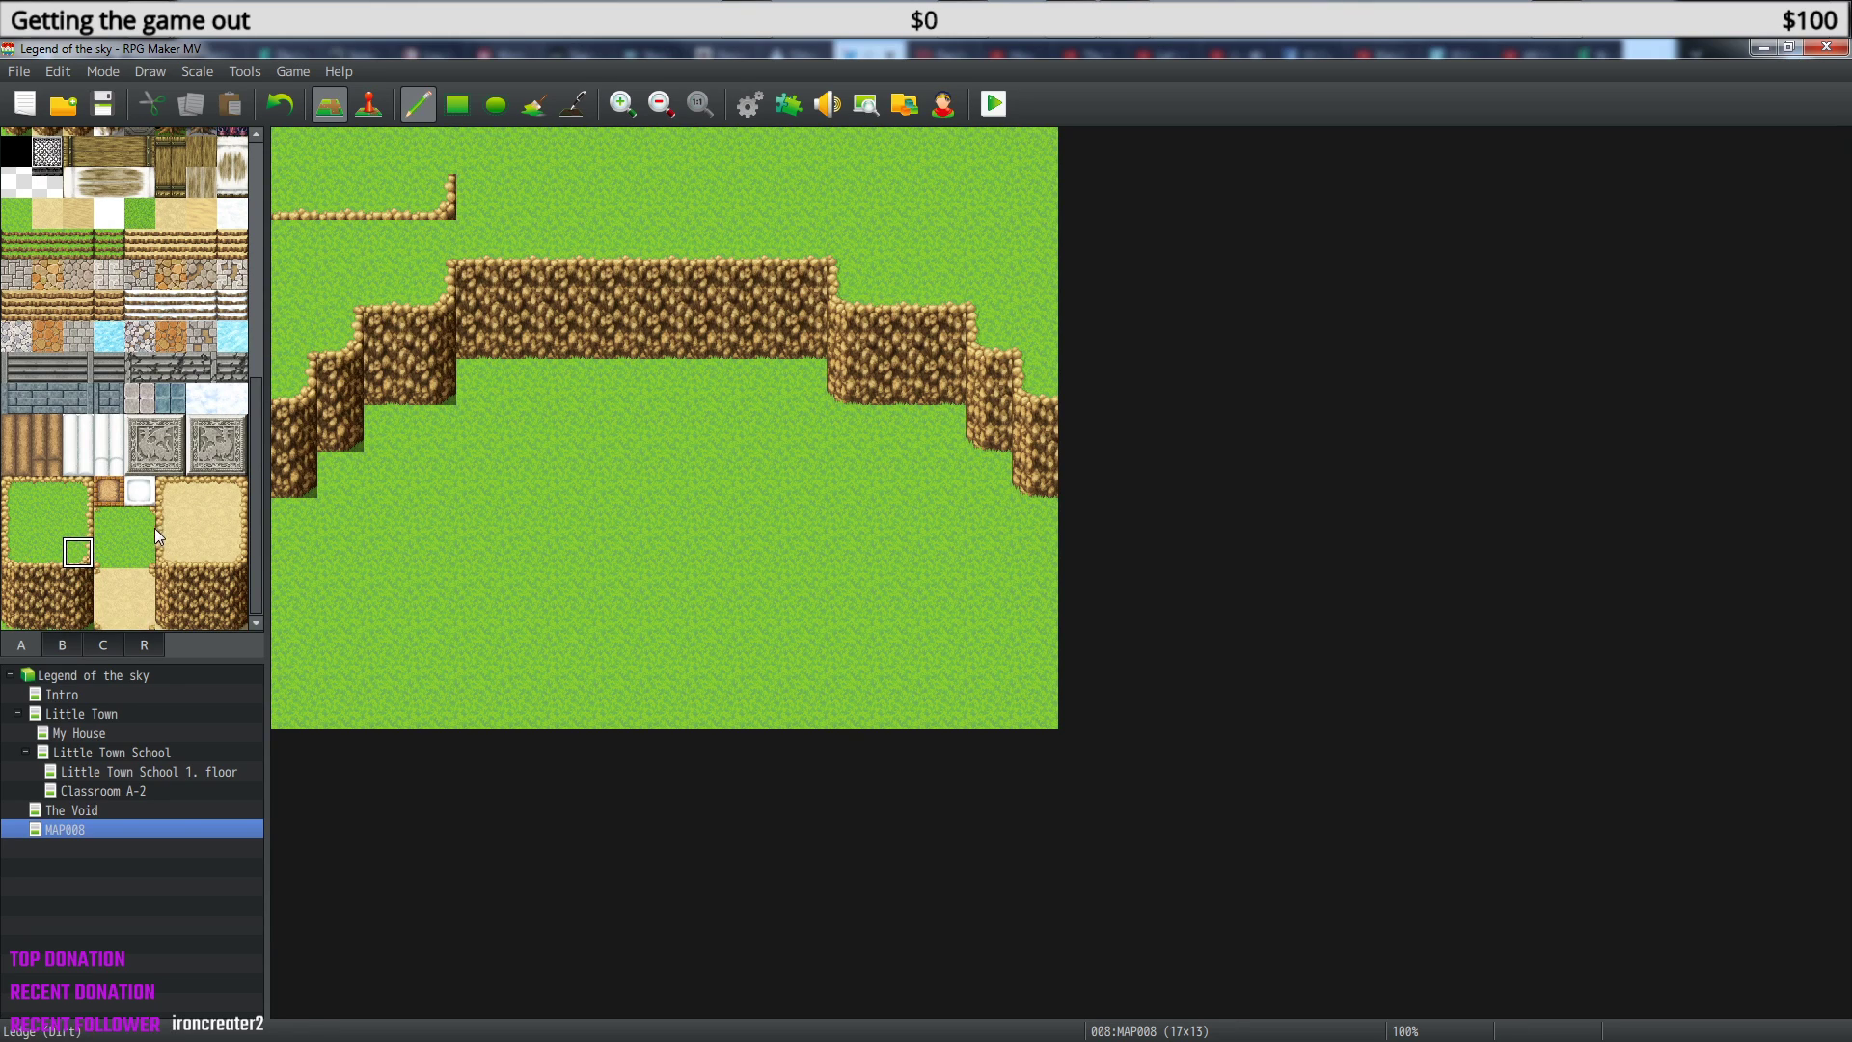
left_click(140, 553)
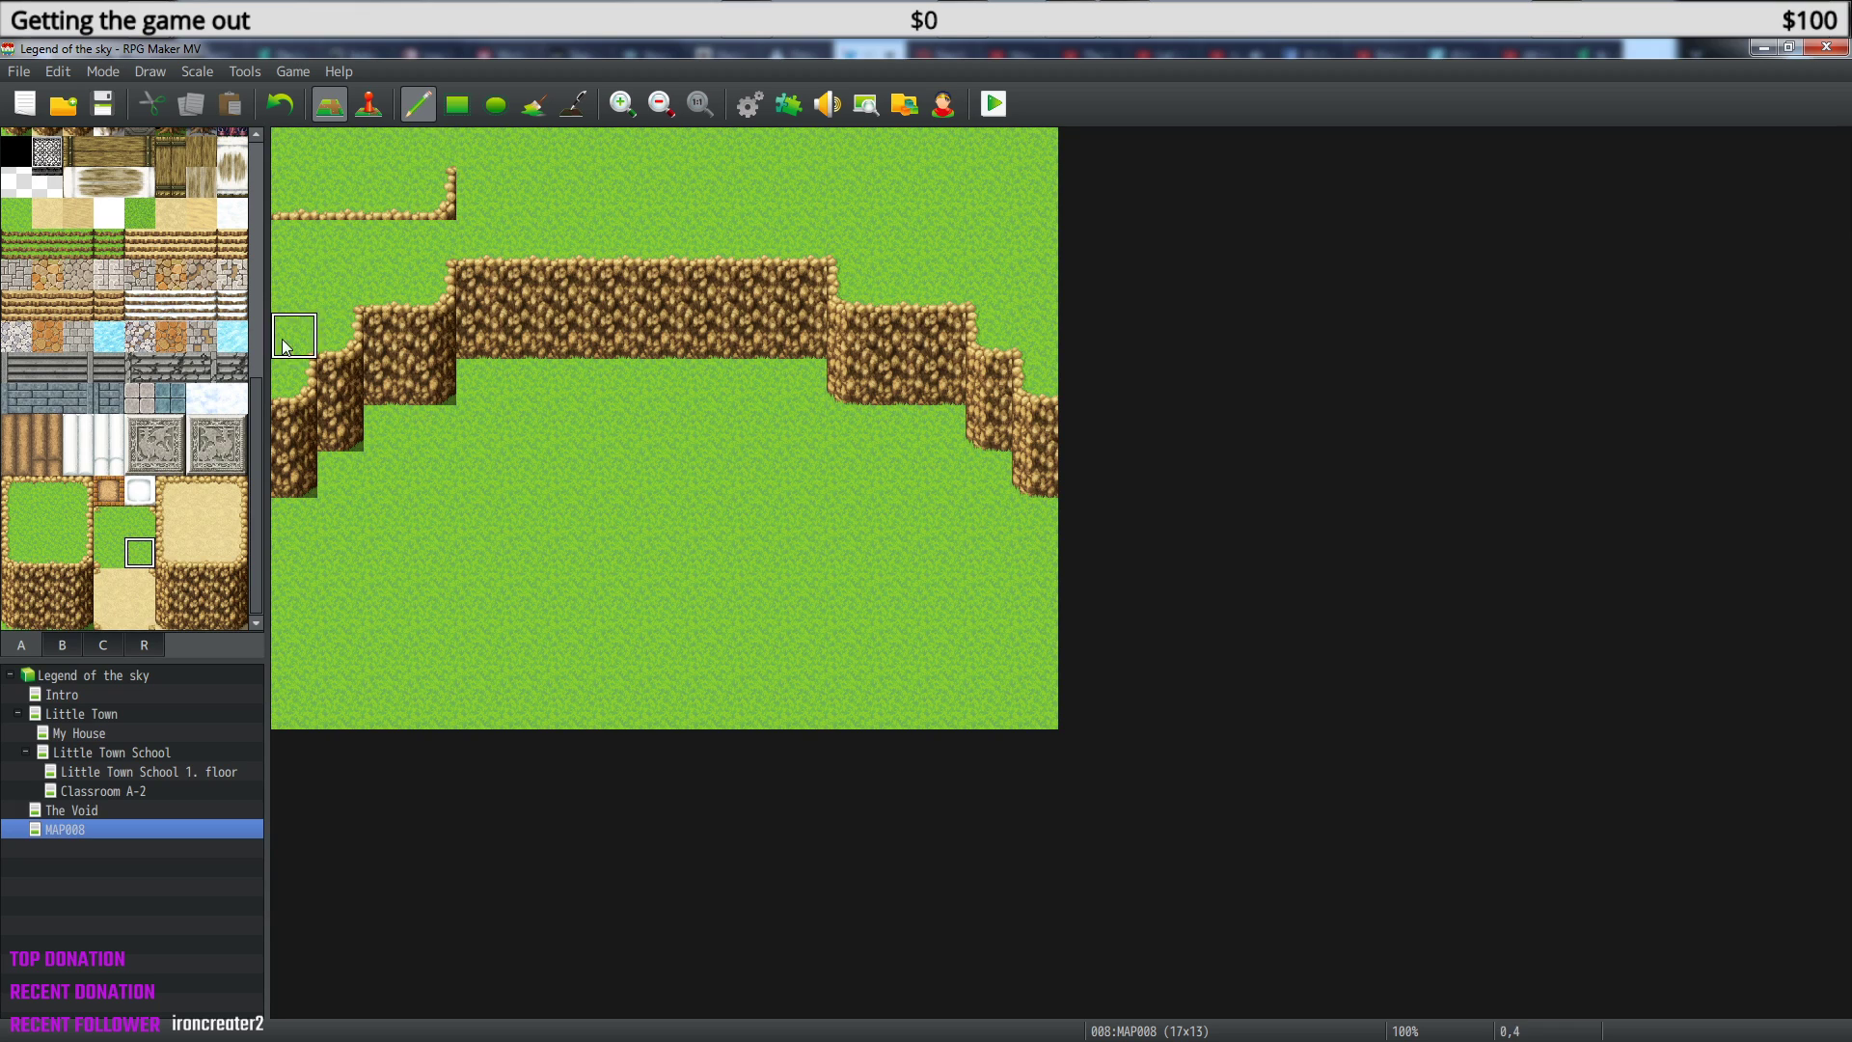
left_click(48, 556)
left_click_drag(487, 155, 854, 165)
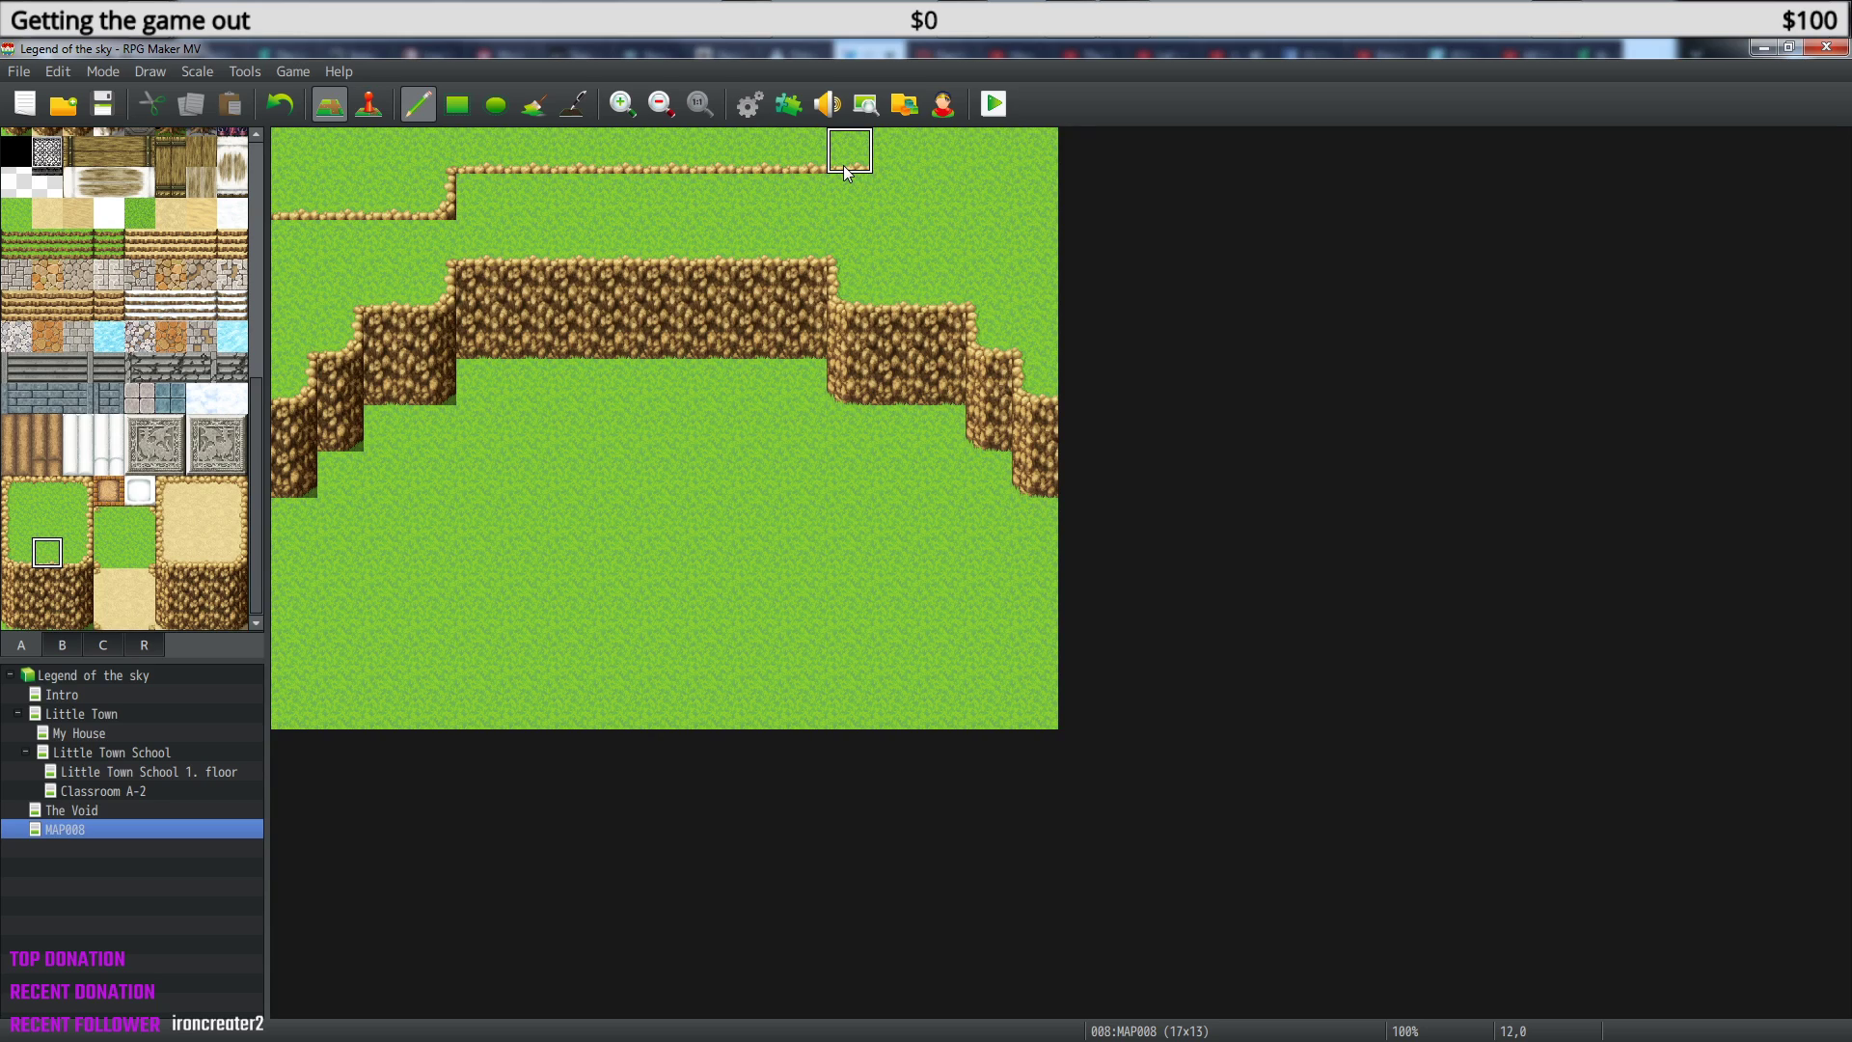
left_click(847, 171)
- Shift the second ledge's left corner one tile to the left and extend the upper edge to meet it
right_click_drag(448, 185, 448, 160)
left_click(403, 157)
right_click(501, 170)
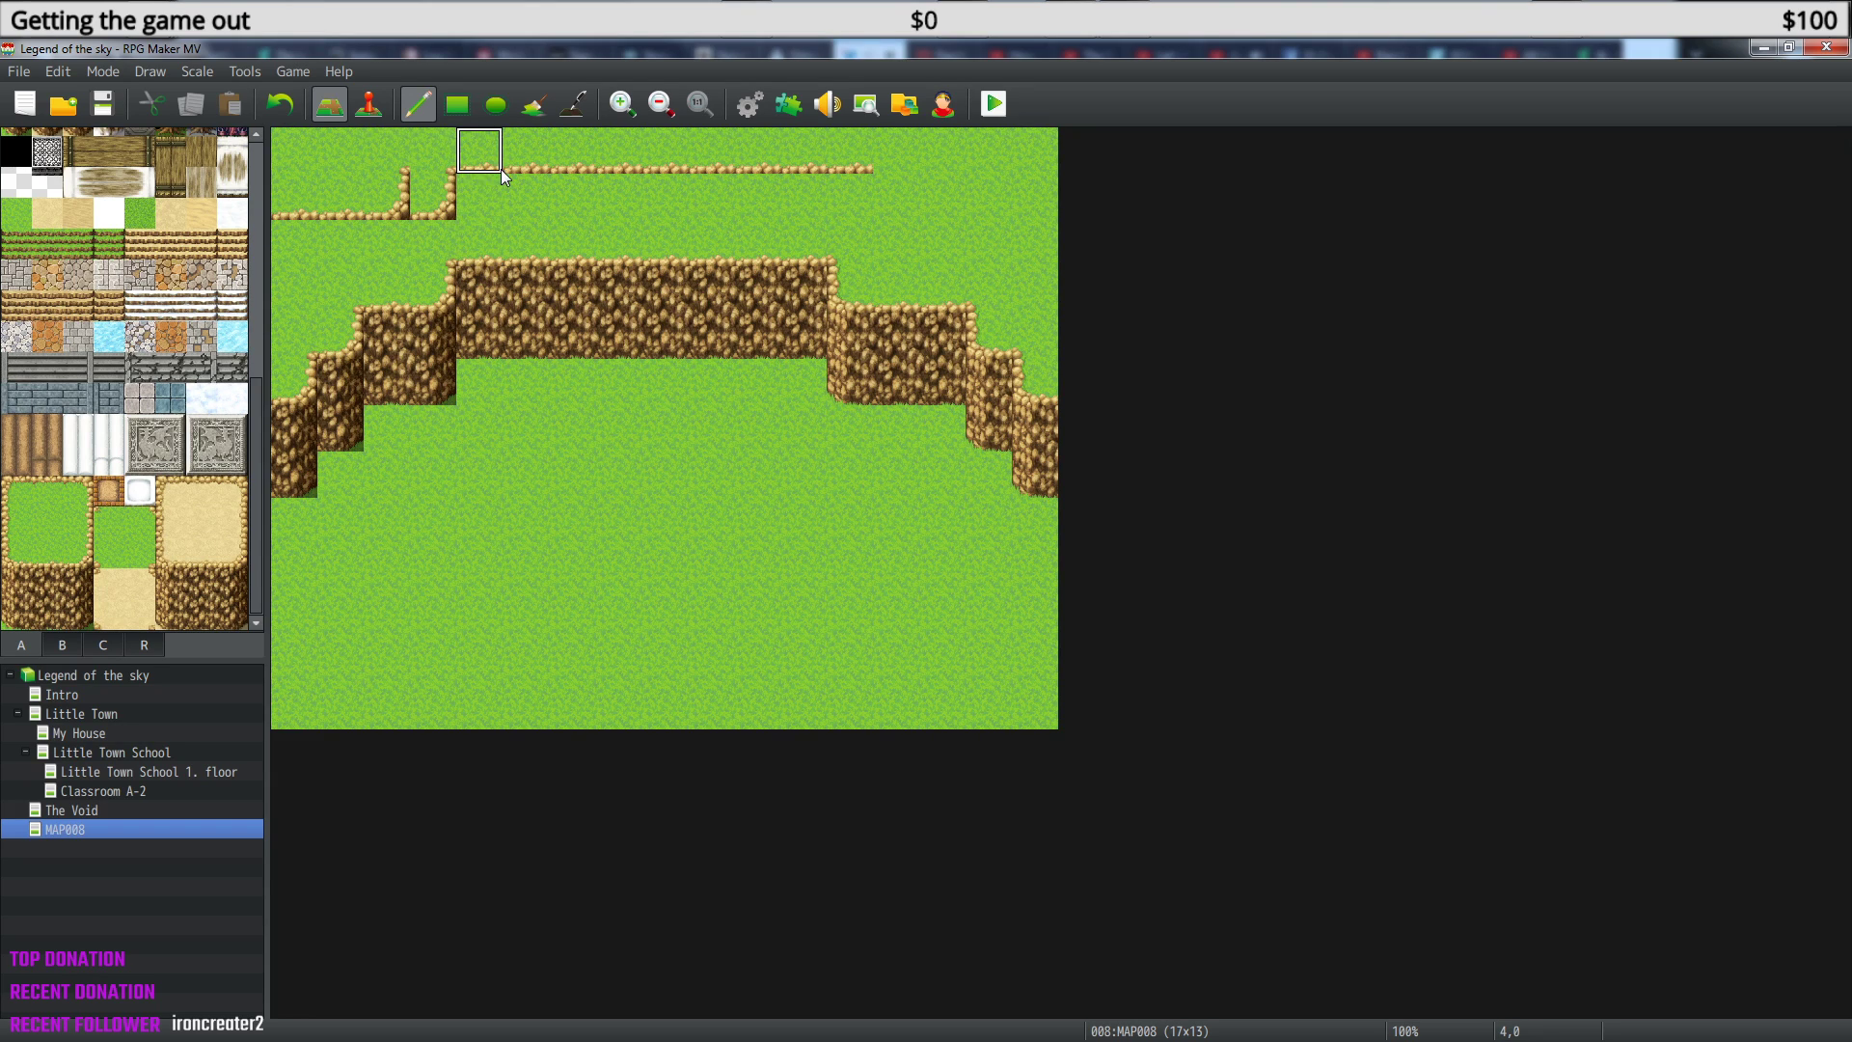
left_click(444, 210)
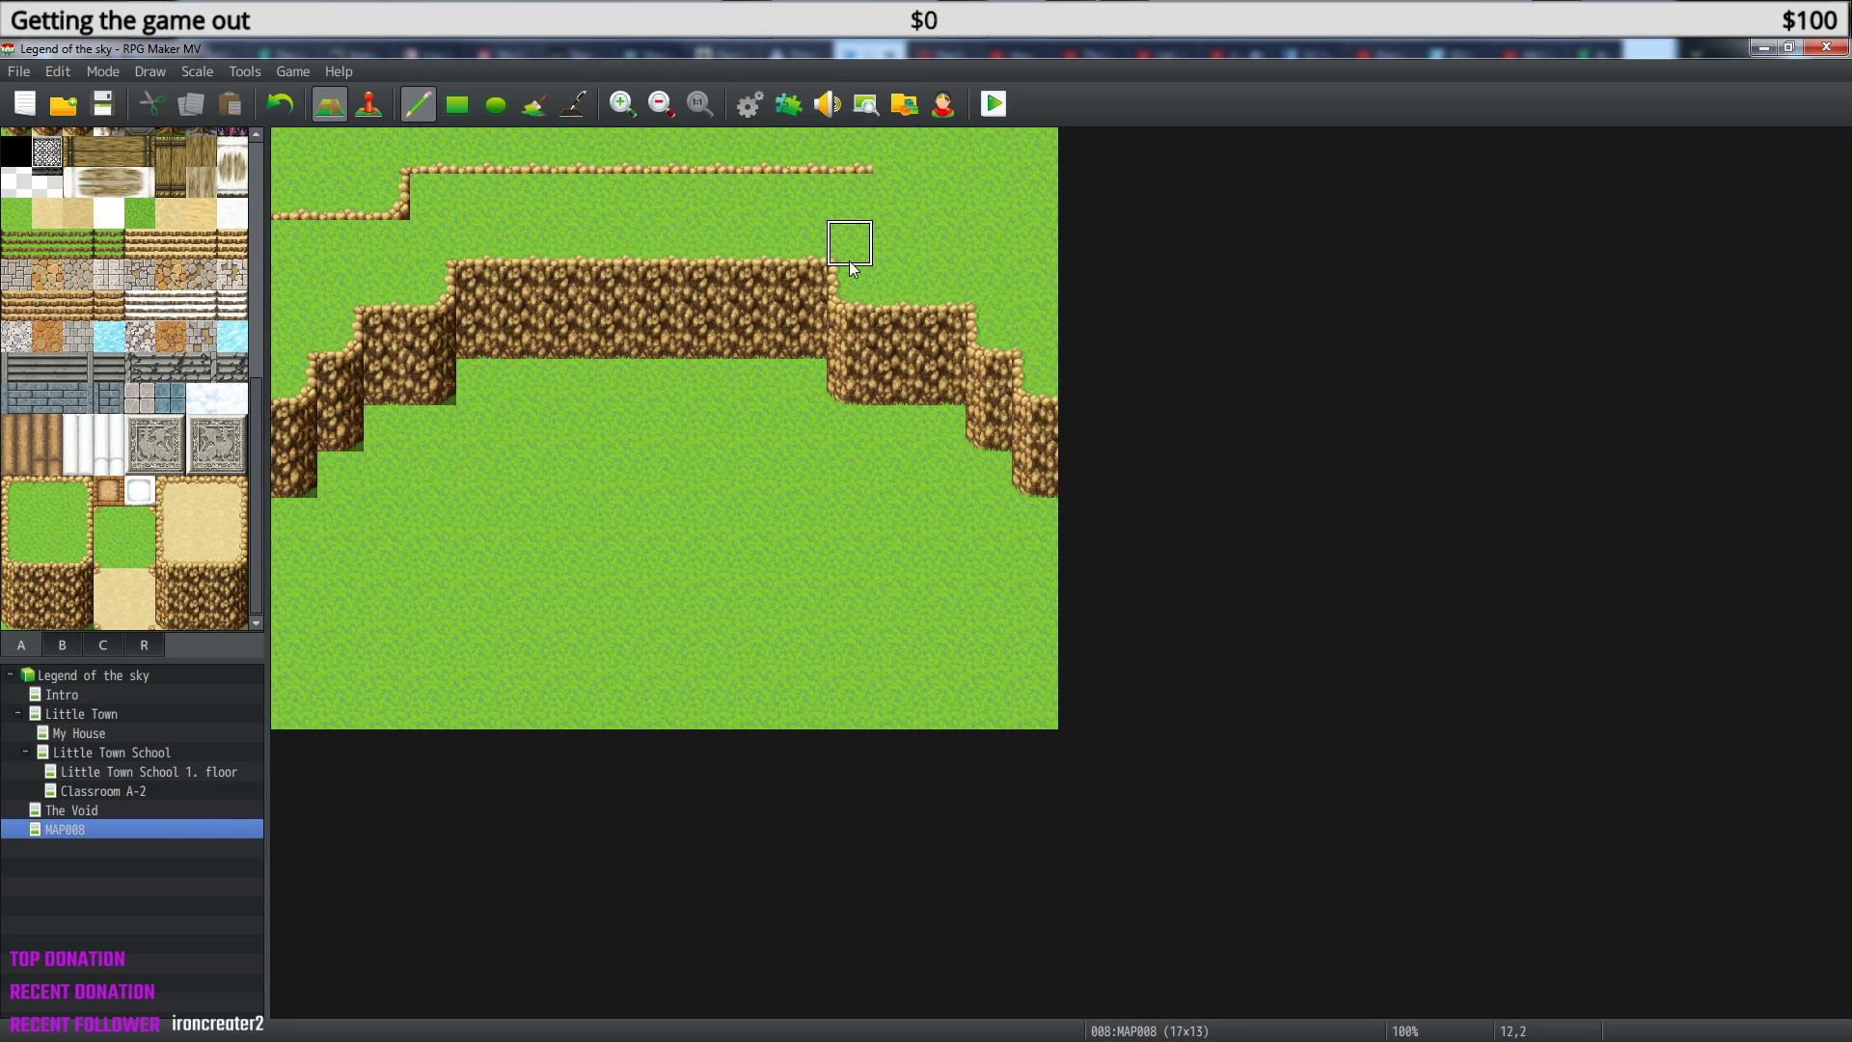
- Continue the second ledge down to the map's right edge with copies of the lower ledge's corner and edge tiles
right_click_drag(853, 268, 890, 295)
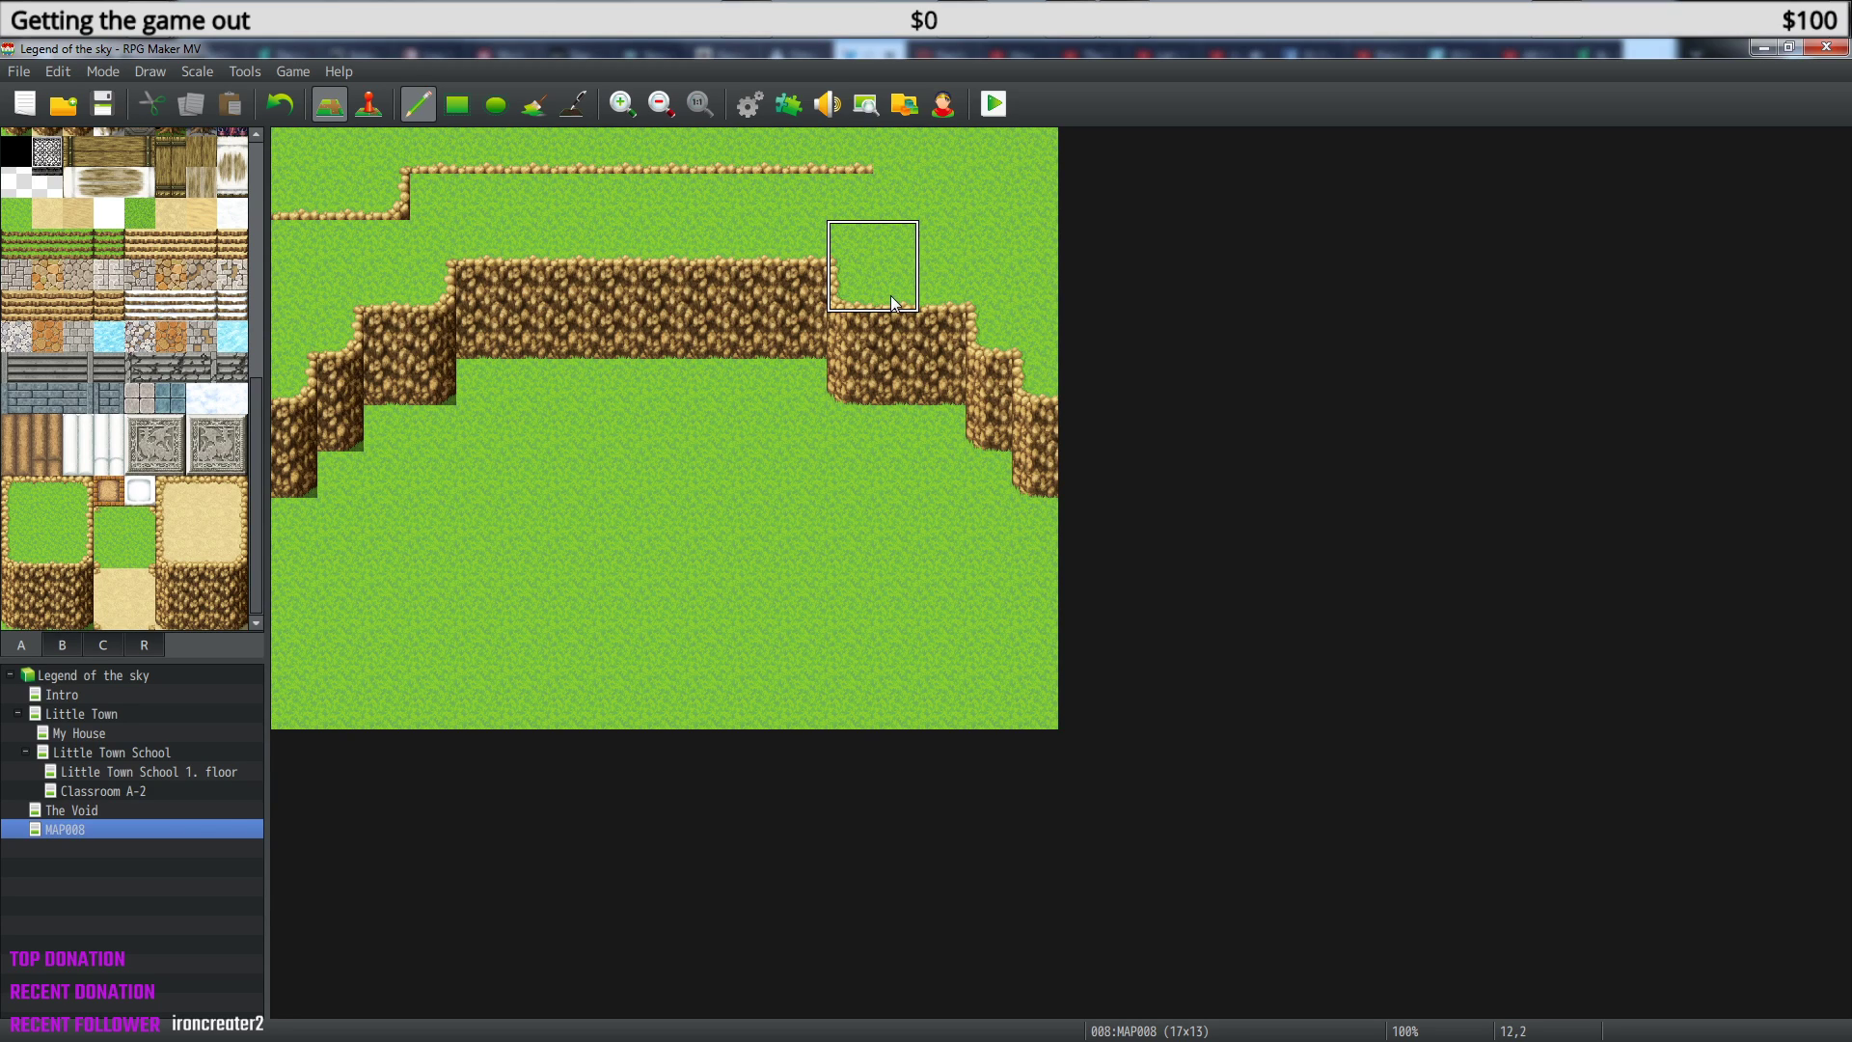
left_click(932, 206)
right_click(989, 307)
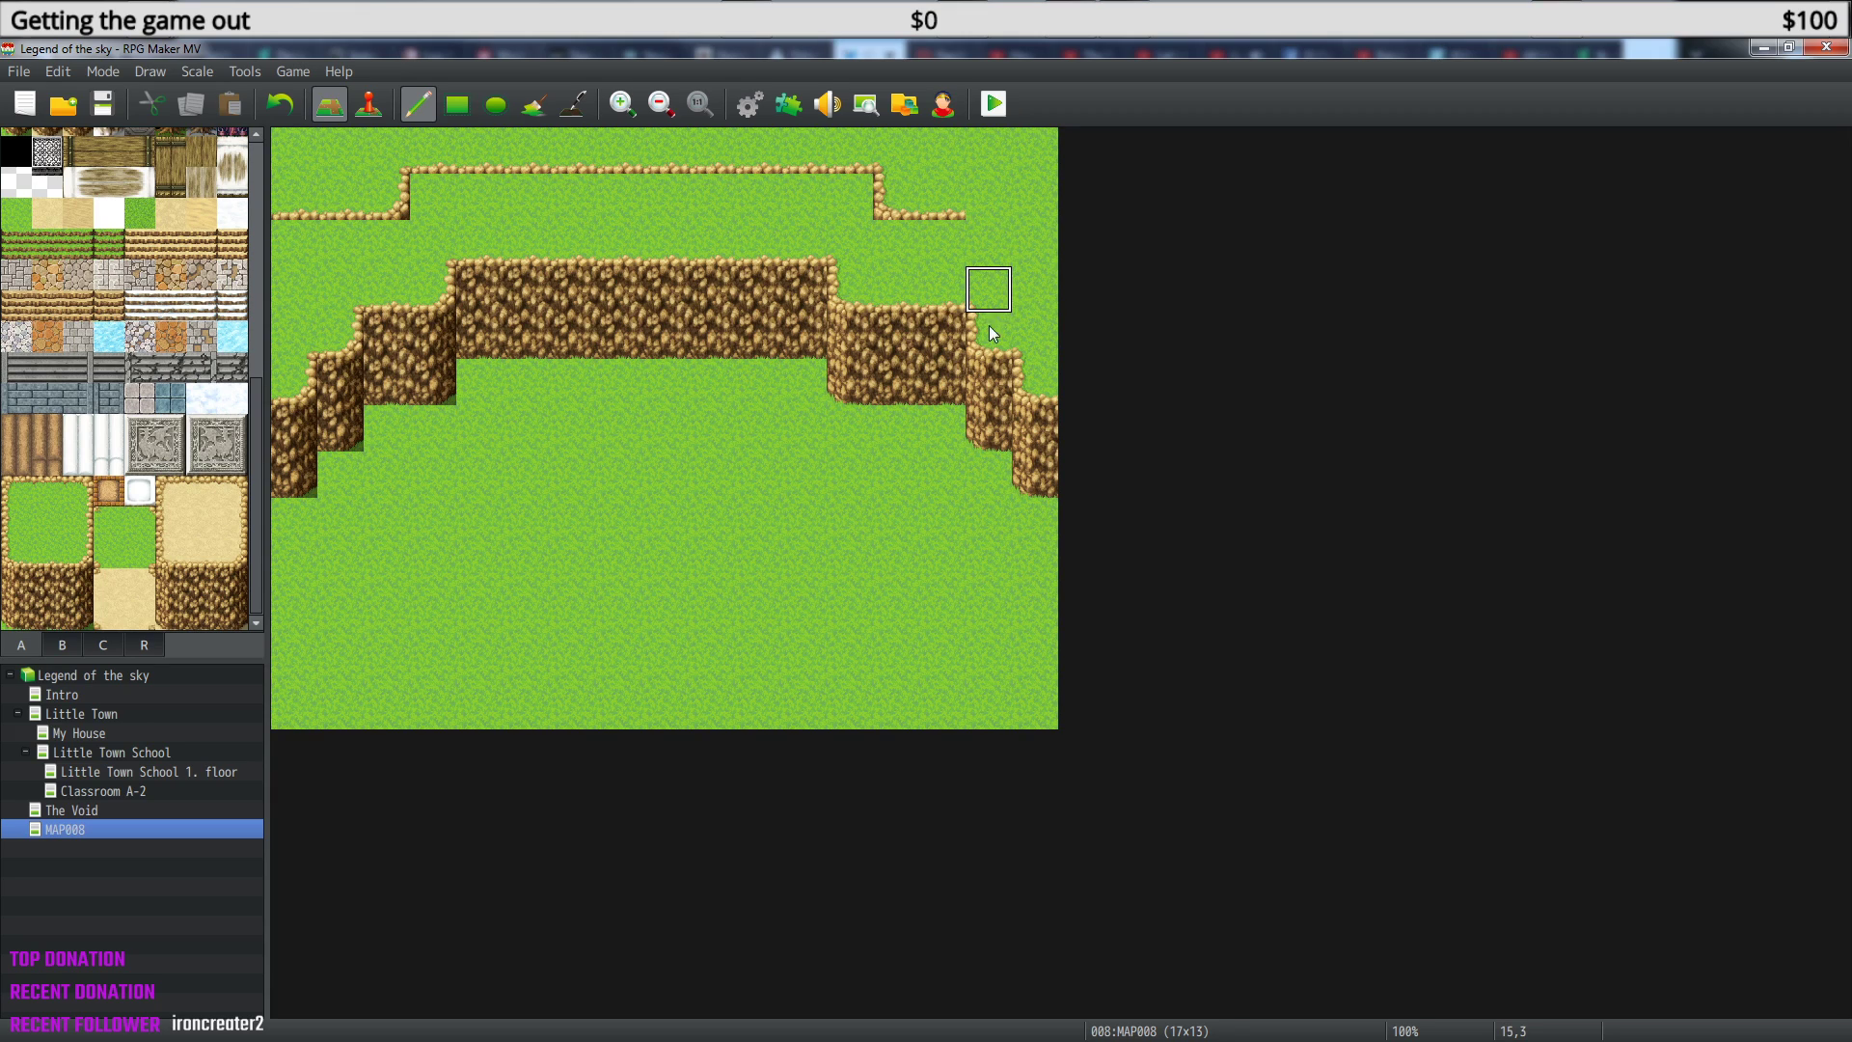
left_click(1000, 256)
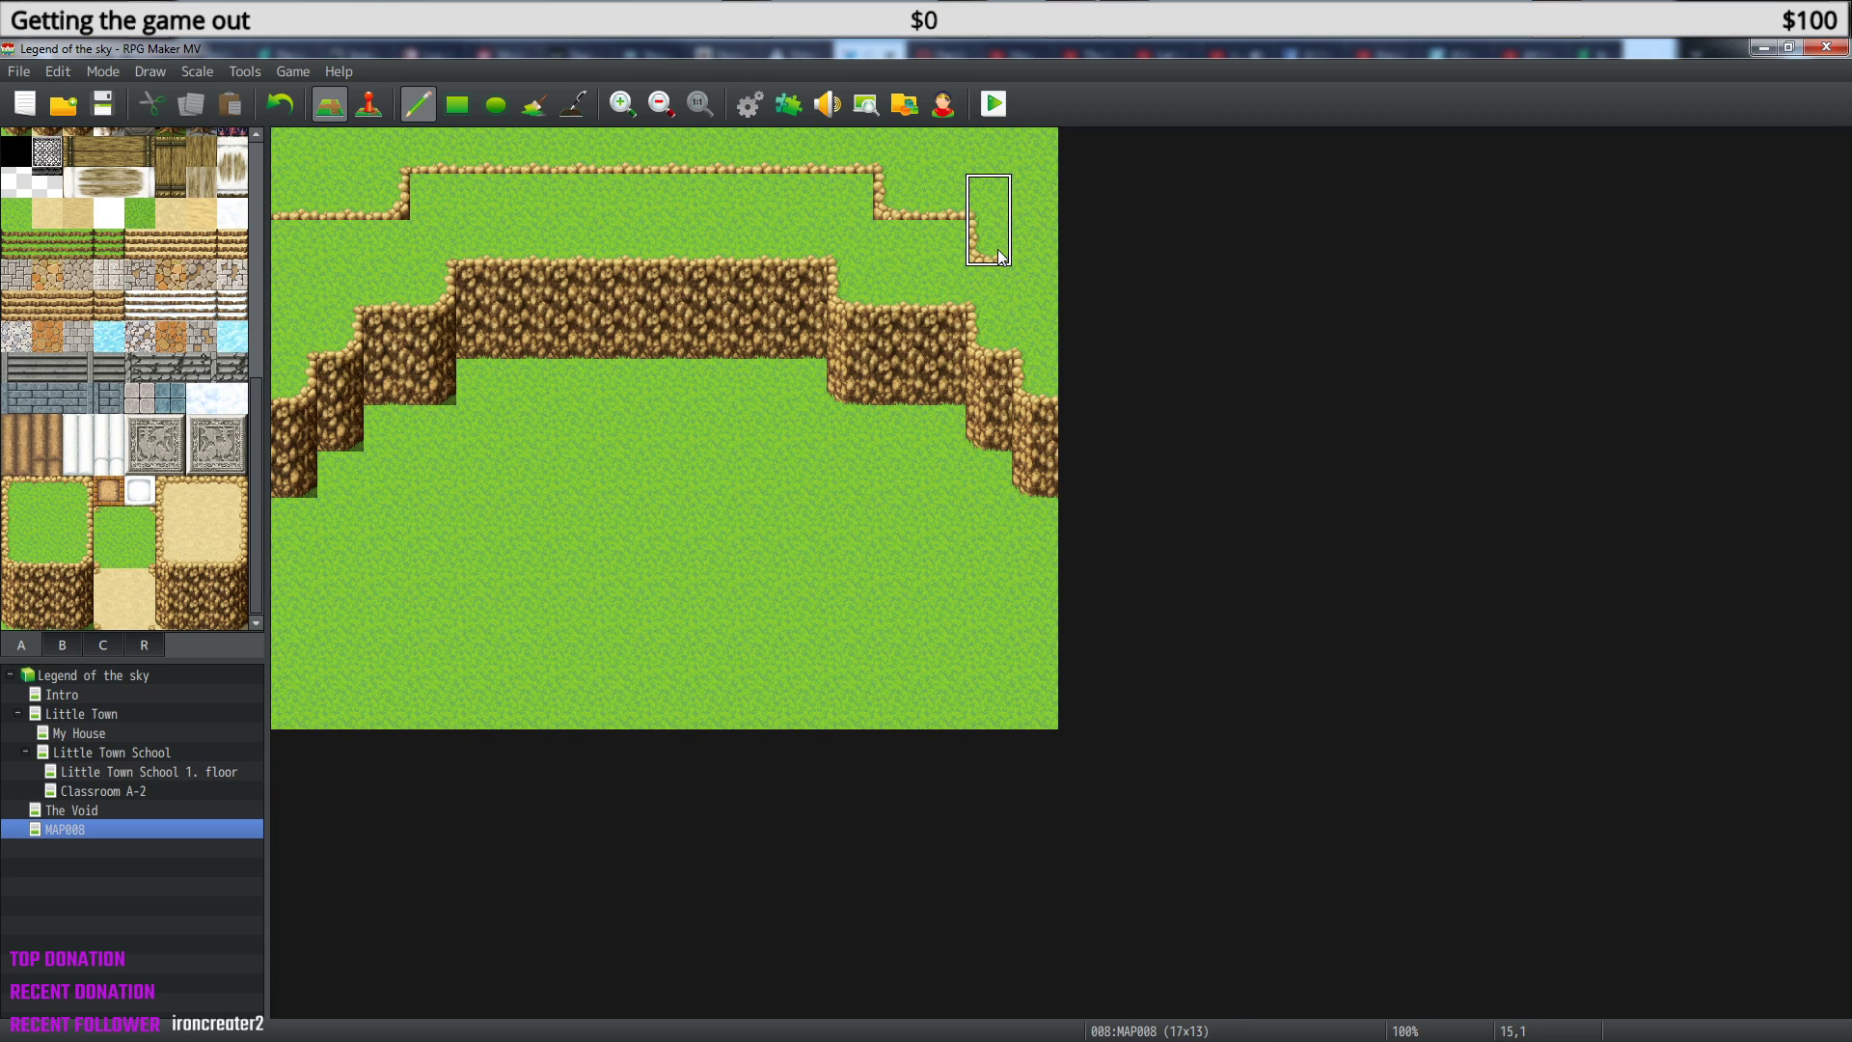
right_click(991, 232)
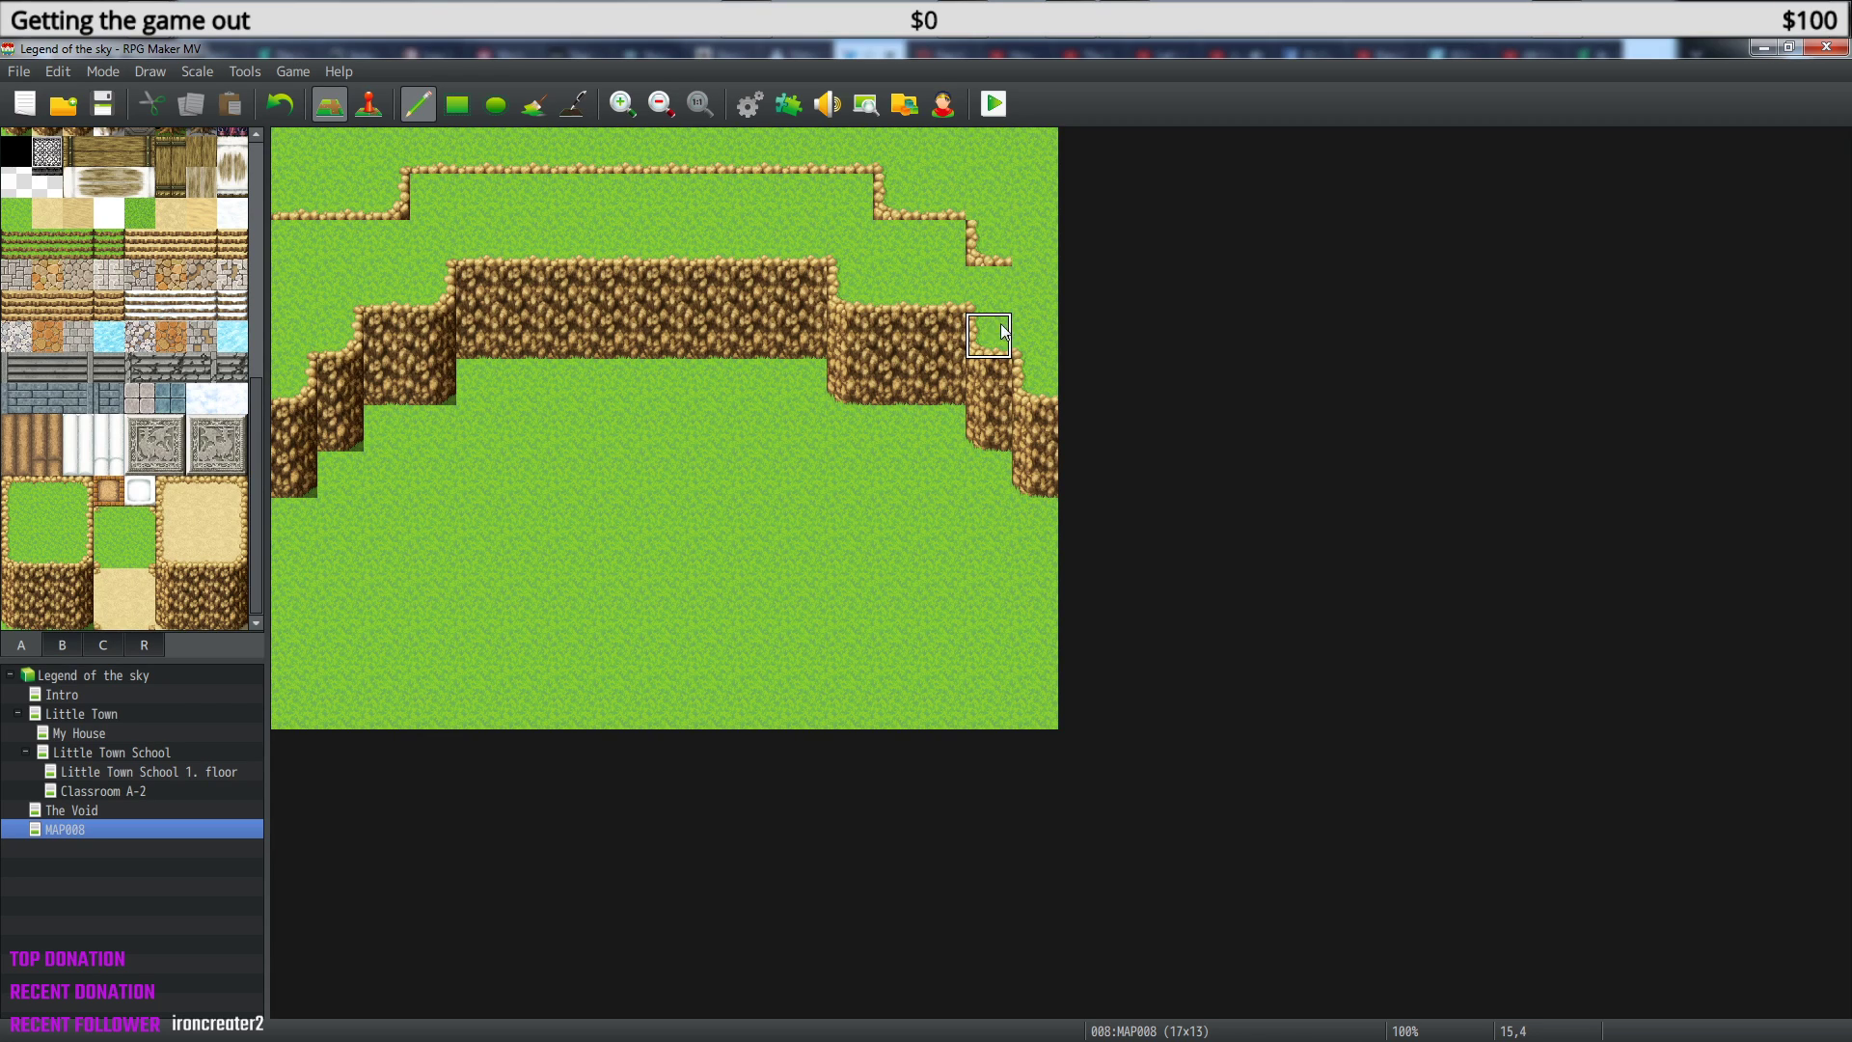
right_click_drag(997, 329, 1003, 301)
left_click(1028, 241)
left_click_drag(1033, 236, 1036, 206)
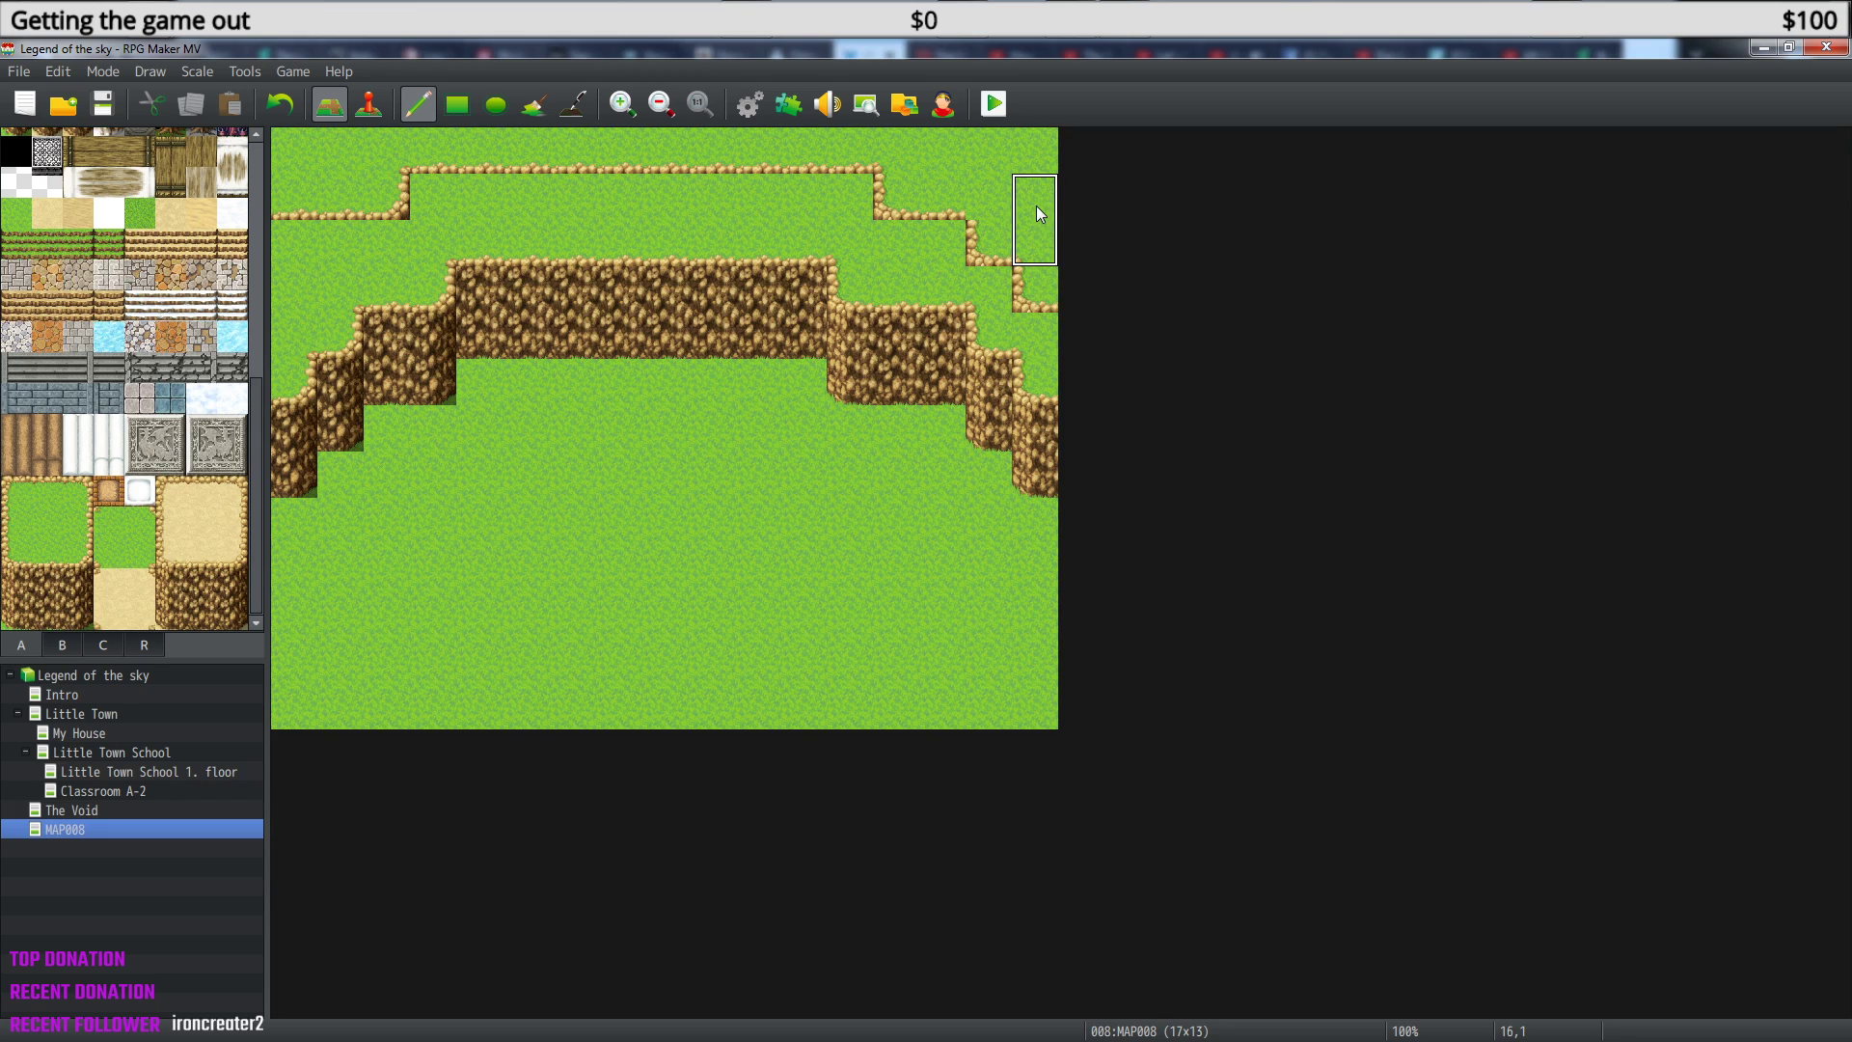
- Extend the second ledge along row 1 to column 15, step it down at column 16, and clear the old lower edge with grass
right_click(914, 198)
left_click(976, 197)
left_click(992, 259)
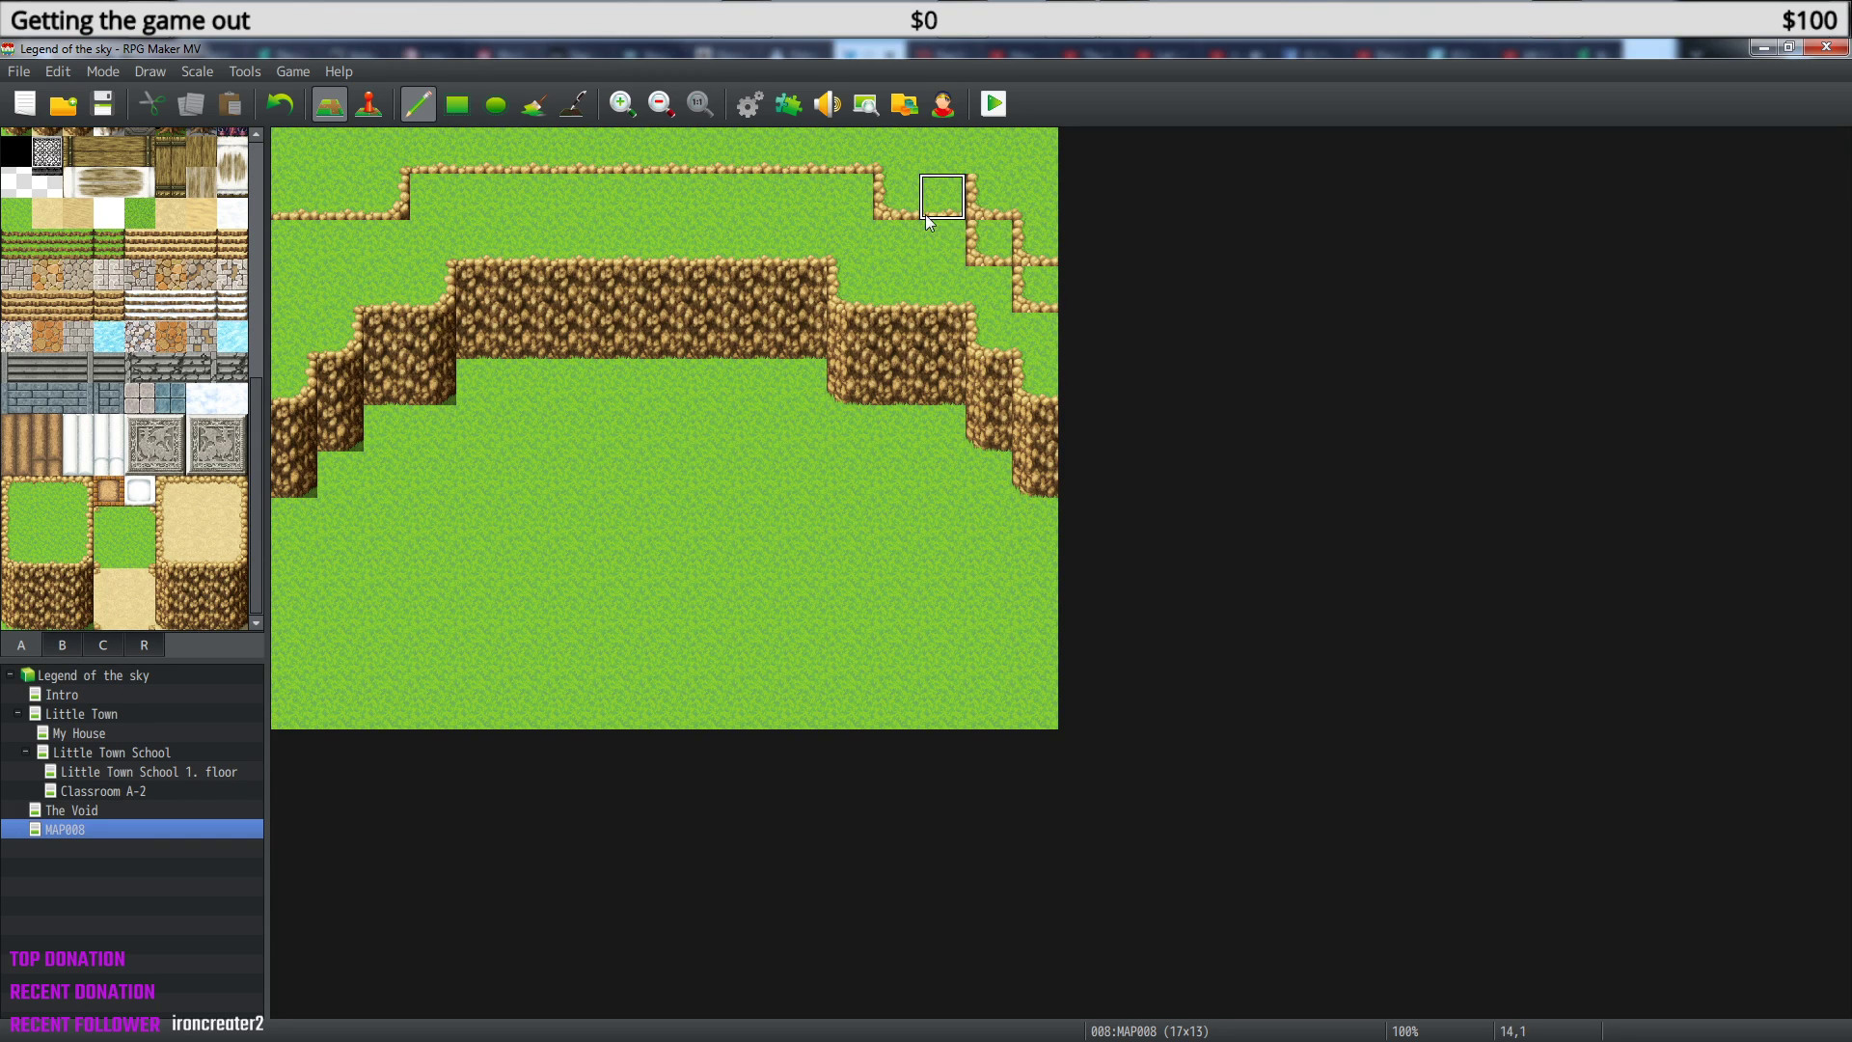
mouse_move(942, 253)
left_mouse_down()
mouse_move(983, 252)
mouse_move(1033, 289)
mouse_move(1034, 333)
left_mouse_up()
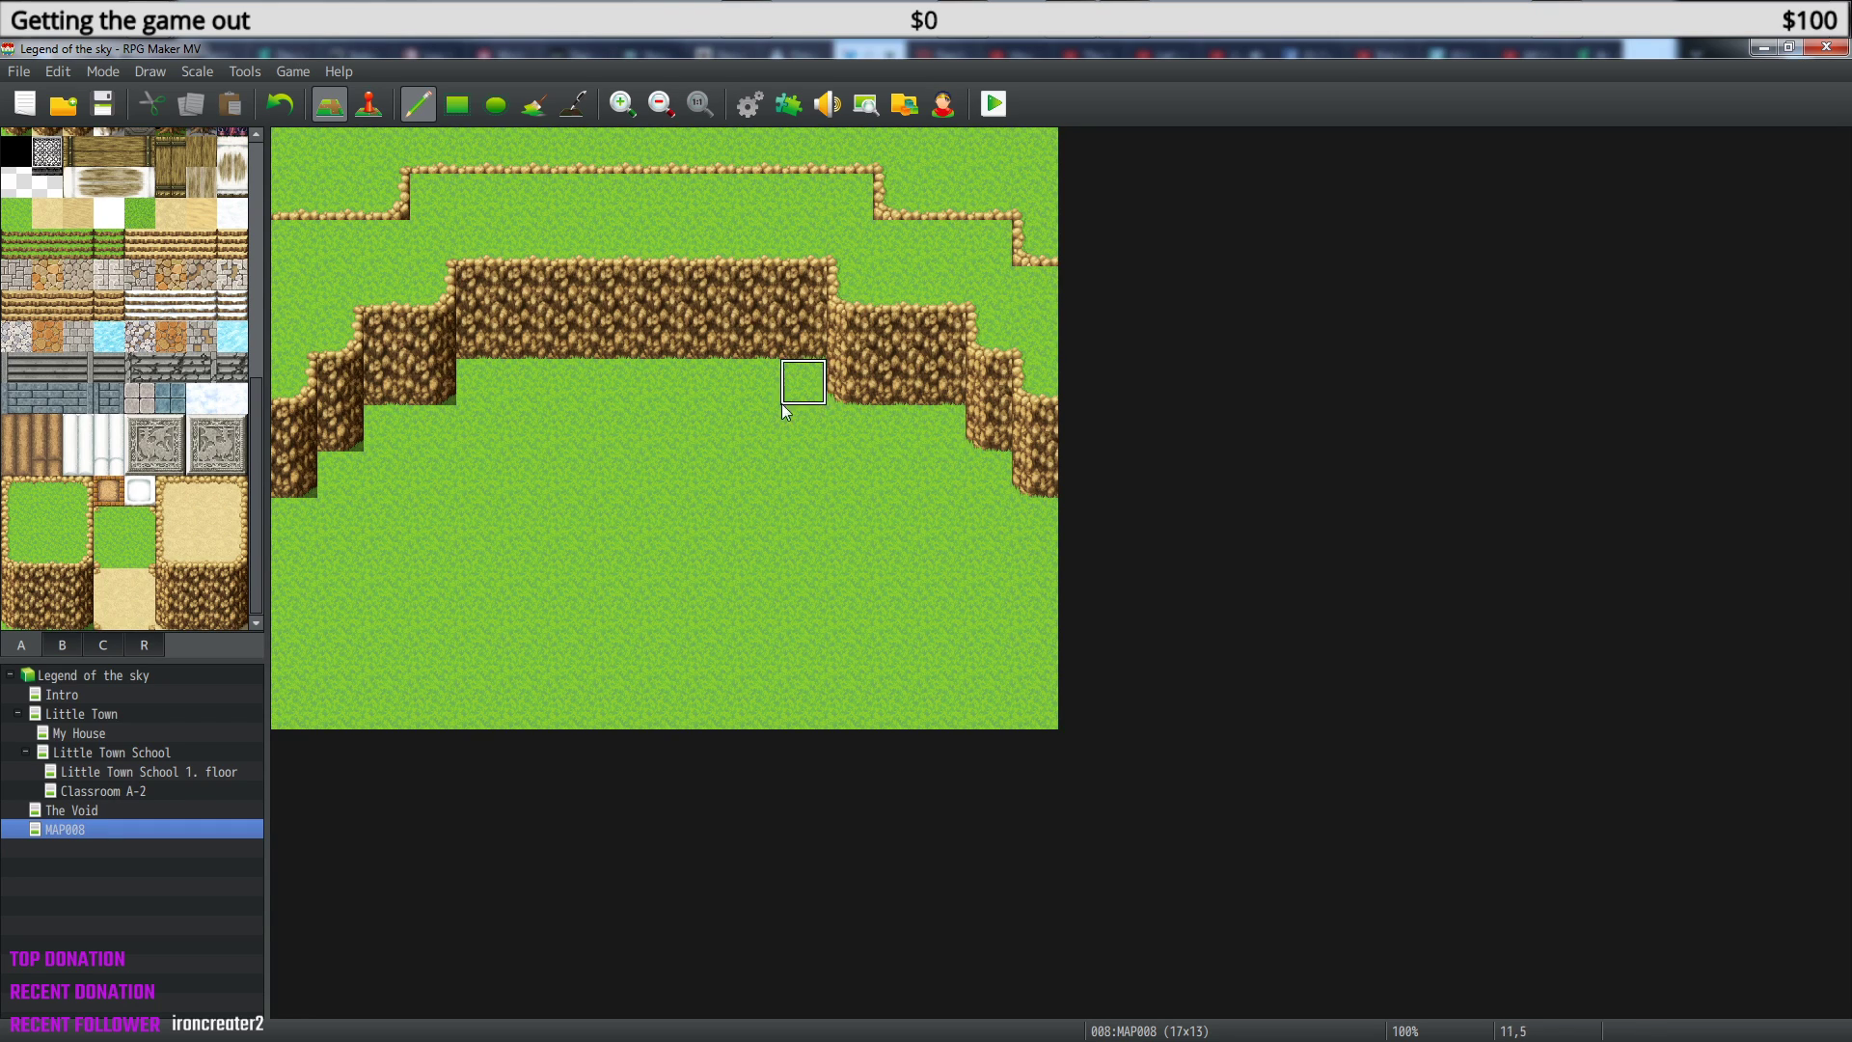
right_click_drag(386, 244, 405, 309)
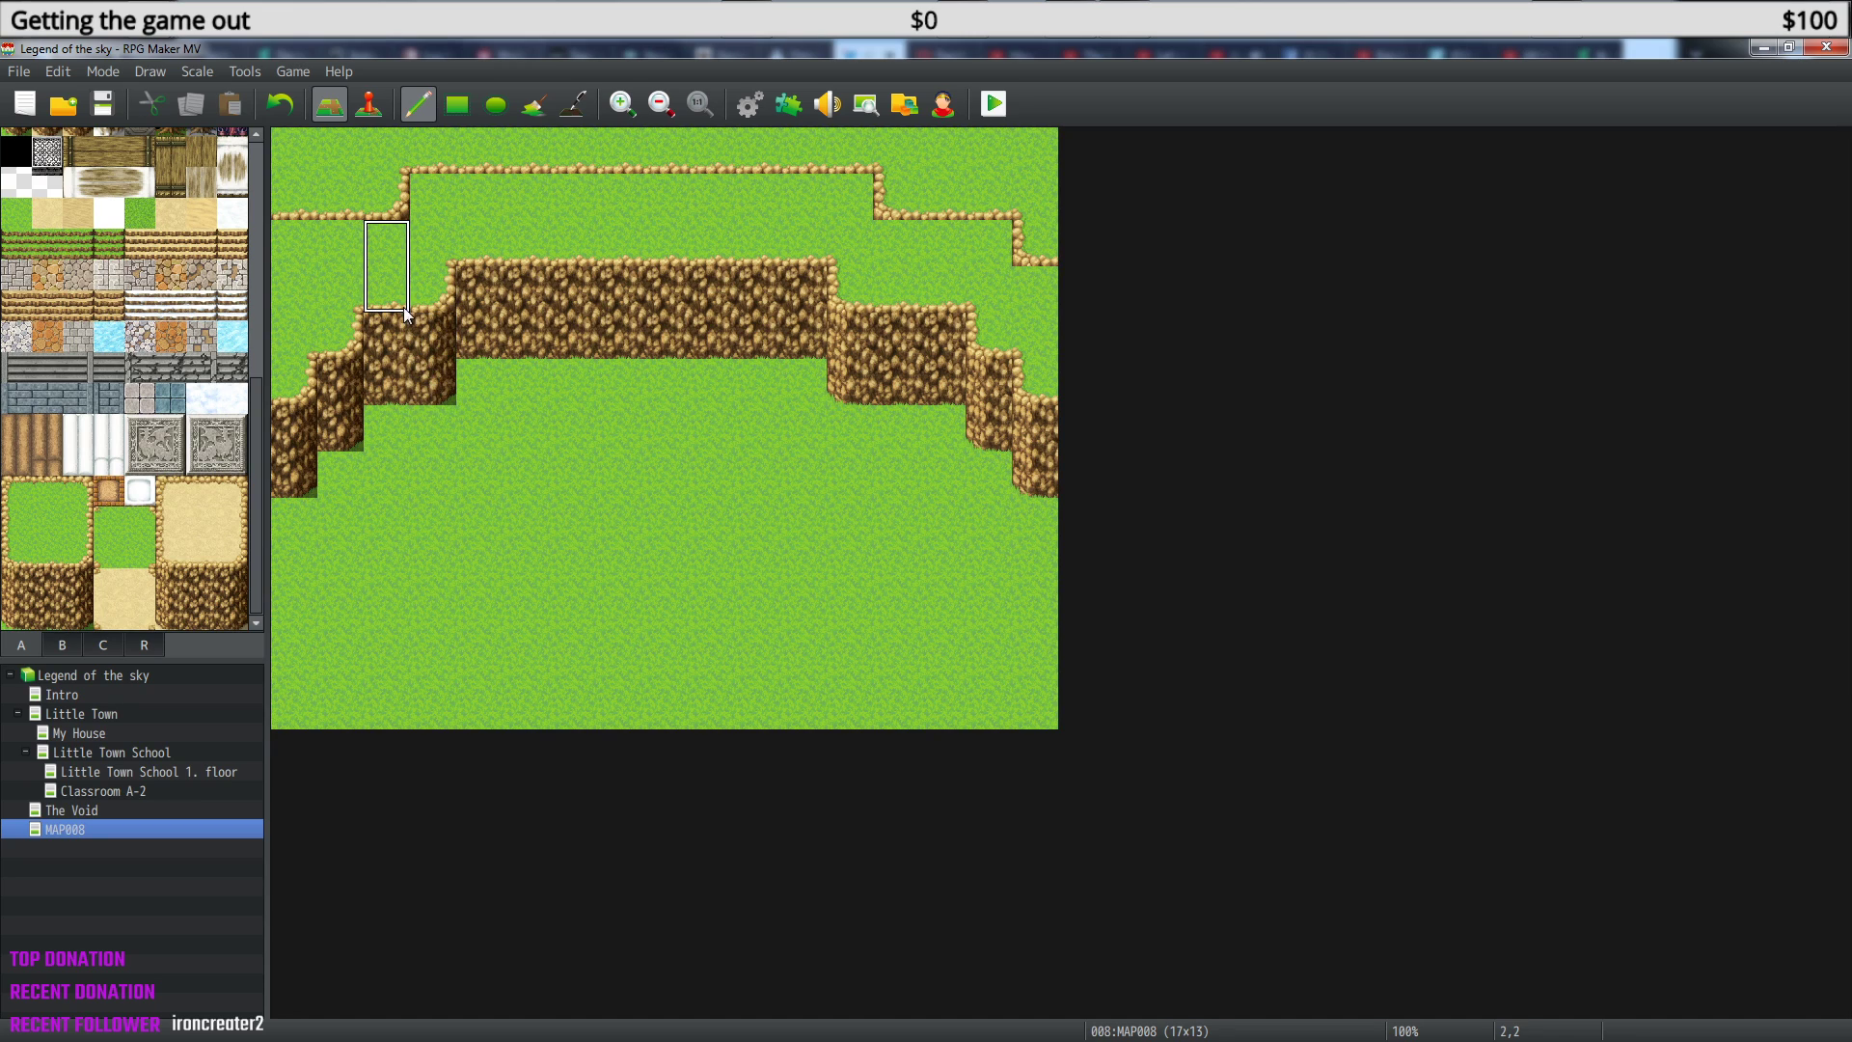
left_click(397, 287)
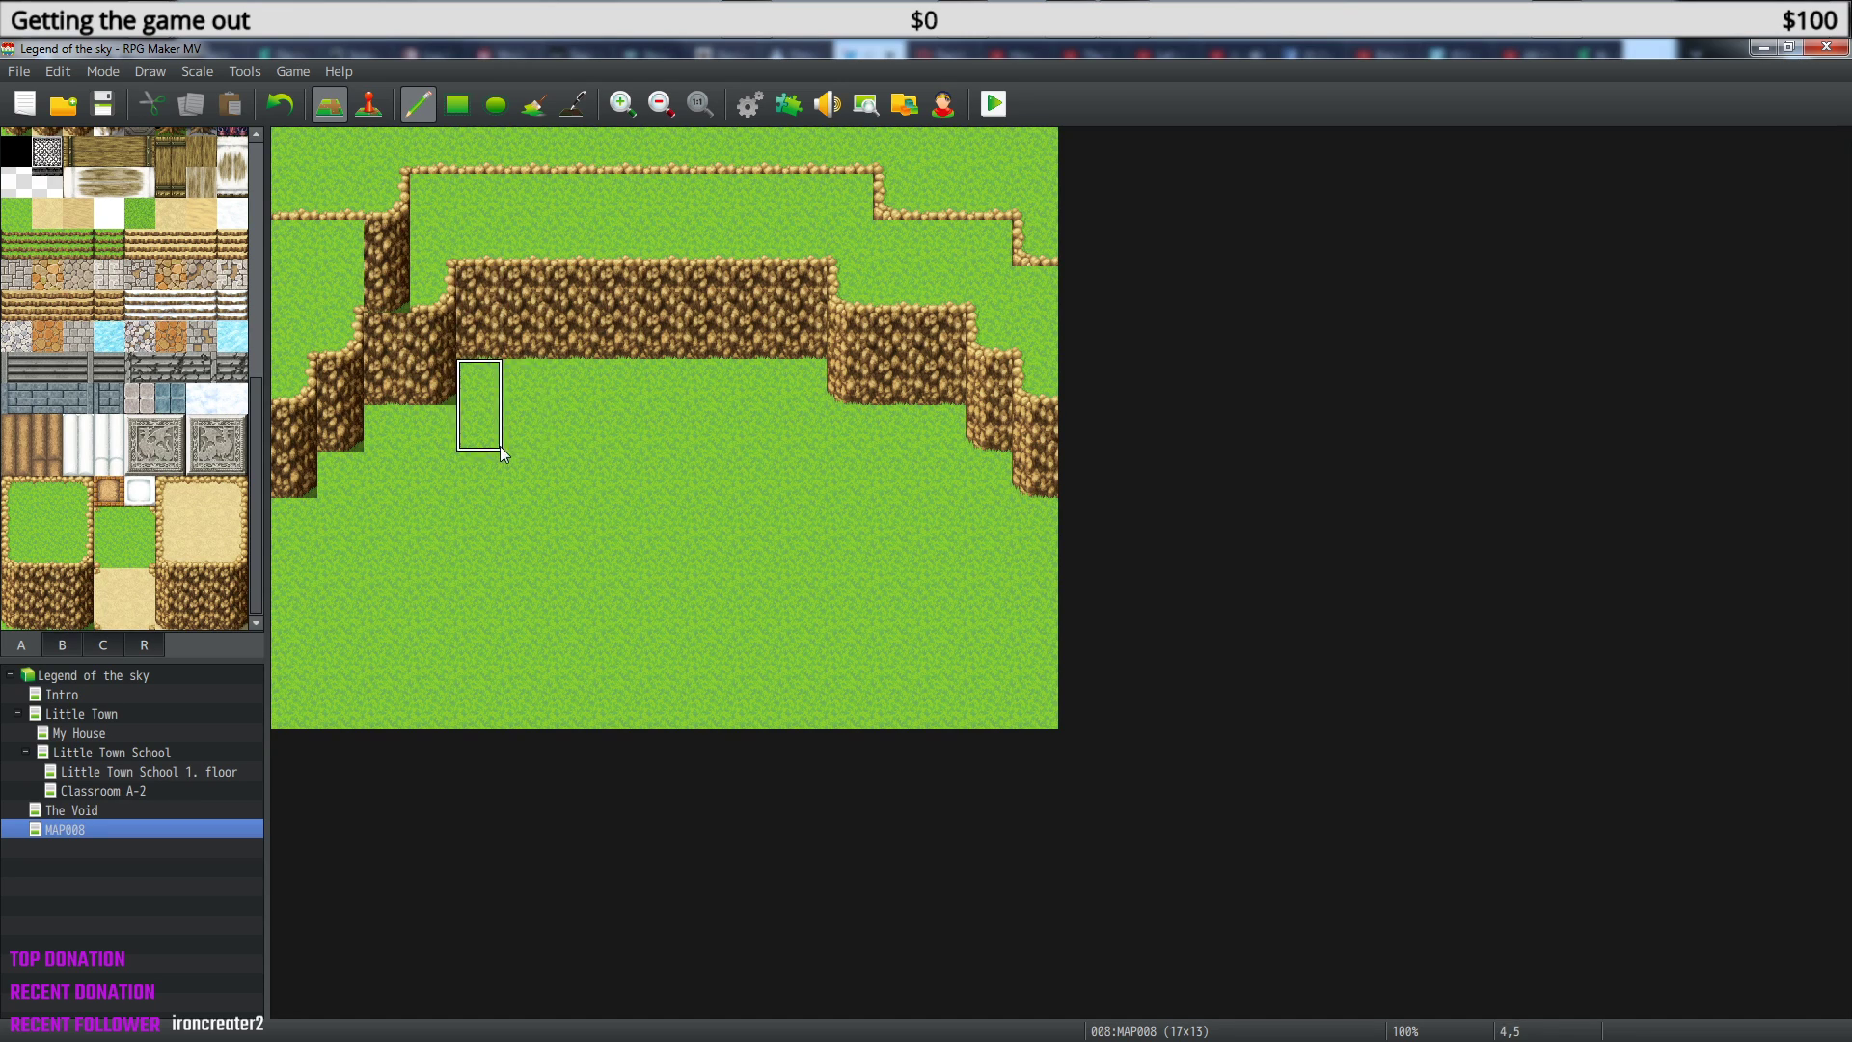
key("ctrl+z")
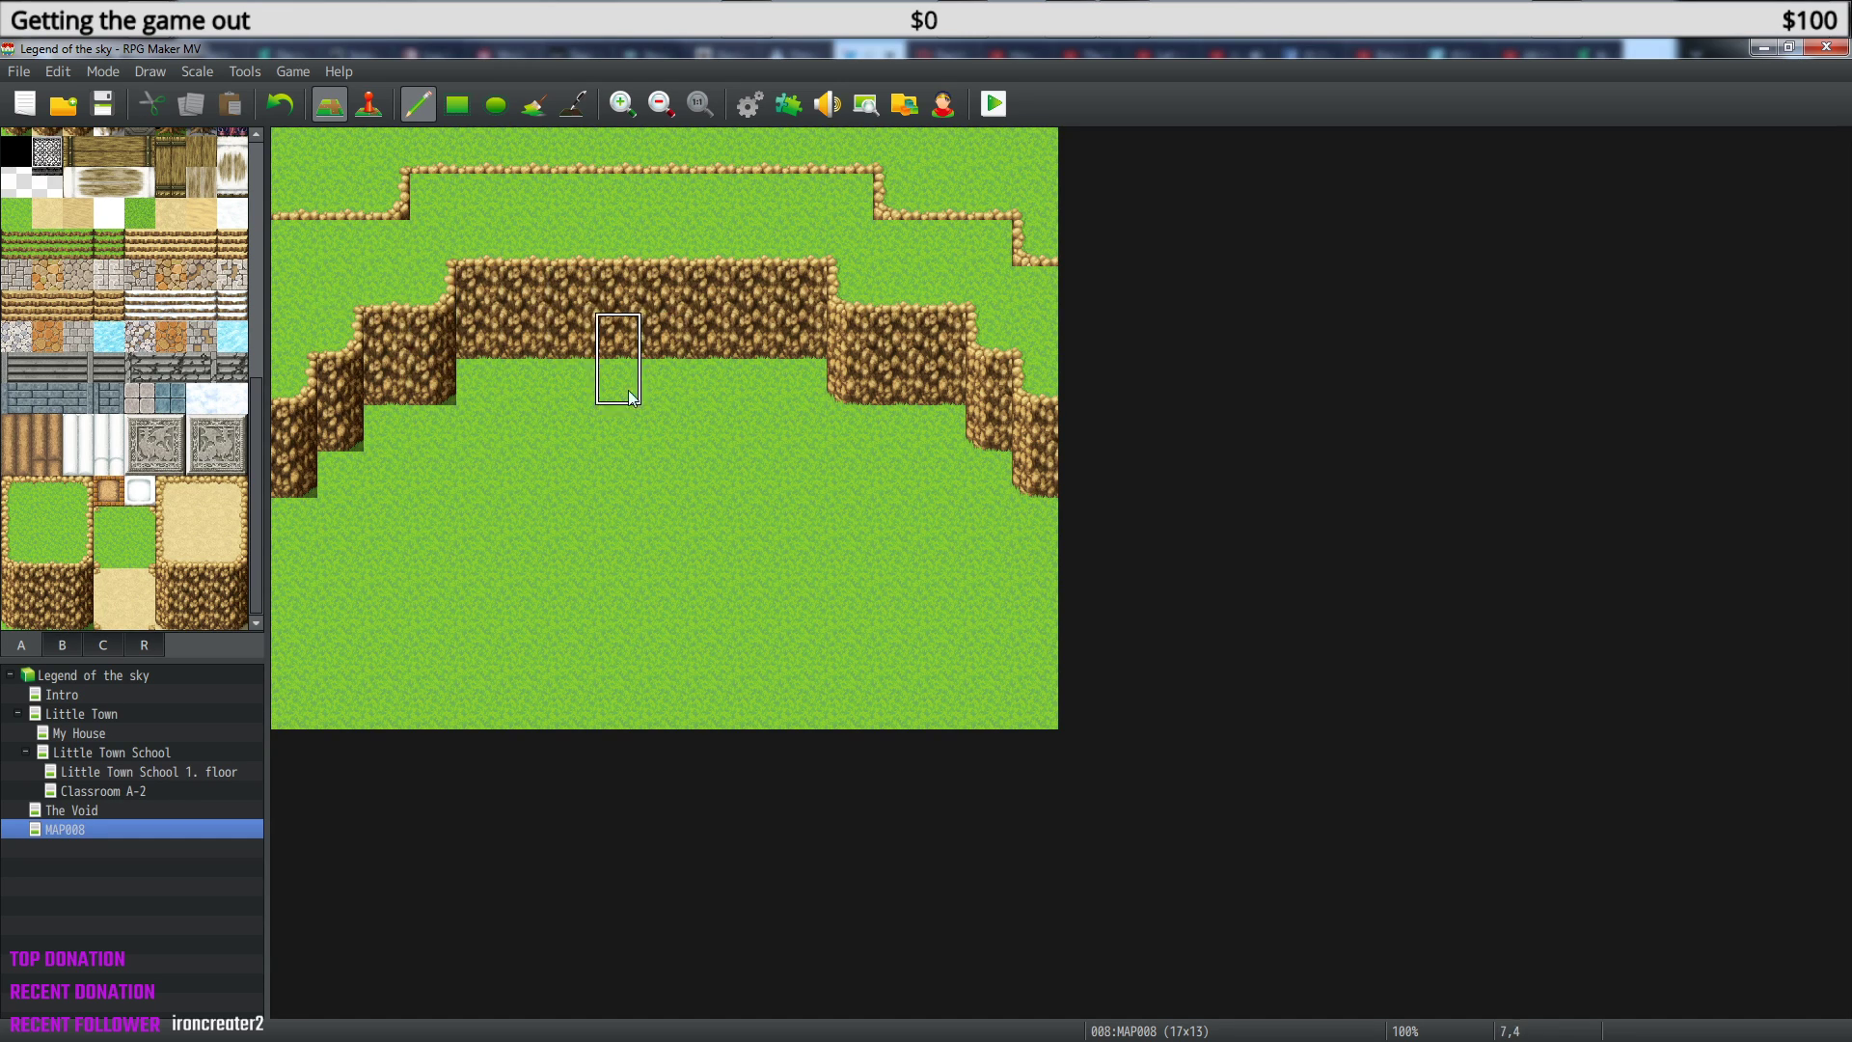
- Shift the whole lower cliff one row down as a copied block and cover the leftover edge tiles with plain grass
right_click_drag(297, 497, 1056, 311)
right_click_drag(1033, 462, 307, 256)
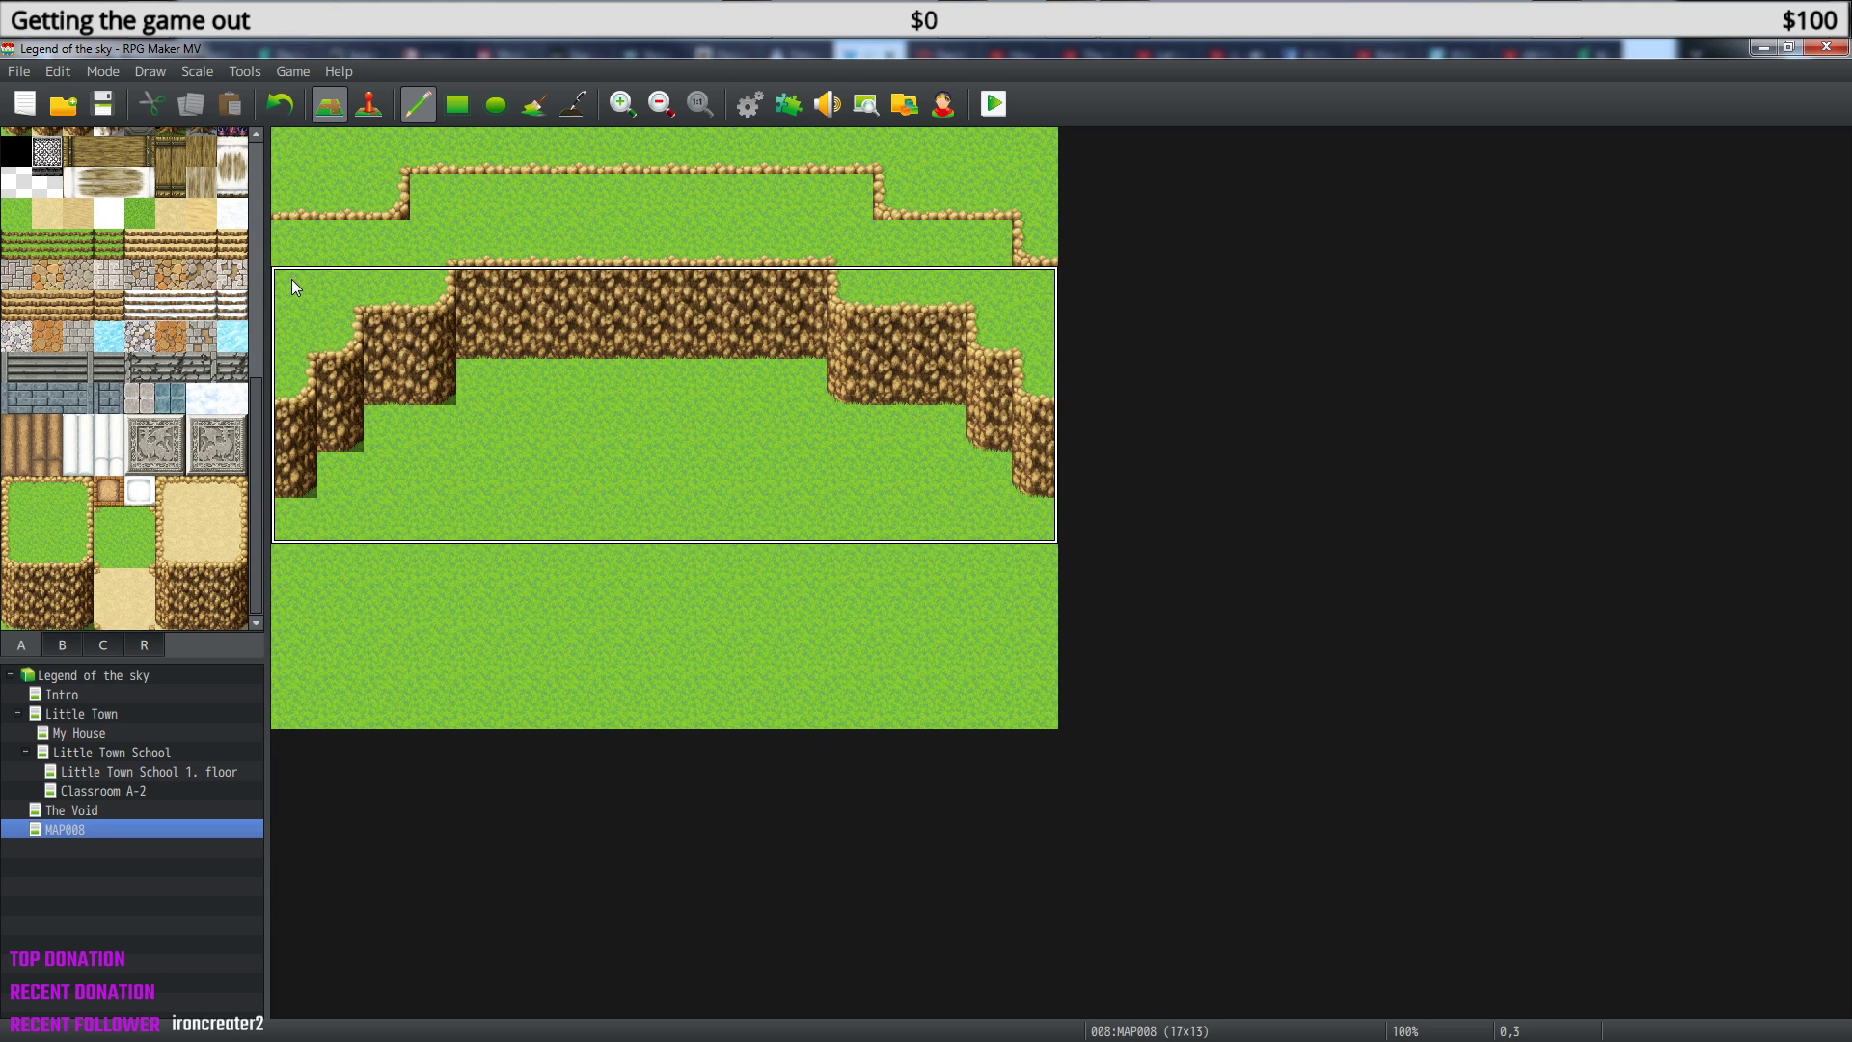
left_click(292, 281)
right_click(476, 241)
left_click_drag(476, 241, 789, 262)
left_click(833, 255)
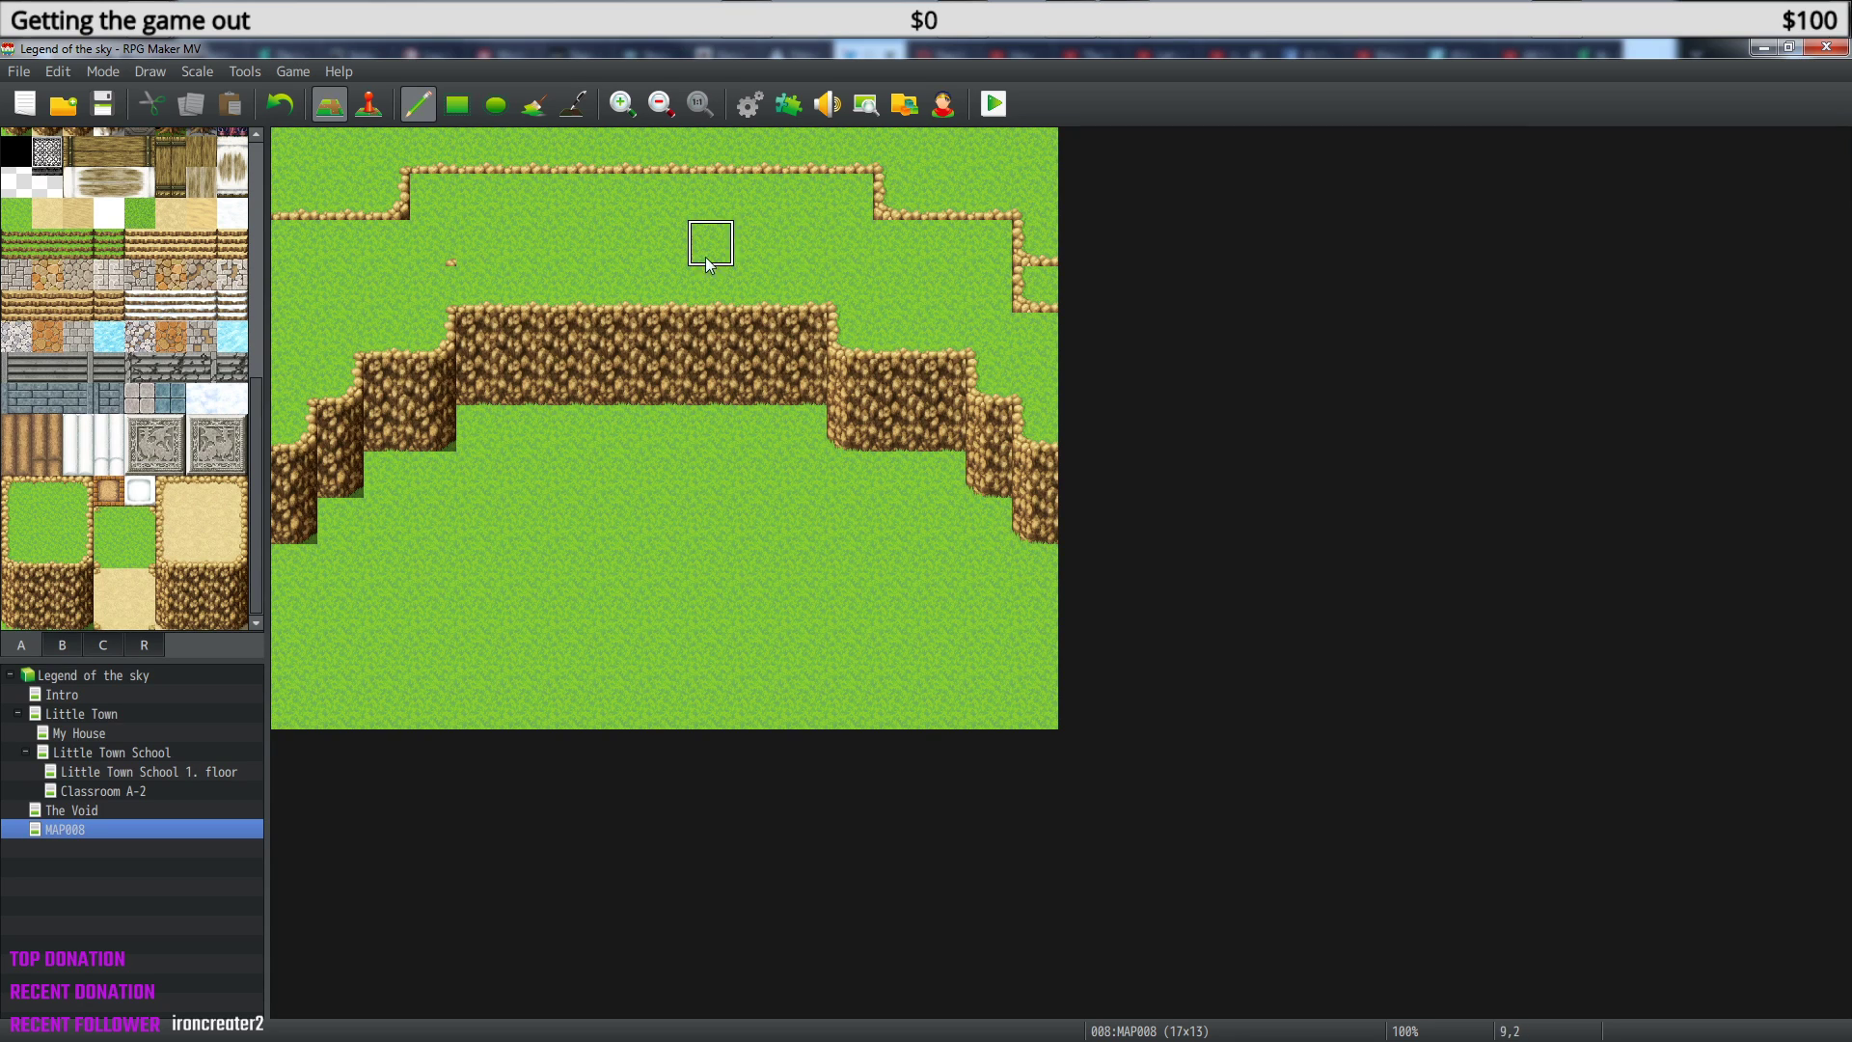
left_click(442, 262)
left_click(1035, 288)
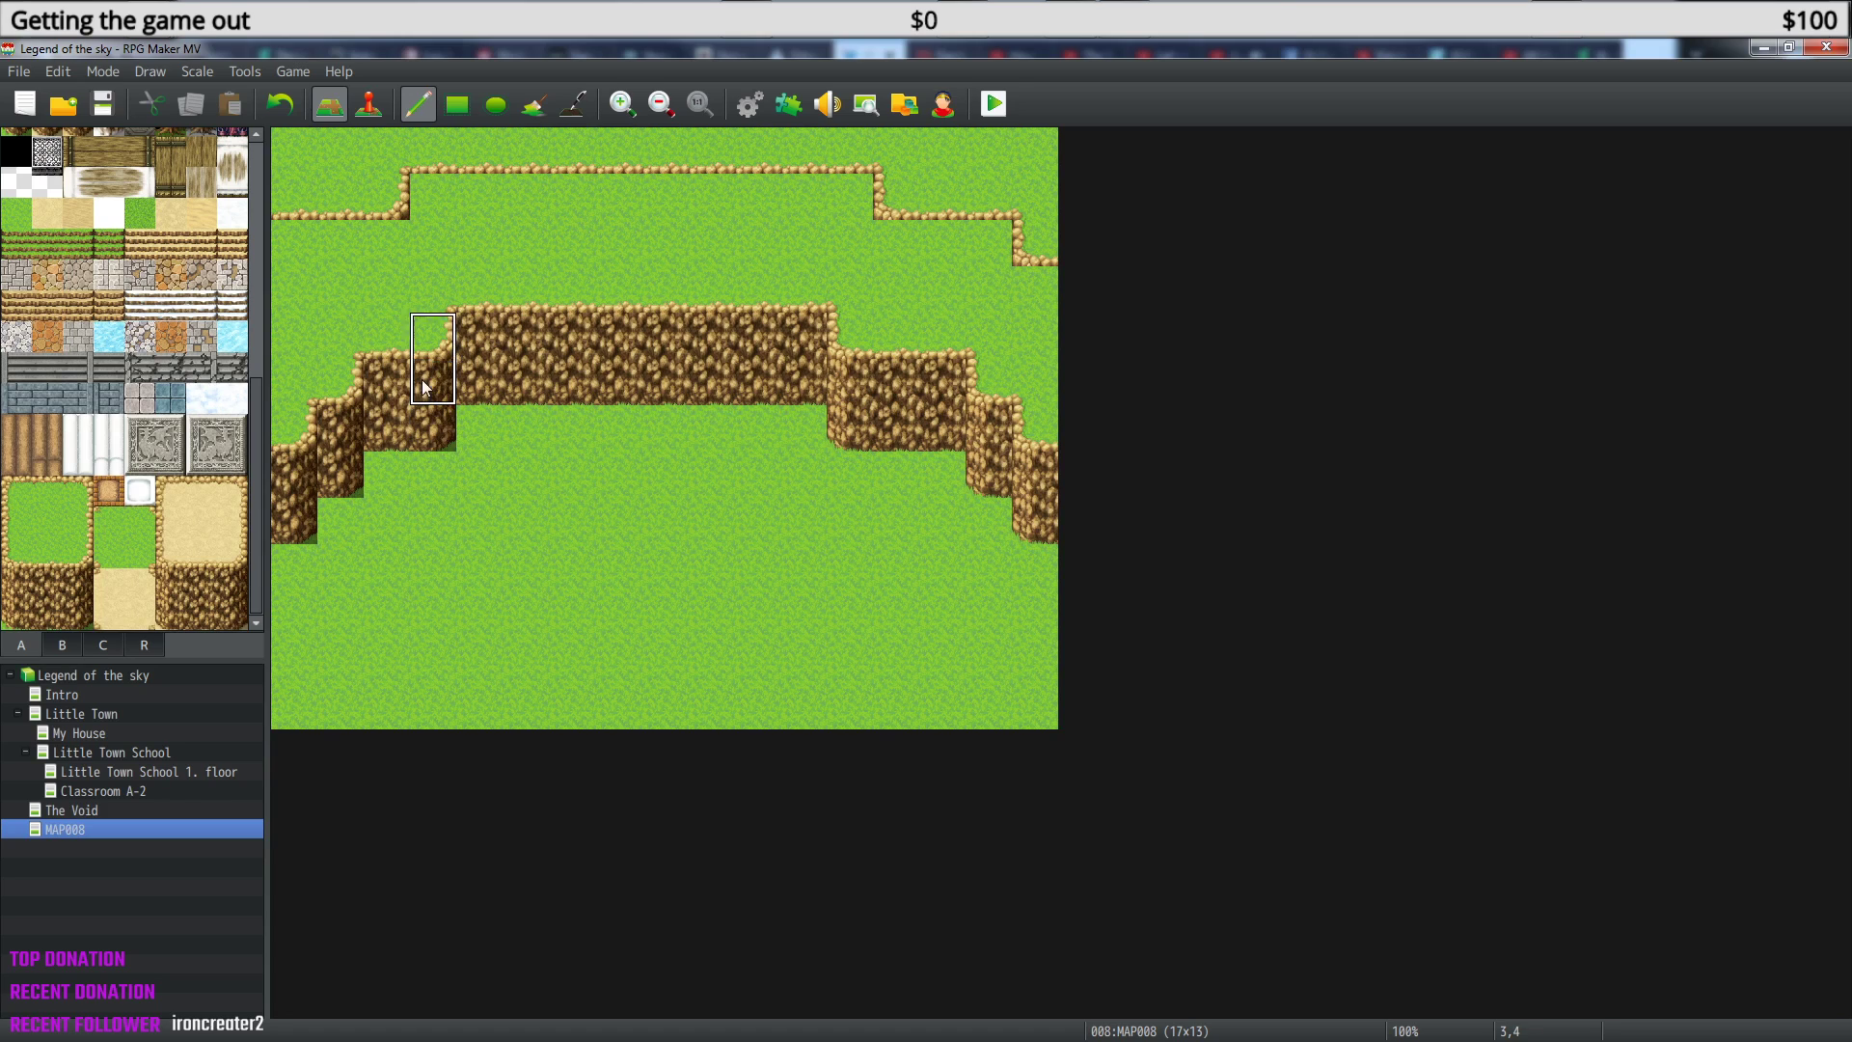
- Build a two-tile-high rocky cliff wall under the second ledge, following its steps across the full width of the map
left_click(392, 275)
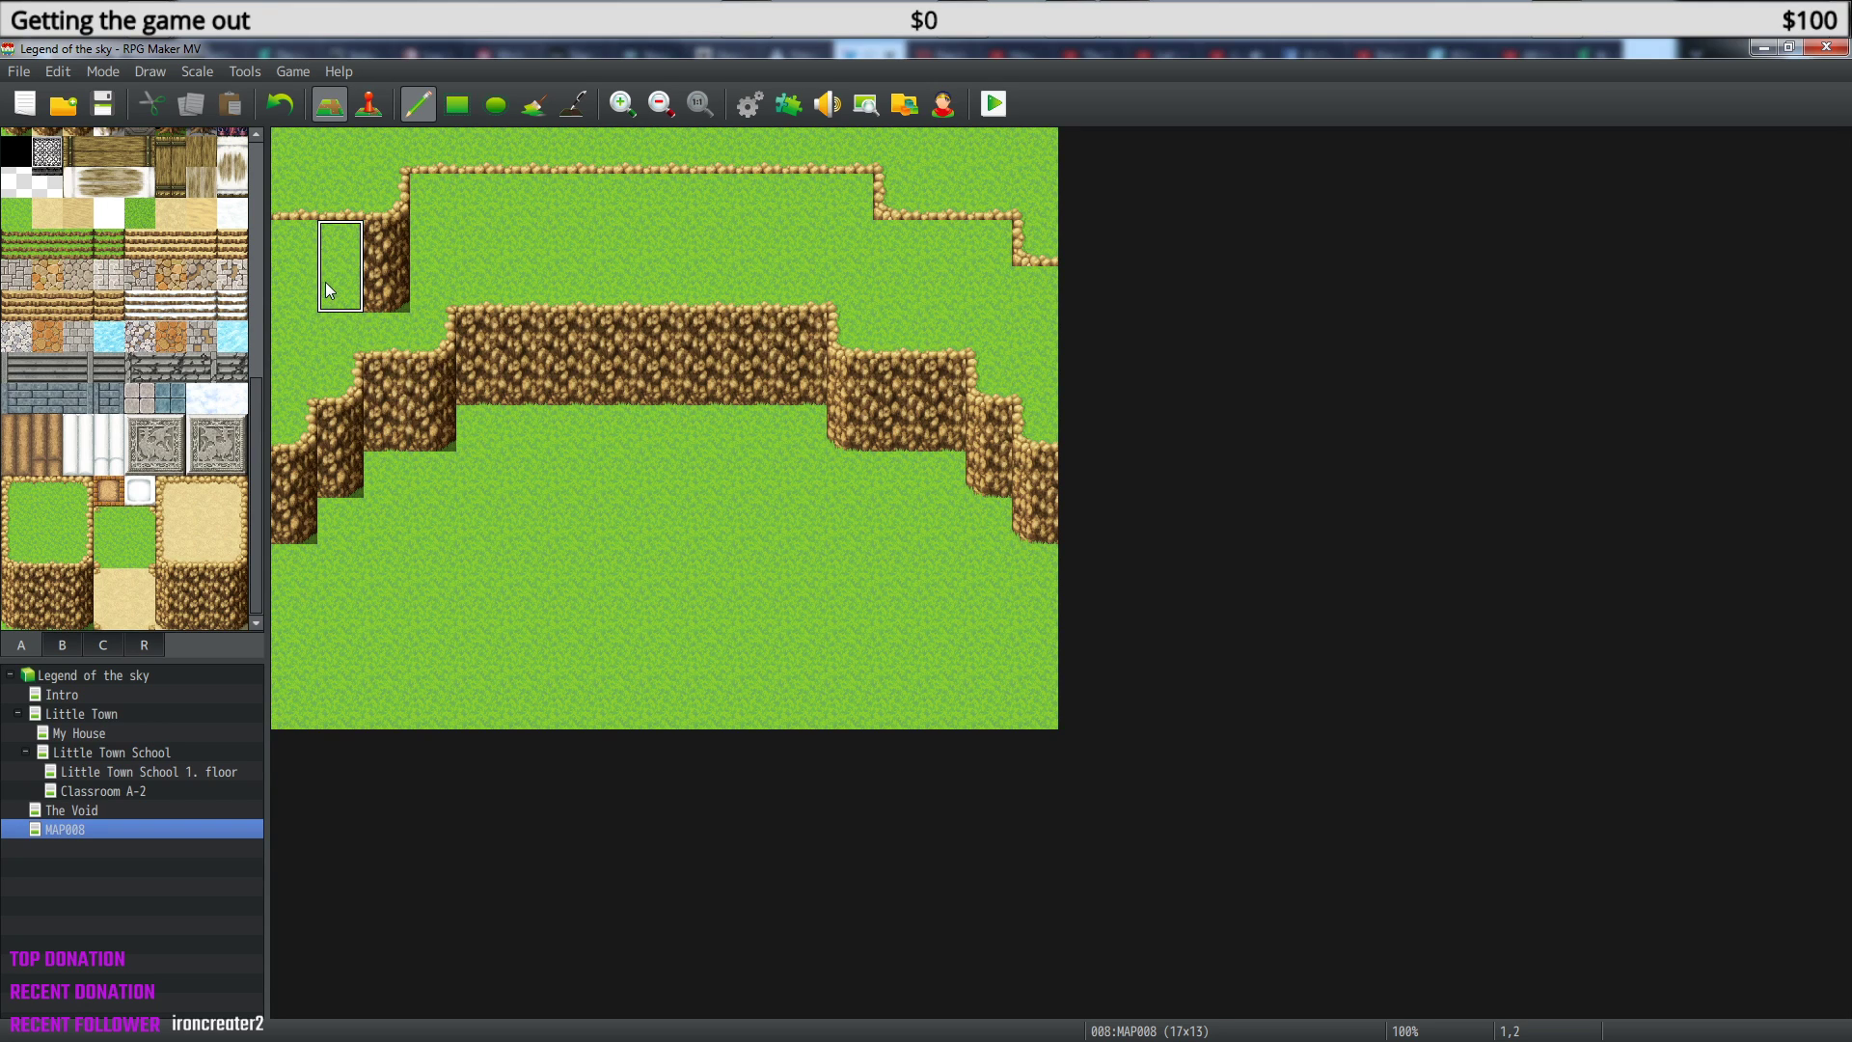
left_click_drag(326, 282, 290, 281)
left_click_drag(436, 222, 732, 221)
key("ctrl+z")
left_click_drag(451, 243, 835, 247)
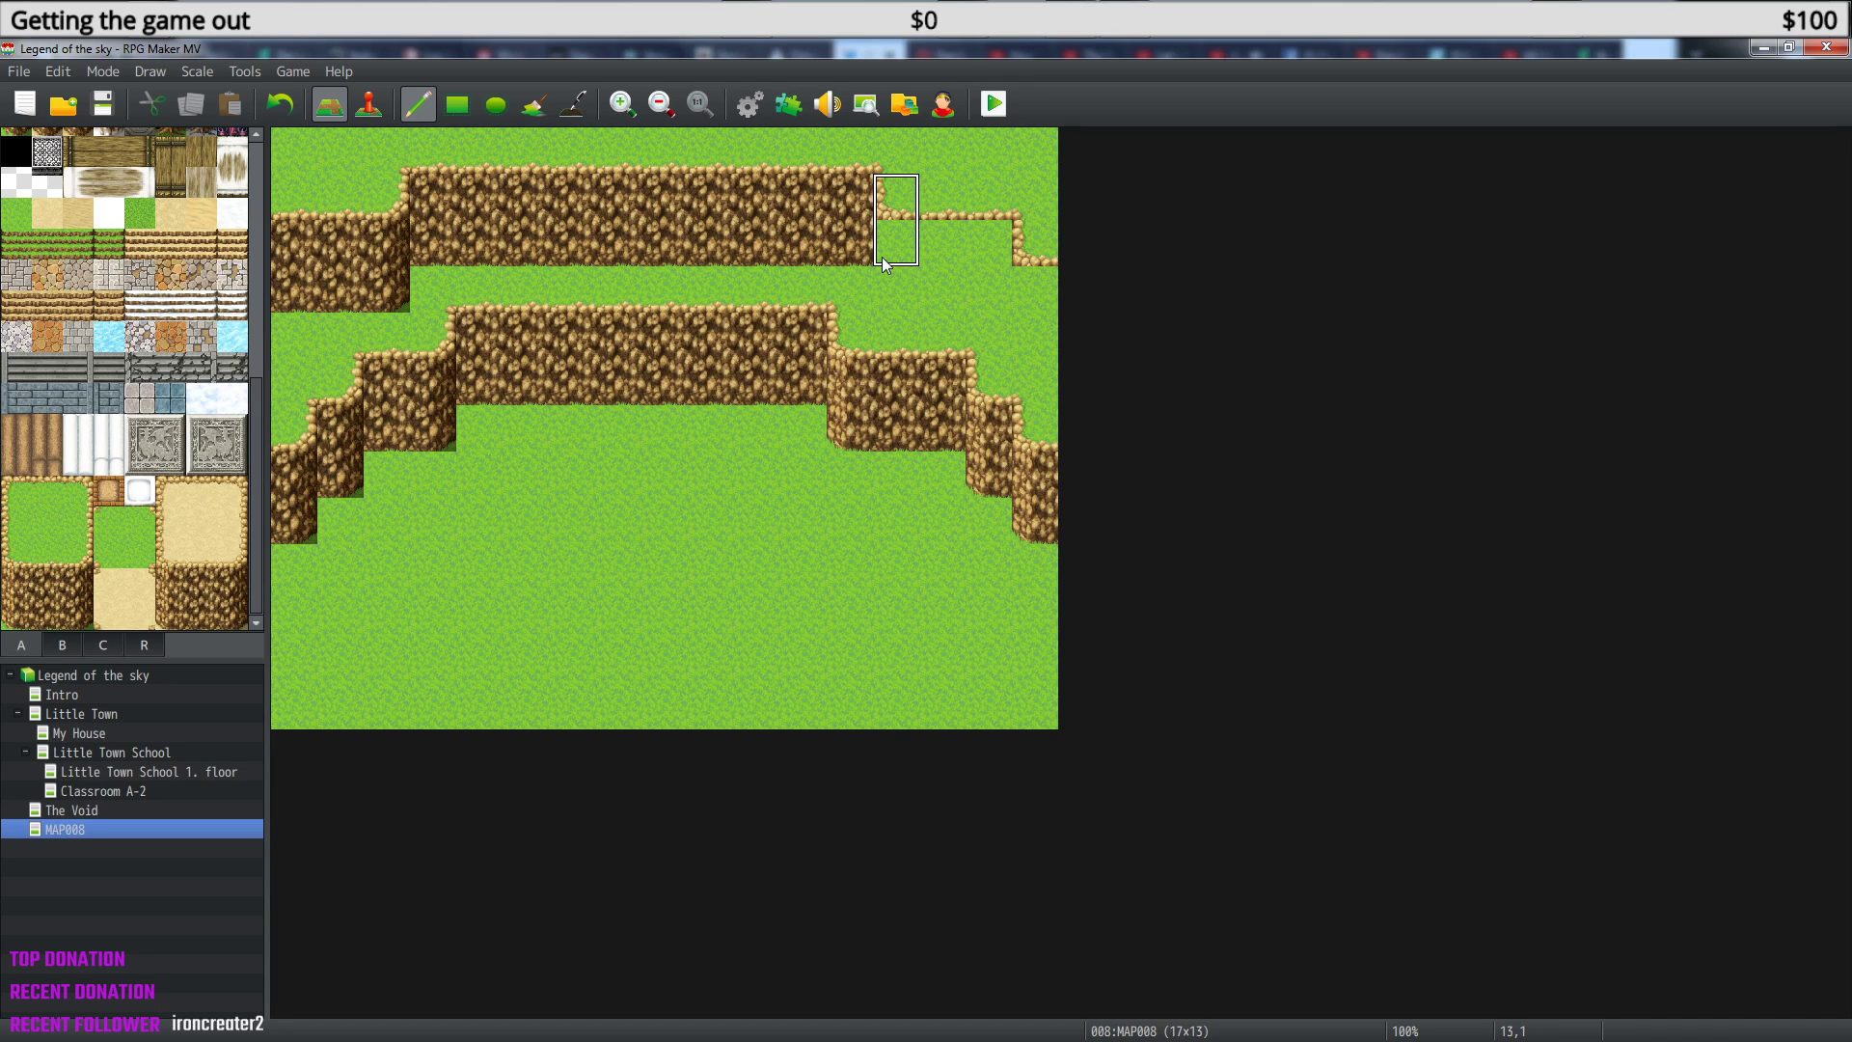
left_click(894, 301)
left_click(1024, 338)
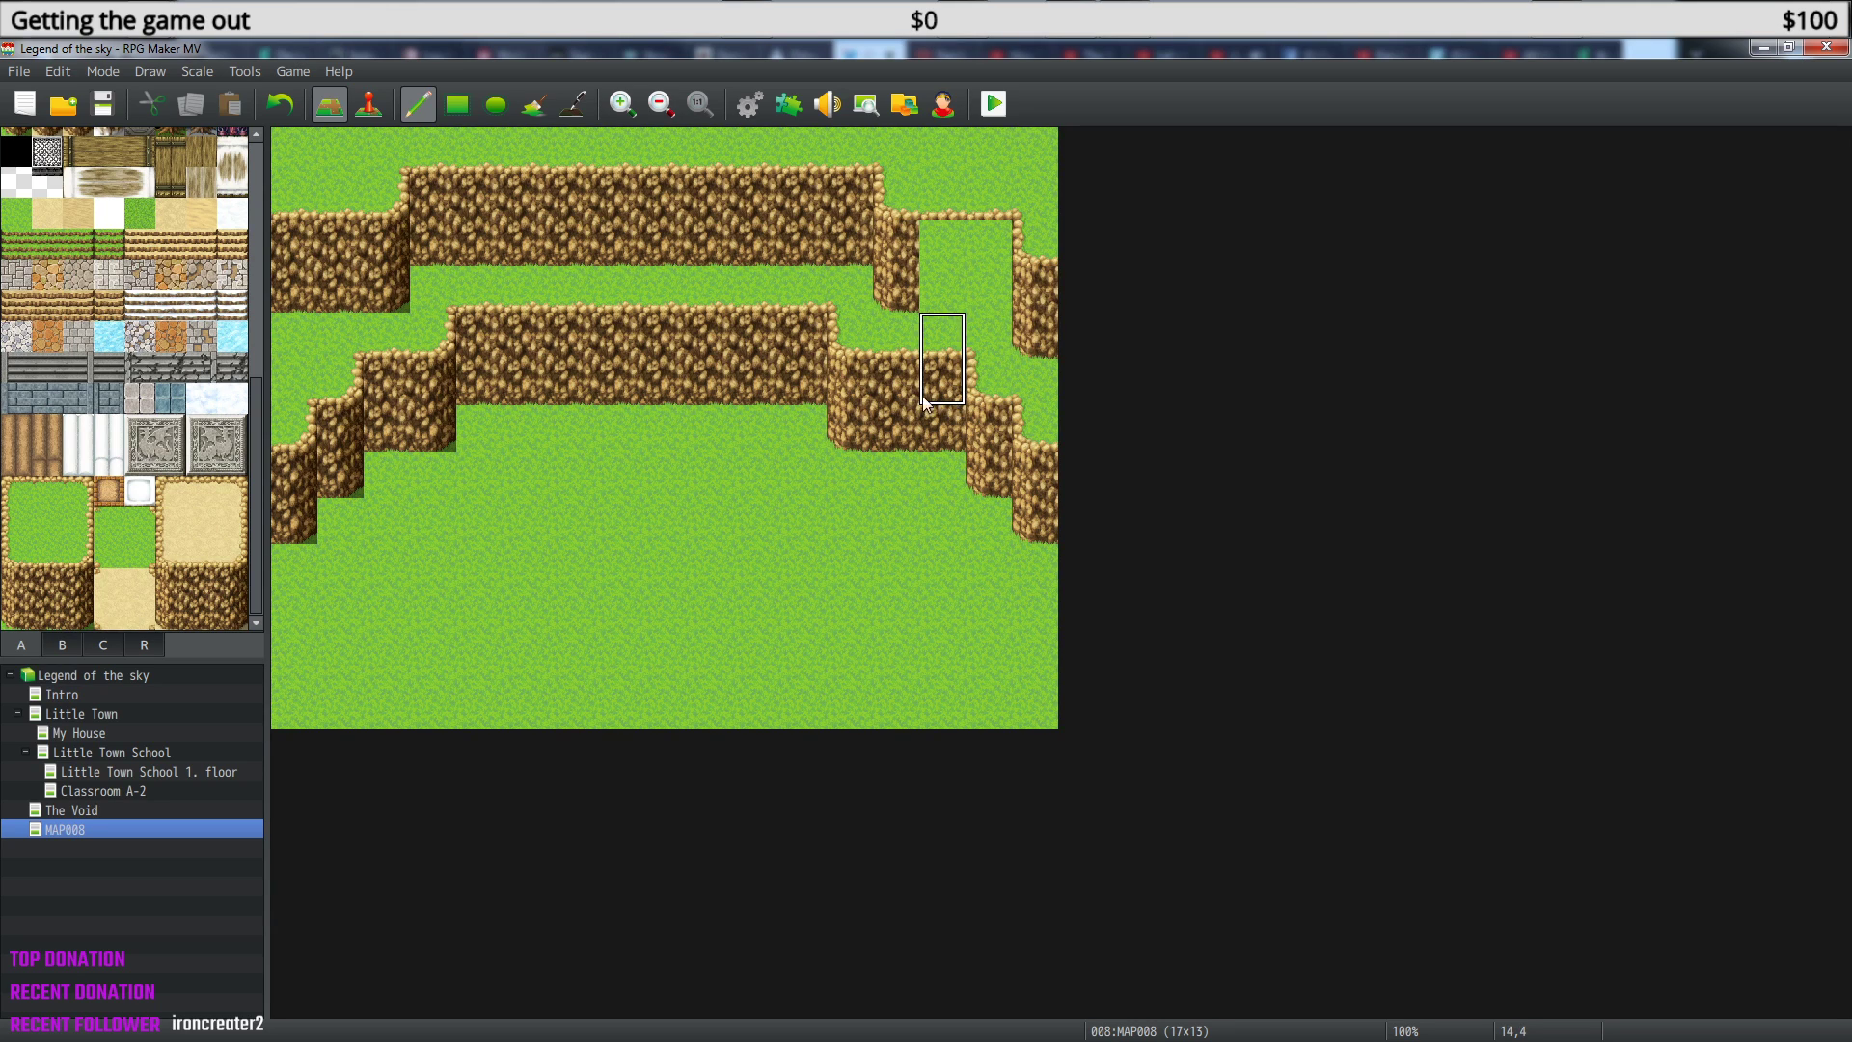
left_click(950, 301)
left_click(993, 301)
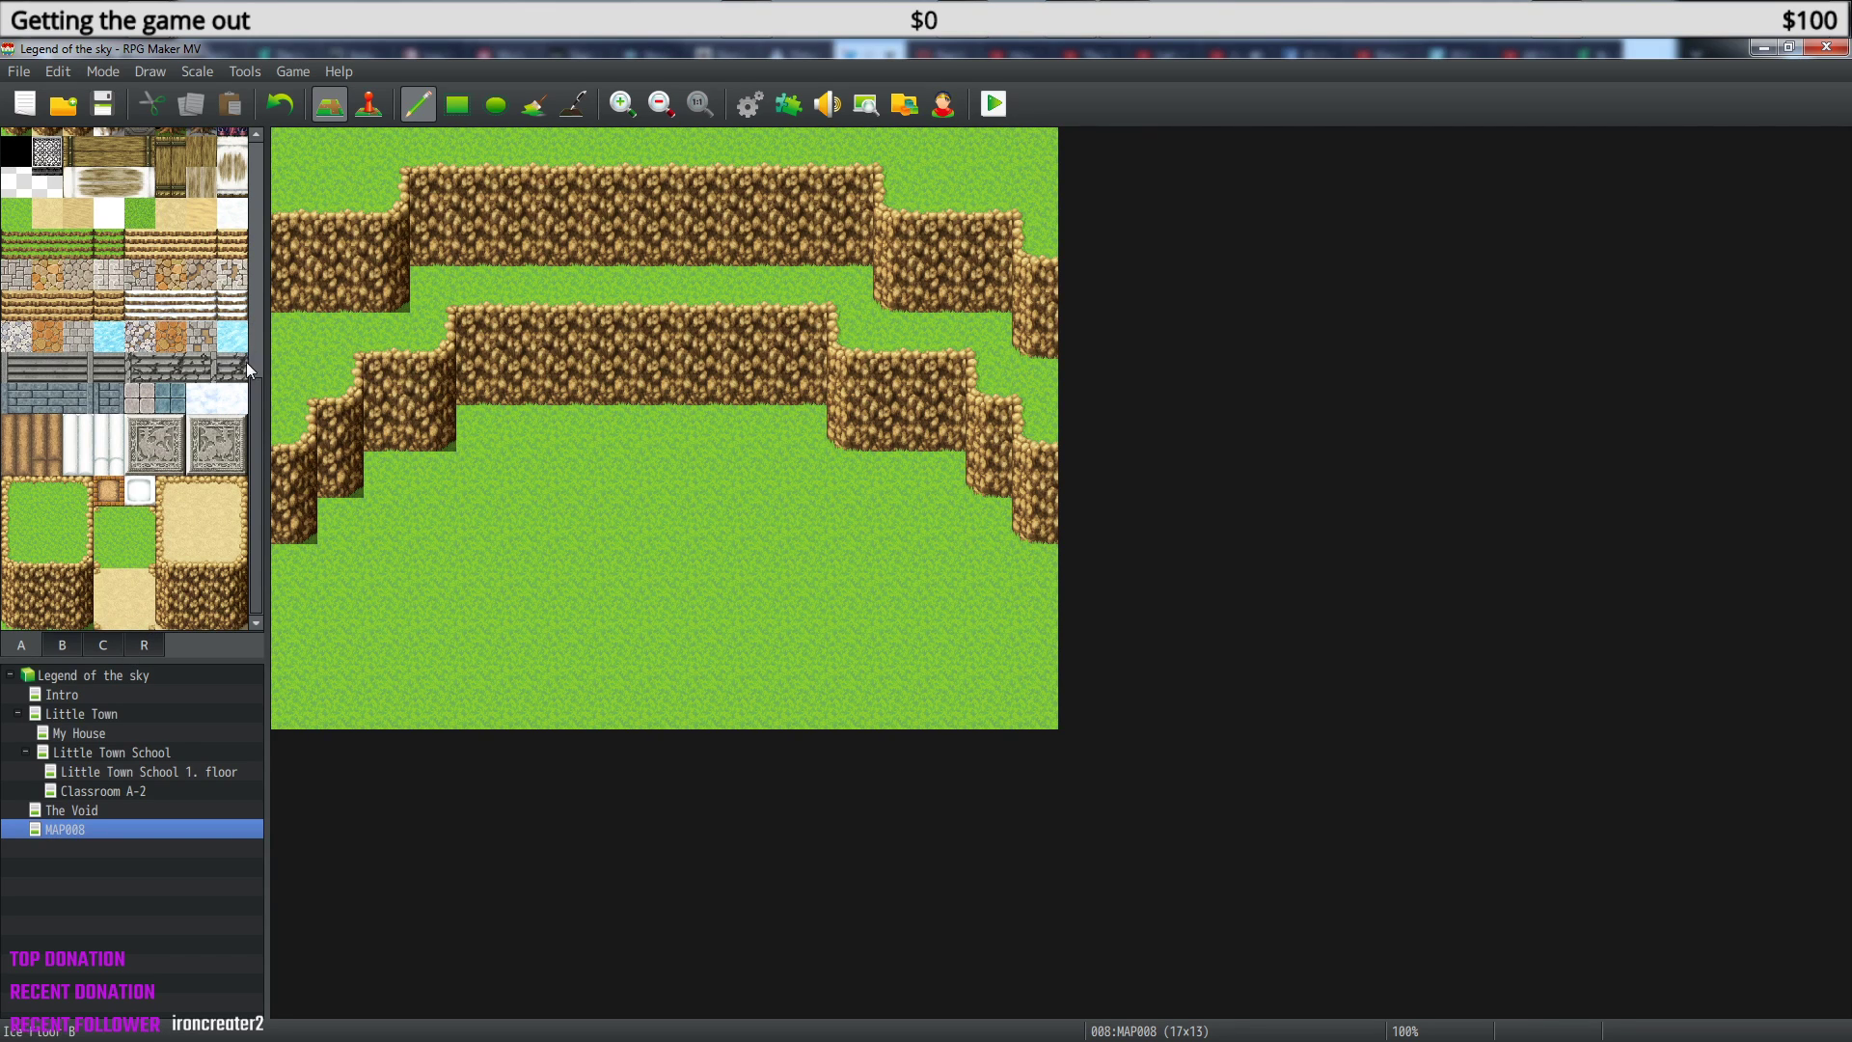
- Paint a river down columns 5 and 6, widening toward the map's bottom edge, and lay waterfall tiles over both cliff walls
left_click_drag(256, 459, 254, 130)
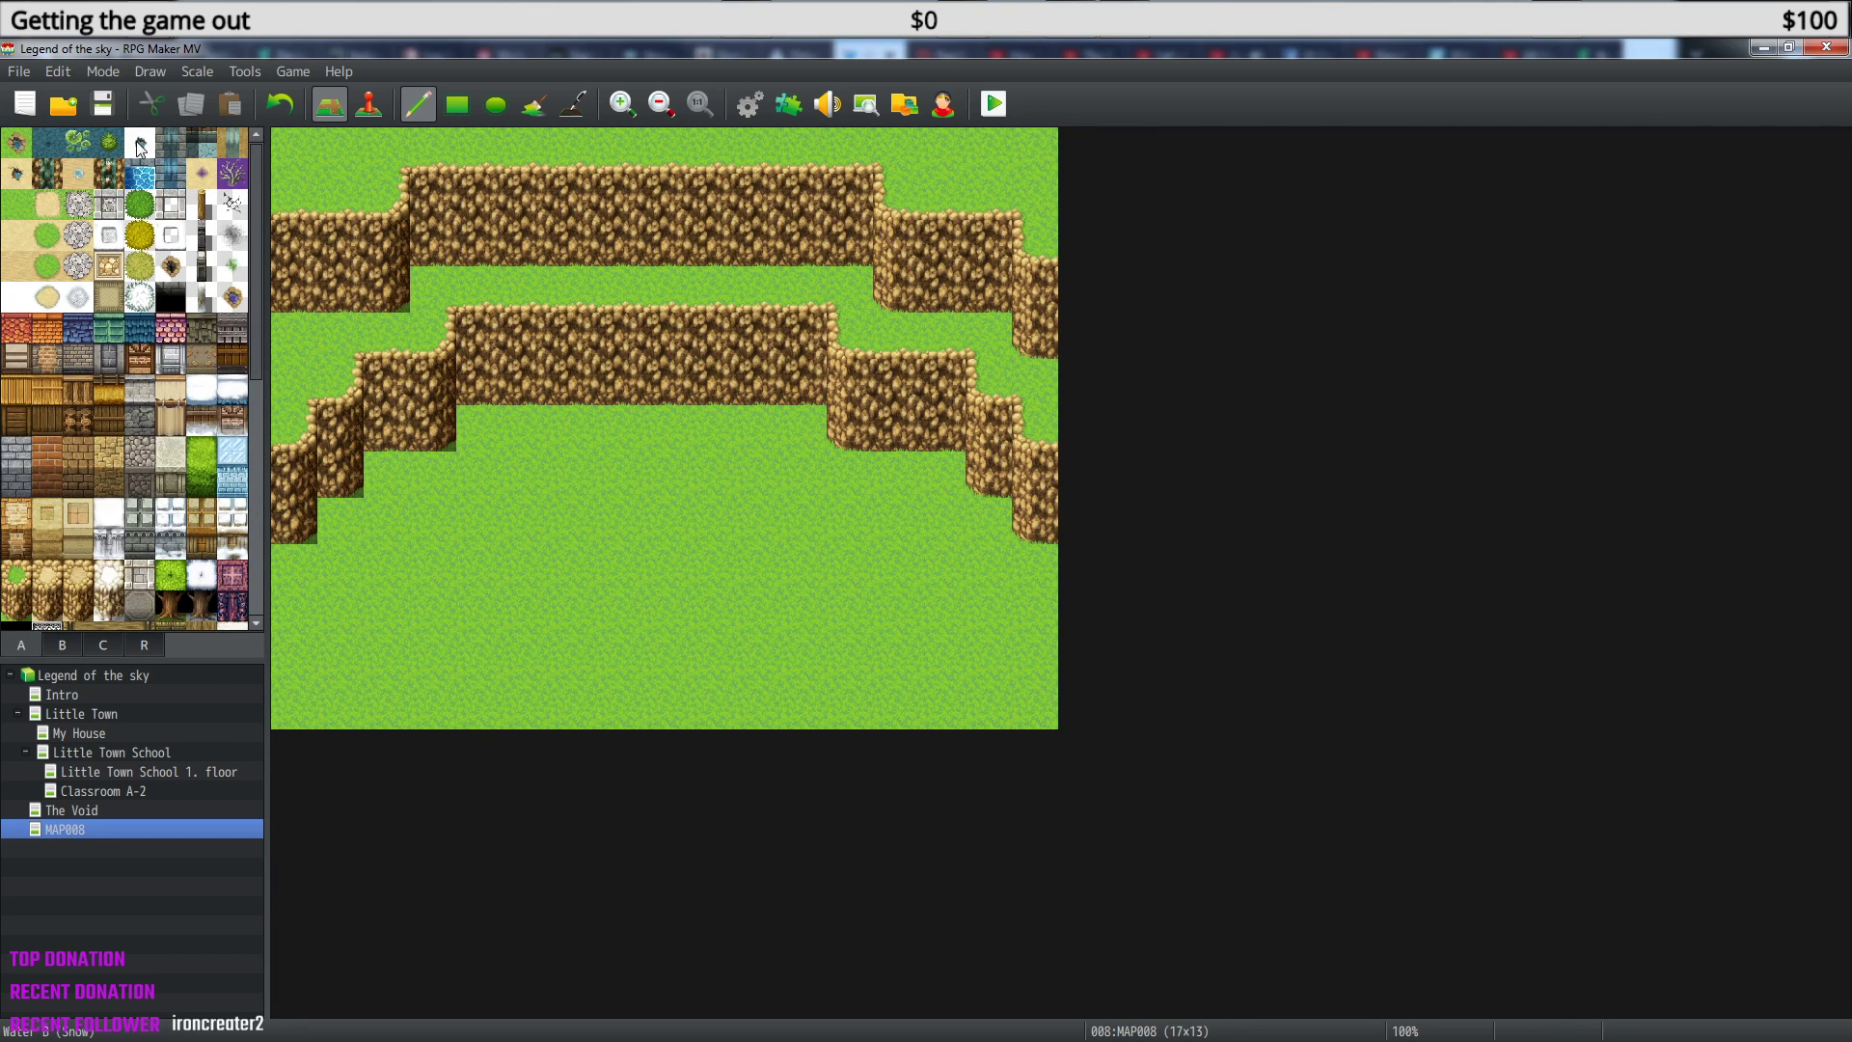
left_click(17, 144)
left_click_drag(513, 143, 574, 144)
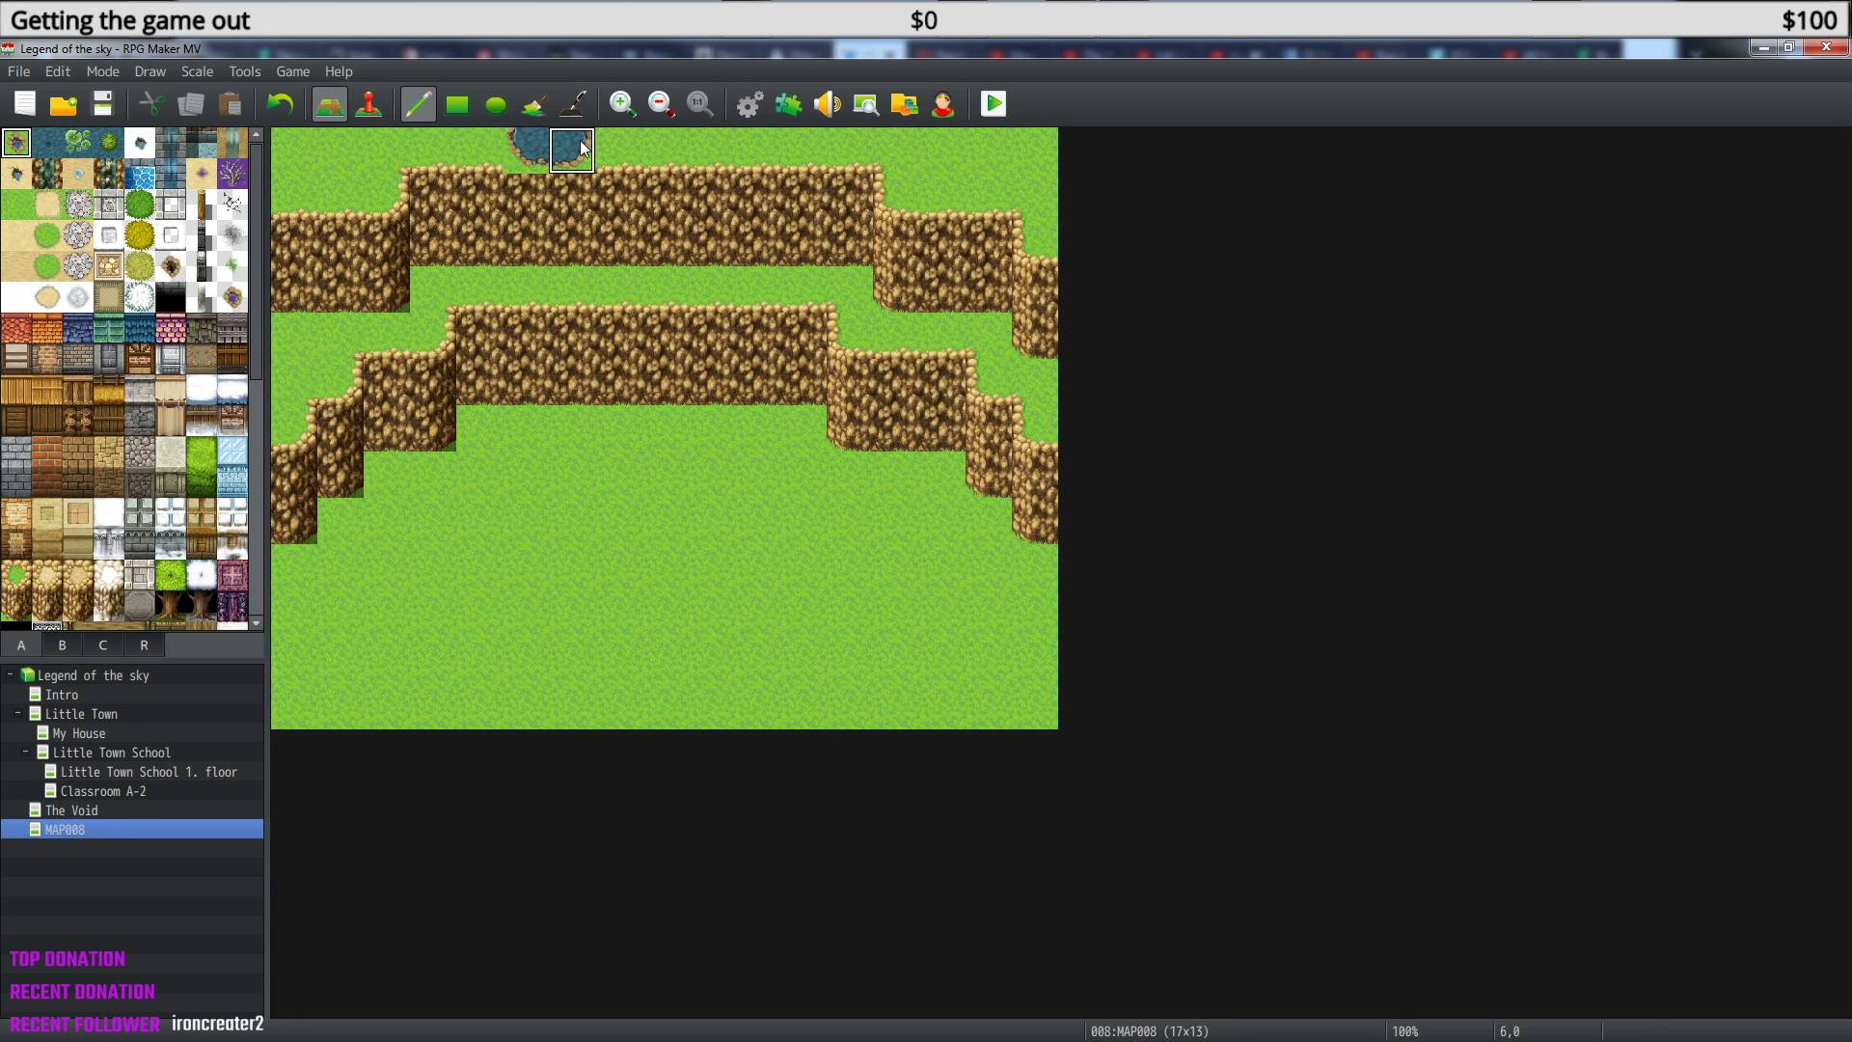
left_click_drag(528, 314, 571, 310)
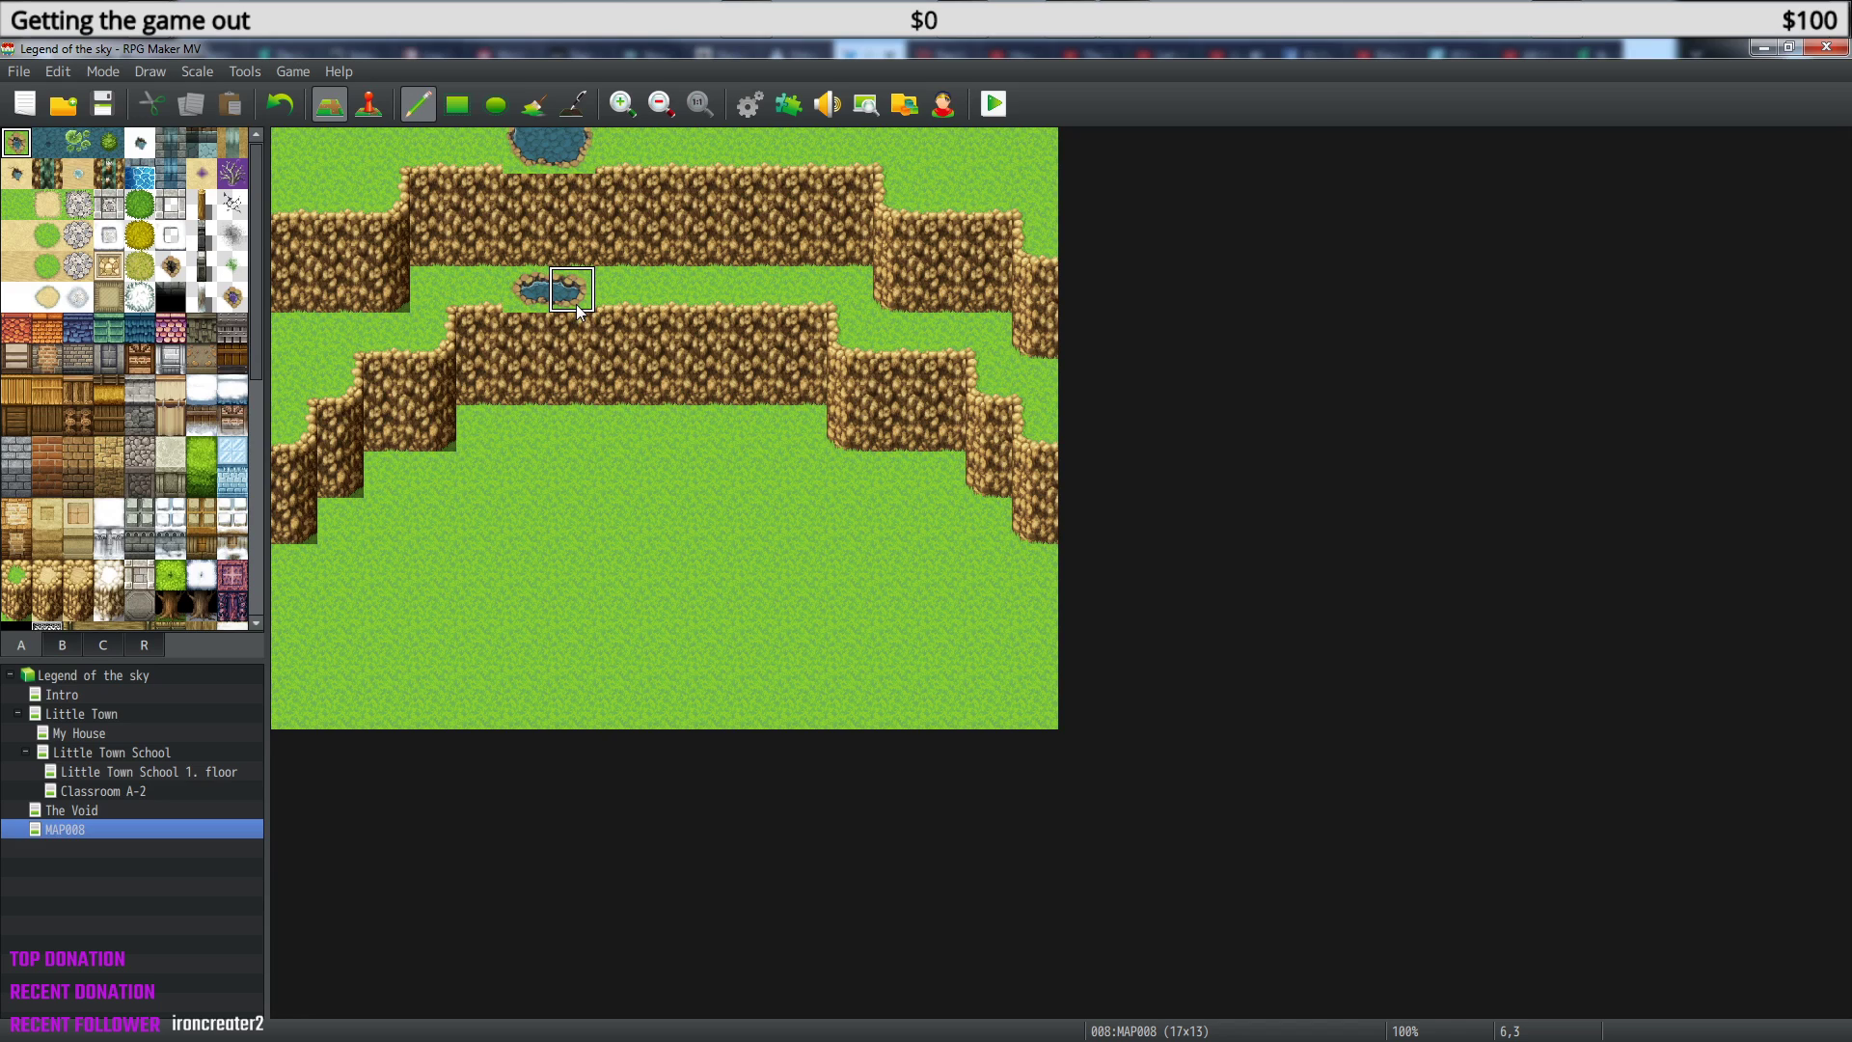
mouse_move(561, 454)
left_mouse_down()
mouse_move(534, 541)
mouse_move(436, 664)
mouse_move(478, 707)
mouse_move(533, 712)
left_mouse_up()
mouse_move(544, 539)
left_mouse_down()
mouse_move(567, 517)
mouse_move(479, 566)
mouse_move(480, 639)
mouse_move(608, 707)
mouse_move(353, 707)
mouse_move(430, 653)
mouse_move(522, 711)
mouse_move(569, 709)
mouse_move(570, 666)
mouse_move(542, 688)
left_mouse_up()
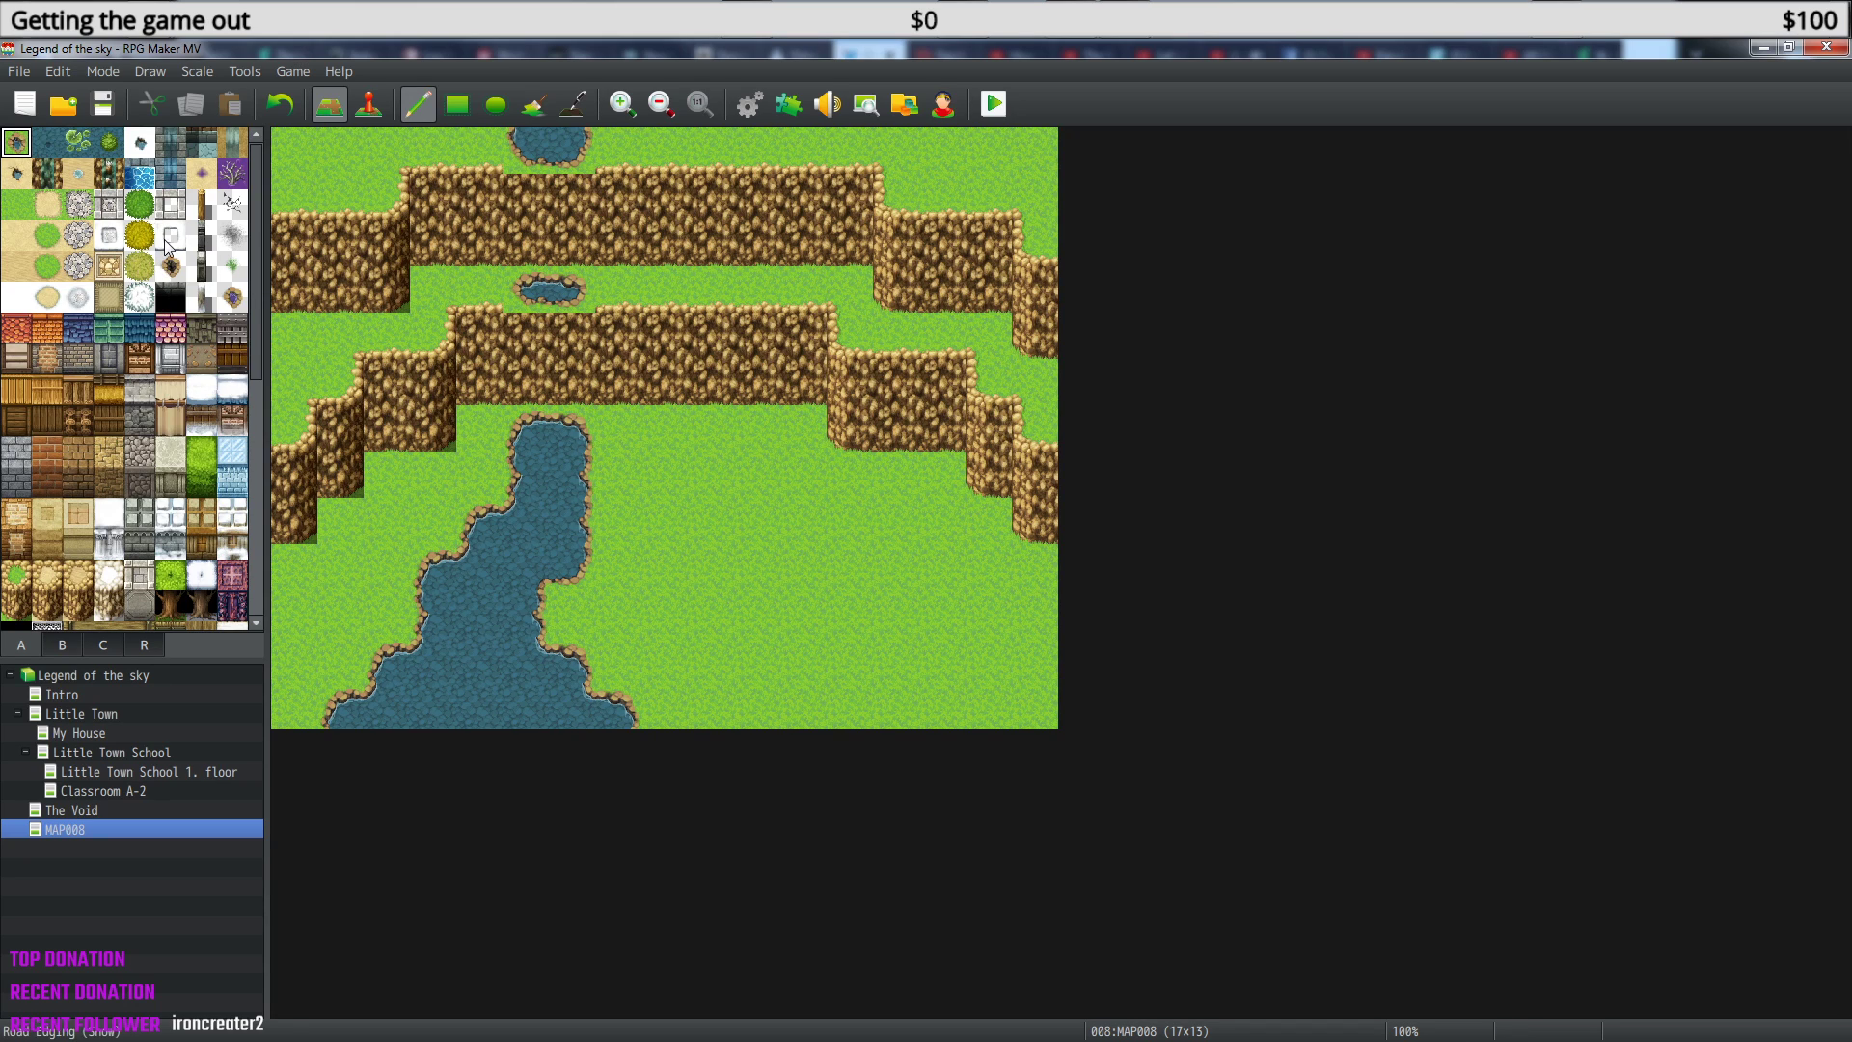
left_click(46, 174)
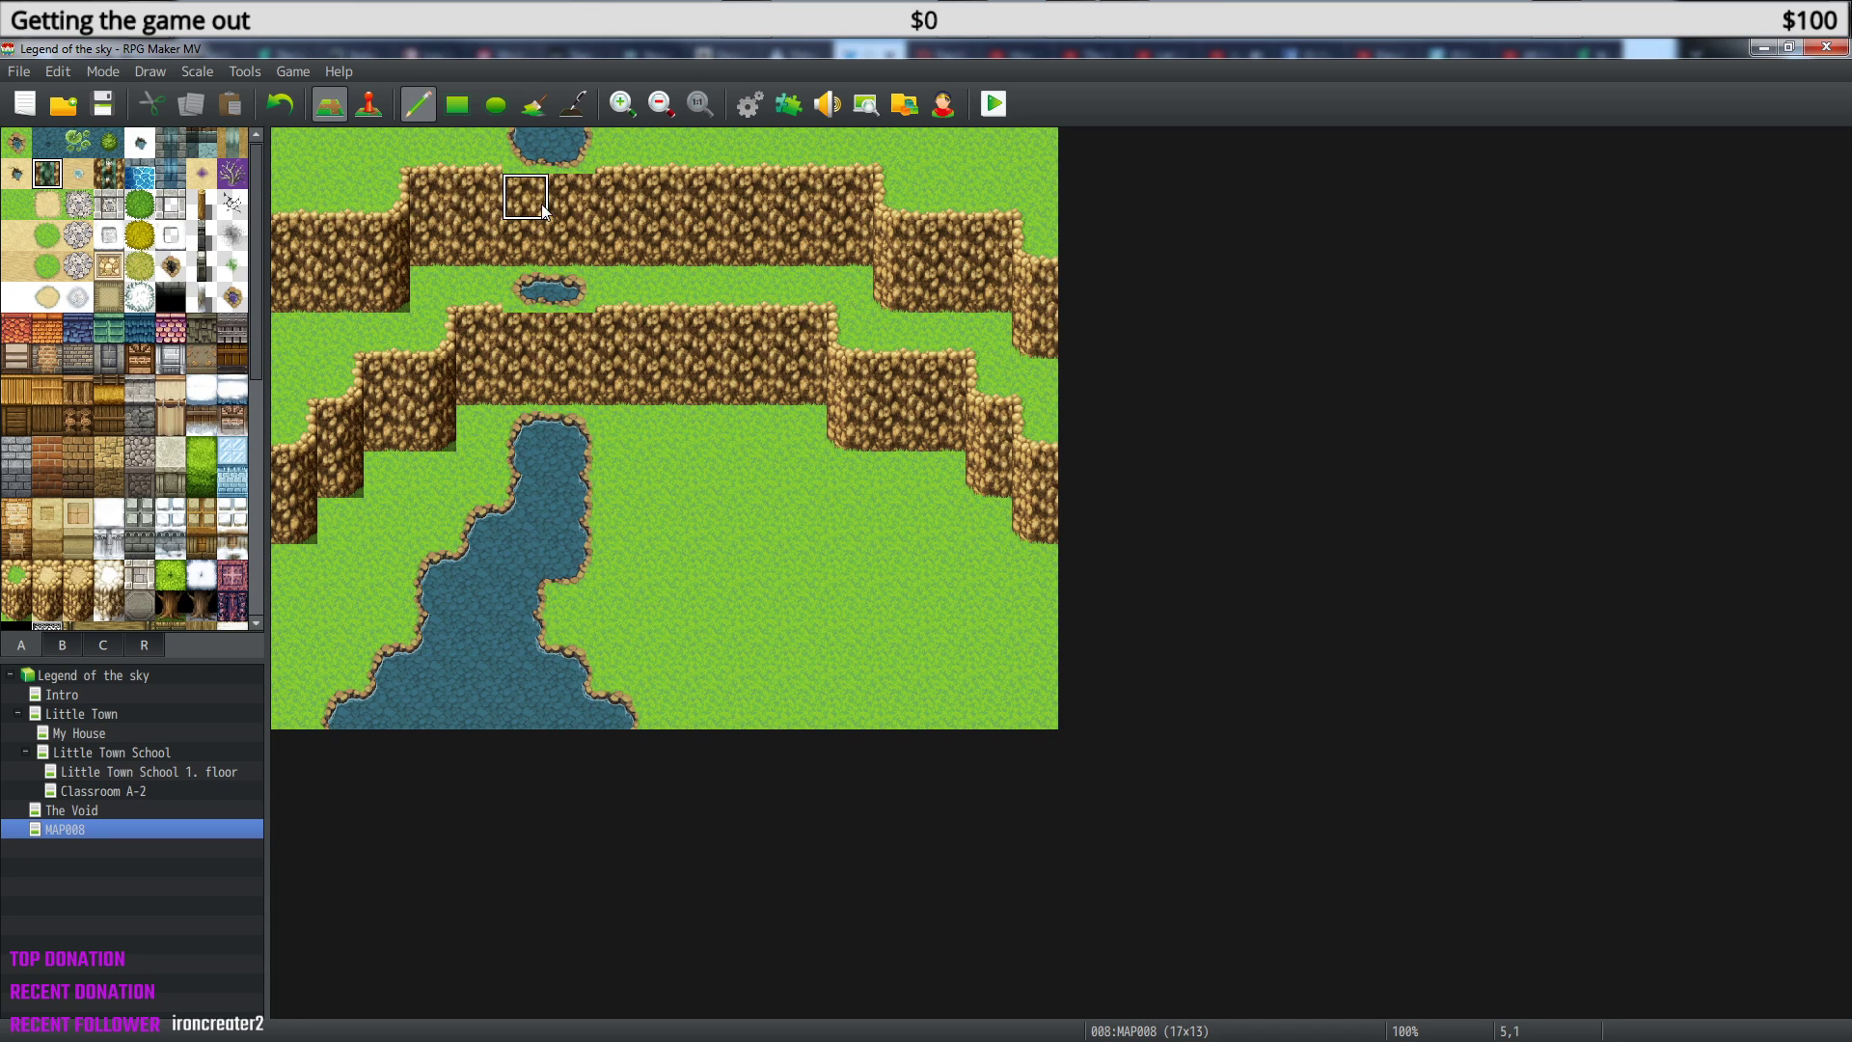
left_click_drag(543, 210, 539, 384)
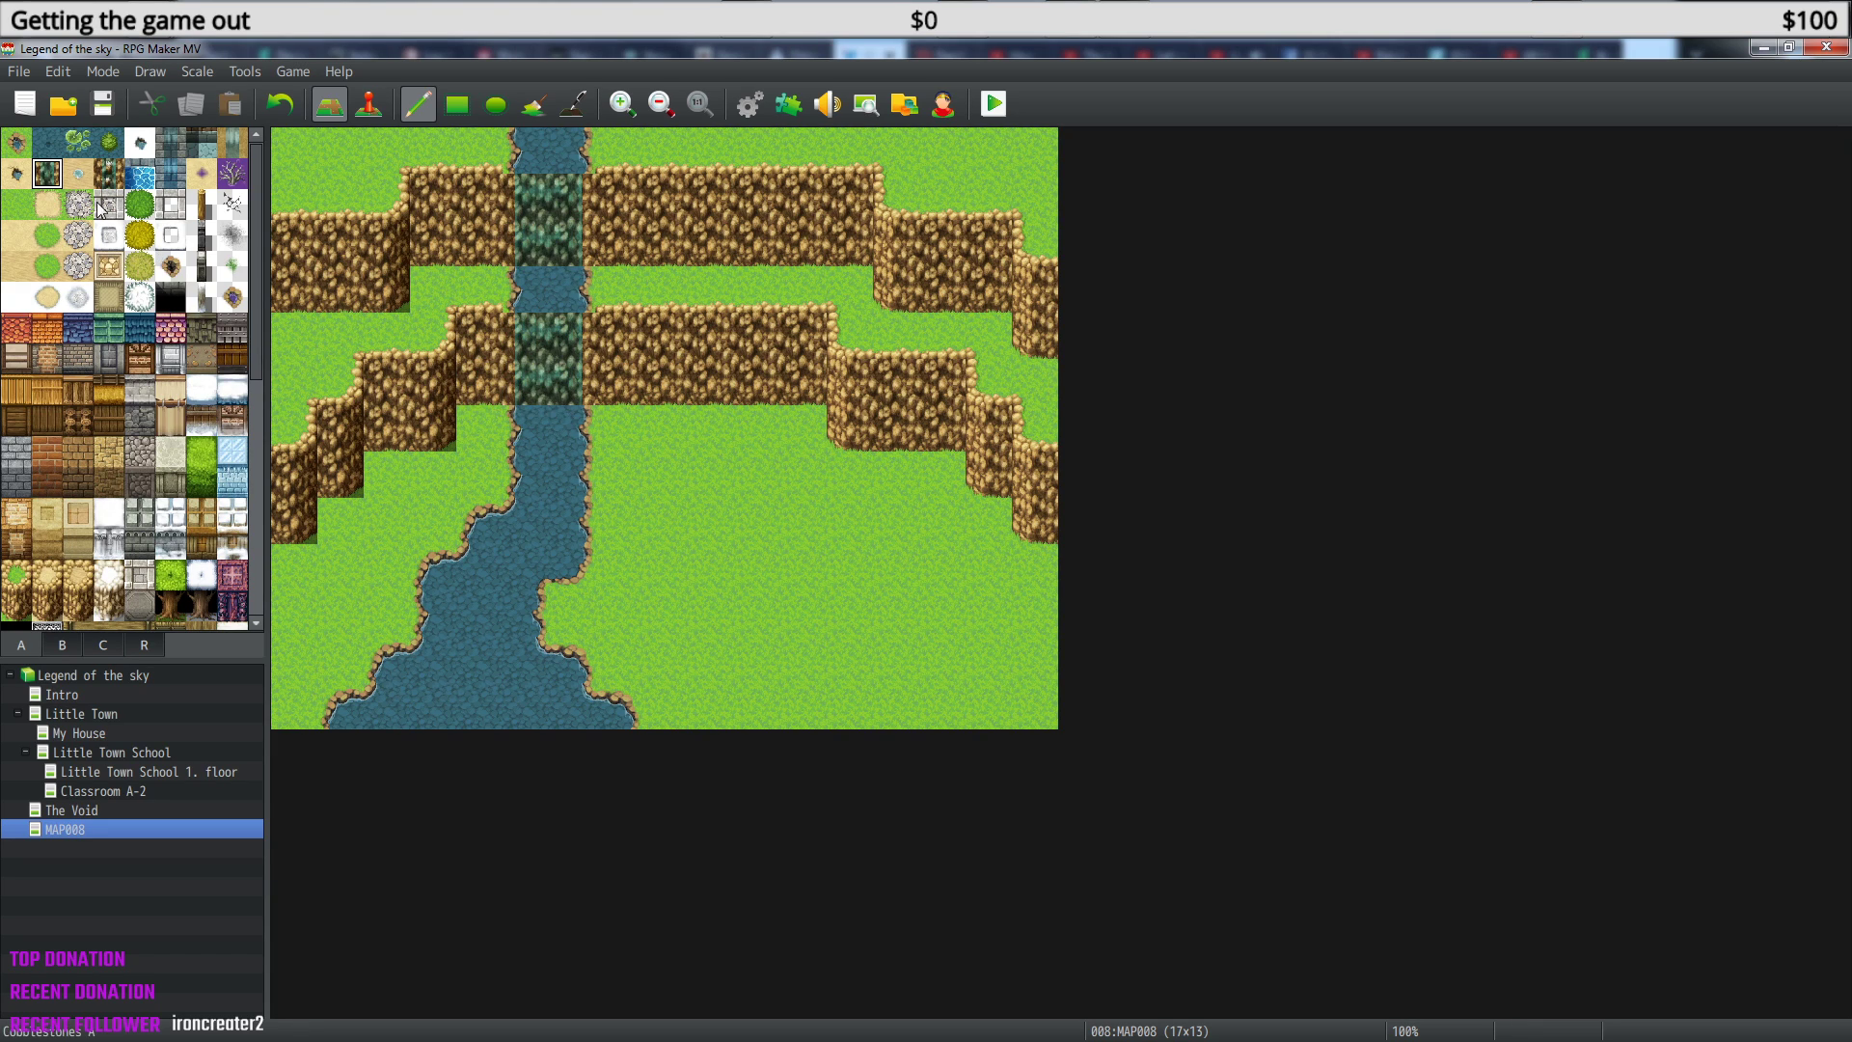
- Add a rock tile to each waterfall, at 5,1 on the upper cliff and 6,5 on the lower one
left_click(109, 174)
mouse_move(662, 193)
left_mouse_down()
mouse_move(612, 197)
mouse_move(653, 241)
mouse_move(675, 207)
left_mouse_up()
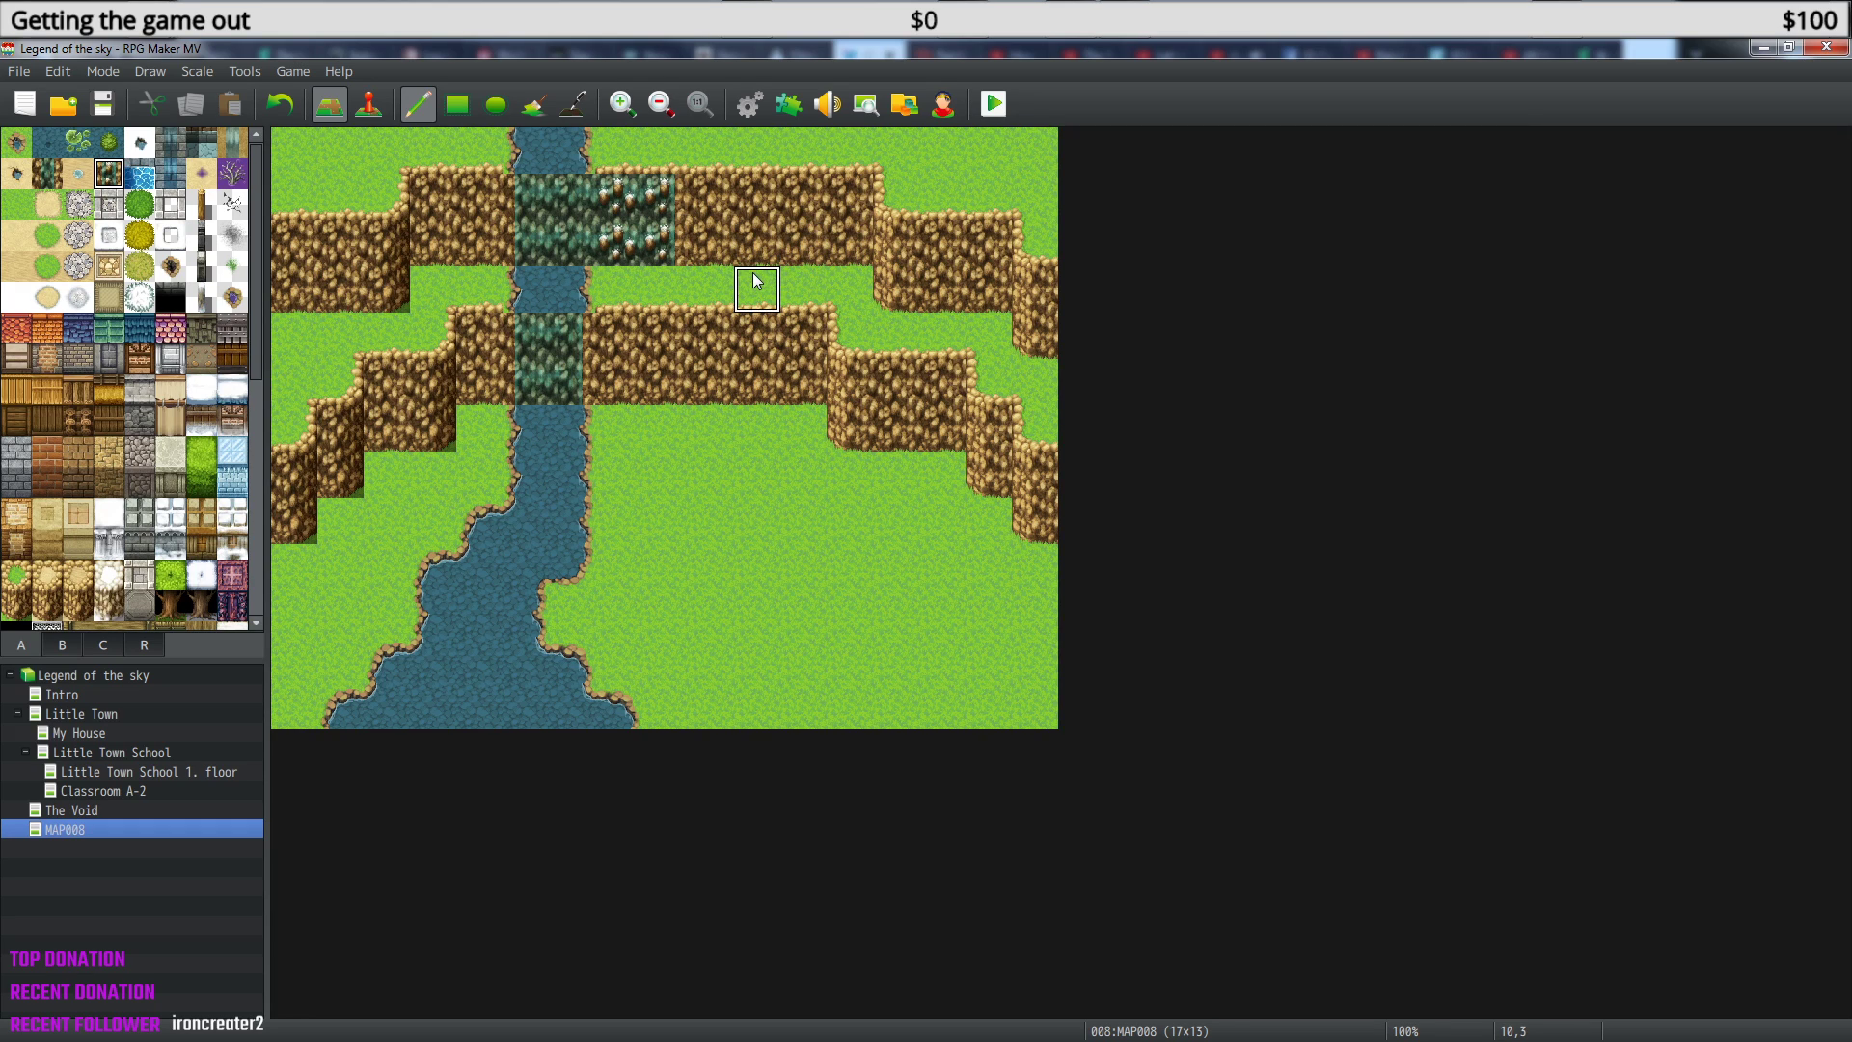
key("ctrl+z")
left_click(526, 198)
left_click(558, 208)
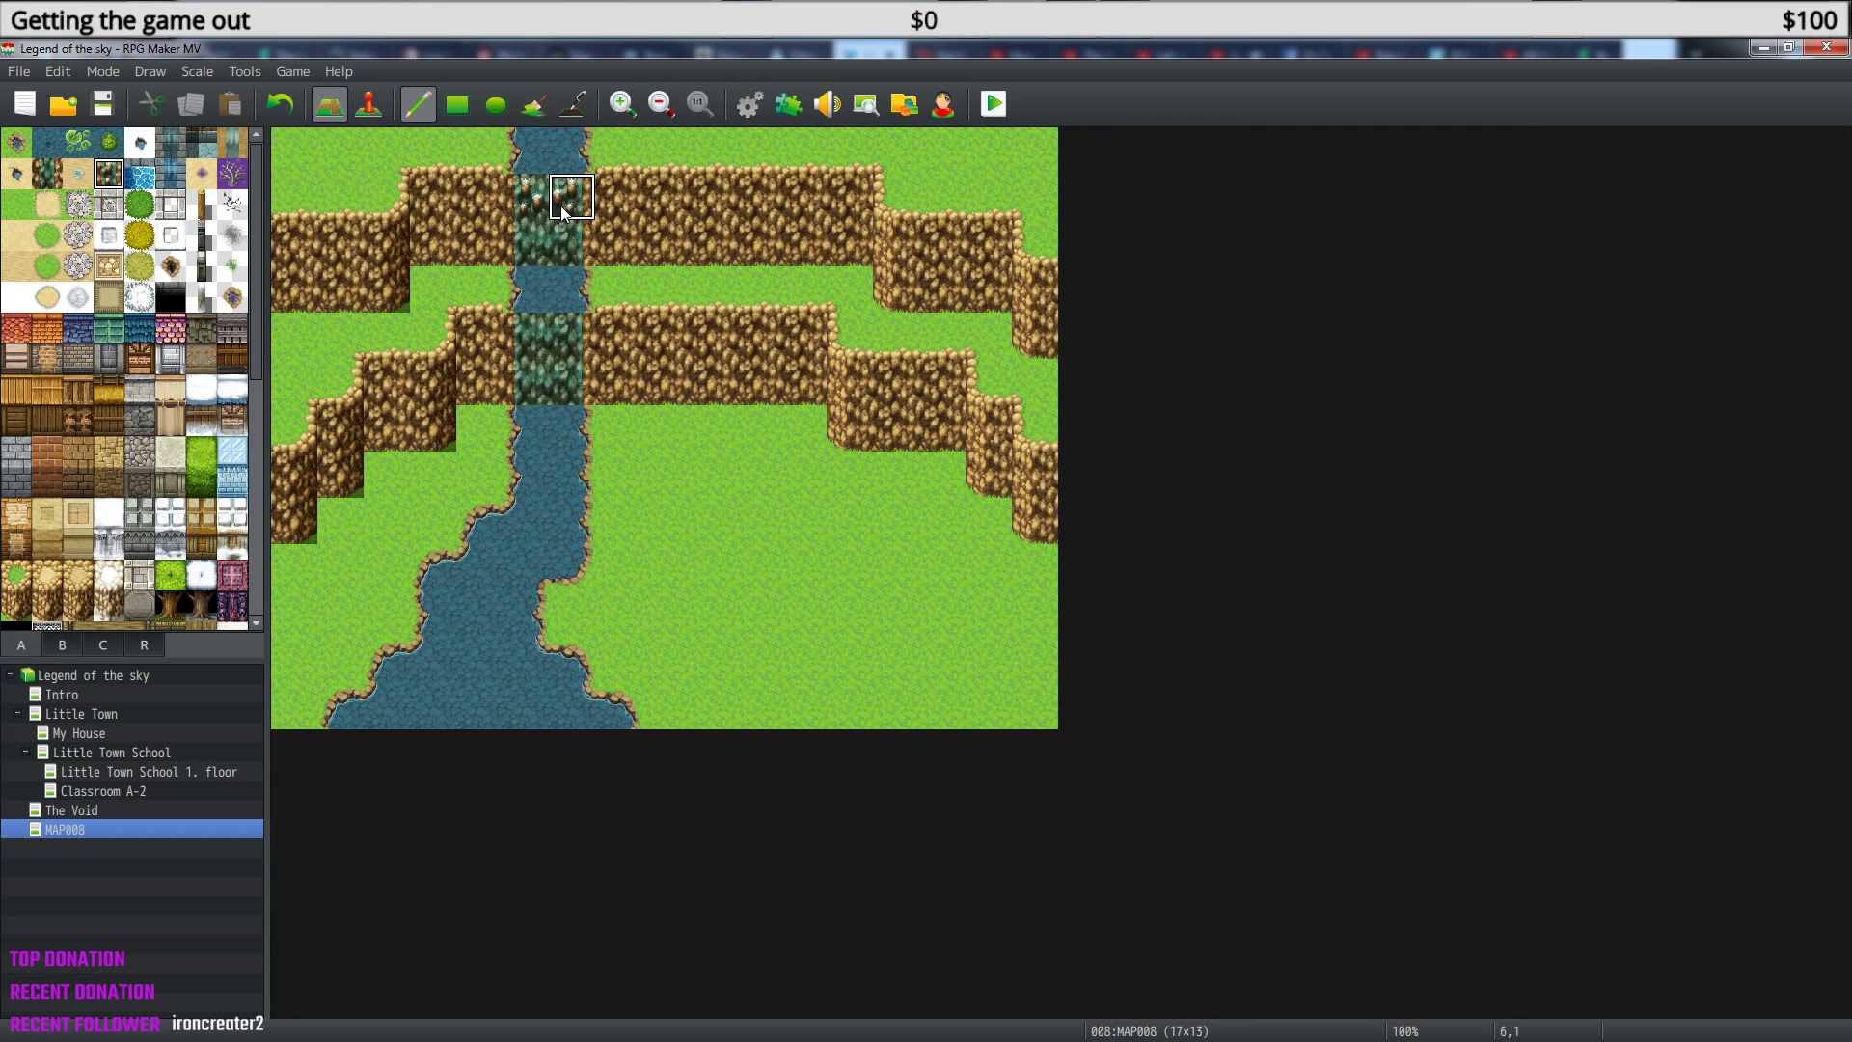
key("ctrl+z")
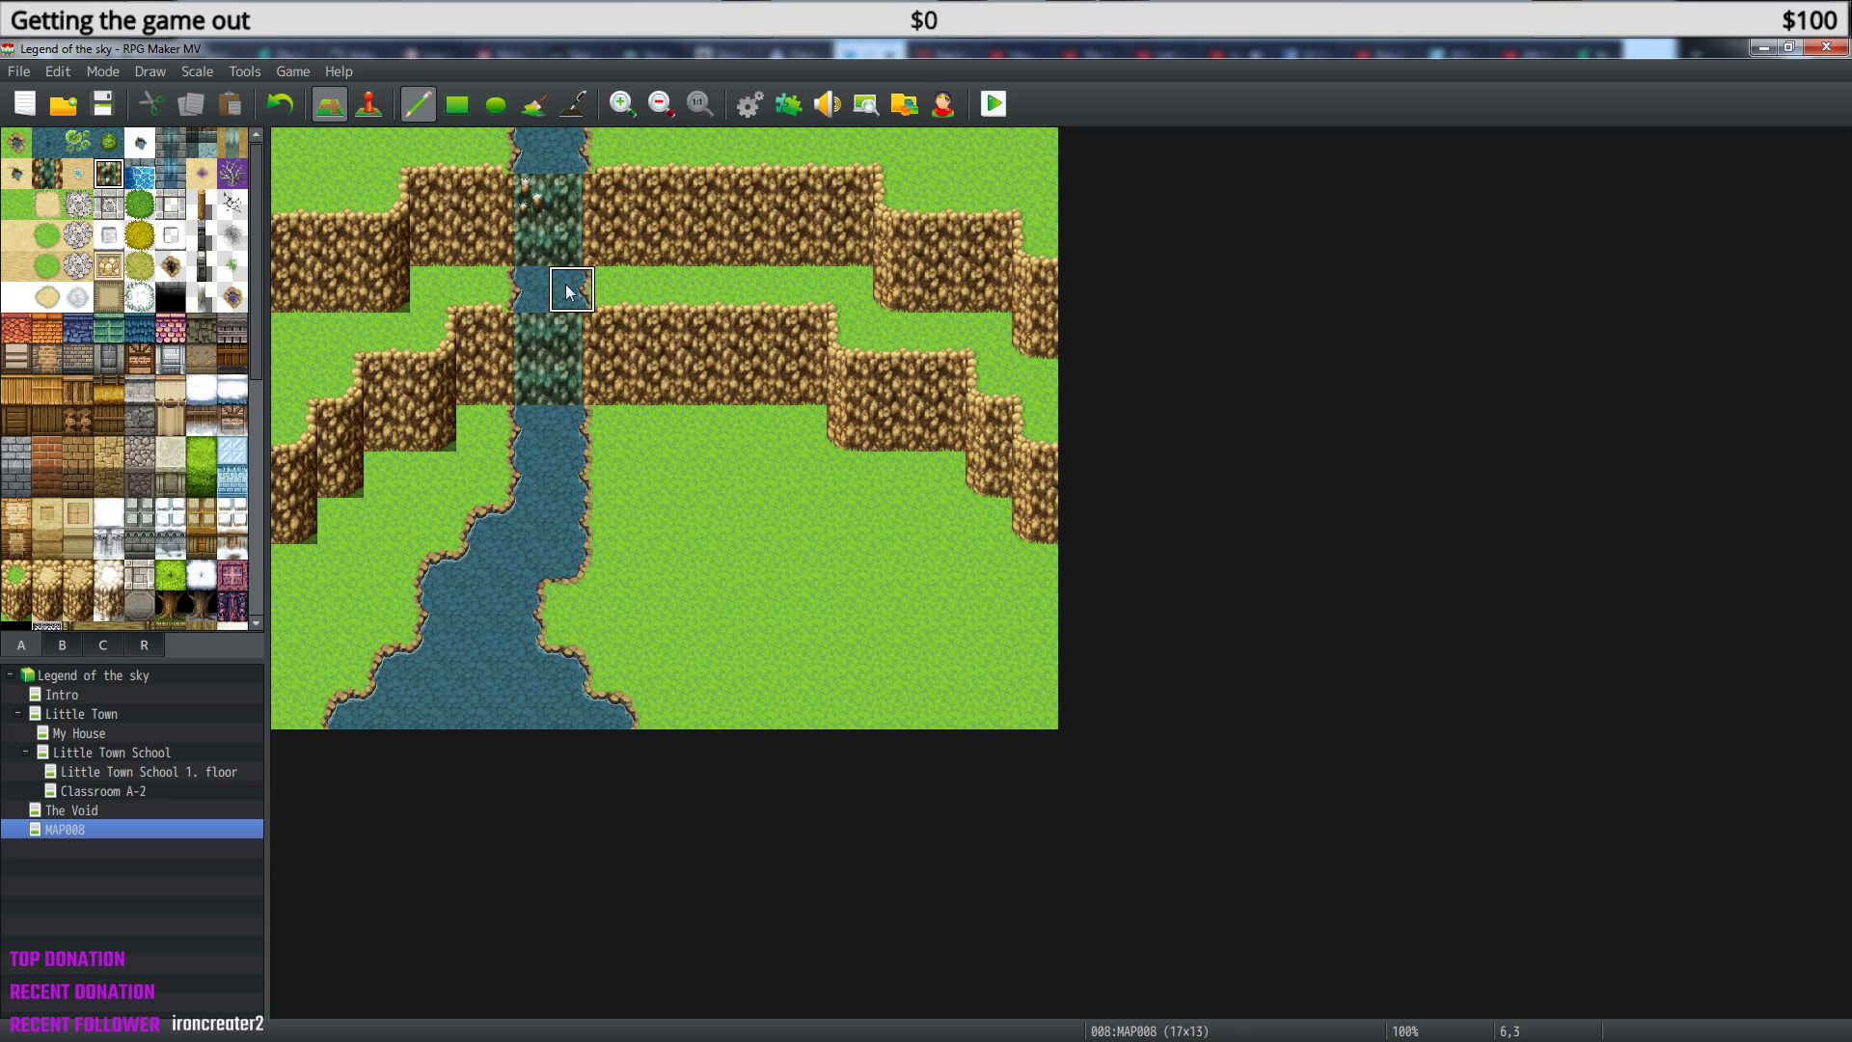
left_click(568, 338)
left_click(568, 384)
key("ctrl+z")
left_click(568, 383)
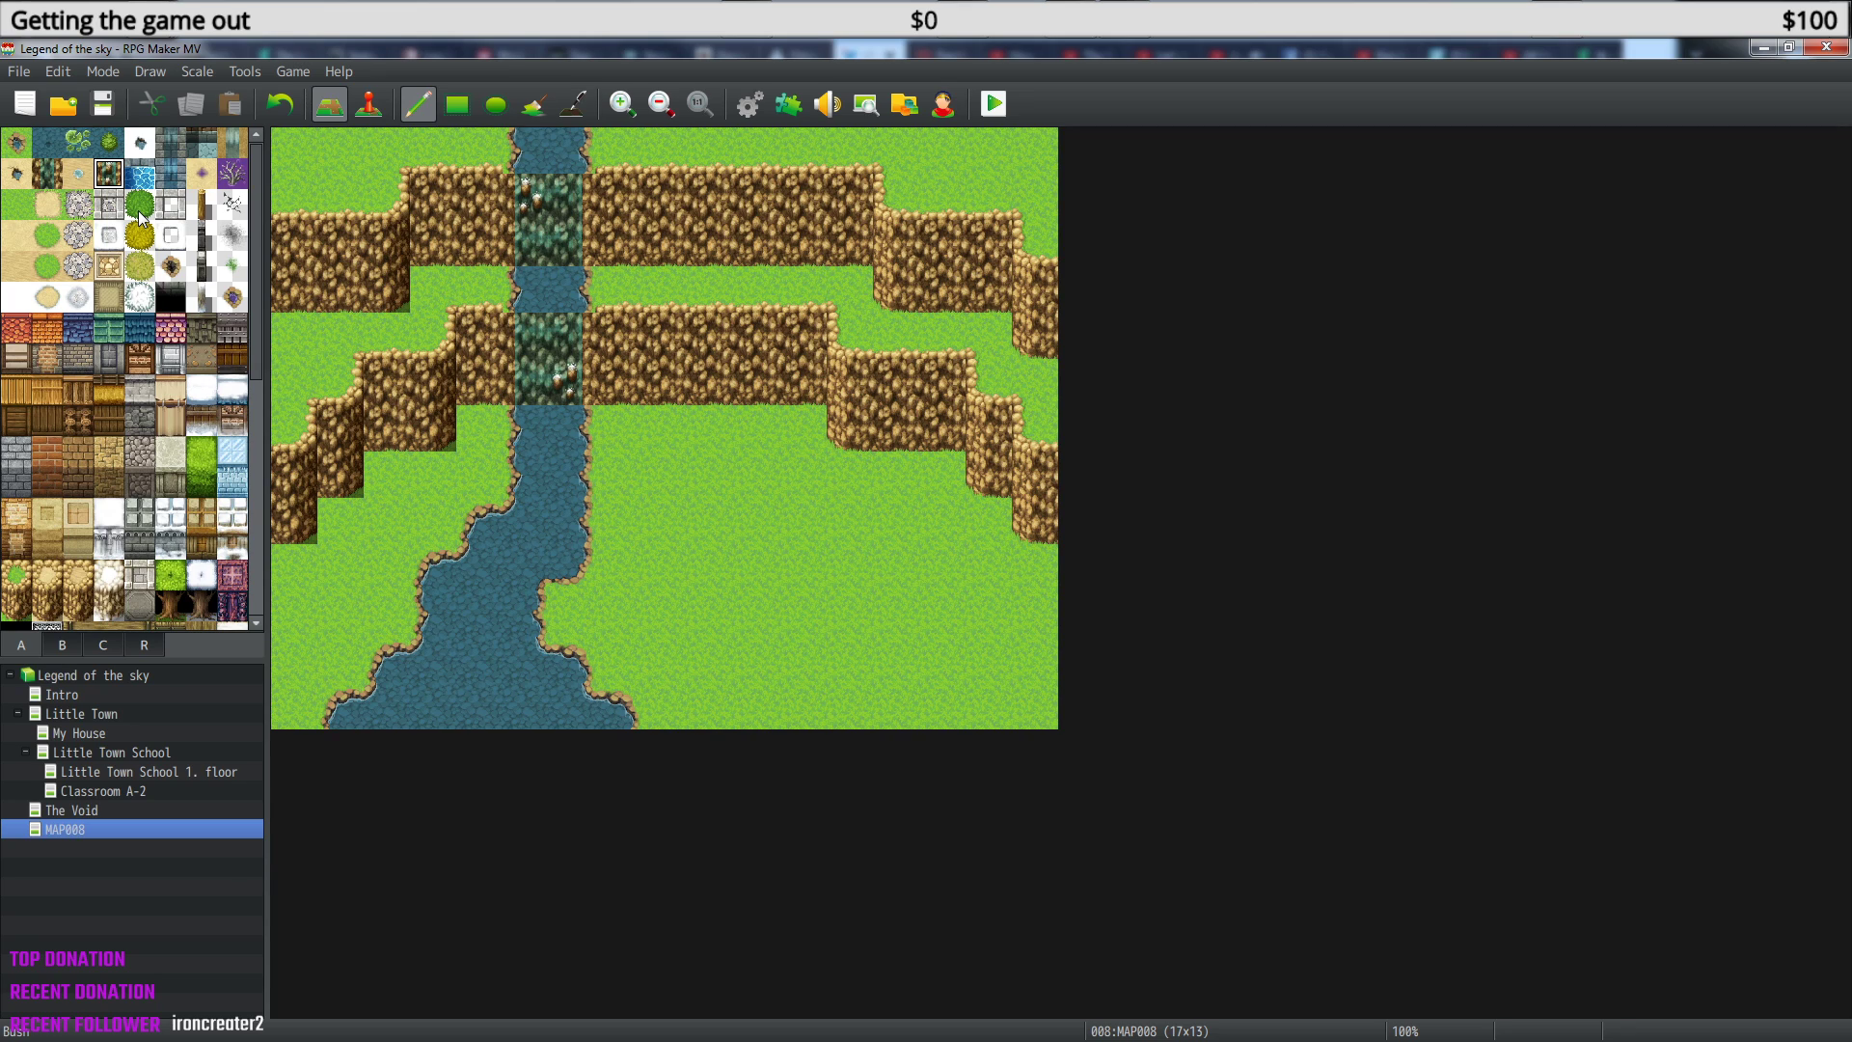
- Create a new event at 5,6 on the river below the lower waterfall and open its image selection
left_click(368, 104)
right_click(527, 429)
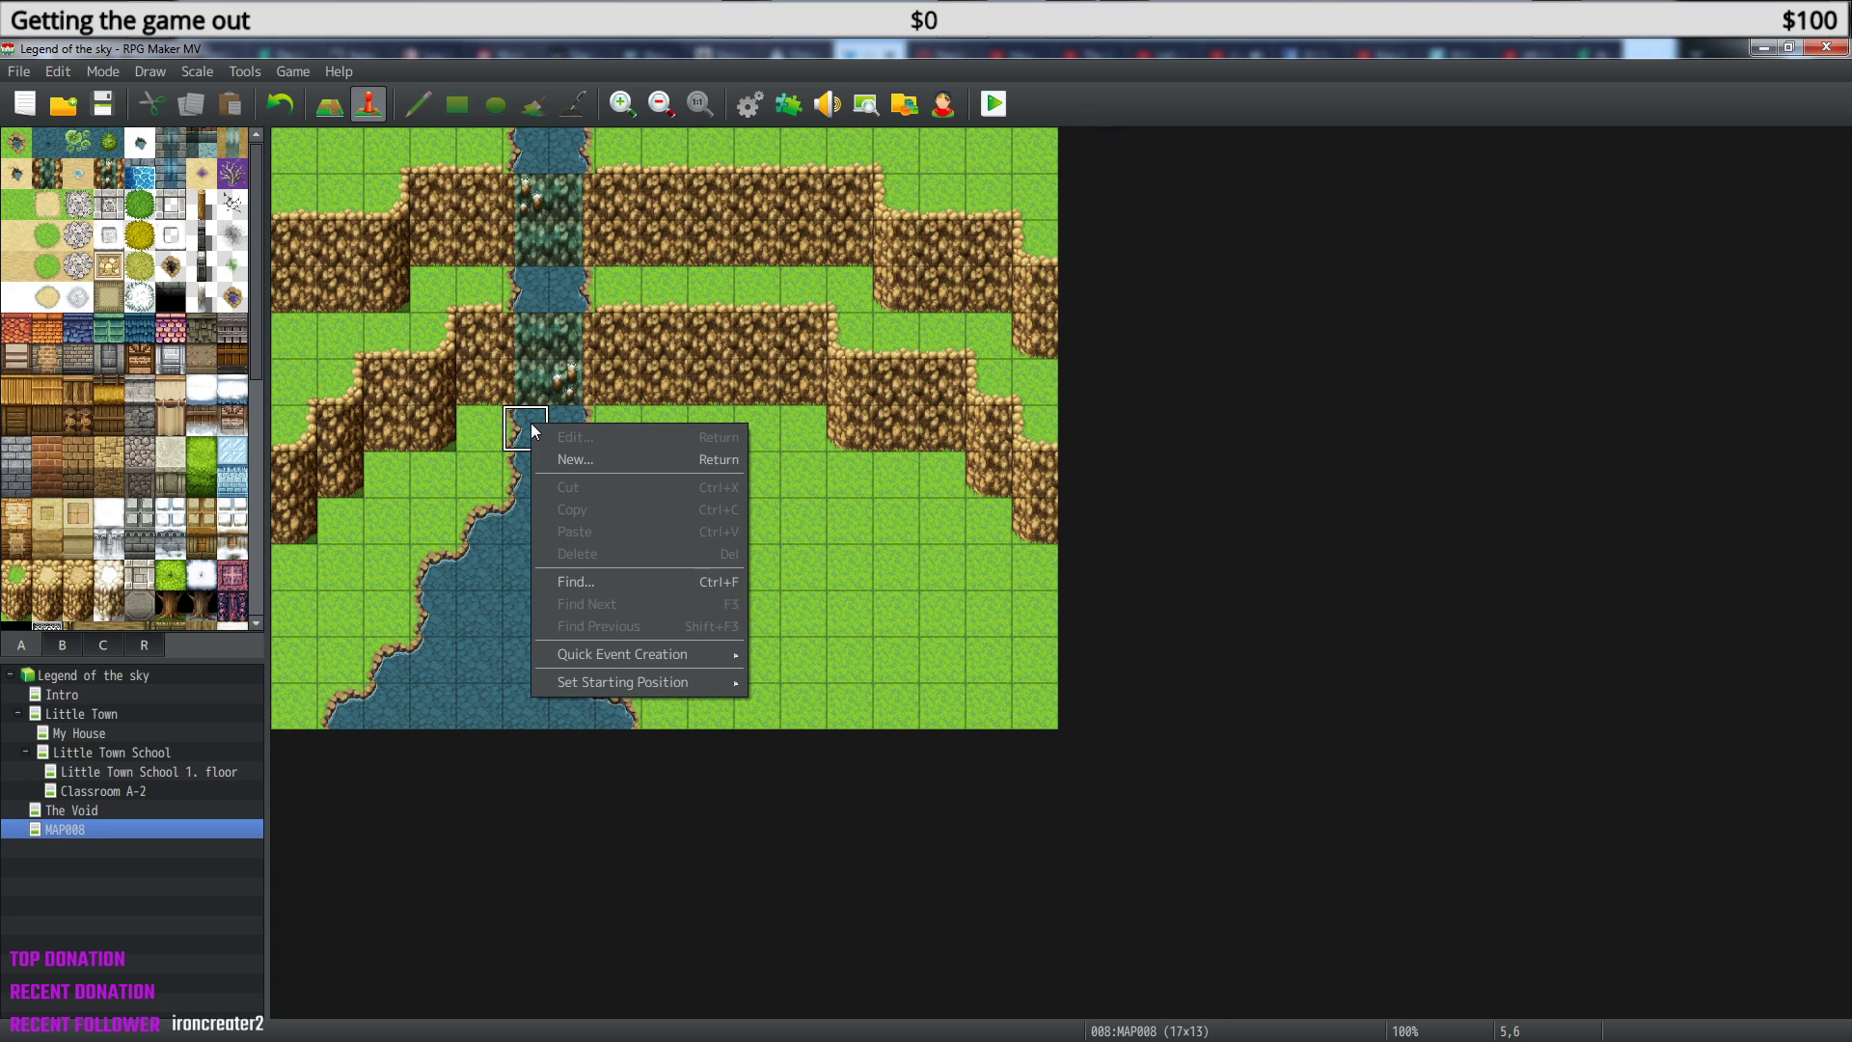
left_click(571, 455)
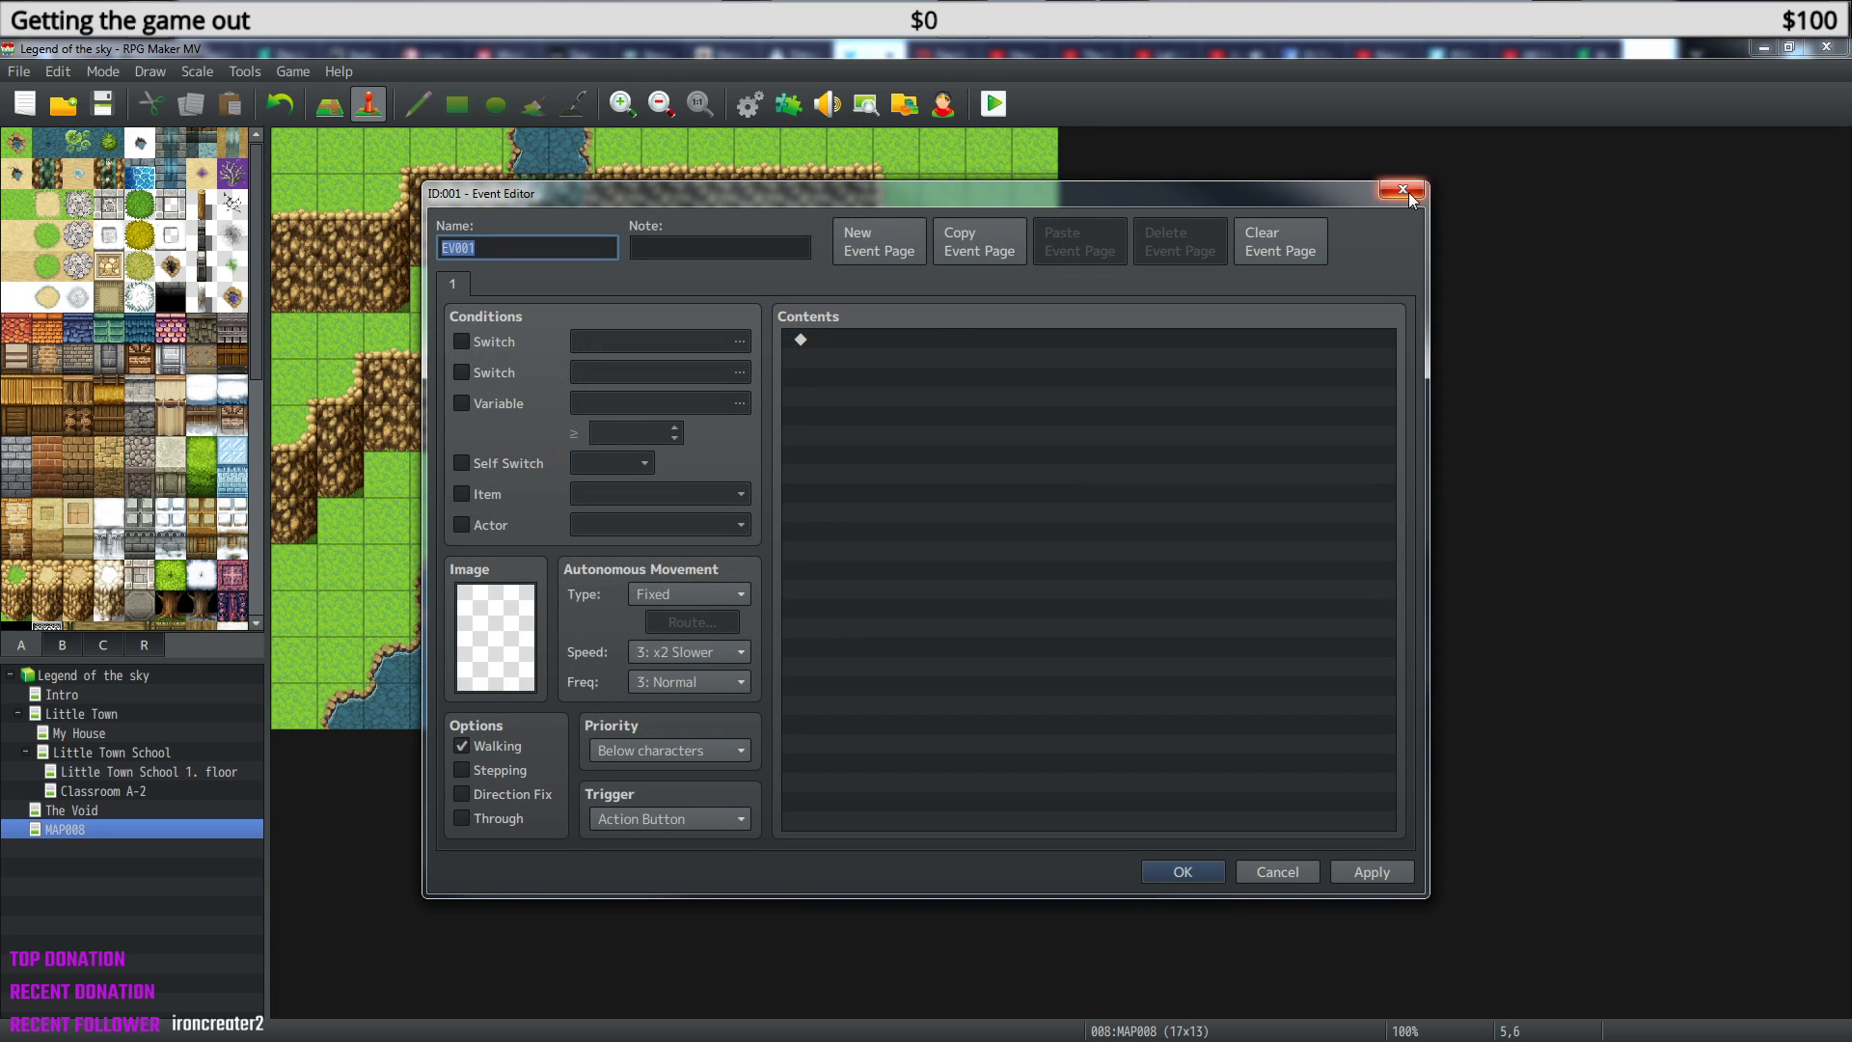
left_click(473, 645)
double_click(474, 643)
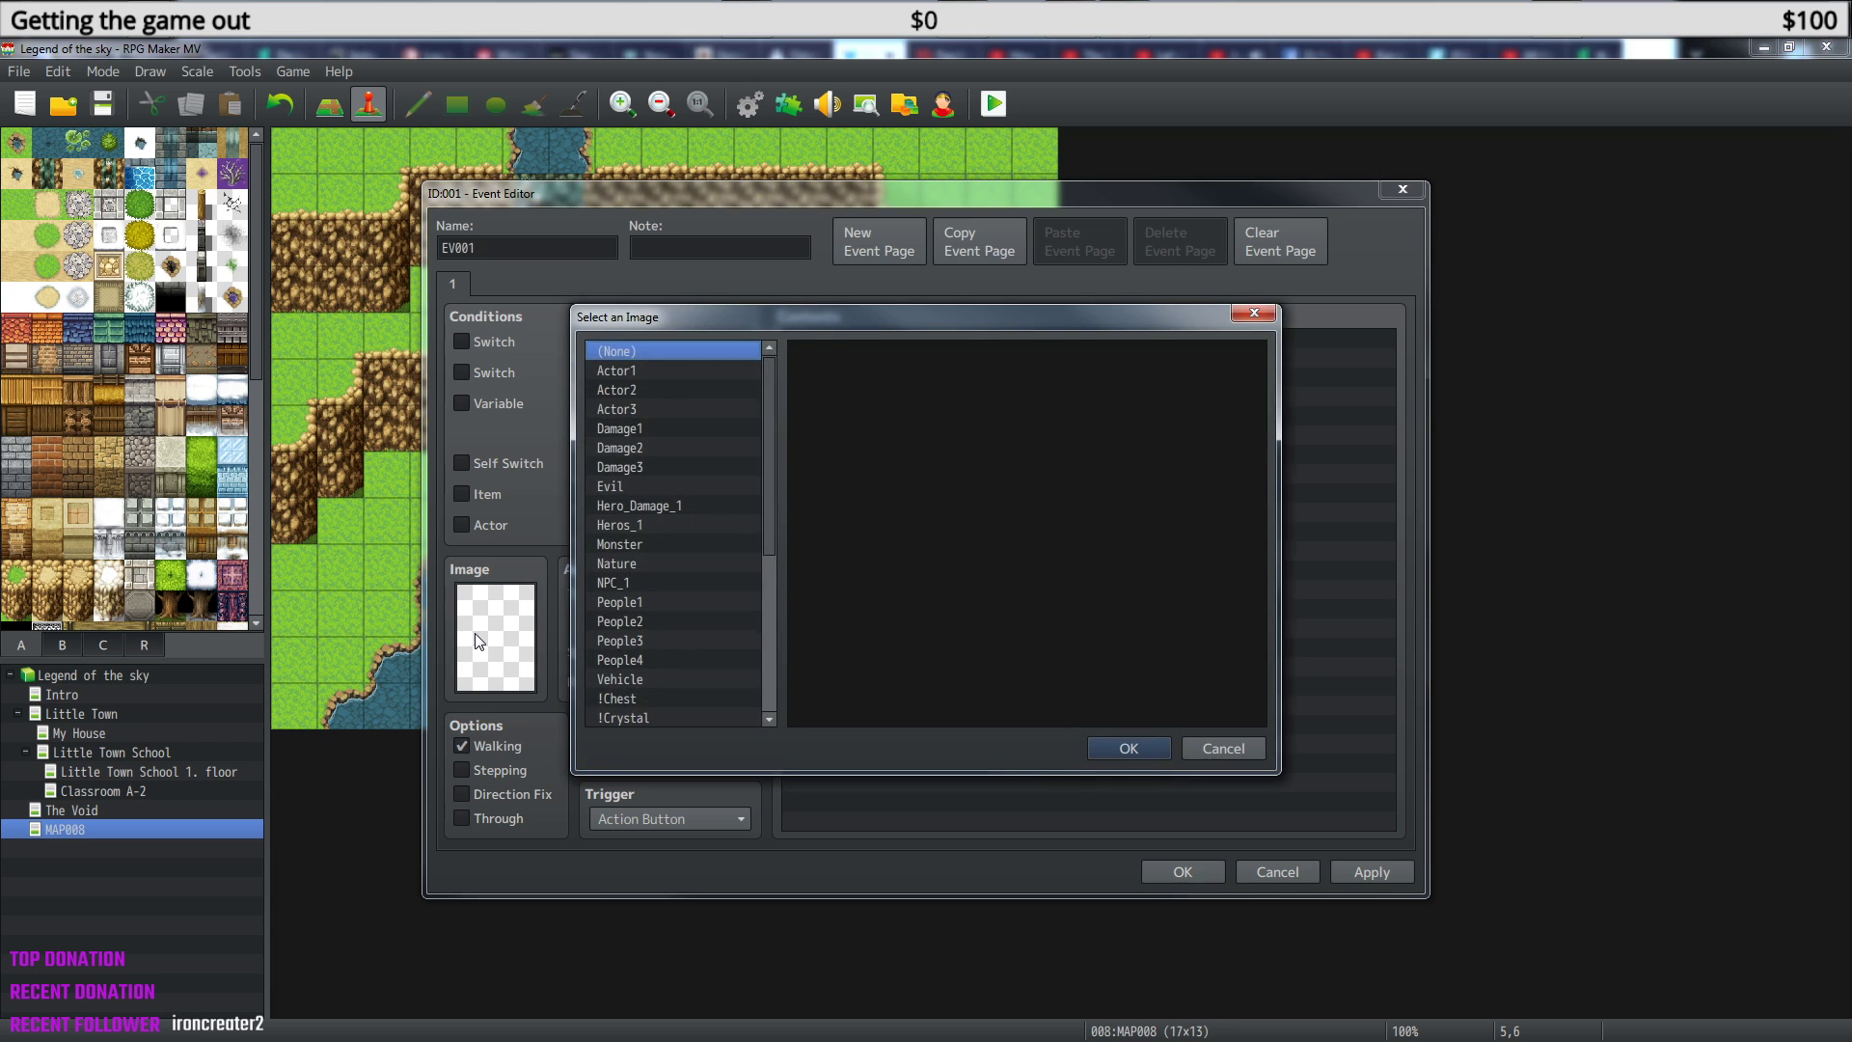
- Examine the character image sheets from Actor1 through !Other2 for a graphic suited to the river event
left_click(658, 373)
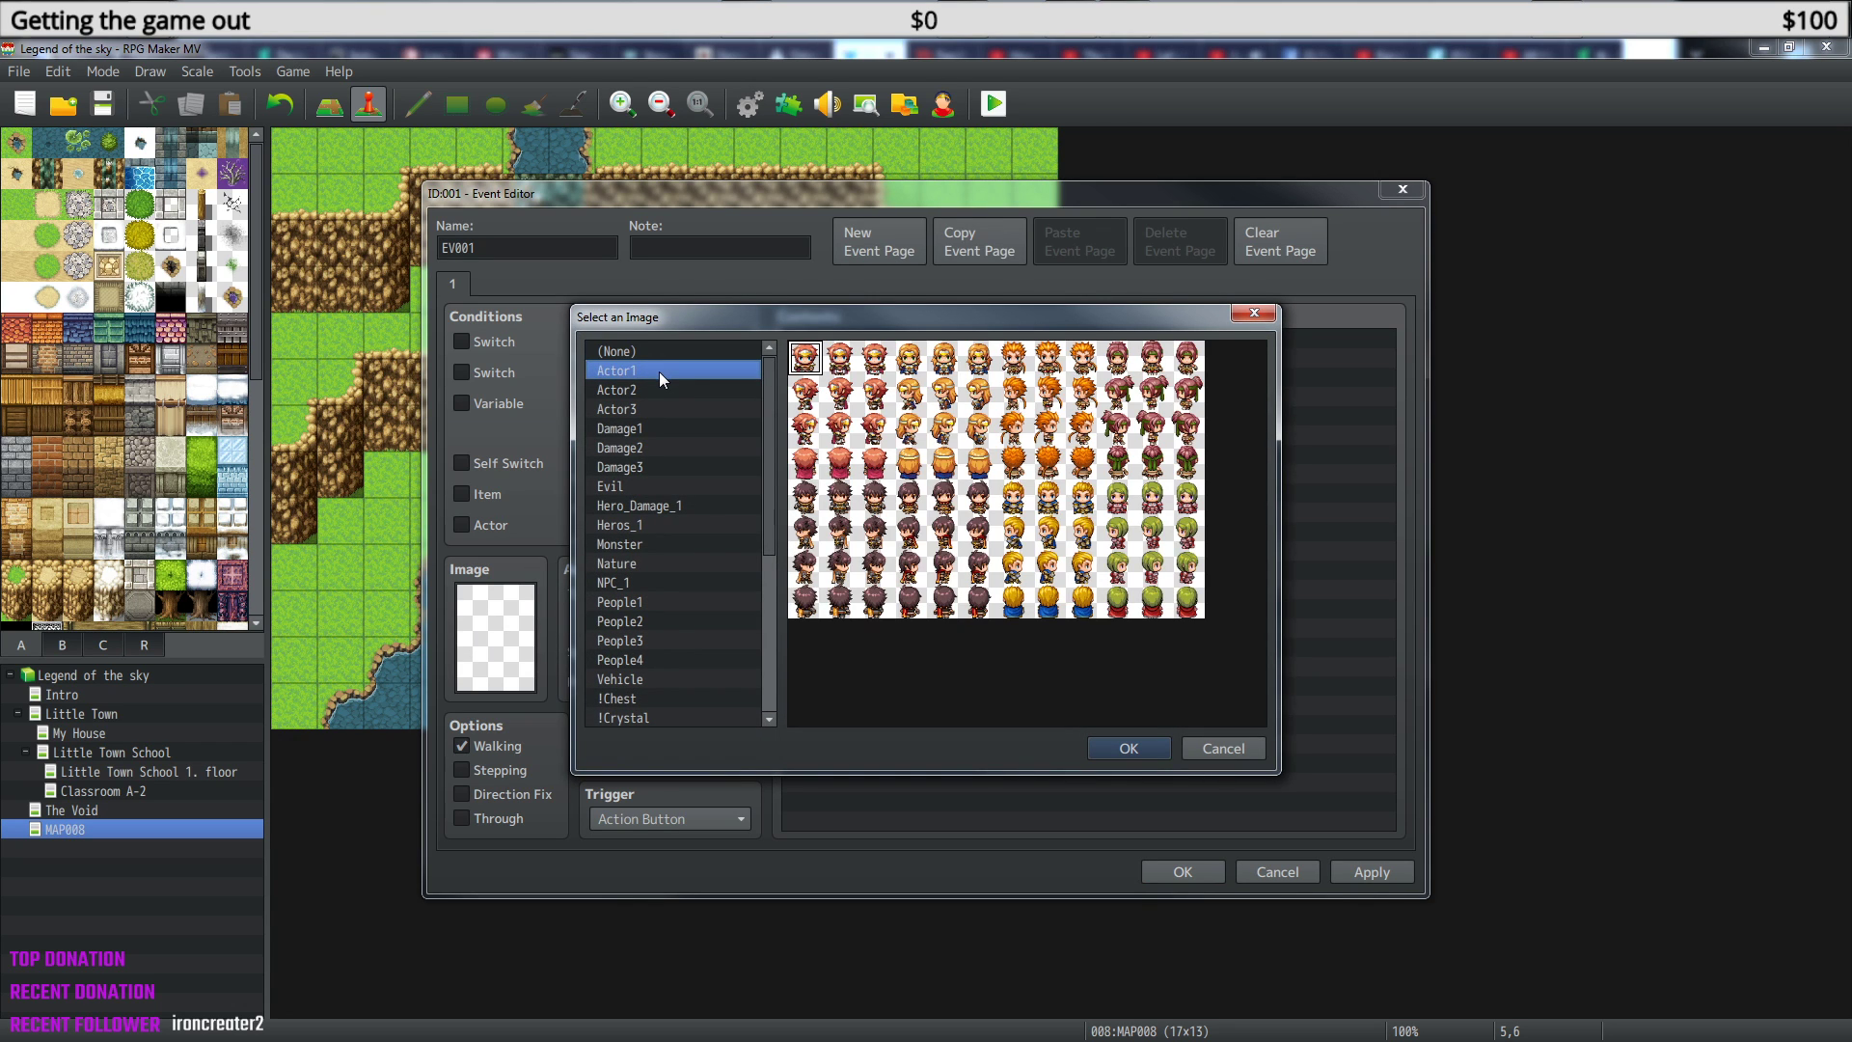
key("Down")
key("Down")
key("Down")
key("Down")
key("Down")
key("Down")
key("Down")
key("Down")
key("Down")
key("Down")
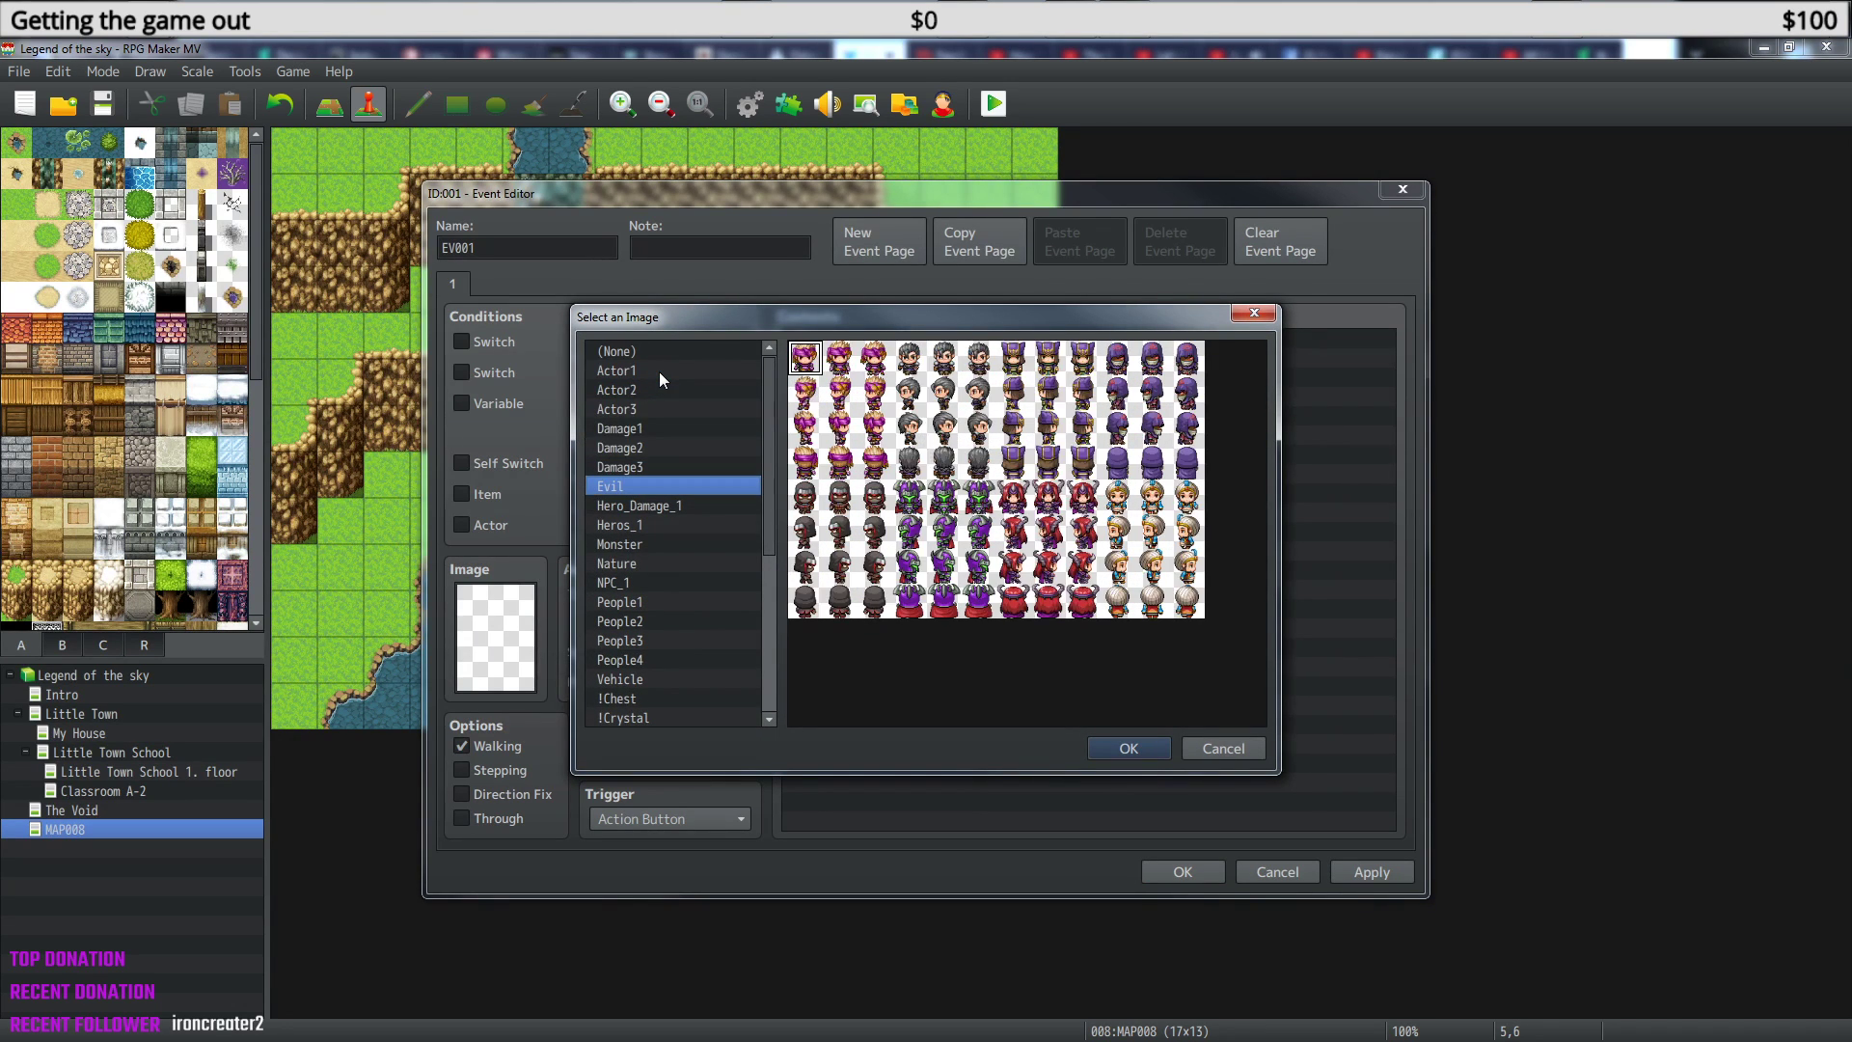
key("Down")
key("Down")
key("Down")
key("Down")
key("Down")
key("Down")
key("Down")
key("Down")
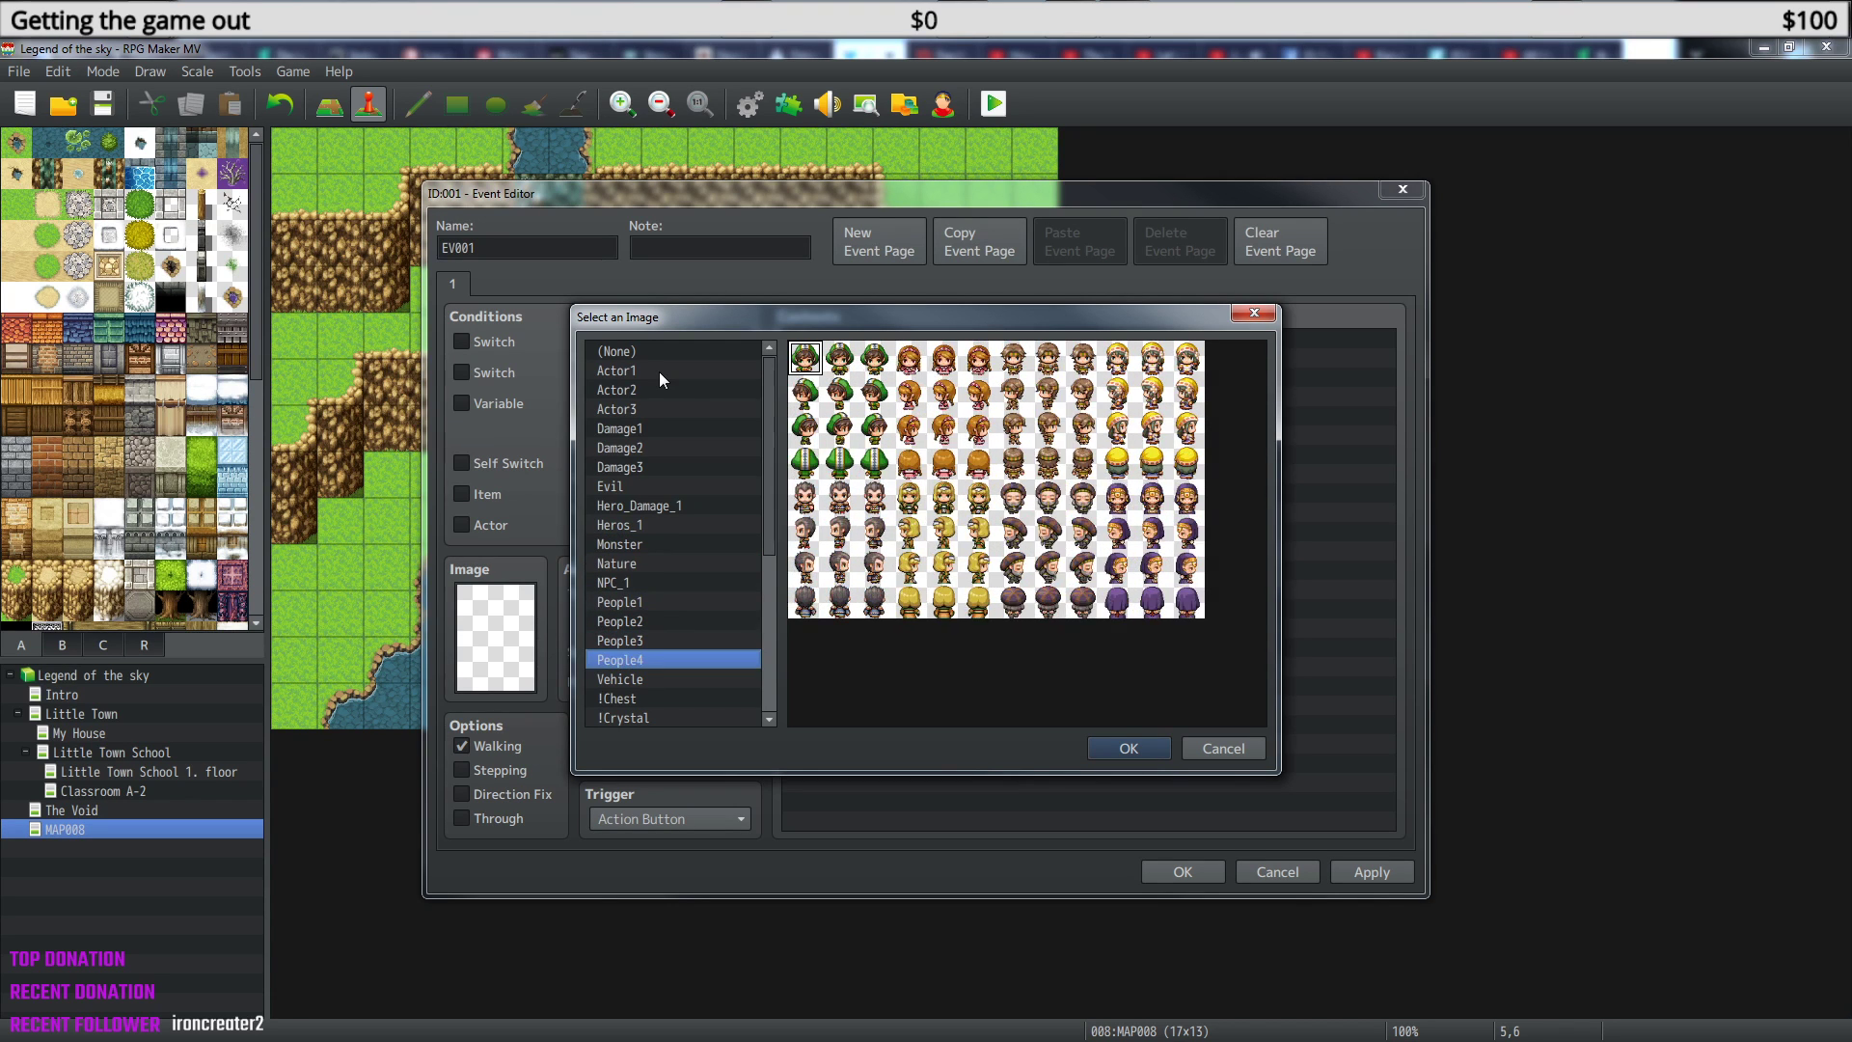
key("Down")
key("Up")
key("Up")
key("Down")
key("Down")
key("Down")
key("Down")
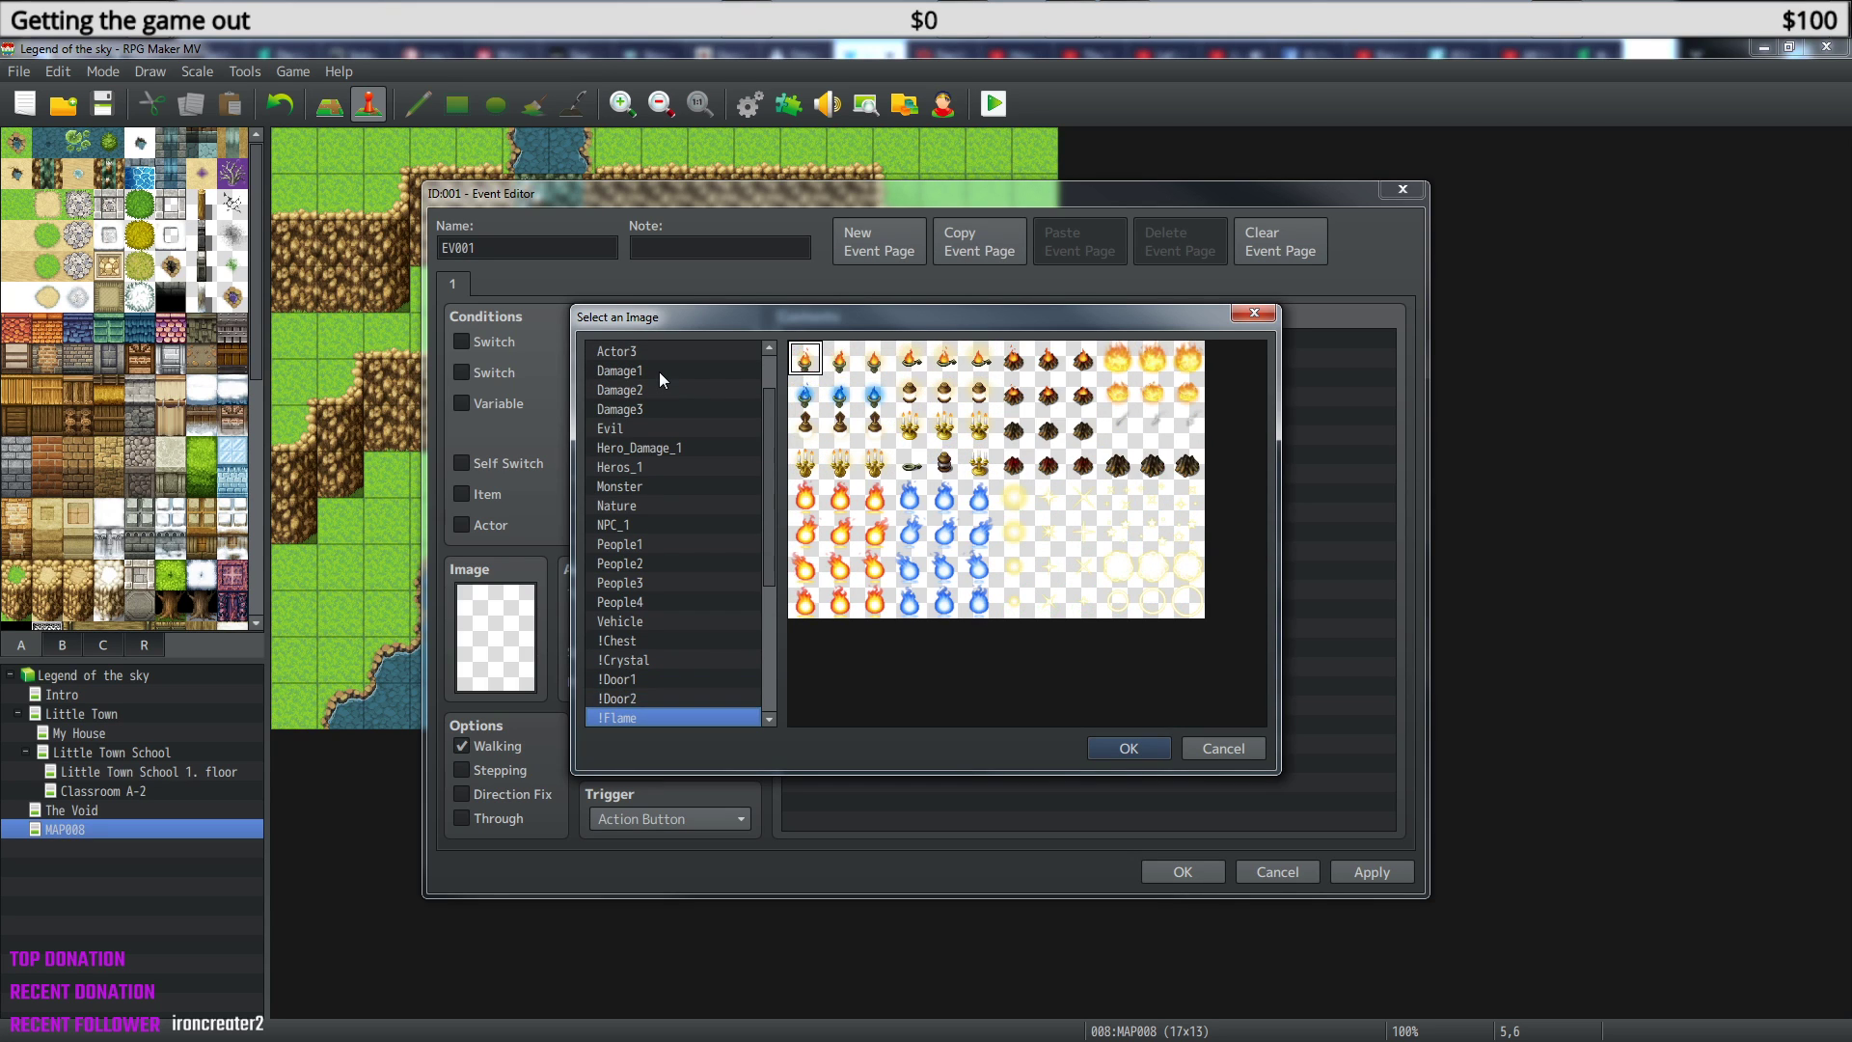
key("Down")
key("Down")
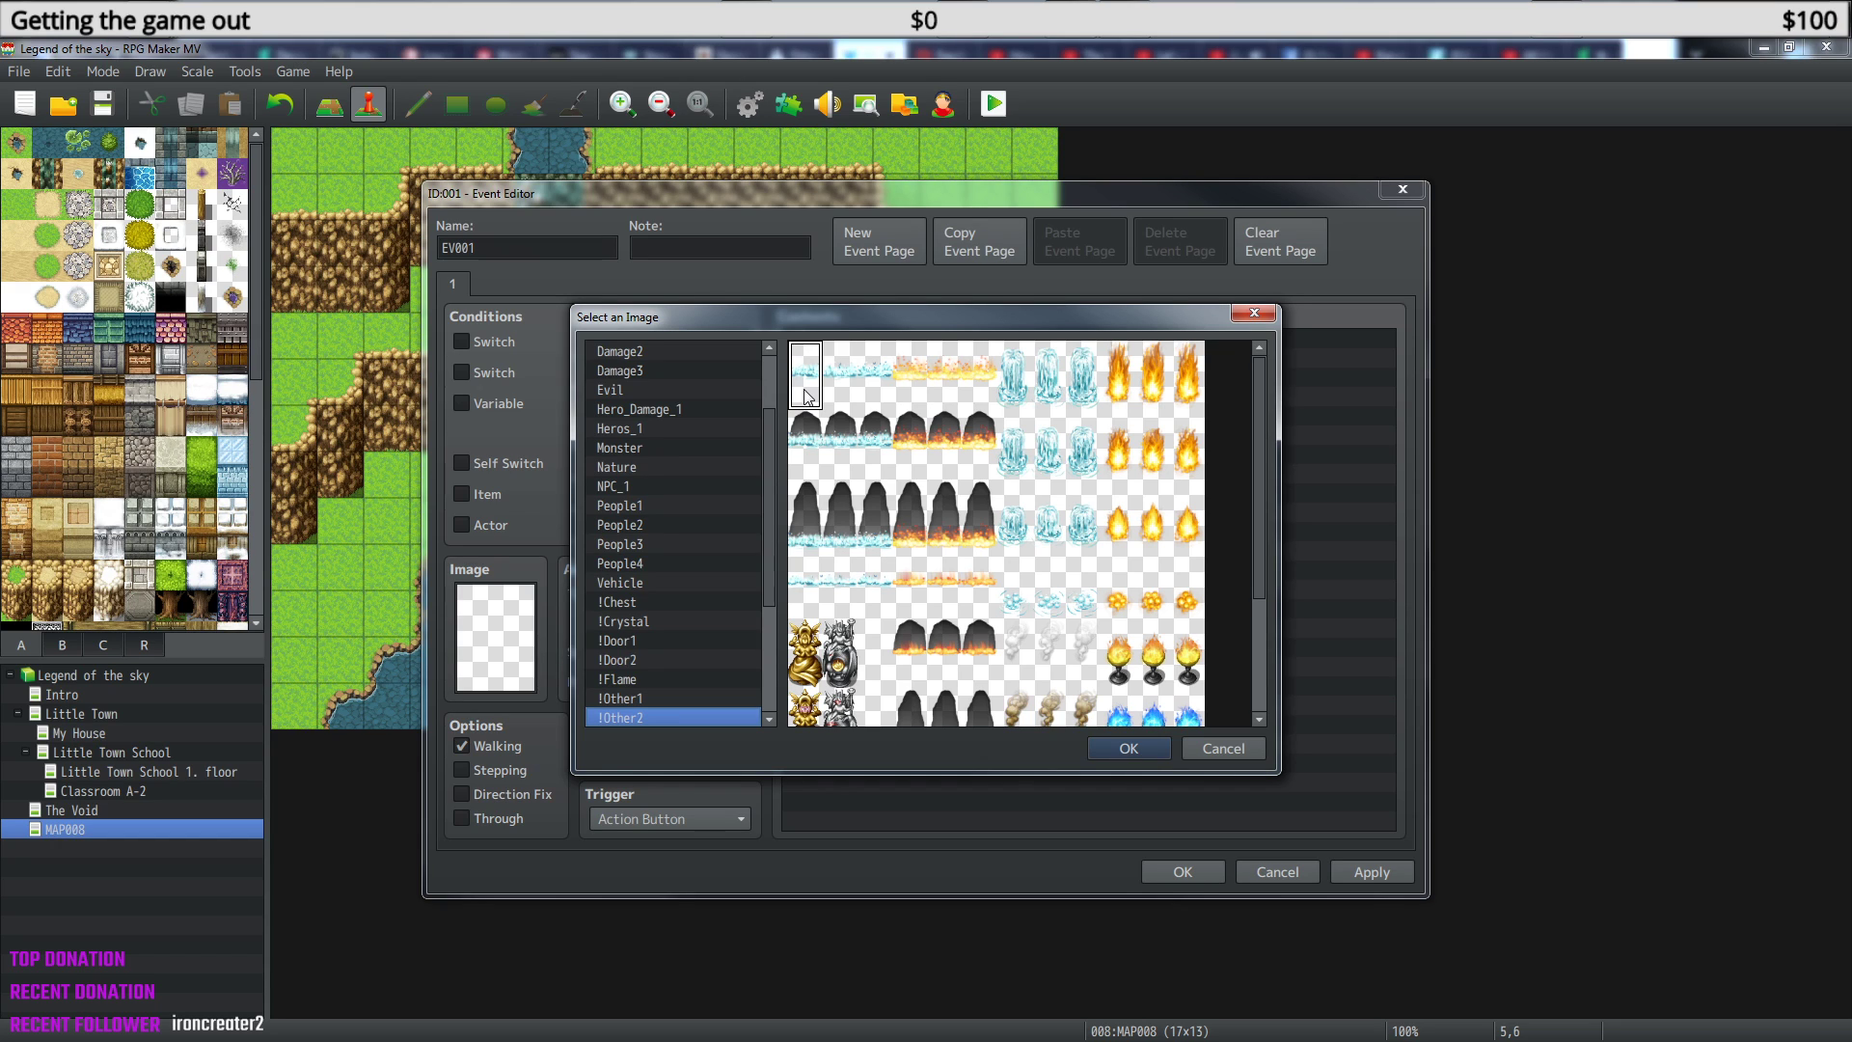
scroll(889, 510, "down", 3)
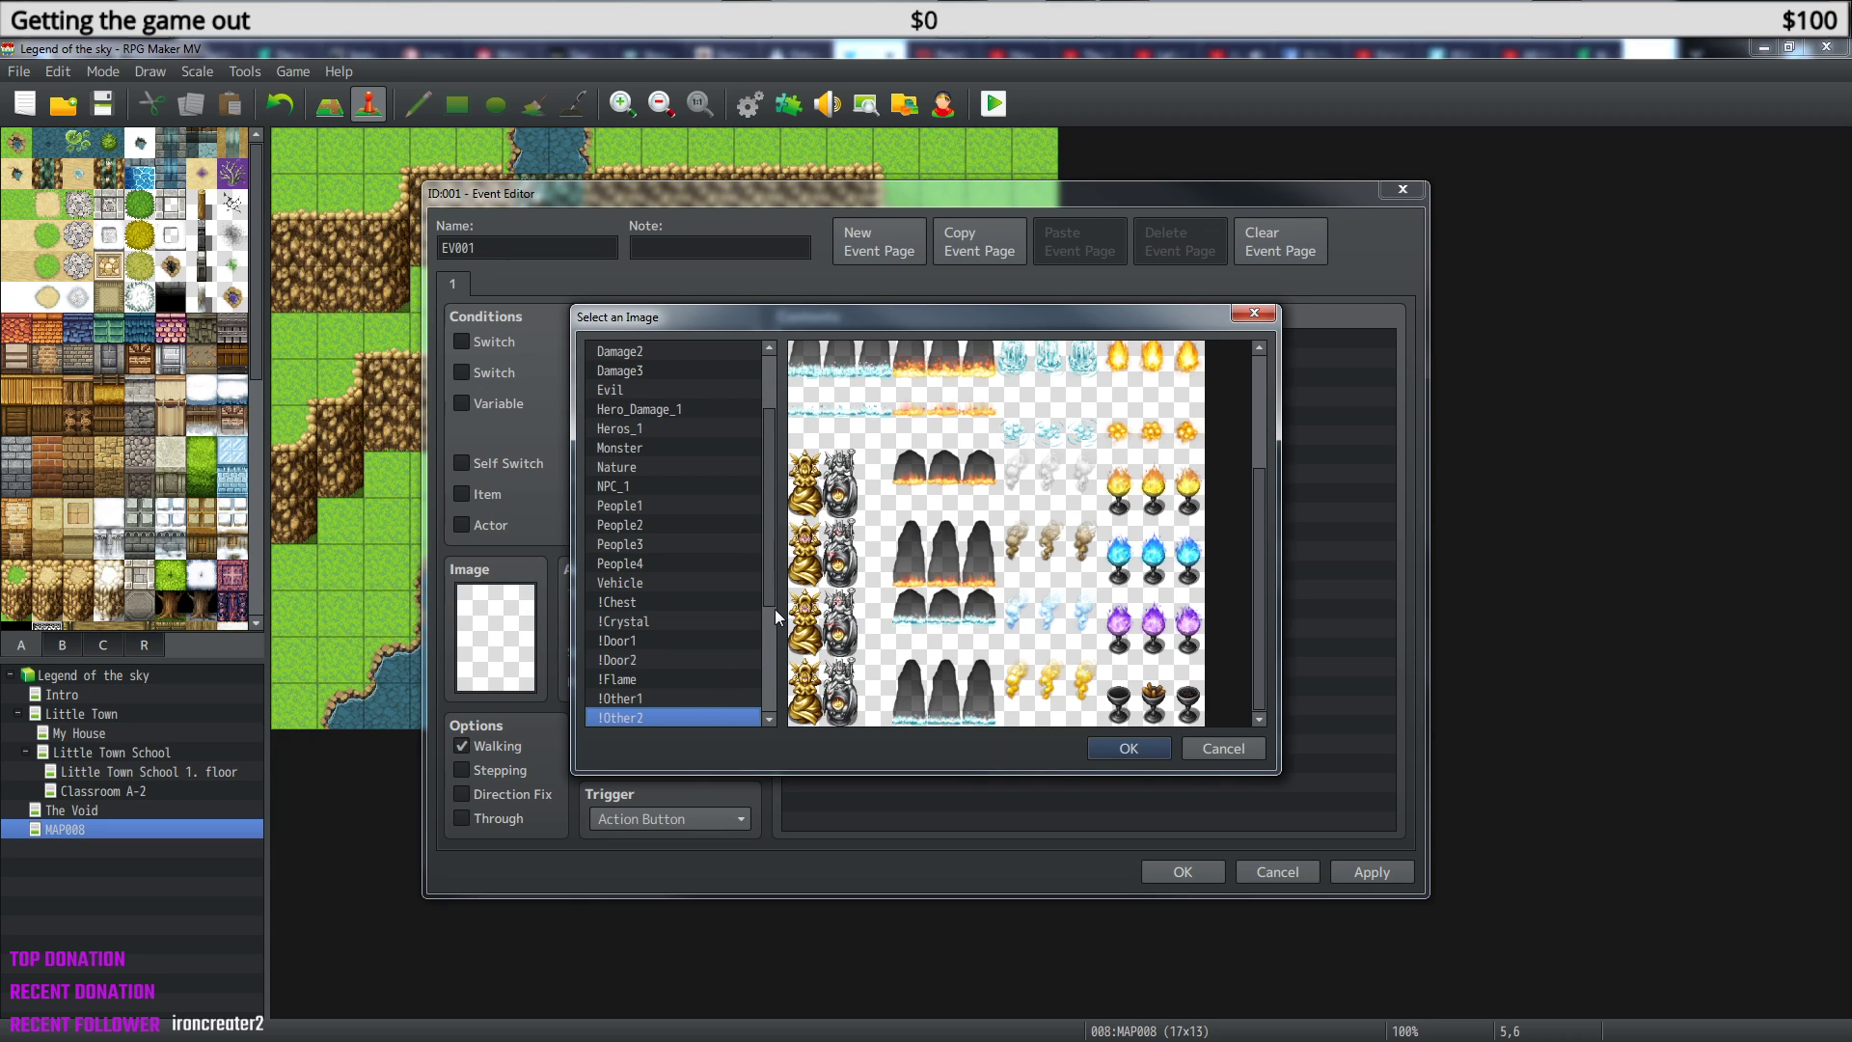
left_click_drag(772, 592, 738, 703)
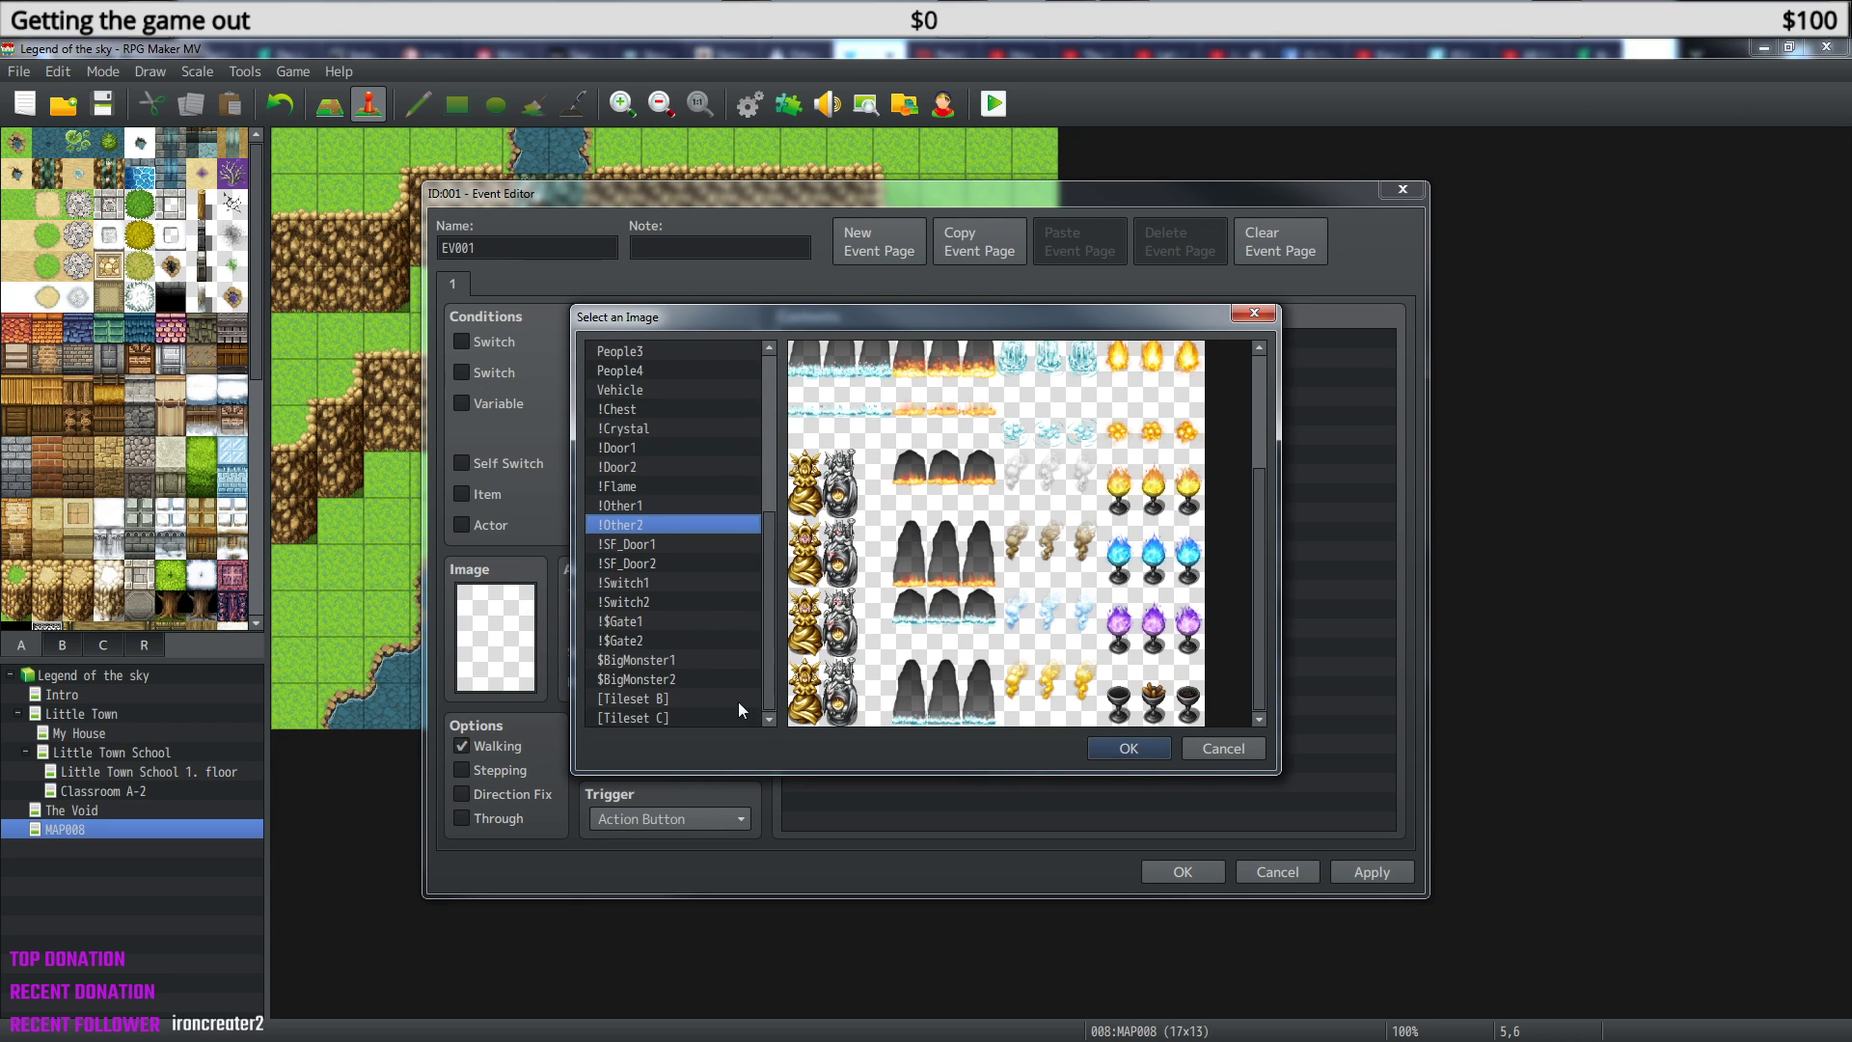
- Give the river event at 5,6 the thin water ripple graphic without a rock from the !Other2 sheet and save the event
left_click(636, 507)
left_click(636, 526)
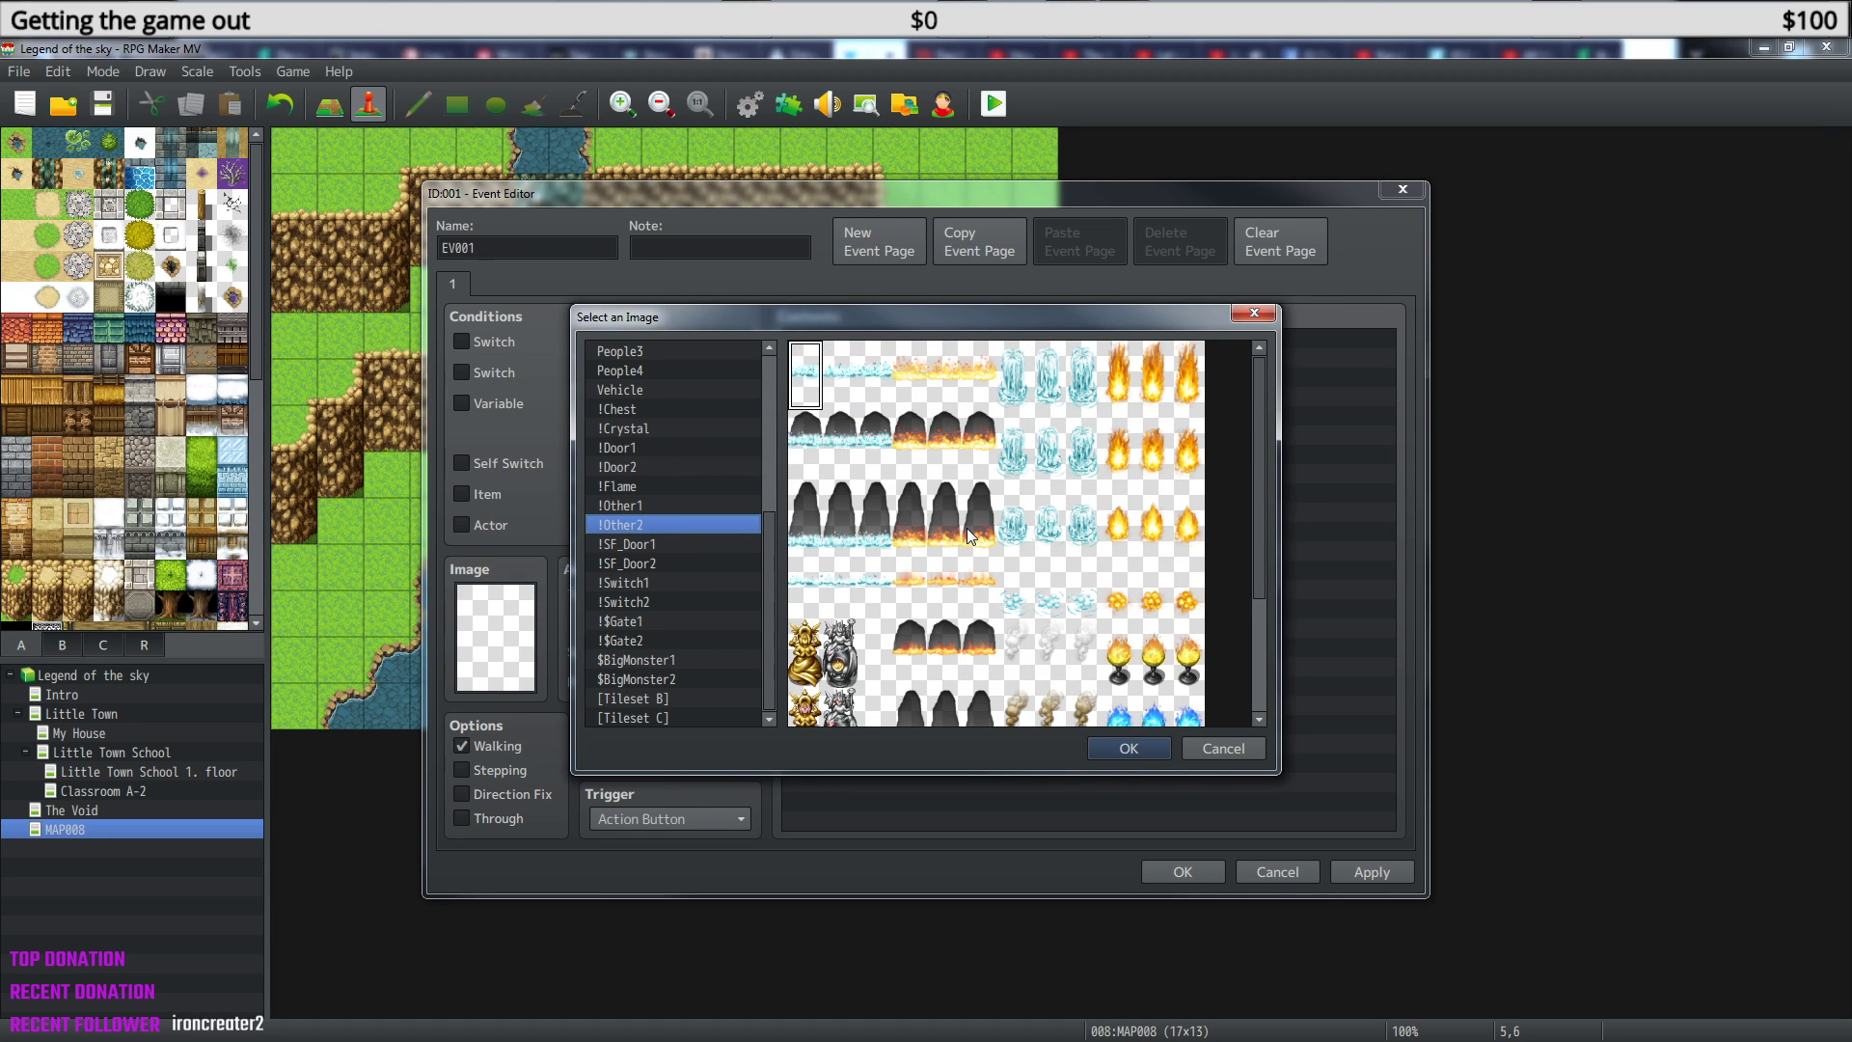
left_click(818, 432)
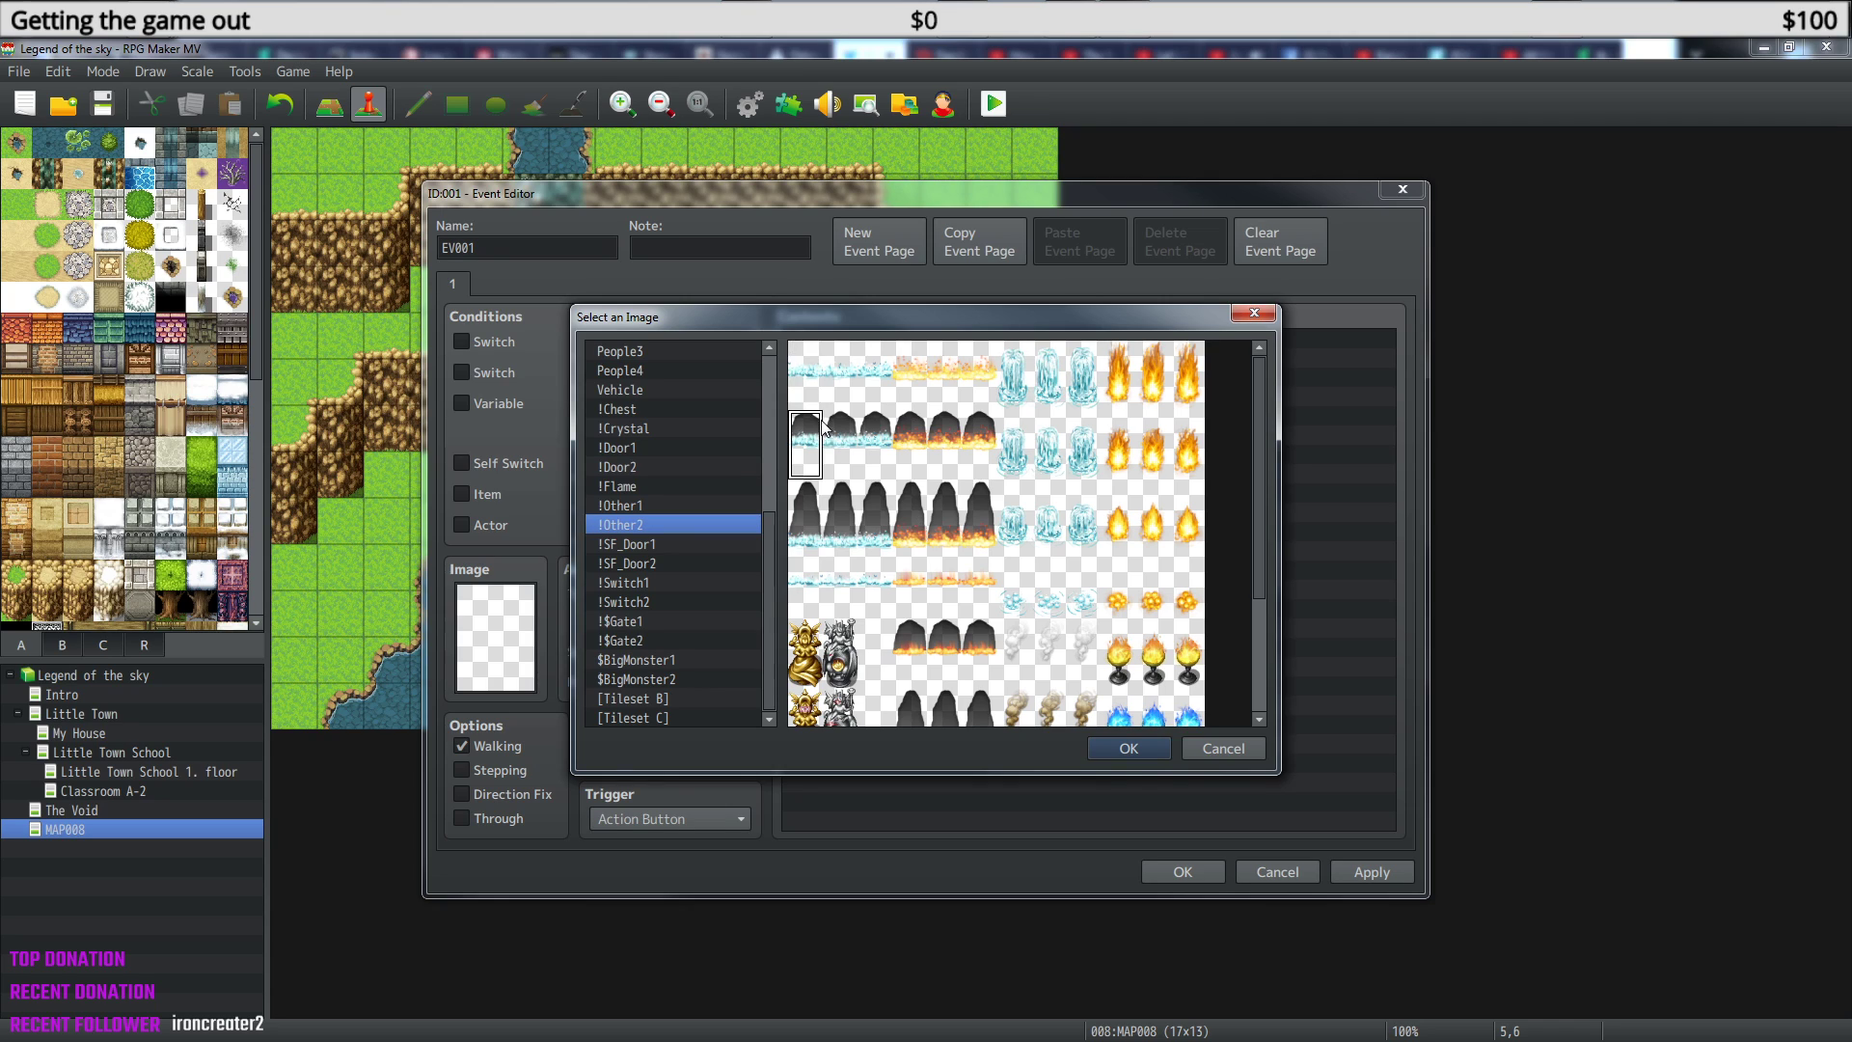
left_click(843, 442)
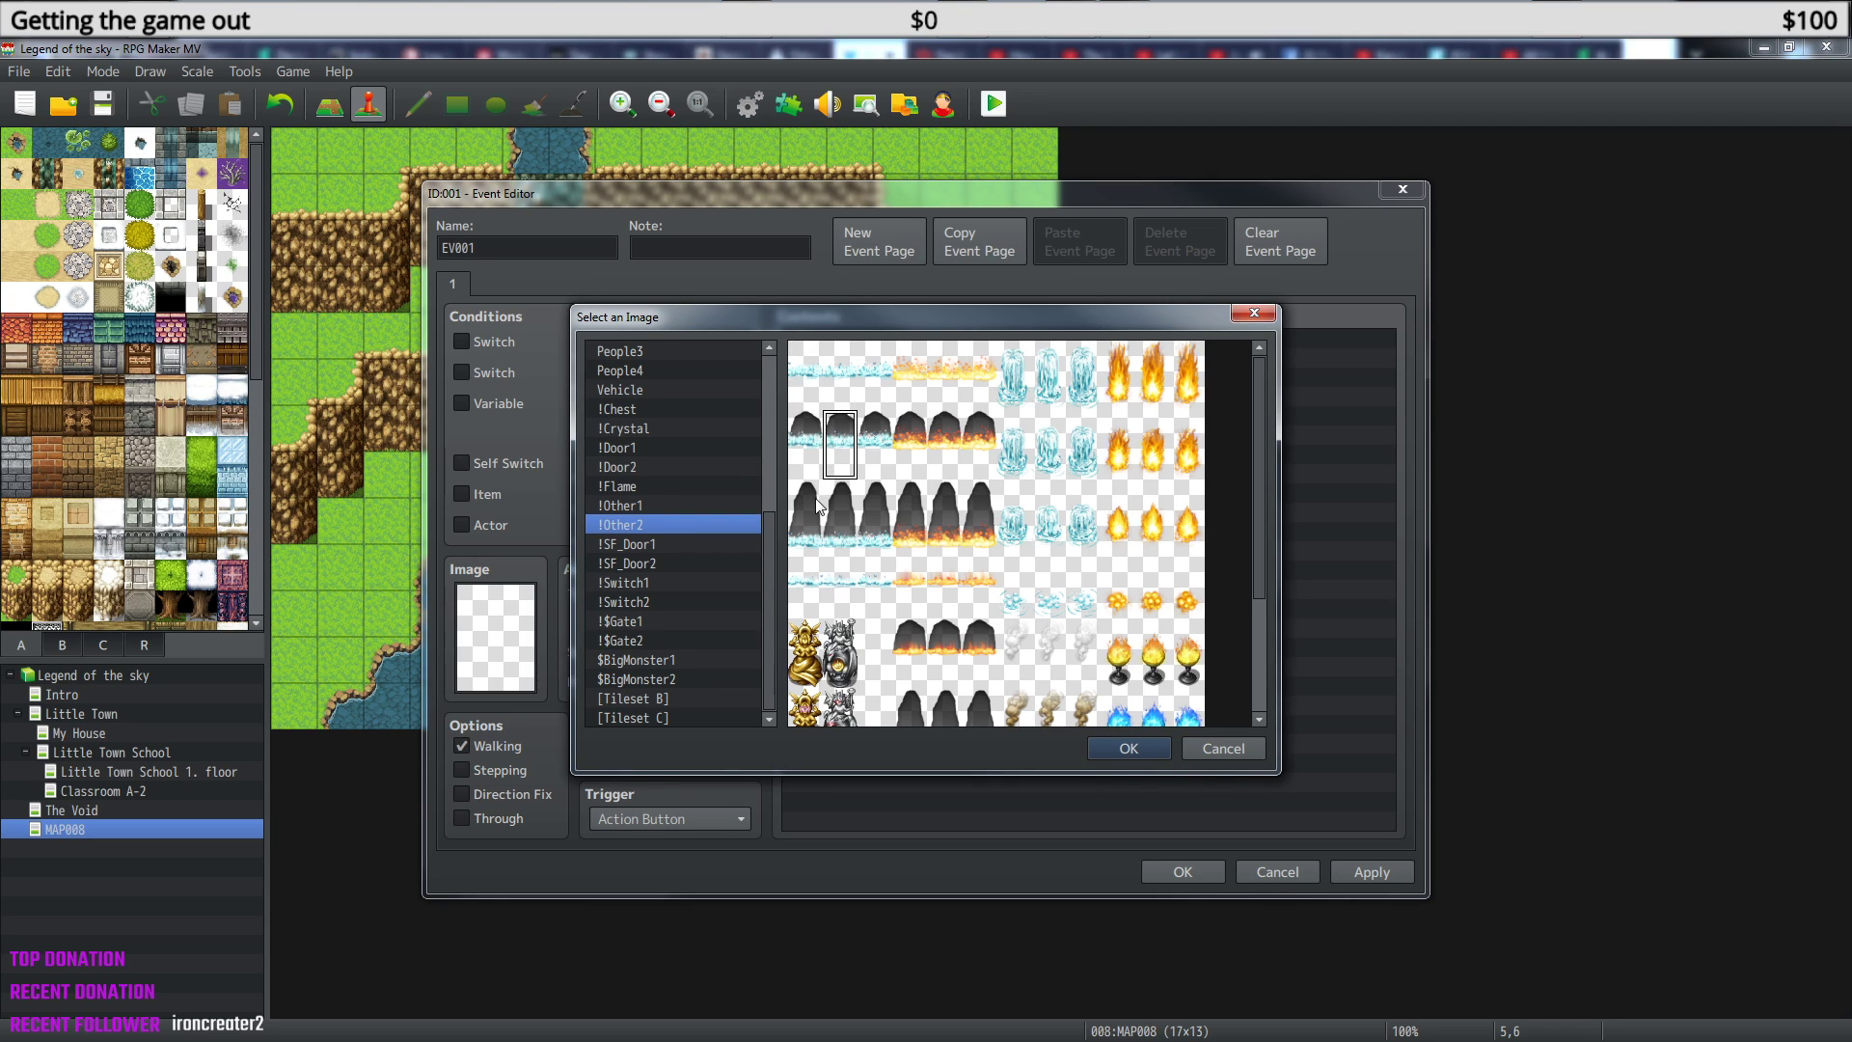
left_click(811, 585)
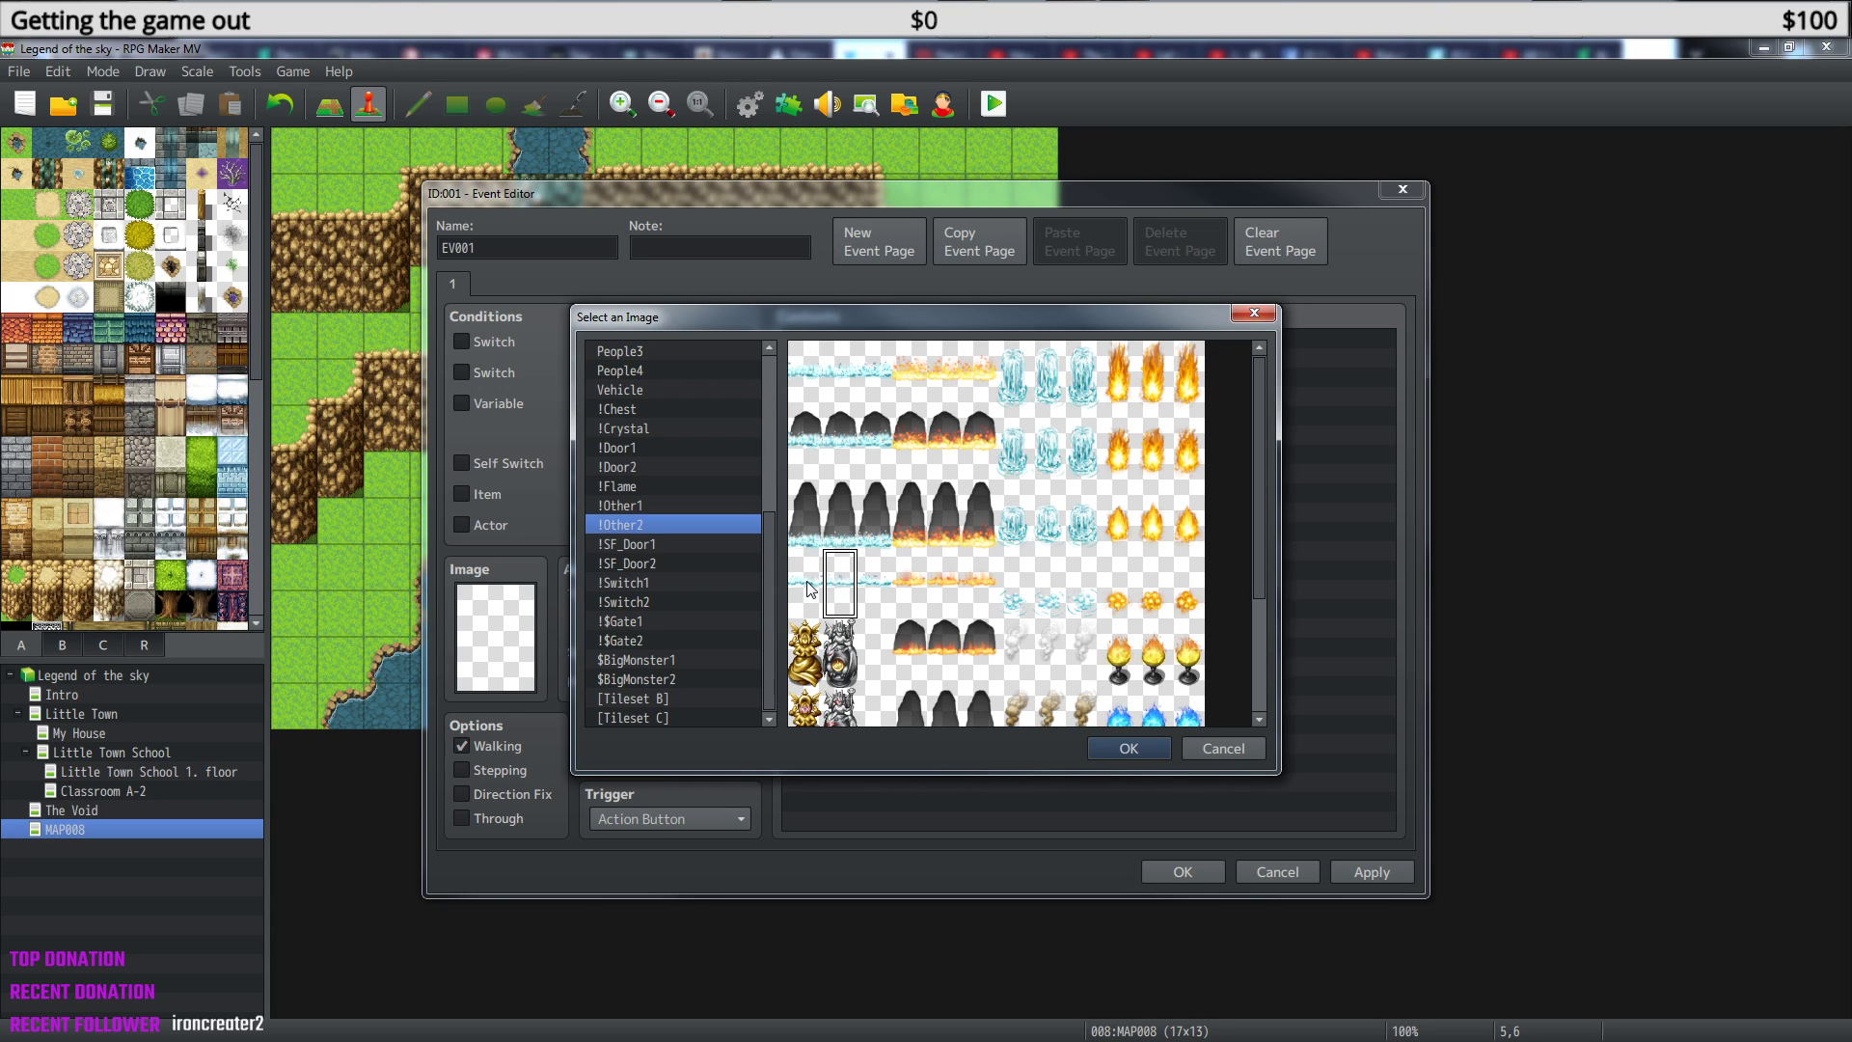
left_click(1146, 751)
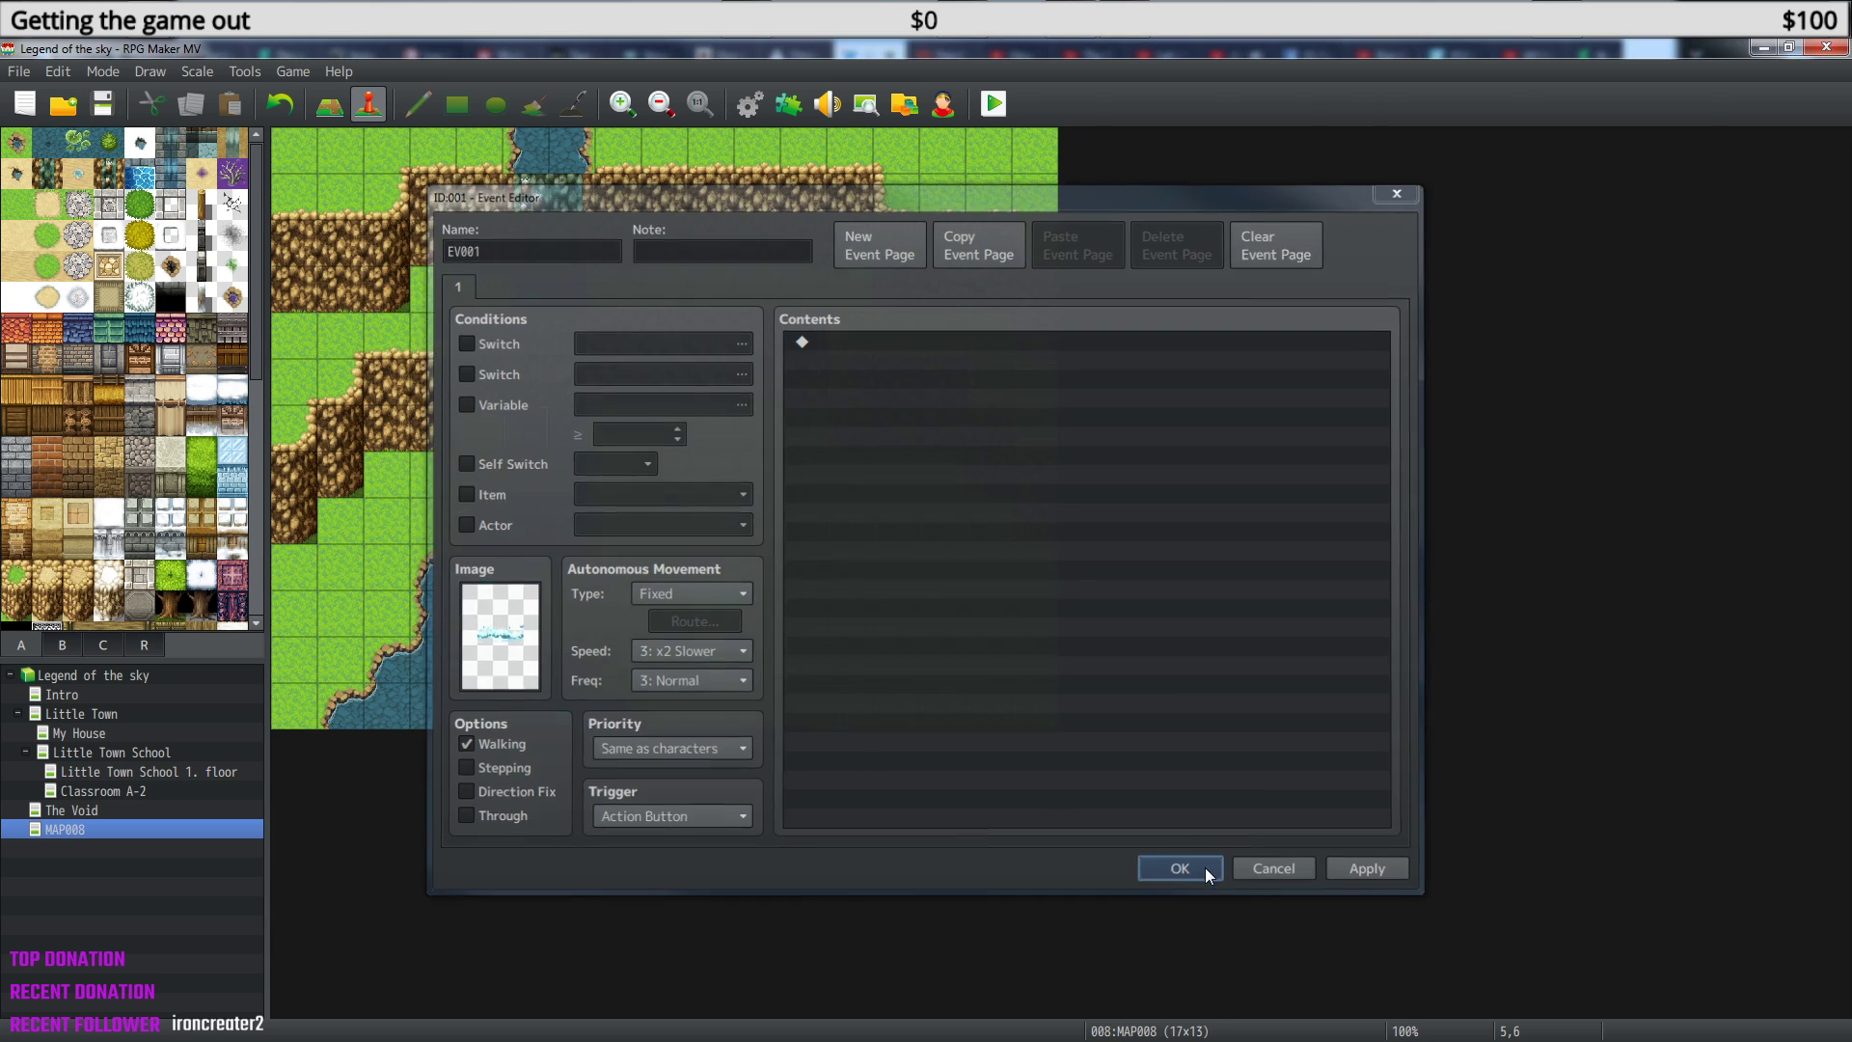
left_click(1206, 868)
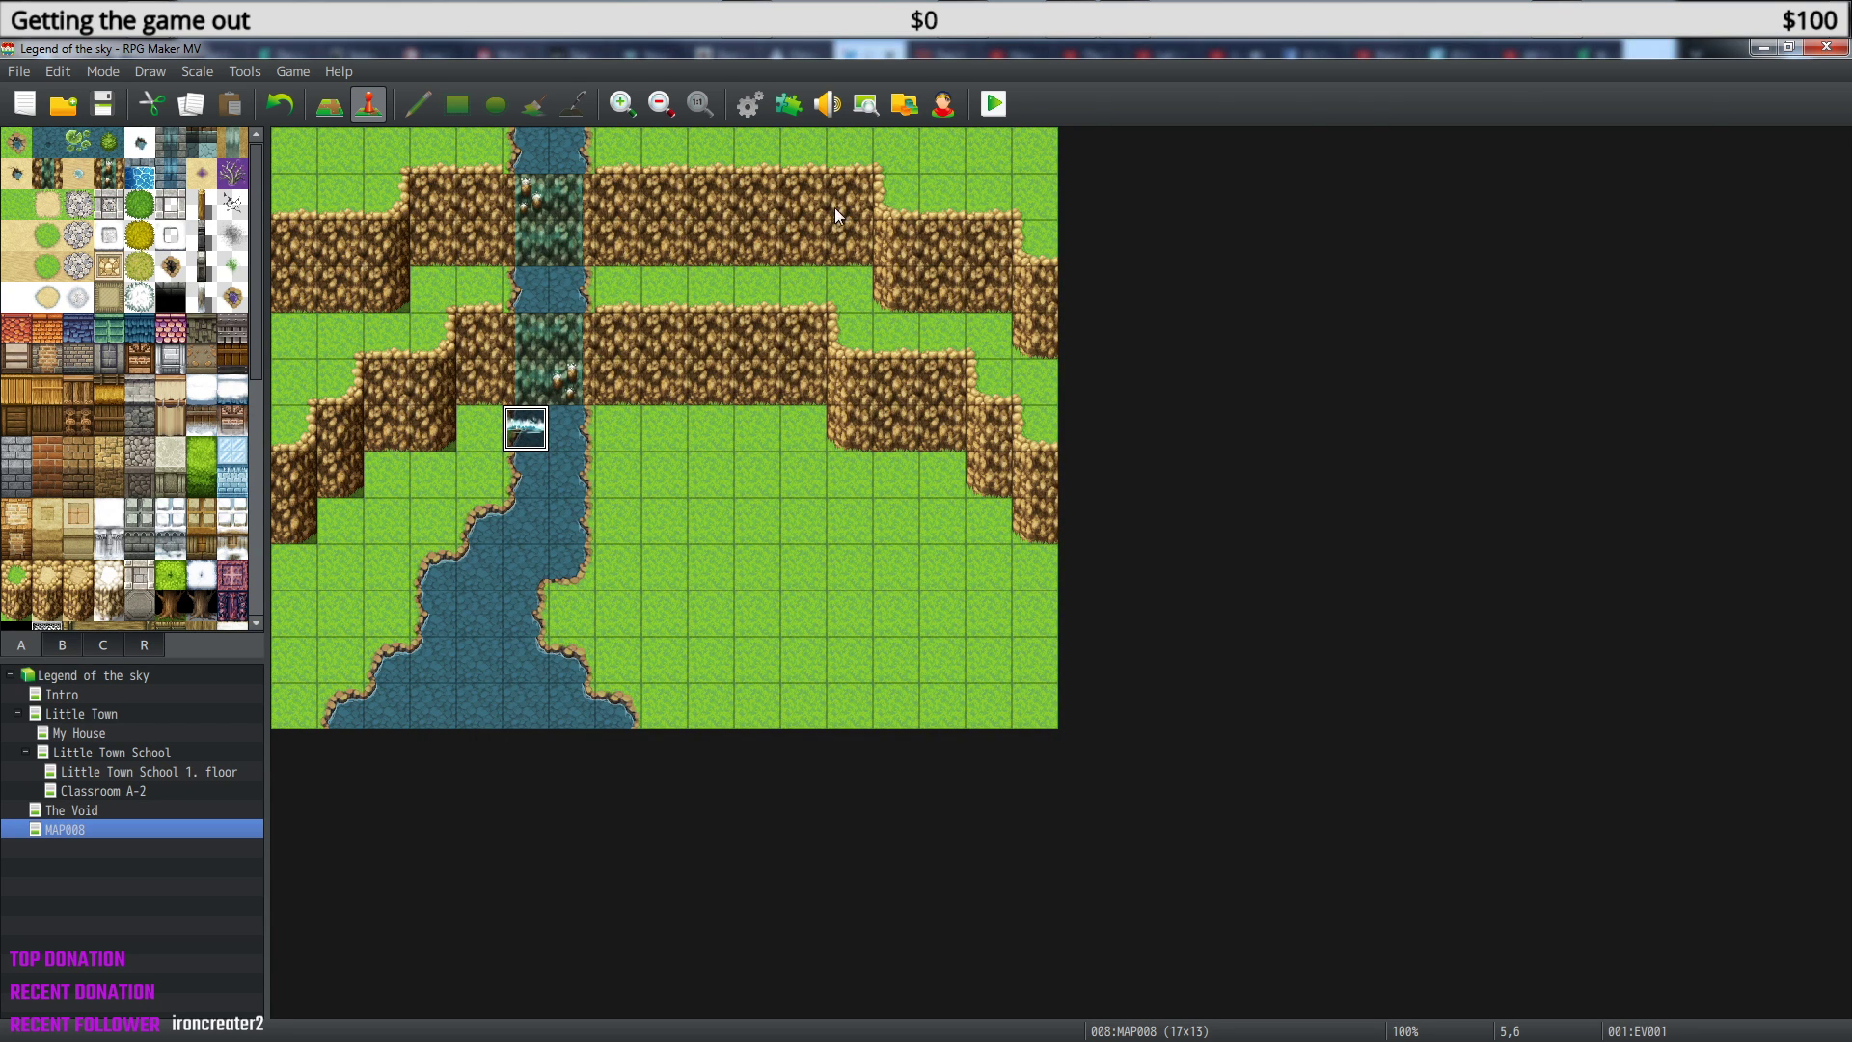
- Add an empty Show Text command to the contents of the river event at 5,6
right_click(530, 435)
double_click(513, 420)
right_click(838, 338)
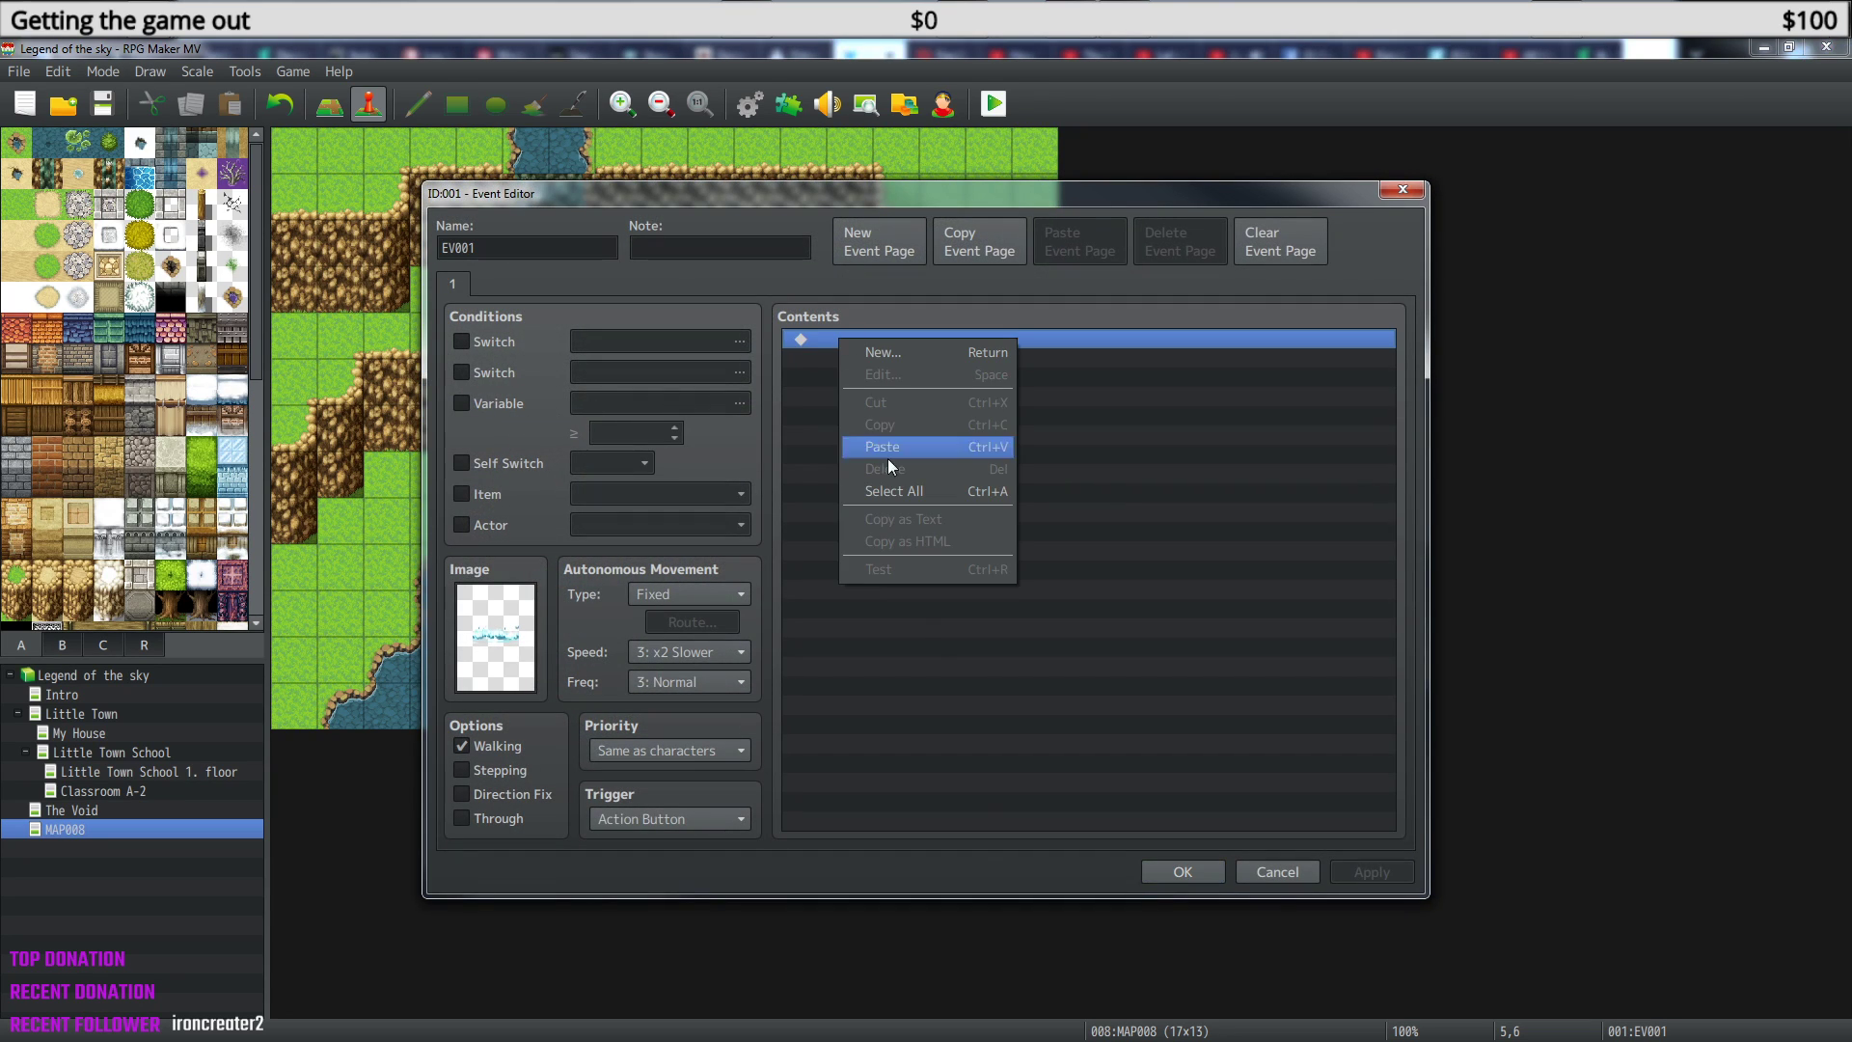
left_click(806, 411)
right_click(833, 345)
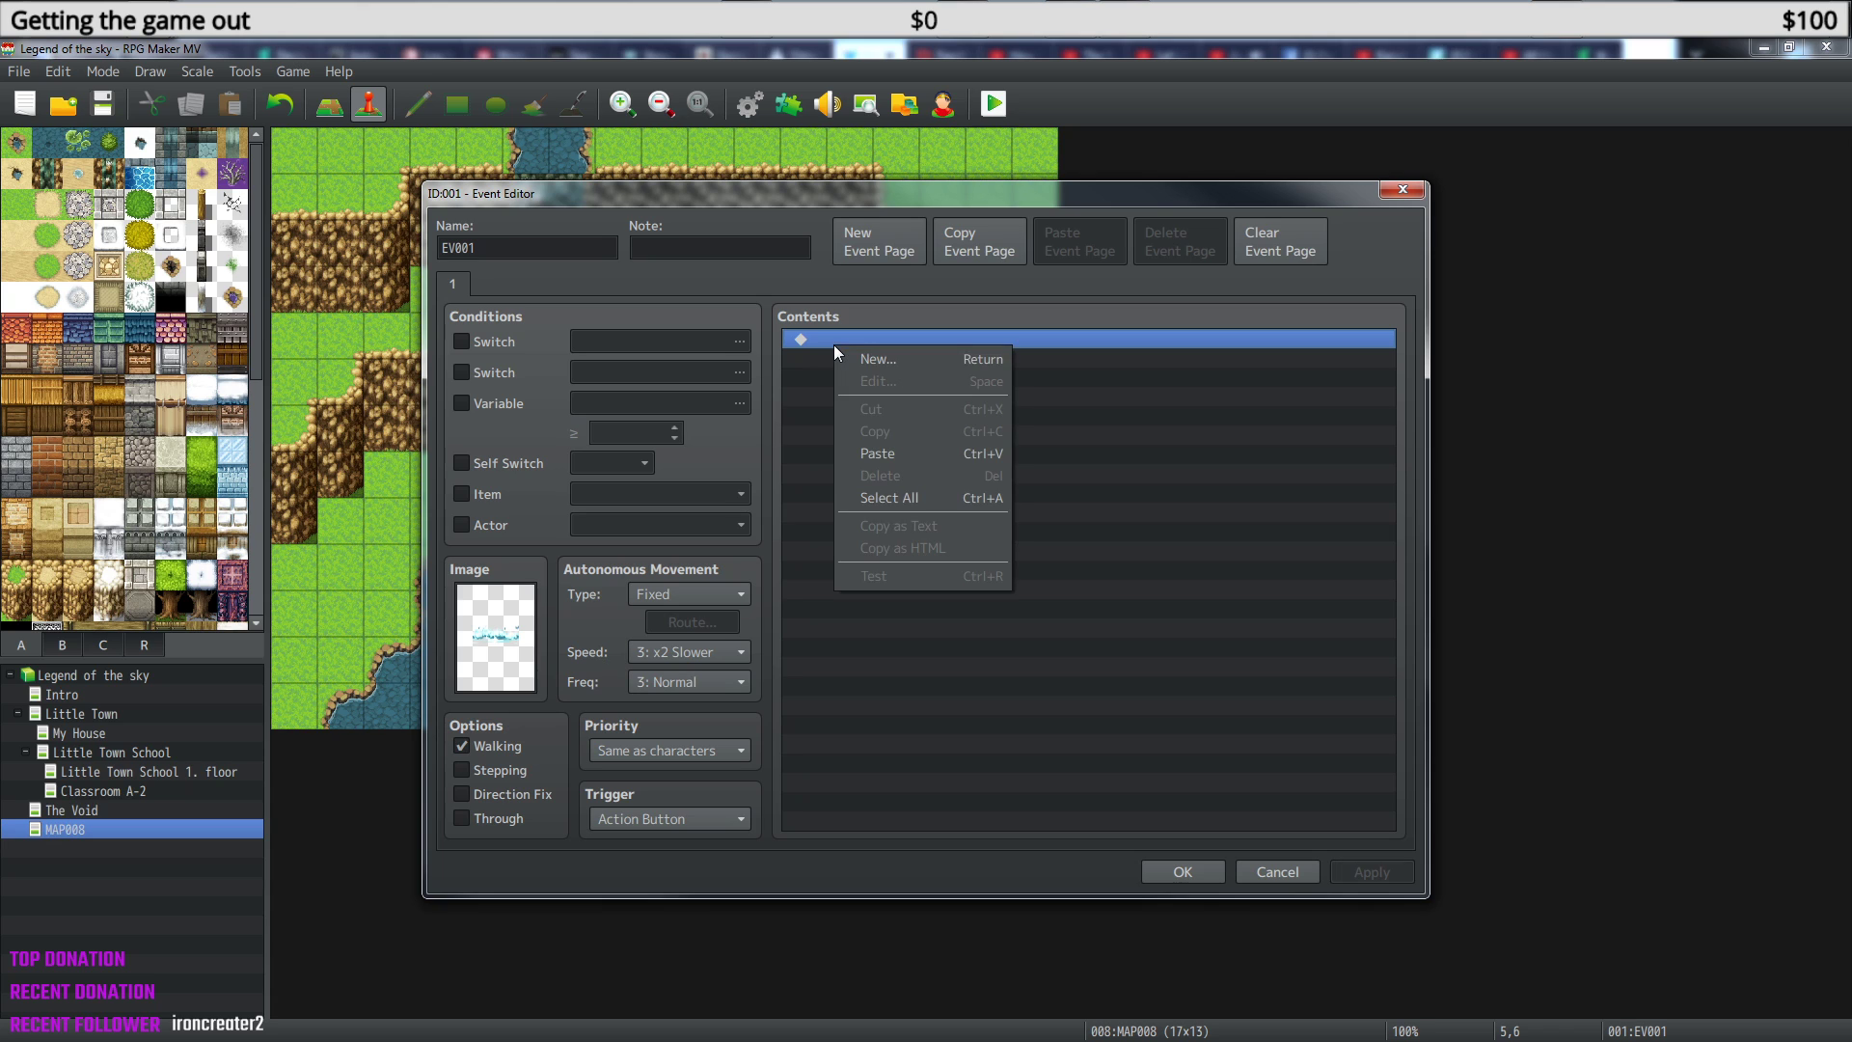
left_click(874, 357)
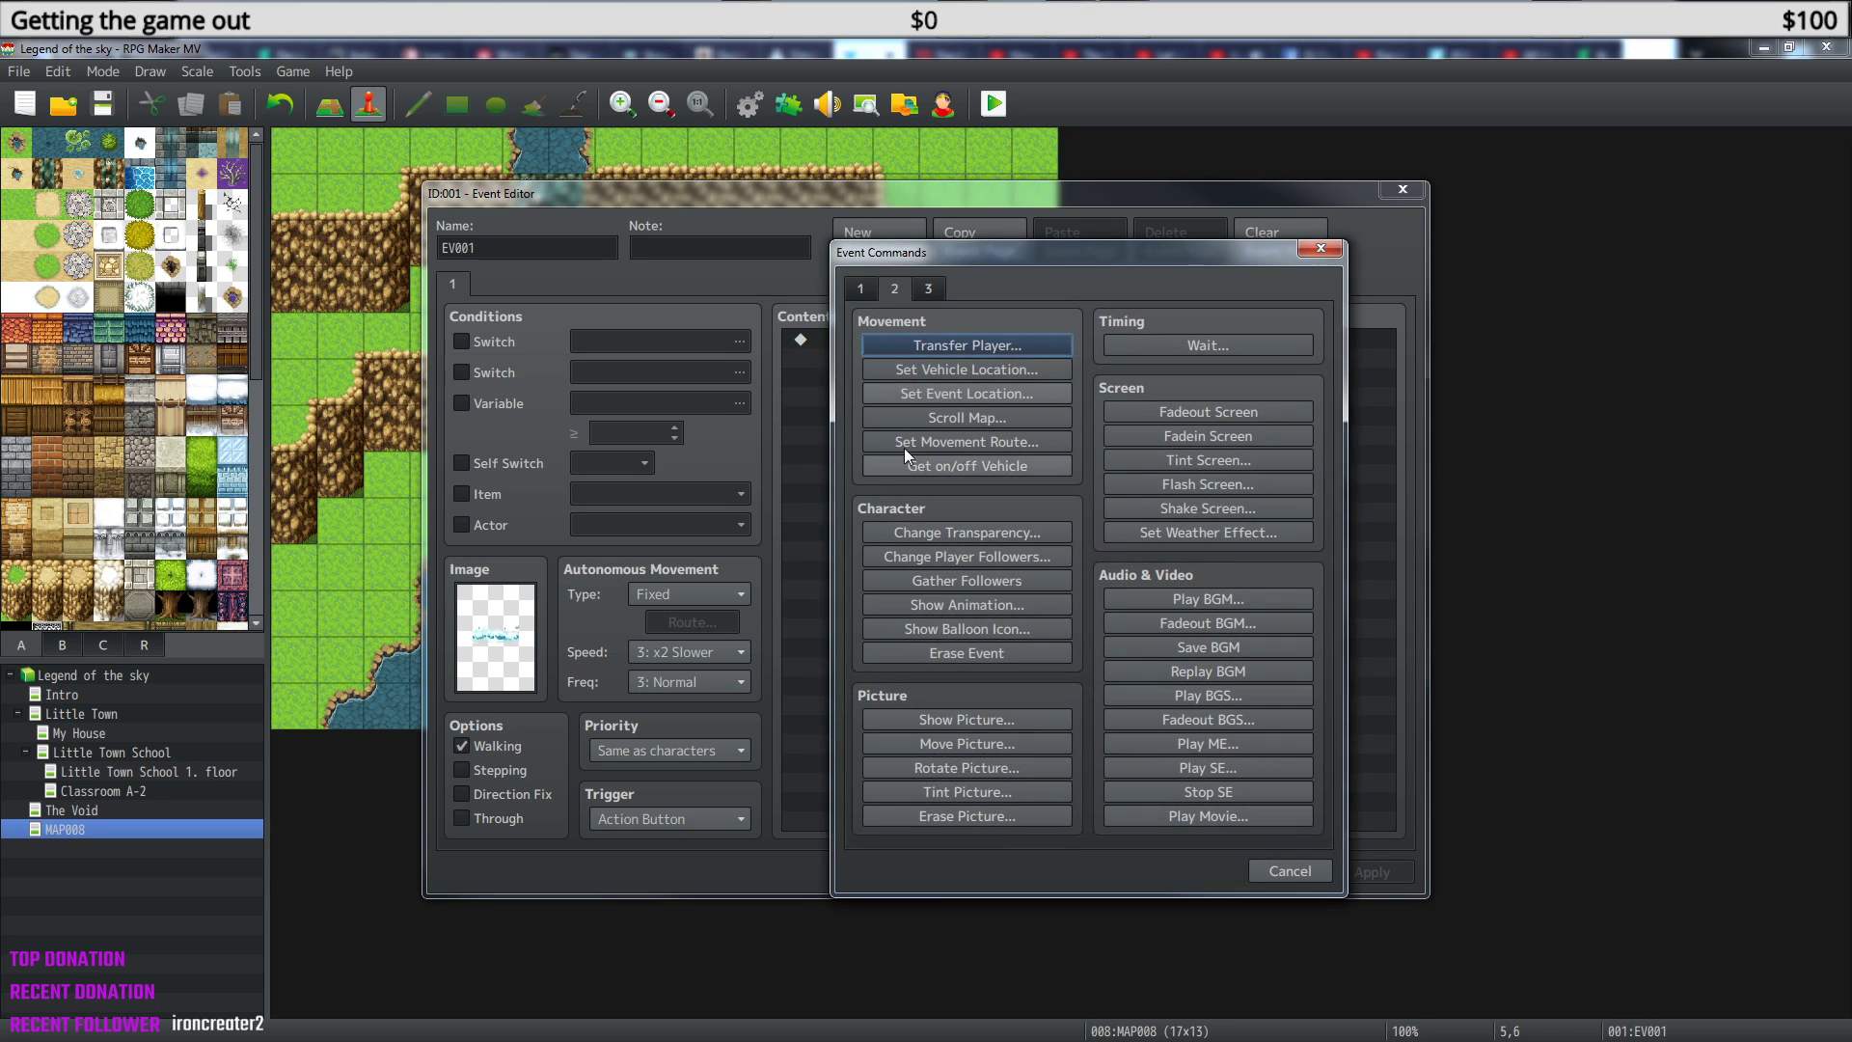
left_click(929, 344)
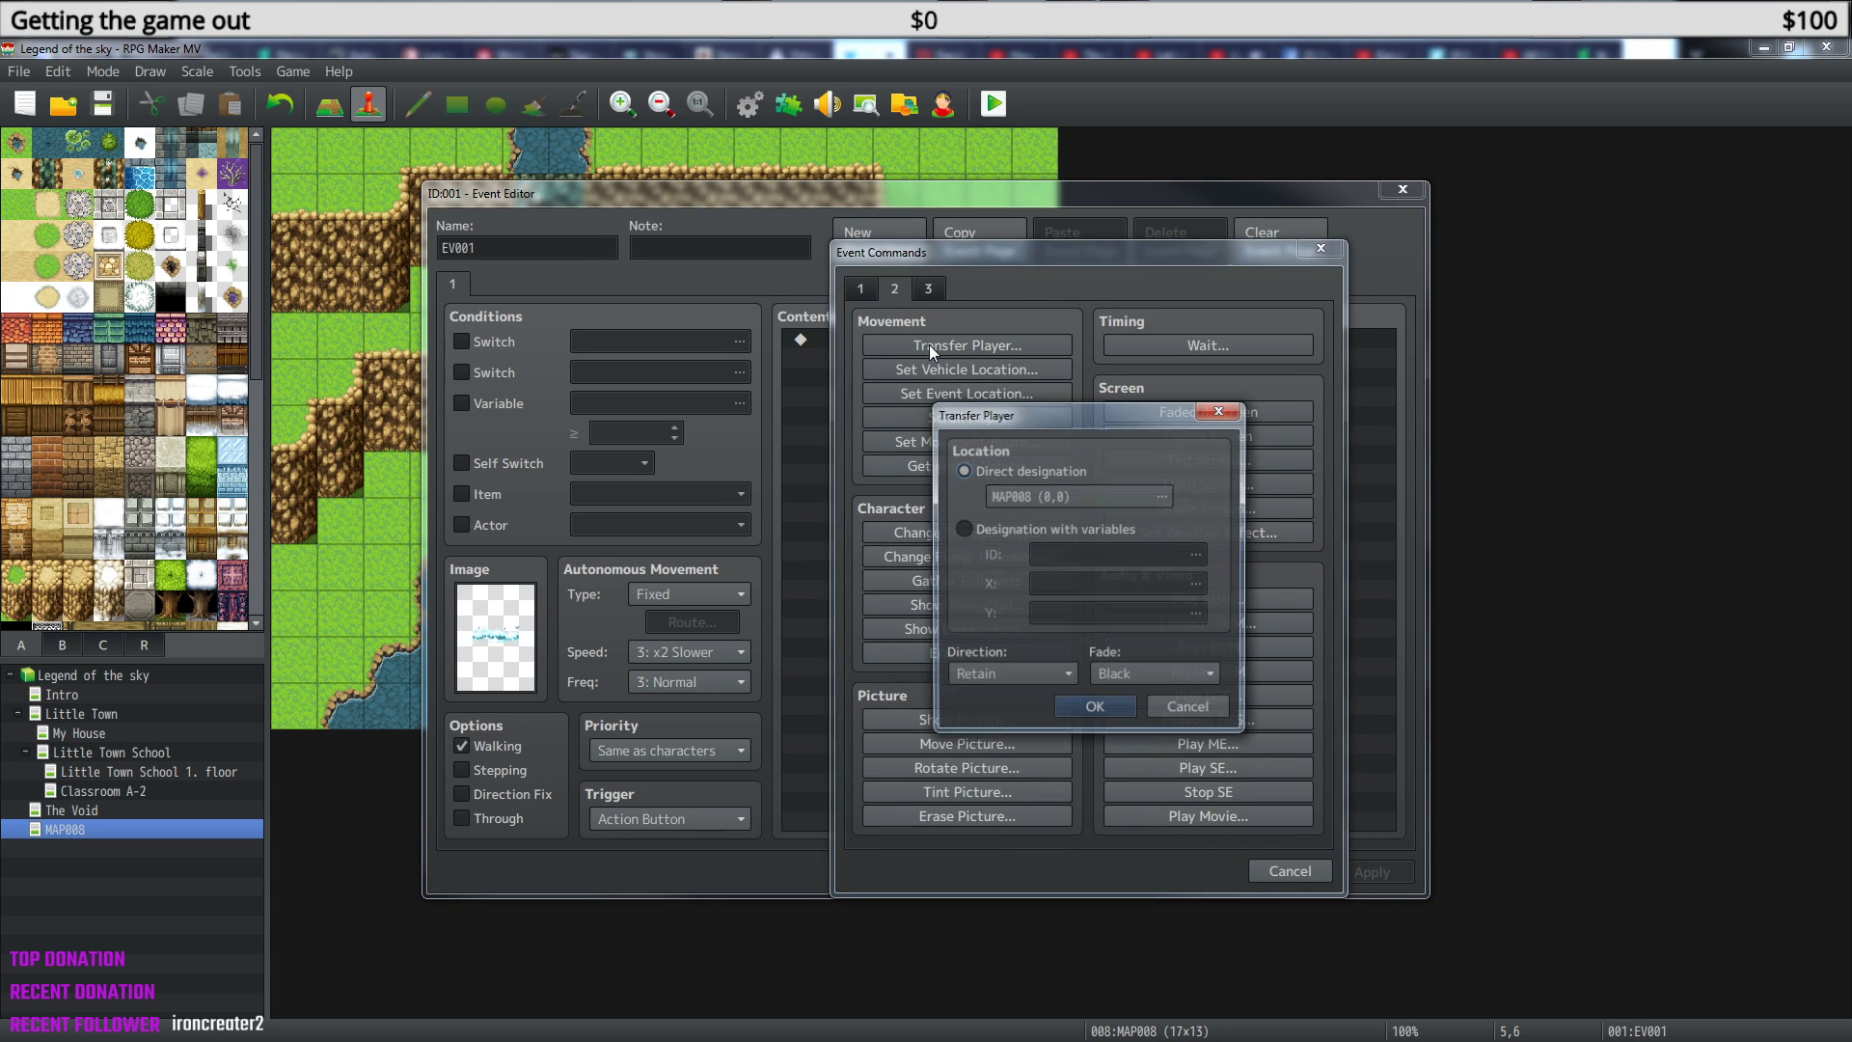
left_click(1235, 409)
left_click(857, 288)
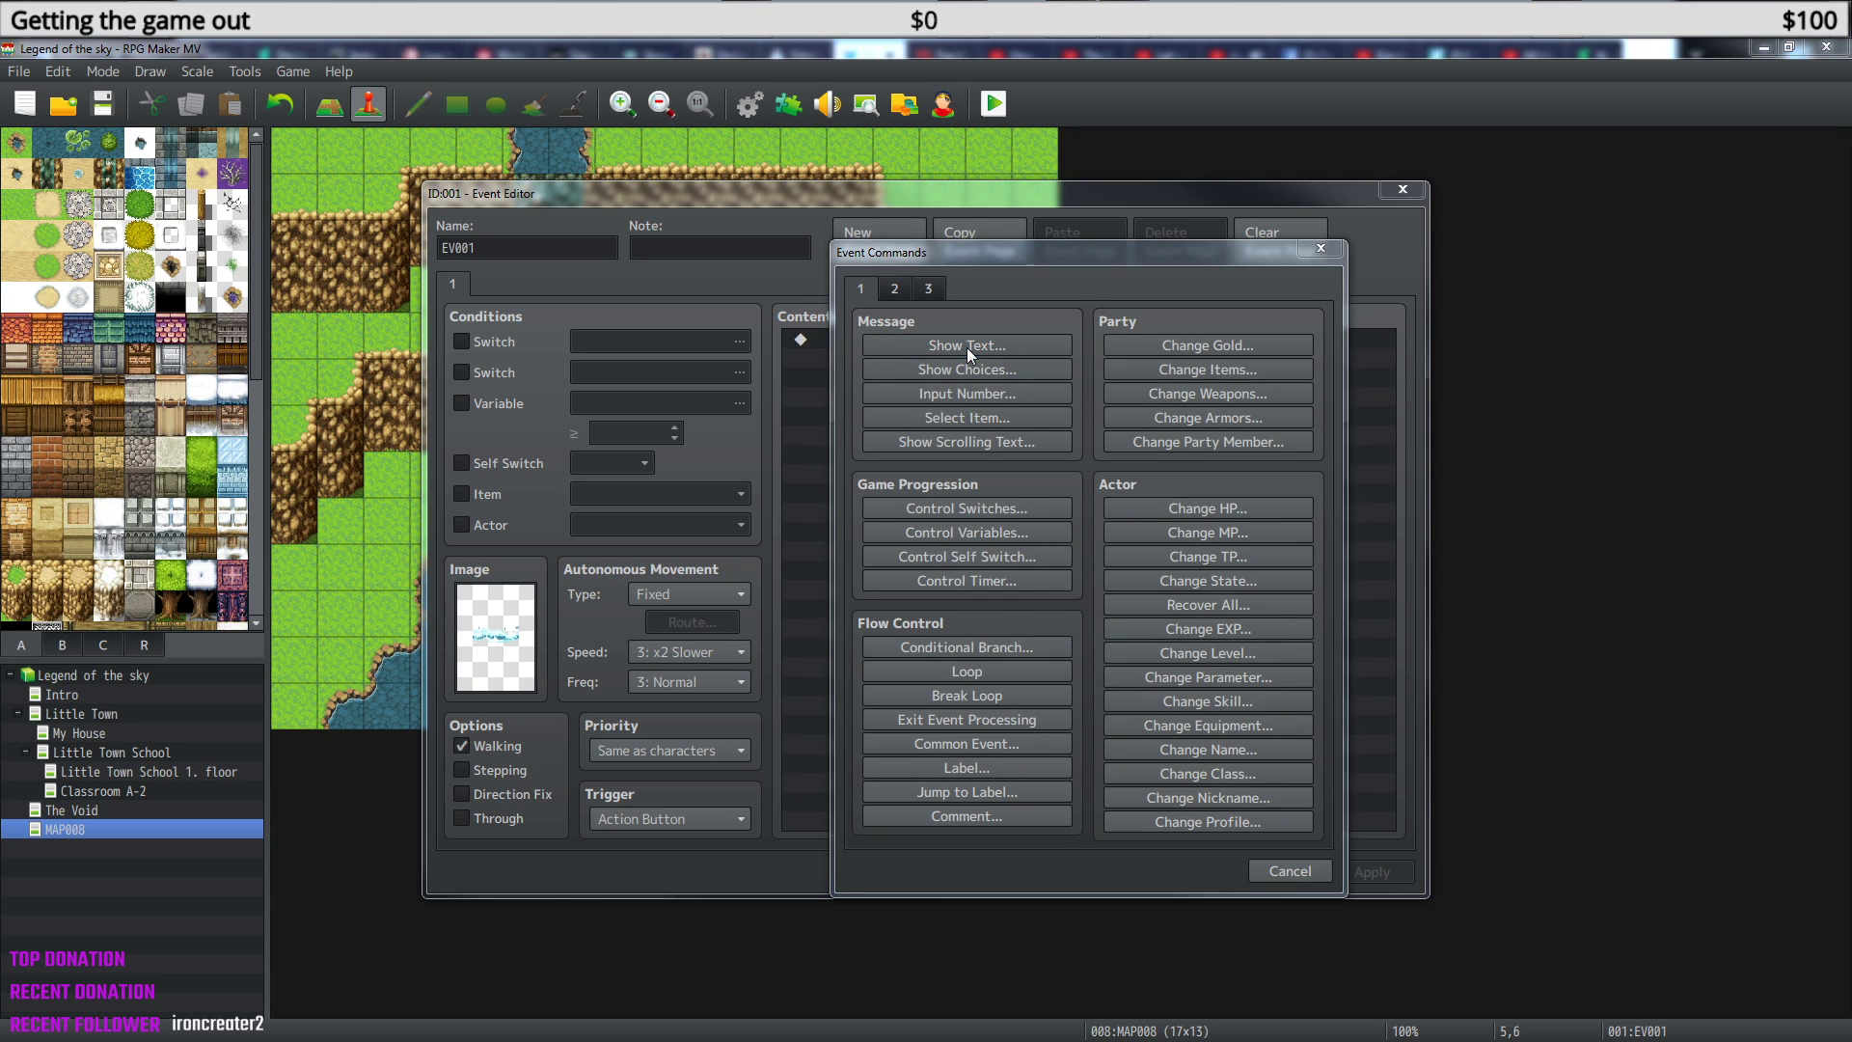
left_click(966, 346)
left_click(1221, 671)
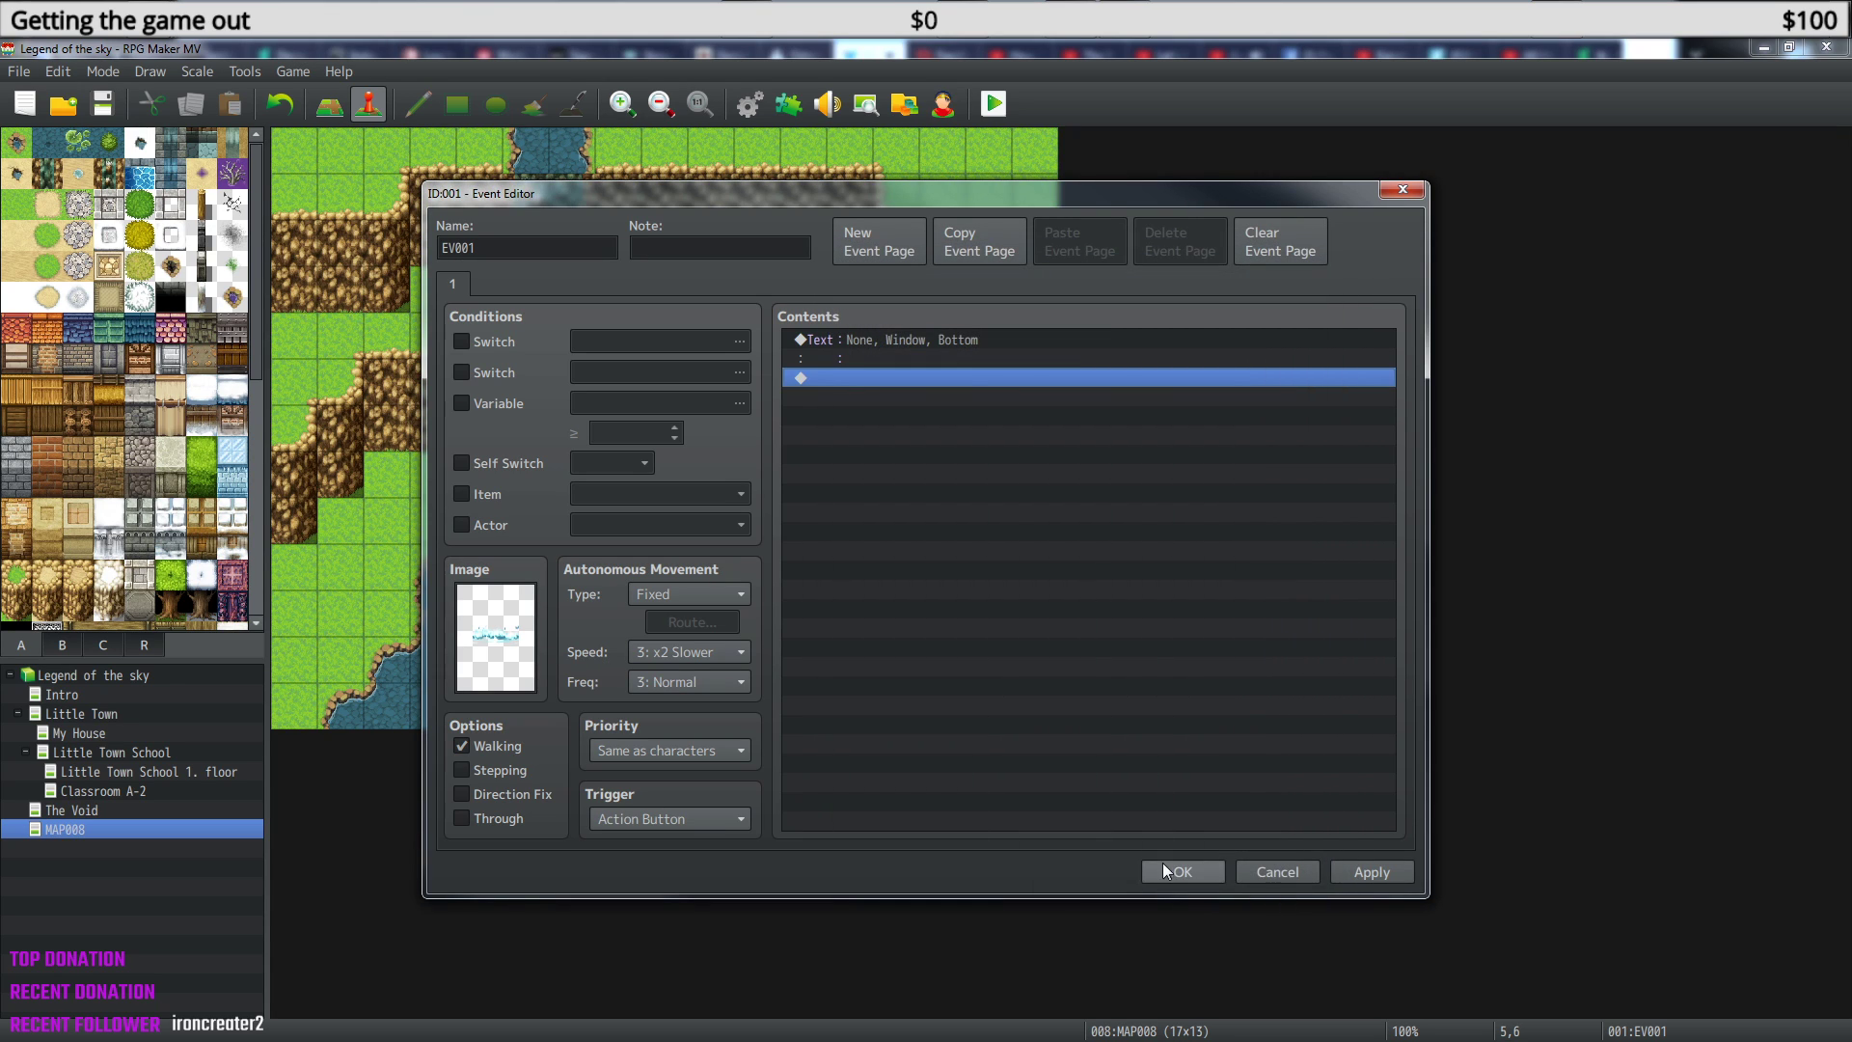
- Test the river event's text command in a game window and close the test
right_click(961, 418)
left_click(928, 475)
key("Up")
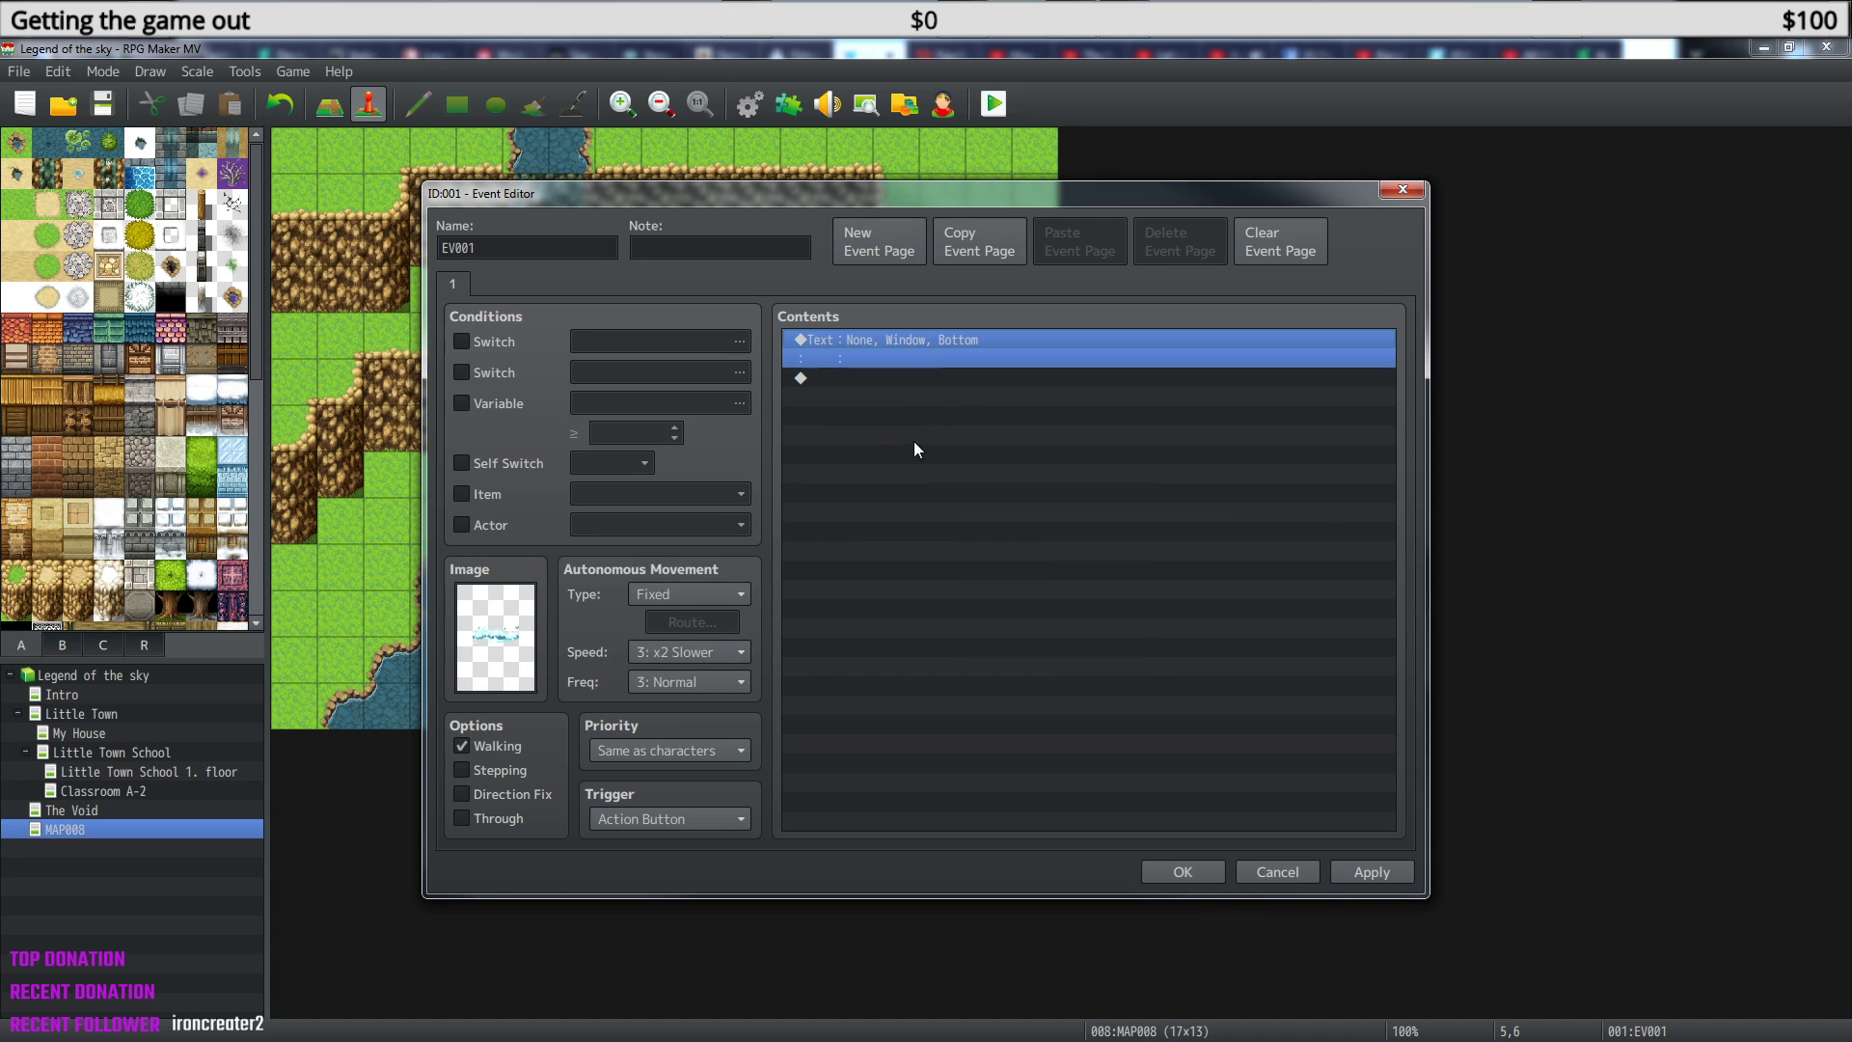
right_click(894, 339)
left_click(967, 573)
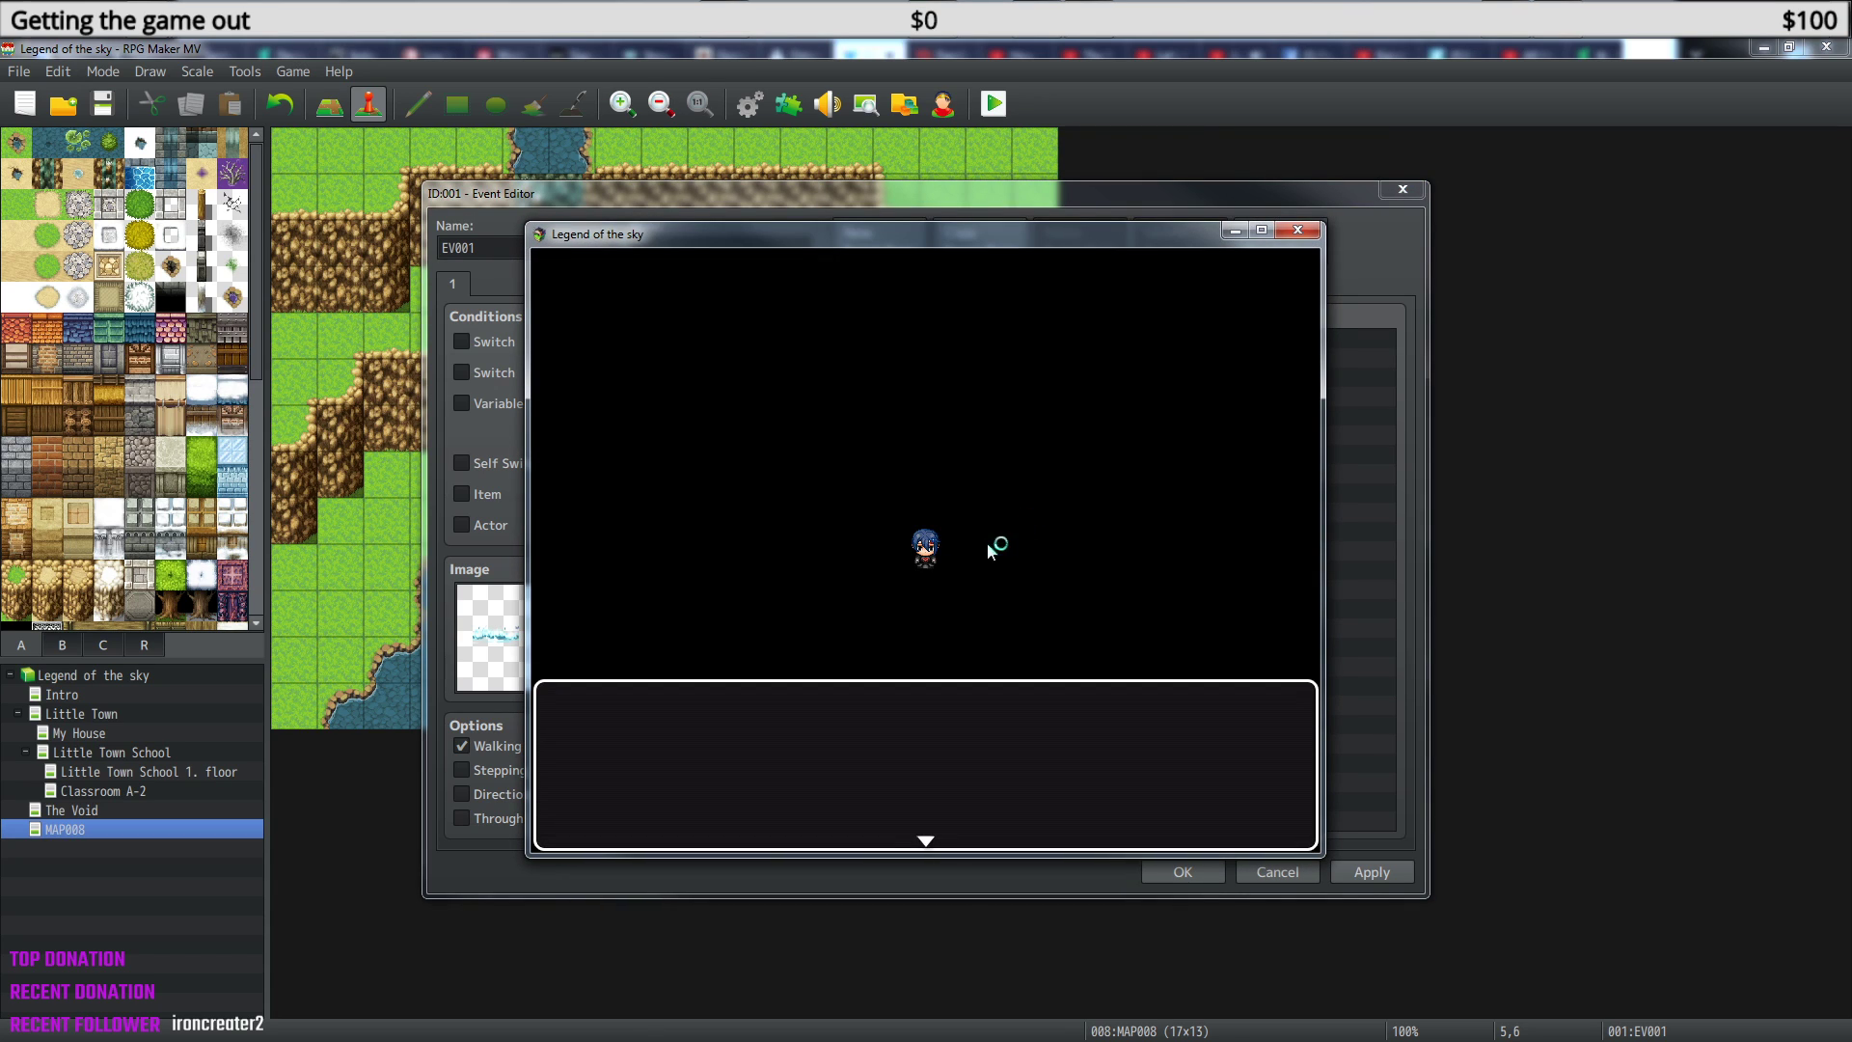
left_click(998, 702)
left_click(964, 457)
left_click(815, 540)
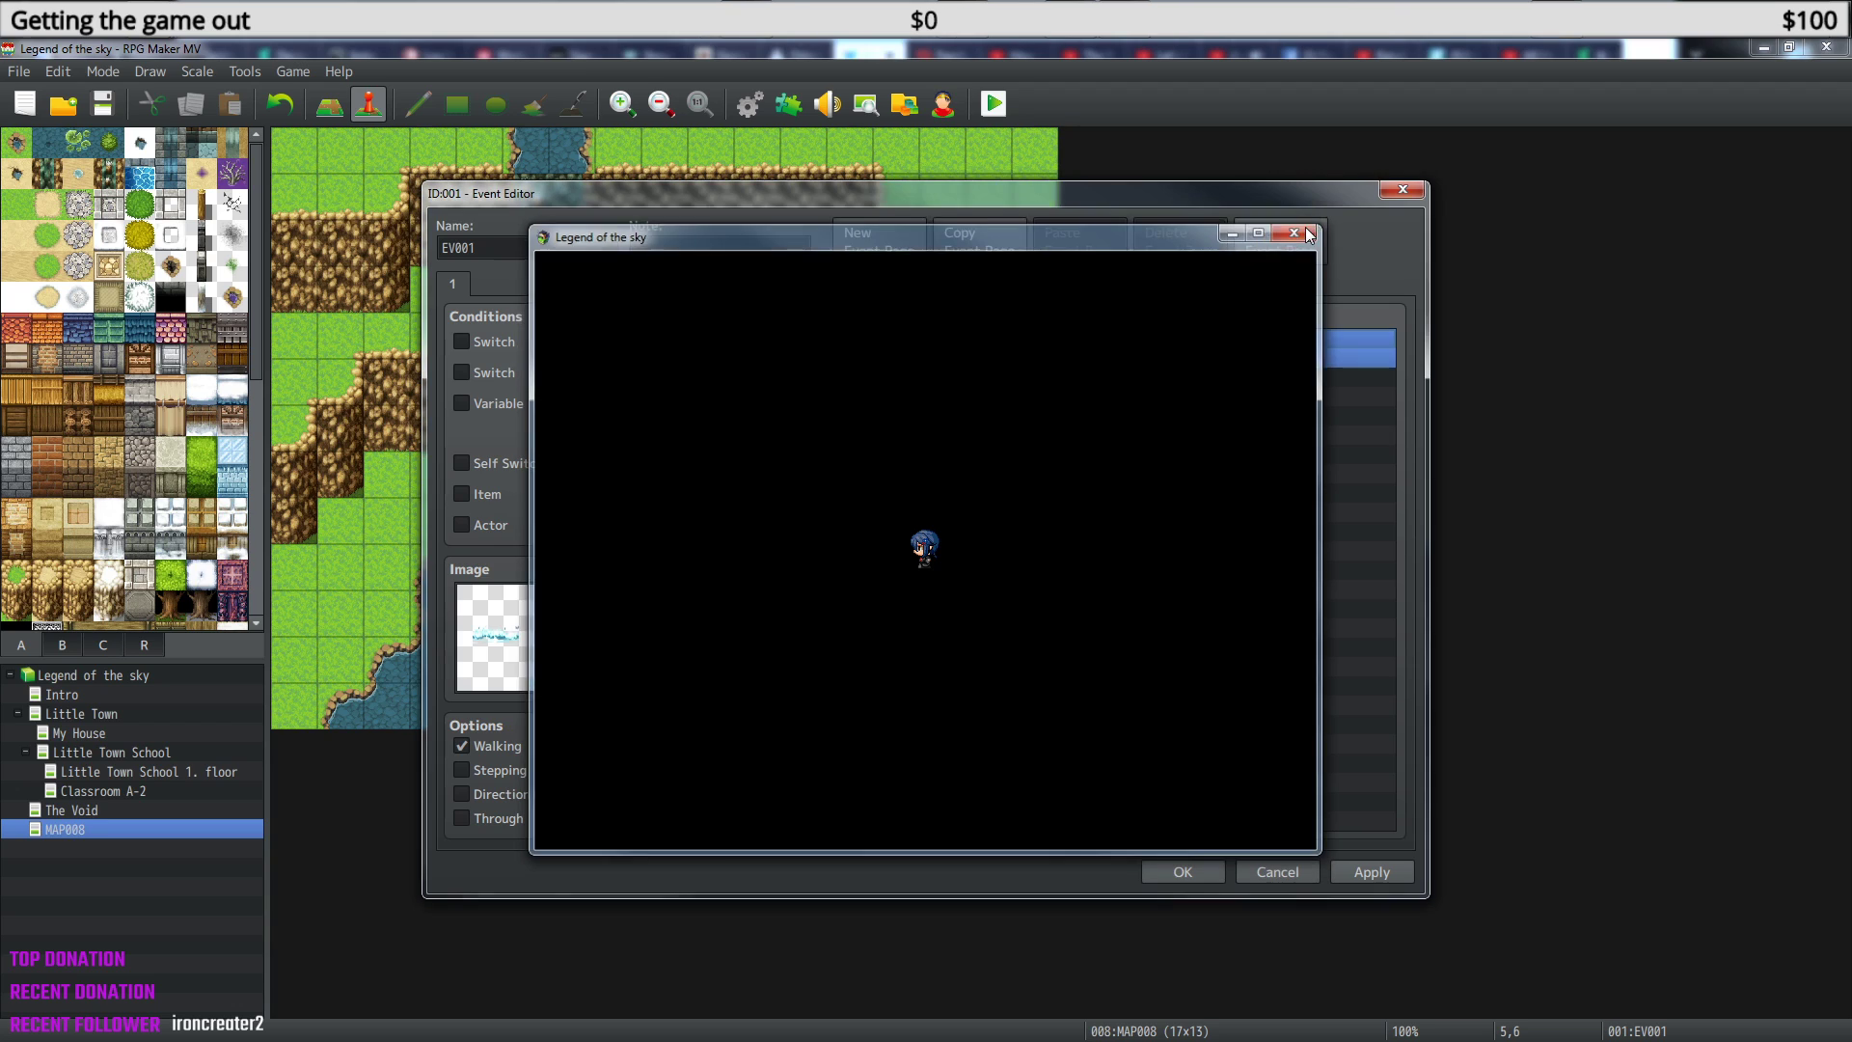
left_click(1298, 230)
left_click(914, 377)
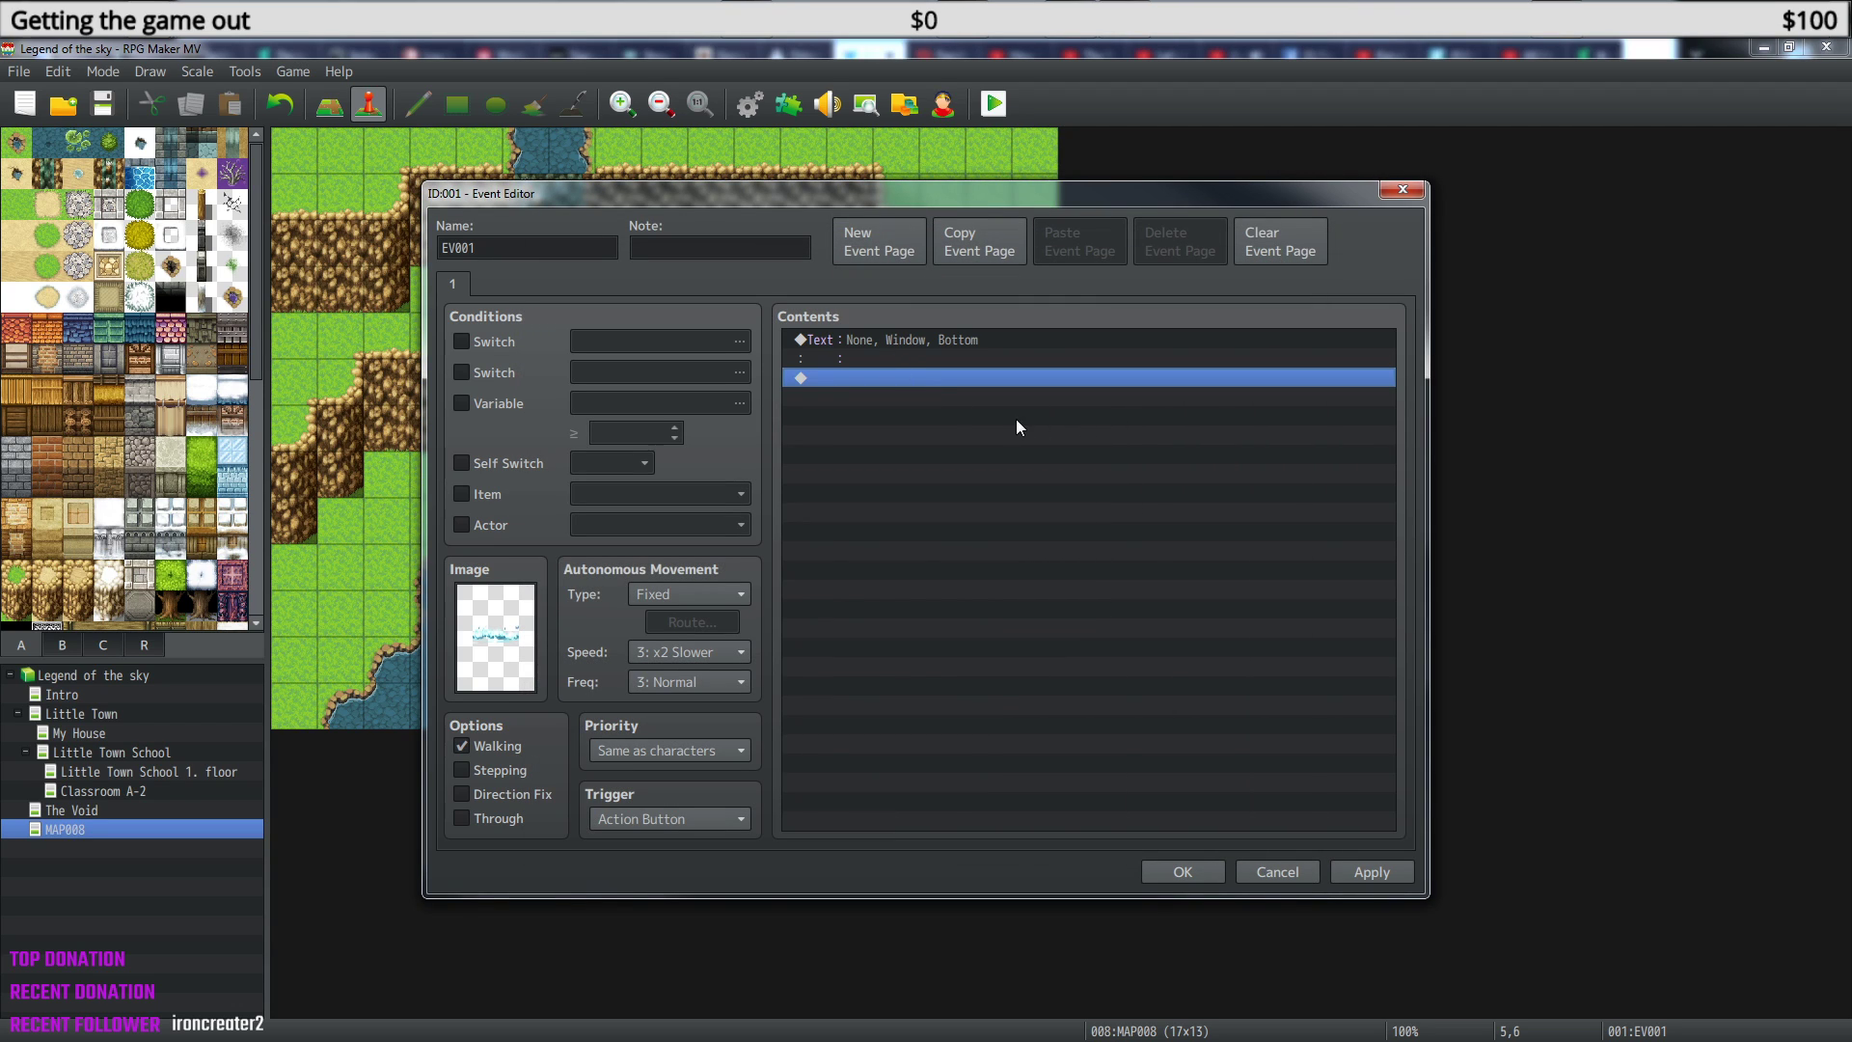
- Delete the empty text command from the river event and accept the event
left_click(917, 342)
key("Delete")
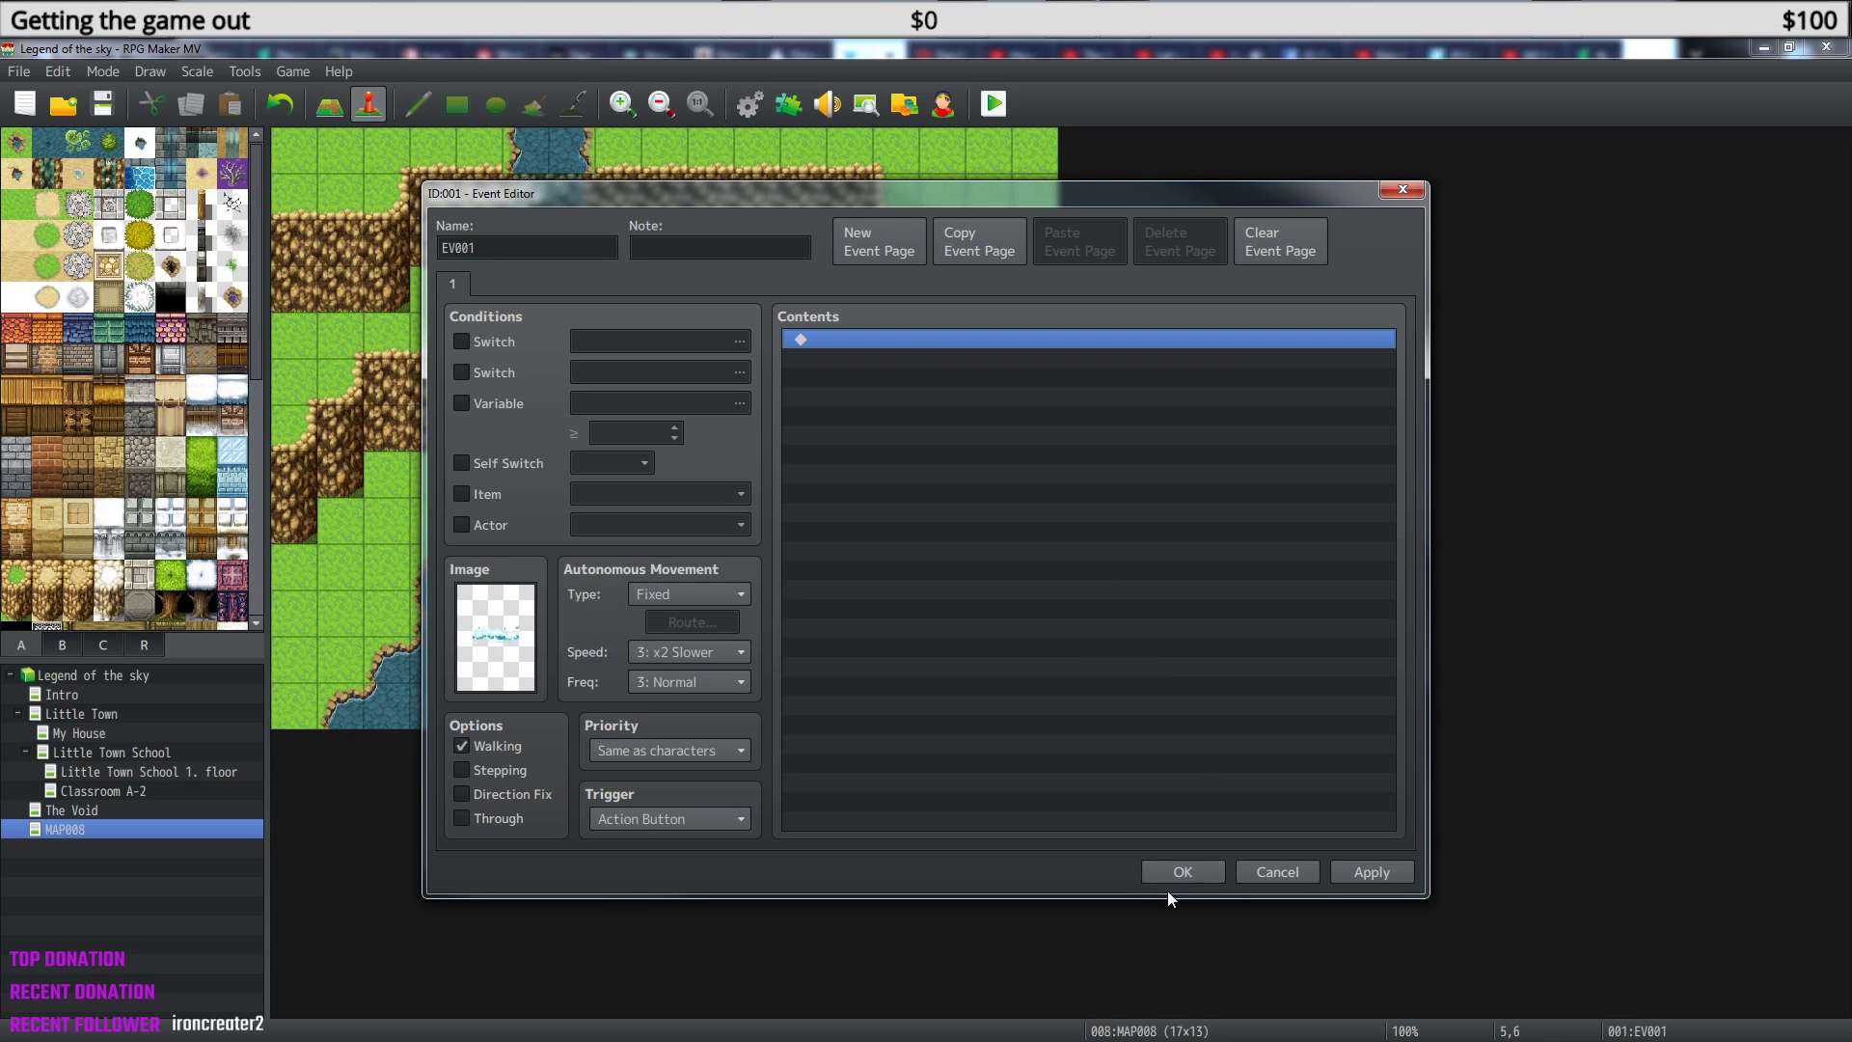
left_click(1202, 868)
- Check the Transfer Player destination on MAP008 in The Void's intro event, under the Yes branch
right_click(81, 808)
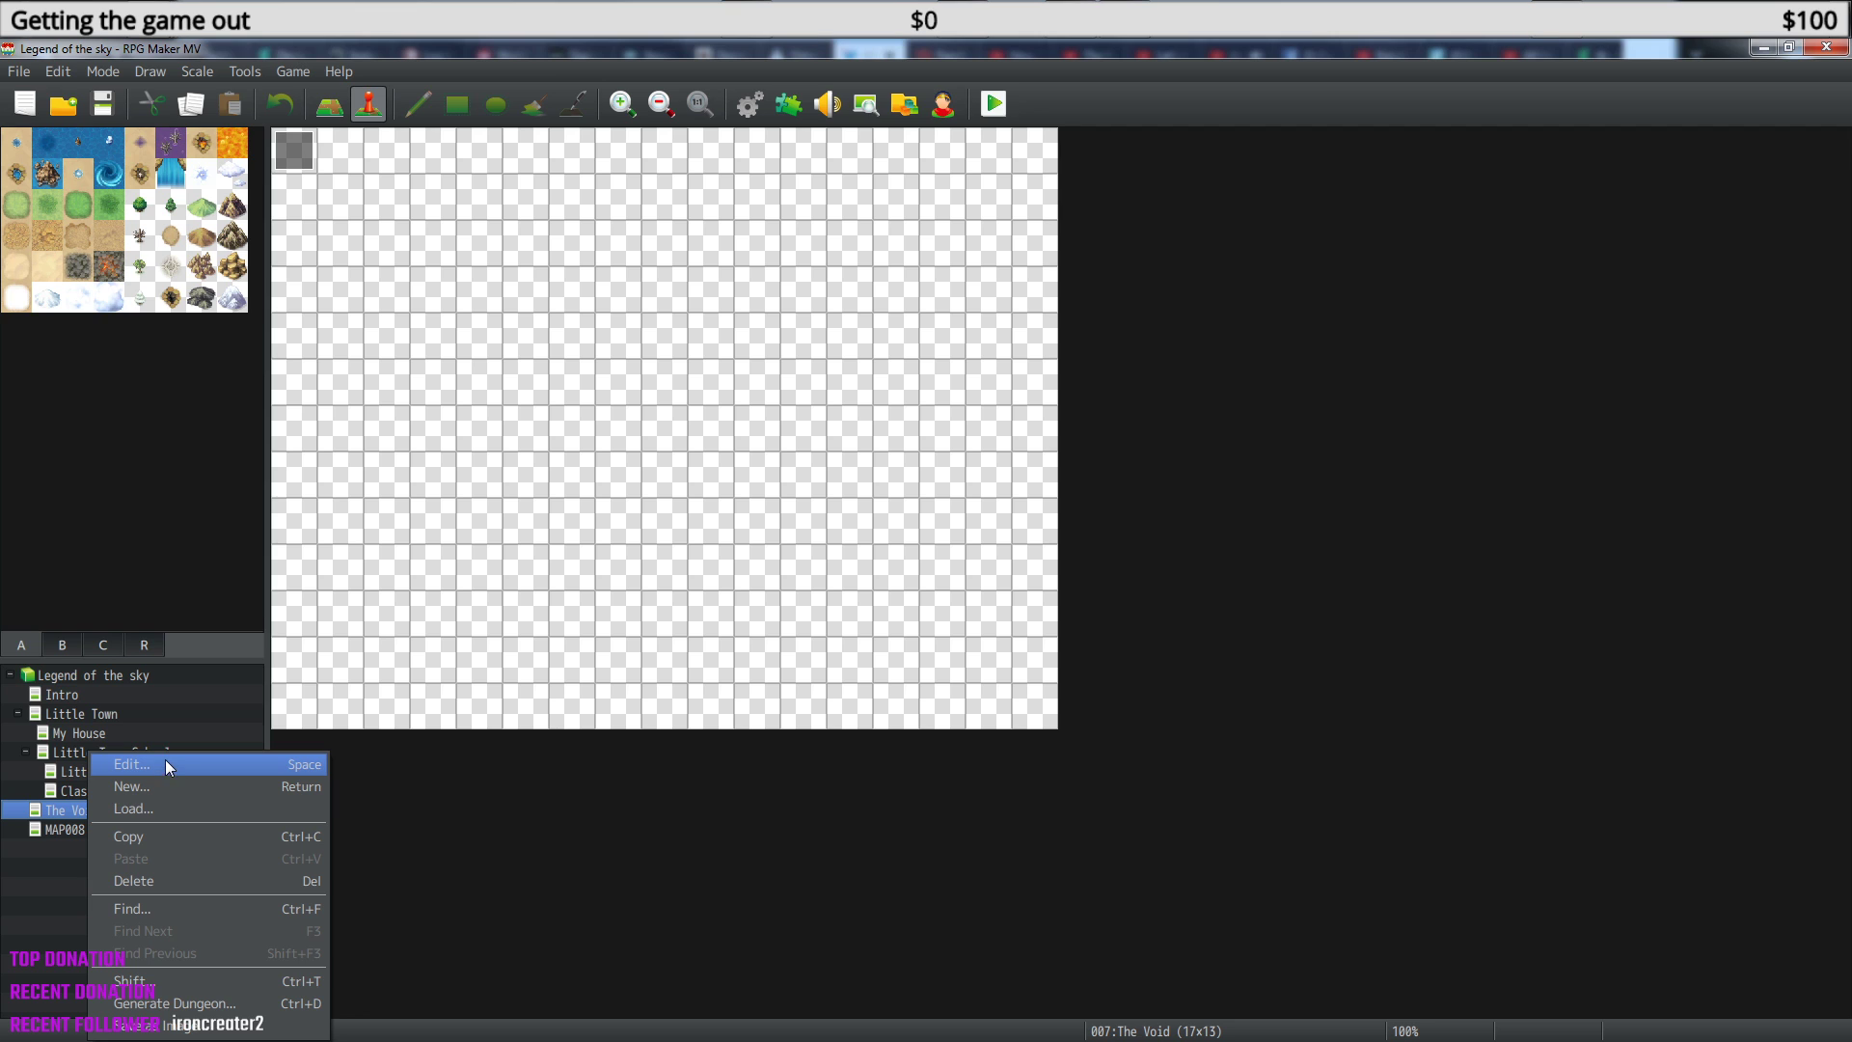
double_click(291, 152)
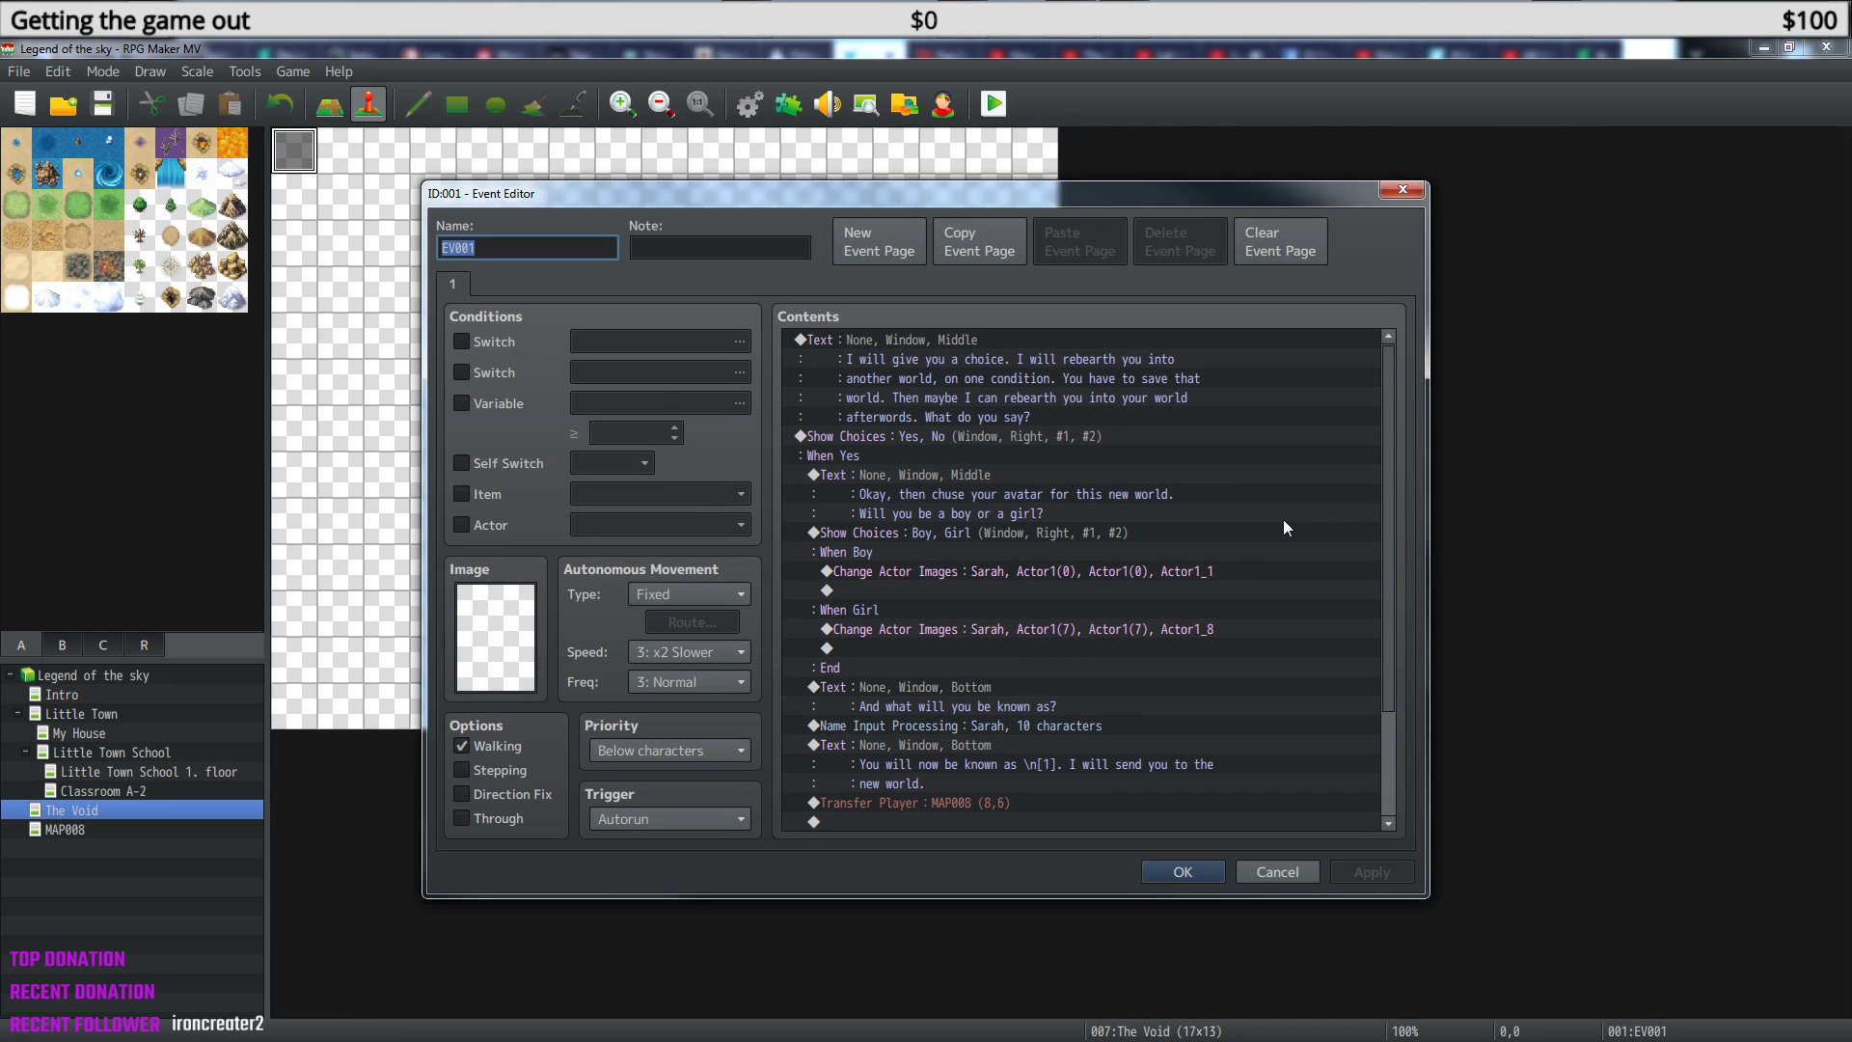
left_click_drag(1397, 425, 1395, 600)
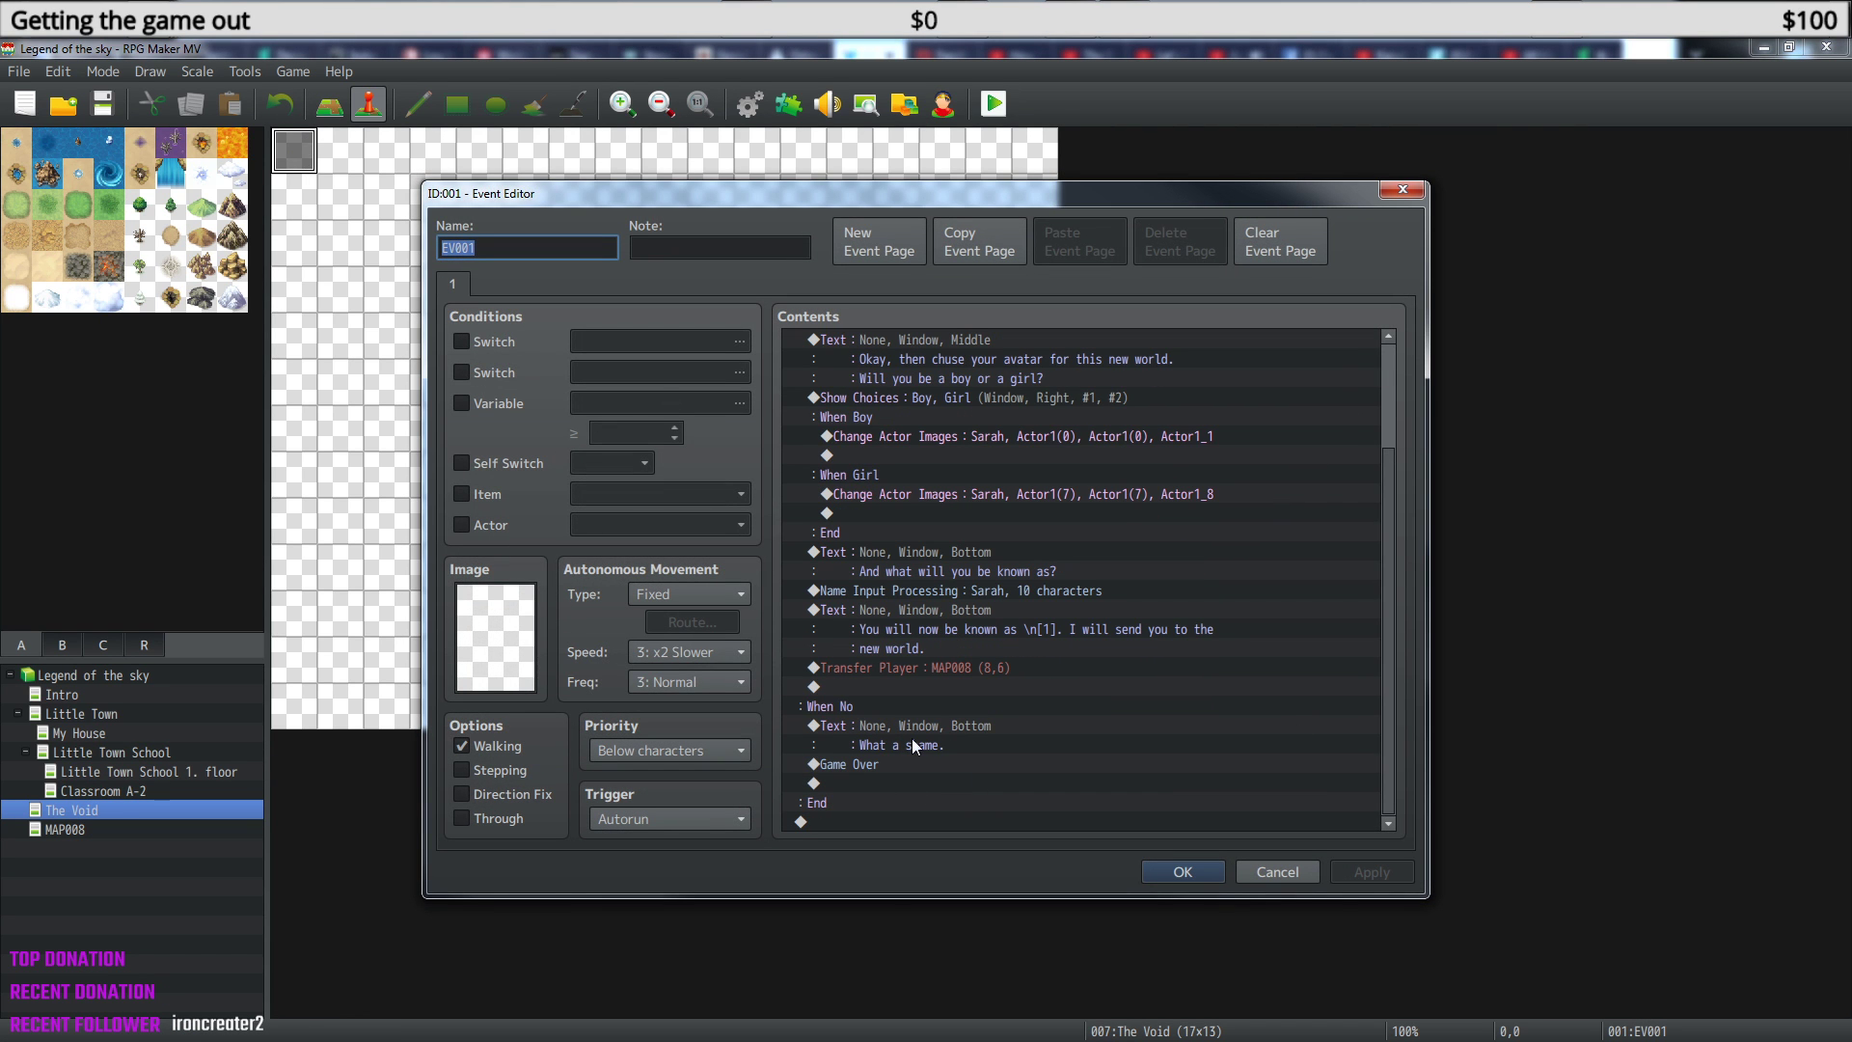
left_click(912, 667)
right_click(912, 669)
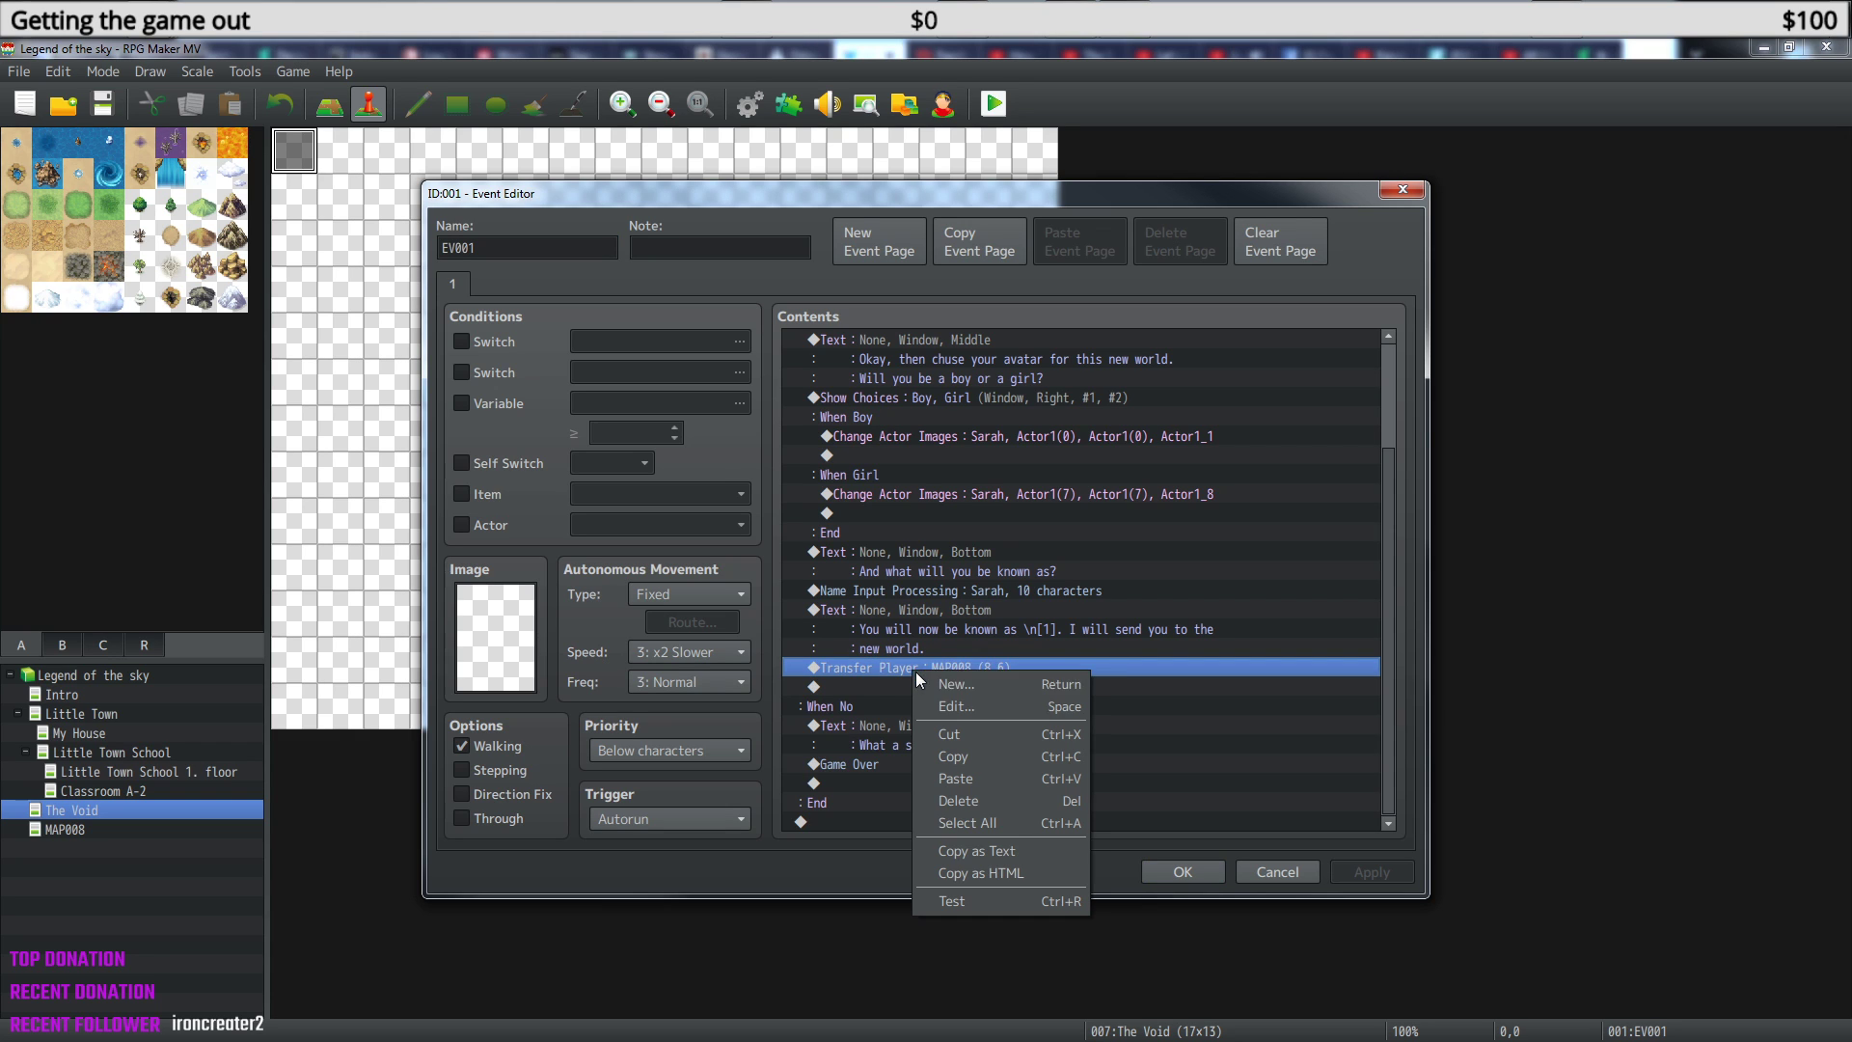
left_click(992, 705)
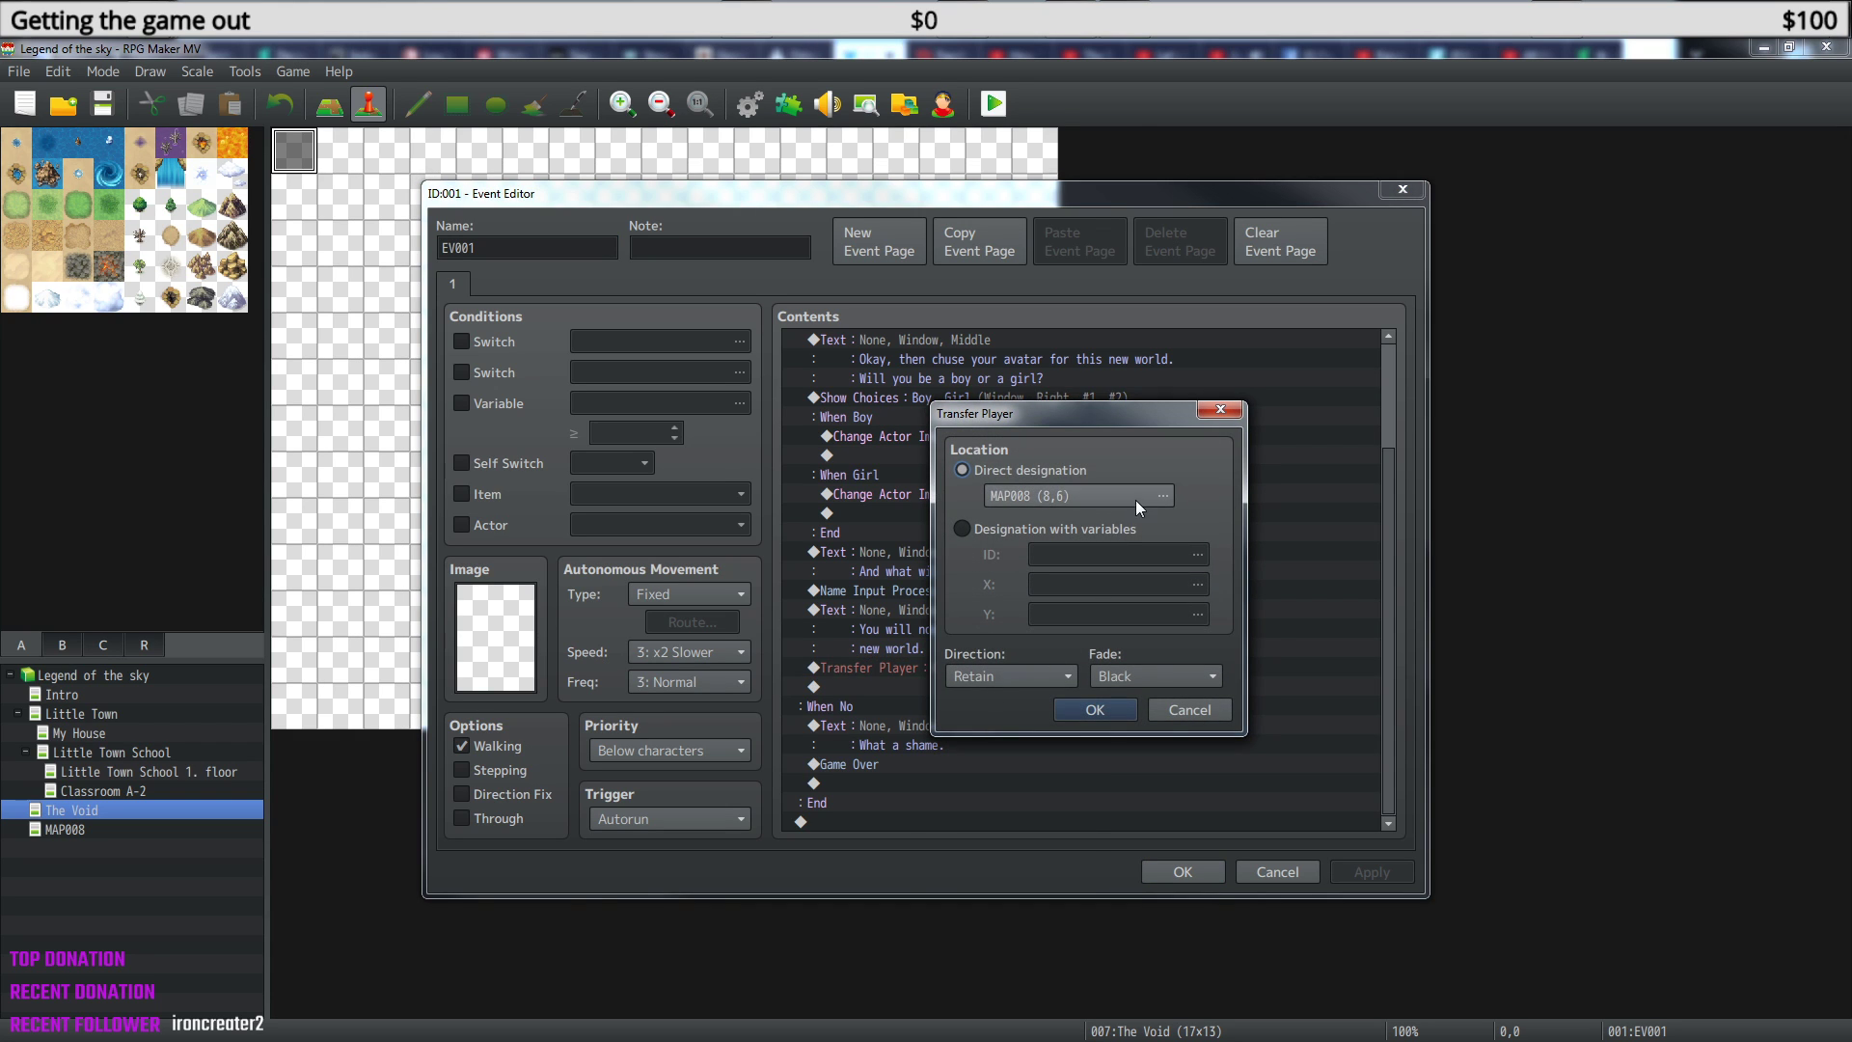
left_click(1138, 495)
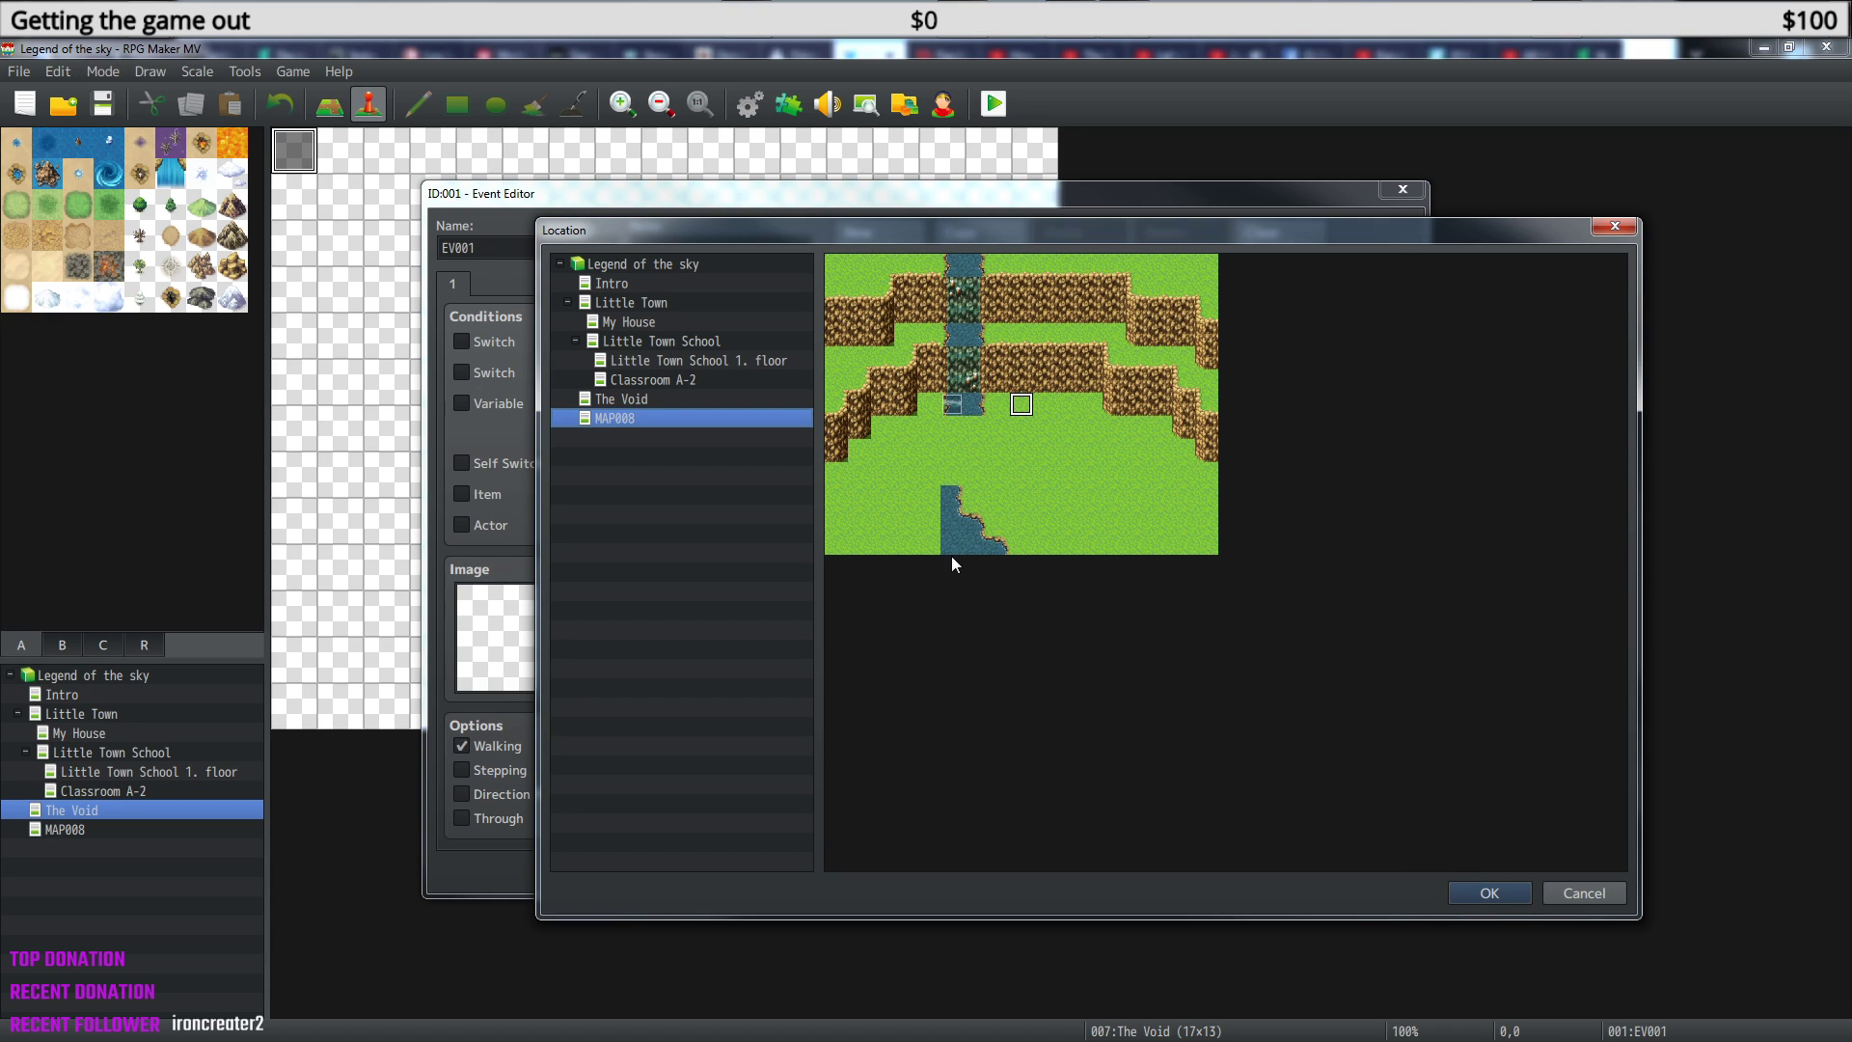
left_click(1012, 450)
left_click(1006, 446)
left_click(1489, 892)
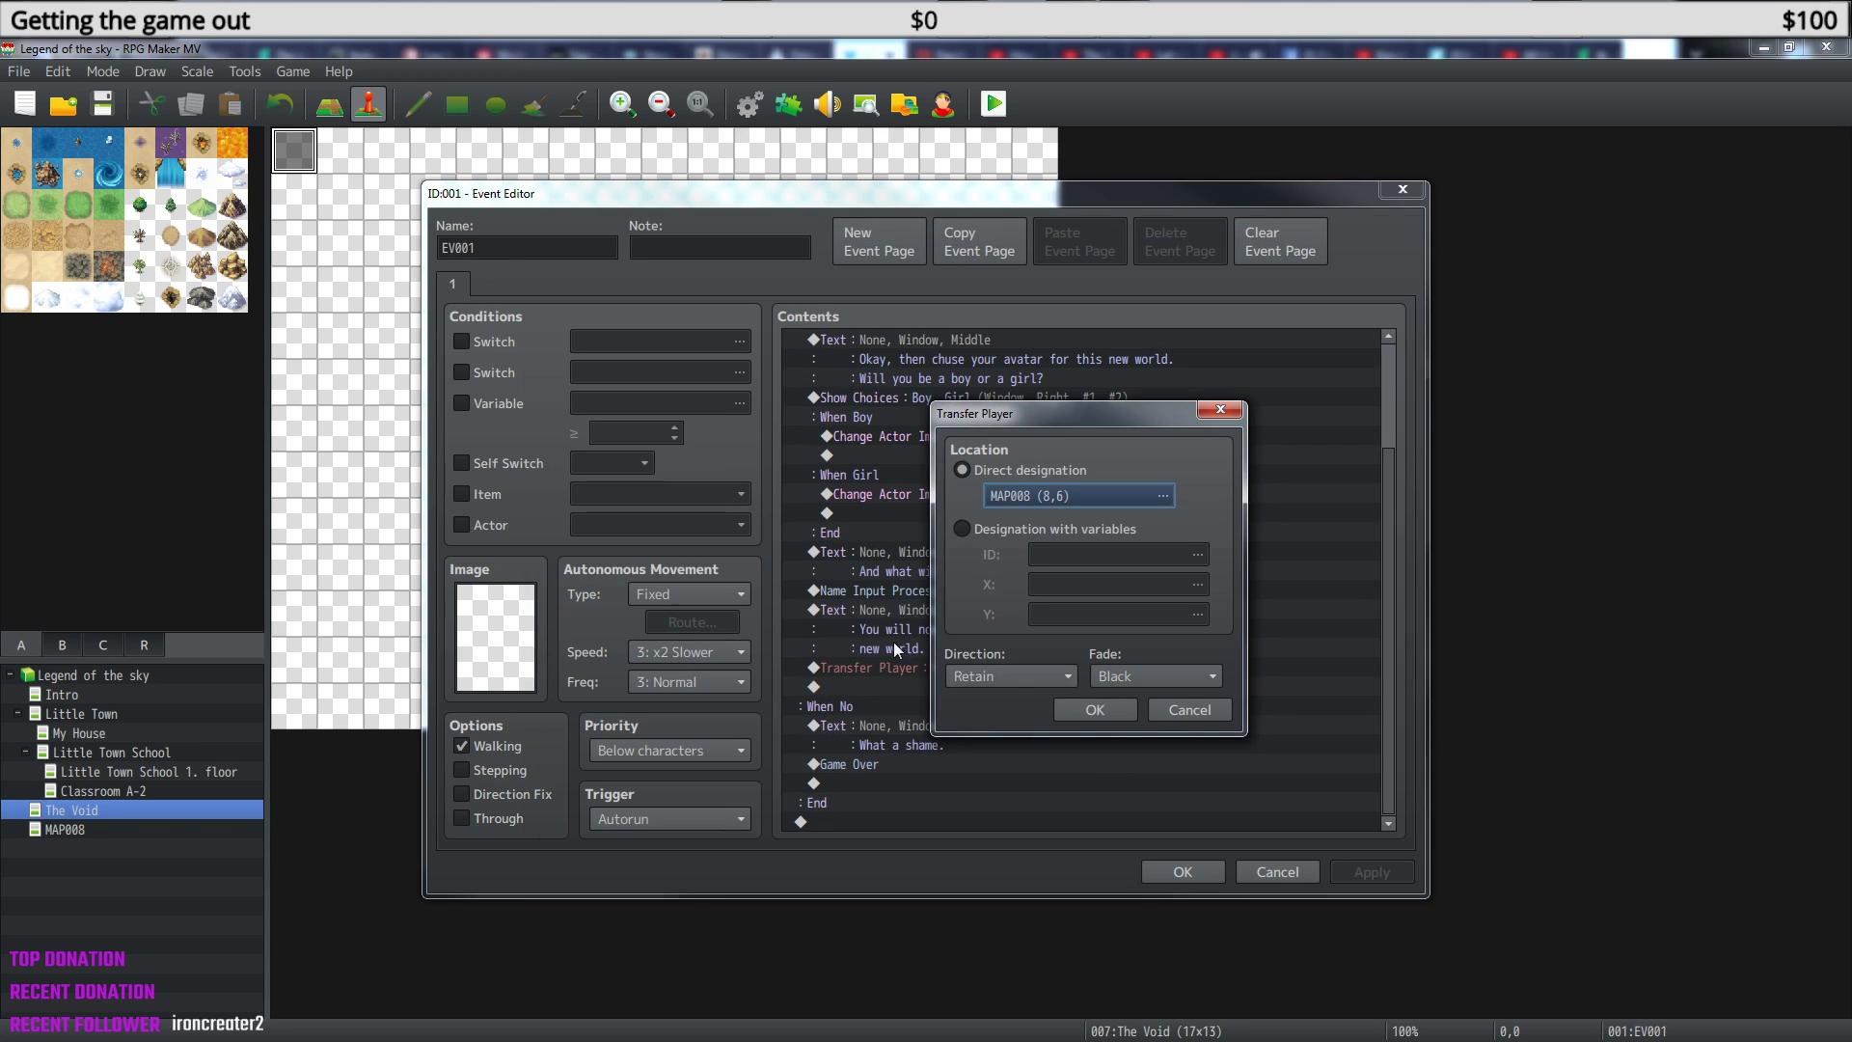
left_click(1107, 712)
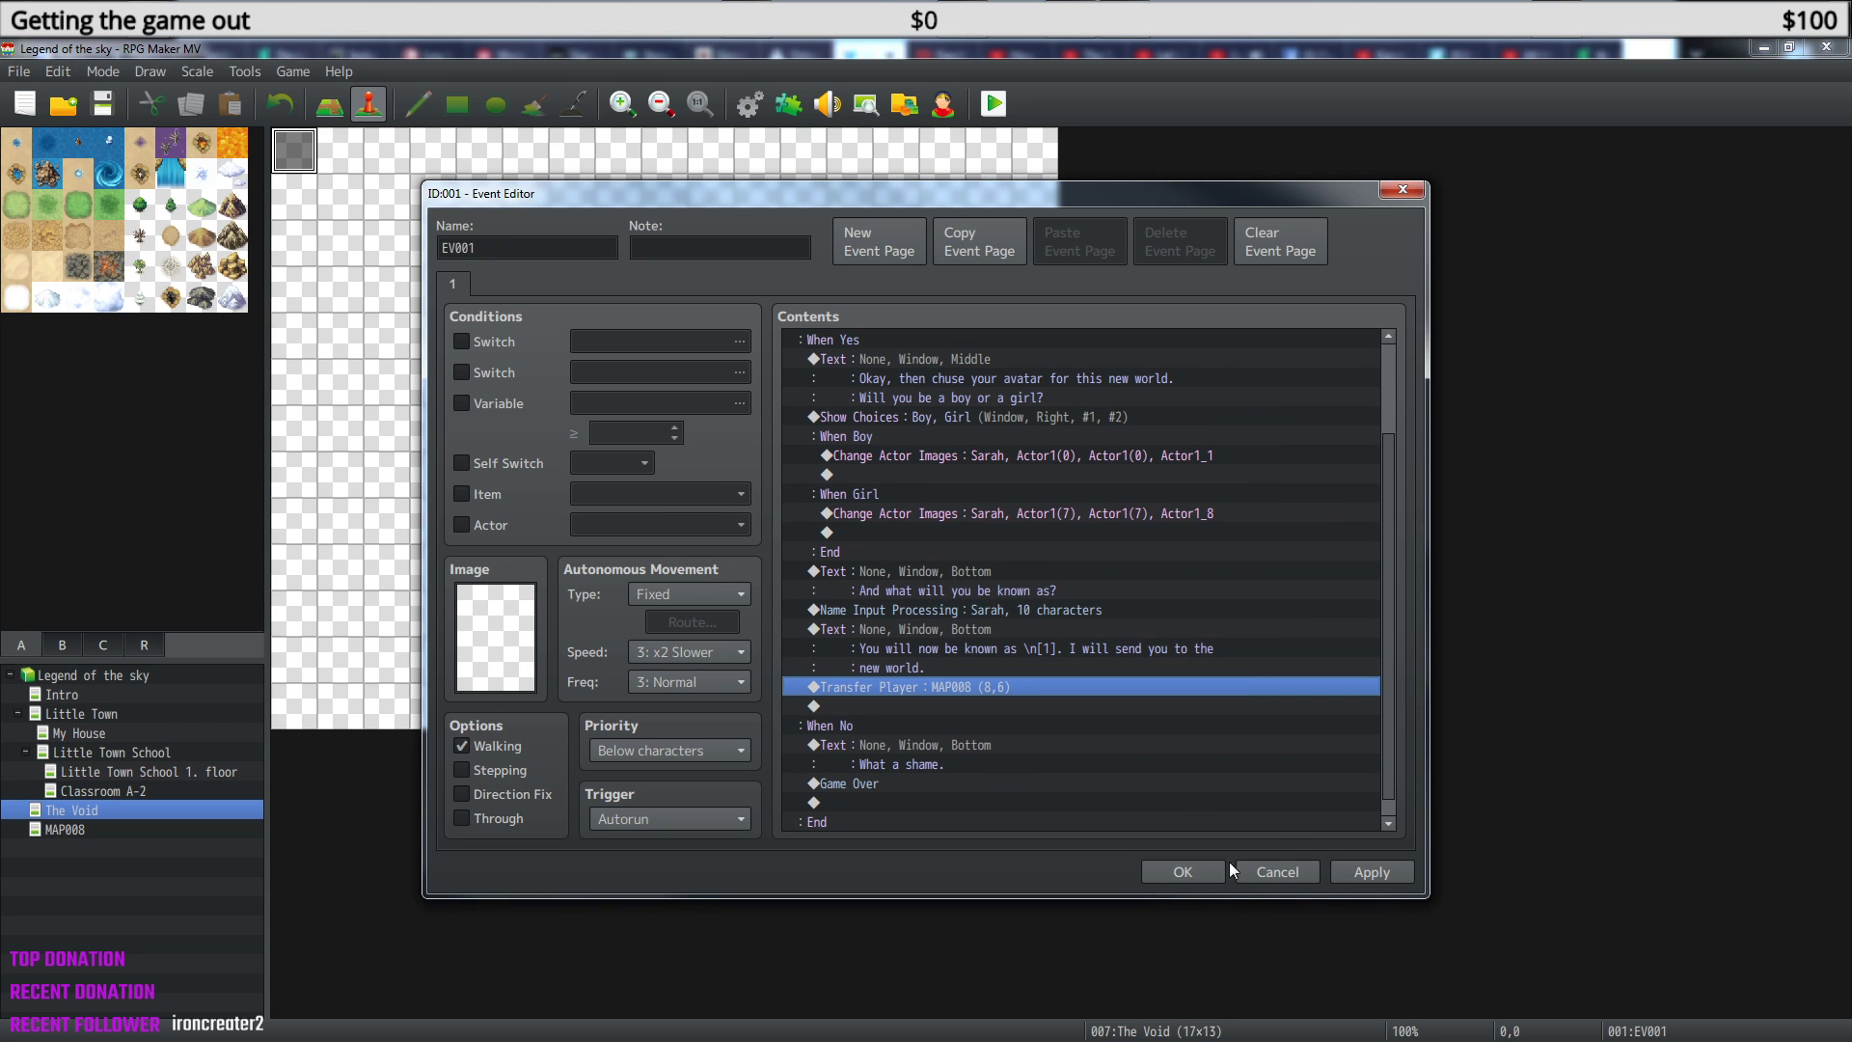
left_click(1180, 871)
- Repaint MAP008's river down columns 5 and 6 below the lower waterfall, widening it on both sides toward the map's bottom edge
left_click(113, 828)
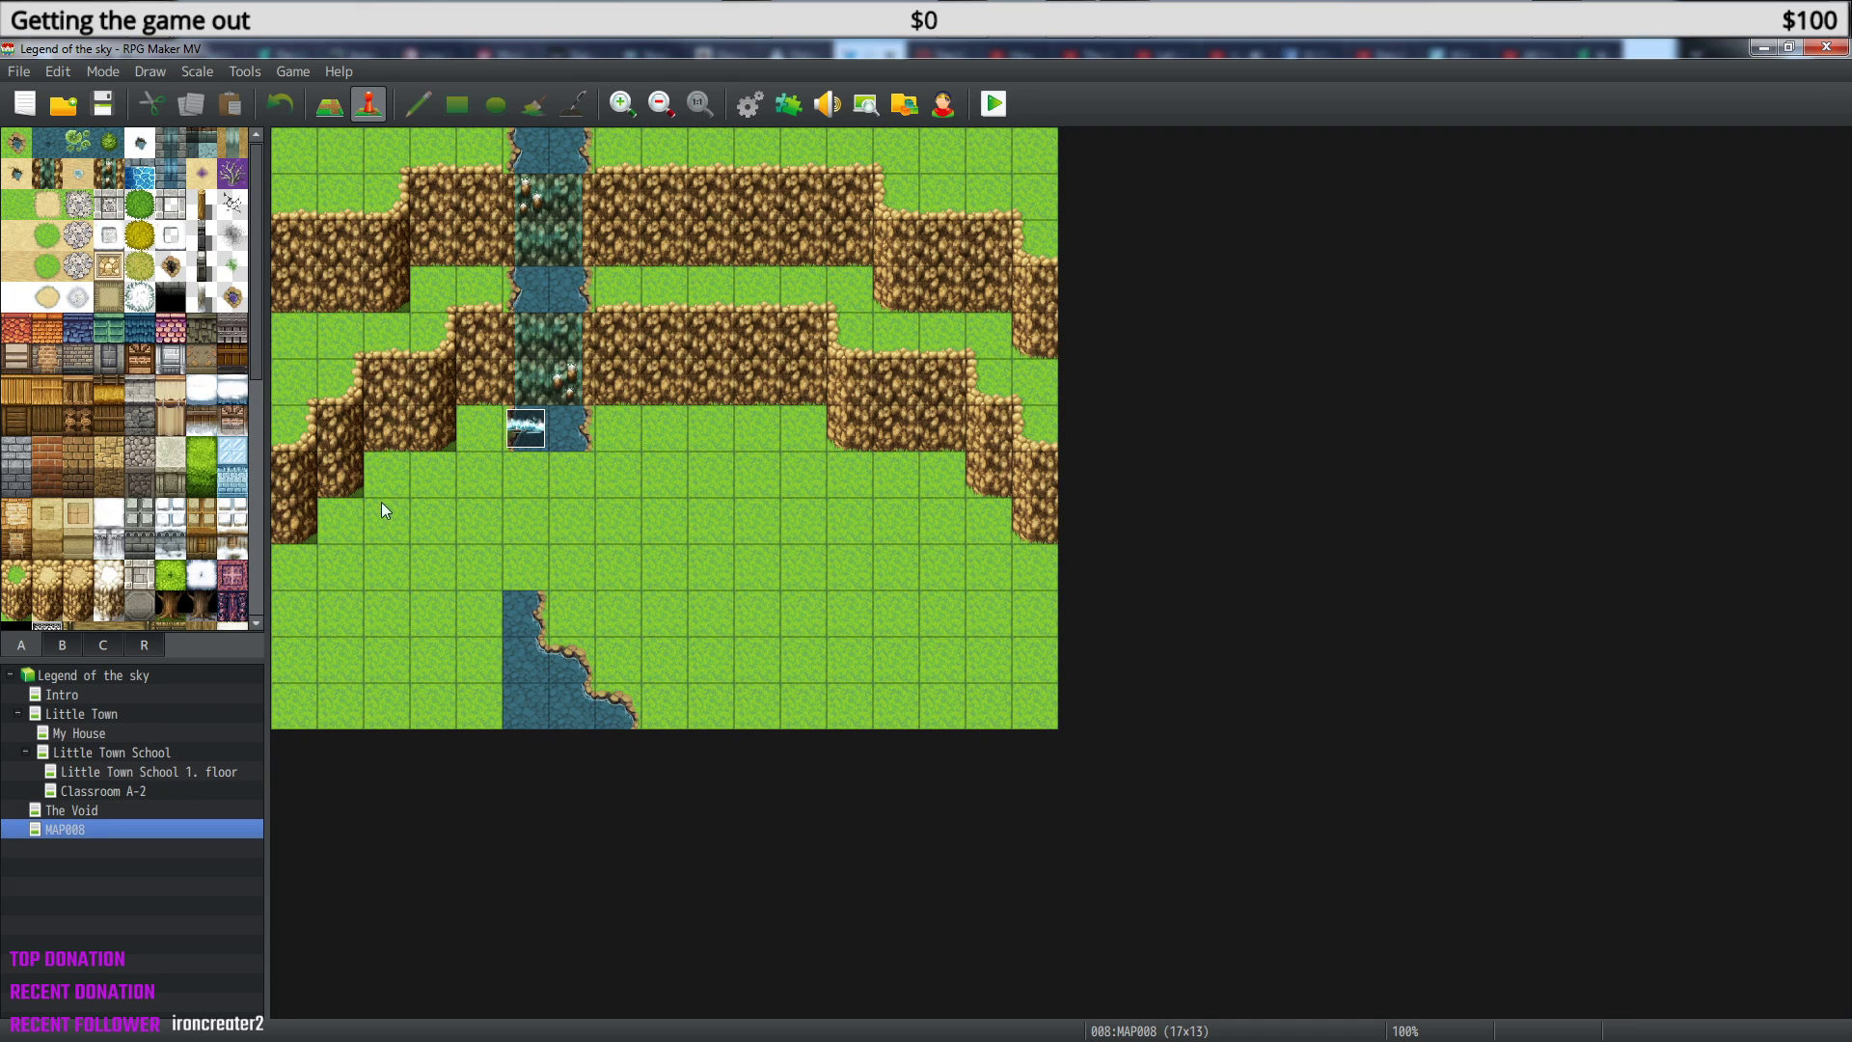
left_click(16, 145)
left_click(339, 108)
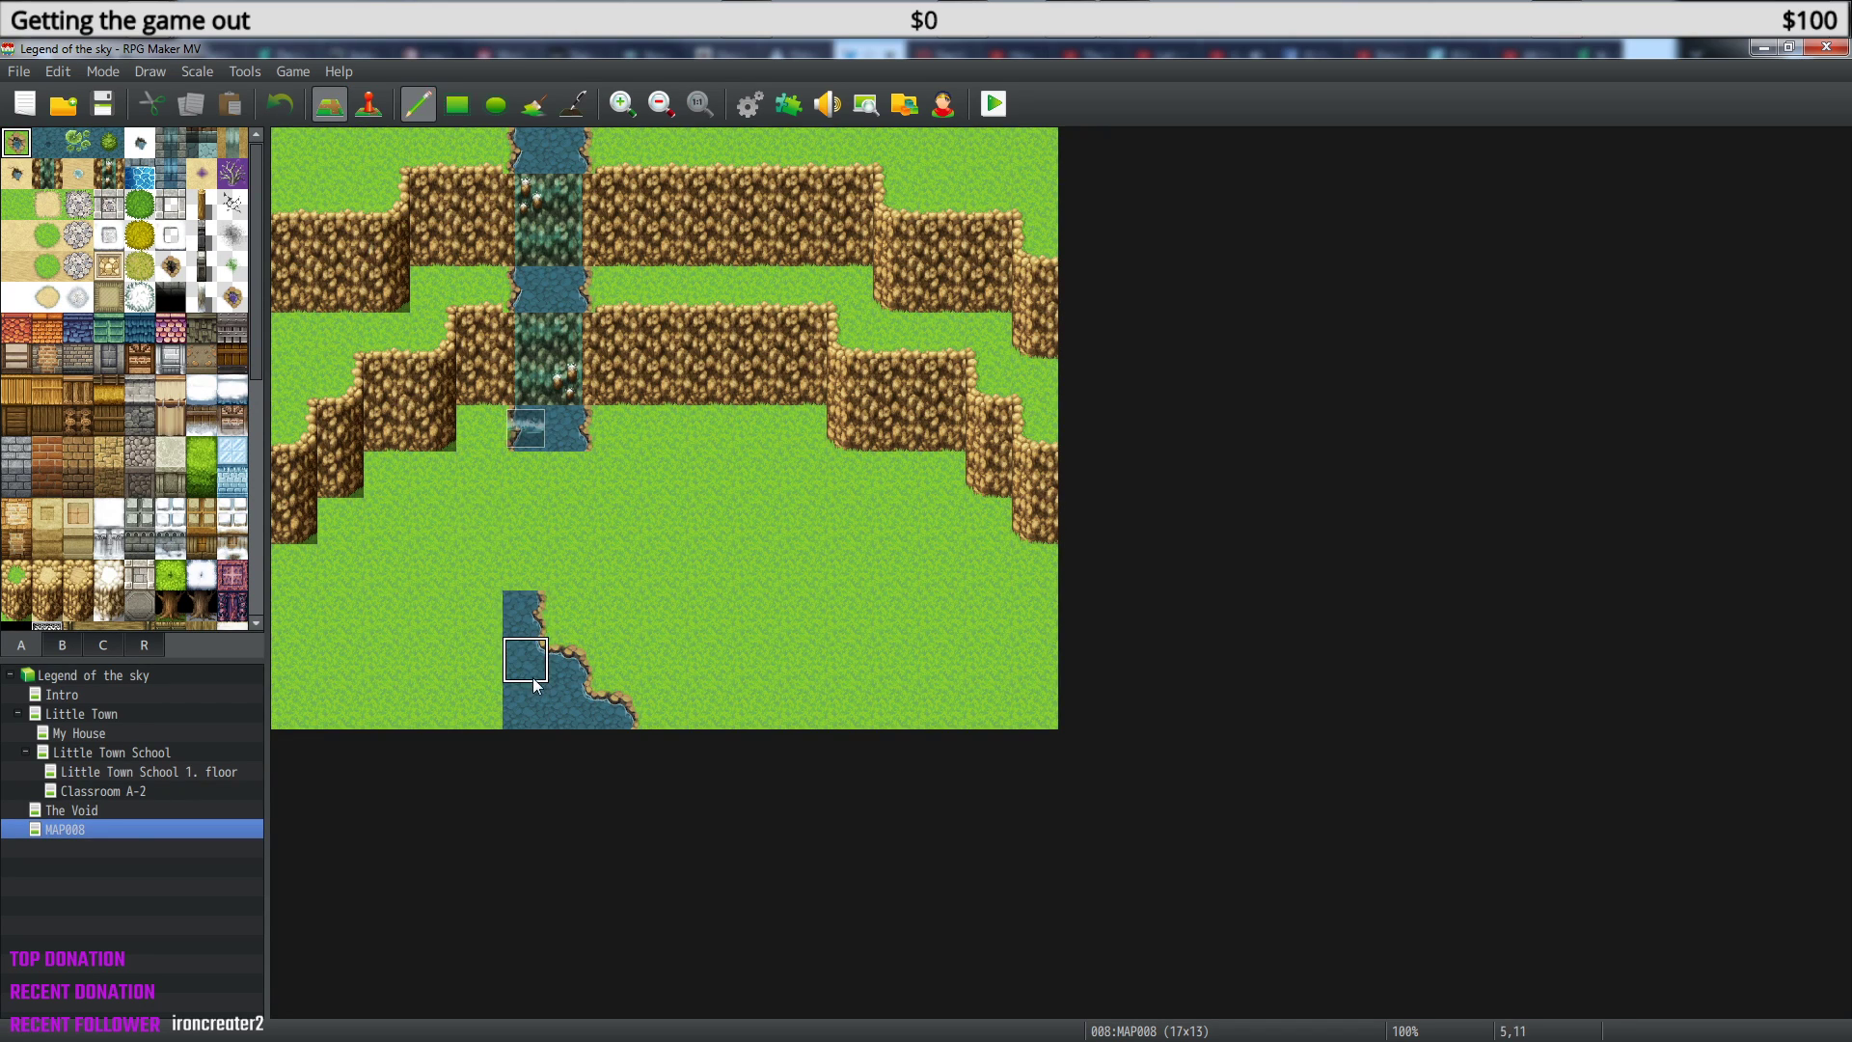
mouse_move(525, 628)
left_mouse_down()
mouse_move(434, 709)
mouse_move(376, 719)
mouse_move(476, 703)
mouse_move(531, 605)
mouse_move(526, 463)
mouse_move(564, 473)
mouse_move(569, 618)
mouse_move(470, 706)
mouse_move(575, 655)
mouse_move(612, 703)
mouse_move(516, 579)
left_mouse_up()
left_click(517, 579)
left_click(662, 710)
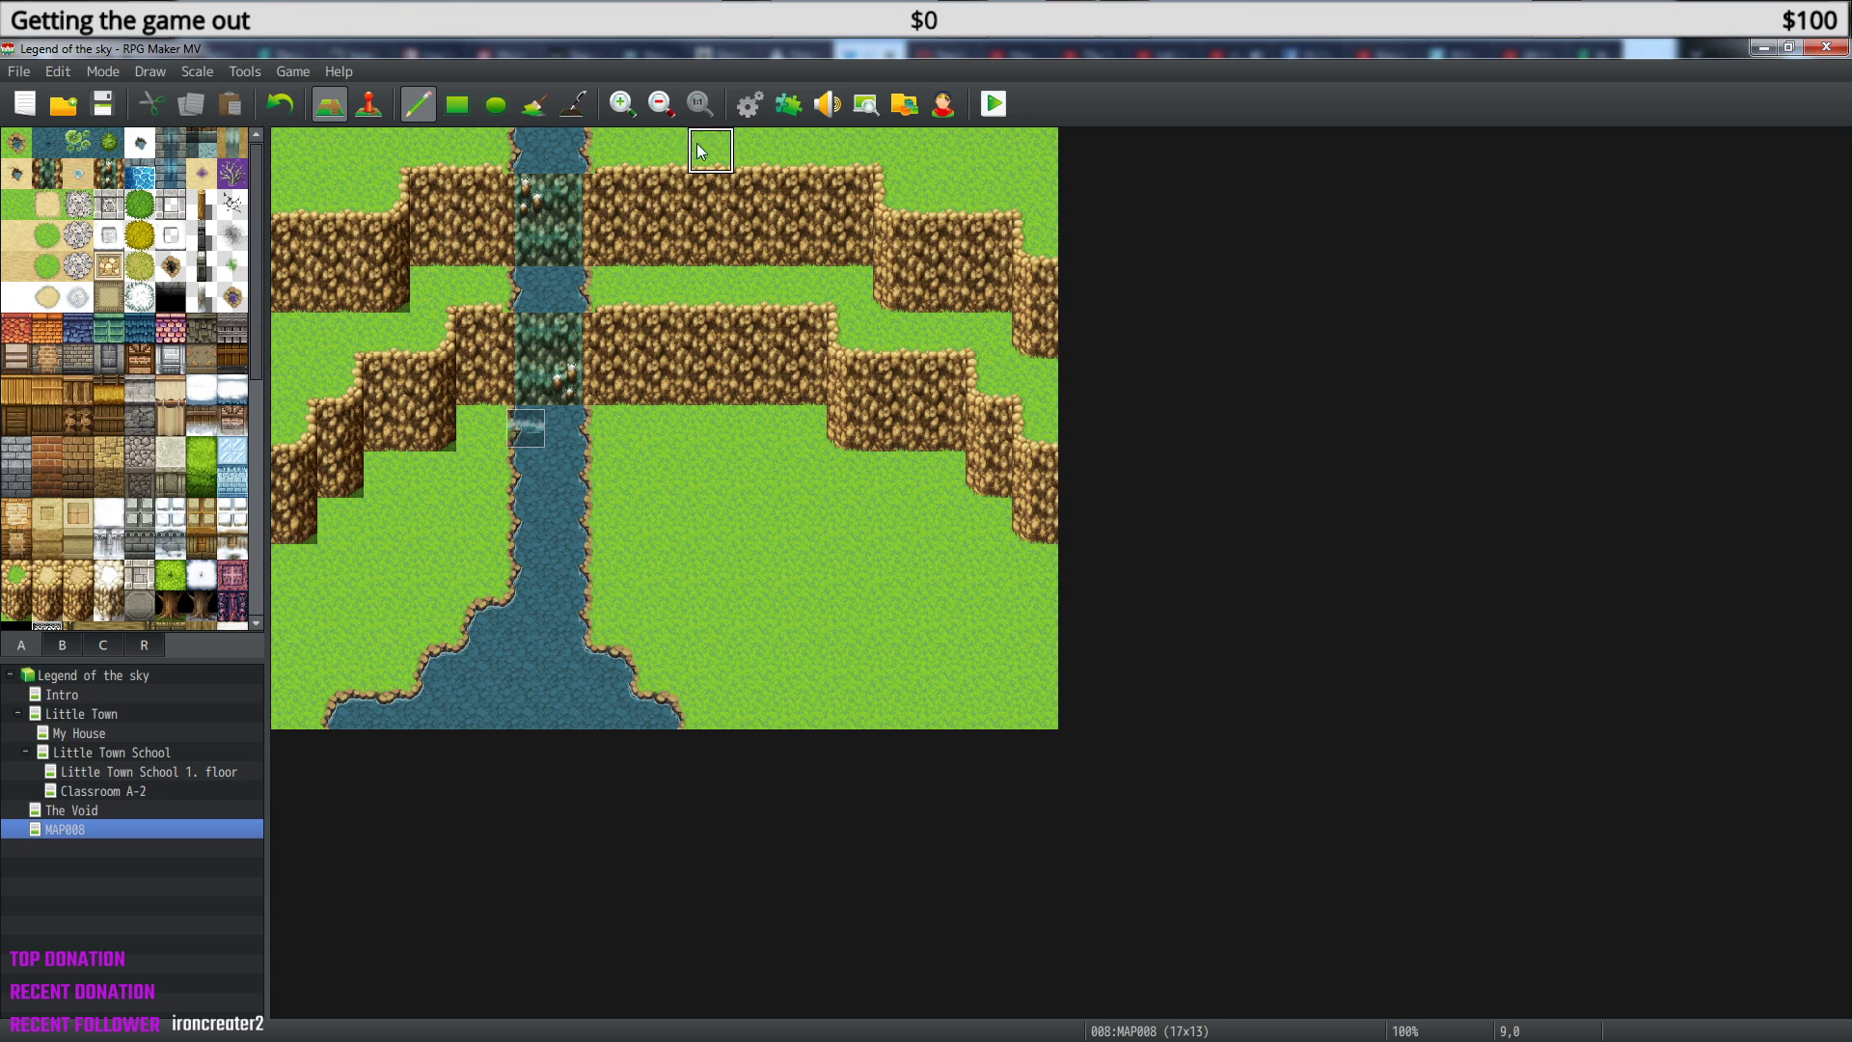
- Save the changes and playtest the game from save File 3, answering No to the rebirth choice
left_click(993, 103)
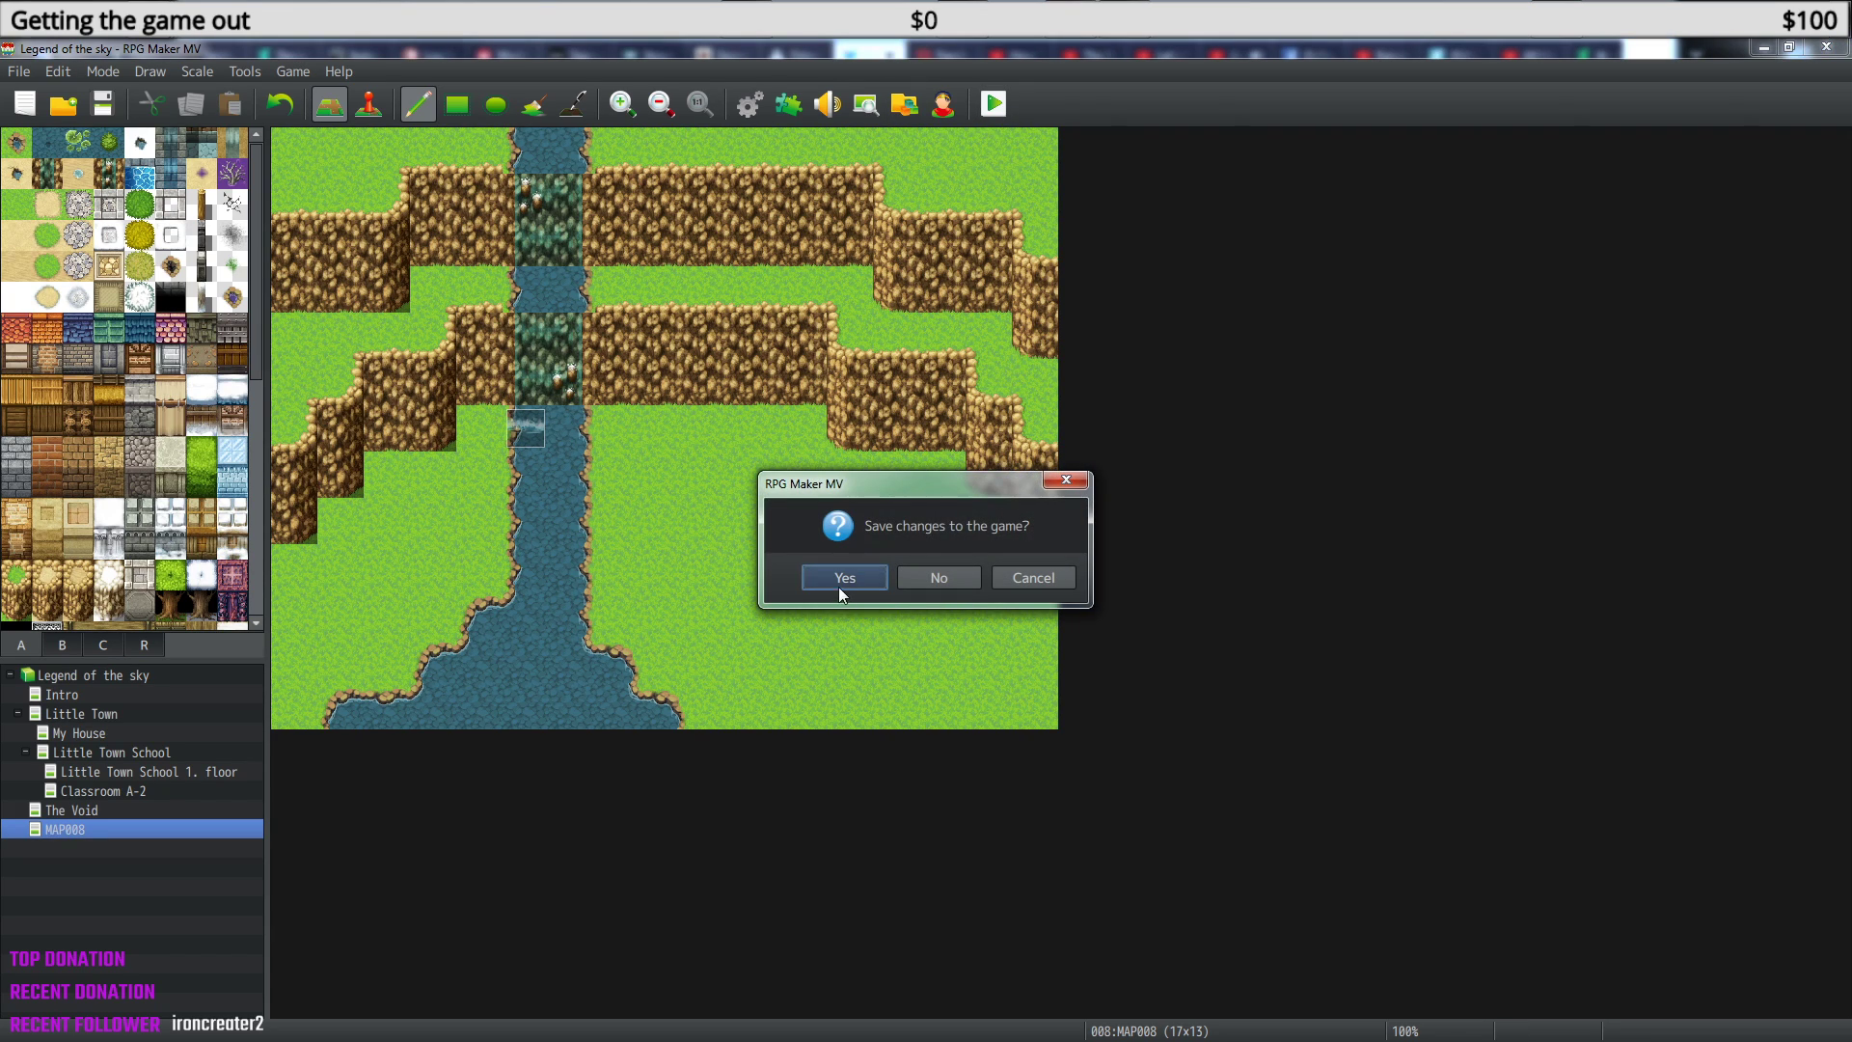
left_click(842, 582)
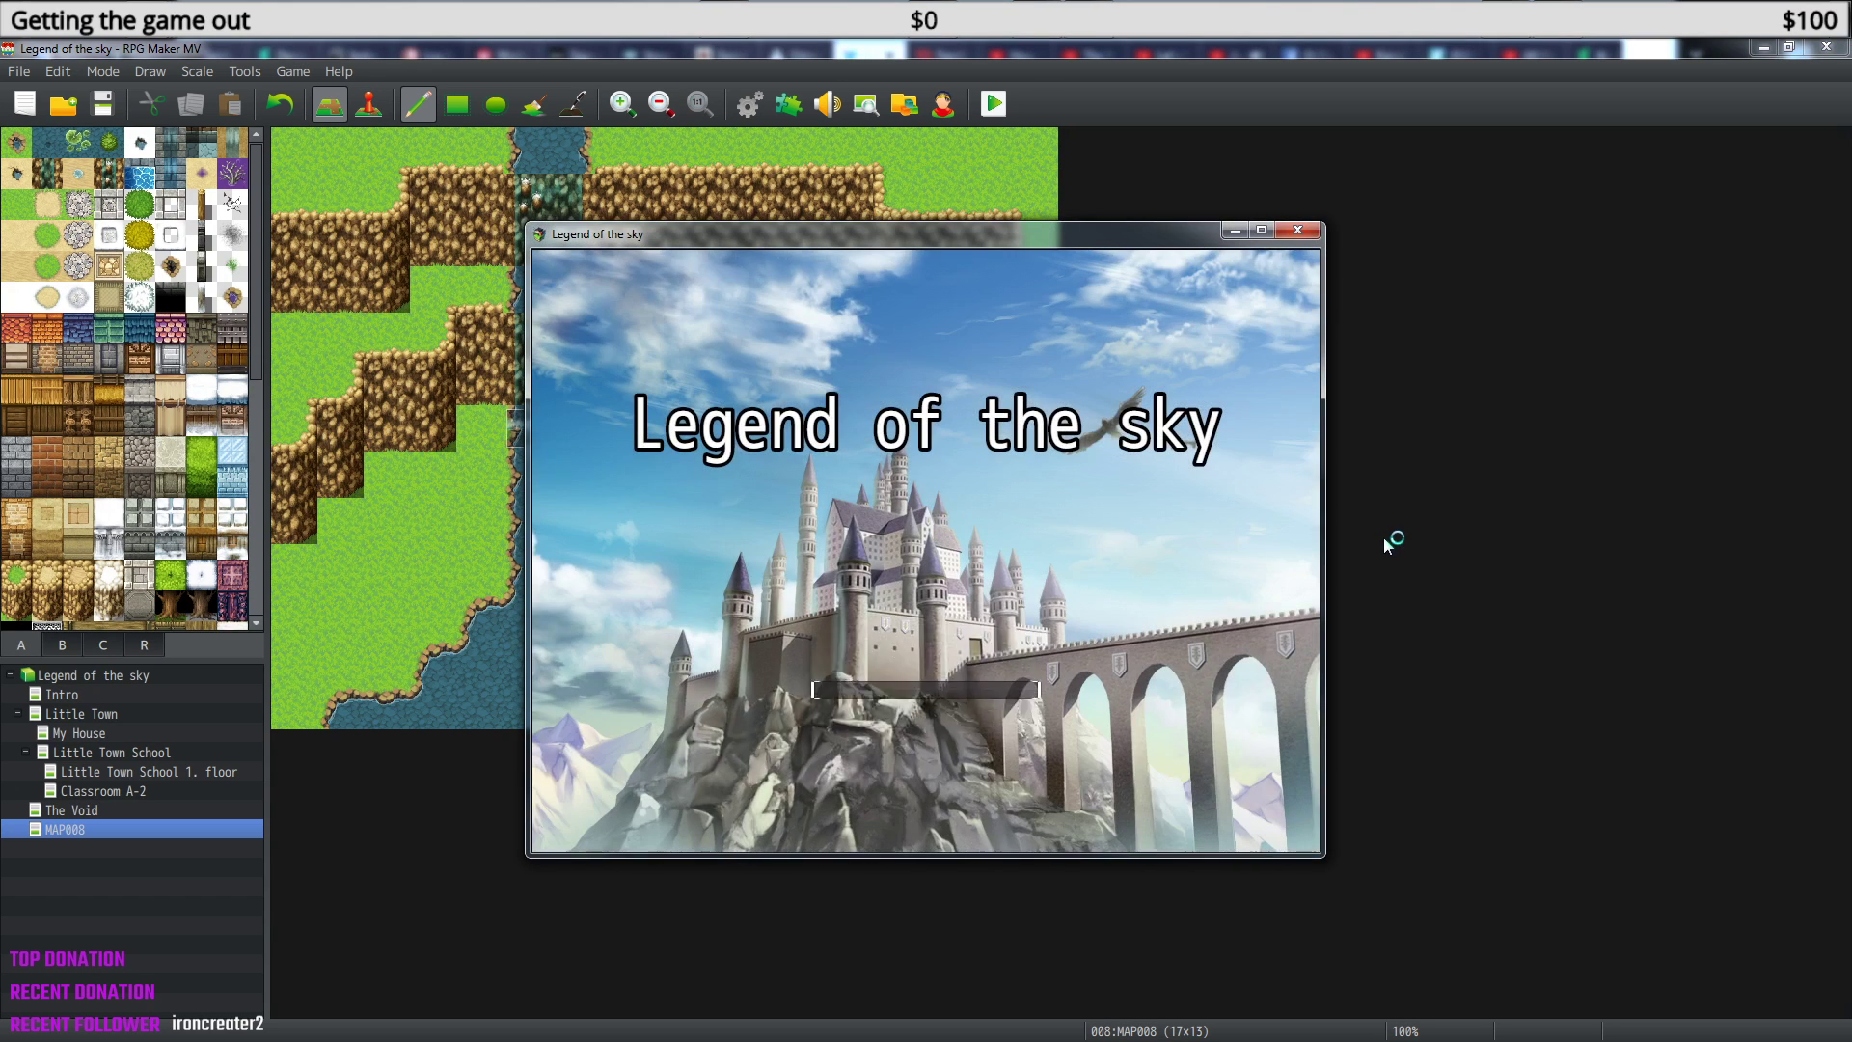
key("Return")
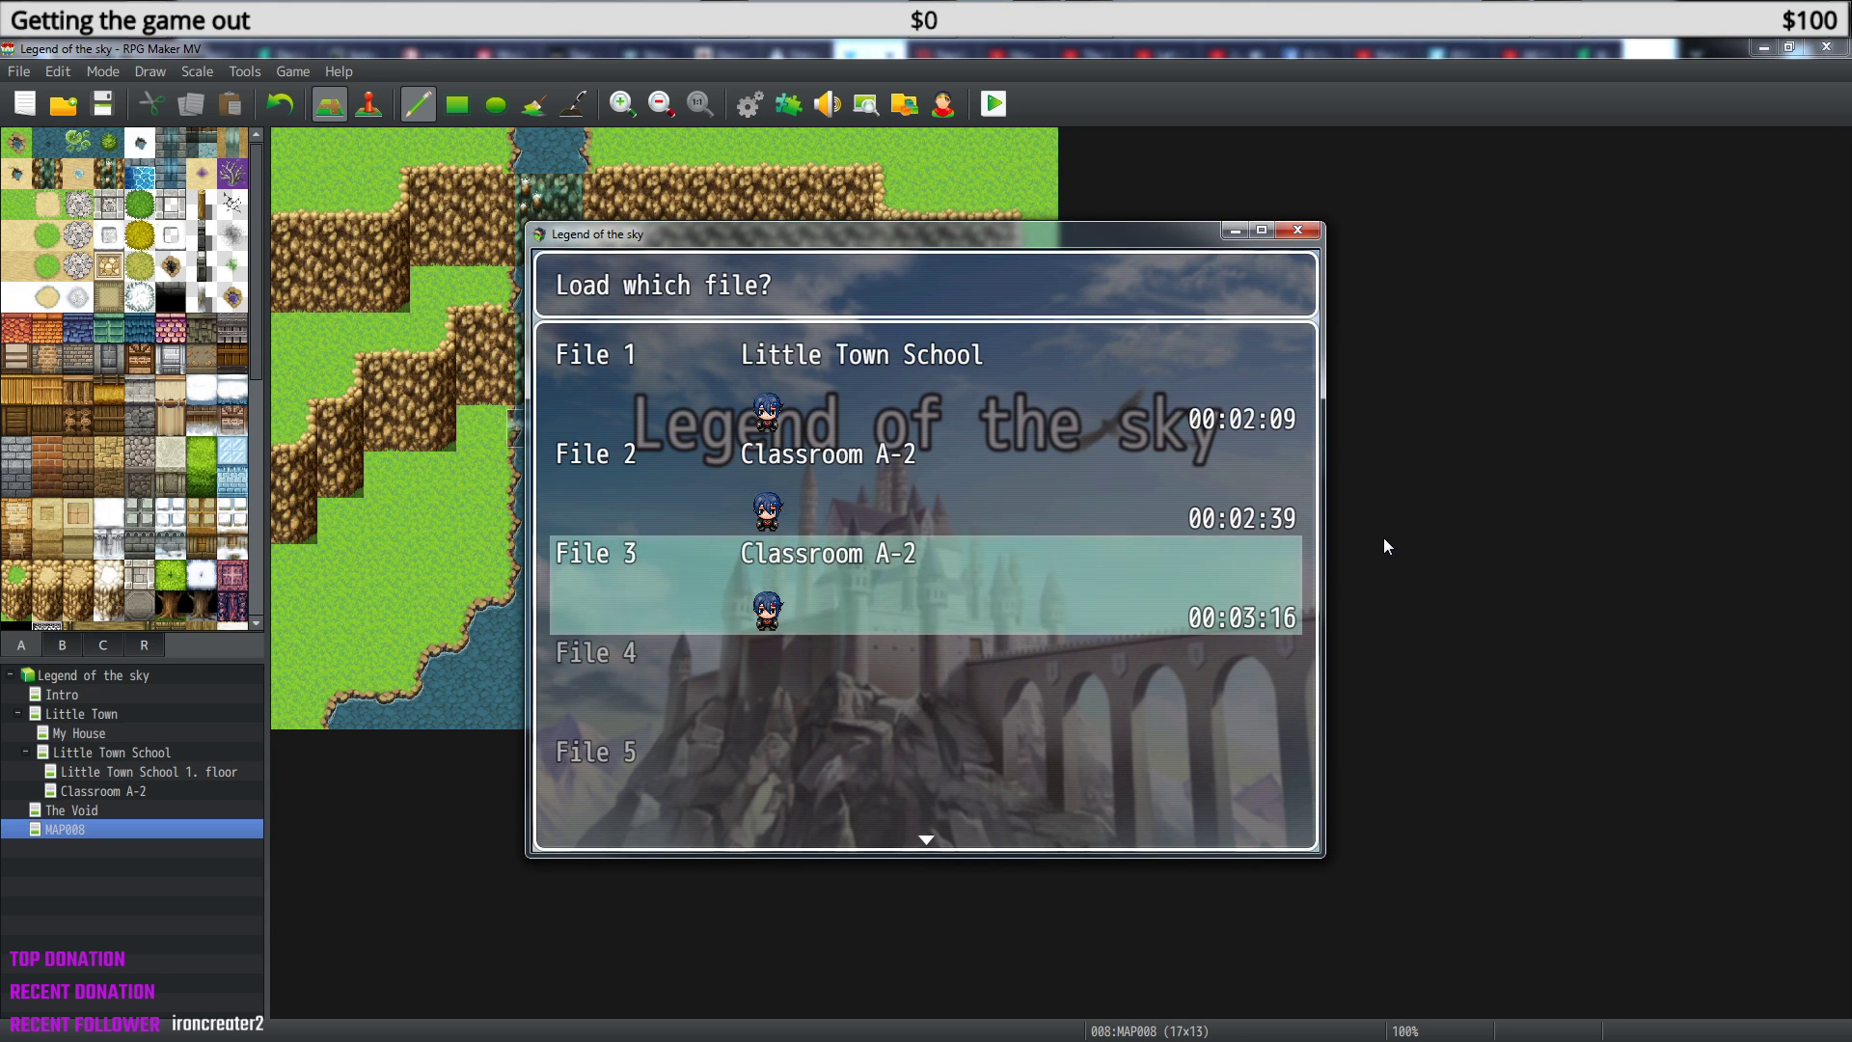
key("Return")
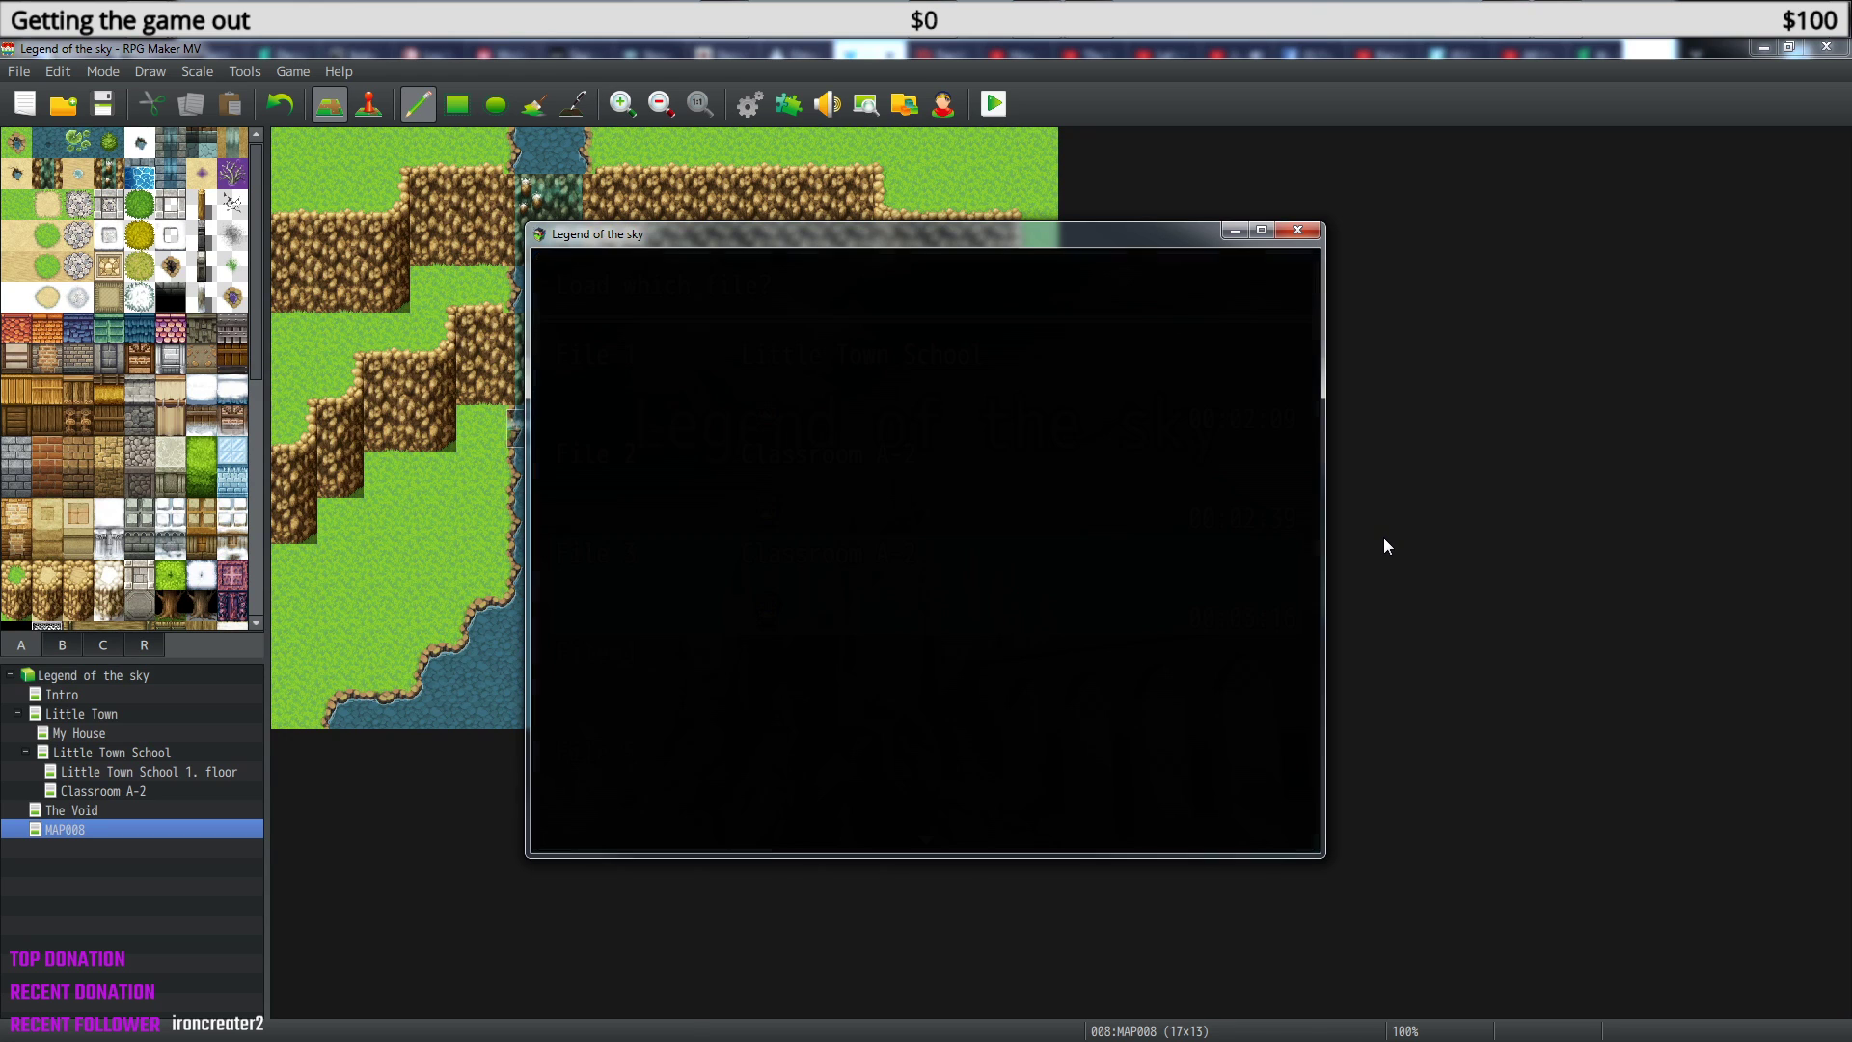
key("Right")
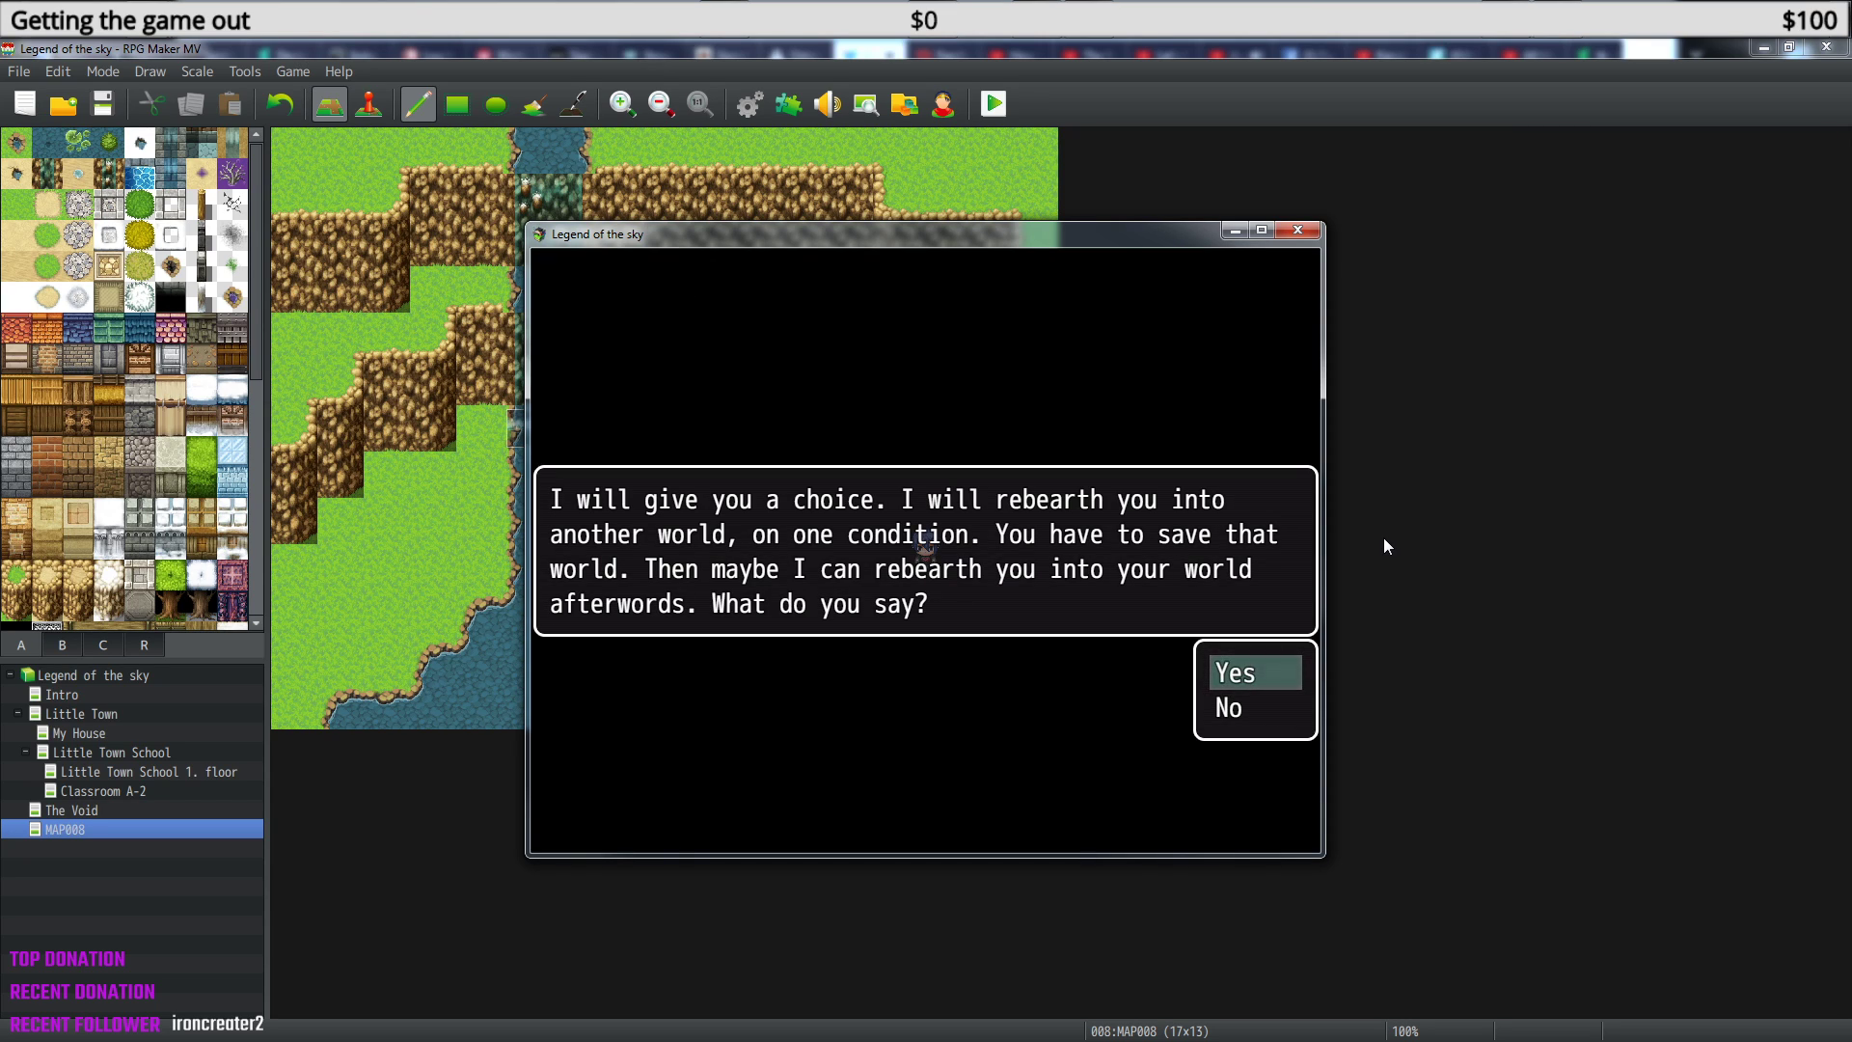
key("Down")
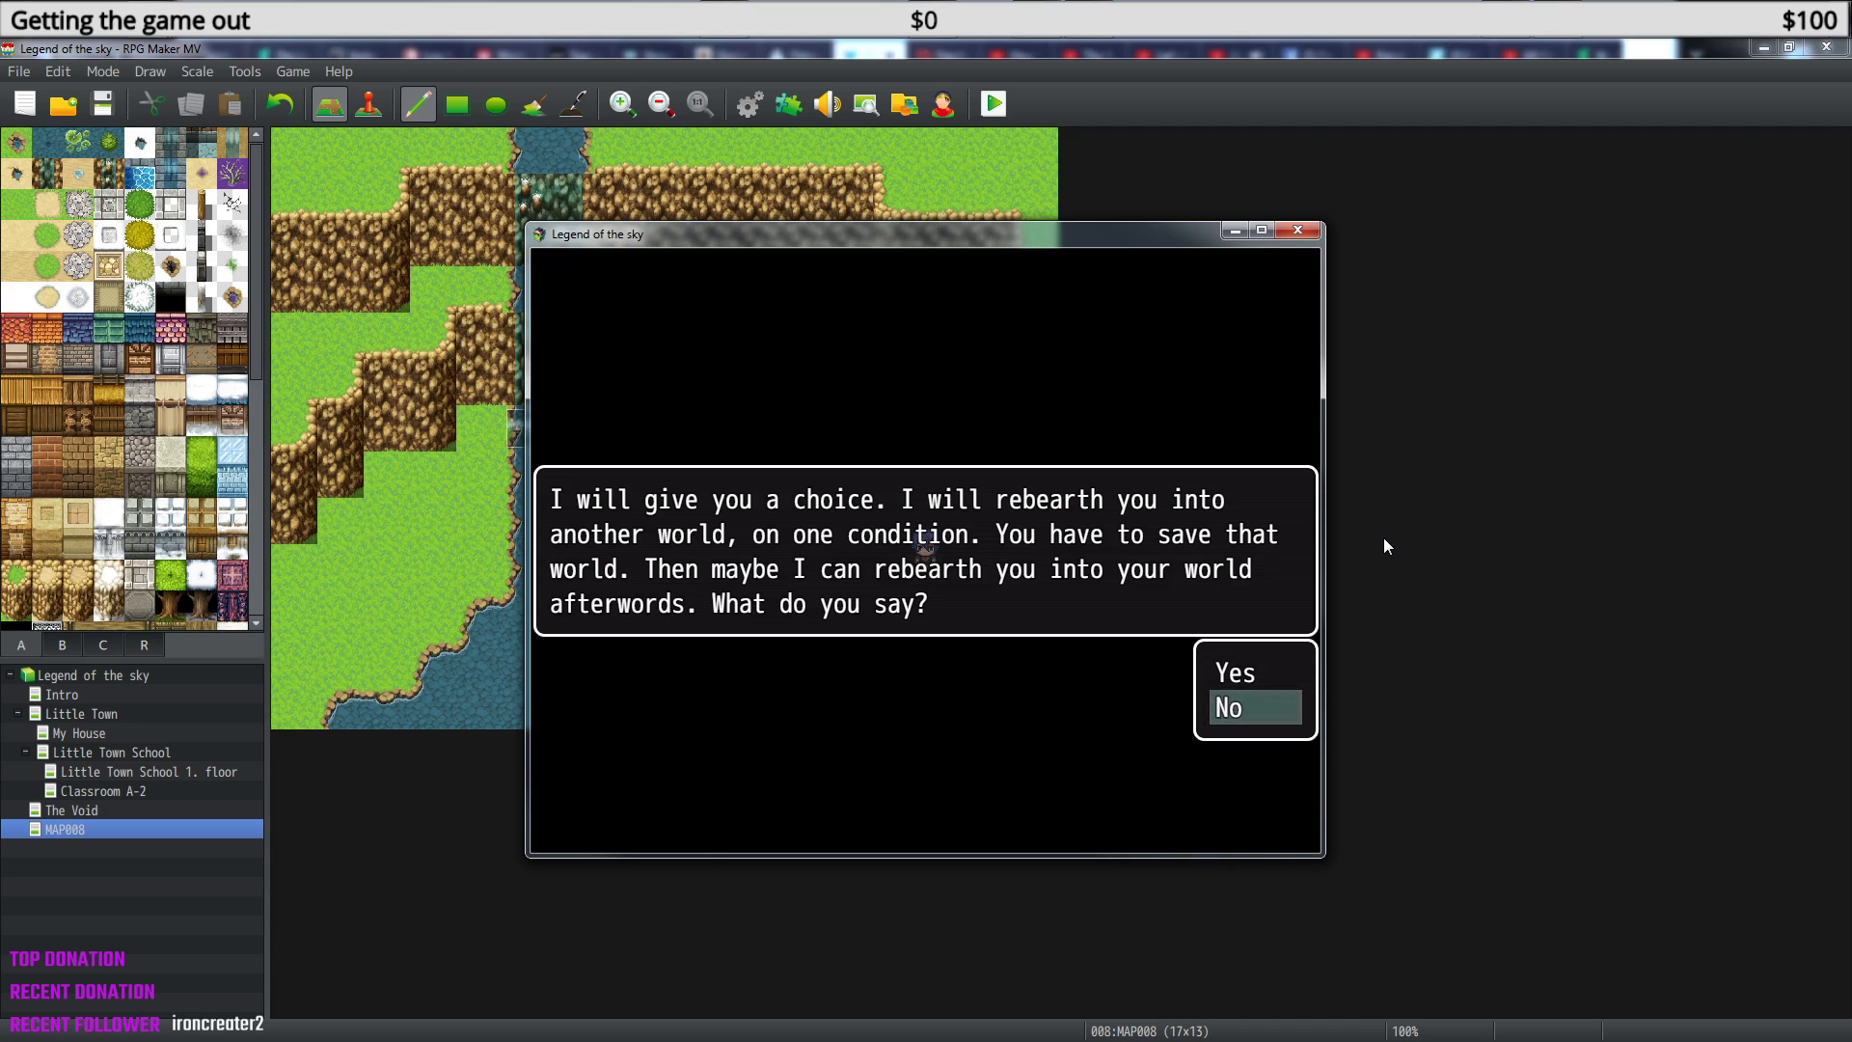
key("Return")
key("Return")
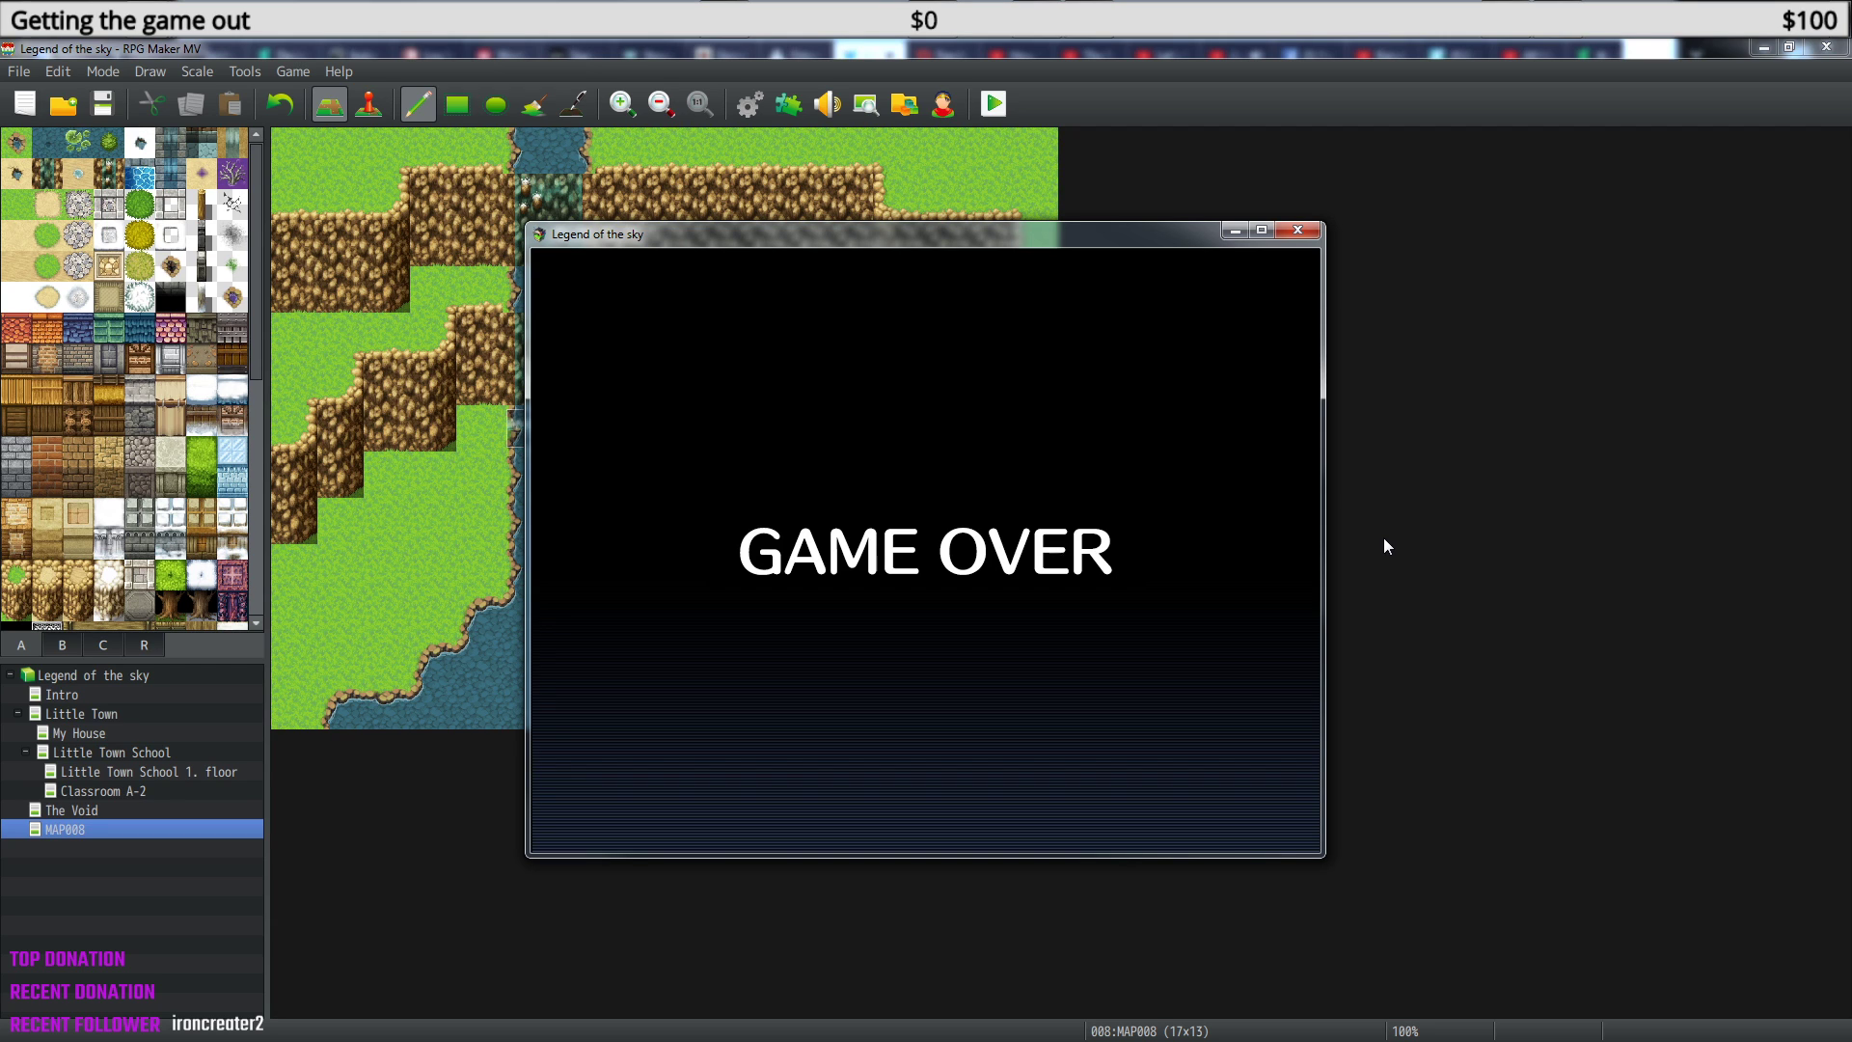
- Leave the game over screen, reload save File 3 and answer Yes to the rebirth choice
key("Return")
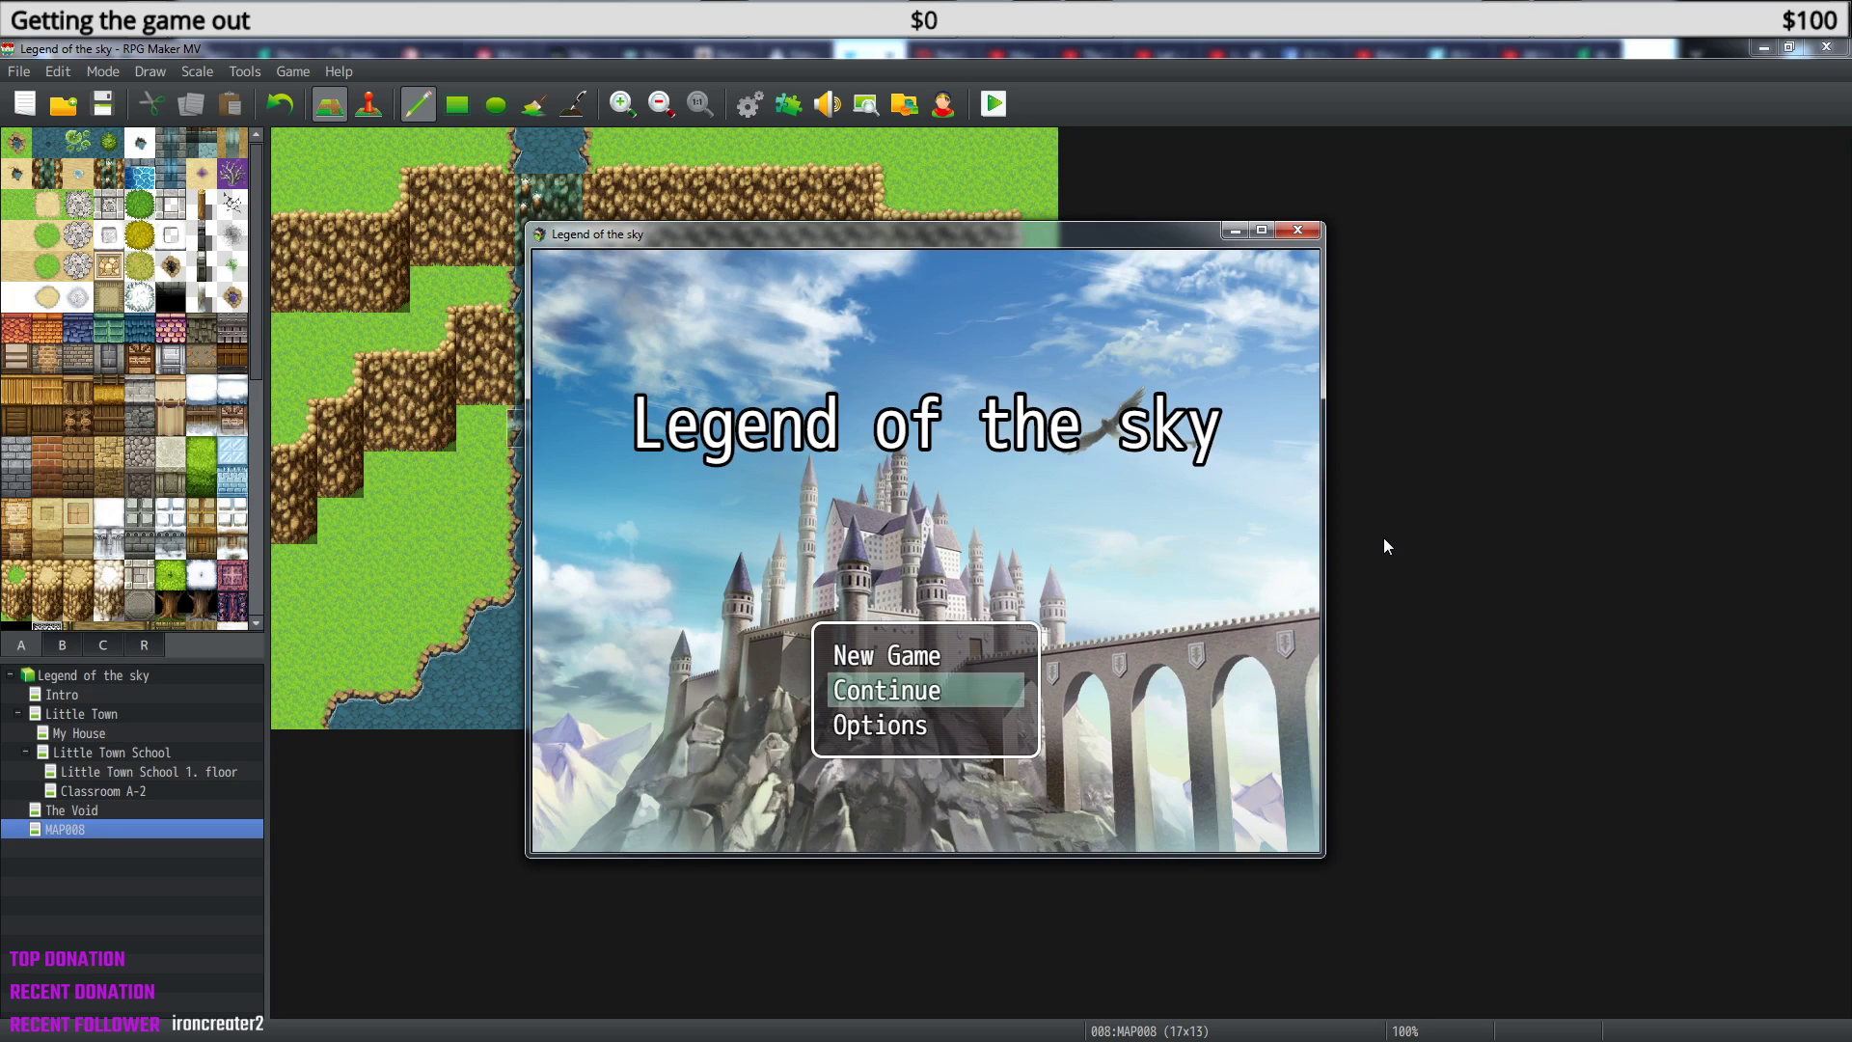
key("Return")
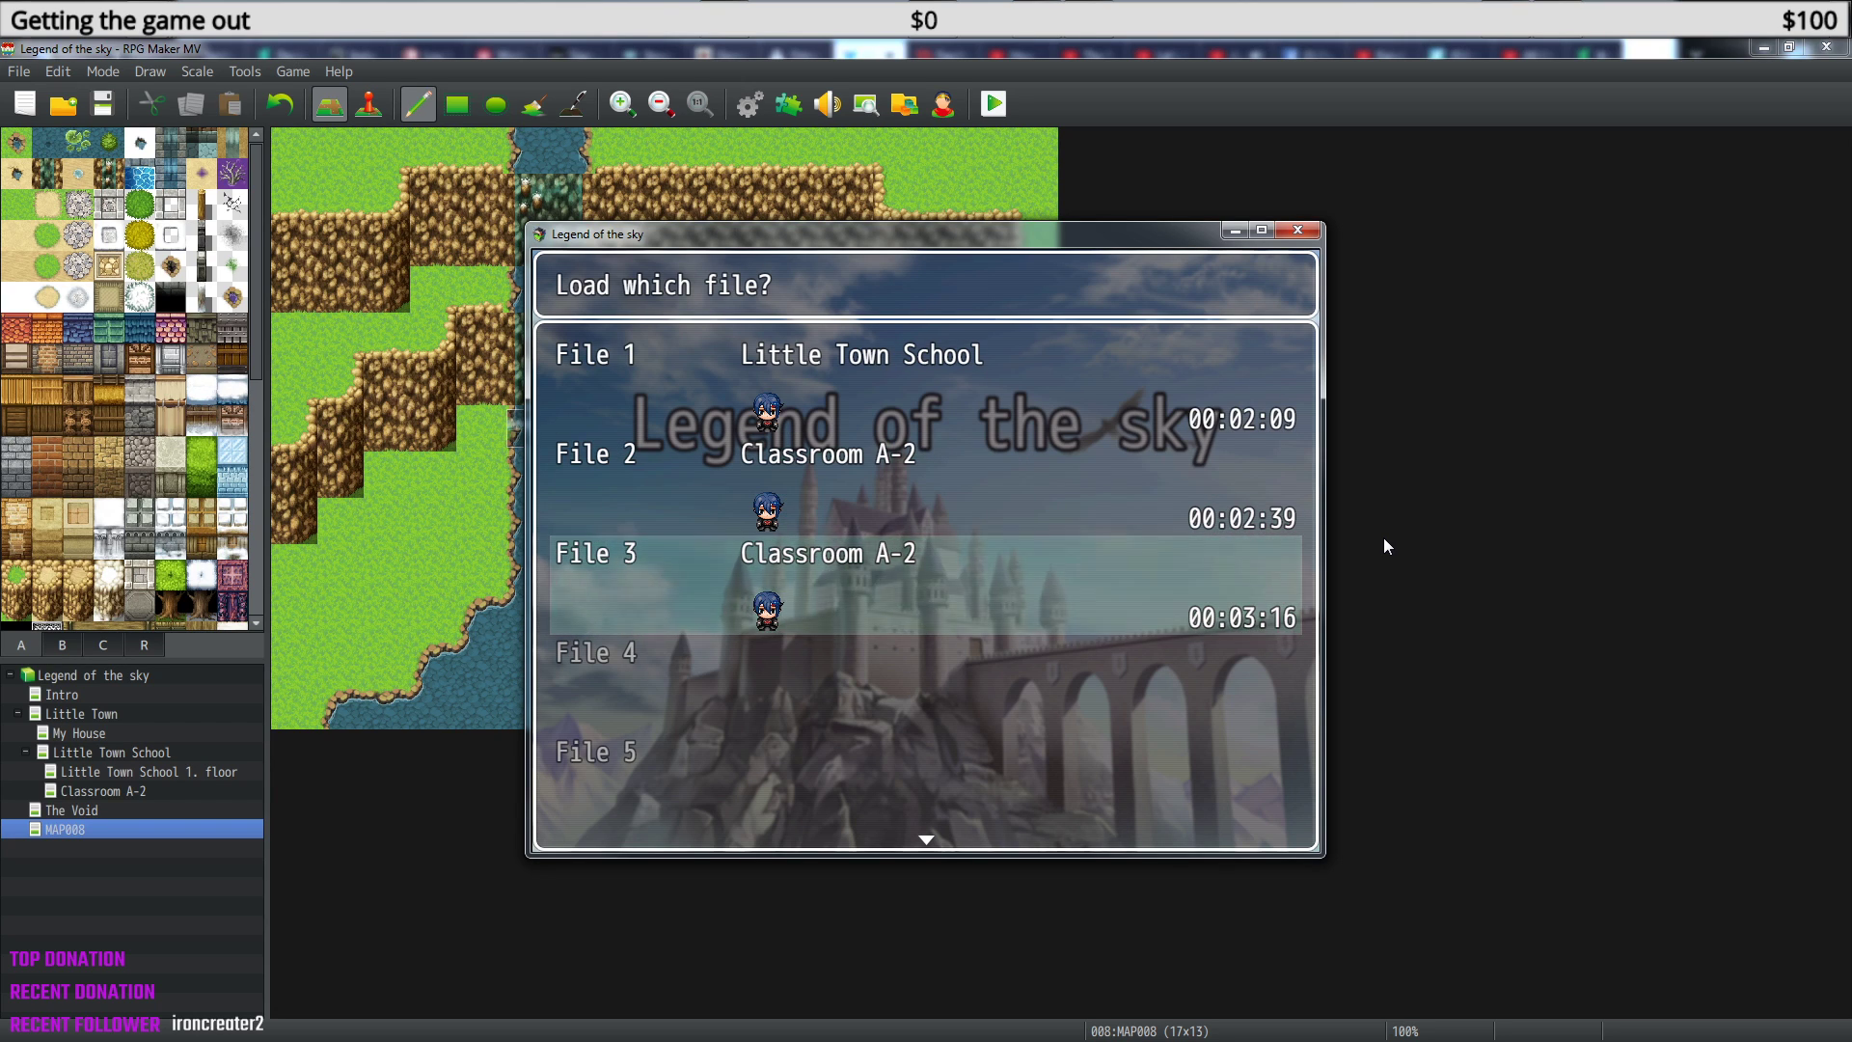
key("Return")
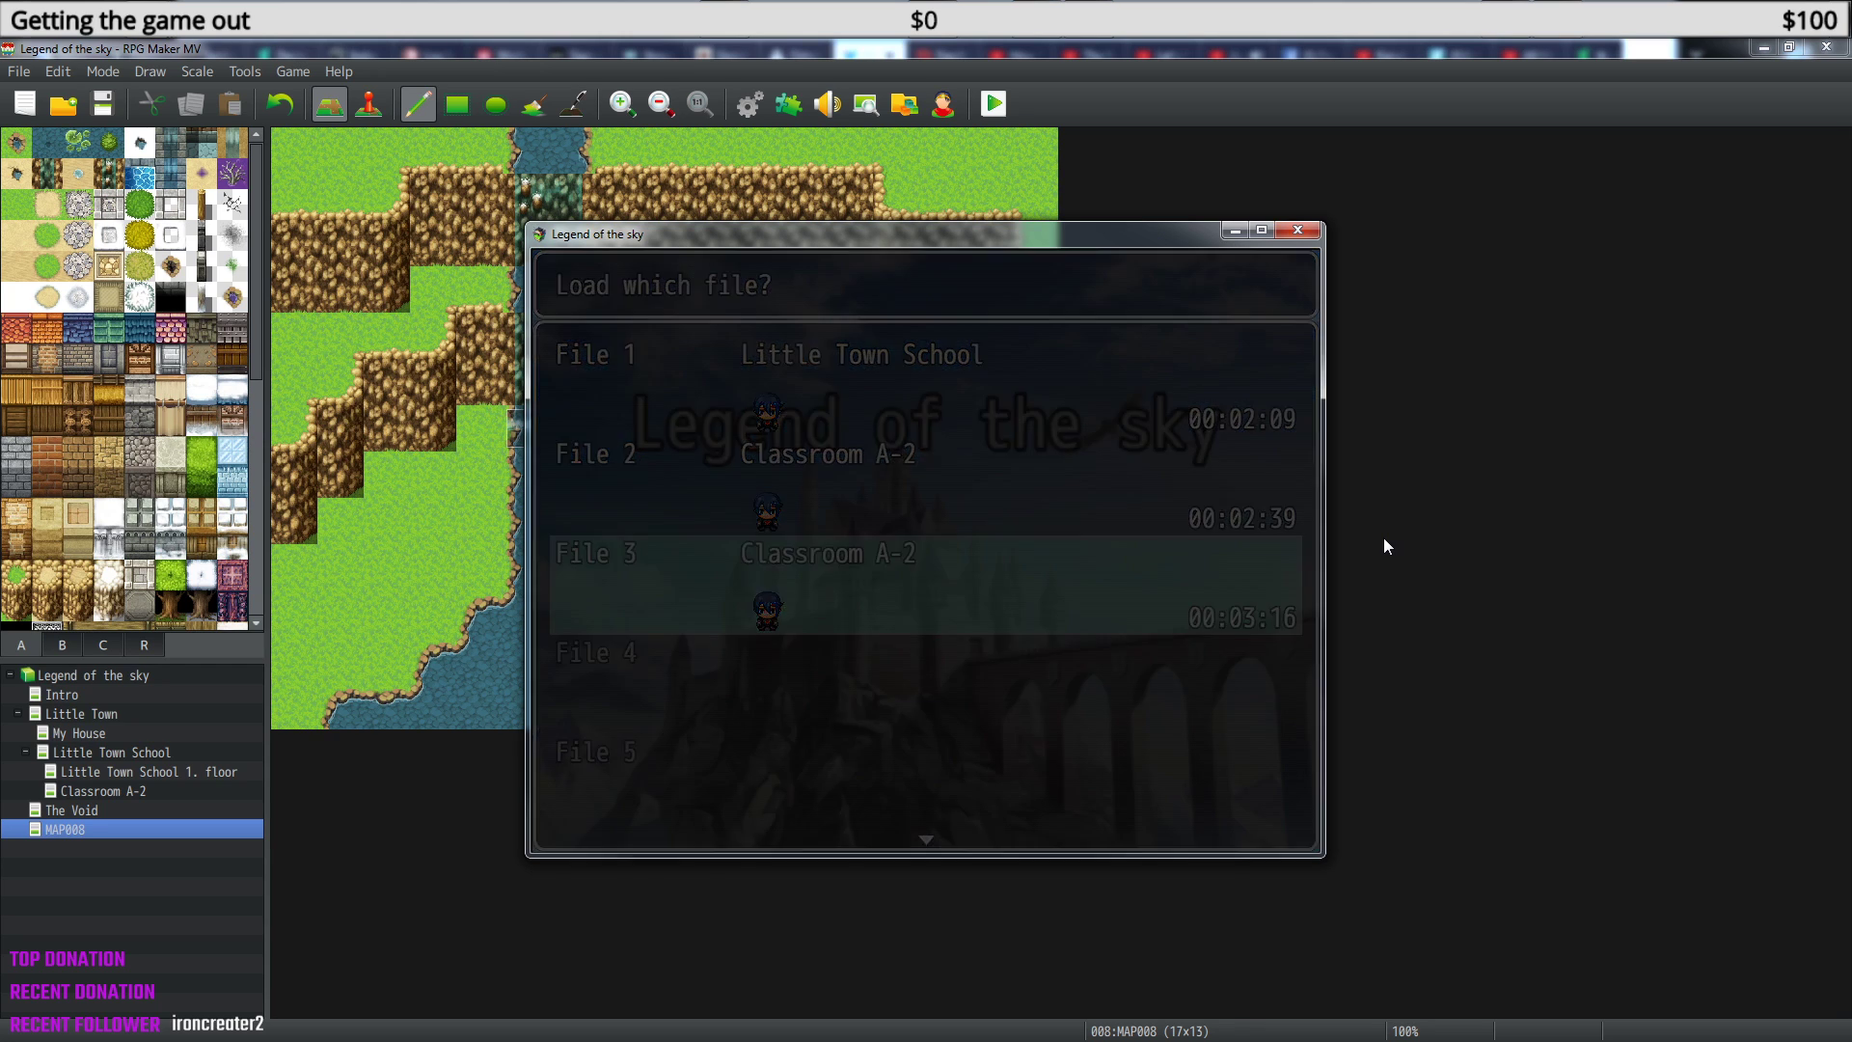
key("Right")
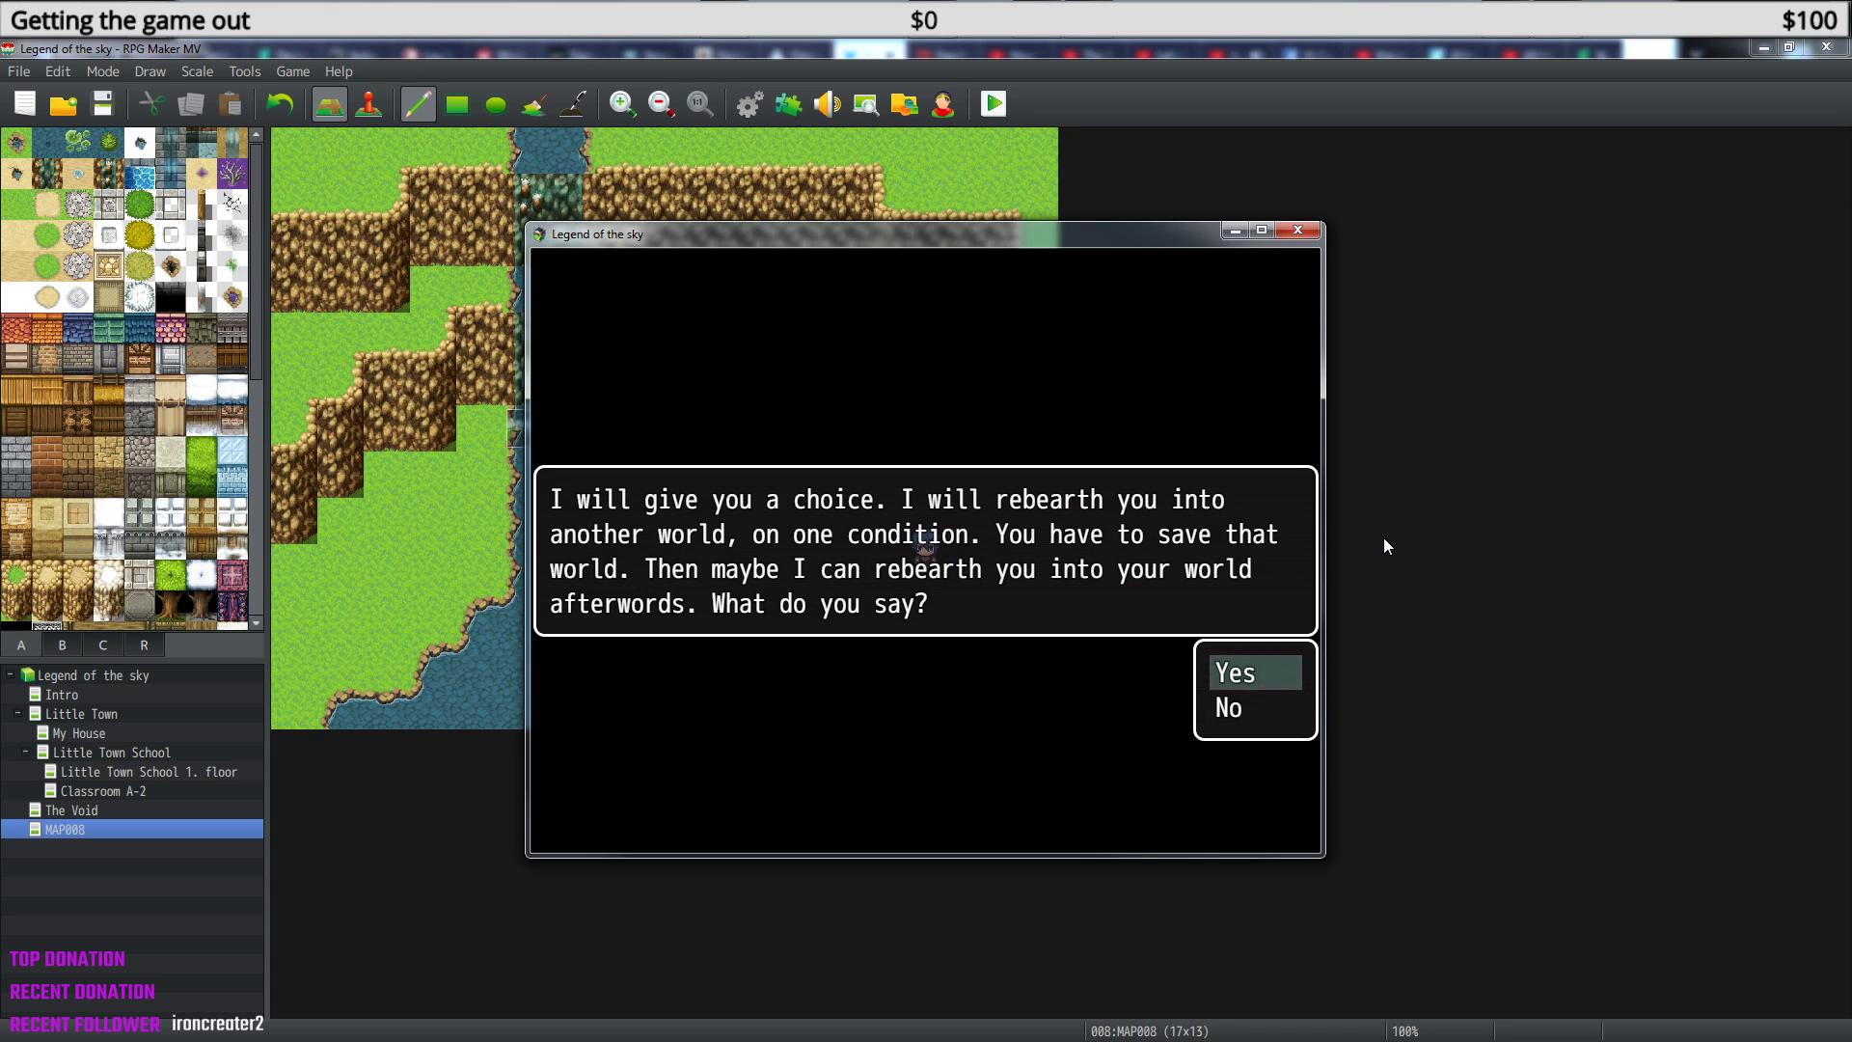
key("Return")
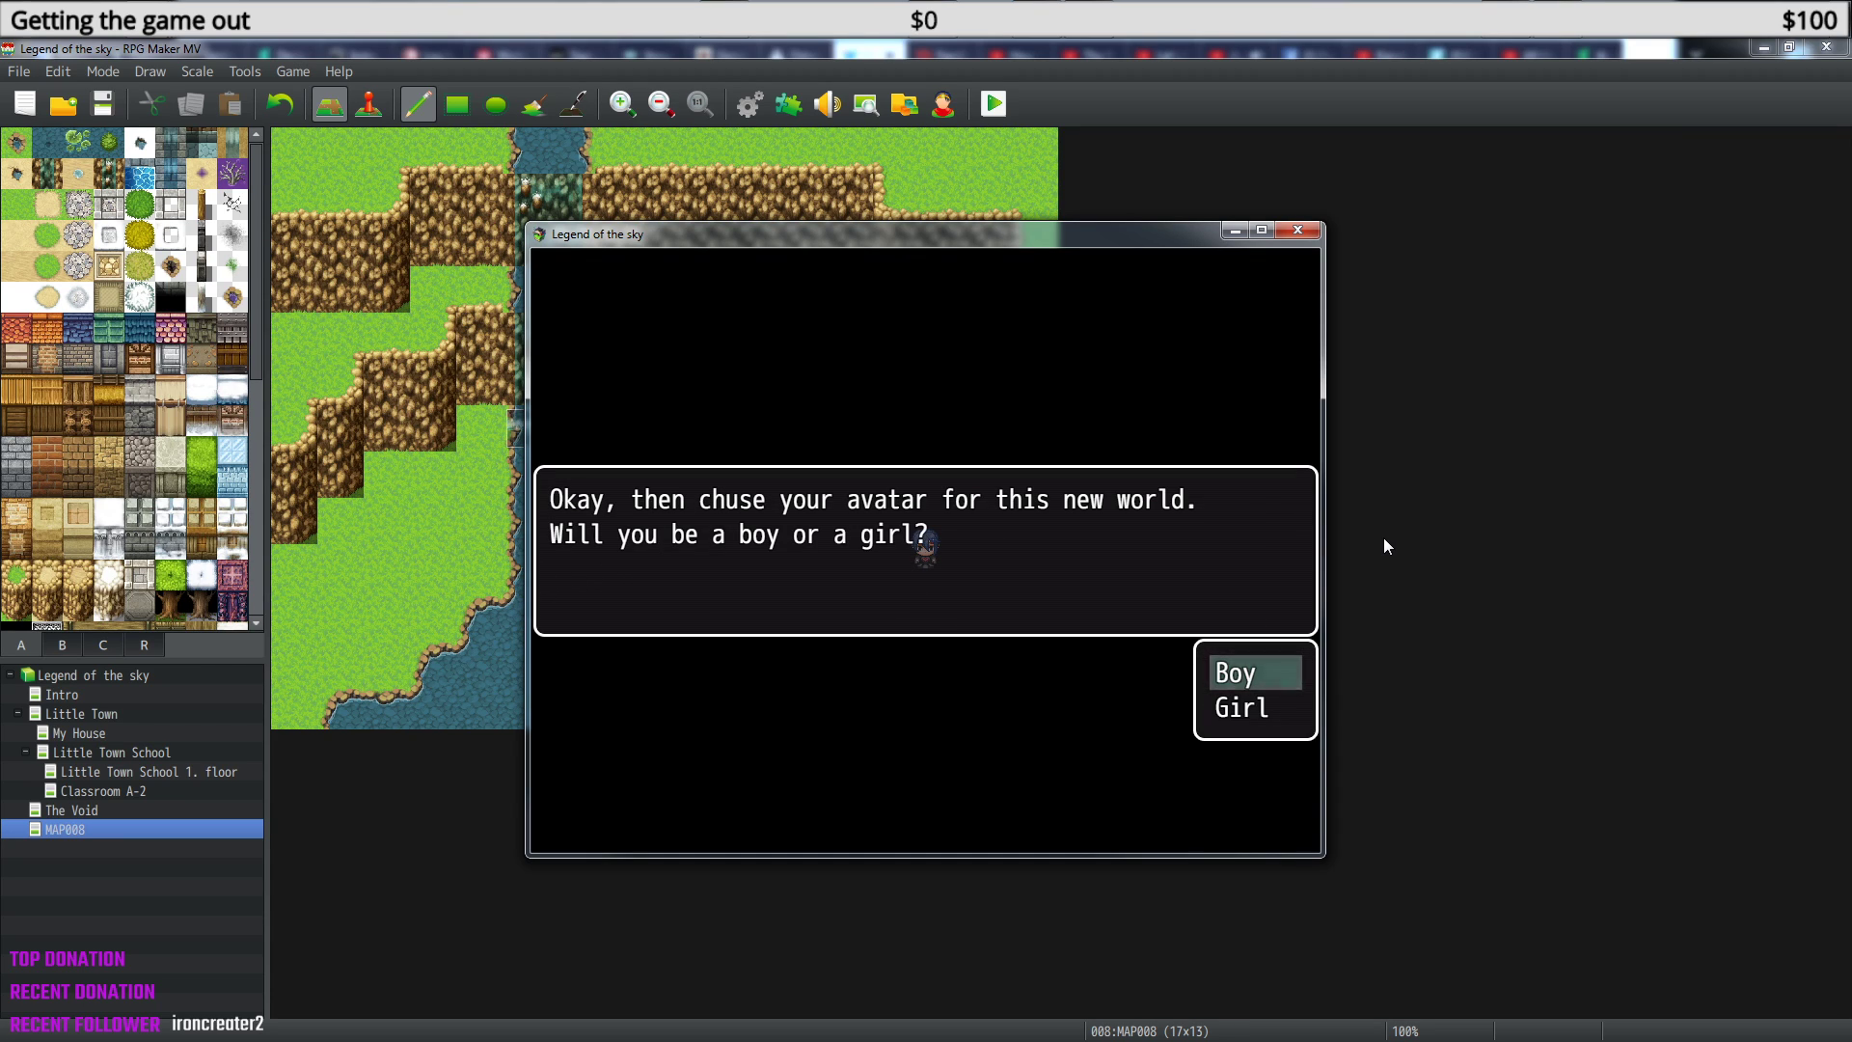
- Choose Girl as the avatar and continue the dialogue to the name entry
key("Down")
key("Up")
key("Down")
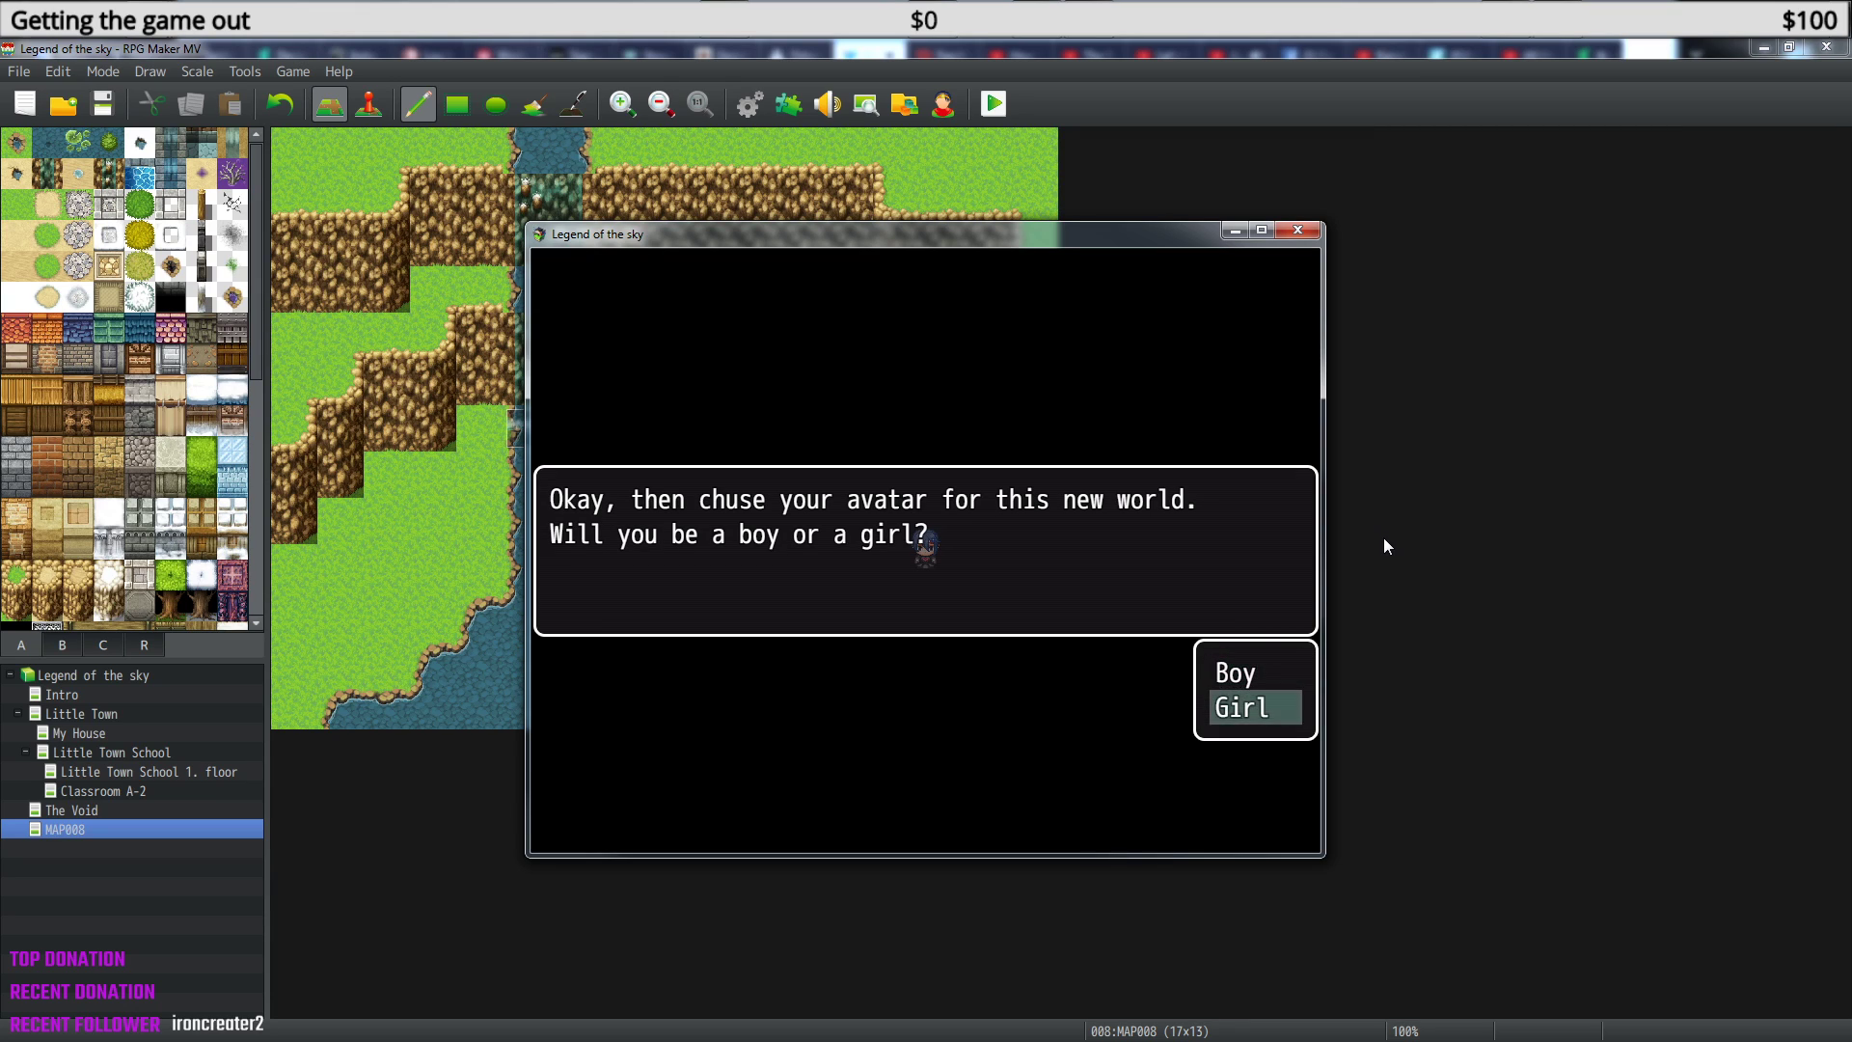
key("Return")
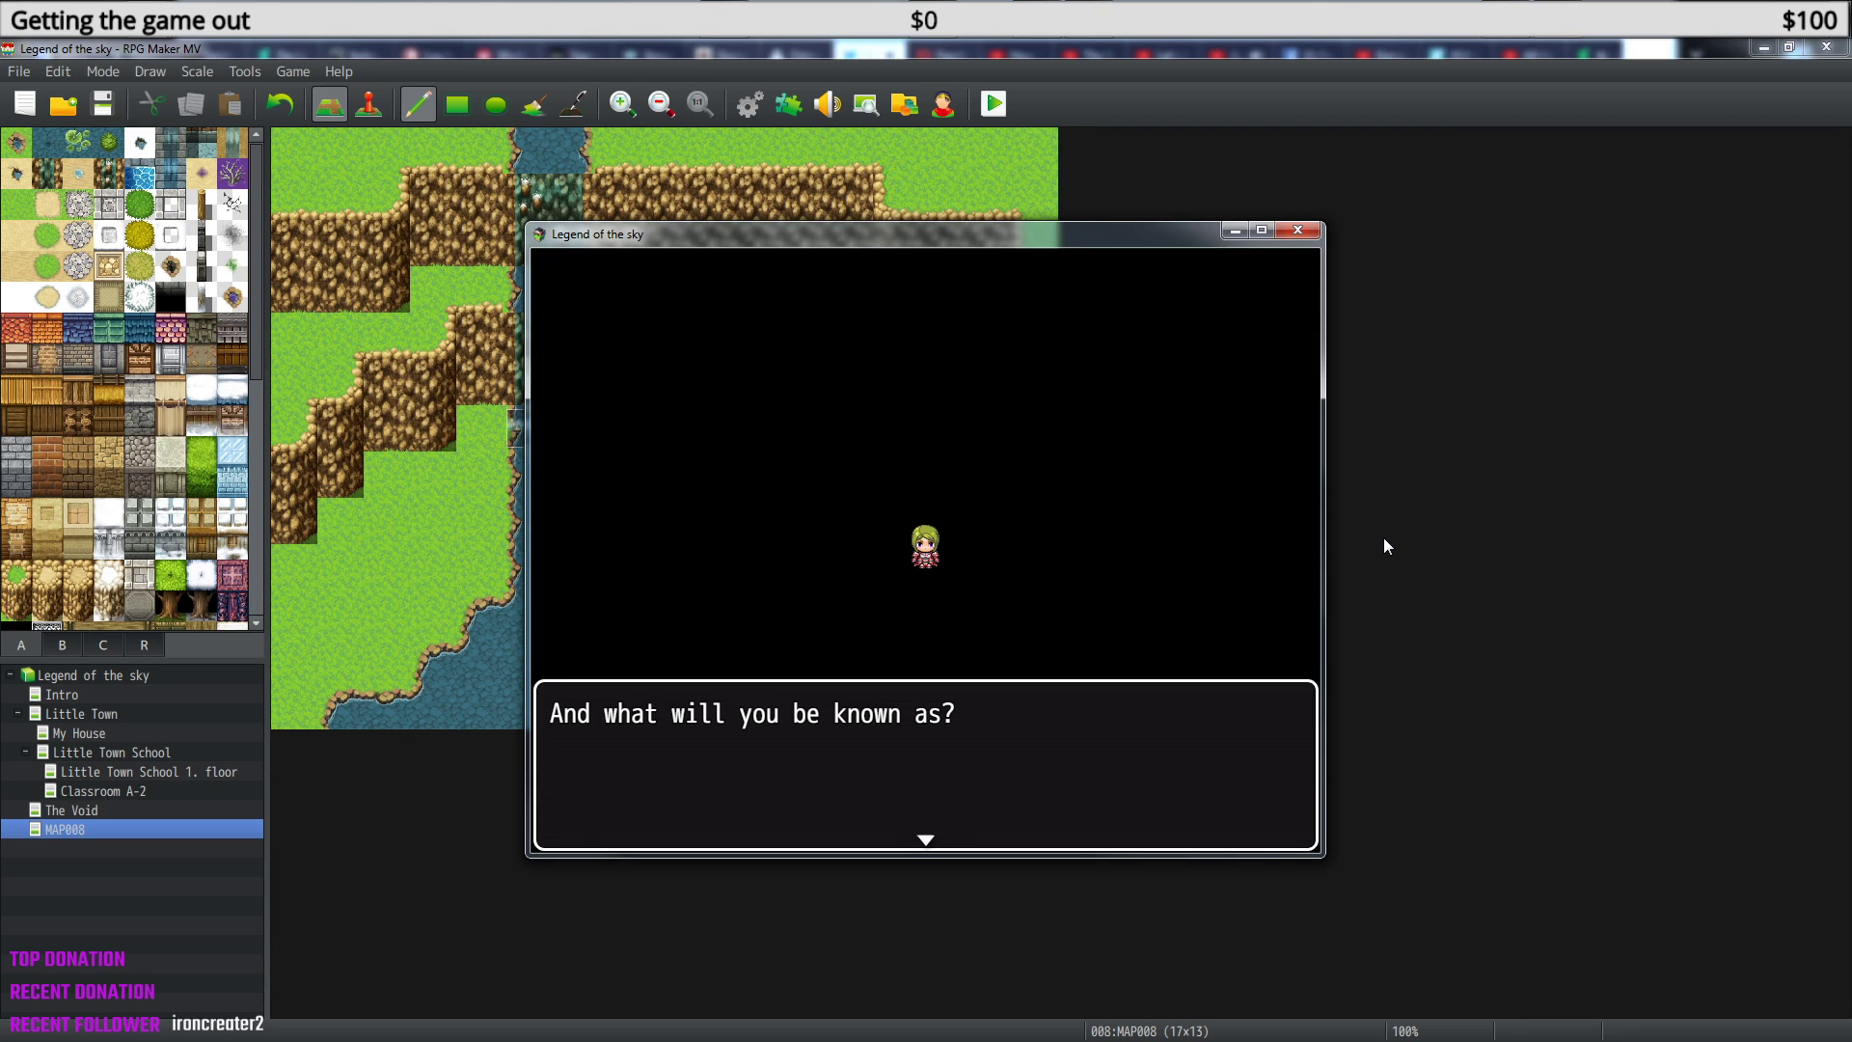
key("Return")
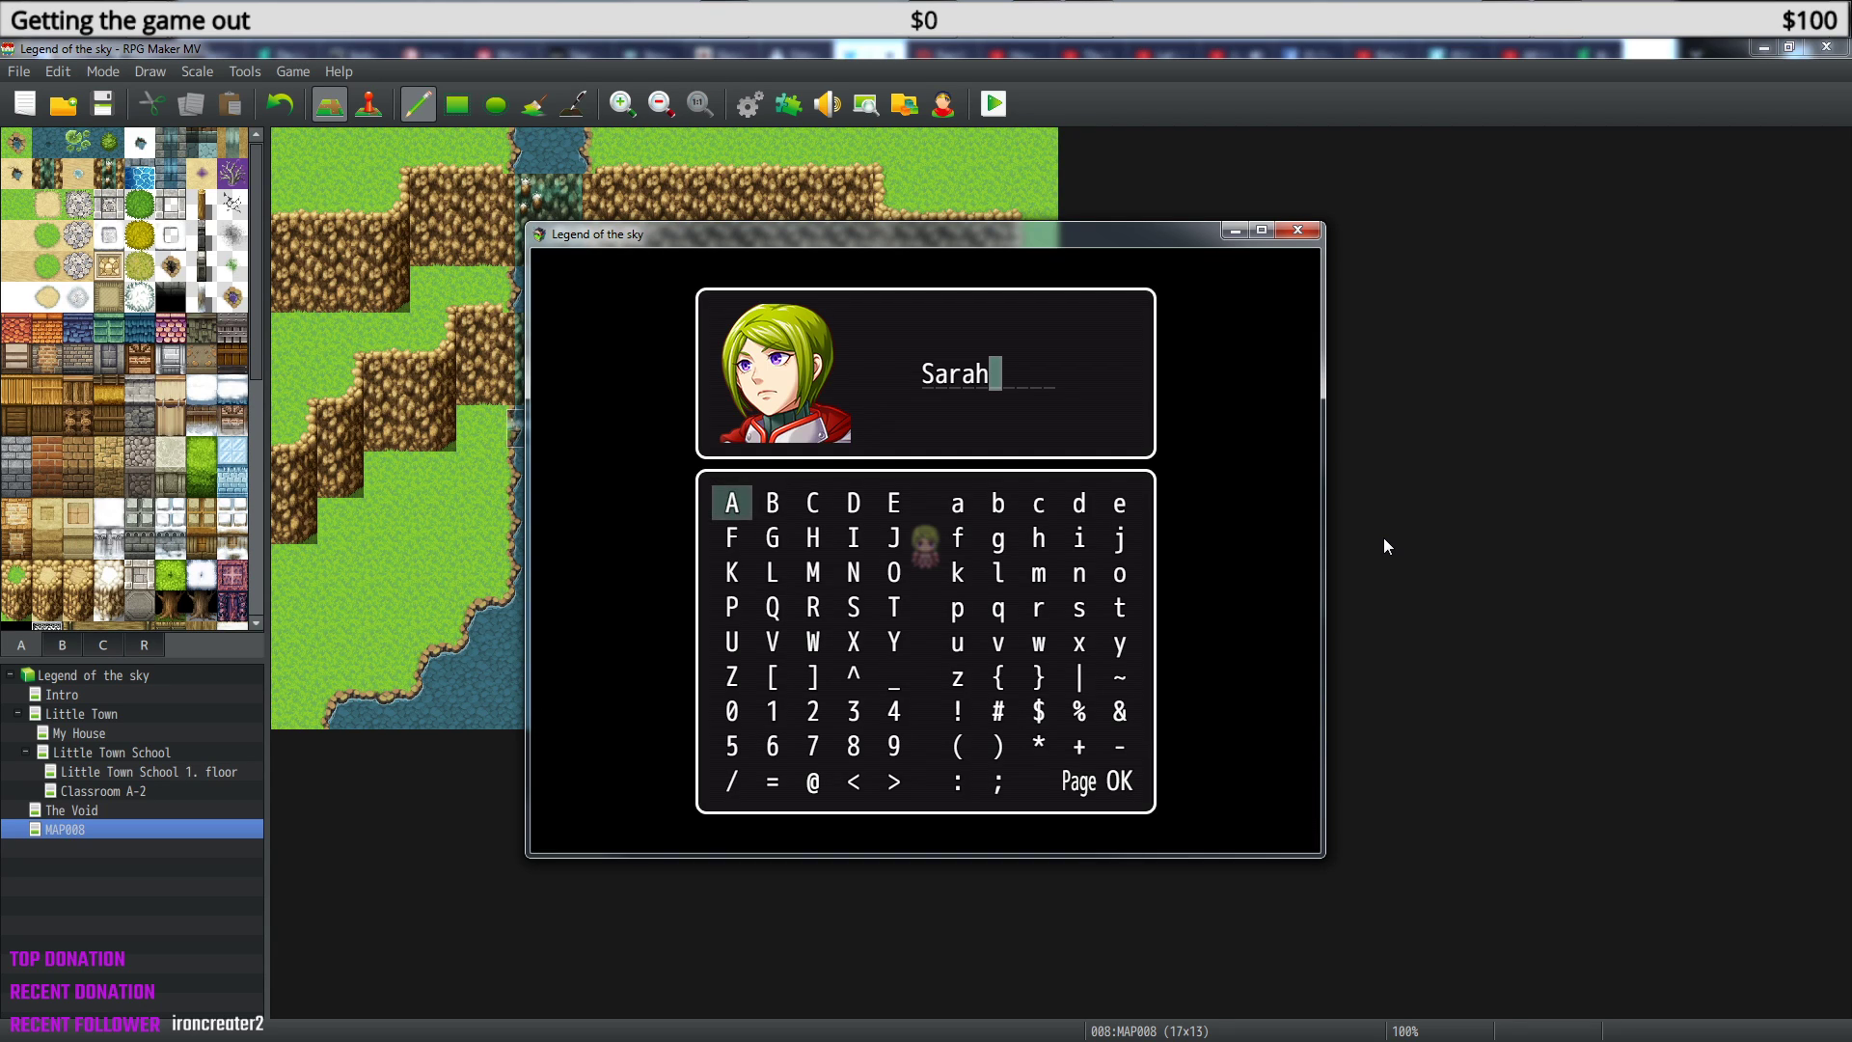
- Erase all letters of the avatar's default name on the name entry screen
key("Down")
key("Right")
key("Right")
key("Right")
key("Right")
key("Right")
key("Right")
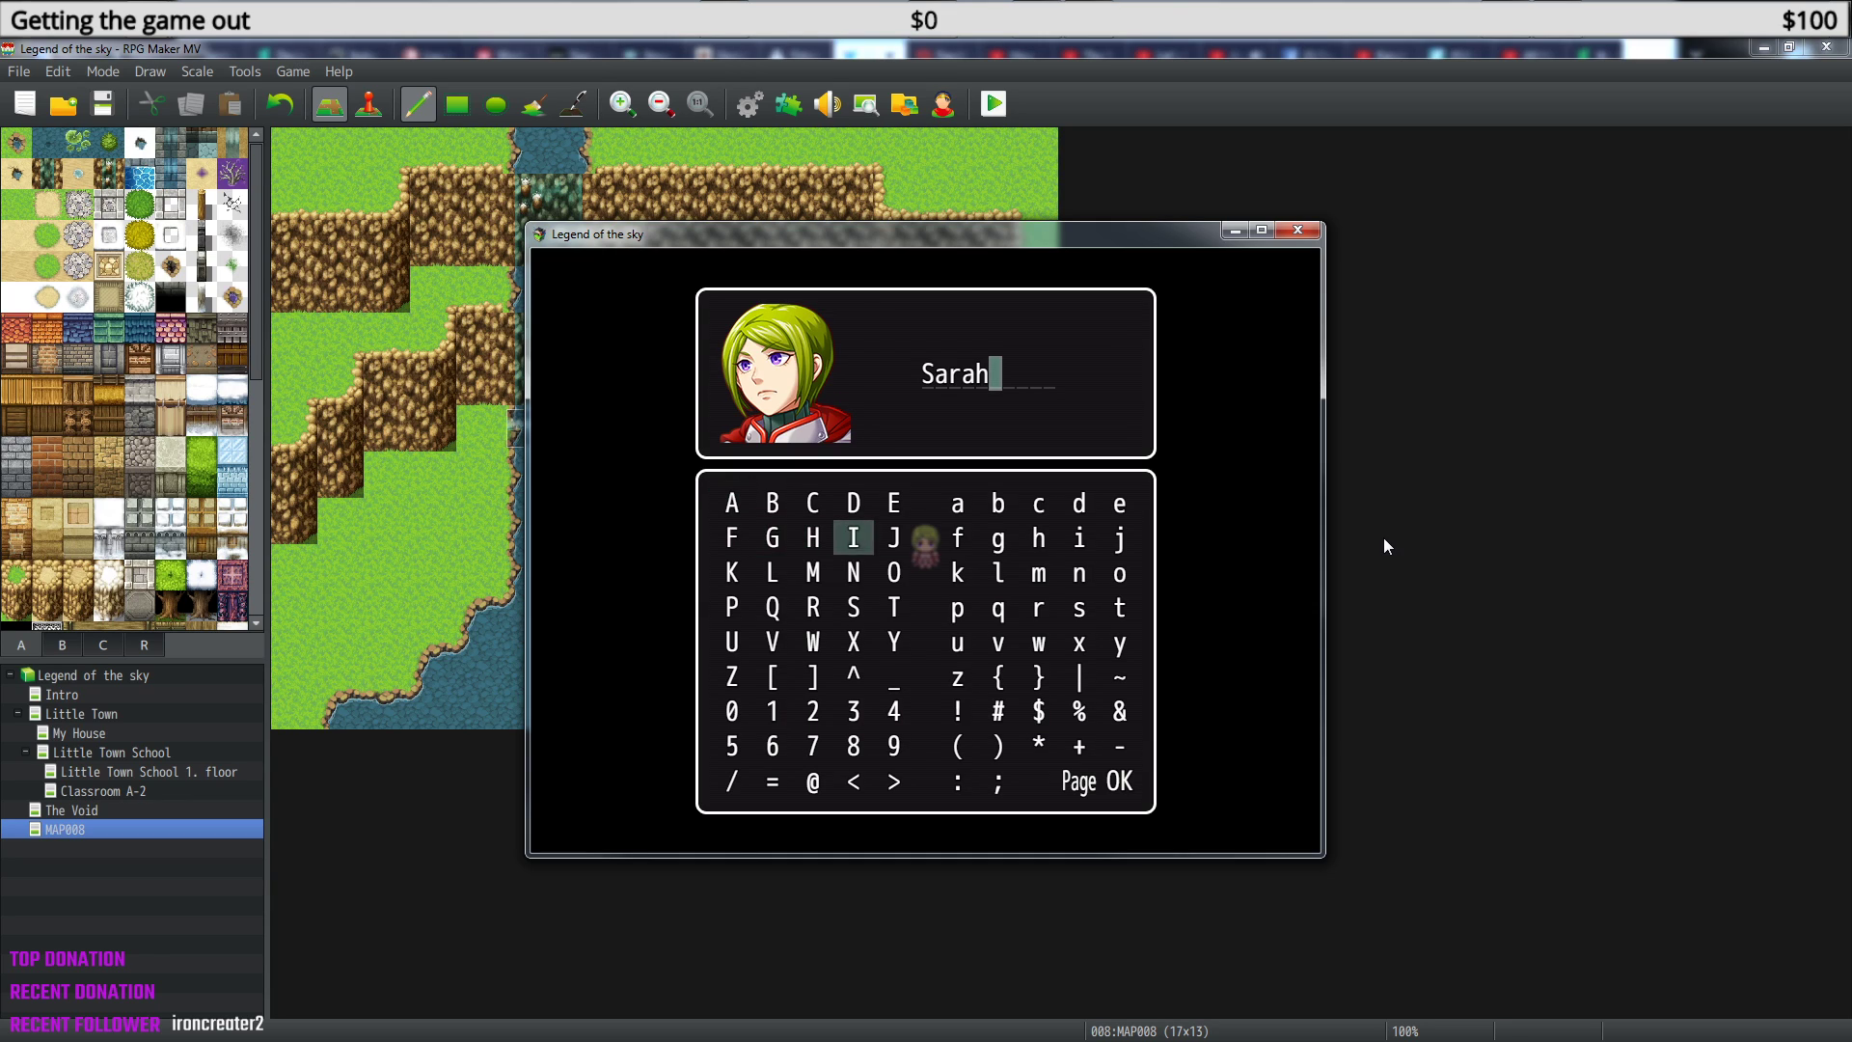
key("Down")
key("Down")
key("Down")
key("Down")
key("Down")
key("Down")
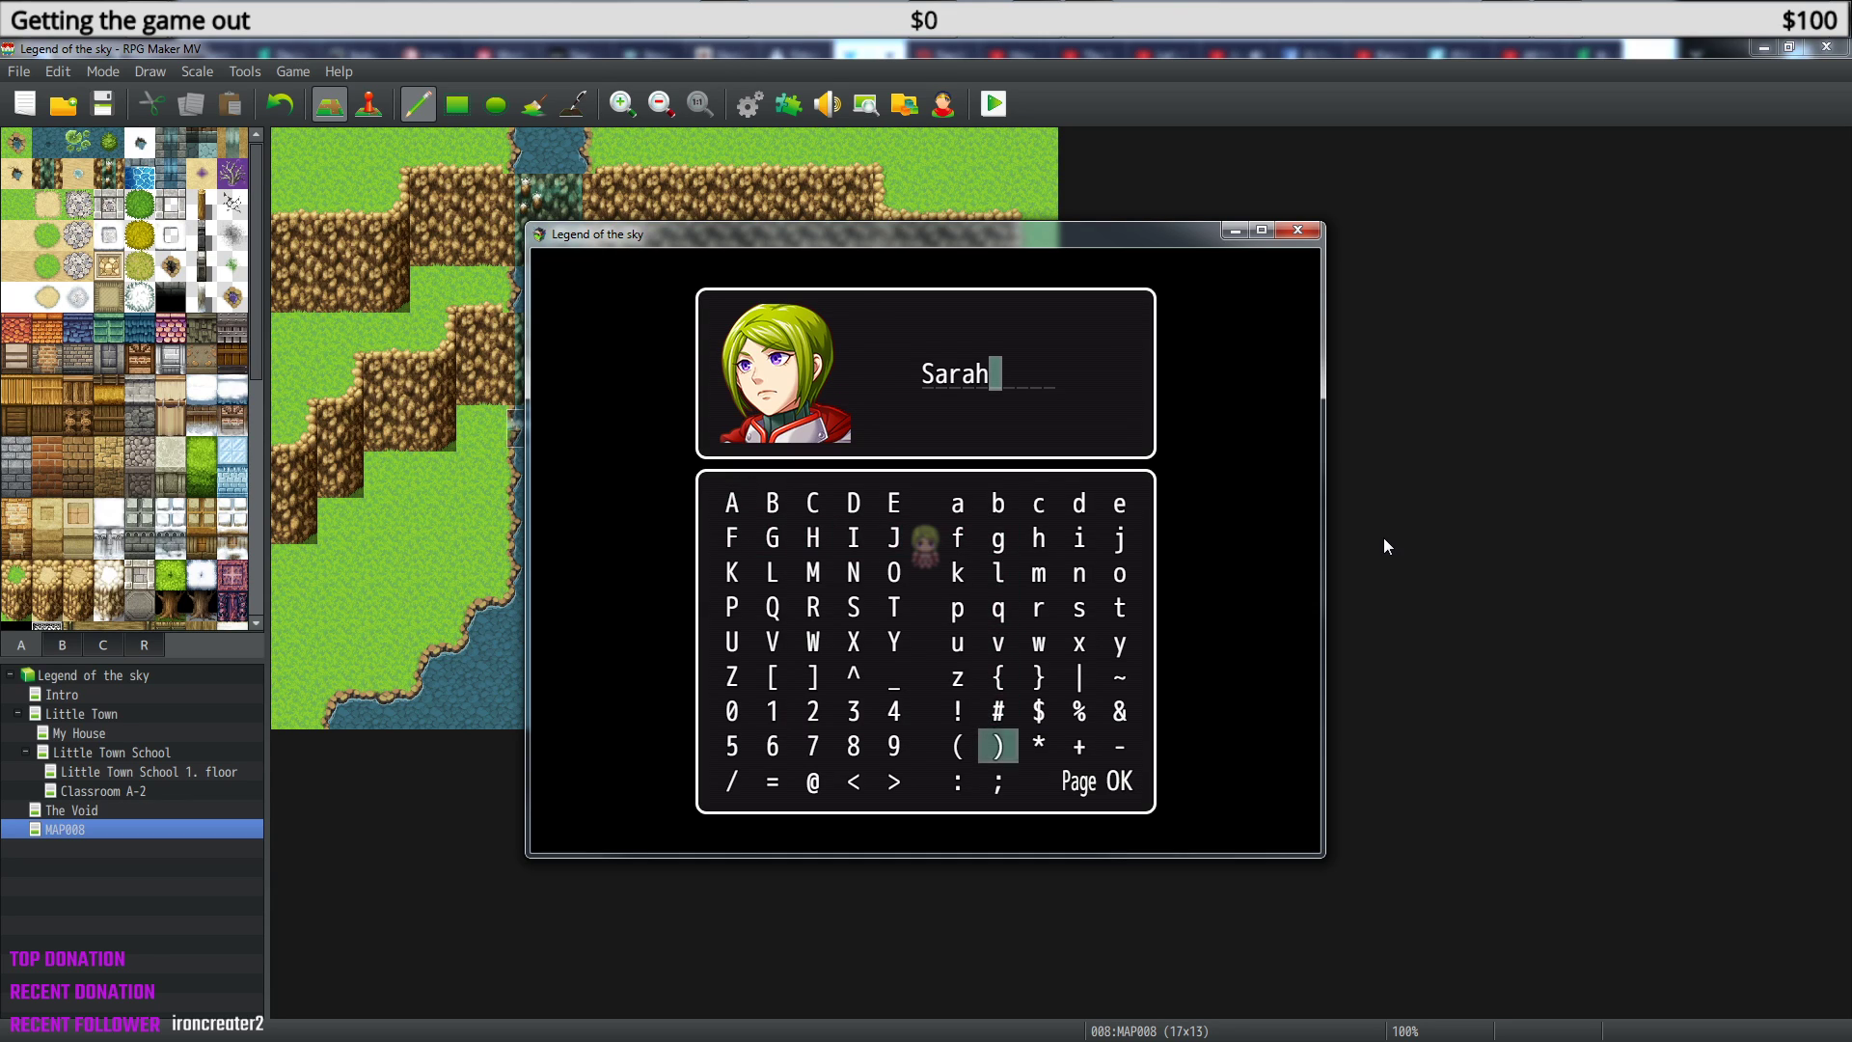
key("Down")
key("Right")
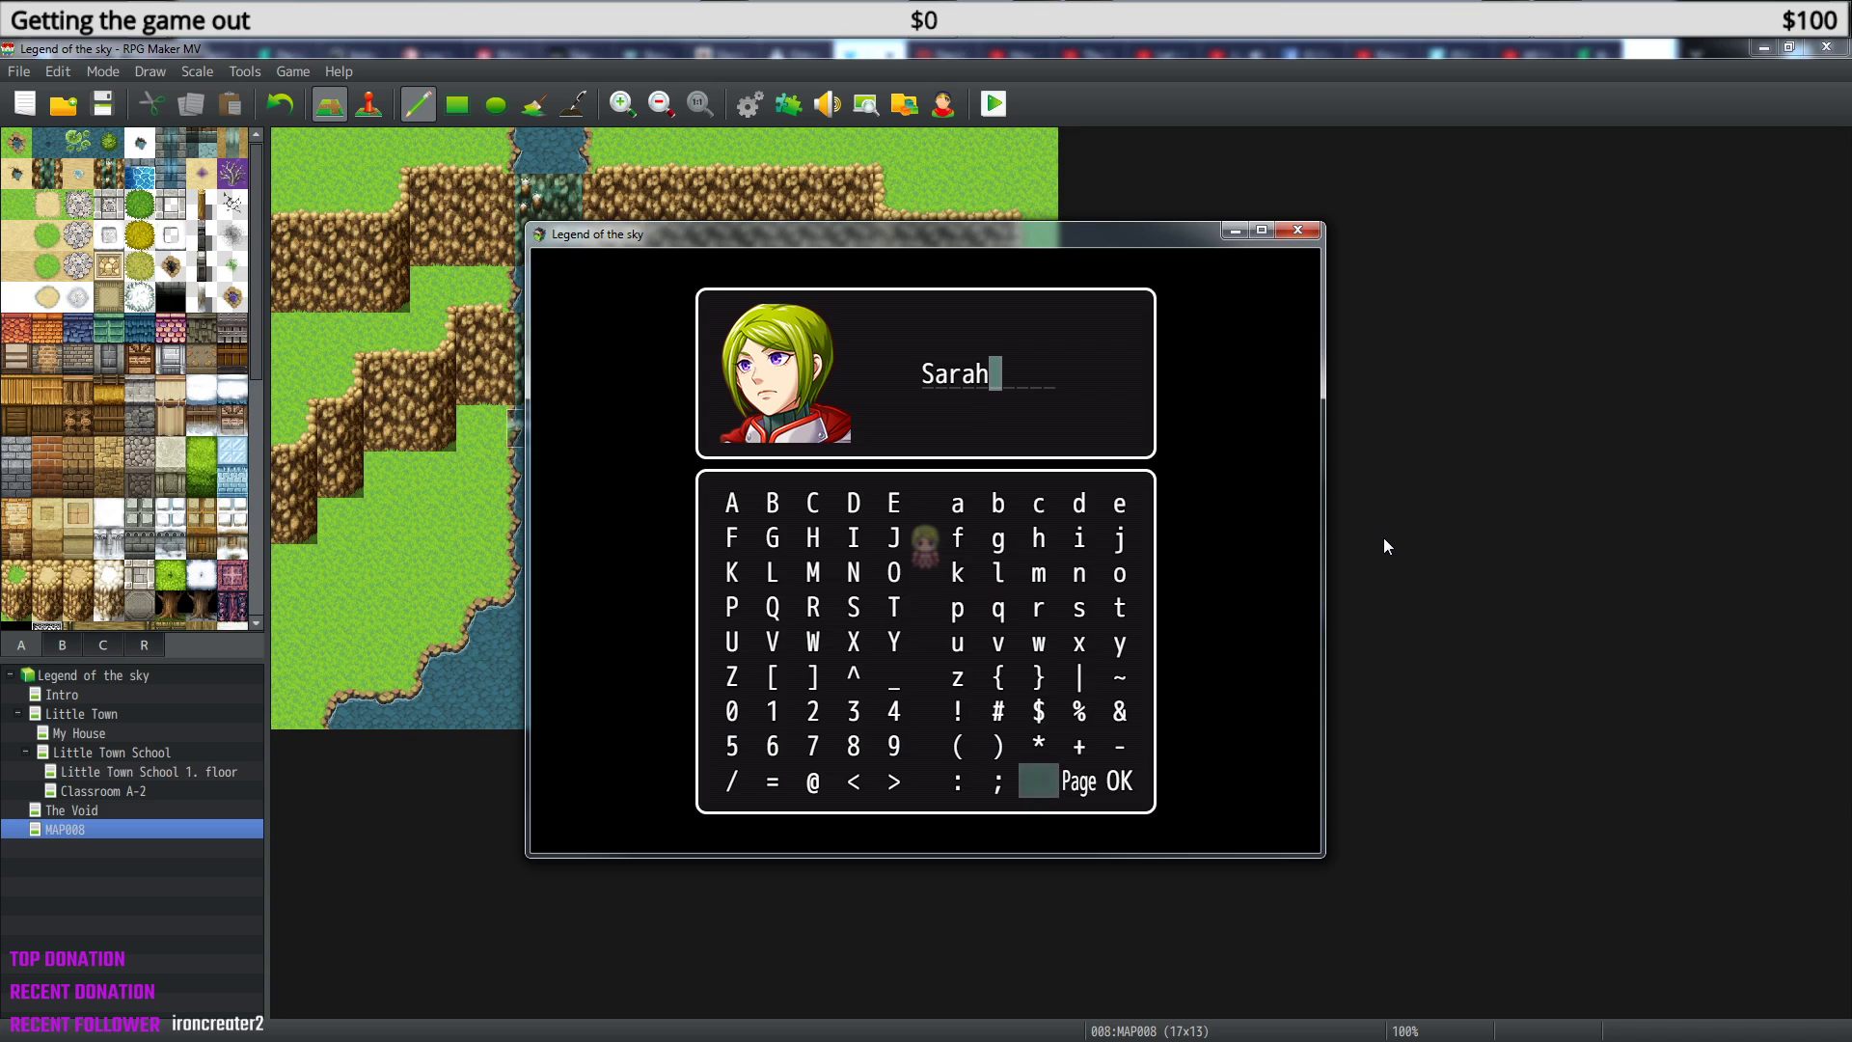
key("Escape")
key("Escape")
key("Escape")
key("Escape")
key("Escape")
- Spell the avatar's new name as Takira
key("Up")
key("Up")
key("Up")
key("Down")
key("Up")
key("Left")
key("Left")
key("Left")
key("Left")
key("Up")
key("Up")
key("Right")
key("Return")
key("Right")
key("Right")
key("Up")
key("Up")
key("Up")
key("Left")
key("Return")
key("Down")
key("Right")
key("Right")
key("Down")
key("Left")
key("Left")
key("Return")
key("Right")
key("Right")
key("Right")
key("Up")
key("Return")
key("Down")
key("Down")
key("Left")
key("Return")
key("Up")
key("Up")
key("Up")
key("Left")
key("Left")
key("Left")
key("Right")
key("Return")
key("Return")
key("Escape")
- Confirm the avatar's name and continue the dialogue through the transfer to MAP008
key("Down")
key("Down")
key("Down")
key("Down")
key("Down")
key("Down")
key("Down")
key("Down")
key("Right")
key("Right")
key("Right")
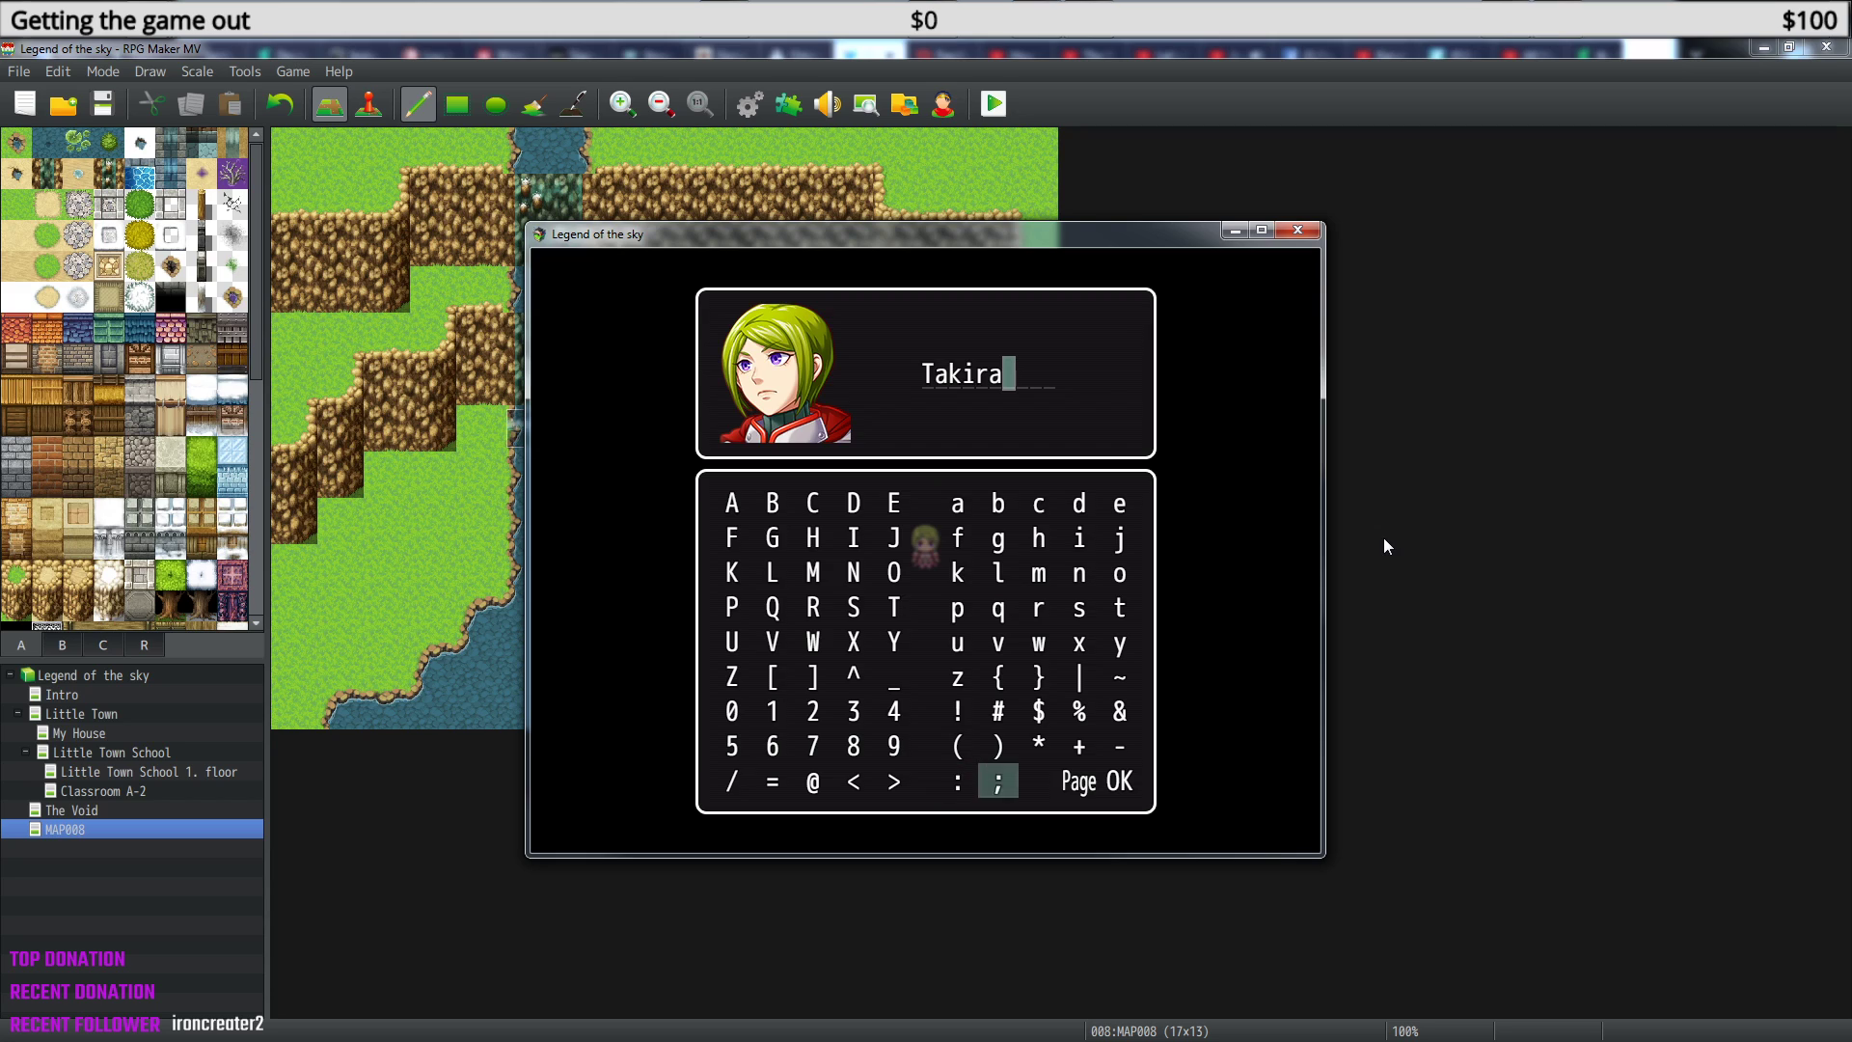
key("Return")
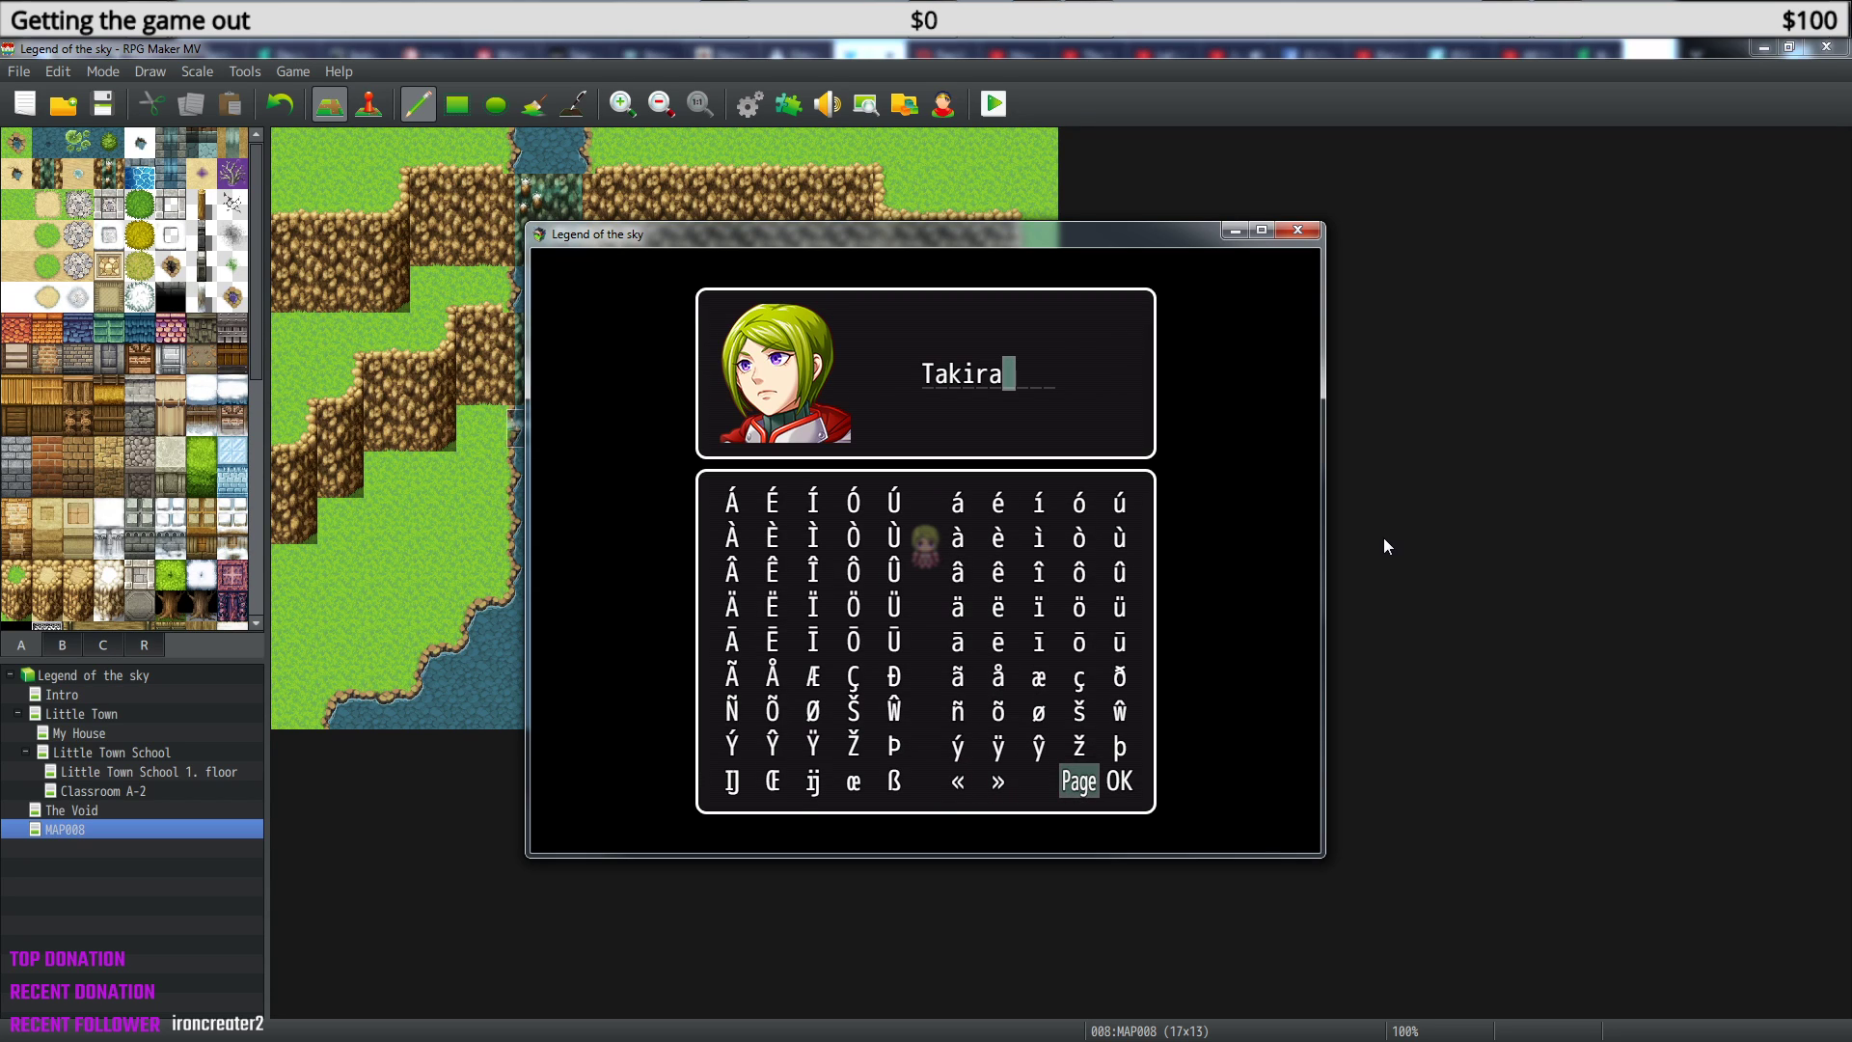
key("Return")
key("Return")
key("Return")
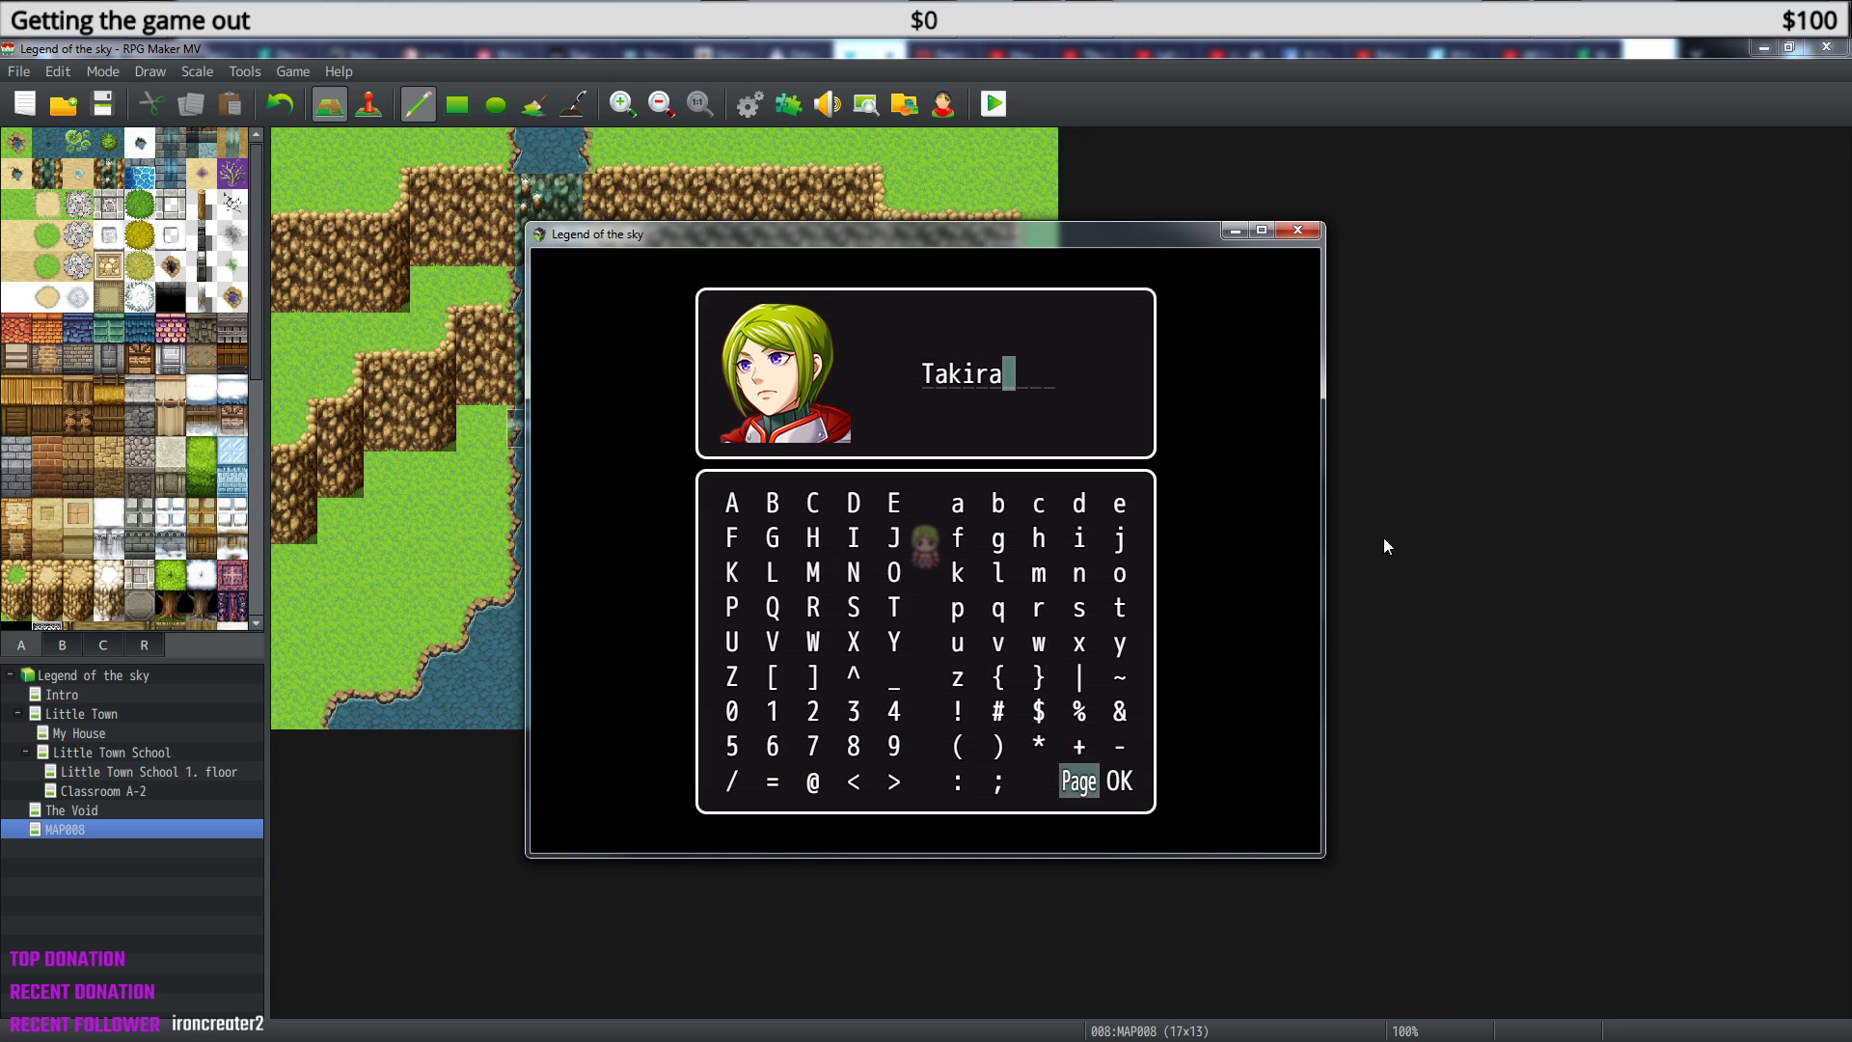
key("Right")
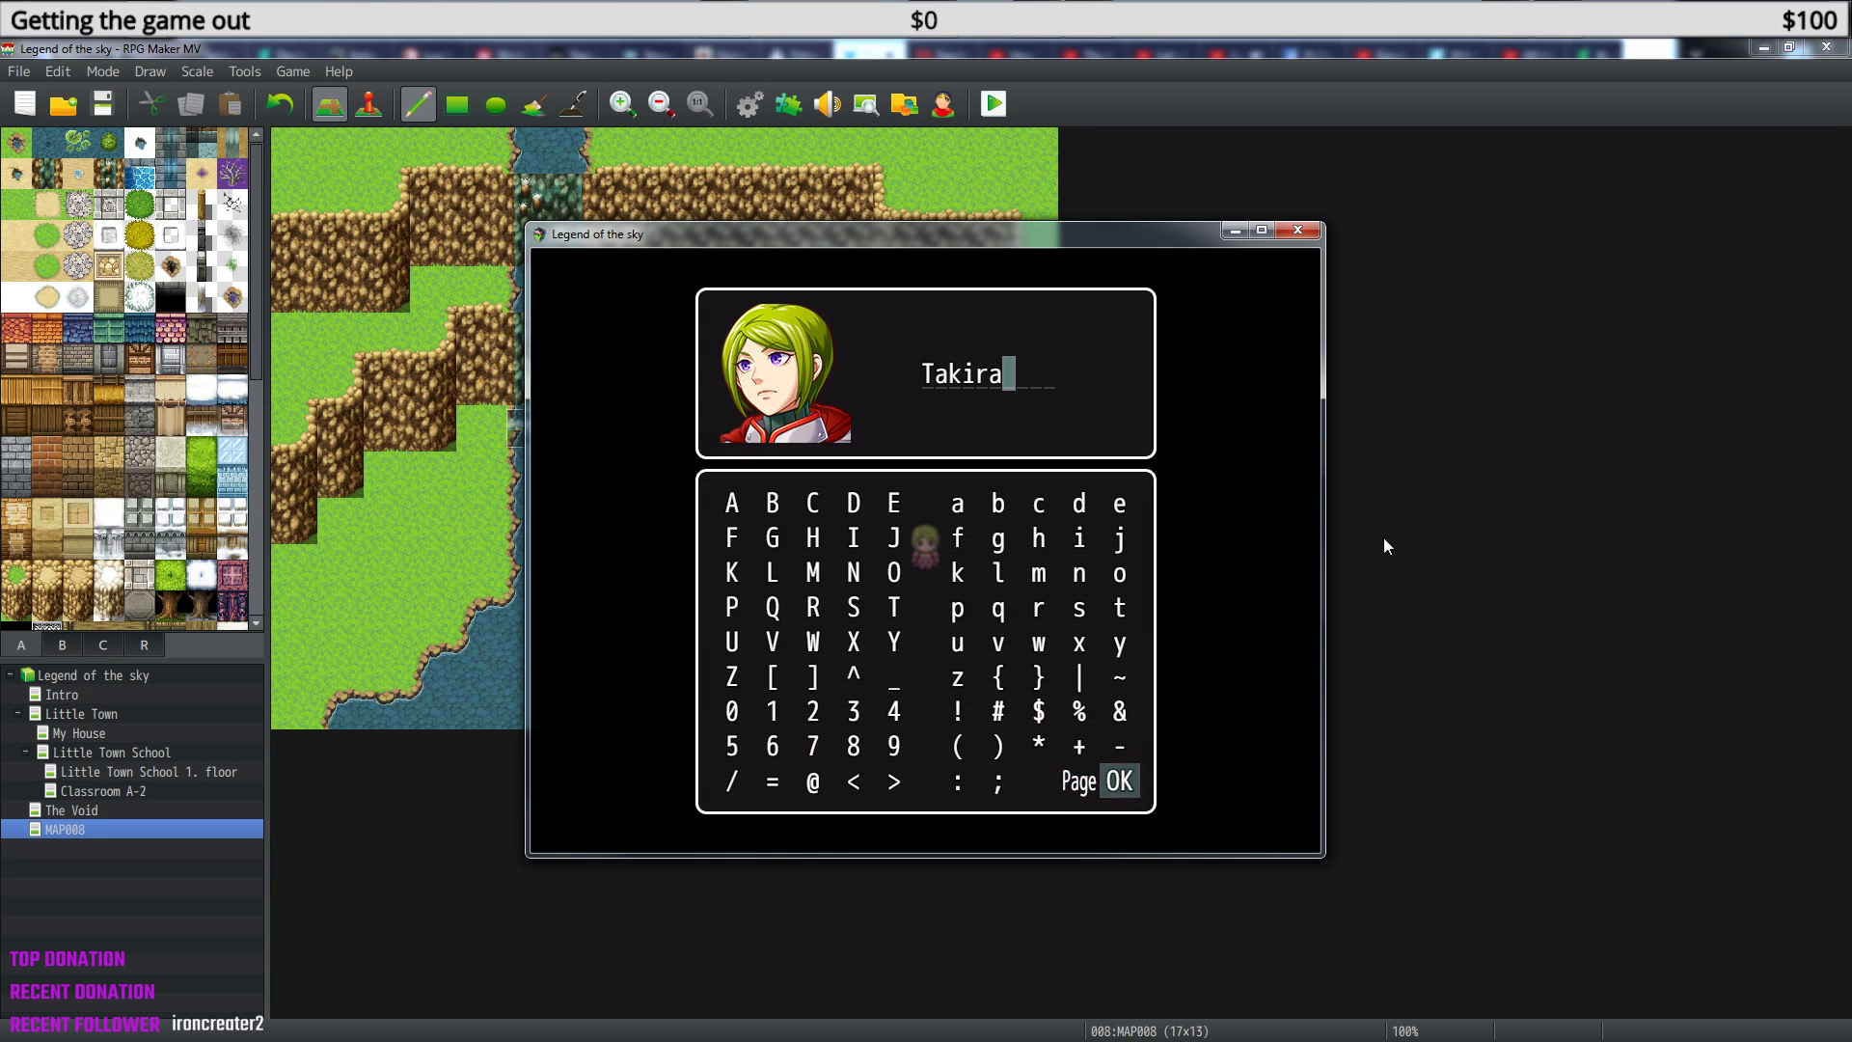
key("Return")
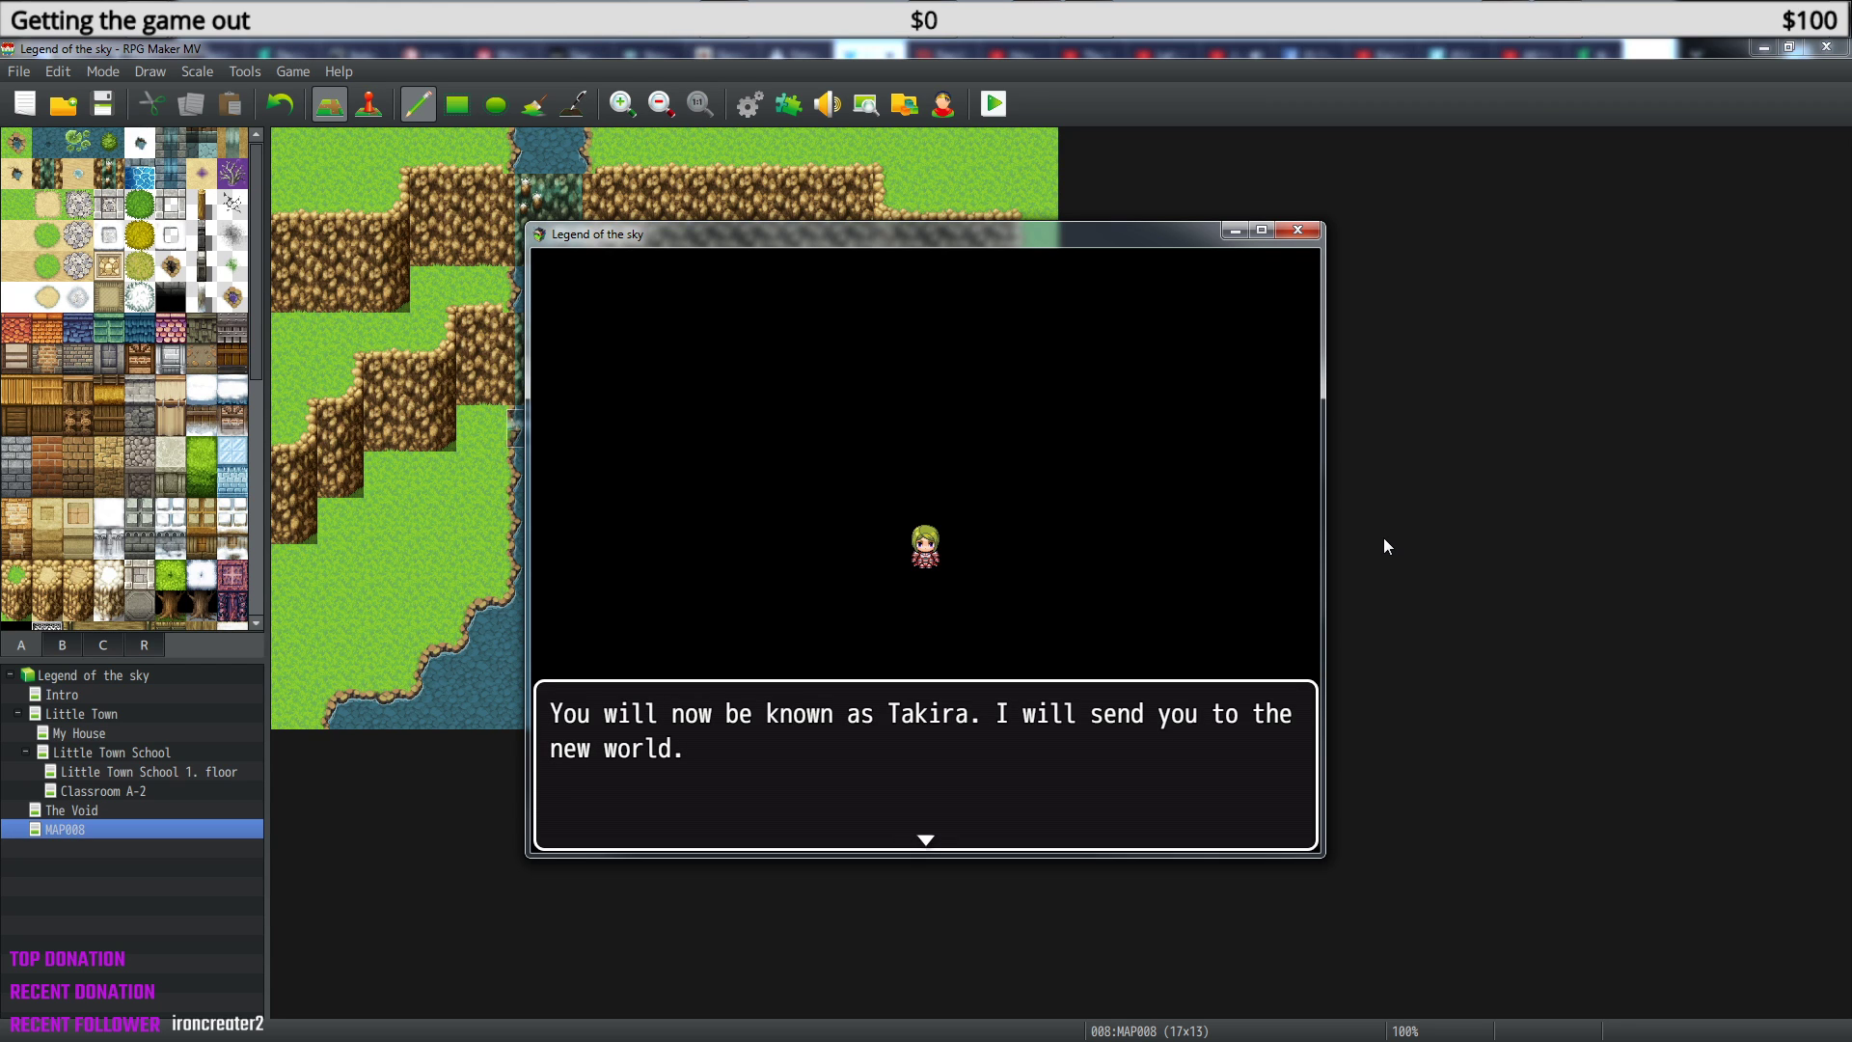
key("Return")
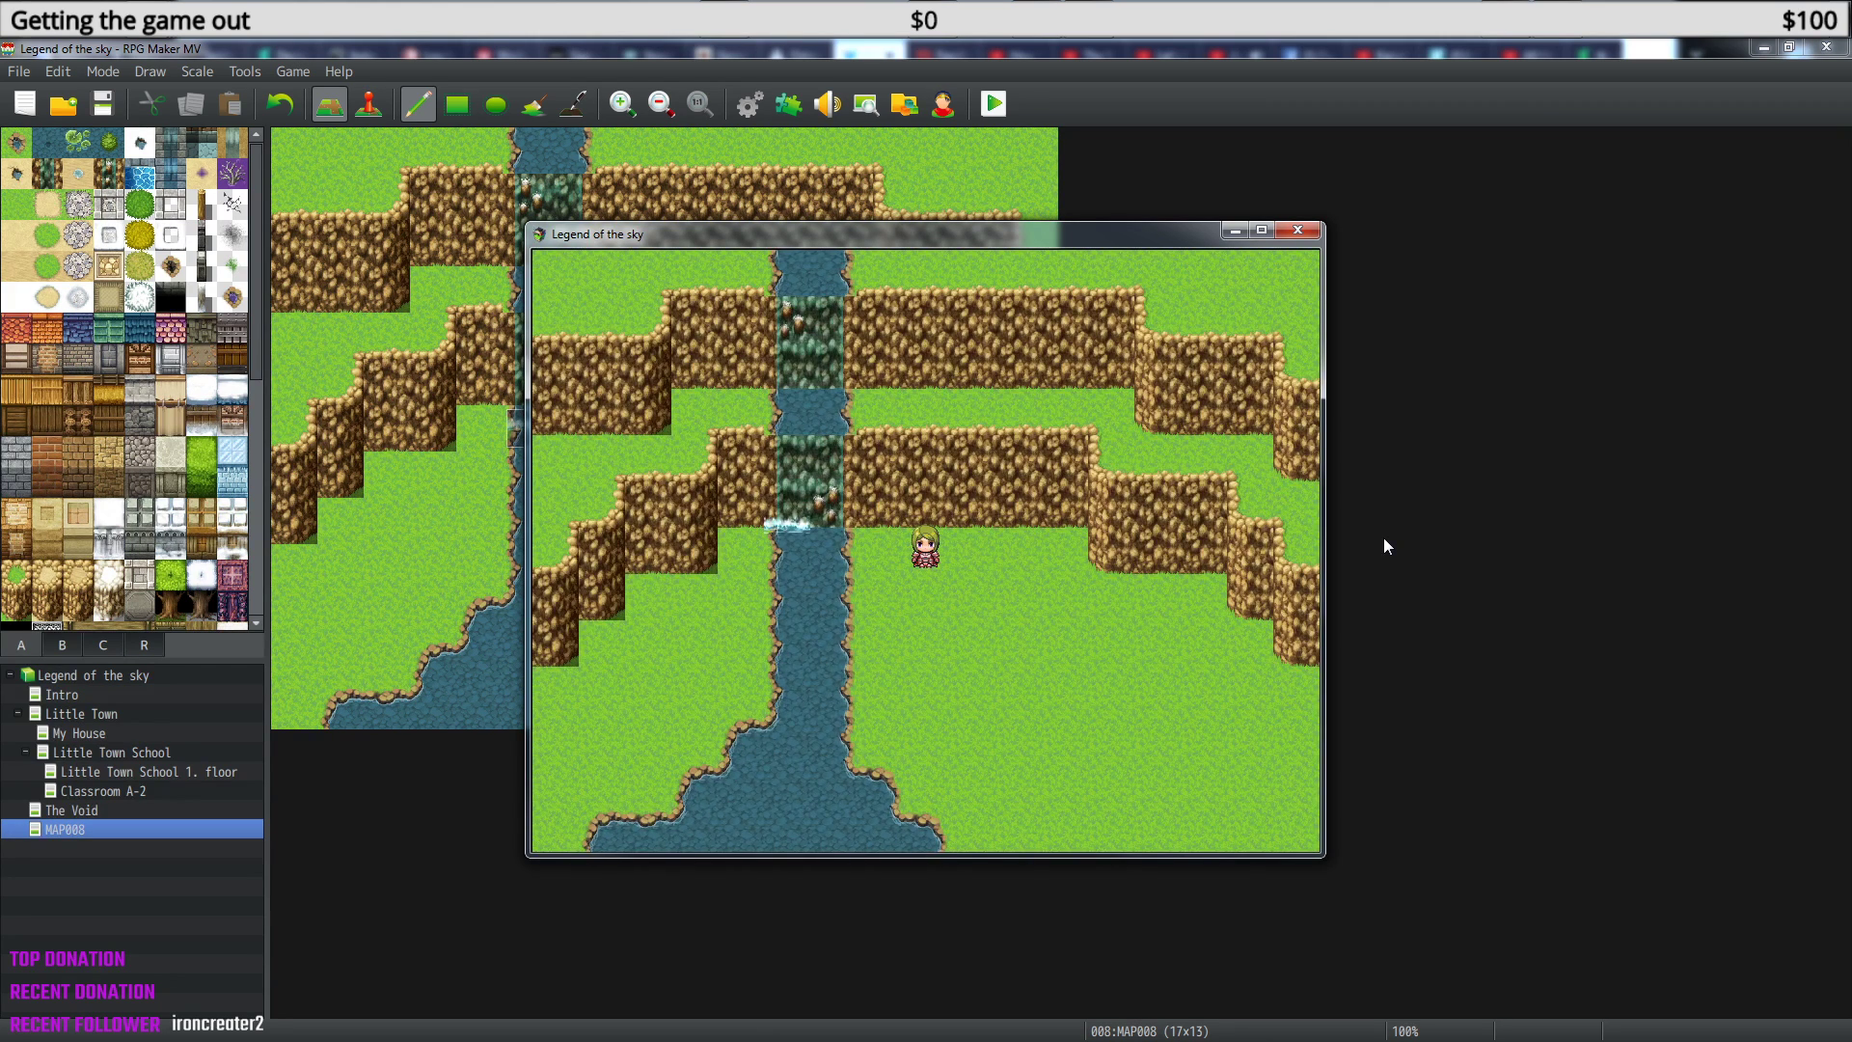
- Walk the hero one tile toward the river and save the game to File 4
key("Left")
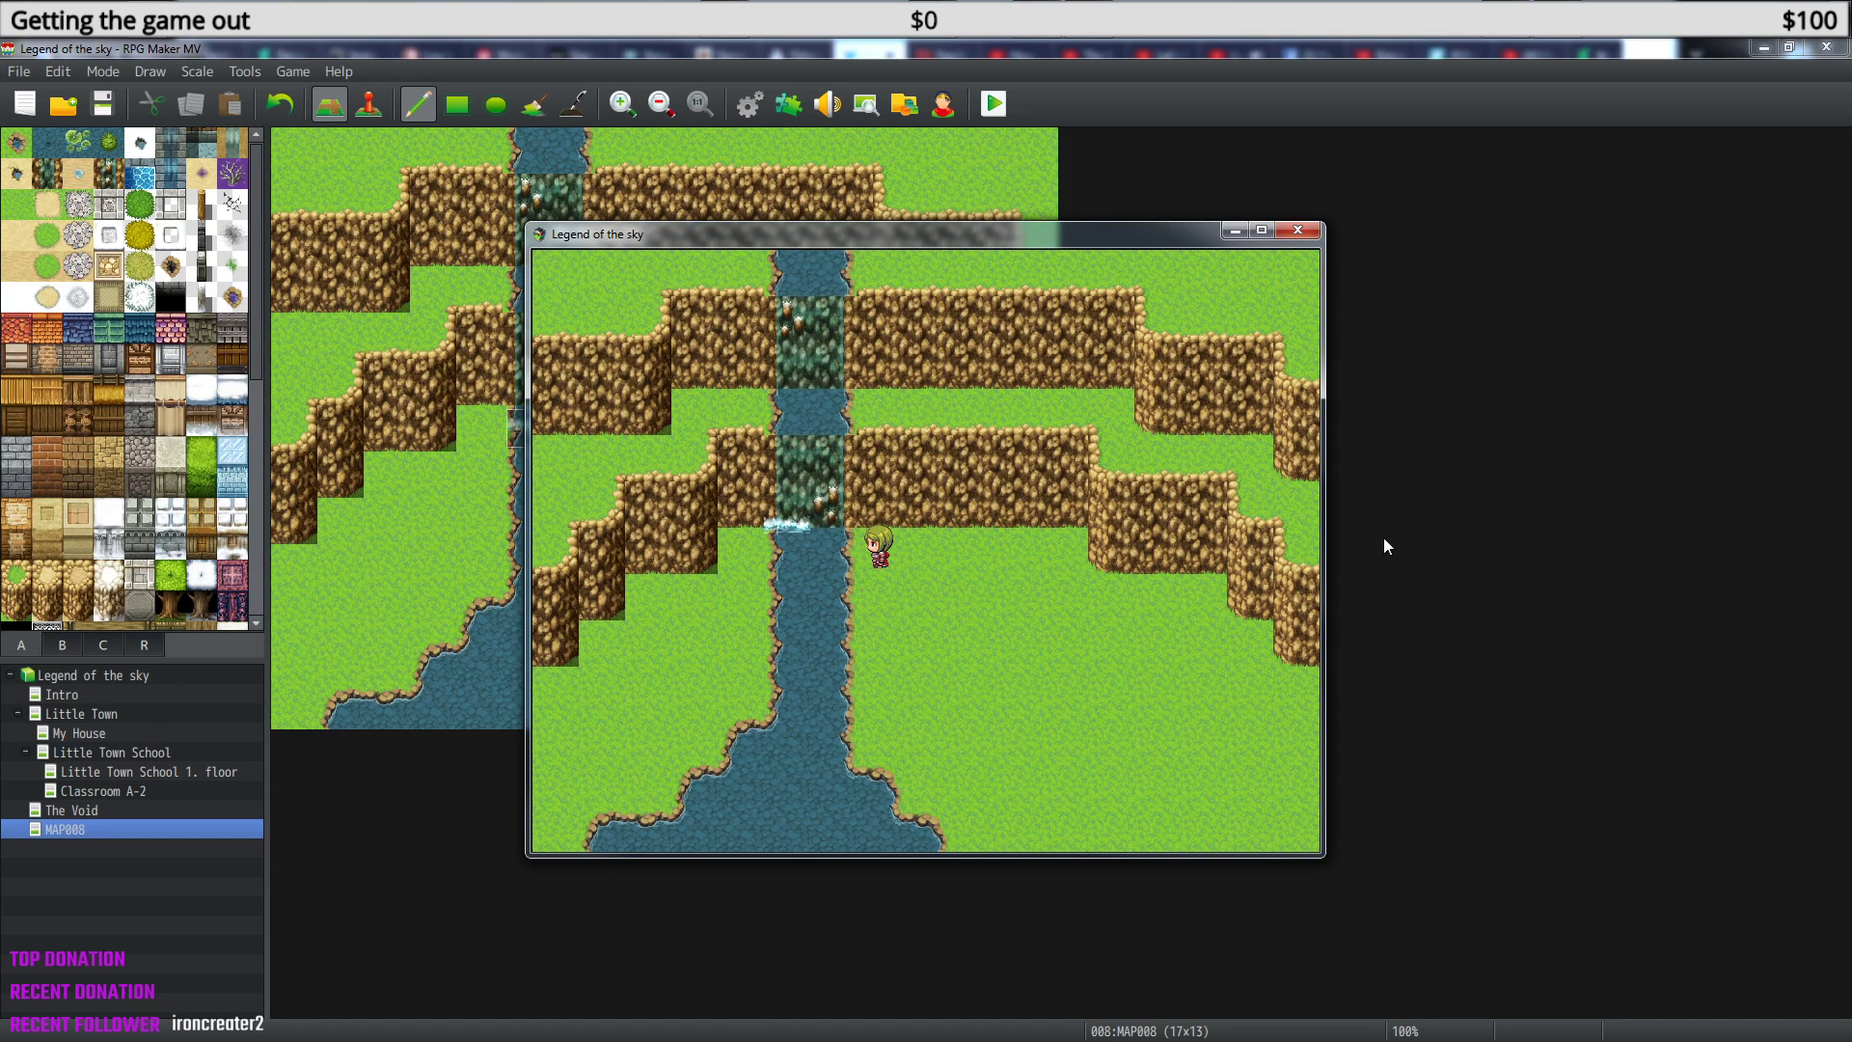
key("Escape")
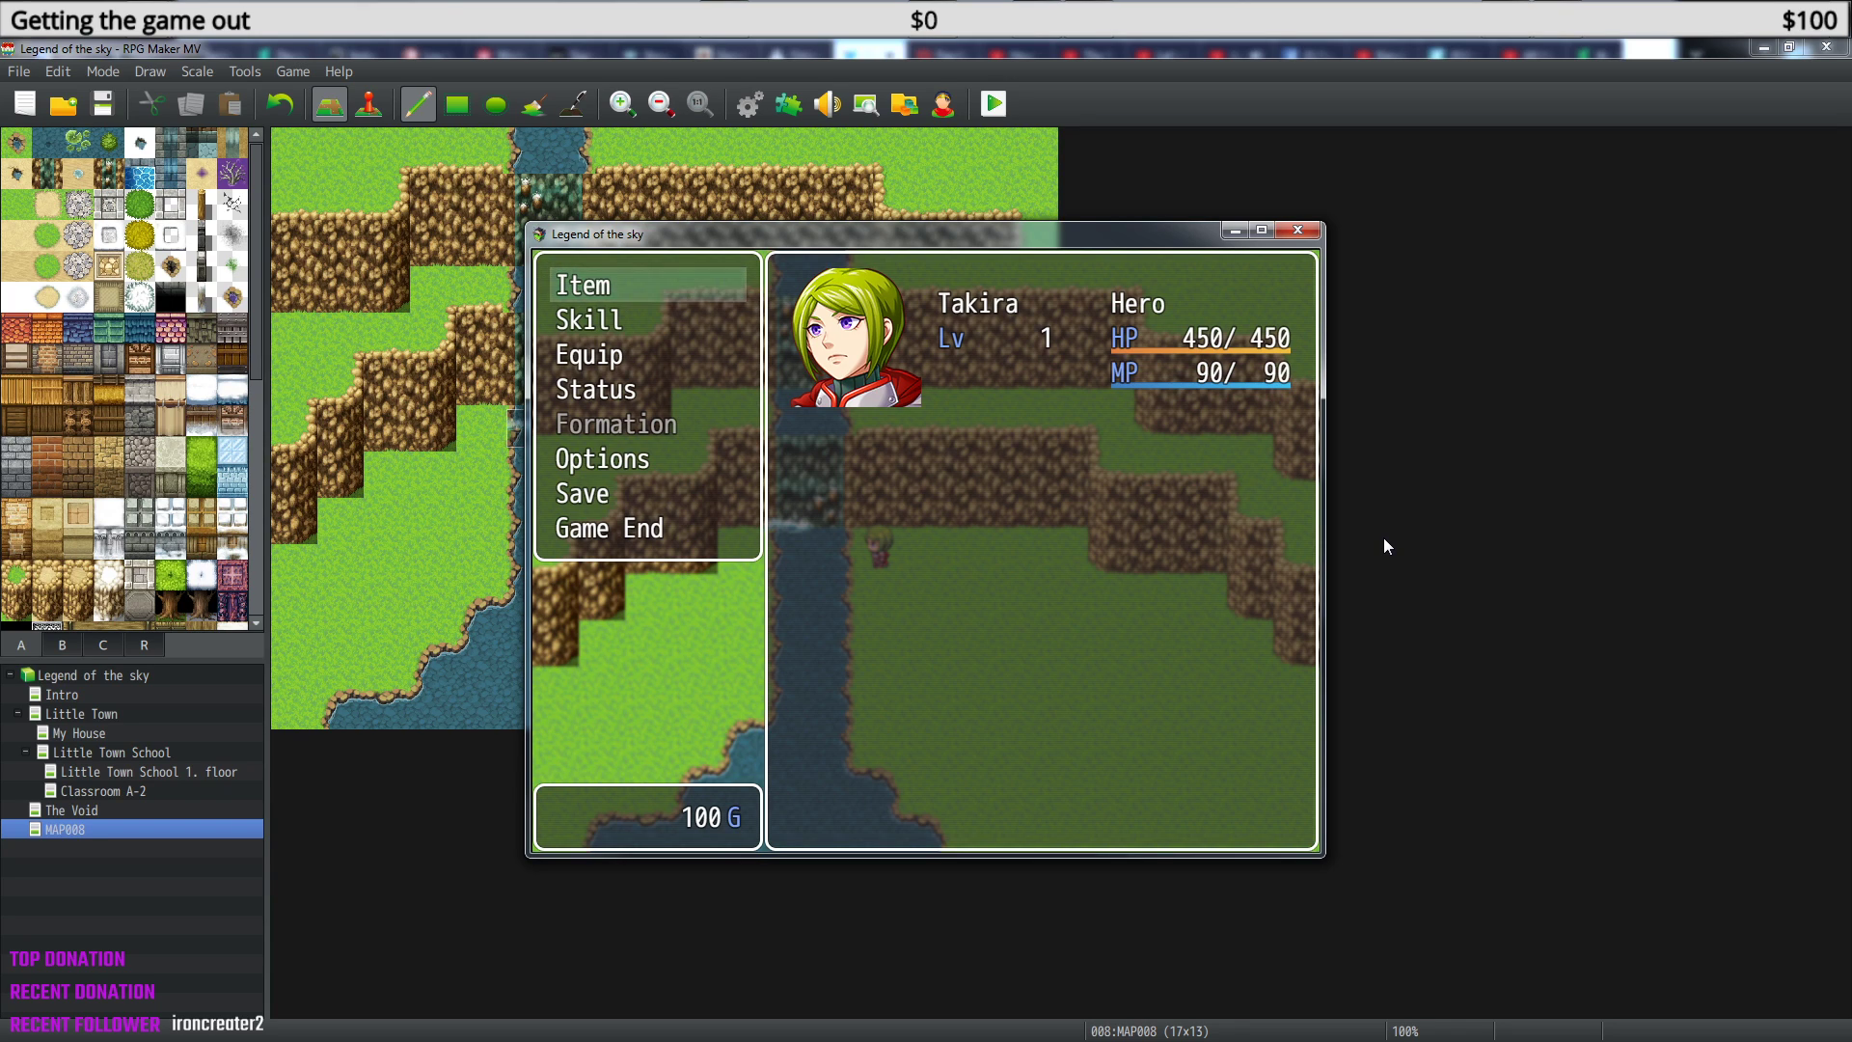
key("Down")
key("Down")
key("Down")
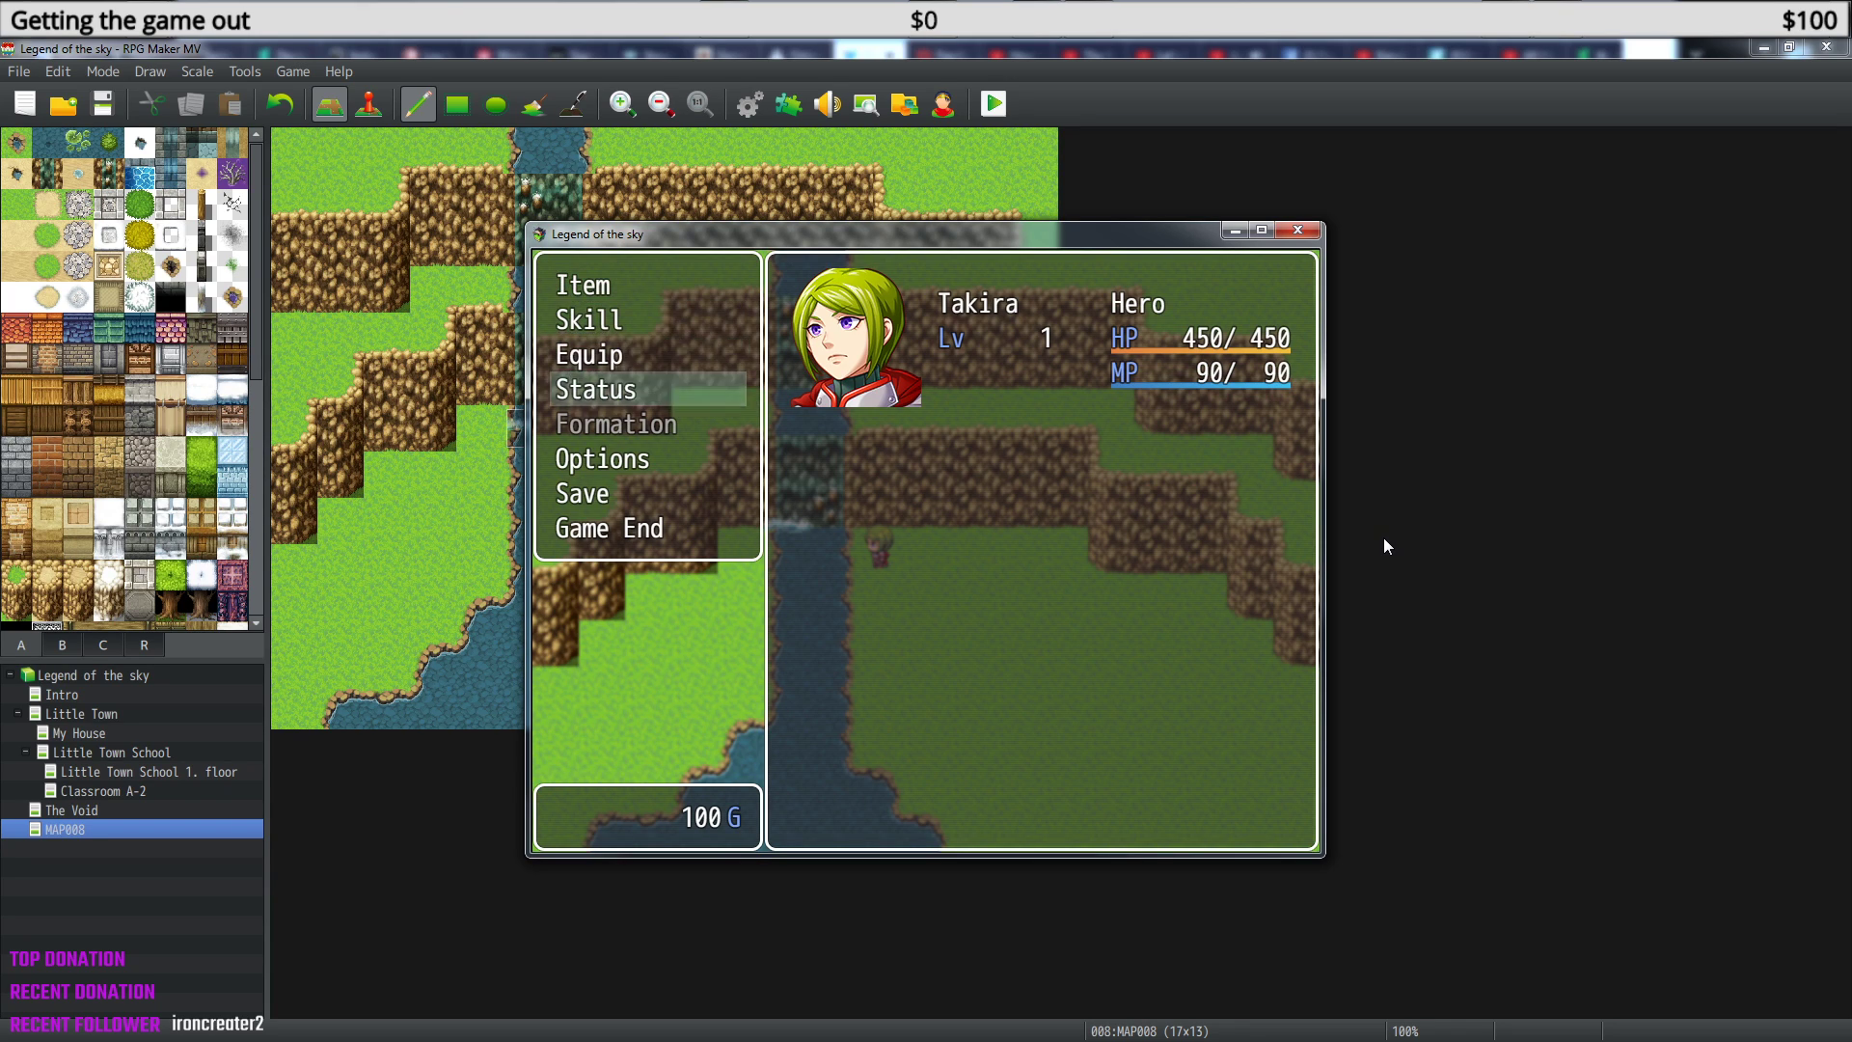
key("Down")
key("Down")
key("Down")
key("Return")
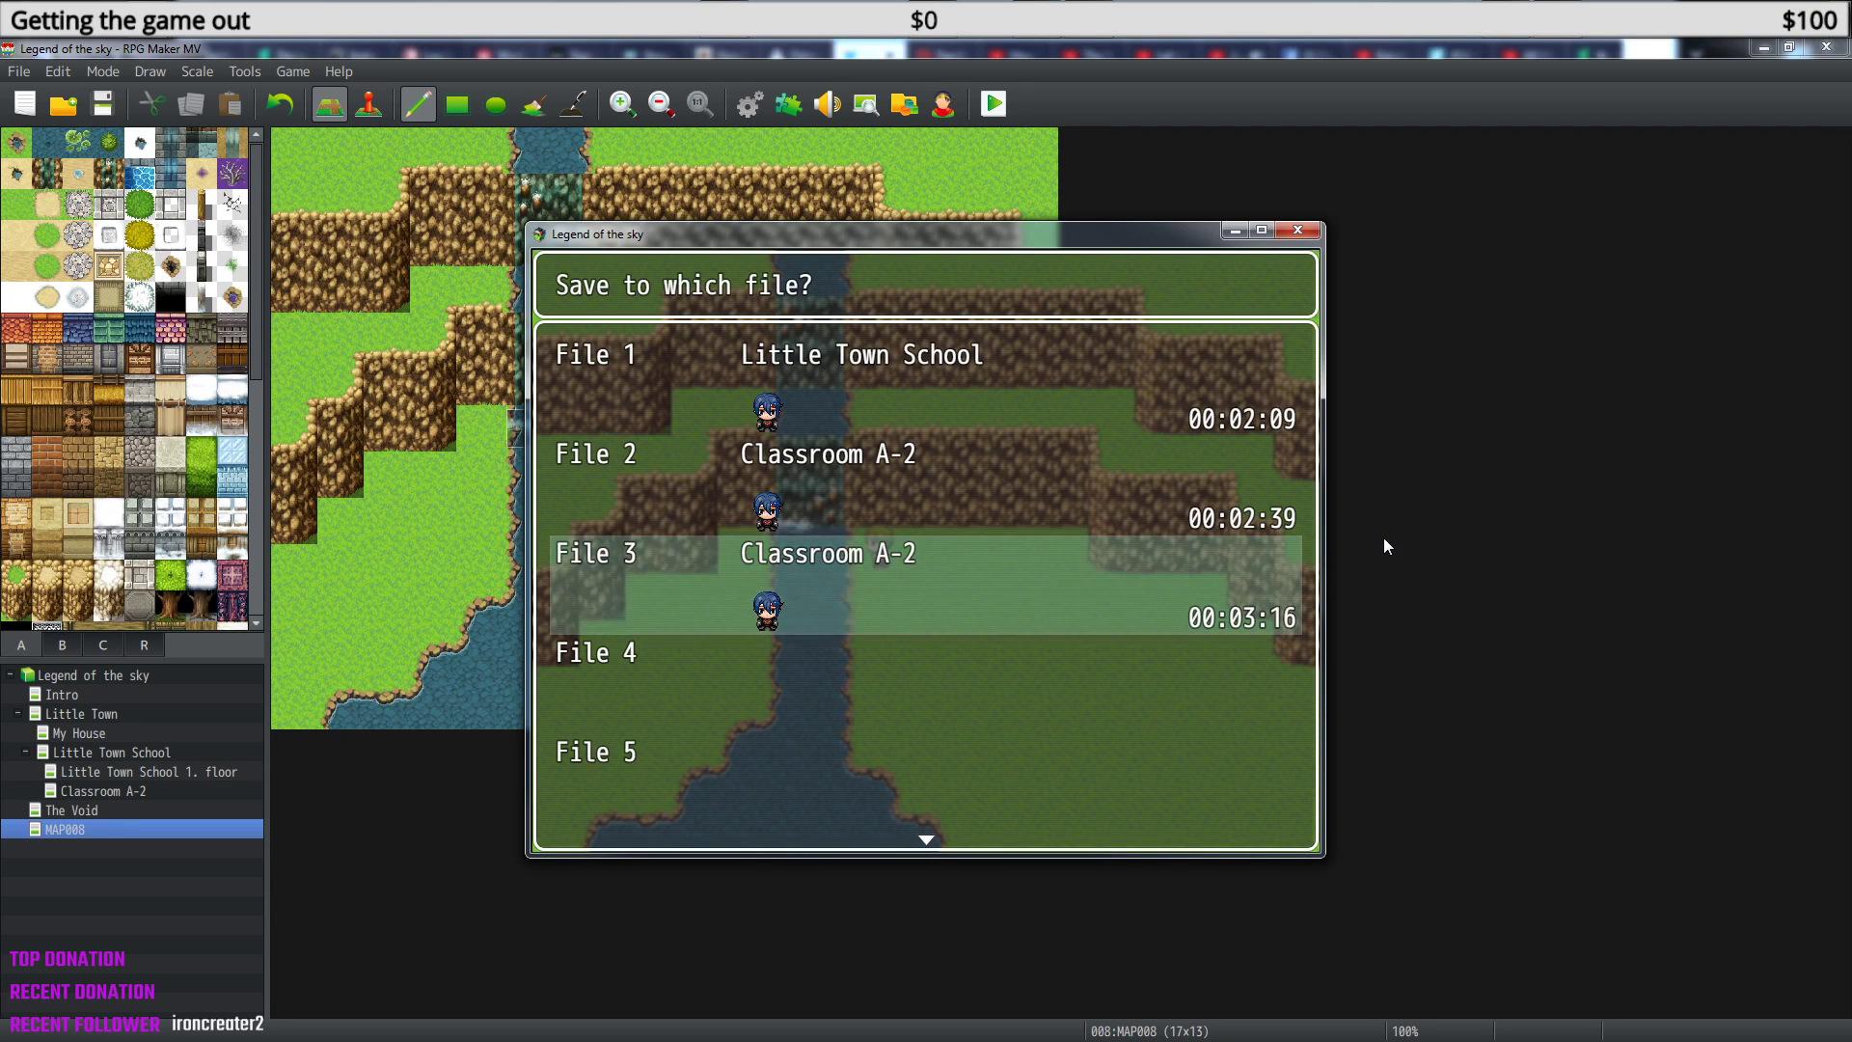
key("Down")
key("Escape")
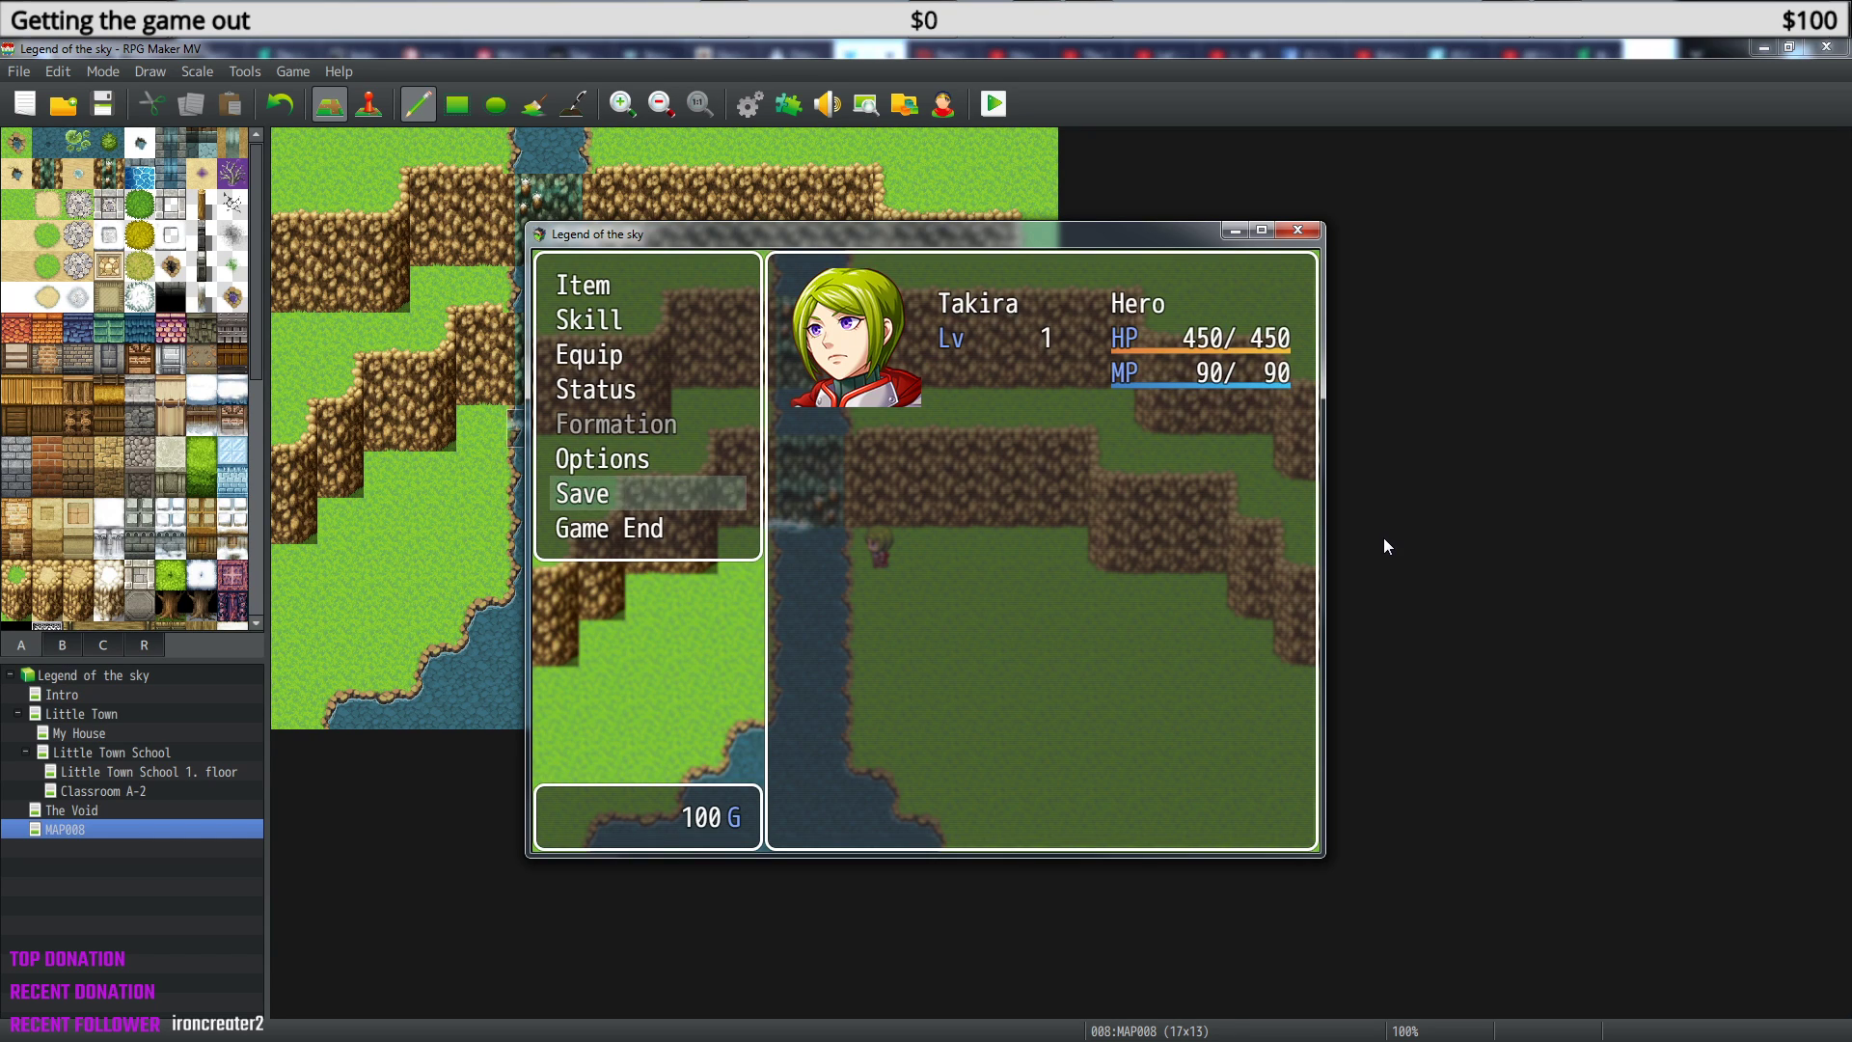
- End the game to the title screen and continue from save File 4
key("Down")
key("Return")
key("Return")
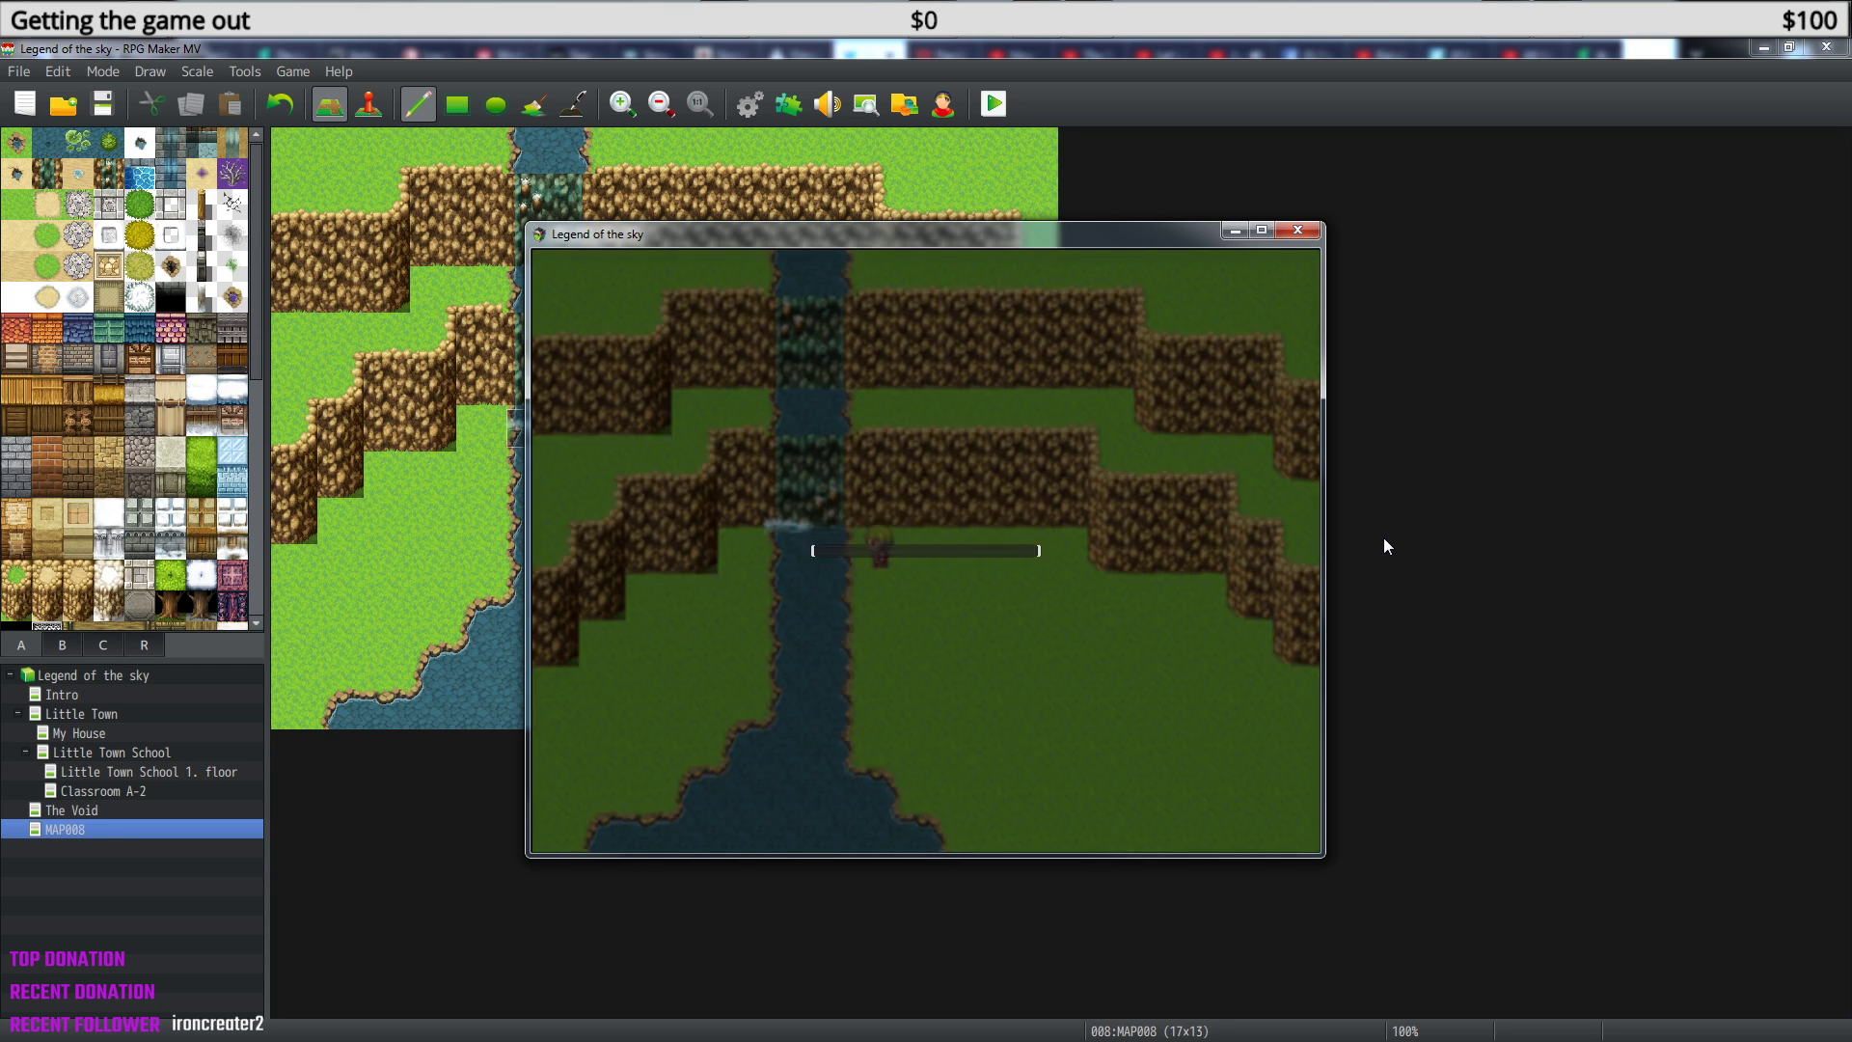
key("Return")
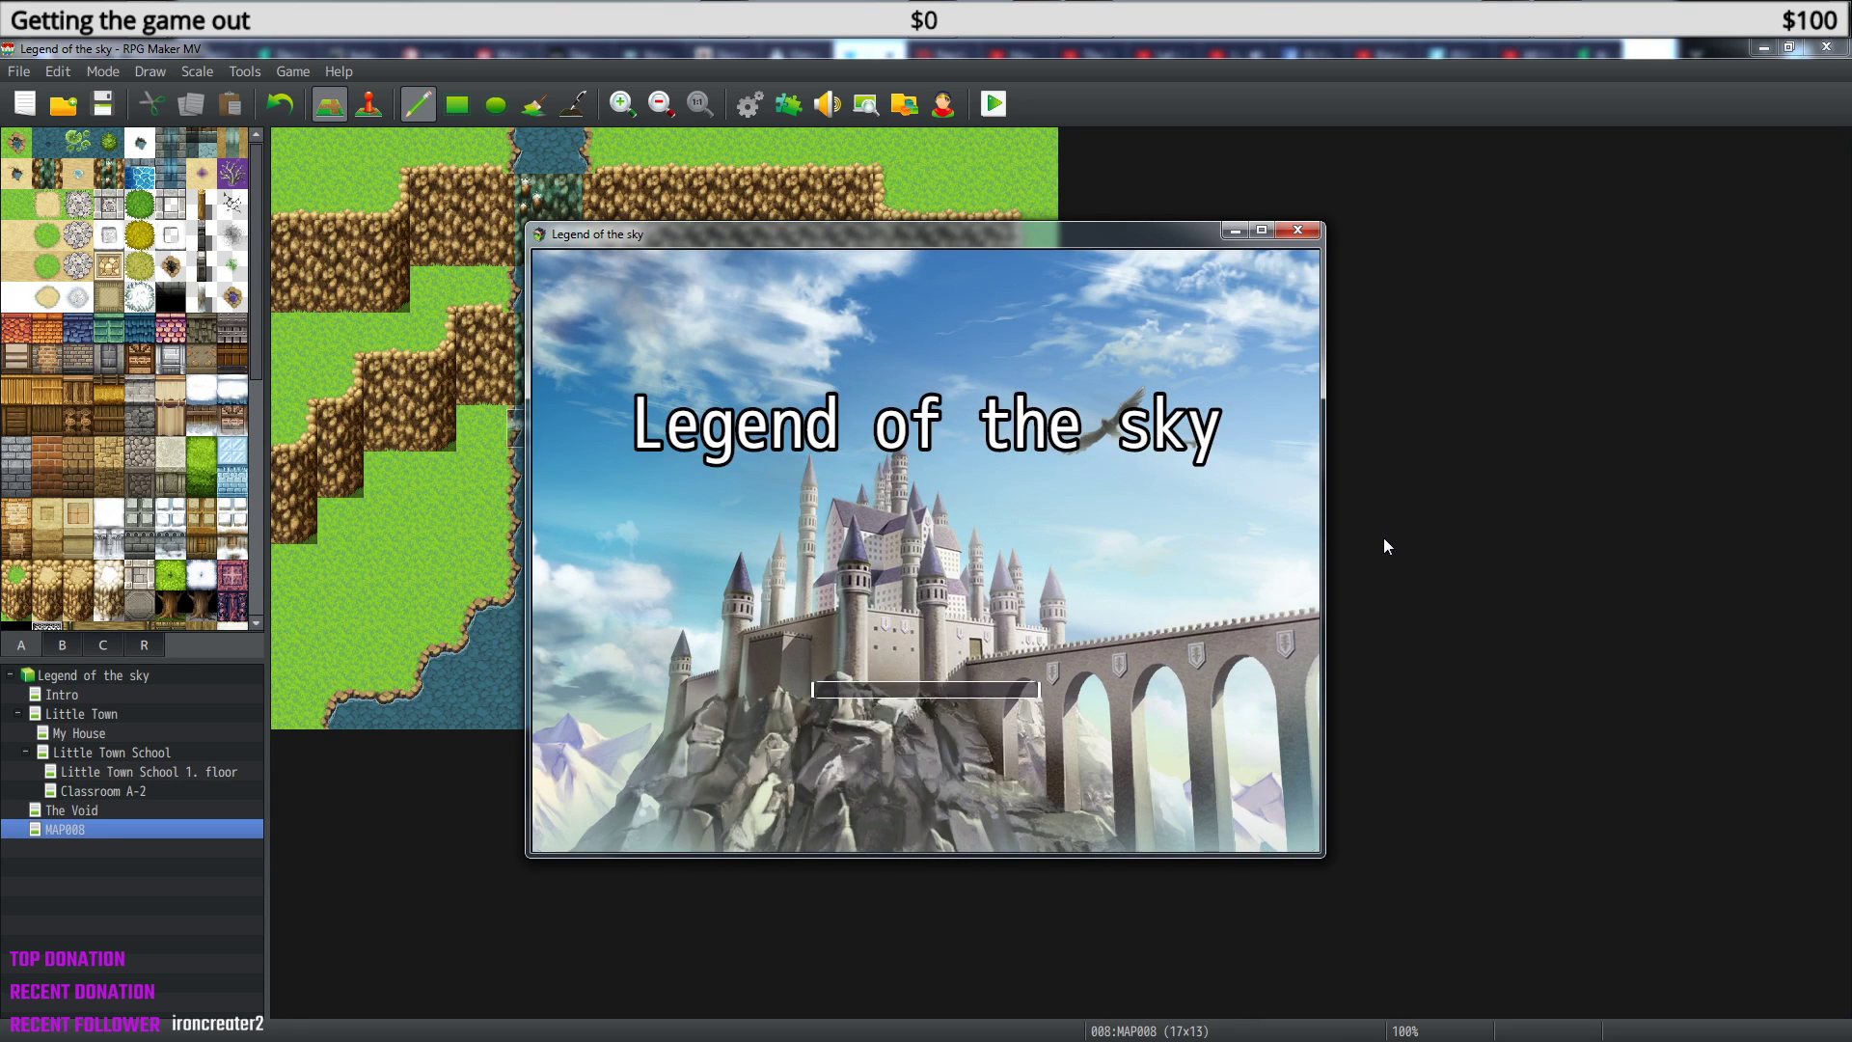
key("Up")
key("Down")
key("Return")
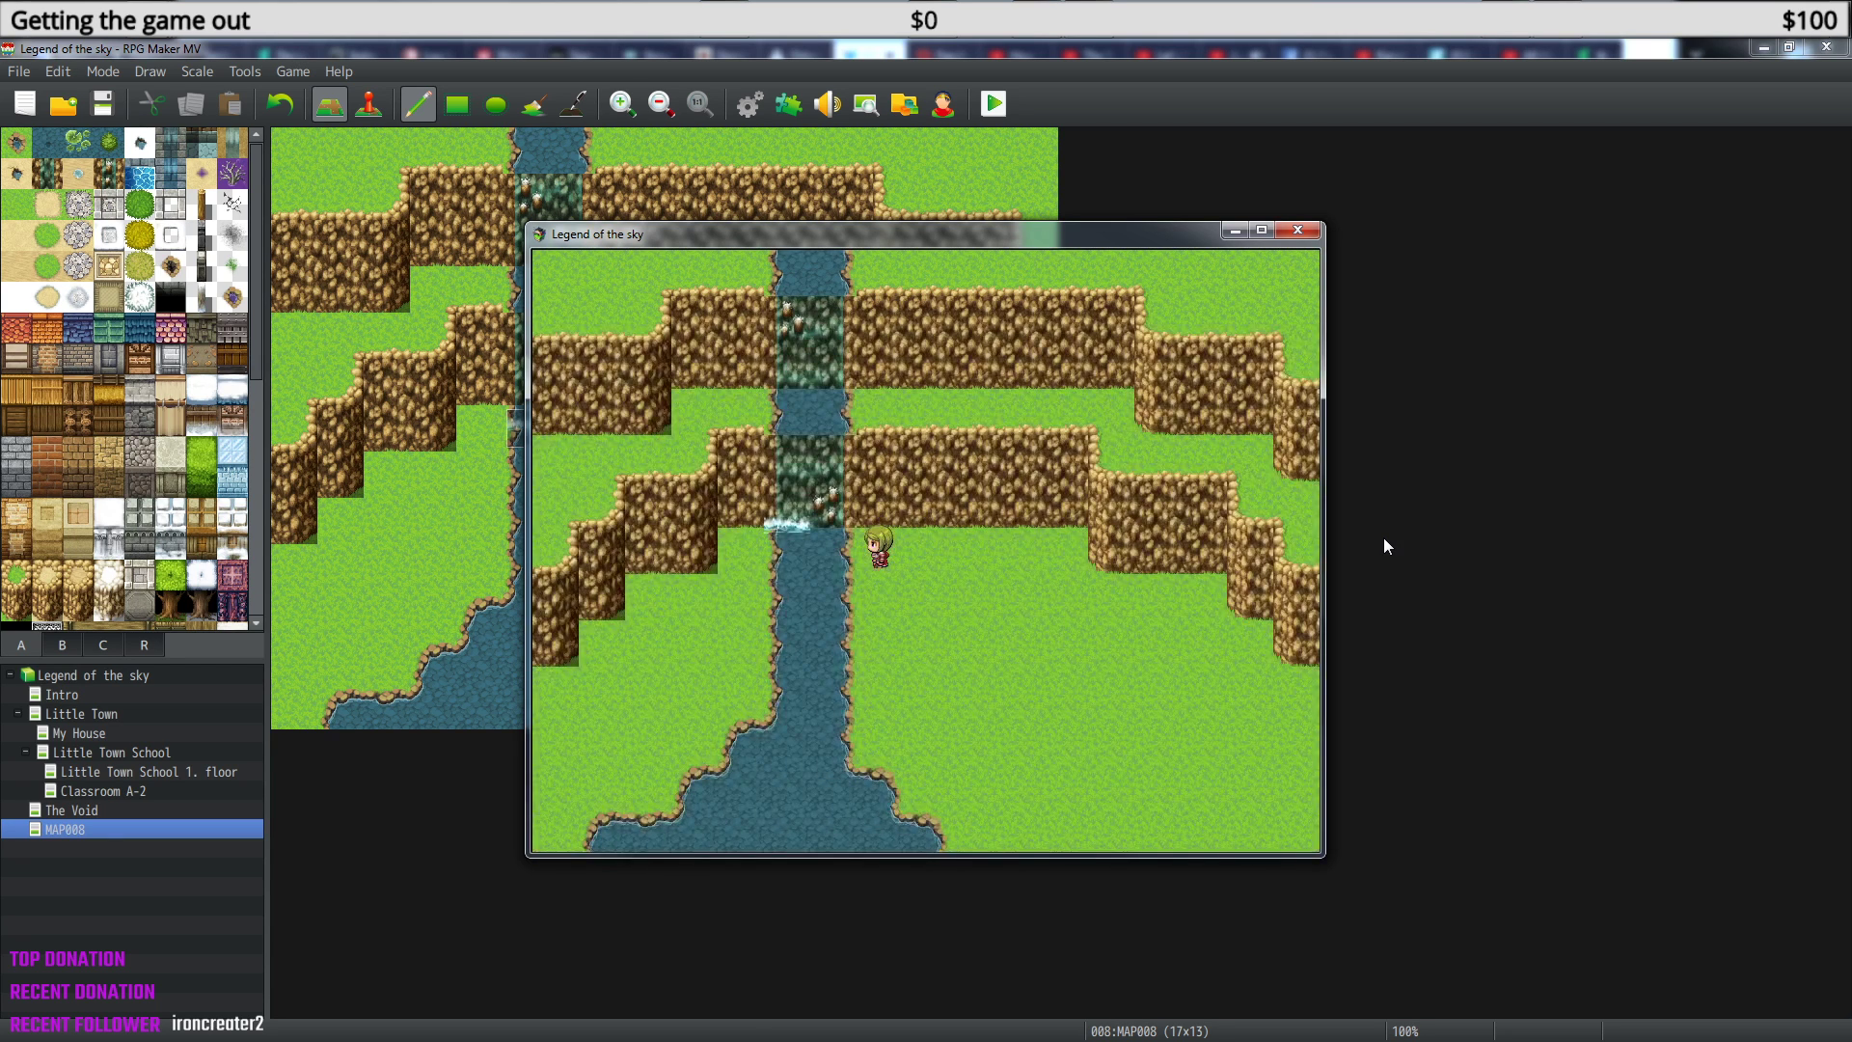
- Walk the hero down and up along the riverbank below the lower waterfall to test movement
key("Down")
key("Down")
key("Up")
key("Up")
key("Up")
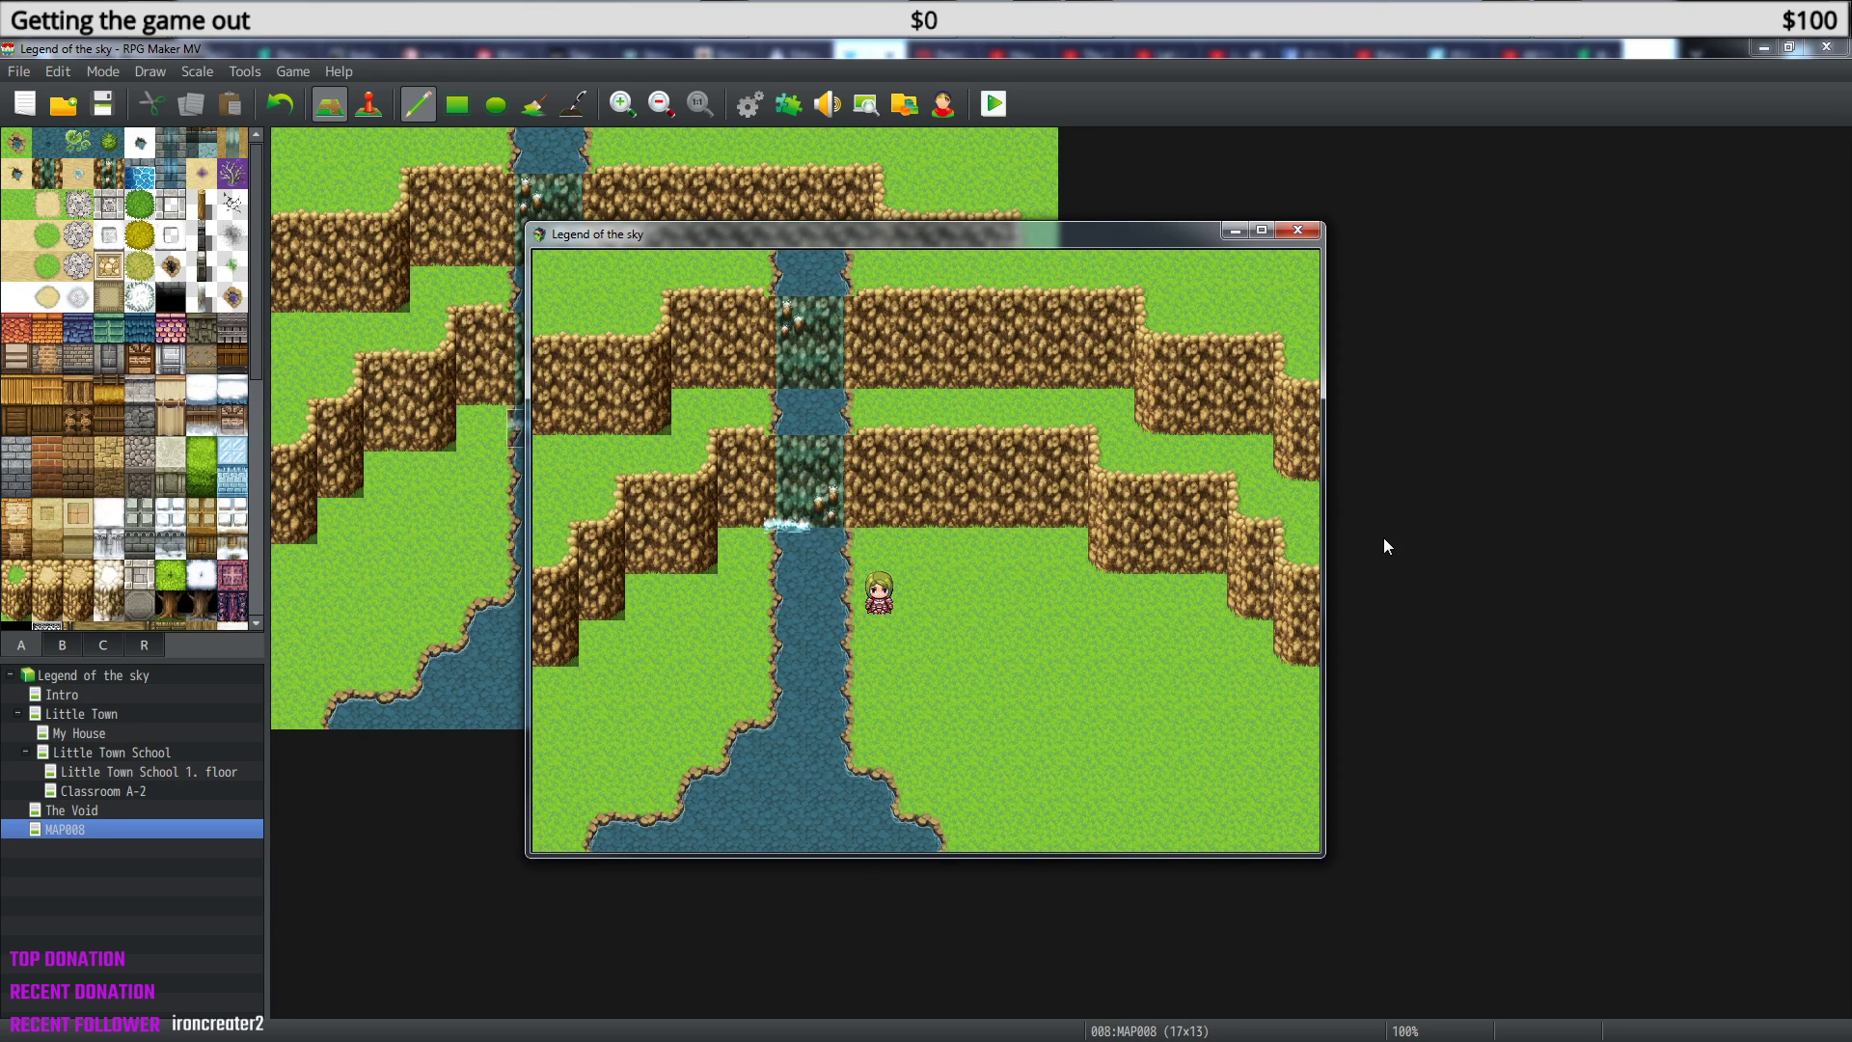
- End the current game and return to the title screen
key("Escape")
key("Down")
key("Down")
key("Down")
key("Down")
key("Down")
key("Down")
key("Down")
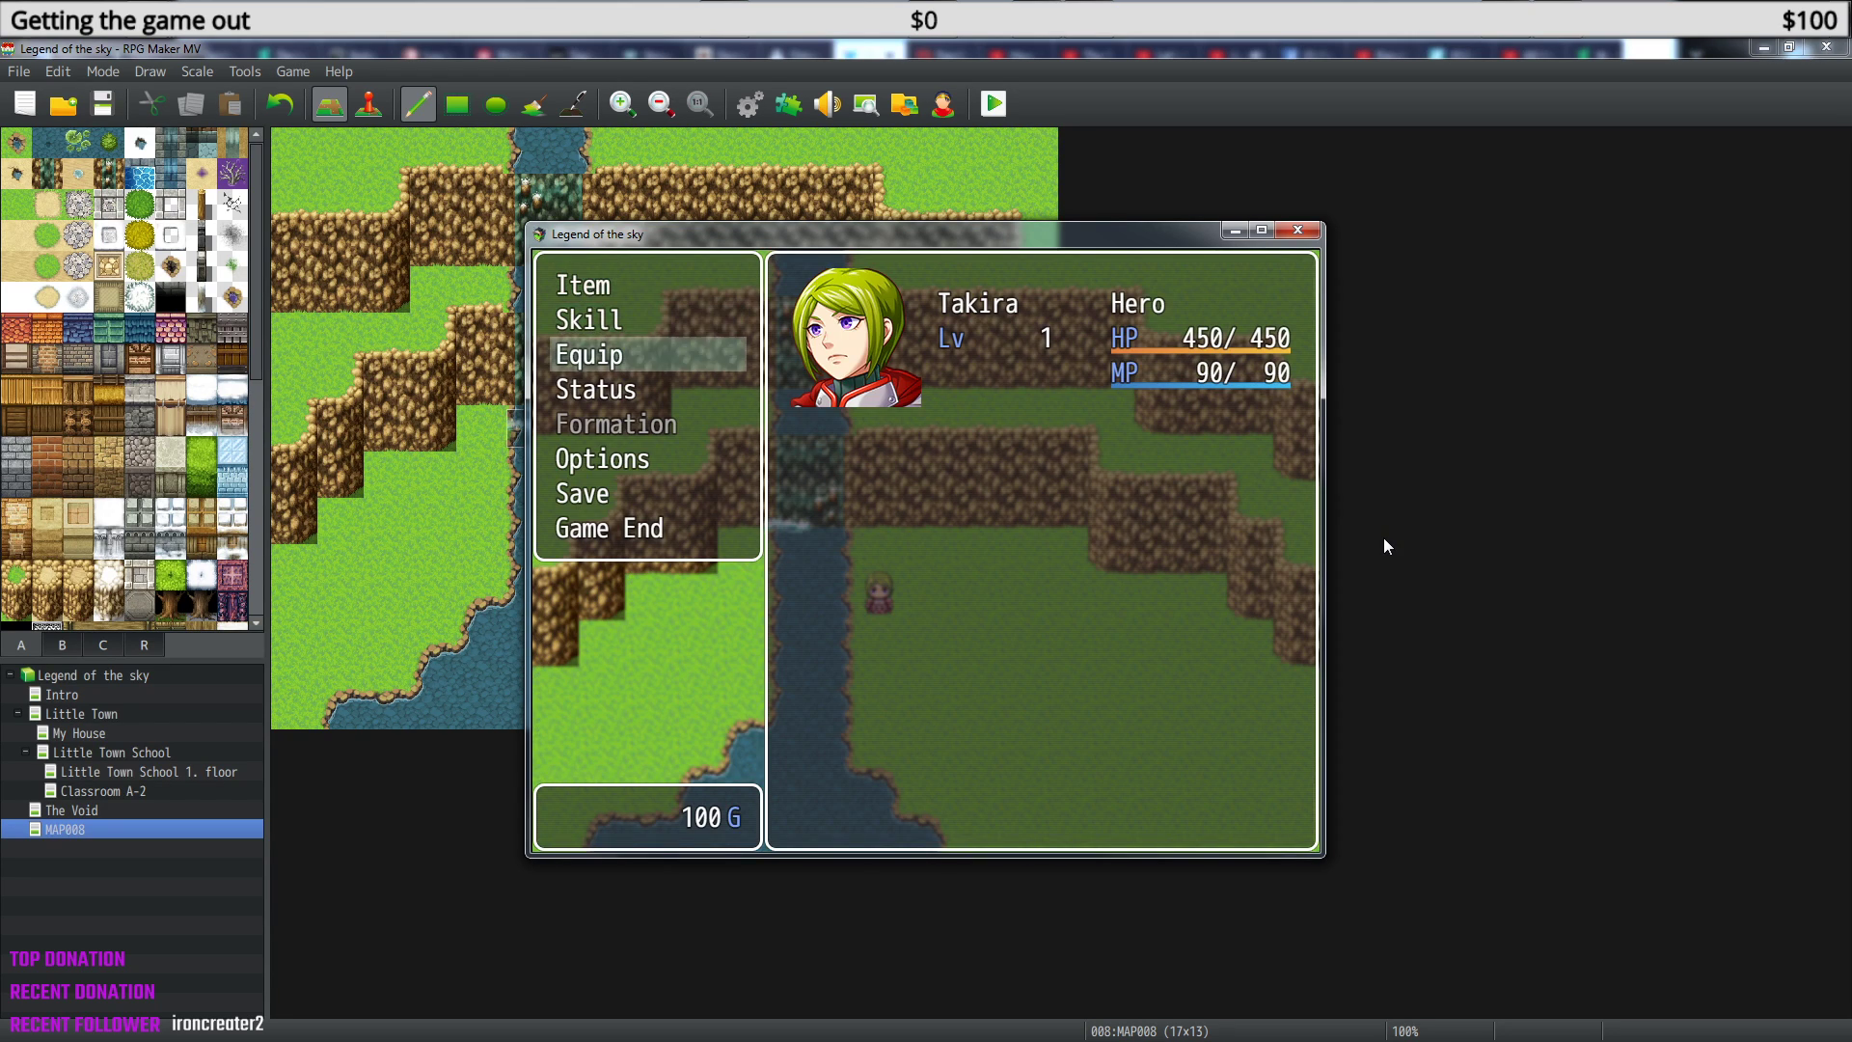
key("Return")
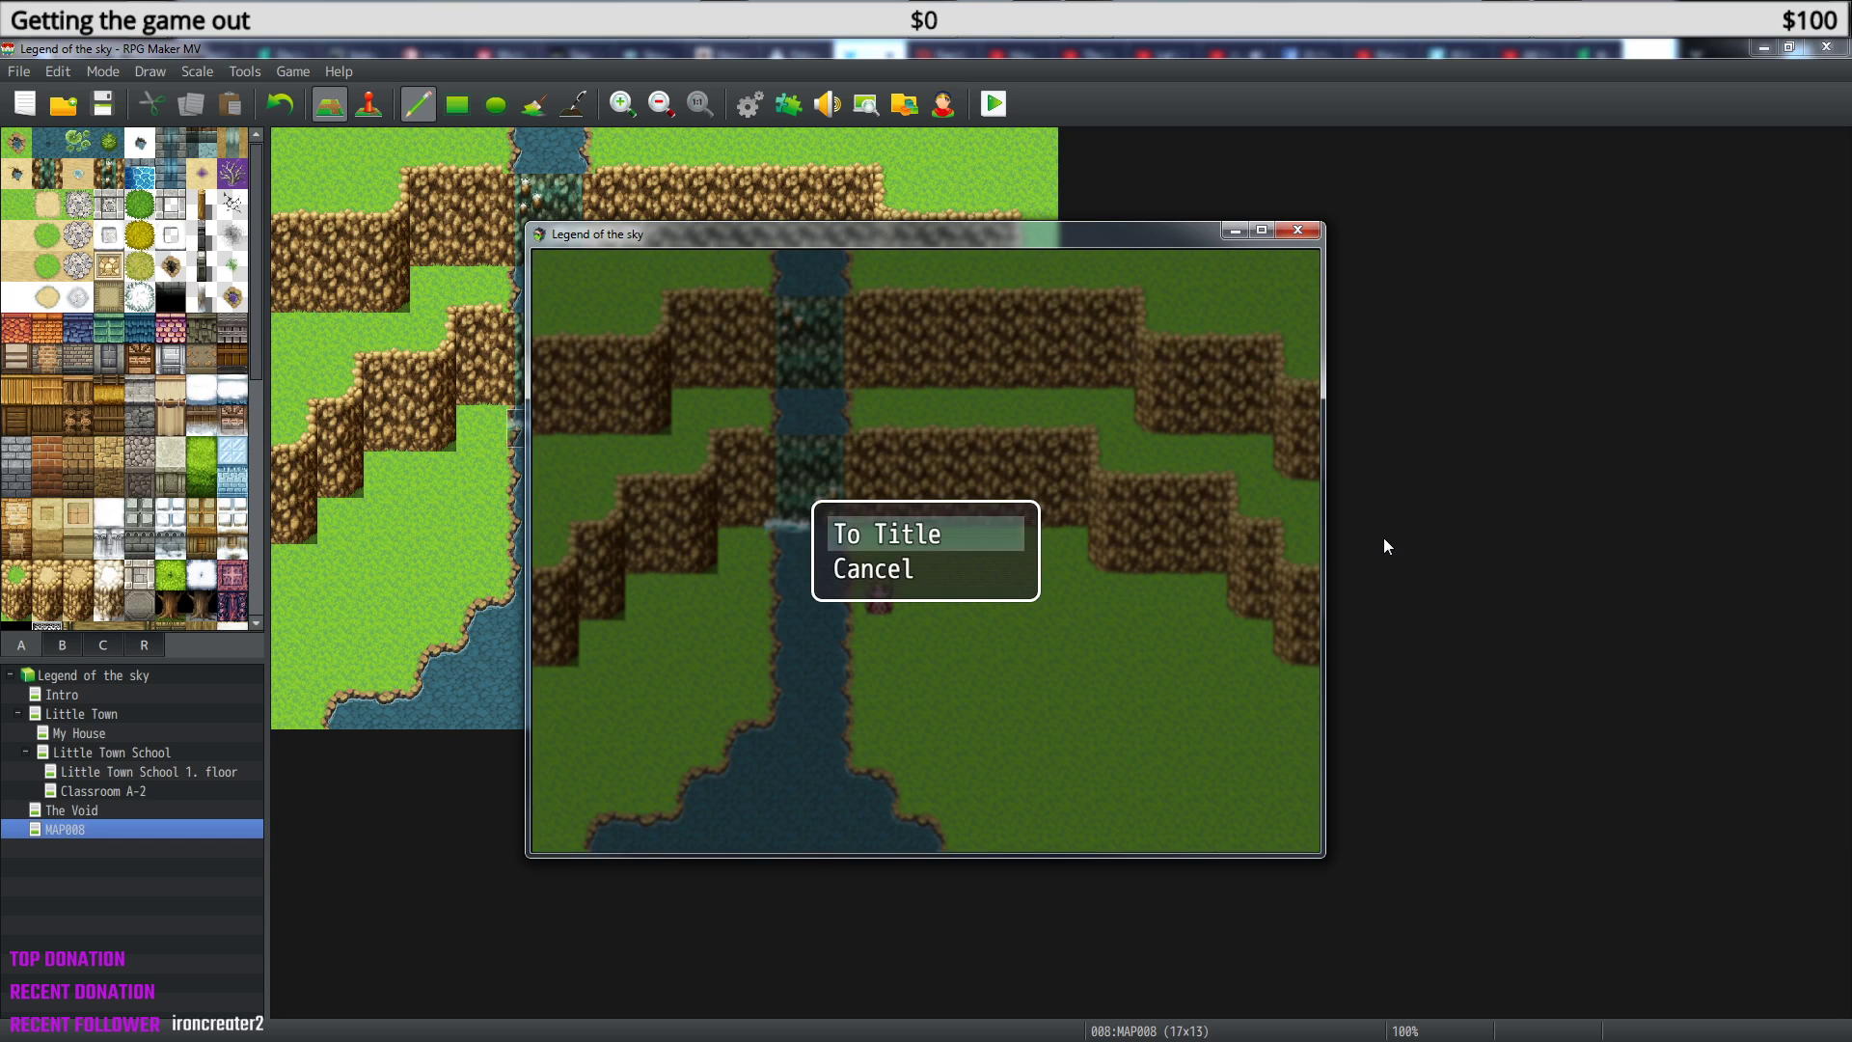
key("Return")
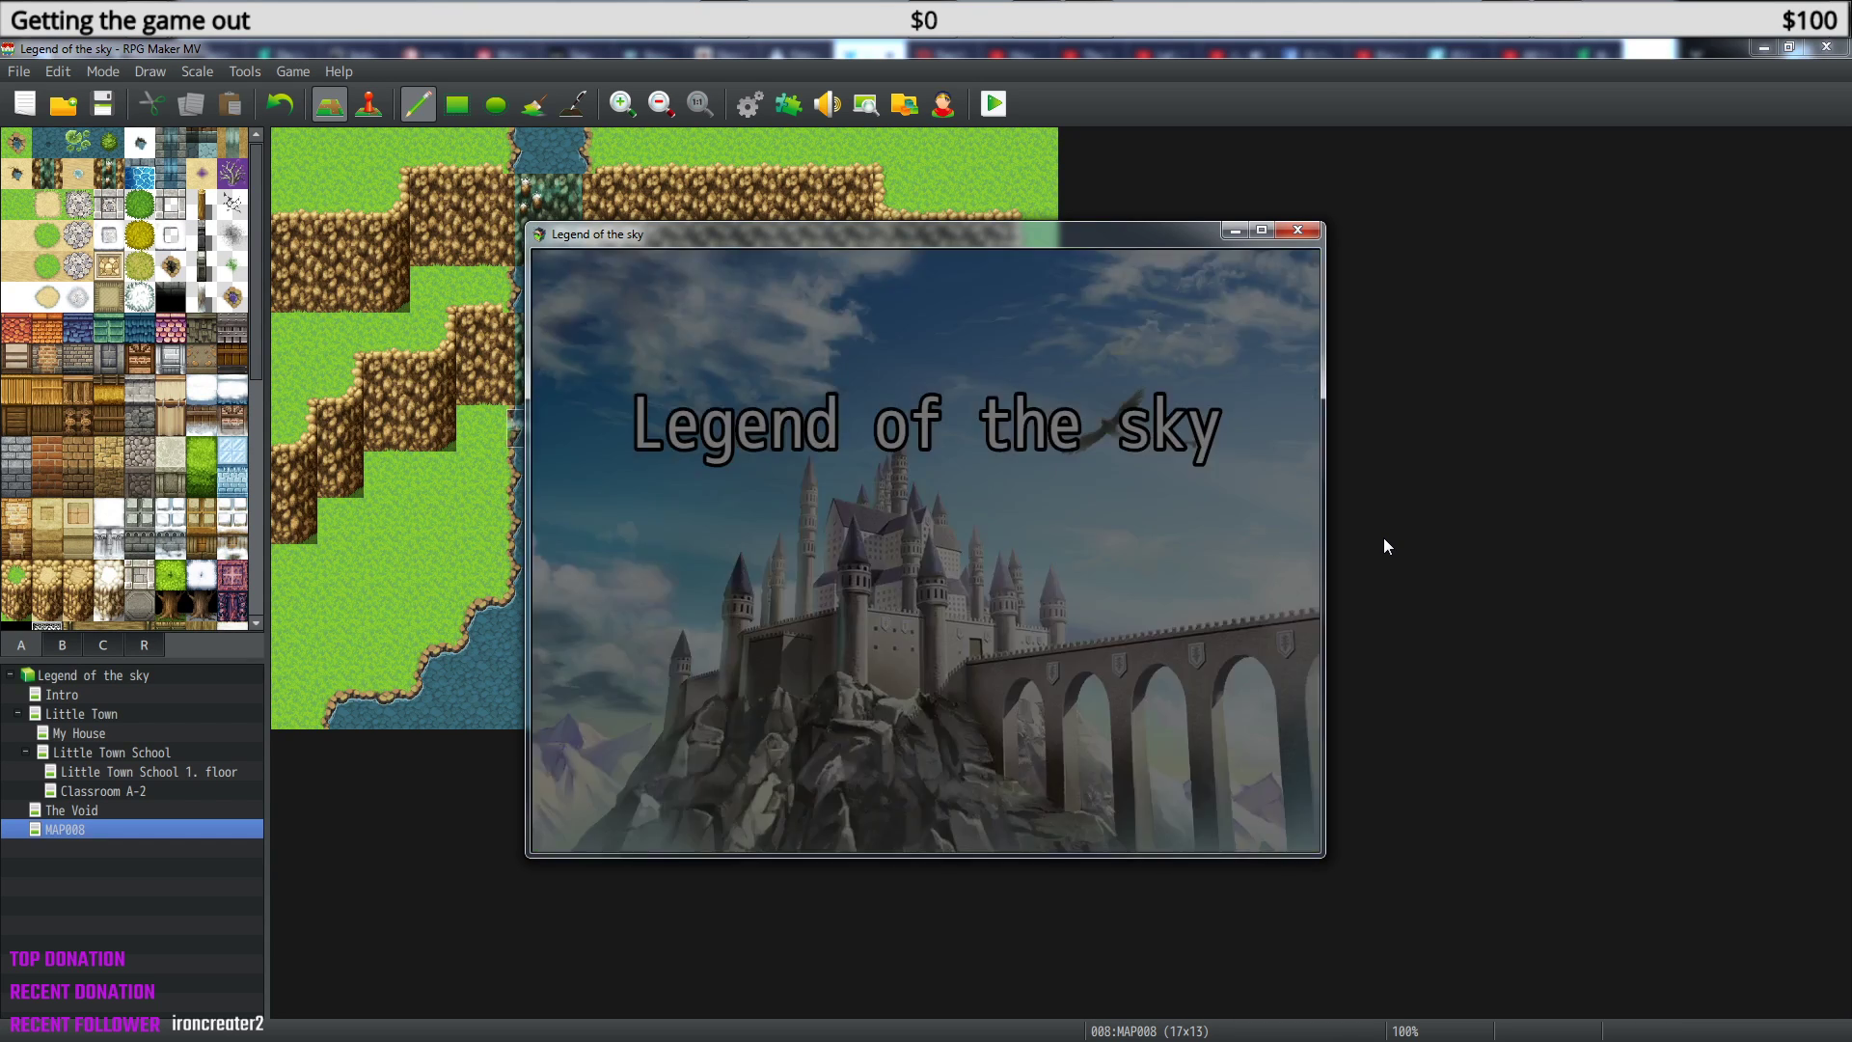
- Look through the game's options from Always Dash to SE Volume, leaving them as they are
key("Down")
key("Return")
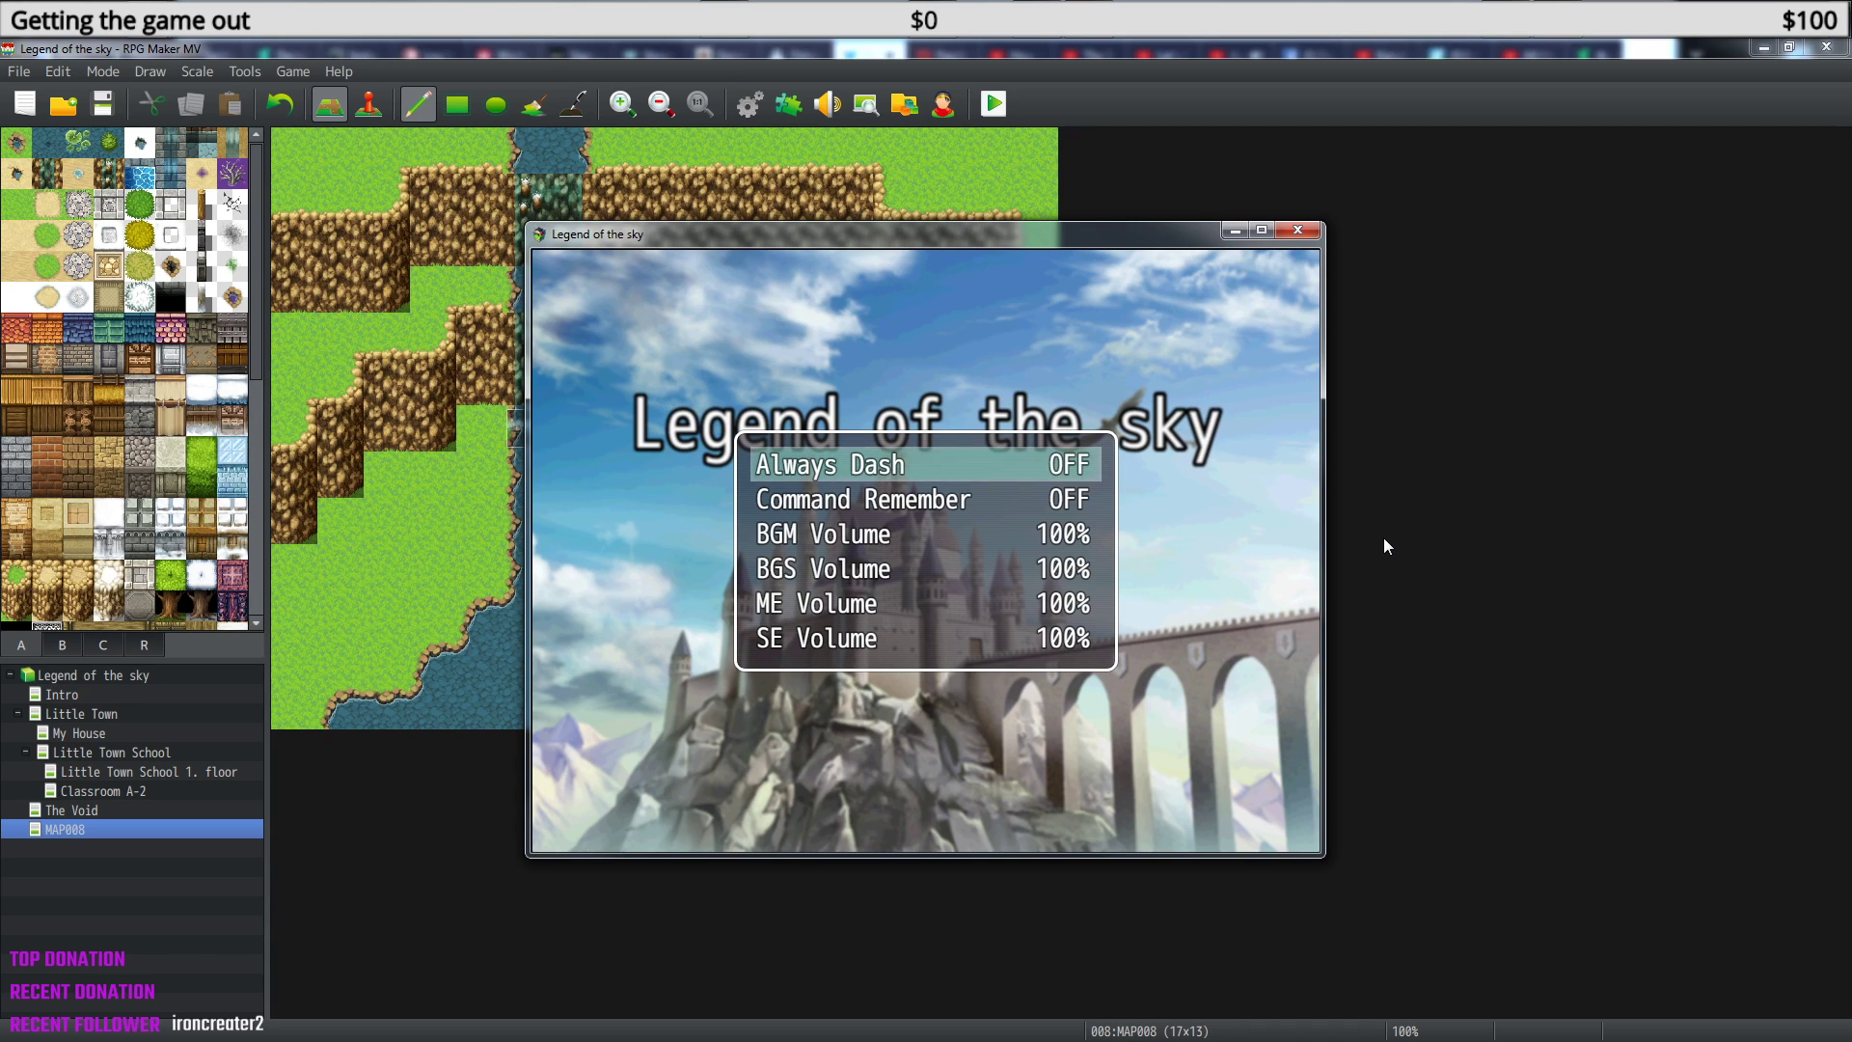
key("Down")
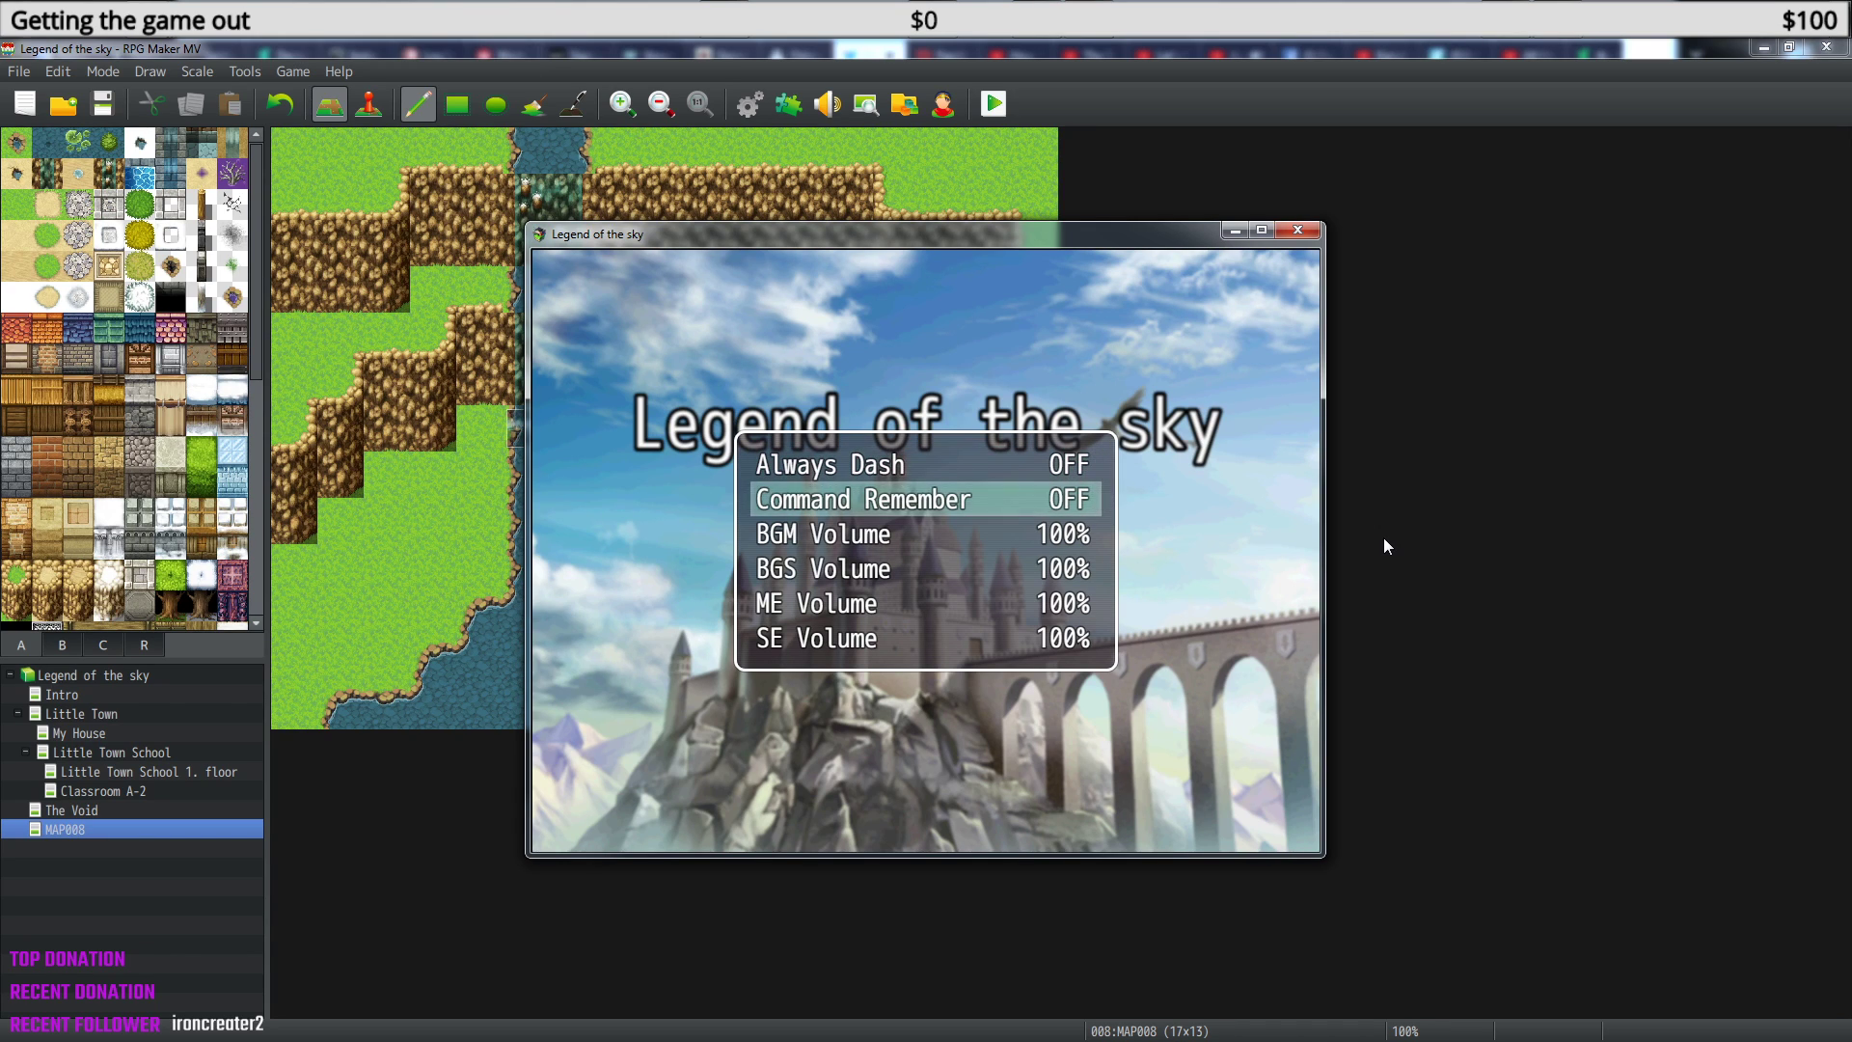
key("Down")
key("Down")
key("Down")
key("Down")
key("Down")
key("Down")
key("Escape")
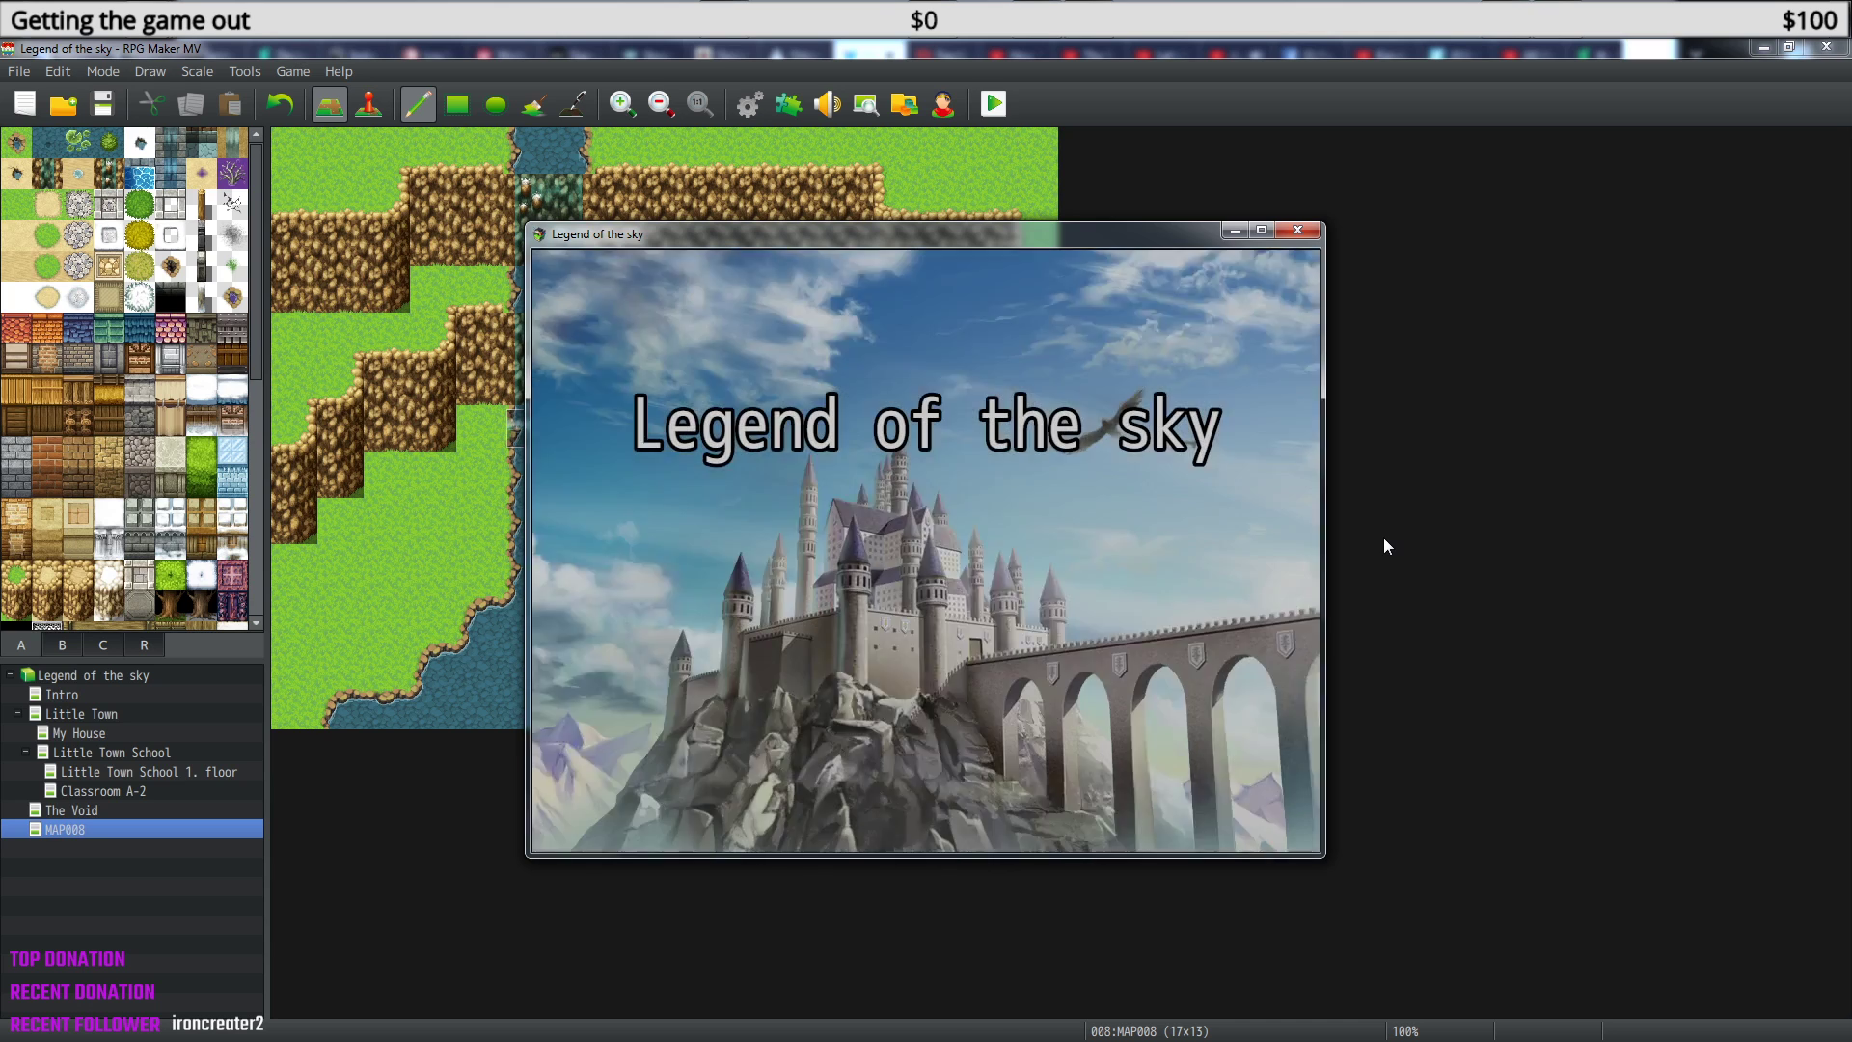
- Look over the existing save files and load File 4
key("Up")
key("Return")
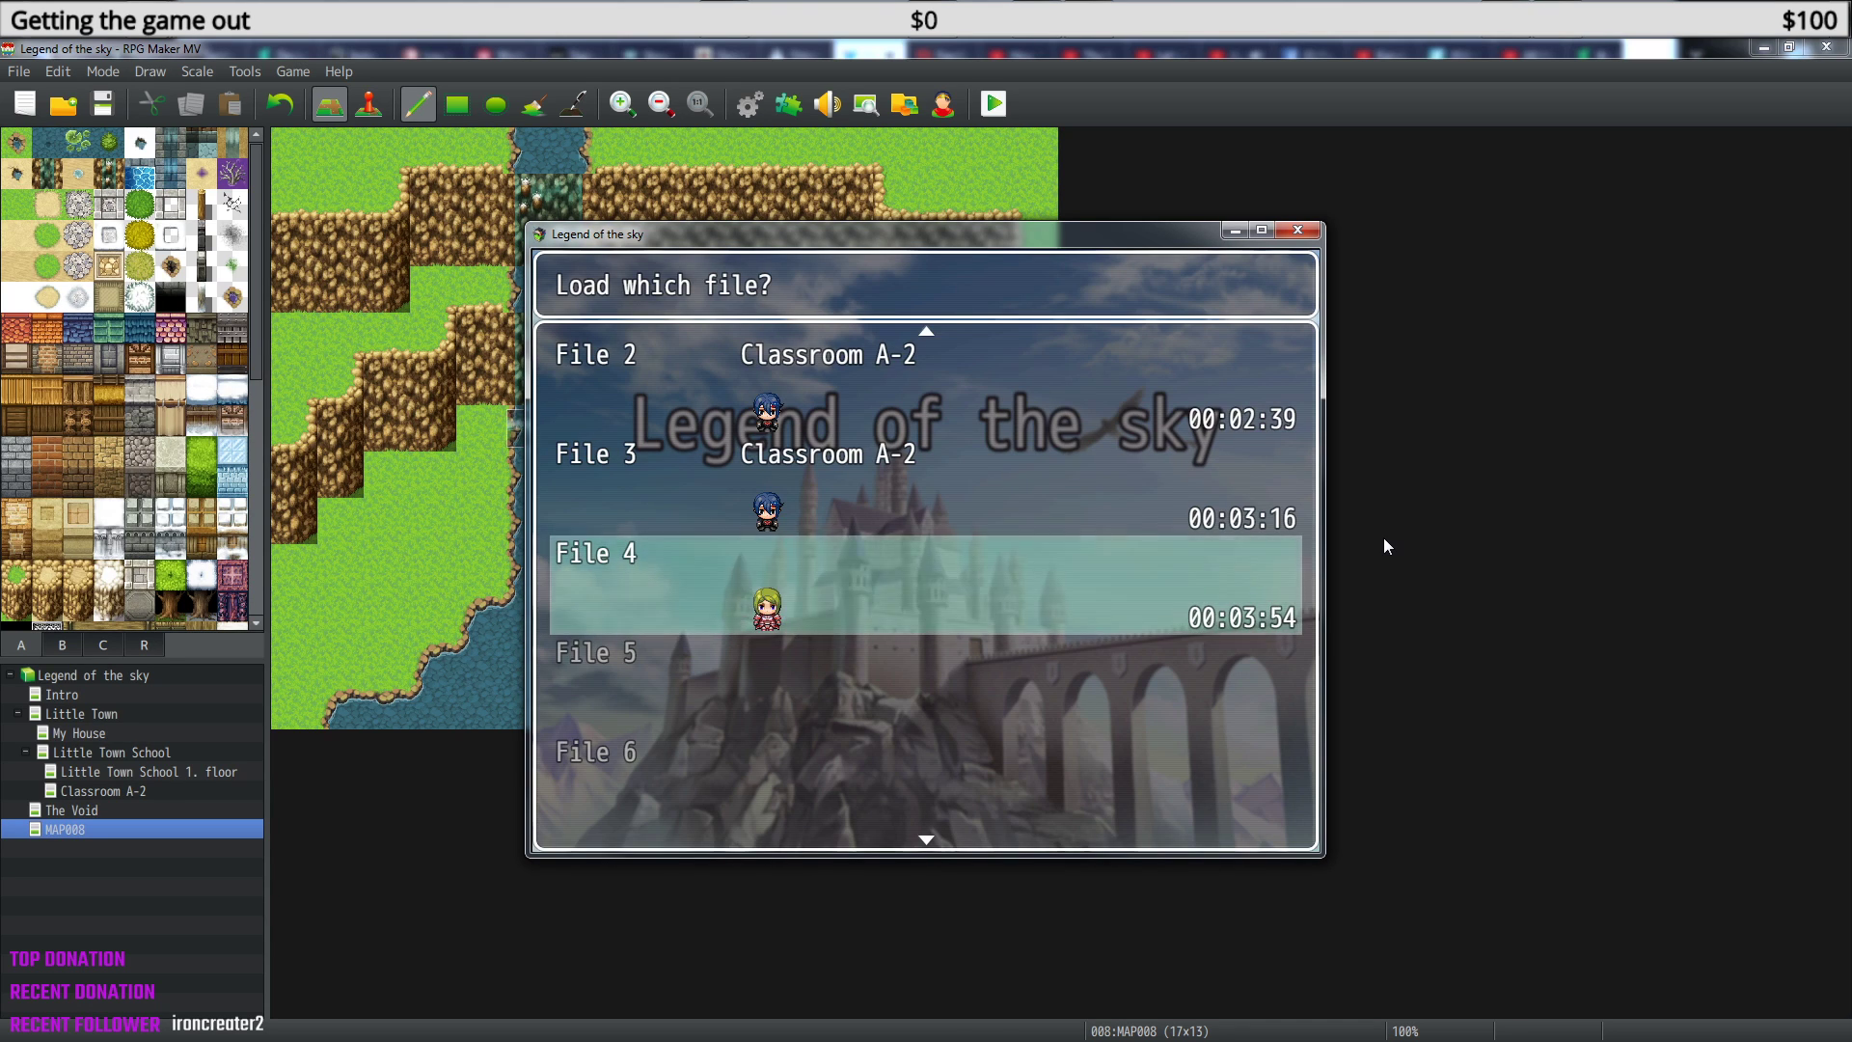
key("Up")
key("Up")
key("Up")
key("Up")
key("Down")
key("Down")
key("Down")
key("Down")
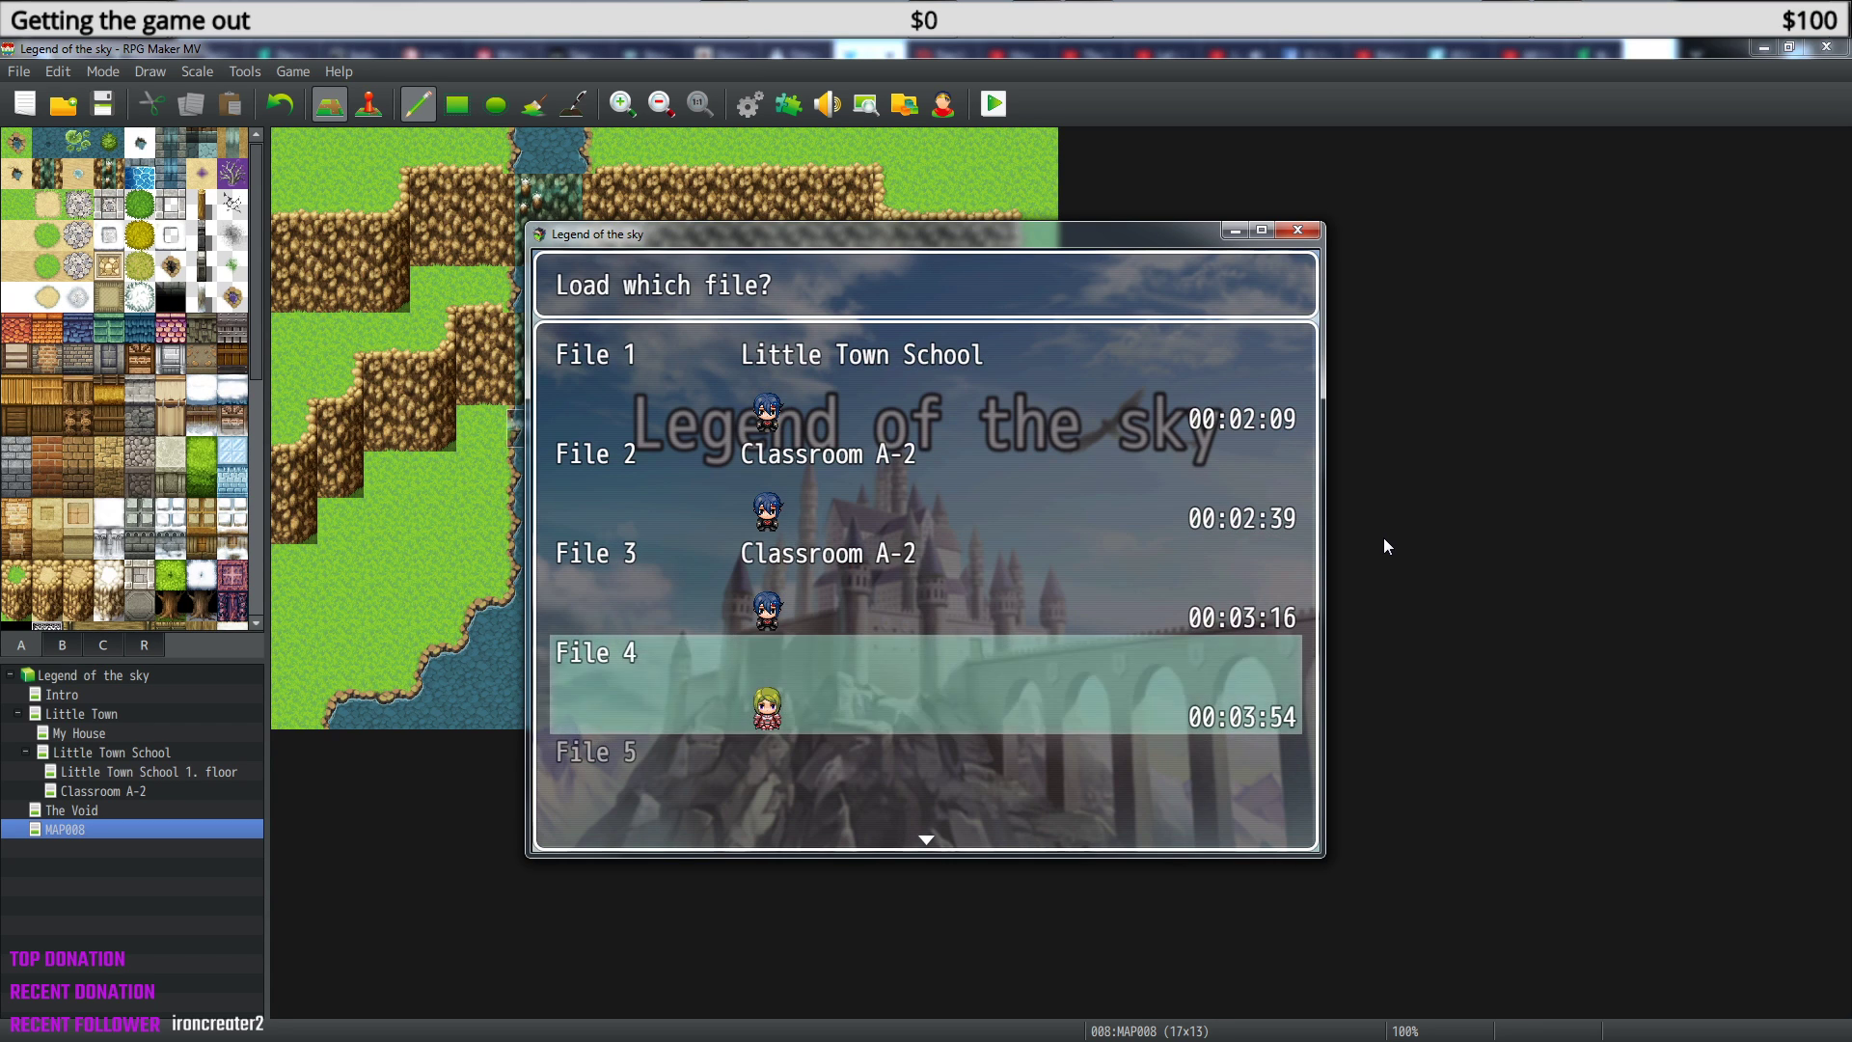
key("Return")
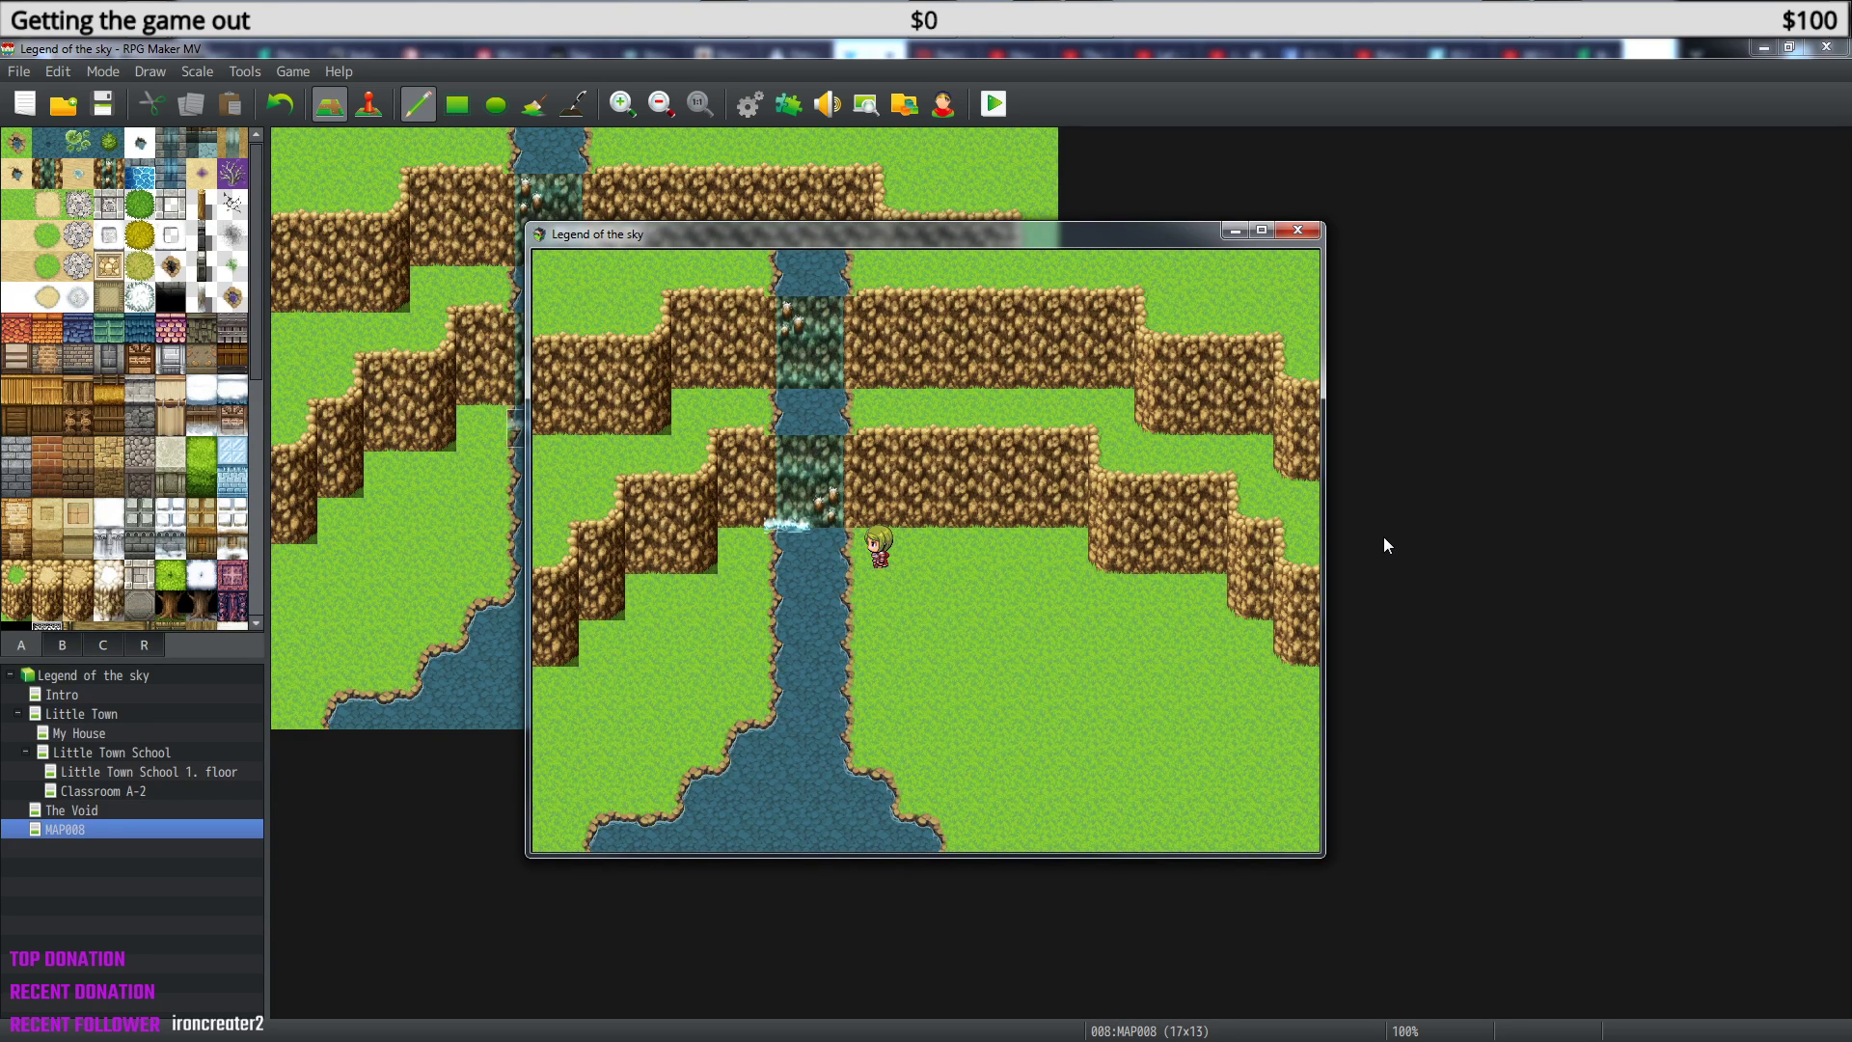
- Close the playtest and enable the Stepping option for the water splash event below MAP008's lower waterfall
left_click(1287, 237)
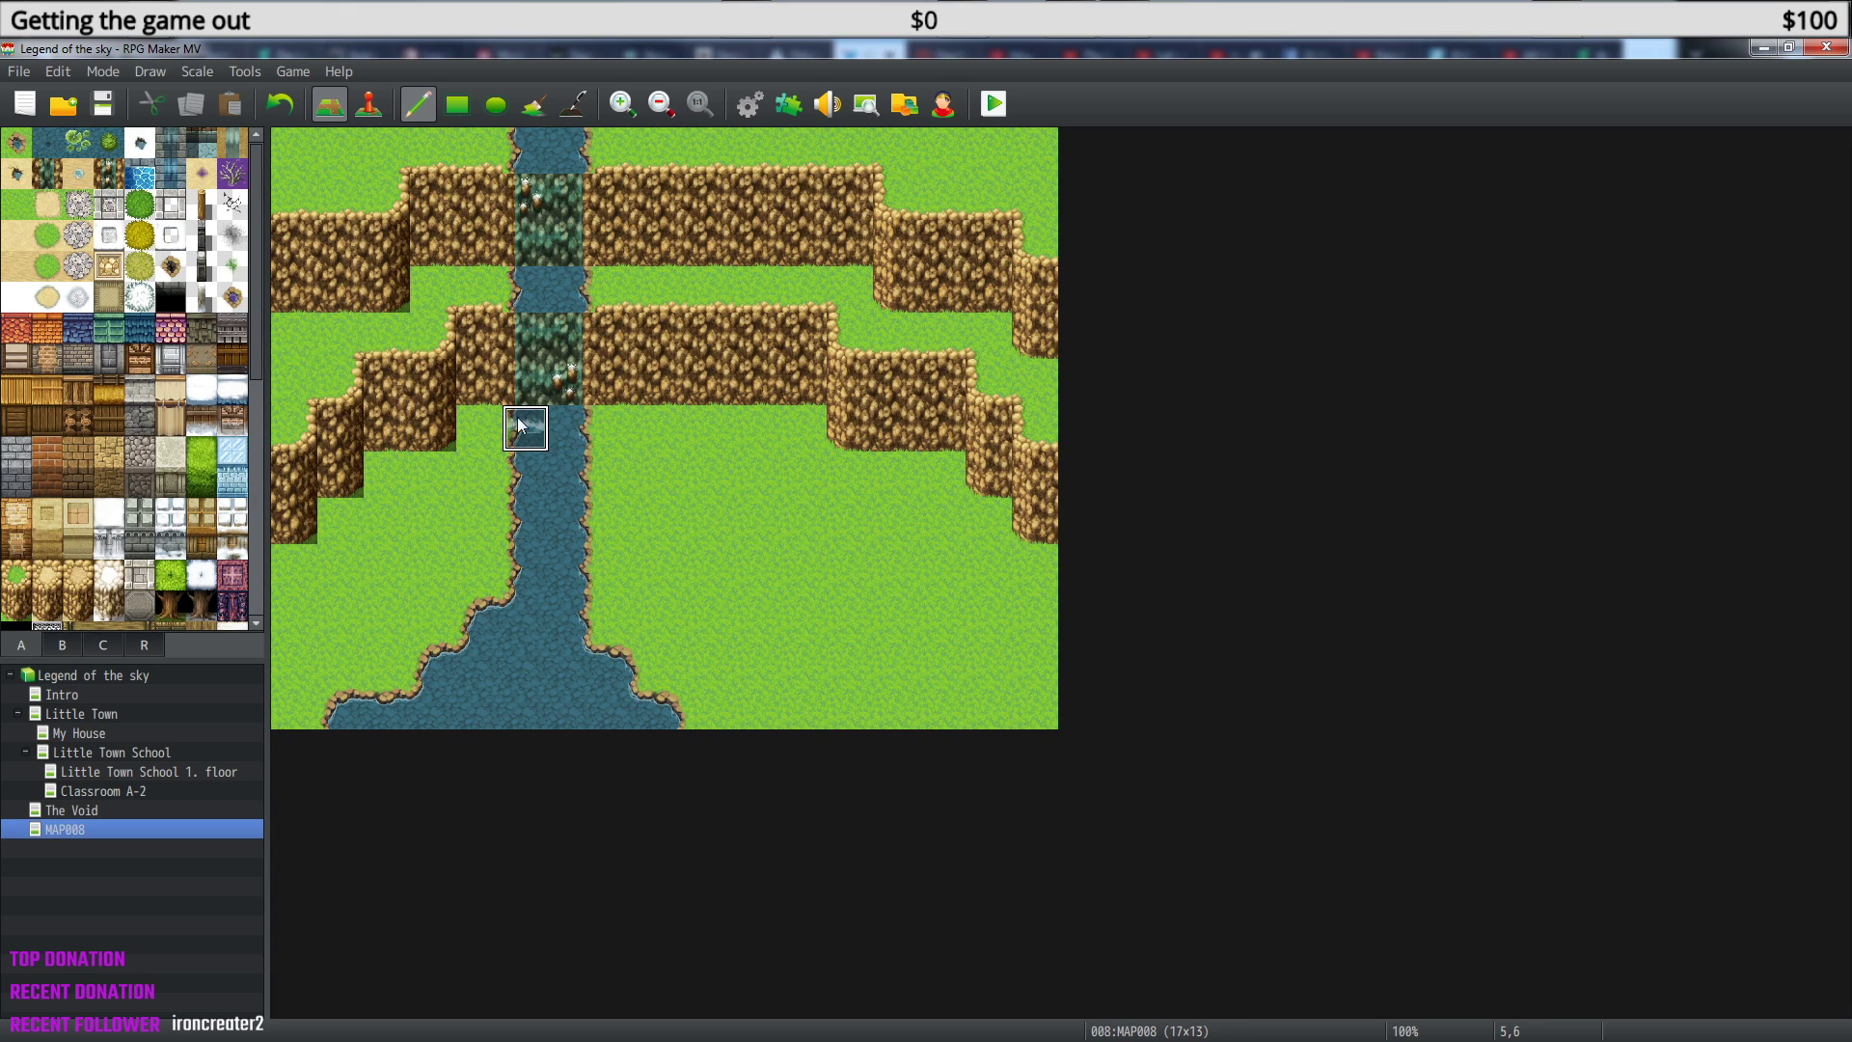
left_click(369, 103)
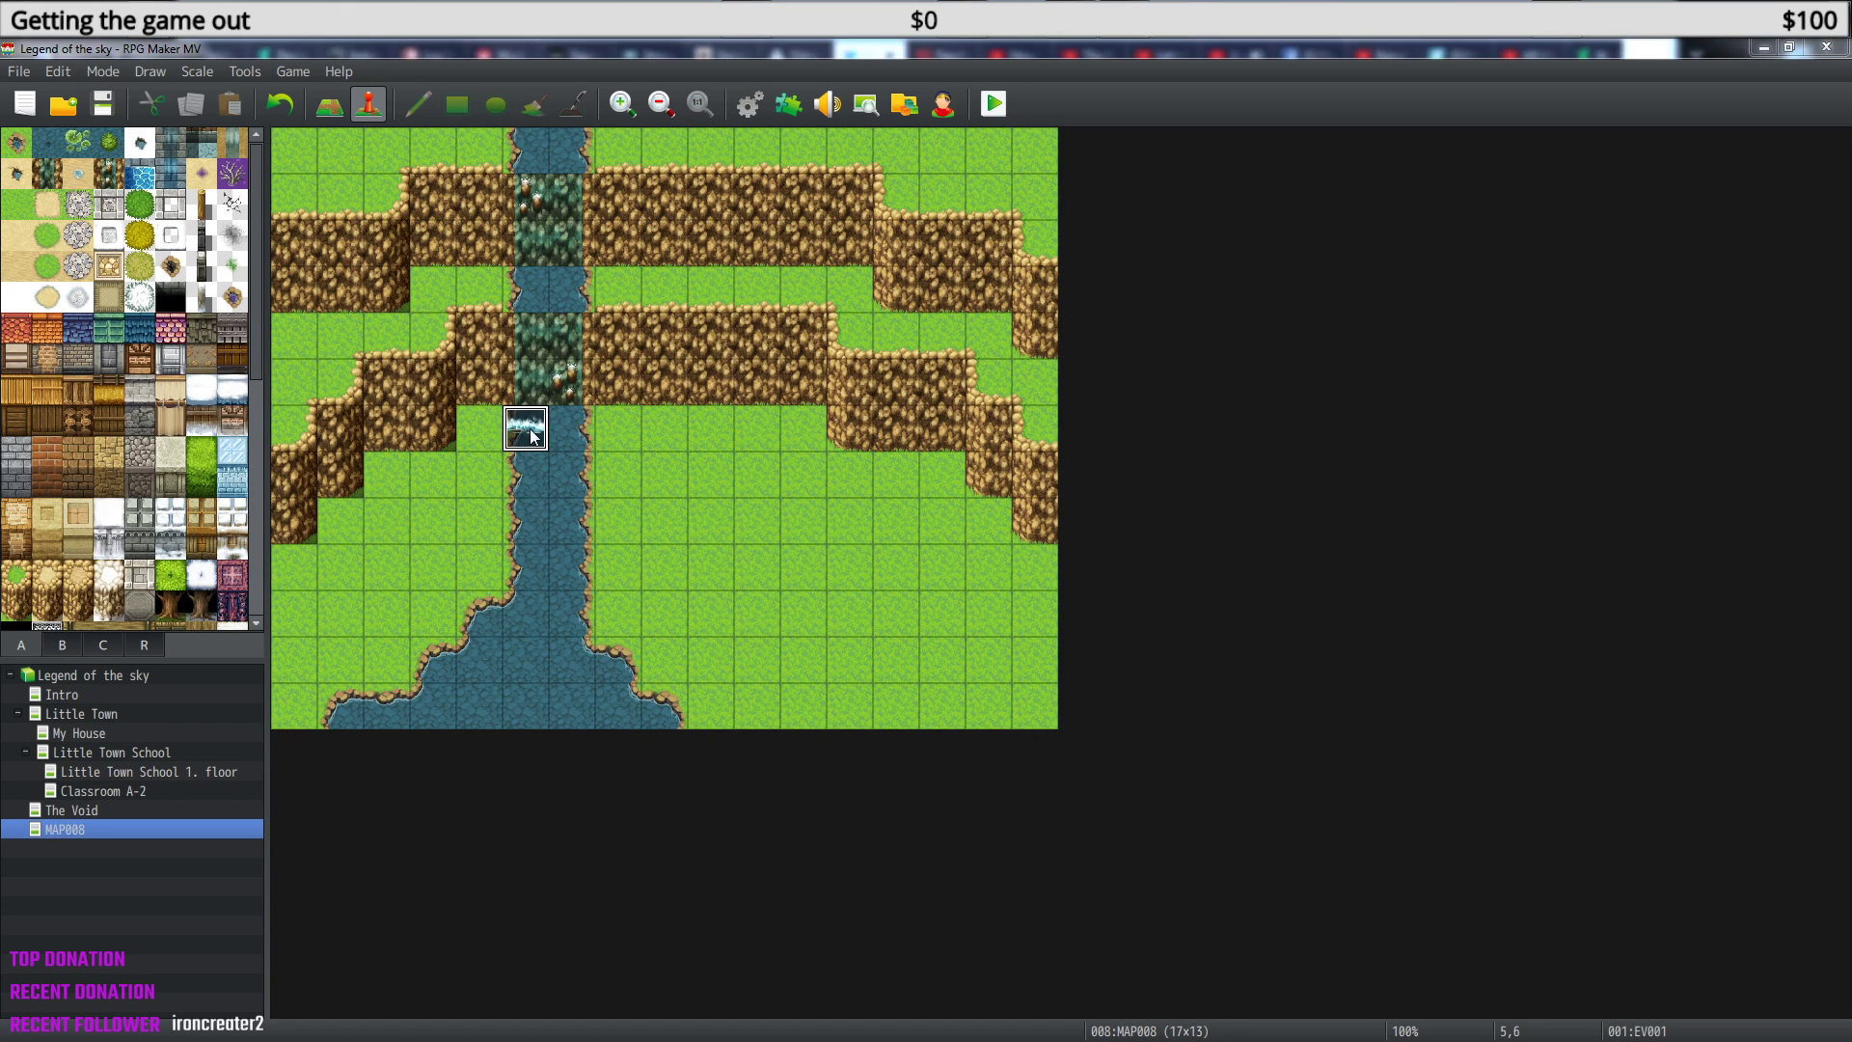
double_click(530, 428)
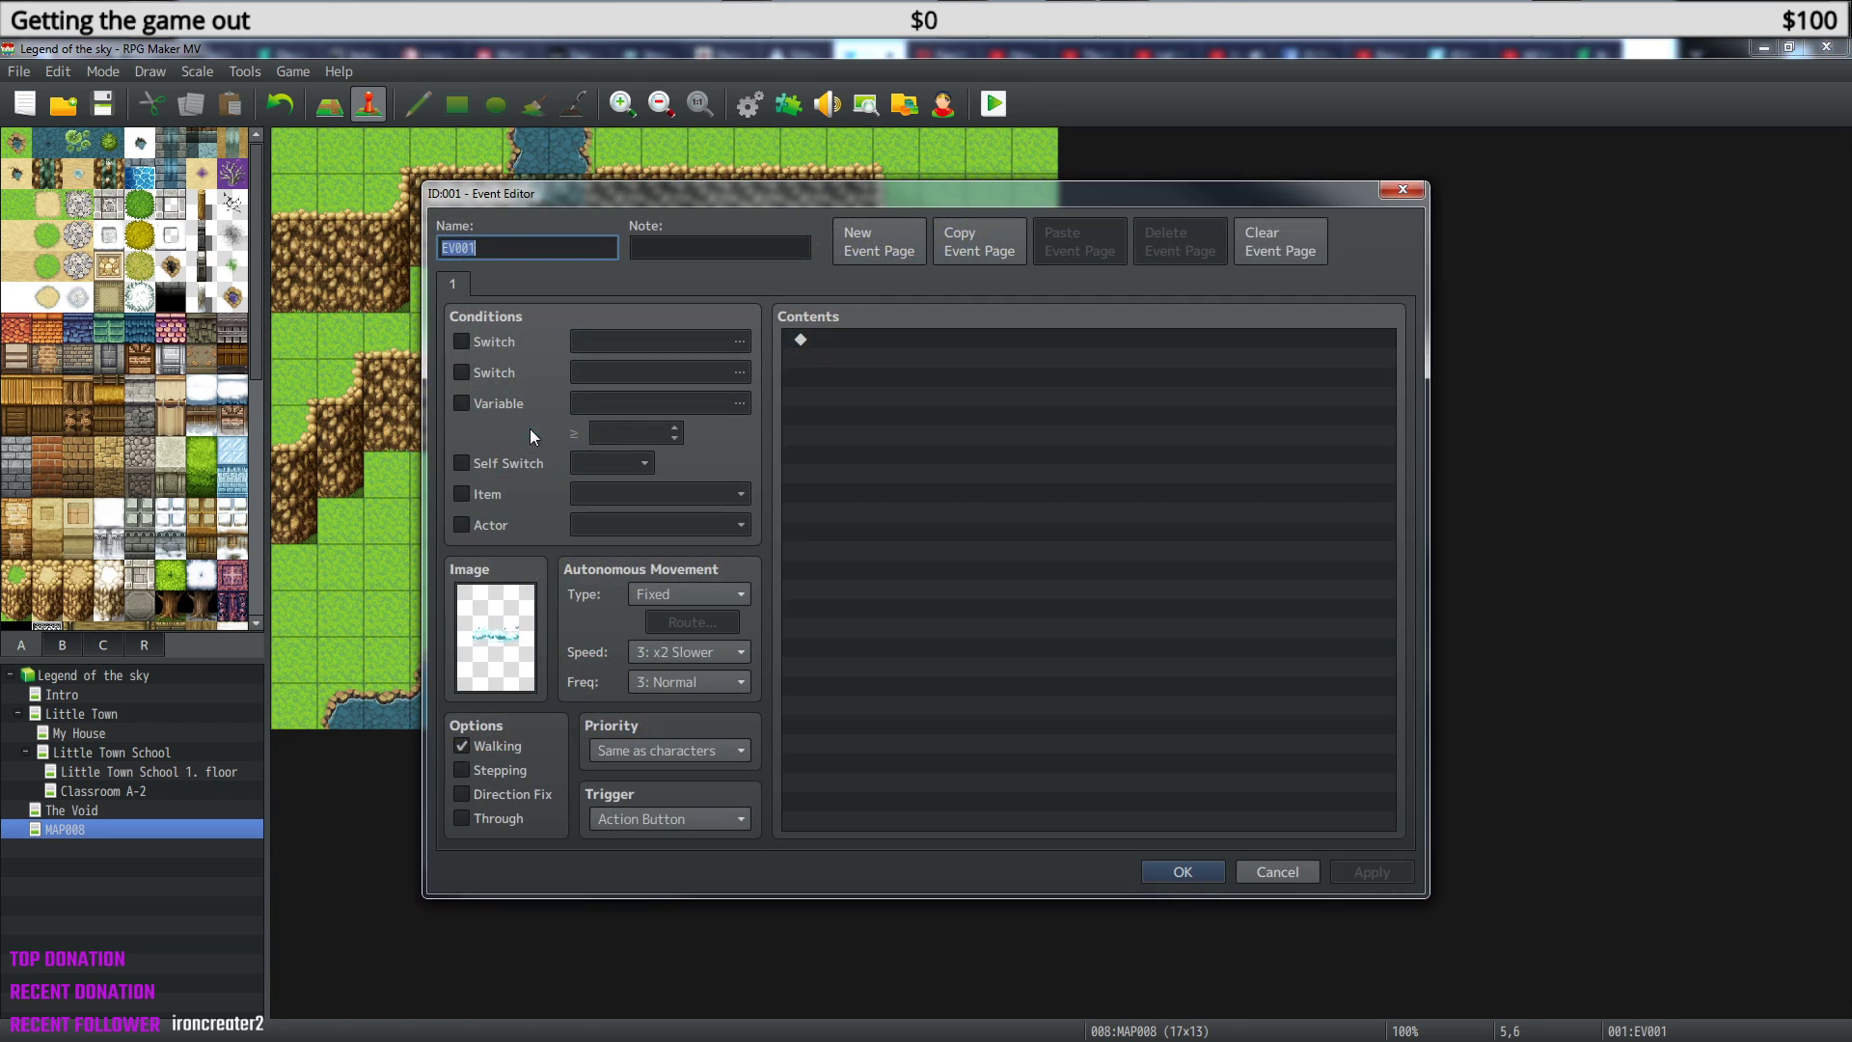
left_click(462, 771)
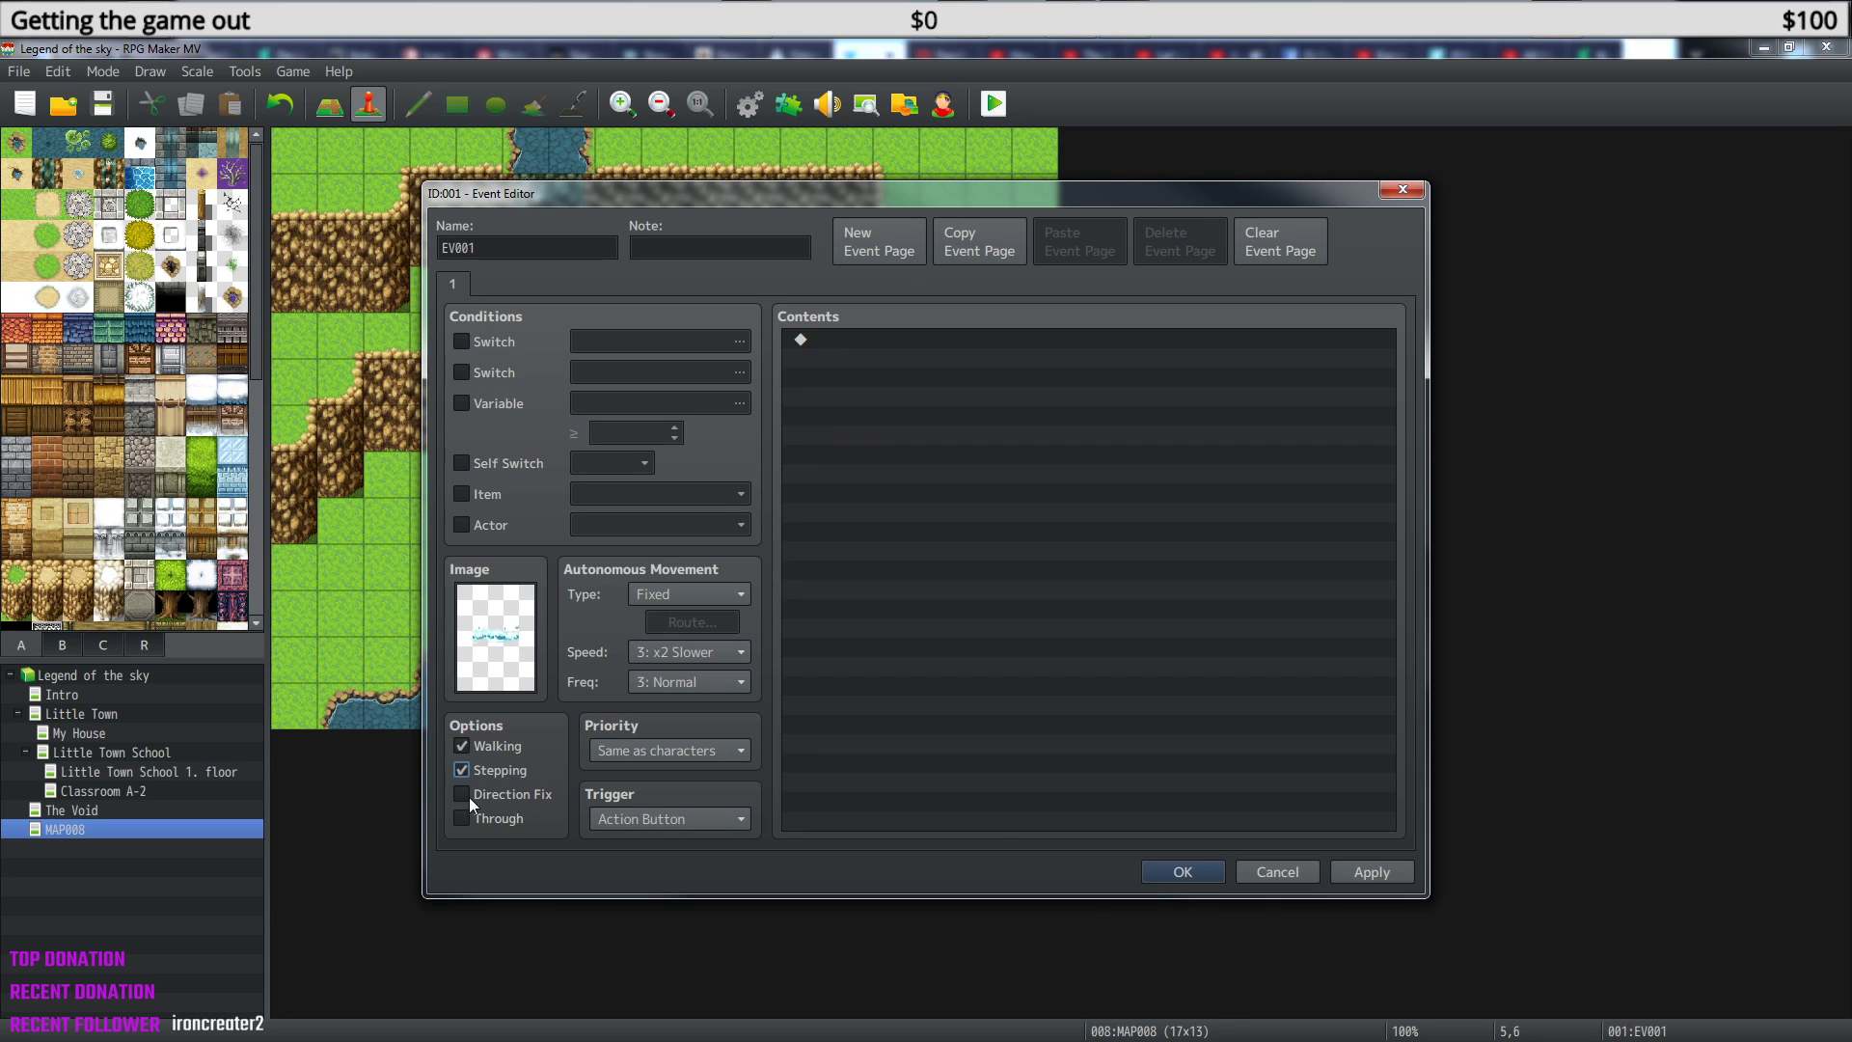
left_click(1196, 871)
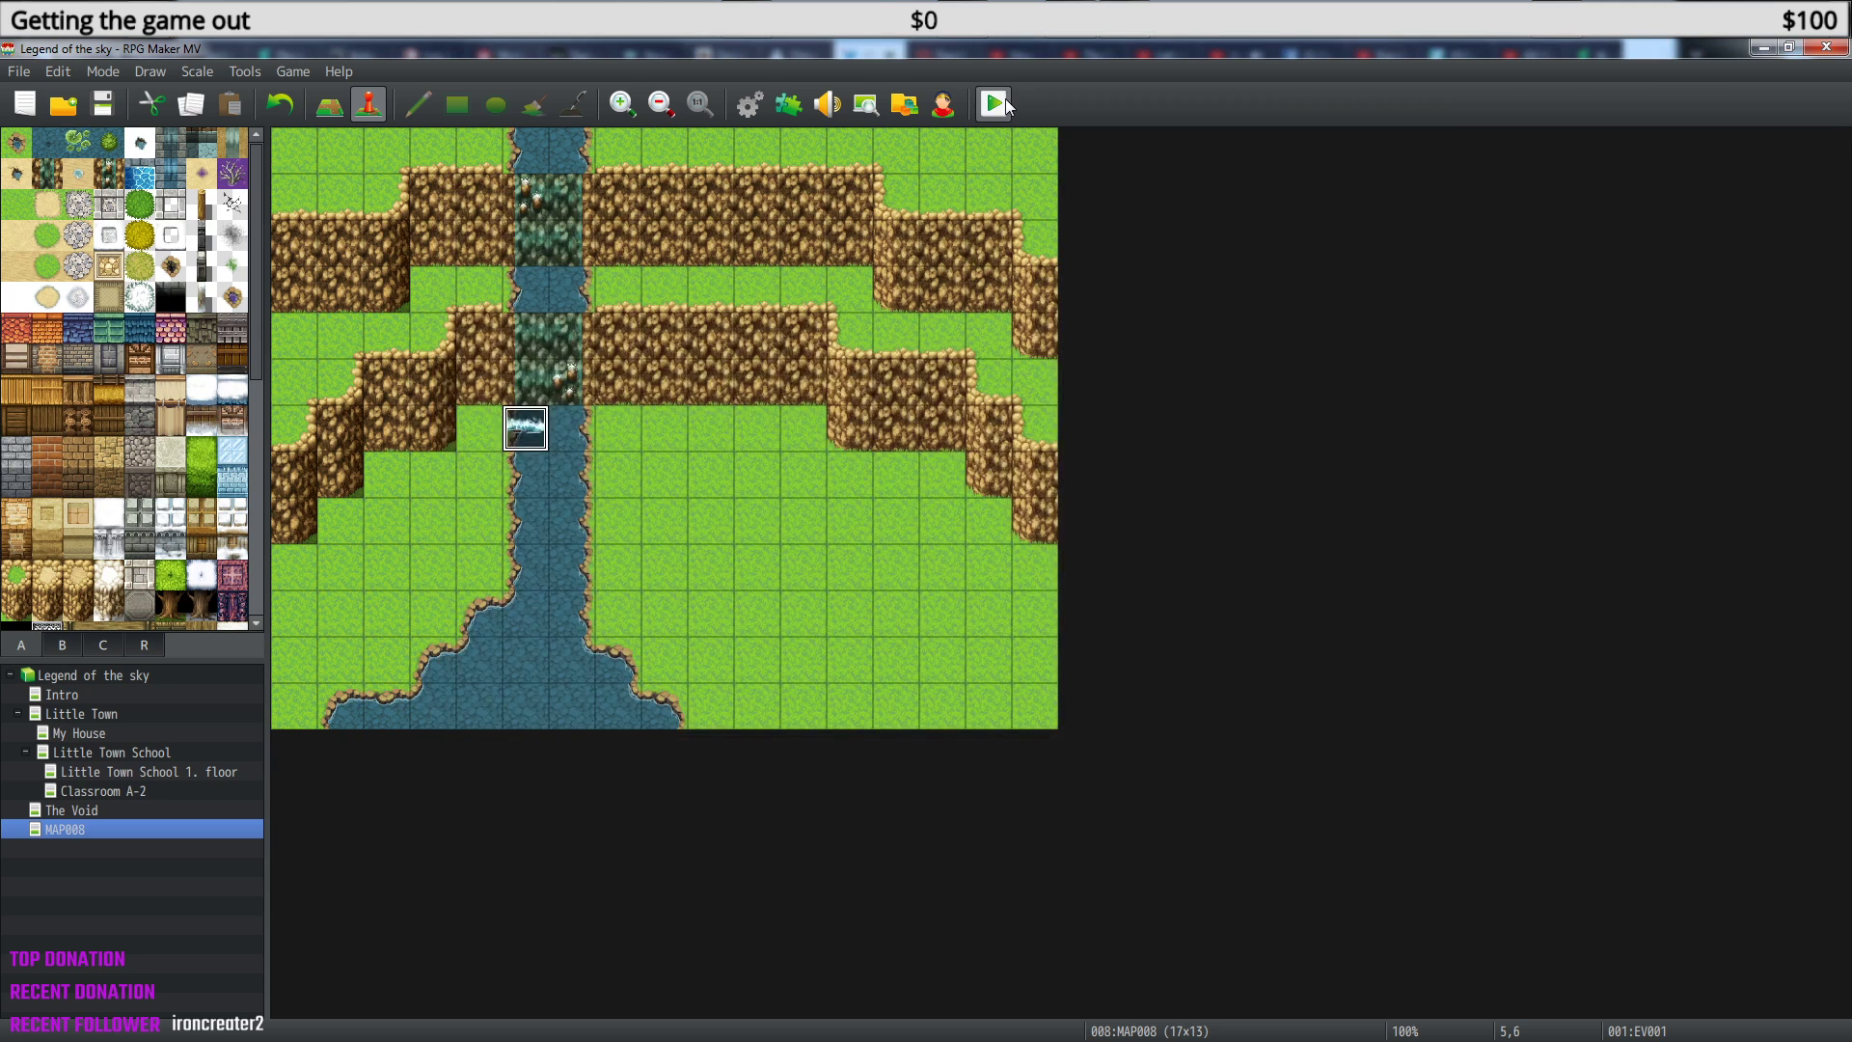
- Playtest from the saved game to check the splash animation, and close the game window
left_click(993, 103)
left_click(839, 574)
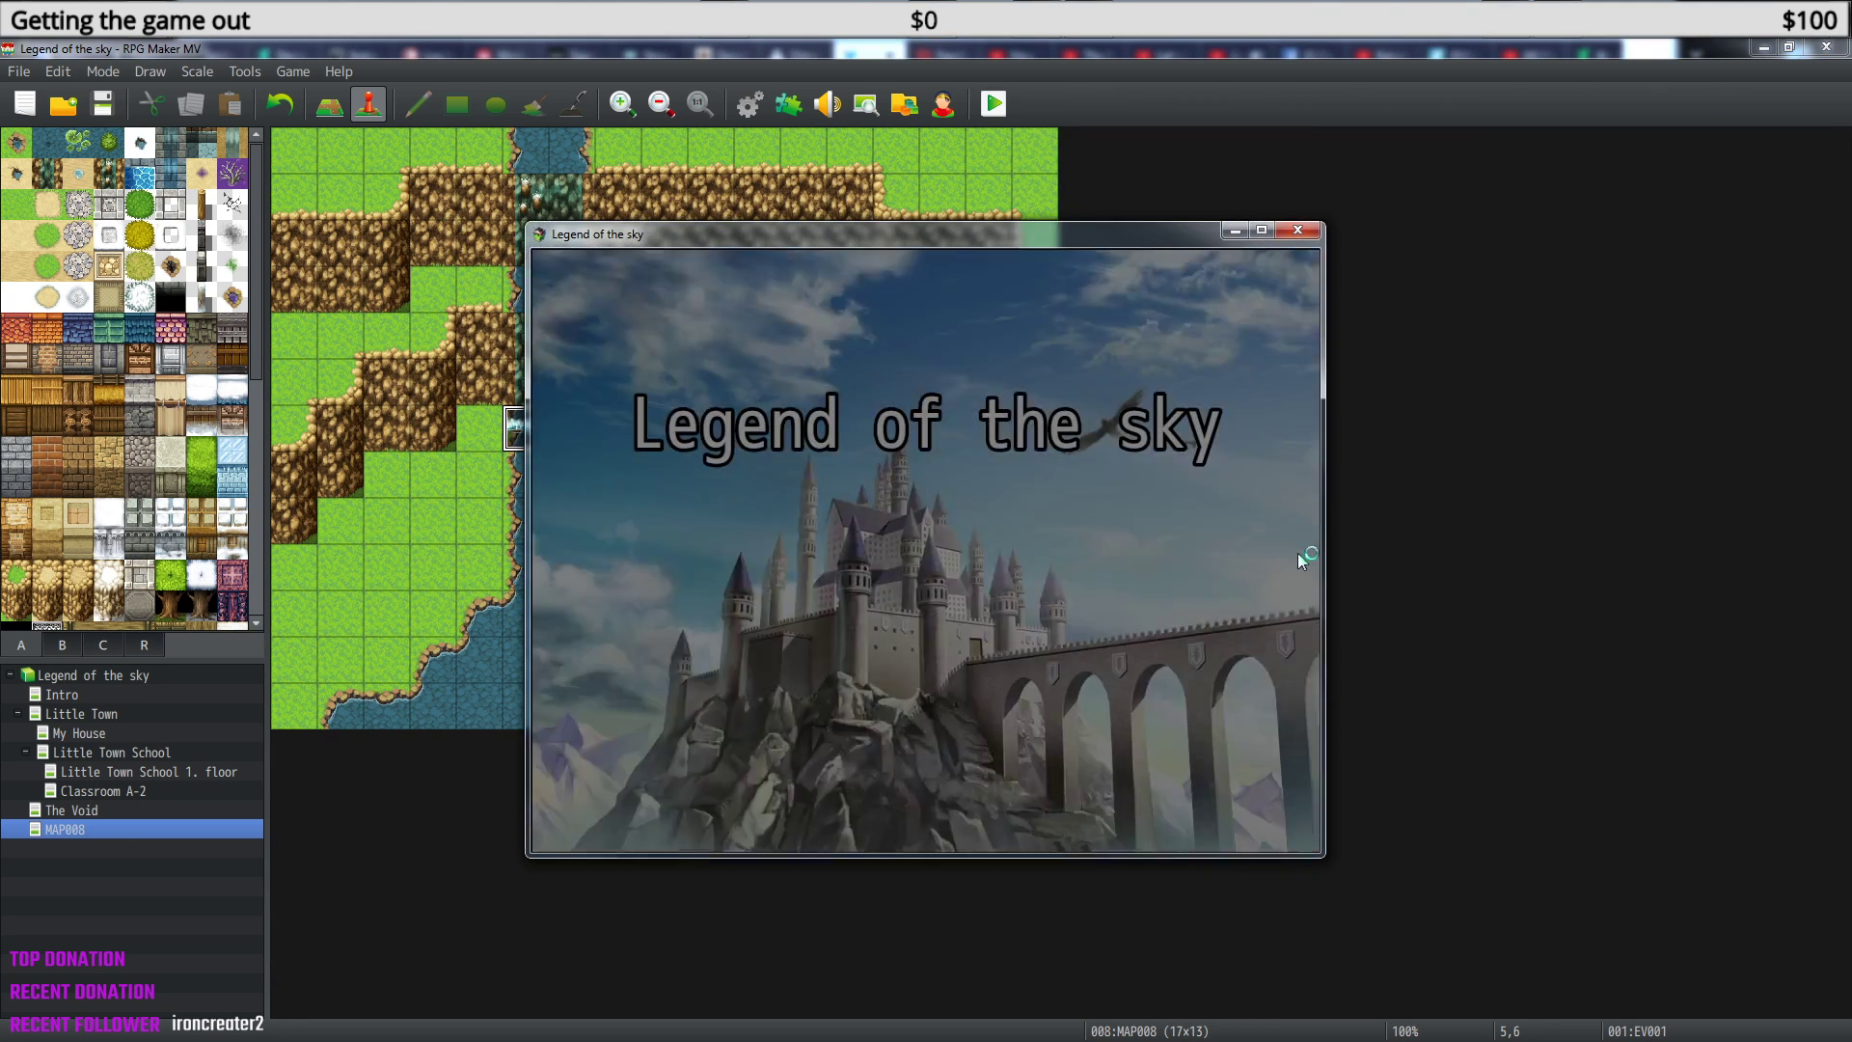
key("Return")
key("Return")
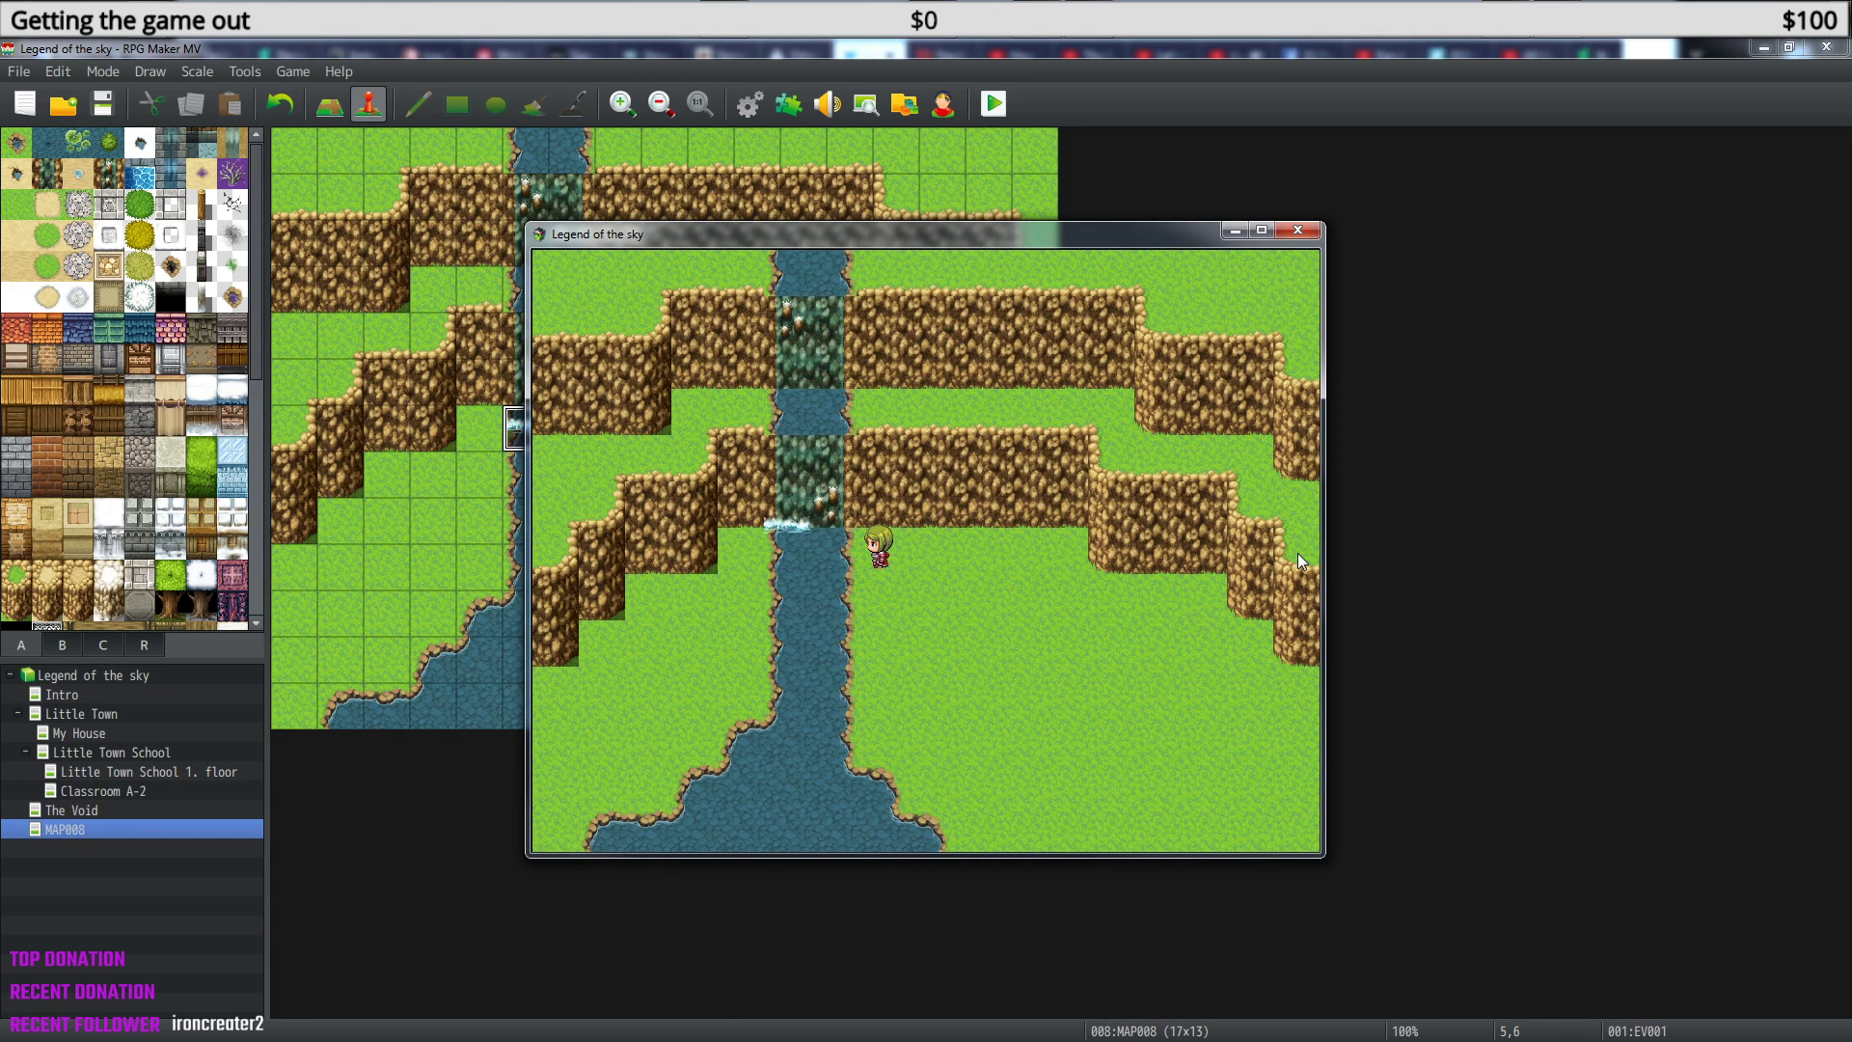
left_click(1298, 230)
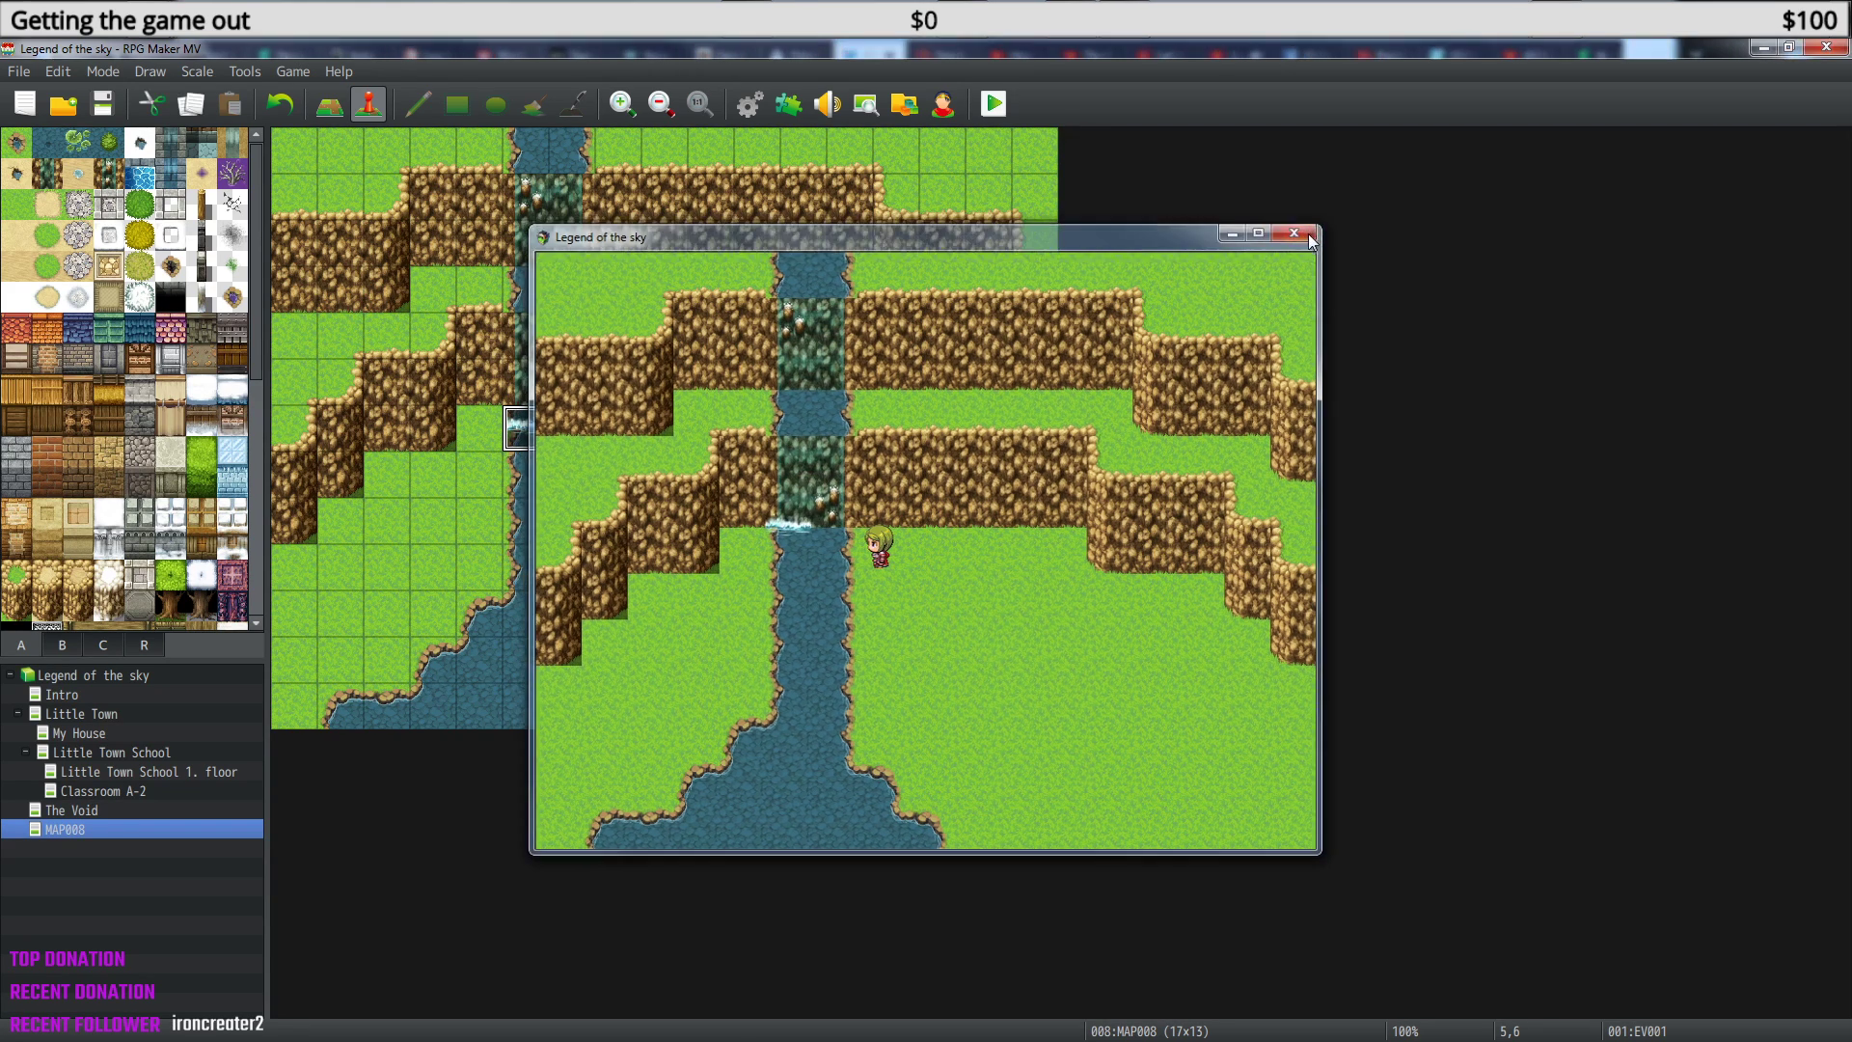
- Paste copies of the splash event so both river tiles below the lower and upper waterfalls have one
left_click(572, 428)
key("Down")
key("ctrl+v")
key("Left")
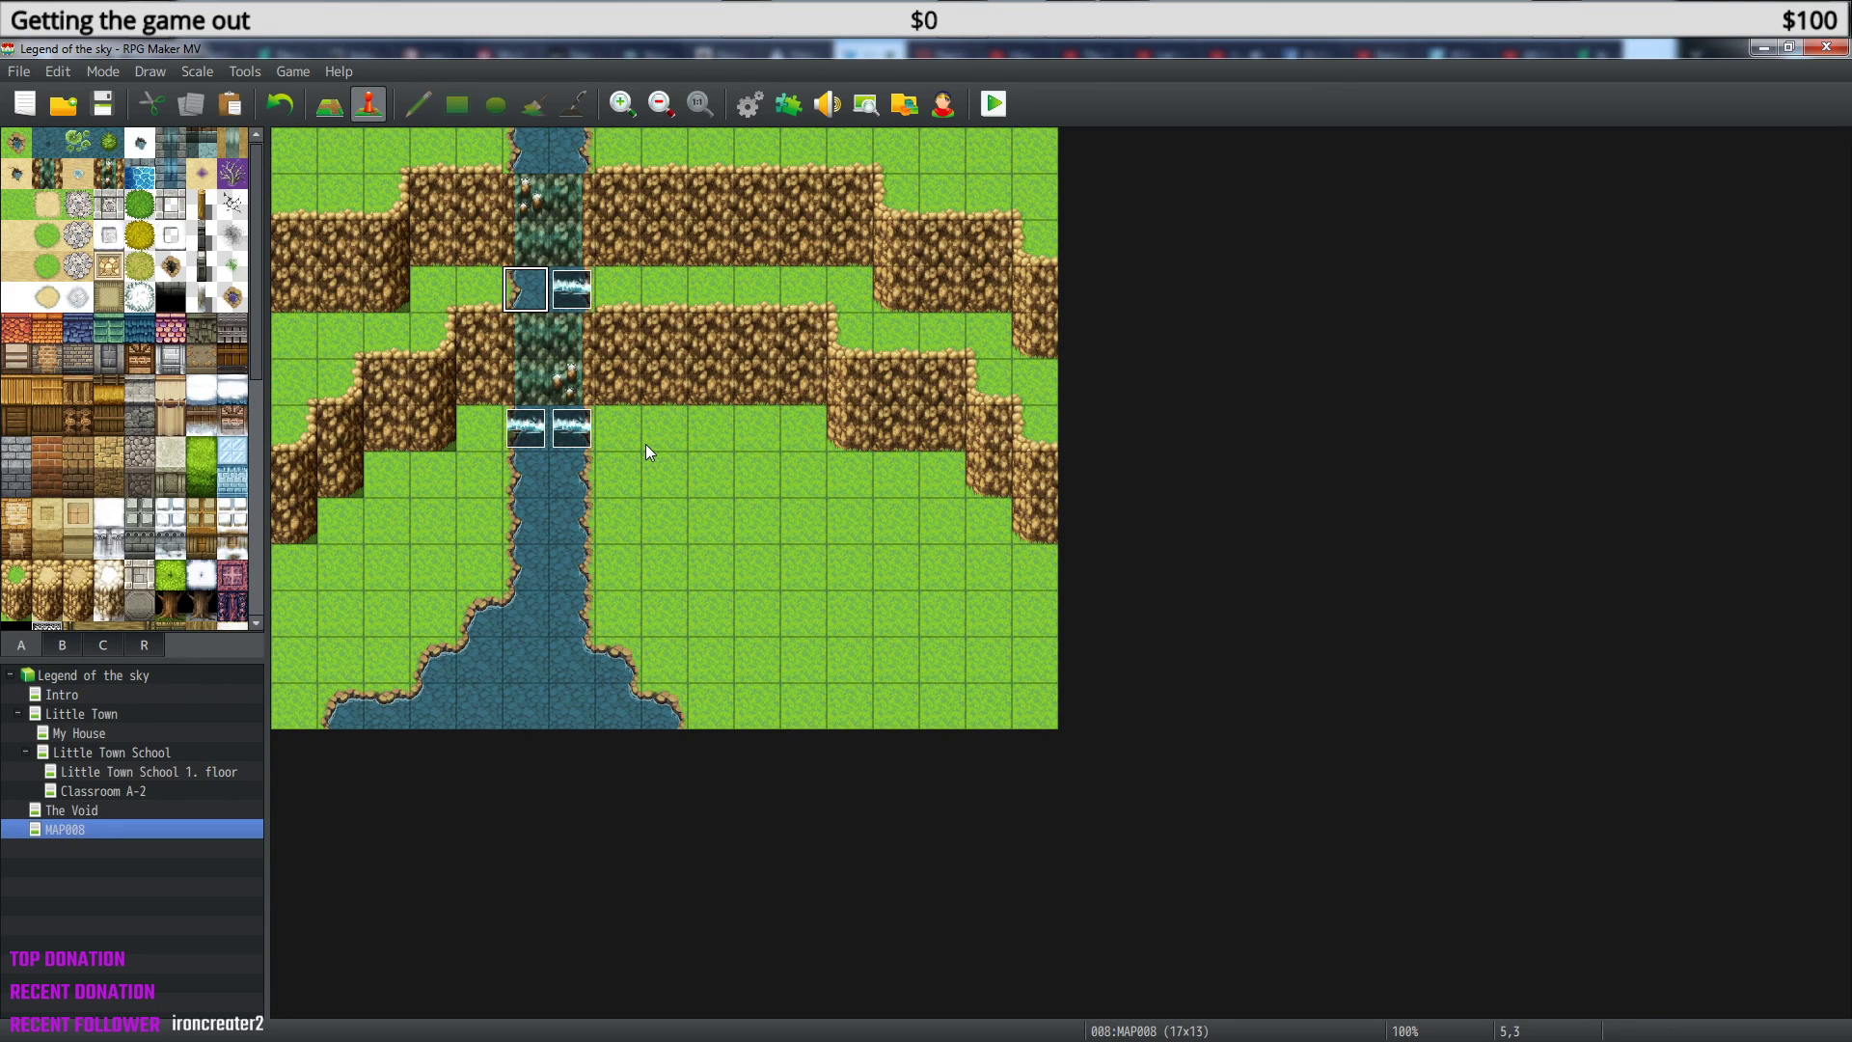
key("ctrl+v")
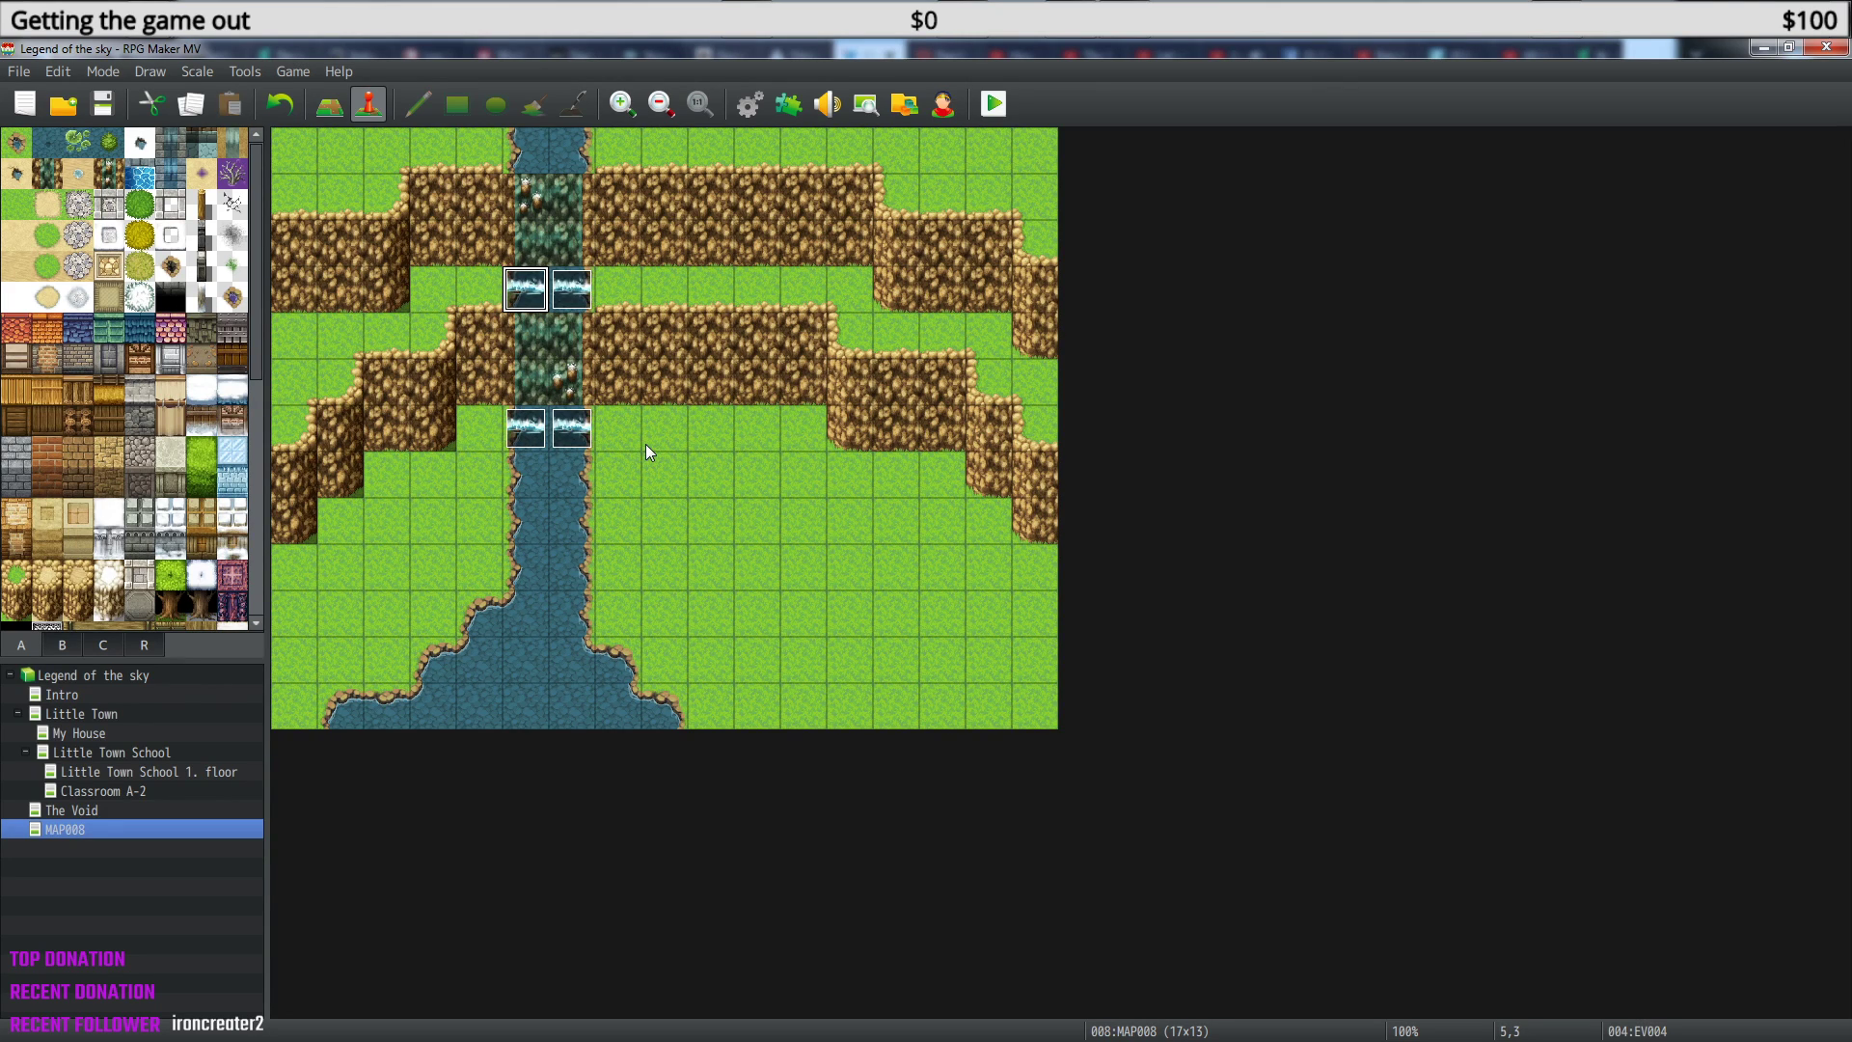
- Start a new playtest and load the saved game on MAP008
left_click(993, 103)
left_click(841, 577)
key("Return")
key("Return")
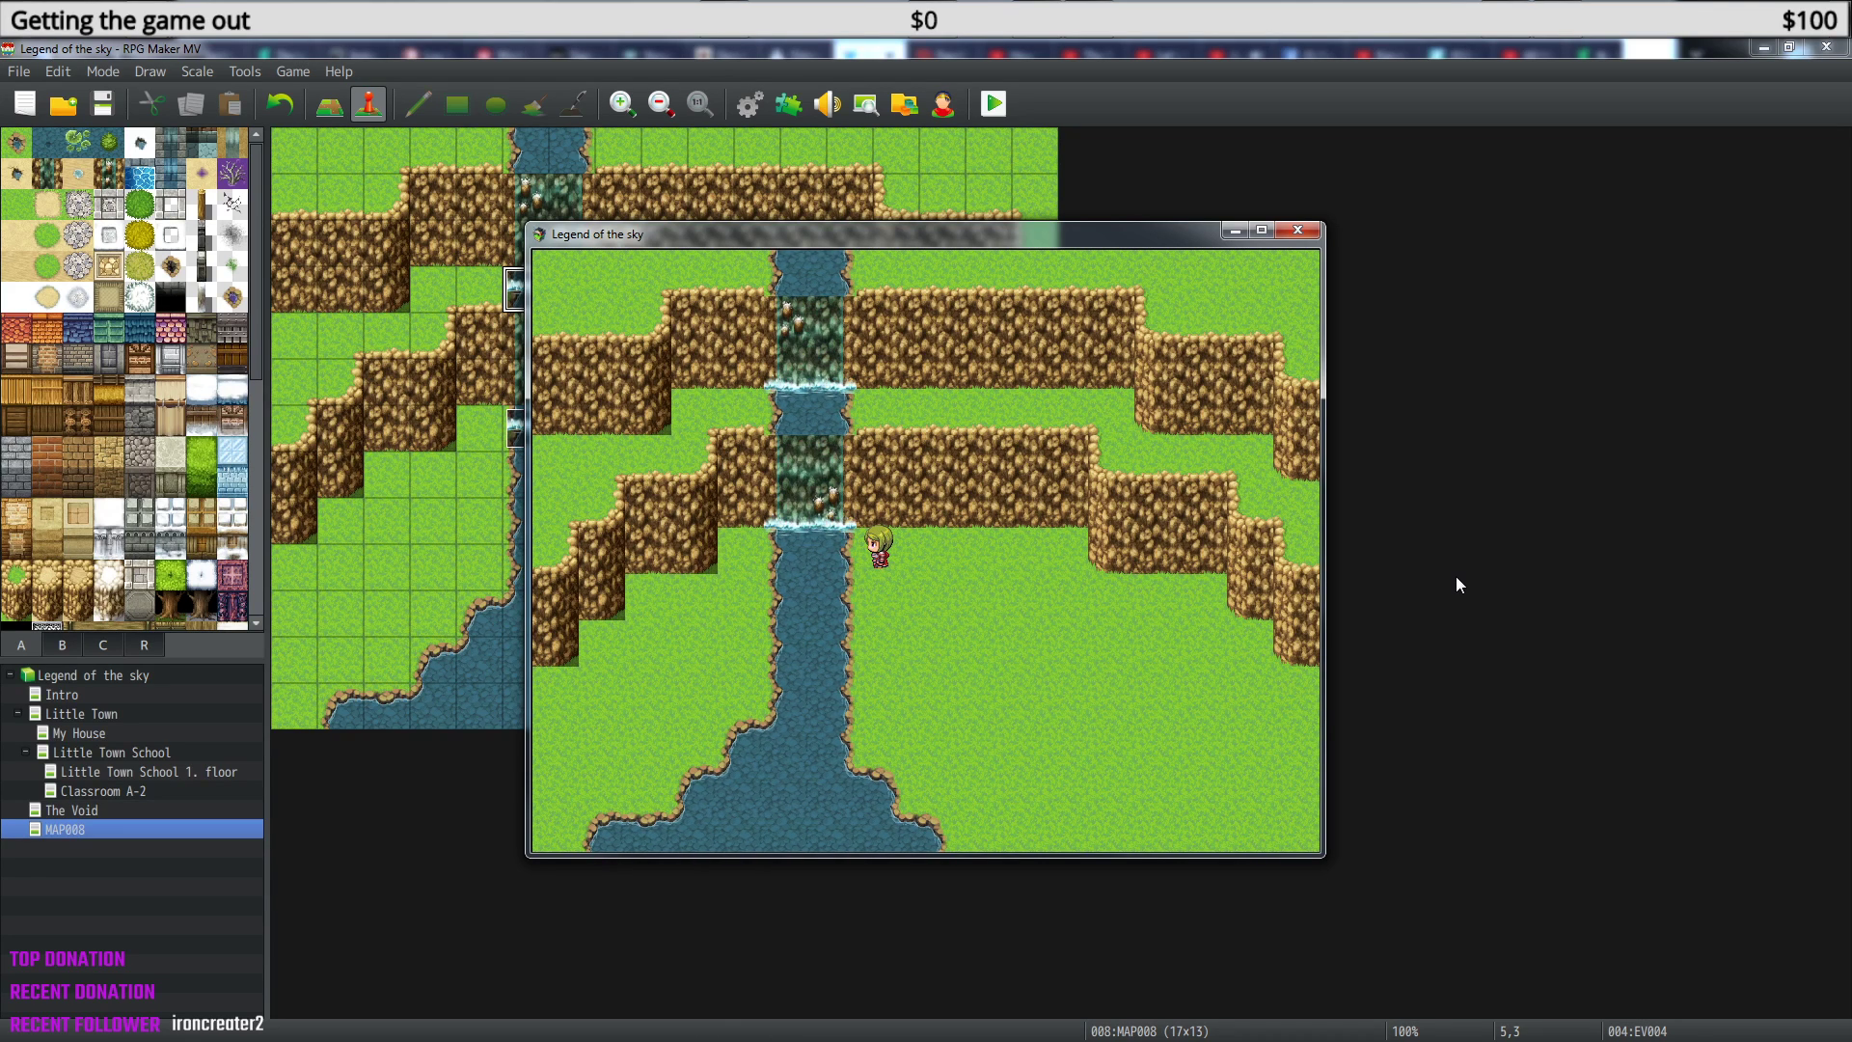
- Walk the hero around the riverbank below the lower waterfall to test the water and cliff edges
key("Right")
key("Left")
key("Left")
key("Down")
key("Down")
key("Down")
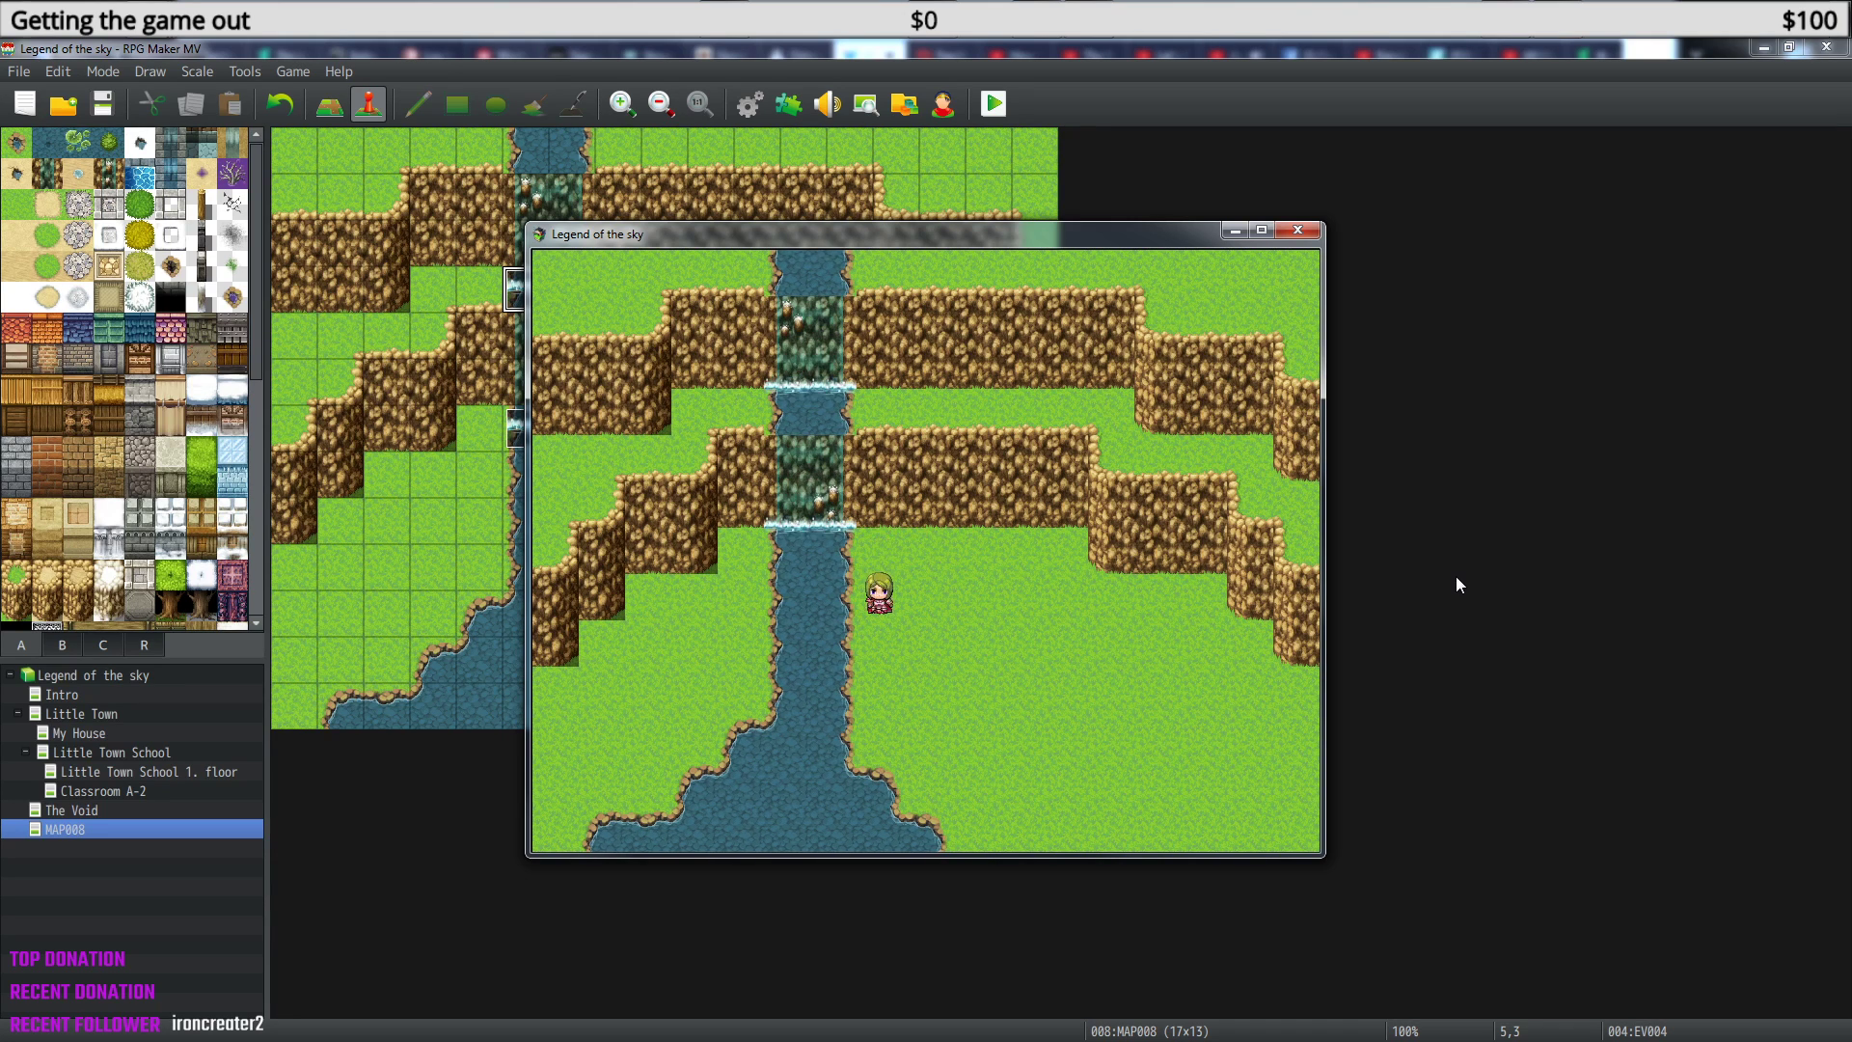
key("Right")
key("Left")
key("Up")
key("Up")
key("Up")
key("Down")
key("Right")
key("Up")
key("Down")
key("Up")
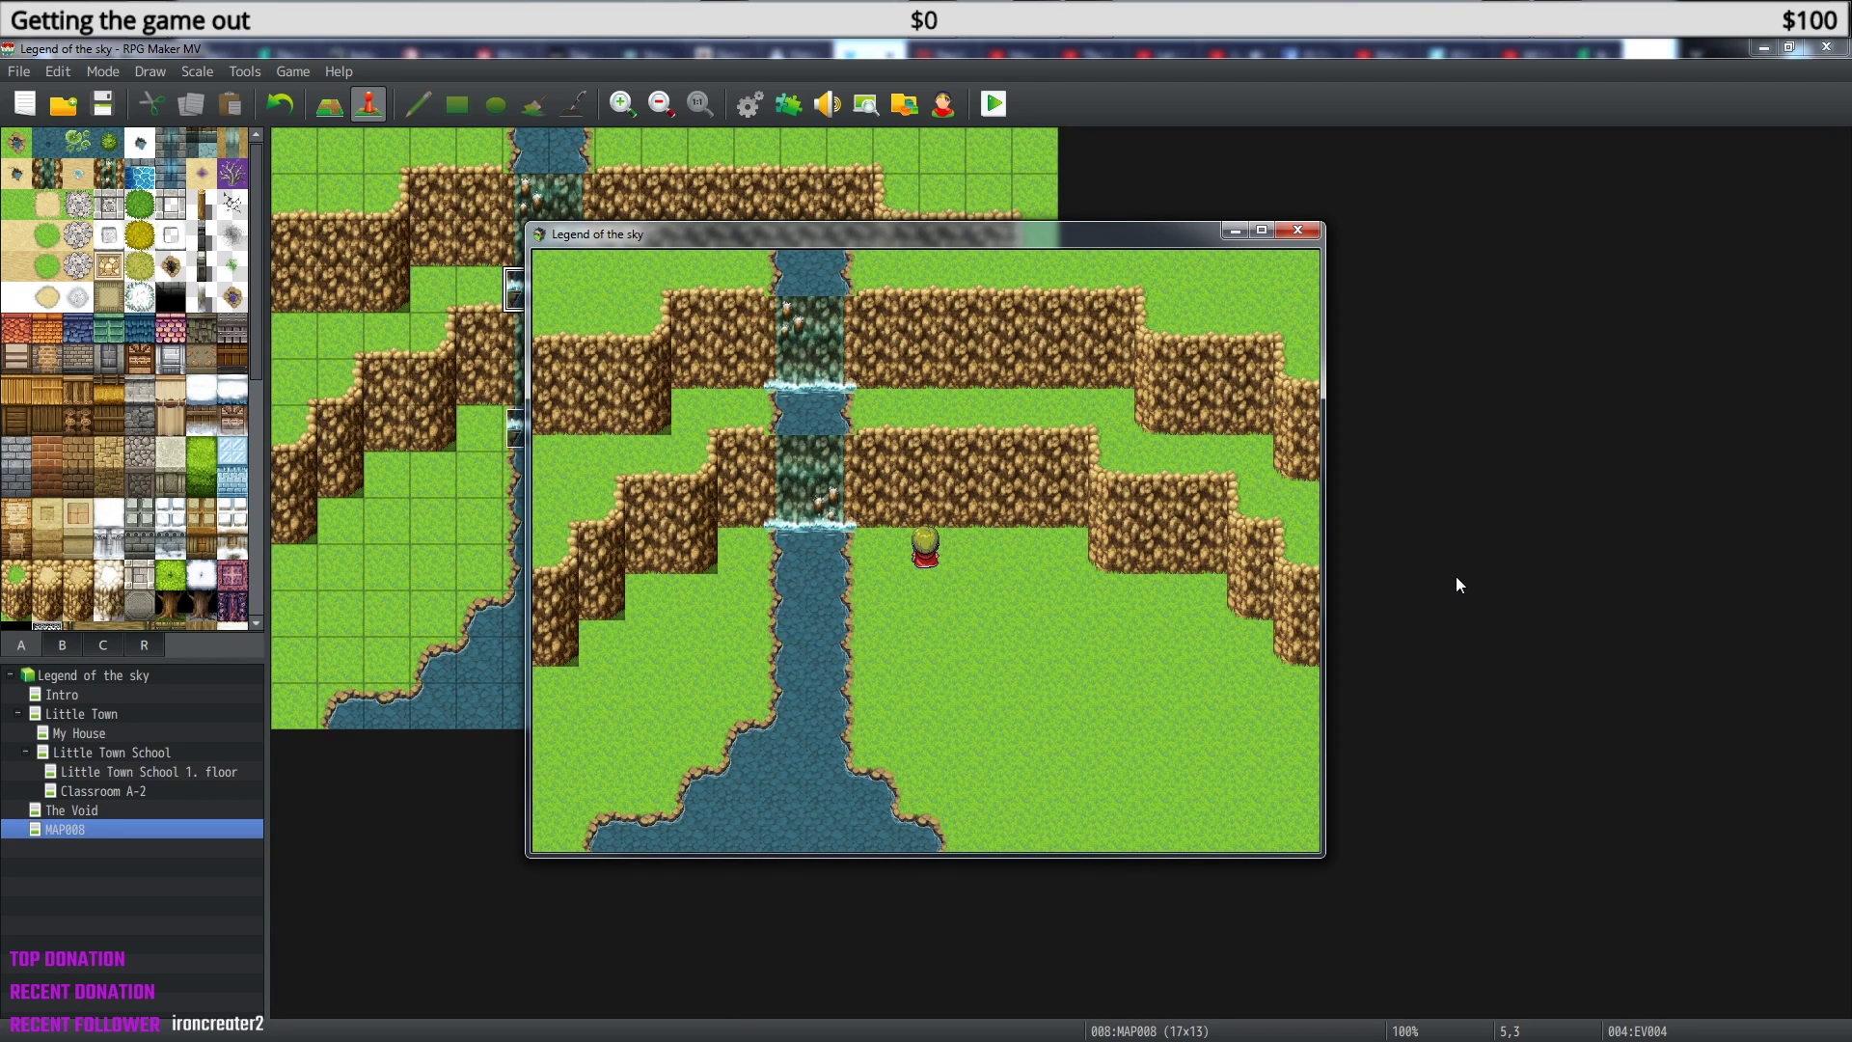
- Walk the hero several tiles across the grass away from the river and back to test movement
key("Down")
key("Down")
key("Up")
key("Up")
key("Down")
key("Left")
key("Right")
key("Right")
key("Right")
key("Right")
key("Right")
key("Left")
key("Left")
key("Left")
key("Left")
key("Left")
key("Right")
key("Right")
key("Right")
- Check the in-game menu and walk the hero back and forth across the grass to the riverbank
key("Escape")
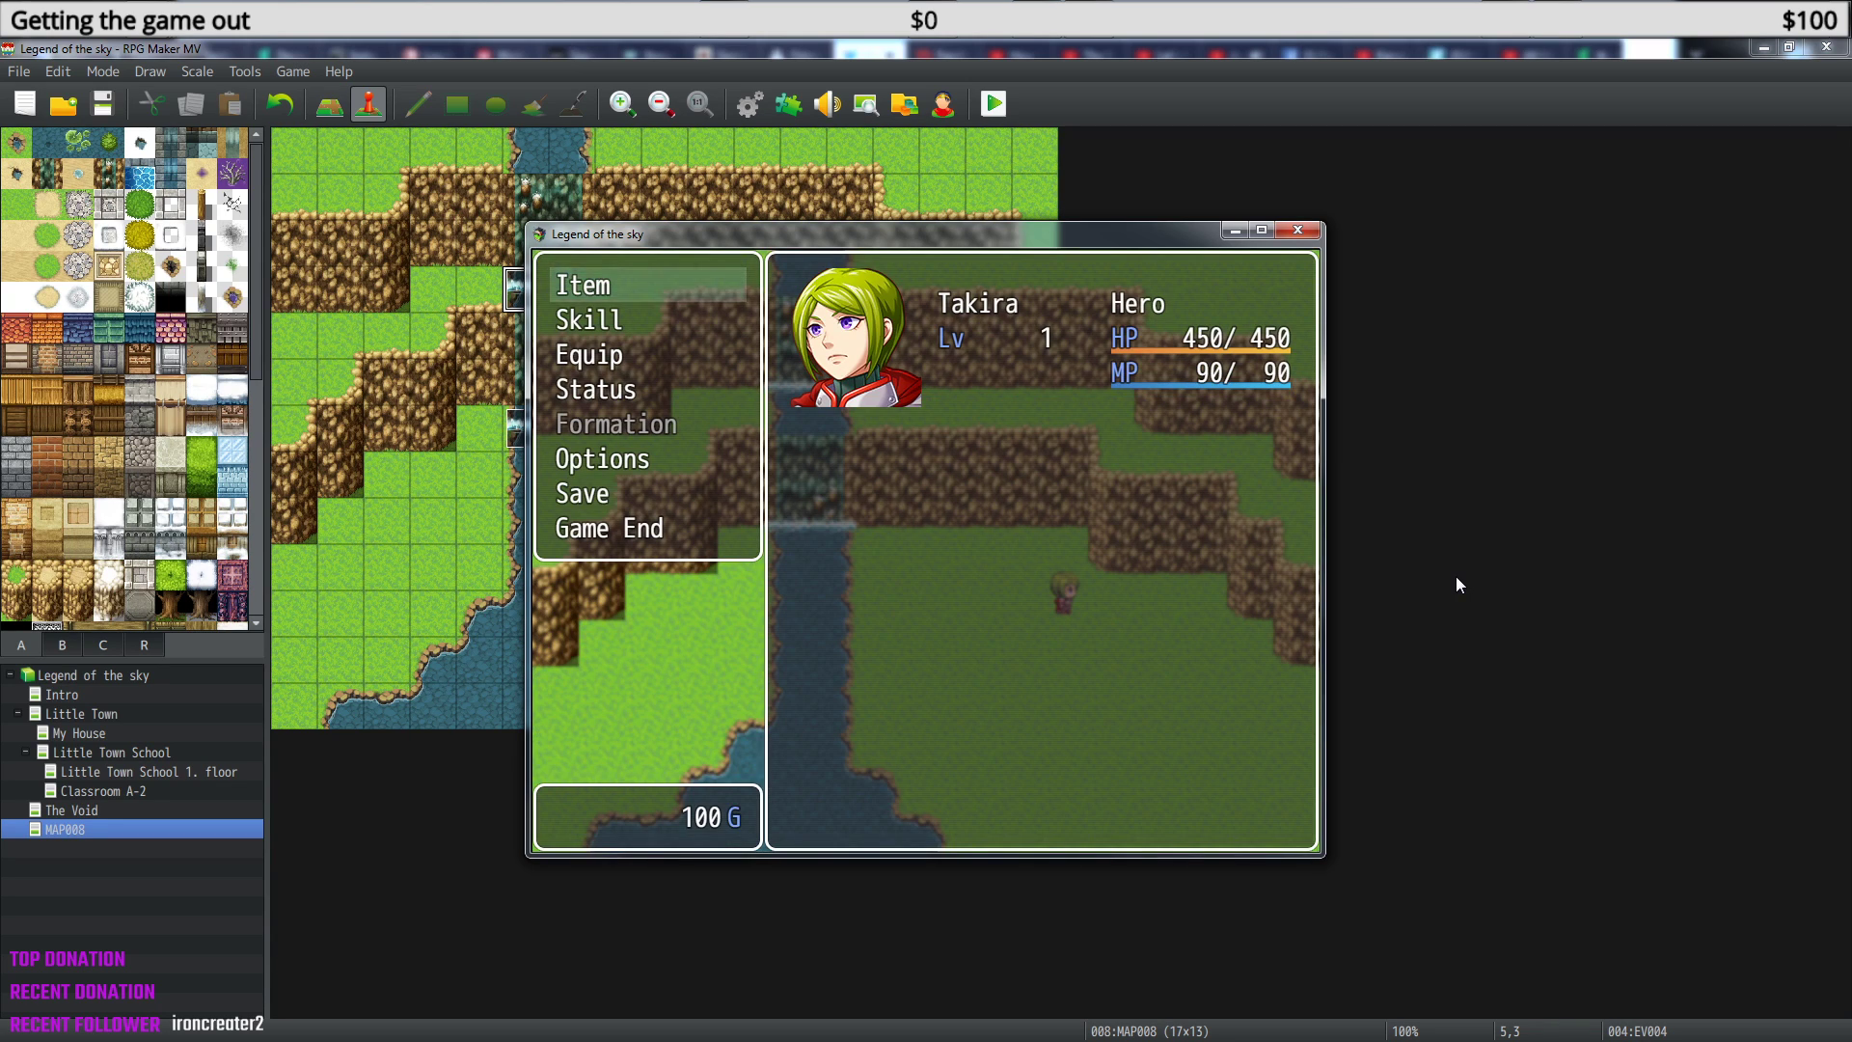
key("Escape")
key("Left")
key("Left")
key("Left")
key("Right")
key("Right")
key("Right")
key("Right")
key("Right")
key("Right")
key("Left")
key("Left")
key("Left")
key("Left")
key("Left")
key("Left")
key("Left")
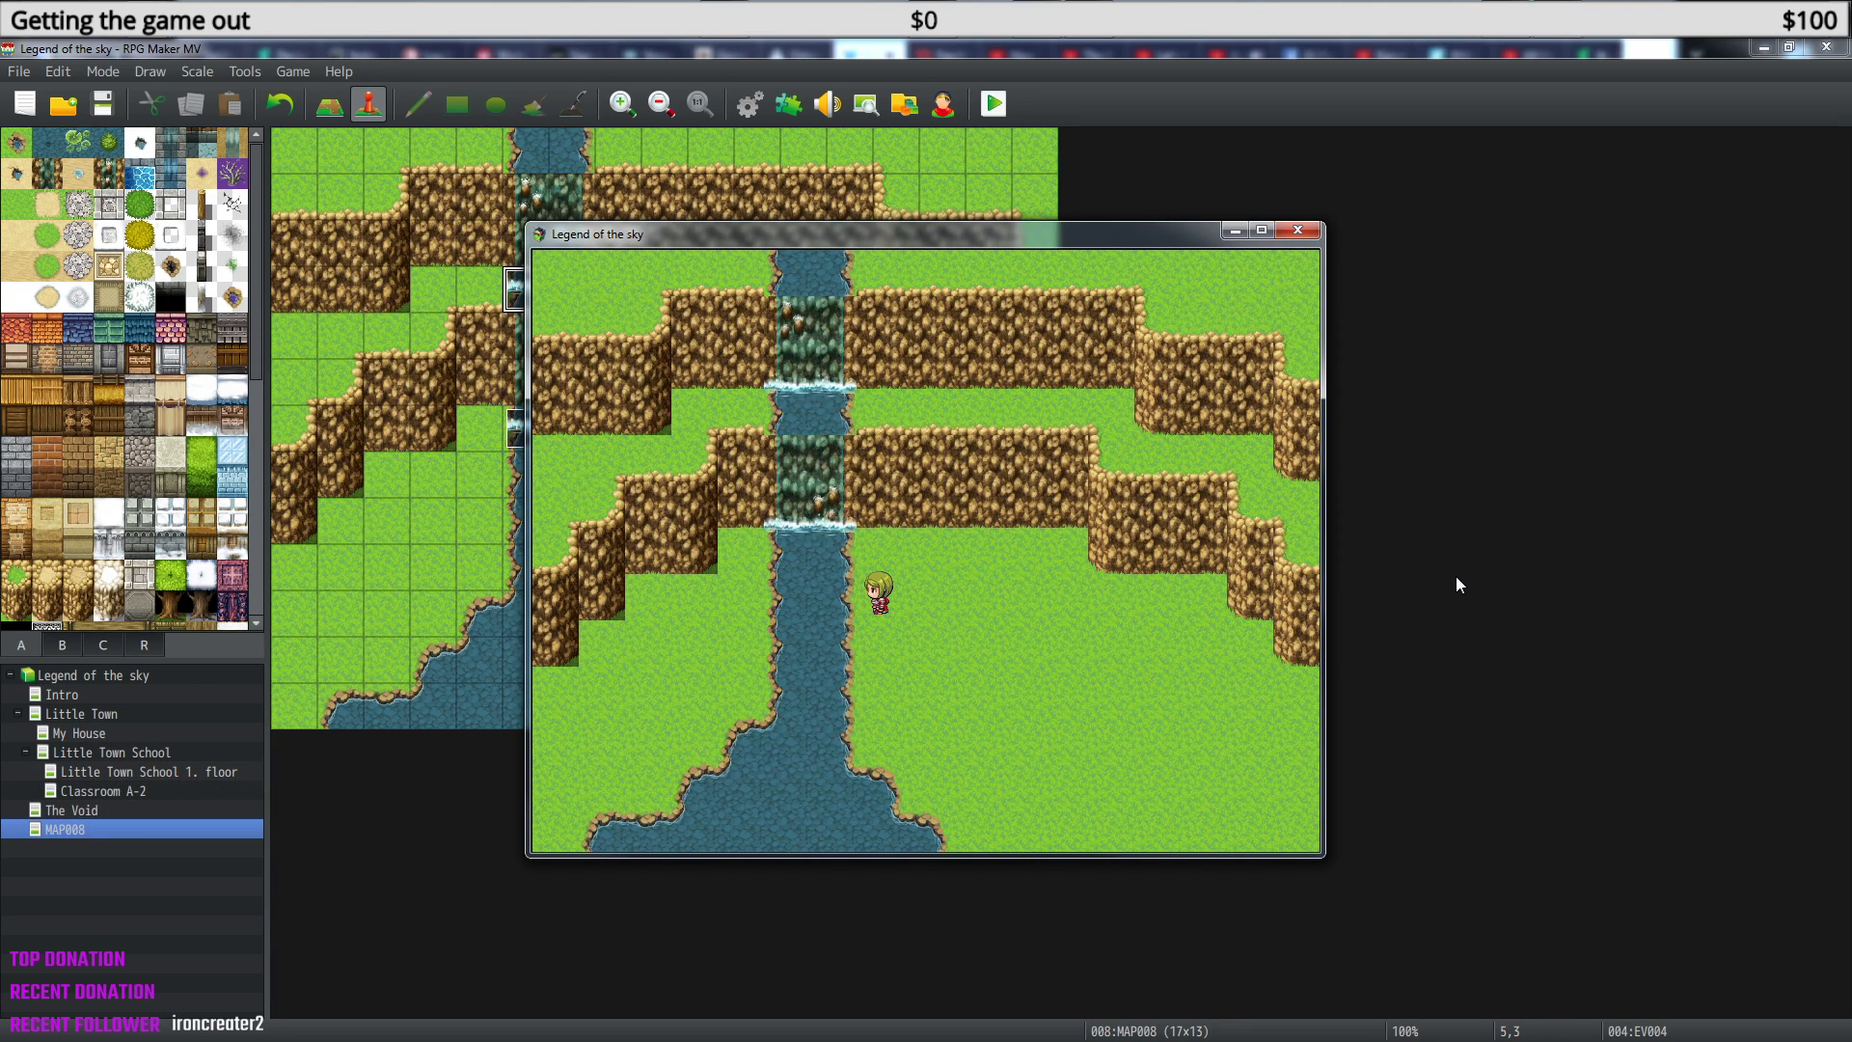
- Check the hero's up and down movement and the in-game menu at the riverbank, and close the playtest
key("Up")
key("Down")
key("Escape")
key("Escape")
left_click(1298, 230)
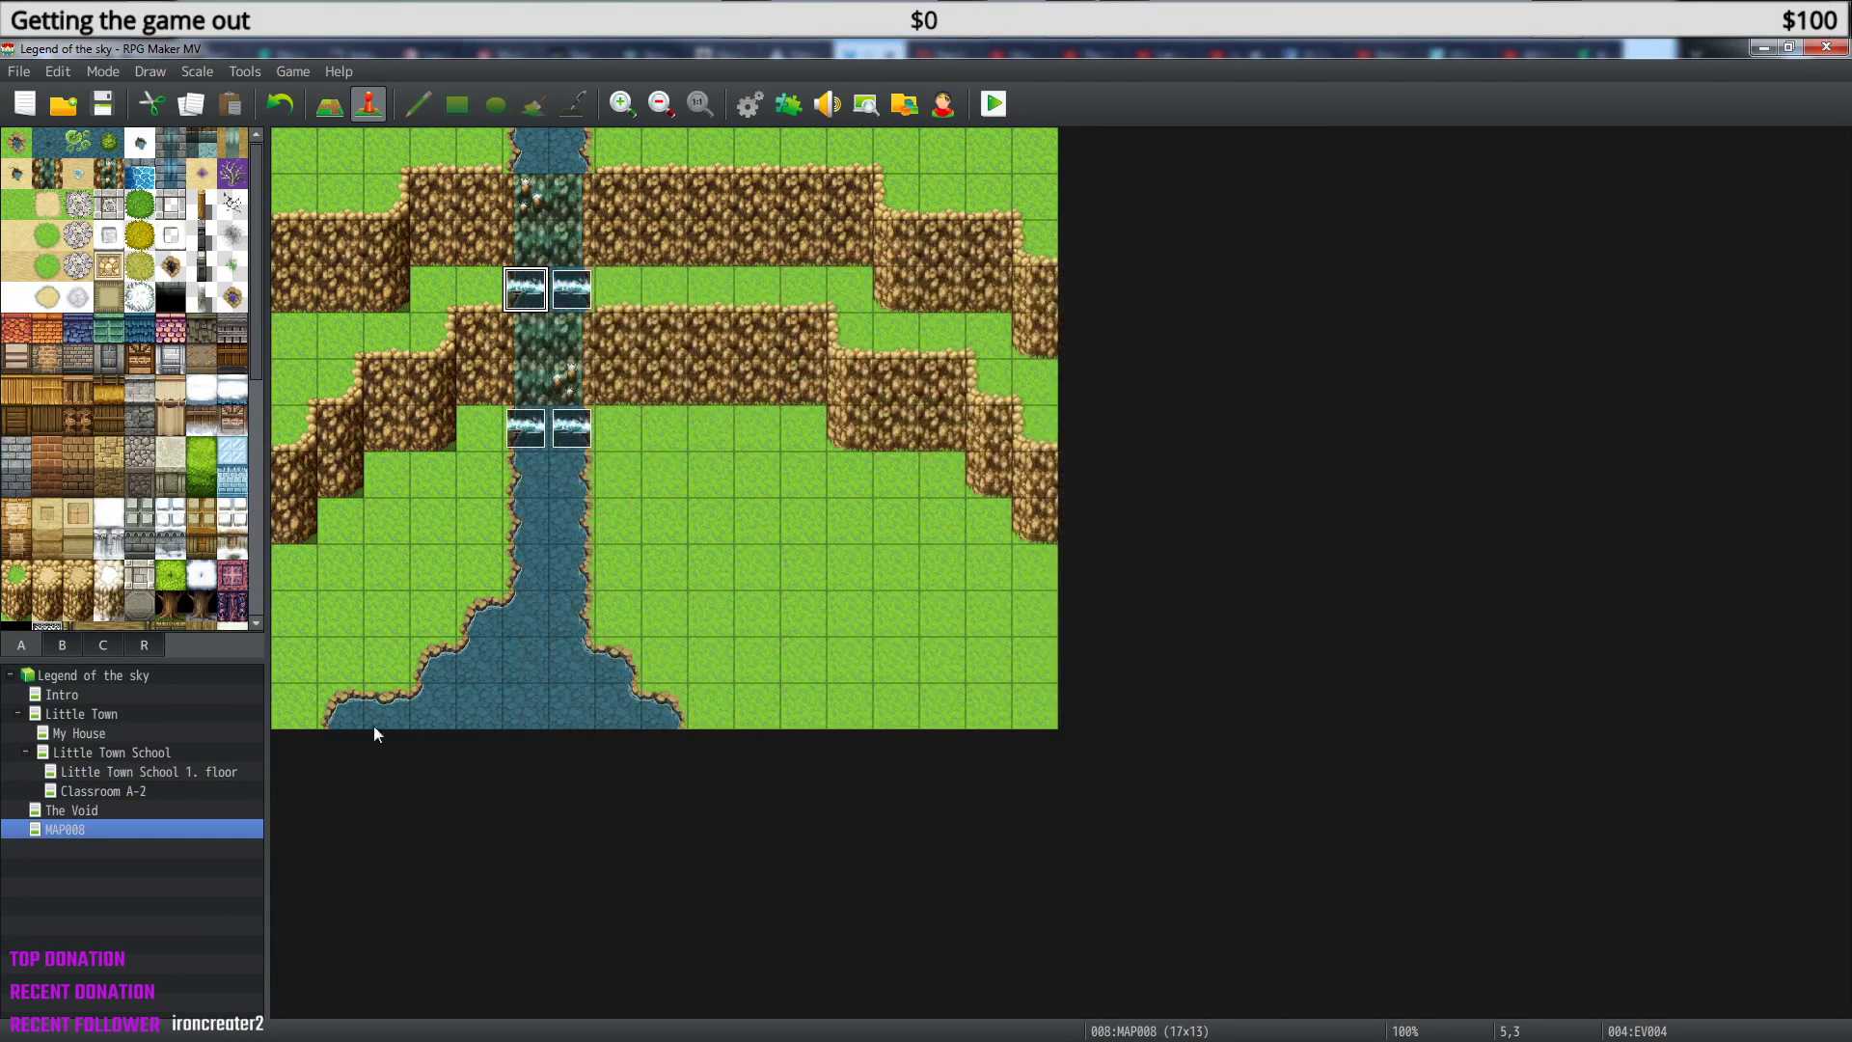
- Review the scrolling text in the Intro map's Intro event without changing it, and open the Little Town map
left_click(60, 694)
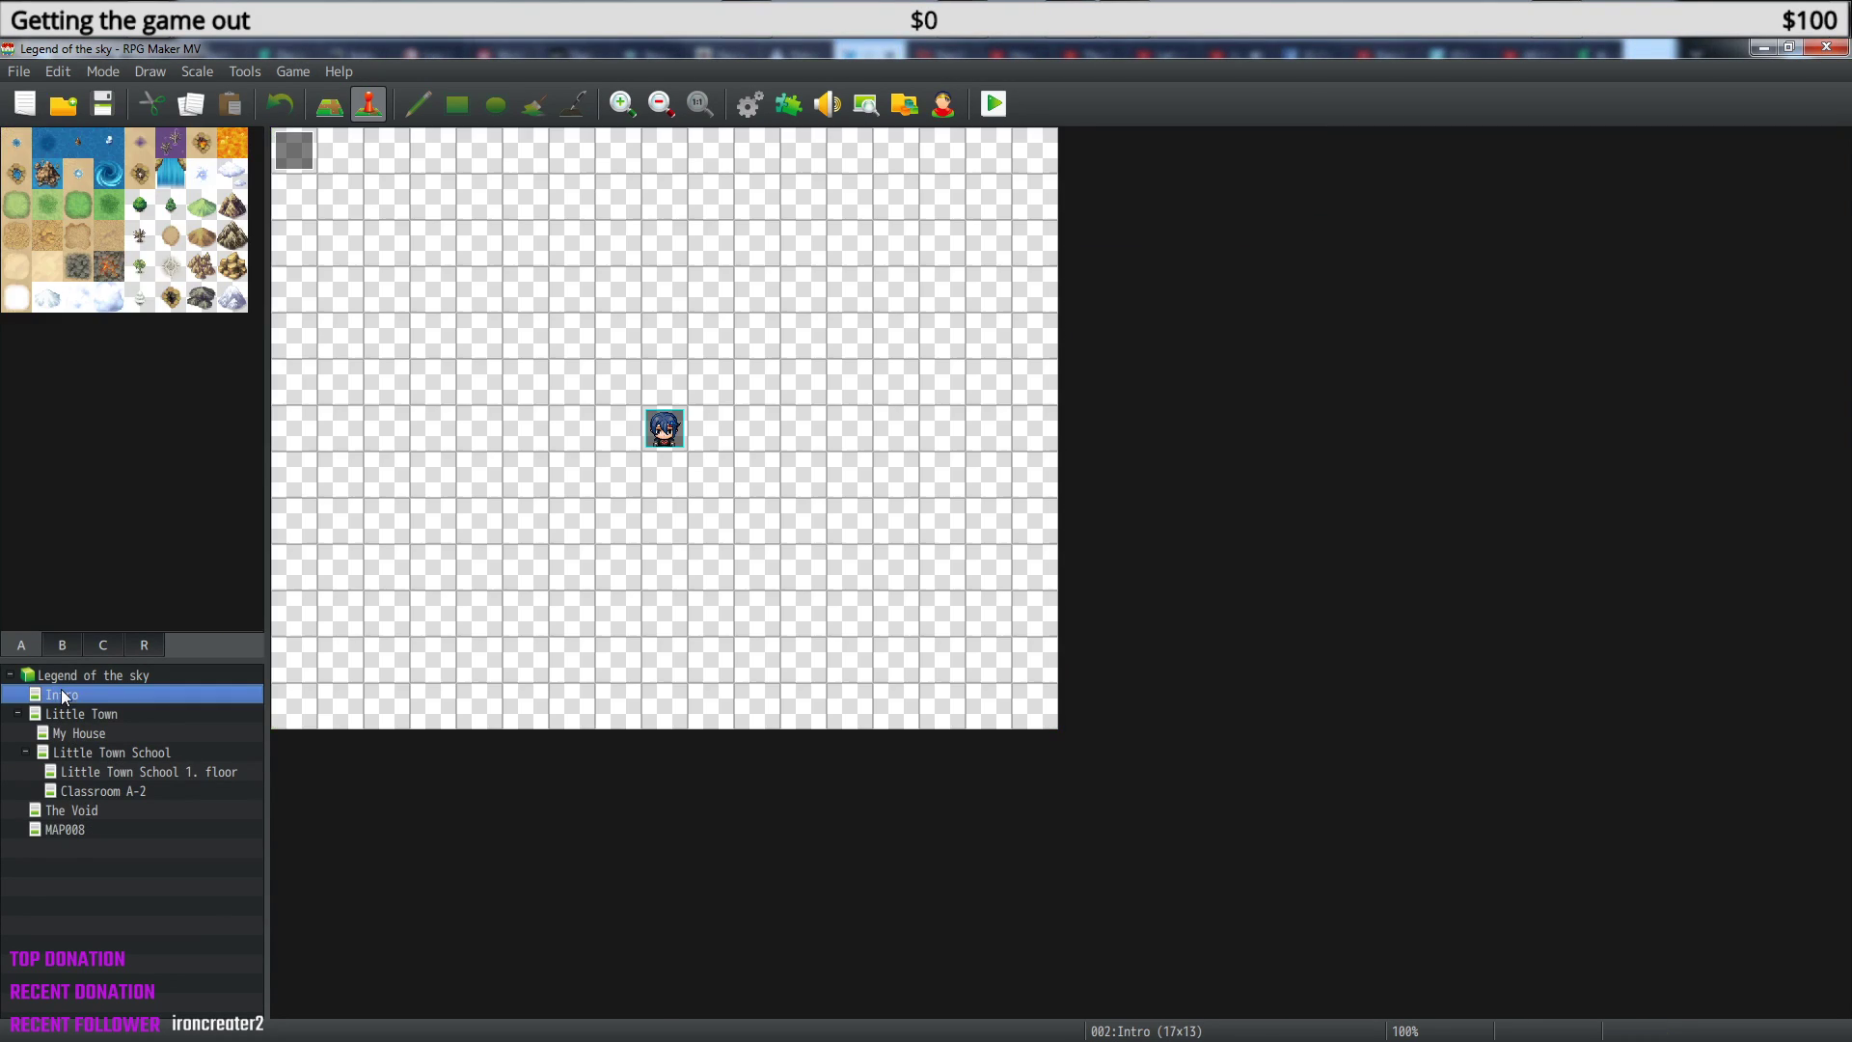
double_click(296, 150)
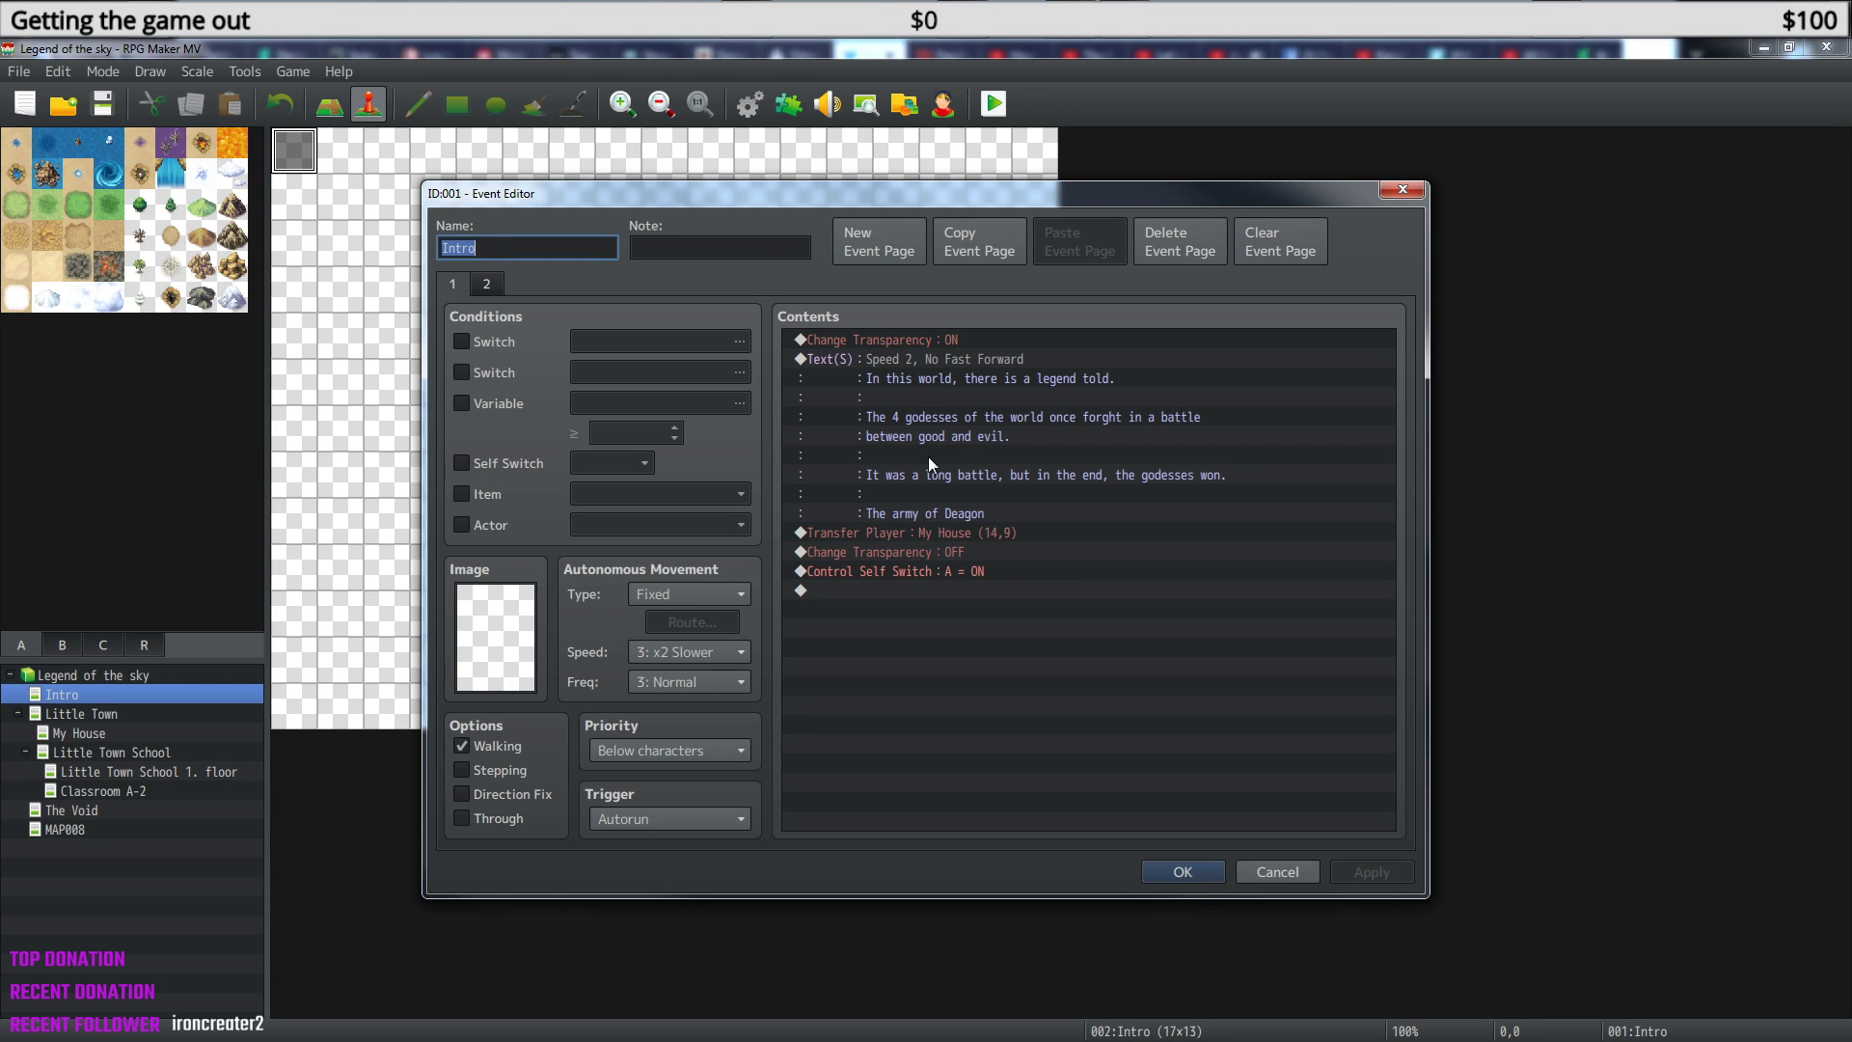
left_click(930, 379)
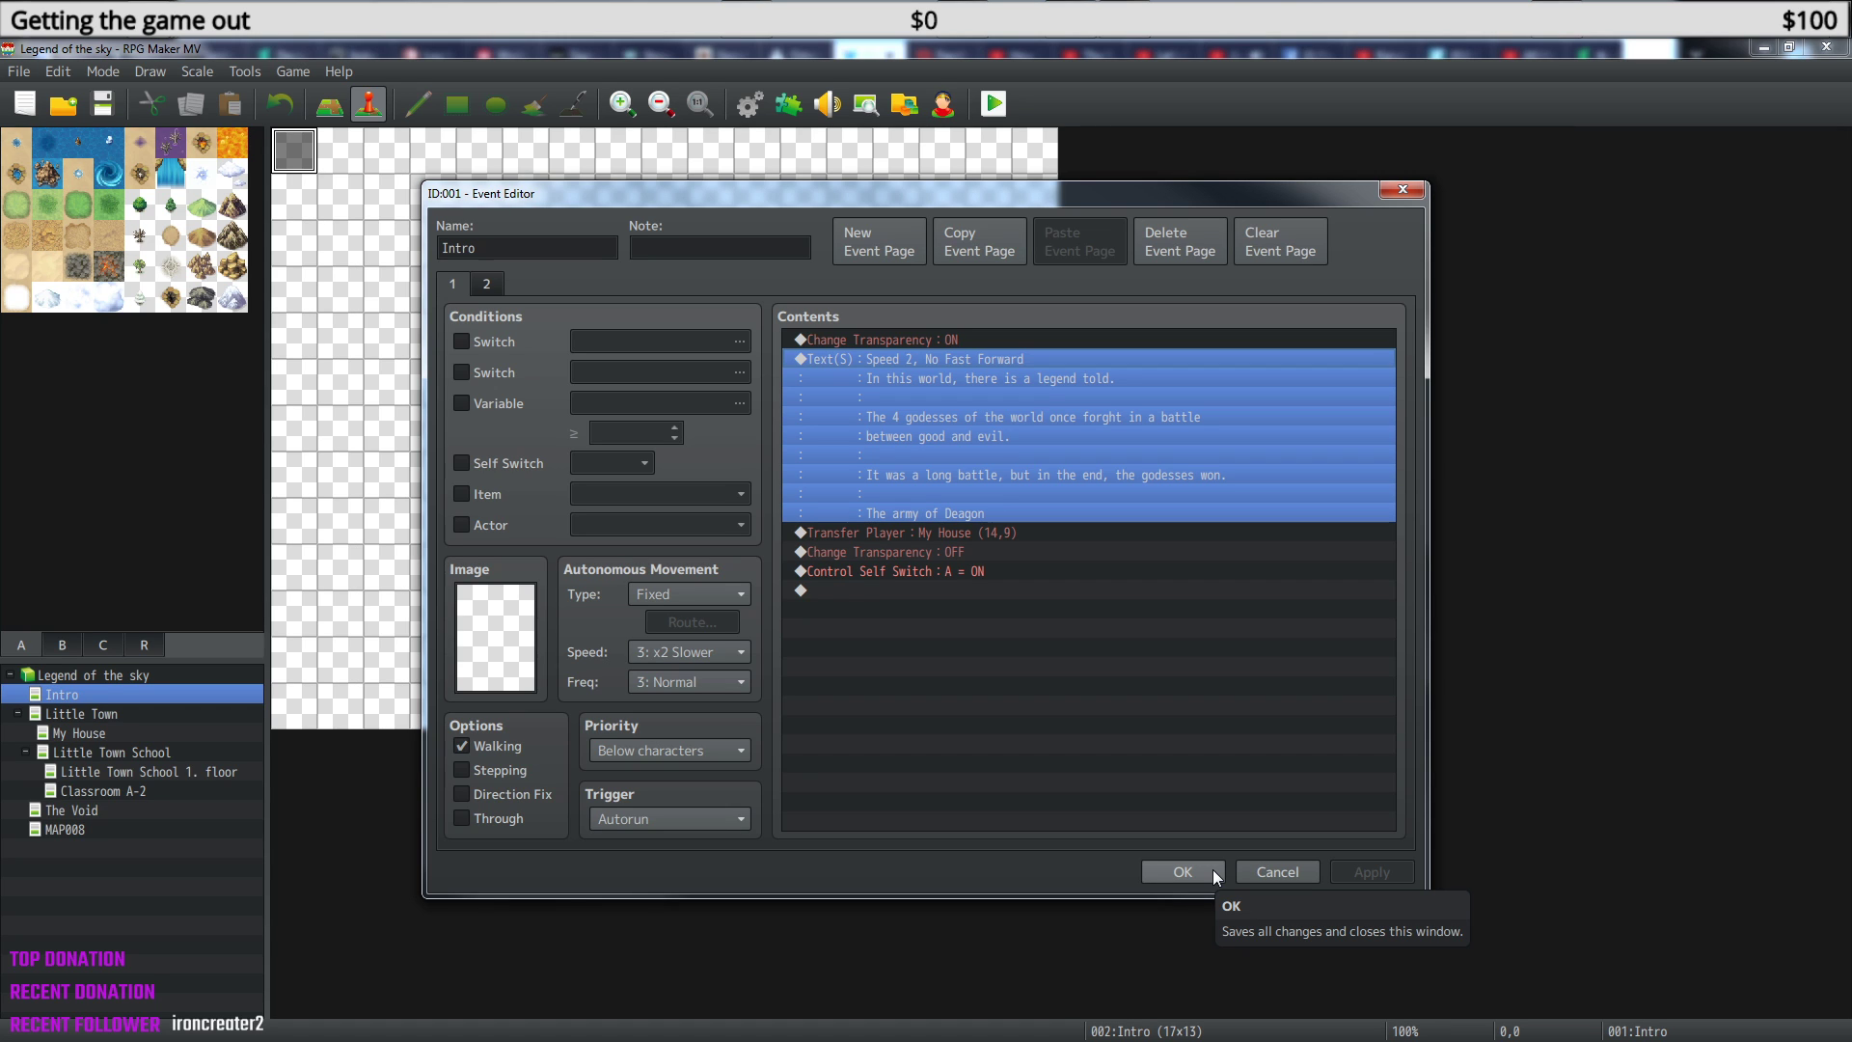
left_click(1401, 189)
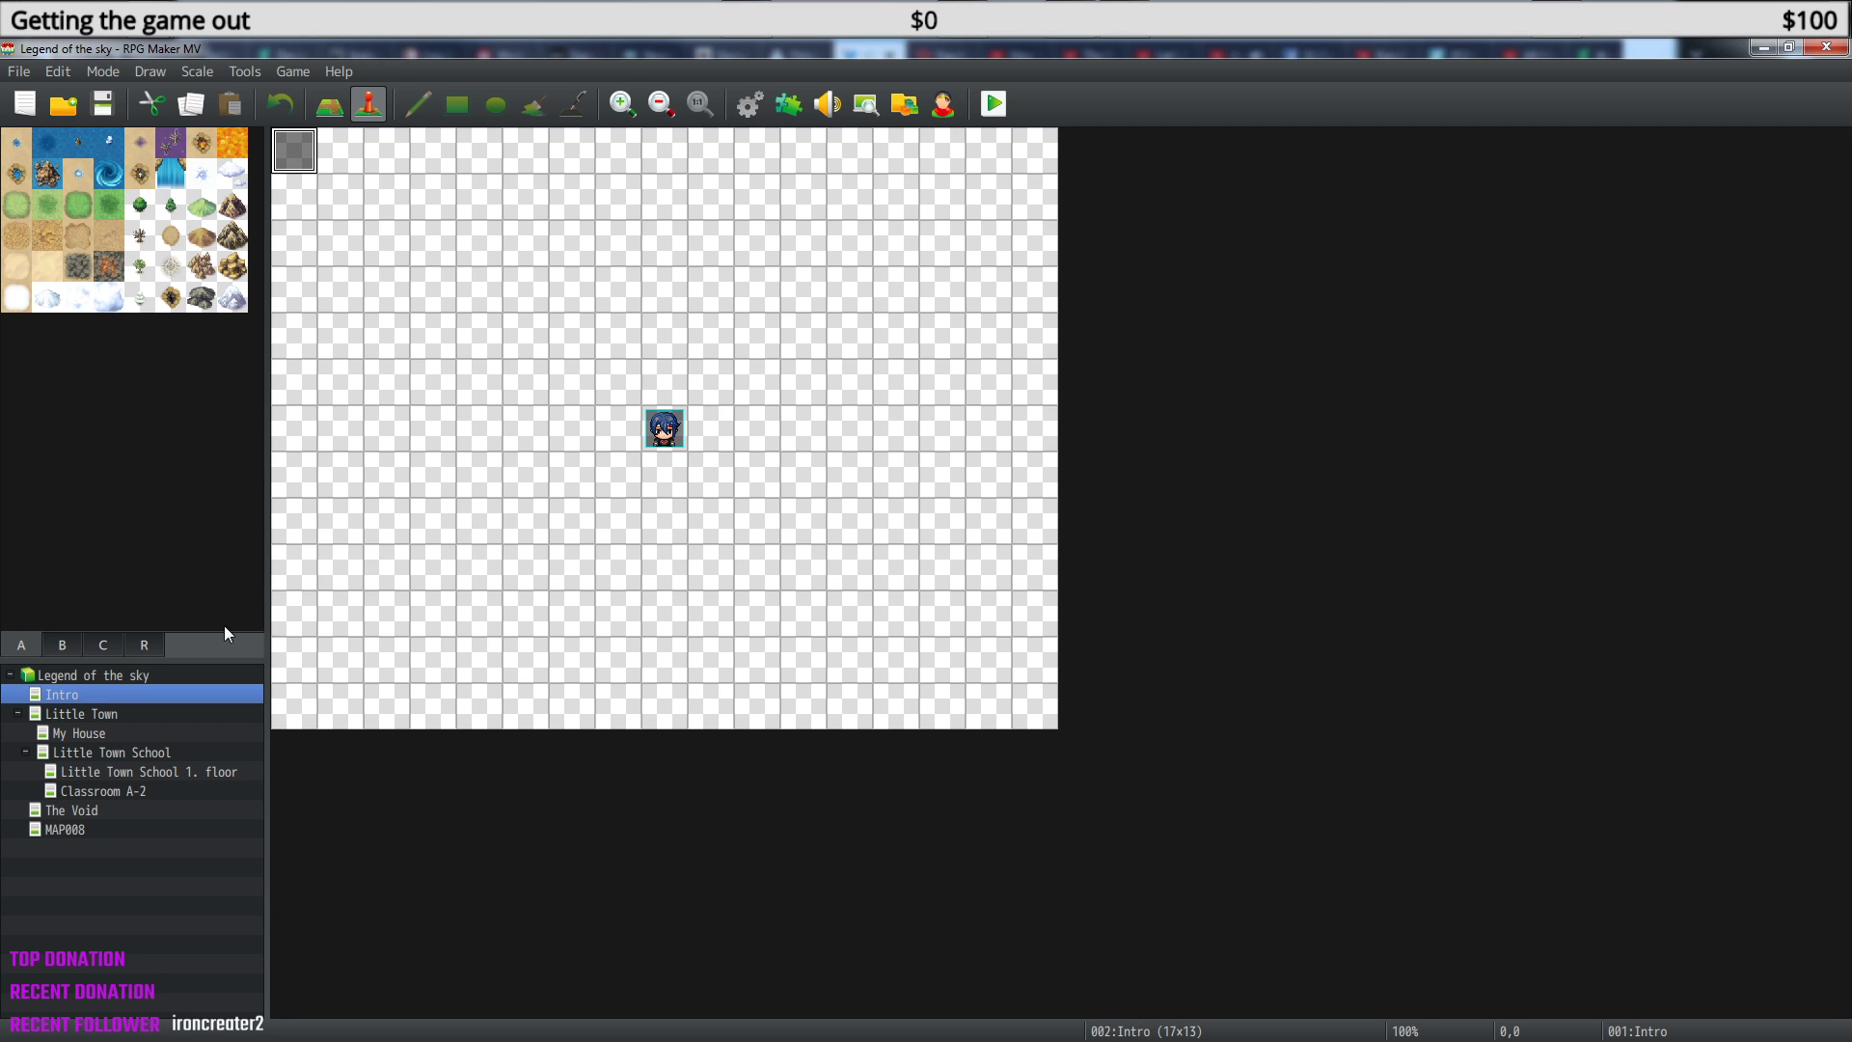
left_click(97, 714)
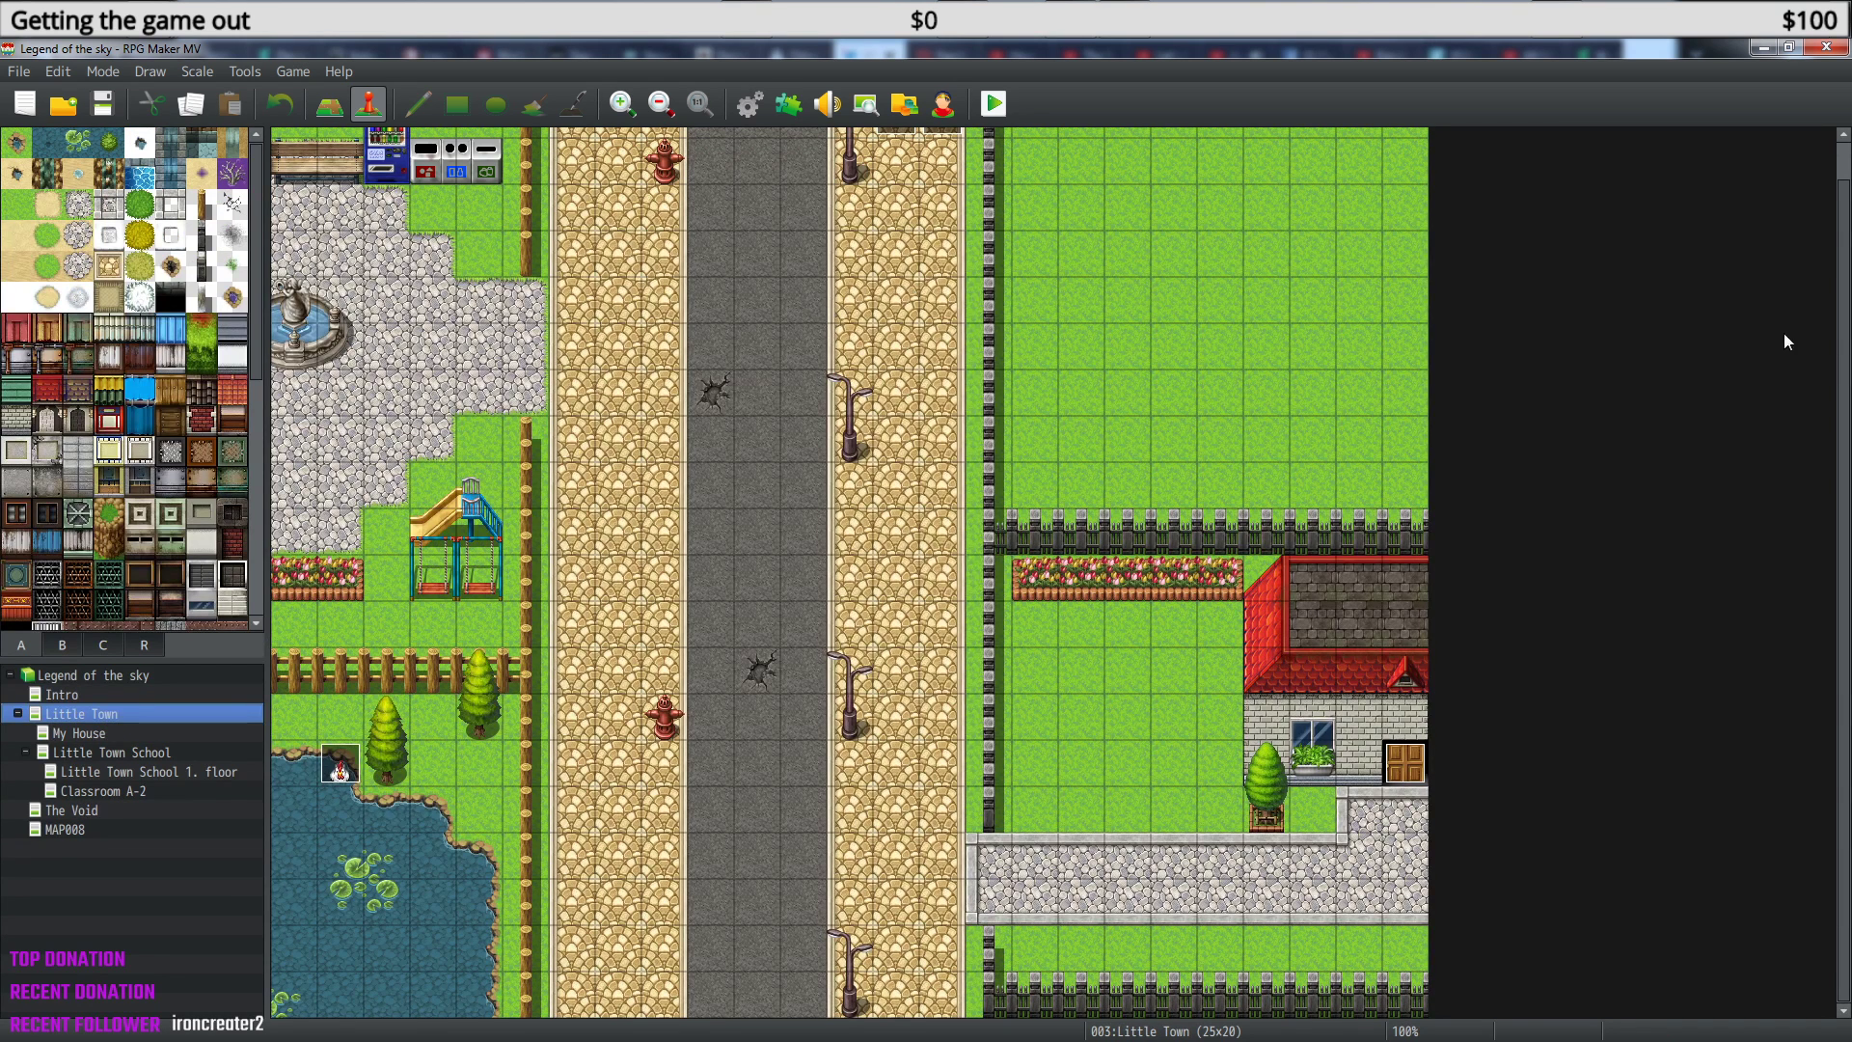
left_click_drag(1846, 241, 1845, 164)
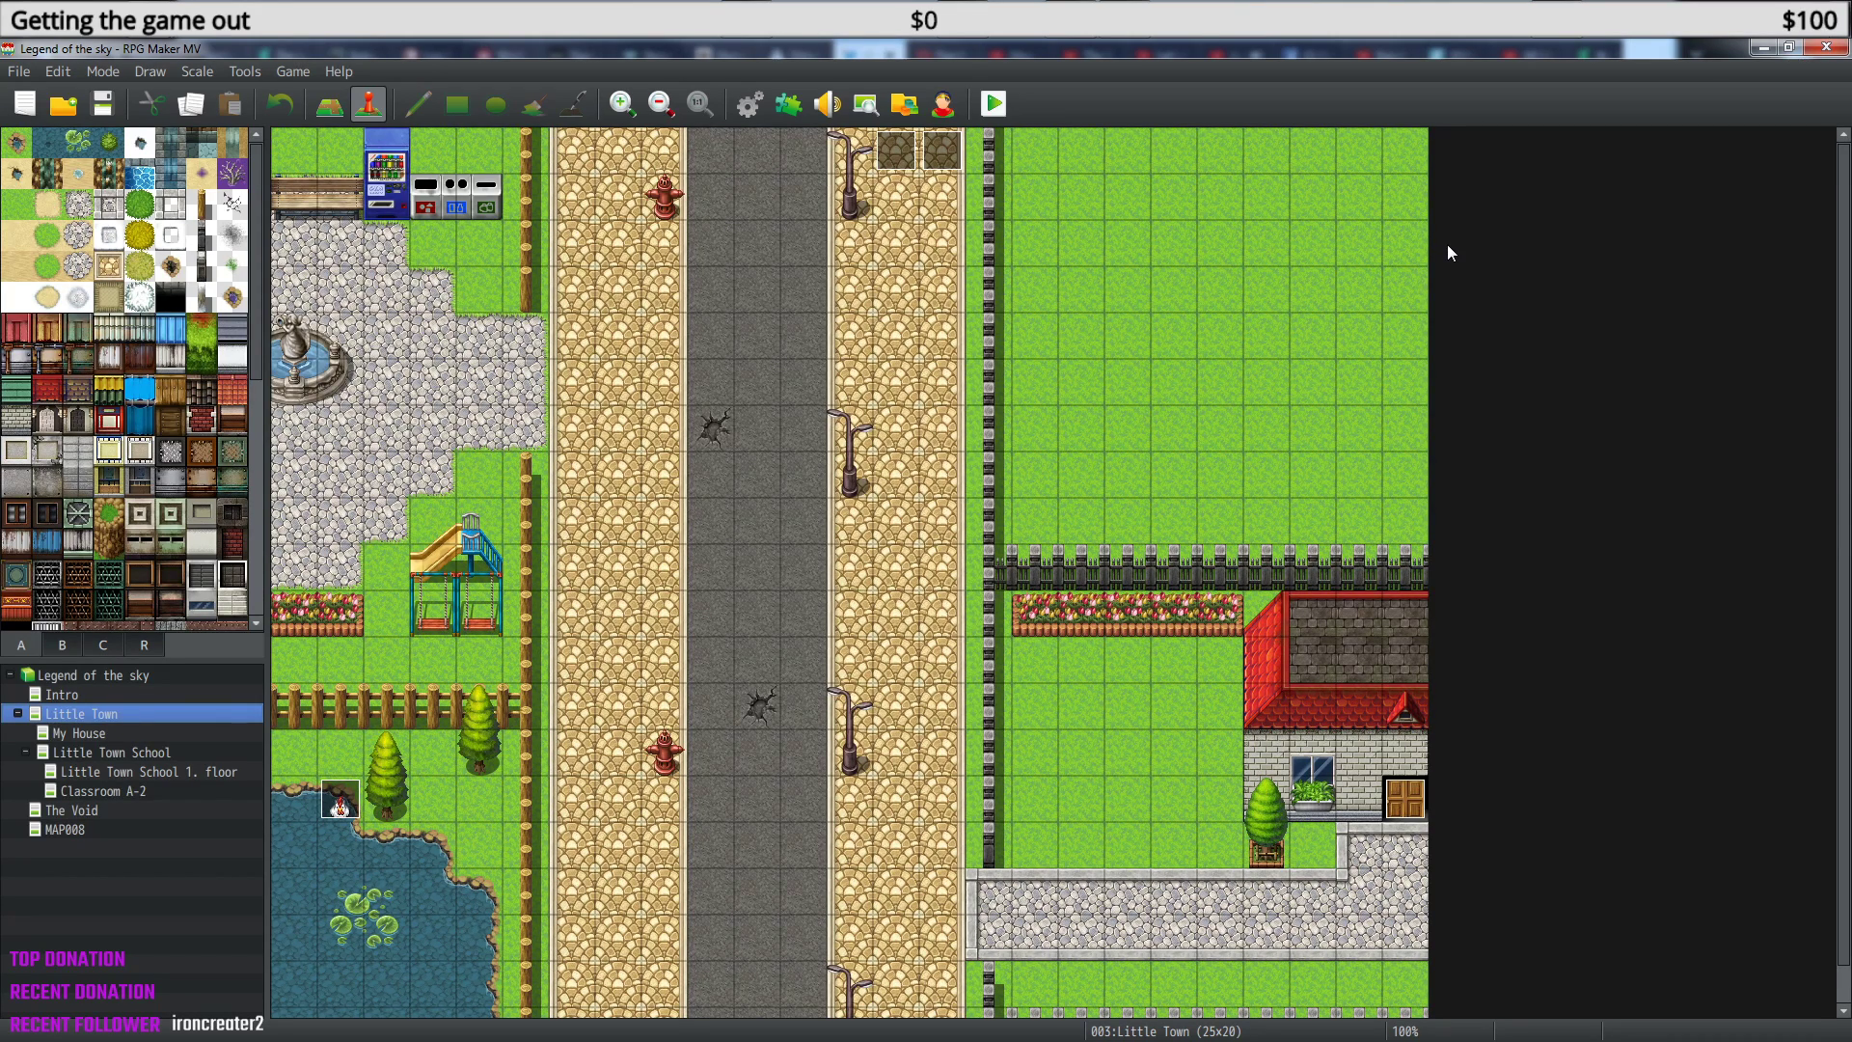
right_click(629, 149)
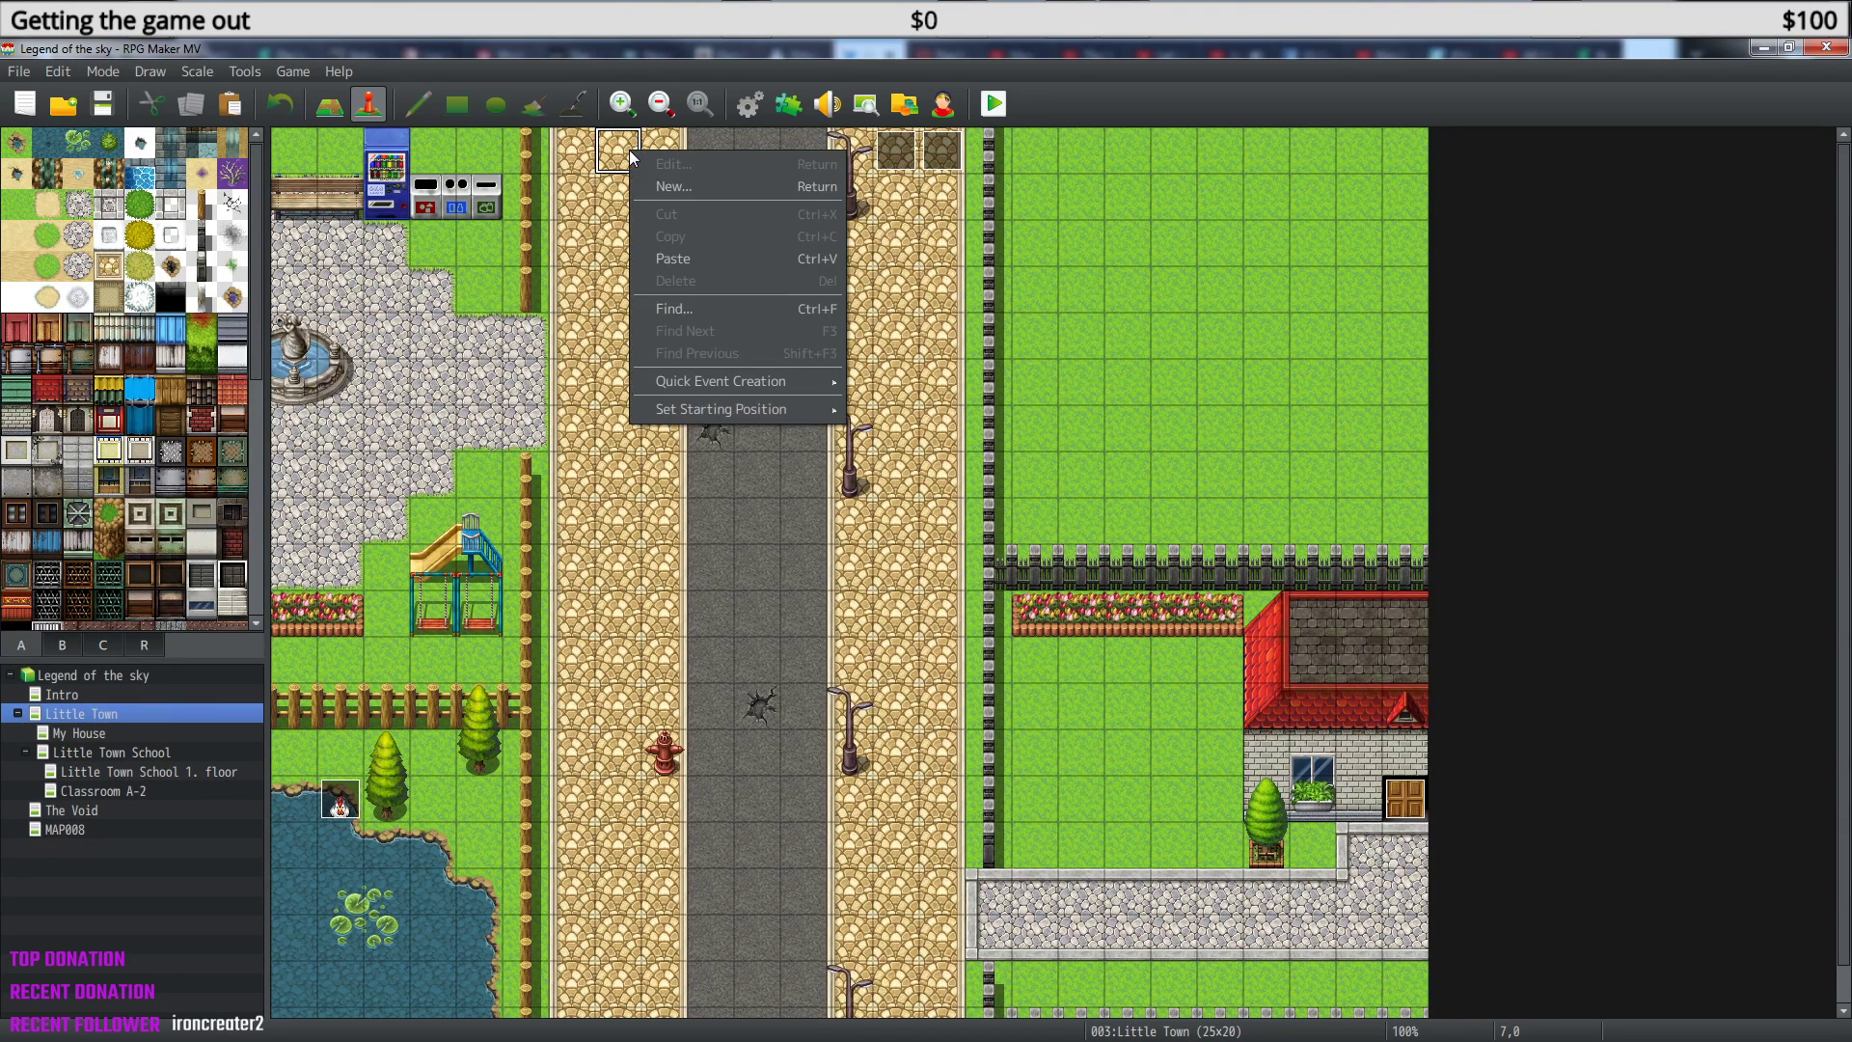
left_click(697, 184)
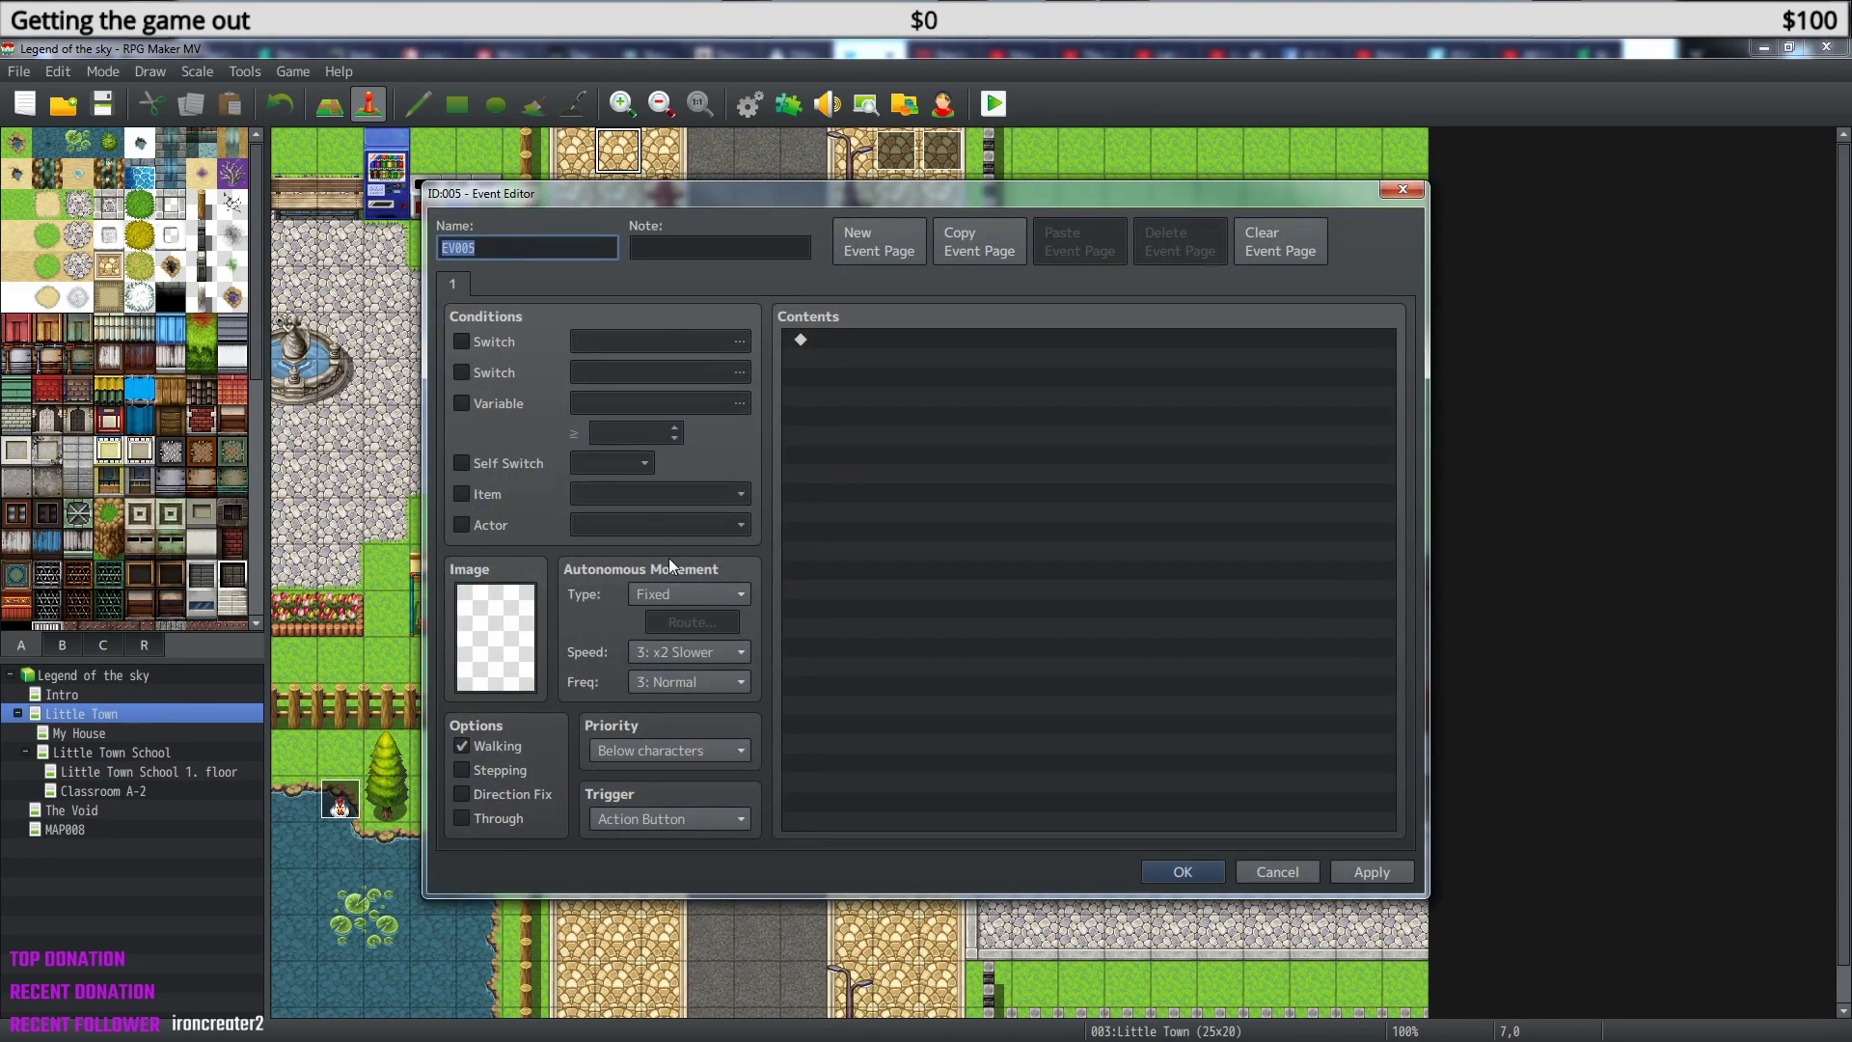
left_click(463, 818)
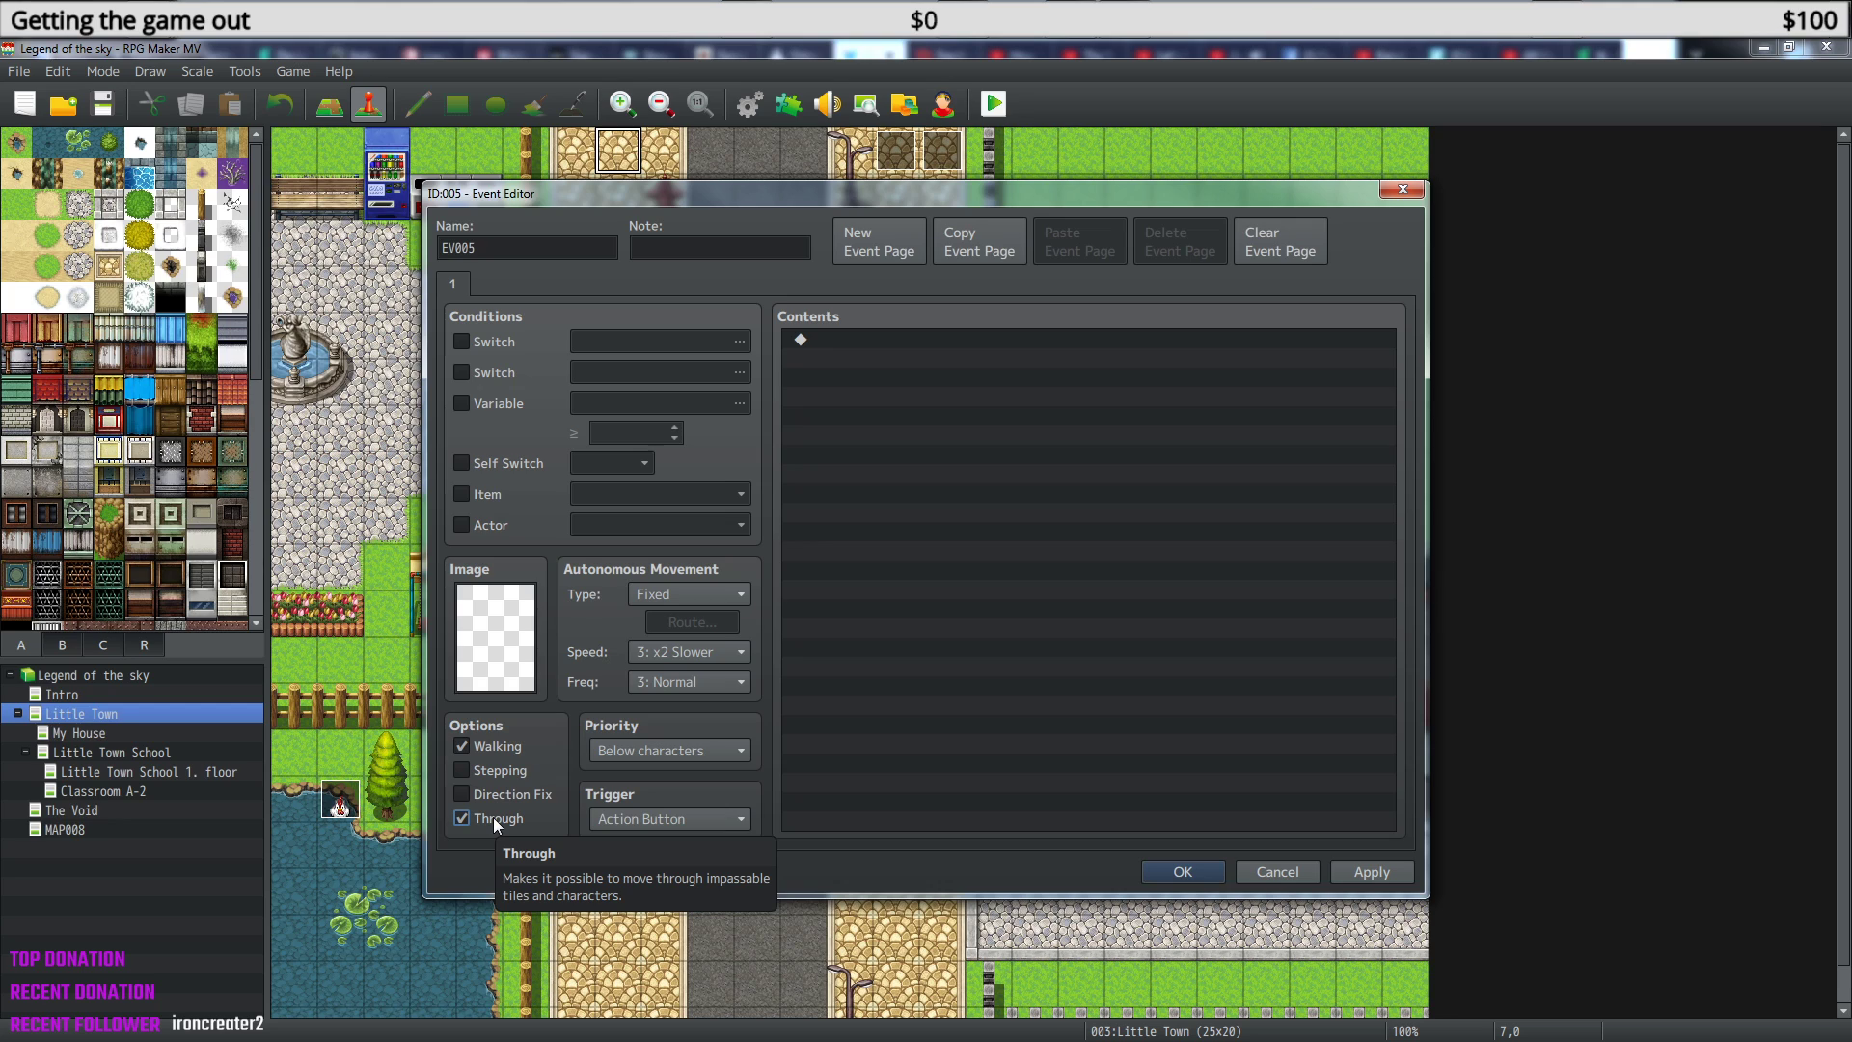
left_click(461, 815)
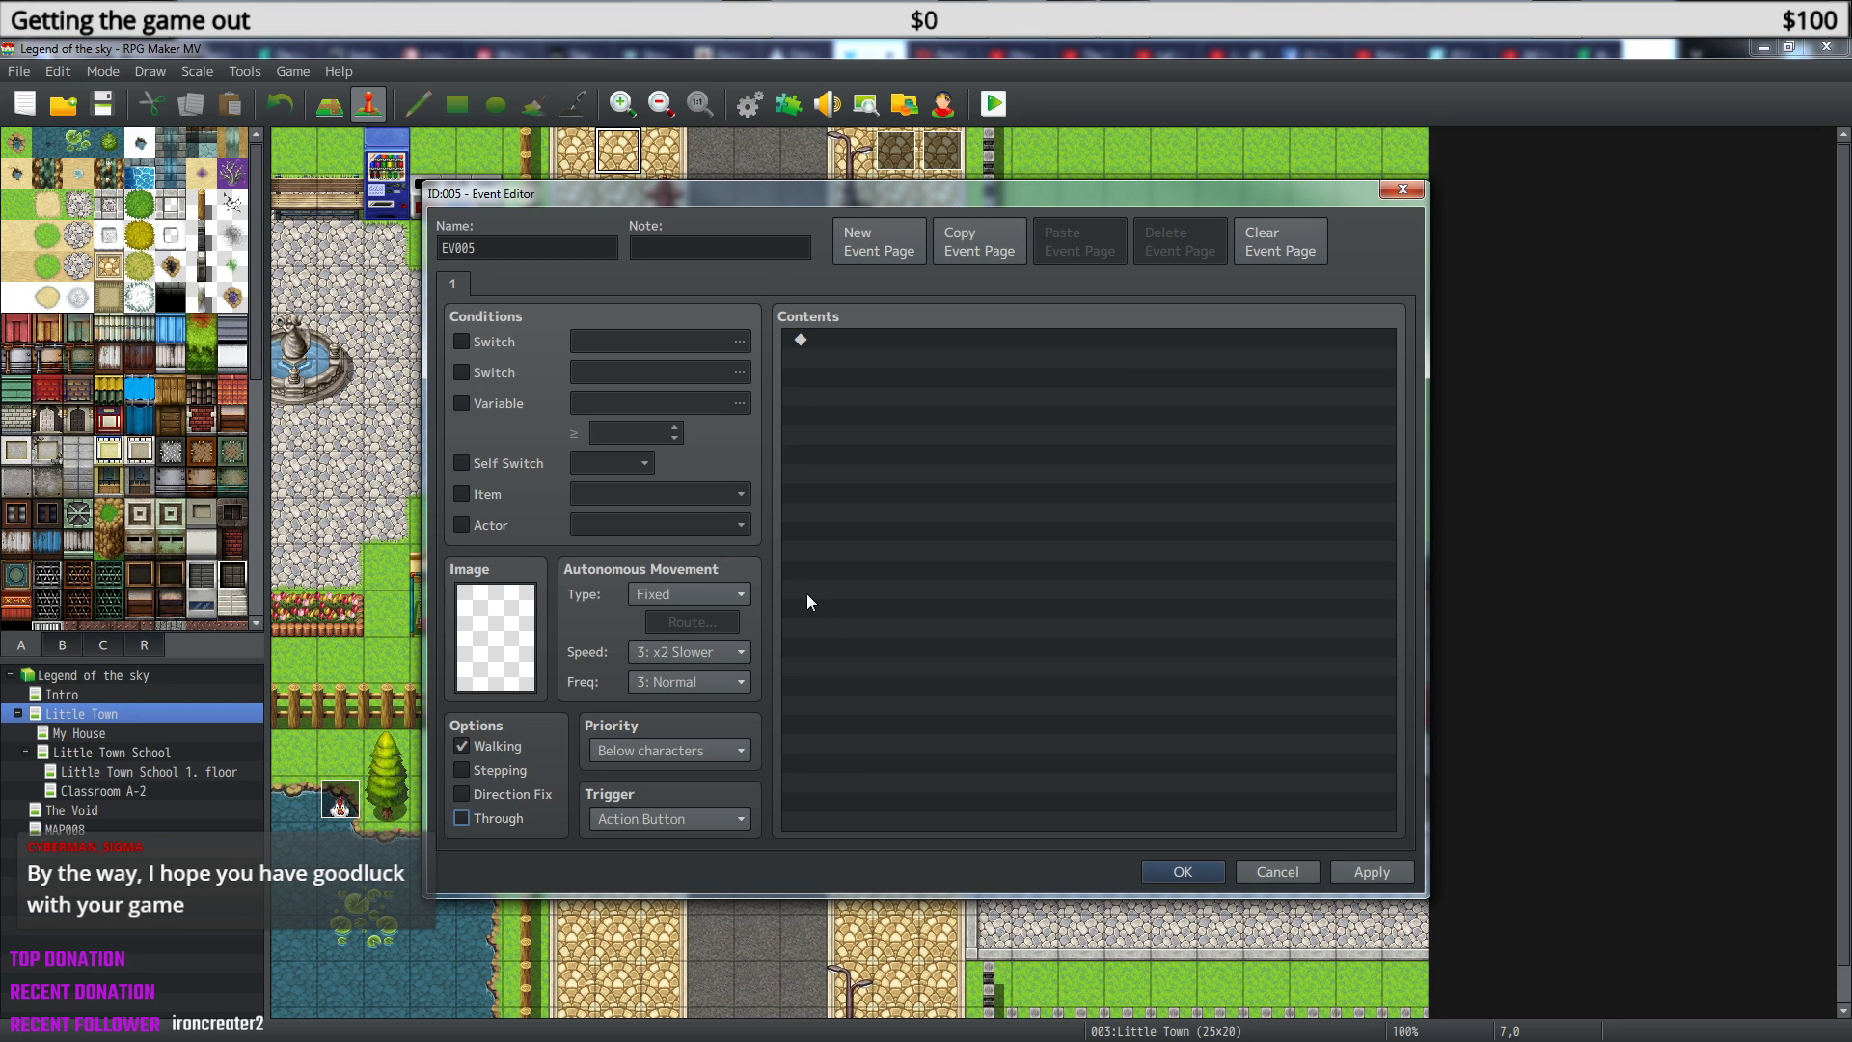
left_click(1412, 194)
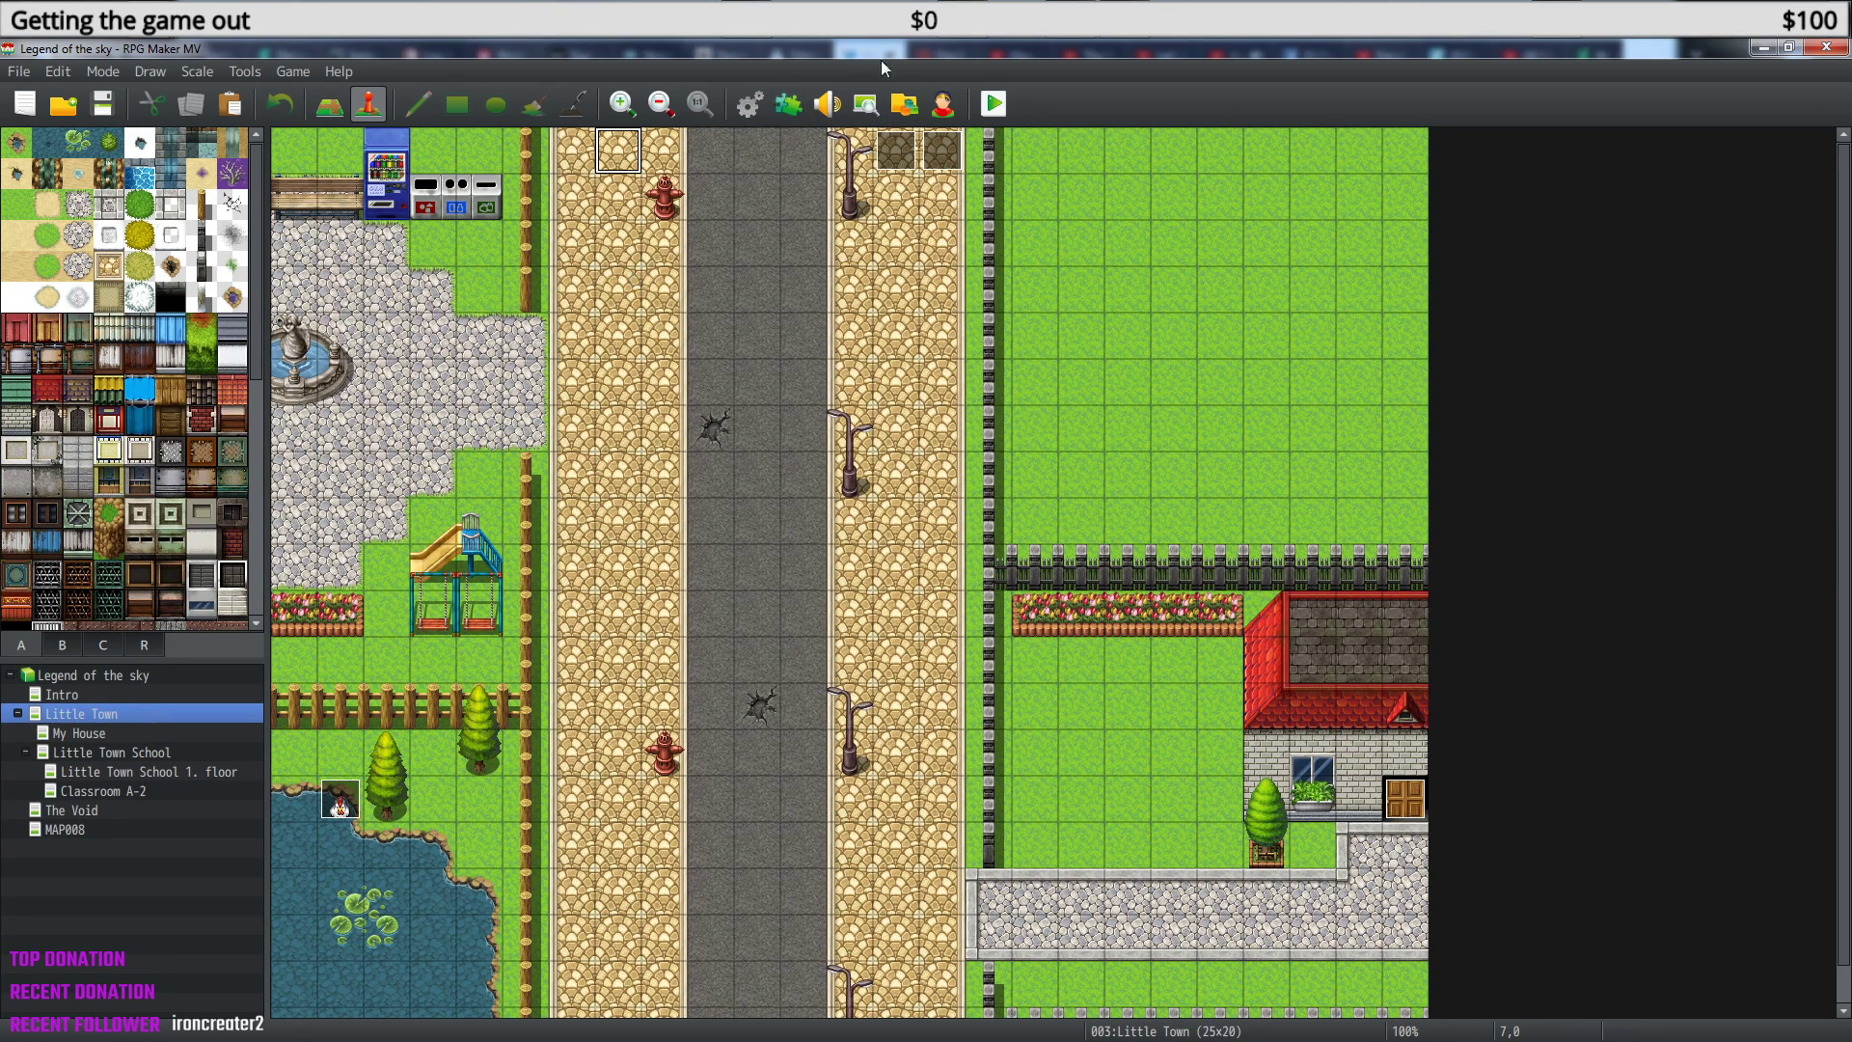
- Start a playtest, look over the existing save files in the load list, and close the game
left_click(995, 103)
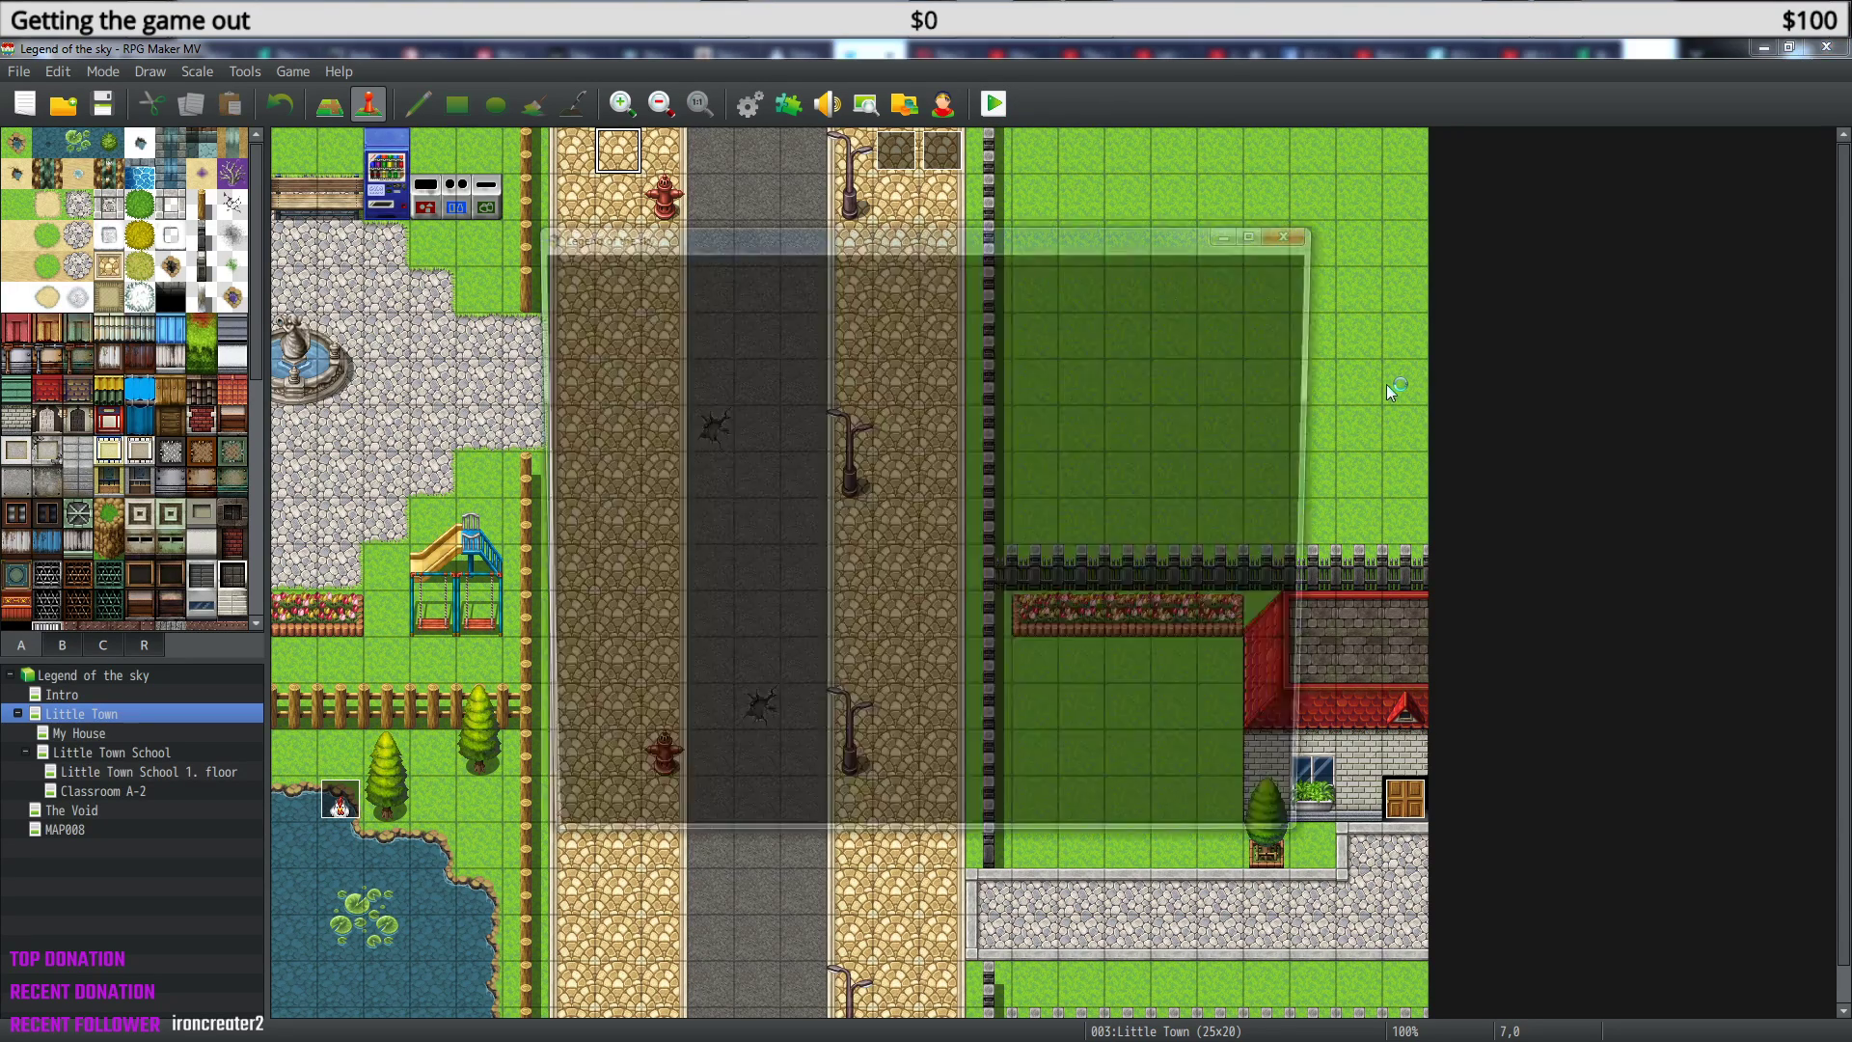
key("Return")
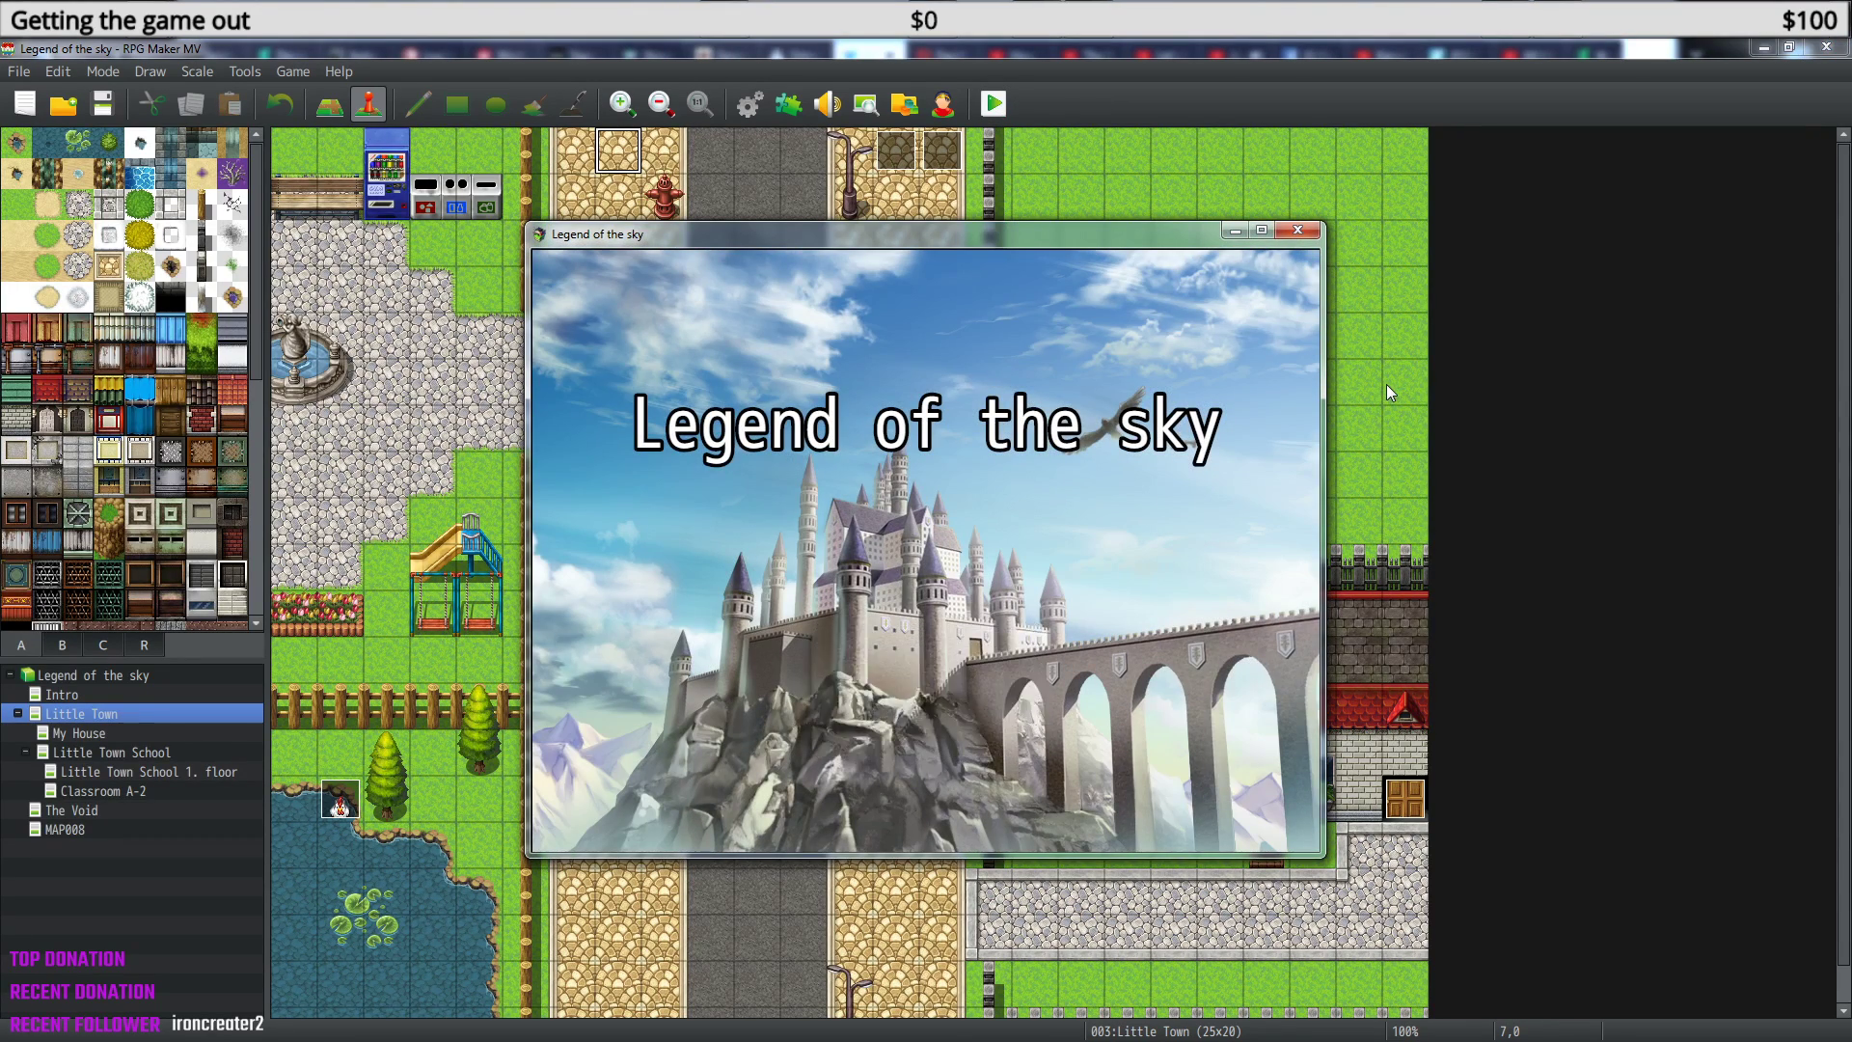
key("Up")
key("Up")
key("Up")
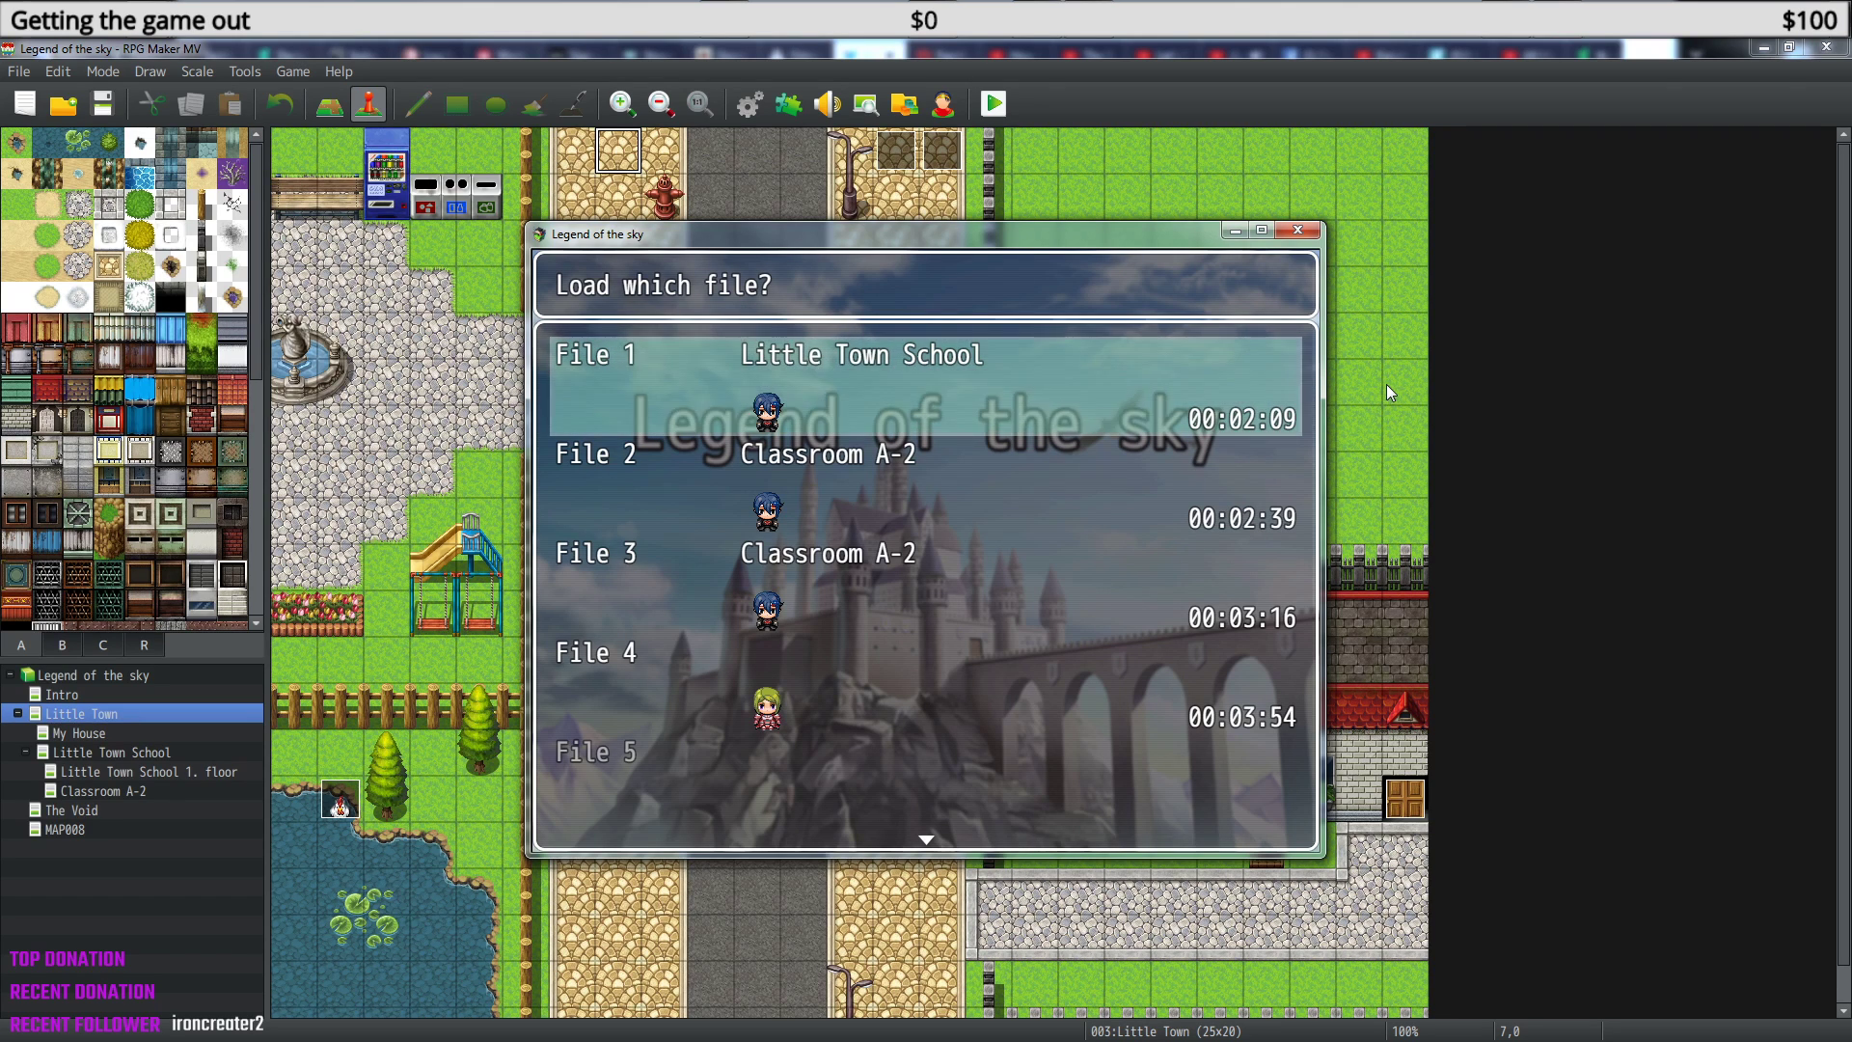
key("Down")
key("Down")
key("Up")
key("Up")
left_click(1298, 230)
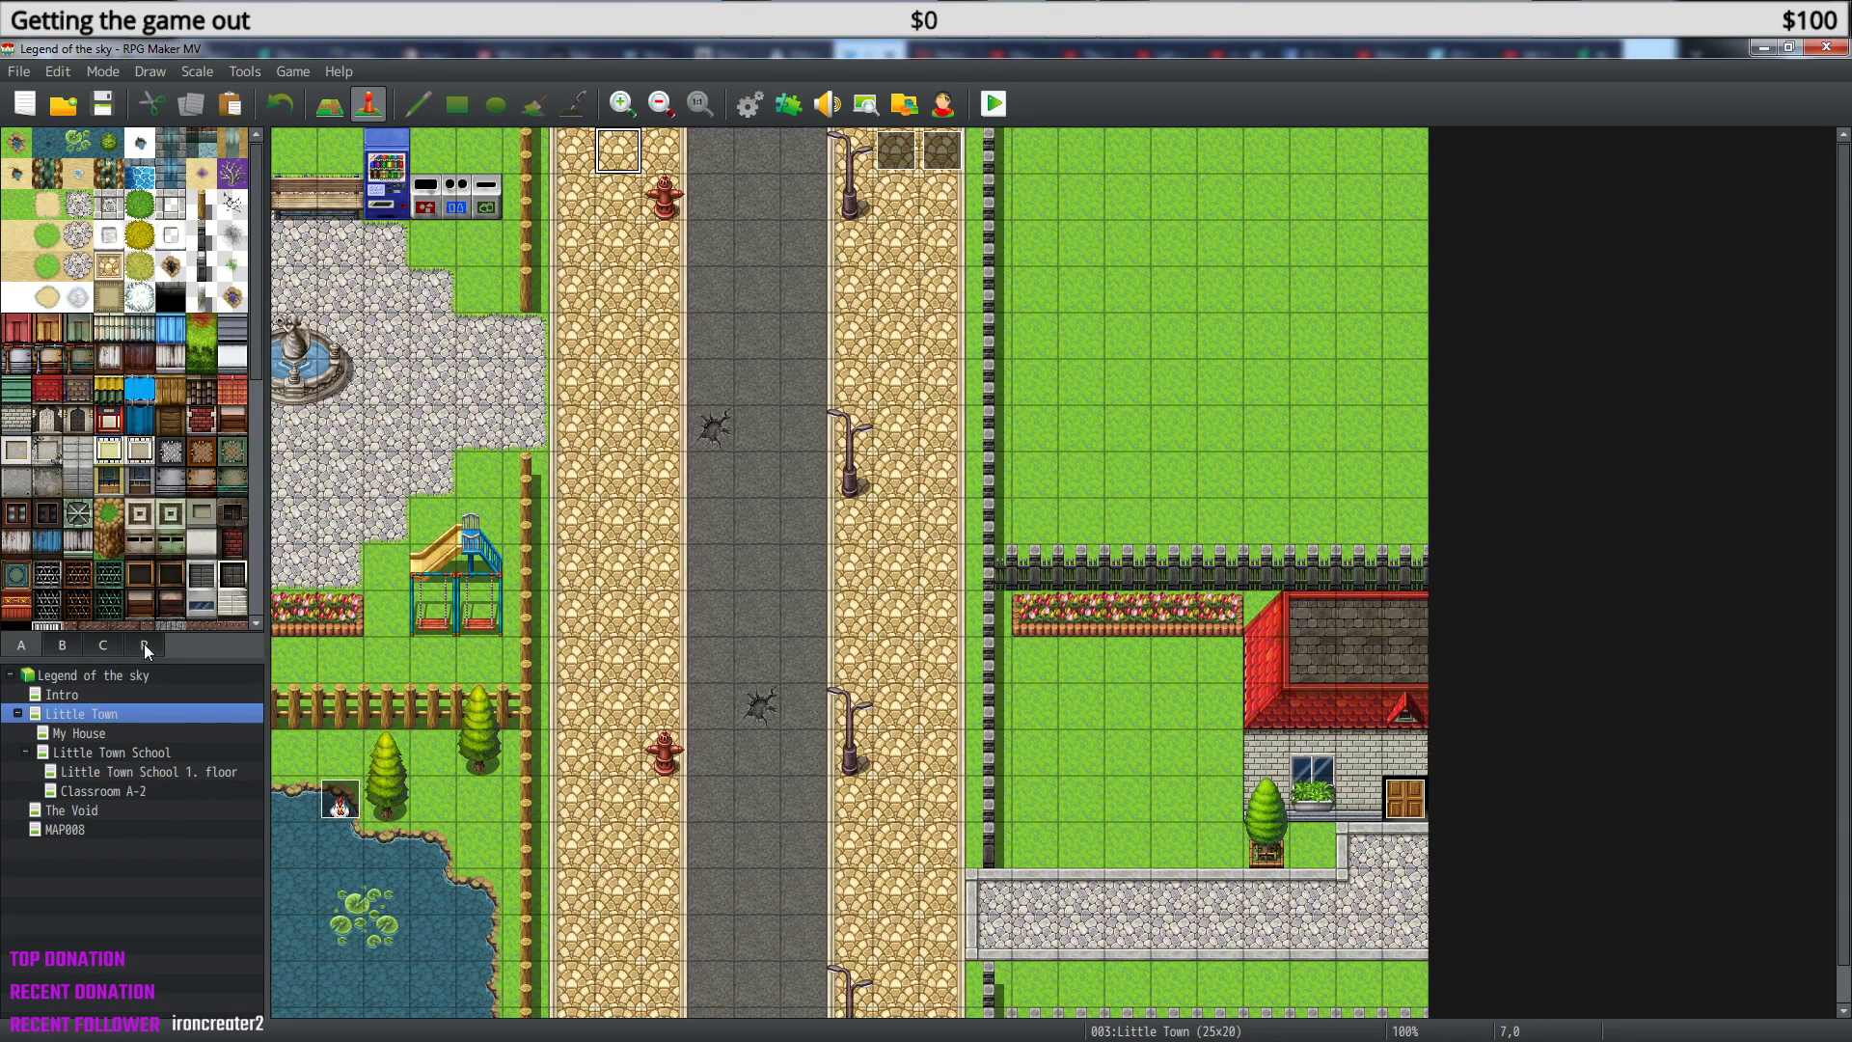
- Examine the region IDs on the Little Town map and MAP008, and return to tileset A on MAP008
left_click(143, 644)
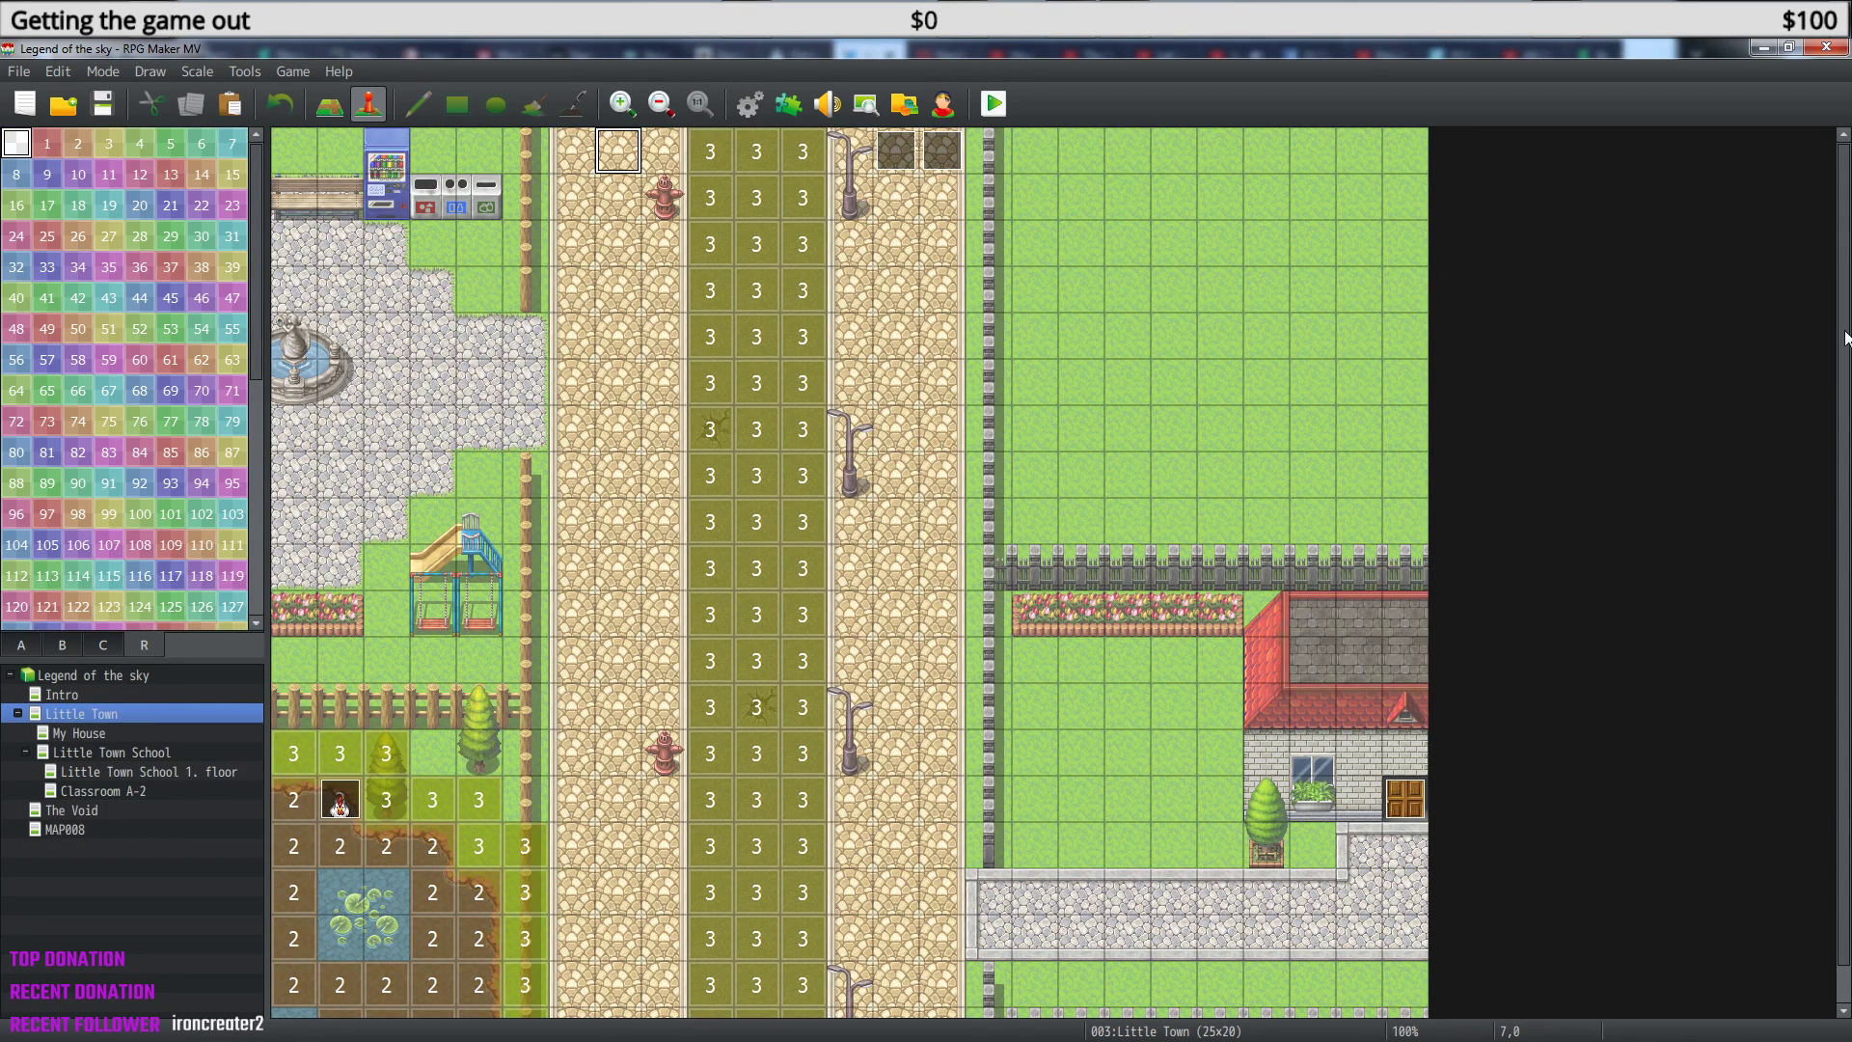
scroll(1844, 395, "down", 1)
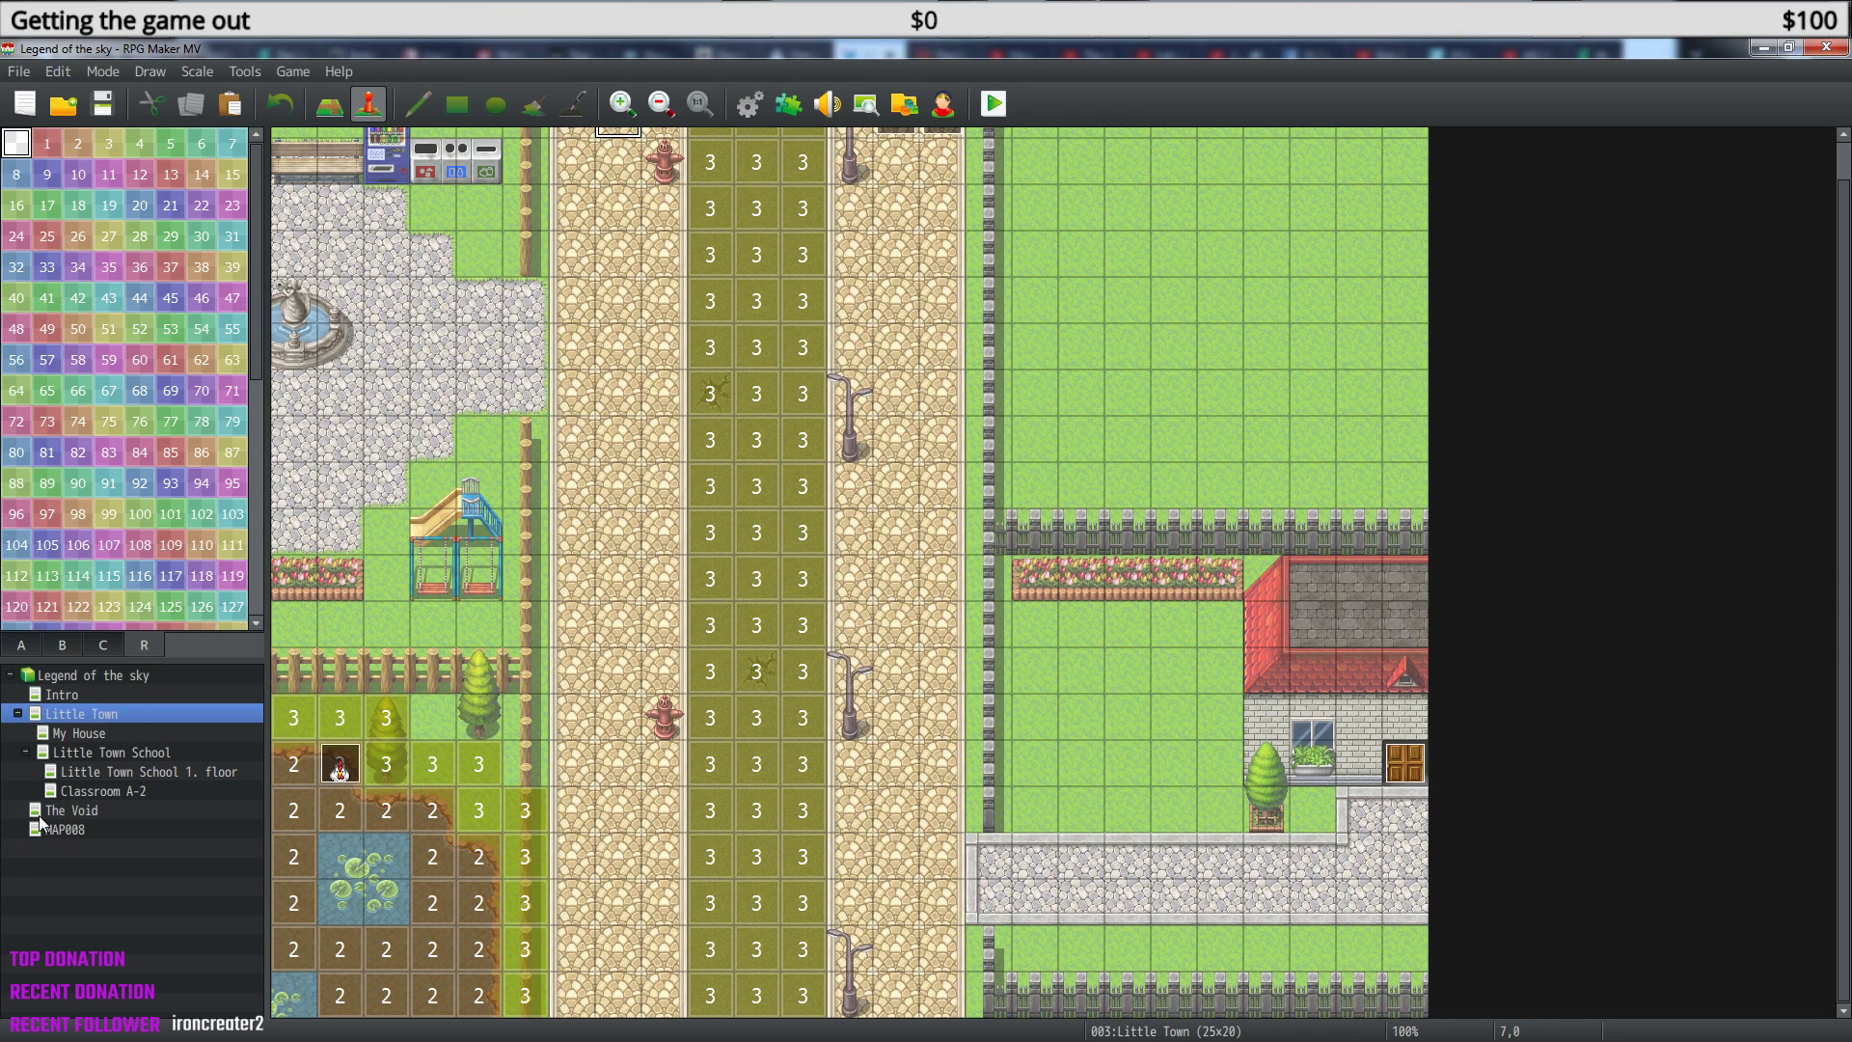
left_click(83, 832)
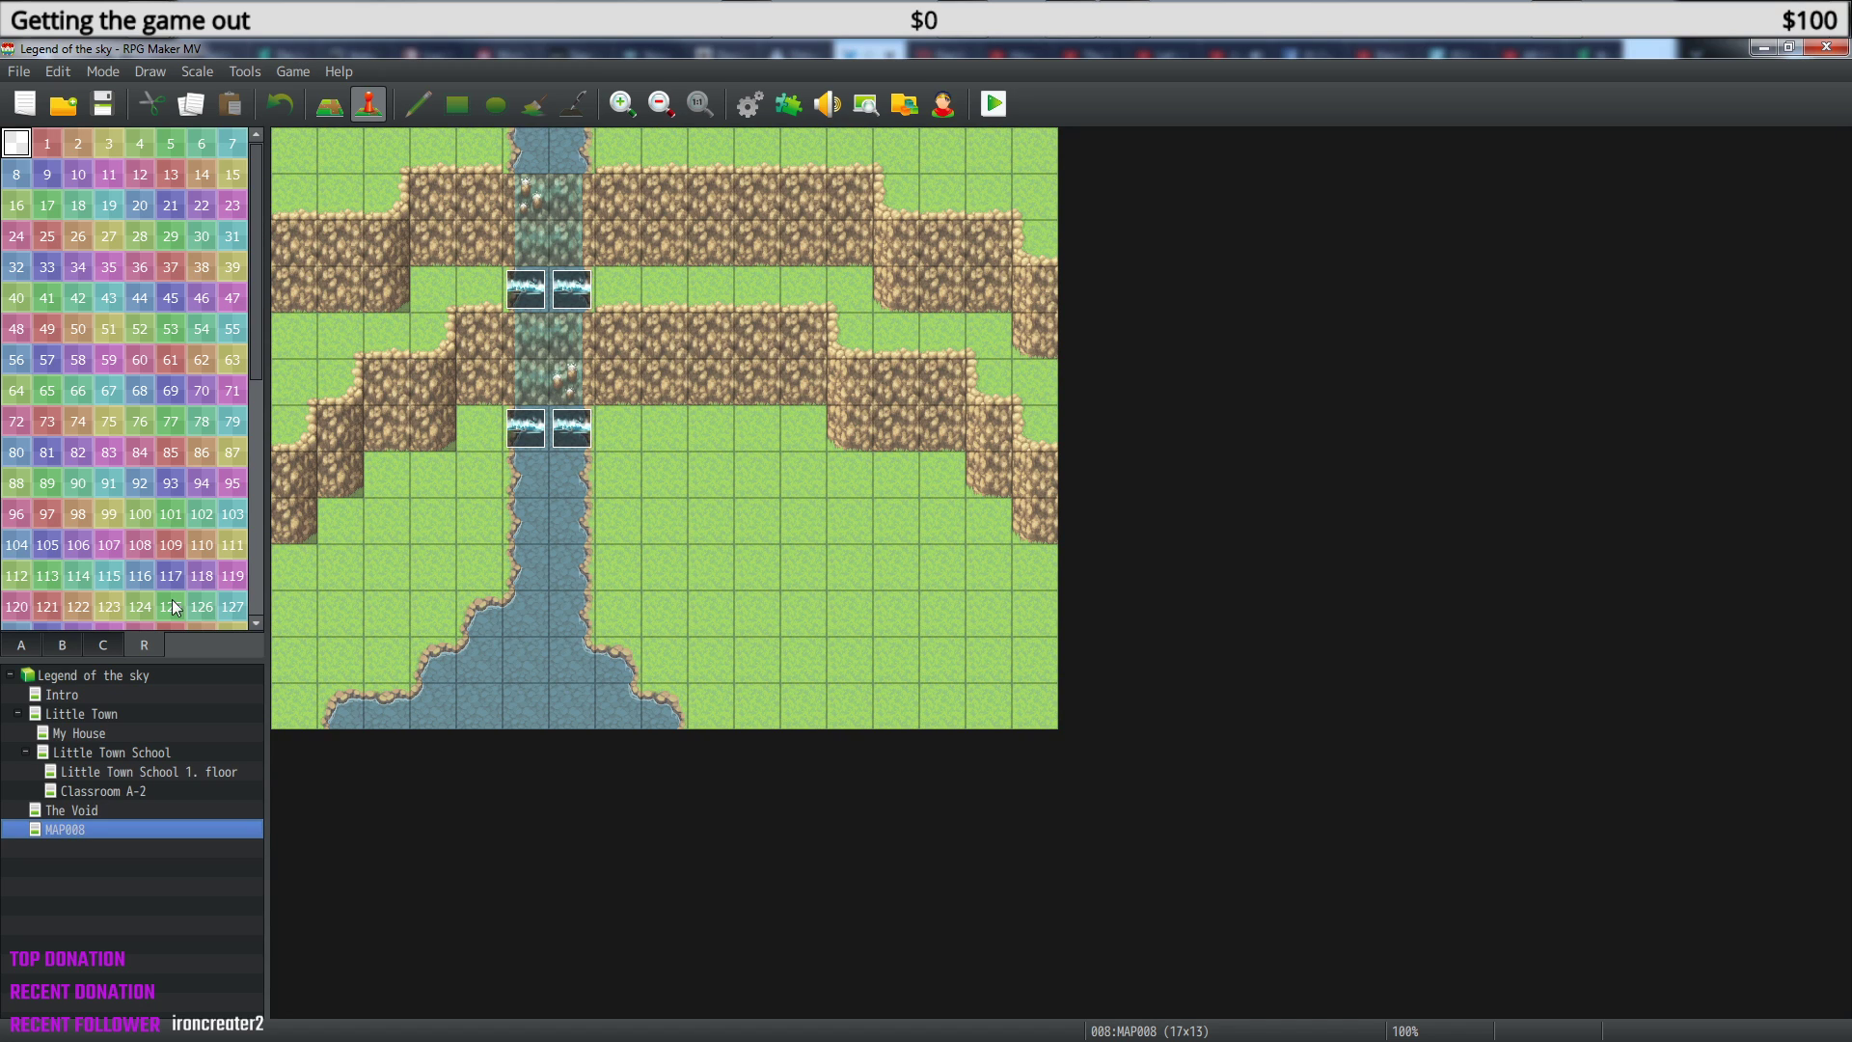
left_click(25, 646)
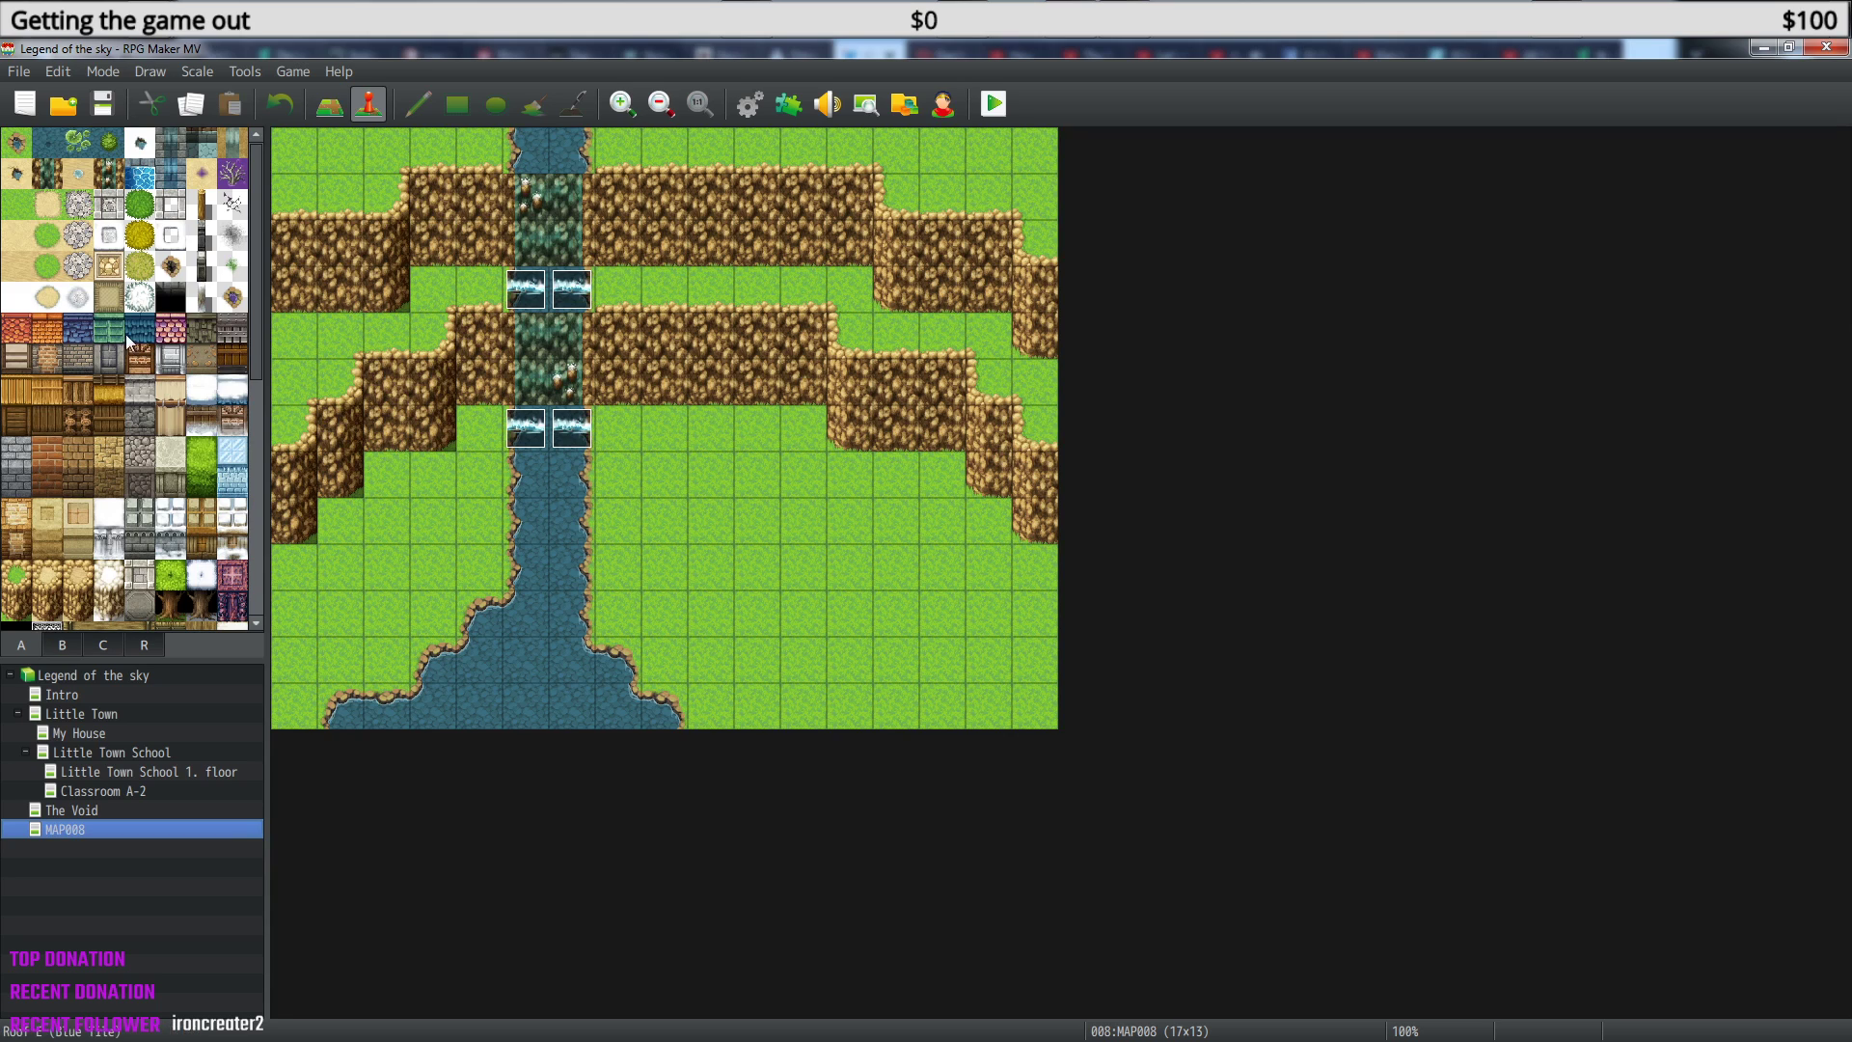
- Paint a winding dirt path from the foot of the lower cliff, east of the river, to the map's southern edge
left_click(46, 204)
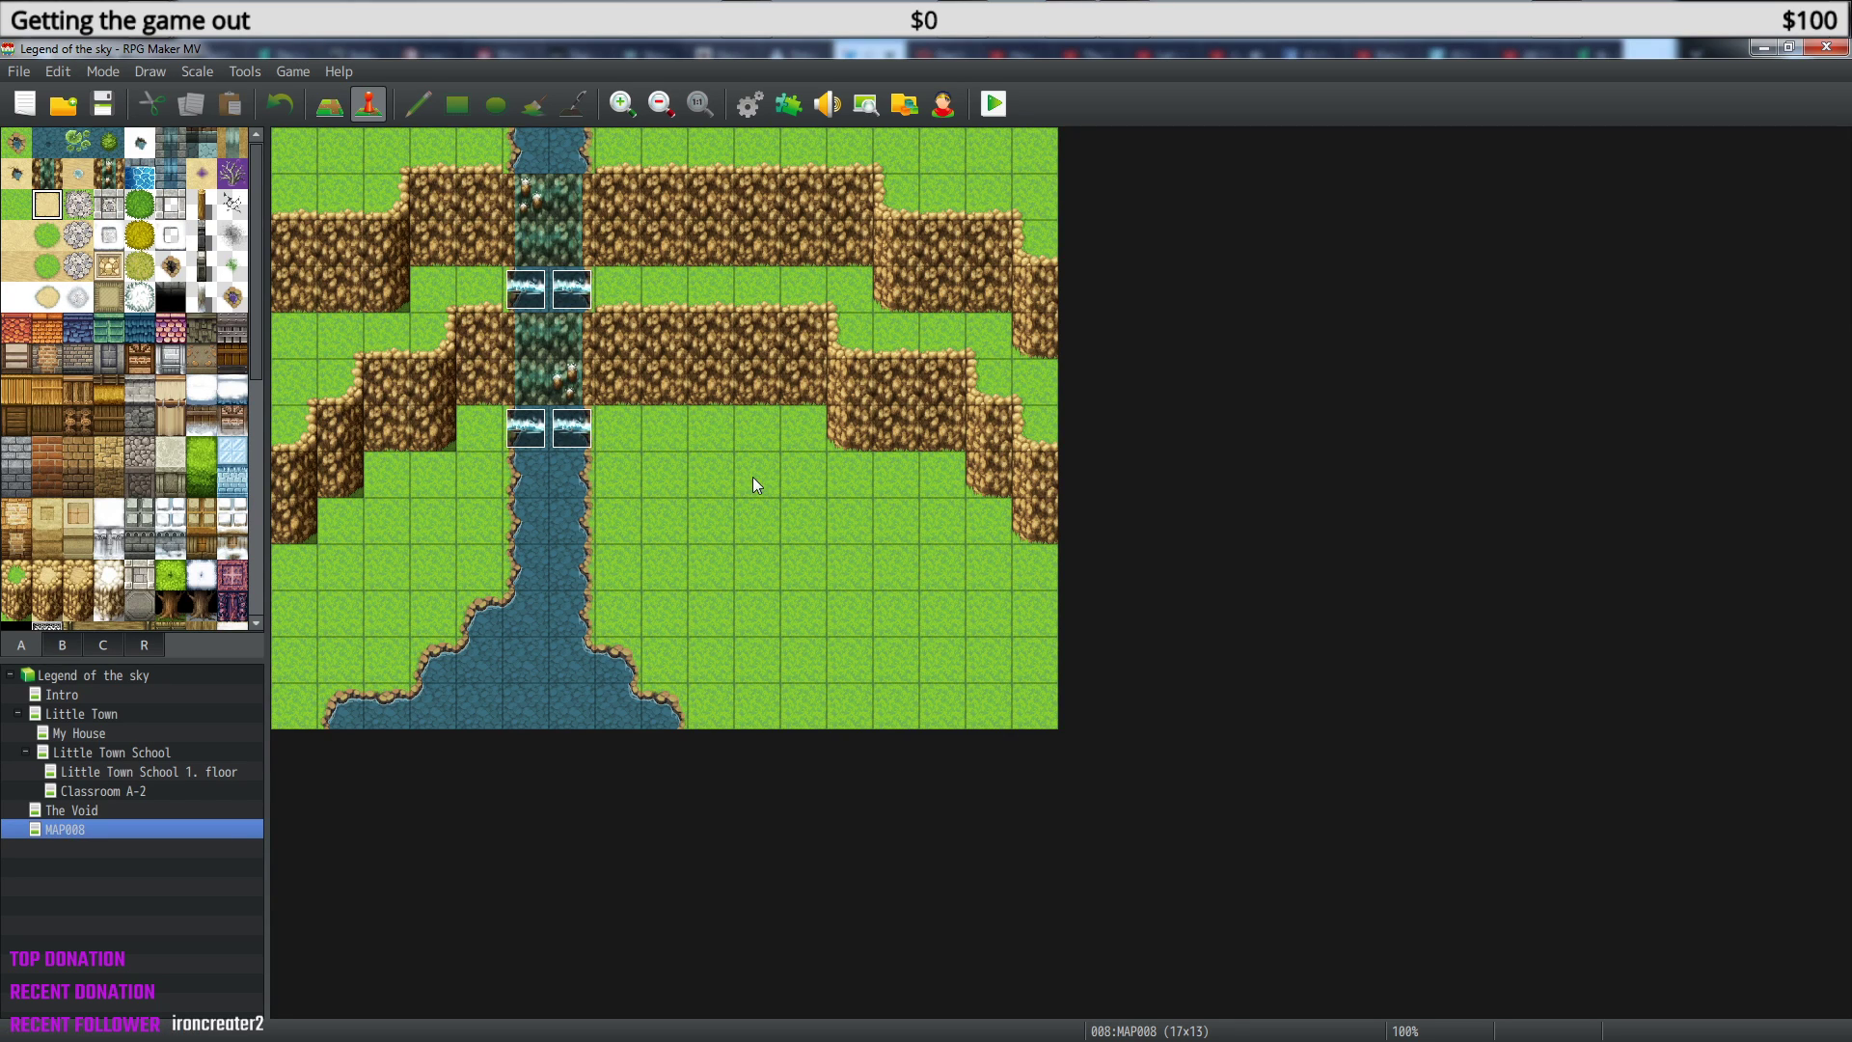
left_click(333, 114)
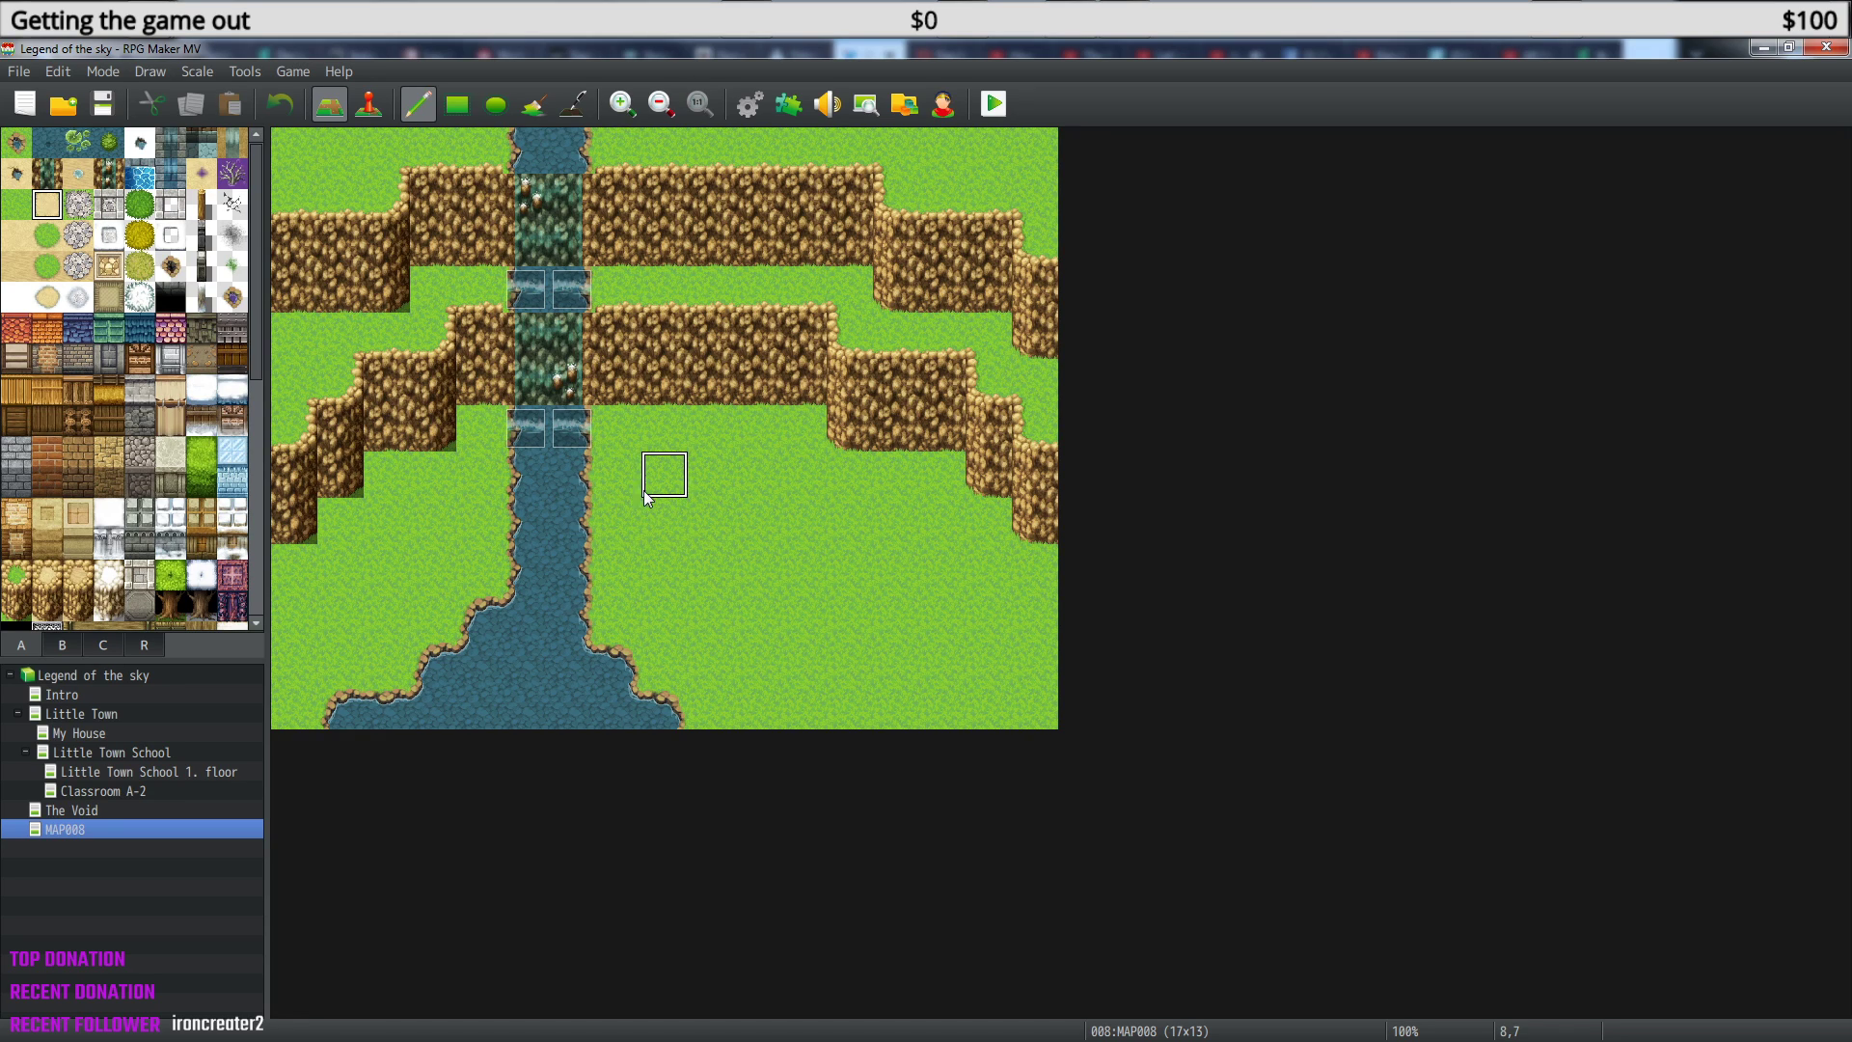
mouse_move(668, 435)
left_mouse_down()
mouse_move(711, 564)
mouse_move(843, 711)
left_mouse_up()
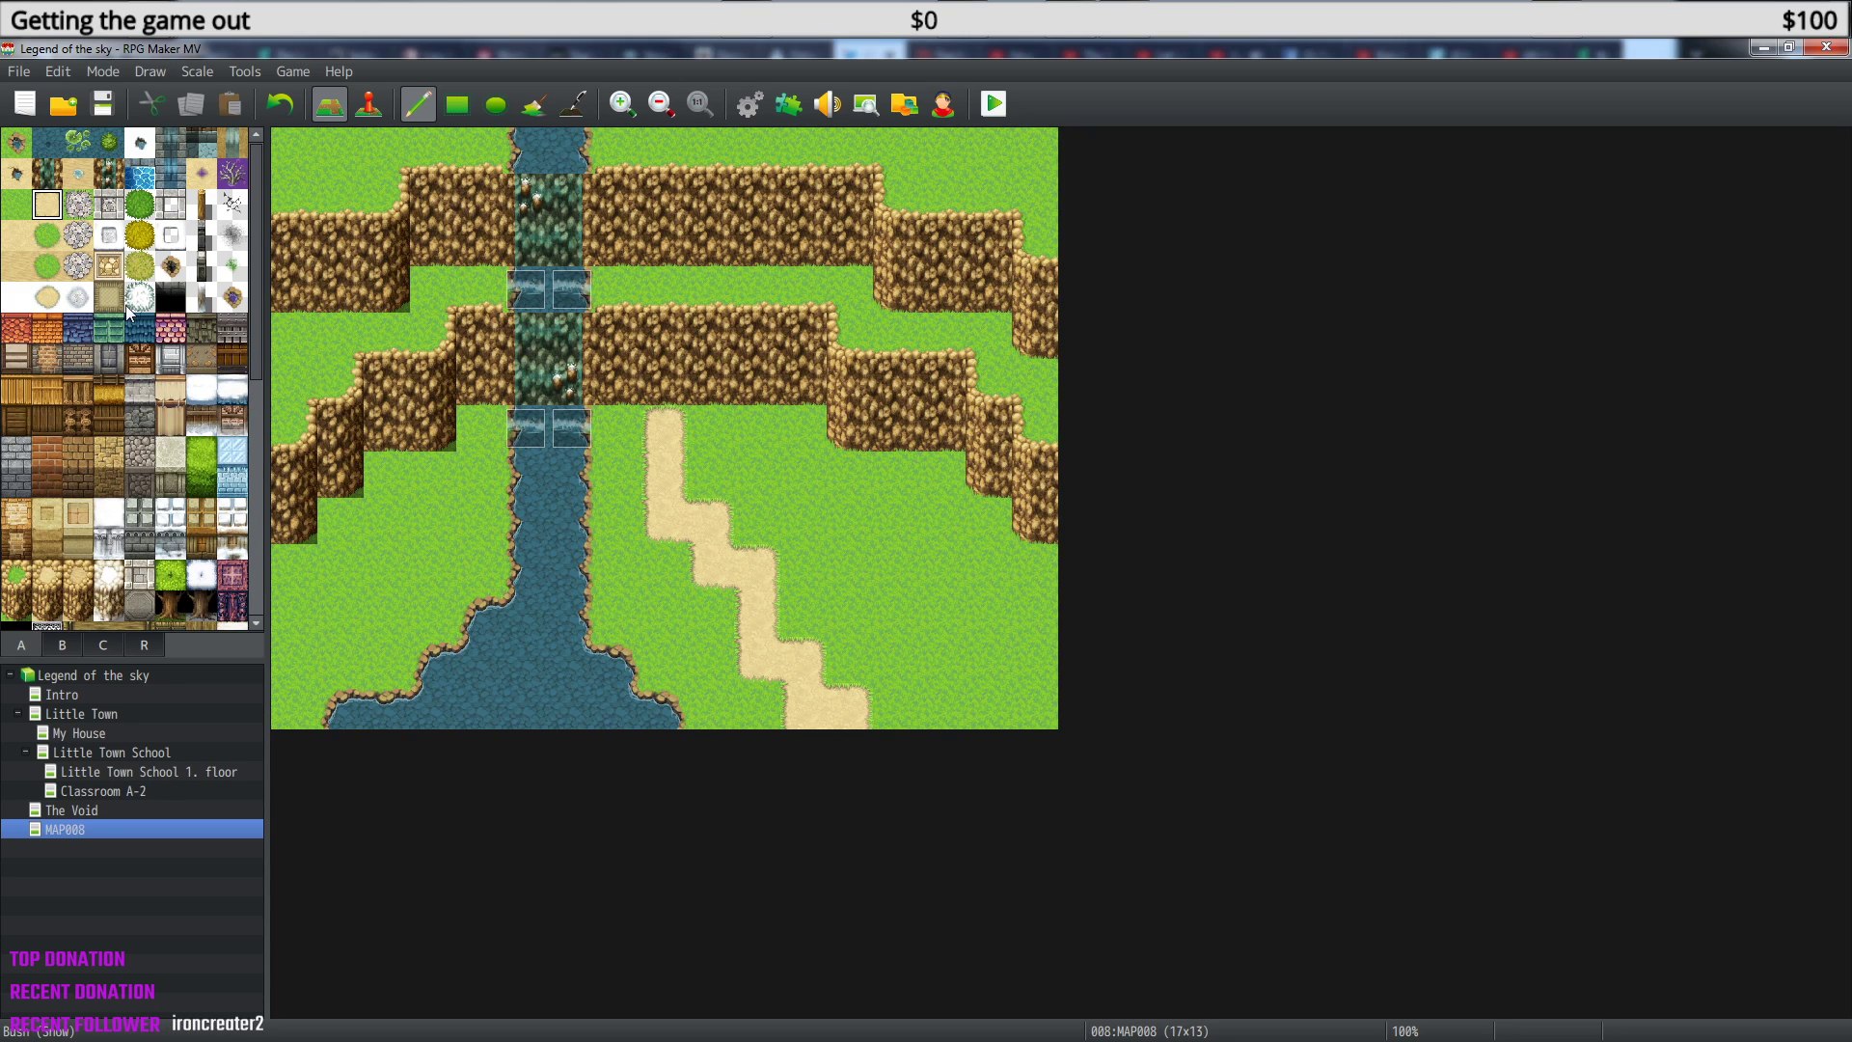
- Try the flat dirt road tile and the dirt-edged grass tile over the upper part of the path, undoing both attempts
left_click(21, 271)
left_click(669, 436)
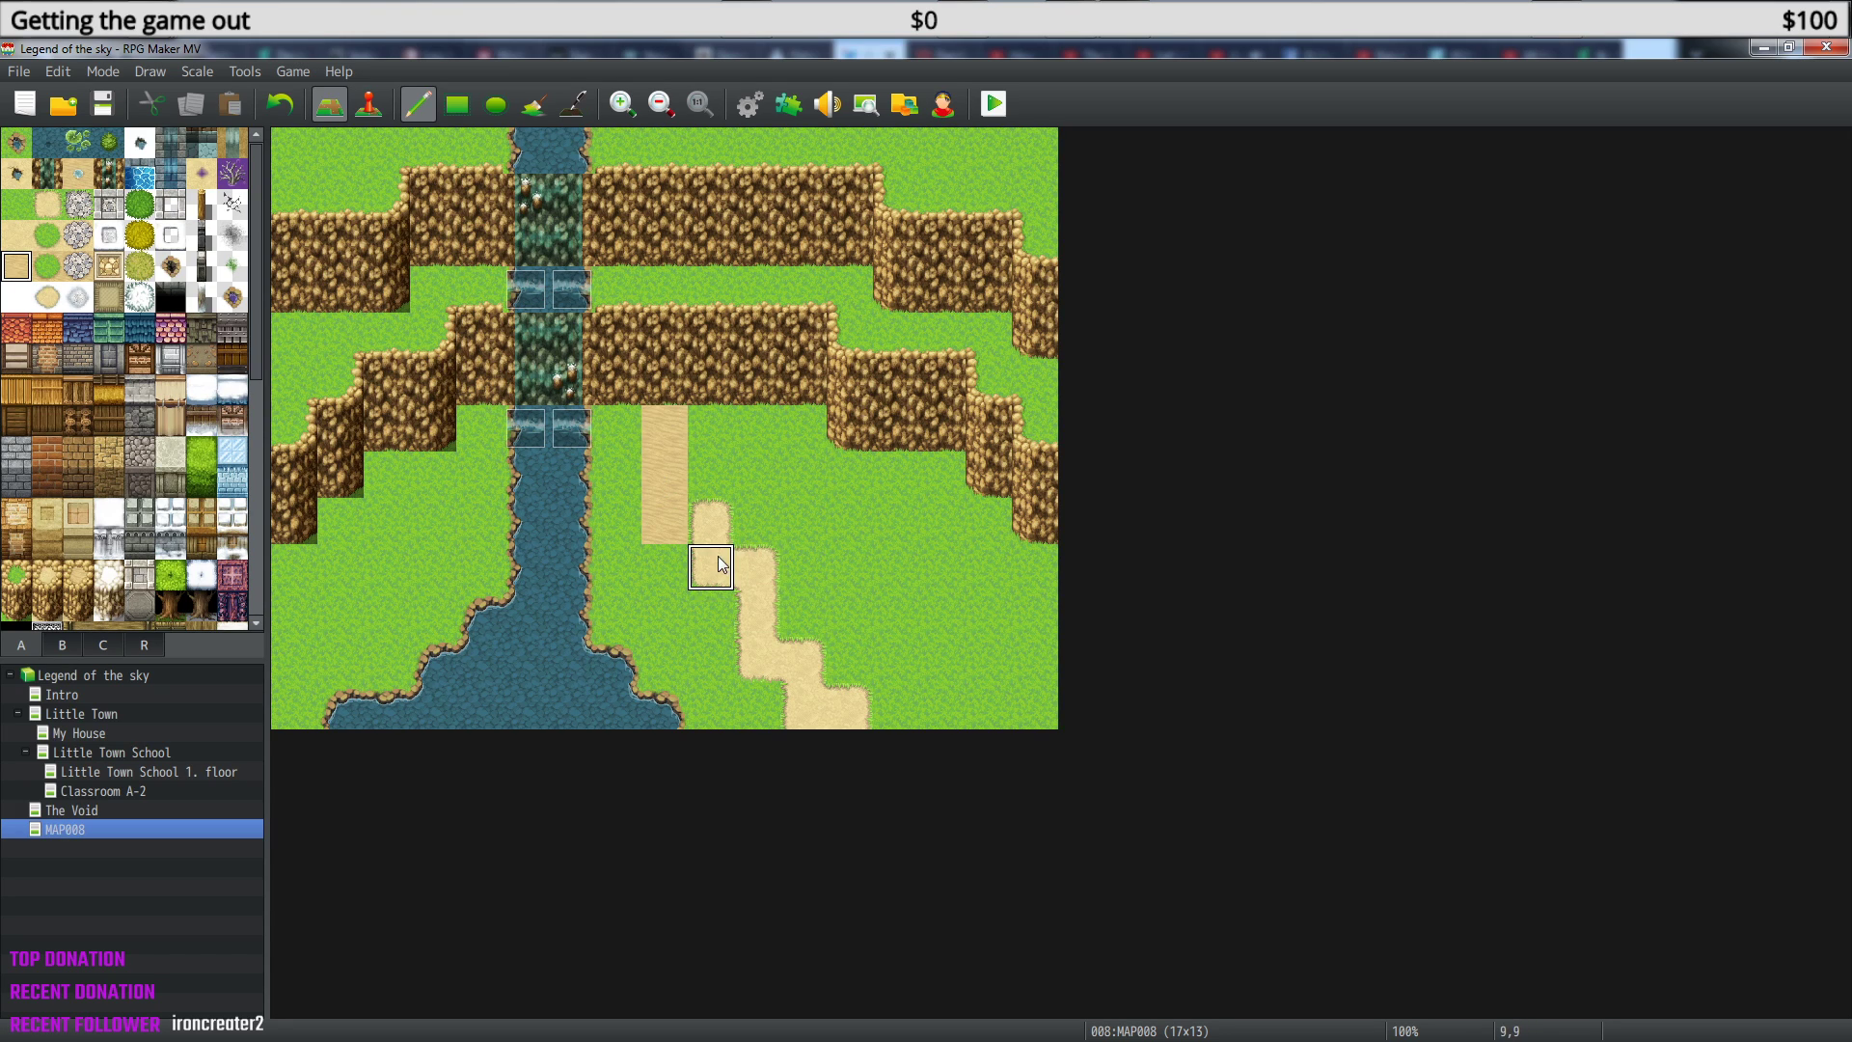
key("ctrl+z")
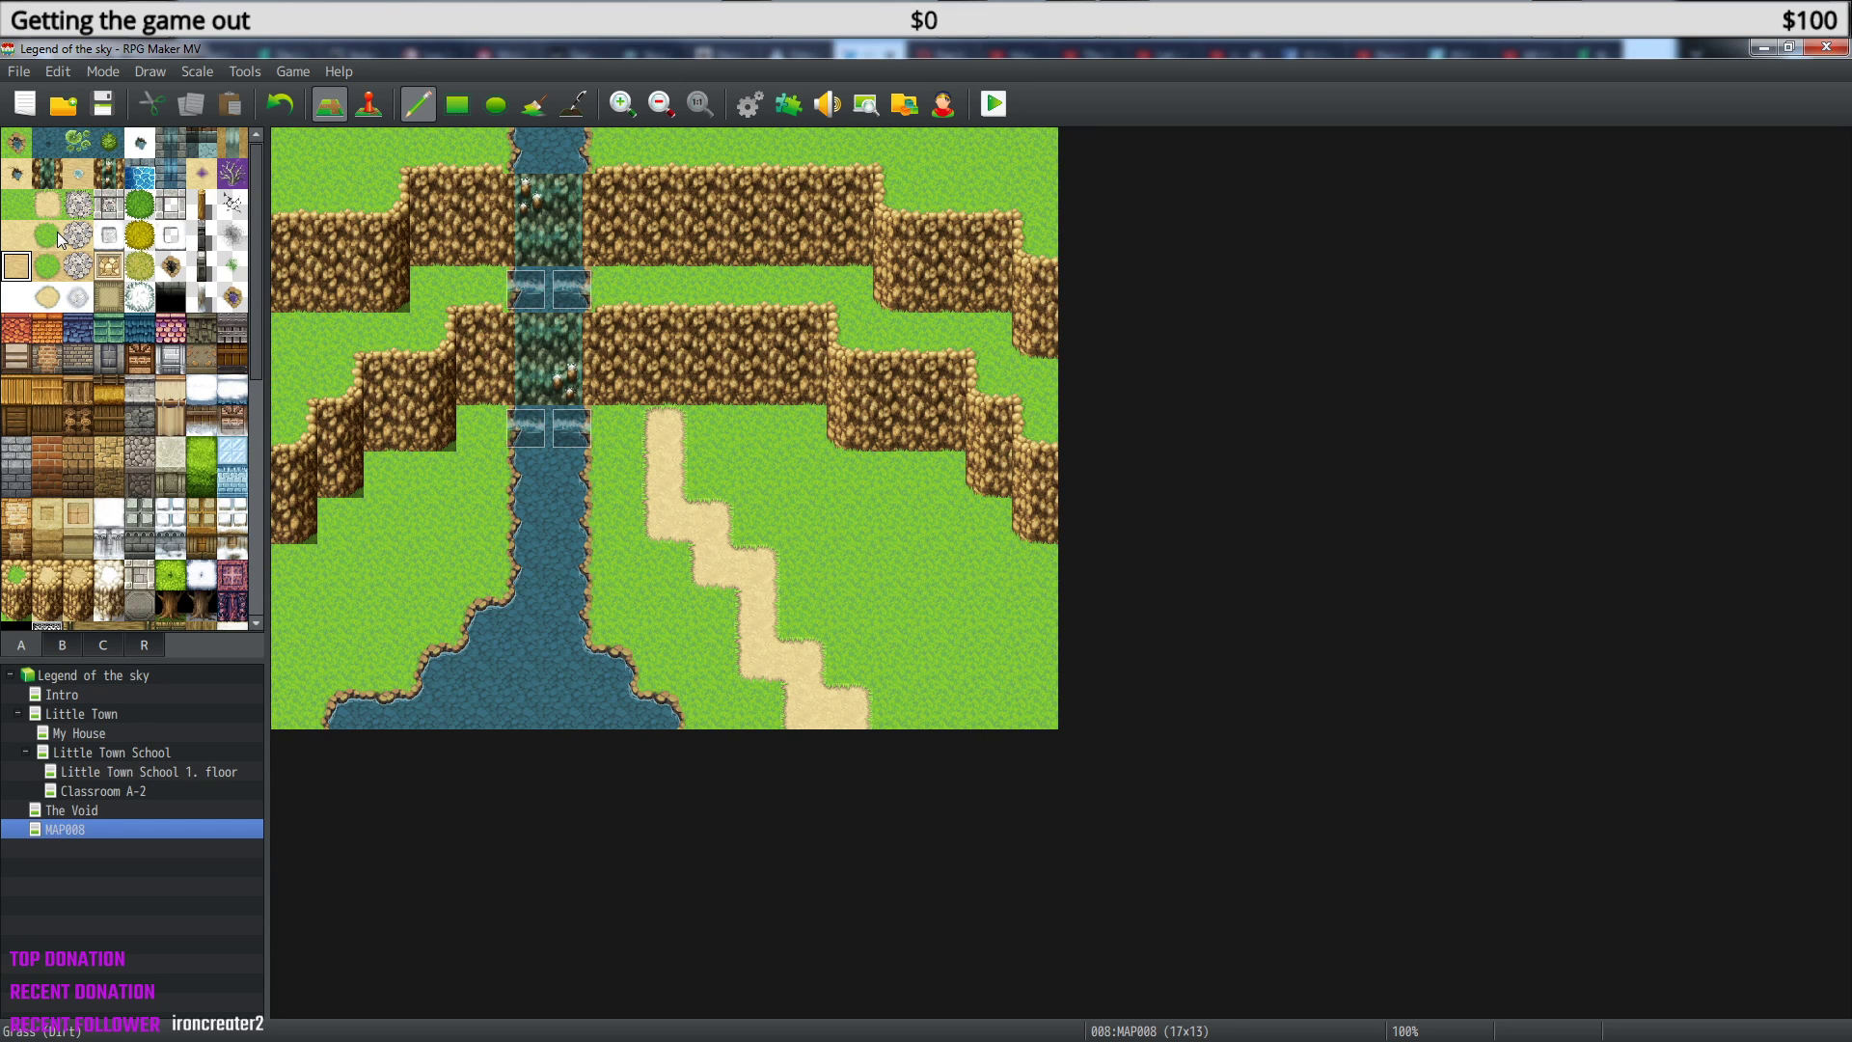
left_click(48, 269)
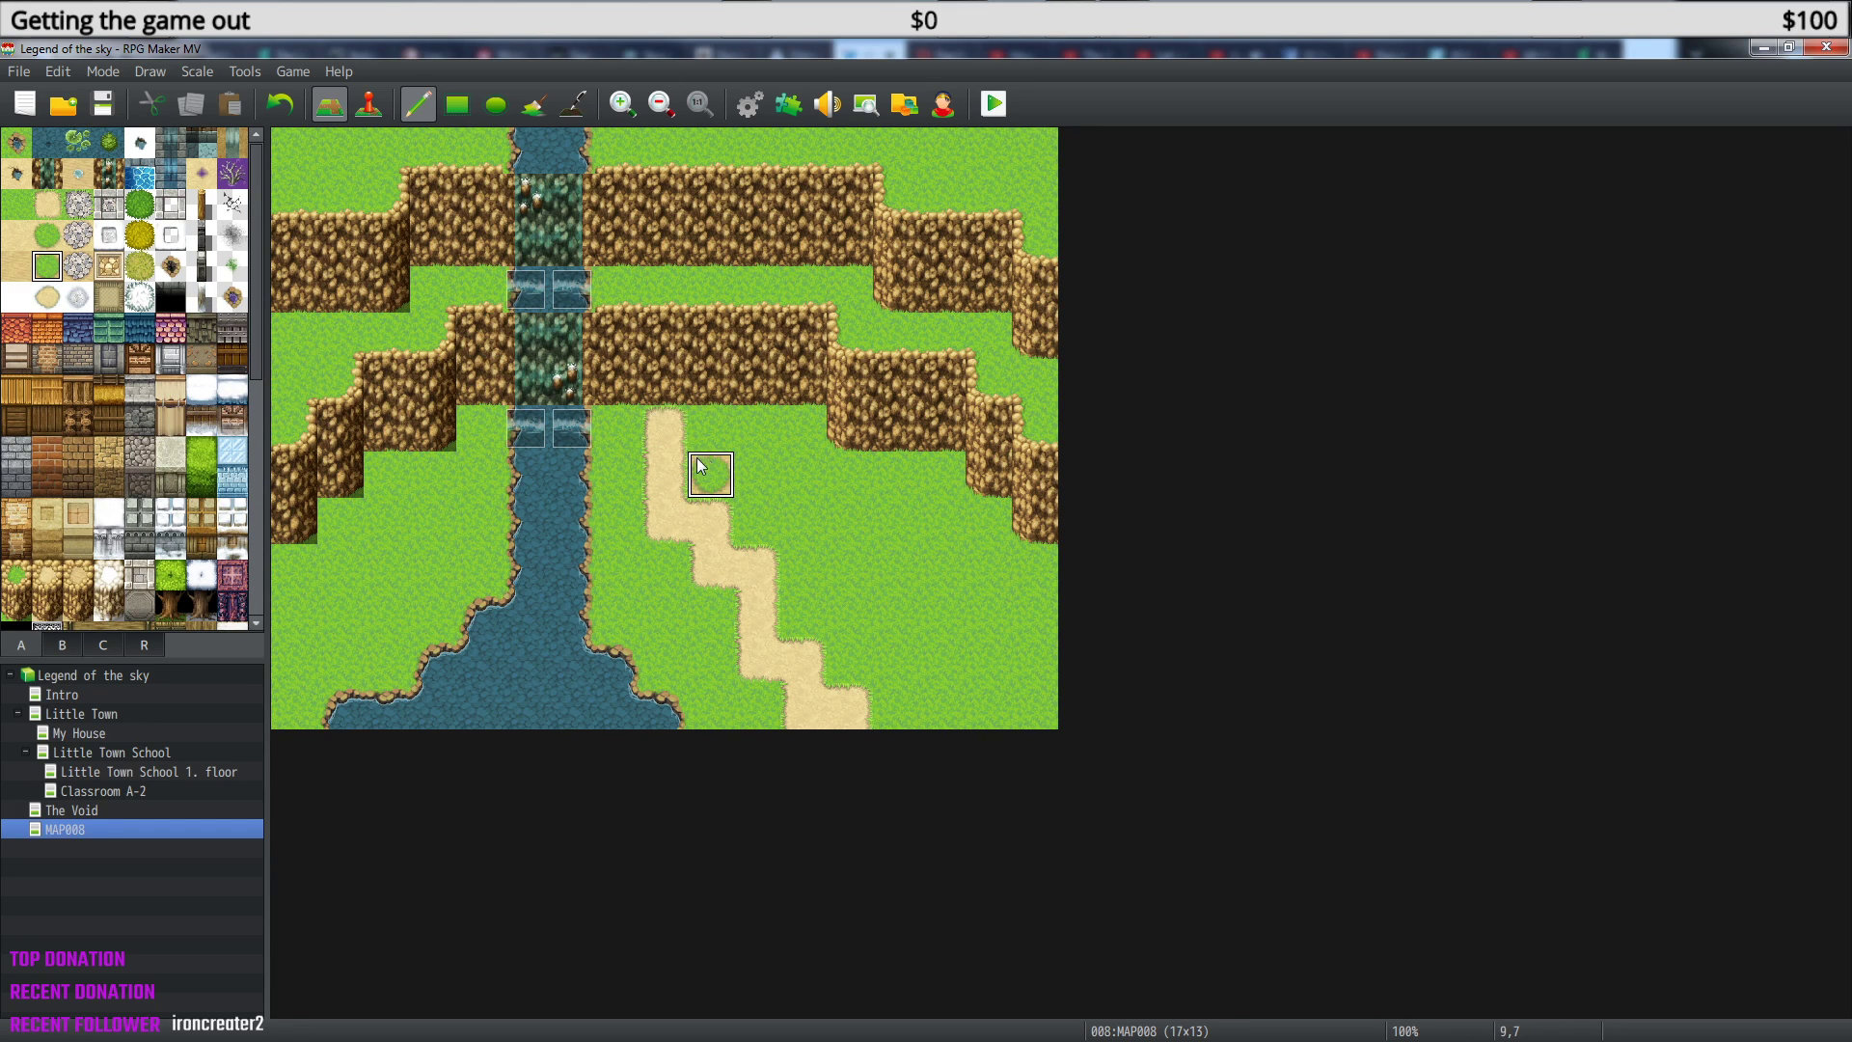
left_click(665, 480)
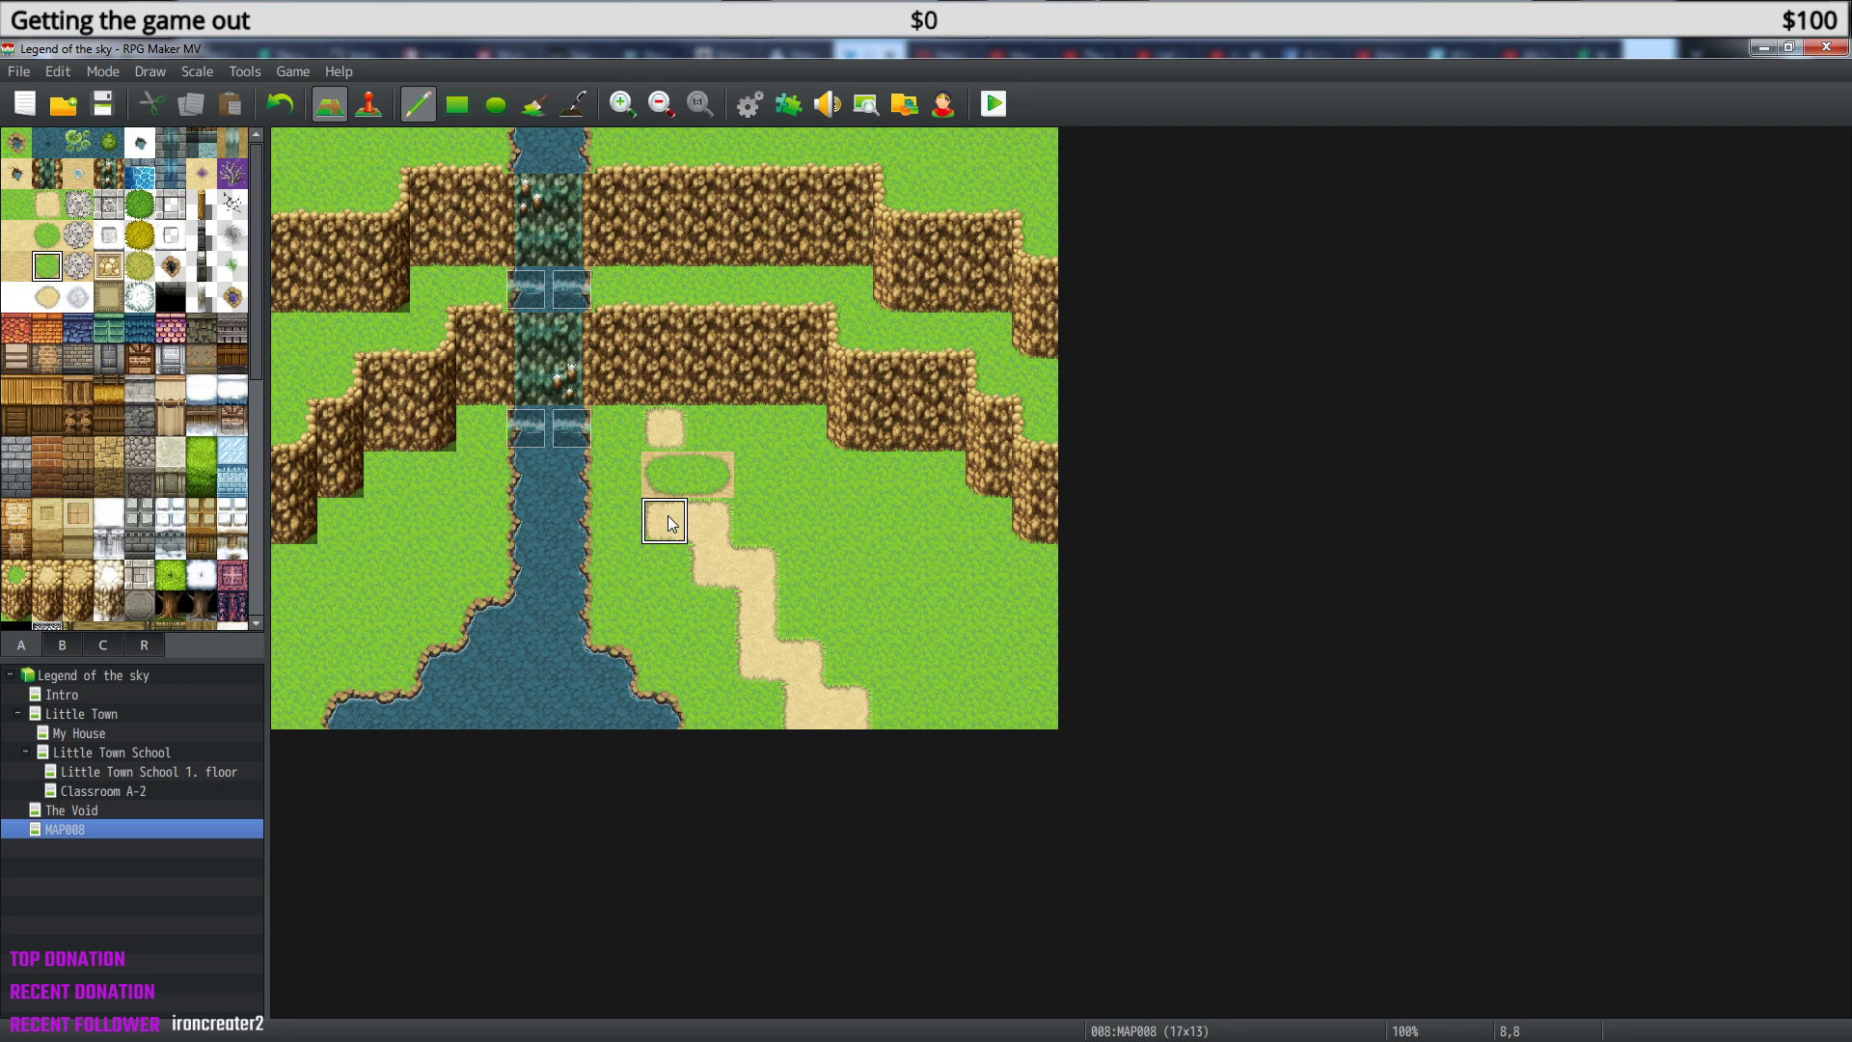
key("ctrl+z")
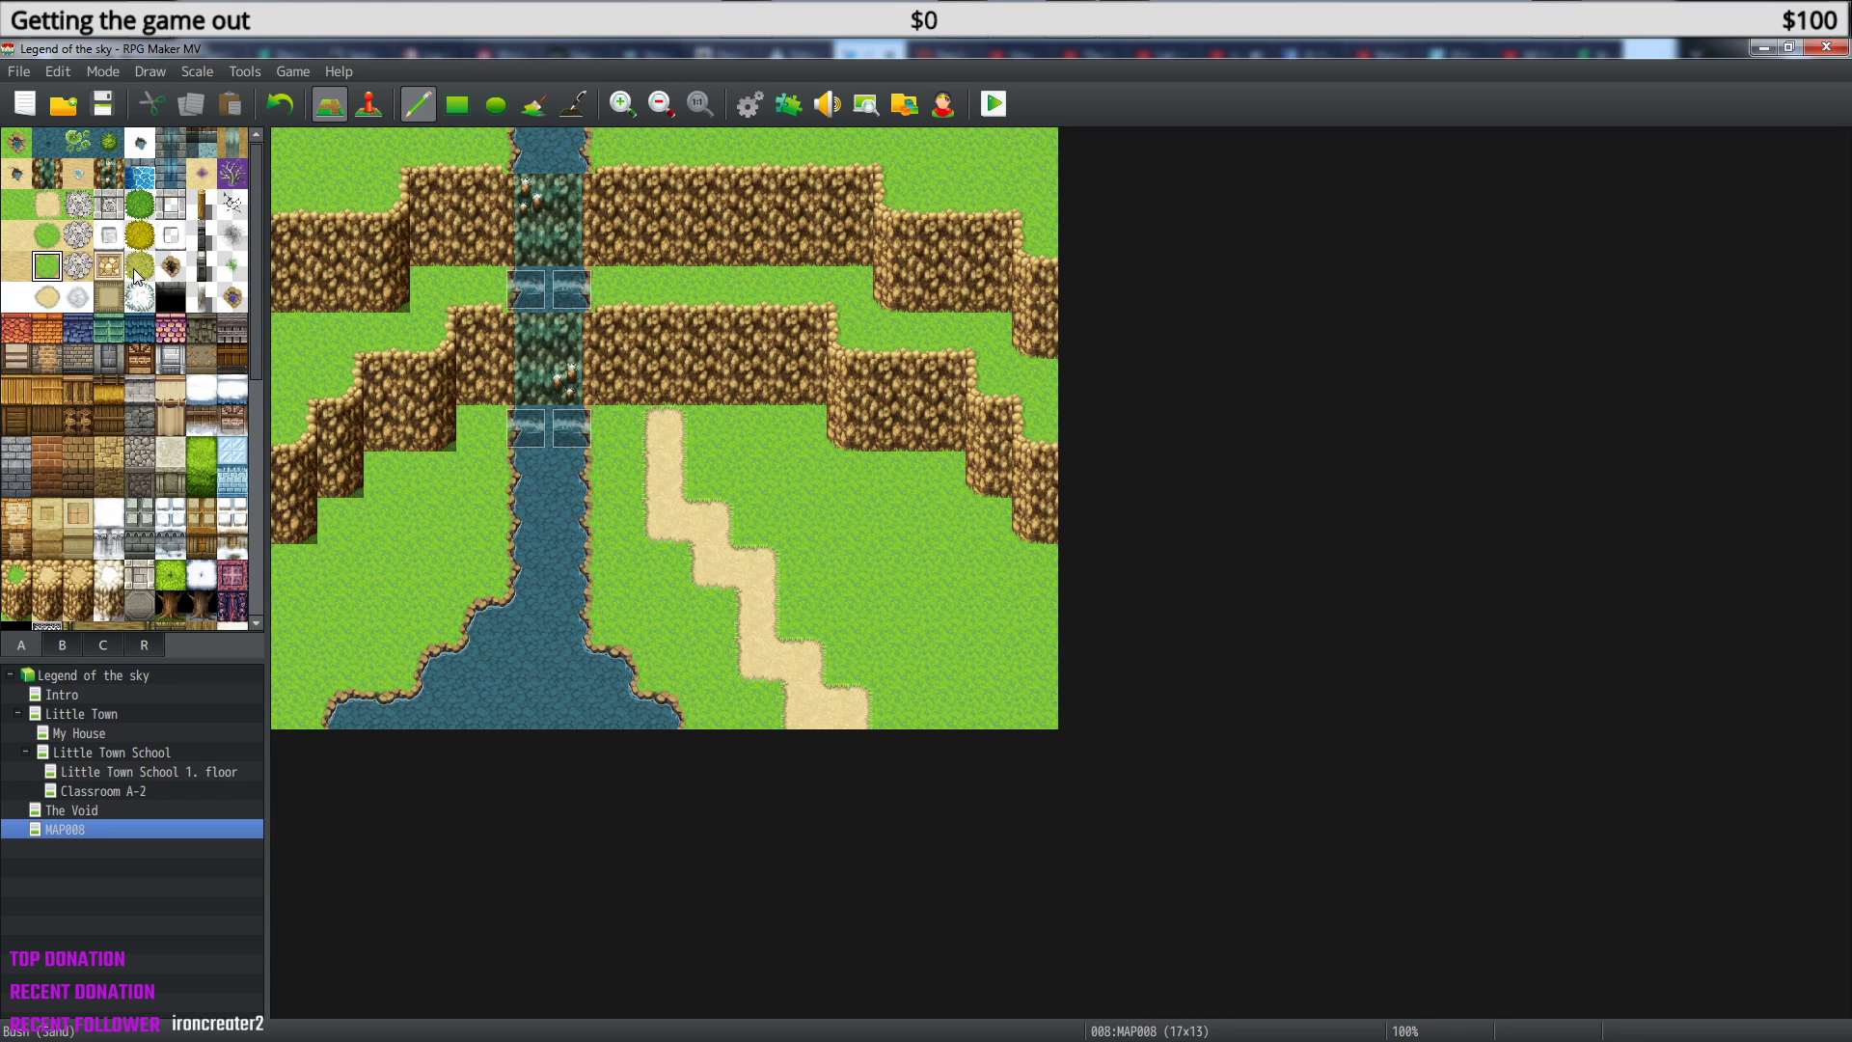
- Widen the dirt path along its whole length to two or three tiles, using the original dirt tile
left_click(56, 205)
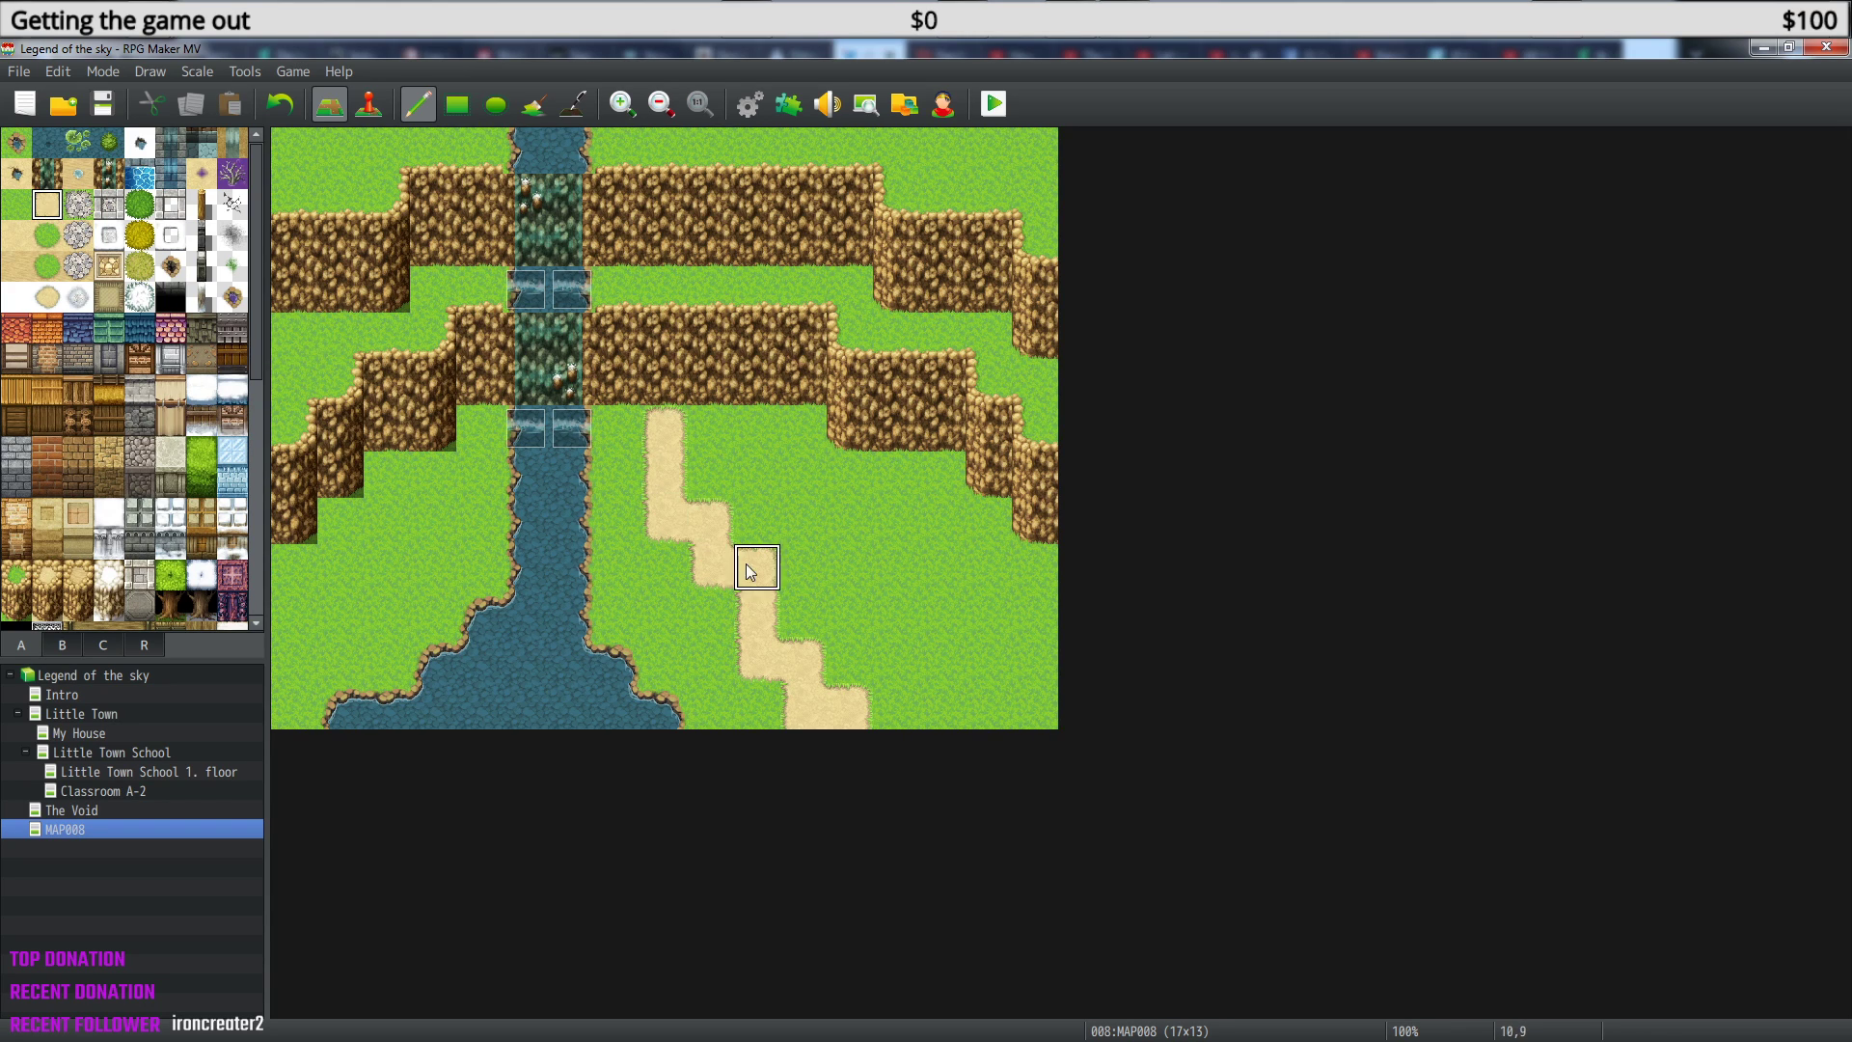
left_click_drag(723, 613, 704, 477)
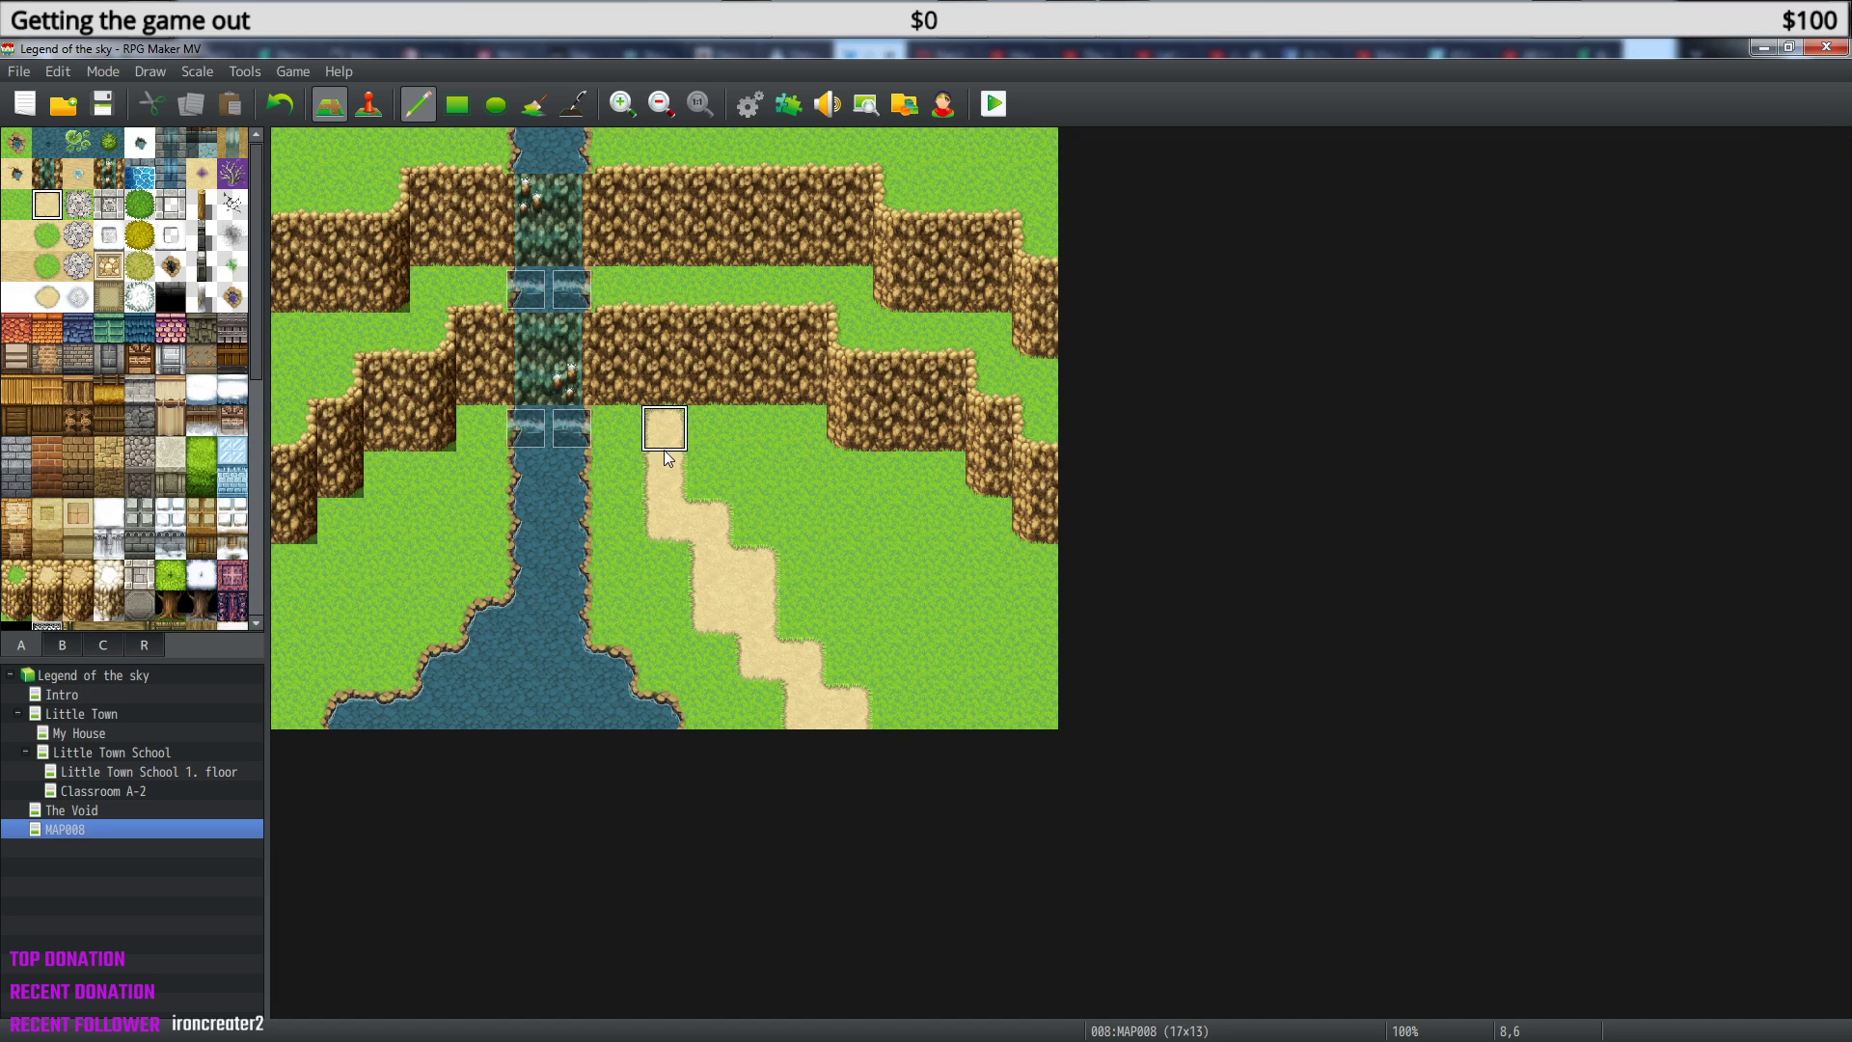
mouse_move(762, 593)
left_mouse_down()
mouse_move(847, 711)
mouse_move(714, 519)
mouse_move(702, 430)
left_mouse_up()
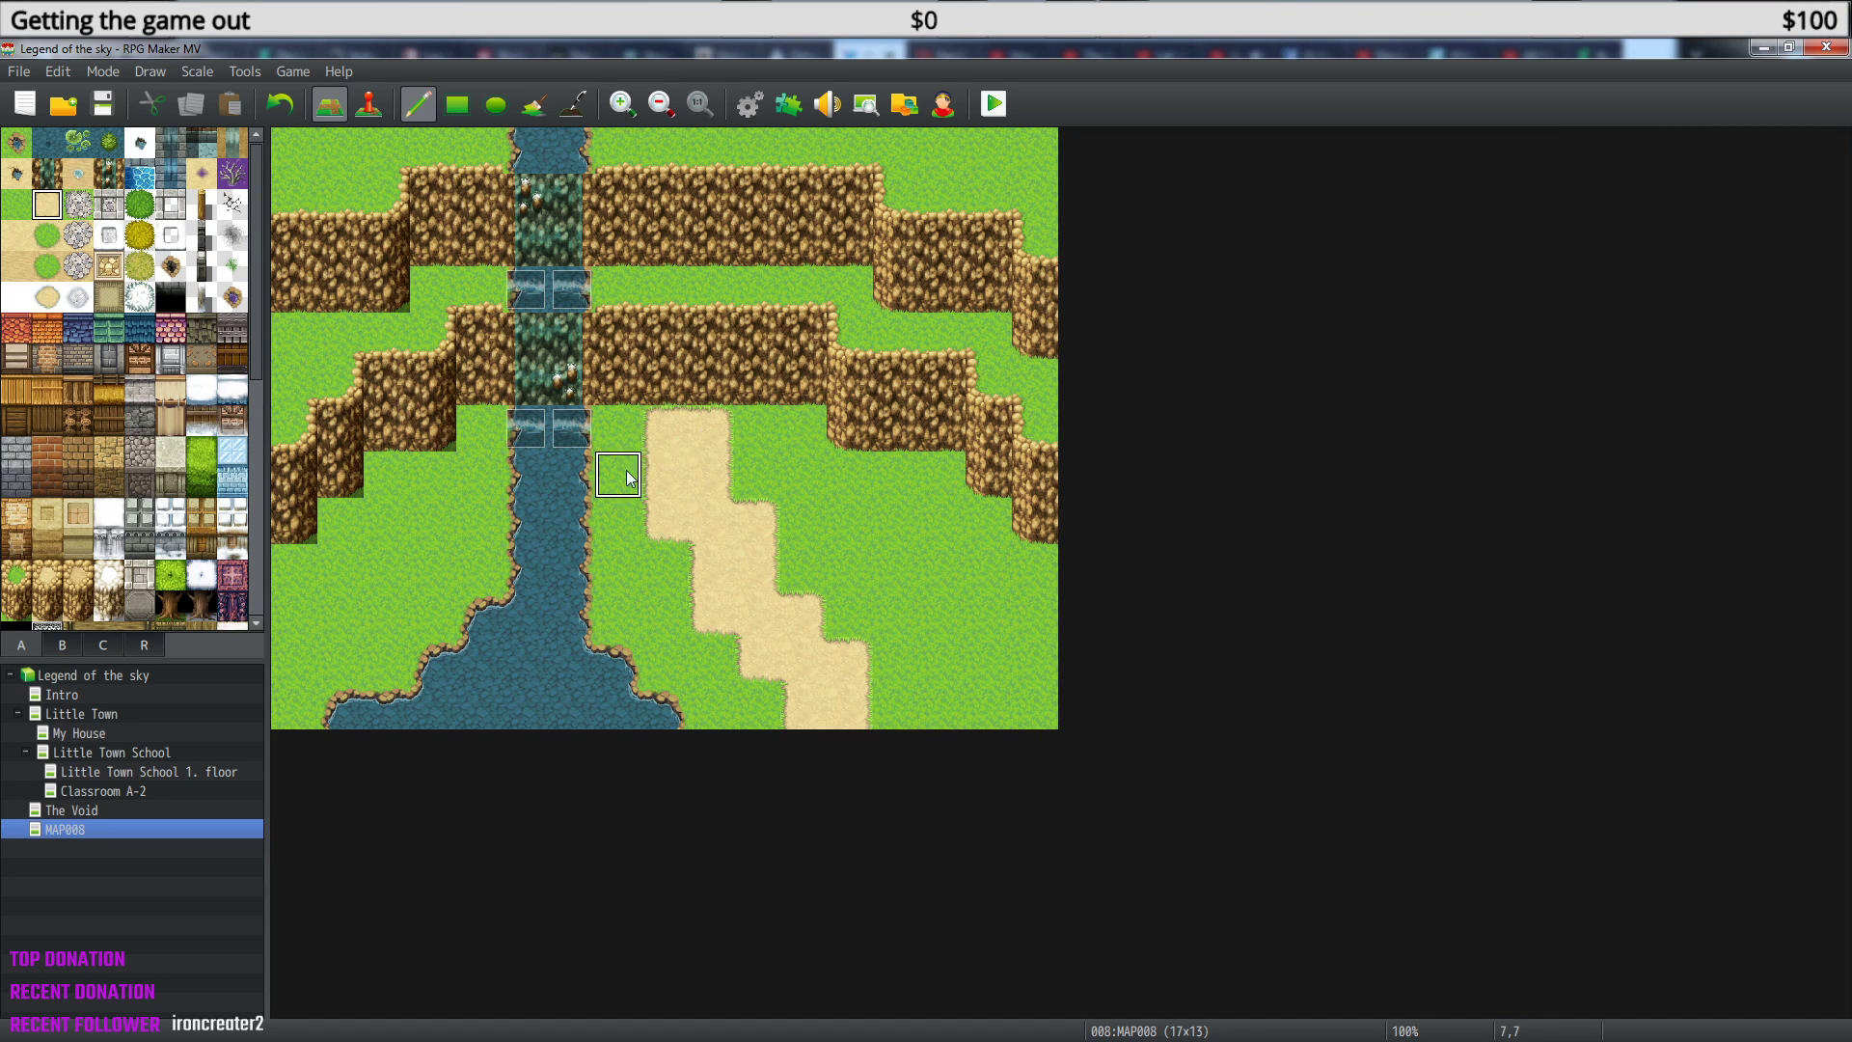
left_click(849, 614)
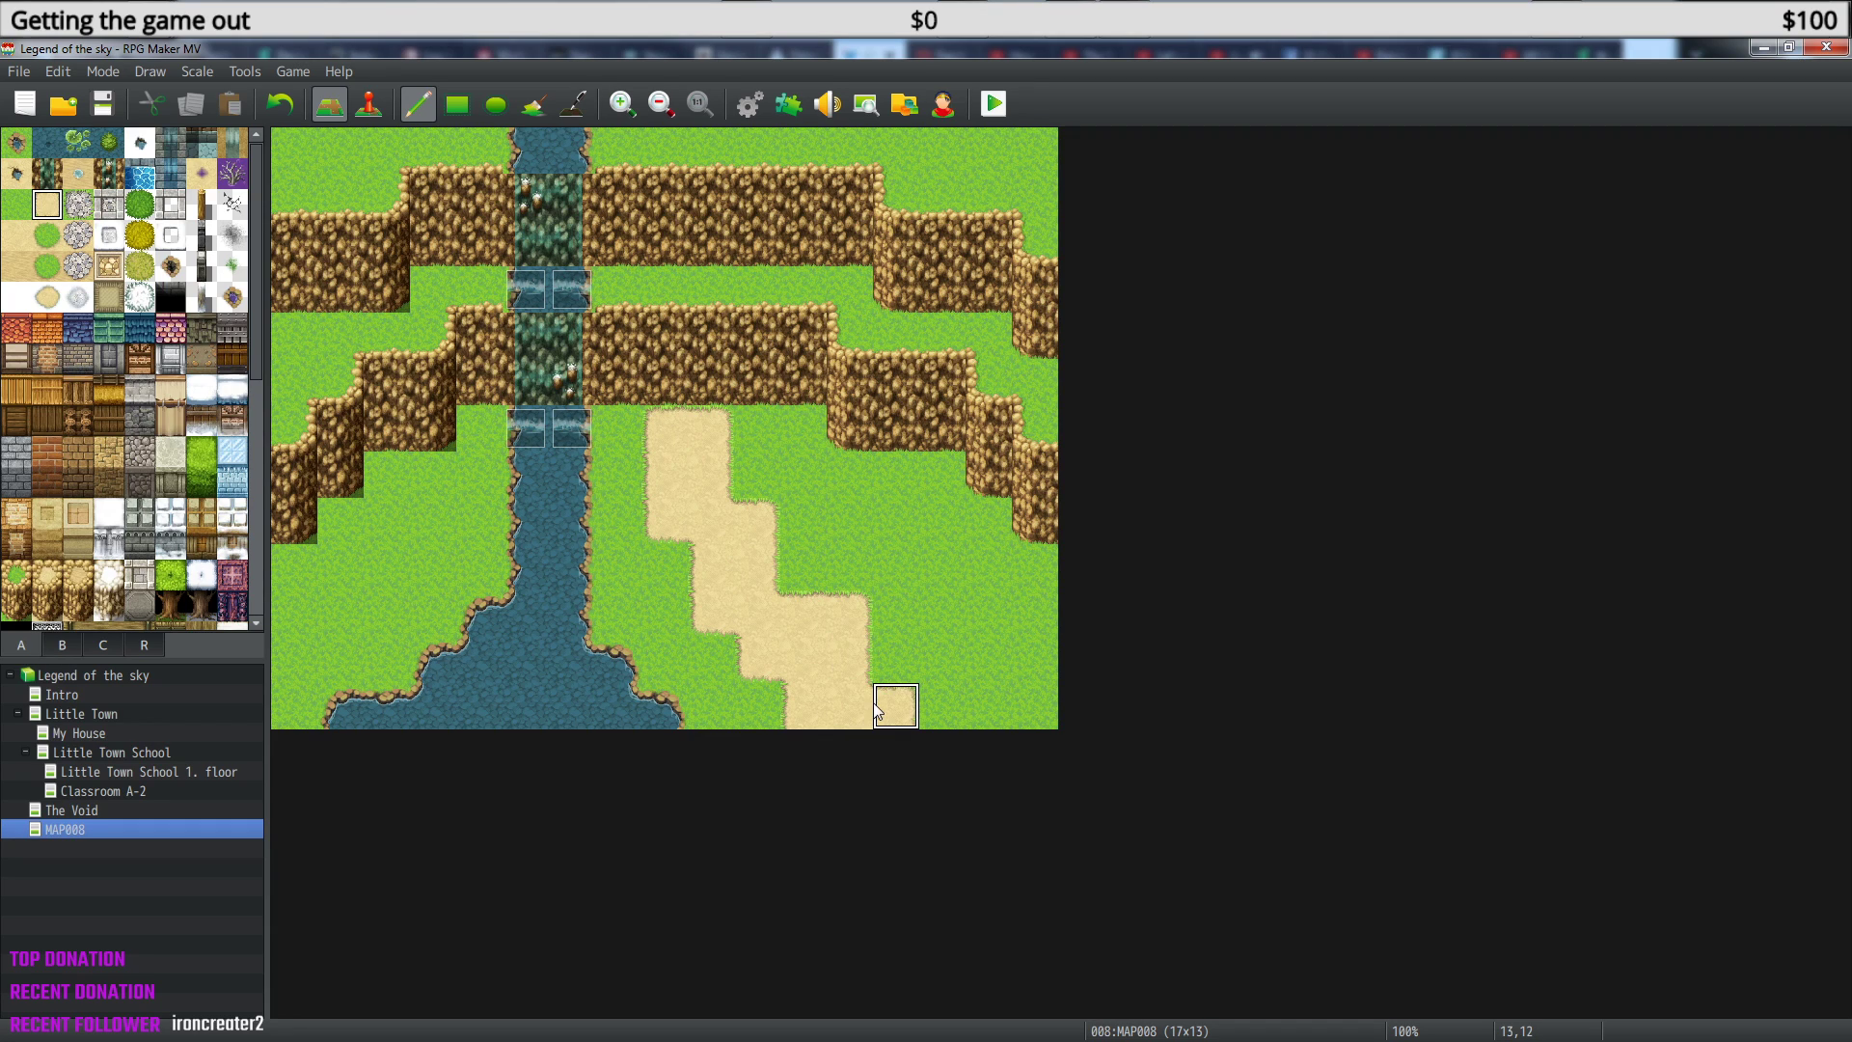
left_click(895, 662)
left_click(803, 567)
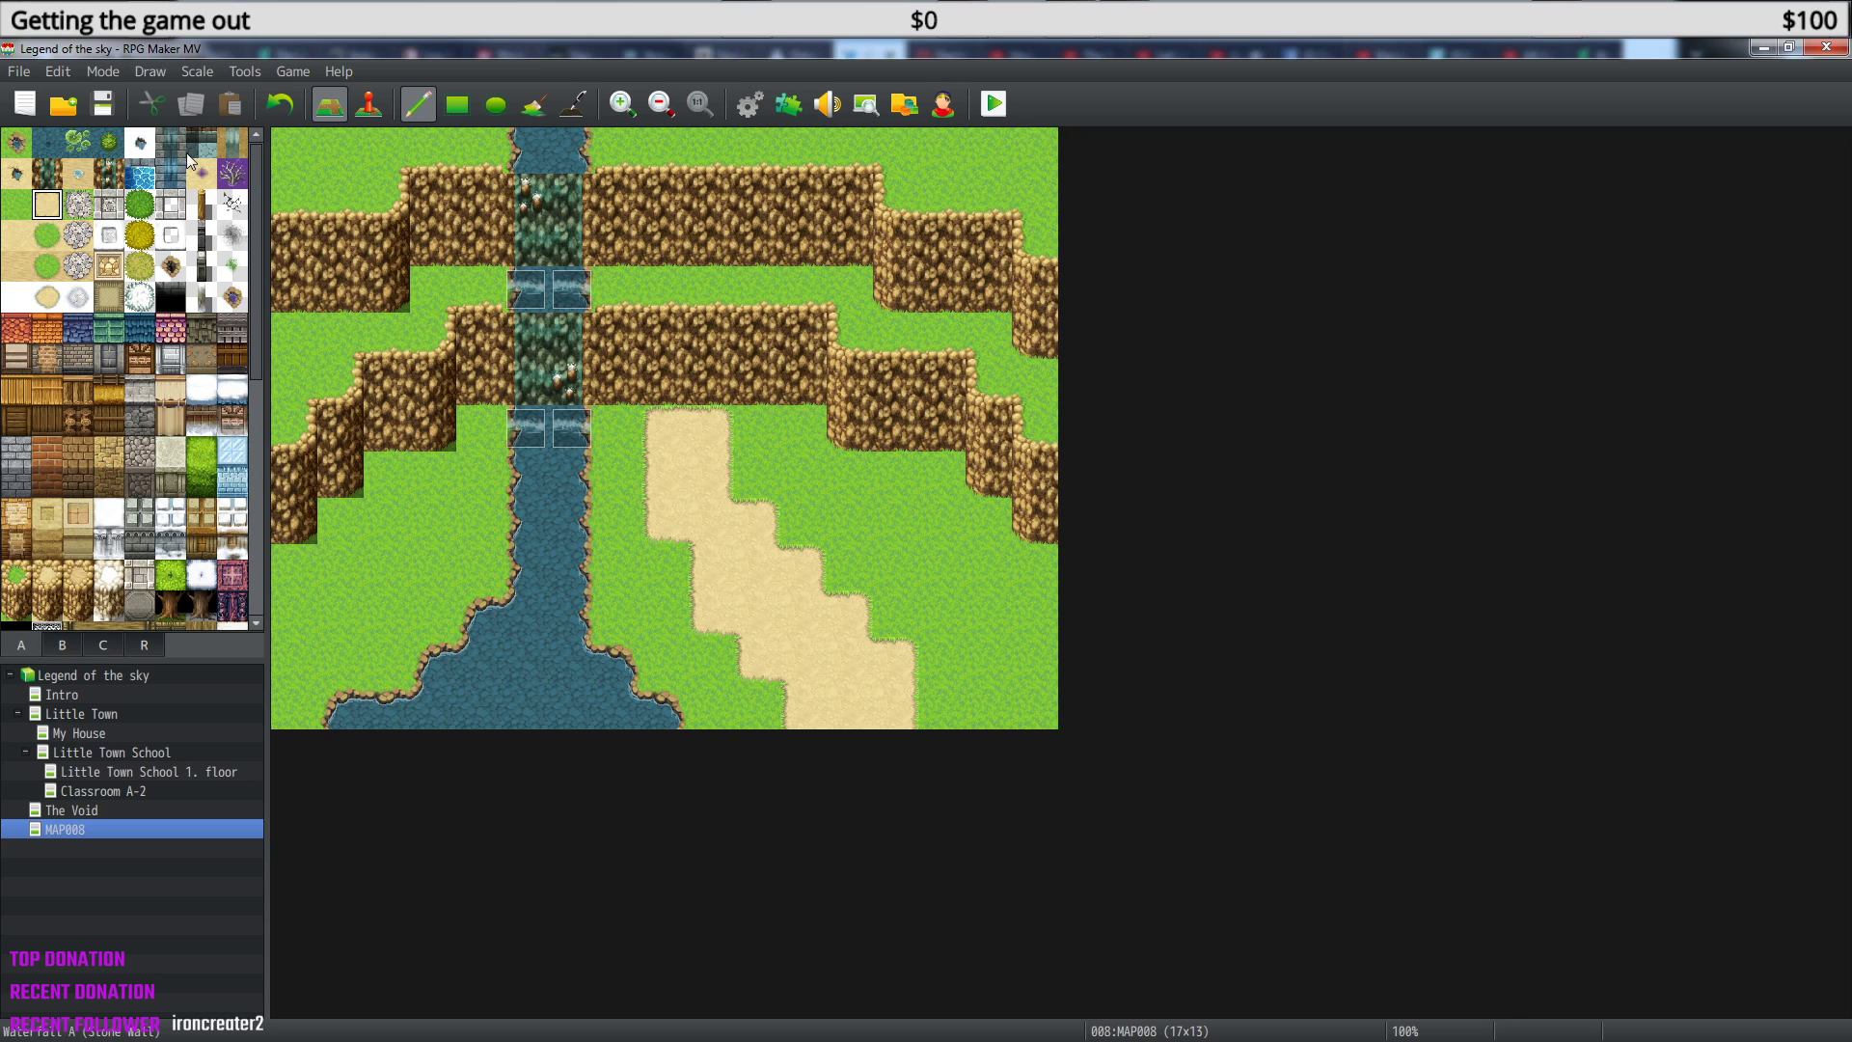
- Paint dark green bush patches on the western and eastern ledges, in the northeast corner, and along both lower sides of the map
left_click(140, 205)
mouse_move(312, 323)
left_mouse_down()
mouse_move(299, 381)
mouse_move(338, 338)
left_mouse_up()
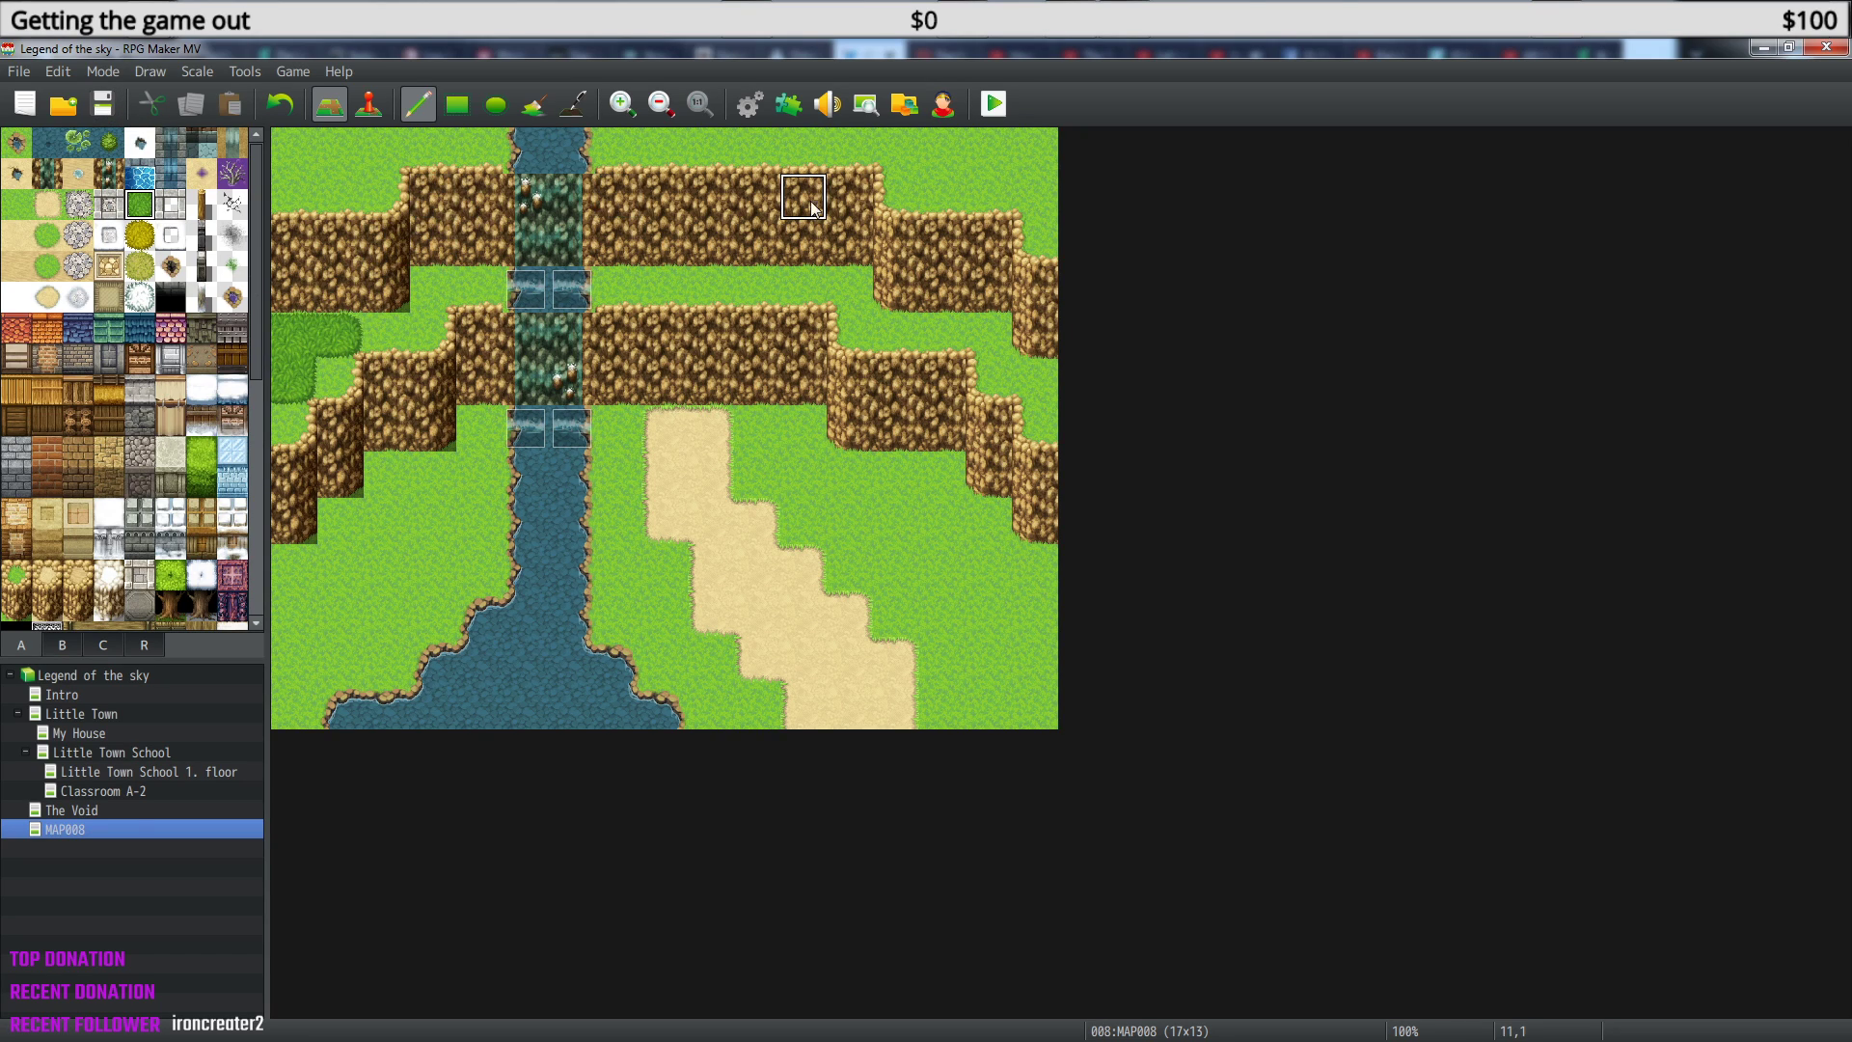
left_click_drag(965, 150, 1039, 158)
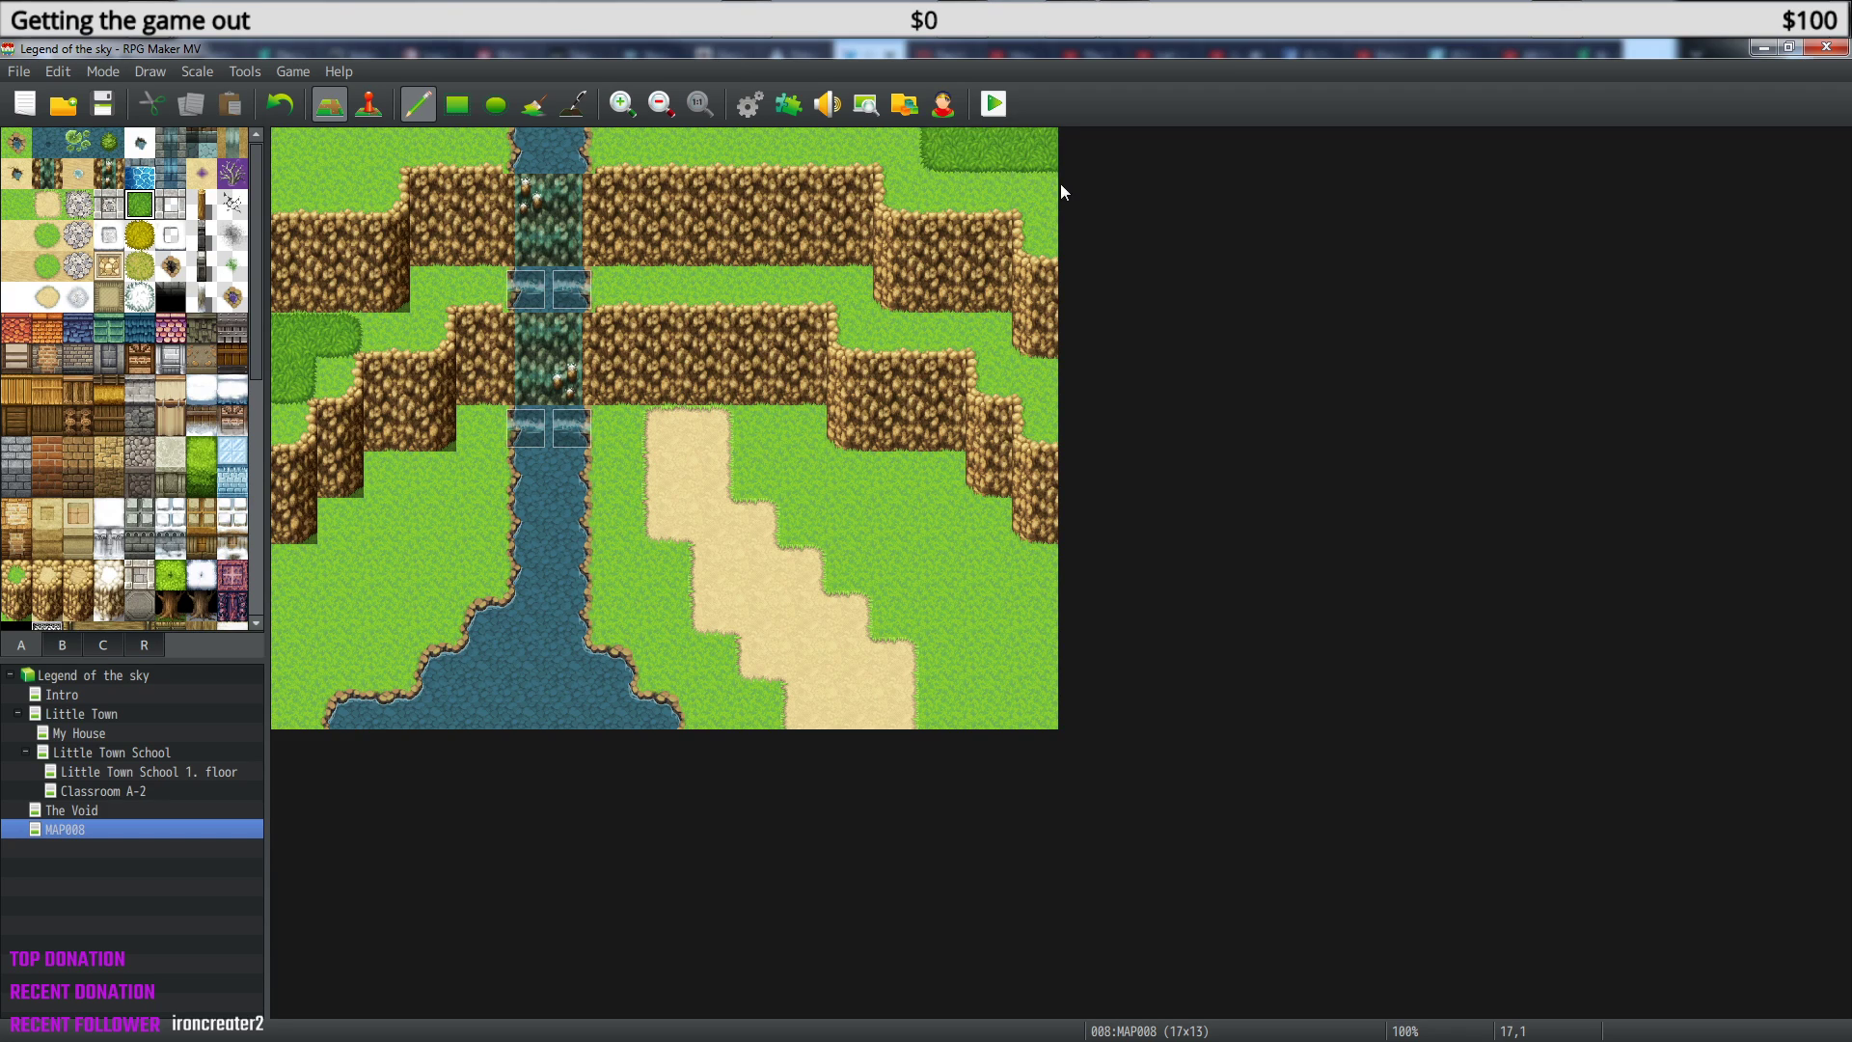
left_click(1027, 188)
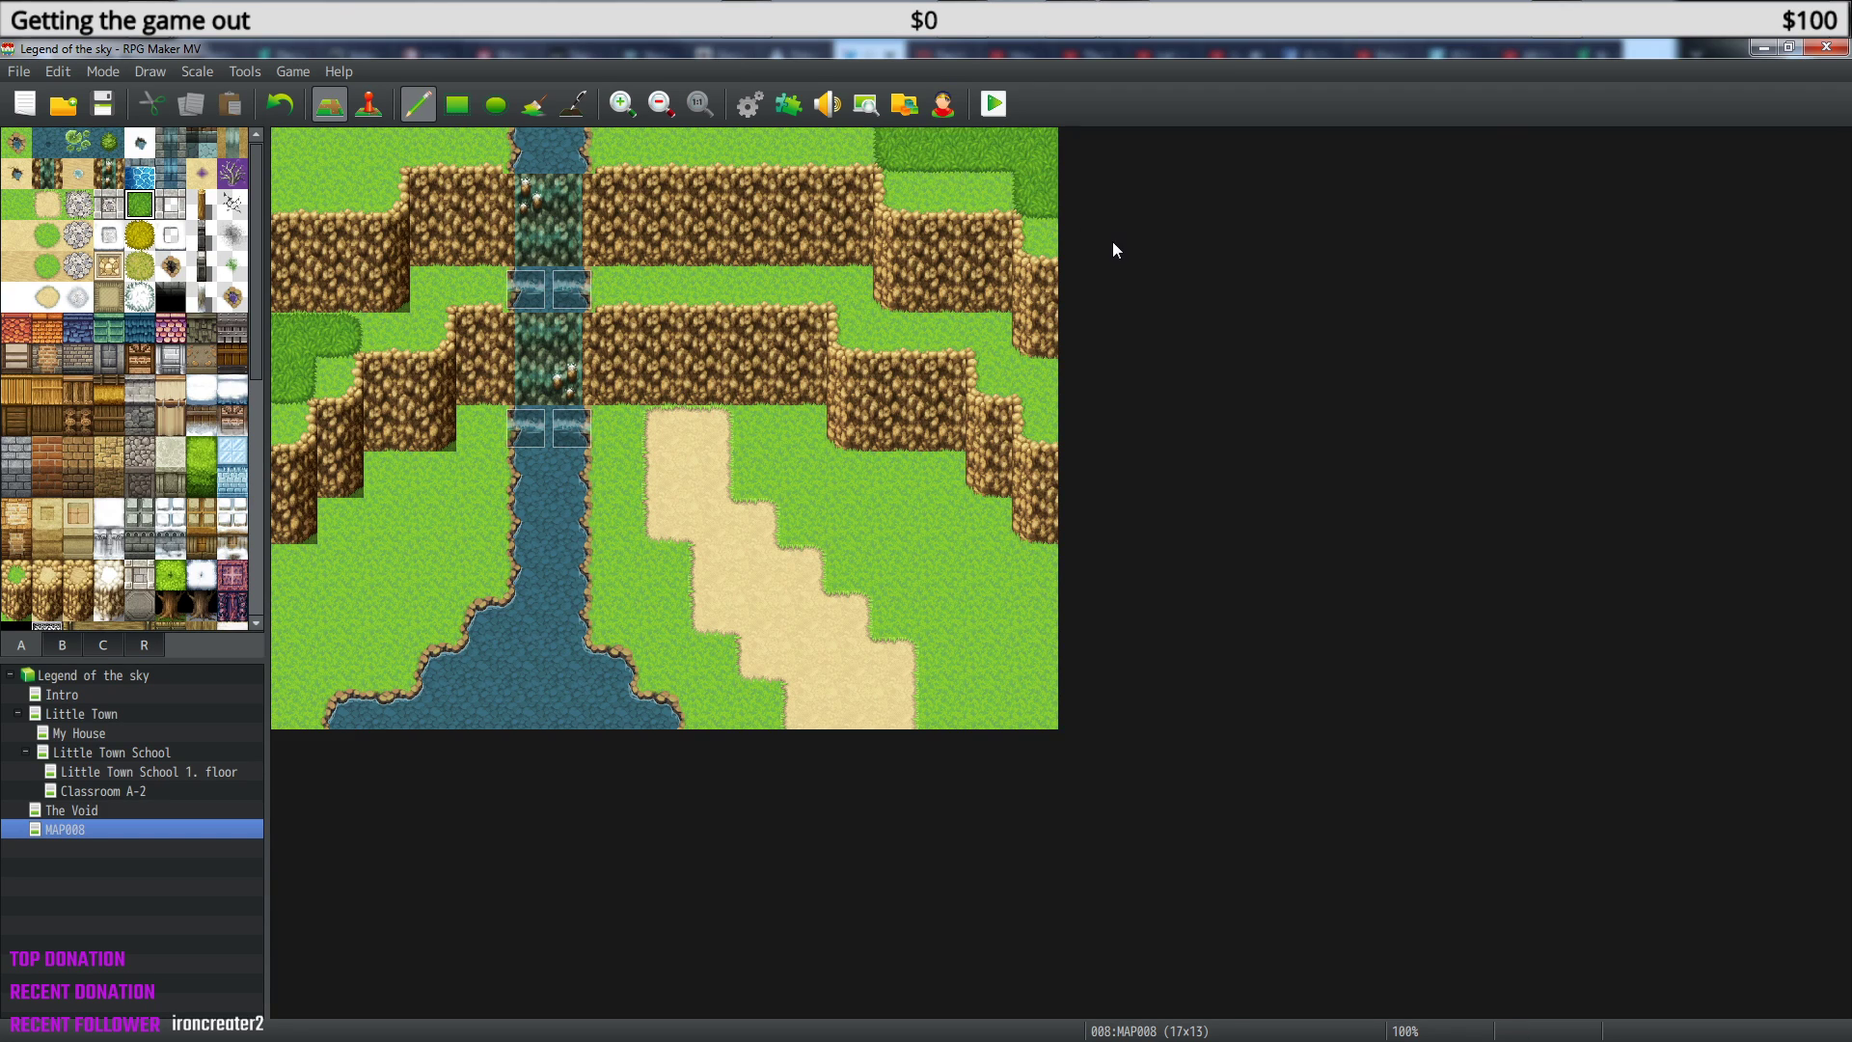
left_click(1034, 381)
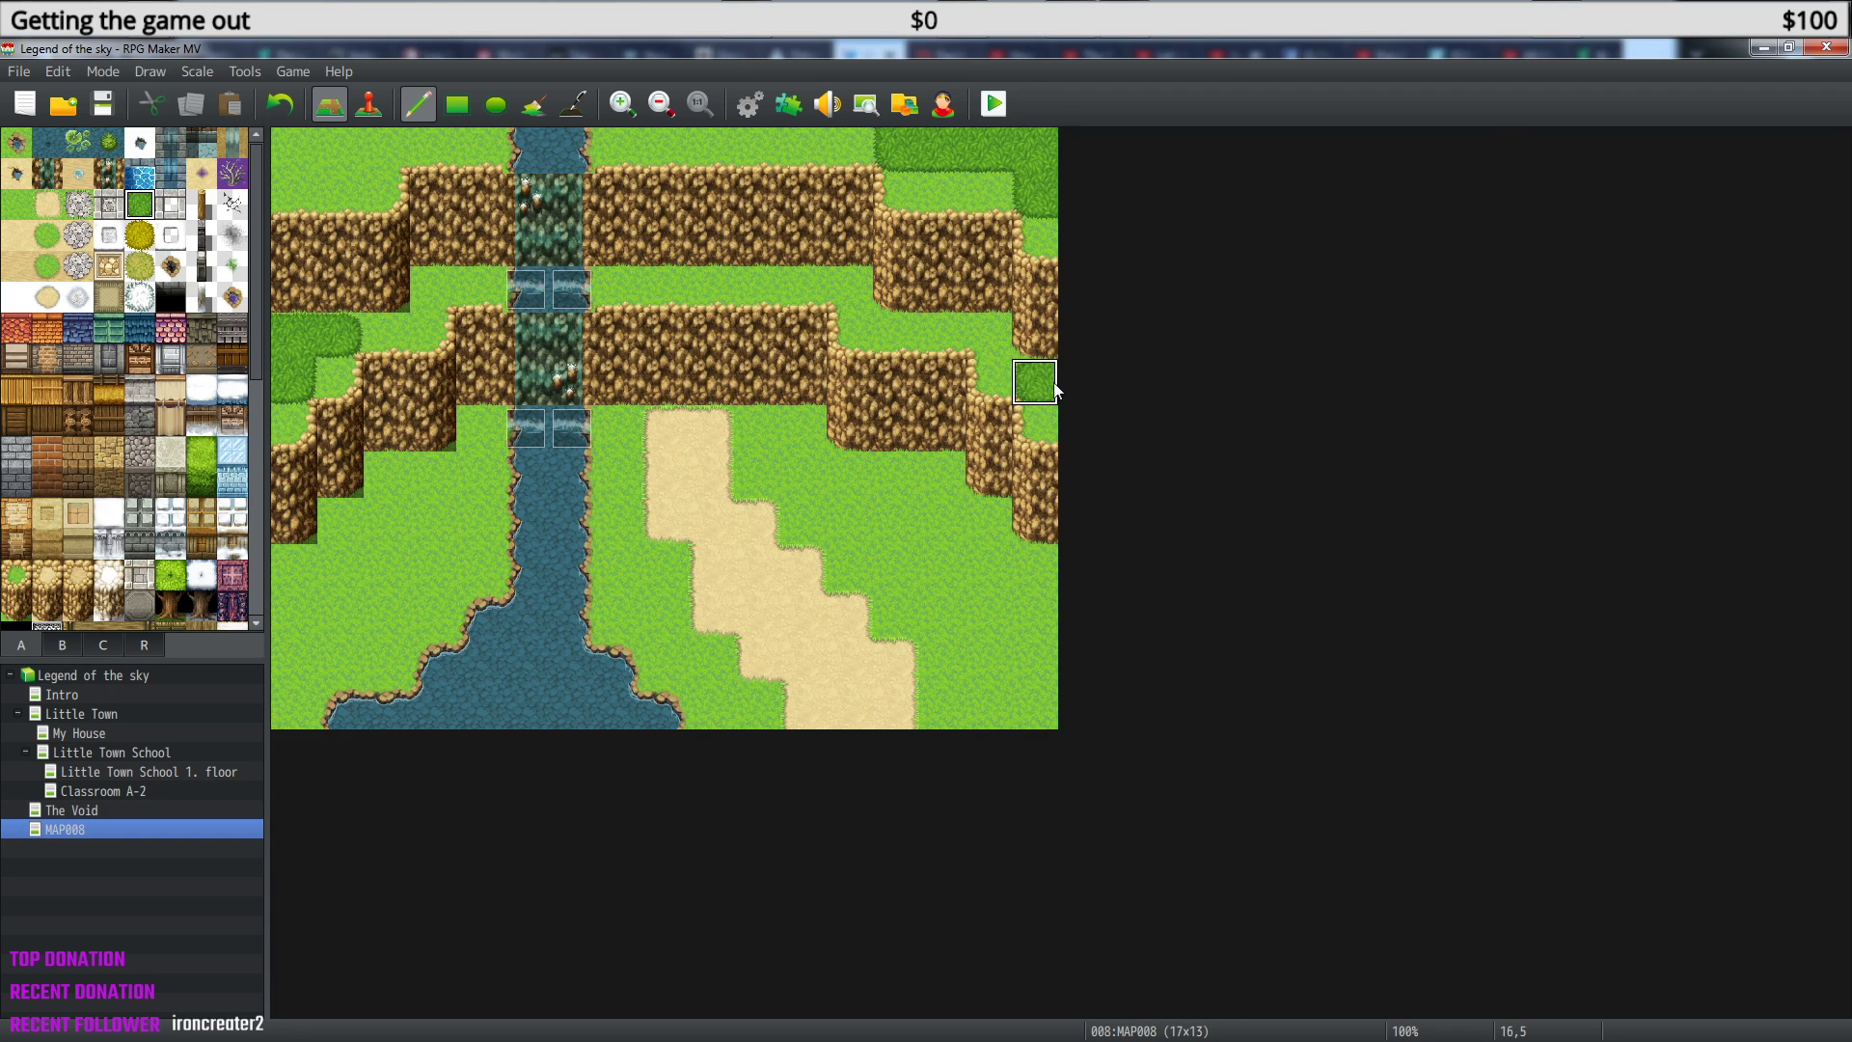
mouse_move(970, 541)
left_mouse_down()
mouse_move(1075, 704)
mouse_move(1028, 599)
mouse_move(990, 616)
mouse_move(897, 475)
mouse_move(942, 490)
left_mouse_up()
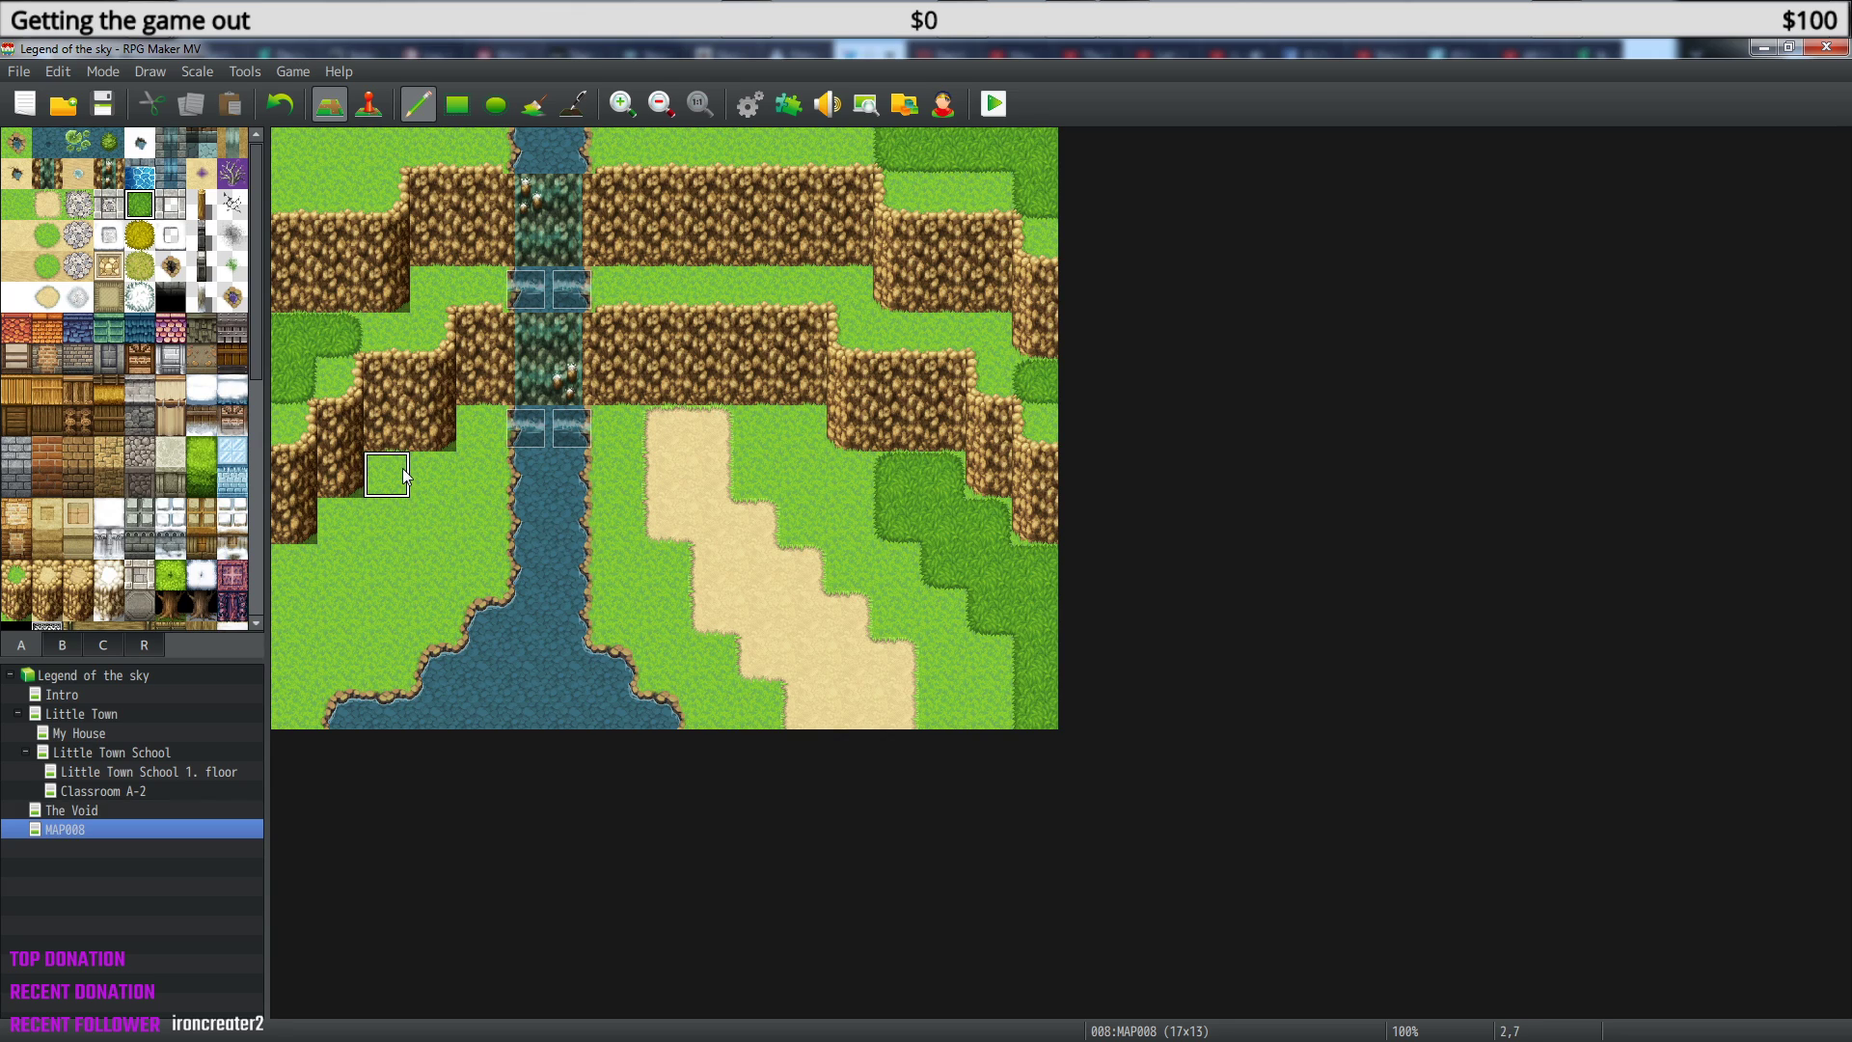
left_click_drag(322, 567, 290, 608)
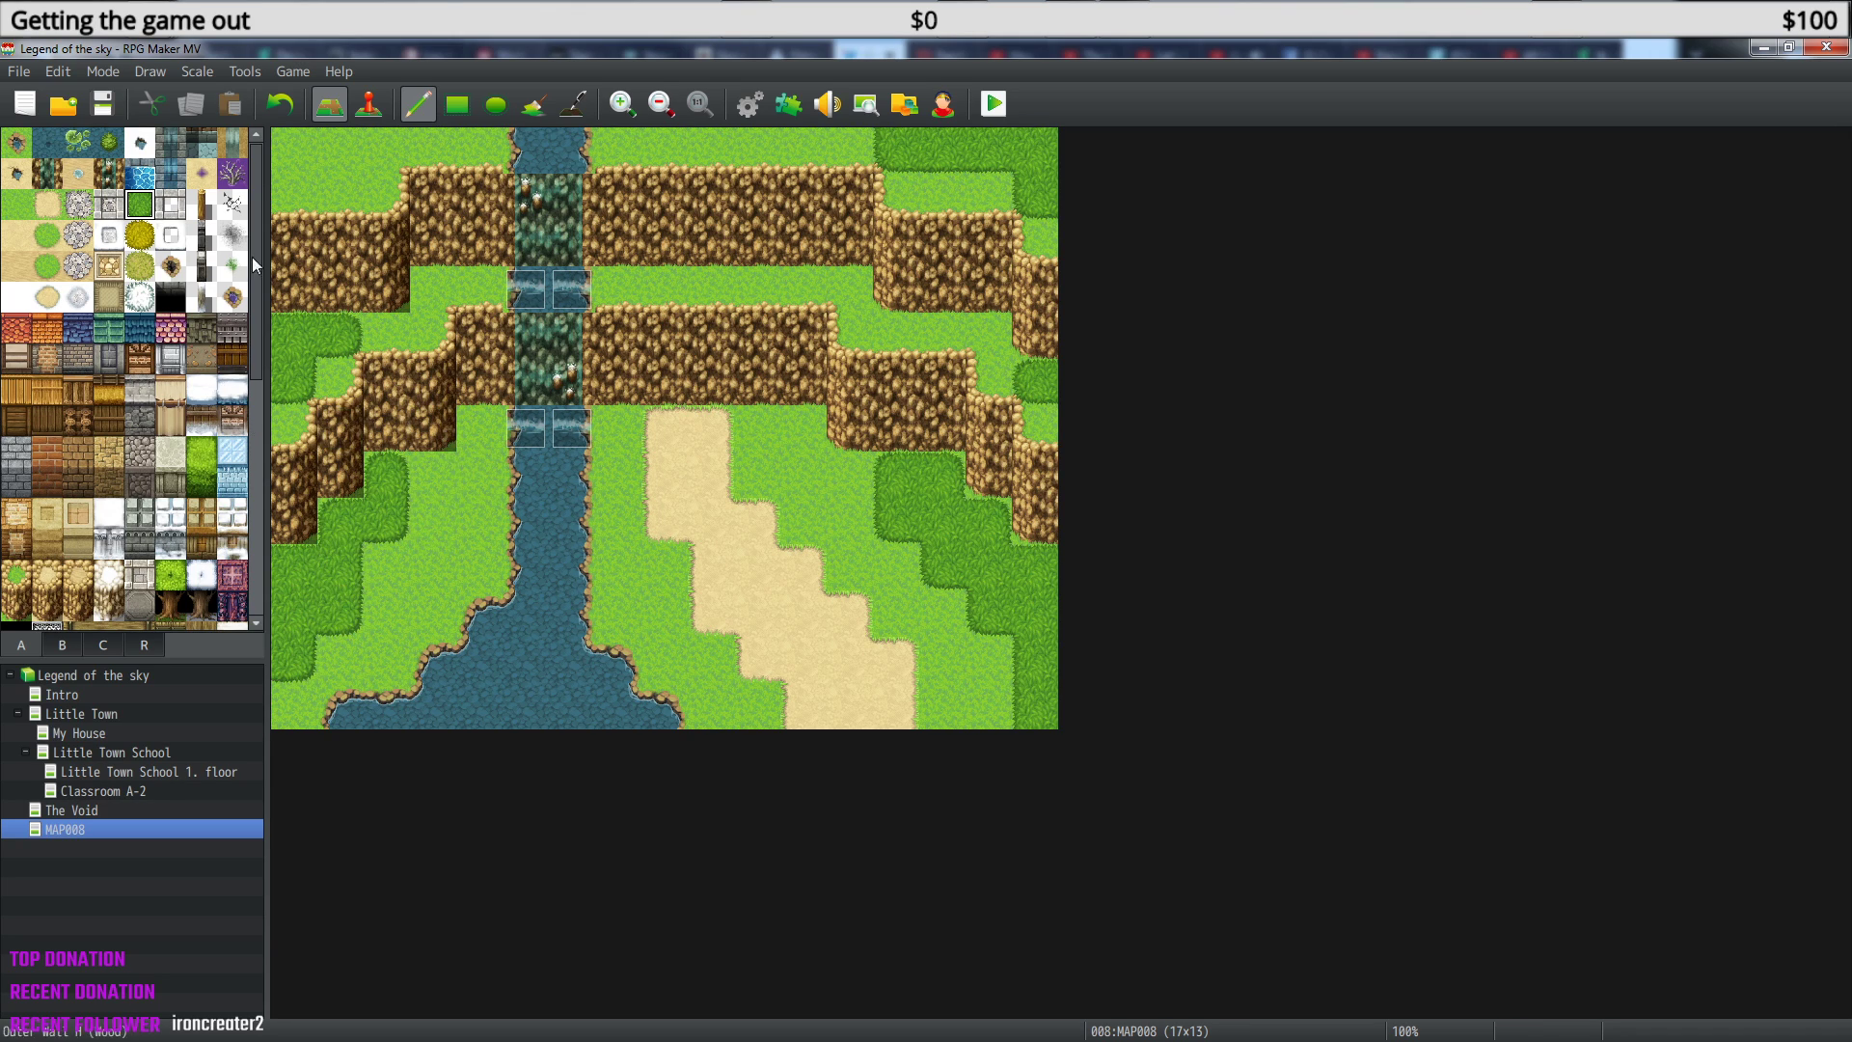
- Place a Large Tree from tileset B at the western edge of the ledge between the two cliffs
left_click(63, 644)
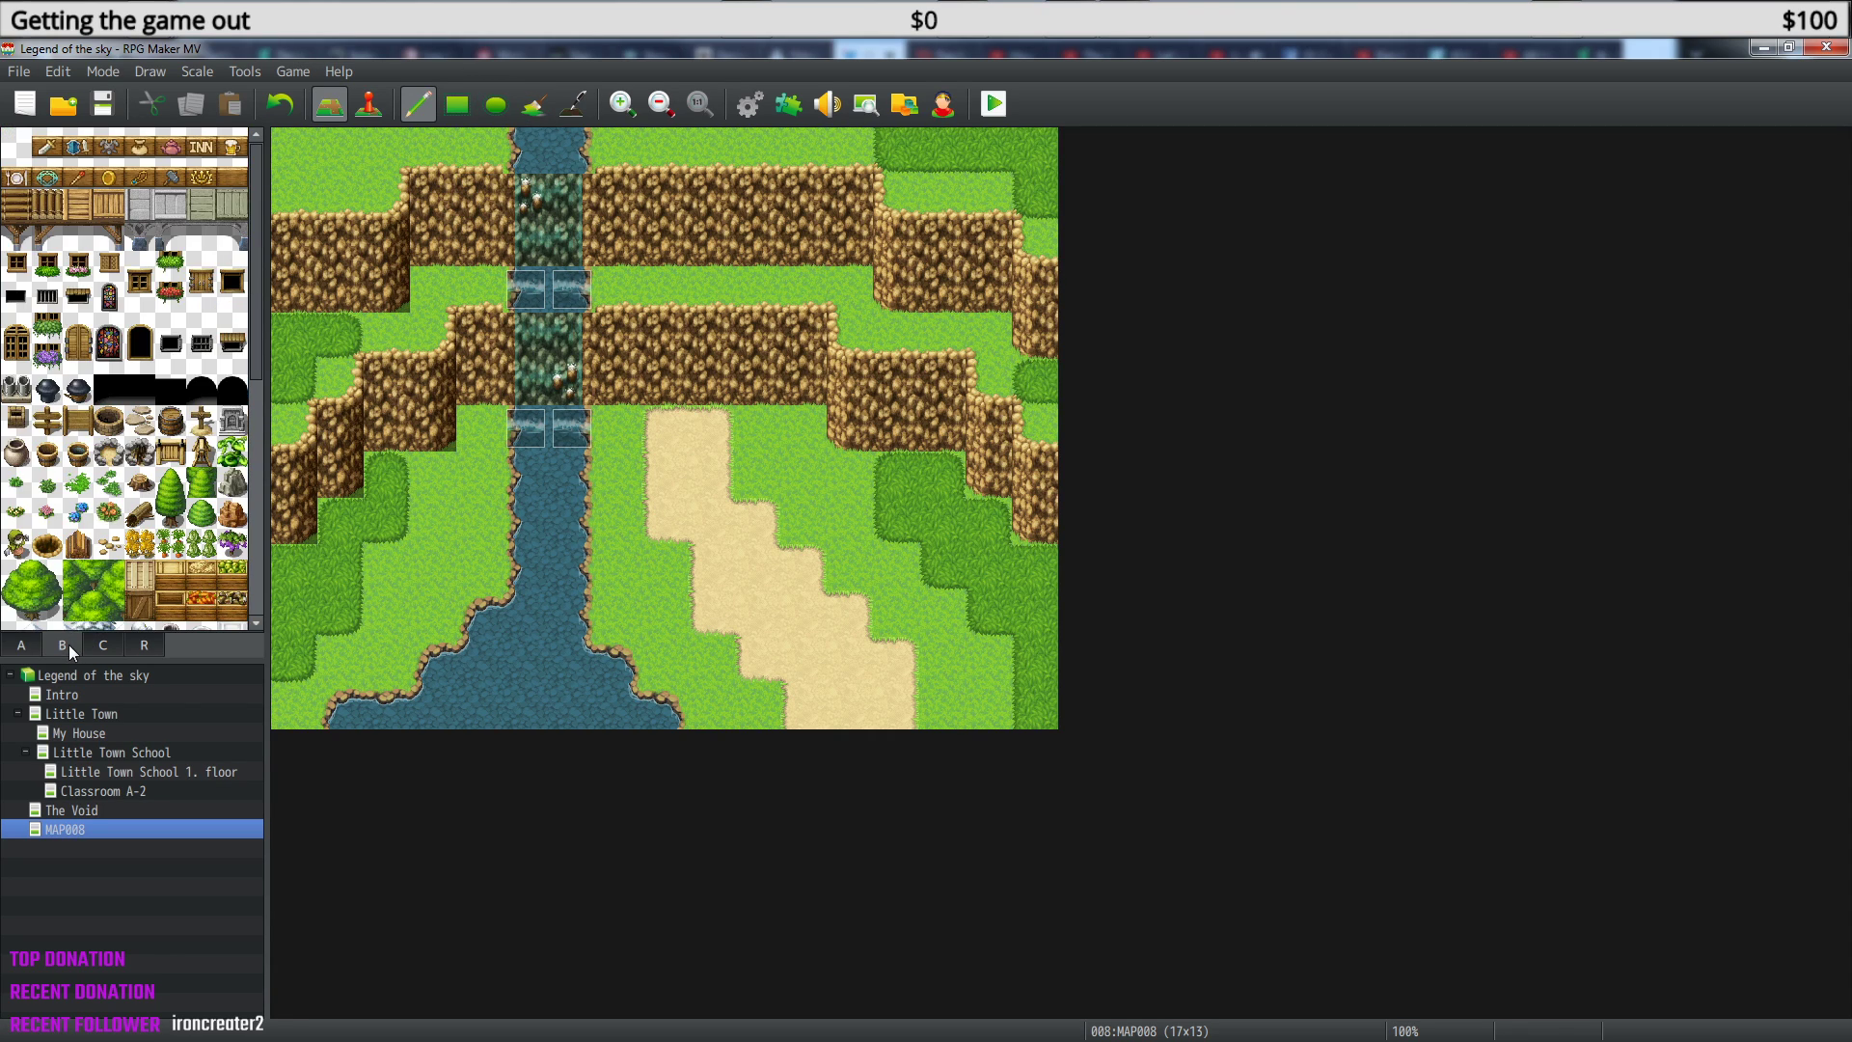
scroll(22, 548, "down", 3)
left_click_drag(20, 536, 43, 577)
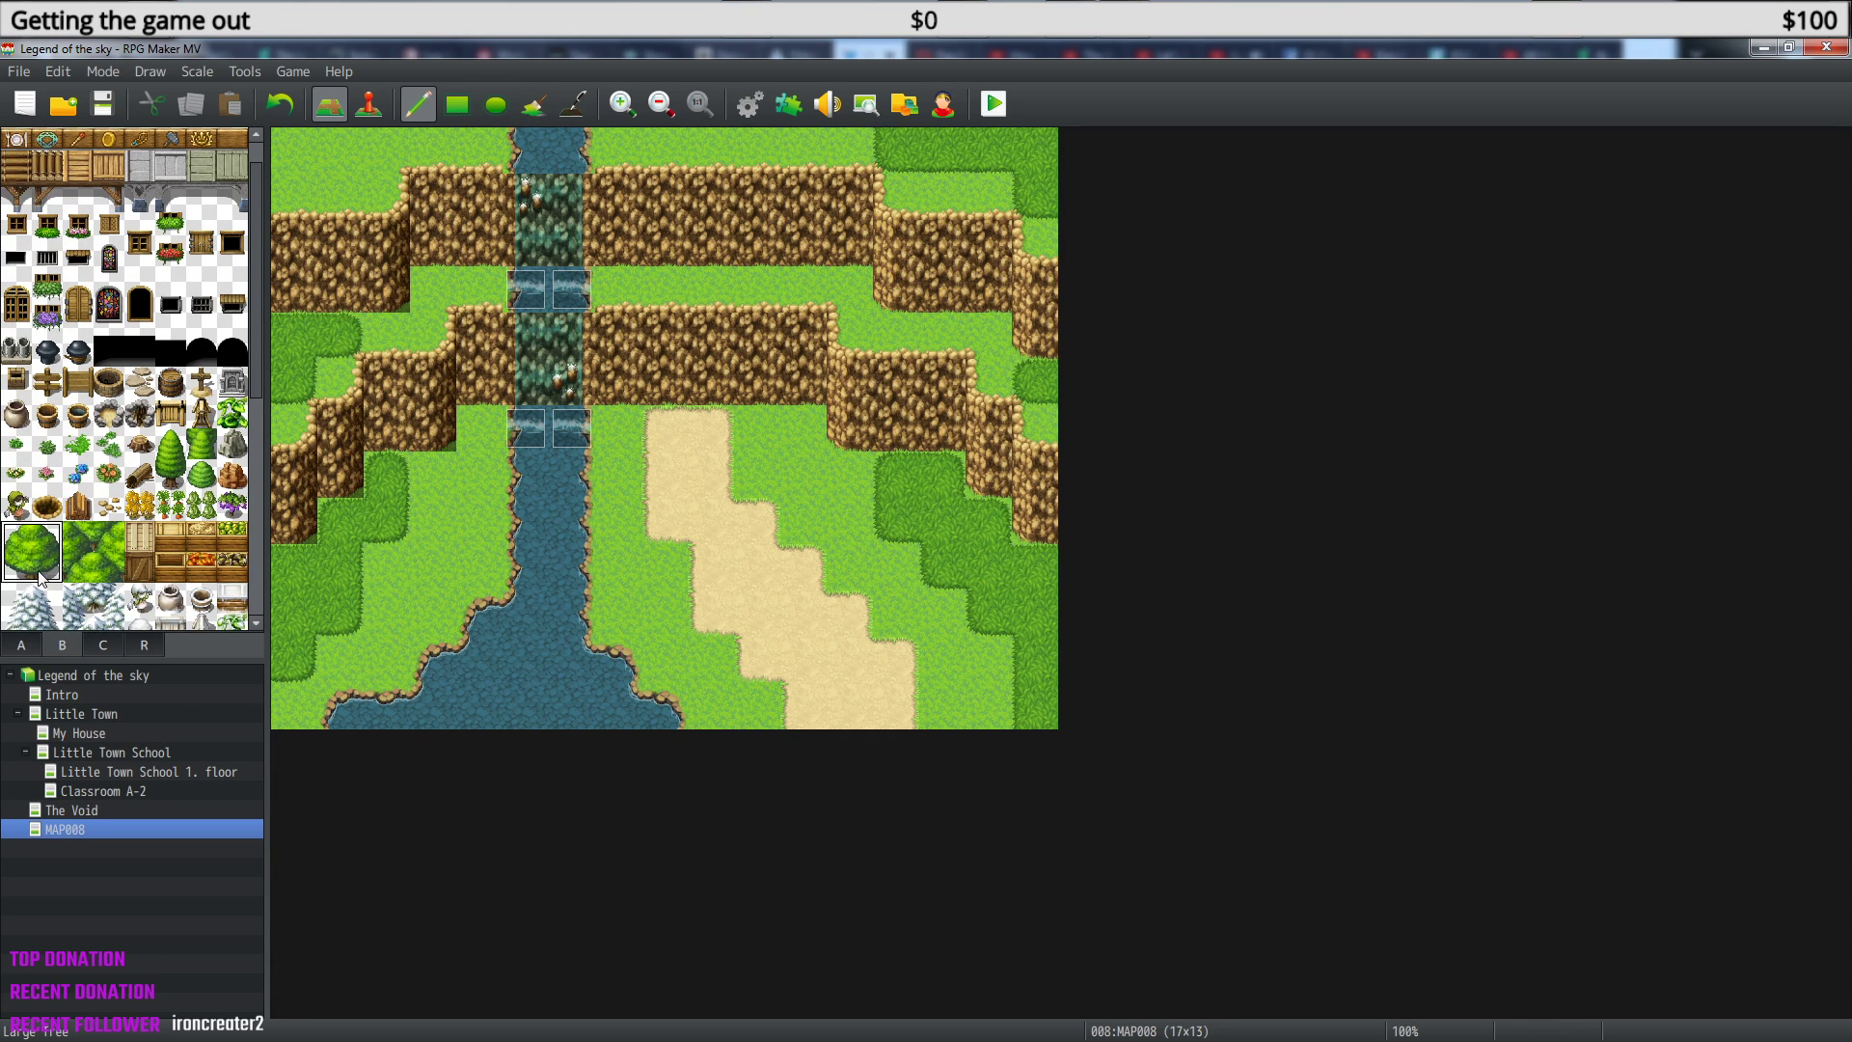
left_click(324, 297)
key("ctrl+z")
left_click(289, 298)
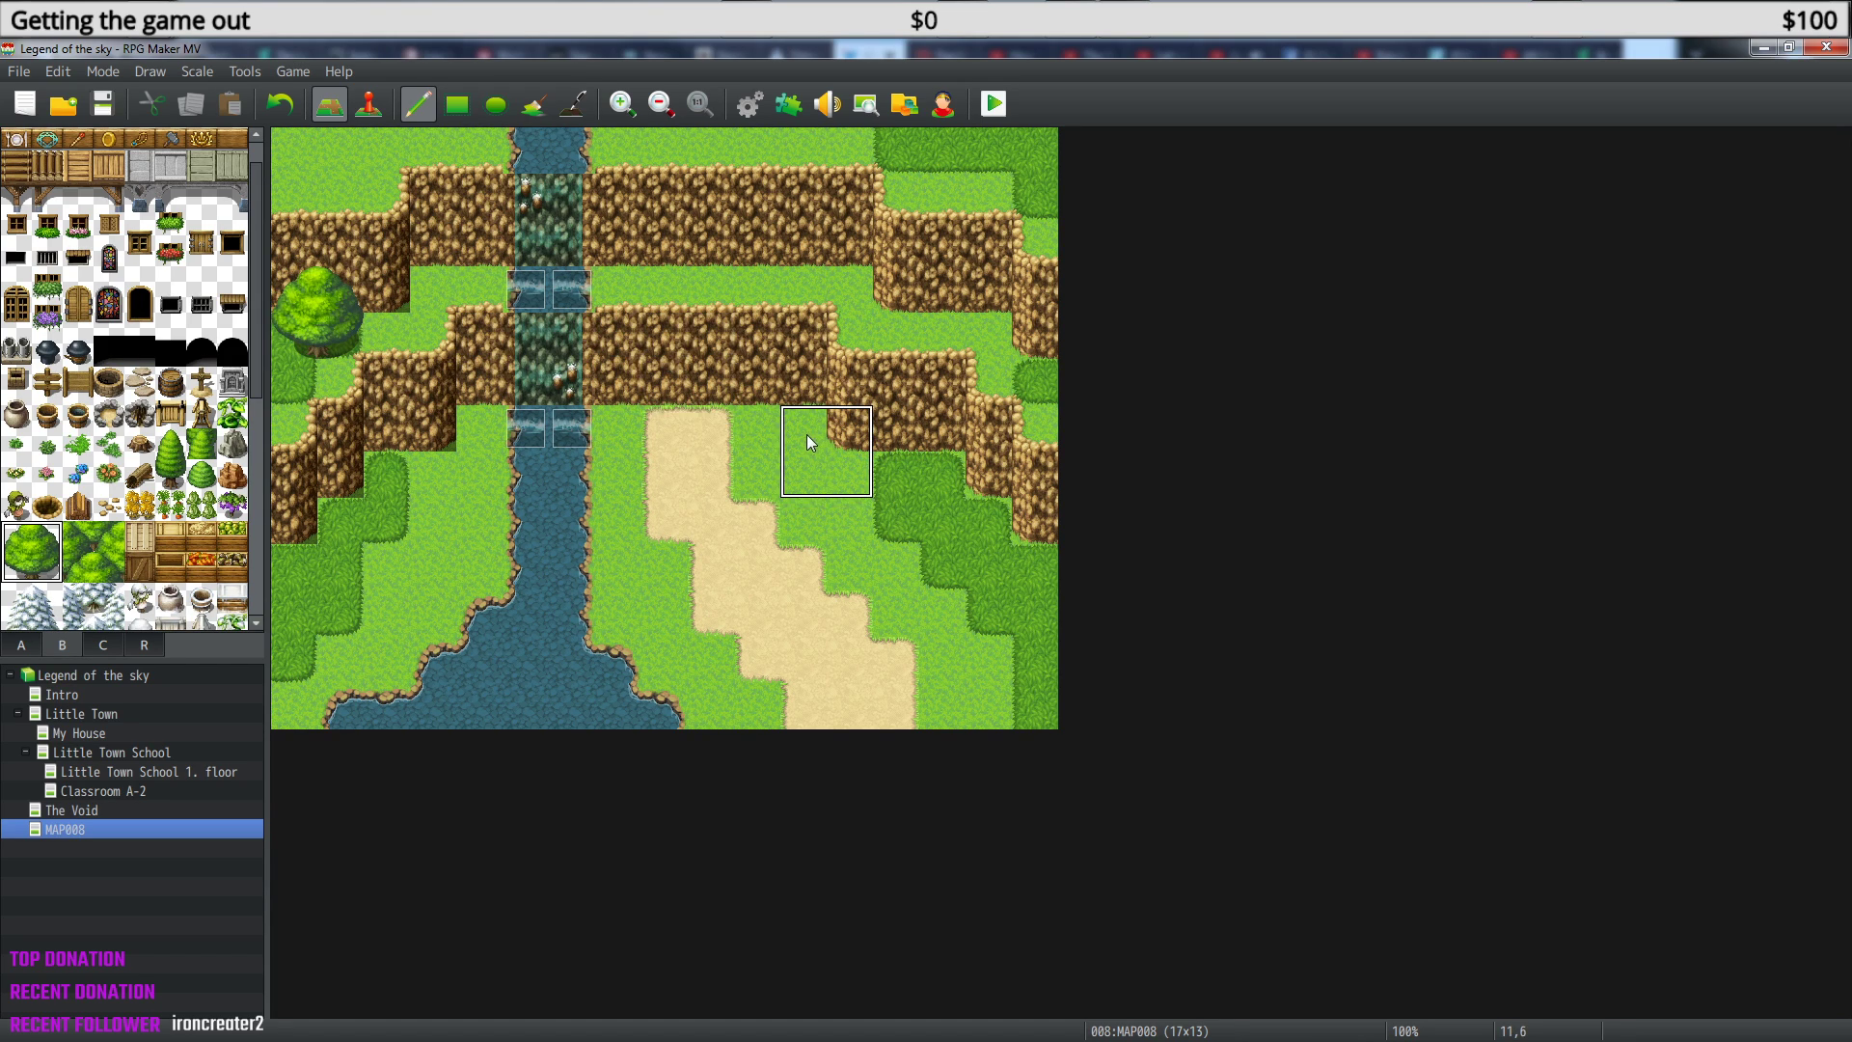
- Place six more large trees: two beside the upper path, two west of the river, and one on each side of the lower path
left_click(768, 426)
left_click(825, 477)
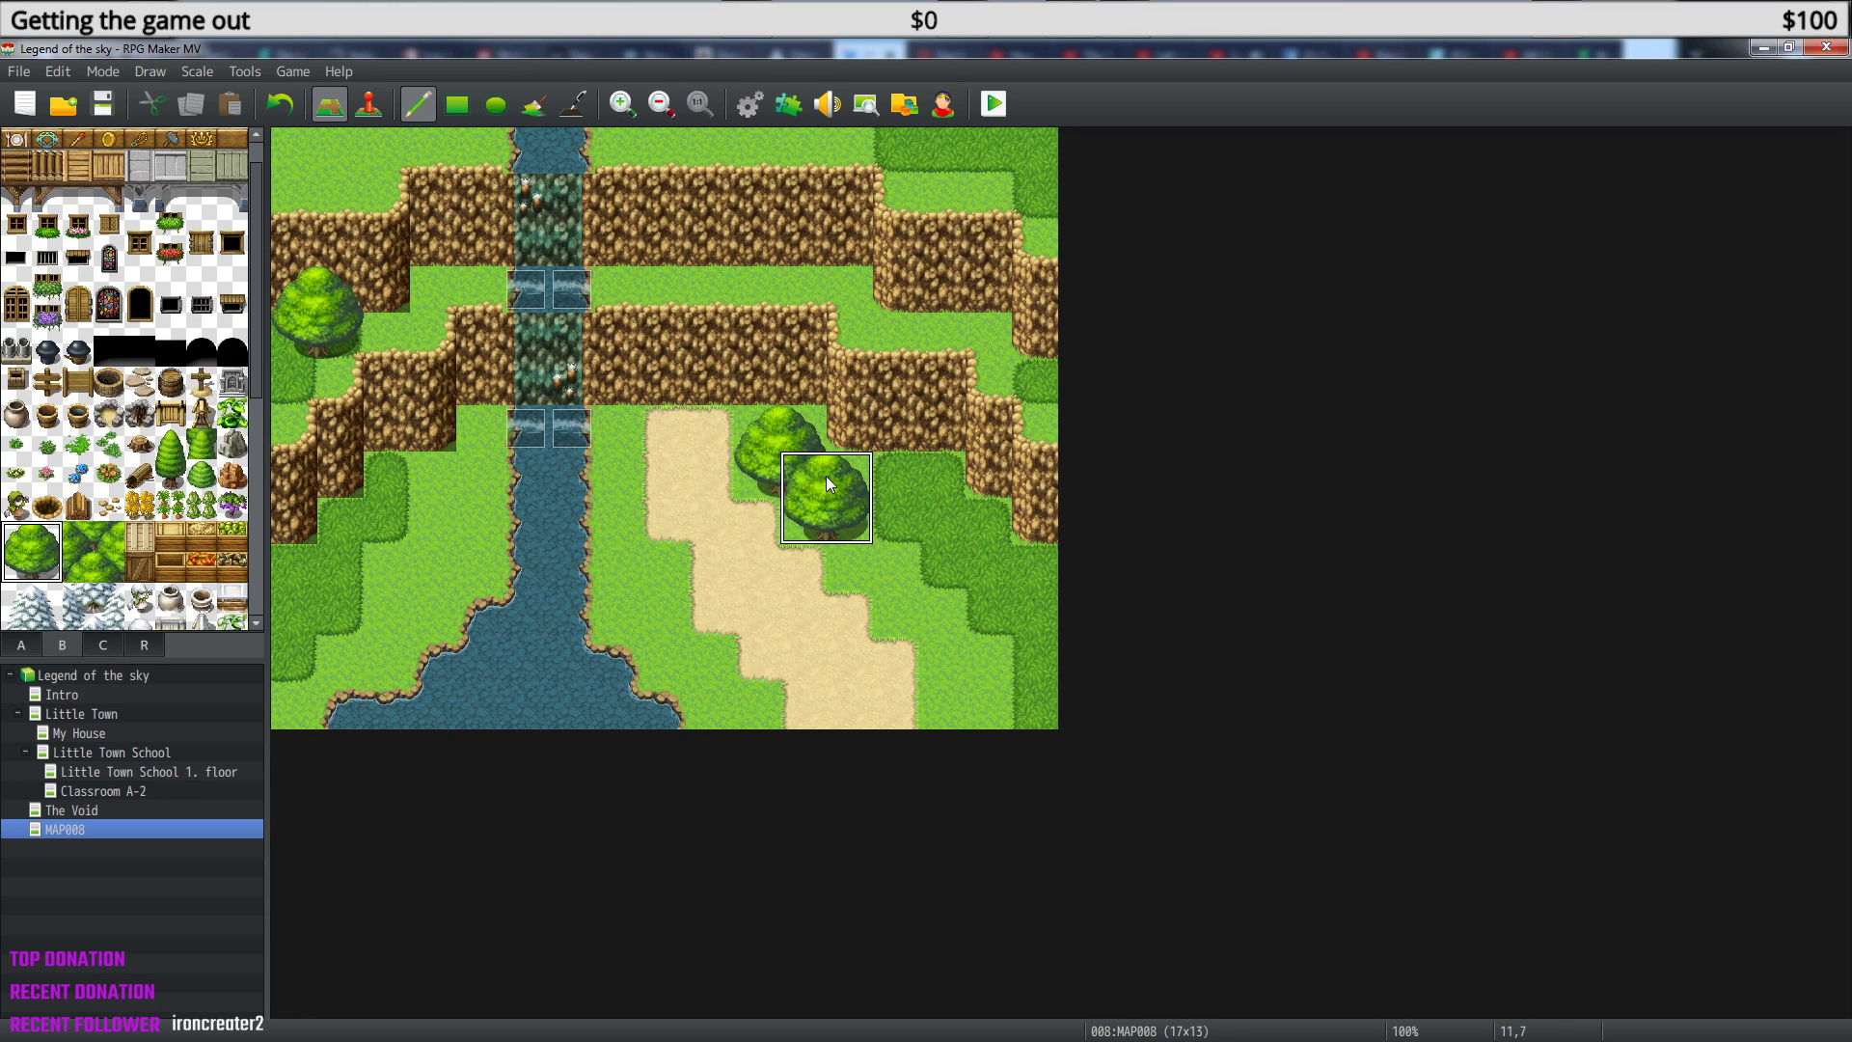
left_click(311, 604)
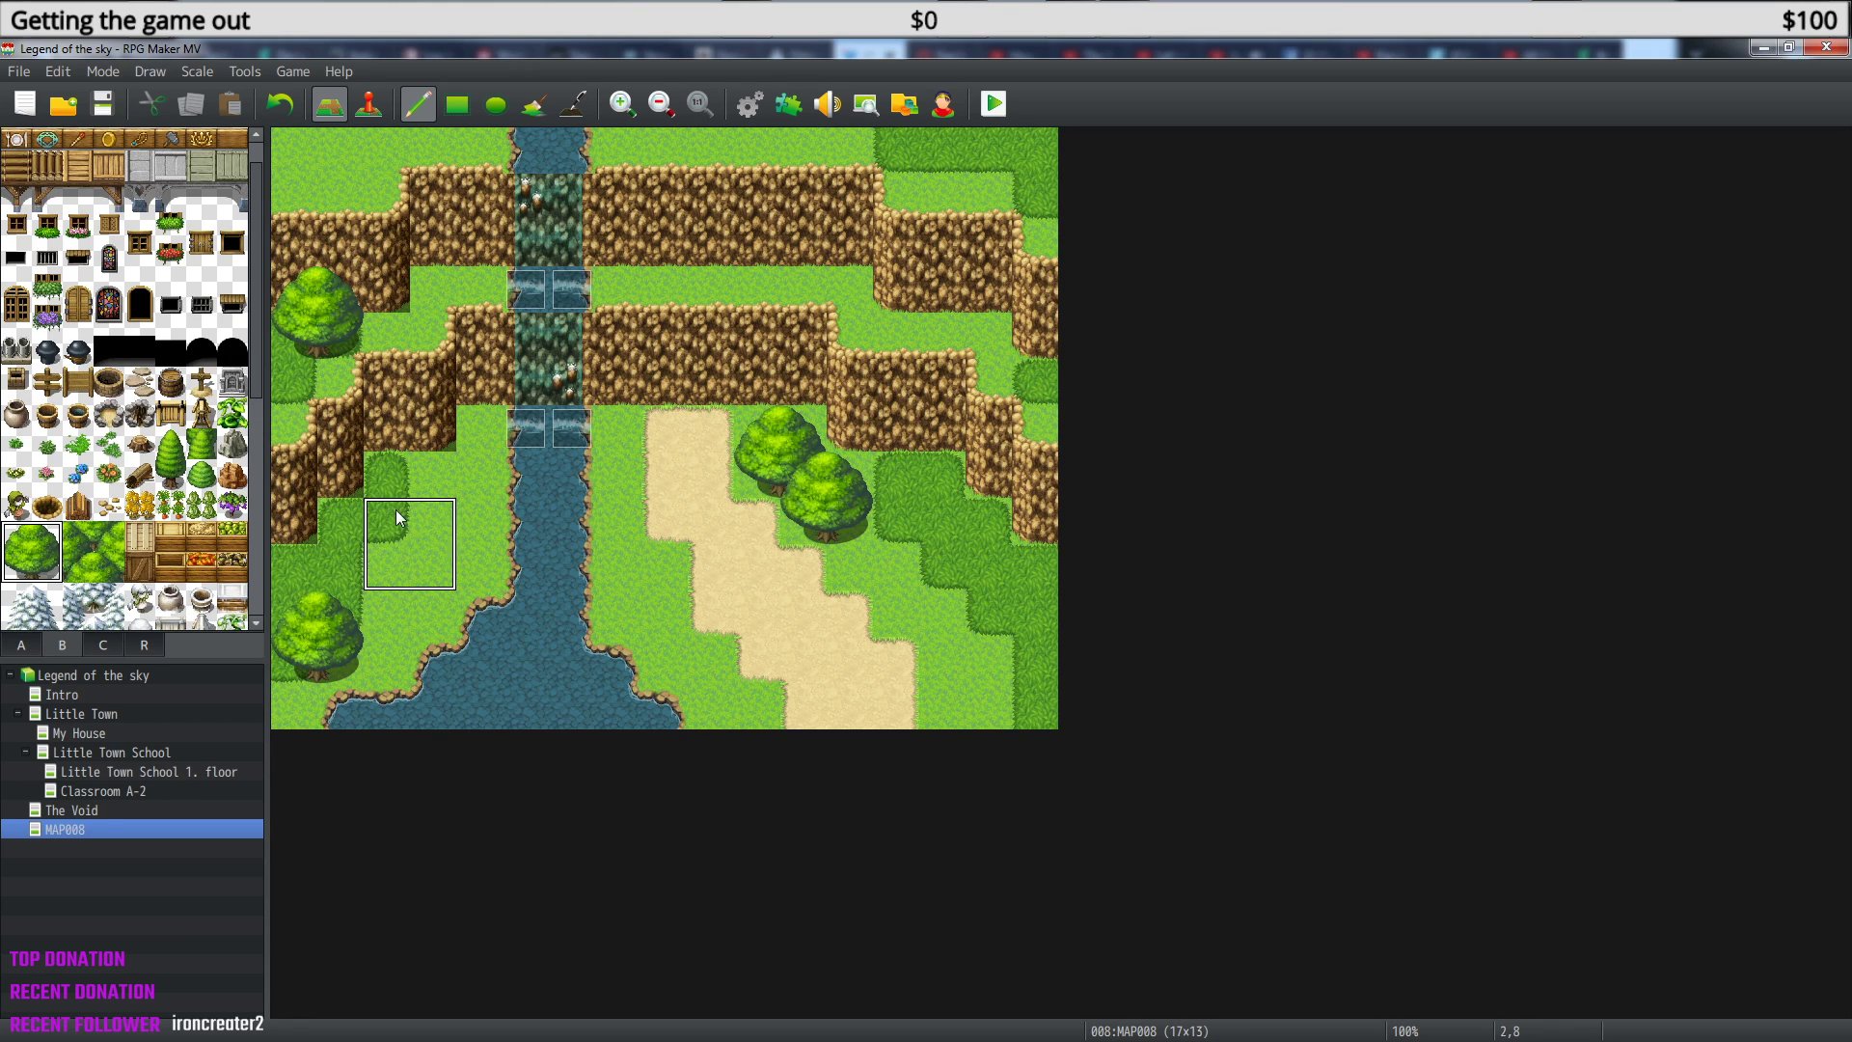
left_click(386, 521)
left_click(661, 602)
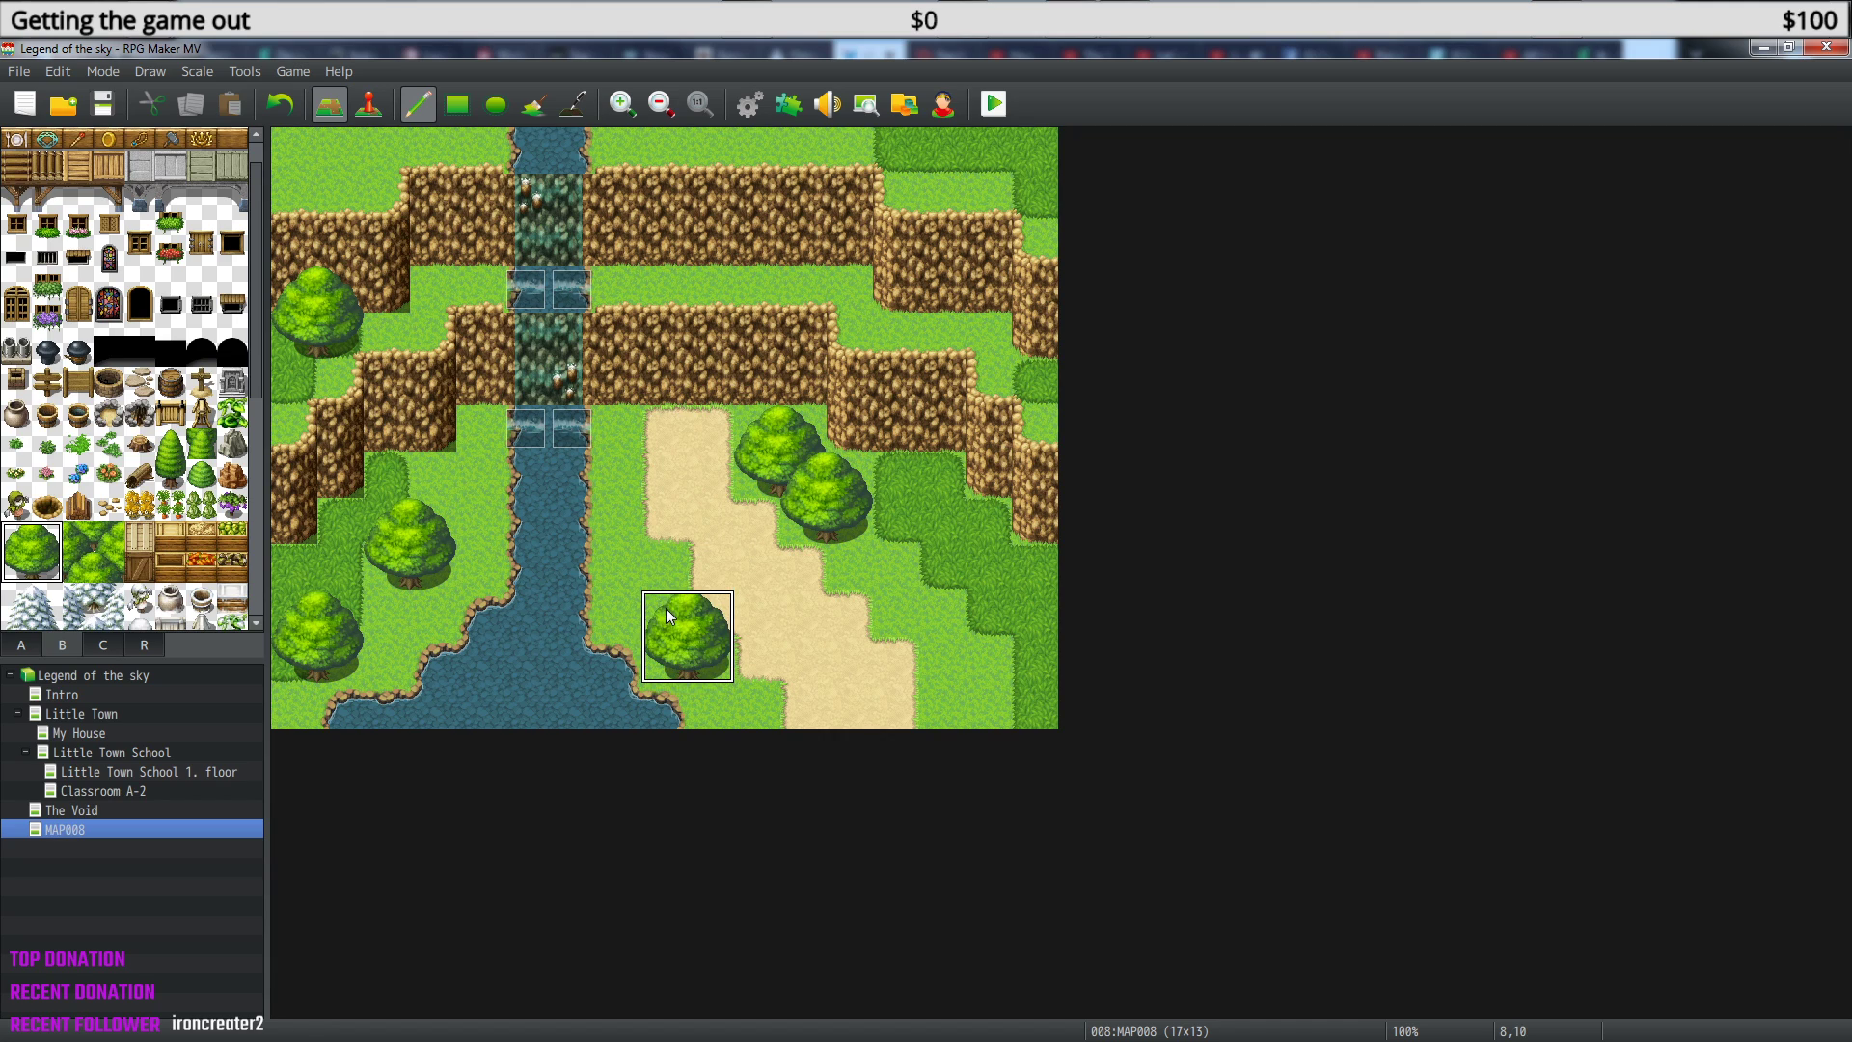
left_click(959, 616)
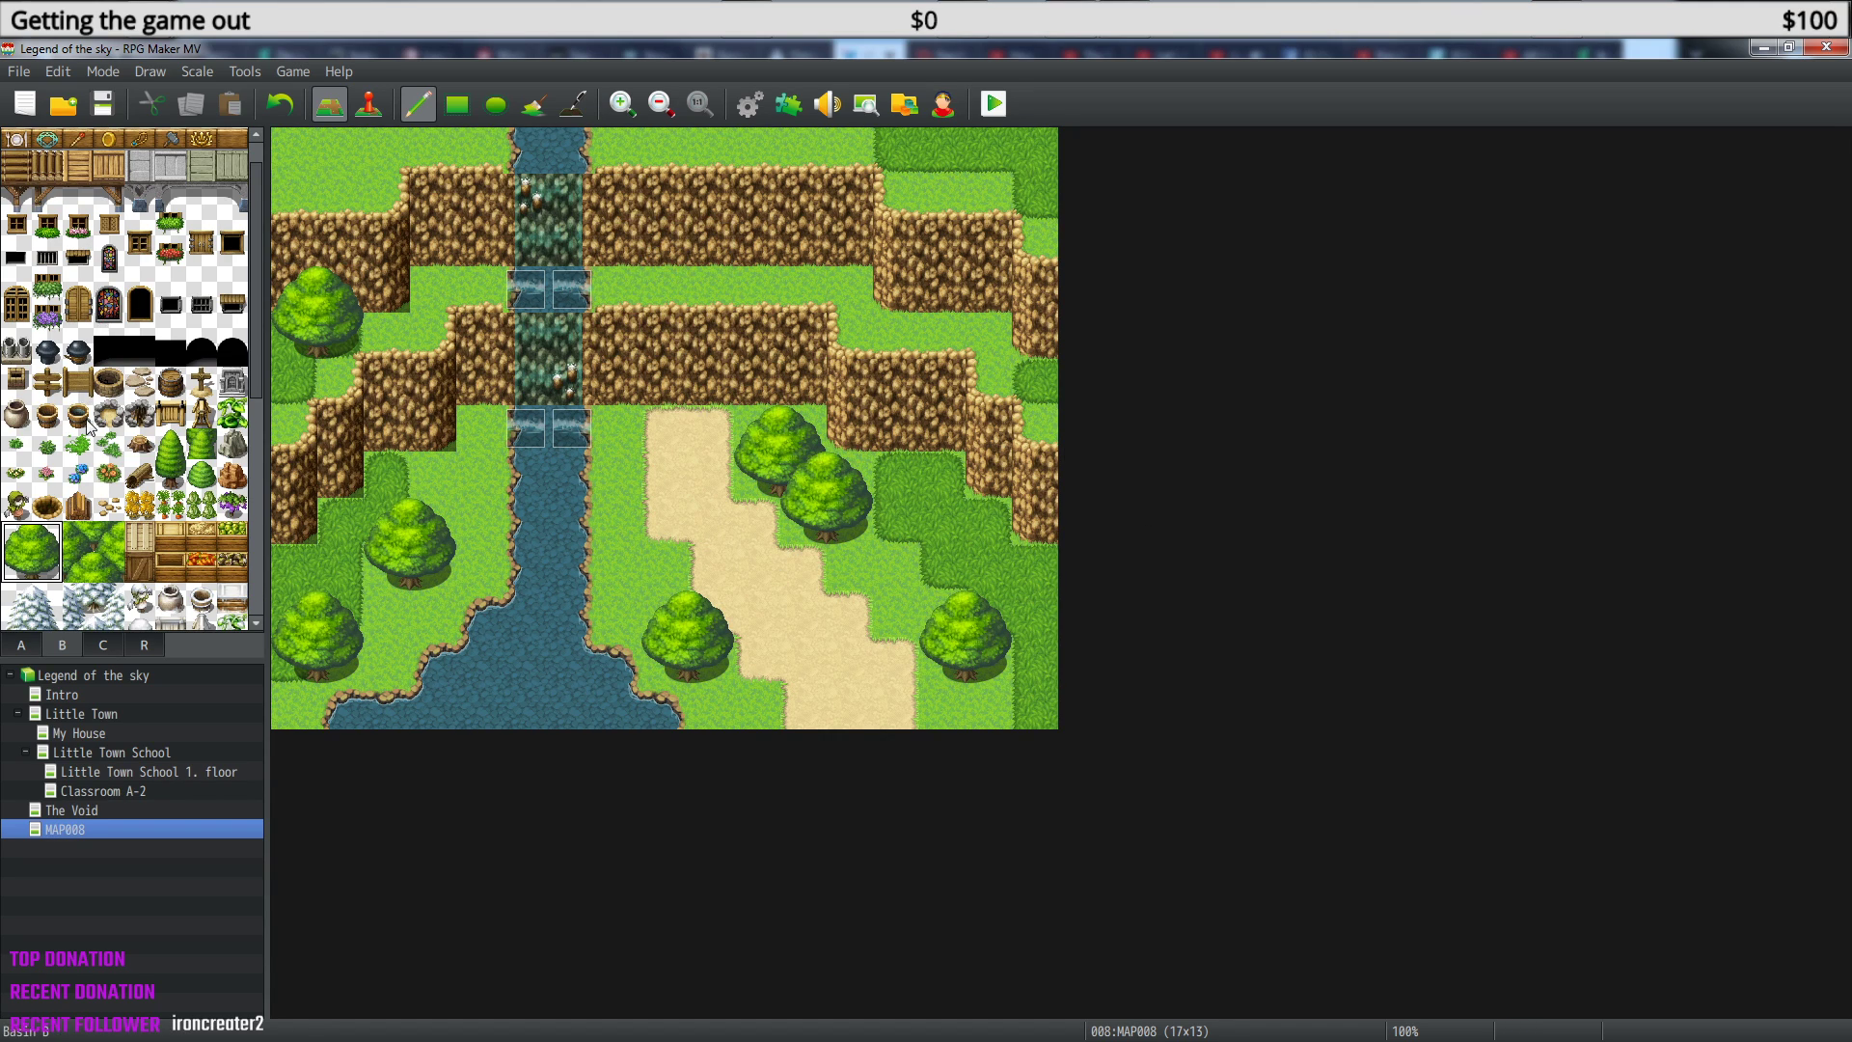
- Place three tall conifers: on the ledge west of the waterfall, beside the lower waterfall, and below the eastern cliff
left_click(170, 472)
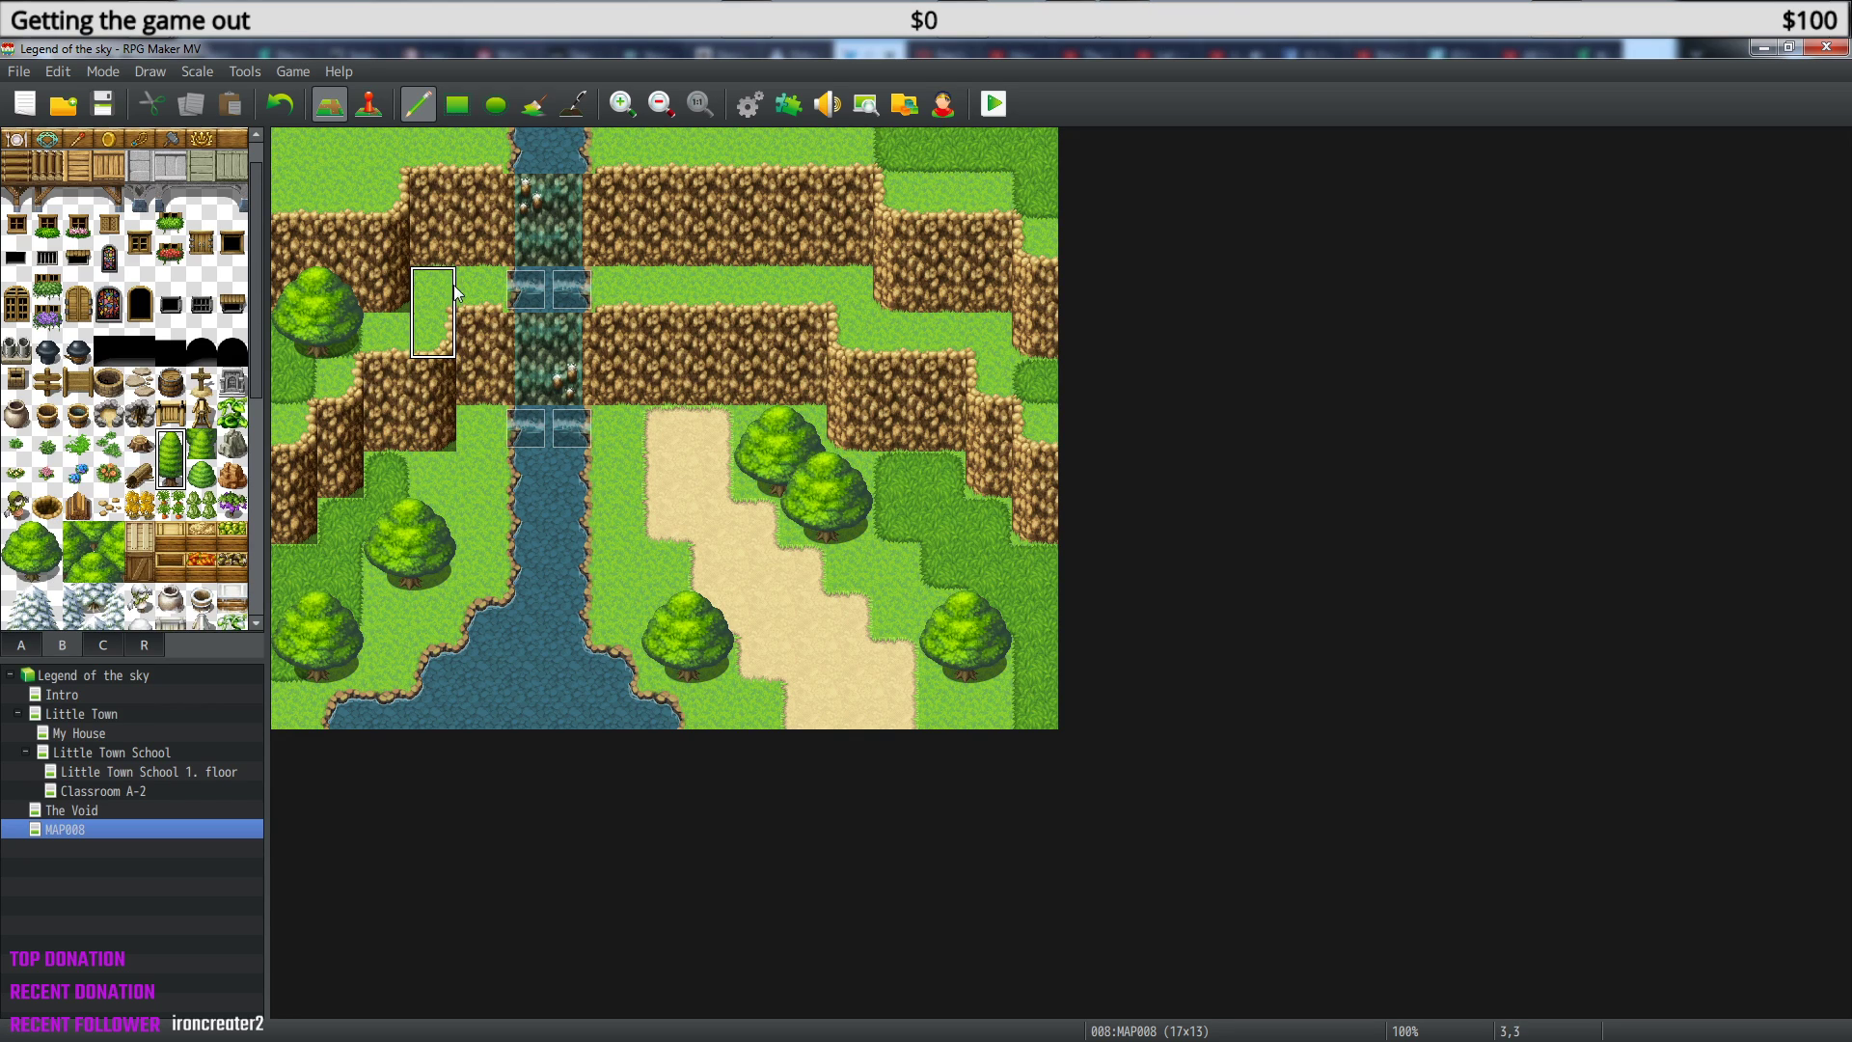
left_click(432, 243)
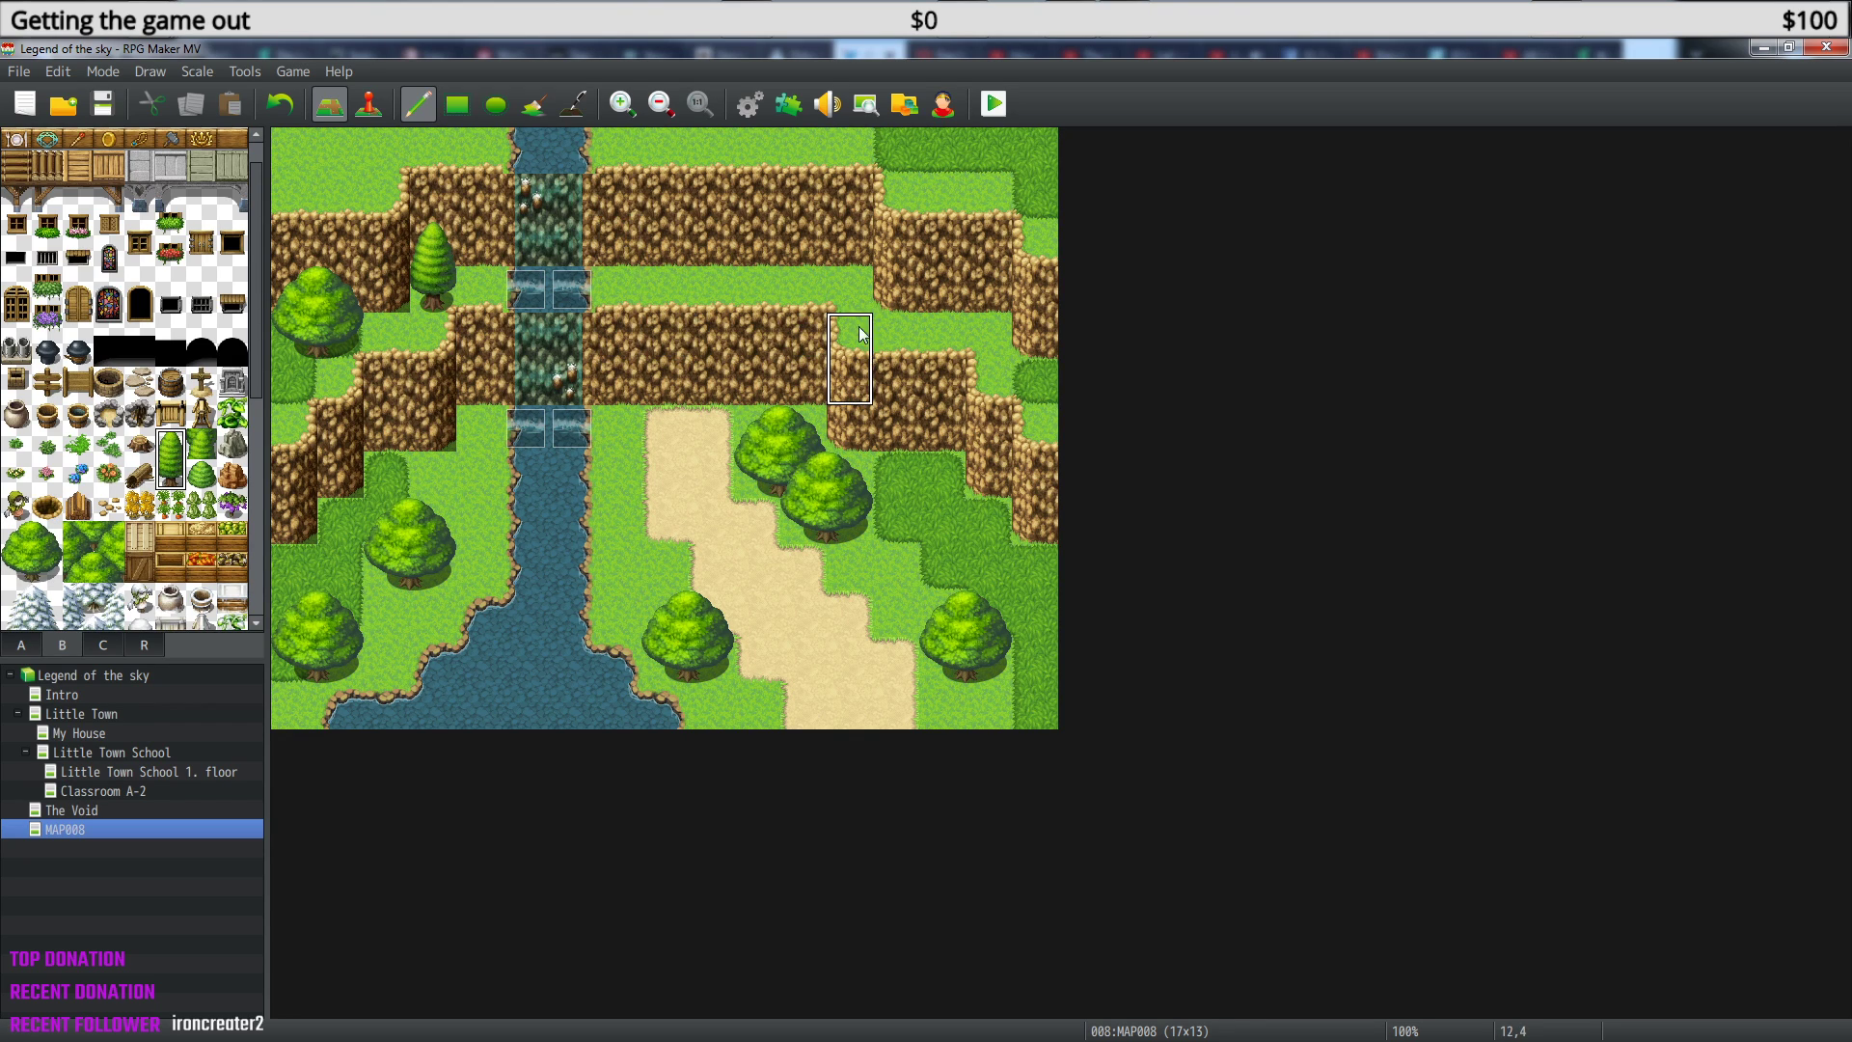
left_click(942, 424)
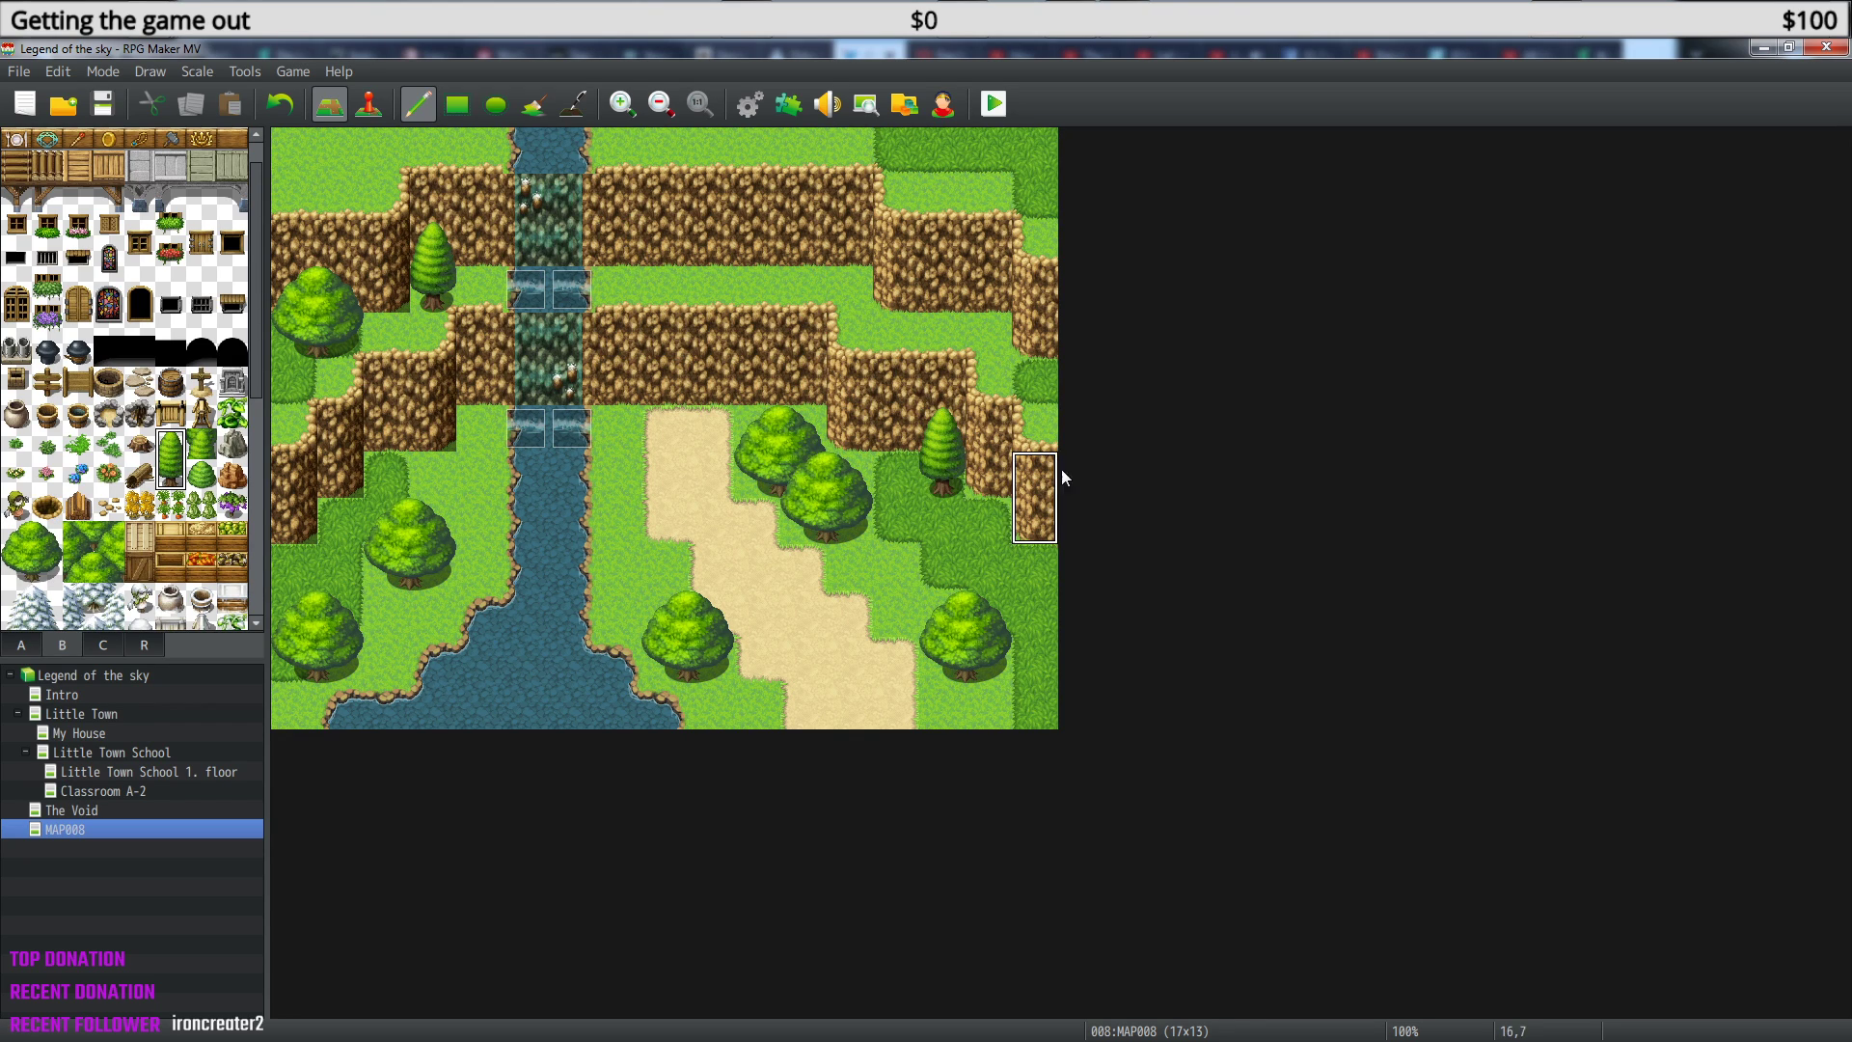
left_click(926, 137)
key("ctrl+z")
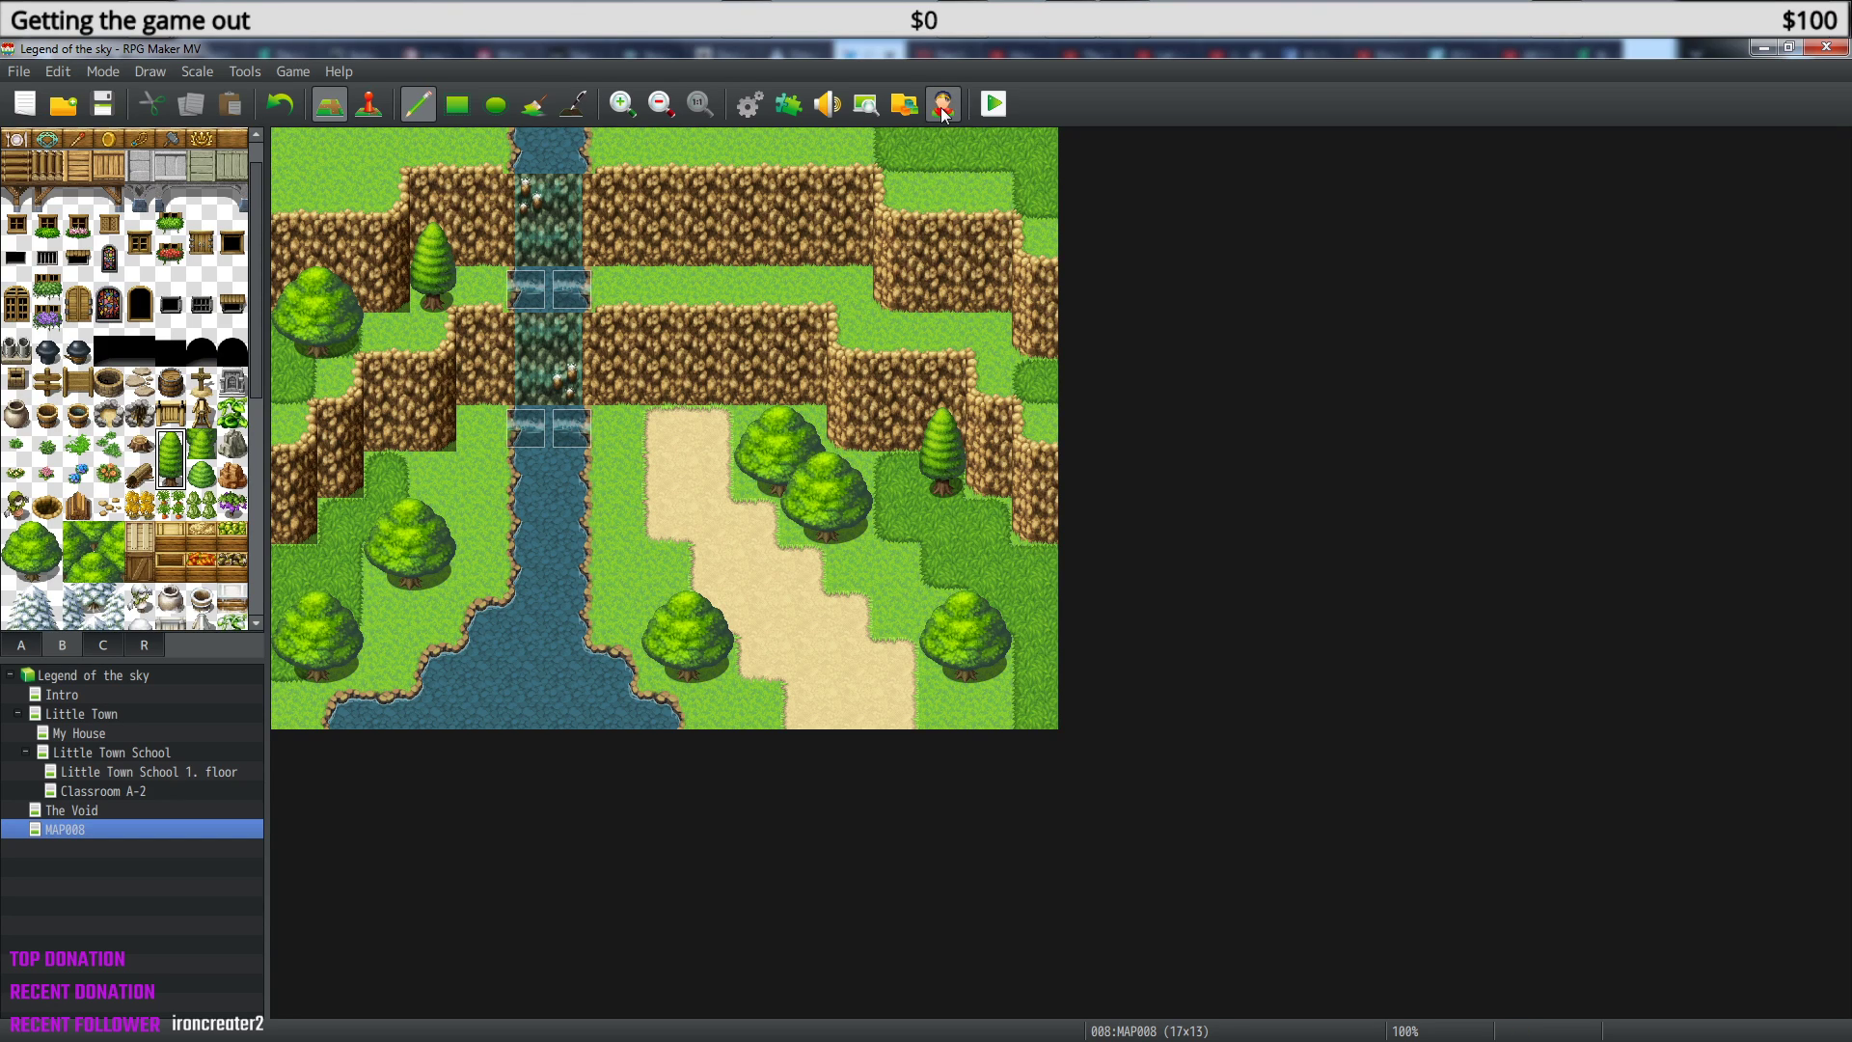
left_click(473, 387)
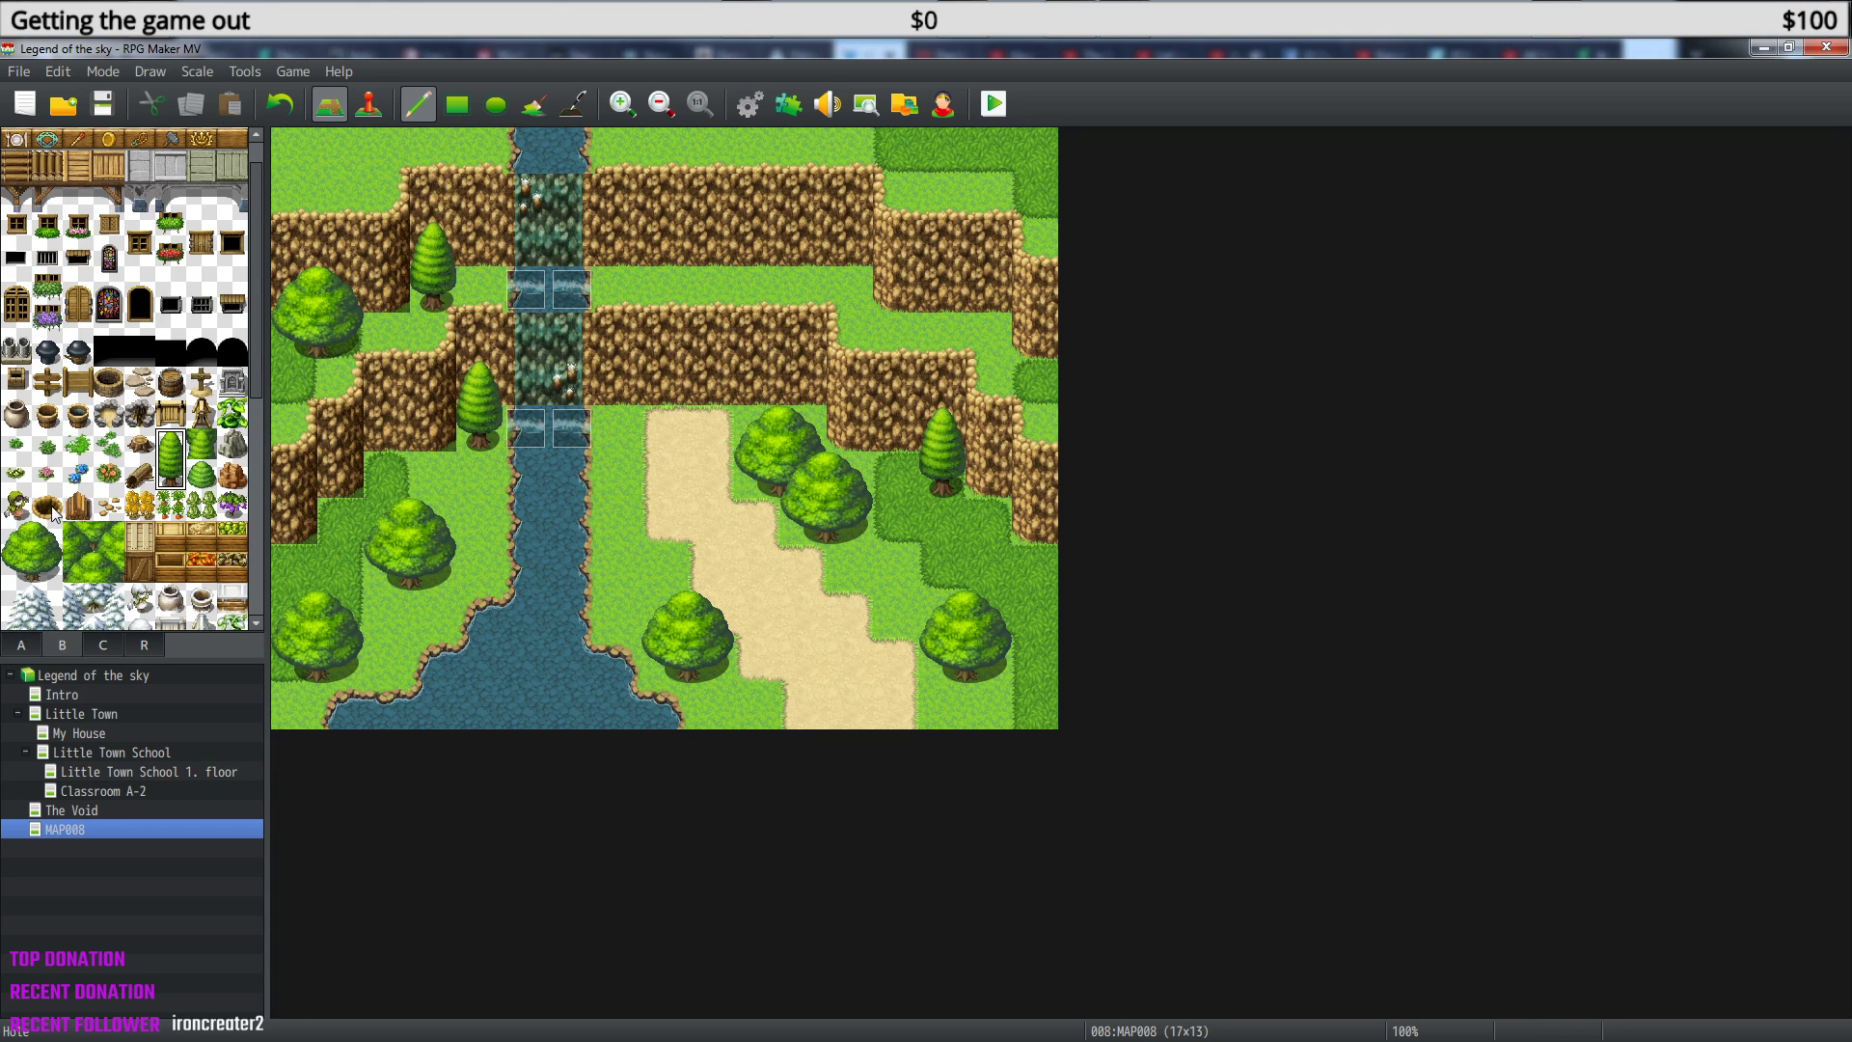
- Try laying flat stepping stones along the upper dirt path, and undo them
left_click(140, 384)
left_click(711, 428)
left_click(711, 474)
left_click_drag(696, 496, 737, 537)
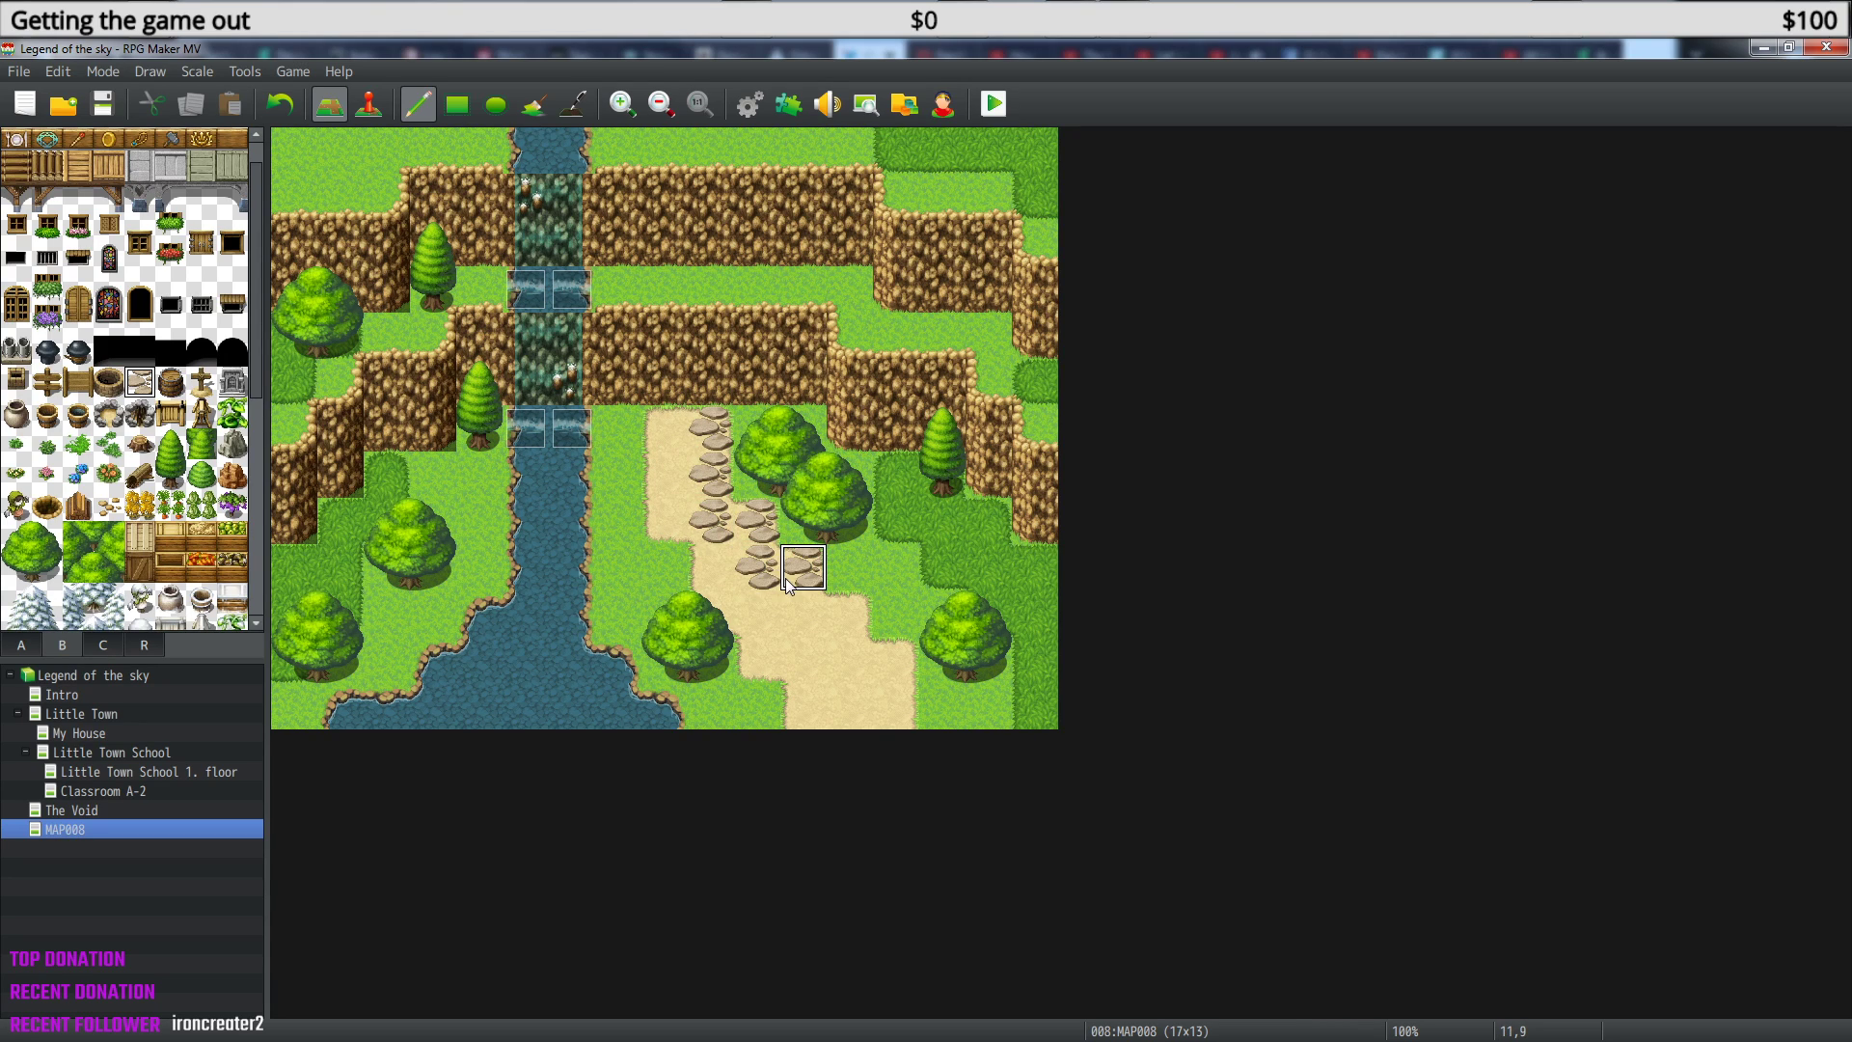
key("ctrl+z")
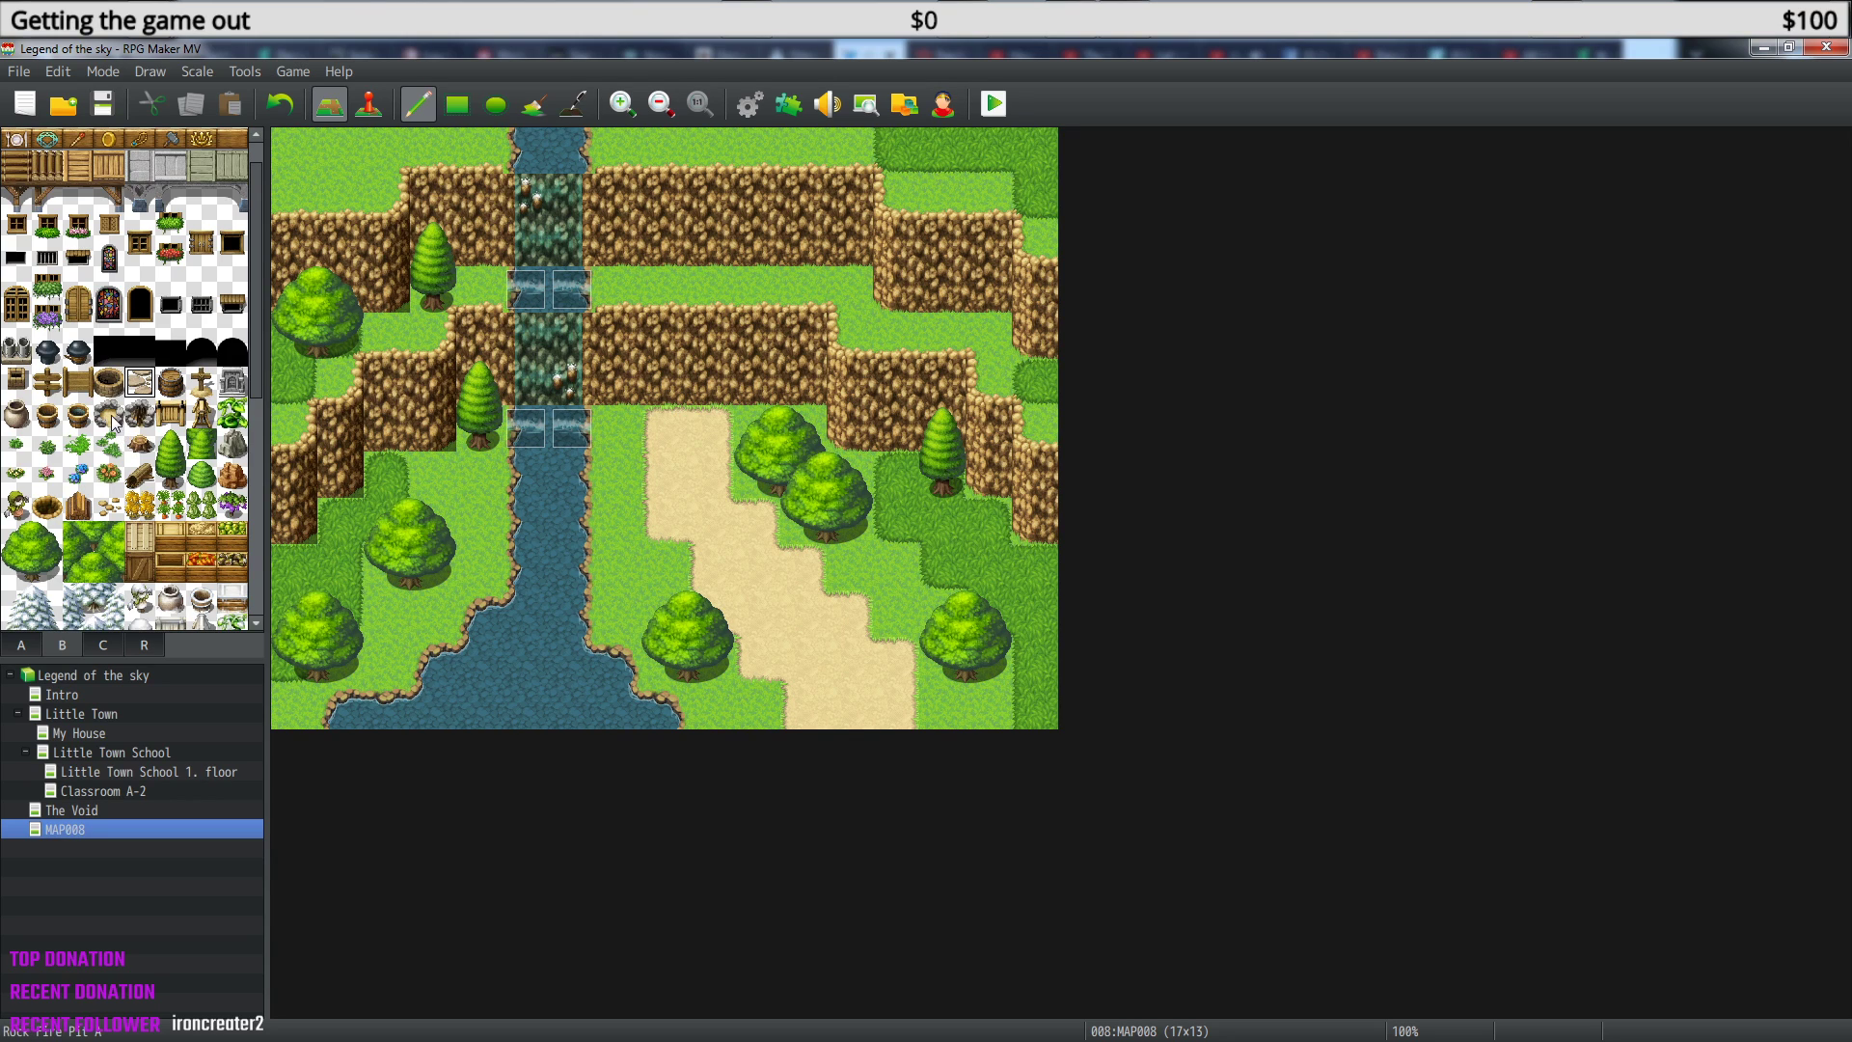
- Place one grey rock on the west bank below the lower conifer and another at the eastern part of the middle ledge
scroll(112, 416, "up", 2)
scroll(124, 376, "down", 5)
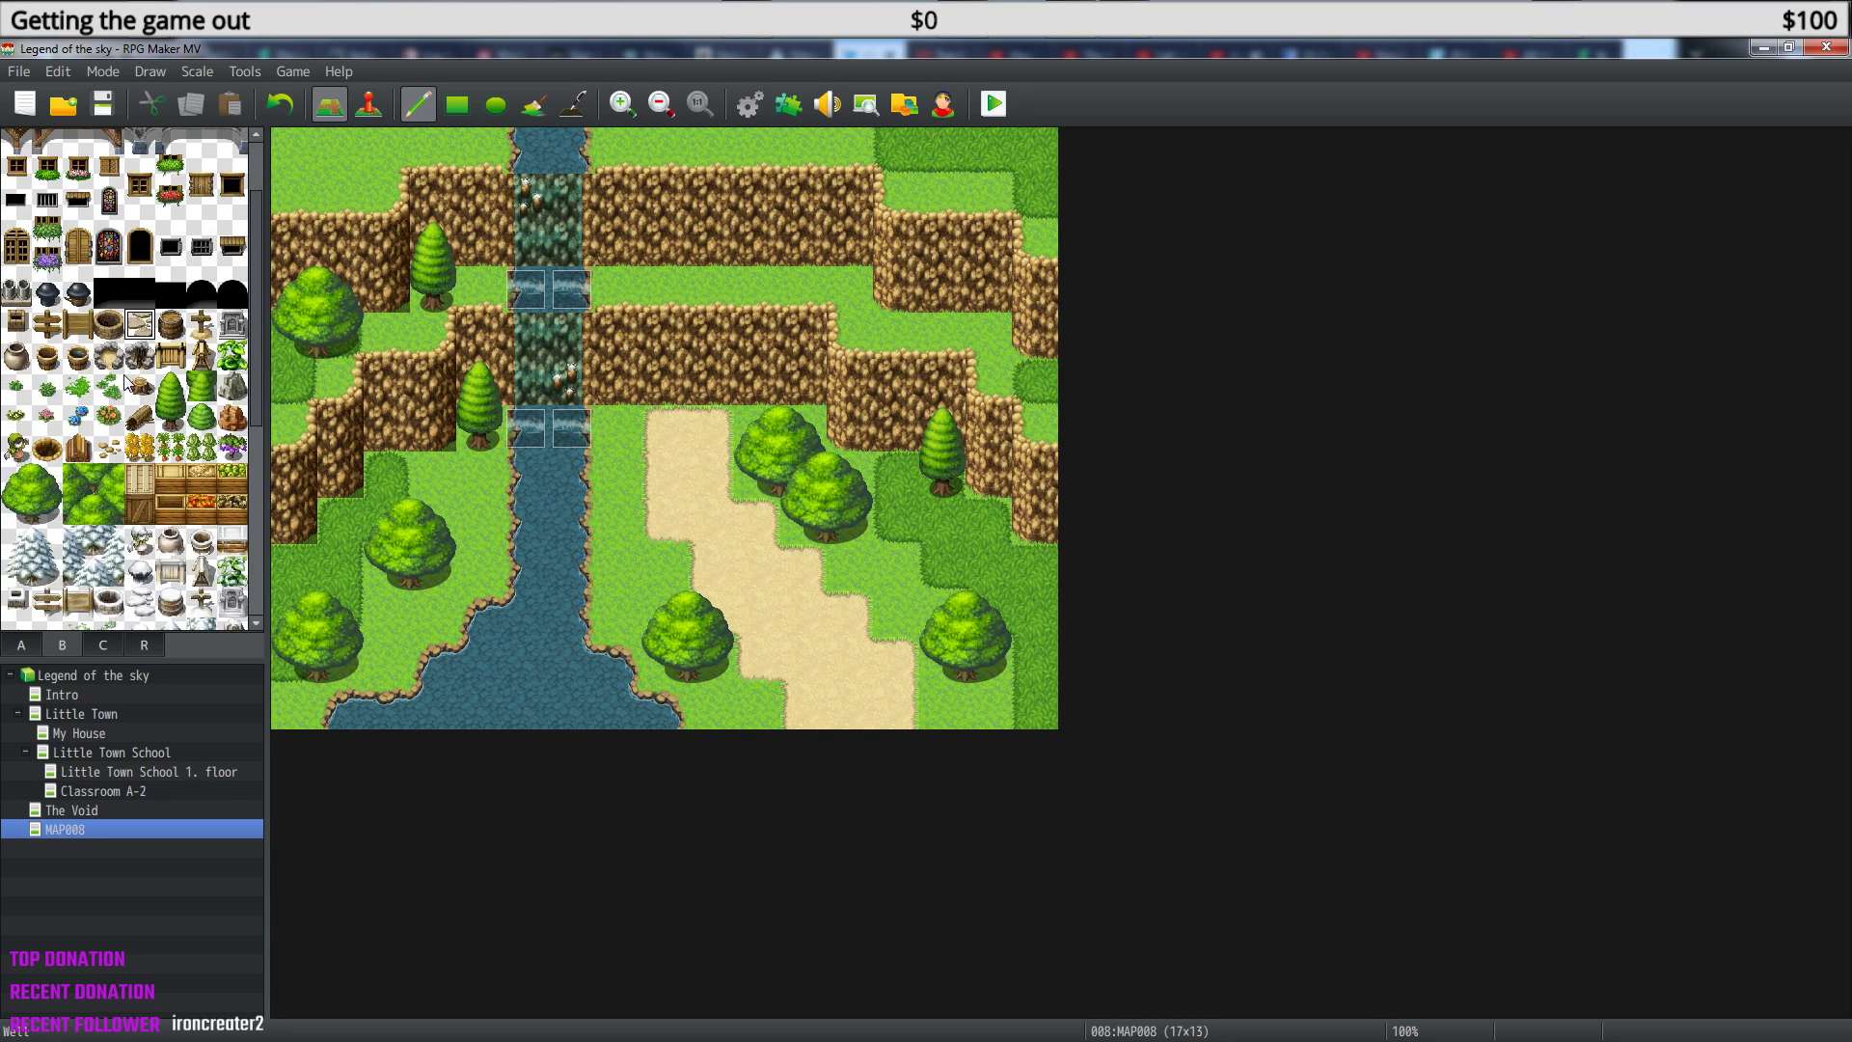
scroll(124, 376, "down", 2)
left_click(233, 311)
left_click(482, 472)
left_click(849, 290)
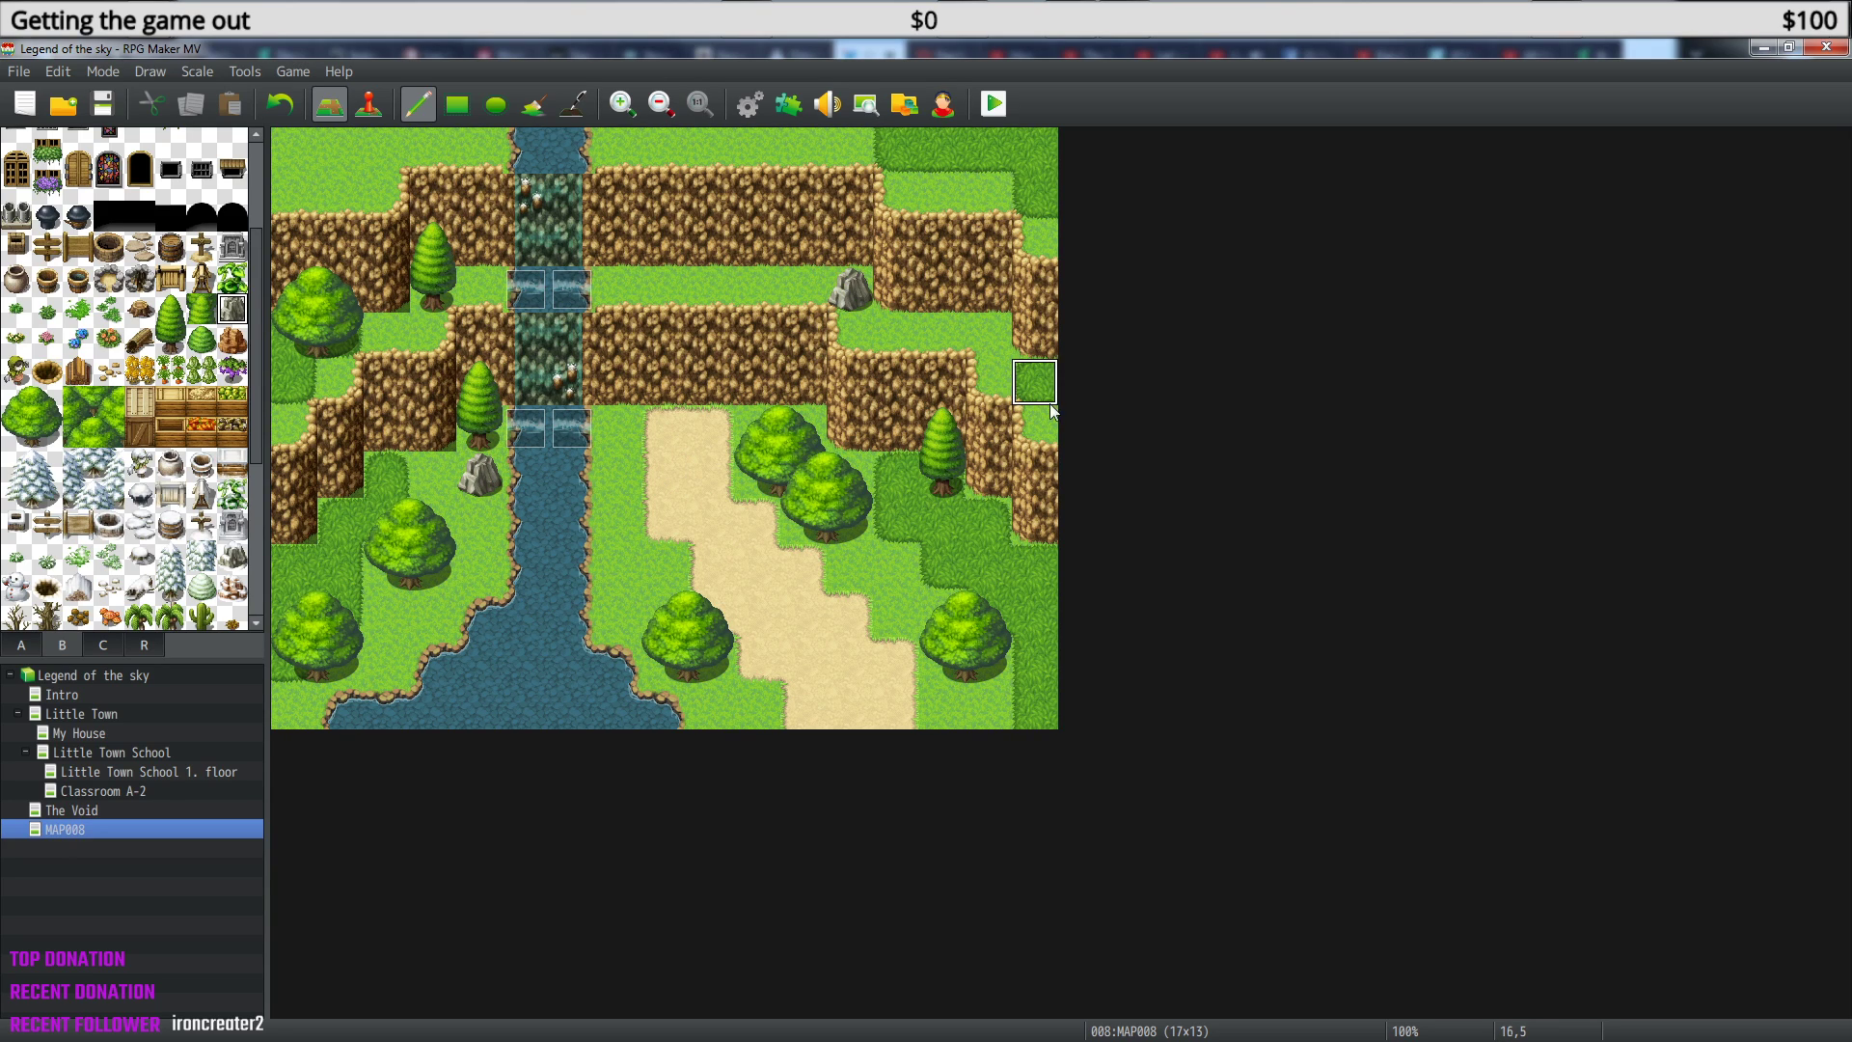
- Undo the two grey rocks and place brown rocks on the west bank below the lower conifer and in the map's southeast and northeast corners
key("ctrl+z")
key("ctrl+z")
left_click(229, 350)
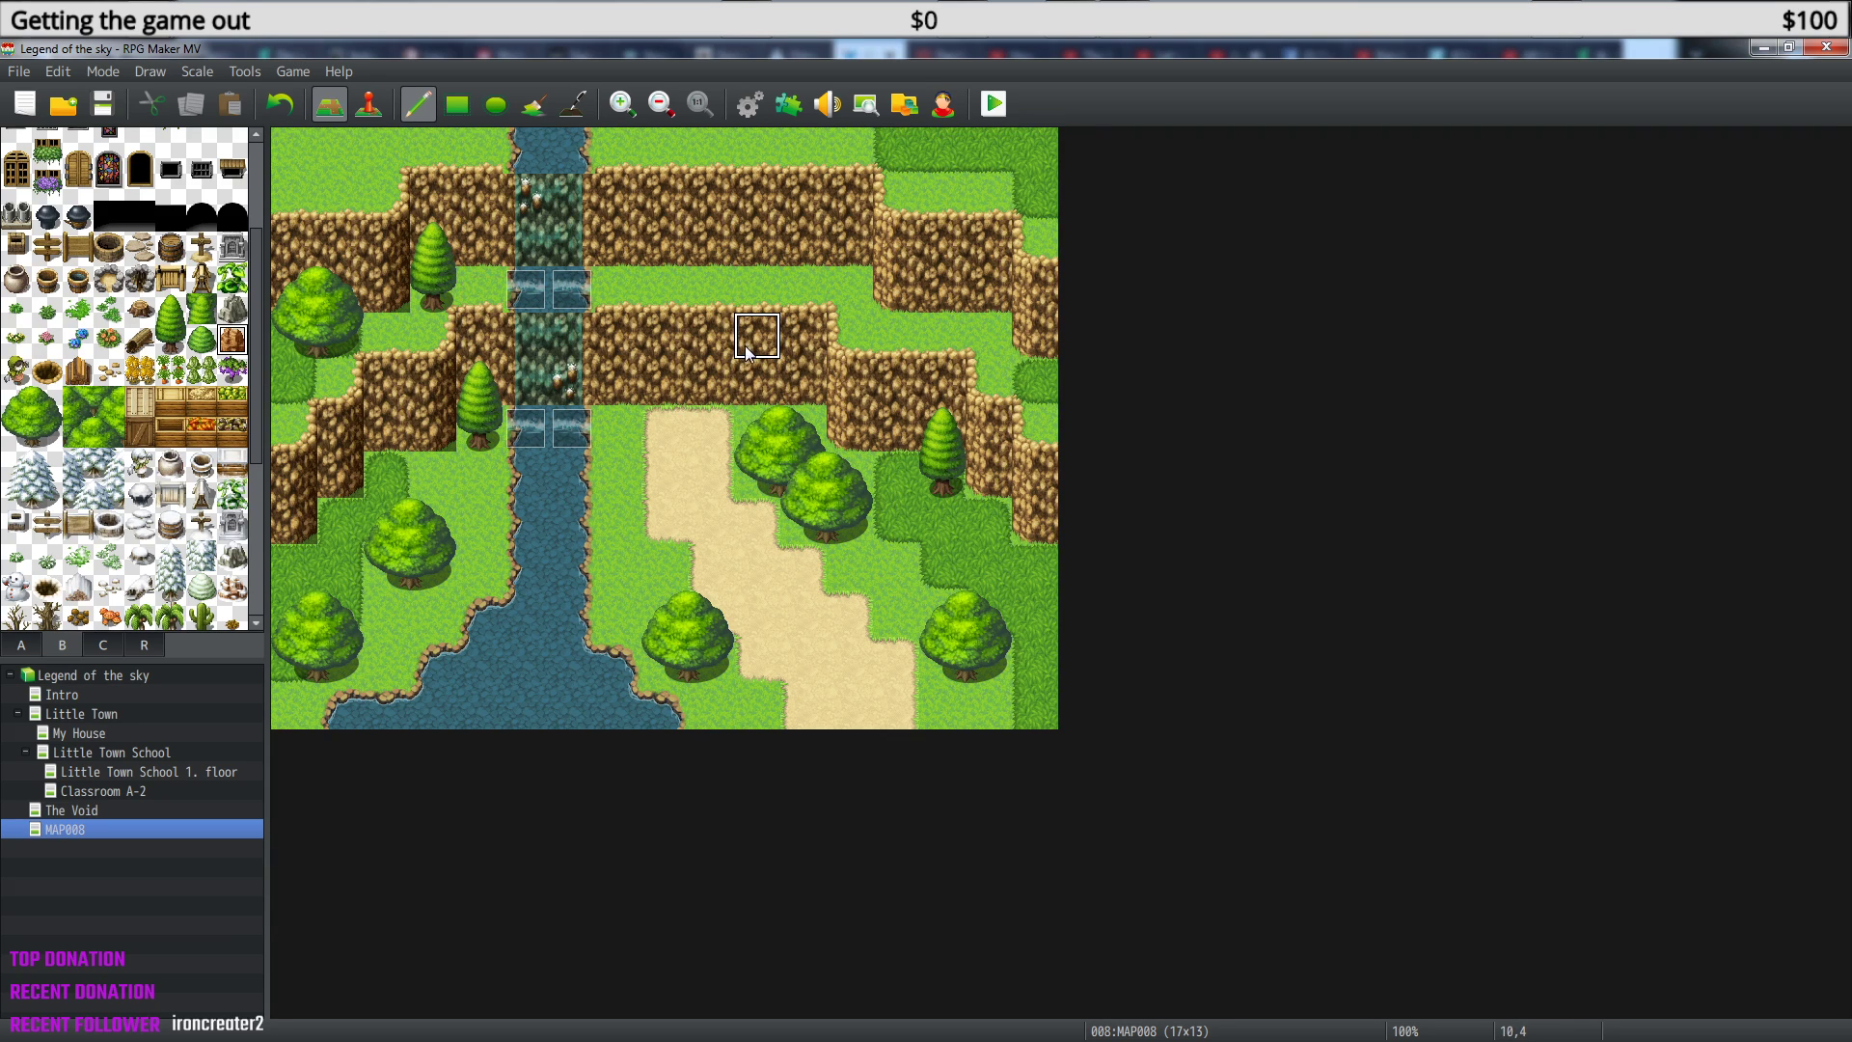
left_click(492, 471)
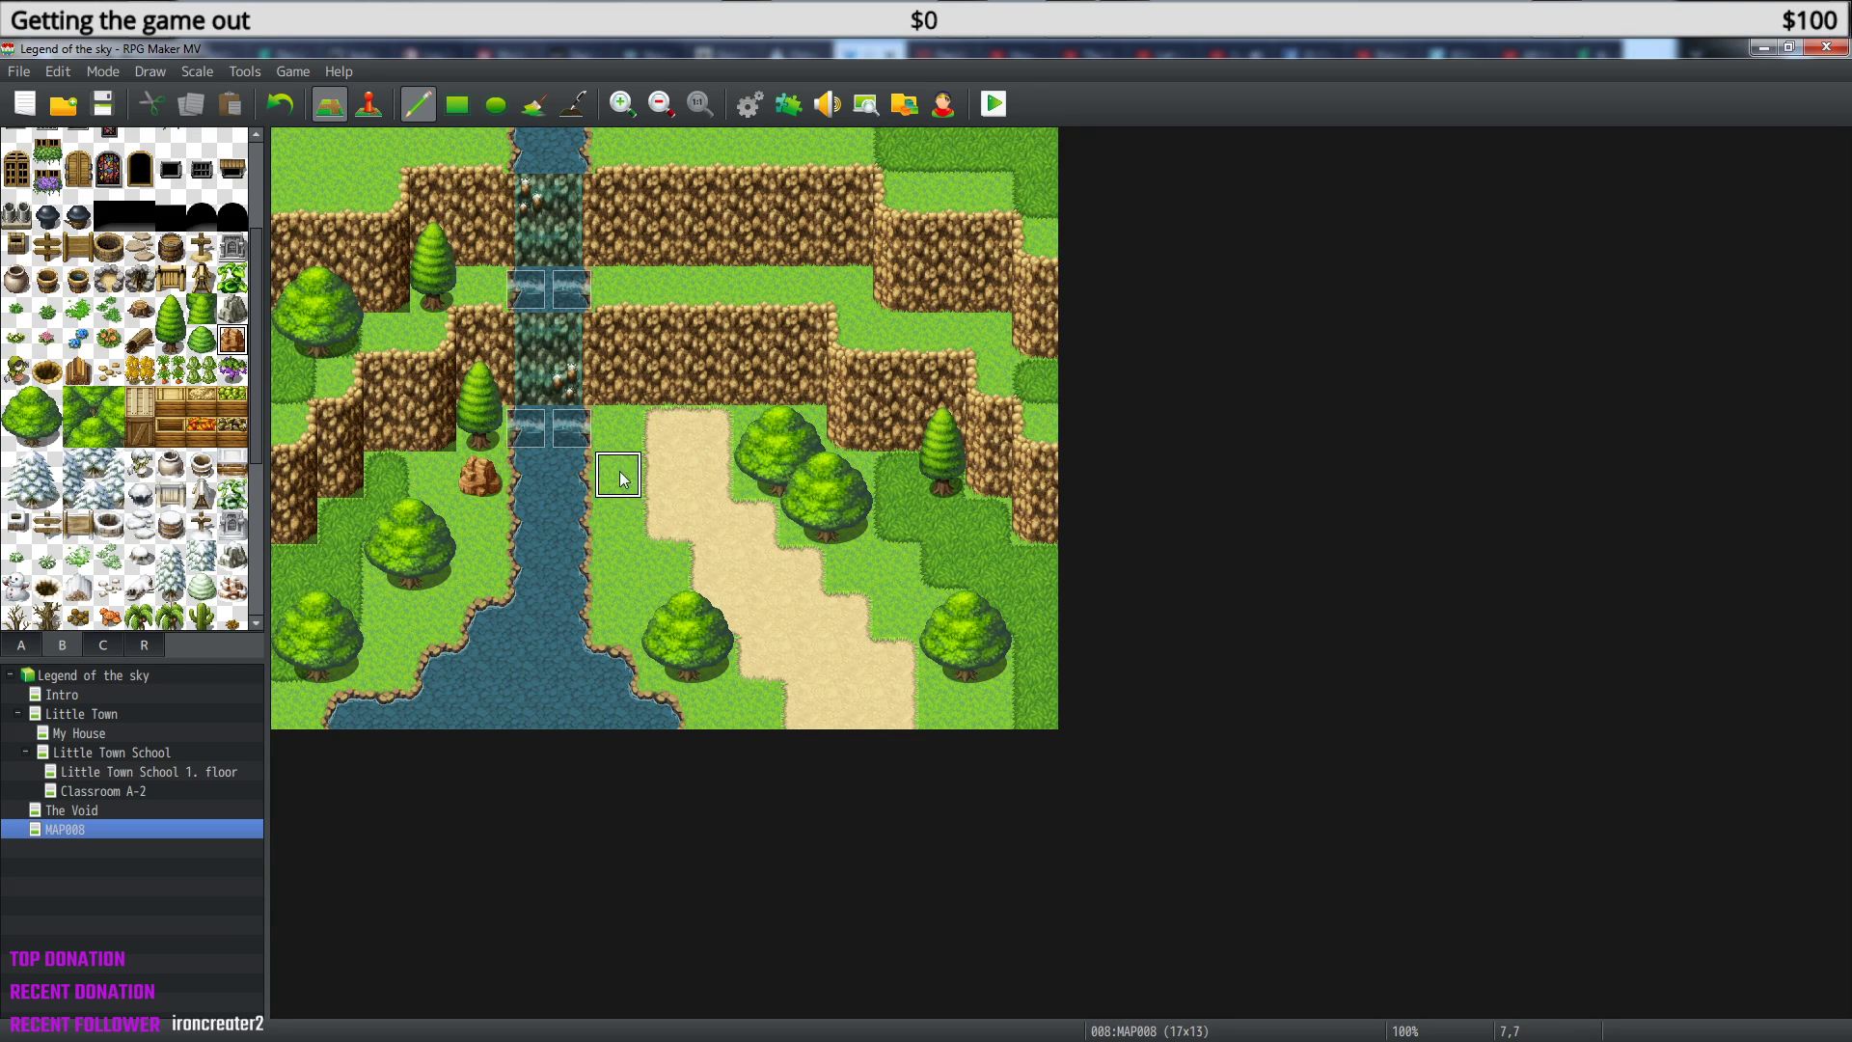
left_click(993, 692)
left_click(1035, 150)
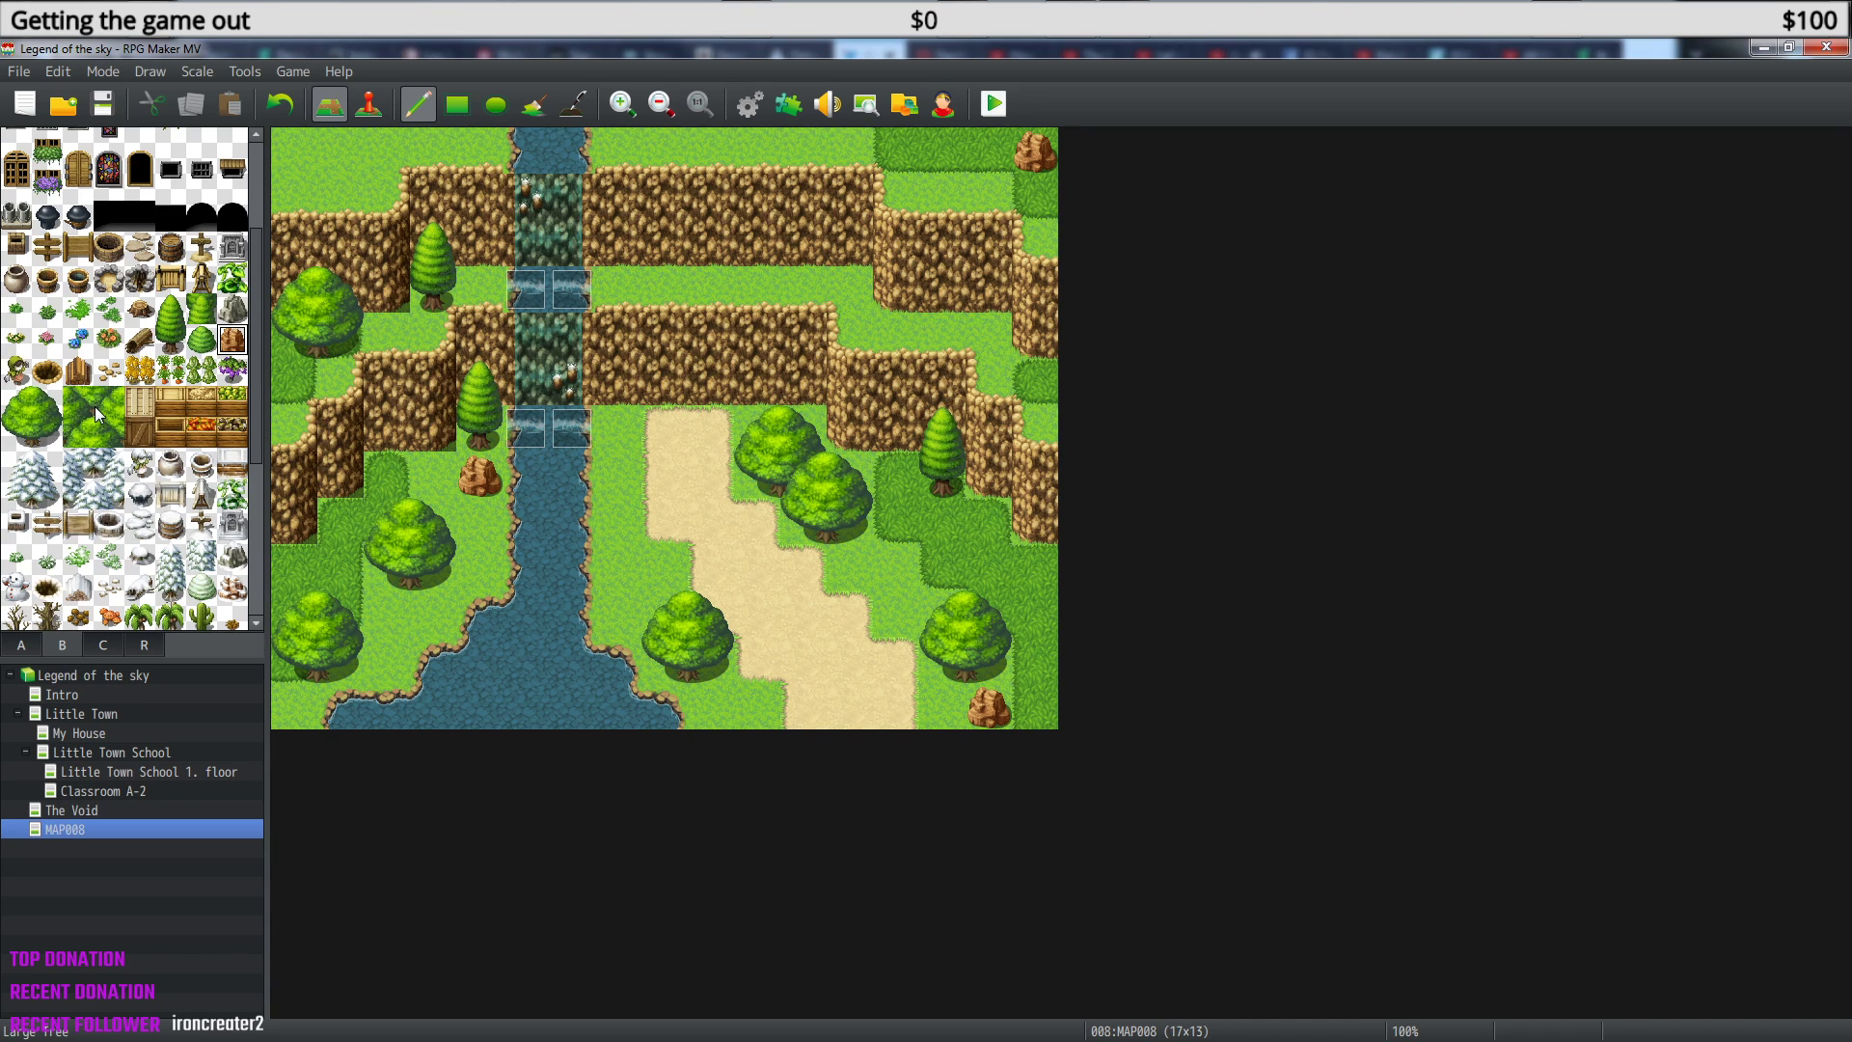
- Place a tree stump on the grass along the west side of the dirt path, just above the large tree
scroll(94, 407, "up", 2)
left_click(140, 347)
left_click(665, 567)
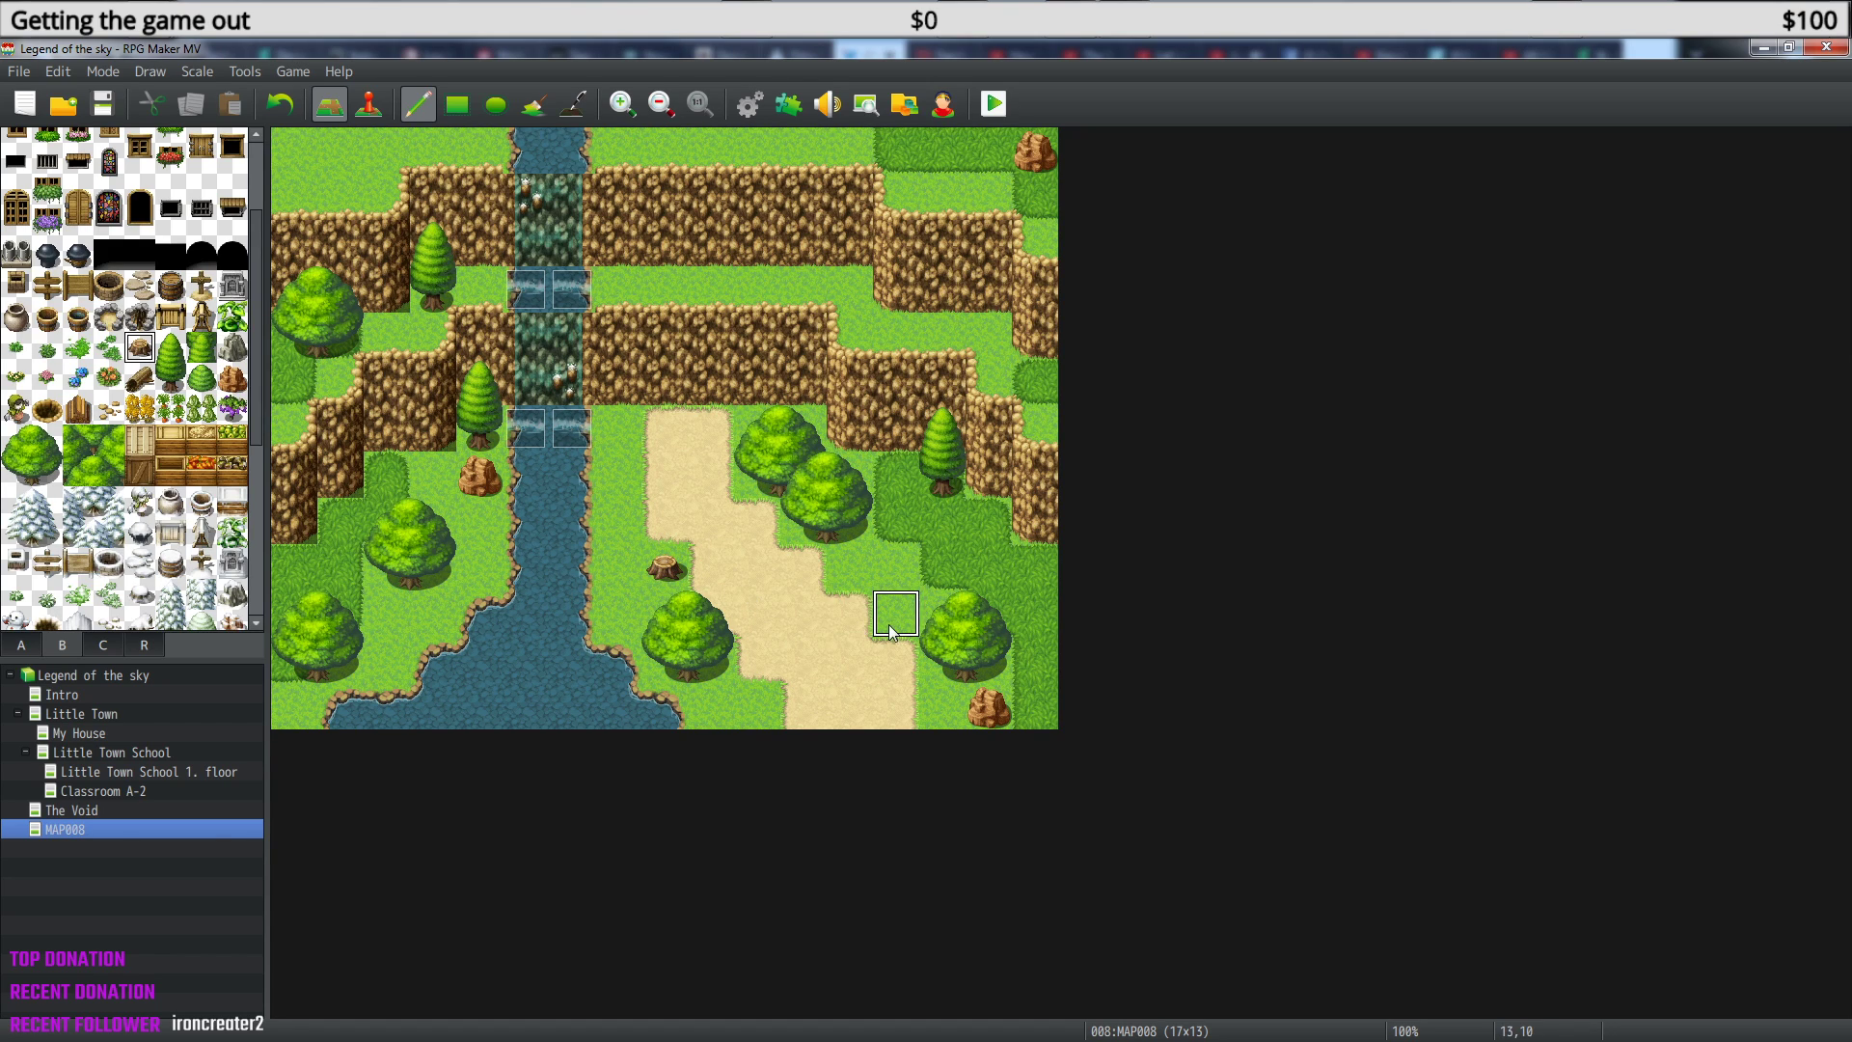
- Try placing a fallen log on the grass west of the tree stump, and undo it
left_click(139, 378)
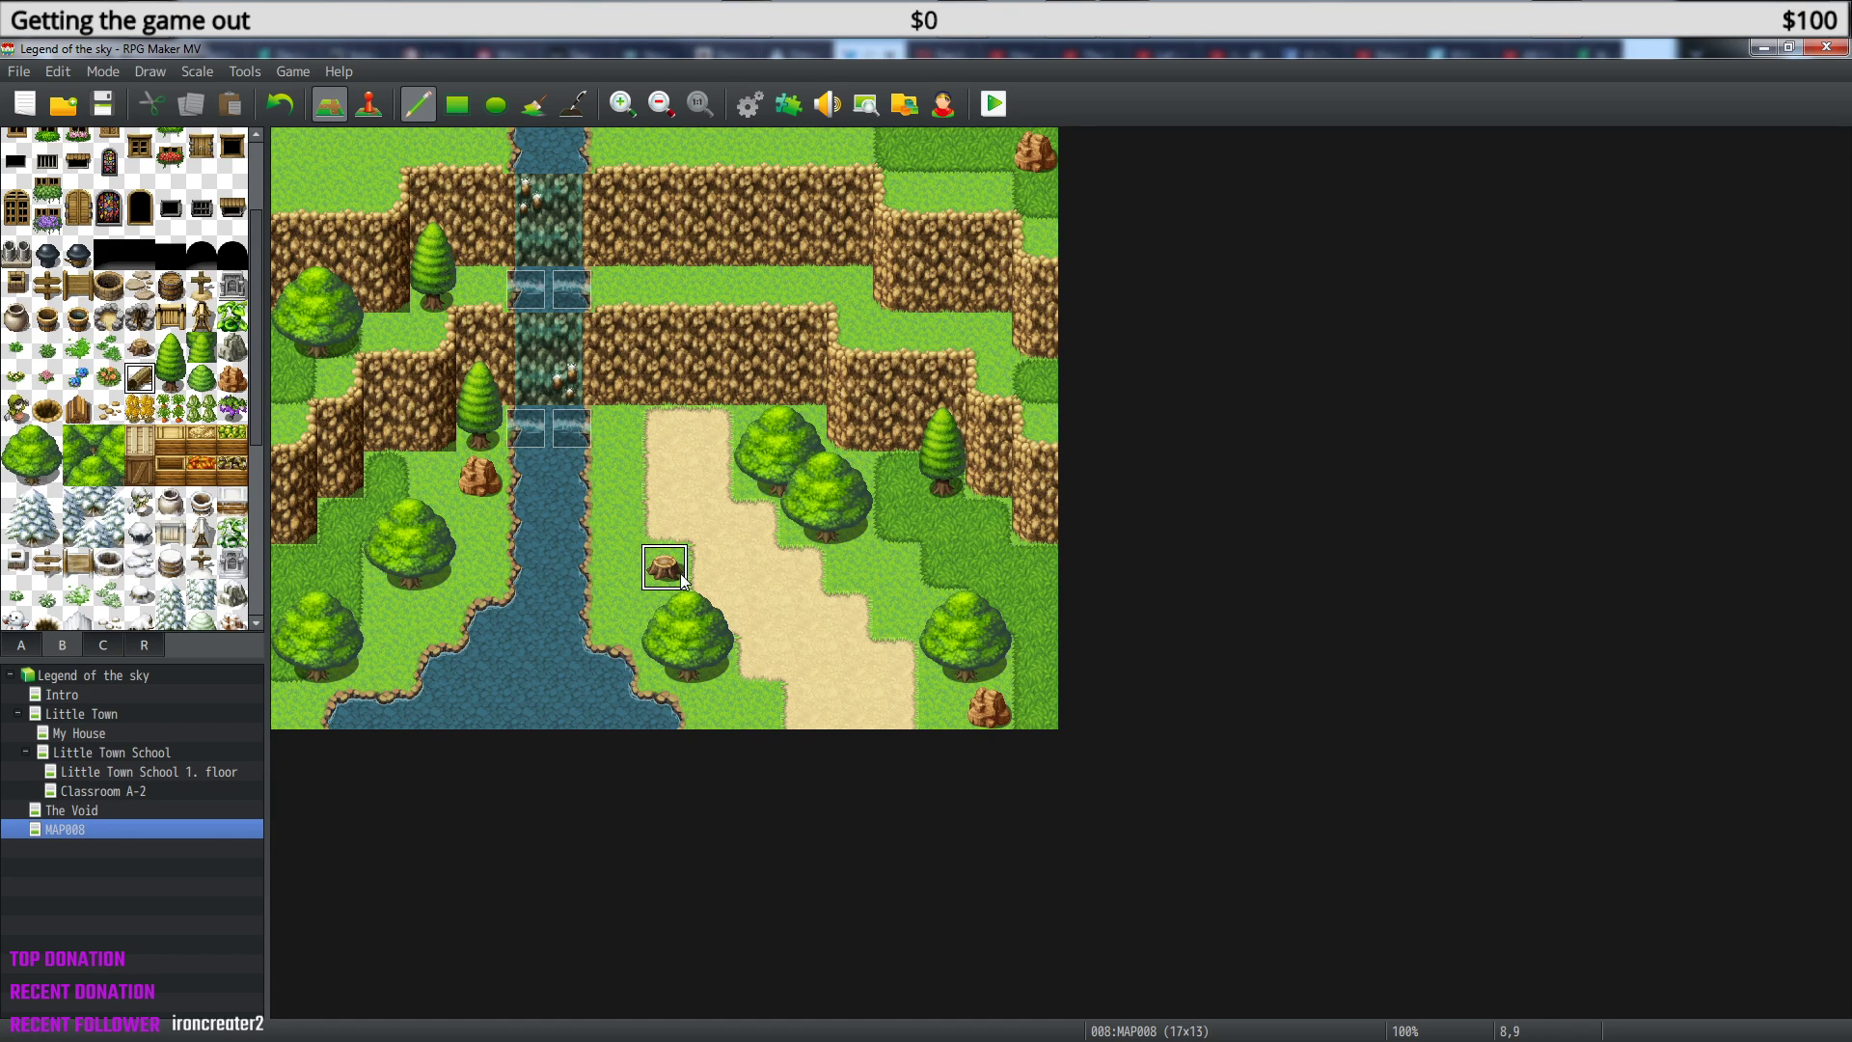
left_click(618, 567)
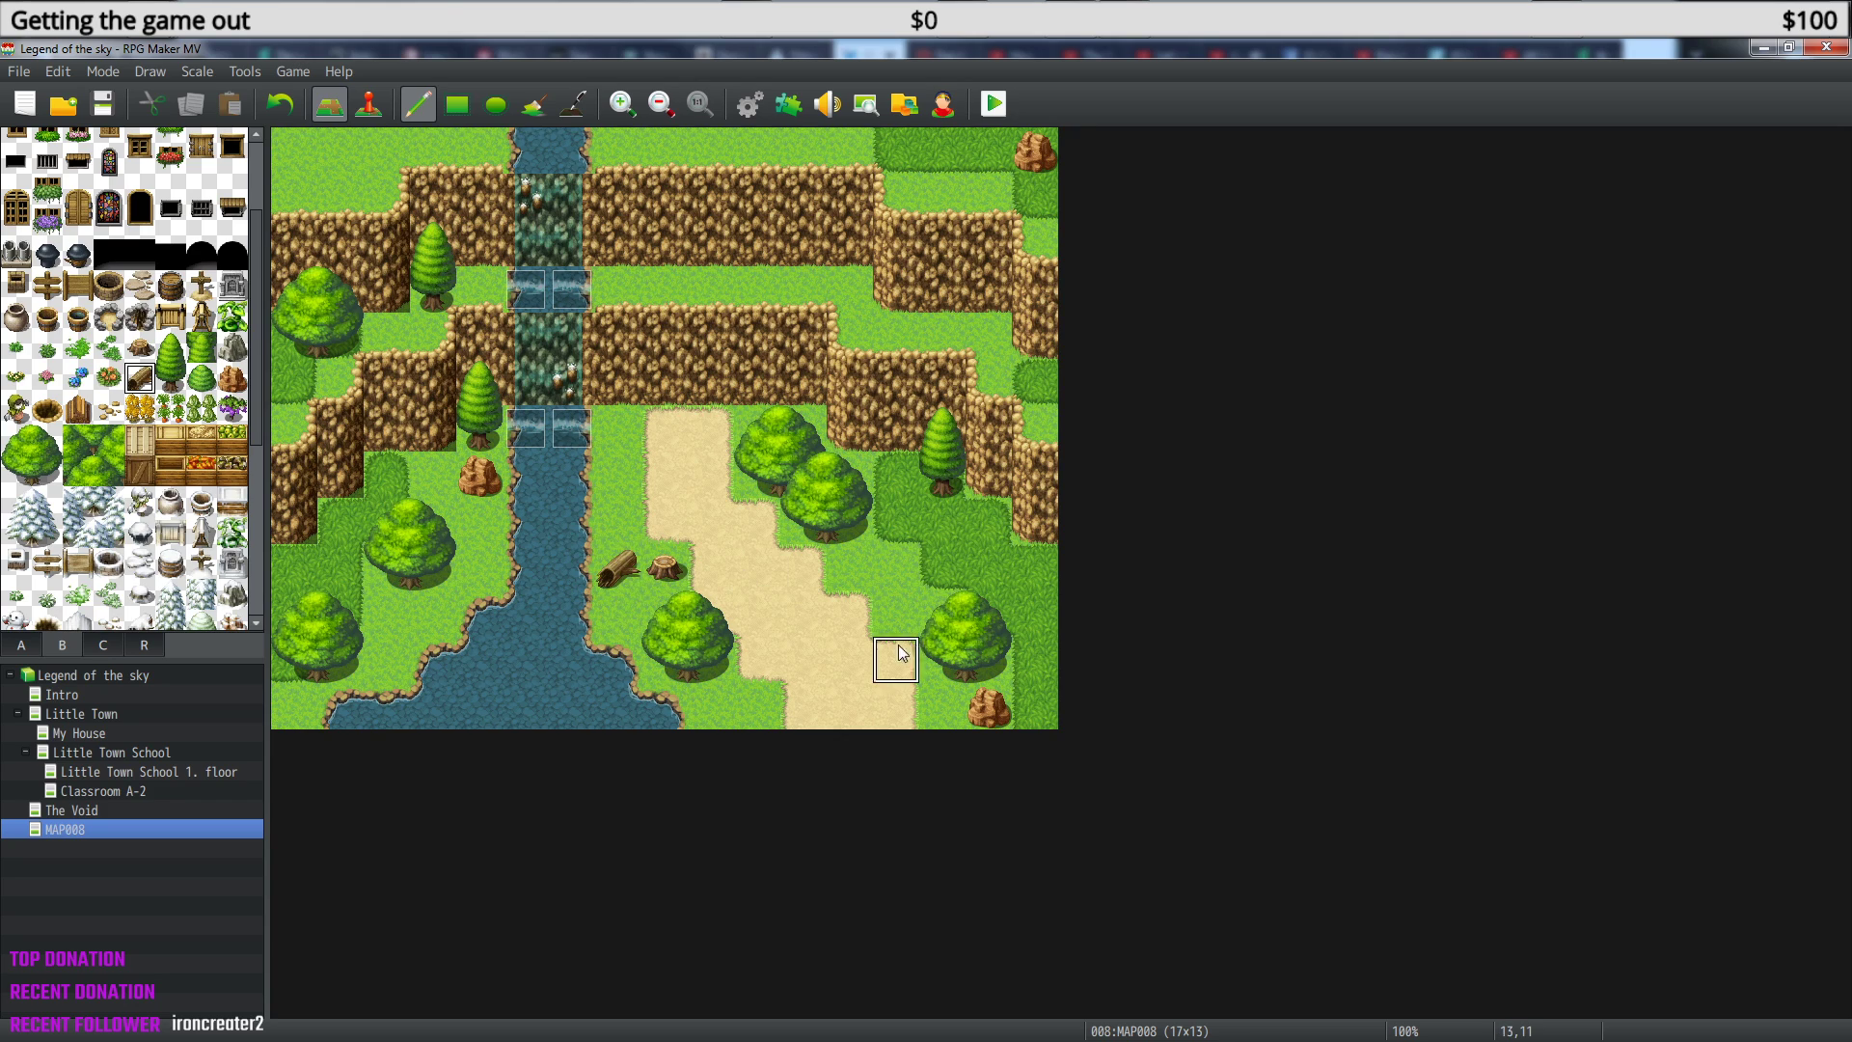
key("ctrl+z")
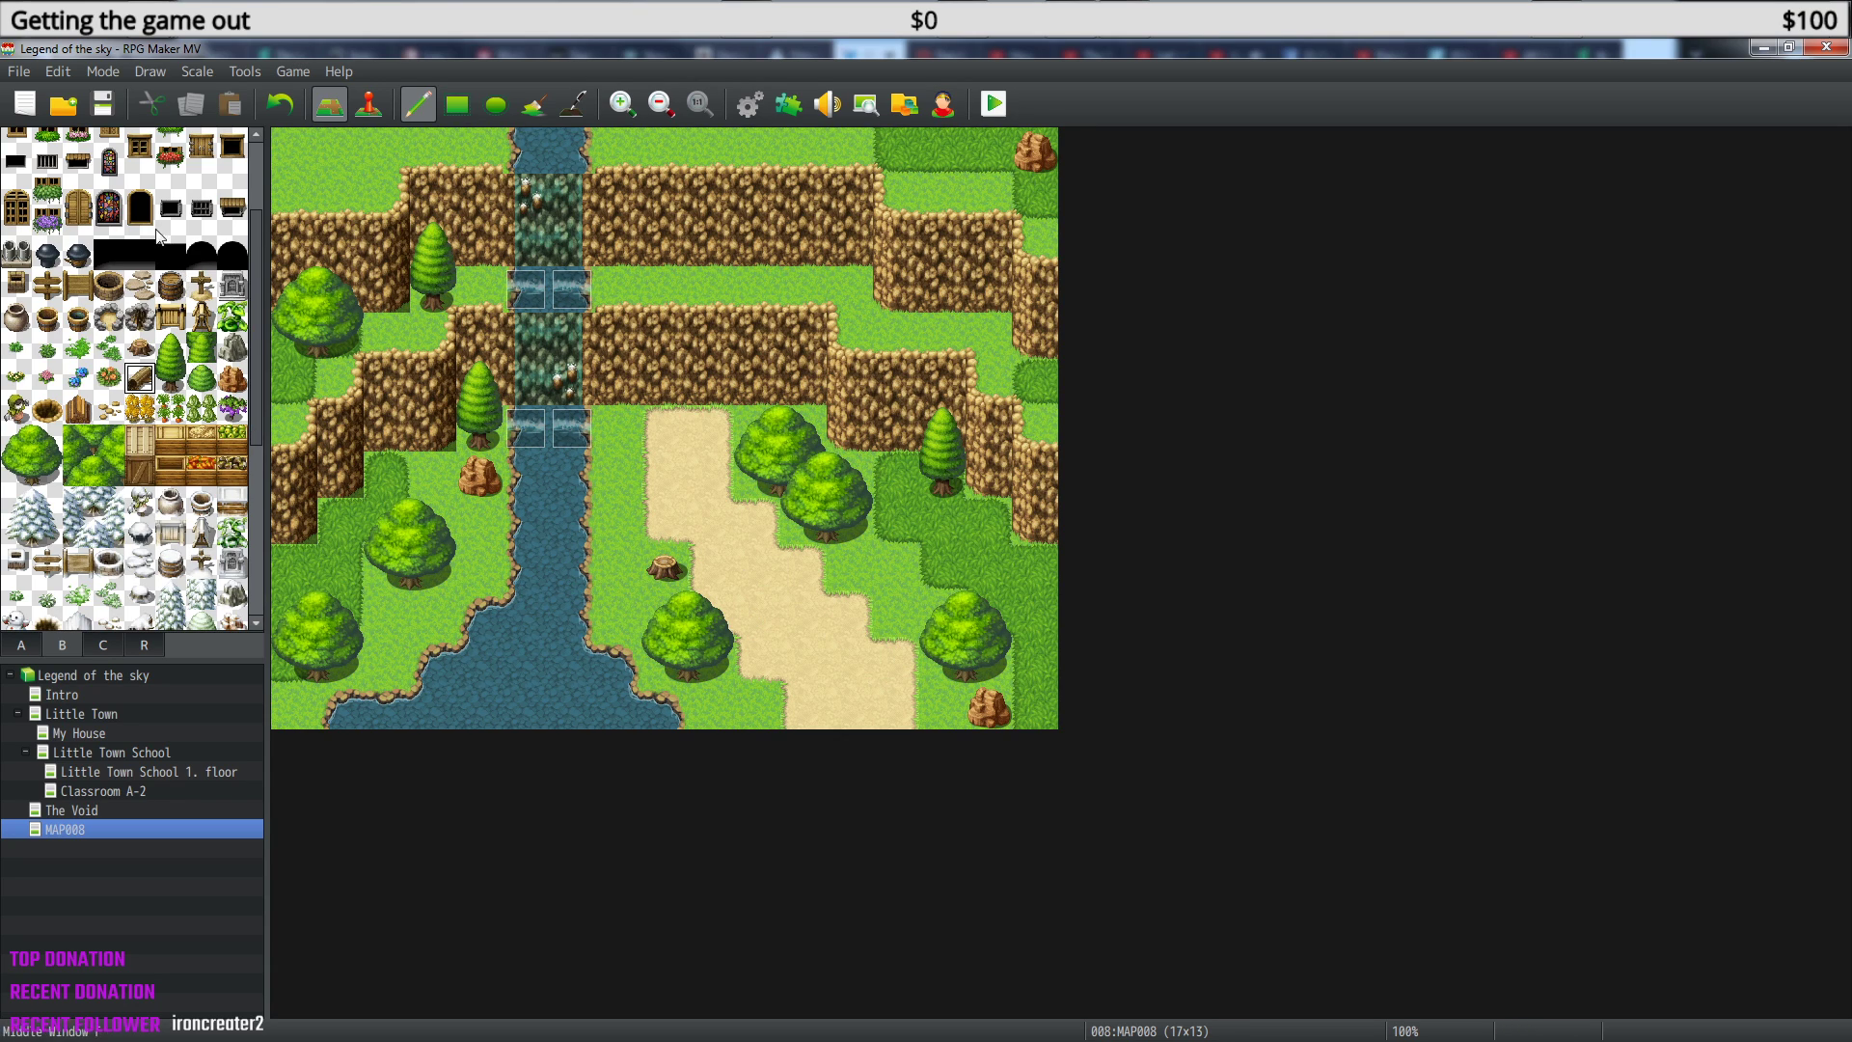
- Try placing a full large tree on the northwest clifftop, and undo it
scroll(193, 415, "up", 3)
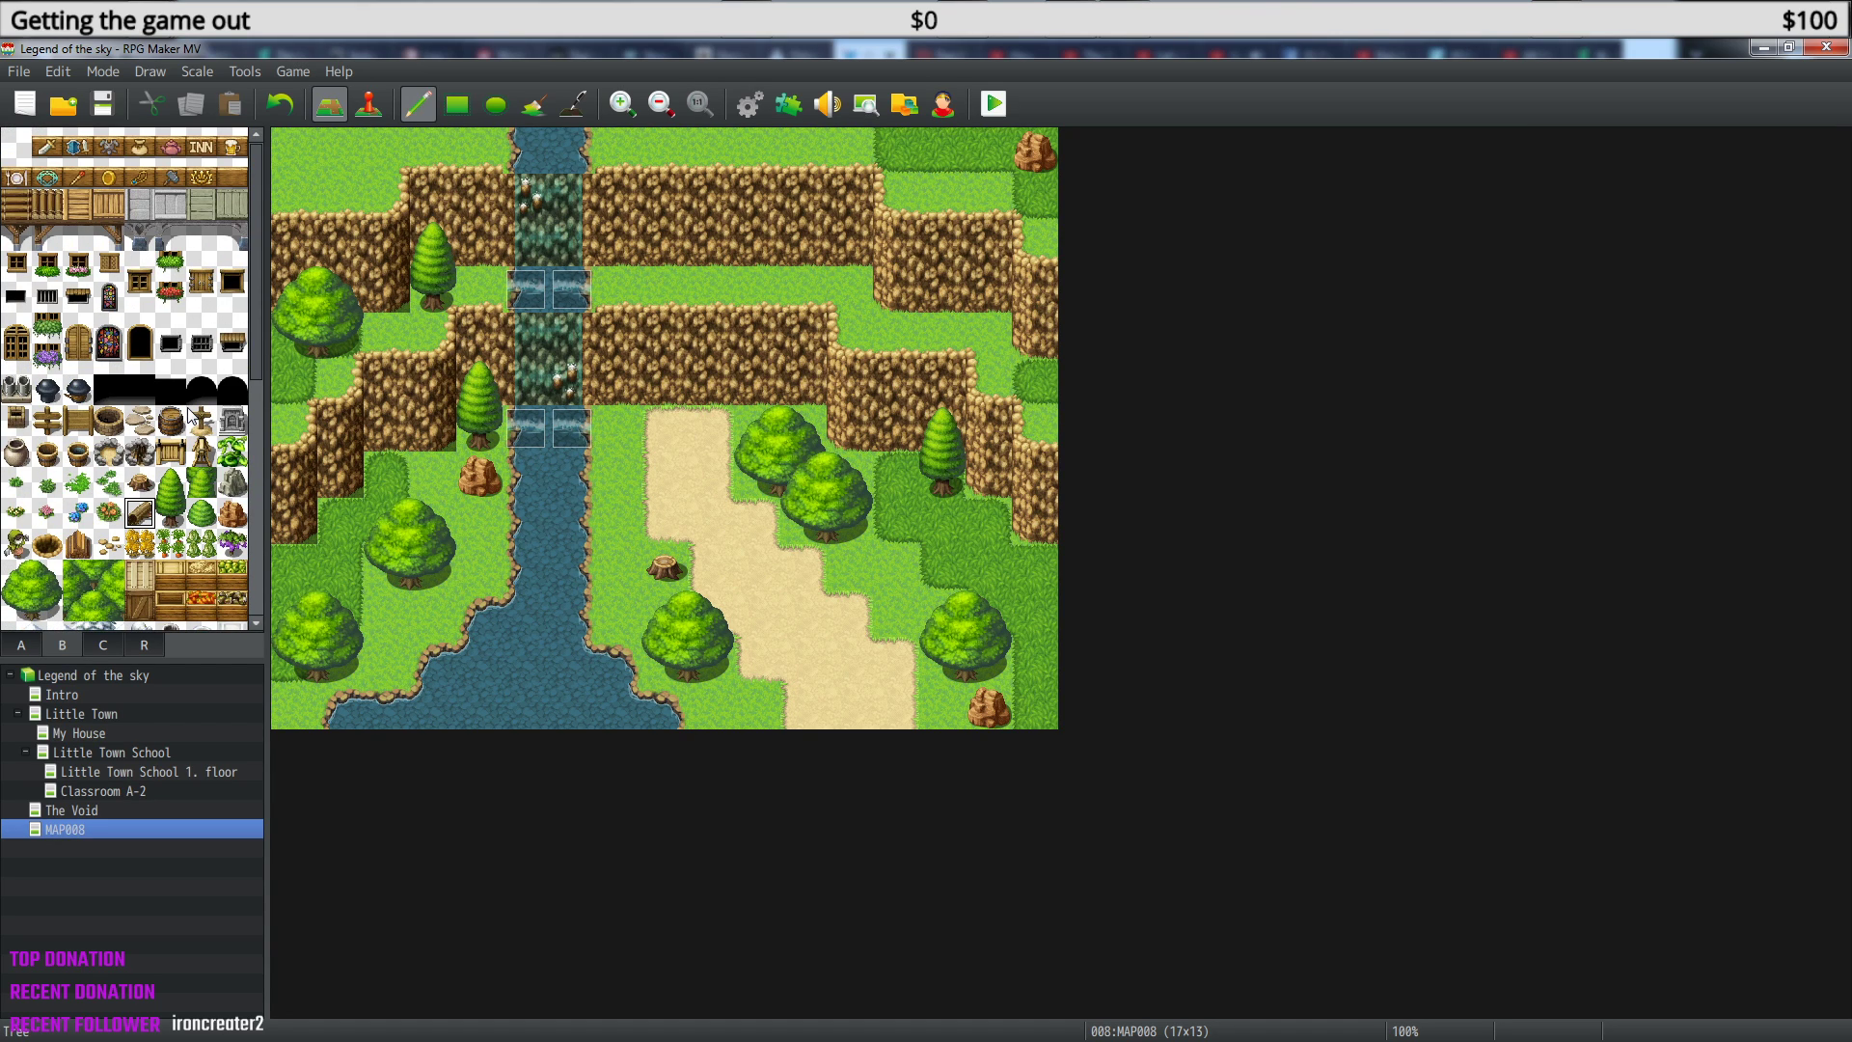
left_click_drag(14, 581, 48, 610)
left_click(344, 145)
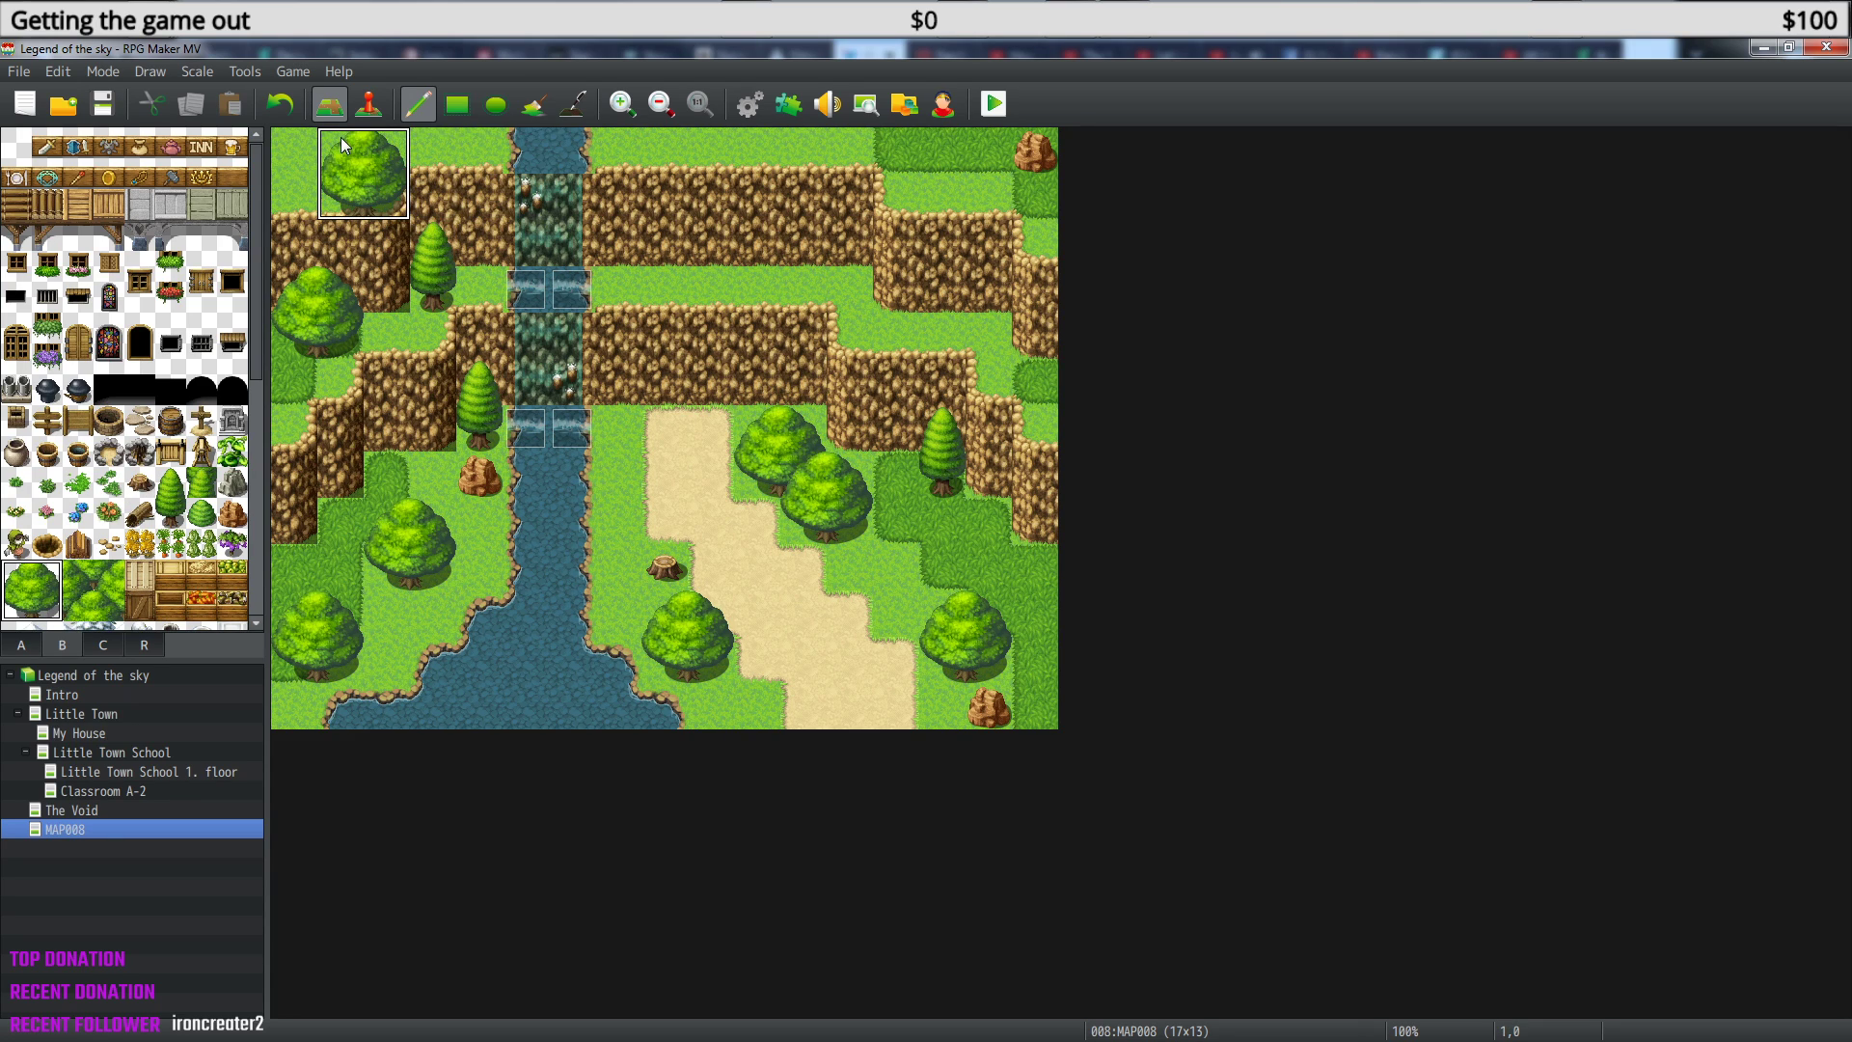
key("ctrl+z")
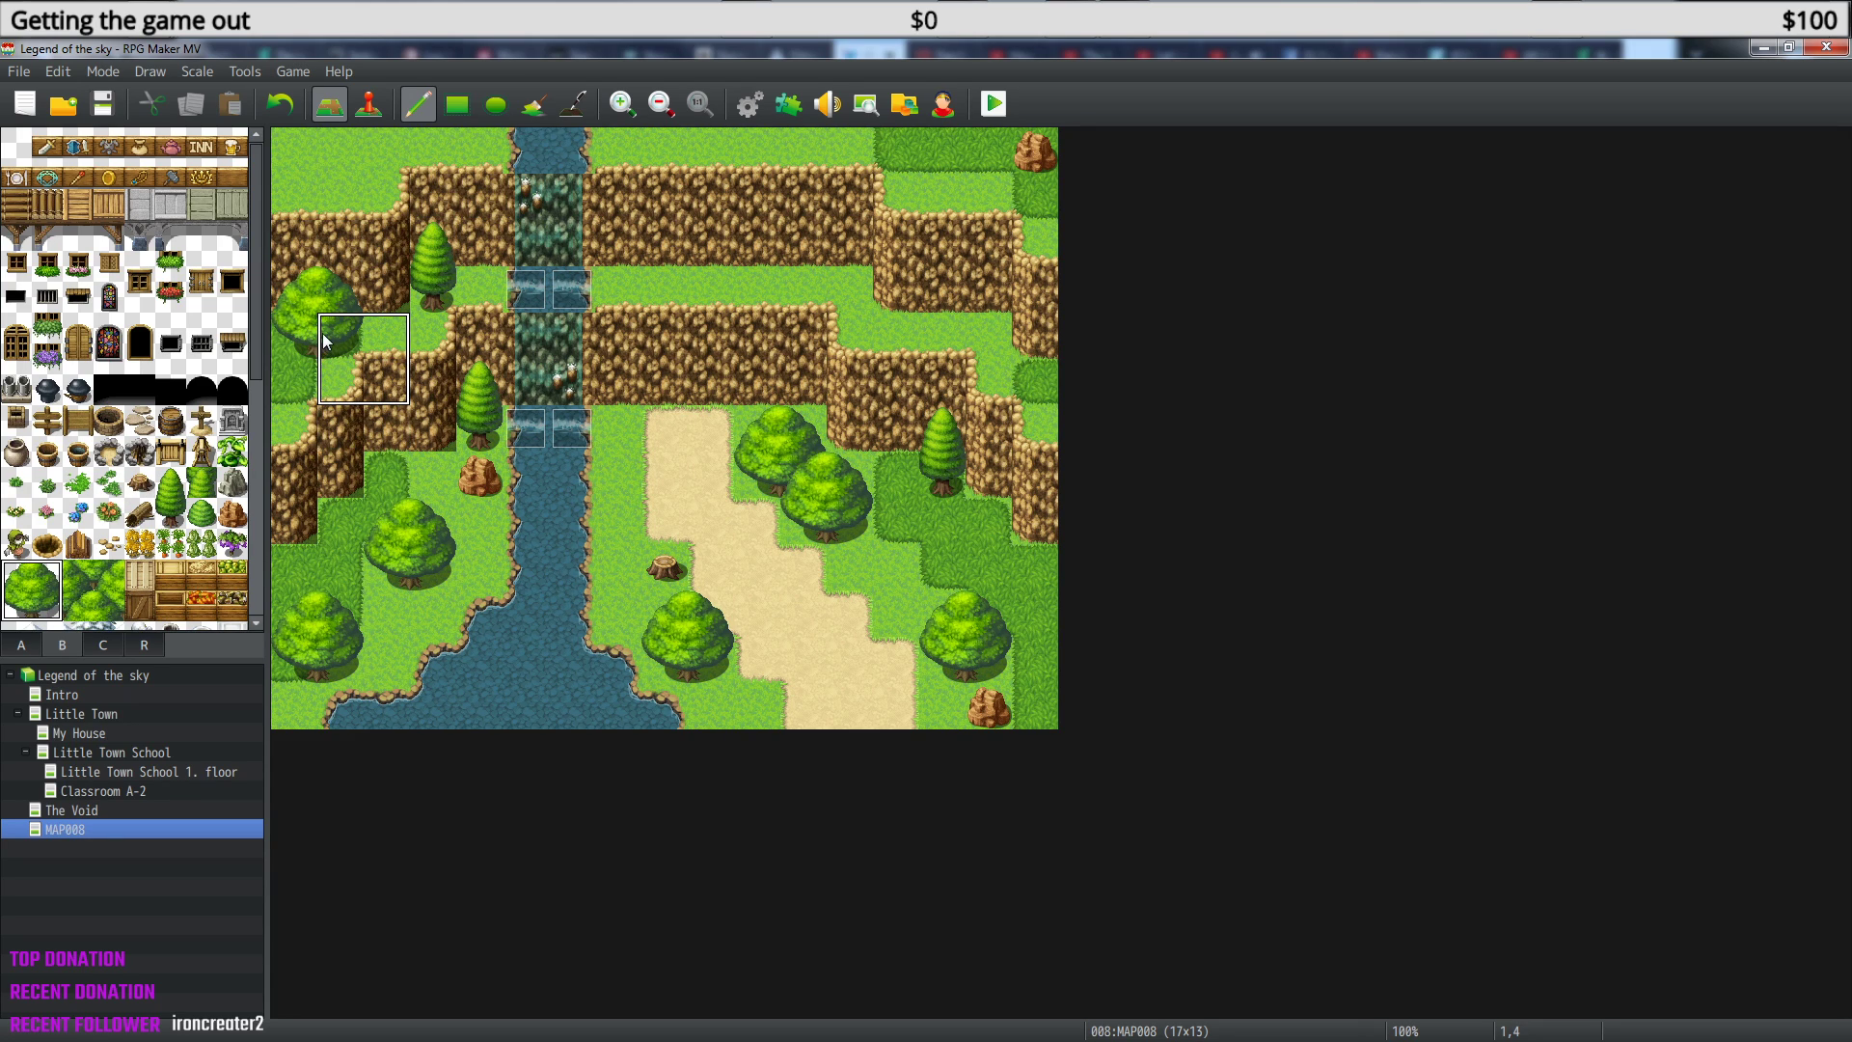
- Place only the lower half of a large tree at the map's northern edge, one tile in from the northwest corner
right_click_drag(296, 338, 340, 338)
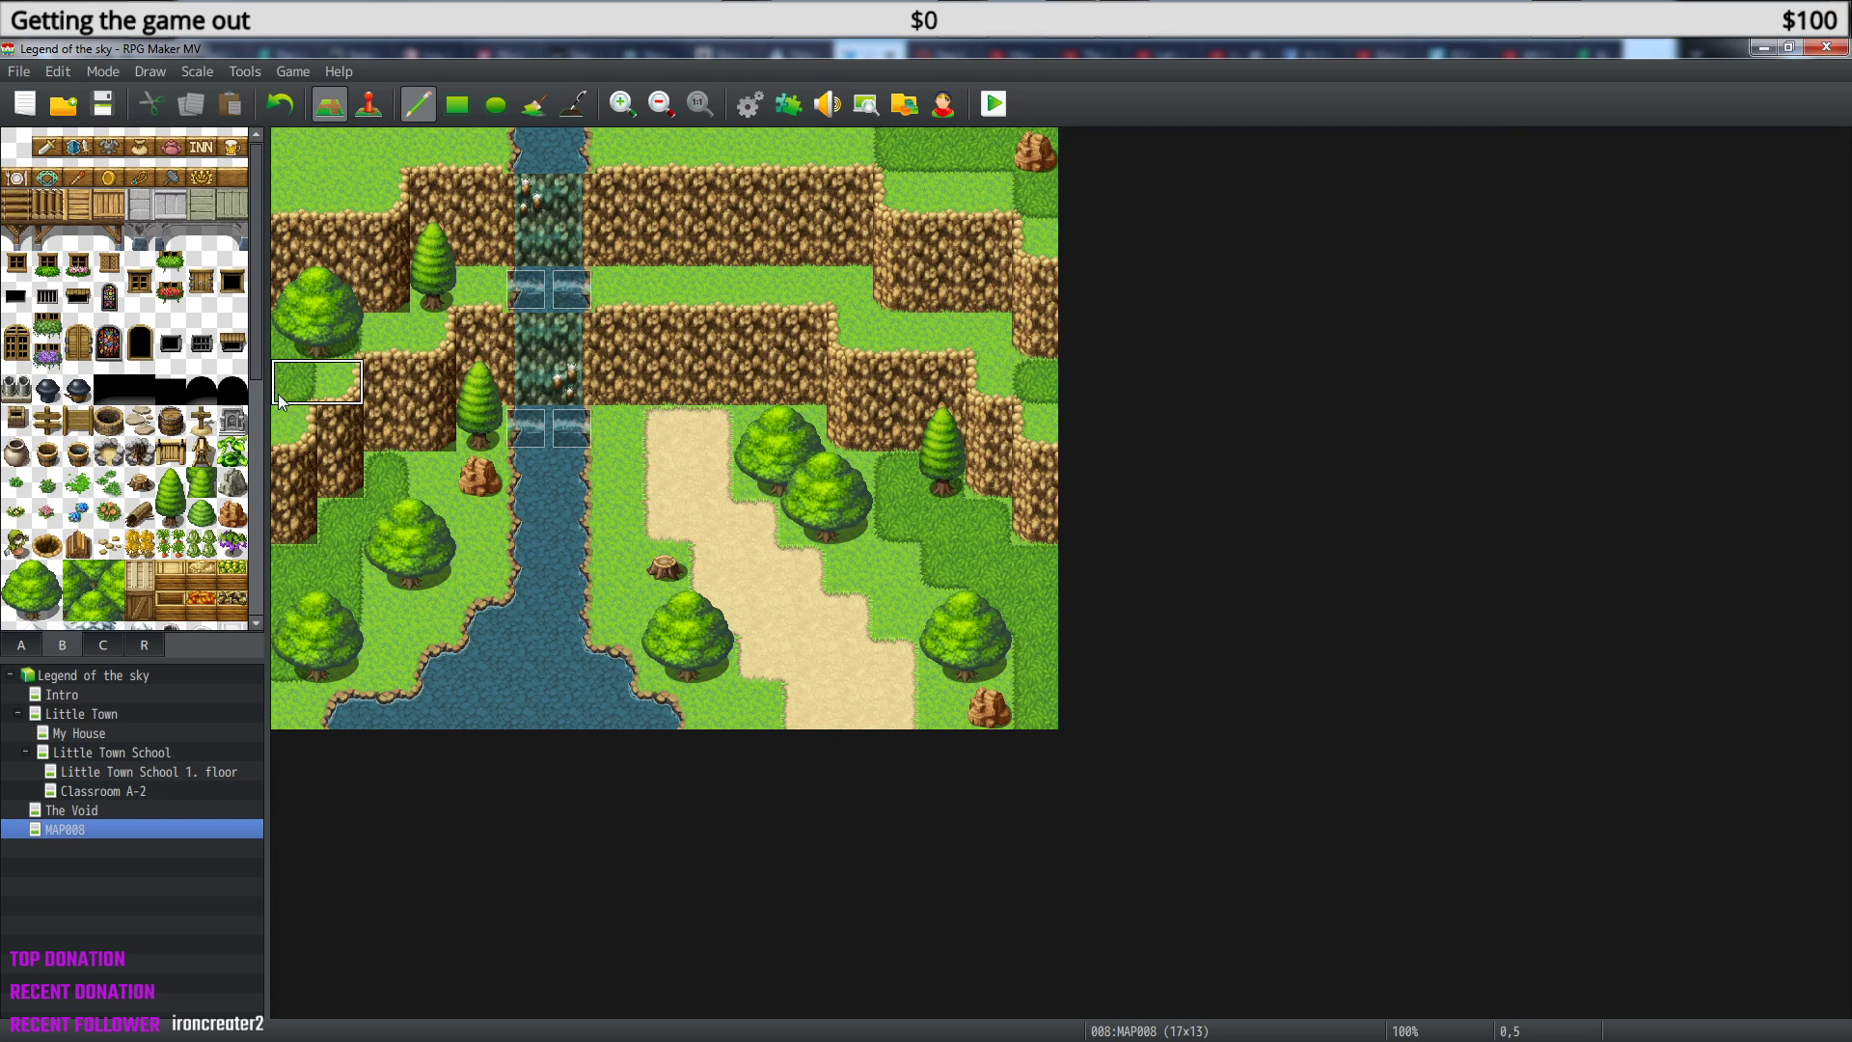
left_click_drag(50, 606, 25, 609)
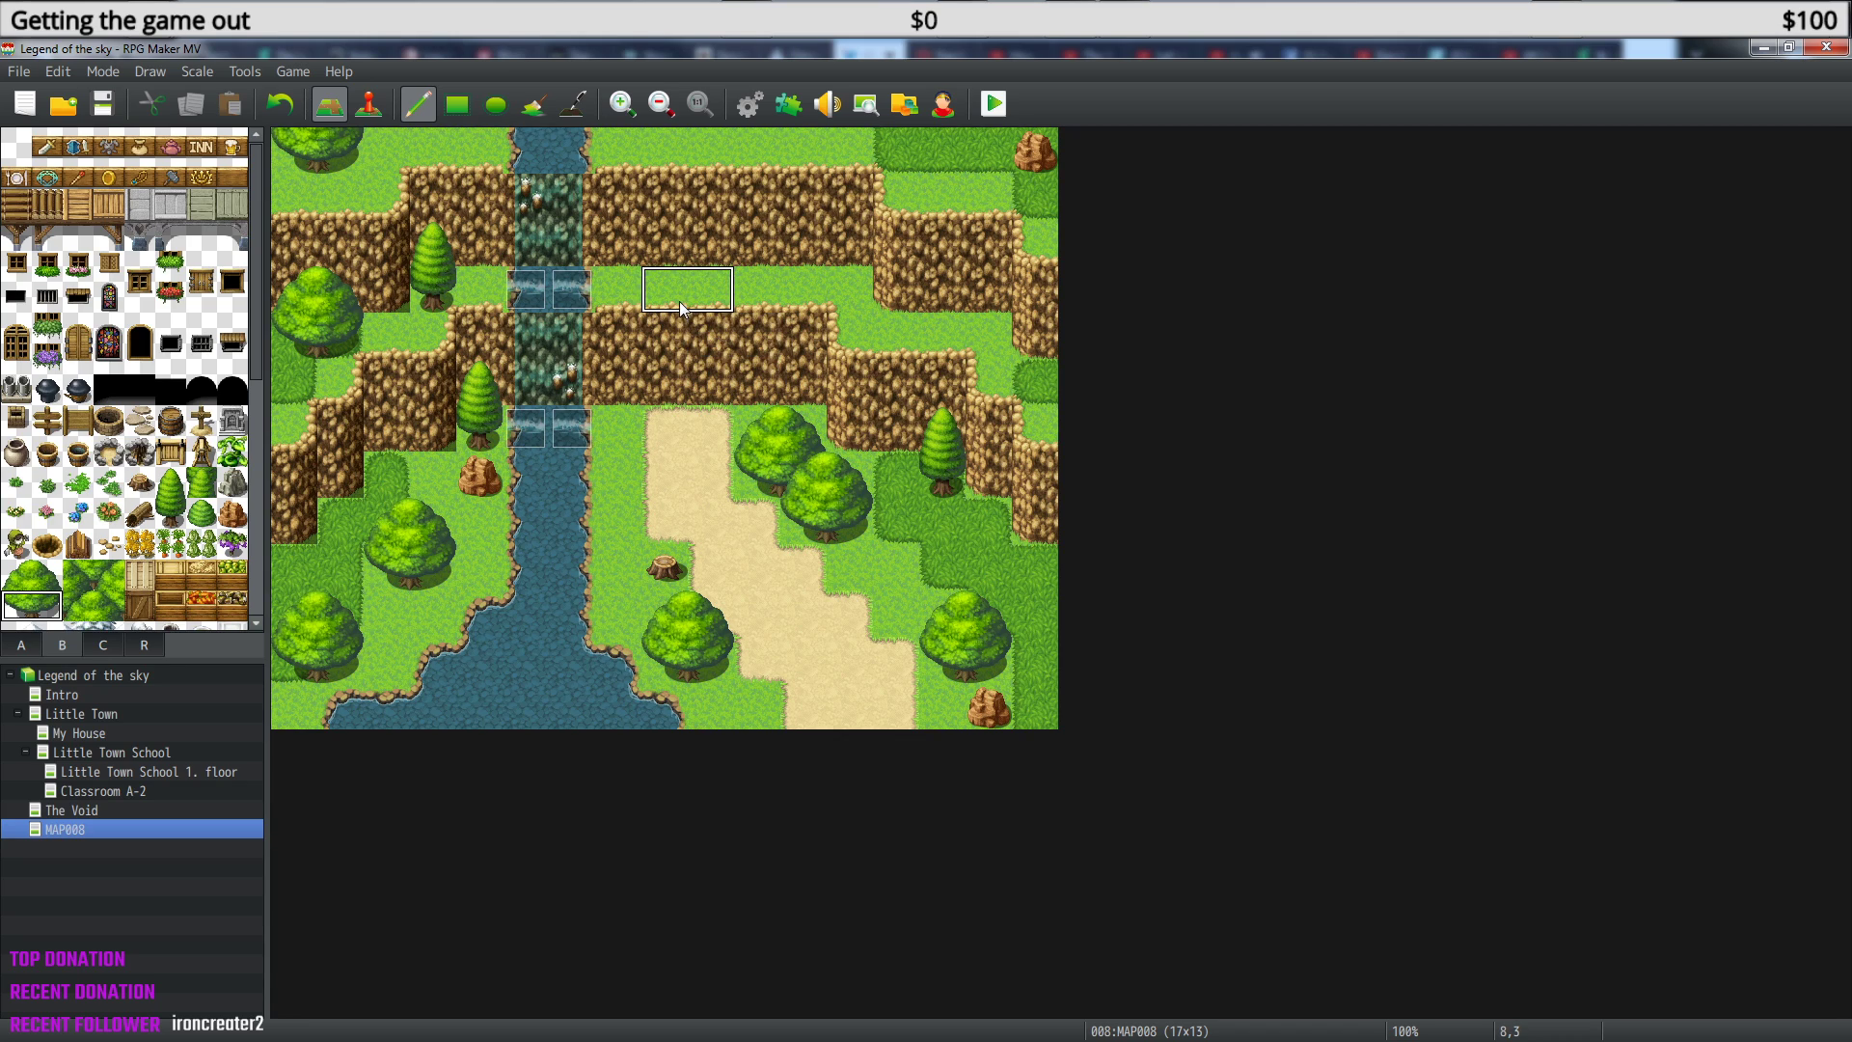
left_click(338, 143)
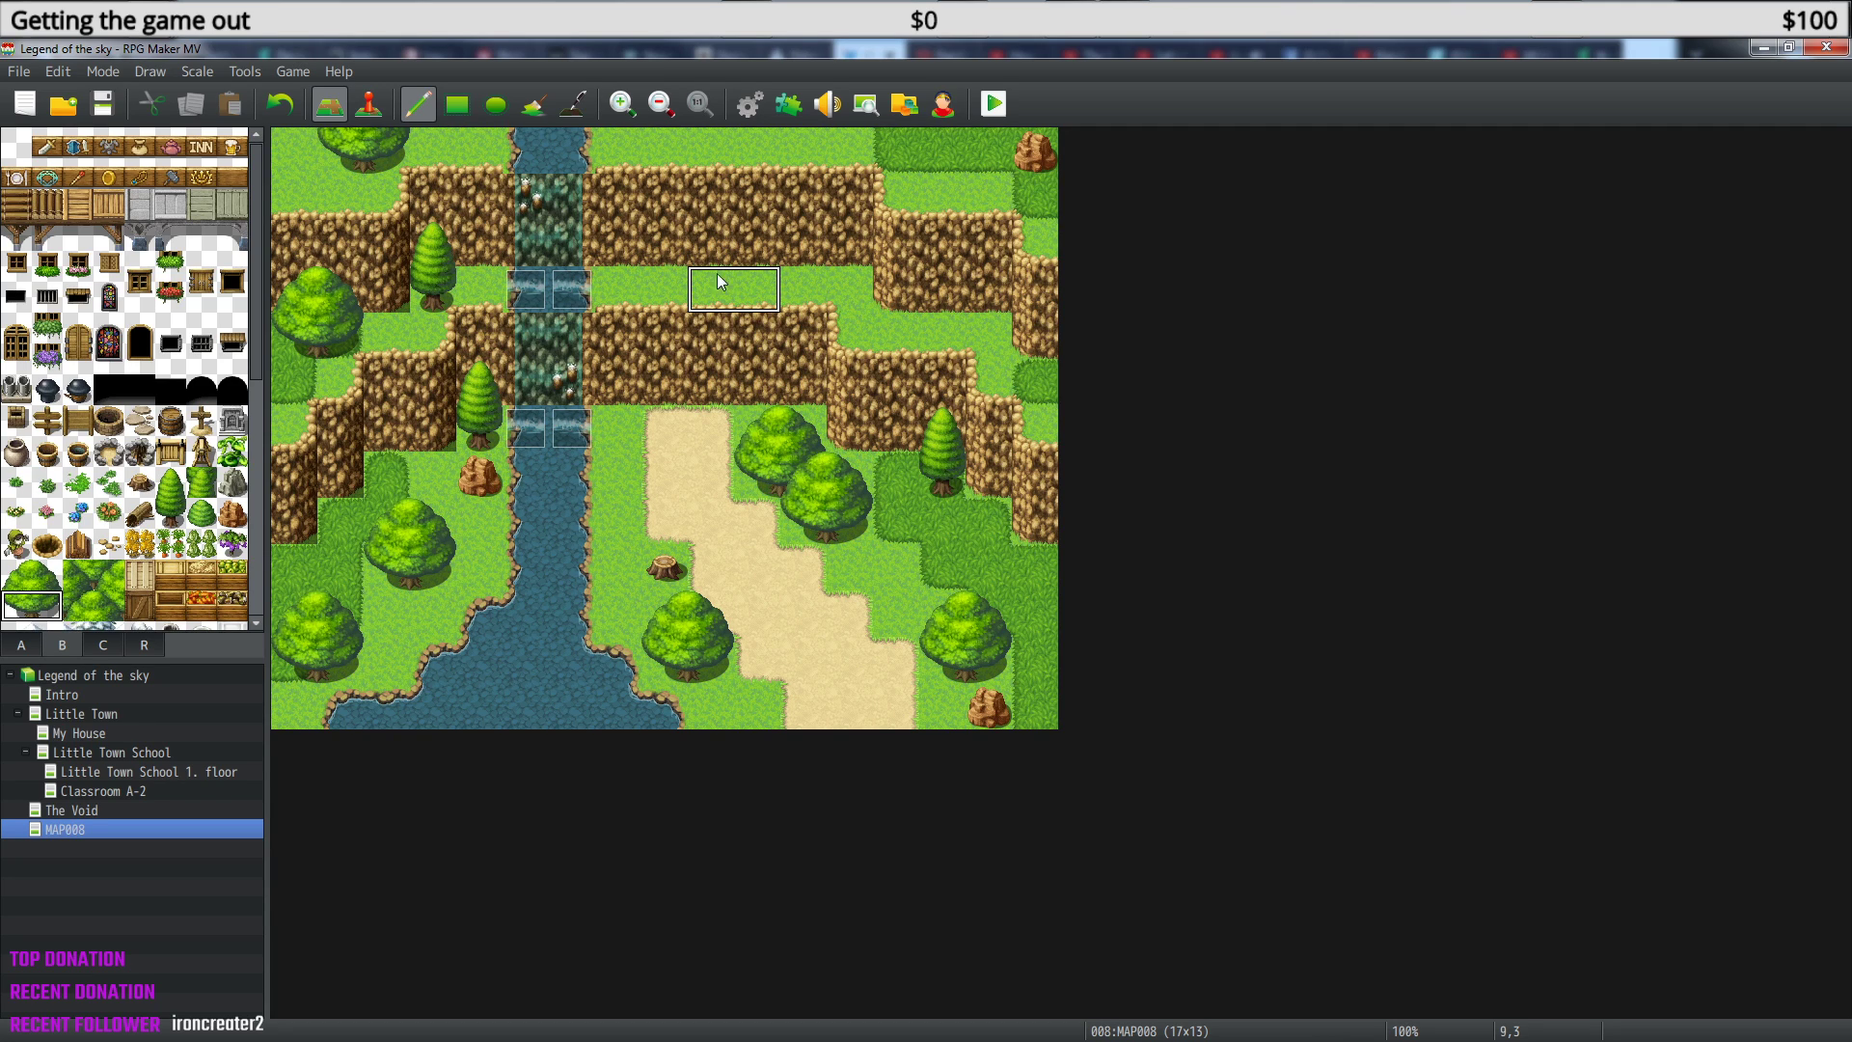
- Try a small dirt gravel mound on the west riverbank and a large one on the upper dirt path, undoing both
scroll(80, 497, "down", 1)
scroll(80, 497, "down", 6)
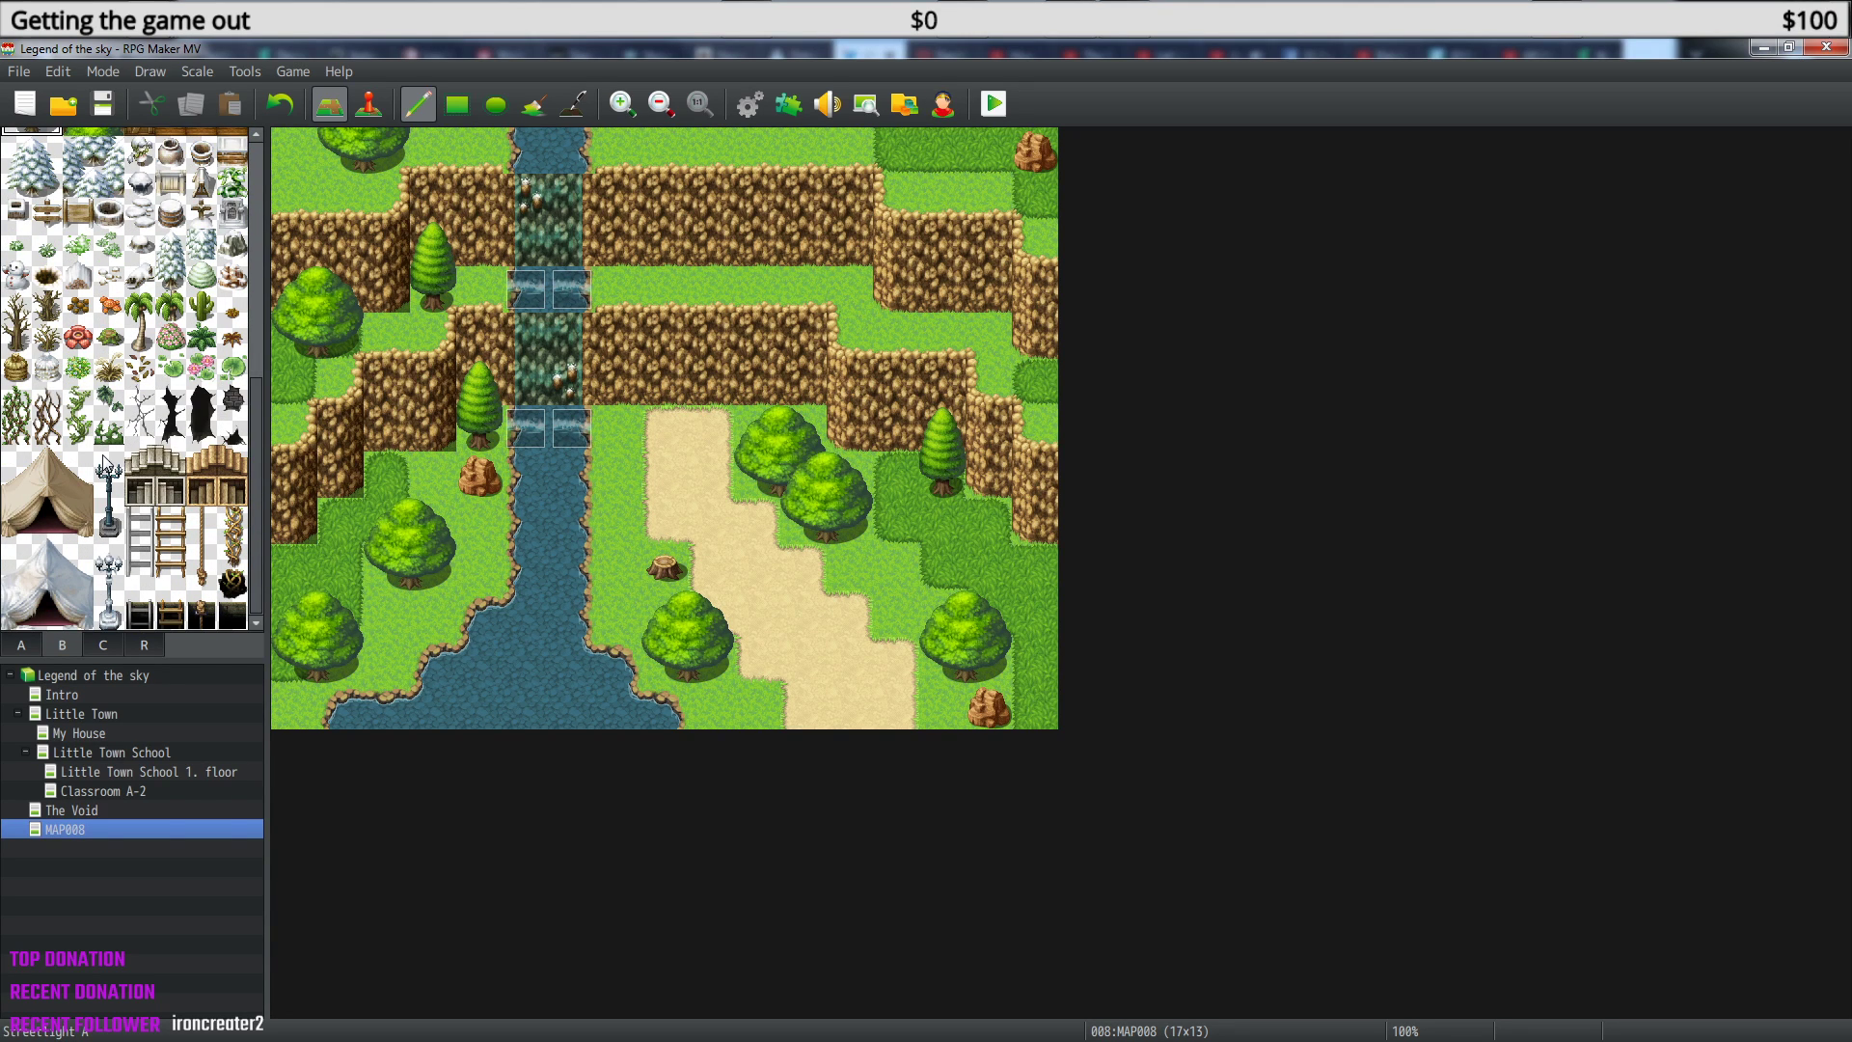
scroll(104, 463, "up", 5)
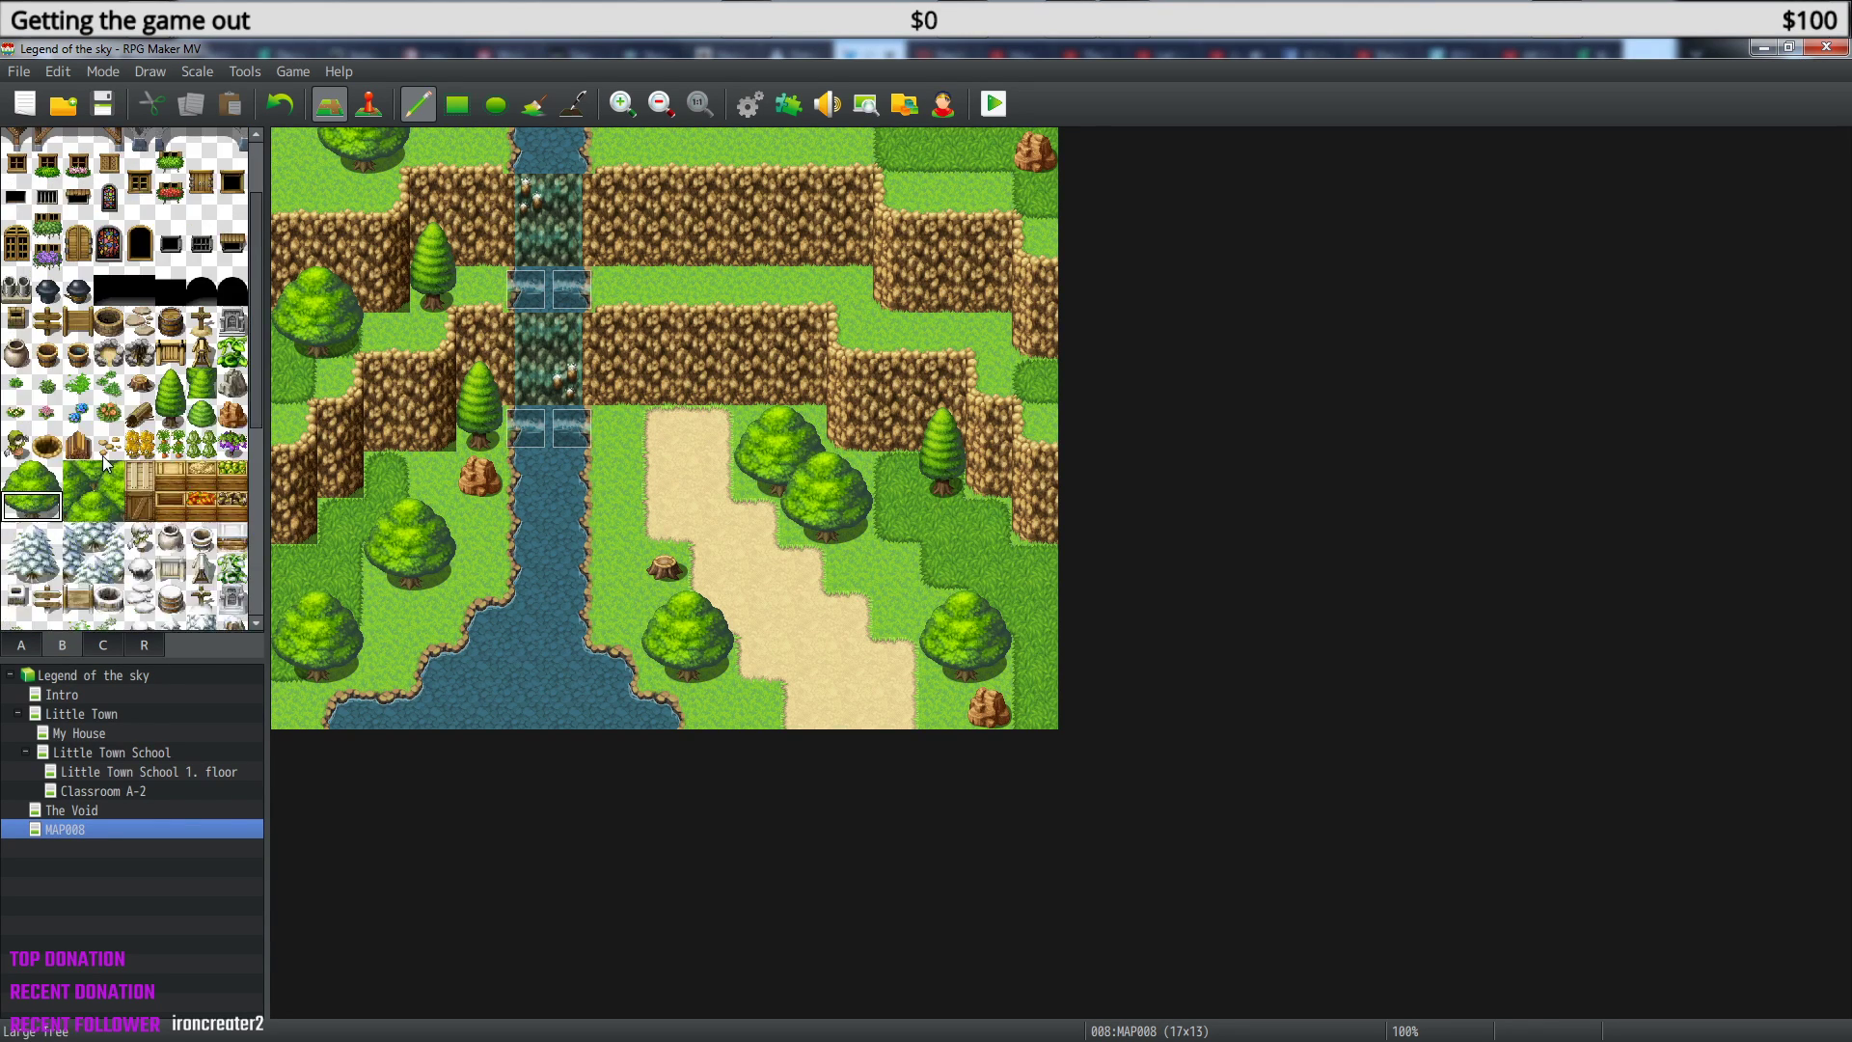
left_click(96, 641)
scroll(135, 374, "down", 5)
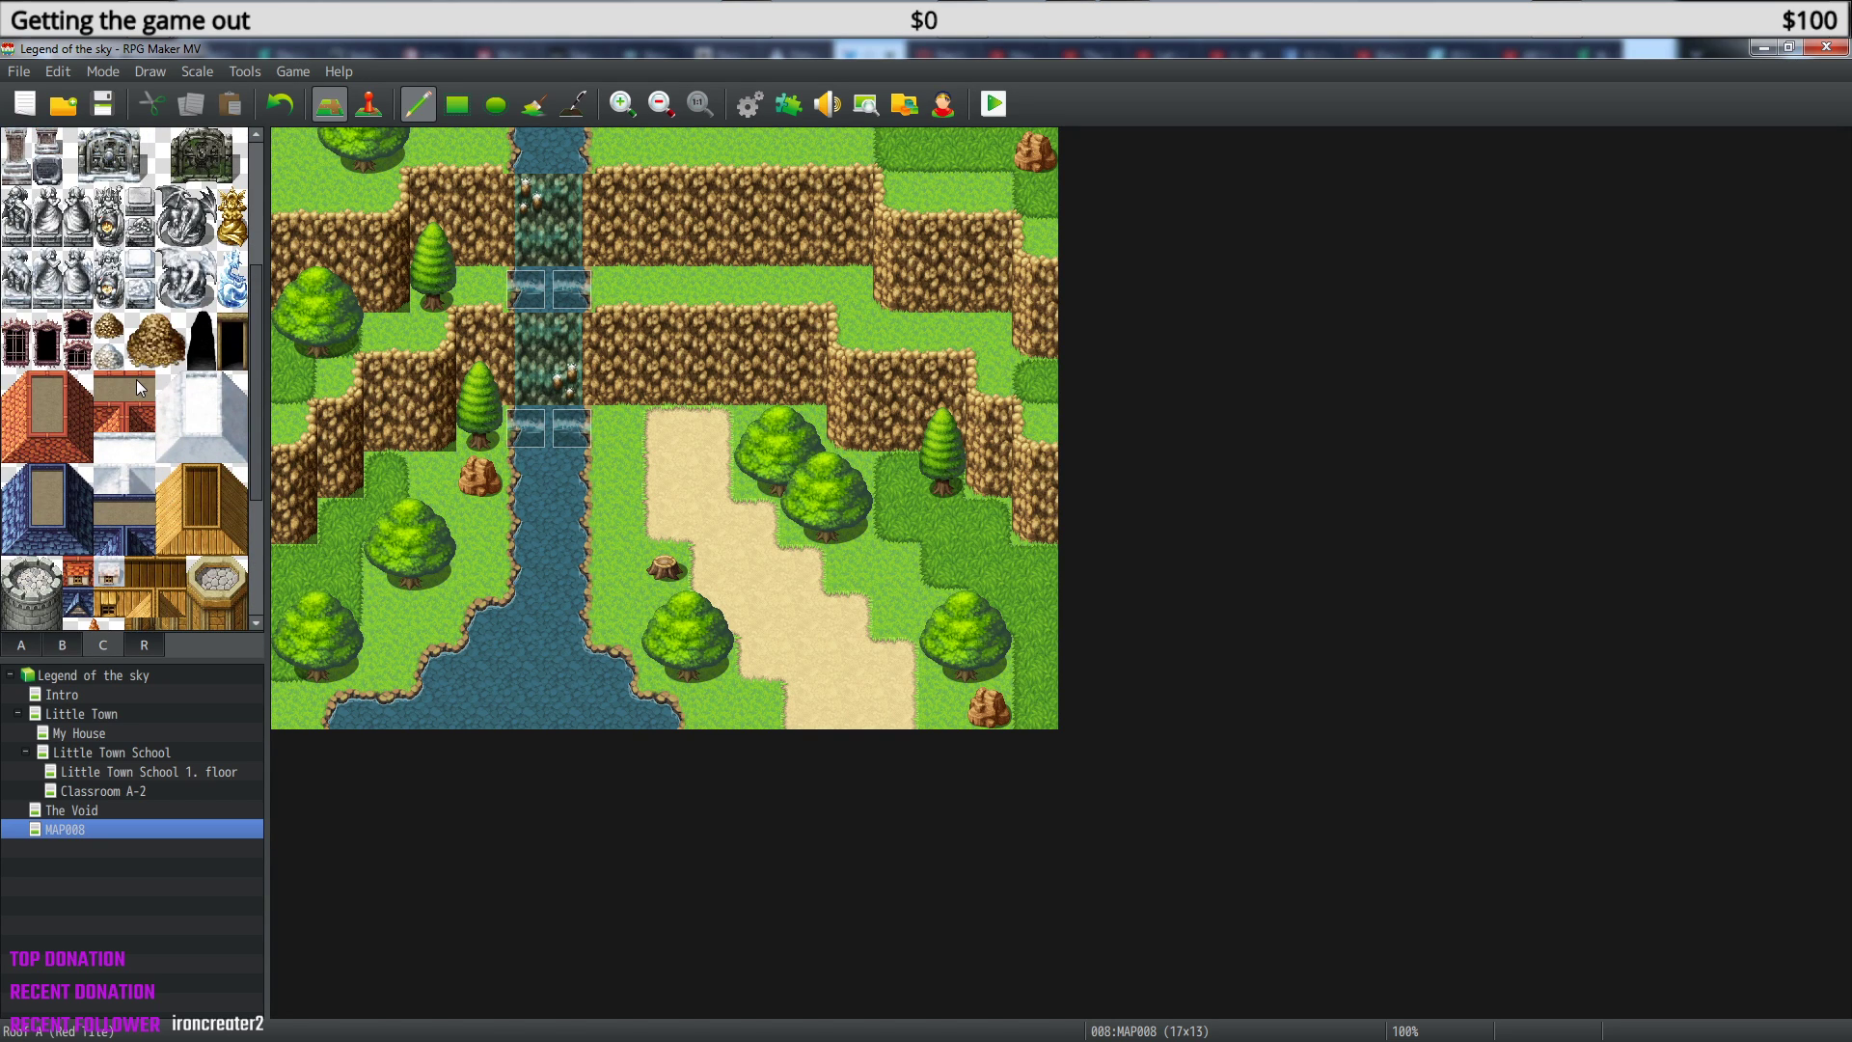
left_click(113, 328)
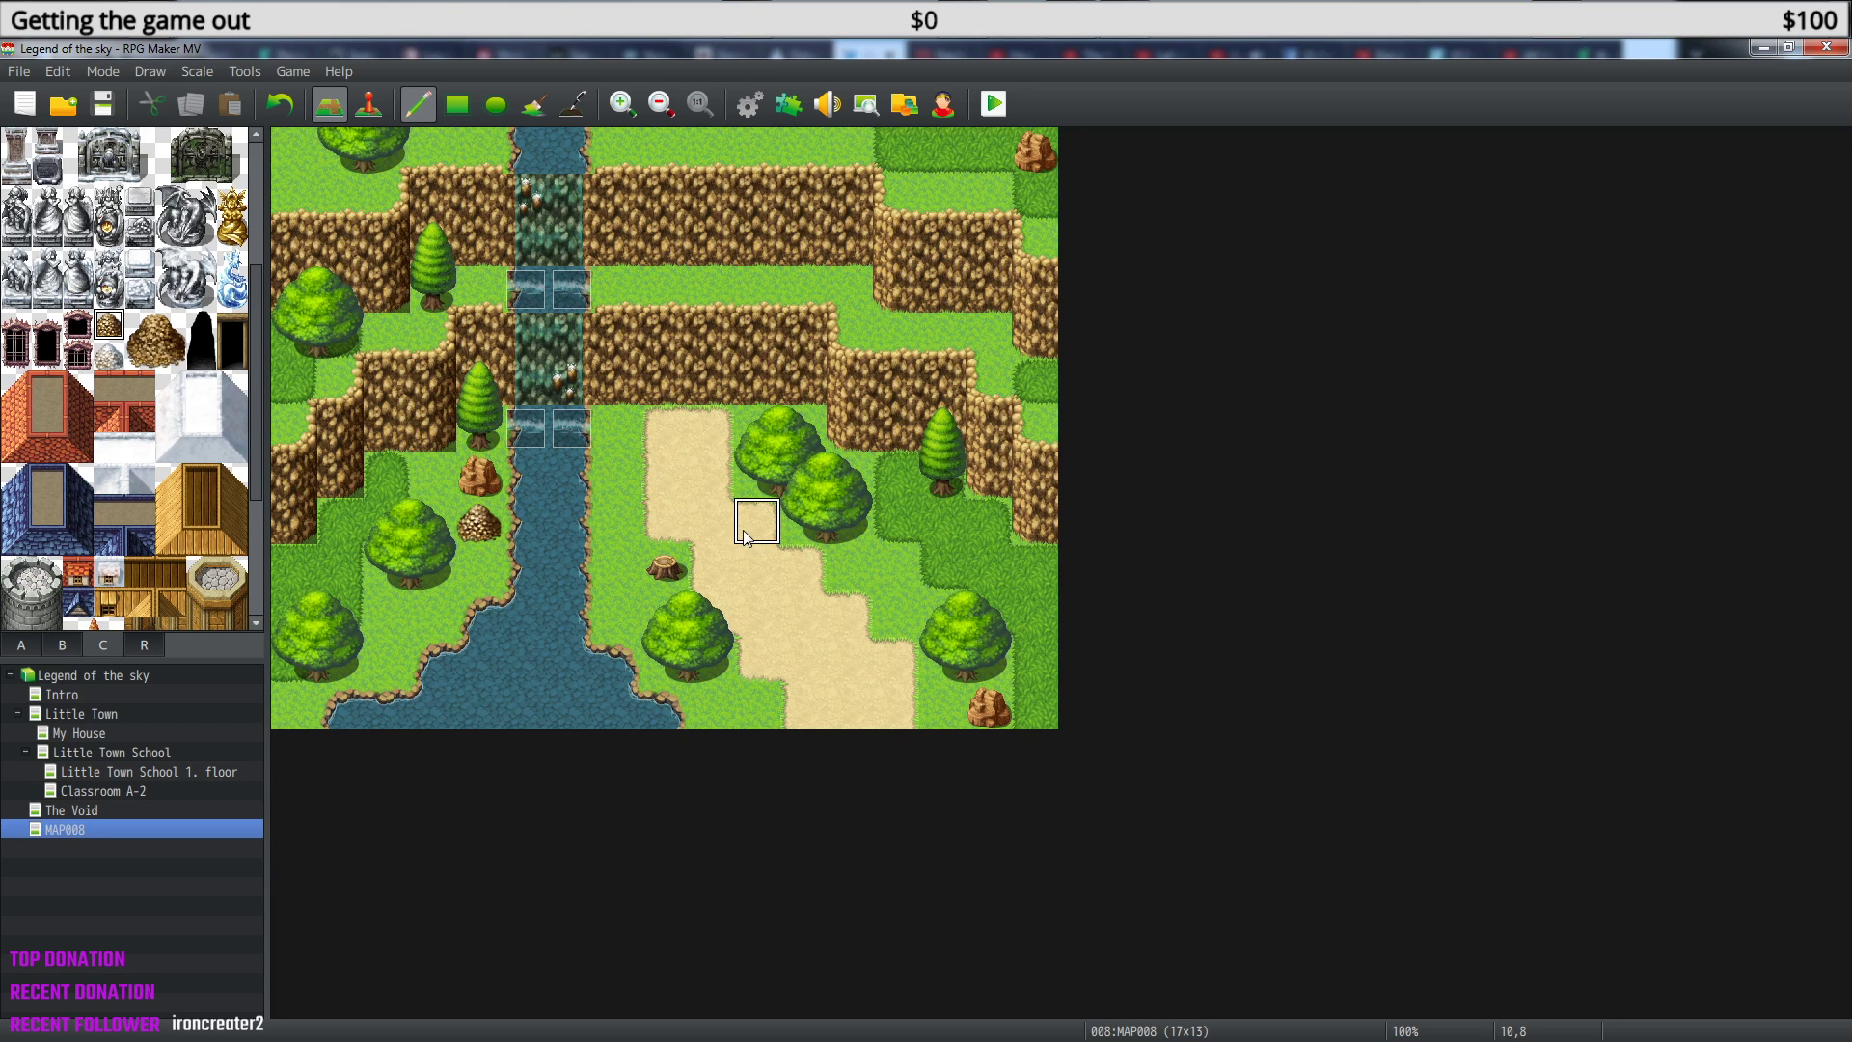
left_click_drag(146, 326, 174, 363)
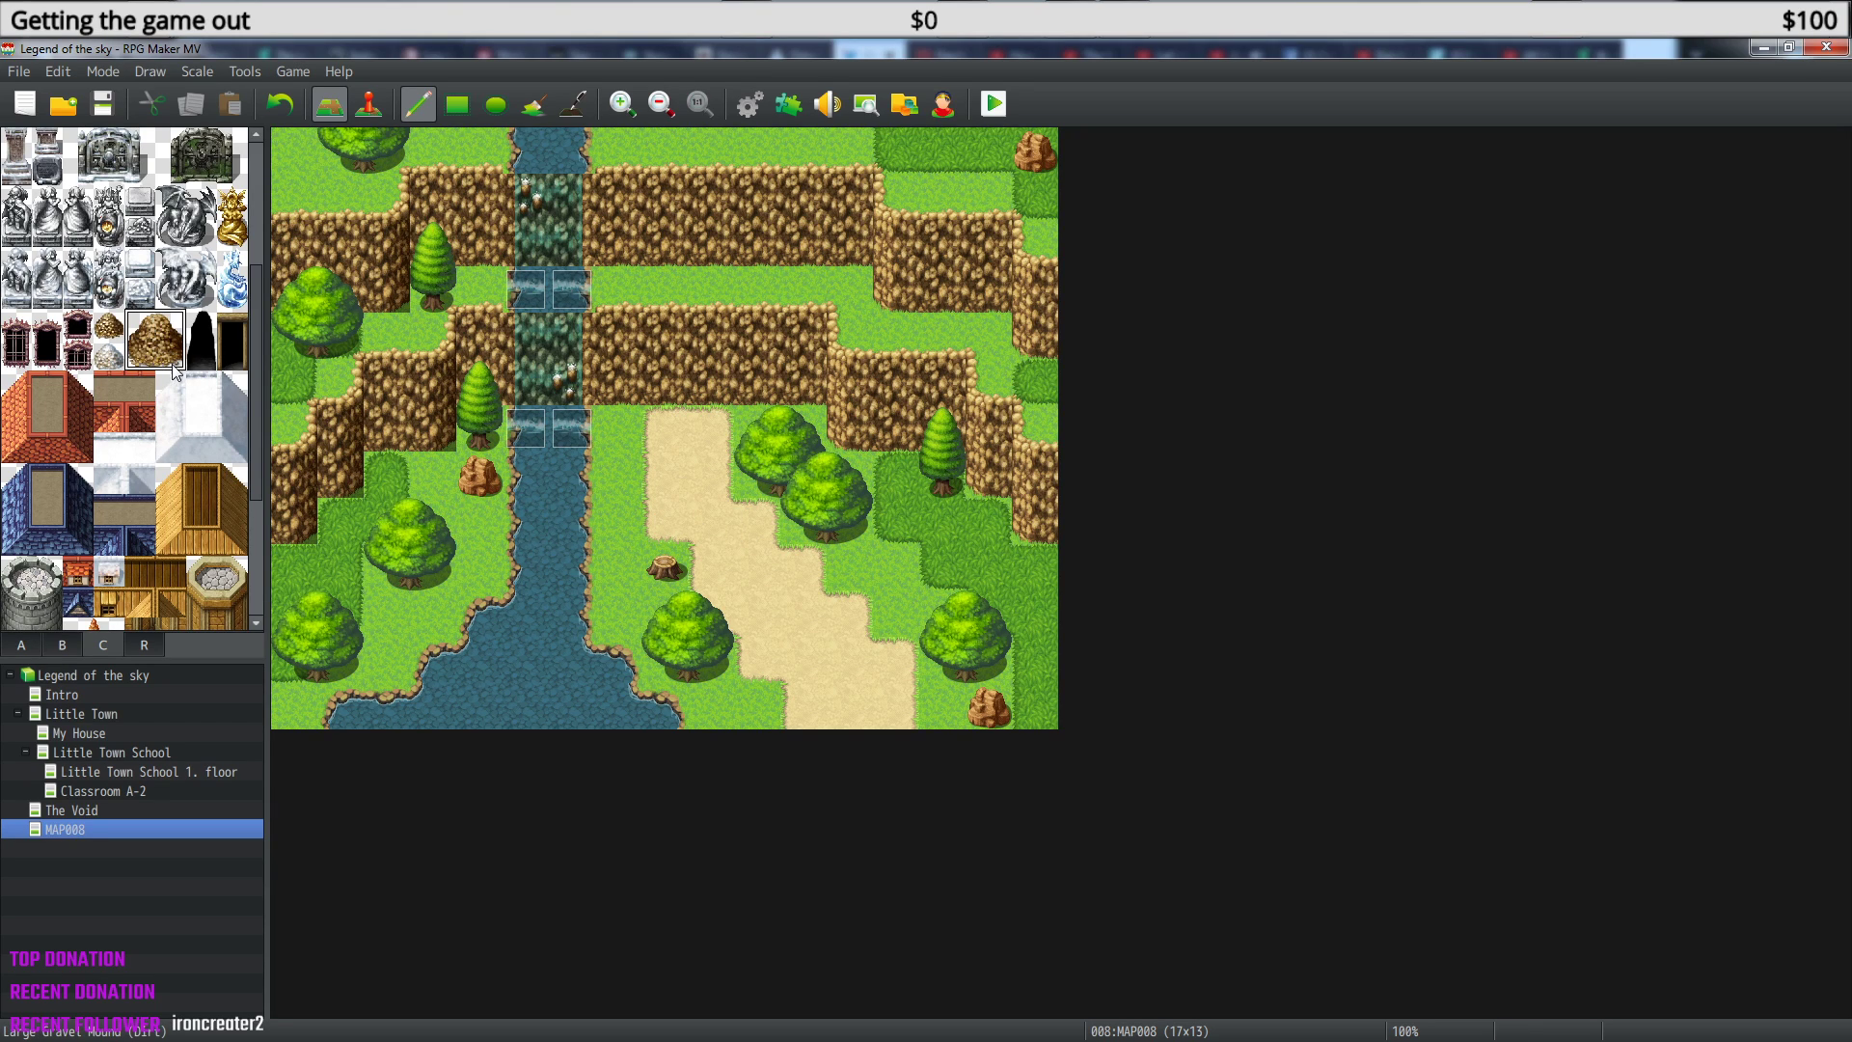
left_click(725, 495)
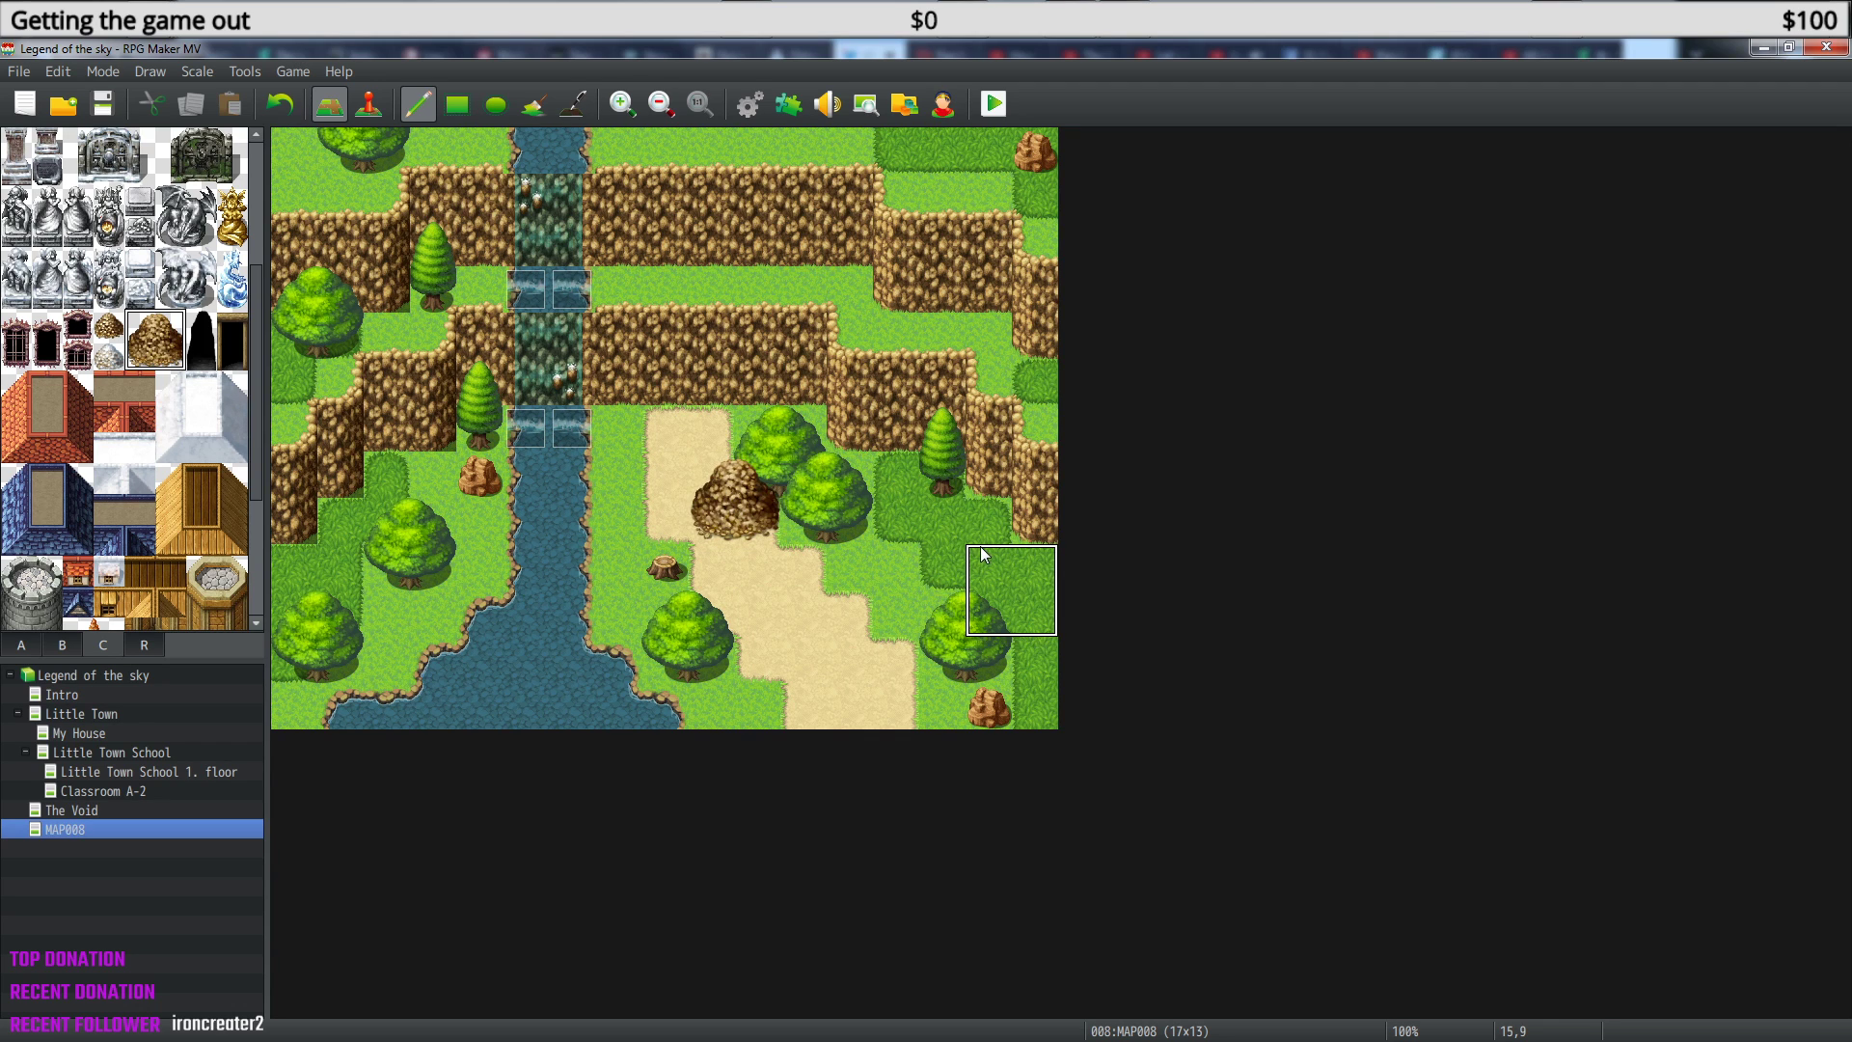
key("ctrl+z")
- Try a golden statue on the dirt path beside the tree stump, and undo it
scroll(93, 446, "down", 2)
scroll(94, 447, "down", 4)
scroll(165, 485, "up", 6)
scroll(165, 484, "up", 6)
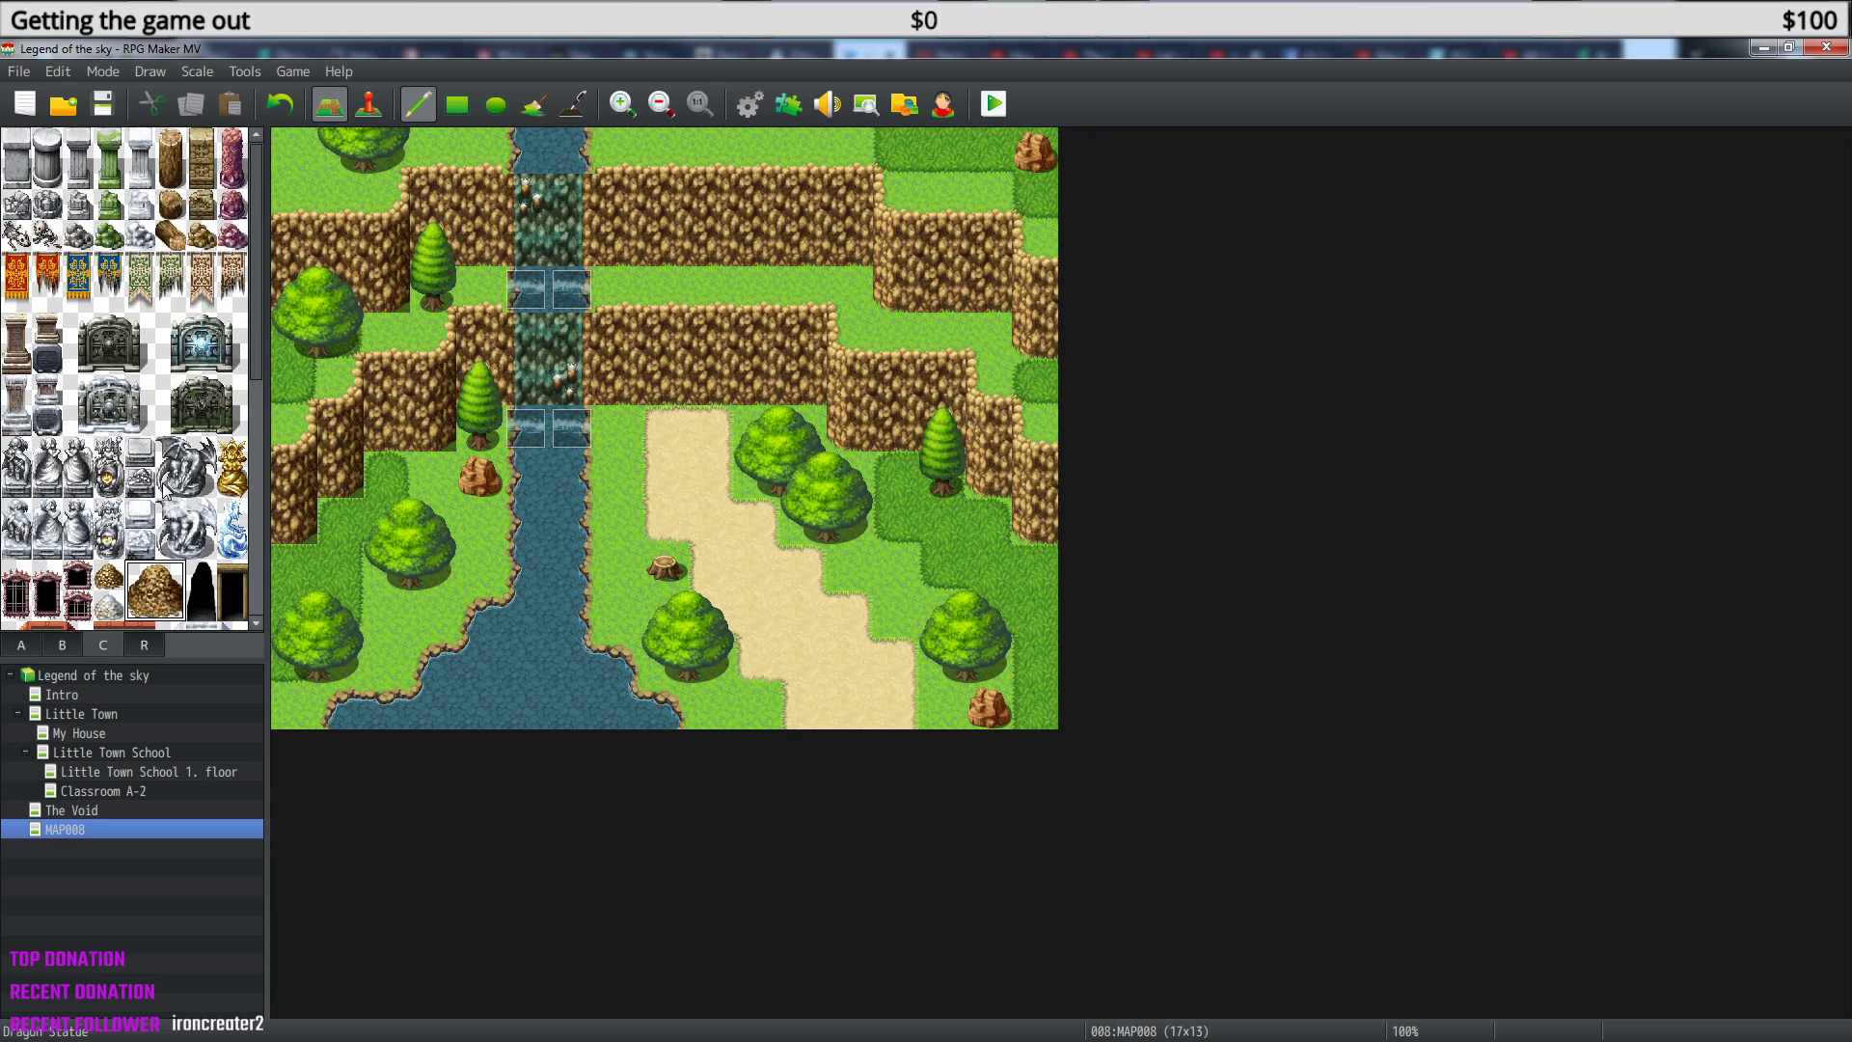
left_click(232, 468)
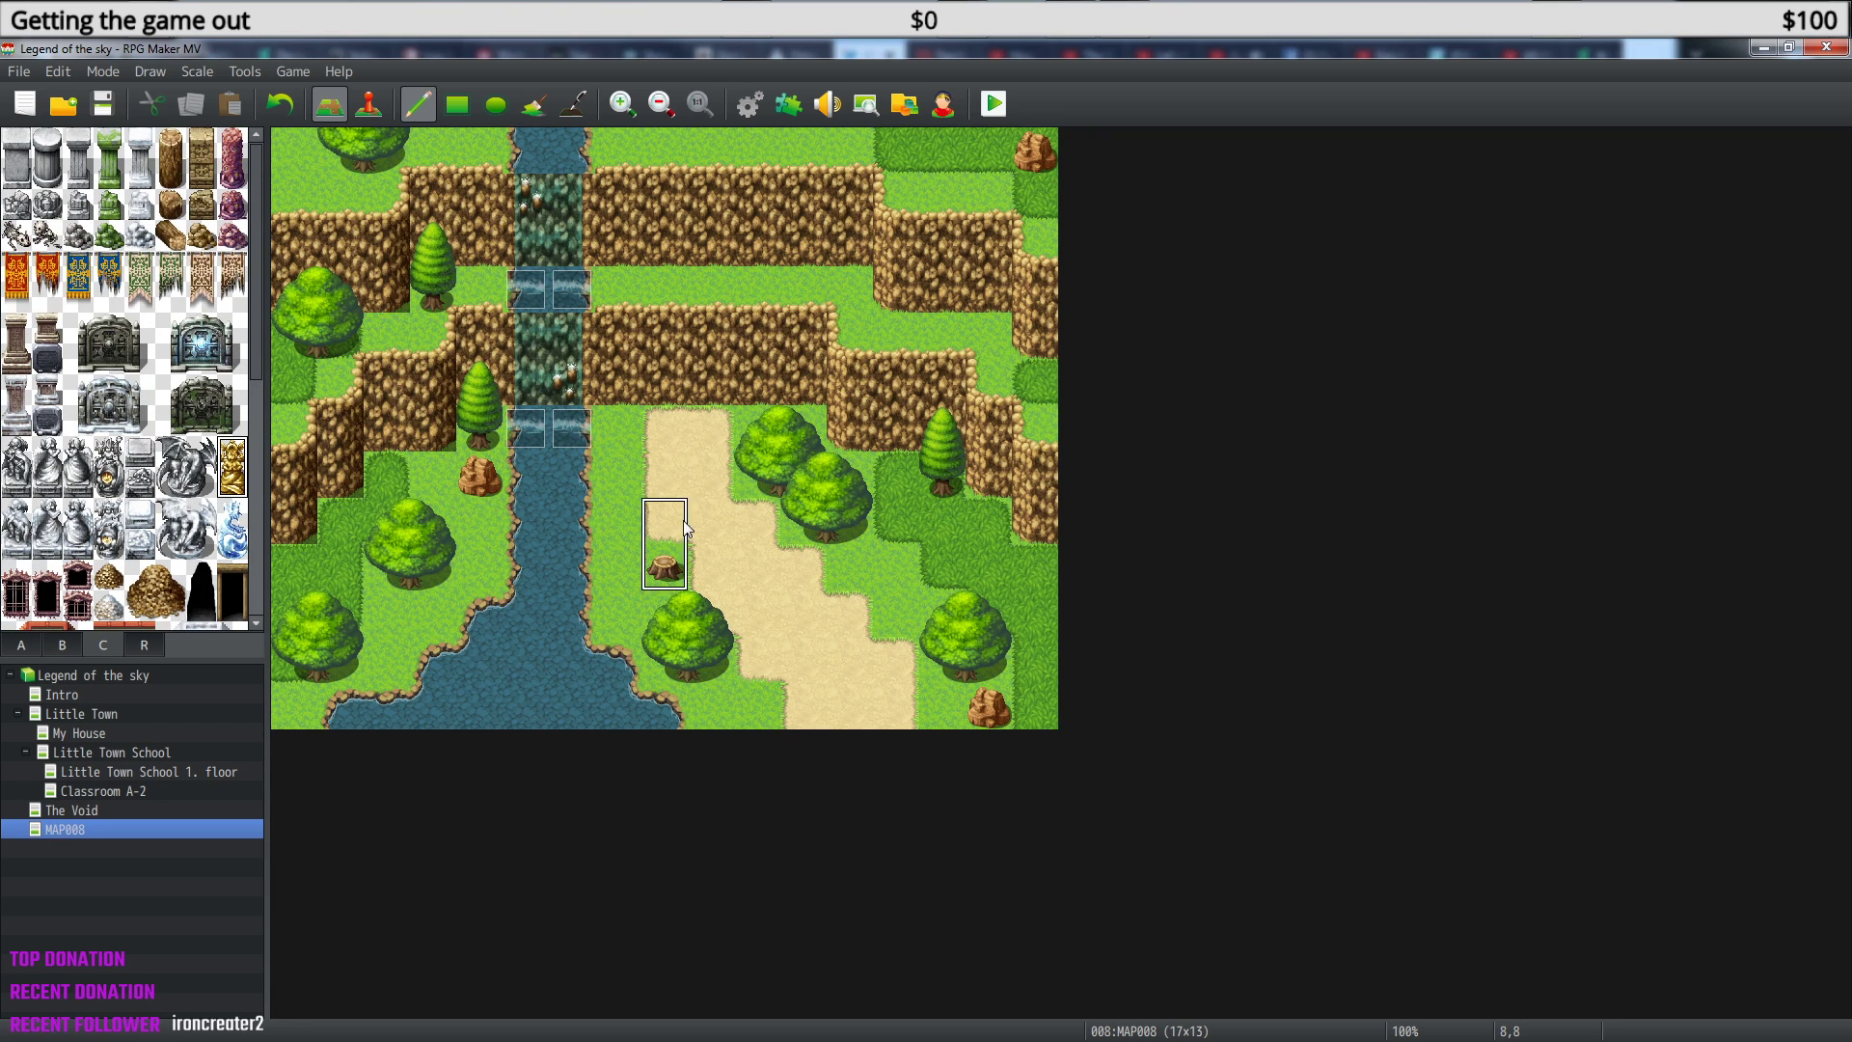
left_click(711, 535)
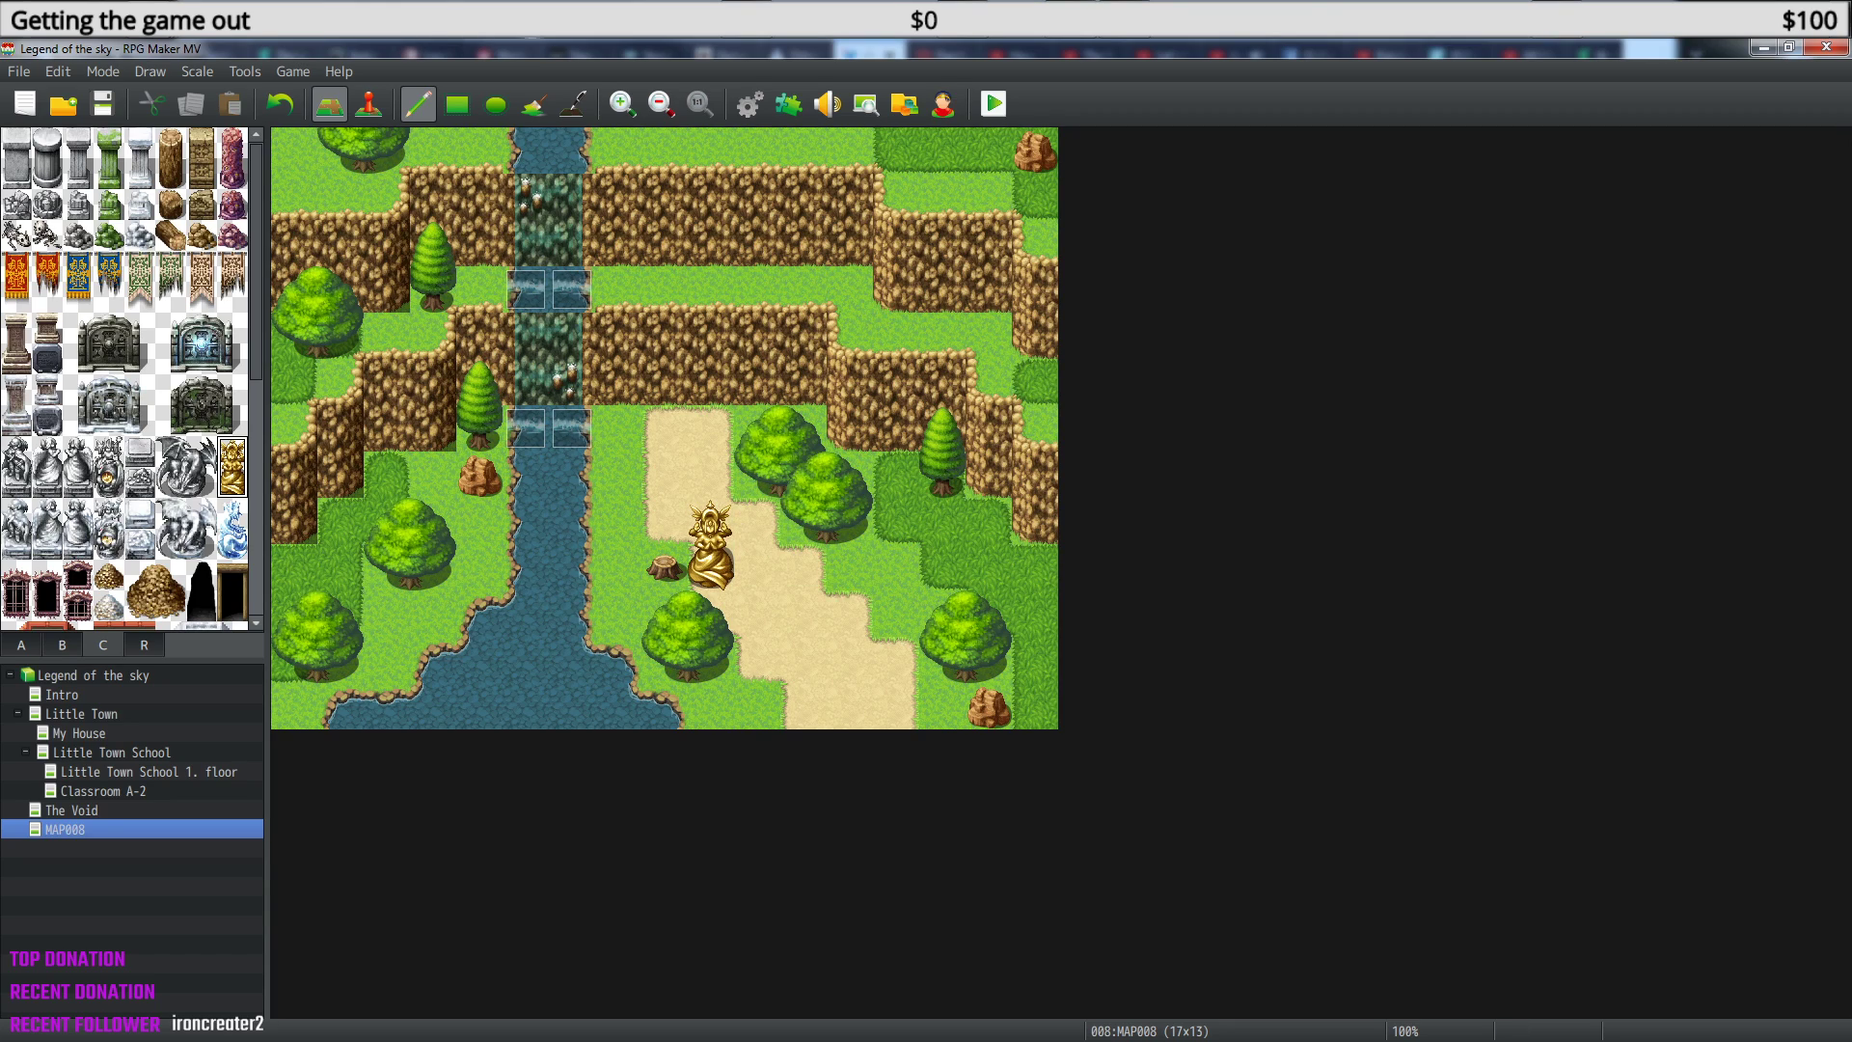
left_click(623, 106)
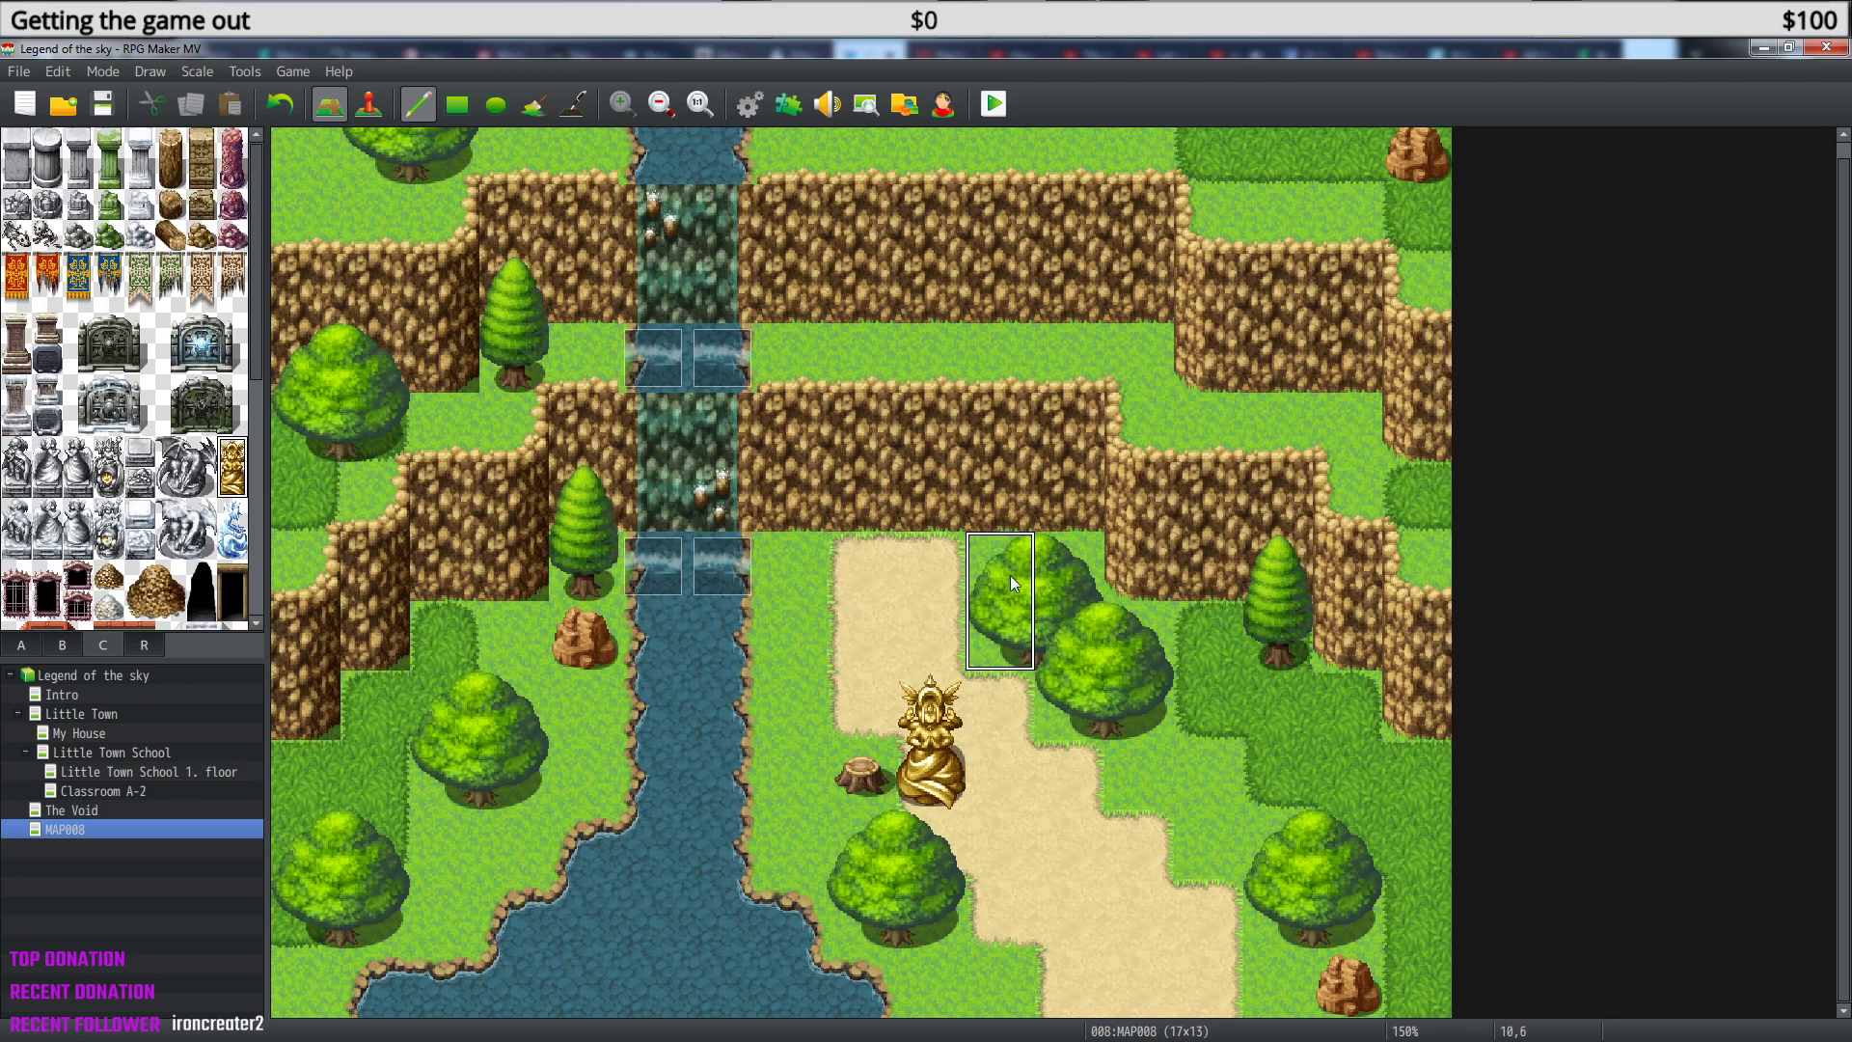
key("ctrl+z")
- Try an ice statue at the upper end of the dirt path, and undo it
left_click(233, 521)
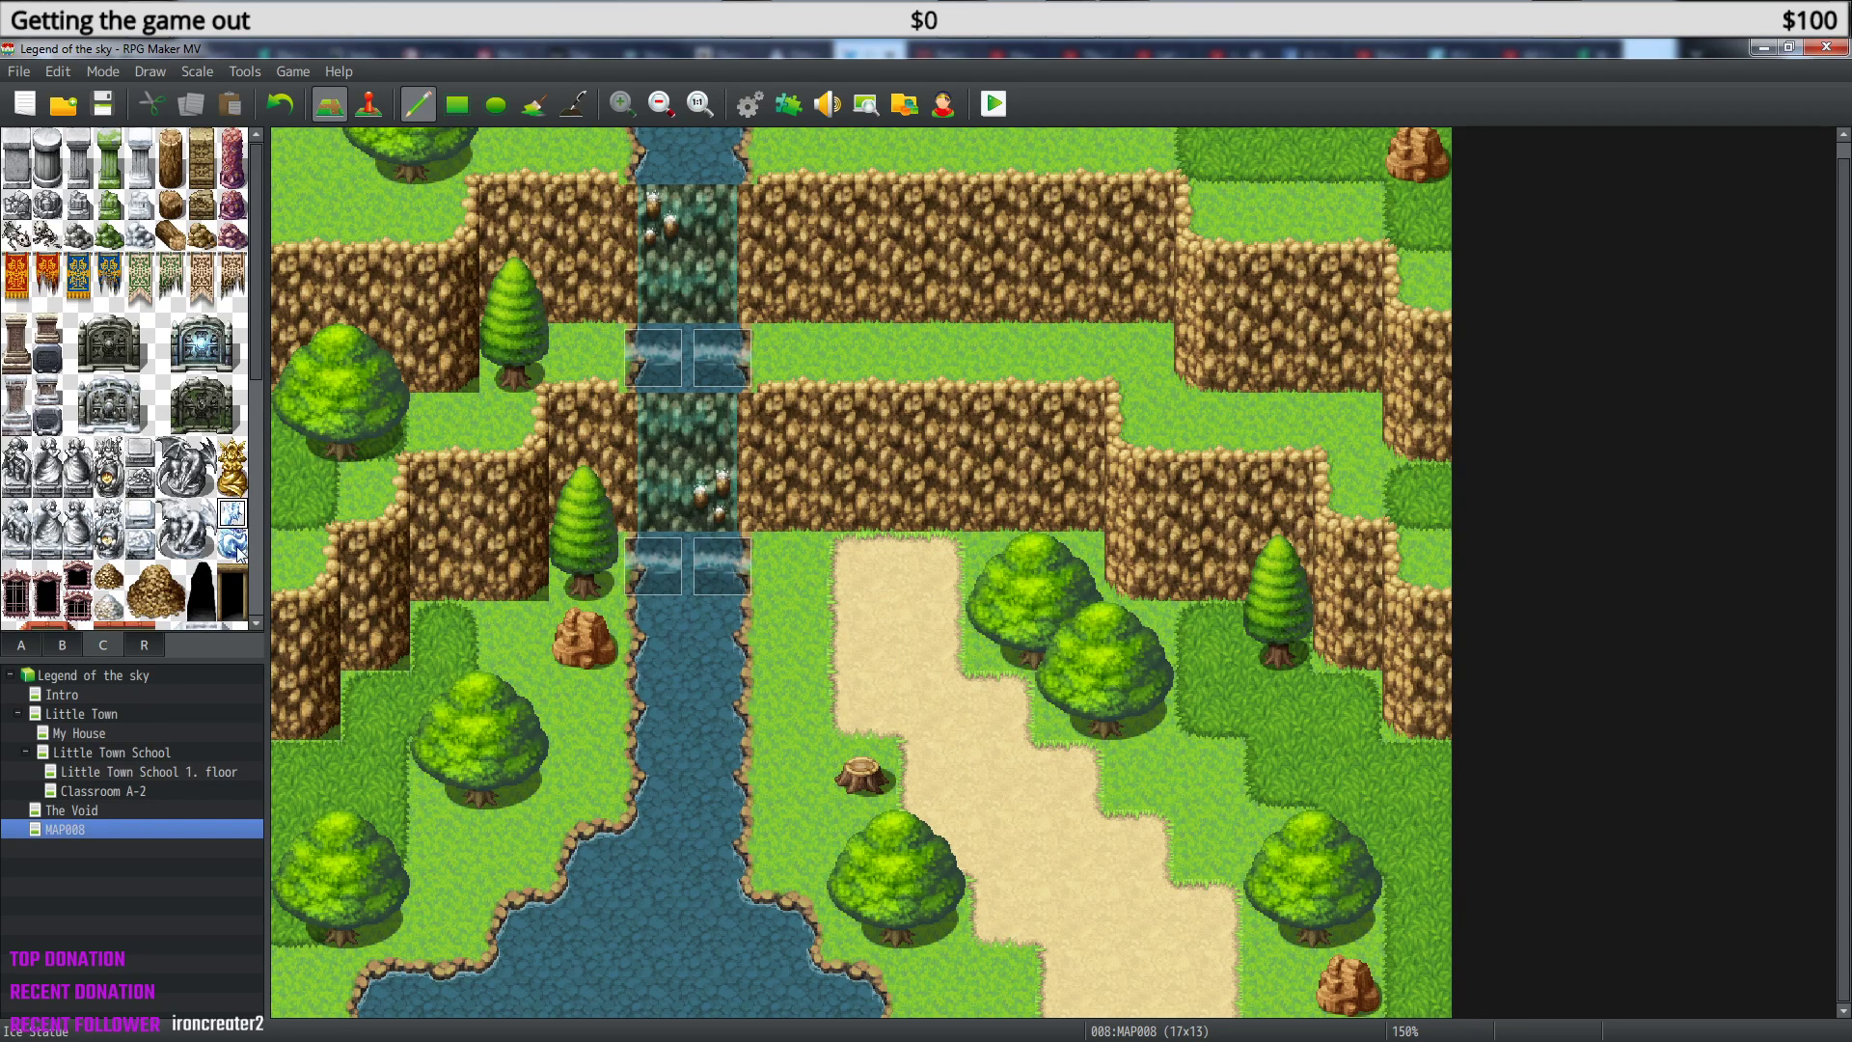
left_click(855, 584)
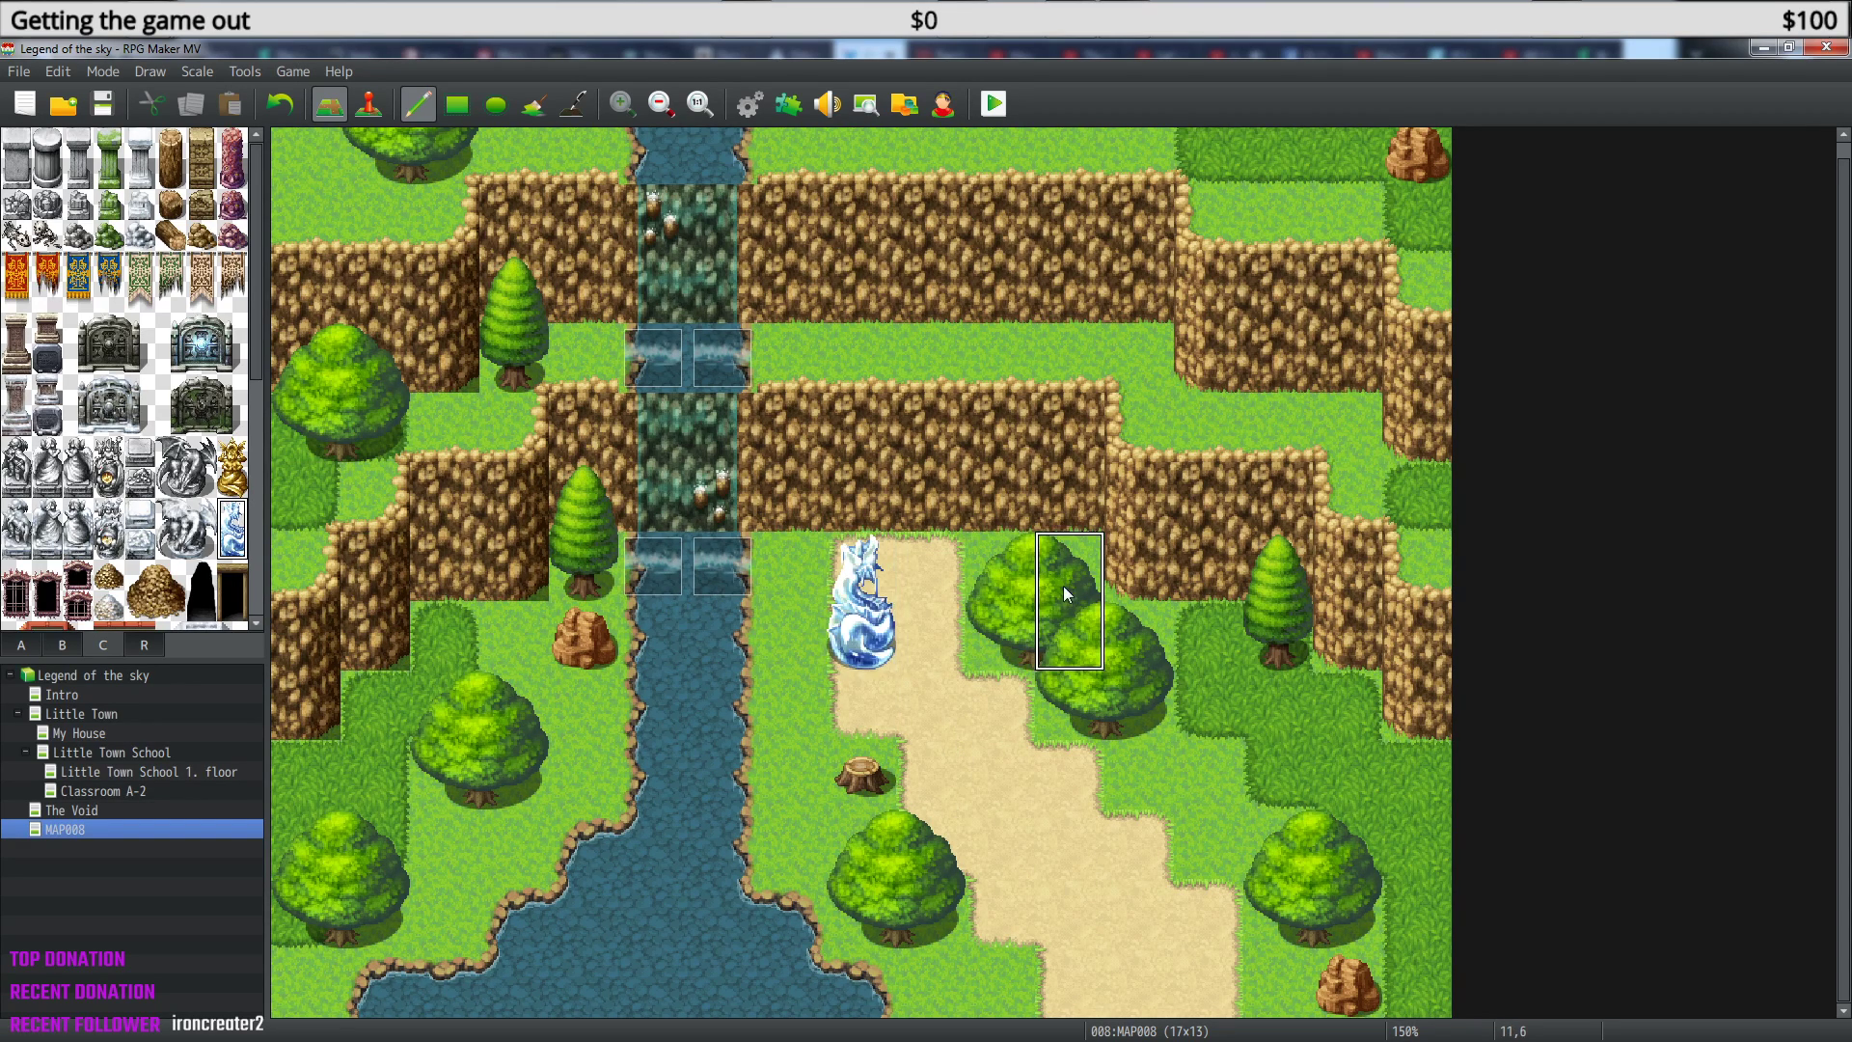
key("ctrl+z")
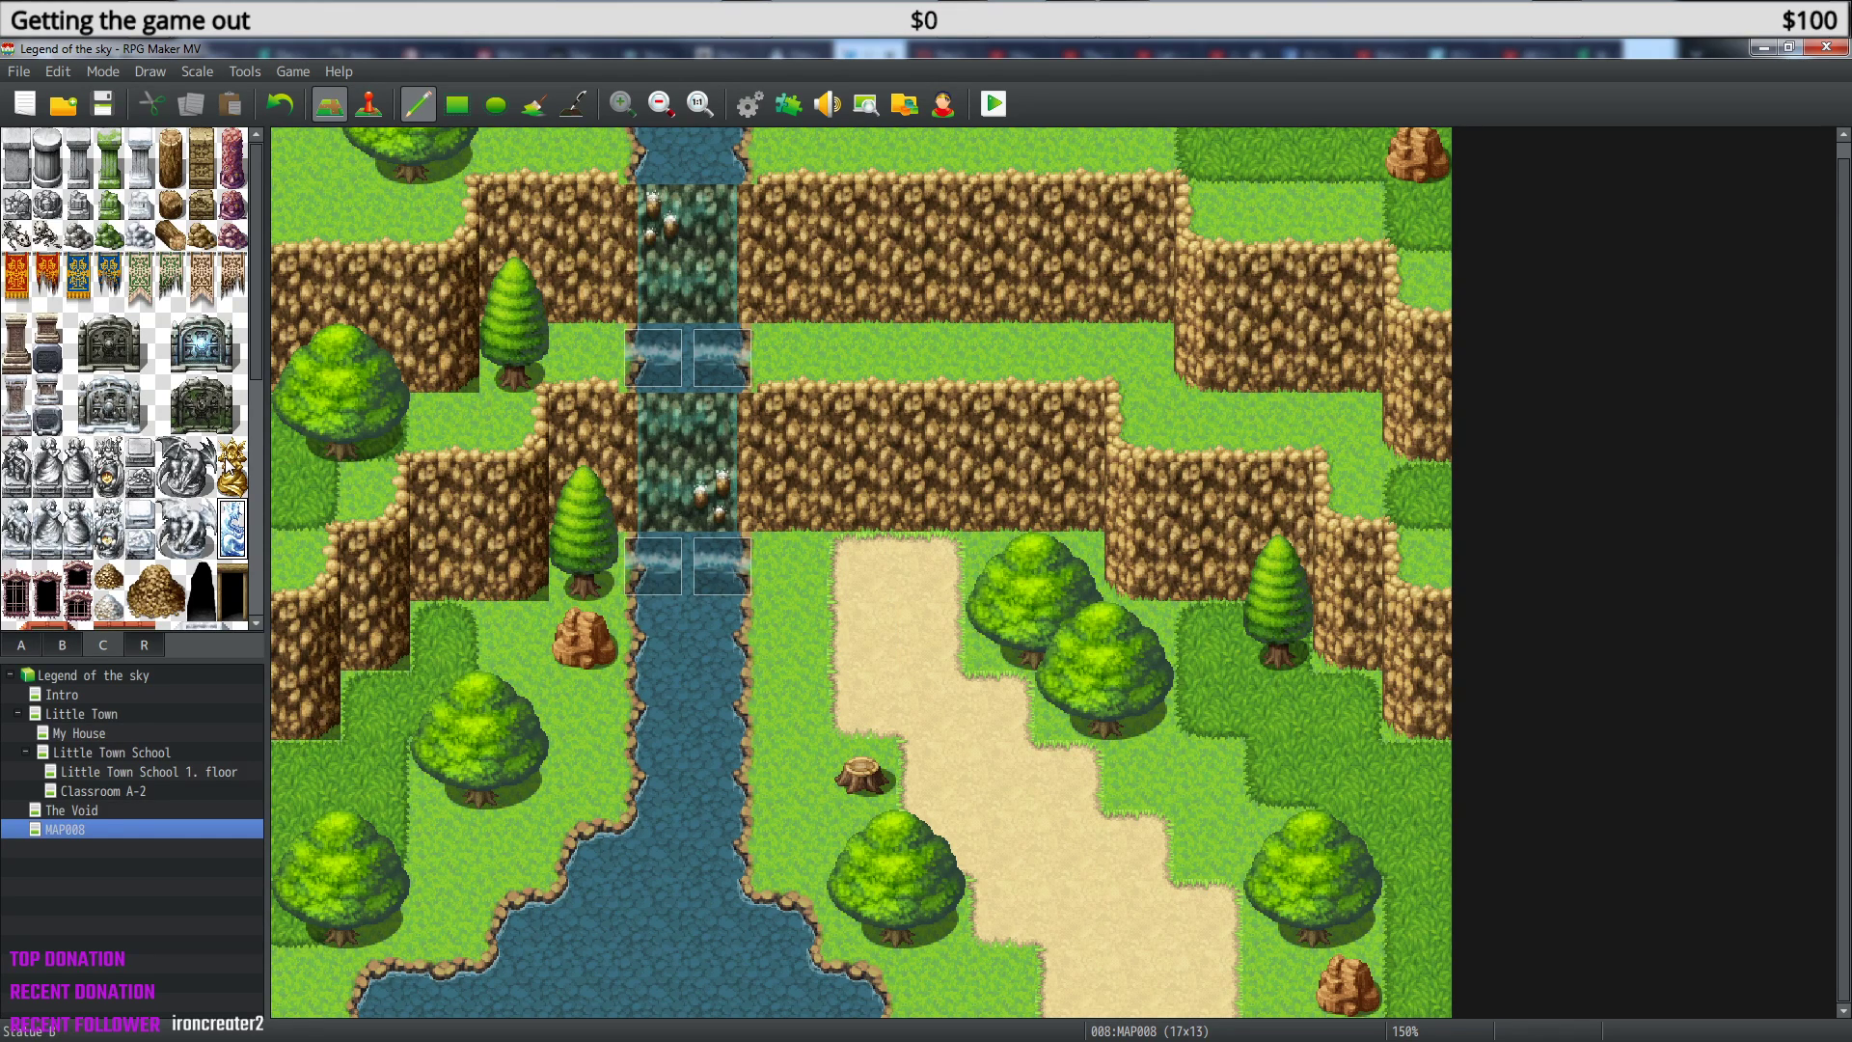
- Try the large lit monument at two neighbouring spots on the lower cliff face above the dirt path, undoing each
left_click_drag(178, 339, 221, 372)
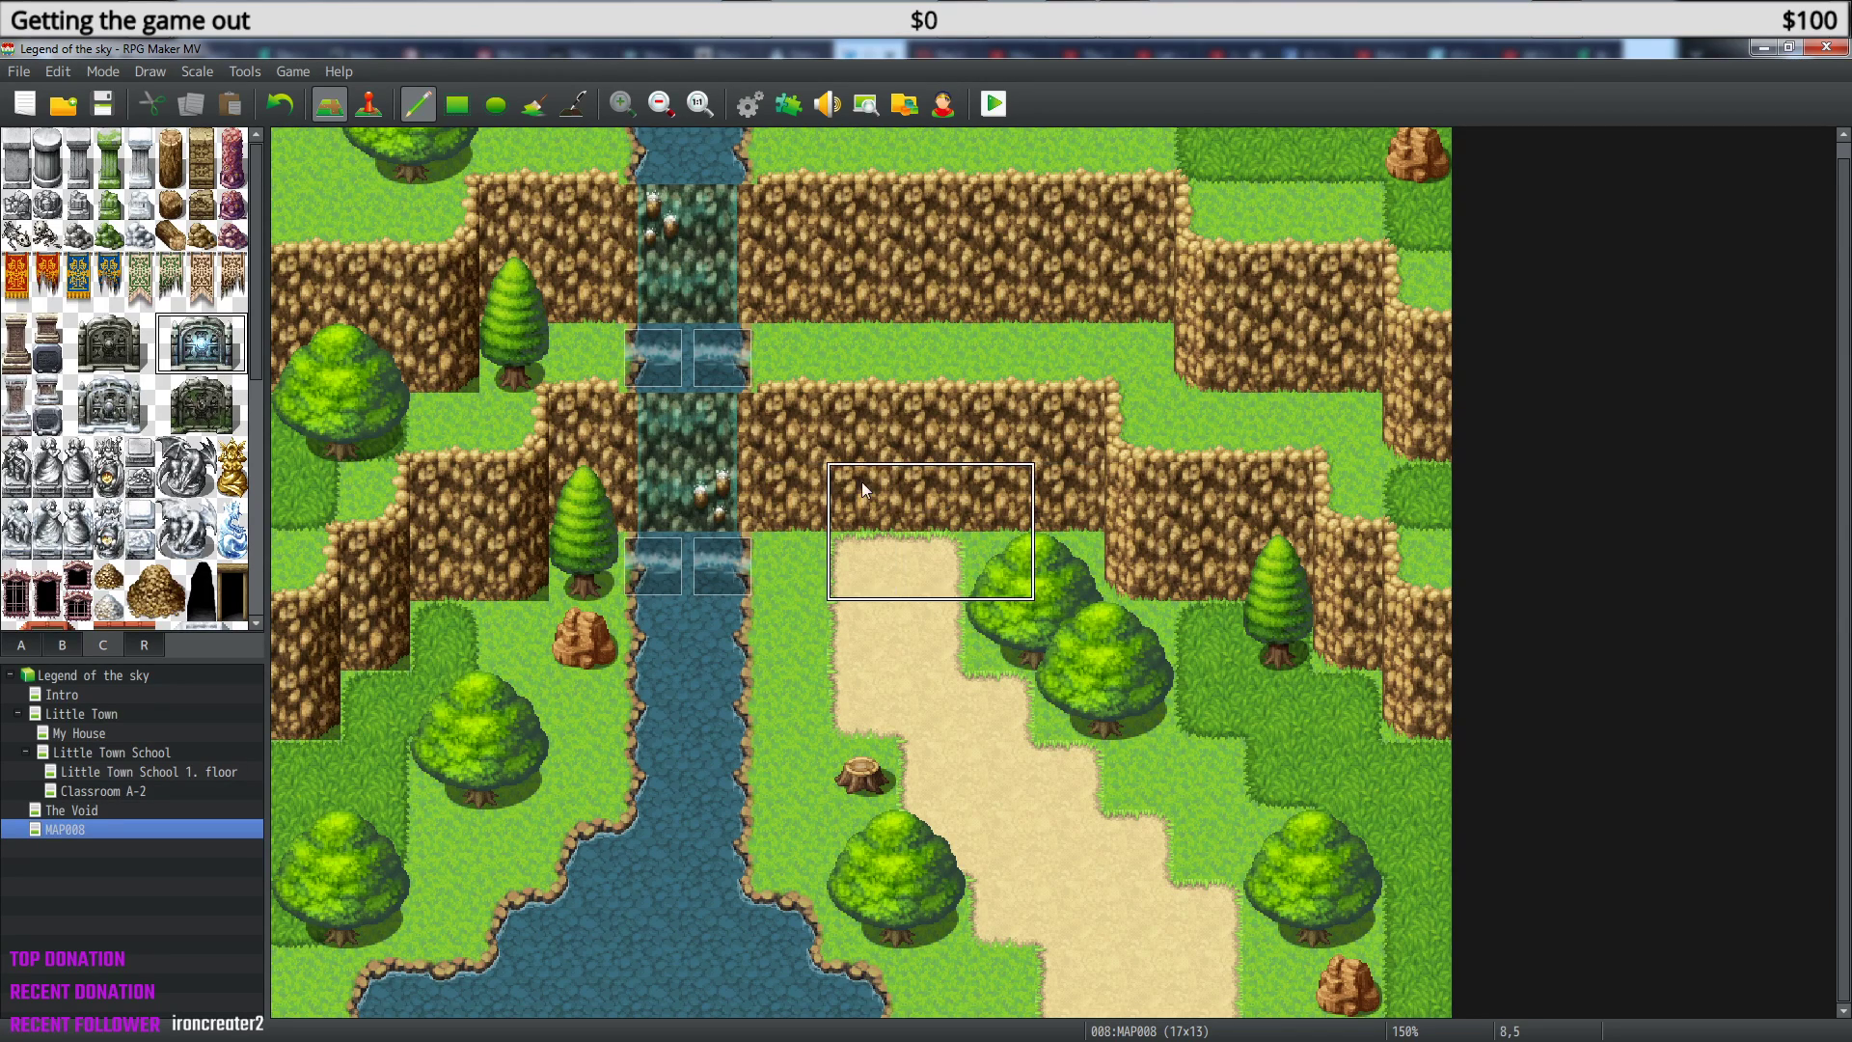
left_click(818, 440)
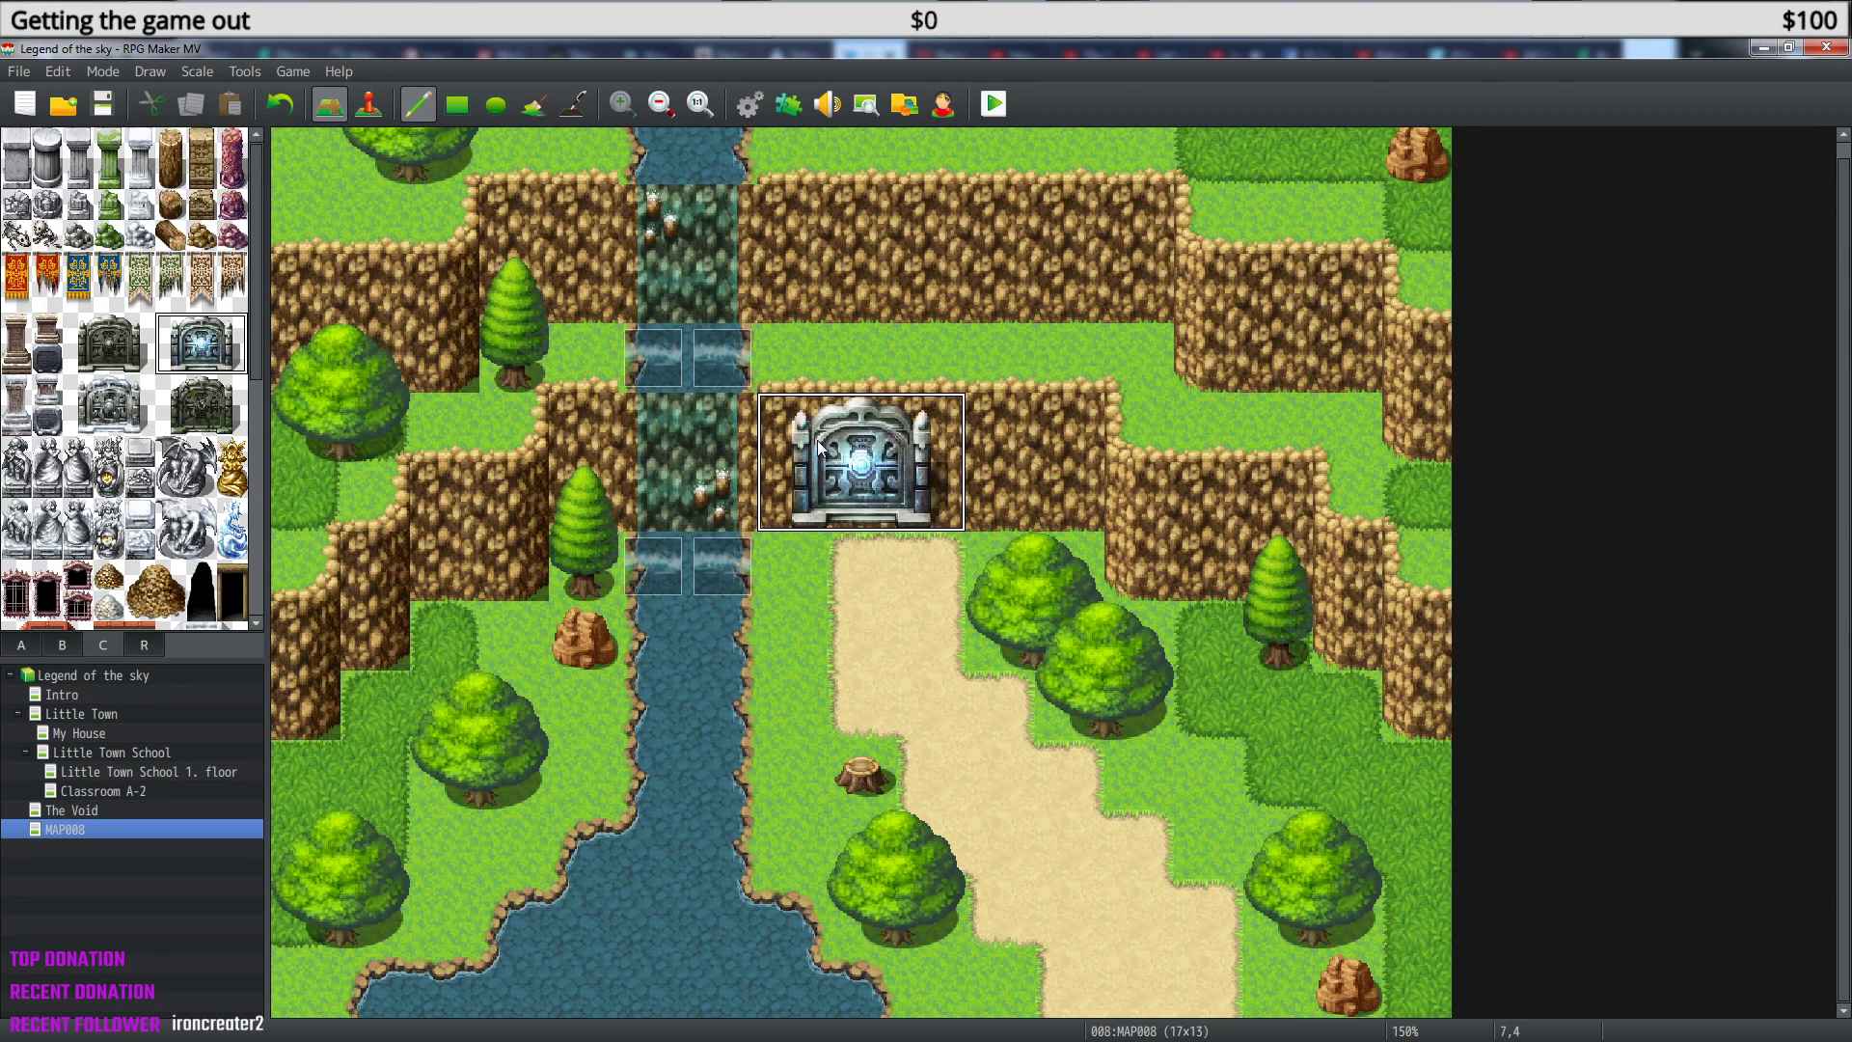
key("ctrl+z")
left_click(836, 445)
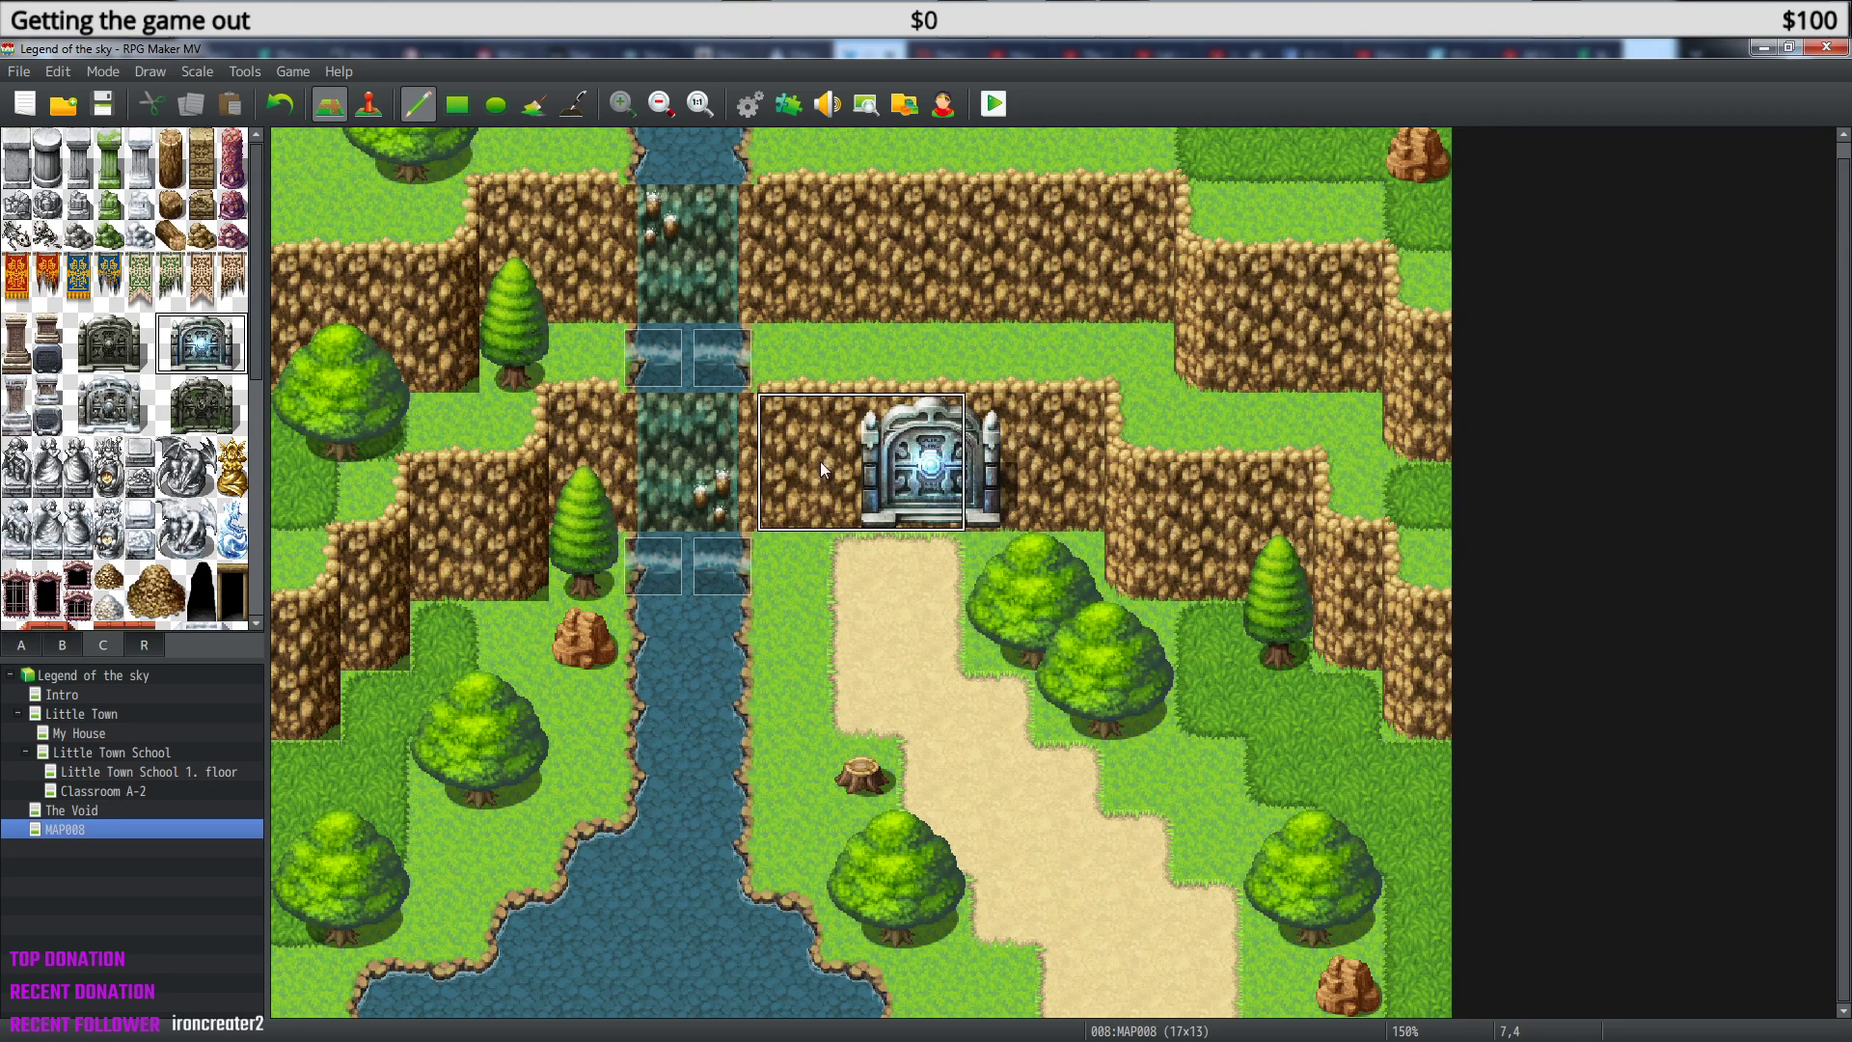
key("ctrl+z")
- Try the large lit monument over the dirt path's upper end and again one tile higher on the cliff face, undoing both
left_click(120, 342)
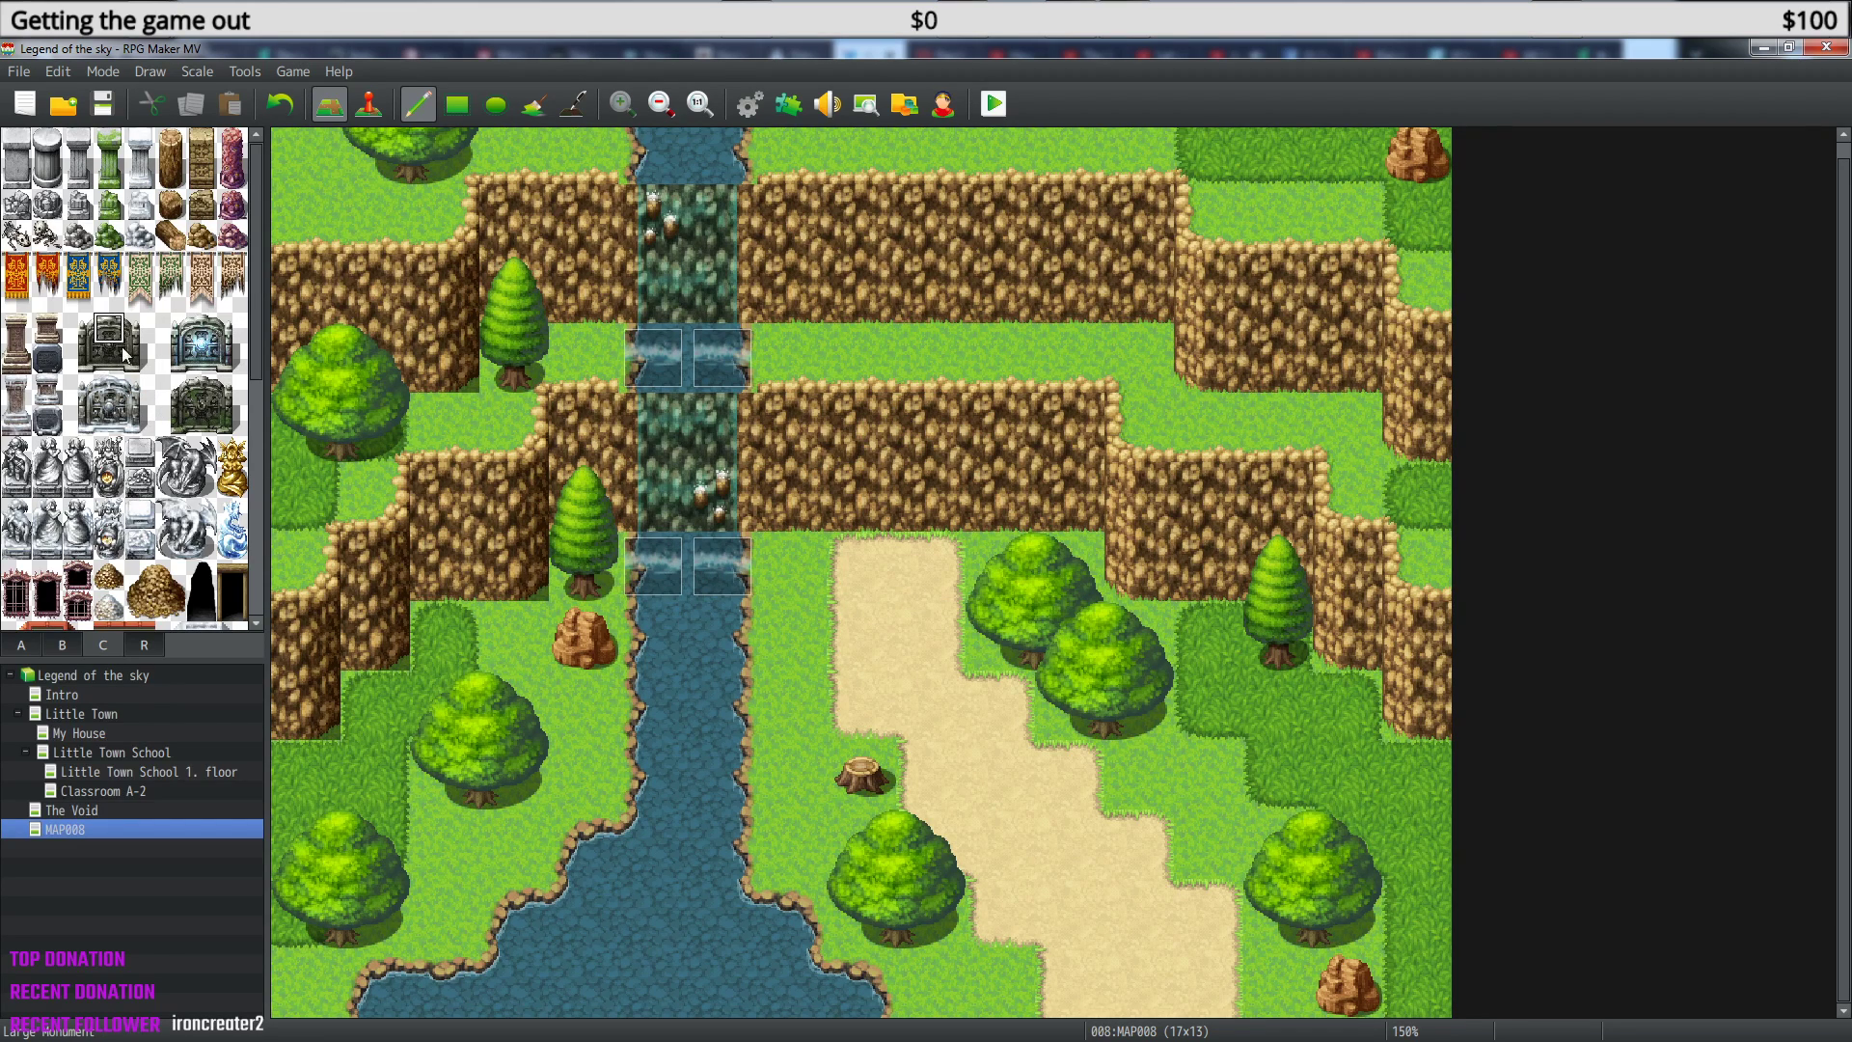
left_click_drag(172, 388, 225, 431)
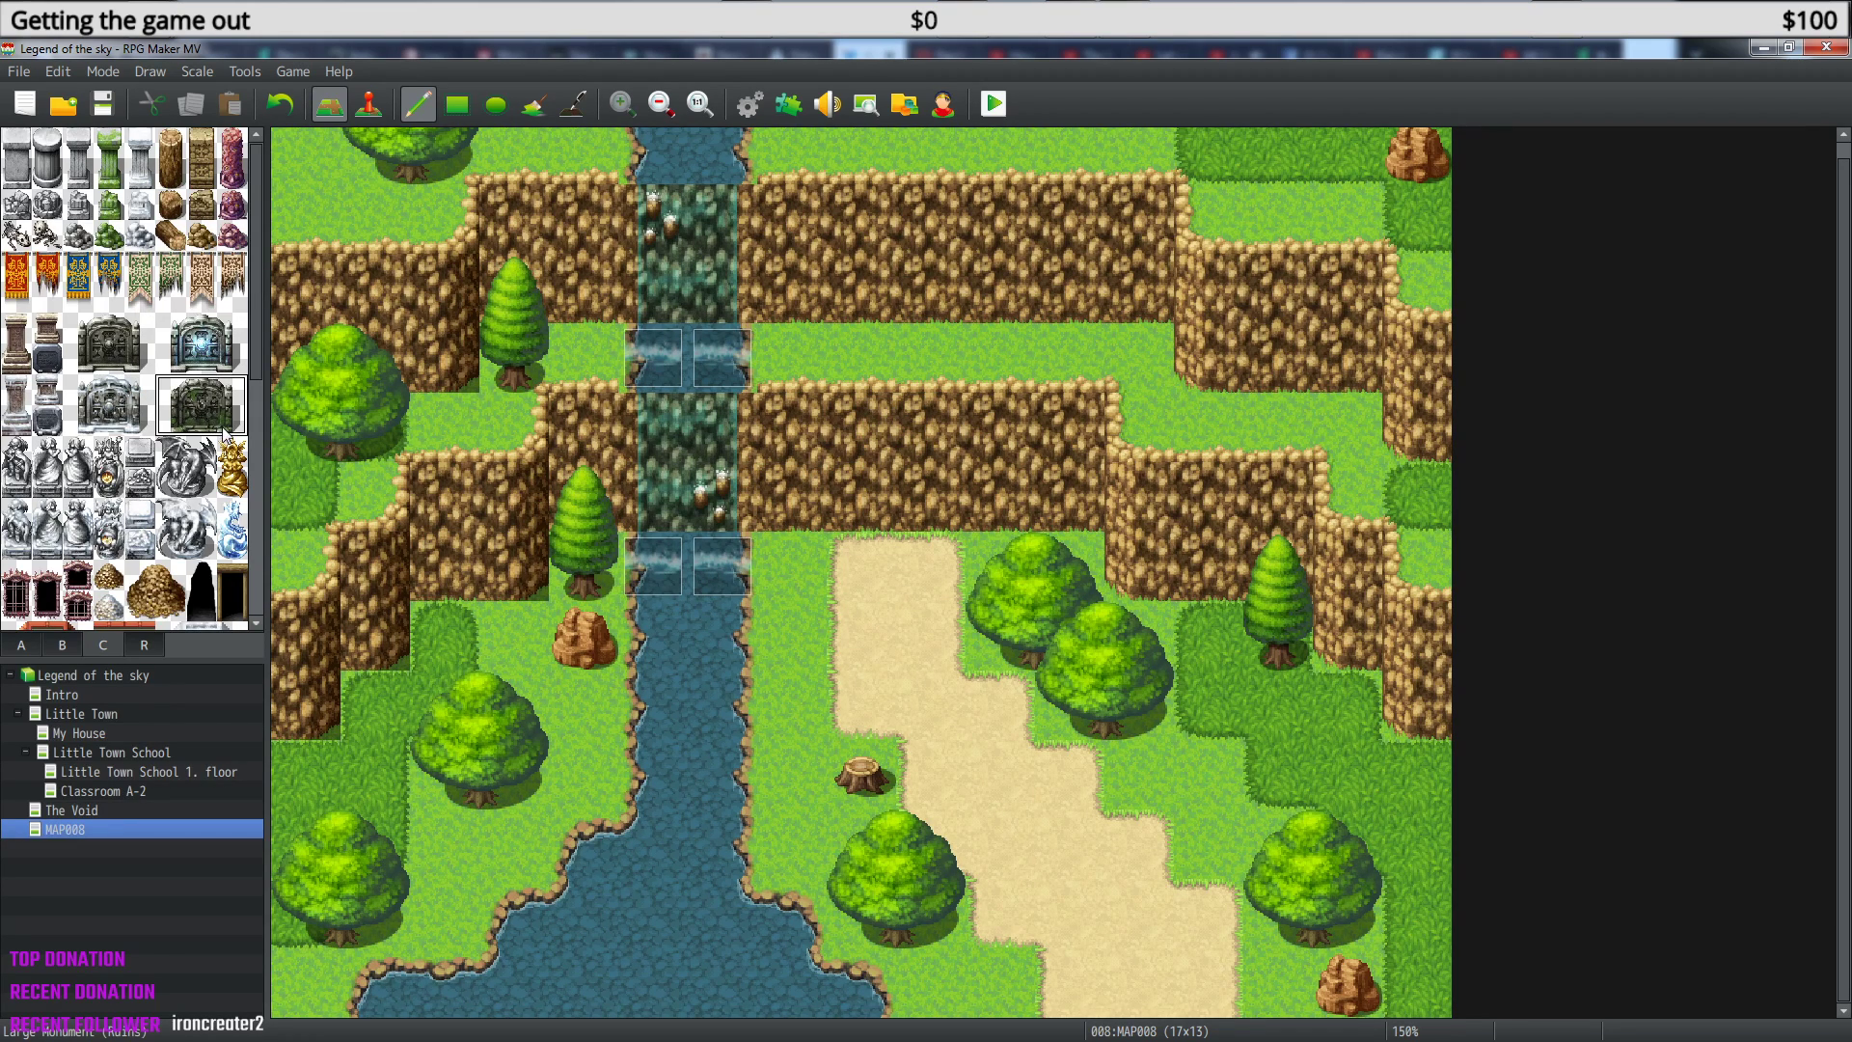
left_click_drag(172, 330, 230, 359)
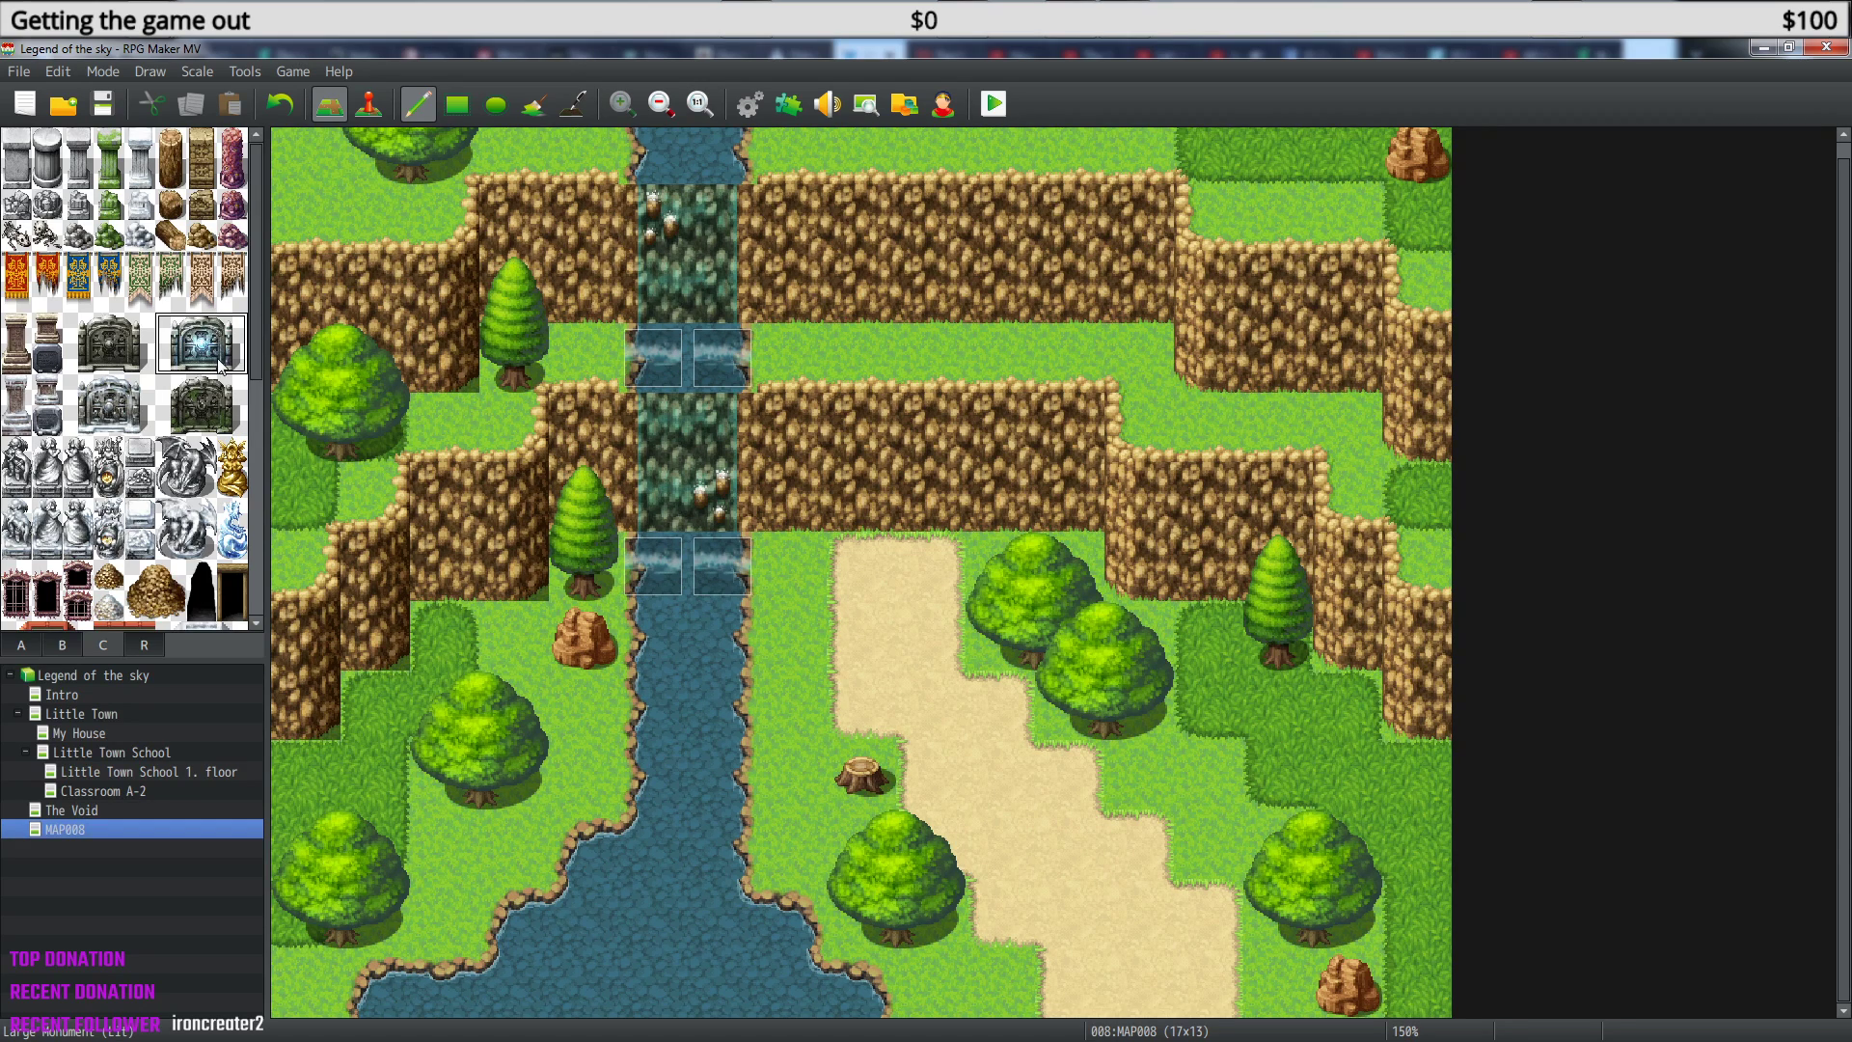
left_click(802, 469)
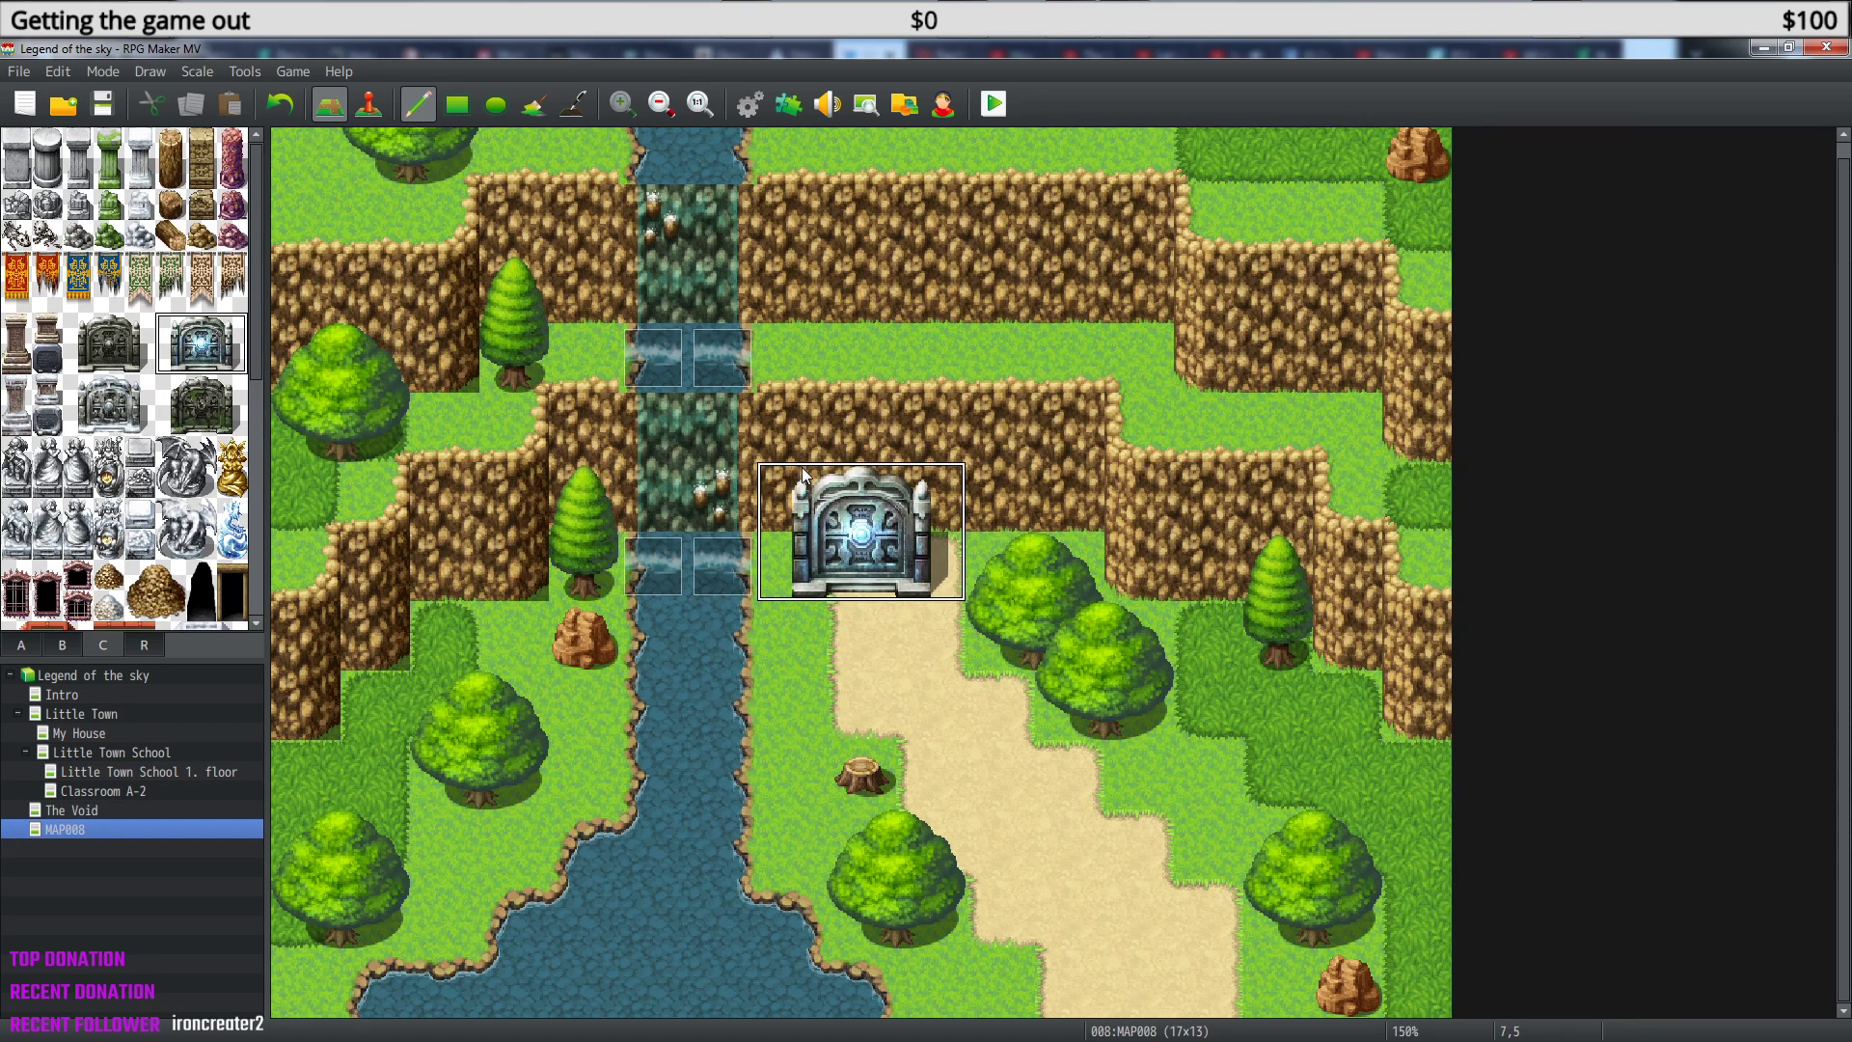
key("ctrl+z")
left_click(800, 443)
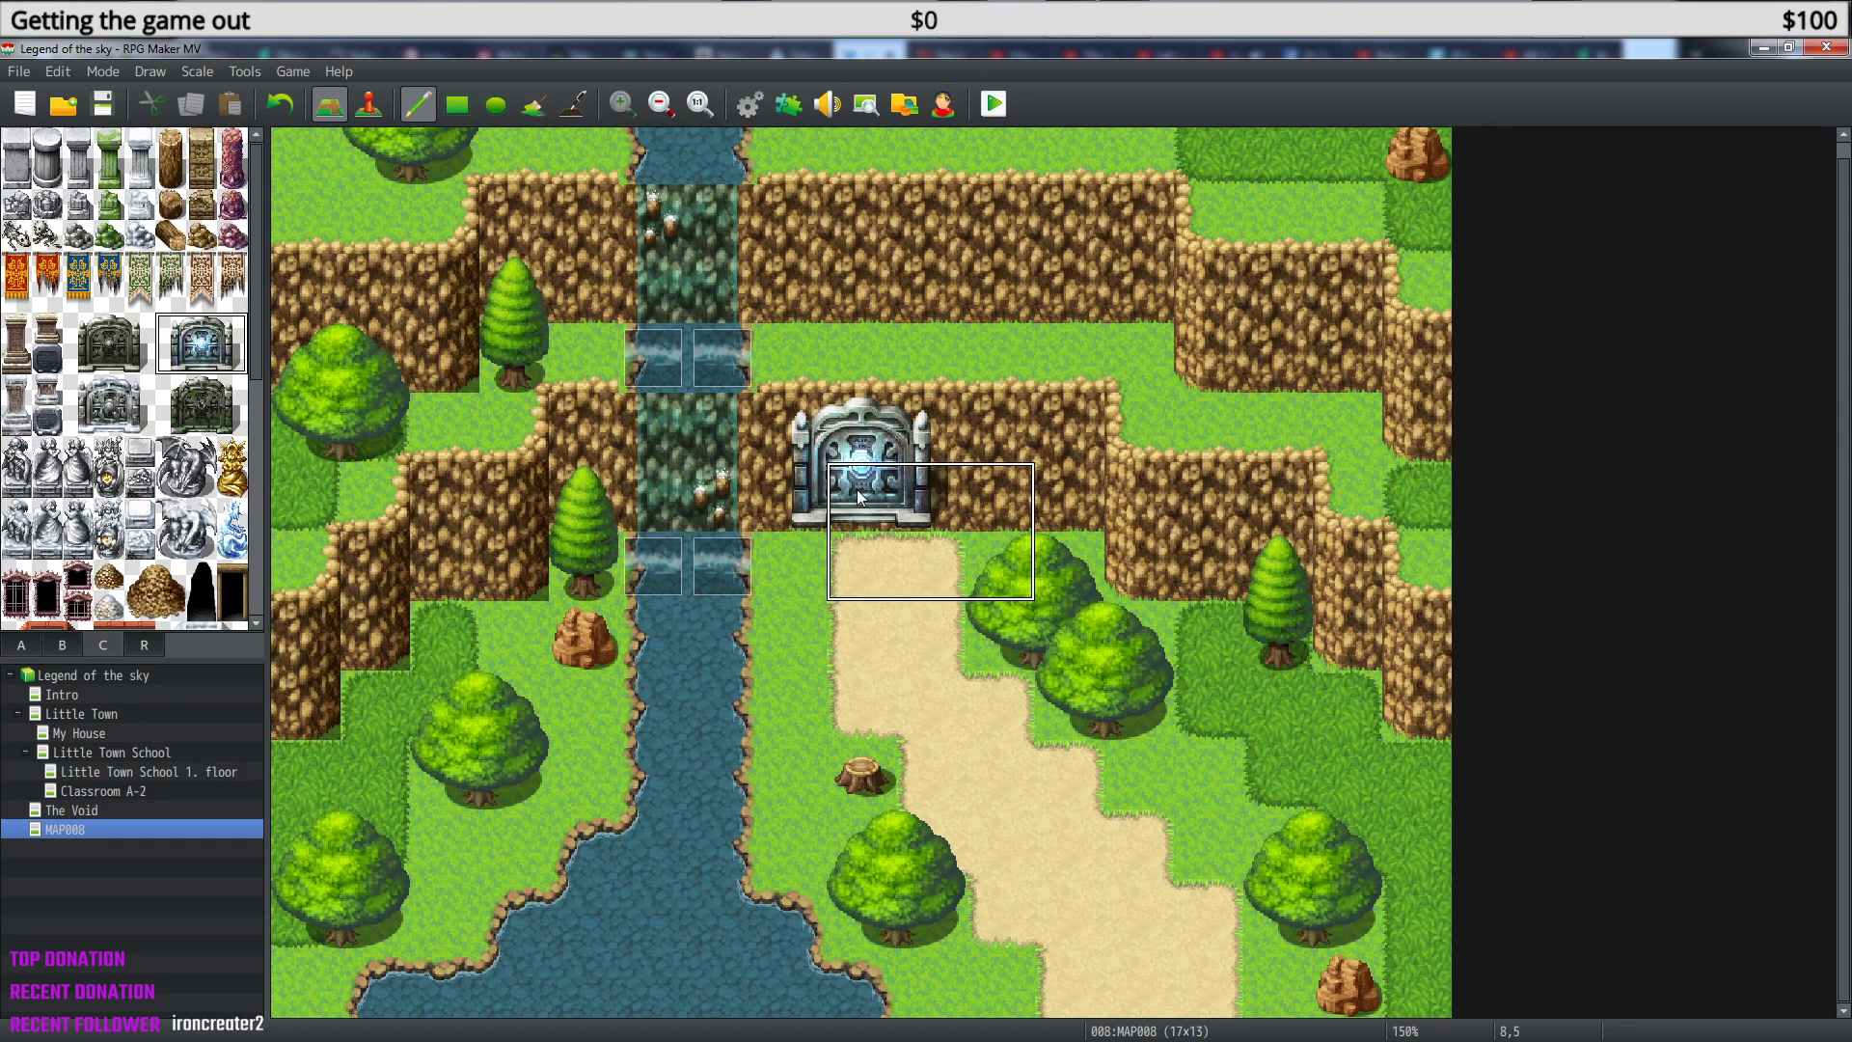
scroll(174, 362, "down", 3)
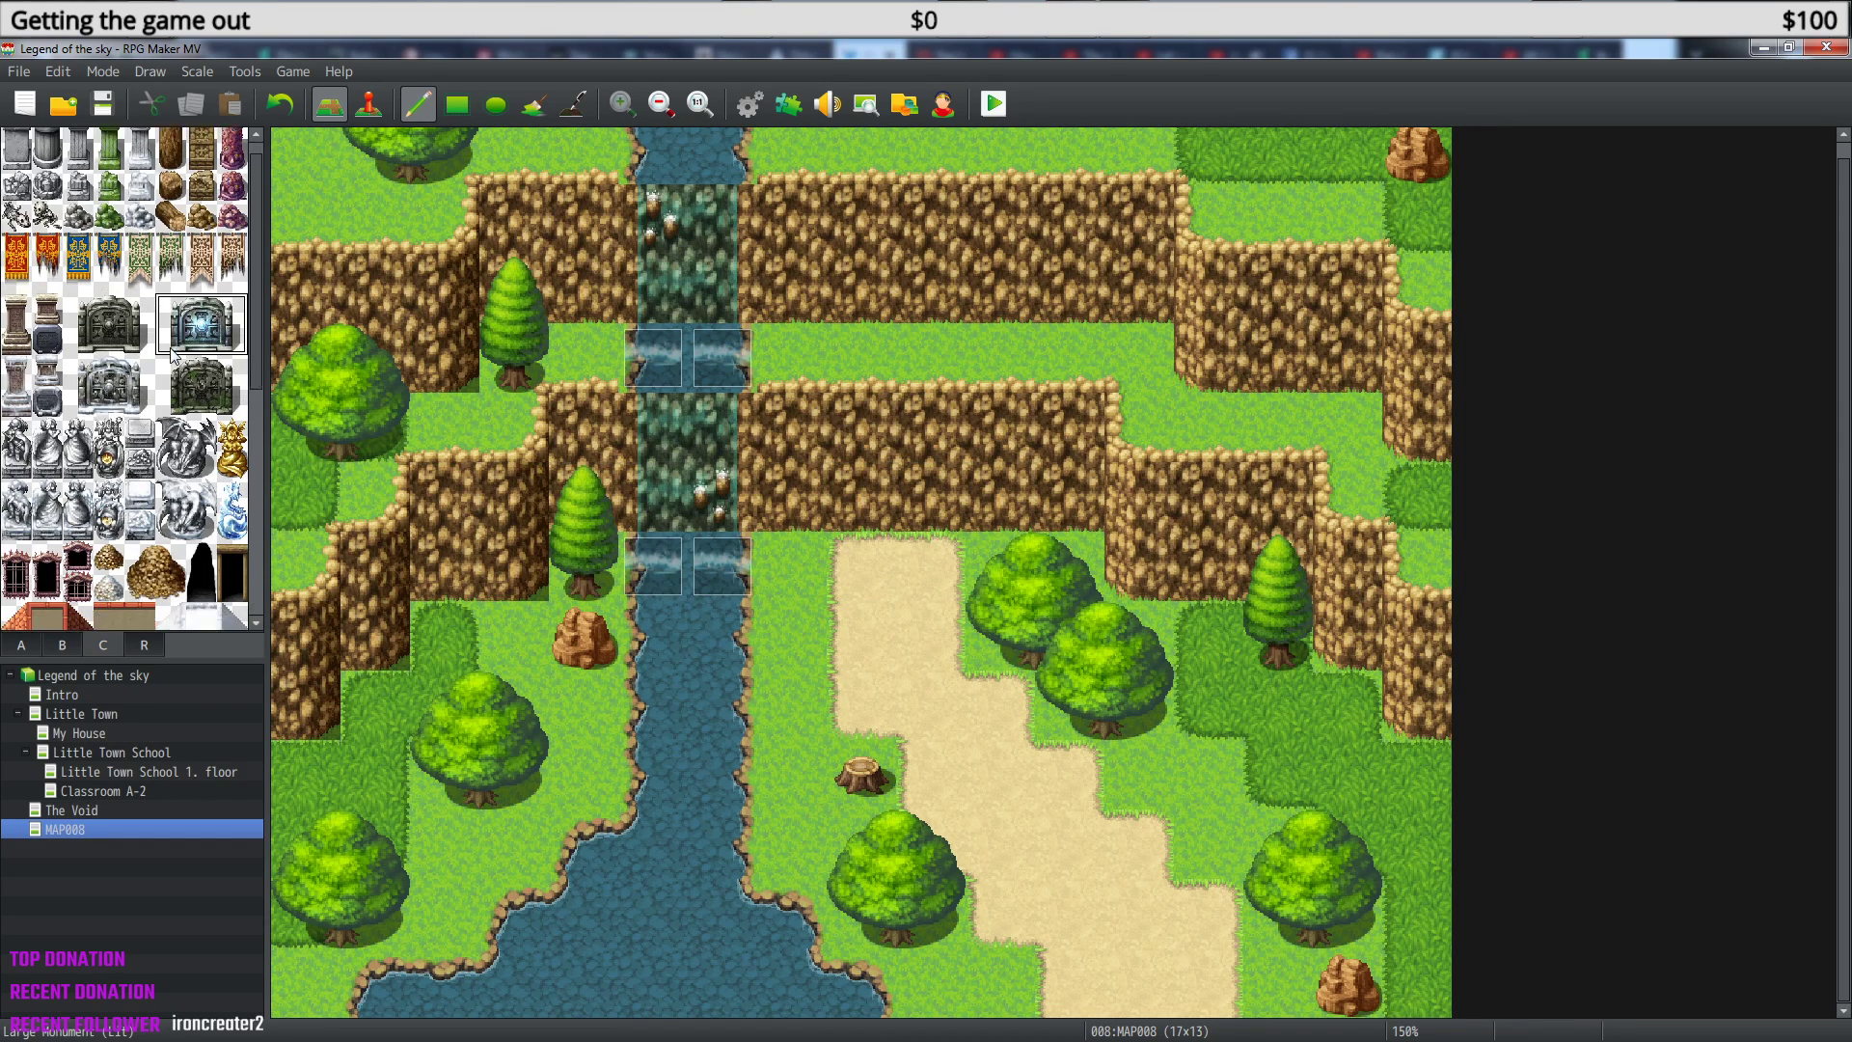
- Try a two-tile-high dark cave doorway on the lower cliff face directly above the dirt path's upper end
scroll(170, 358, "down", 3)
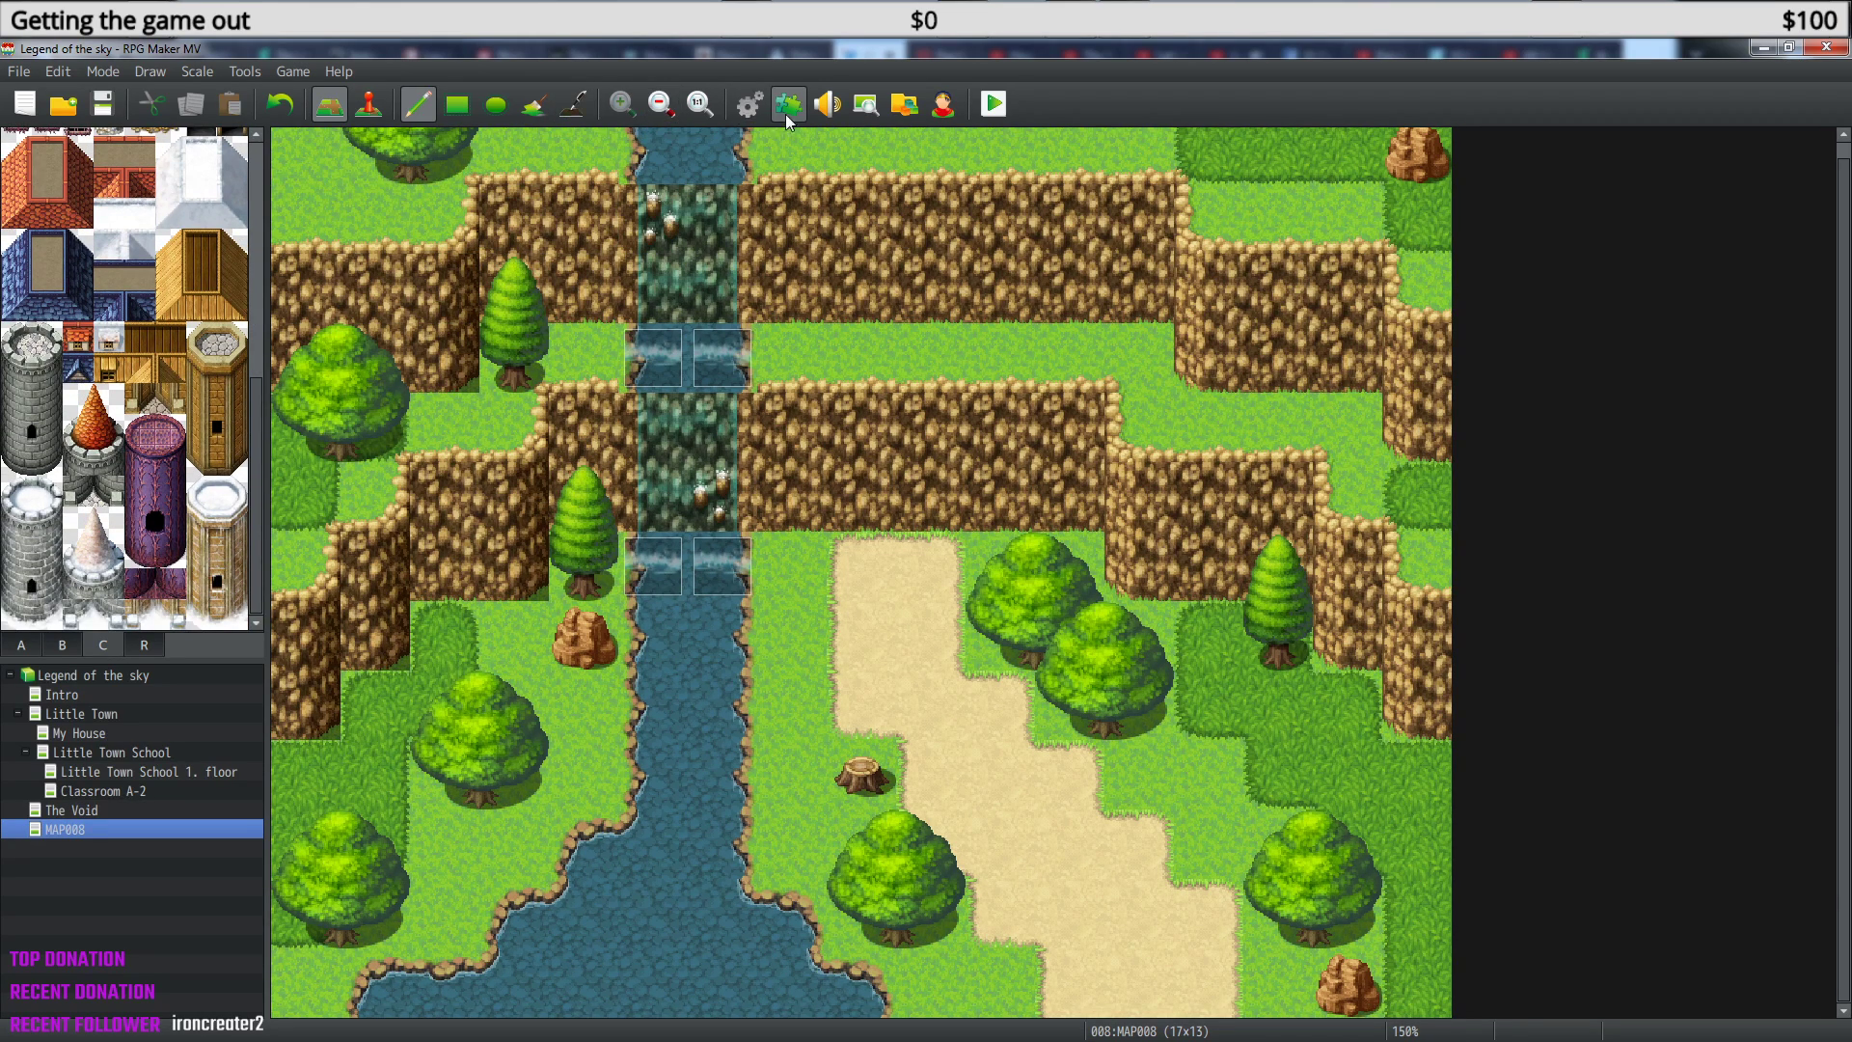
left_click(664, 105)
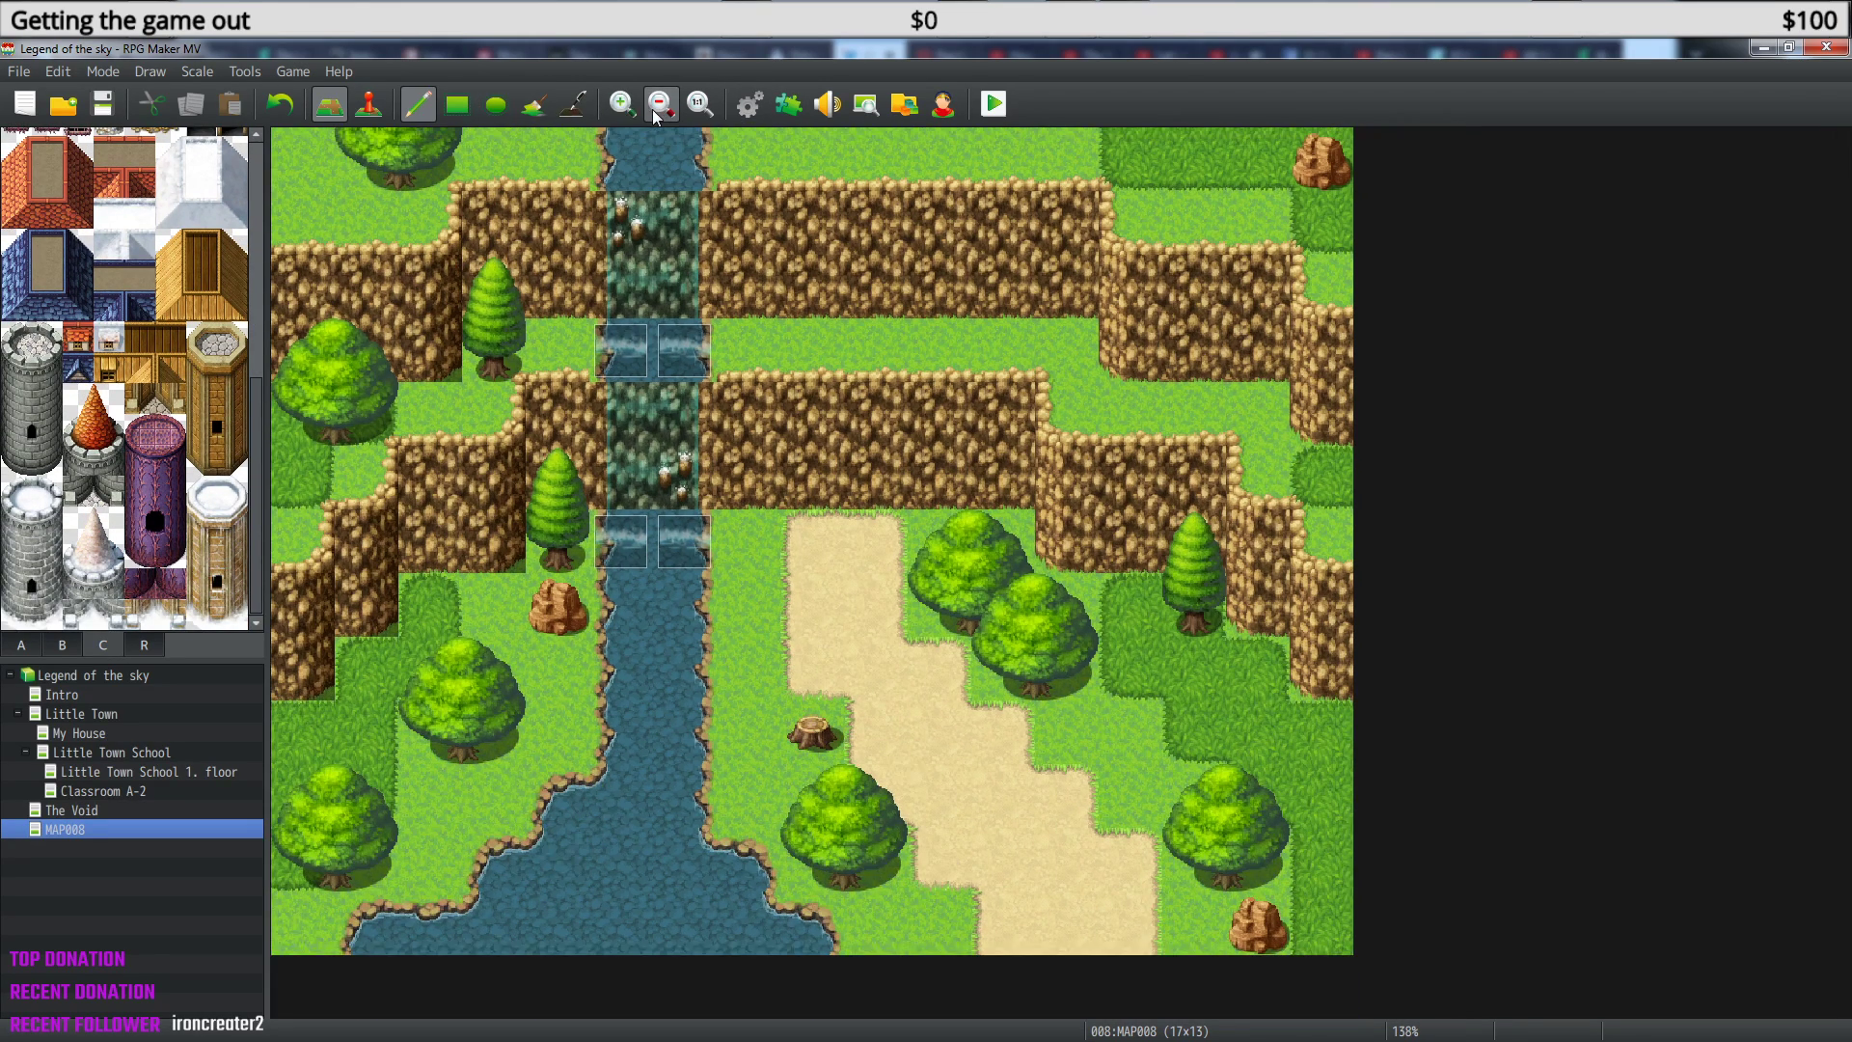
left_click(700, 105)
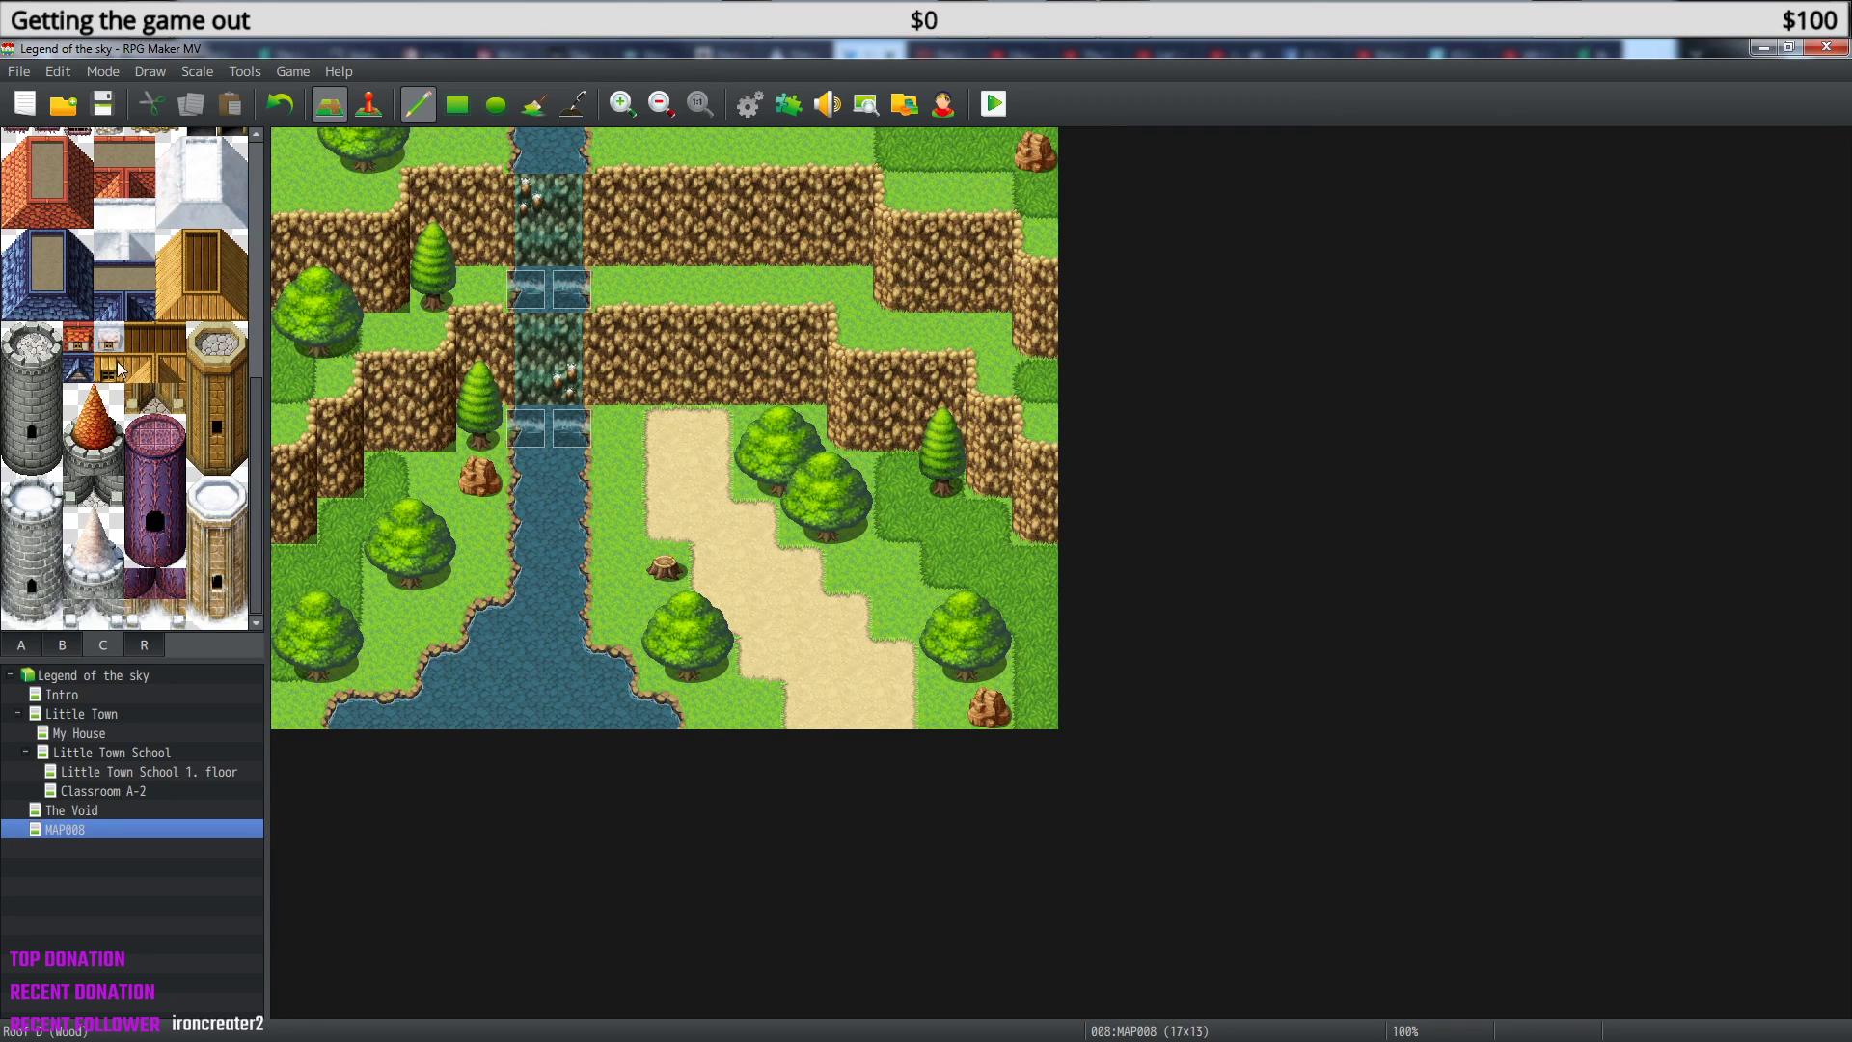
scroll(143, 442, "up", 1)
scroll(143, 442, "up", 4)
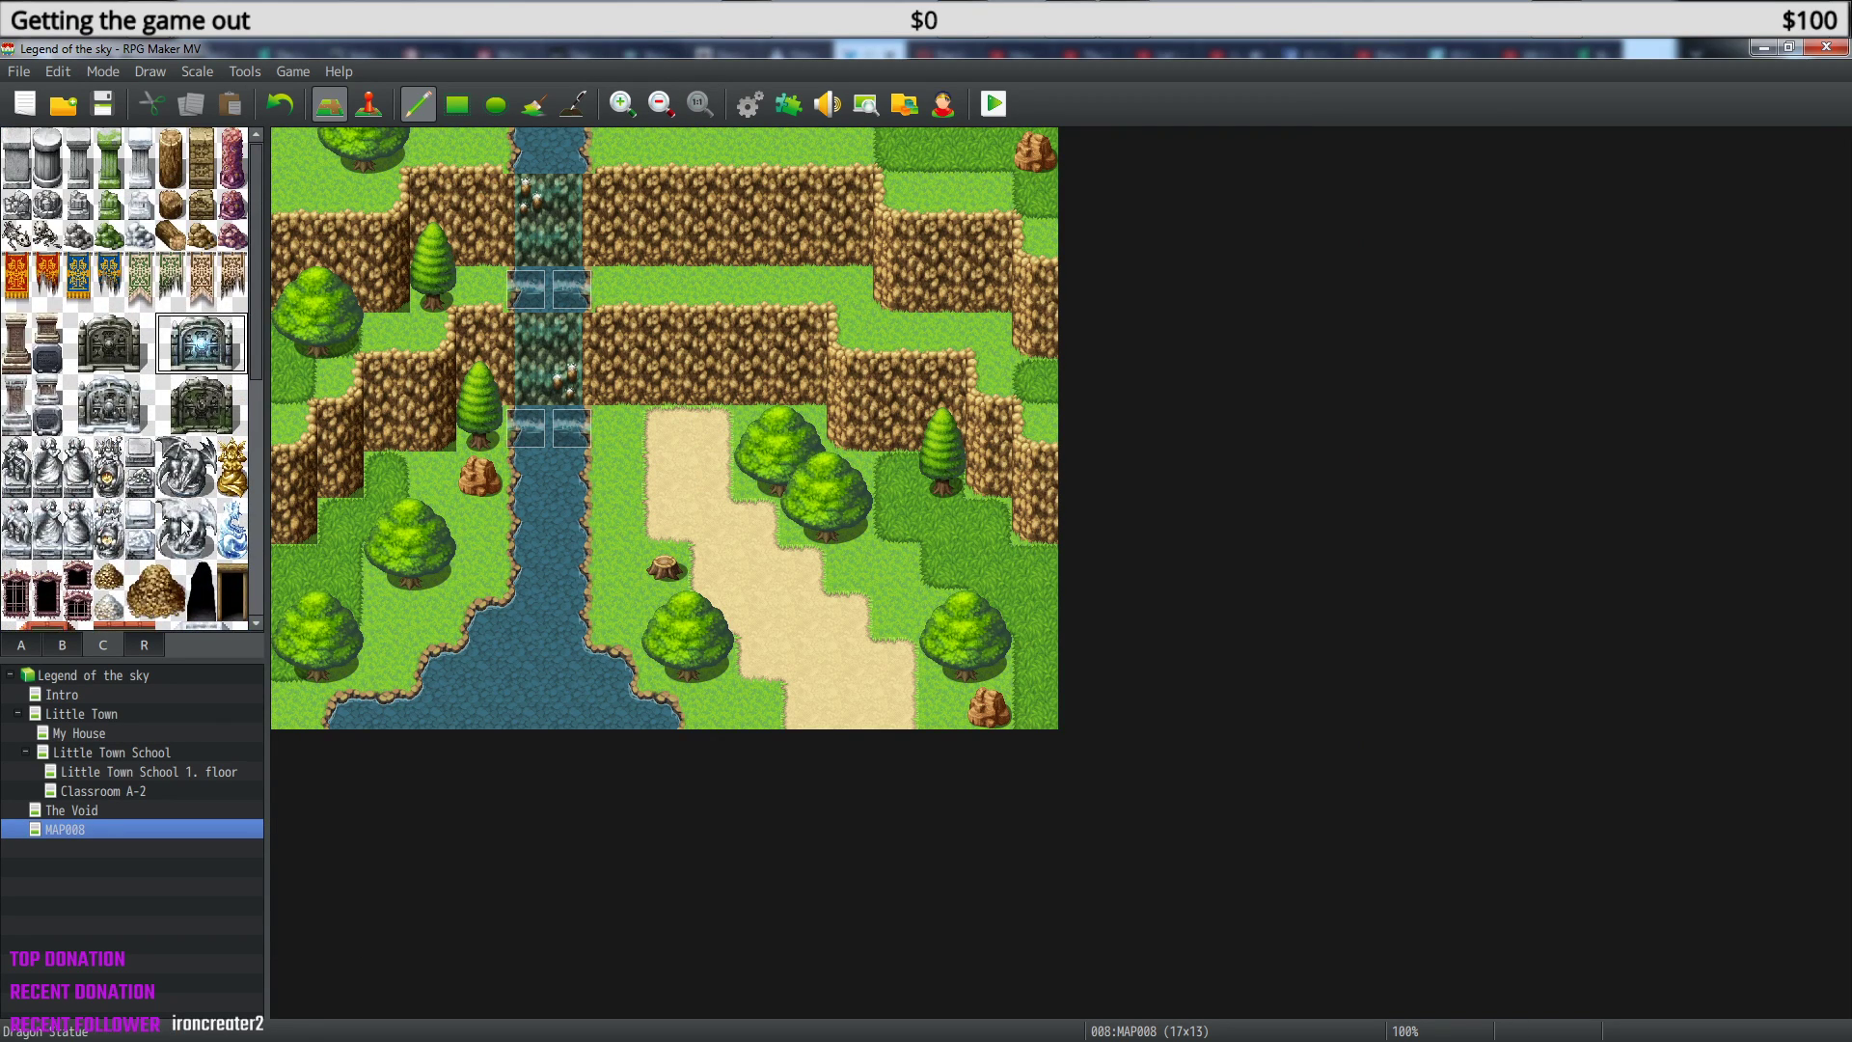
left_click(214, 609)
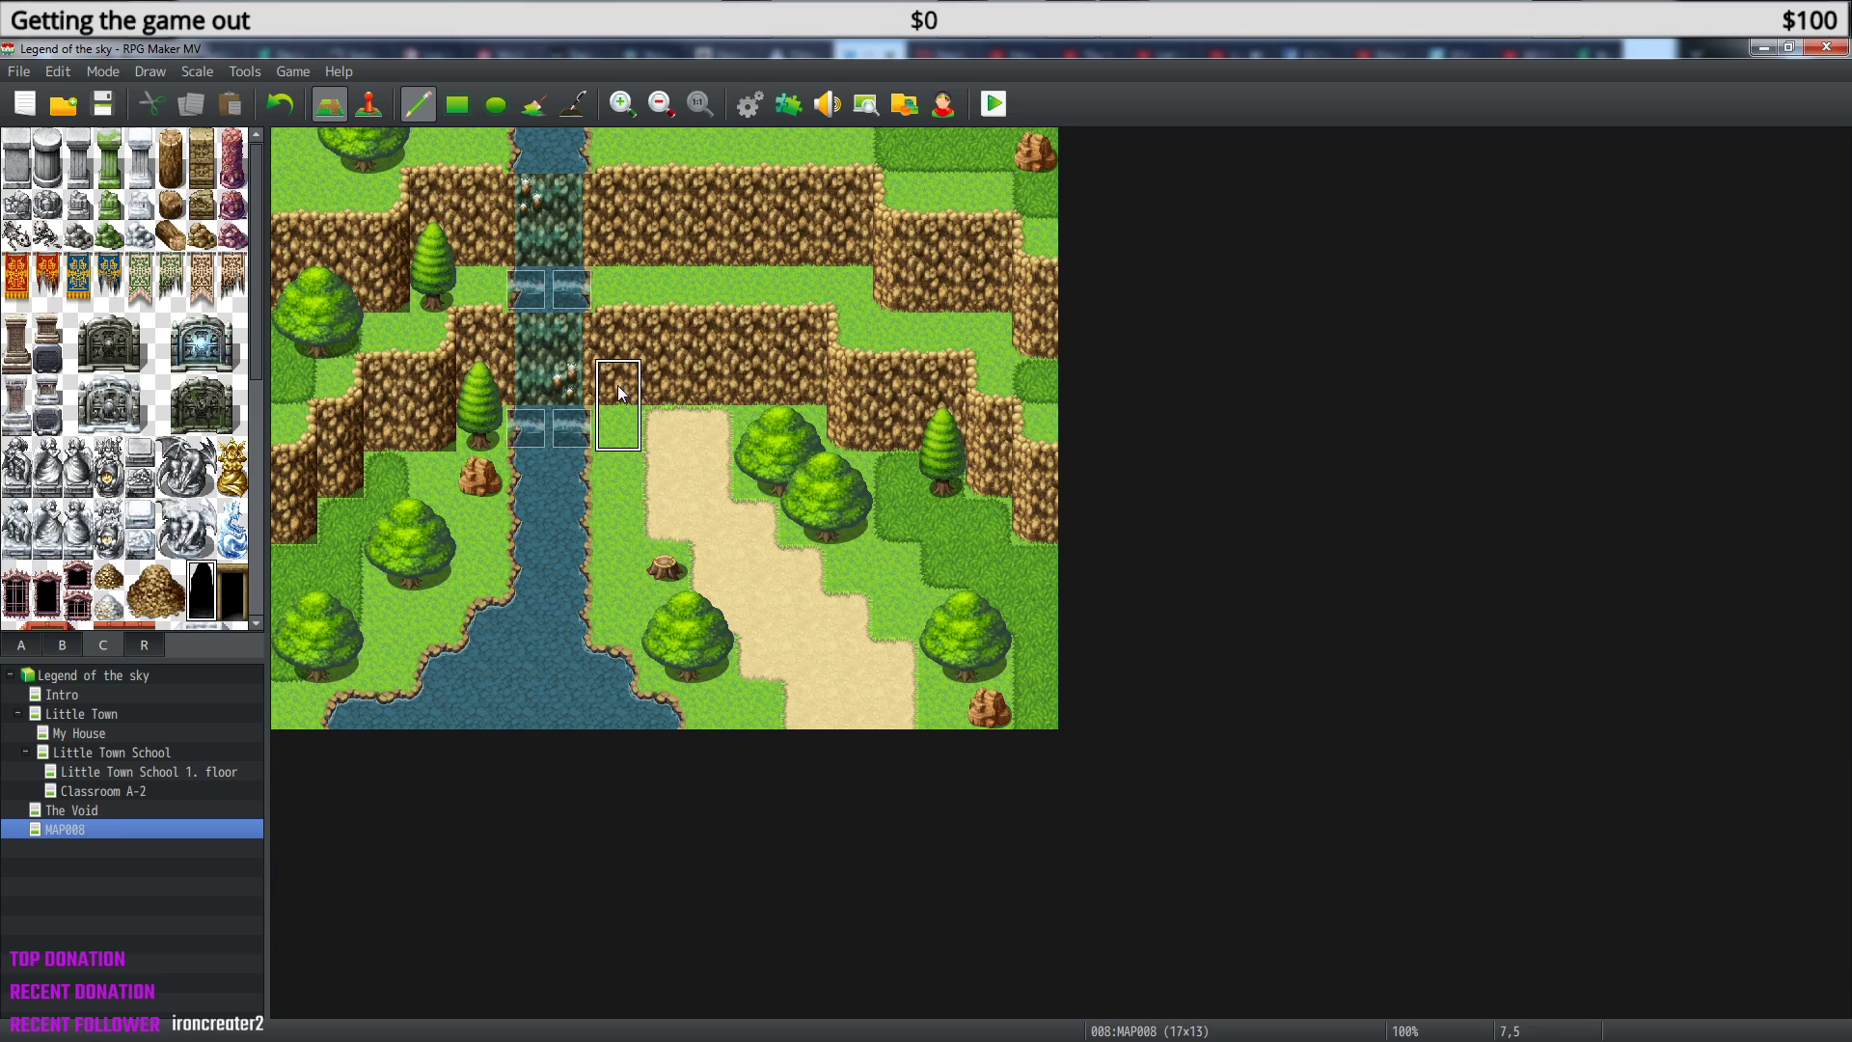
left_click(666, 359)
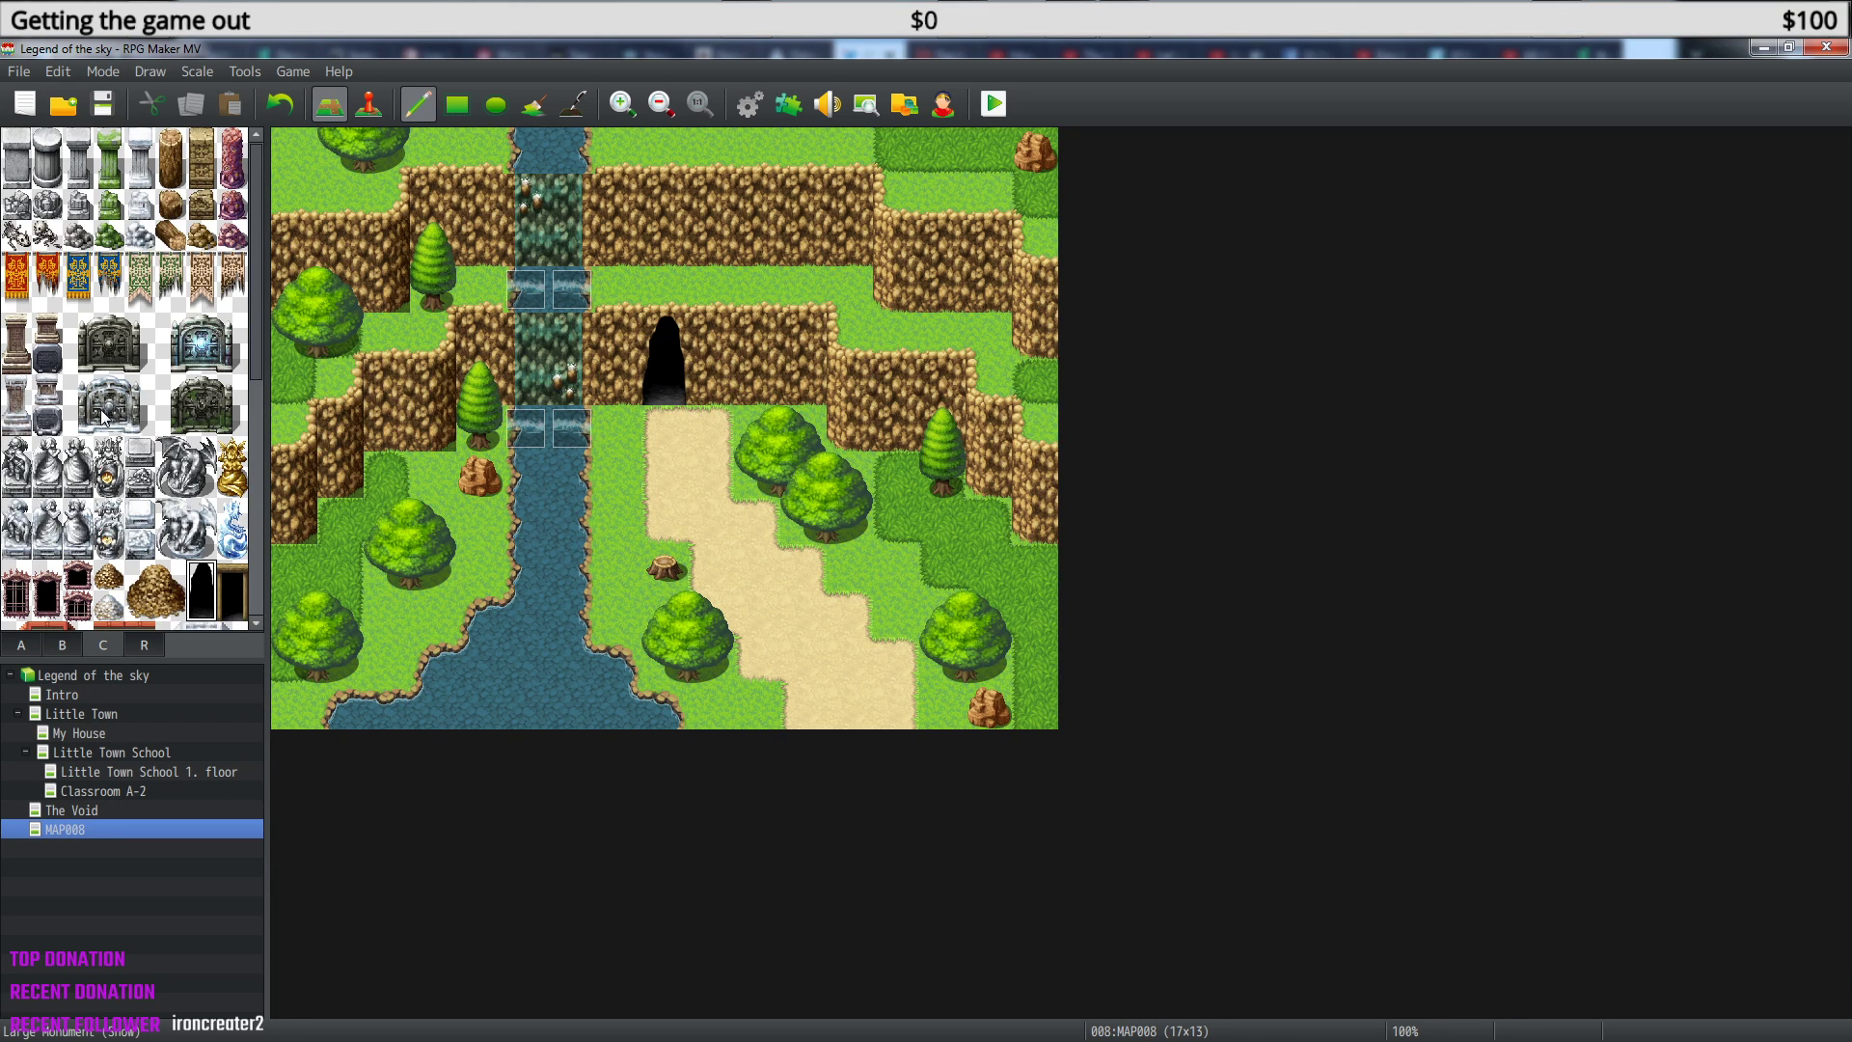
- Try the tall dark fissure on the lower cliff face above the dirt path and one tile beside it, undoing both
left_click(102, 644)
scroll(140, 417, "down", 6)
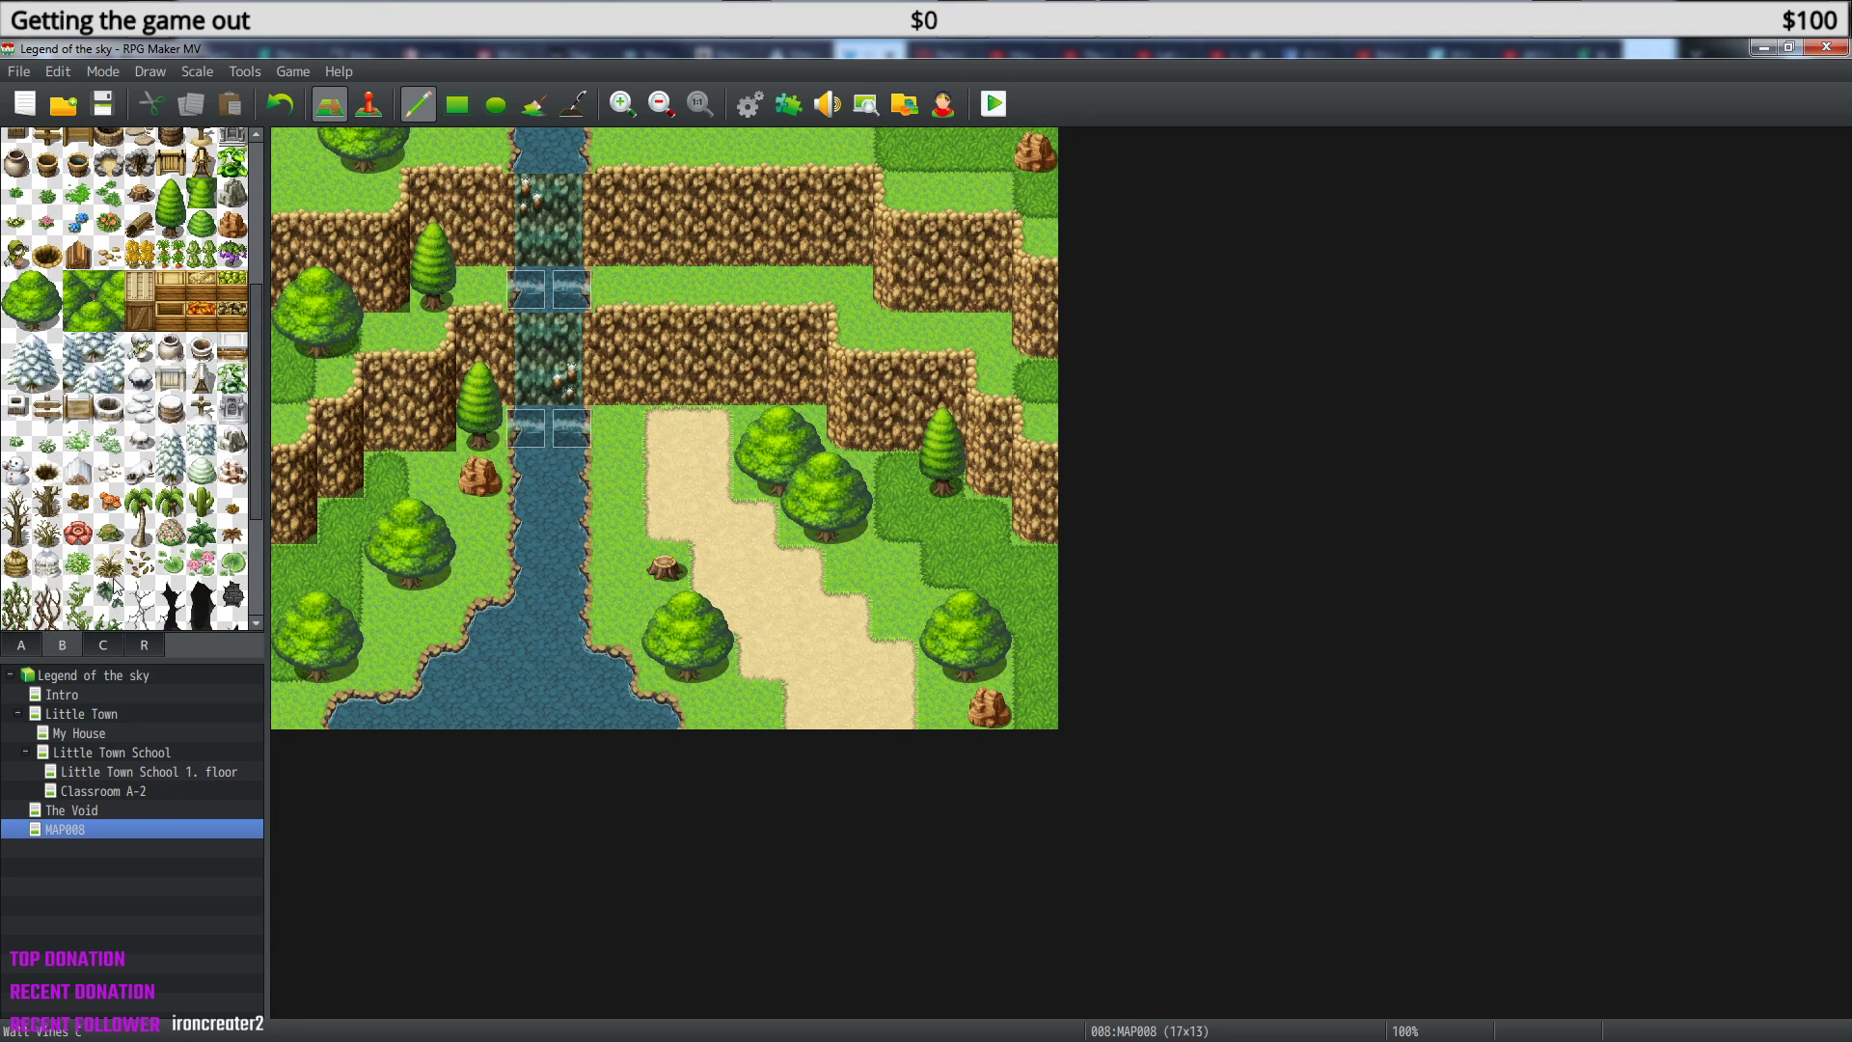
scroll(114, 579, "down", 4)
left_click_drag(208, 403, 206, 434)
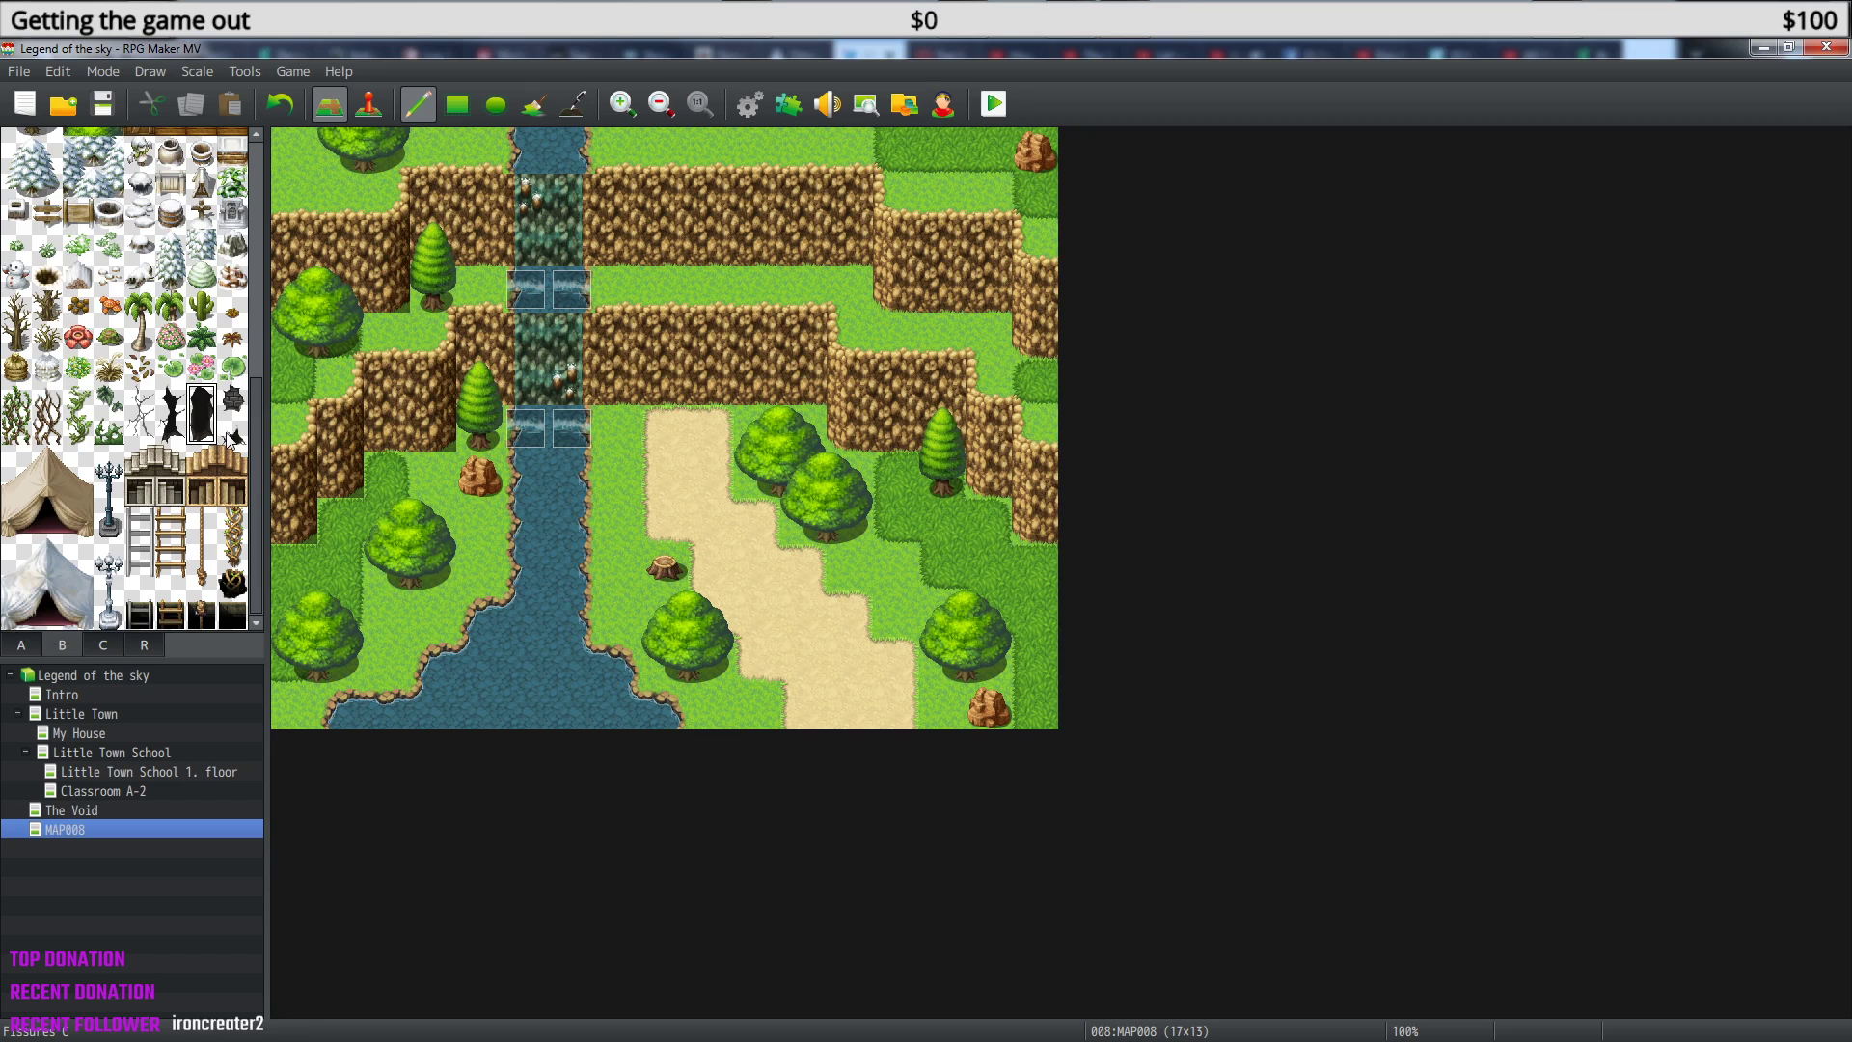
left_click(664, 357)
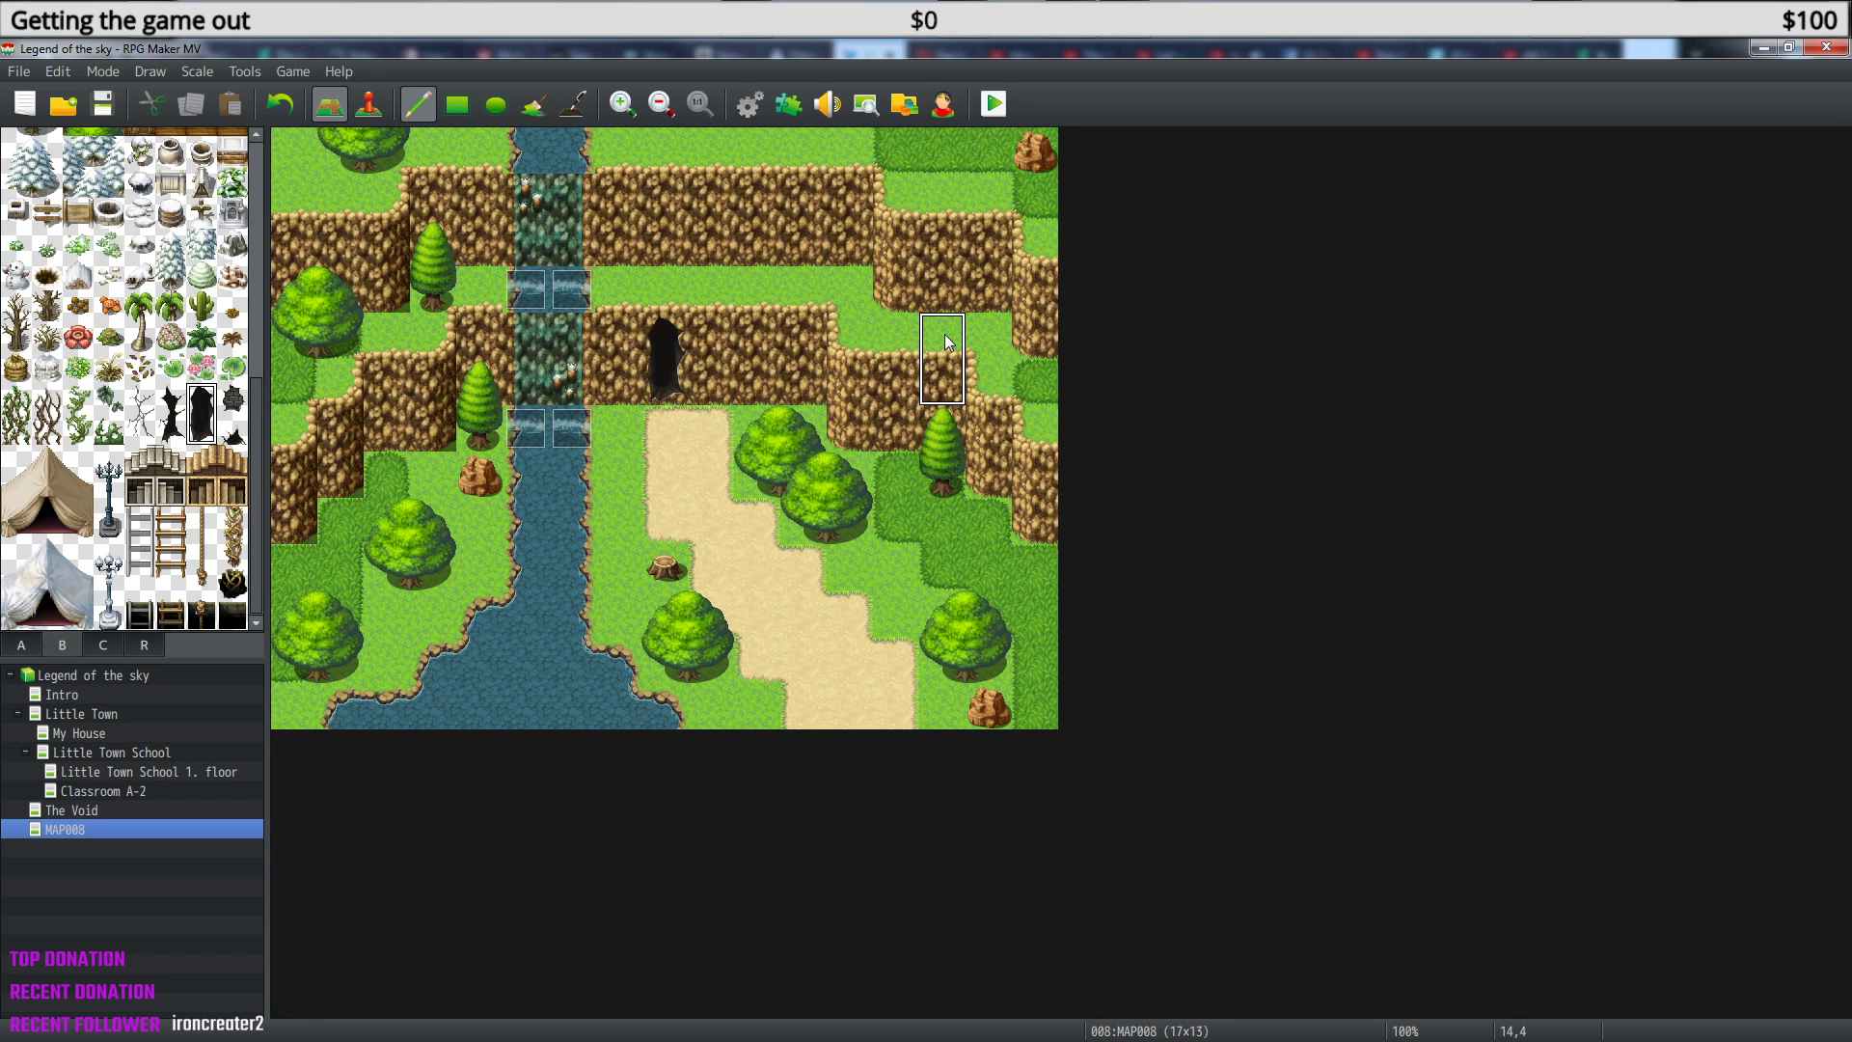
left_click(711, 336)
key("ctrl+z")
key("ctrl+z")
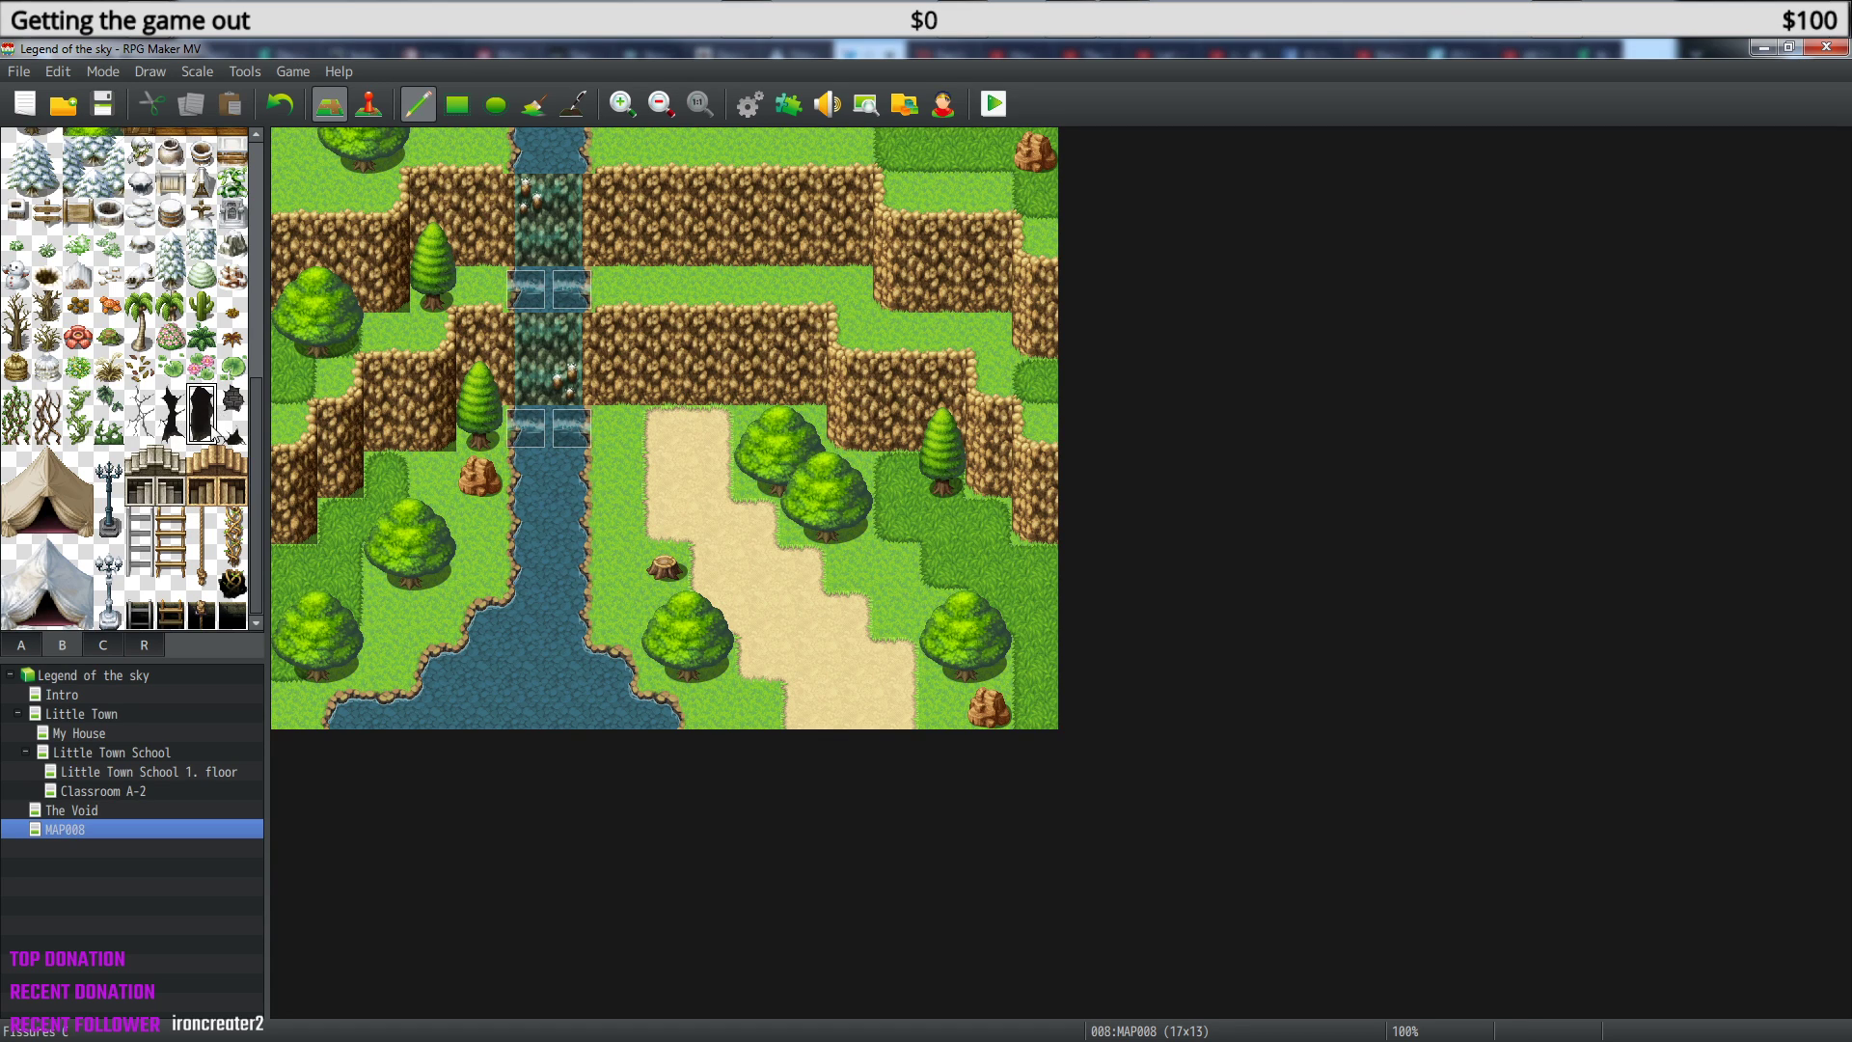
- Look through tile sets A and B for another opening, then retry the tall dark fissure above the dirt path and undo it
left_click(21, 644)
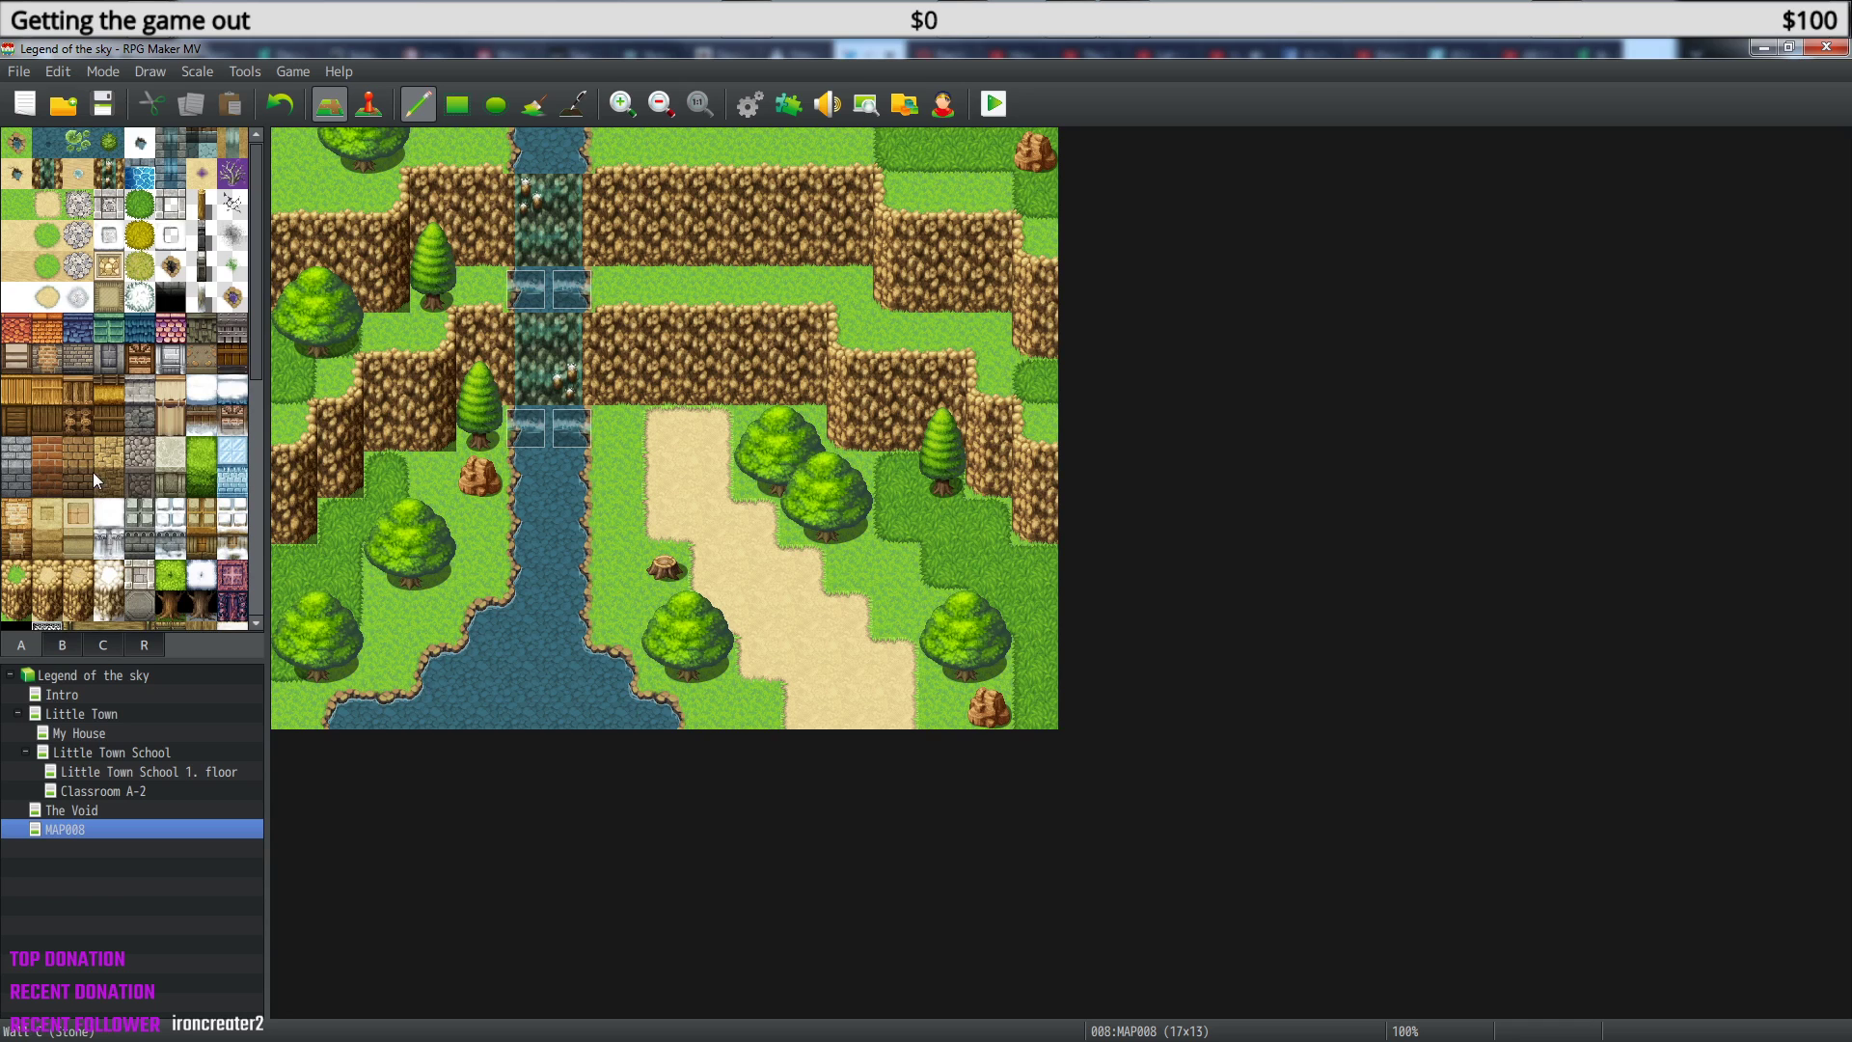
scroll(93, 472, "down", 6)
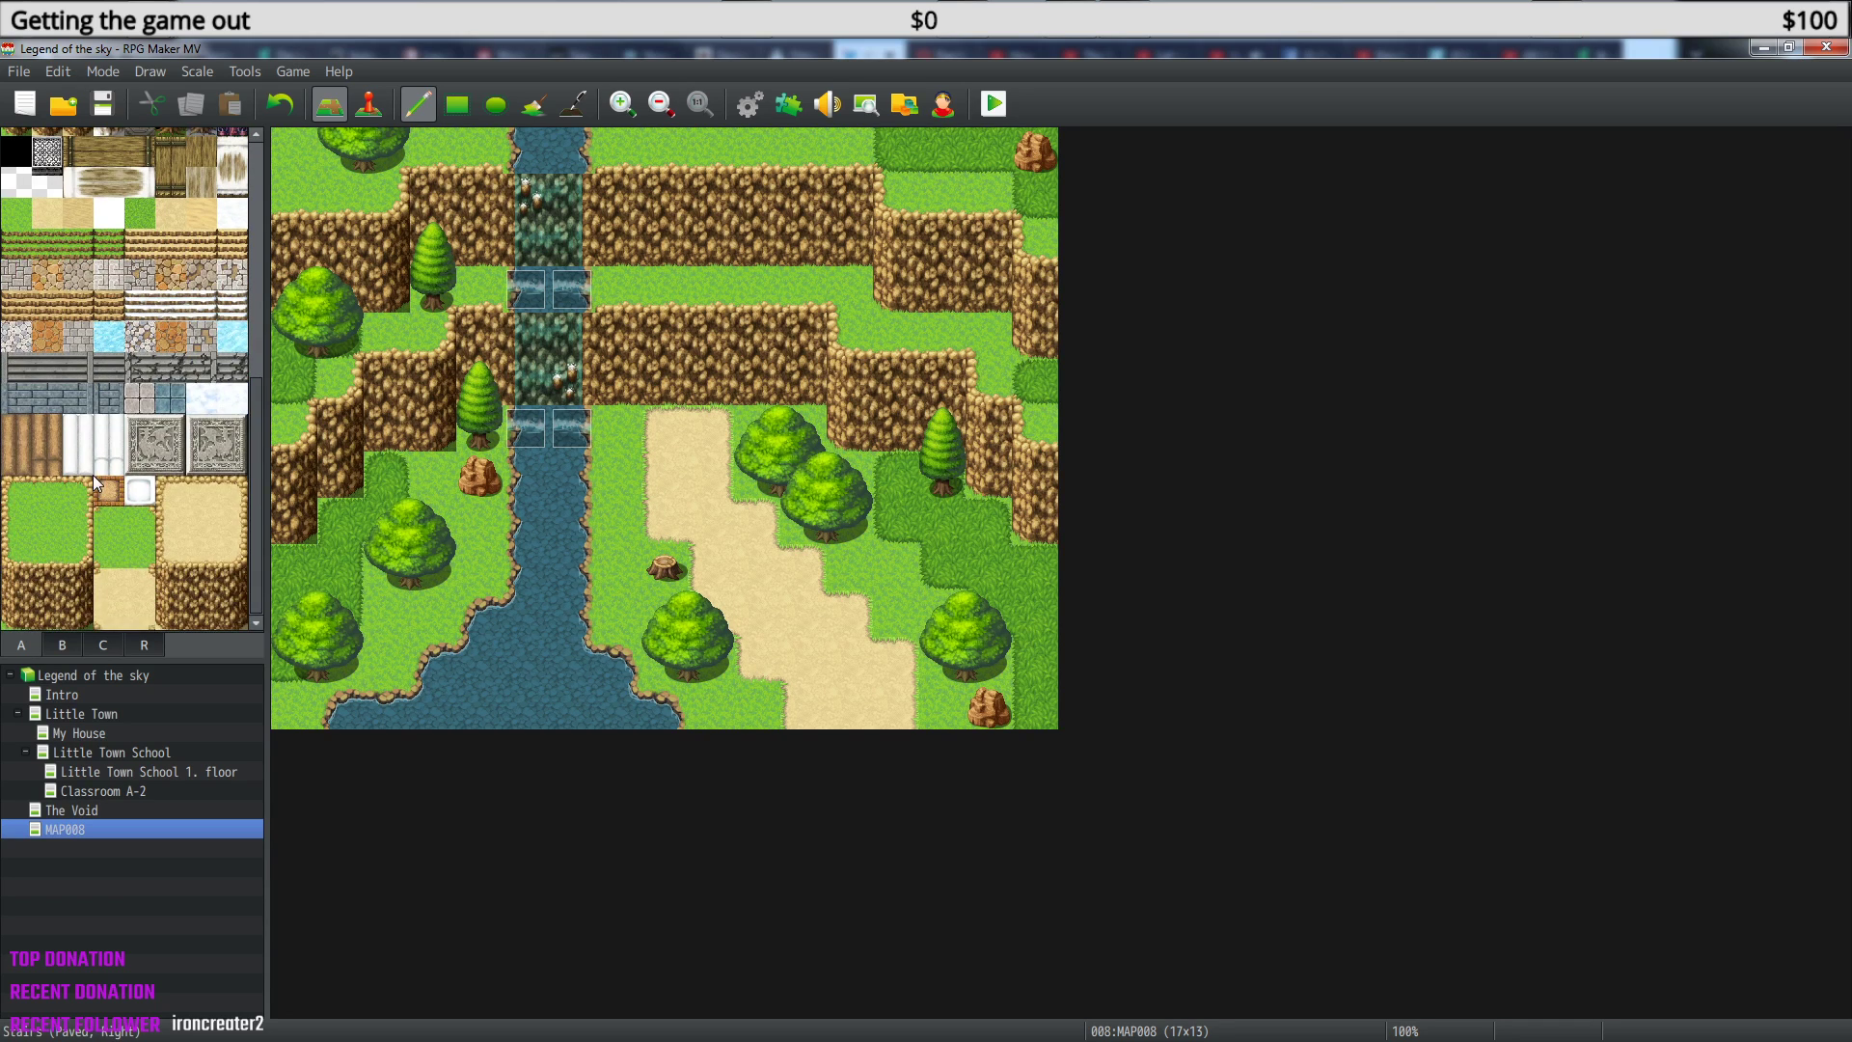
scroll(93, 474, "up", 3)
left_click(60, 644)
scroll(201, 442, "up", 5)
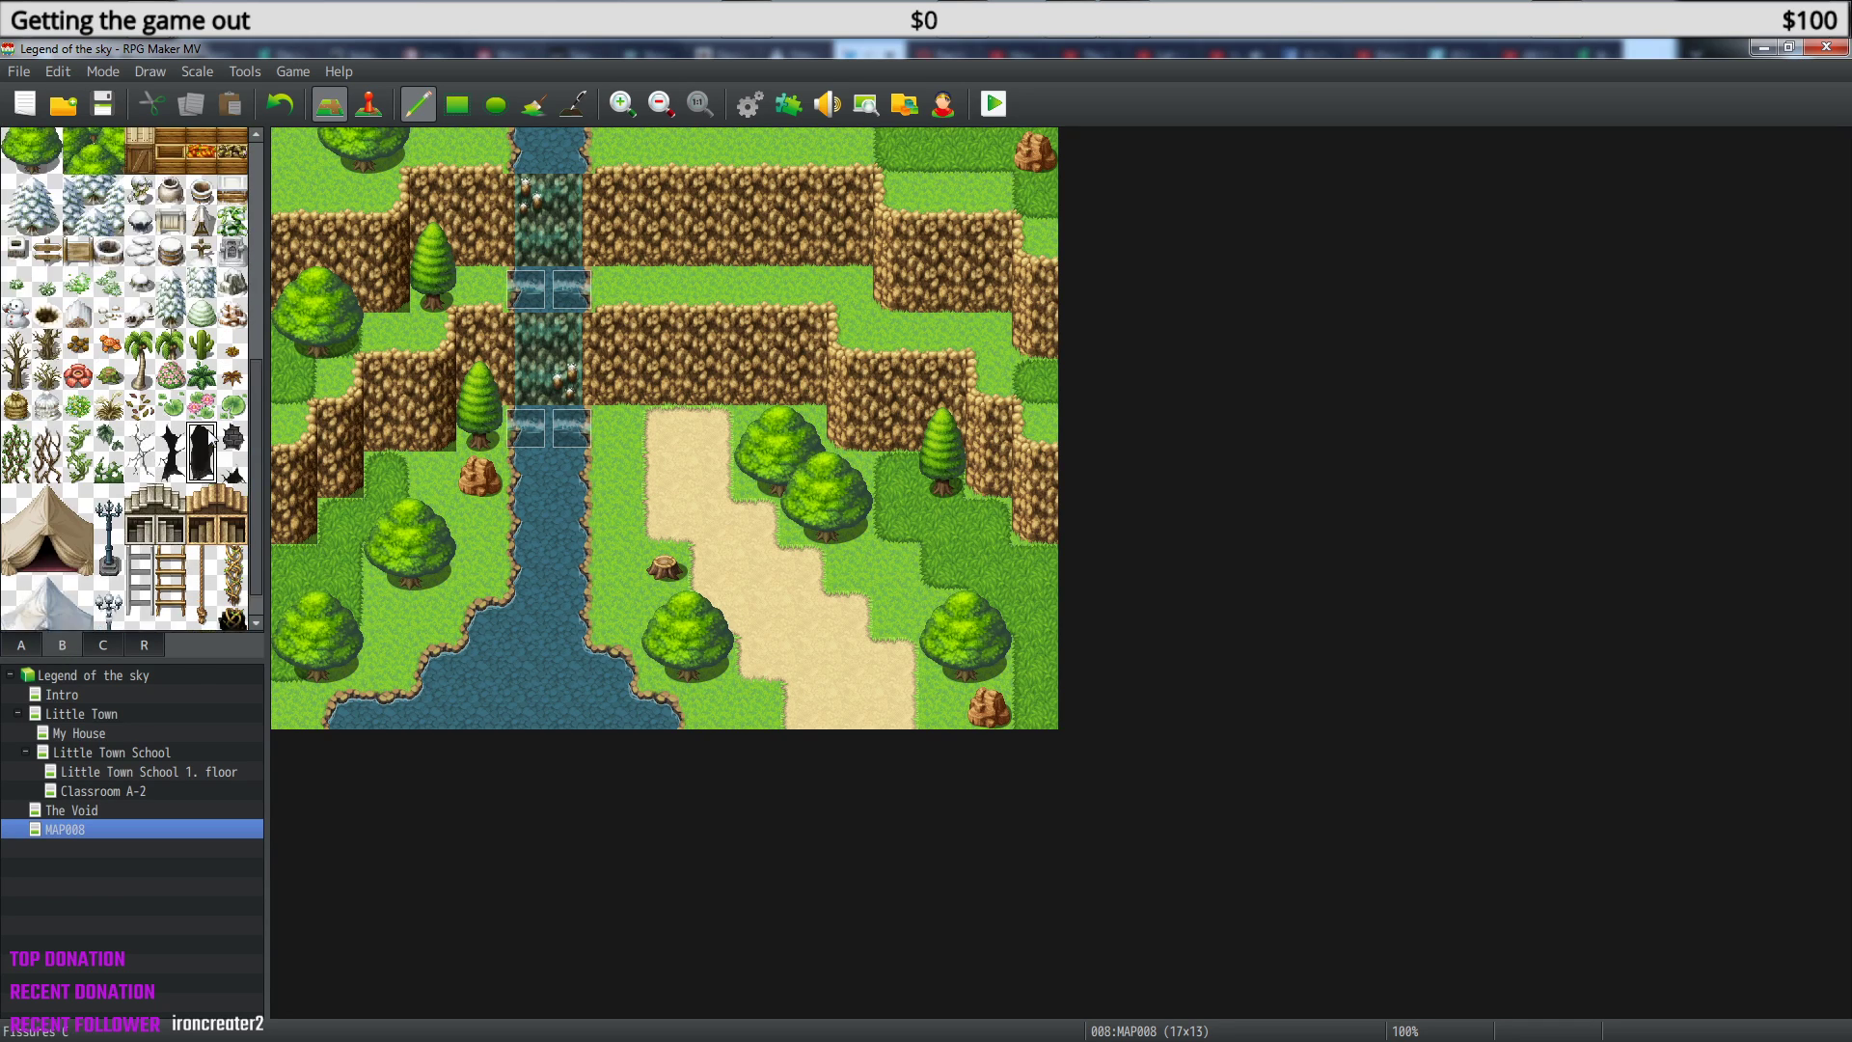
scroll(201, 443, "up", 4)
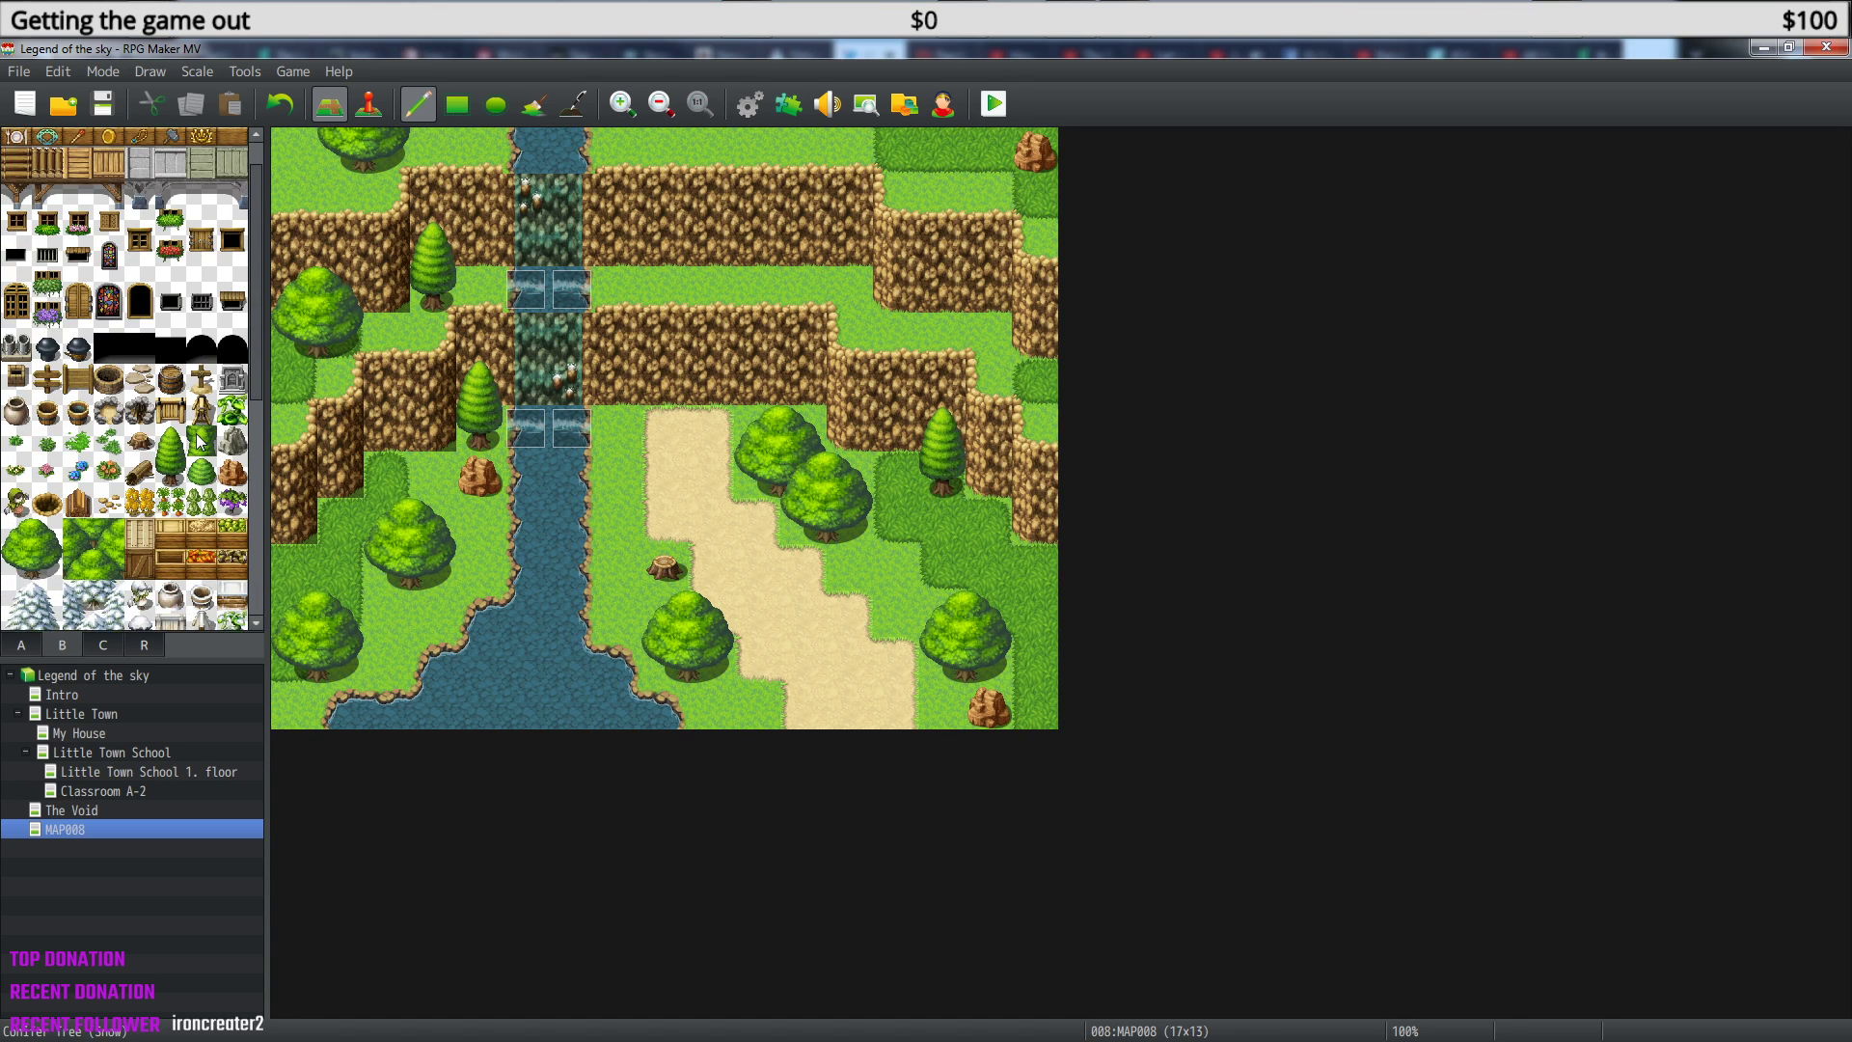
scroll(201, 442, "down", 4)
scroll(201, 442, "down", 5)
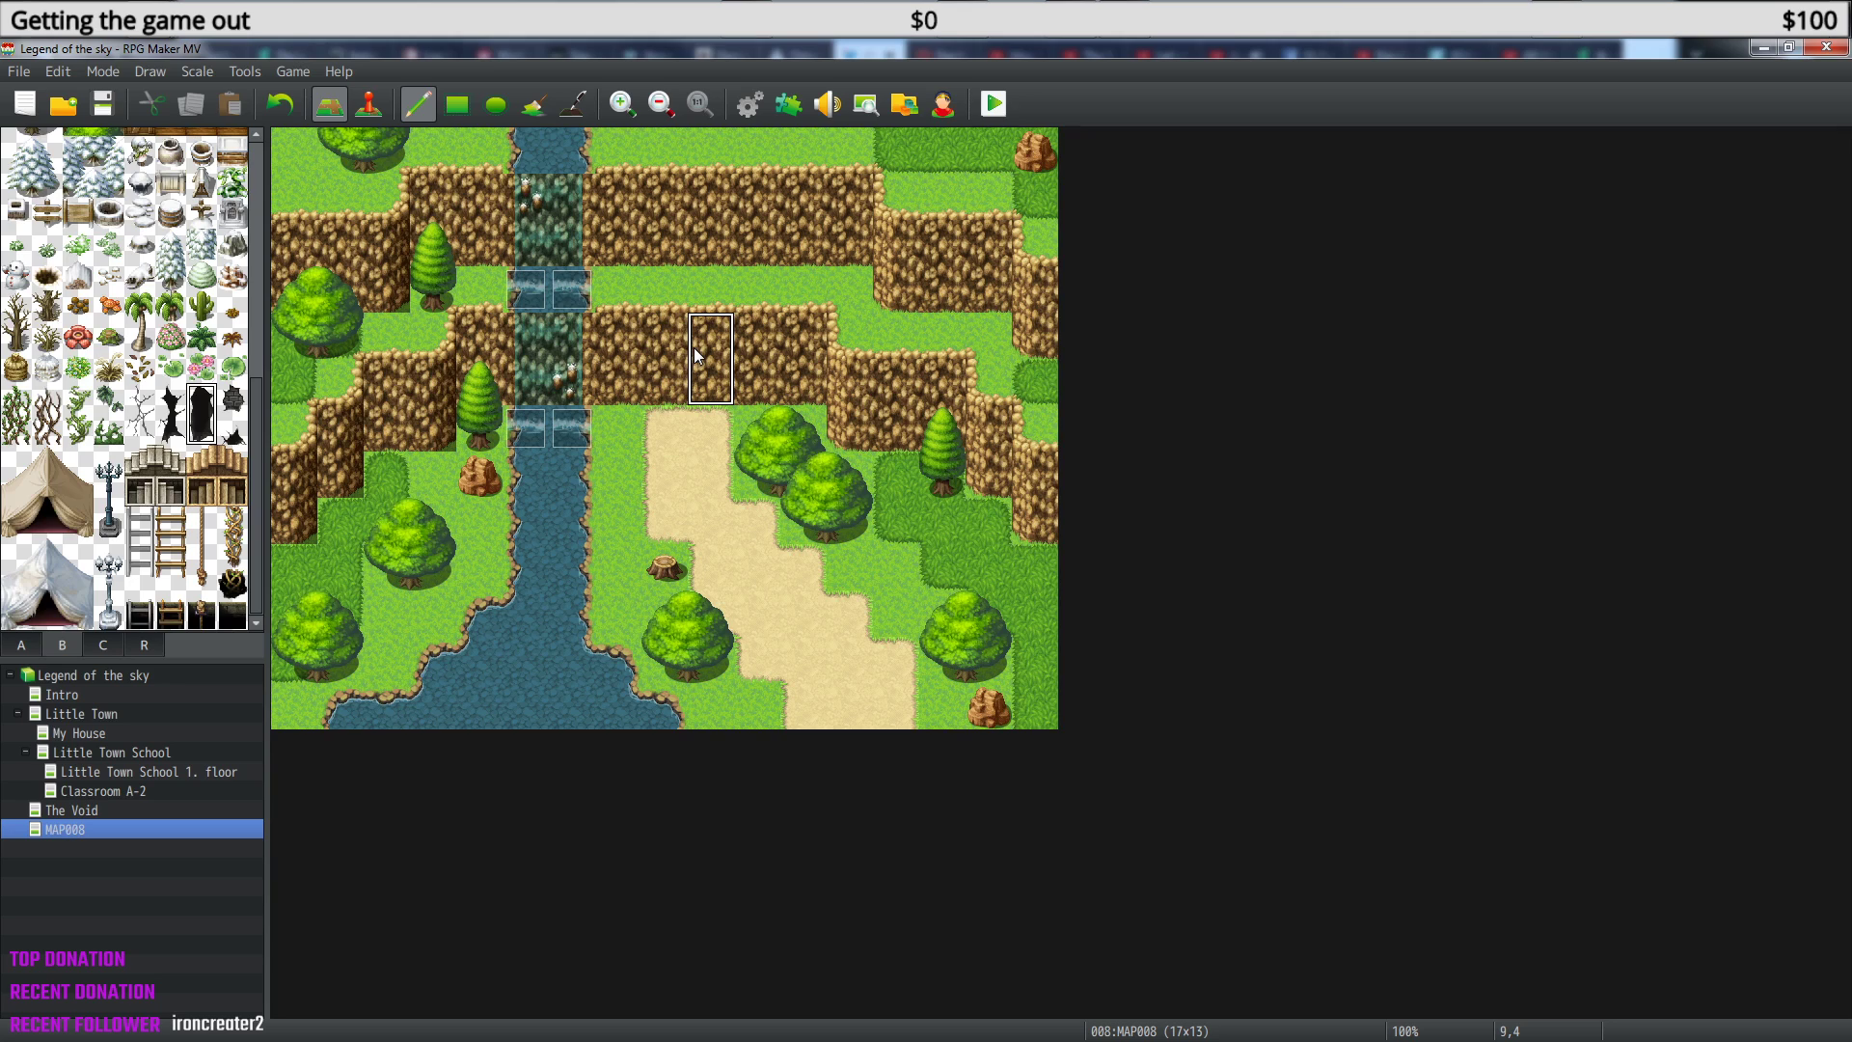
left_click(665, 349)
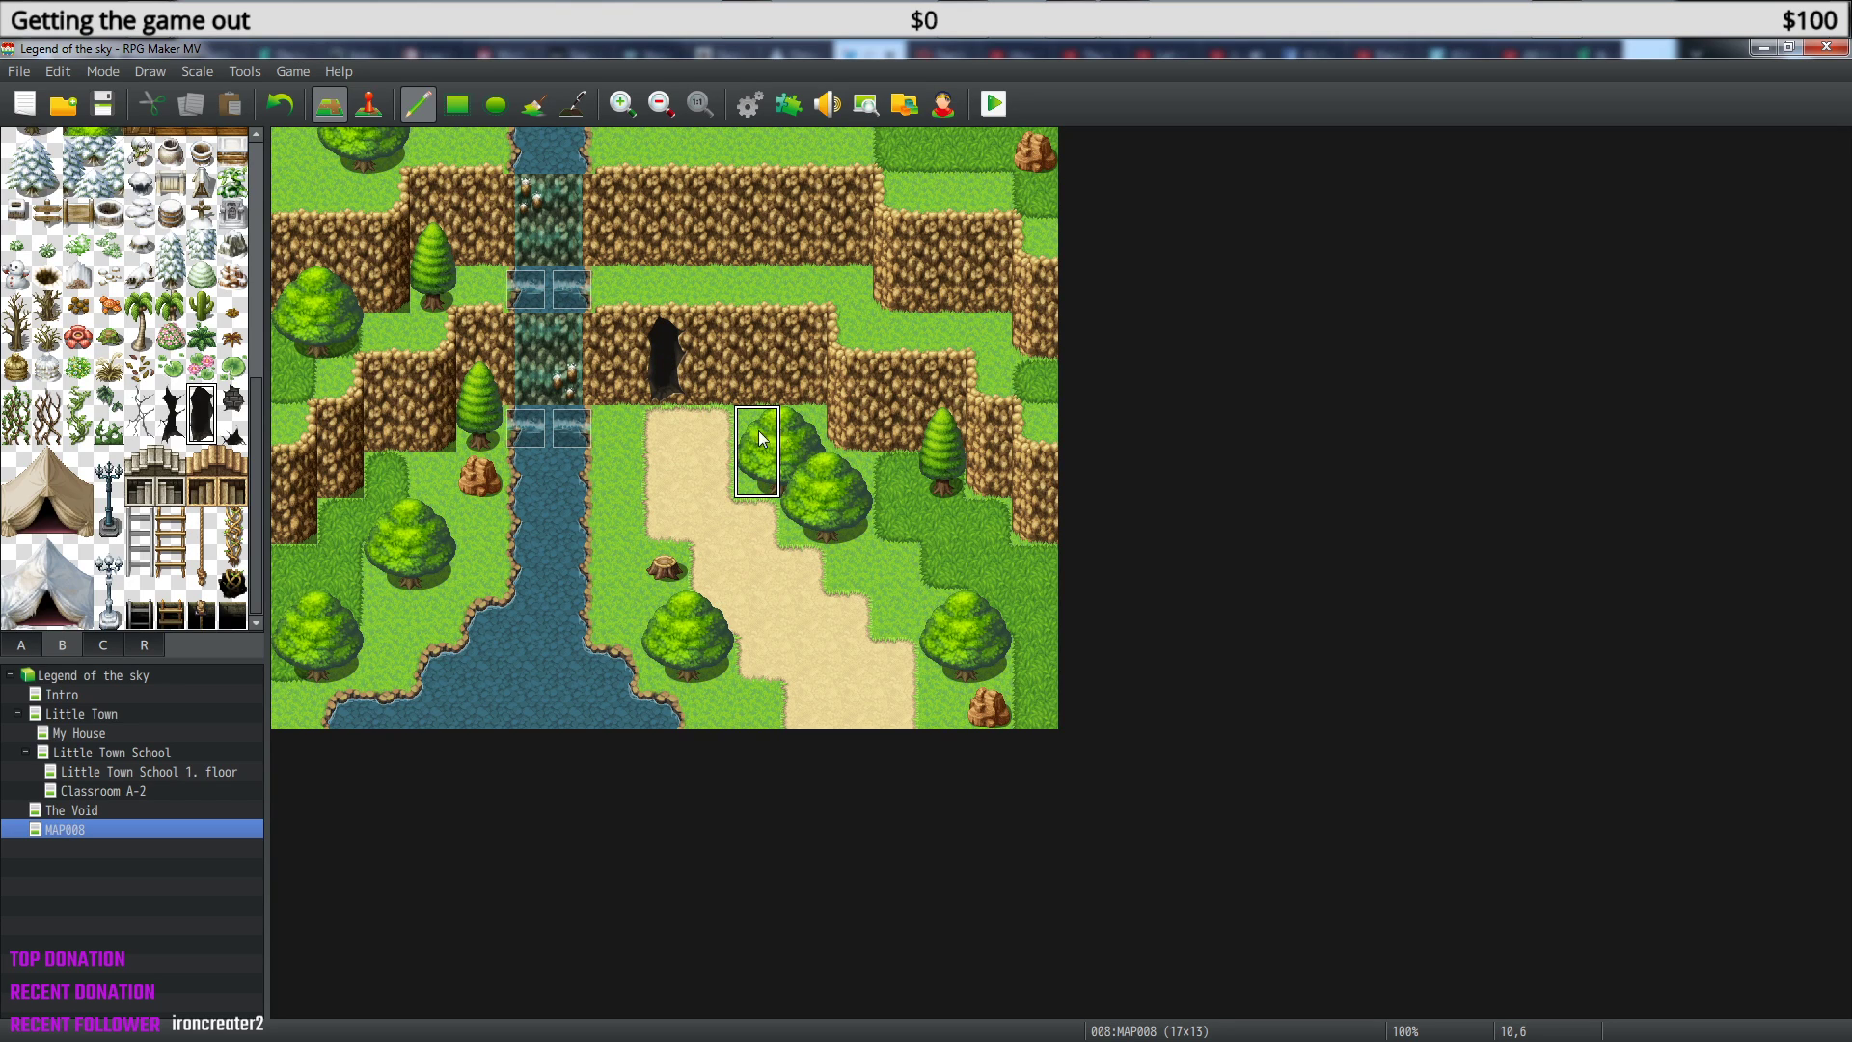
key("ctrl+z")
- Place the fissure's upper half as a small cave opening at the cliff base above the dirt path, undoing a crack tile tried above it
left_click(201, 399)
left_click(663, 382)
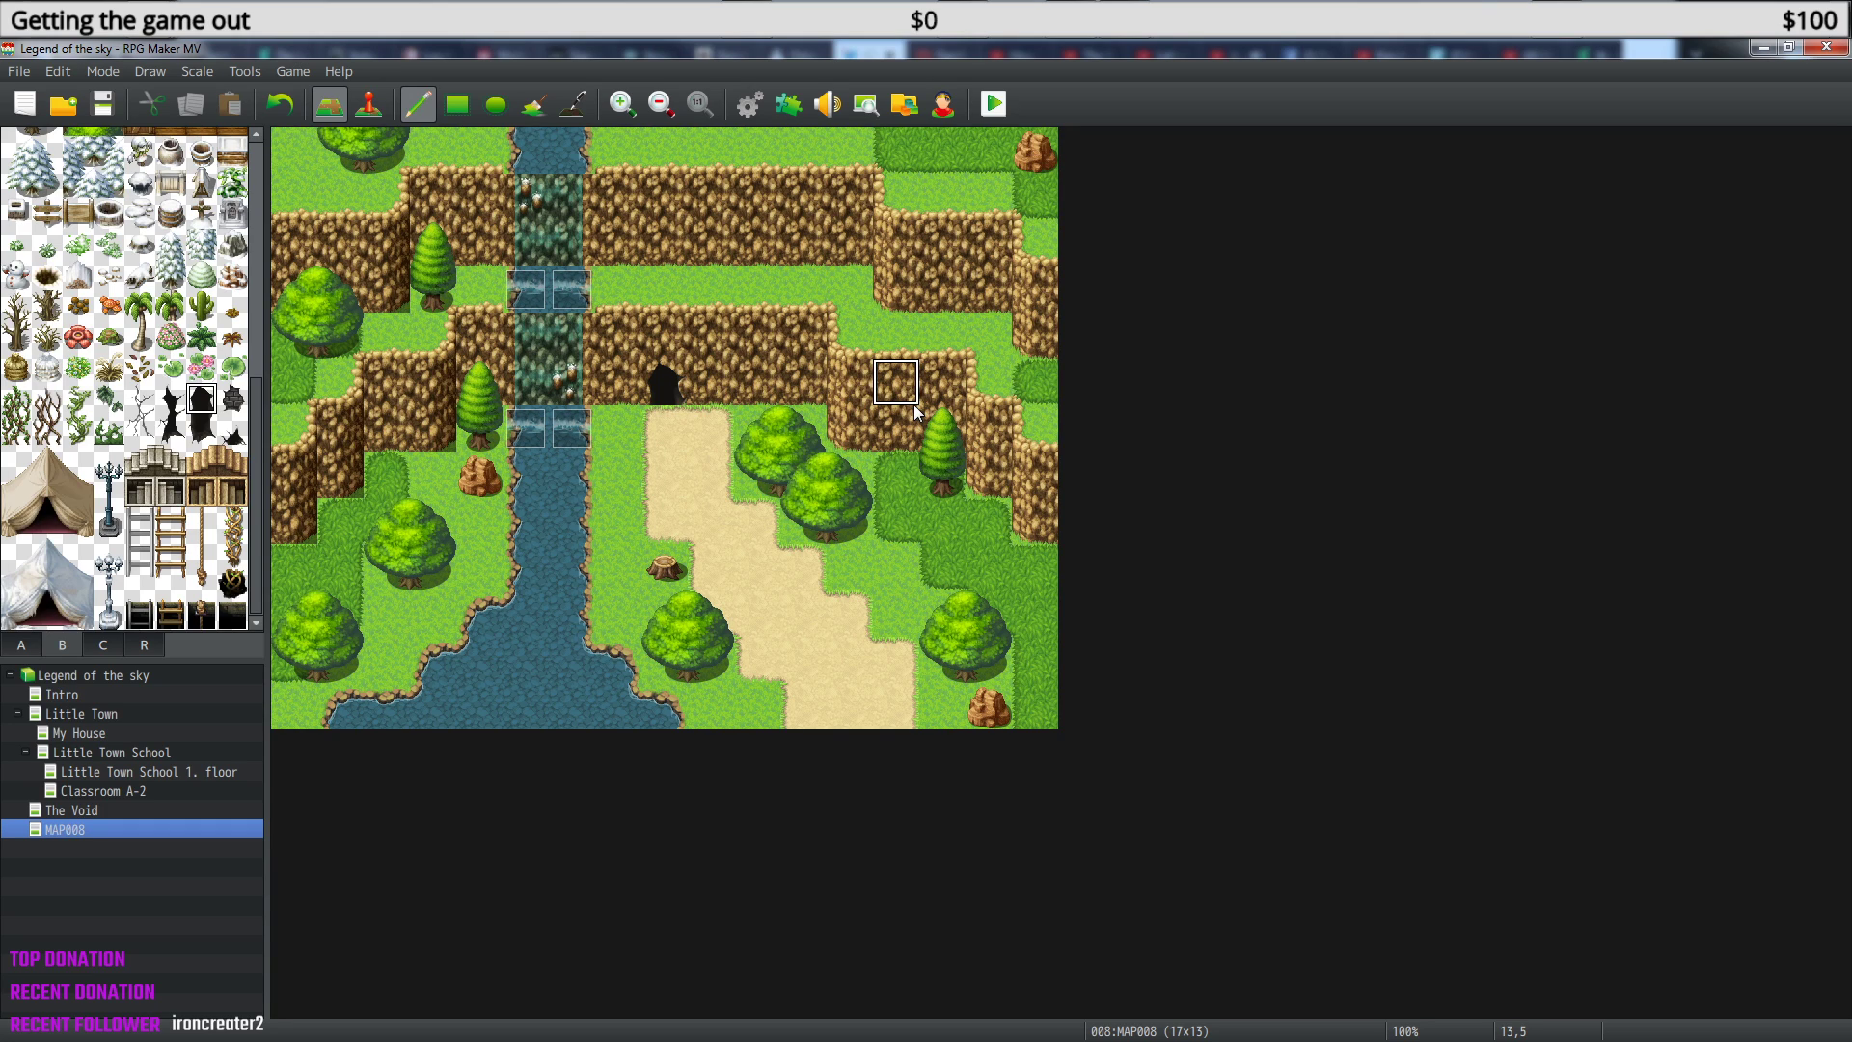
left_click(171, 399)
left_click(664, 336)
key("ctrl+z")
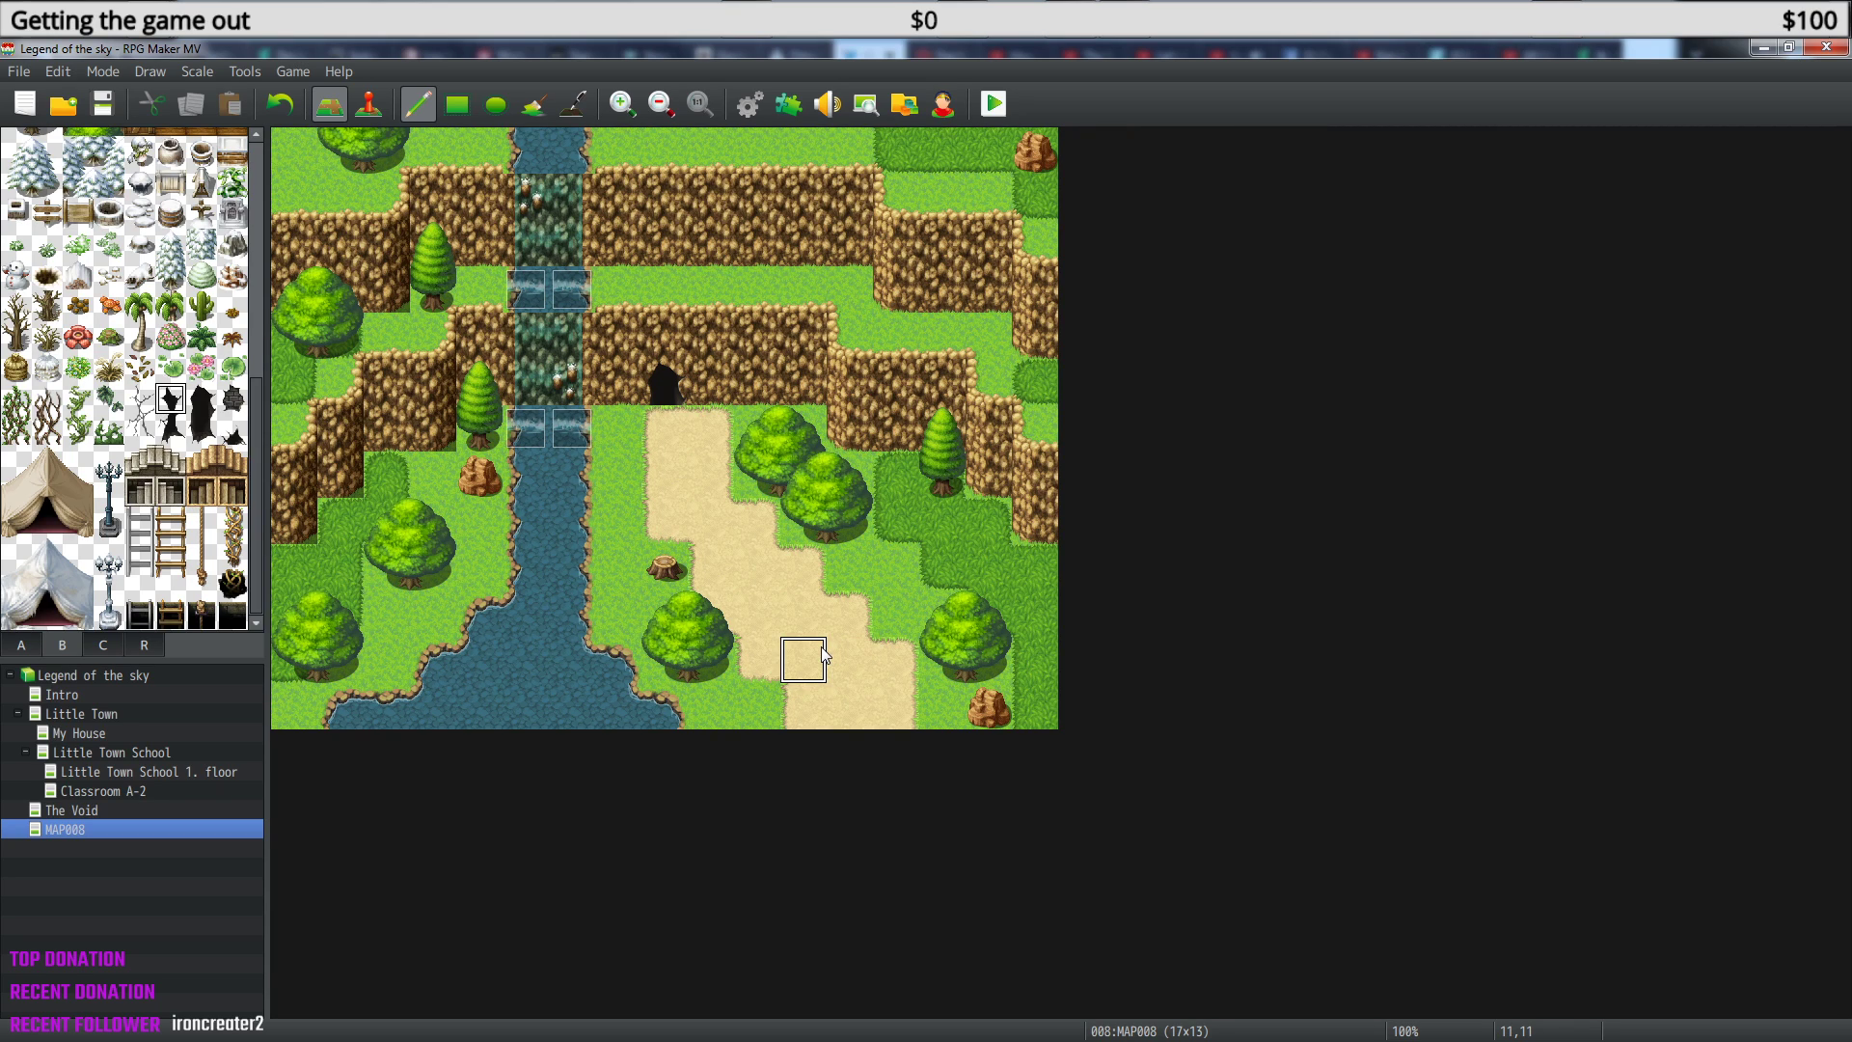
right_click(93, 829)
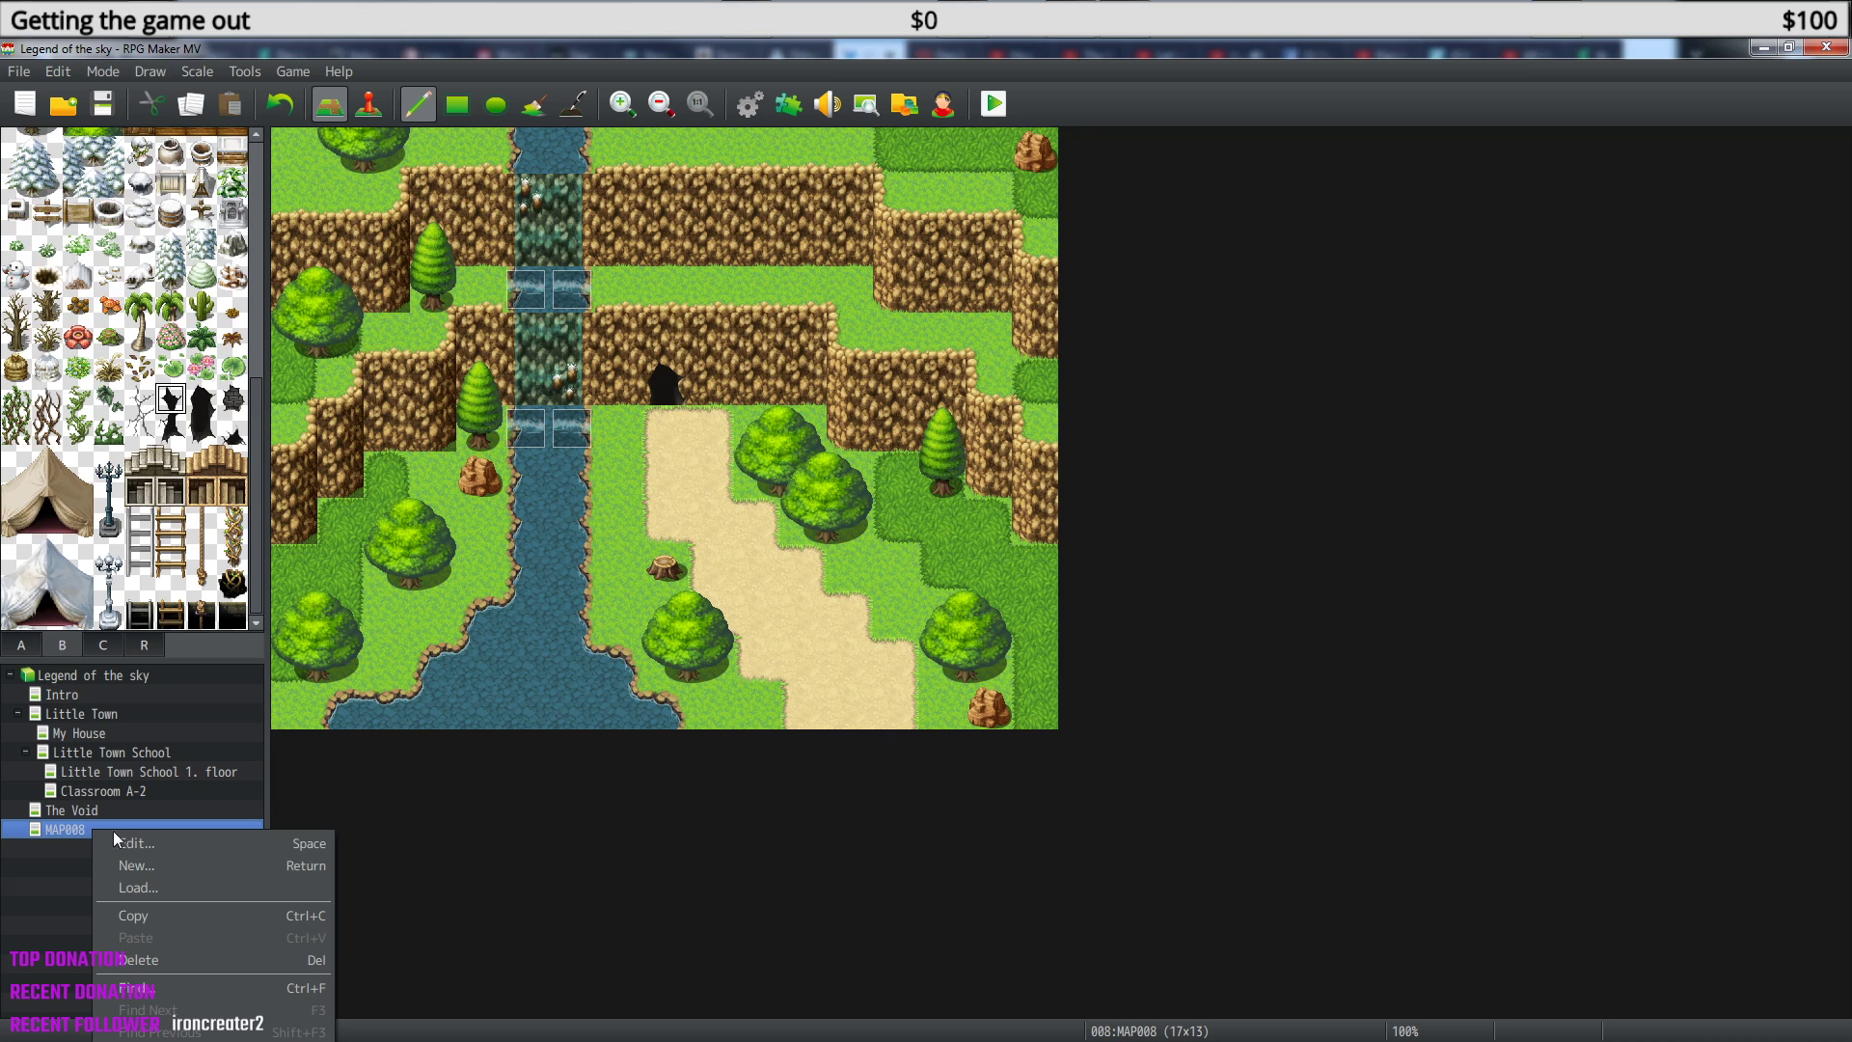
left_click(168, 845)
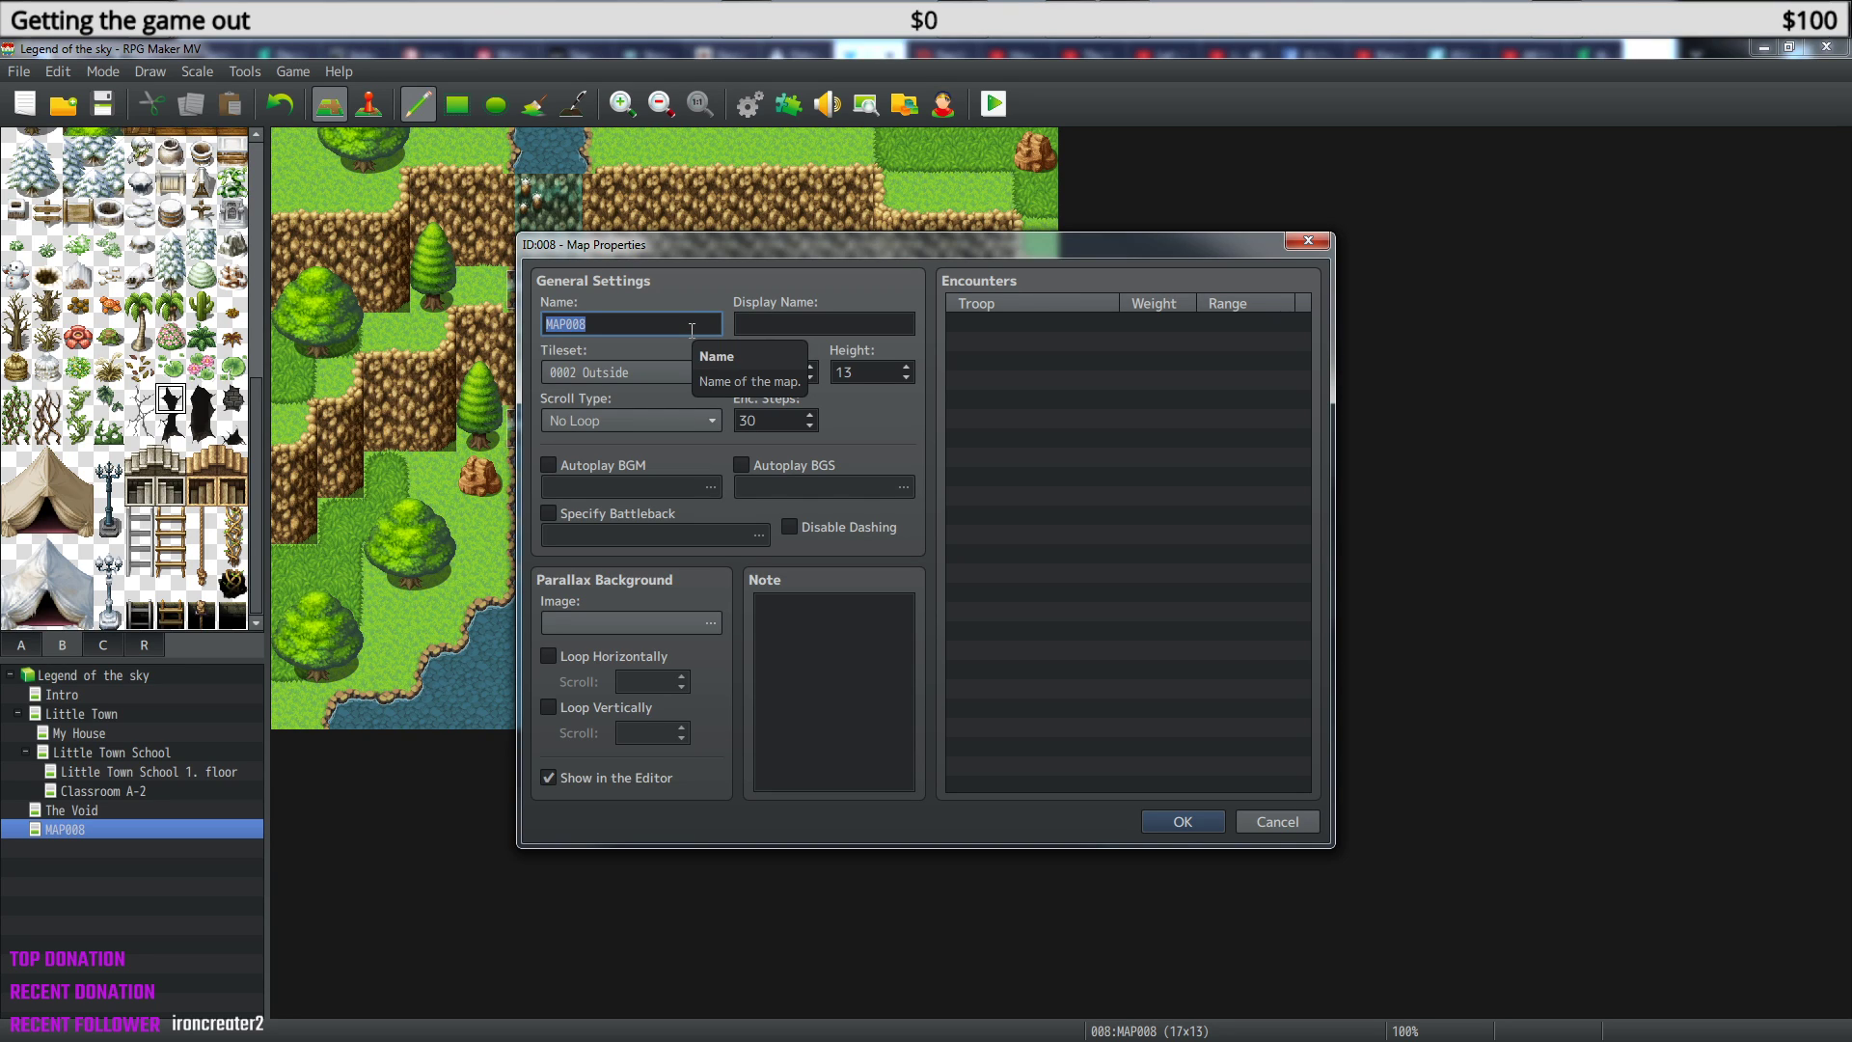
left_click(1308, 241)
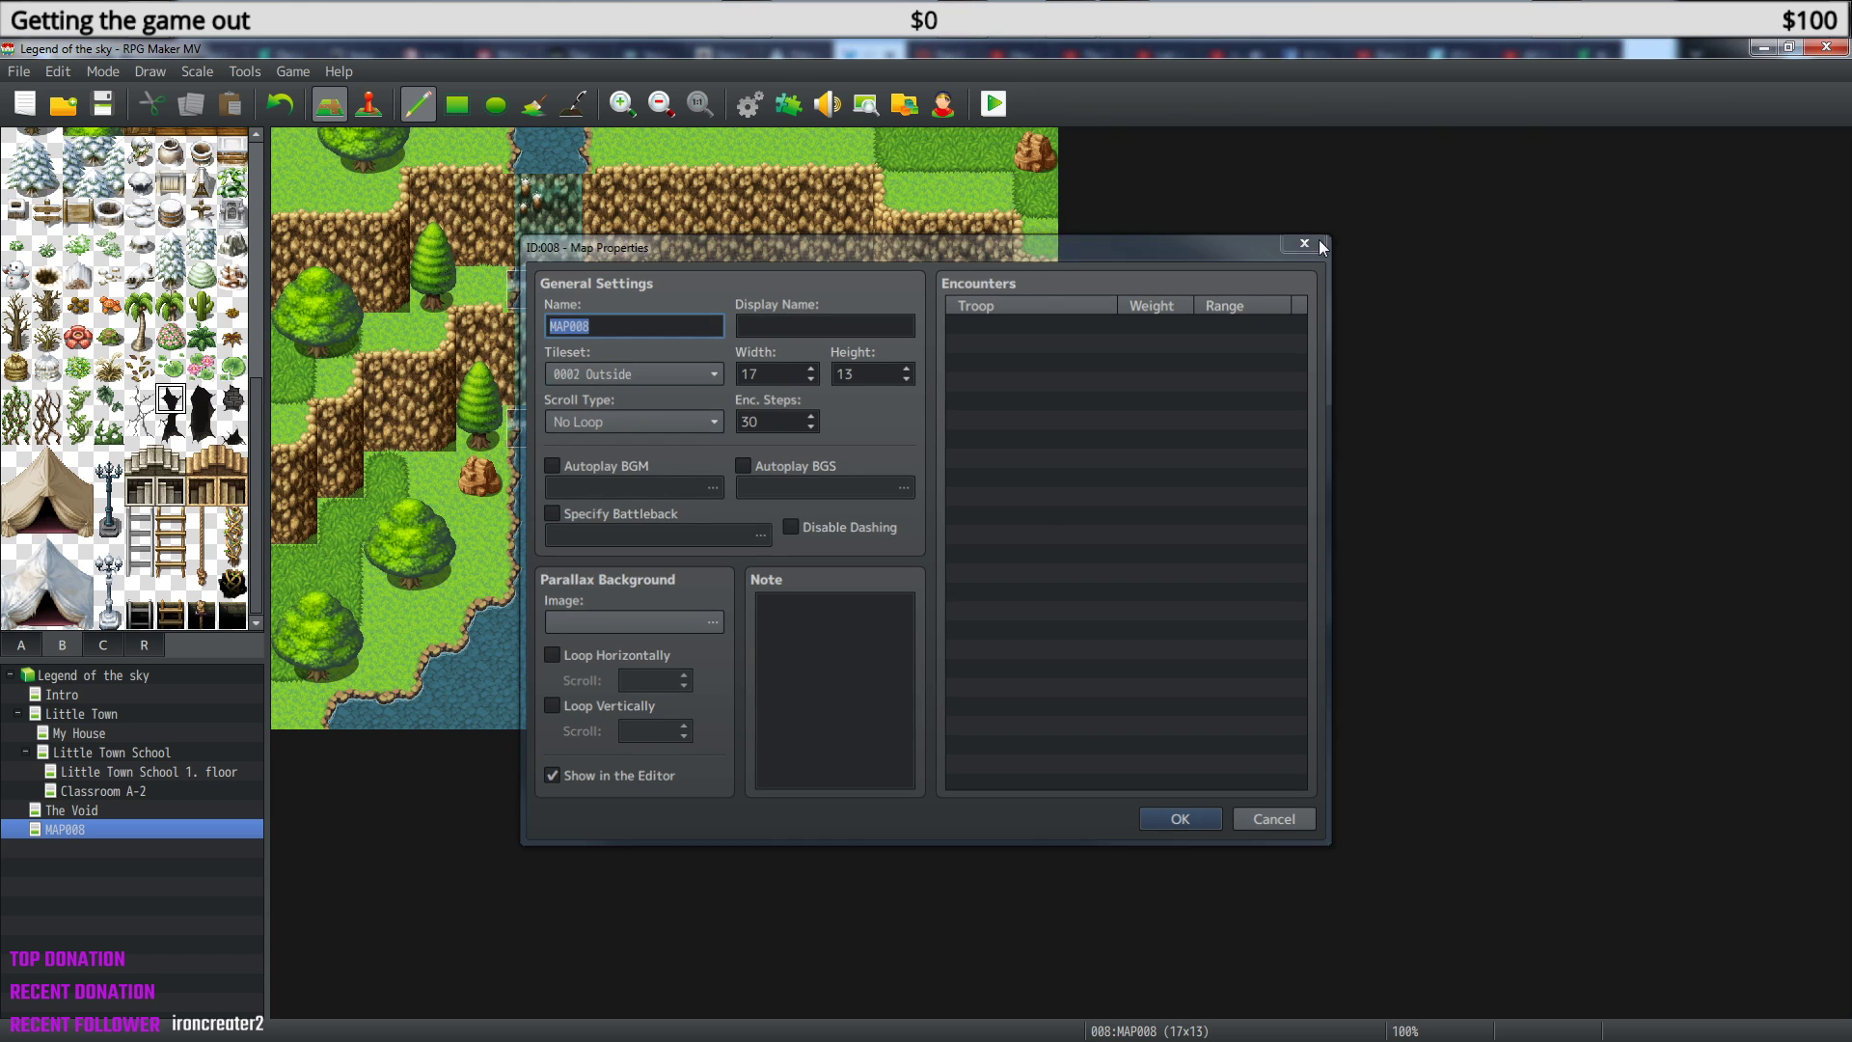
- Rename map MAP008 to "Forrest" in its map properties
right_click(89, 817)
right_click(70, 832)
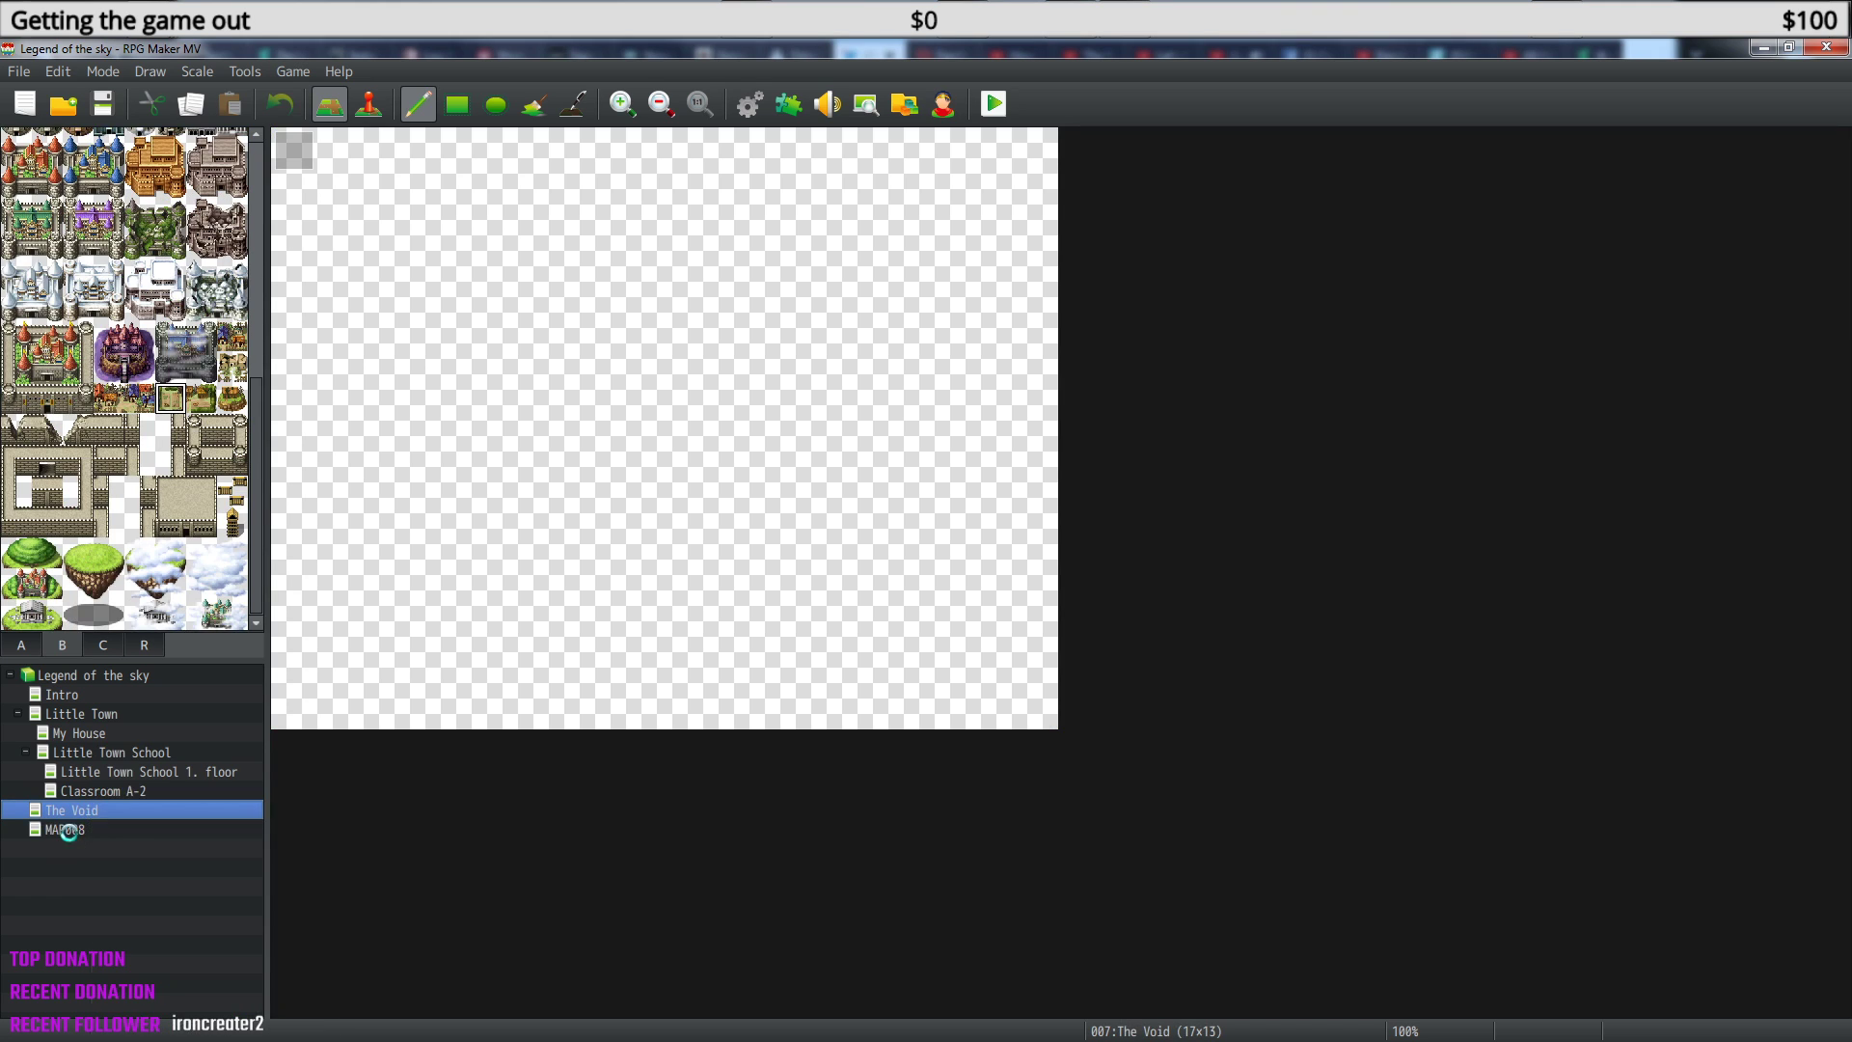
left_click(142, 849)
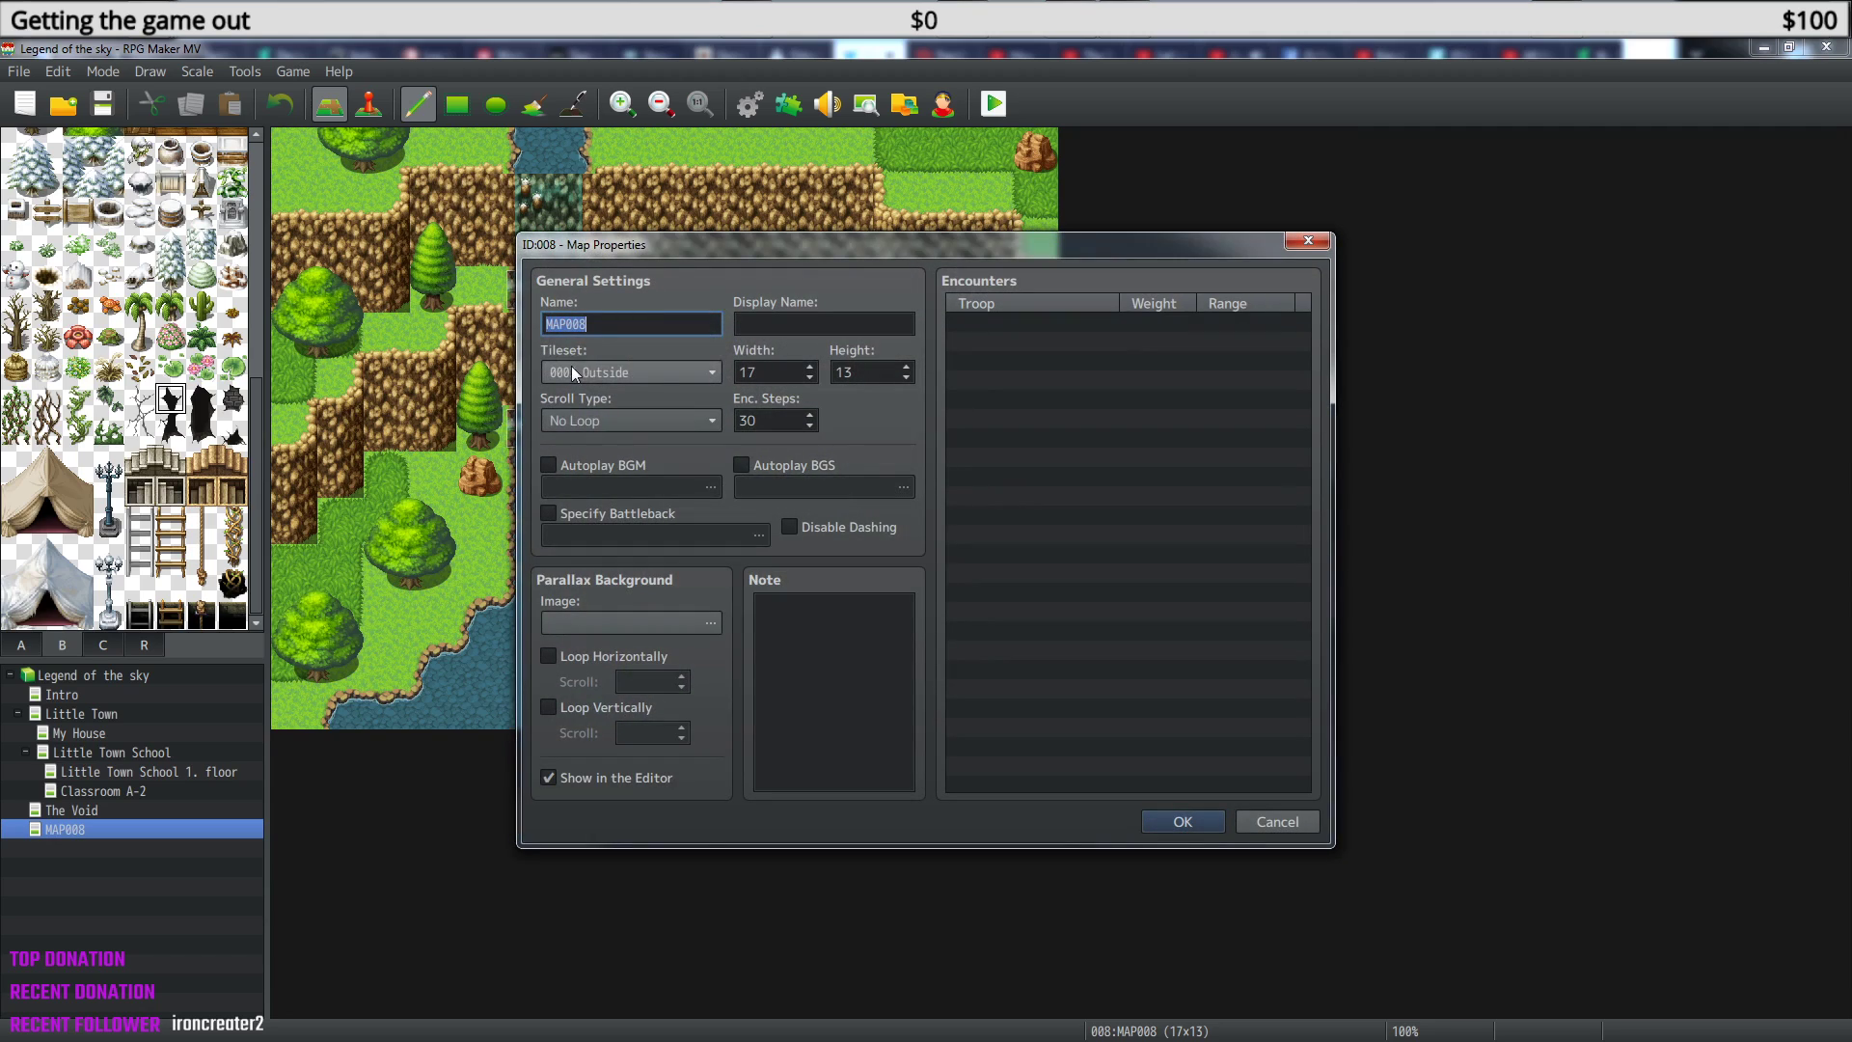
type("Forrest")
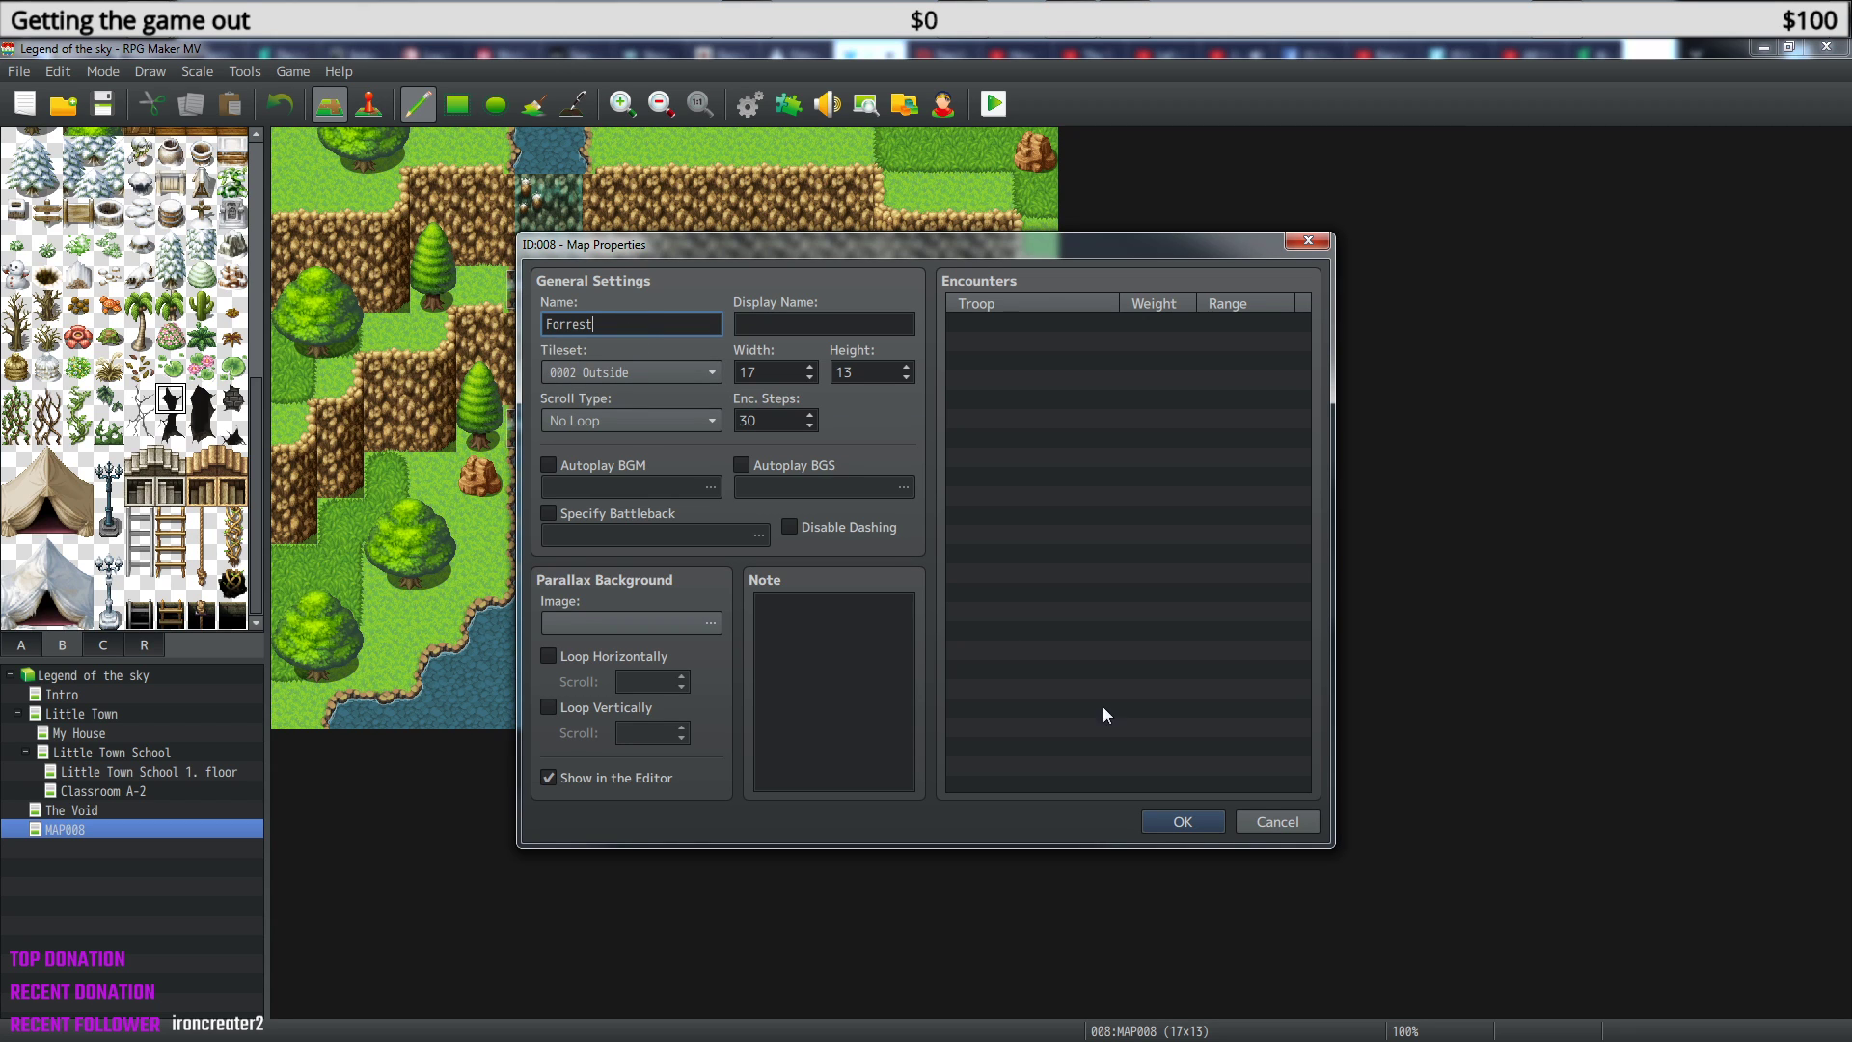
left_click(1185, 825)
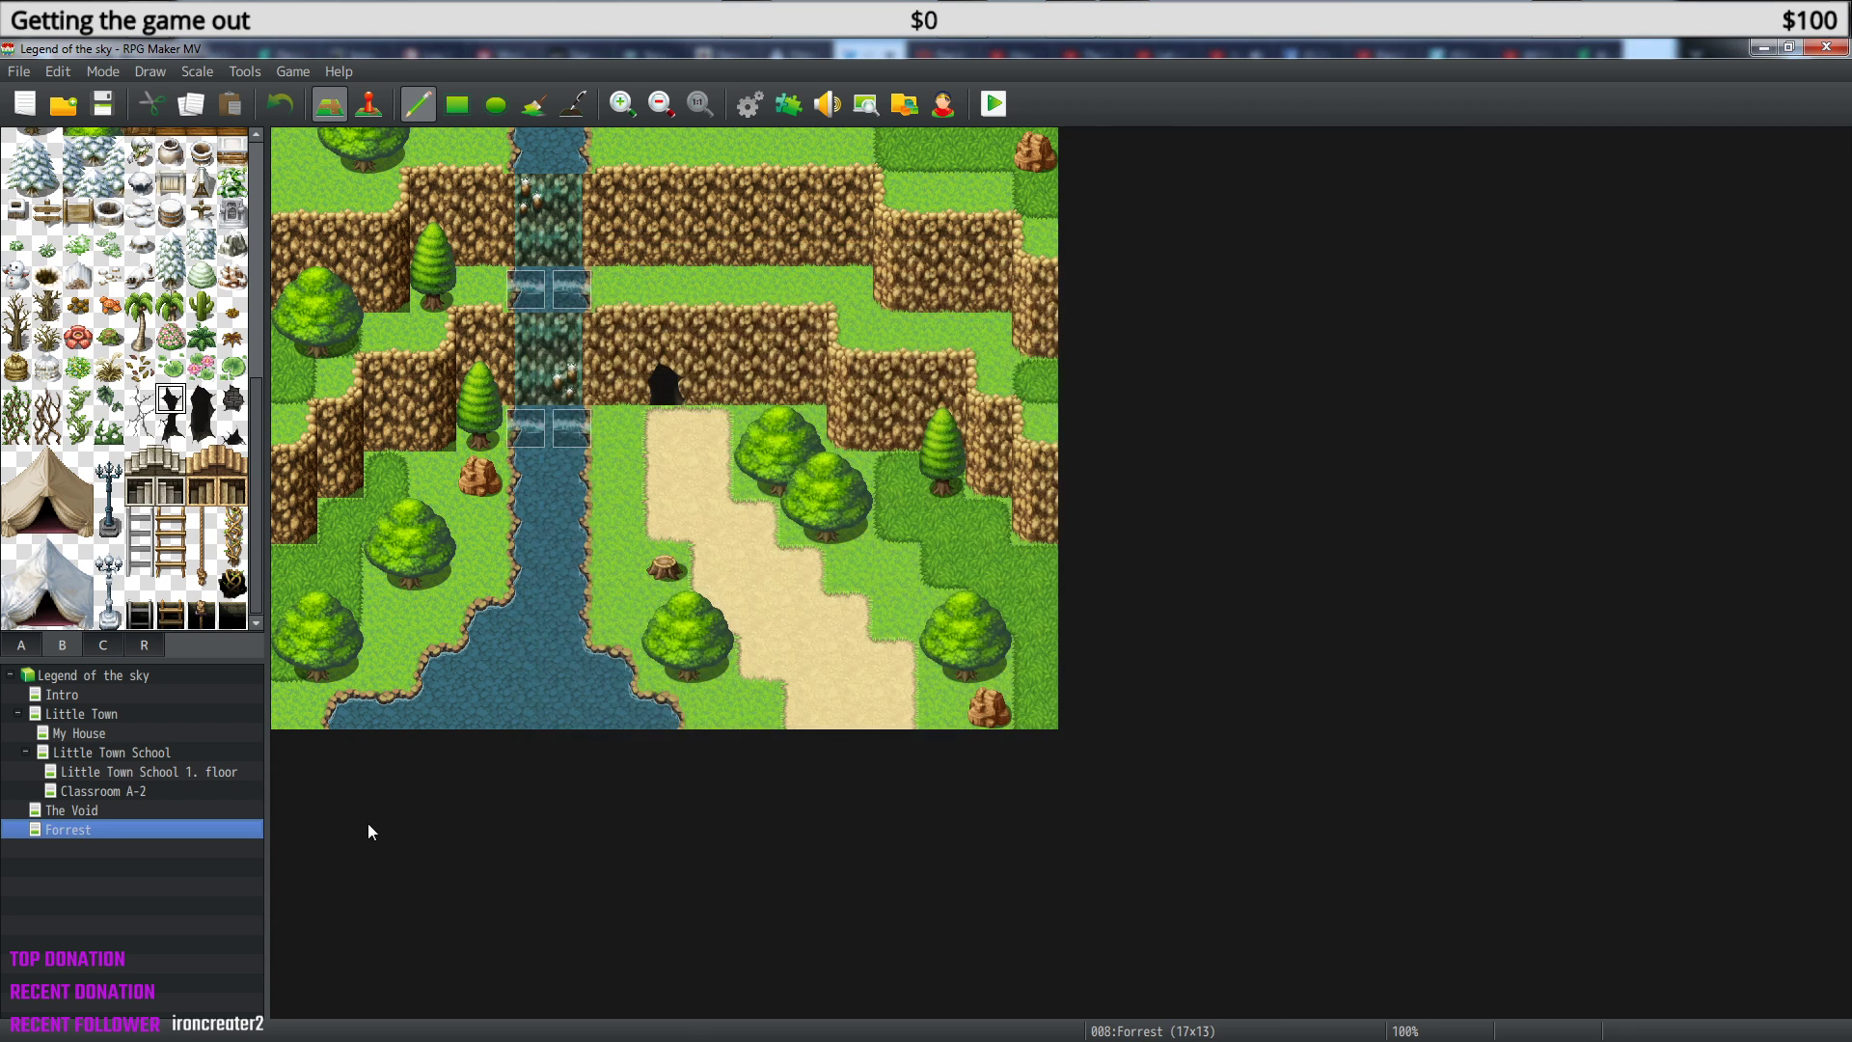
- View the Intro map and check the name and display name in The Void's map properties
left_click(91, 695)
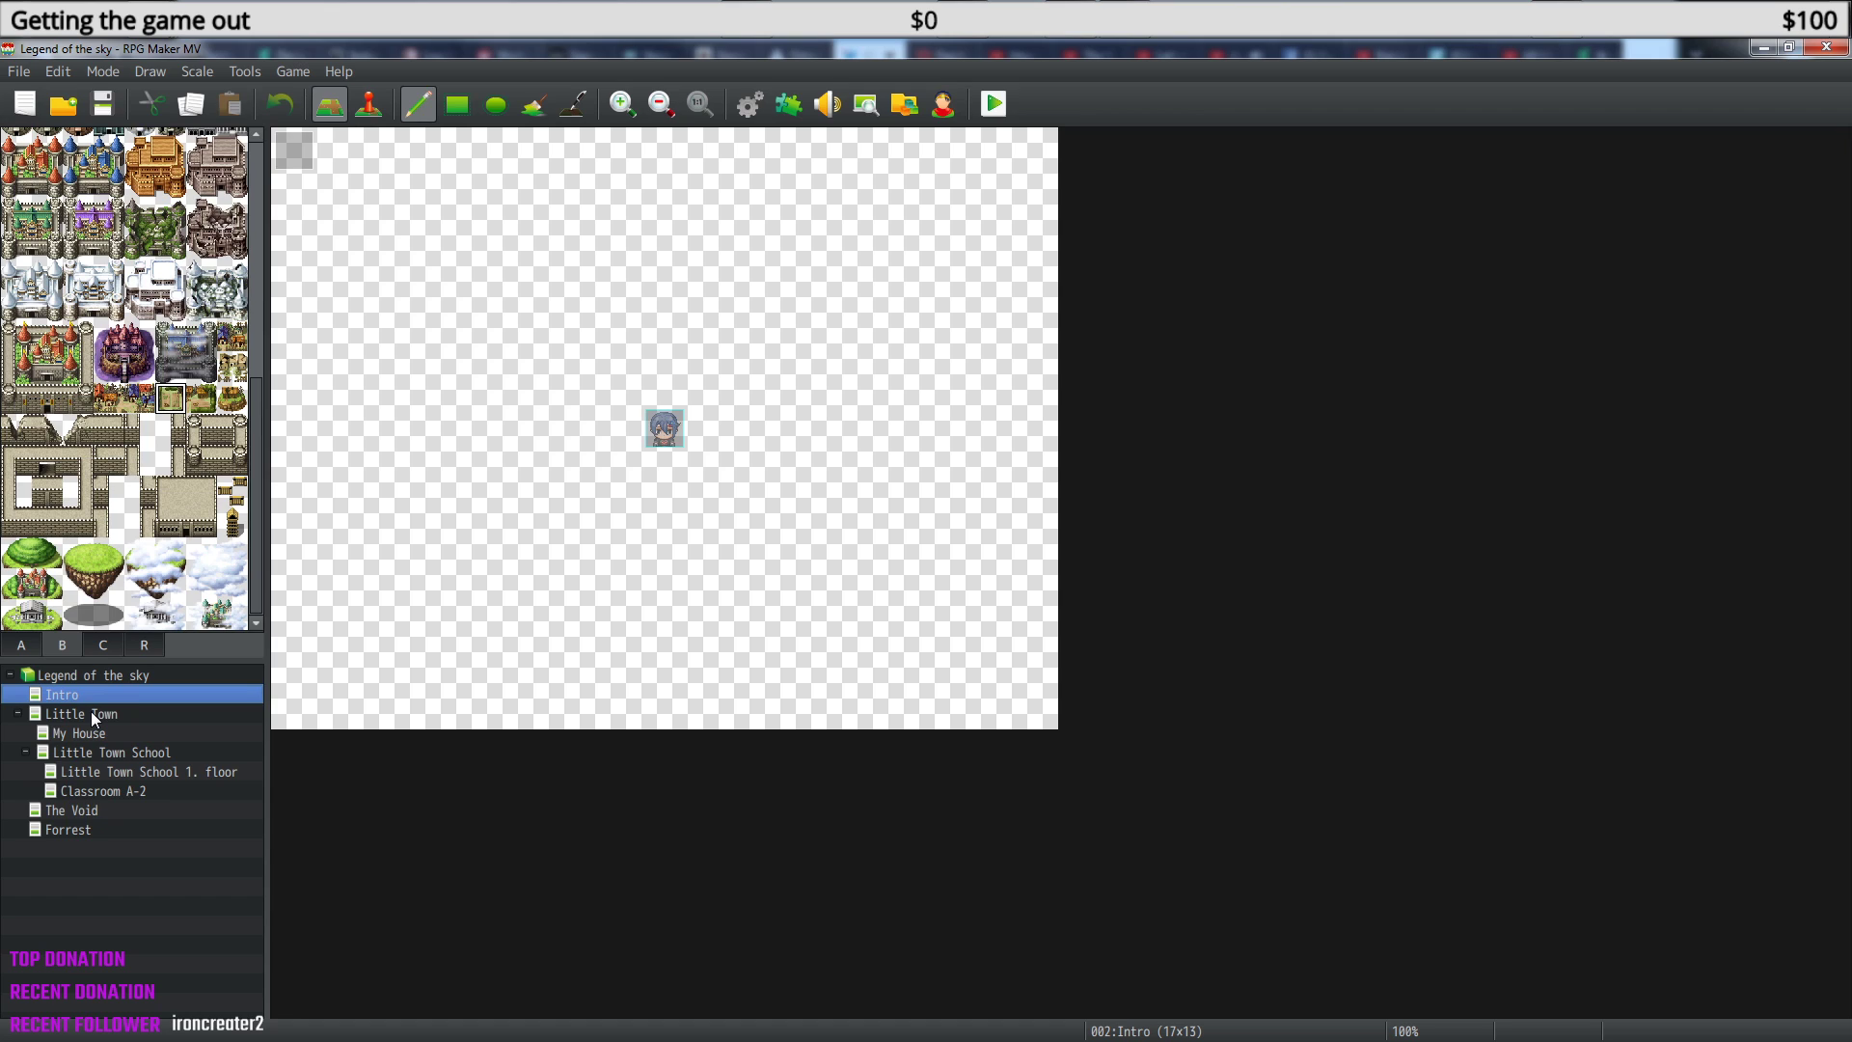
left_click(91, 810)
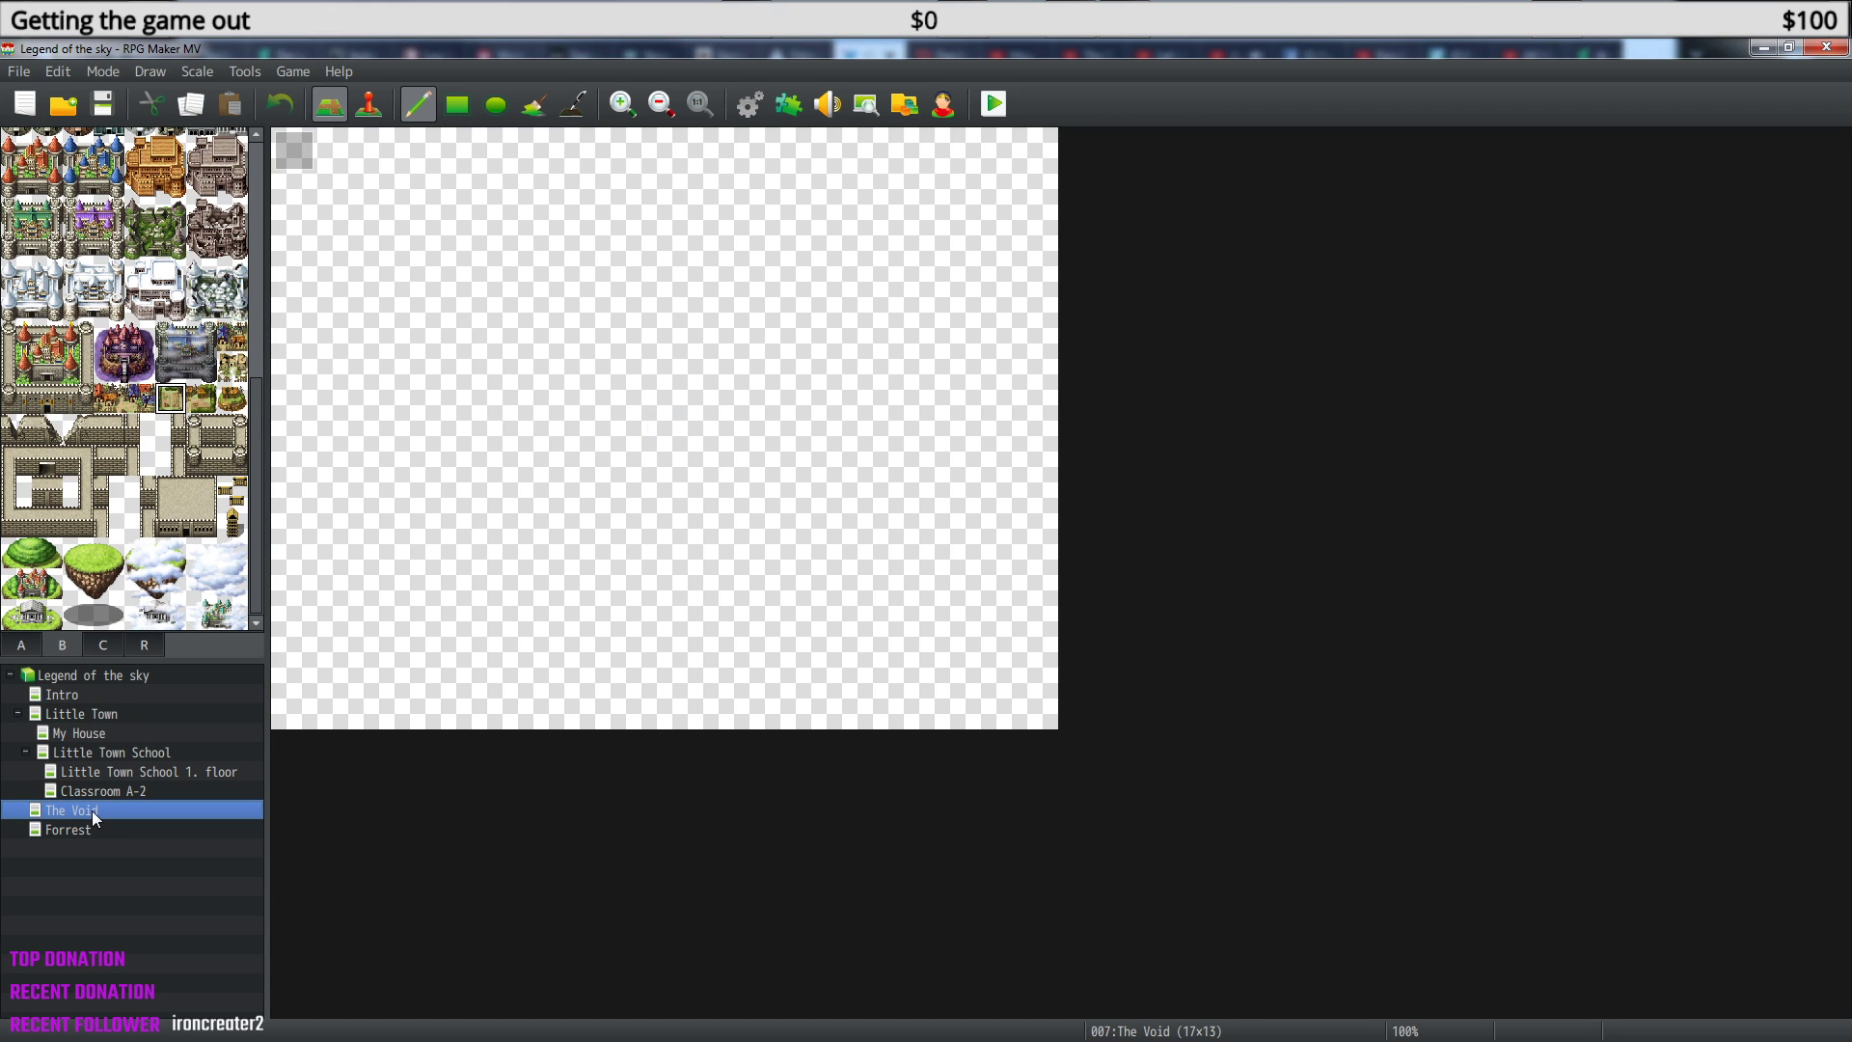
right_click(91, 811)
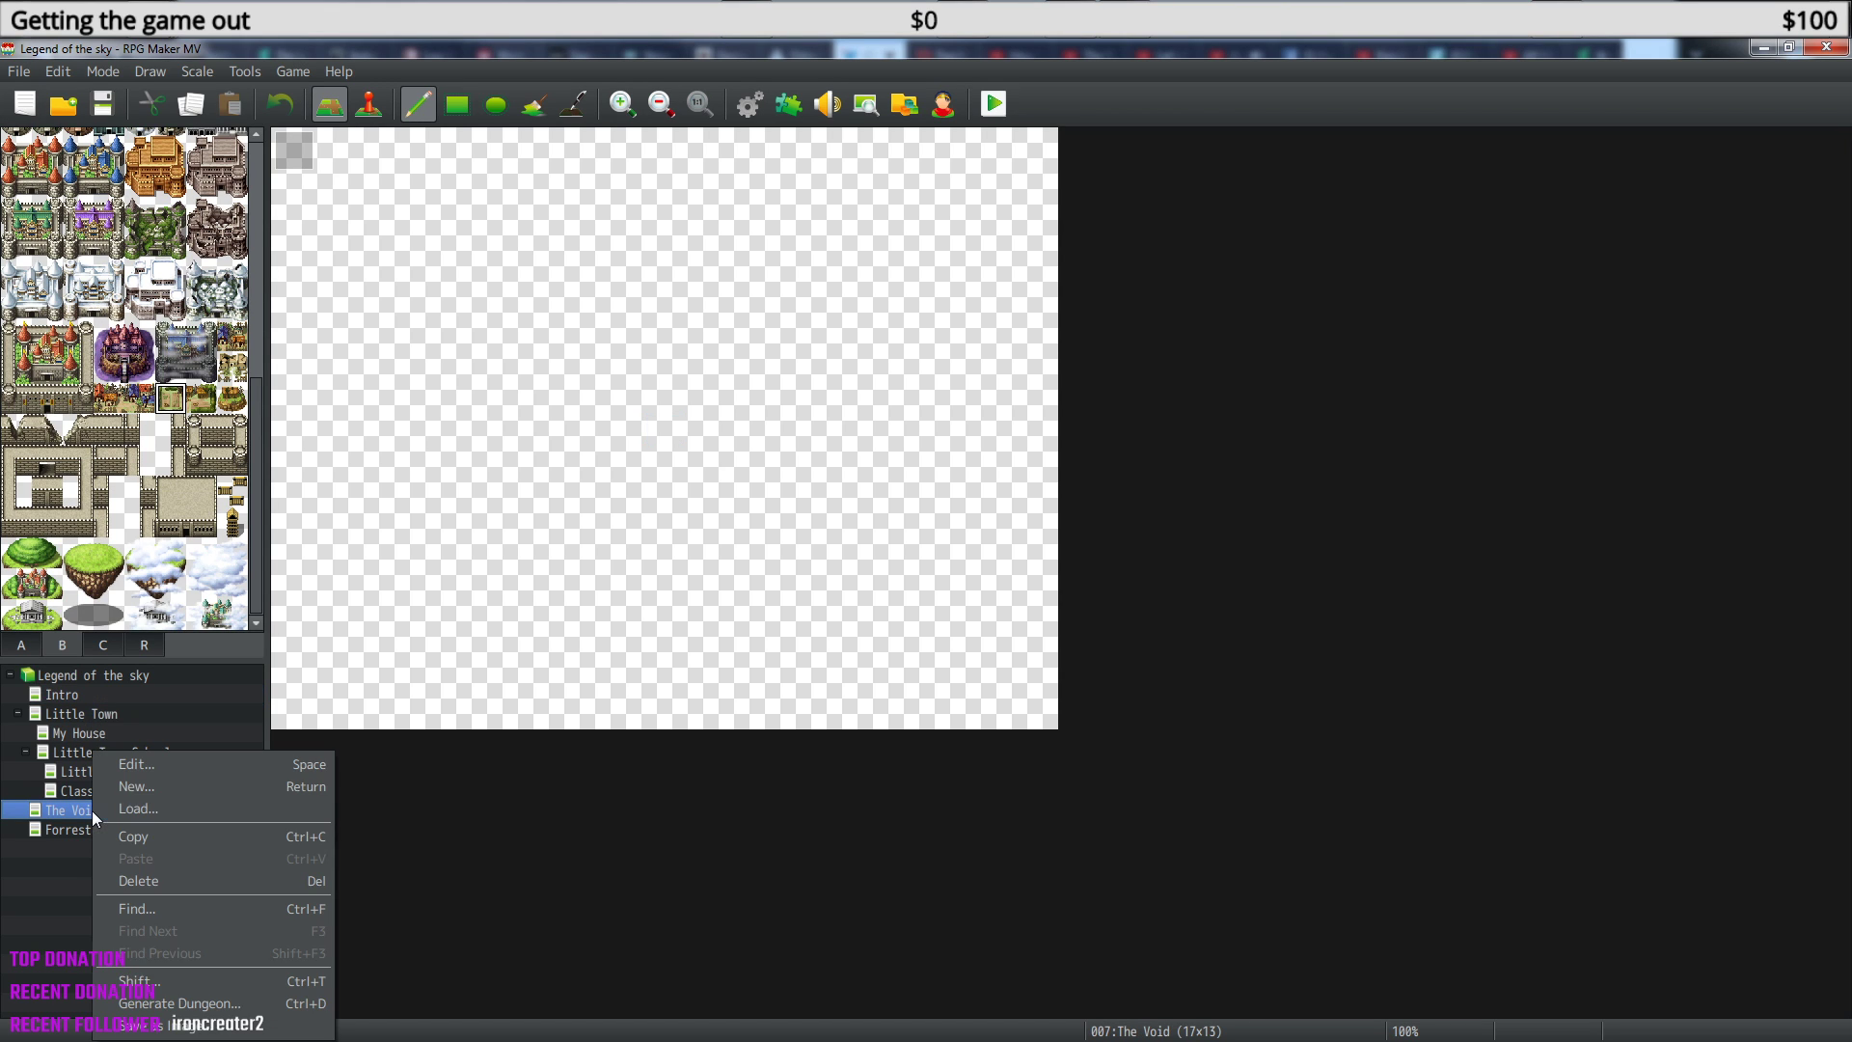
left_click(162, 766)
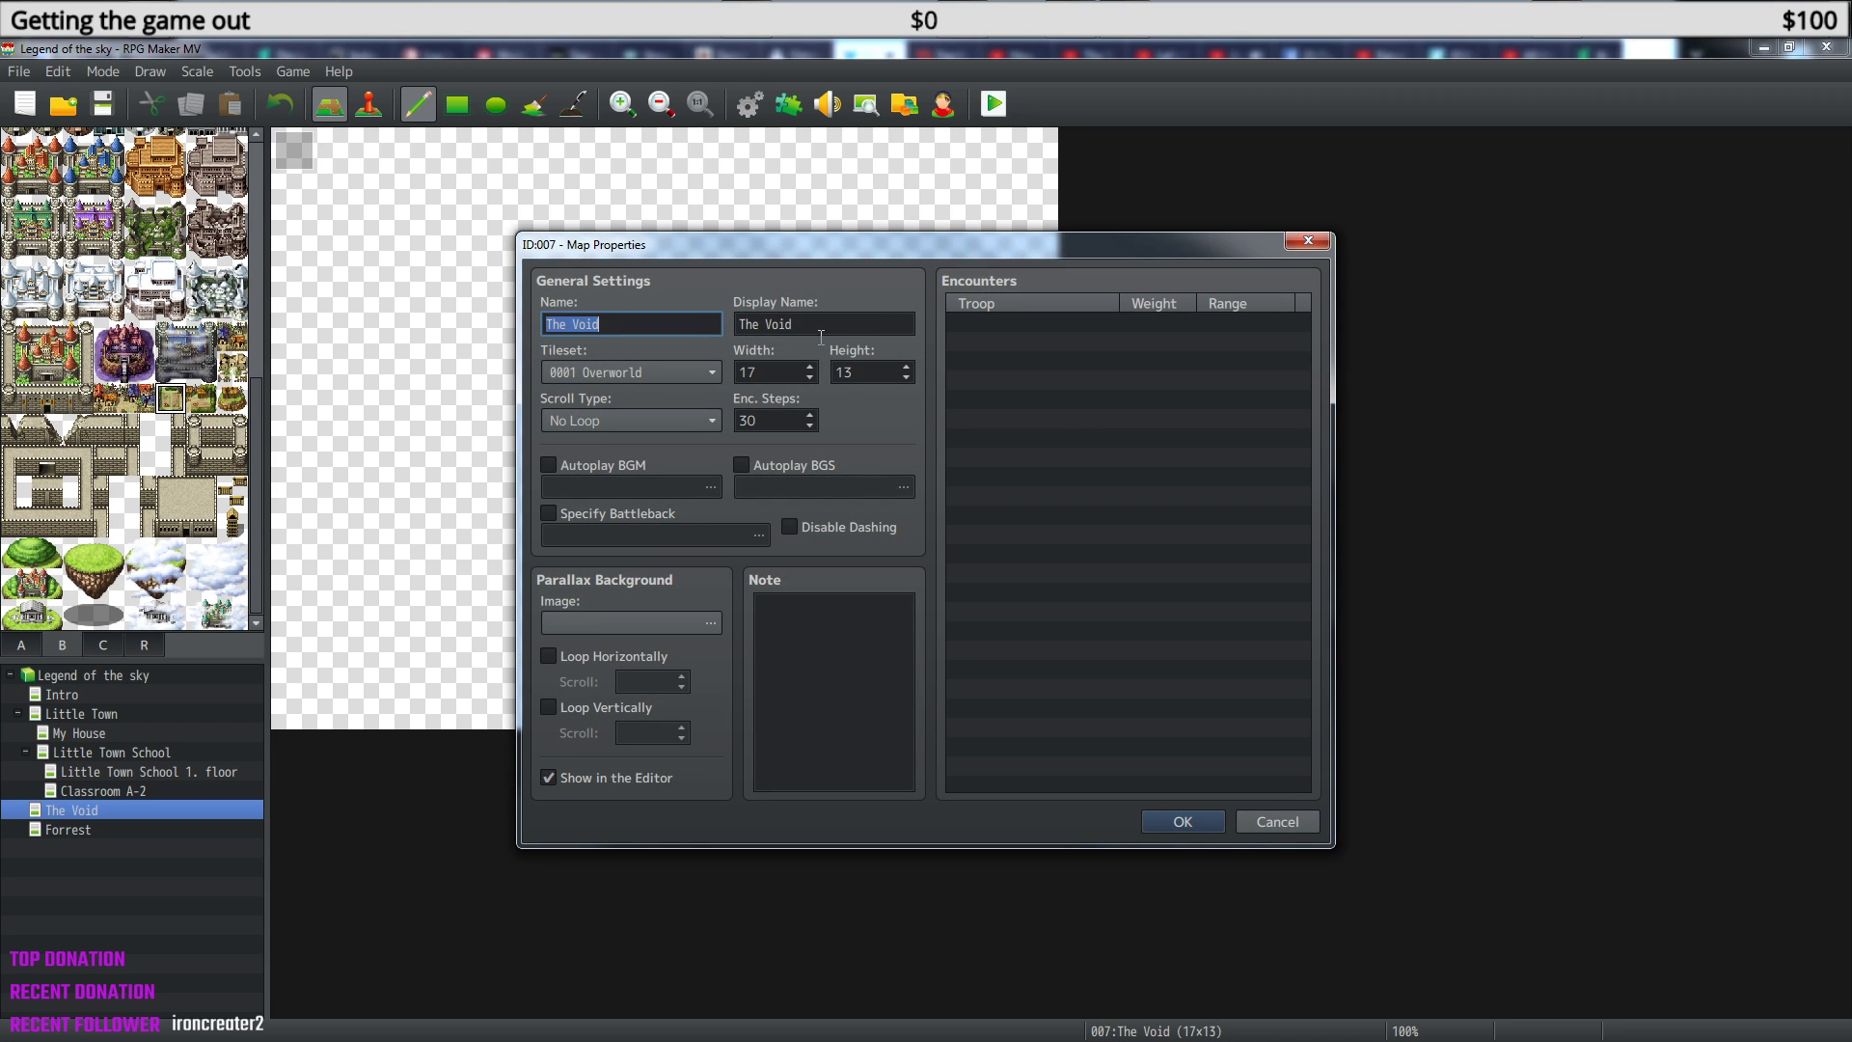
left_click(1191, 821)
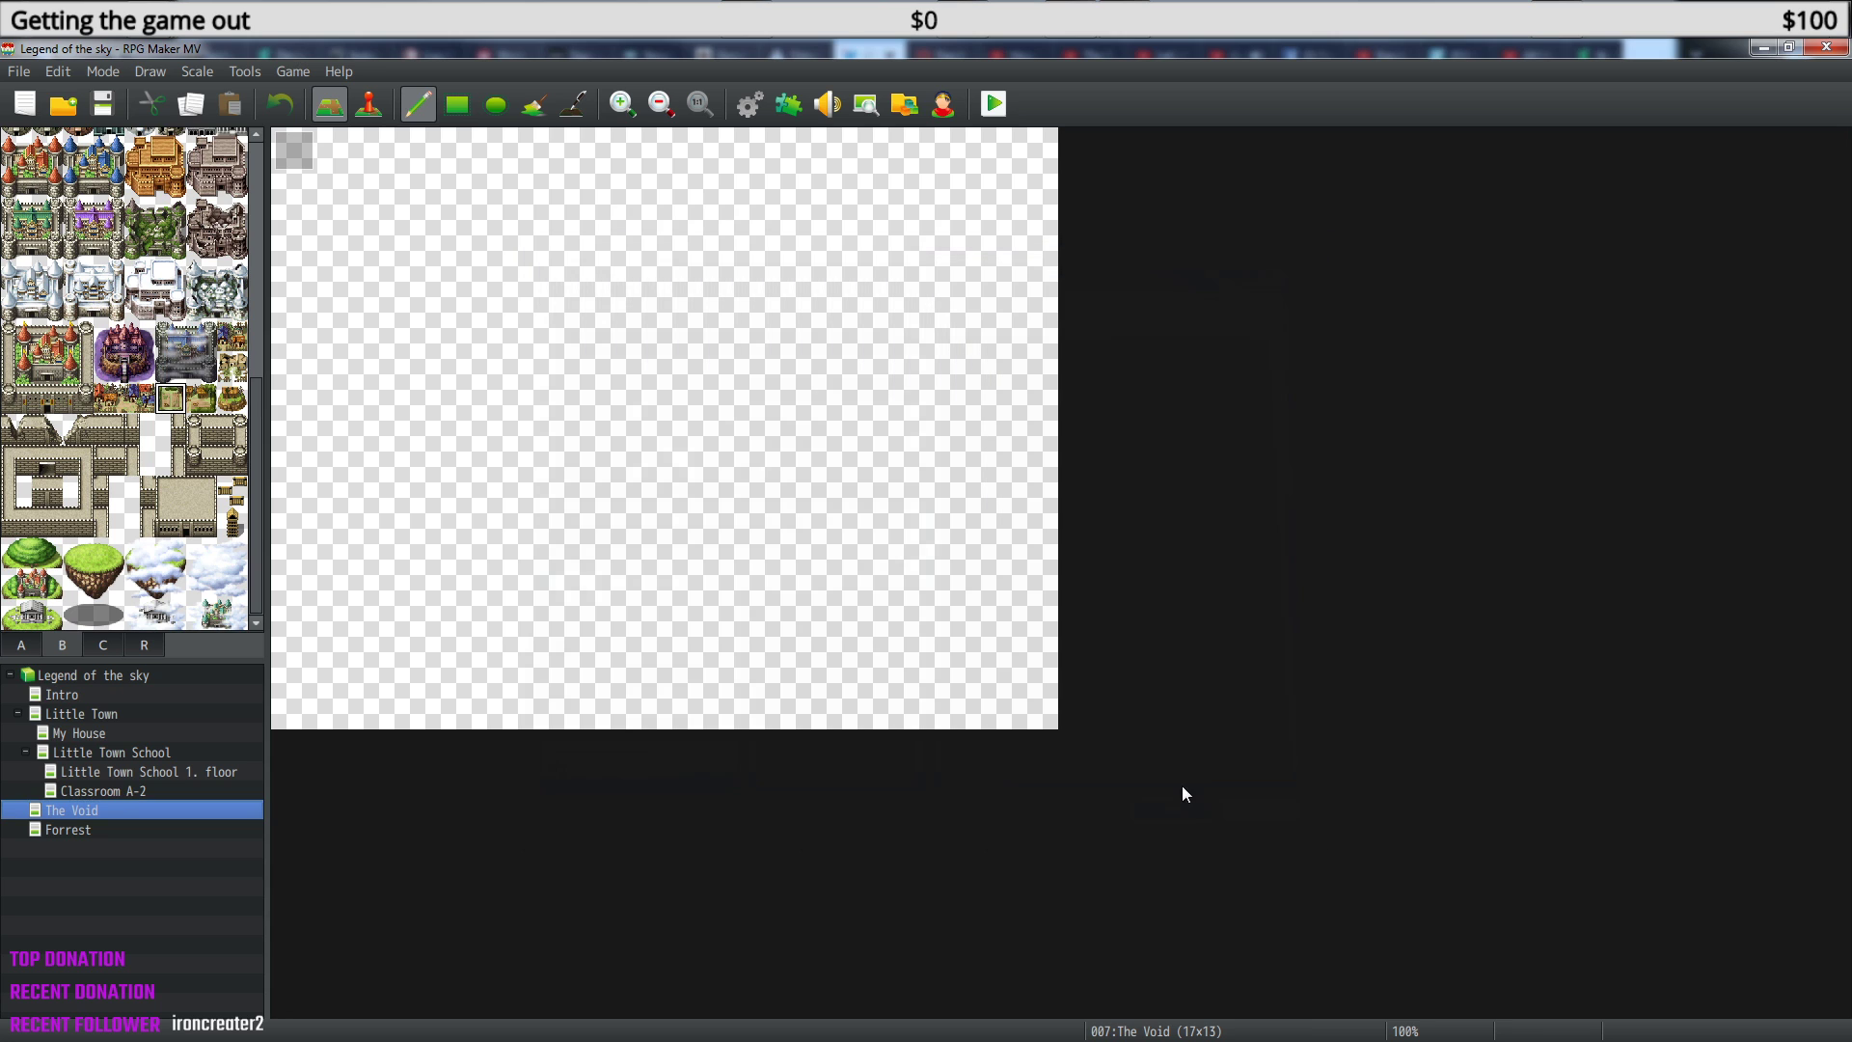
- Check the name and display name in the Classroom A-2 map properties, and view the My House map
left_click(83, 828)
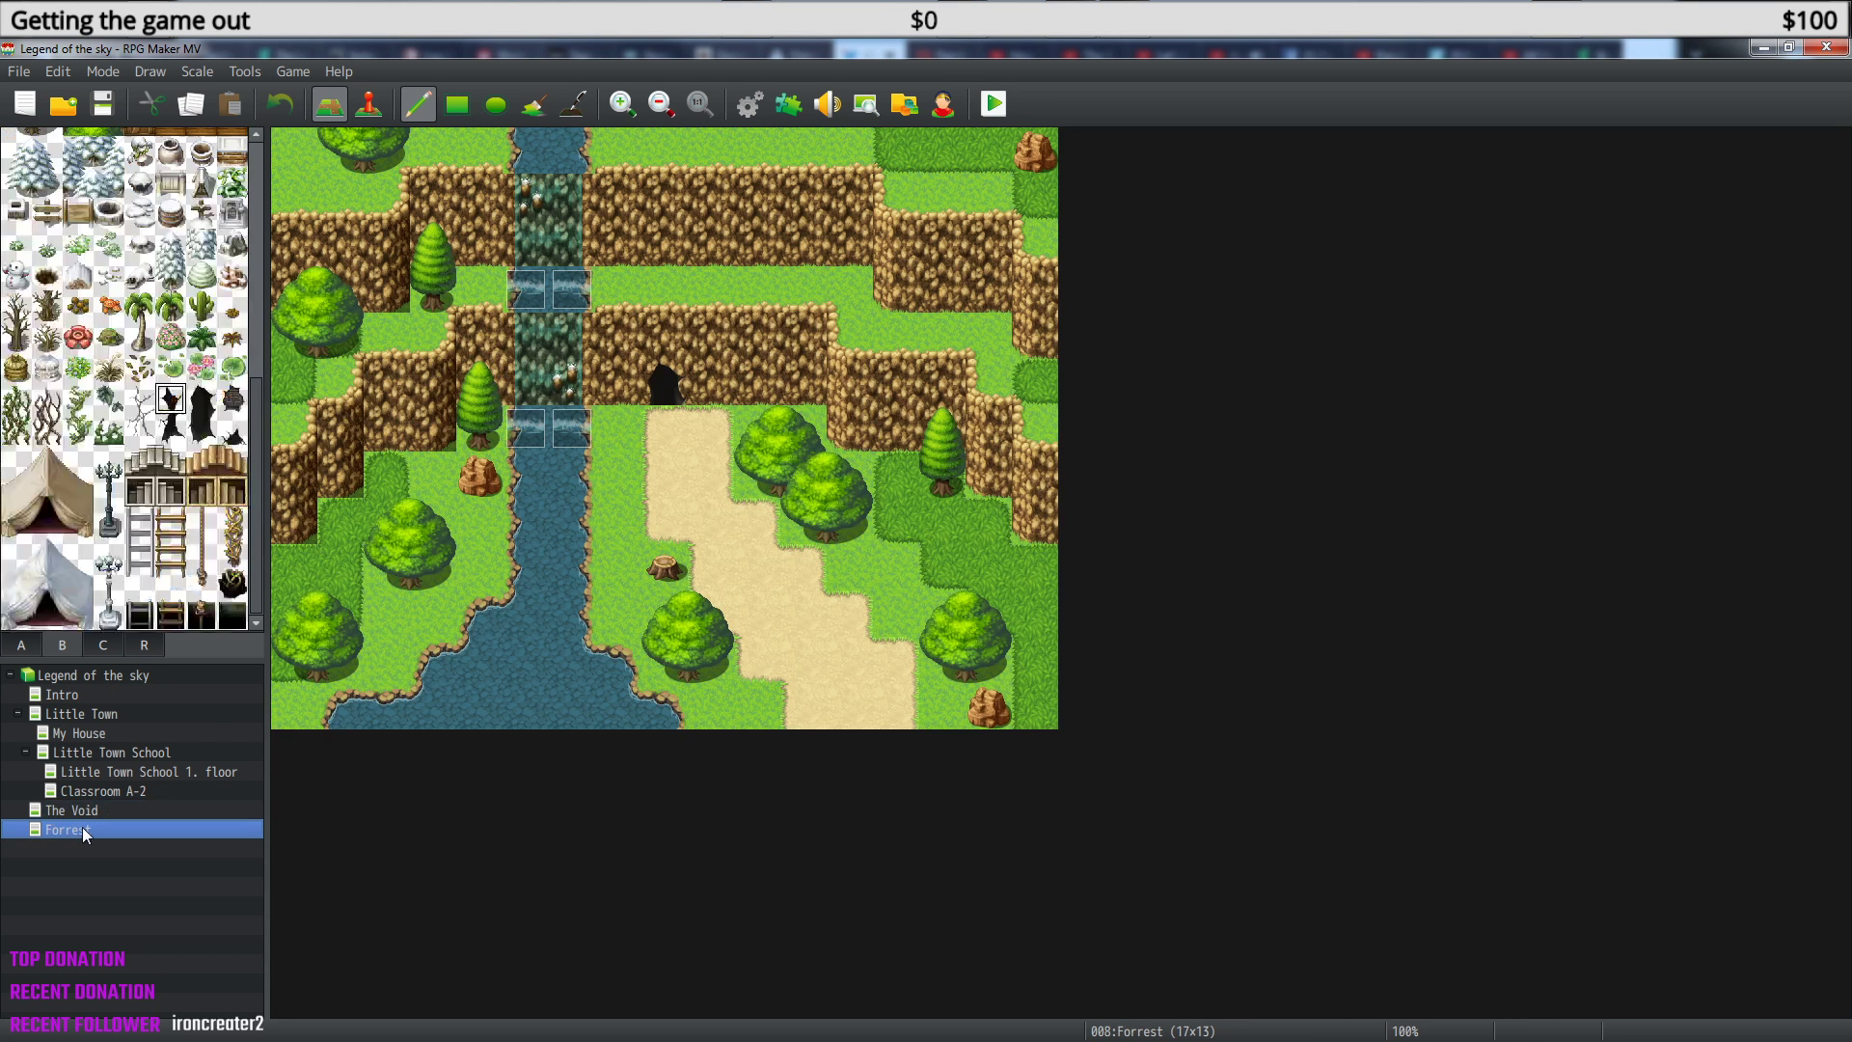
left_click(101, 792)
right_click(100, 796)
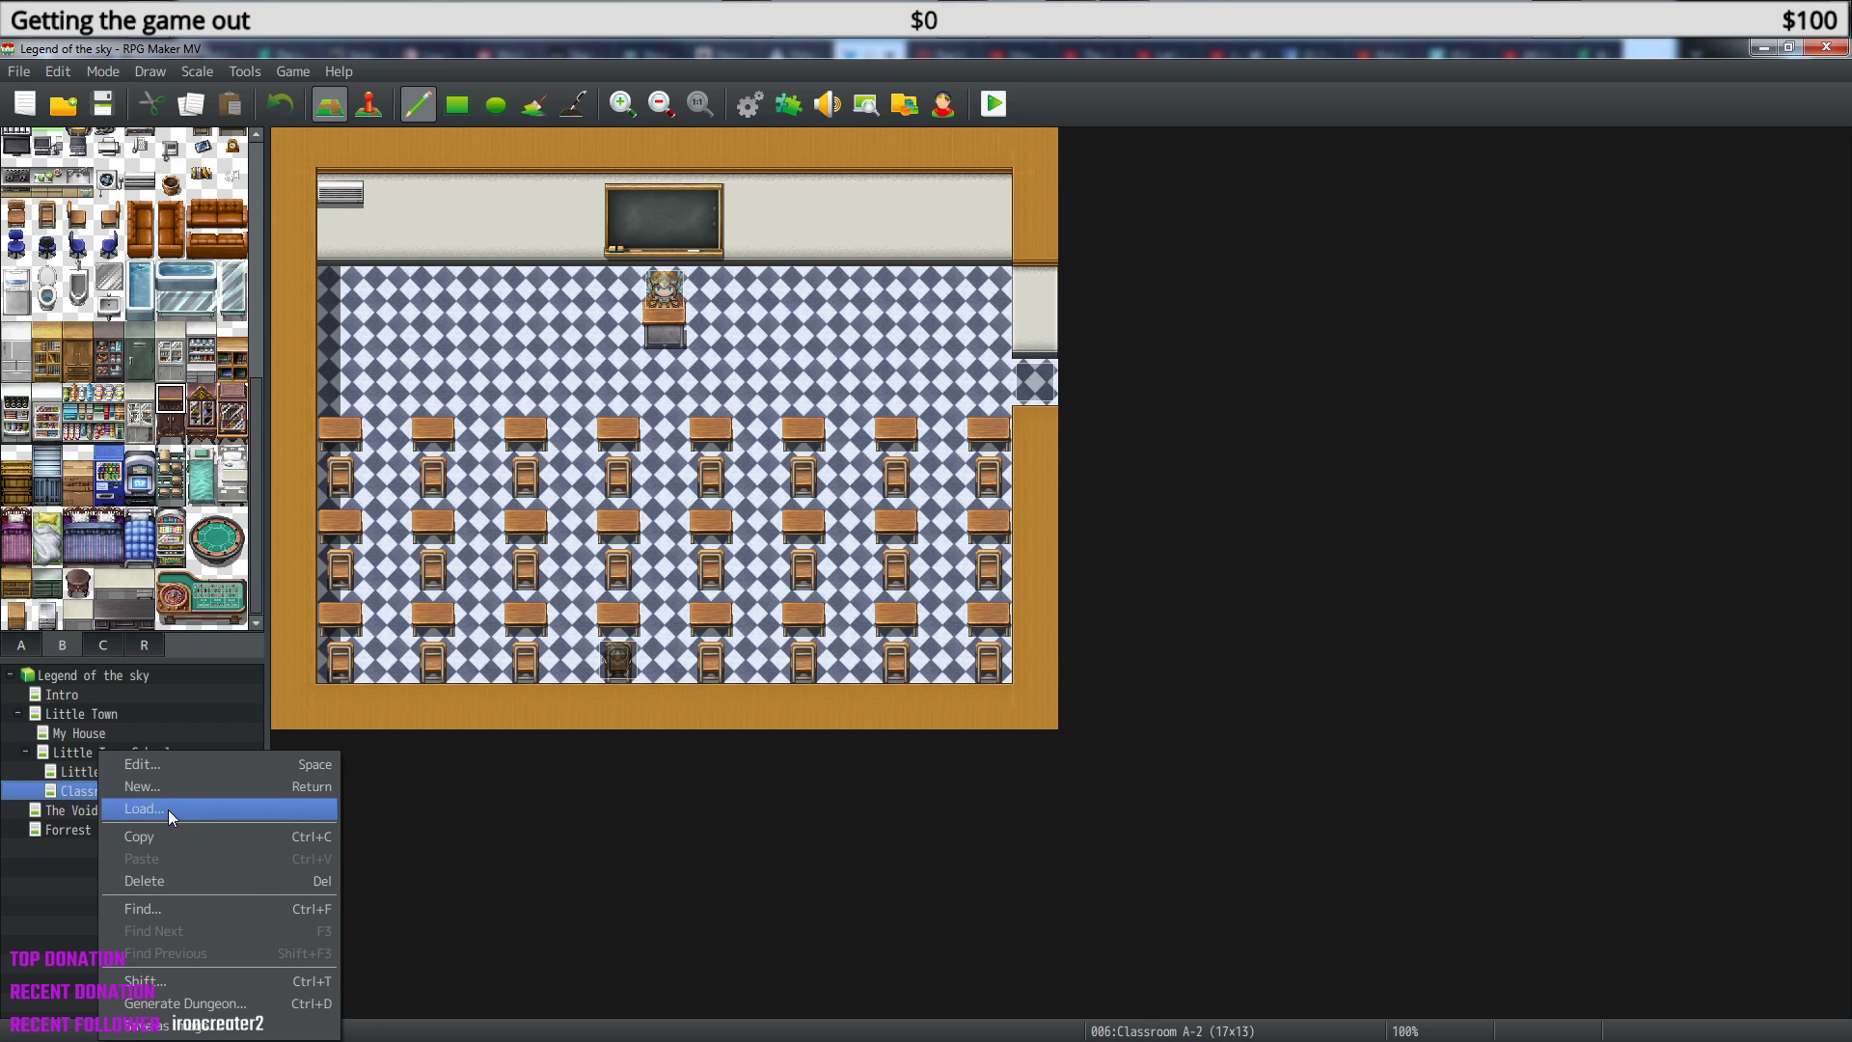
left_click(170, 764)
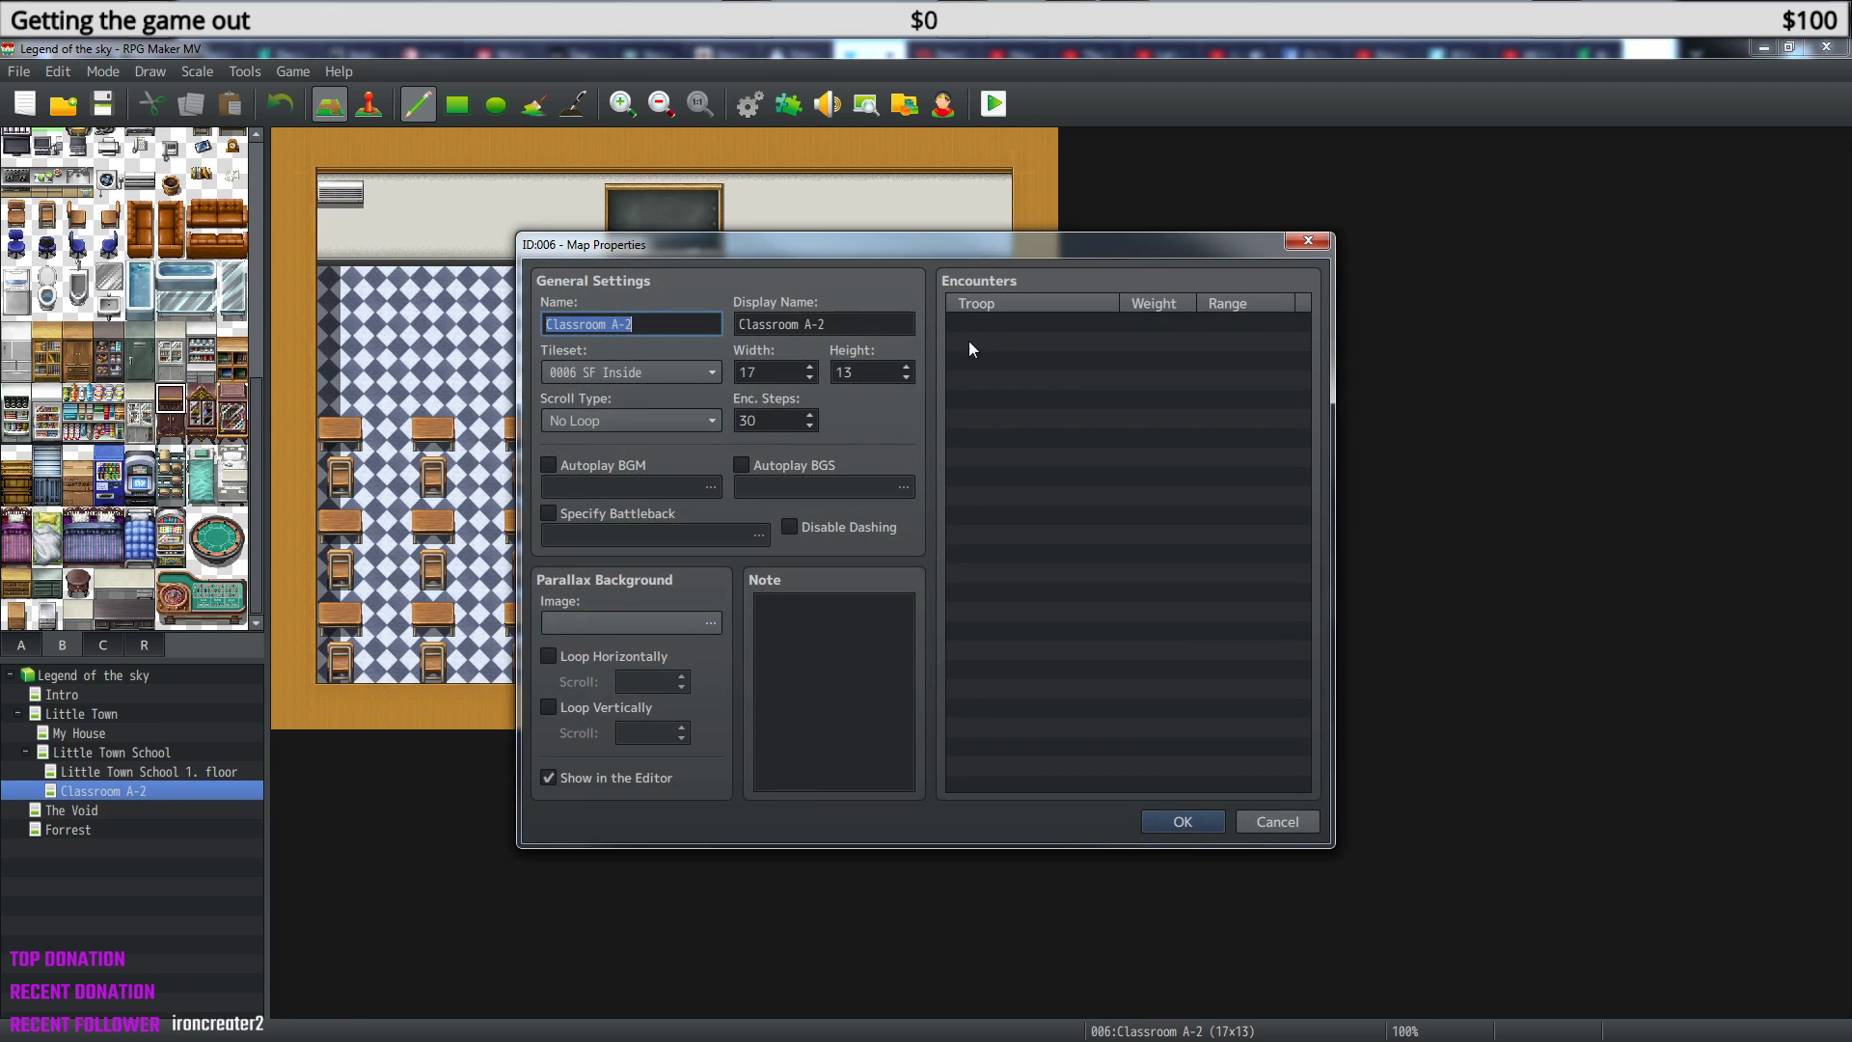
left_click(1308, 242)
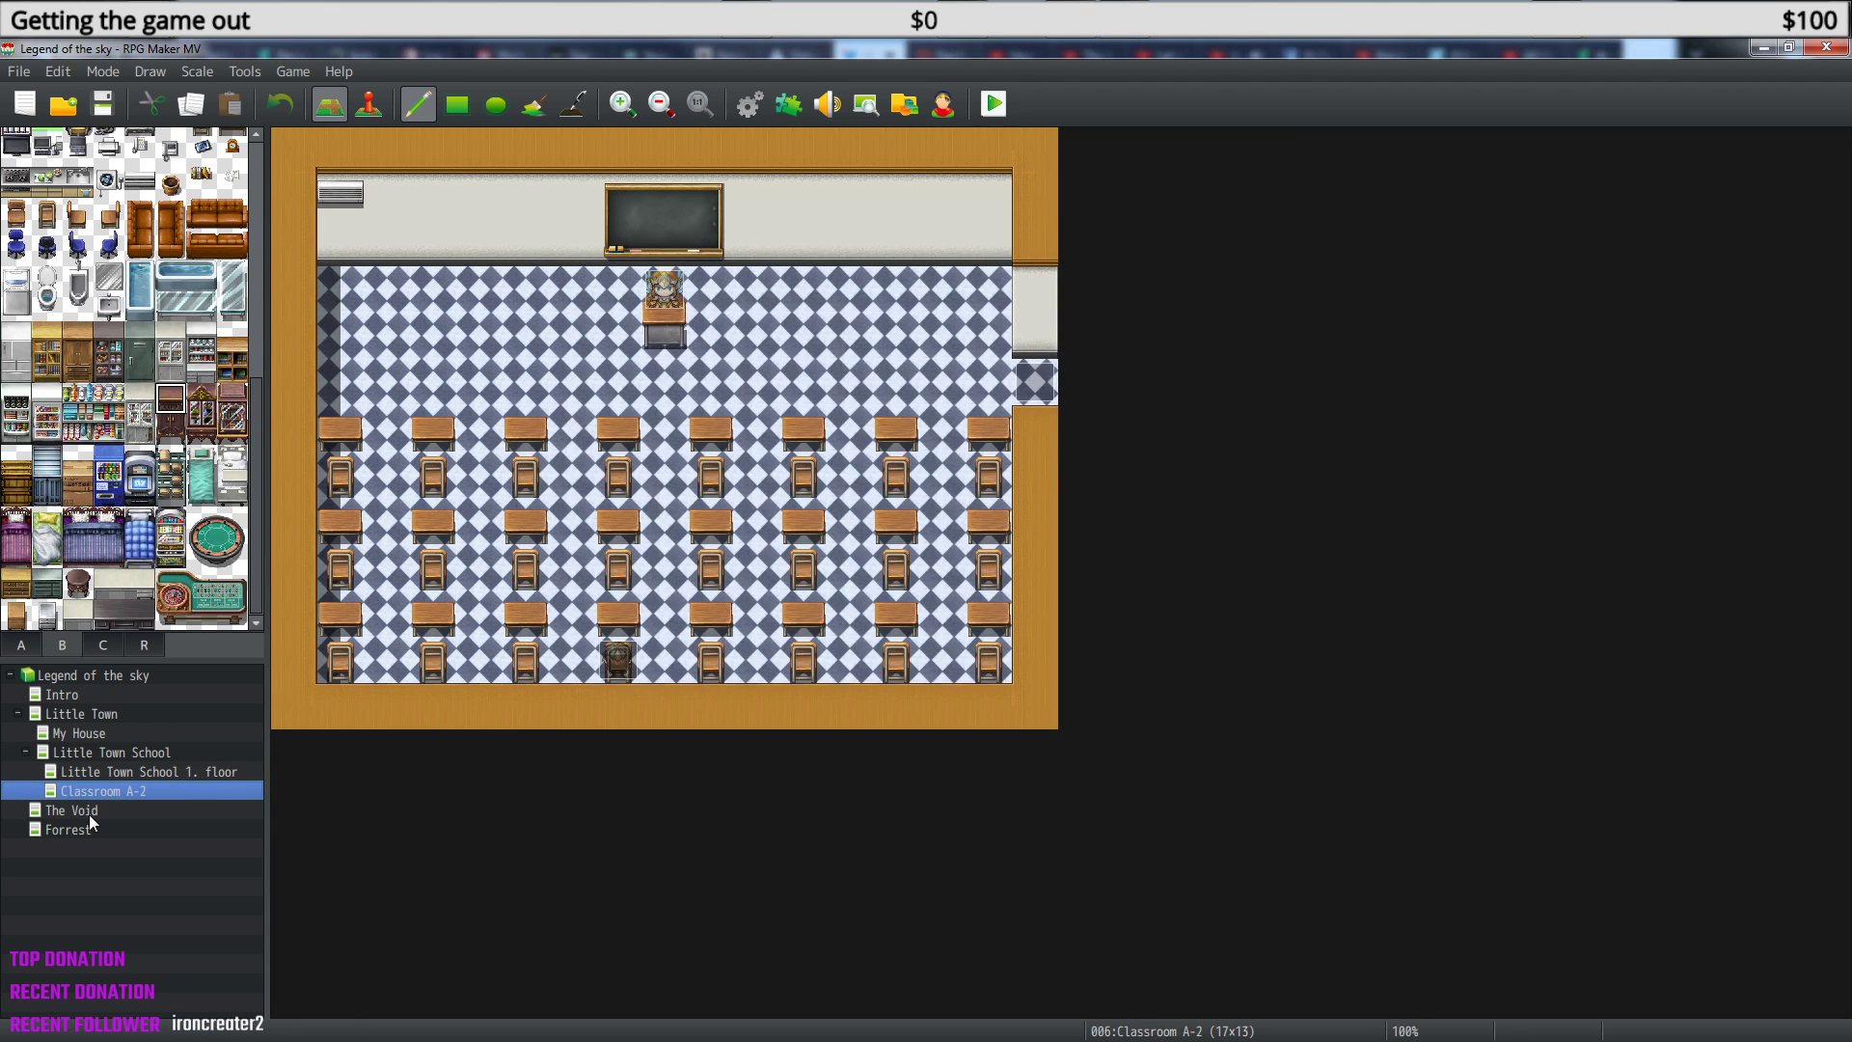
left_click(80, 733)
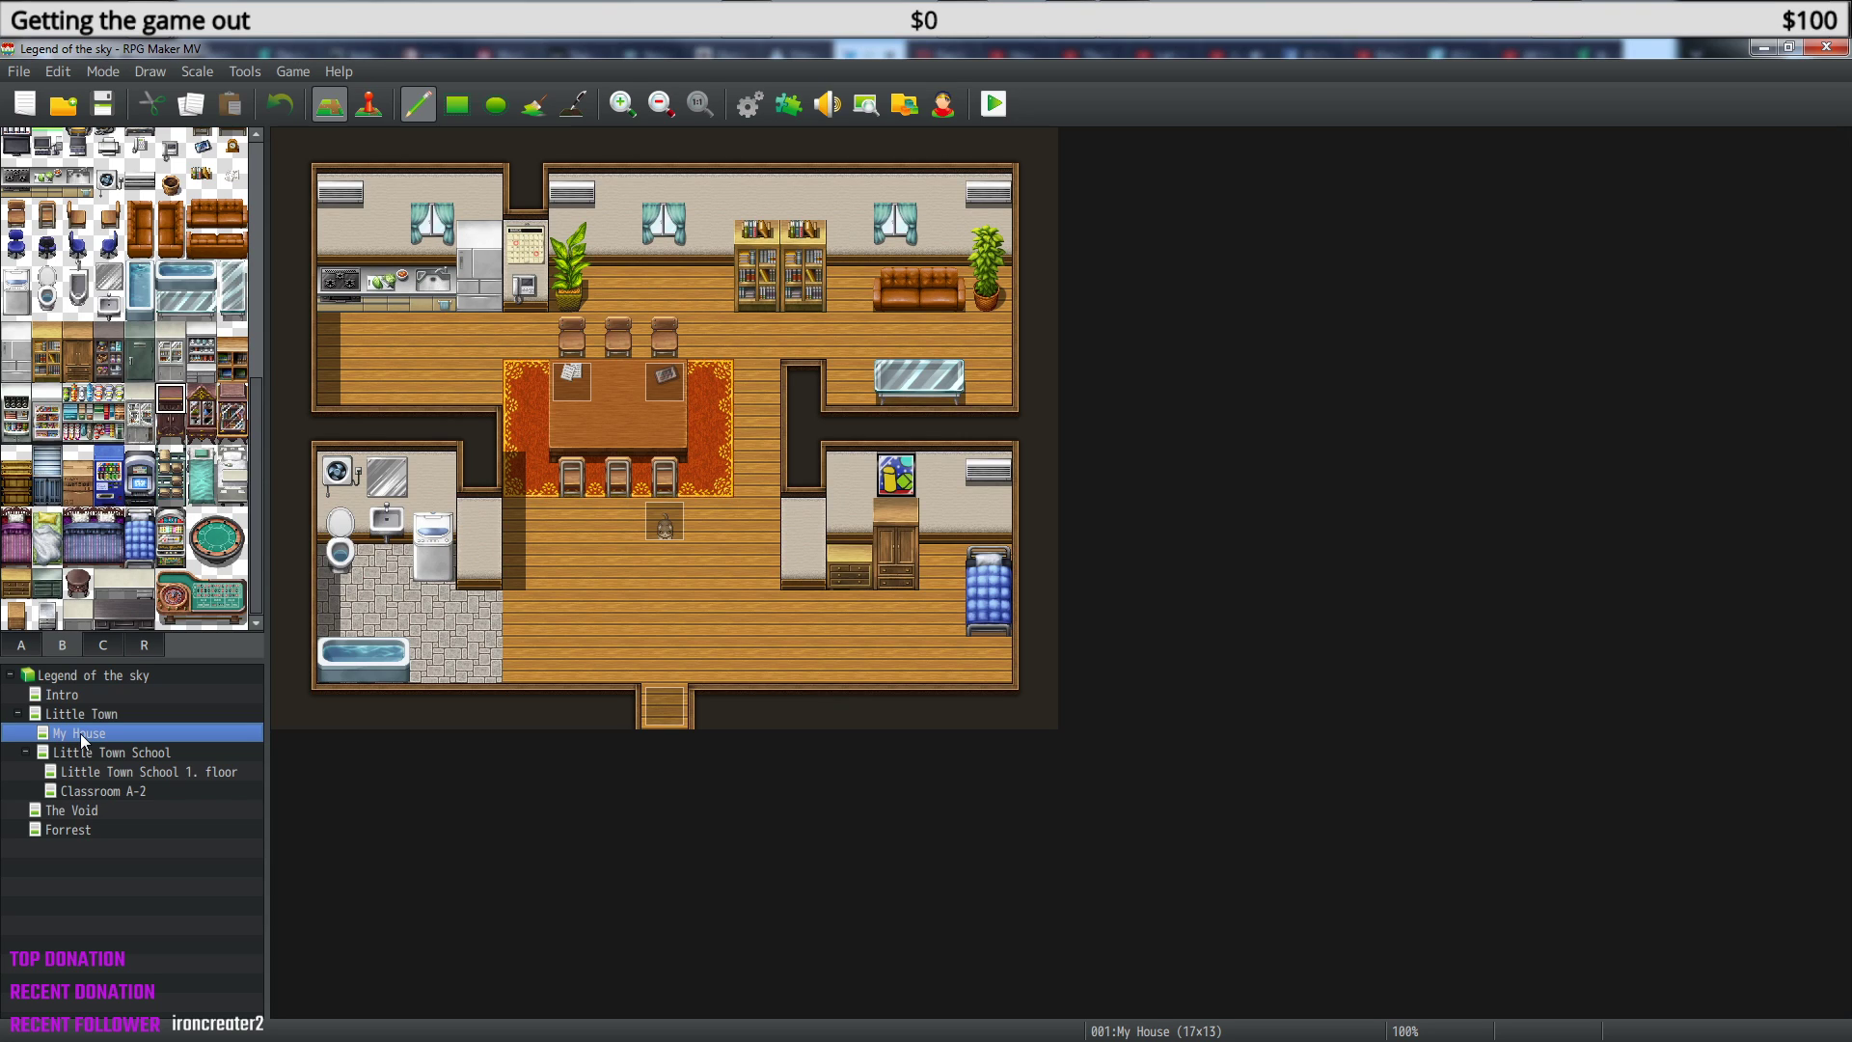
- Look through the Forrest, Little Town, My House, Little Town School and Little Town School 1. floor maps, with events shown for the school maps
left_click(87, 832)
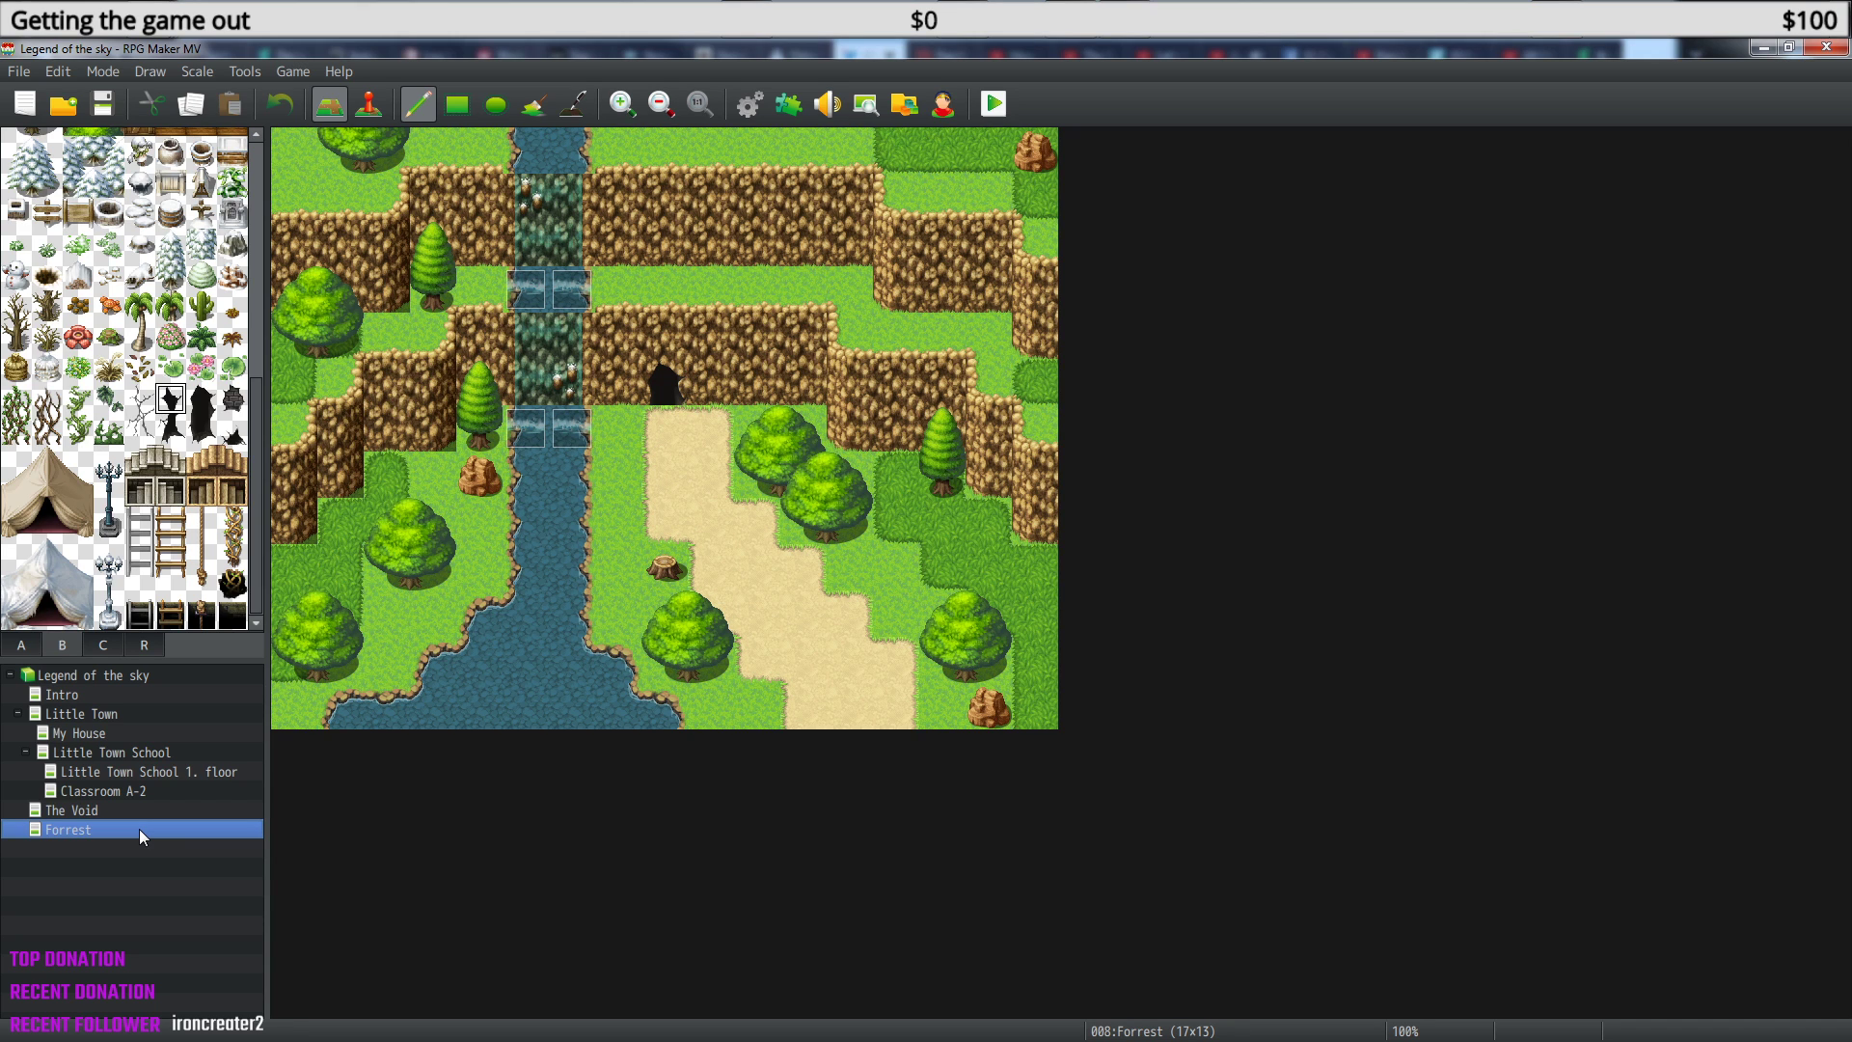
left_click(96, 716)
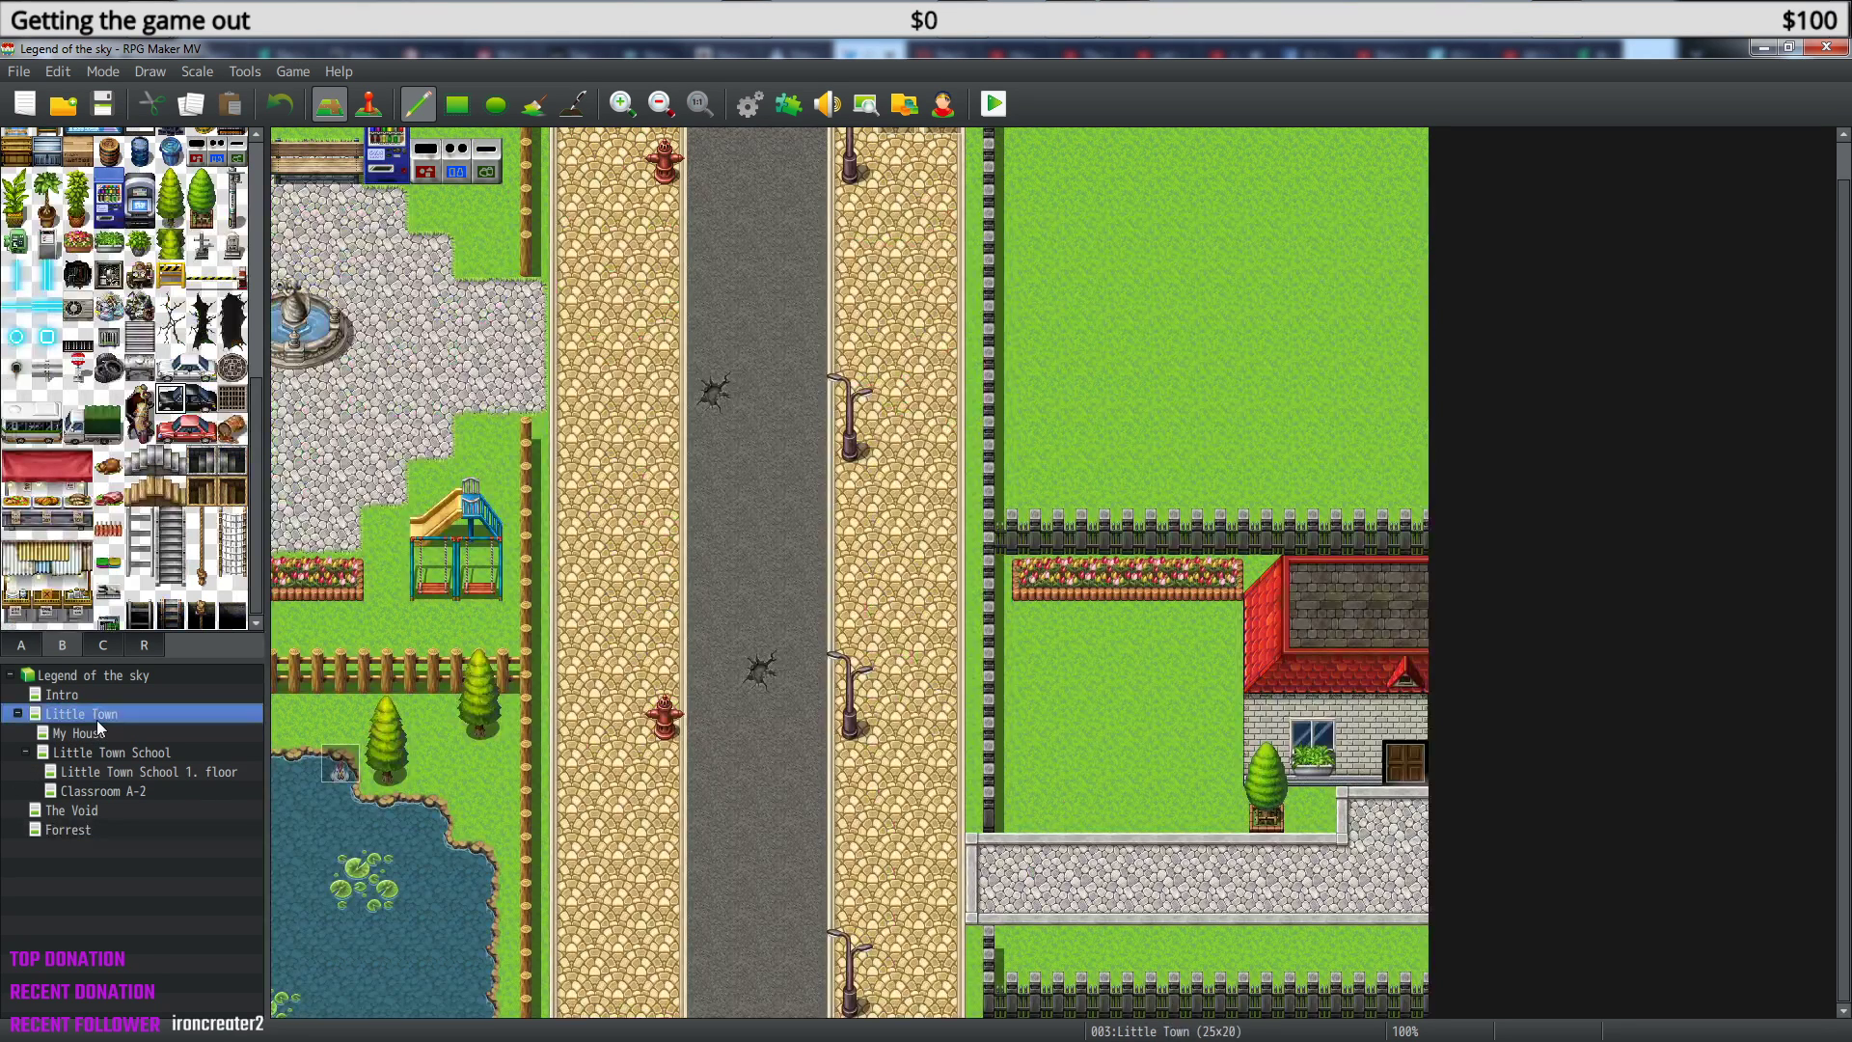
left_click(97, 733)
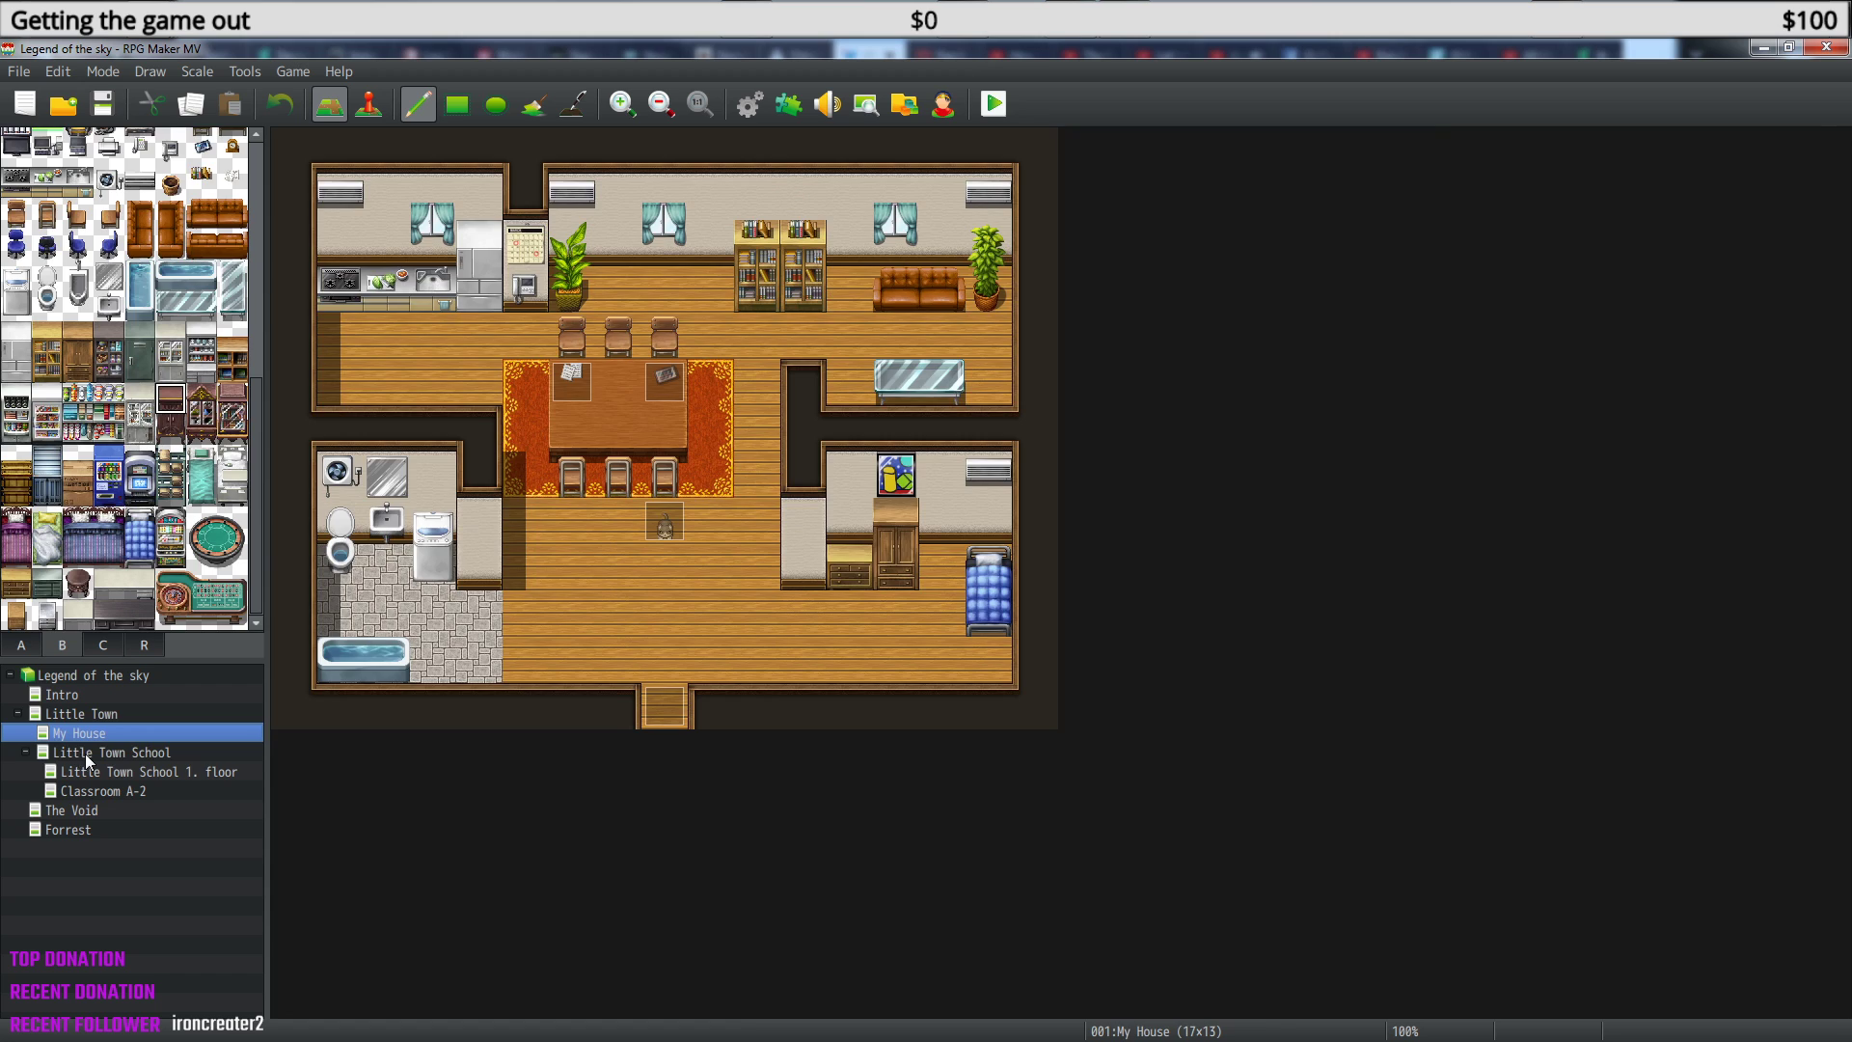
left_click(85, 755)
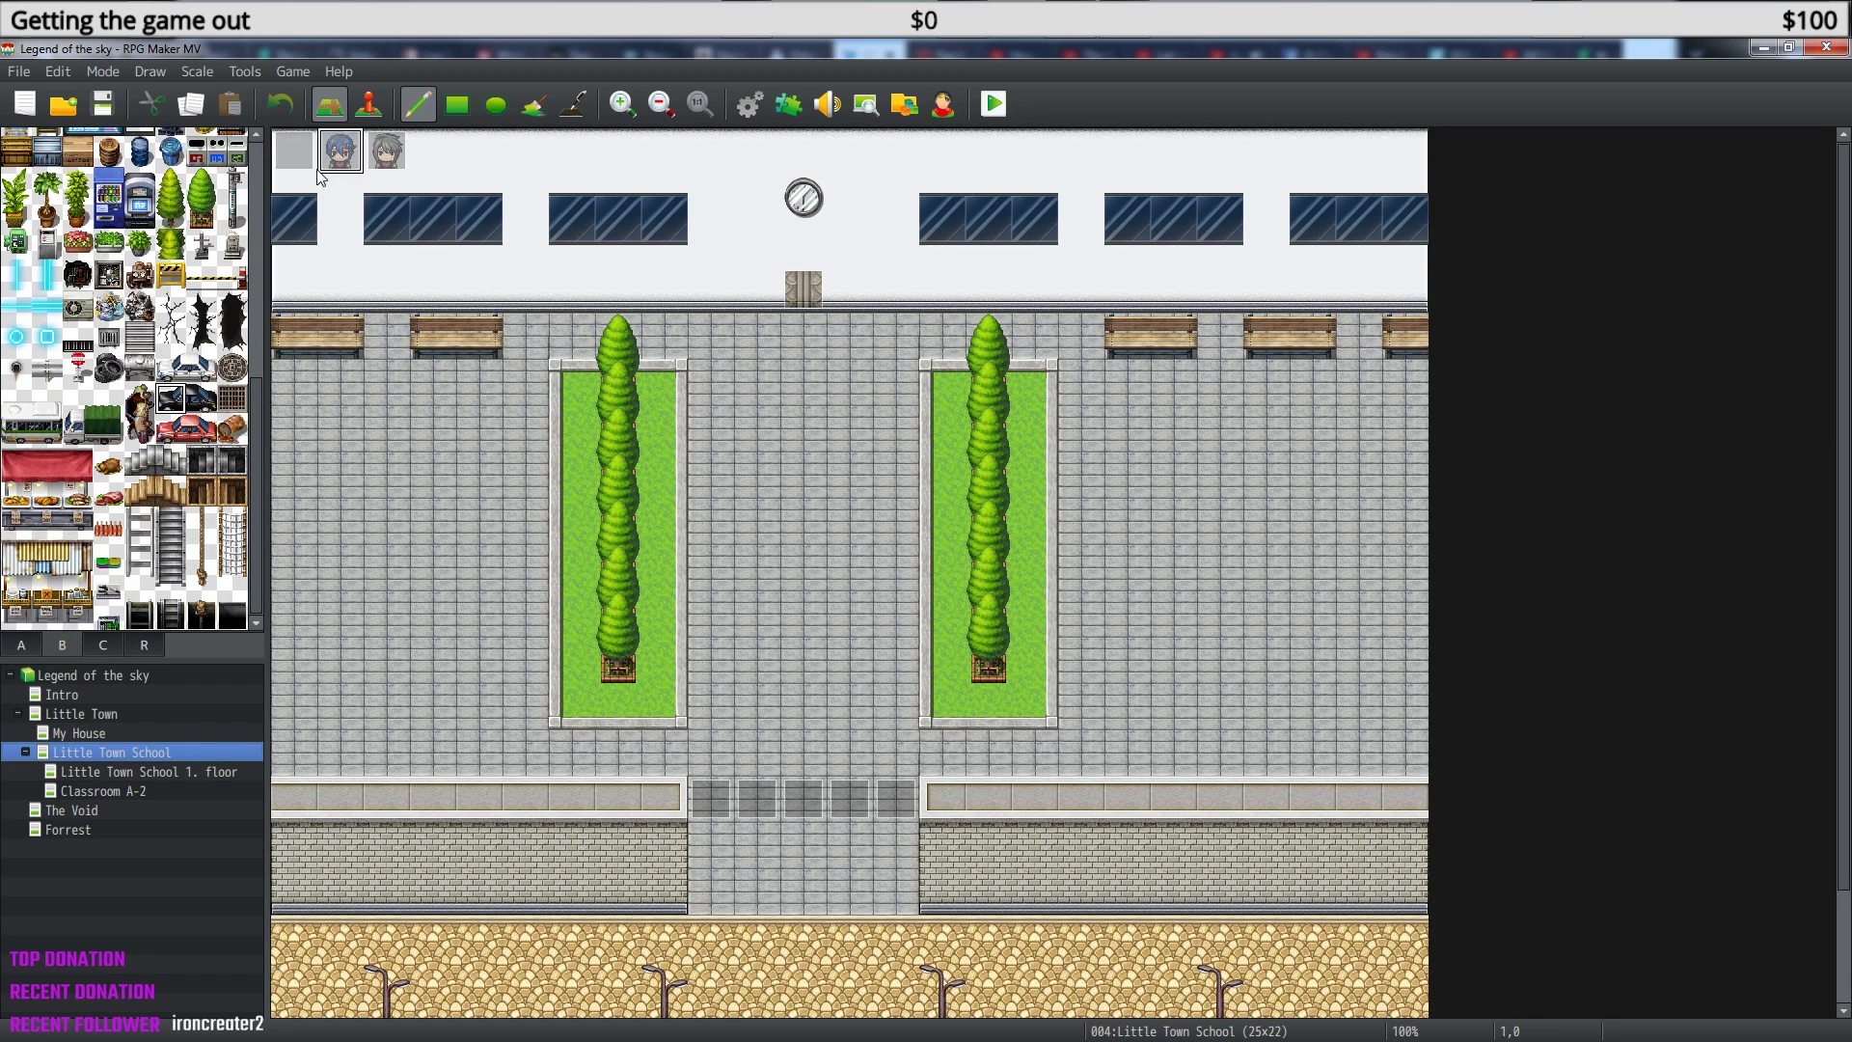
left_click(368, 103)
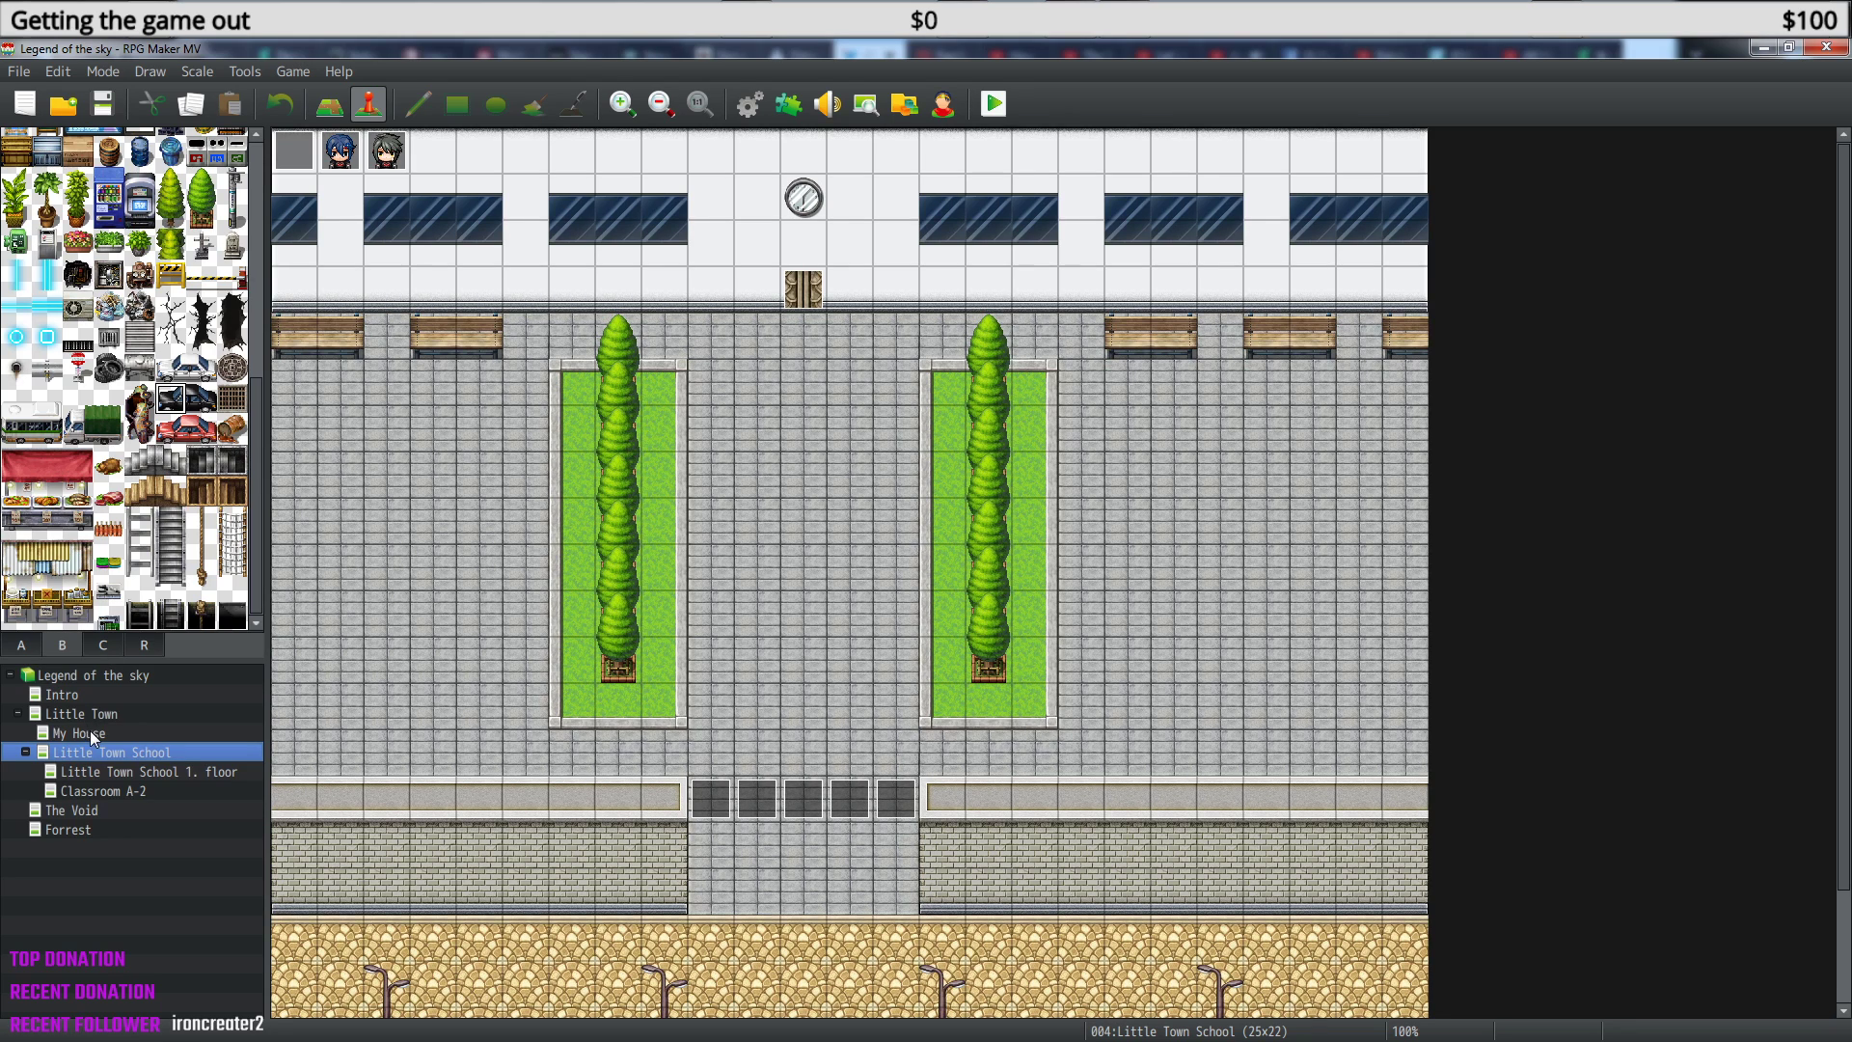
left_click(104, 774)
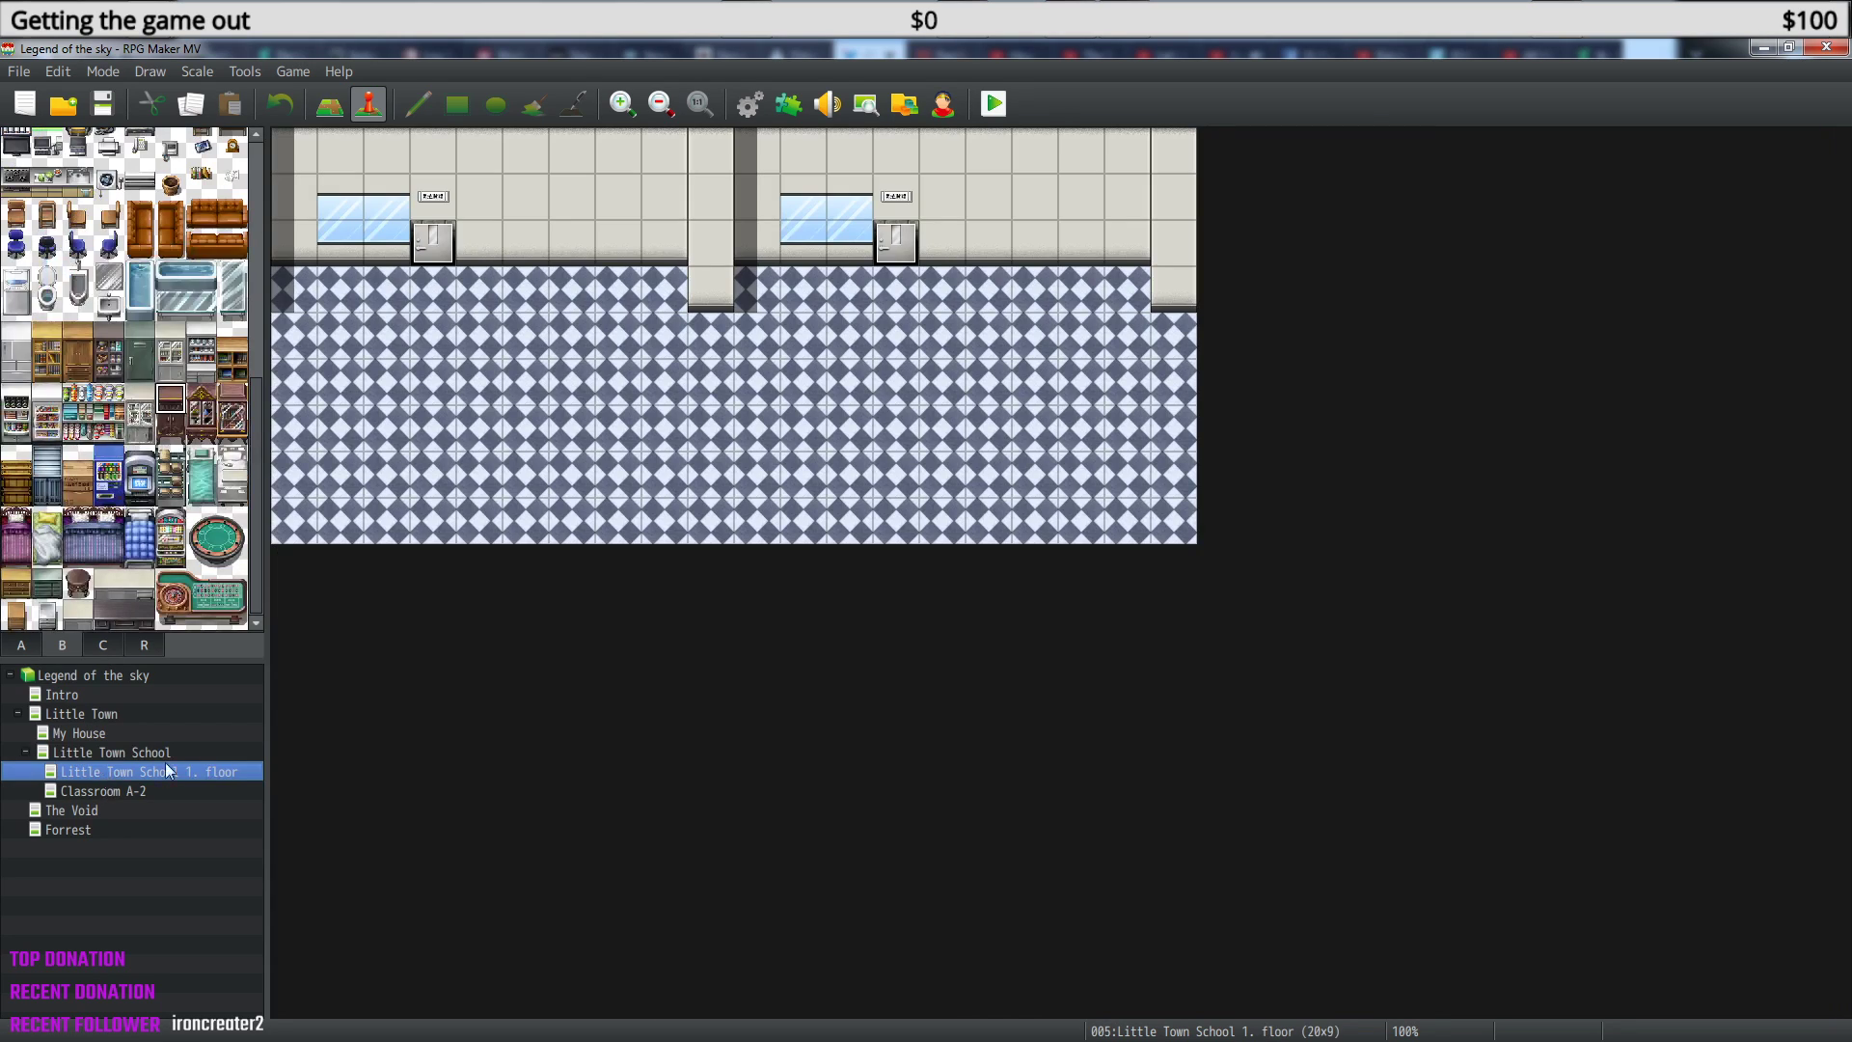
- Check the event of the blonde character behind the teacher's desk in the Classroom A-2 map
left_click(119, 791)
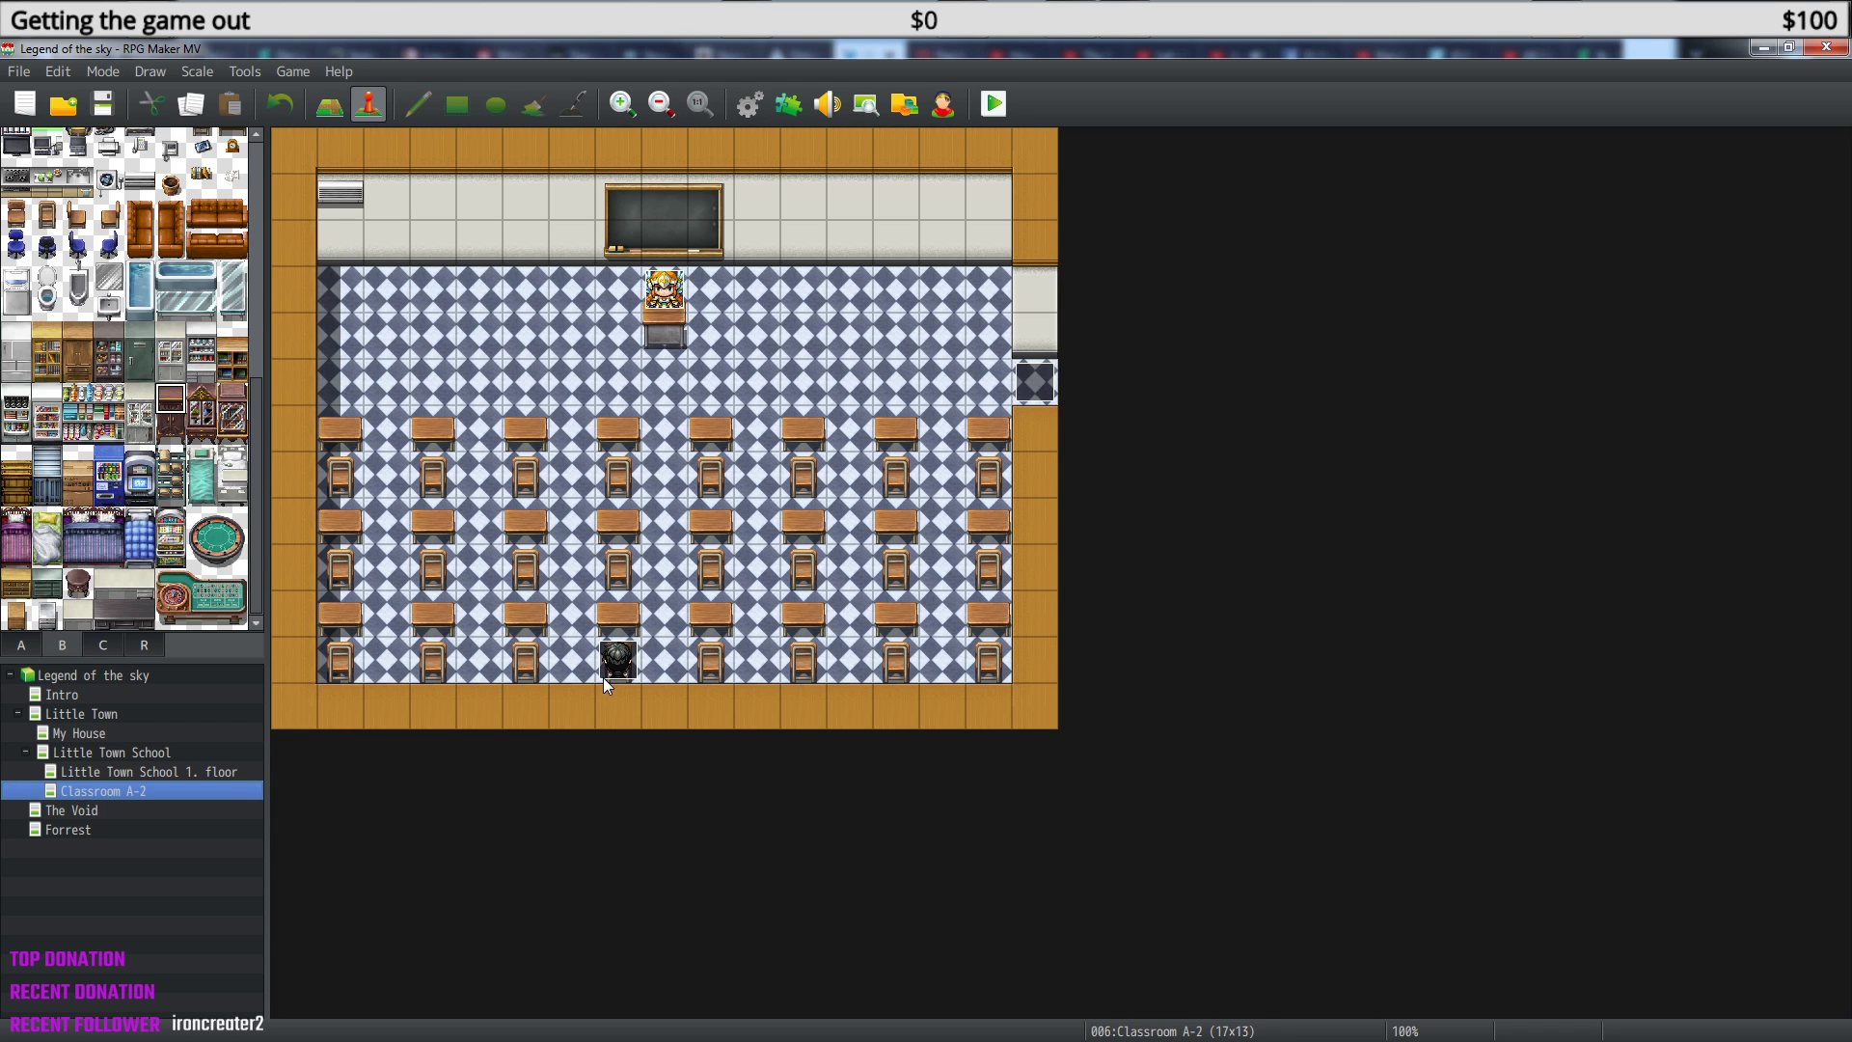
double_click(665, 289)
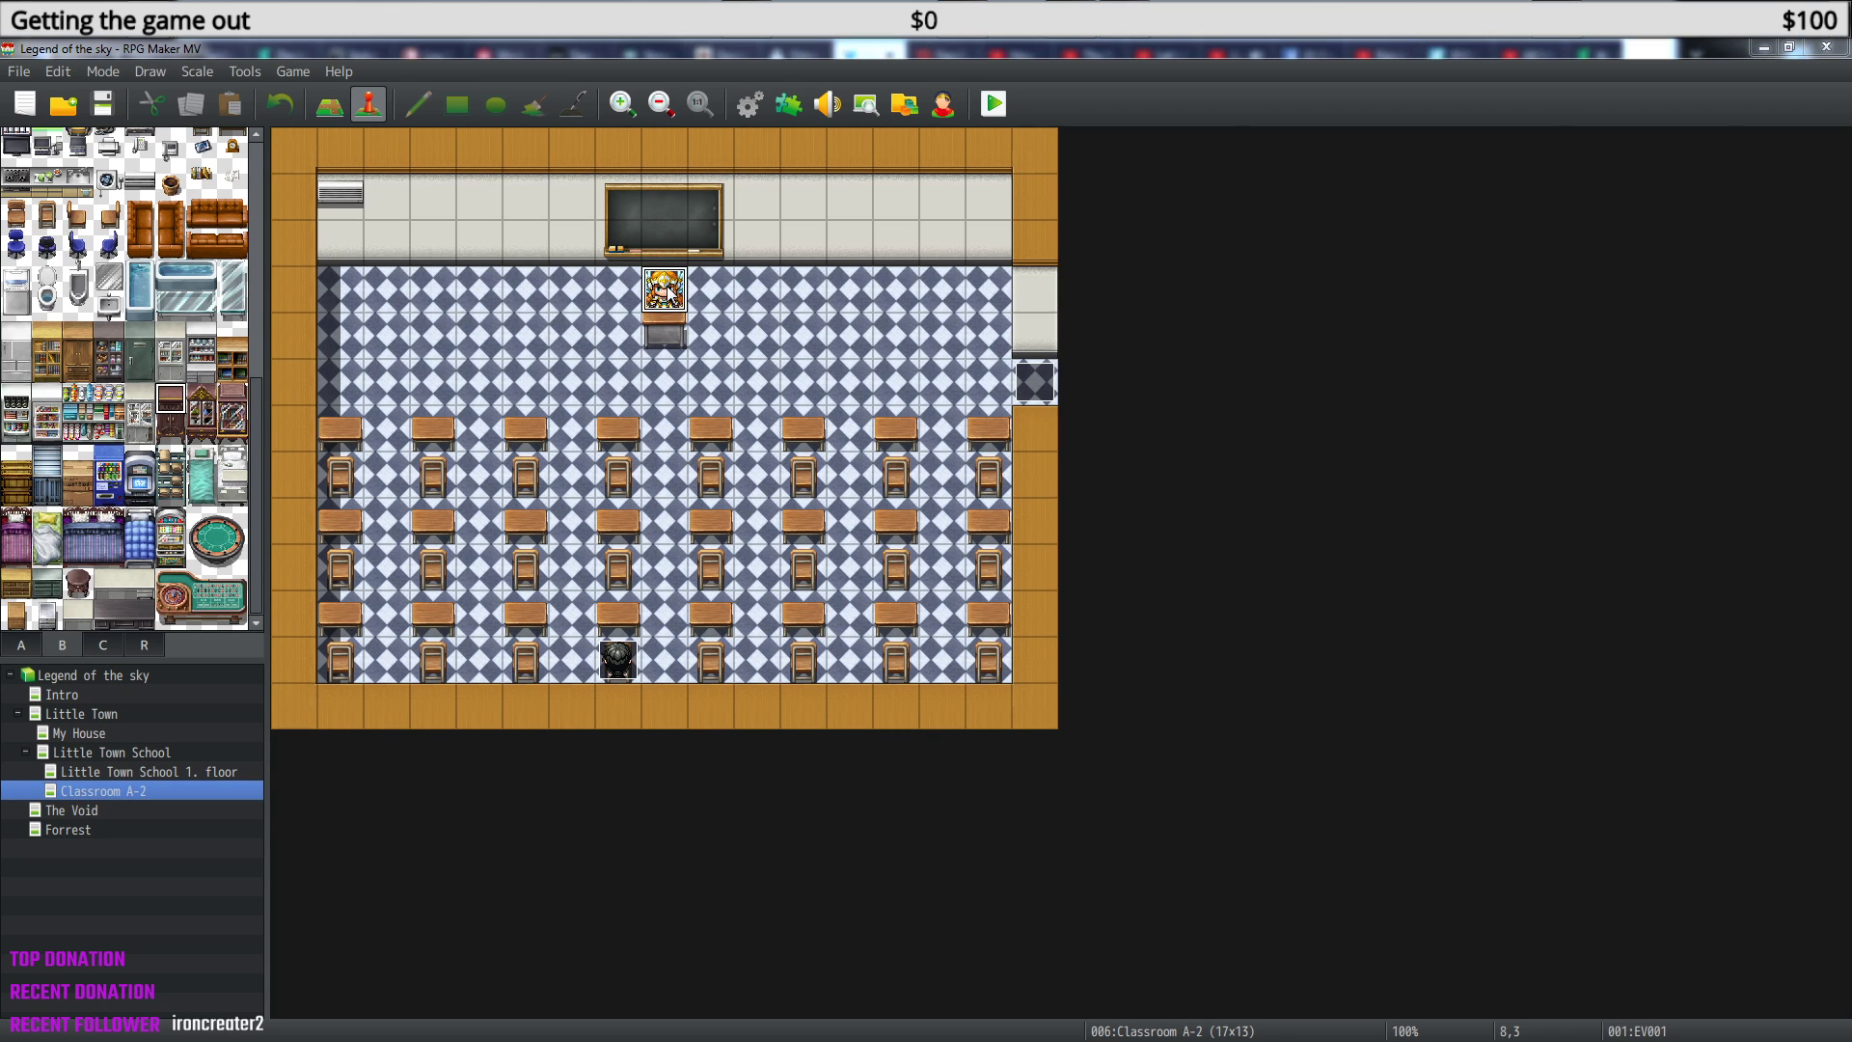
left_click(1394, 191)
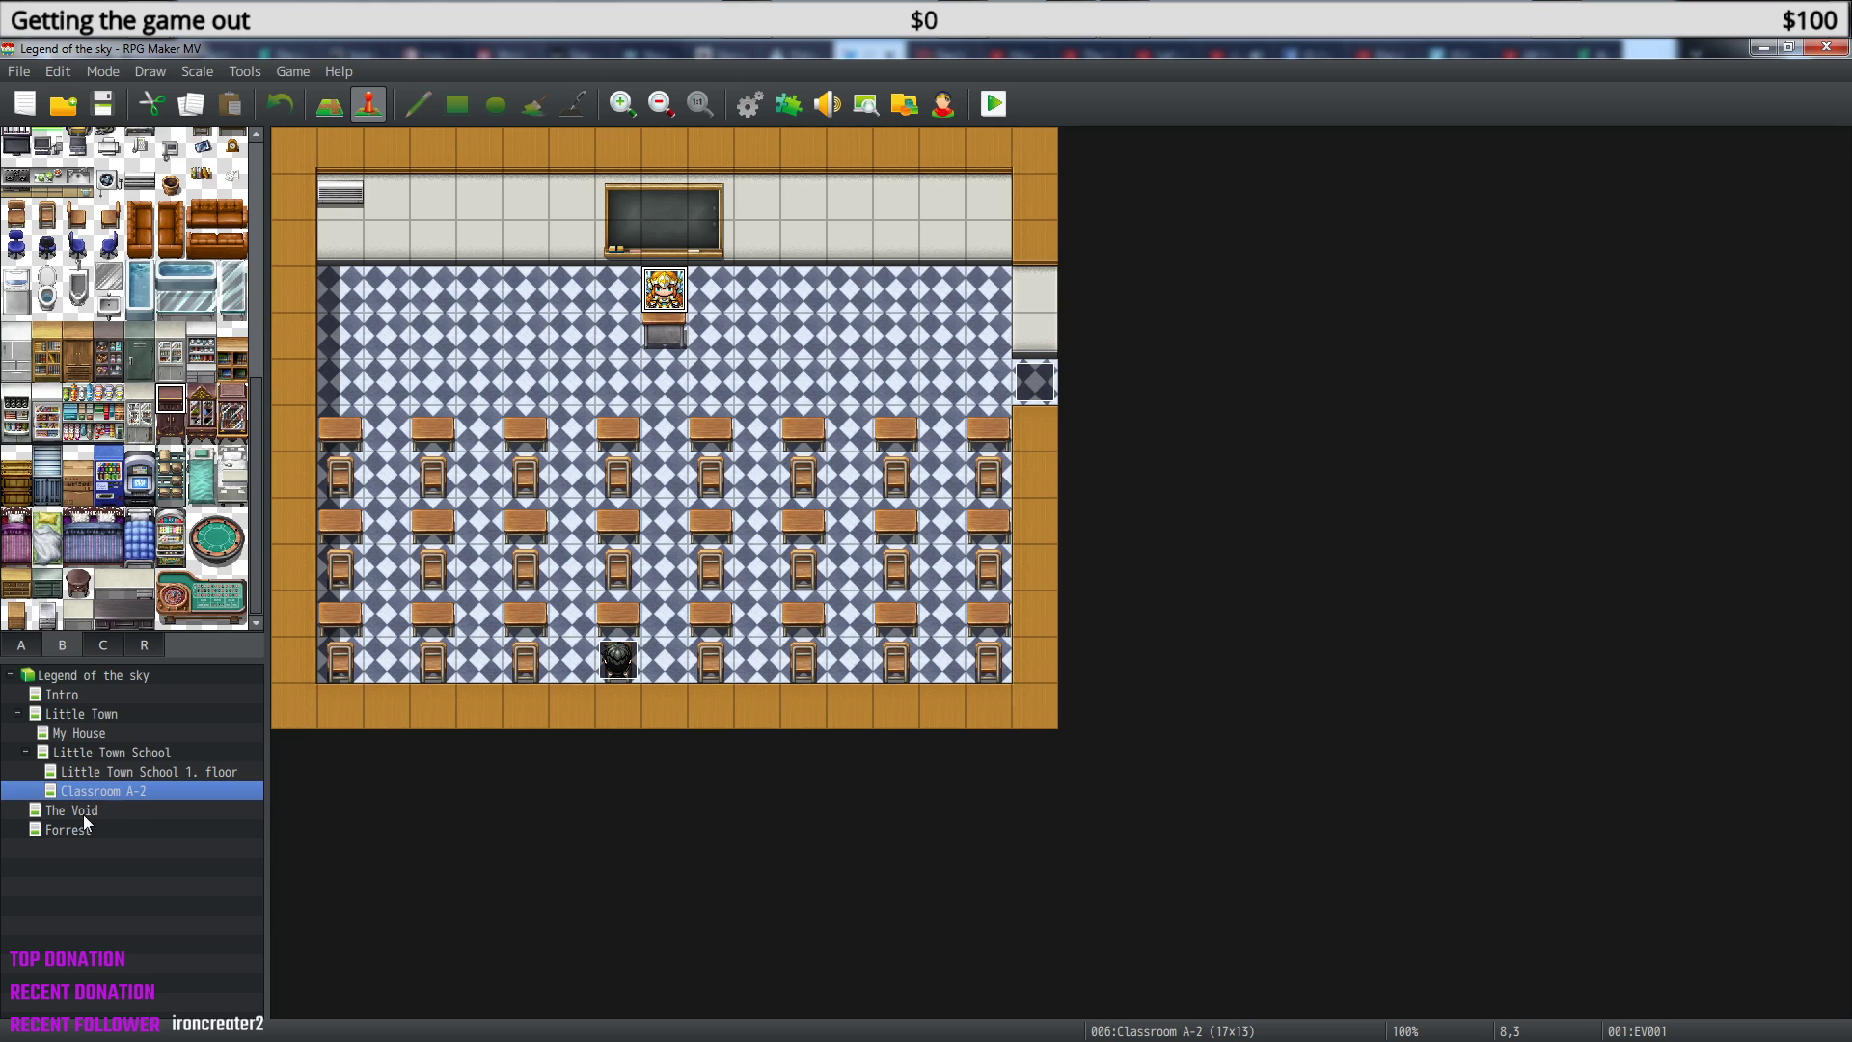
- Review the command list of The Void's autorun event, including the text before the player transfer to Forrest
left_click(116, 810)
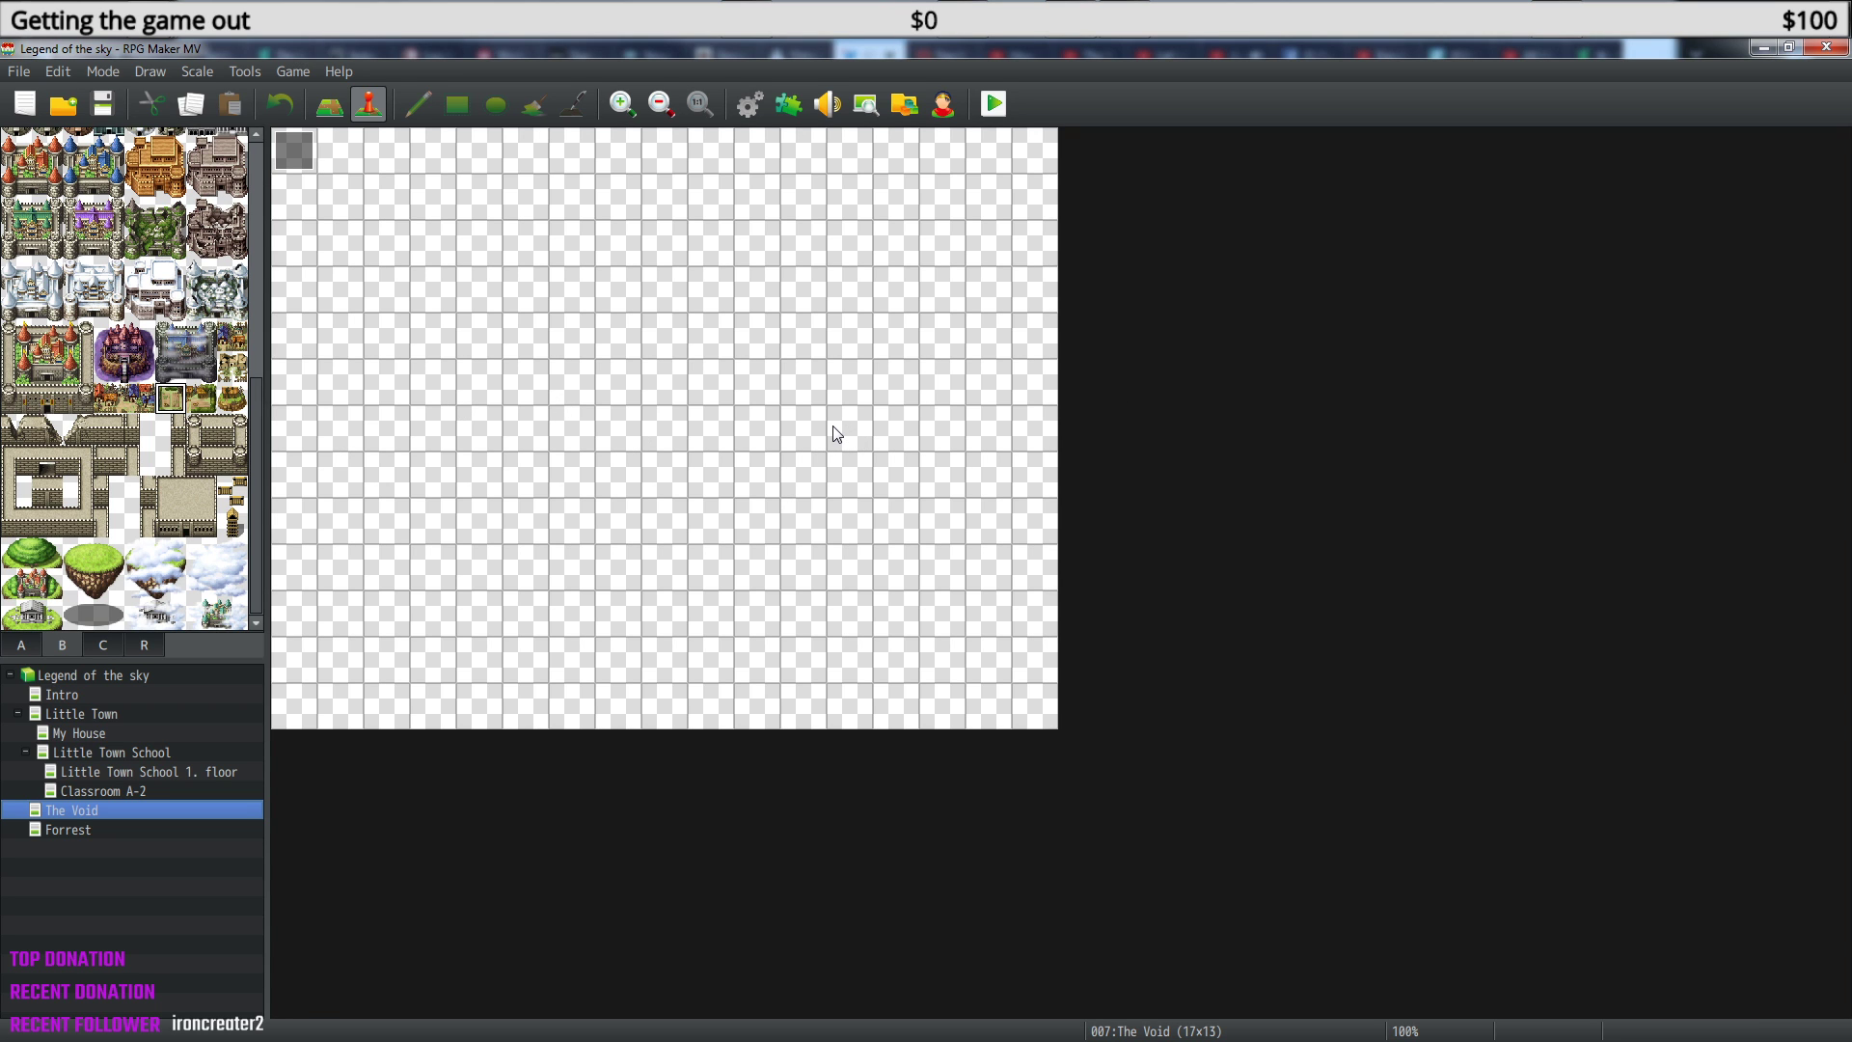
double_click(294, 151)
scroll(1258, 606, "down", 3)
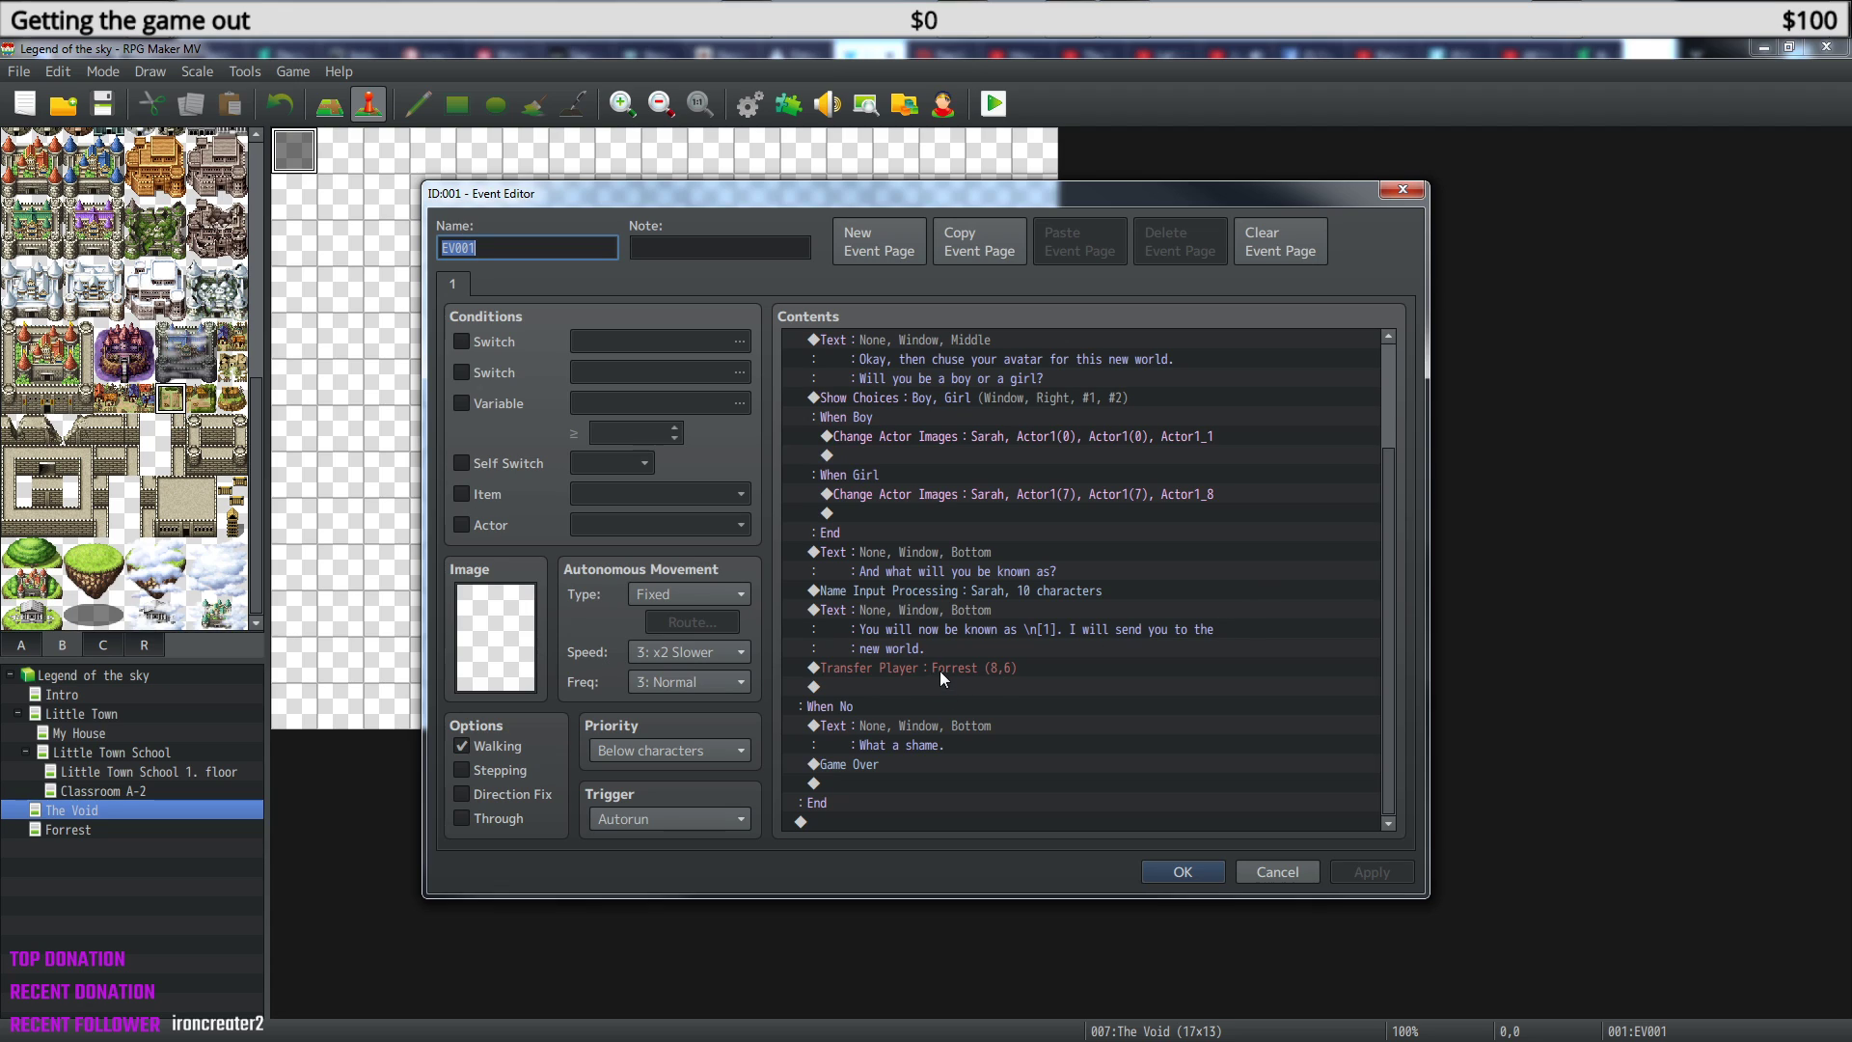
left_click(1040, 632)
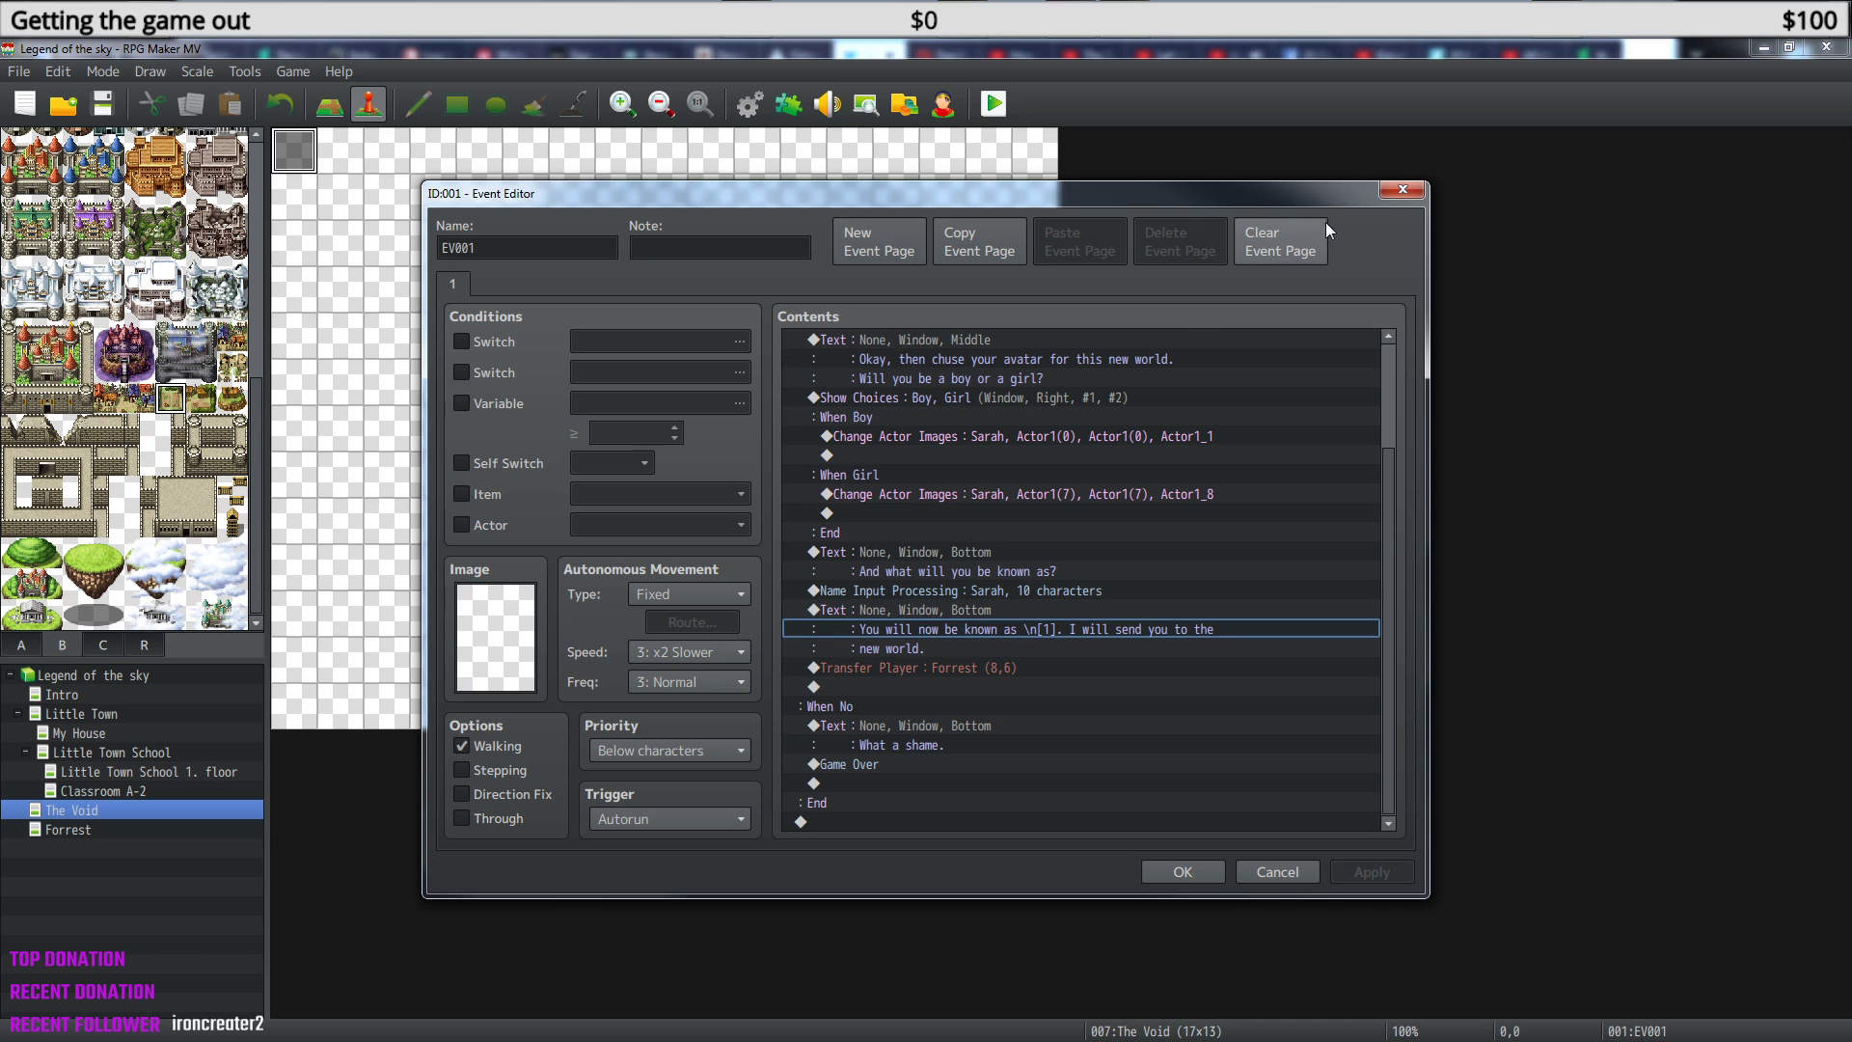
left_click(1402, 189)
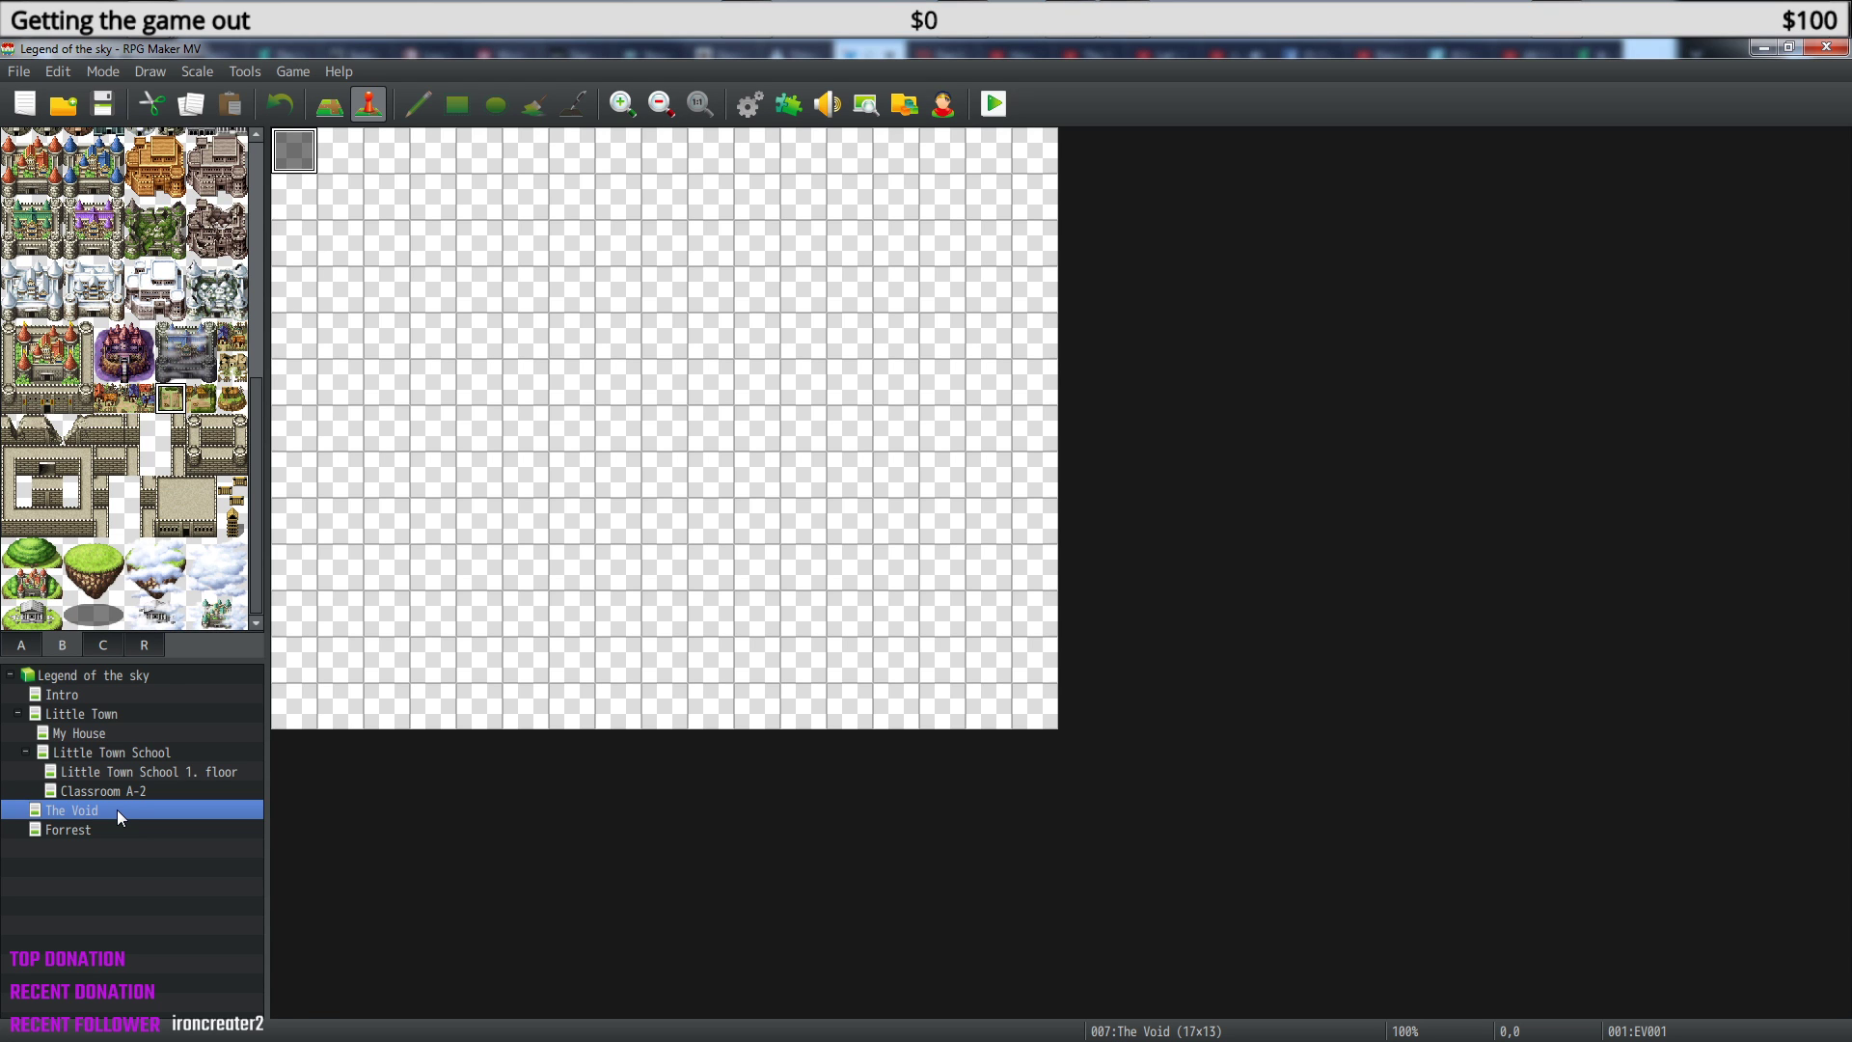
- Examine the A and B tilesets for further decorations for the Forrest map
left_click(107, 831)
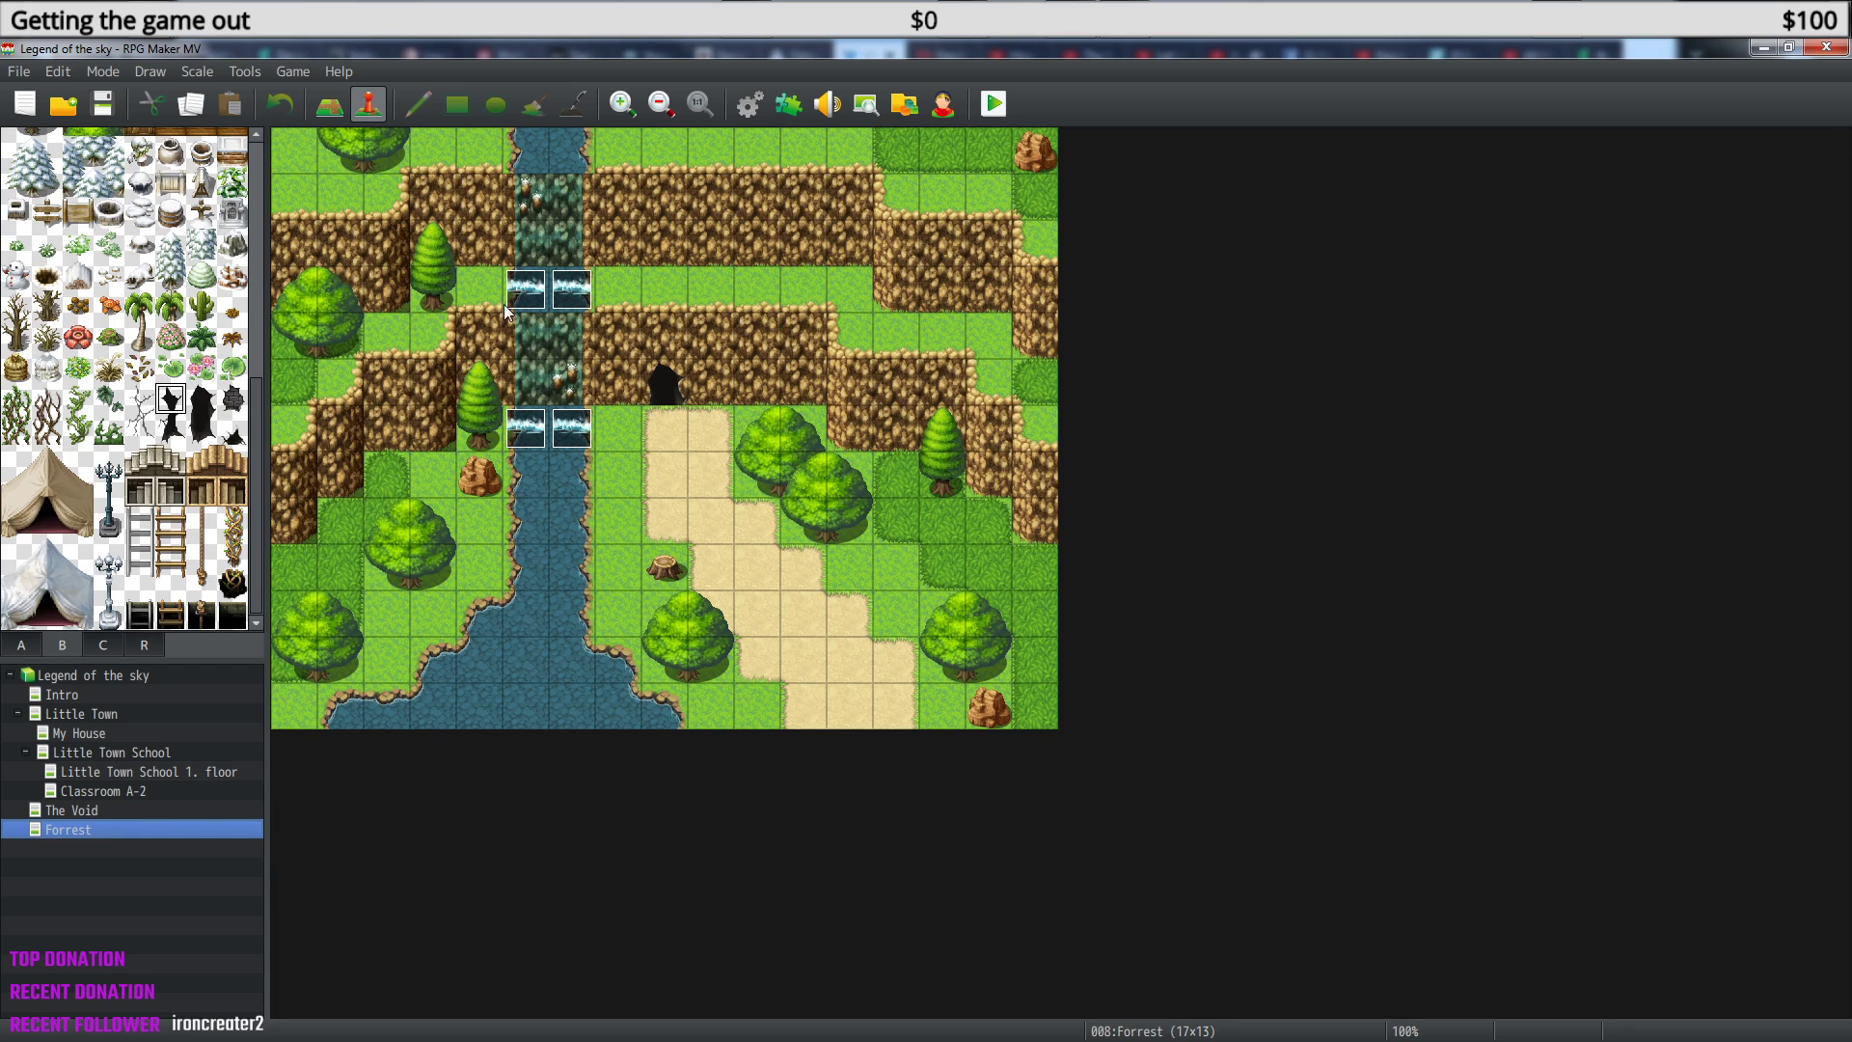
scroll(123, 387, "up", 5)
scroll(122, 388, "up", 6)
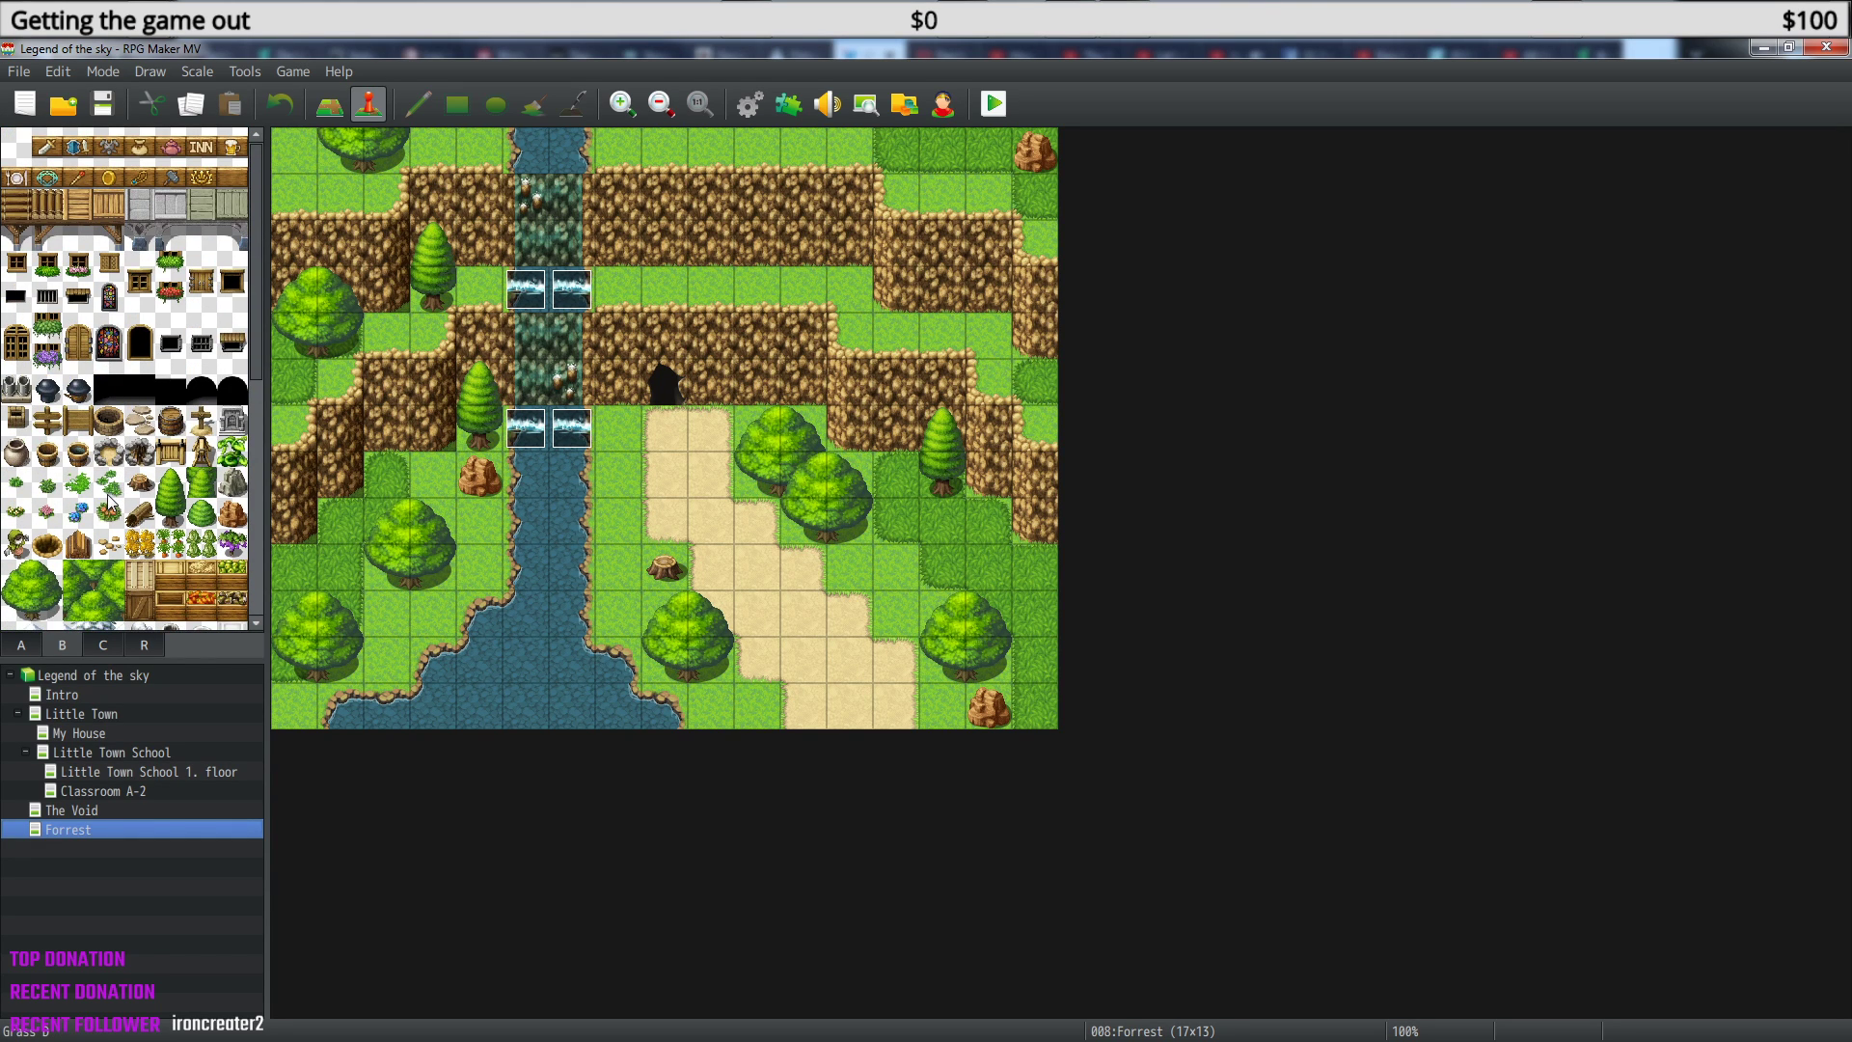
left_click(27, 647)
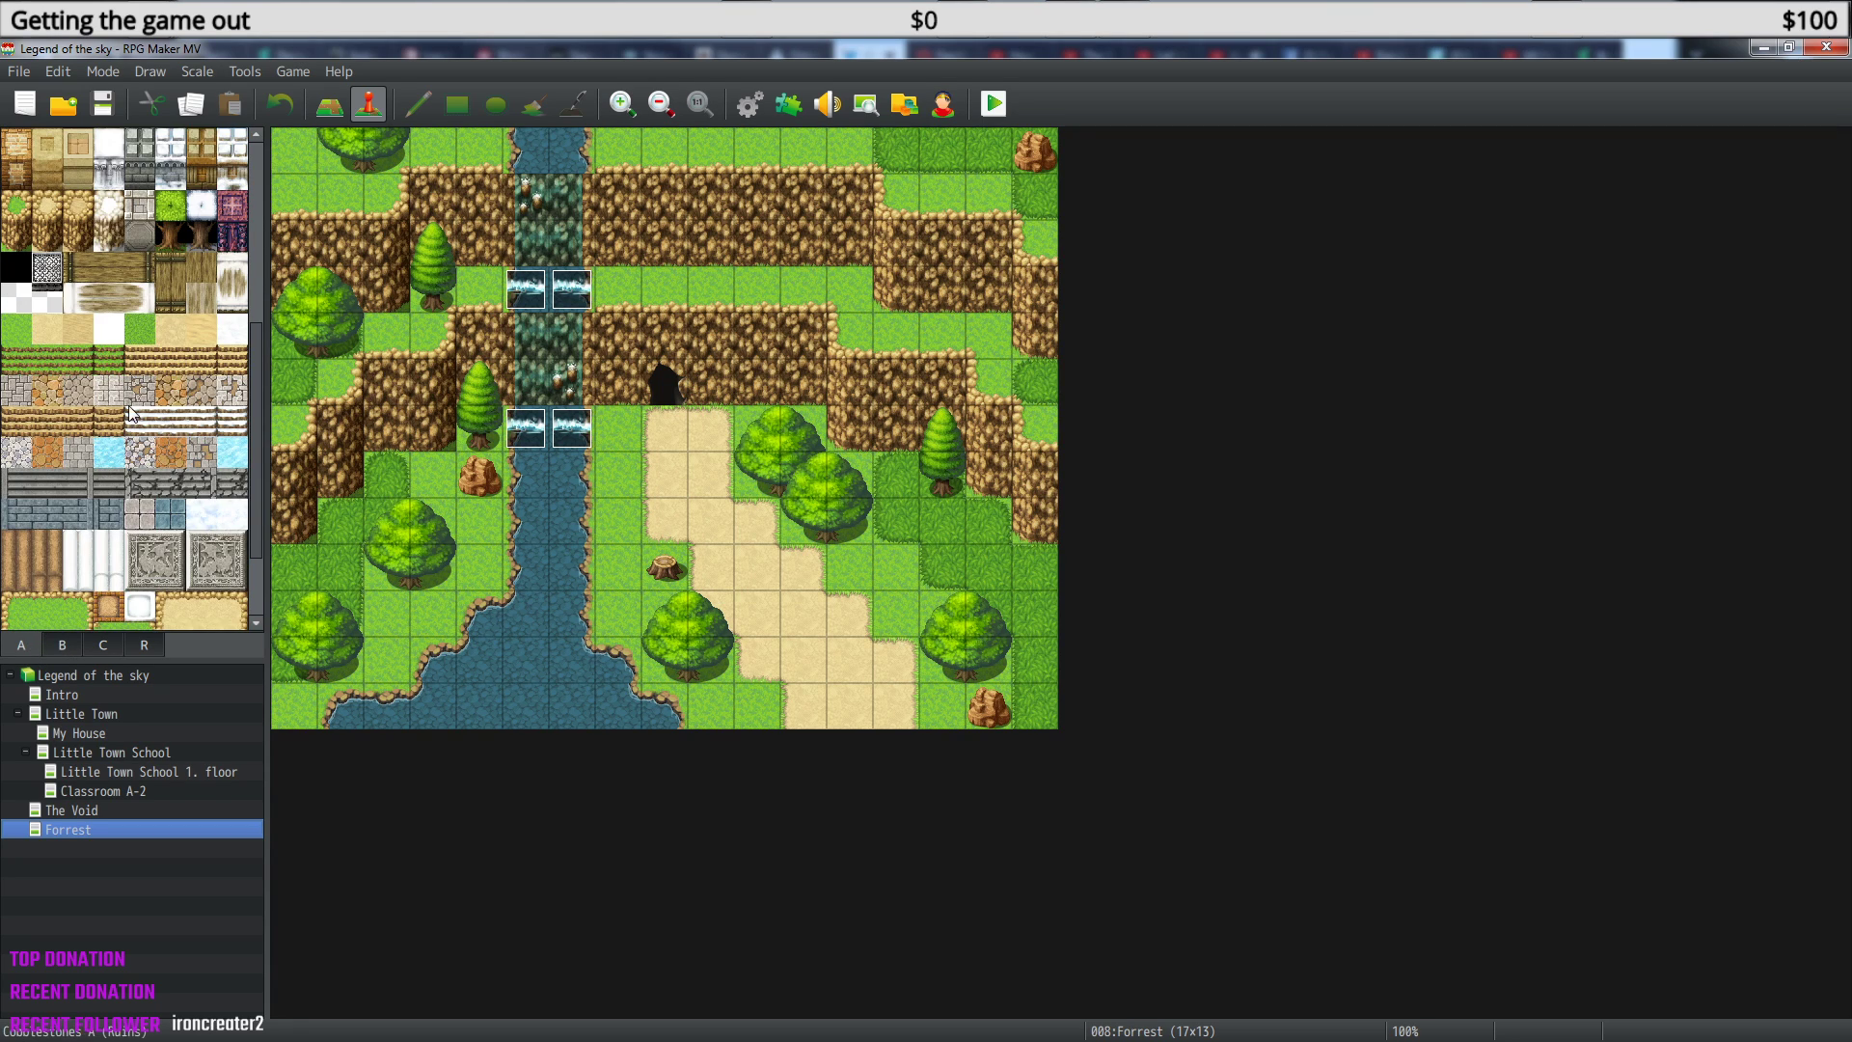
scroll(129, 306, "up", 5)
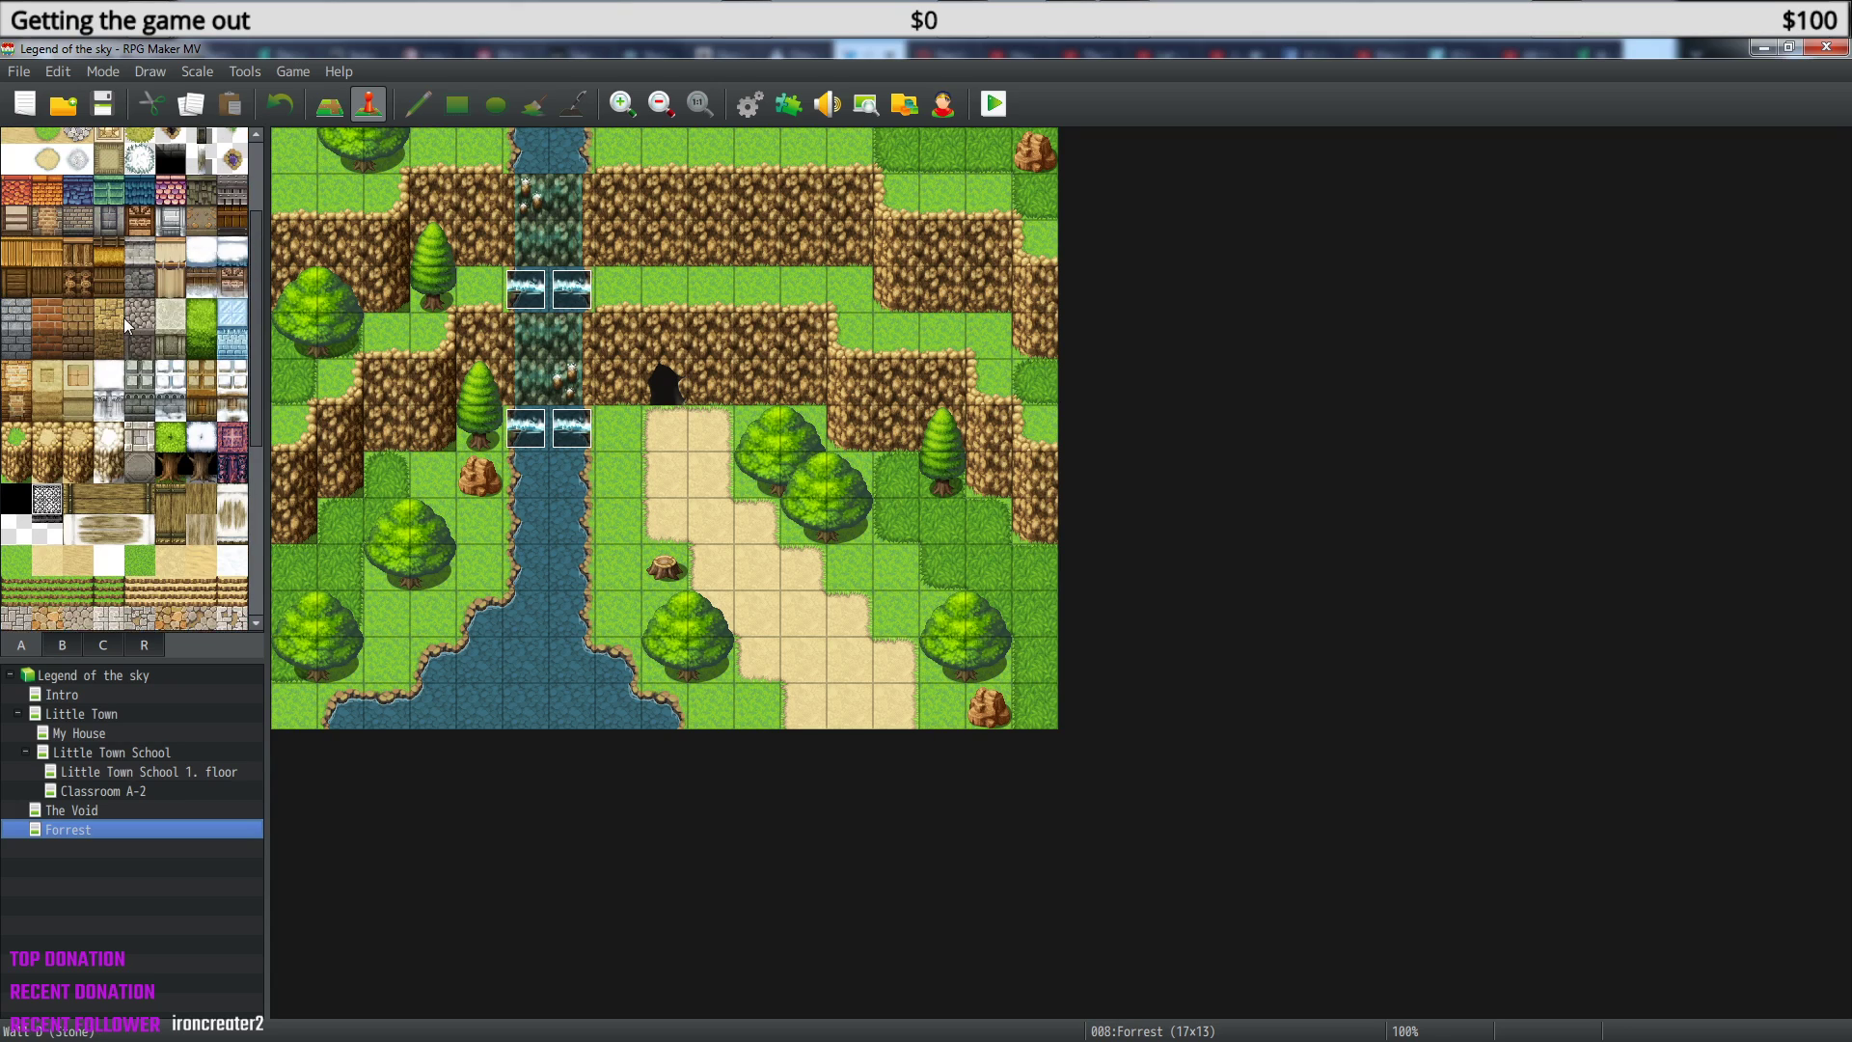
scroll(124, 316, "up", 1)
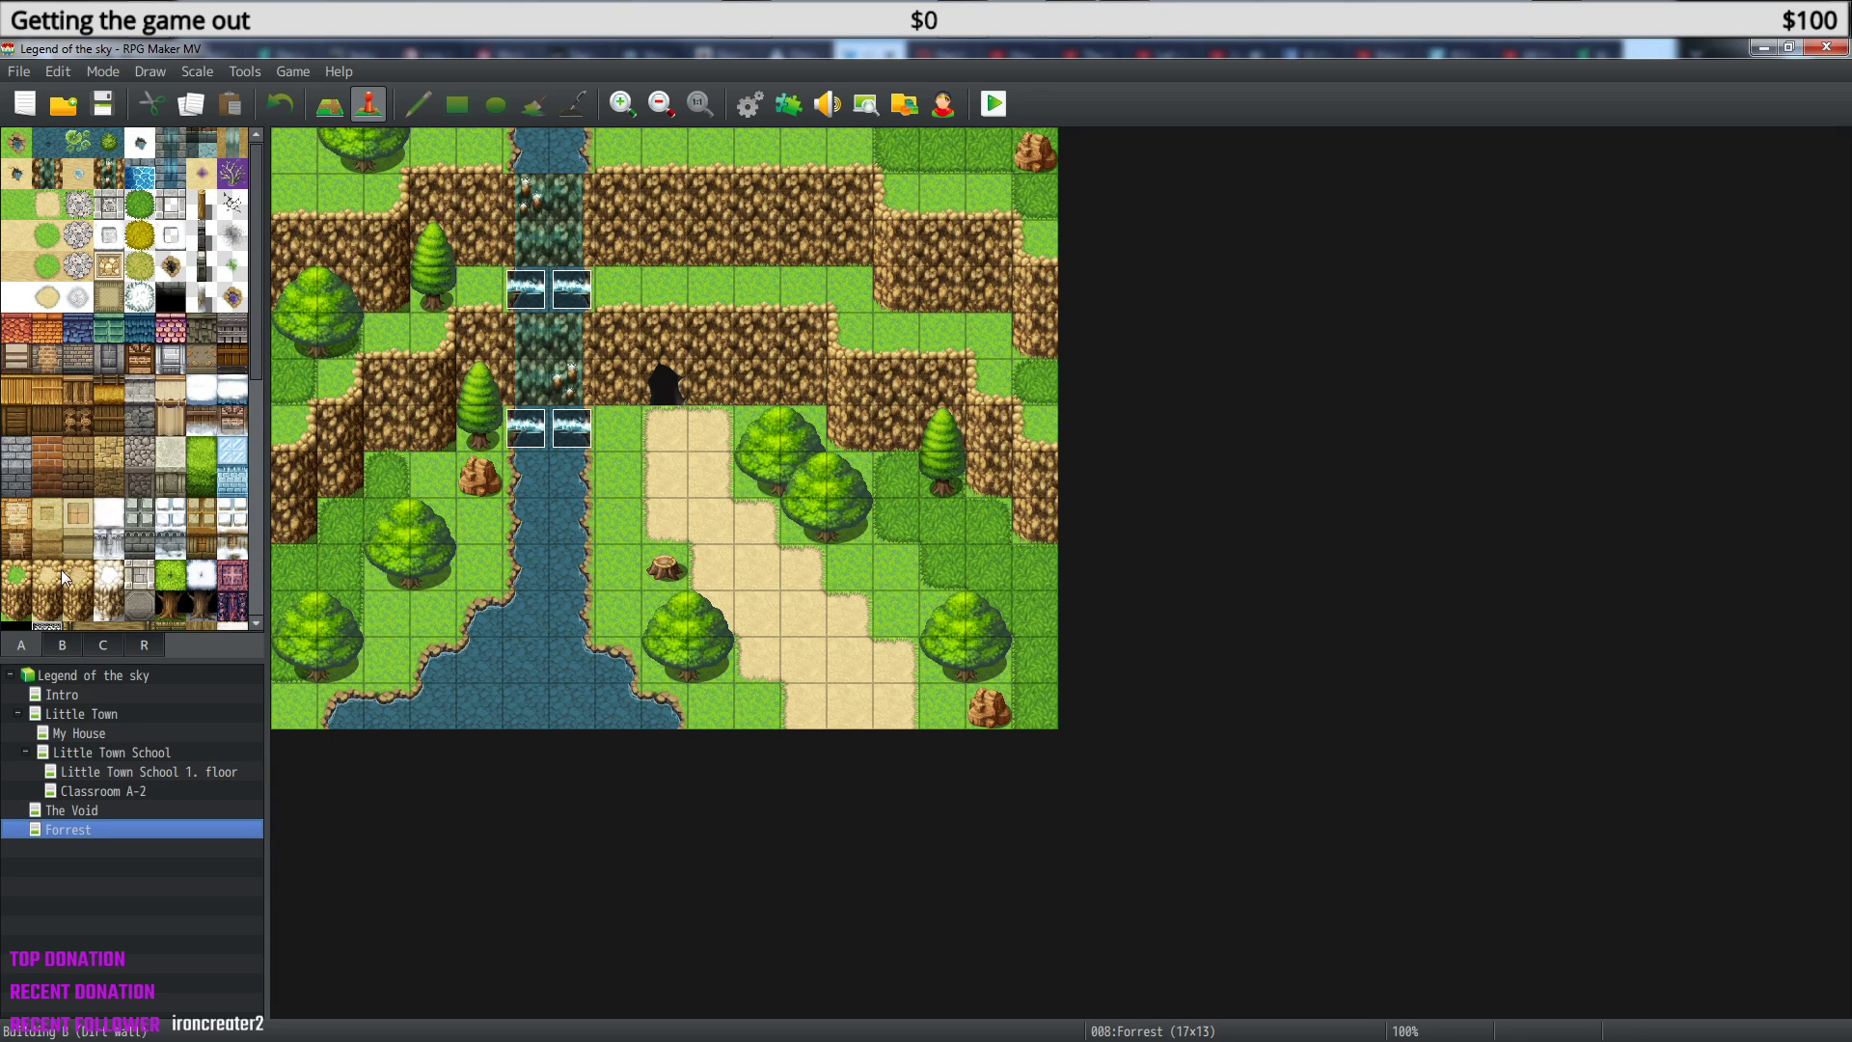
left_click(62, 647)
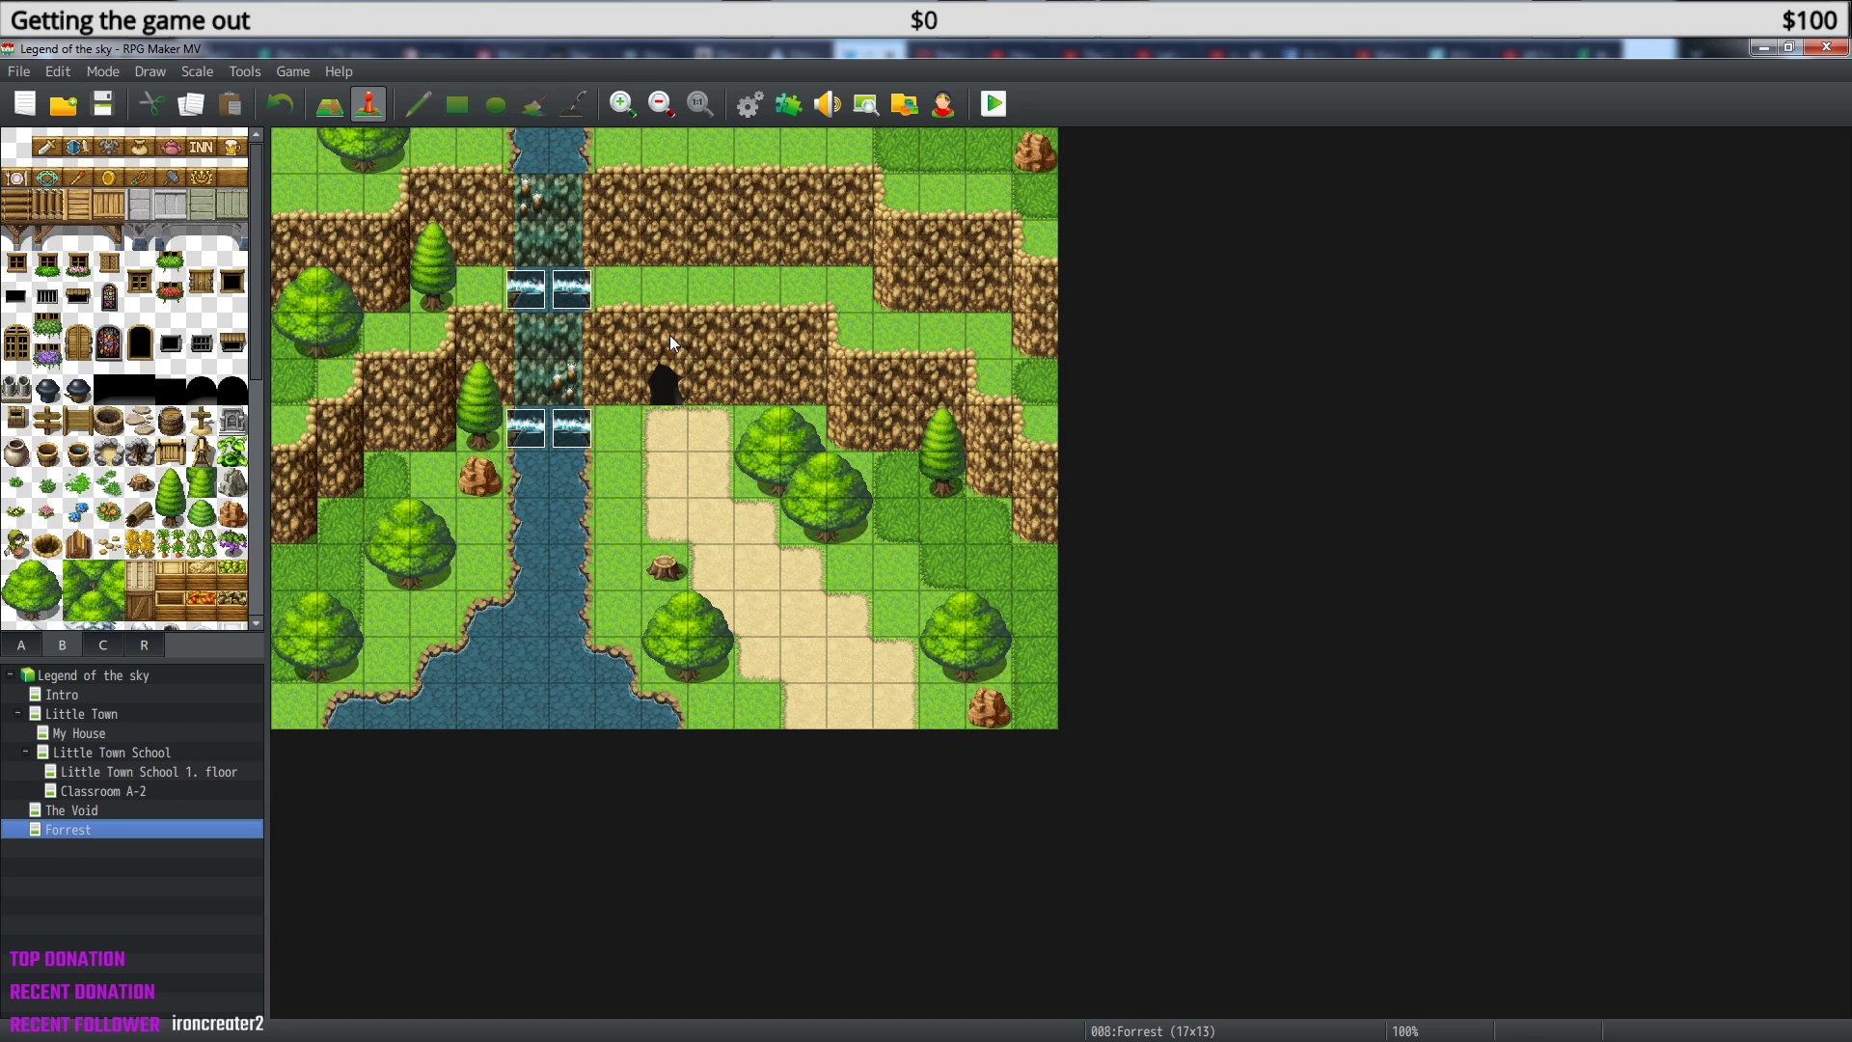
scroll(147, 386, "down", 1)
left_click(112, 507)
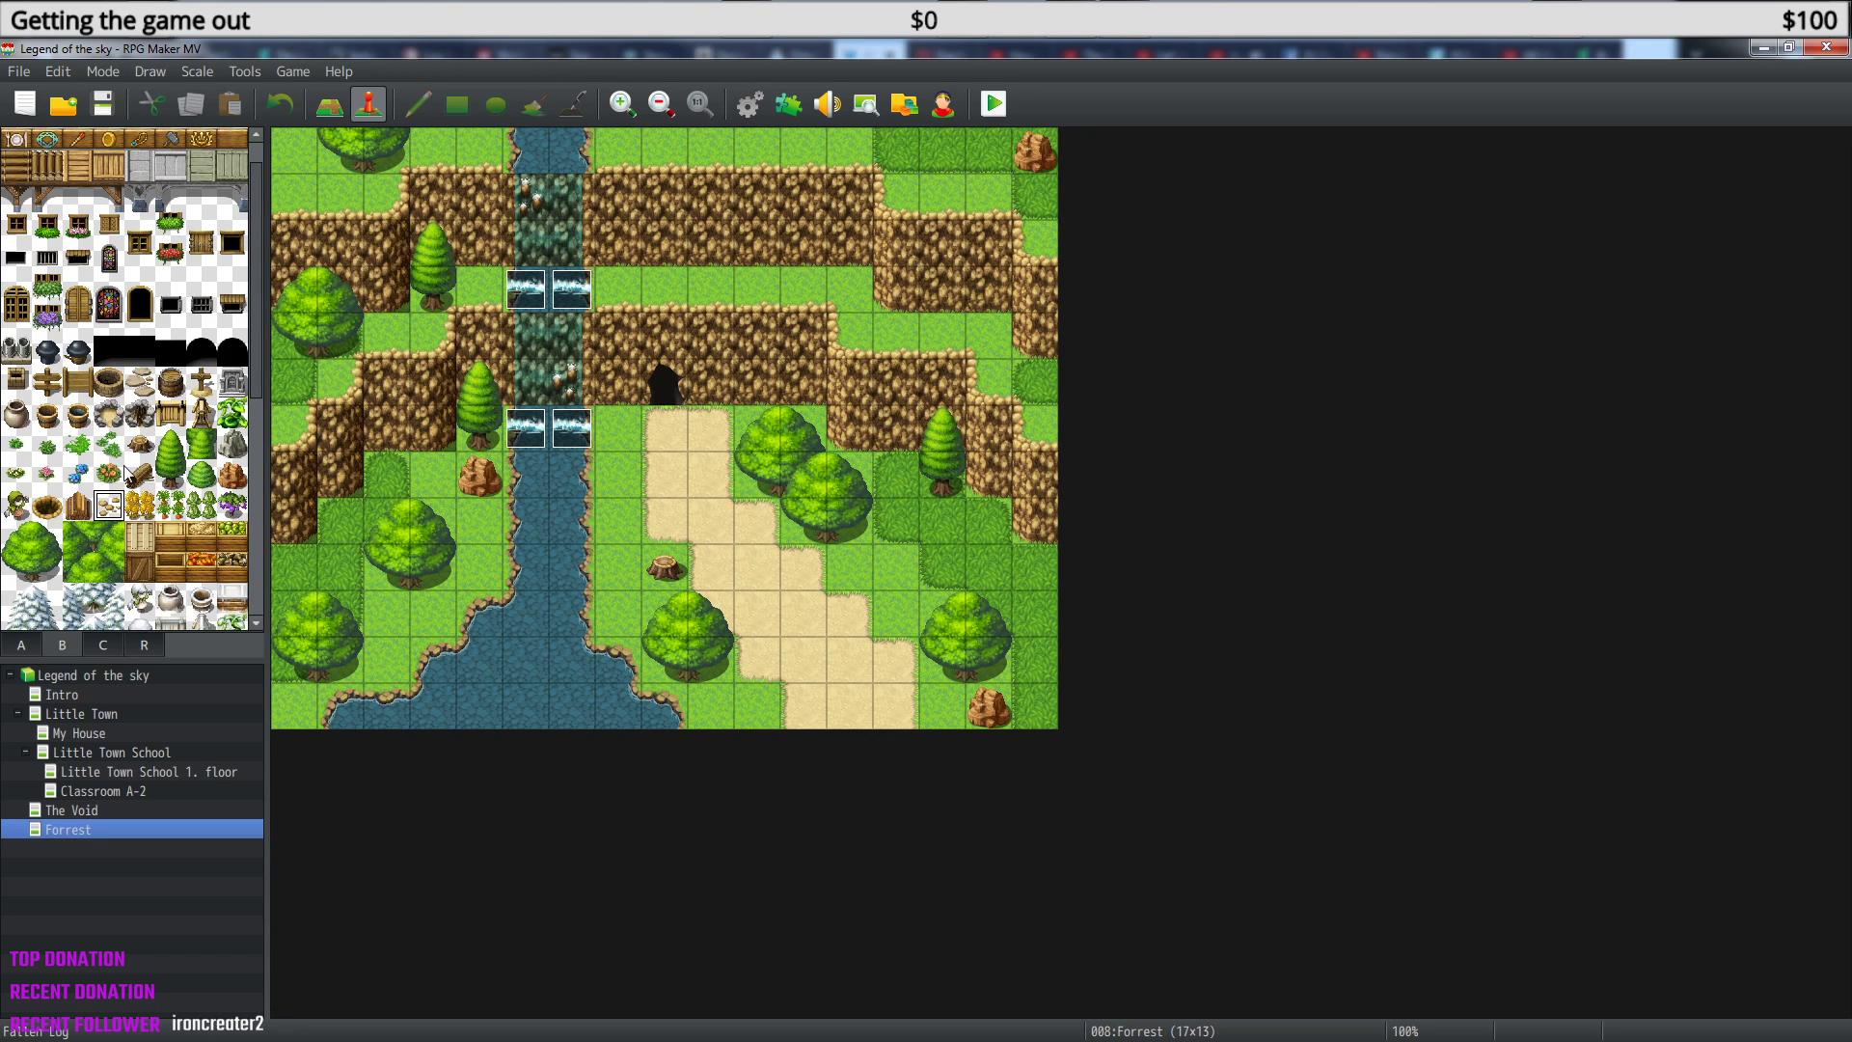
scroll(128, 473, "down", 10)
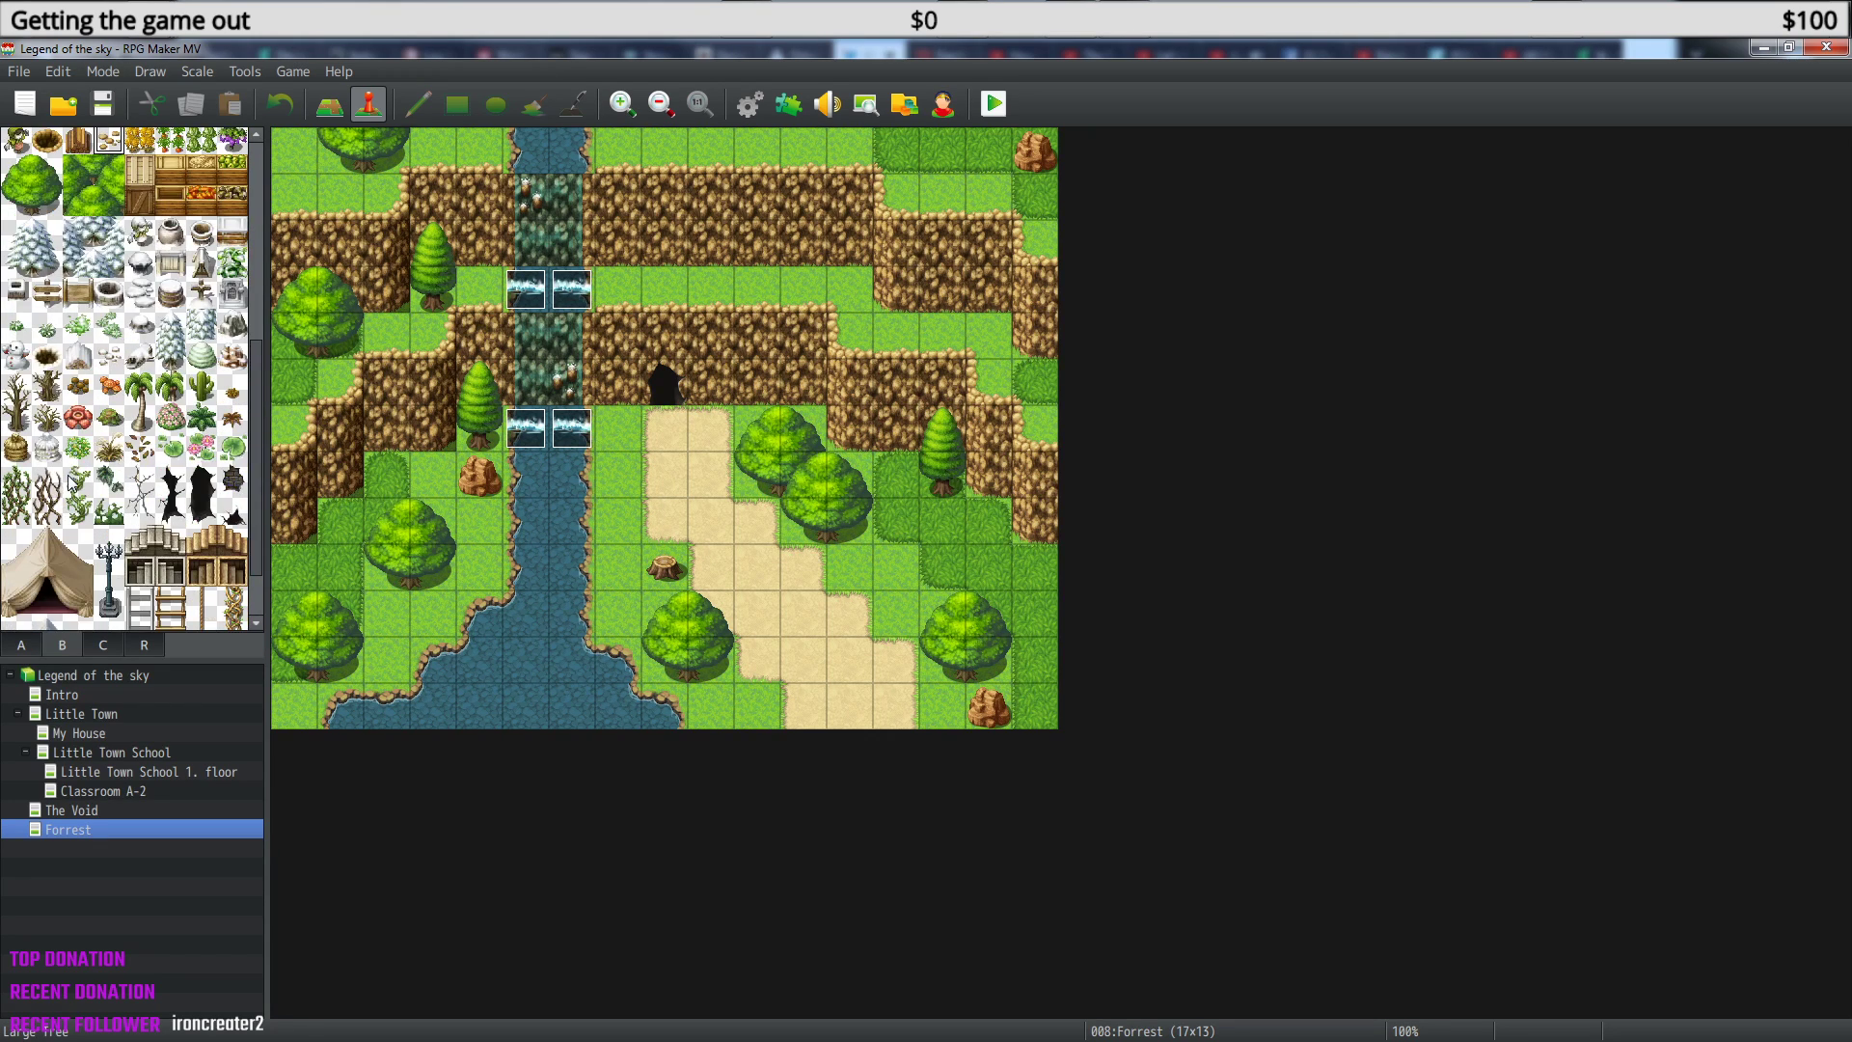
- Place orange mushrooms beside the dirt path, on the ledge between the cliffs and on the uppermost grass, undoing a water lily tried in the pond
left_click(198, 451)
left_click(329, 103)
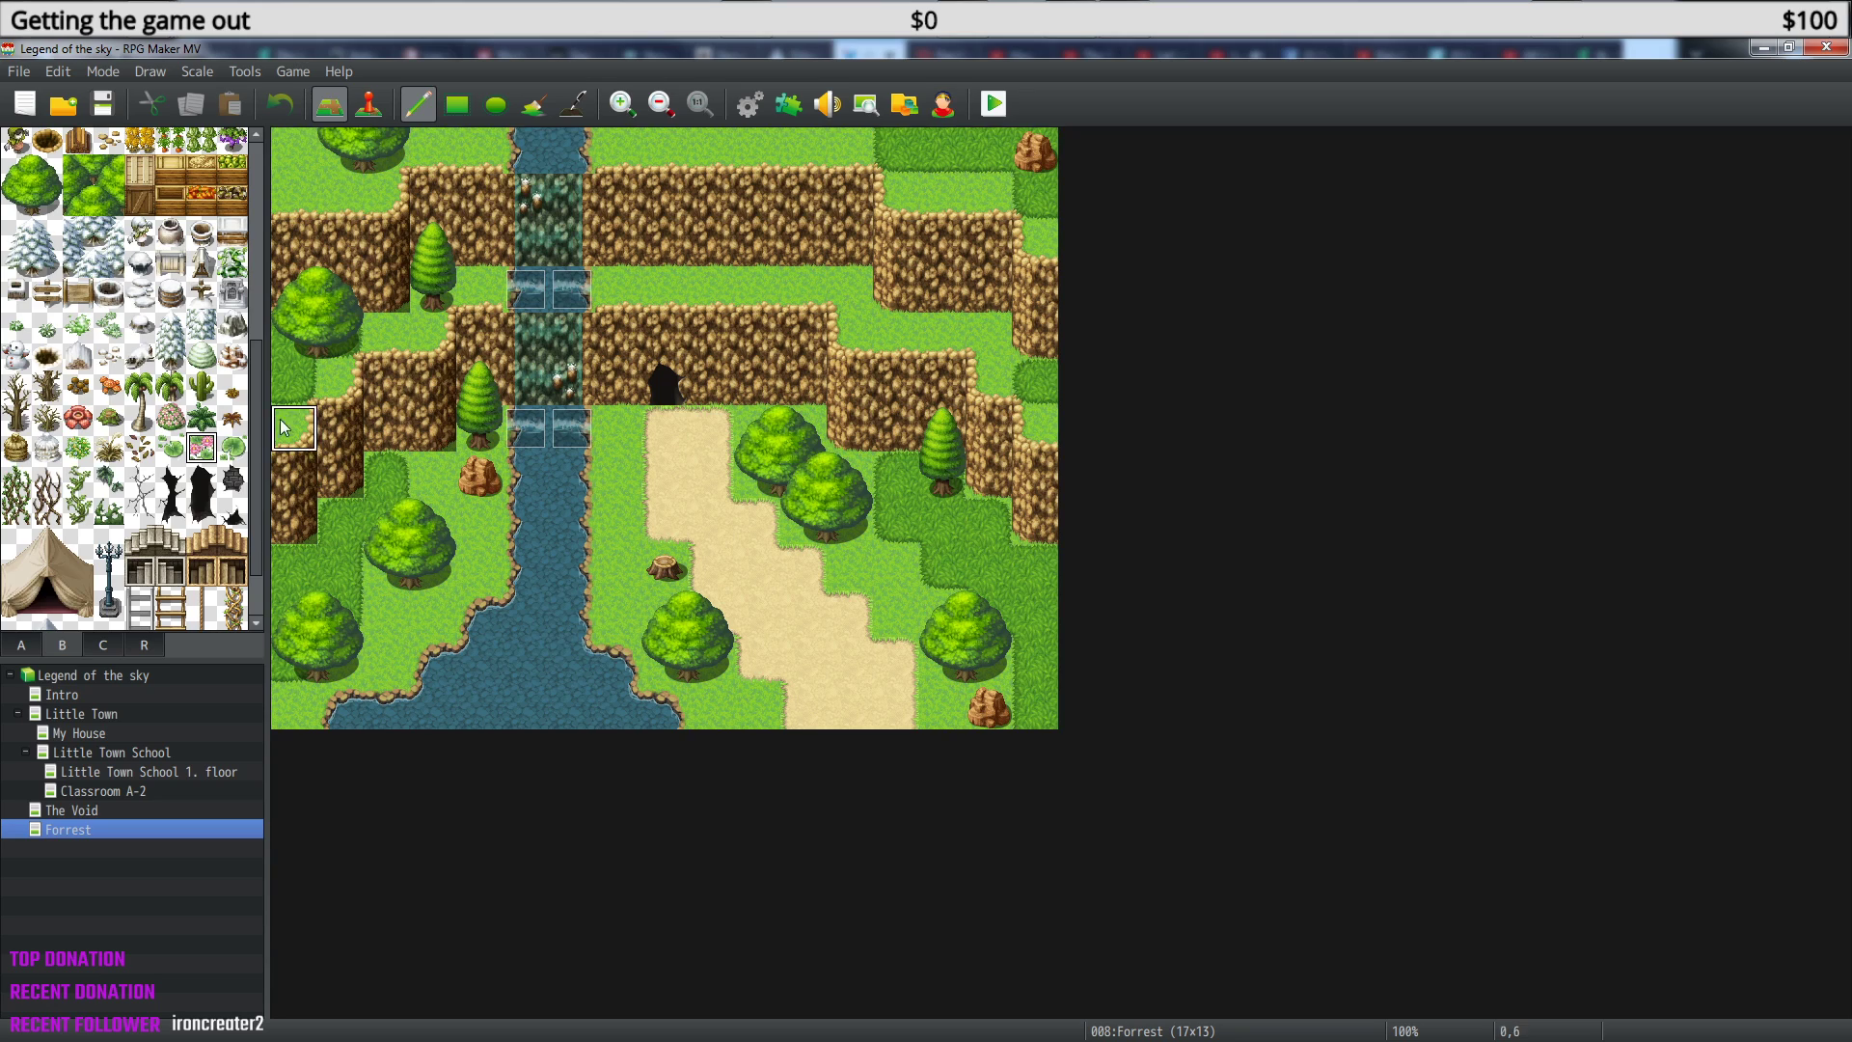
left_click(525, 660)
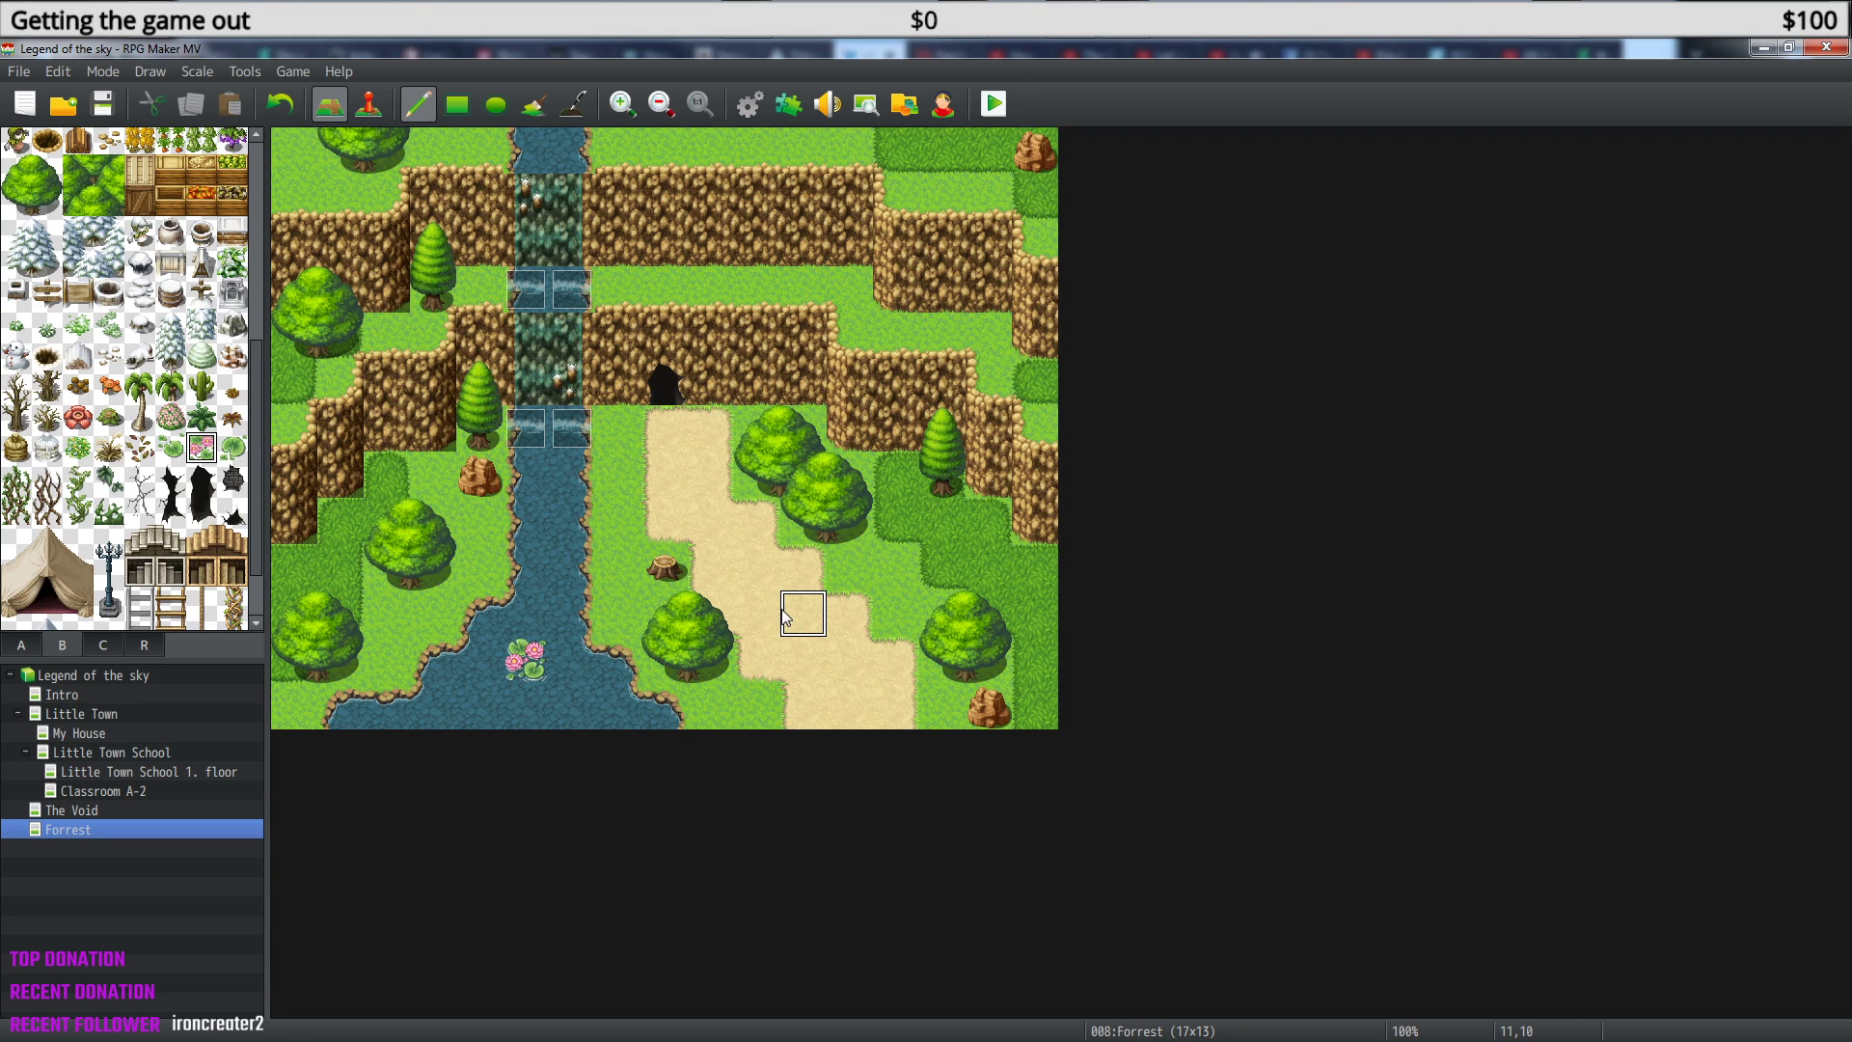
key("ctrl+z")
left_click(109, 386)
left_click(850, 569)
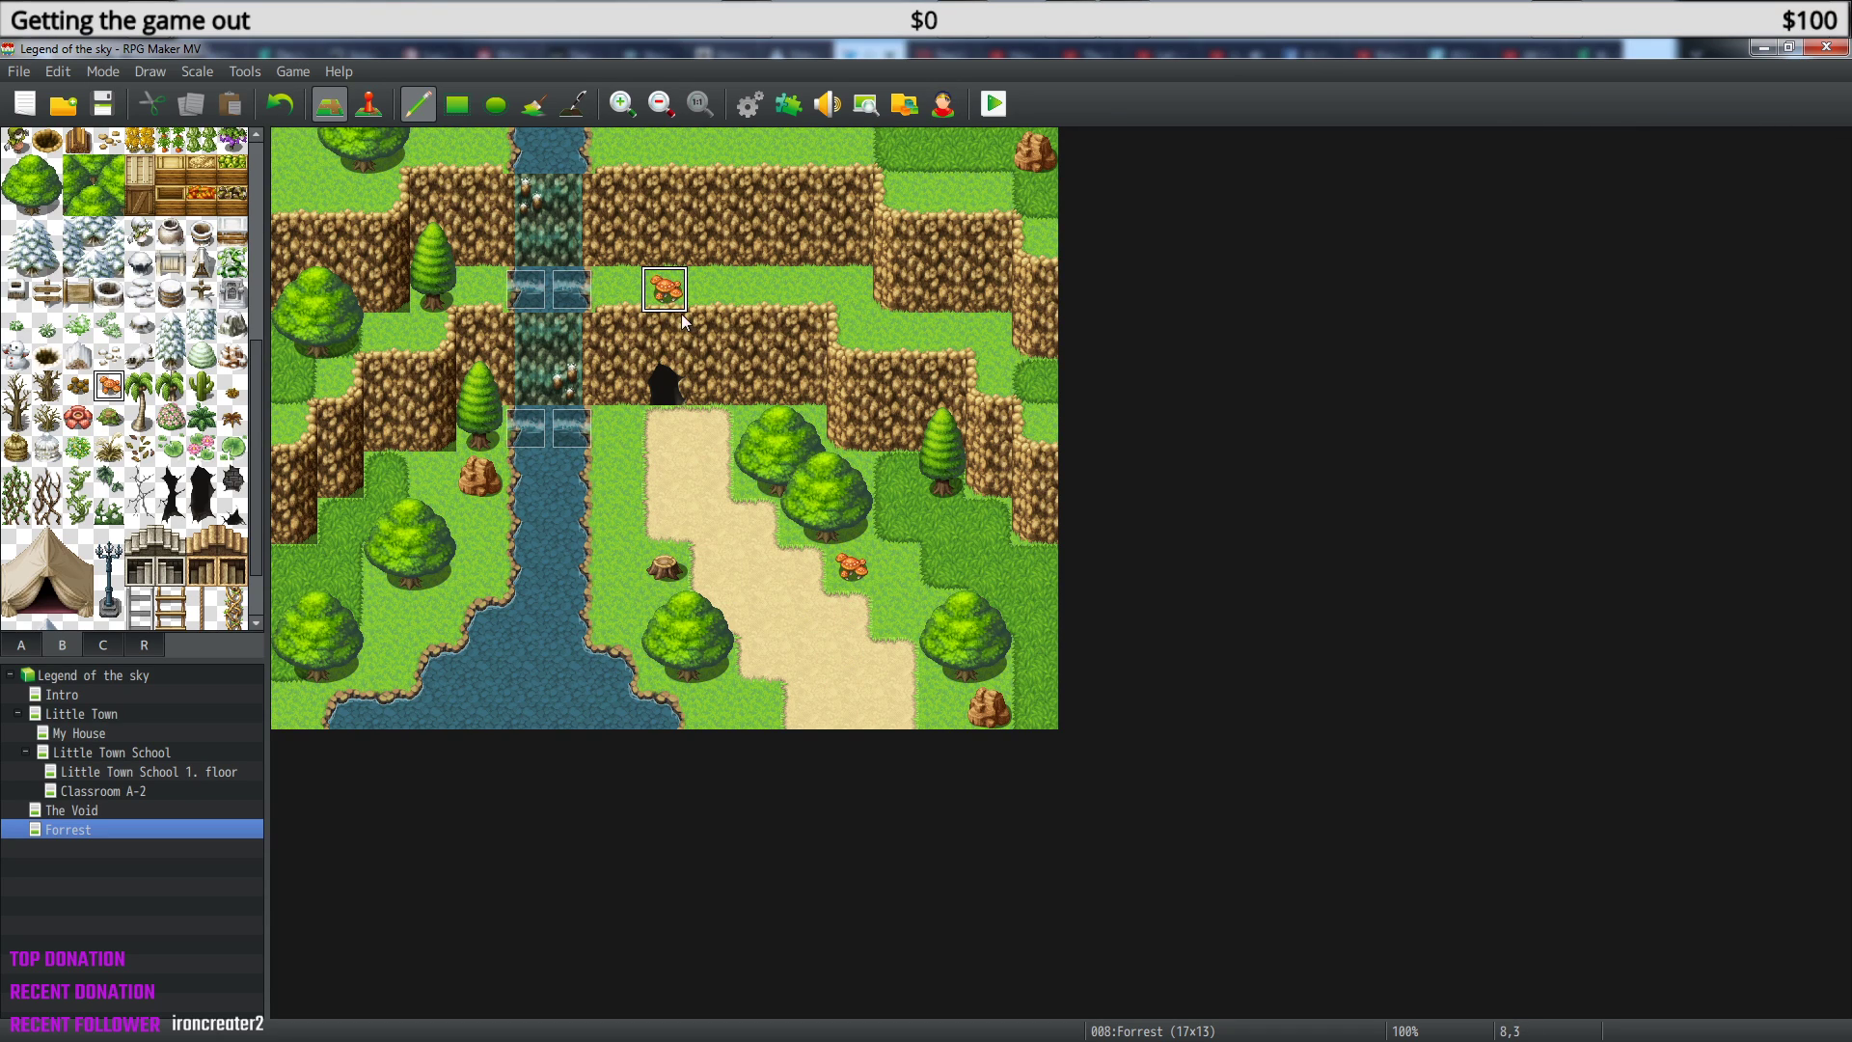
left_click(850, 150)
- Check the current date and time in the system clock and calendar
left_click(1802, 19)
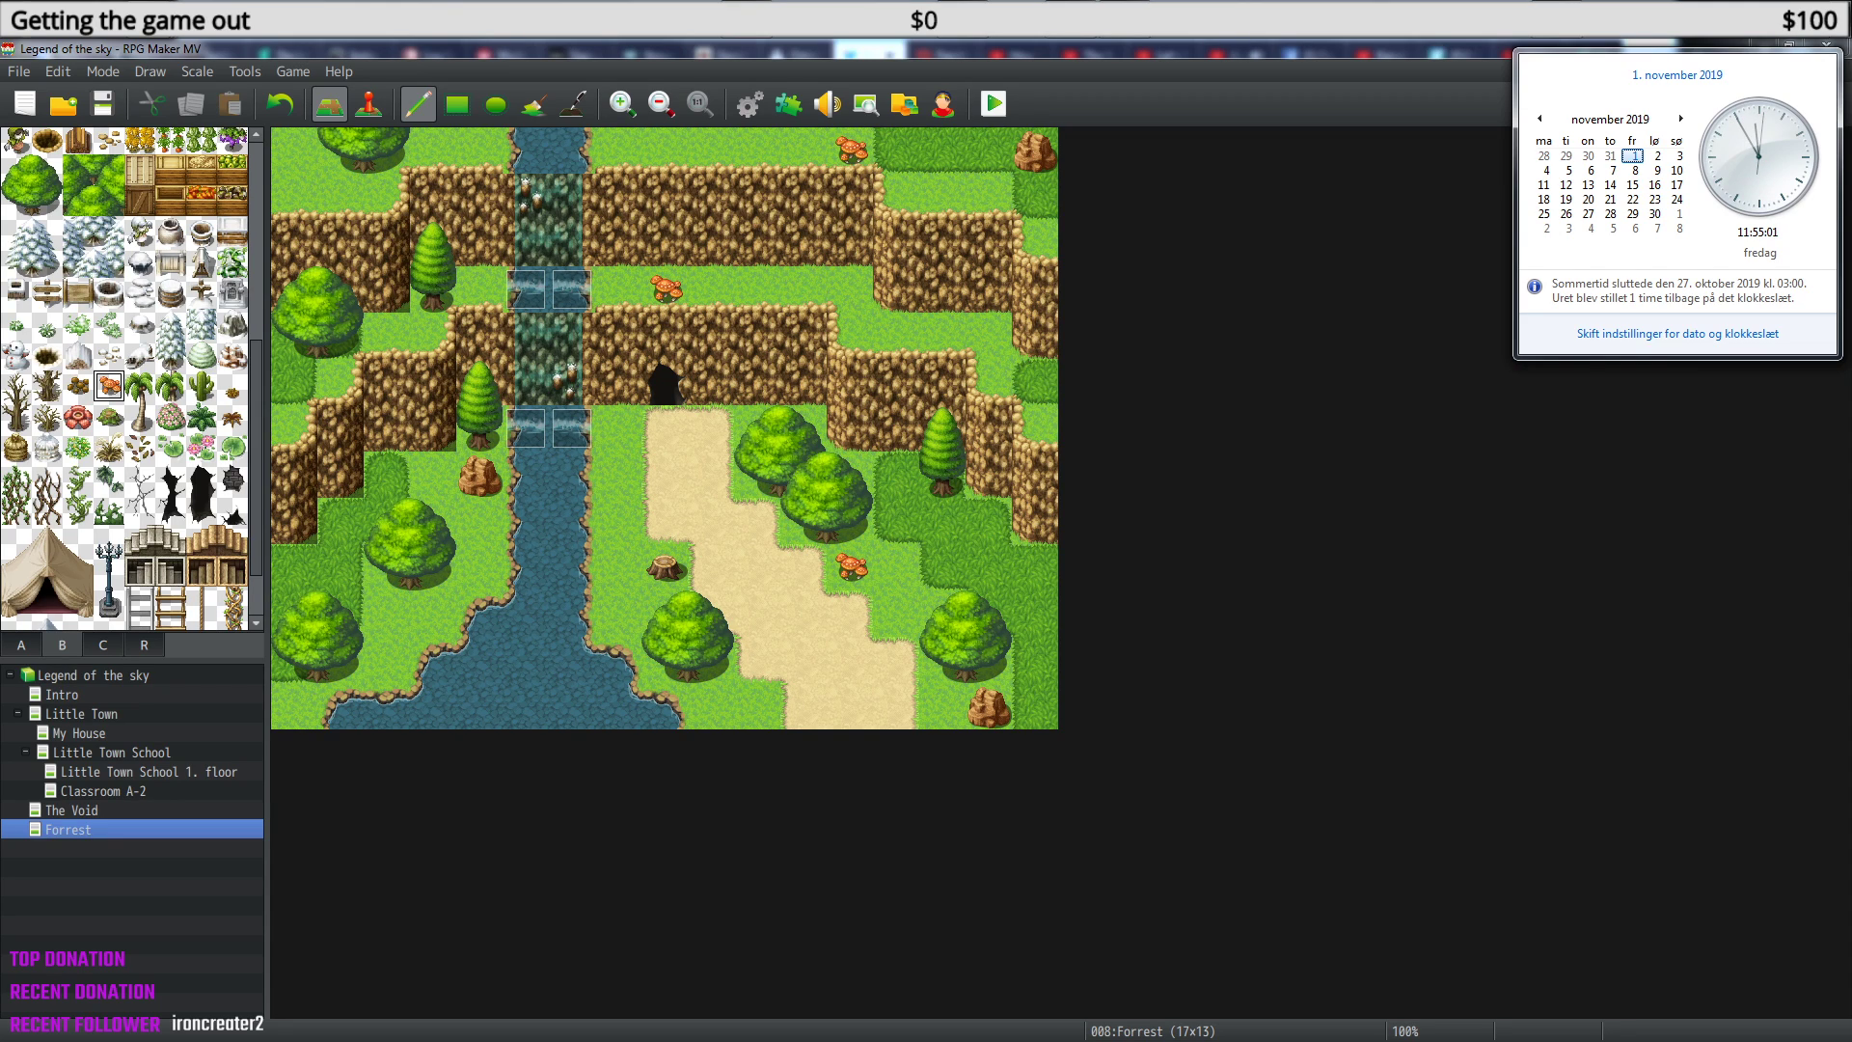
key("Escape")
left_click(1800, 19)
key("Escape")
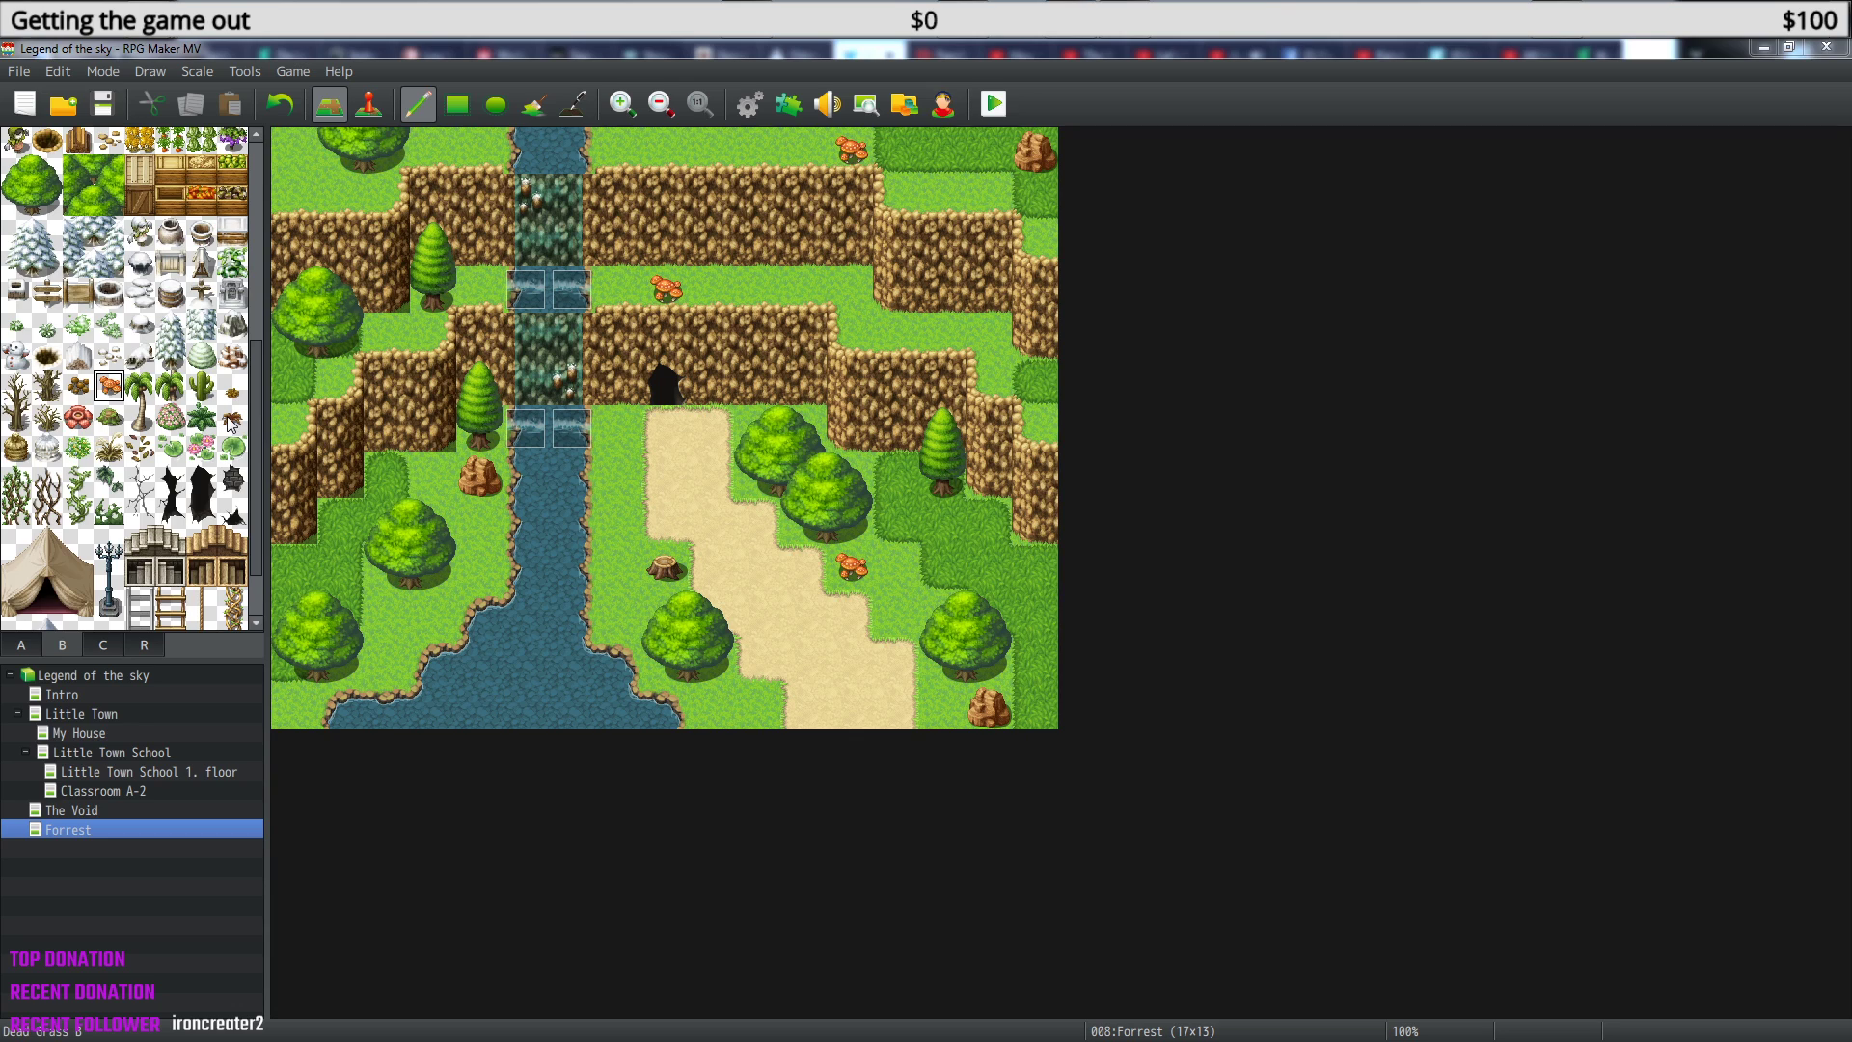
left_click_drag(255, 422, 264, 188)
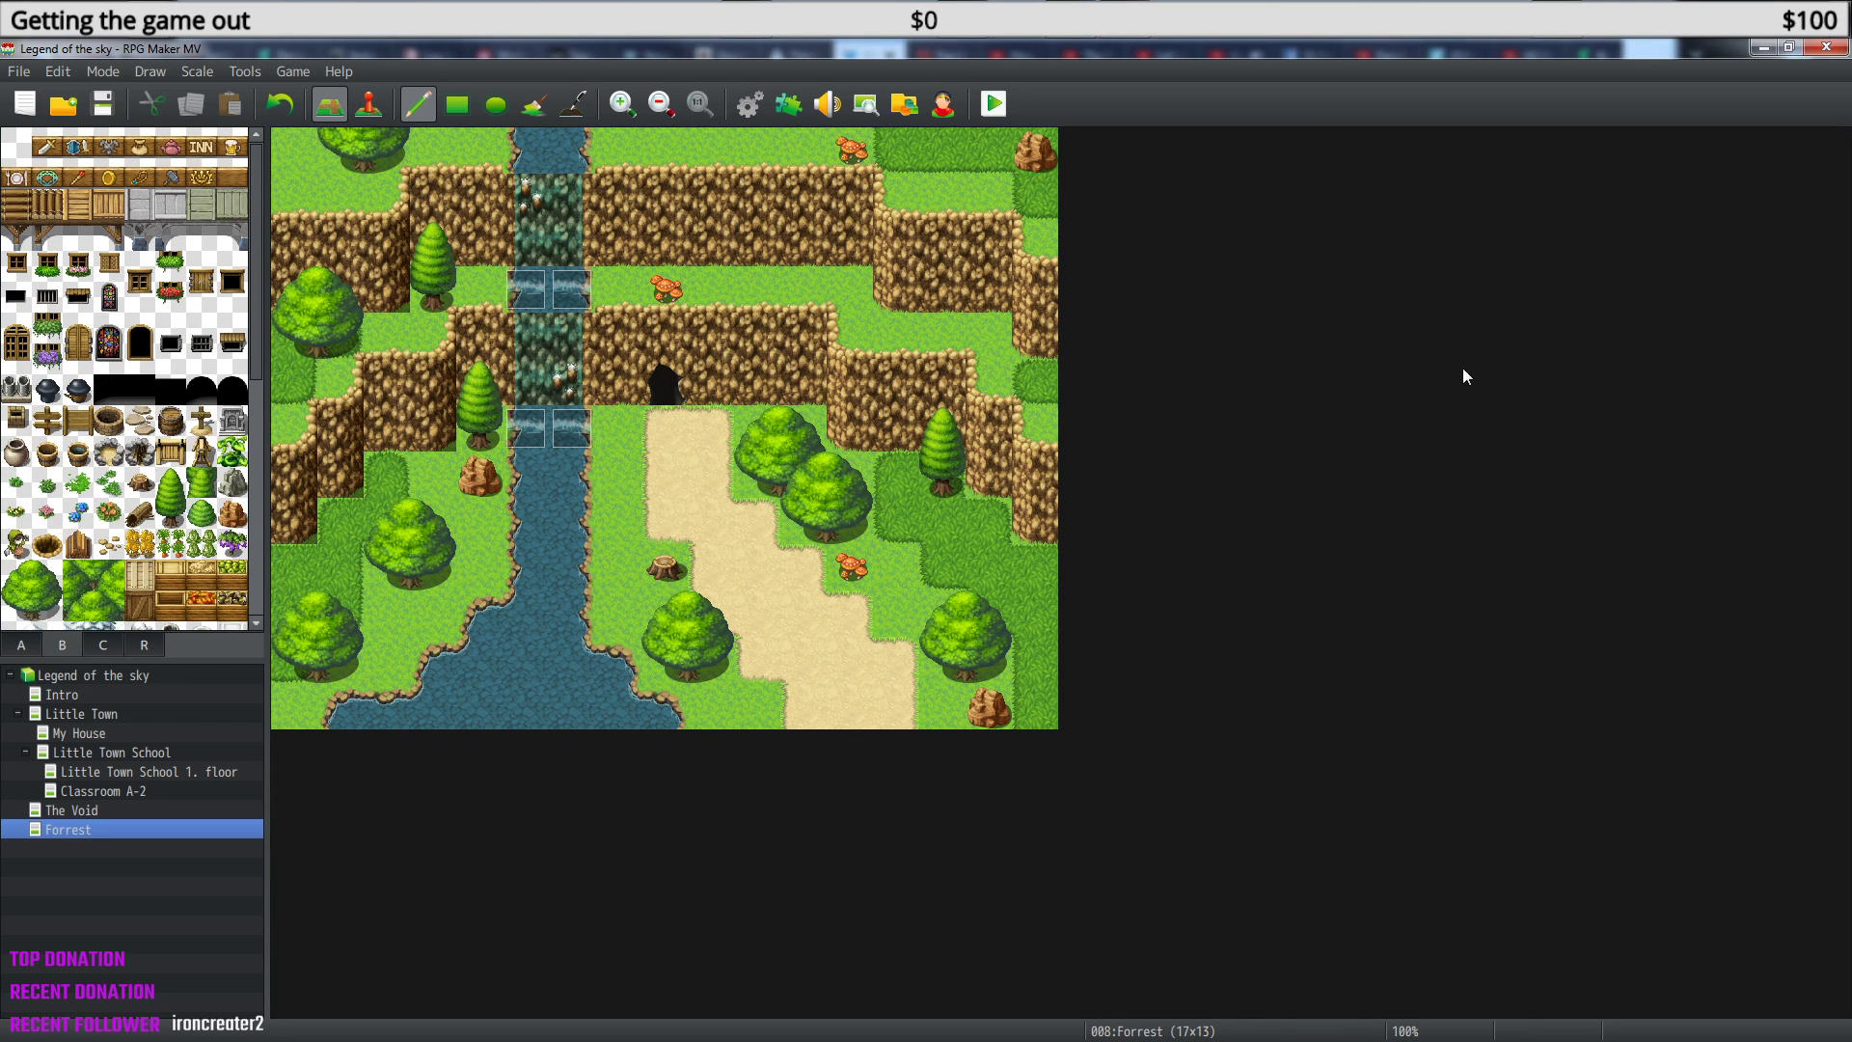